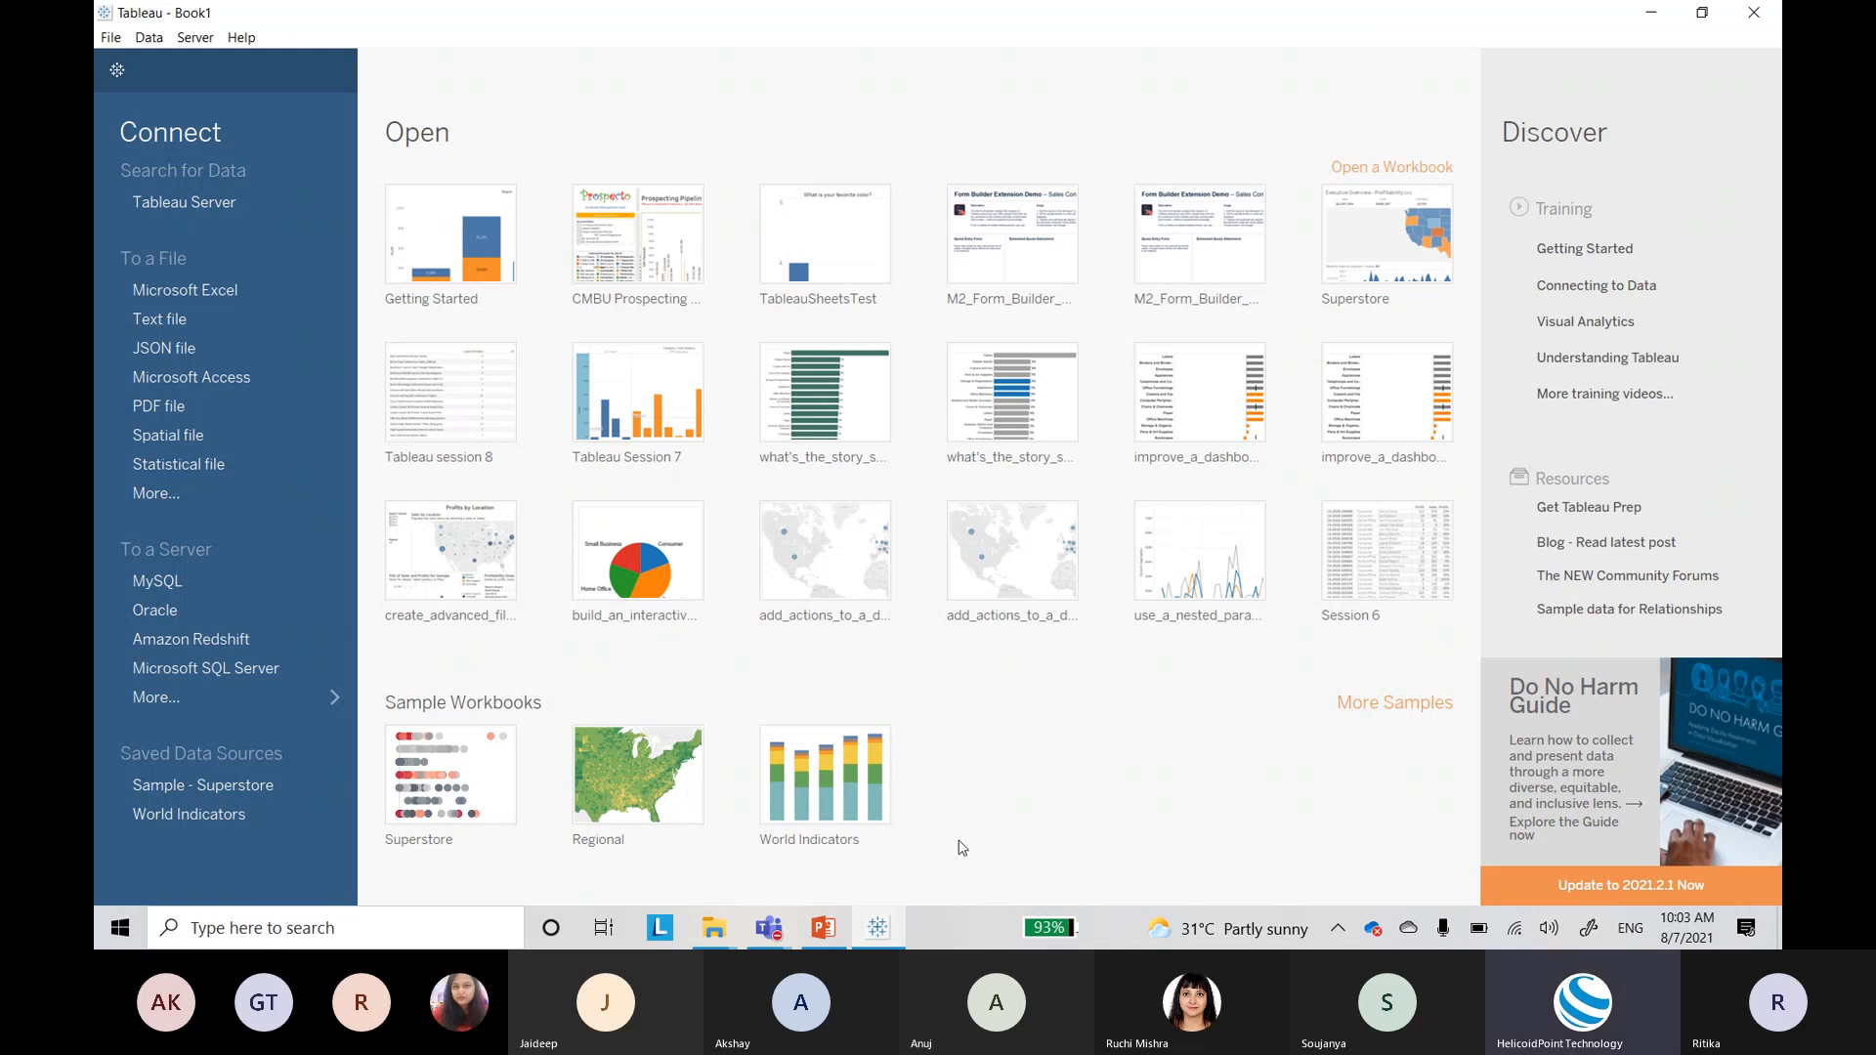
Step: Bring back File Explorer at the Session 1 folder and locate the Tableau Overview video
mouse_move(735, 922)
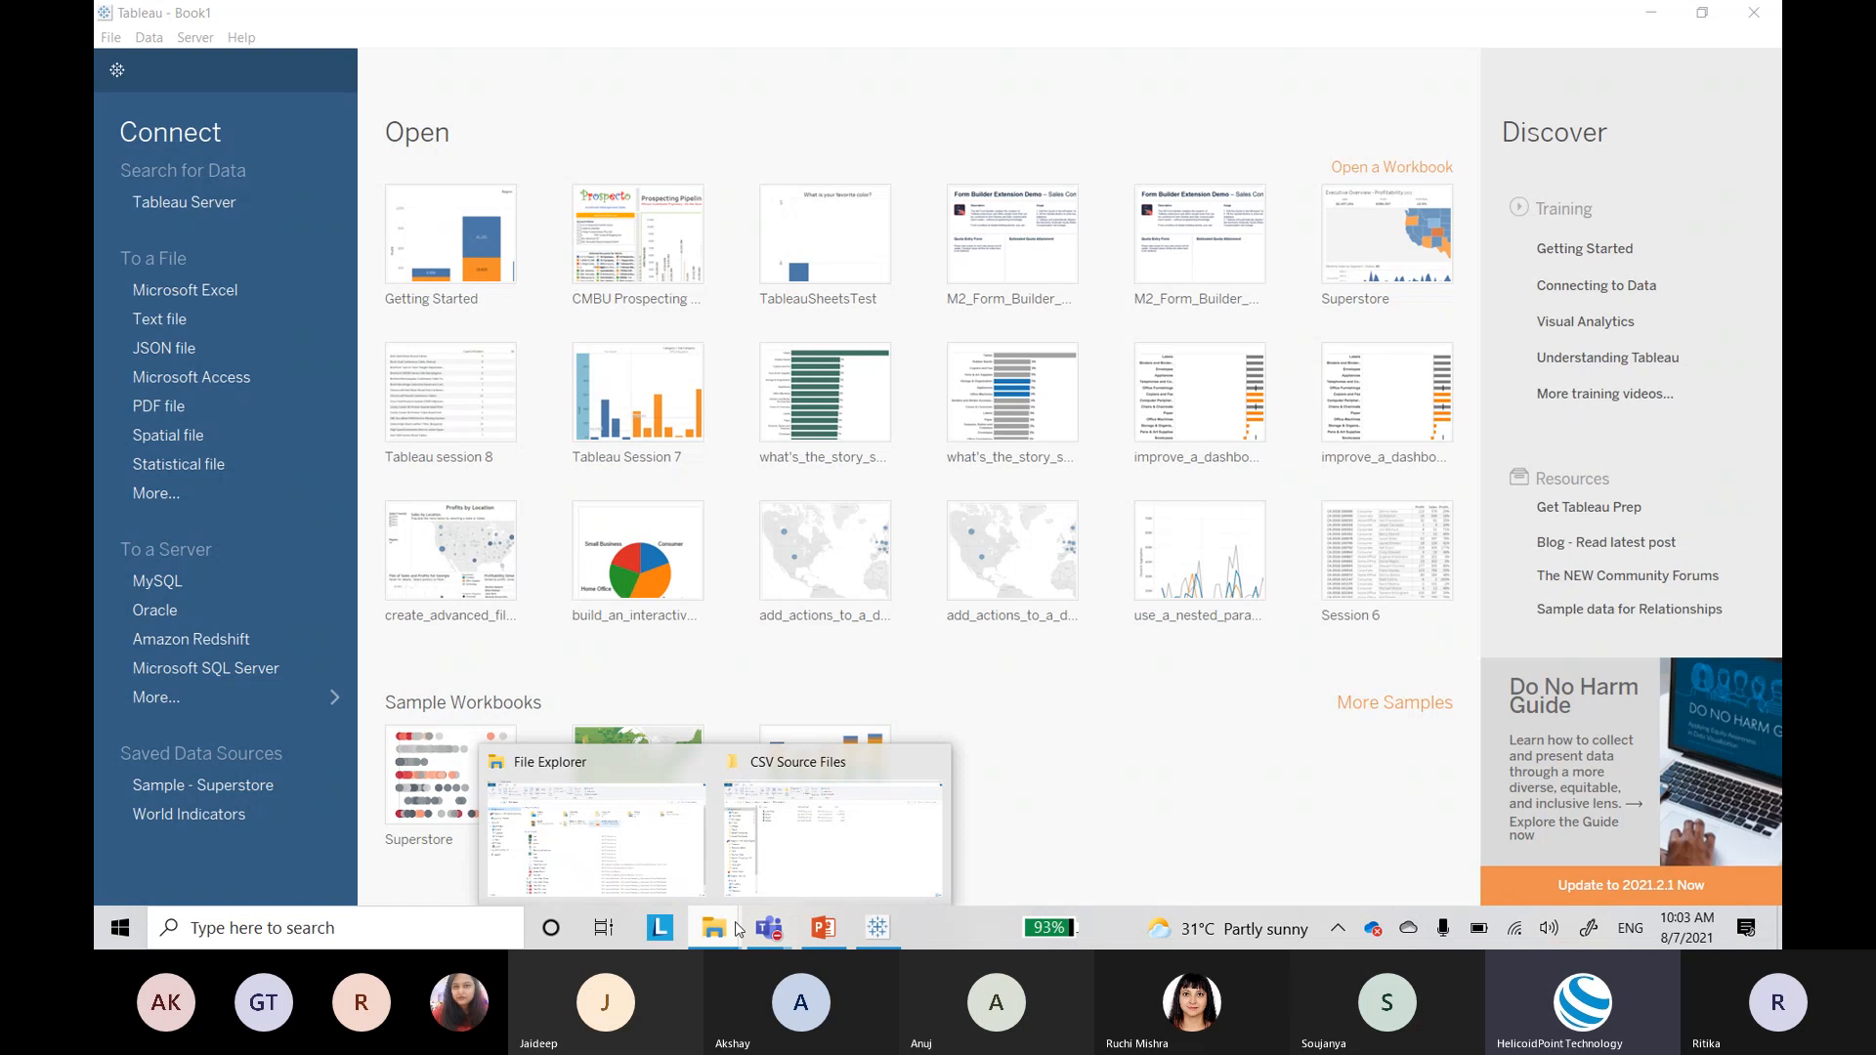
left_click(810, 864)
key("alt+Left")
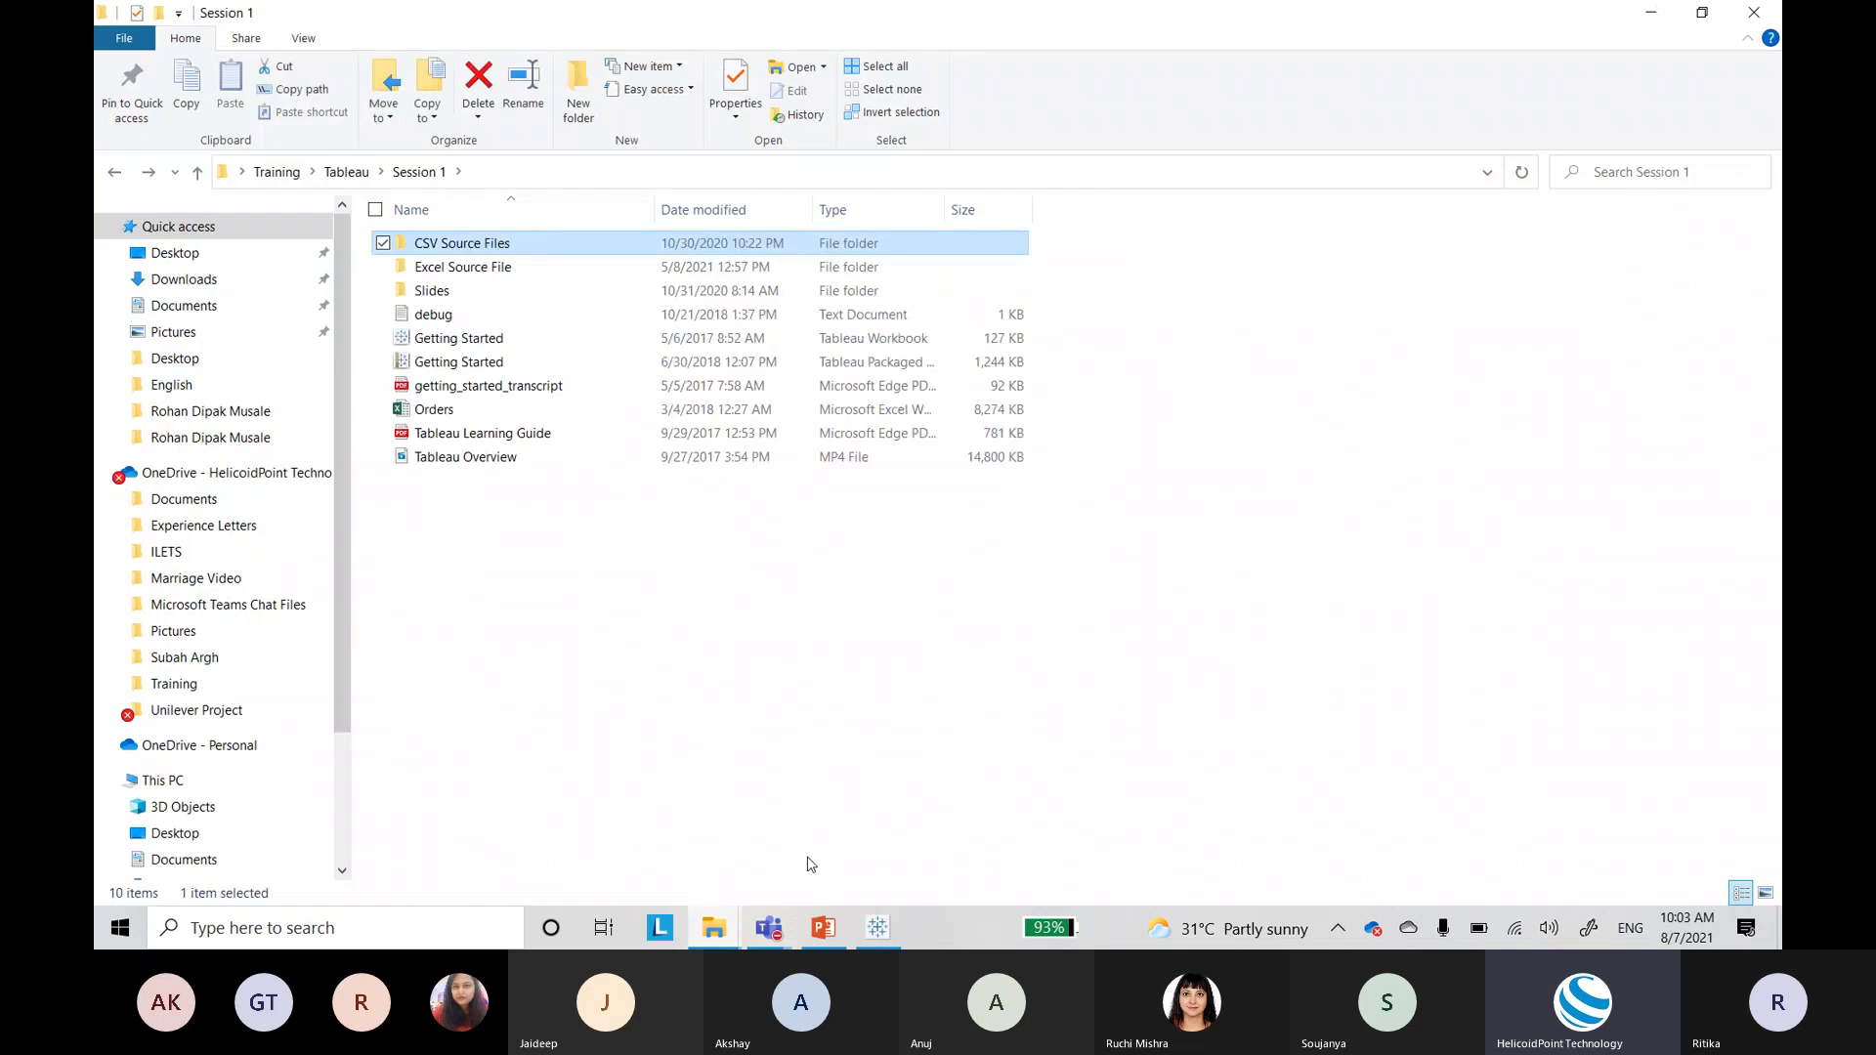
key("Down")
key("Down")
key("Down")
key("Down")
key("Down")
key("Down")
key("Down")
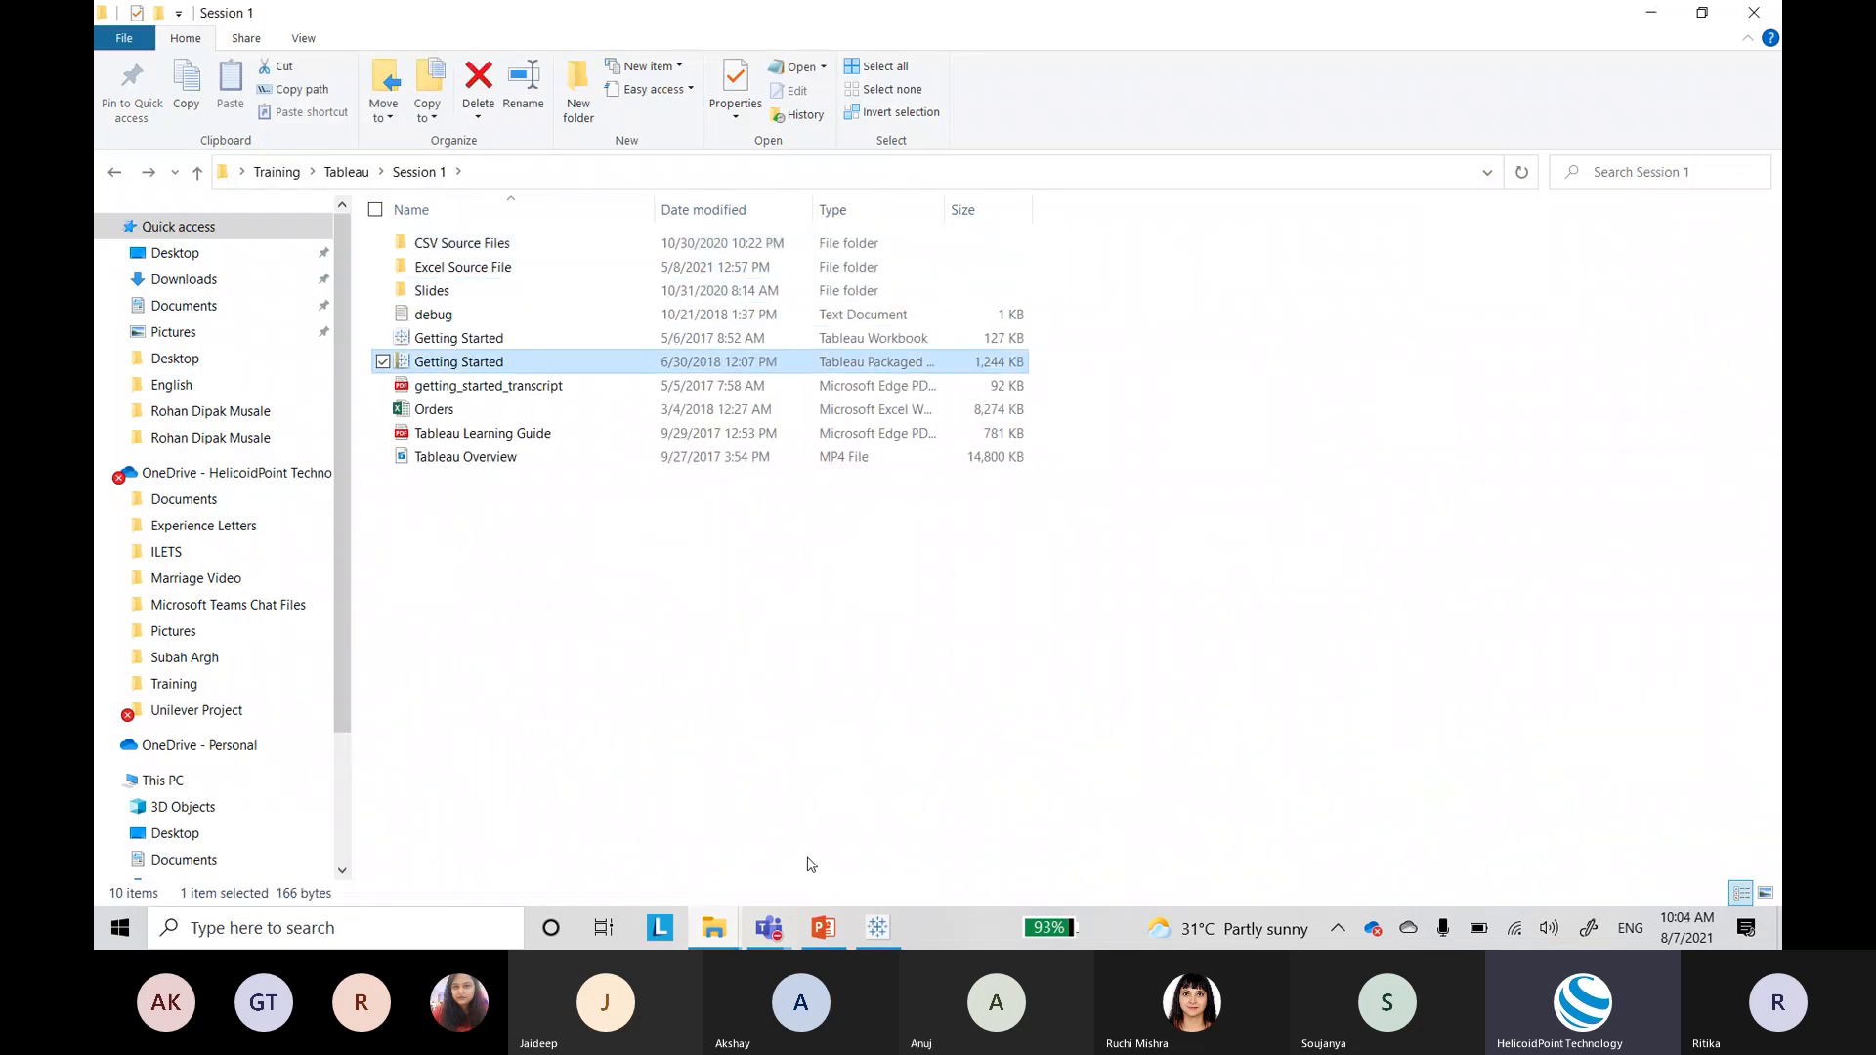
key("Down")
key("Down")
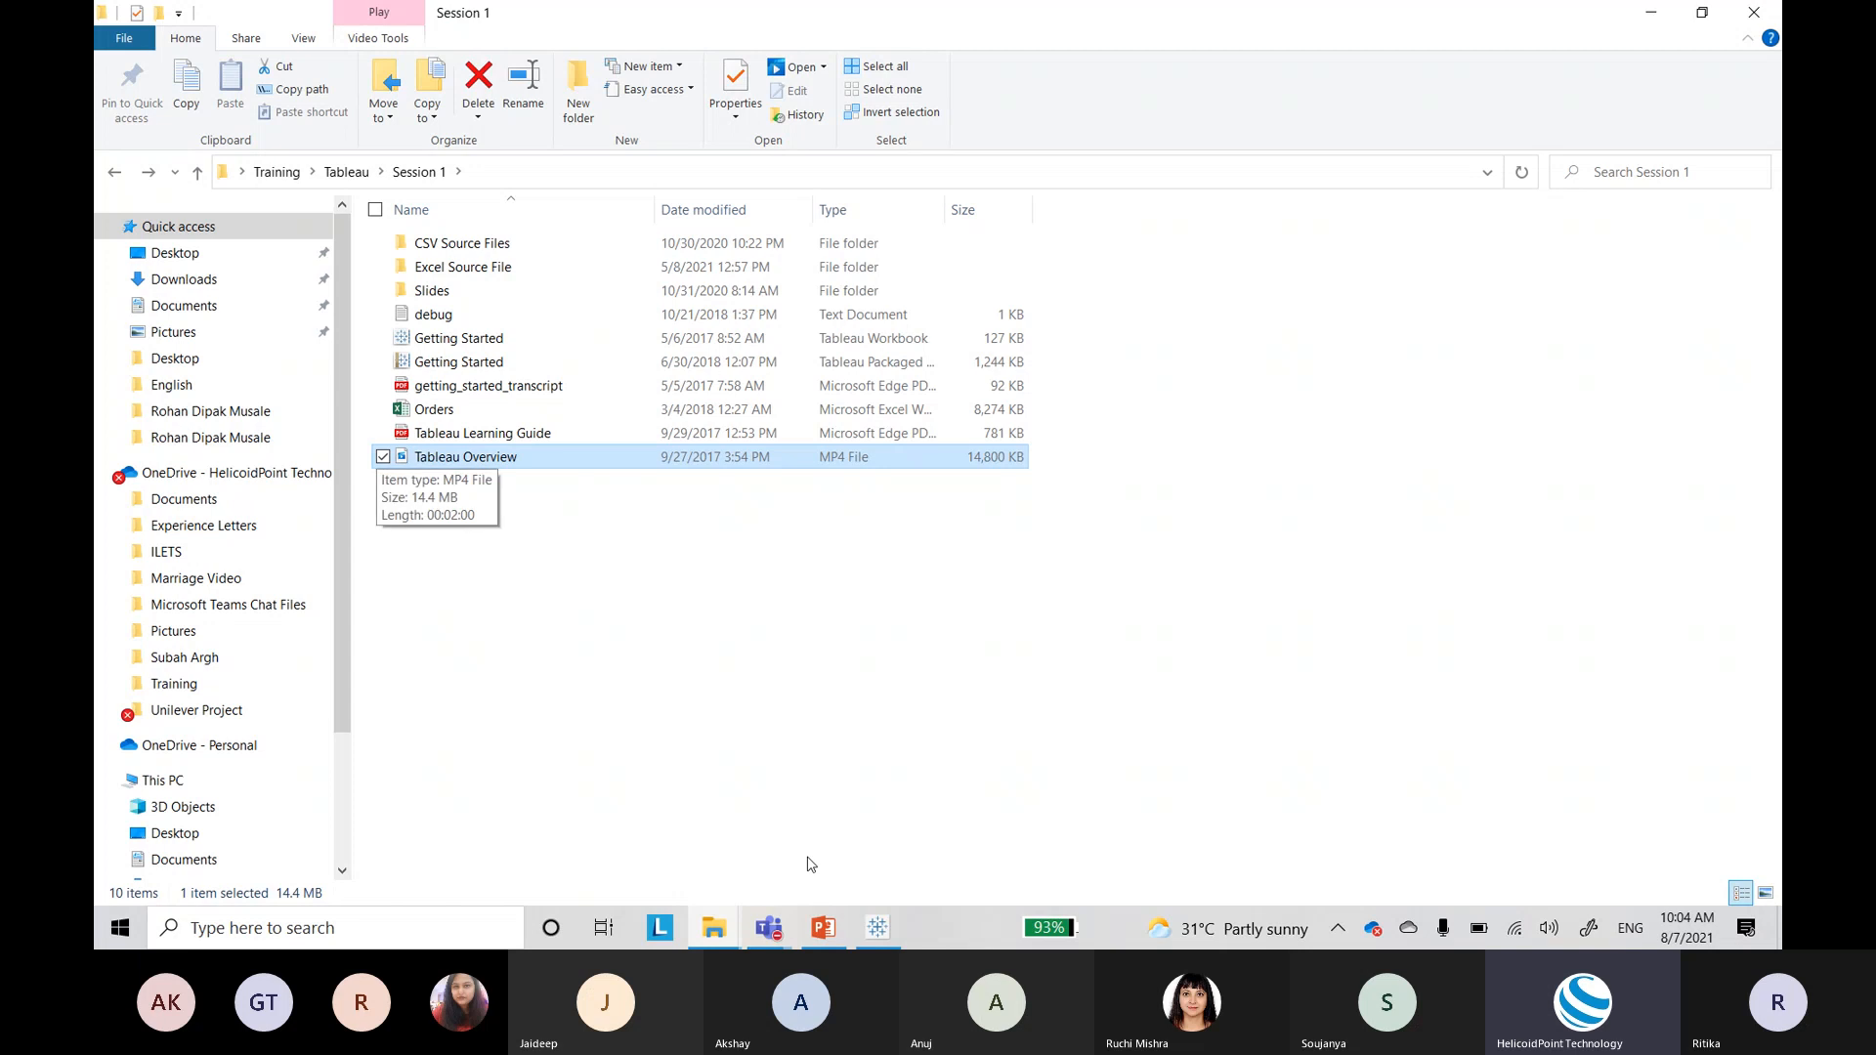
left_click(653, 661)
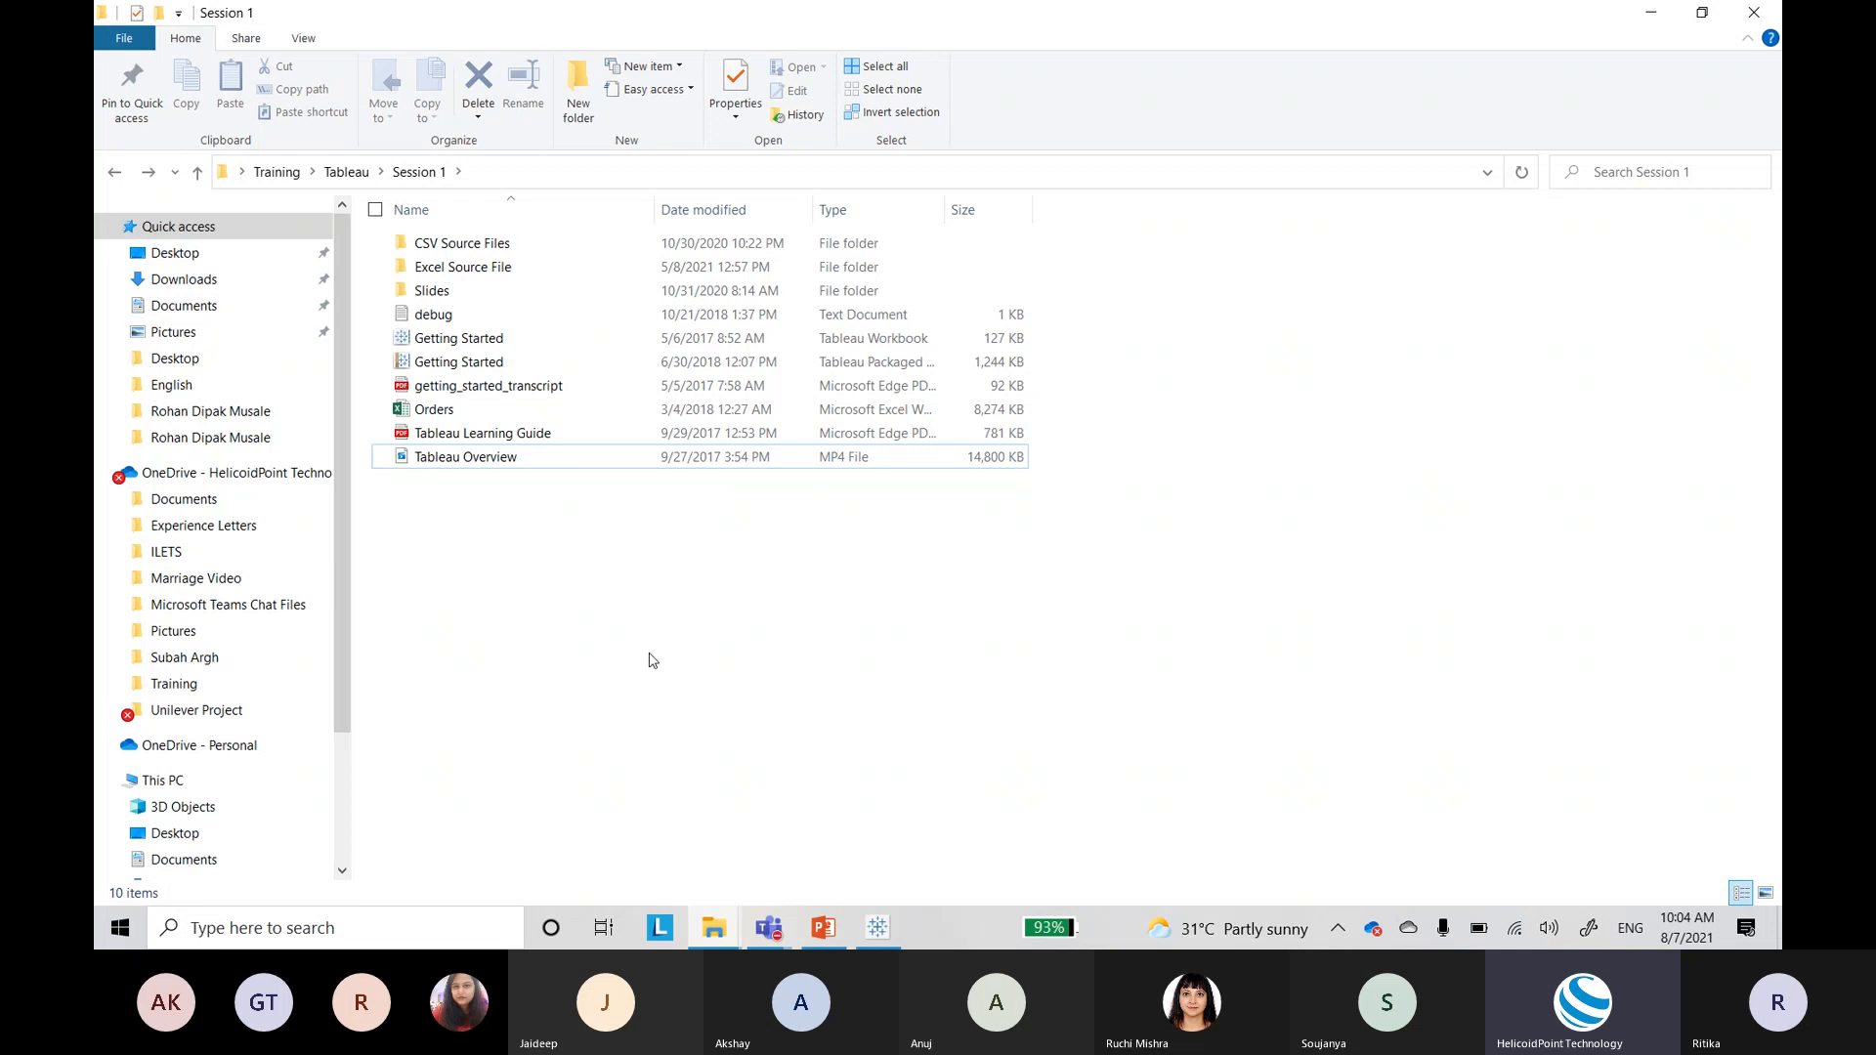
Step: Open Tableau Overview in VLC media player, declining the VLC update offer
right_click(490, 463)
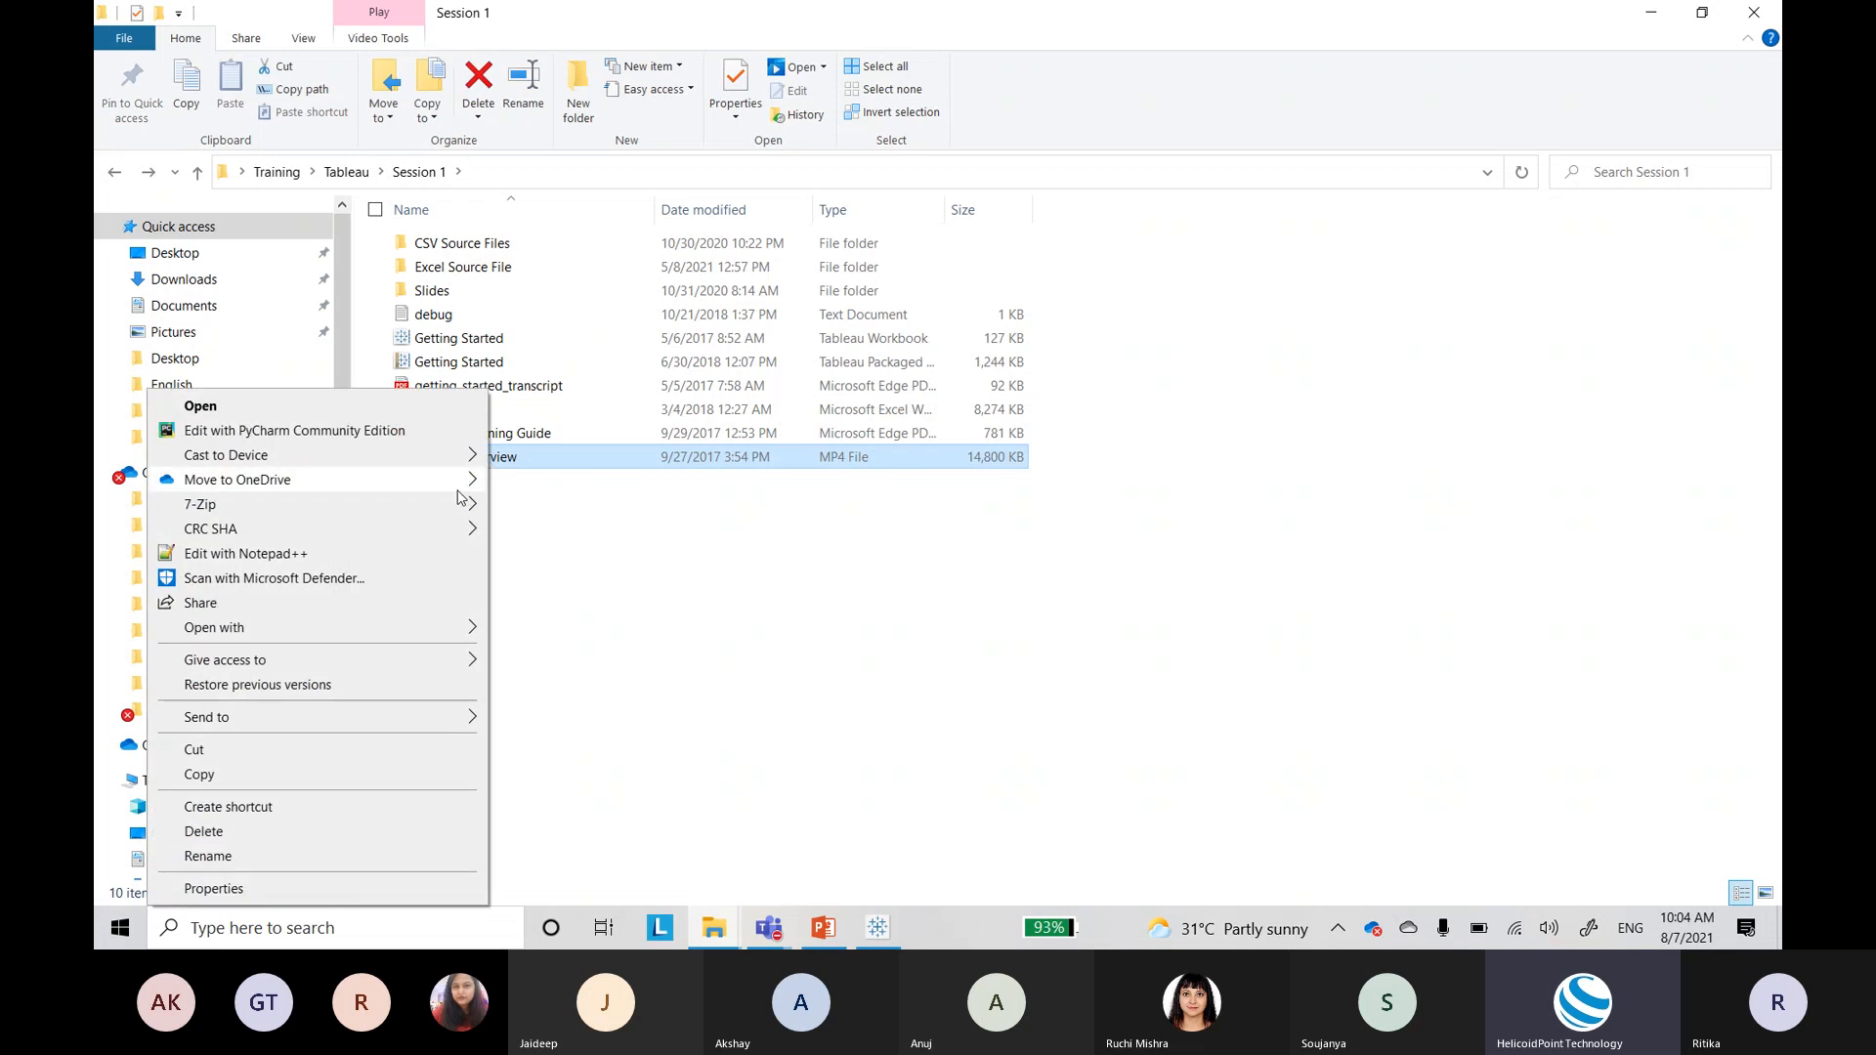
mouse_move(459, 630)
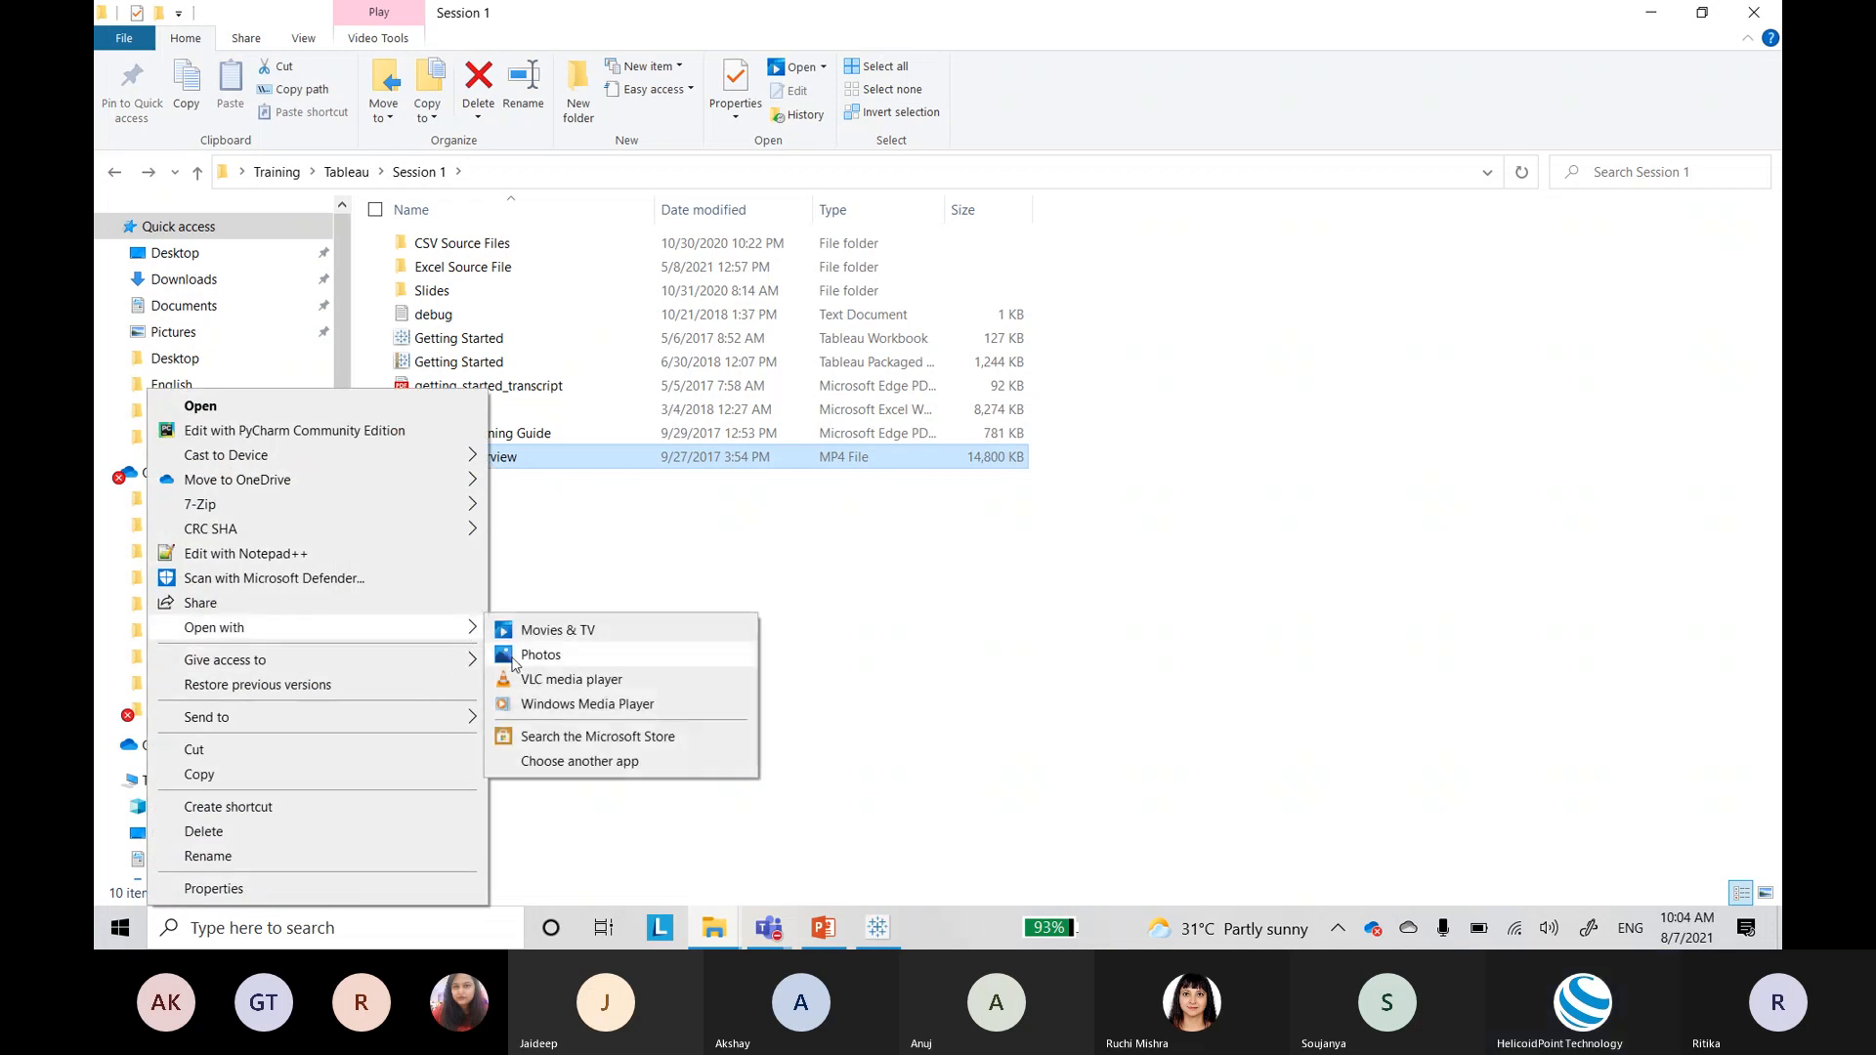
left_click(533, 681)
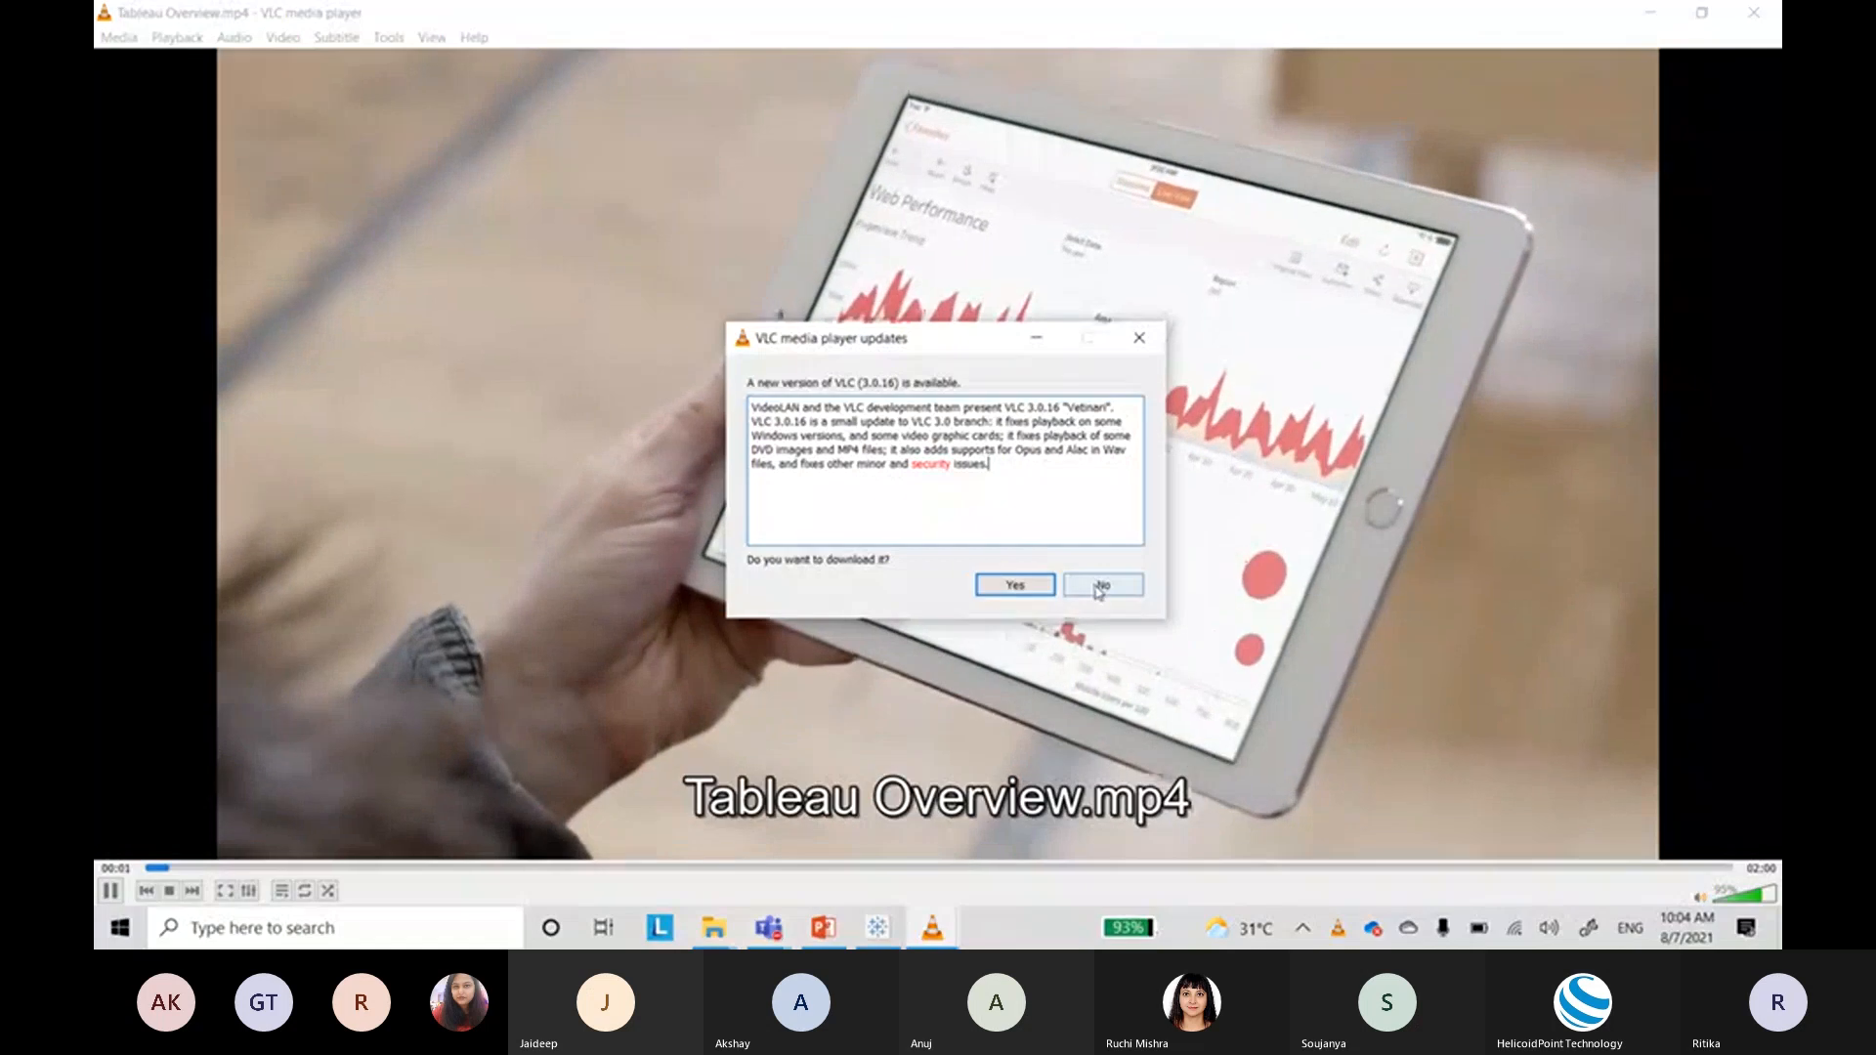
left_click(1097, 586)
key("space")
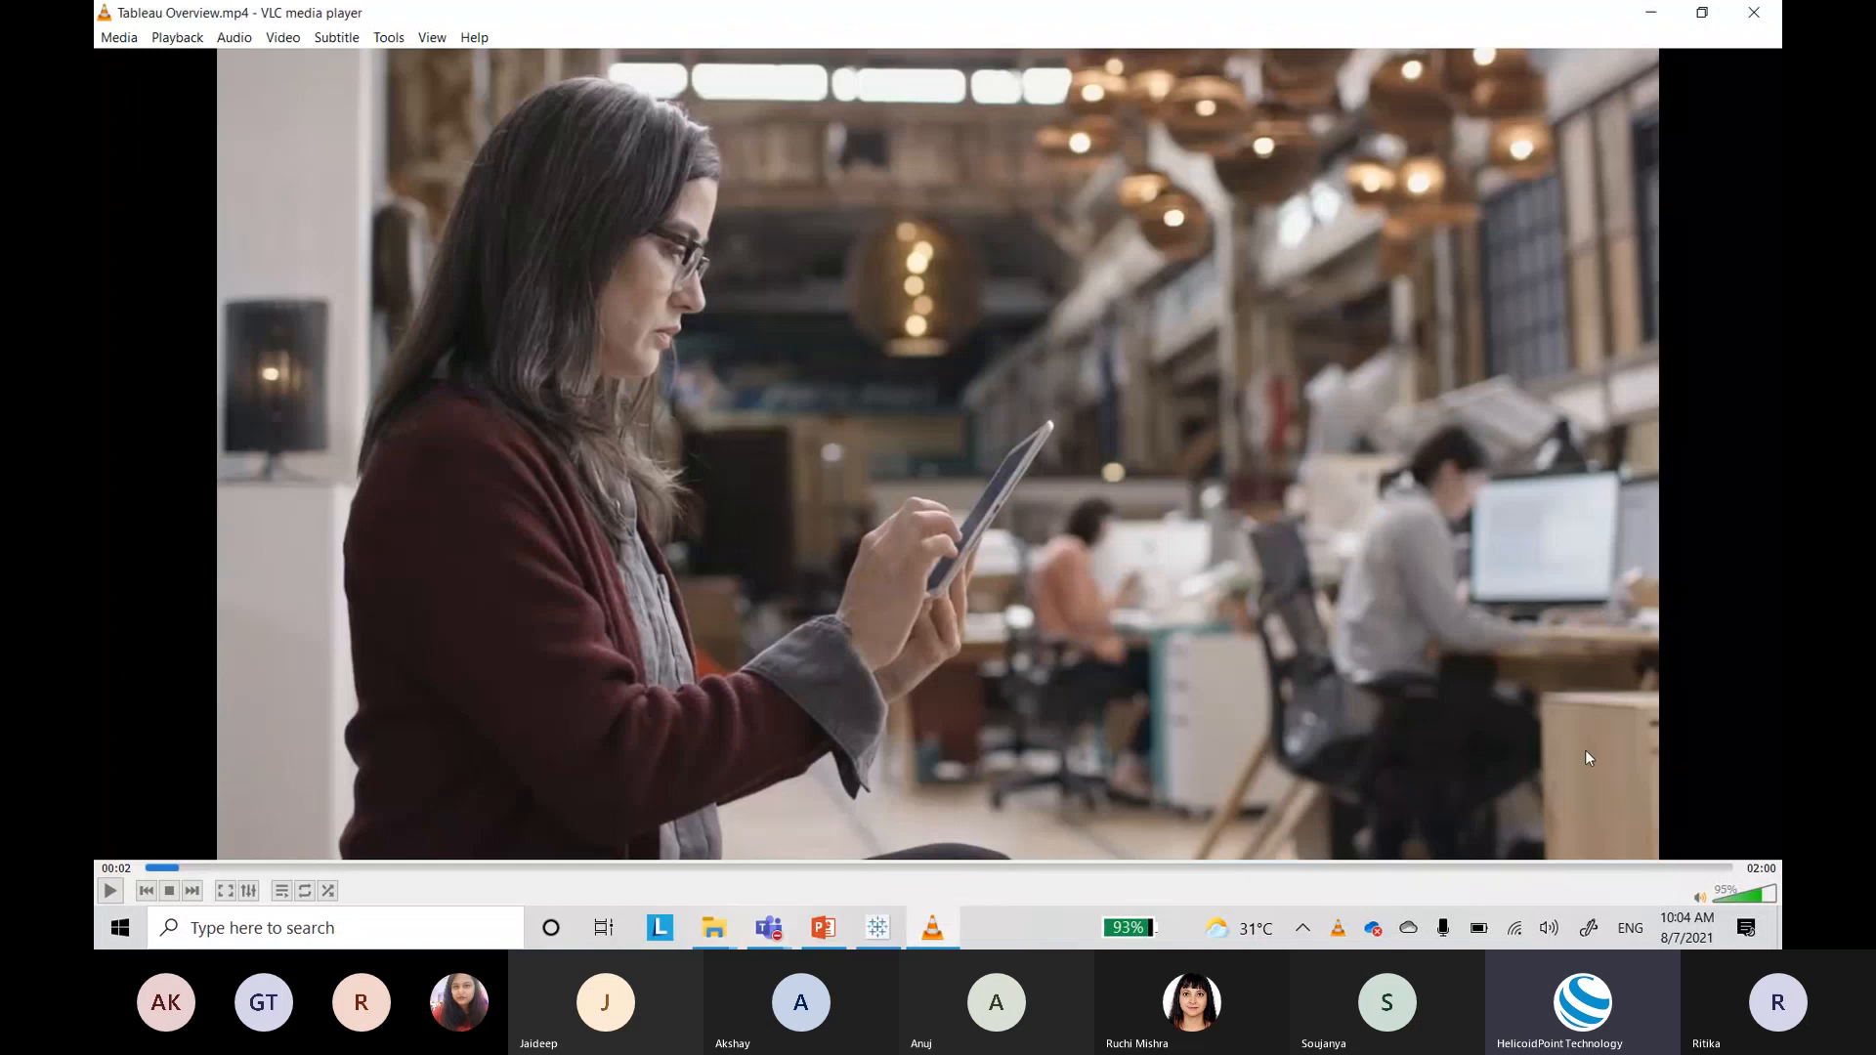
Step: Rewind the video to its start, play it briefly and leave it paused
left_click(156, 867)
left_click(149, 869)
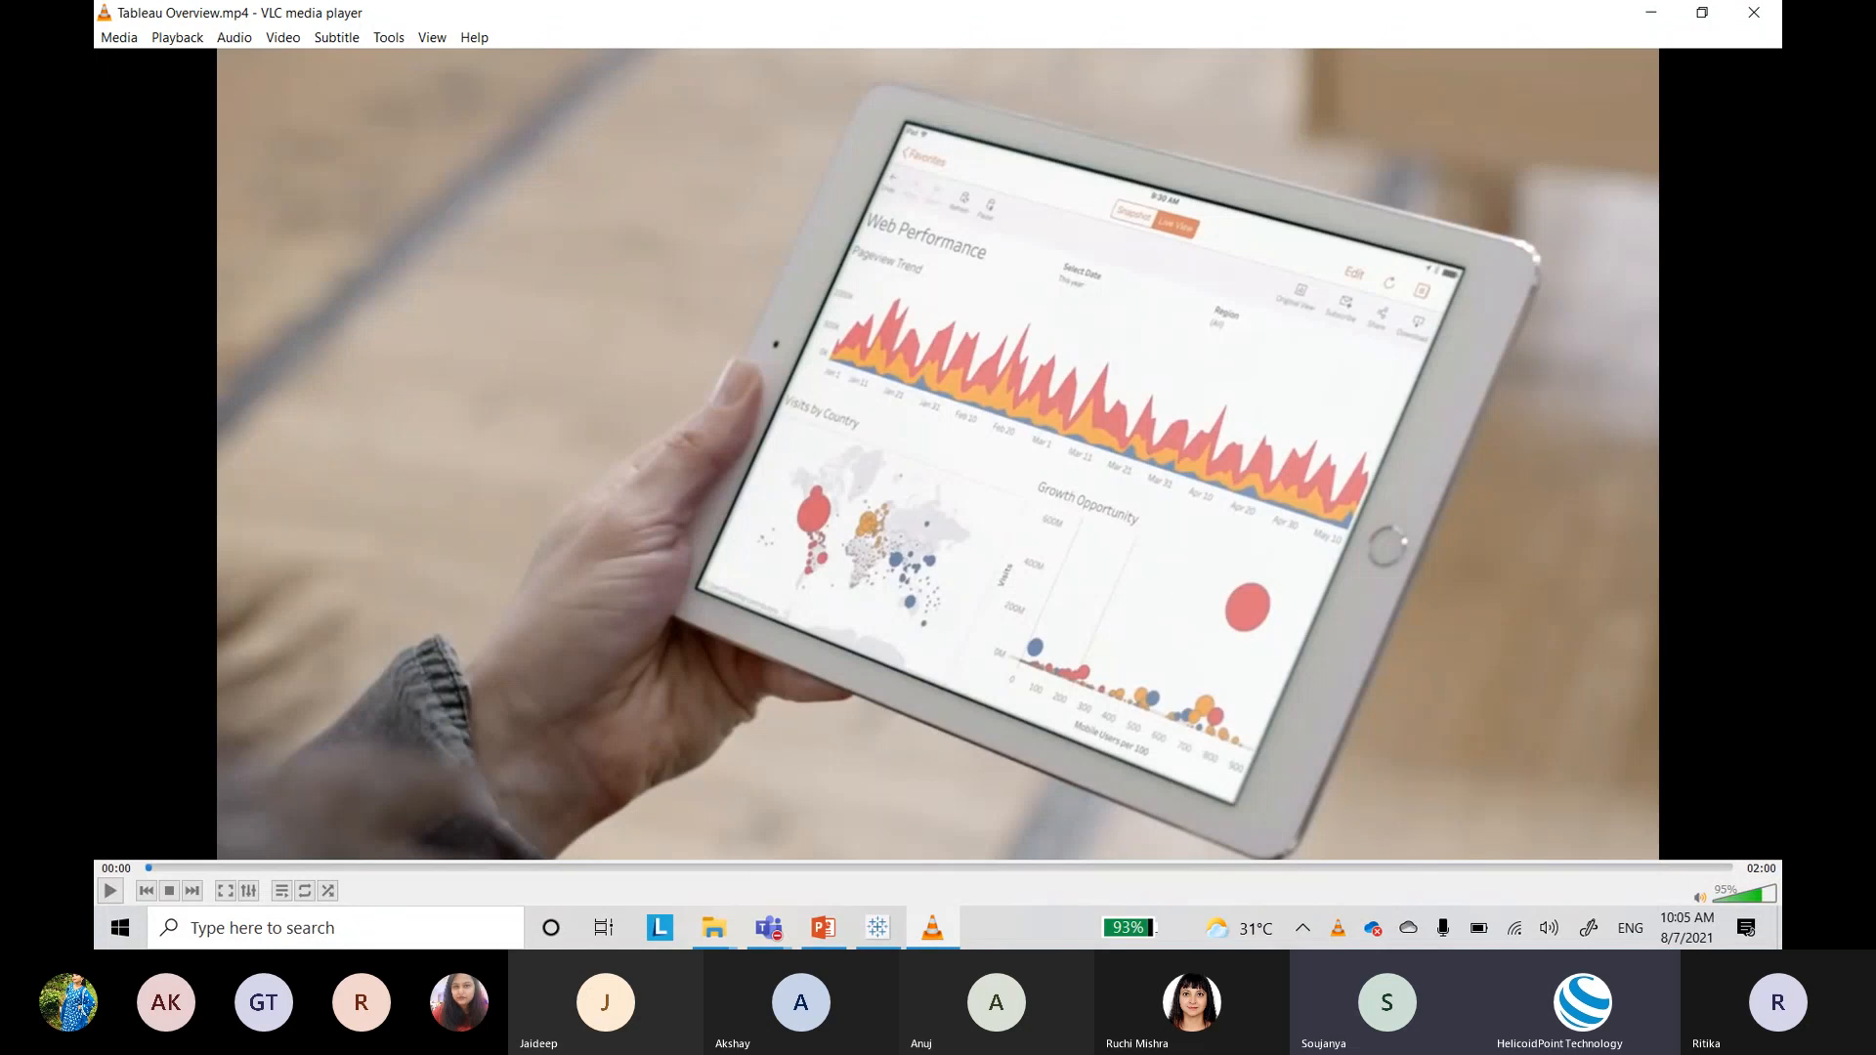
key("space")
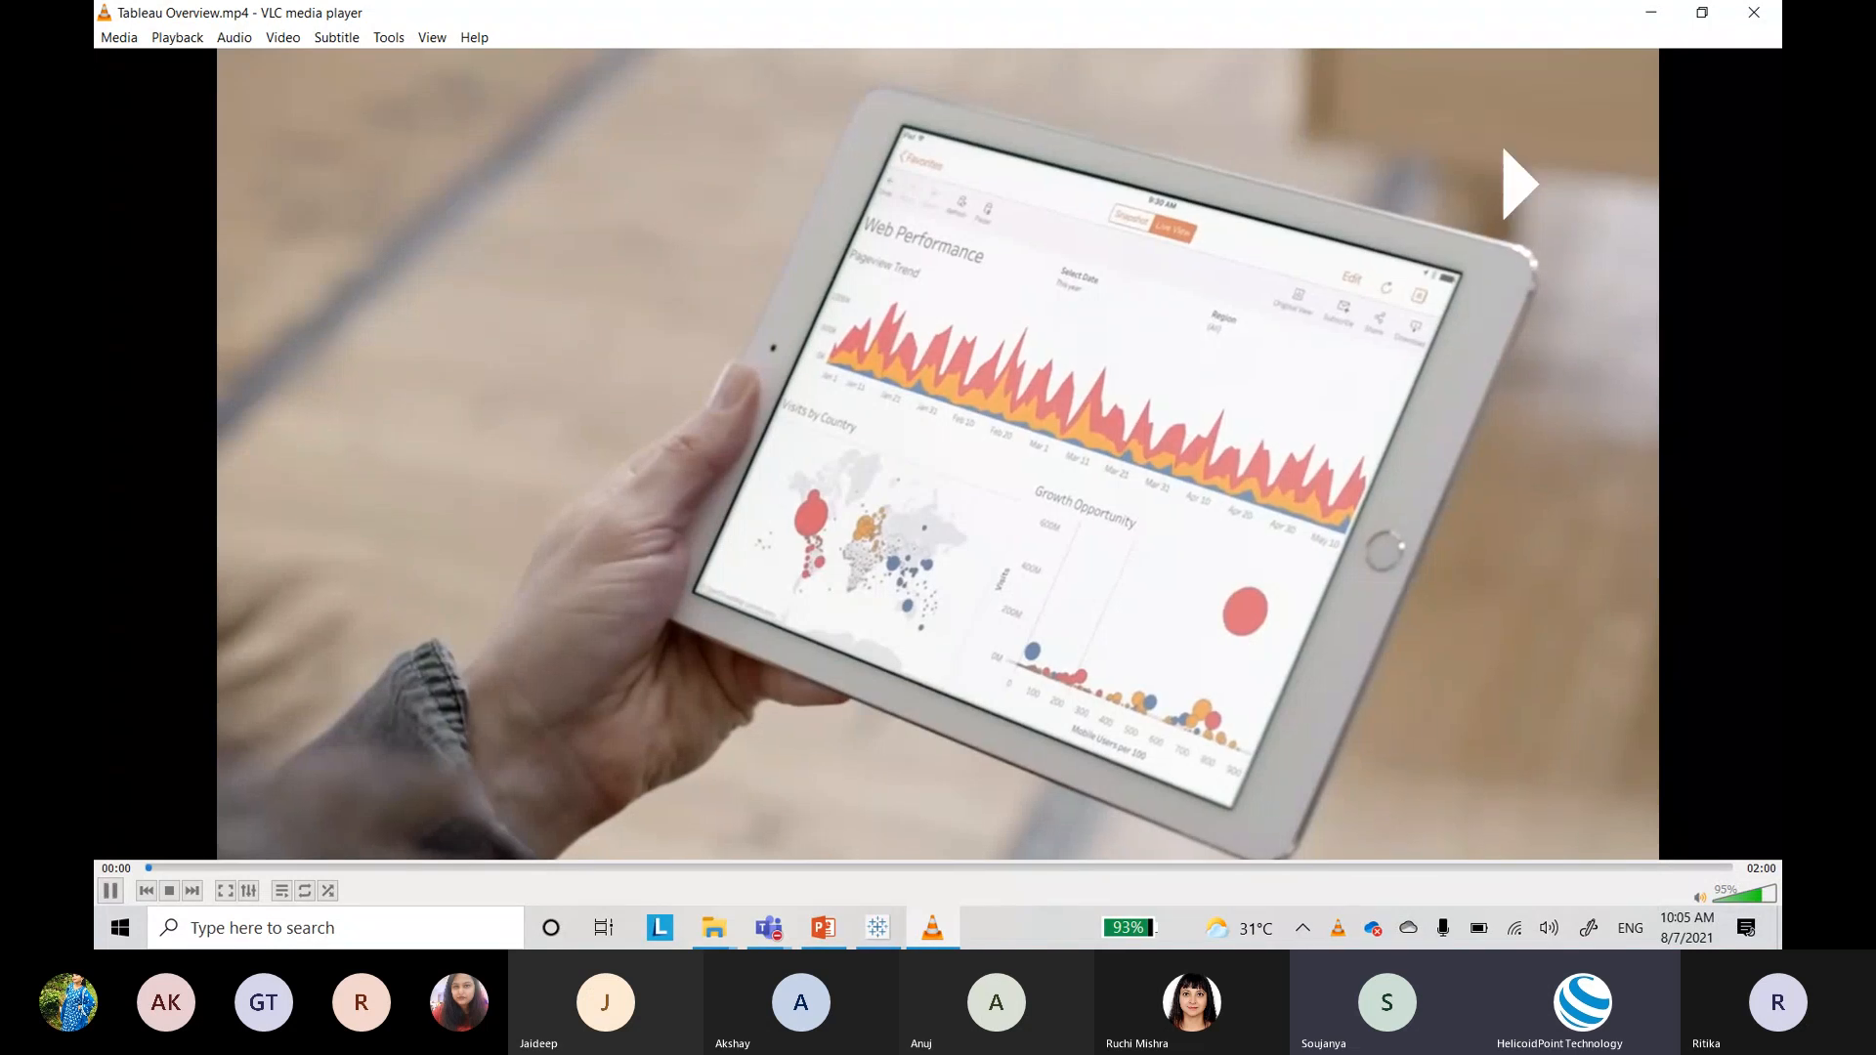
key("space")
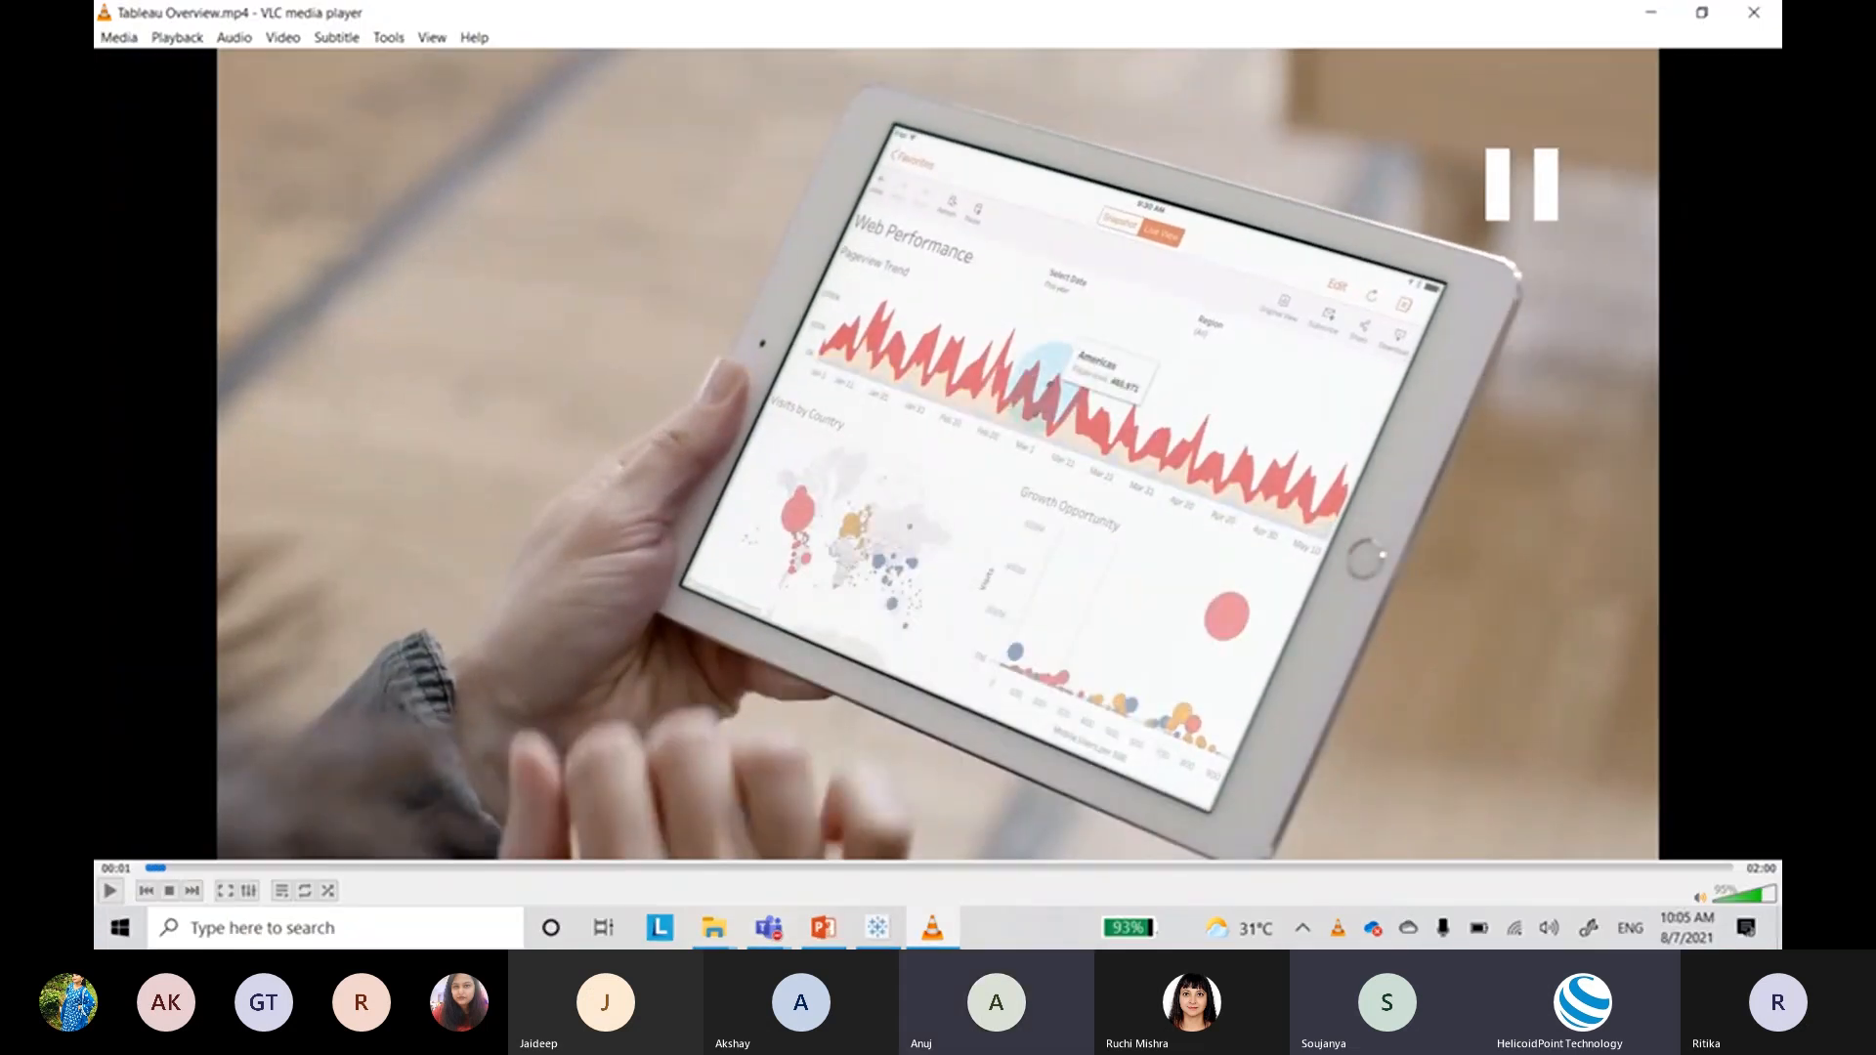
key("space")
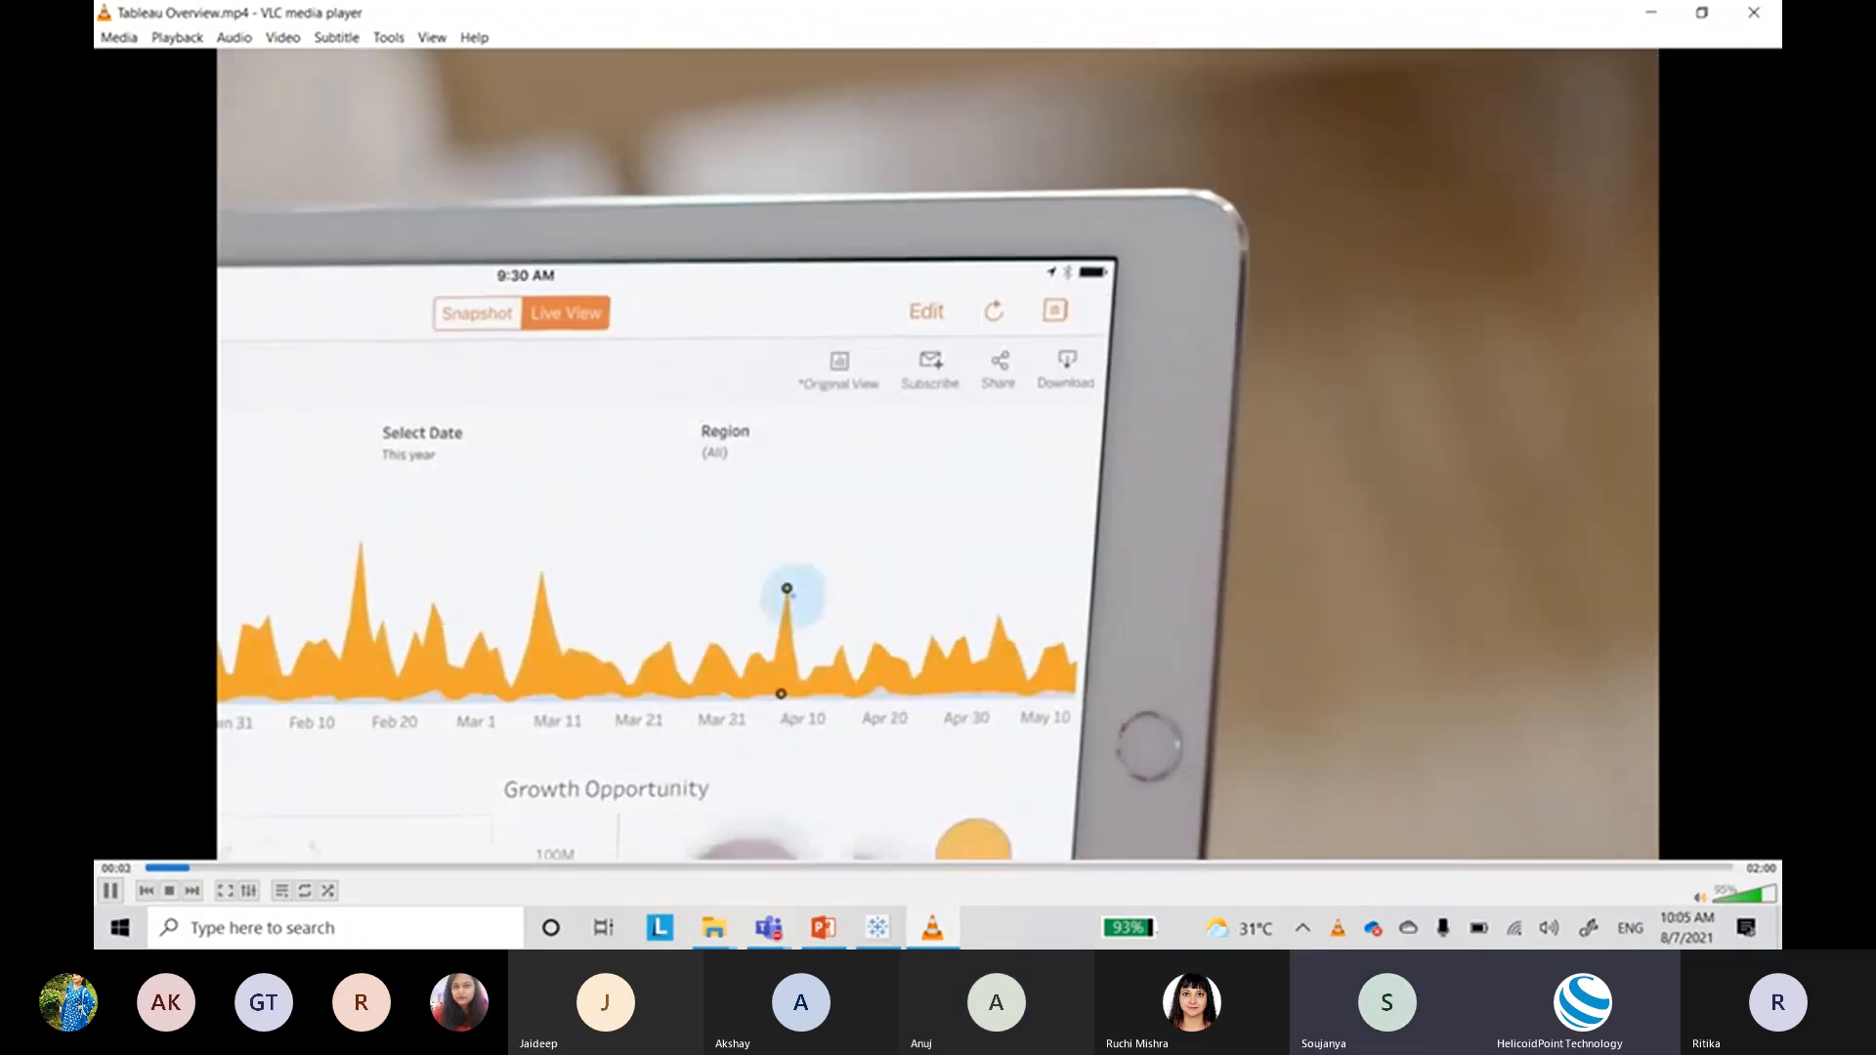
key("space")
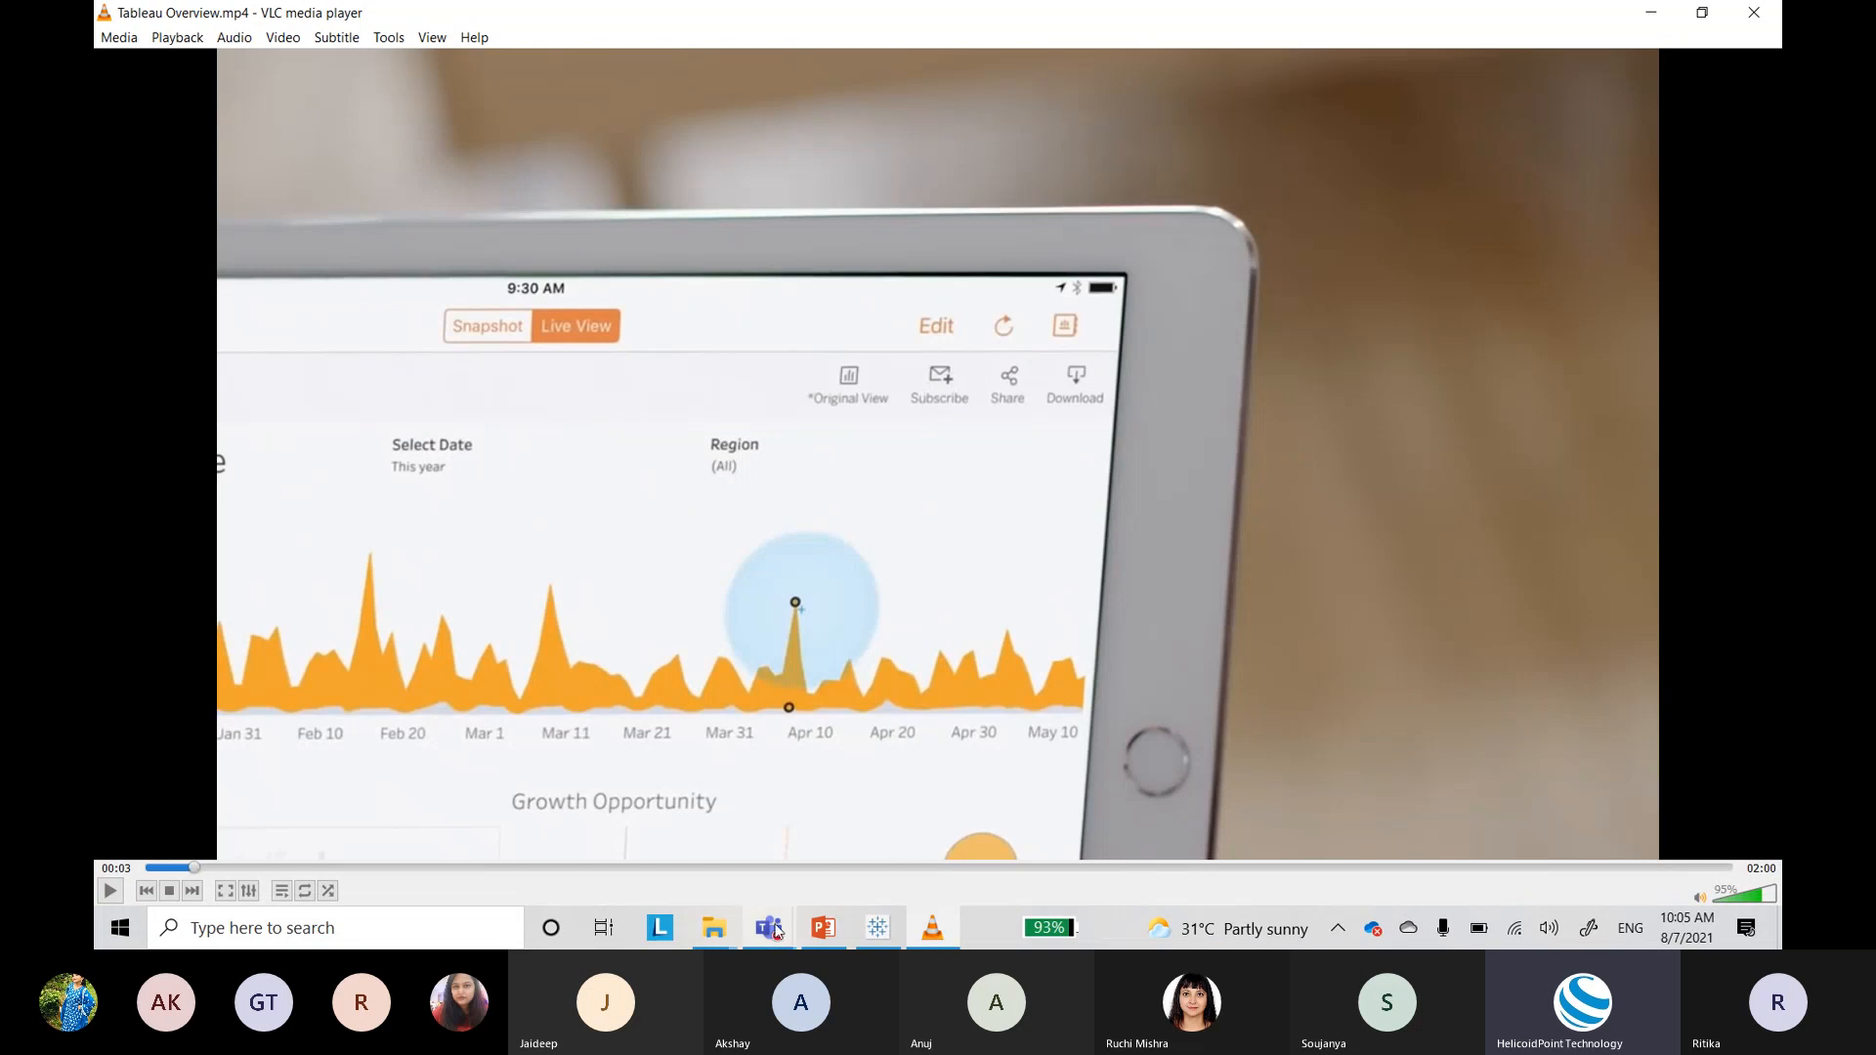
Step: Show the Session 1 folder path, collapse OneDrive, then switch to the Teams Session 1 channel
mouse_move(713, 928)
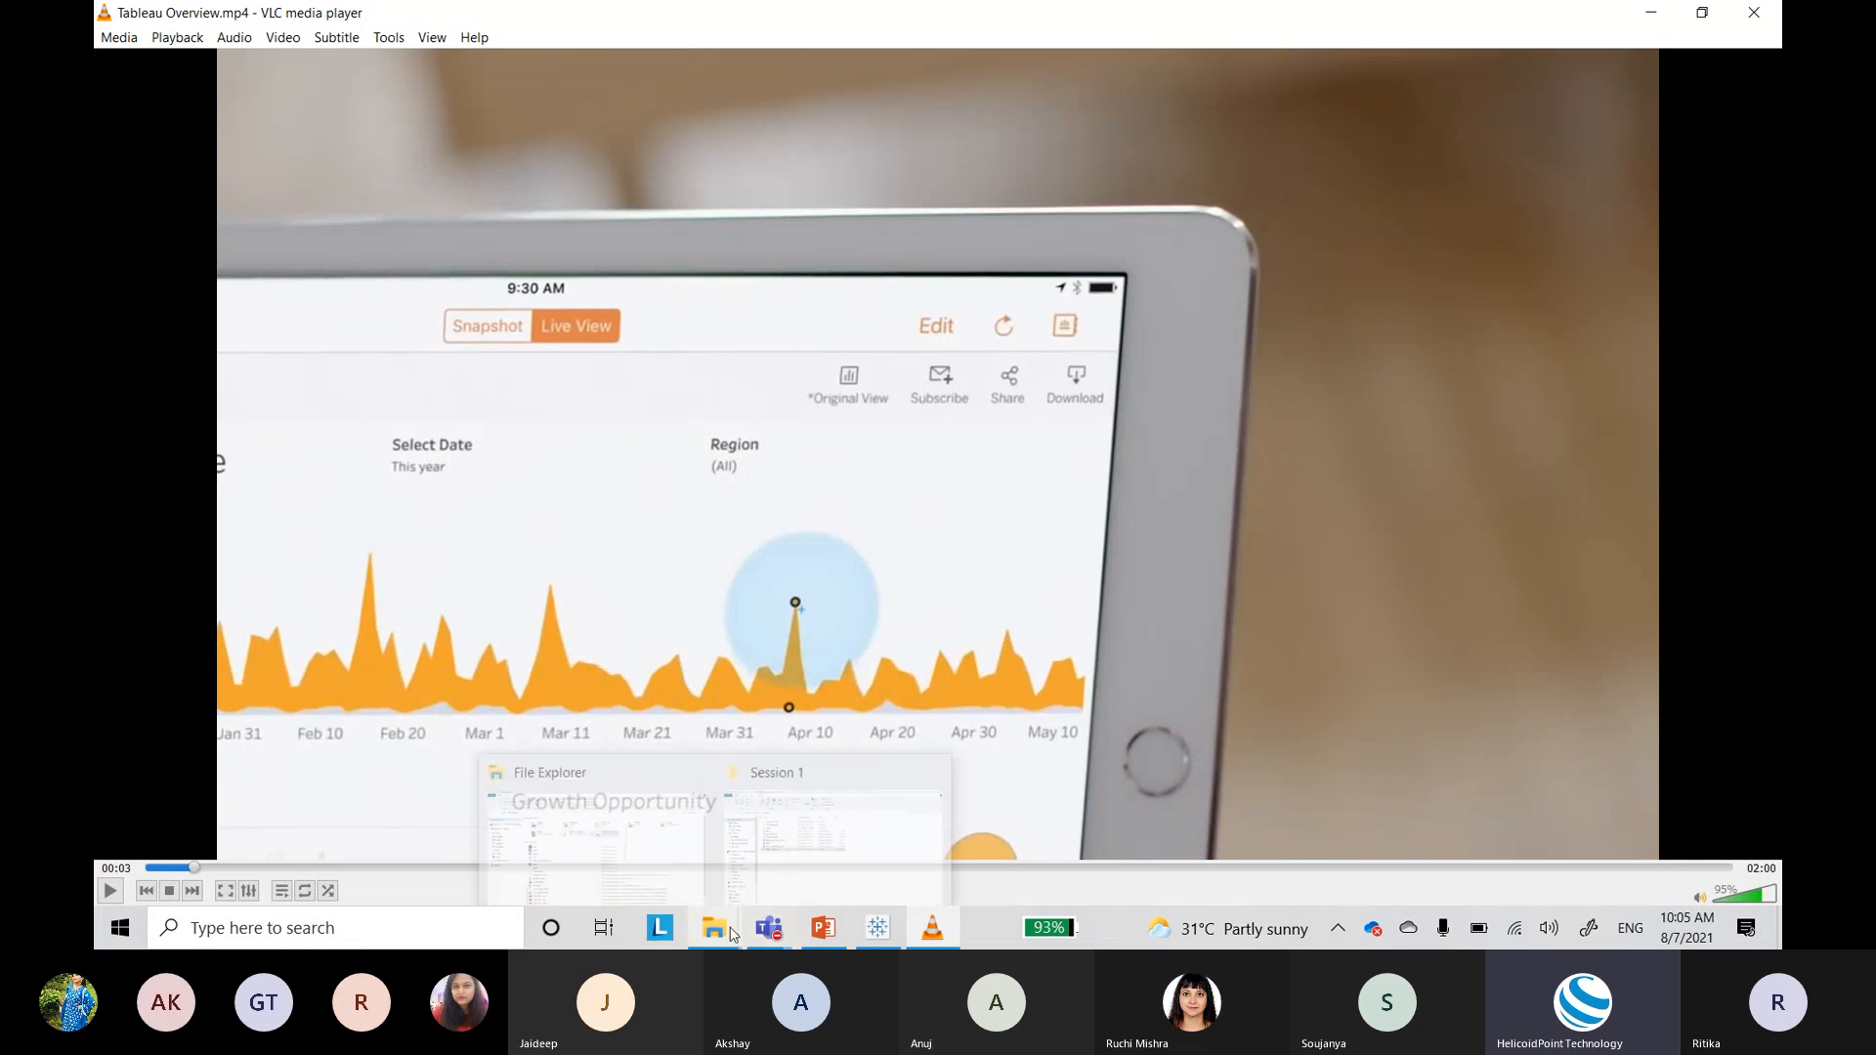
left_click(800, 889)
left_click(712, 189)
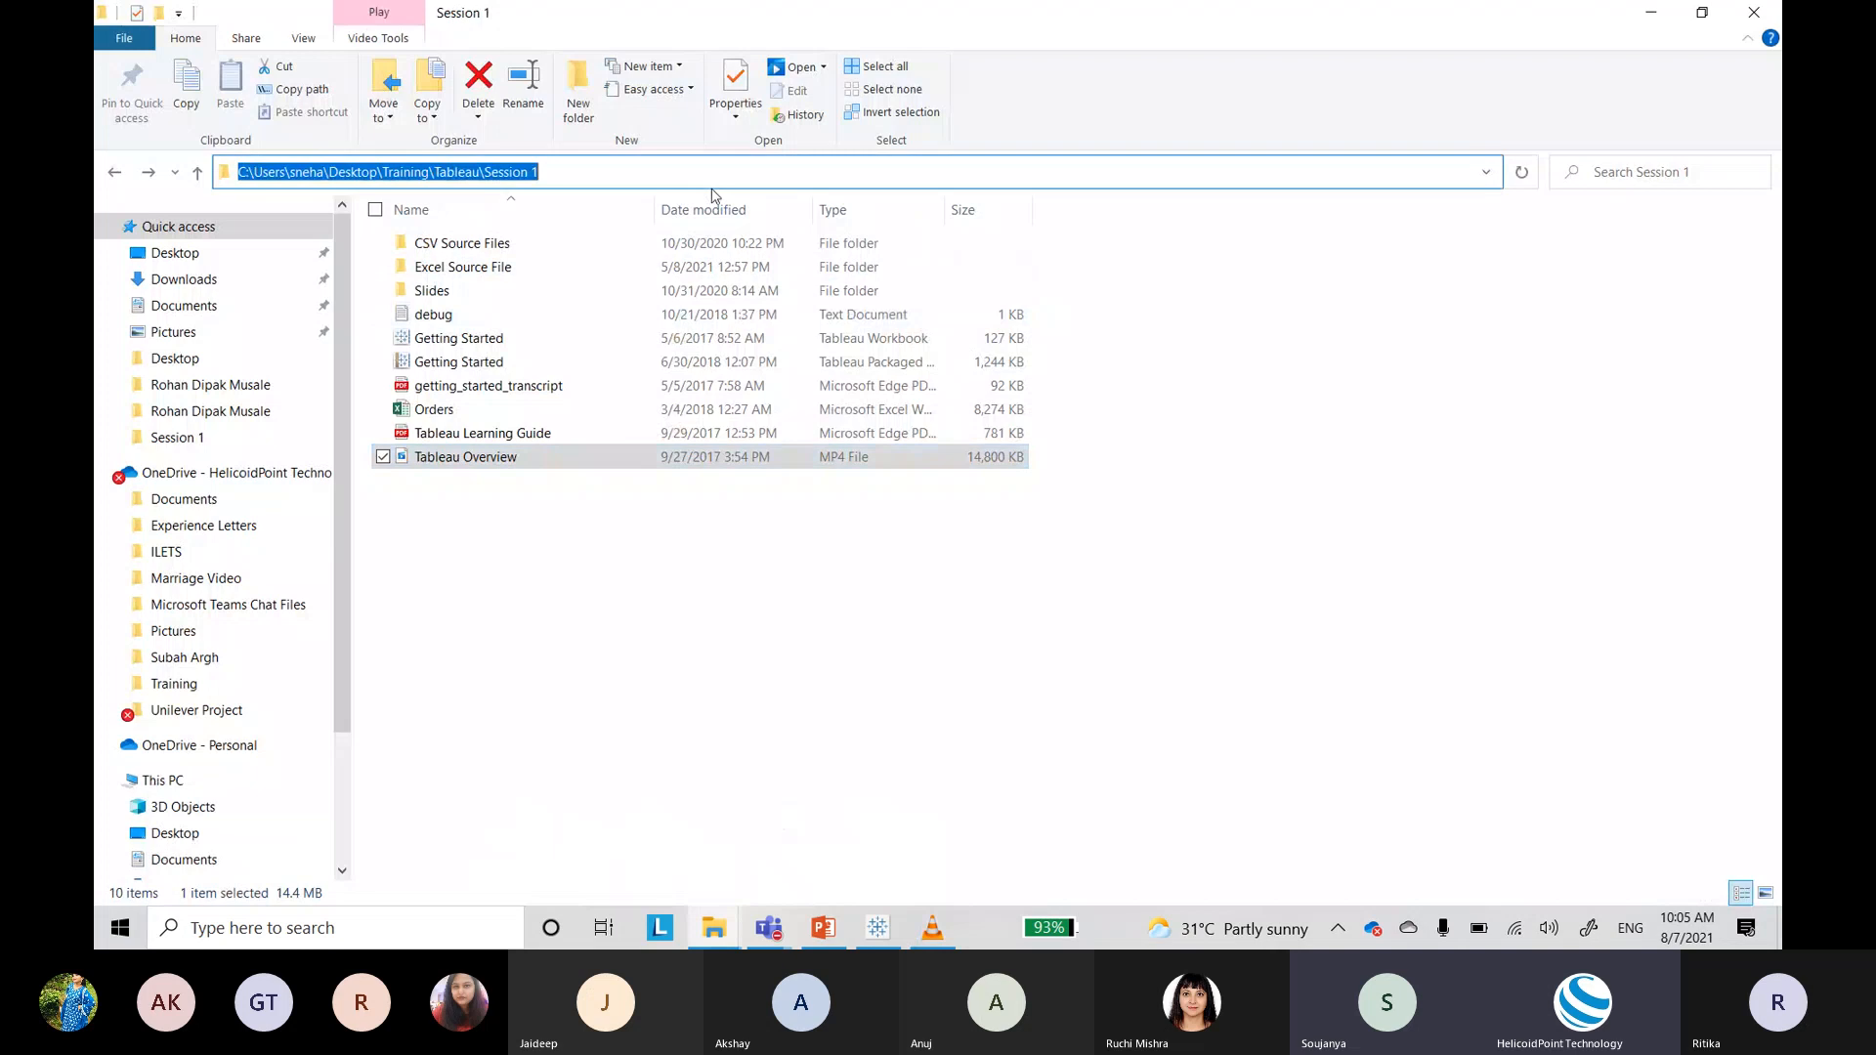
left_click(107, 473)
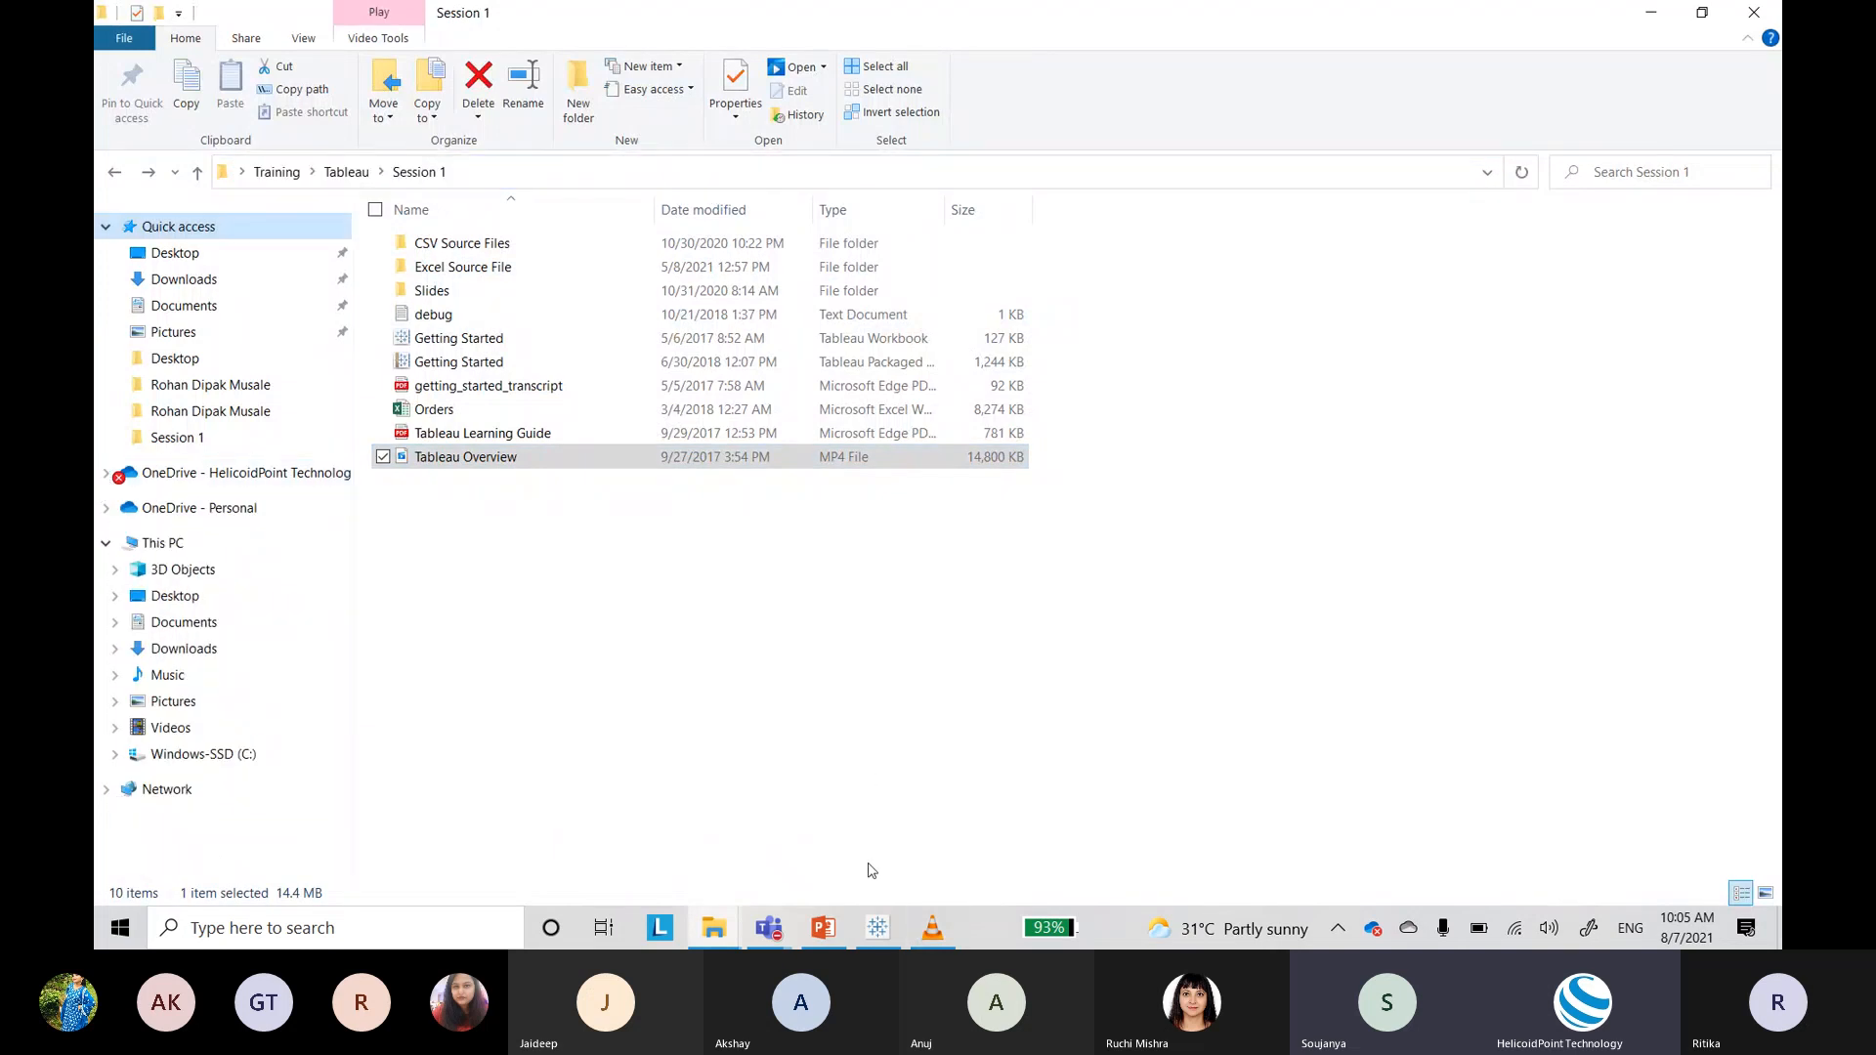
left_click(769, 928)
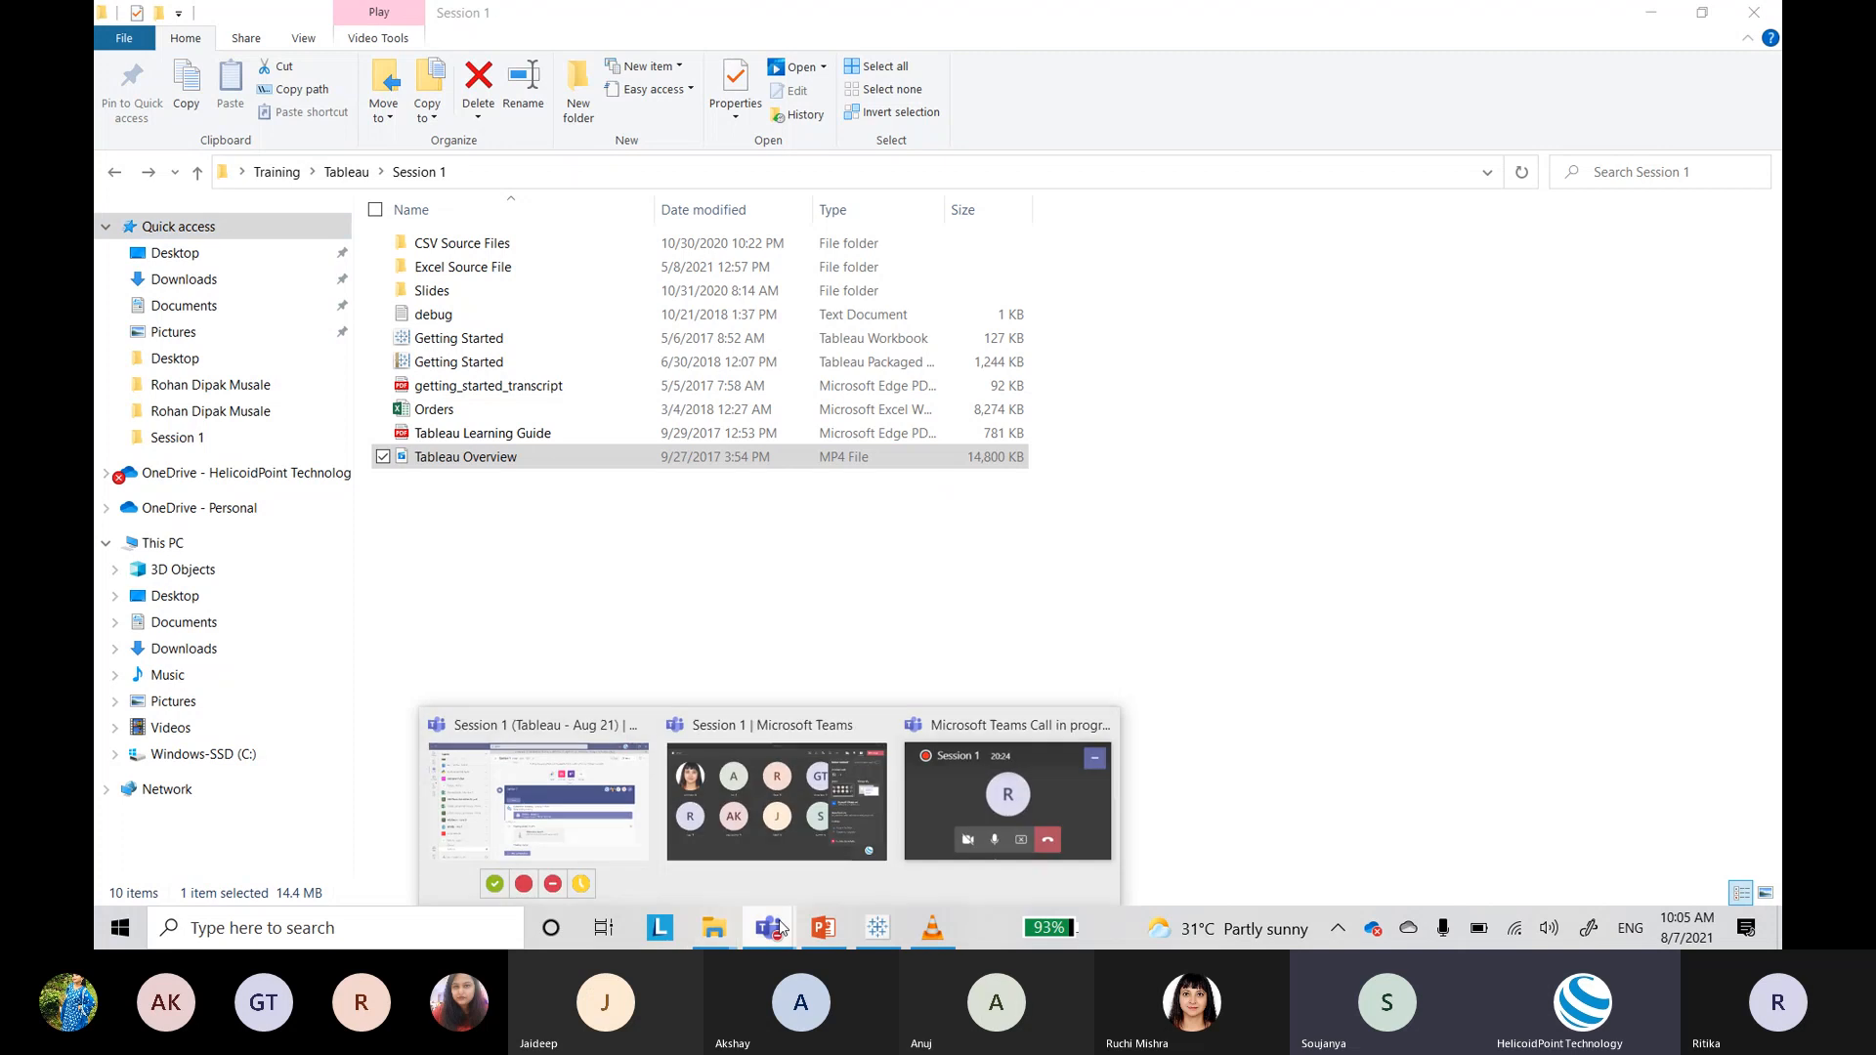
left_click(537, 796)
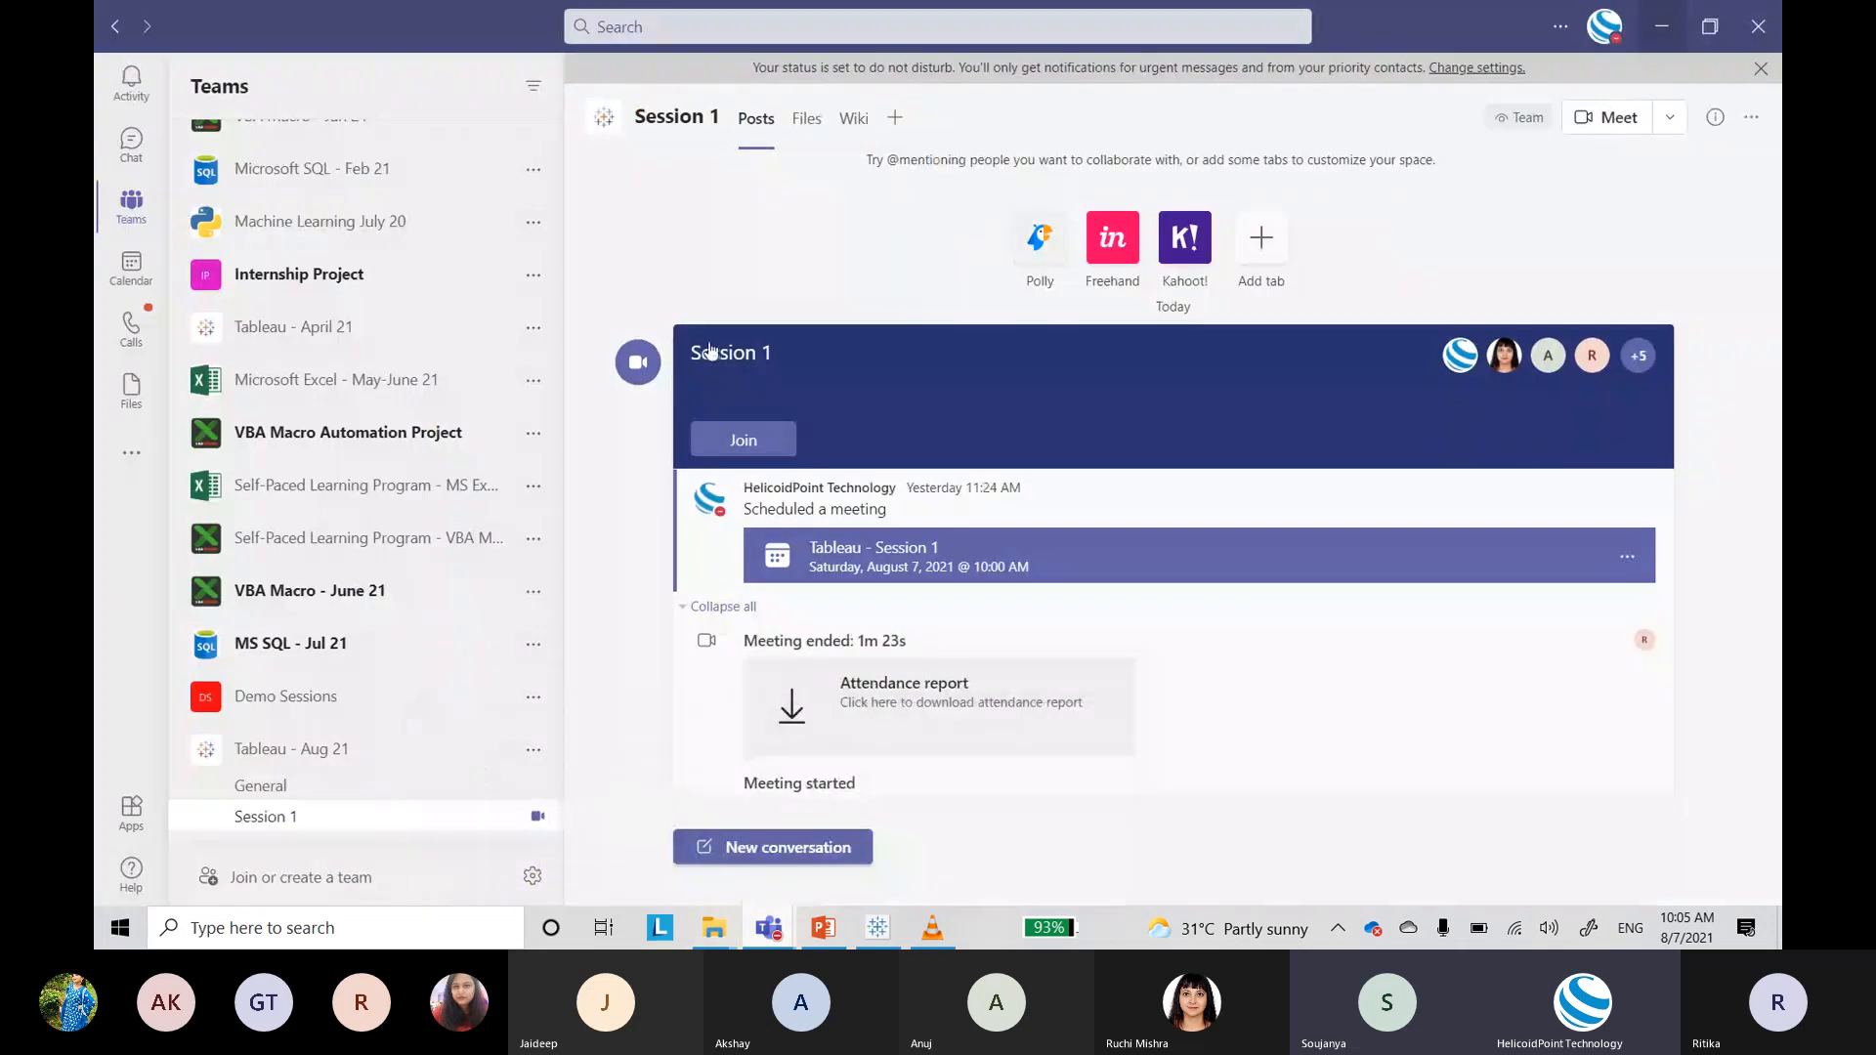
Step: Upload Tableau Overview.mp4 from the Session 1 folder into the channel's Files
left_click(807, 119)
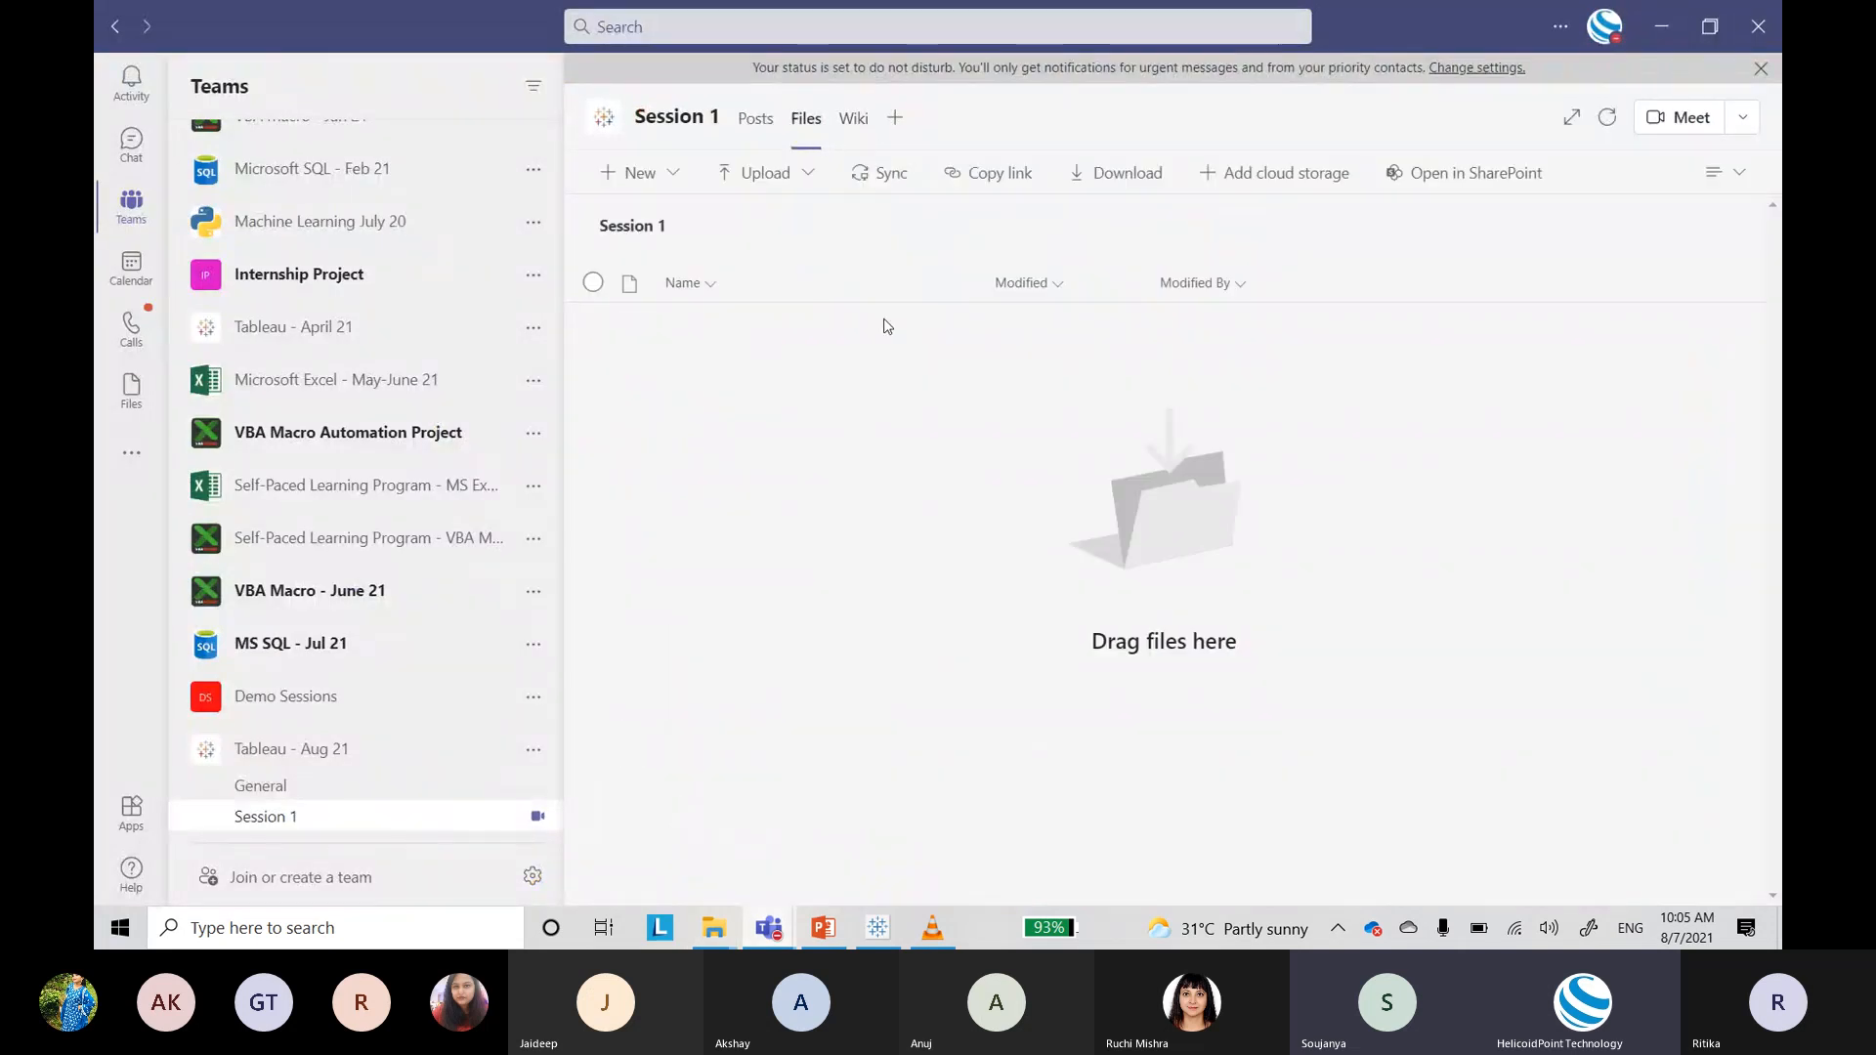
left_click(765, 173)
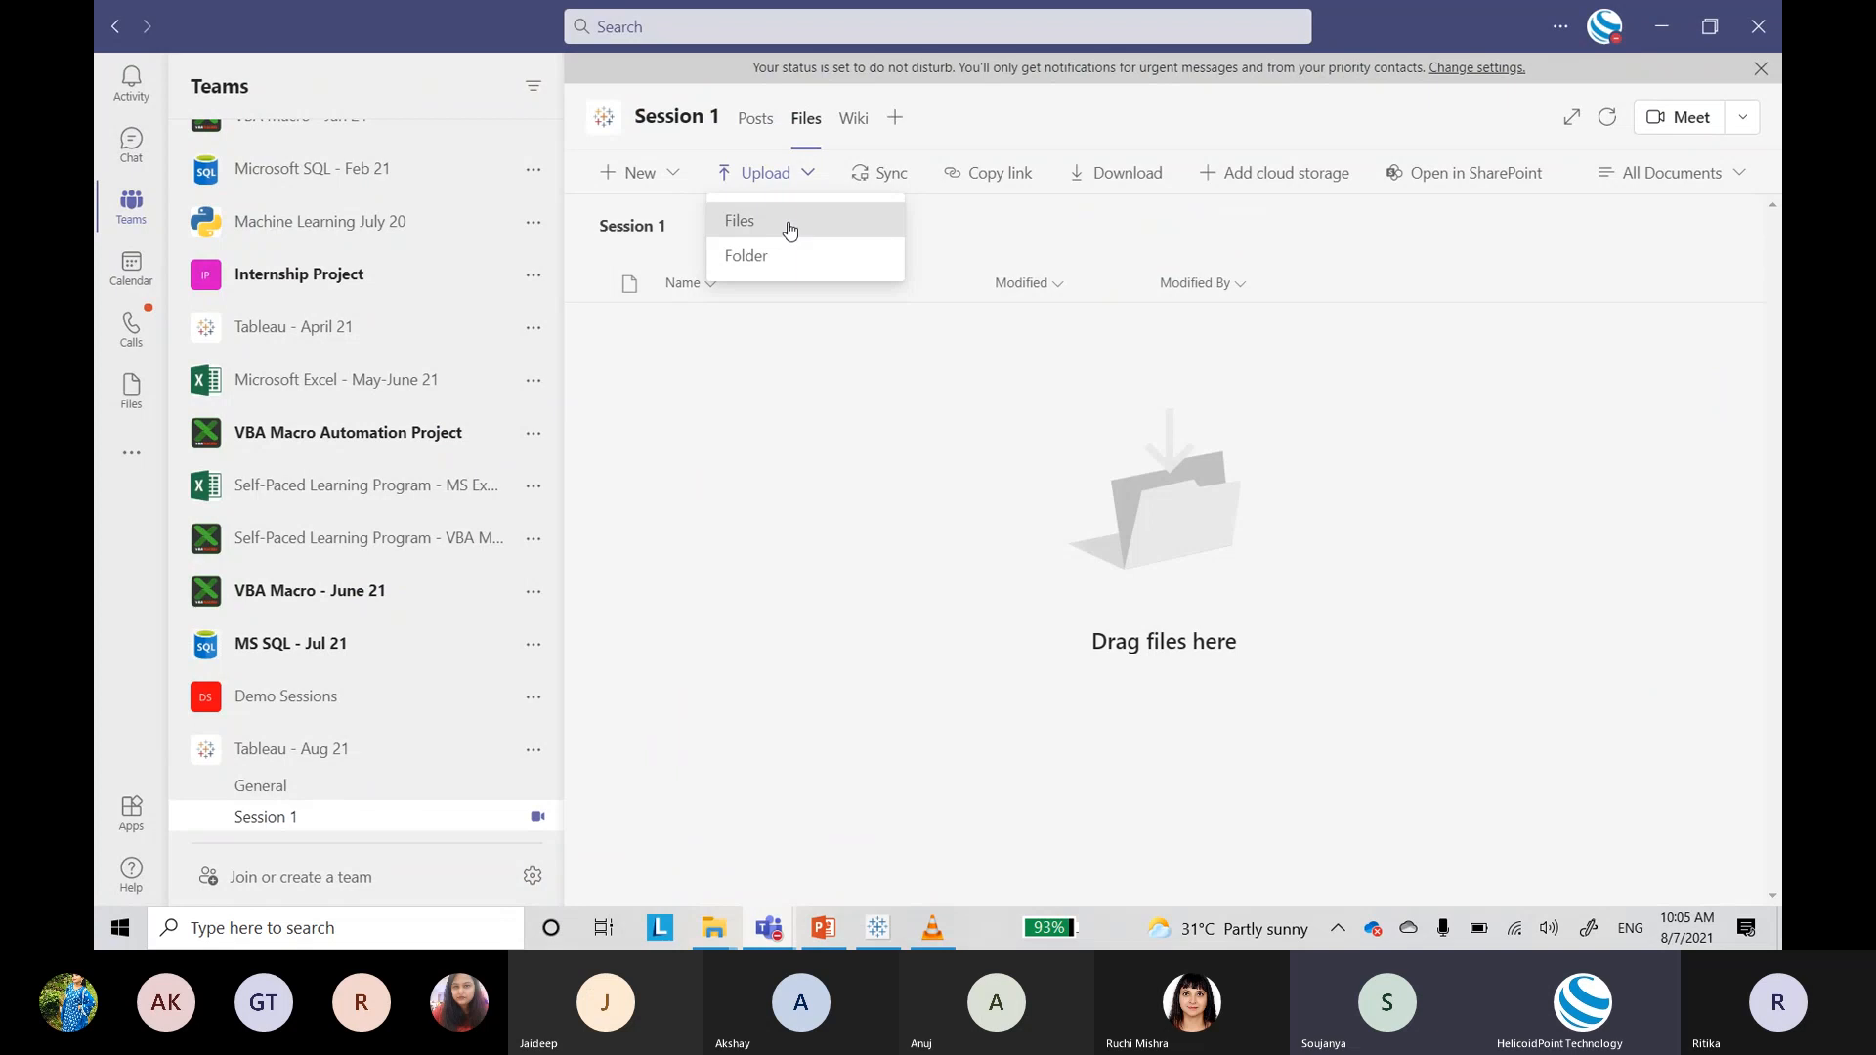
left_click(788, 227)
left_click(896, 63)
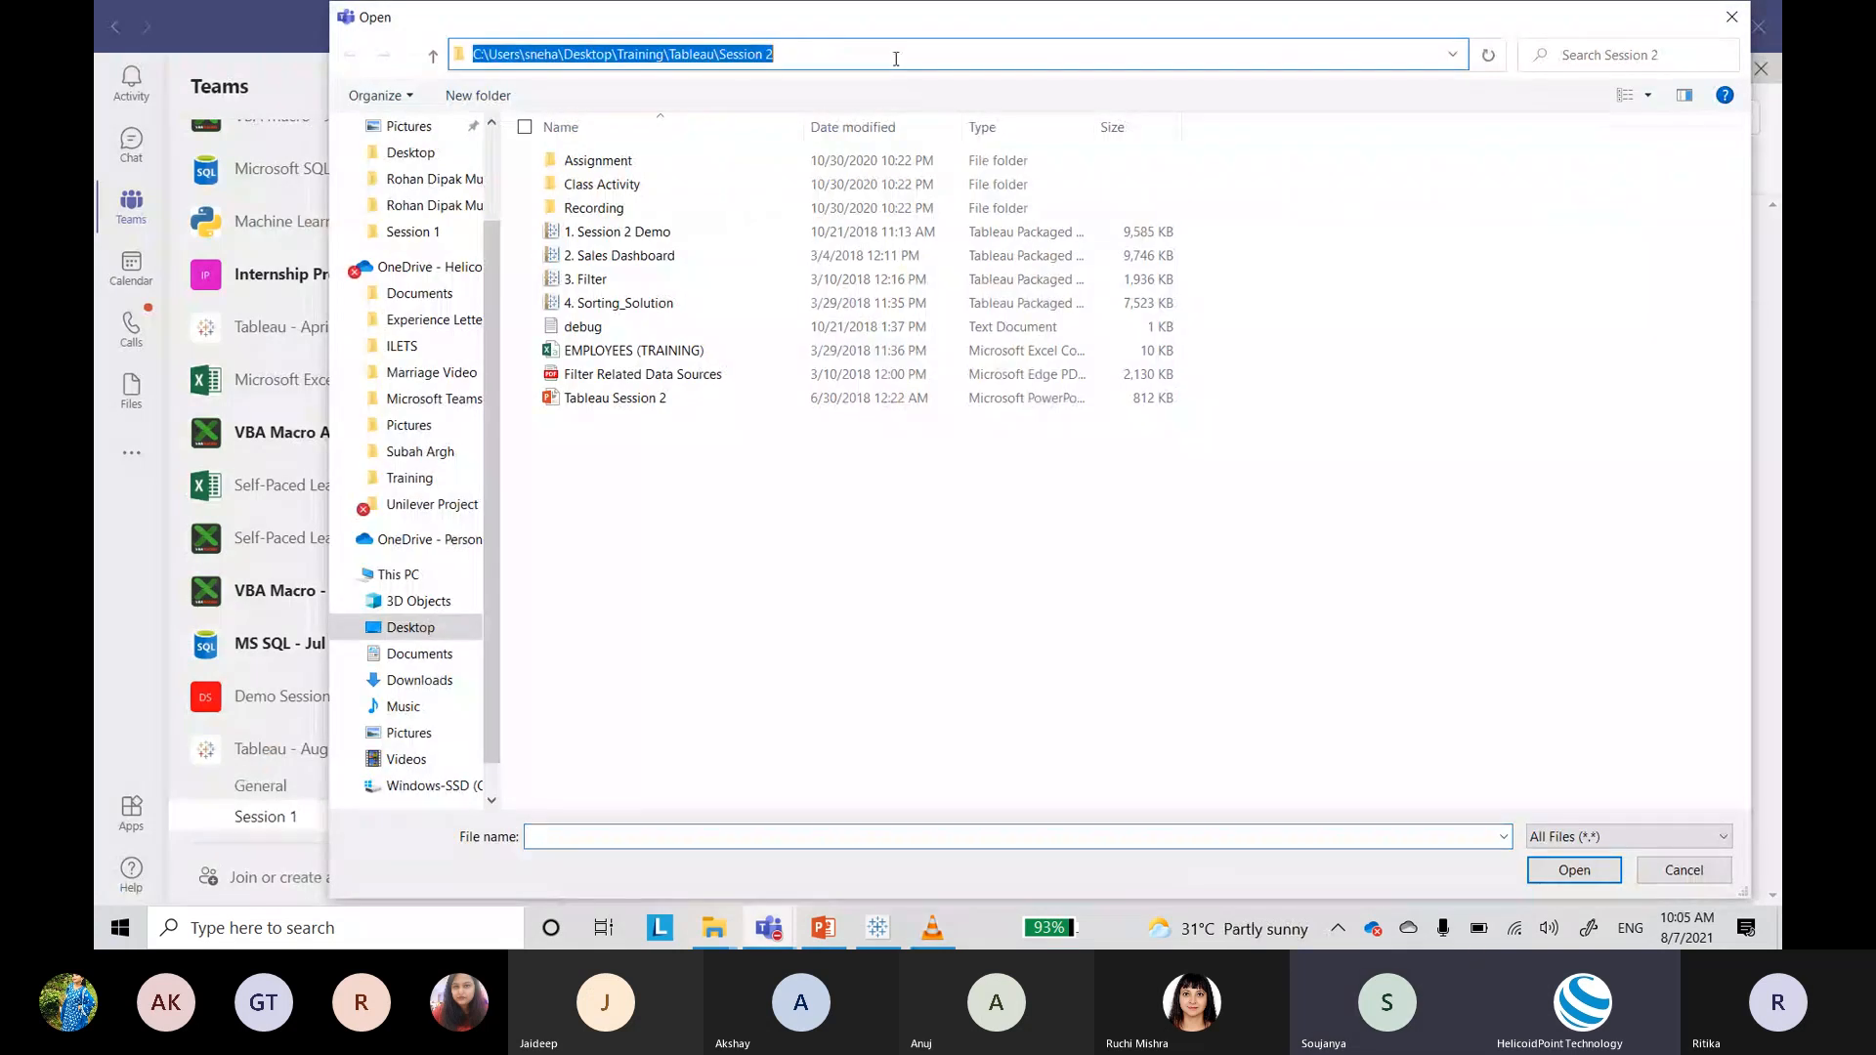
key("ctrl+v")
key("Return")
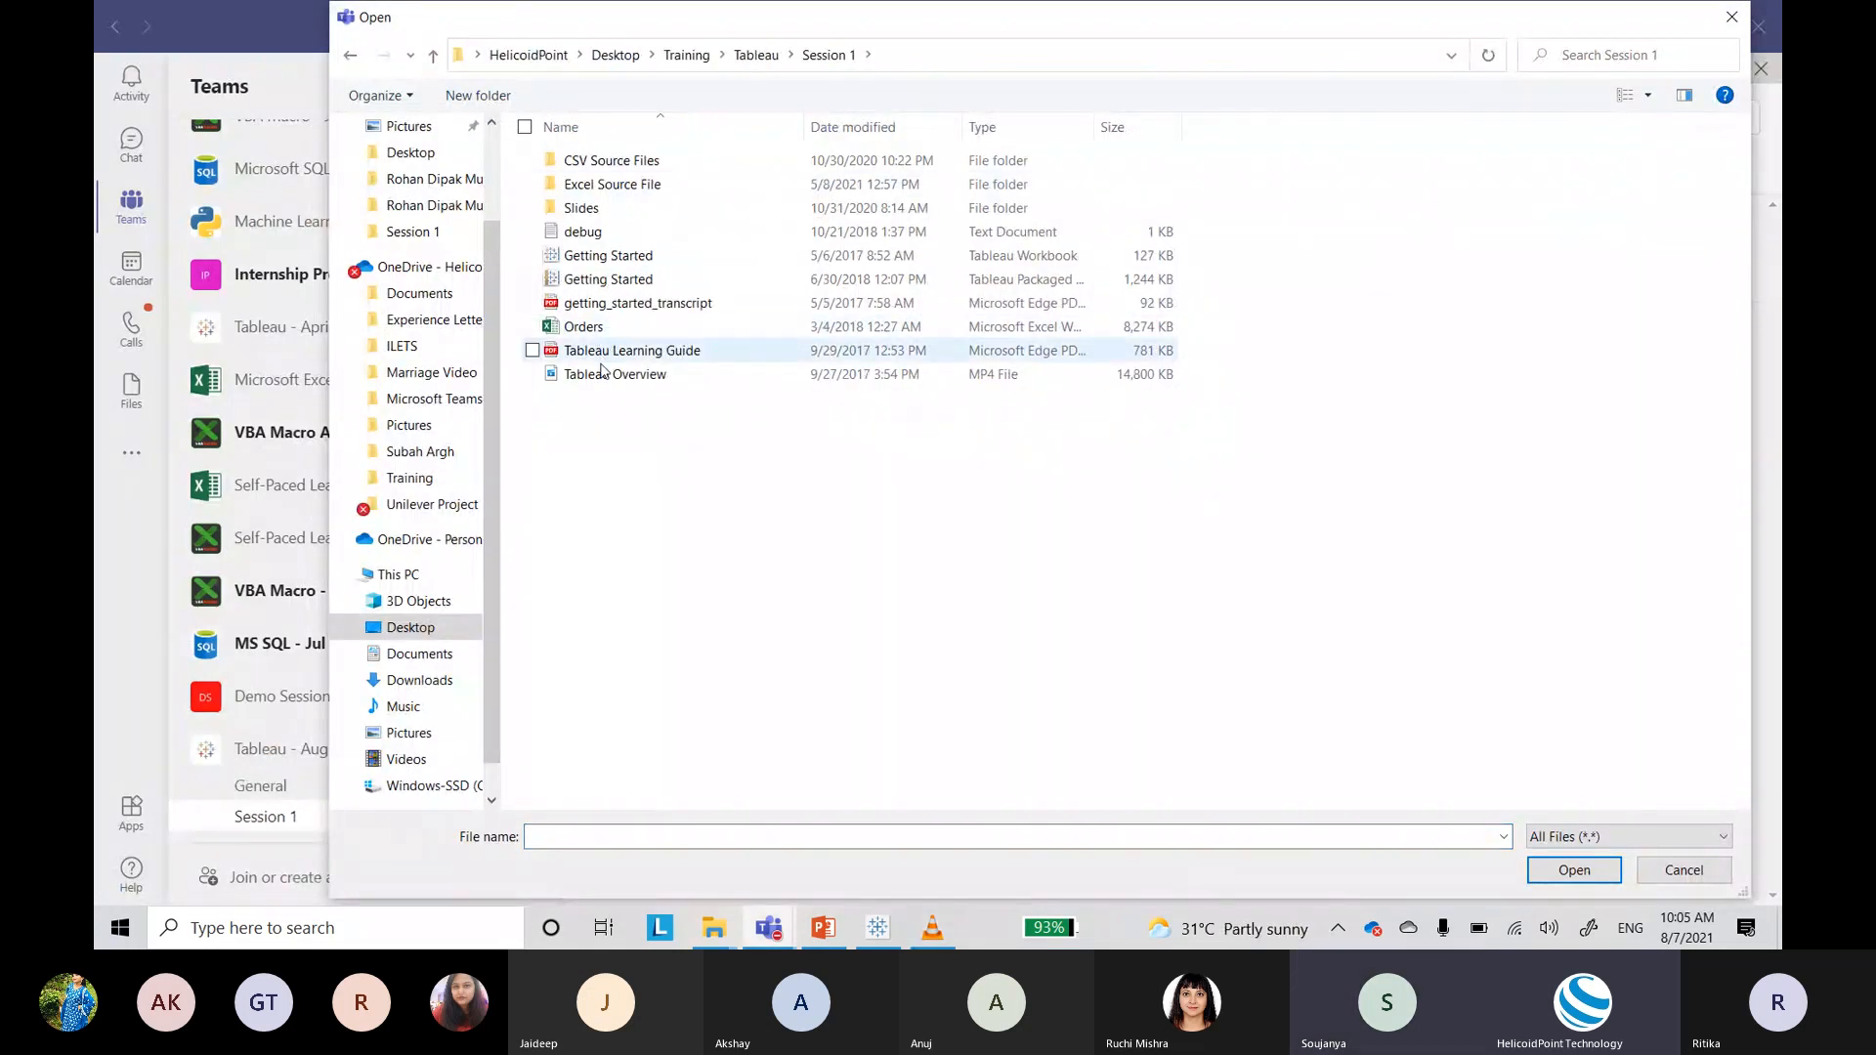
double_click(603, 377)
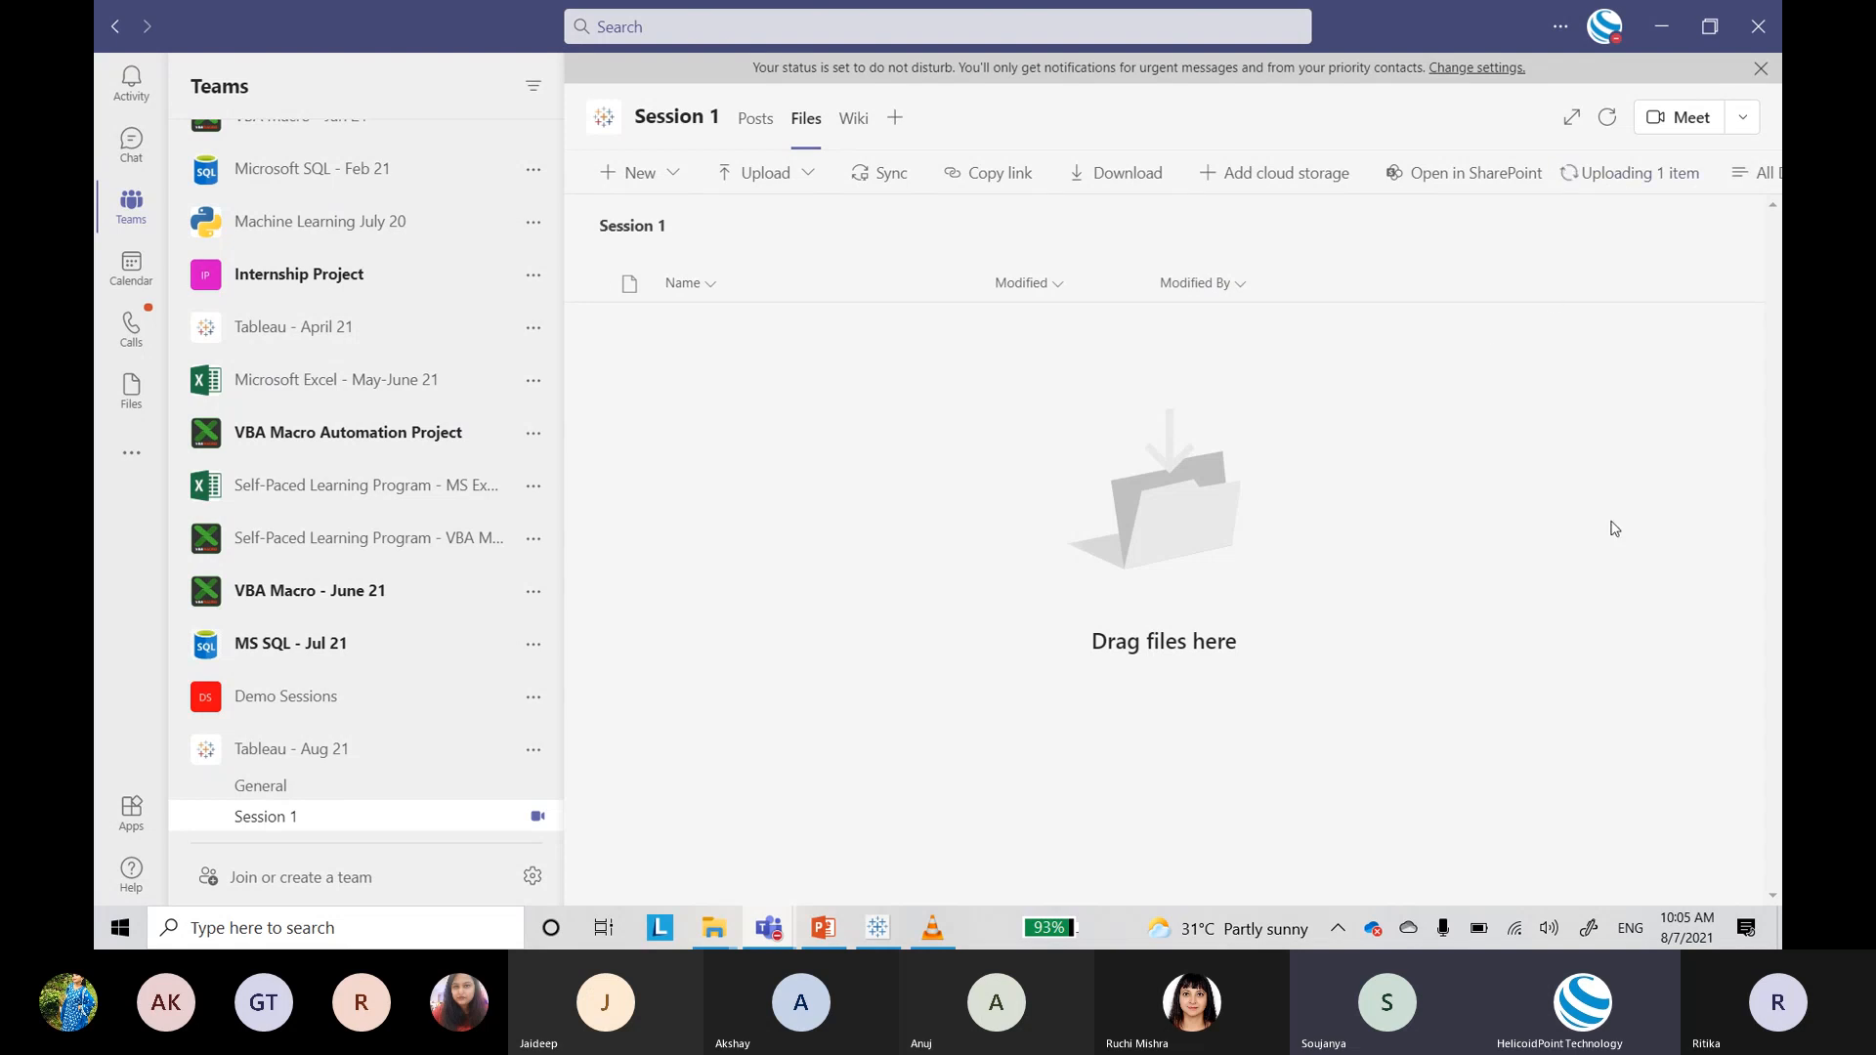
Step: Check the upload progress until the video finishes, then close the progress view
left_click(1610, 178)
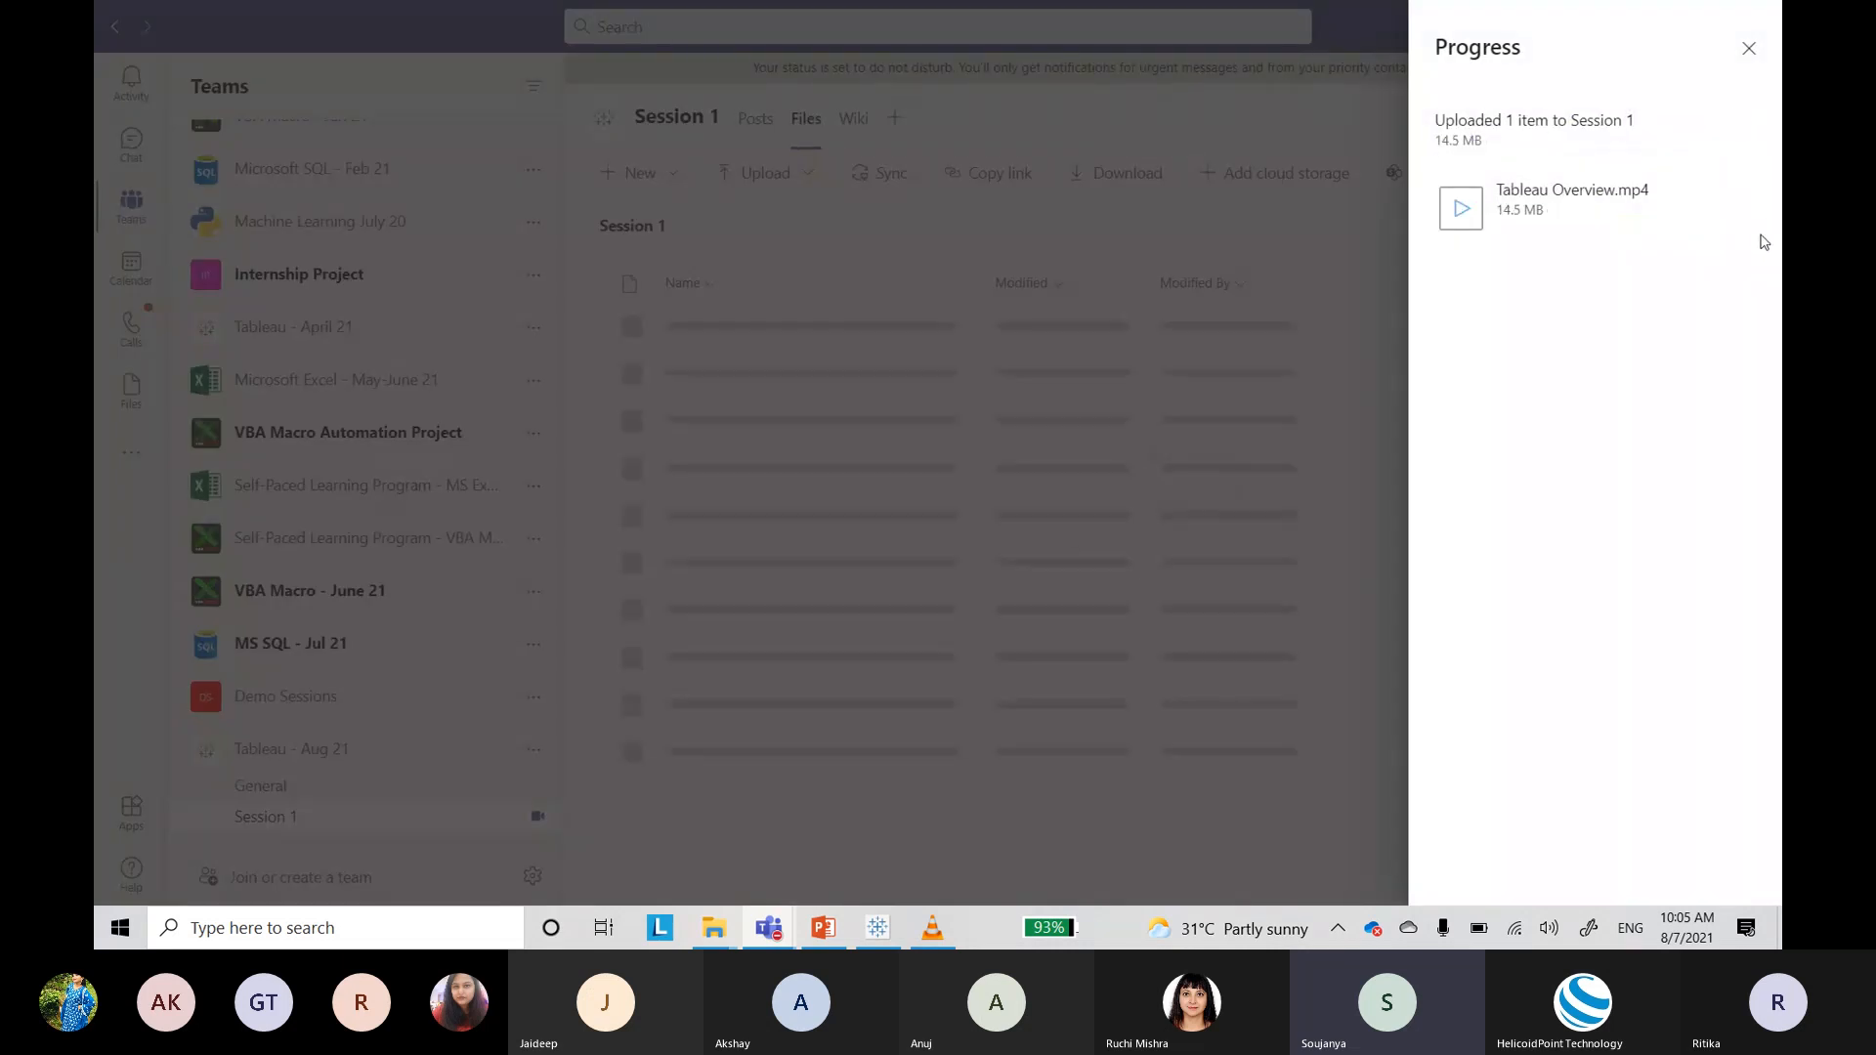
left_click(1750, 49)
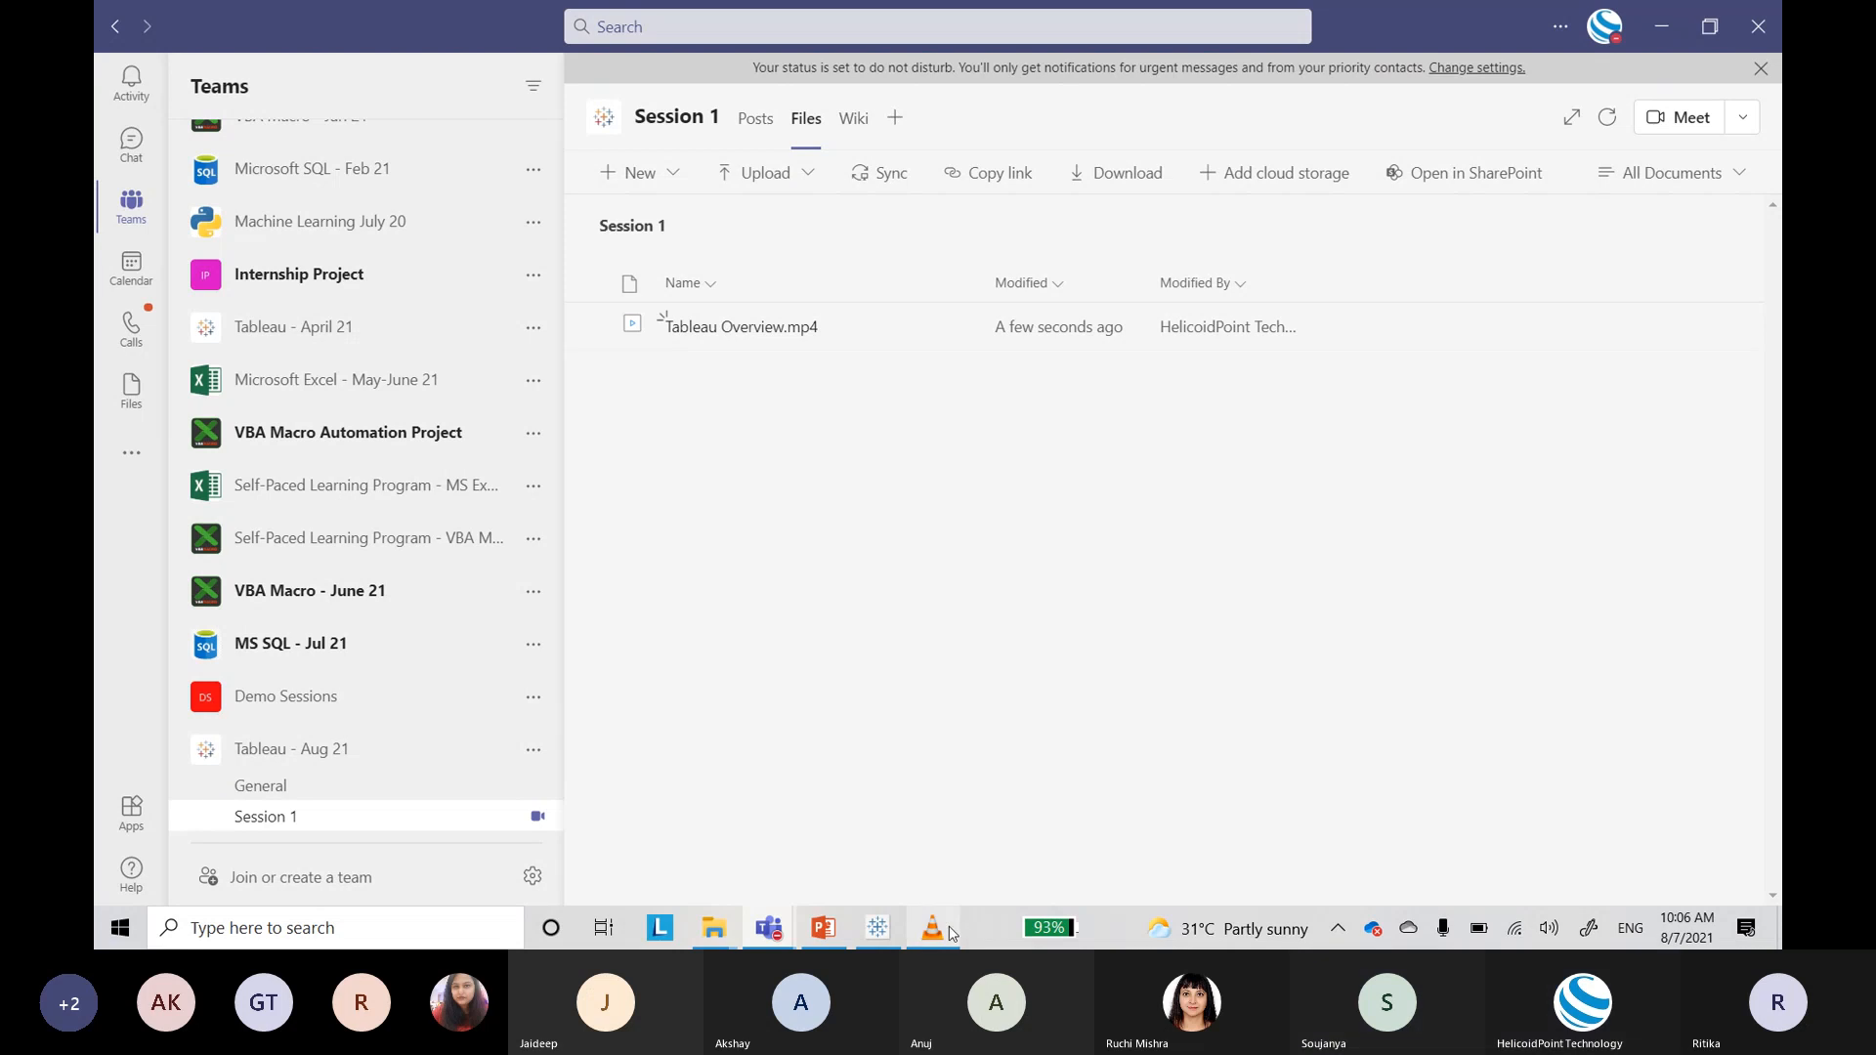
mouse_move(953, 935)
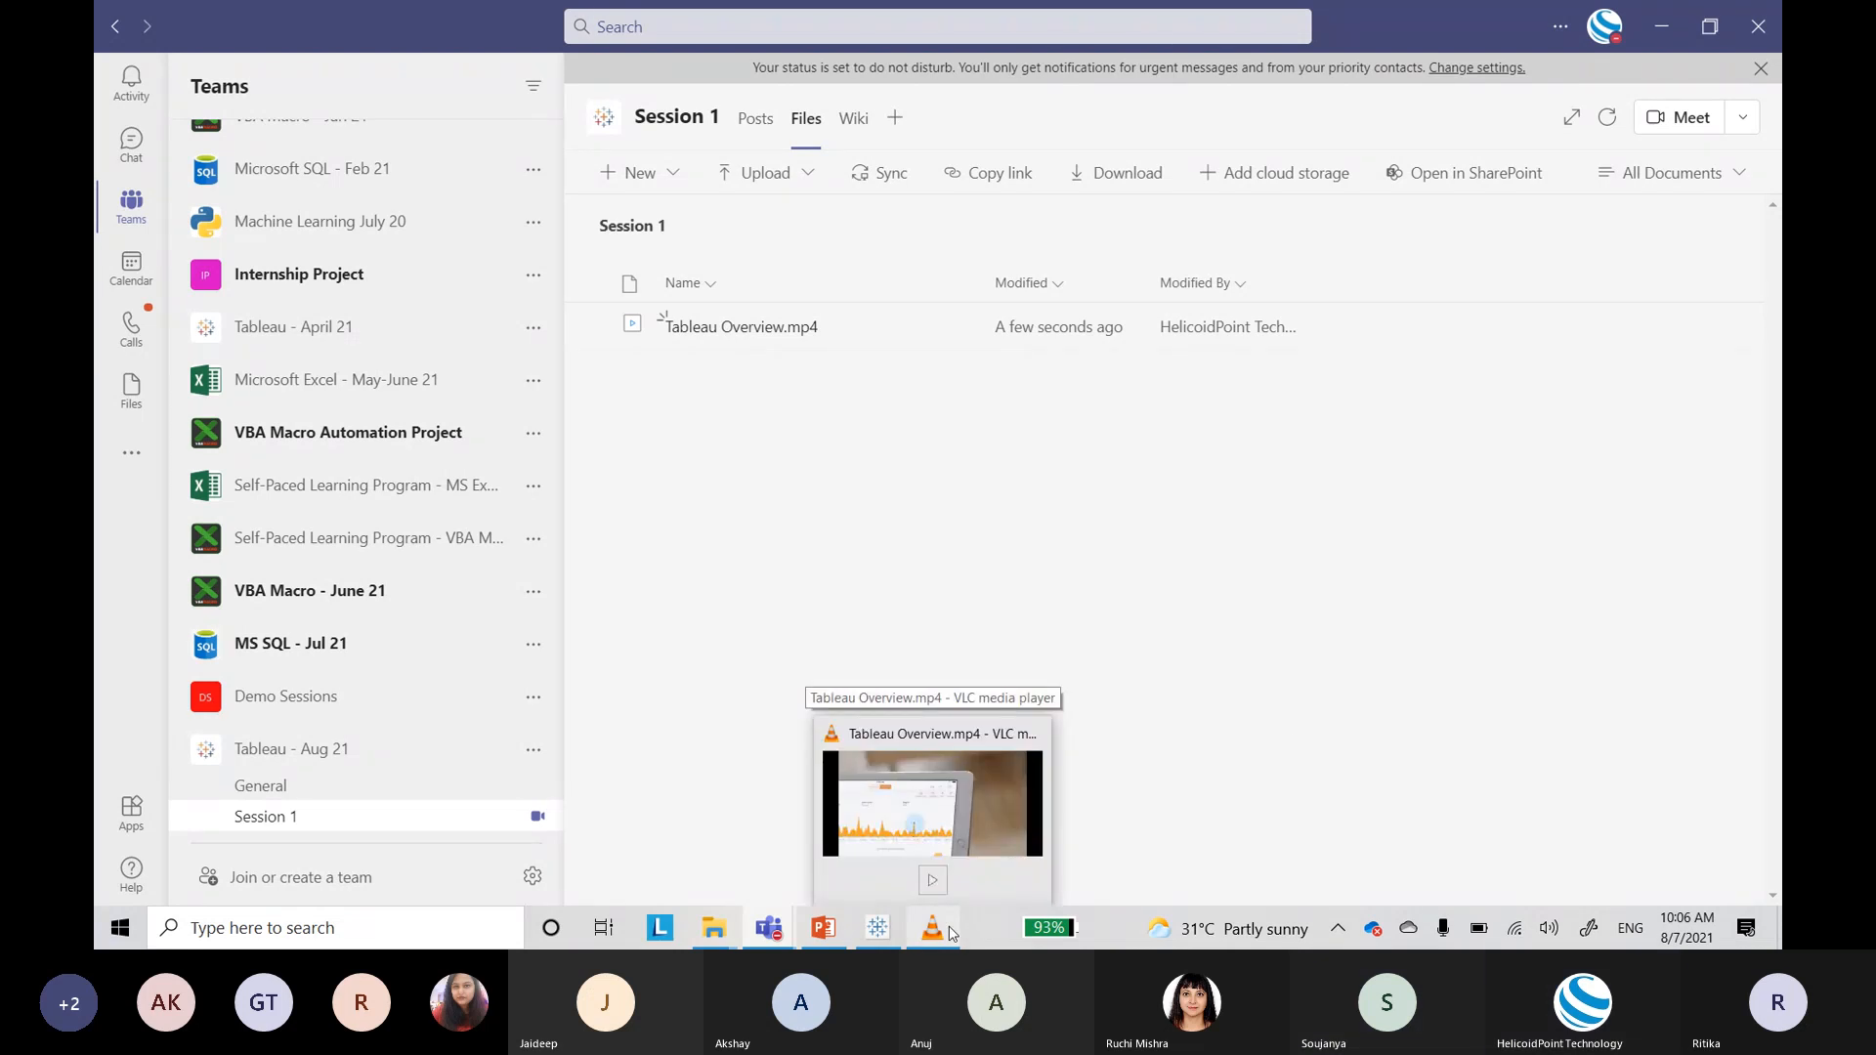
Step: Switch windows, bring up and minimize the Tableau start page, then open the Run box
key("alt+Tab")
key("Tab")
key("Tab")
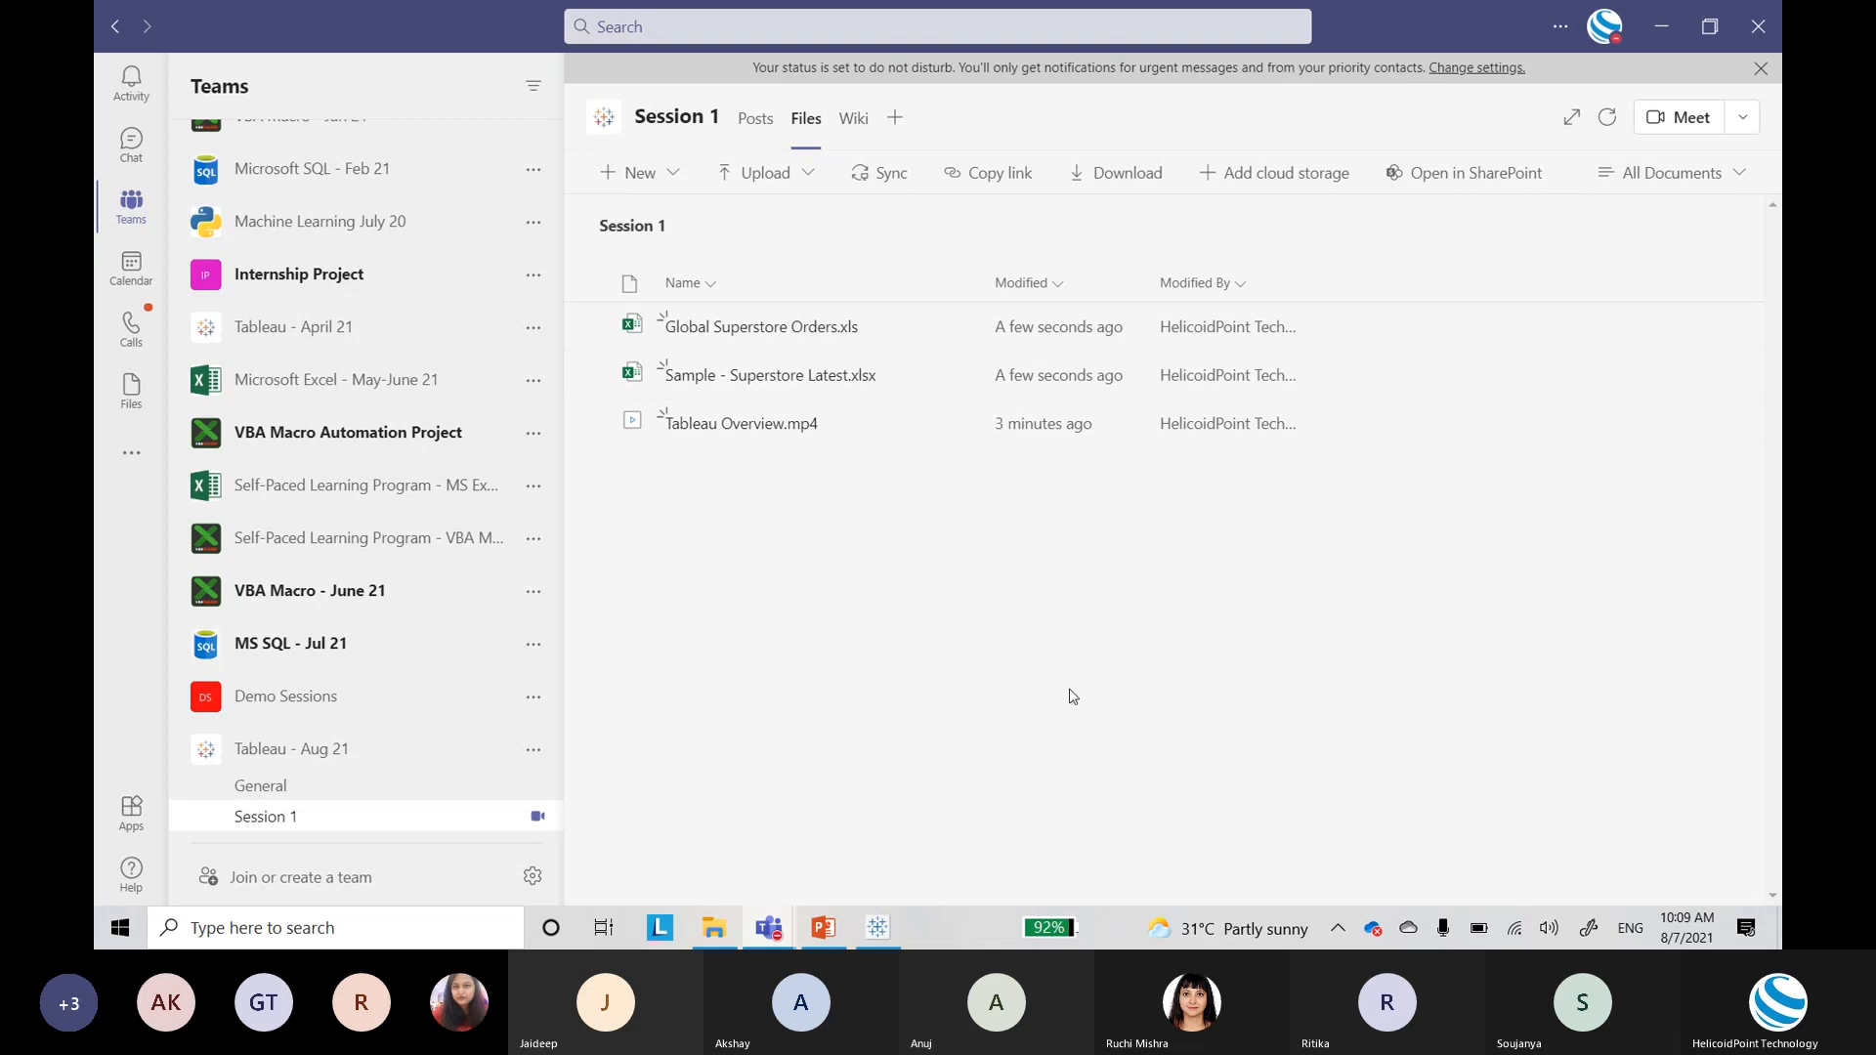
left_click(879, 928)
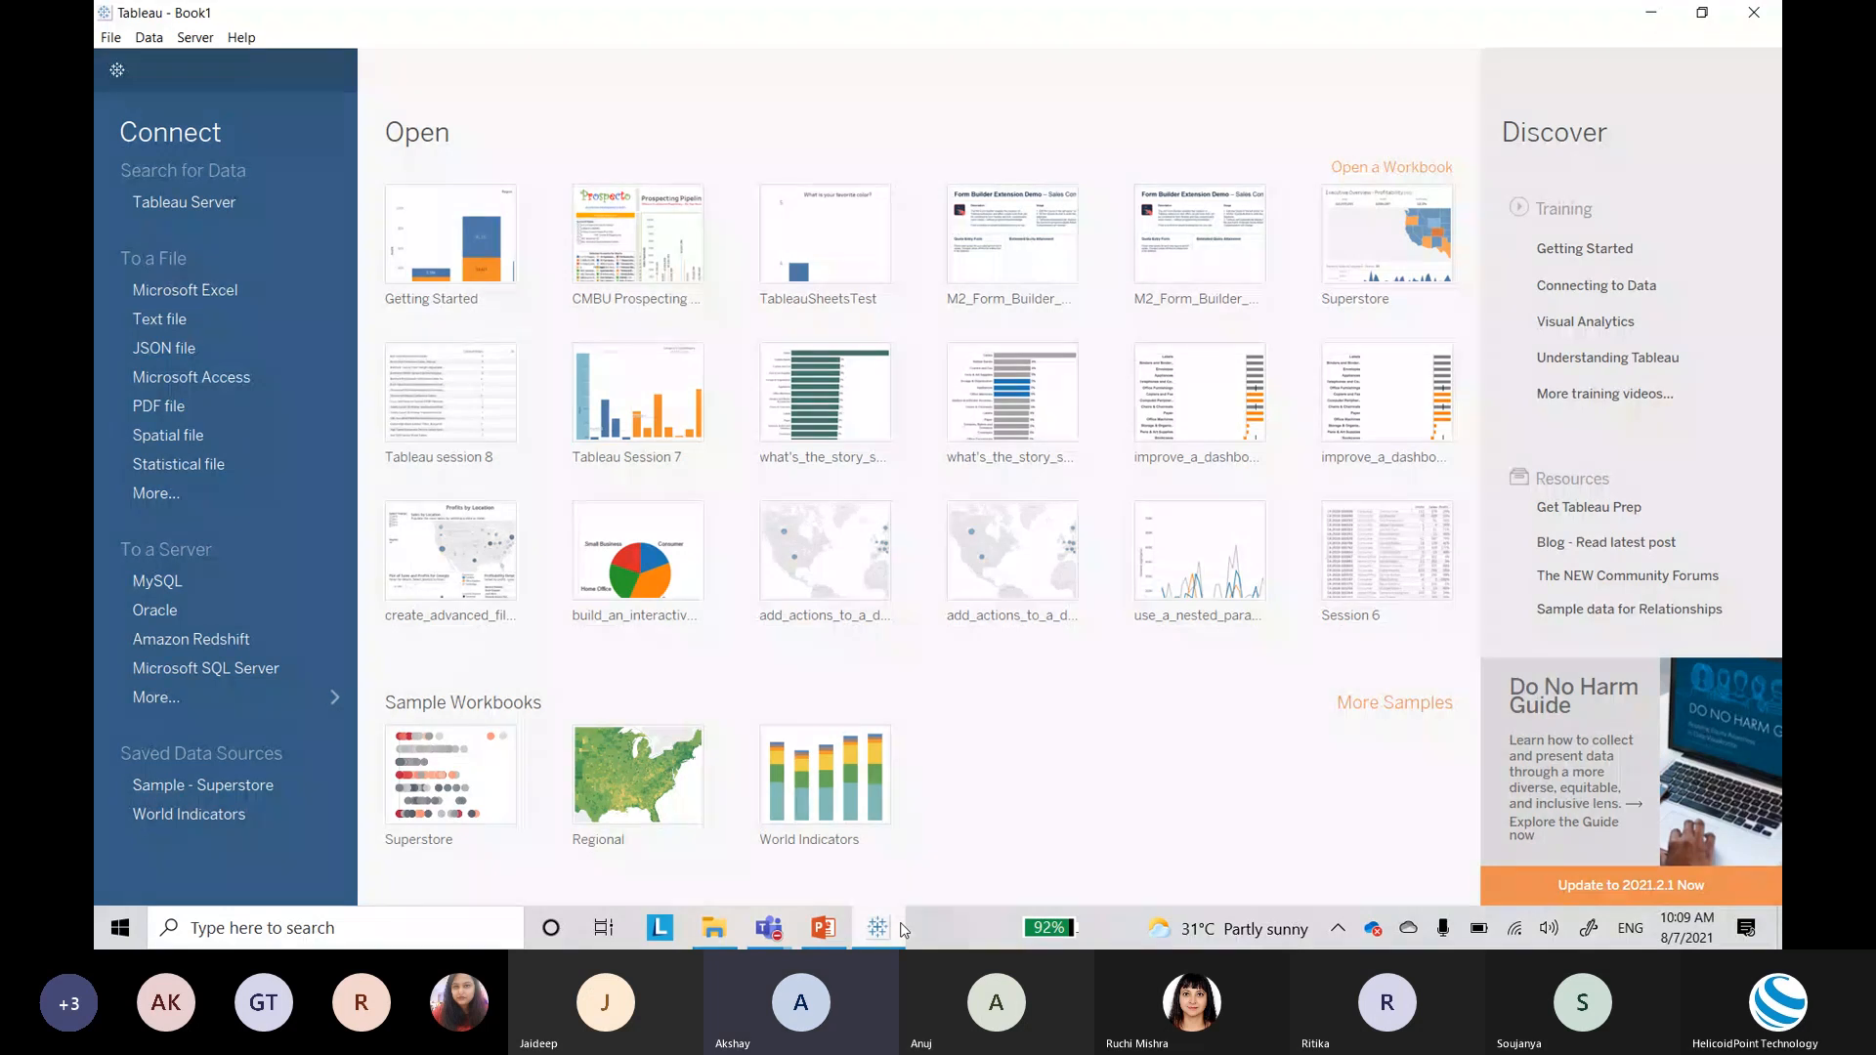
left_click(902, 929)
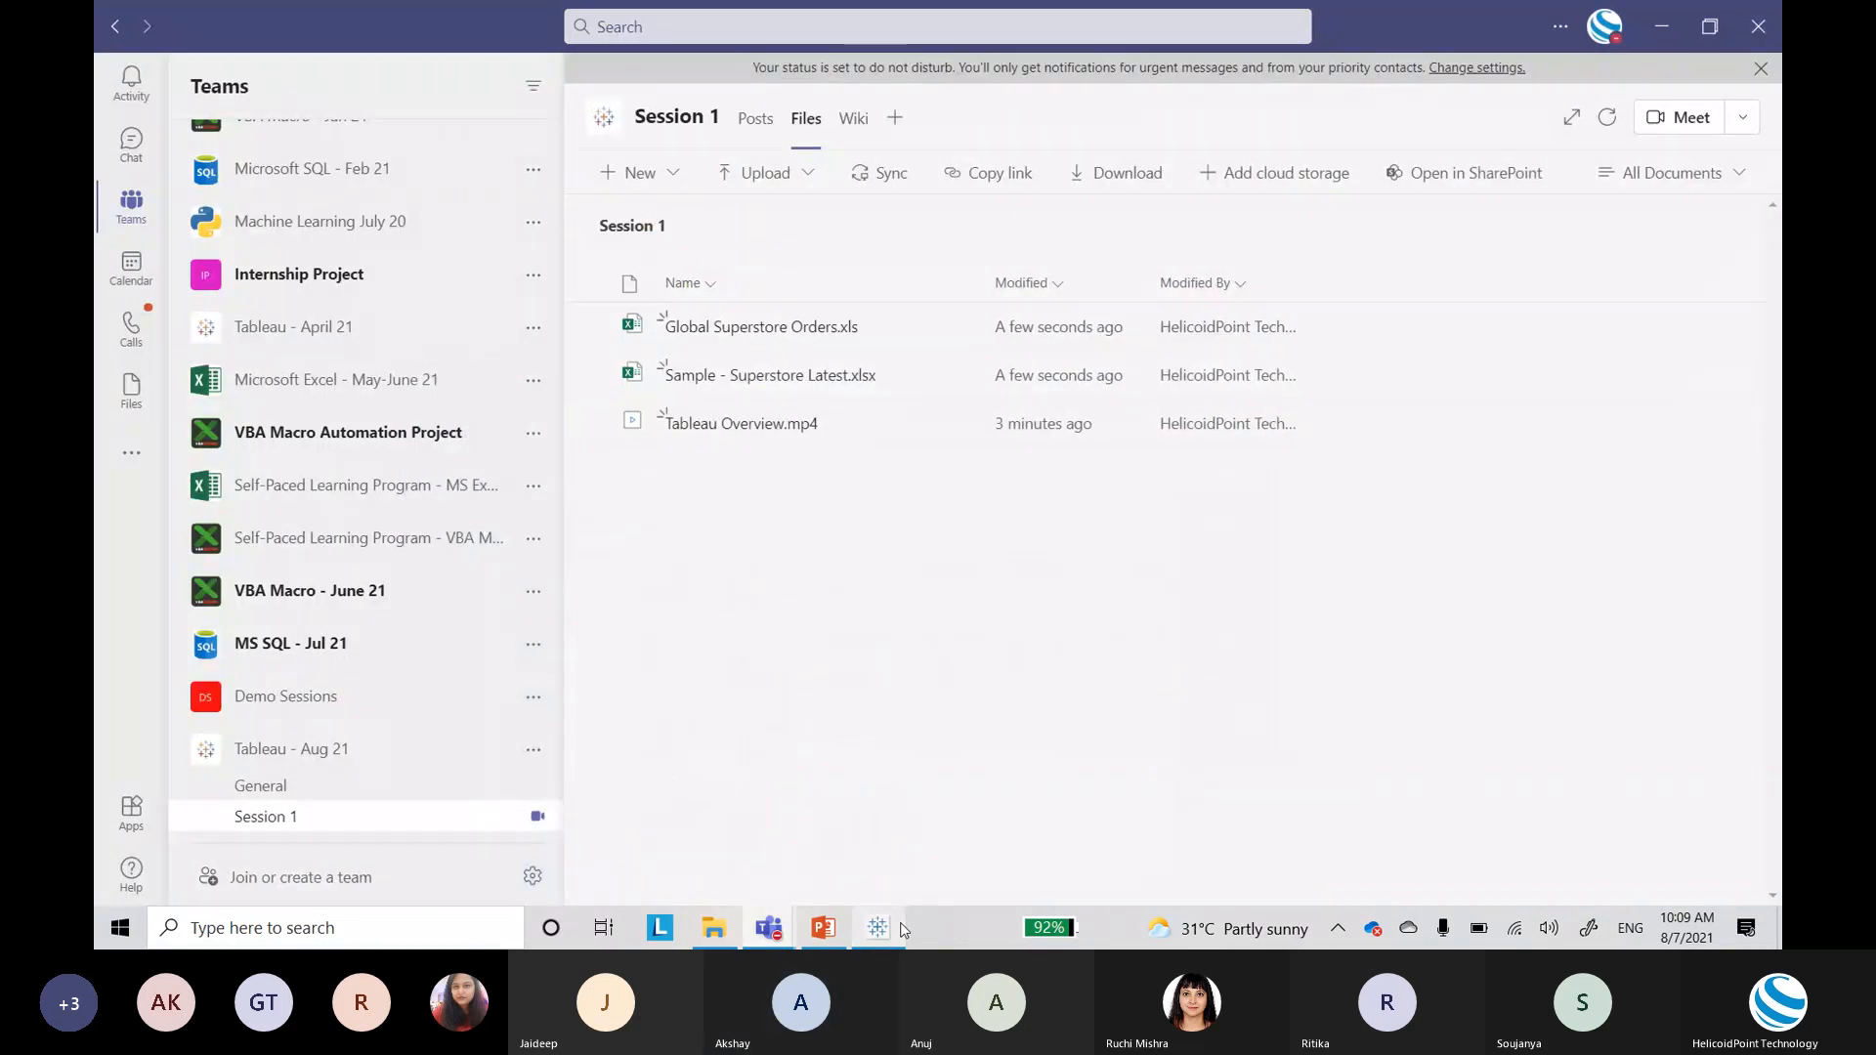
key("super+r")
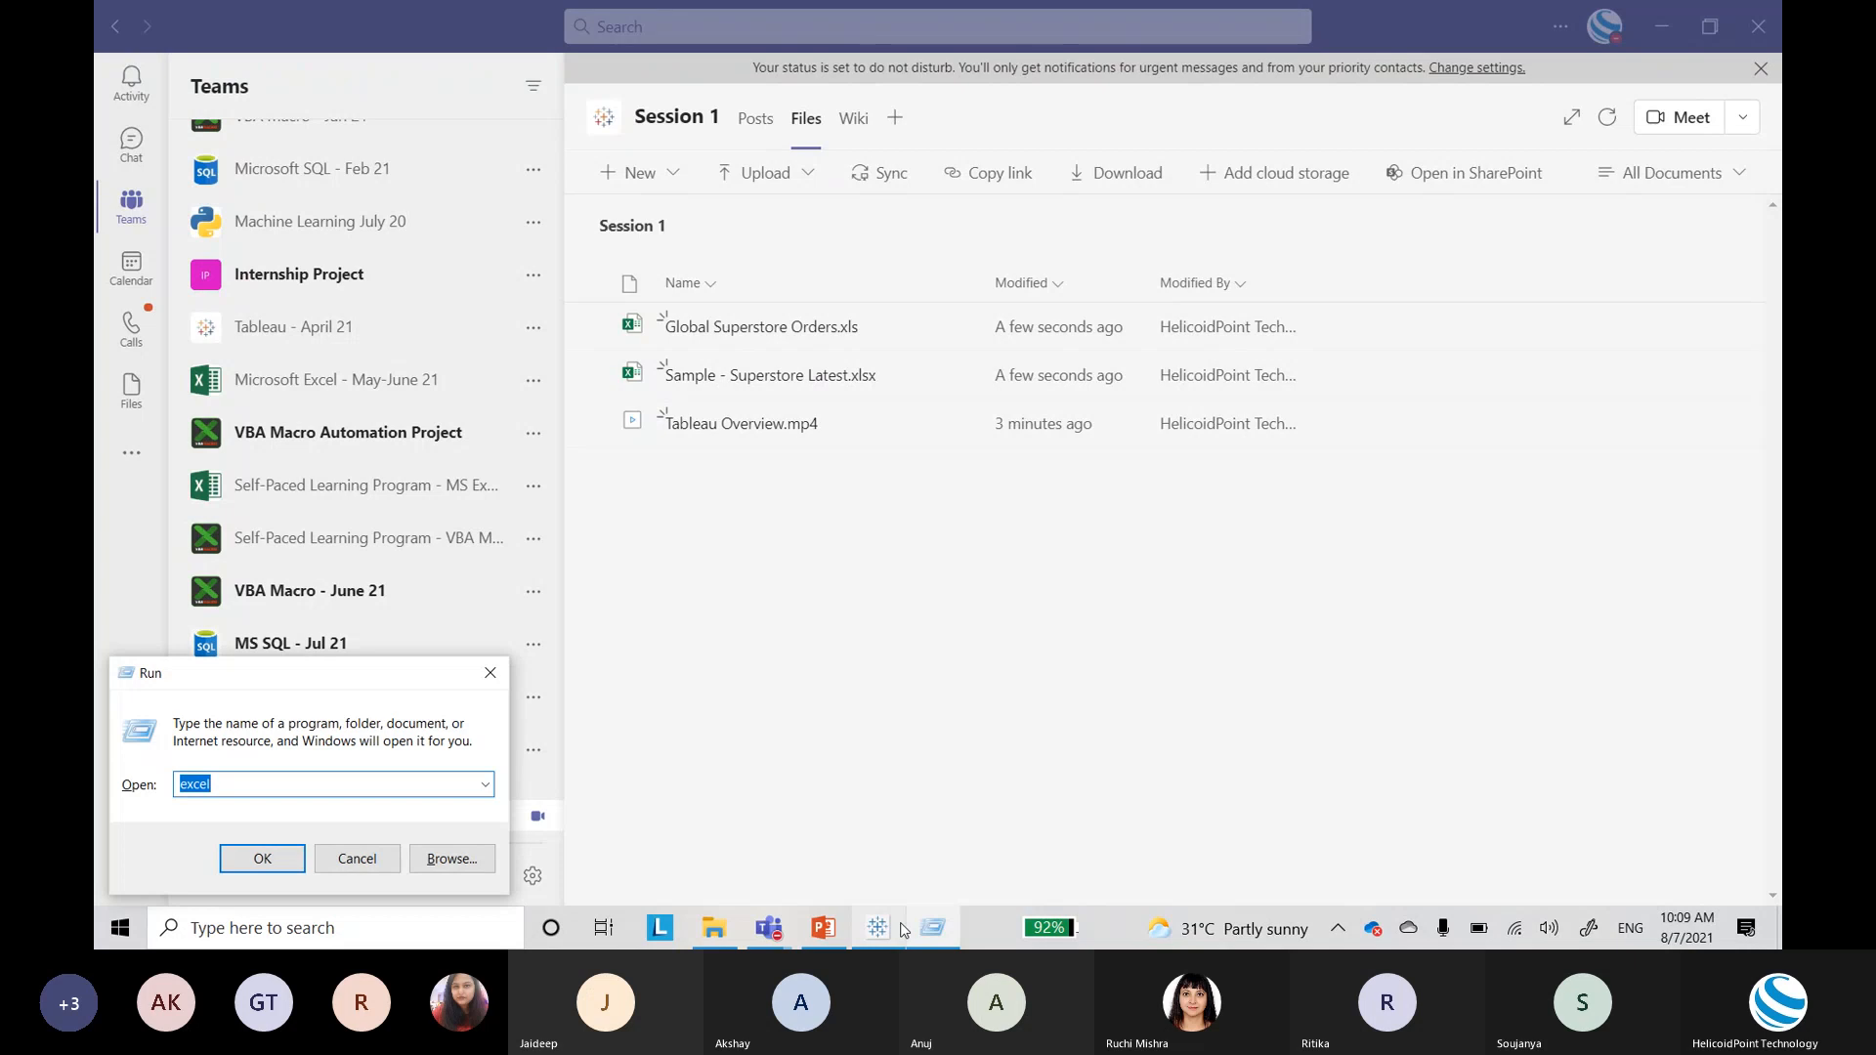
Step: Launch Notepad with the notepad command and type 'What is Tableau?' on the first line
type("notepad")
key("Return")
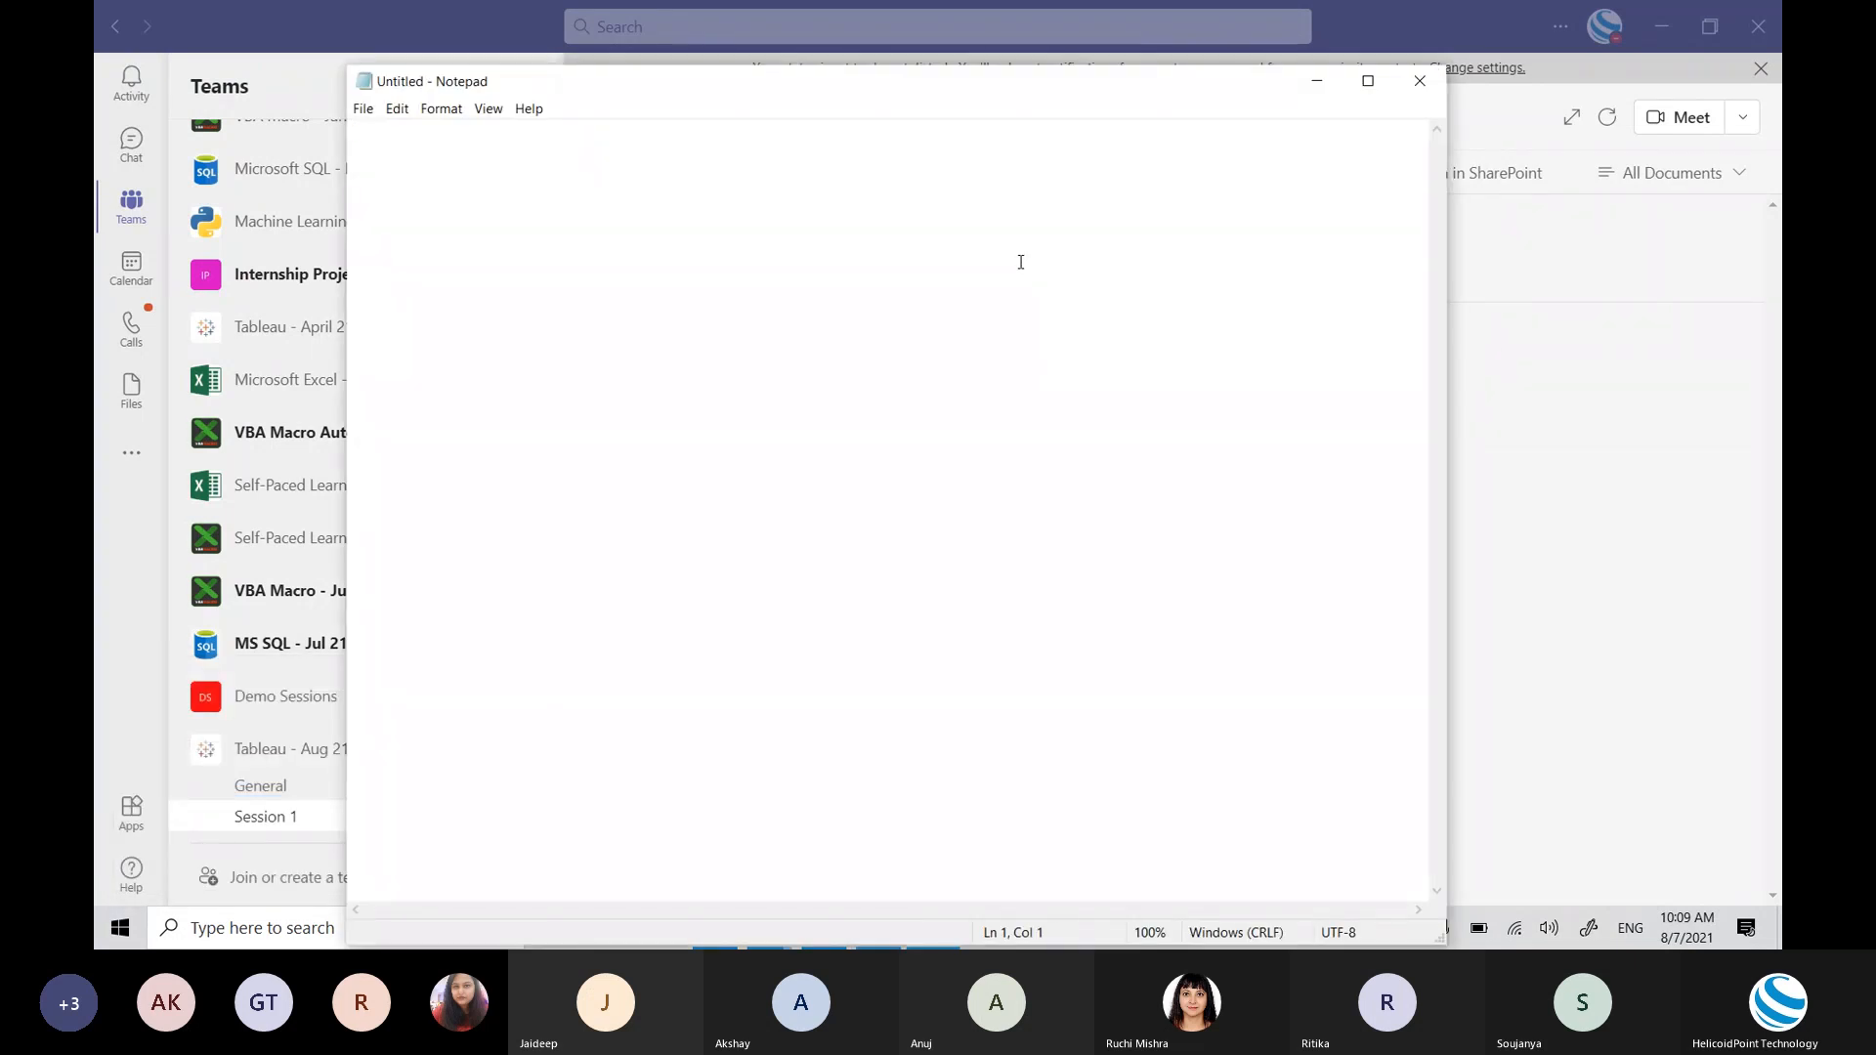
type("What is Tablea")
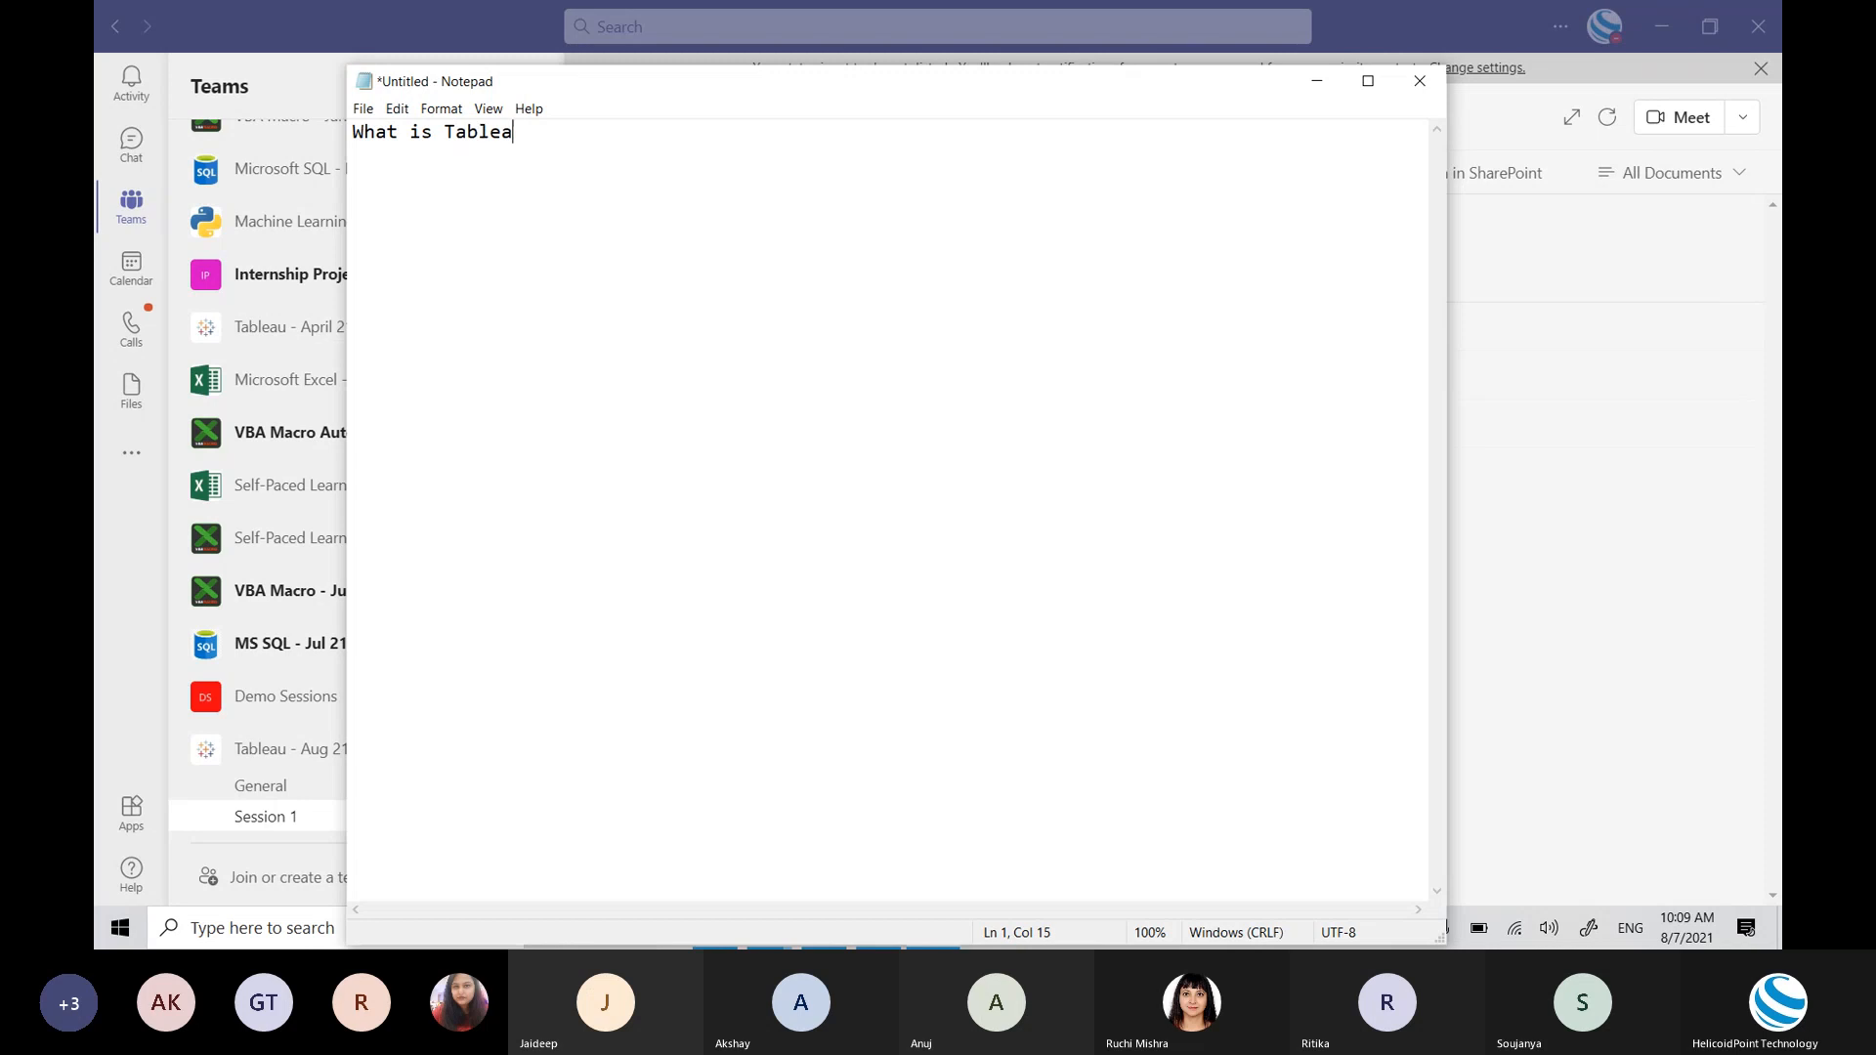
type("u?")
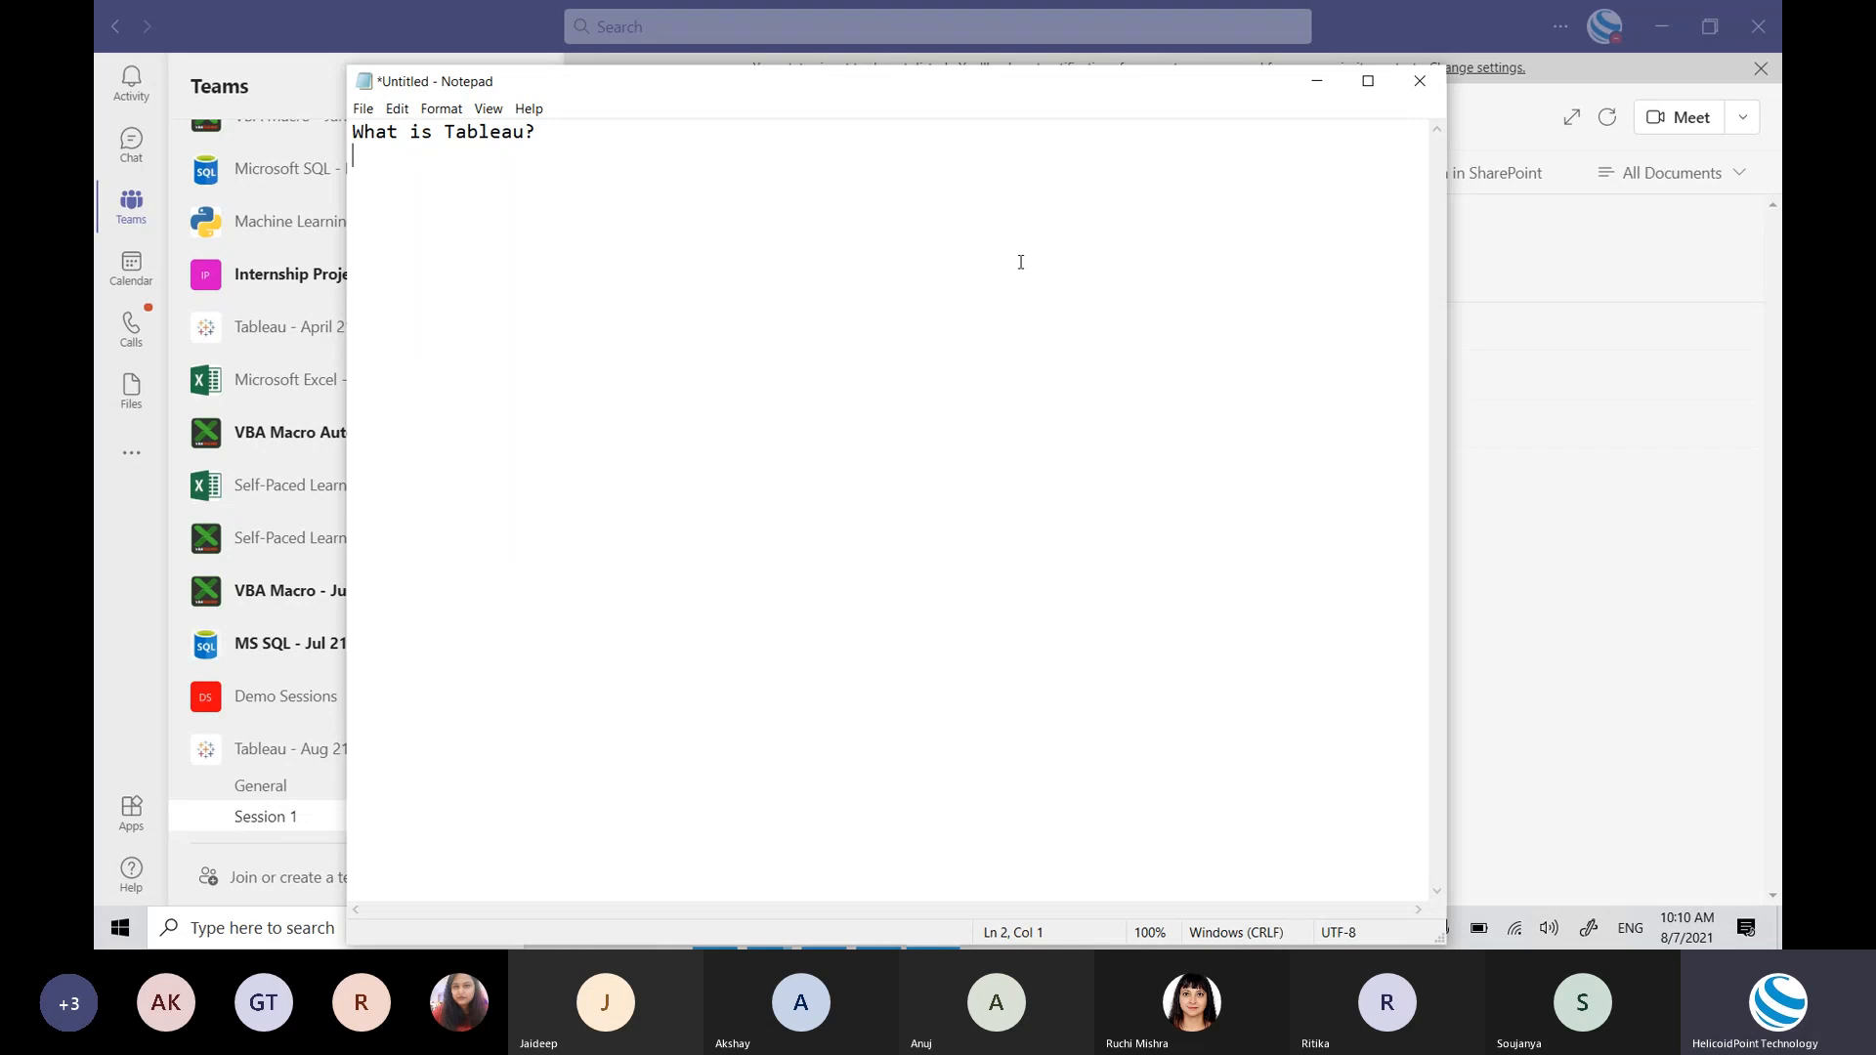
Step: Change the heading to 'What is Tableau Desktop?' and add '1. It's a reporting and visualization tool'
key("Return")
left_click(528, 132)
type("Desktop")
left_click(651, 128)
key("Return")
key("Return")
type("1. It's a reporting and ")
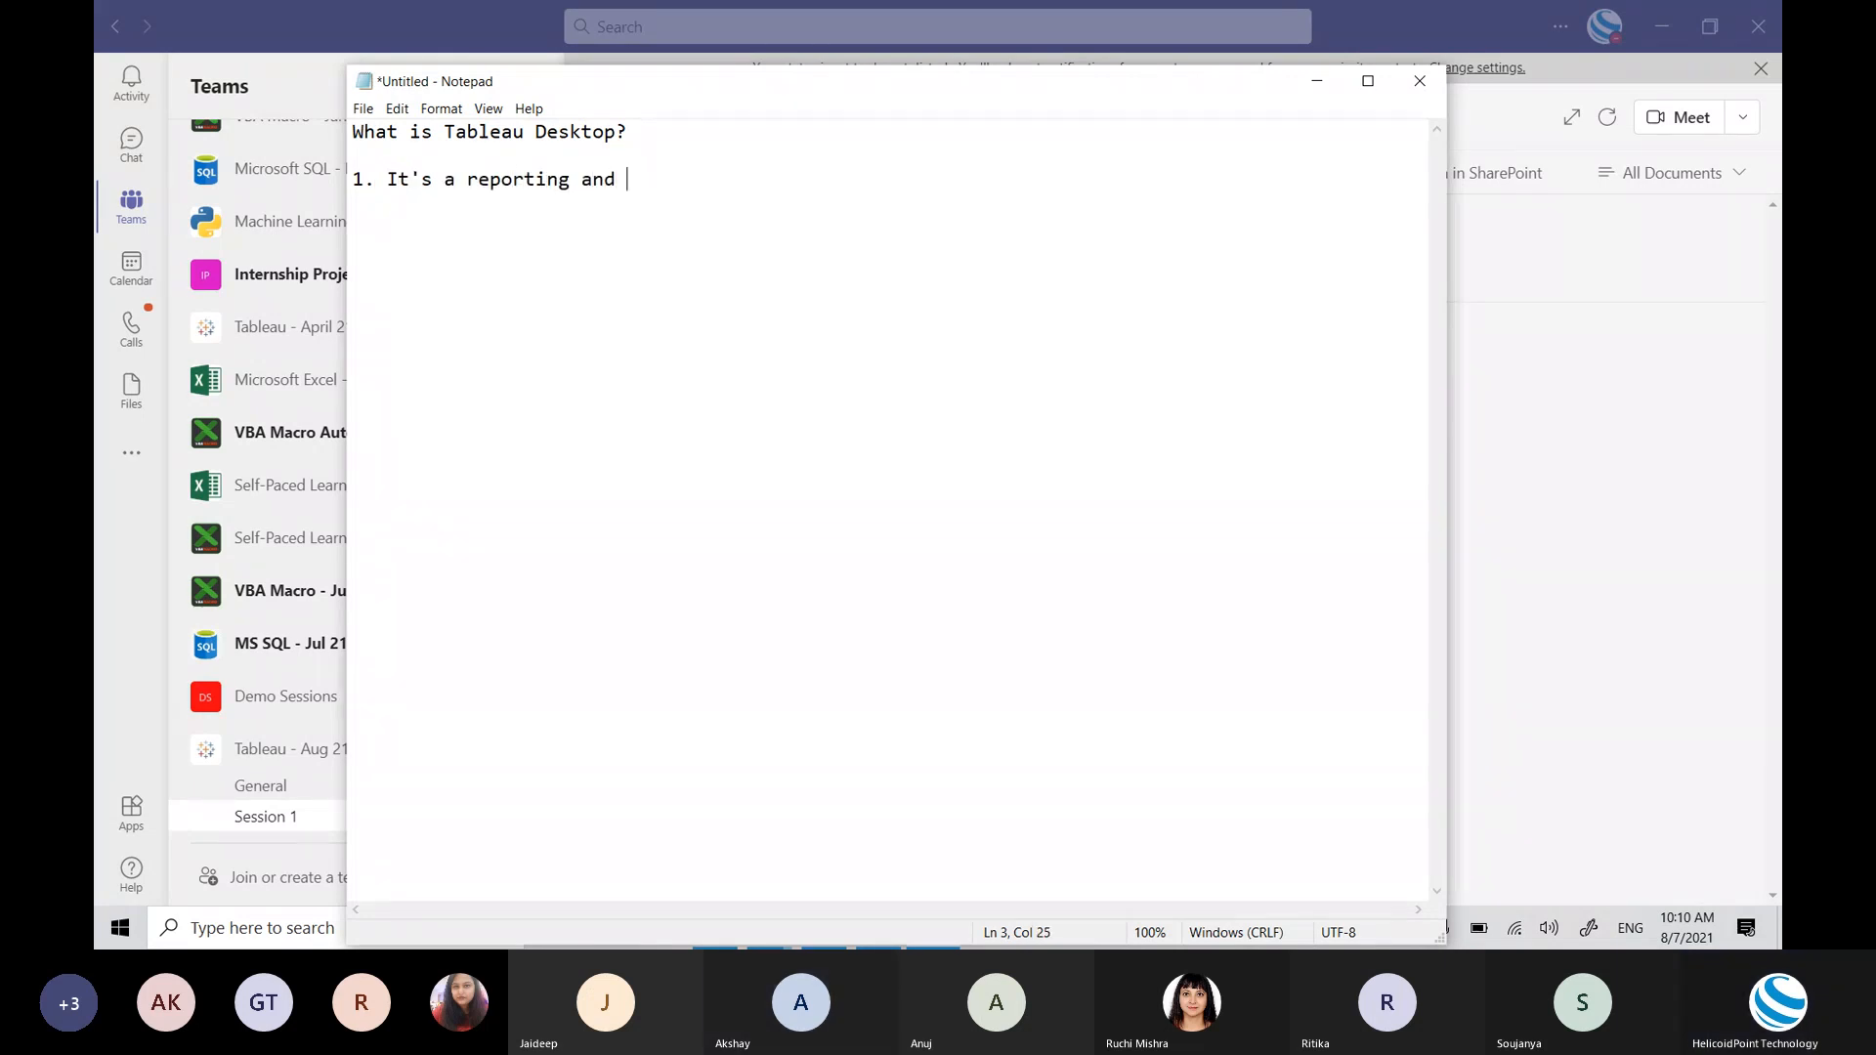
type("visualization tool")
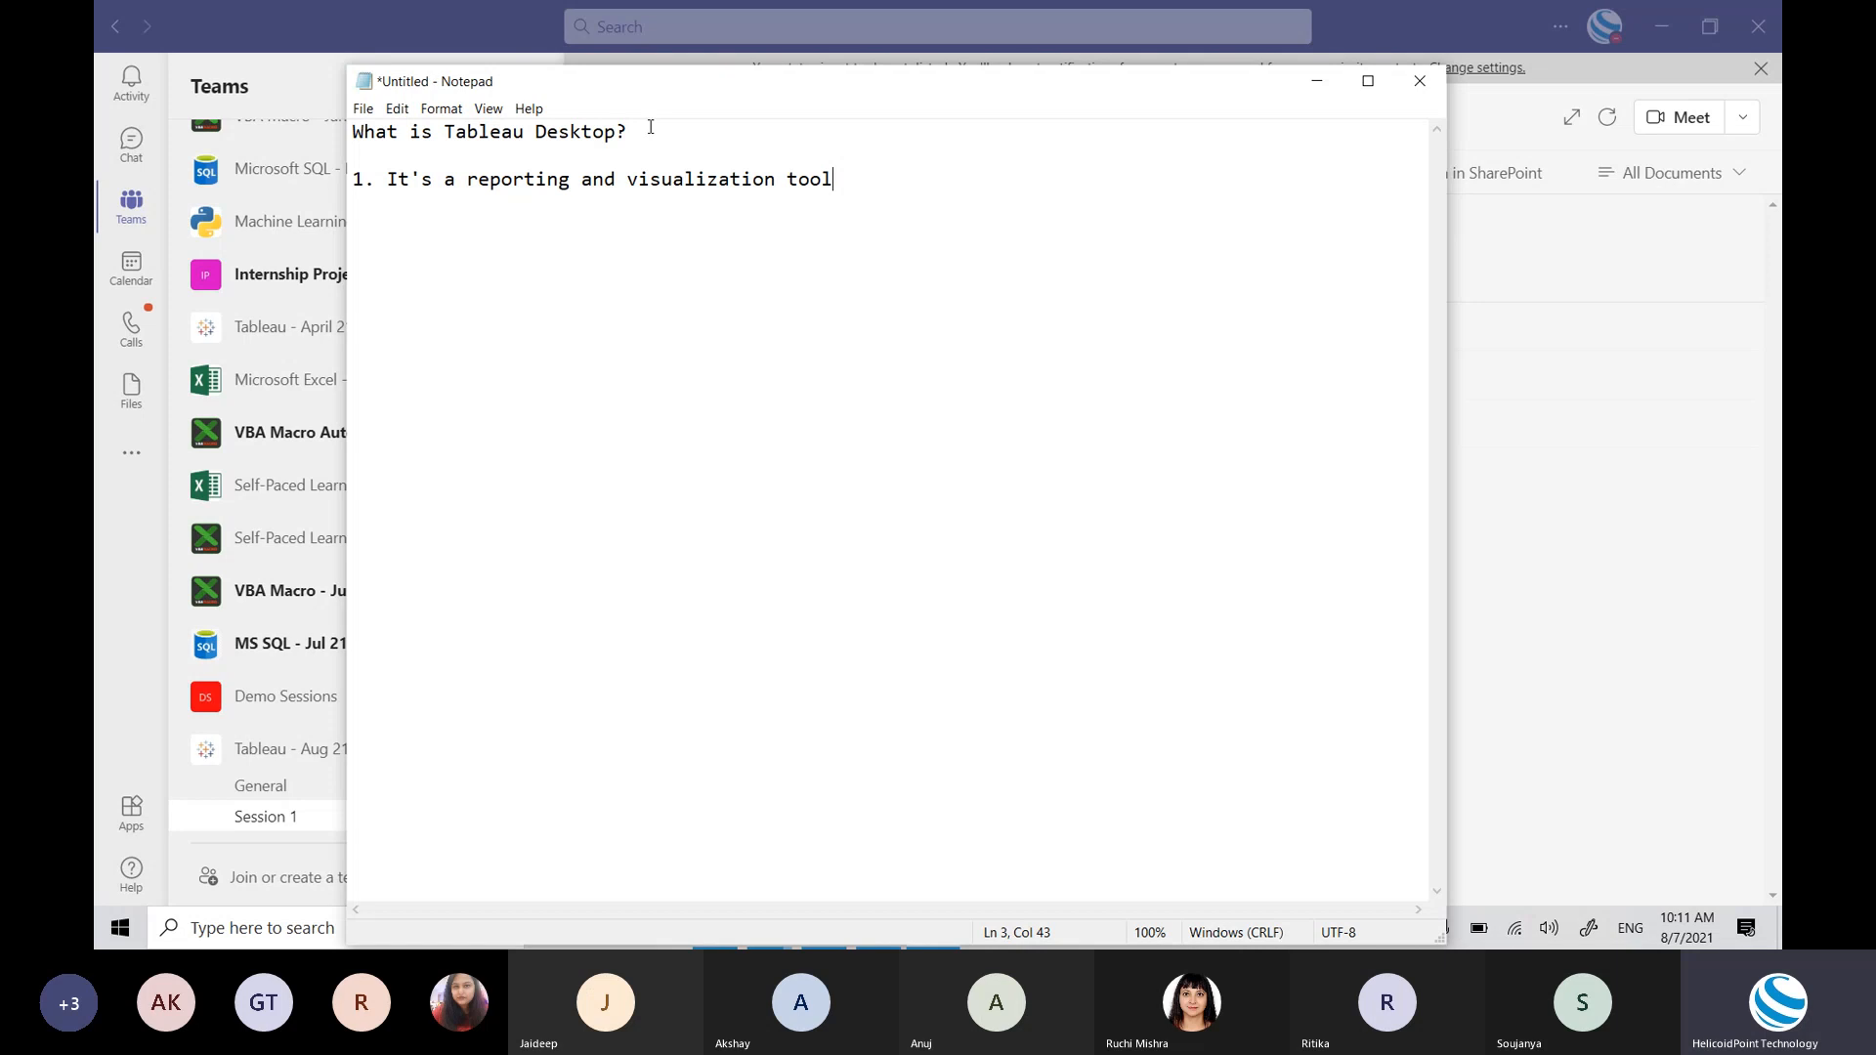
key("alt+Tab")
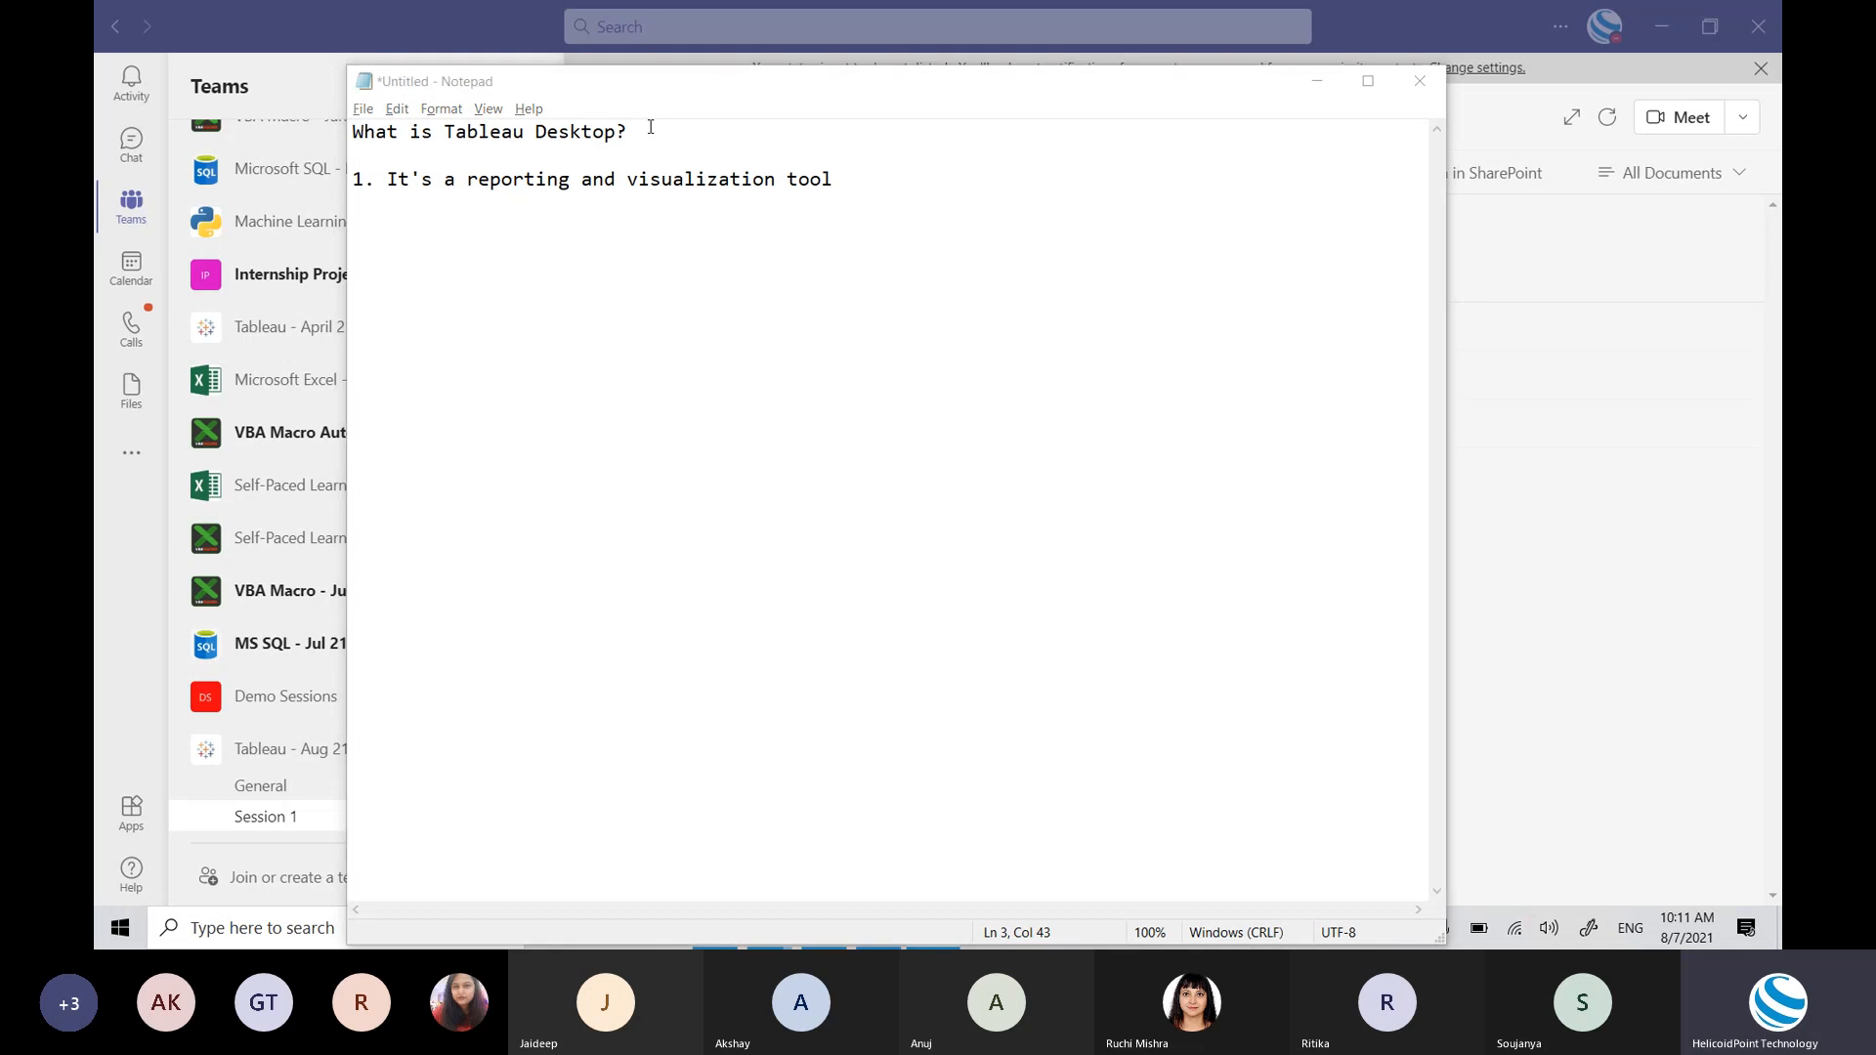
Step: Open the Excel Source File folder and launch Global Superstore Orders in Excel
key("Tab")
key("Tab")
key("Tab")
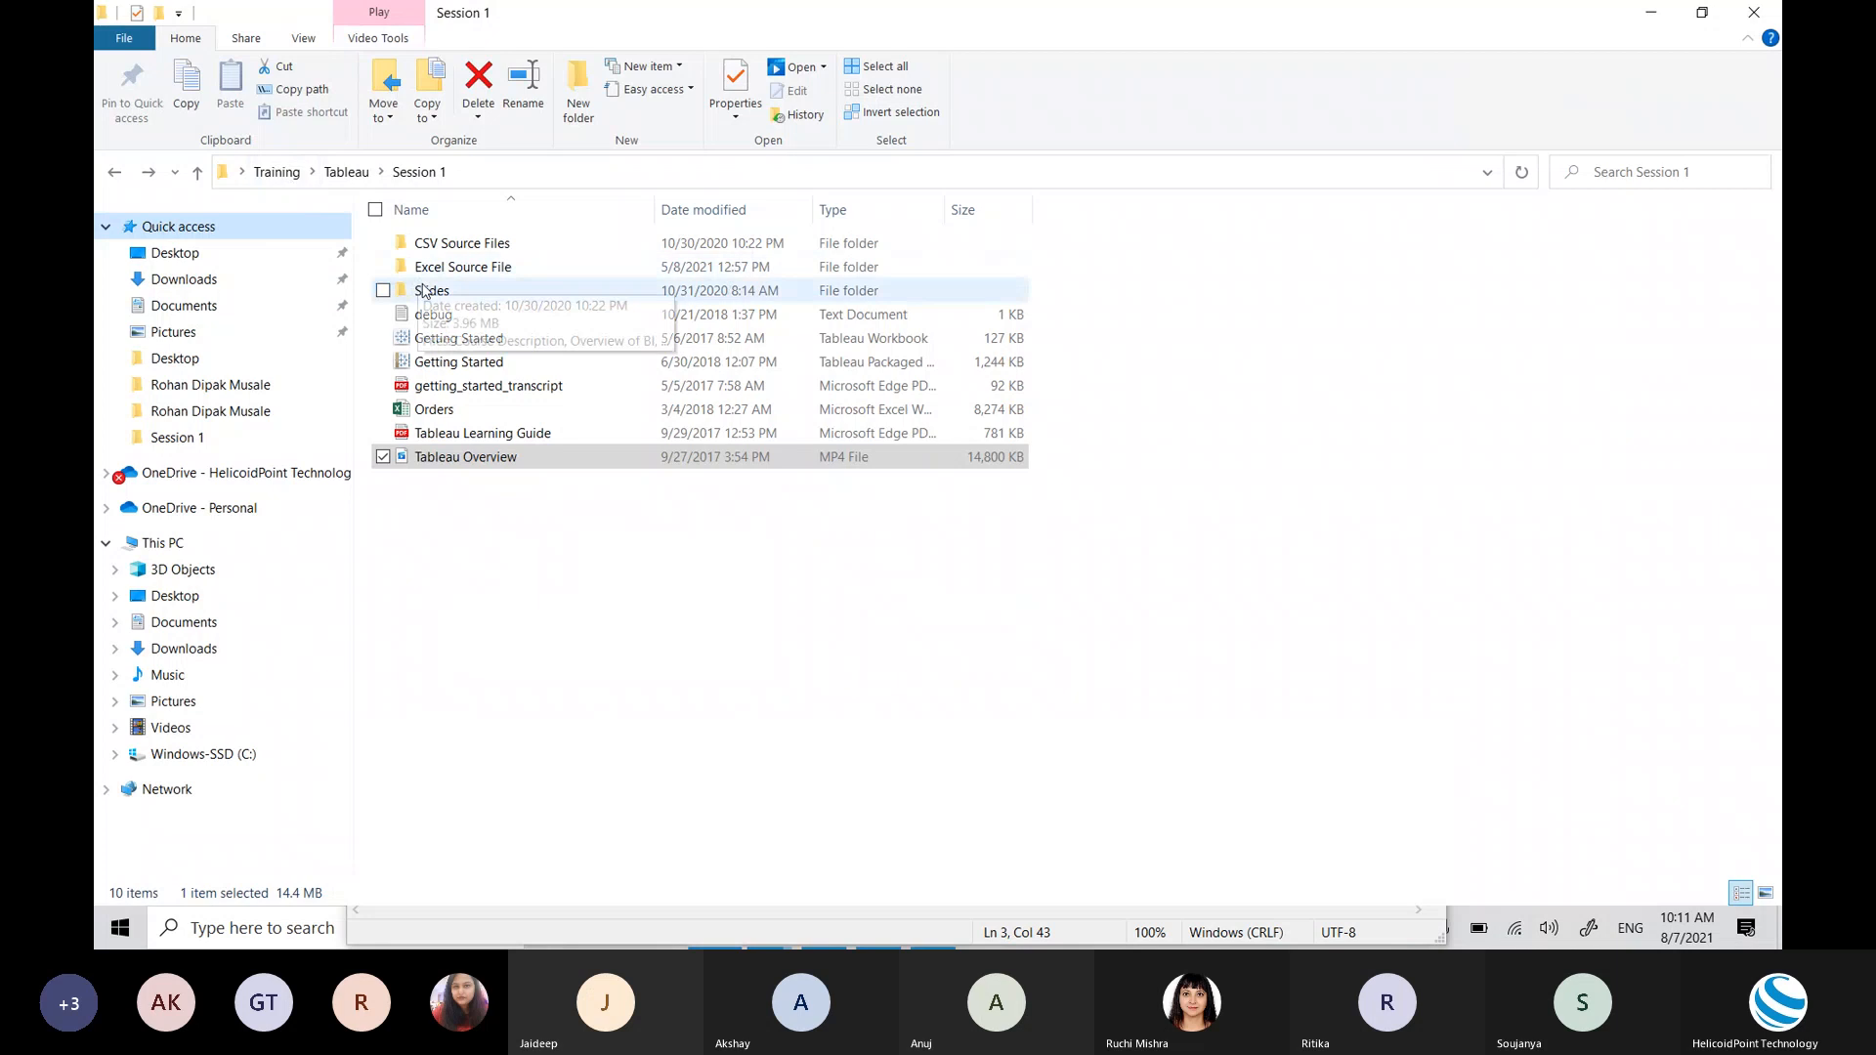
double_click(453, 272)
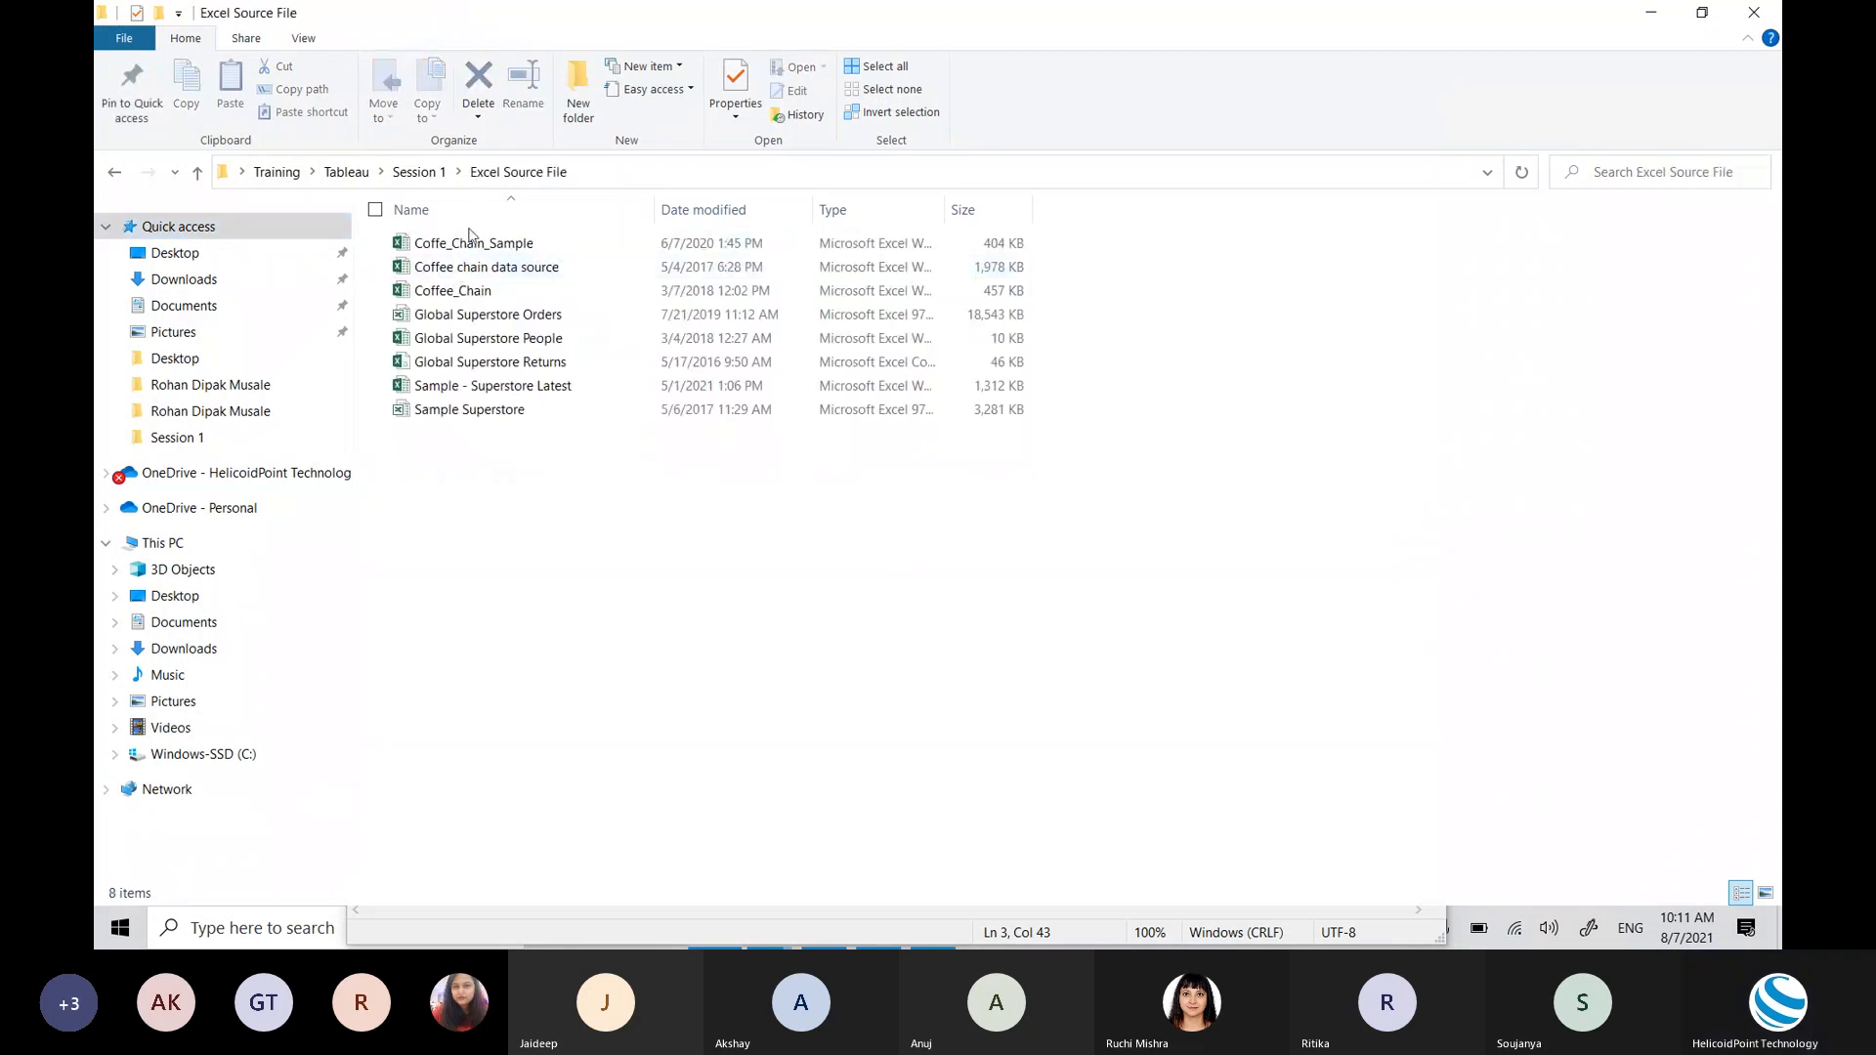
double_click(477, 317)
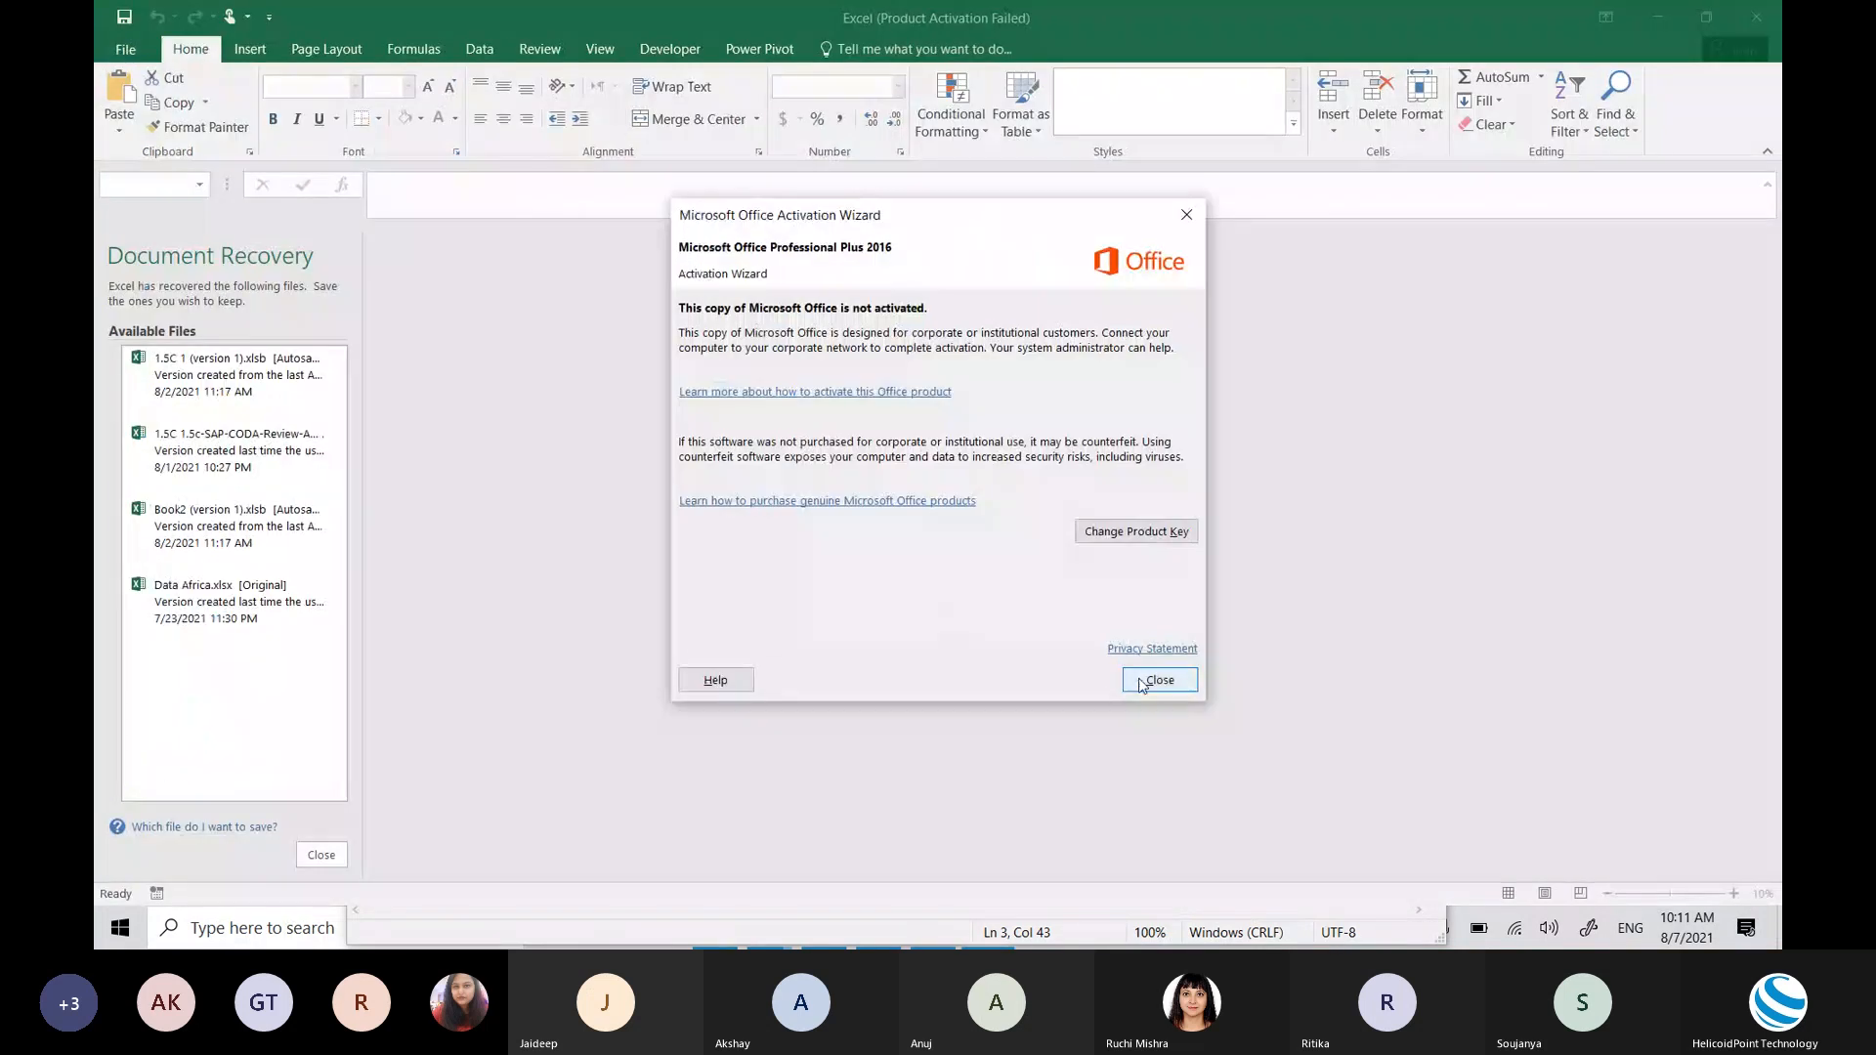
left_click(1160, 681)
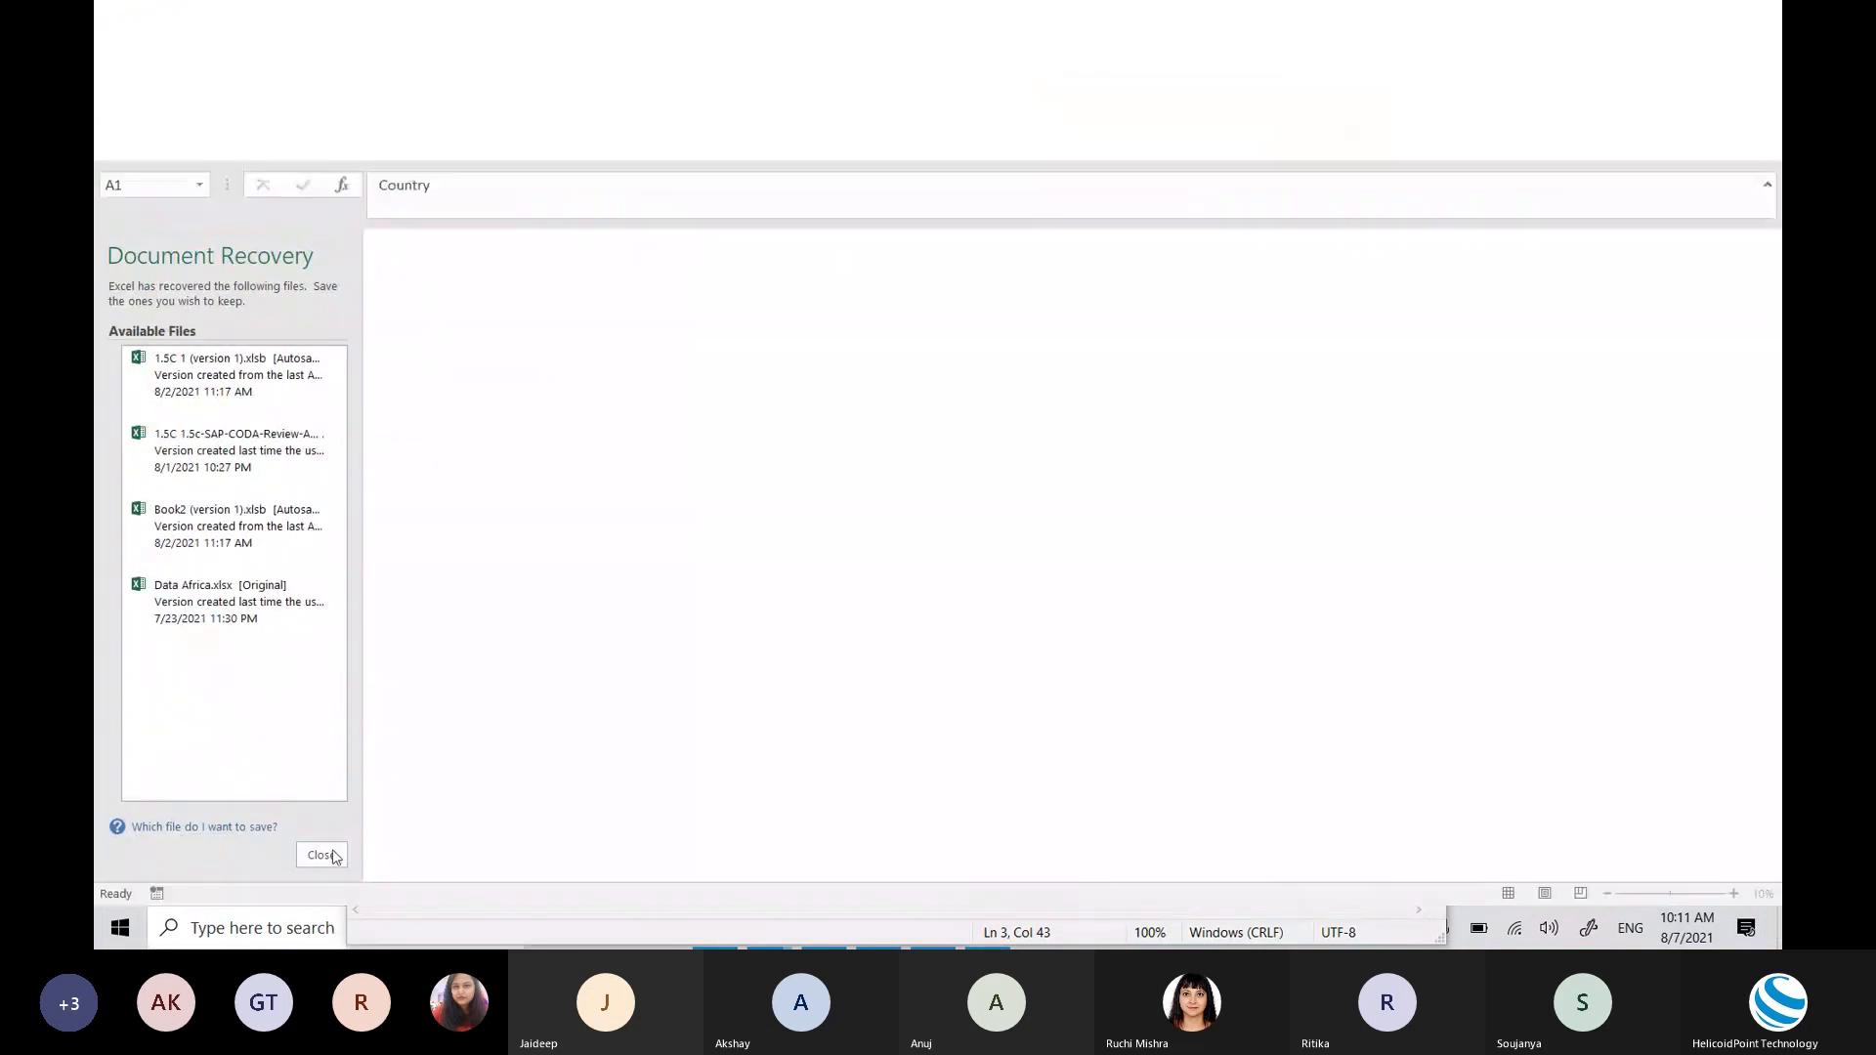
left_click(321, 855)
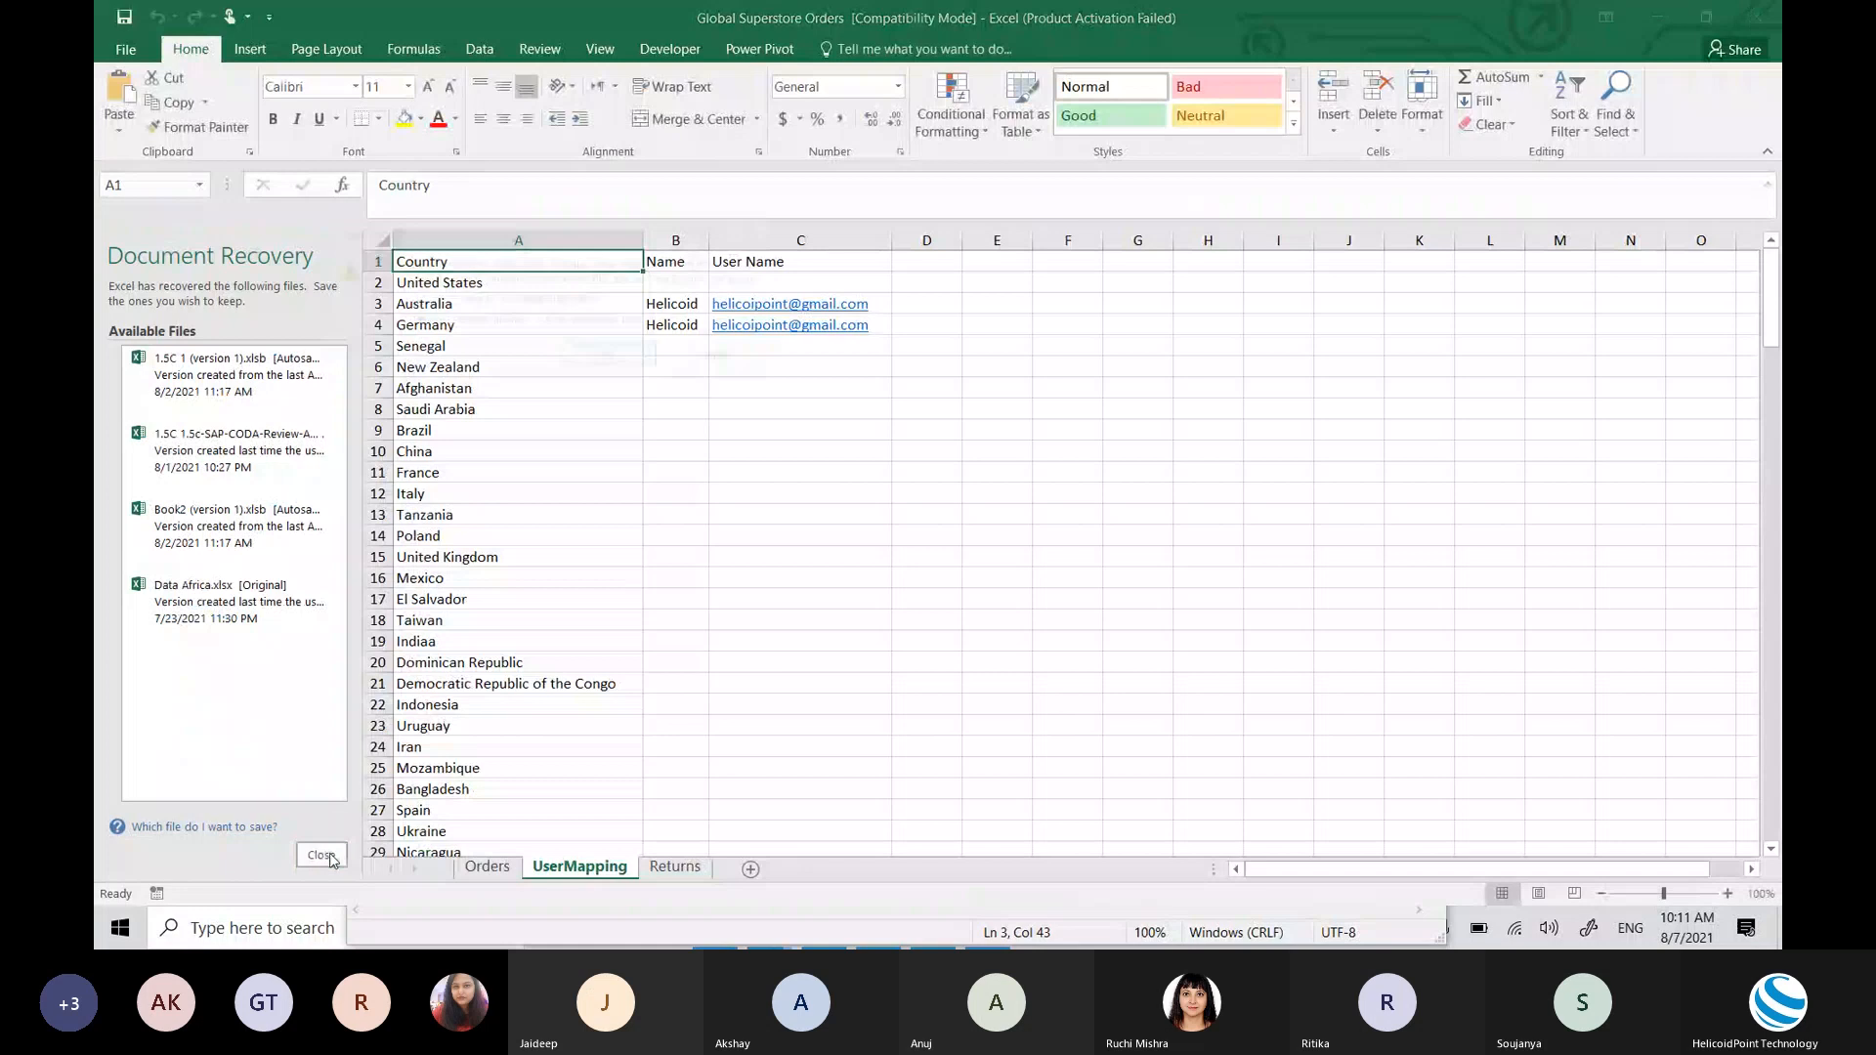
left_click(613, 359)
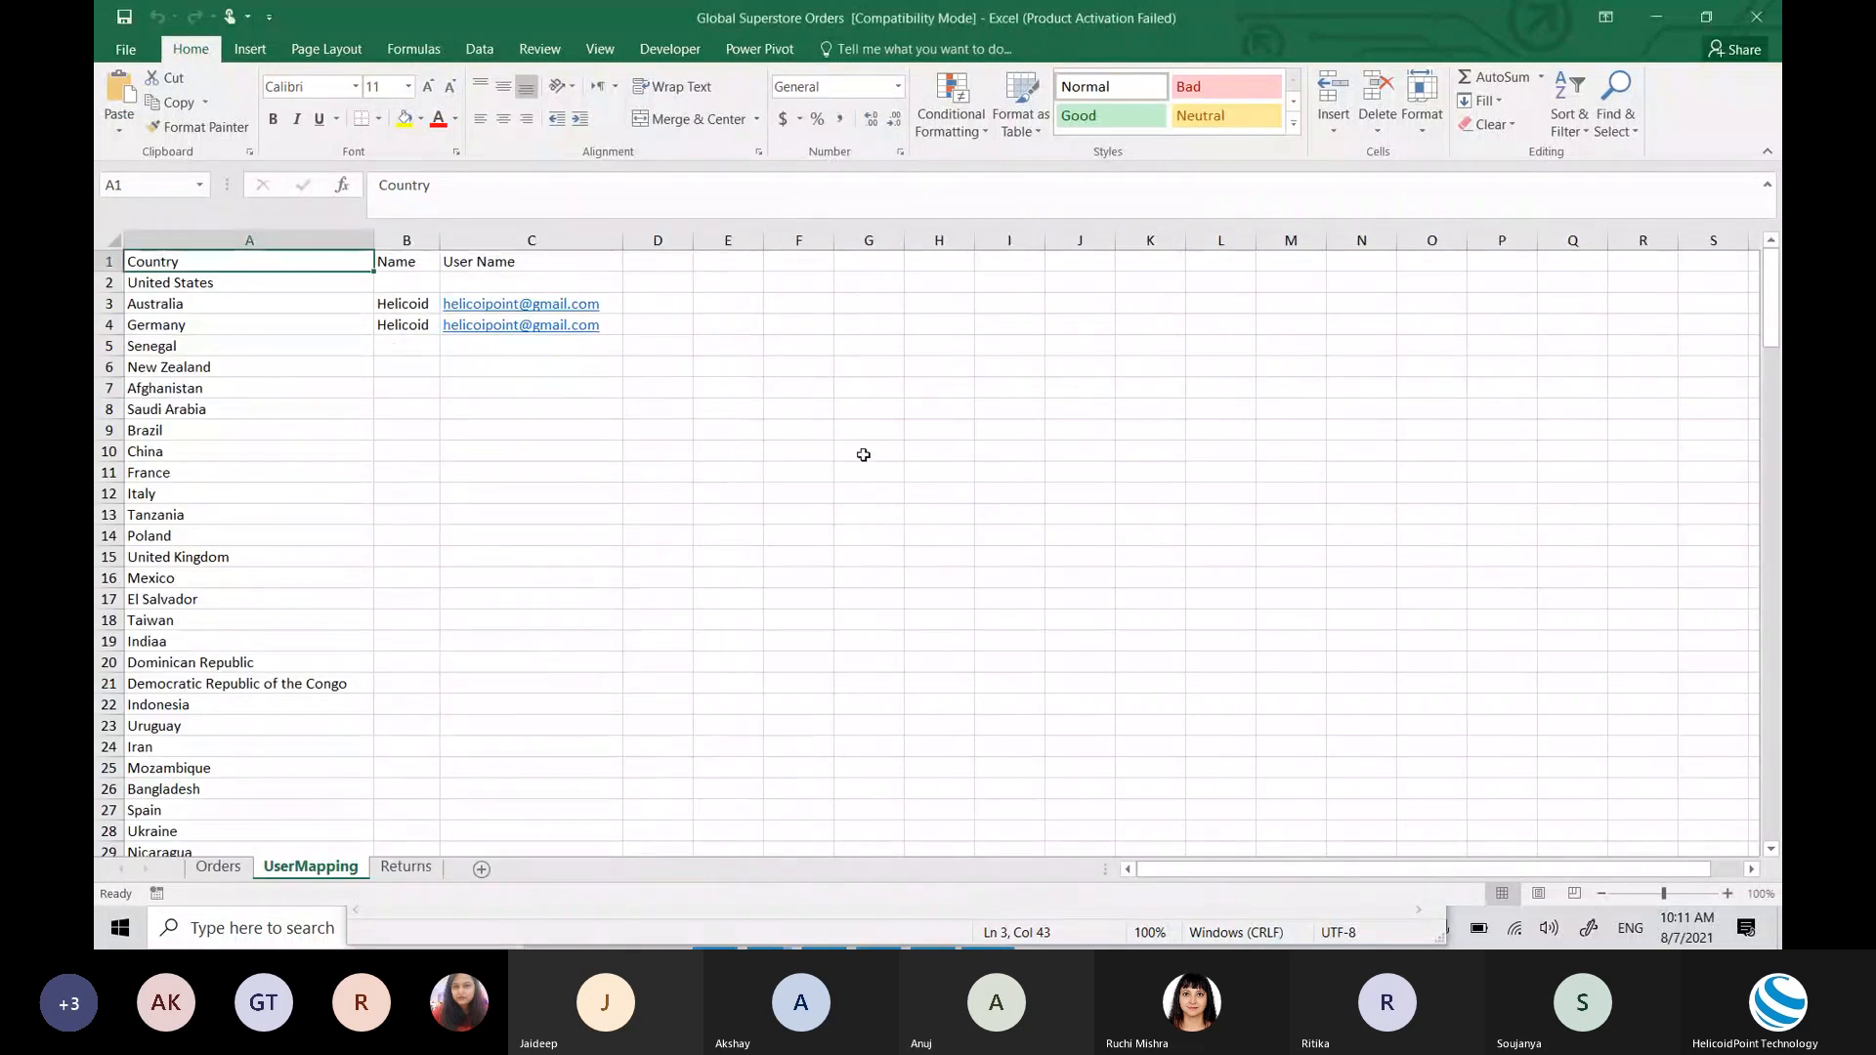
left_click(233, 873)
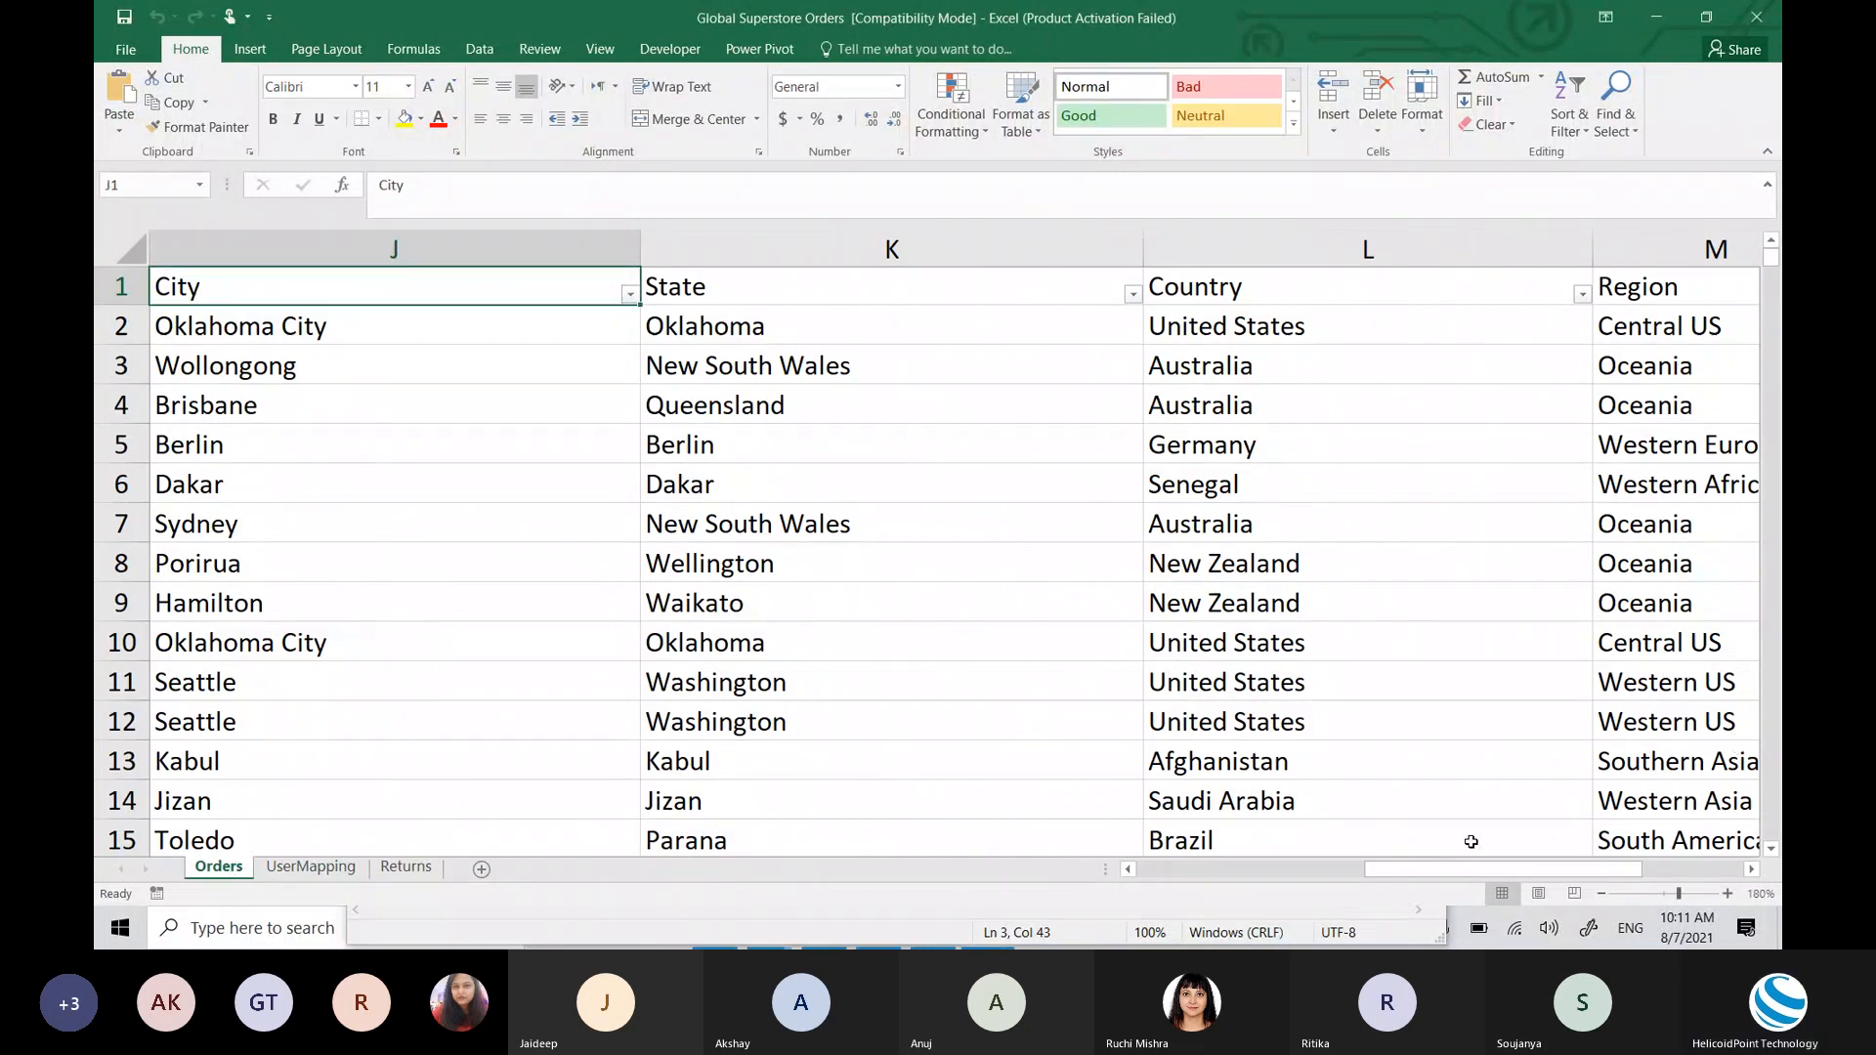
key("ctrl+Down")
key("ctrl+Up")
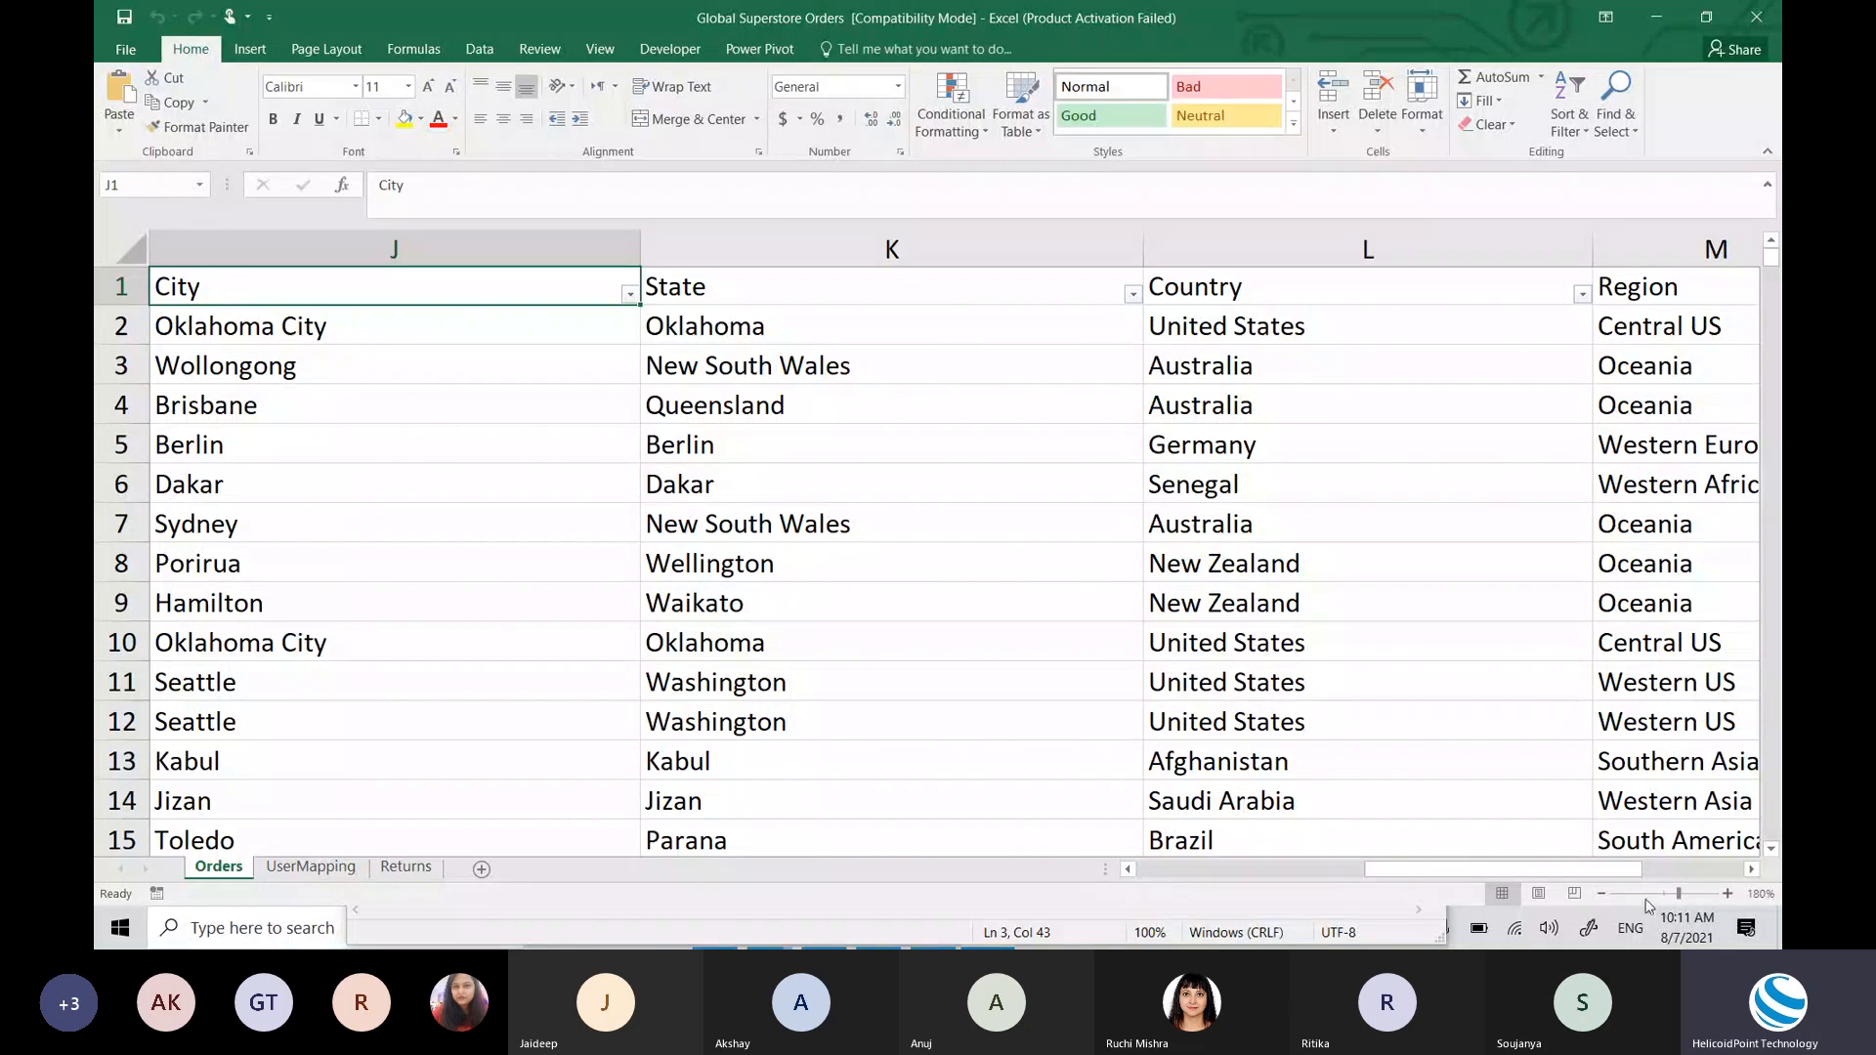
left_click(1601, 893)
left_click(1602, 894)
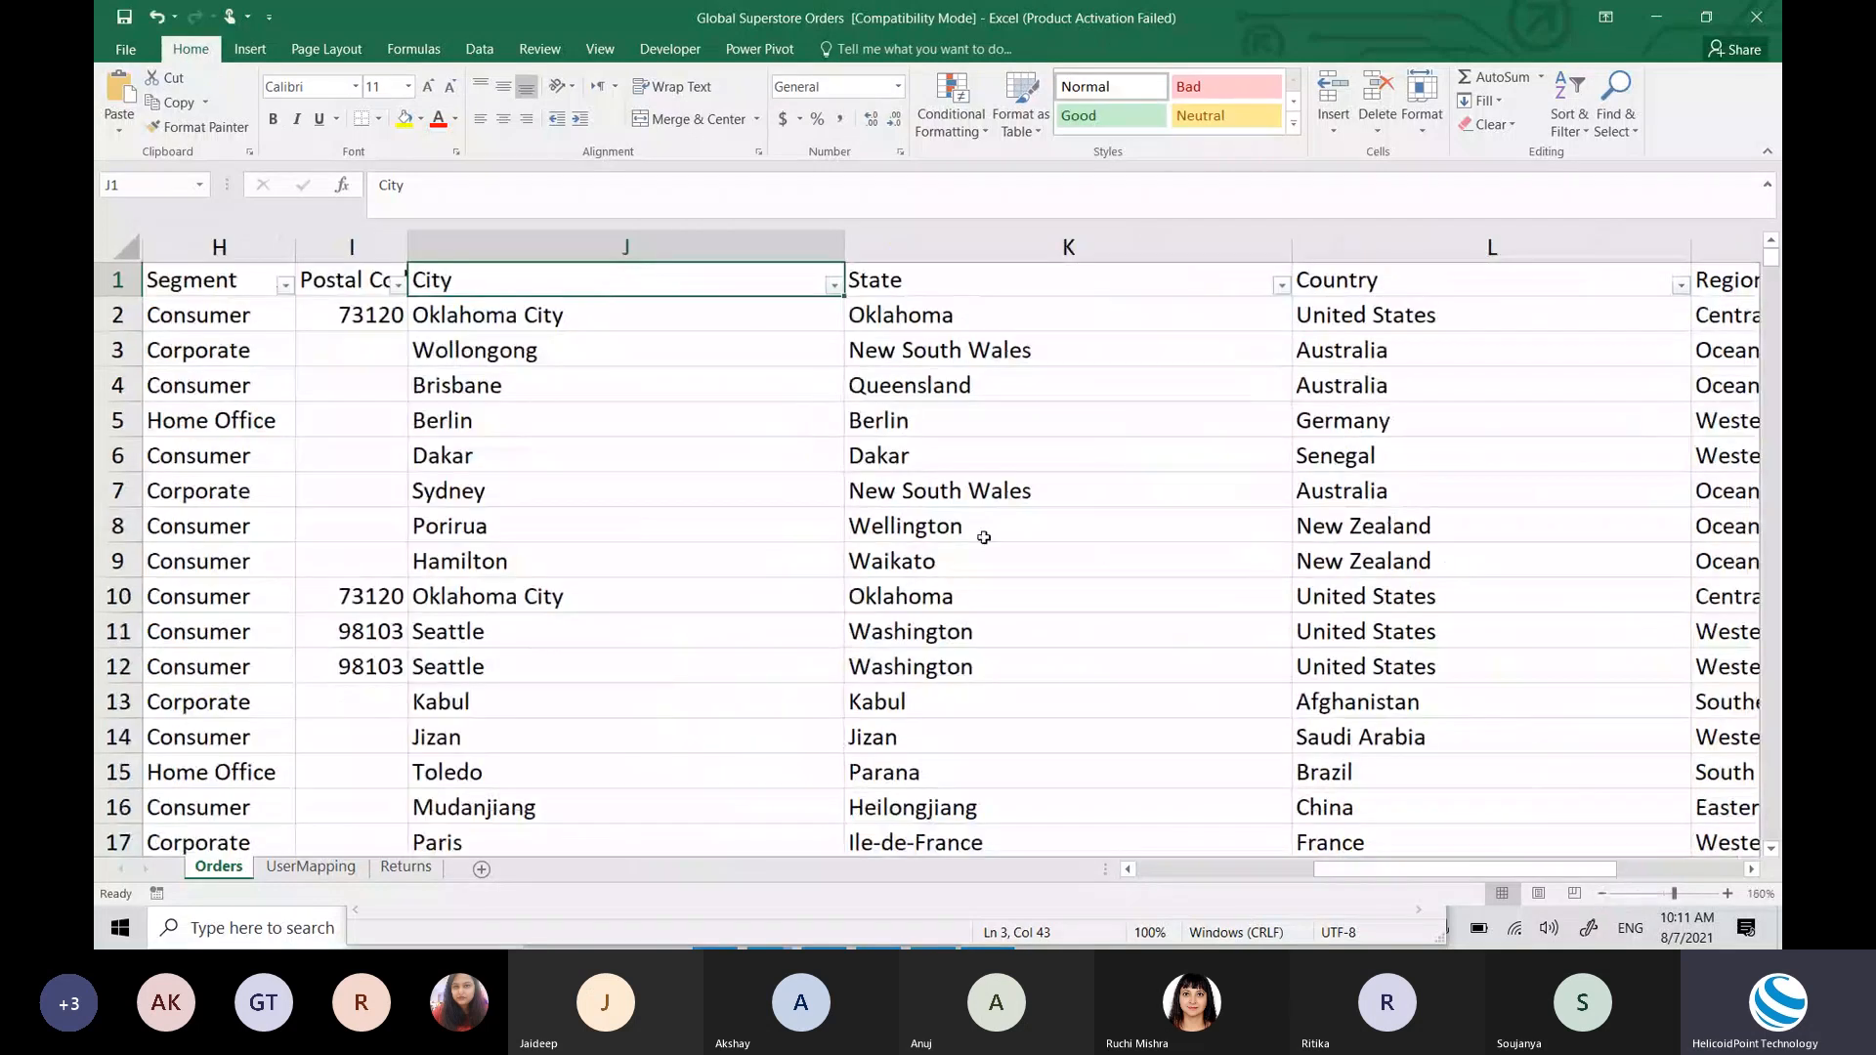
key("ctrl+Left")
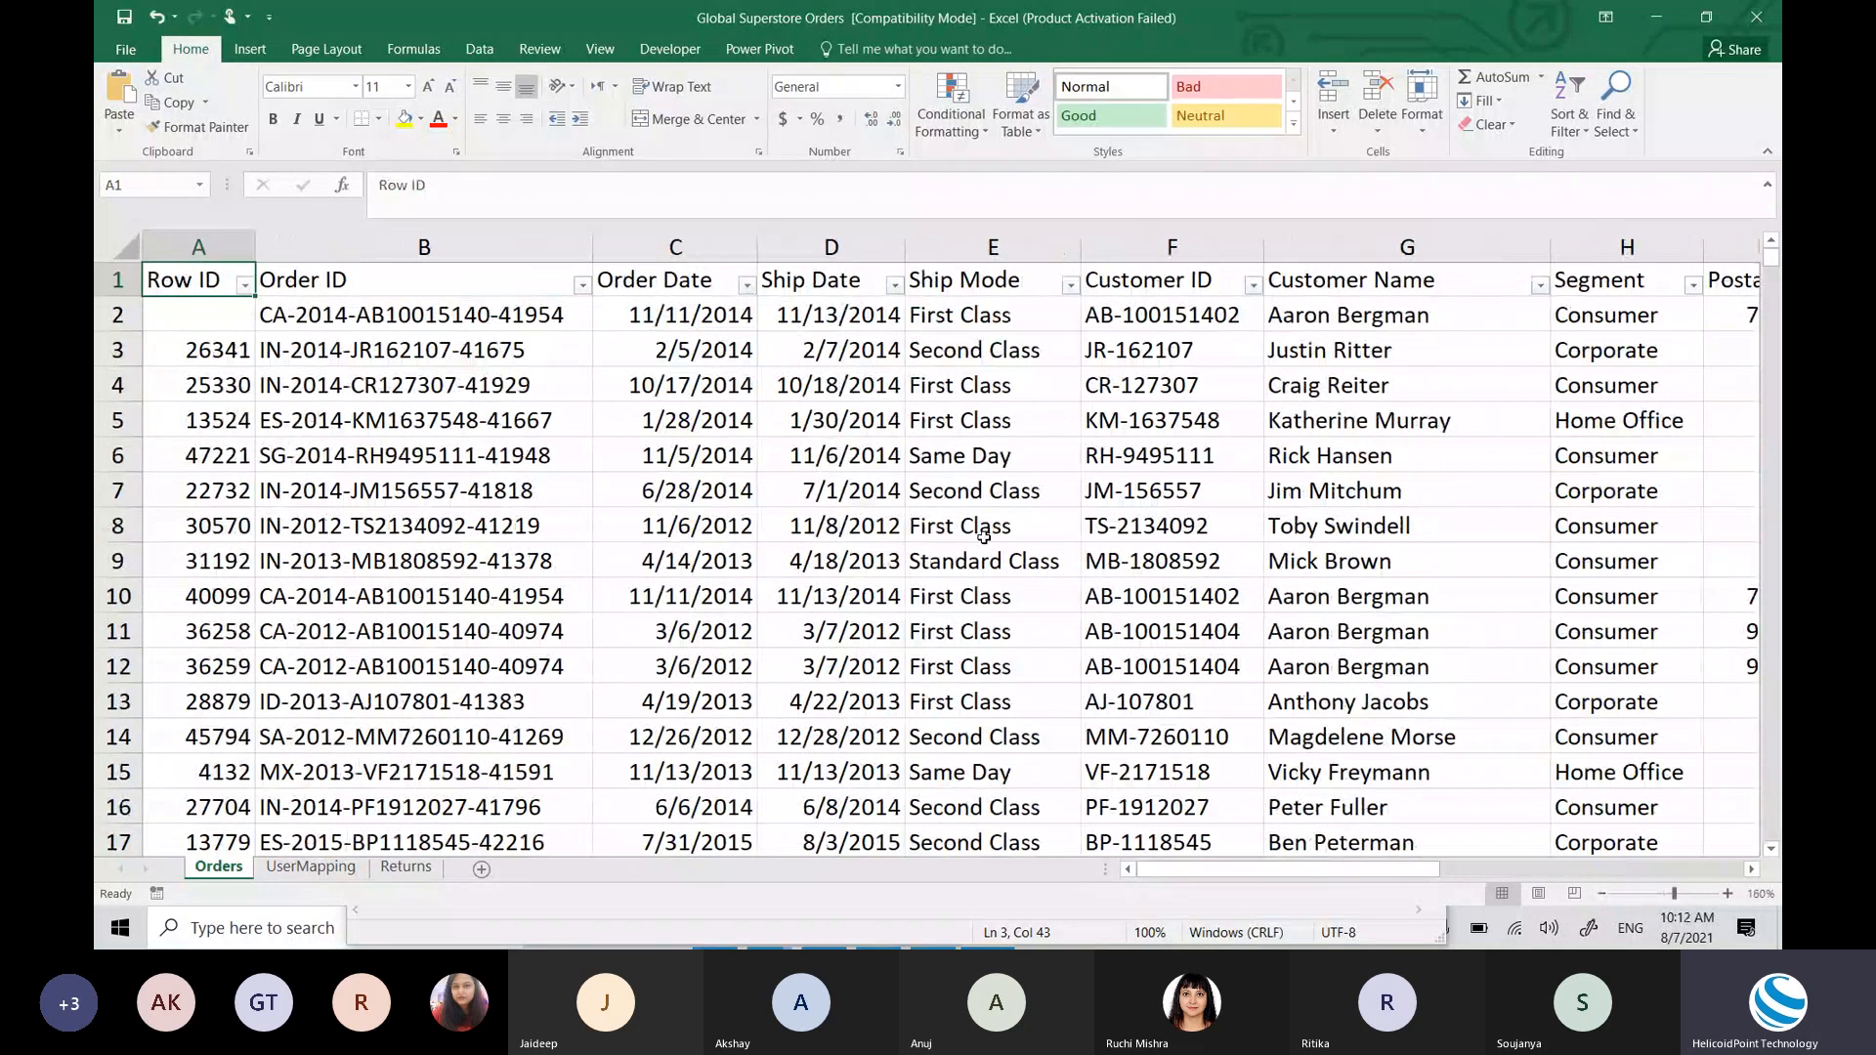
key("Right")
key("Right")
key("Right")
key("Right")
key("Right")
key("Right")
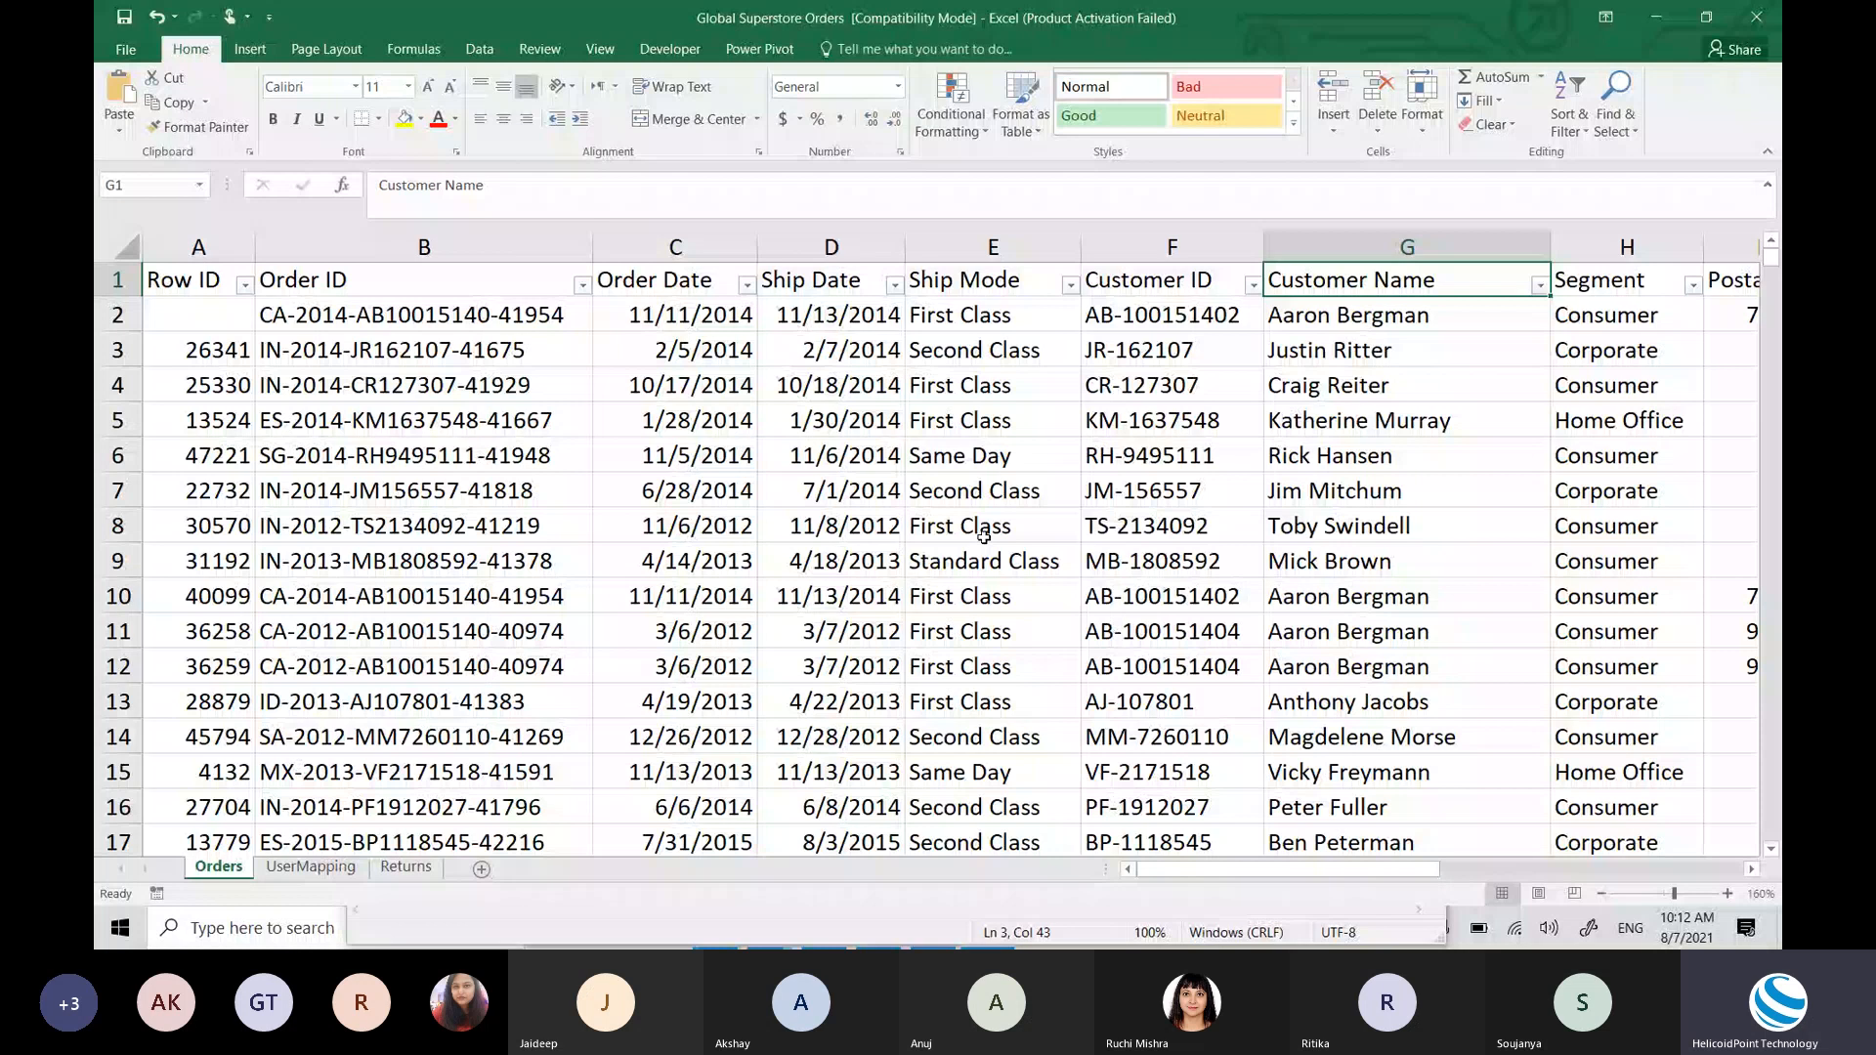
key("Right")
key("Right")
key("Right")
key("Right")
key("Right")
key("Right")
key("Right")
key("Right")
key("Right")
key("Right")
key("Right")
key("Right")
key("Right")
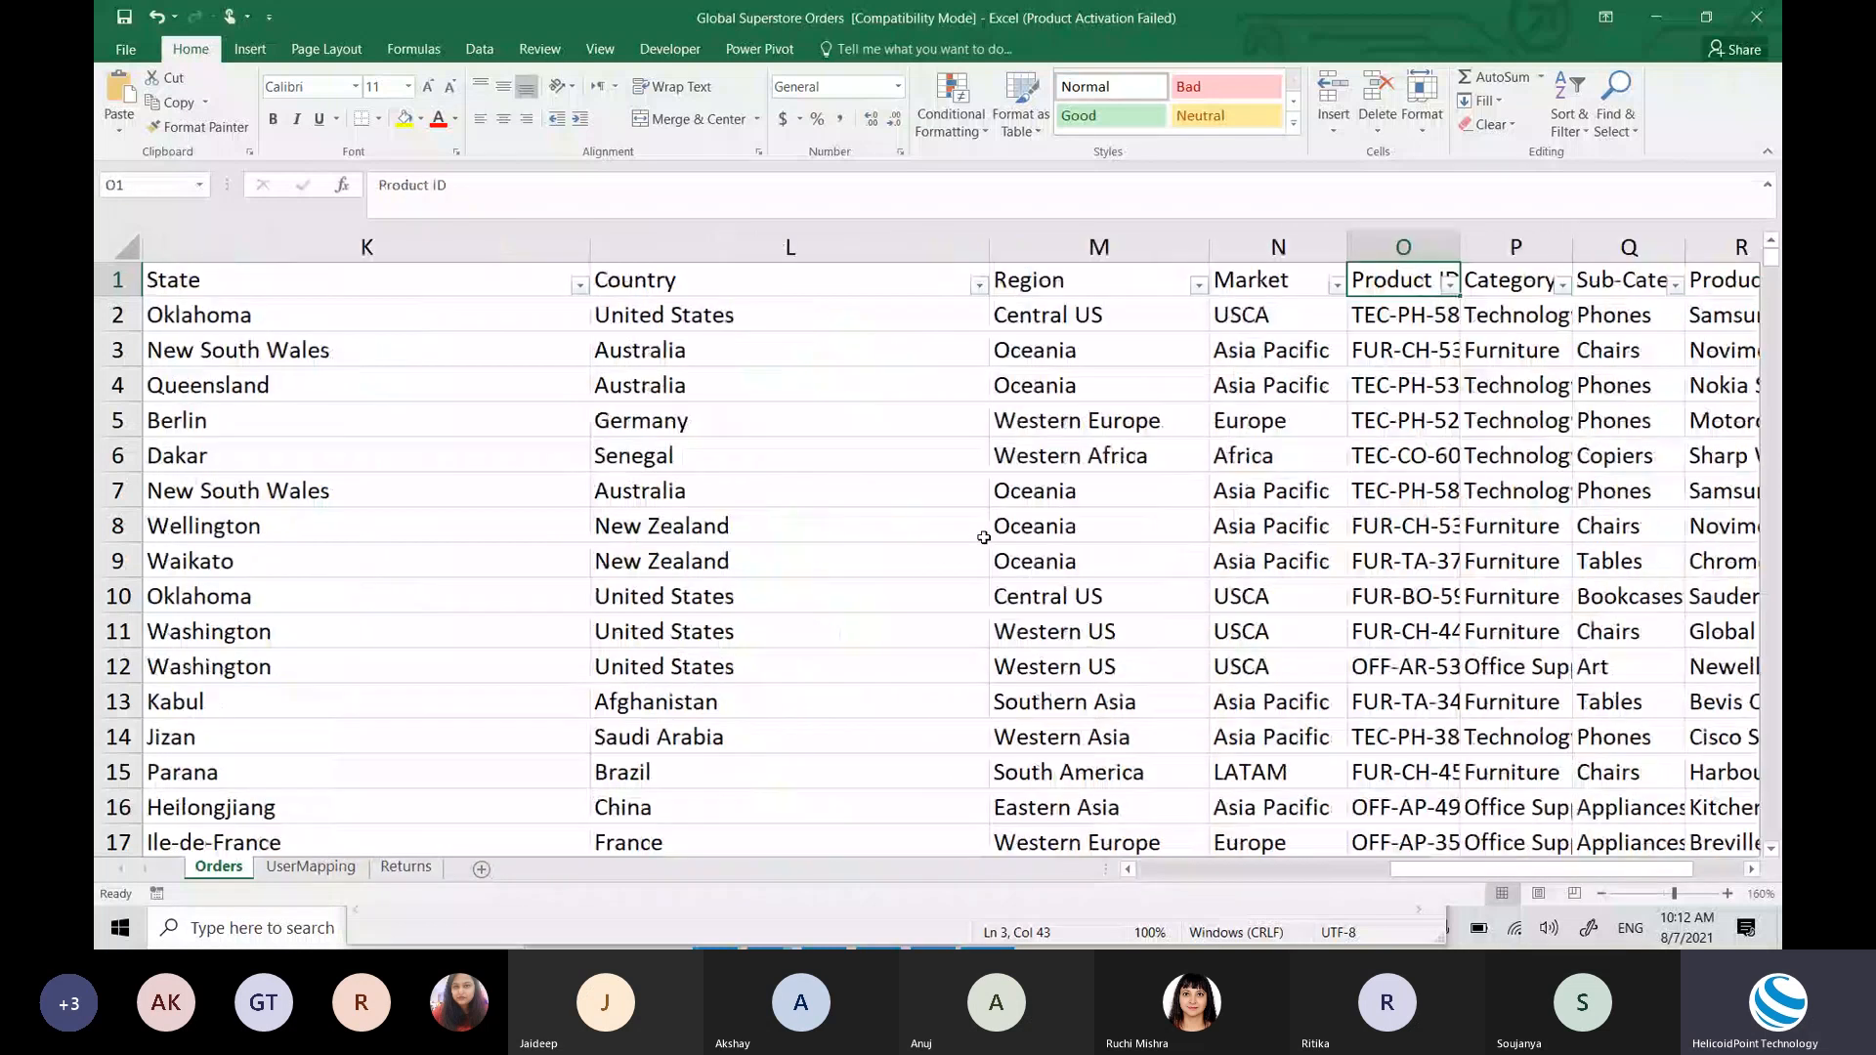
key("Right")
key("Right")
key("Right")
key("Right")
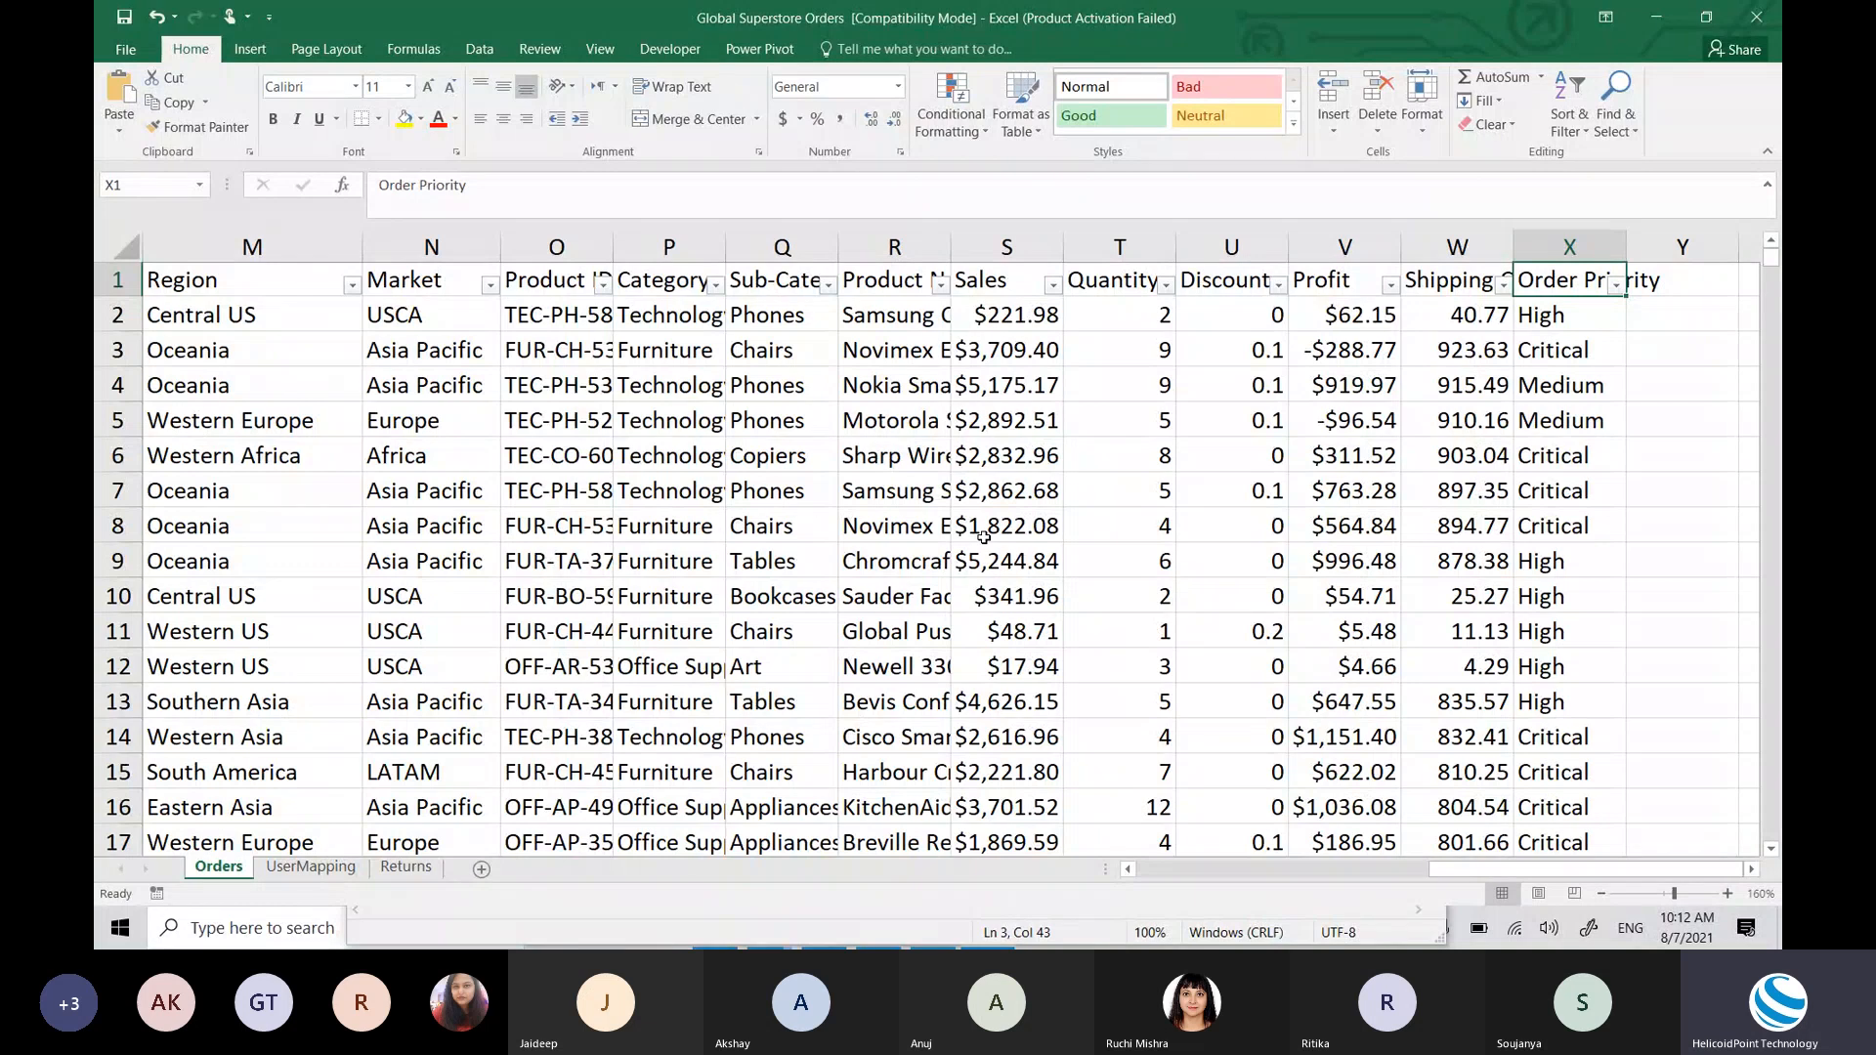
key("ctrl+Left")
key("Down")
key("Right")
key("Right")
key("Right")
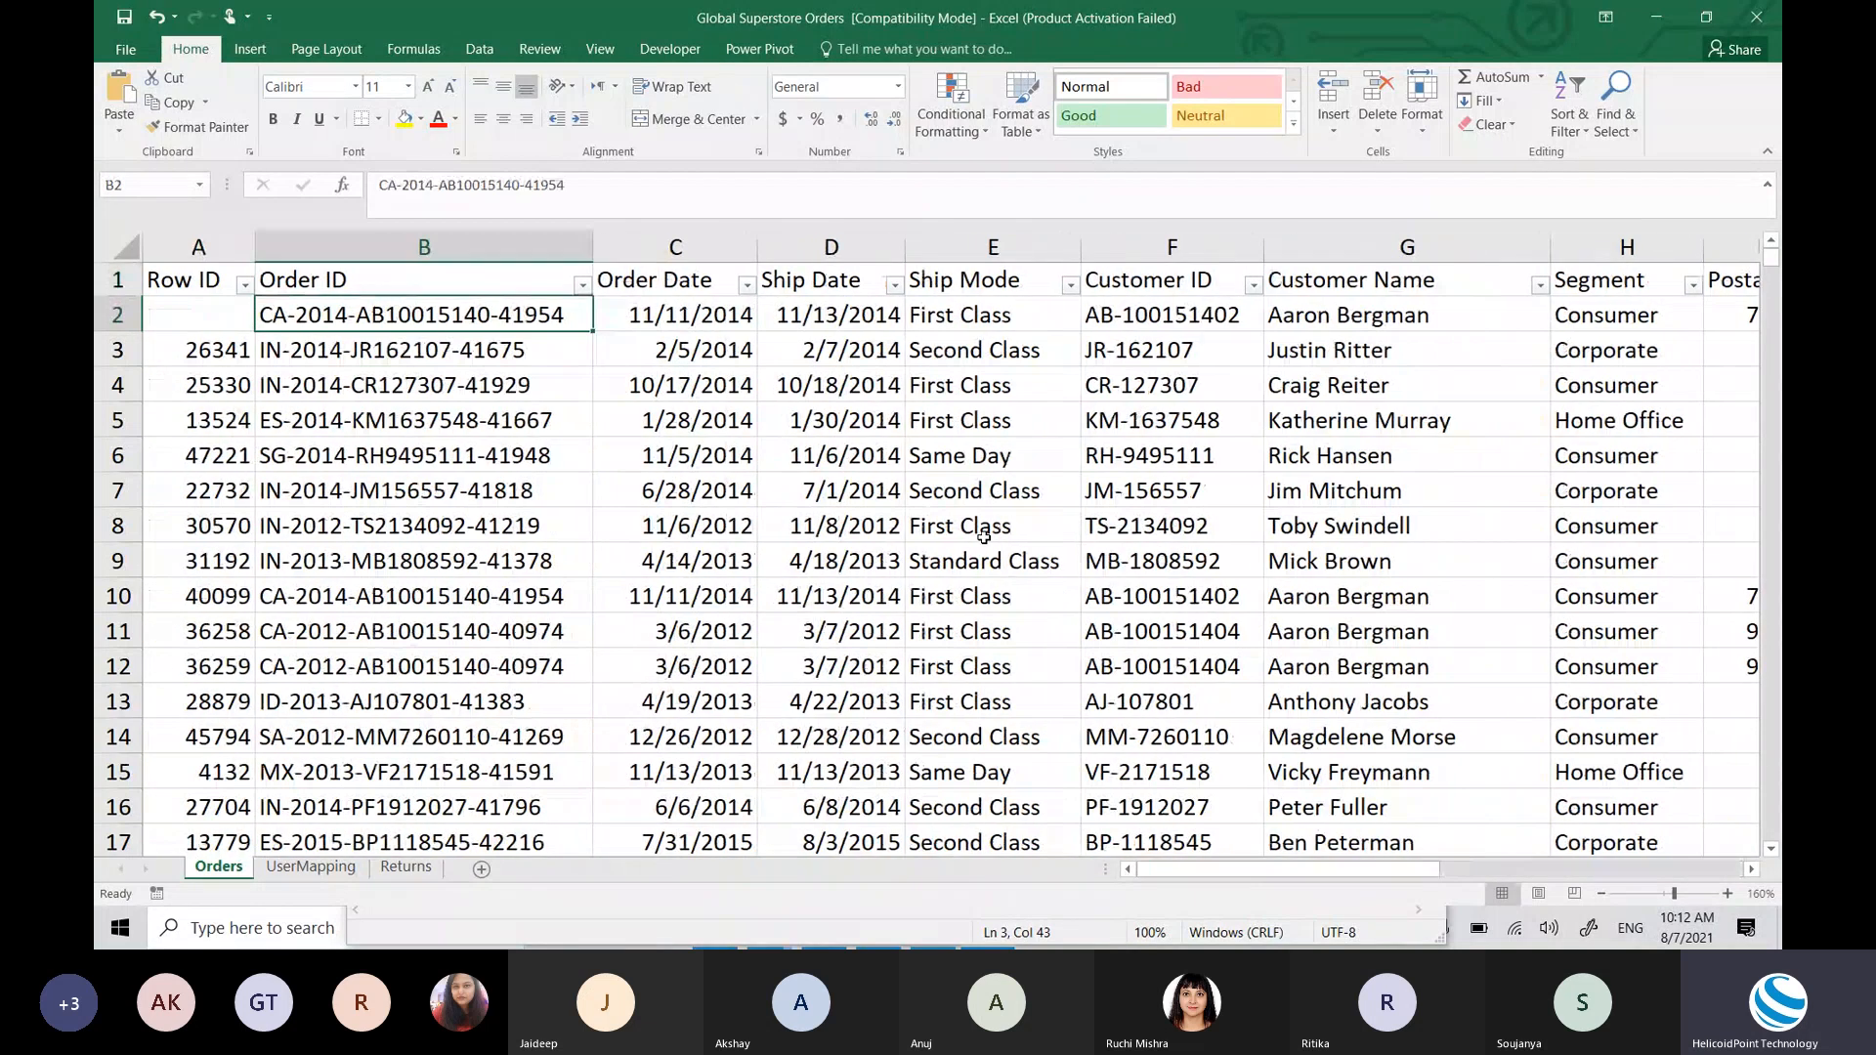
key("Left")
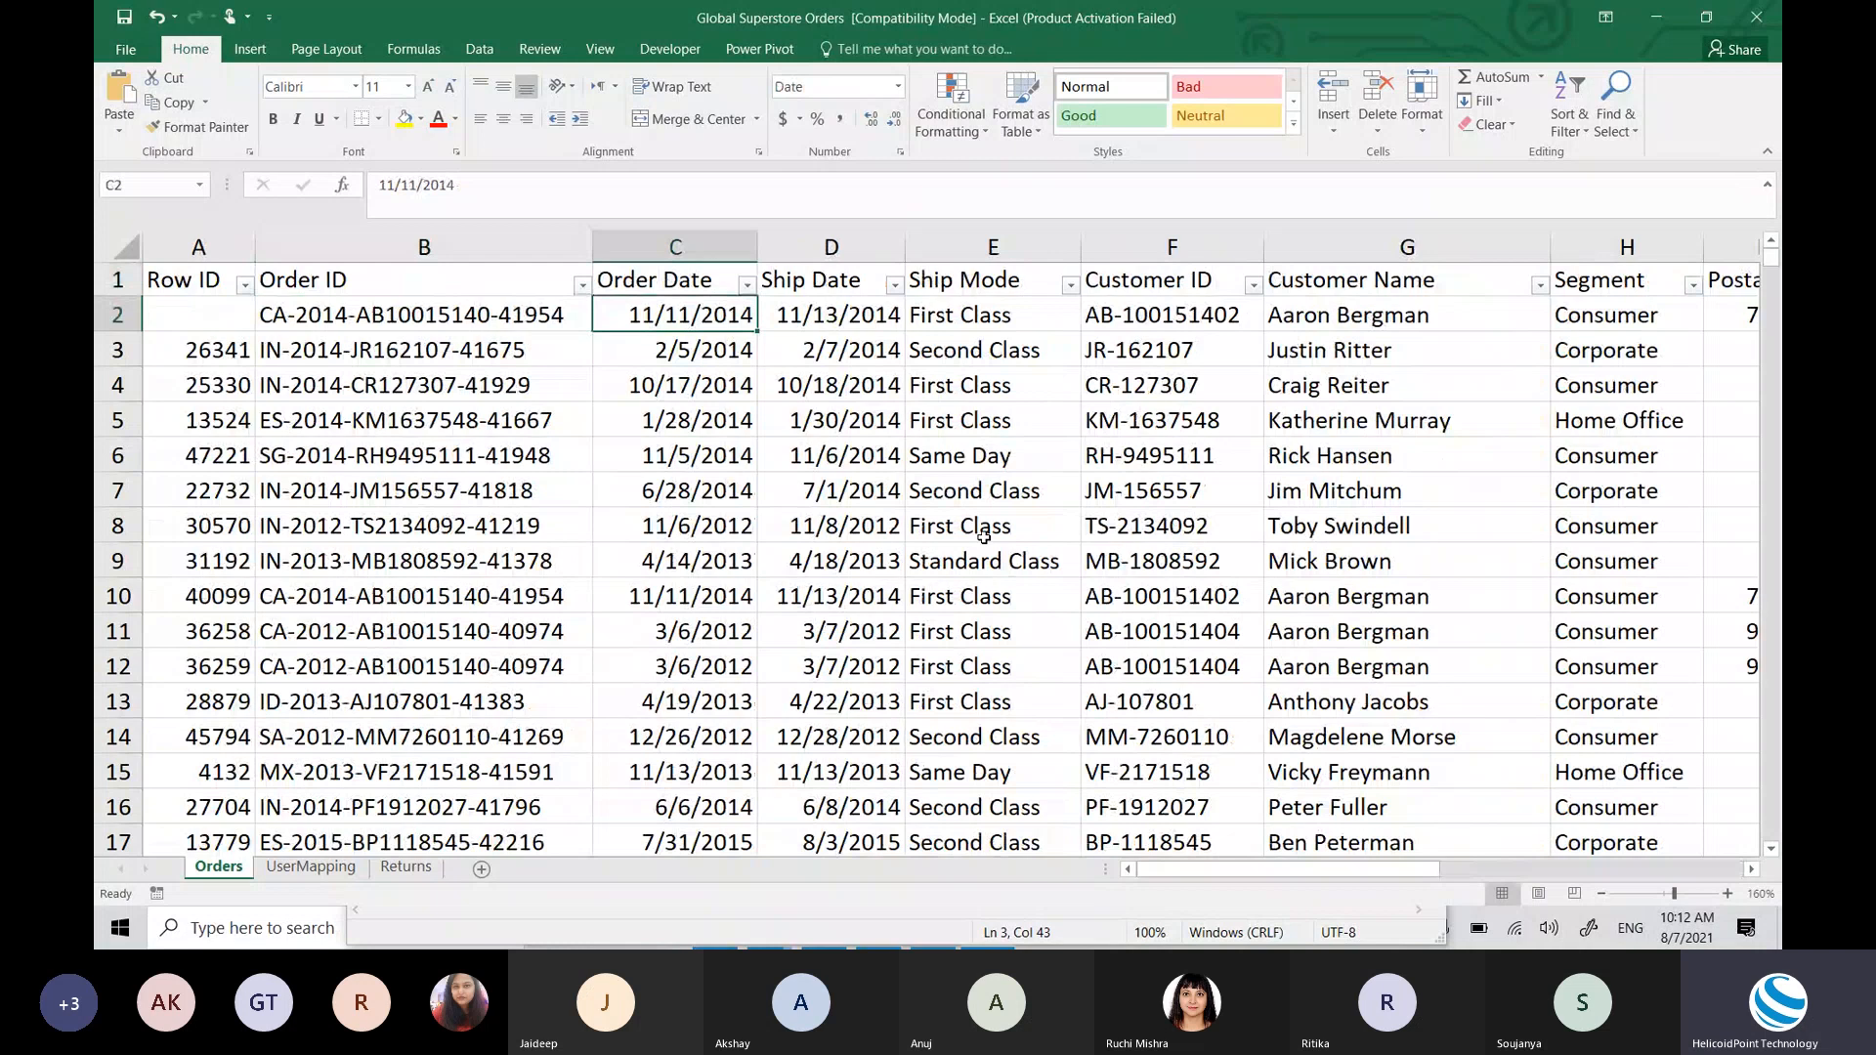
key("Right")
key("Right")
key("Right")
key("Right")
key("Right")
key("Right")
key("Right")
key("Right")
key("Right")
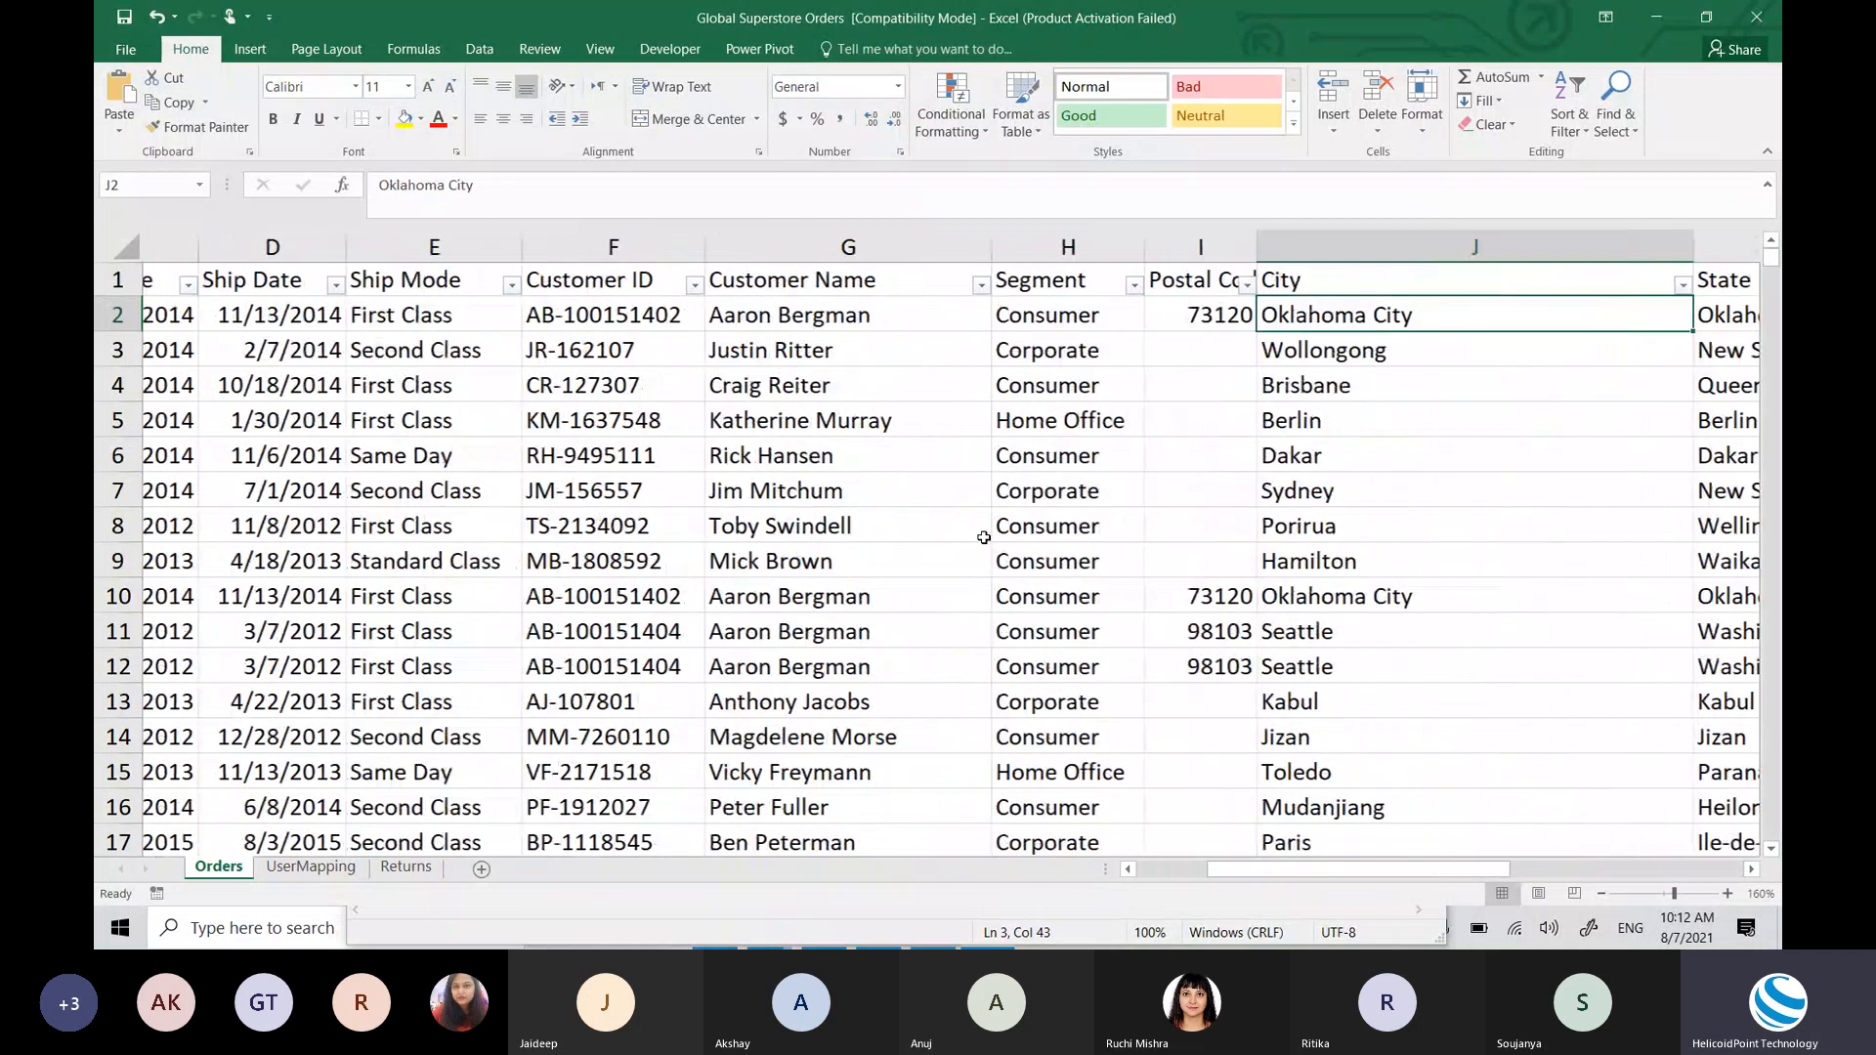
key("Right")
key("Right")
key("Right")
key("Right")
key("Right")
key("Right")
key("Right")
key("Right")
key("Right")
key("Right")
key("Right")
key("Right")
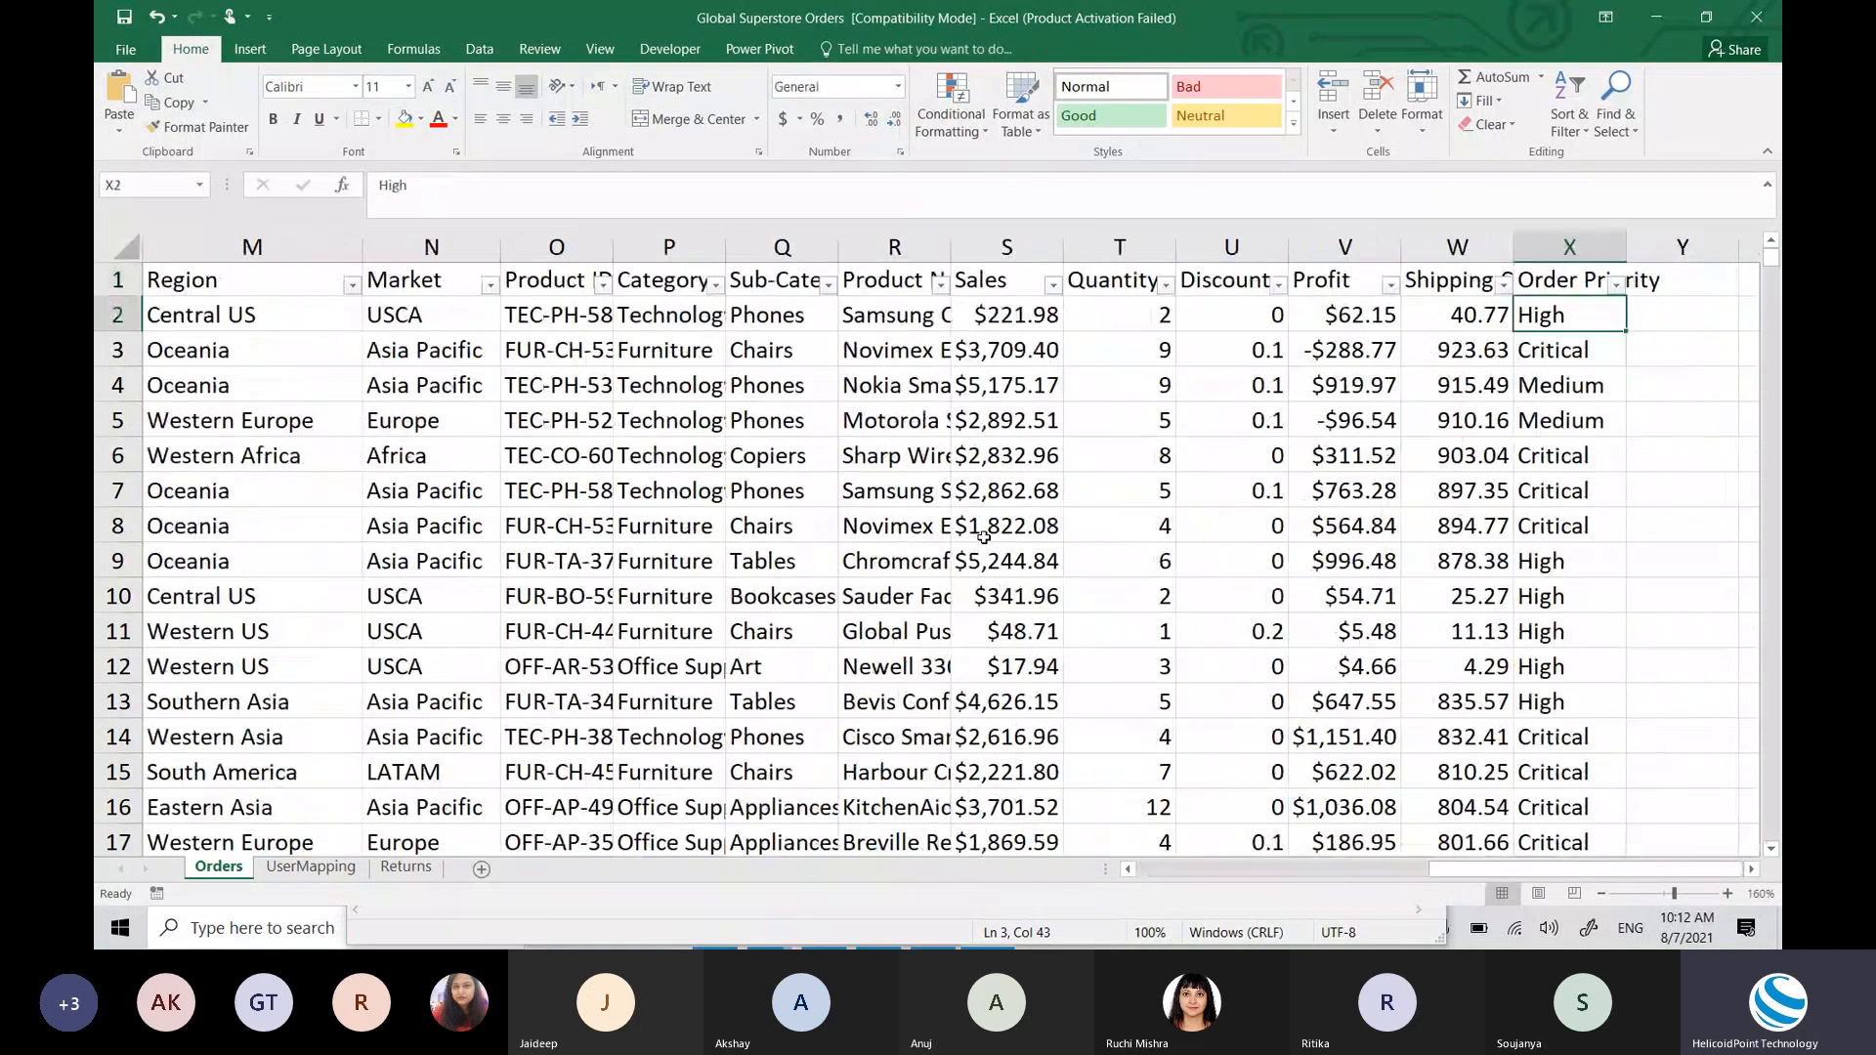
key("Left")
key("Left")
key("Left")
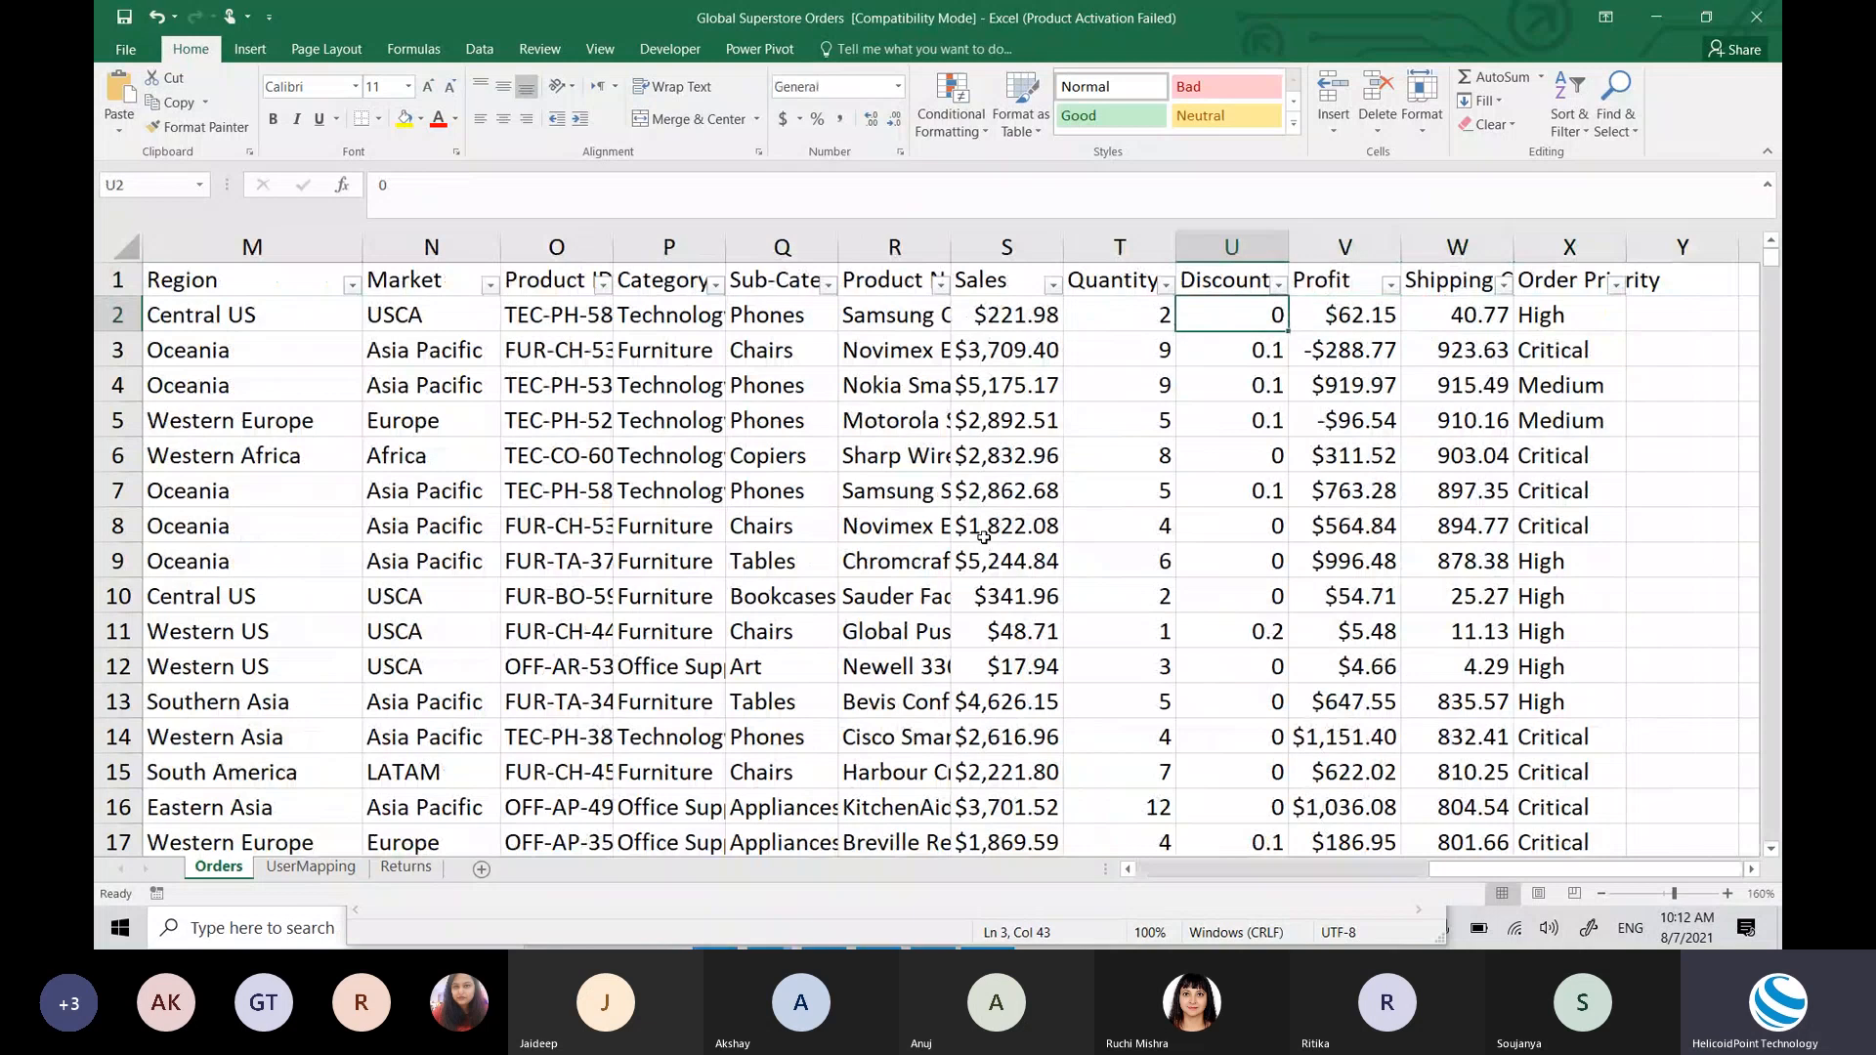
left_click(1337, 331)
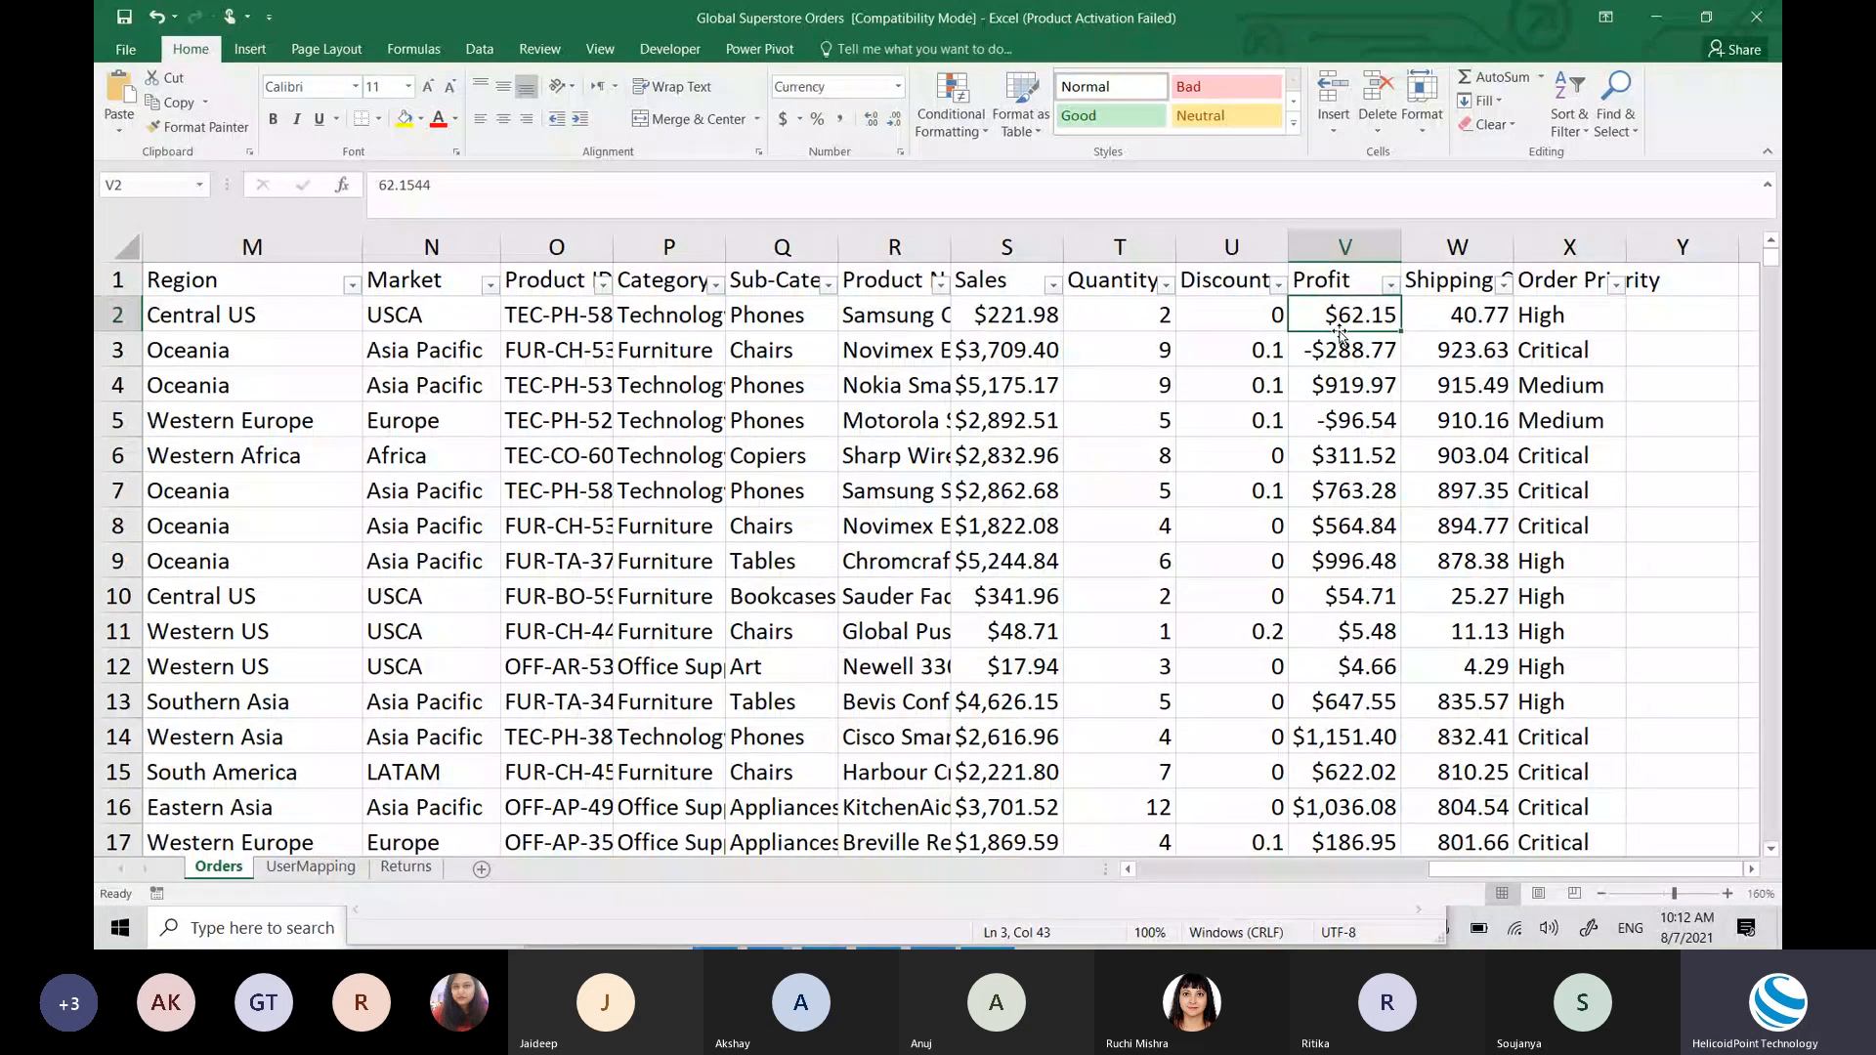
key("Up")
key("ctrl+Left")
key("Down")
key("Right")
key("Right")
key("Right")
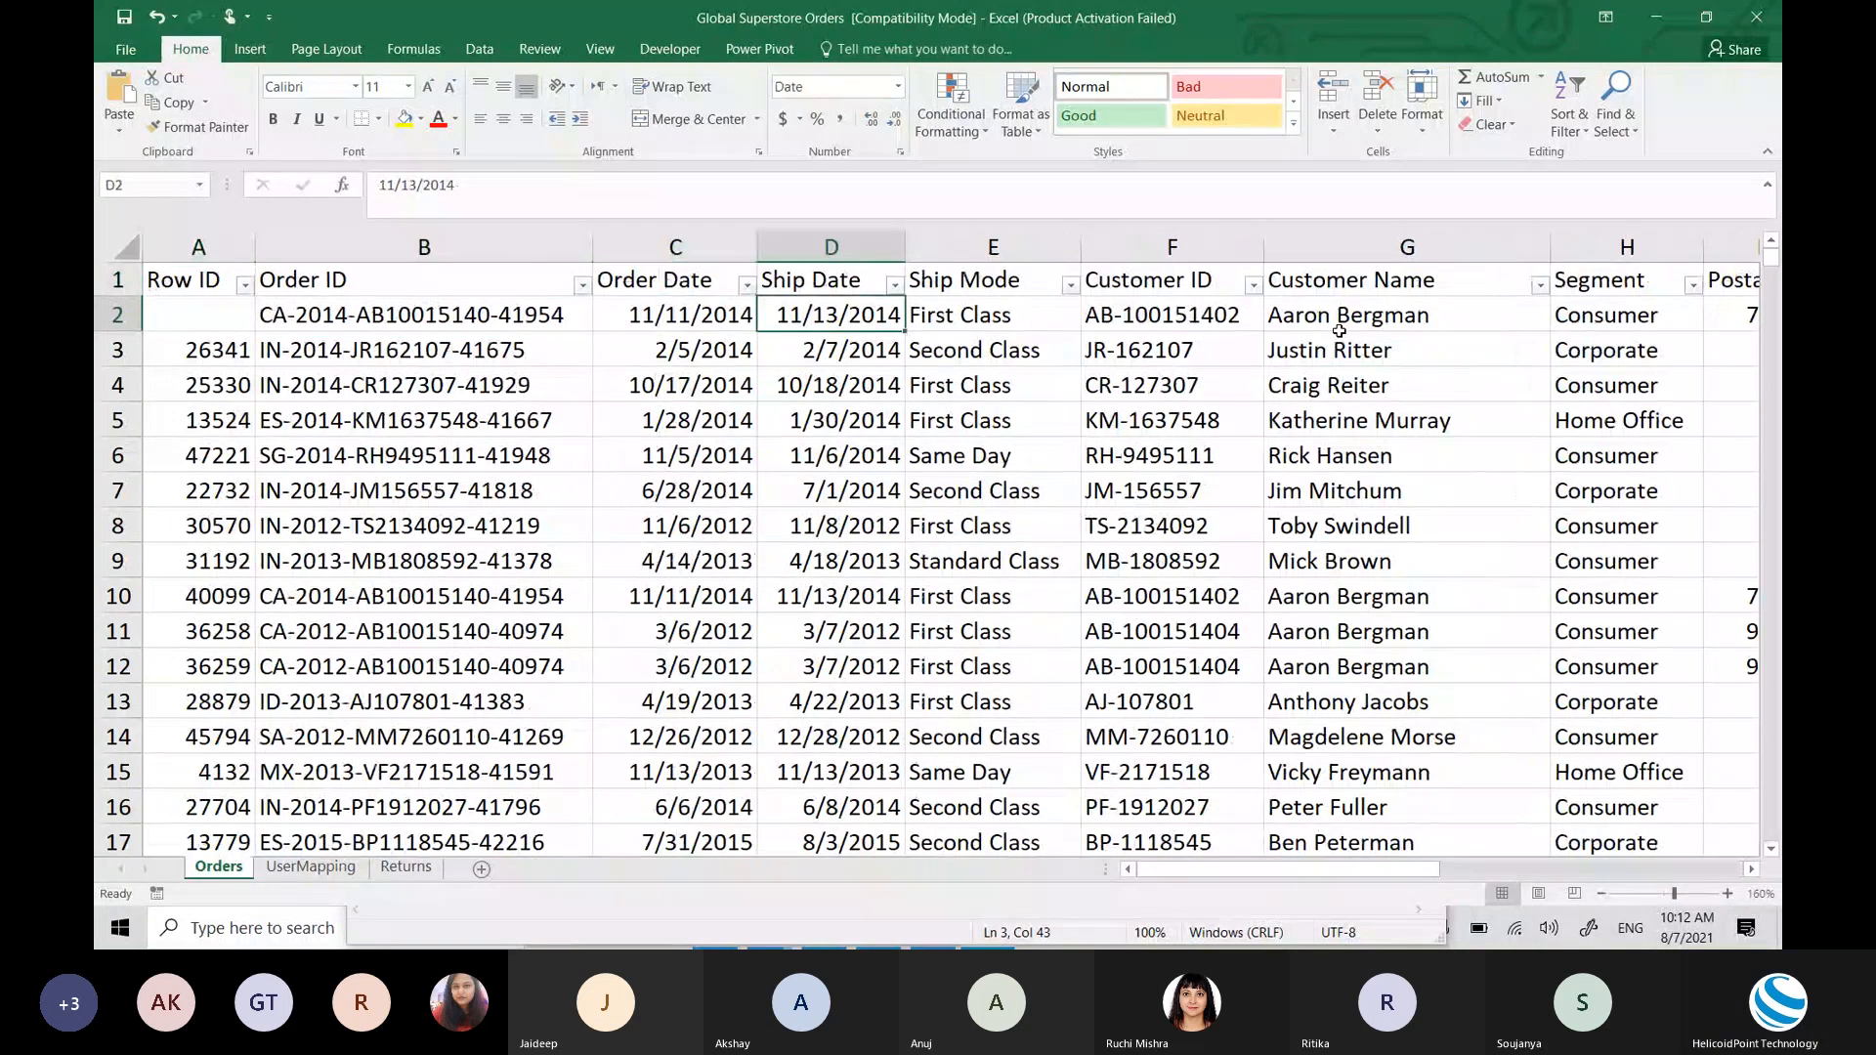
key("Right")
key("Right")
key("Right")
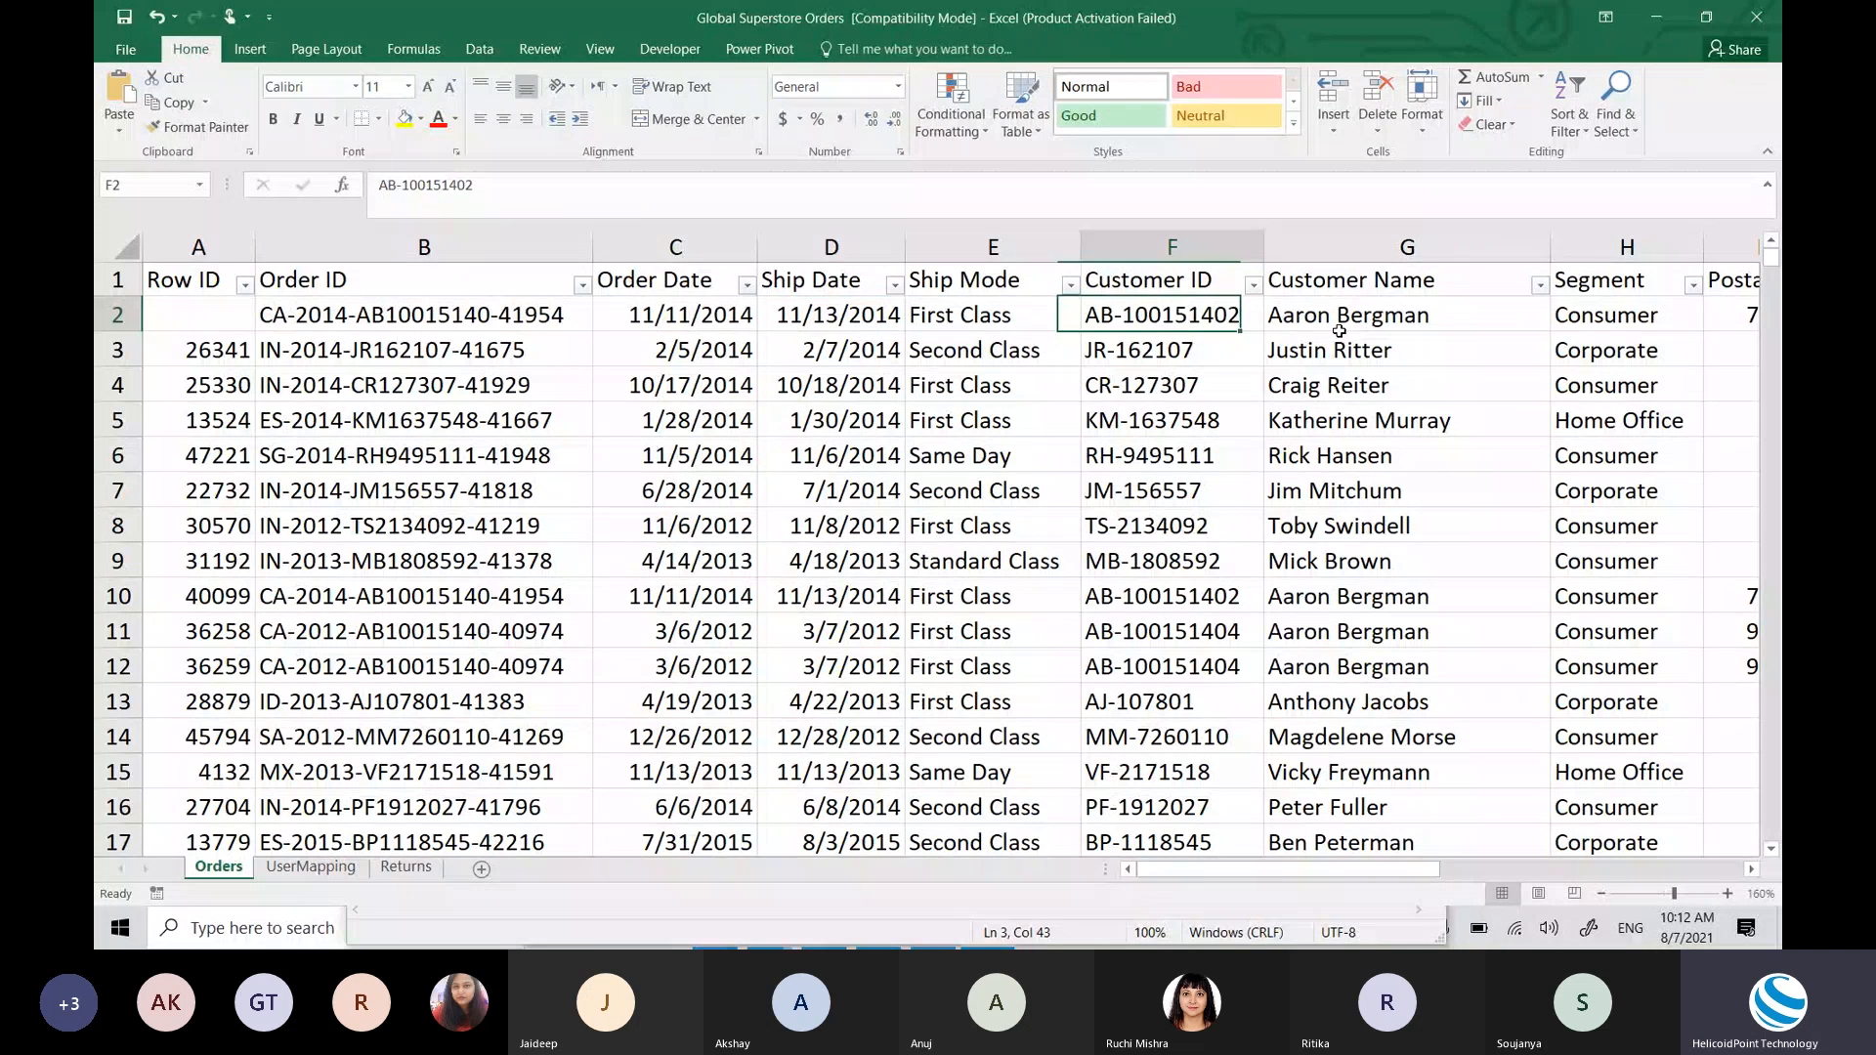
key("Right")
key("Right")
key("Right")
key("Right")
key("Right")
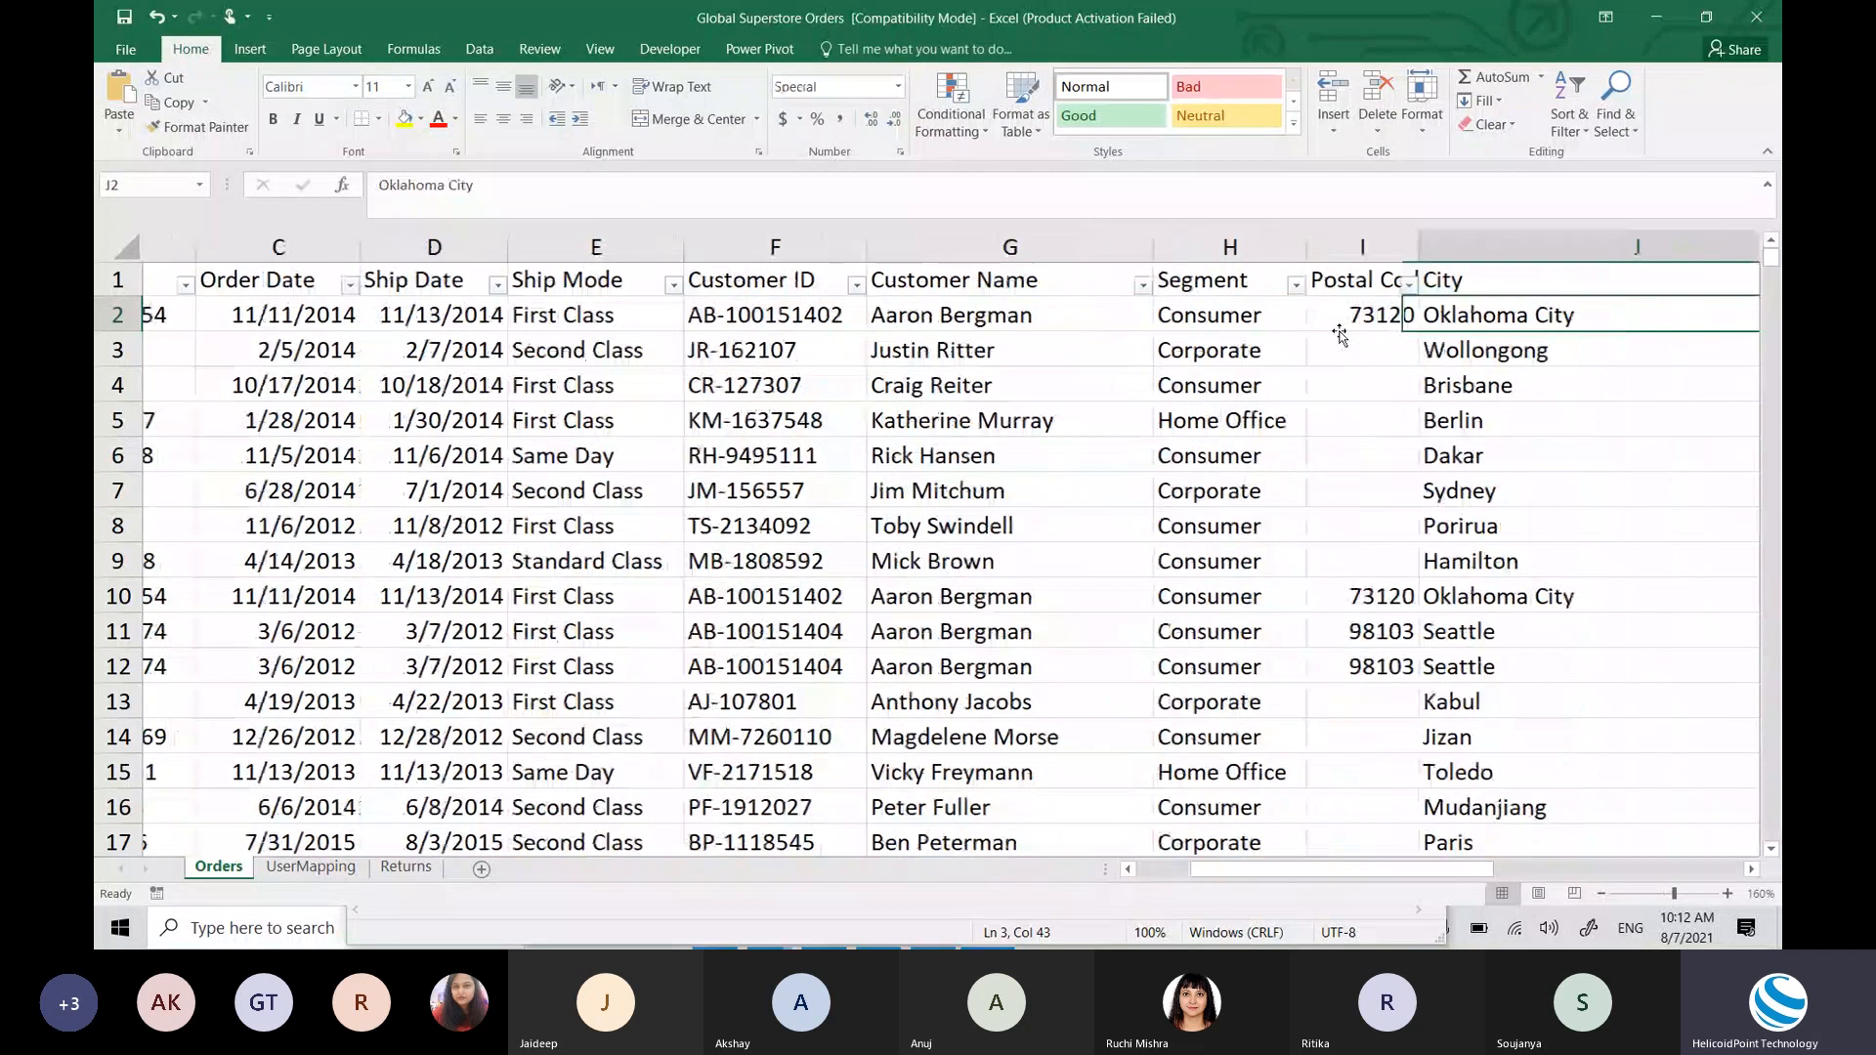
key("Right")
key("Right")
key("Right")
key("Right")
key("Right")
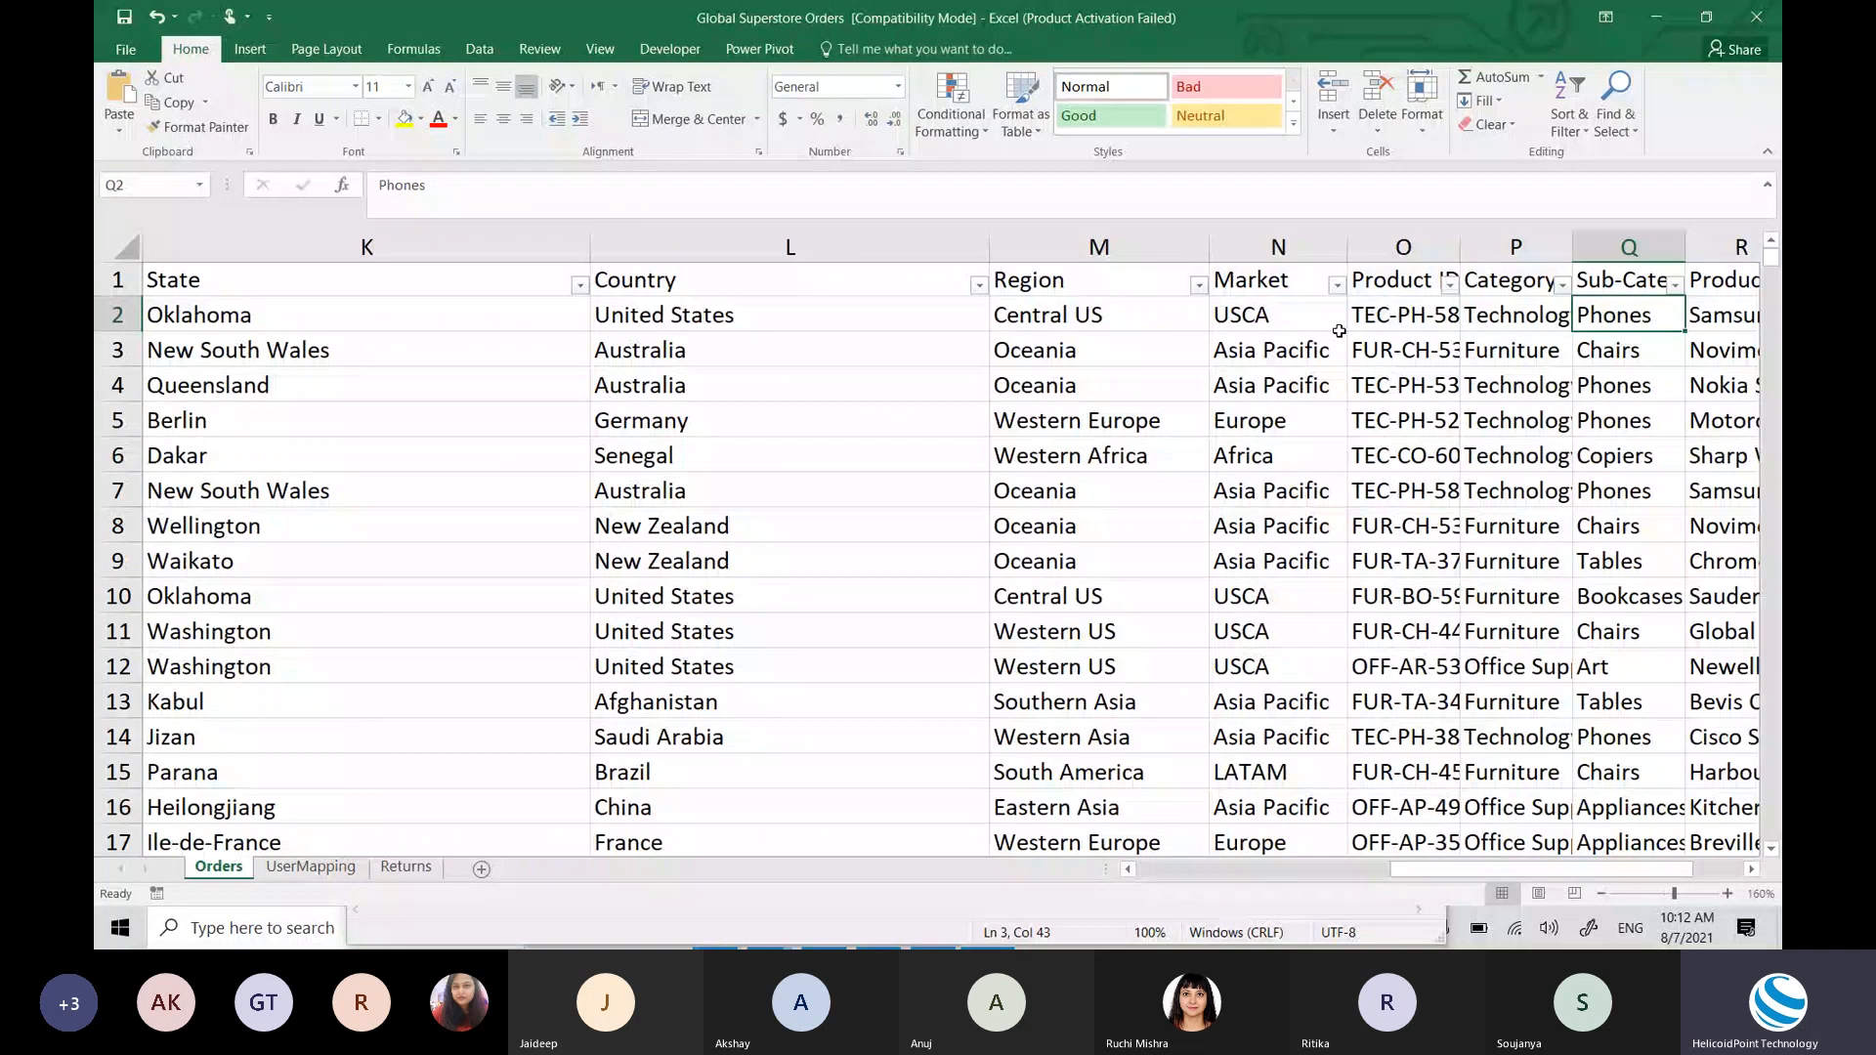
key("Right")
key("Right")
key("Right")
key("Left")
key("Left")
key("Left")
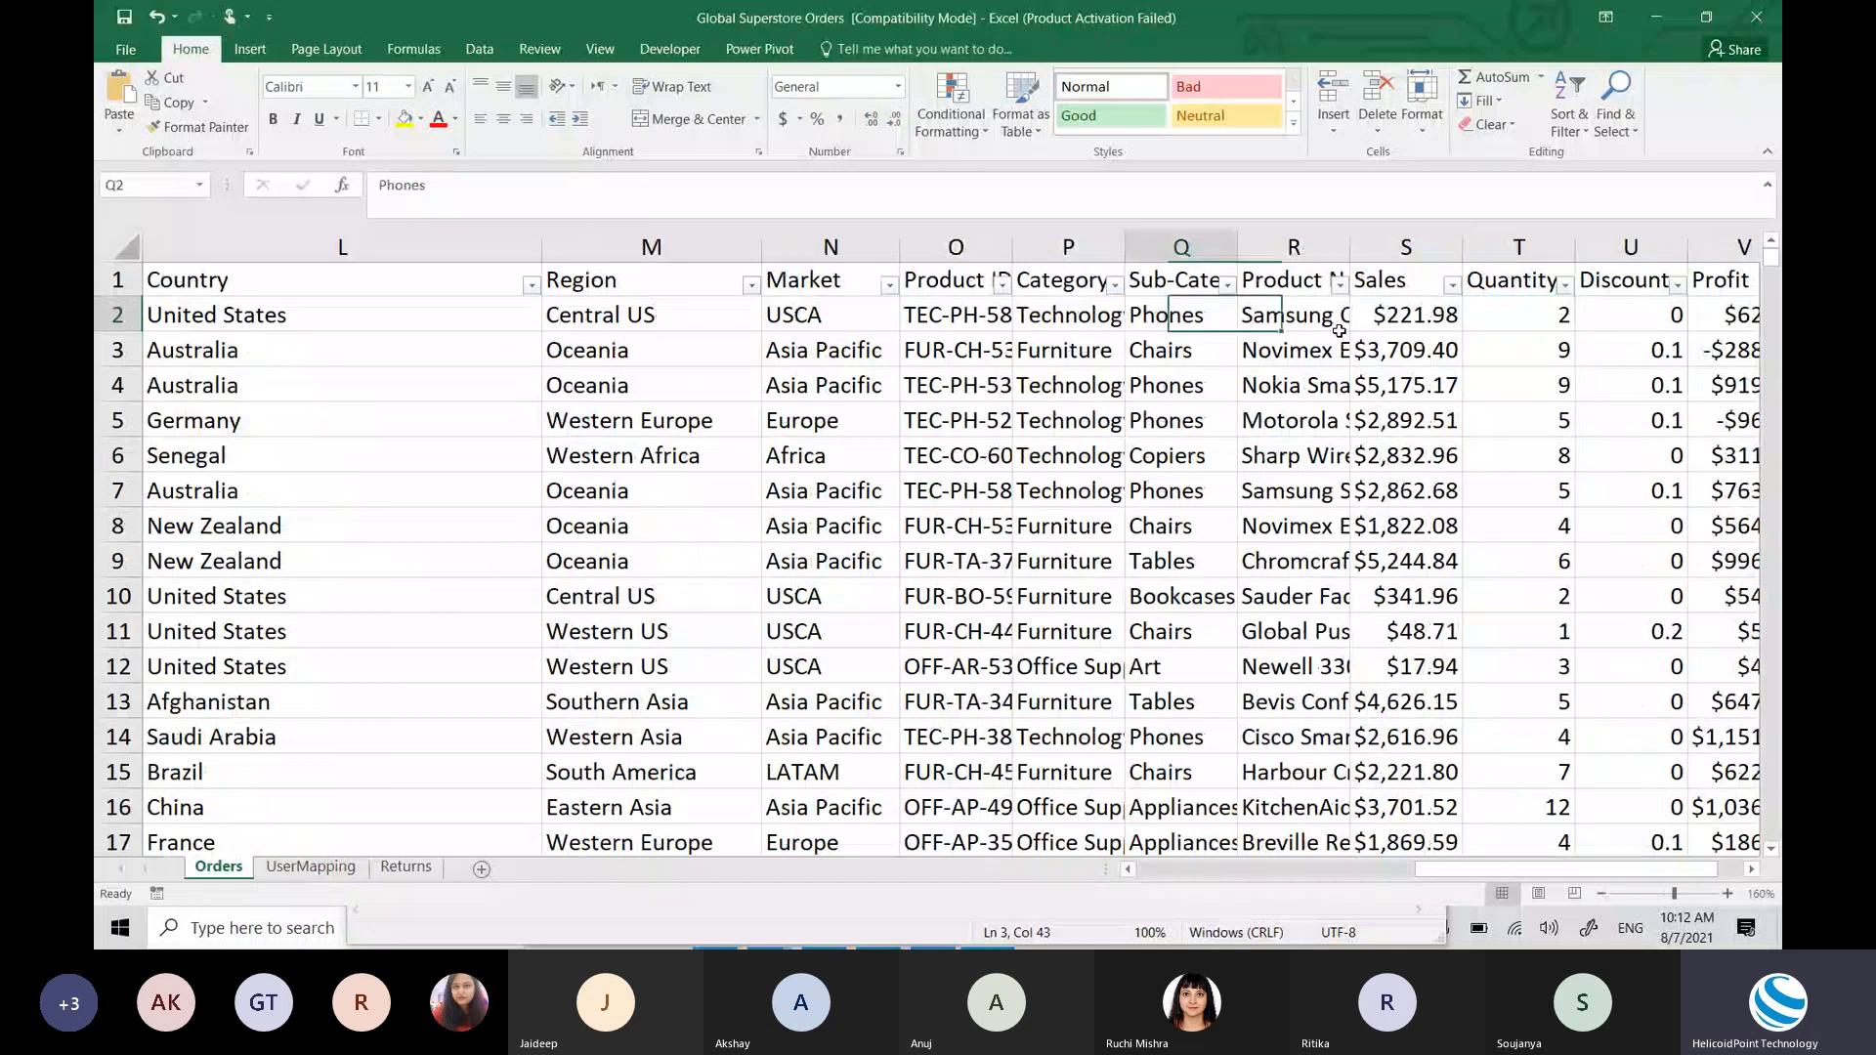
key("Home")
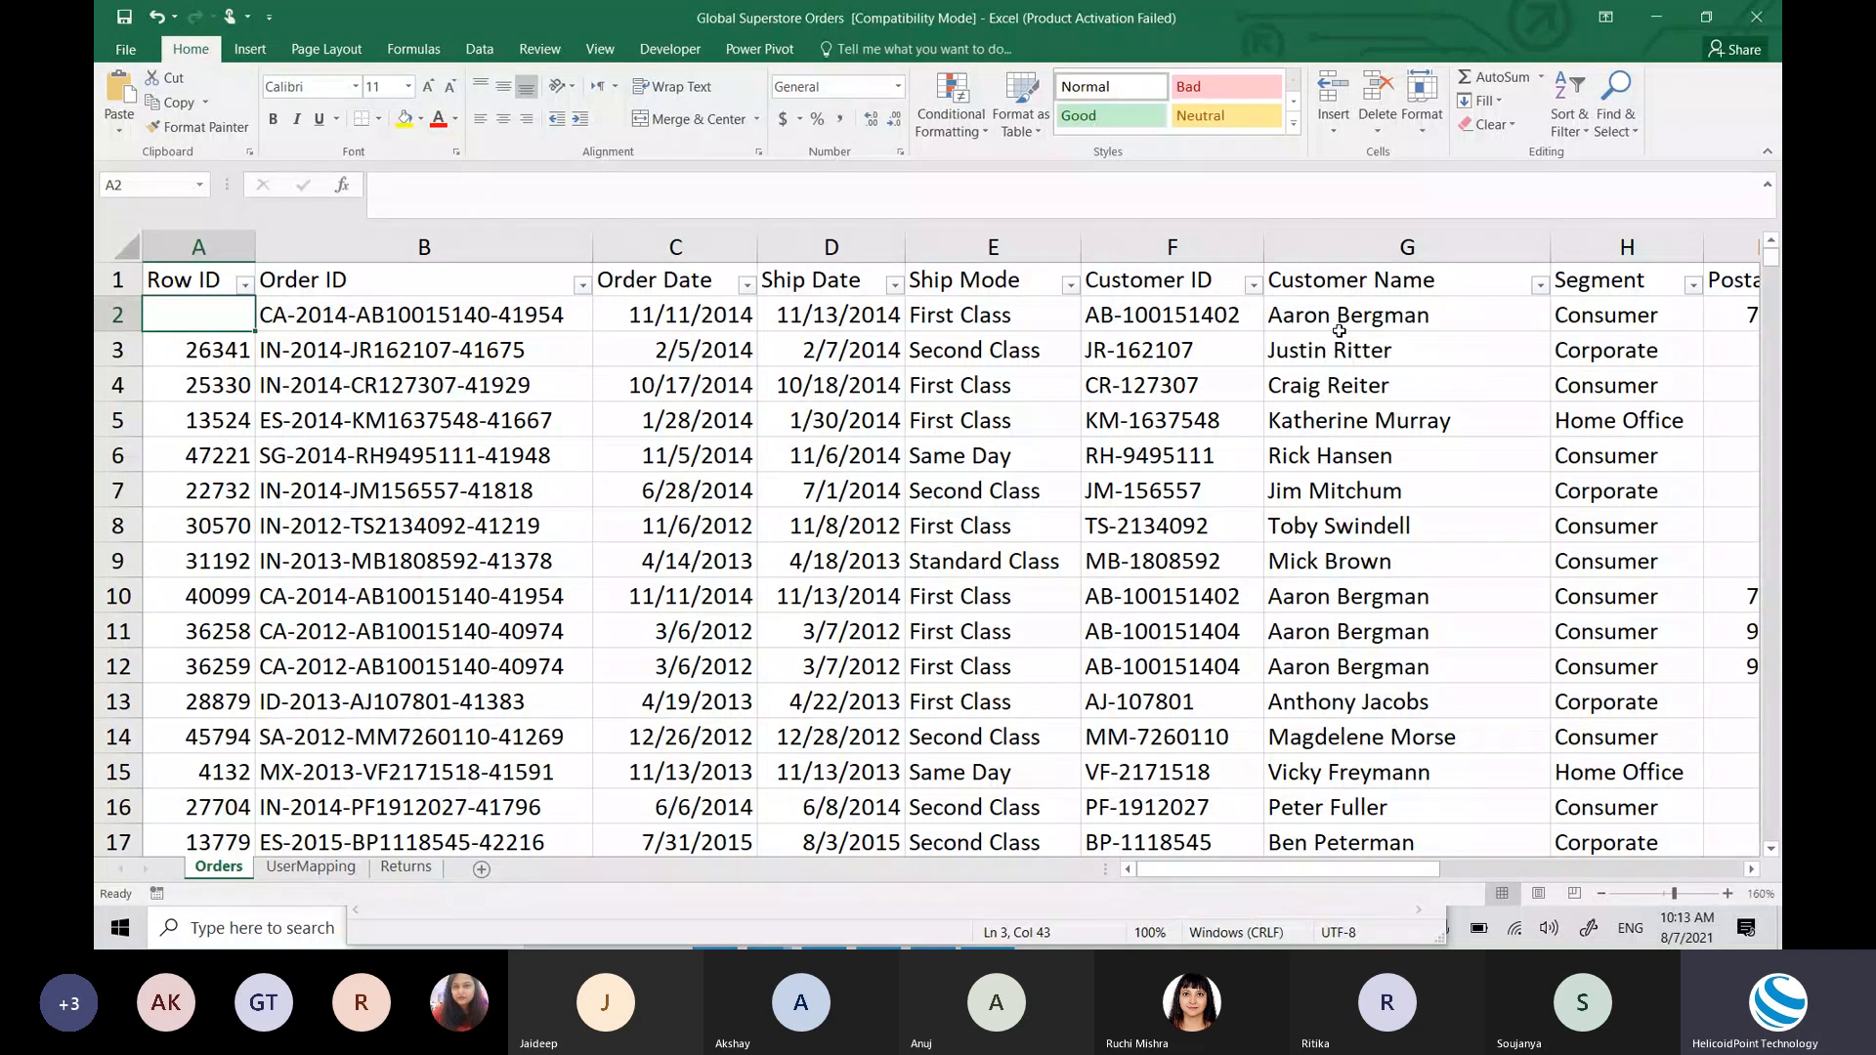
key("Up")
key("ctrl+Right")
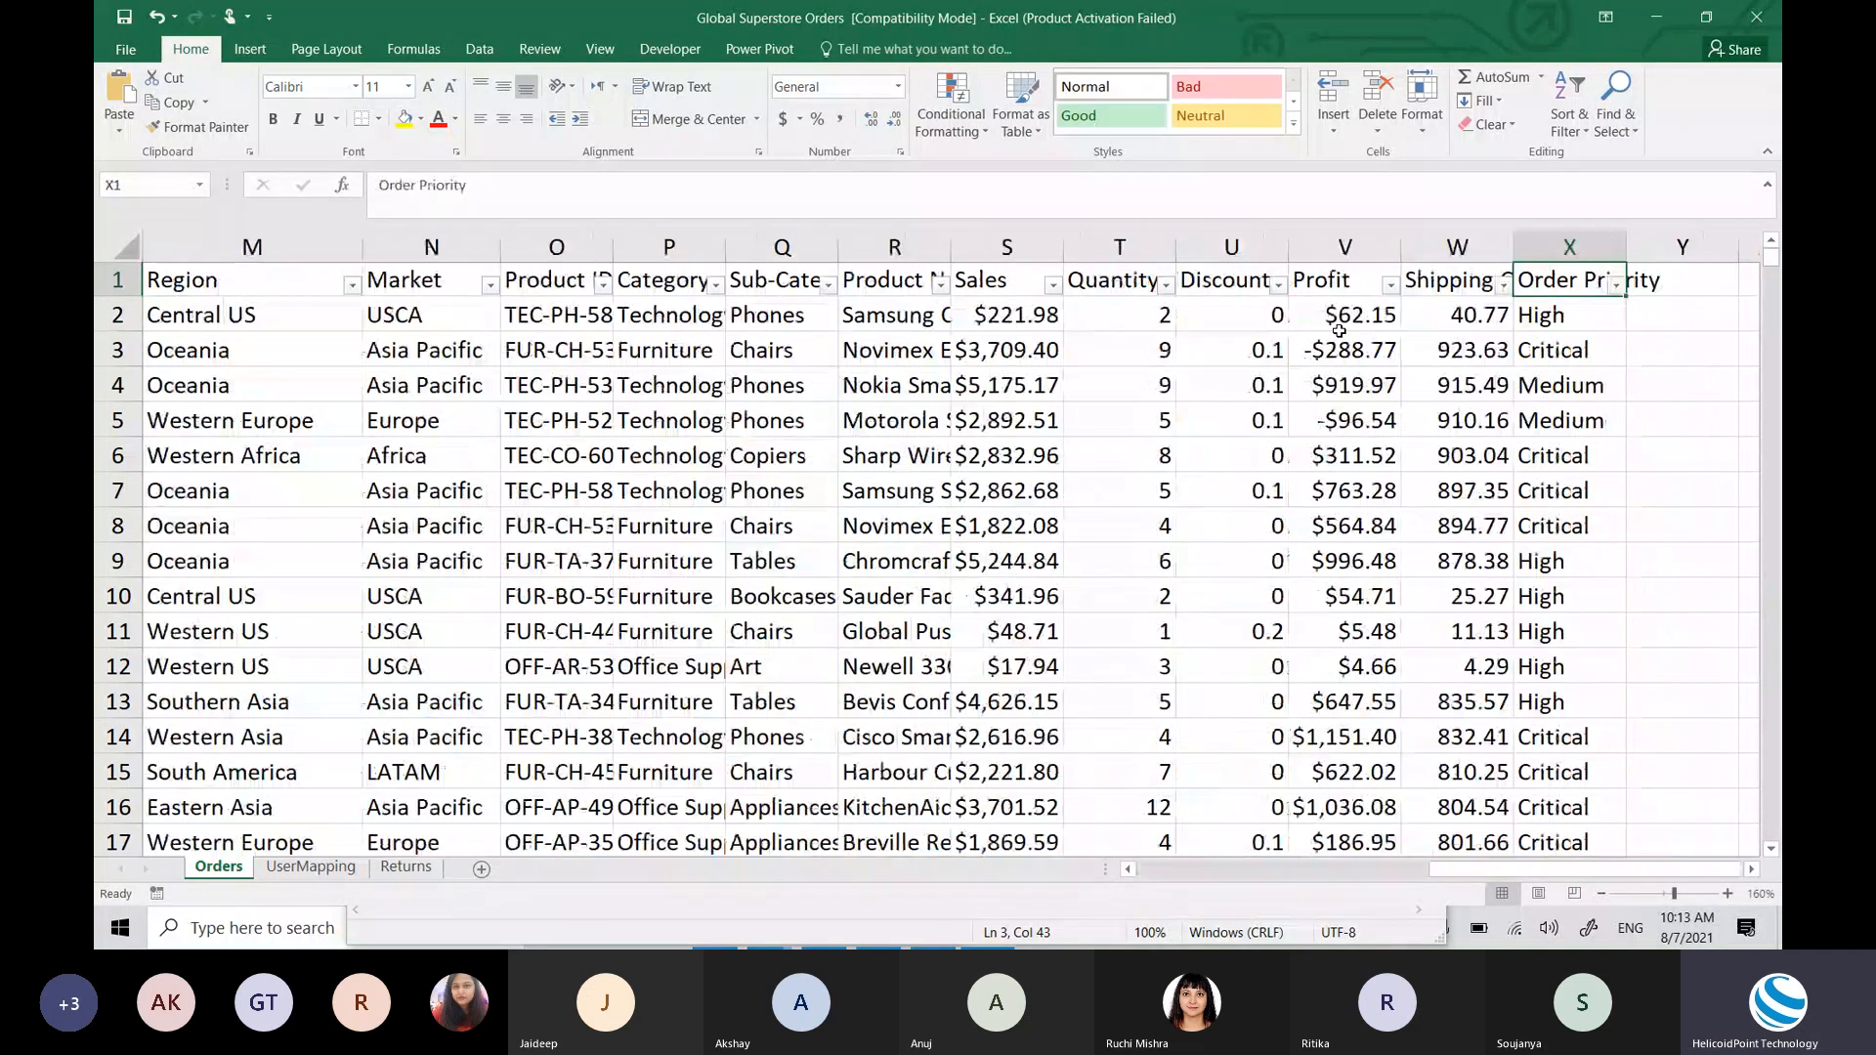
key("Left")
key("Left")
key("Left")
key("Left")
key("Left")
key("Left")
key("Left")
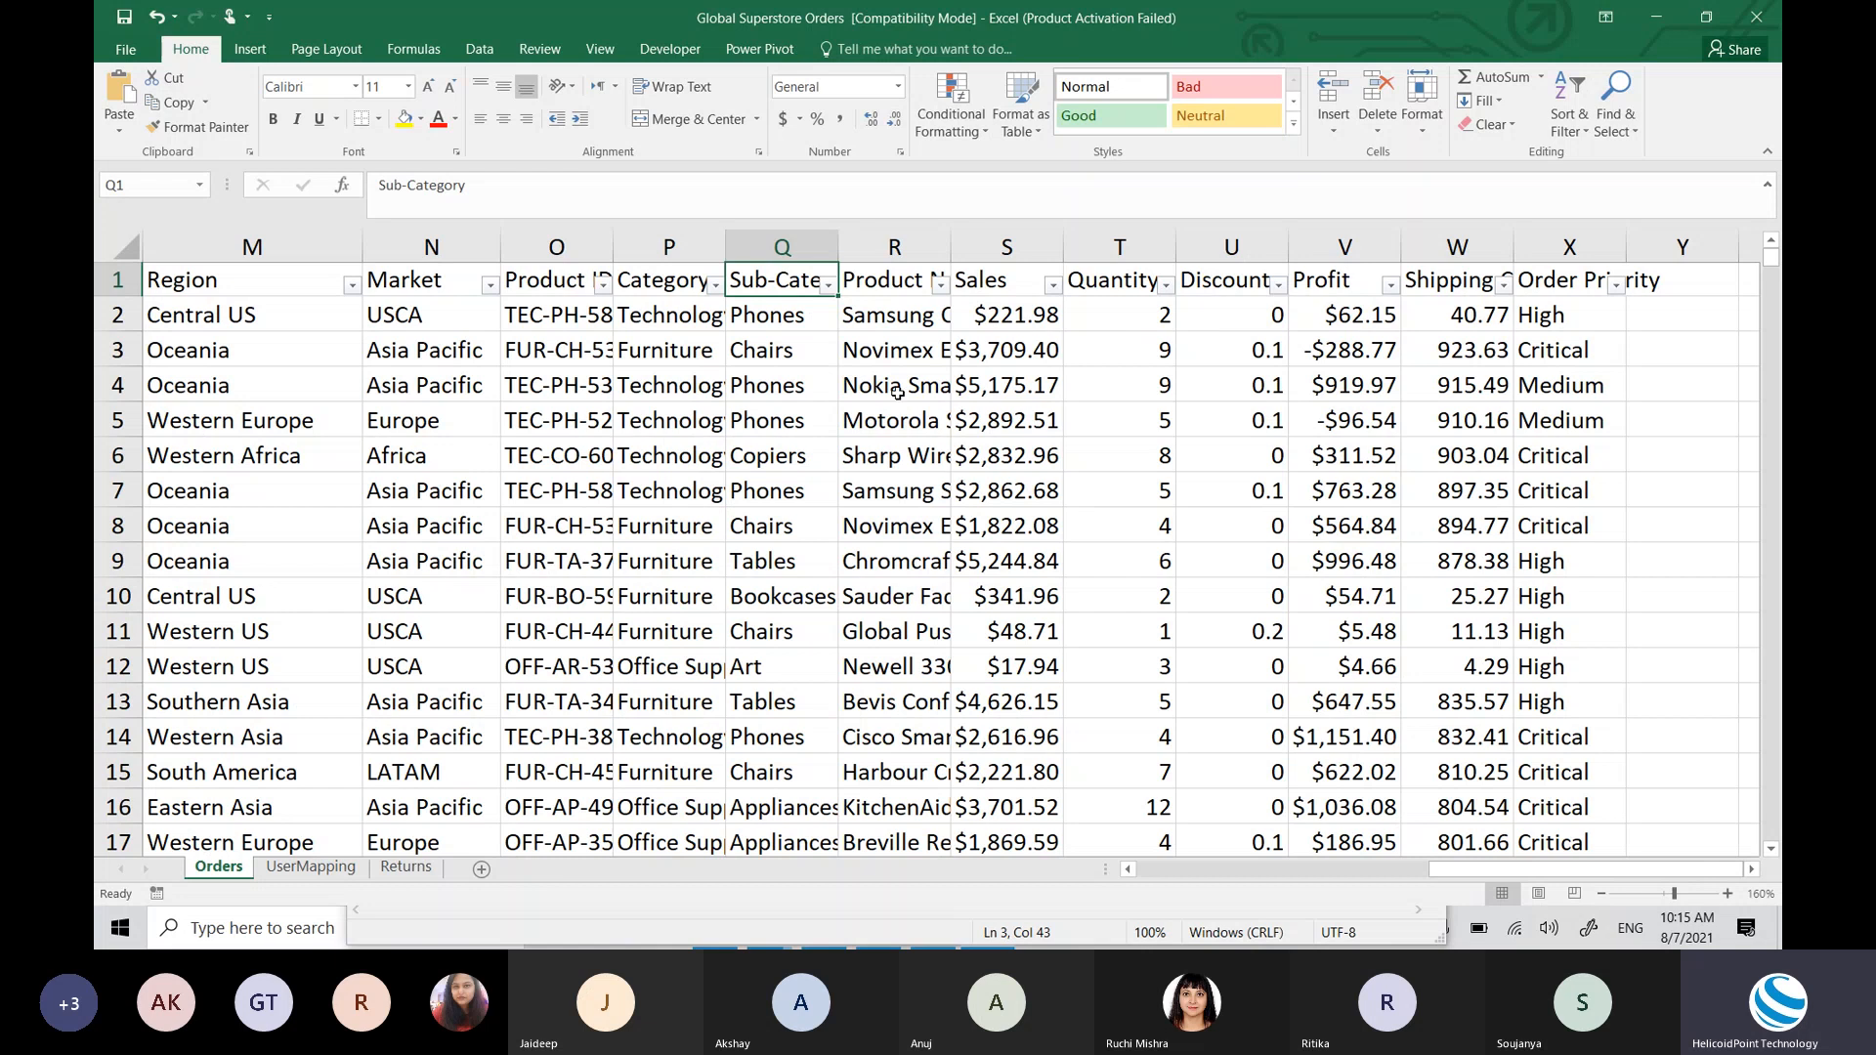
left_click(687, 430)
key("ctrl+Up")
key("ctrl+Left")
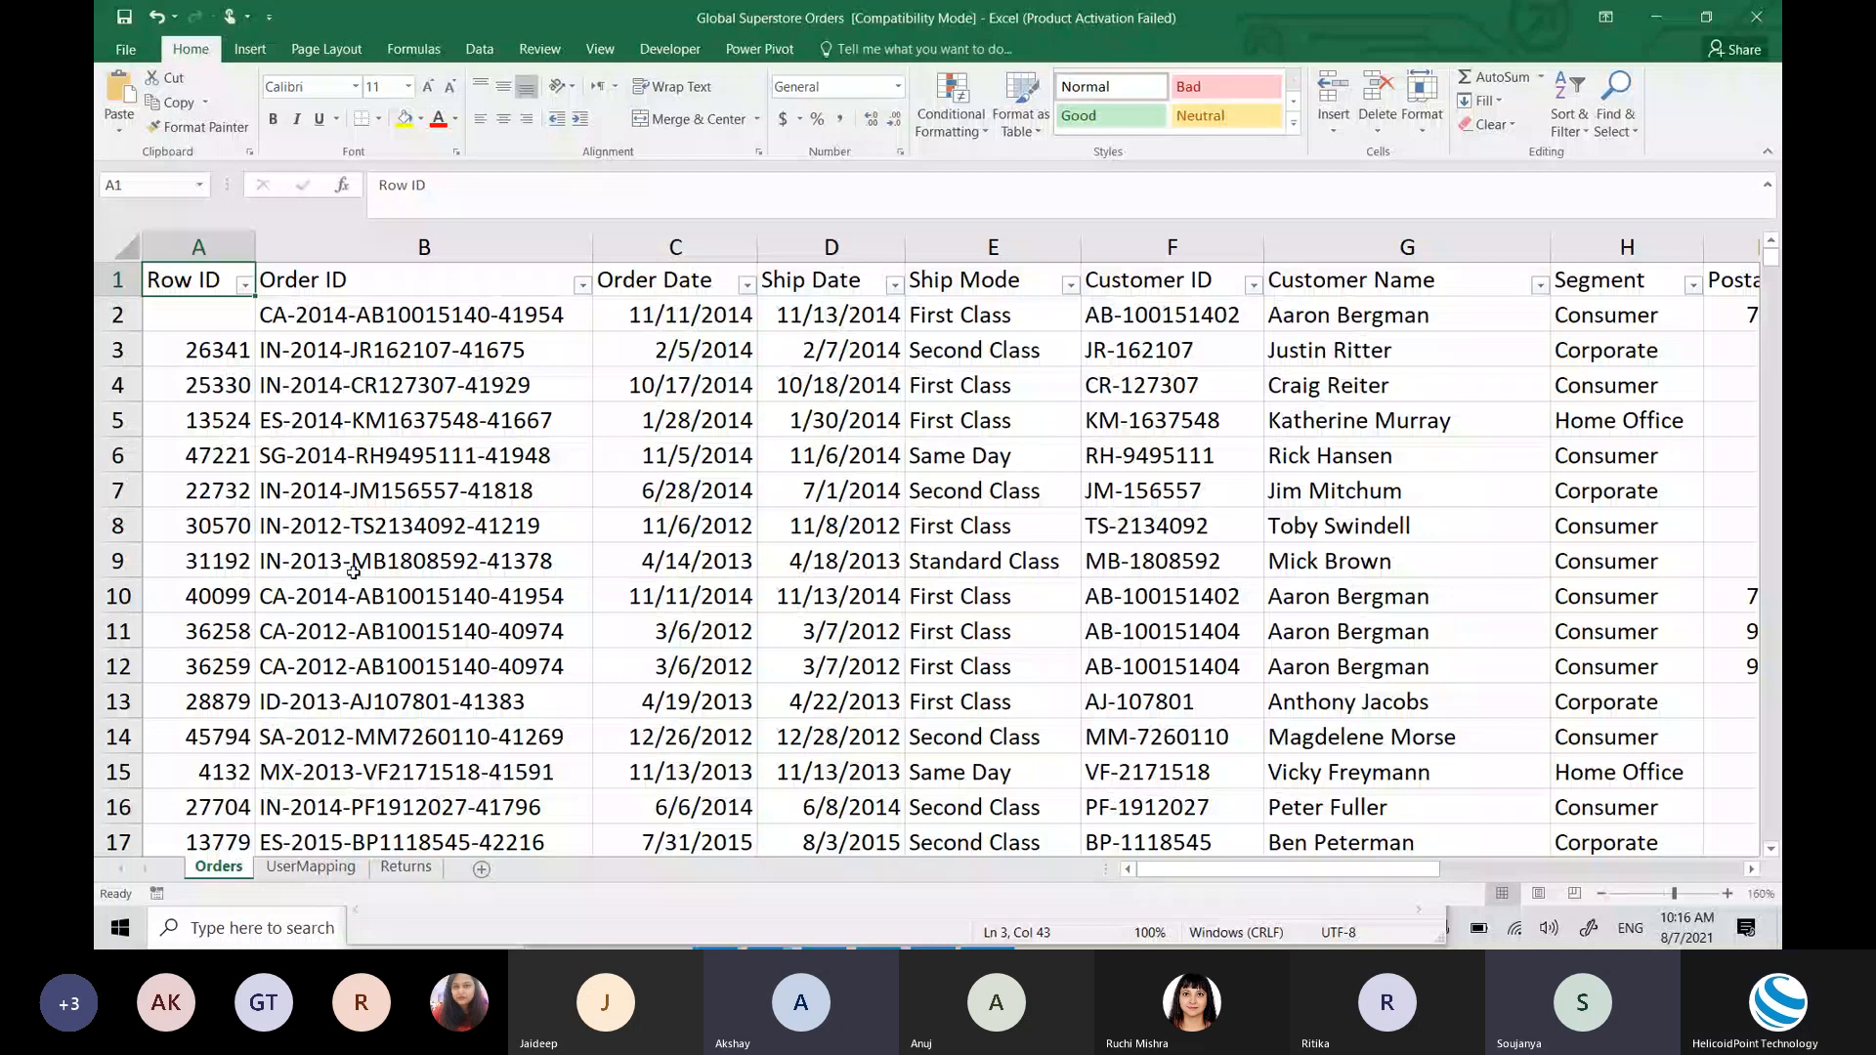
Step: Switch from Excel back to the Untitled - Notepad note
key("alt+Tab")
key("Tab")
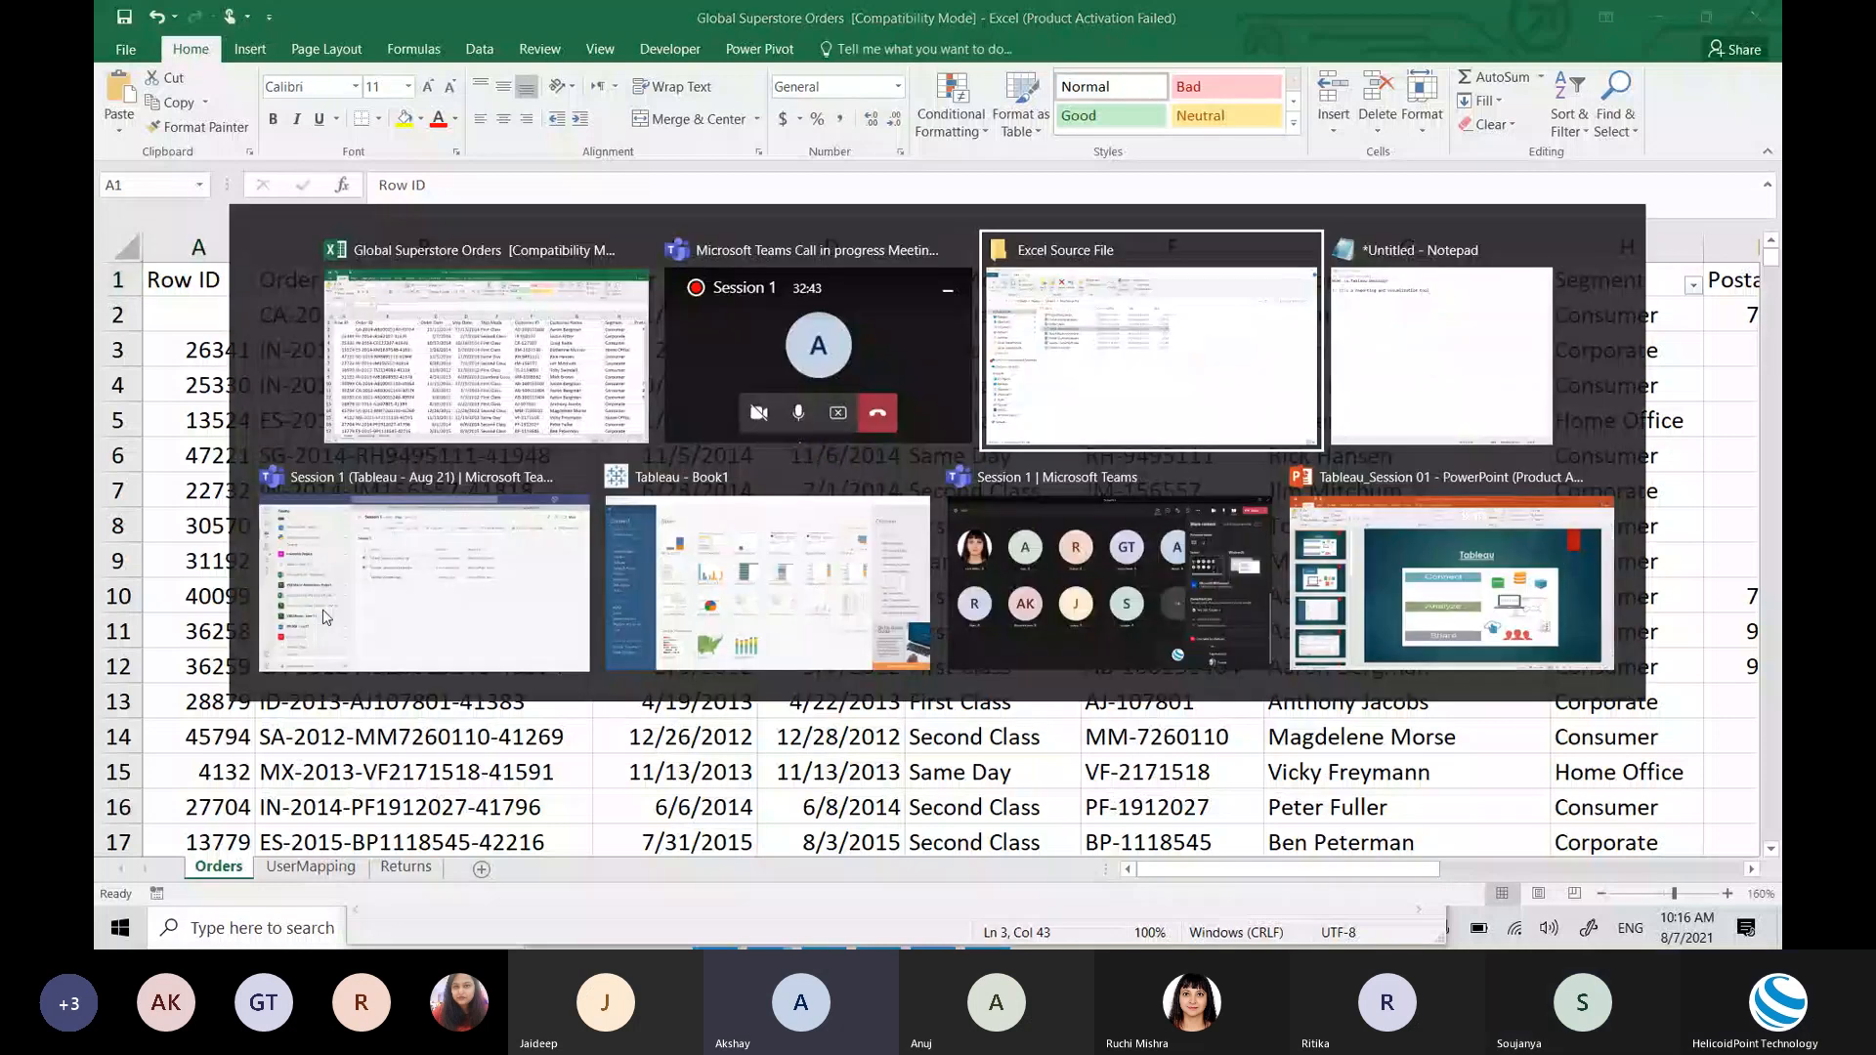
key("alt+Tab")
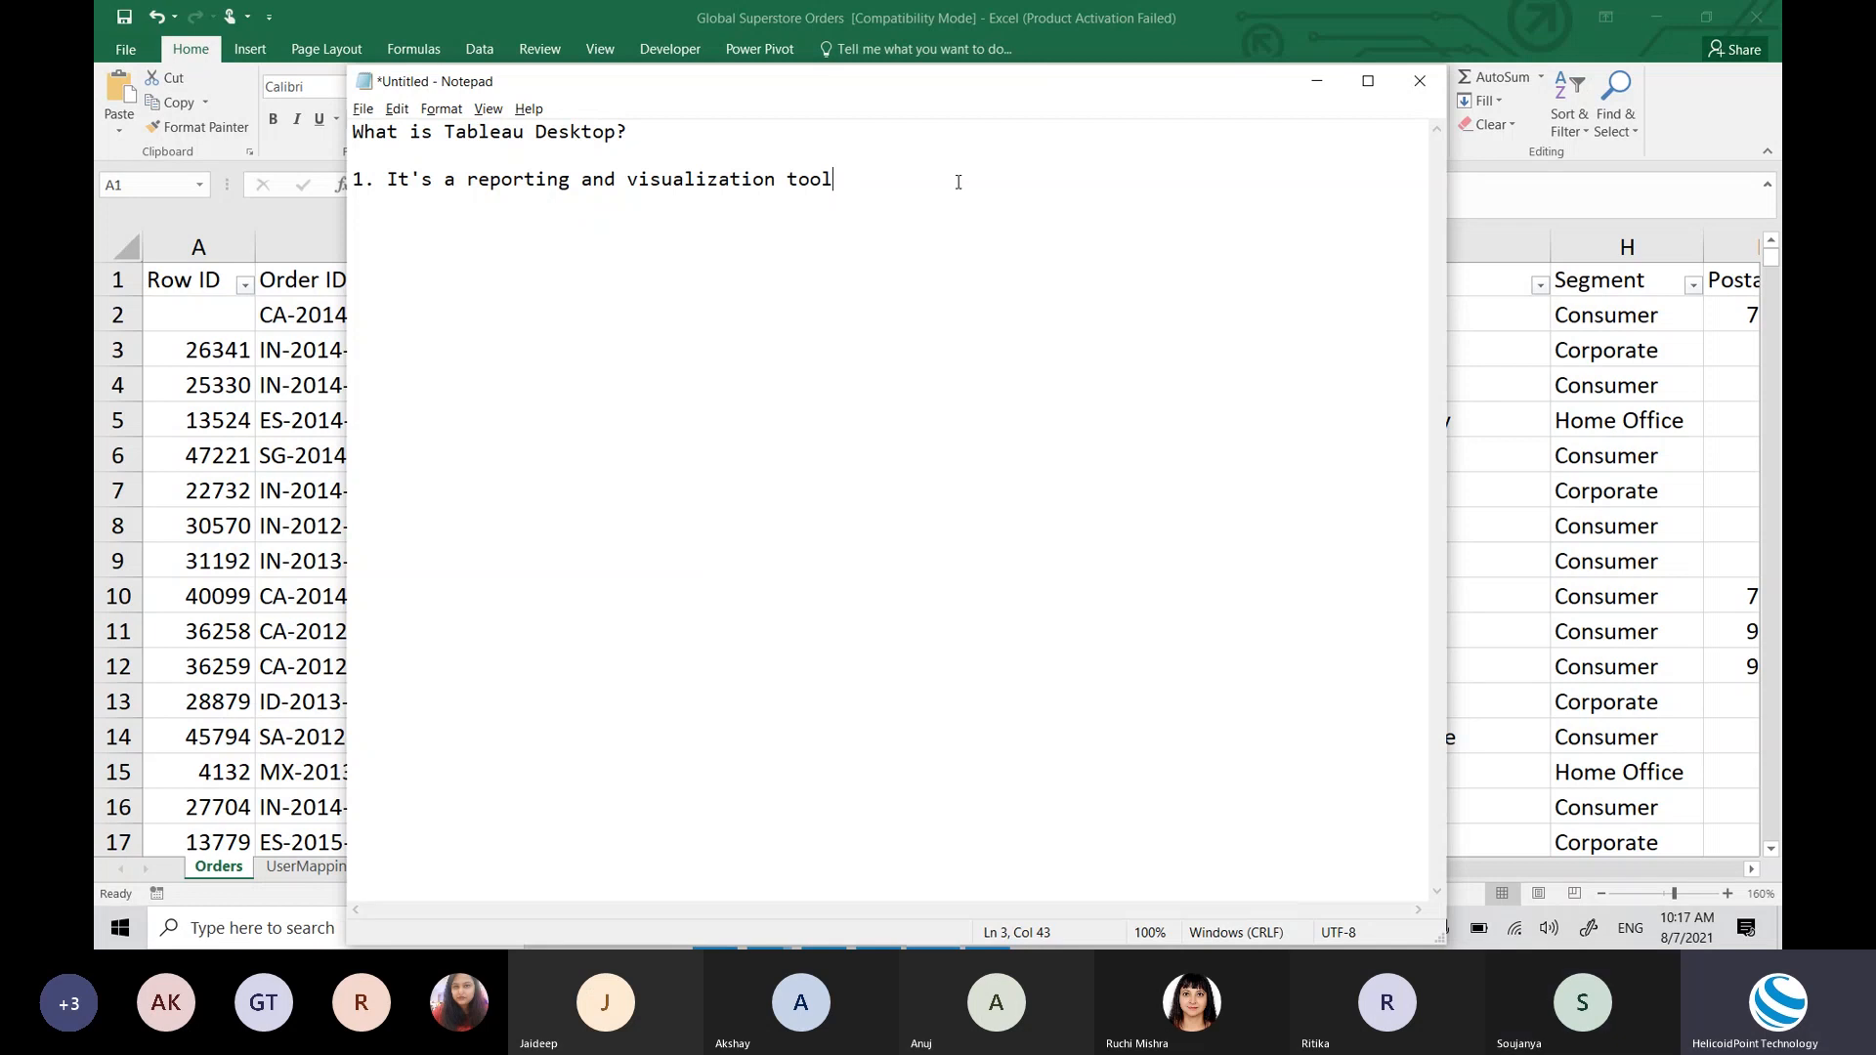
Step: Add '2. It allows you to connect to different dataset' and '3. Build nice and interactive graphs dashboard'
key("Return")
type("2. It allows you to connect ")
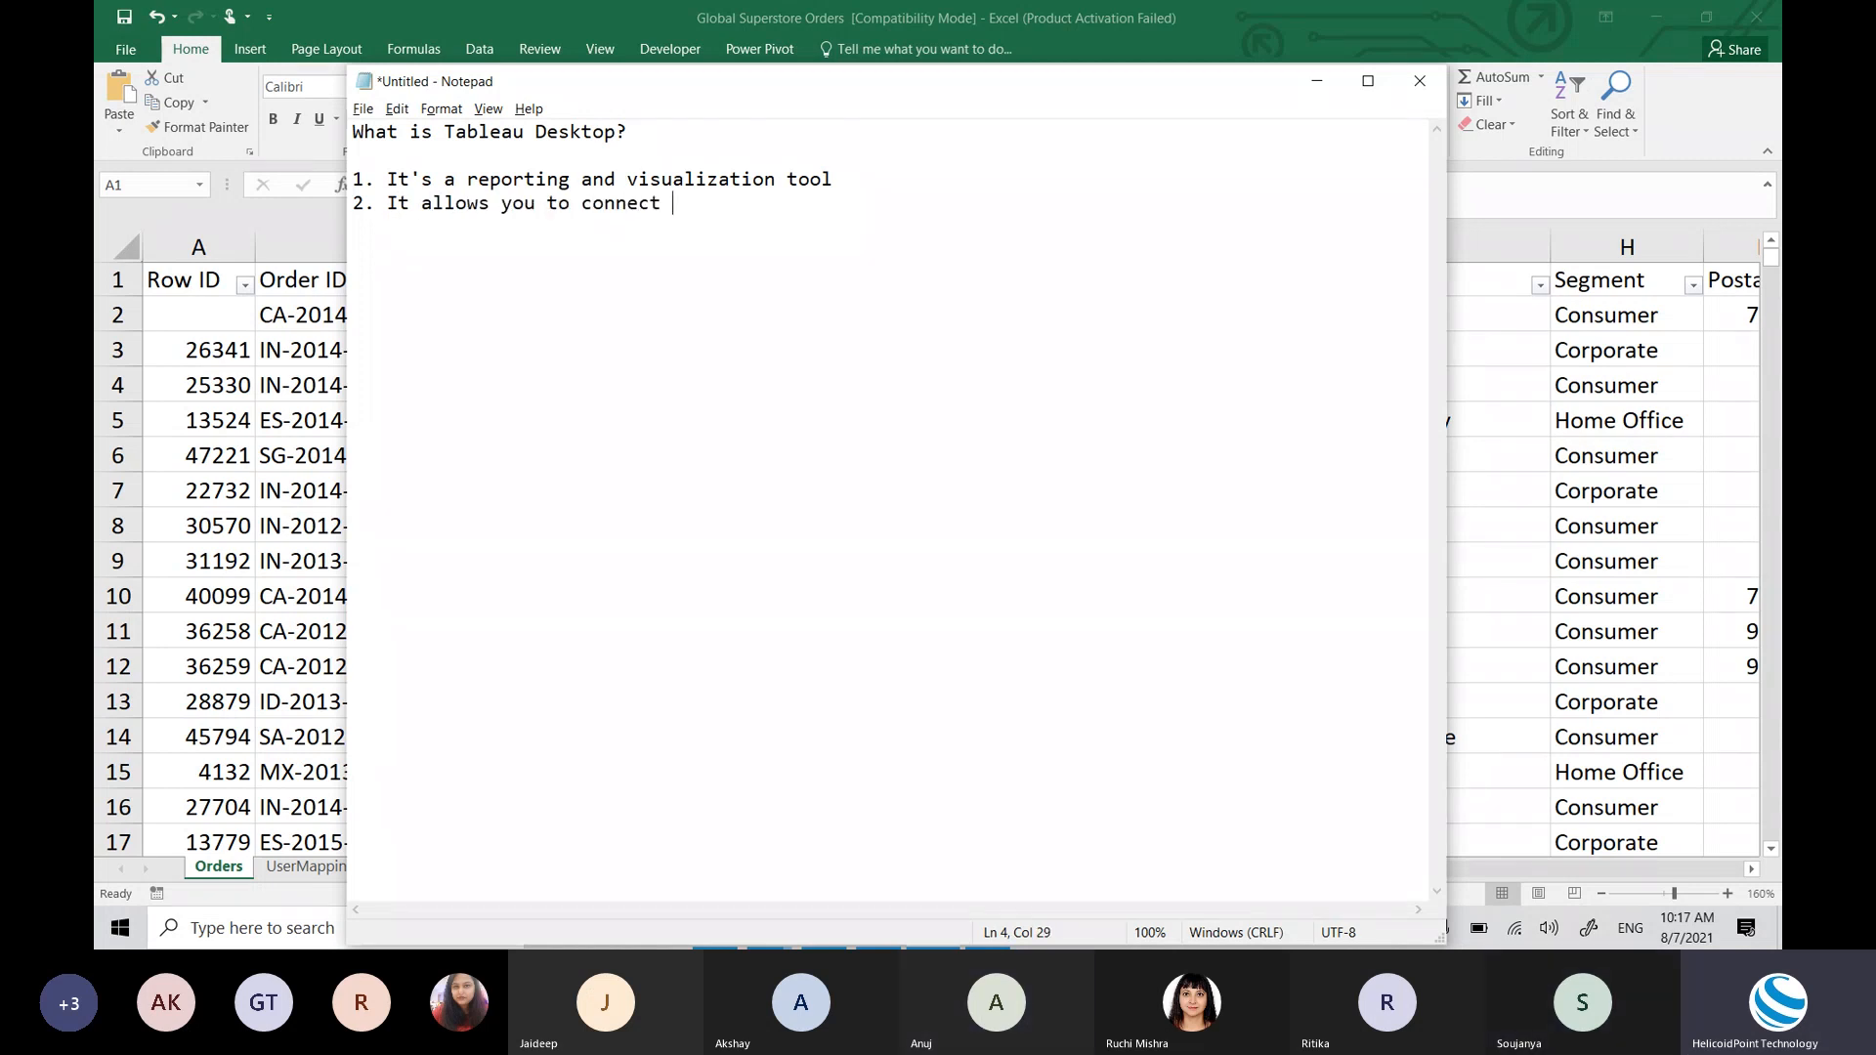
type("to different")
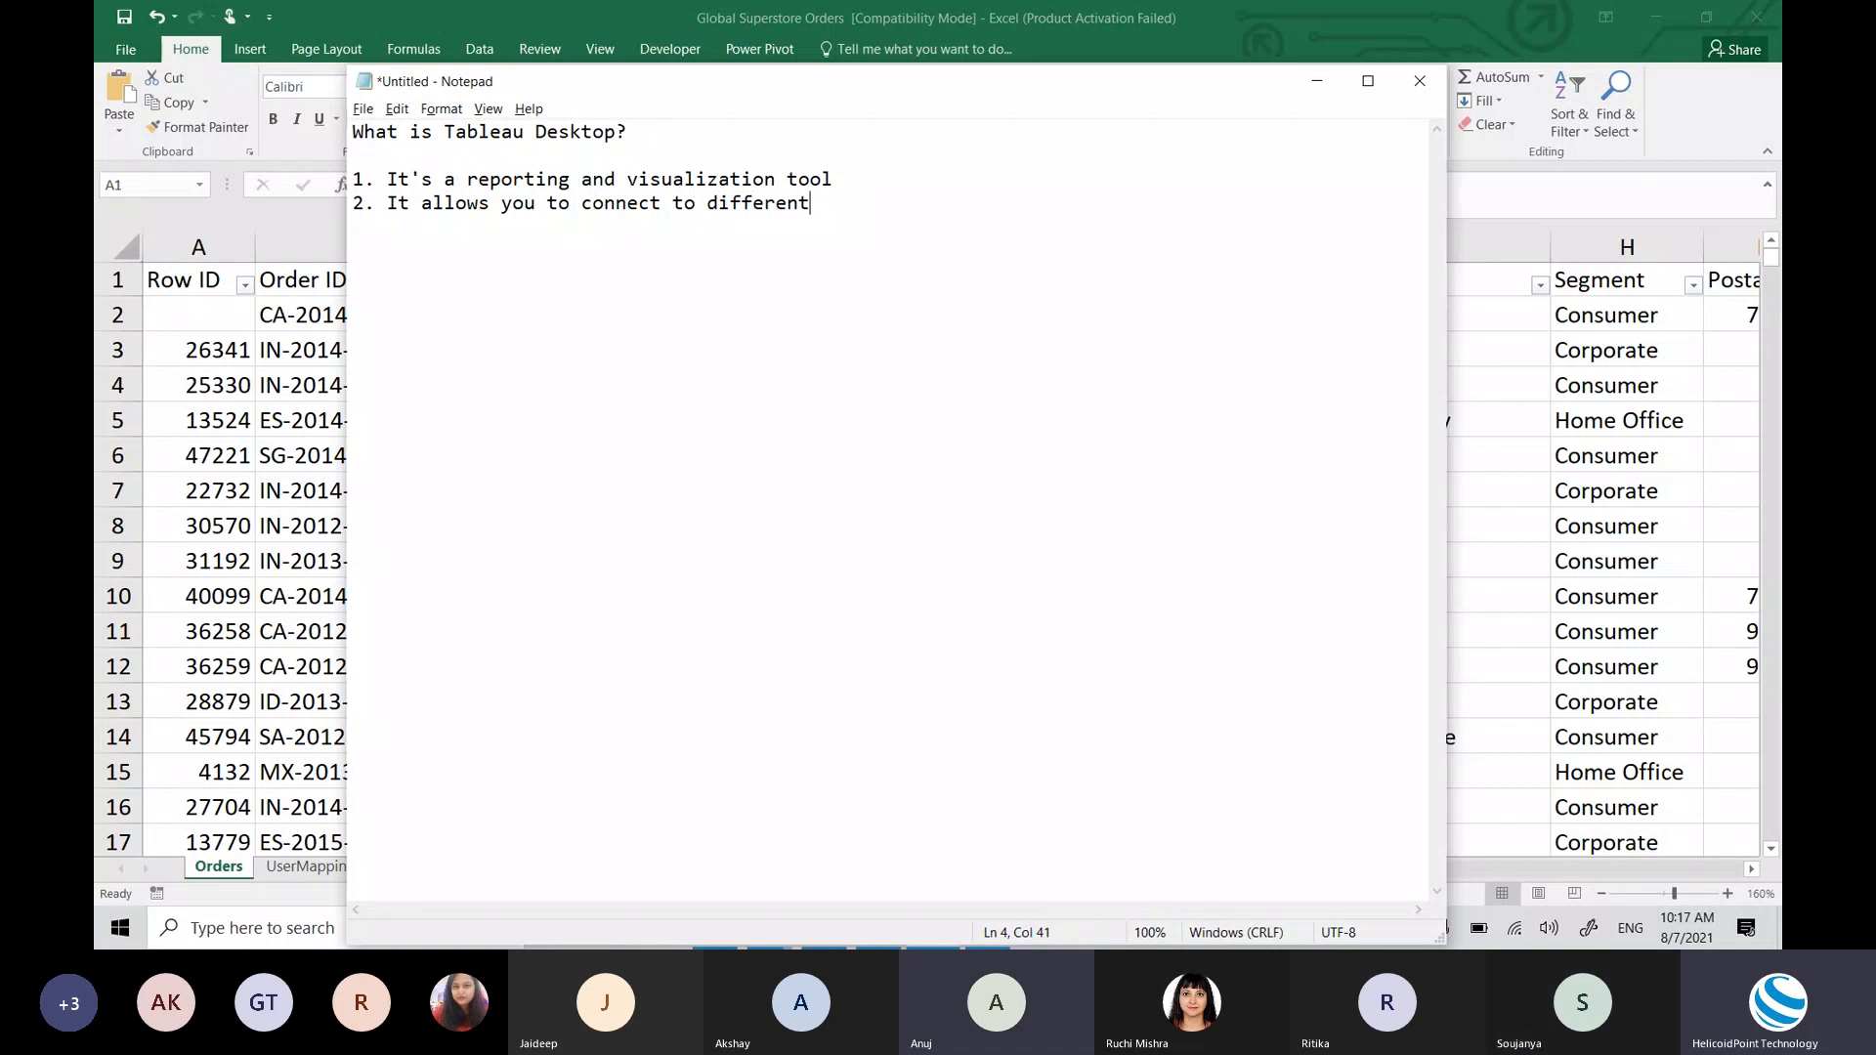
type(" data")
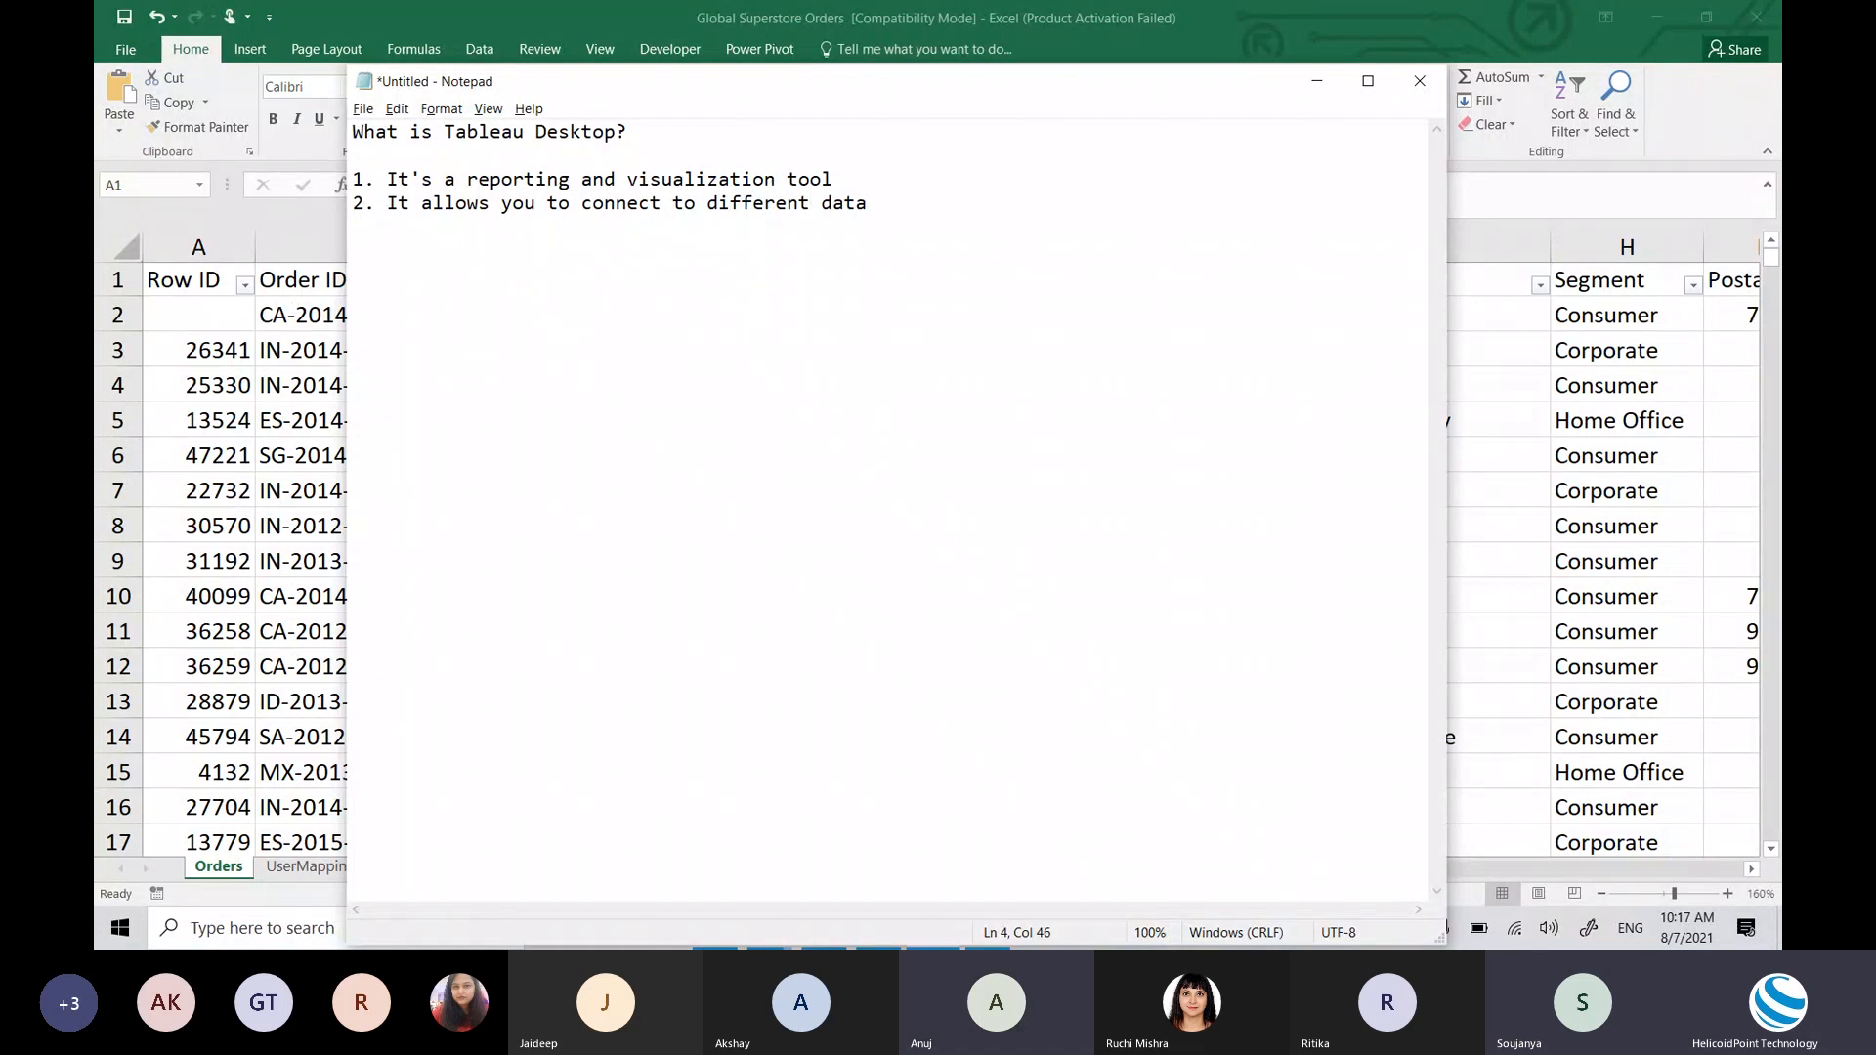
type("set")
key("Return")
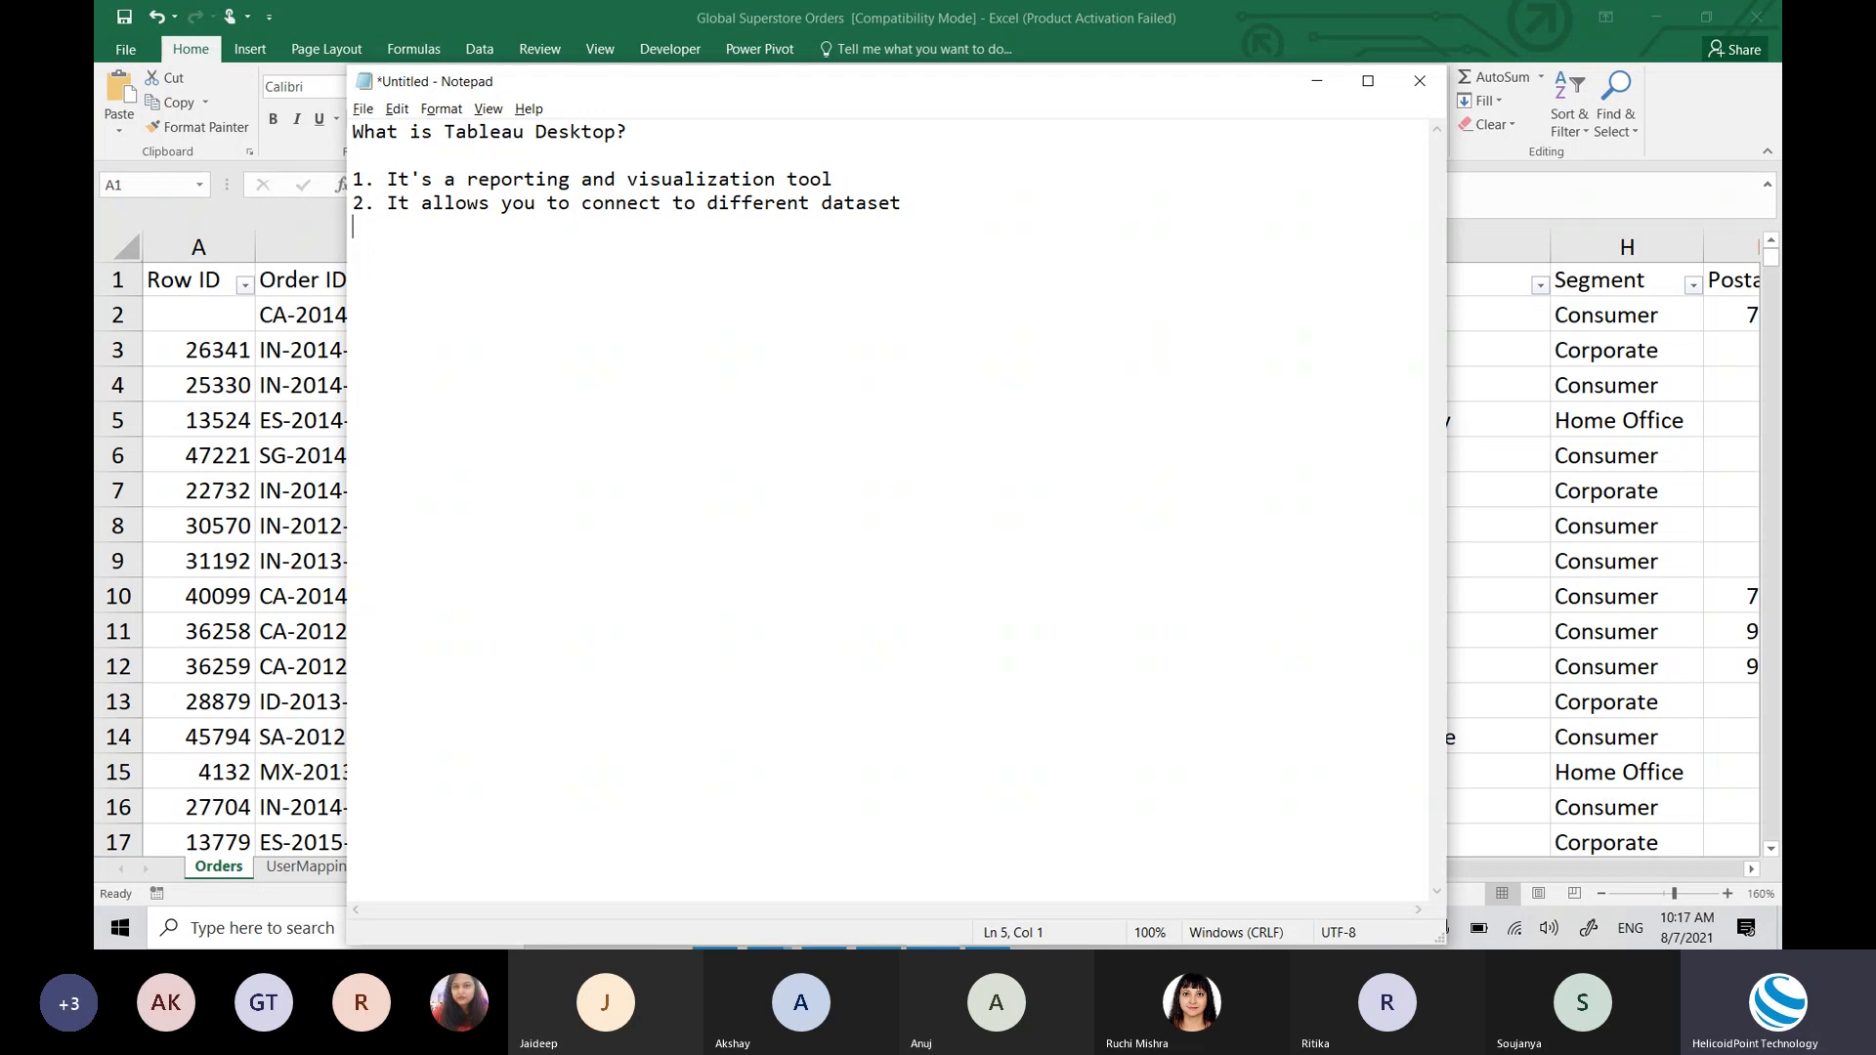
type("3. ")
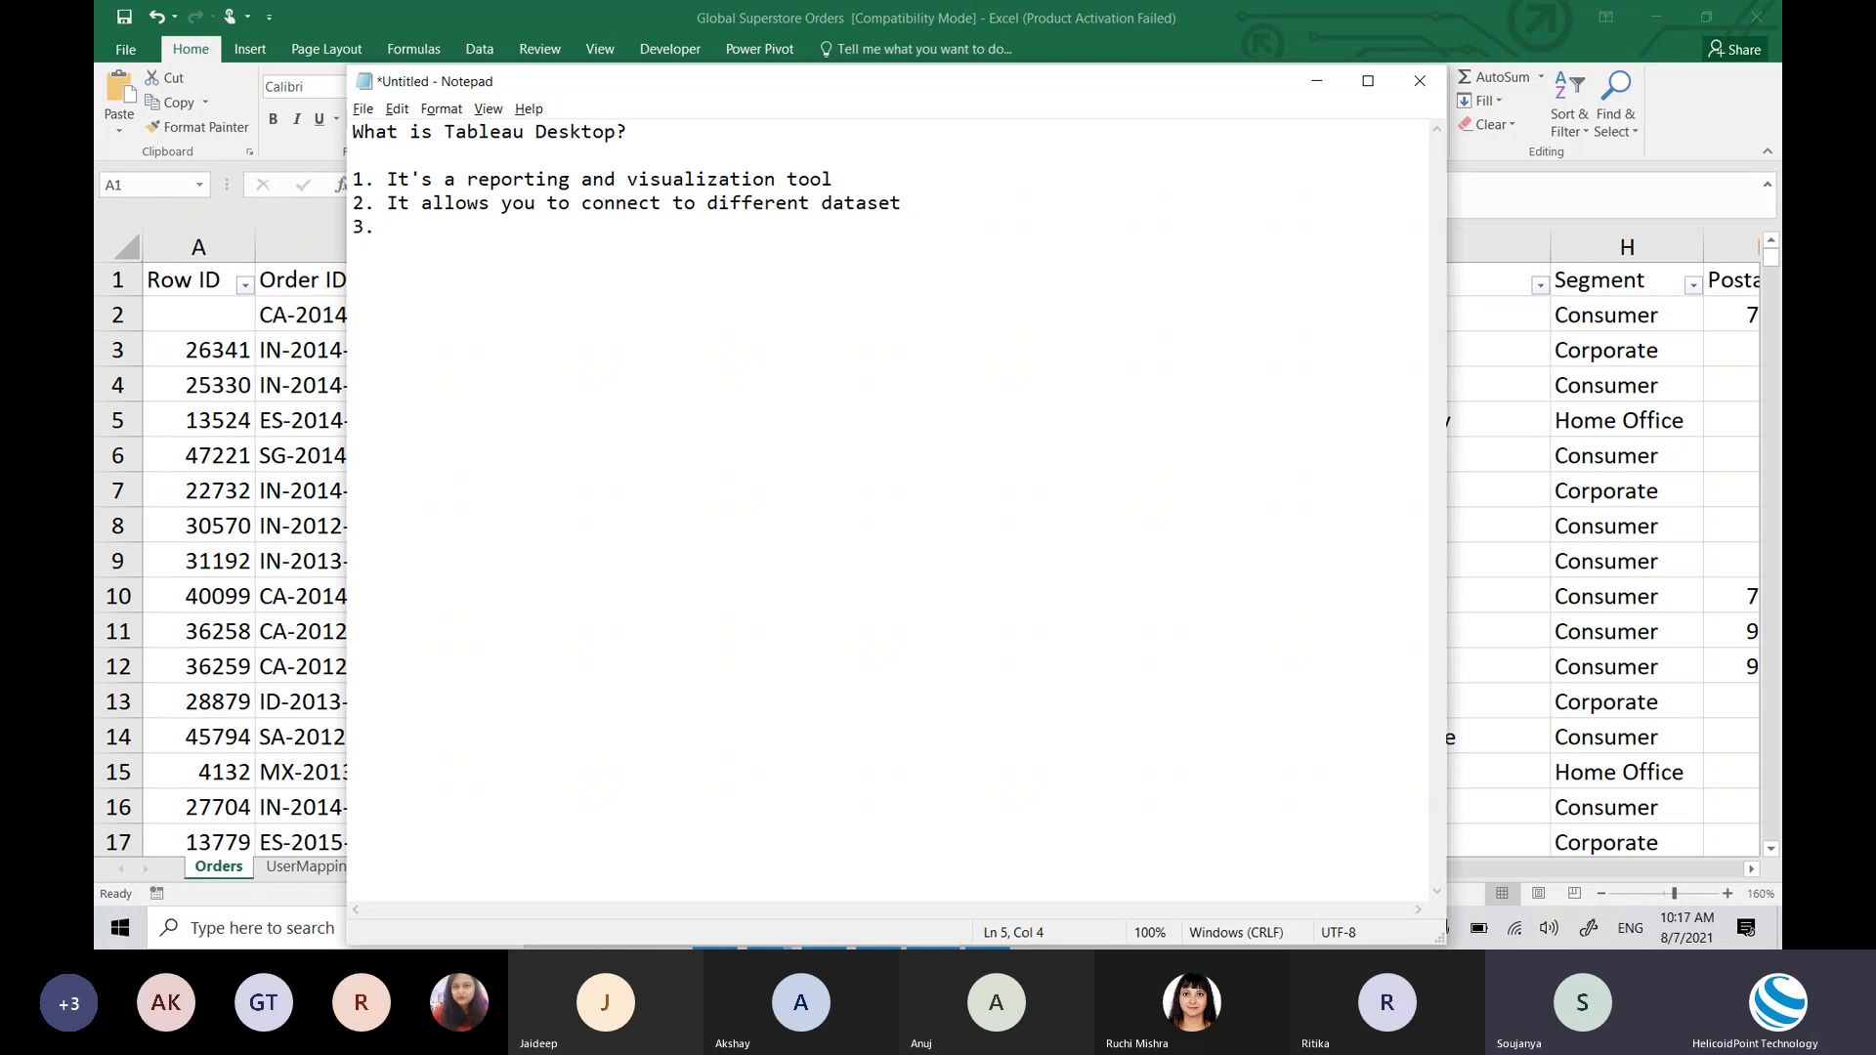
type("Build ni")
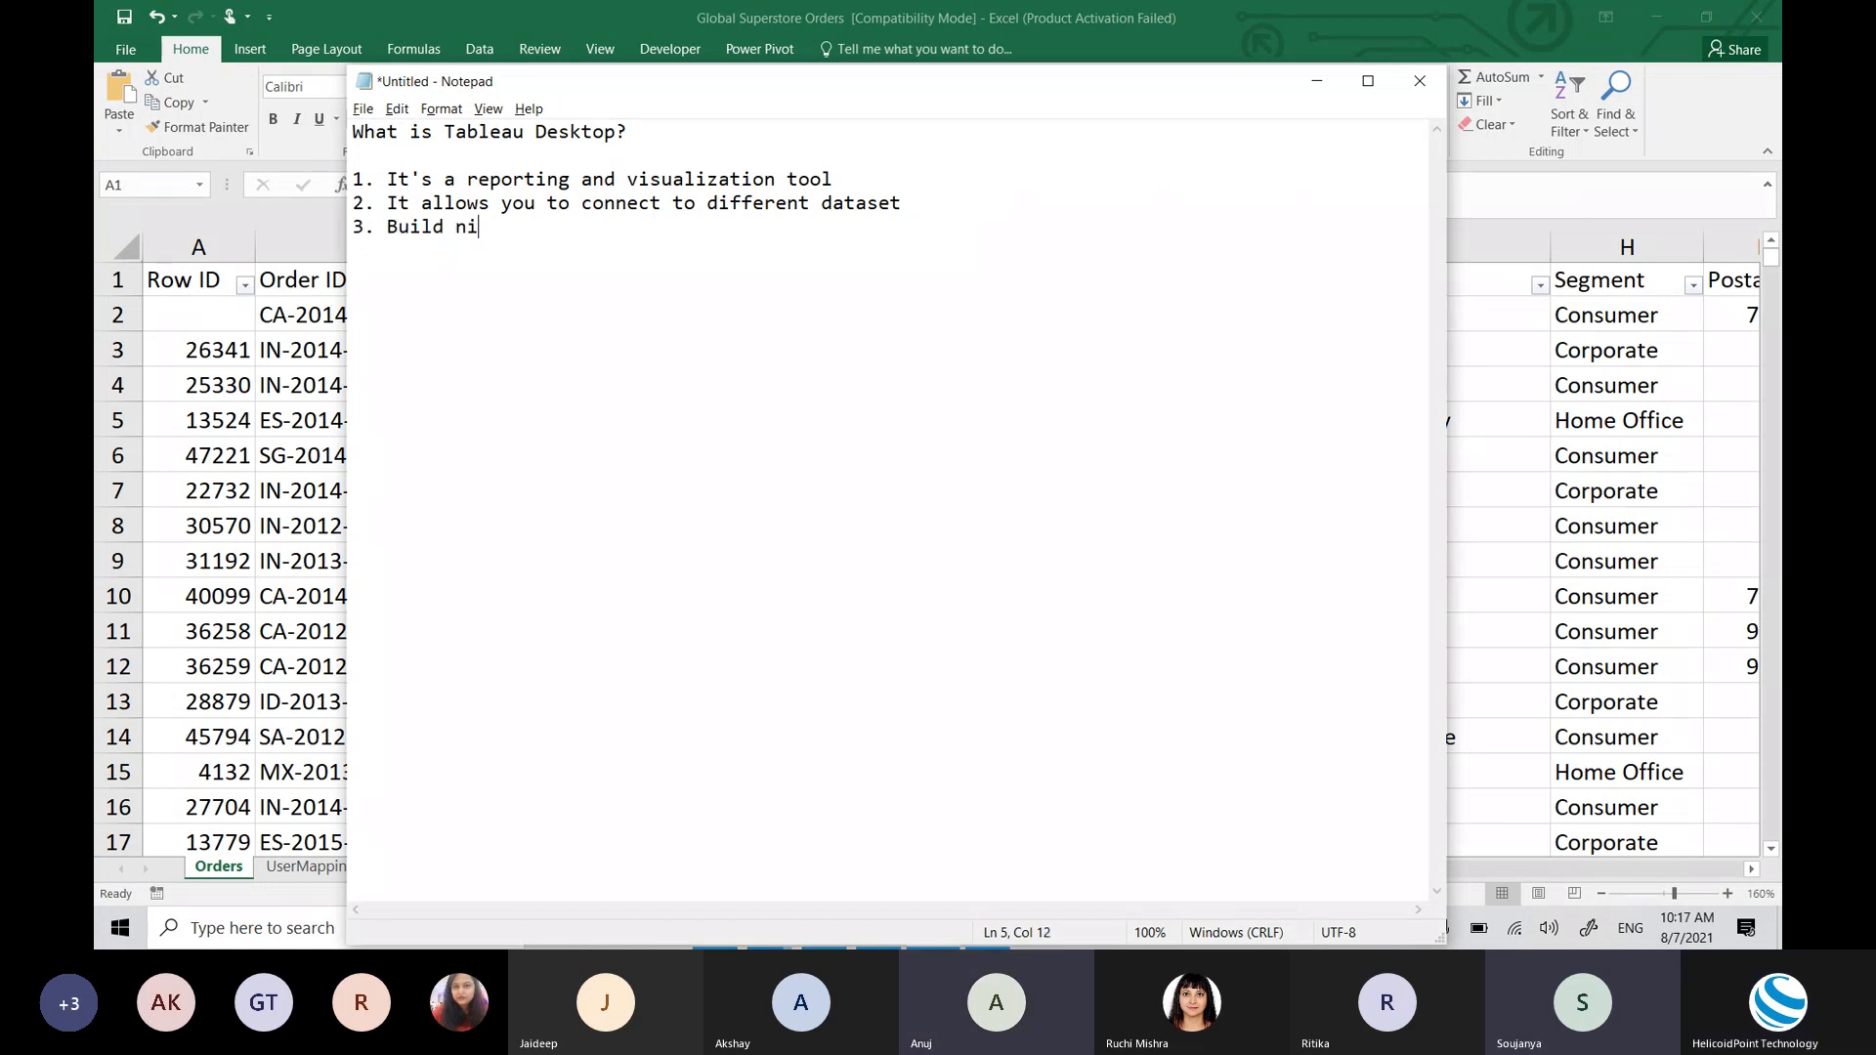
type("ce das")
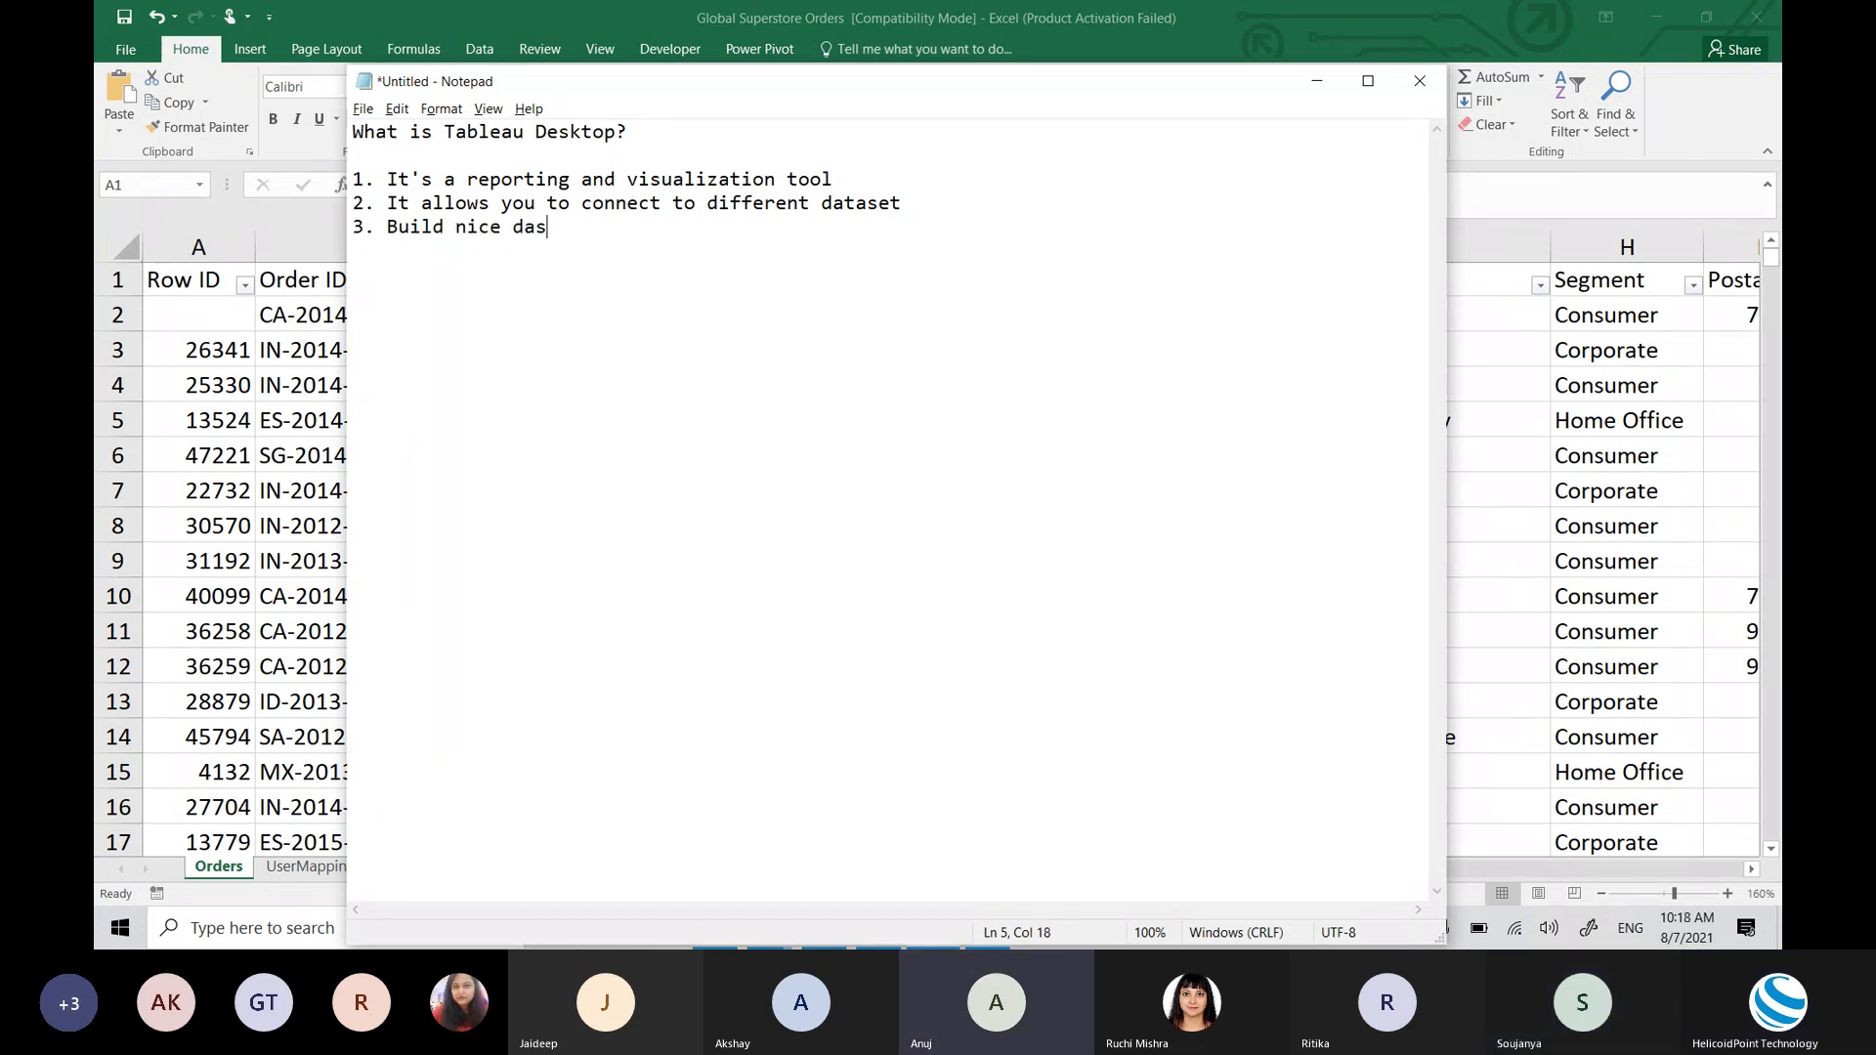
key("BackSpace")
key("BackSpace")
type("and interact")
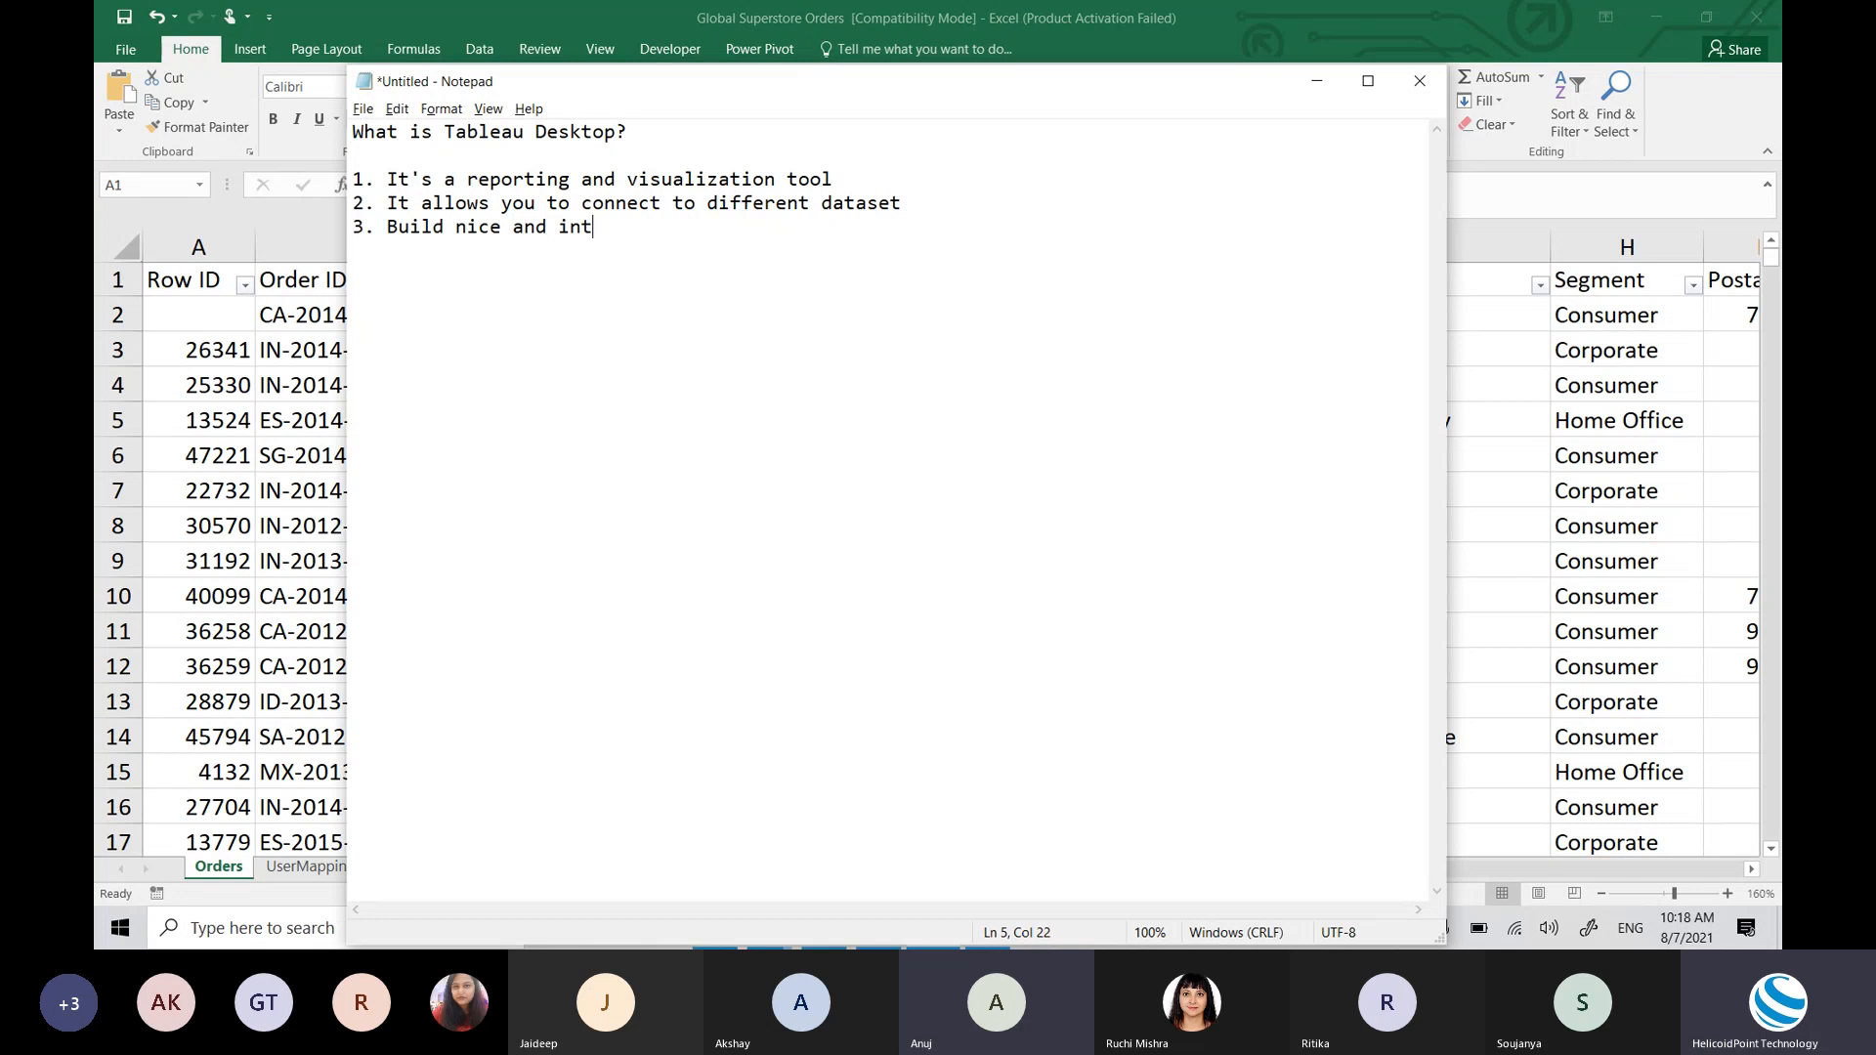
key("BackSpace")
key("BackSpace")
key("BackSpace")
type("act")
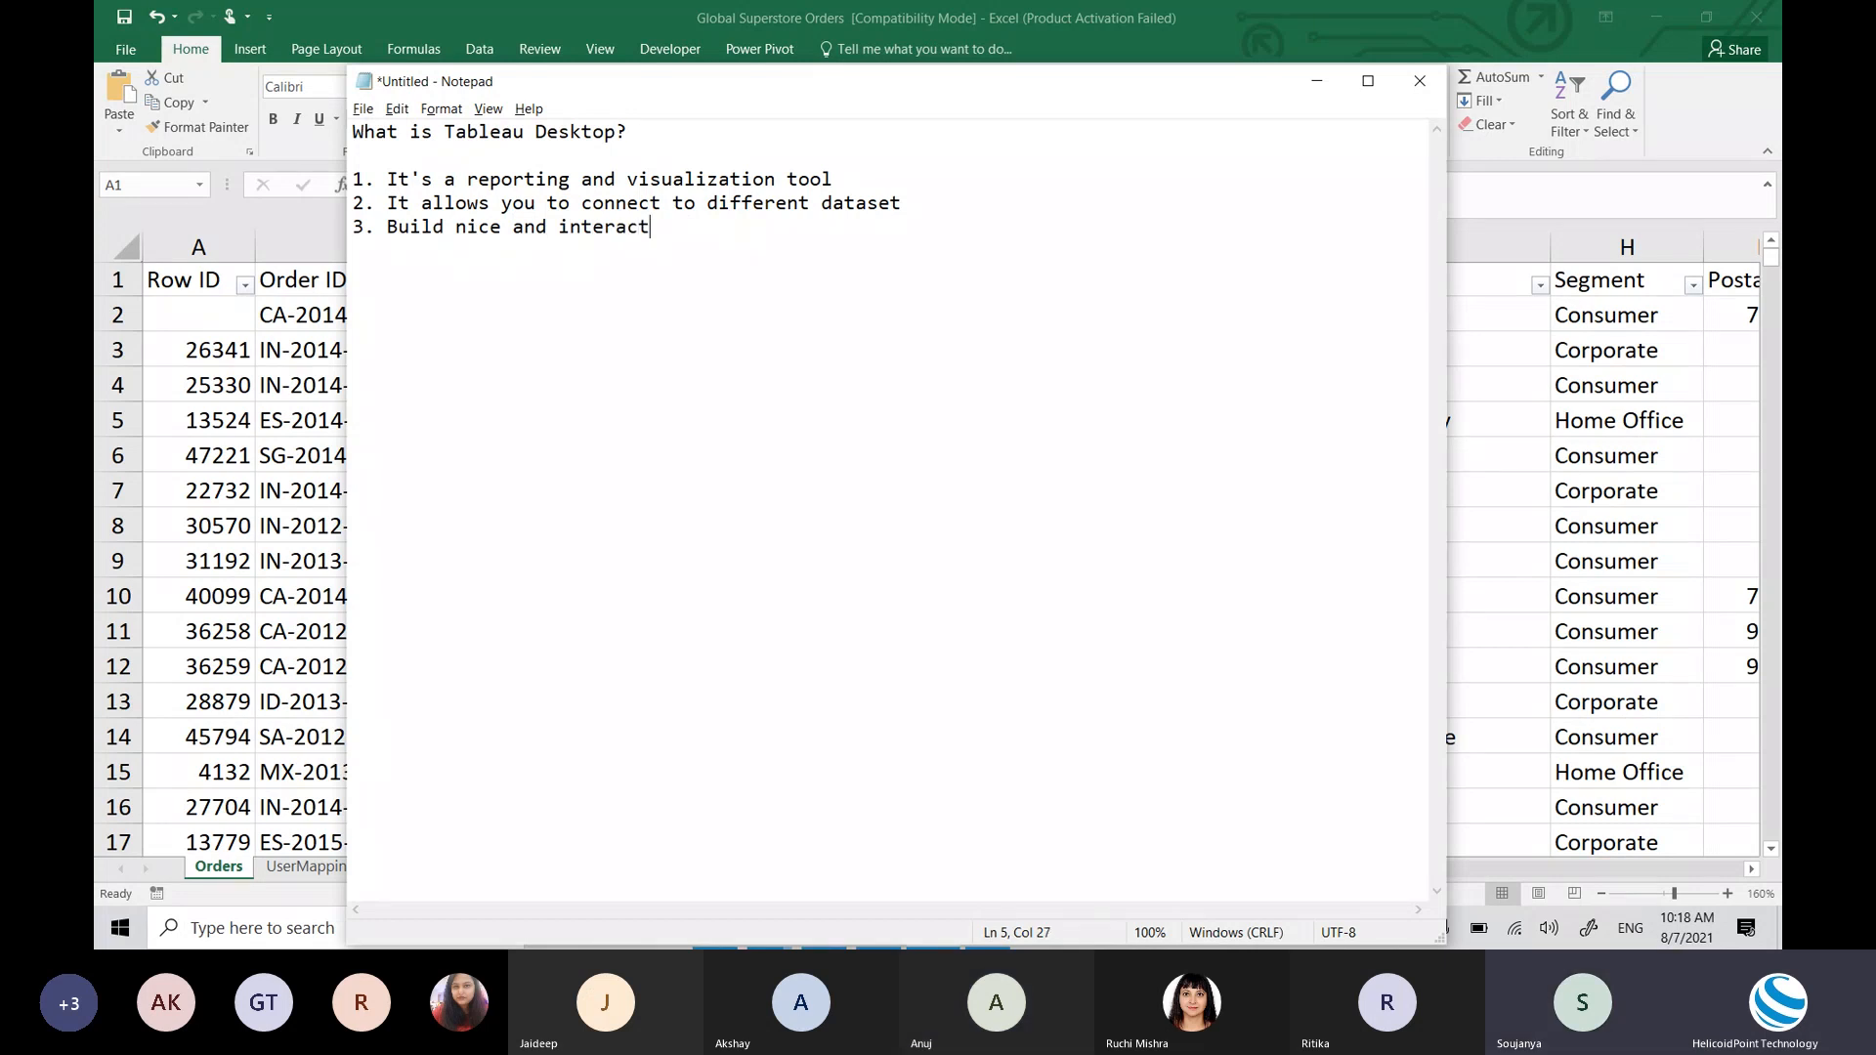
type("ive graphs dashboard")
Step: Add point '4. publish the dashboard on the server, provide access to the users'
key("Return")
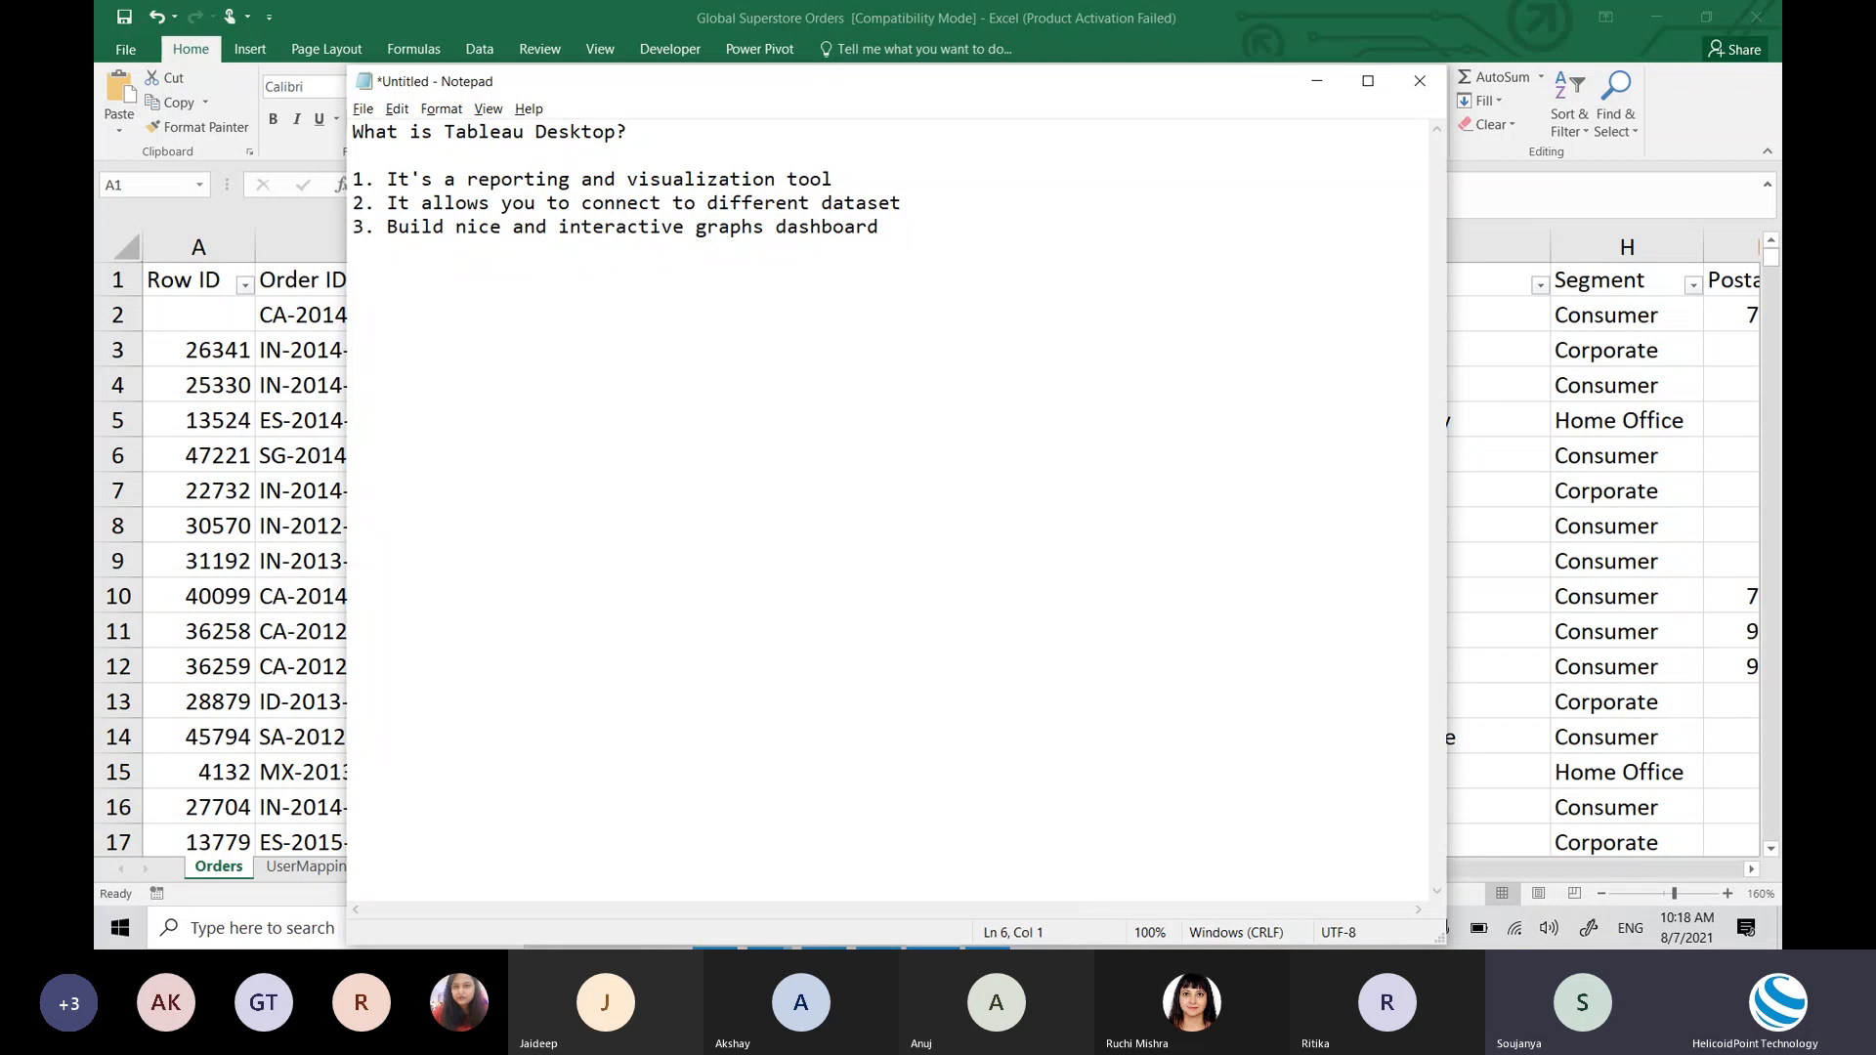
type("4.")
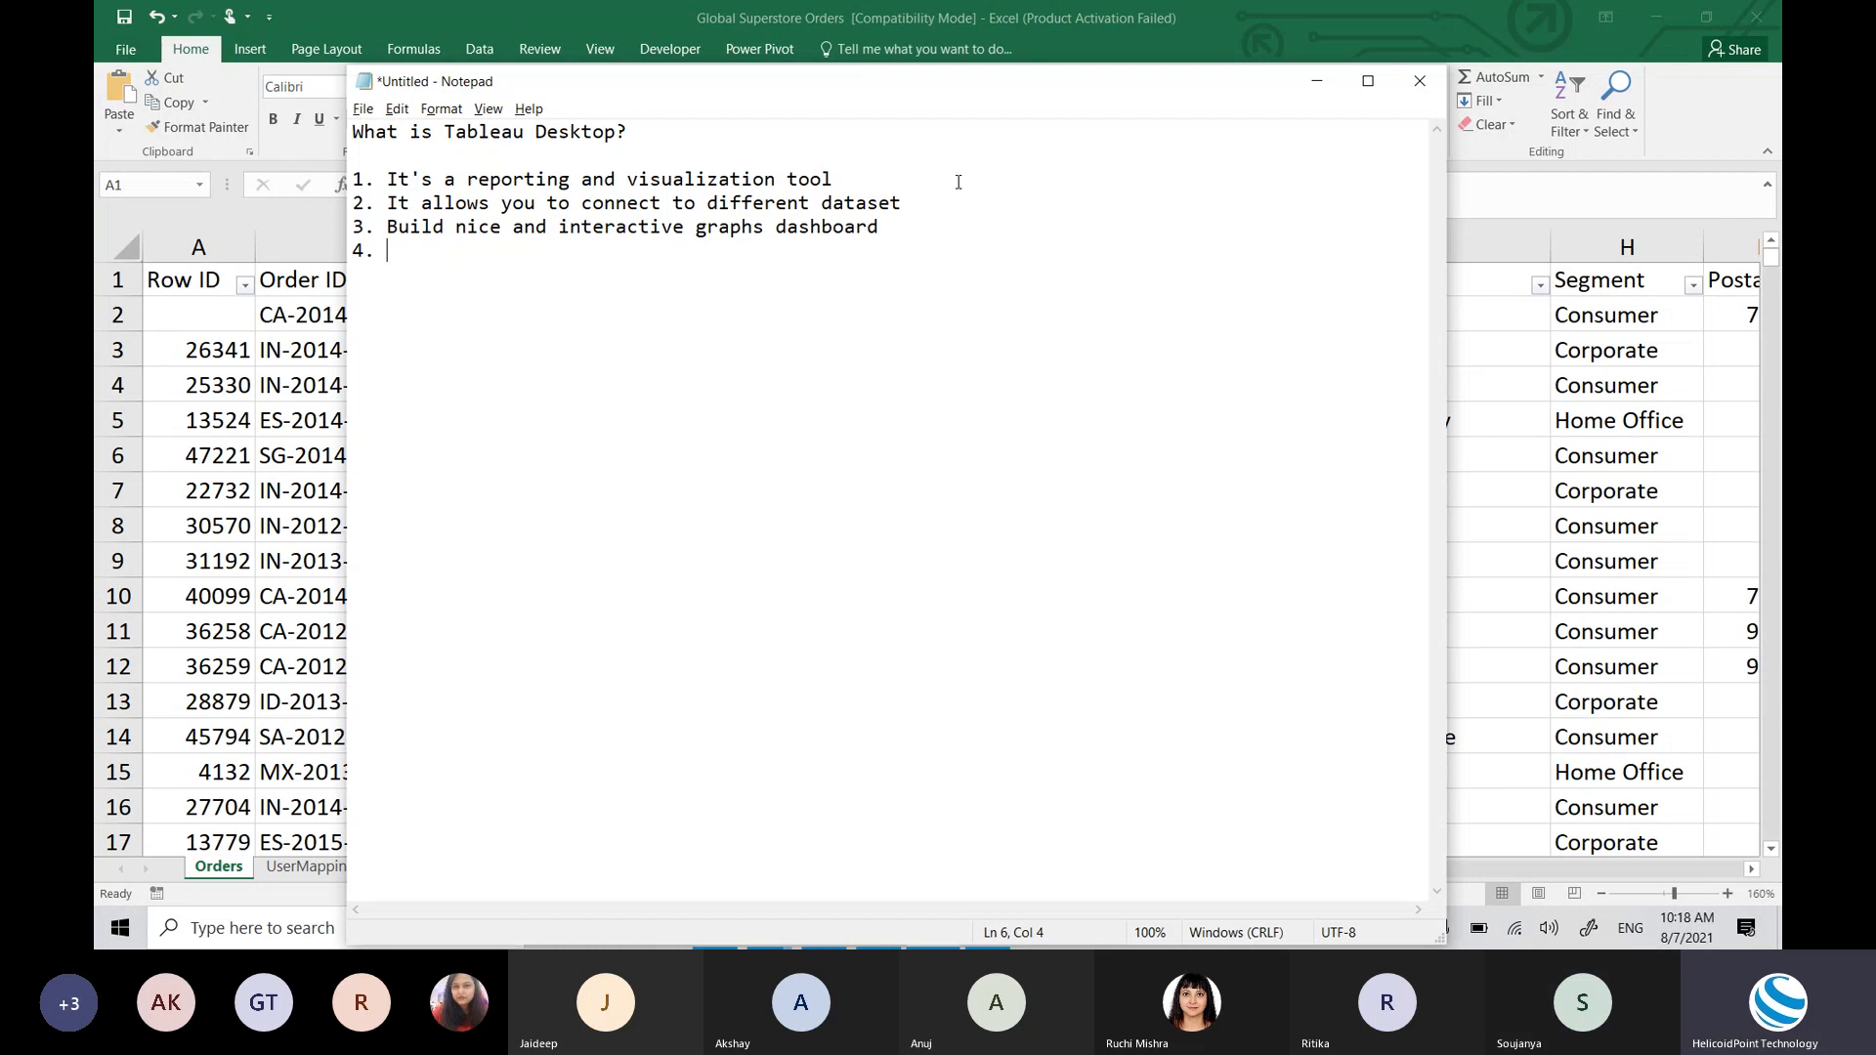
type("y")
key("BackSpace")
type("publish")
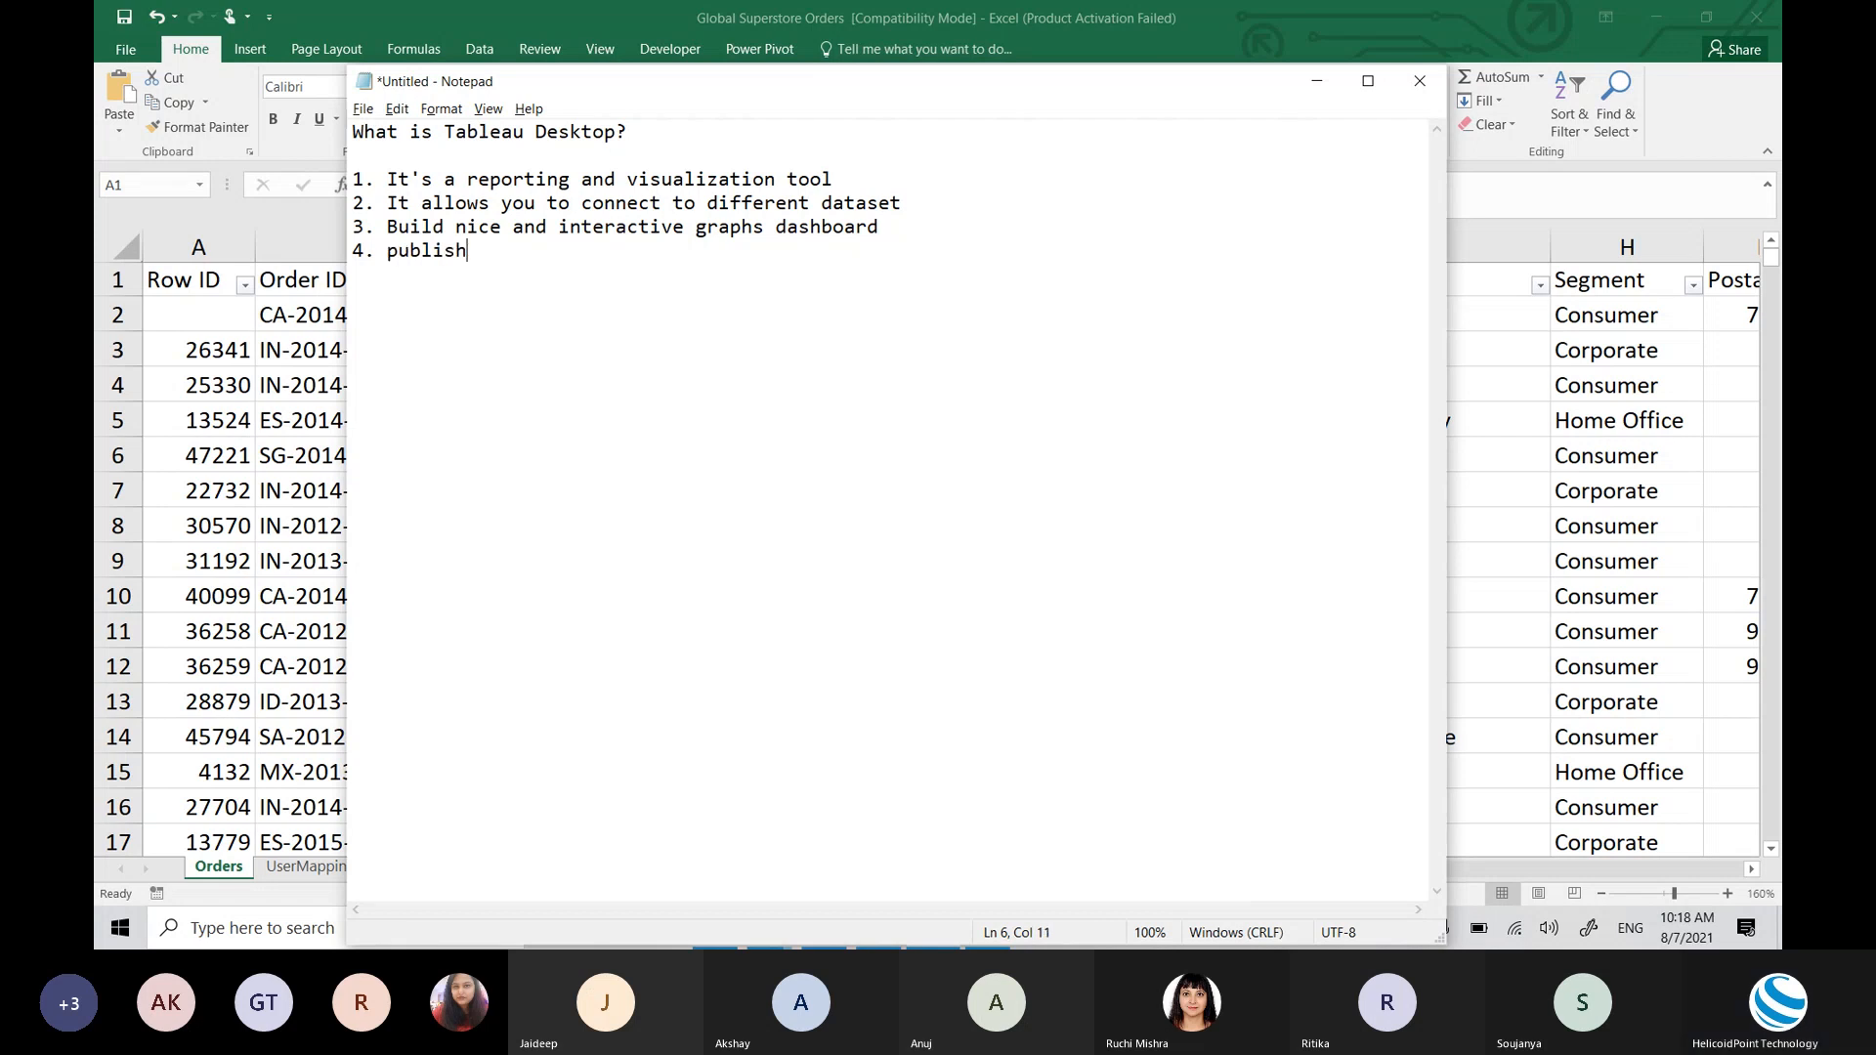
type(" the dashboard on the serve")
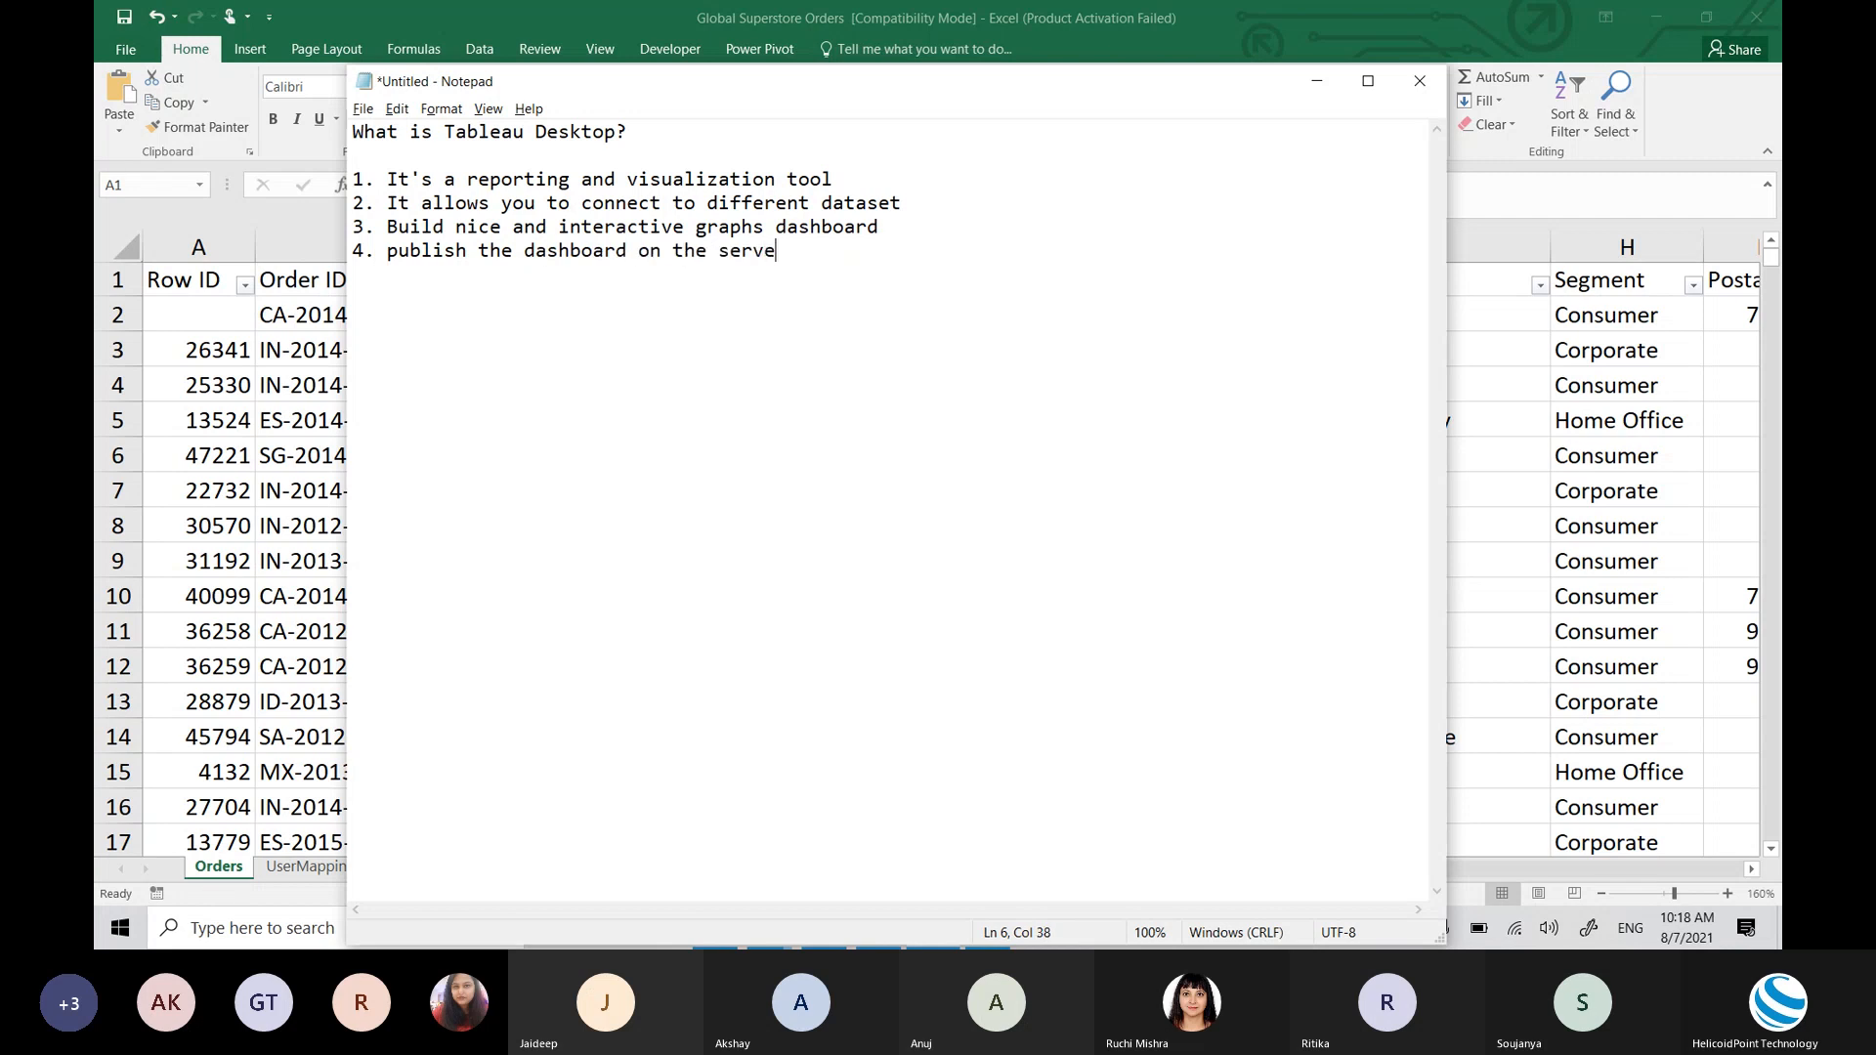
type("r, provide access to th ")
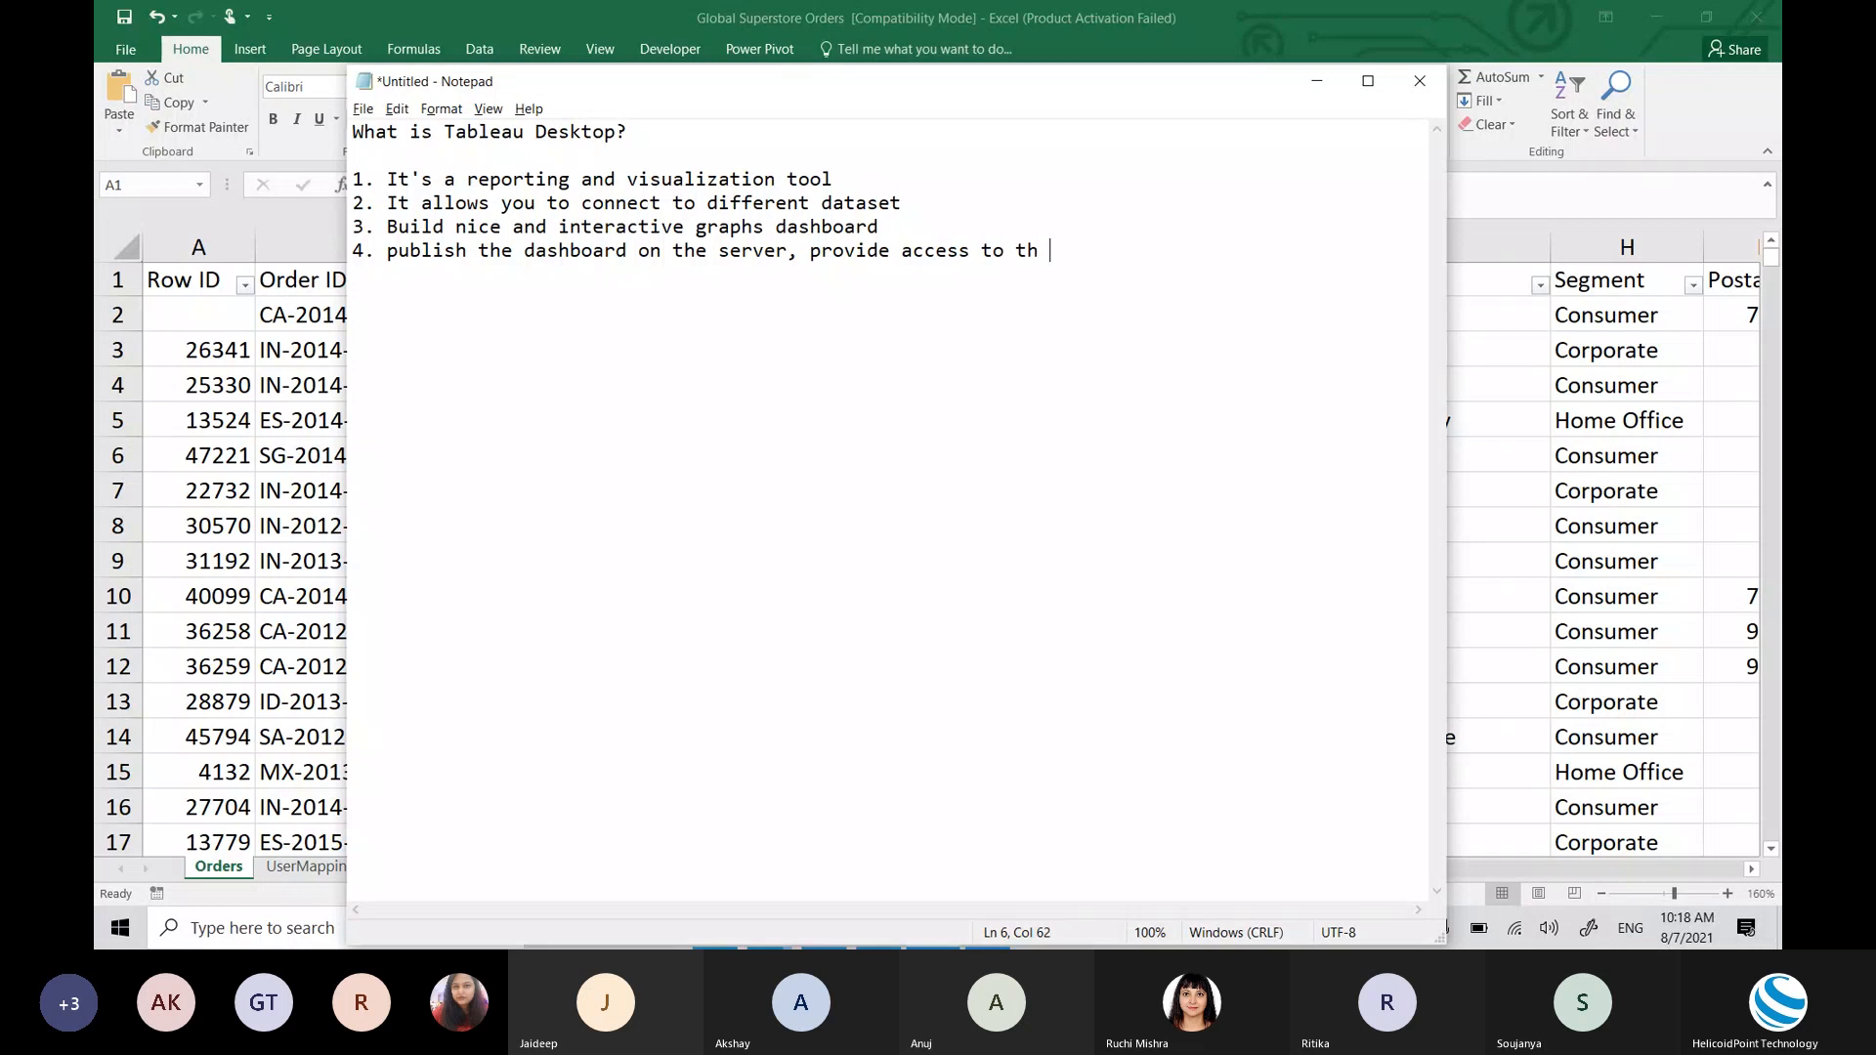
type("e user")
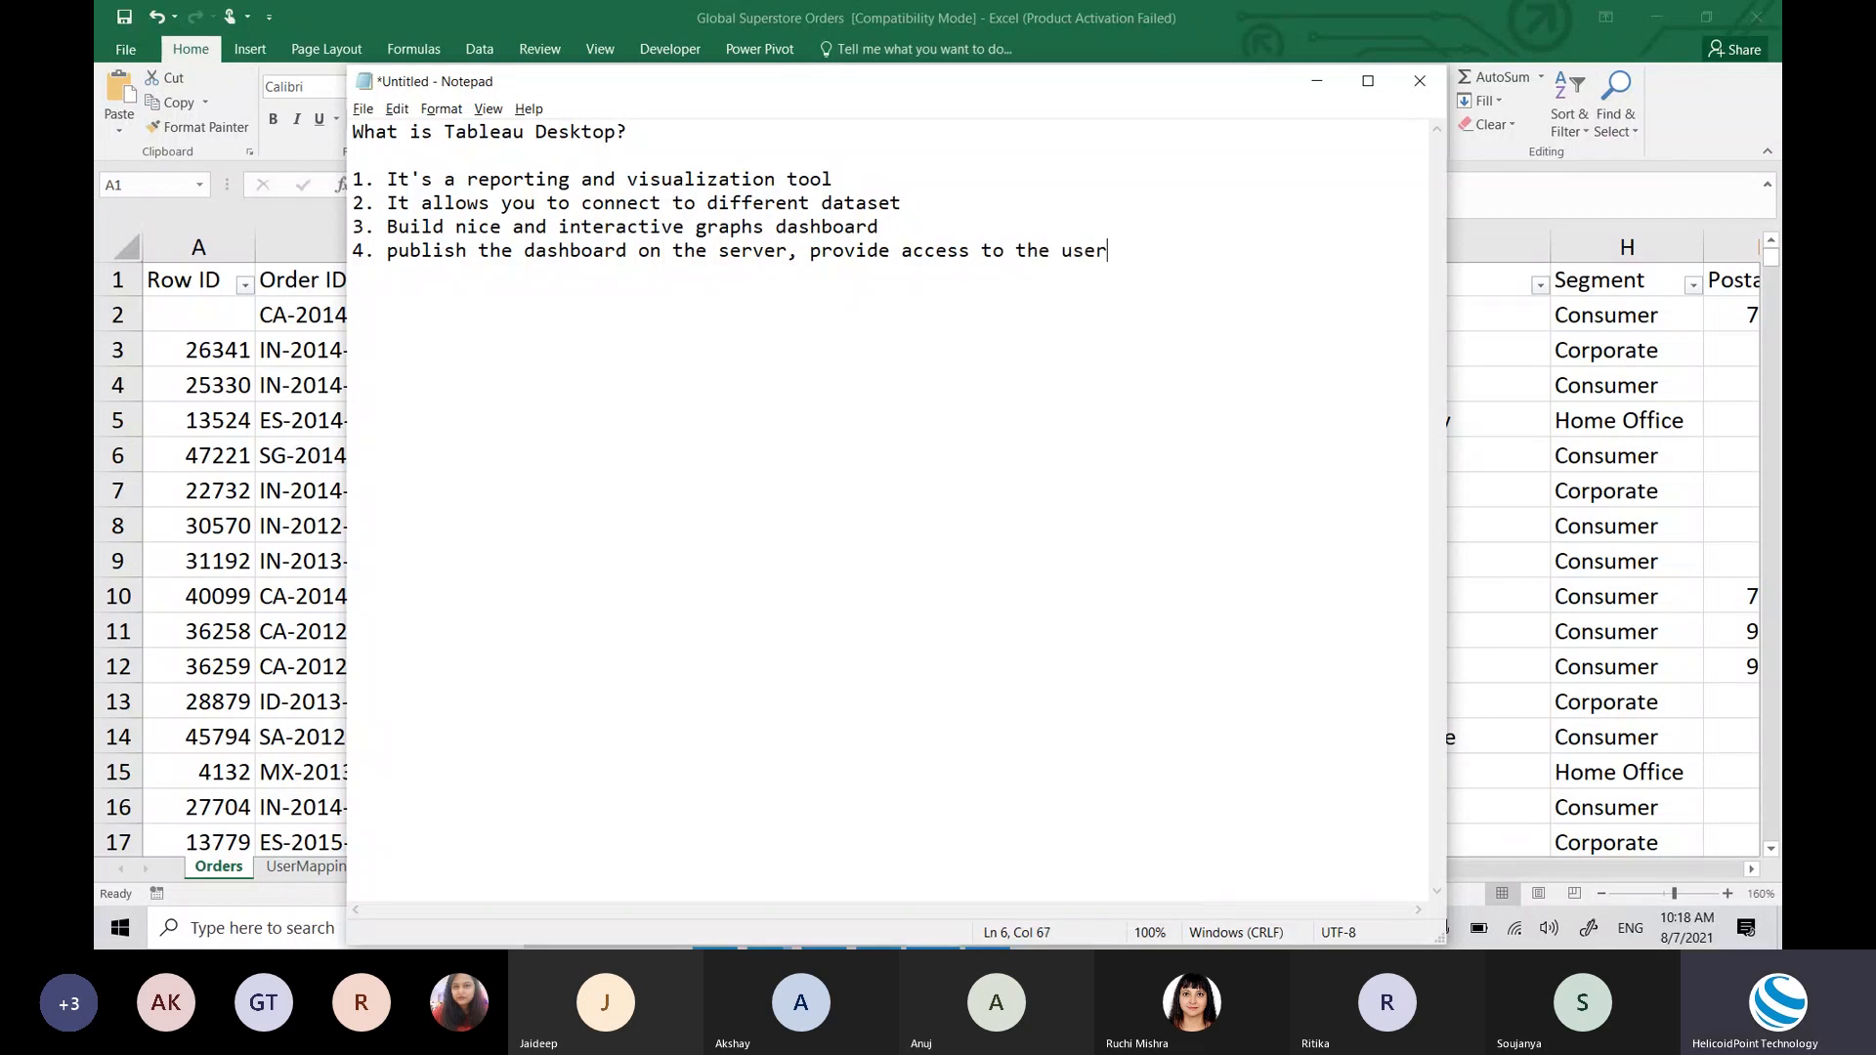
type("s")
Step: Add '5. Security' as the list's fifth point, with a blank line below it
key("Return")
type("5. In")
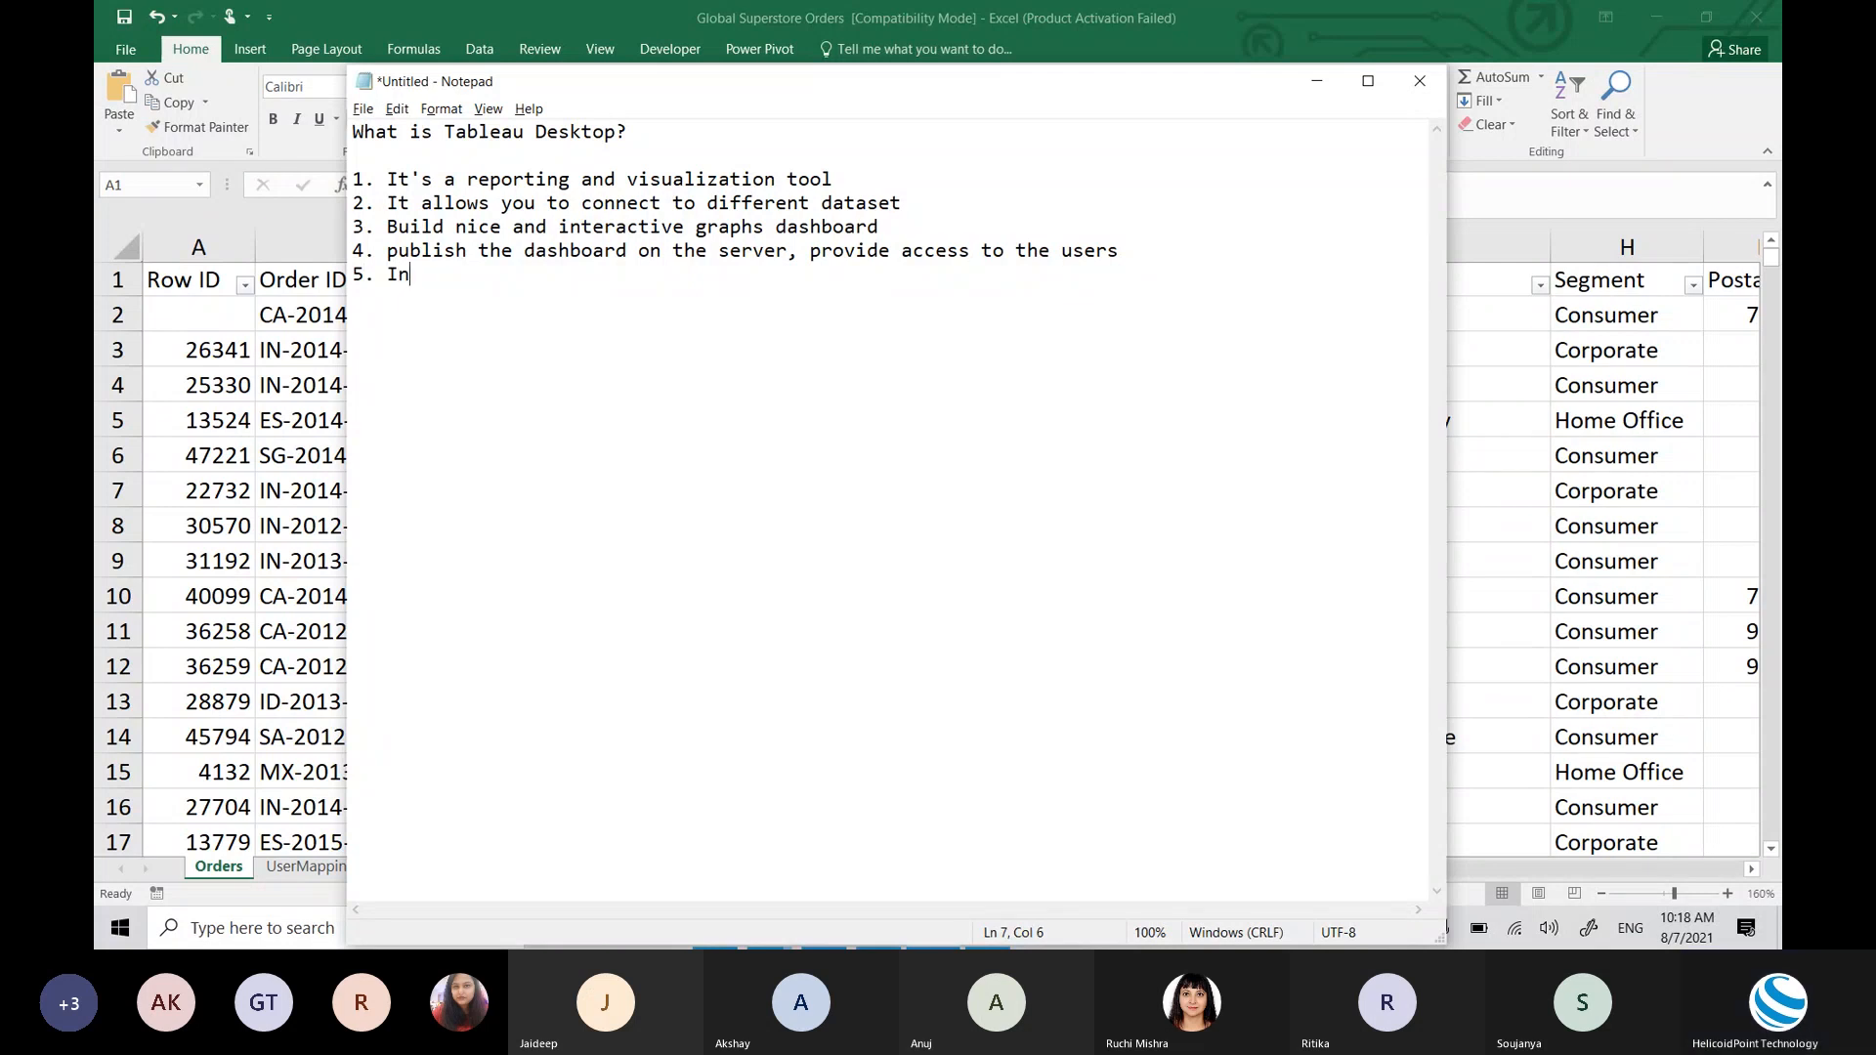
type("fo")
key("BackSpace")
key("BackSpace")
key("BackSpace")
key("BackSpace")
type("Security")
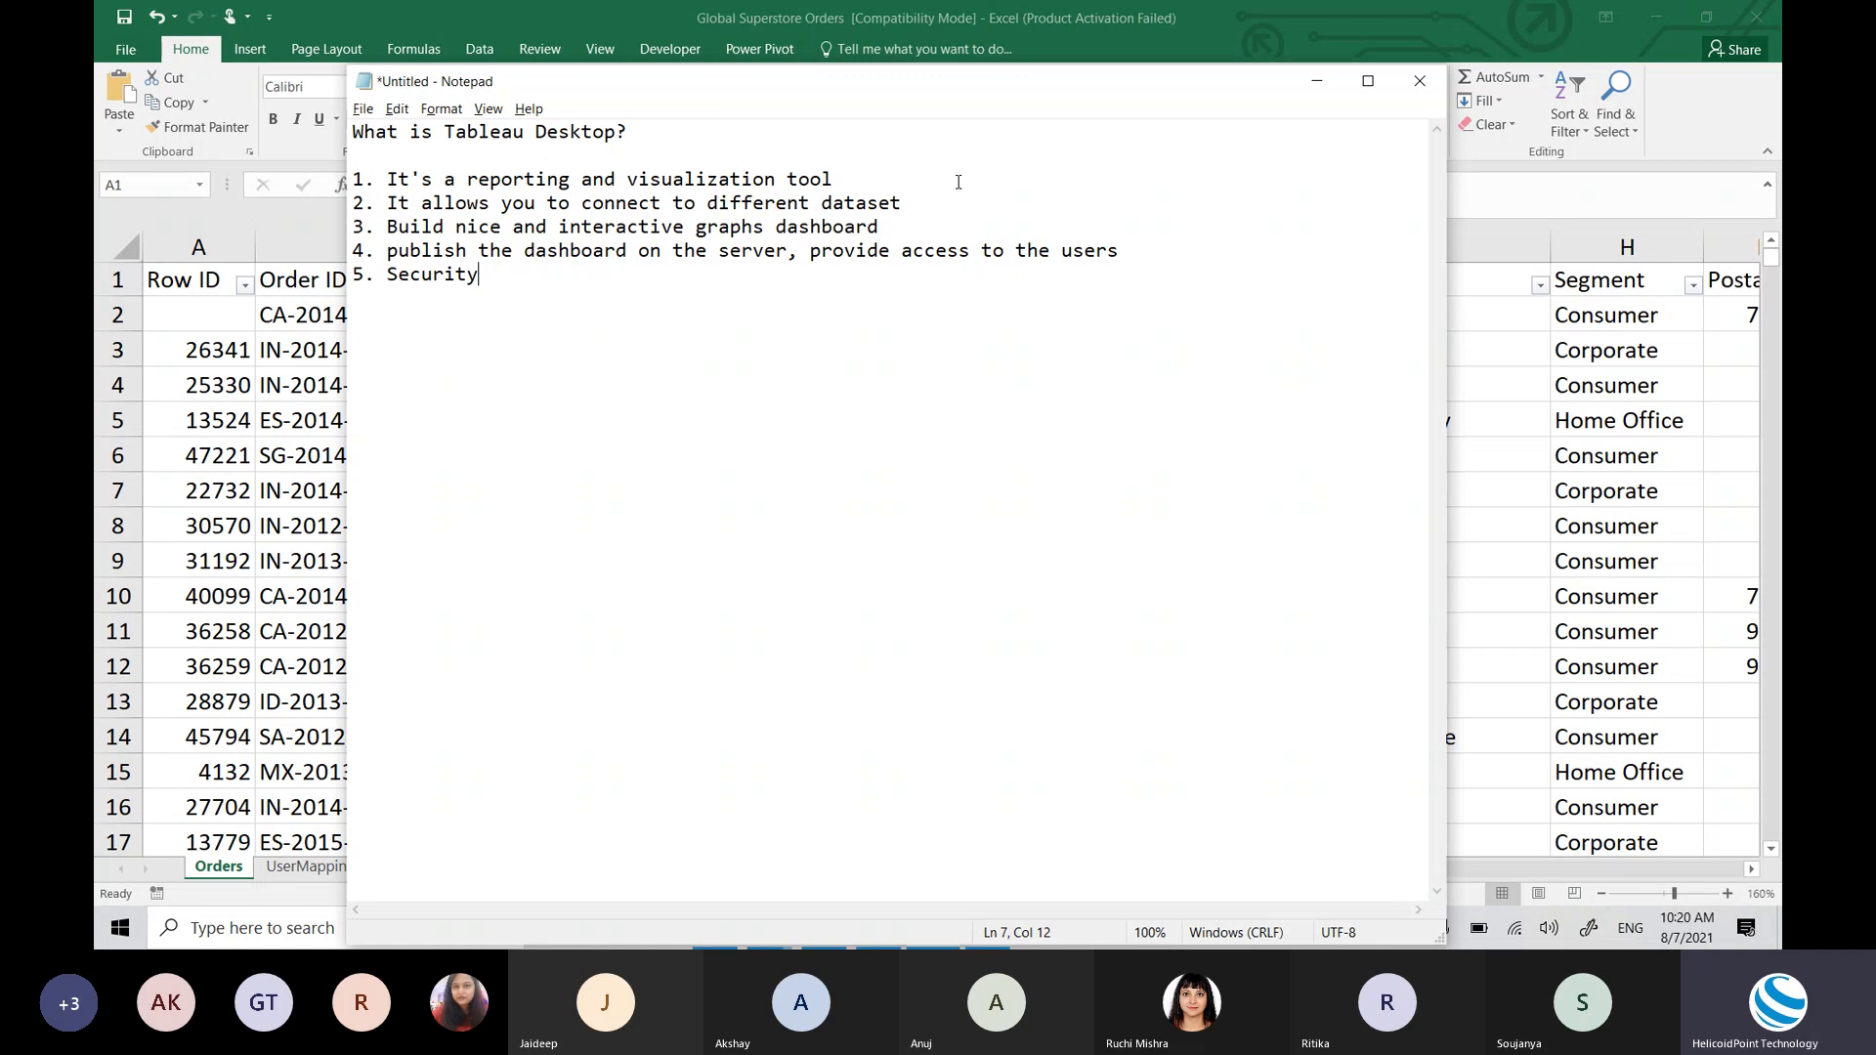
key("Return")
key("Return")
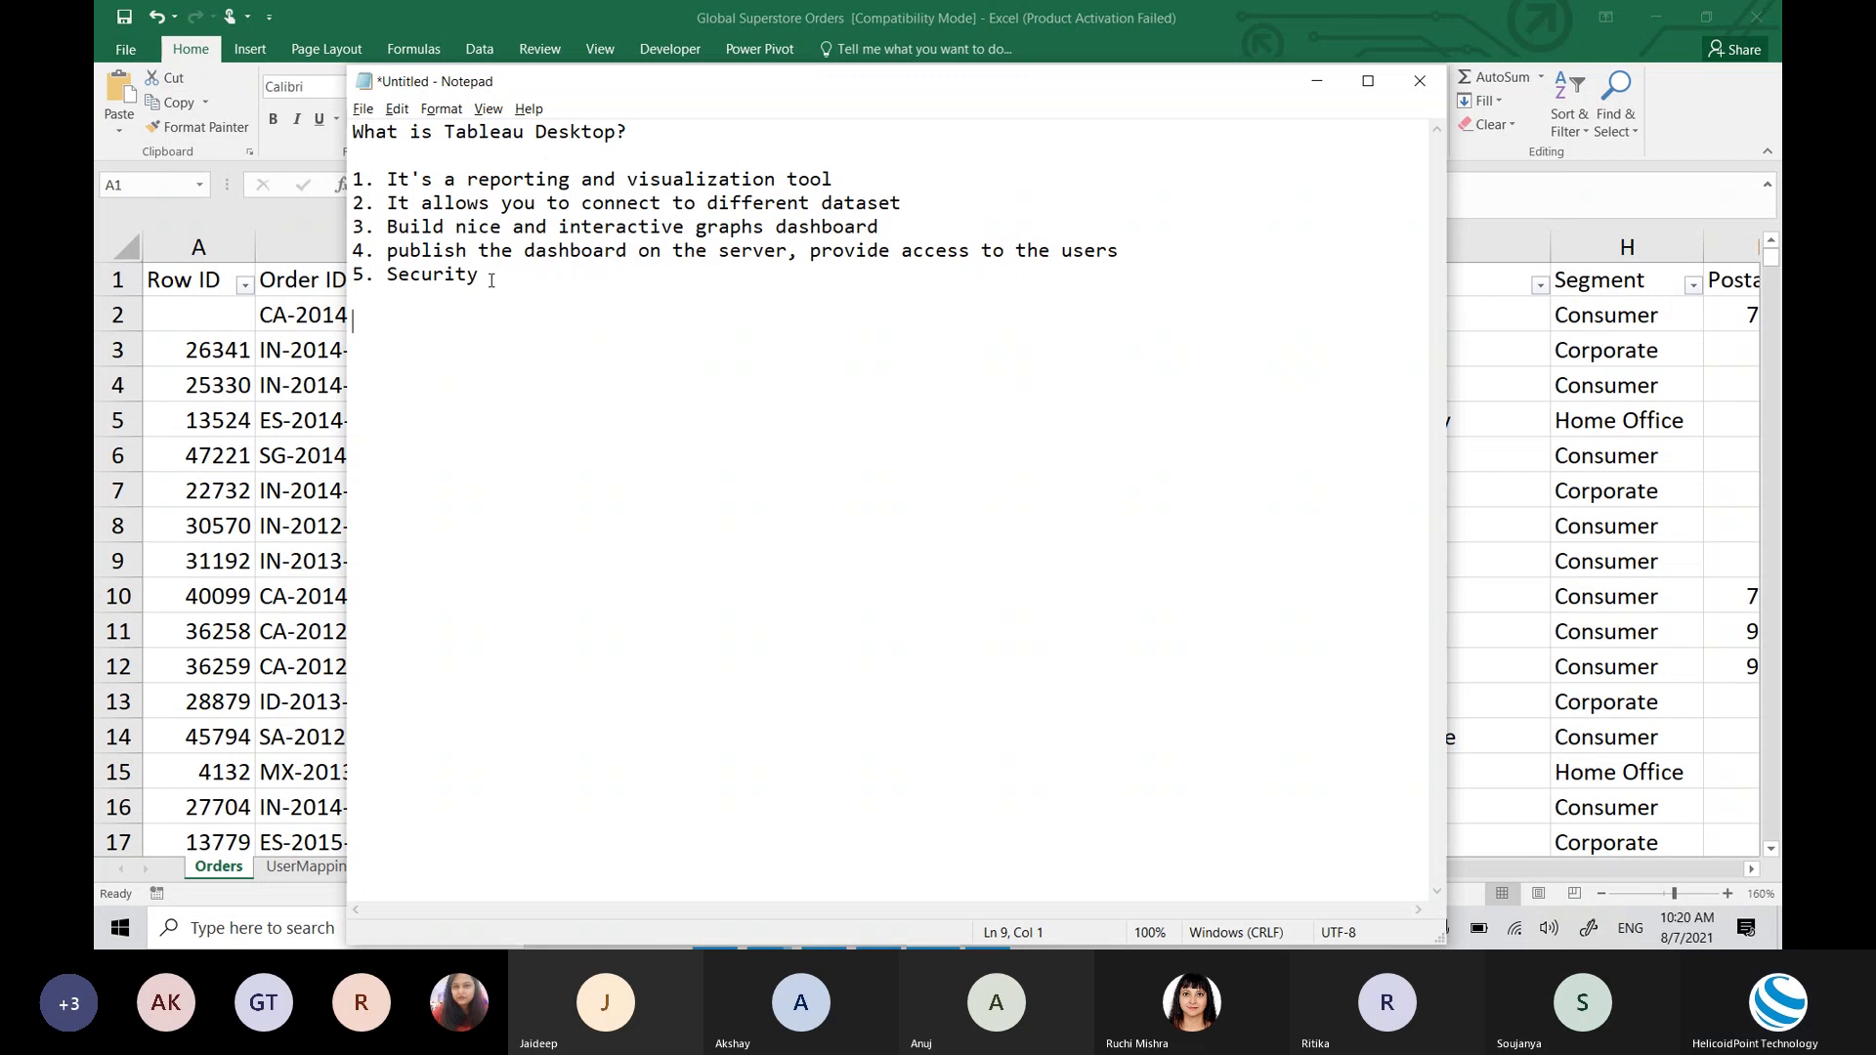
left_click_drag(504, 307, 303, 184)
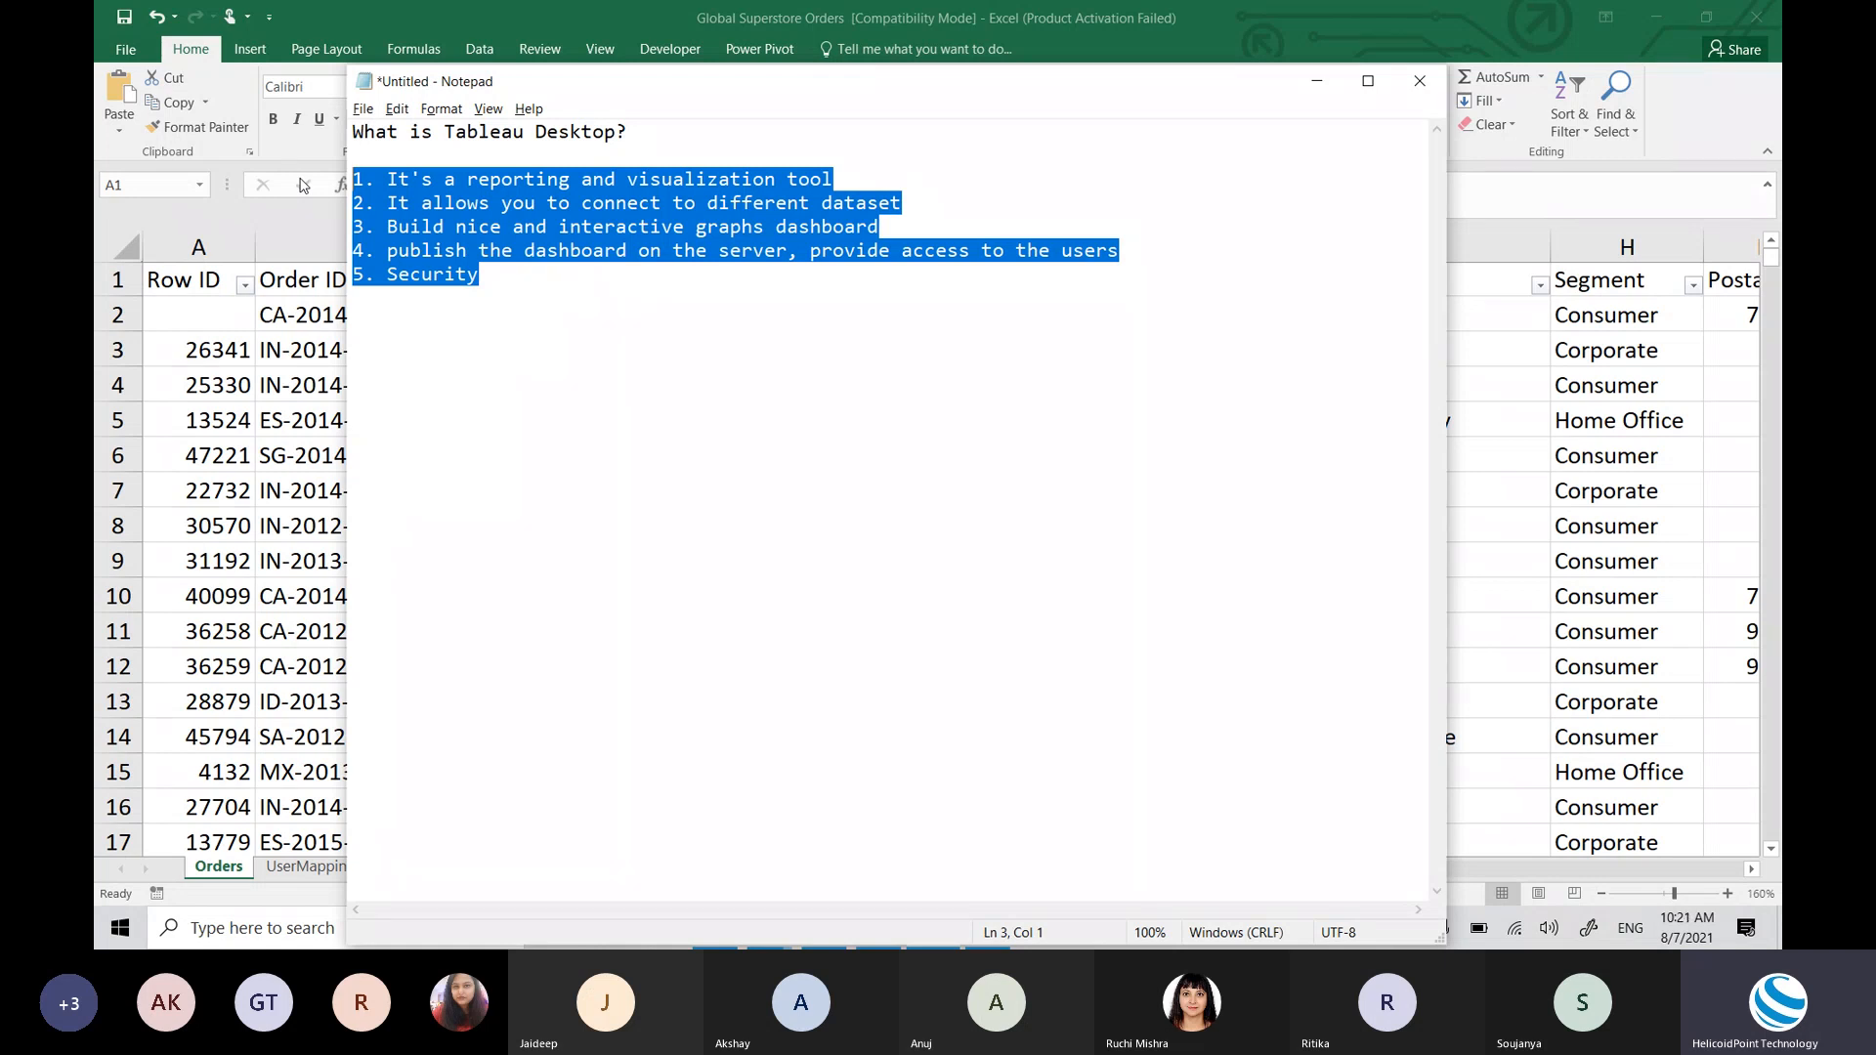
key("Down")
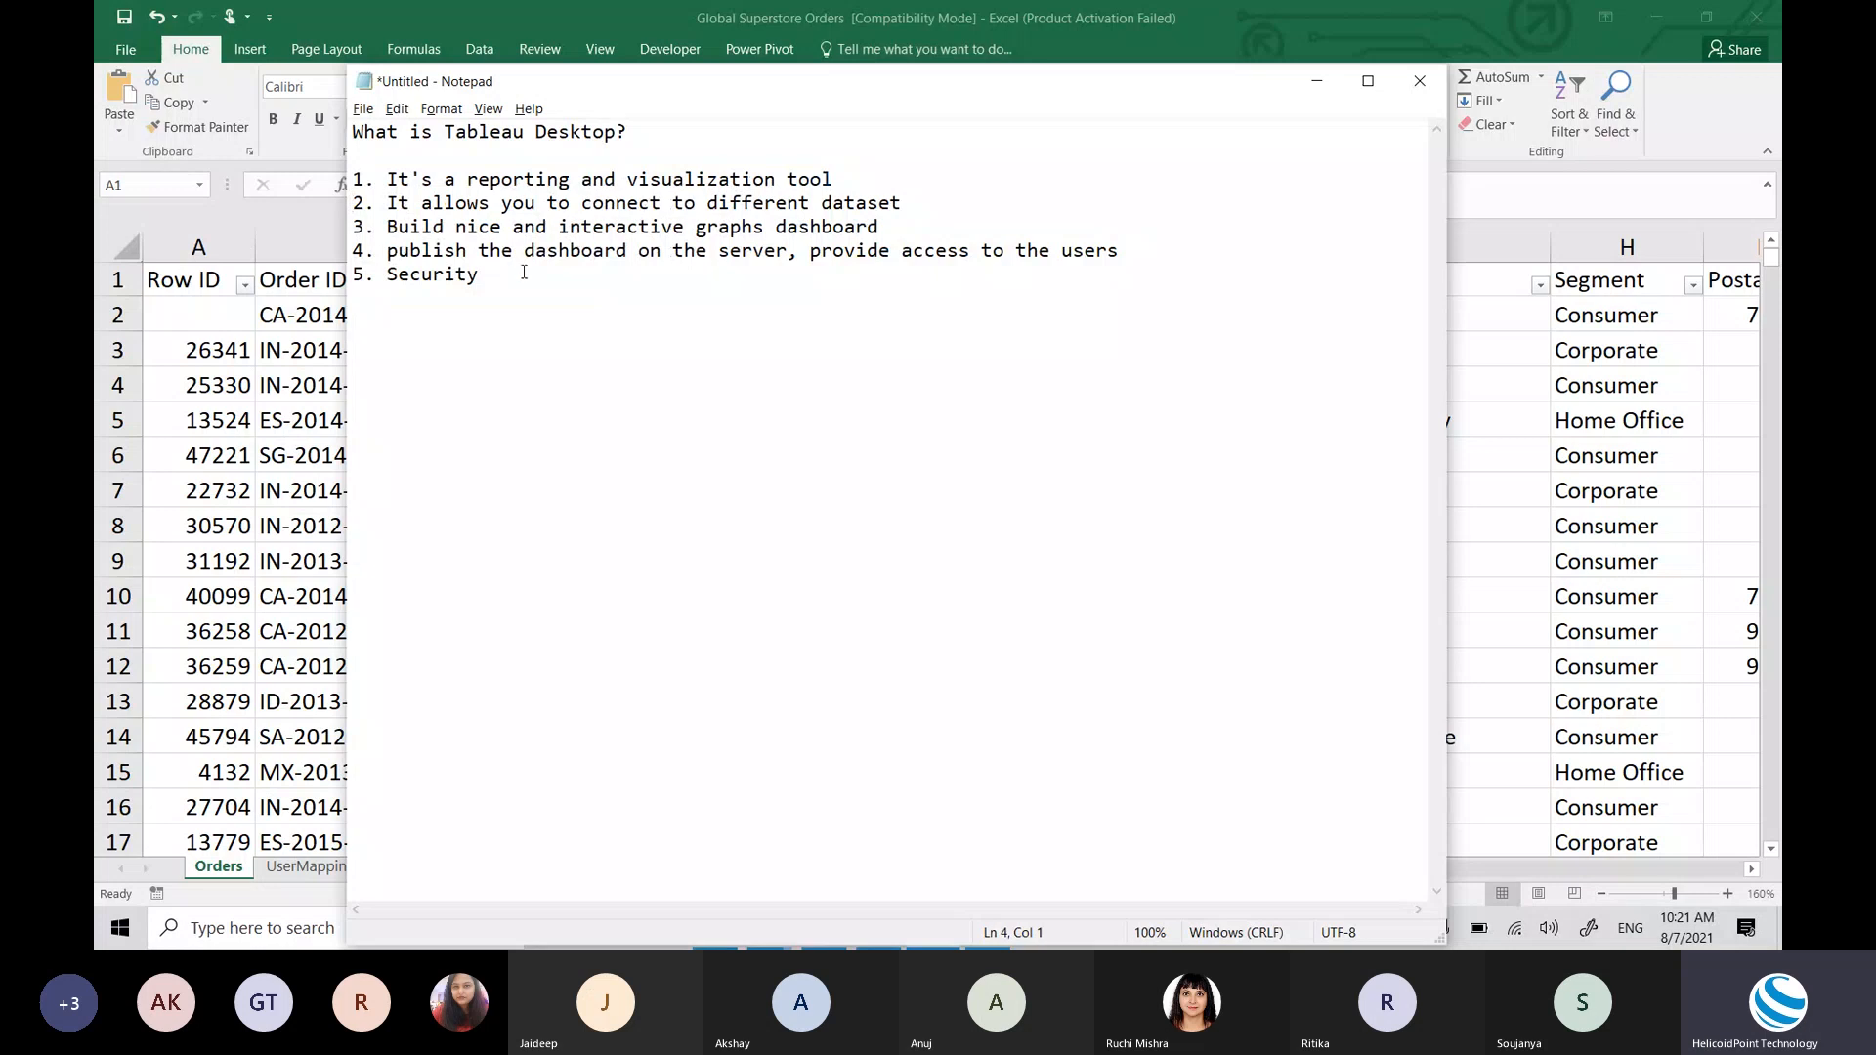
left_click_drag(885, 230, 332, 181)
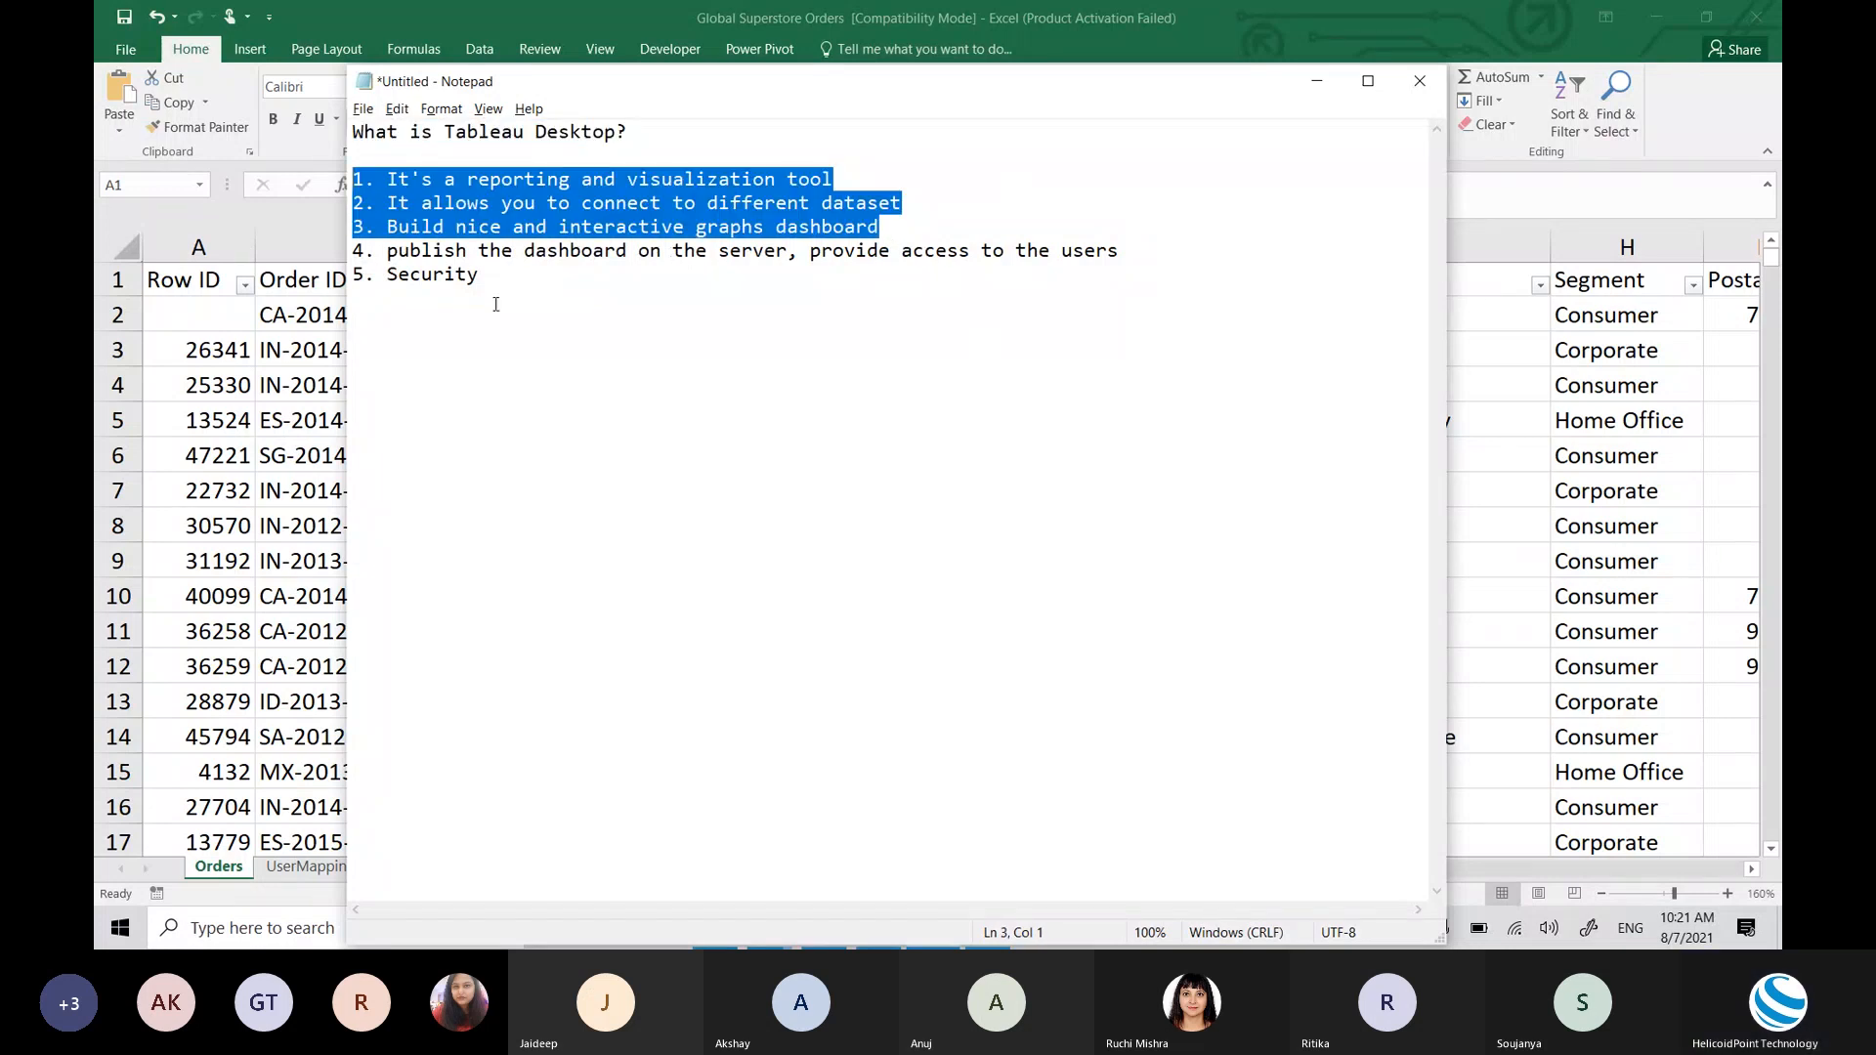
double_click(520, 274)
double_click(468, 252)
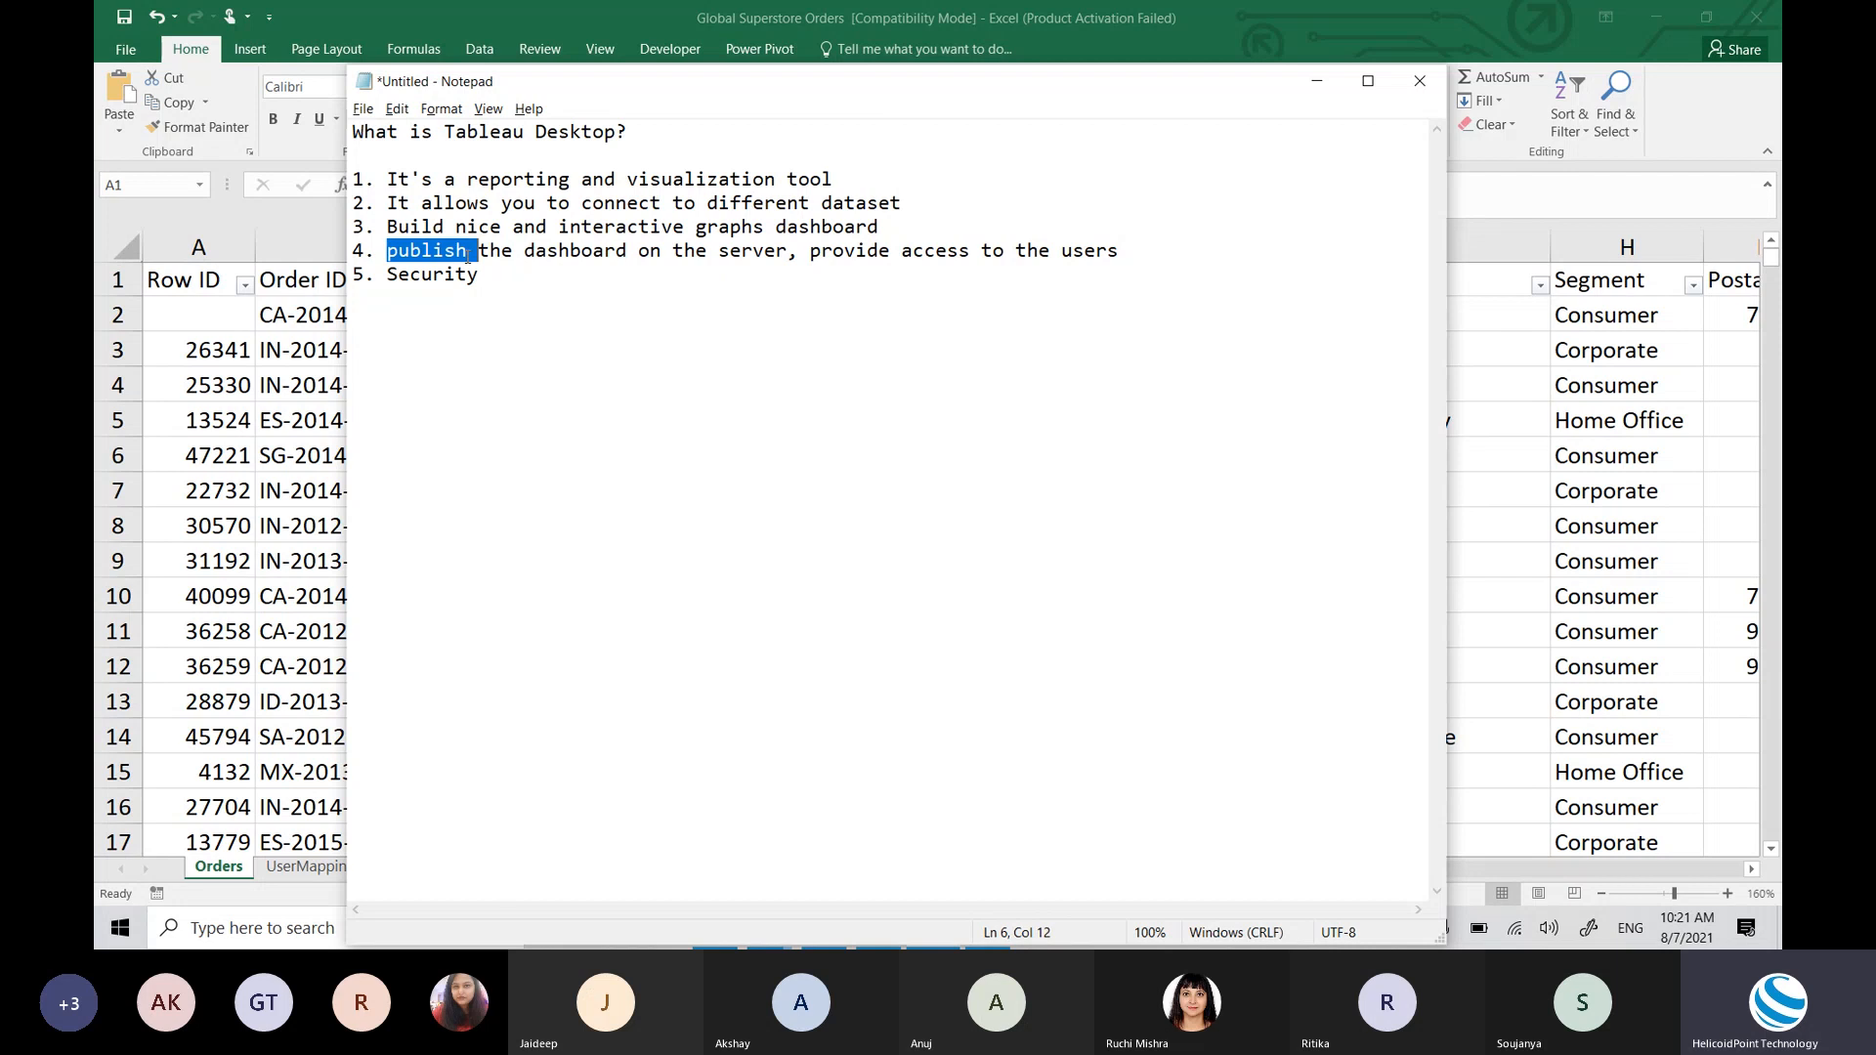
left_click(530, 268)
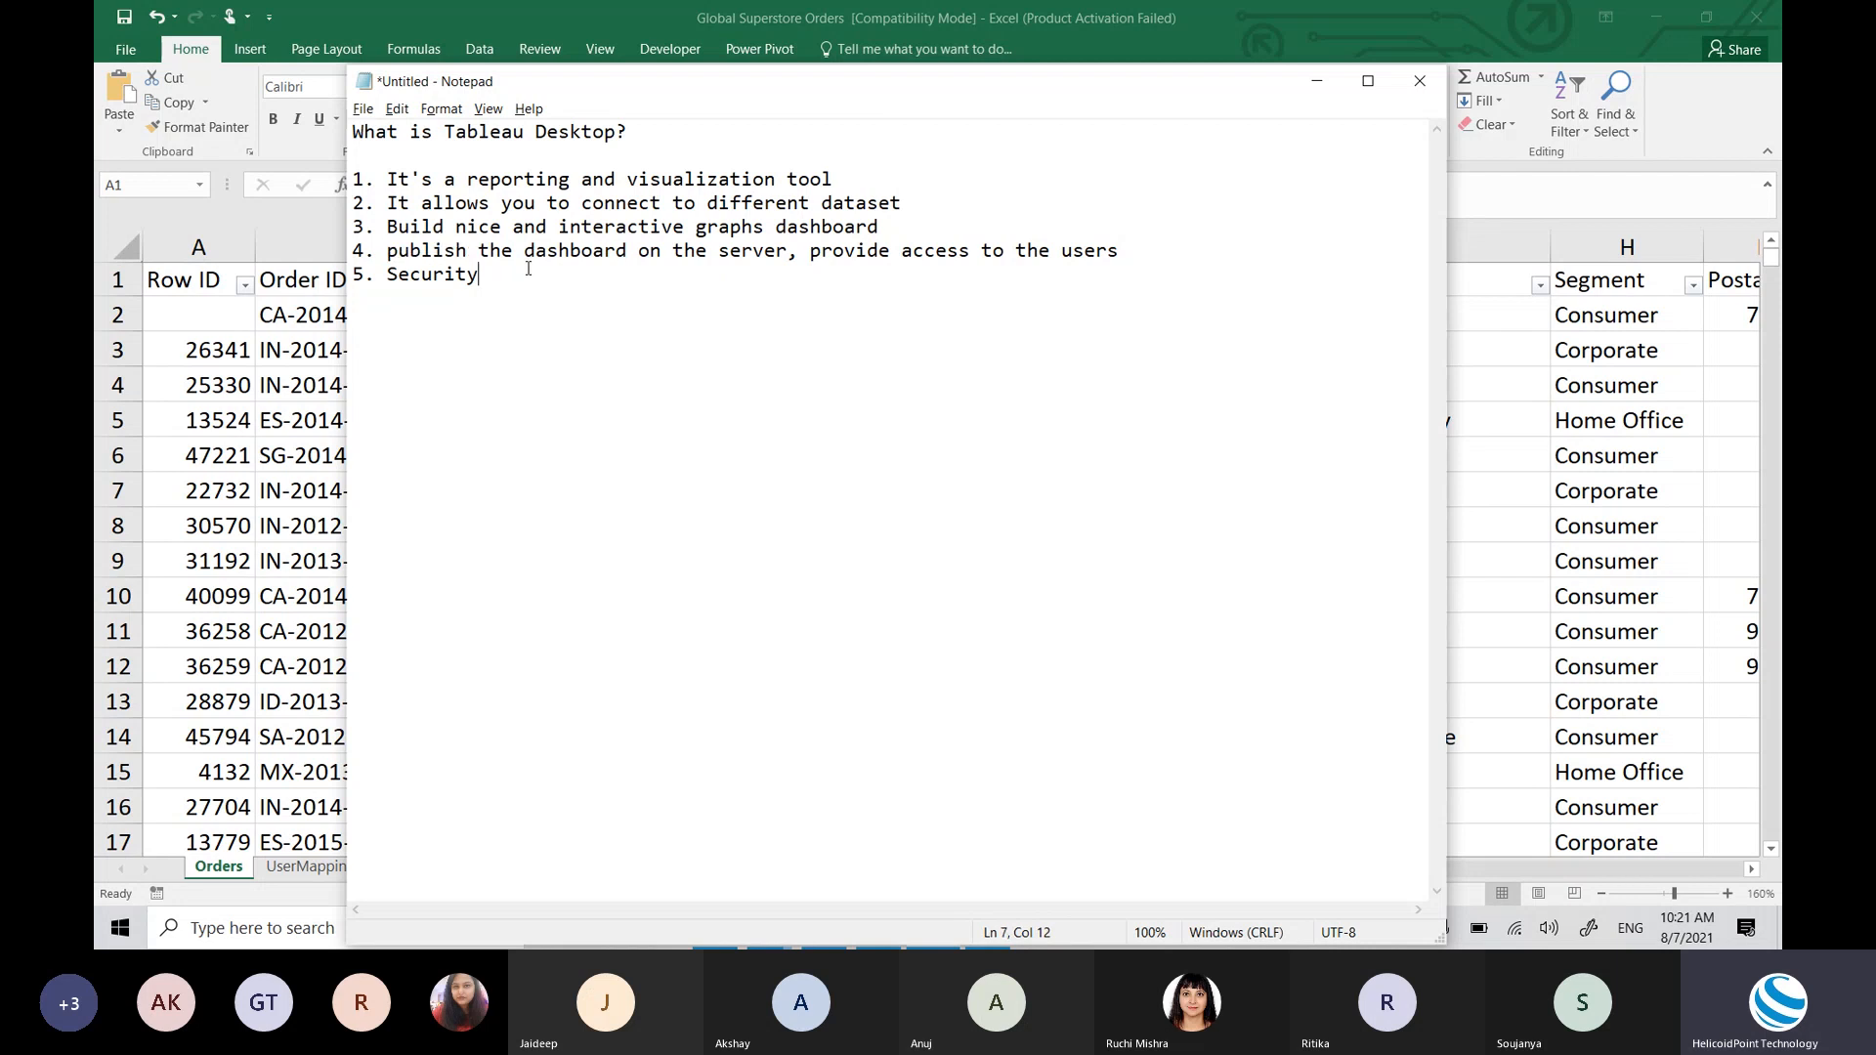
key("Return")
key("Return")
Step: Type the heading 'benifits of Tableau over Excel -' with '10 am everyday.' on the next line
type("Here")
key("BackSpace")
key("BackSpace")
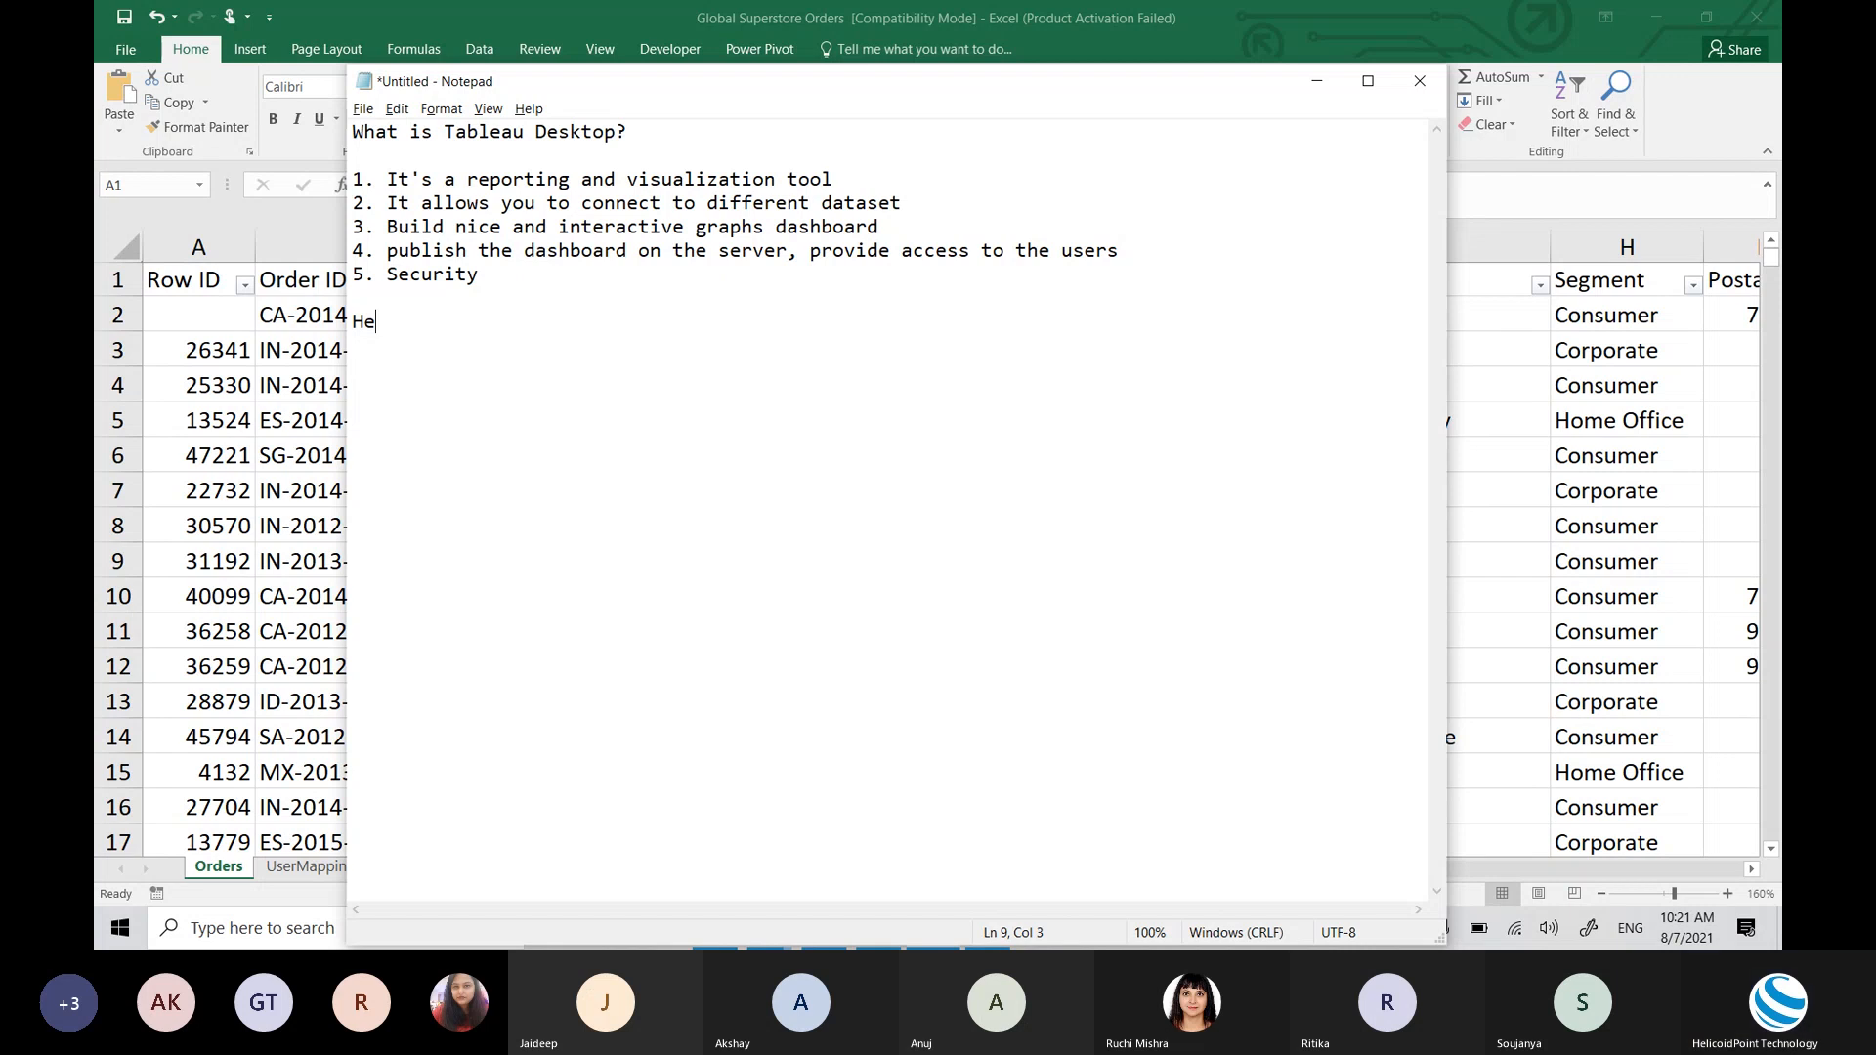
key("BackSpace")
key("BackSpace")
type("benifits of Tableau ov")
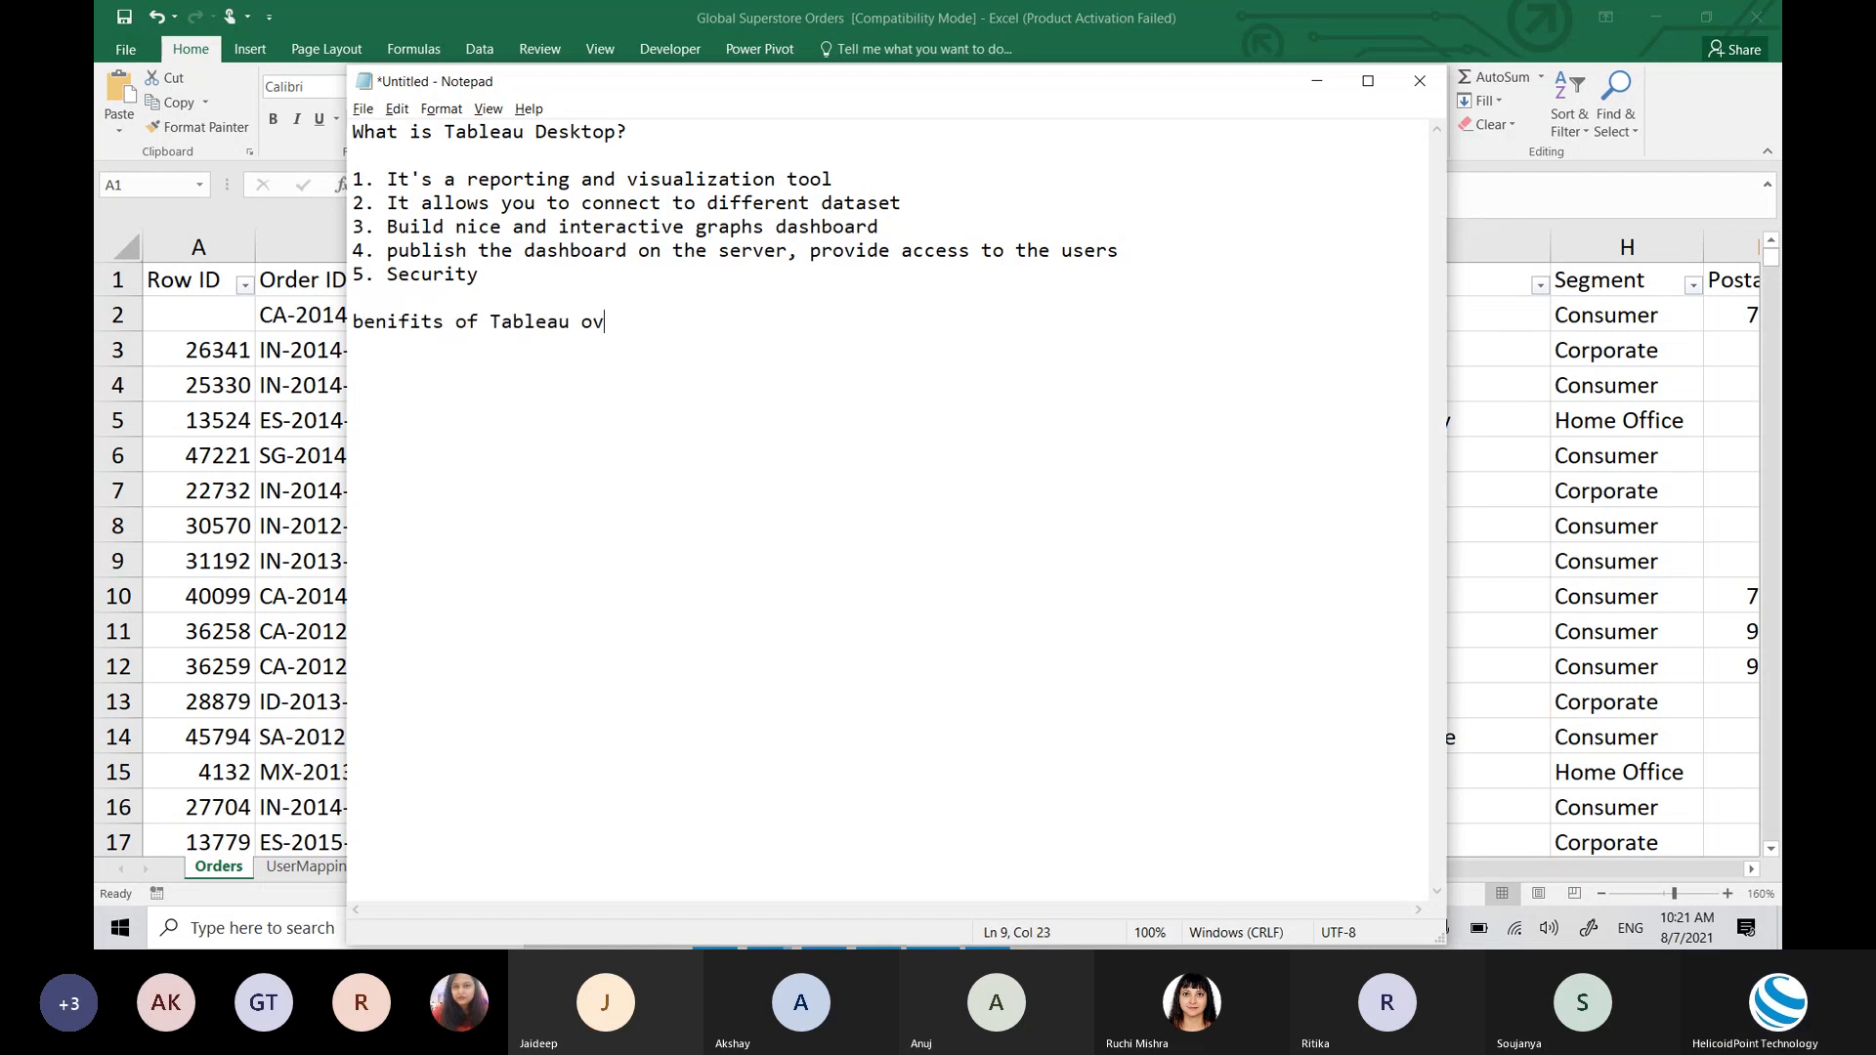
type("er Excel -")
key("Return")
key("Return")
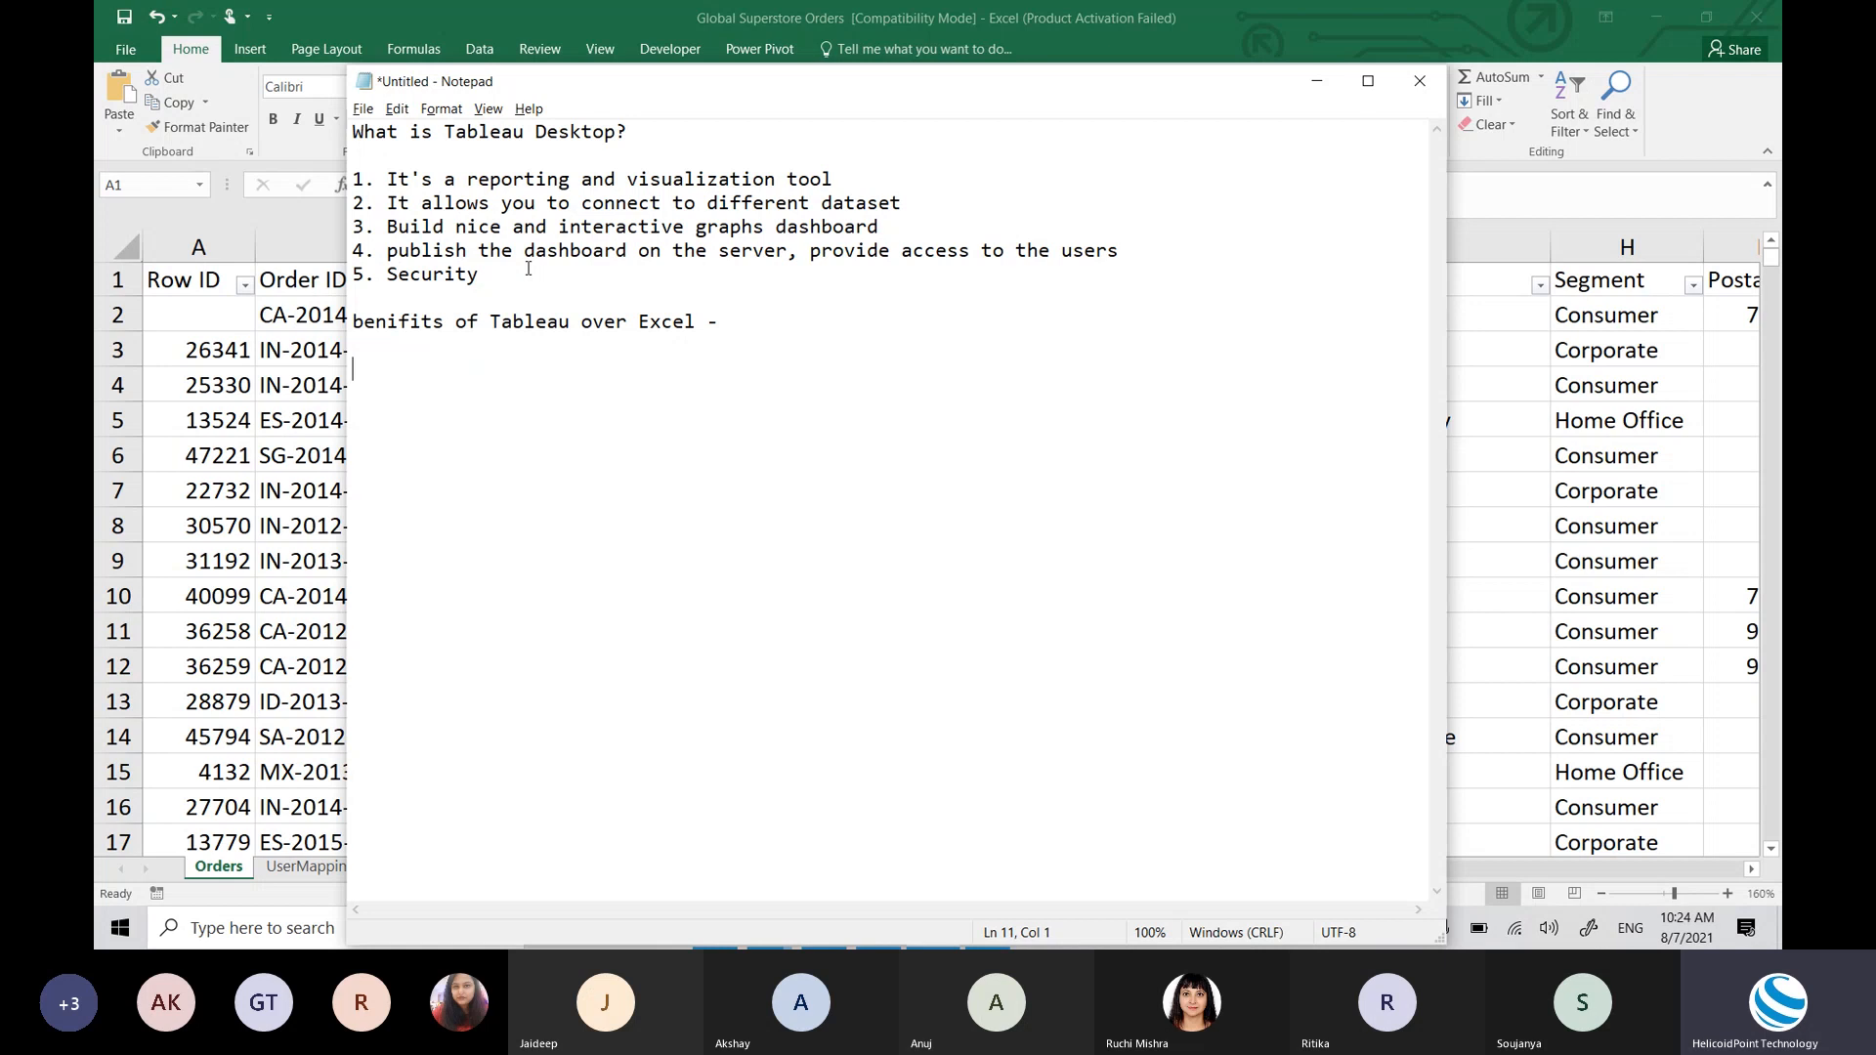
type("10 am everyday.")
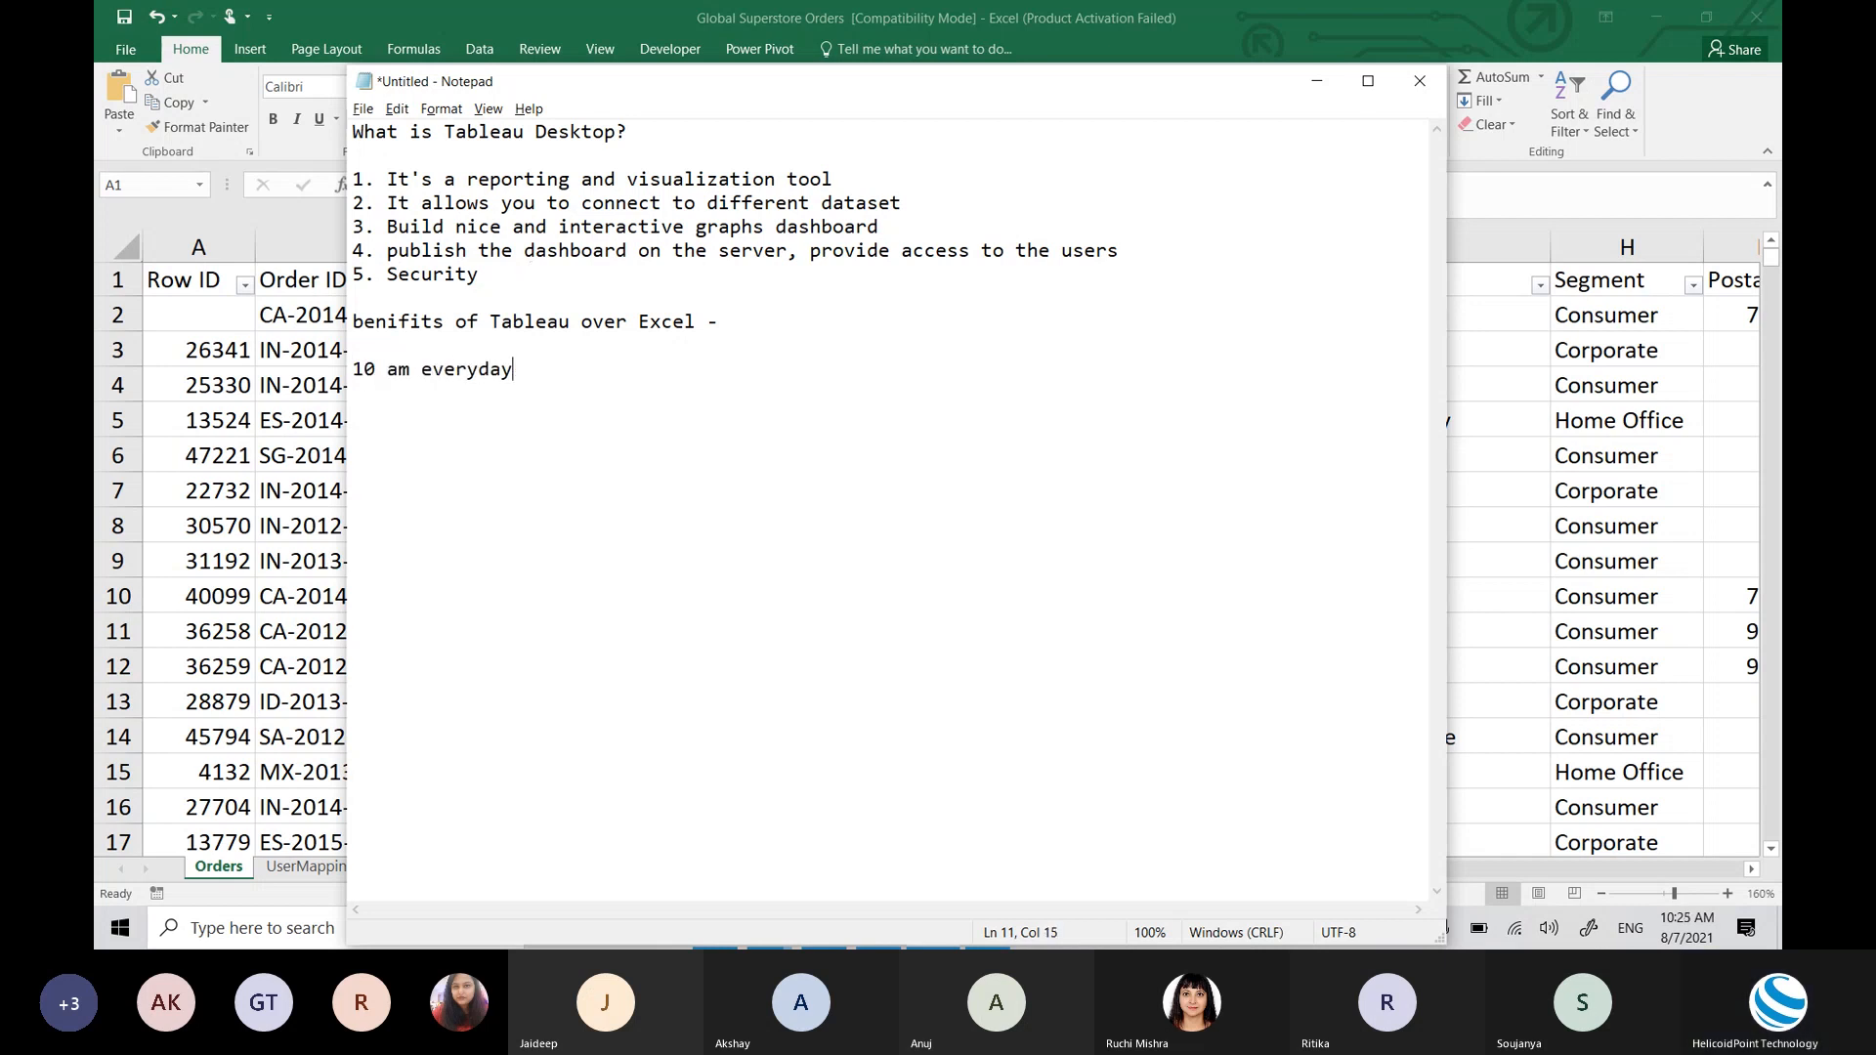
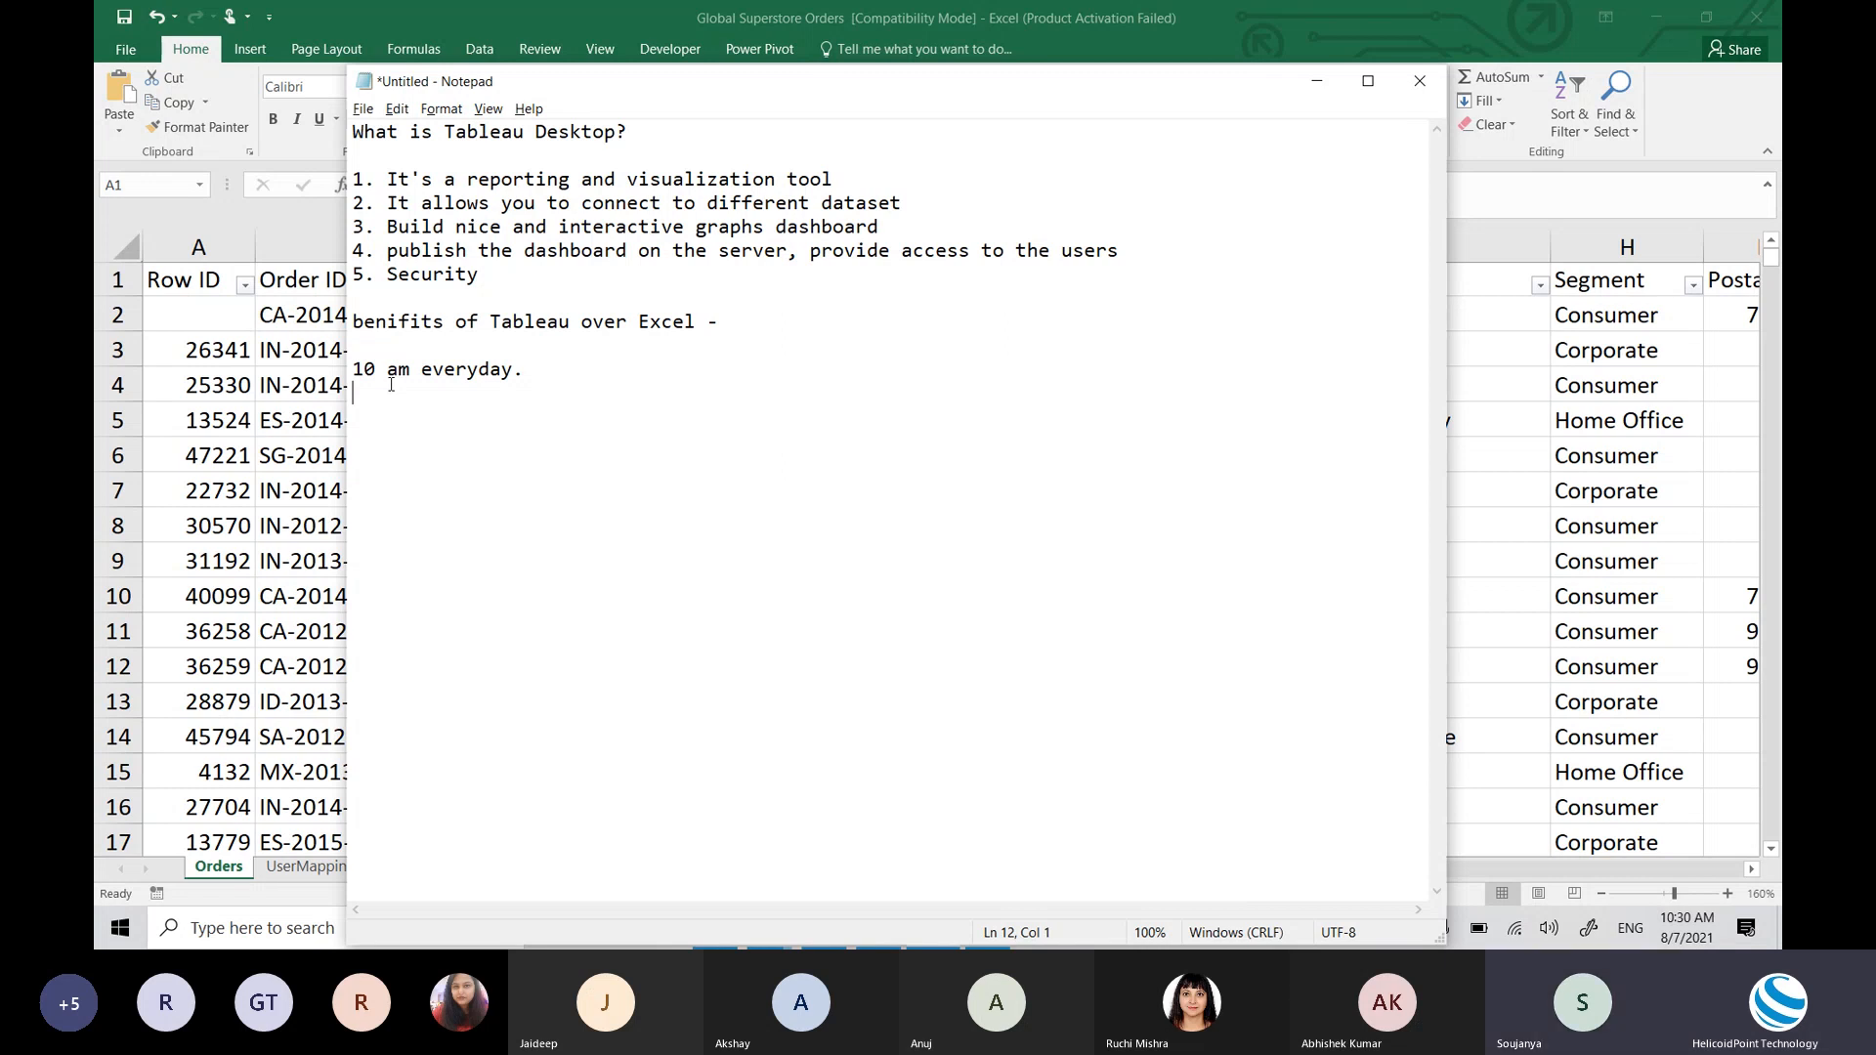
Step: Add two blank lines below '10 am everyday.' in the Notepad notes
key("Return")
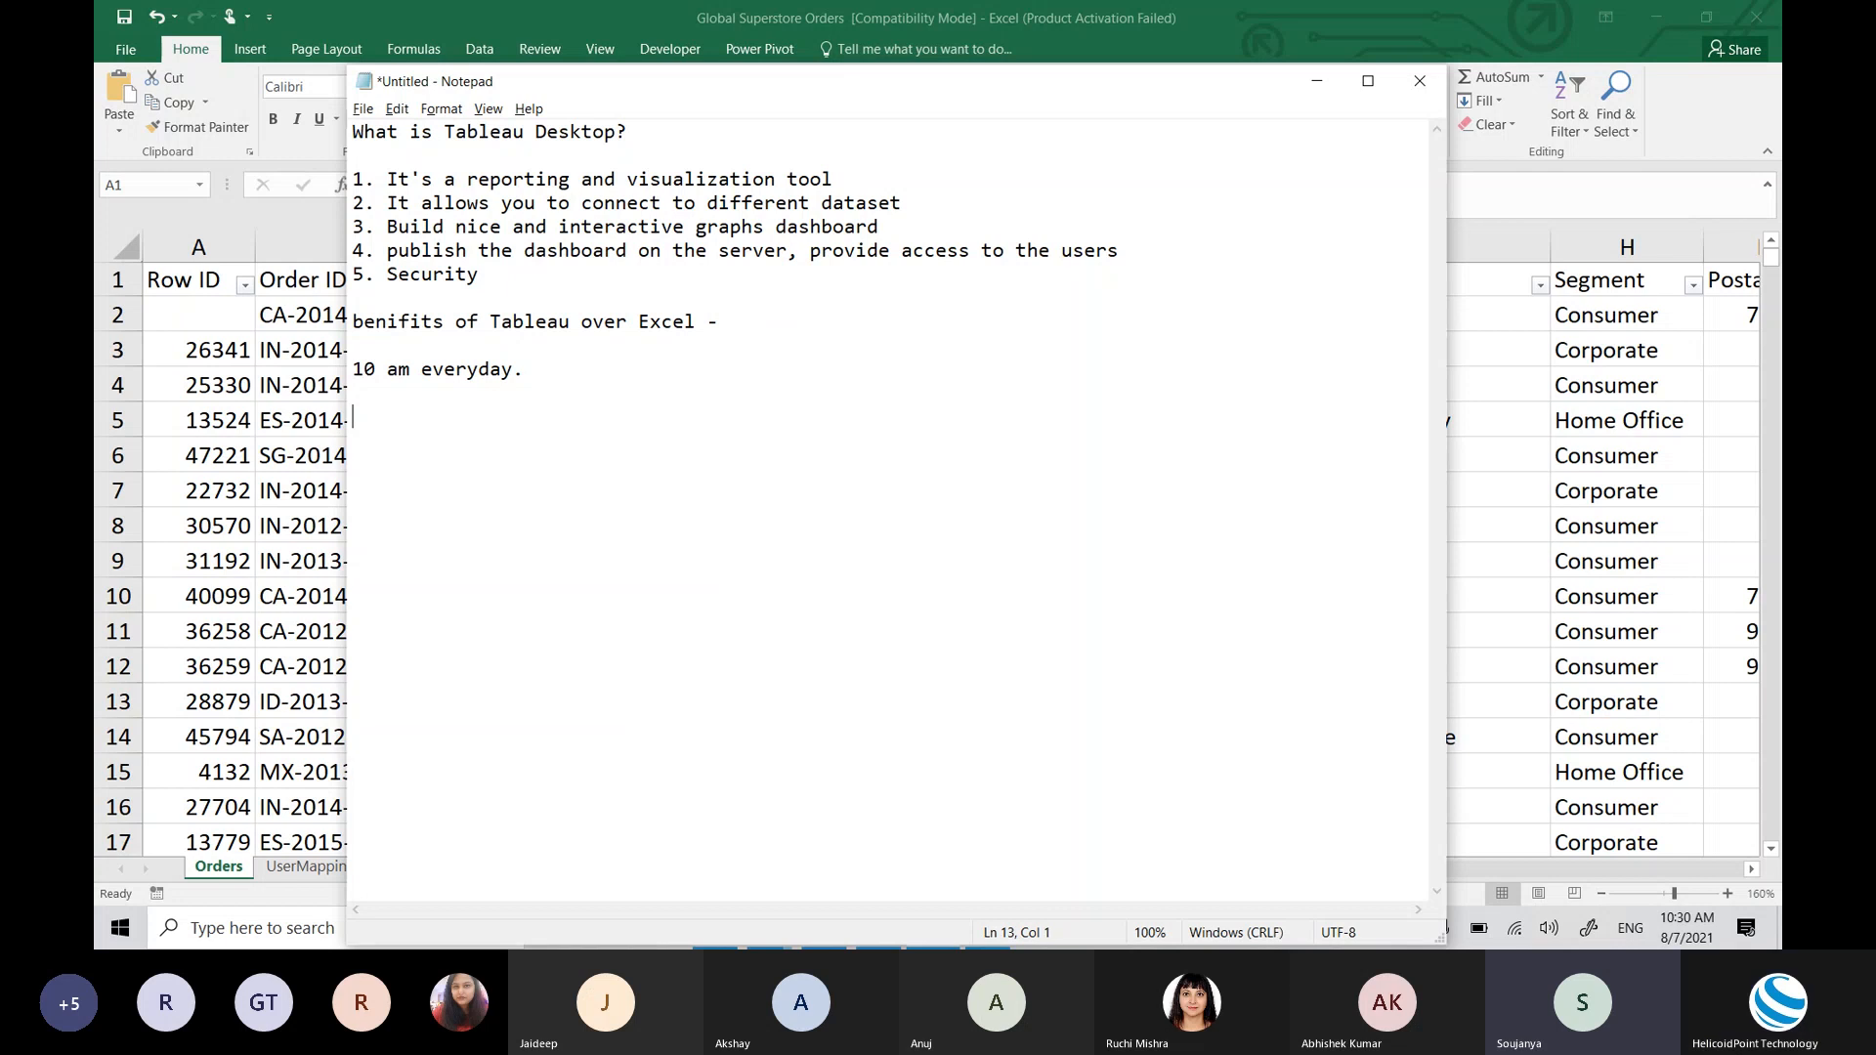
key("Return")
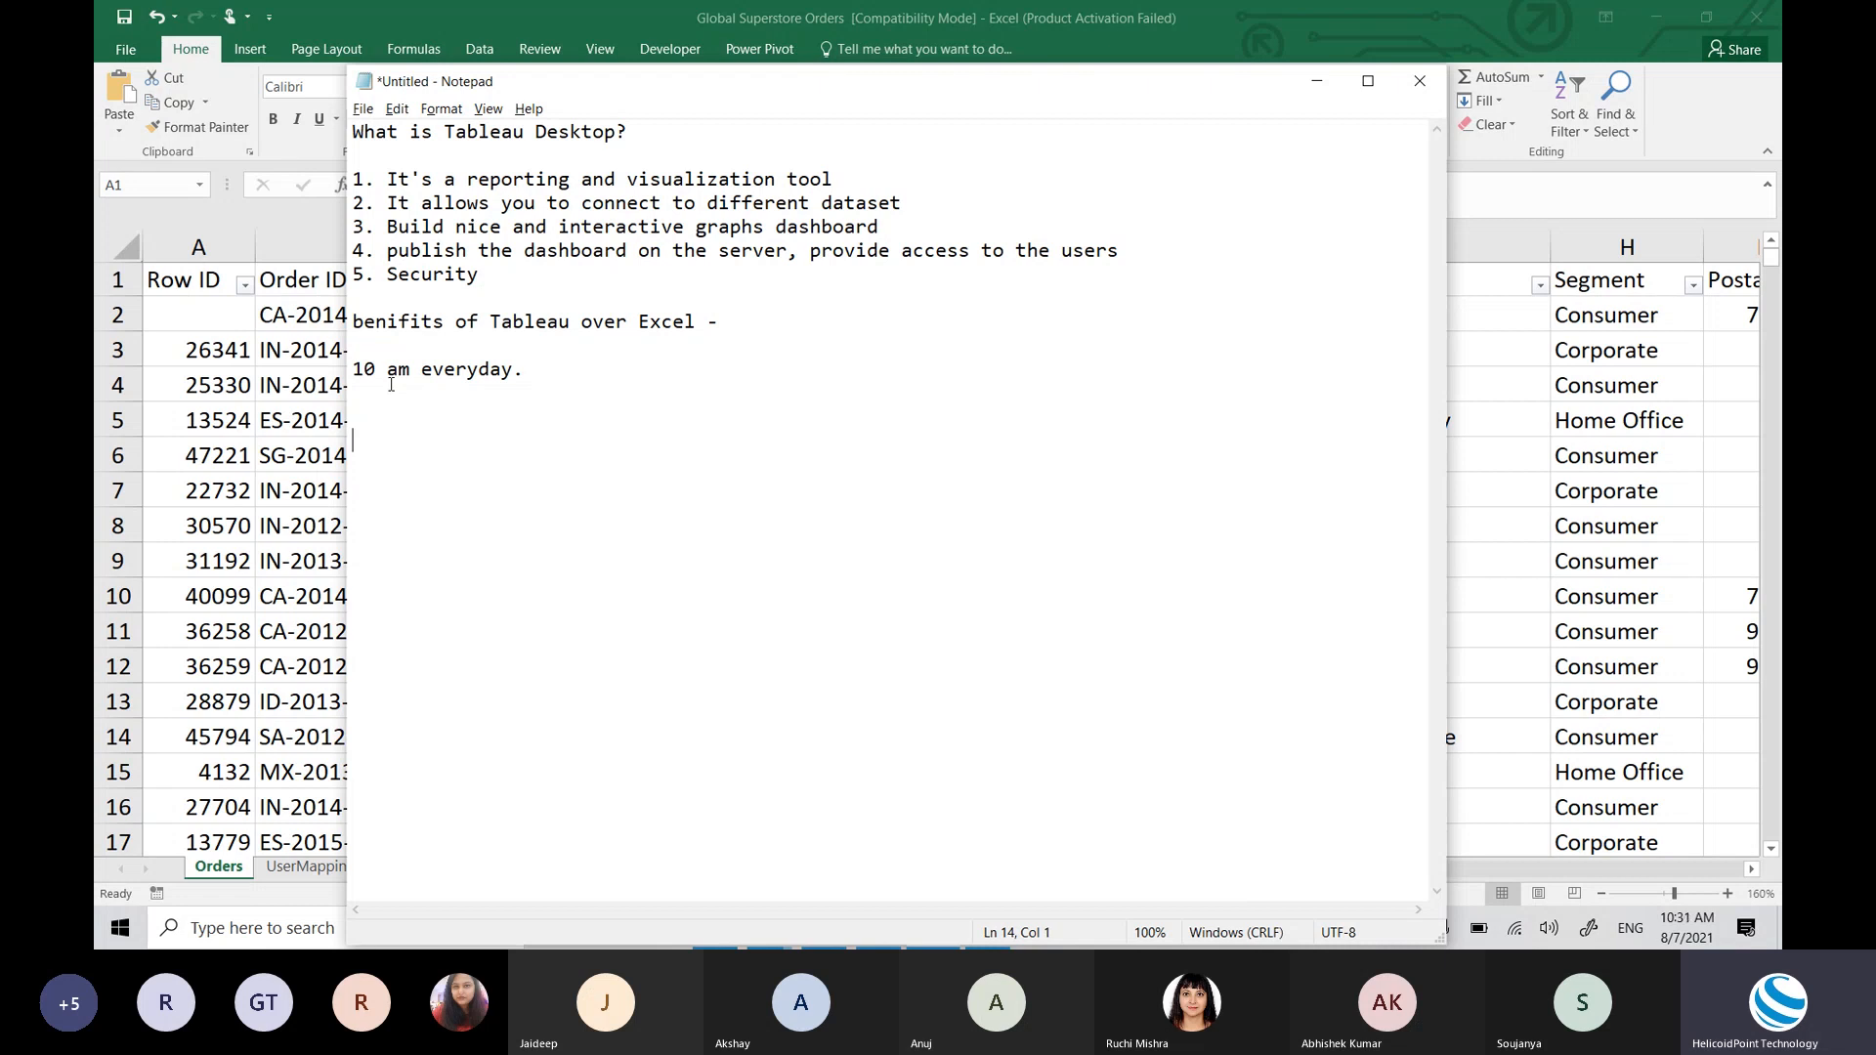
Step: Type the heading 'Tableau Student license -' and start a new line under it
type("Tableau St")
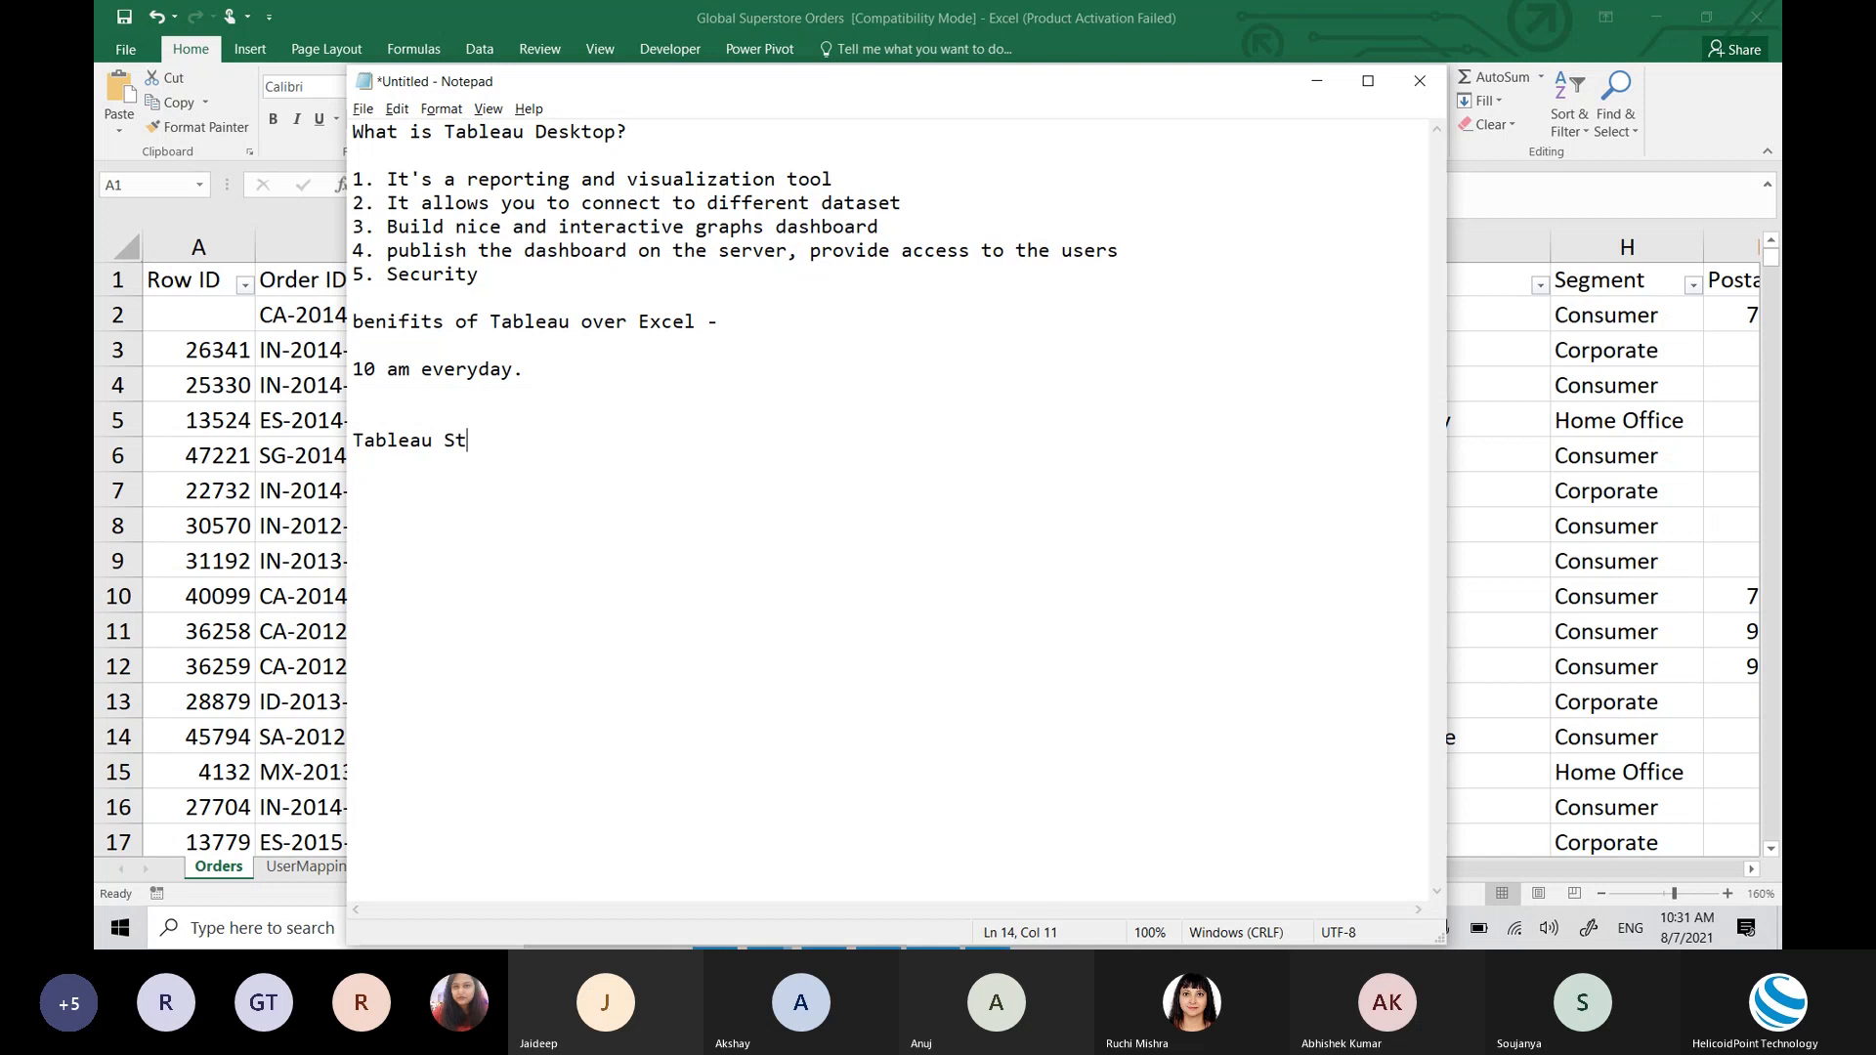
type("udent license")
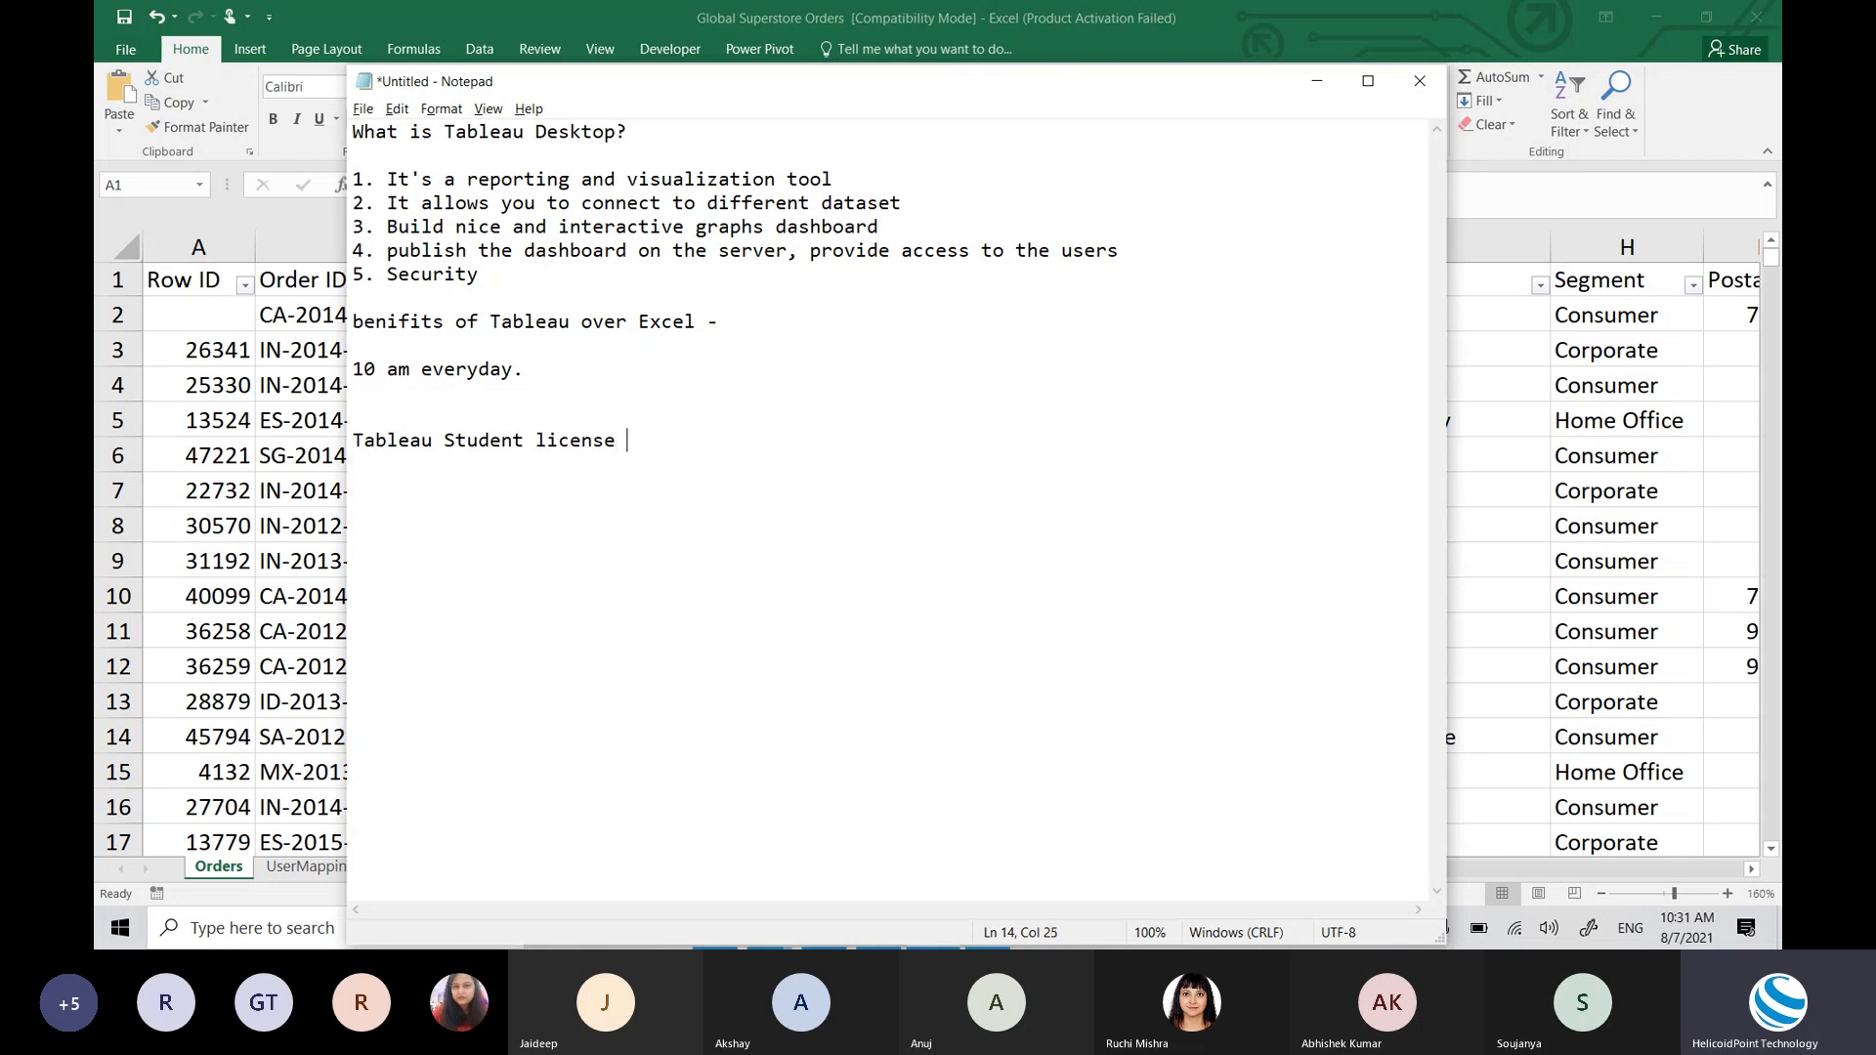
type("-")
key("Return")
Step: Add the line 'Student University ID card - Student name, Academic year(<' beneath the heading
type("Student Uni")
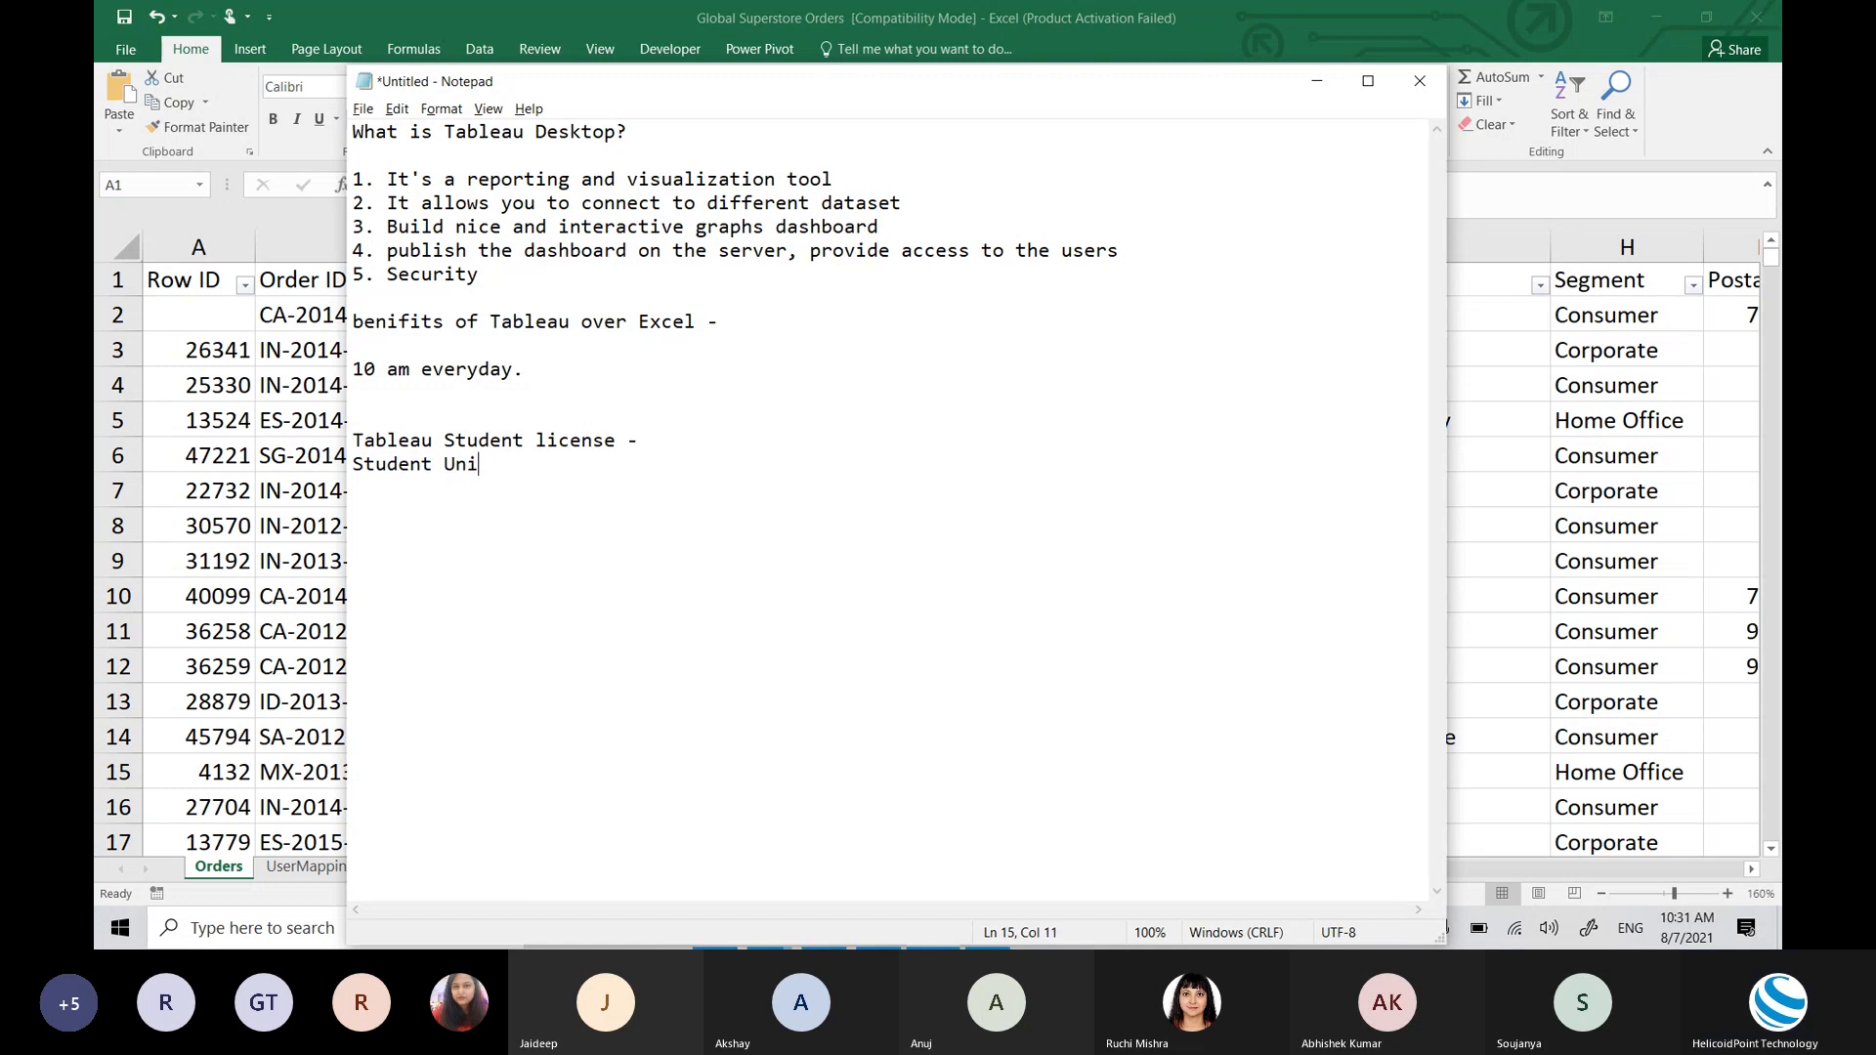
type("versity ID card")
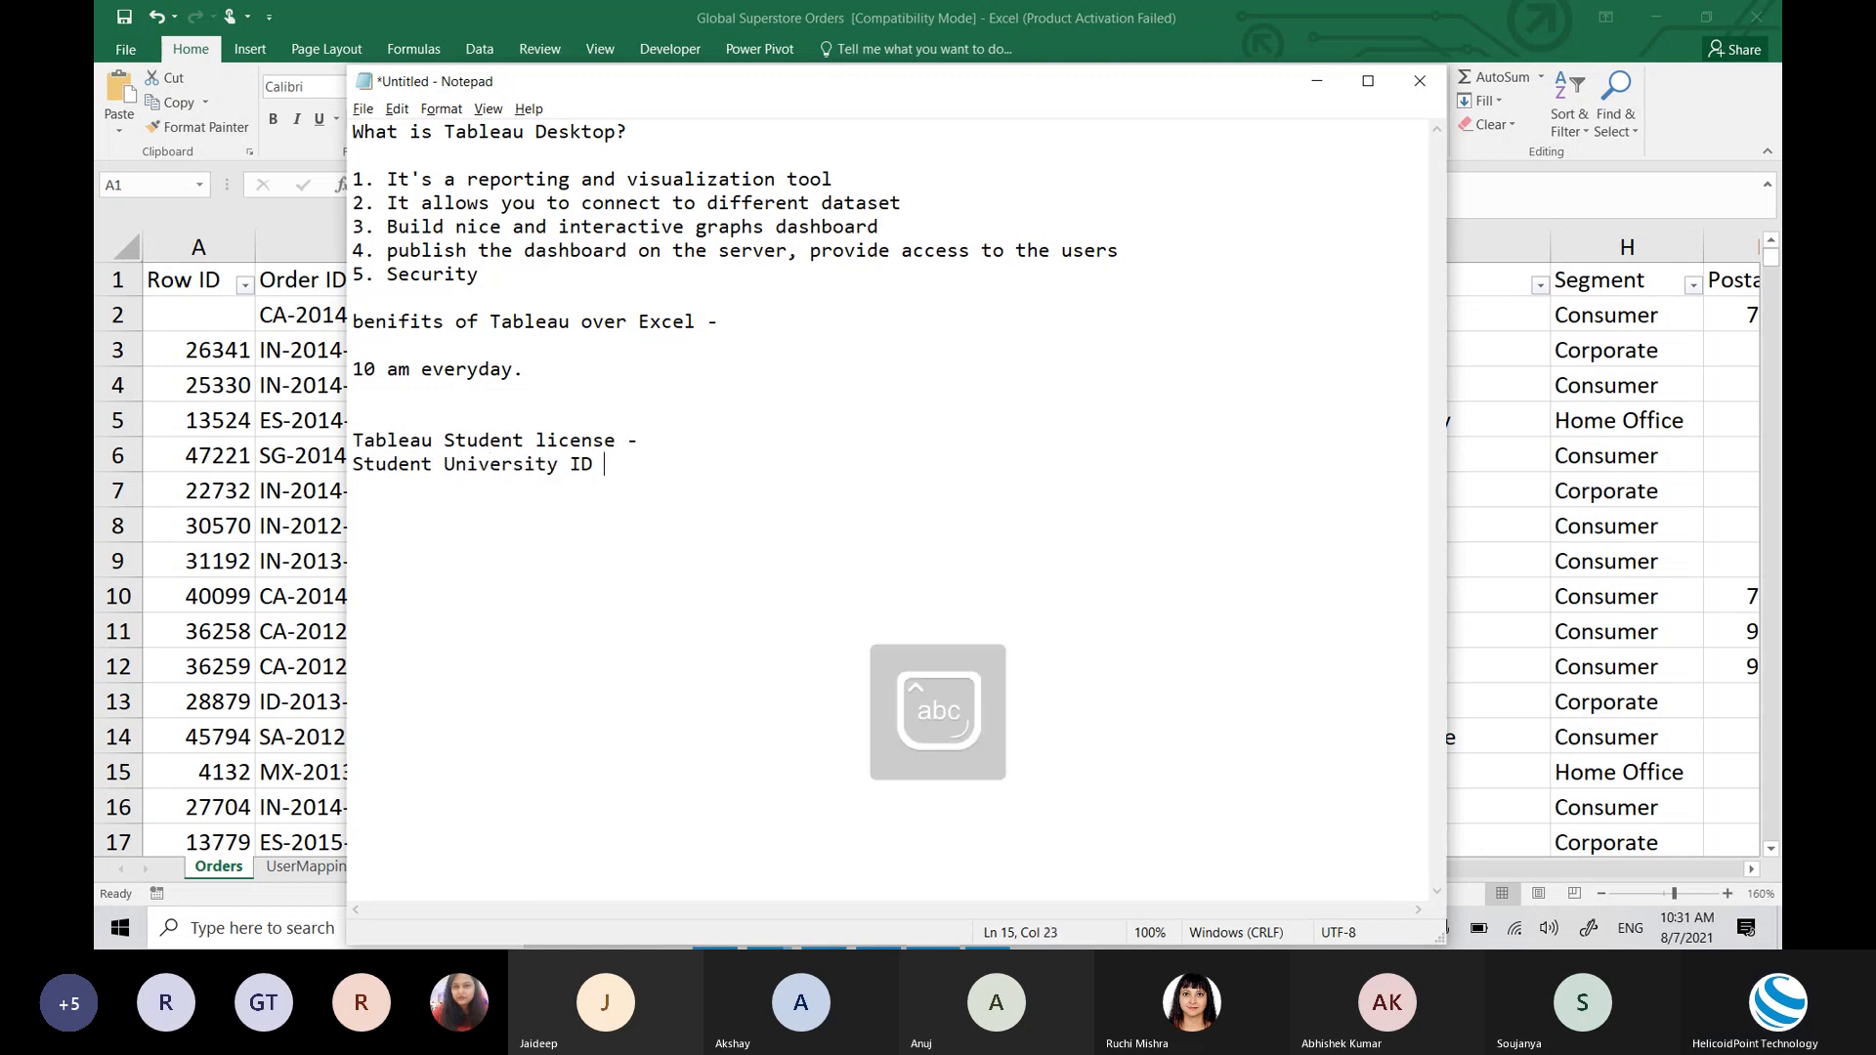
key("BackSpace")
type("d - ")
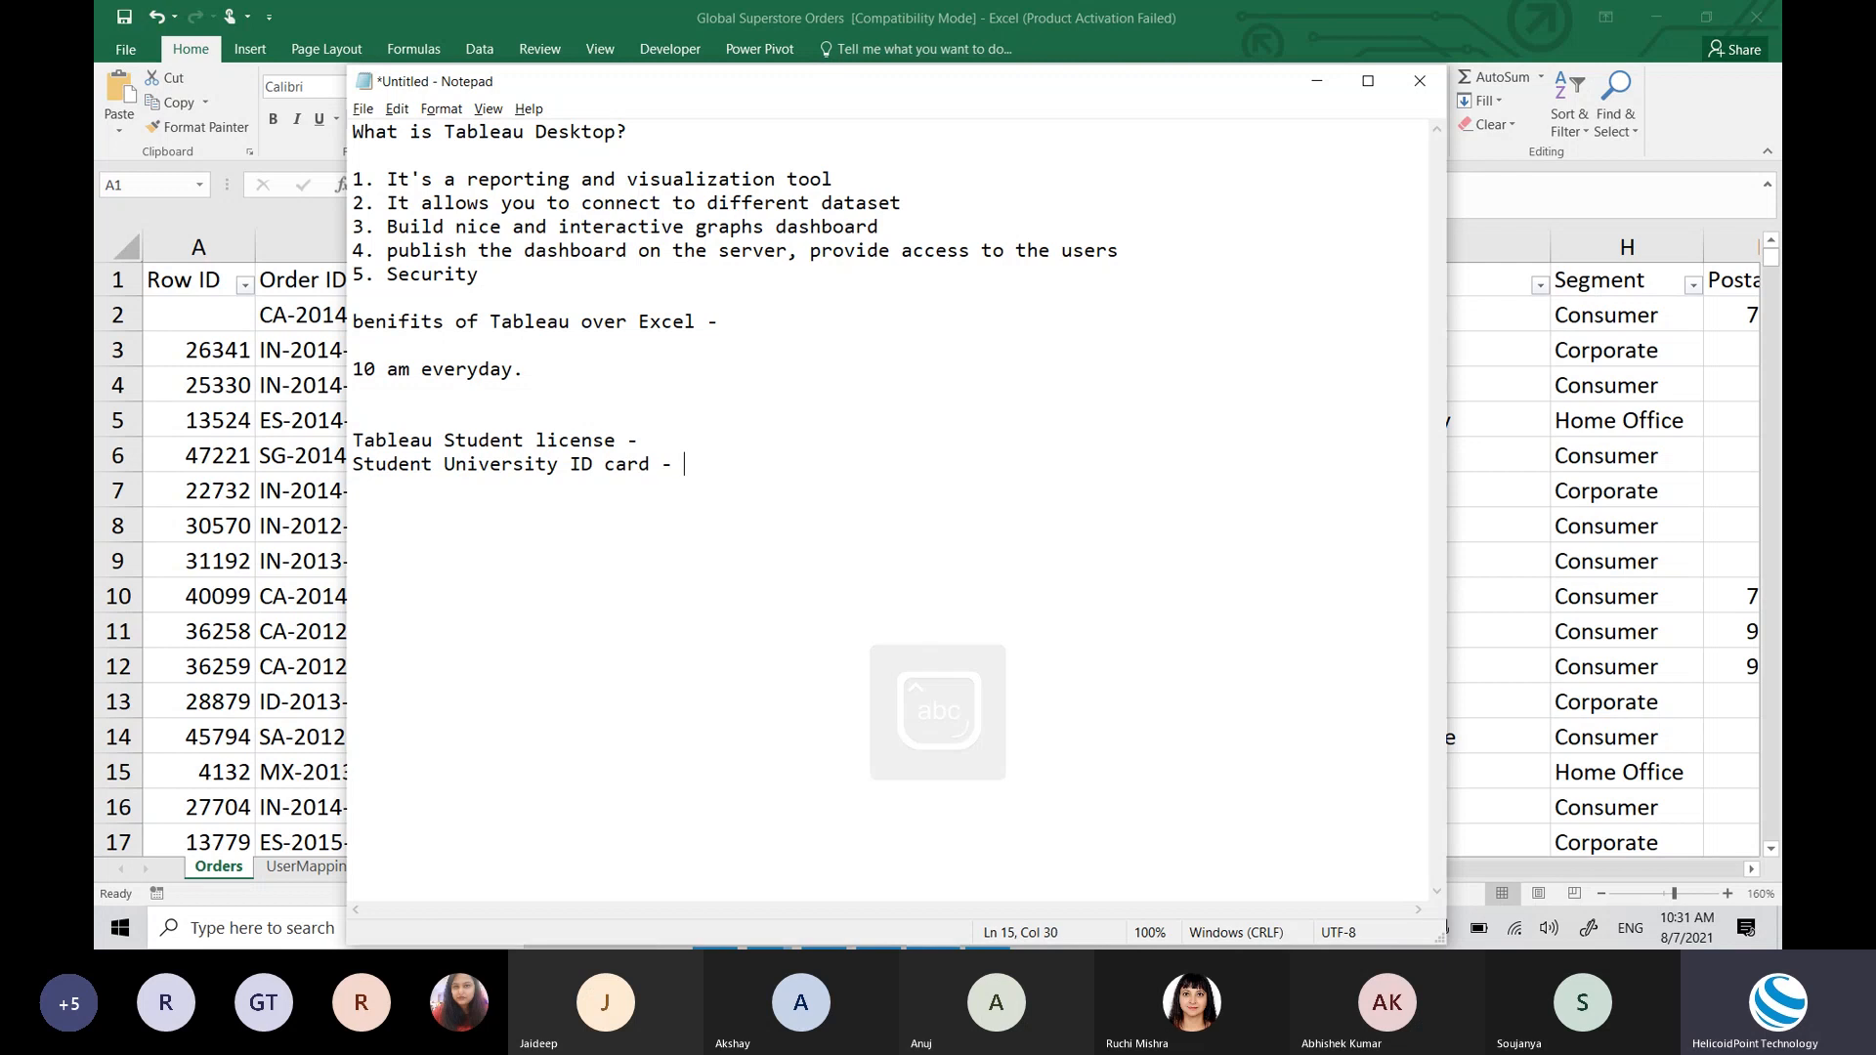
type("Student name, ")
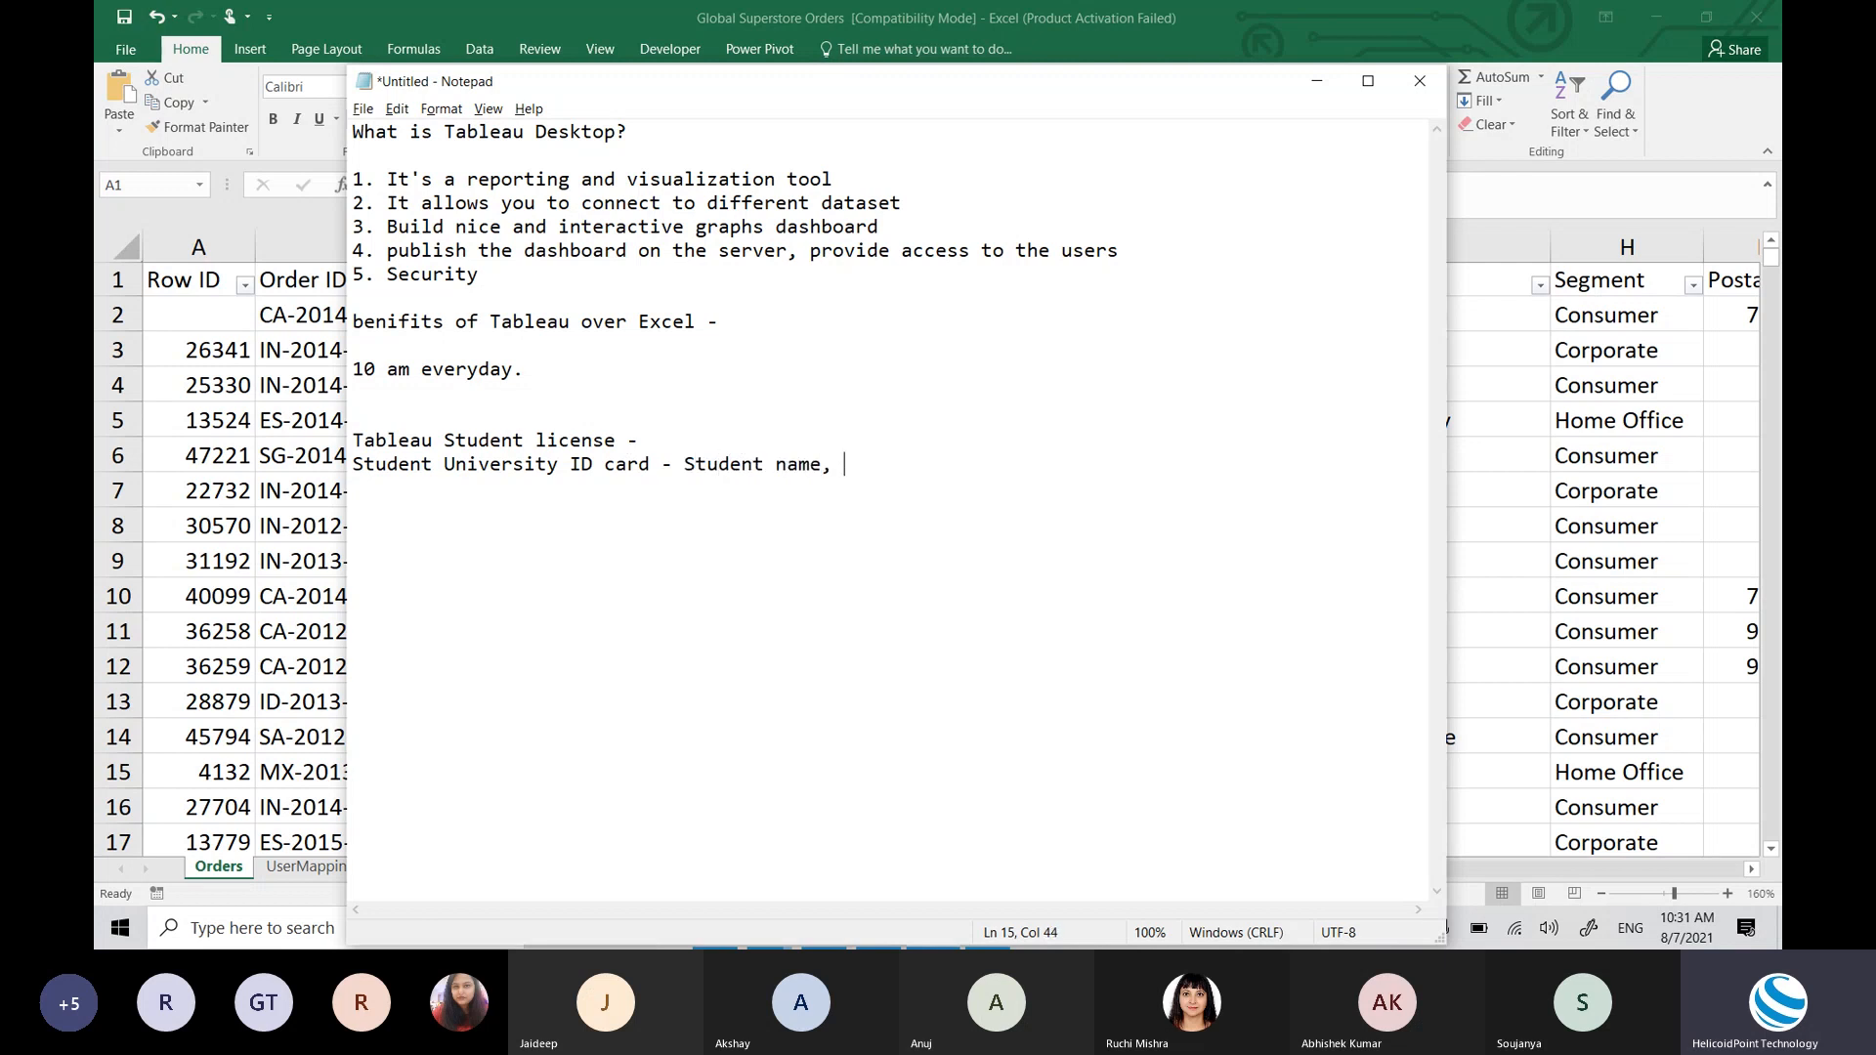
type("Academic year(<")
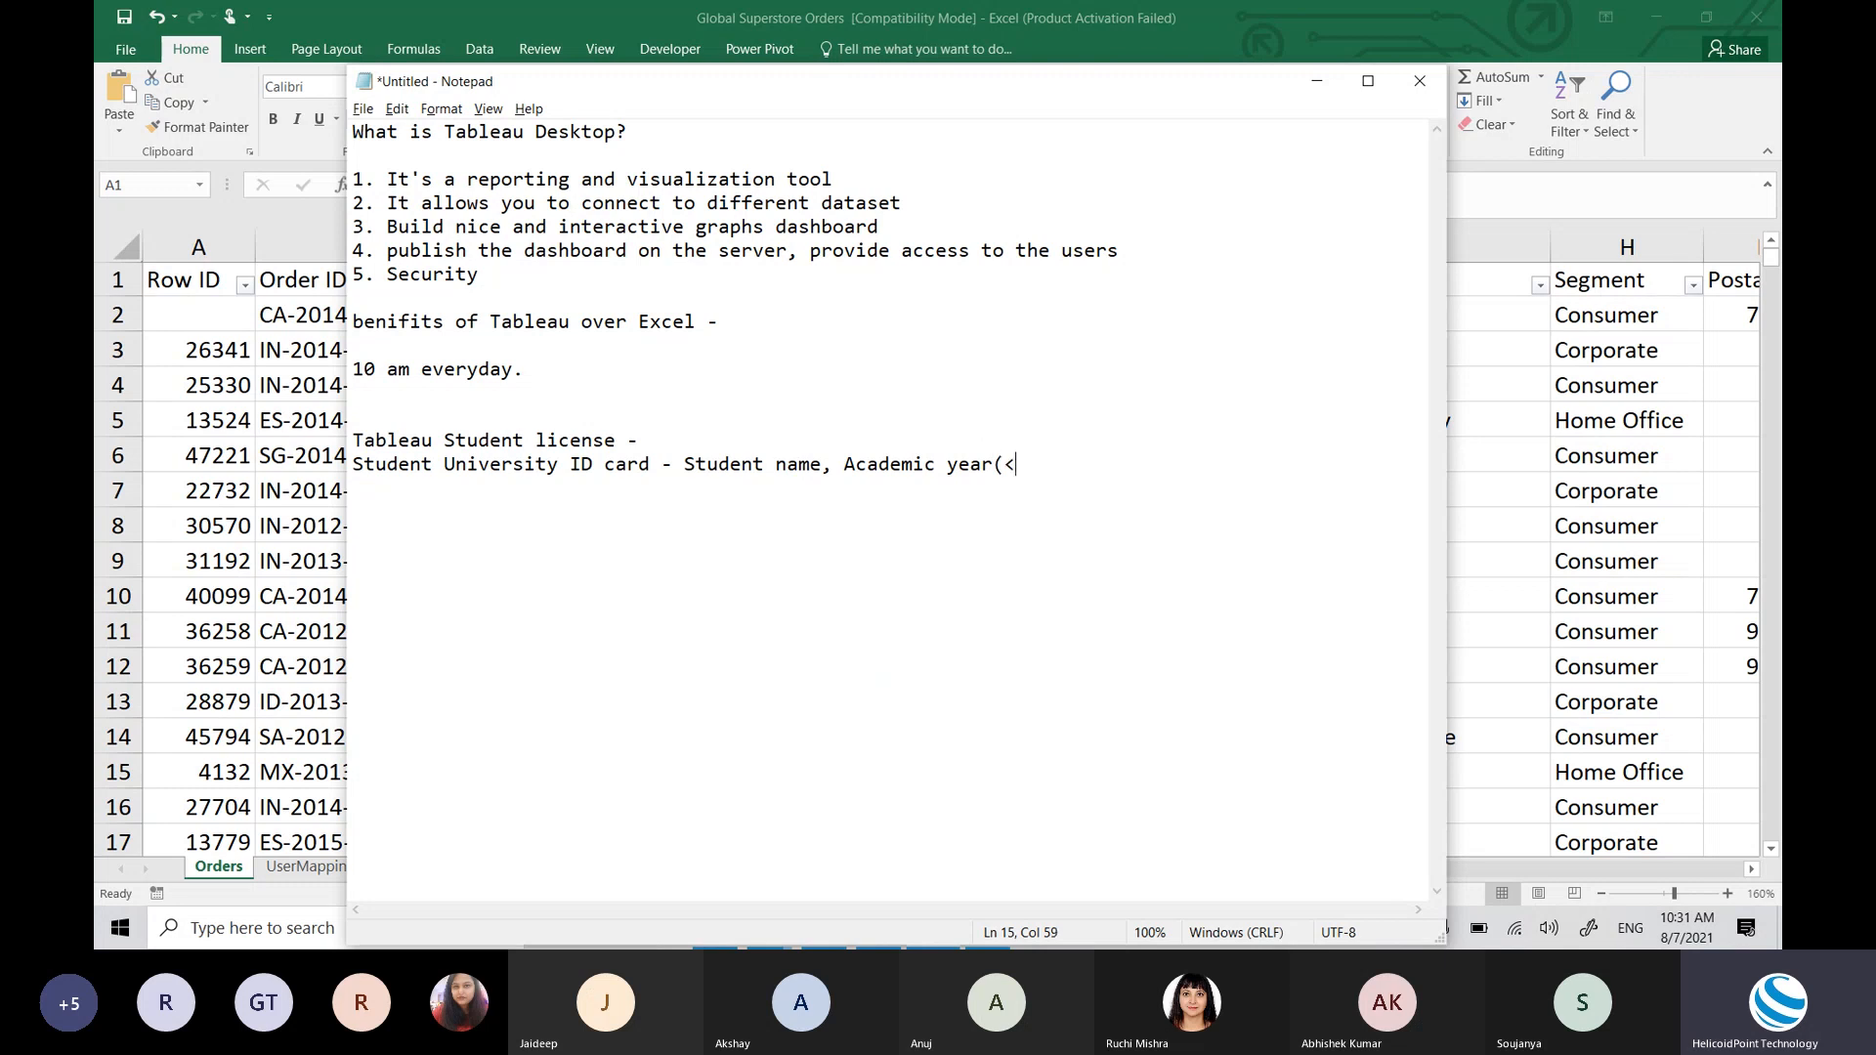
type("2021")
key("BackSpace")
key("BackSpace")
key("BackSpace")
key("BackSpace")
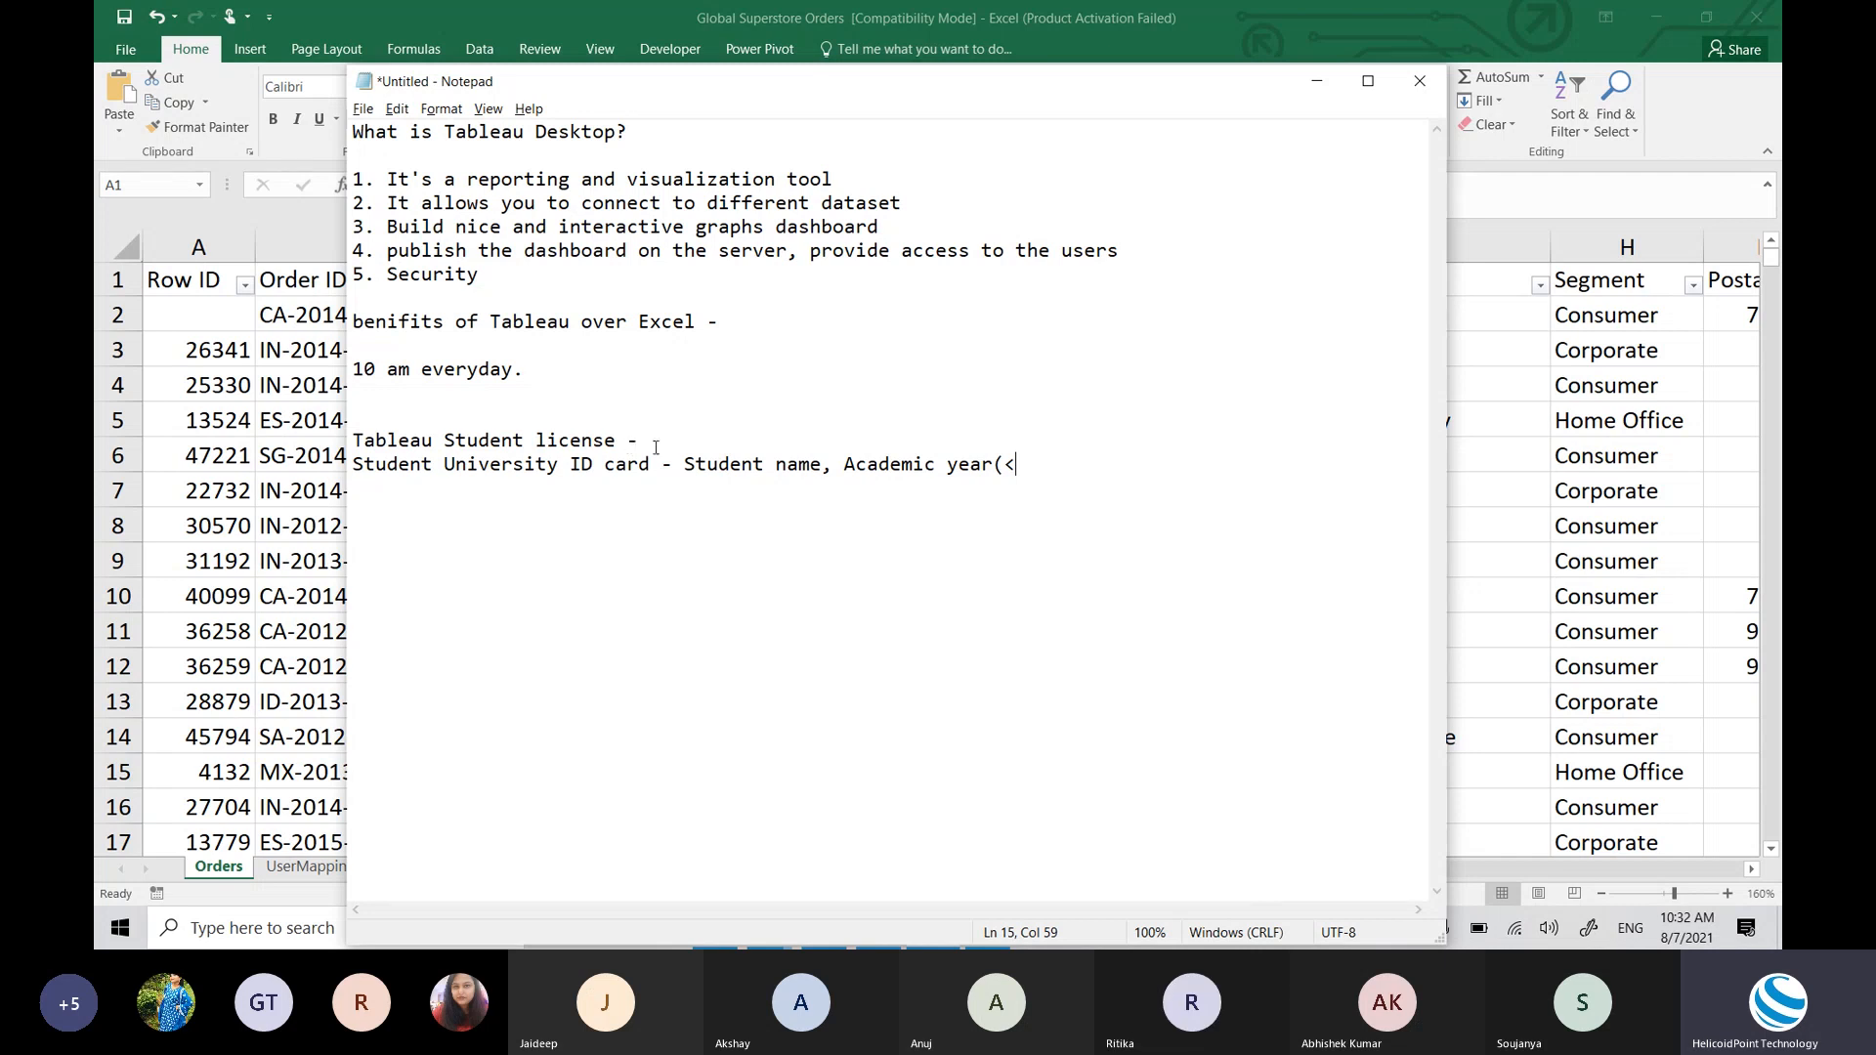
double_click(746, 466)
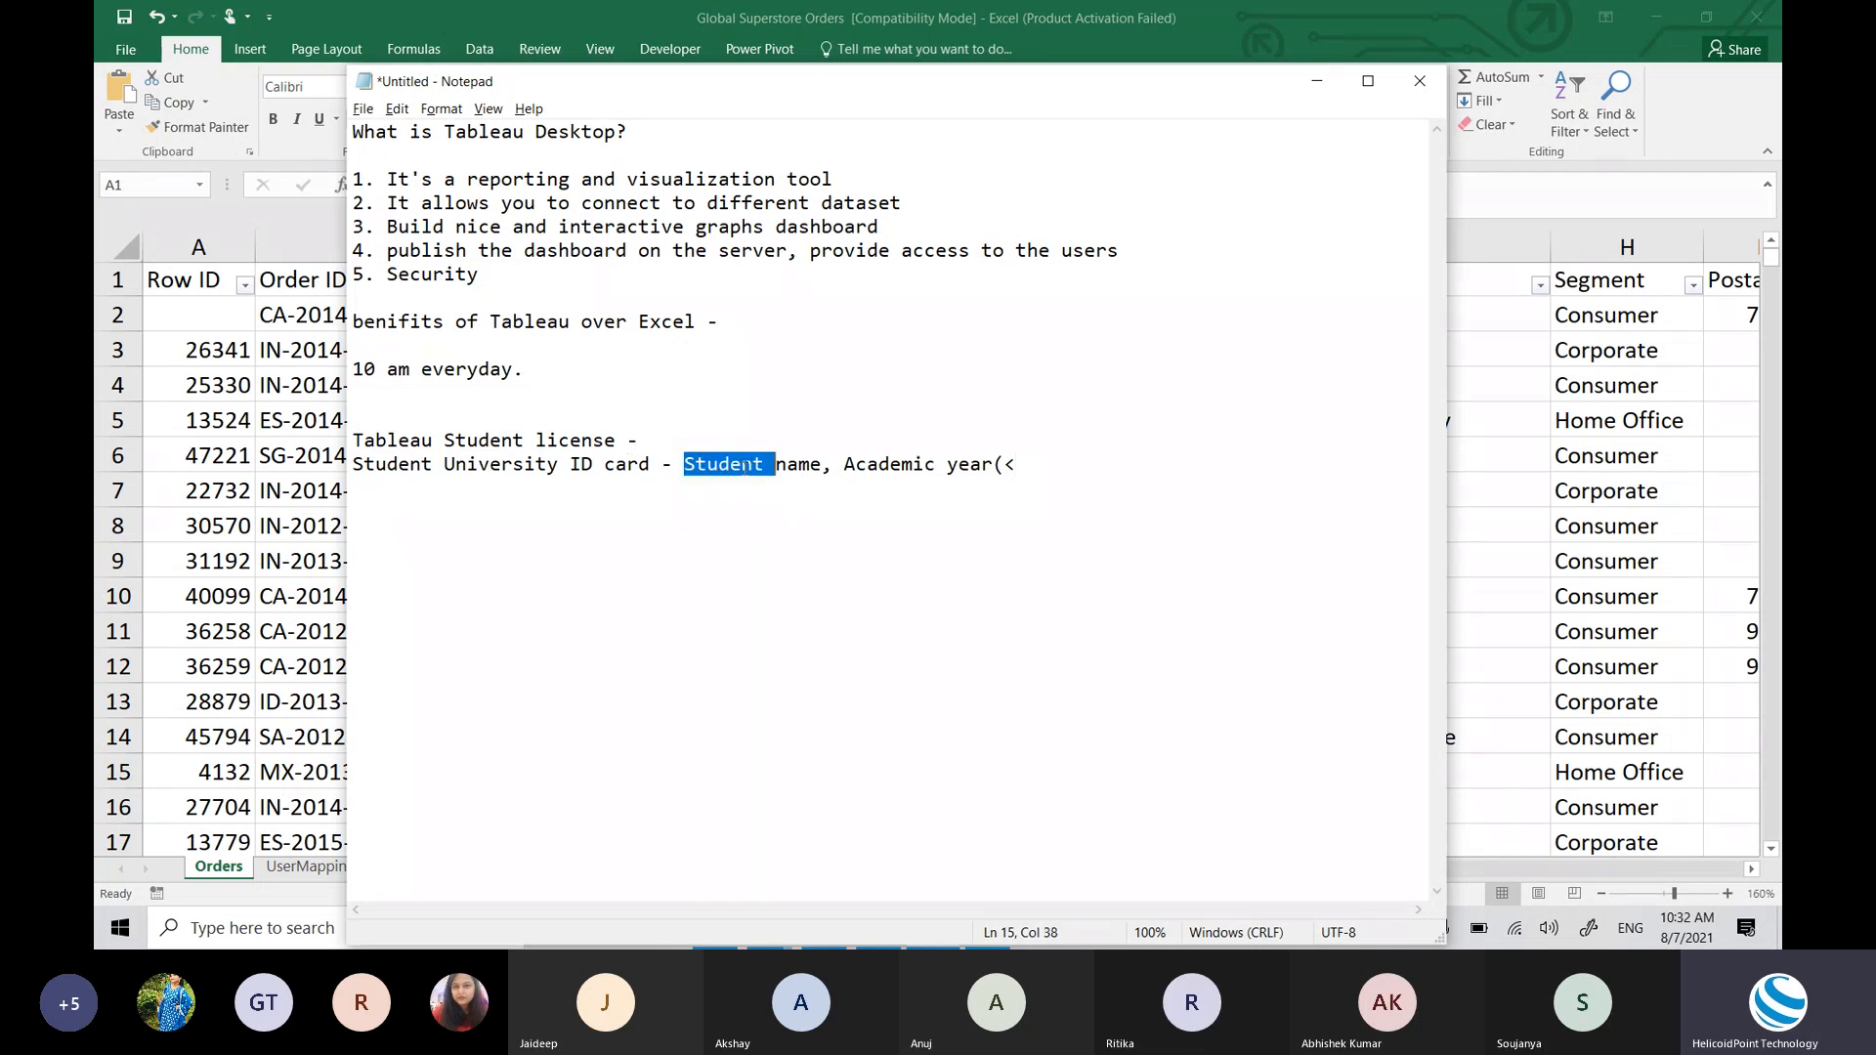
double_click(1015, 467)
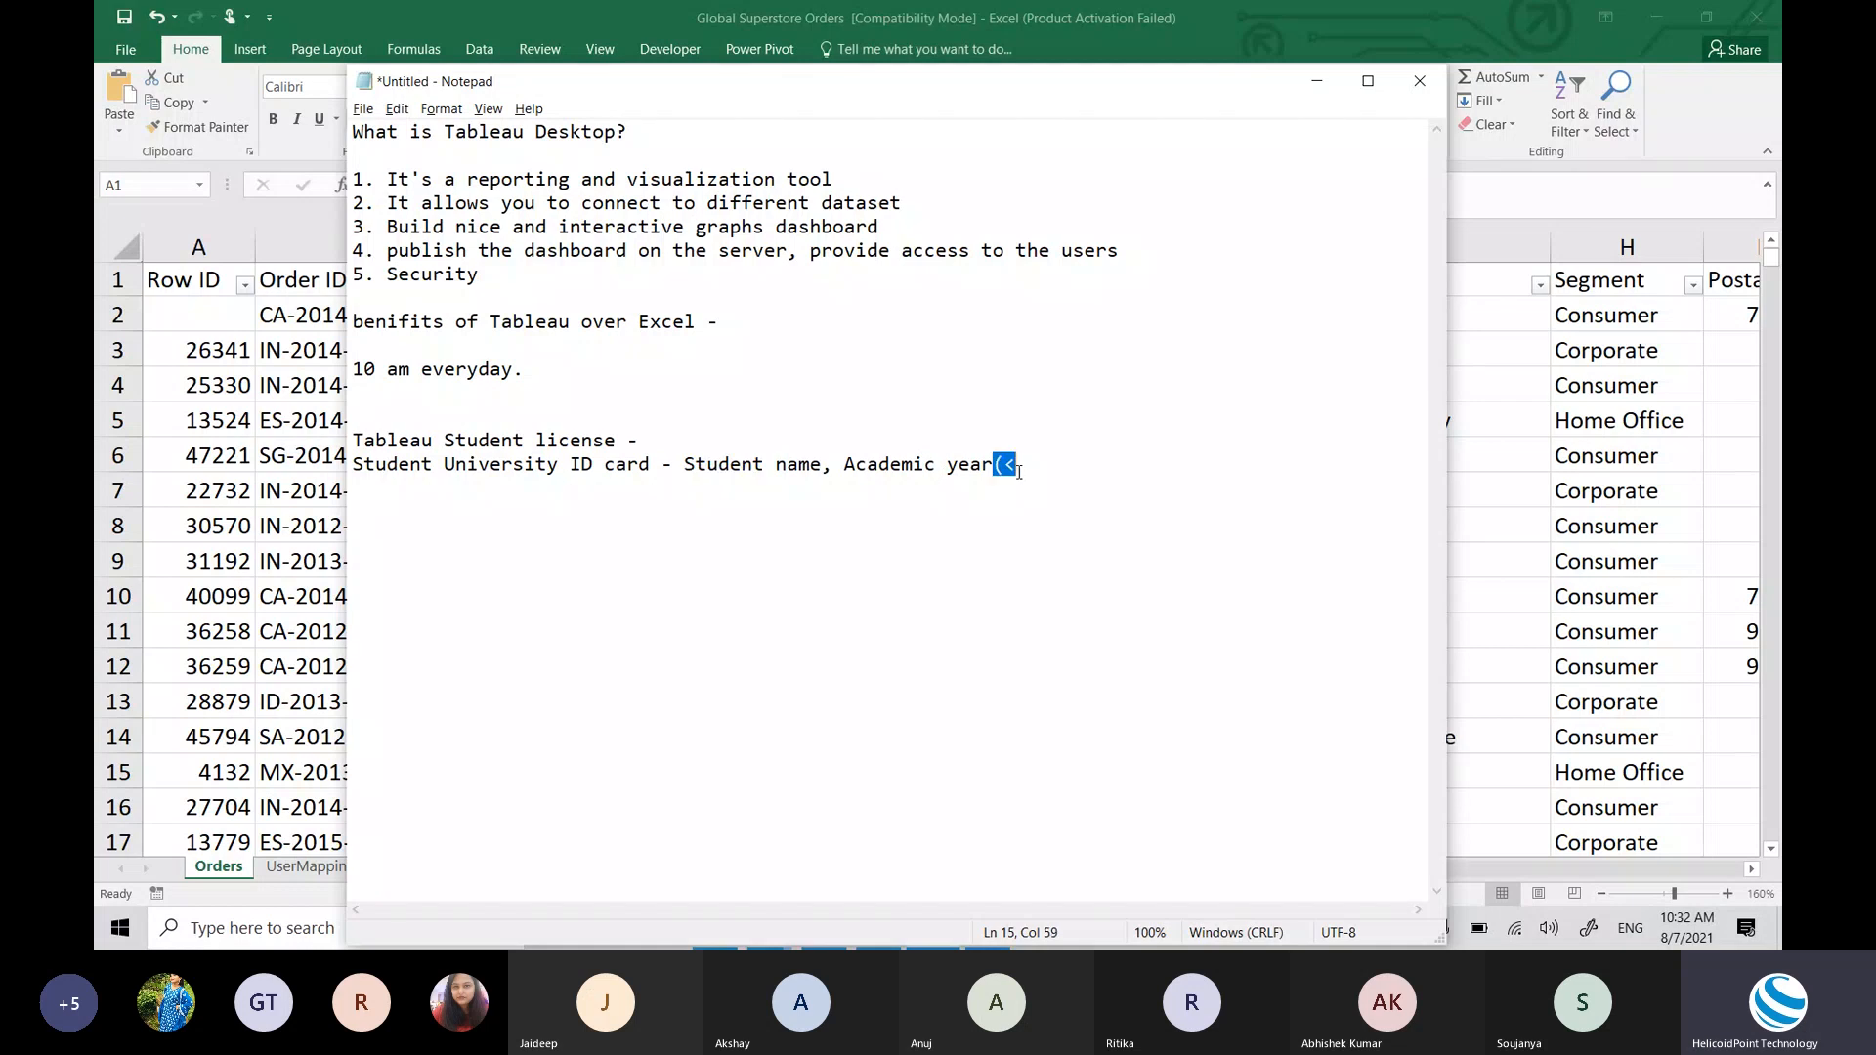
double_click(728, 465)
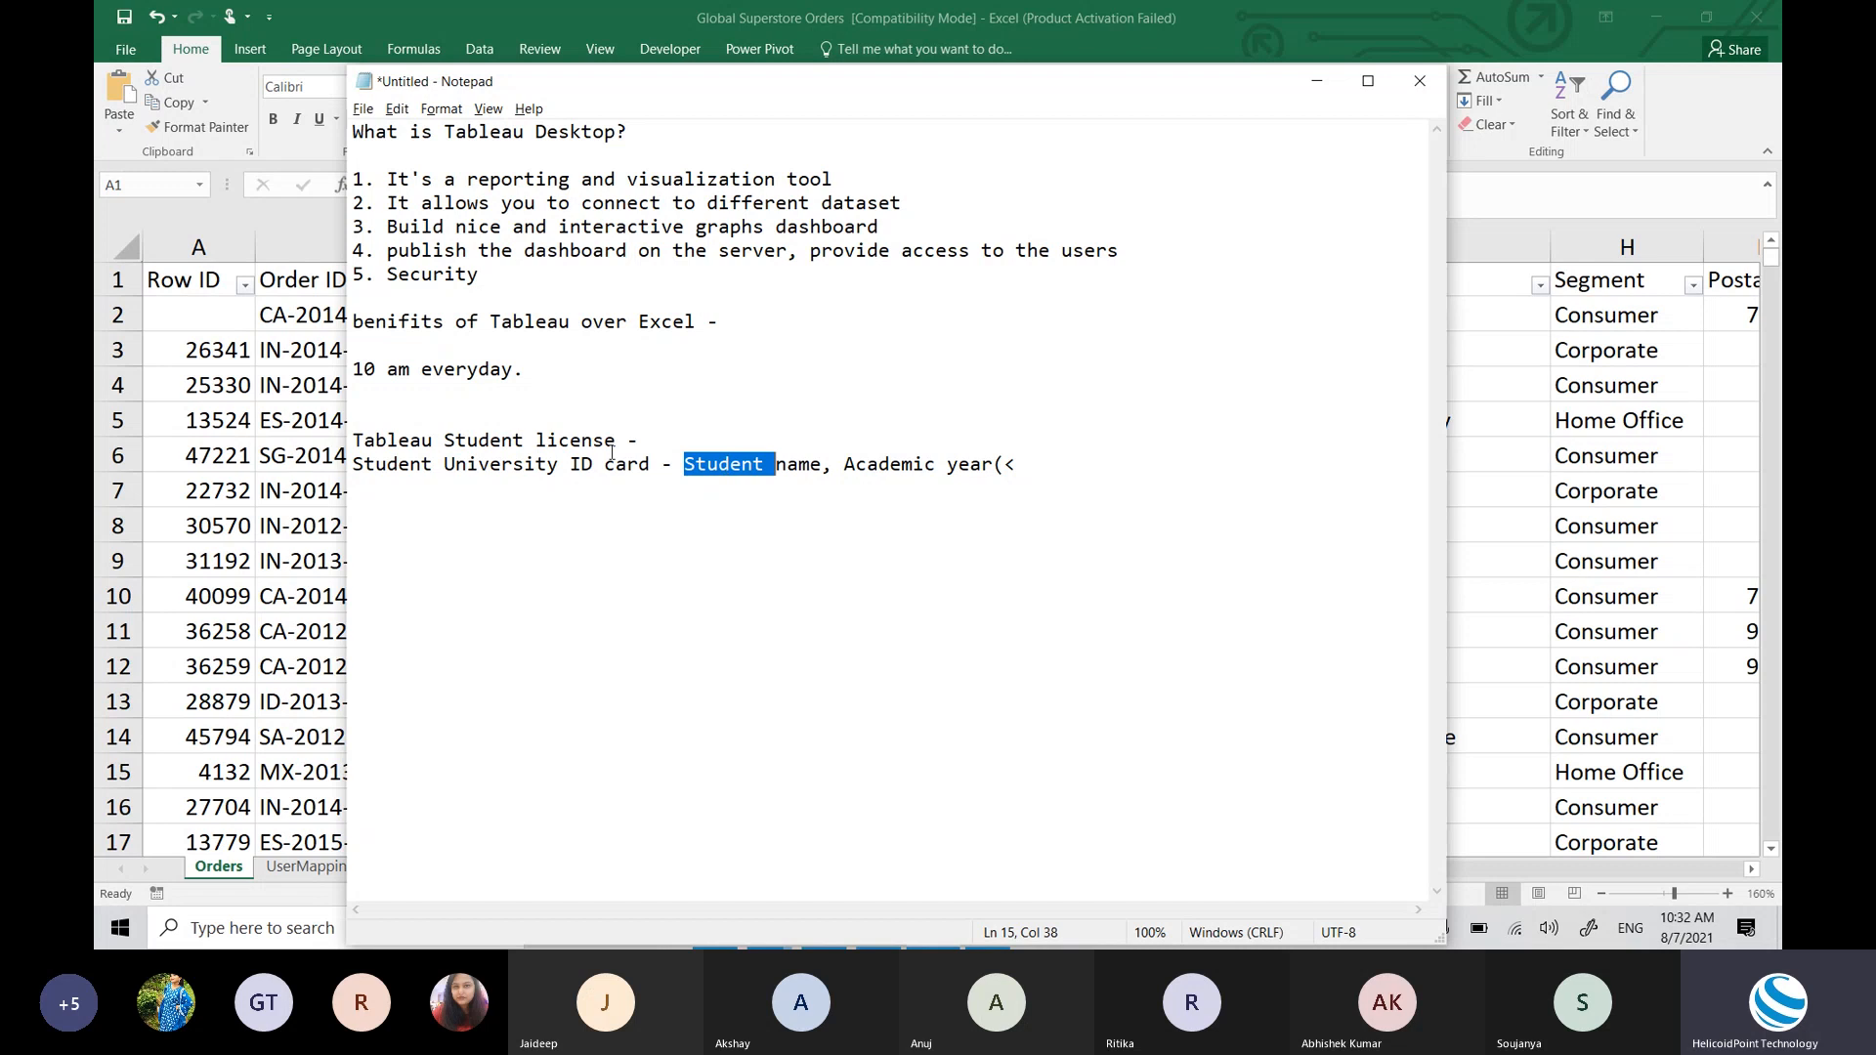
left_click(672, 459)
left_click(646, 440)
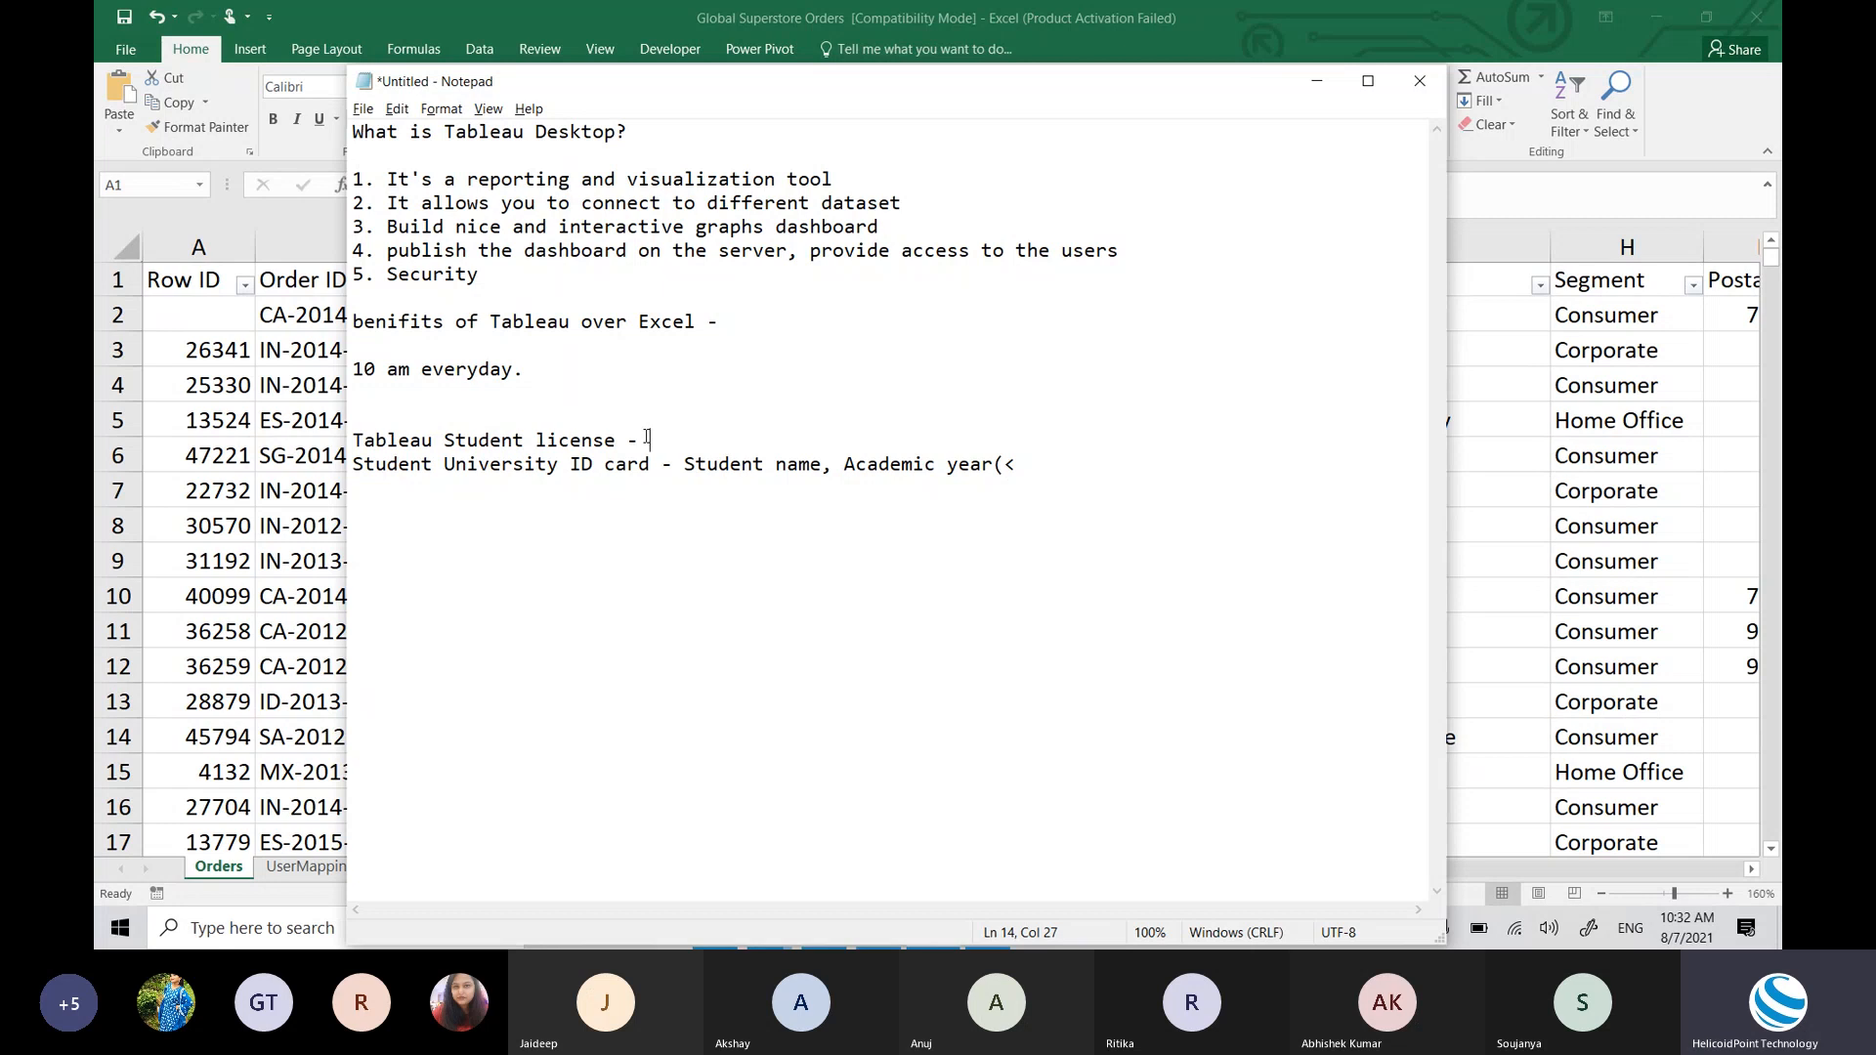
double_click(445, 467)
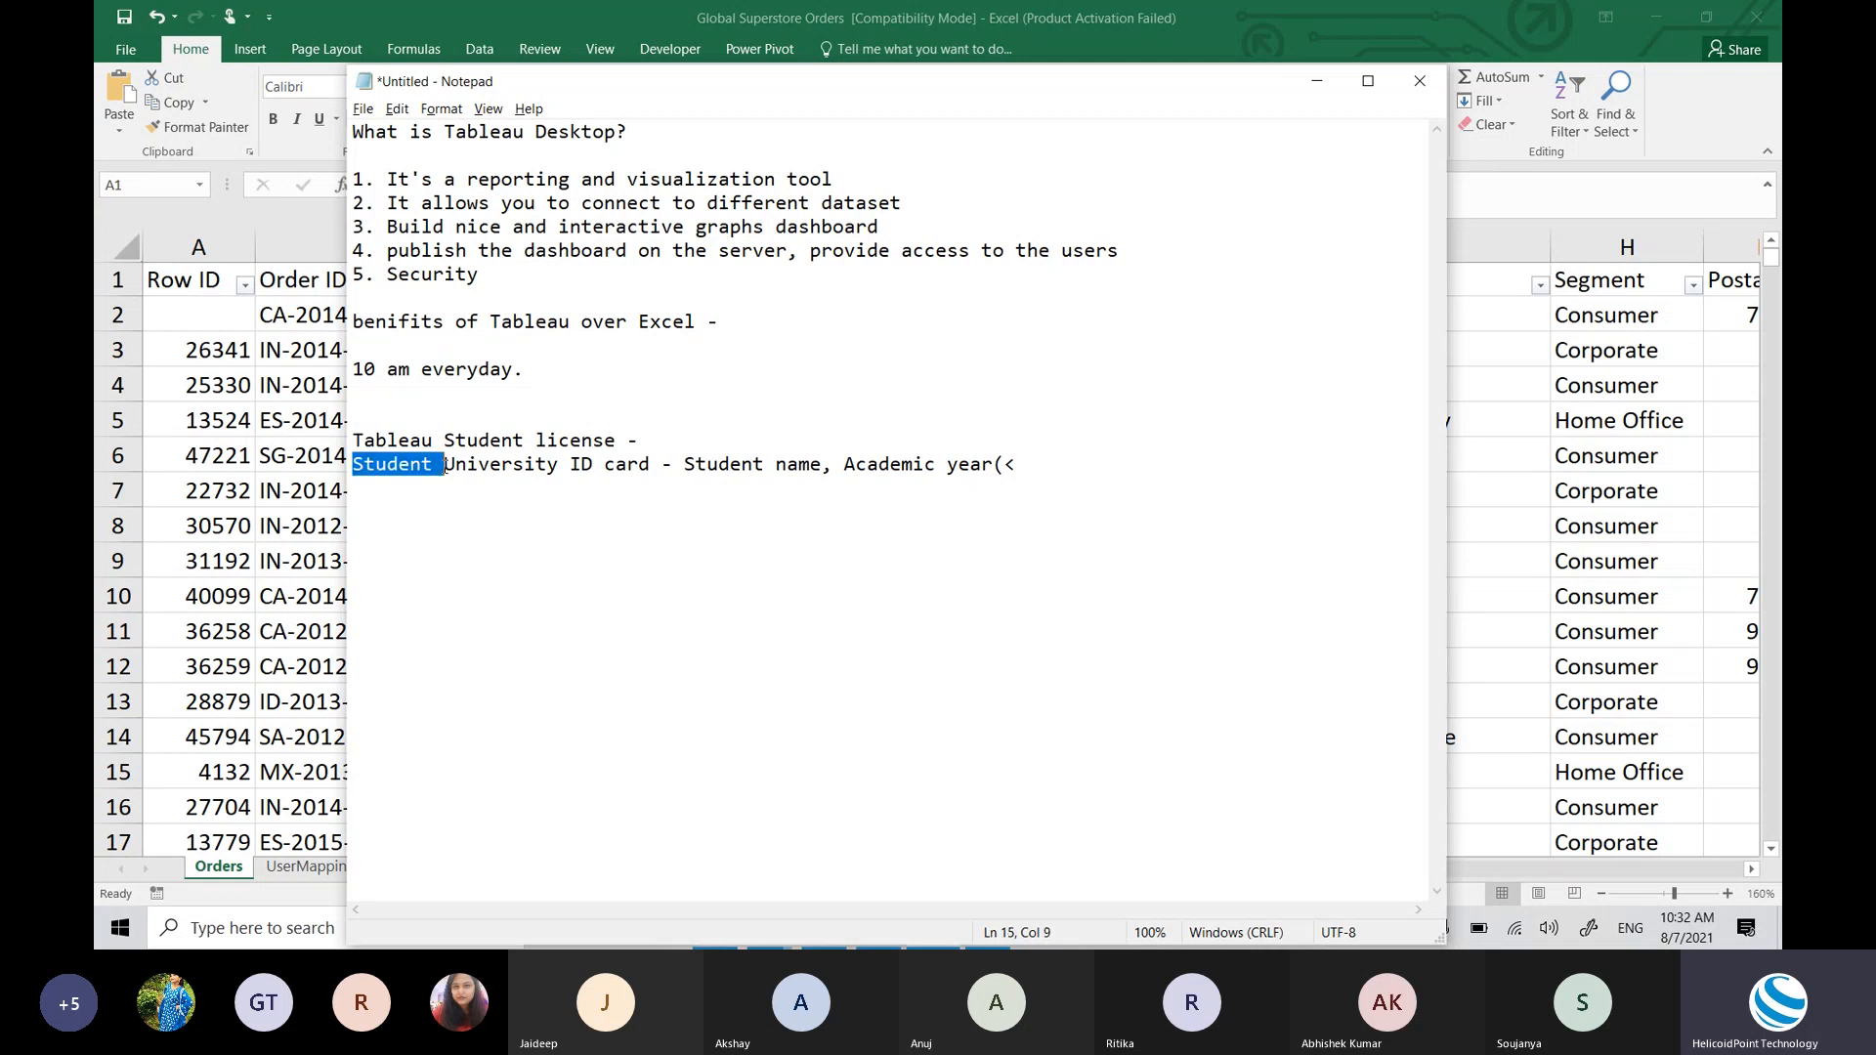
left_click(446, 466)
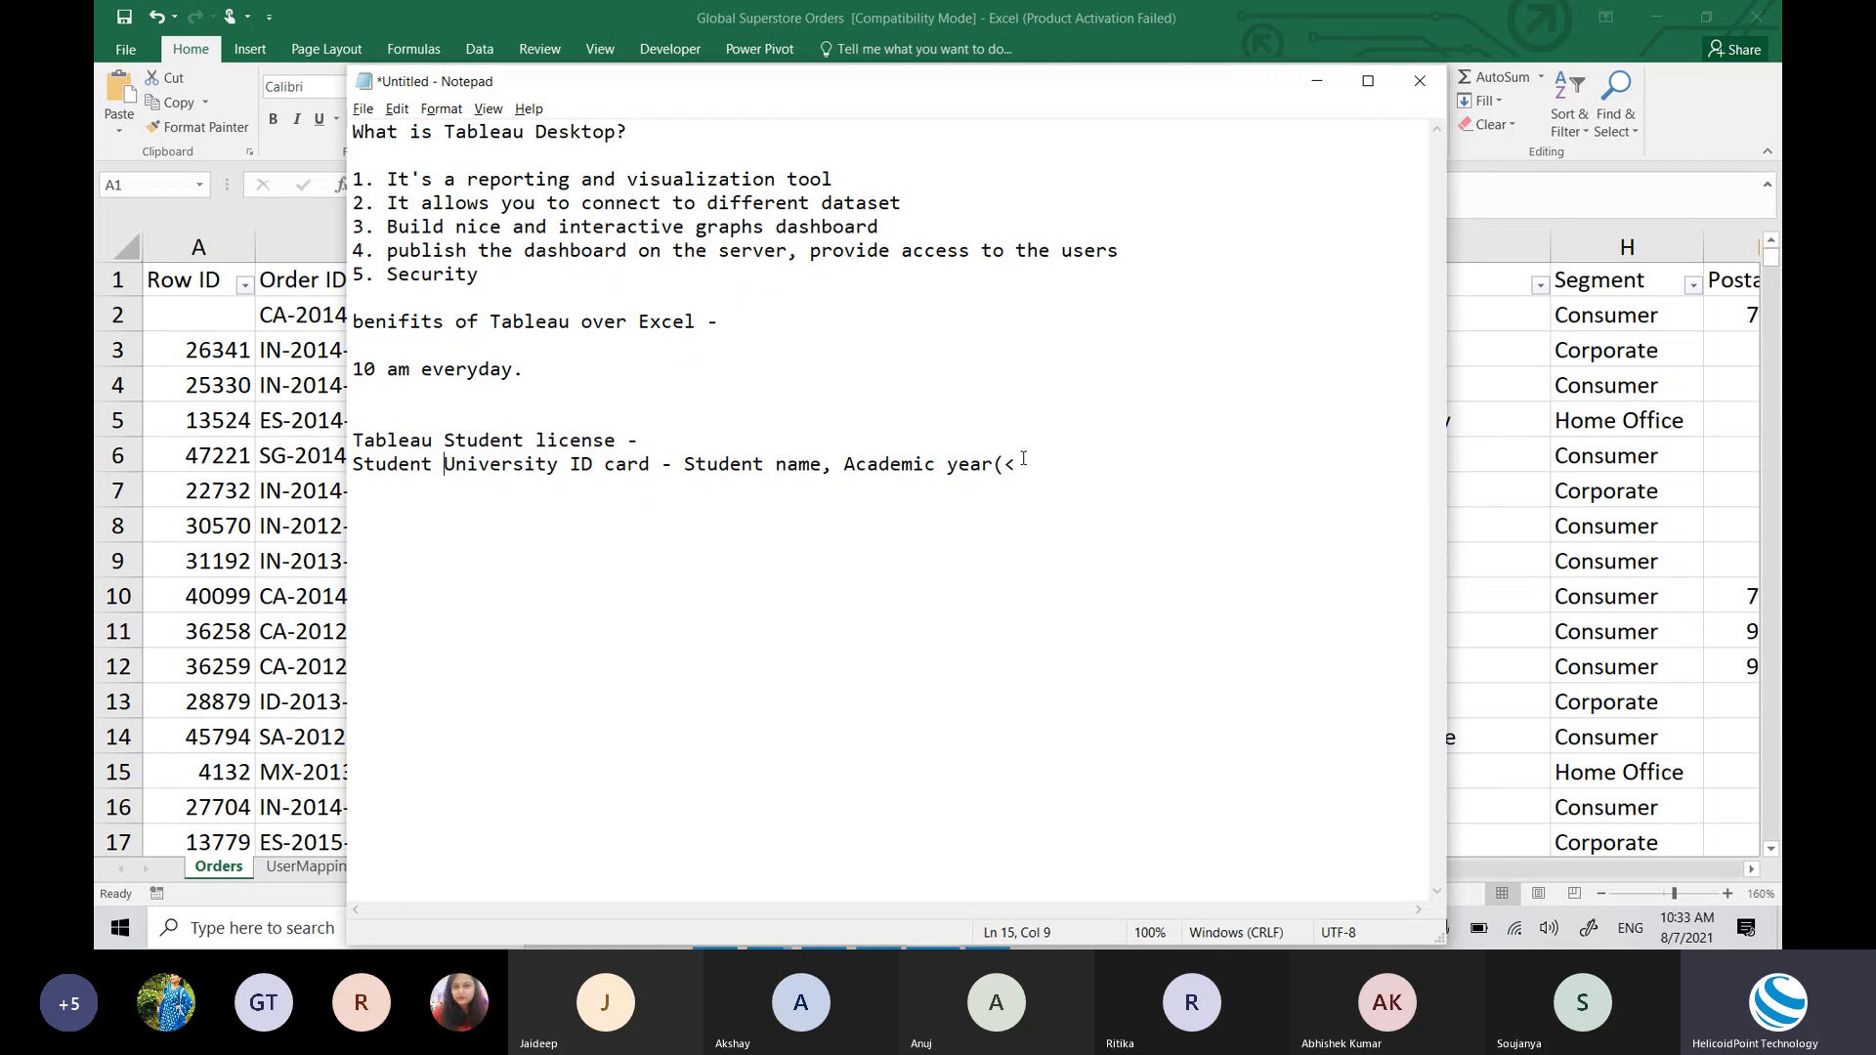
Step: Highlight the ID card line and the 'Student license' heading words to emphasise them
left_click_drag(1022, 463, 342, 463)
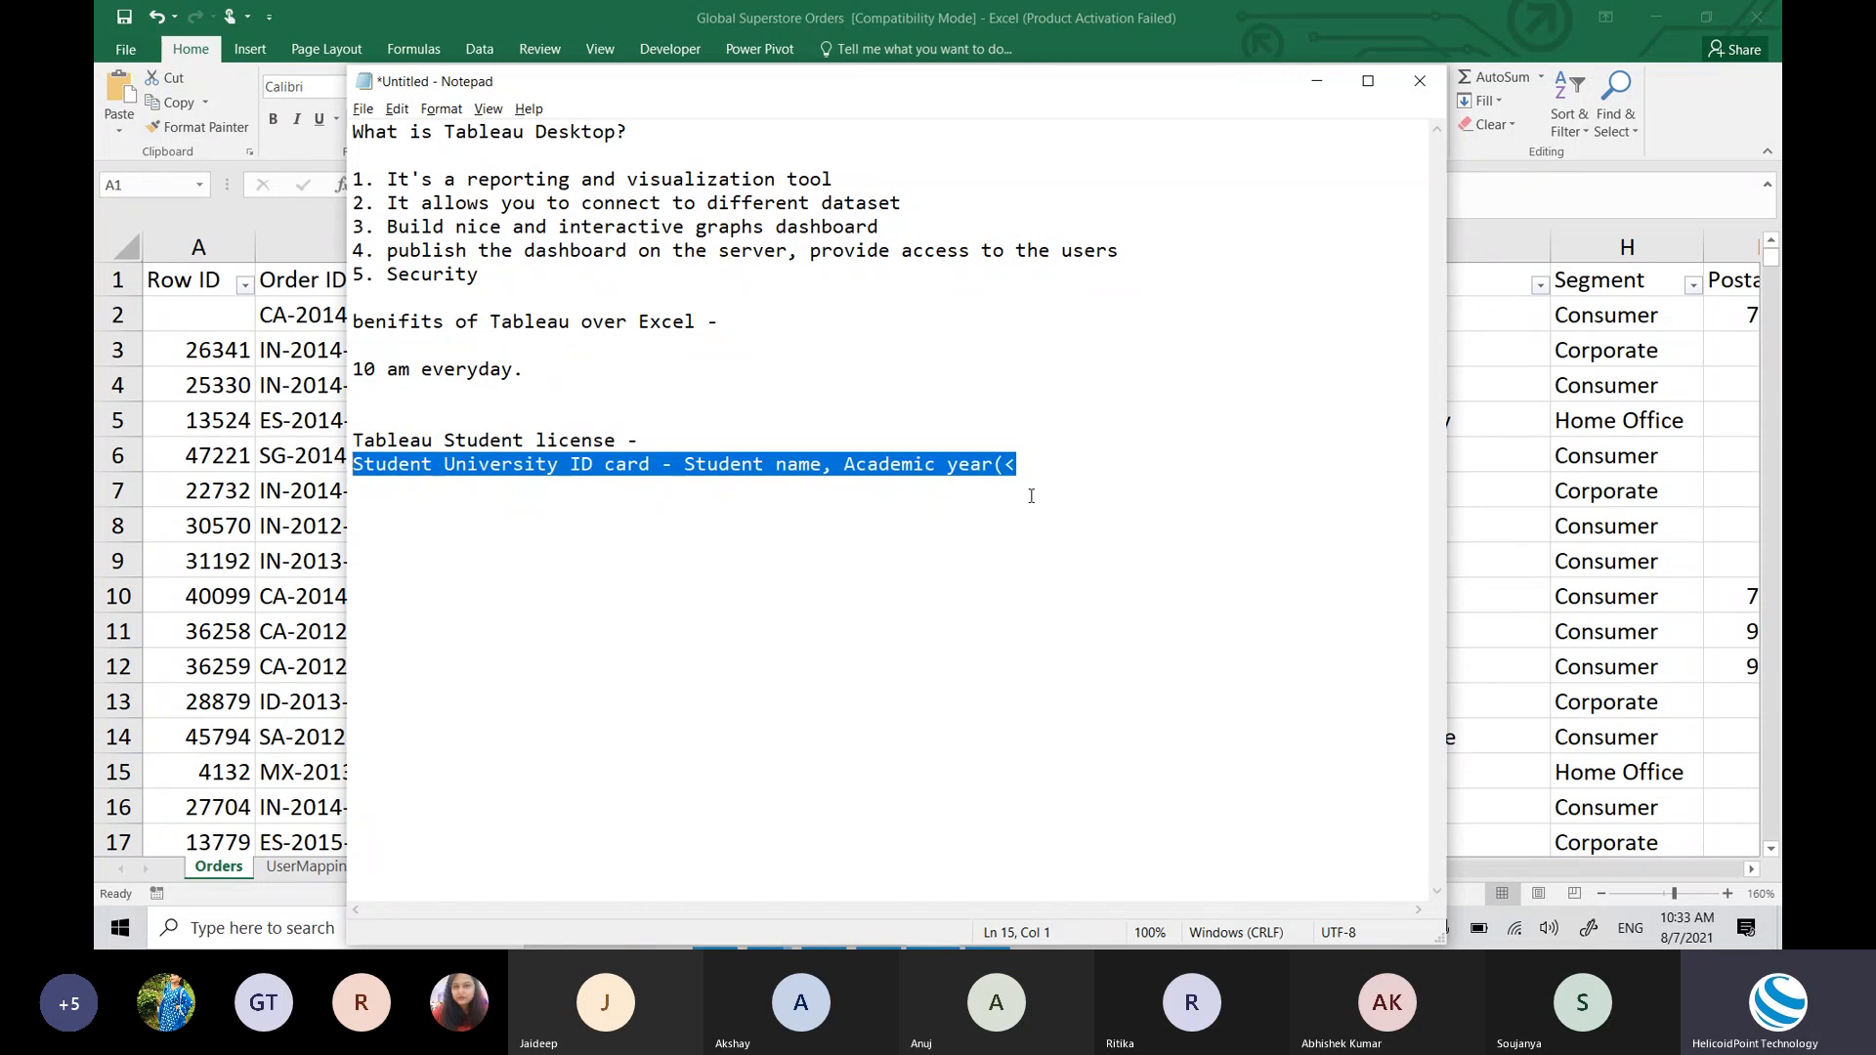
left_click(1044, 458)
key("Return")
key("Return")
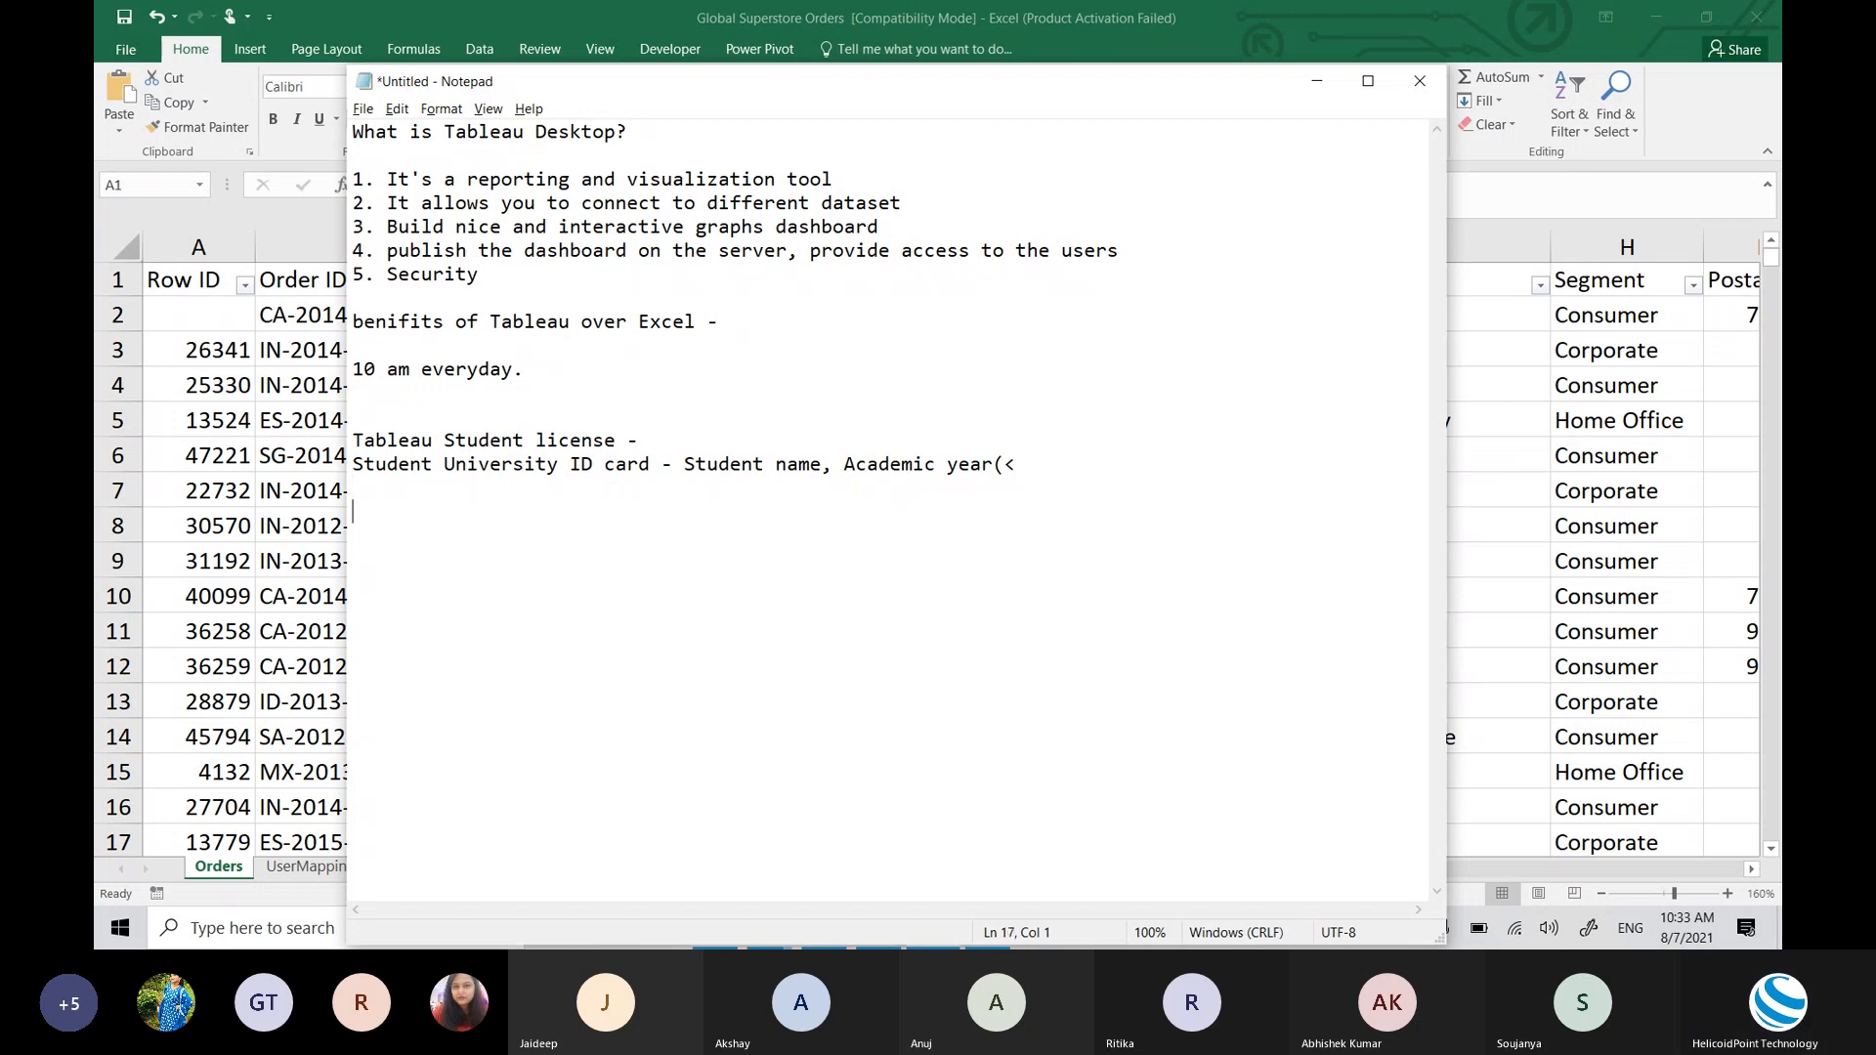
double_click(513, 463)
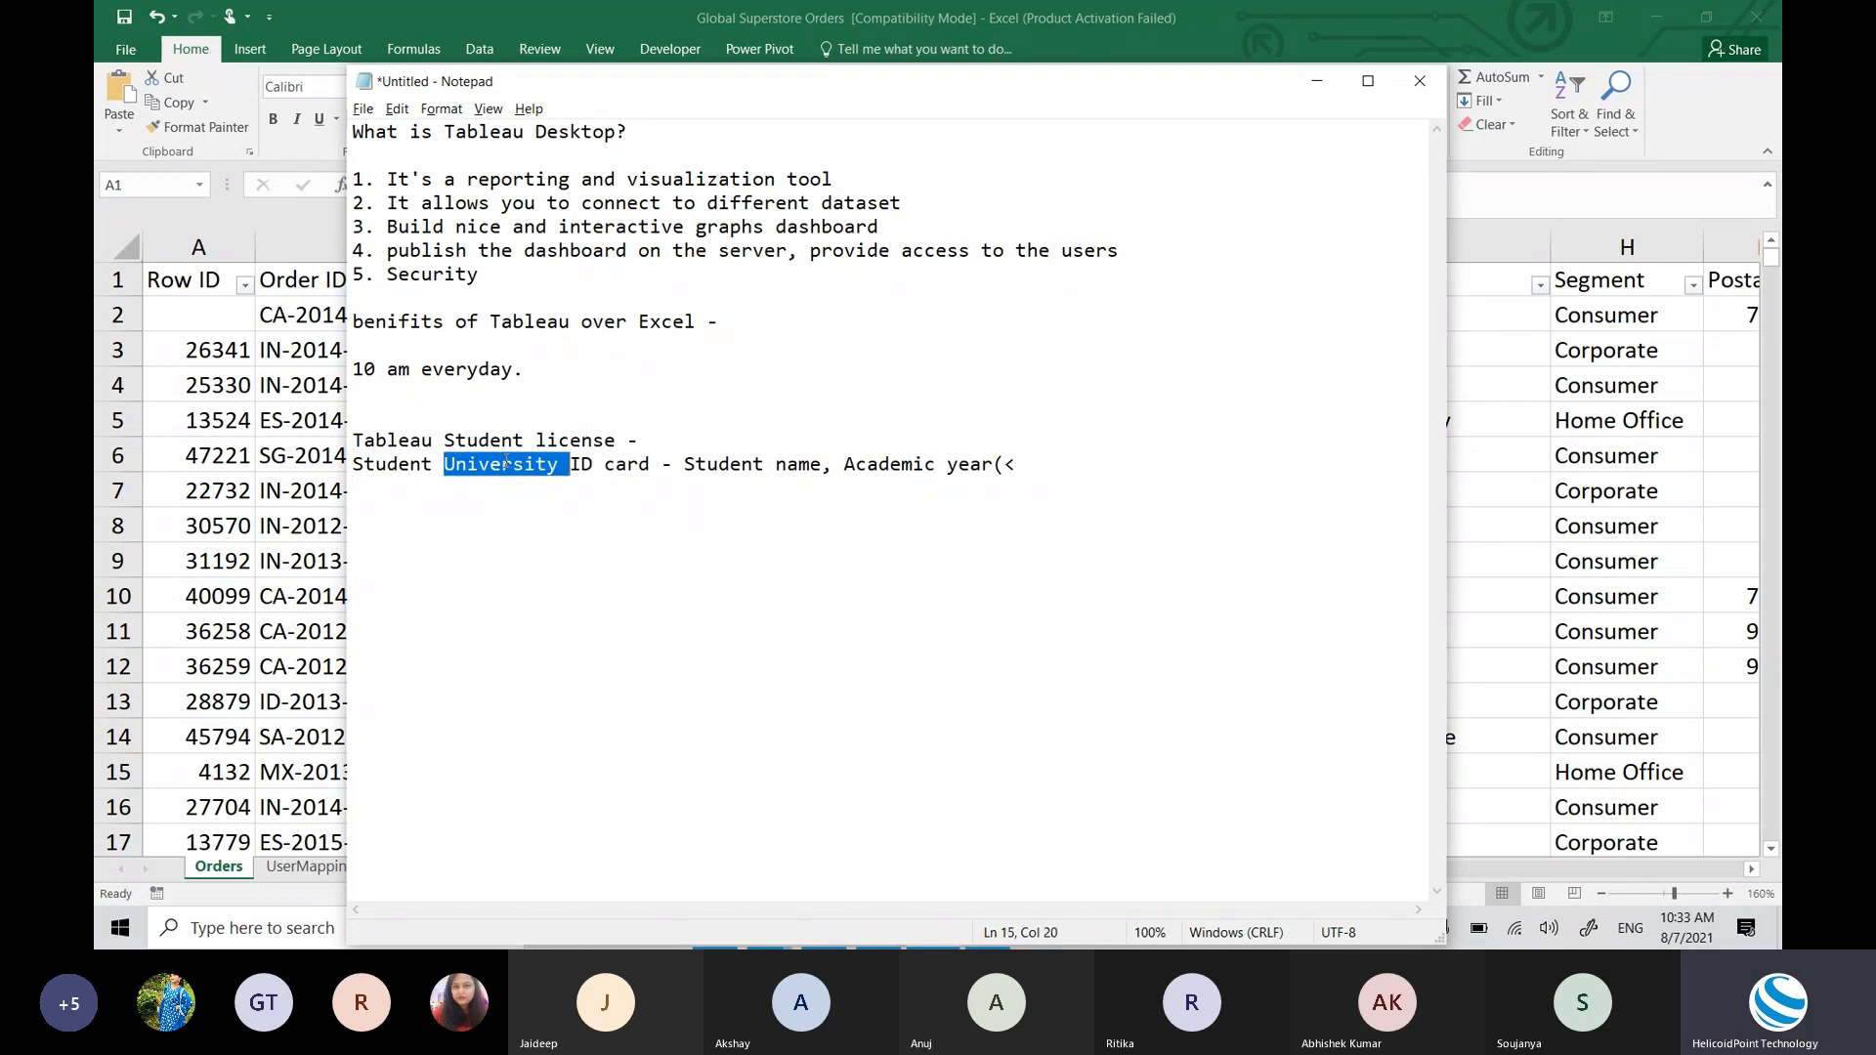
left_click_drag(514, 464, 354, 464)
left_click(650, 440)
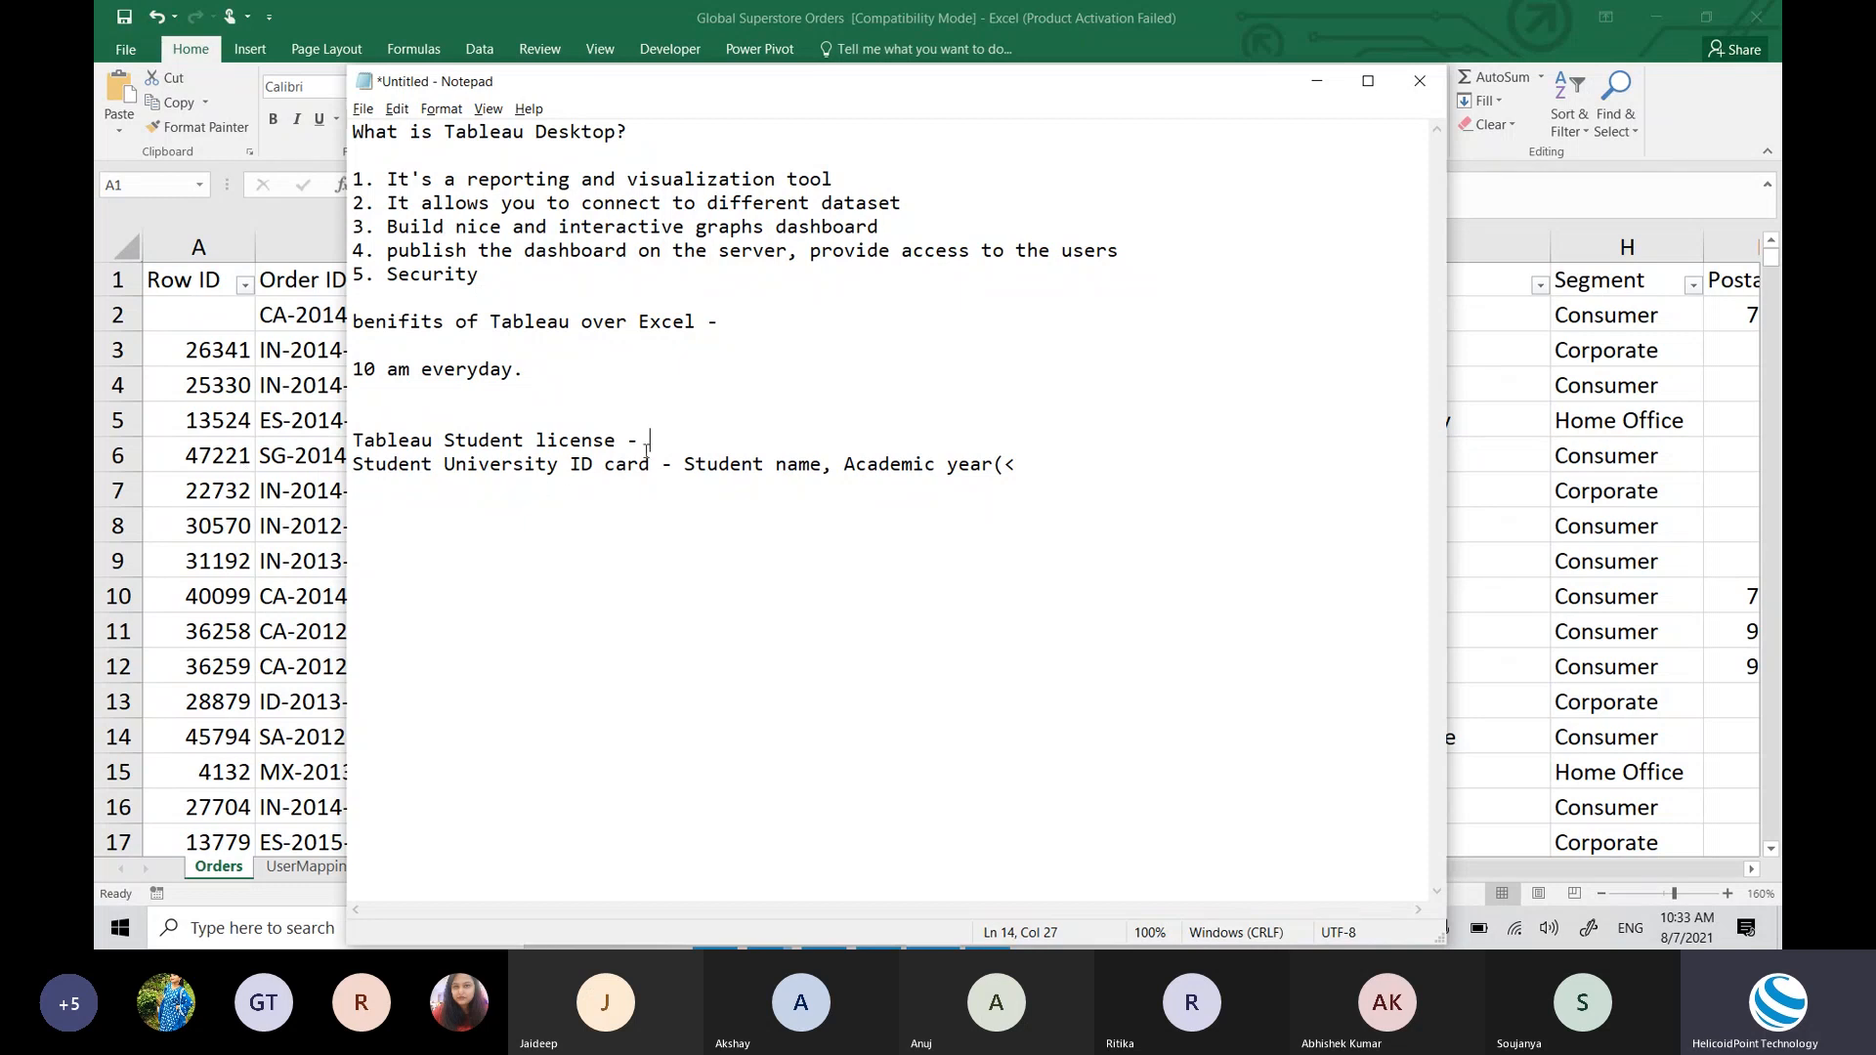
double_click(576, 442)
double_click(496, 442)
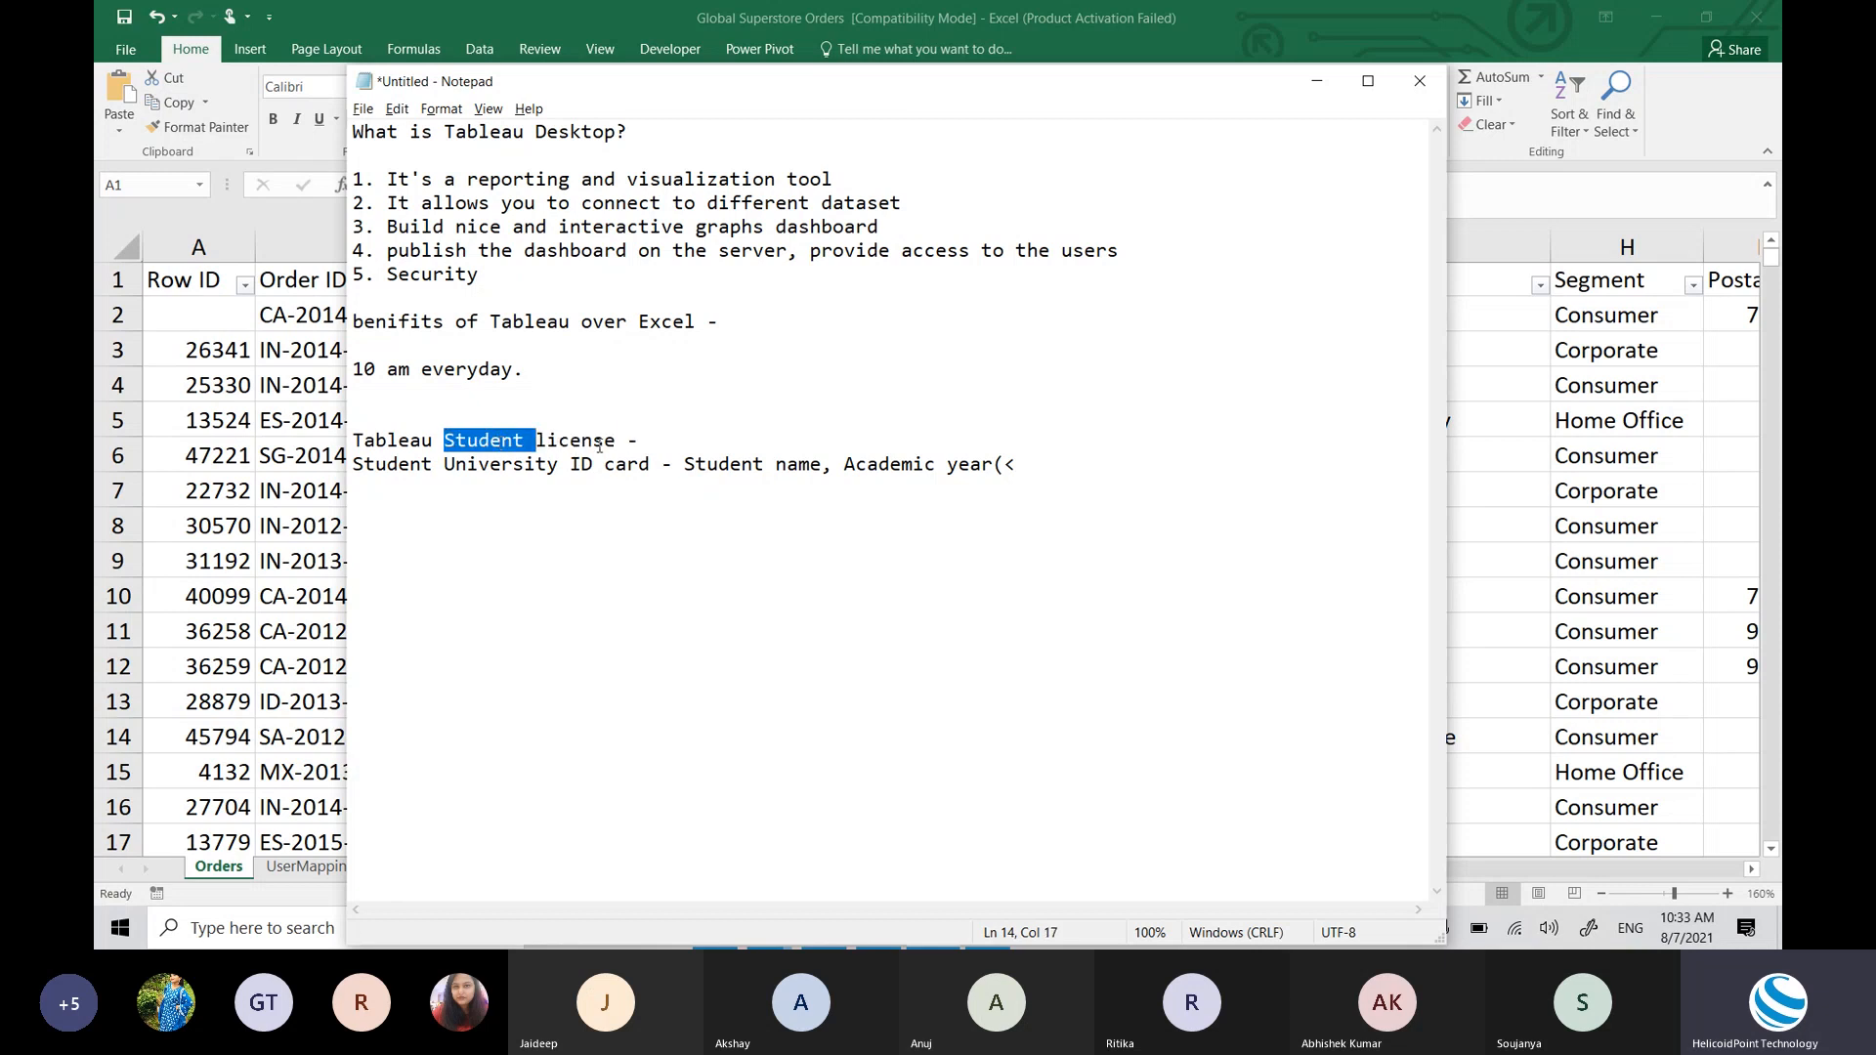
left_click(652, 441)
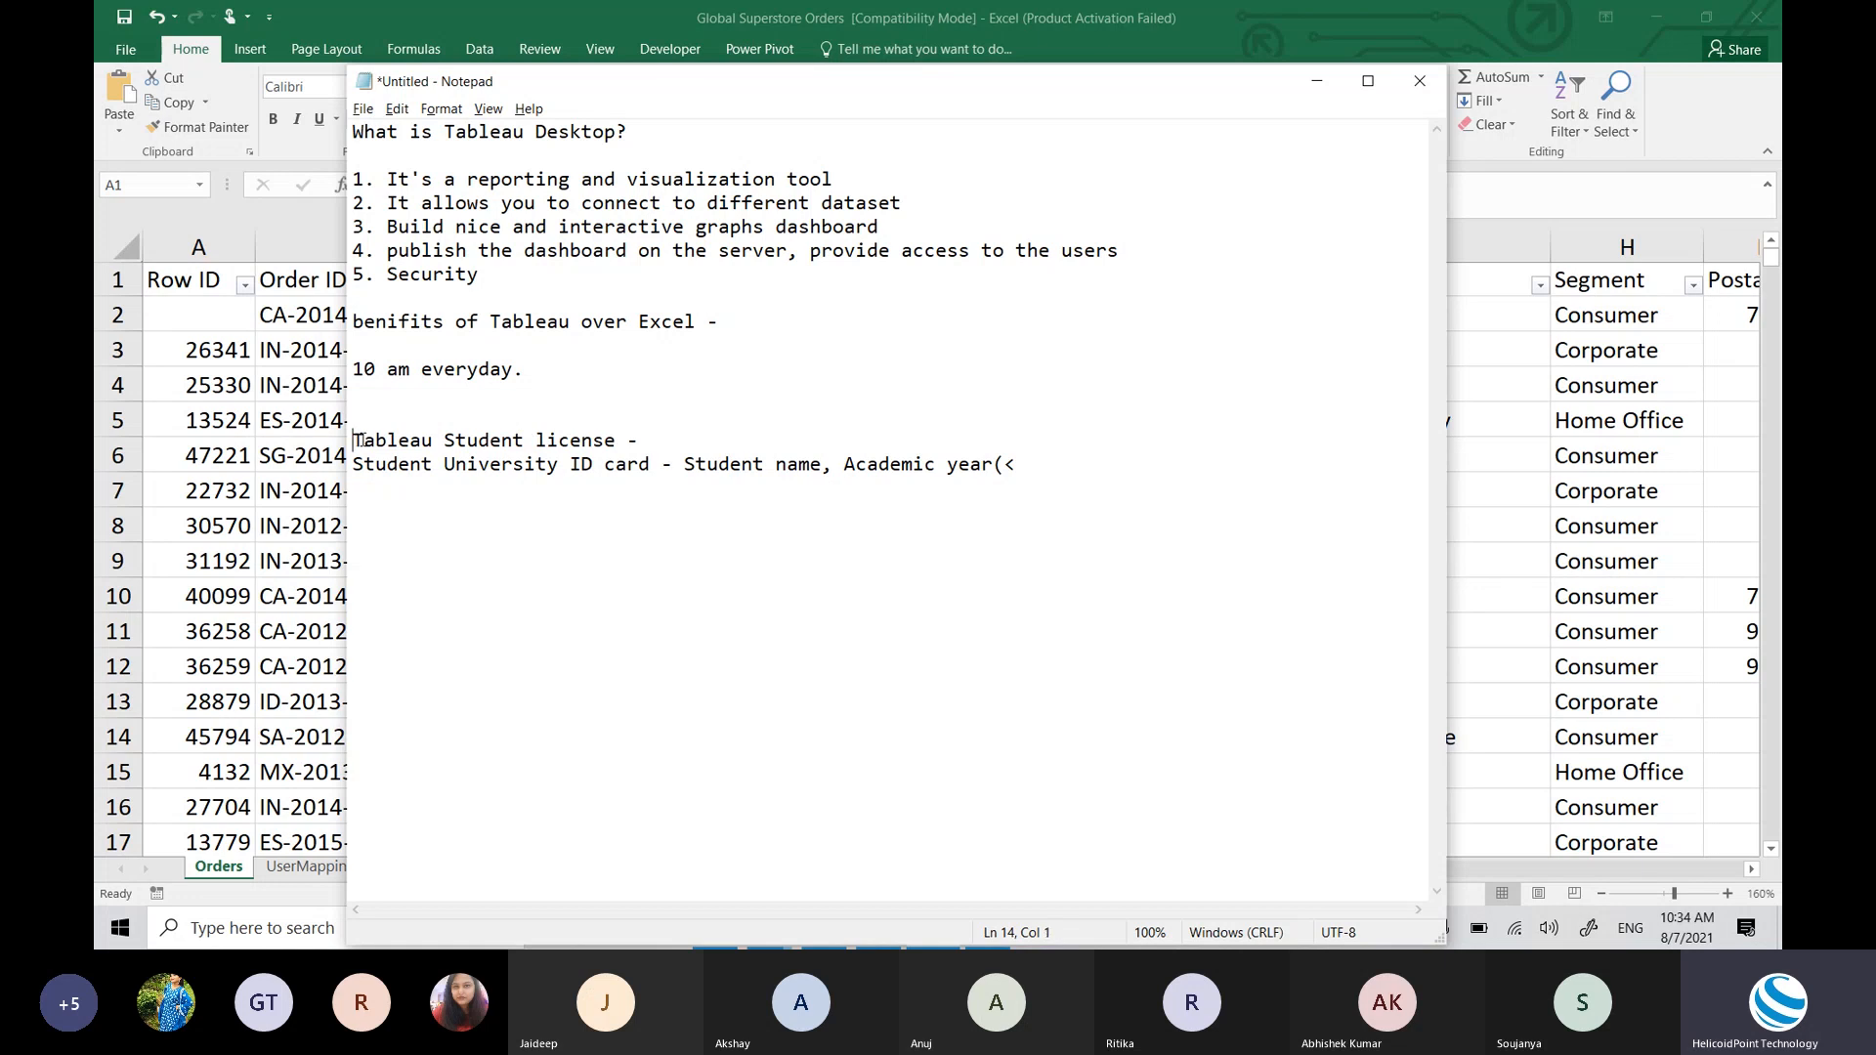
left_click_drag(355, 439, 1083, 468)
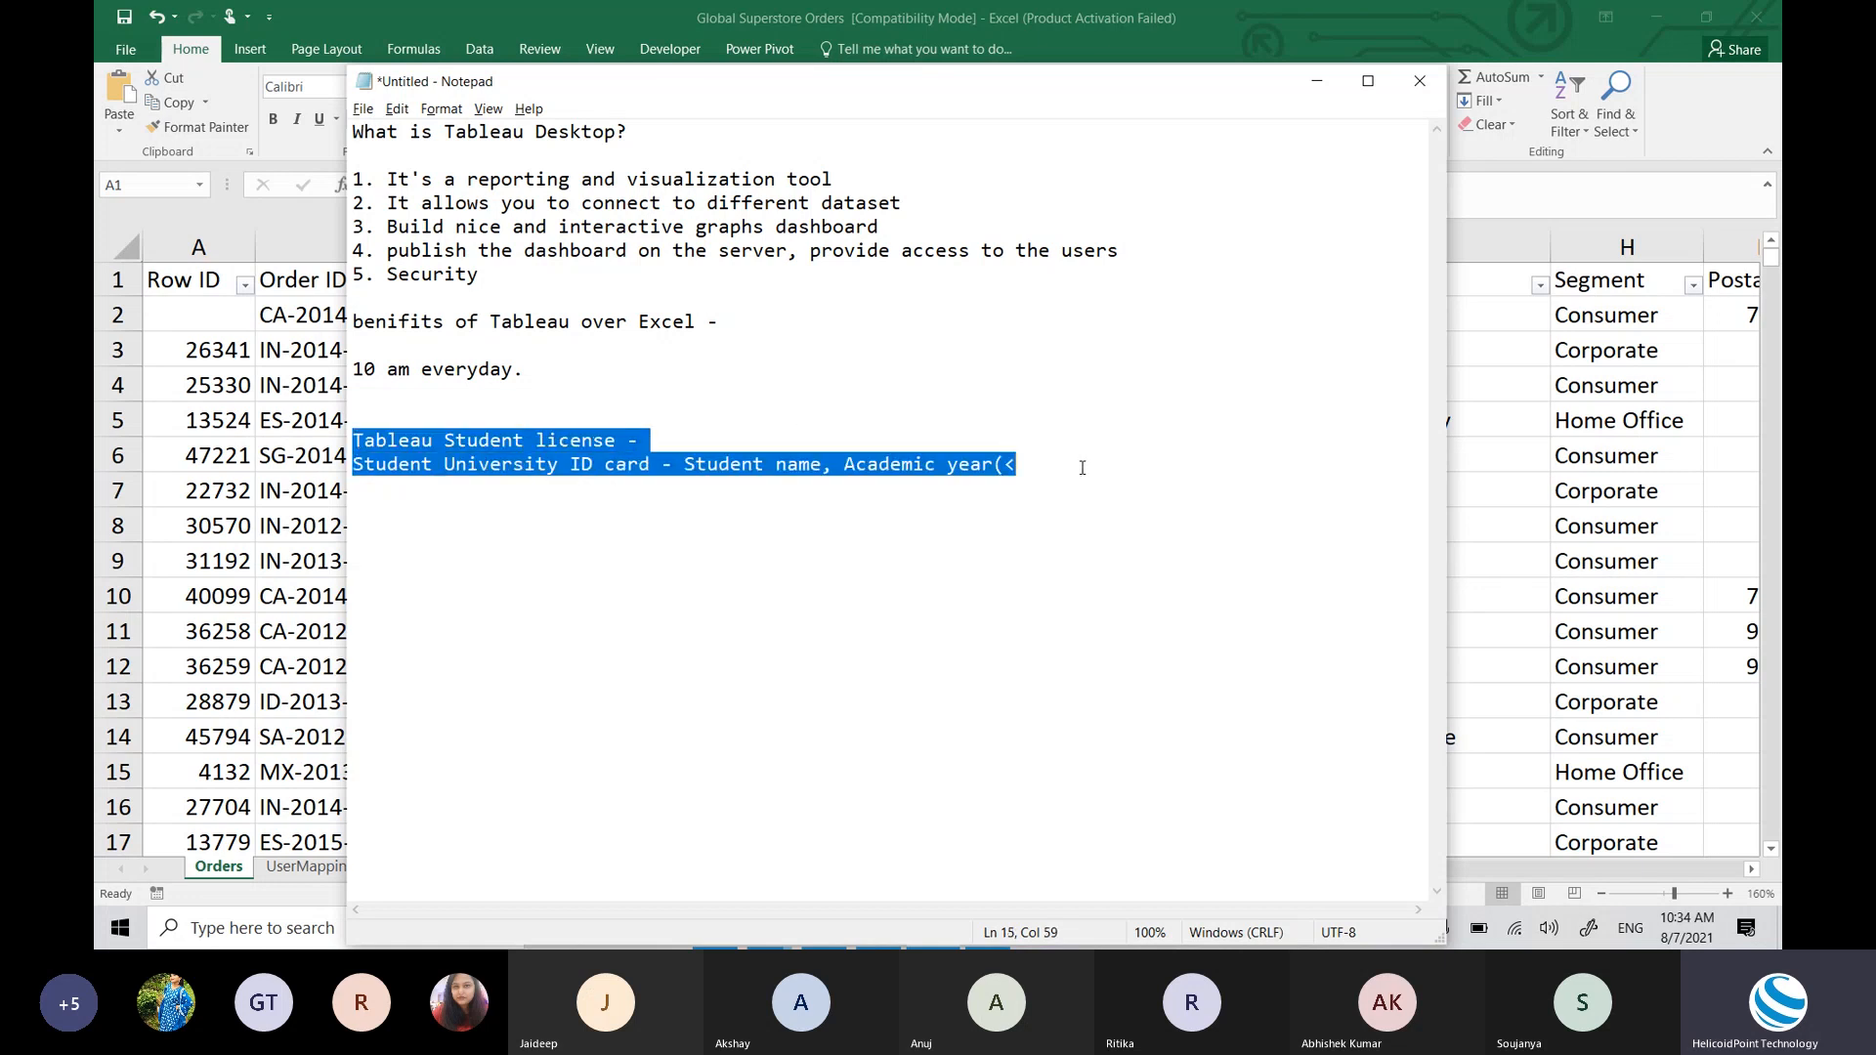
left_click(596, 439)
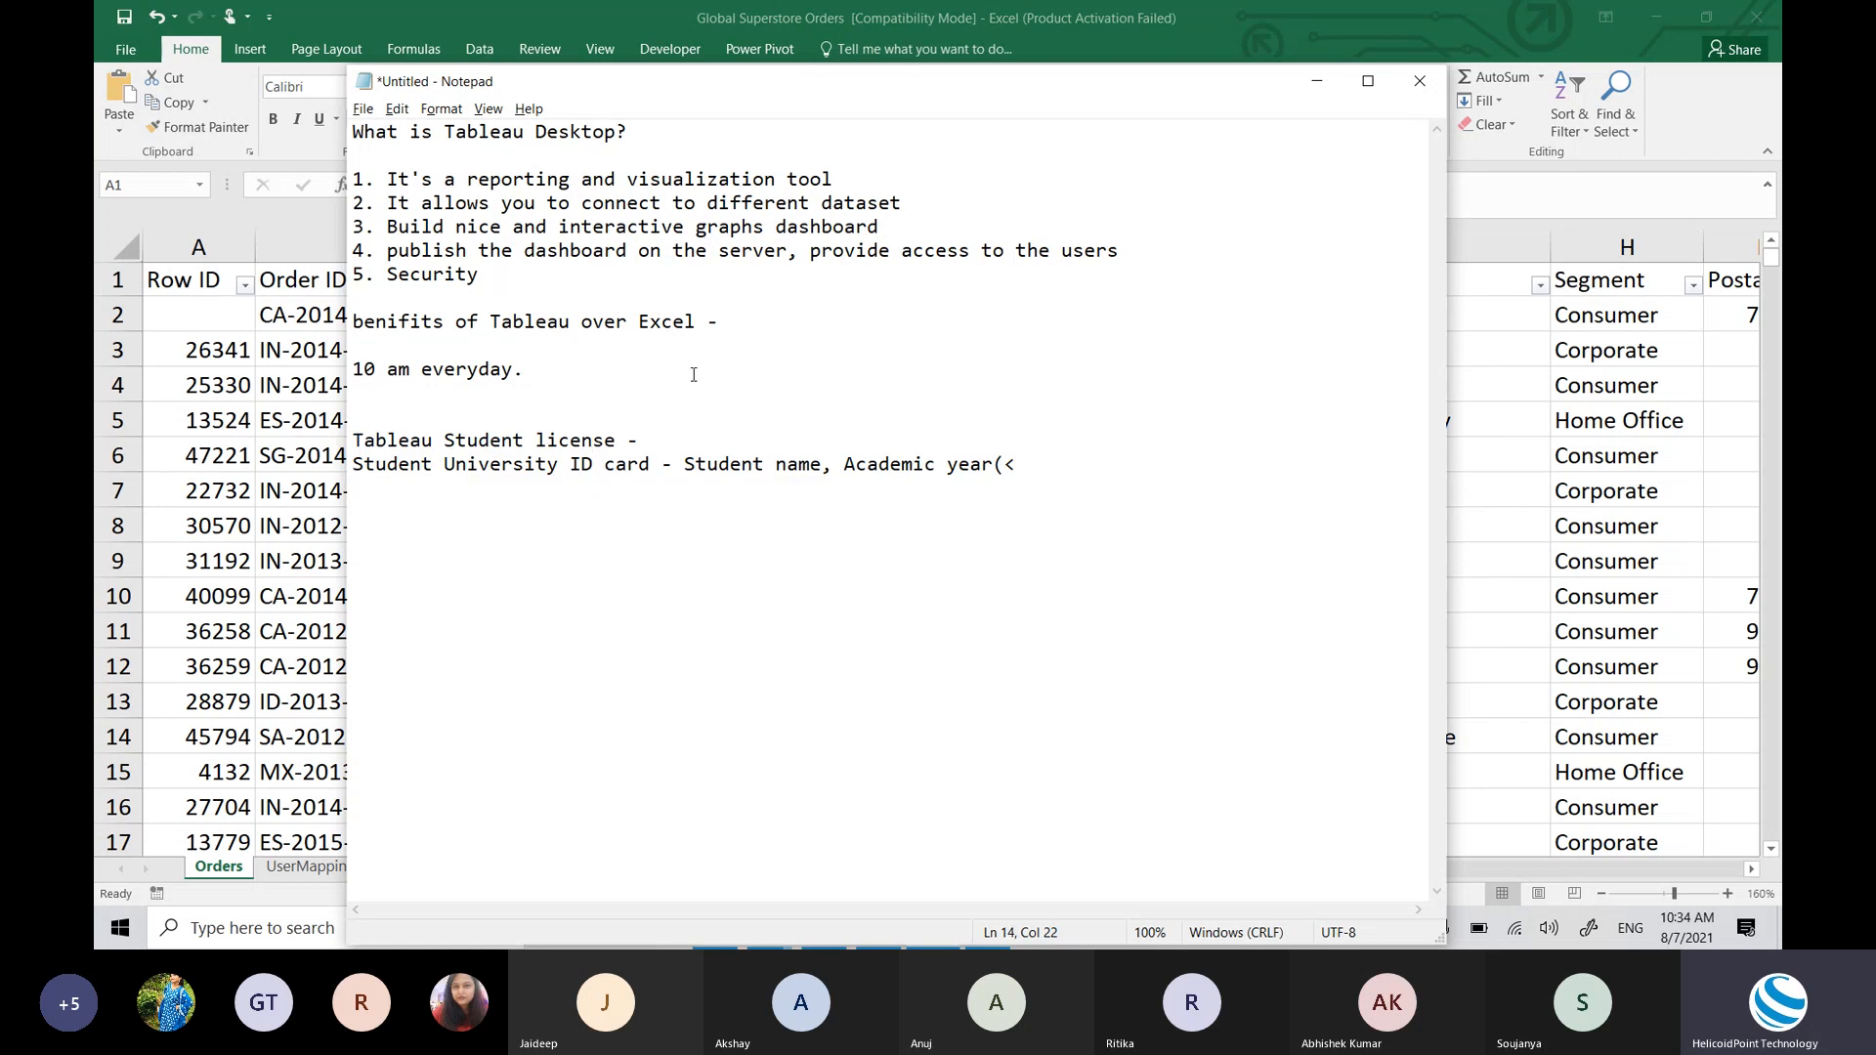
Step: Delete the extra blank line above the license note and add a new line below the ID card line
left_click(352, 437)
key("BackSpace")
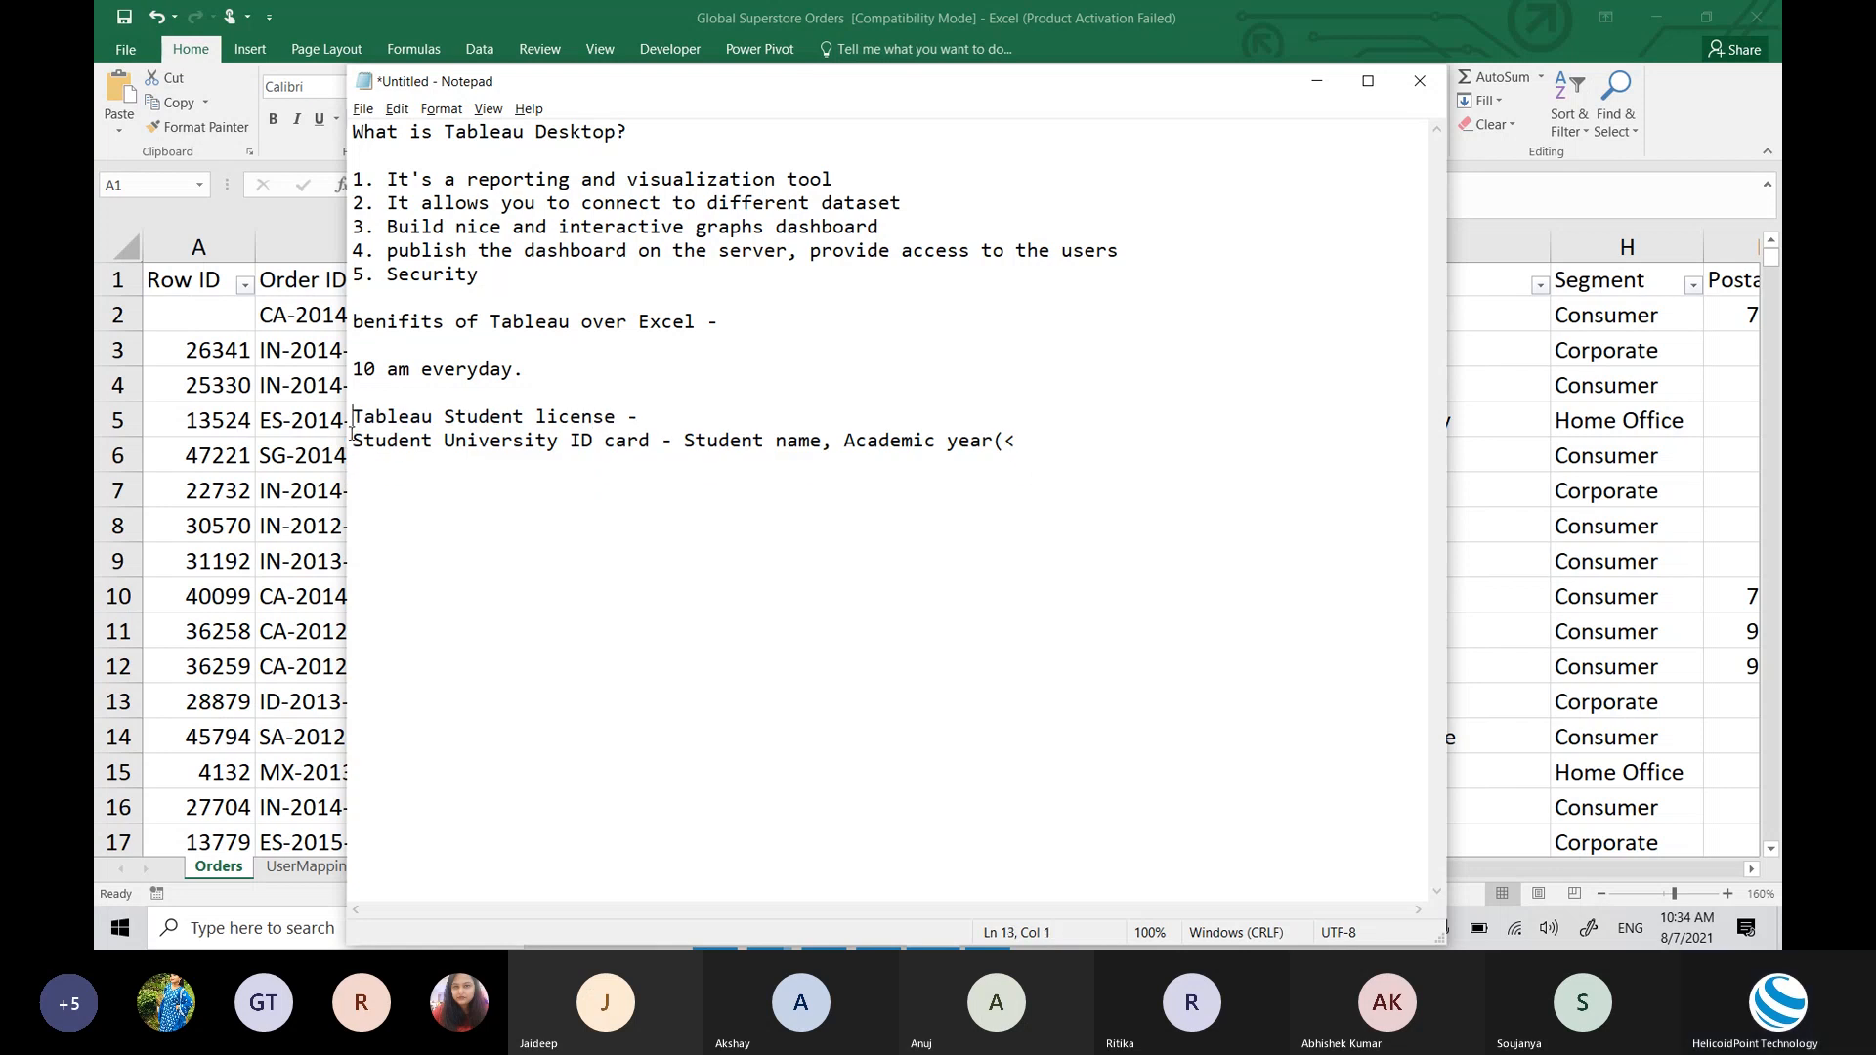
left_click(557, 399)
left_click(591, 420)
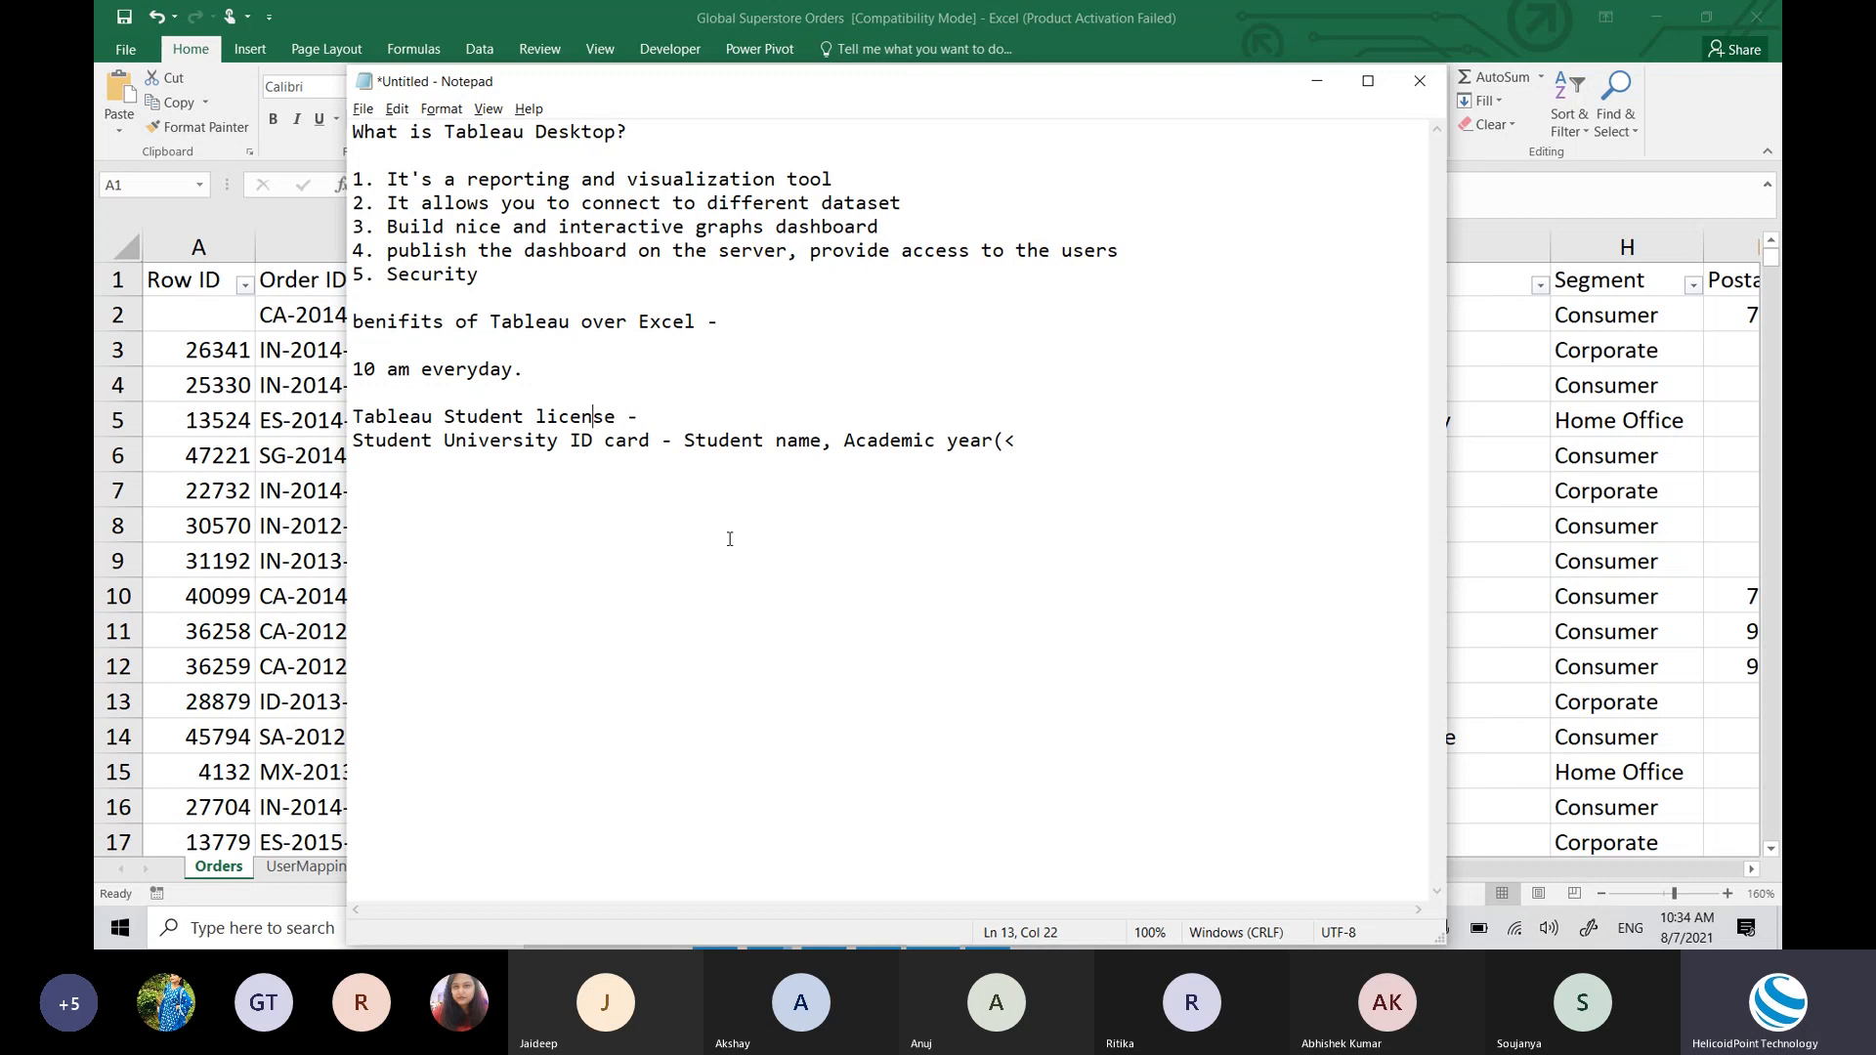
left_click(1055, 461)
left_click_drag(524, 417, 697, 440)
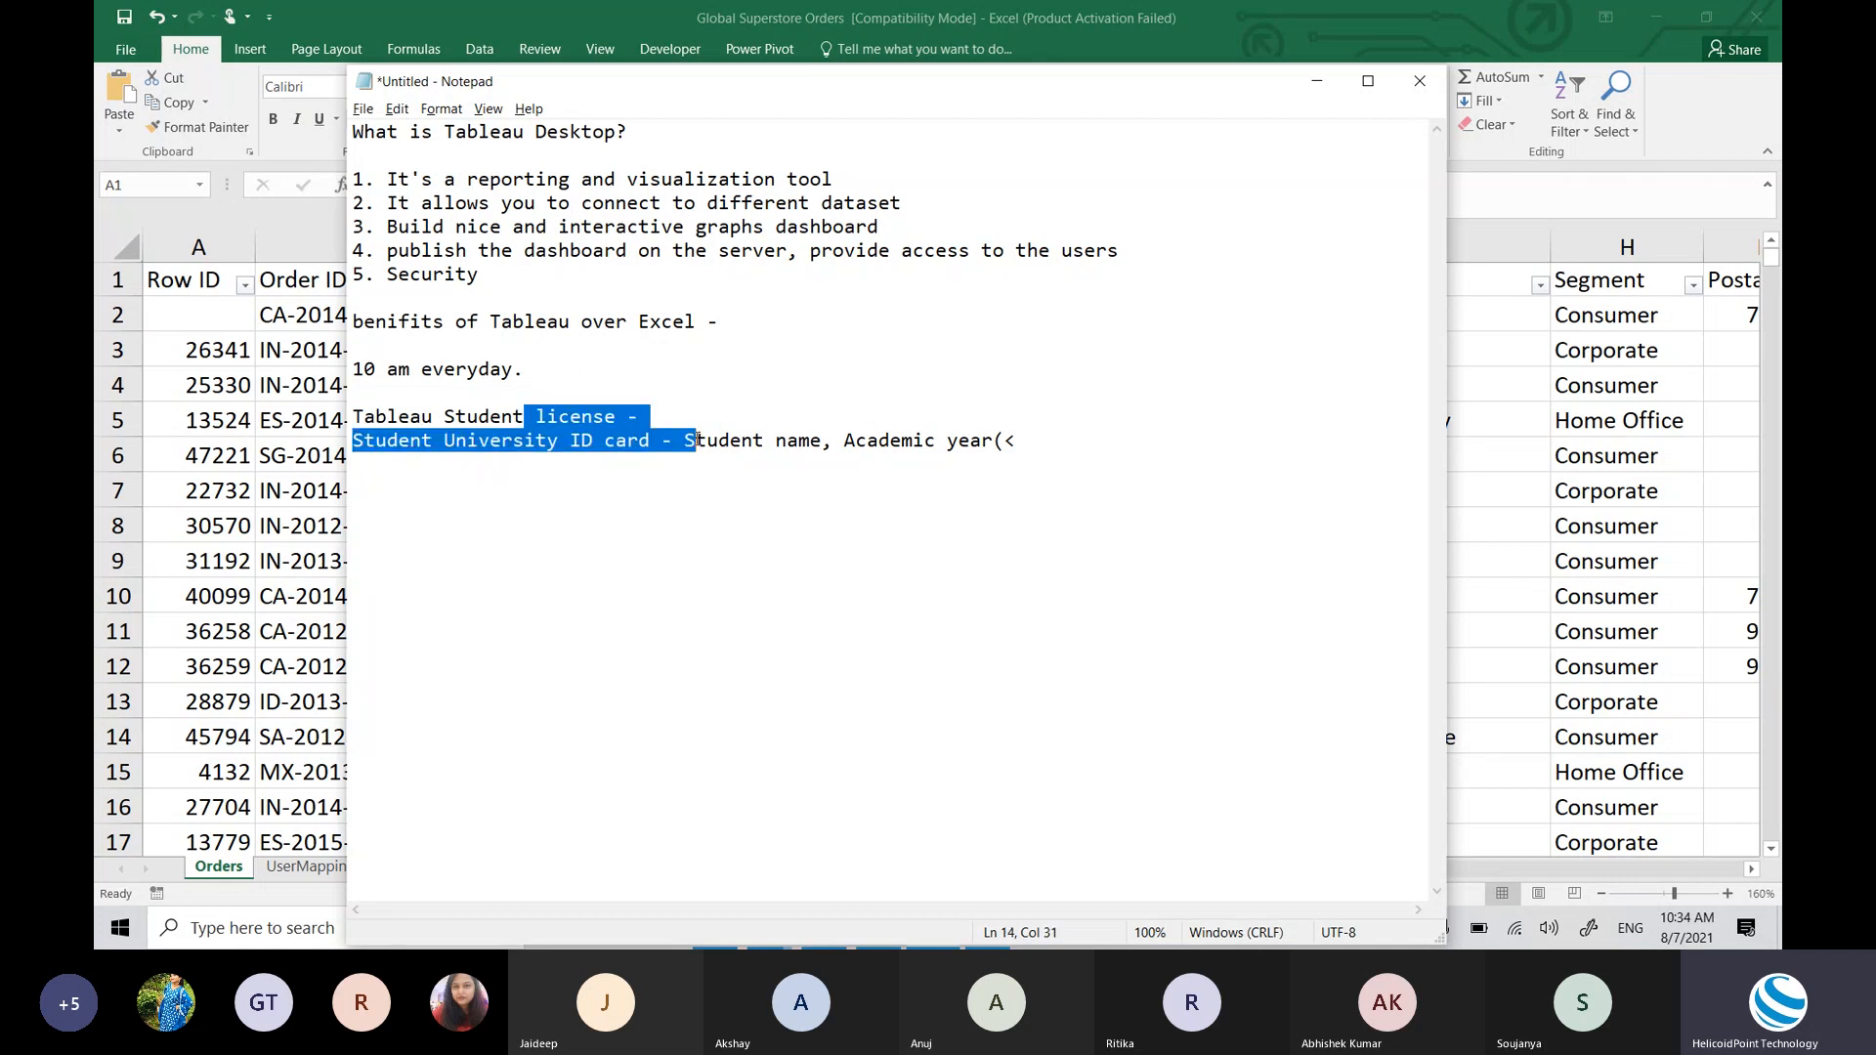
left_click(1075, 445)
key("Return")
key("Return")
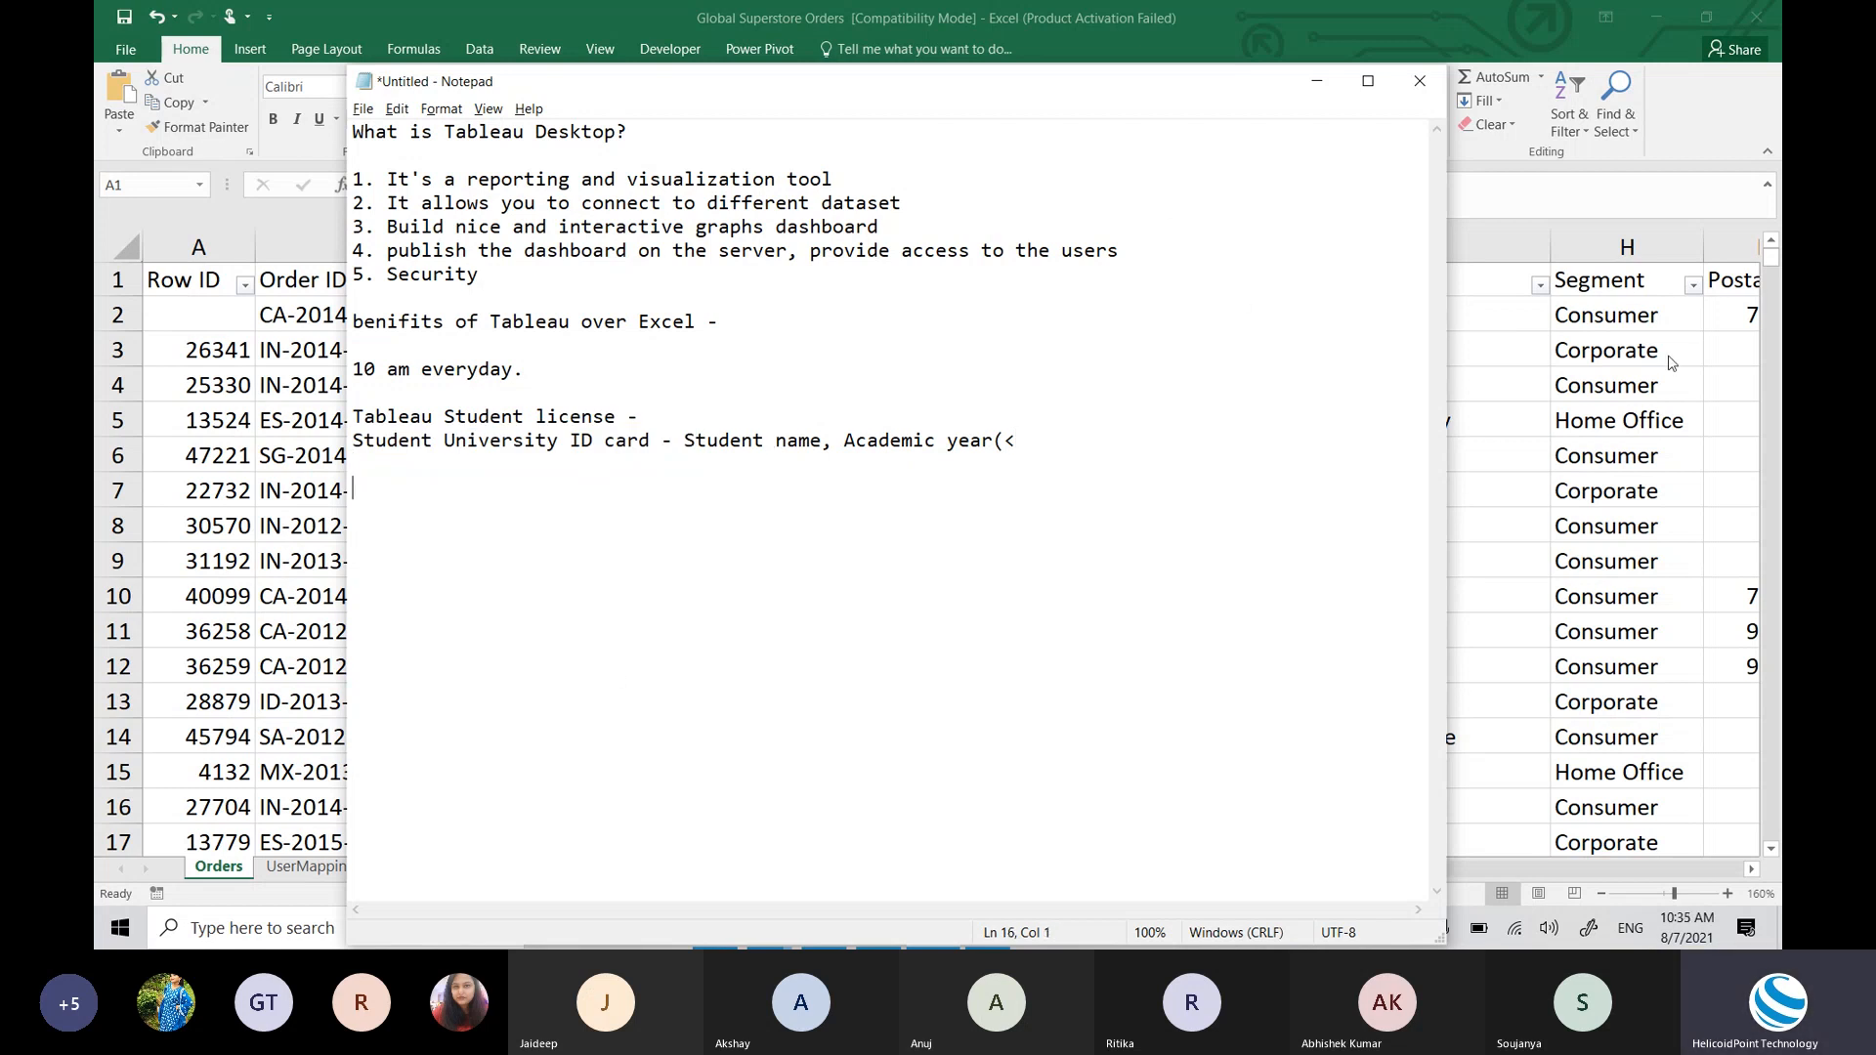
key("alt+Tab")
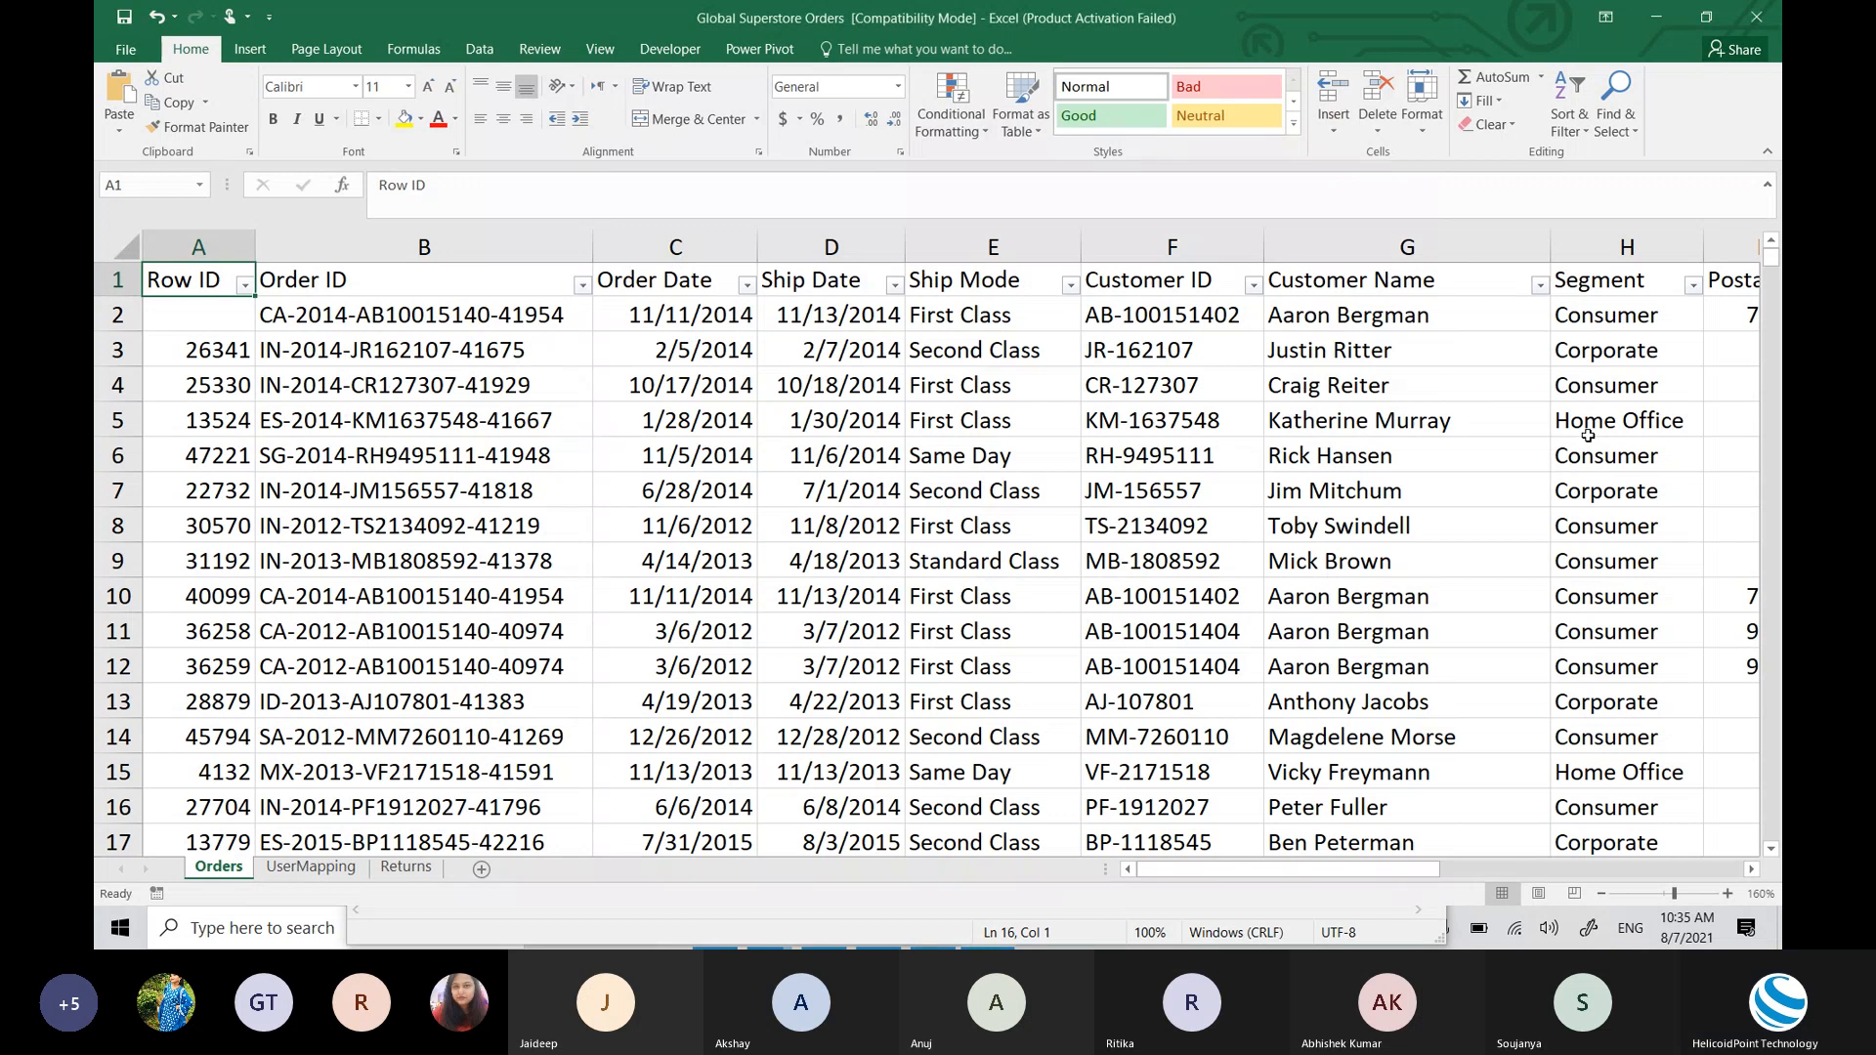
key("alt+Tab")
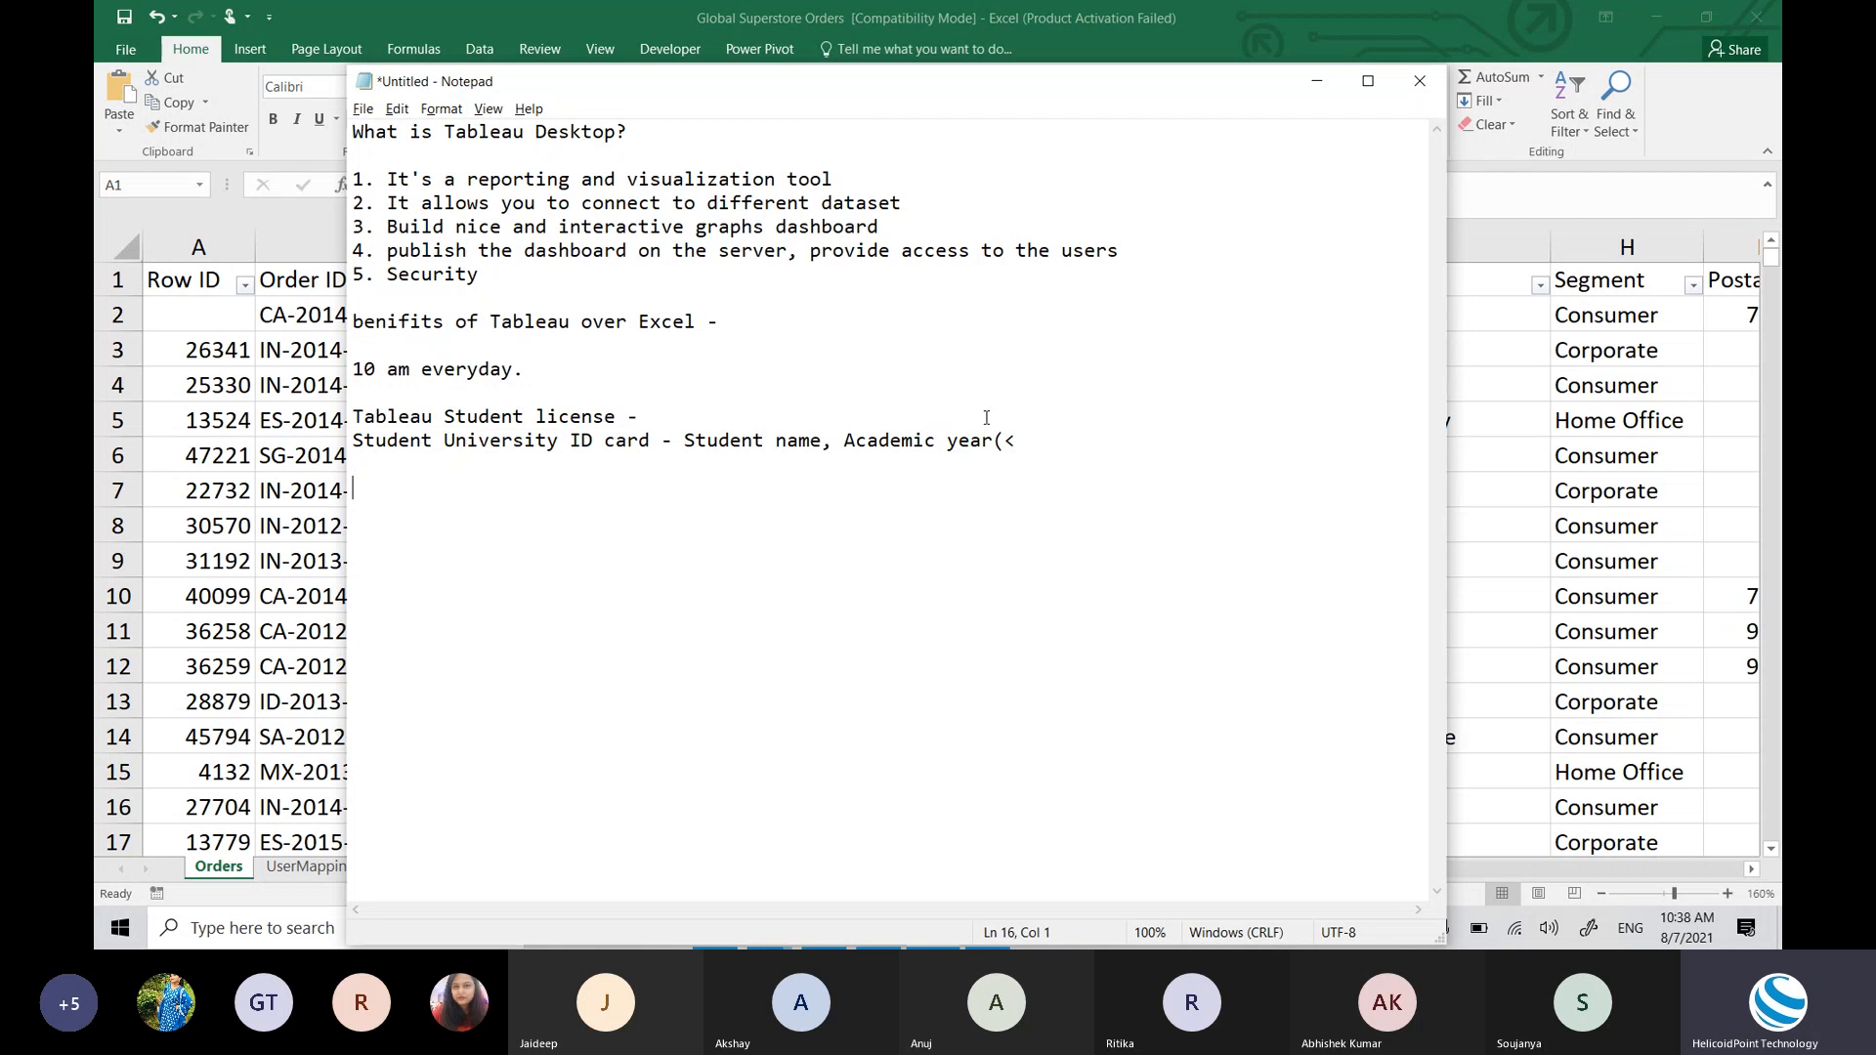
Step: Type 'Tableau/PowerBi/Qlikview' on the empty line below the notes, correcting the Qlikview spelling
left_click(1044, 442)
key("Return")
key("Return")
type("Tableau/PowerBi/")
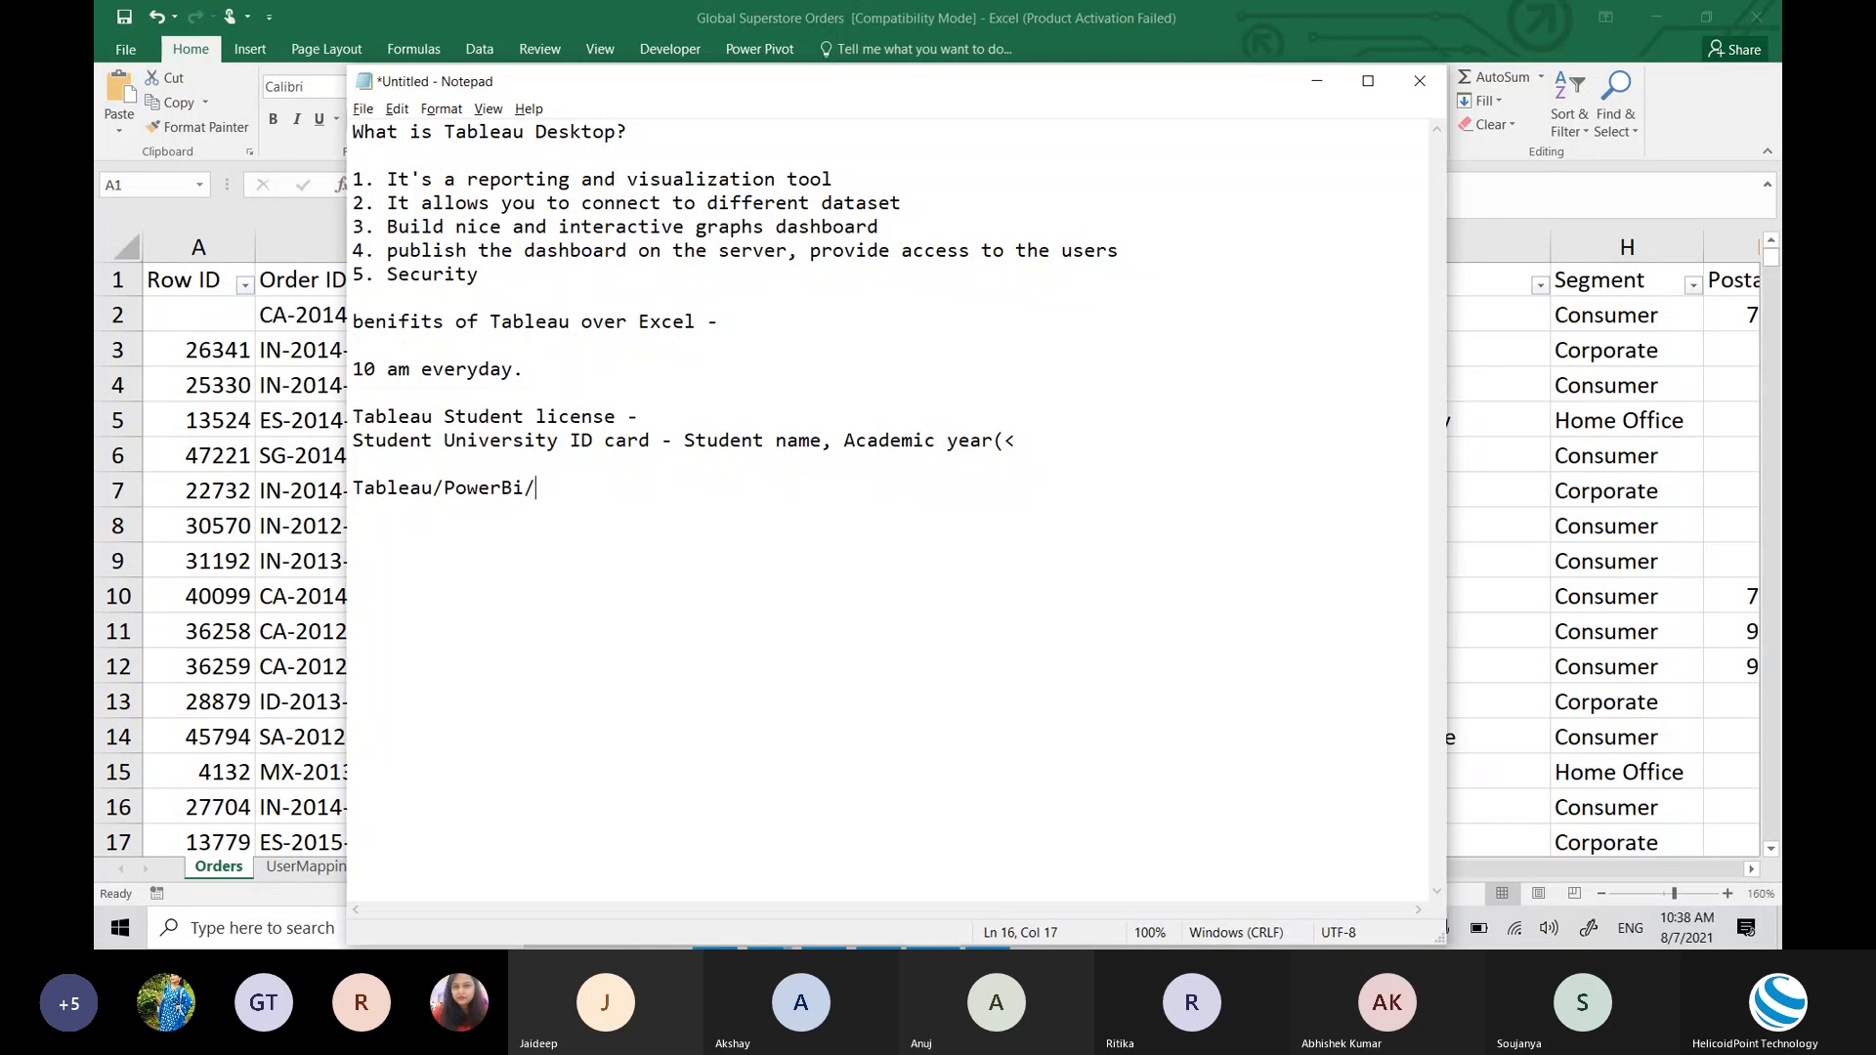
type("Qli")
type("ckview")
key("BackSpace")
key("BackSpace")
key("BackSpace")
key("BackSpace")
key("BackSpace")
key("BackSpace")
type("j")
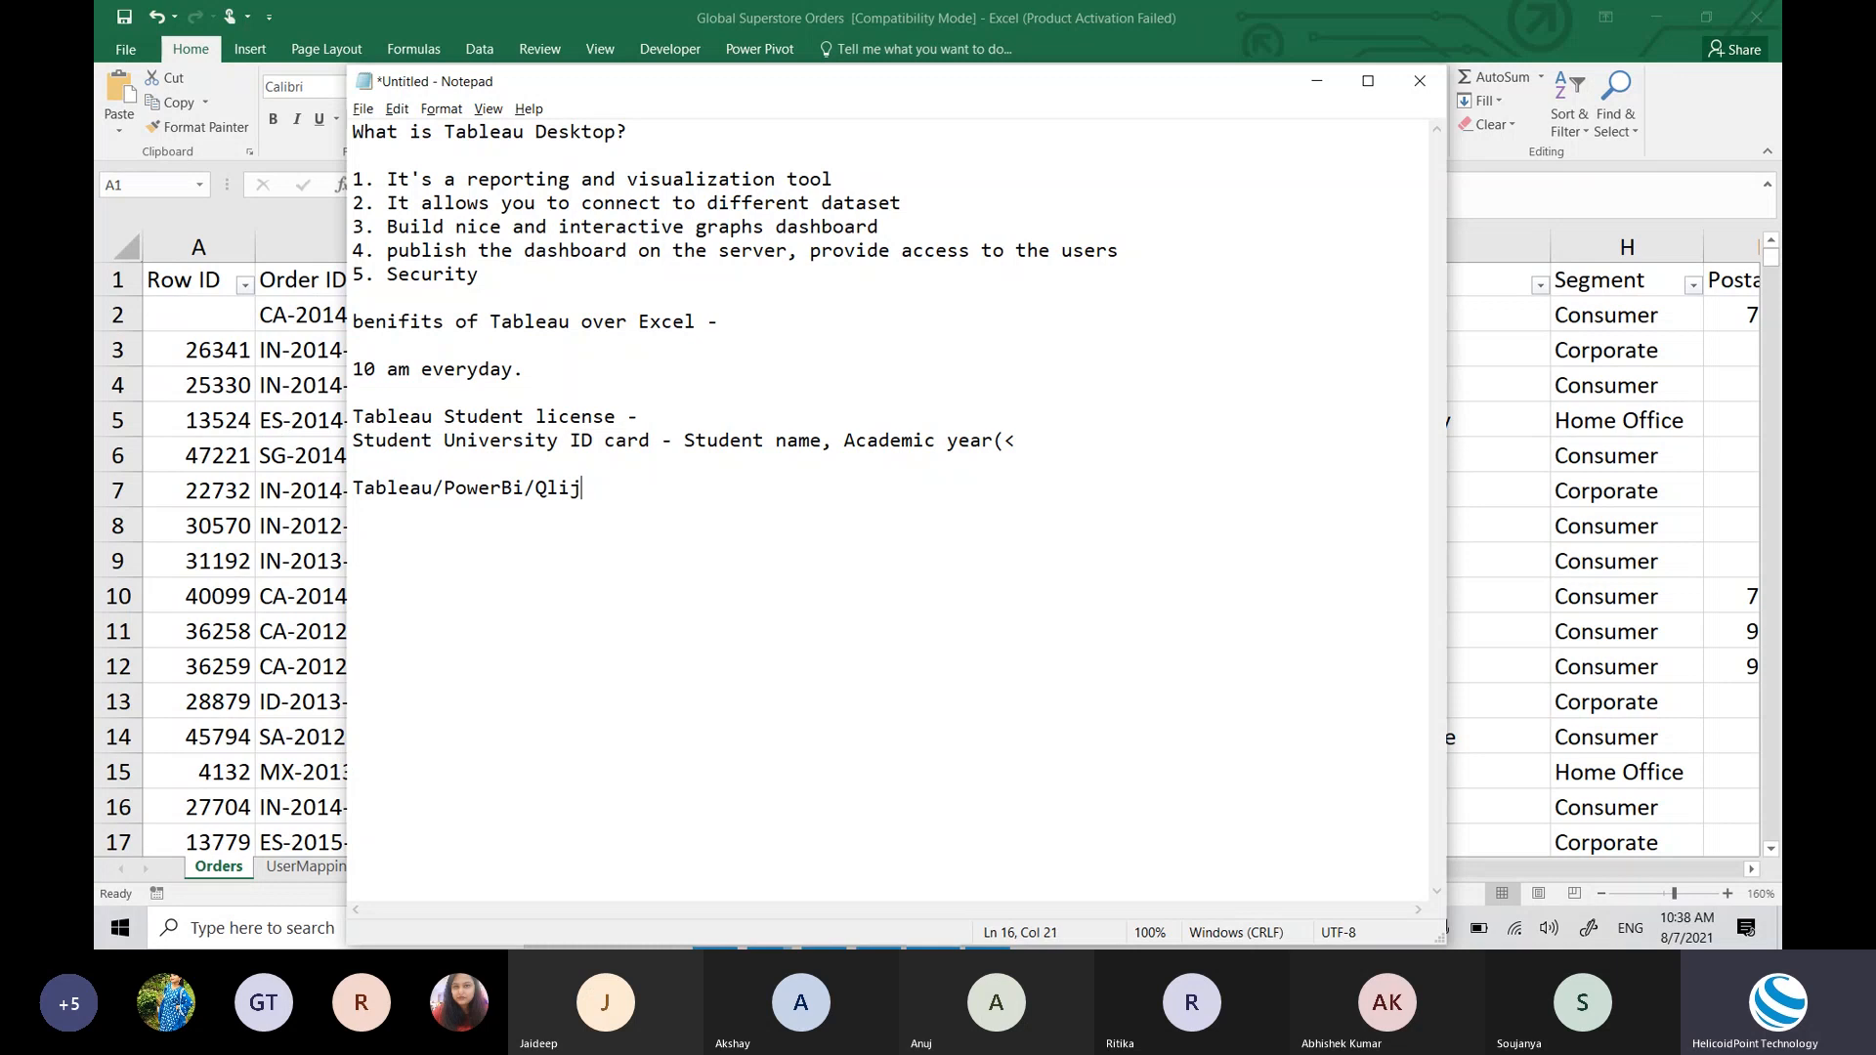
key("BackSpace")
type("kview")
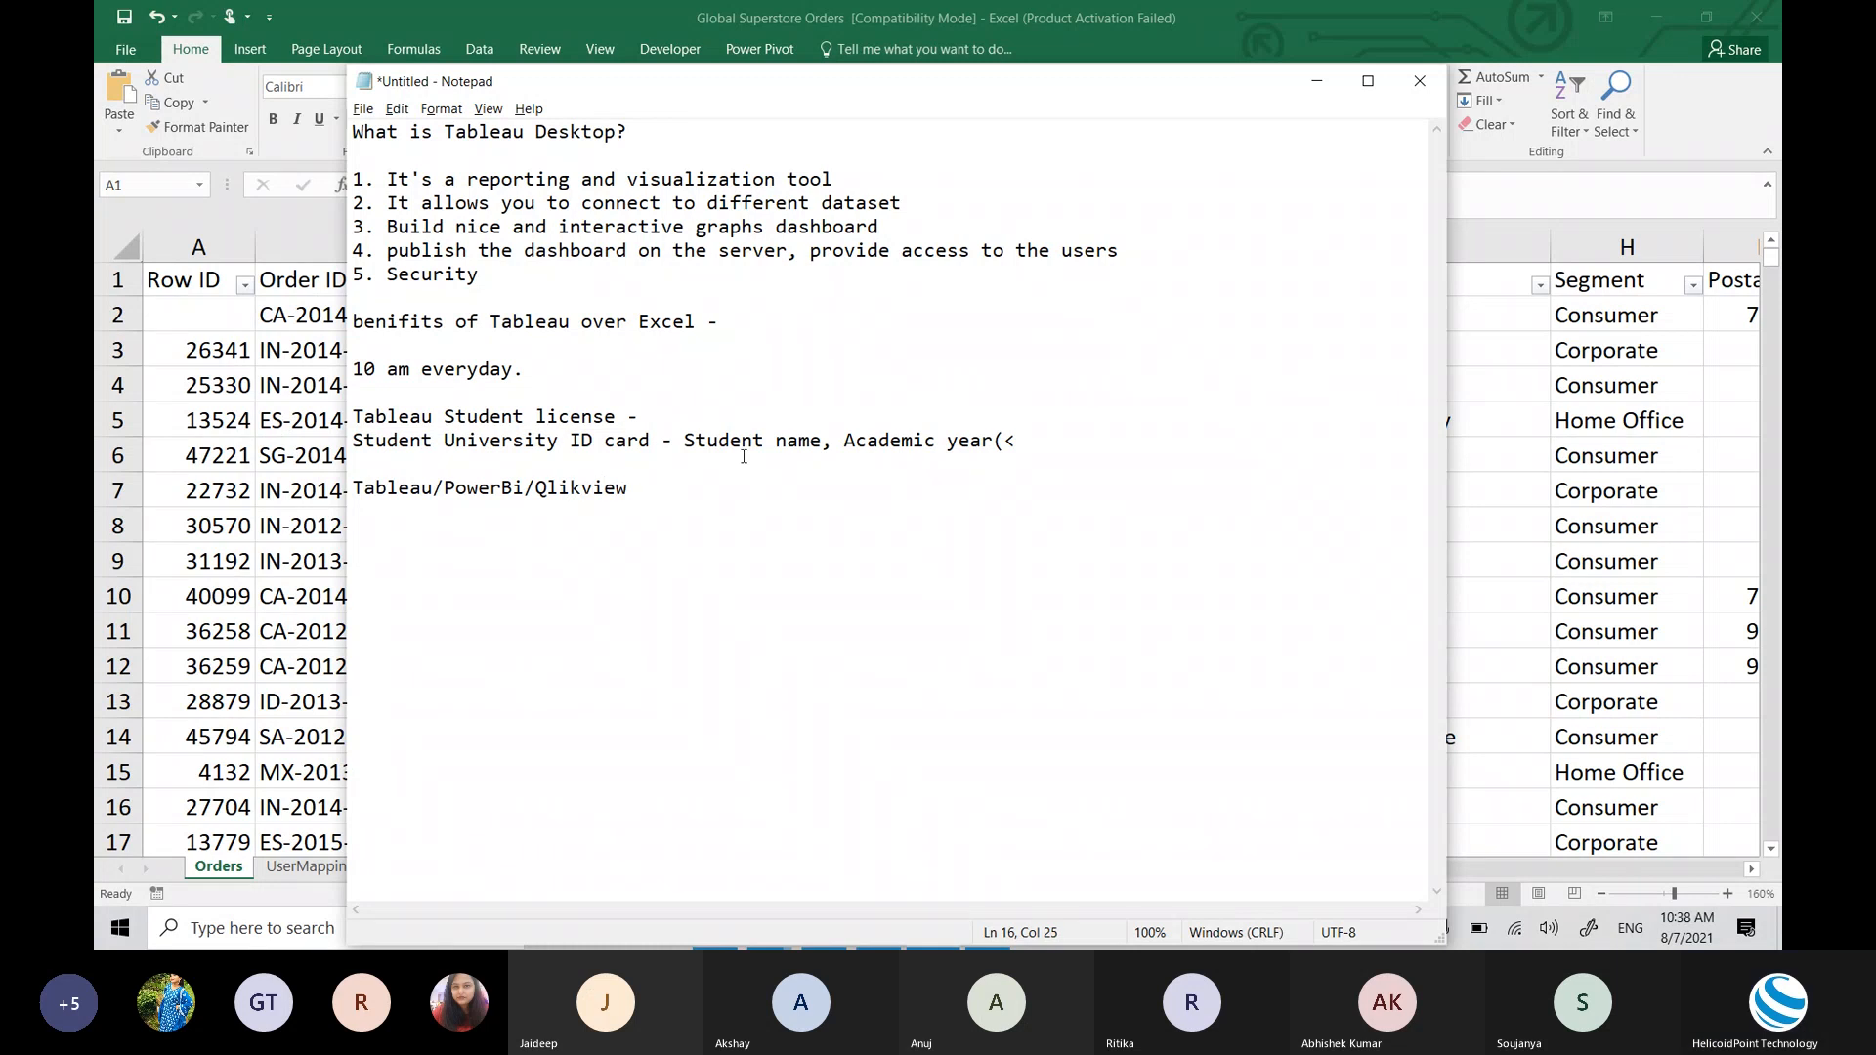
Step: Repeatedly highlight the Tableau/PowerBi/Qlikview line while explaining it
left_click_drag(630, 487, 338, 491)
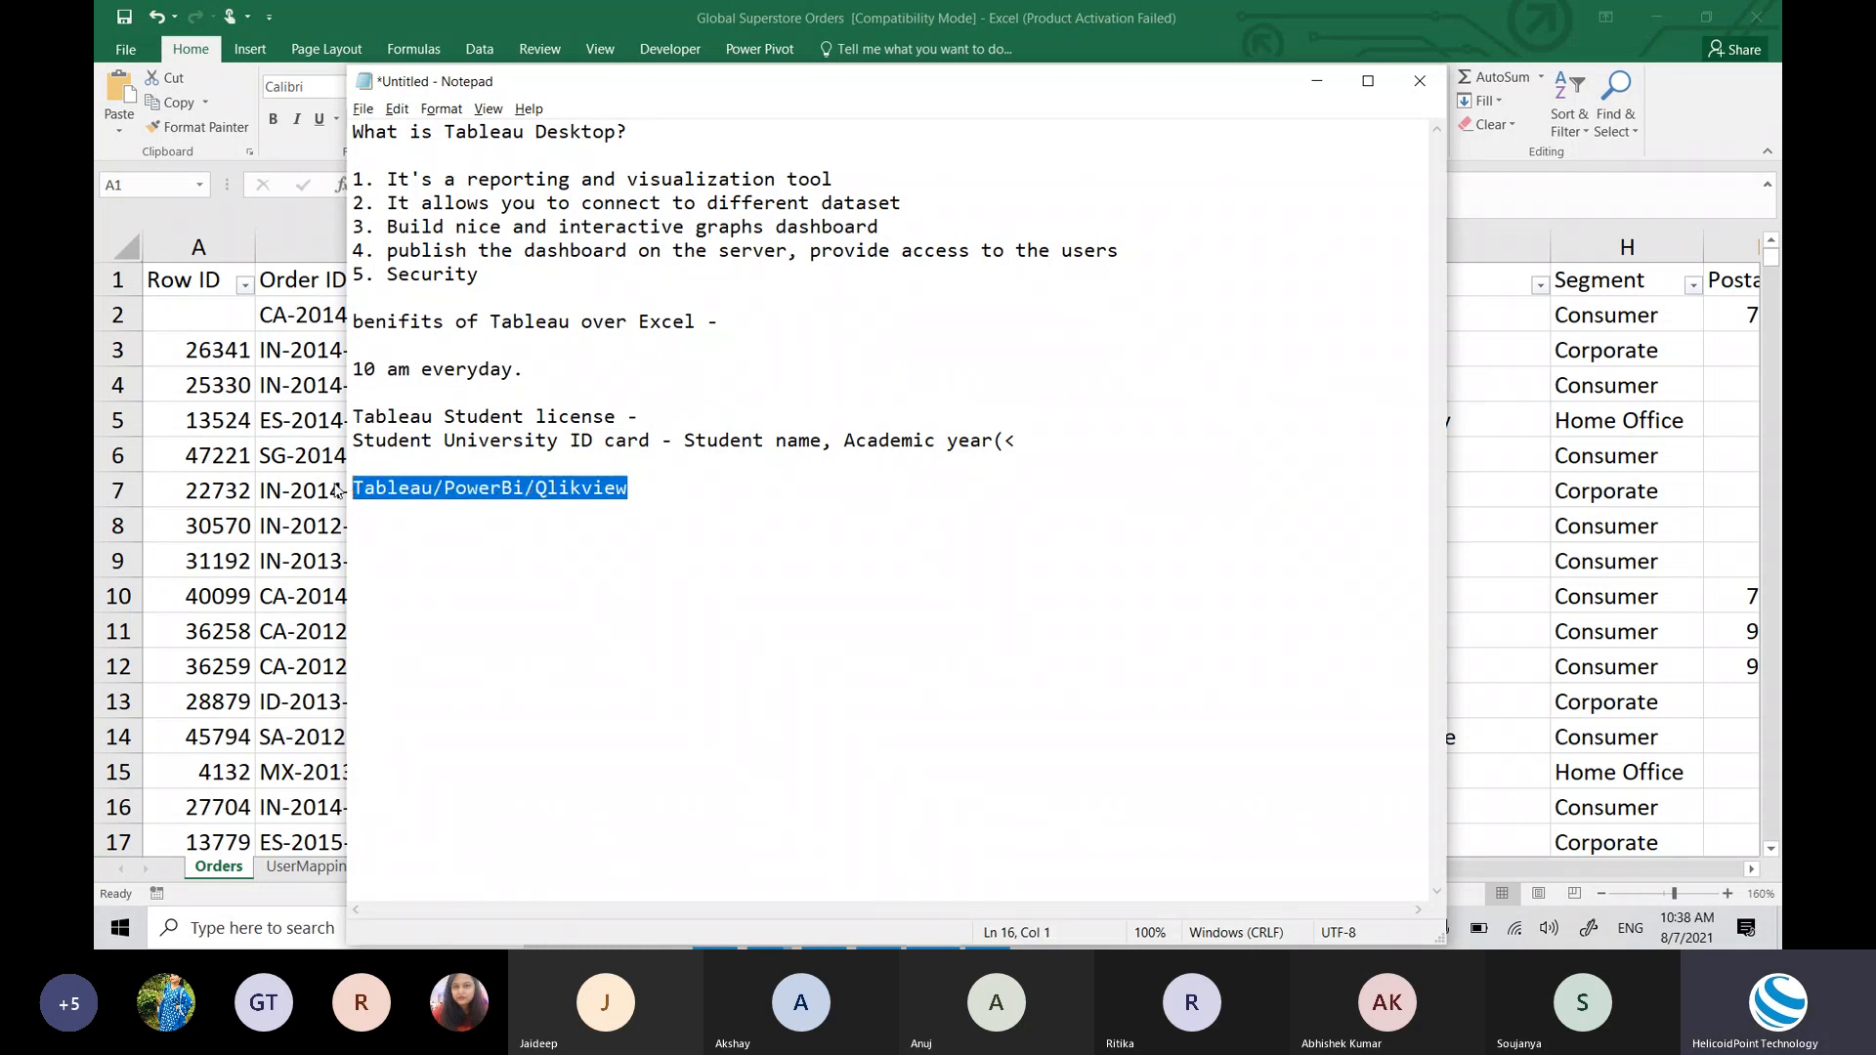
left_click(378, 479)
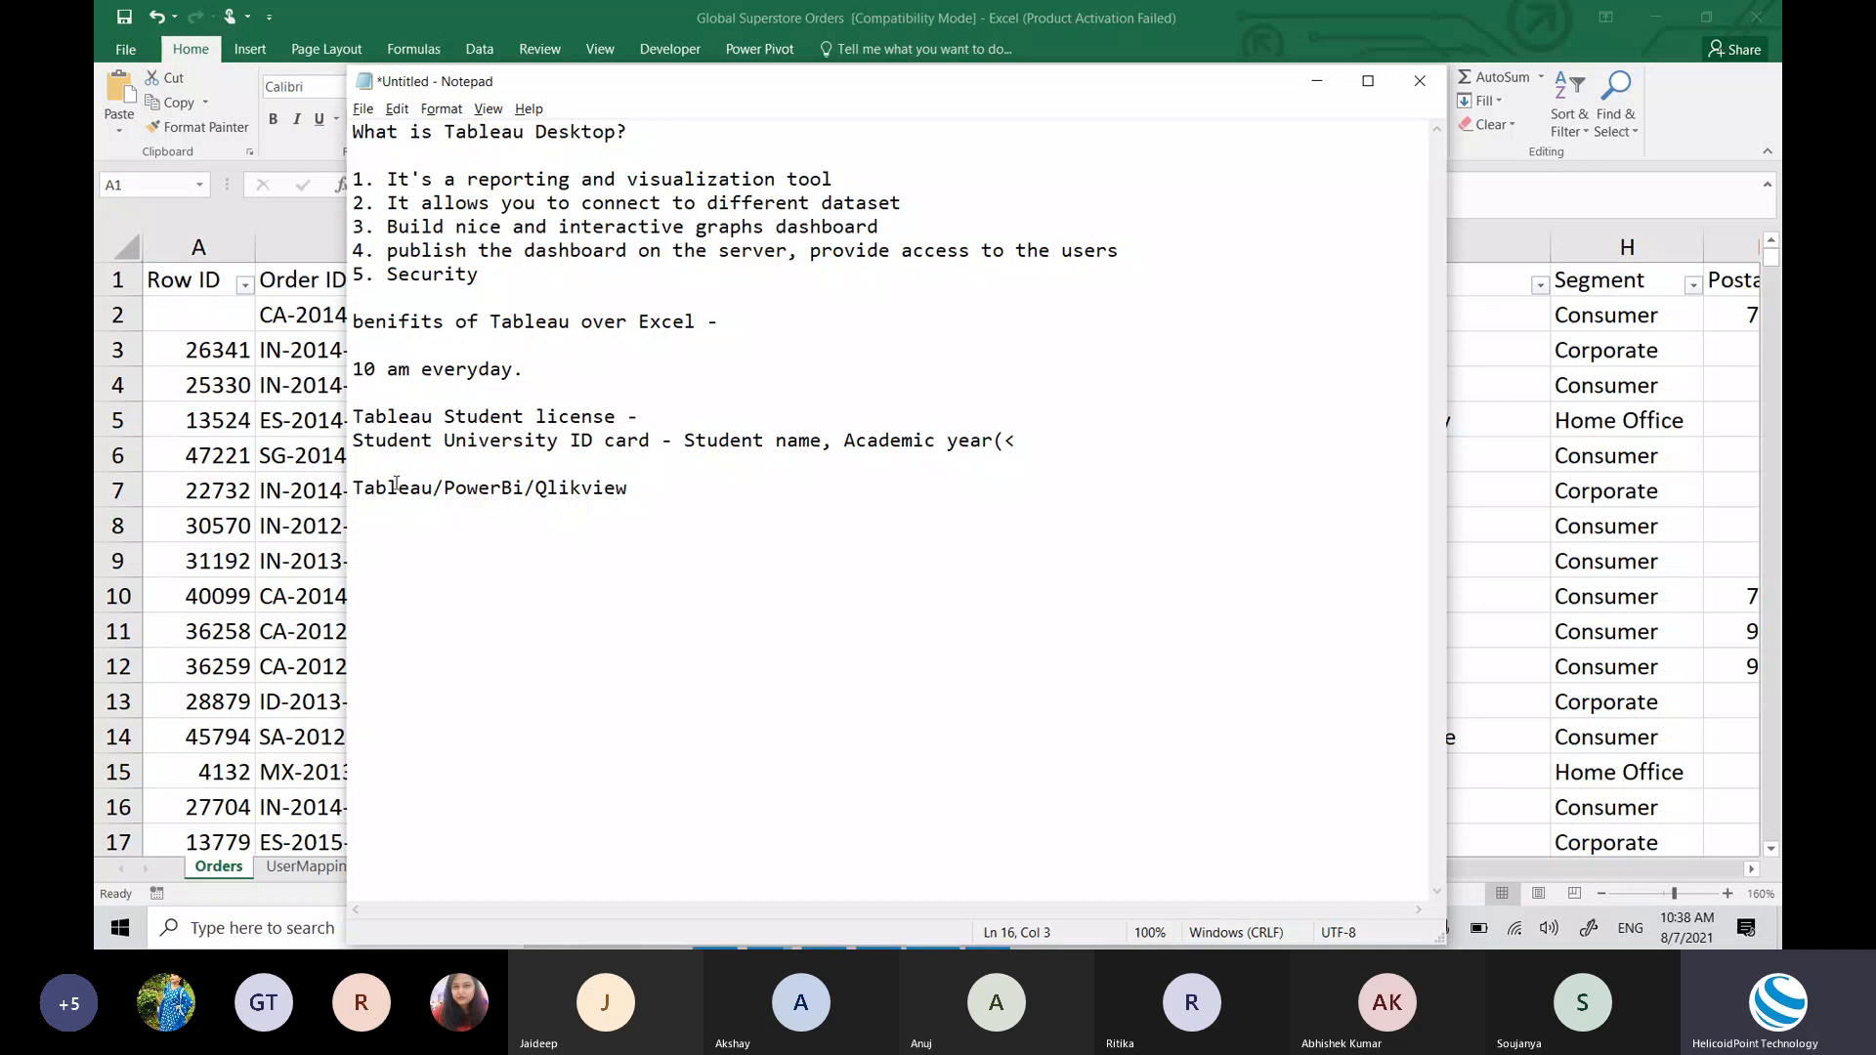
left_click_drag(485, 515, 488, 487)
left_click(488, 486)
double_click(492, 488)
left_click(360, 503)
double_click(369, 497)
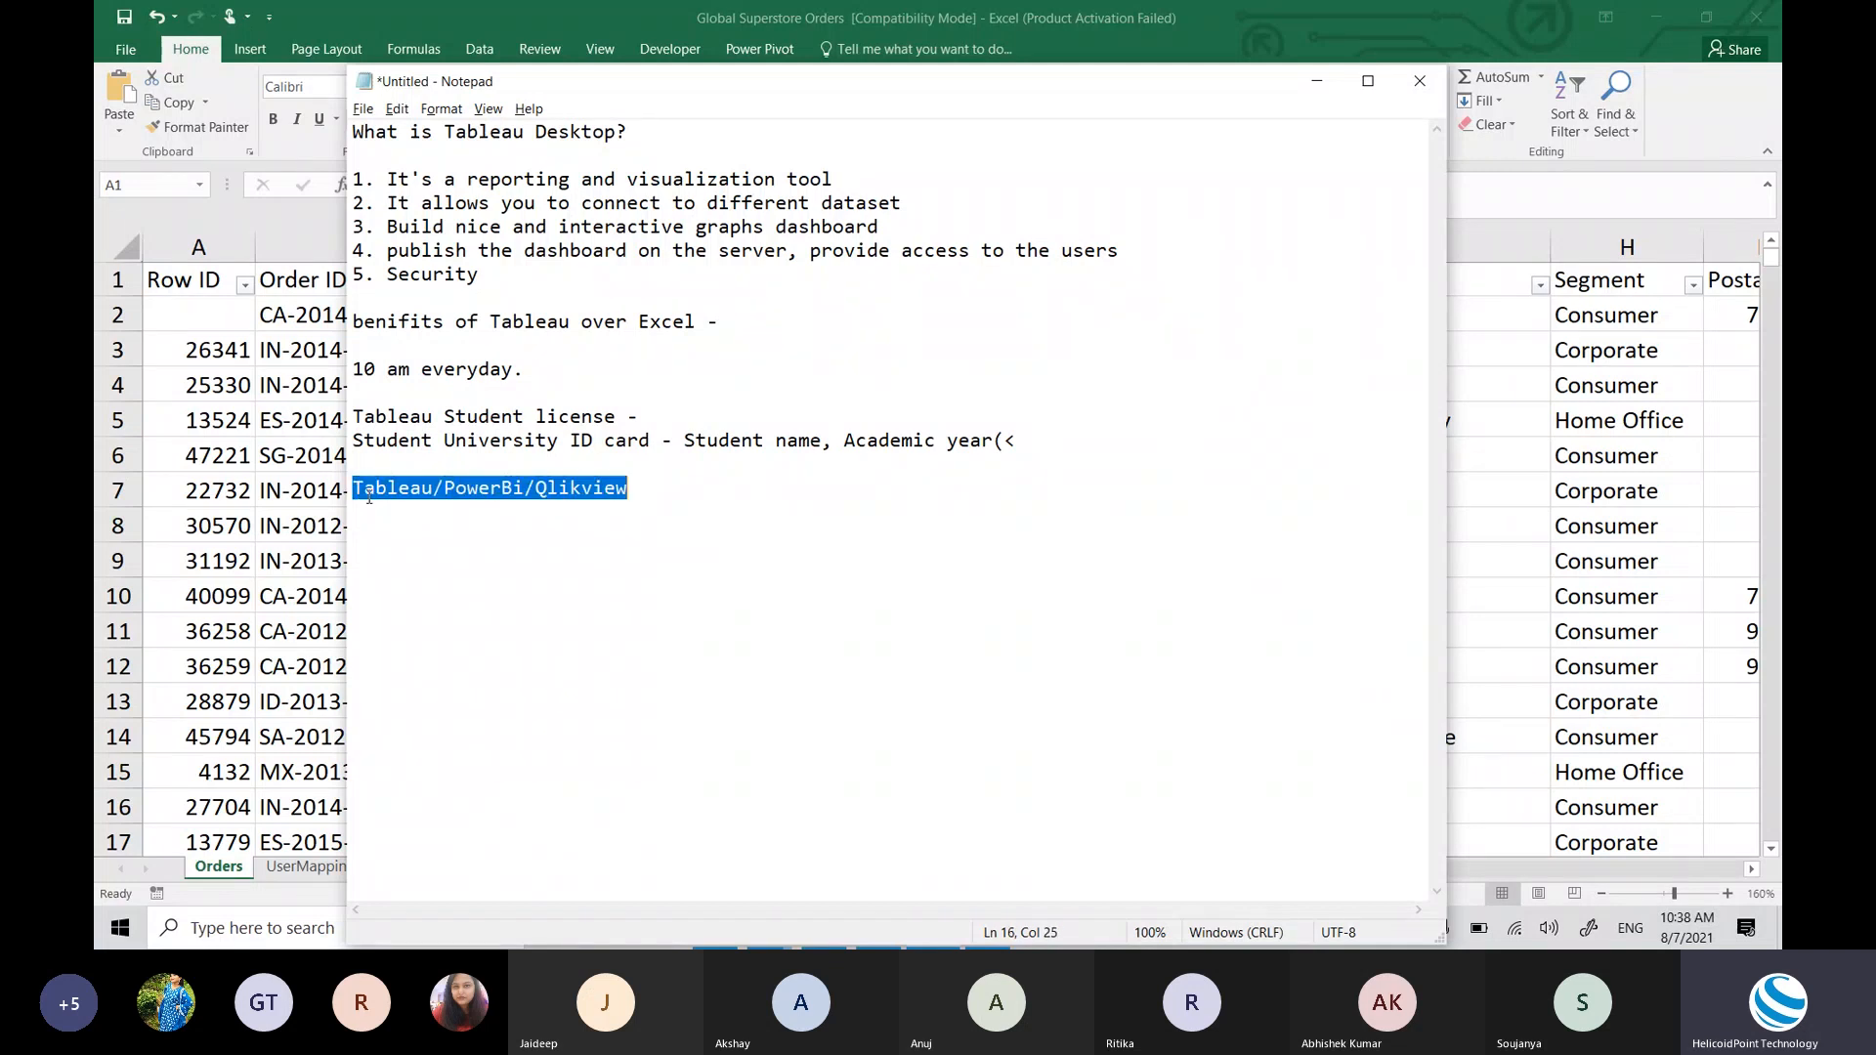
double_click(378, 496)
left_click(378, 495)
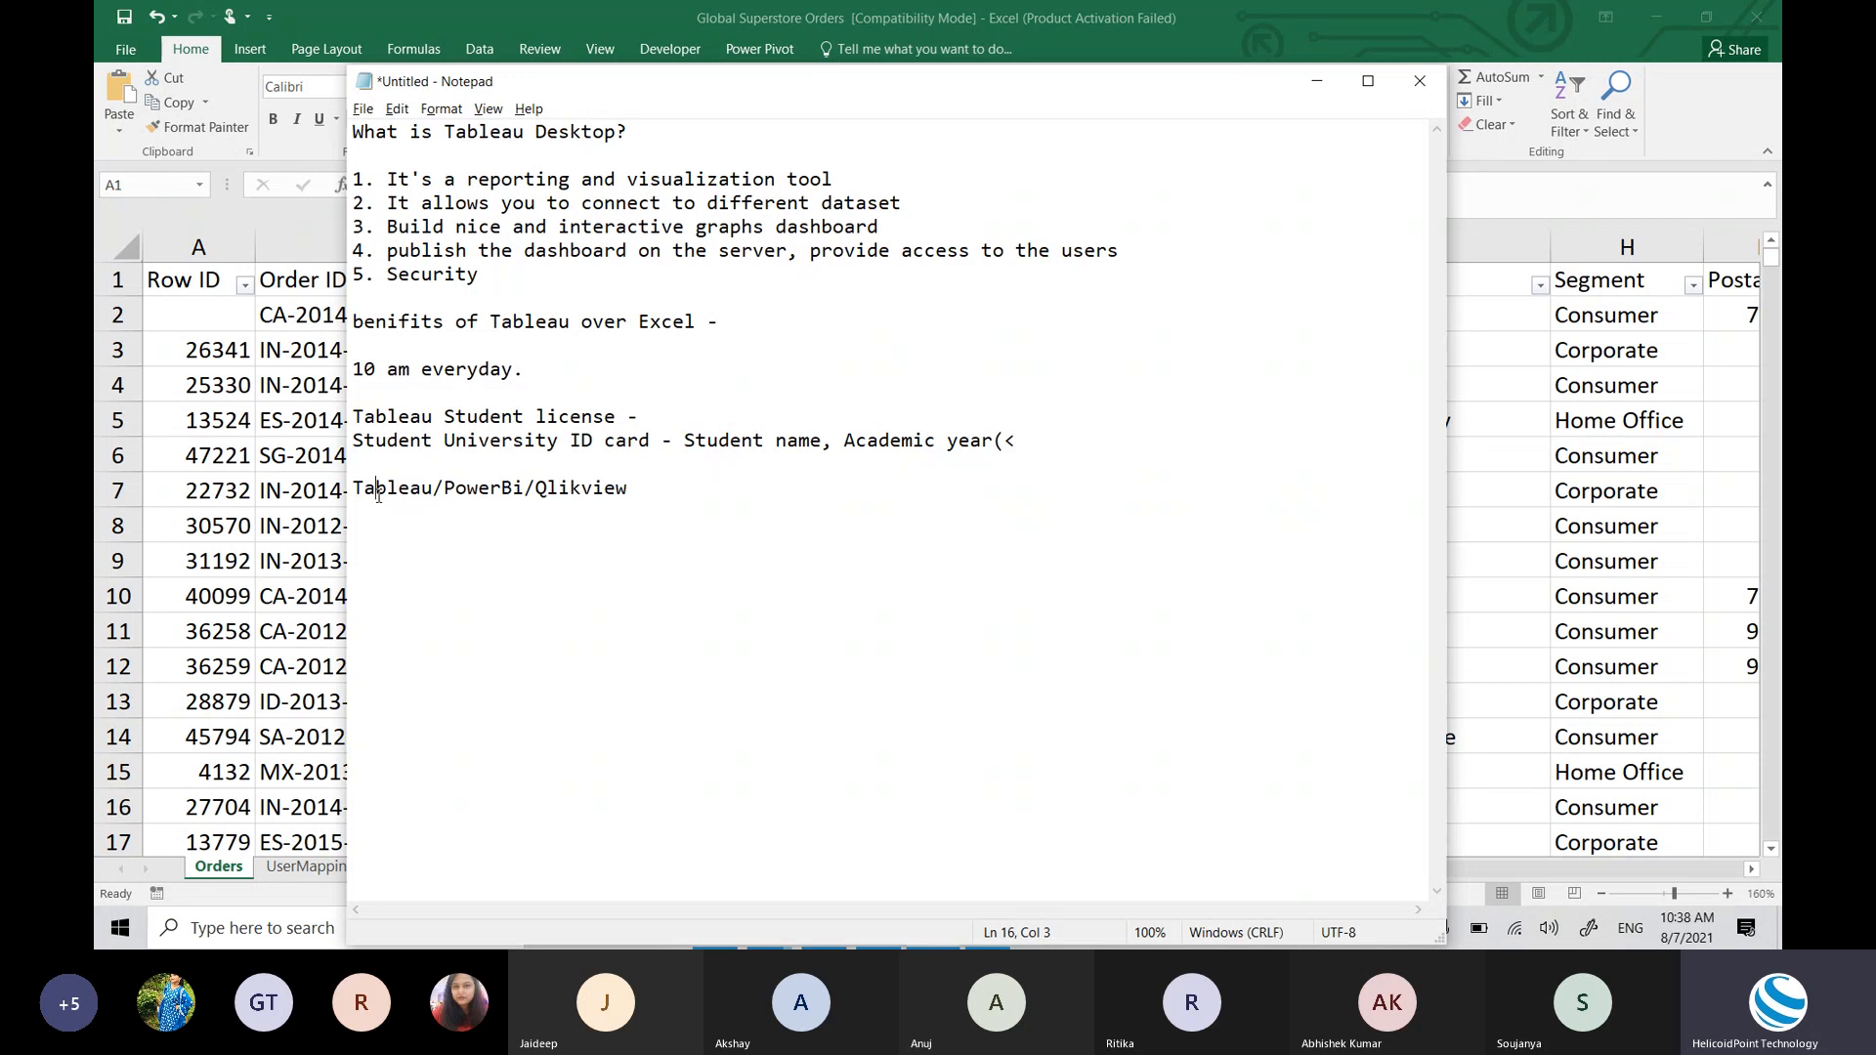
double_click(382, 496)
left_click(469, 505)
left_click(673, 493)
left_click(627, 472)
double_click(641, 485)
left_click(642, 487)
double_click(587, 494)
left_click(588, 494)
left_click(380, 489)
double_click(381, 489)
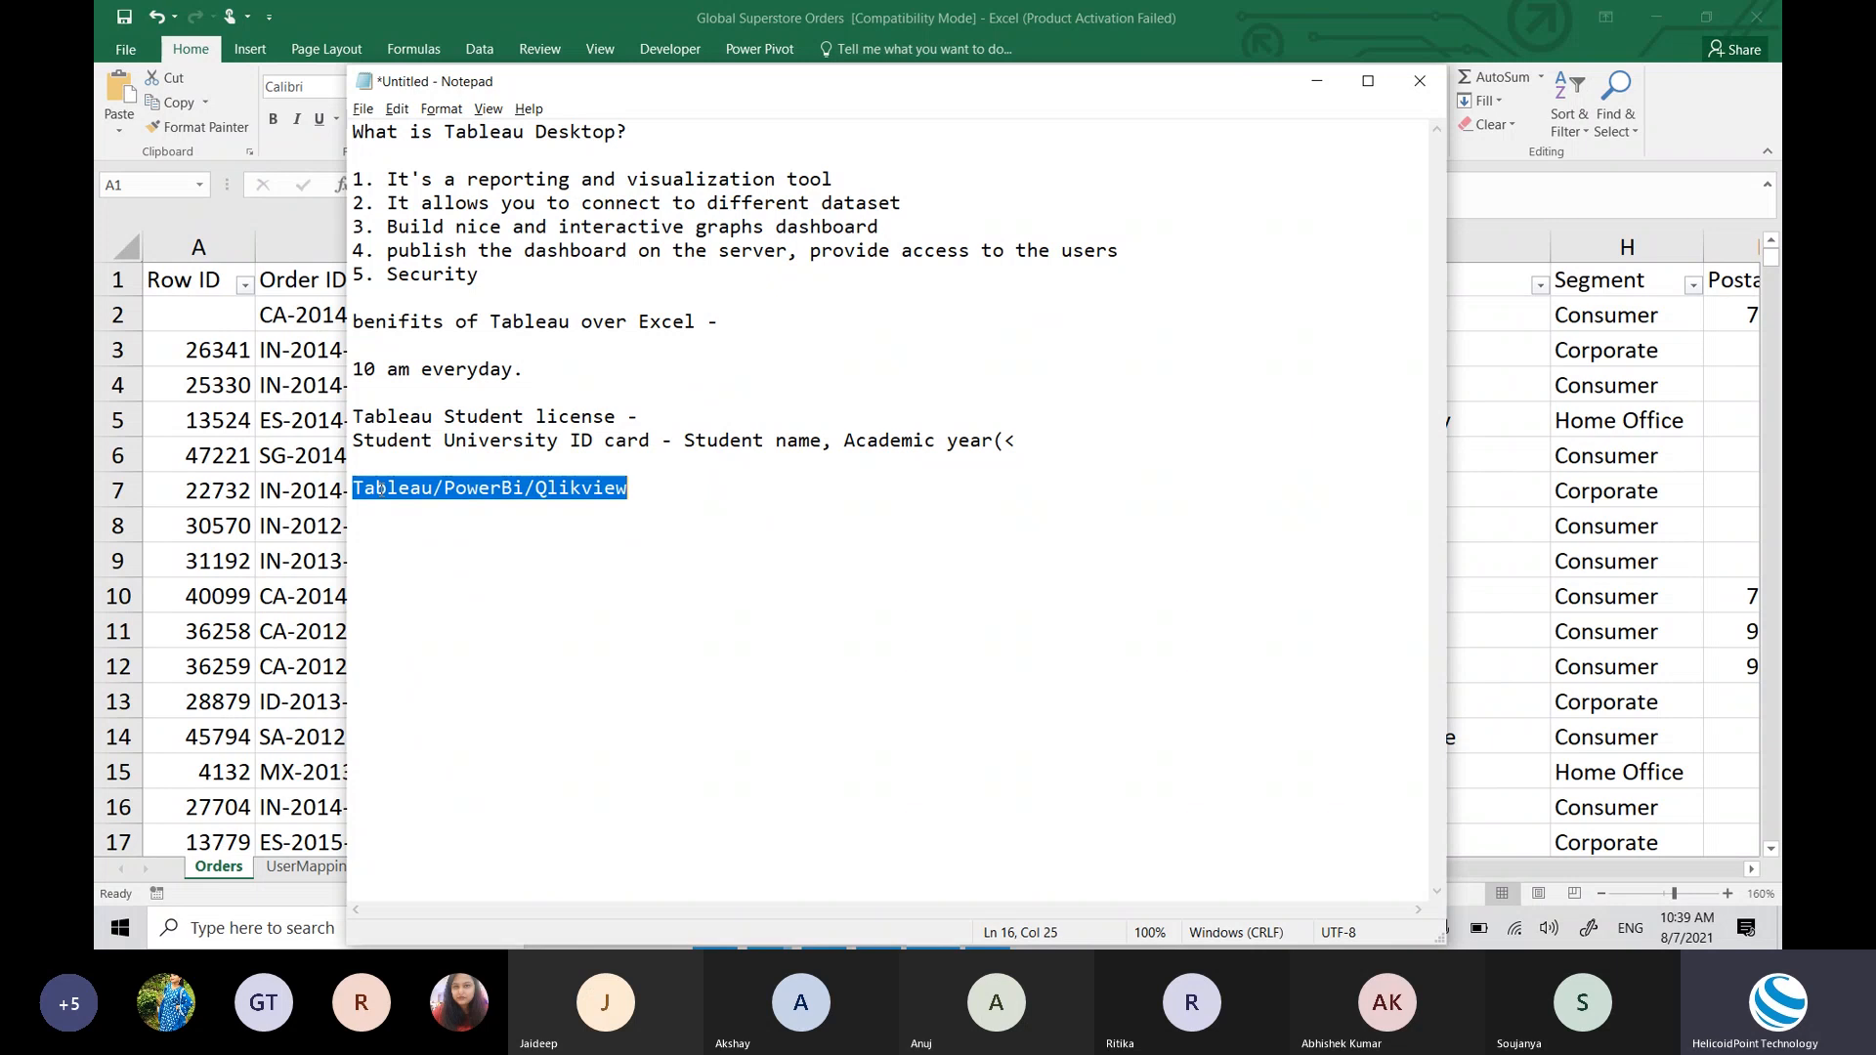
left_click(732, 488)
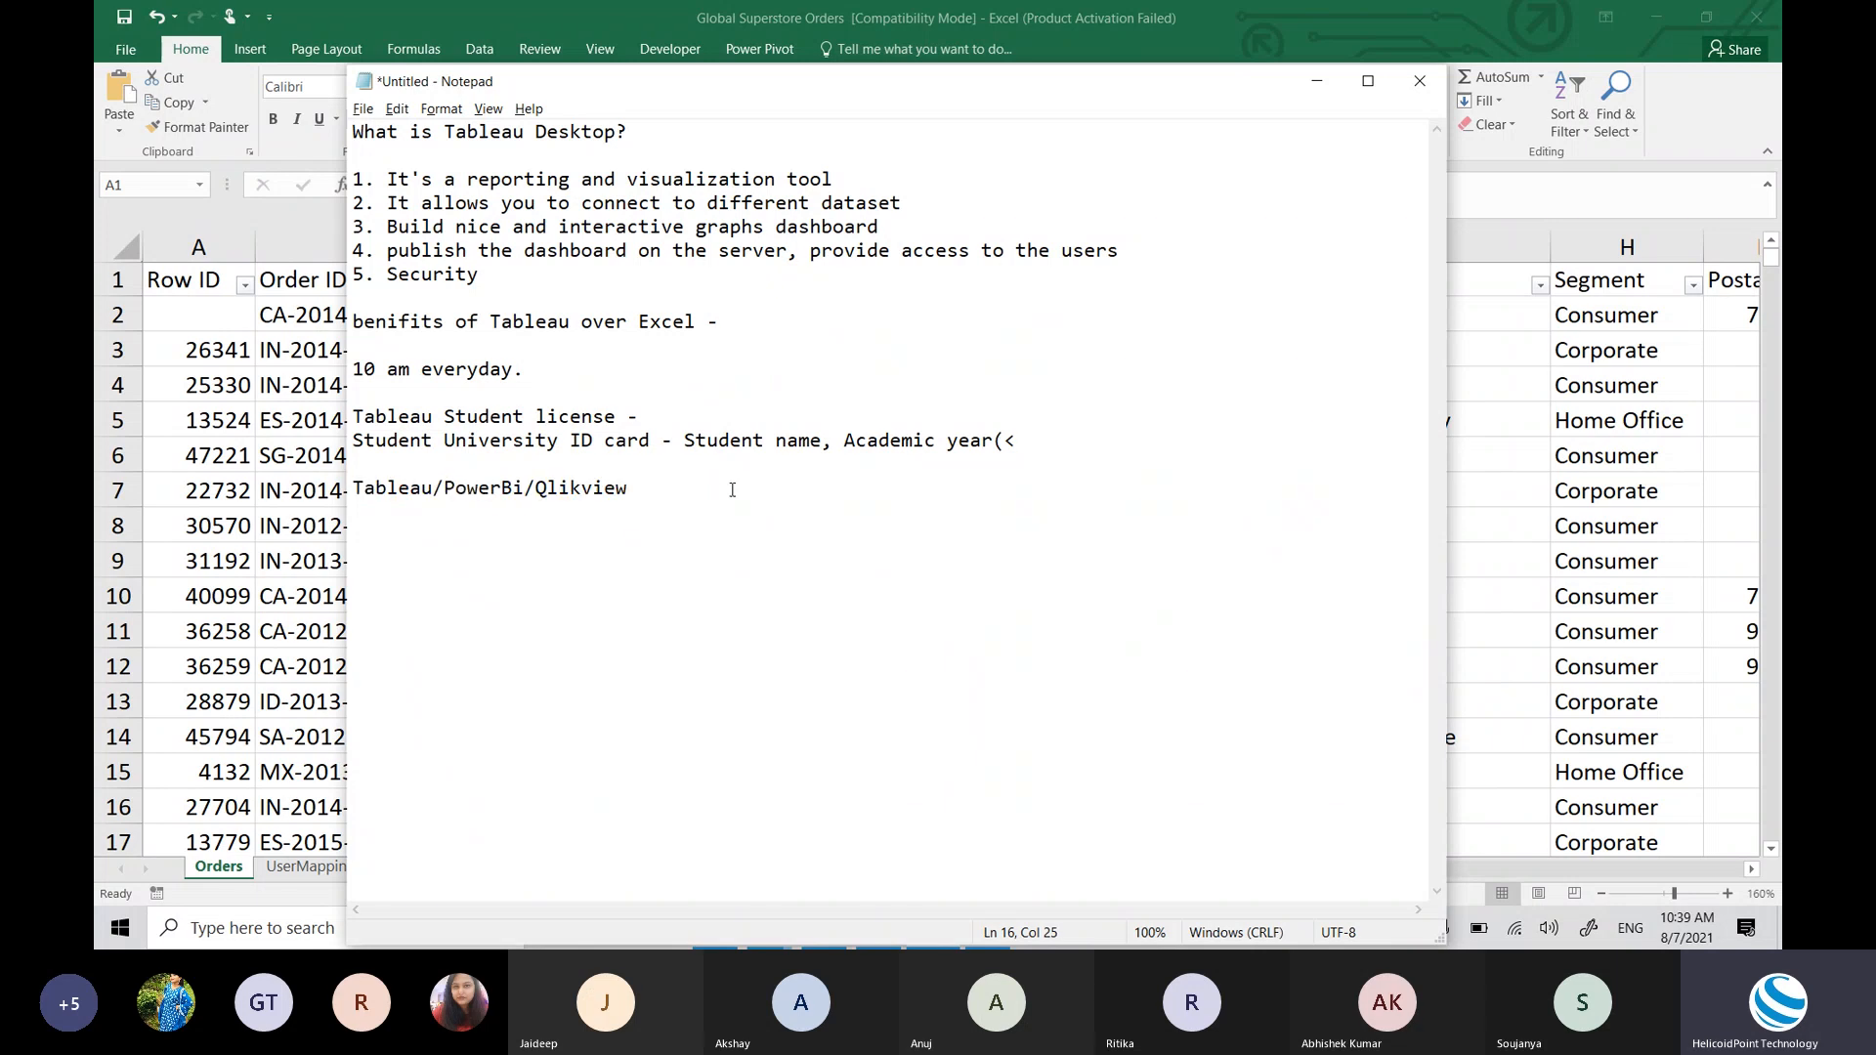
Step: On a new line, list Tableau Developer, Tableau Consultant, Business Intelligence consultant, Data Analyst and other roles
key("Return")
type("Tableau Developer,")
type("Tableau ")
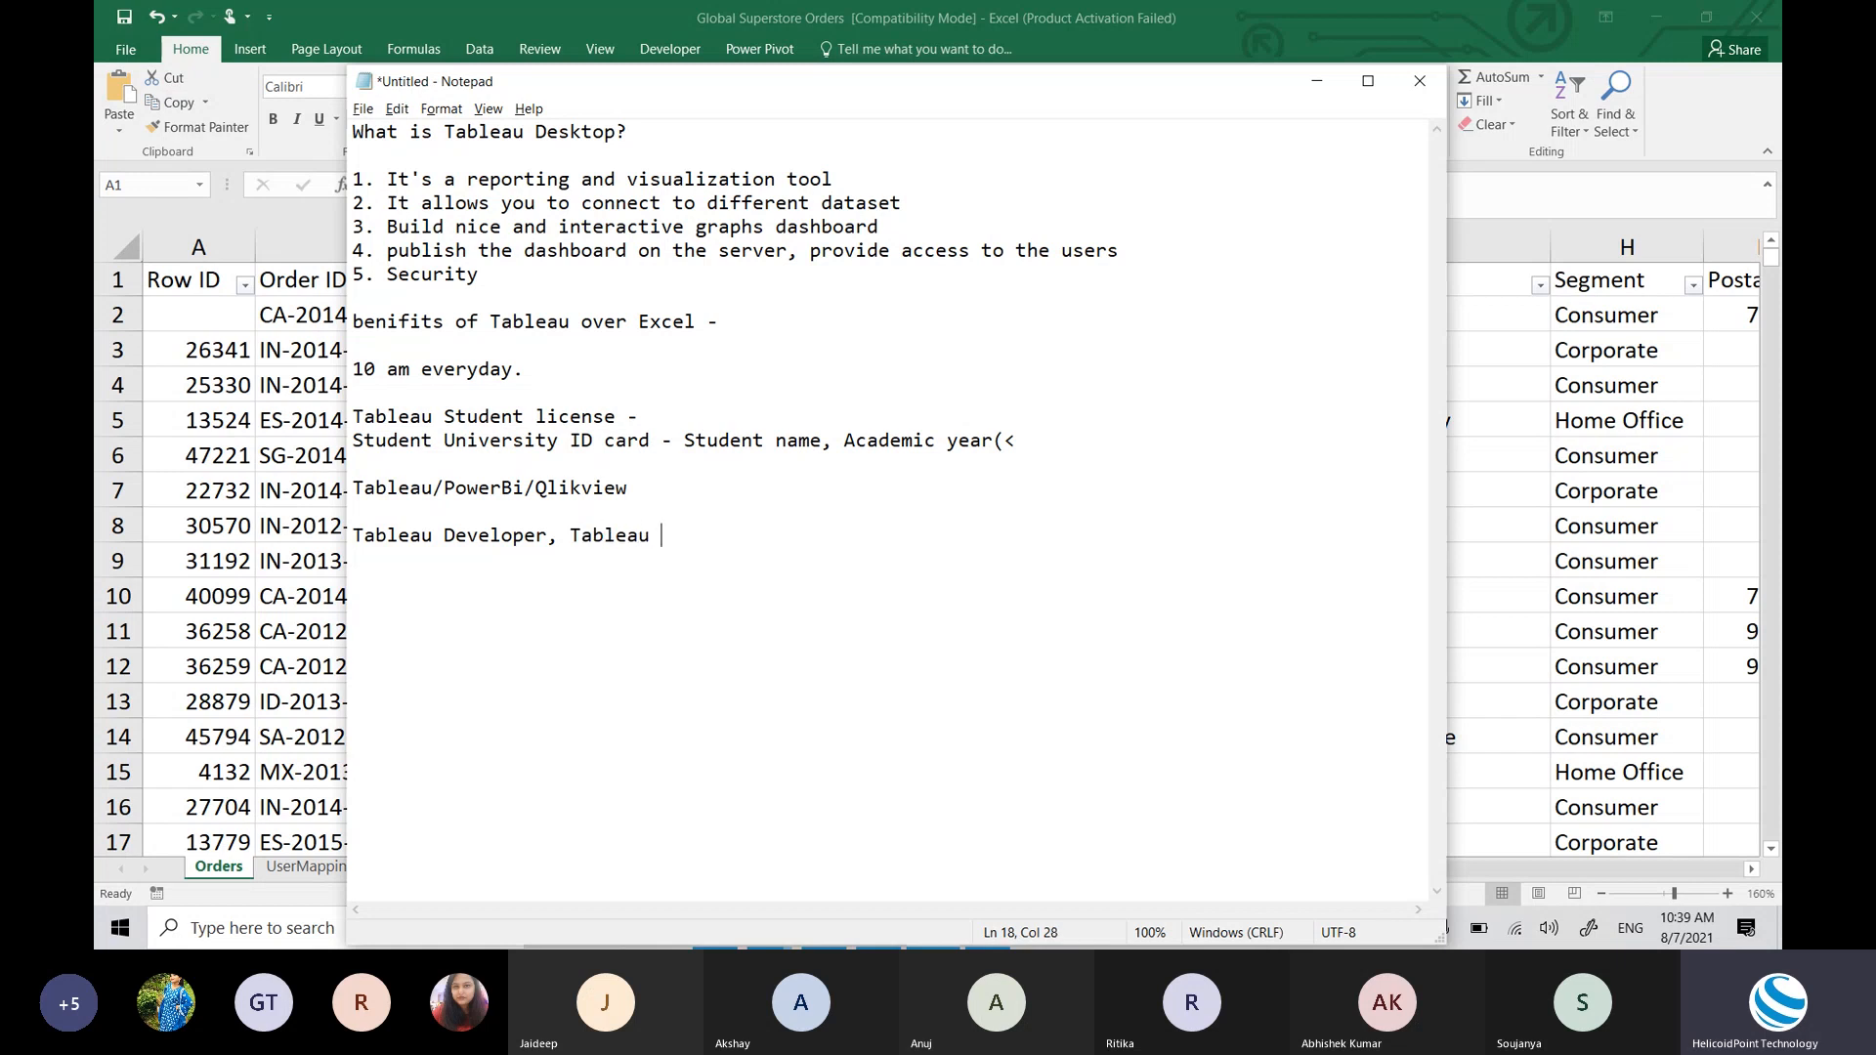
type("C")
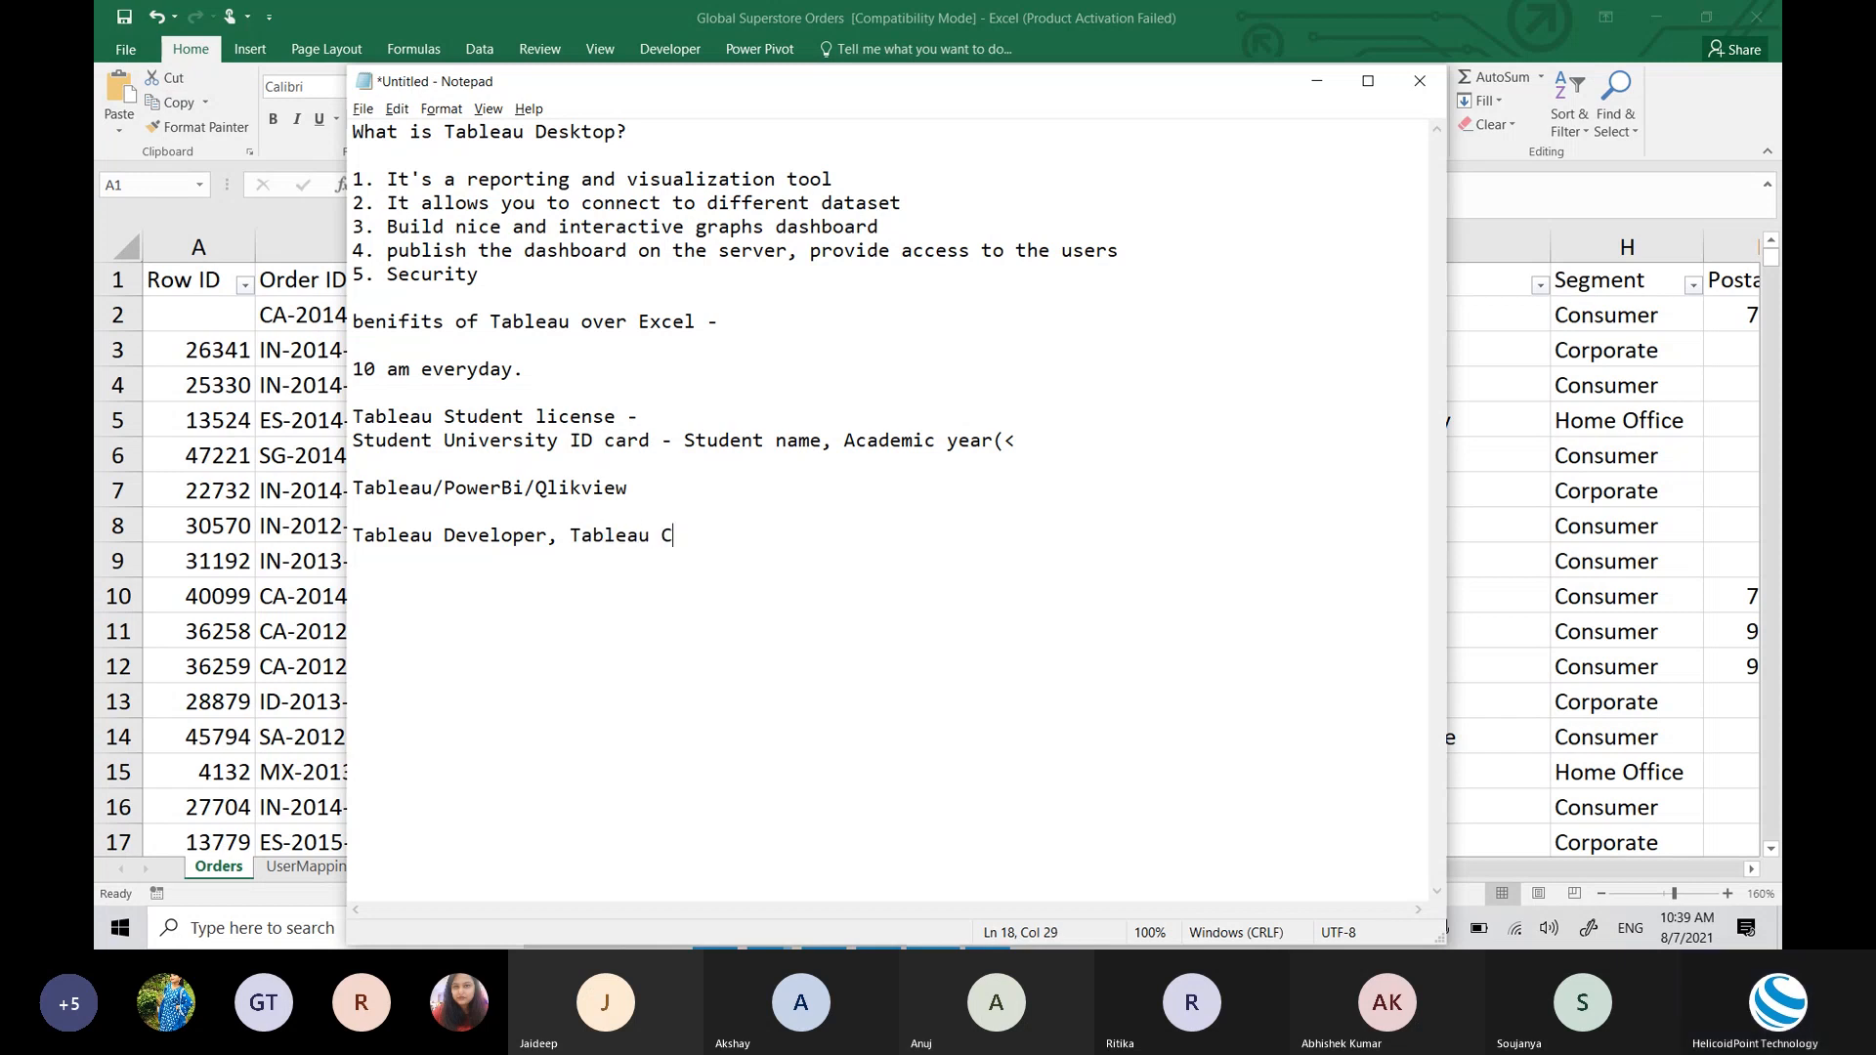
type("onsultant, Business Intel")
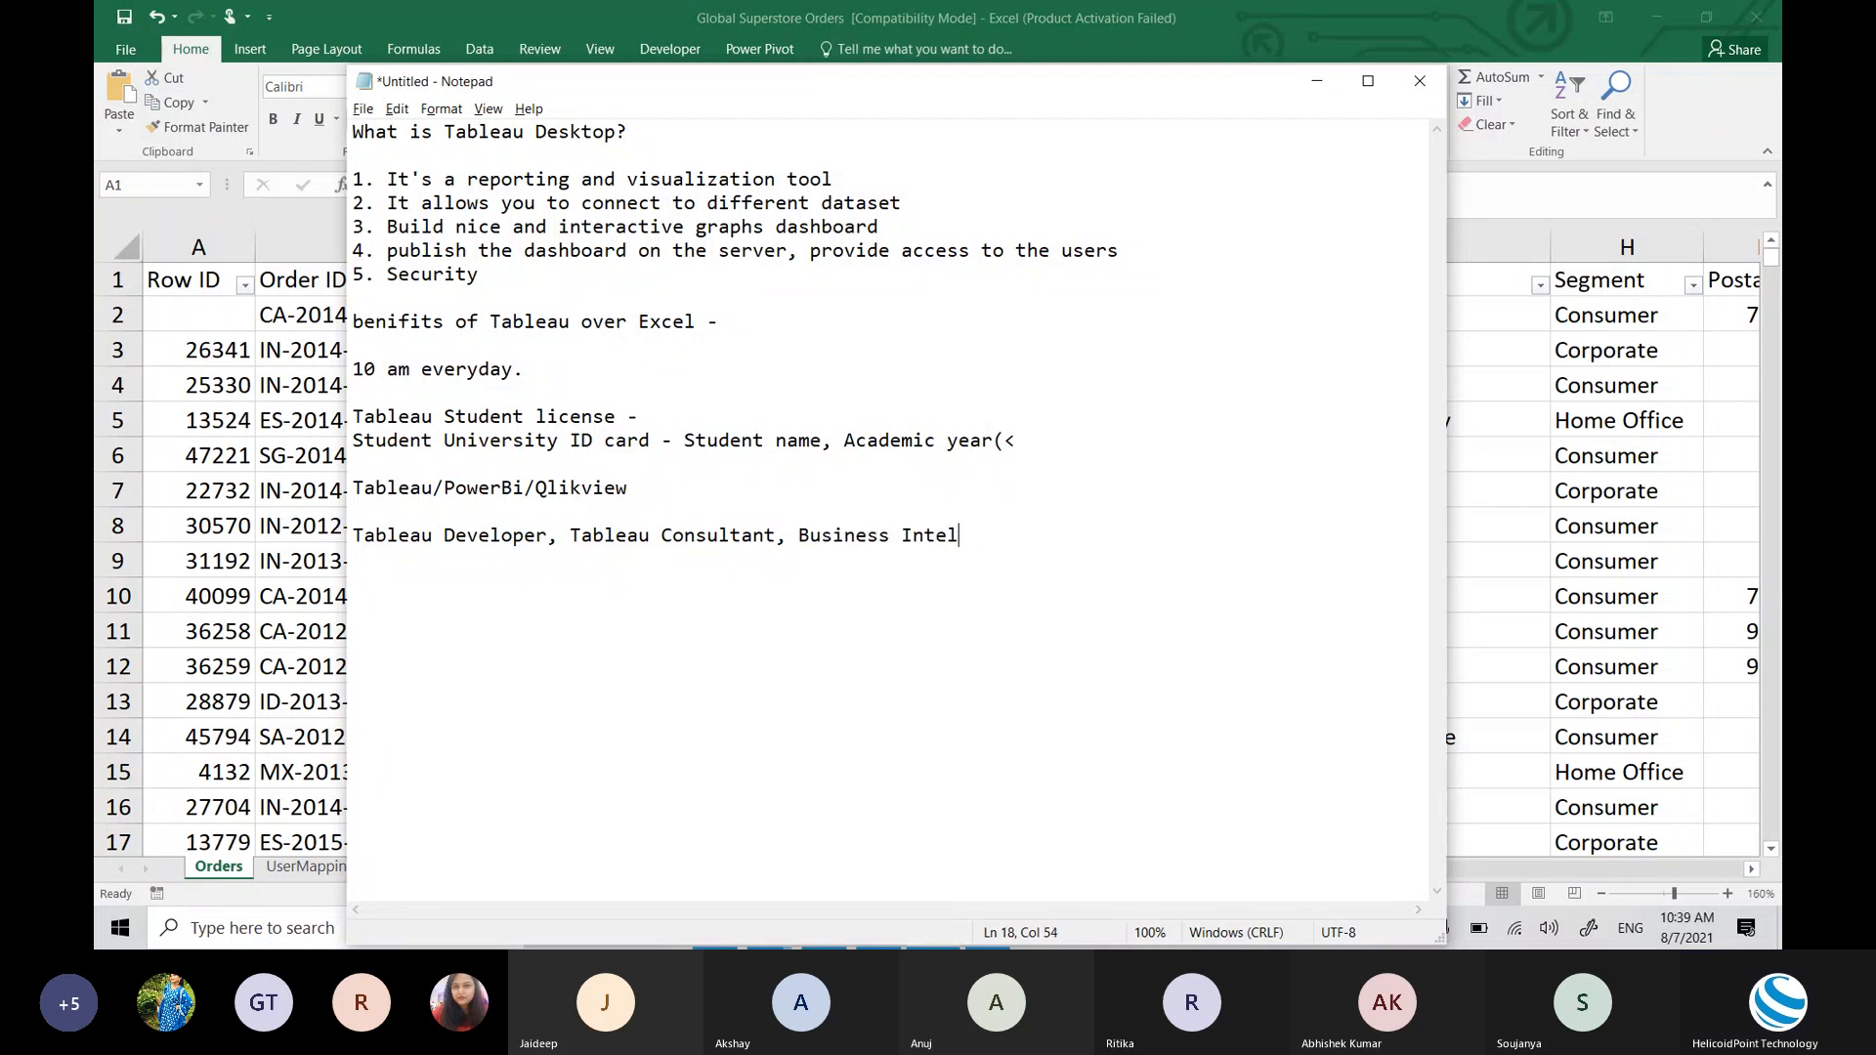
type("ligence consulta")
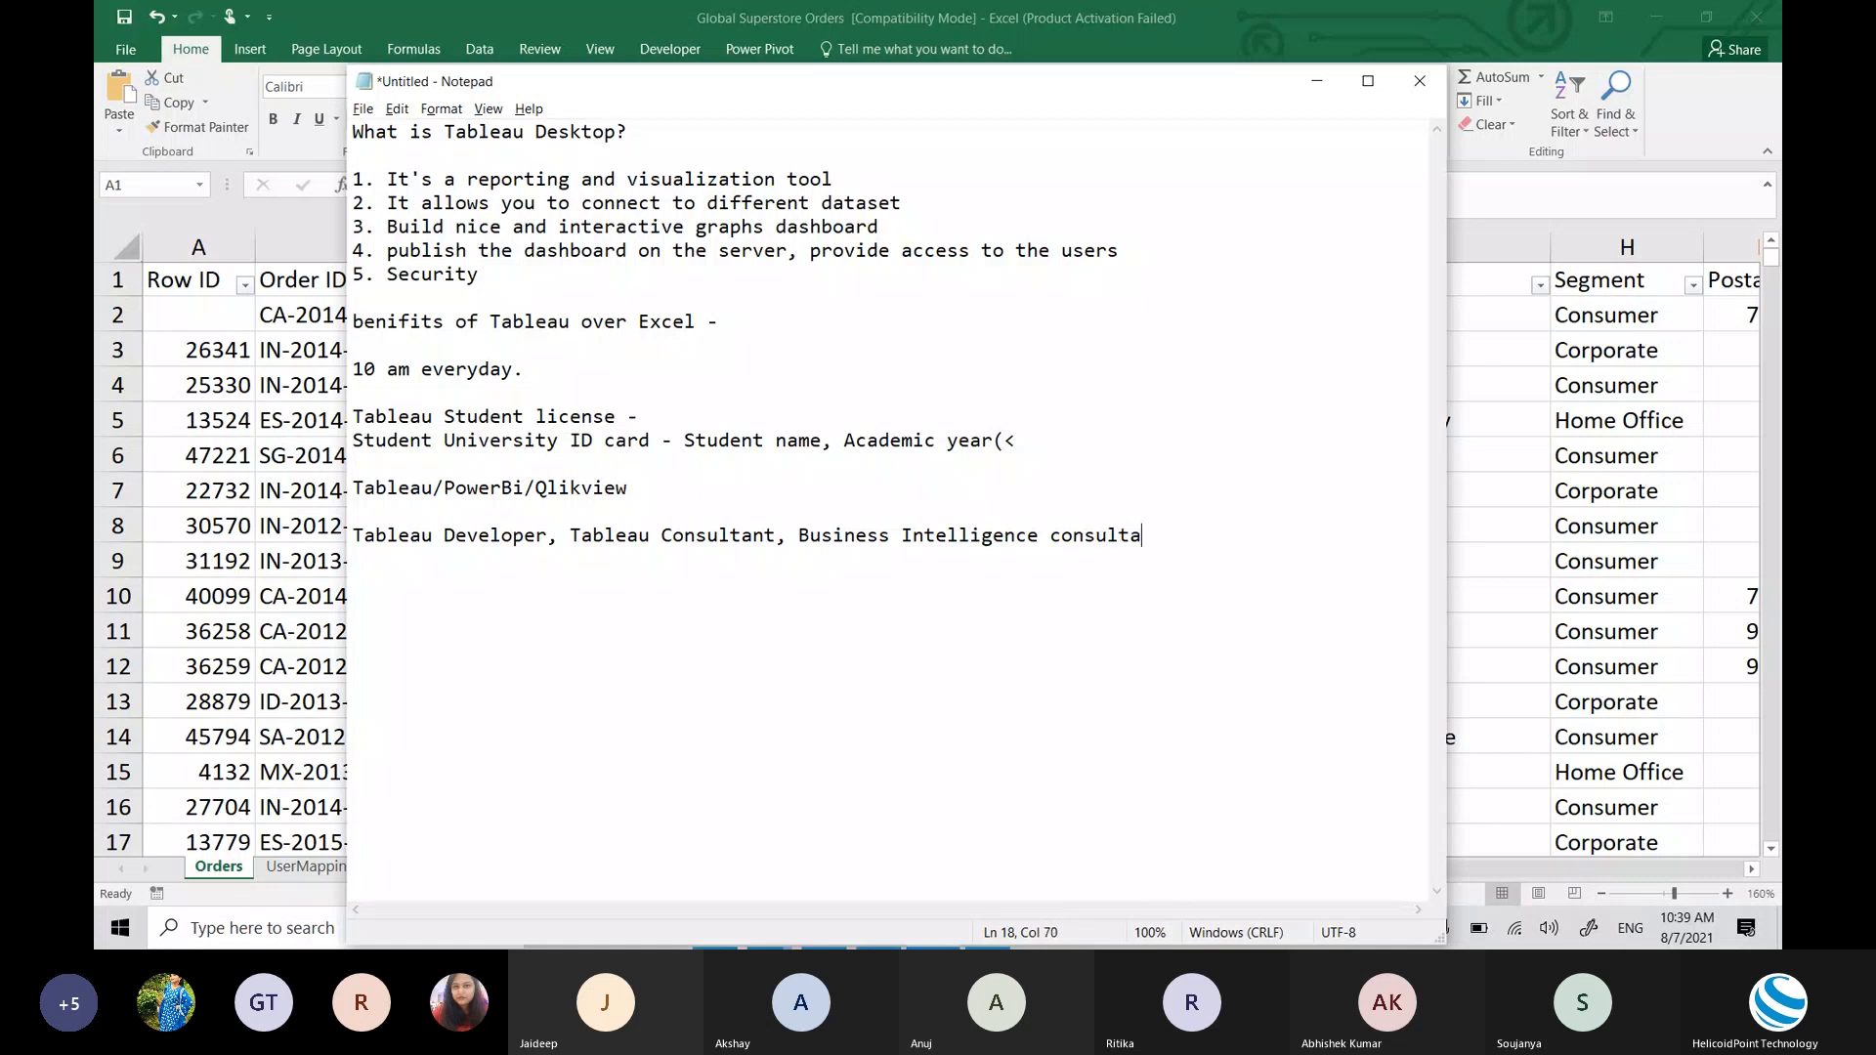
type("nt, ")
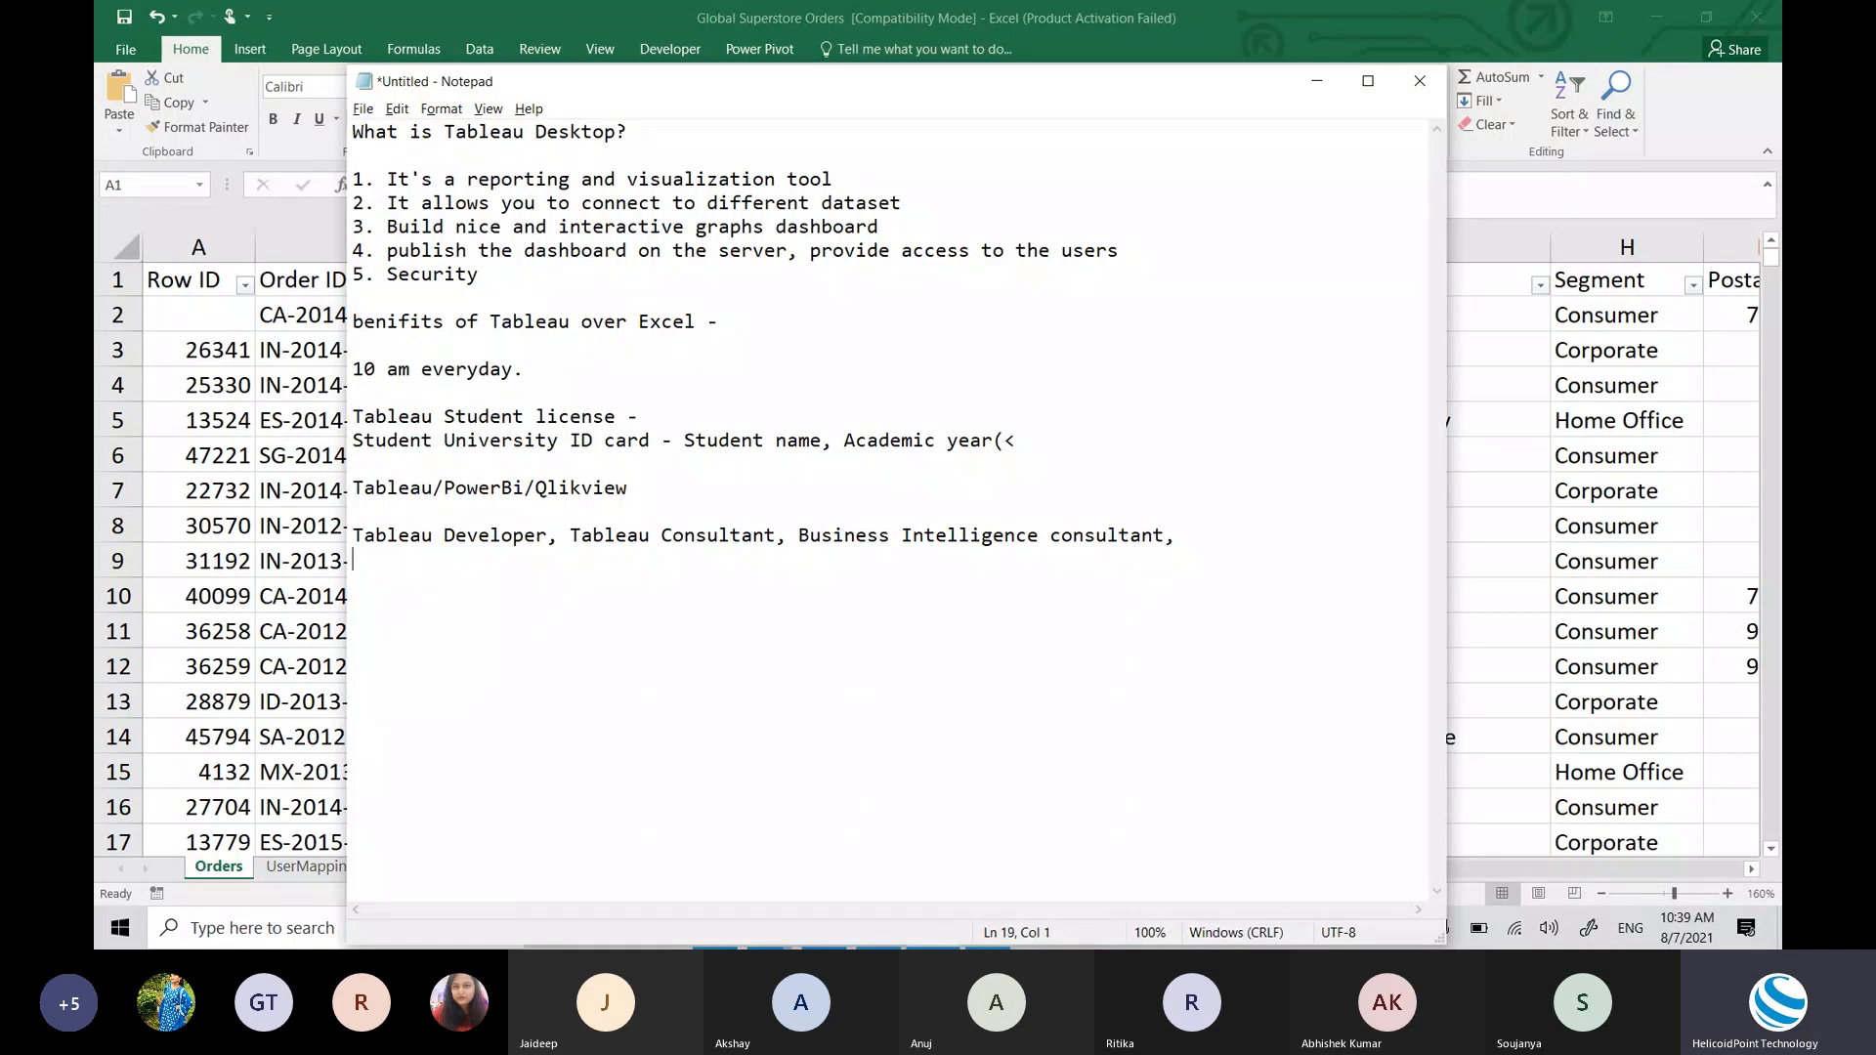
type("Data Analyst, Senior Data")
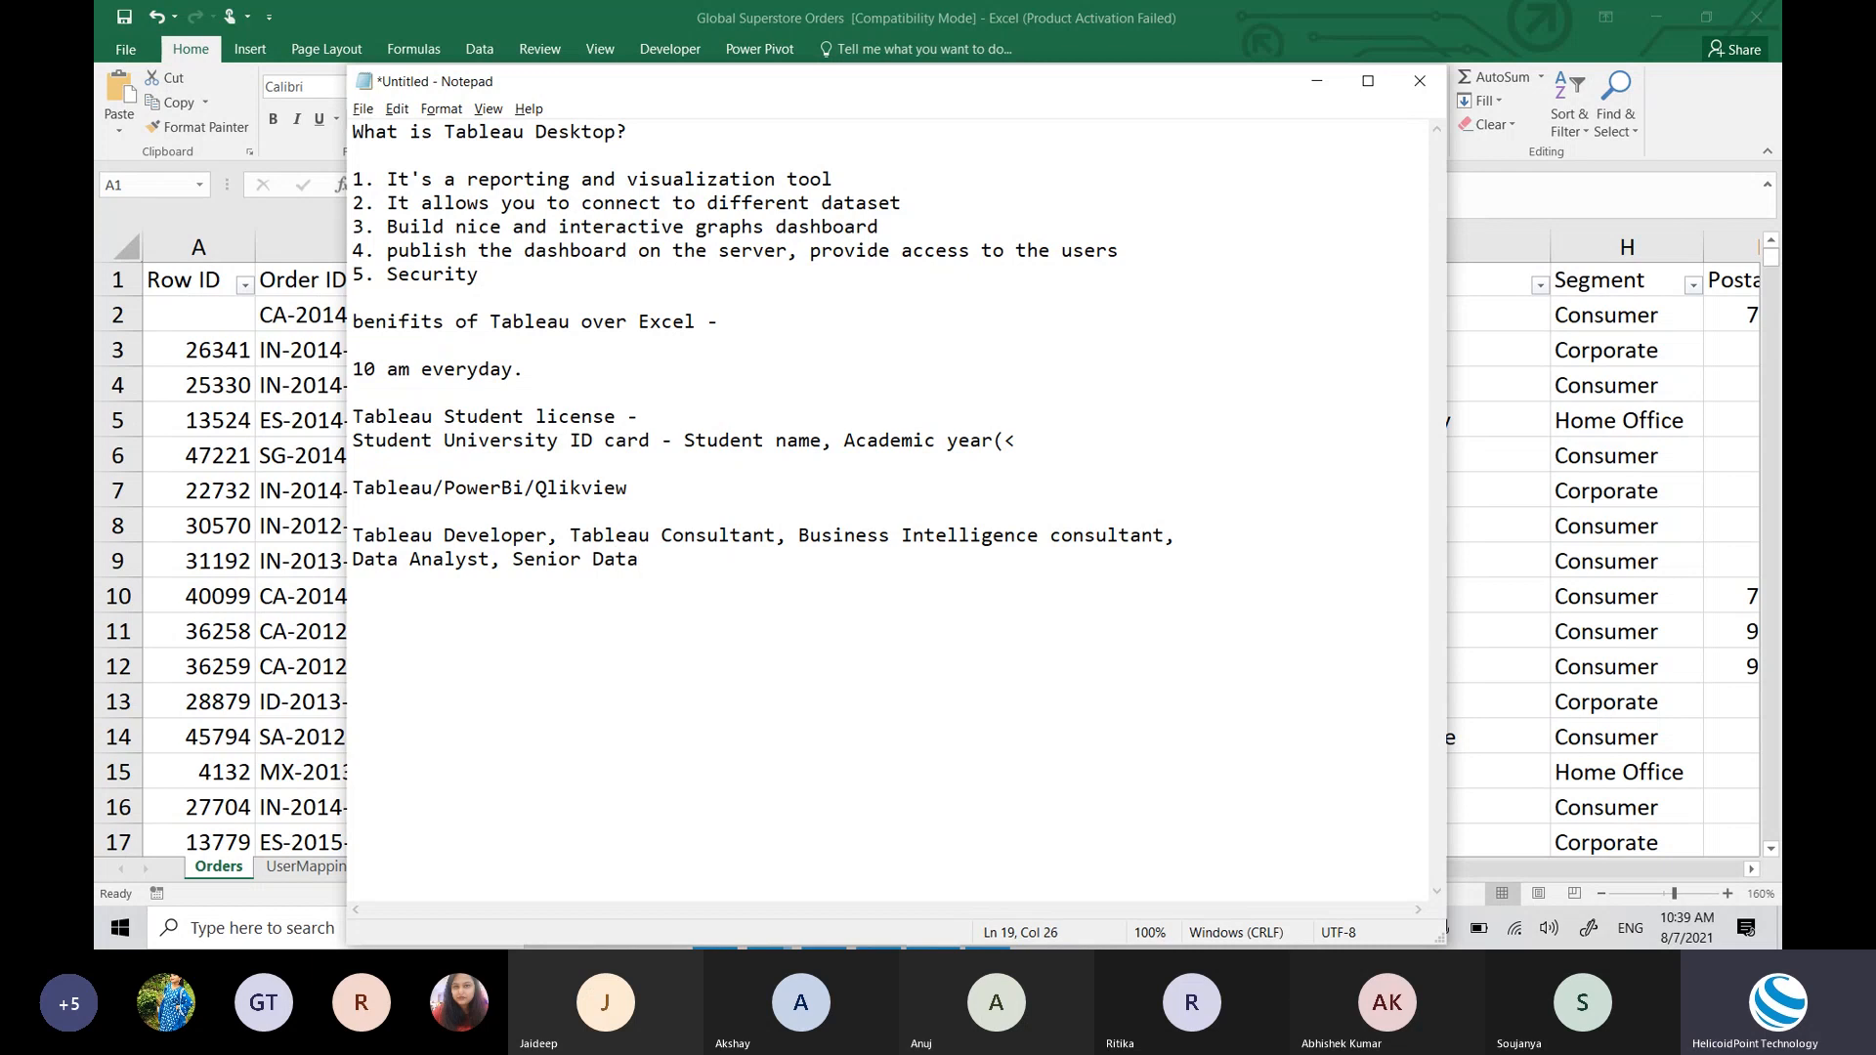
type("yst, Business System Analy")
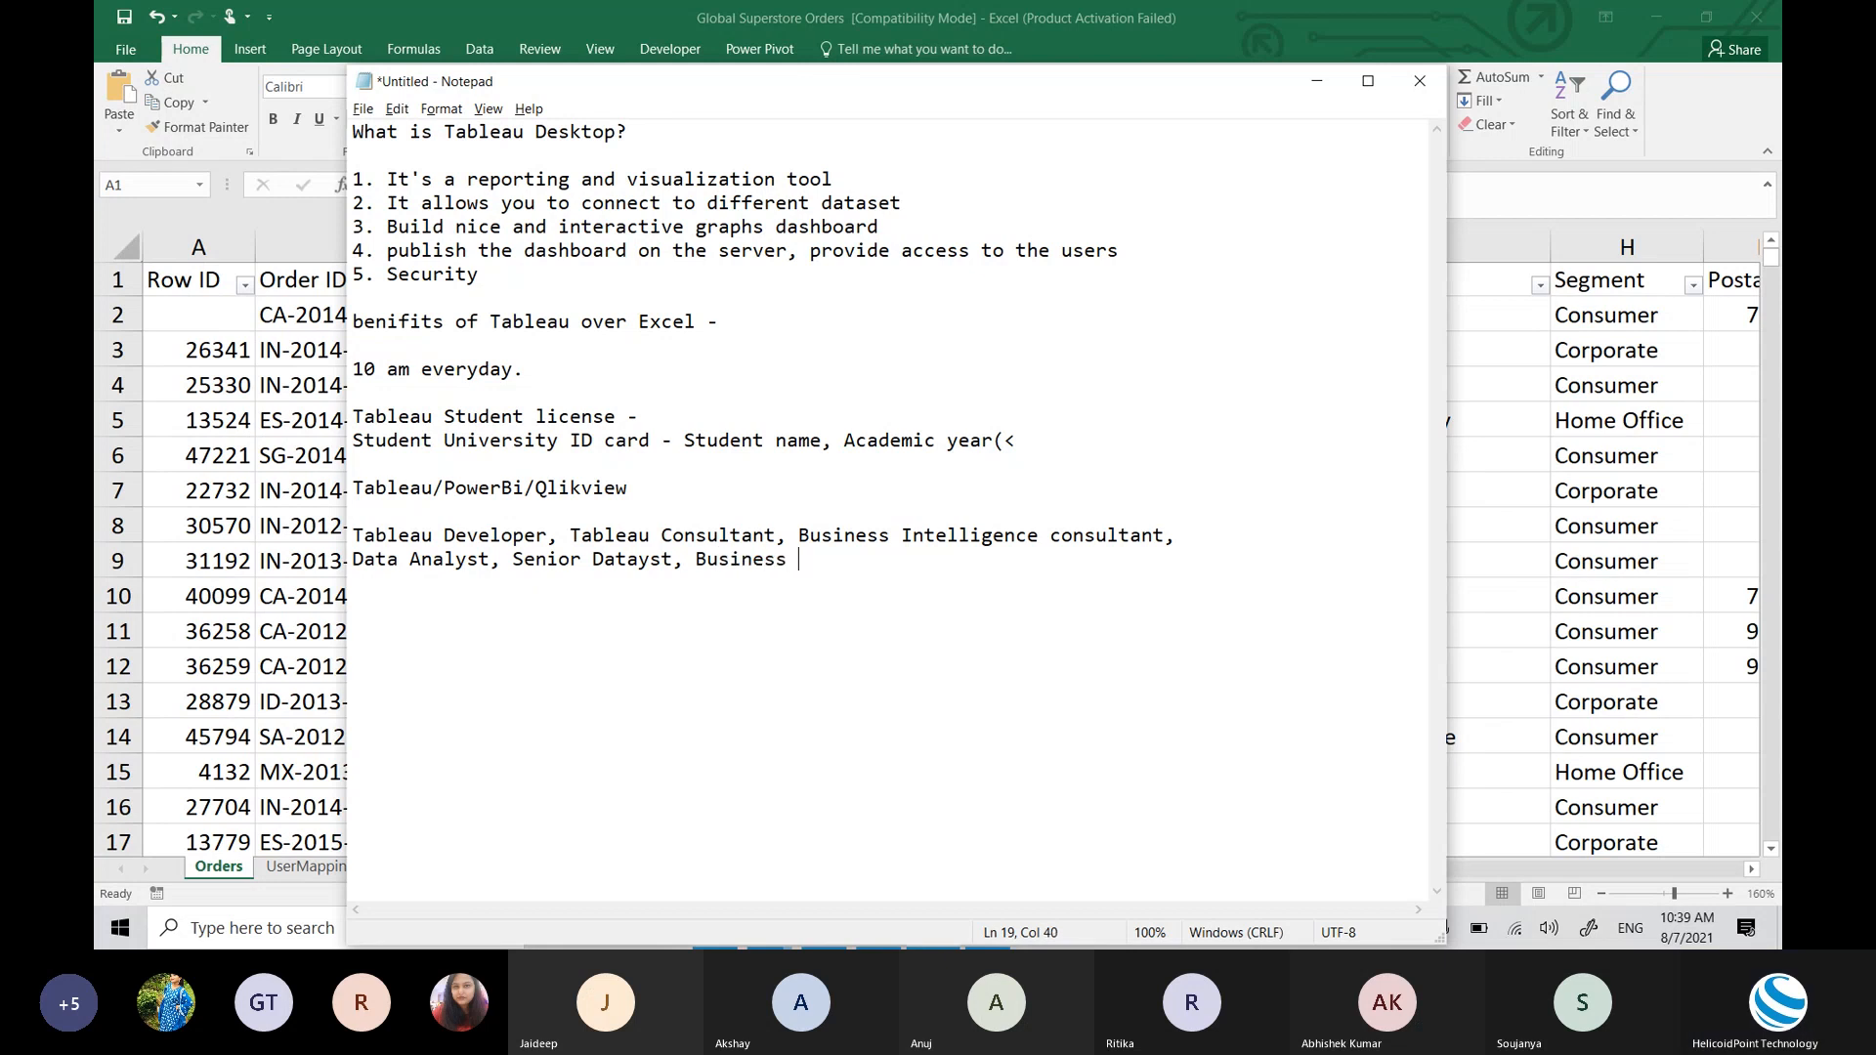
type("st, AB")
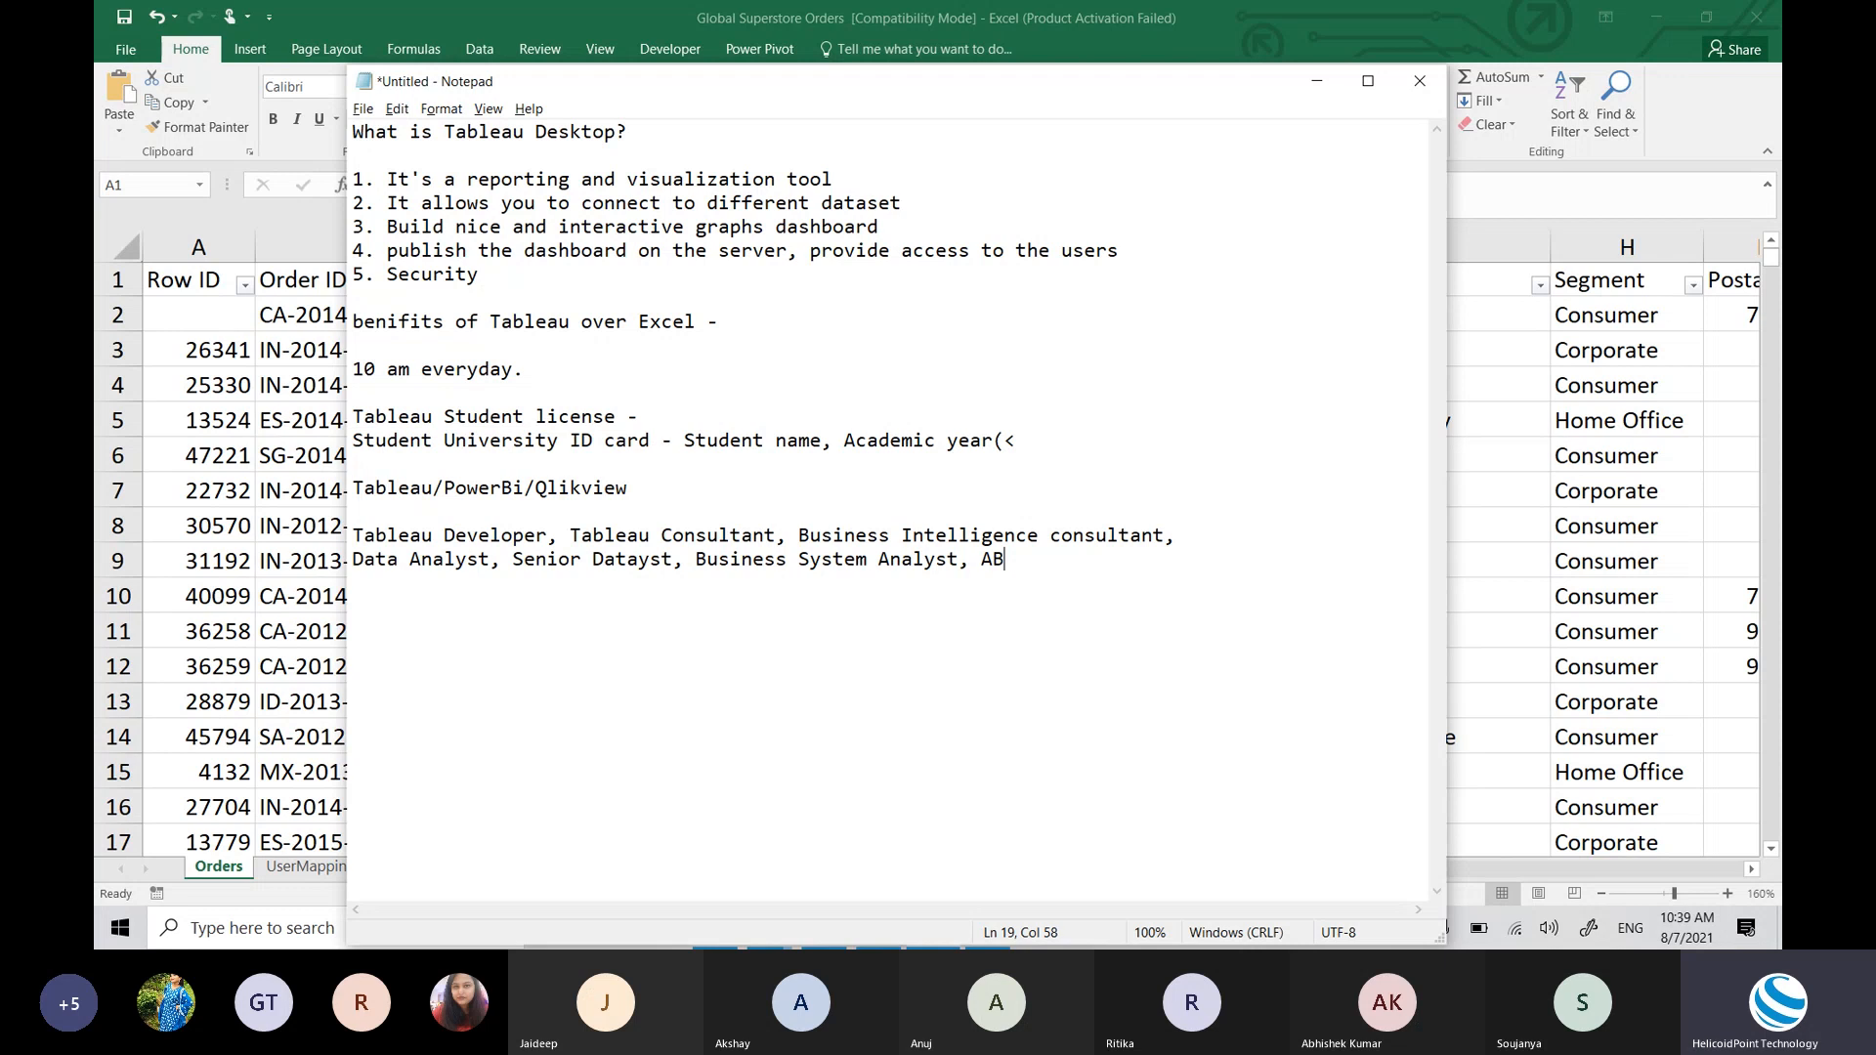
Step: Replace the trailing 'AB' with 'Business Analyst,' and start a new line
key("BackSpace")
key("BackSpace")
type("Business Analyst")
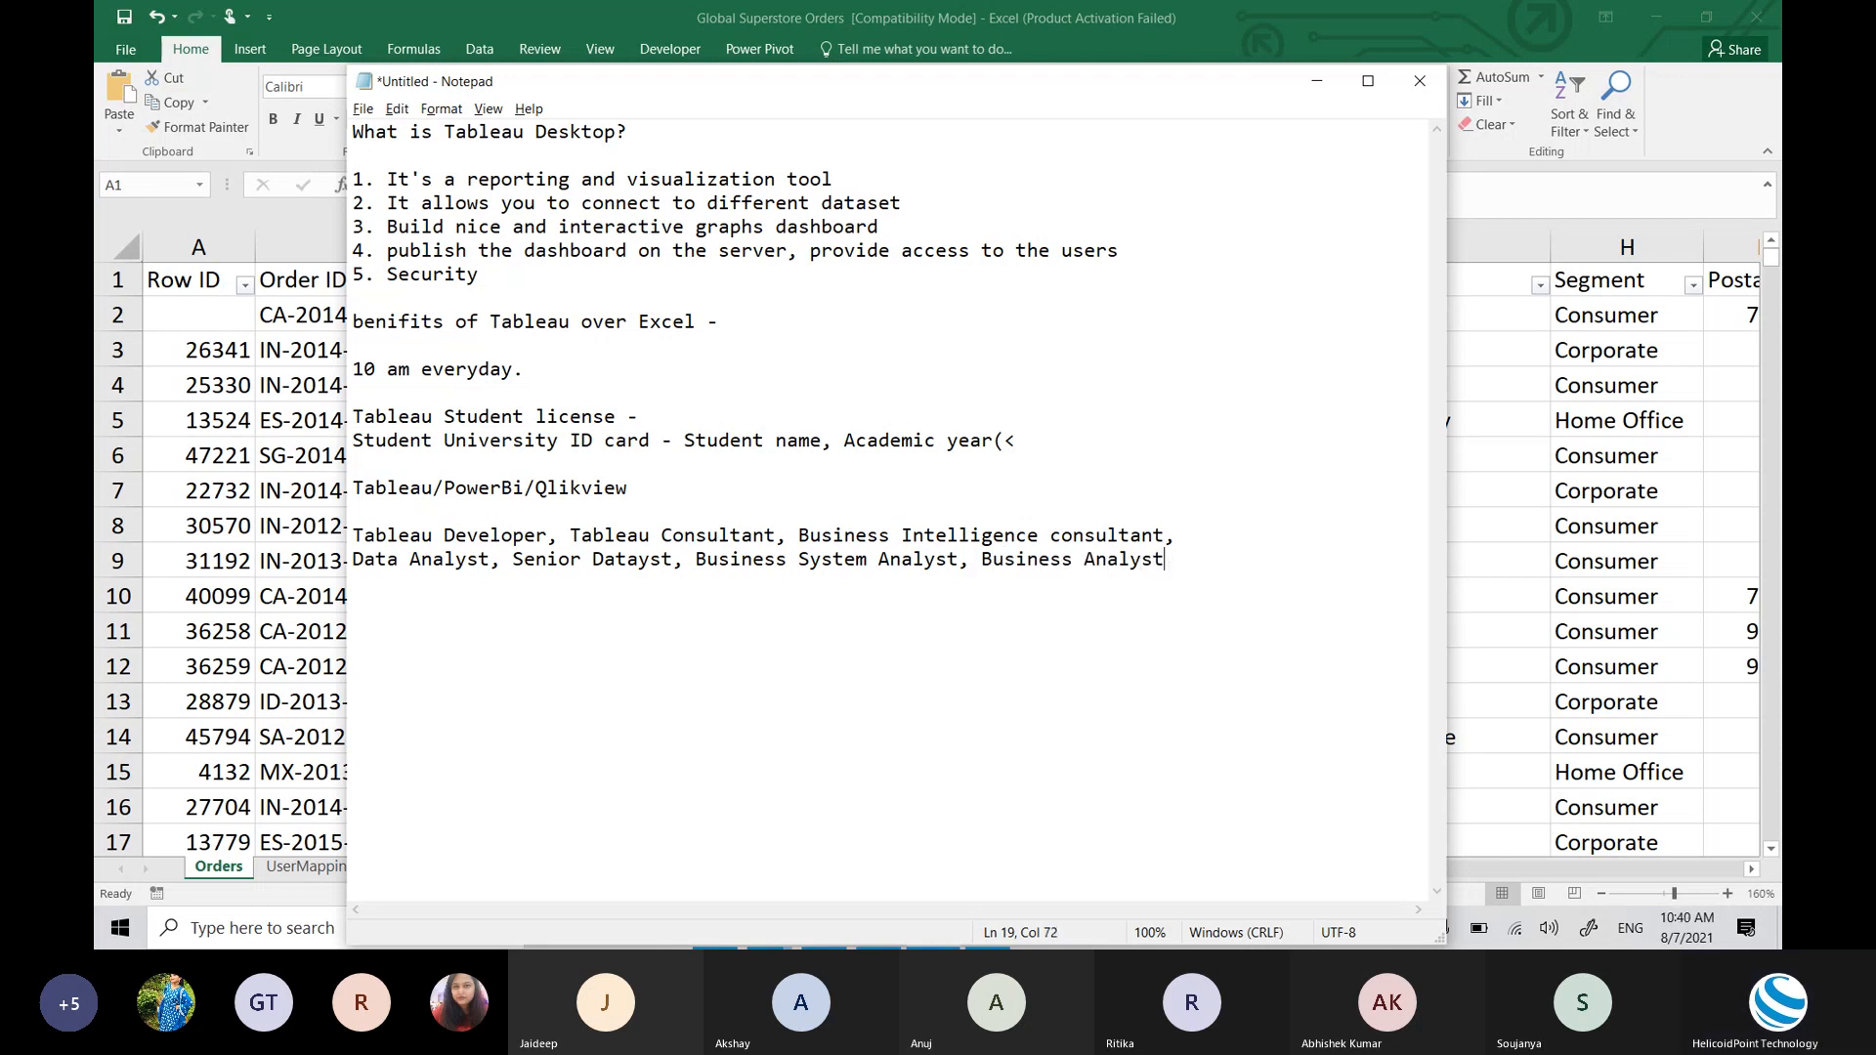
type(",")
key("Return")
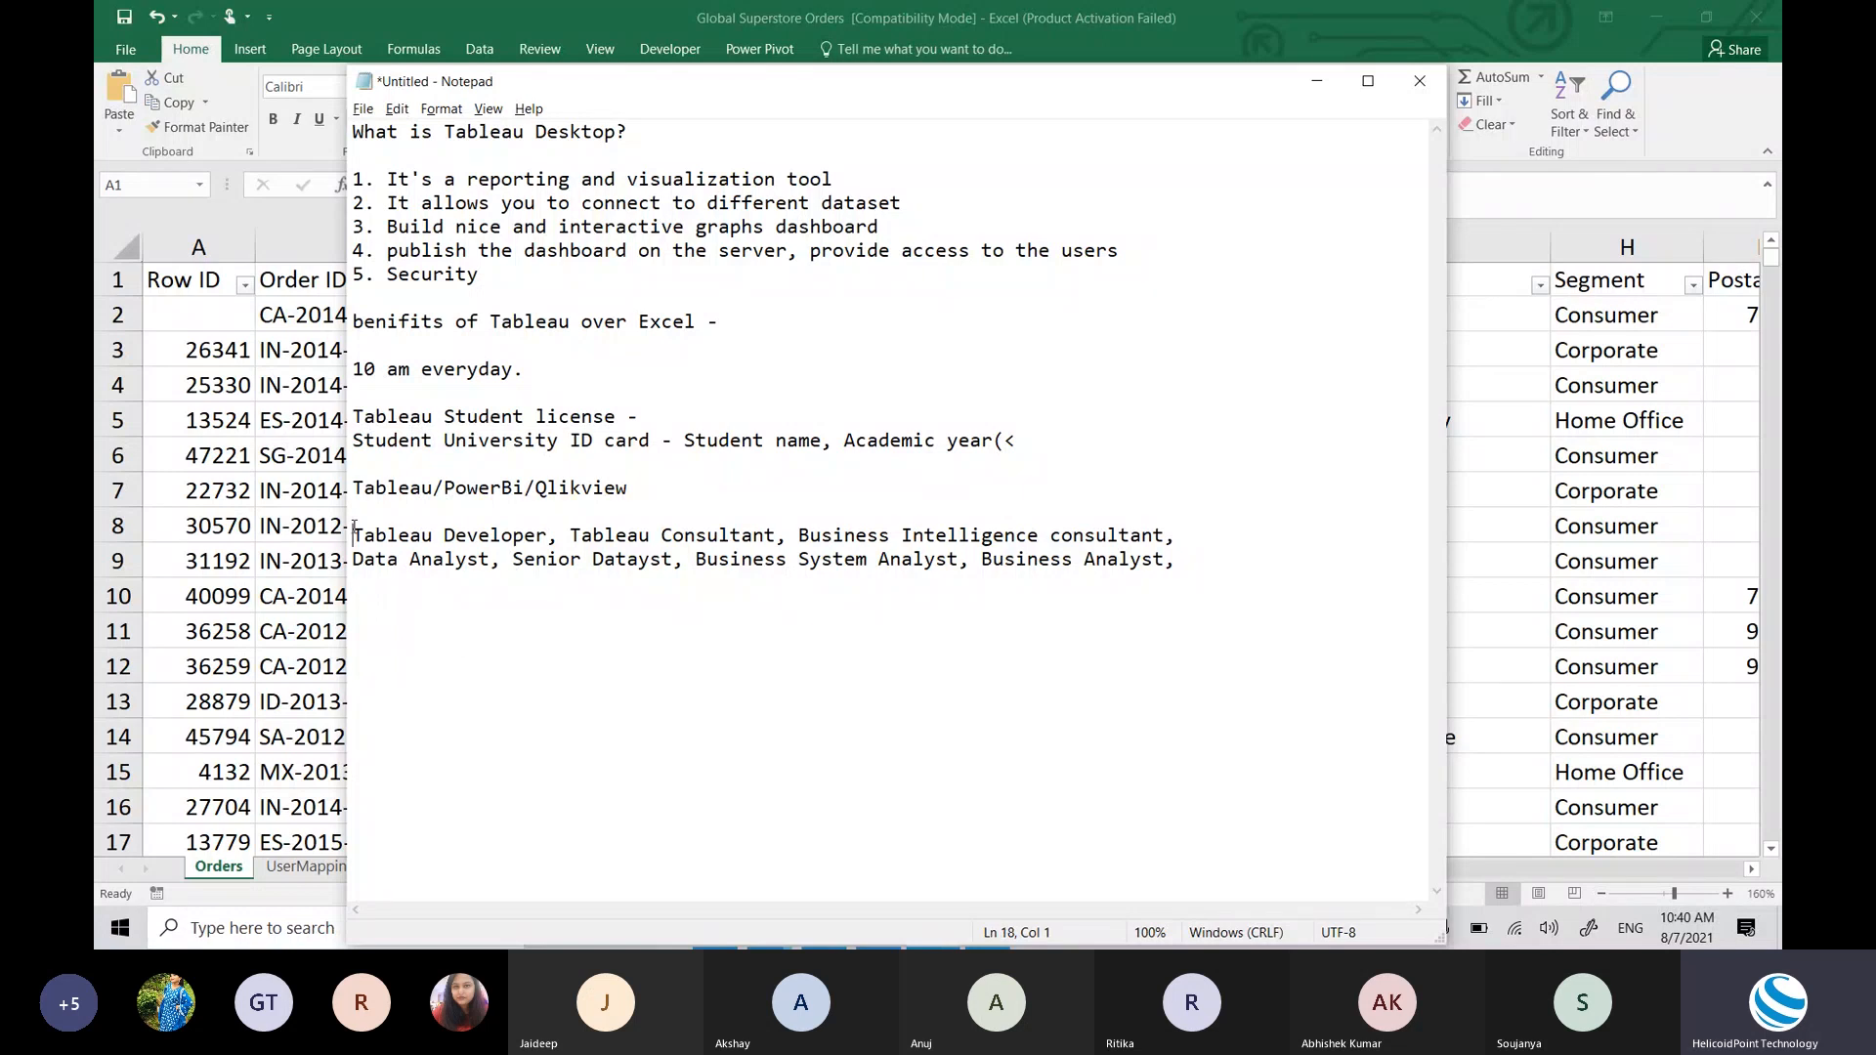
Step: Highlight the job-role lines and the Business Analyst and Analyst entries while explaining them
left_click_drag(353, 534, 1345, 577)
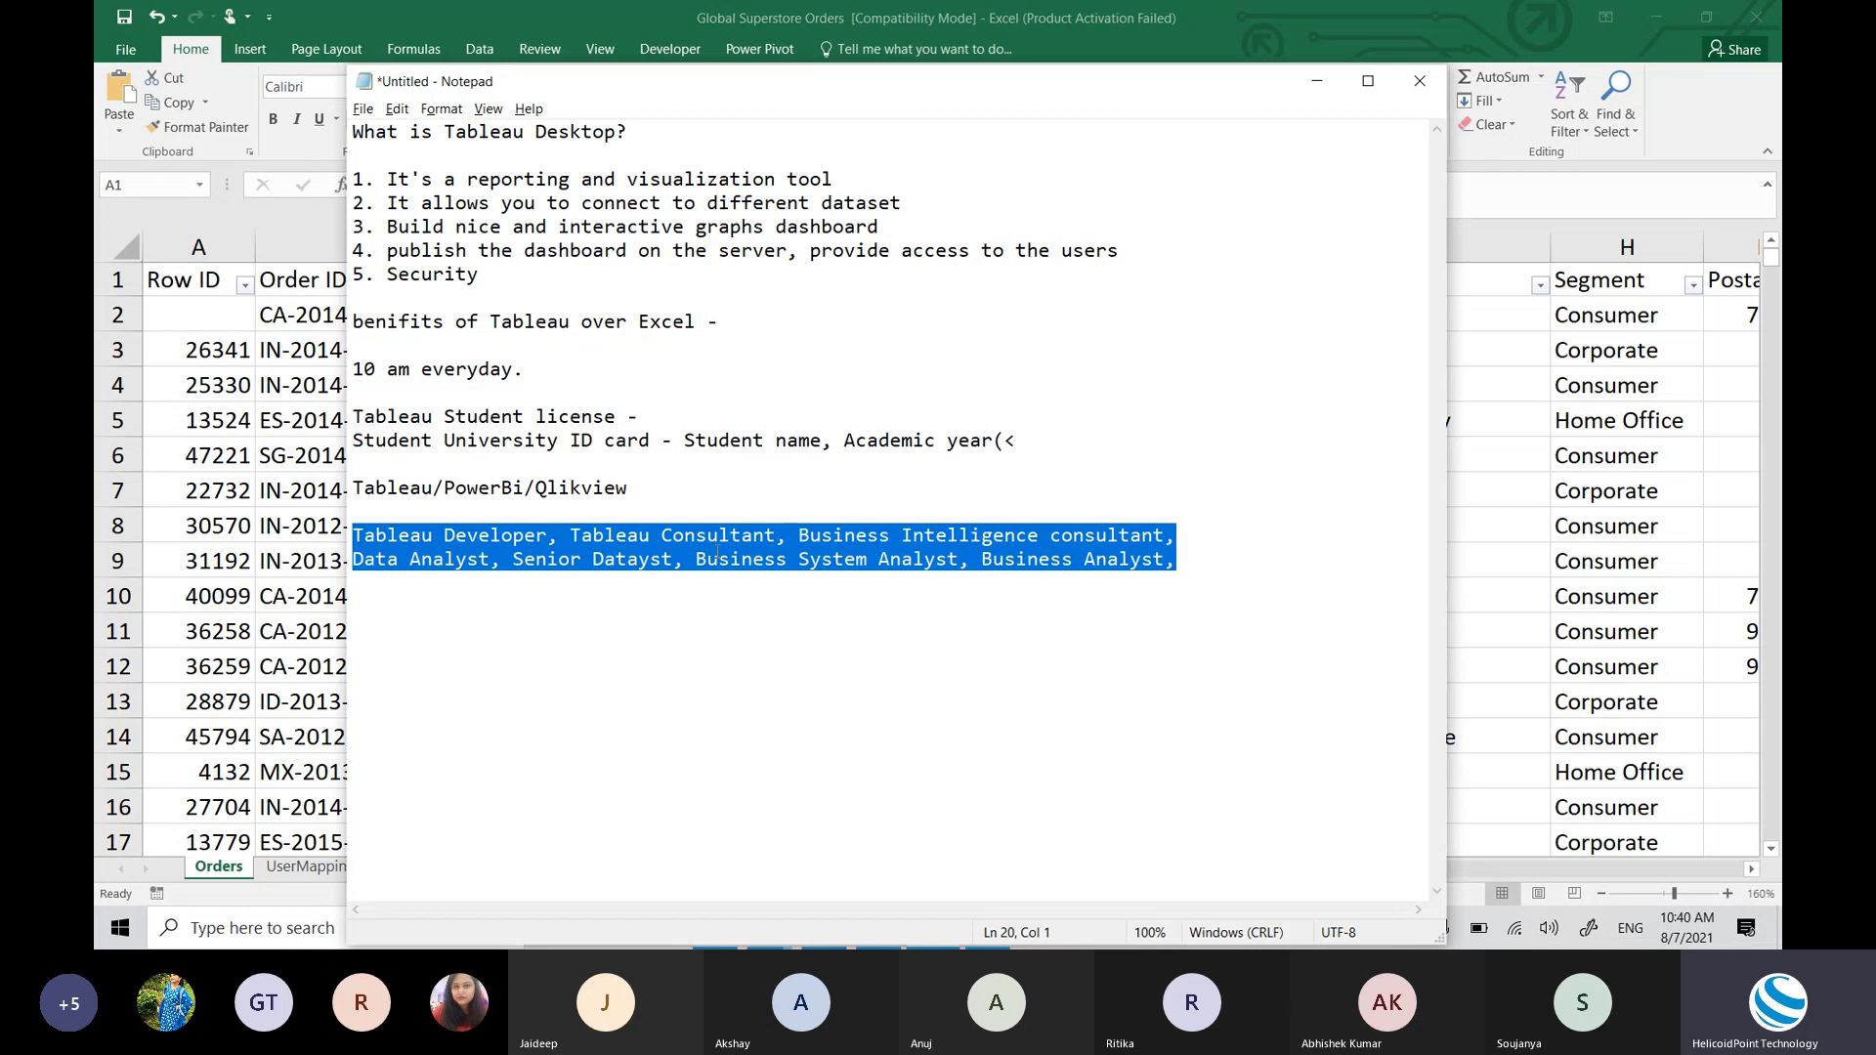
left_click(643, 528)
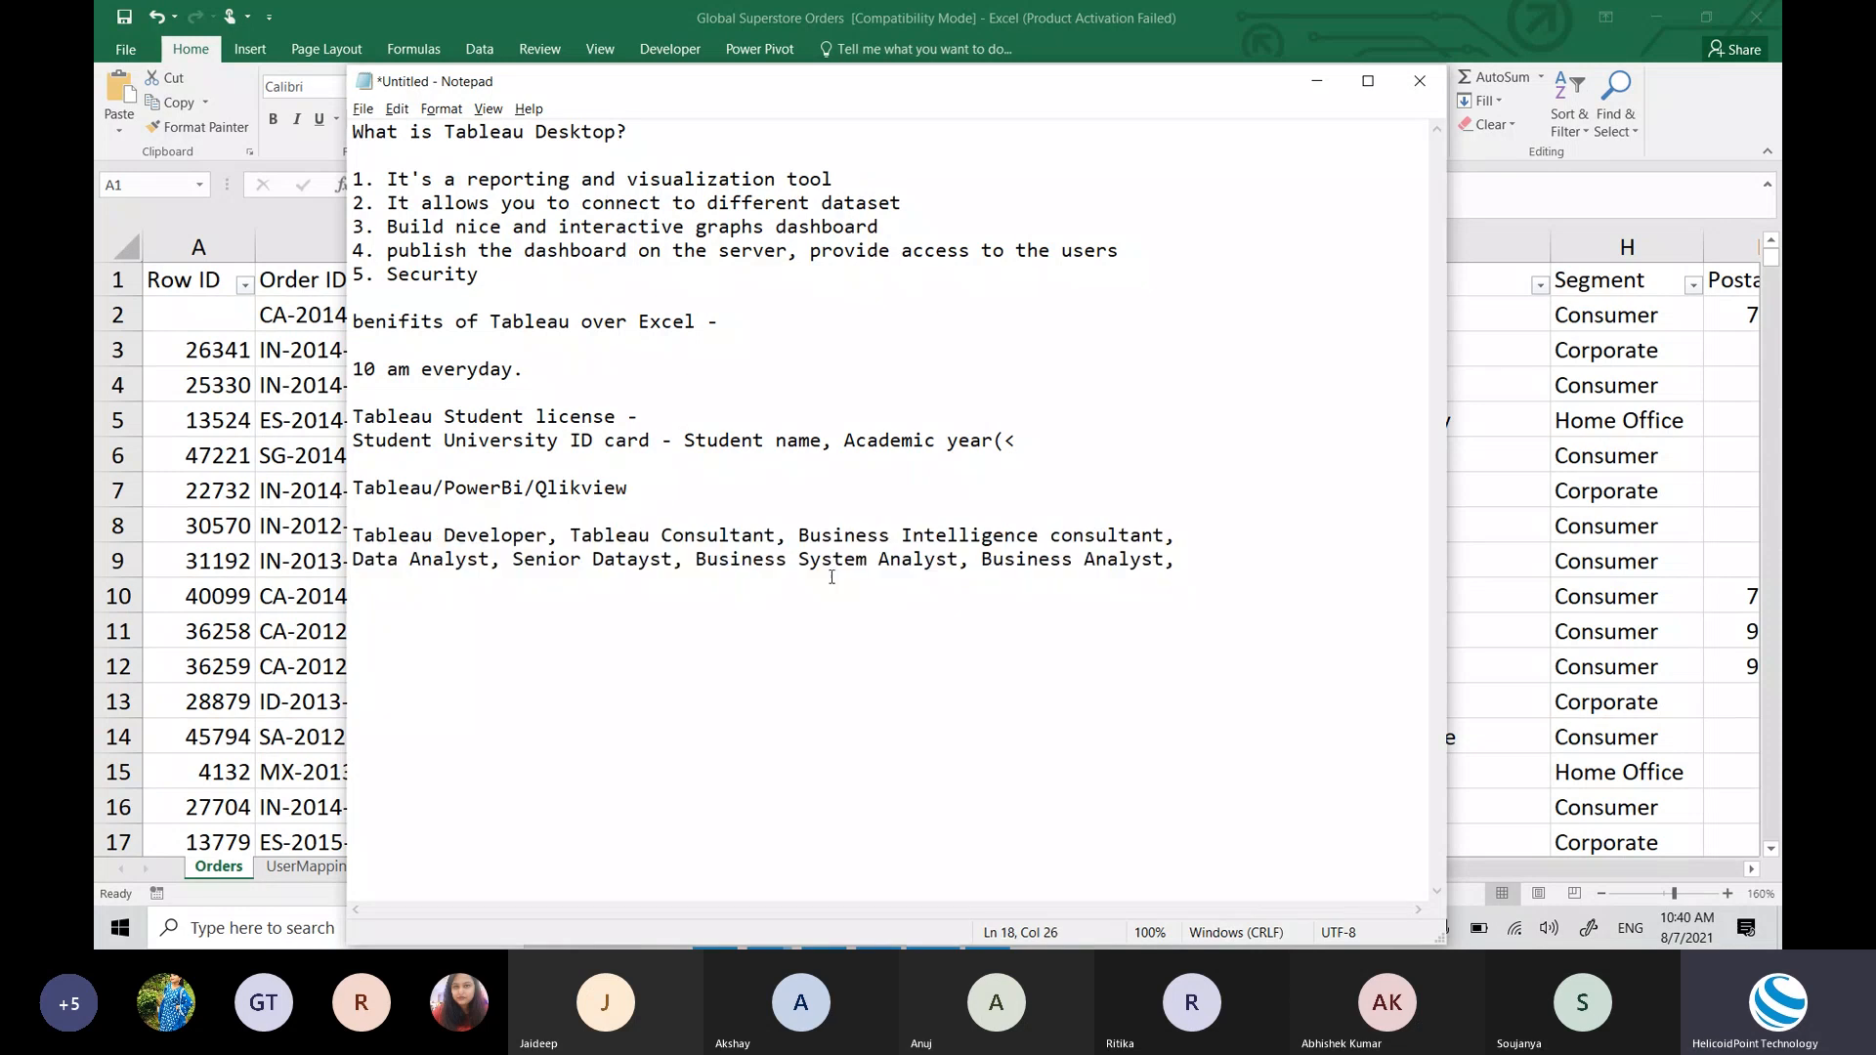
left_click(1029, 585)
double_click(1031, 565)
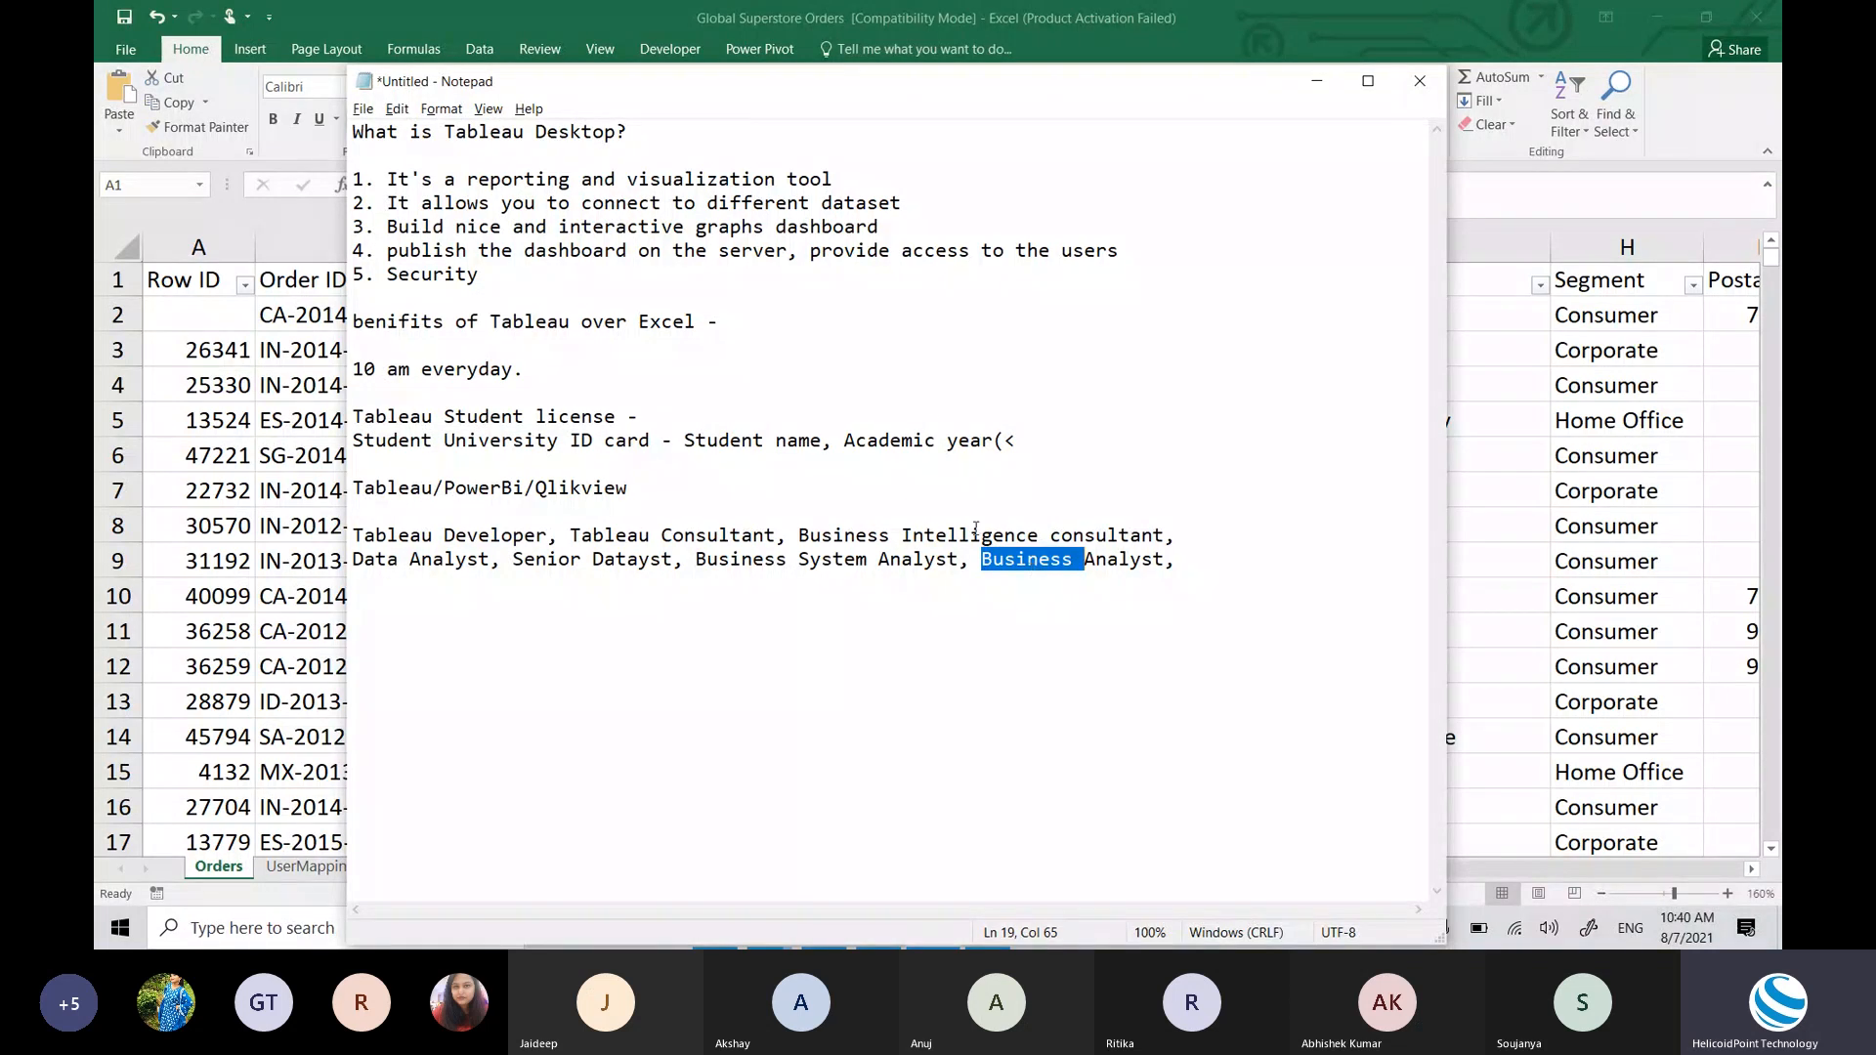
left_click(1169, 560)
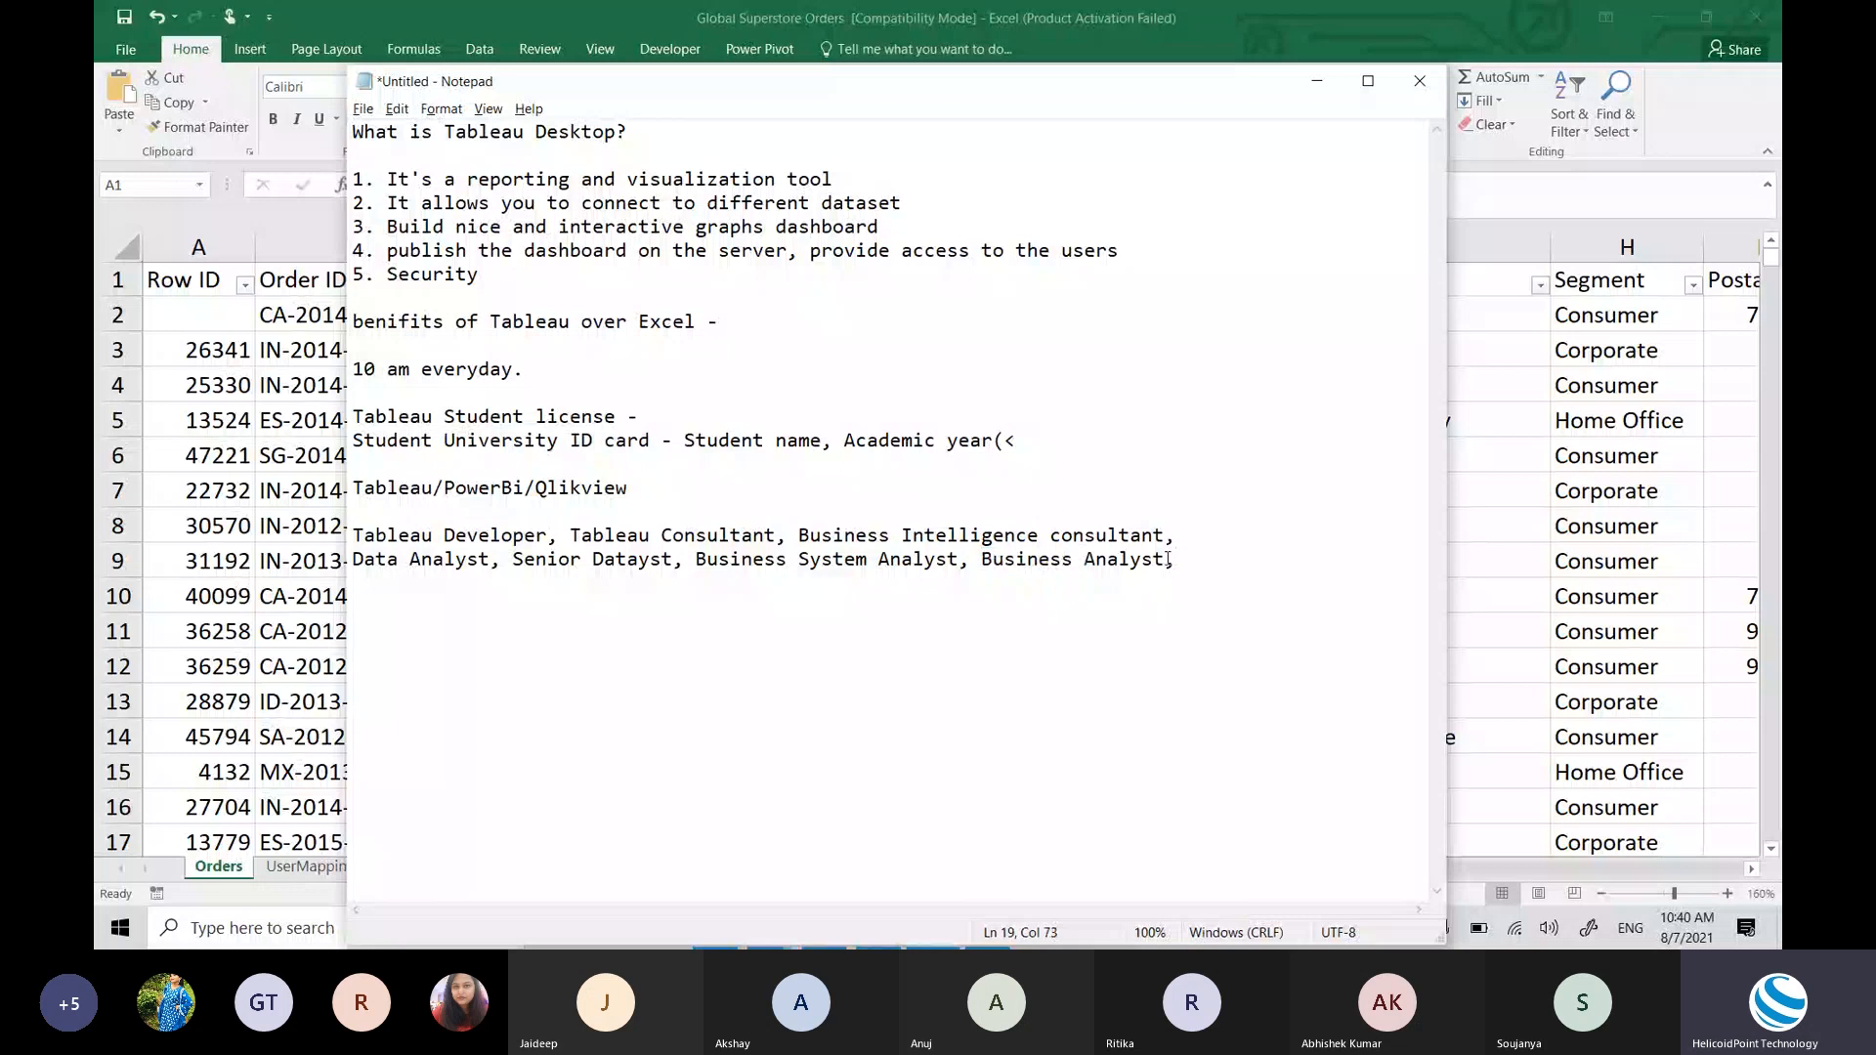
left_click_drag(1168, 560, 983, 560)
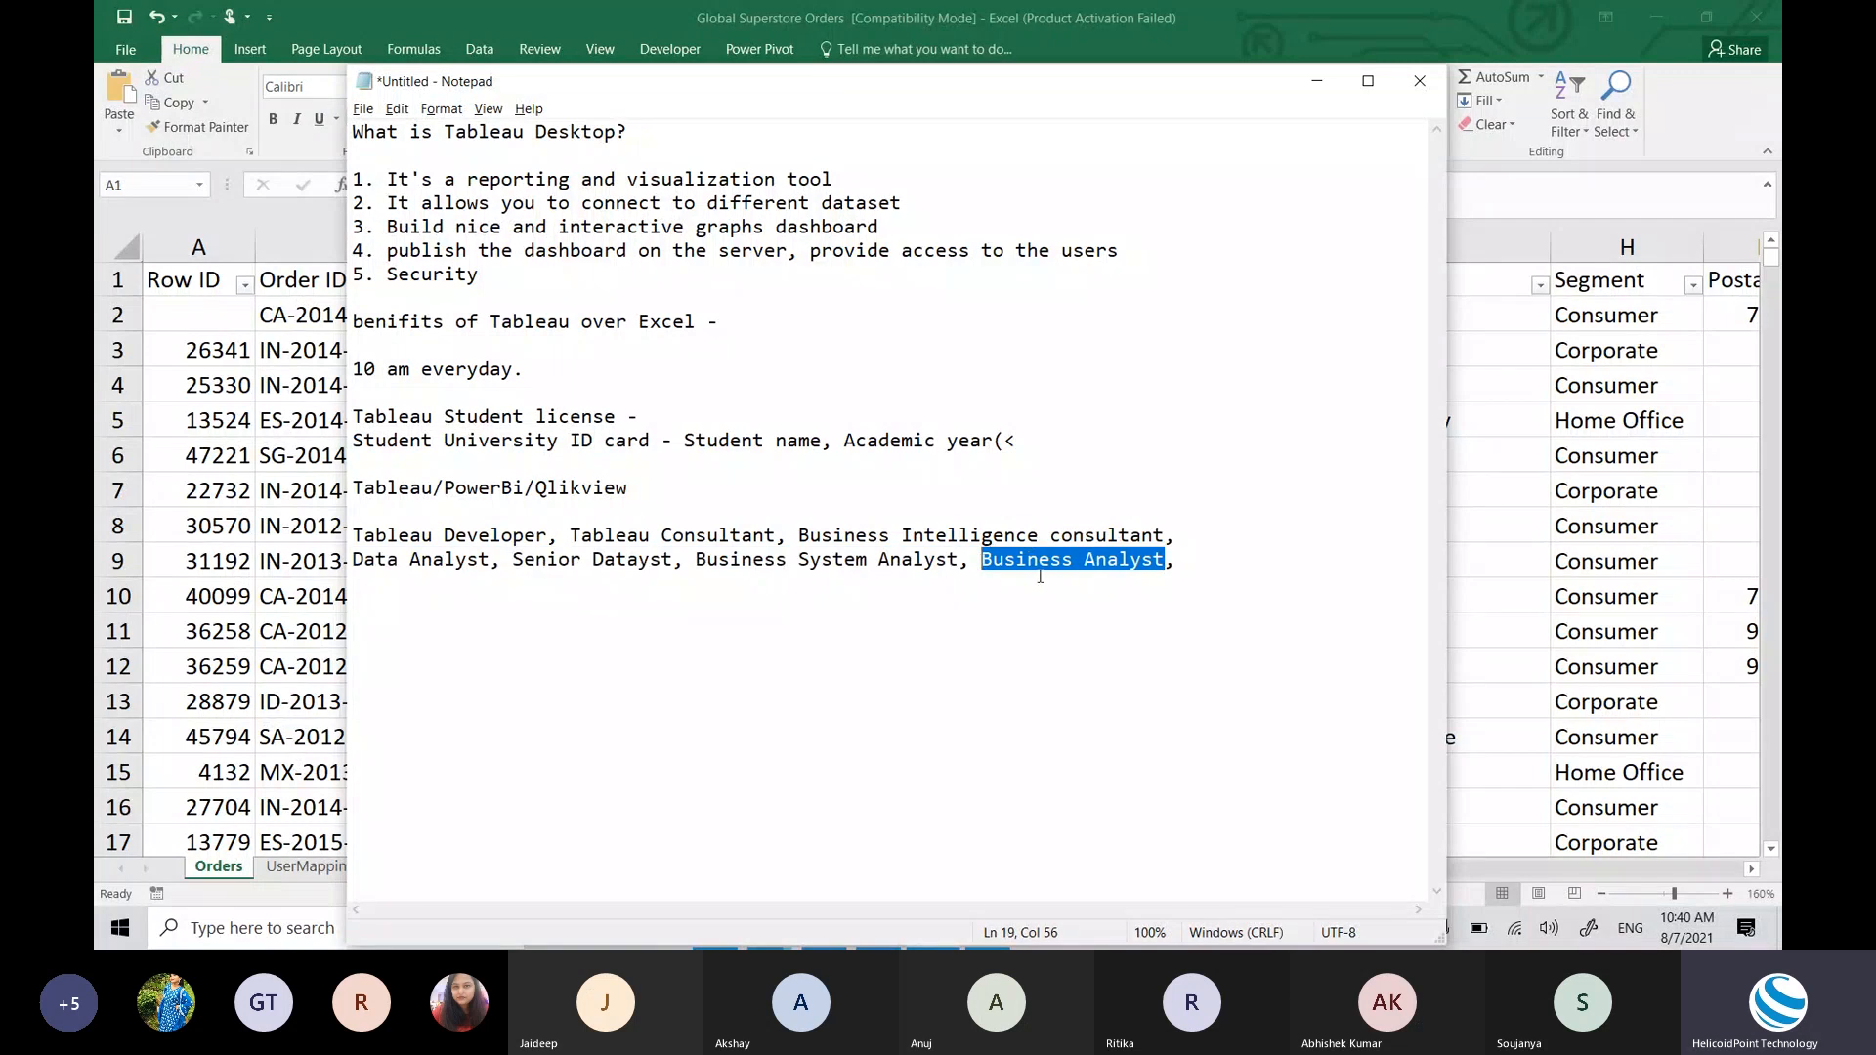
left_click(1083, 561)
left_click_drag(1082, 561, 1177, 561)
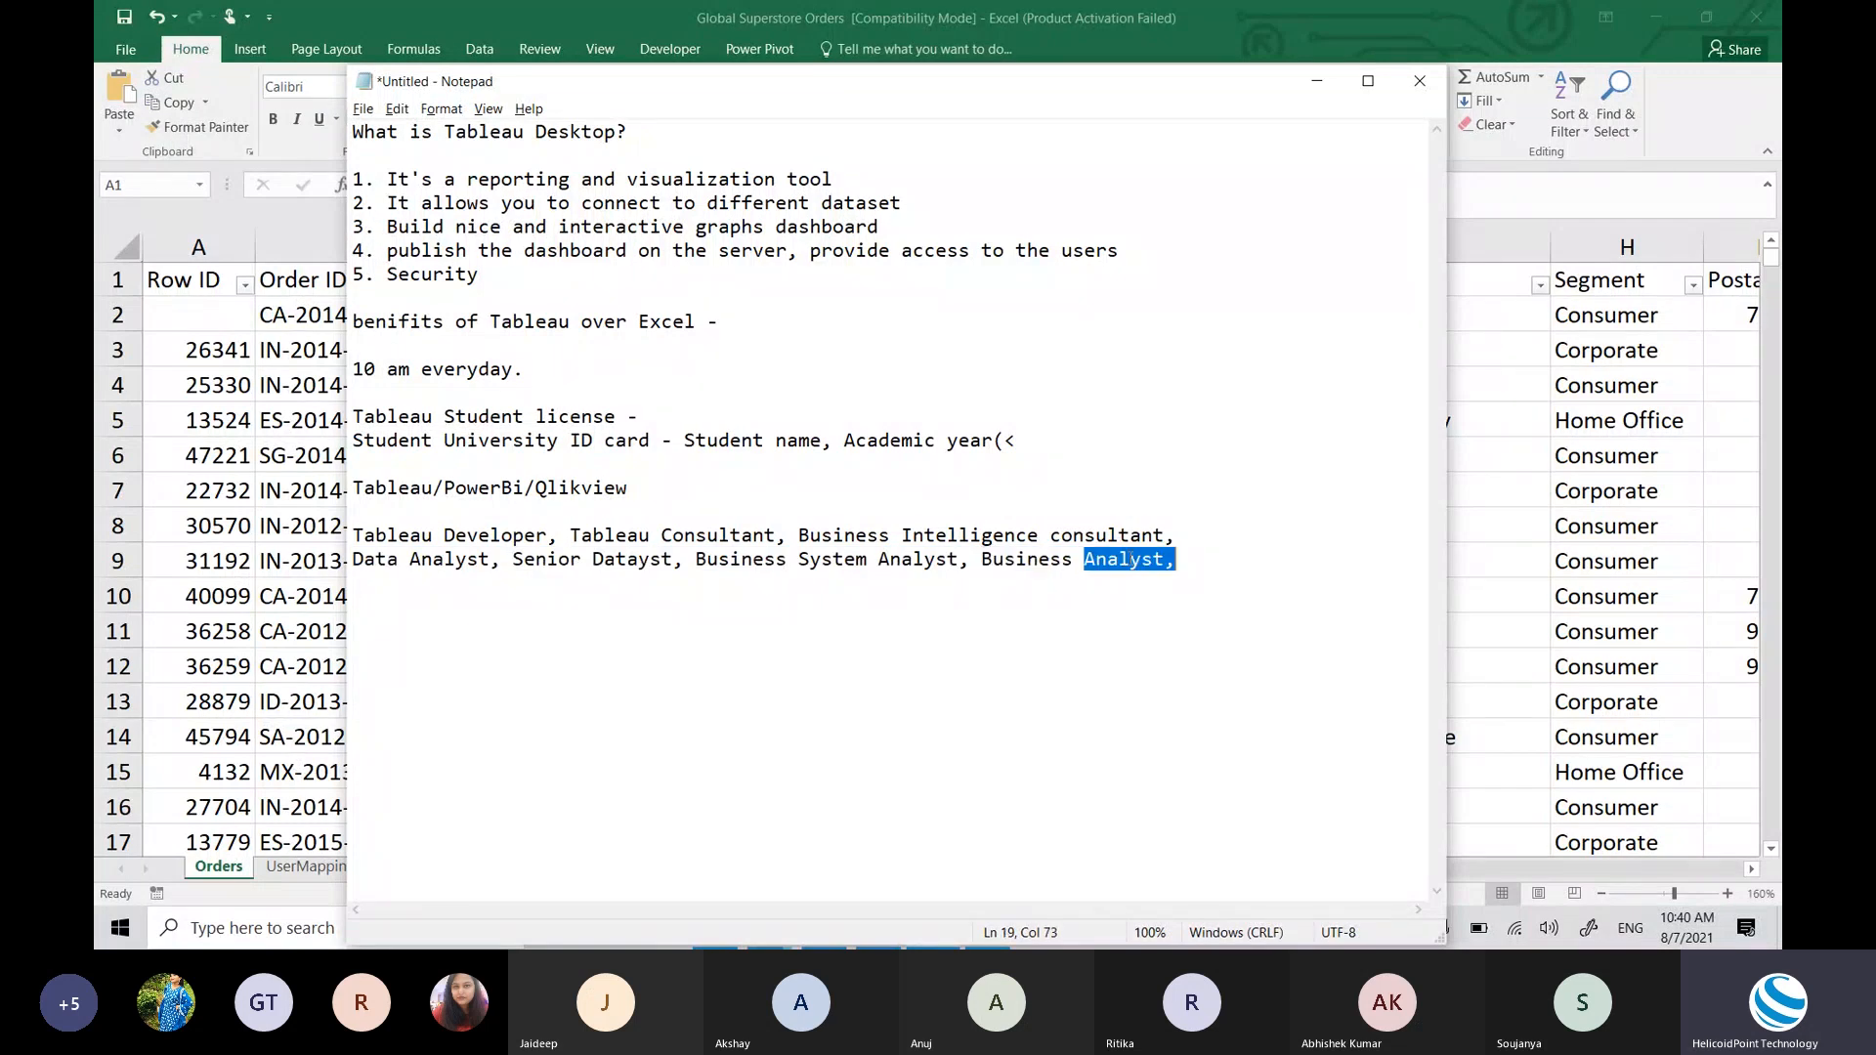
double_click(421, 562)
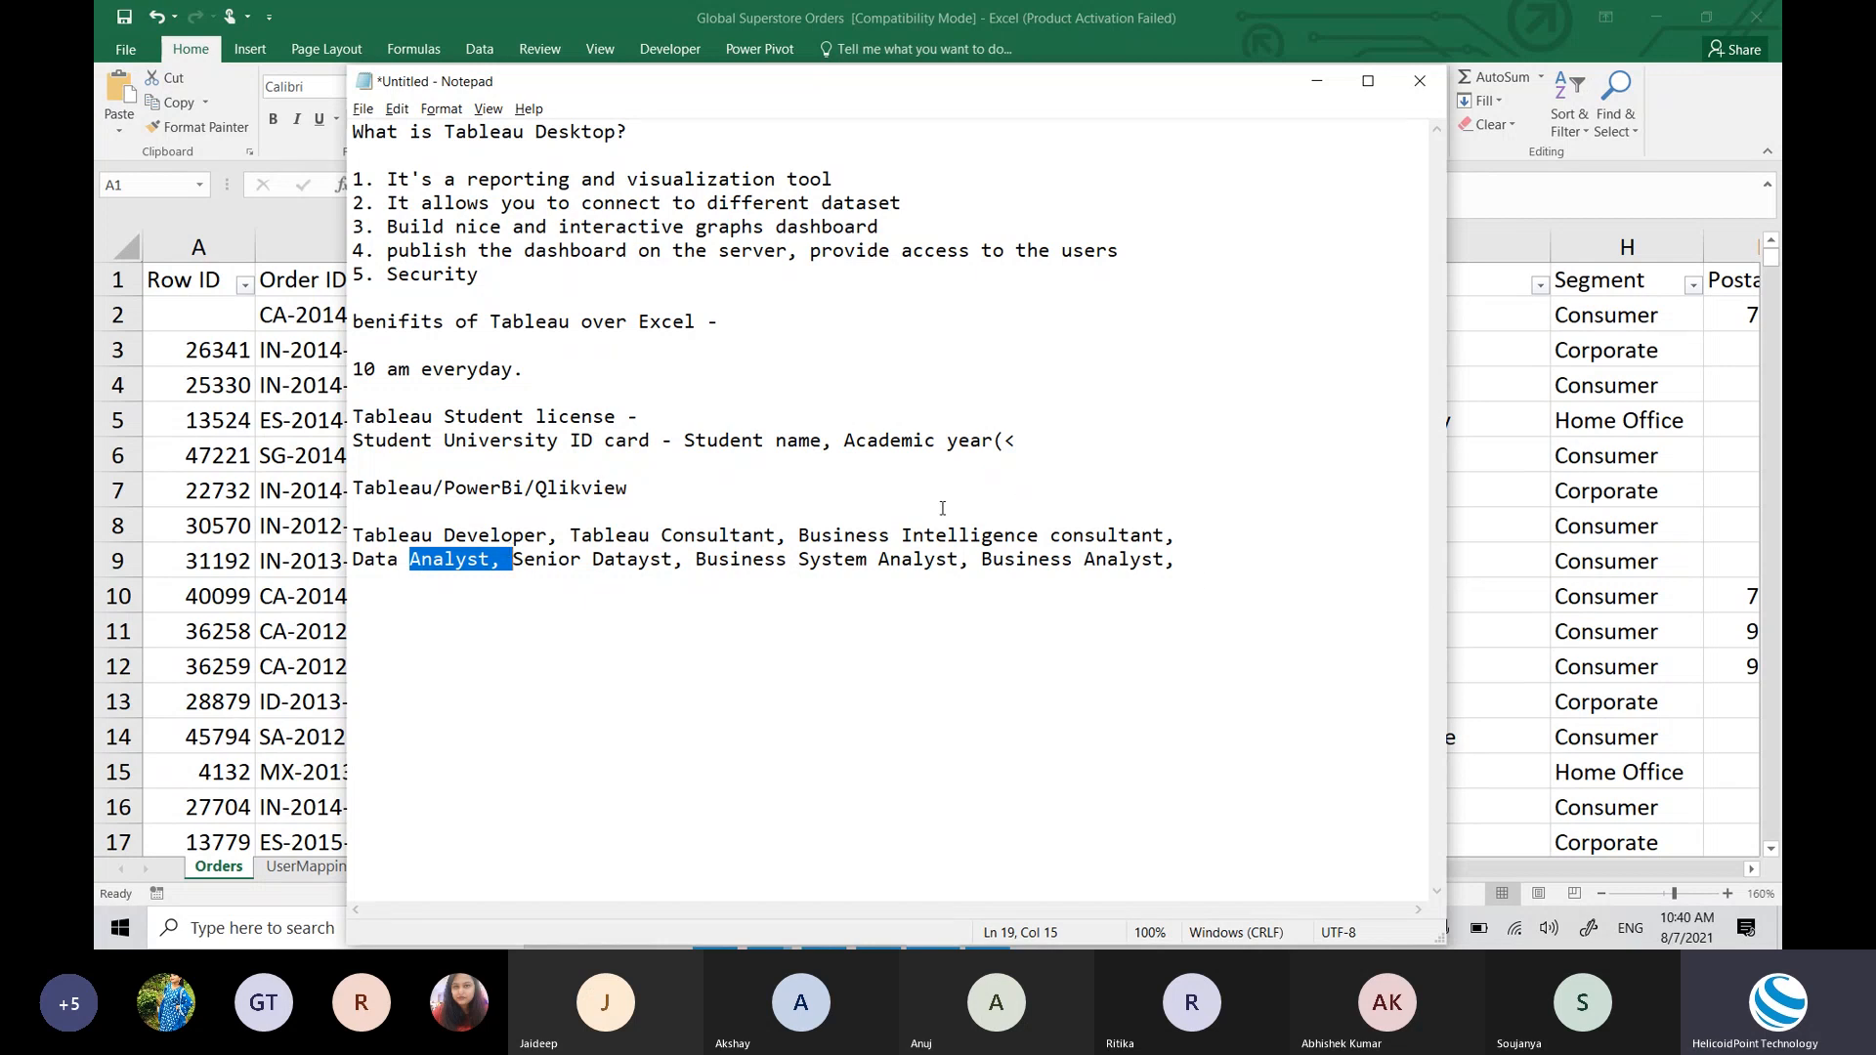
left_click(986, 534)
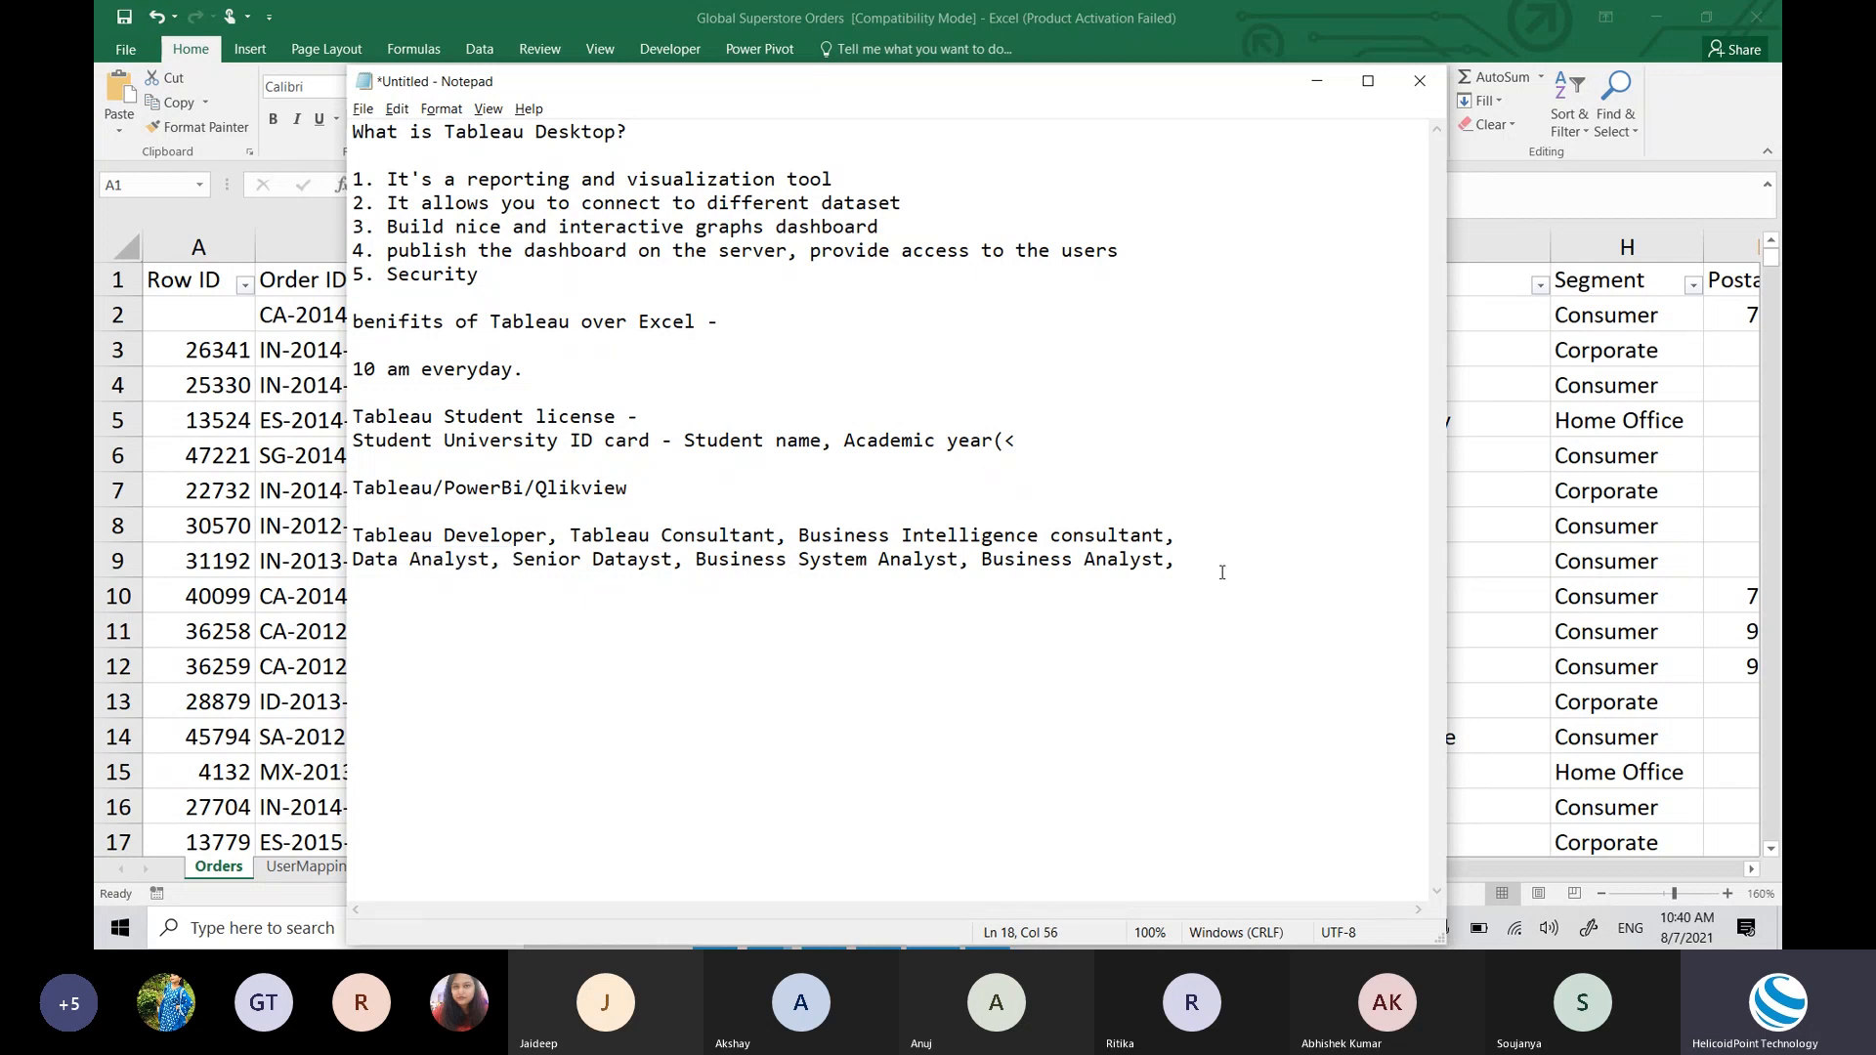
left_click_drag(1224, 570, 380, 505)
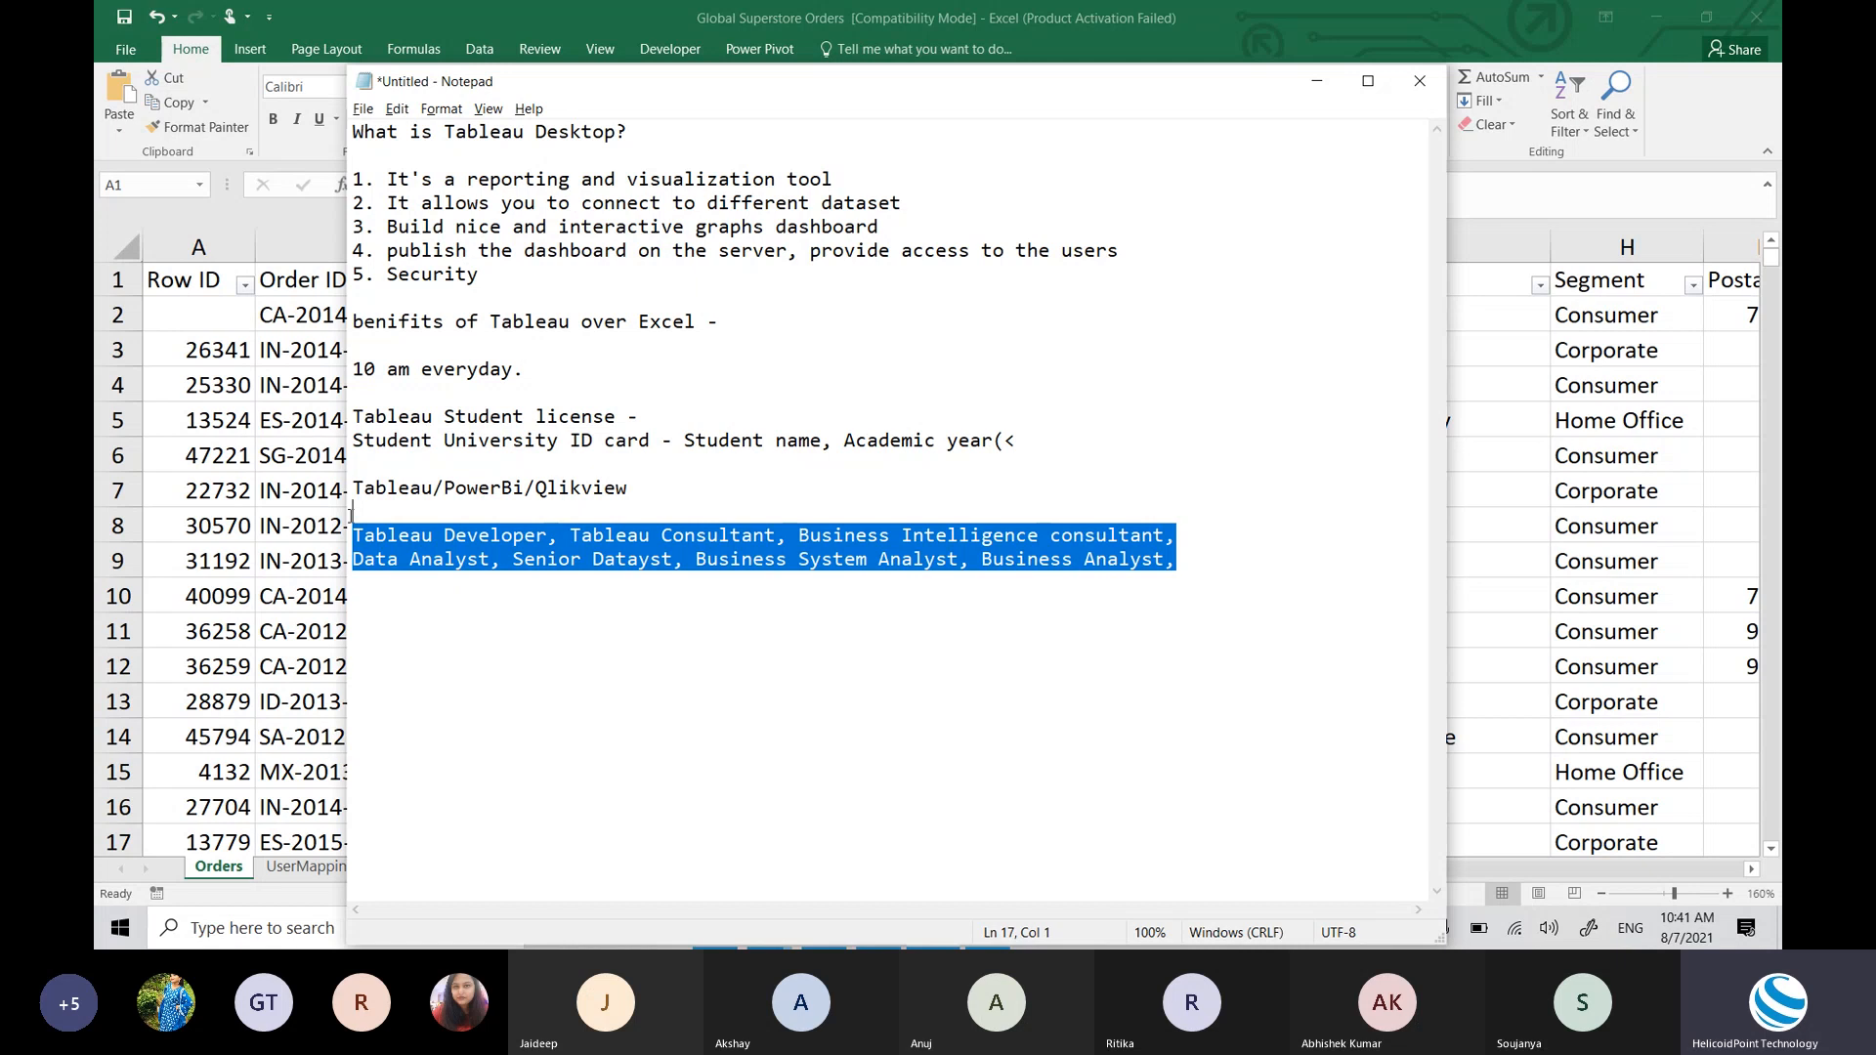
left_click(1256, 564)
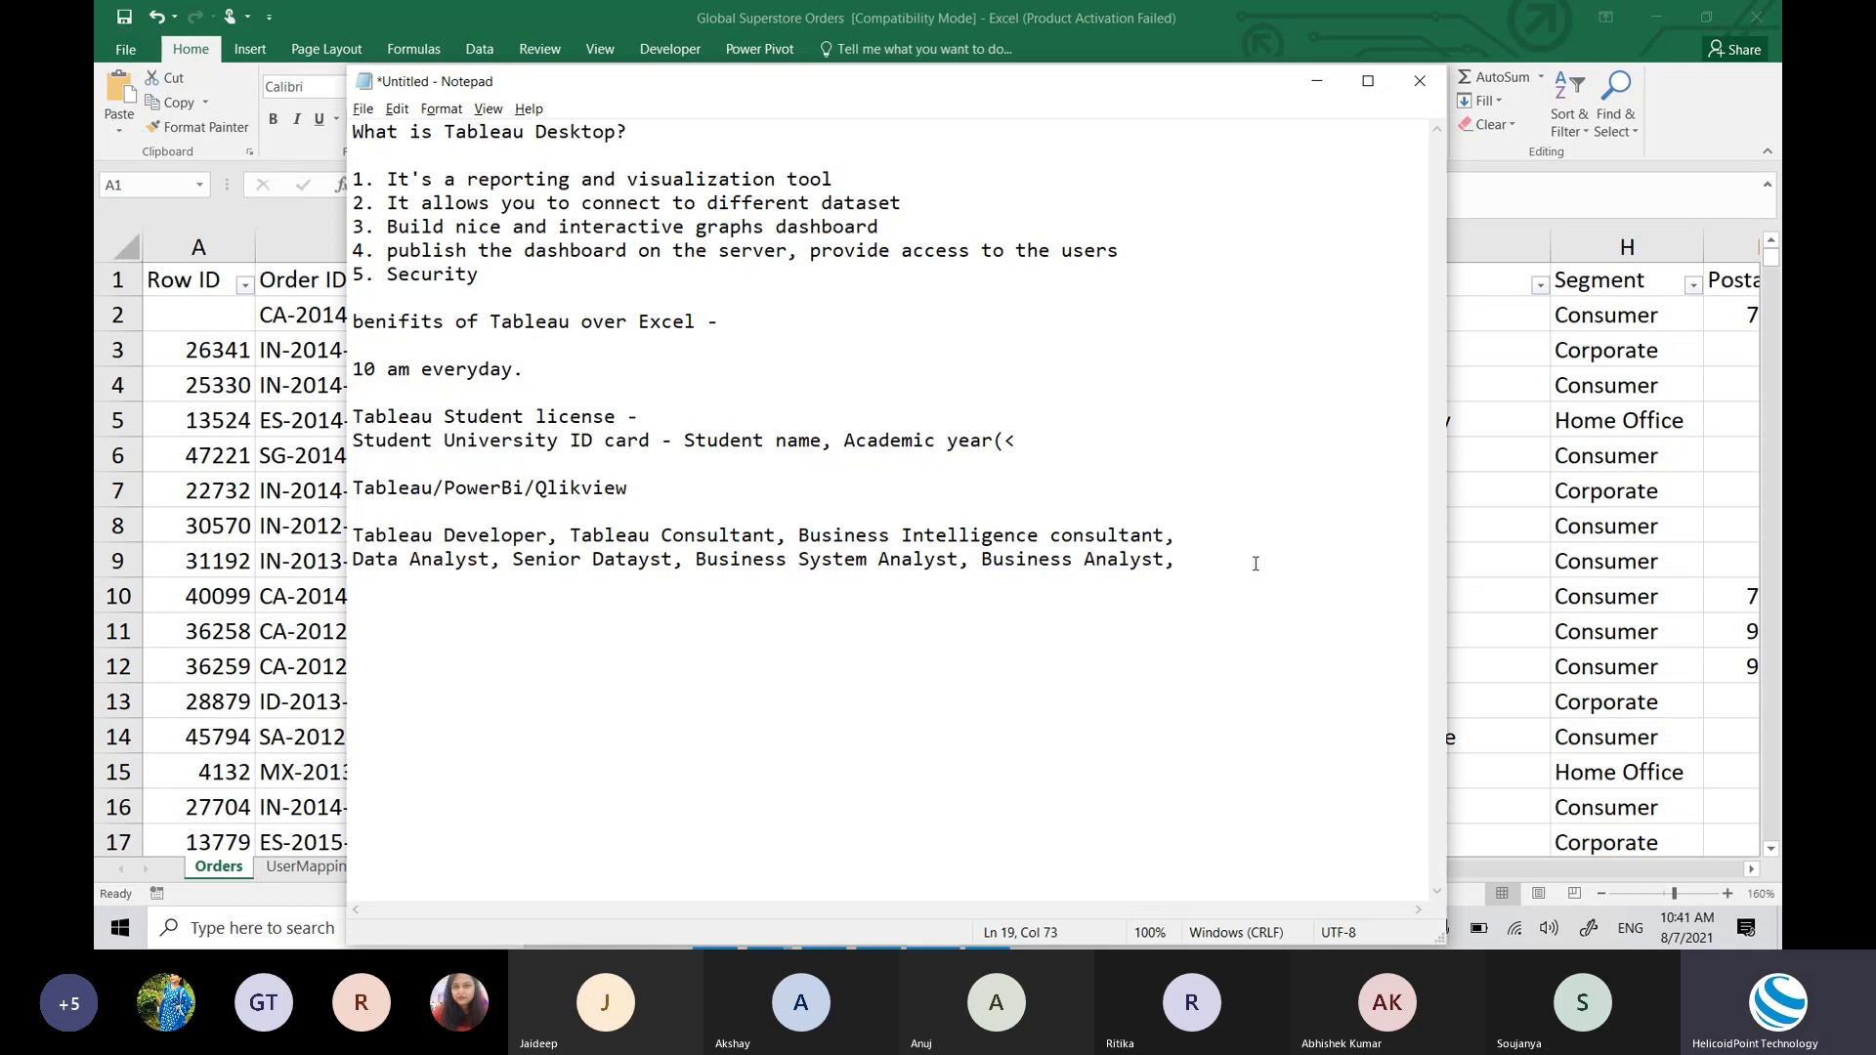
Step: Add a blank line below the role list, highlight all notes, then bring up the window switcher
key("Return")
key("Return")
left_click_drag(1248, 567, 298, 140)
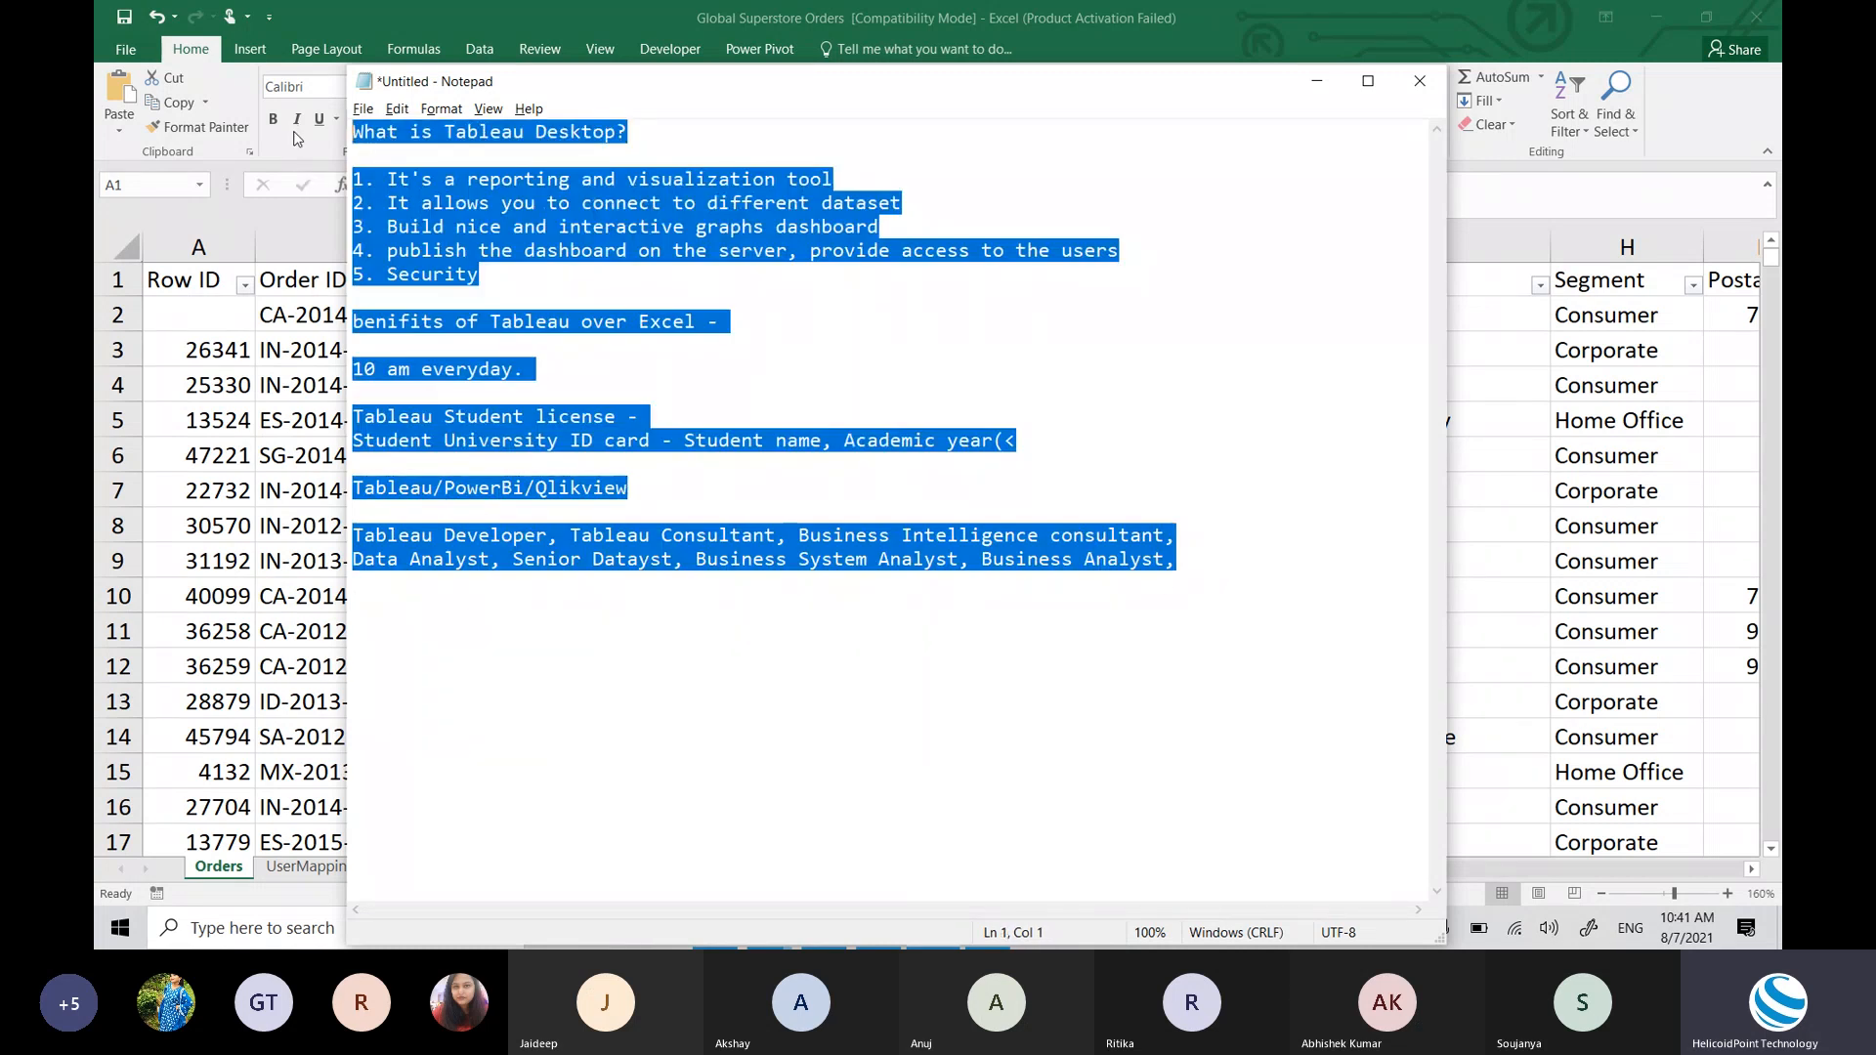
left_click(1188, 529)
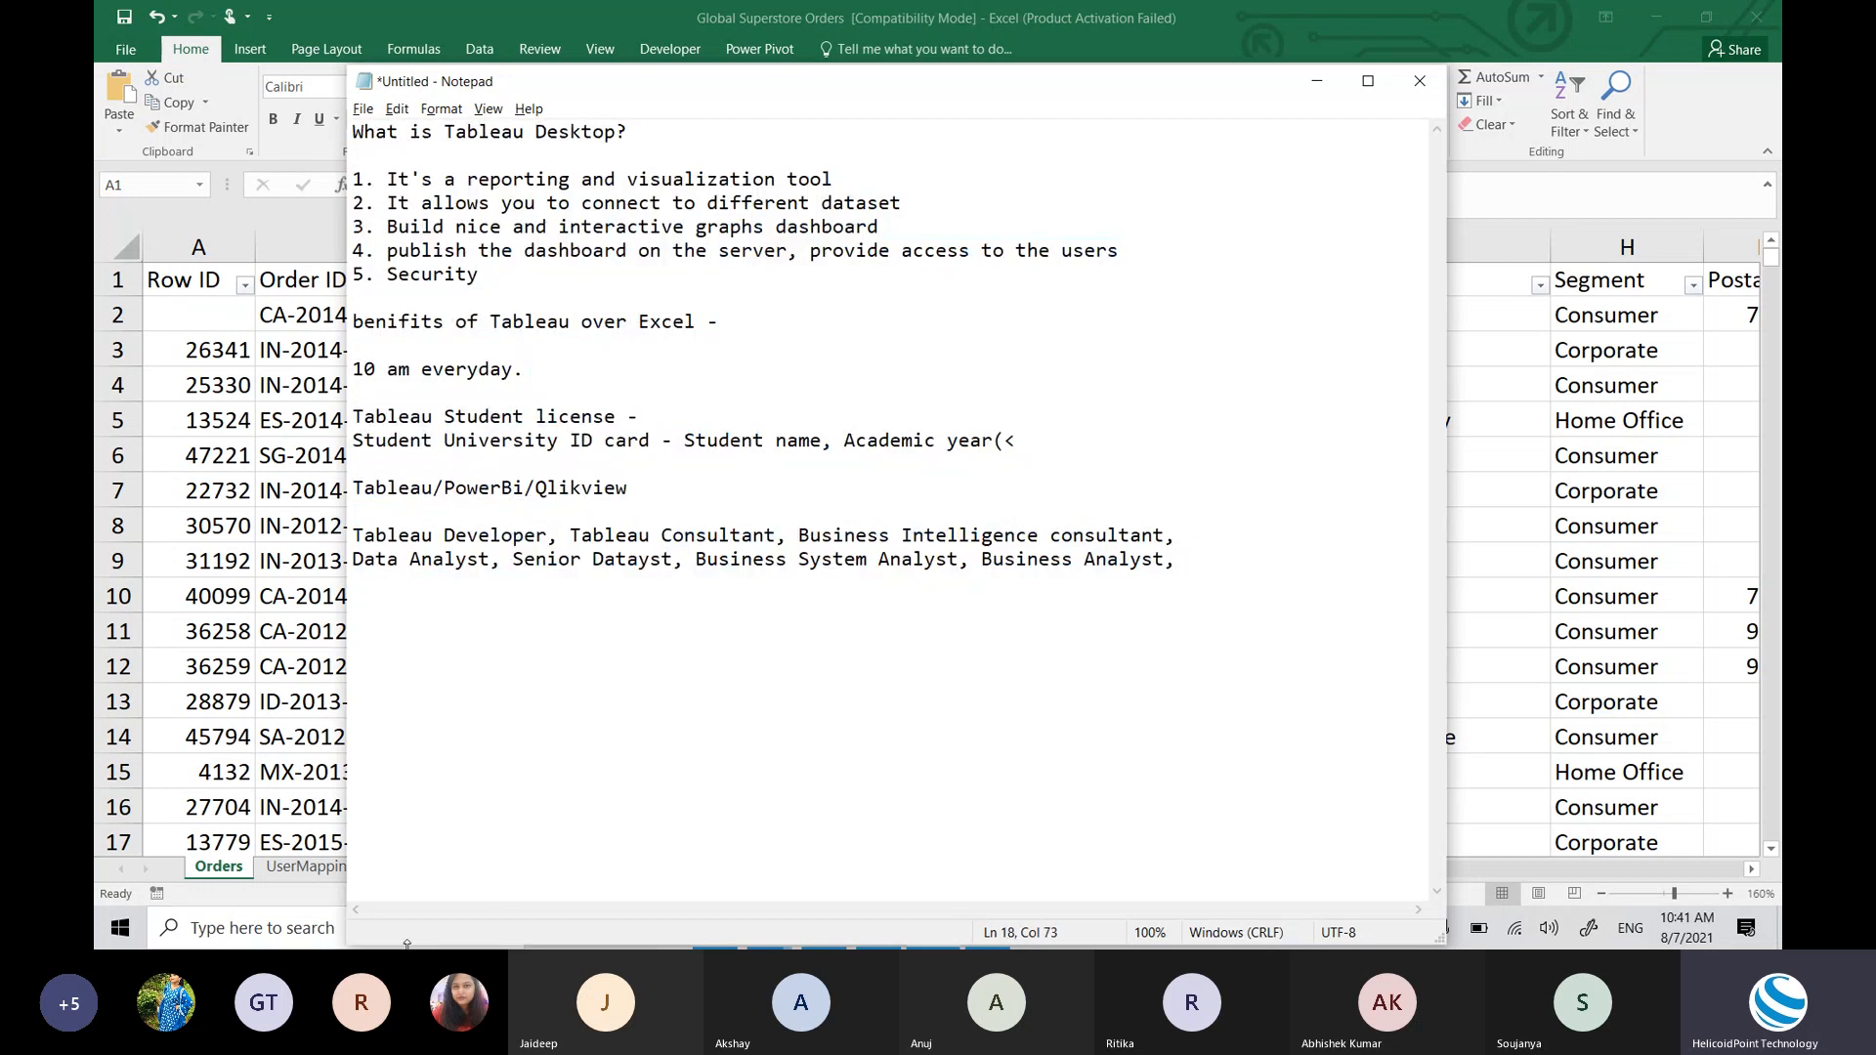
key("alt+Tab")
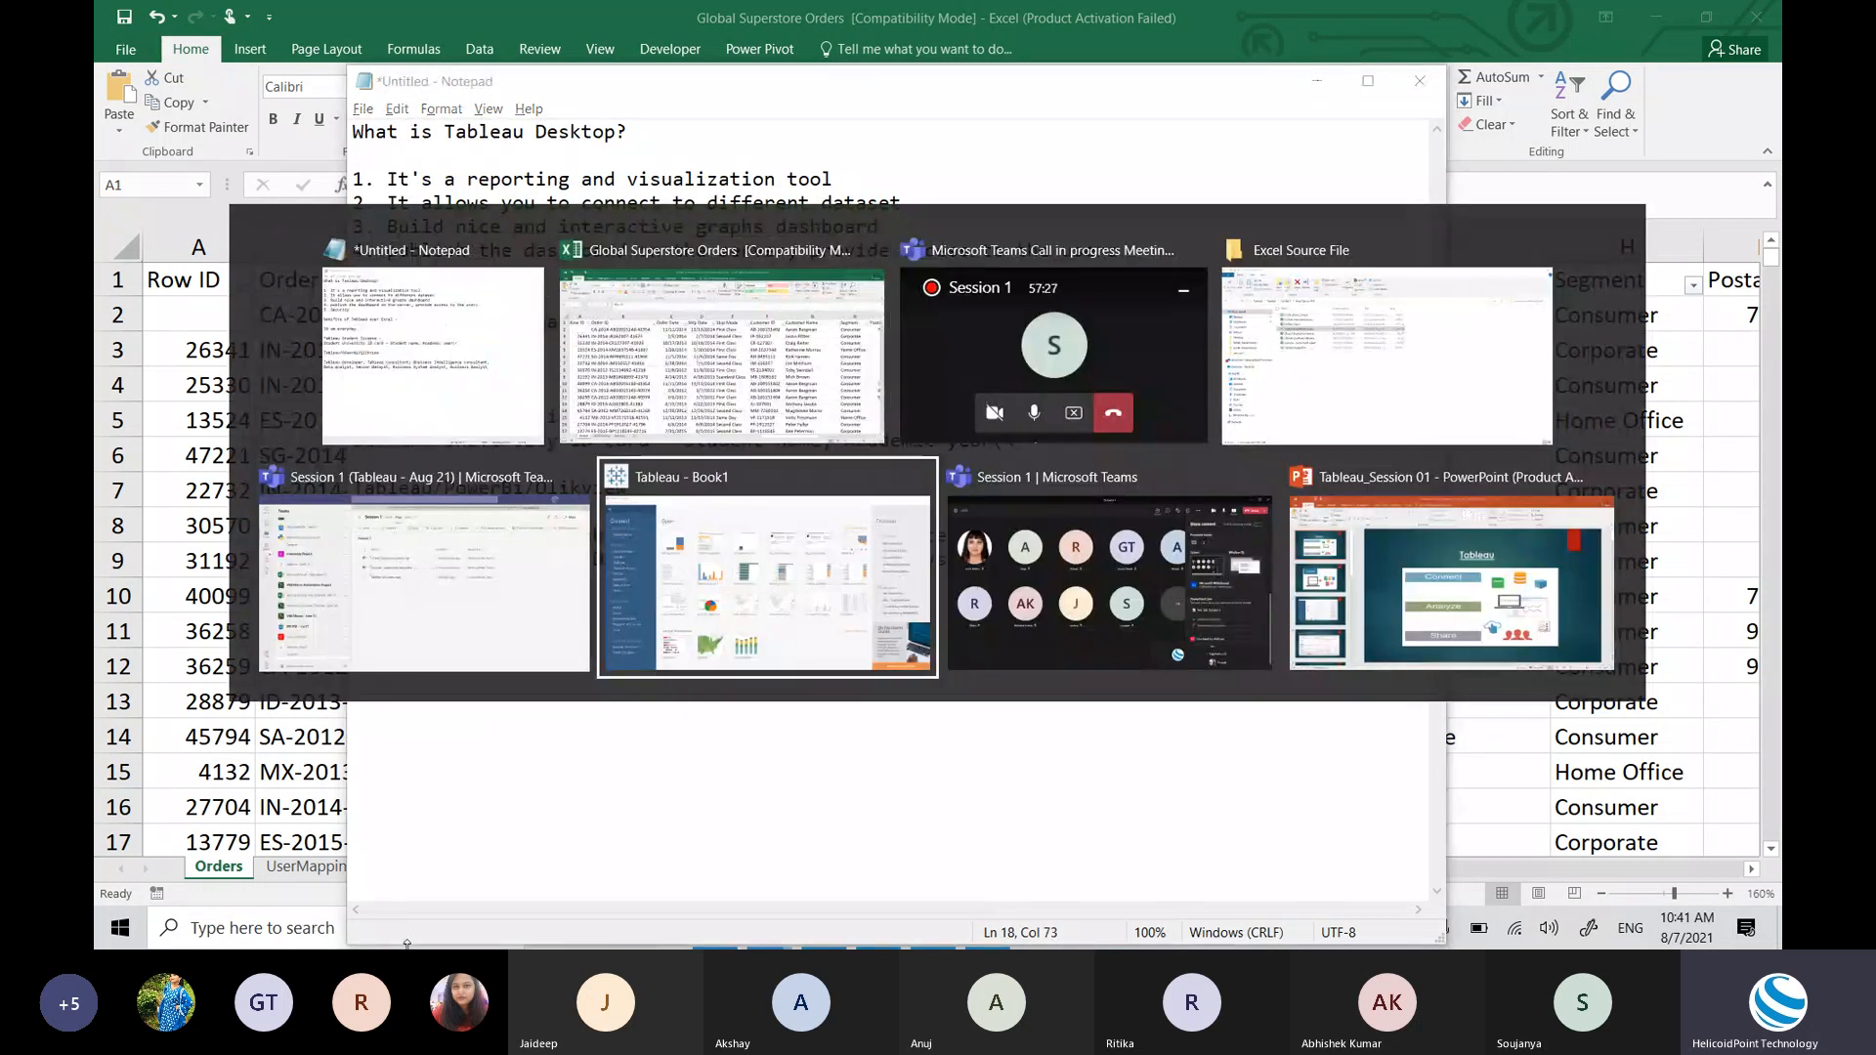
Step: Check the Session 1 Teams files, return to the Notepad notes, and open Windows search
left_click(513, 571)
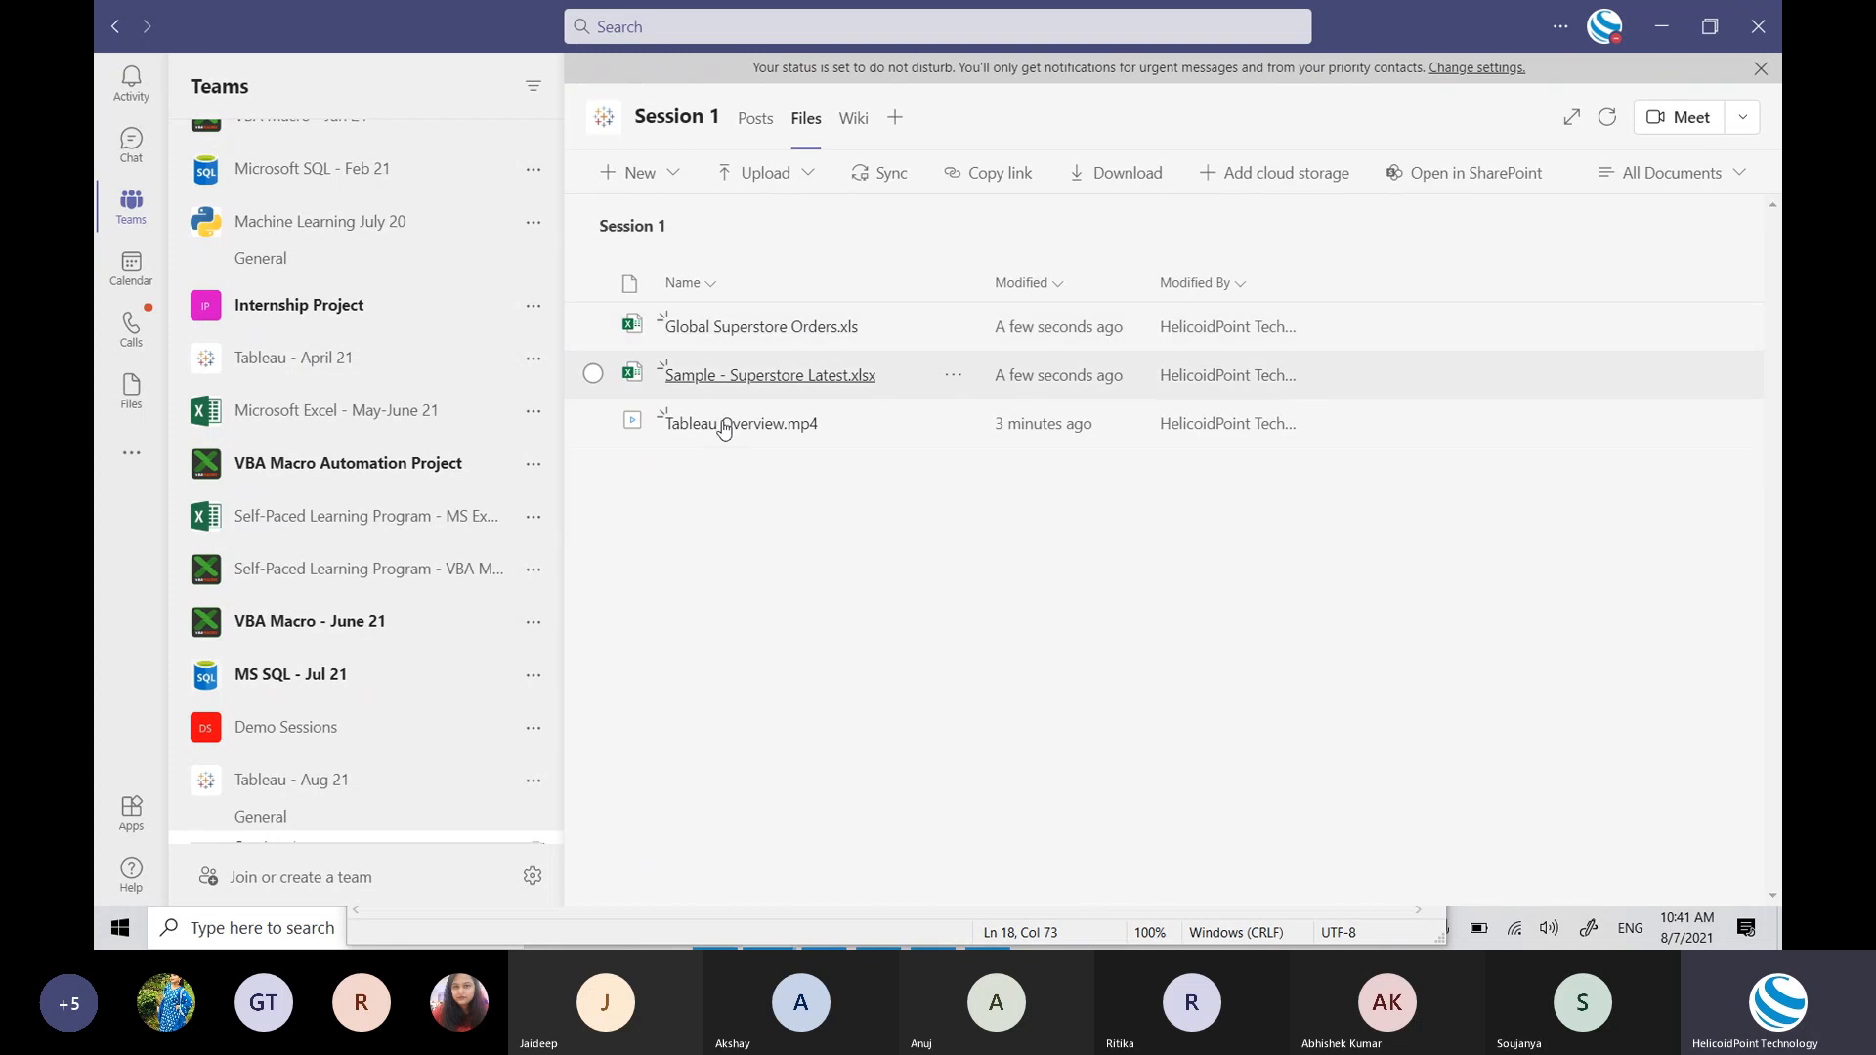
left_click(932, 928)
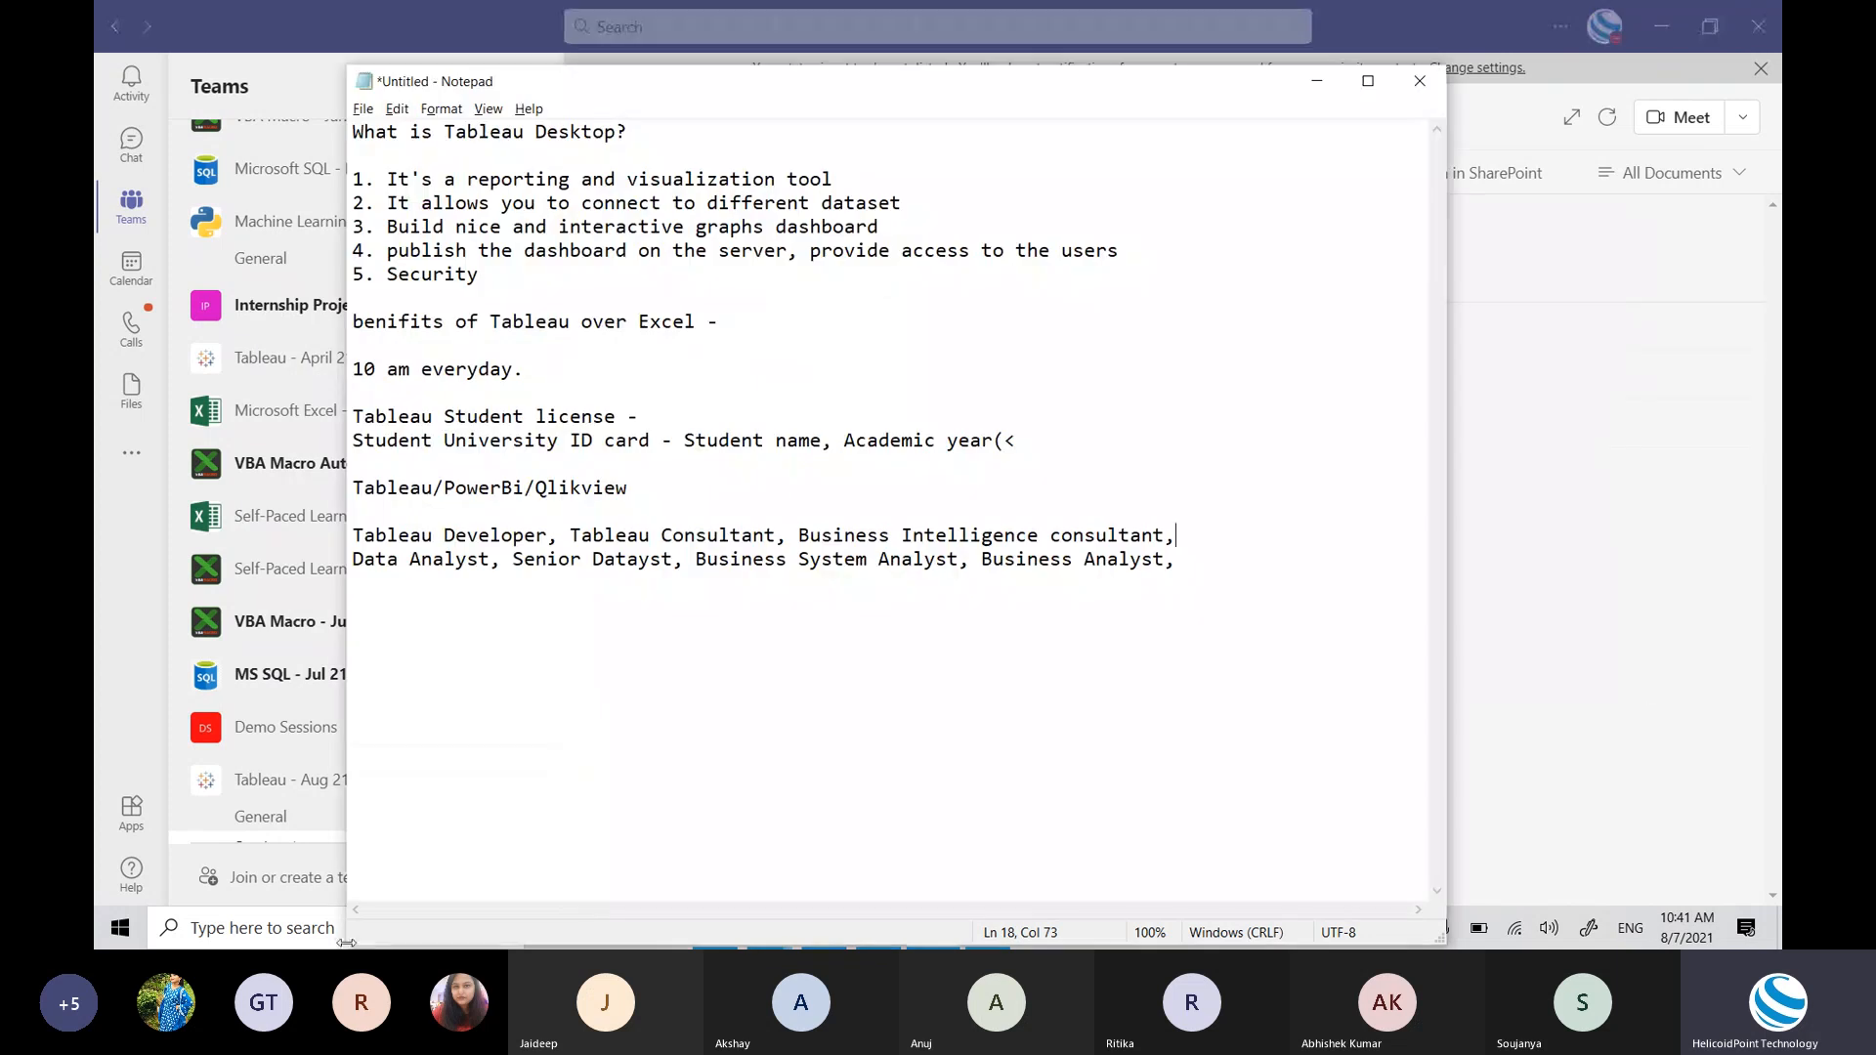
left_click(309, 941)
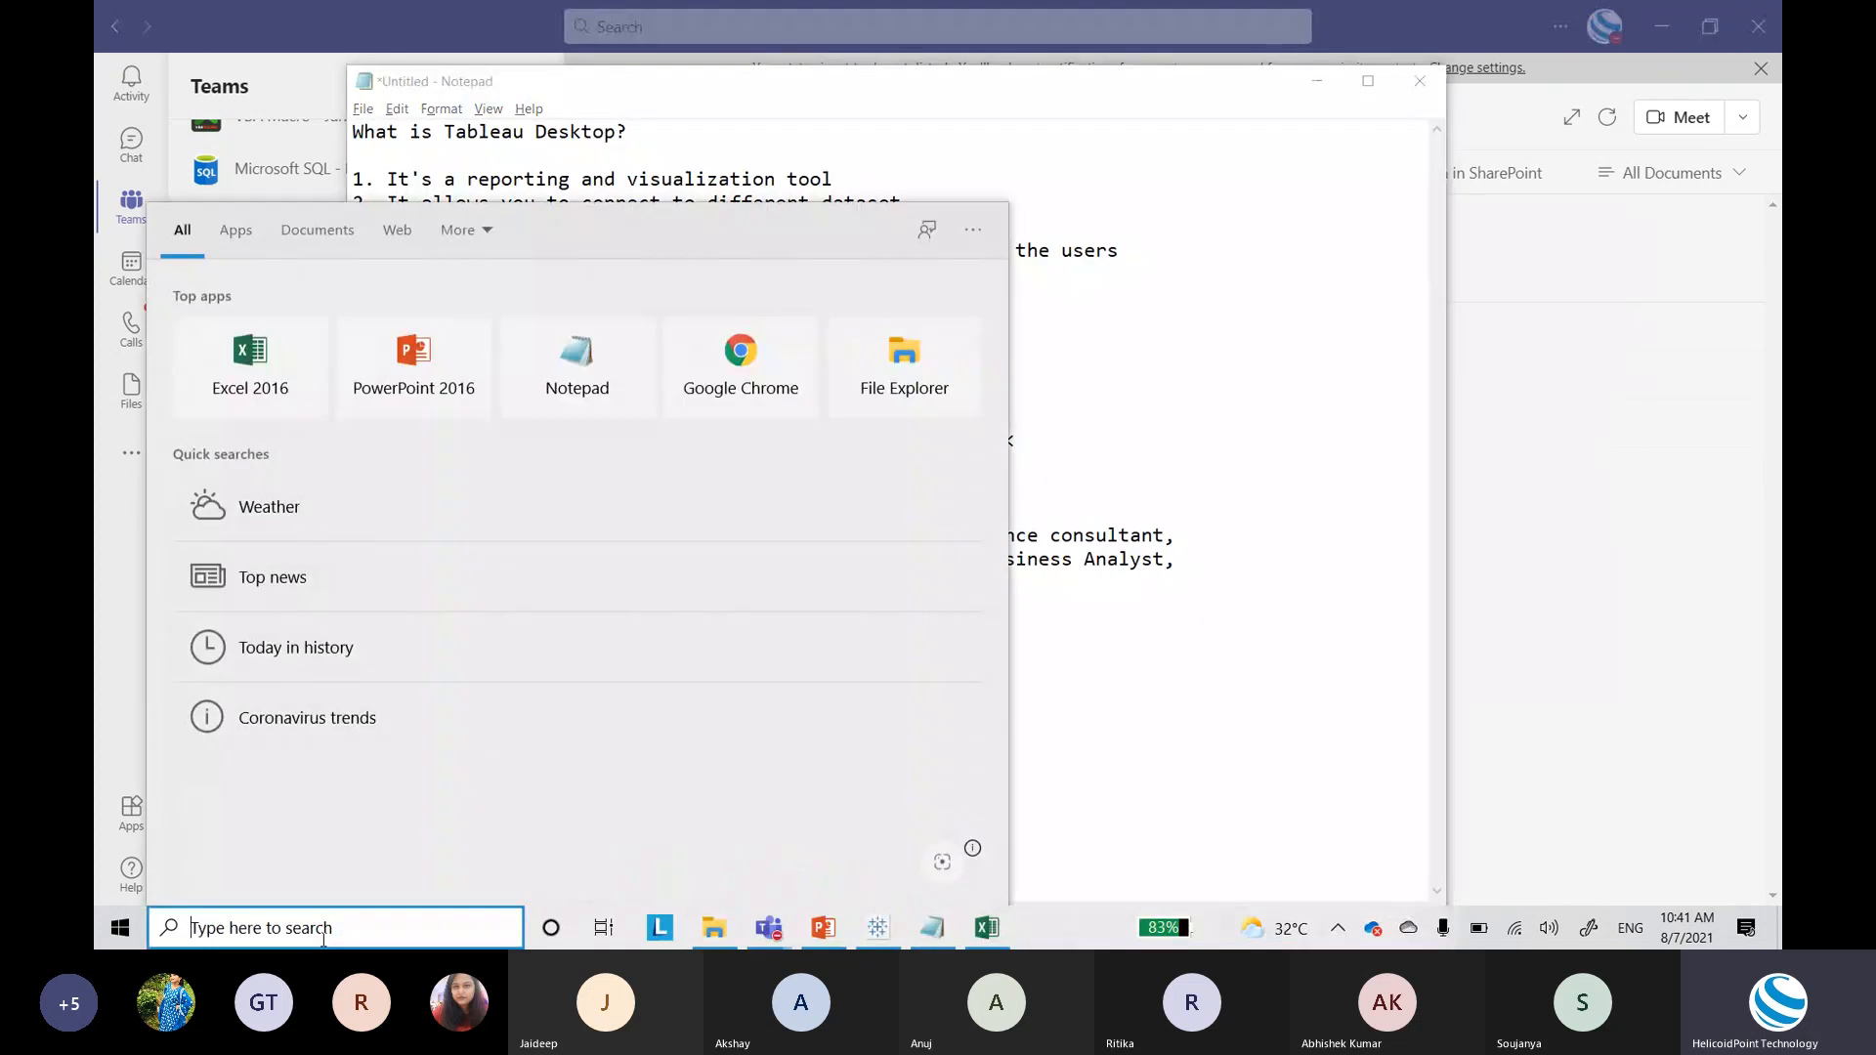
Step: Search for 'tableau' and launch Tableau 2021.1 from the best match
type("tableau")
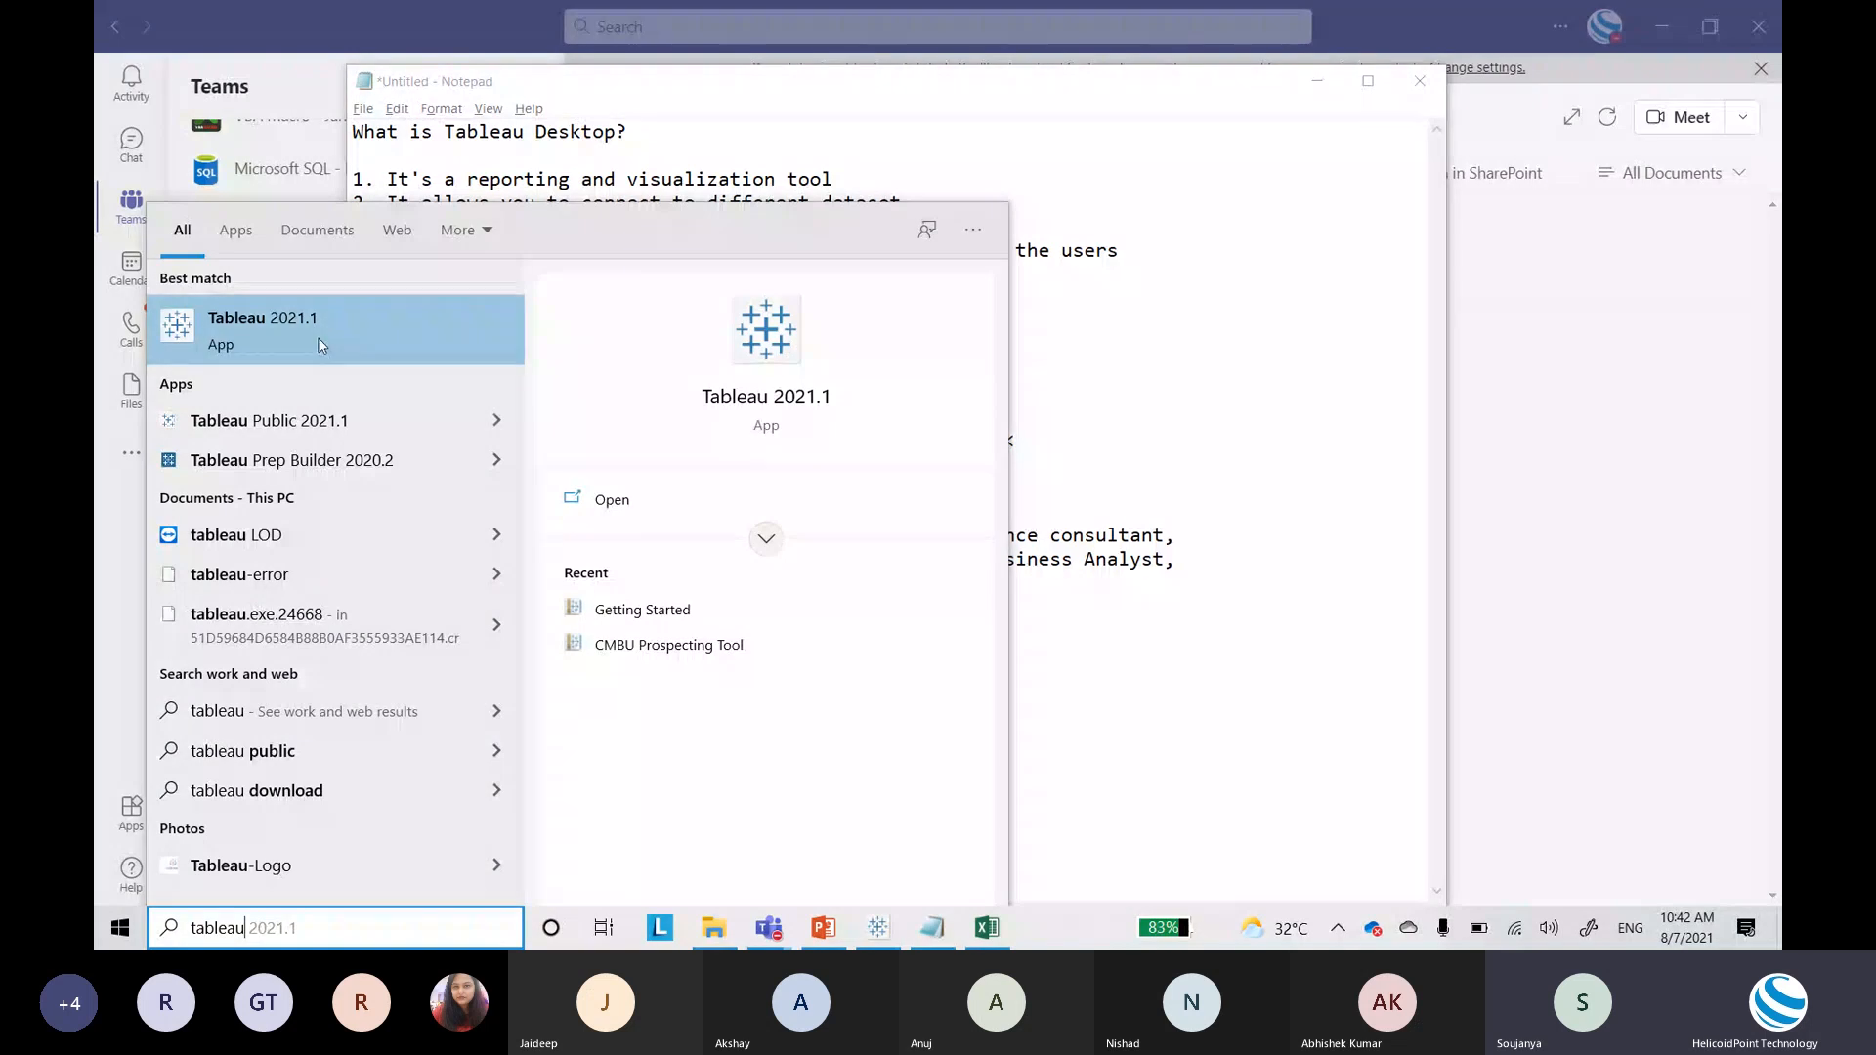
left_click(877, 930)
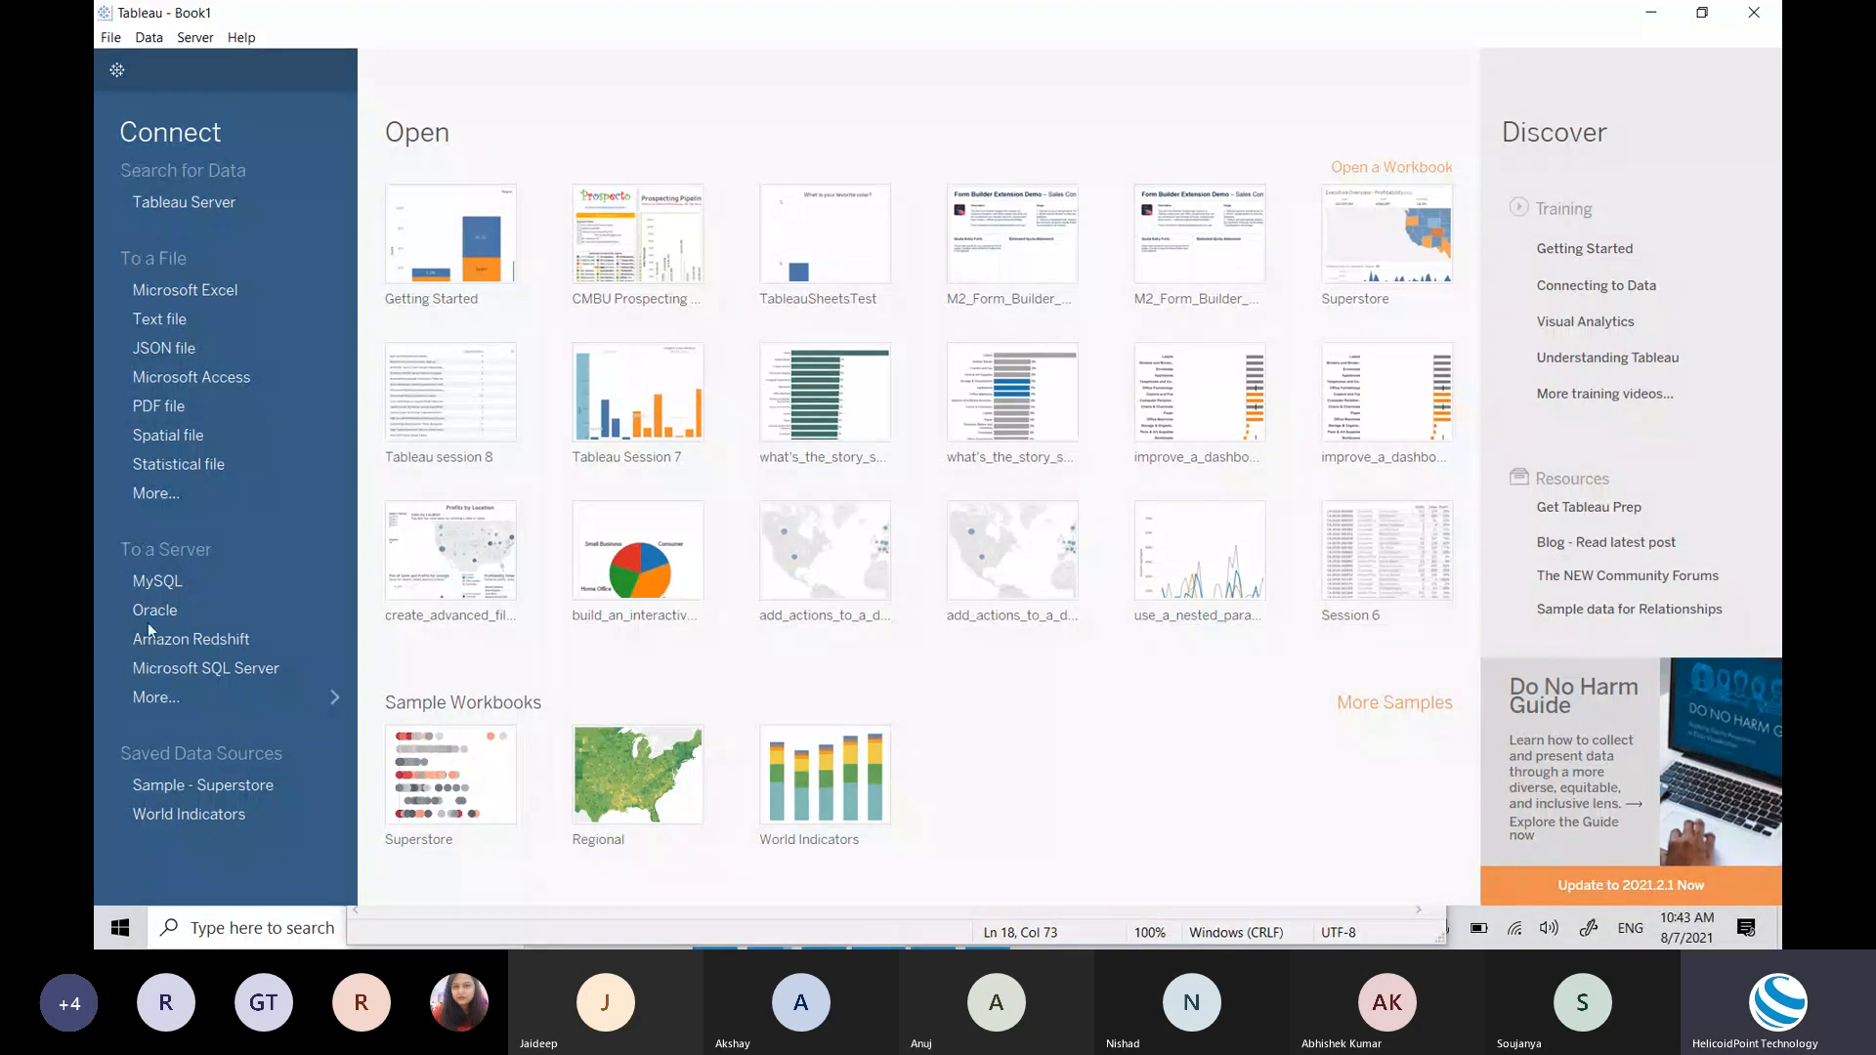
mouse_move(645, 550)
key("alt+Tab")
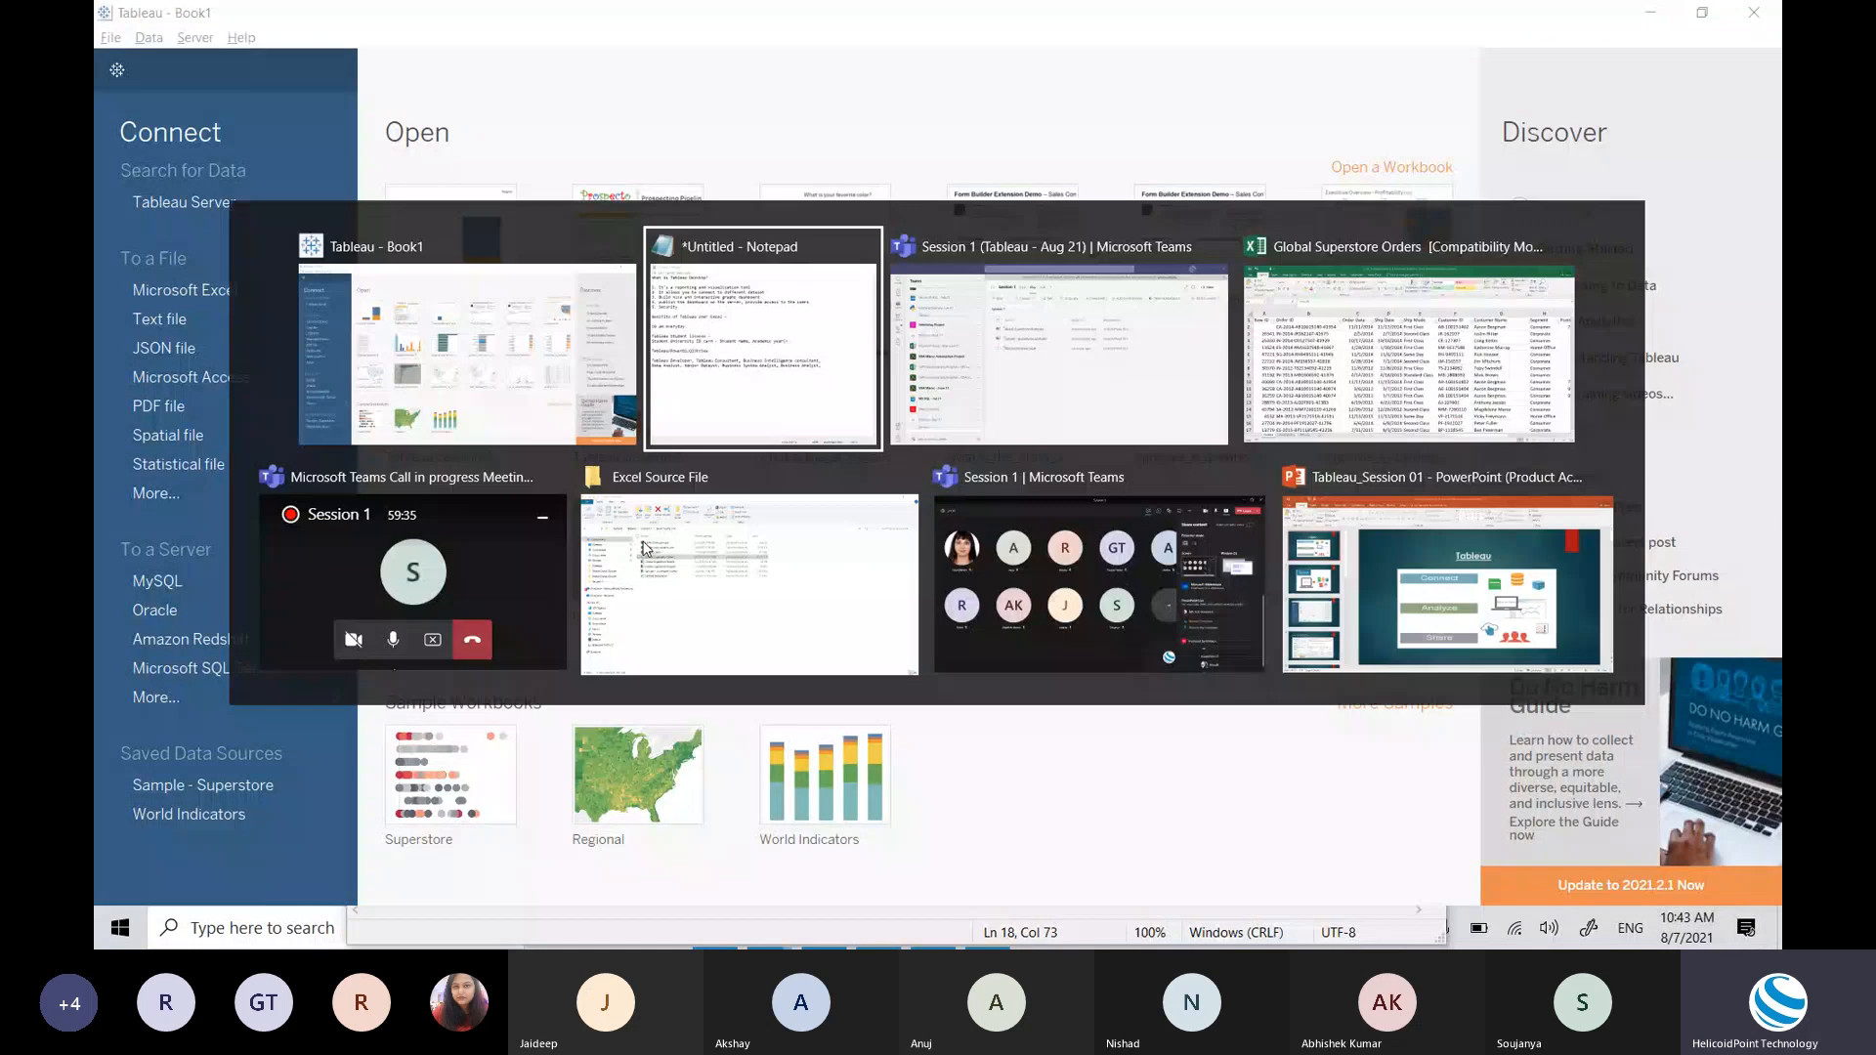
key("alt+Tab")
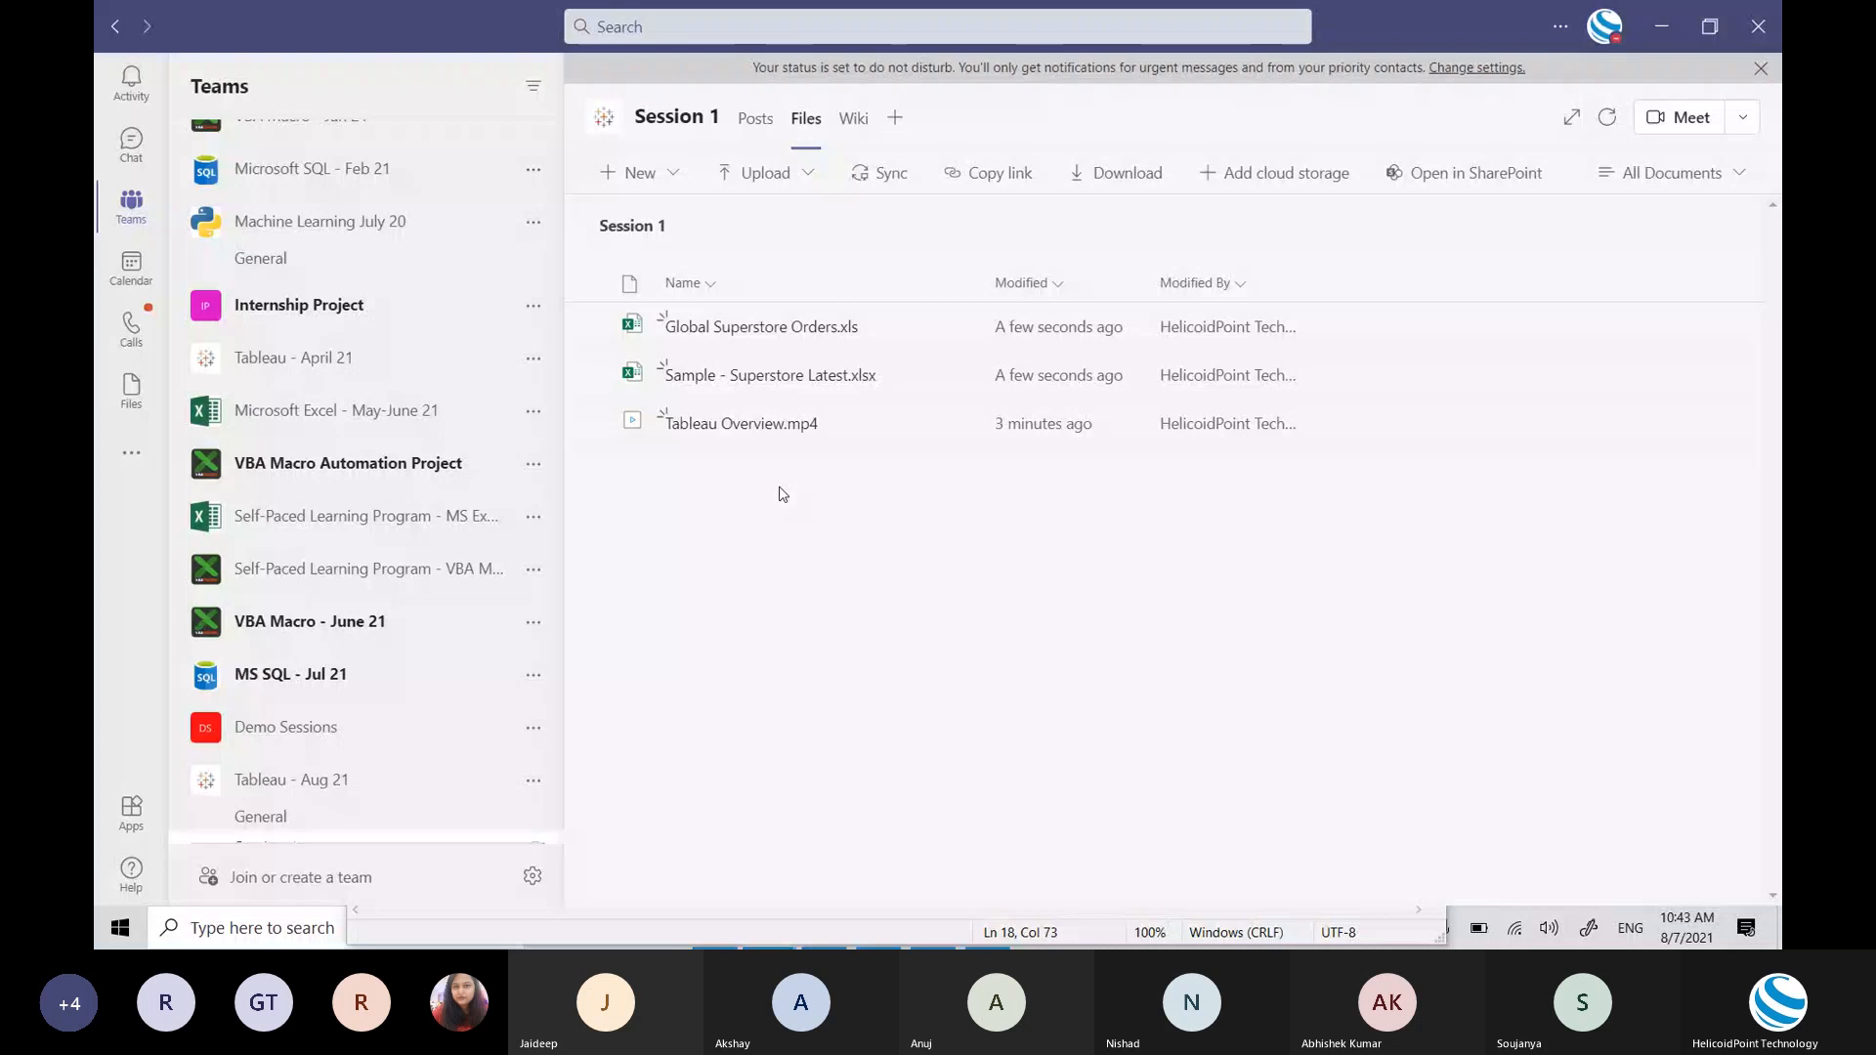
key("alt+Tab")
key("alt+Tab")
key("alt+Tab")
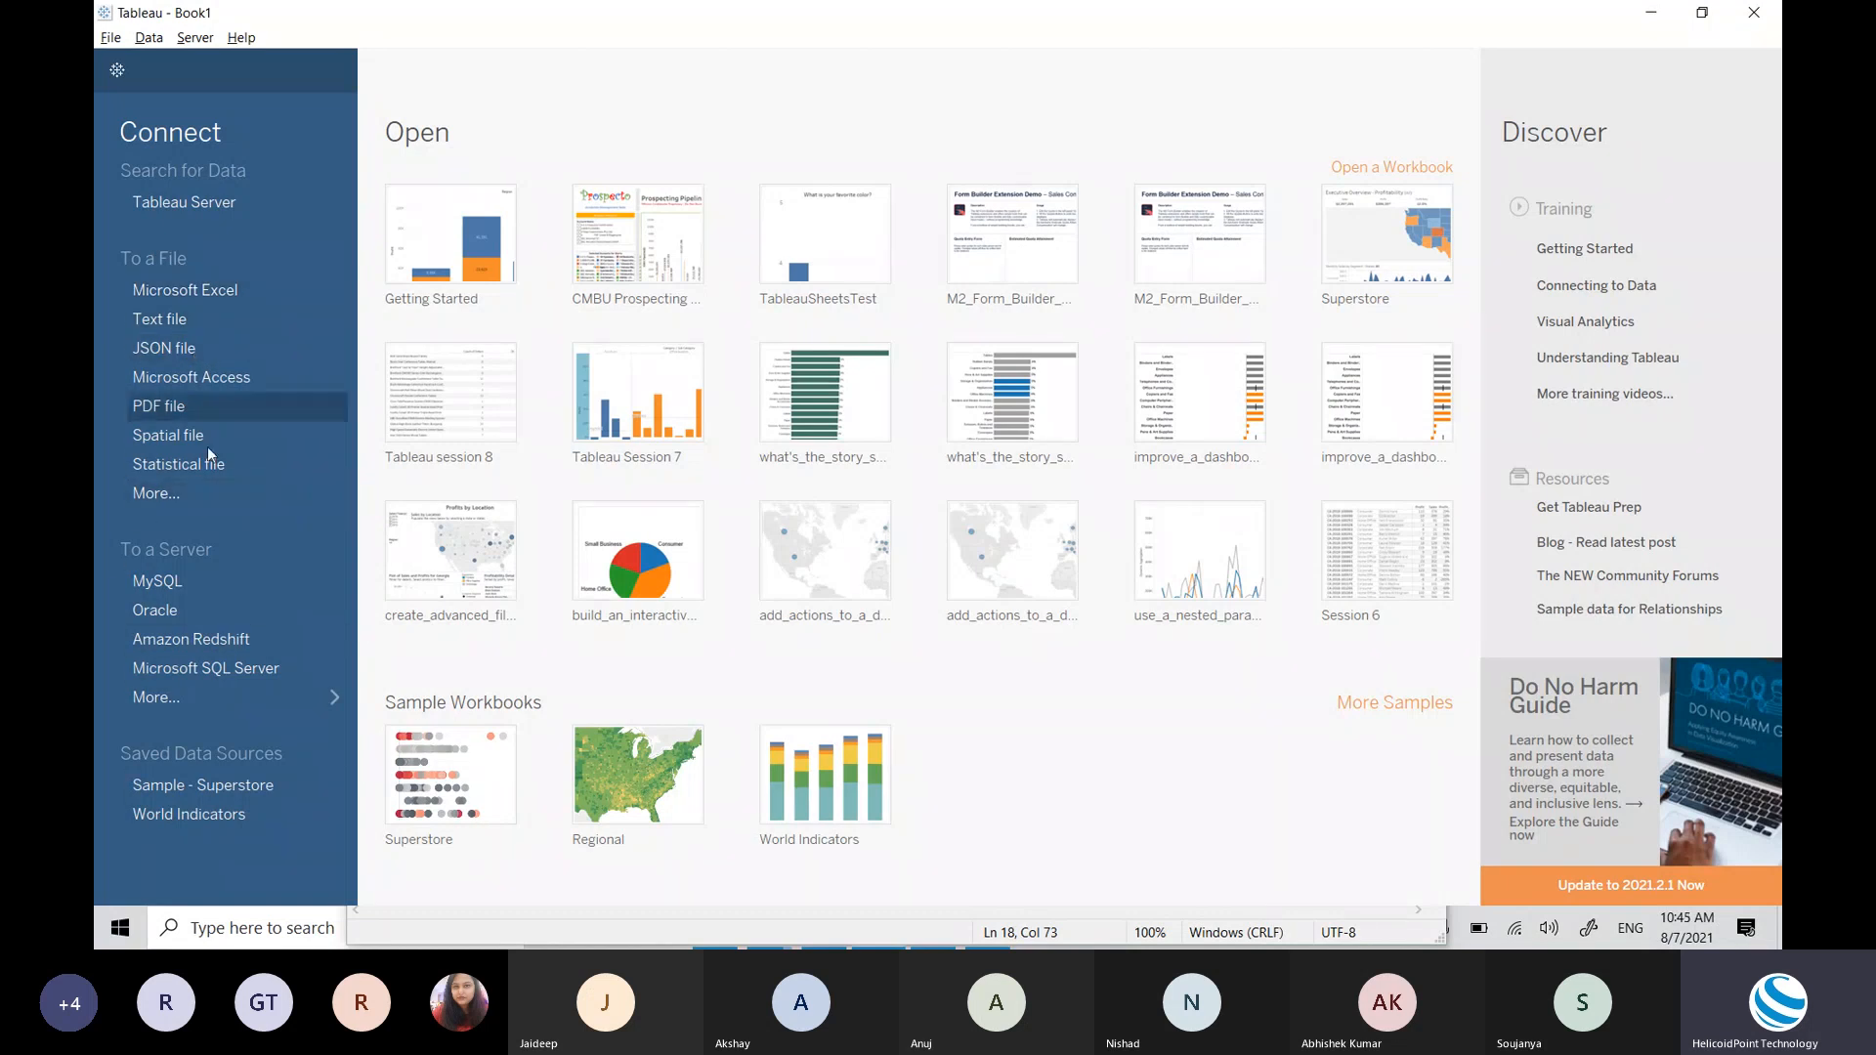
left_click(172, 489)
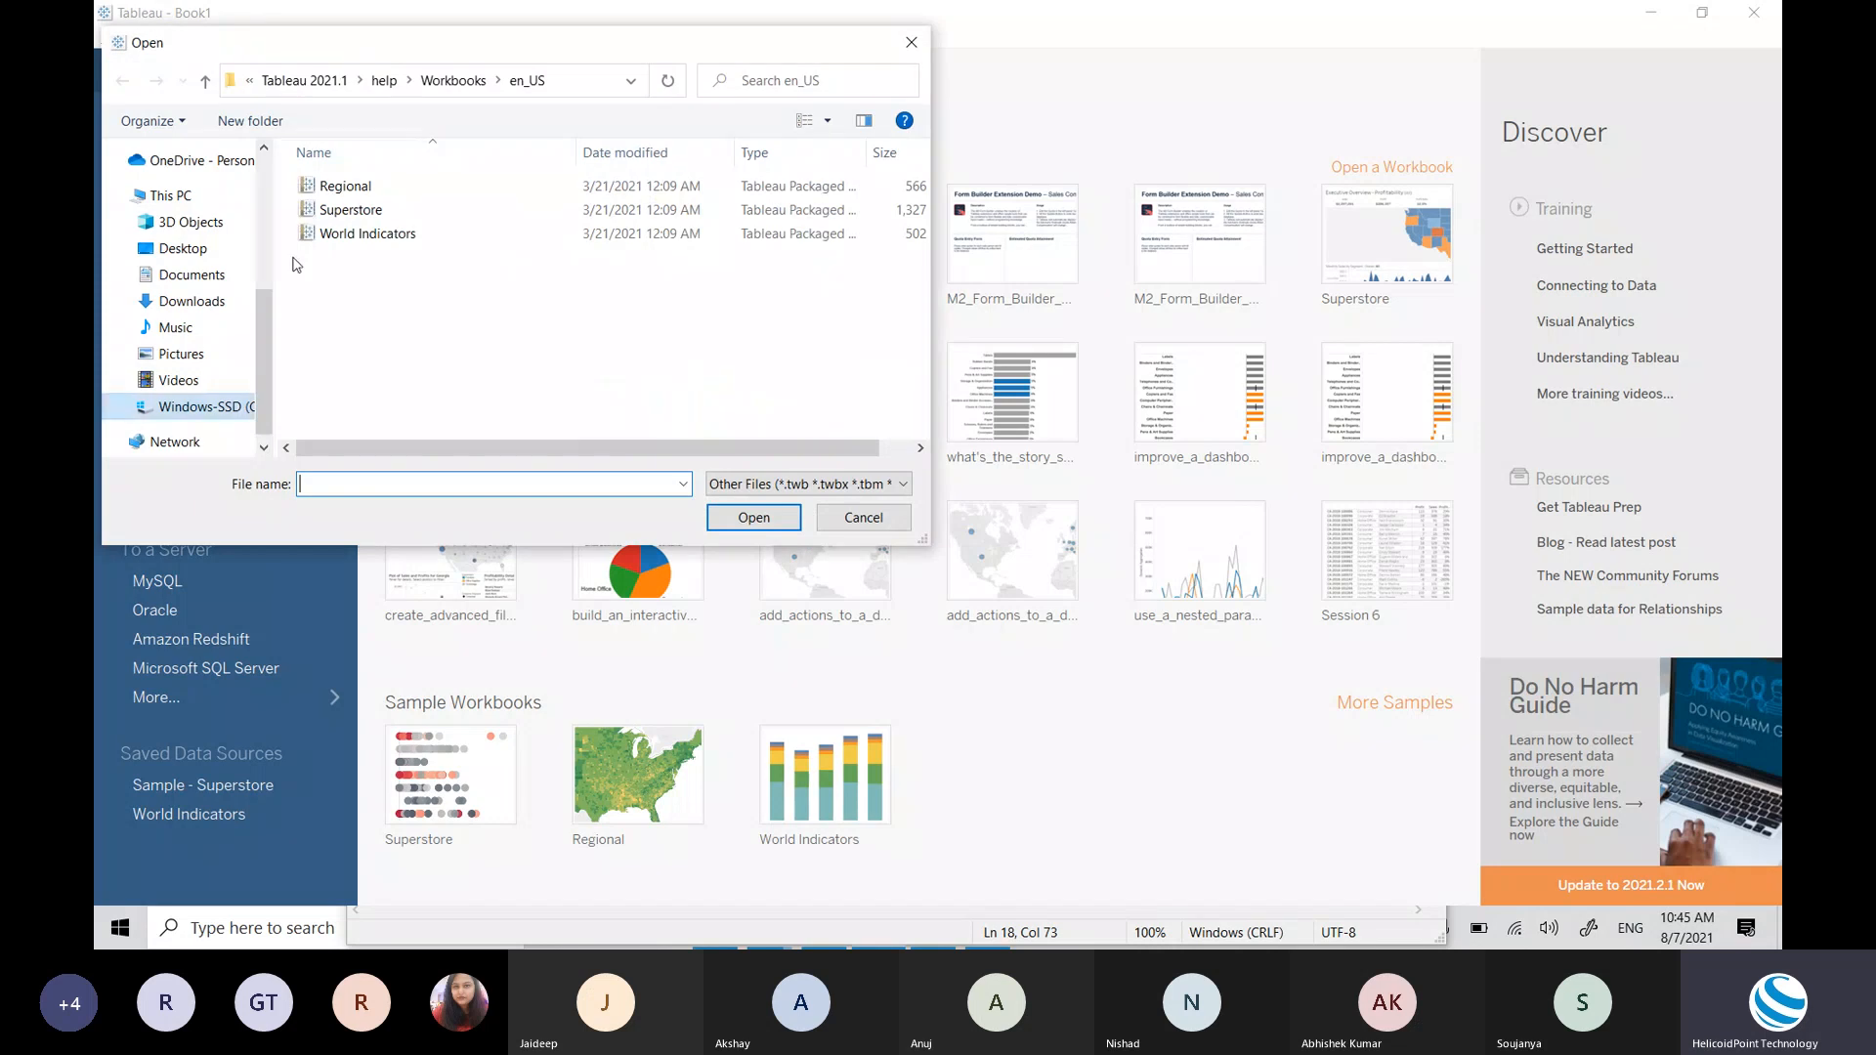
left_click(899, 47)
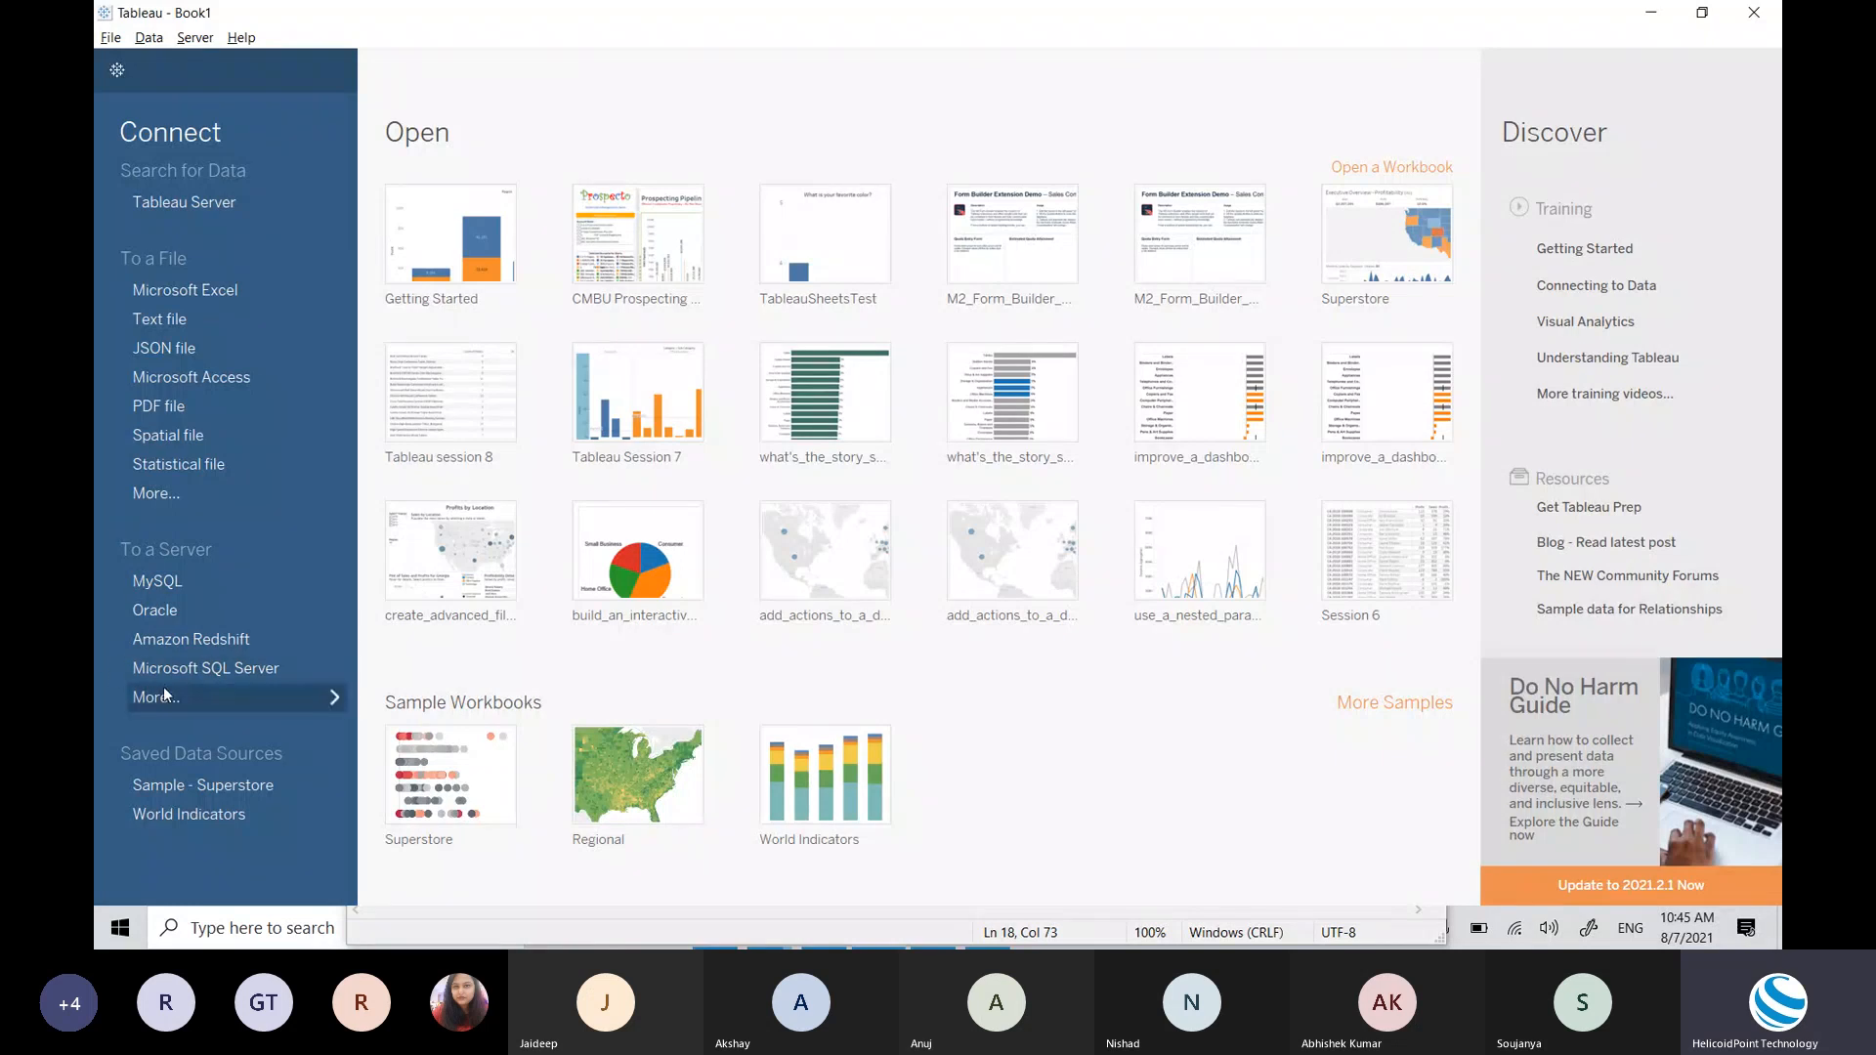
Step: Expand the To a Server connectors list and choose Microsoft SQL Server
left_click(337, 698)
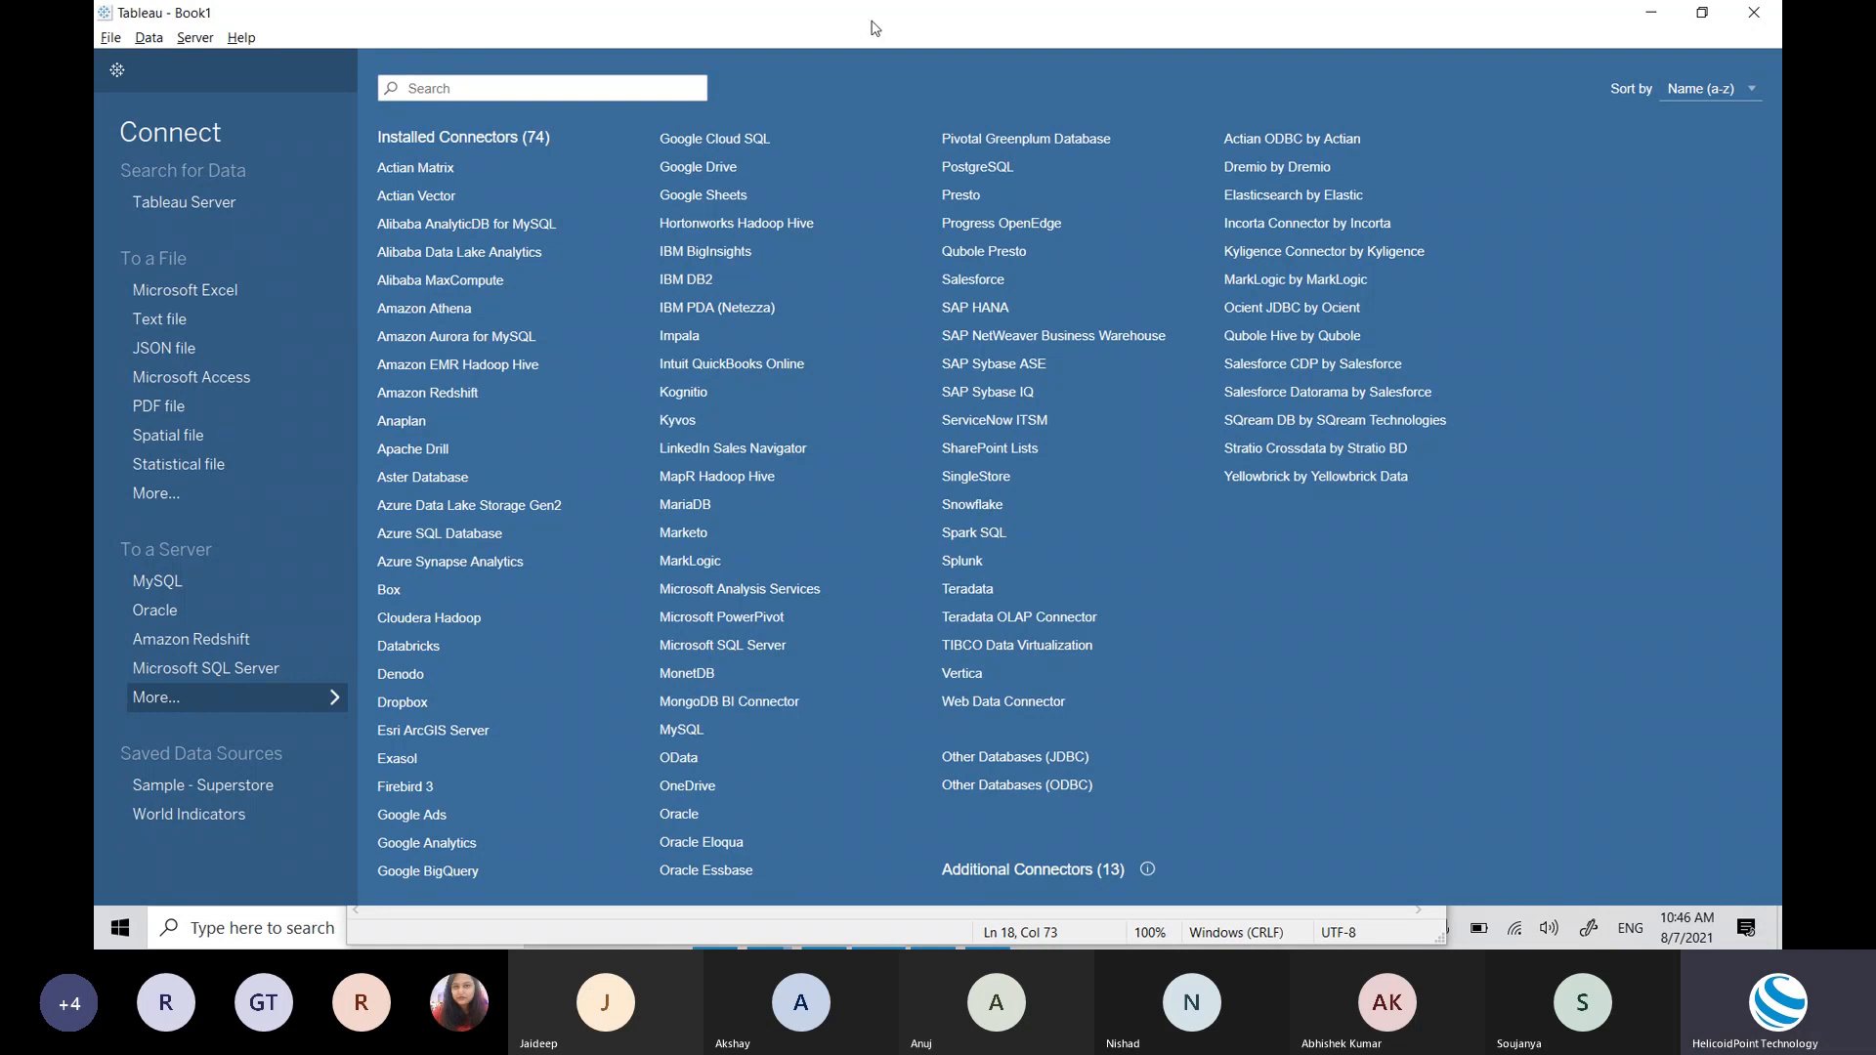
left_click(260, 672)
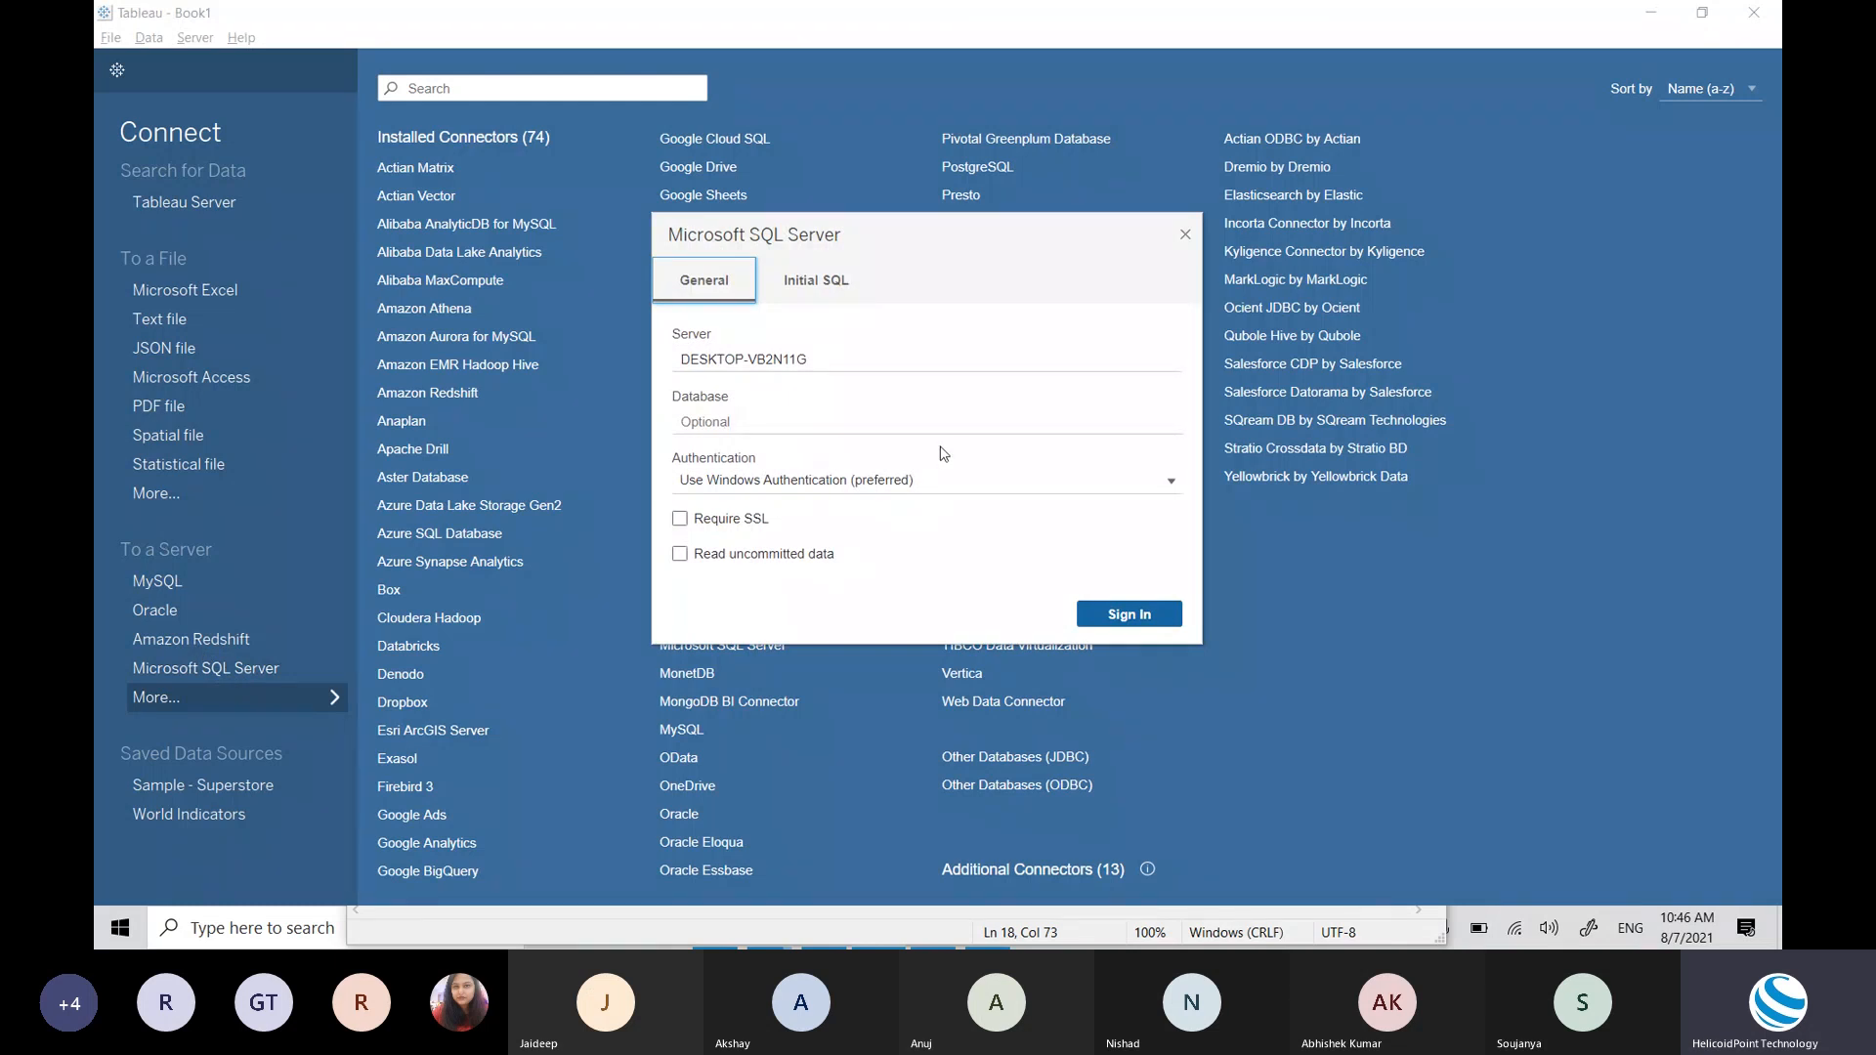
Step: Switch SQL Server authentication to 'Use a specific username and password', then close the dialog
left_click(804, 362)
double_click(804, 361)
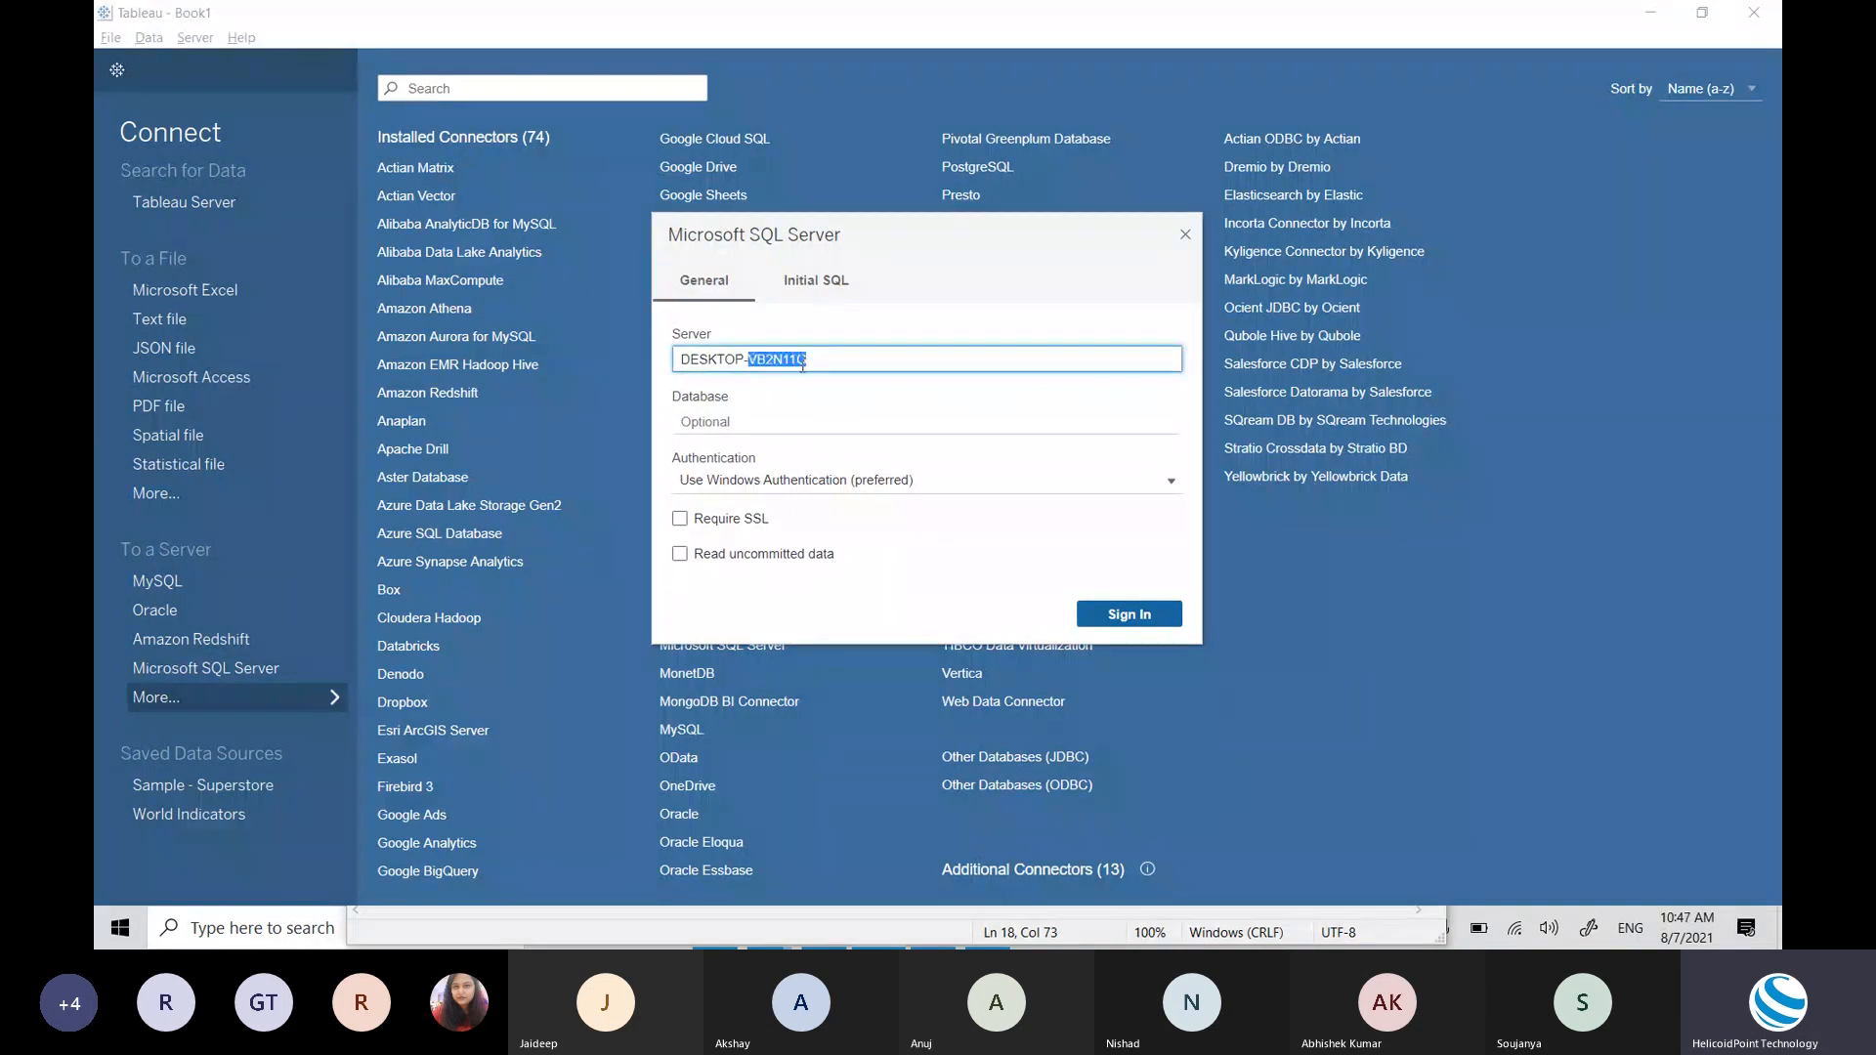
left_click(798, 425)
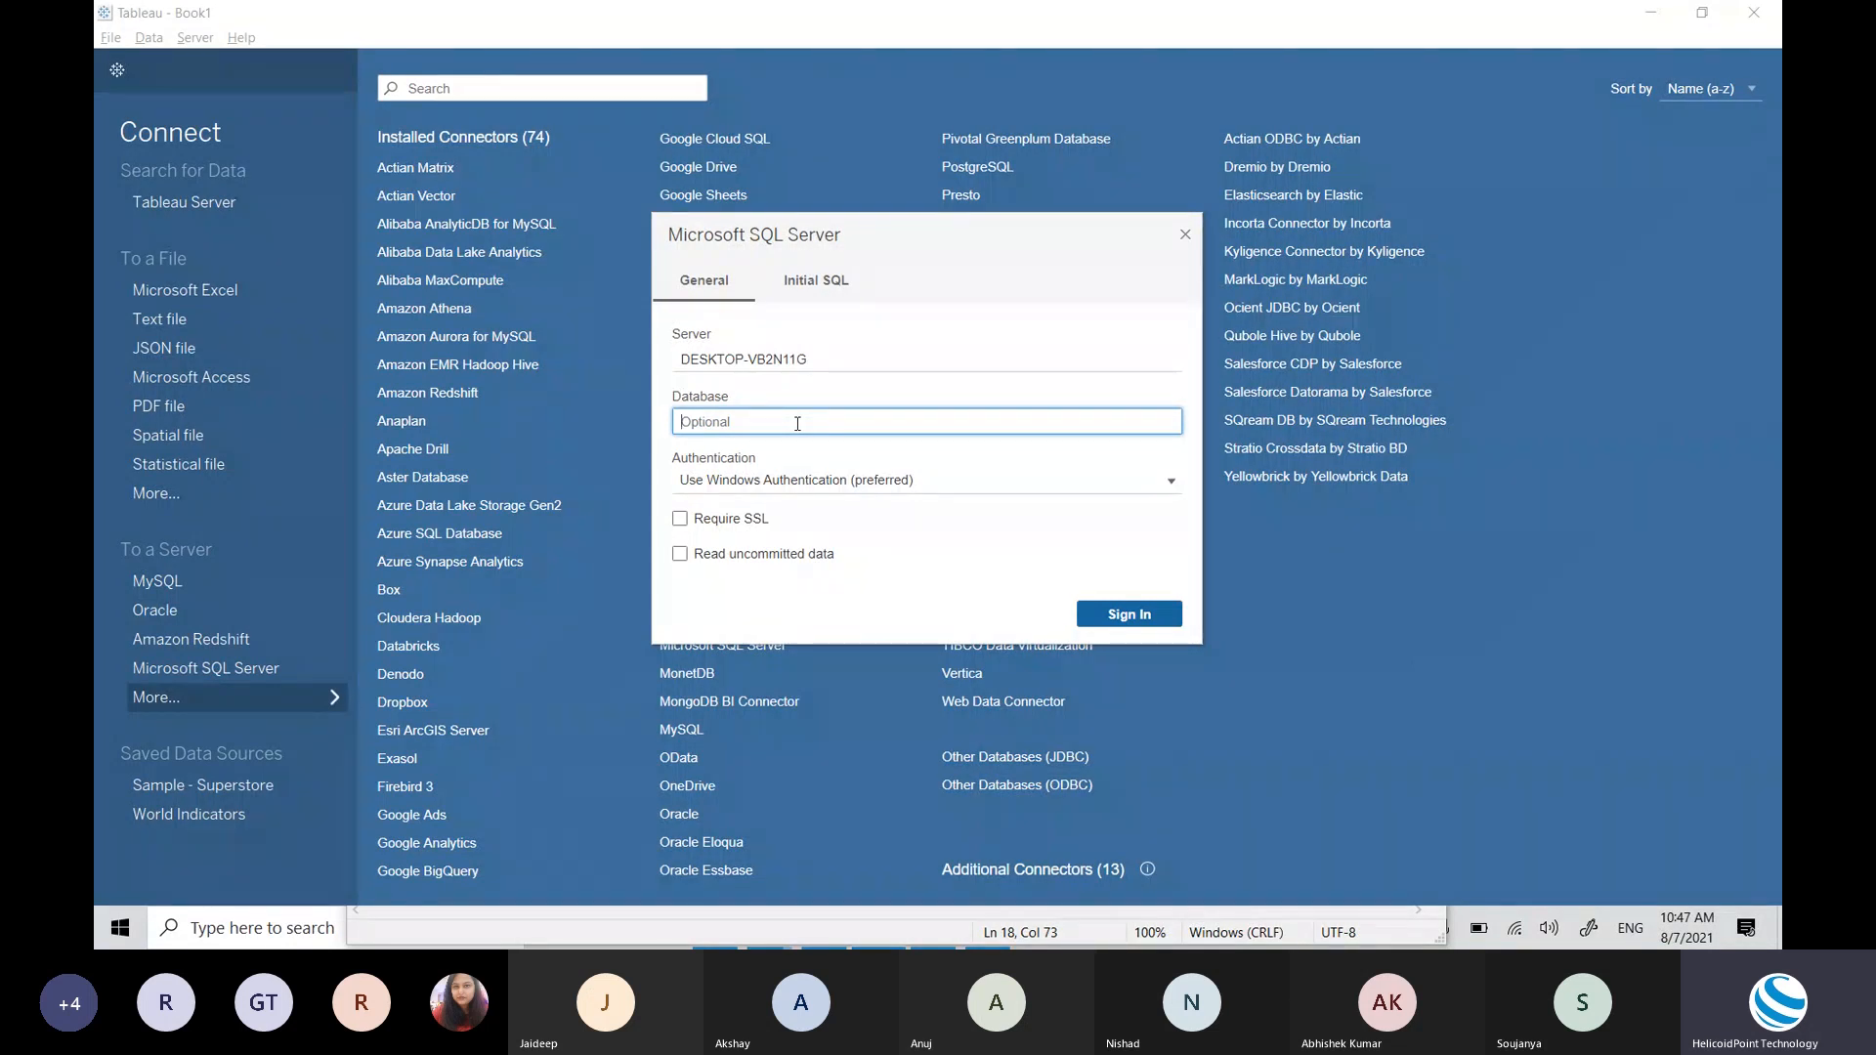
left_click(775, 479)
left_click(800, 519)
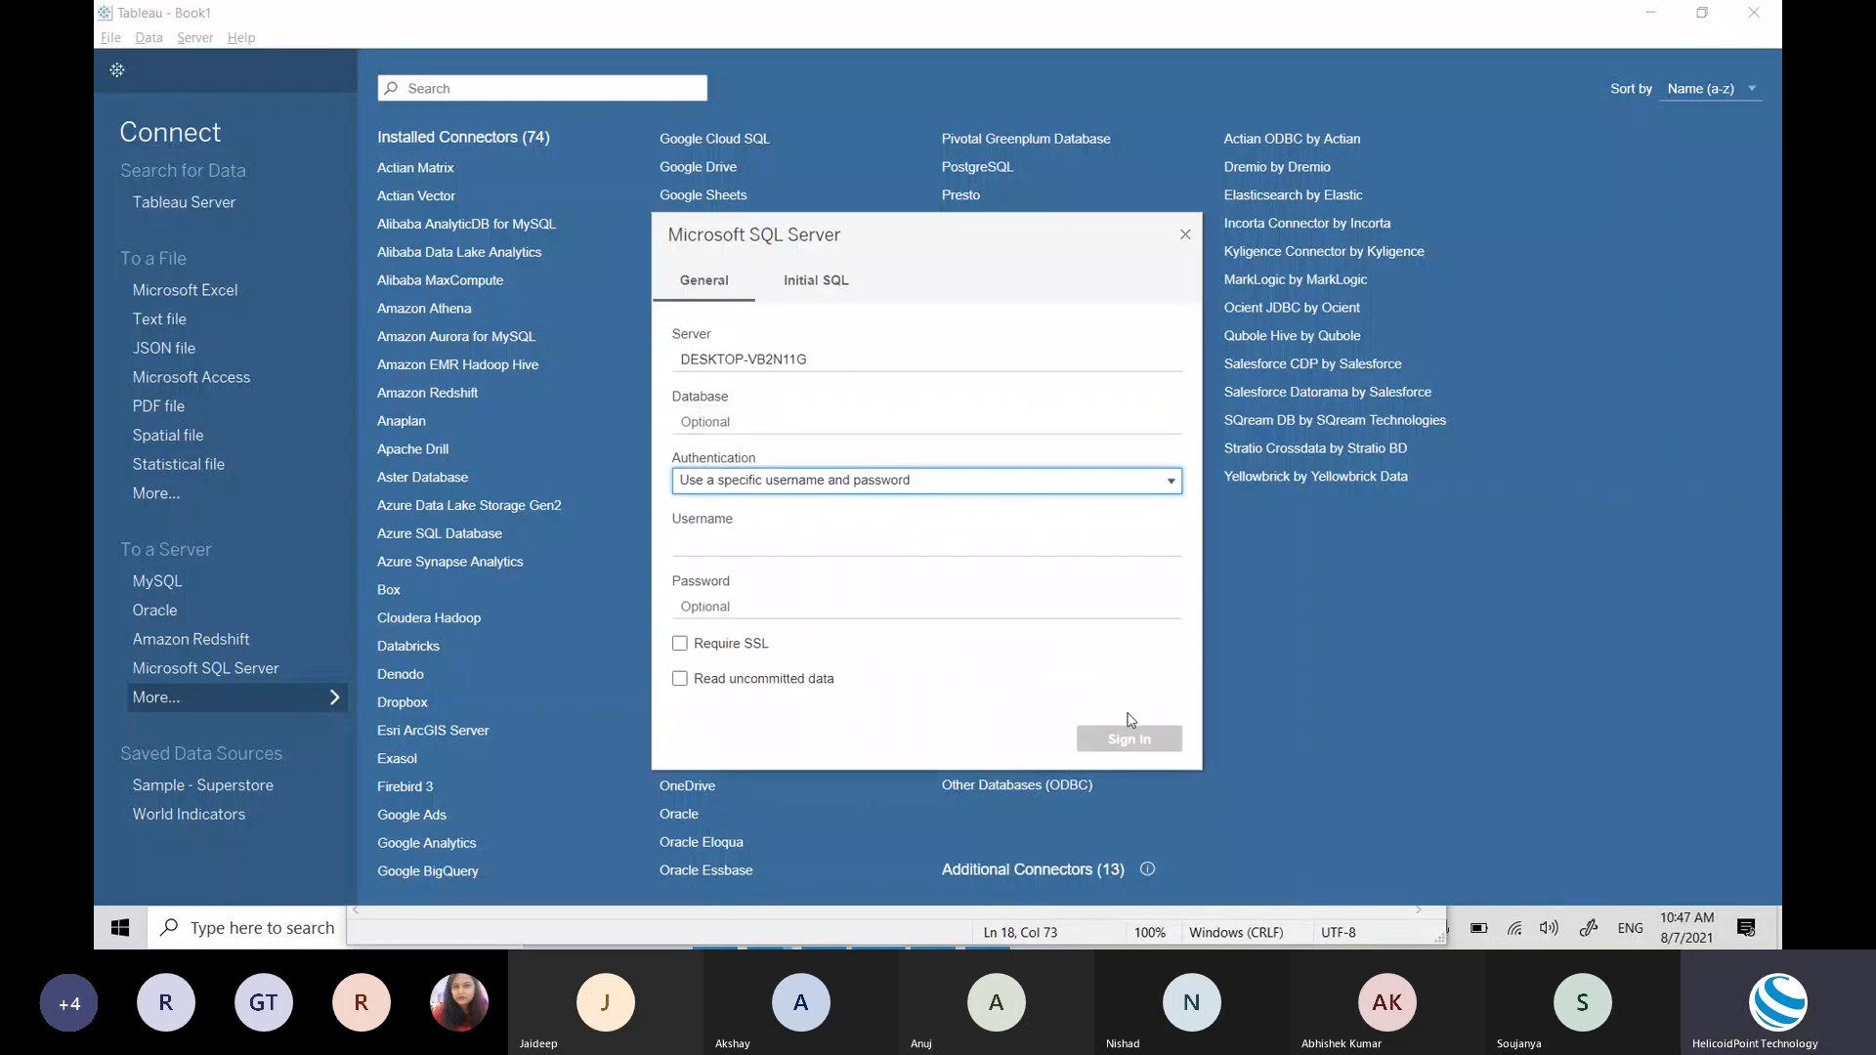
left_click(1185, 237)
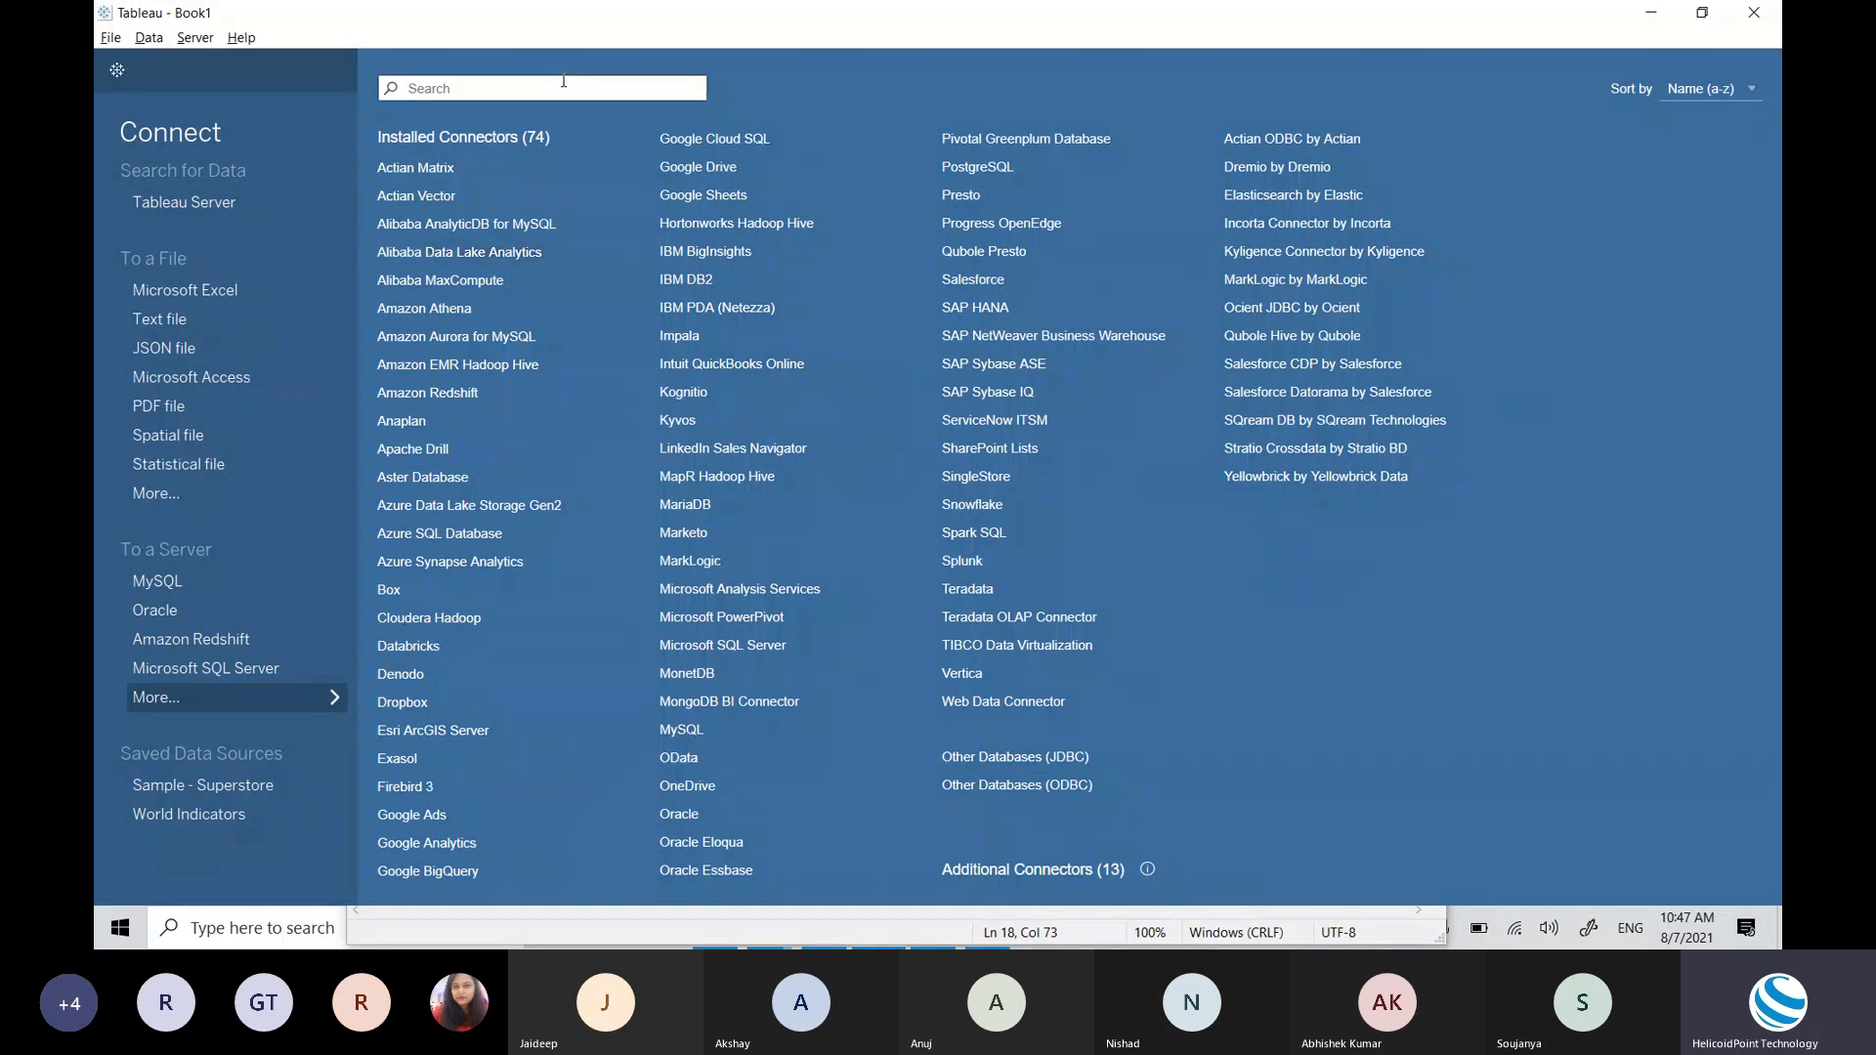
Step: Connect Tableau to the Sample - Superstore Latest Excel workbook, listing its Orders, People and Returns sheets
left_click(170, 292)
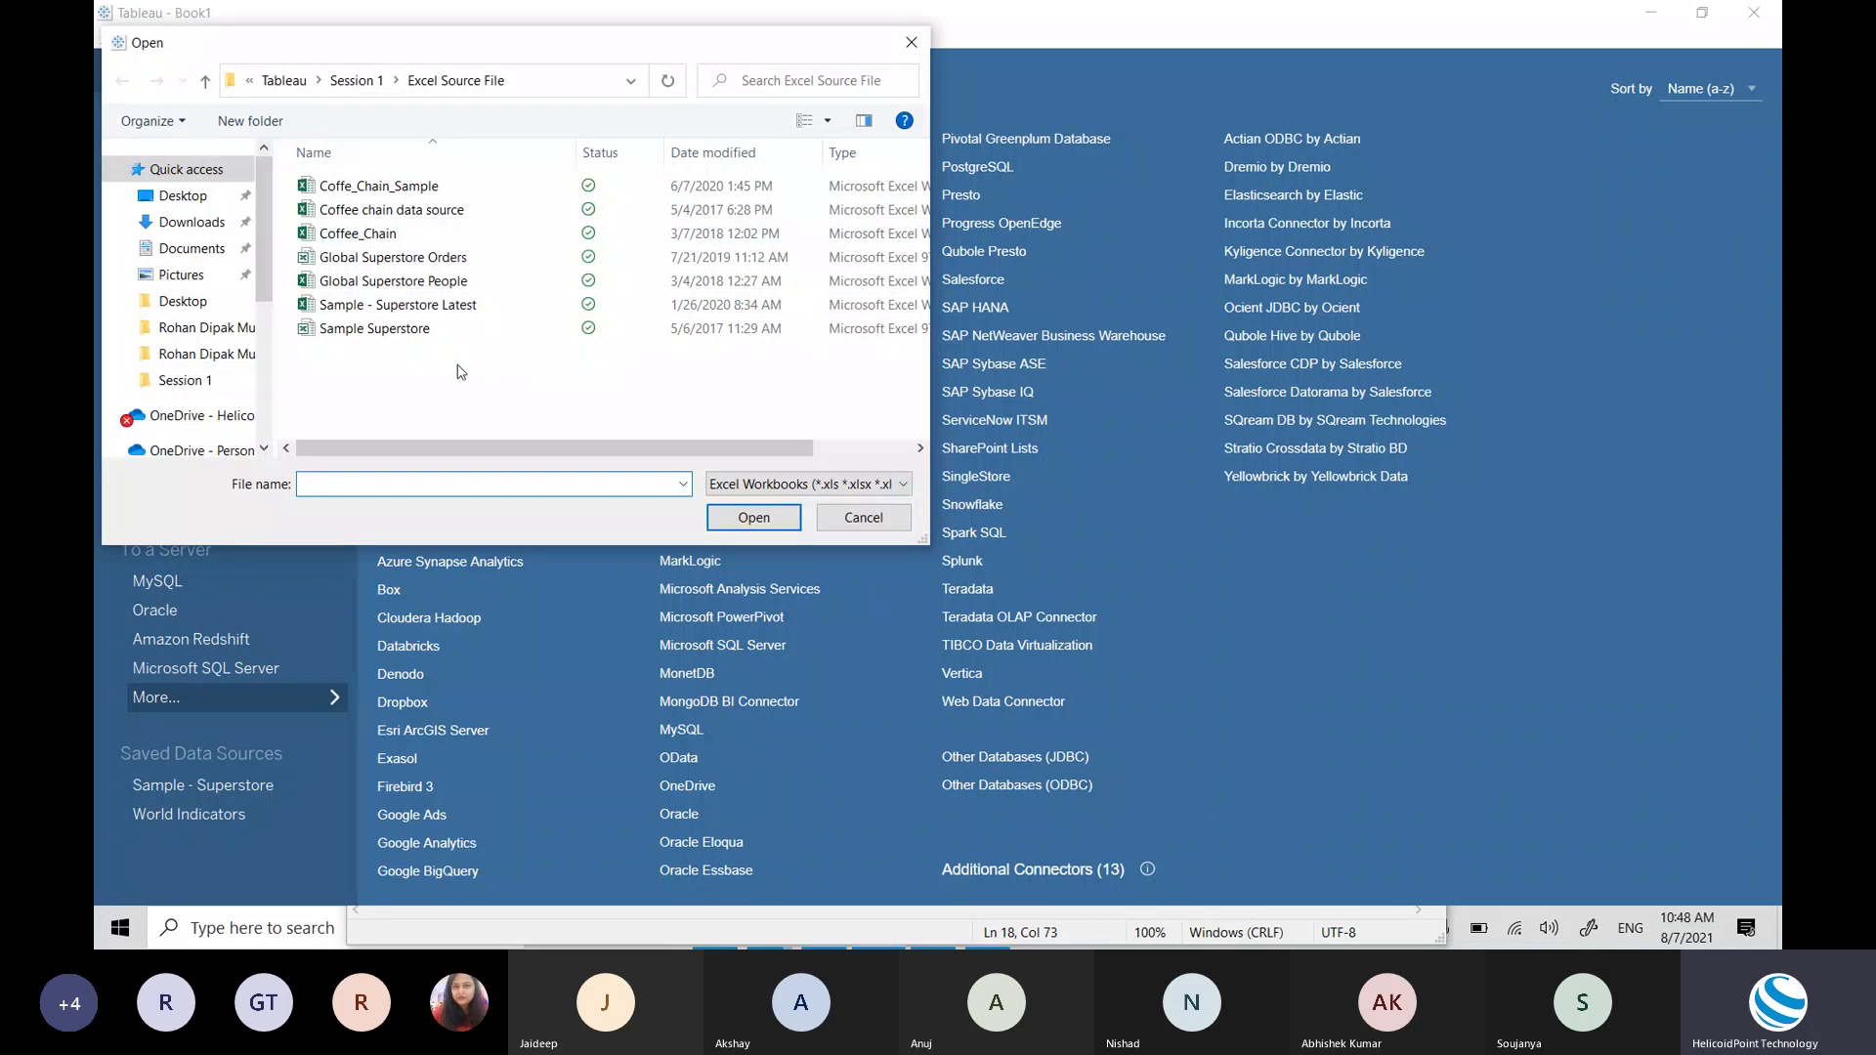
double_click(437, 305)
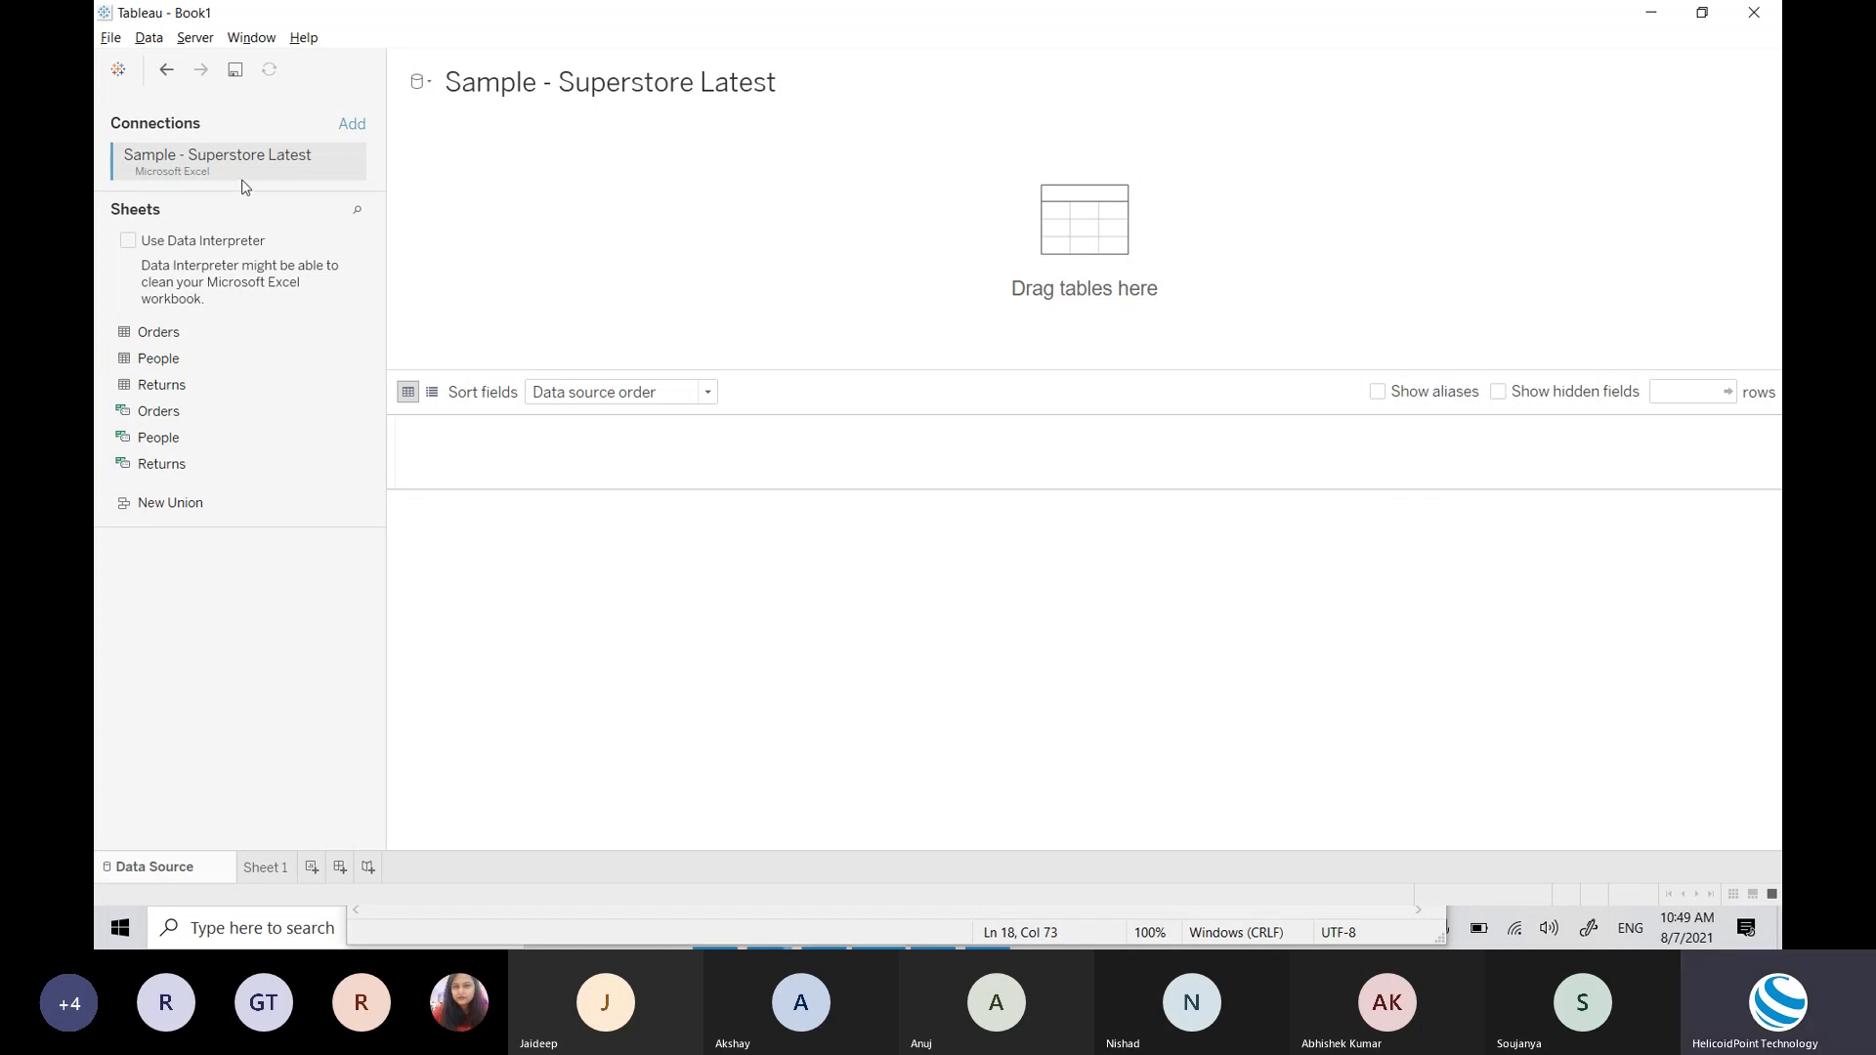
Step: Open Sample - Superstore Latest in Excel from the Excel Source File folder
key("alt+Tab")
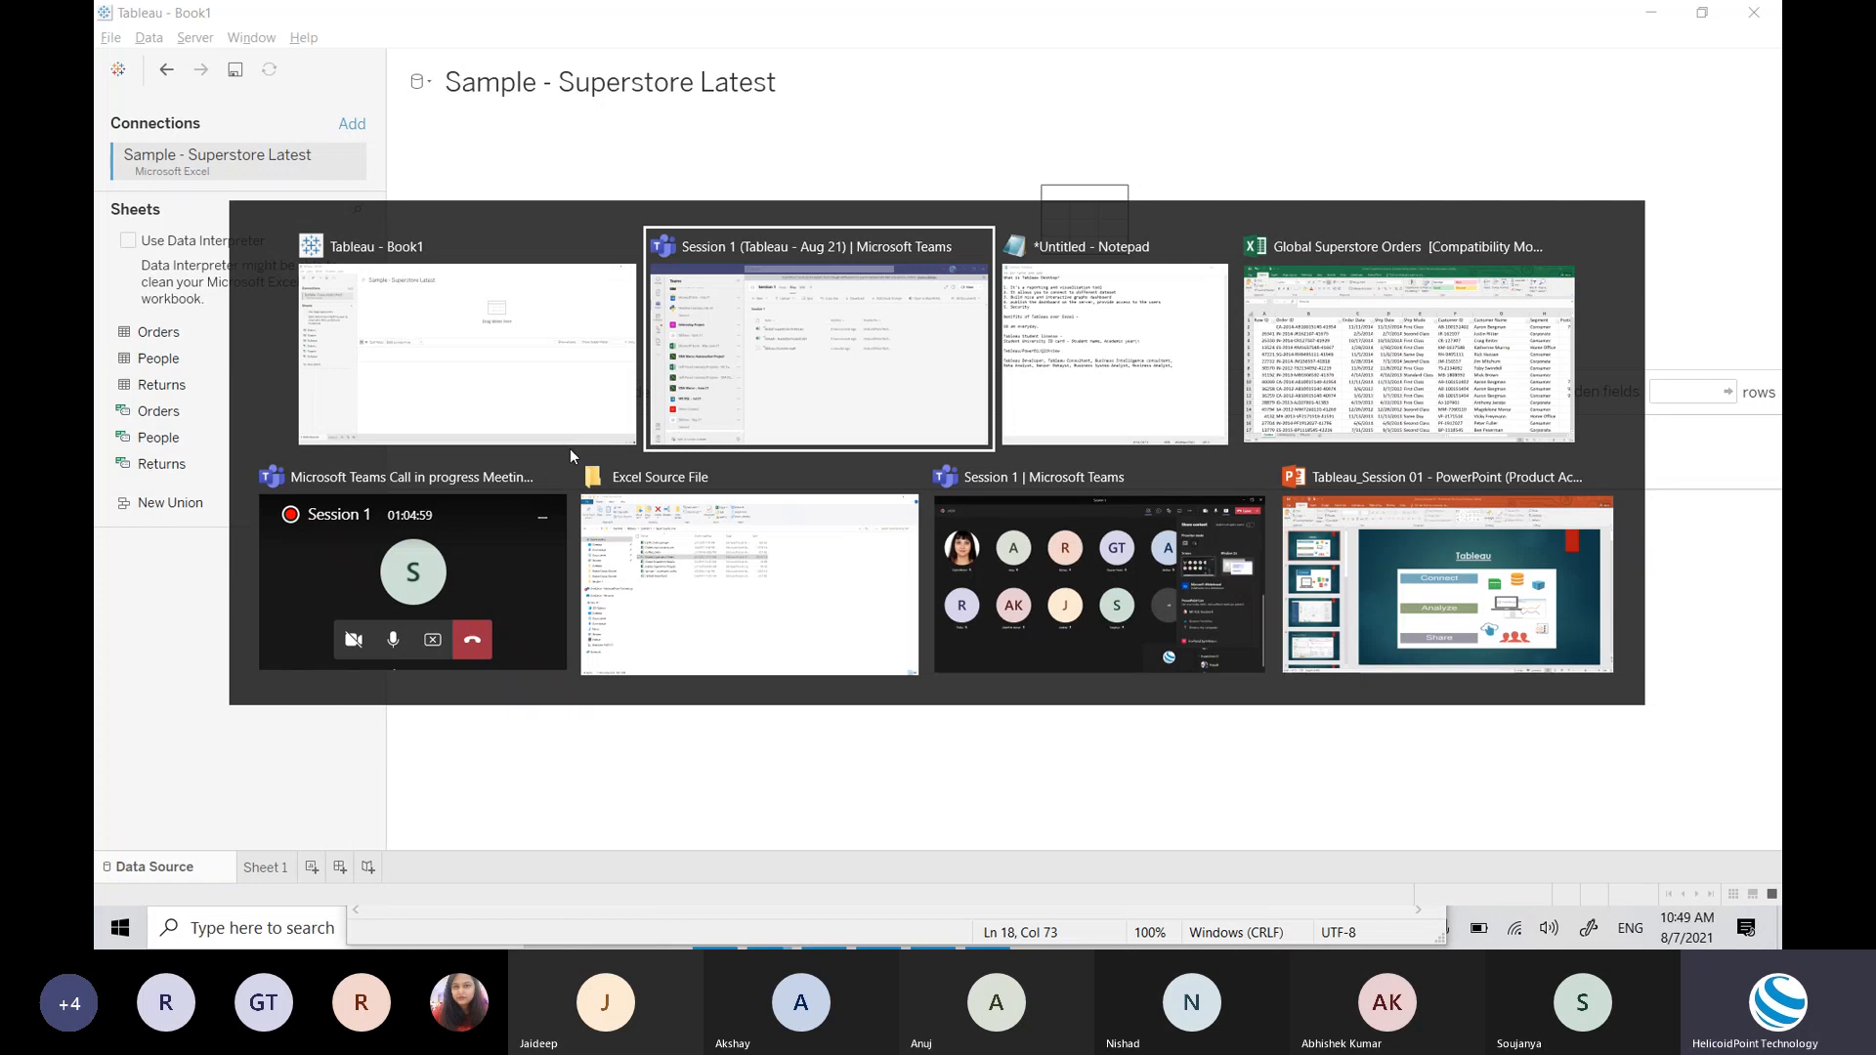
key("alt+Tab")
key("alt+Tab")
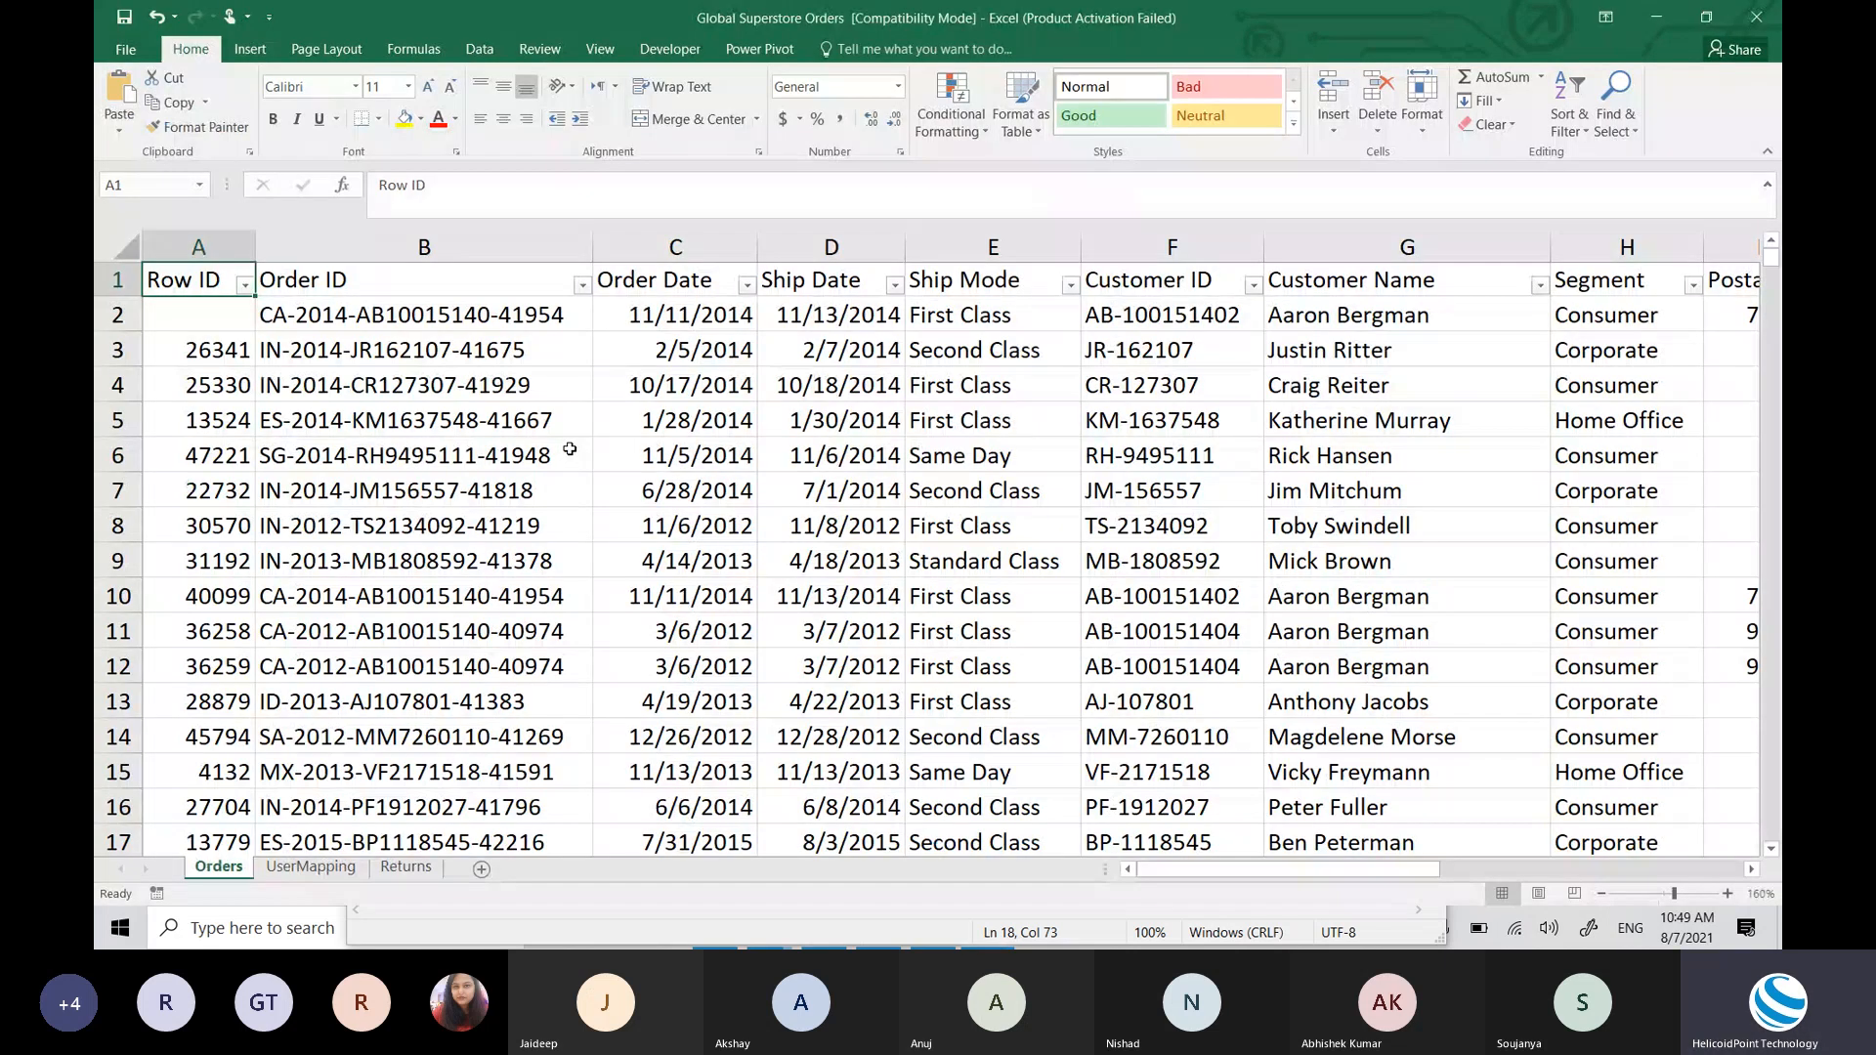
key("alt+Tab")
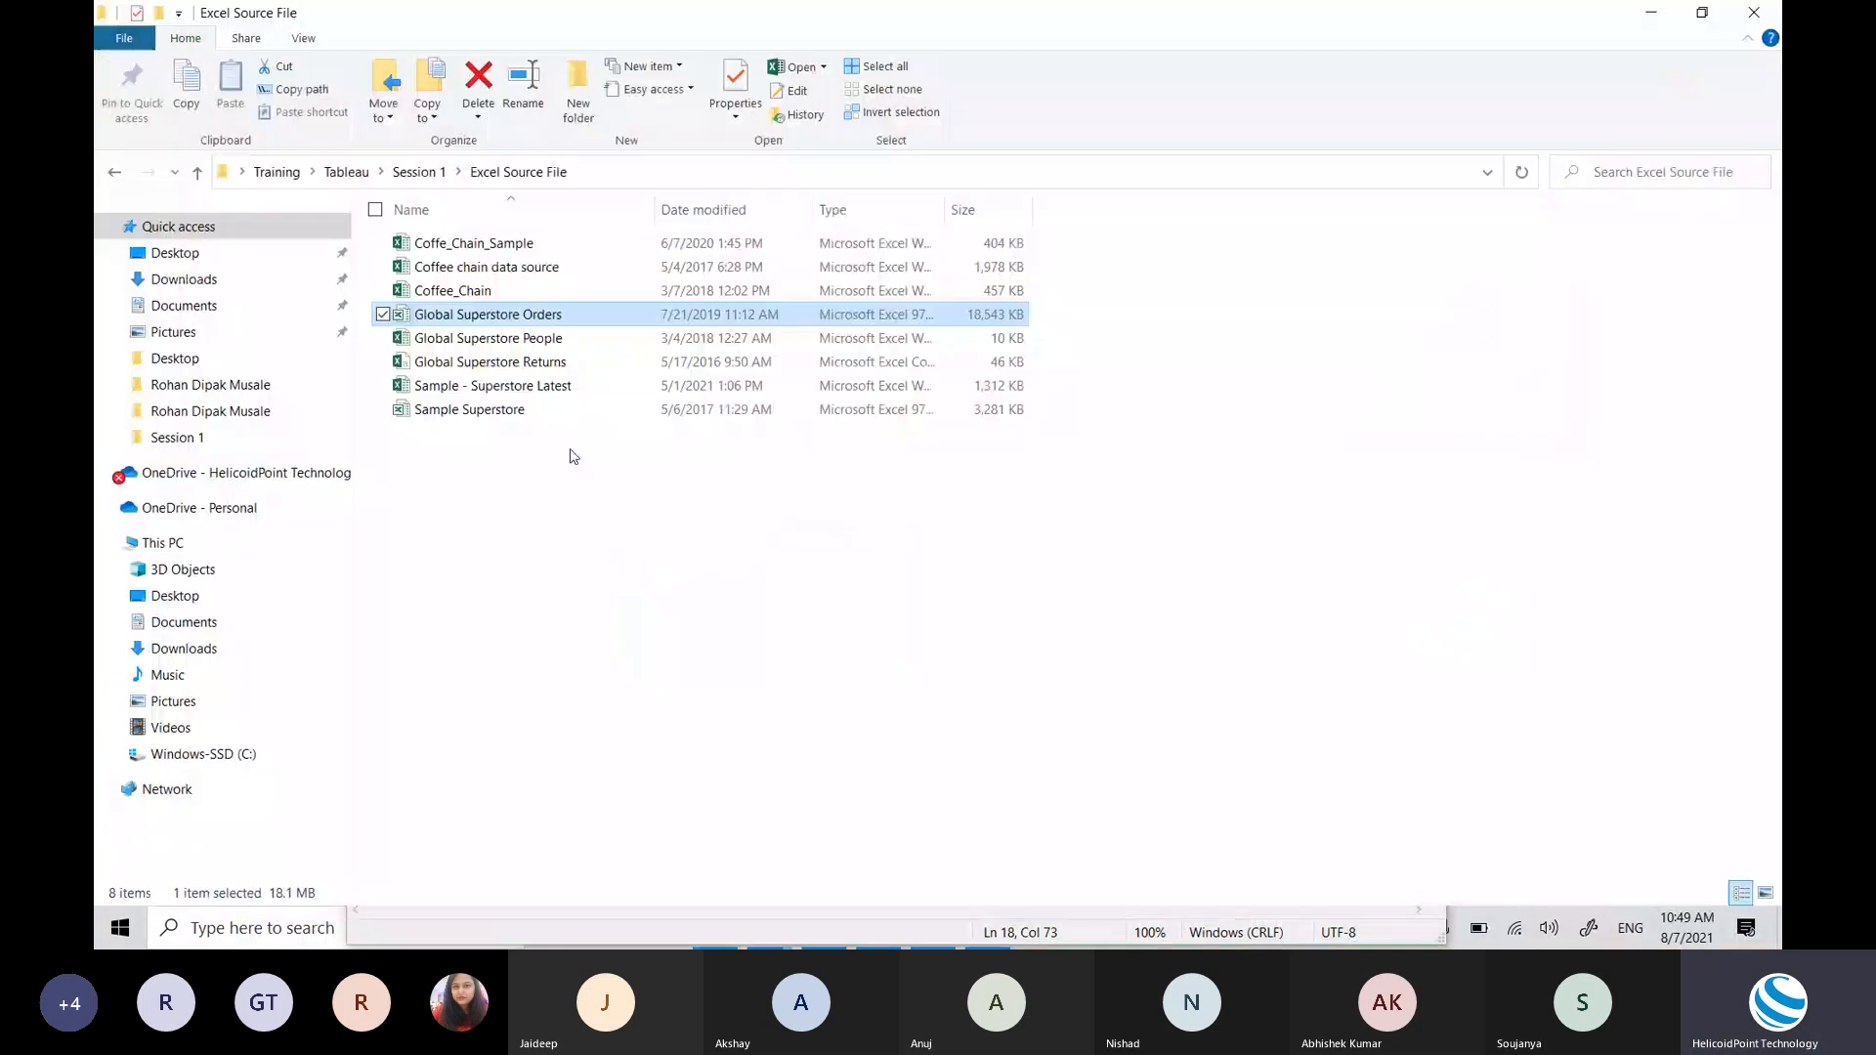
key("Down")
key("Down")
key("Down")
key("Return")
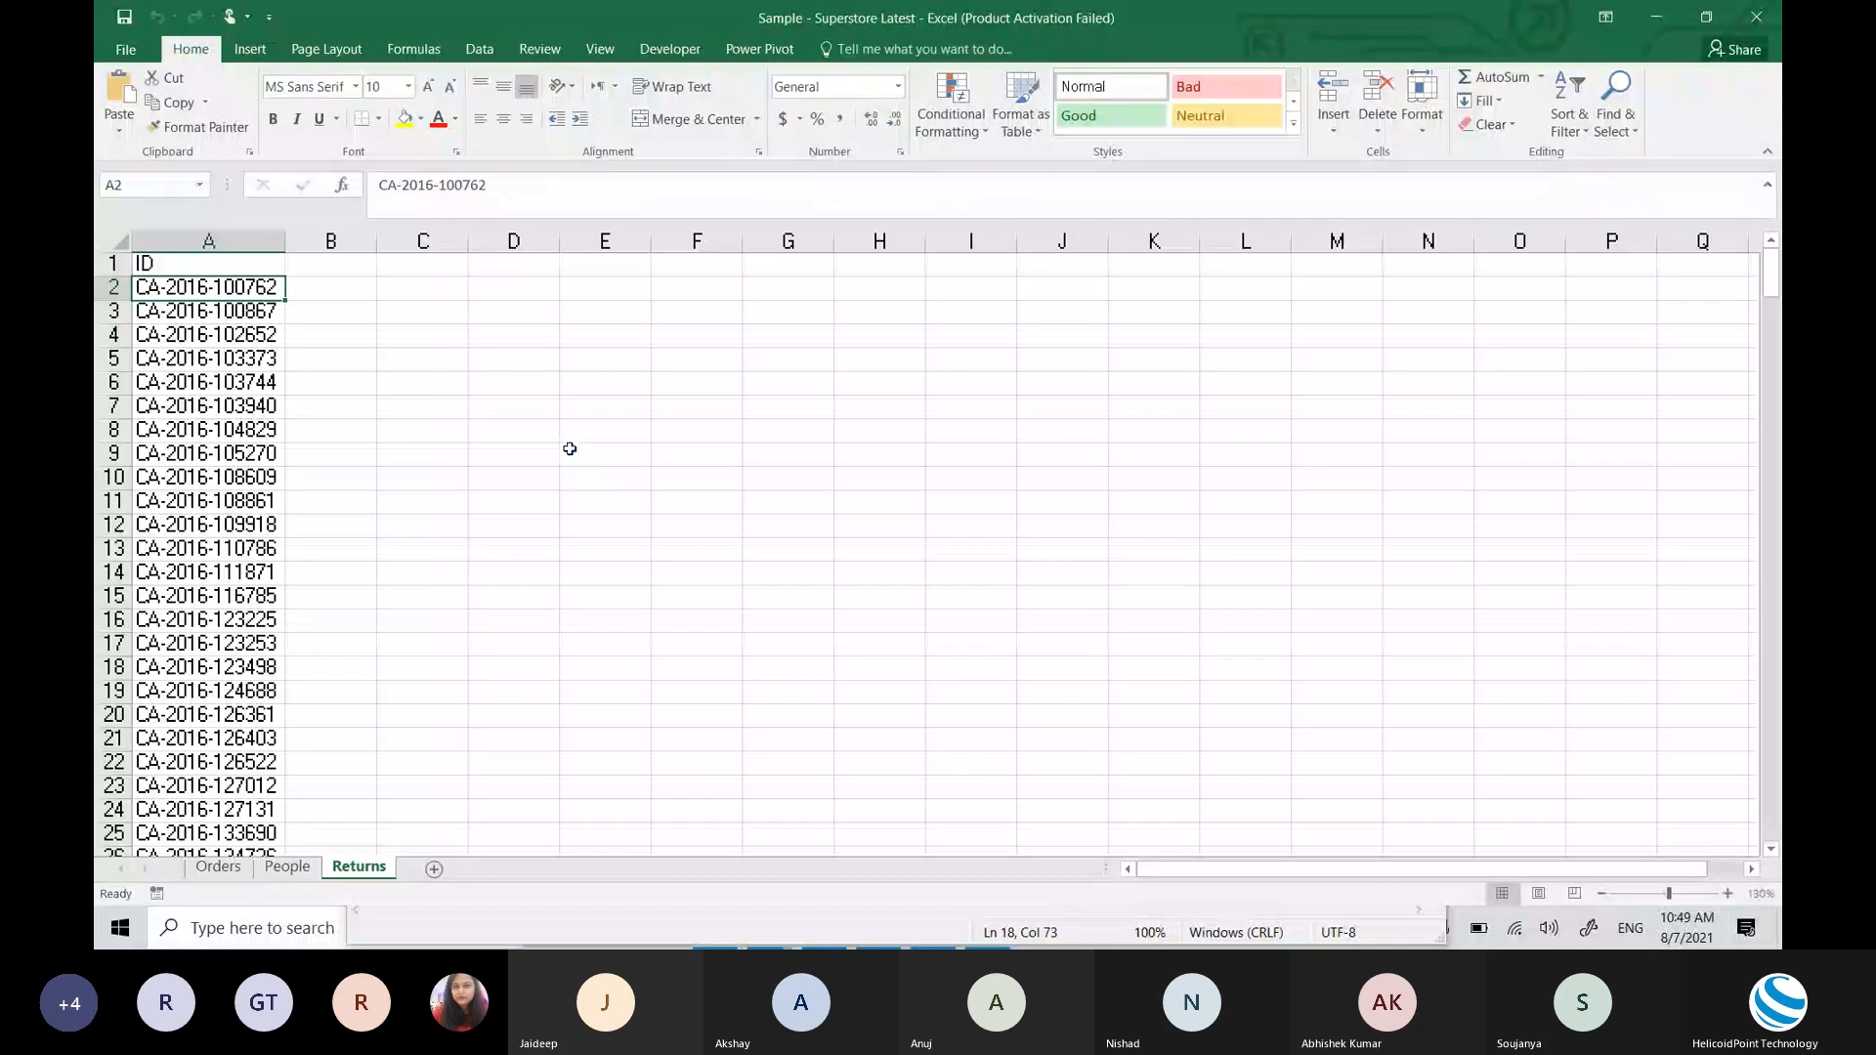
Step: Look through the Orders, People and Returns sheets, then return to Tableau
left_click(222, 870)
left_click(287, 869)
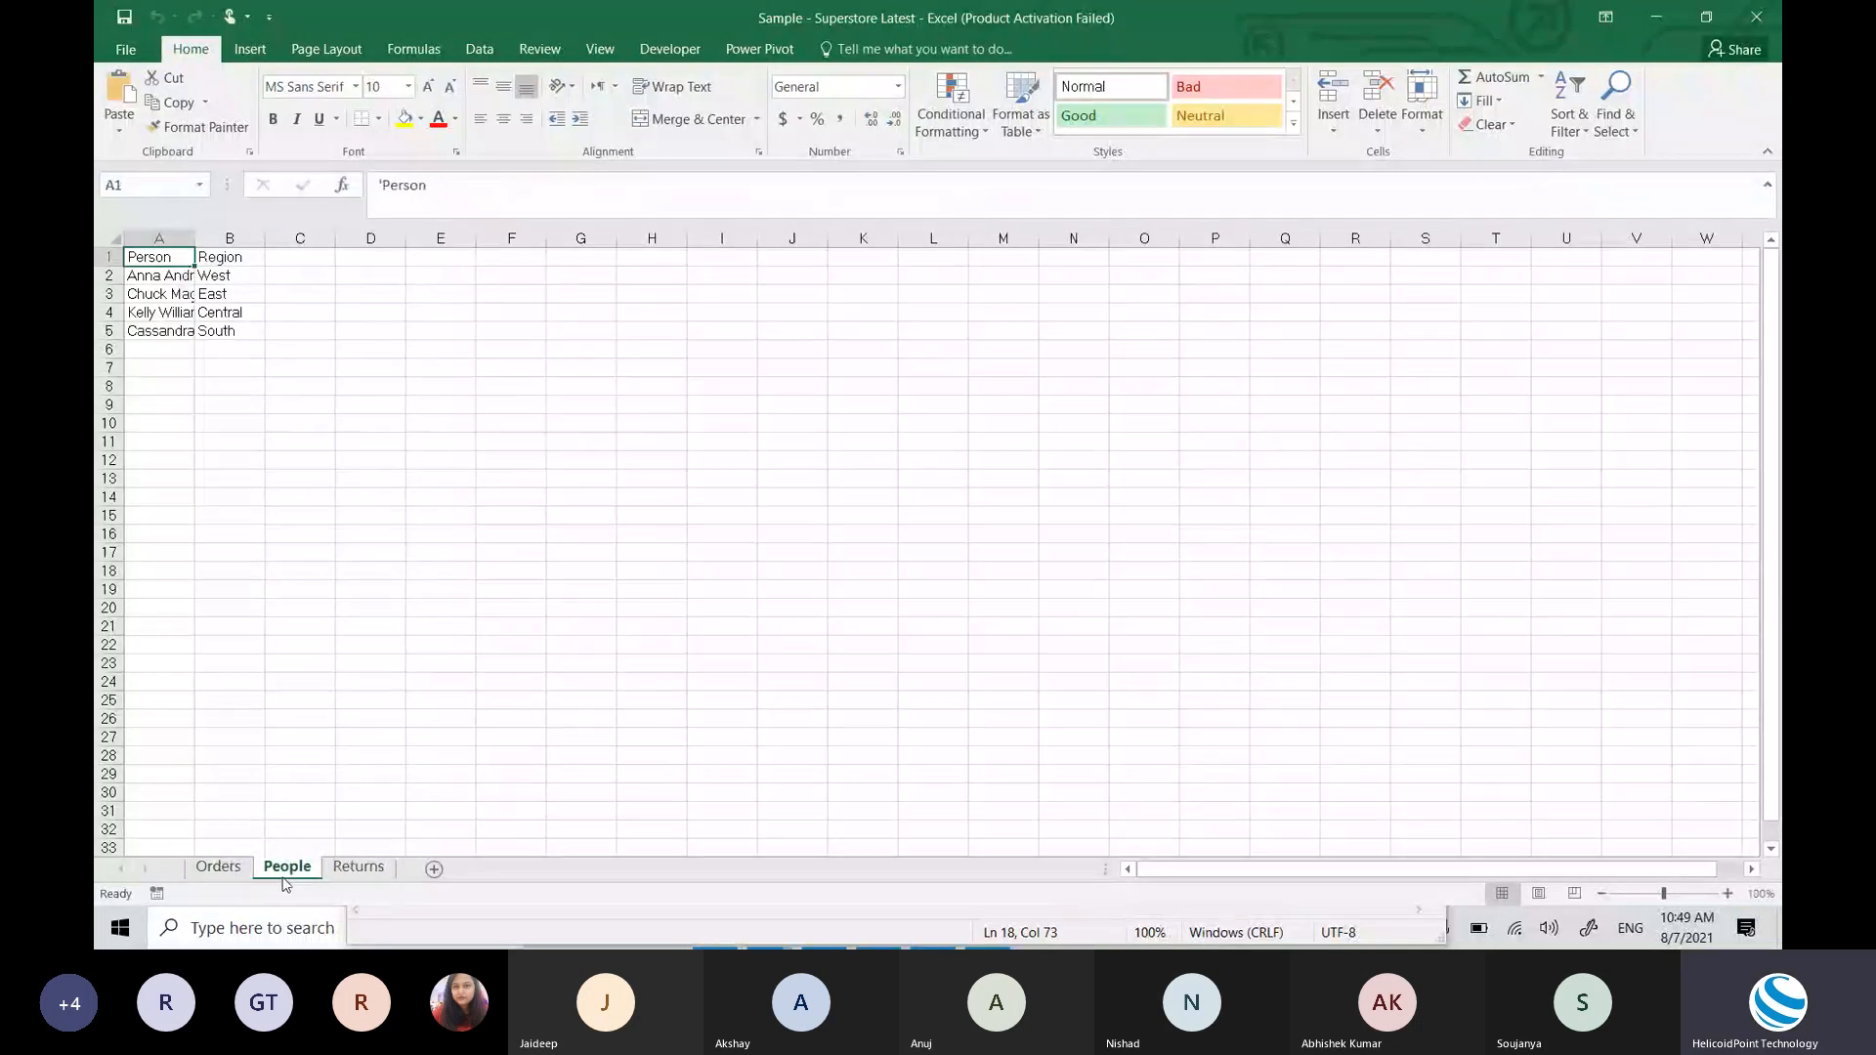
left_click(216, 872)
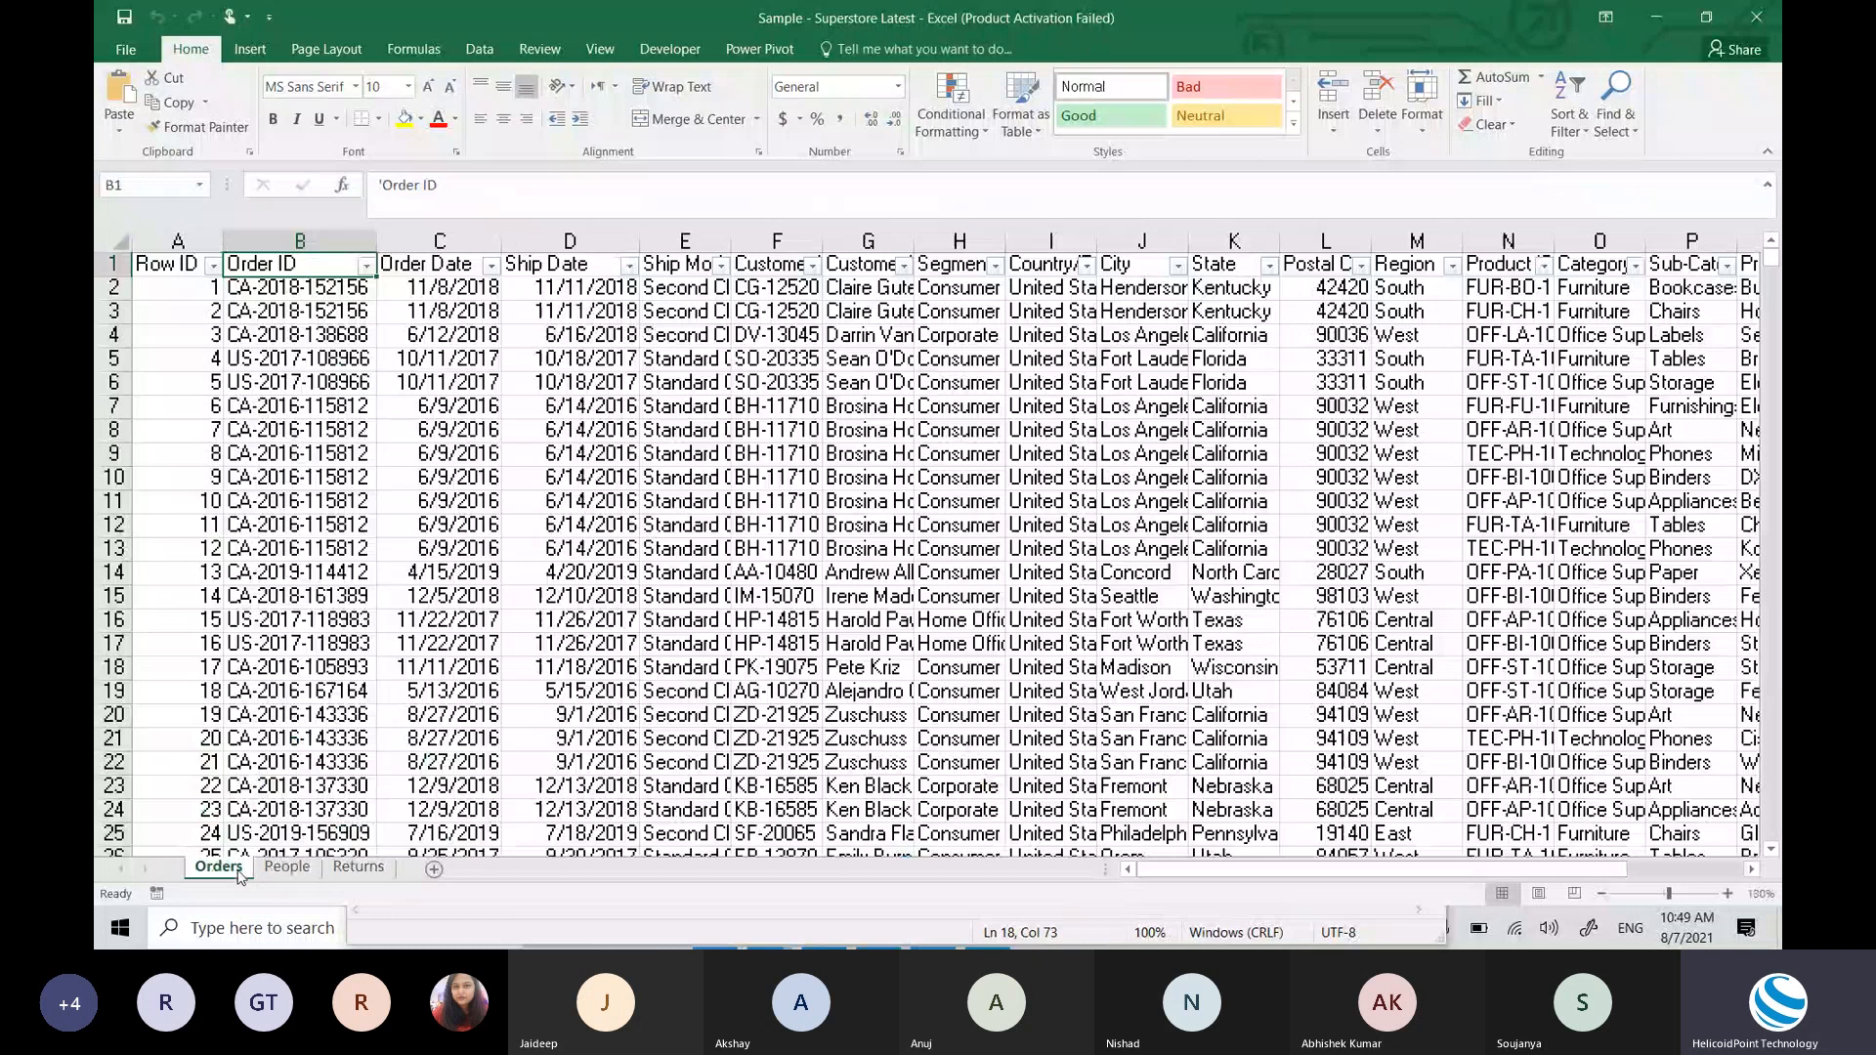
left_click(287, 867)
left_click(358, 867)
key("alt+Tab")
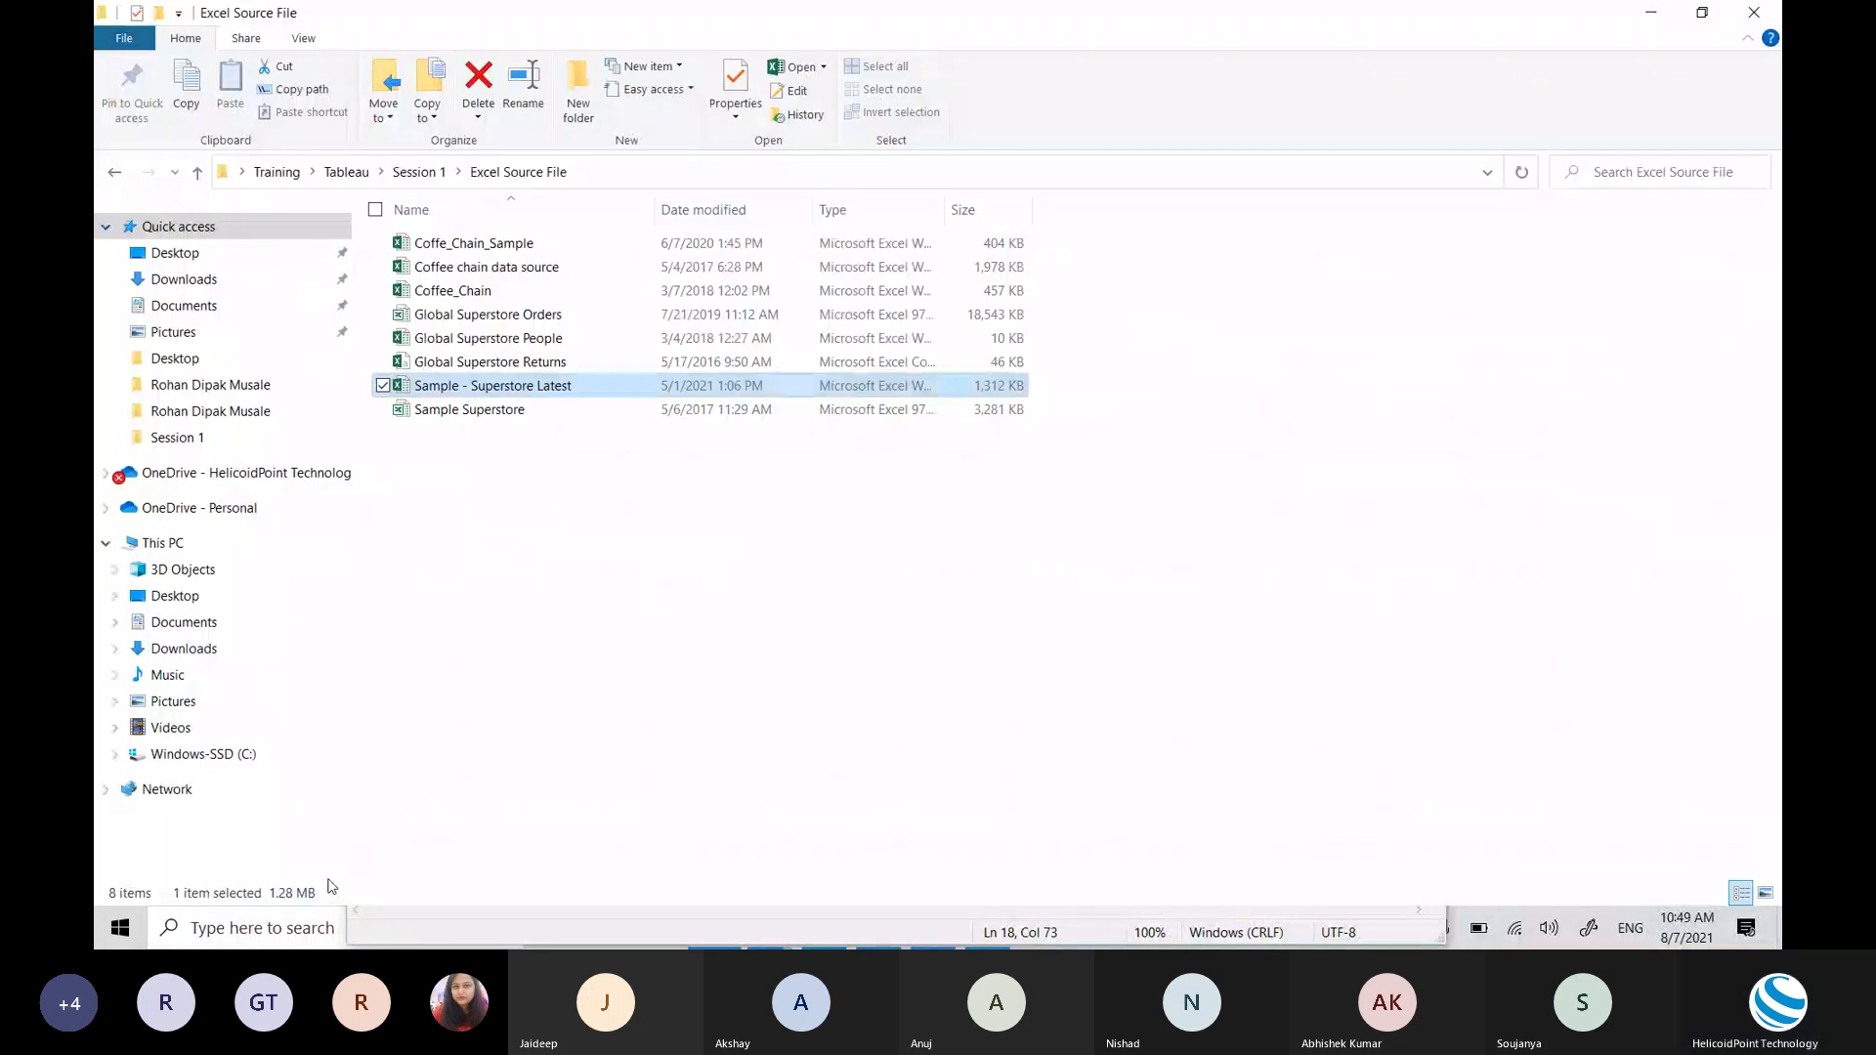
key("alt+Tab")
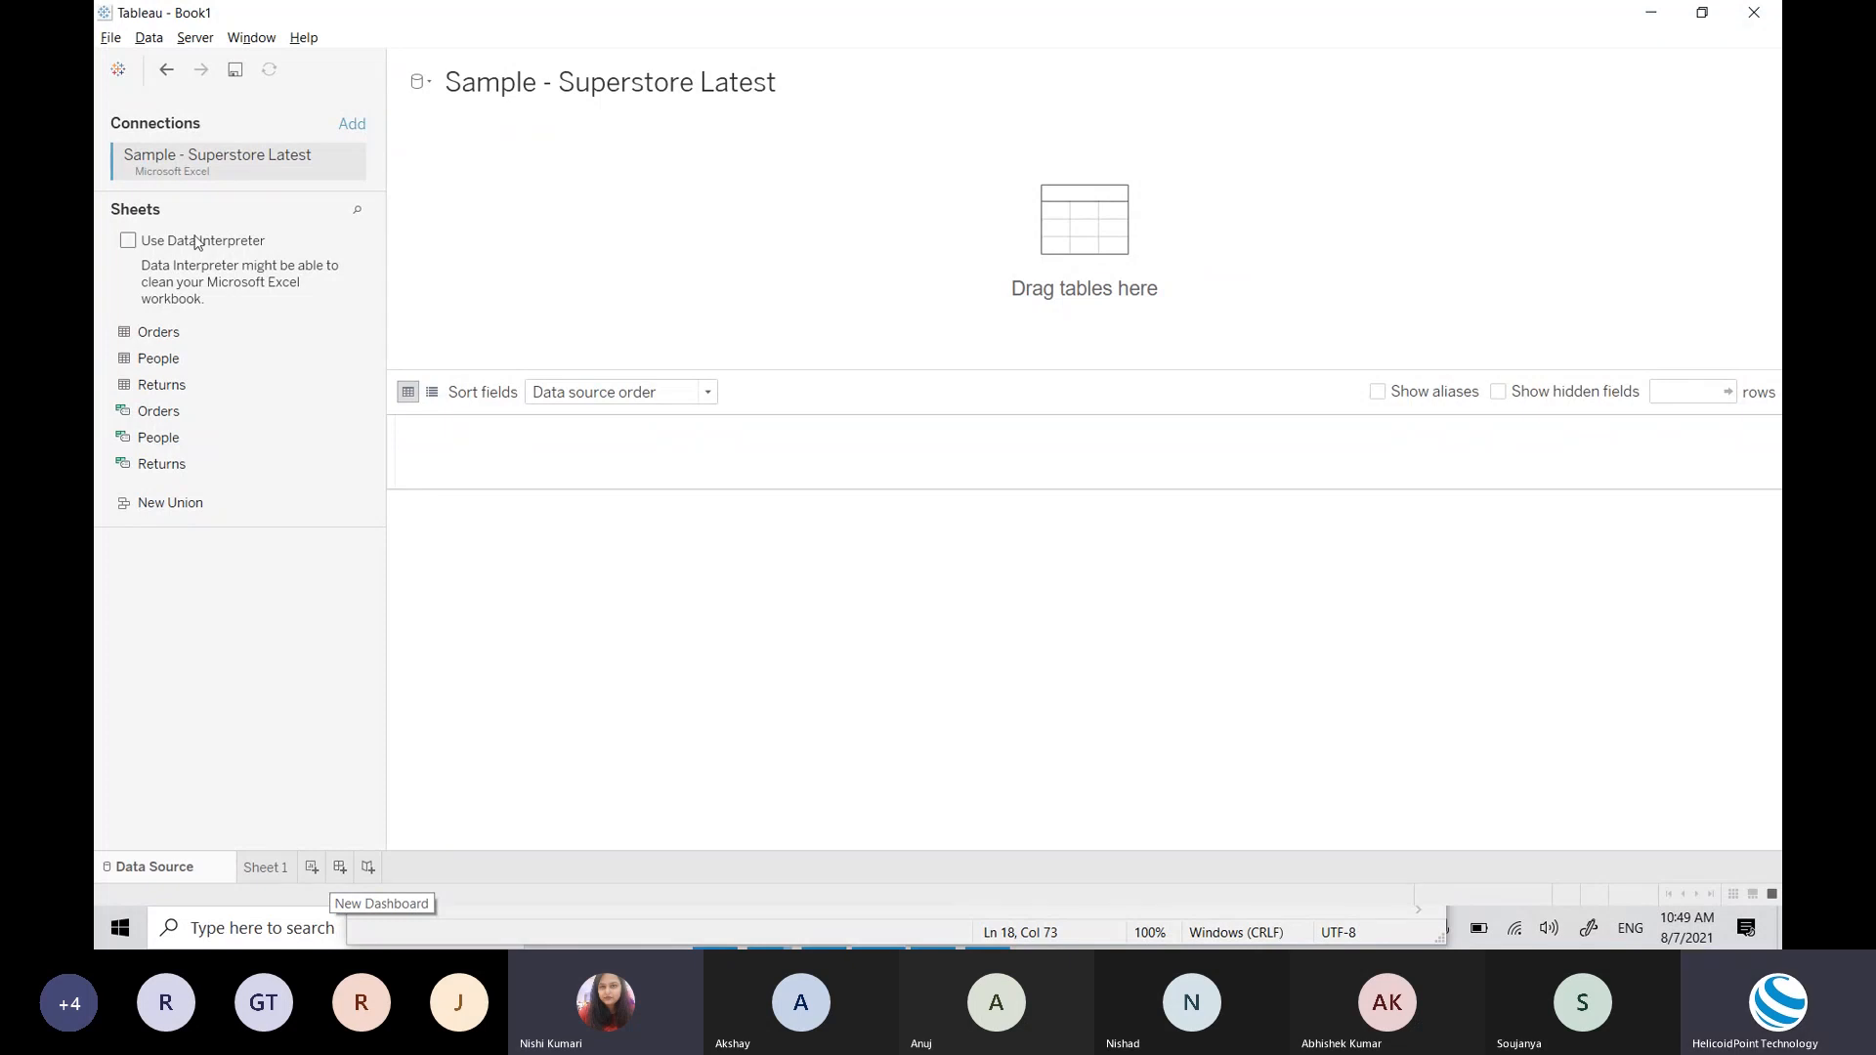
Step: Add Sample - Superstore Latest again from the start page as the 'Sample - Superstore Latest (2)' connection
left_click(118, 70)
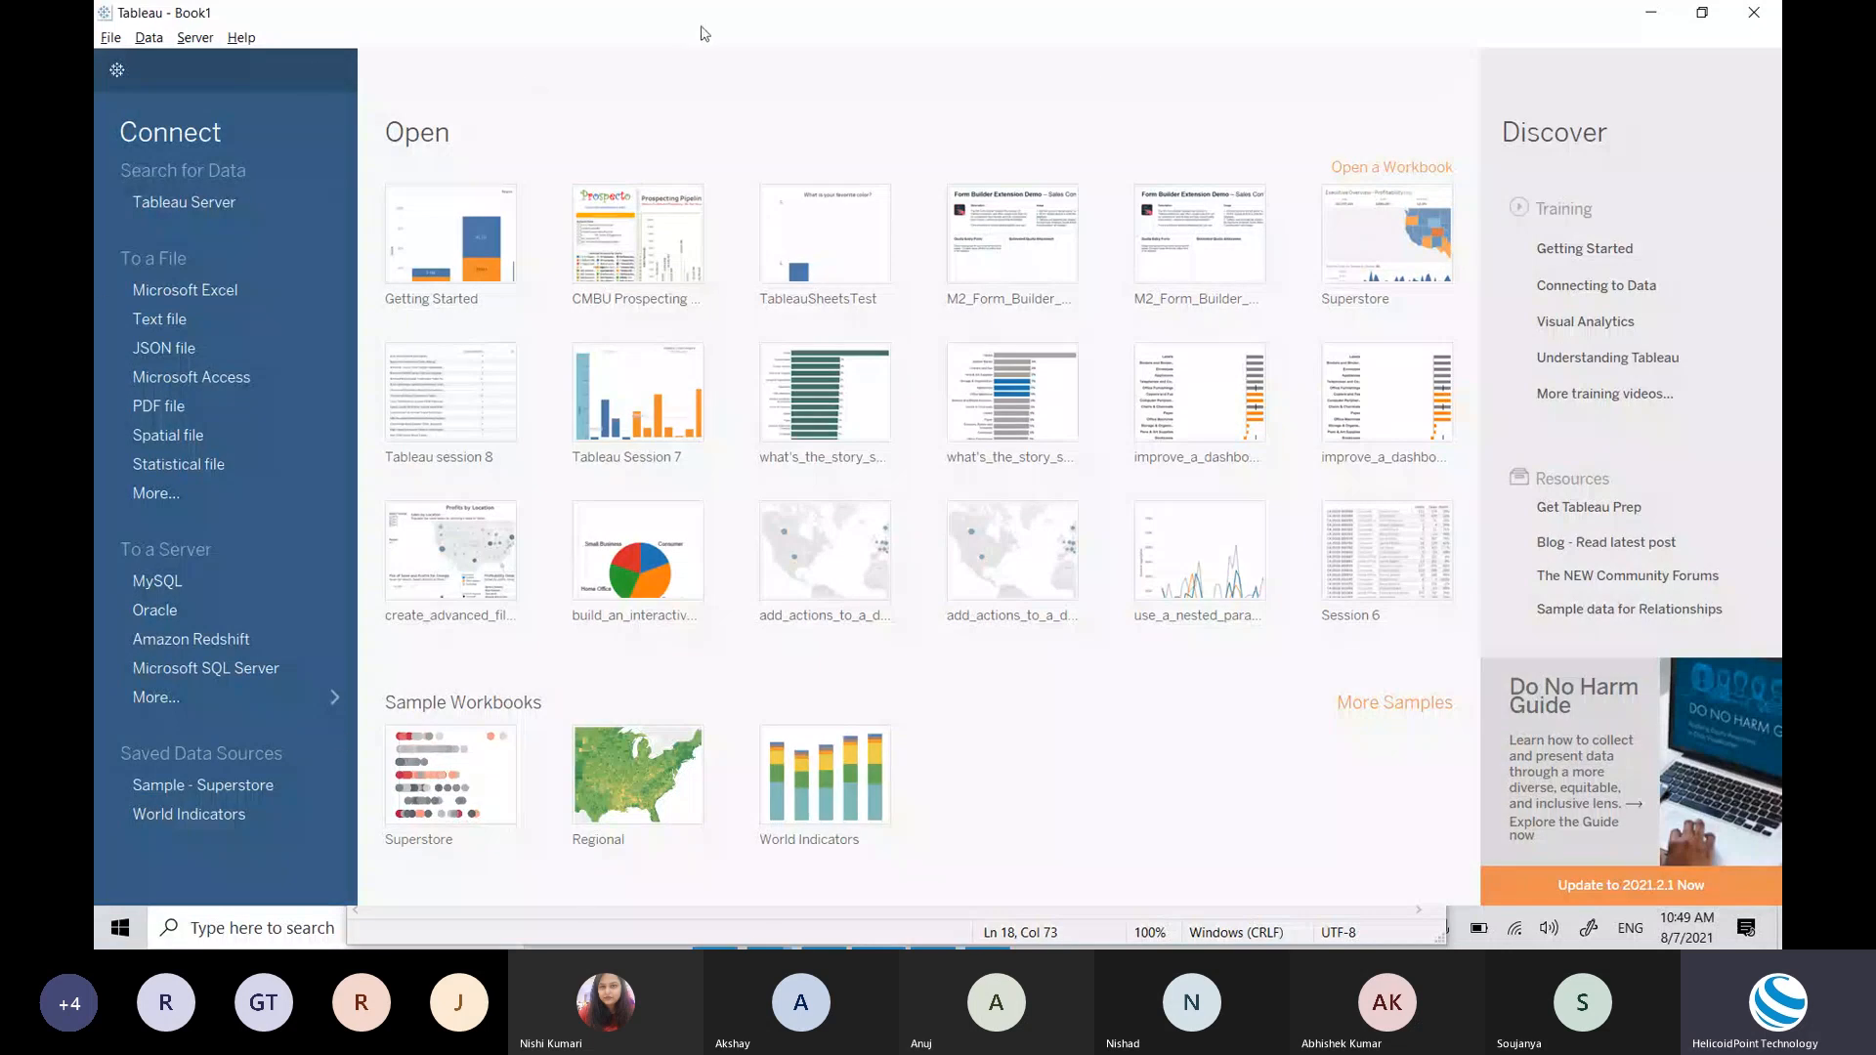
left_click(172, 294)
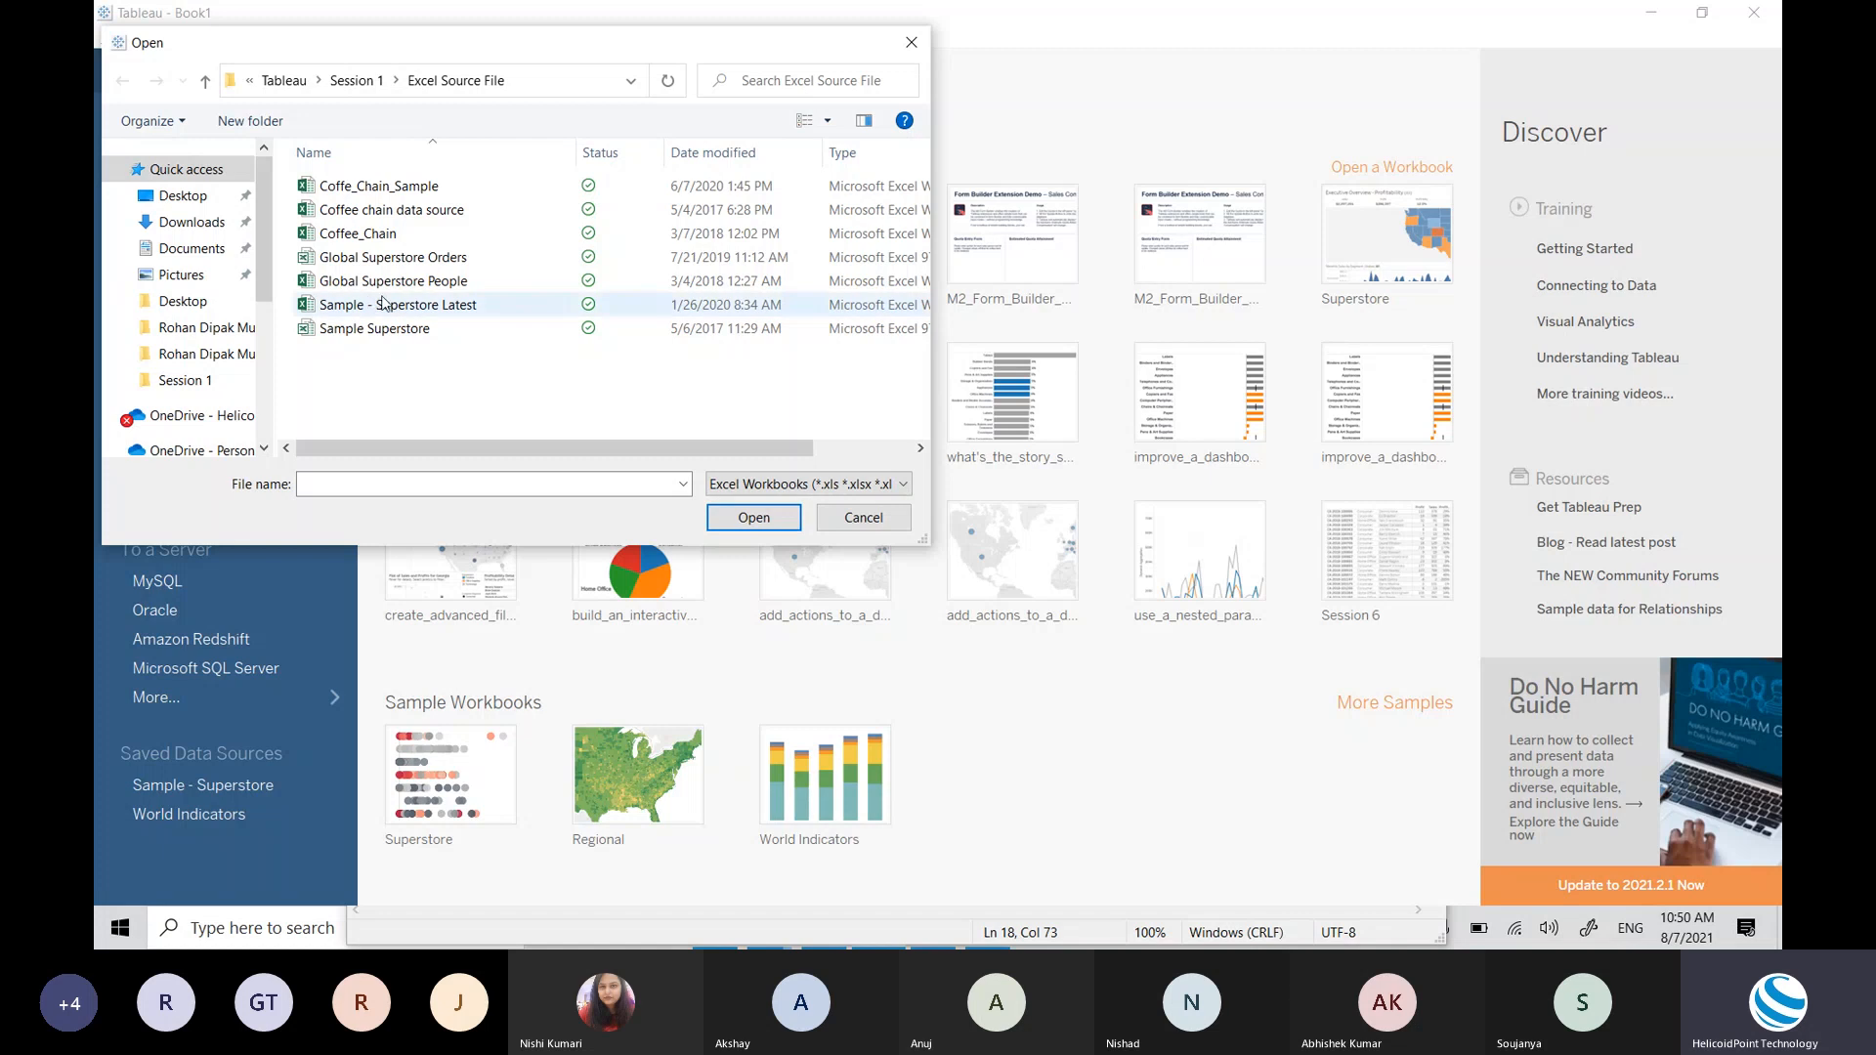
left_click(419, 308)
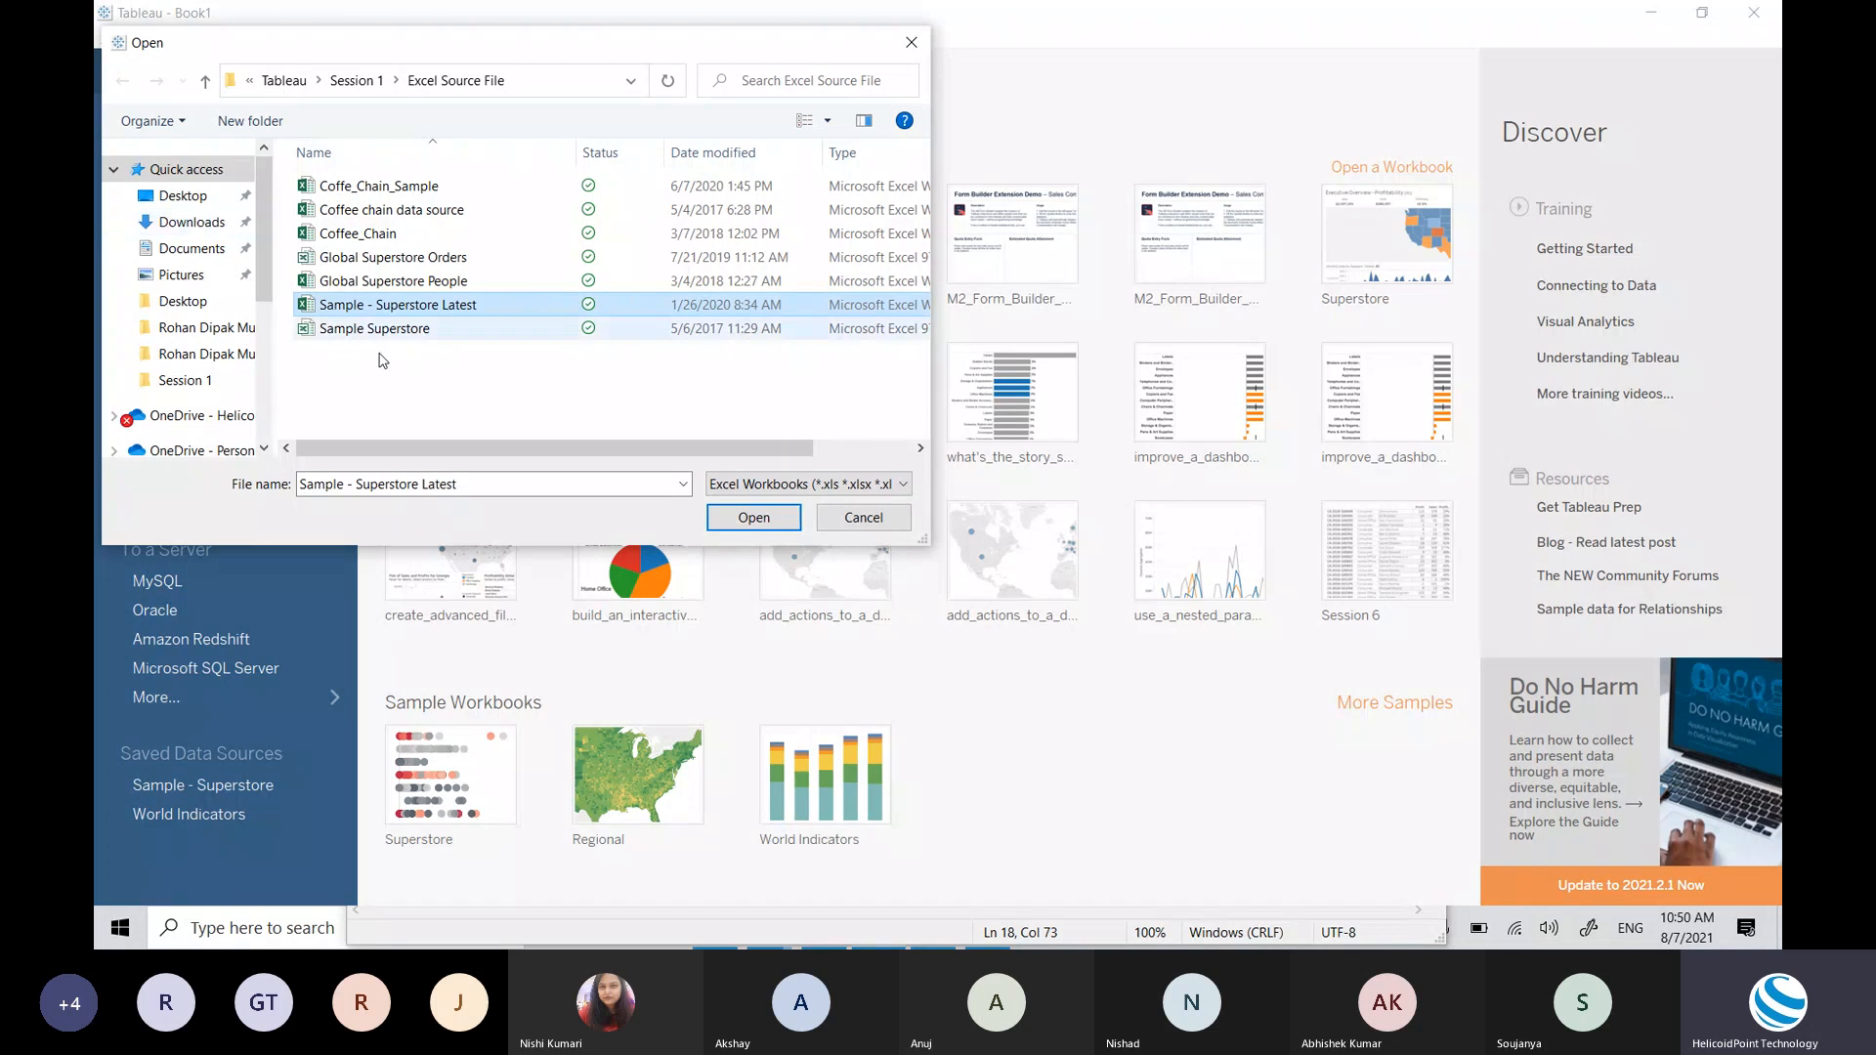
left_click(742, 520)
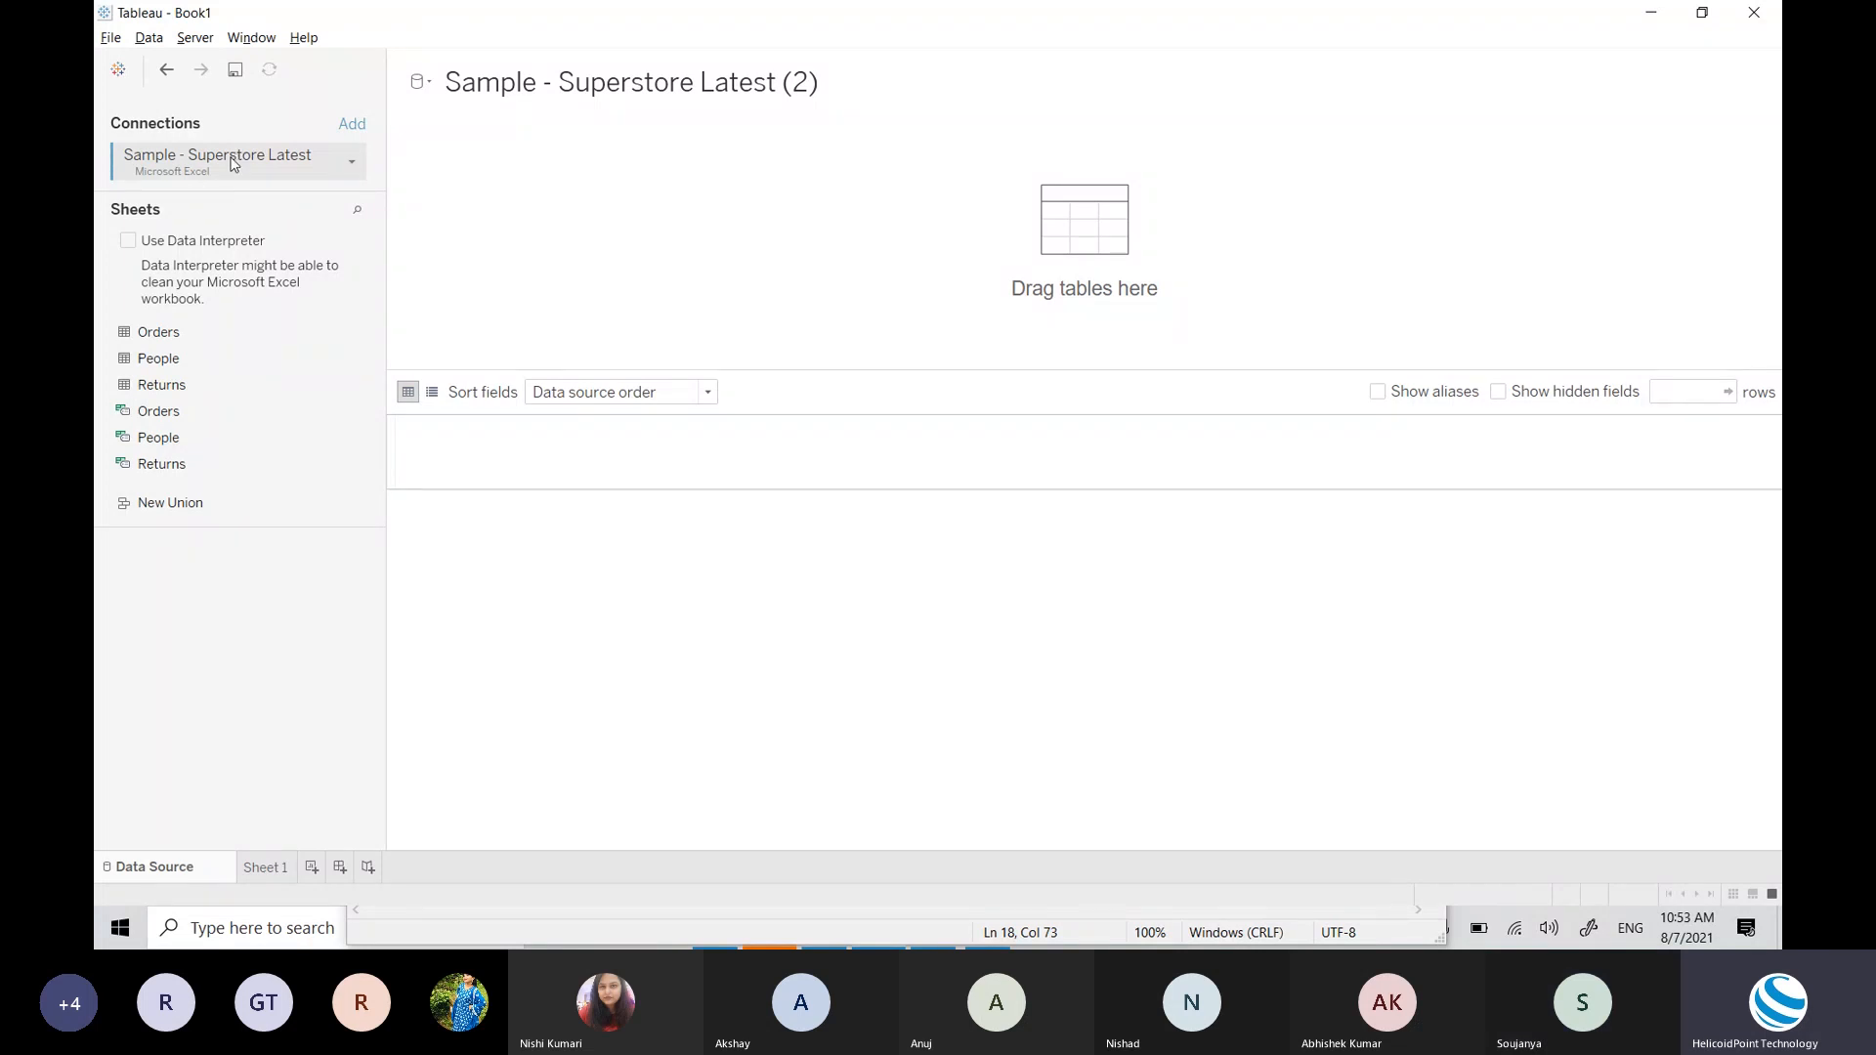
key("alt+Tab")
key("alt+Tab")
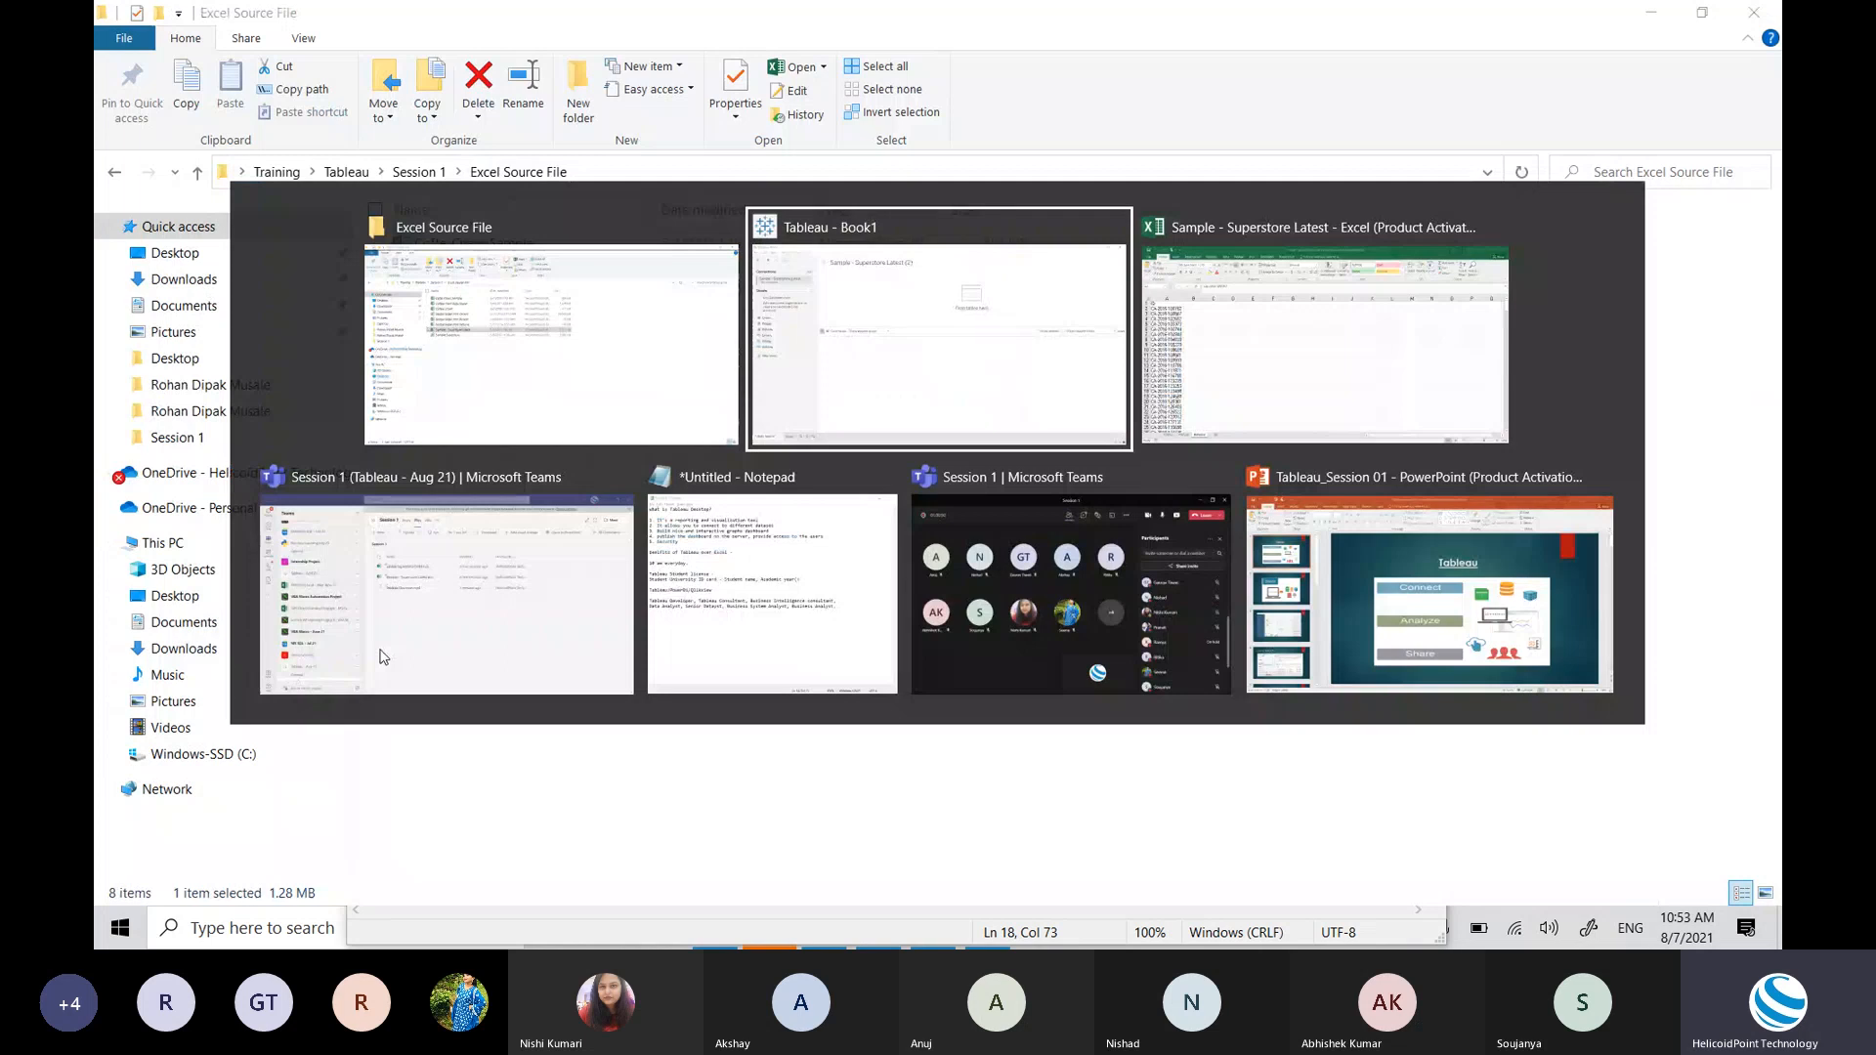
key("alt+Tab")
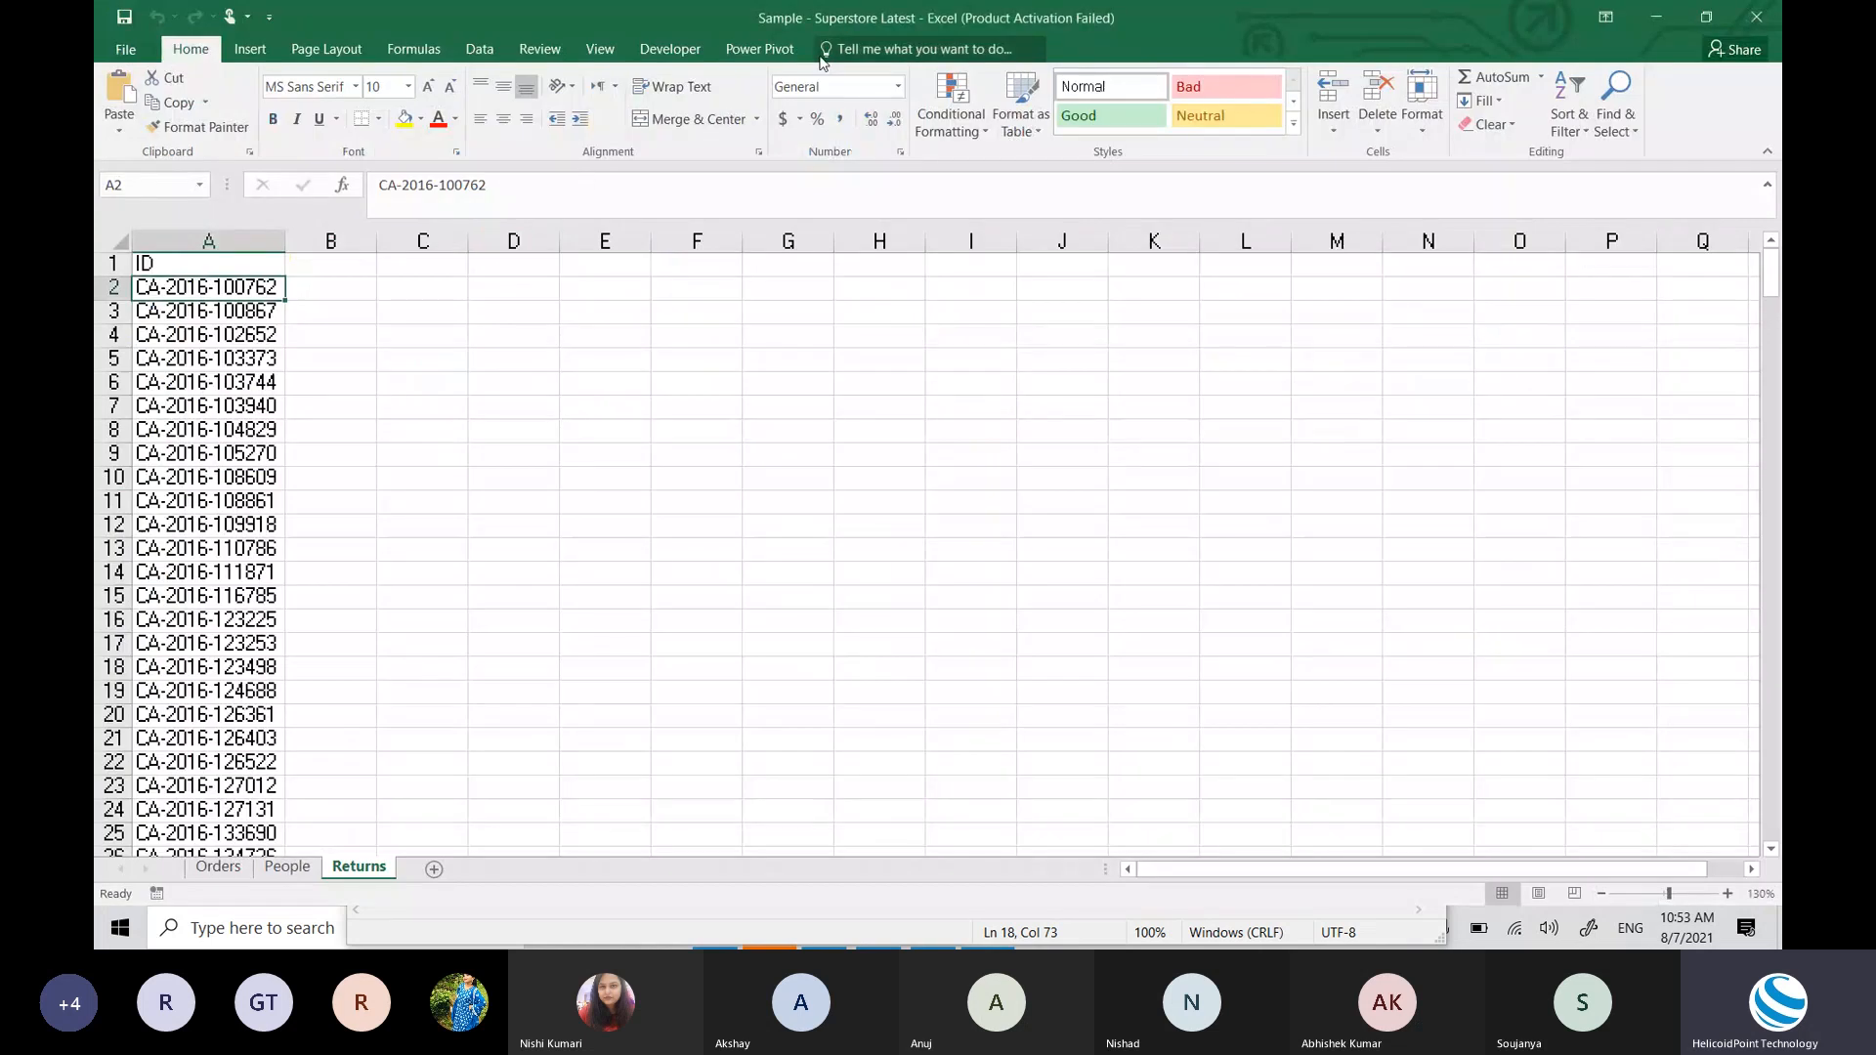
left_click(219, 867)
left_click(288, 867)
key("alt+Tab")
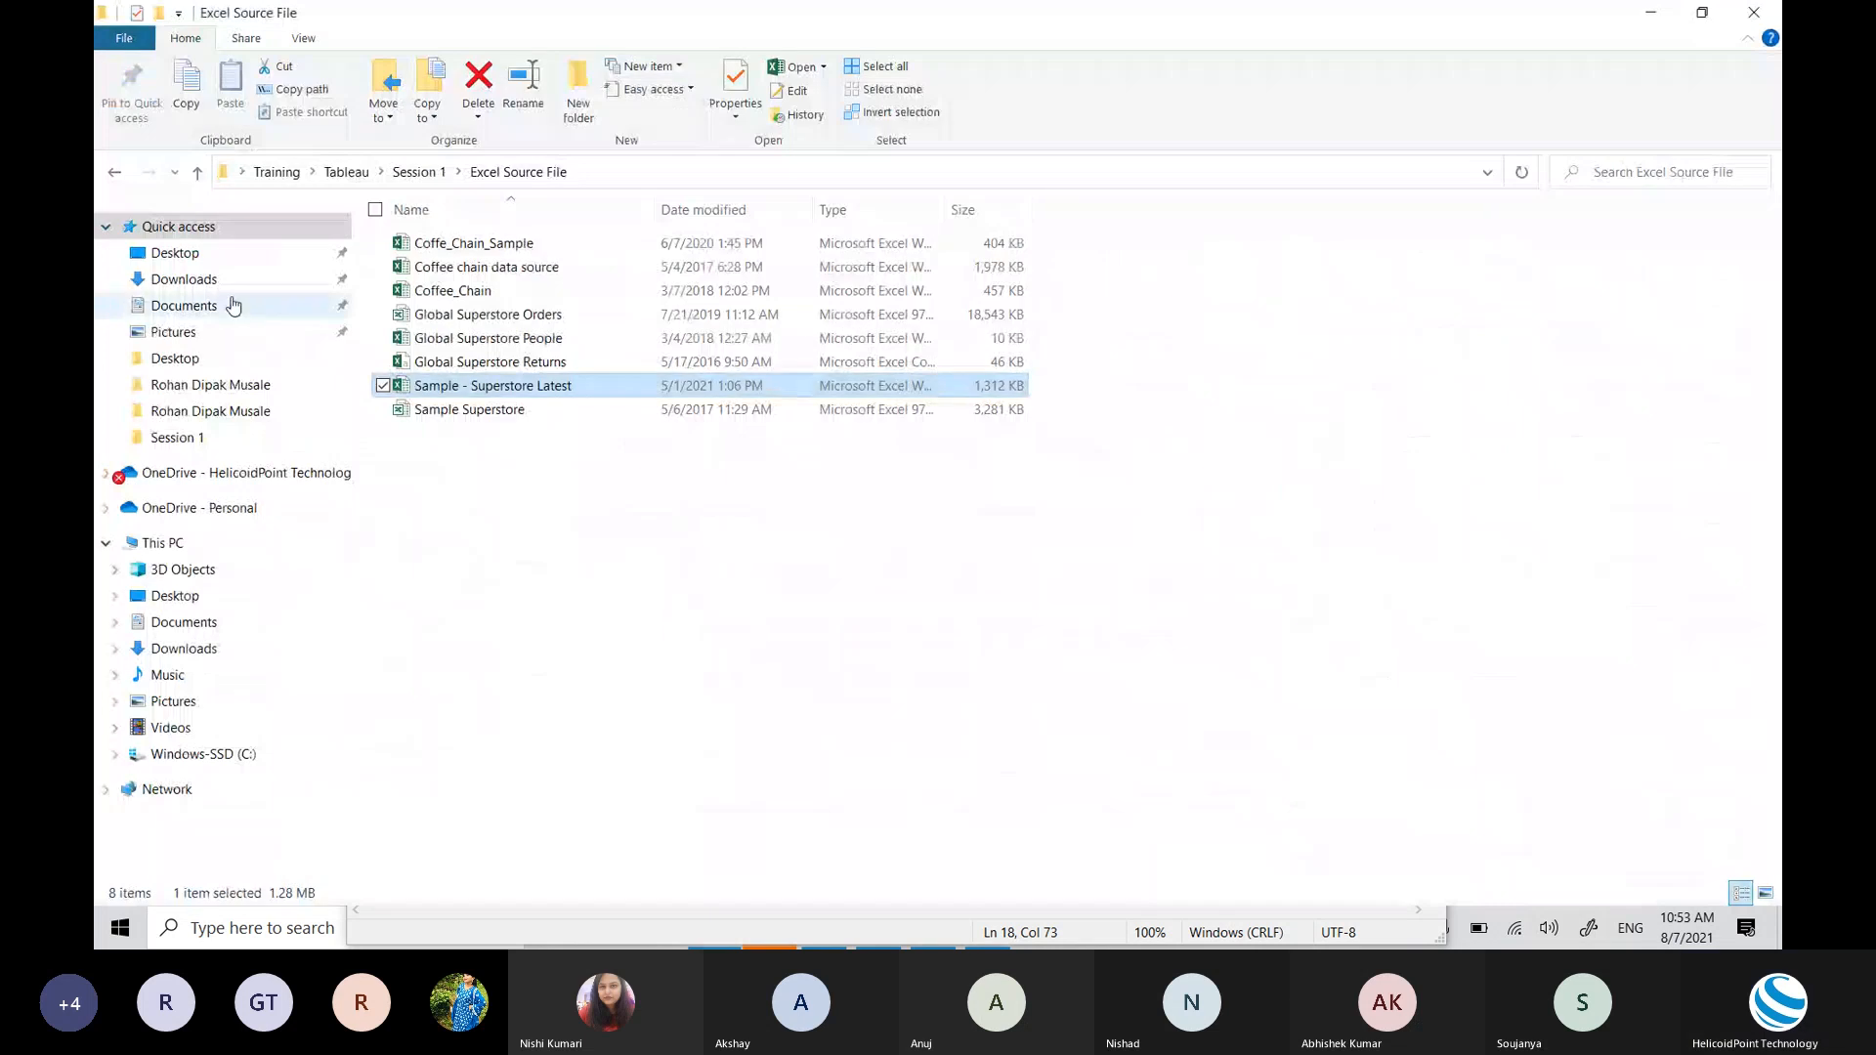
key("alt+Tab")
key("Tab")
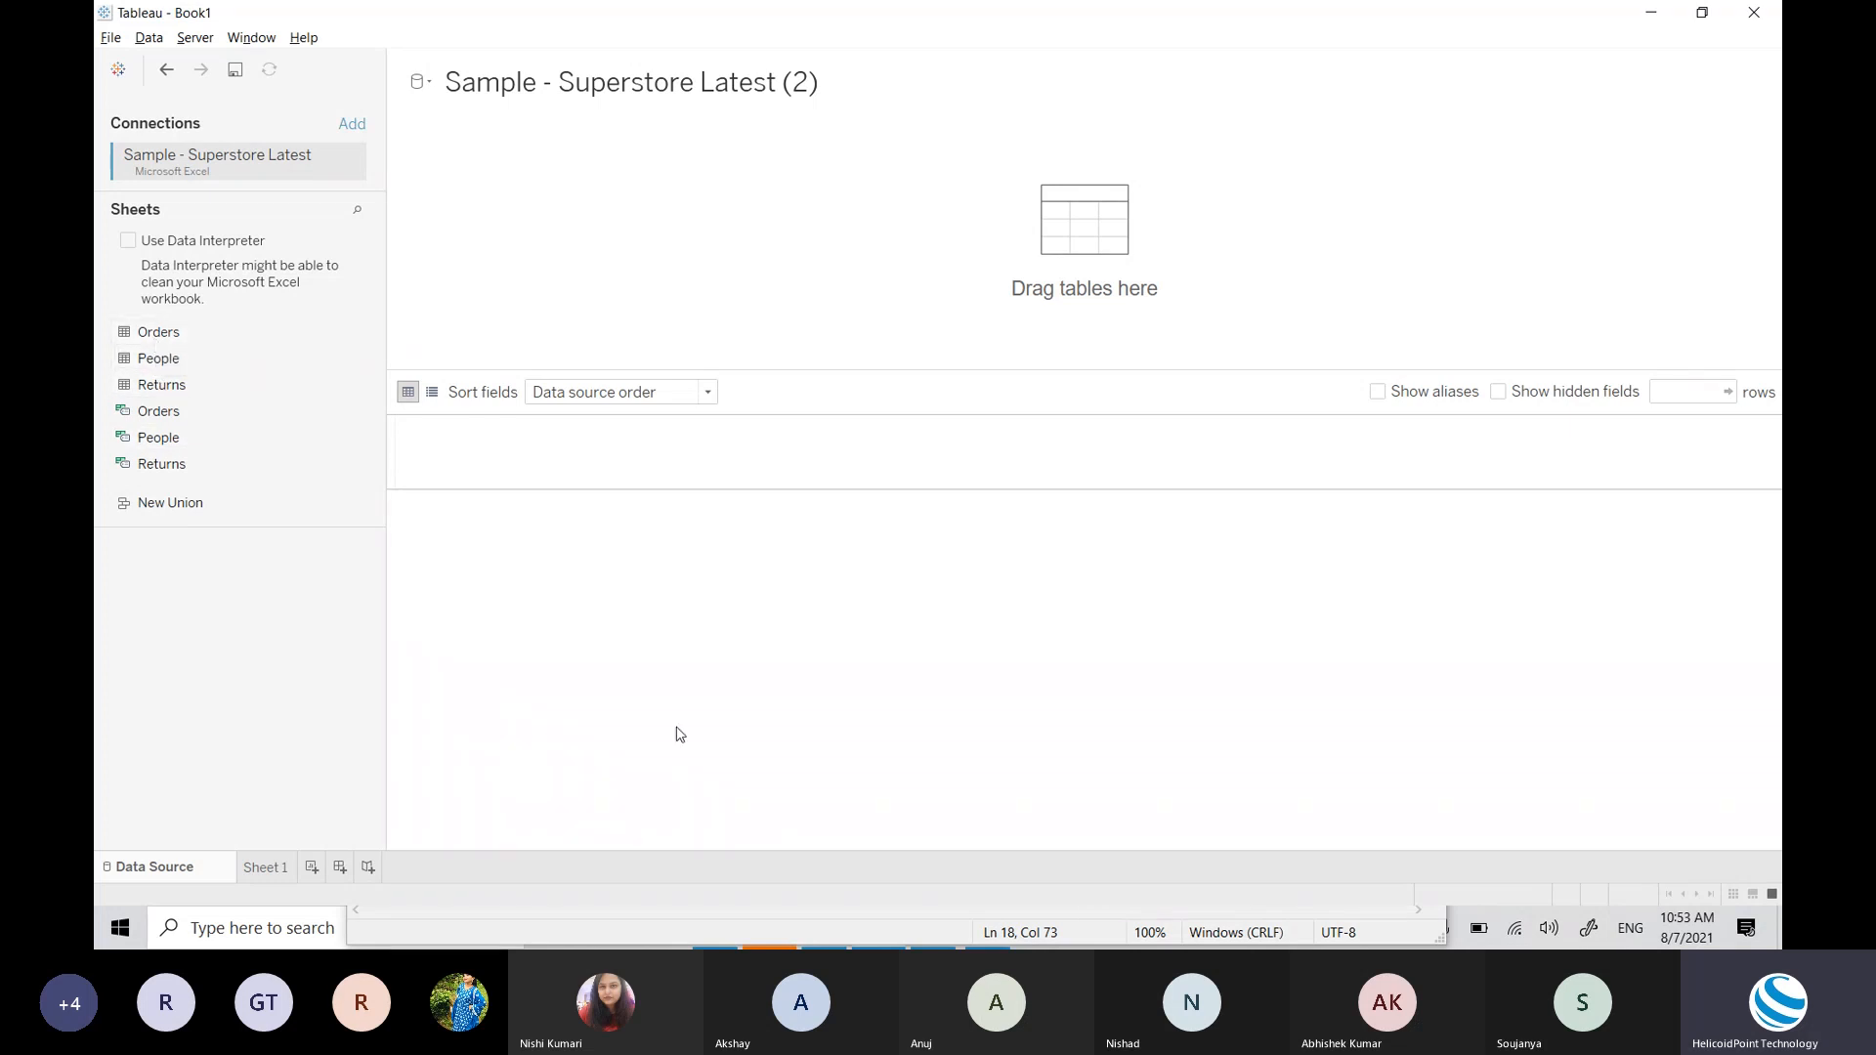
key("alt+Tab")
key("alt+Tab")
key("Tab")
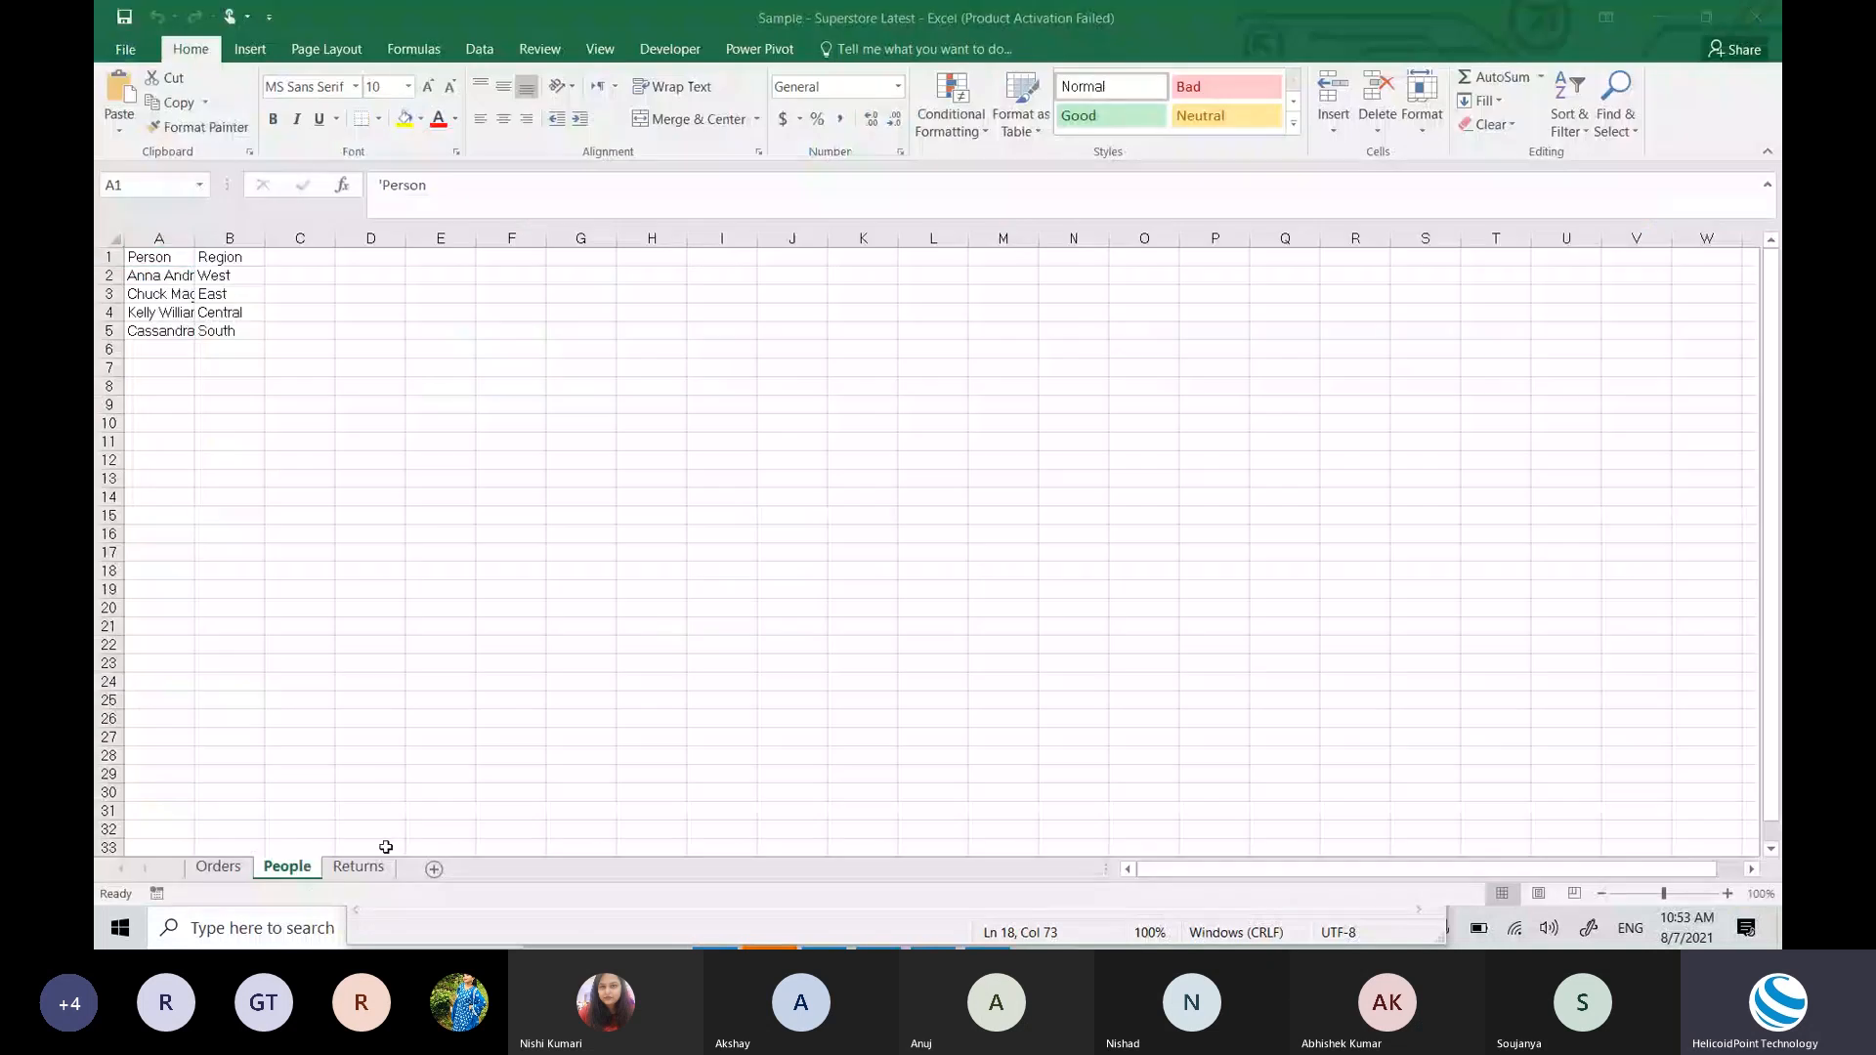
key("alt+Tab")
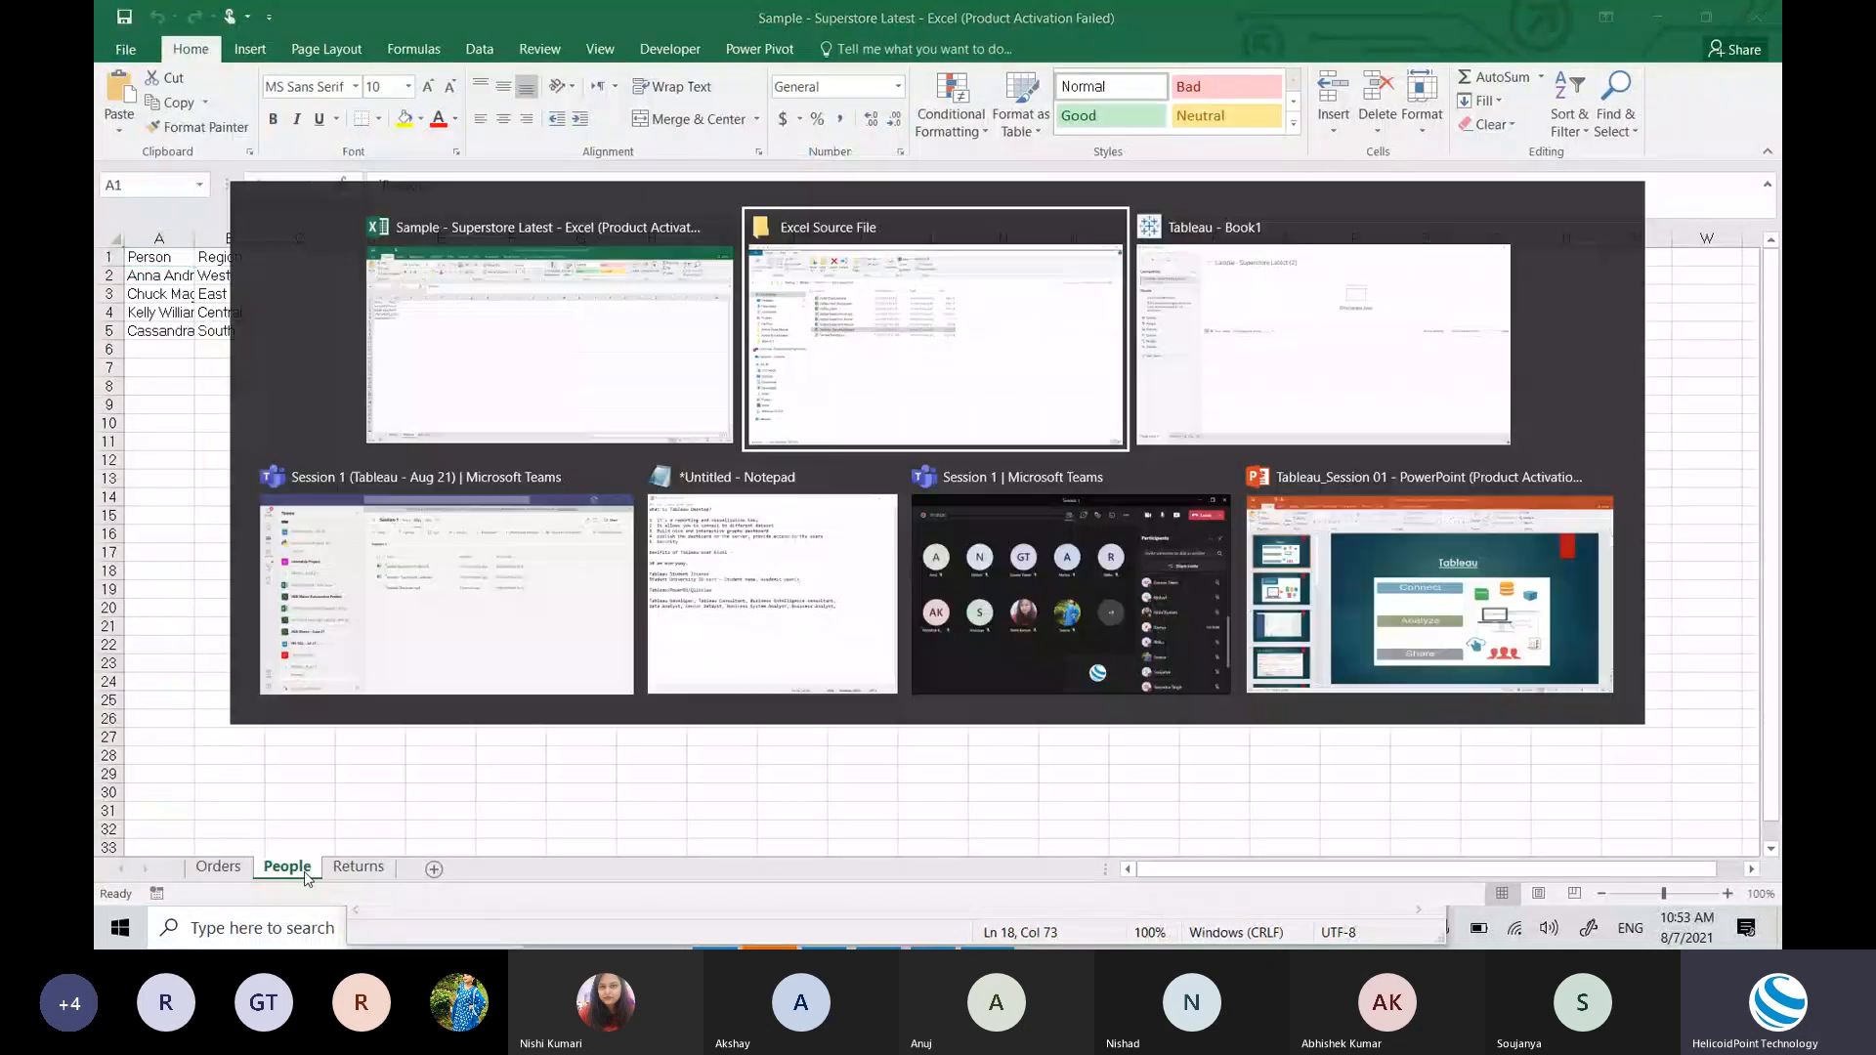
key("alt+Tab")
key("Tab")
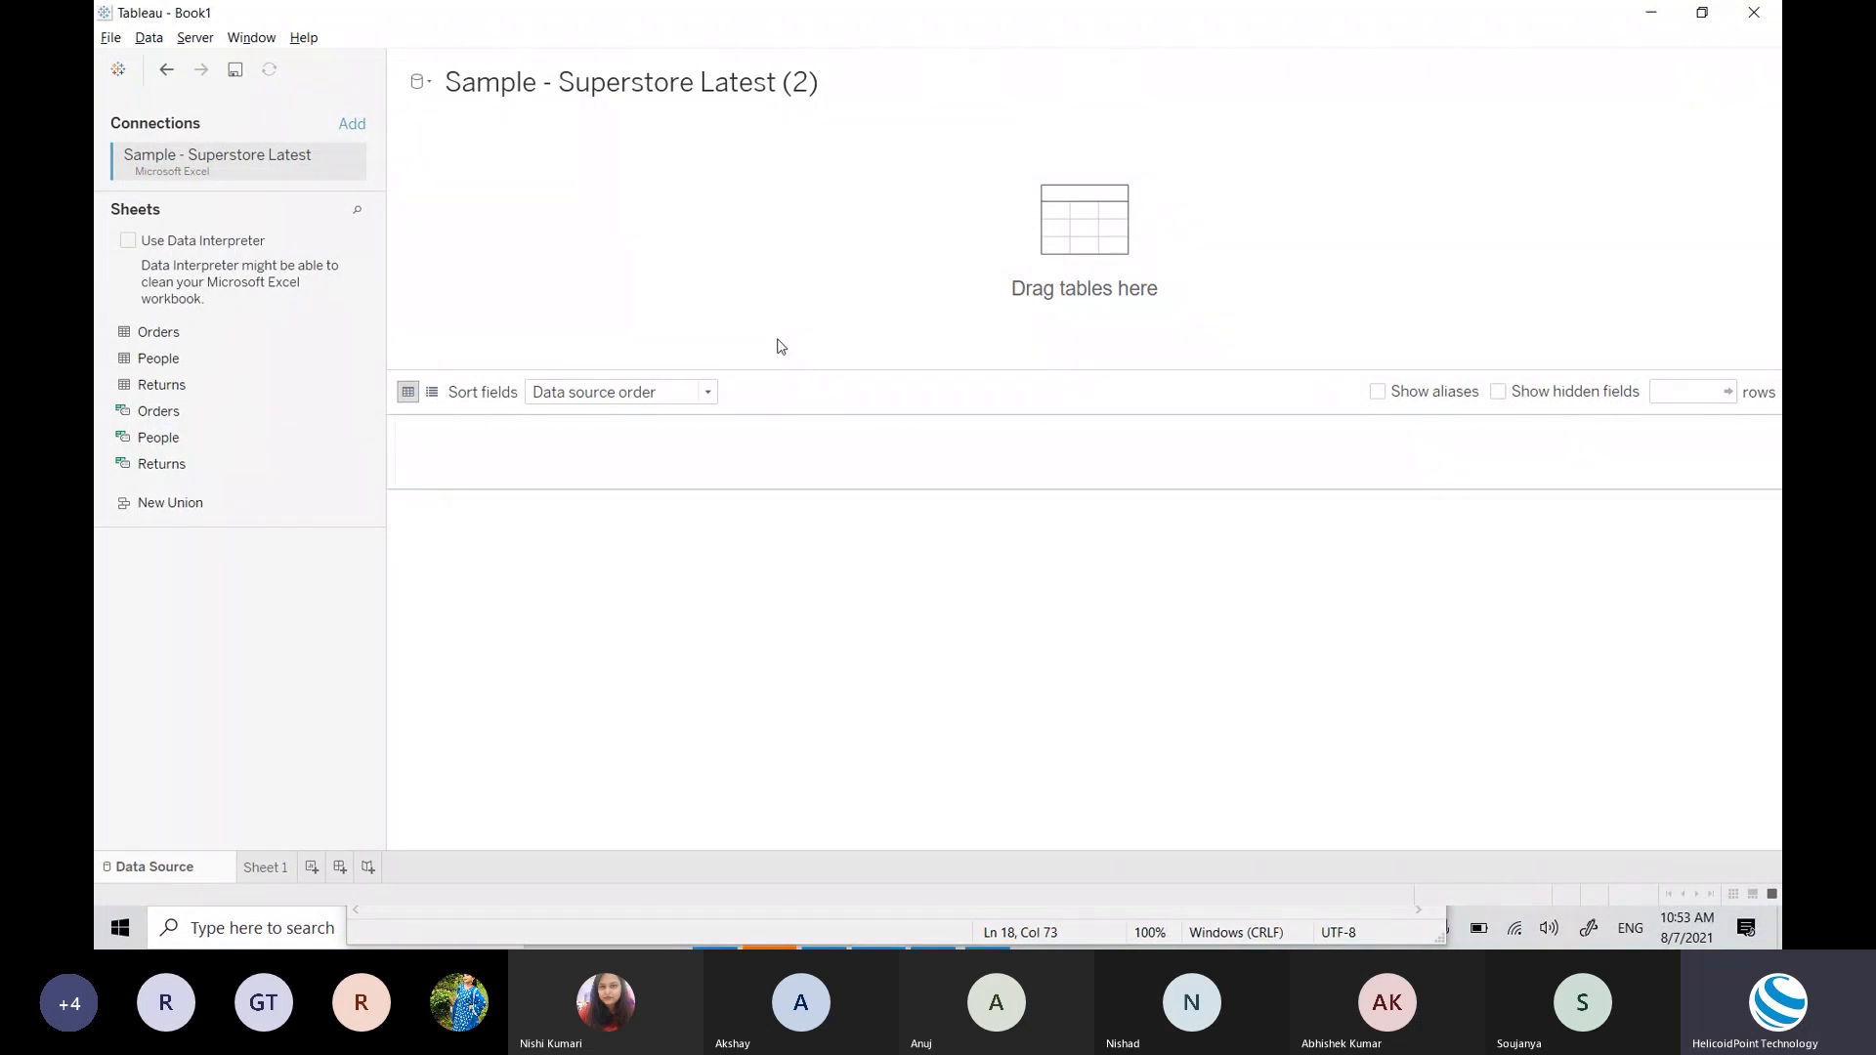
key("alt+Tab")
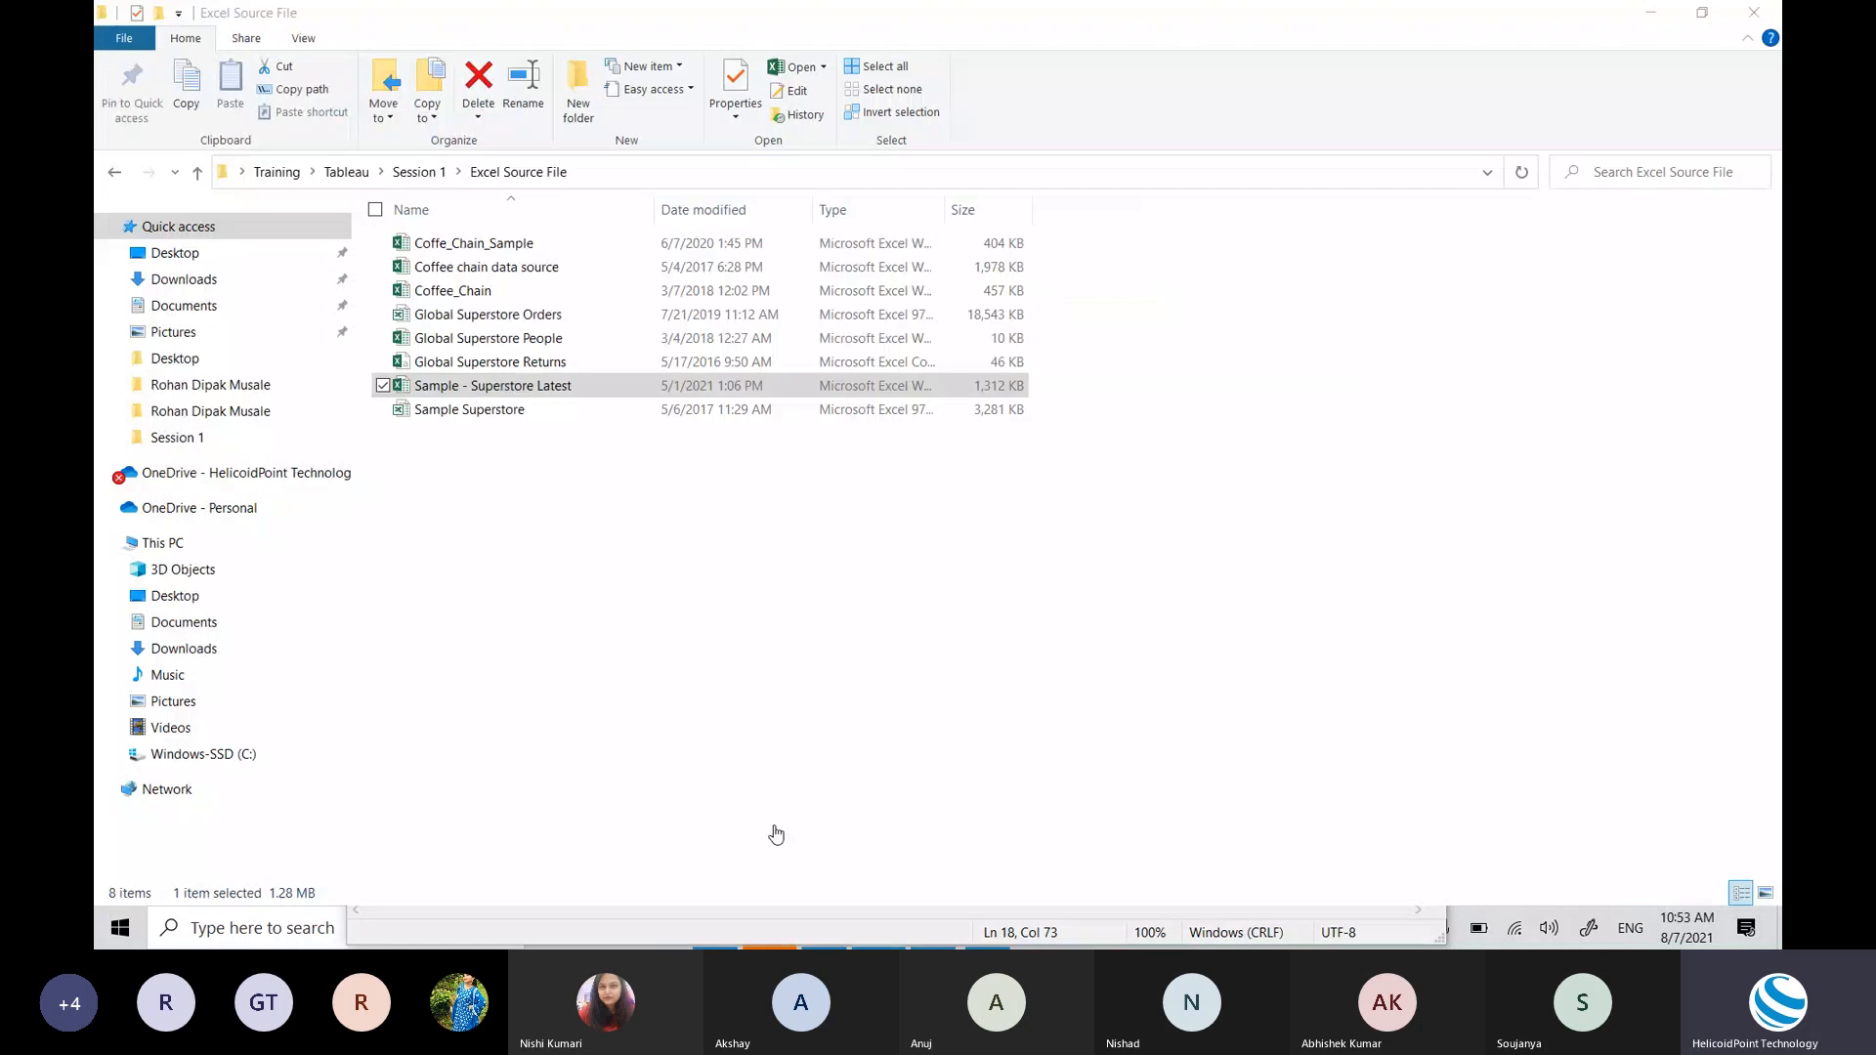
key("alt+Tab")
key("Tab")
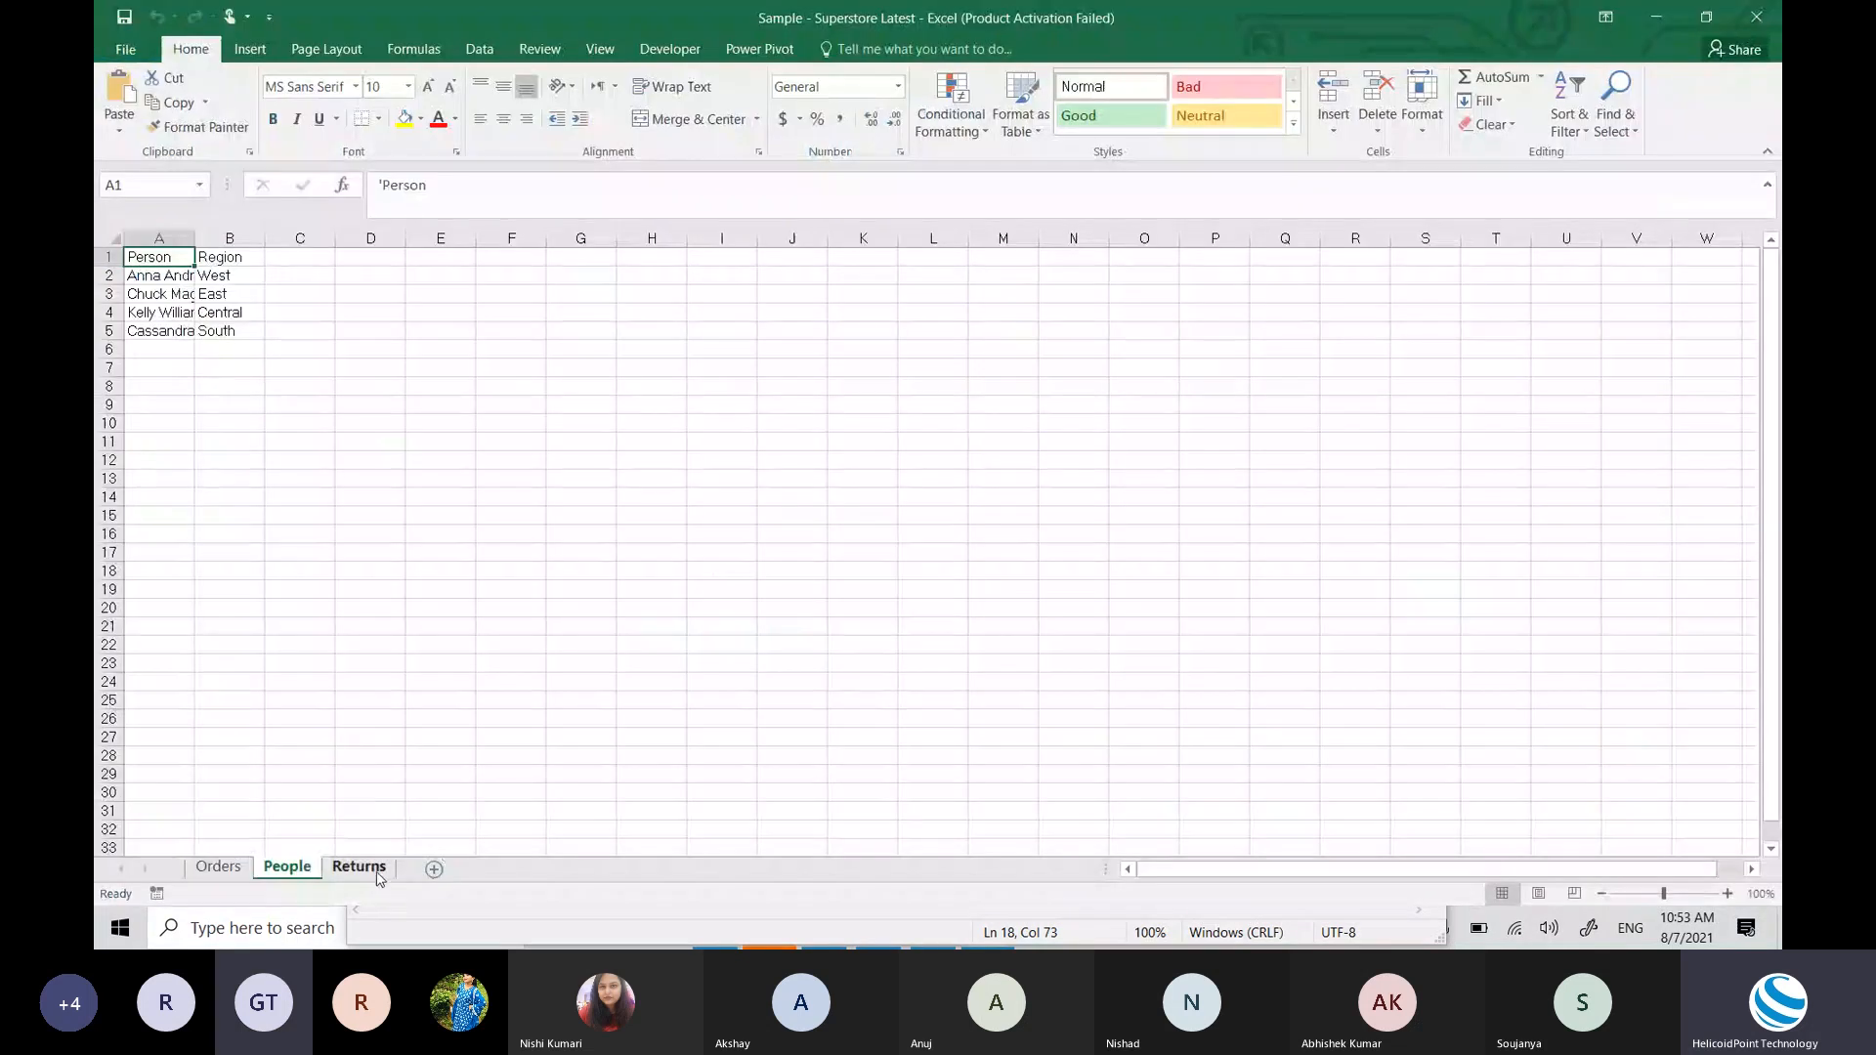
left_click(358, 867)
left_click(295, 873)
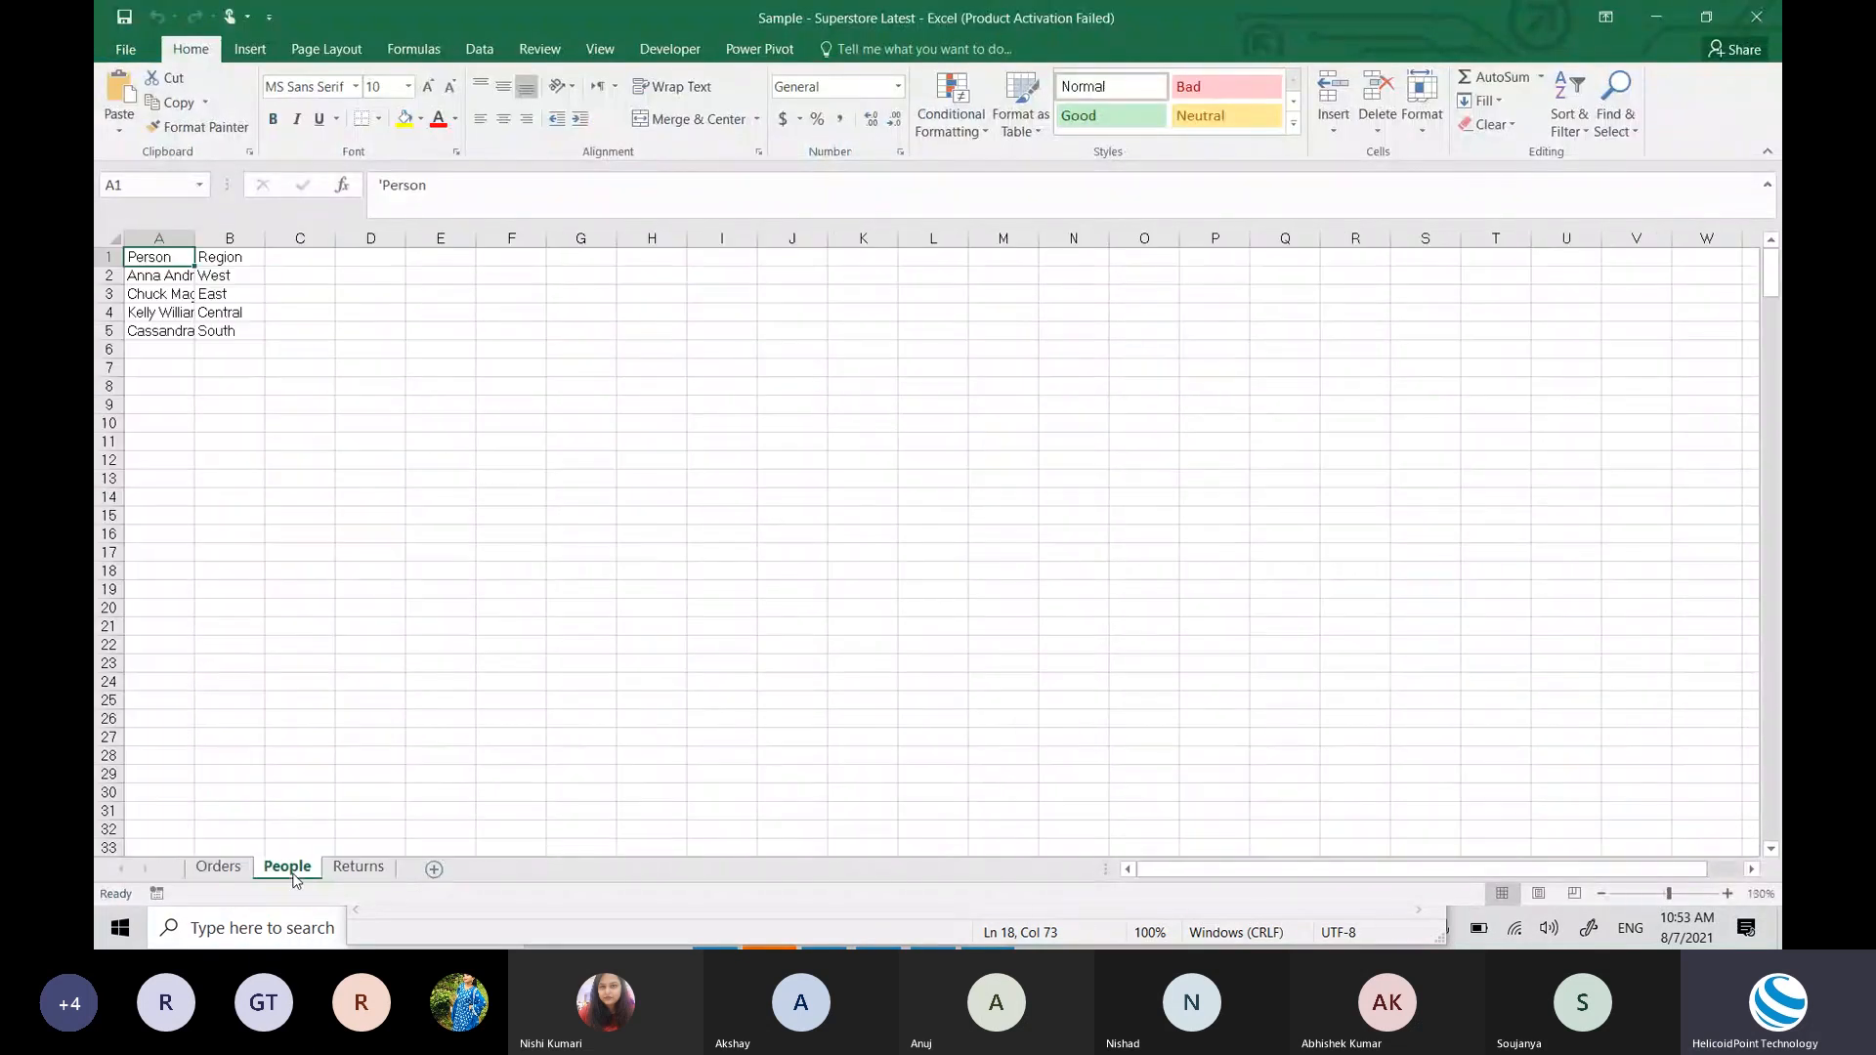
left_click(219, 868)
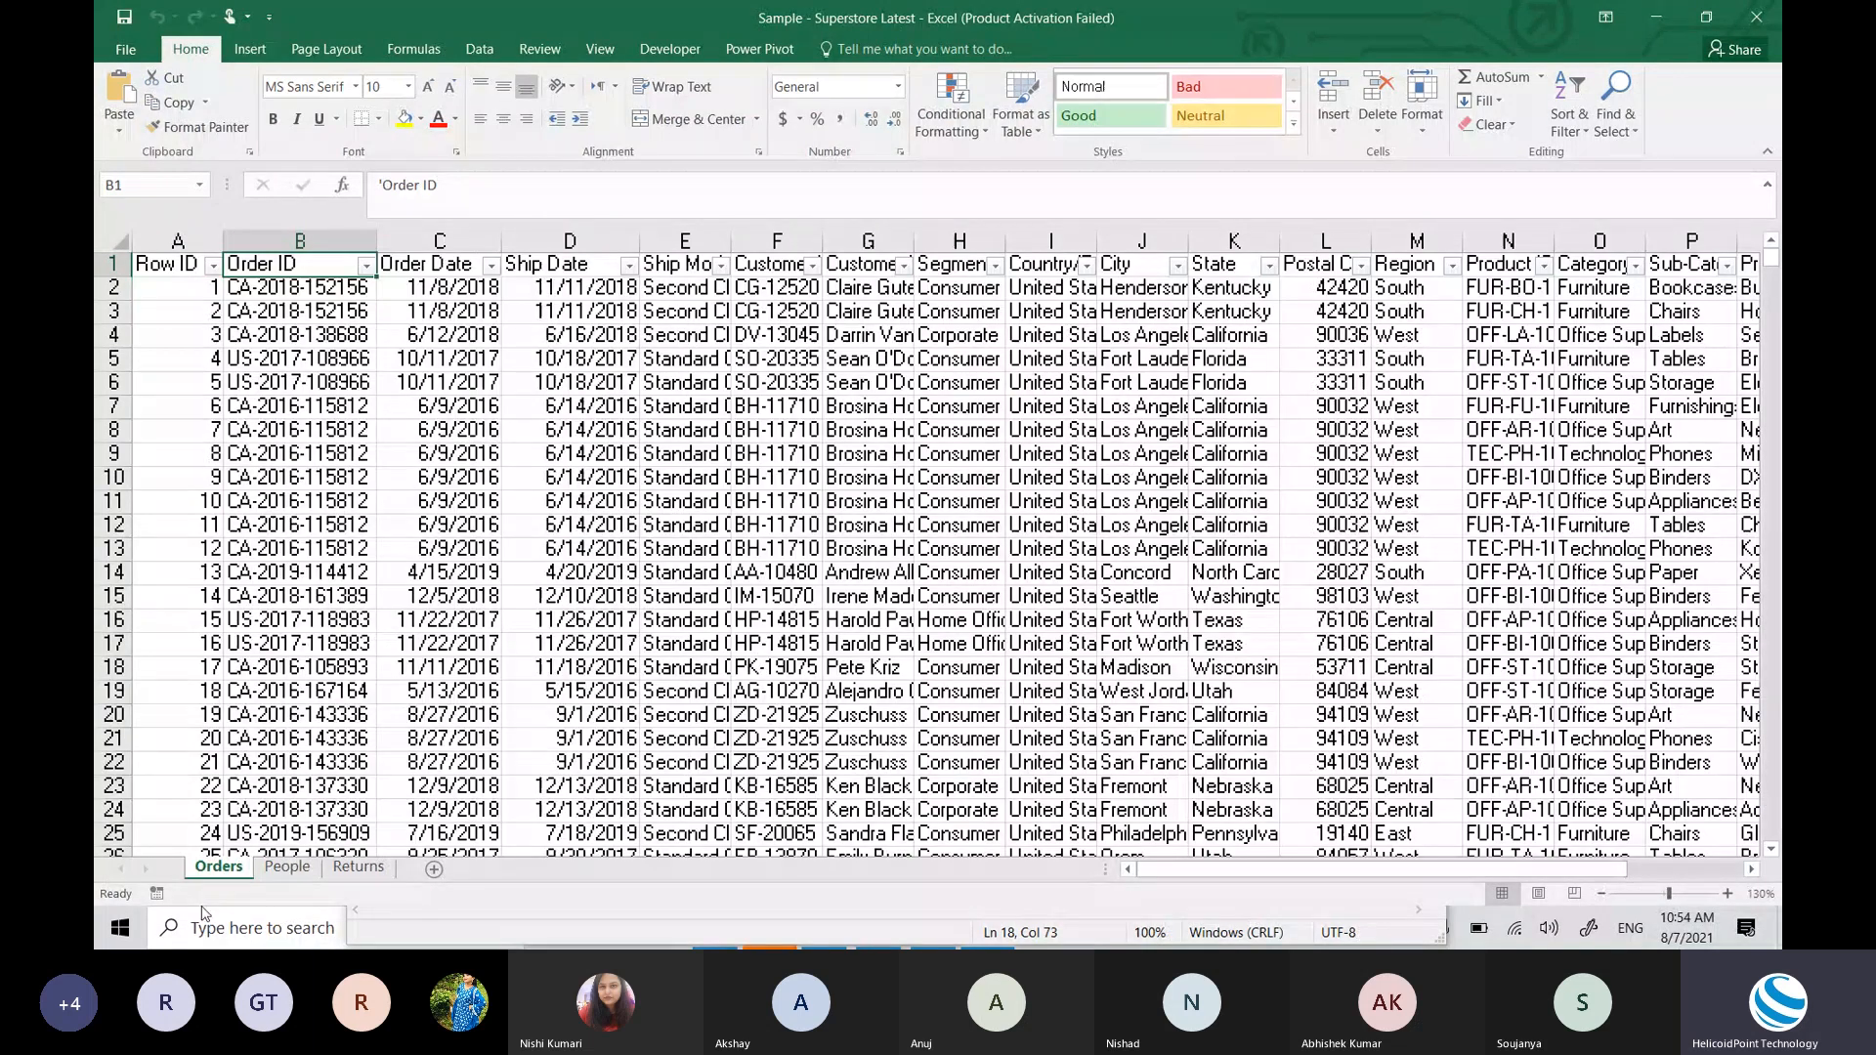
key("alt+Tab")
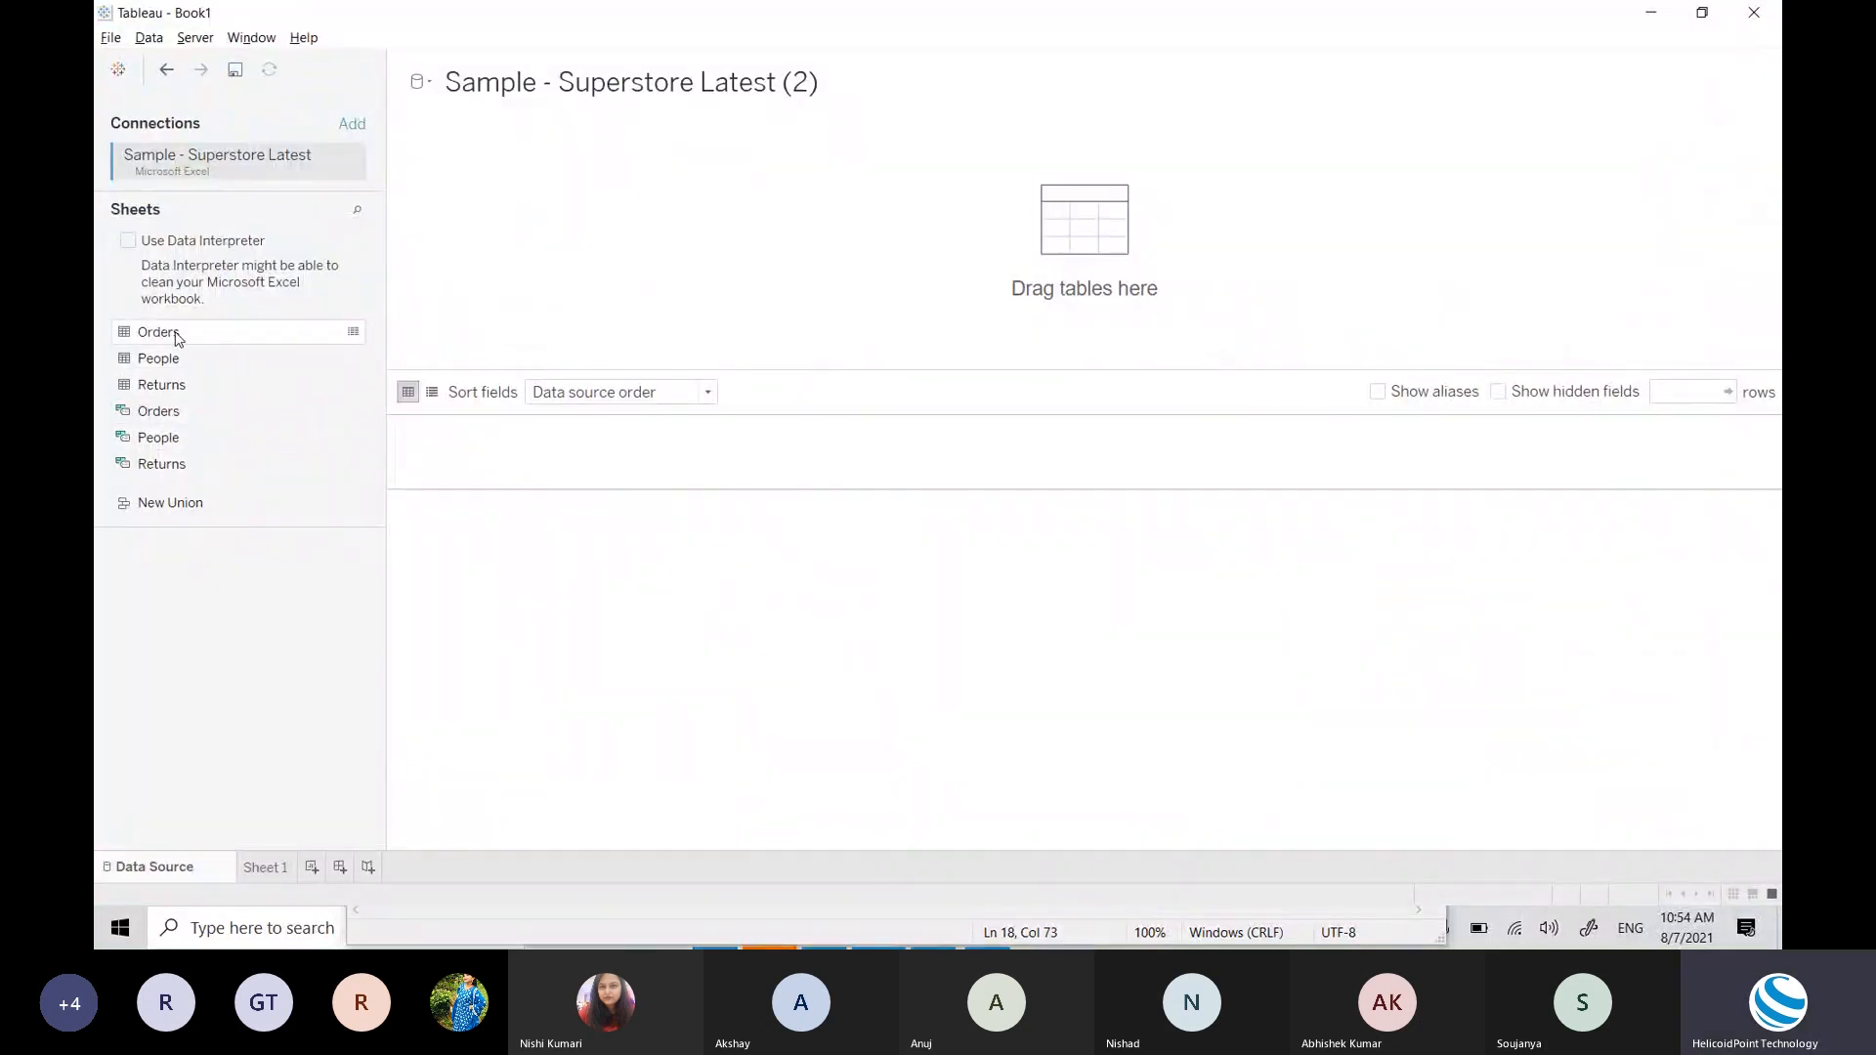
Step: Place the Orders sheet on the canvas so the grid previews Row ID, Order ID and Order Date
left_click_drag(178, 339, 216, 341)
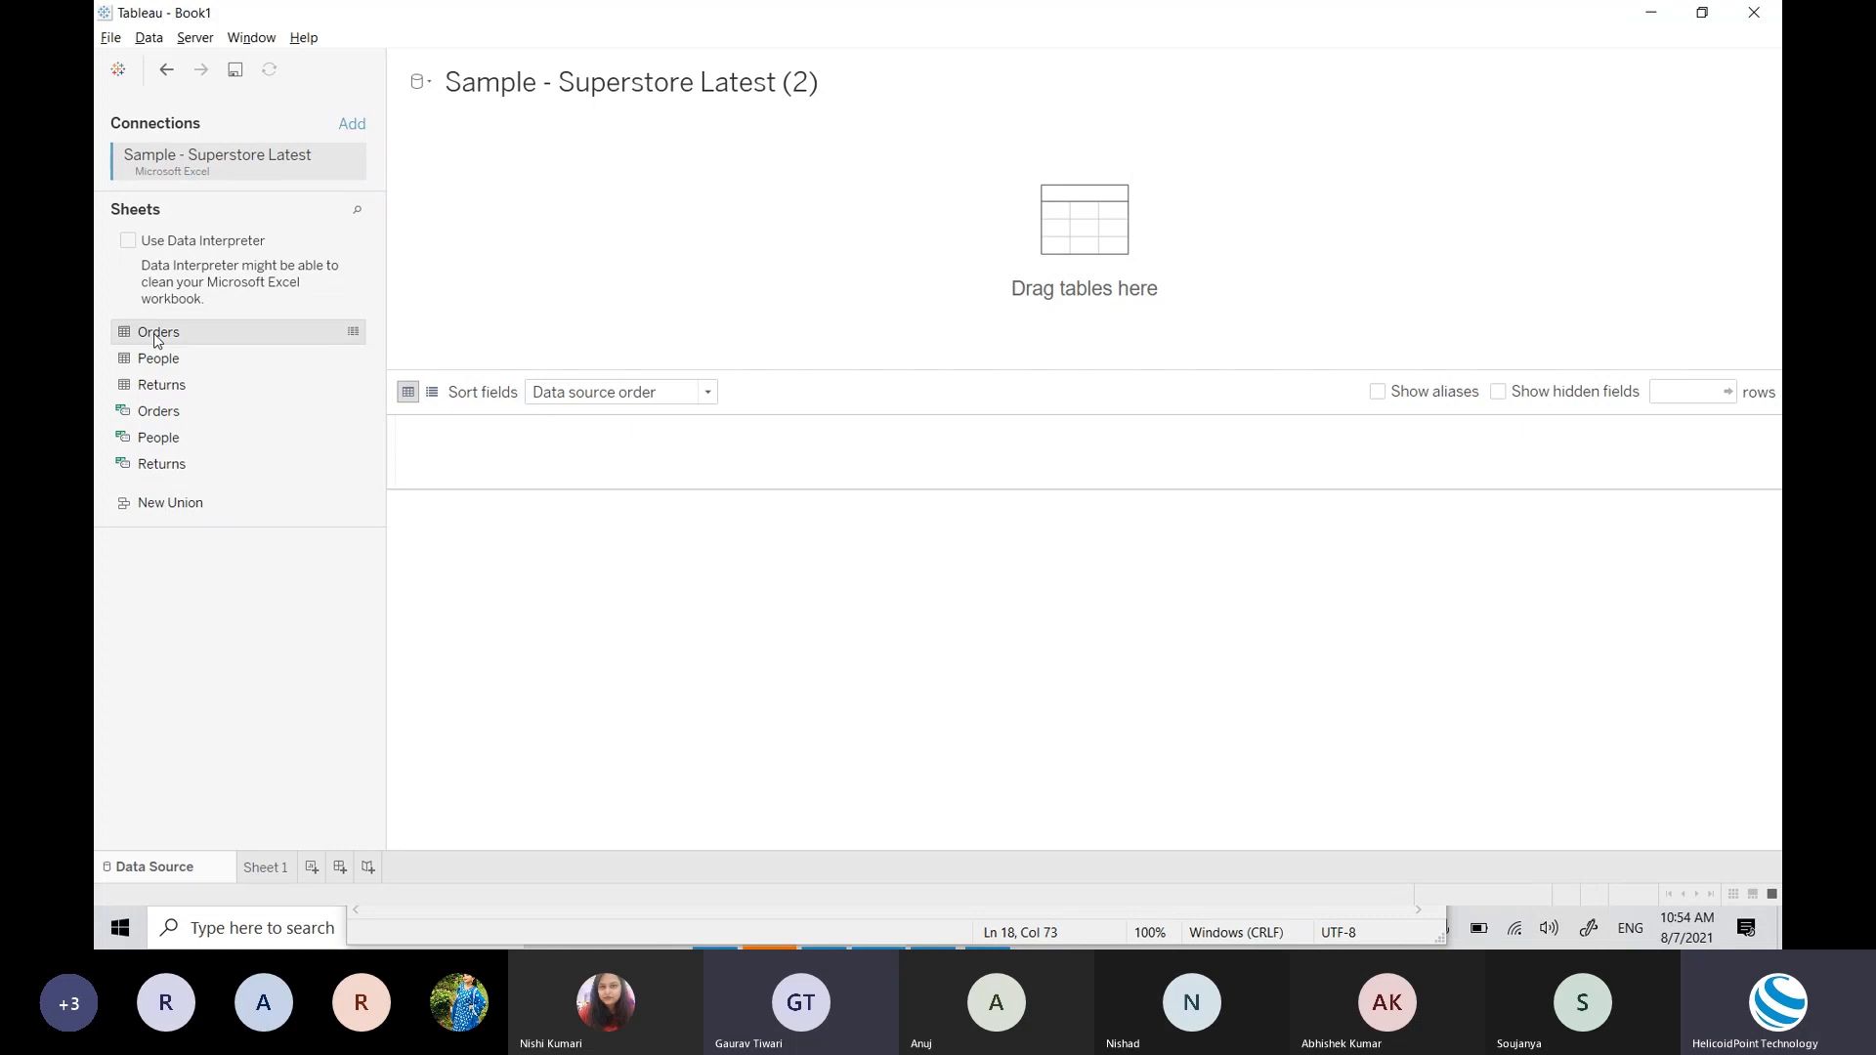
left_click_drag(155, 339, 703, 233)
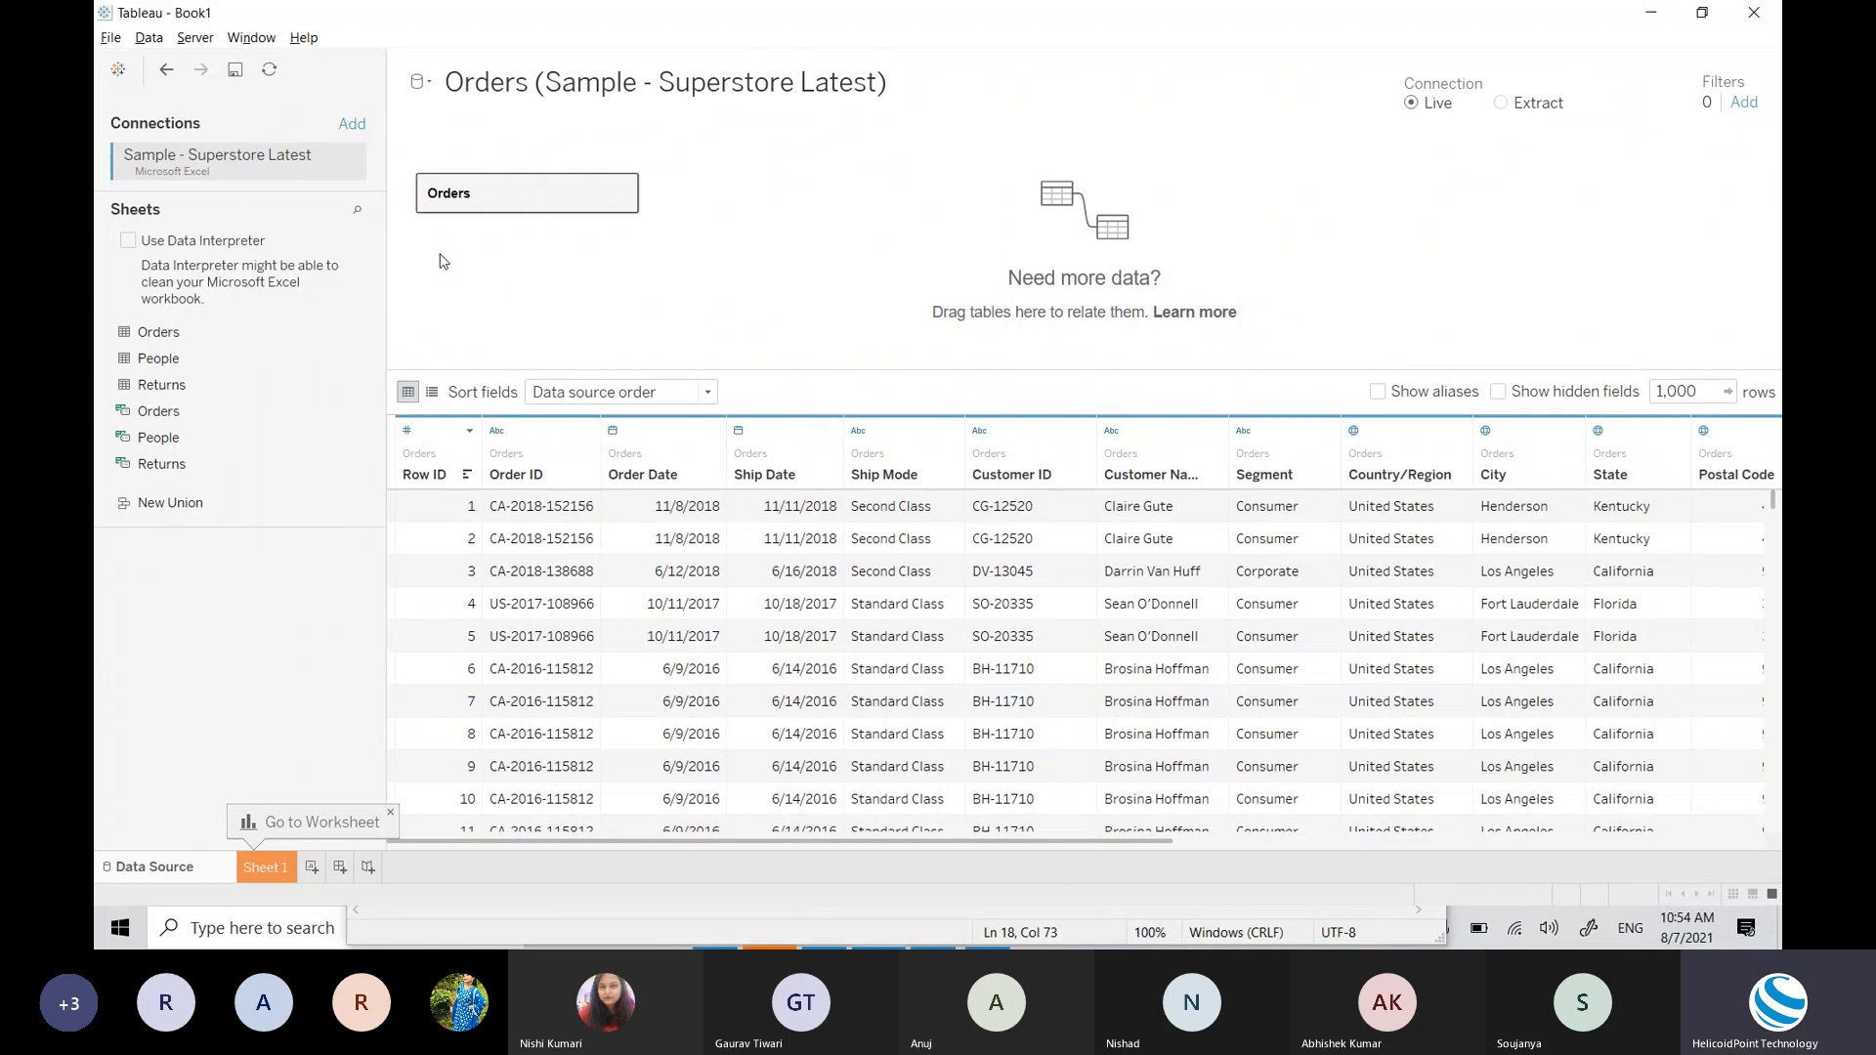
key("alt+Tab")
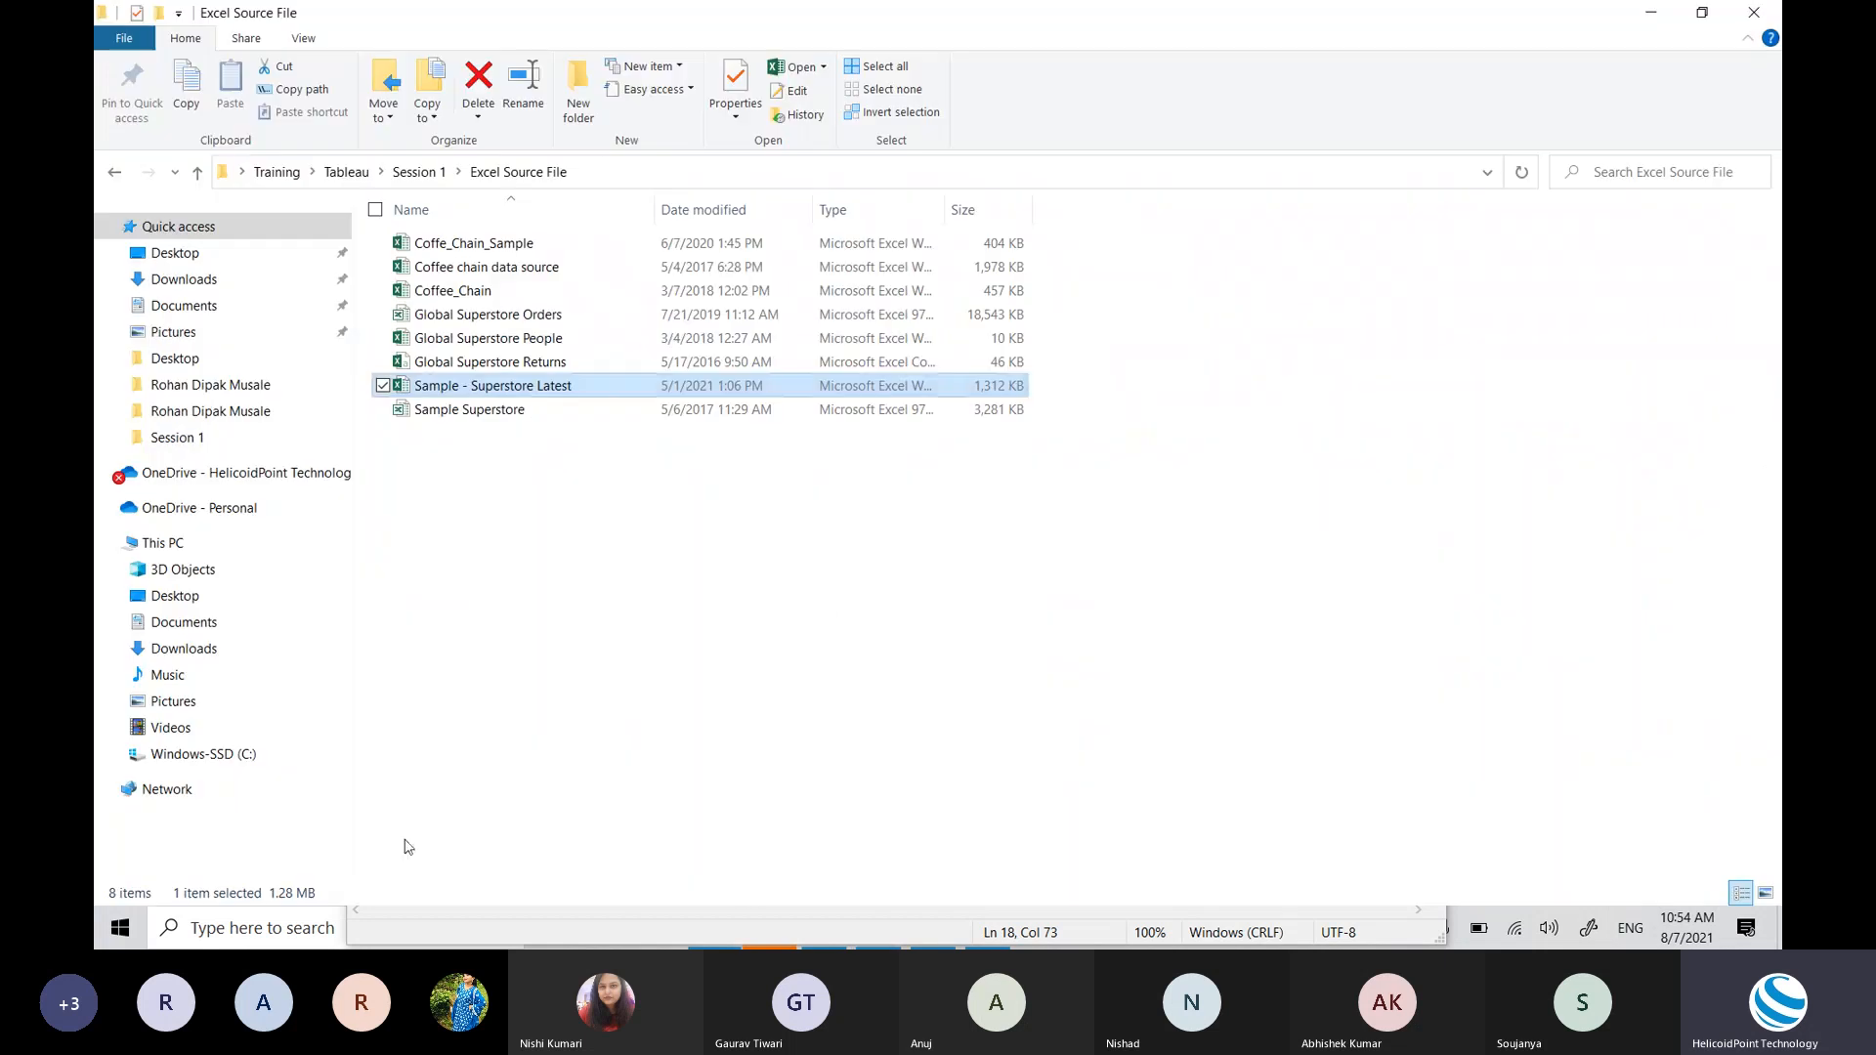
key("alt+Tab")
key("alt+Tab")
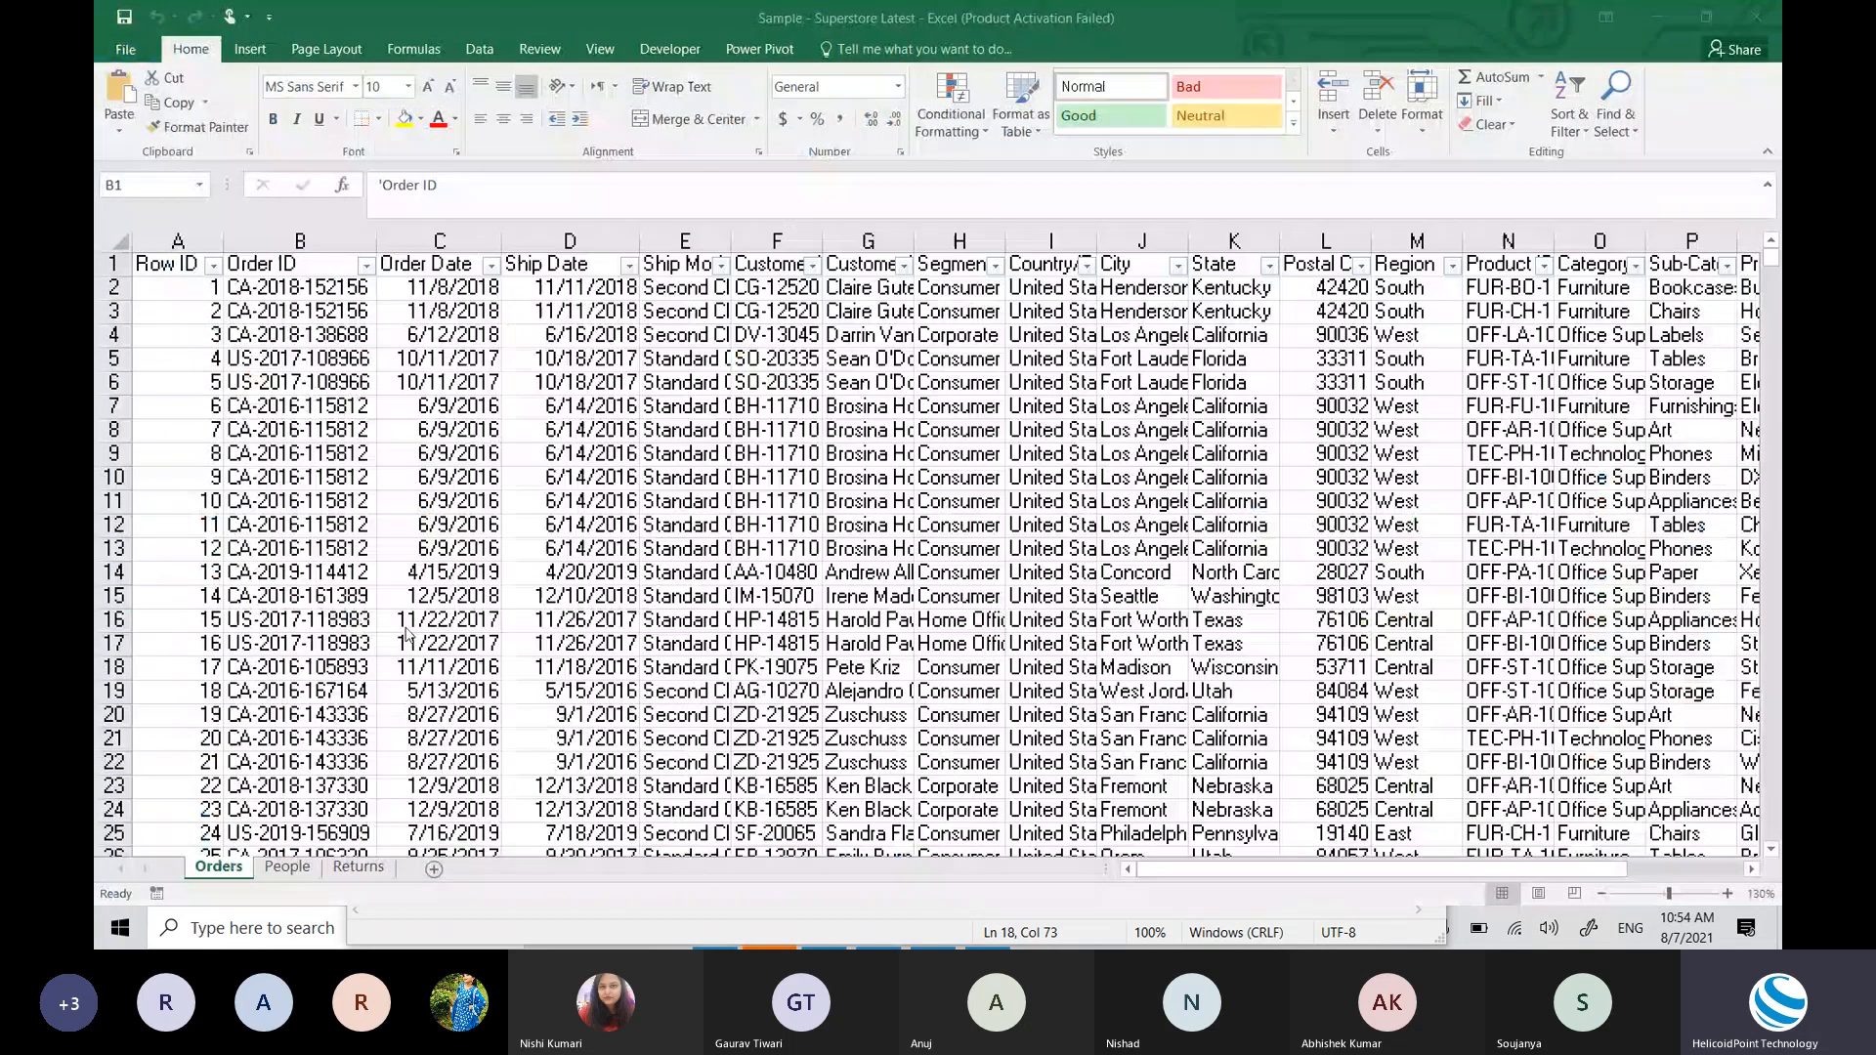
key("alt+Tab")
key("alt+Tab")
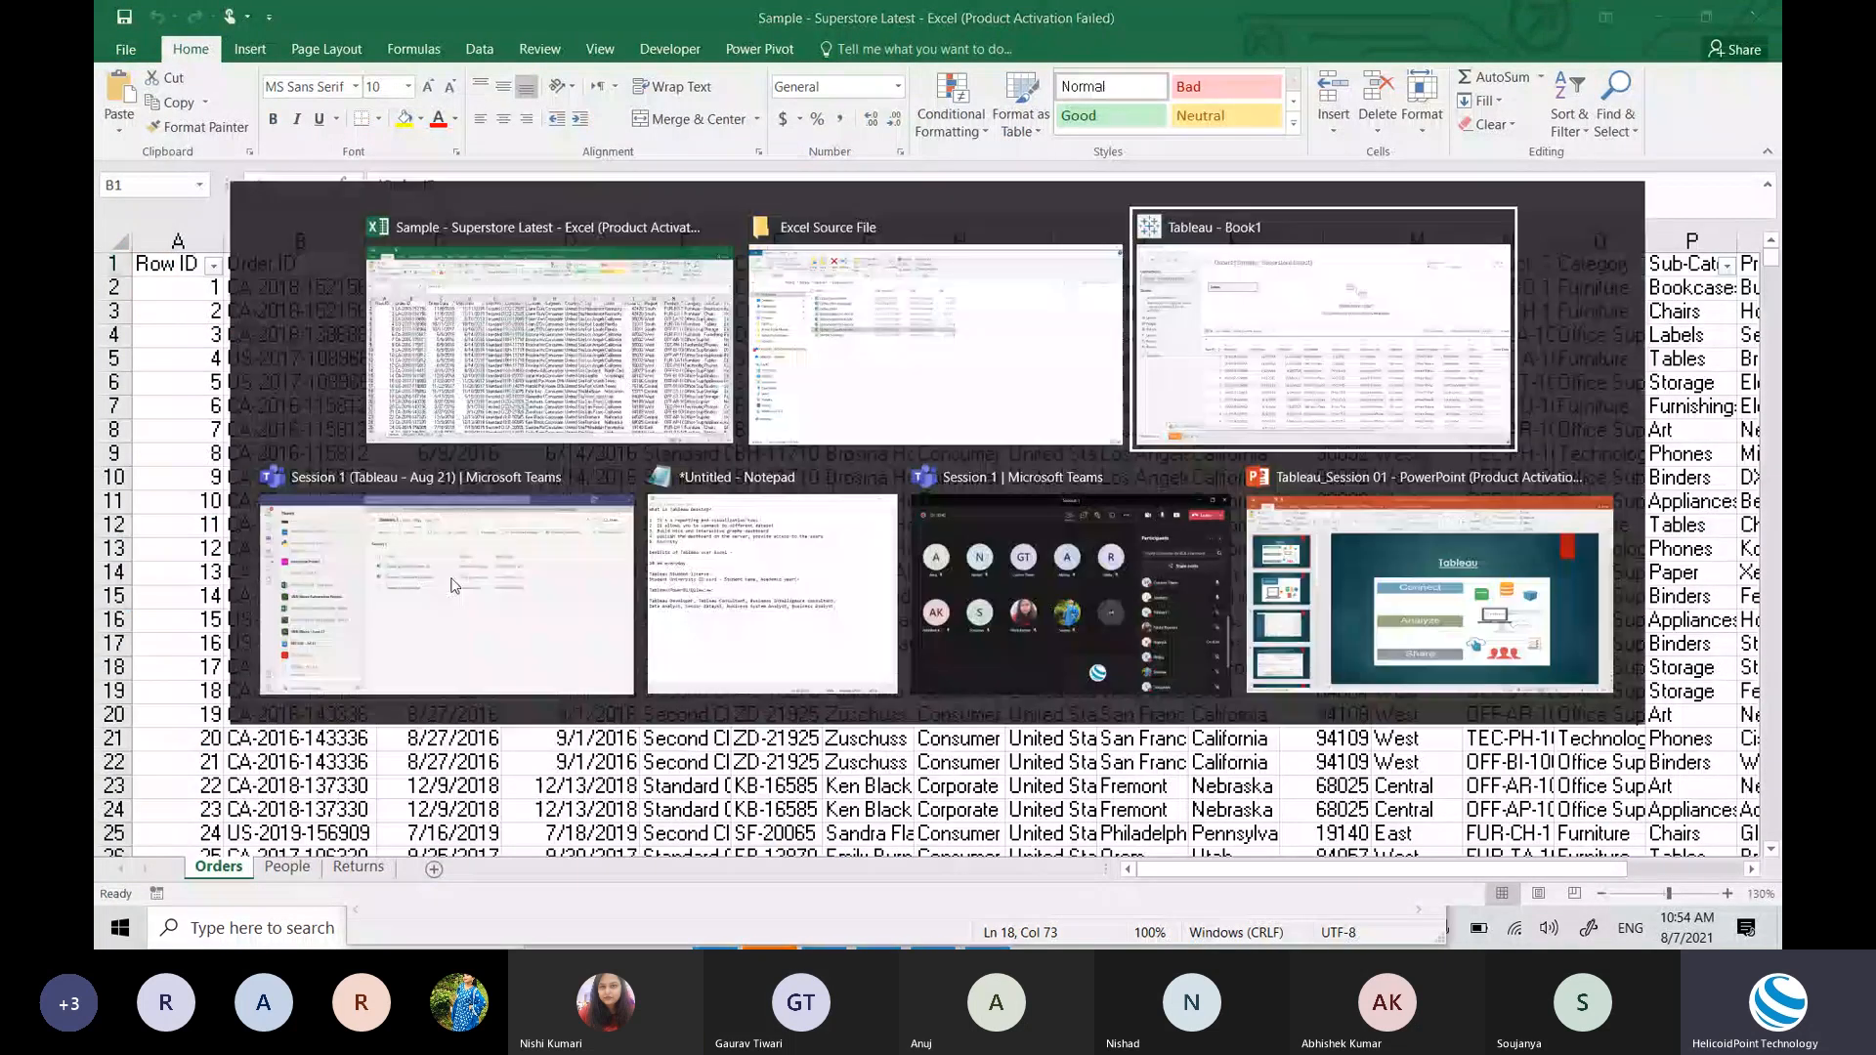
key("alt+Tab")
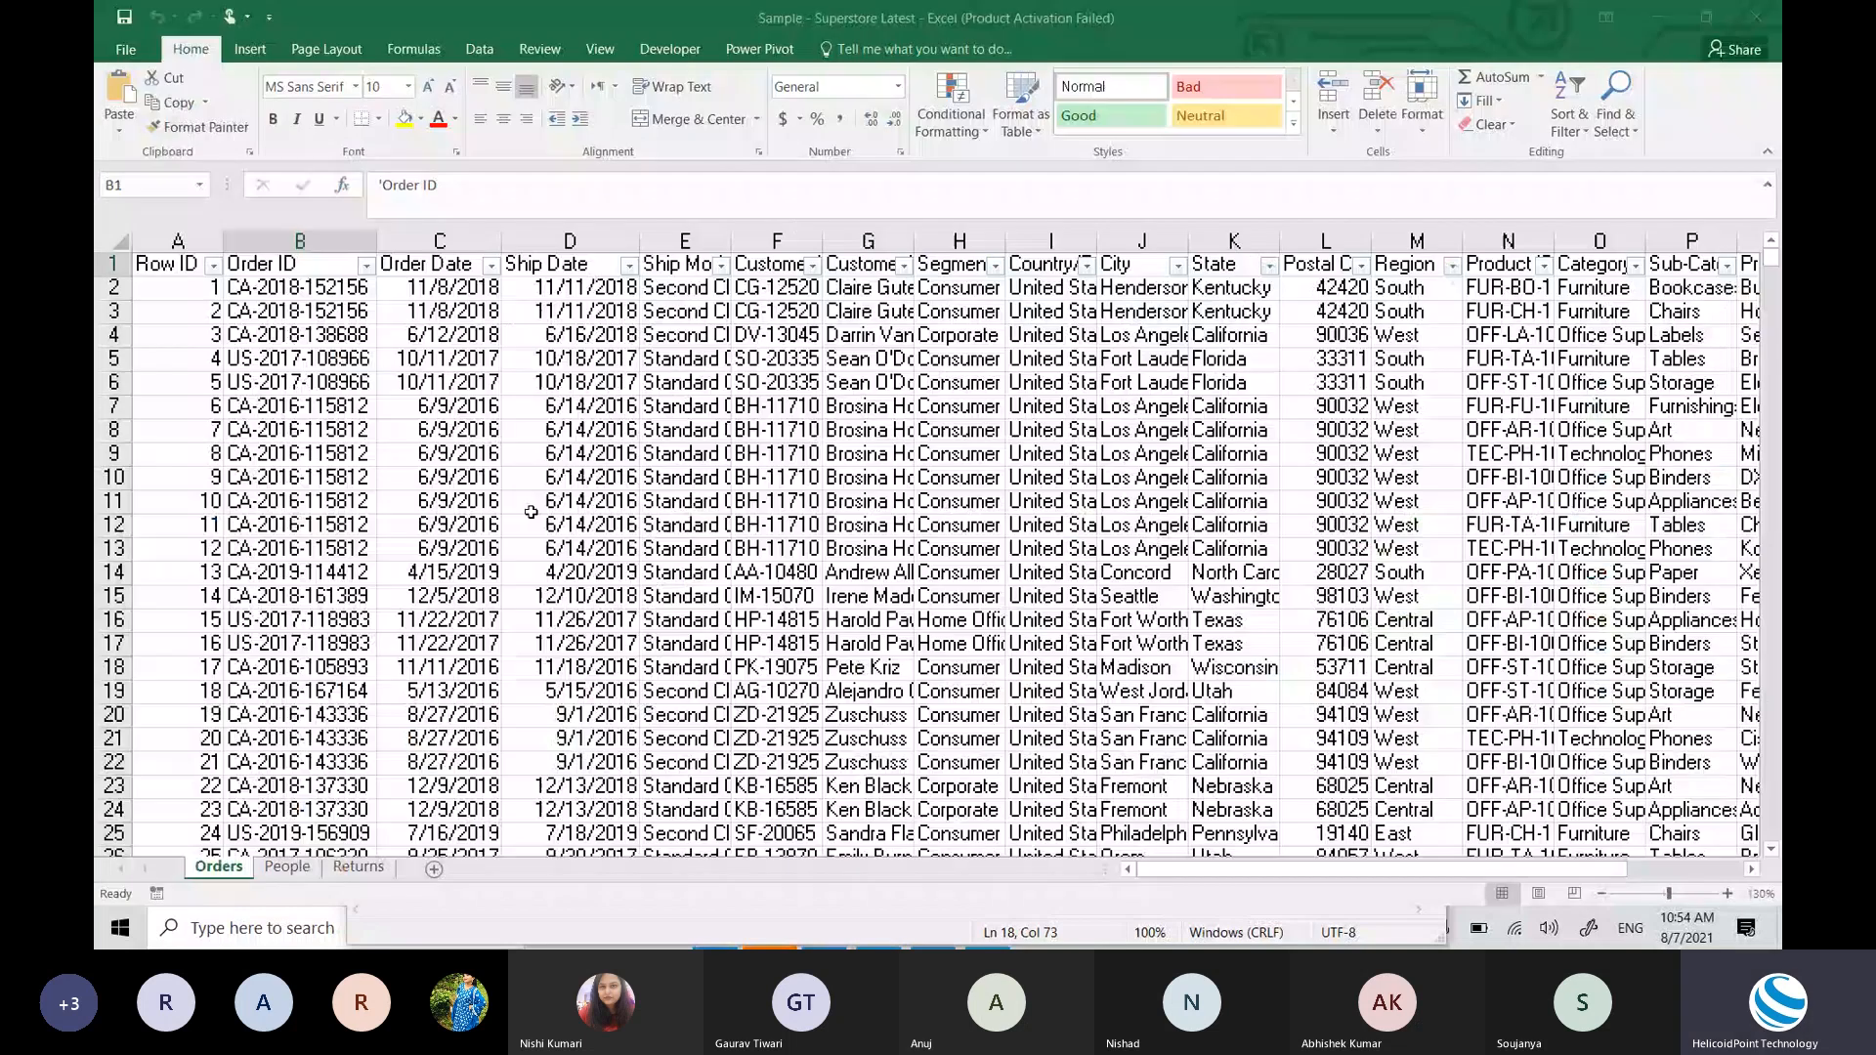
key("alt+Tab")
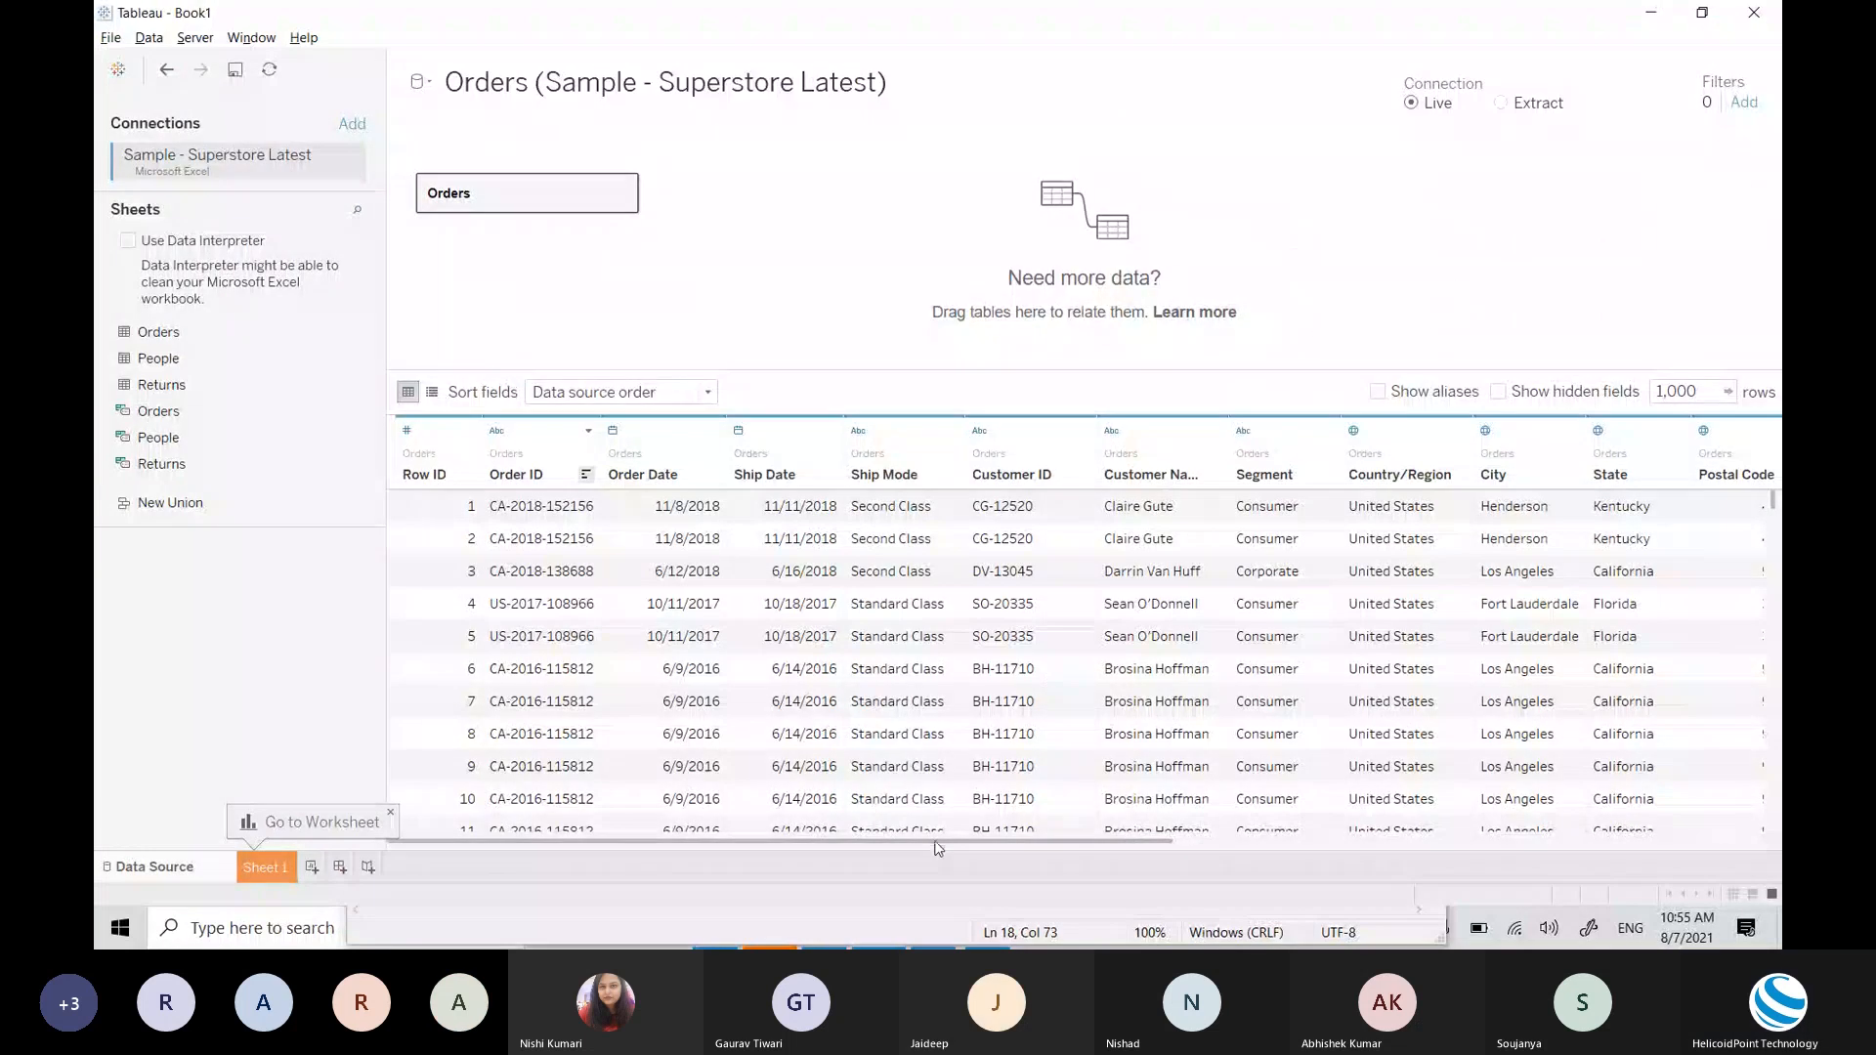
left_click_drag(936, 847, 868, 853)
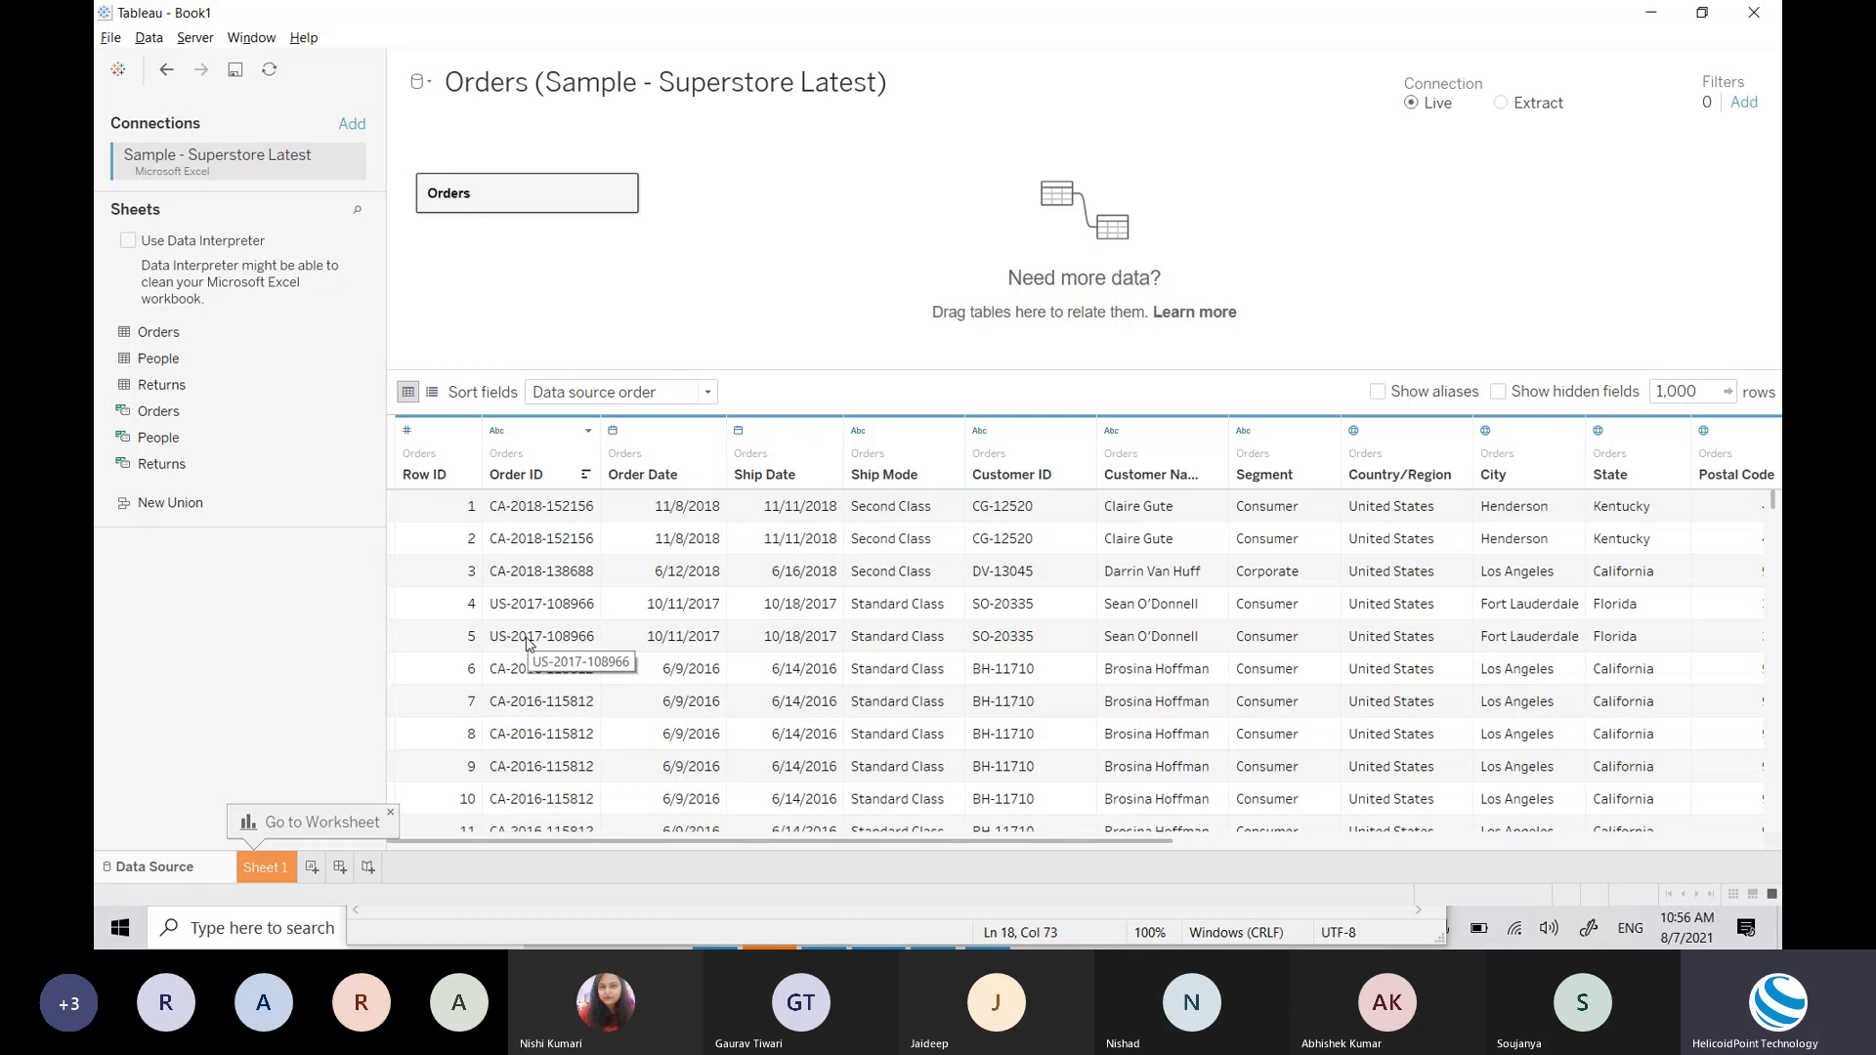
left_click_drag(156, 385, 95, 459)
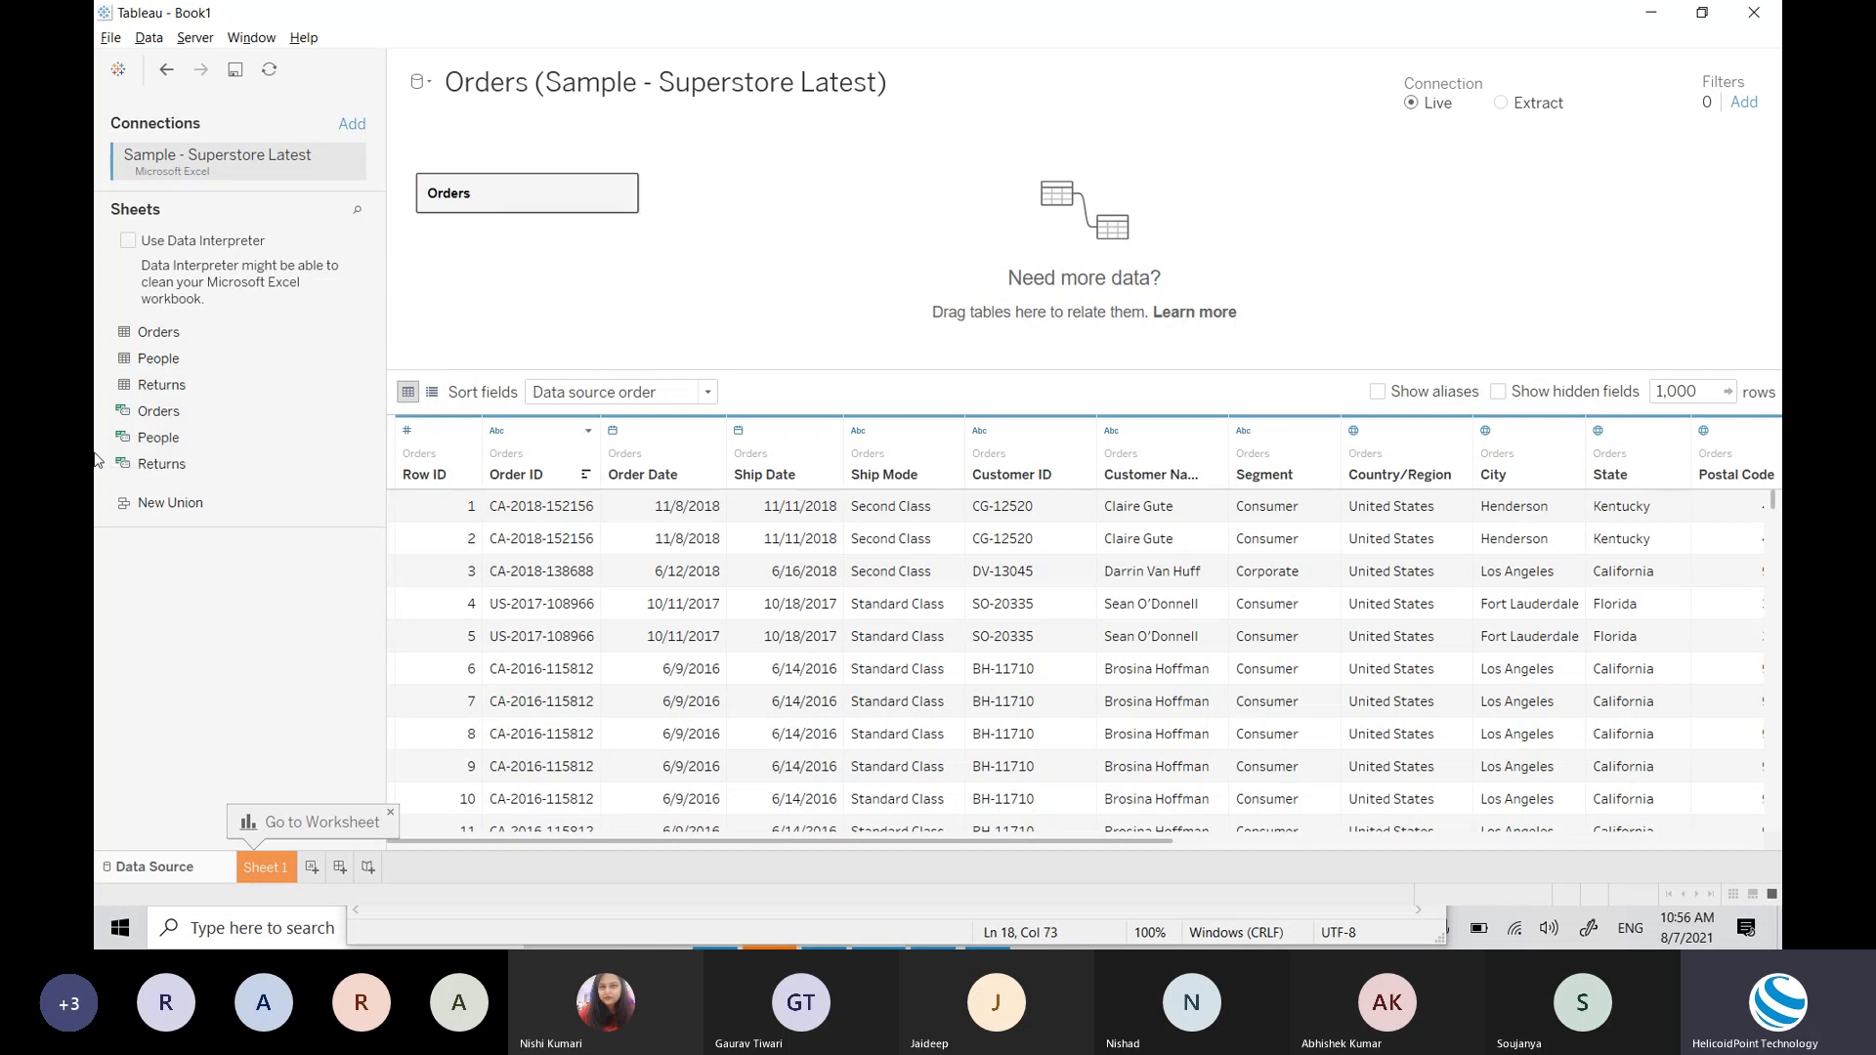
key("alt")
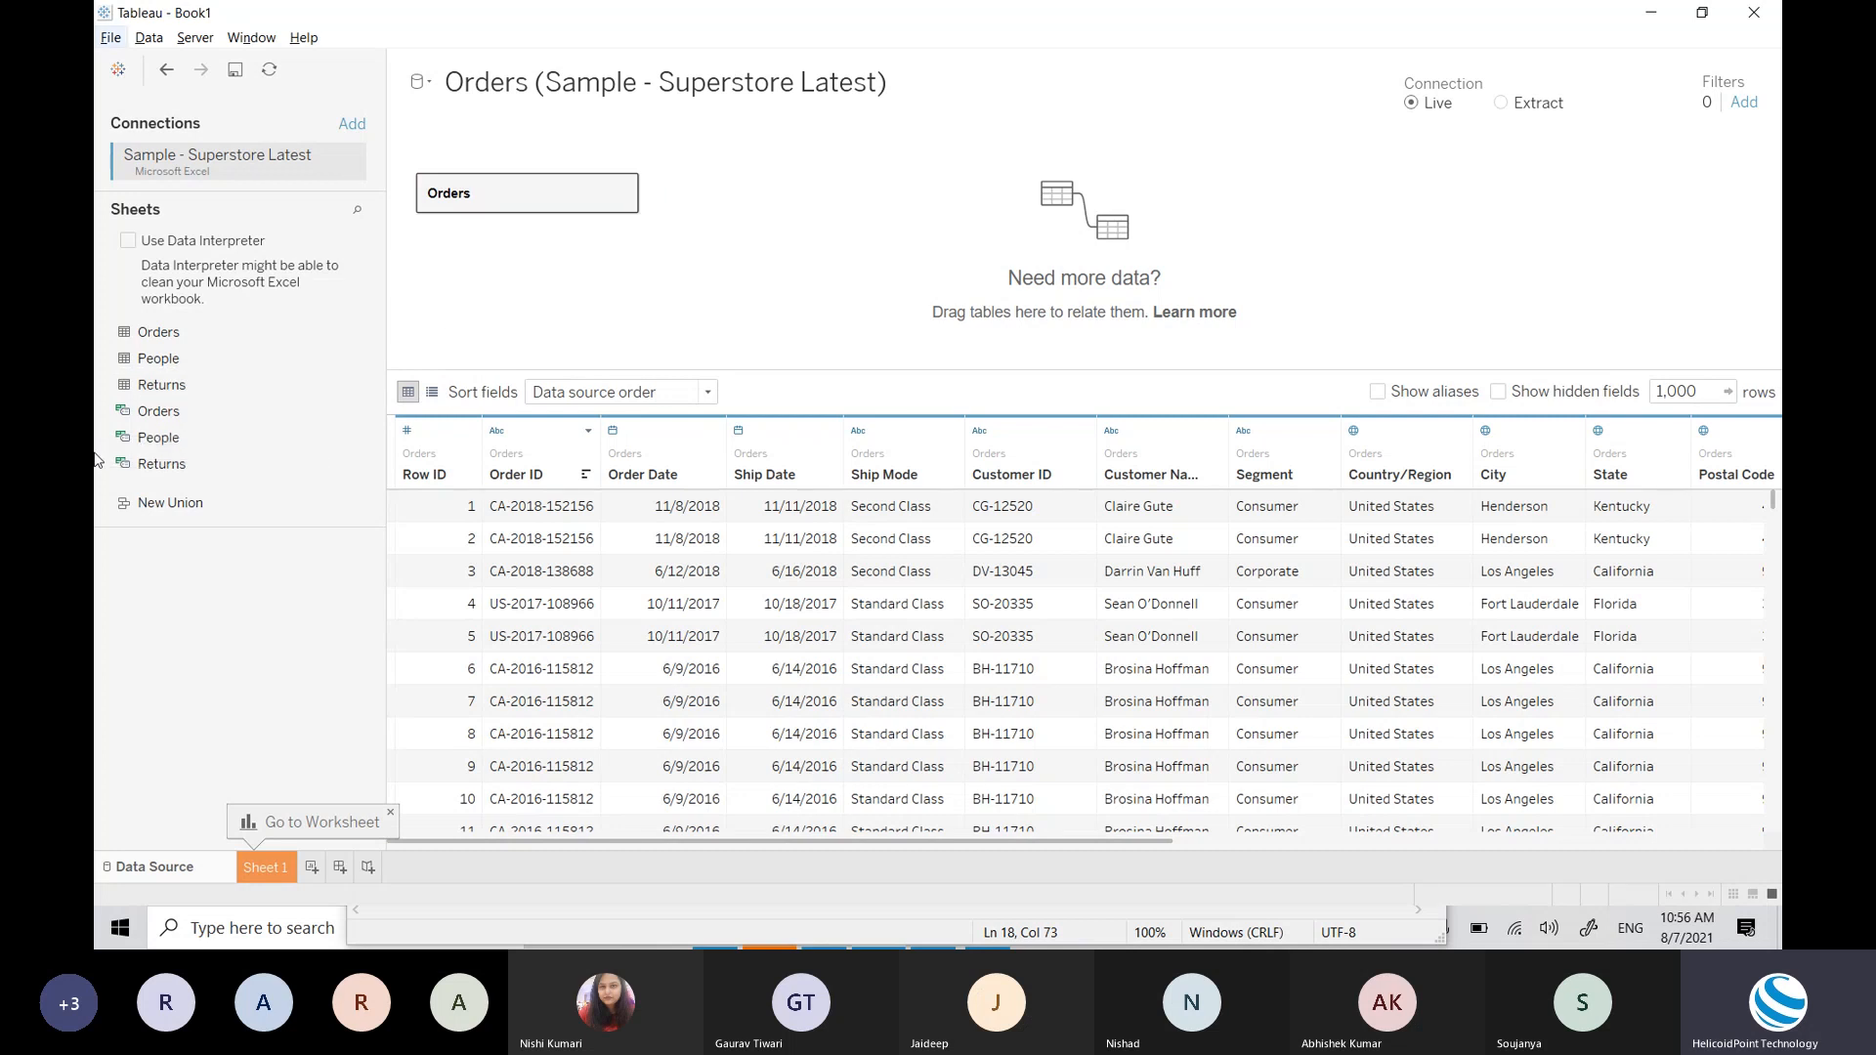
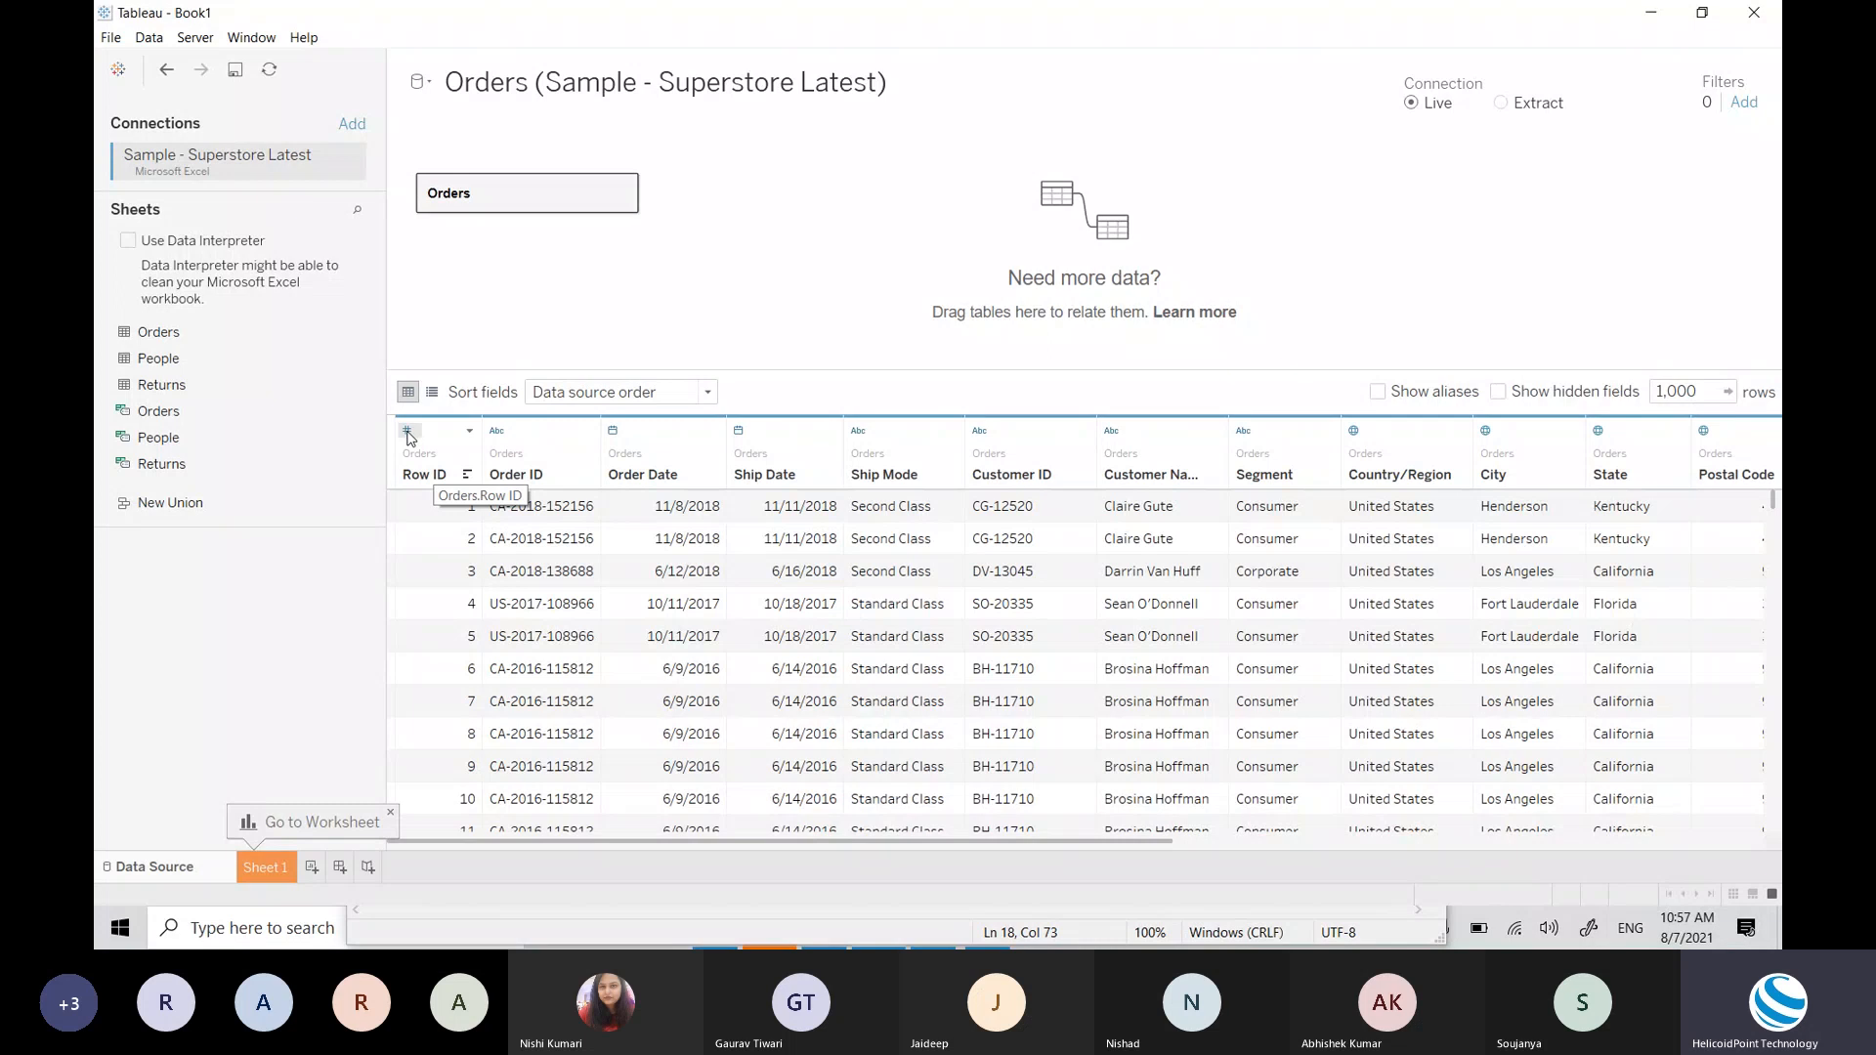
Step: Check the Row ID and Order Date data-type options without changing them
left_click(408, 434)
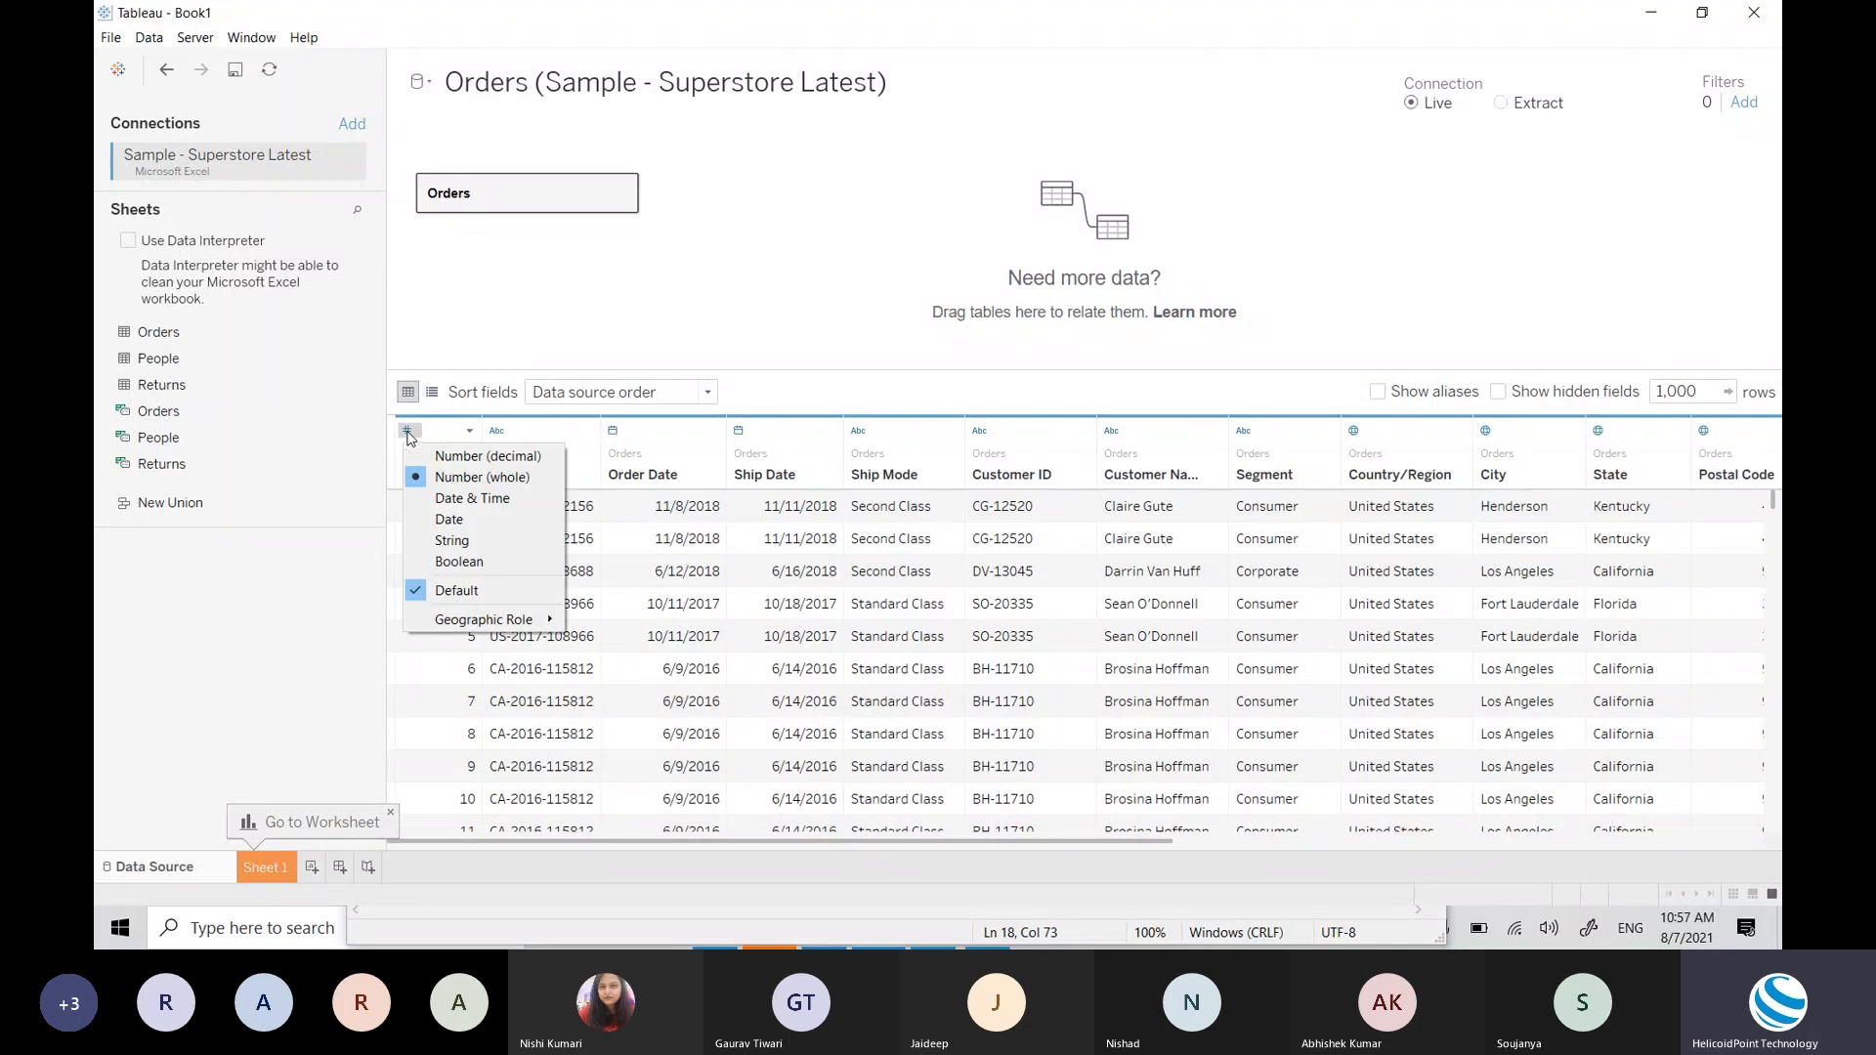
left_click(409, 434)
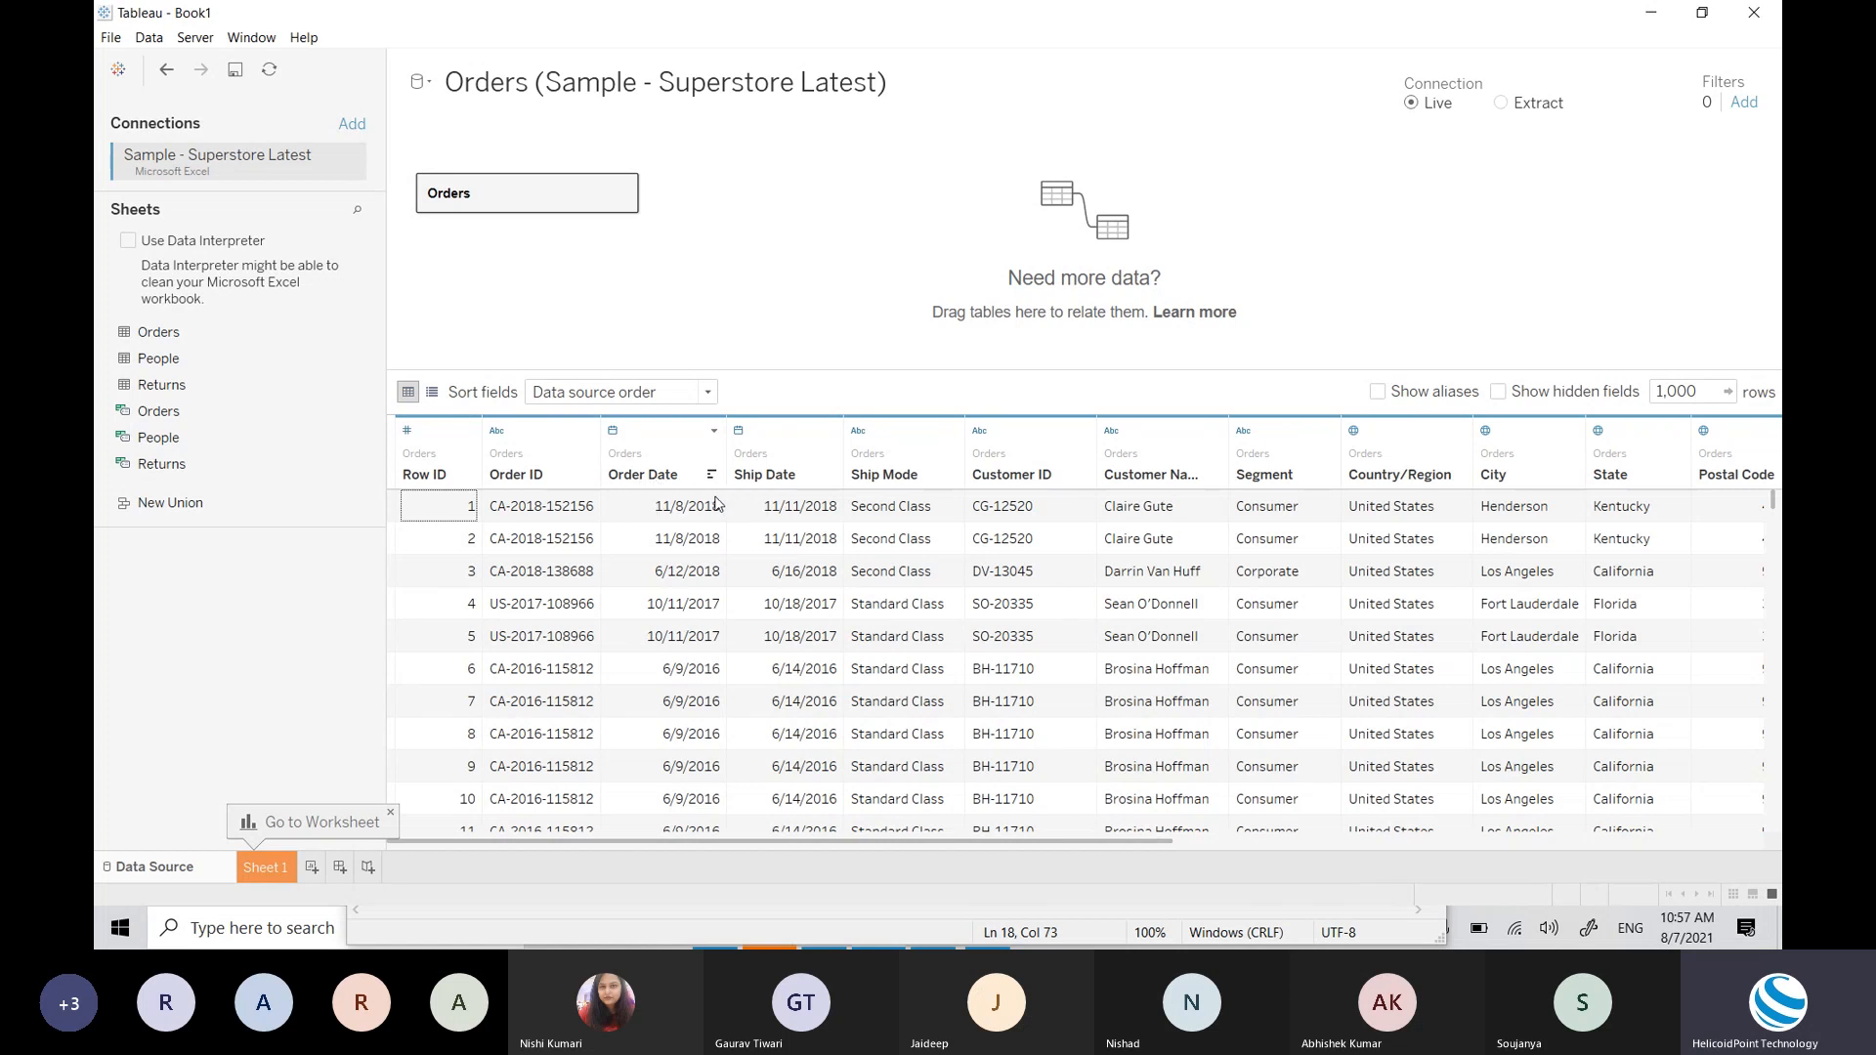
left_click(614, 431)
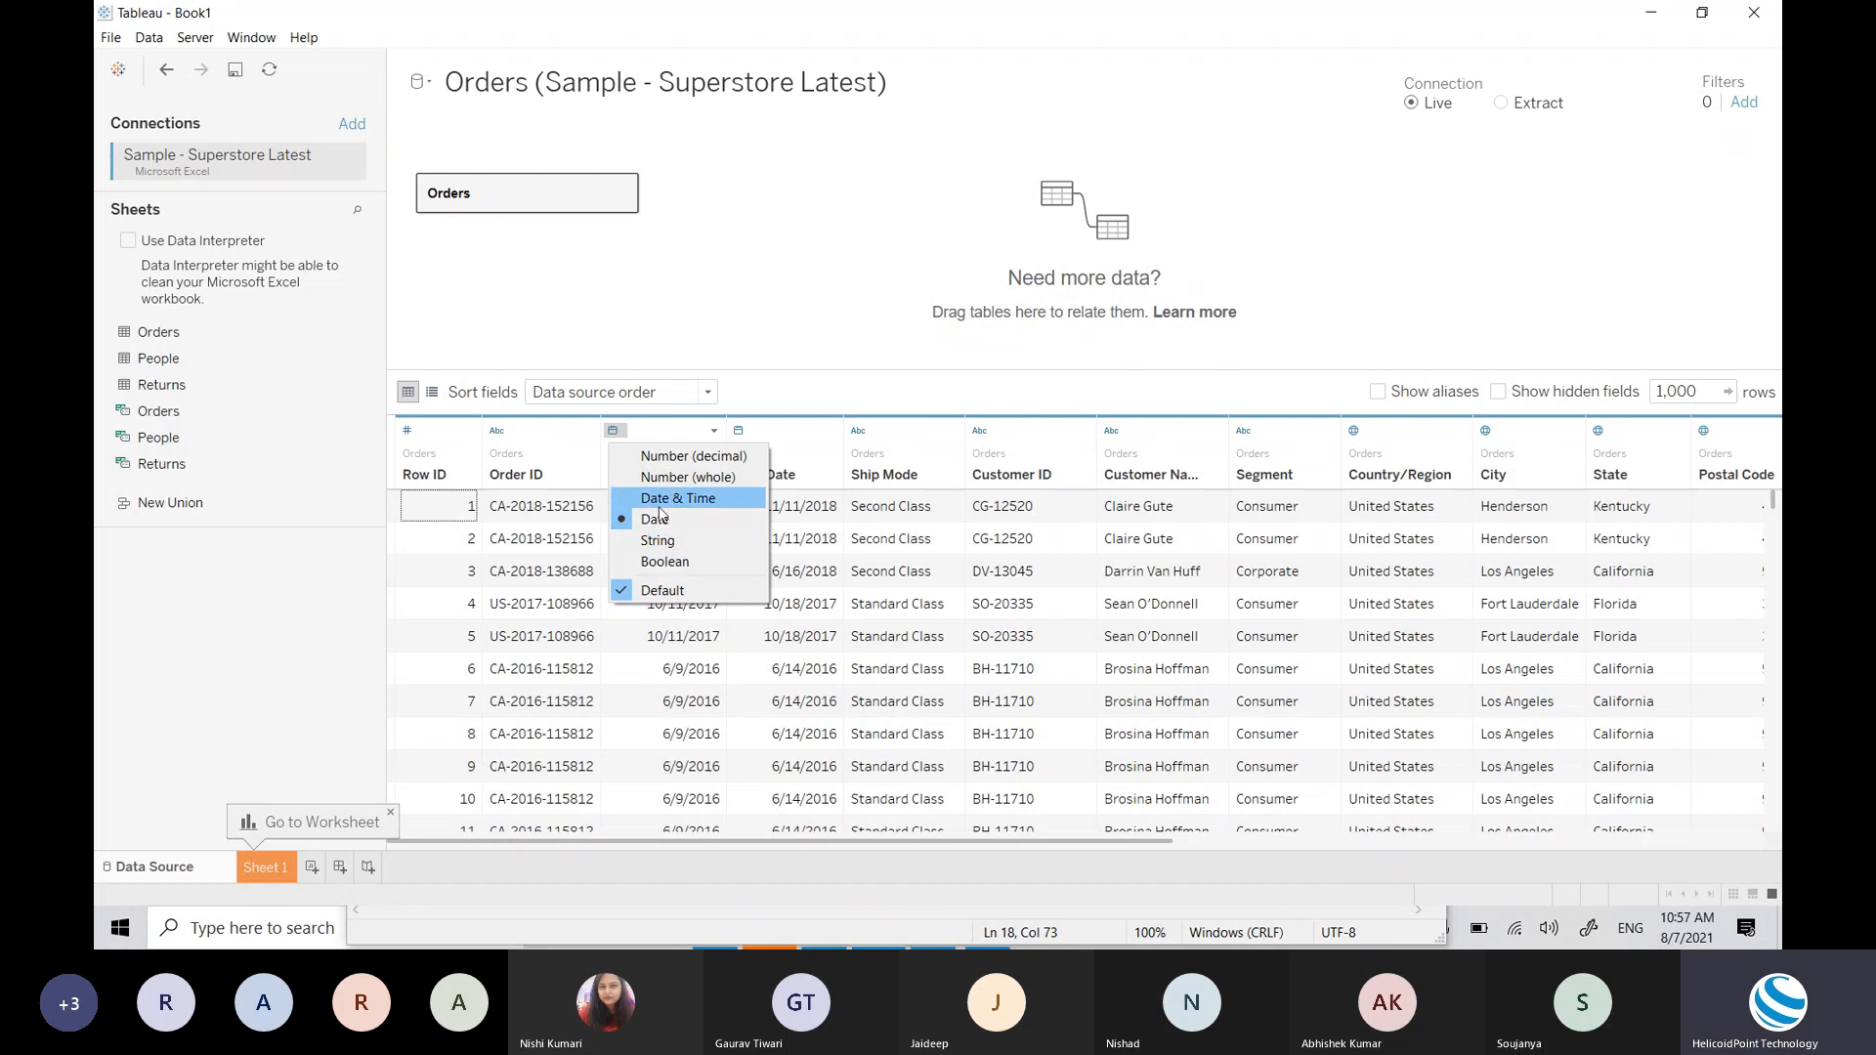
left_click(486, 192)
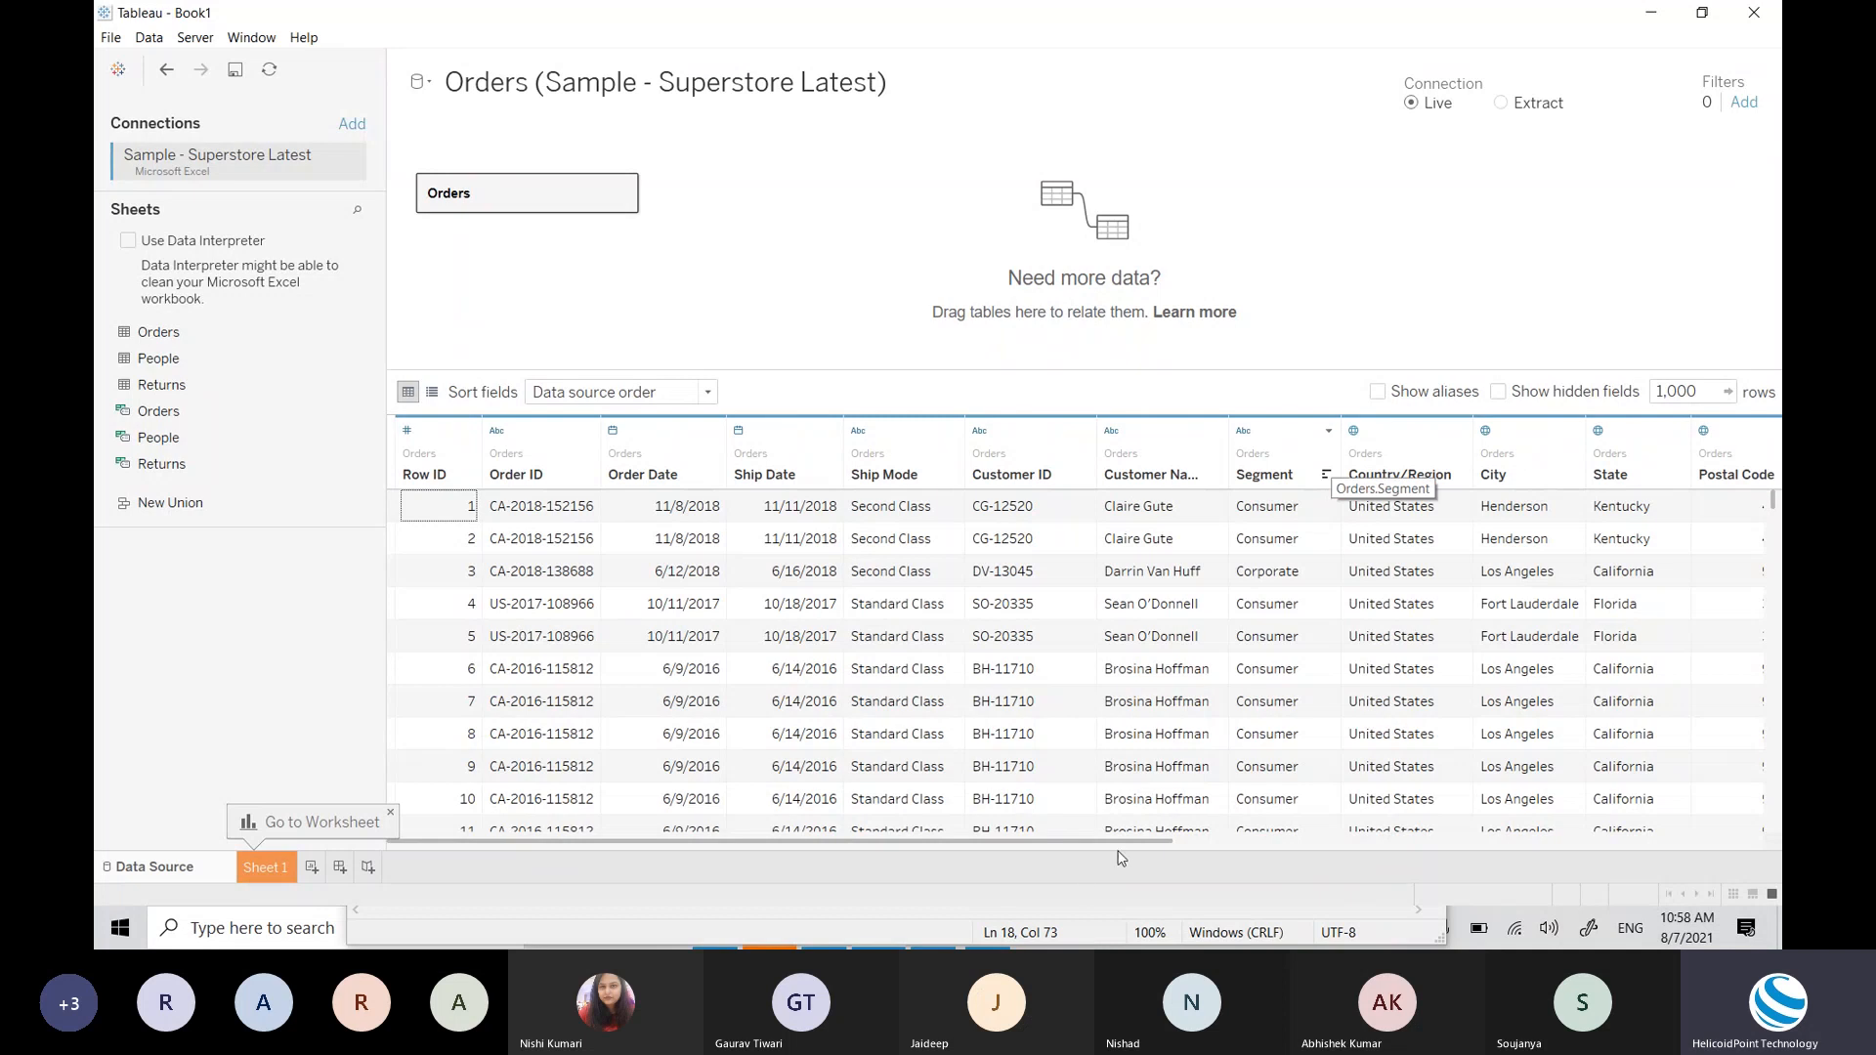
left_click_drag(1129, 847, 1215, 842)
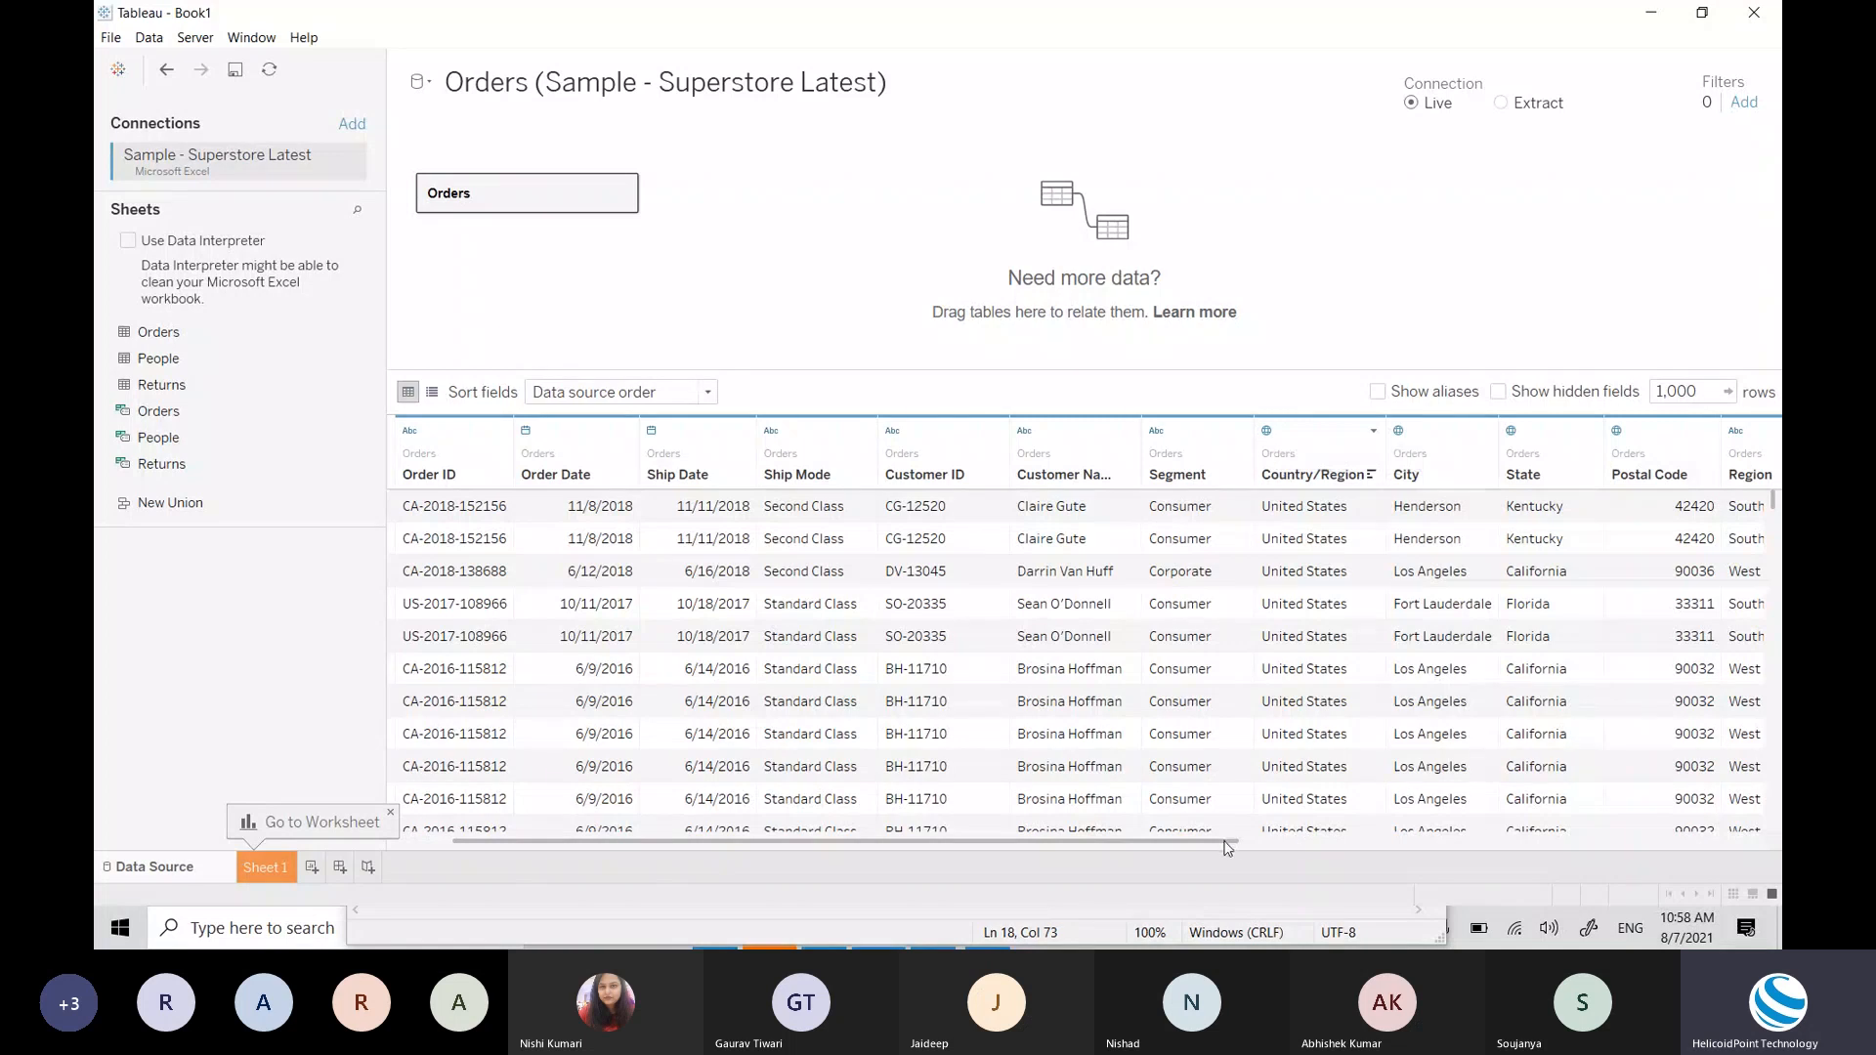
left_click_drag(1227, 843, 467, 800)
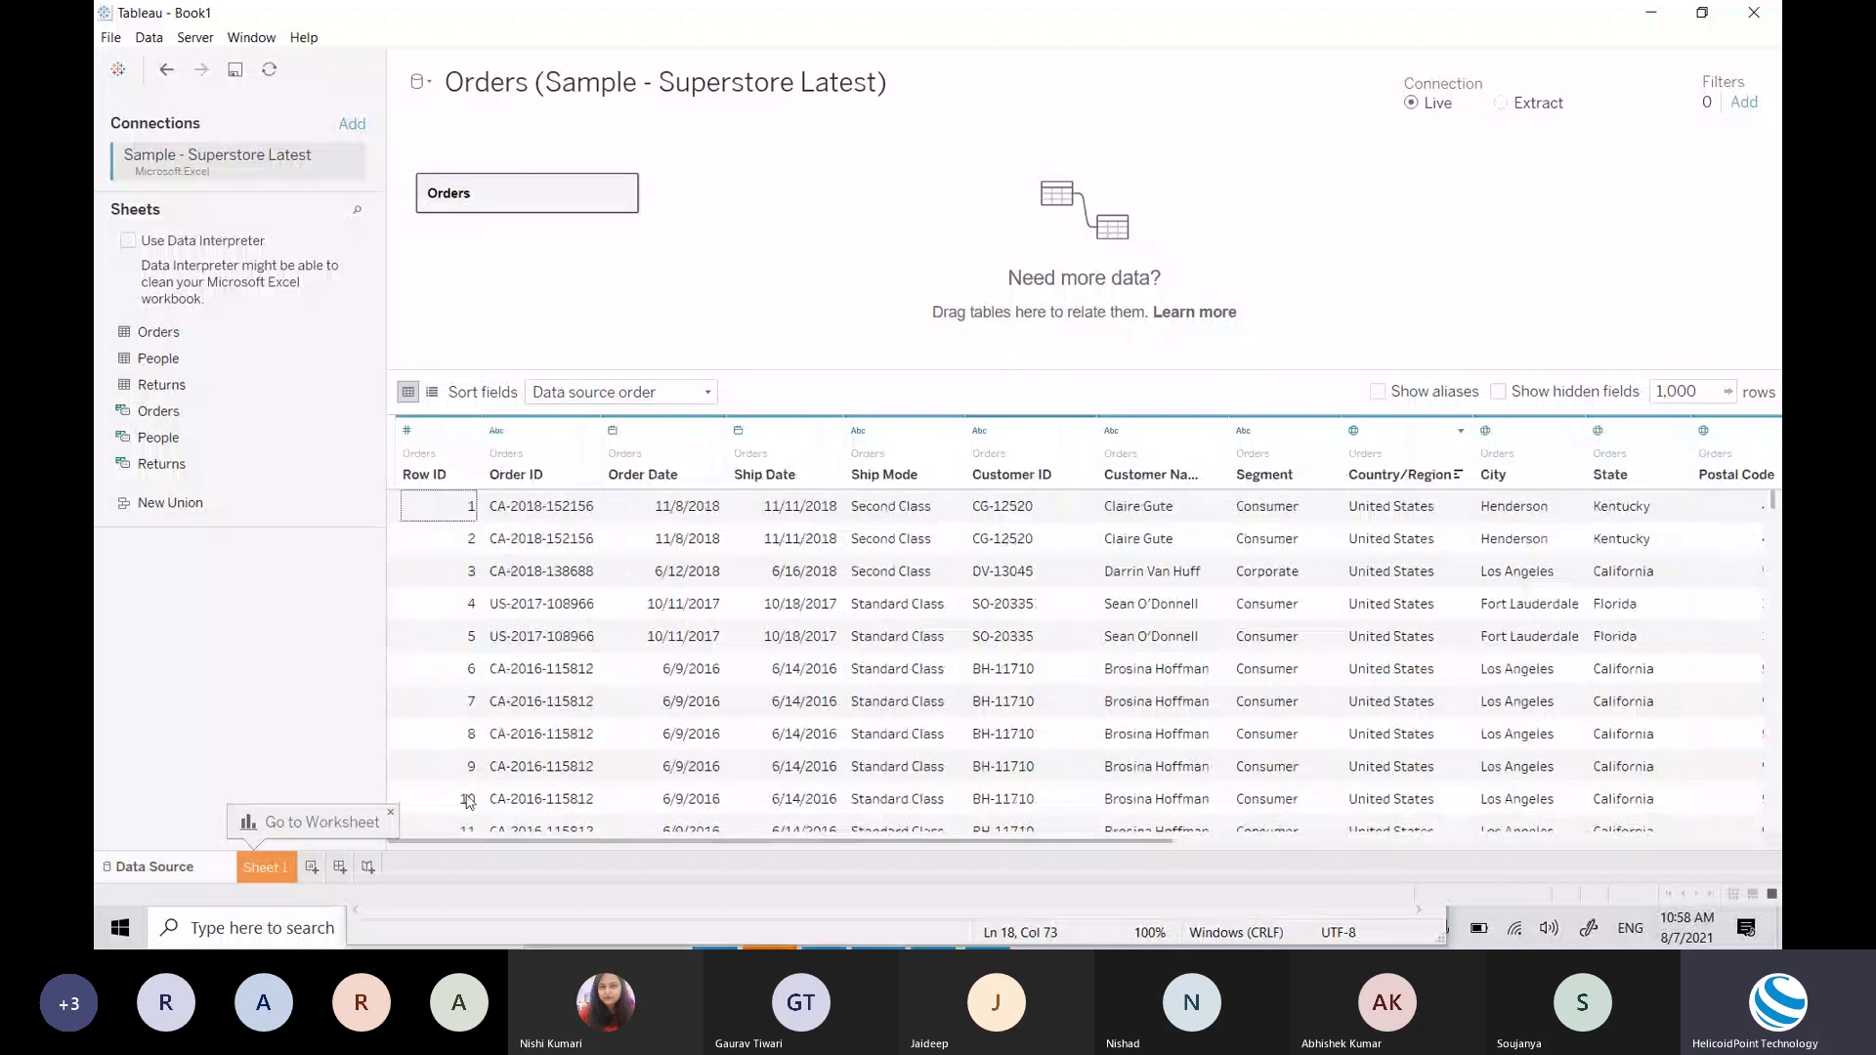
left_click(408, 433)
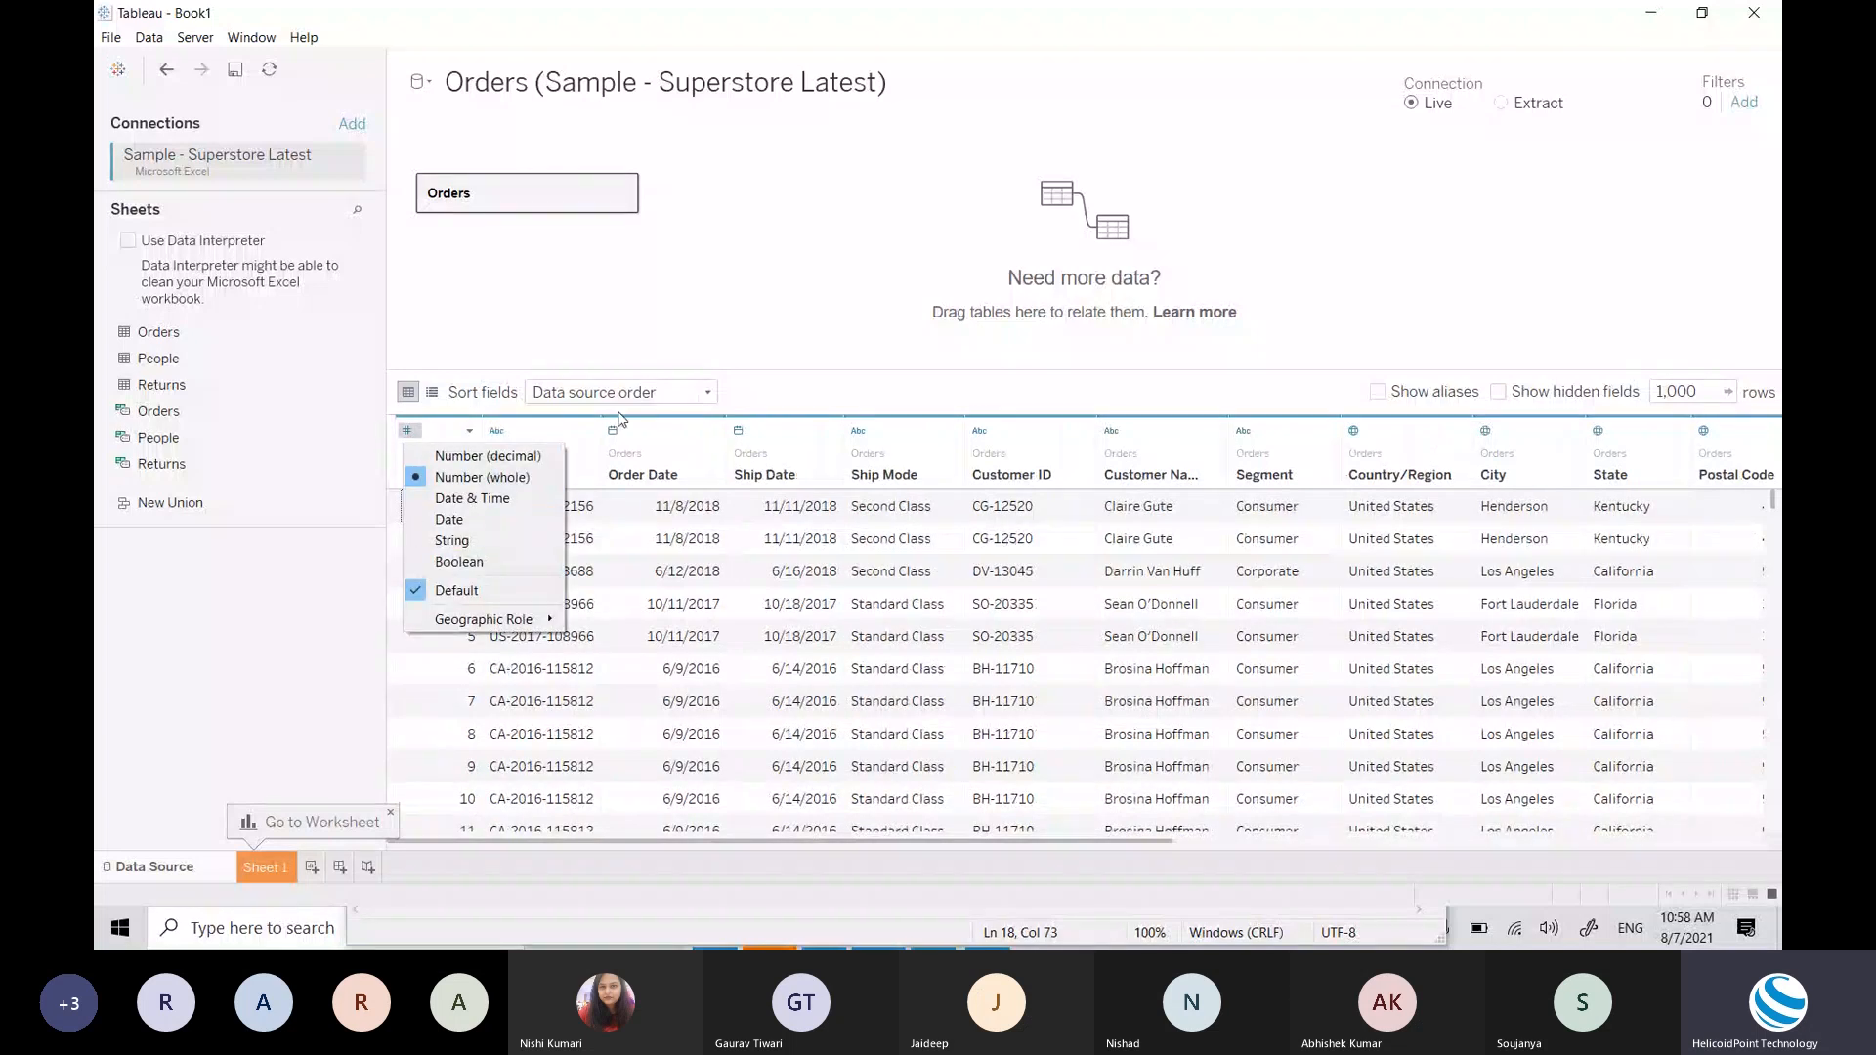
left_click(763, 303)
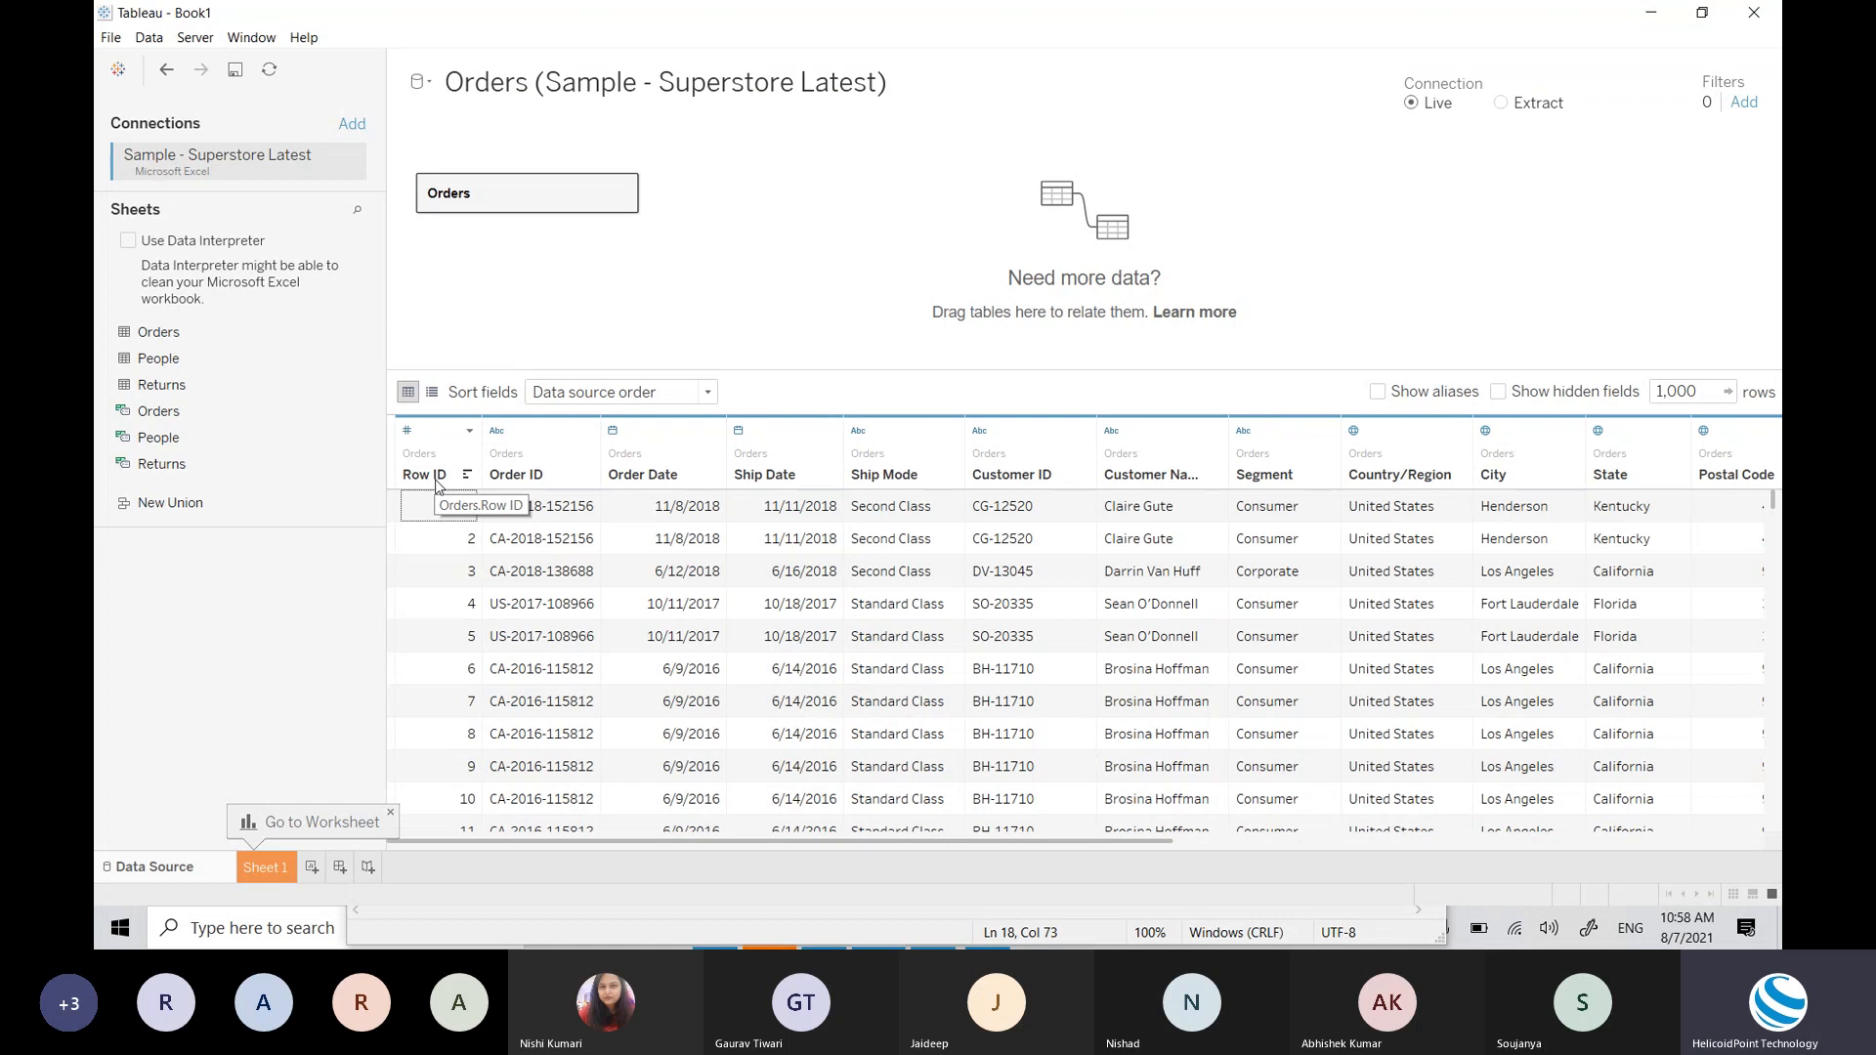
Step: Glance at the Excel source, then rename the Order ID field to OrderID
key("alt+Tab")
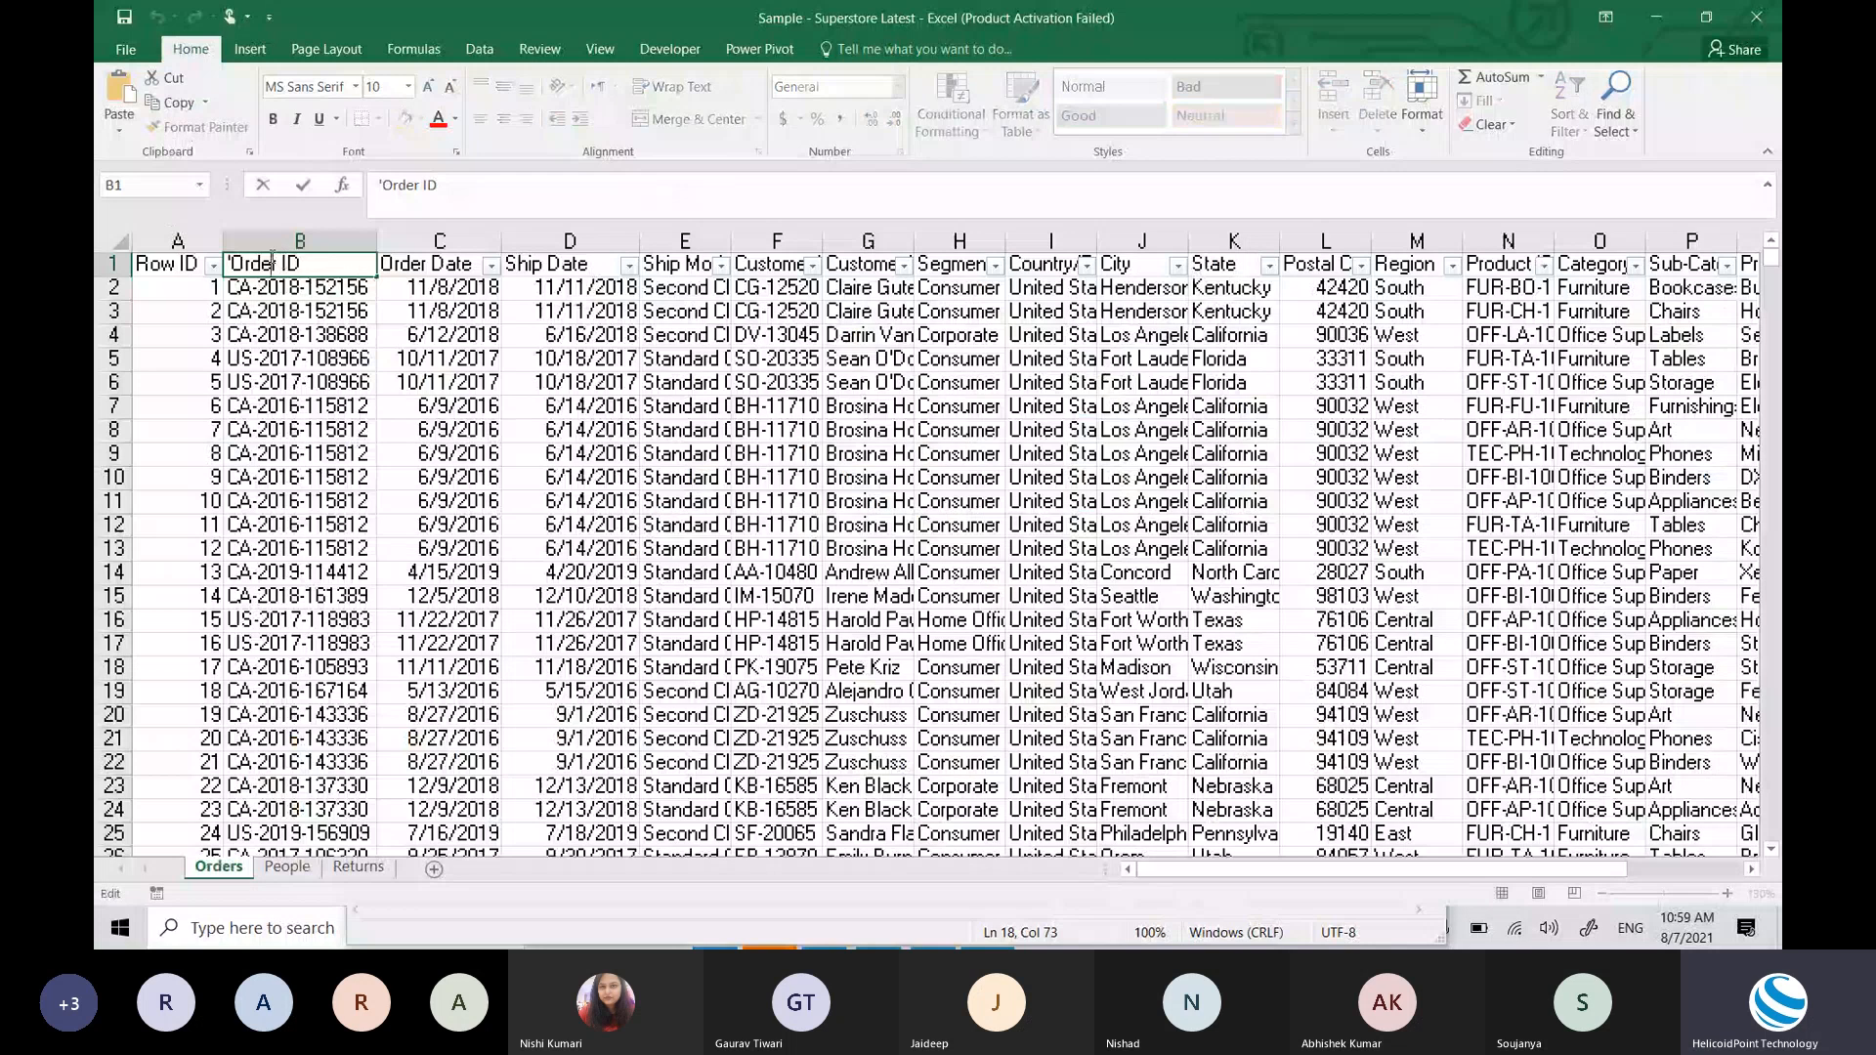
key("alt+Tab")
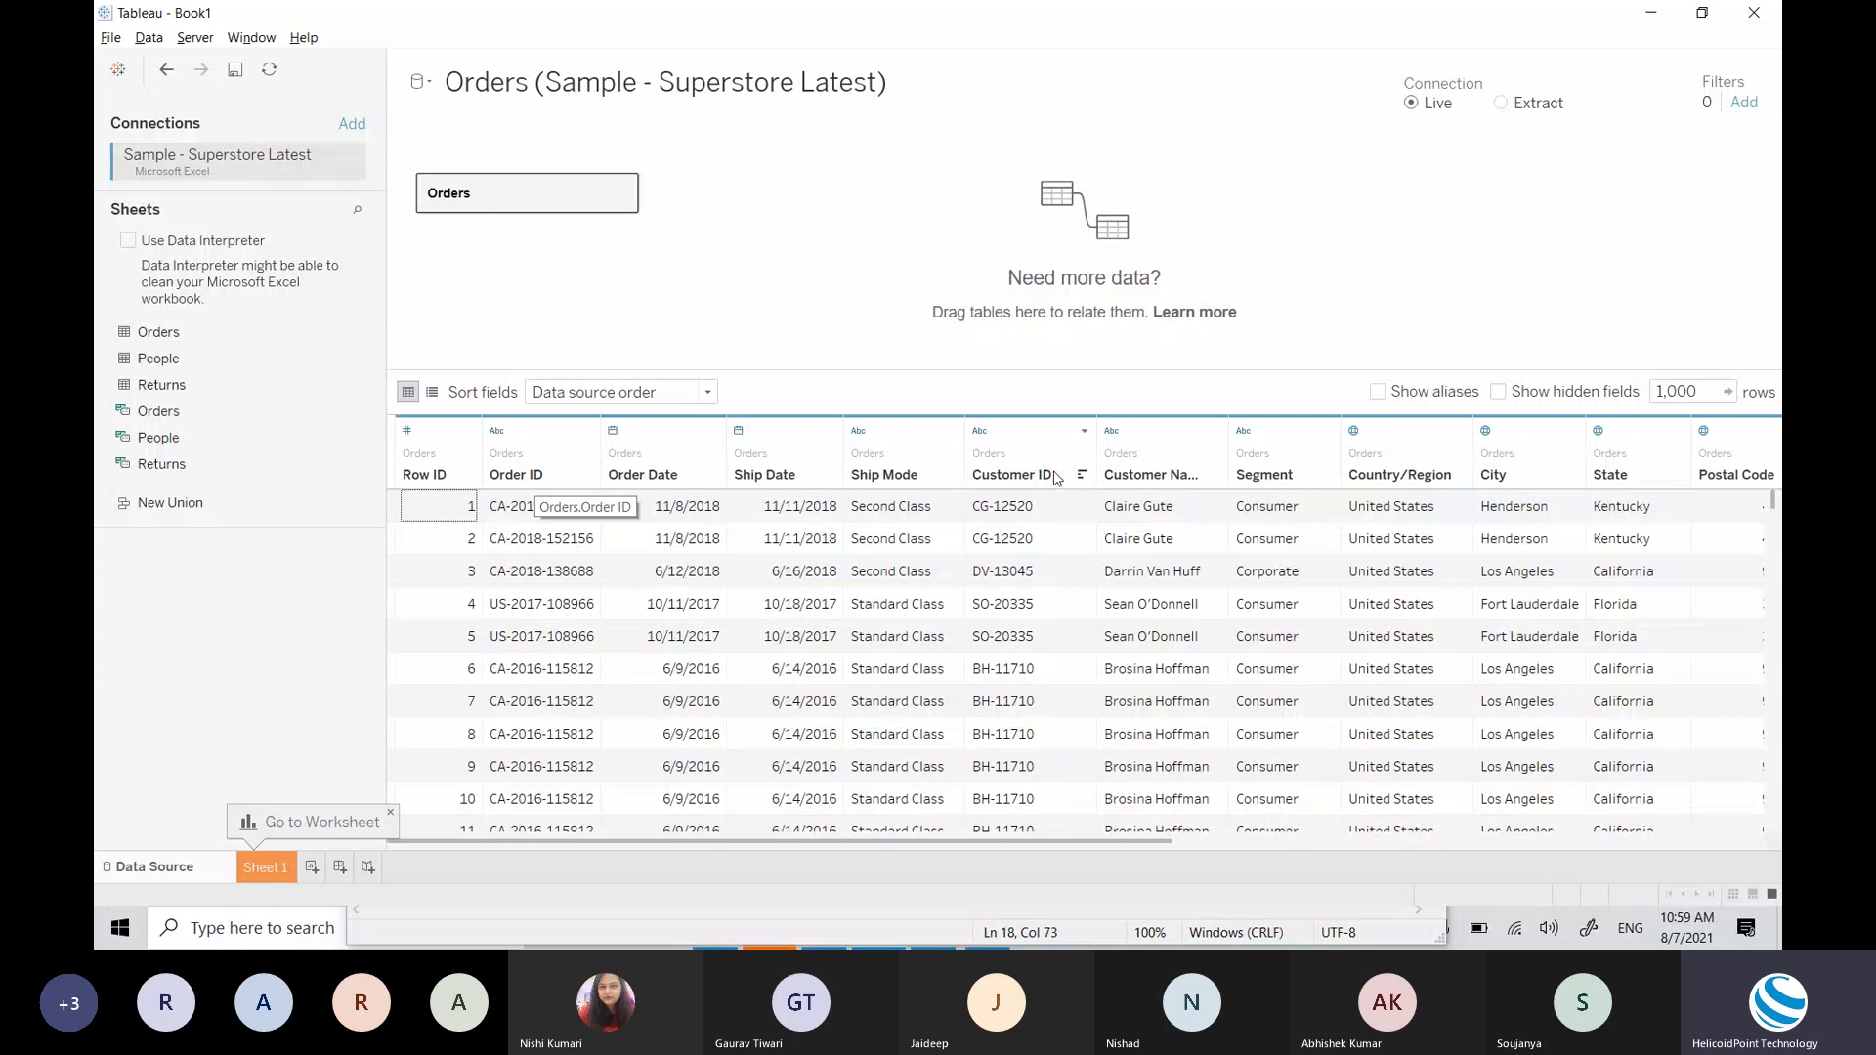
left_click(589, 432)
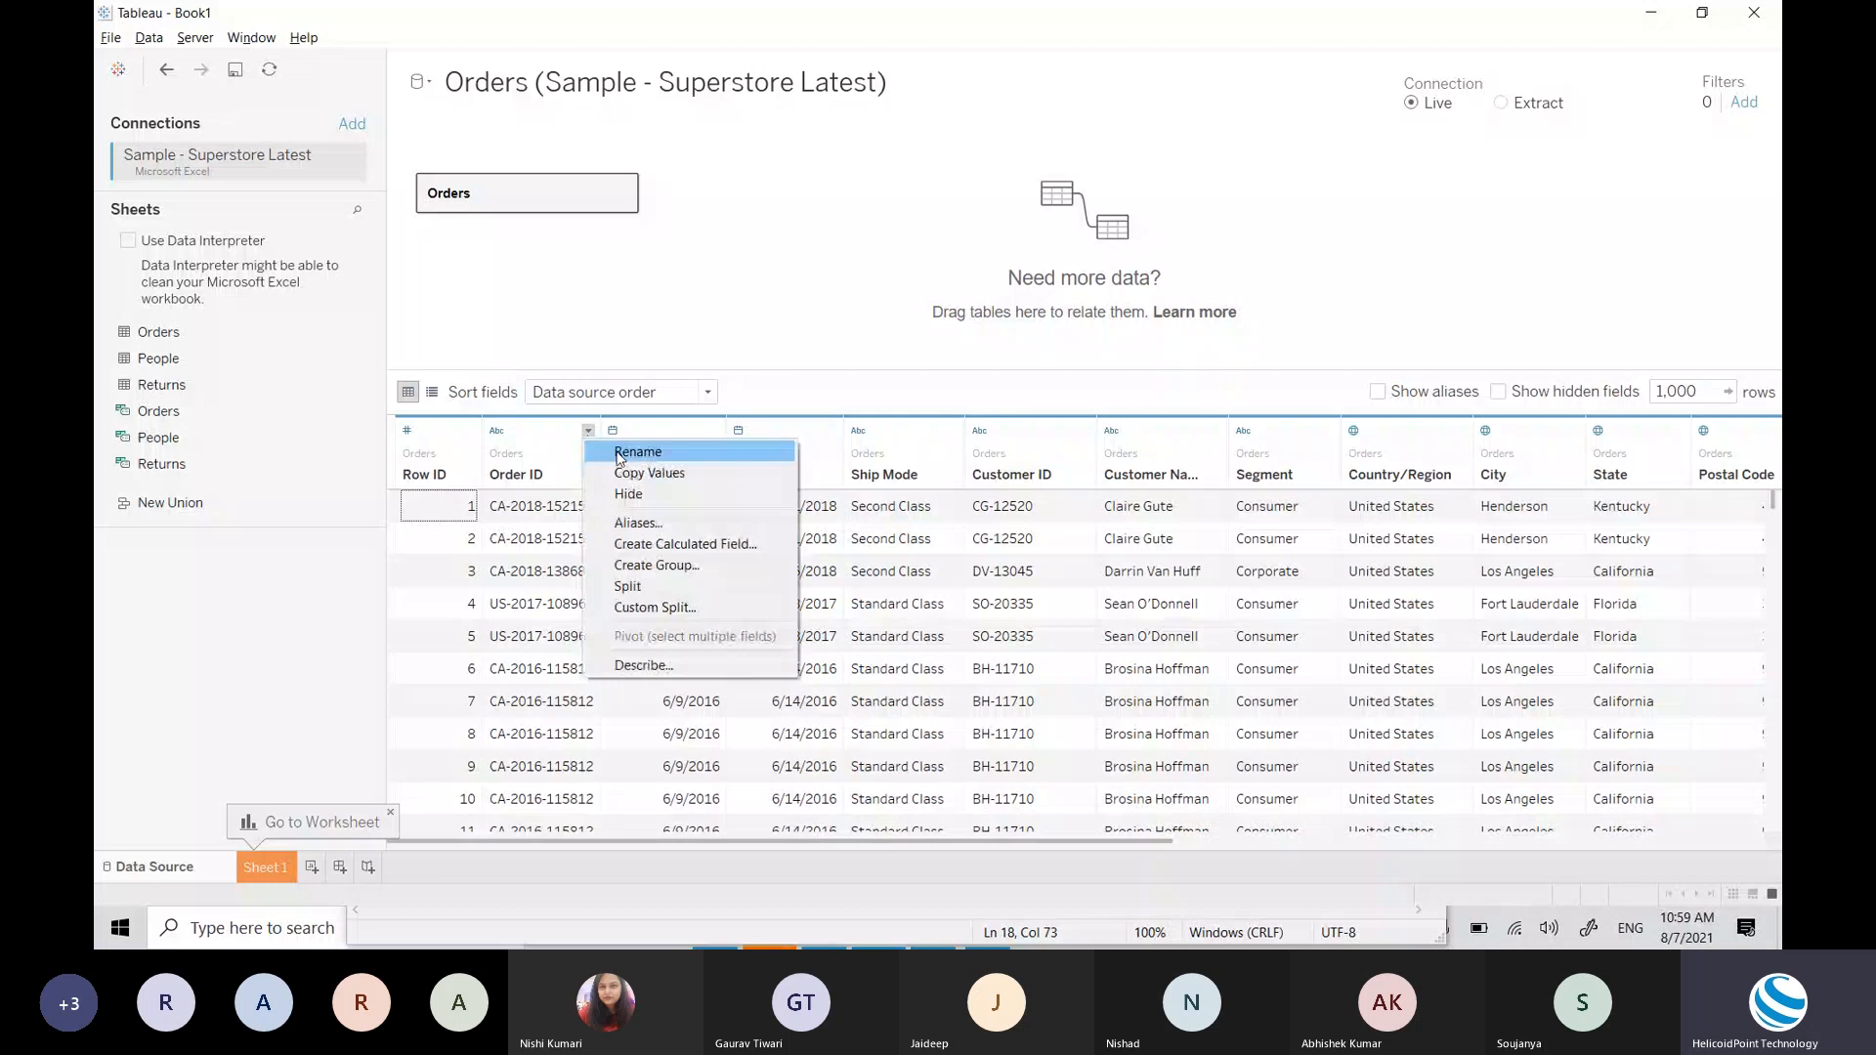
left_click(619, 455)
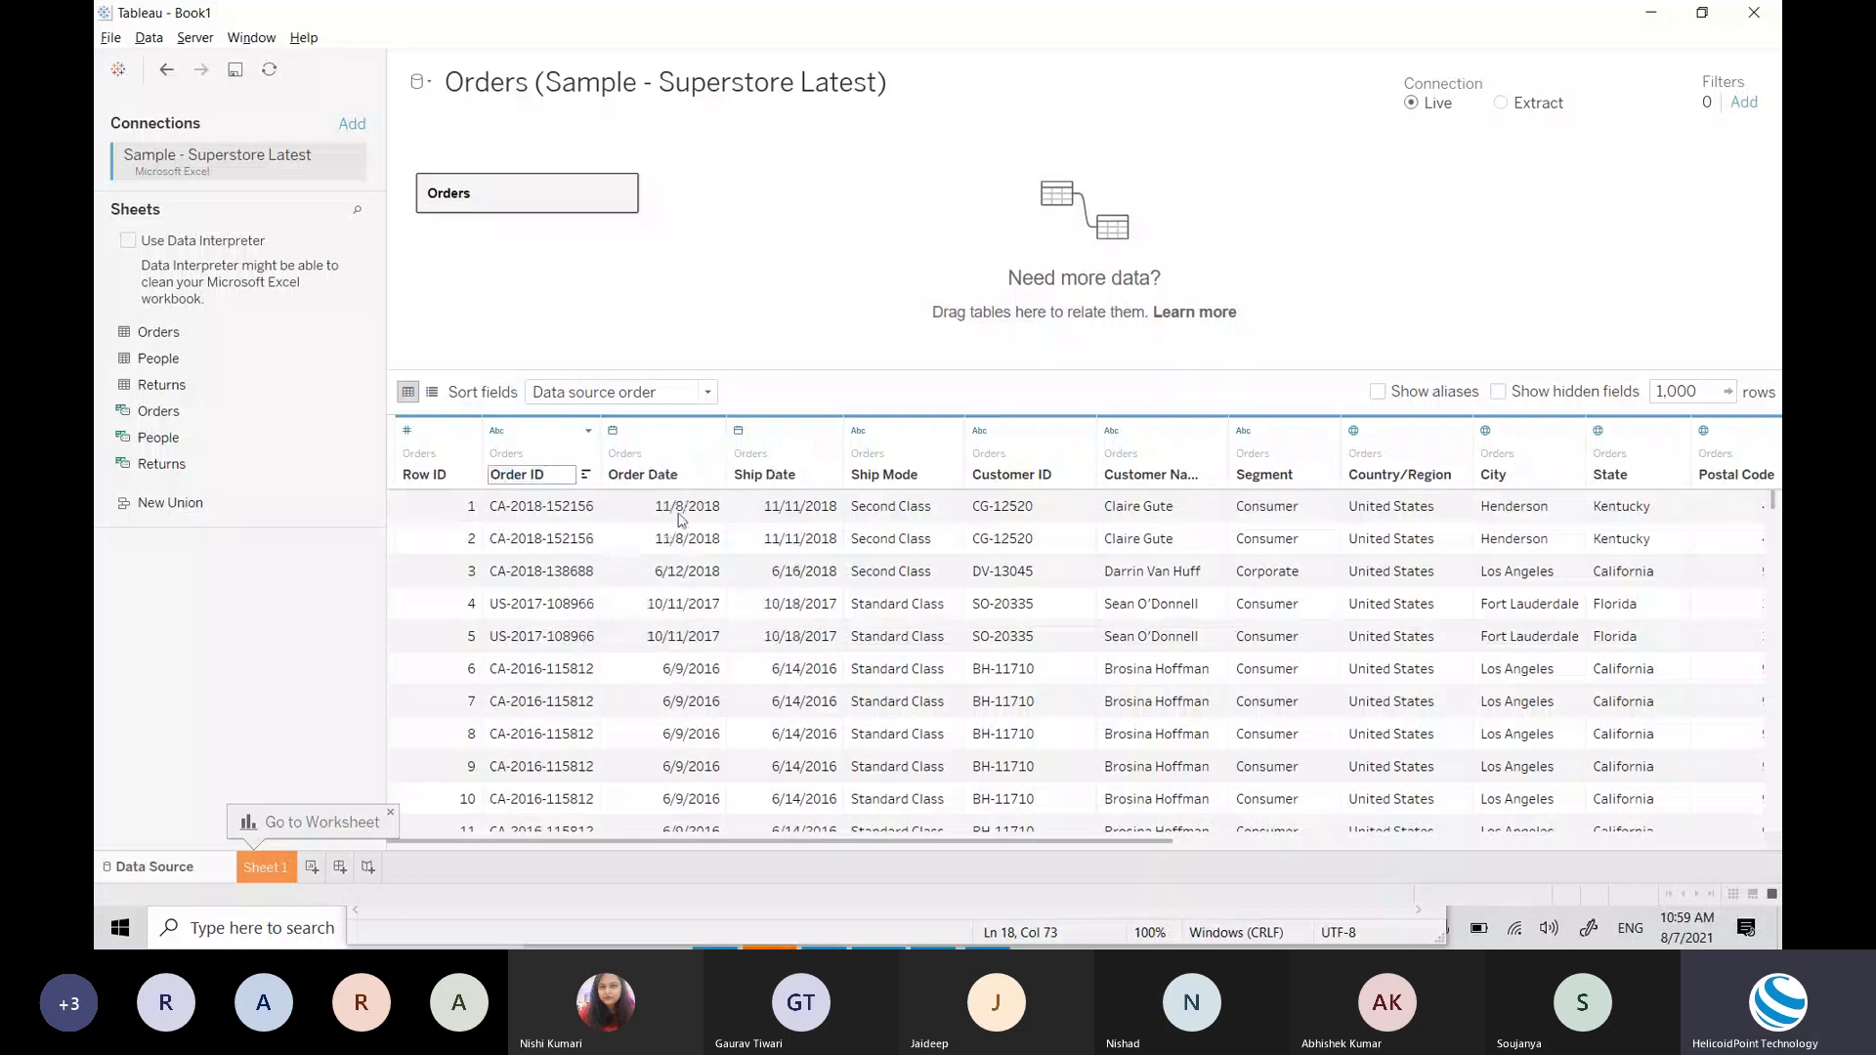
key("BackSpace")
key("Return")
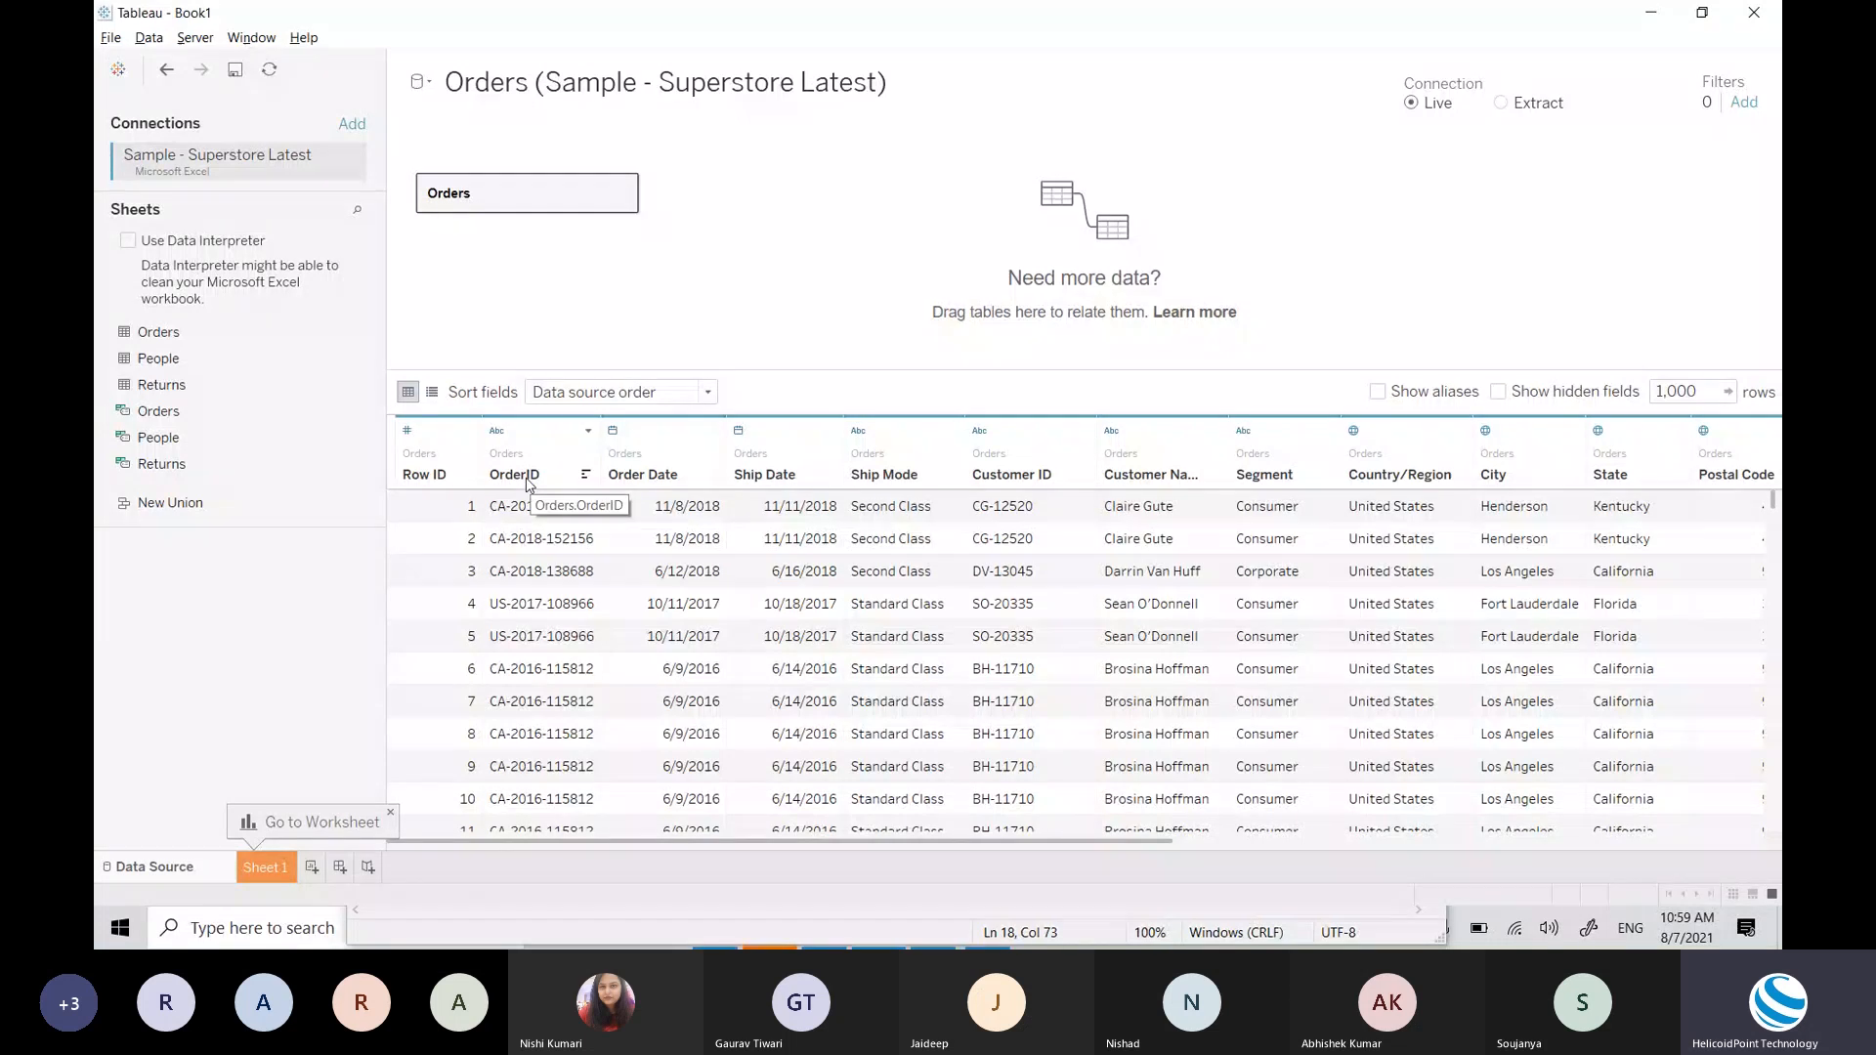
key("alt+Tab")
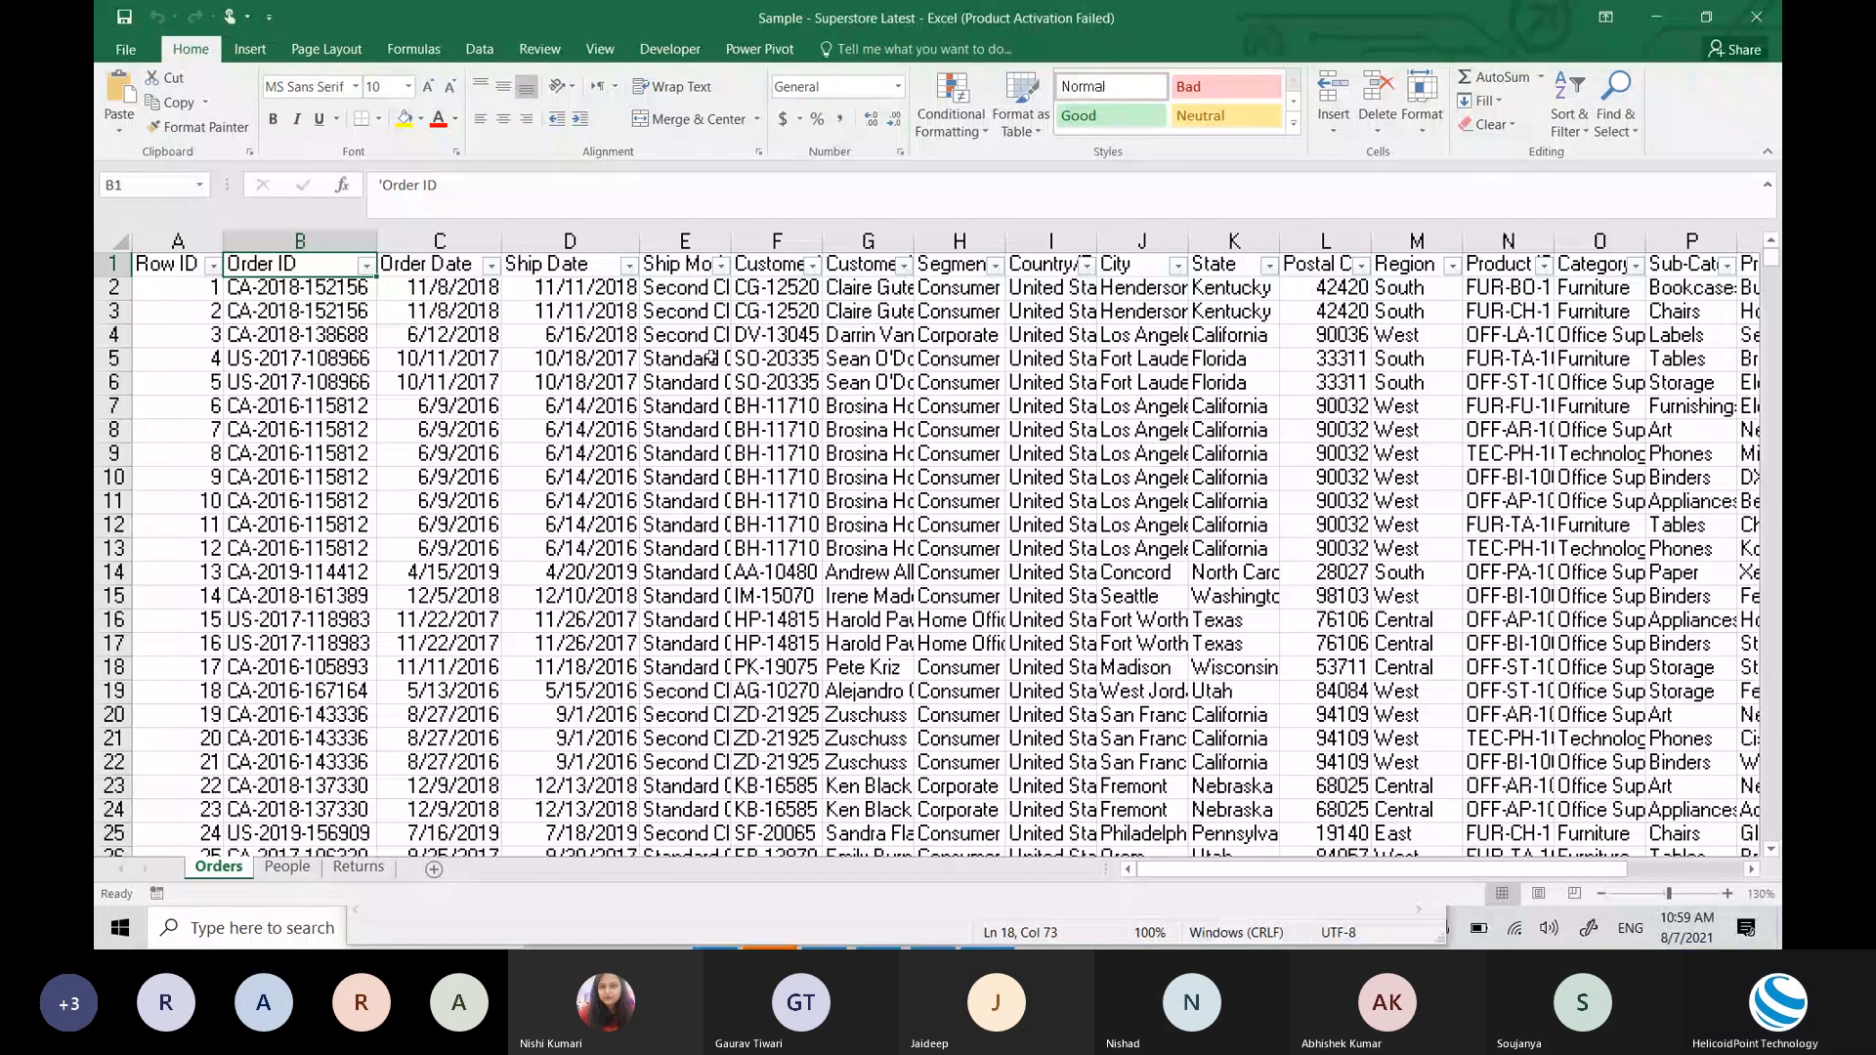
key("alt+Tab")
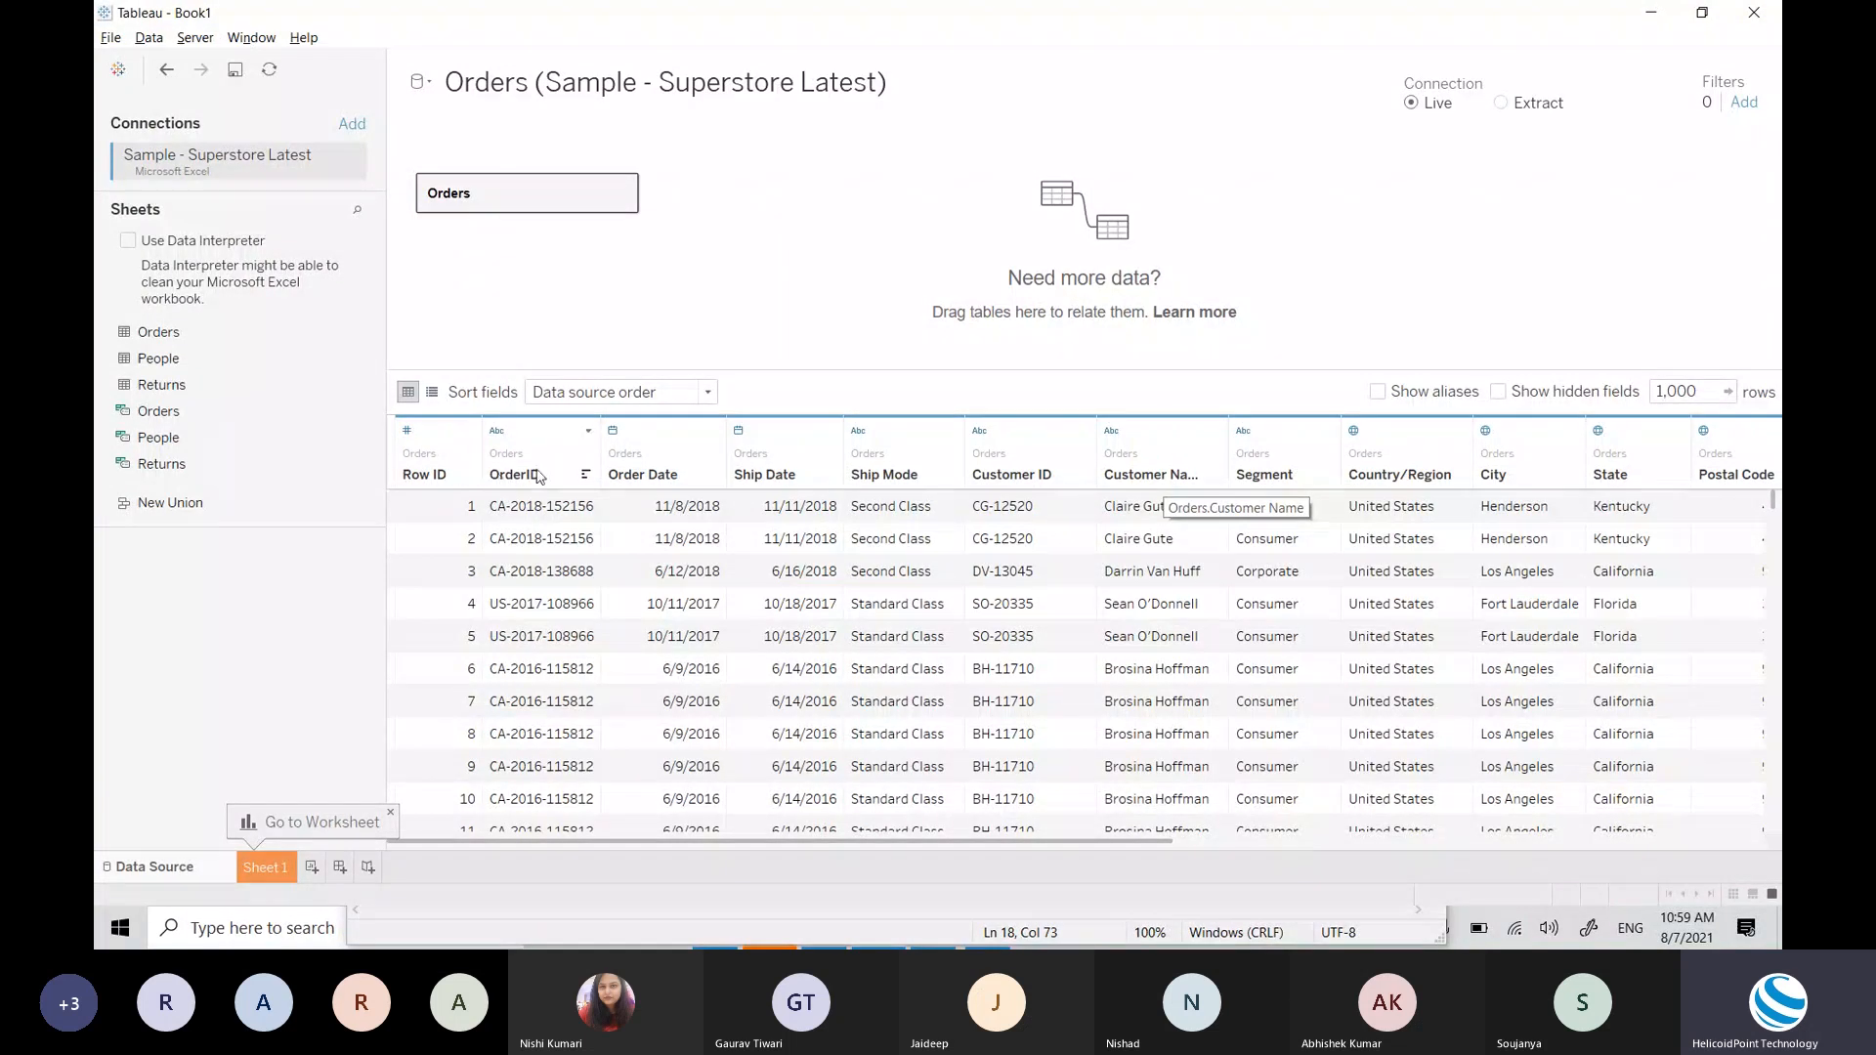
key("alt+Tab")
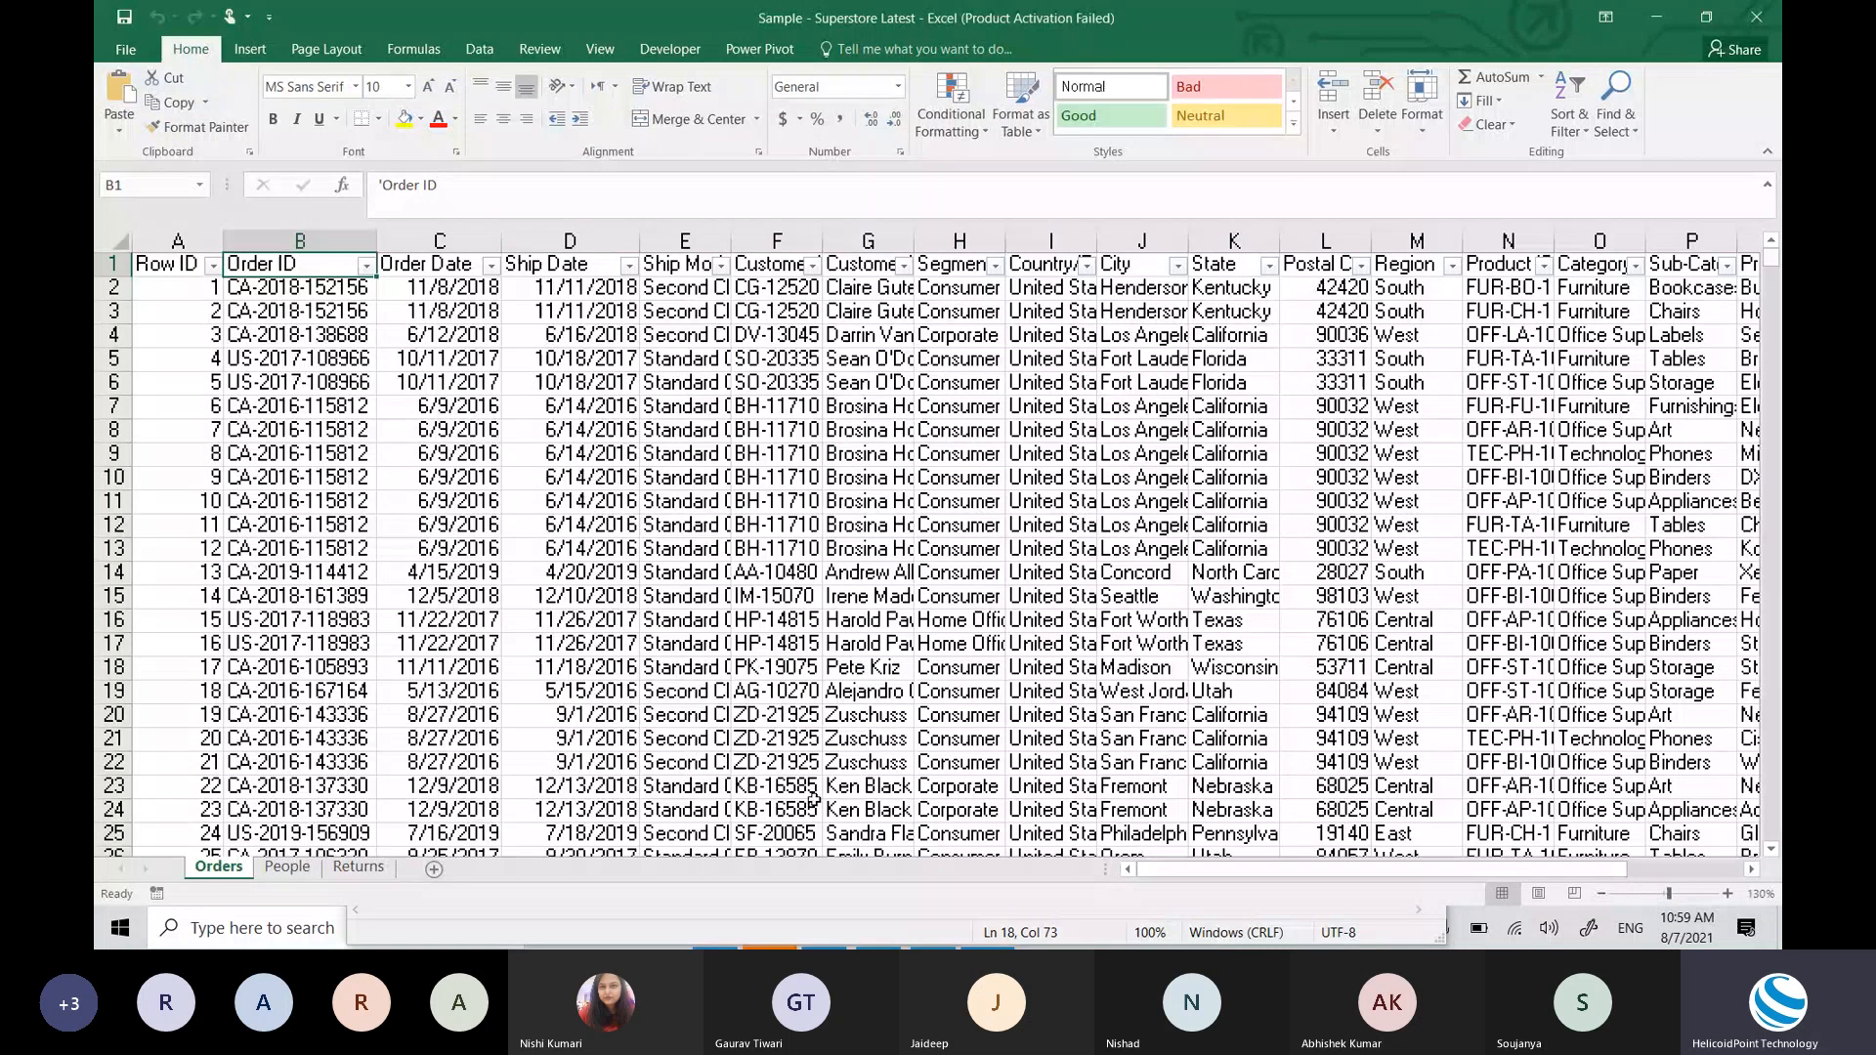
key("alt+Tab")
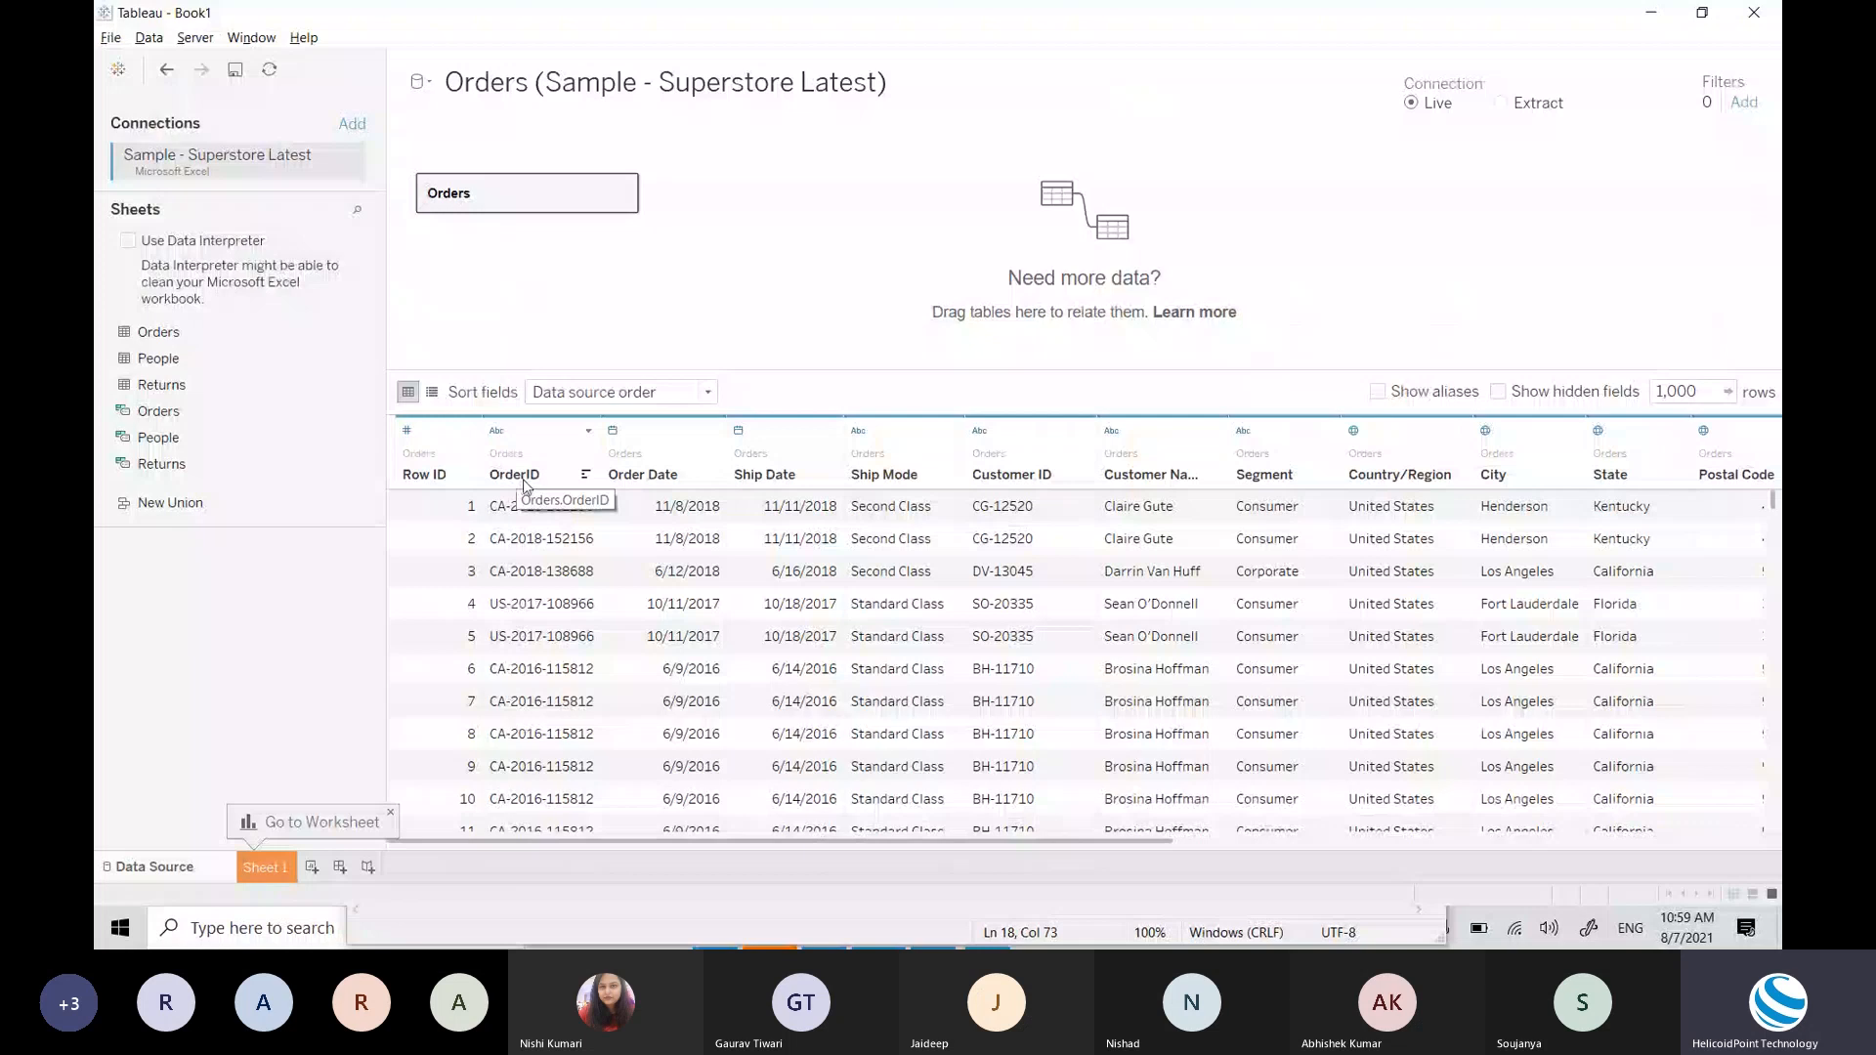
key("alt+Tab")
left_click(320, 244)
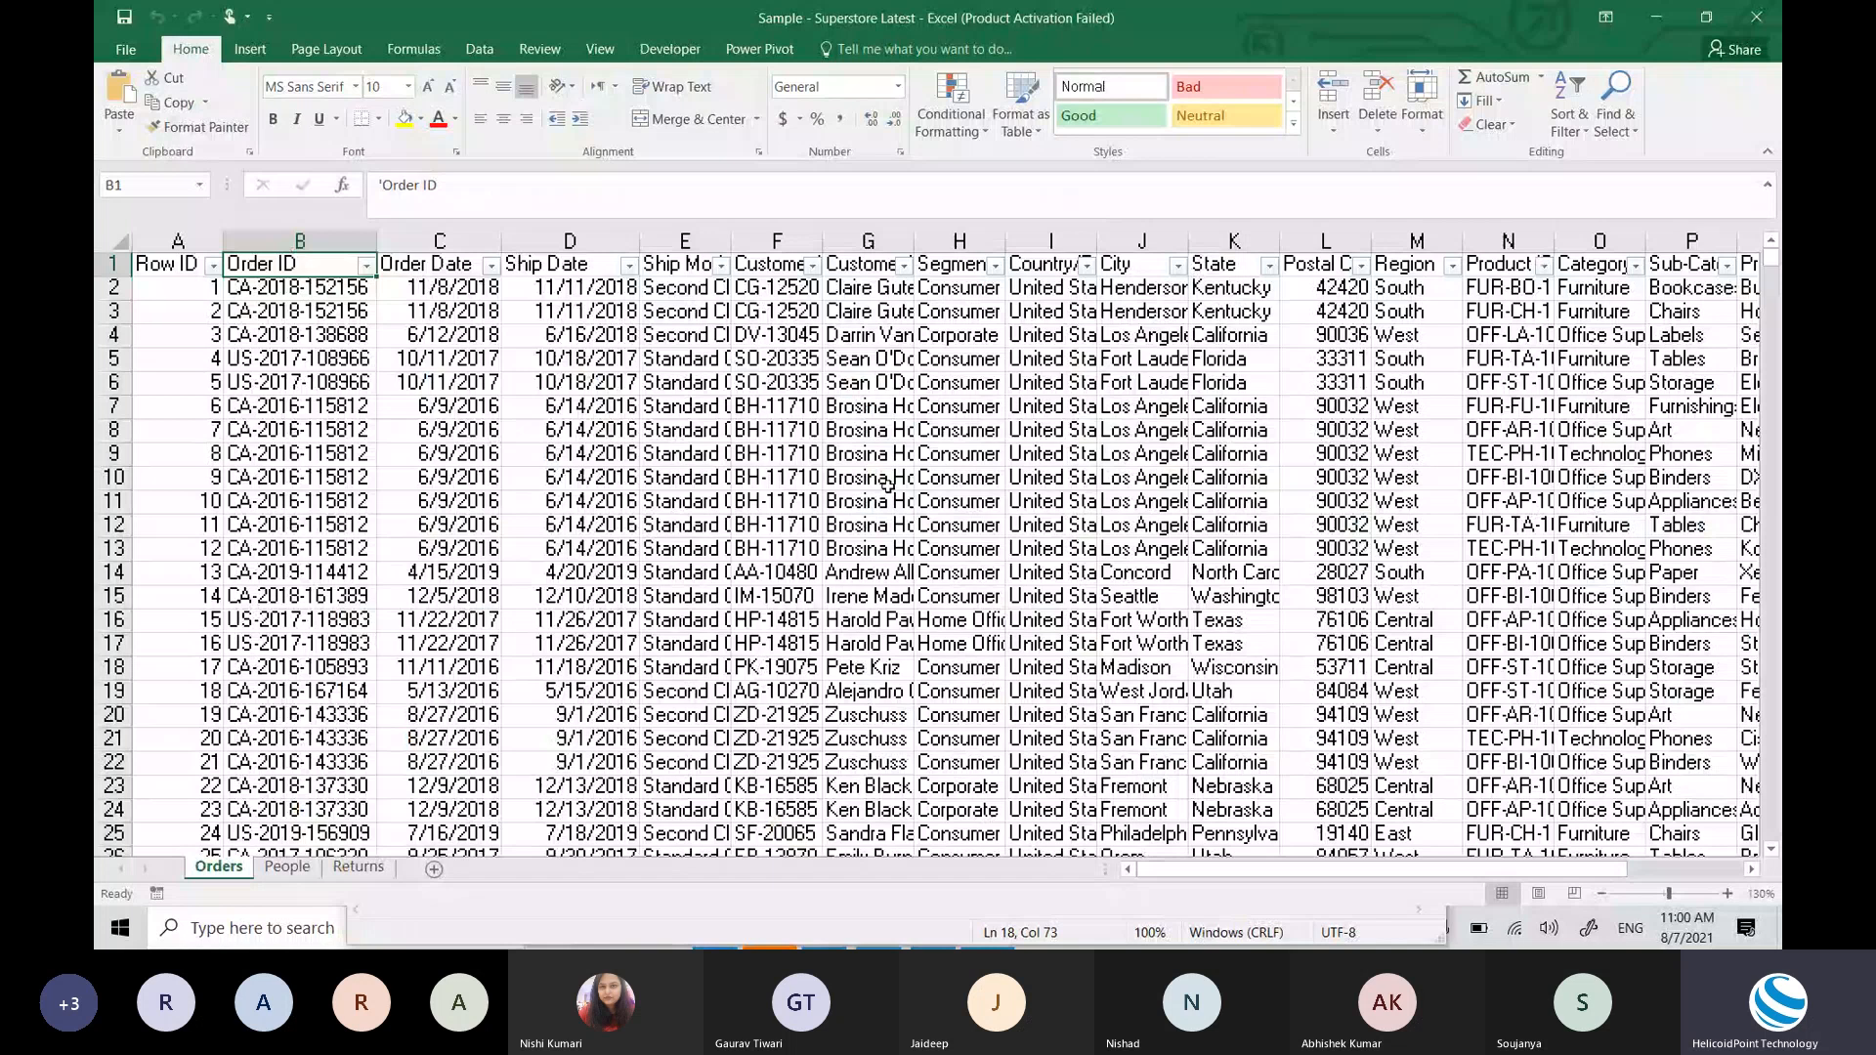
key("alt+Tab")
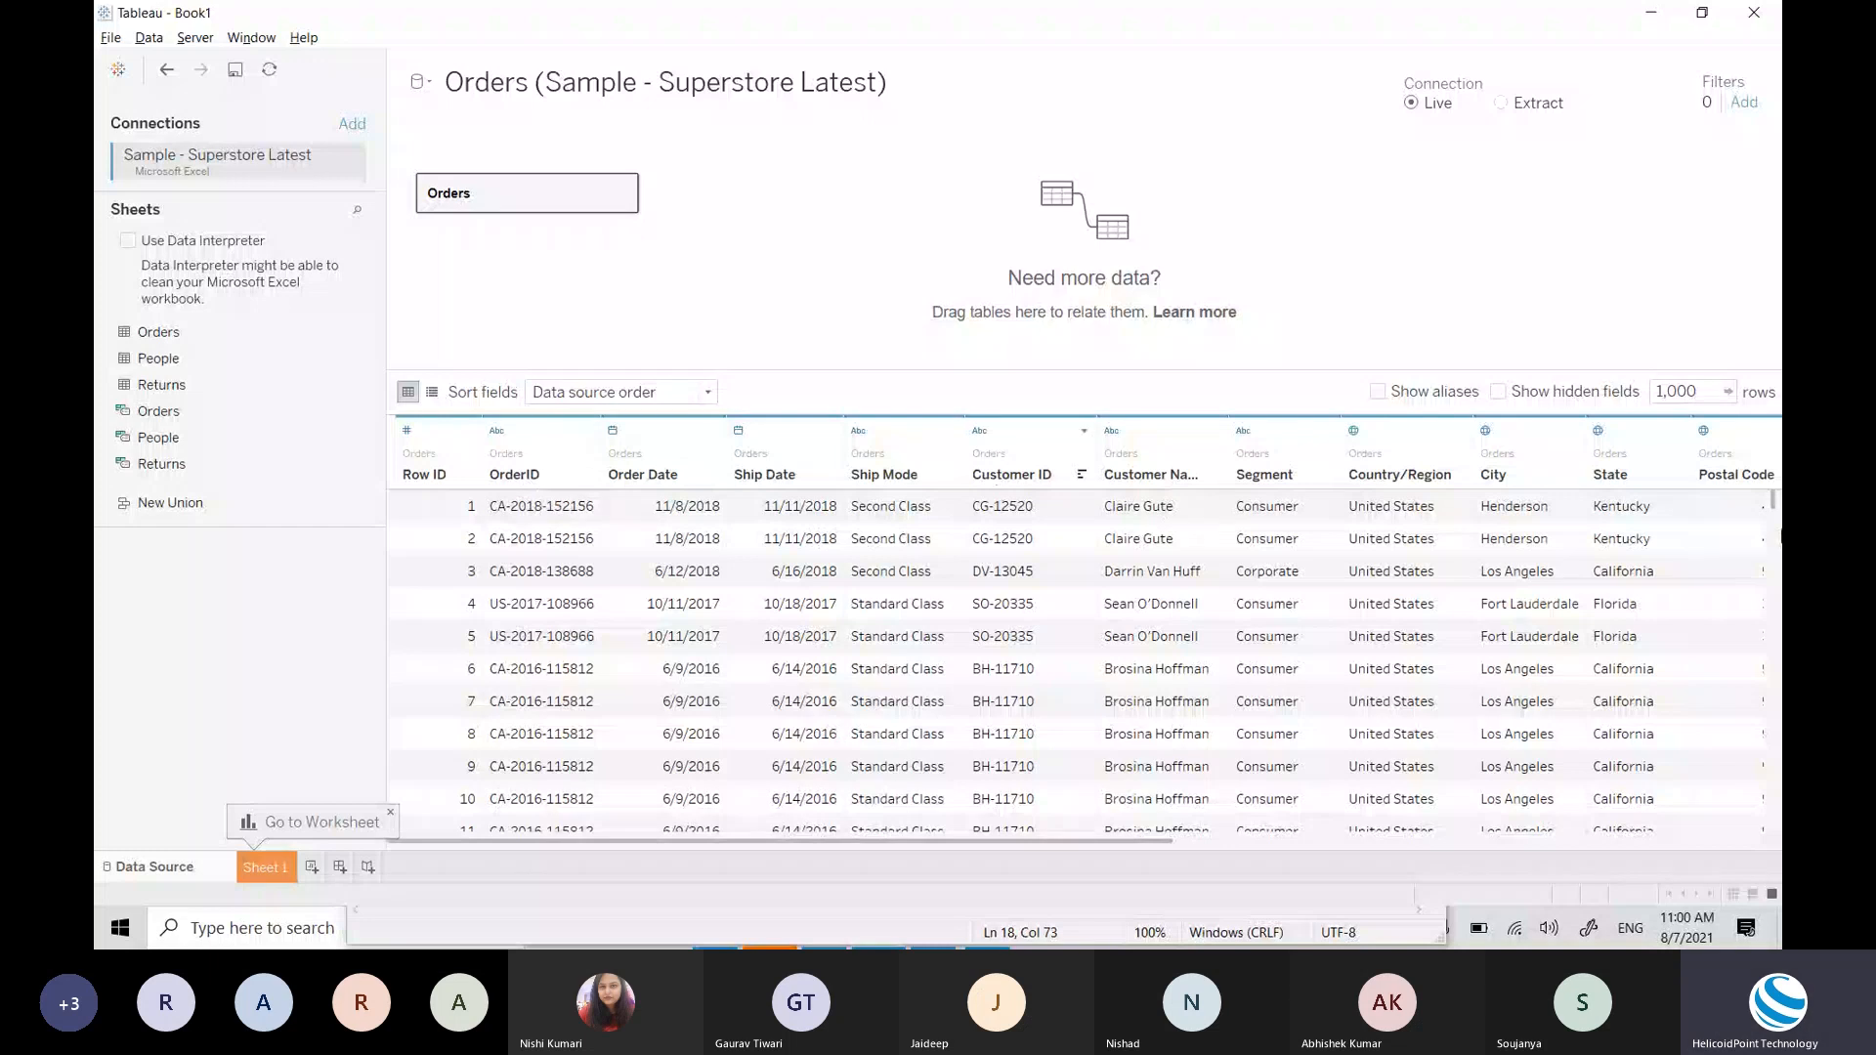
left_click_drag(1149, 840, 922, 731)
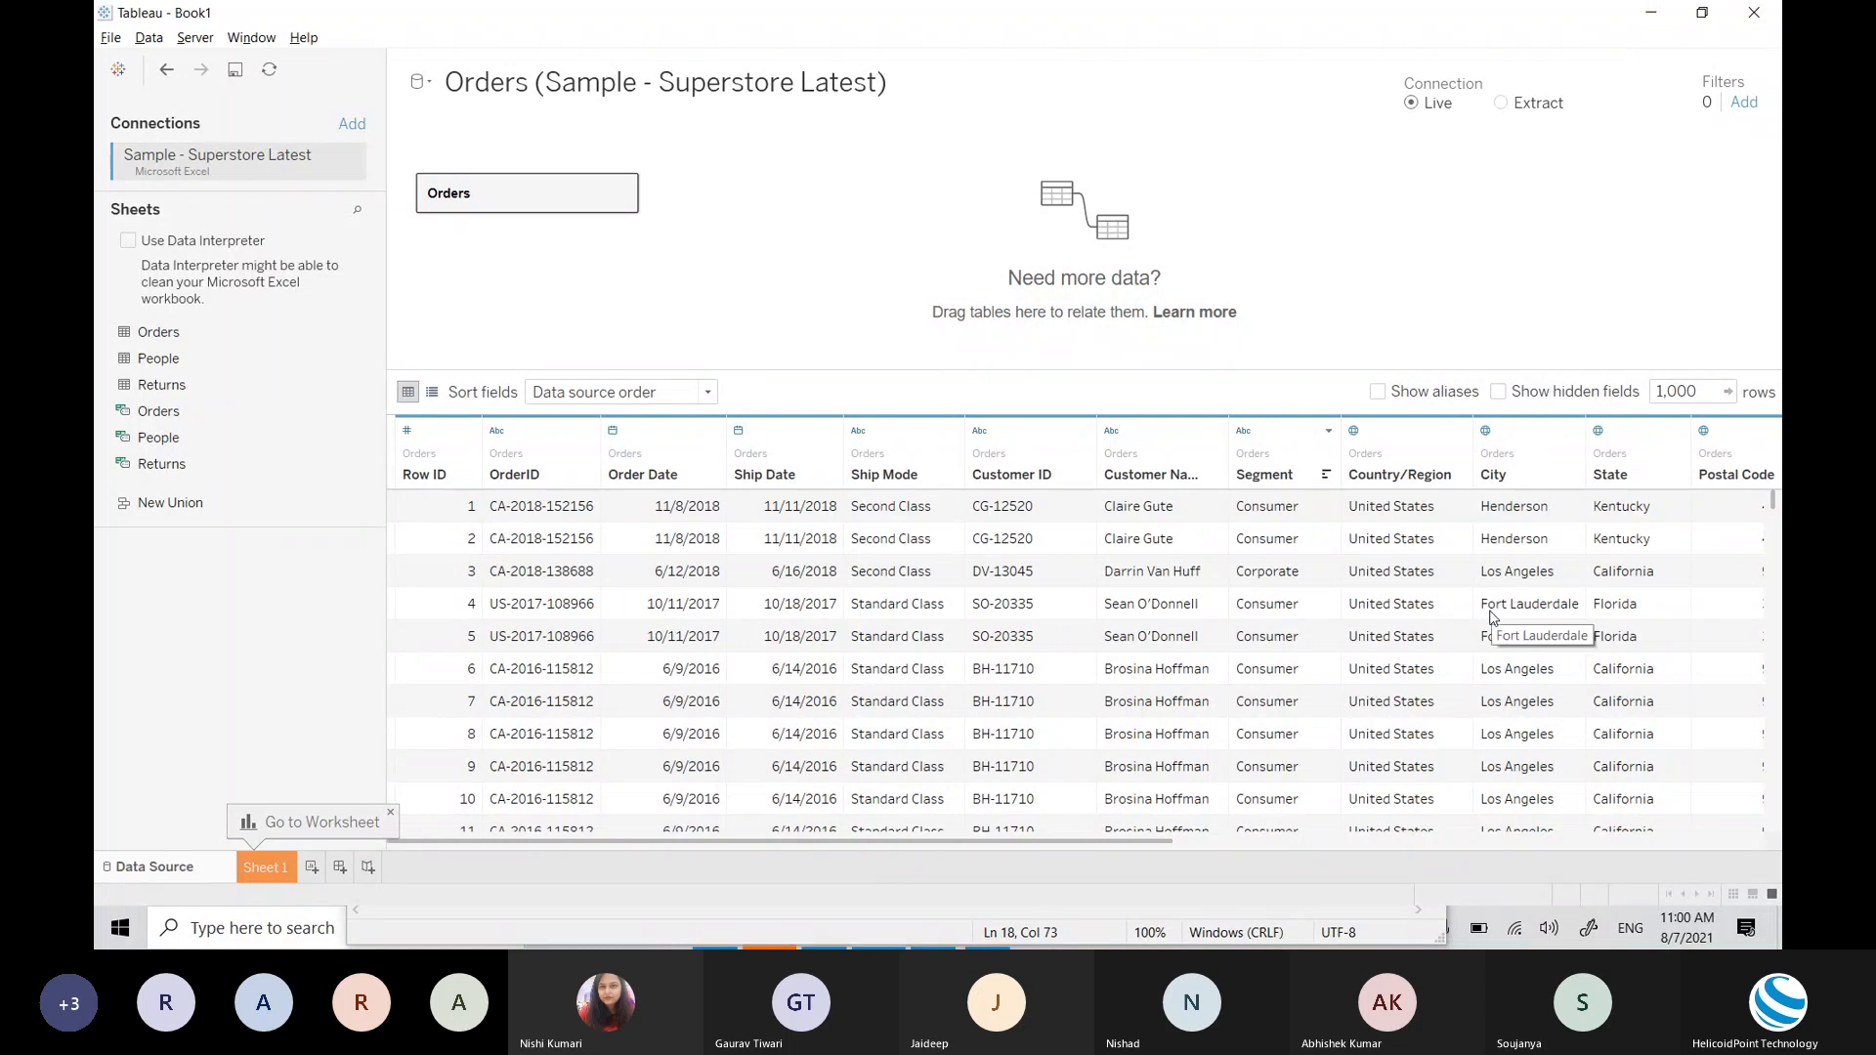
key("alt+Tab")
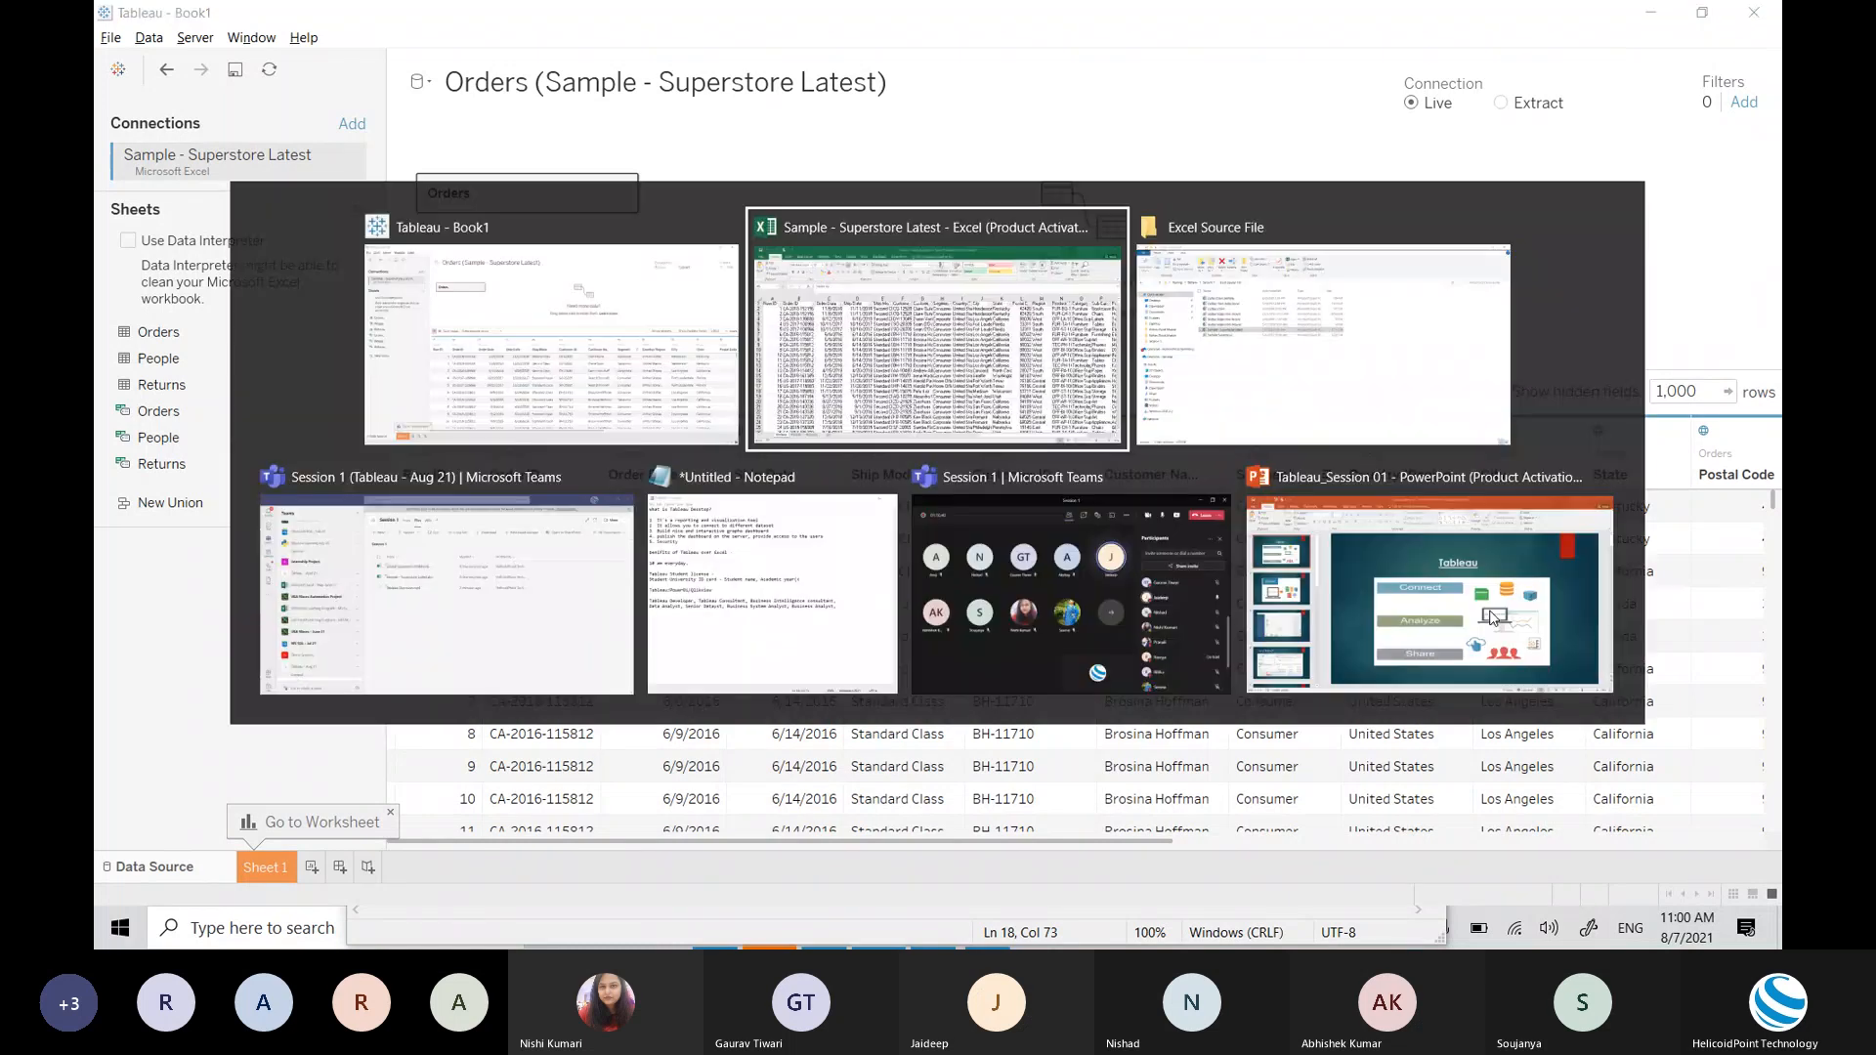
key("alt+Tab")
key("alt+Tab")
key("alt+Tab")
key("alt+Tab")
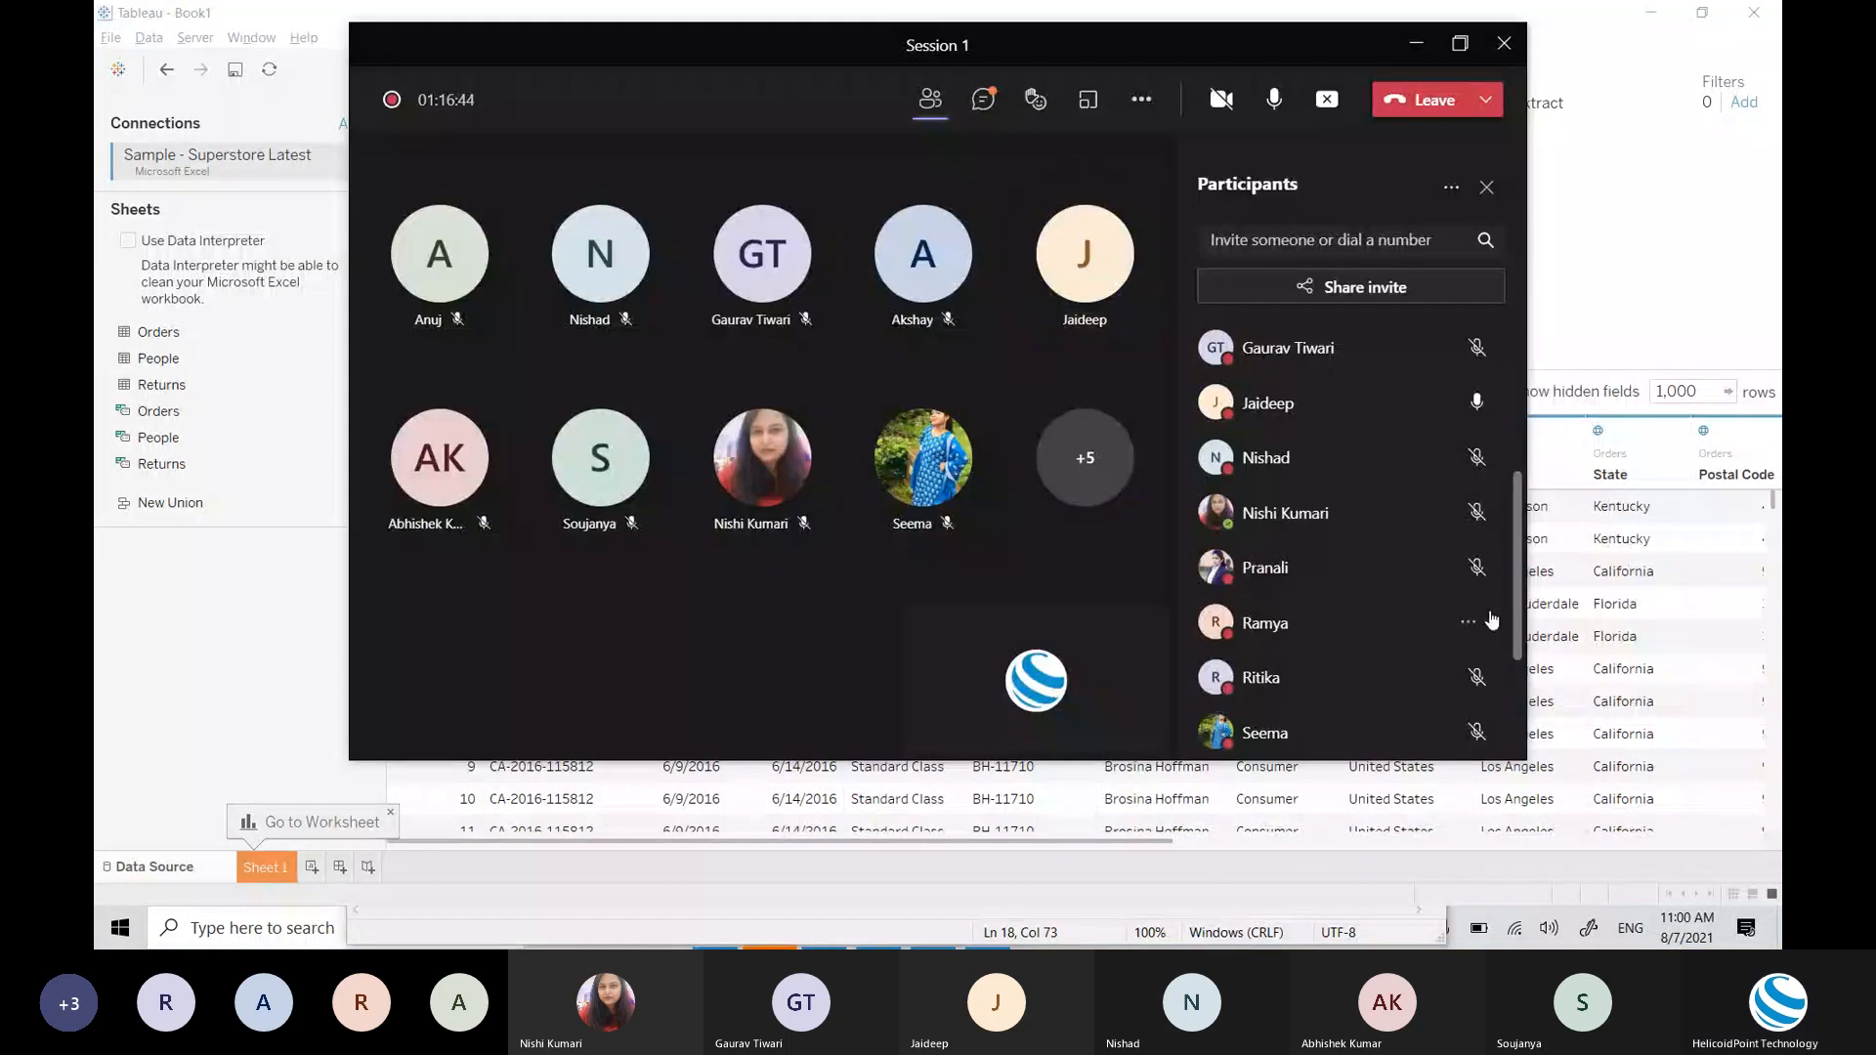
double_click(631, 44)
key("alt+Tab")
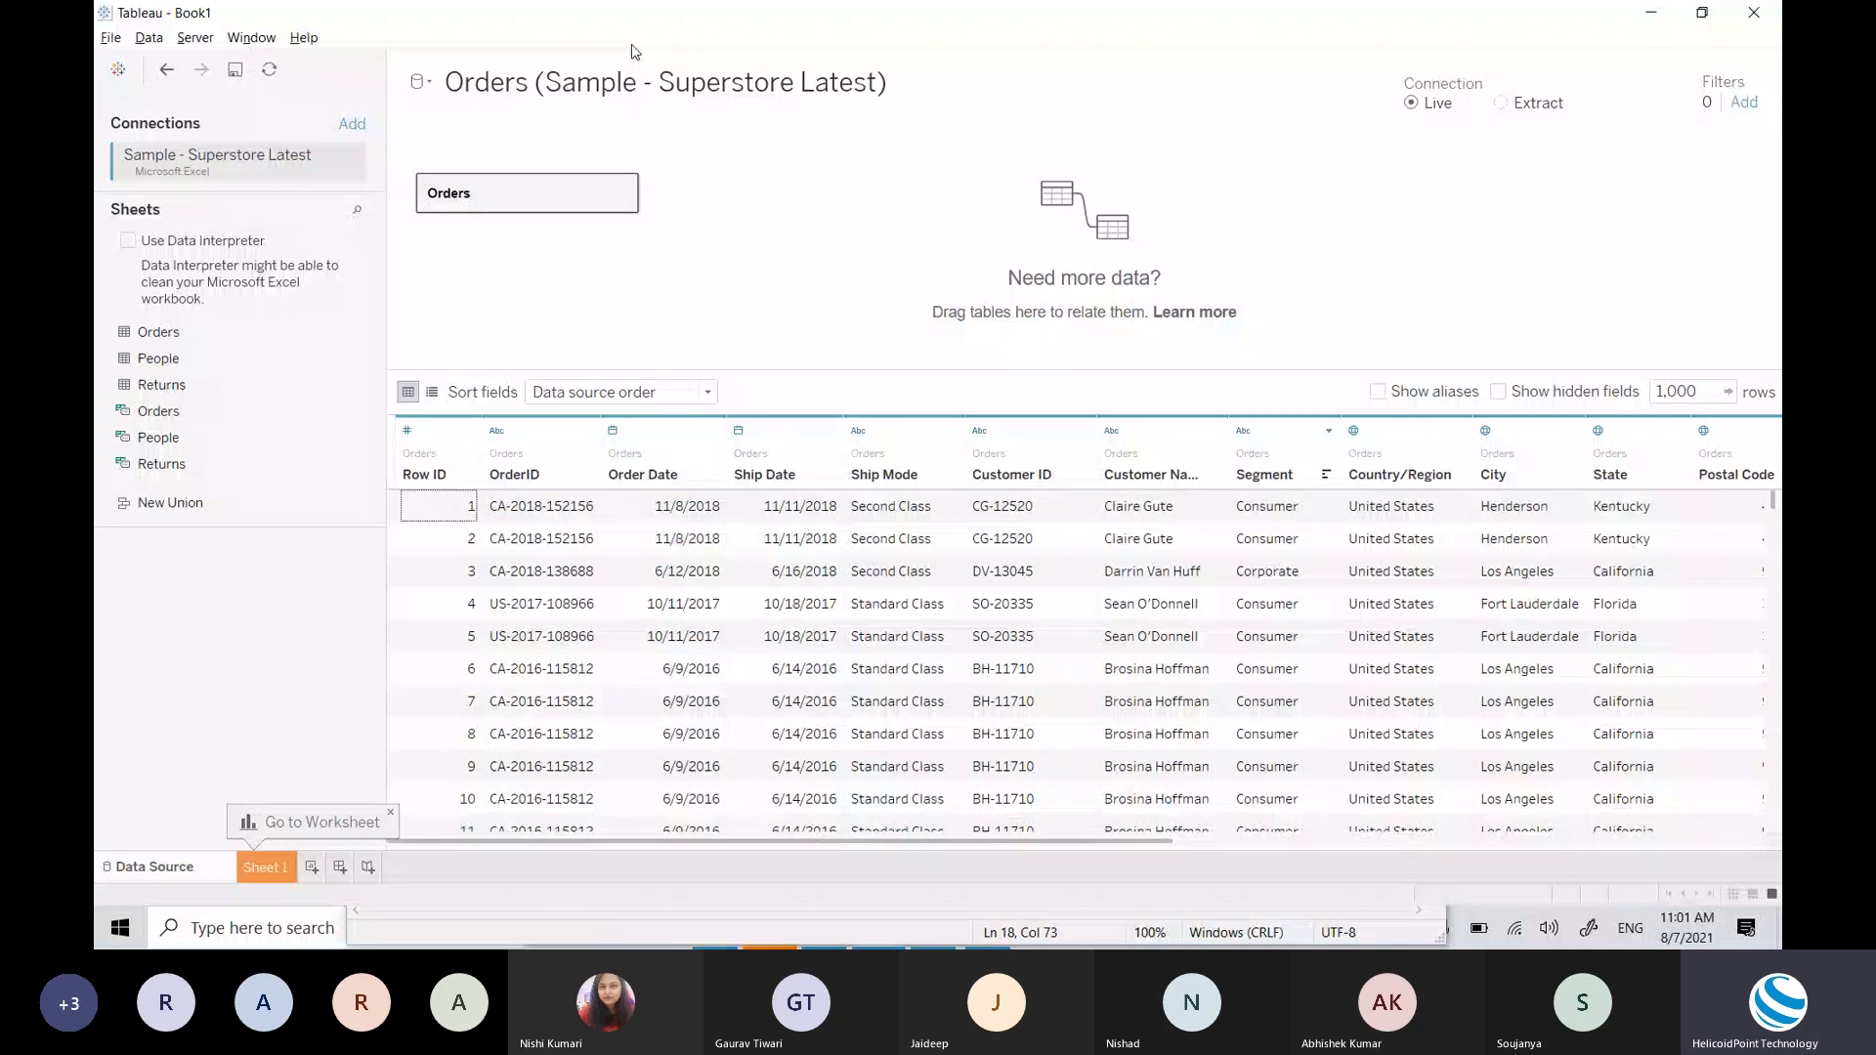
key("alt+Tab")
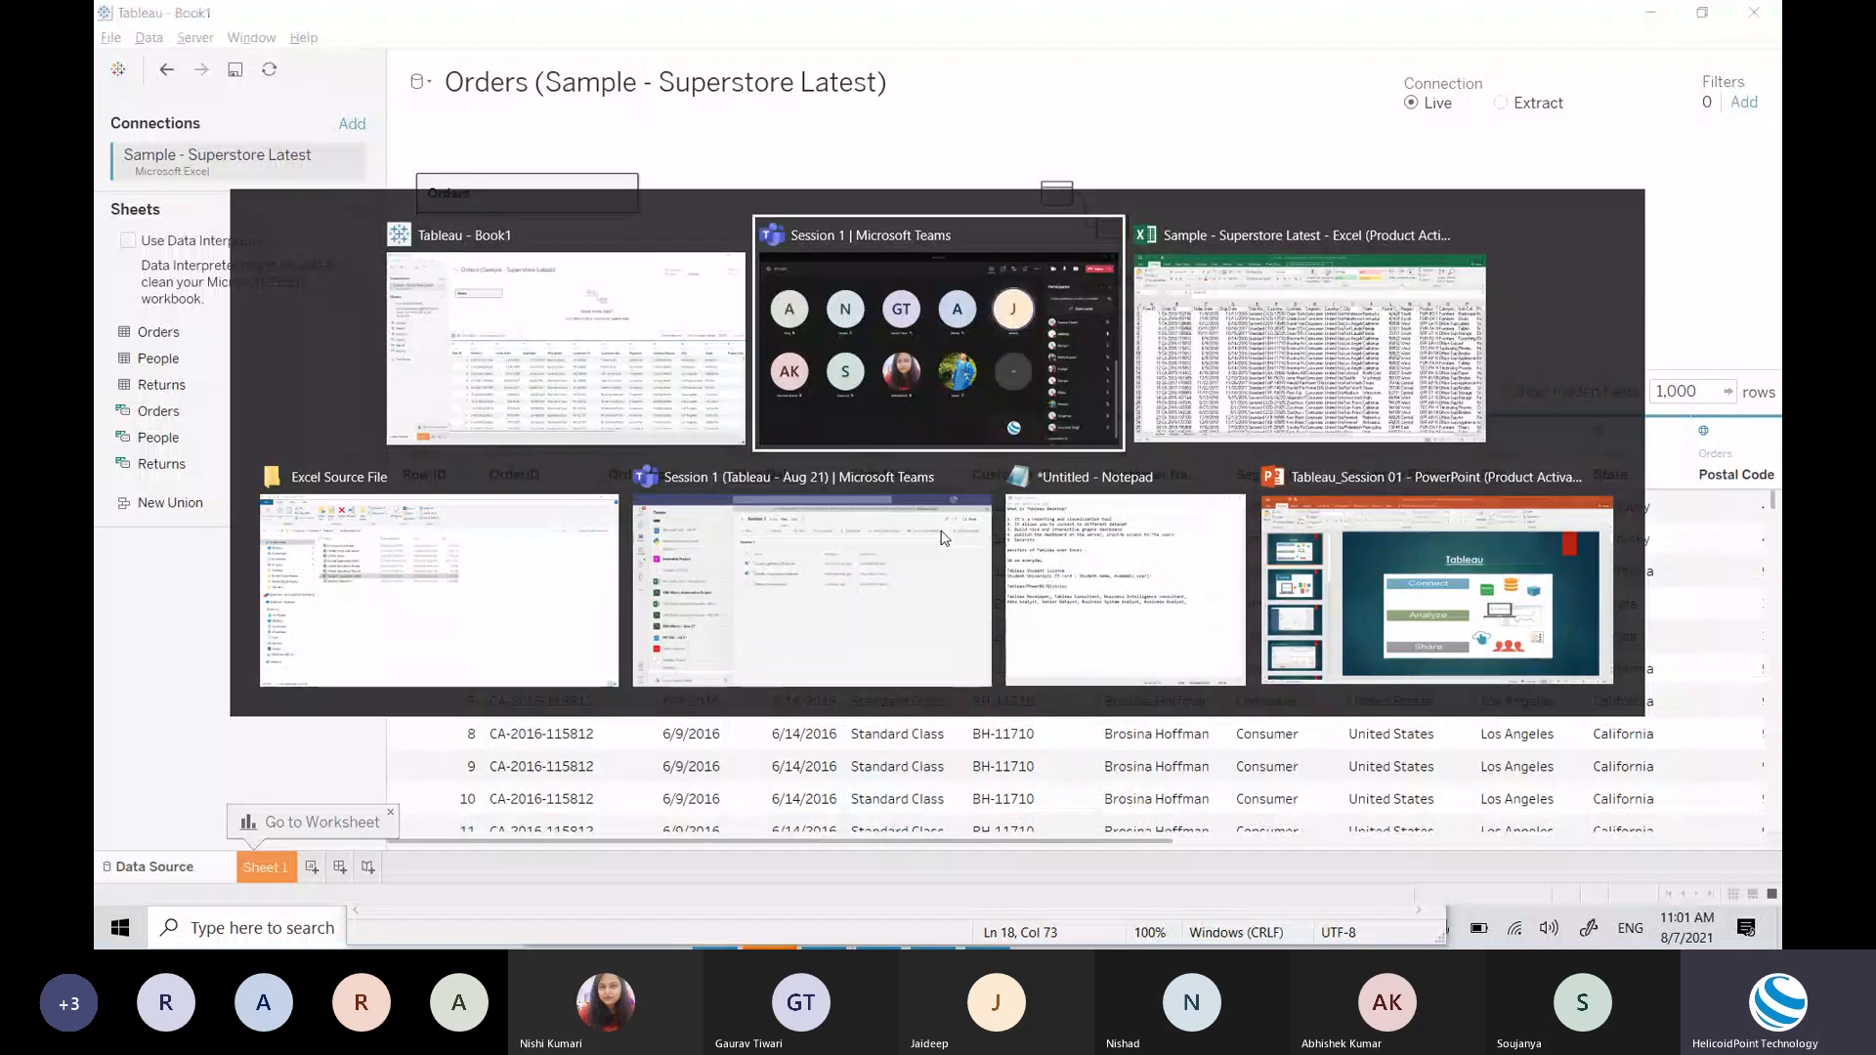
key("alt+Tab")
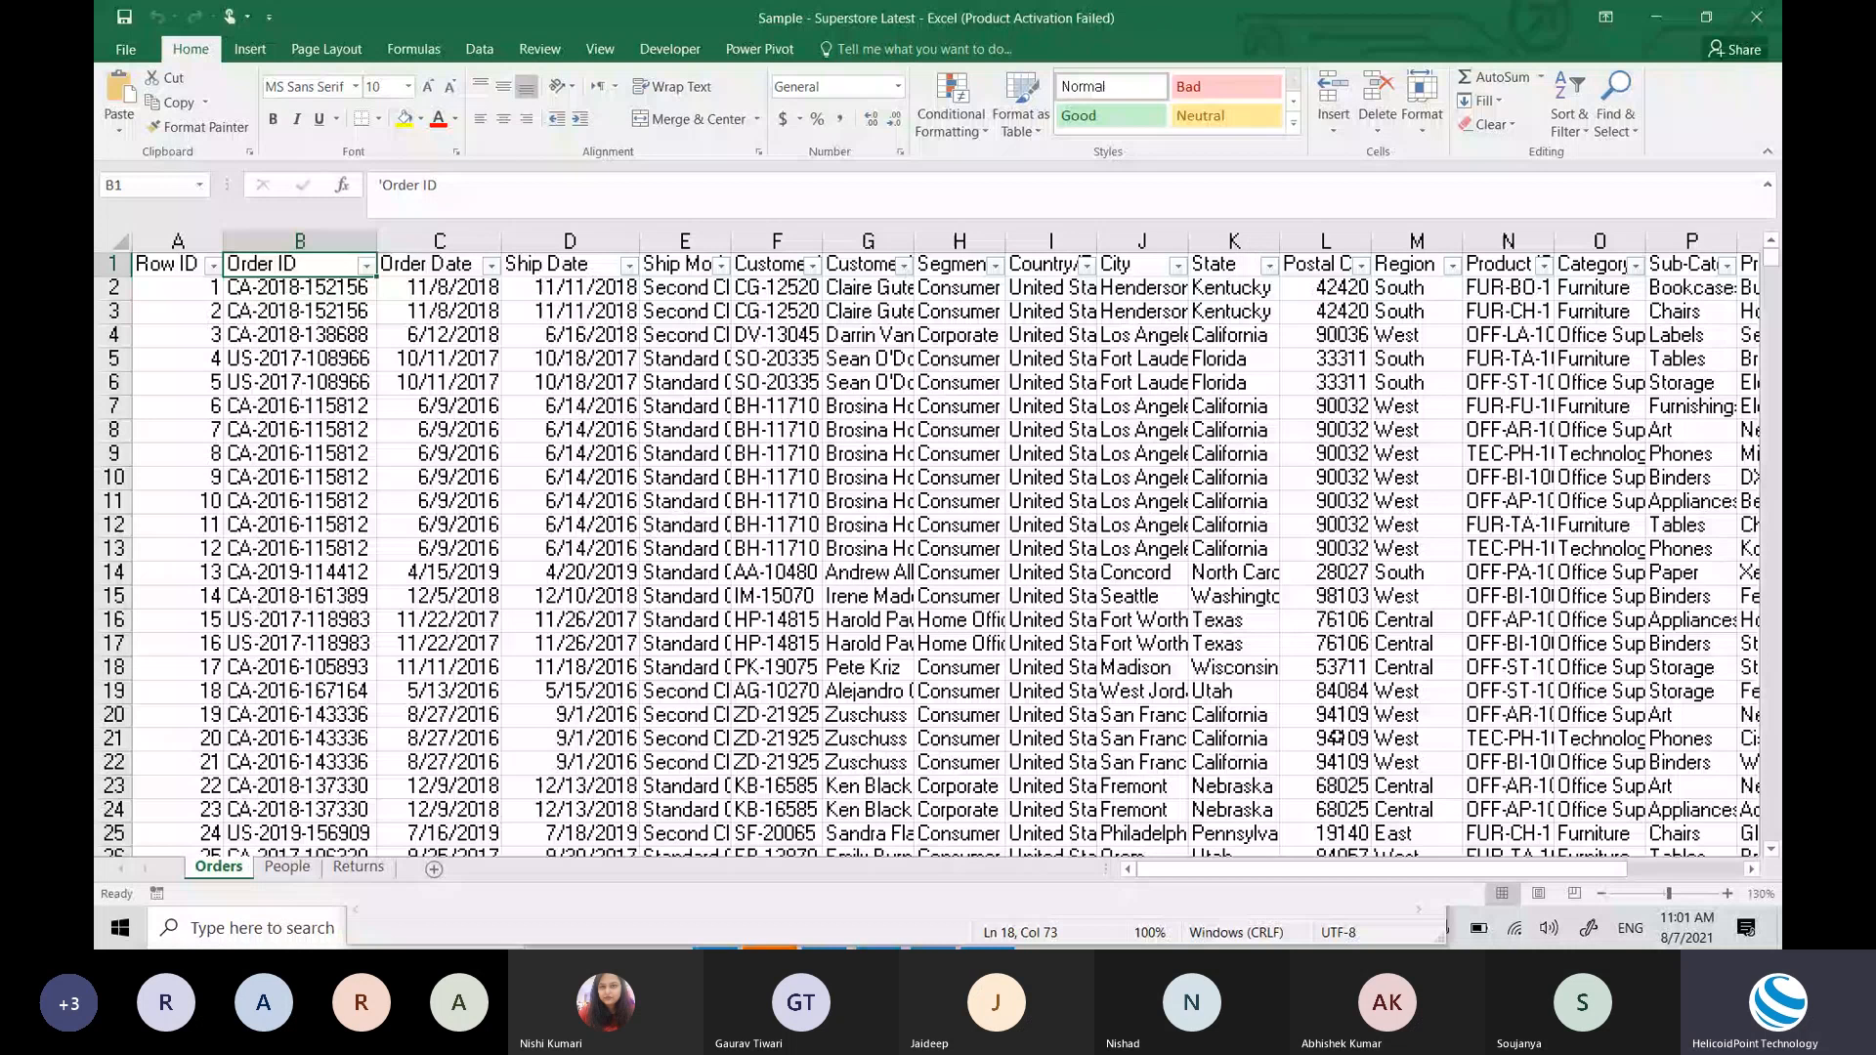
key("alt+Tab")
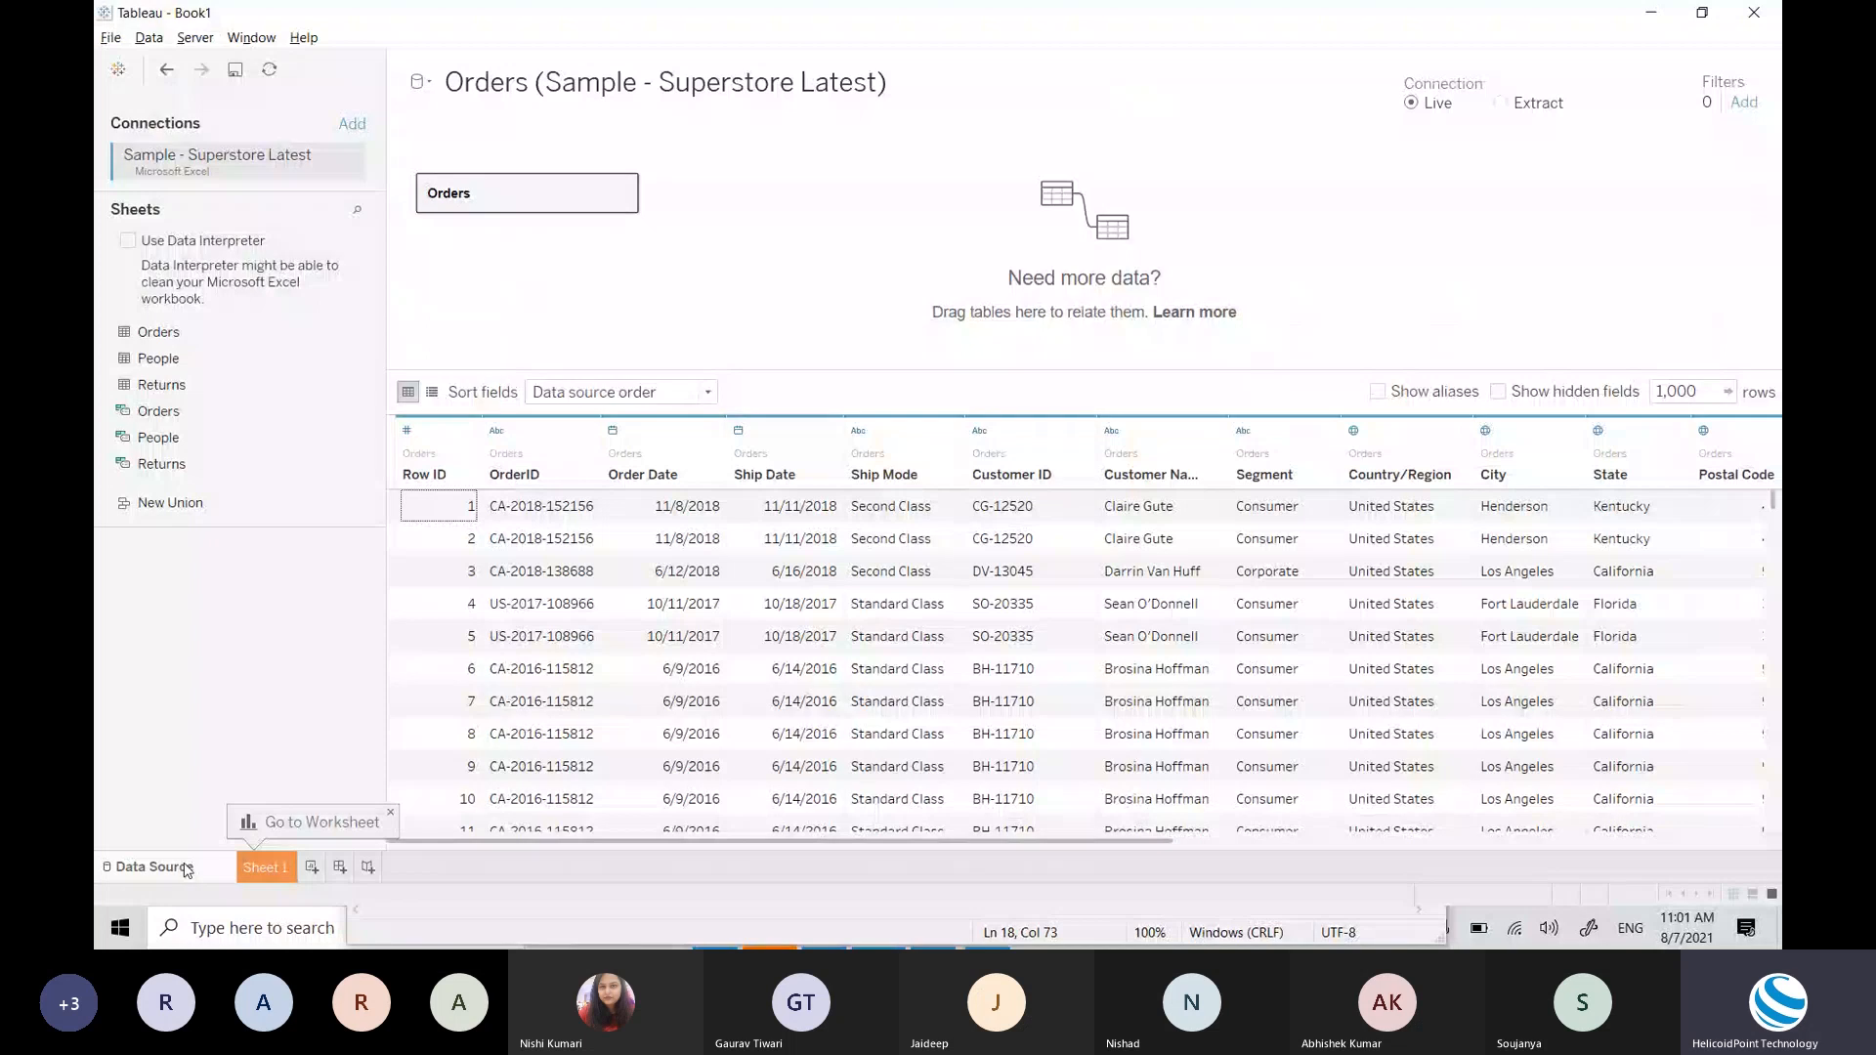
Step: Start a Microsoft Excel connection from the start page, then dismiss the file browser
left_click(117, 70)
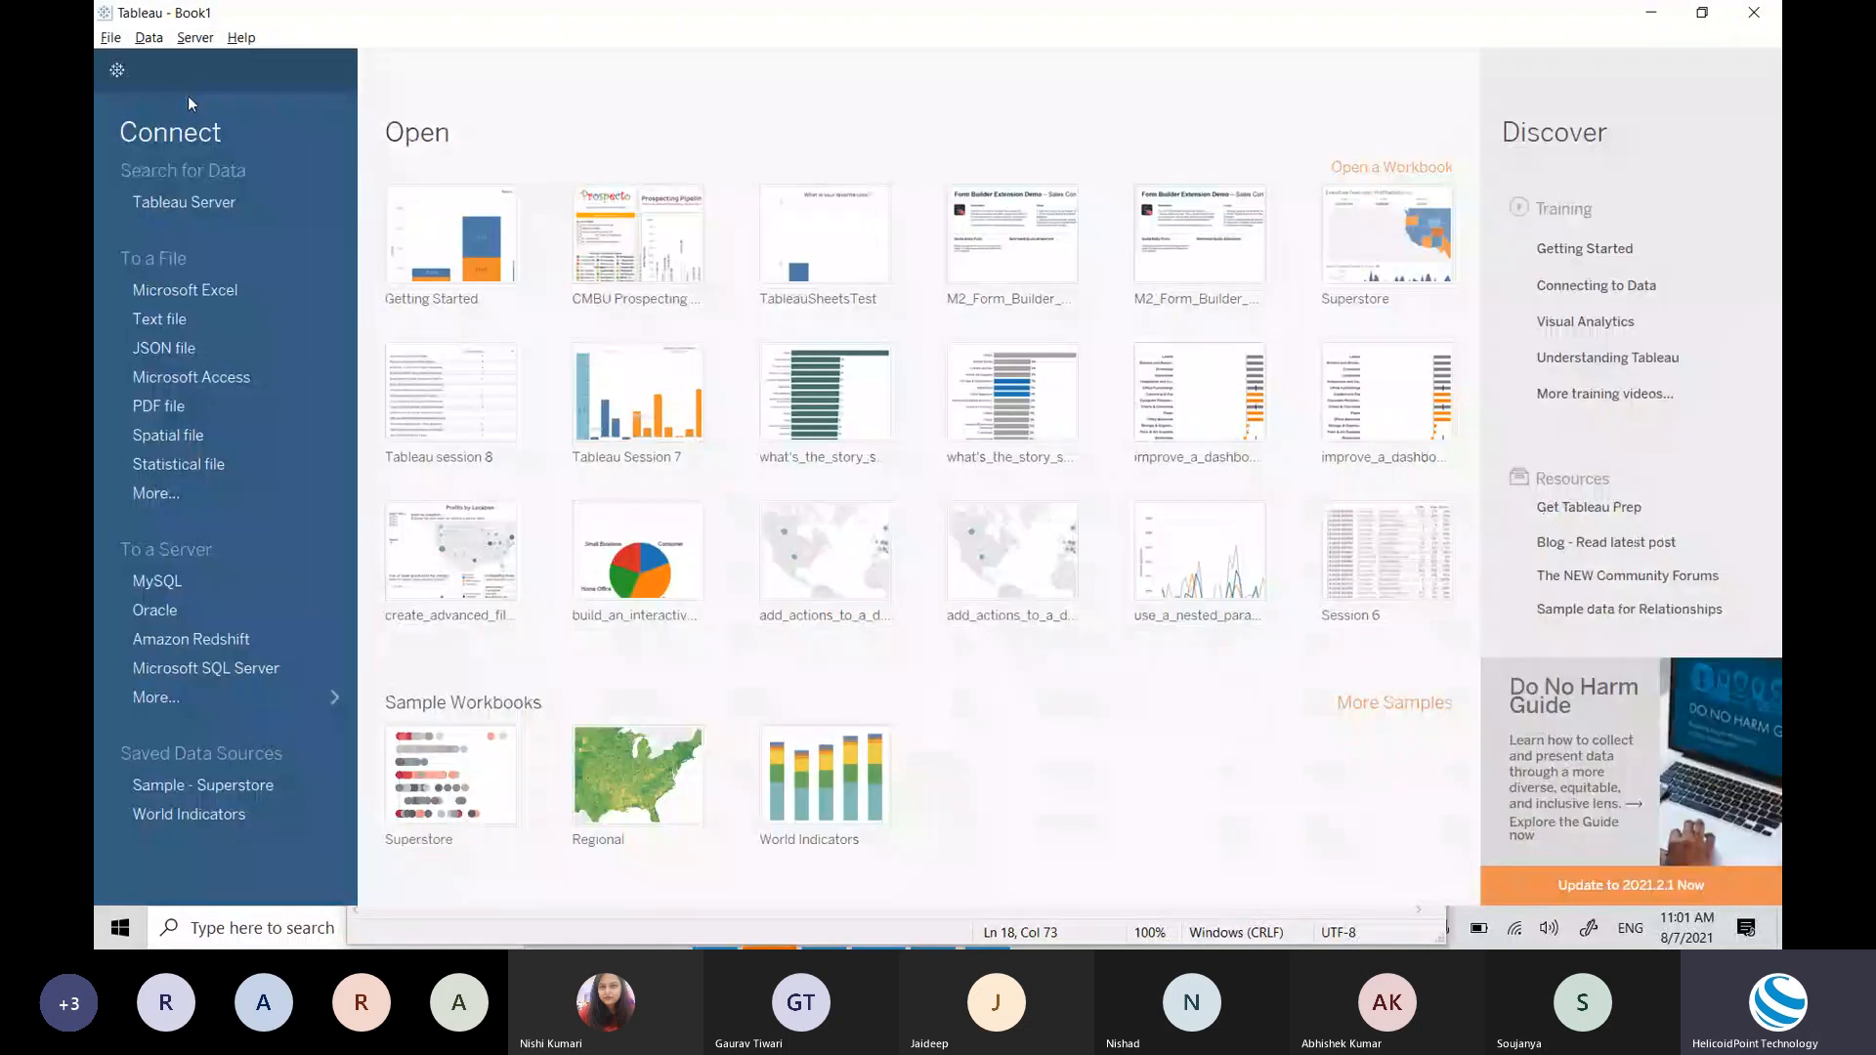
left_click(223, 301)
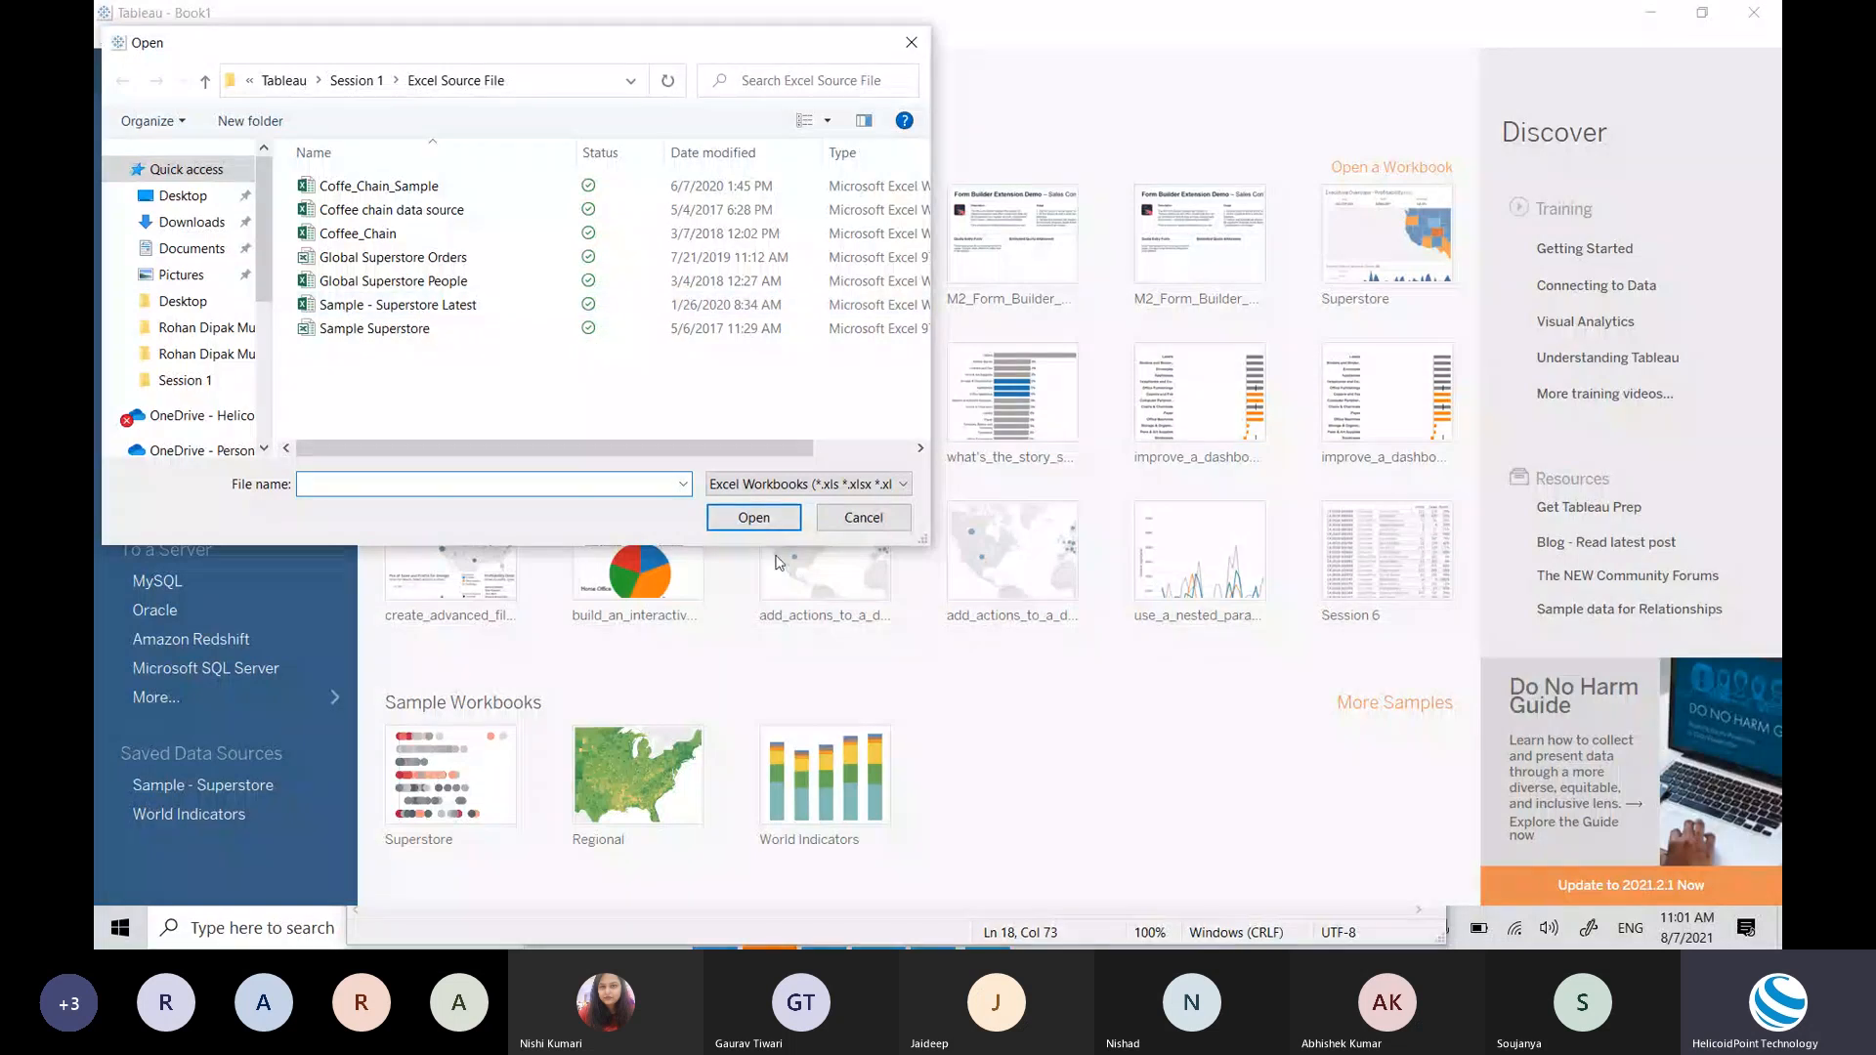
key("Escape")
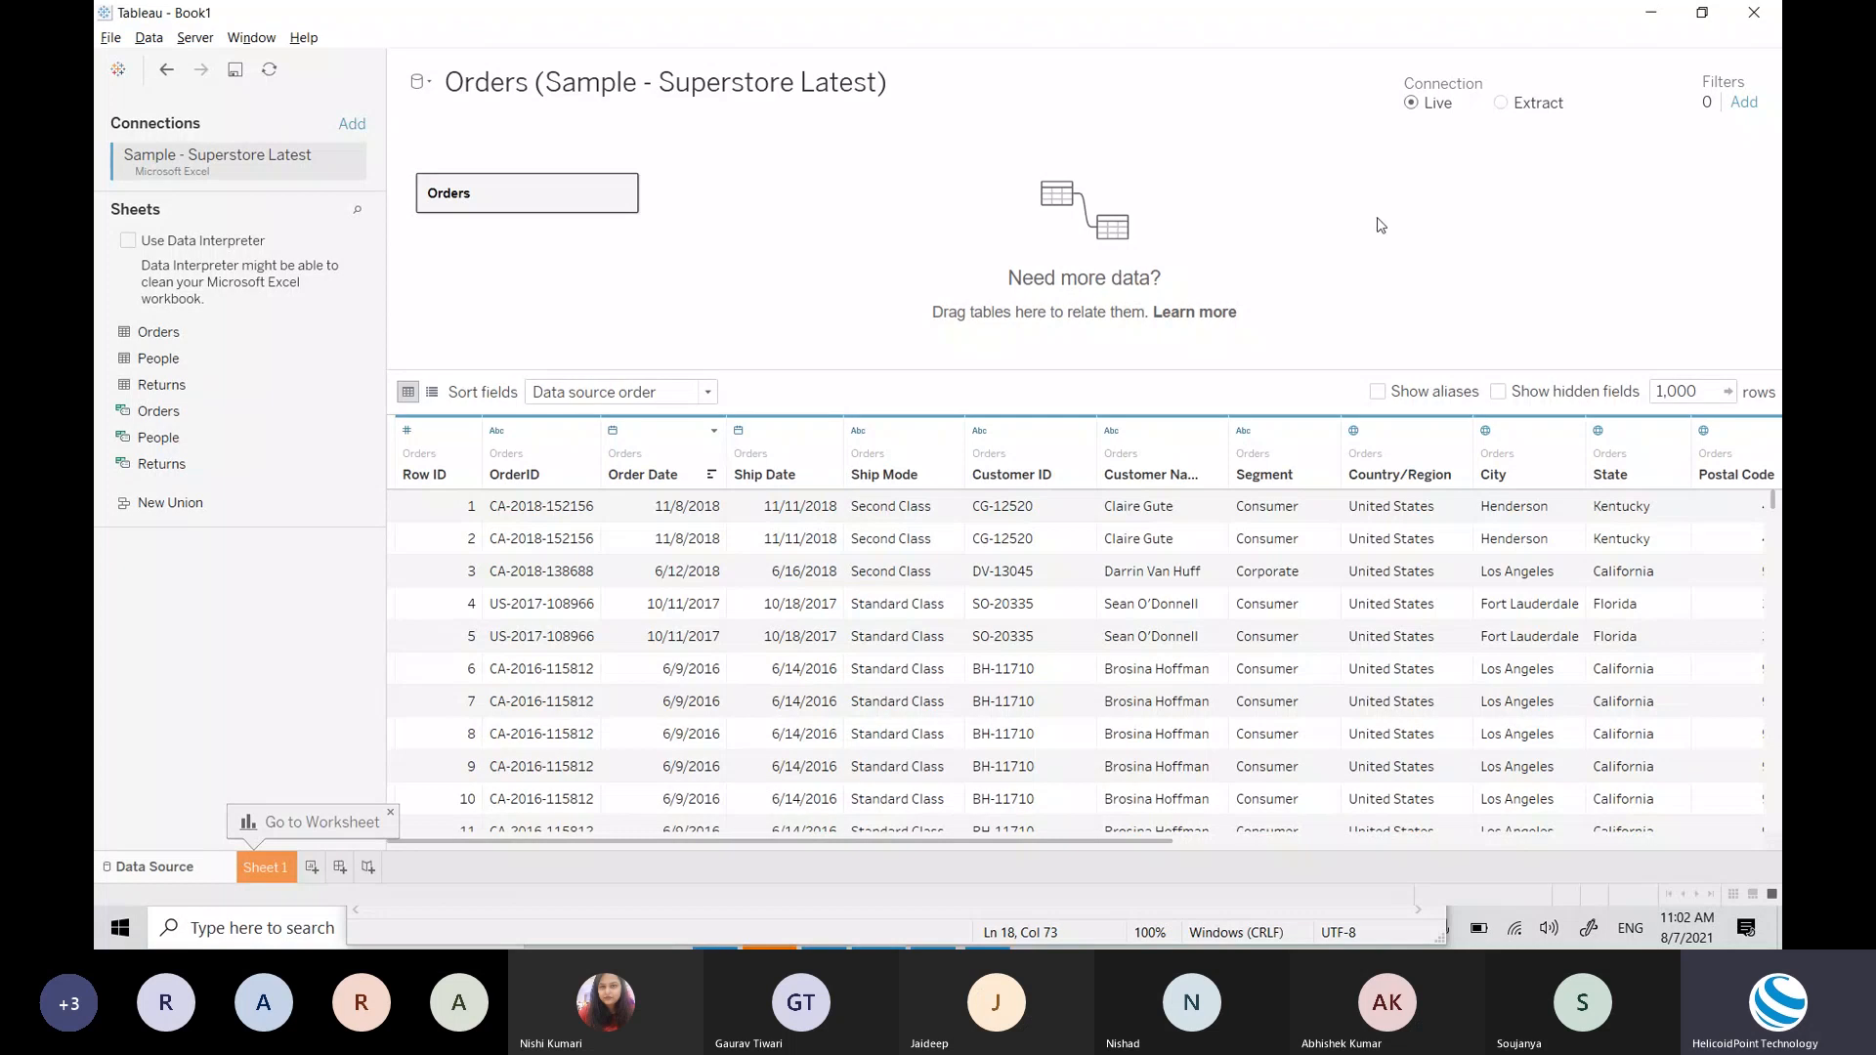
Step: Begin a Product Name data source filter, cancel it, and move to the blank Sheet 1
left_click(1744, 110)
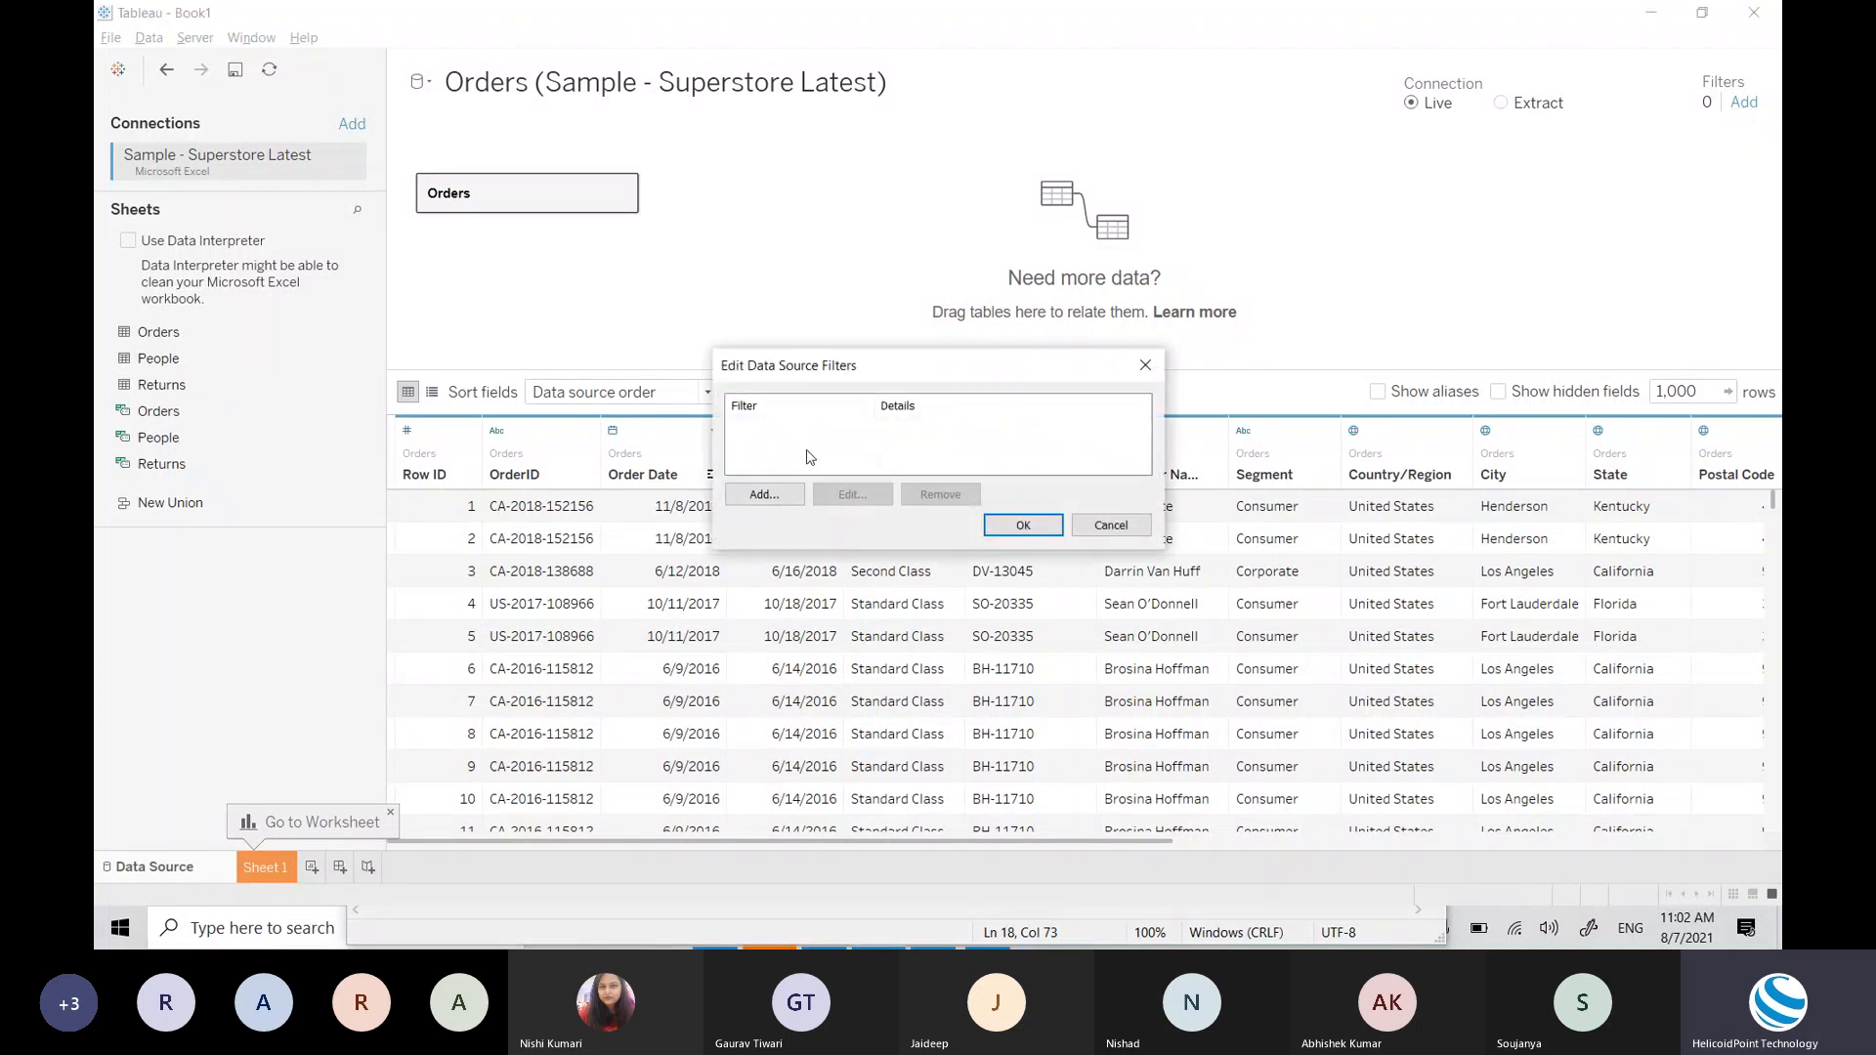
left_click(765, 494)
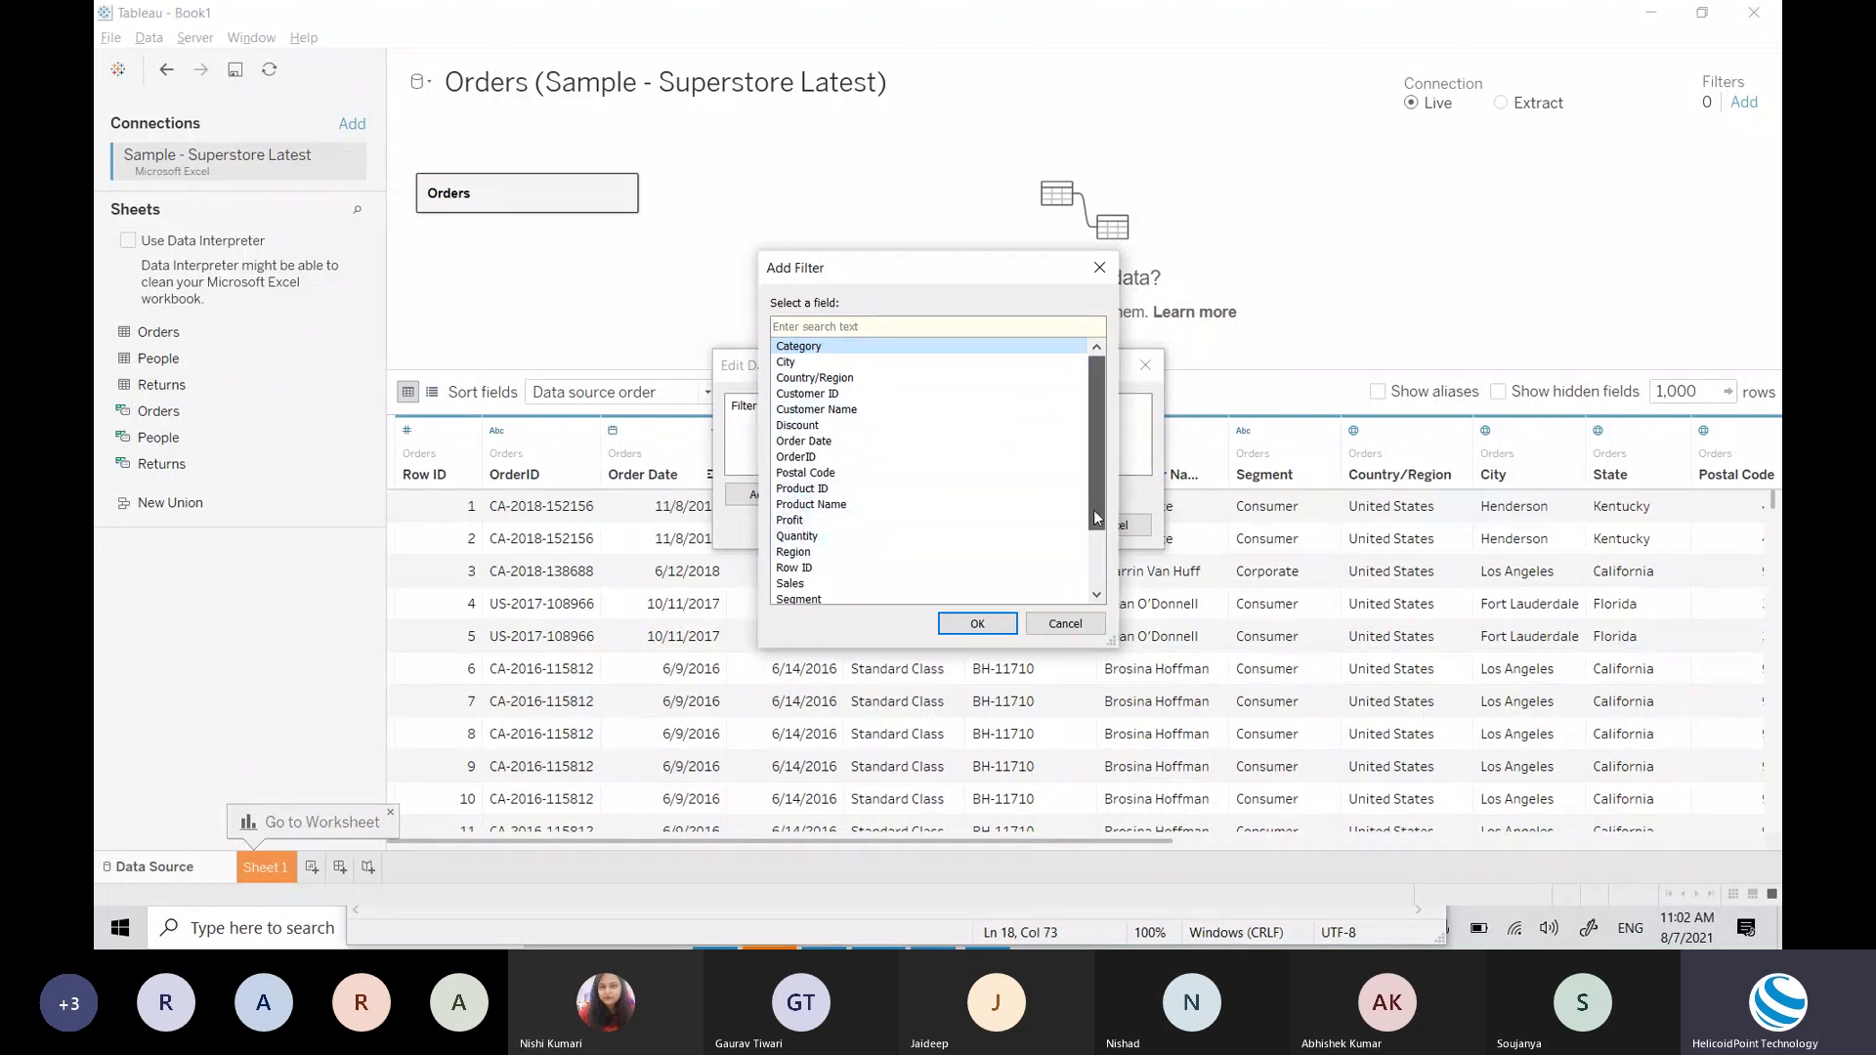
mouse_move(1093, 510)
left_mouse_down()
mouse_move(1096, 575)
mouse_move(1085, 496)
left_mouse_up()
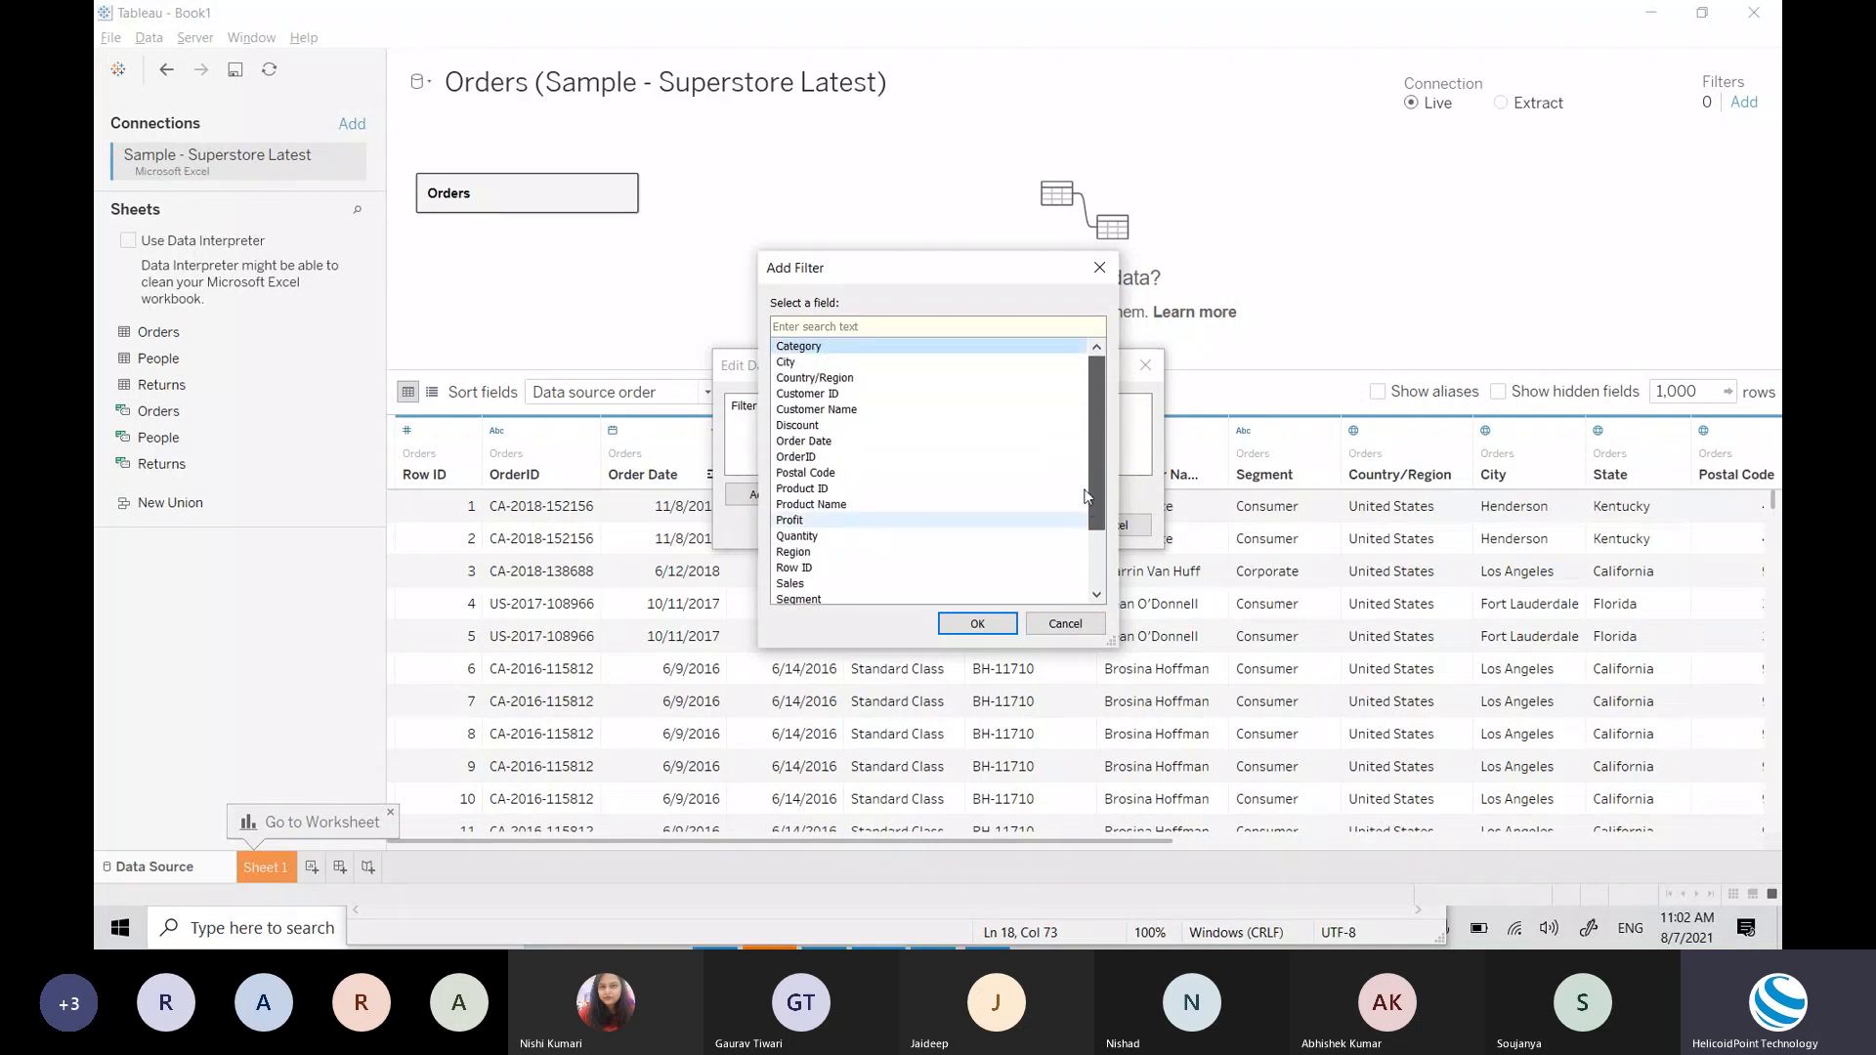
double_click(859, 504)
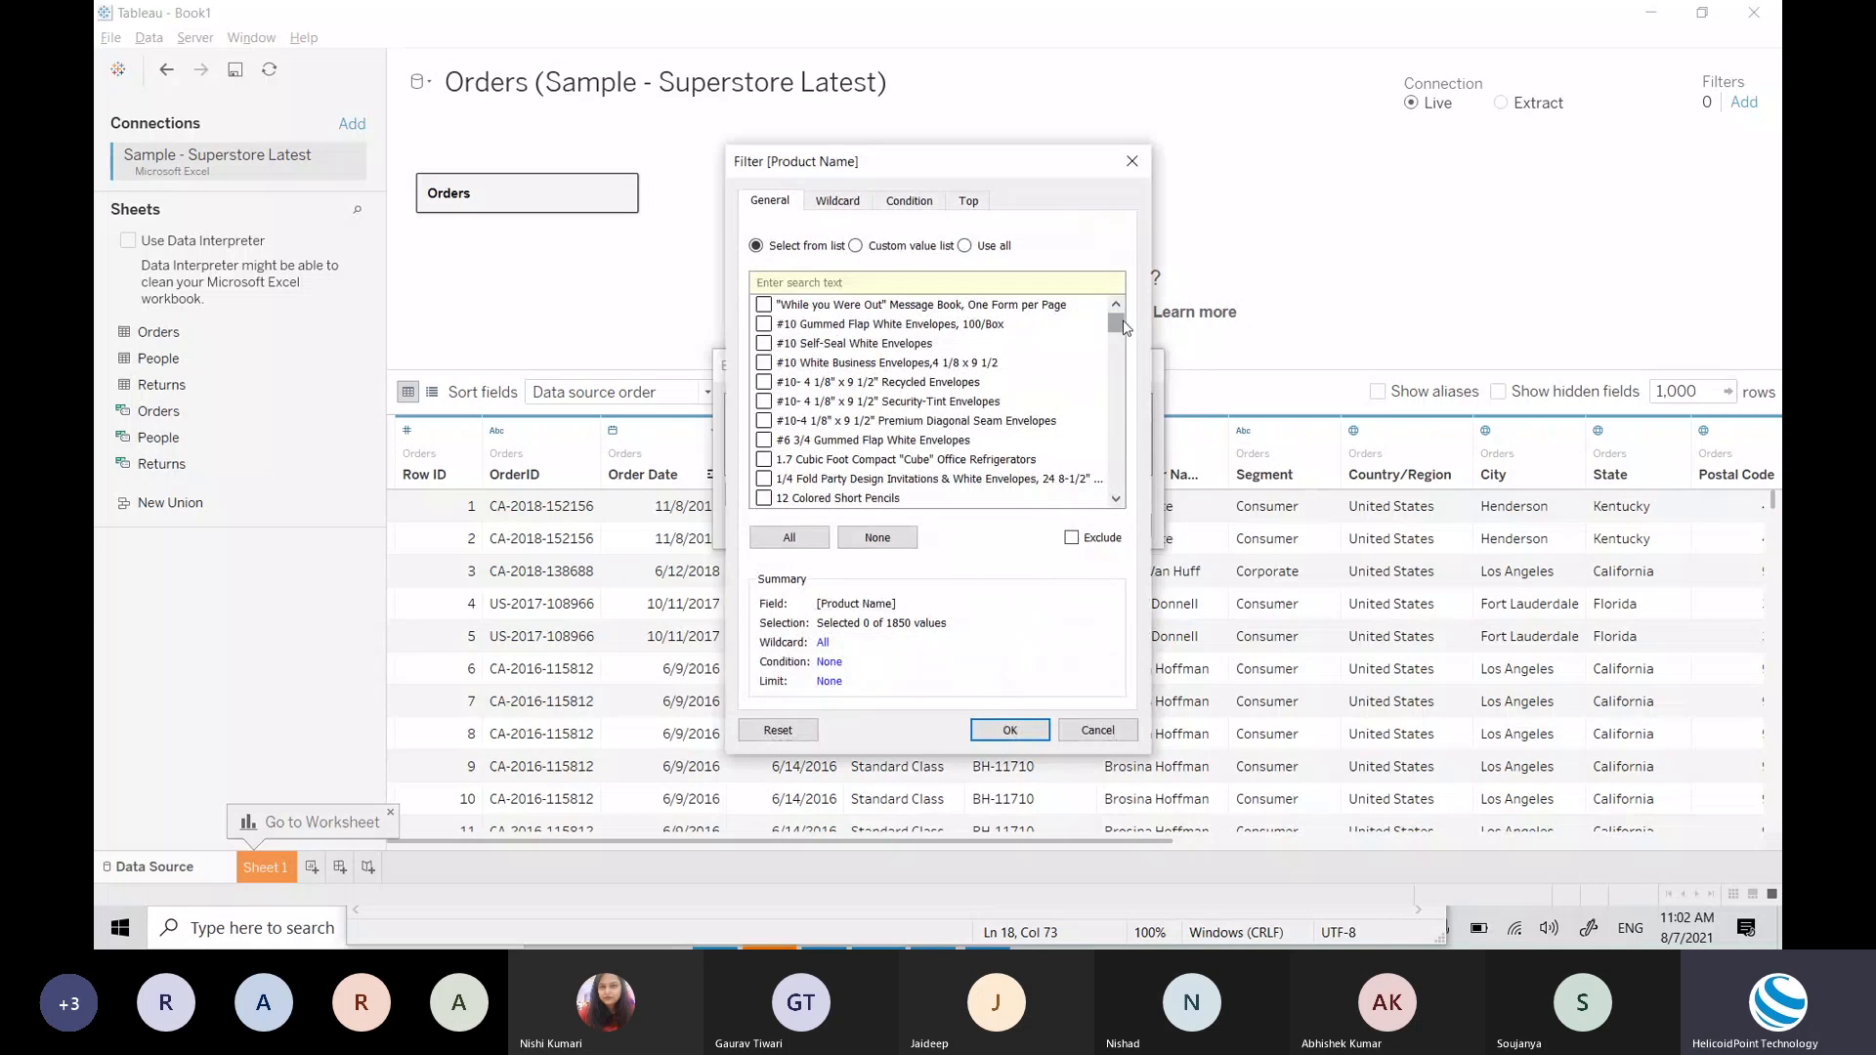
left_click_drag(1117, 320, 1119, 371)
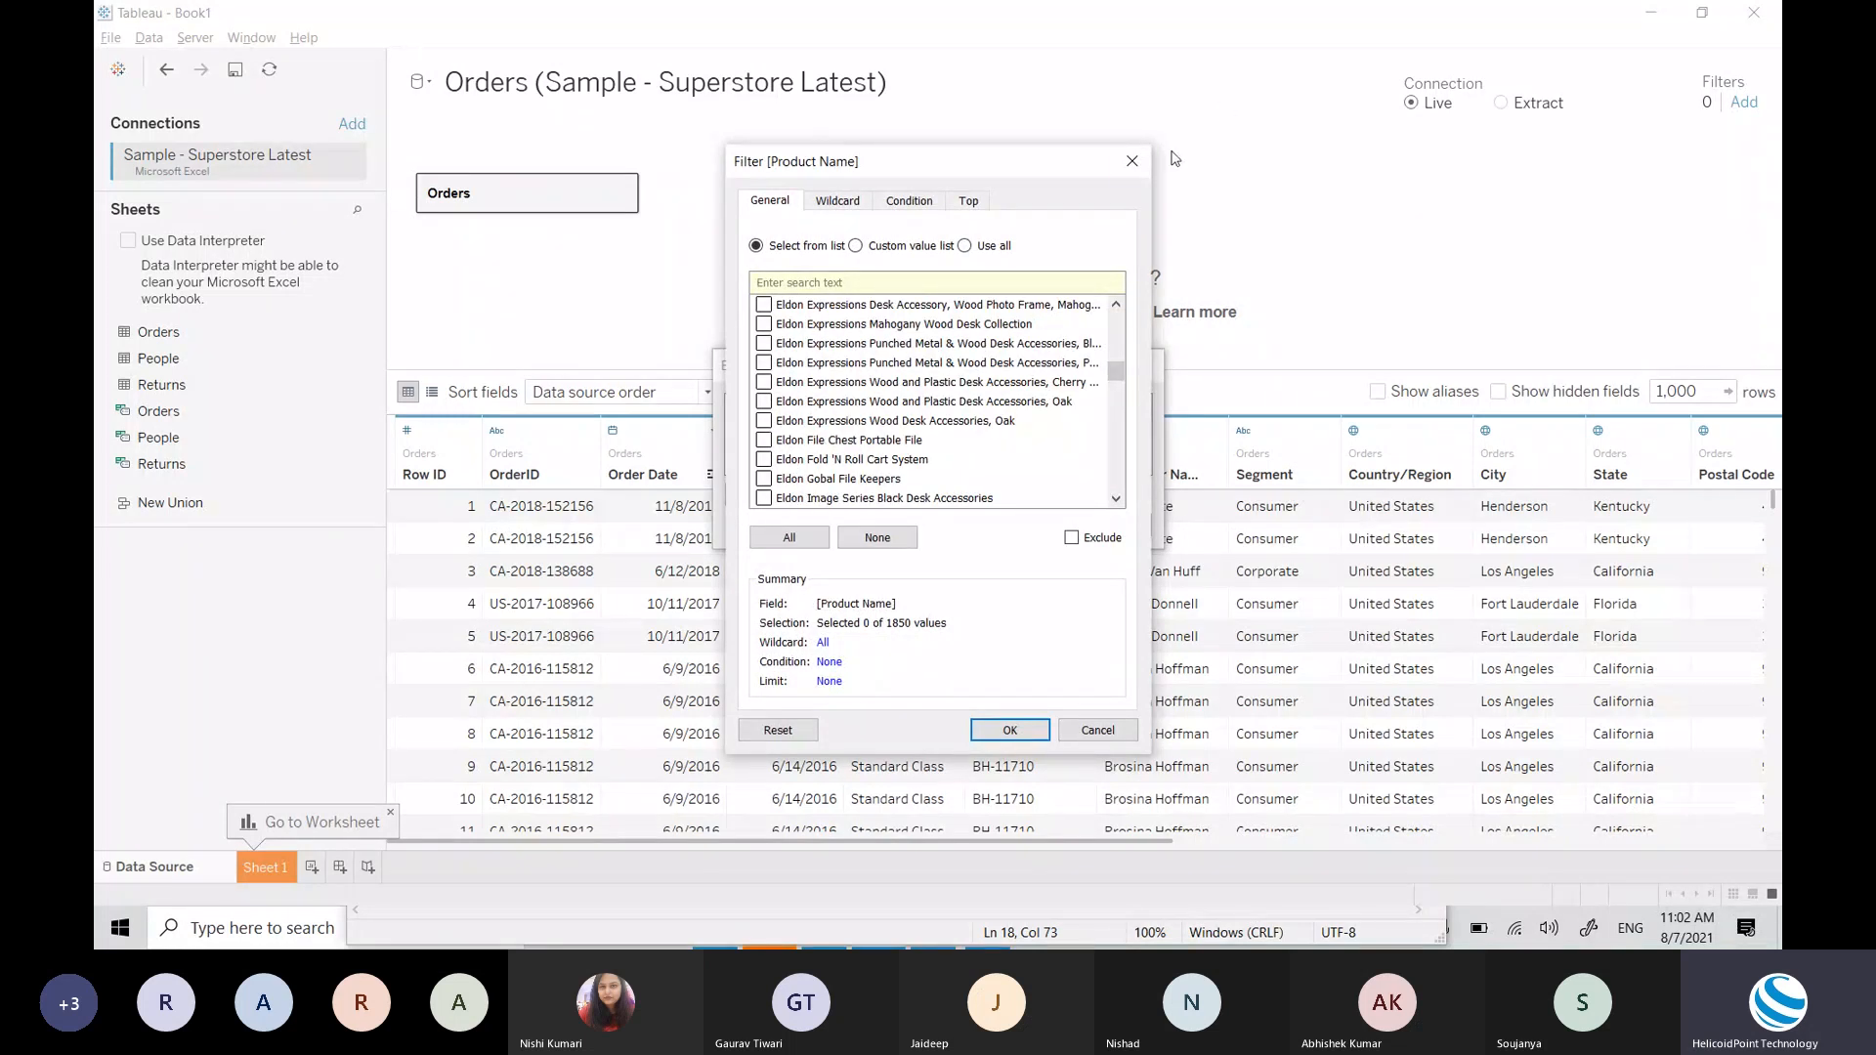
left_click(1134, 162)
left_click(1140, 367)
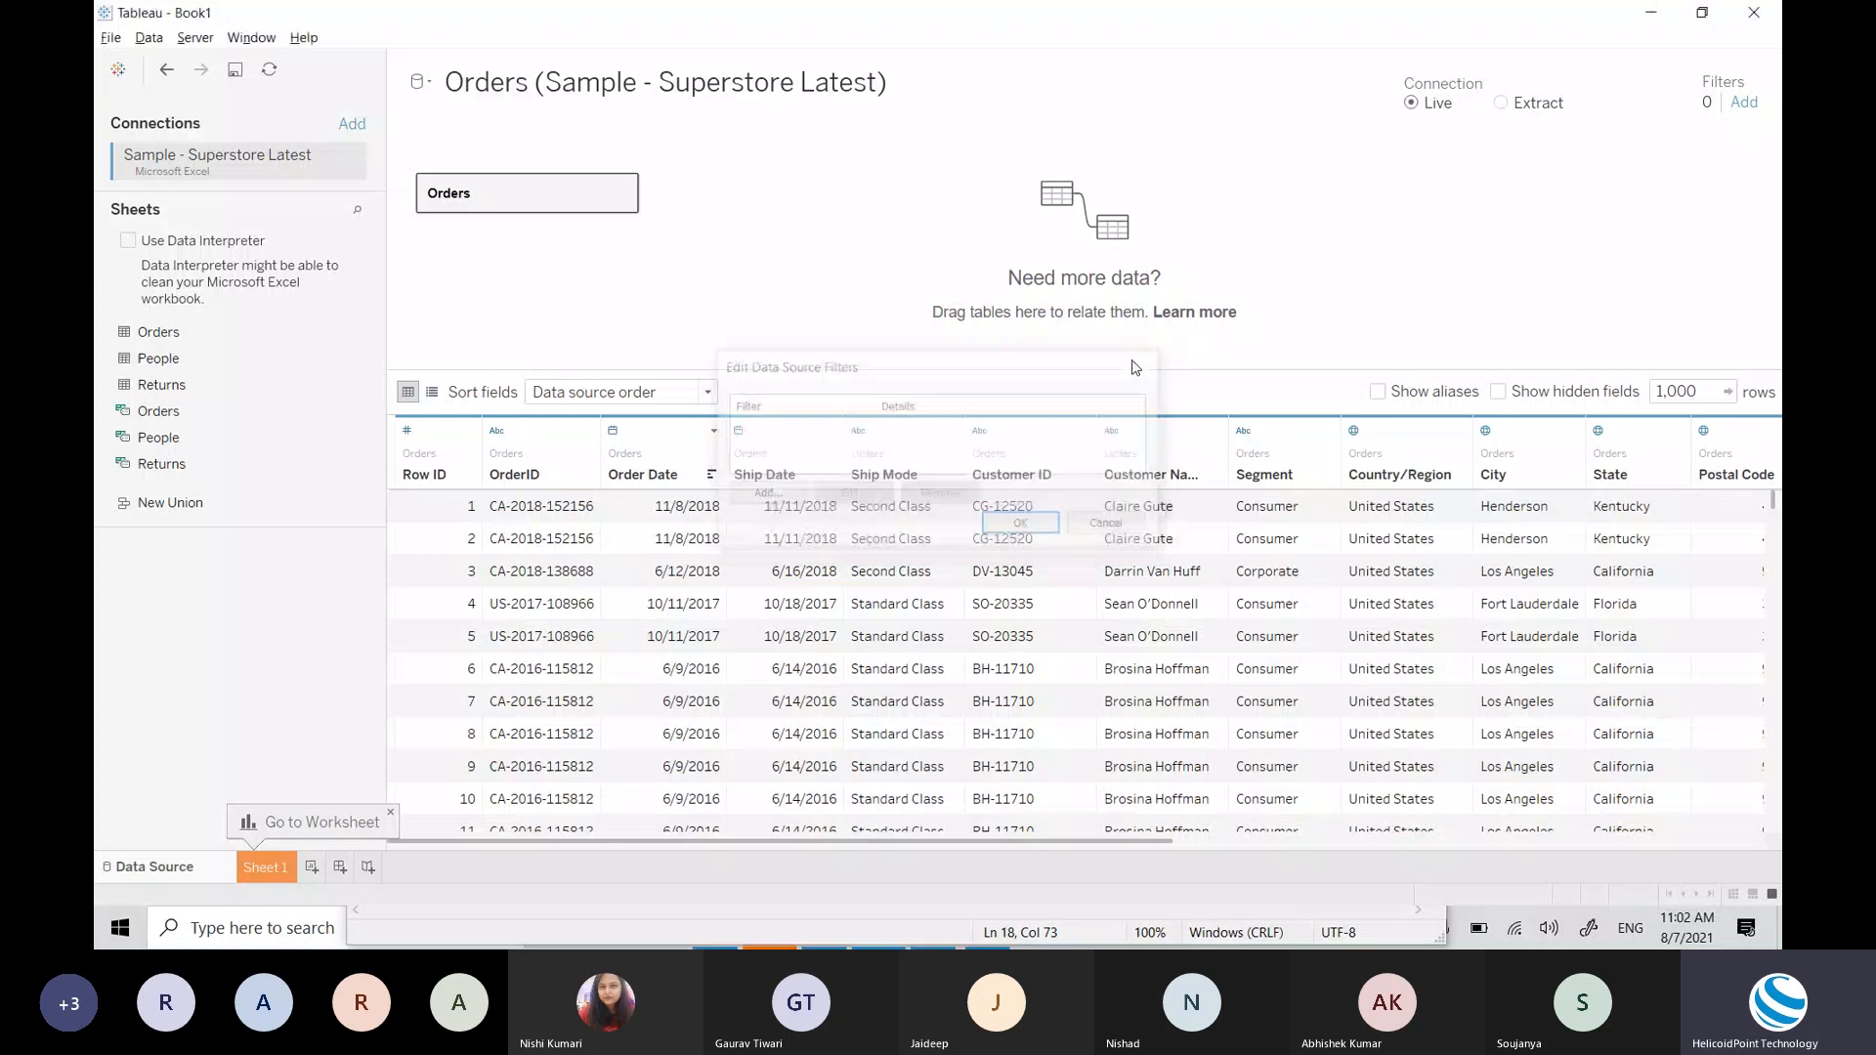
left_click(284, 872)
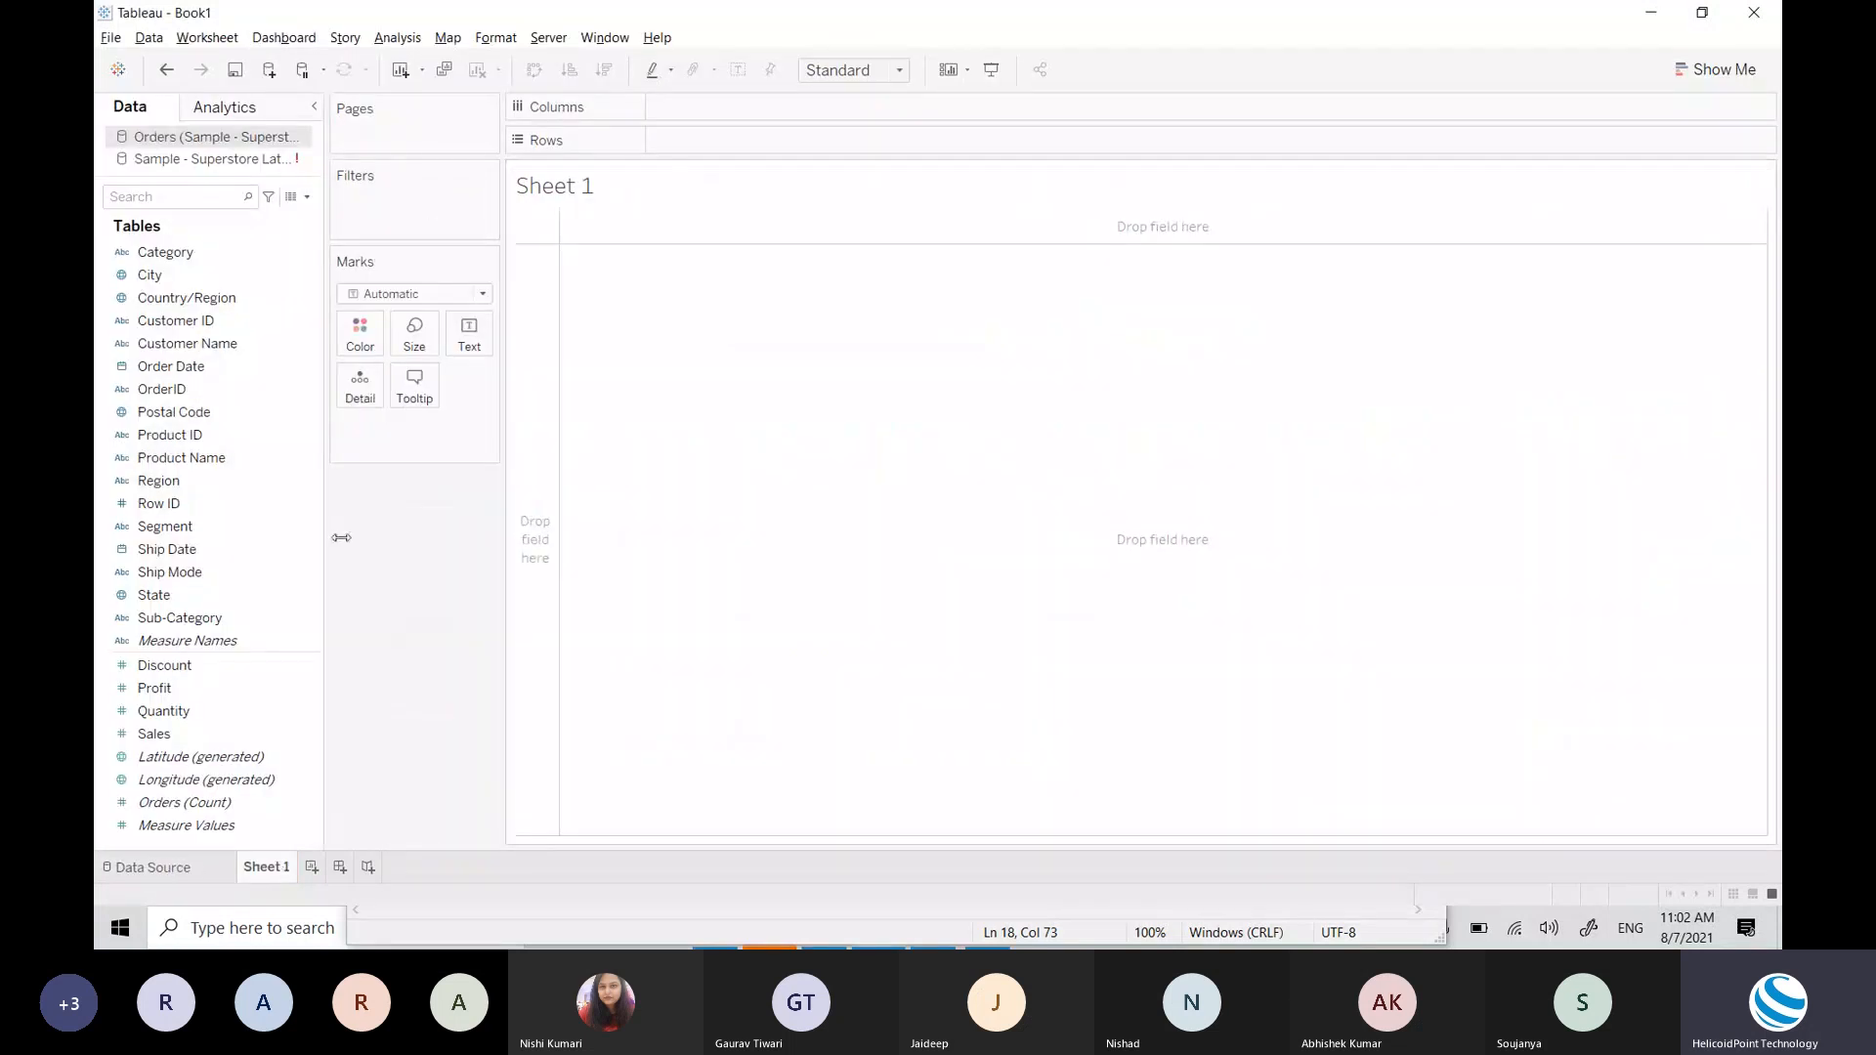
Step: Go back to the Data Source page showing the Orders preview grid
left_click(185, 870)
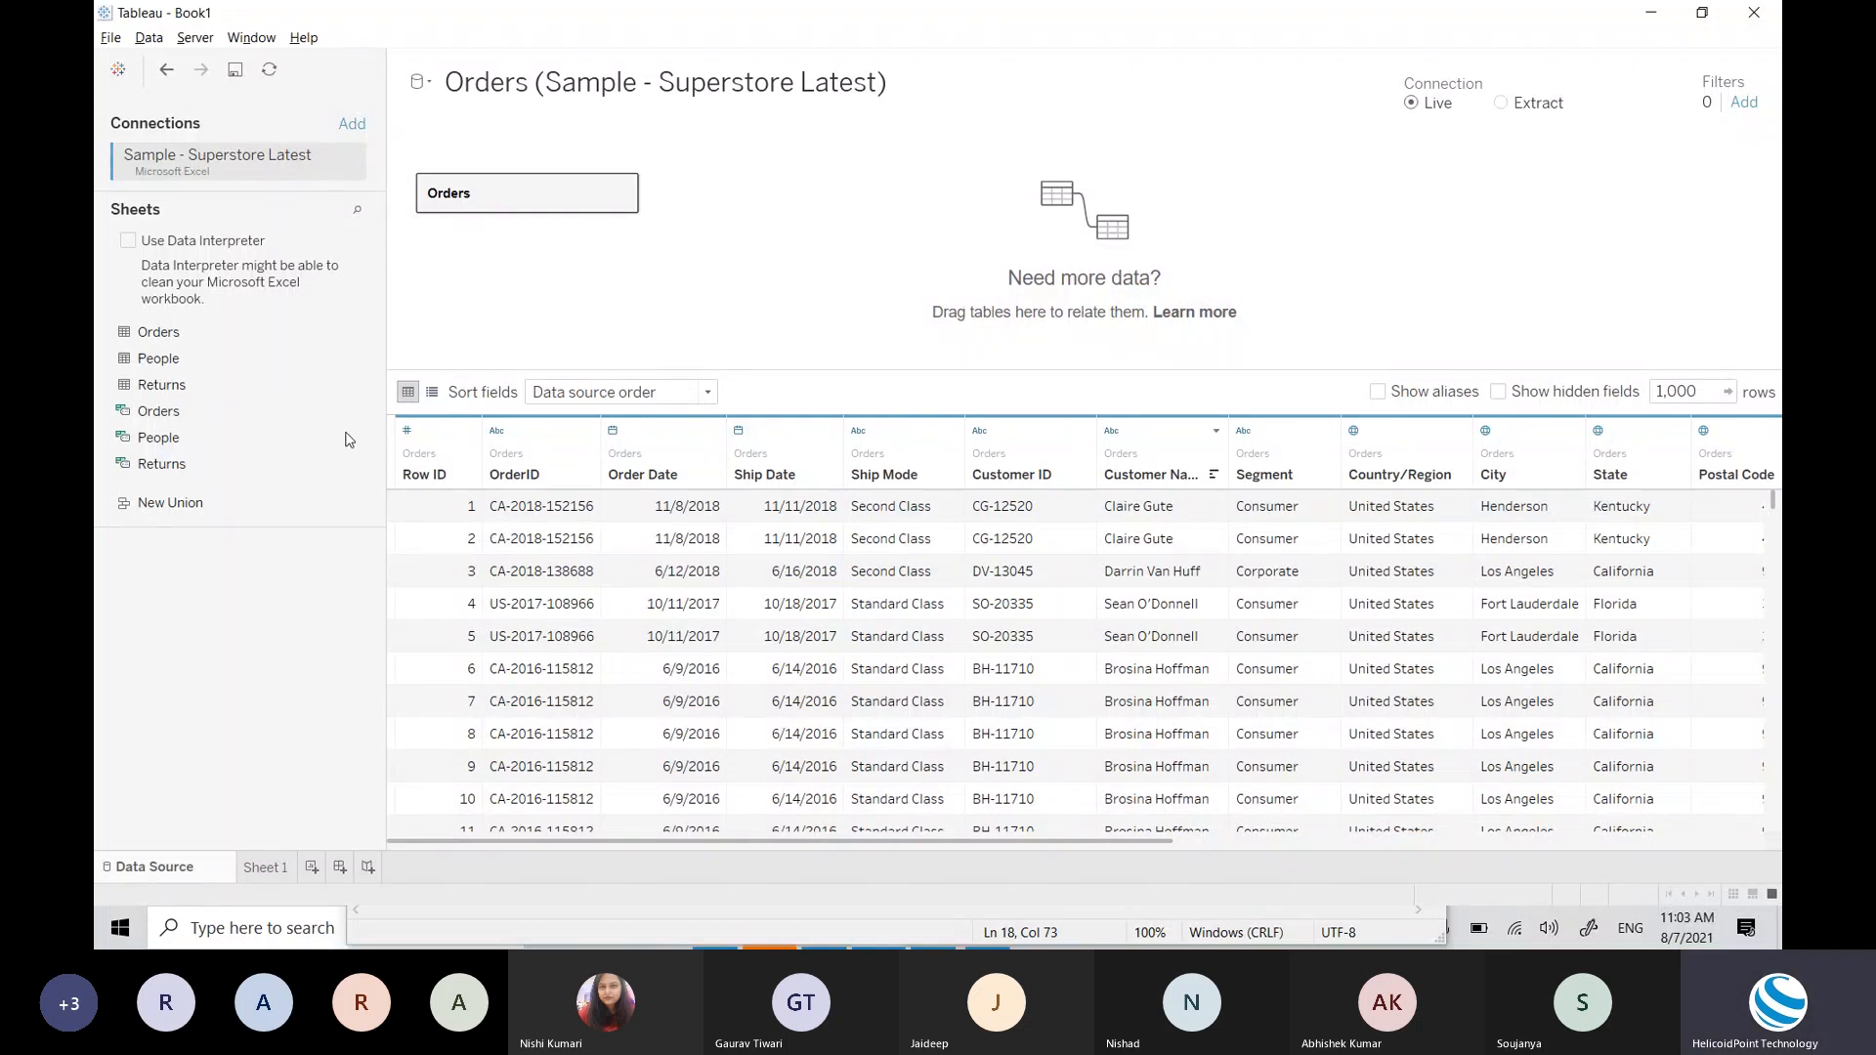
Step: Check the Superstore connection options, then show the Orders data source fields on Sheet 1
left_click(266, 870)
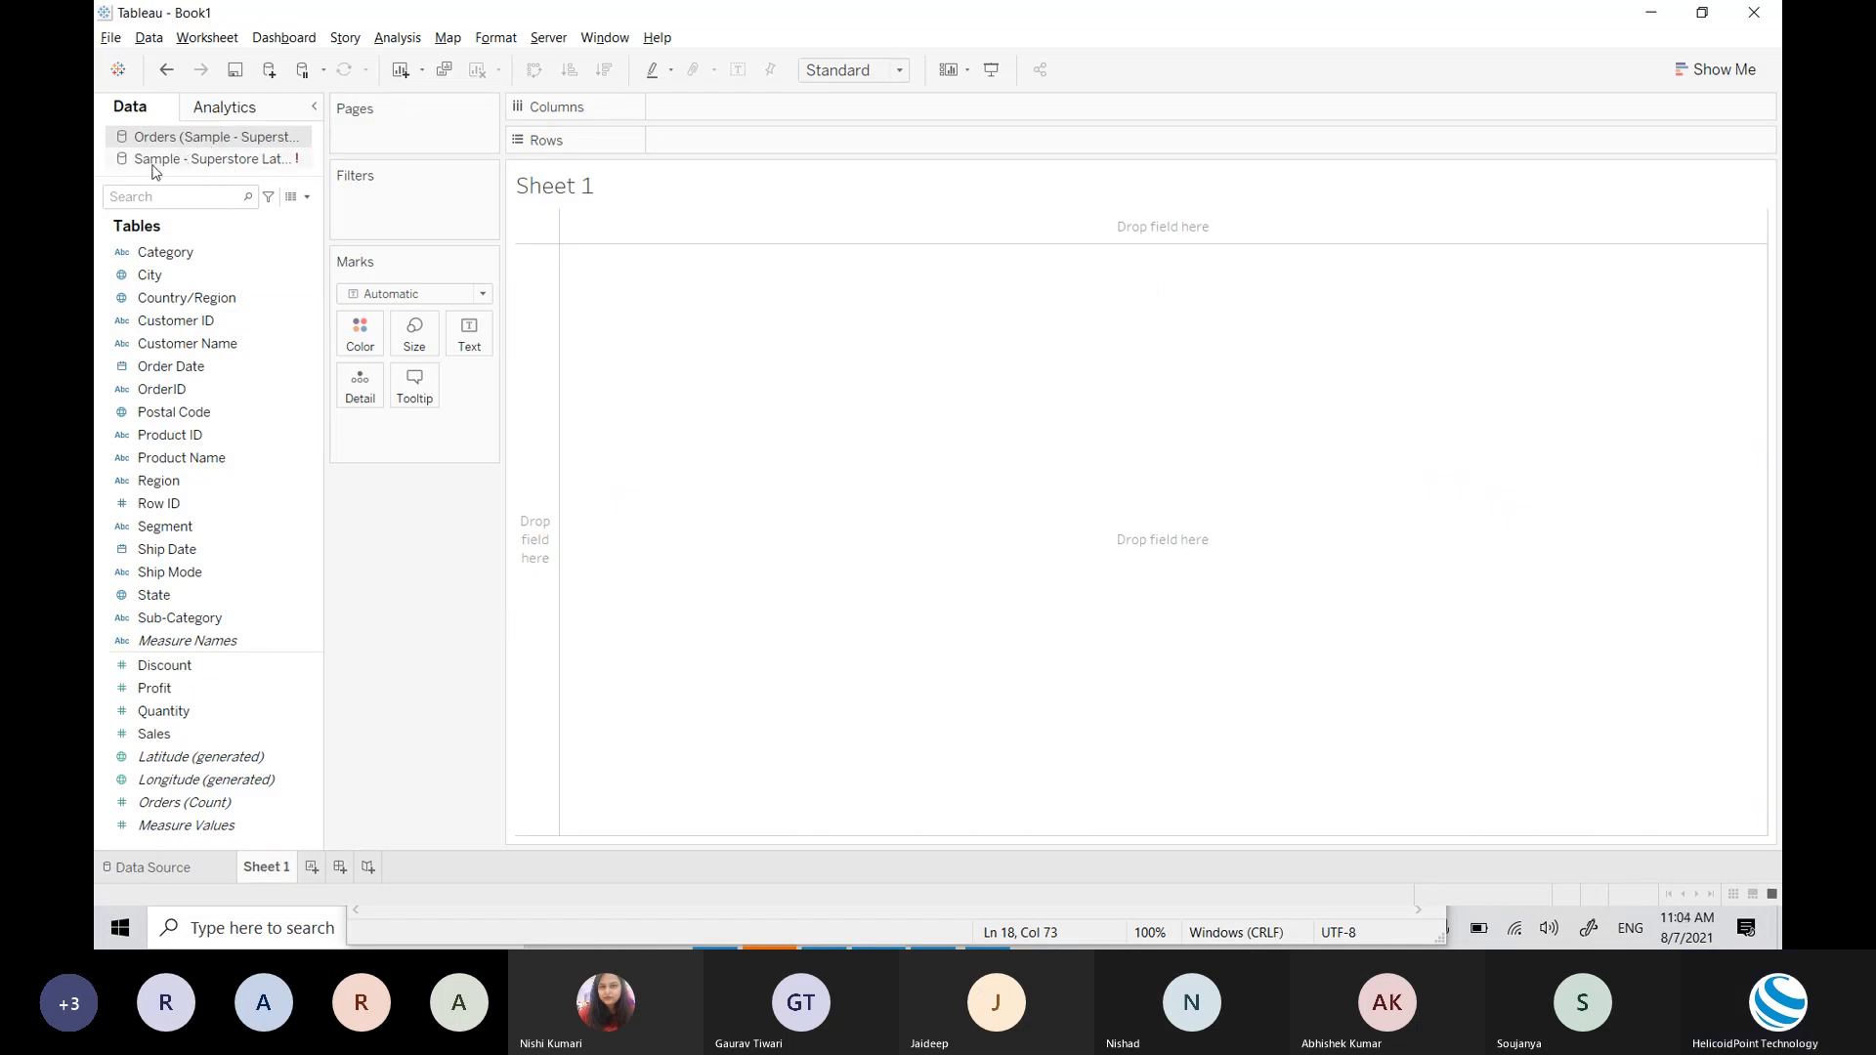
left_click(192, 869)
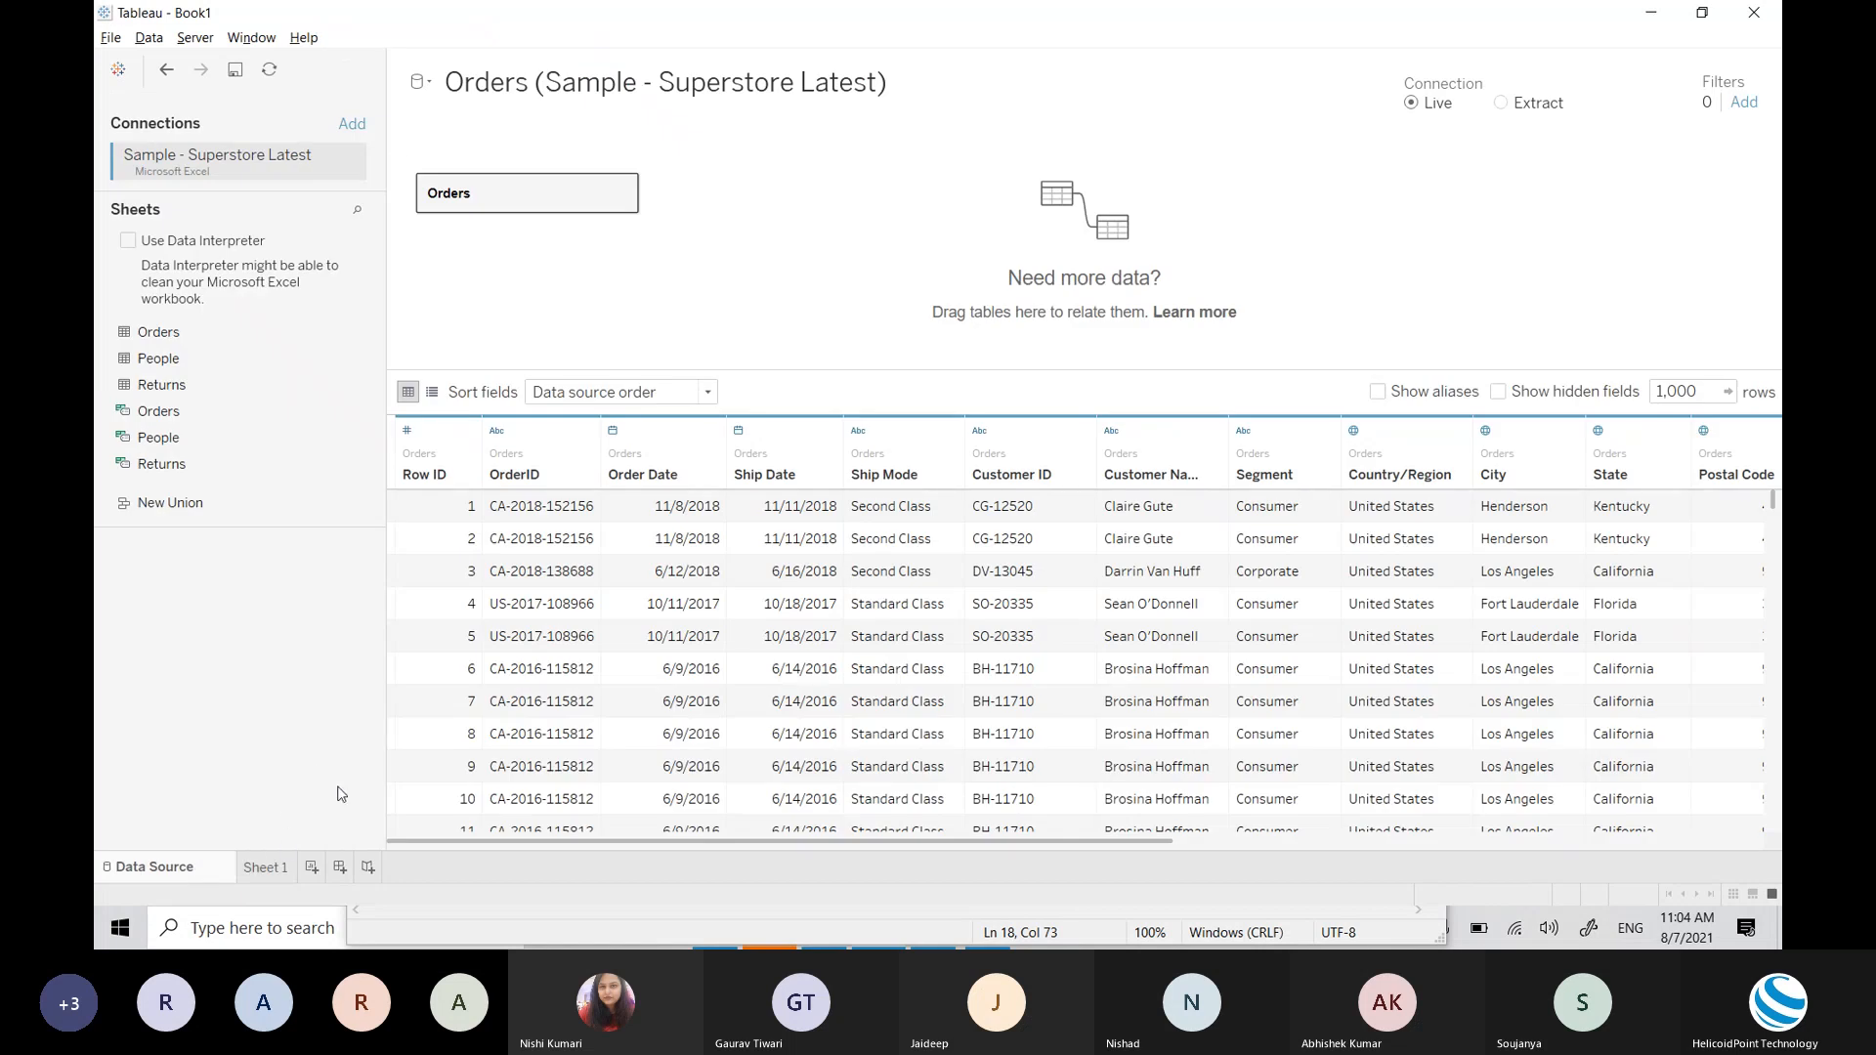
left_click(352, 166)
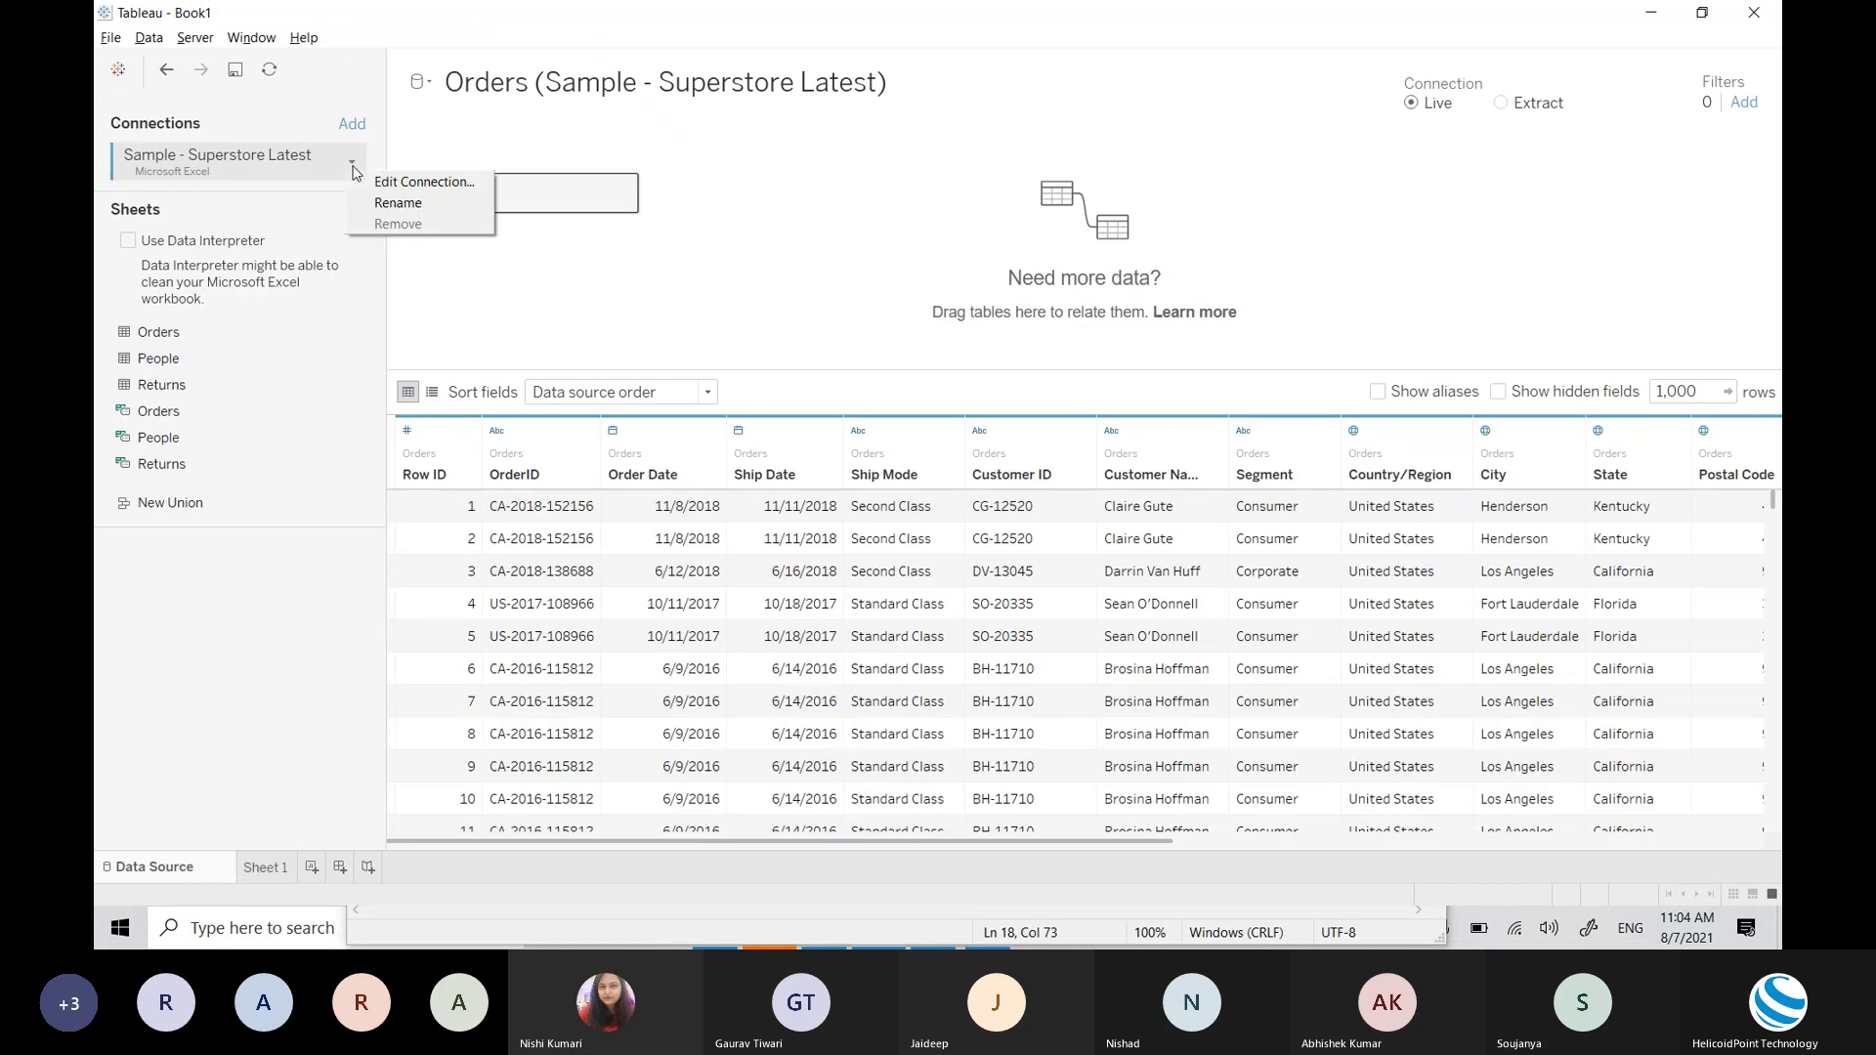
left_click(534, 328)
left_click(266, 867)
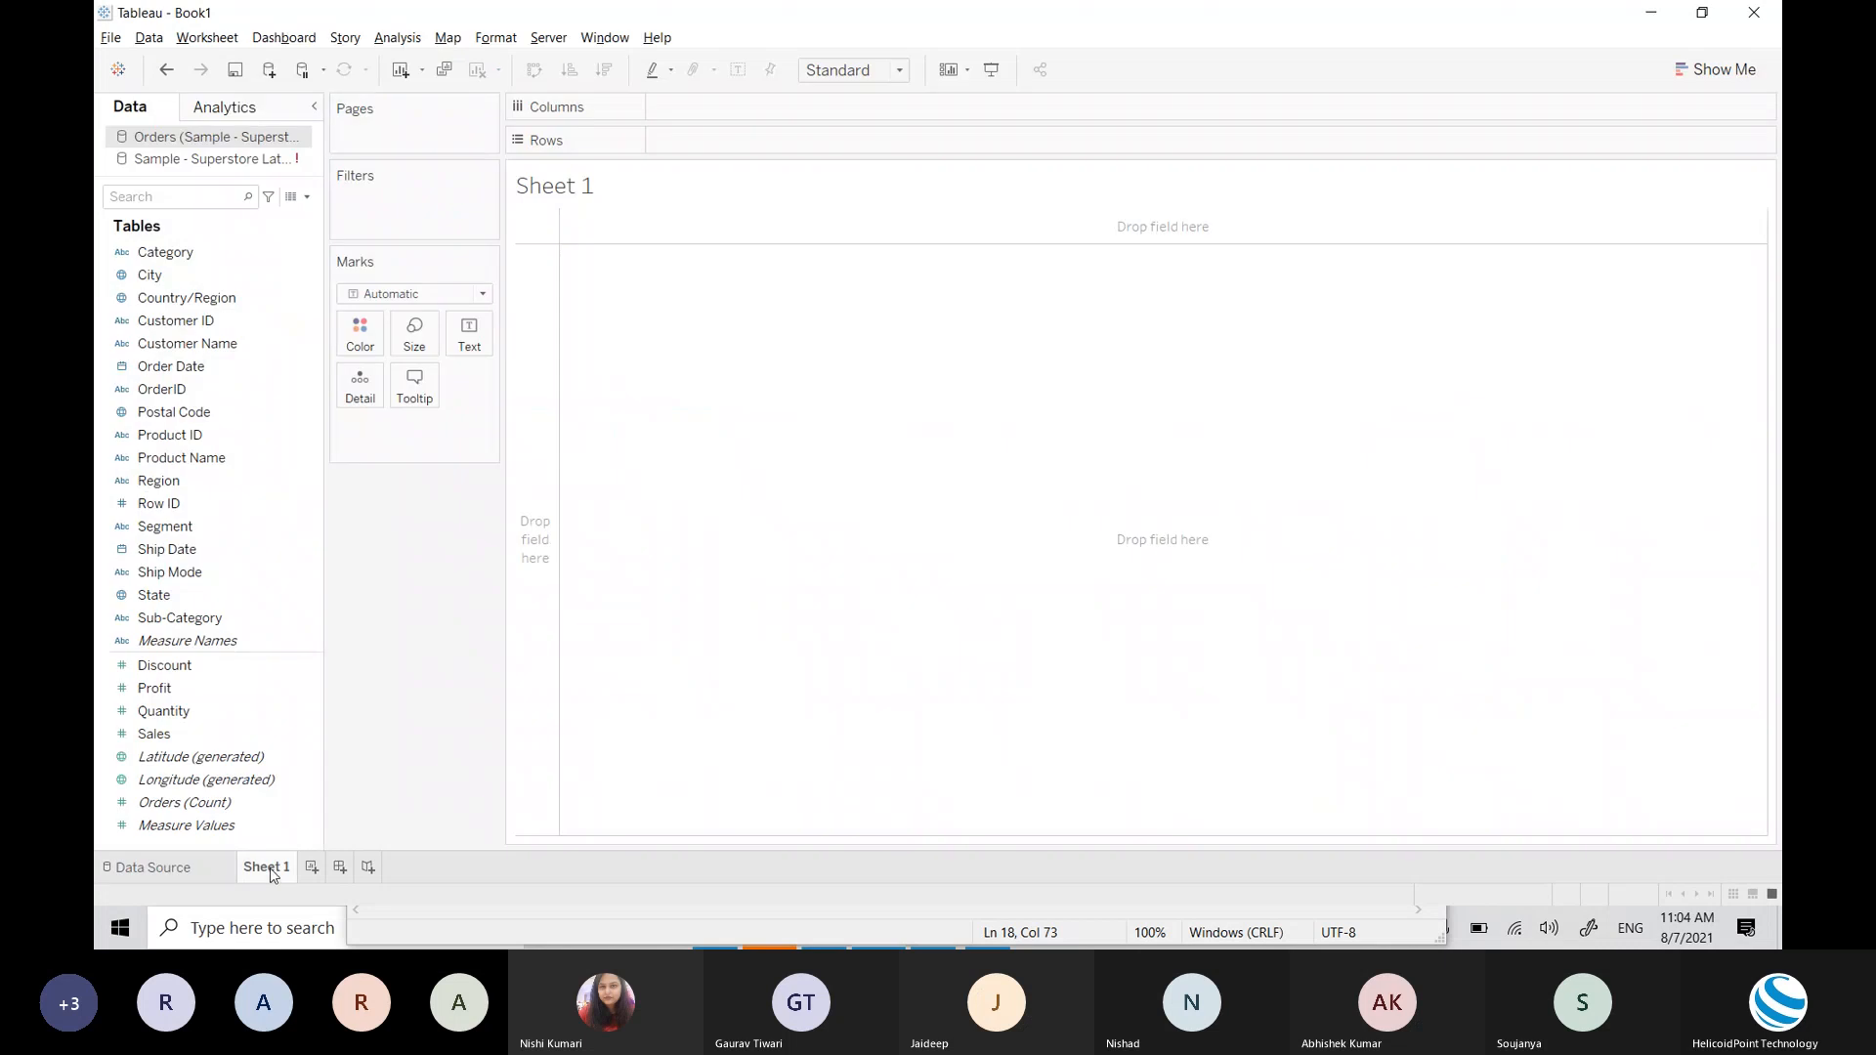
left_click(269, 163)
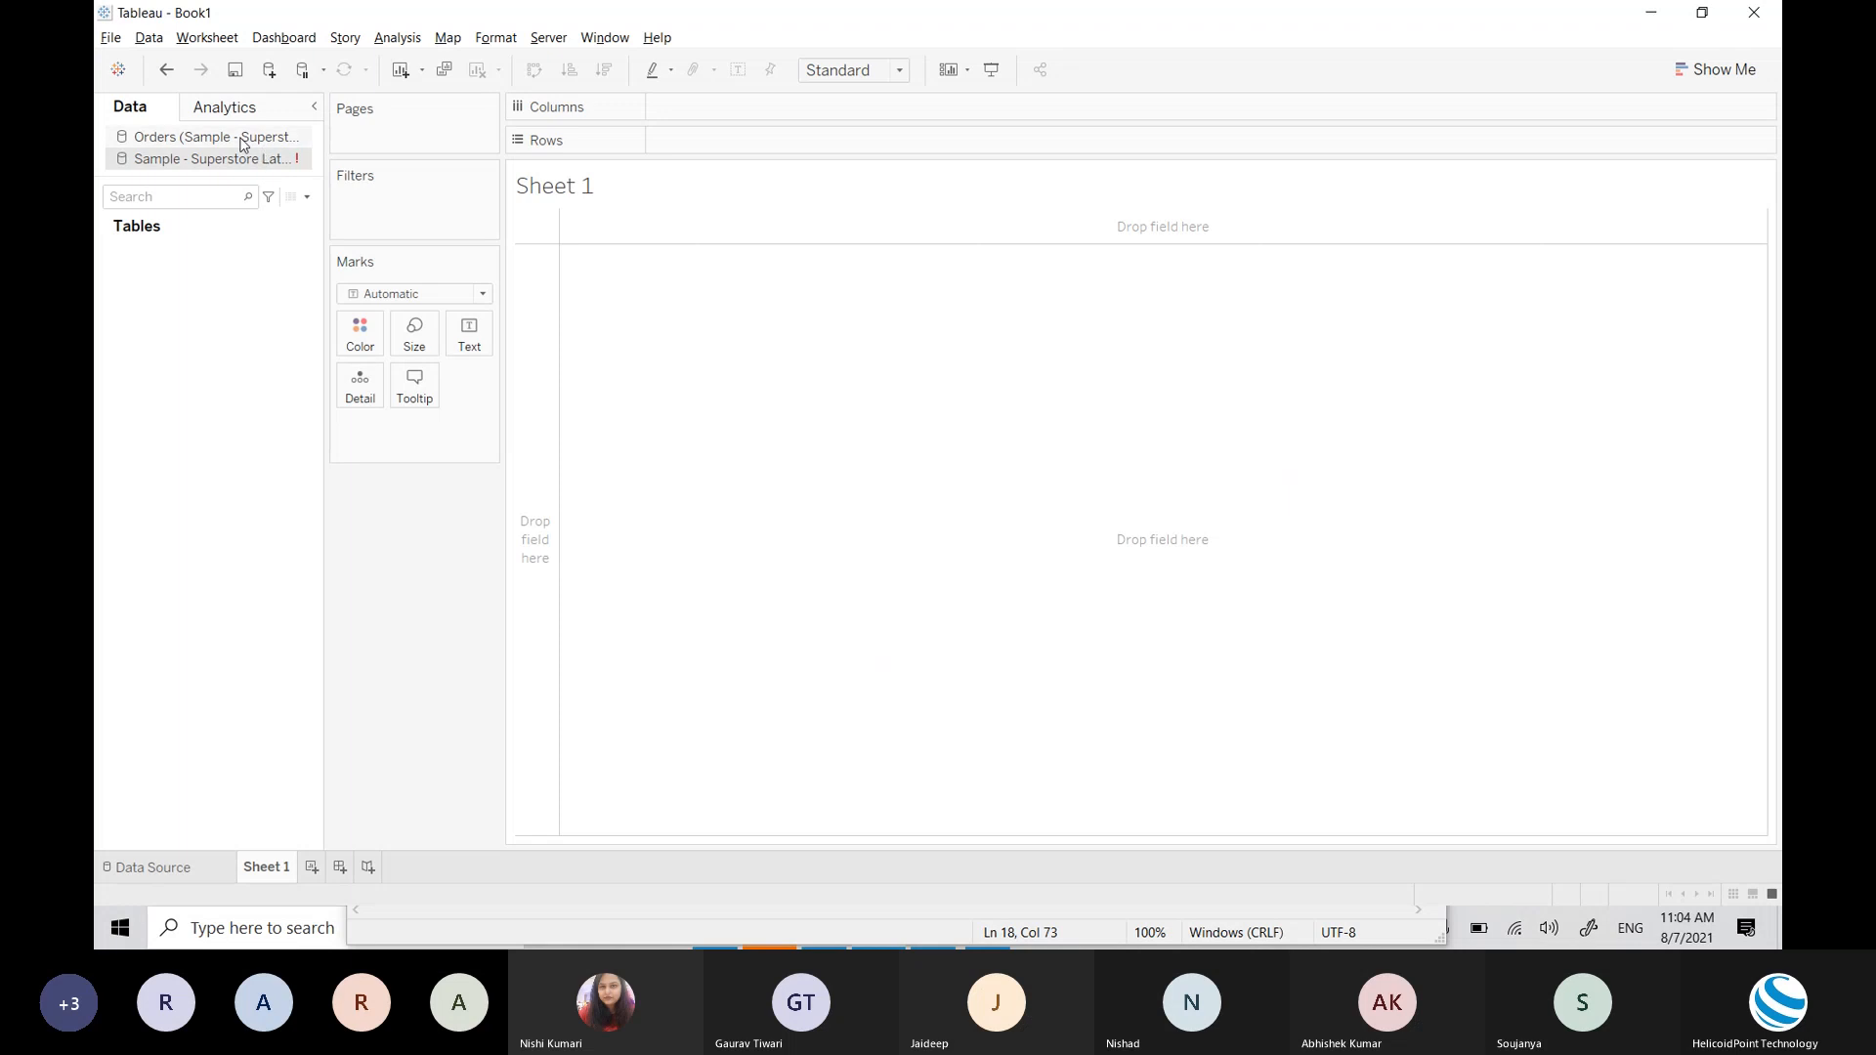
left_click(237, 142)
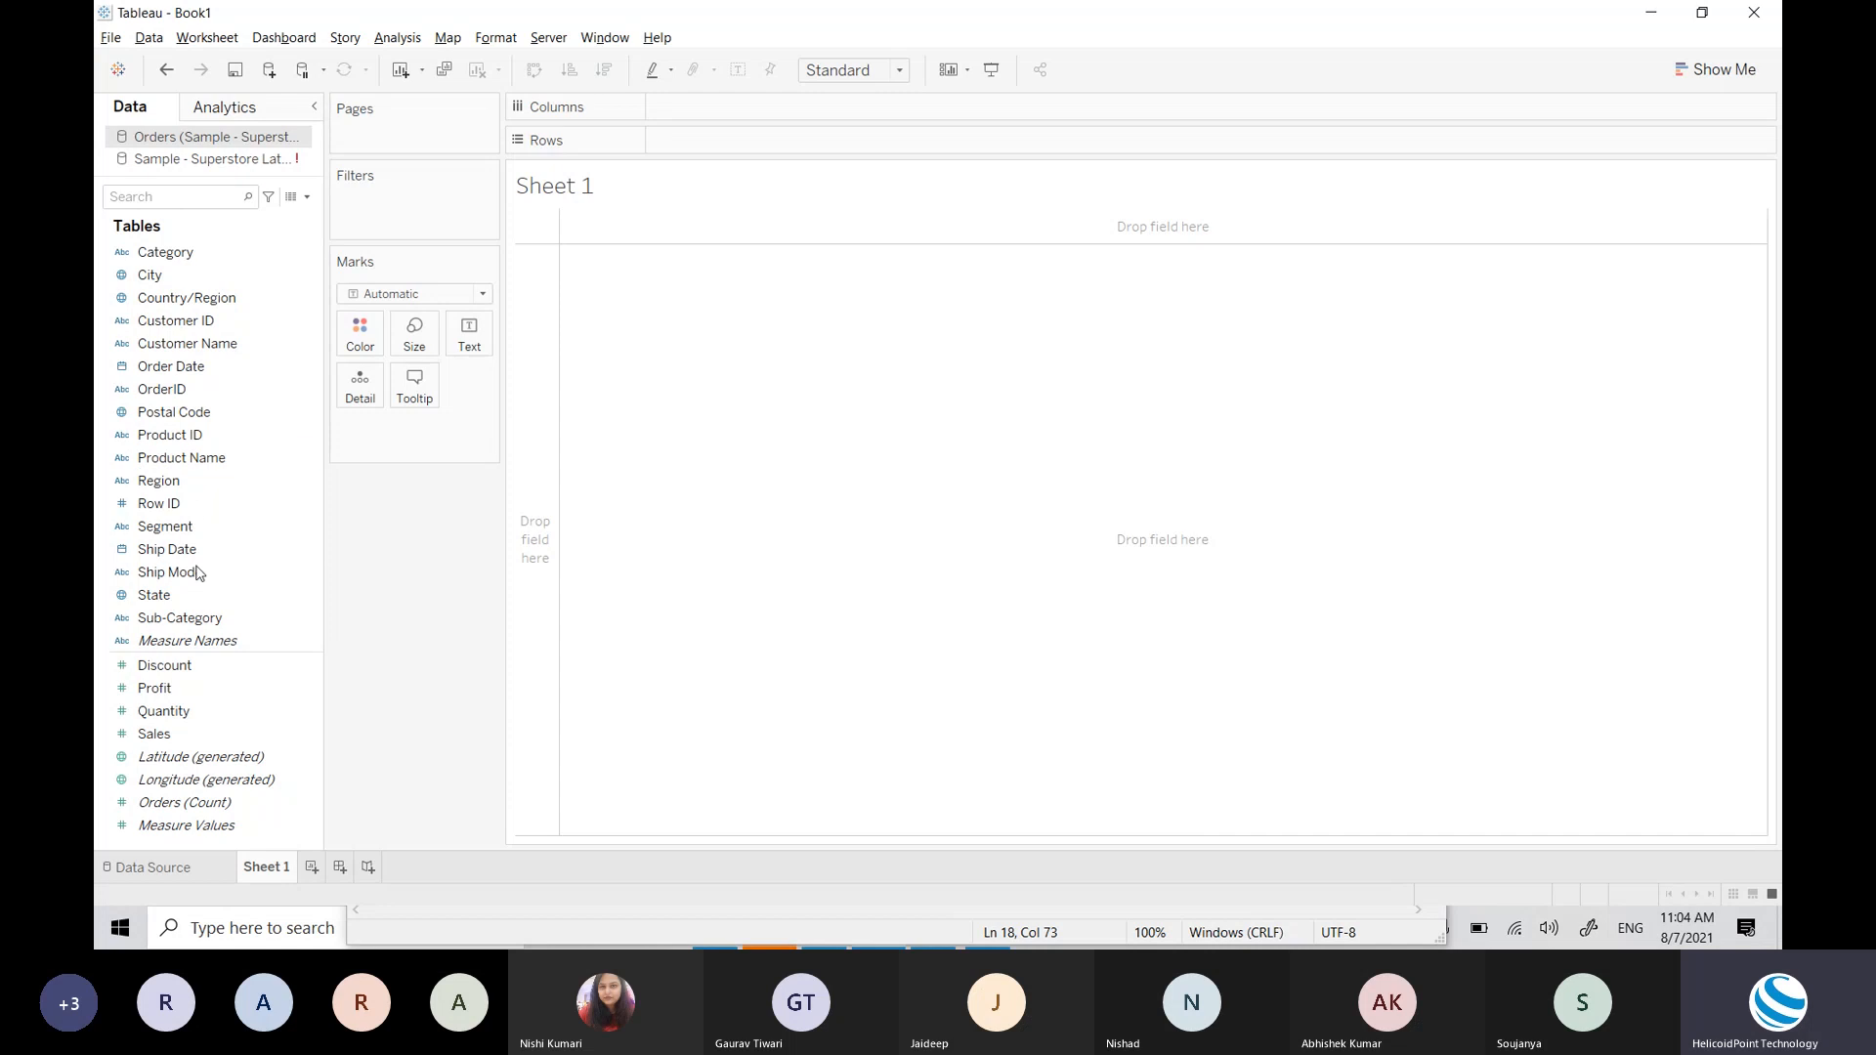
left_click(157, 866)
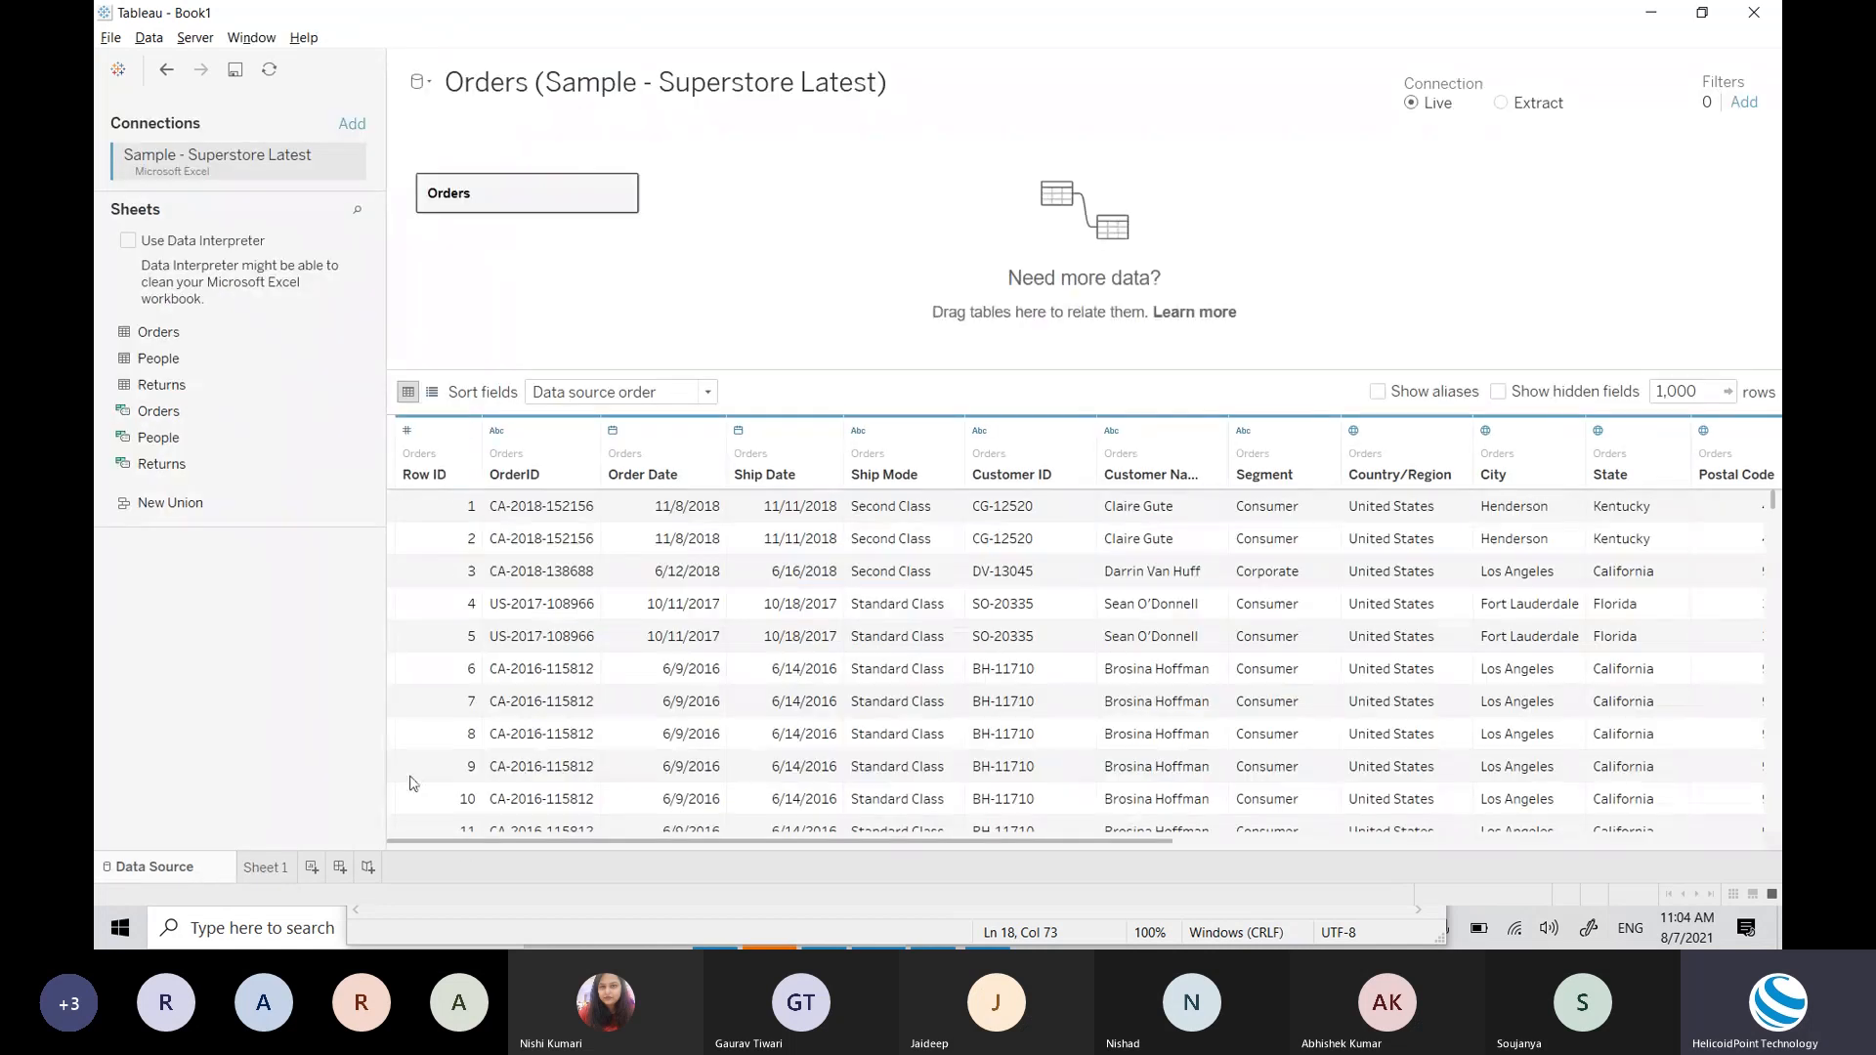
left_click(278, 867)
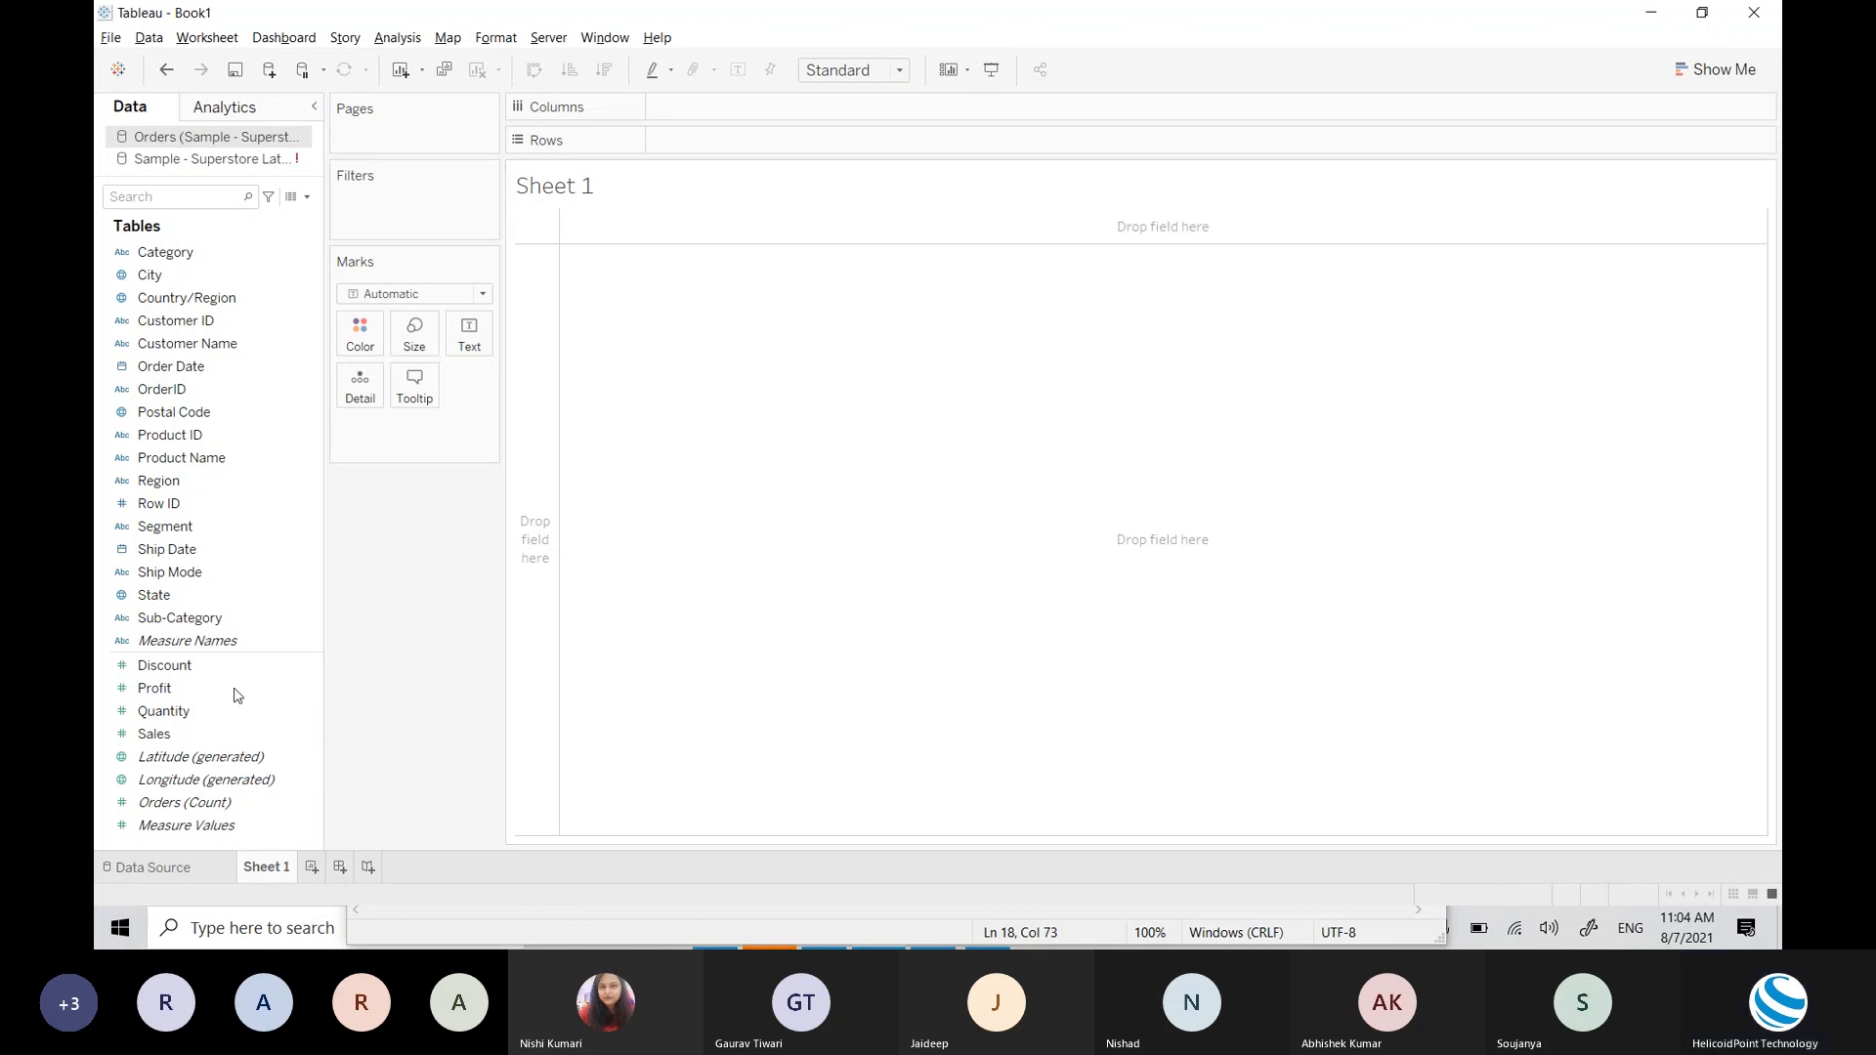
left_click(262, 616)
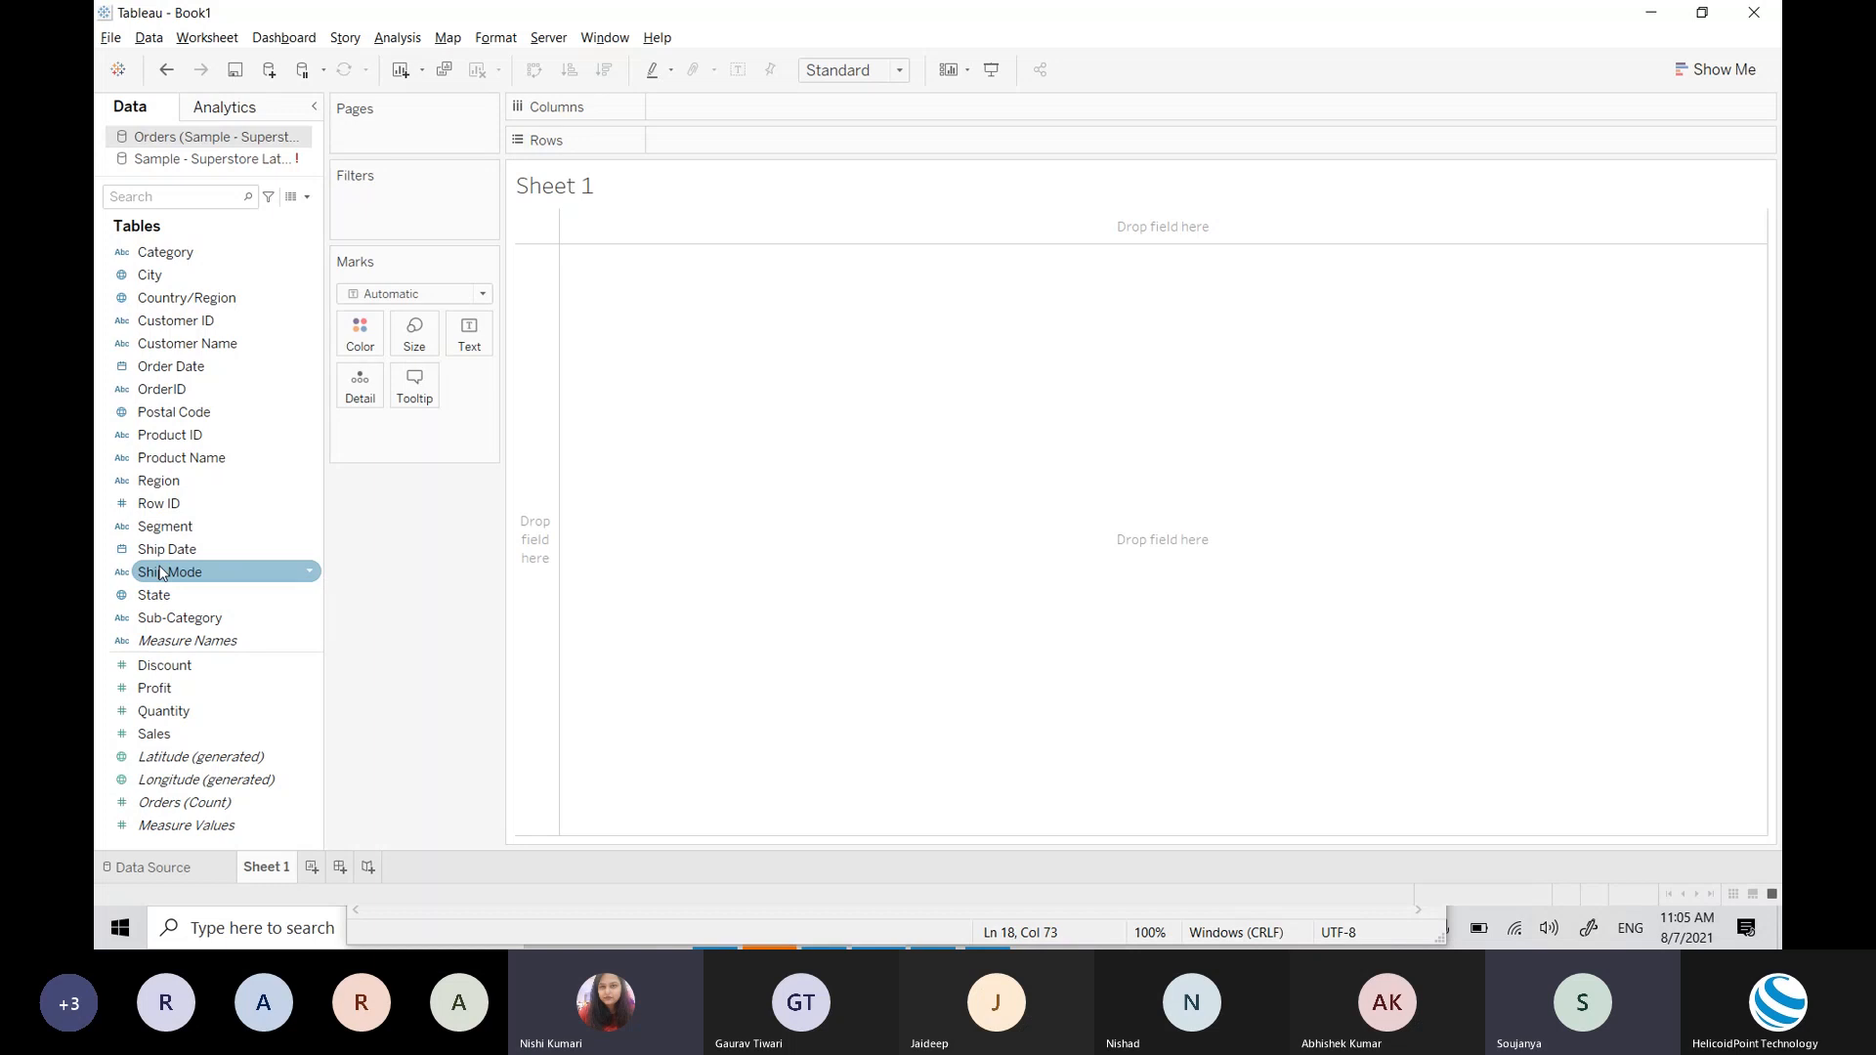
left_click(198, 866)
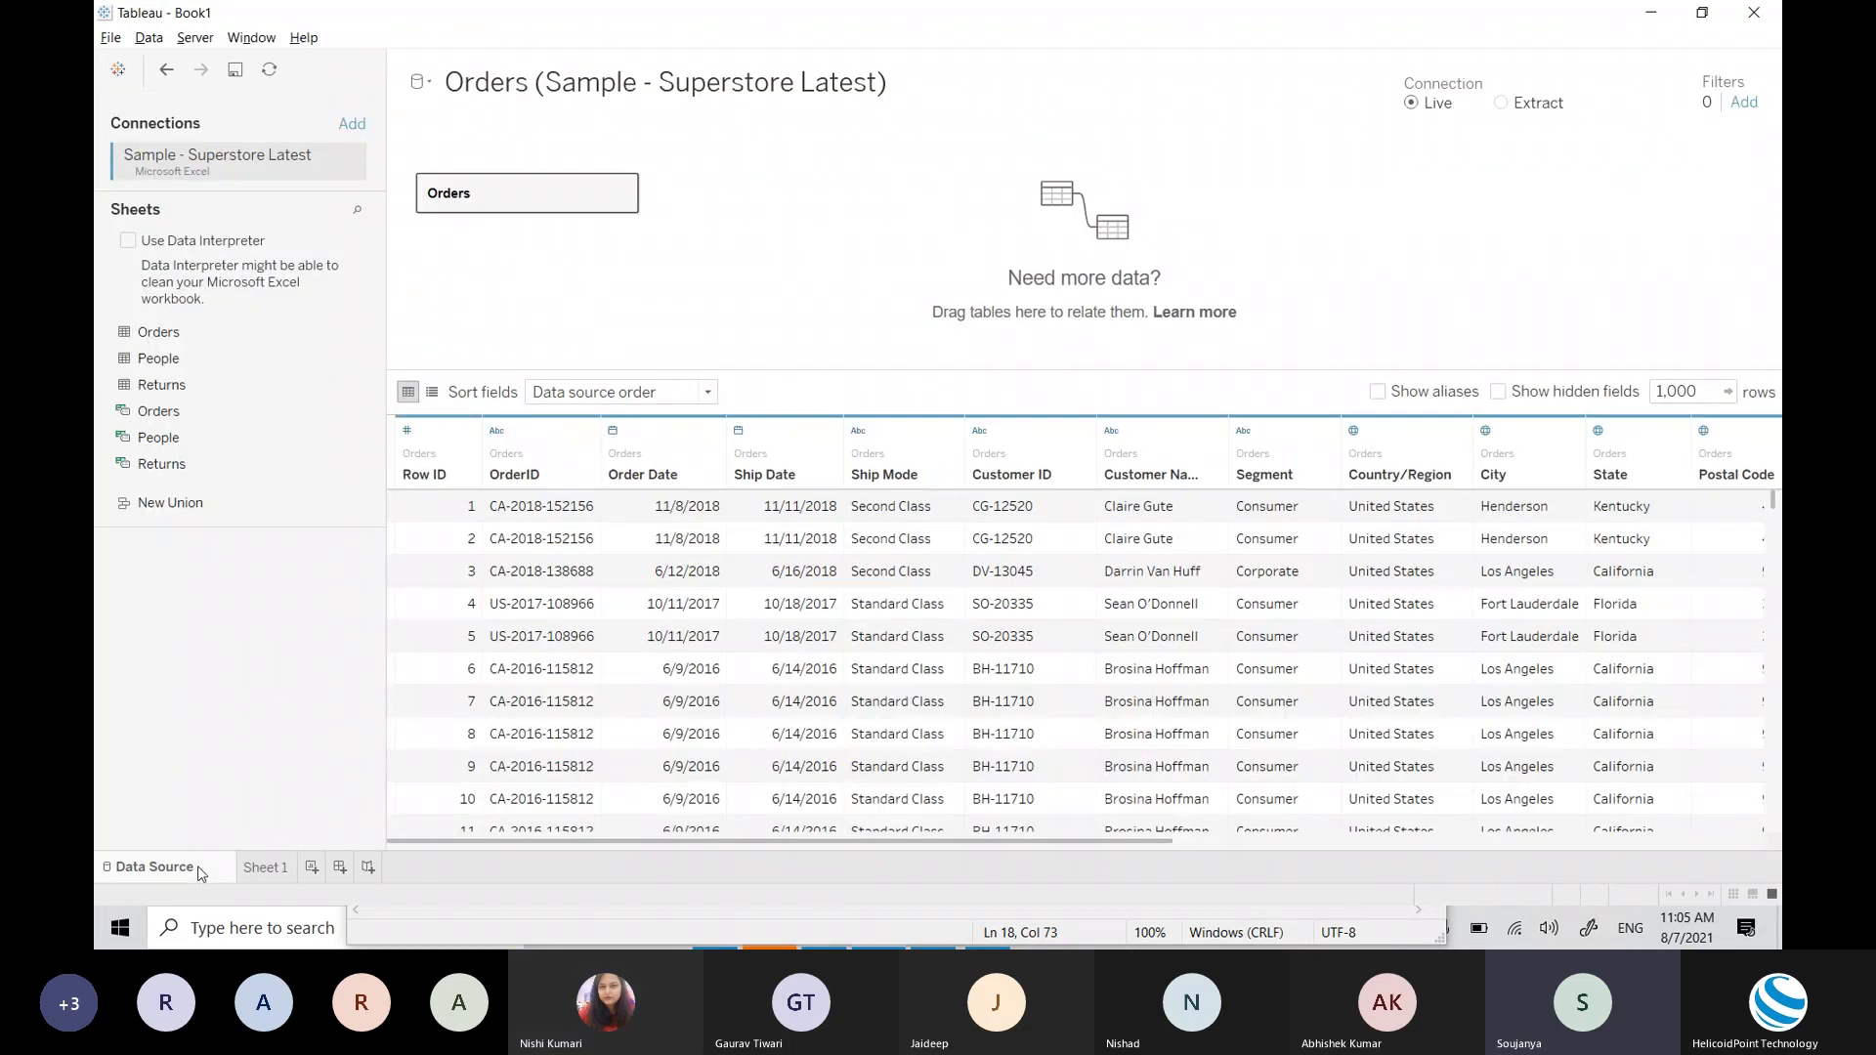
left_click(264, 868)
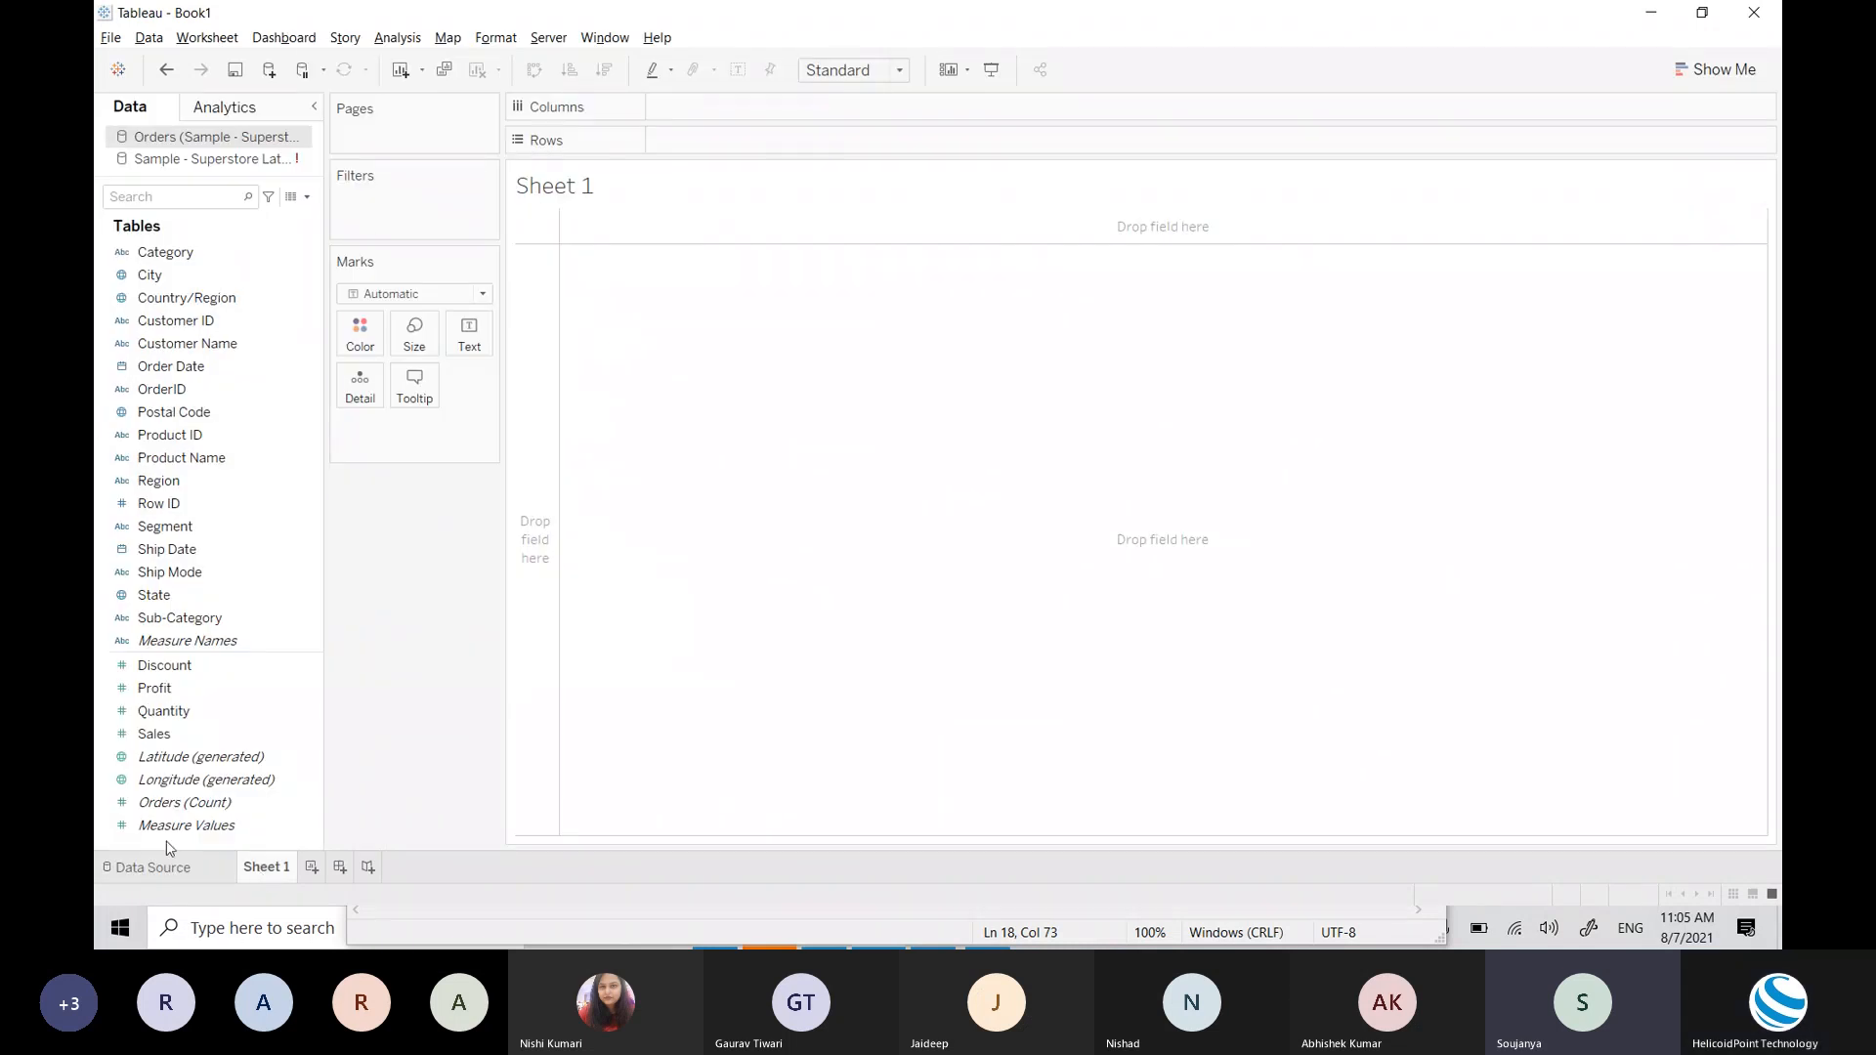
left_click(205, 875)
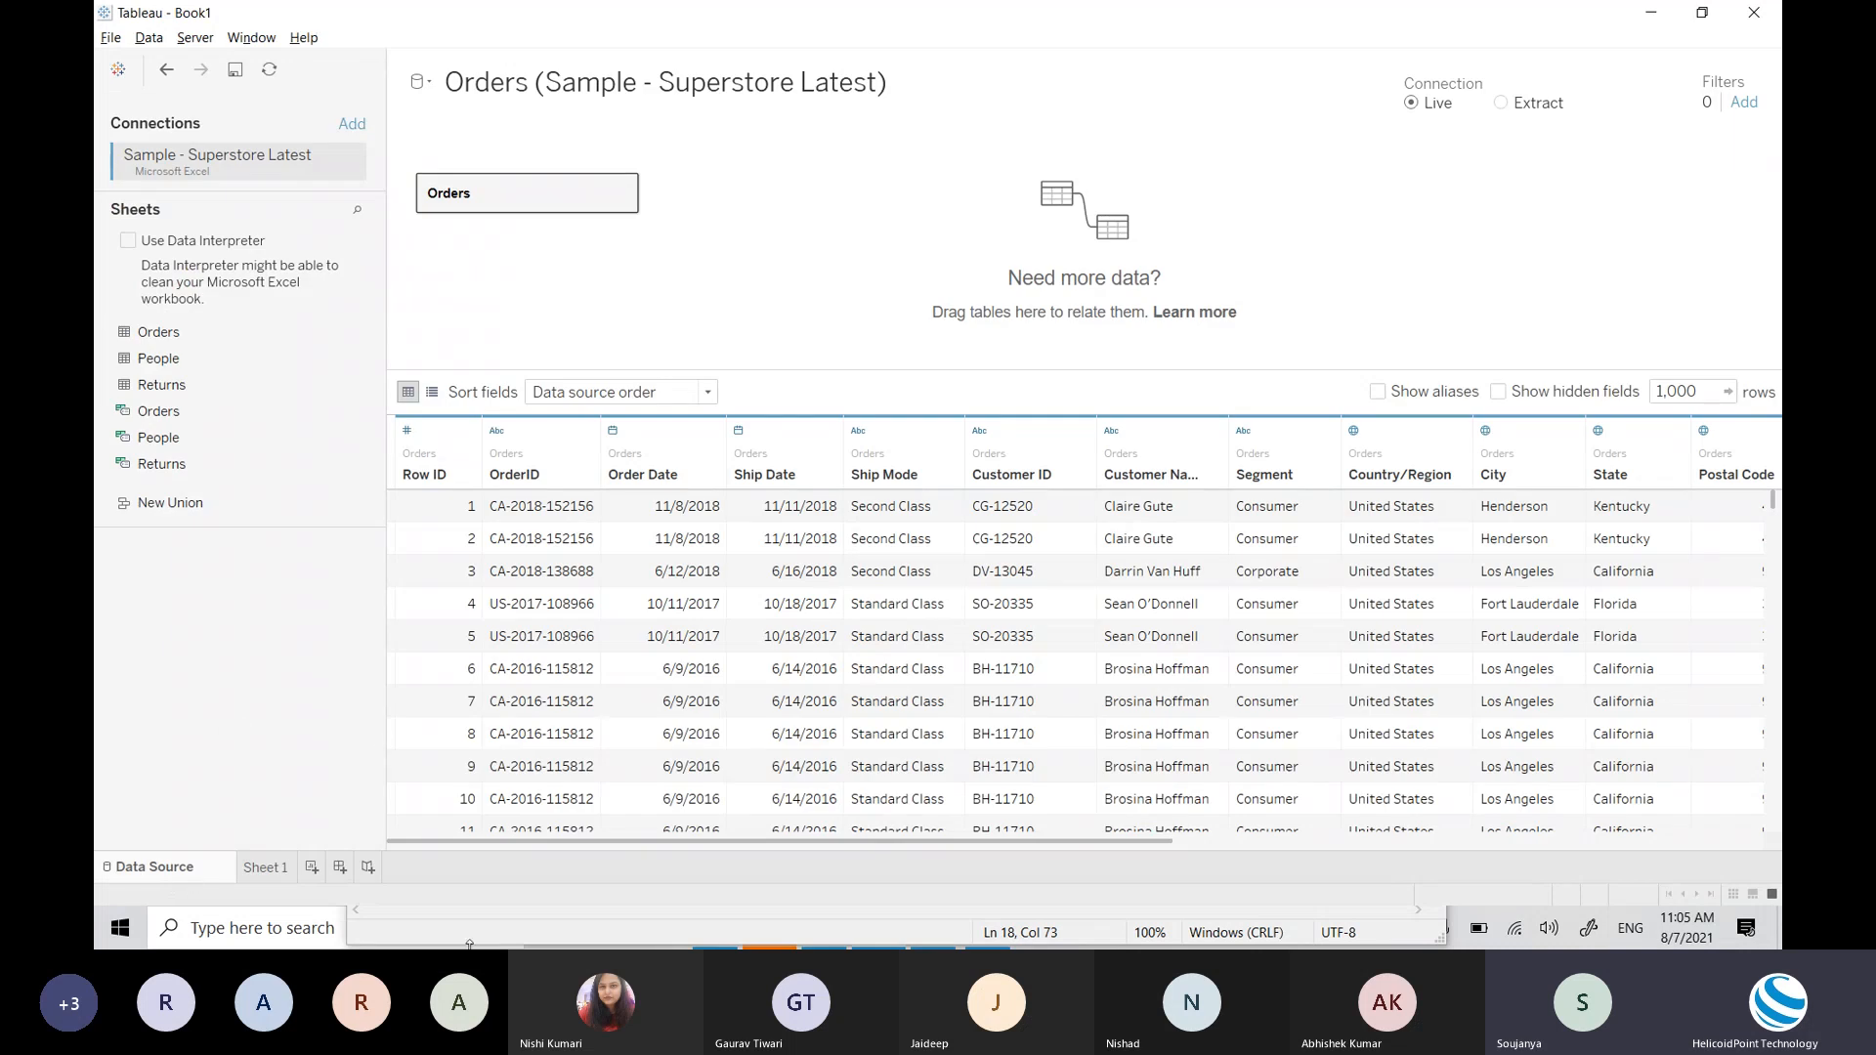
left_click(265, 868)
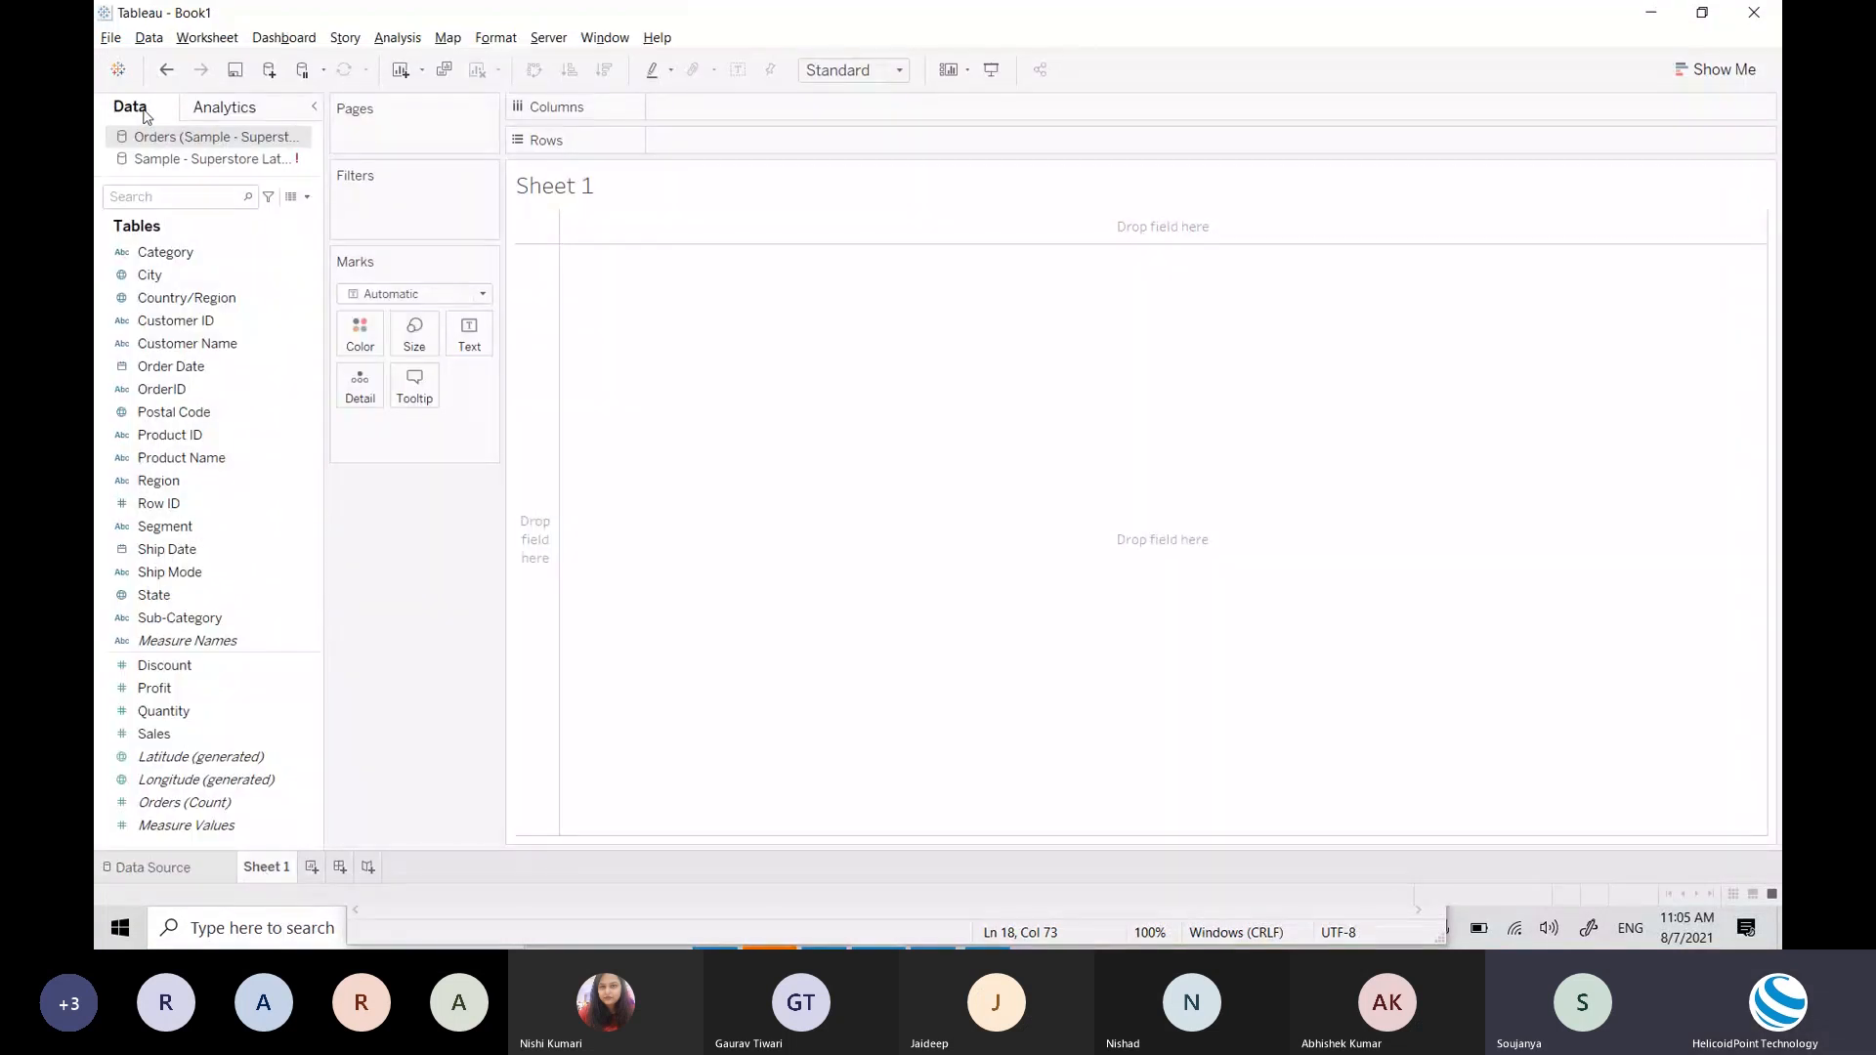
left_click(234, 120)
left_click(168, 117)
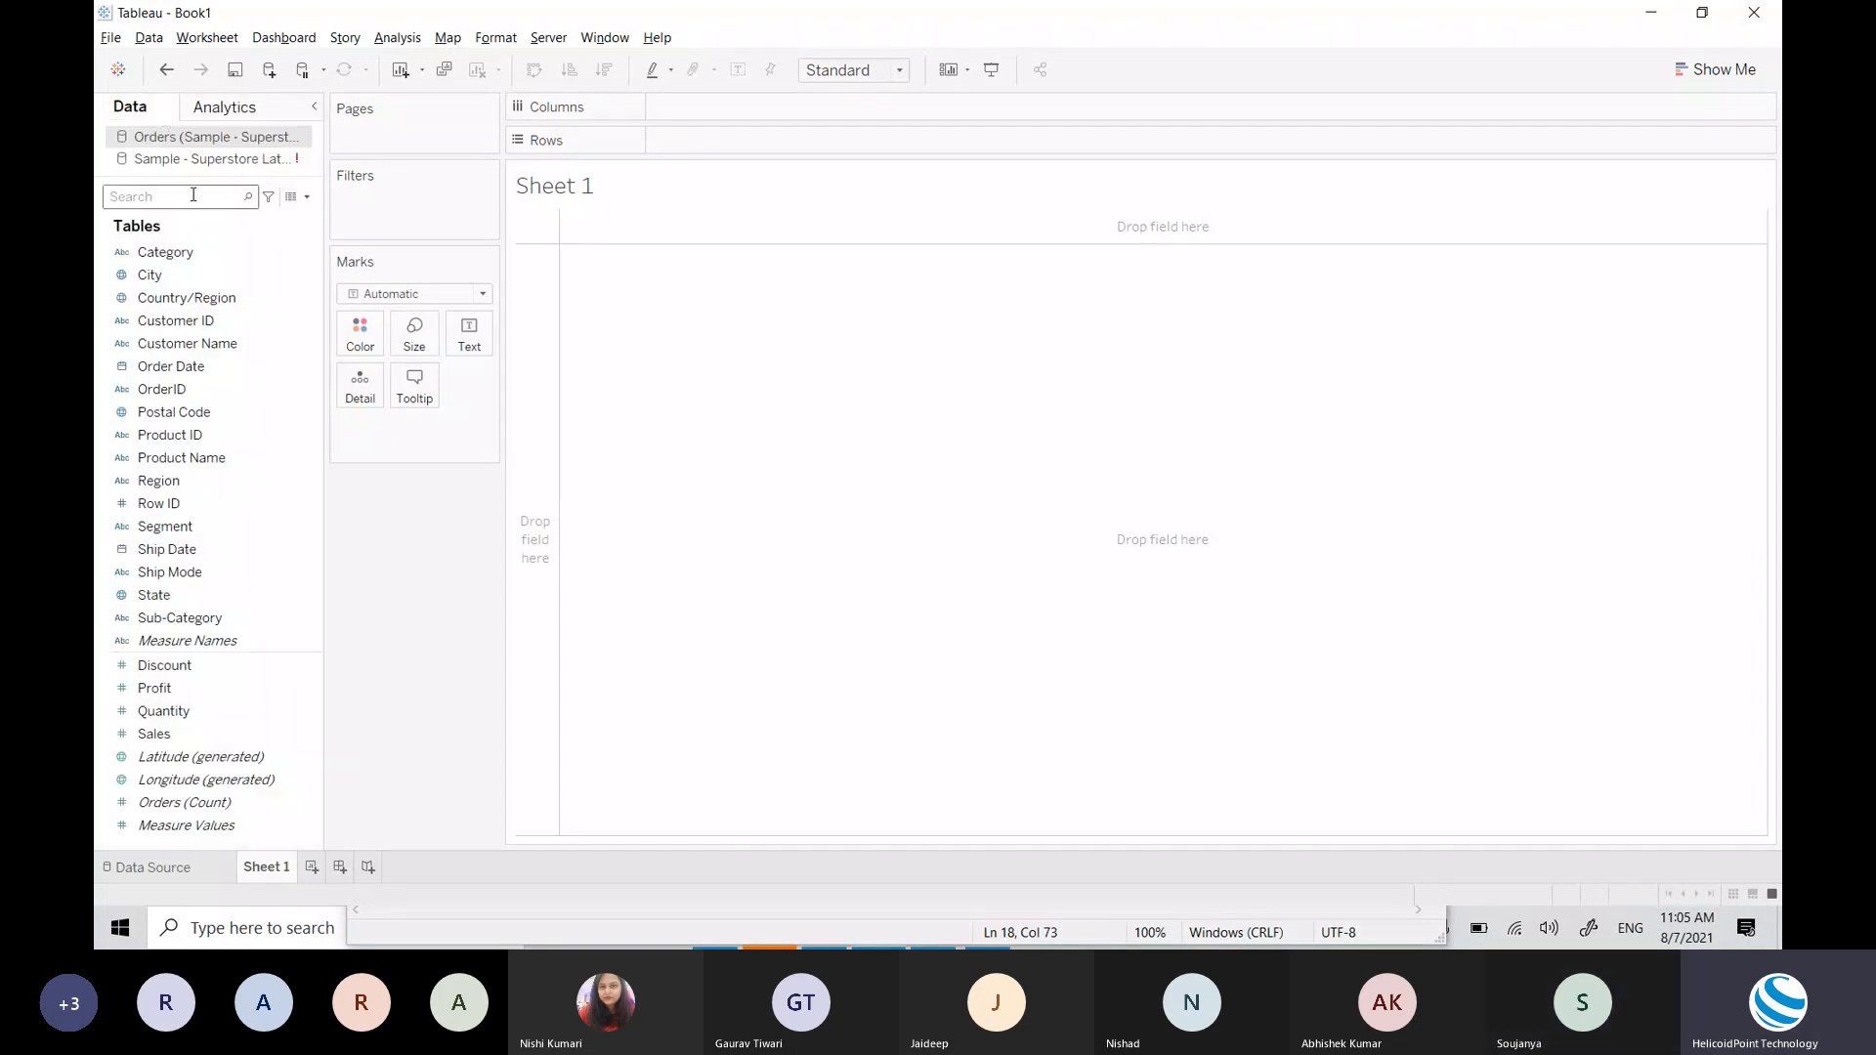
left_click(222, 391)
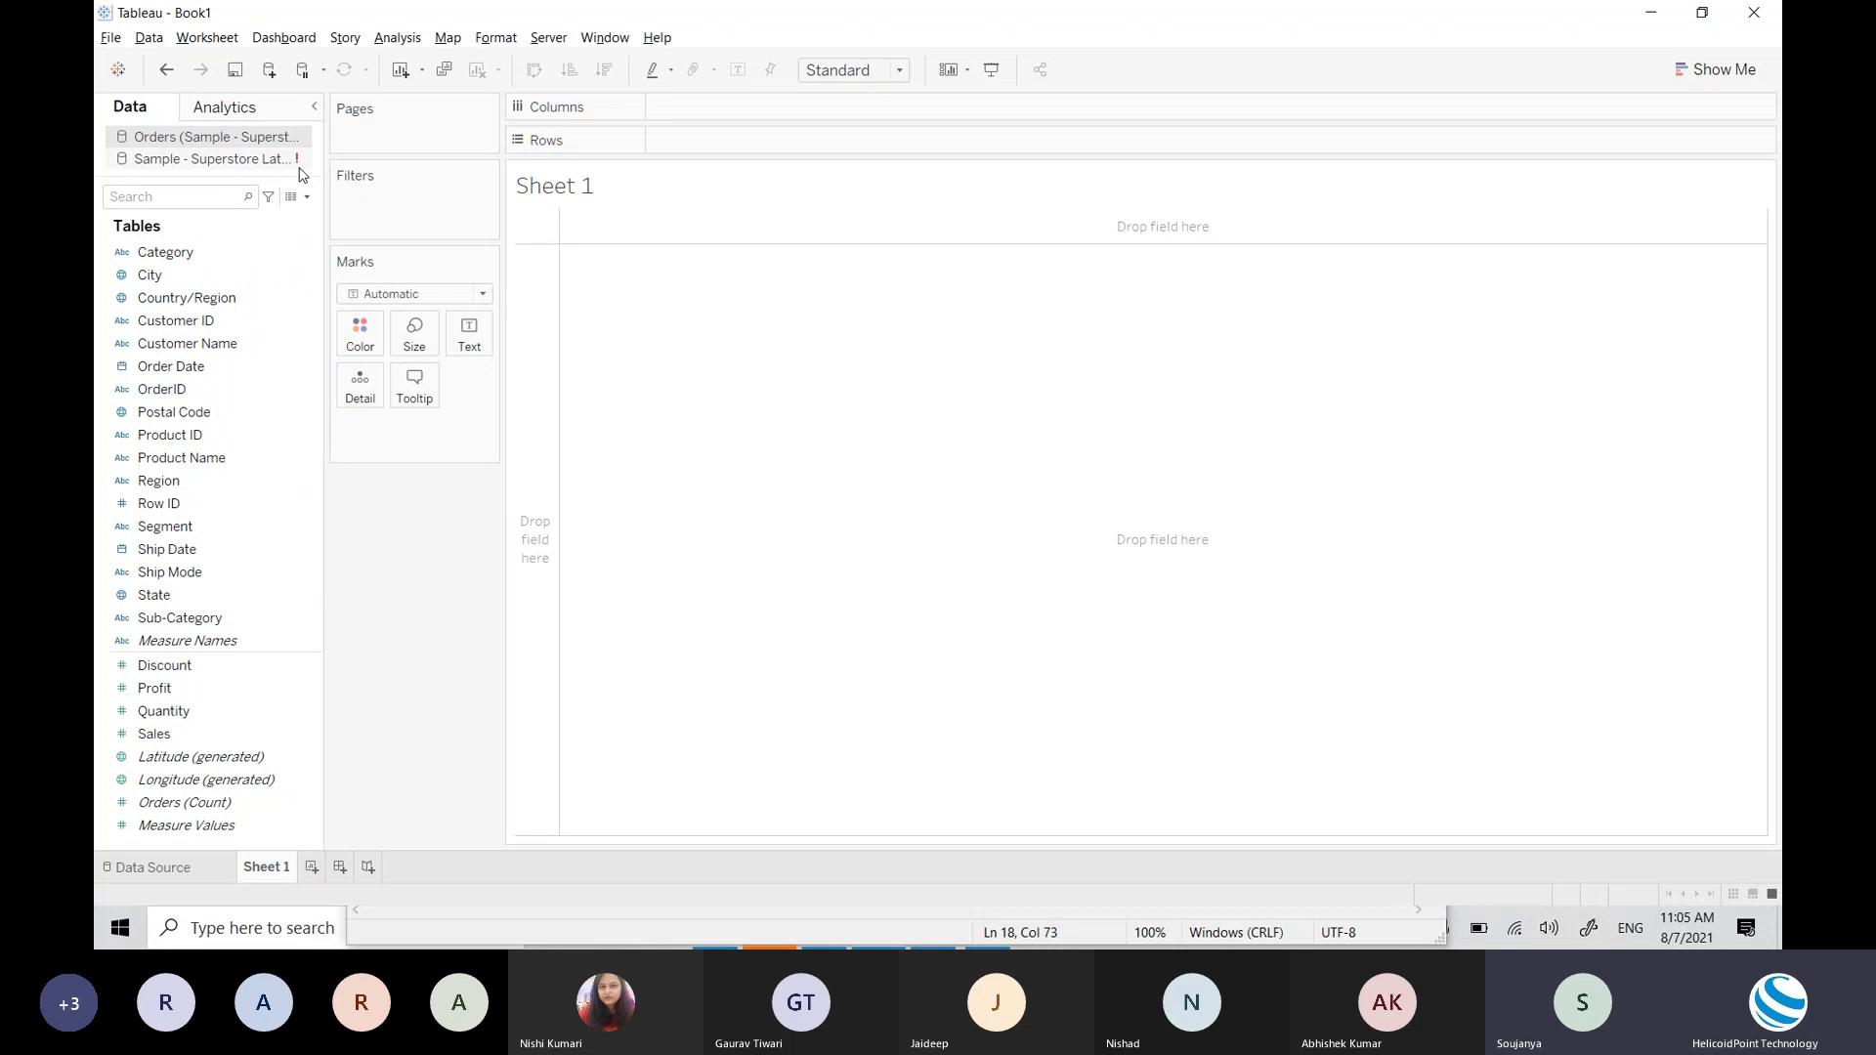
Step: Close the second Superstore data source in the Data pane, leaving only Orders
right_click(219, 167)
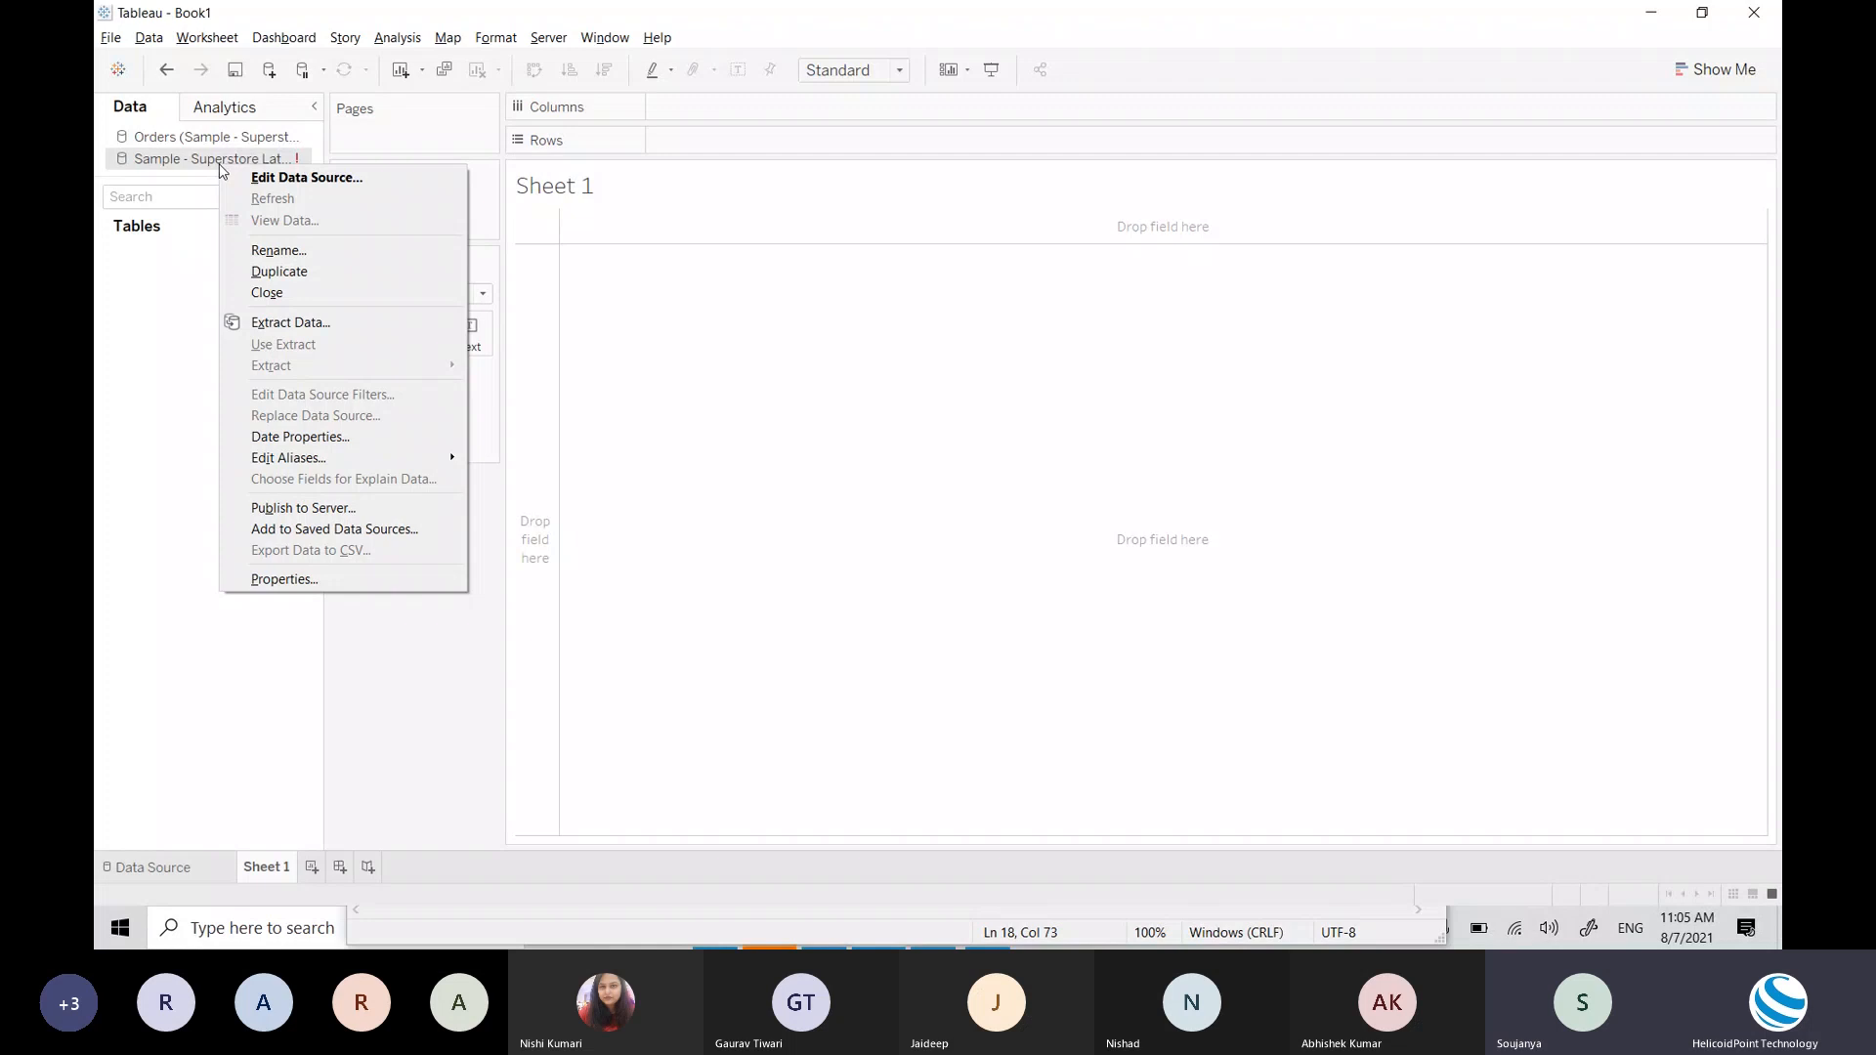
left_click(269, 292)
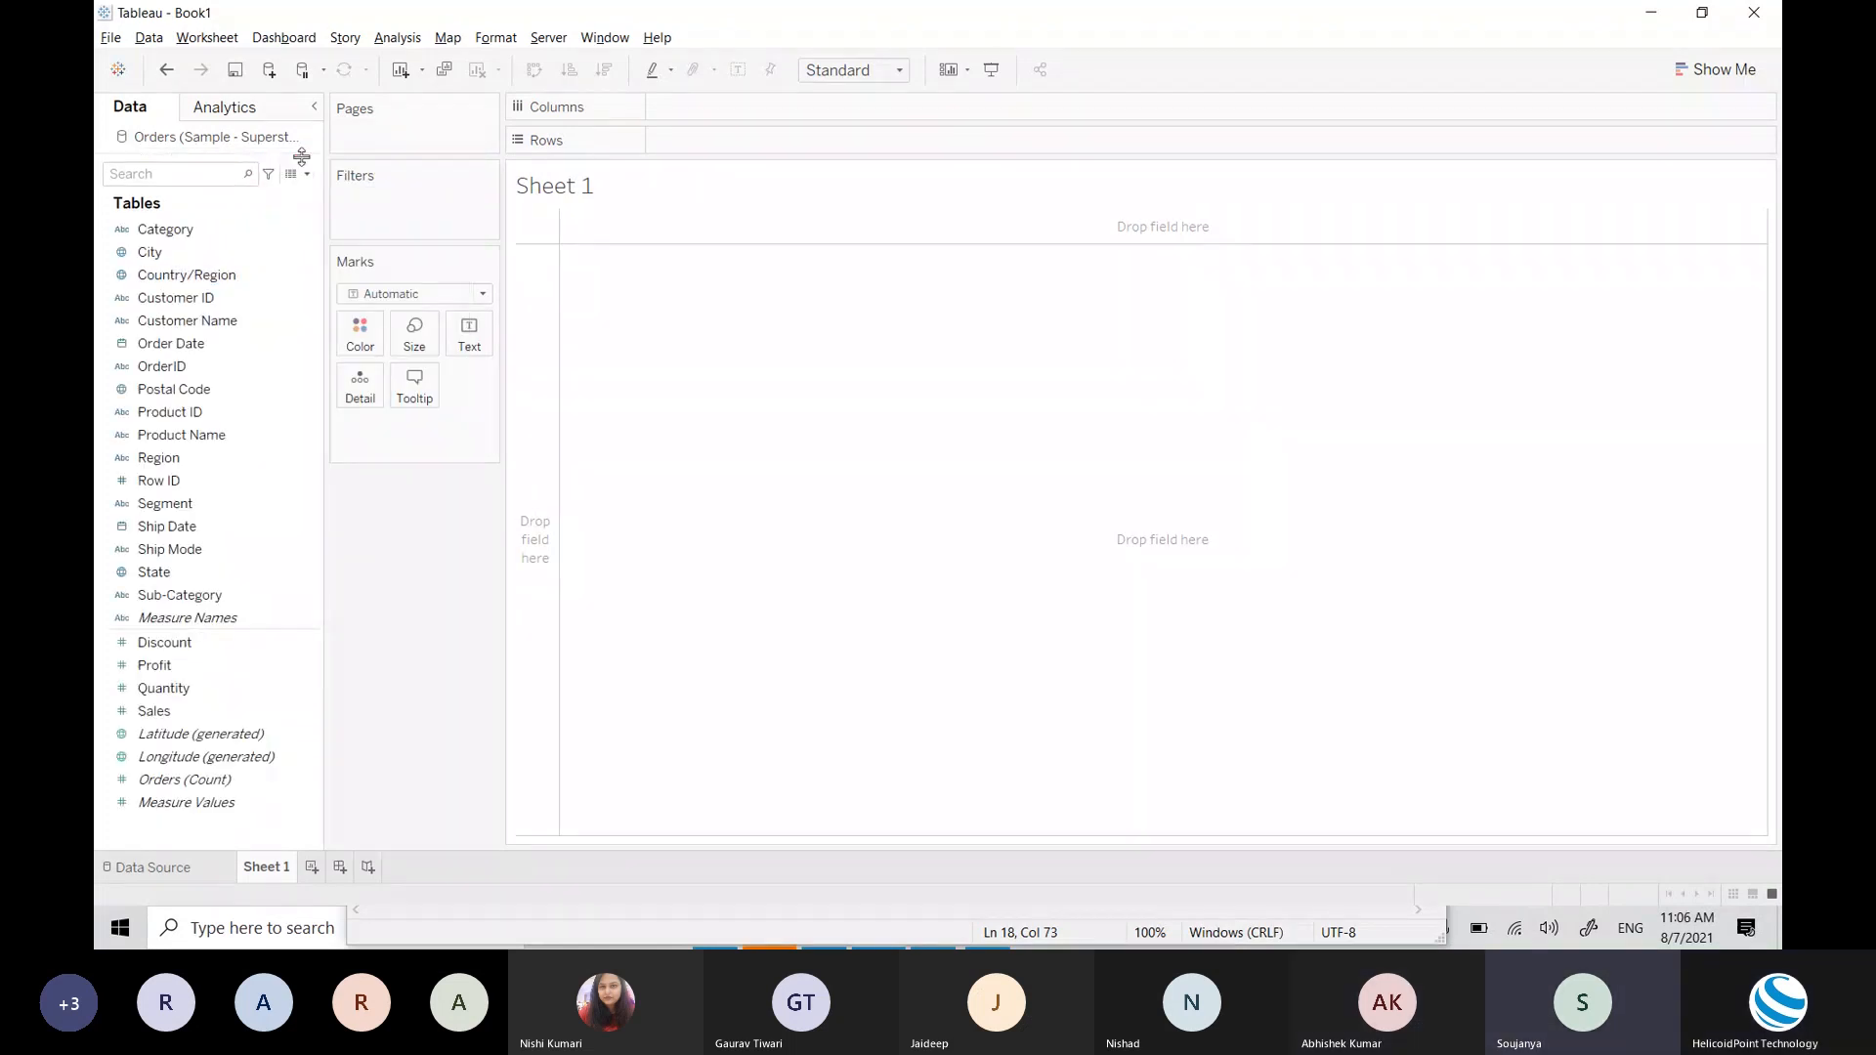
left_click(146, 230)
left_click(102, 243)
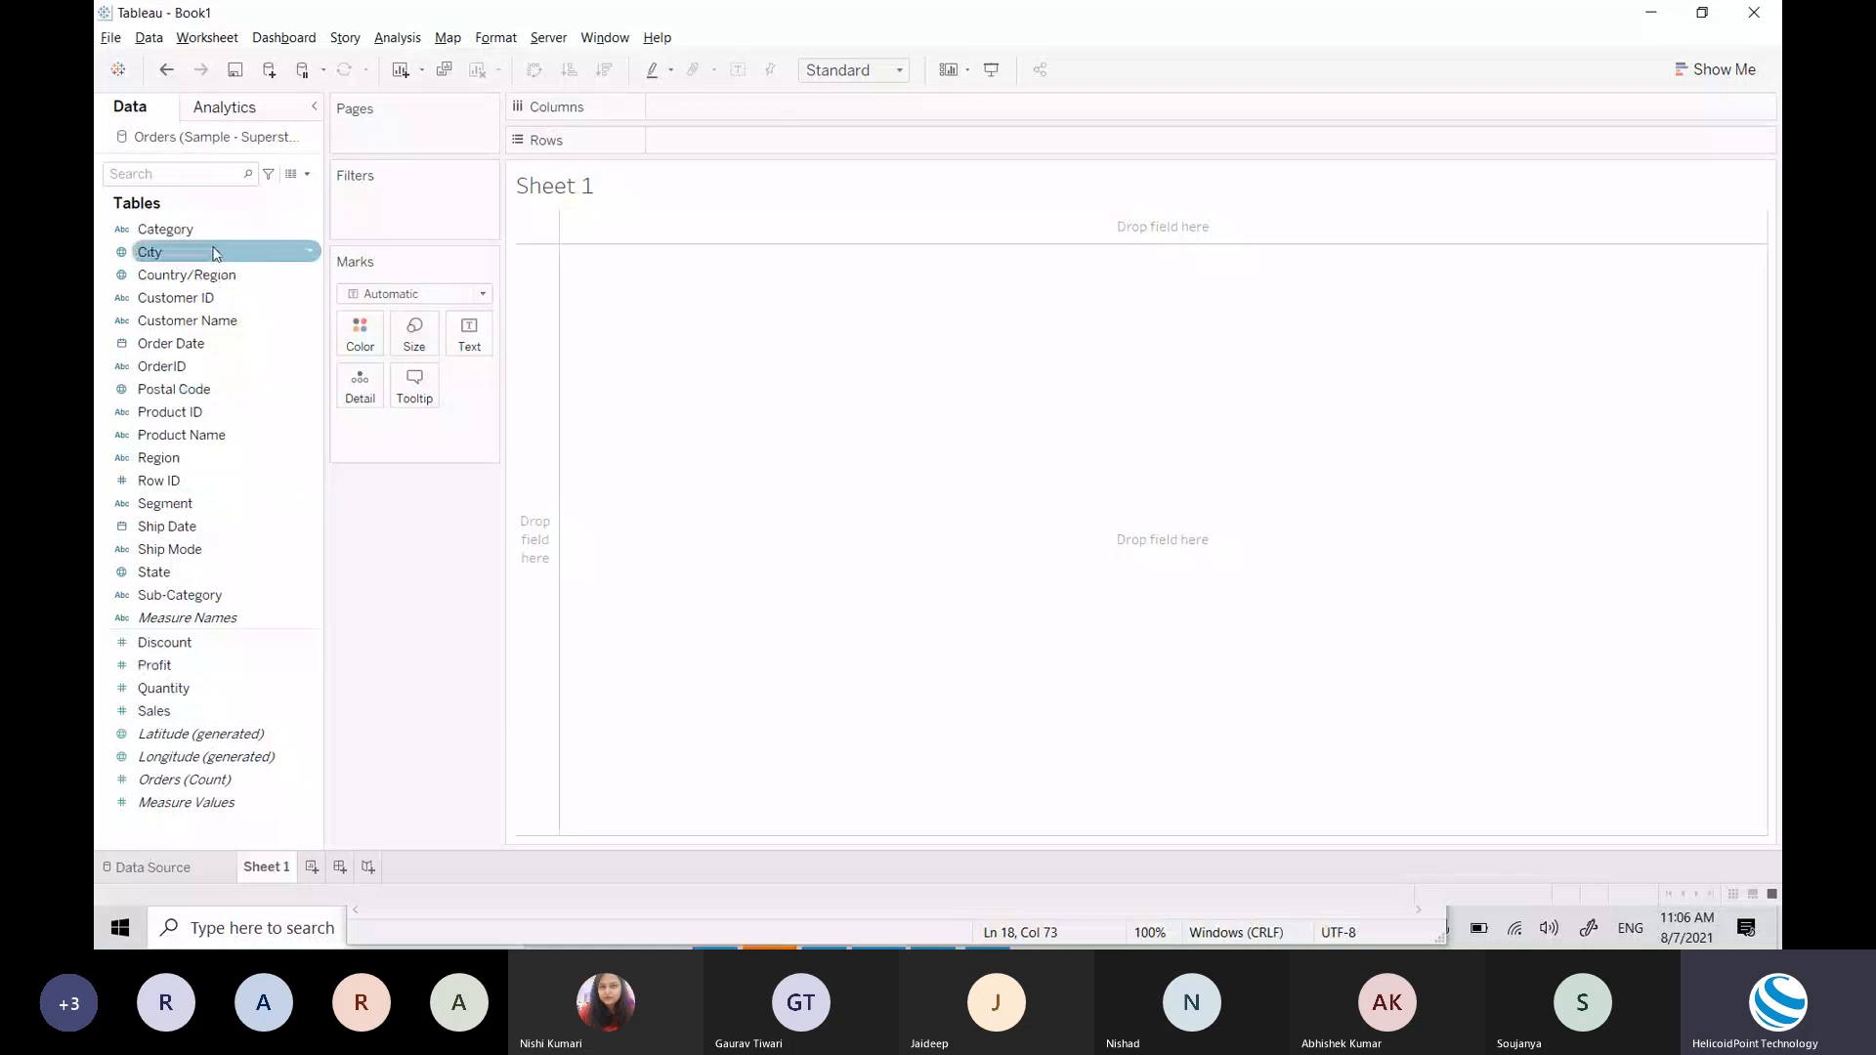
Step: Select the Profit measure and open the Show Me chart-type panel
left_click(151, 666)
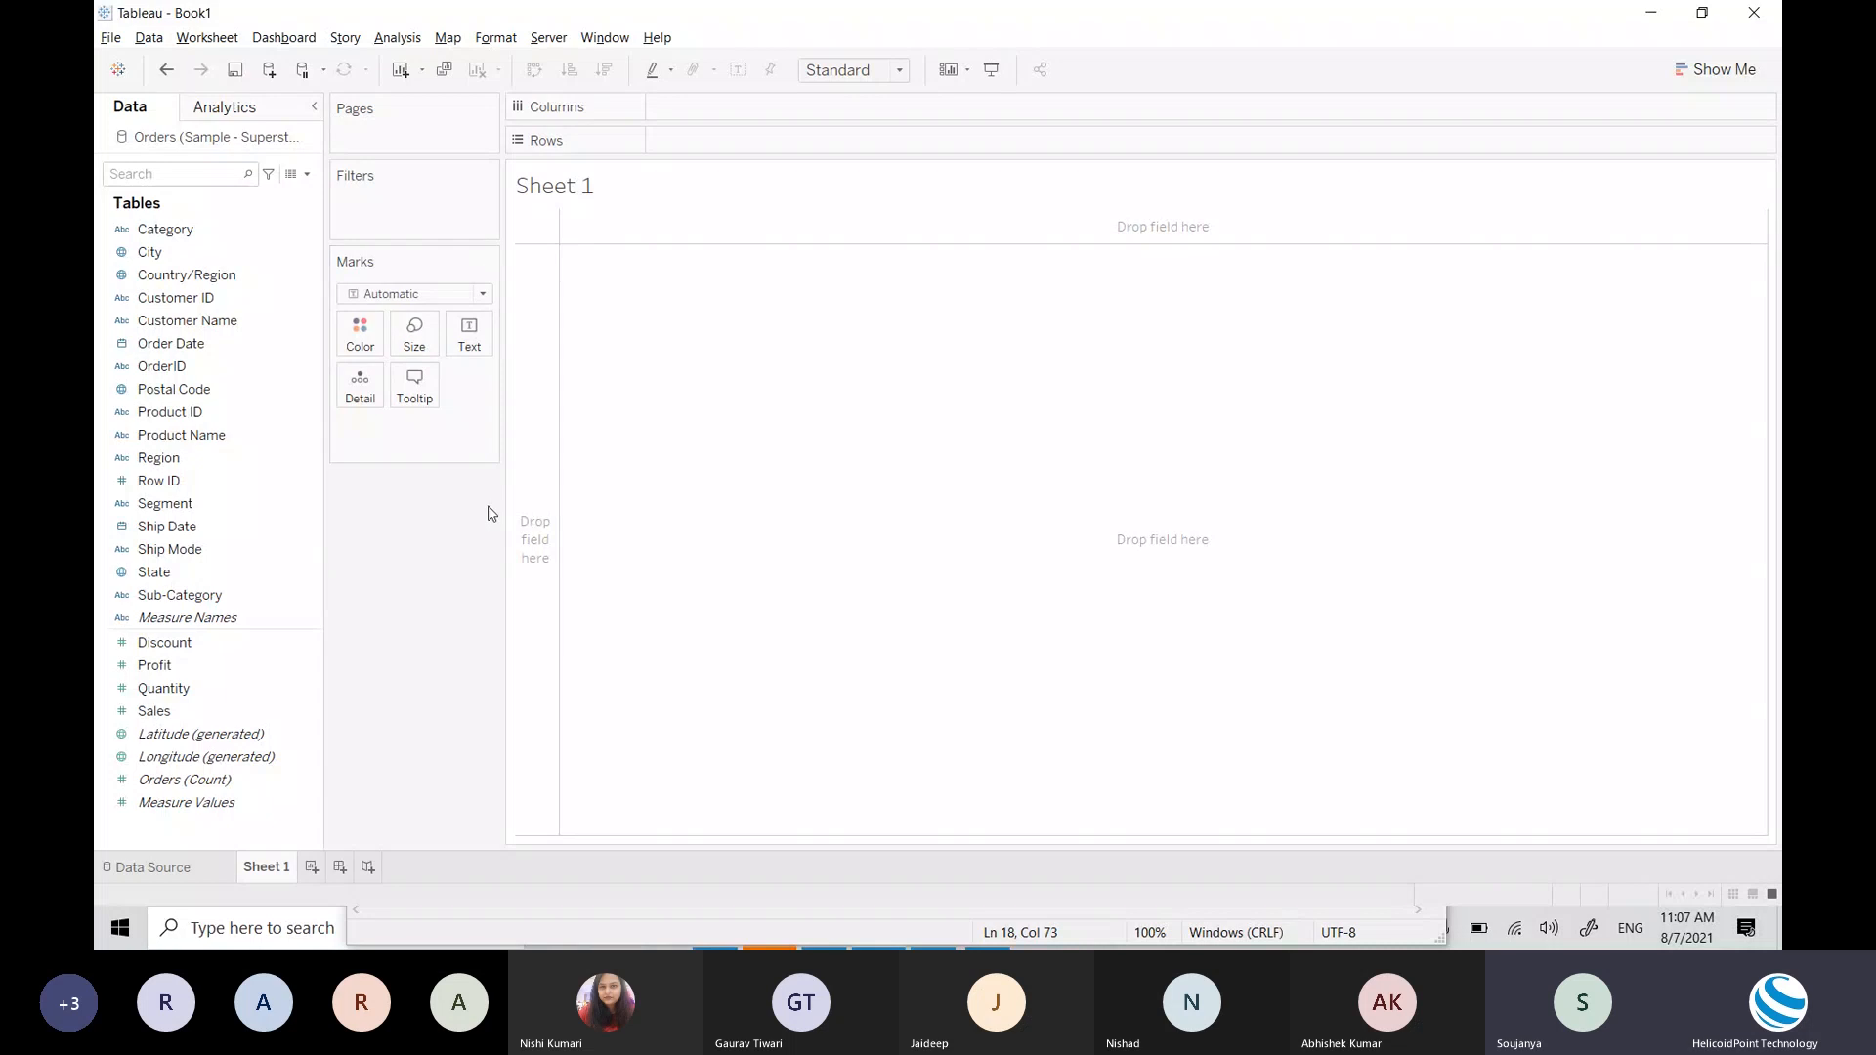
left_click(1738, 74)
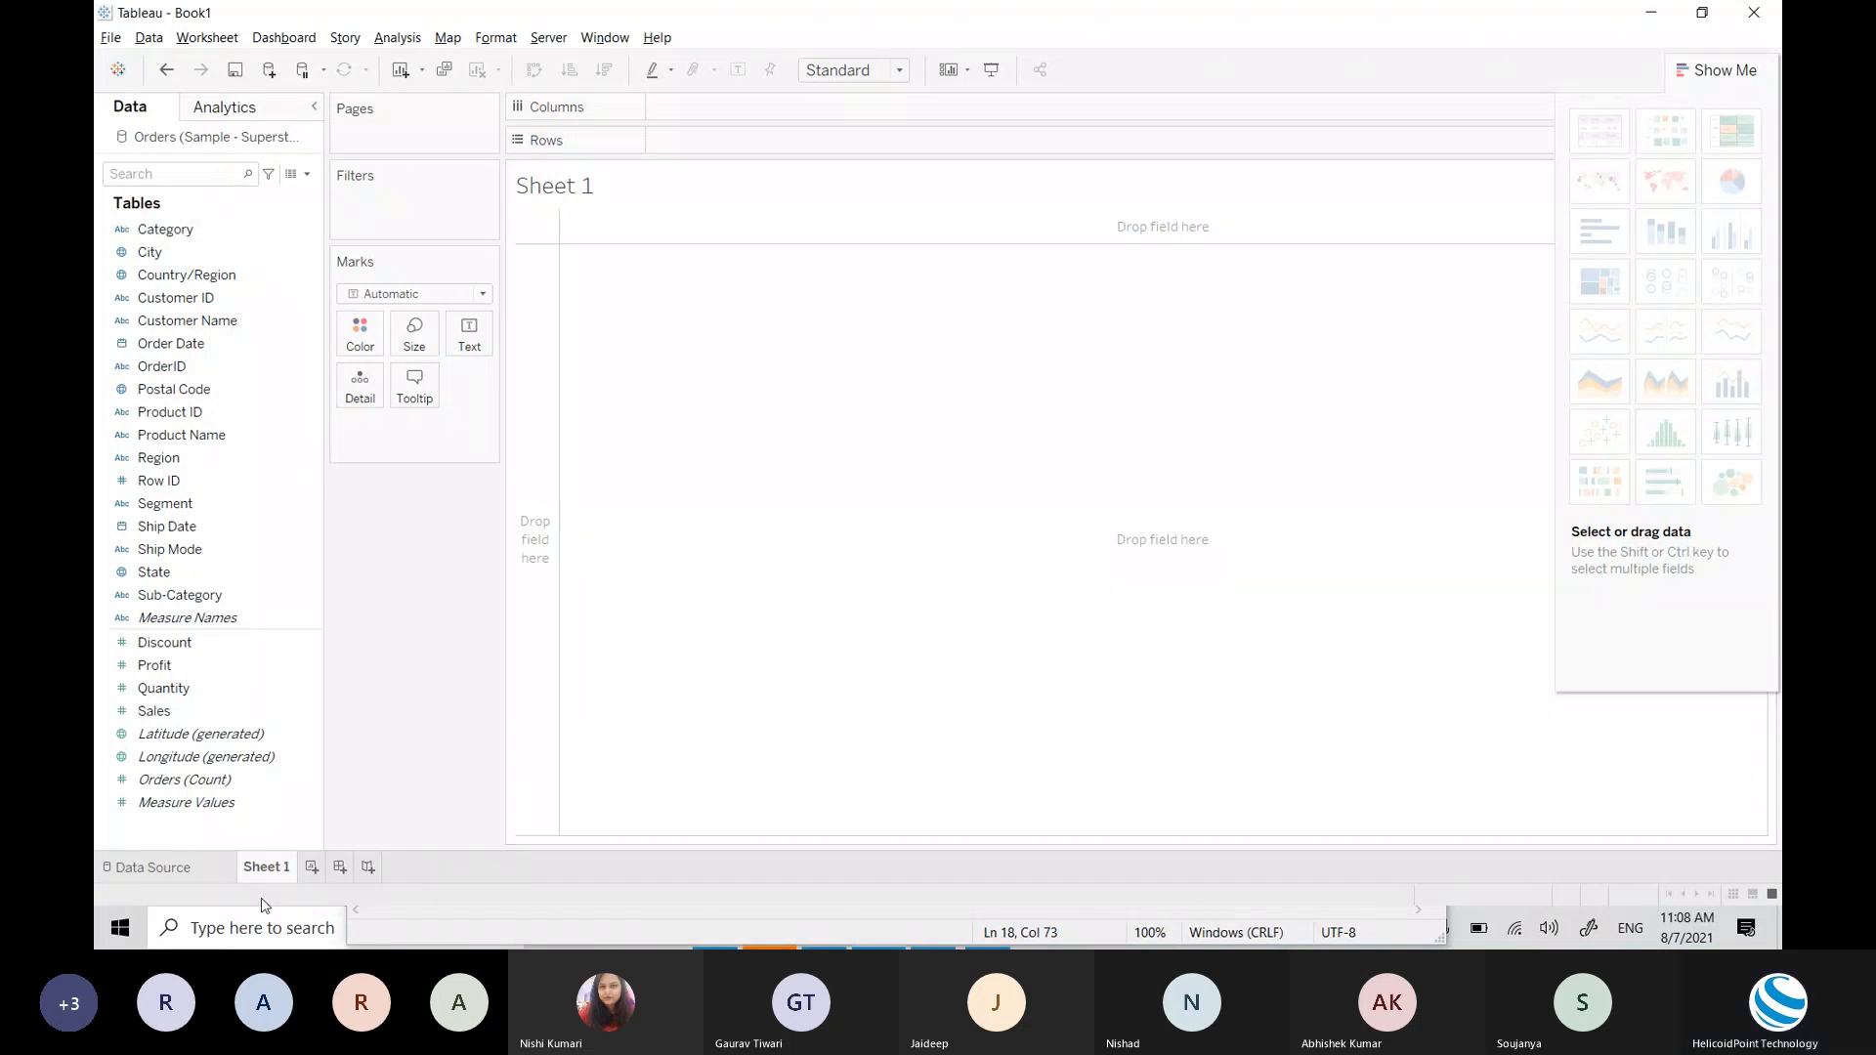
Step: Change the Sheet 1 tab name to 'Most Profitable Region'
double_click(265, 870)
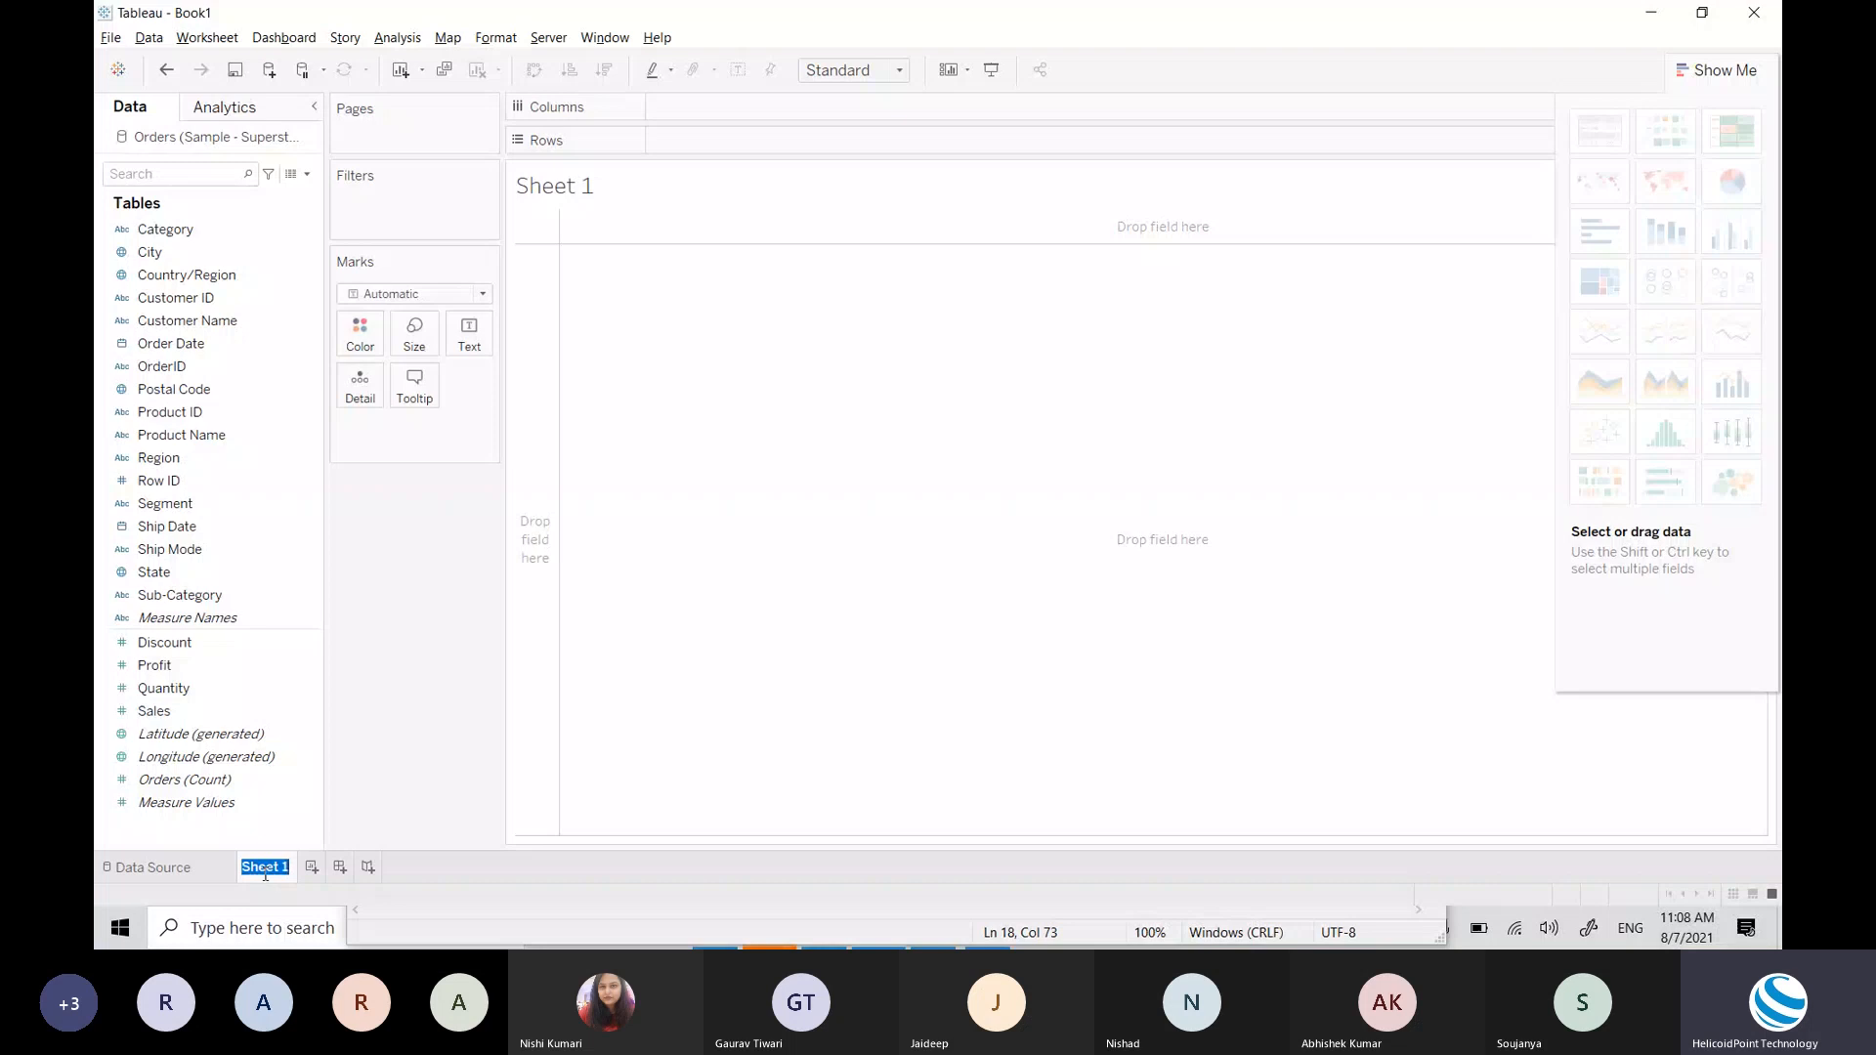
left_click(270, 876)
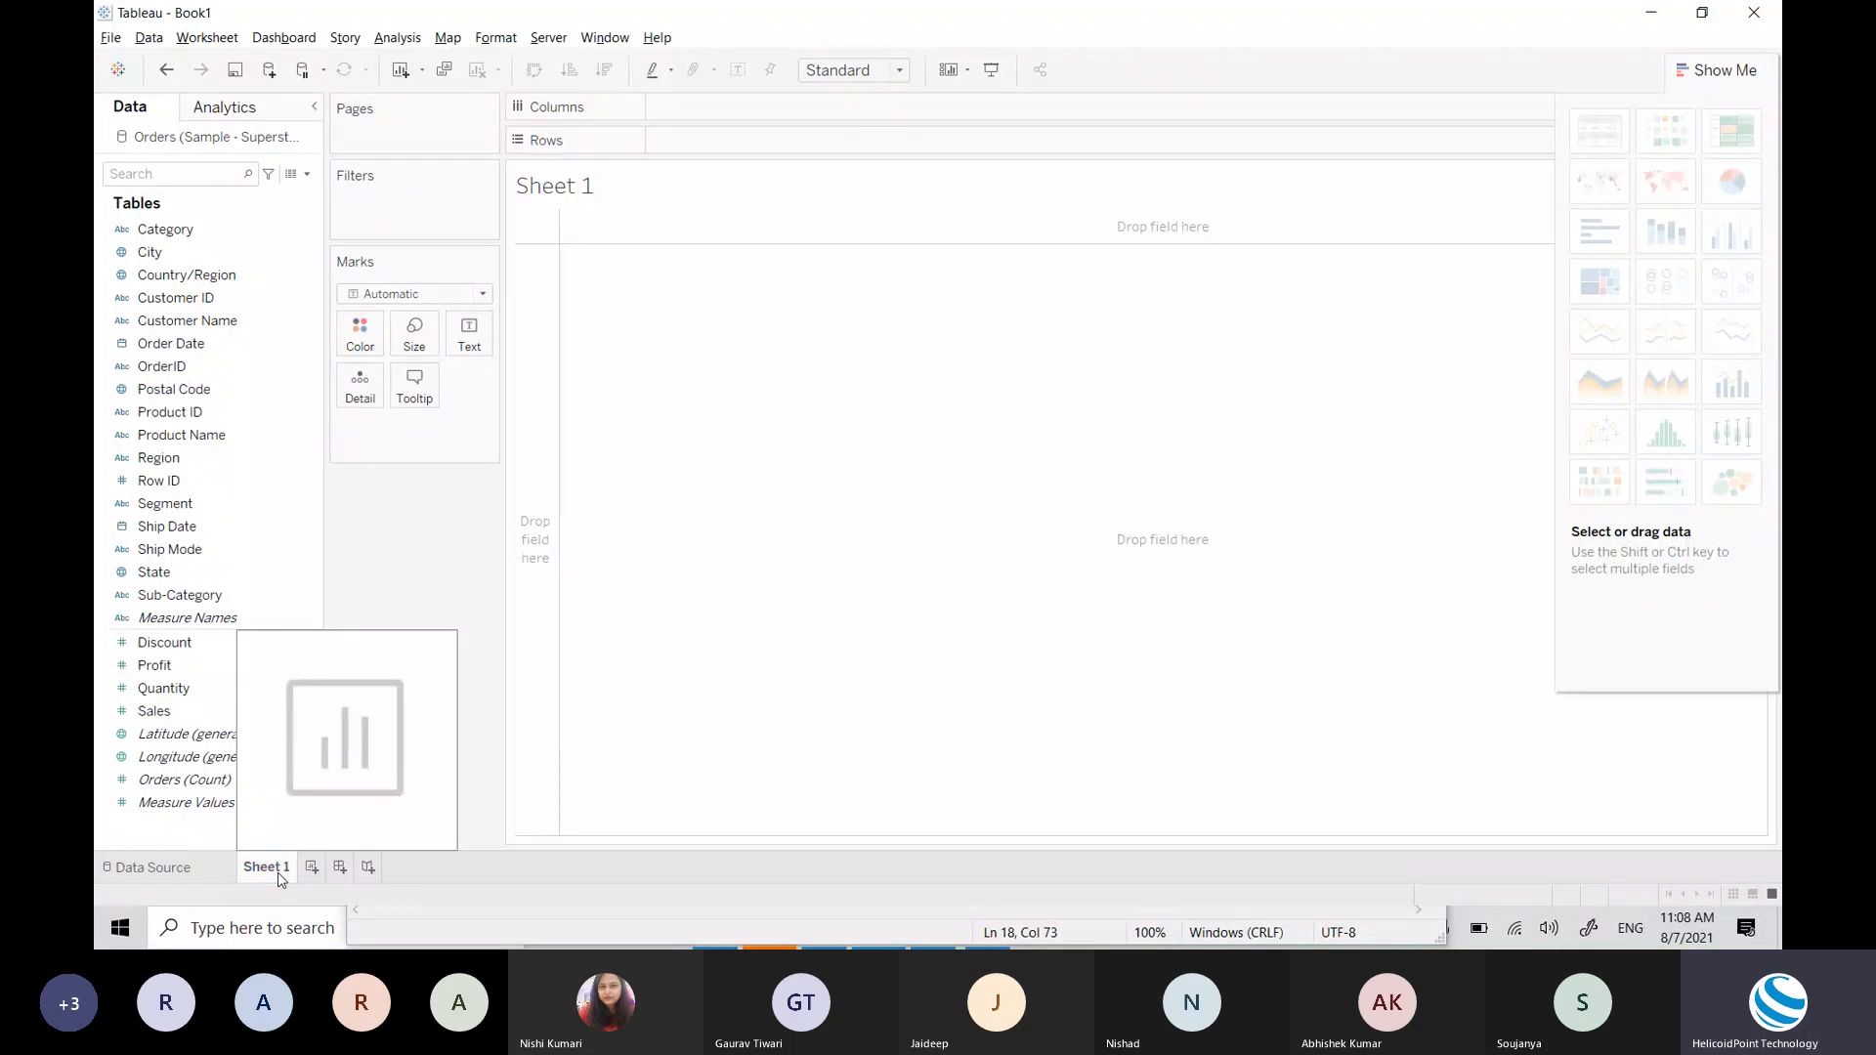
double_click(279, 875)
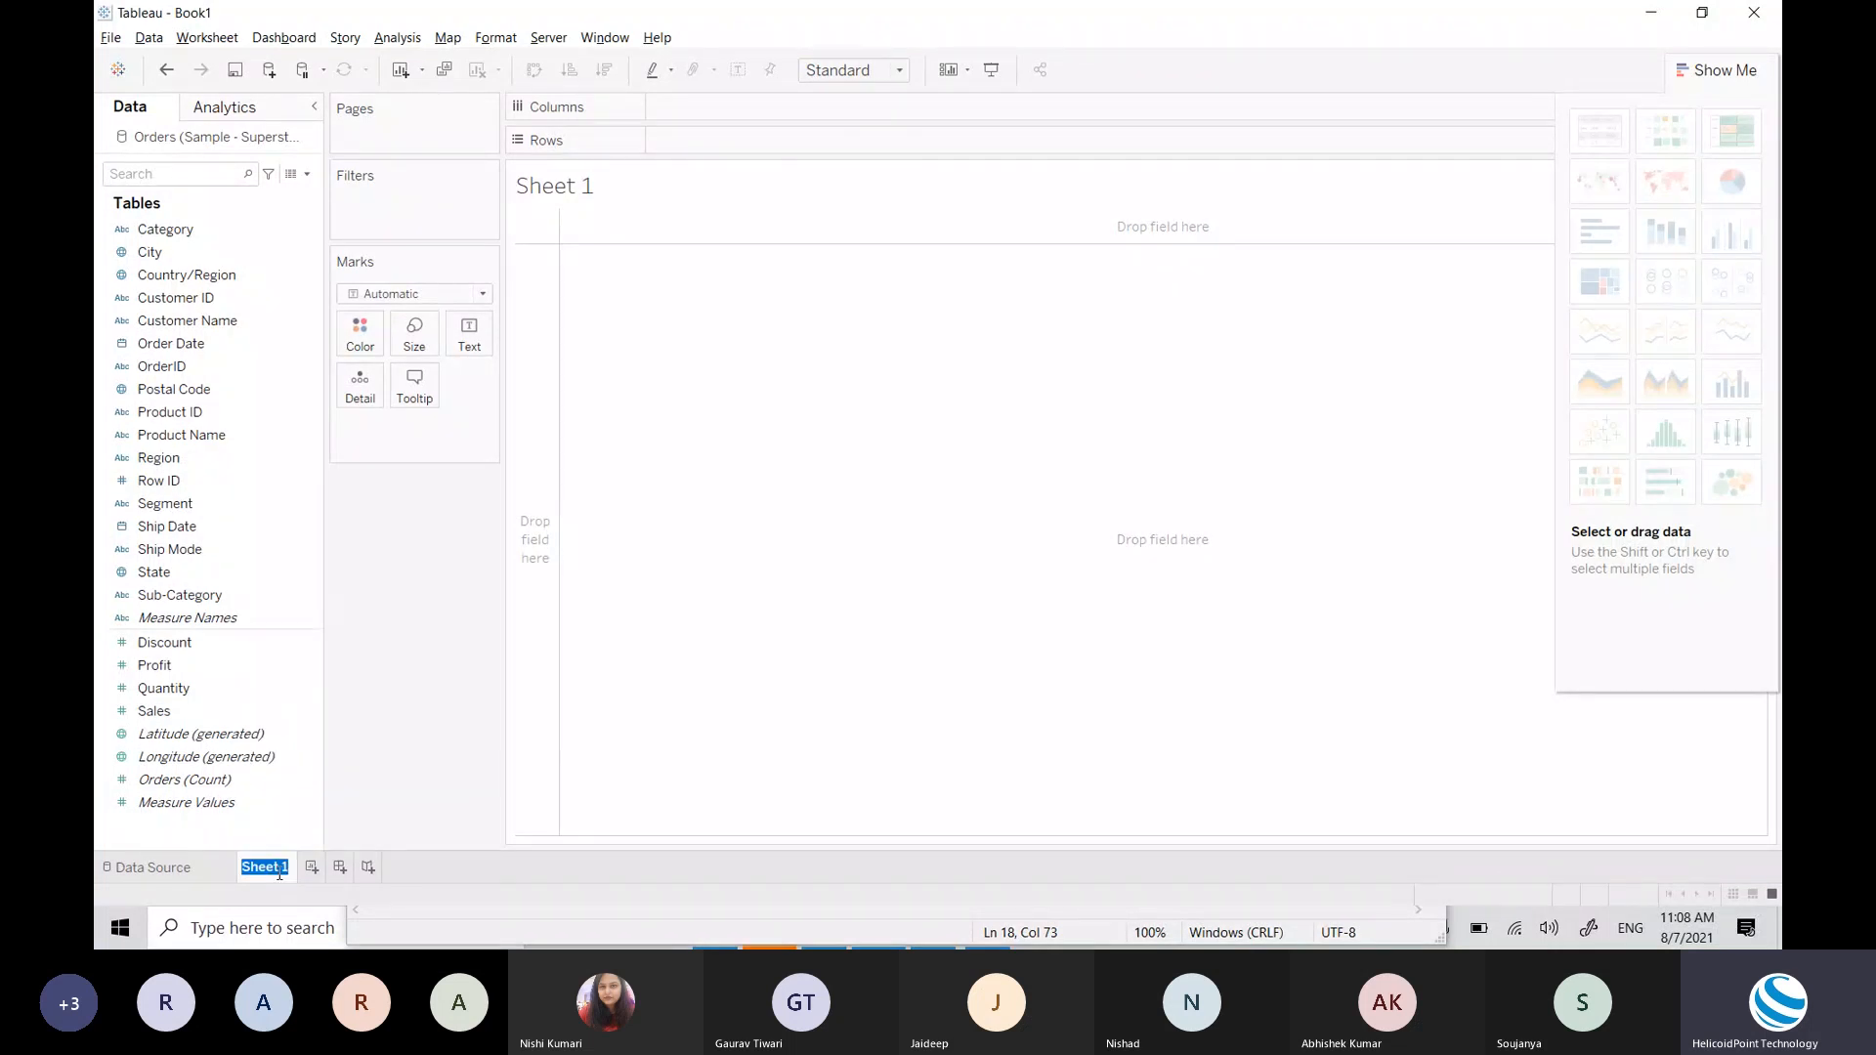
type("Most Pr")
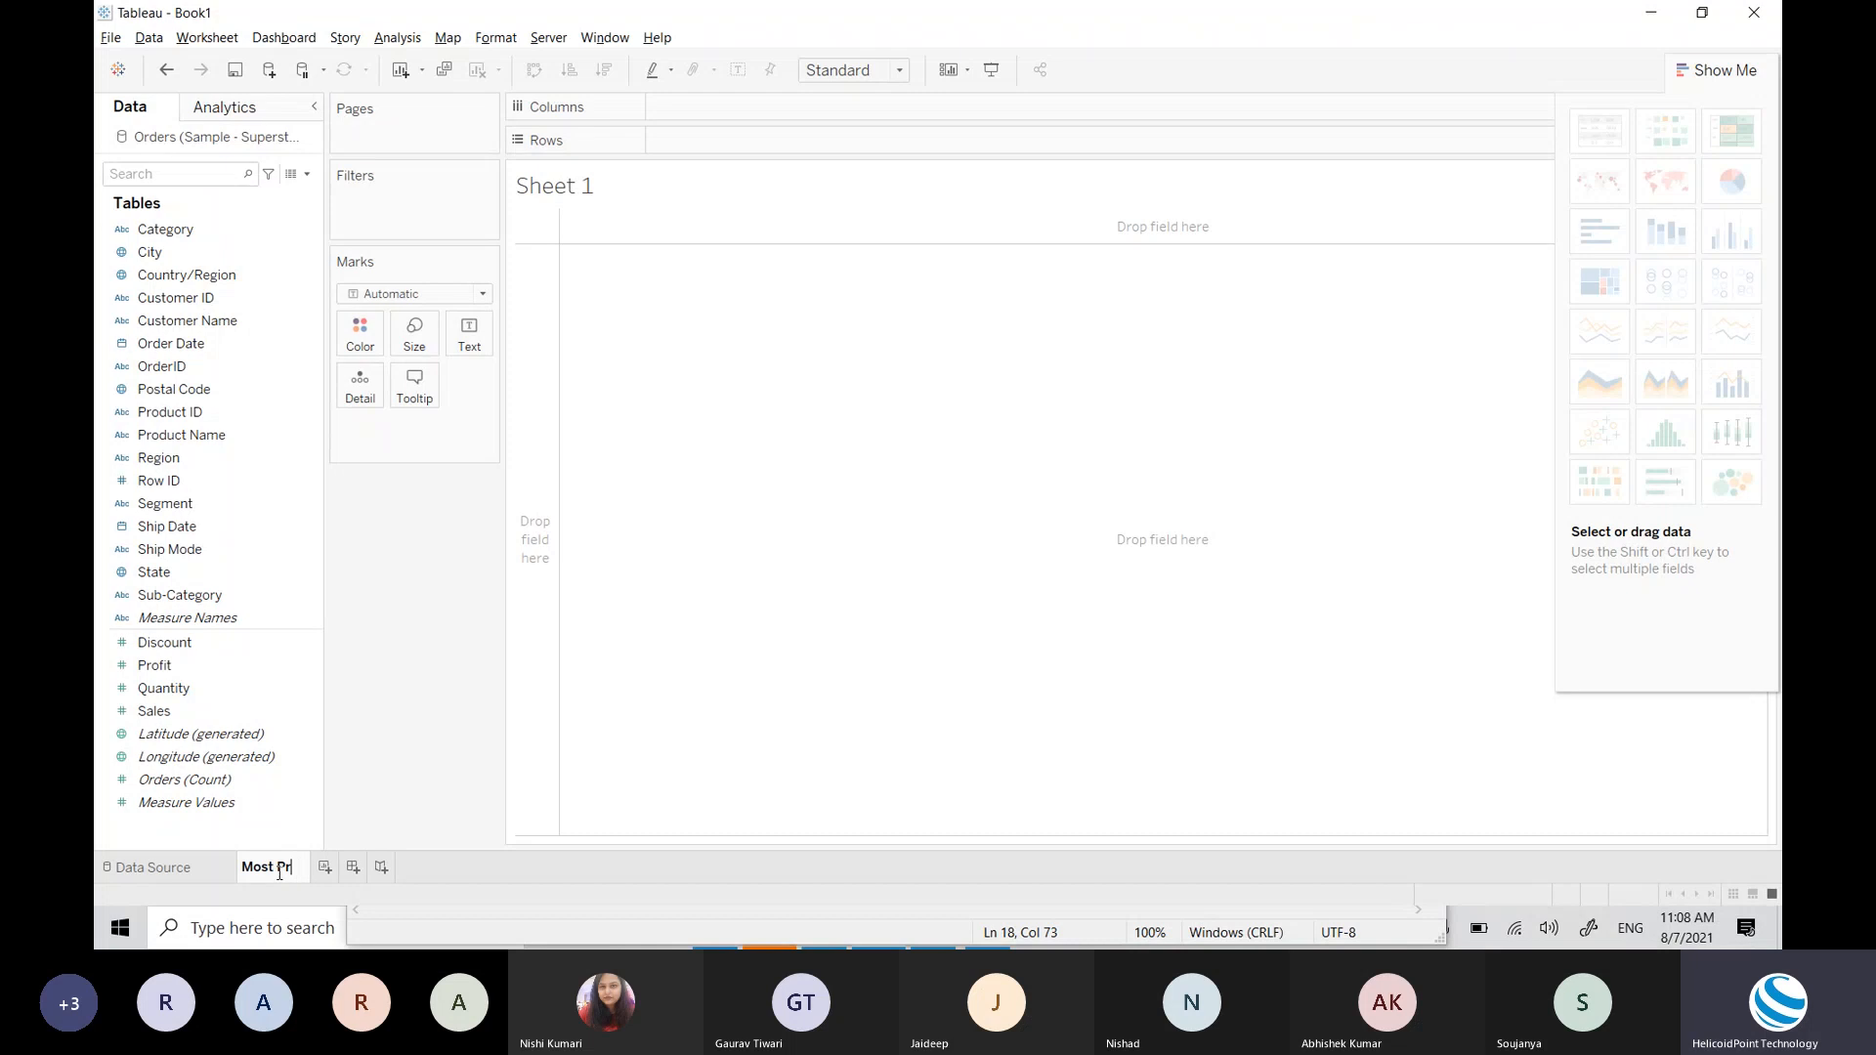
type("ofitable ")
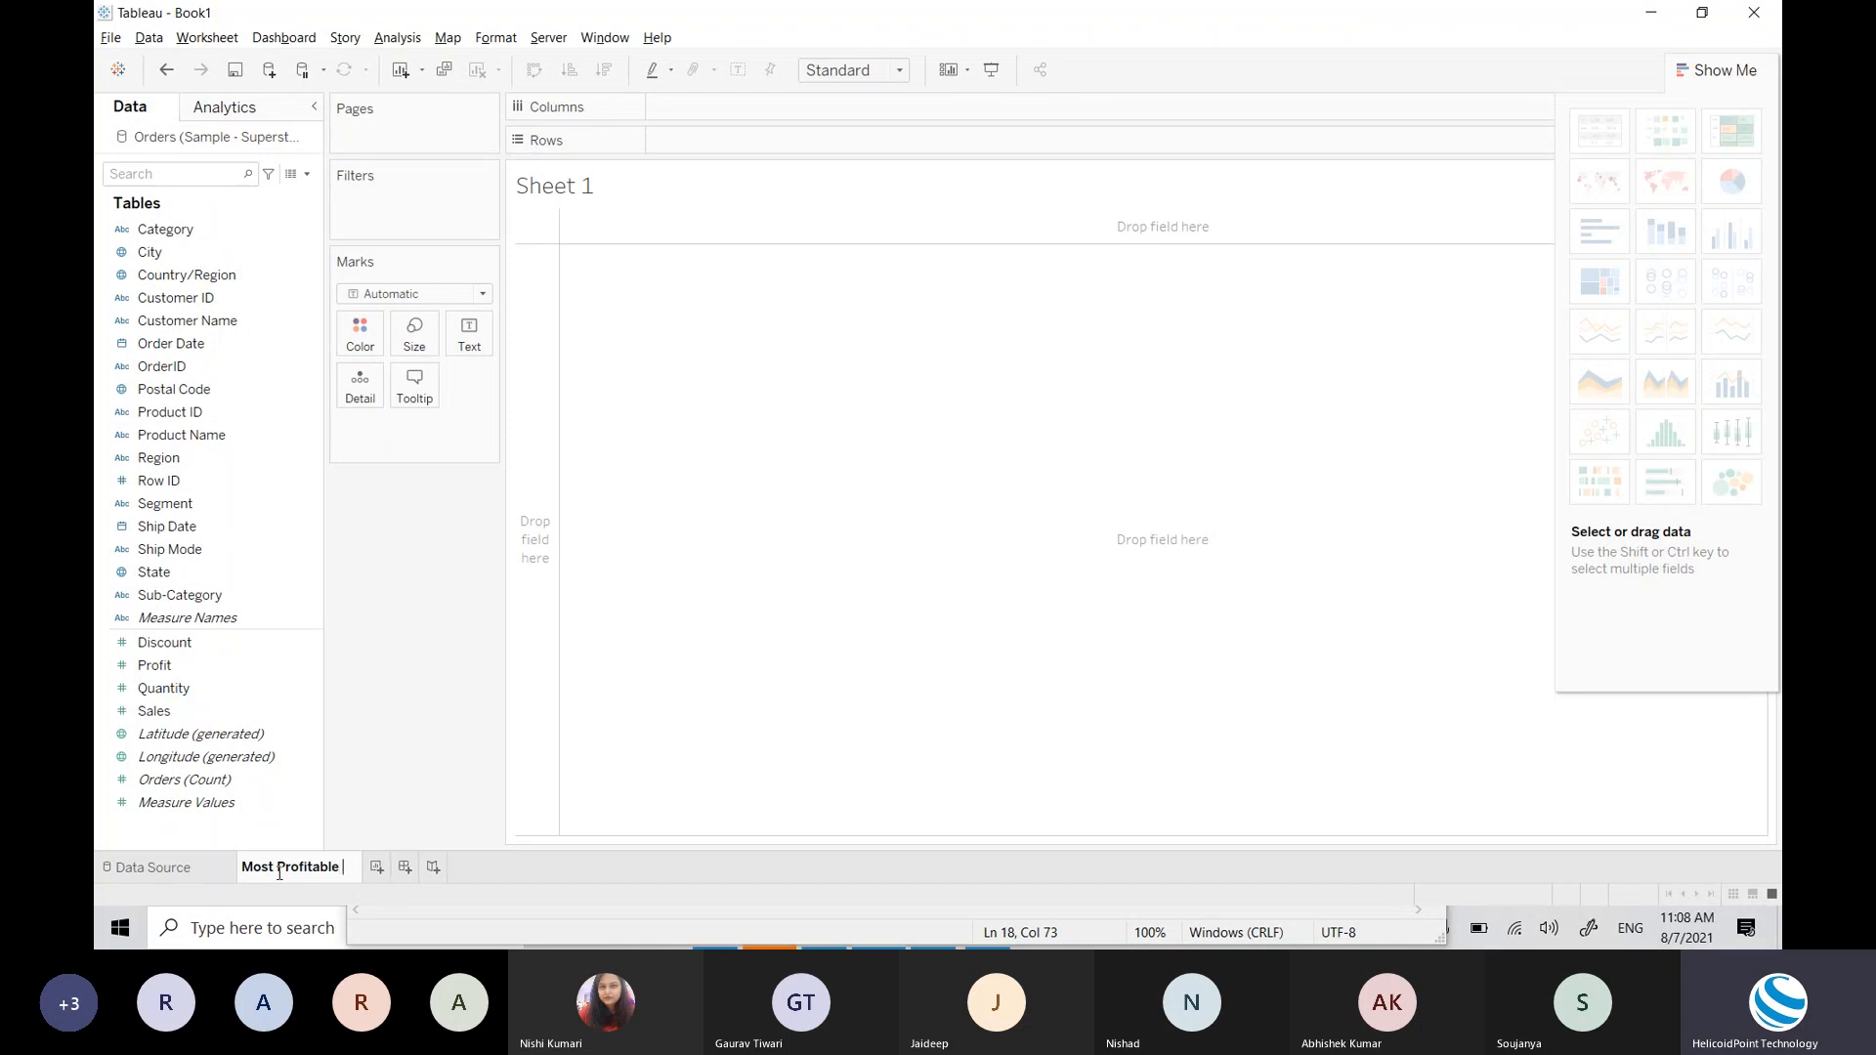
type("Region")
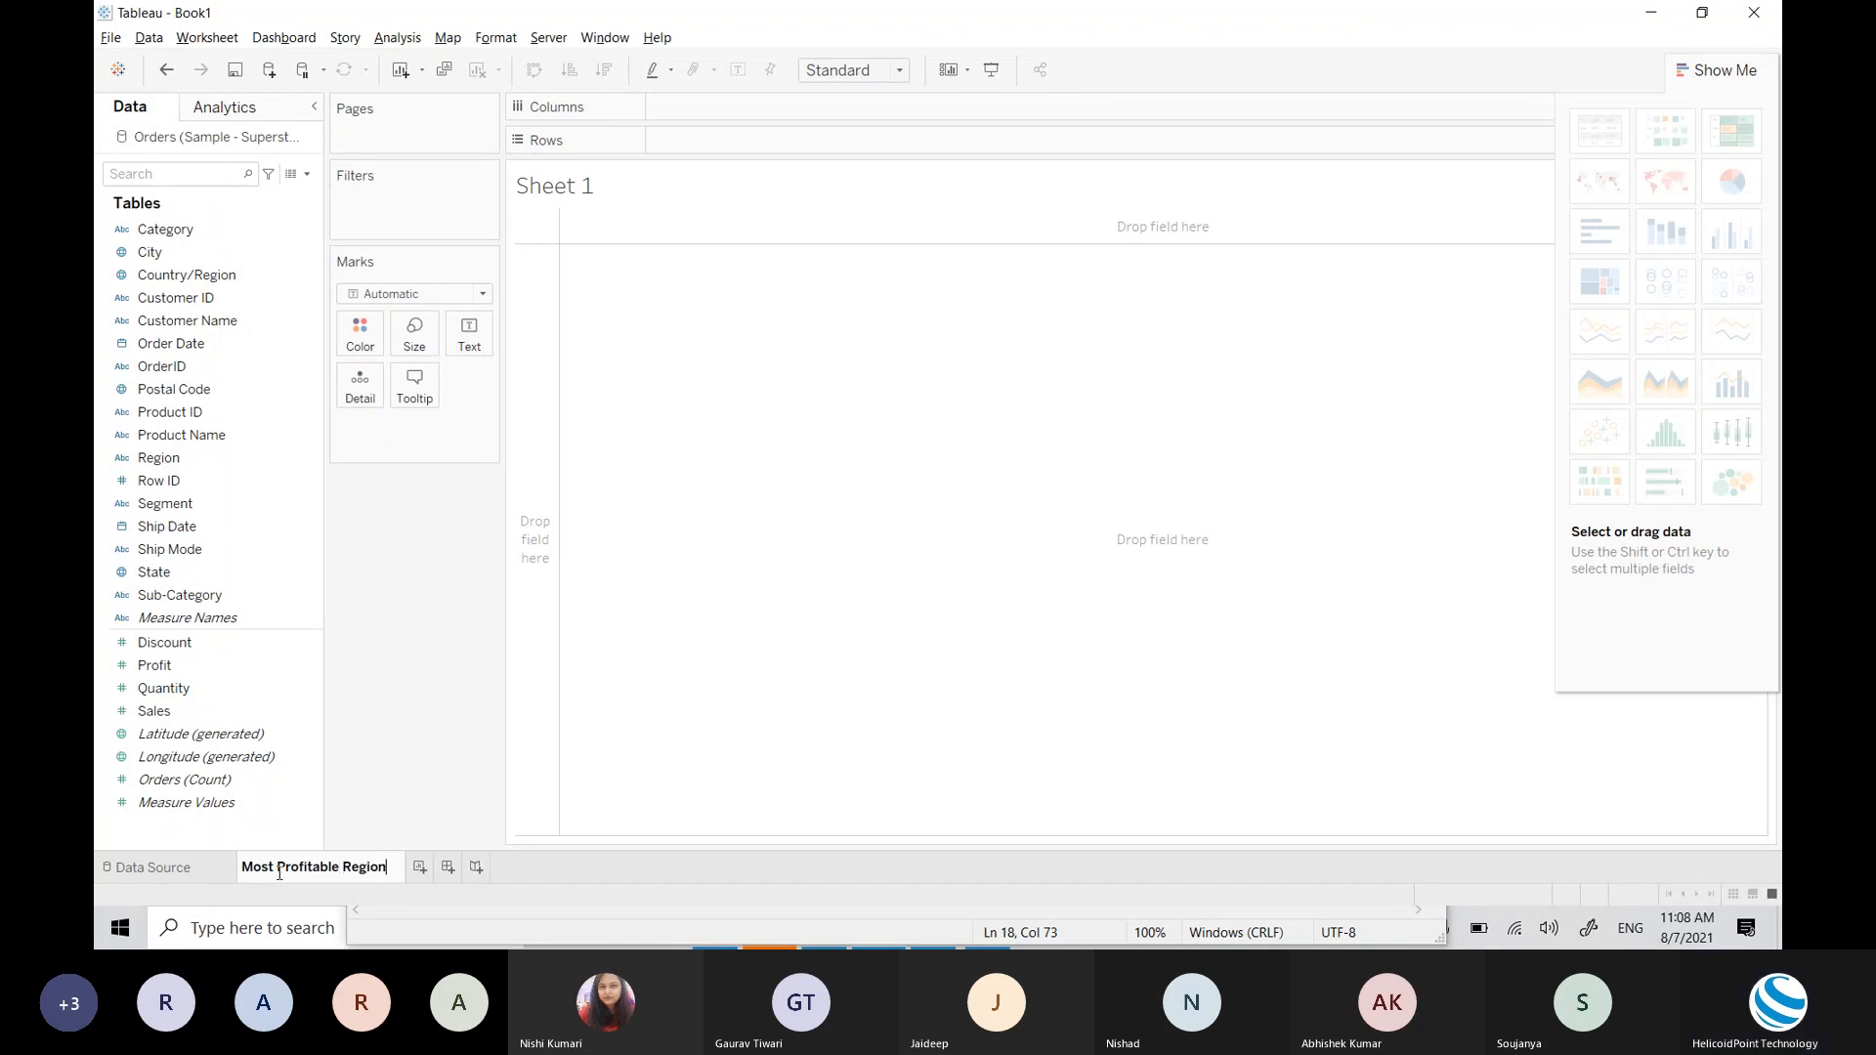
key("Return")
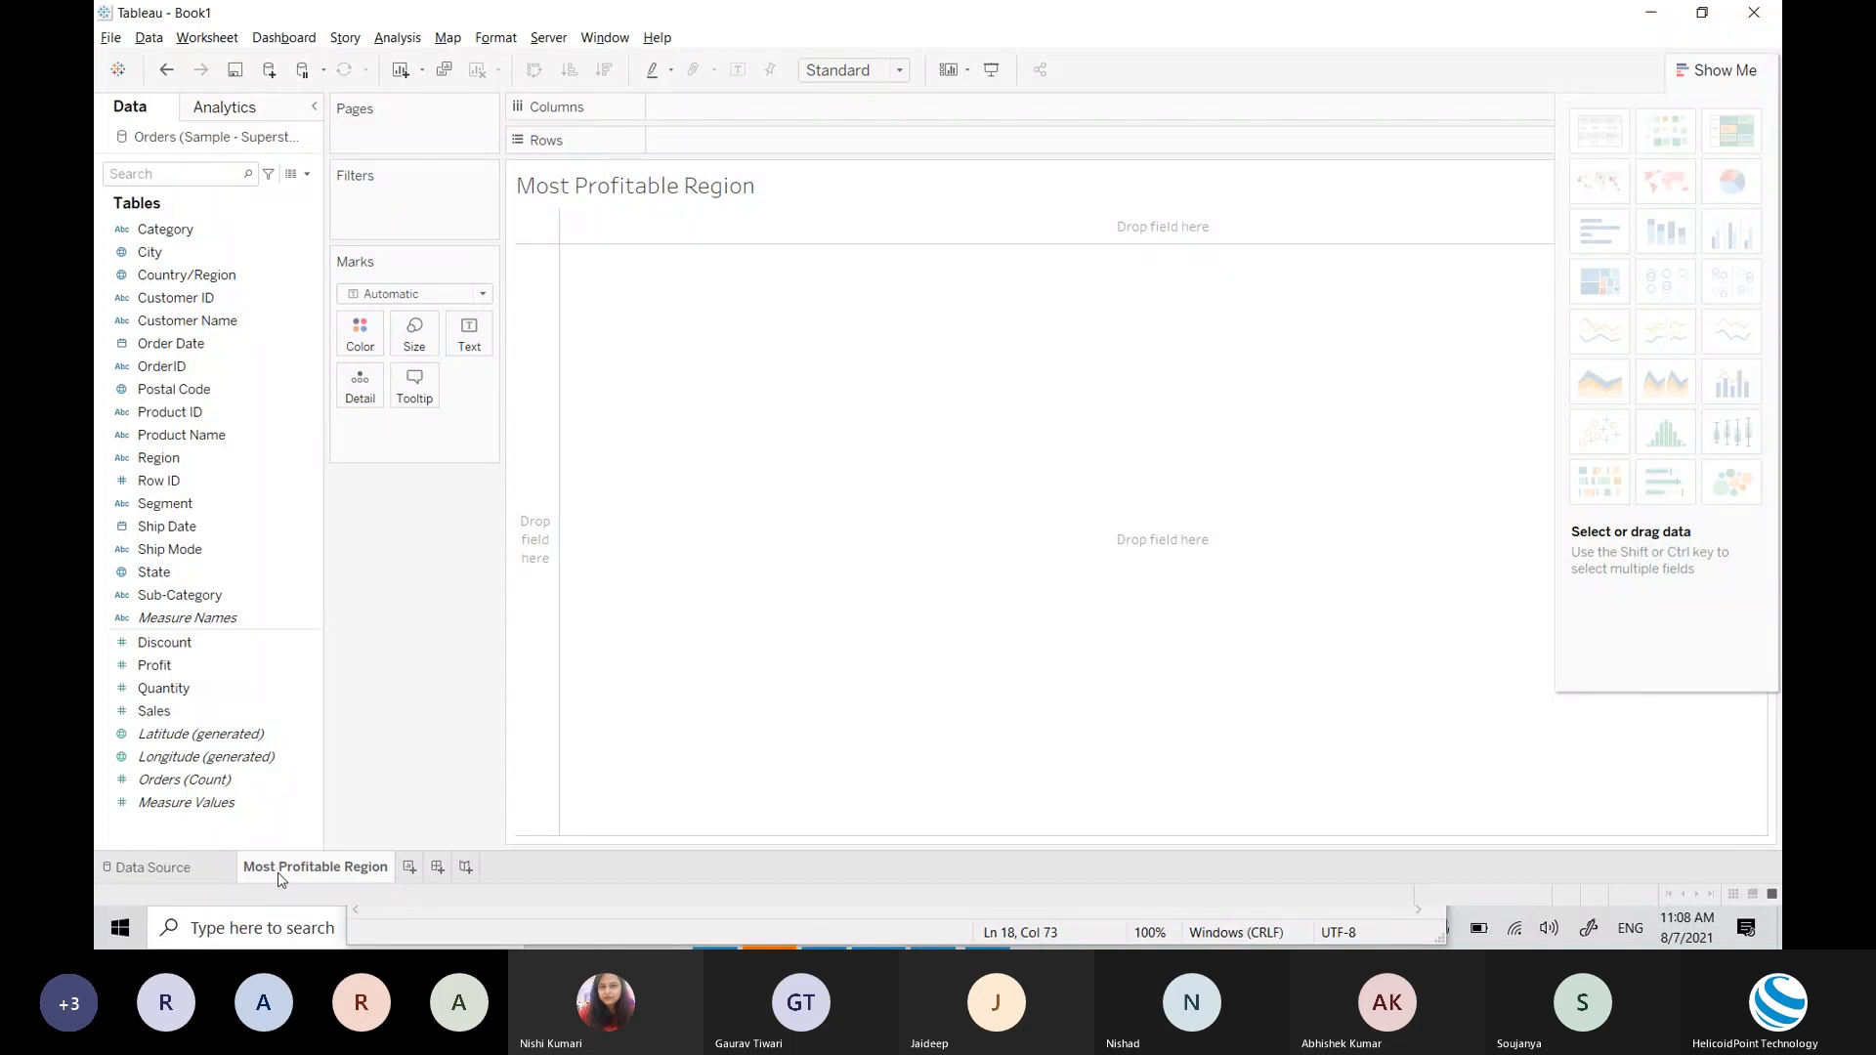
Step: Close the Teams meeting's Participants panel and return to the Tableau worksheet
key("alt+Tab")
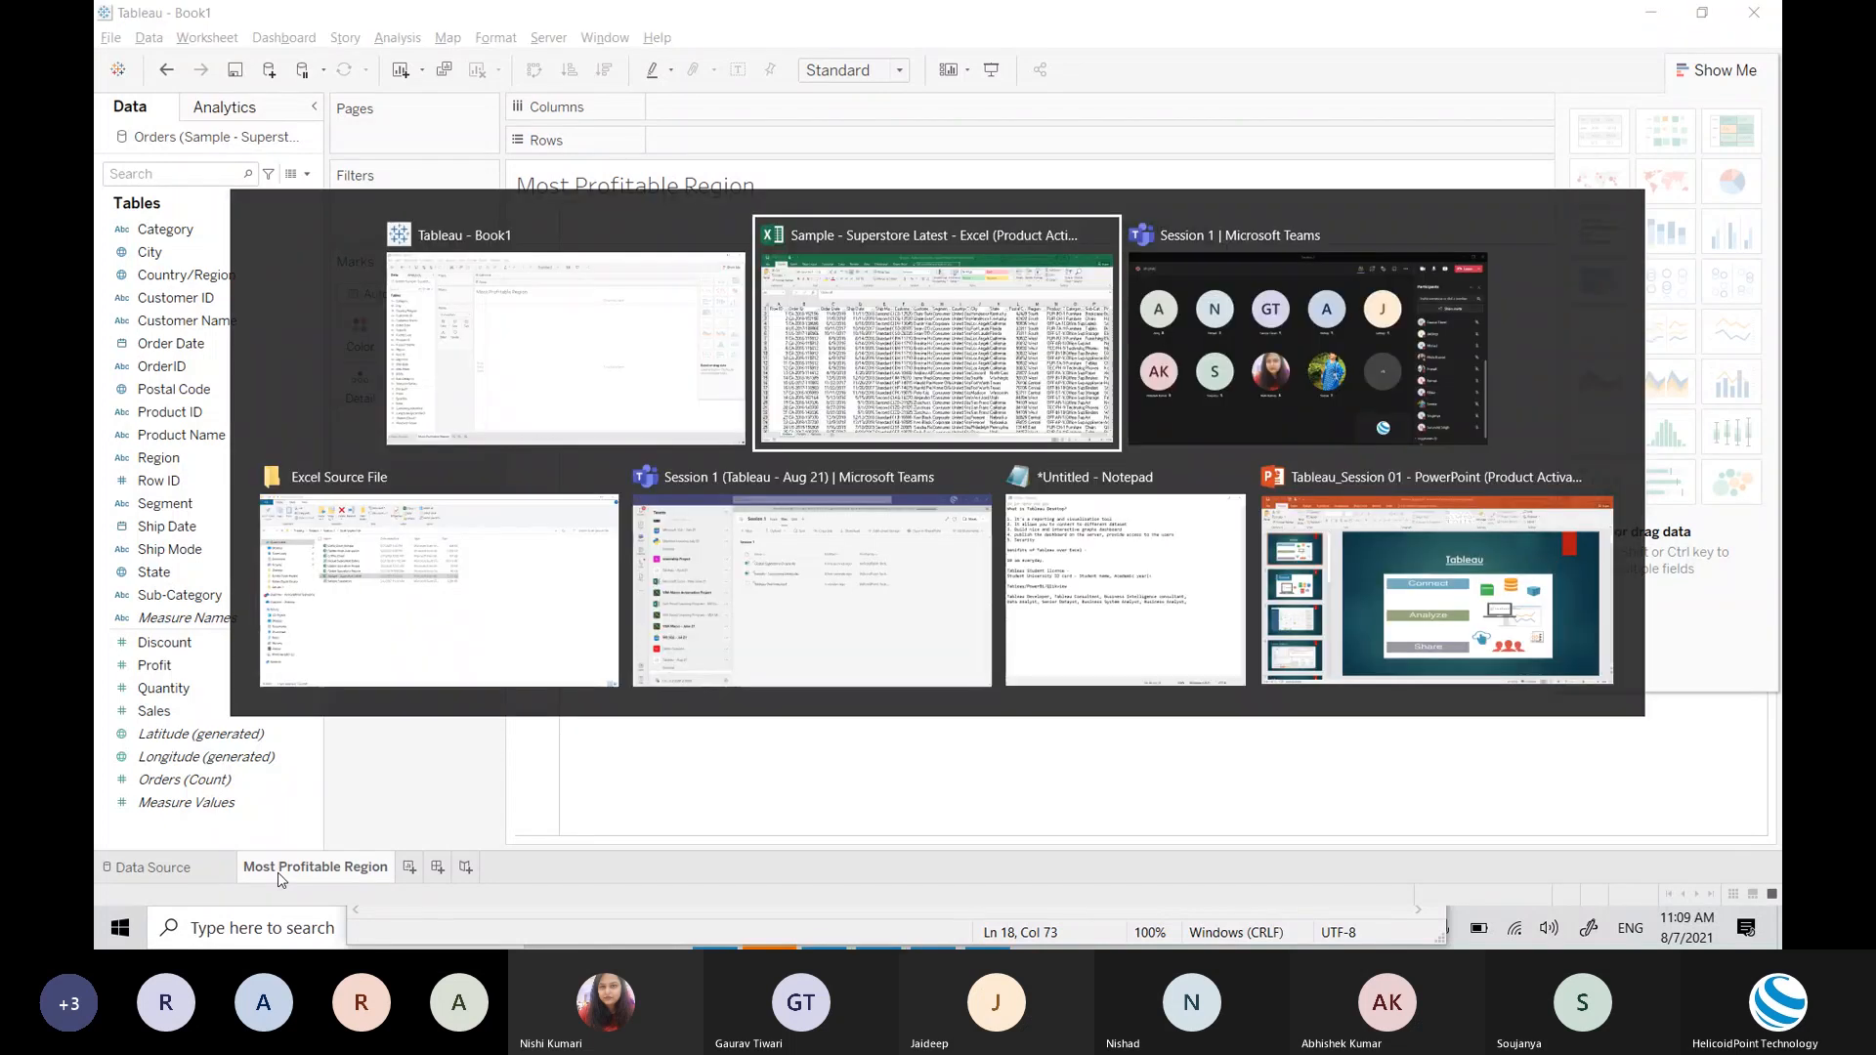
key("alt+Tab")
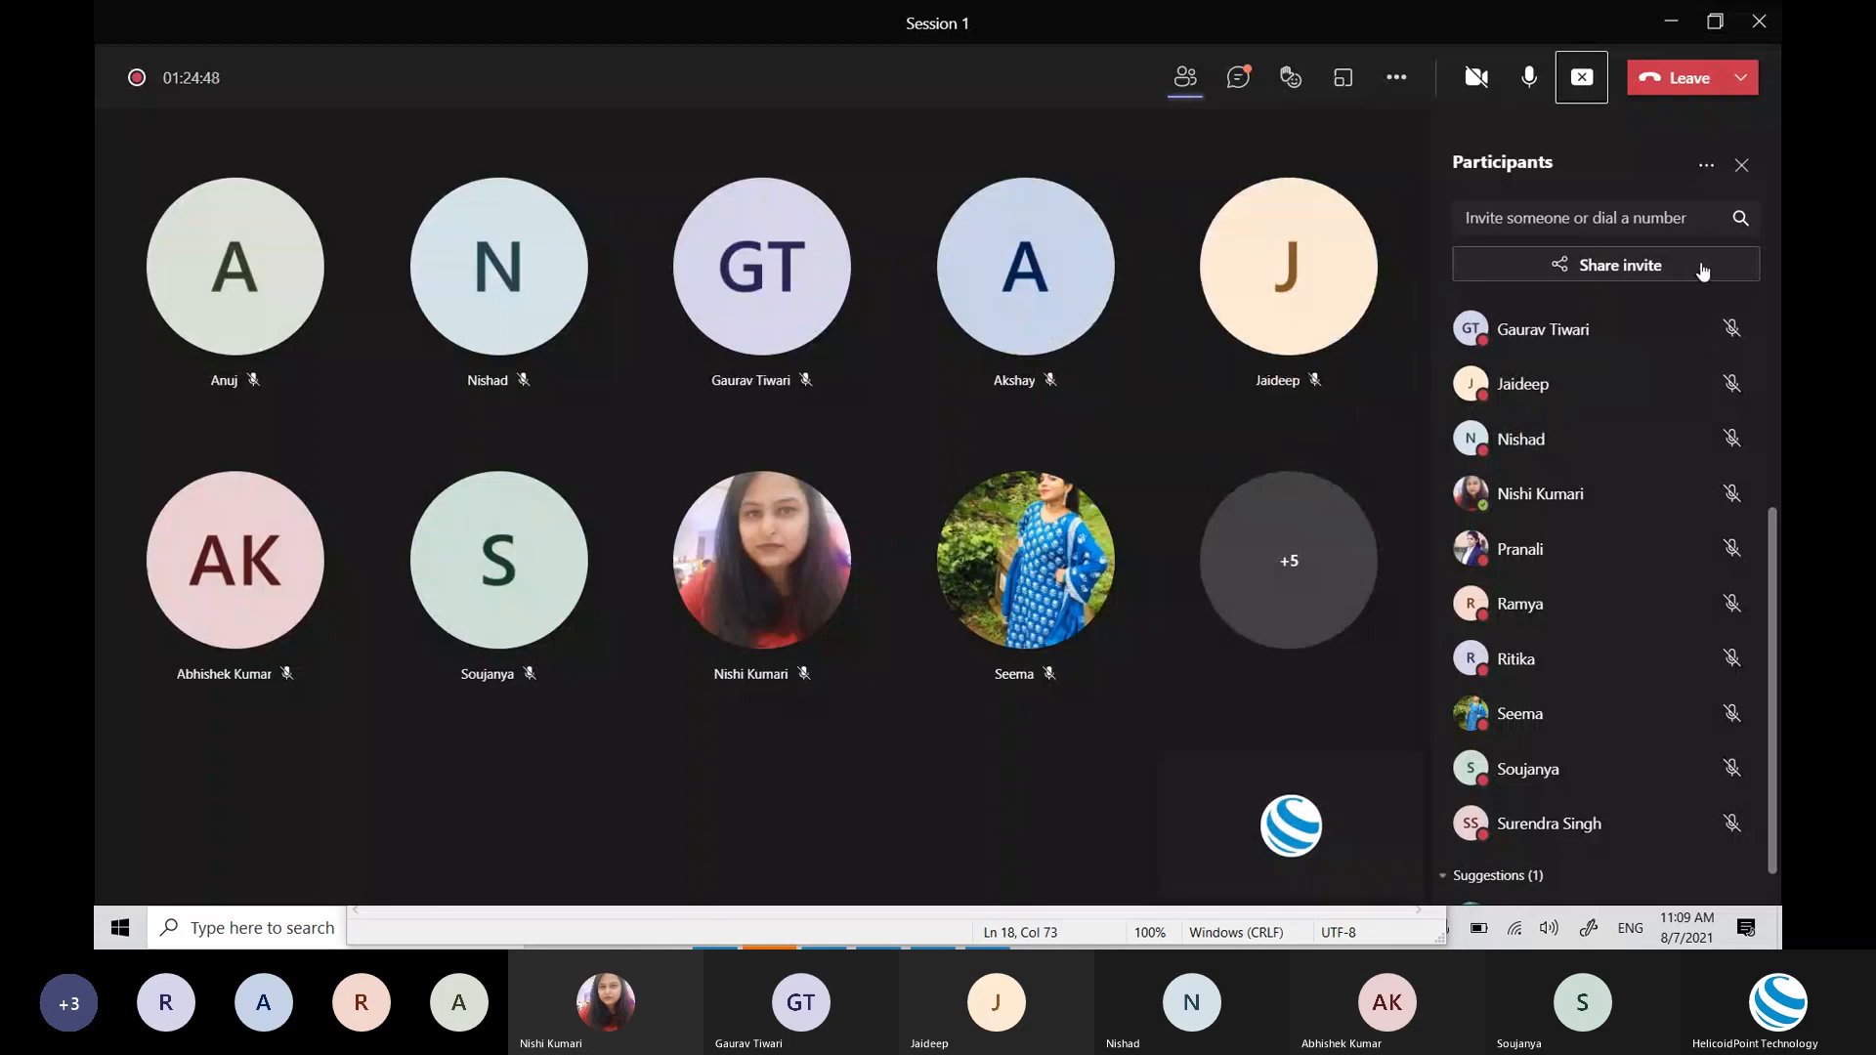
left_click(1743, 166)
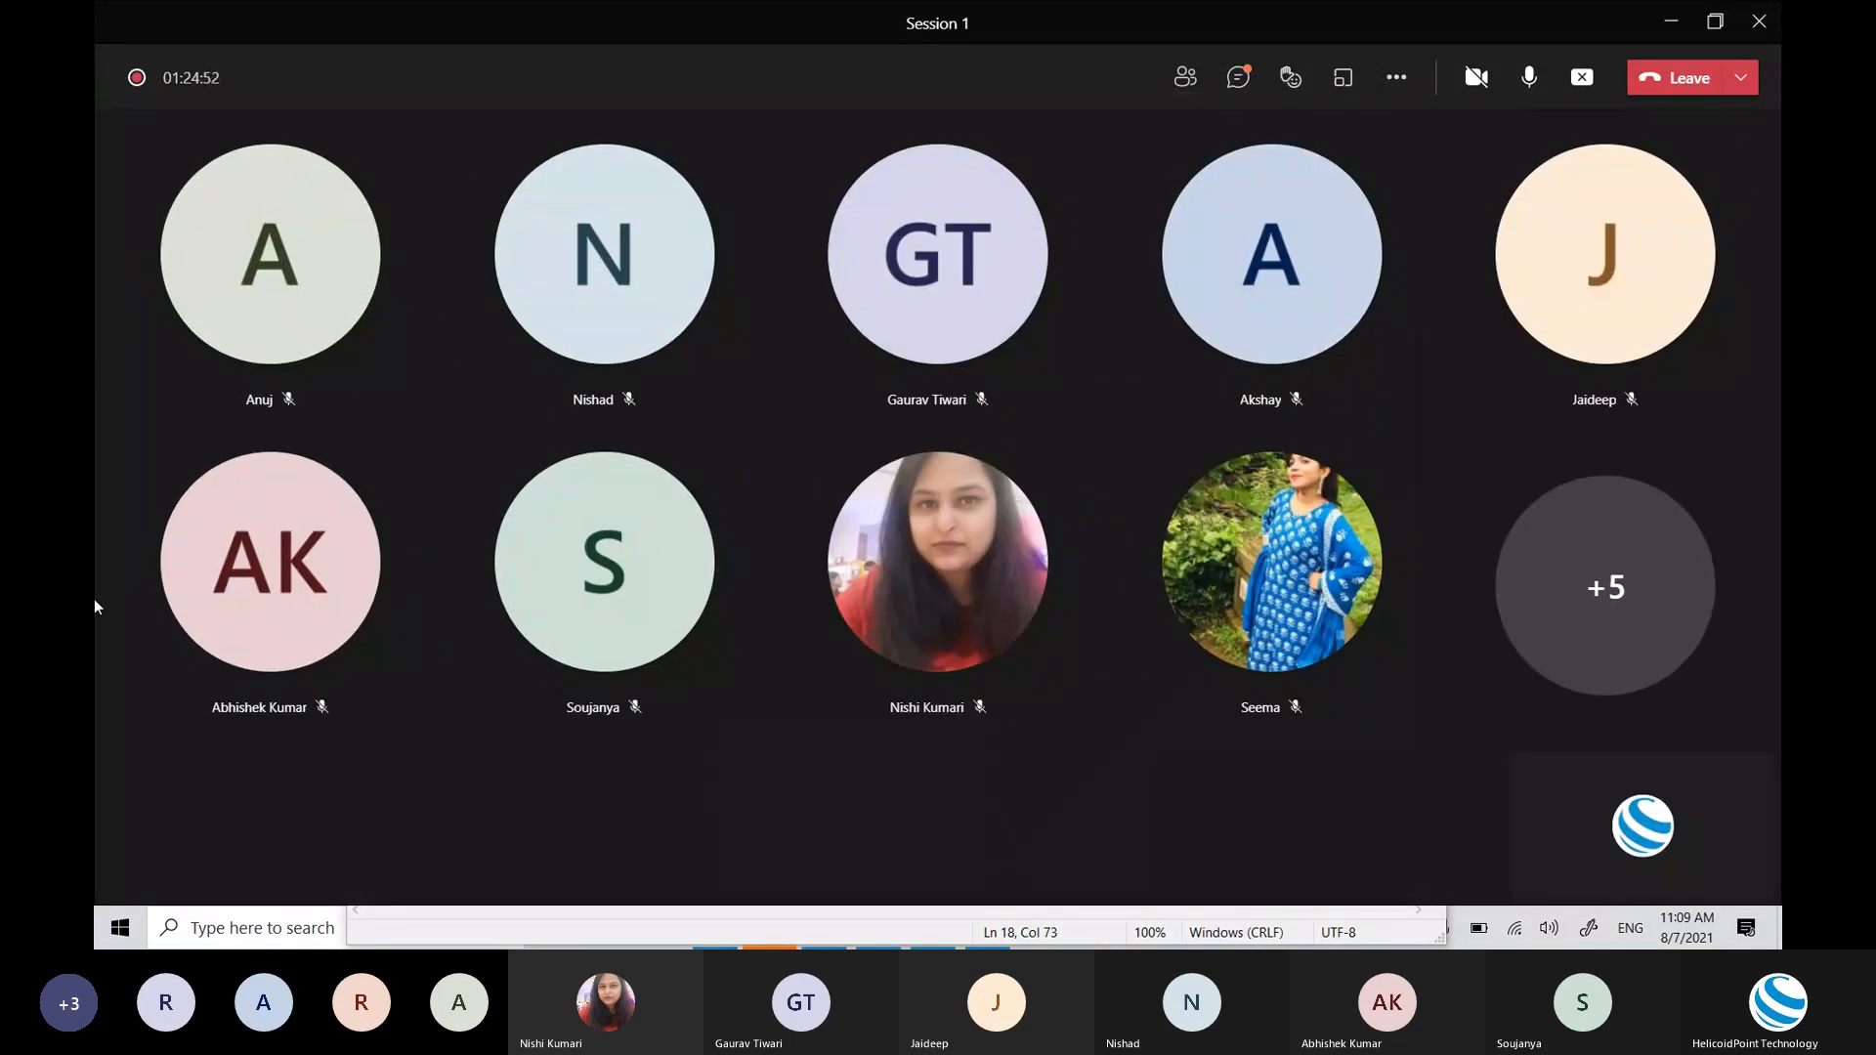
key("alt+Tab")
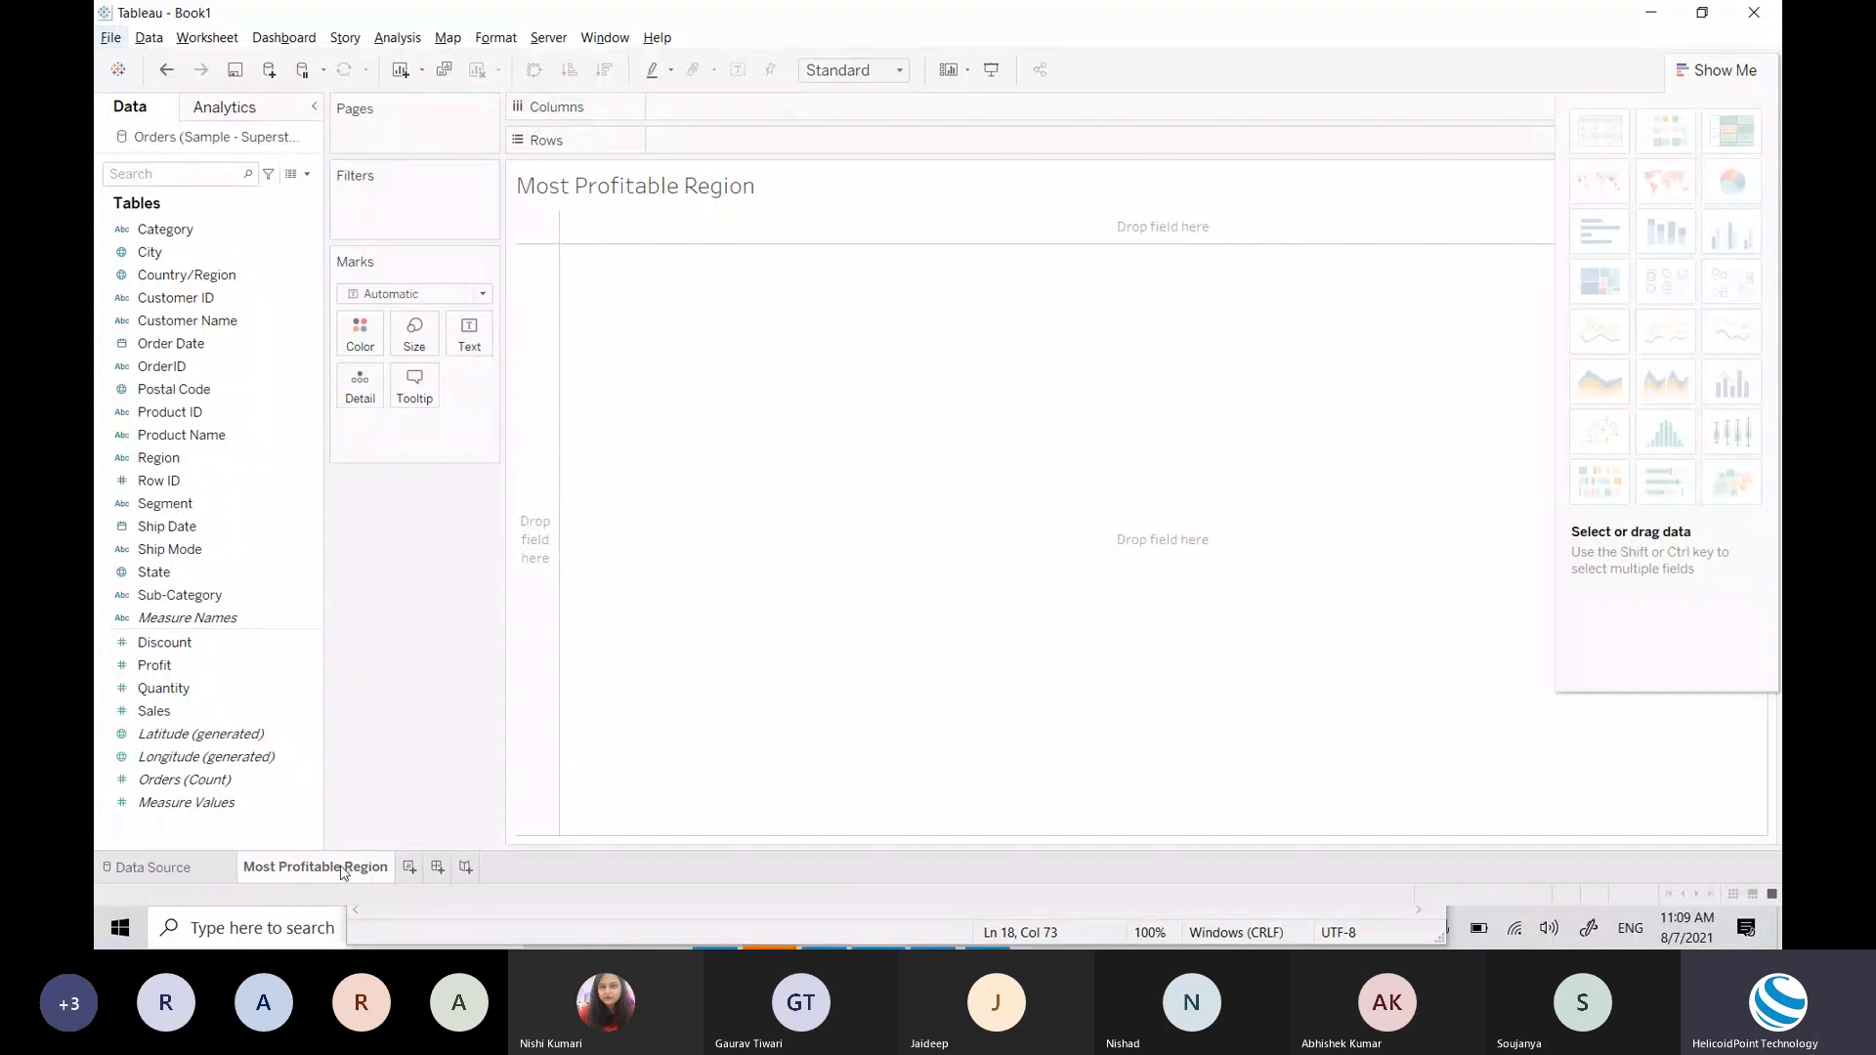
double_click(630, 190)
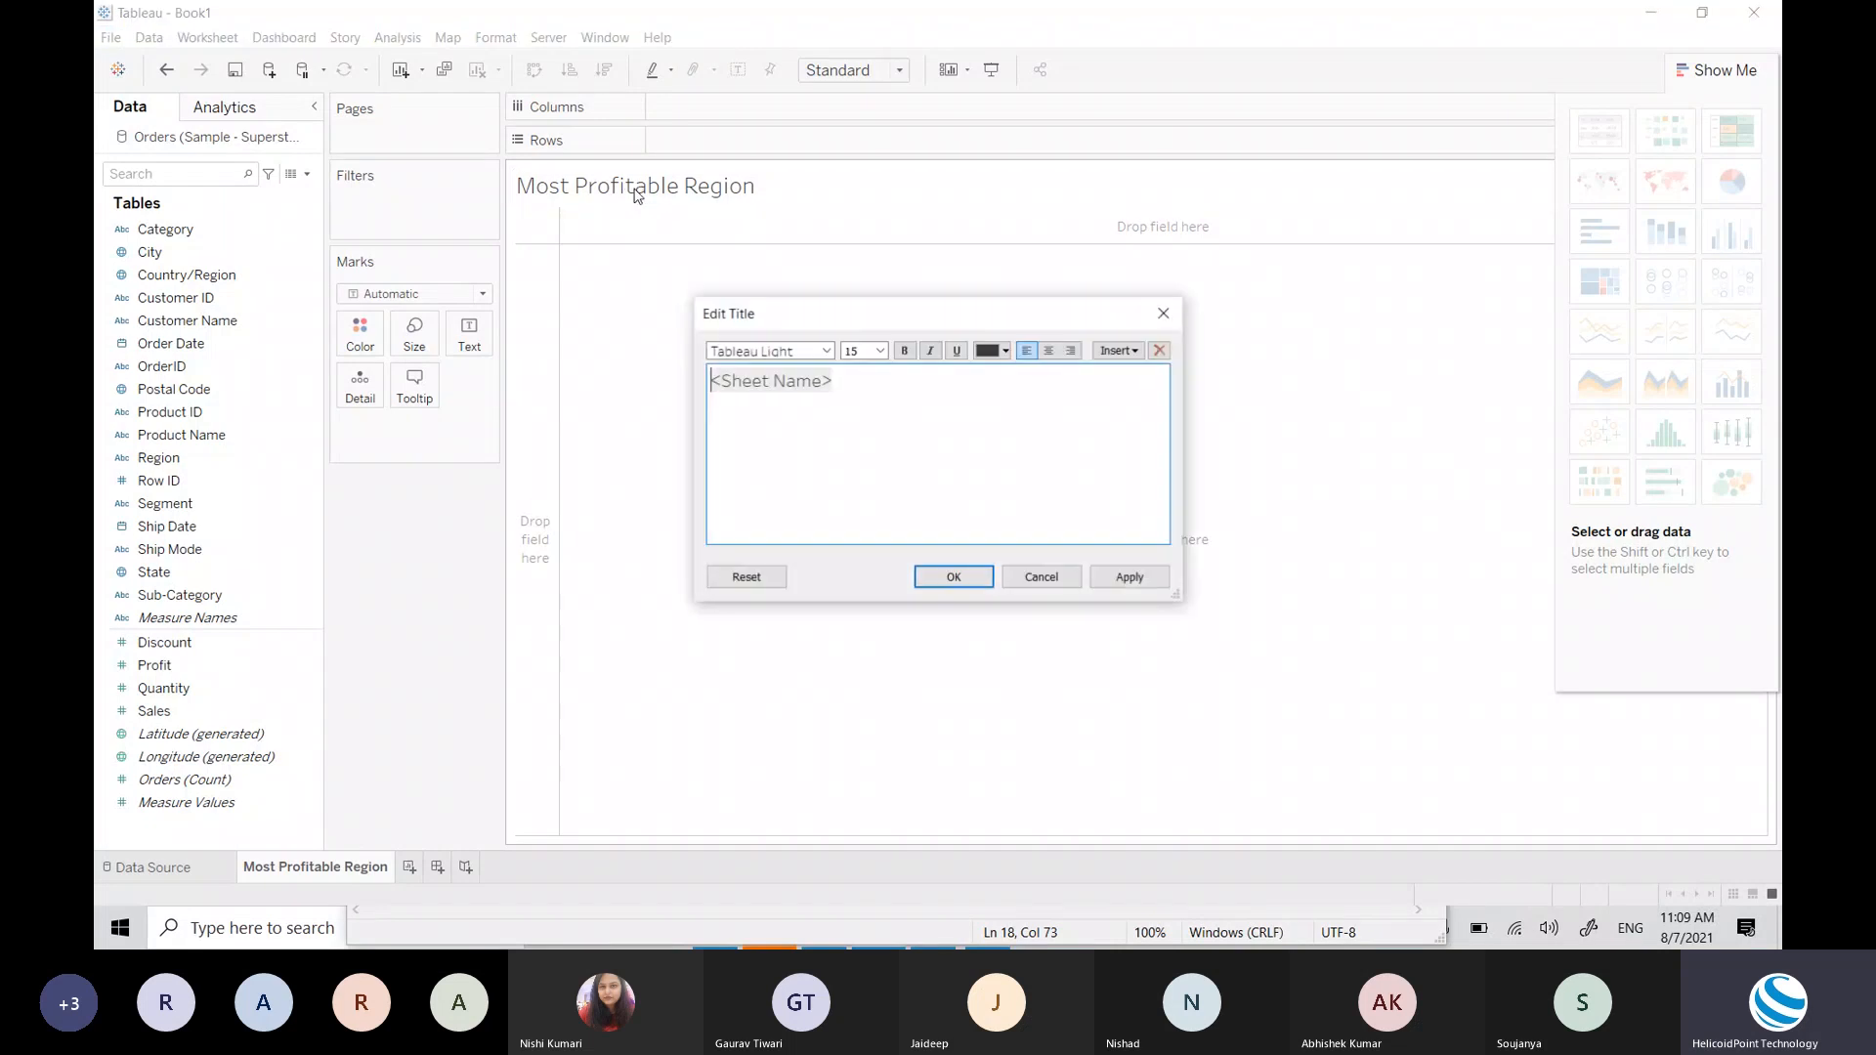
left_click(1176, 314)
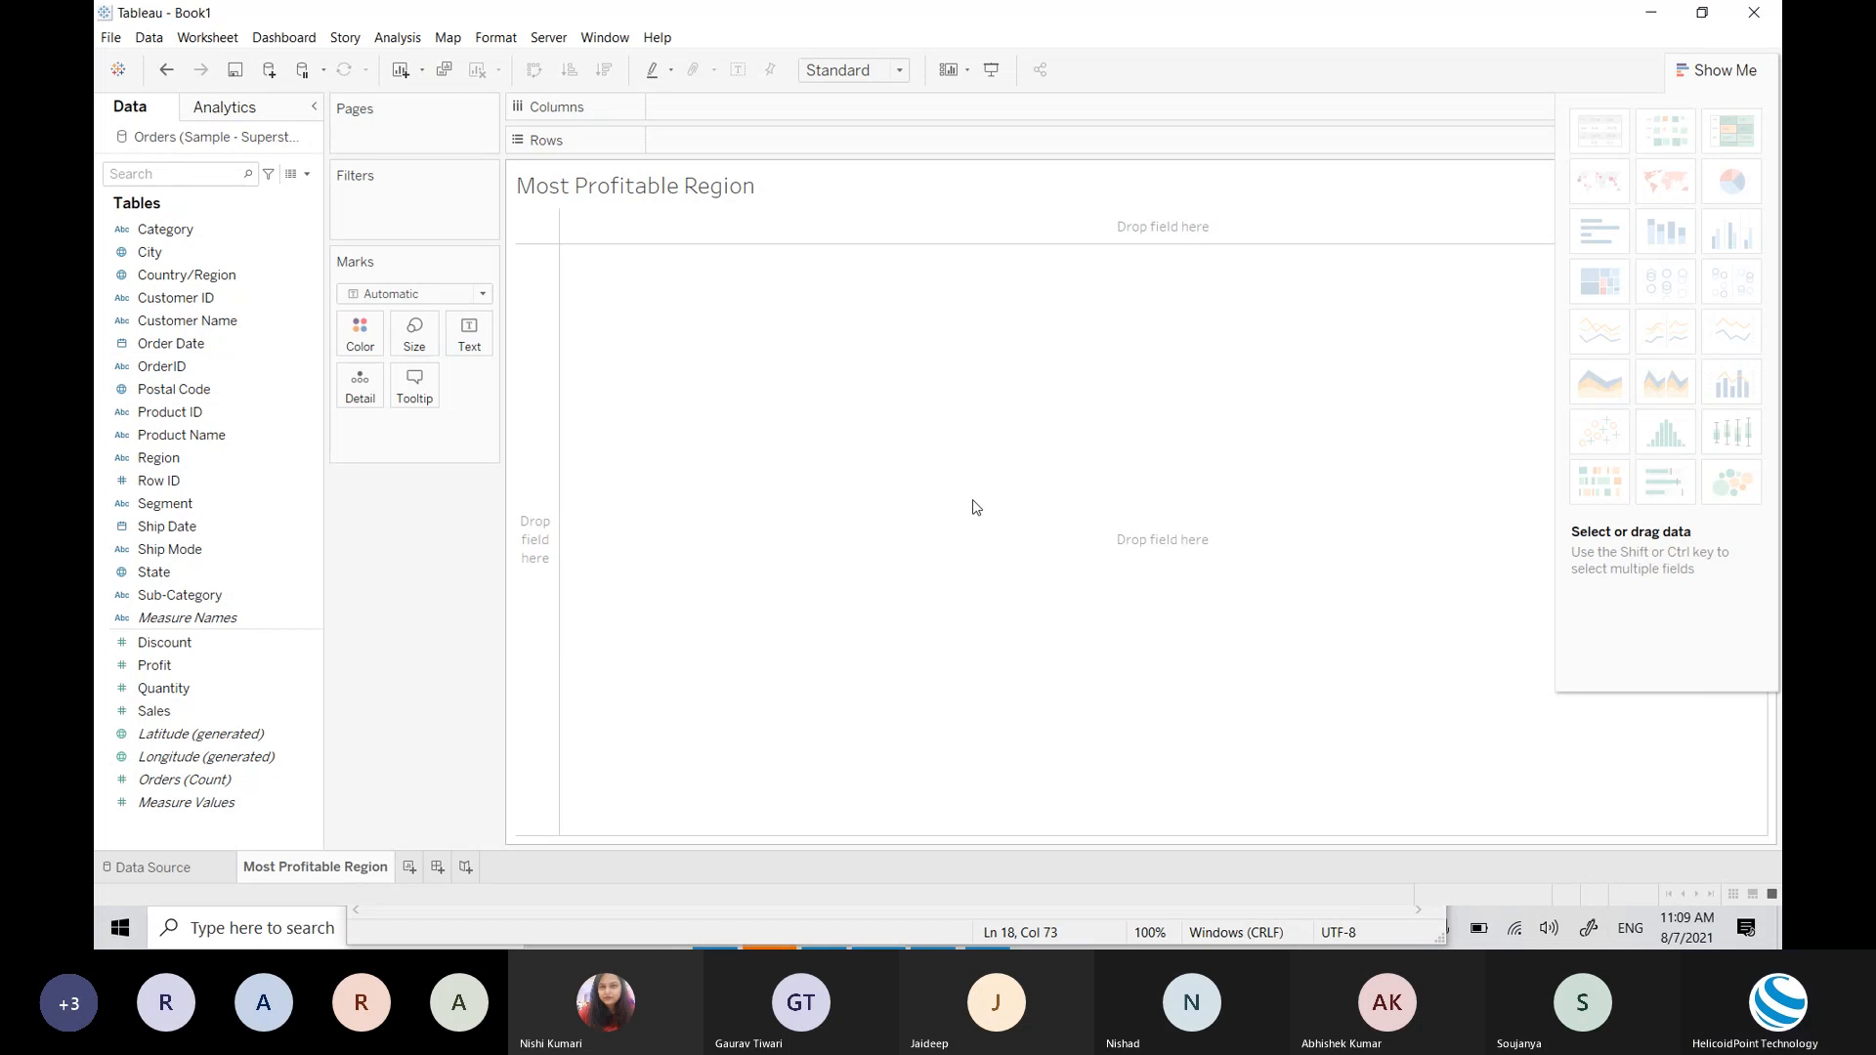
Step: Hide the Show Me panel and select the Region field in the Data pane
left_click(1722, 69)
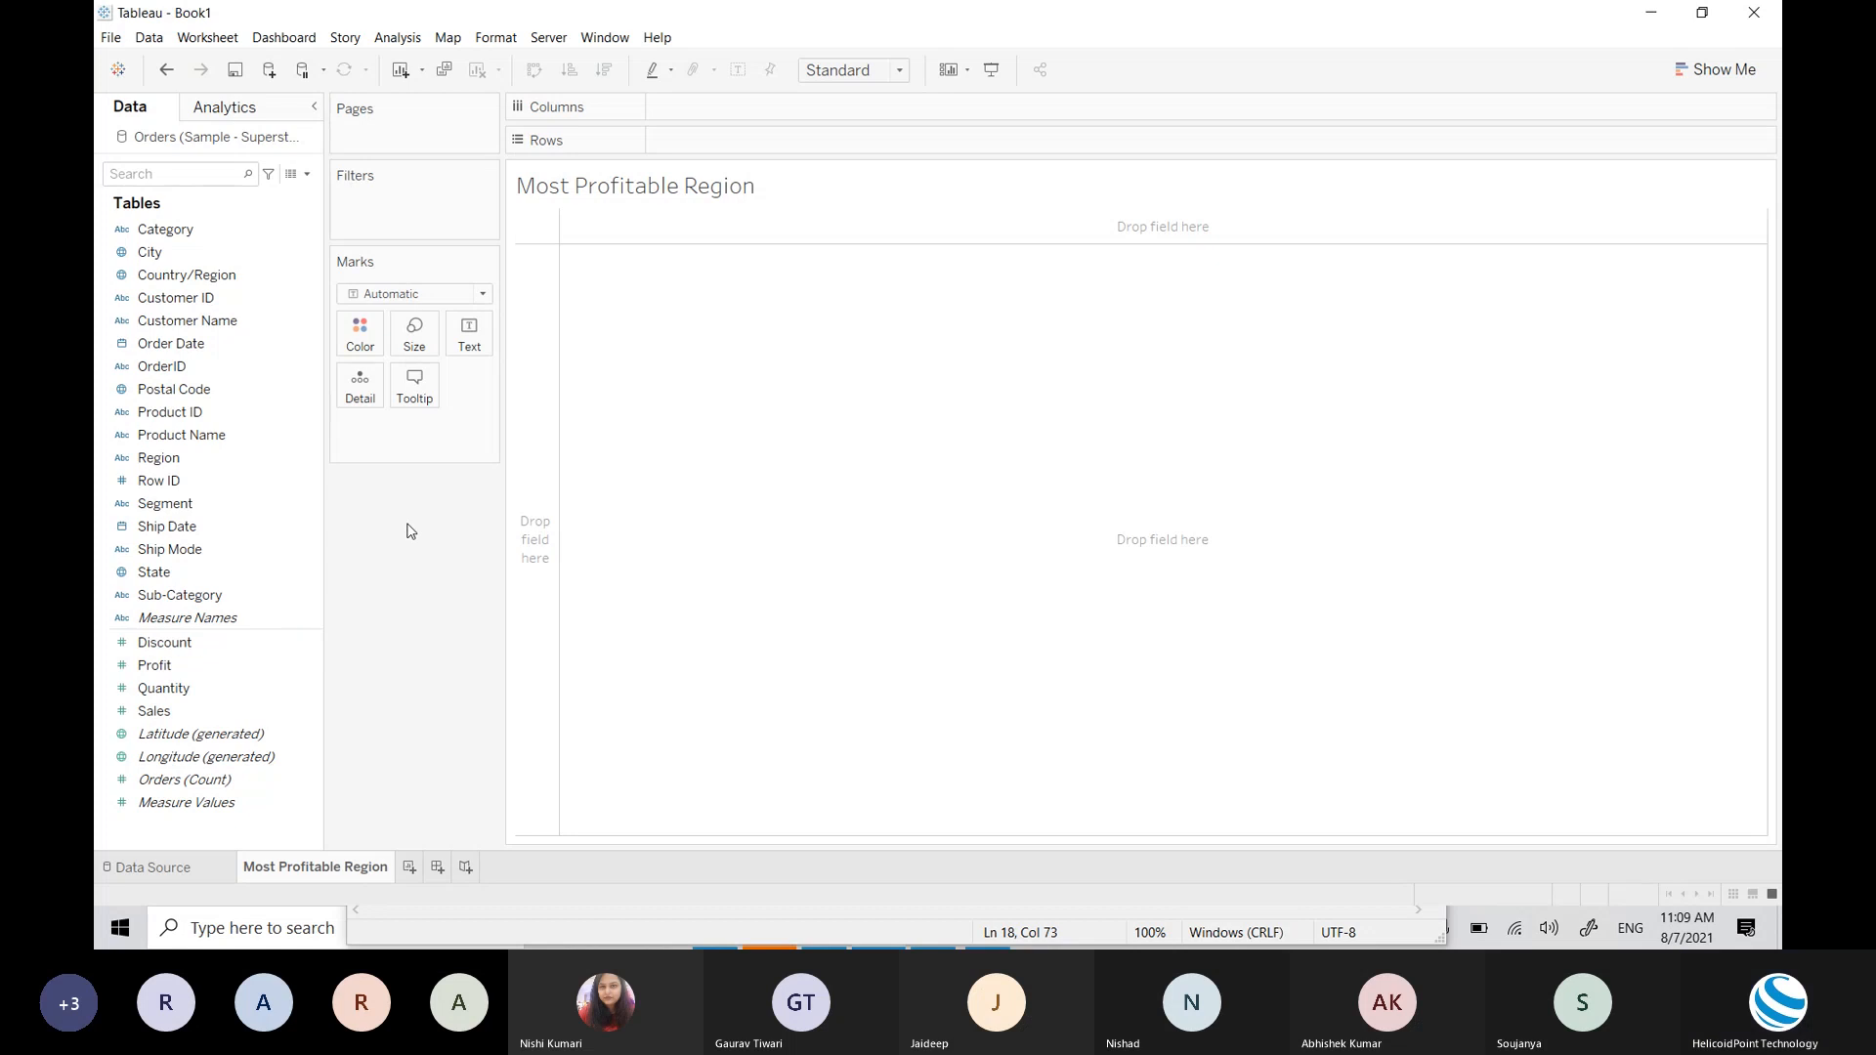
left_click(147, 460)
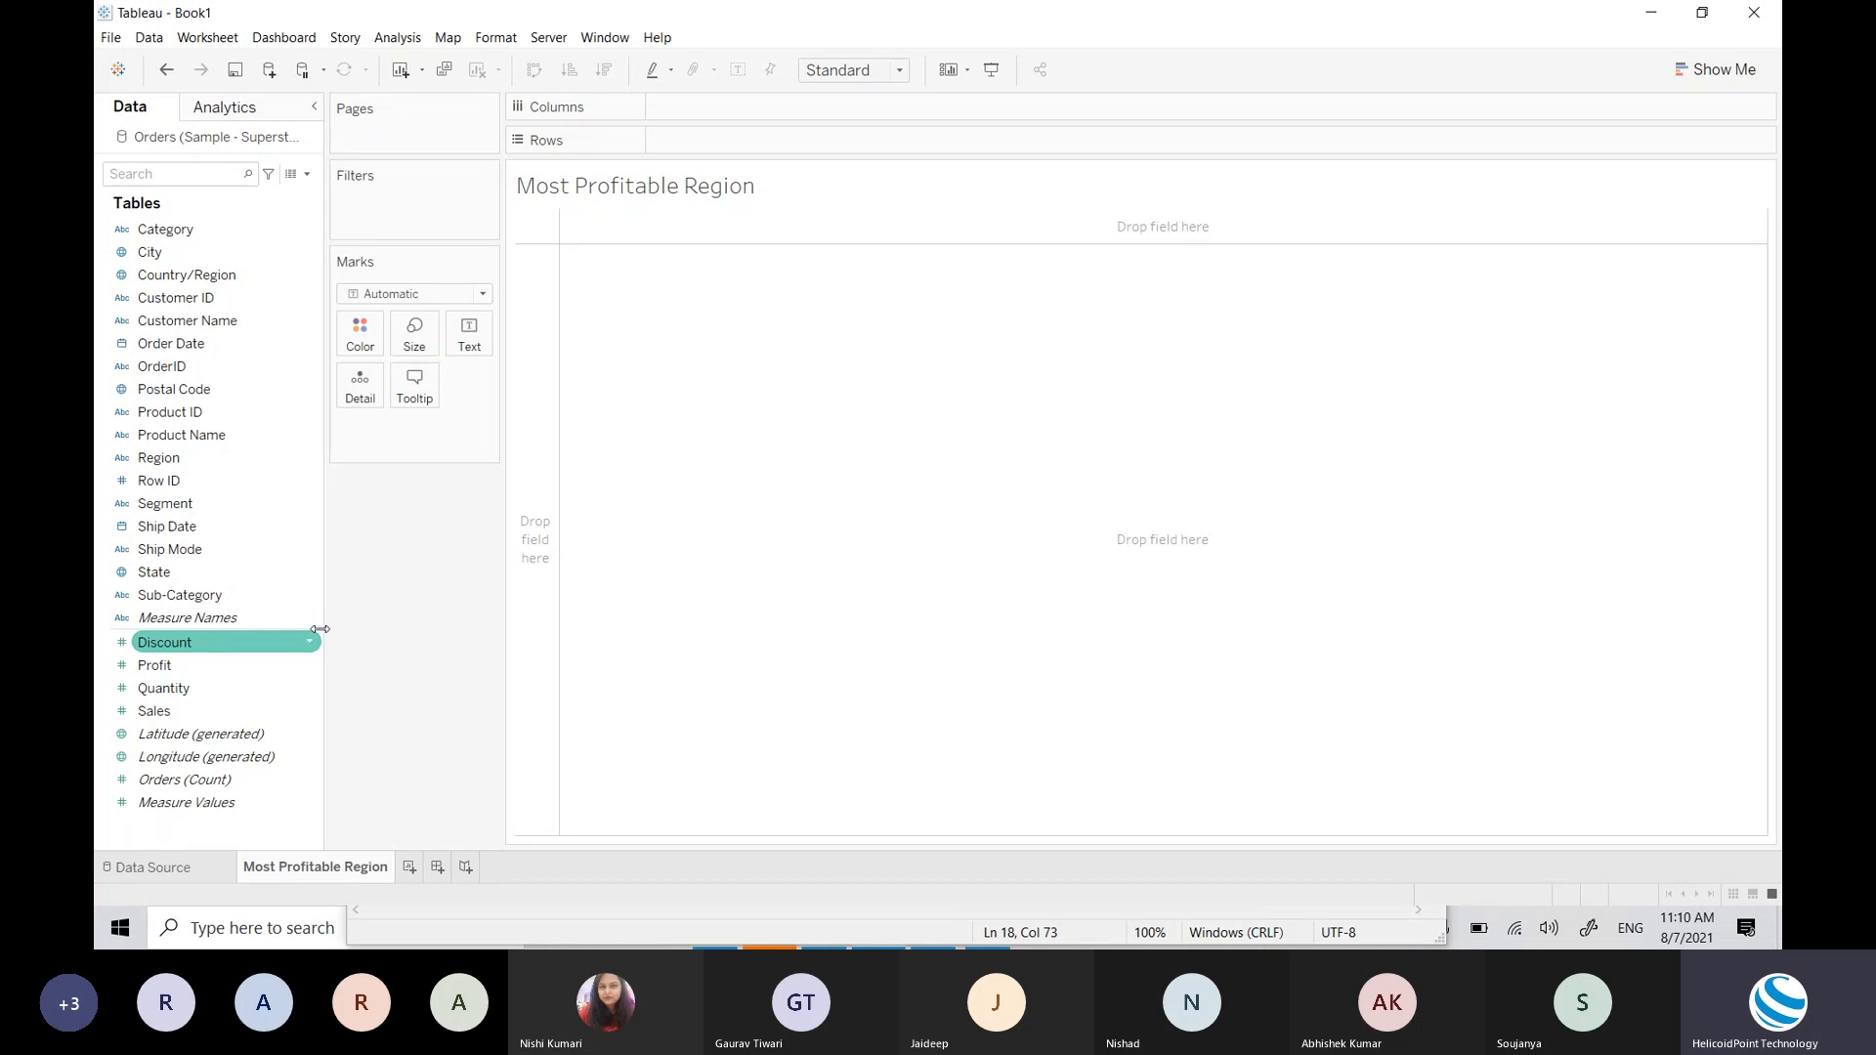
left_click(204, 461)
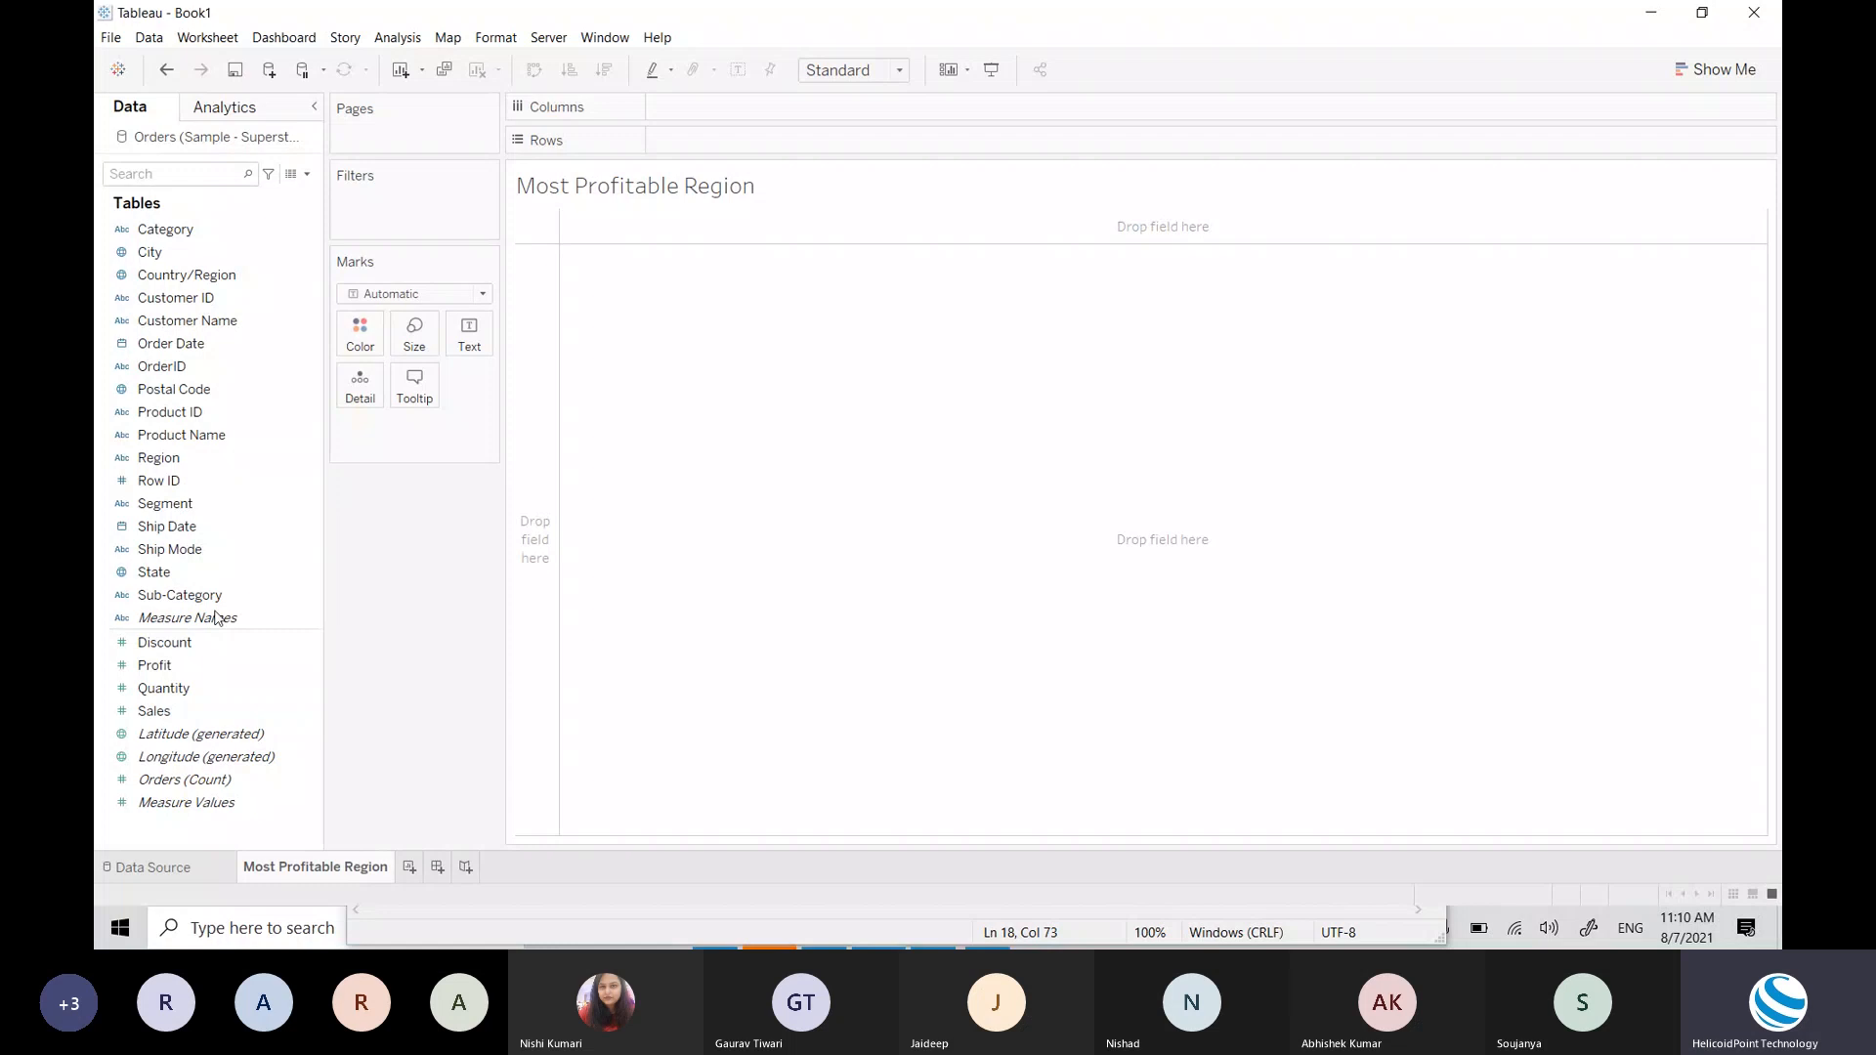
left_click(200, 468)
Step: Place Region on Columns to split the view into Central, East, South and West
left_click_drag(200, 469, 803, 123)
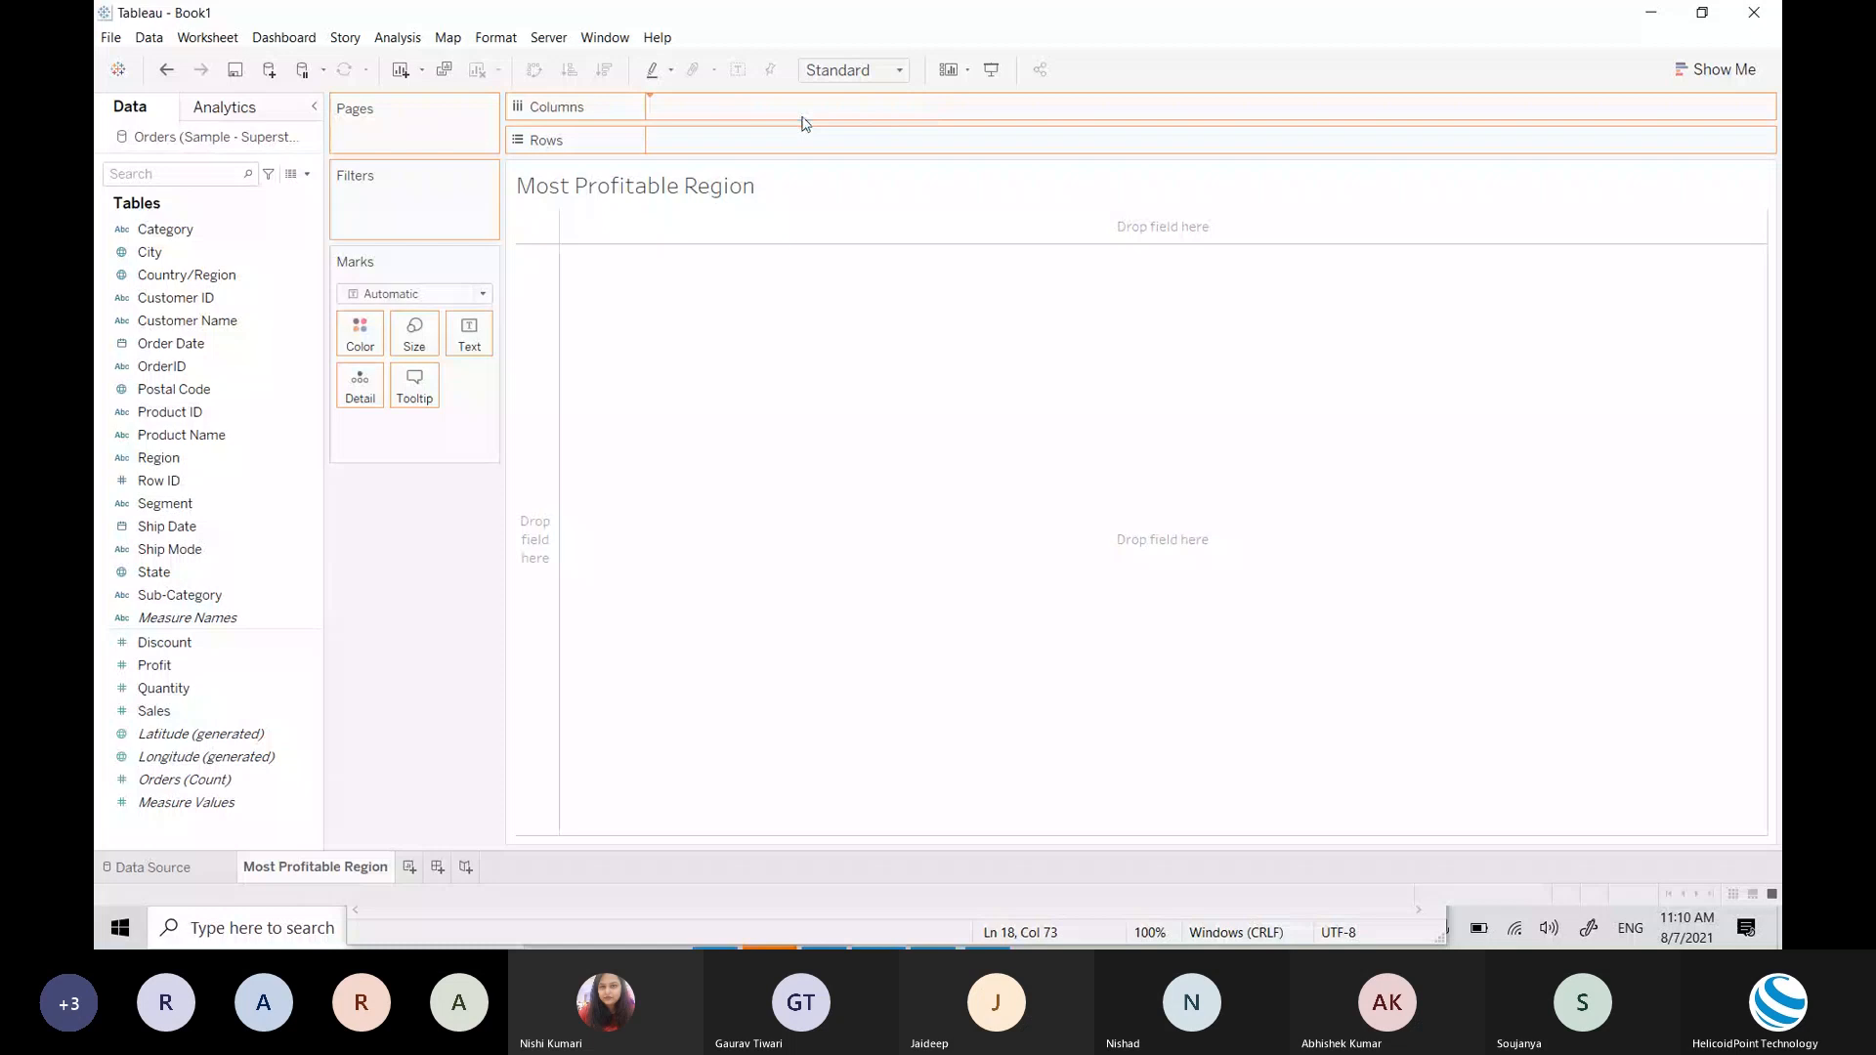
left_click(164, 666)
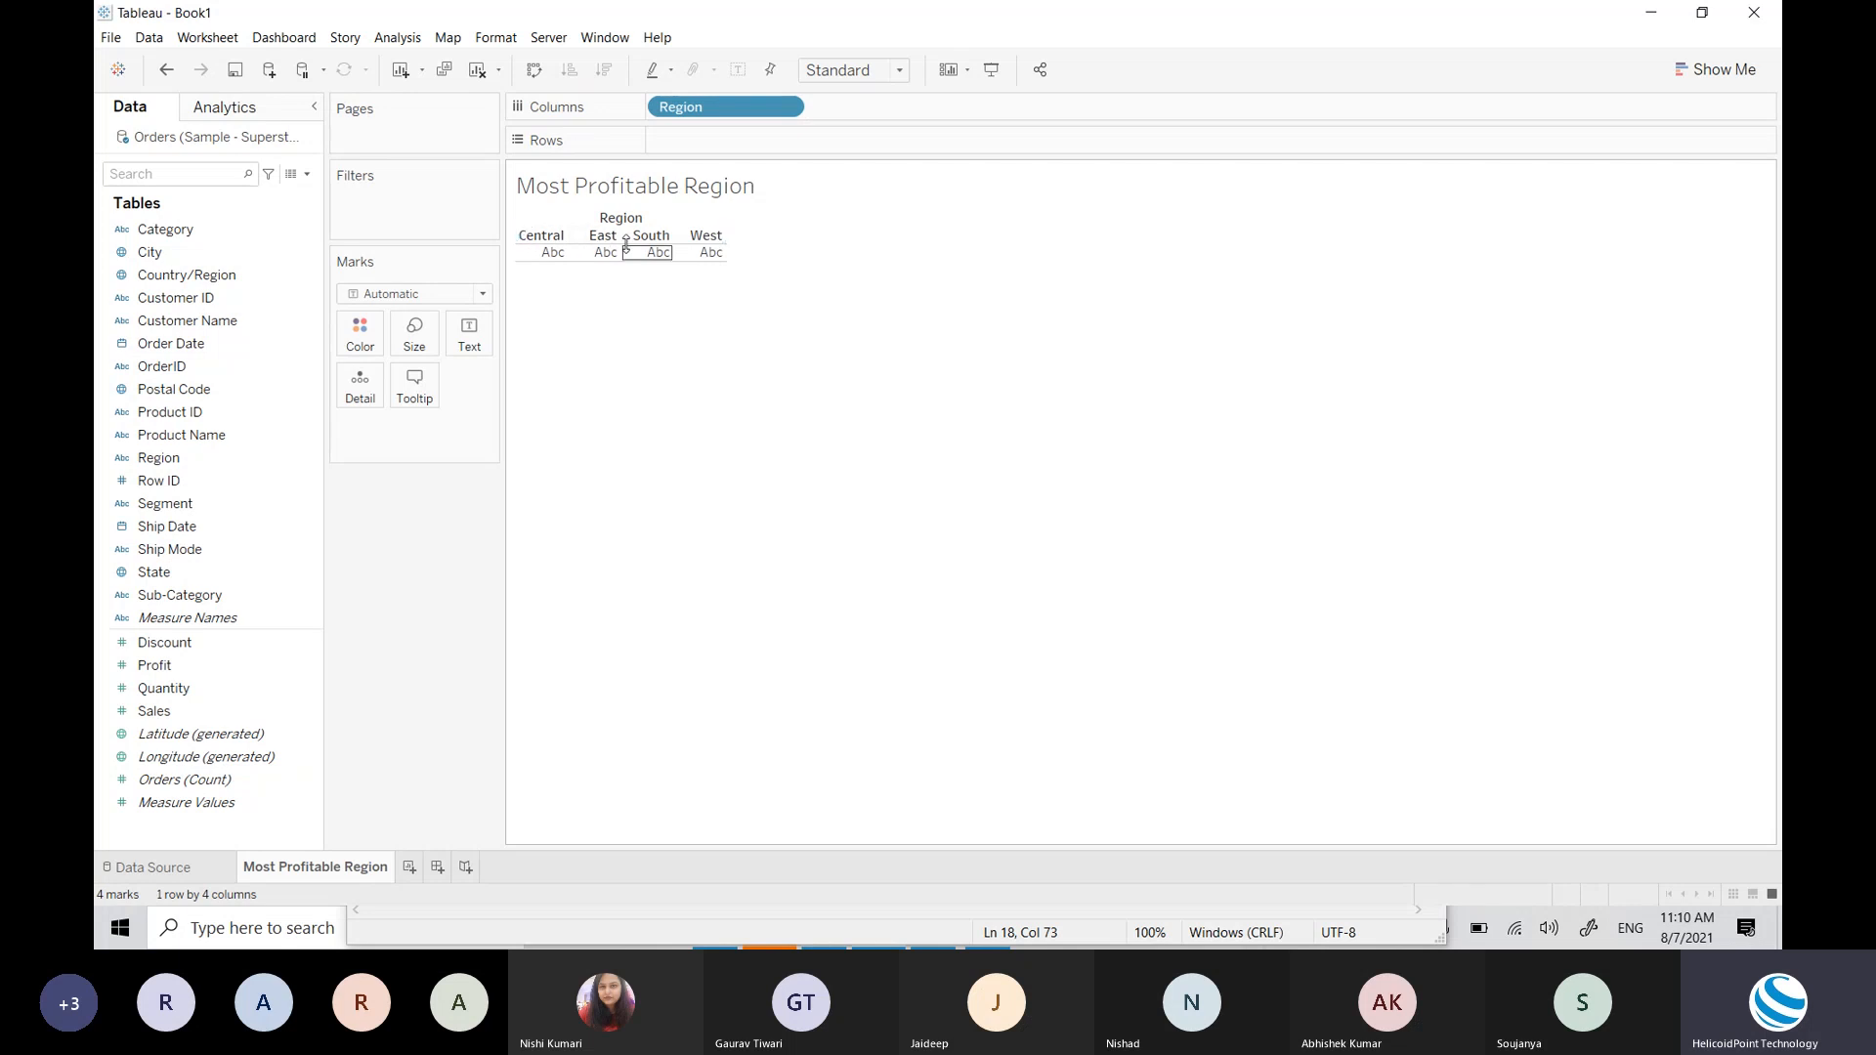
key("alt+Tab")
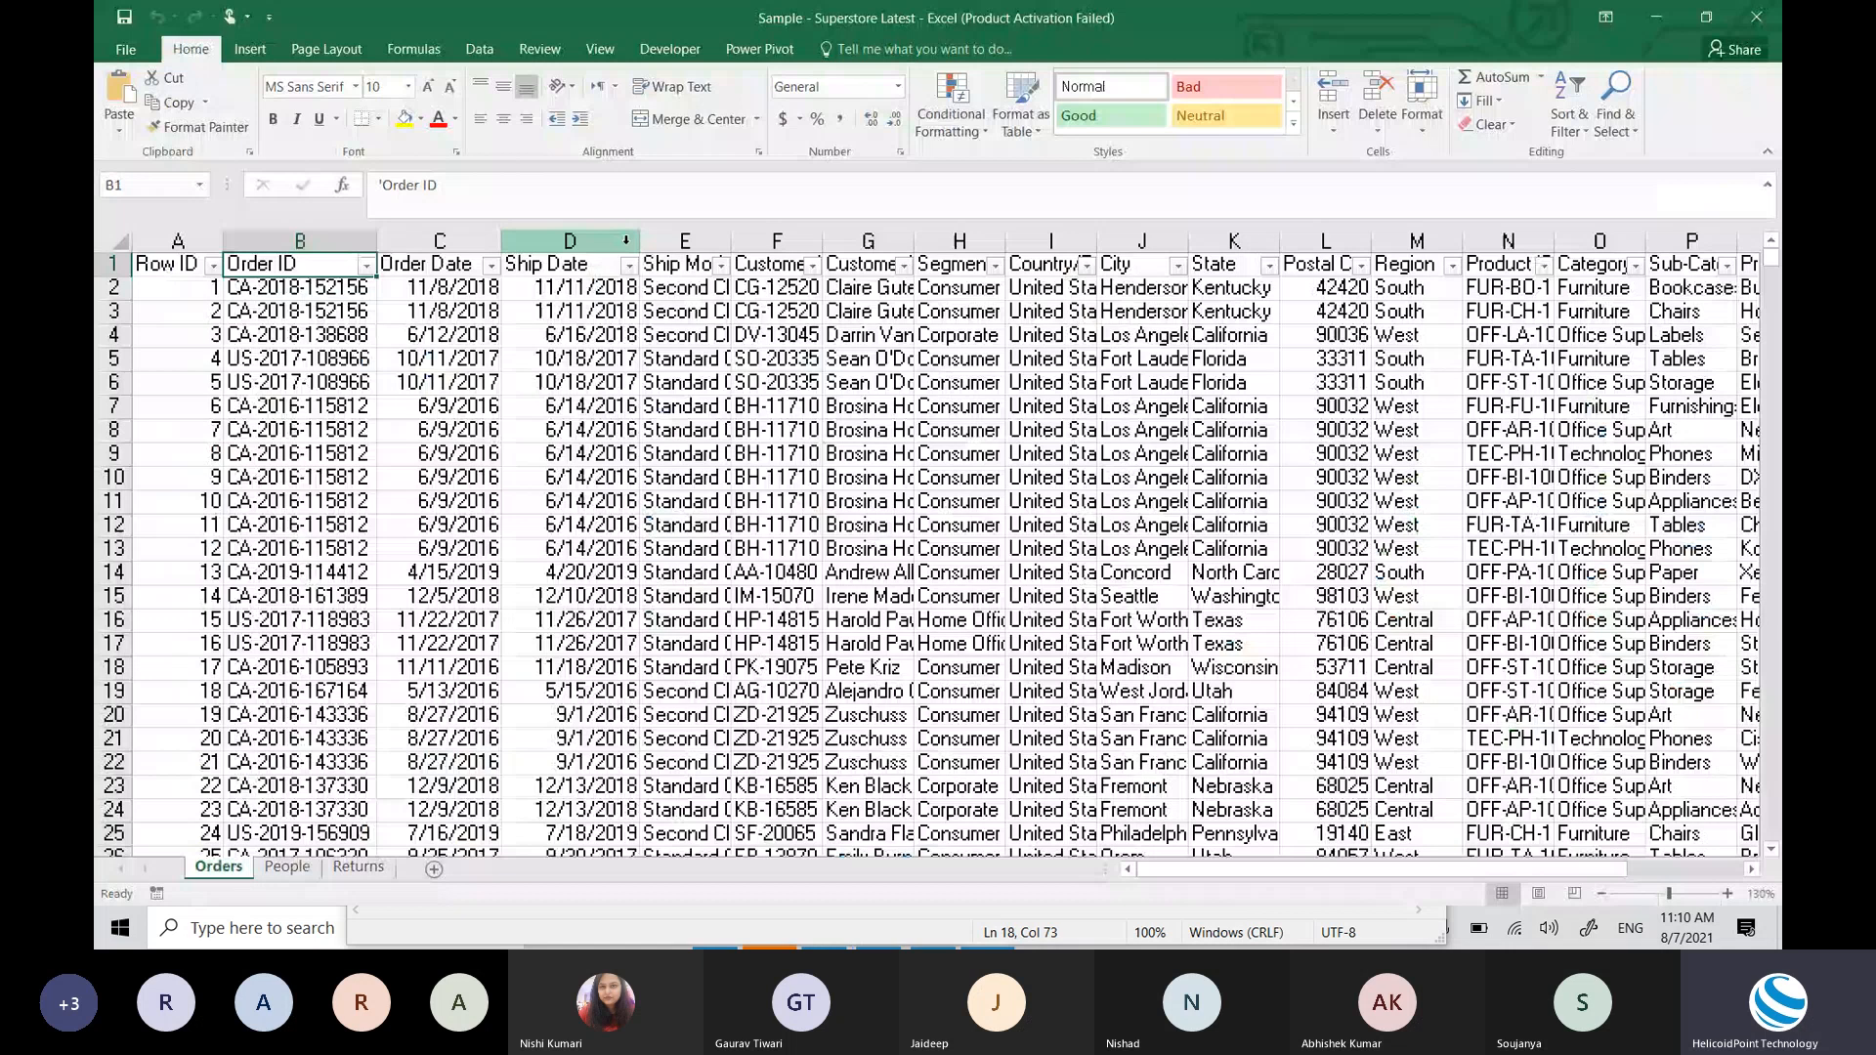
key("Right")
key("Right")
key("Right")
key("Right")
key("Right")
key("Right")
key("Right")
key("Right")
key("Right")
key("Right")
key("Right")
key("alt+Down")
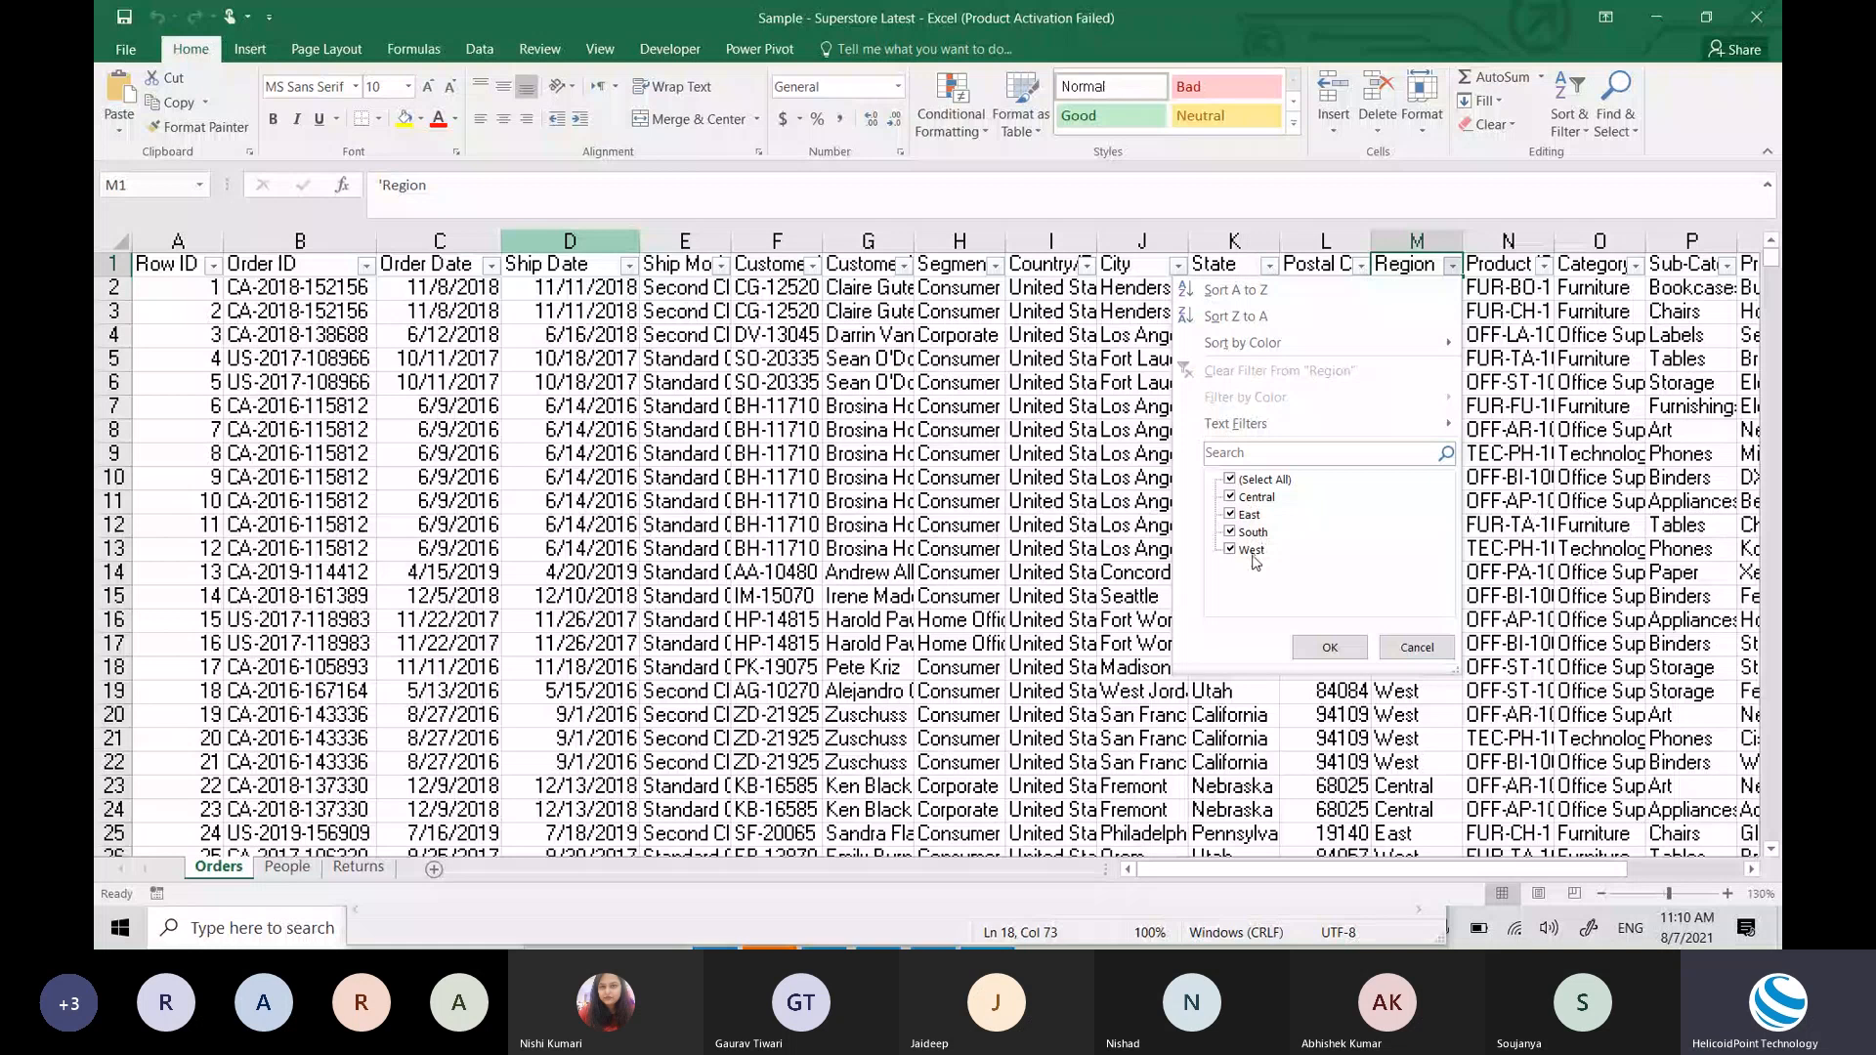
key("Escape")
key("alt+Tab")
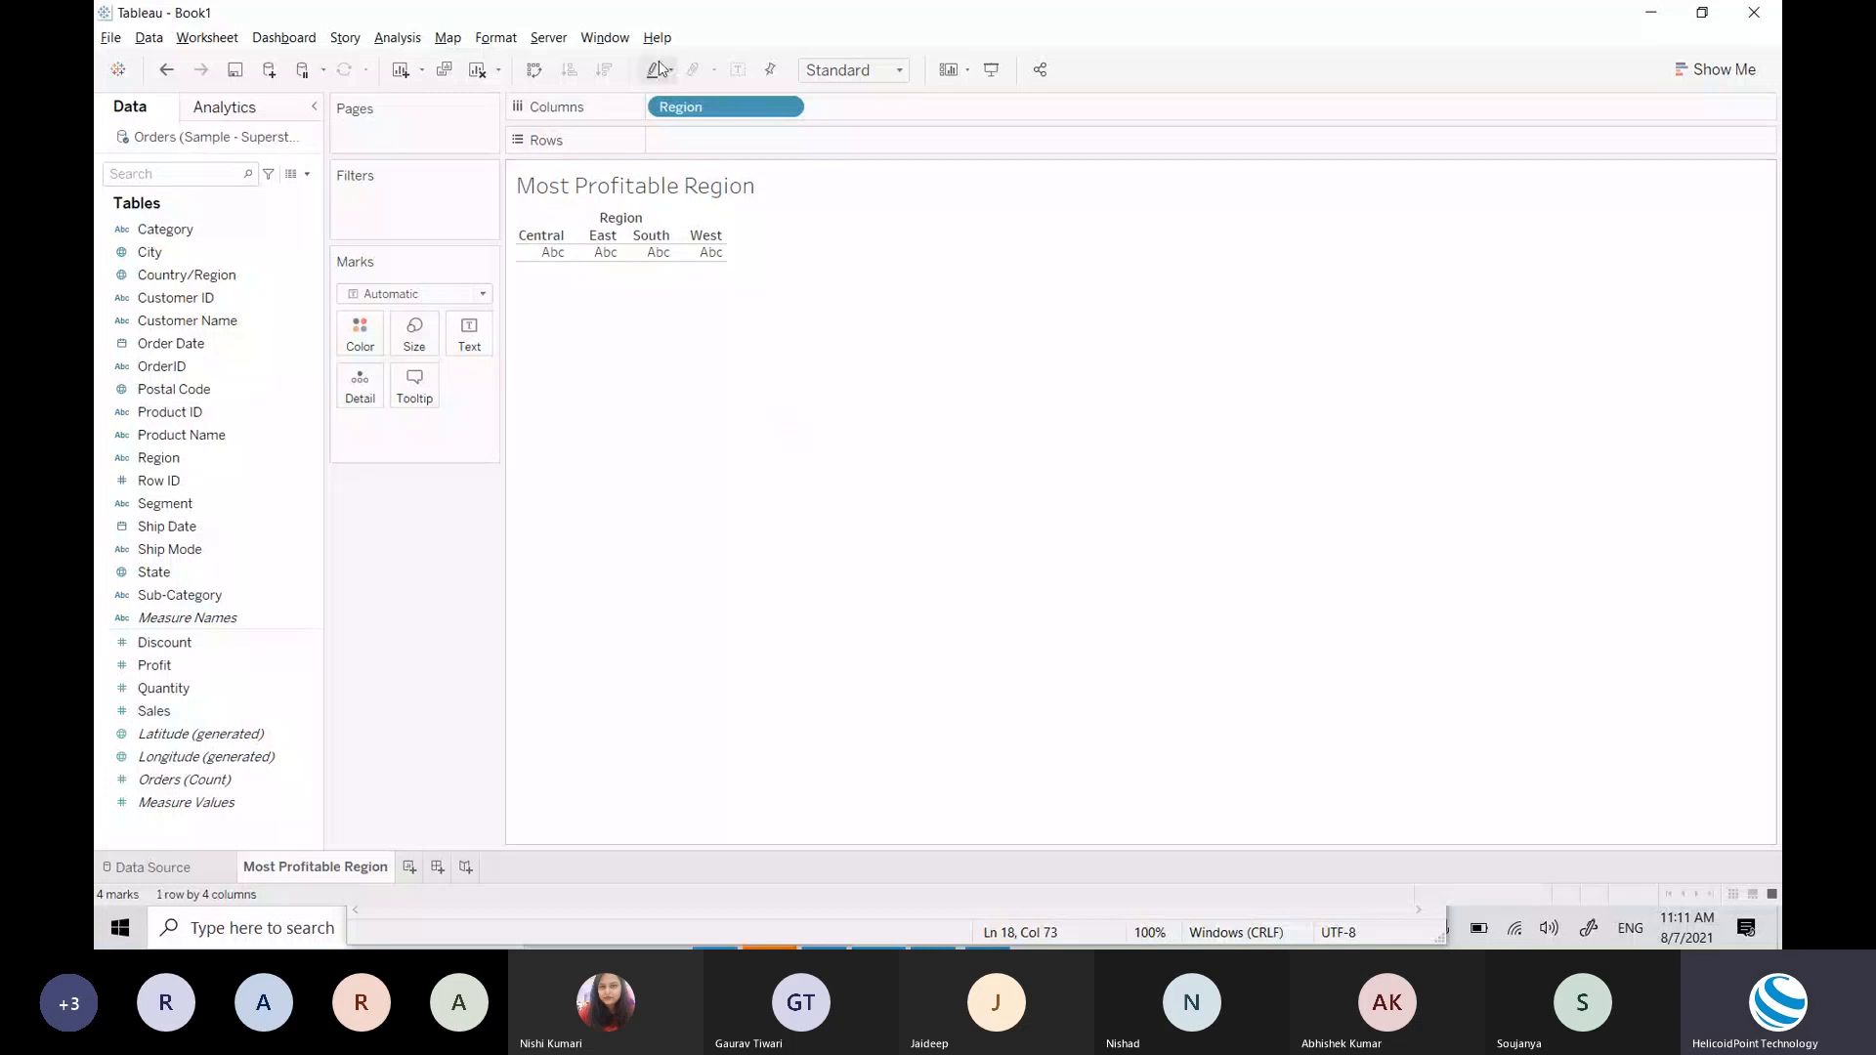
left_click_drag(680, 107, 689, 142)
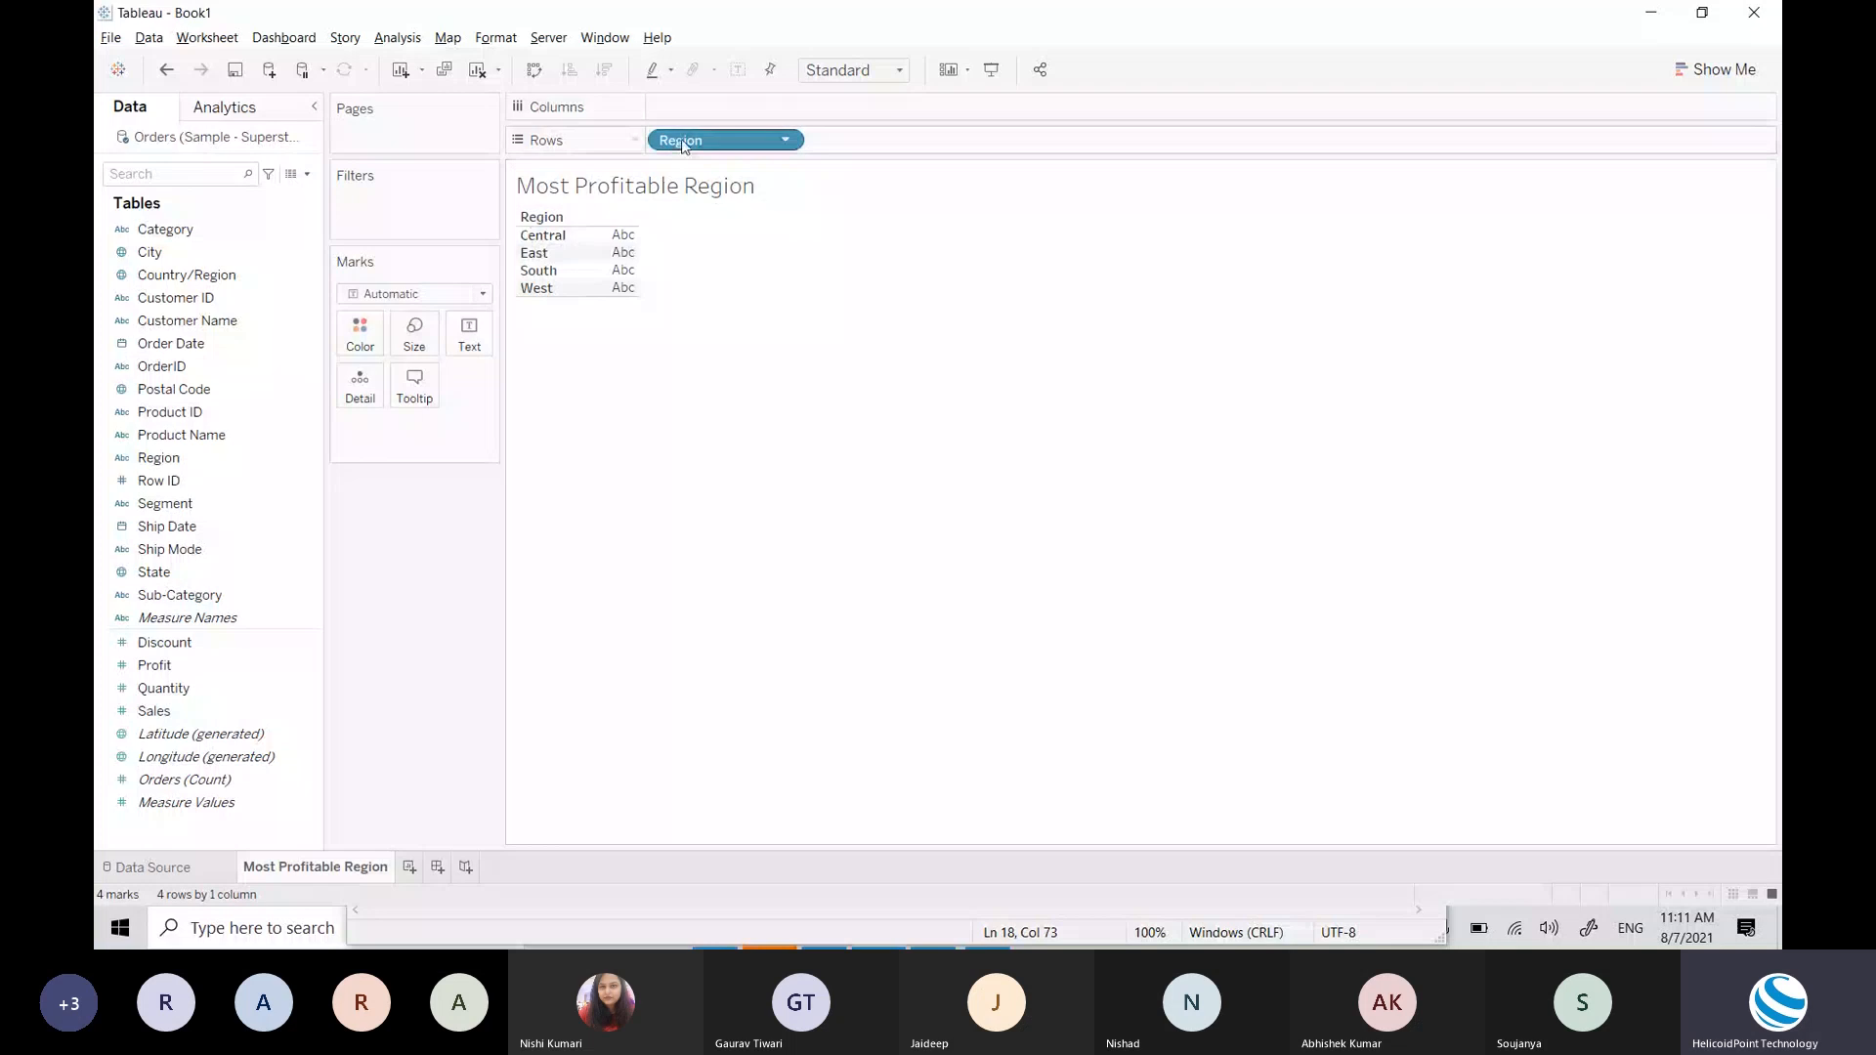
left_click_drag(684, 141, 690, 110)
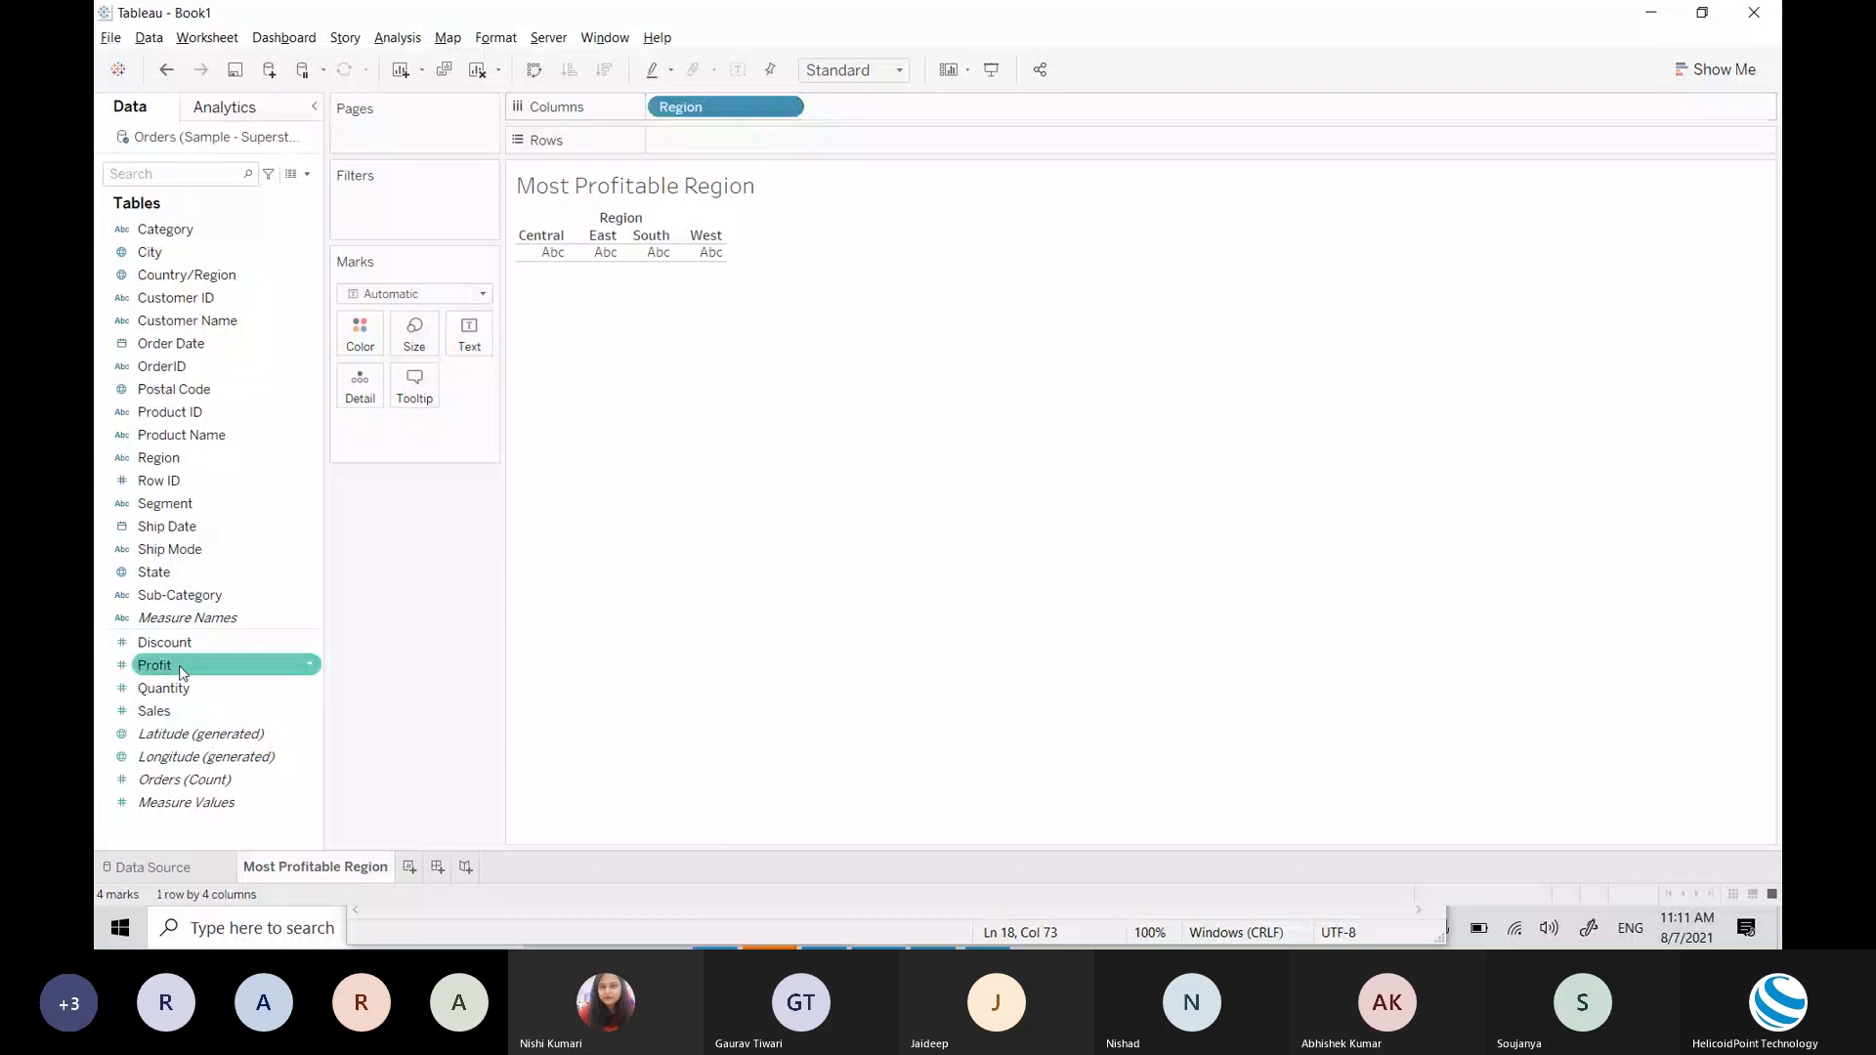
Step: Drag Profit onto Rows to plot SUM(Profit) as a bar for each region
left_click_drag(180, 672, 790, 139)
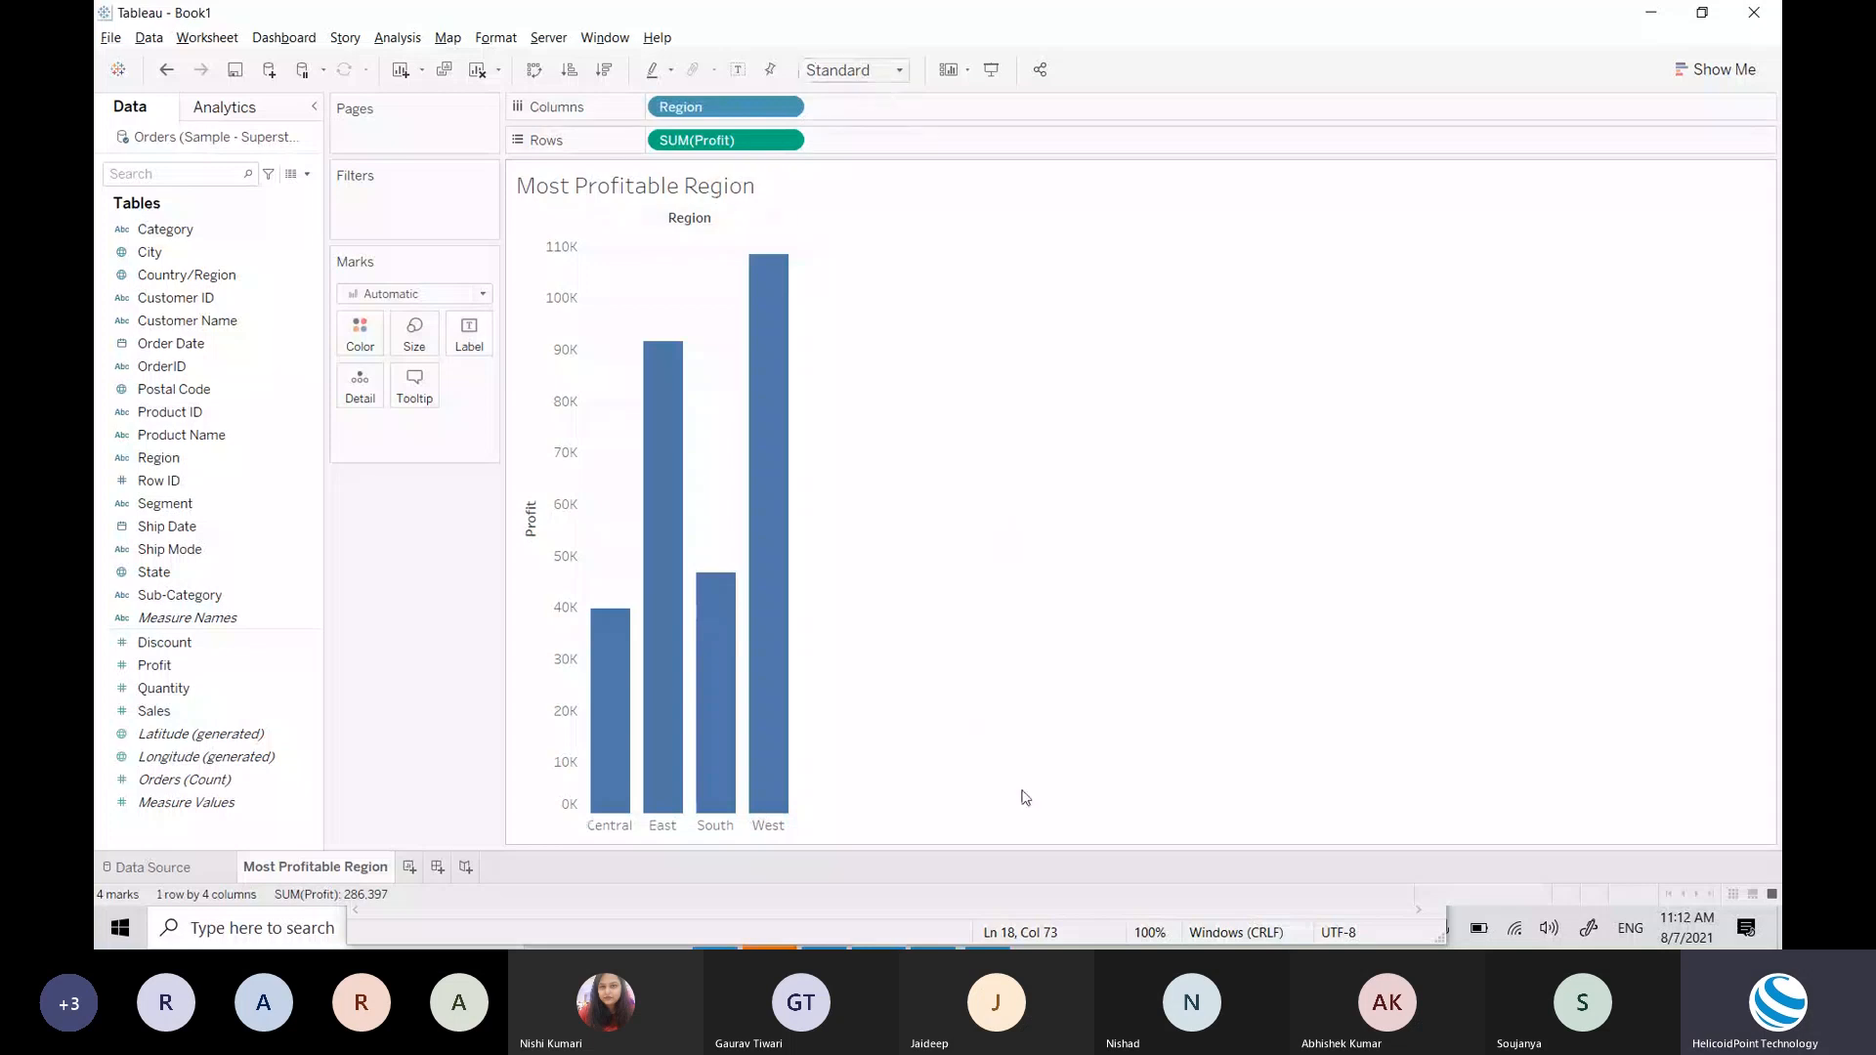
left_click(881, 83)
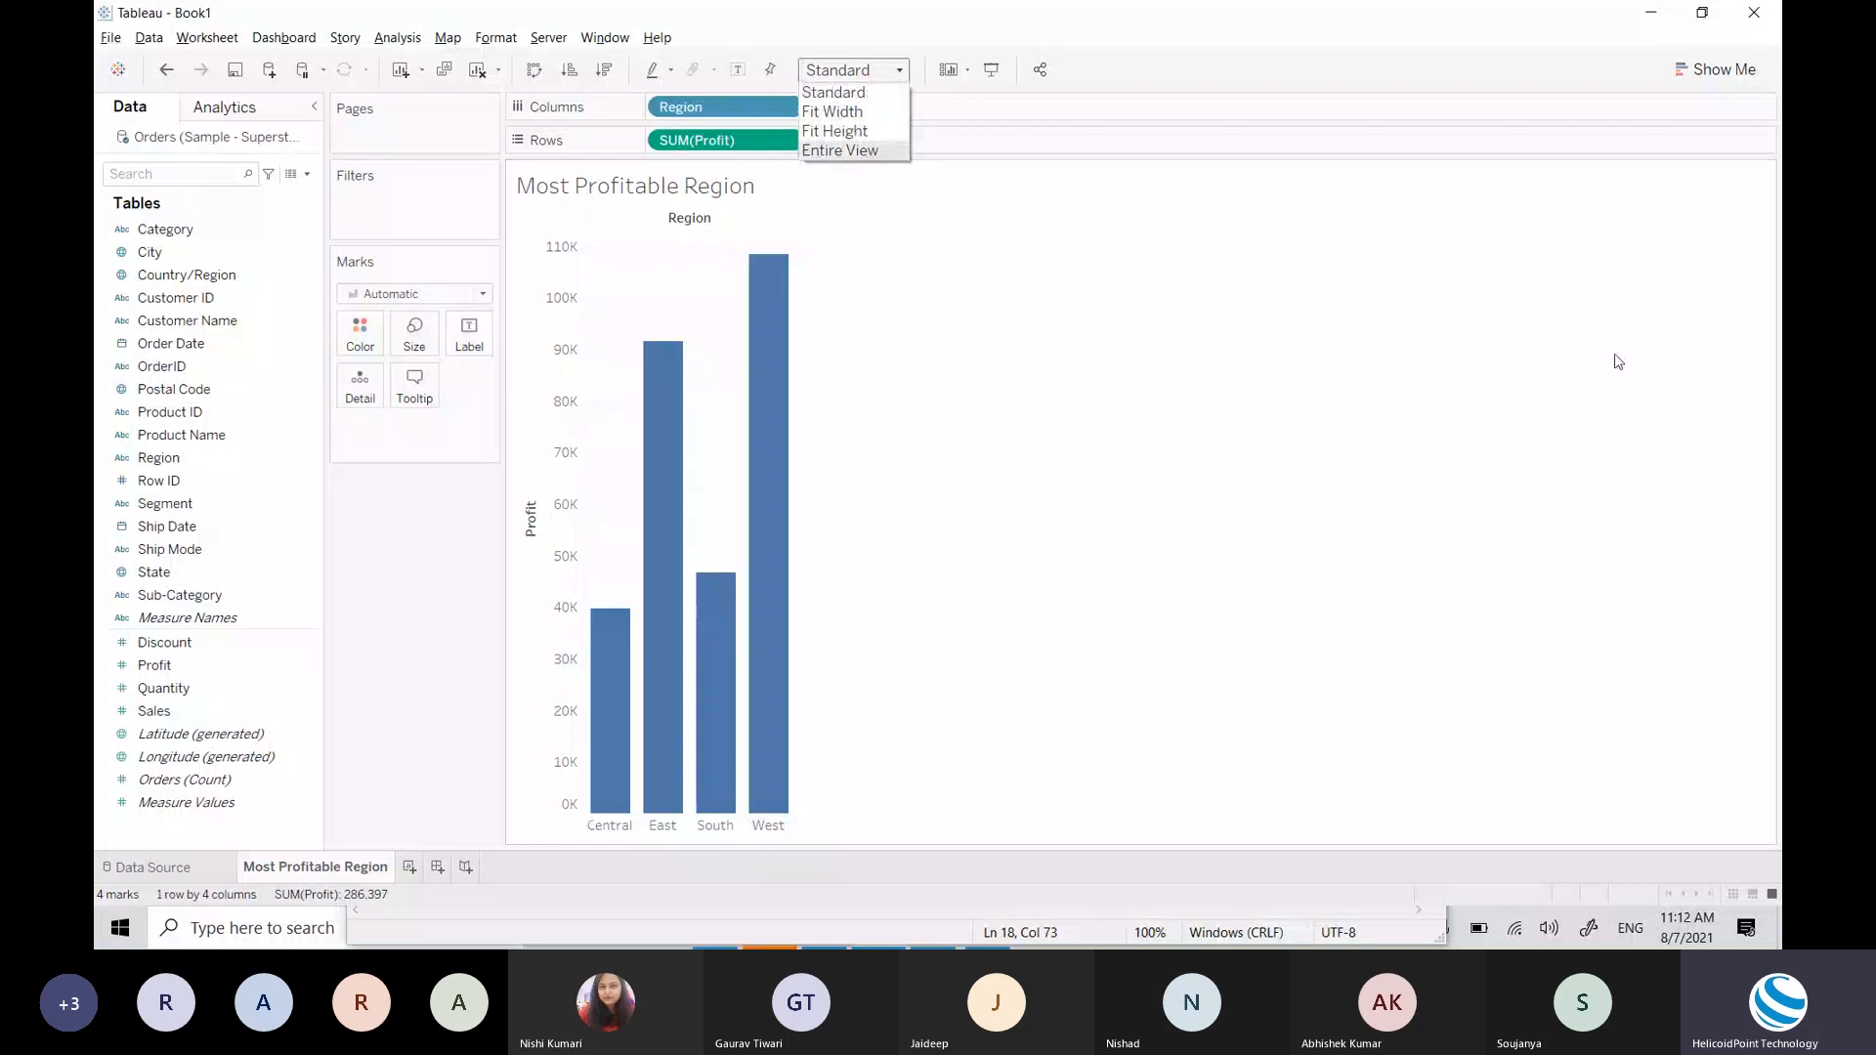
Step: Set the chart's fit to Entire View so the four bars fill the worksheet
left_click(850, 153)
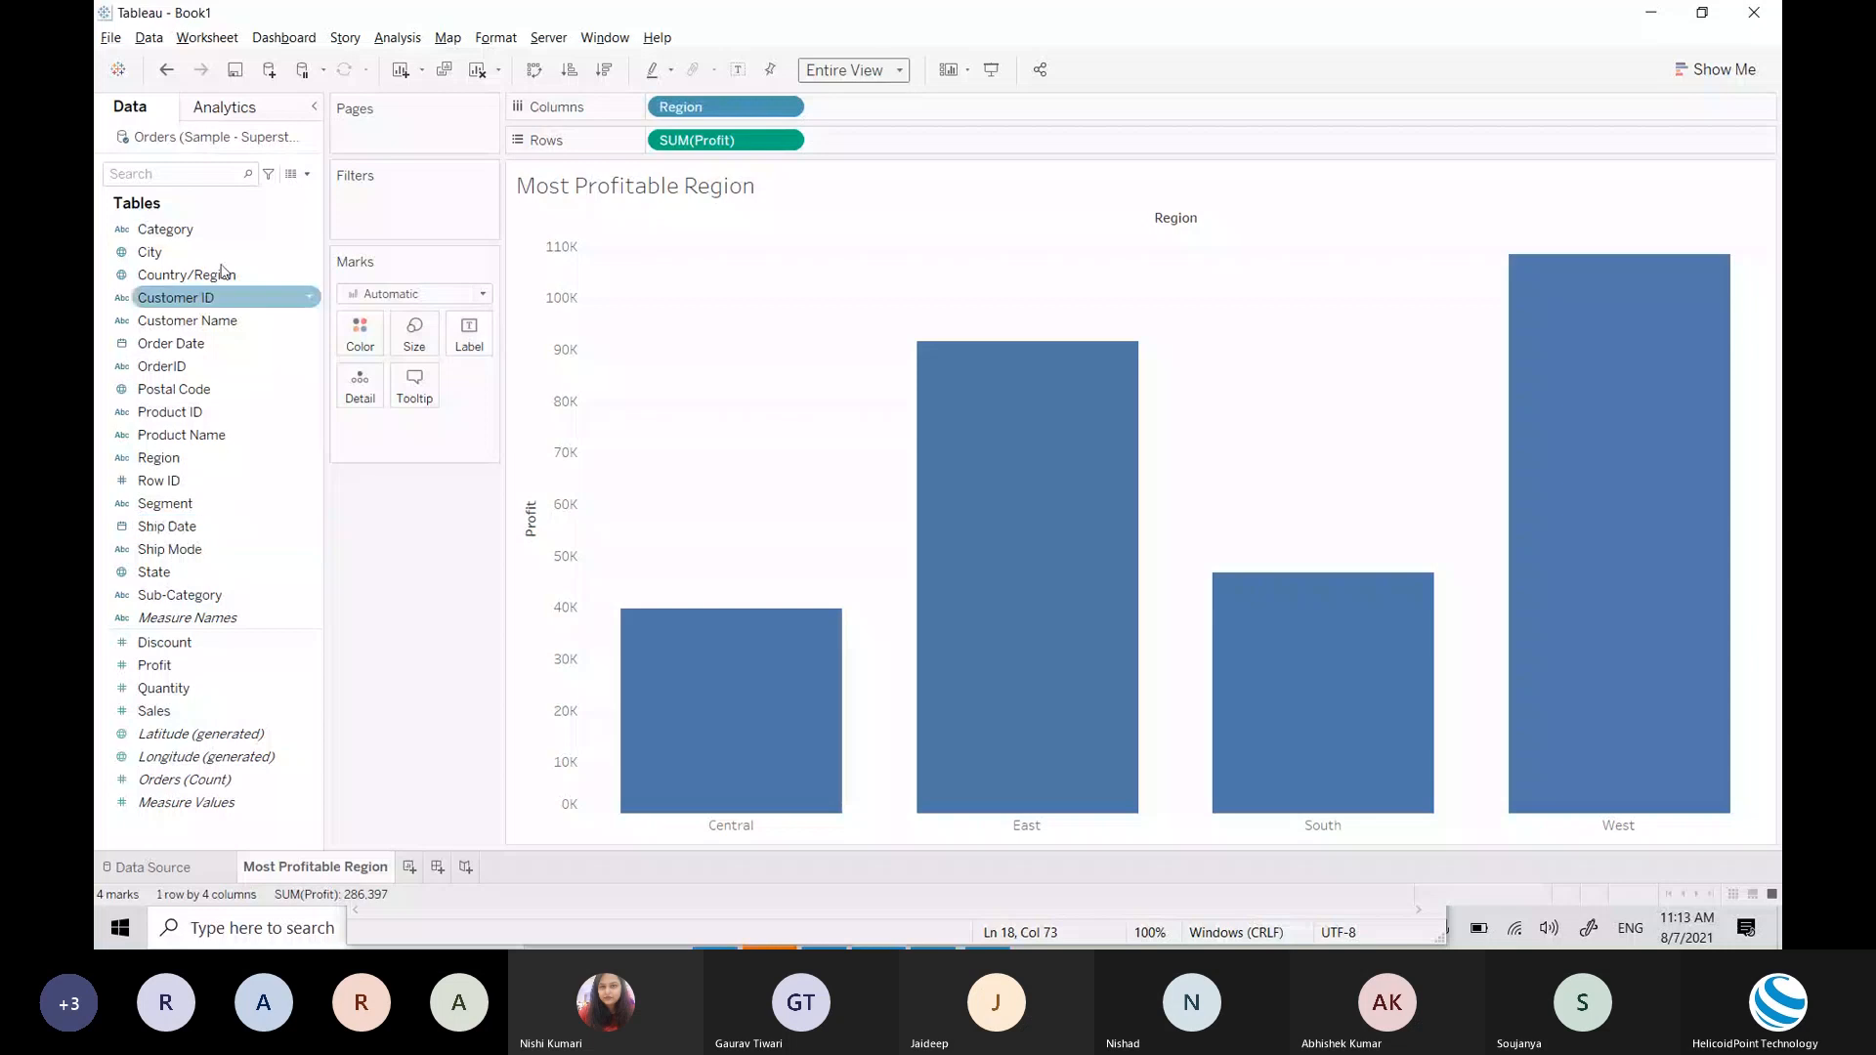
Step: Switch to the other Tableau window showing the MostProfitable Region sheet
mouse_move(1493, 655)
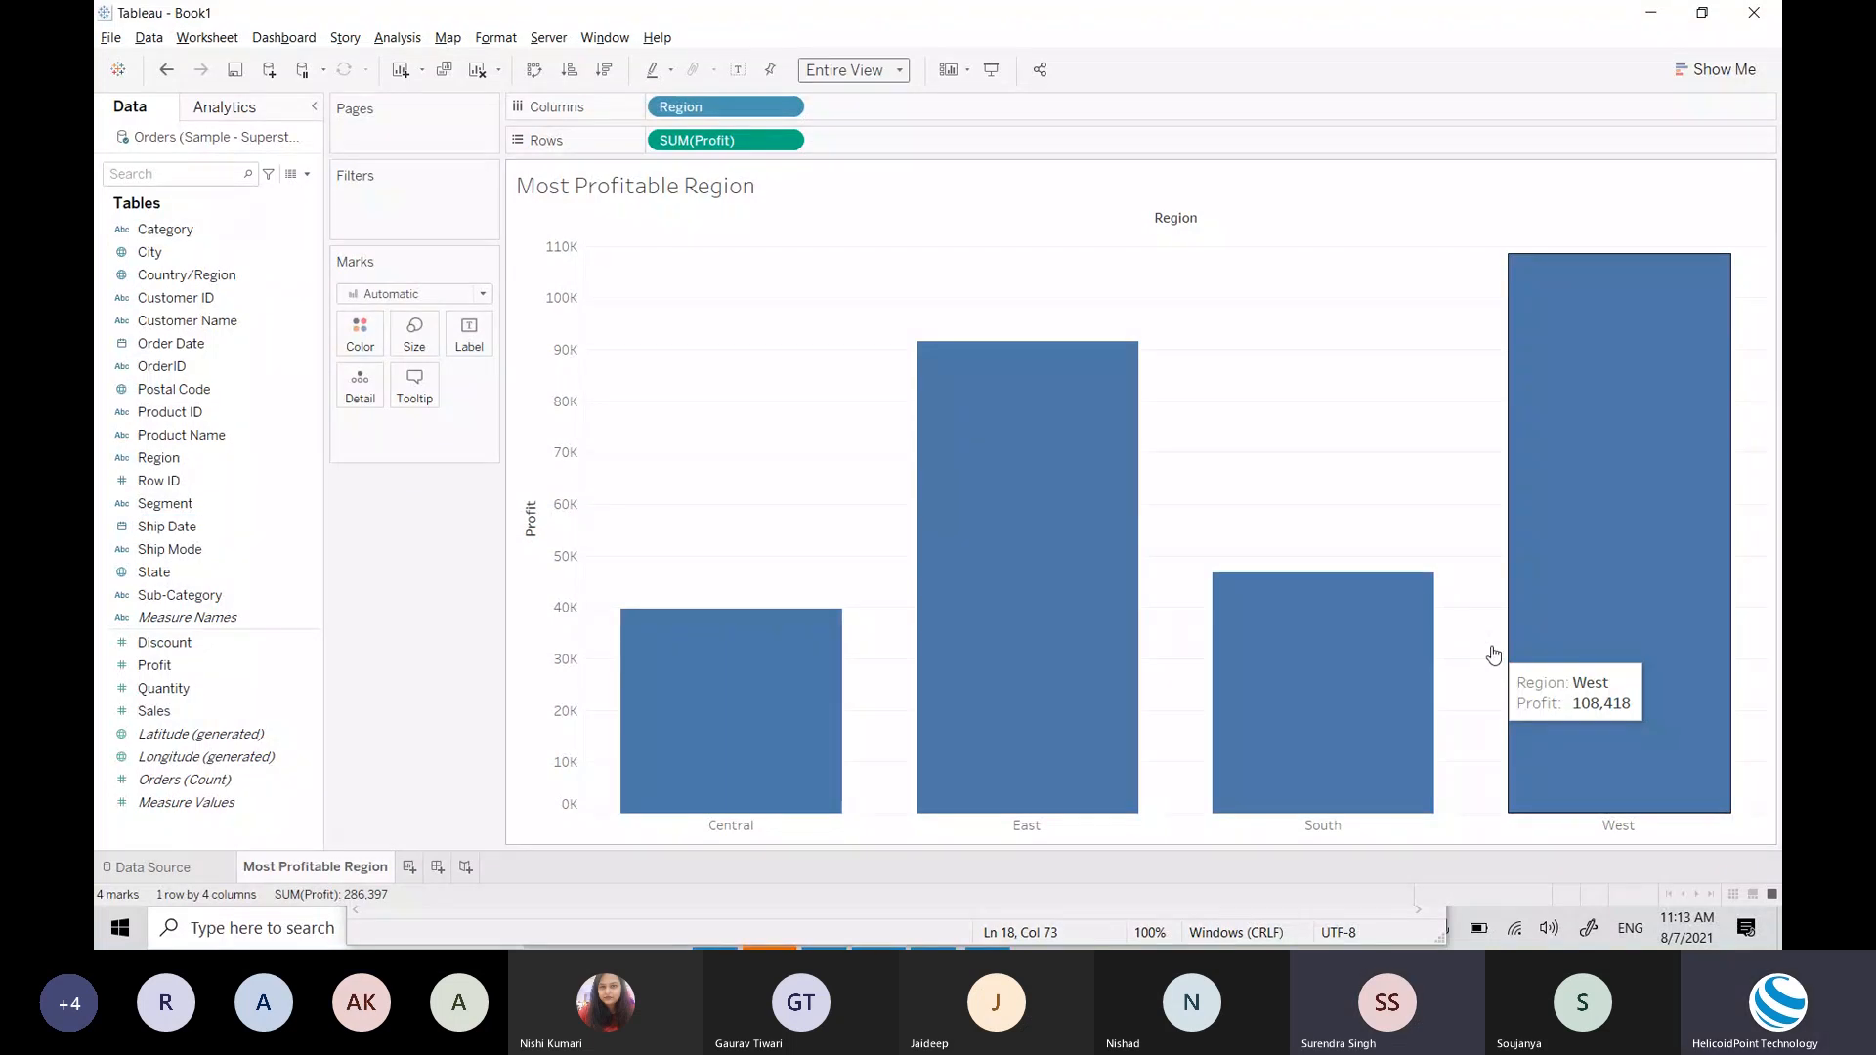
left_click(156, 572)
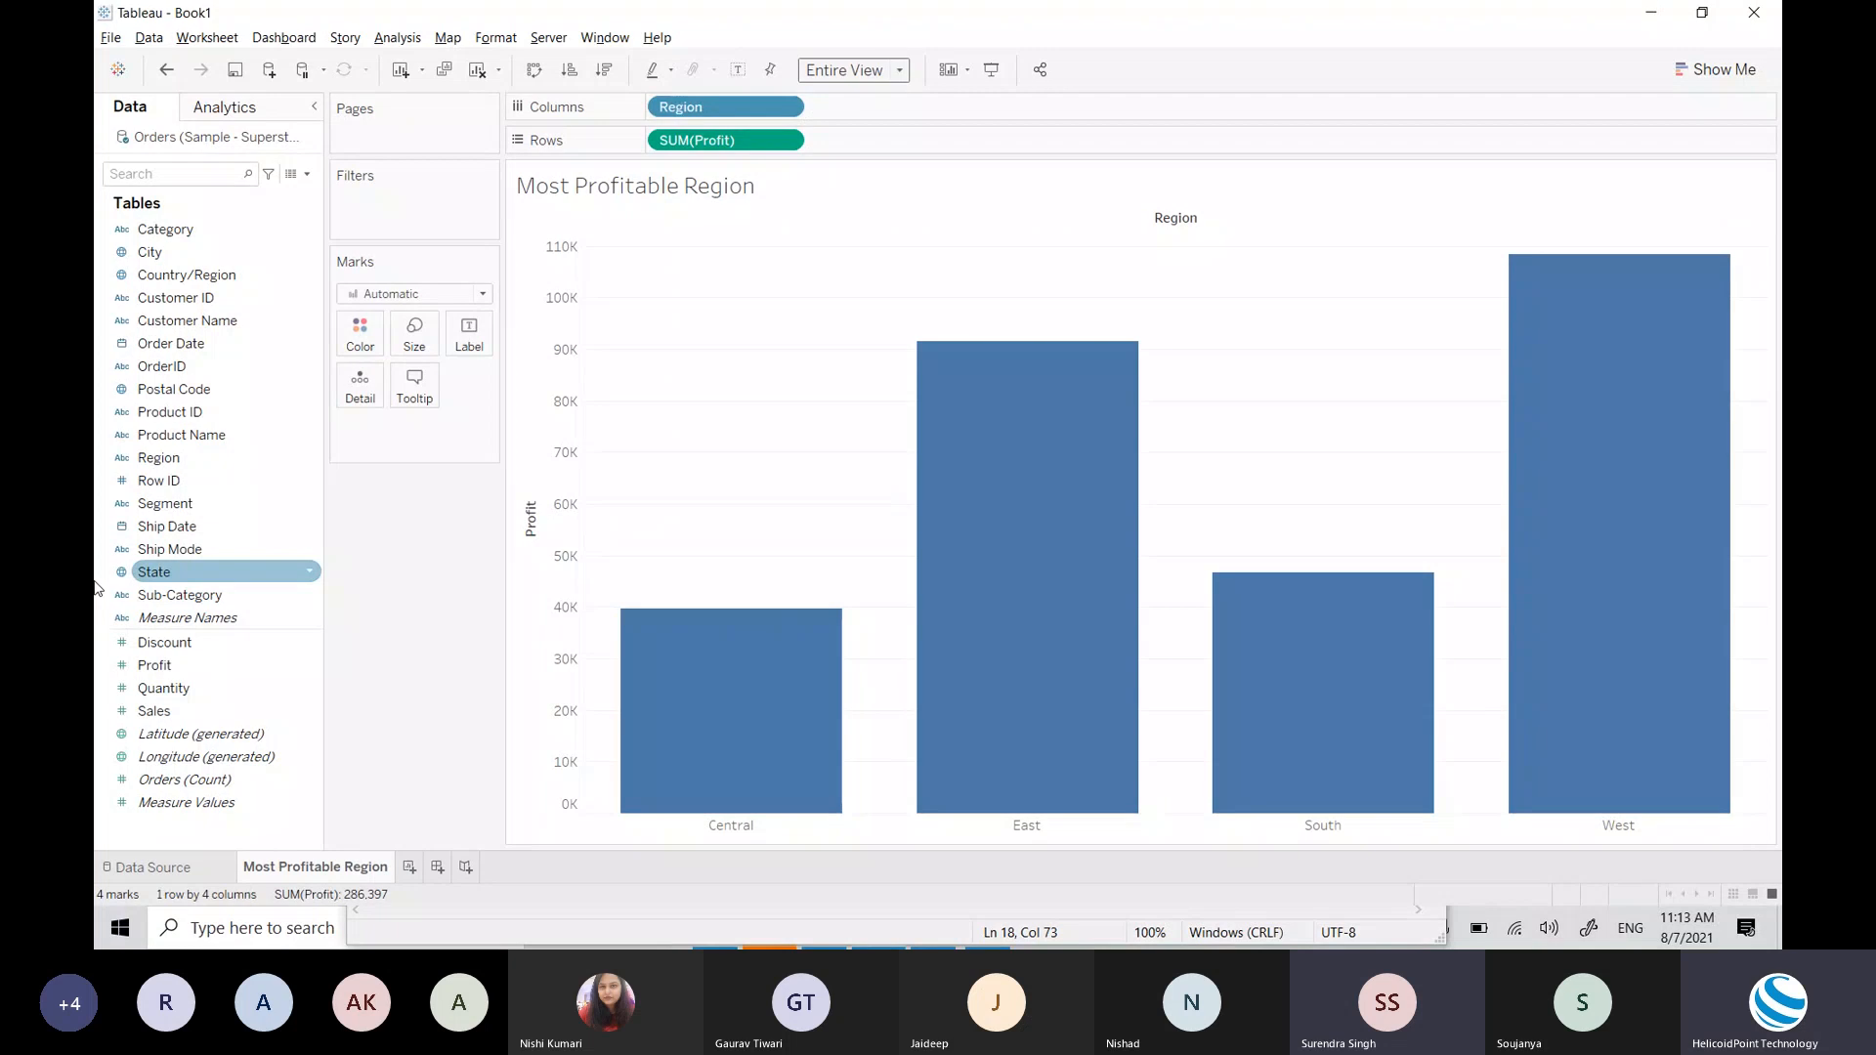
key("alt+Tab")
key("alt+Tab")
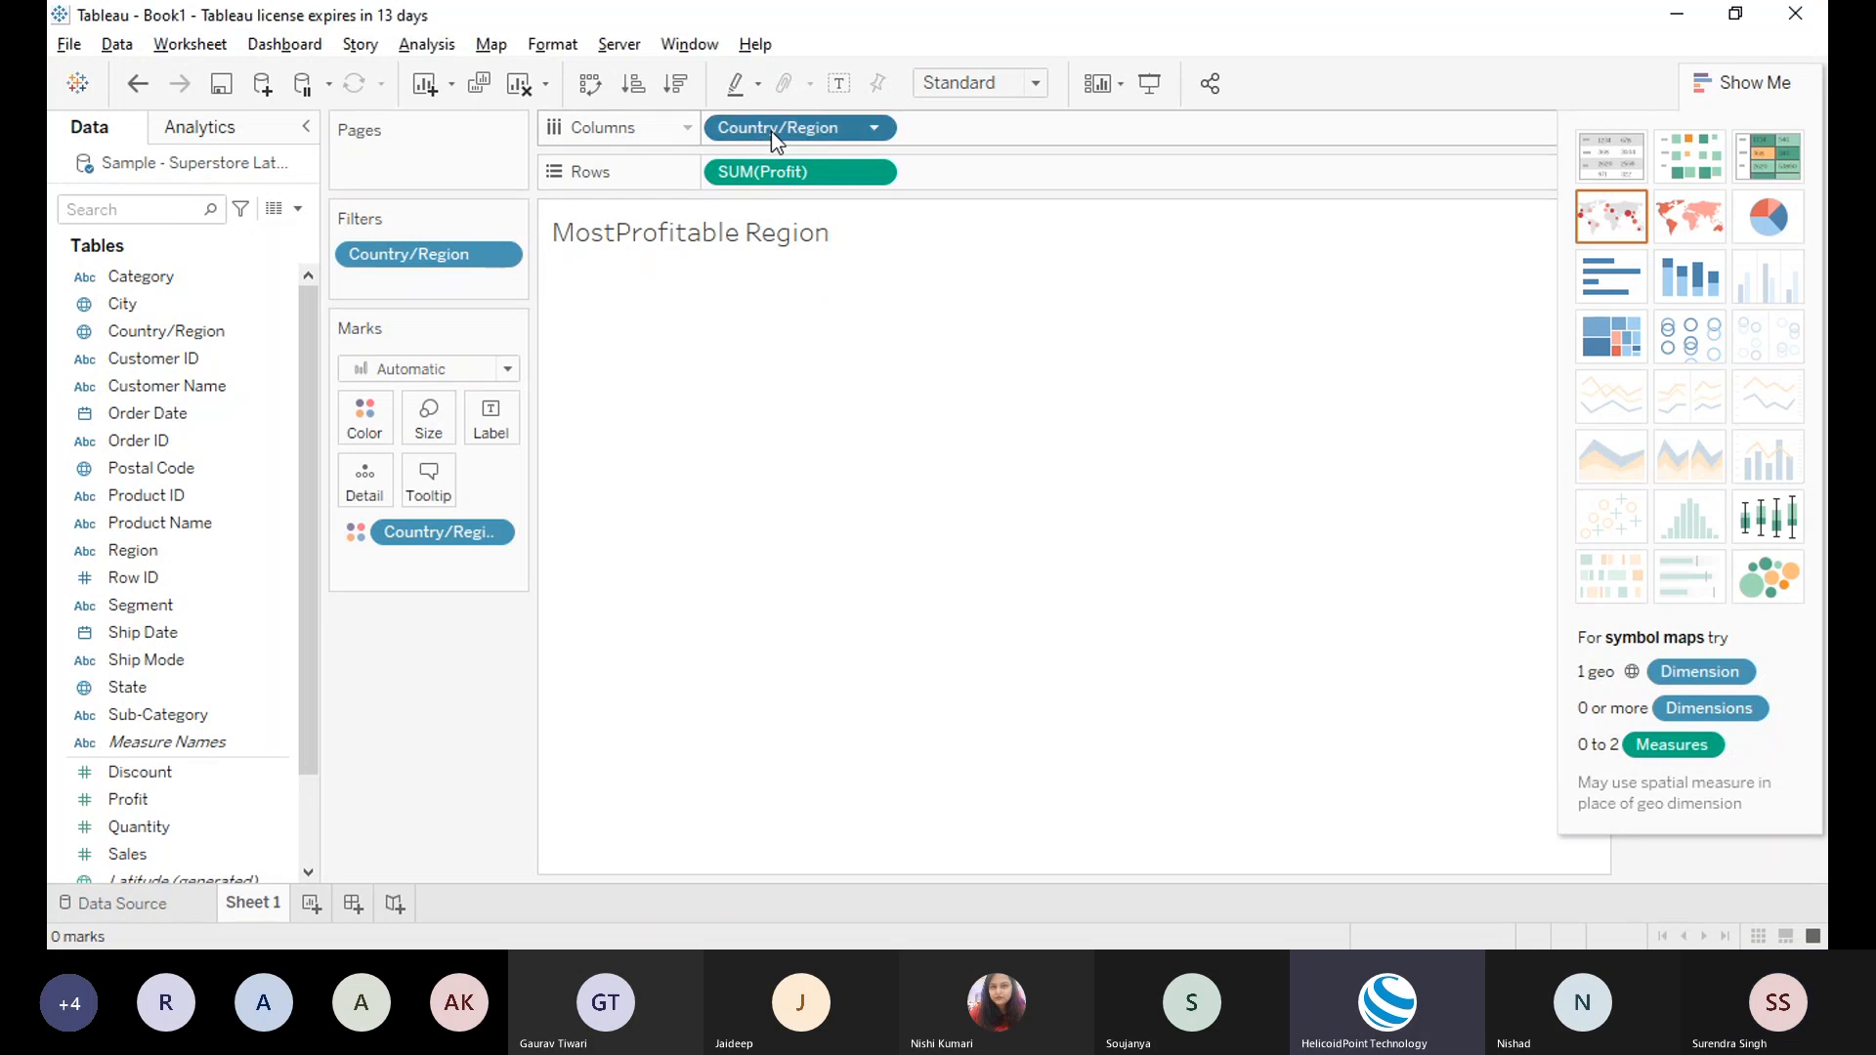
Step: Remove the map steps so the view shows one United States bar with 286,397 profit
key("Delete")
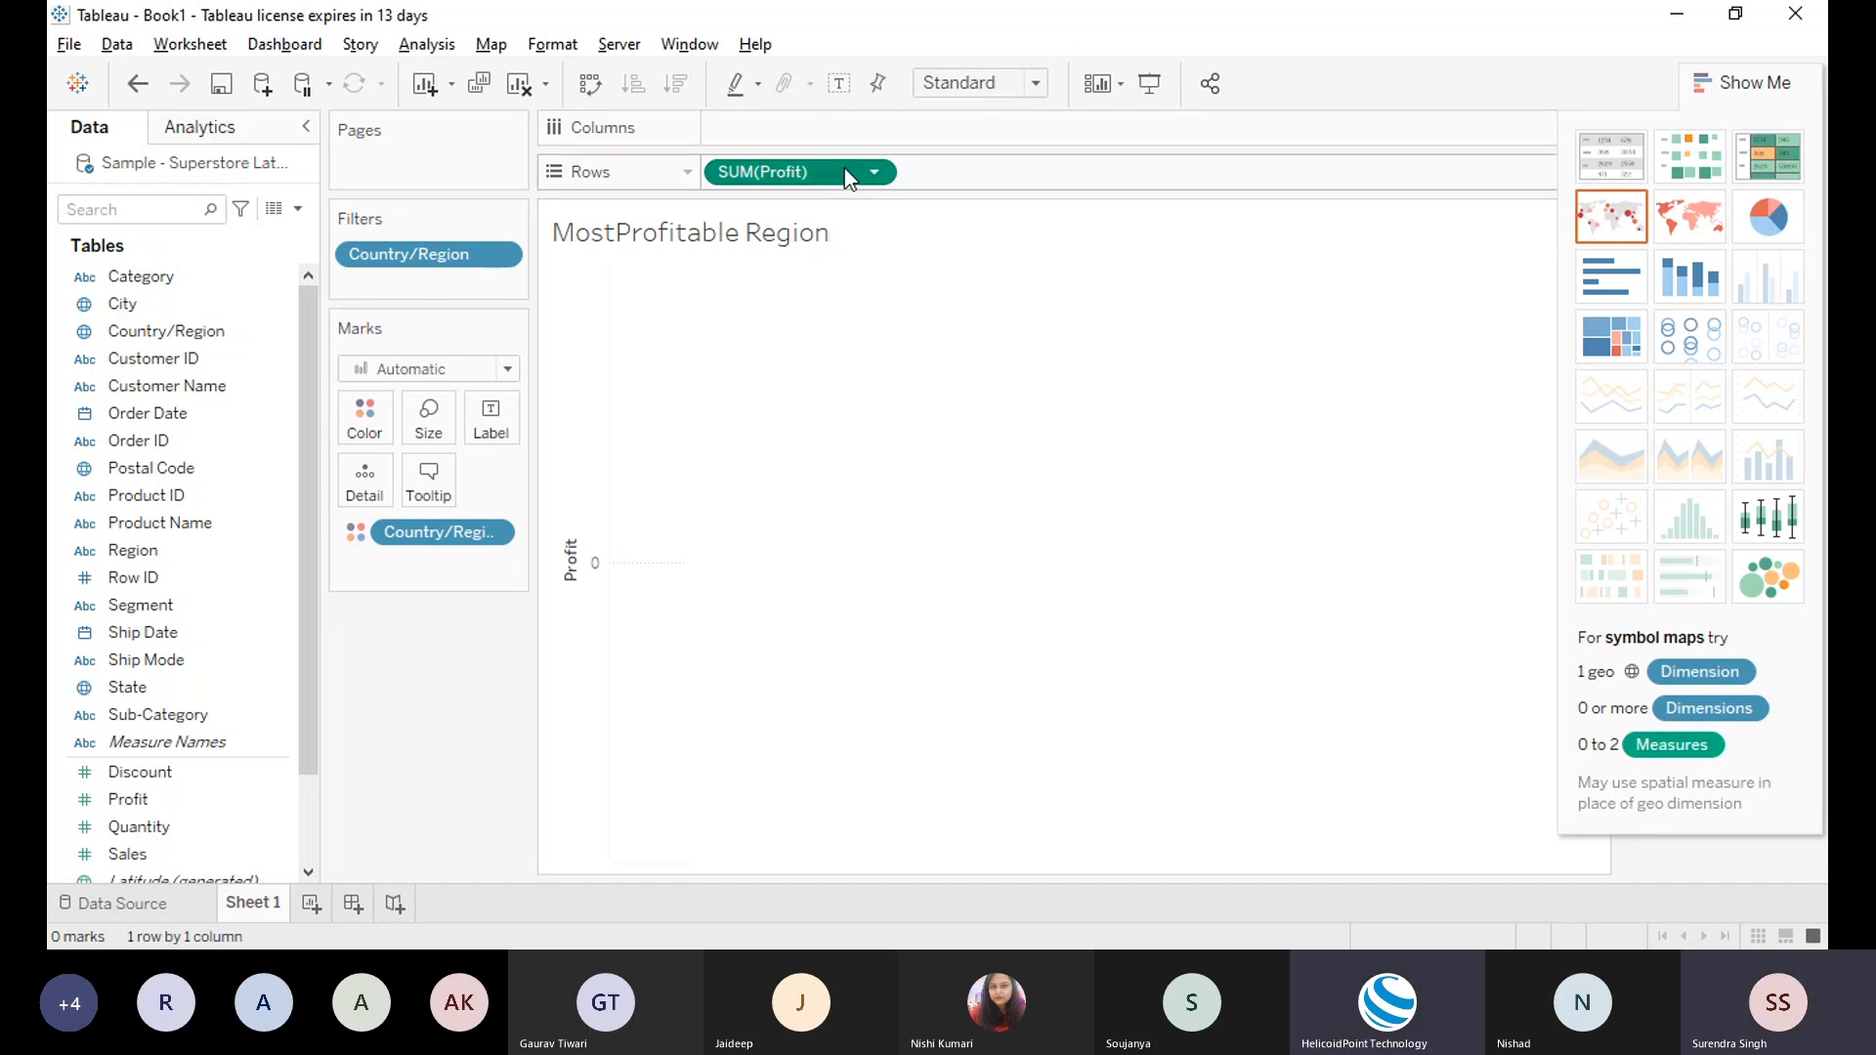
key("Delete")
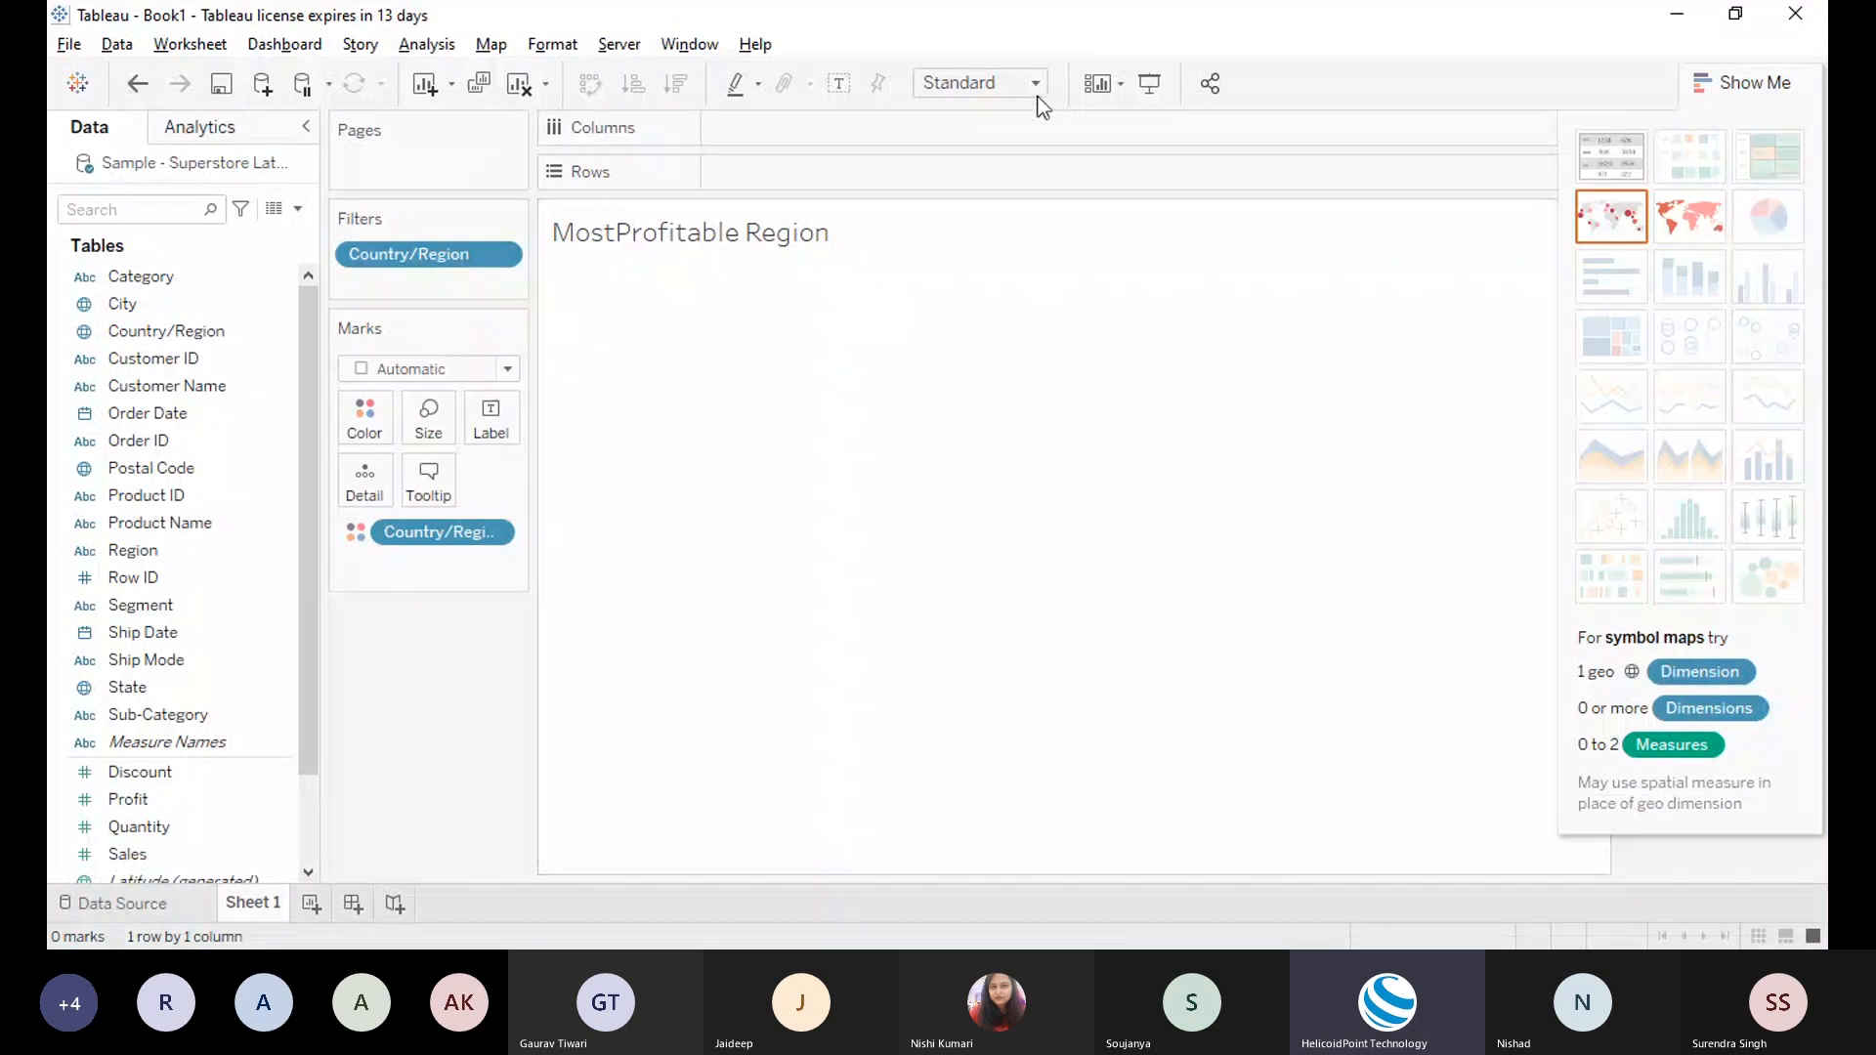
left_click(993, 22)
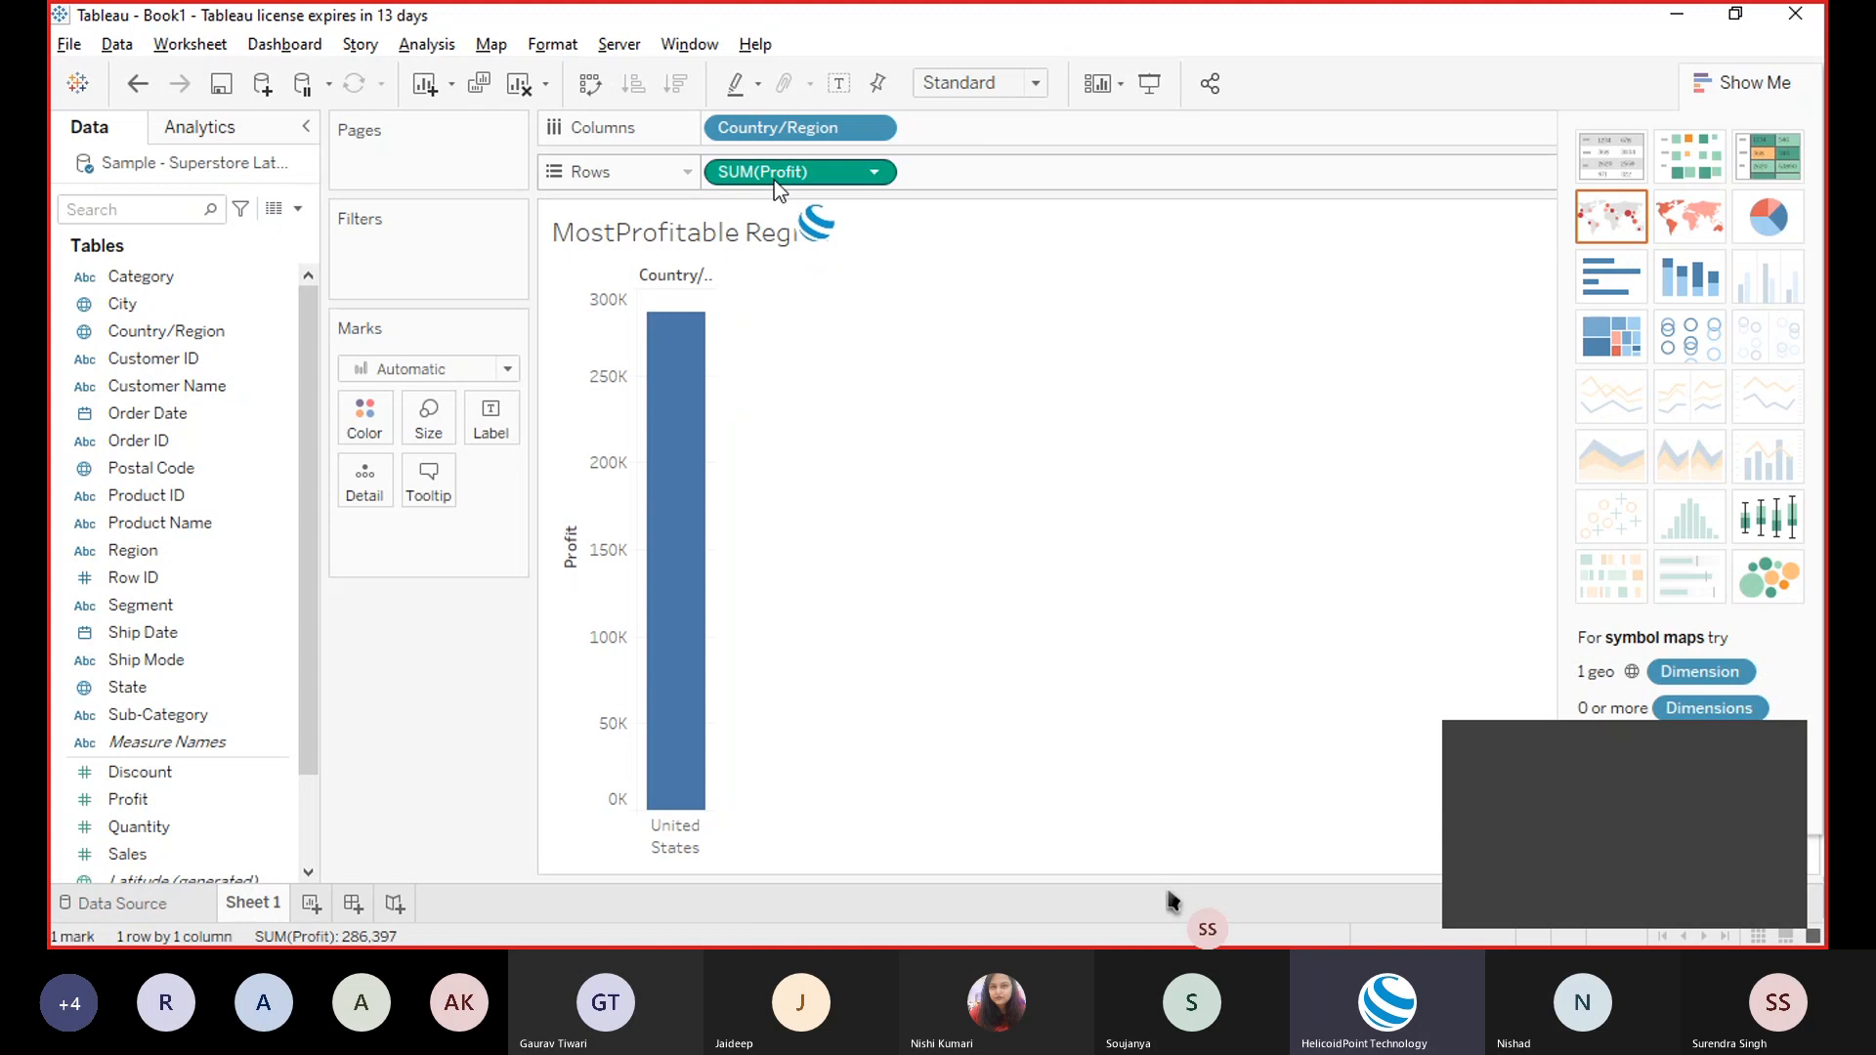
Step: Replace Country/Region with Region on Columns to show four regional profit bars
left_click_drag(791, 143, 196, 377)
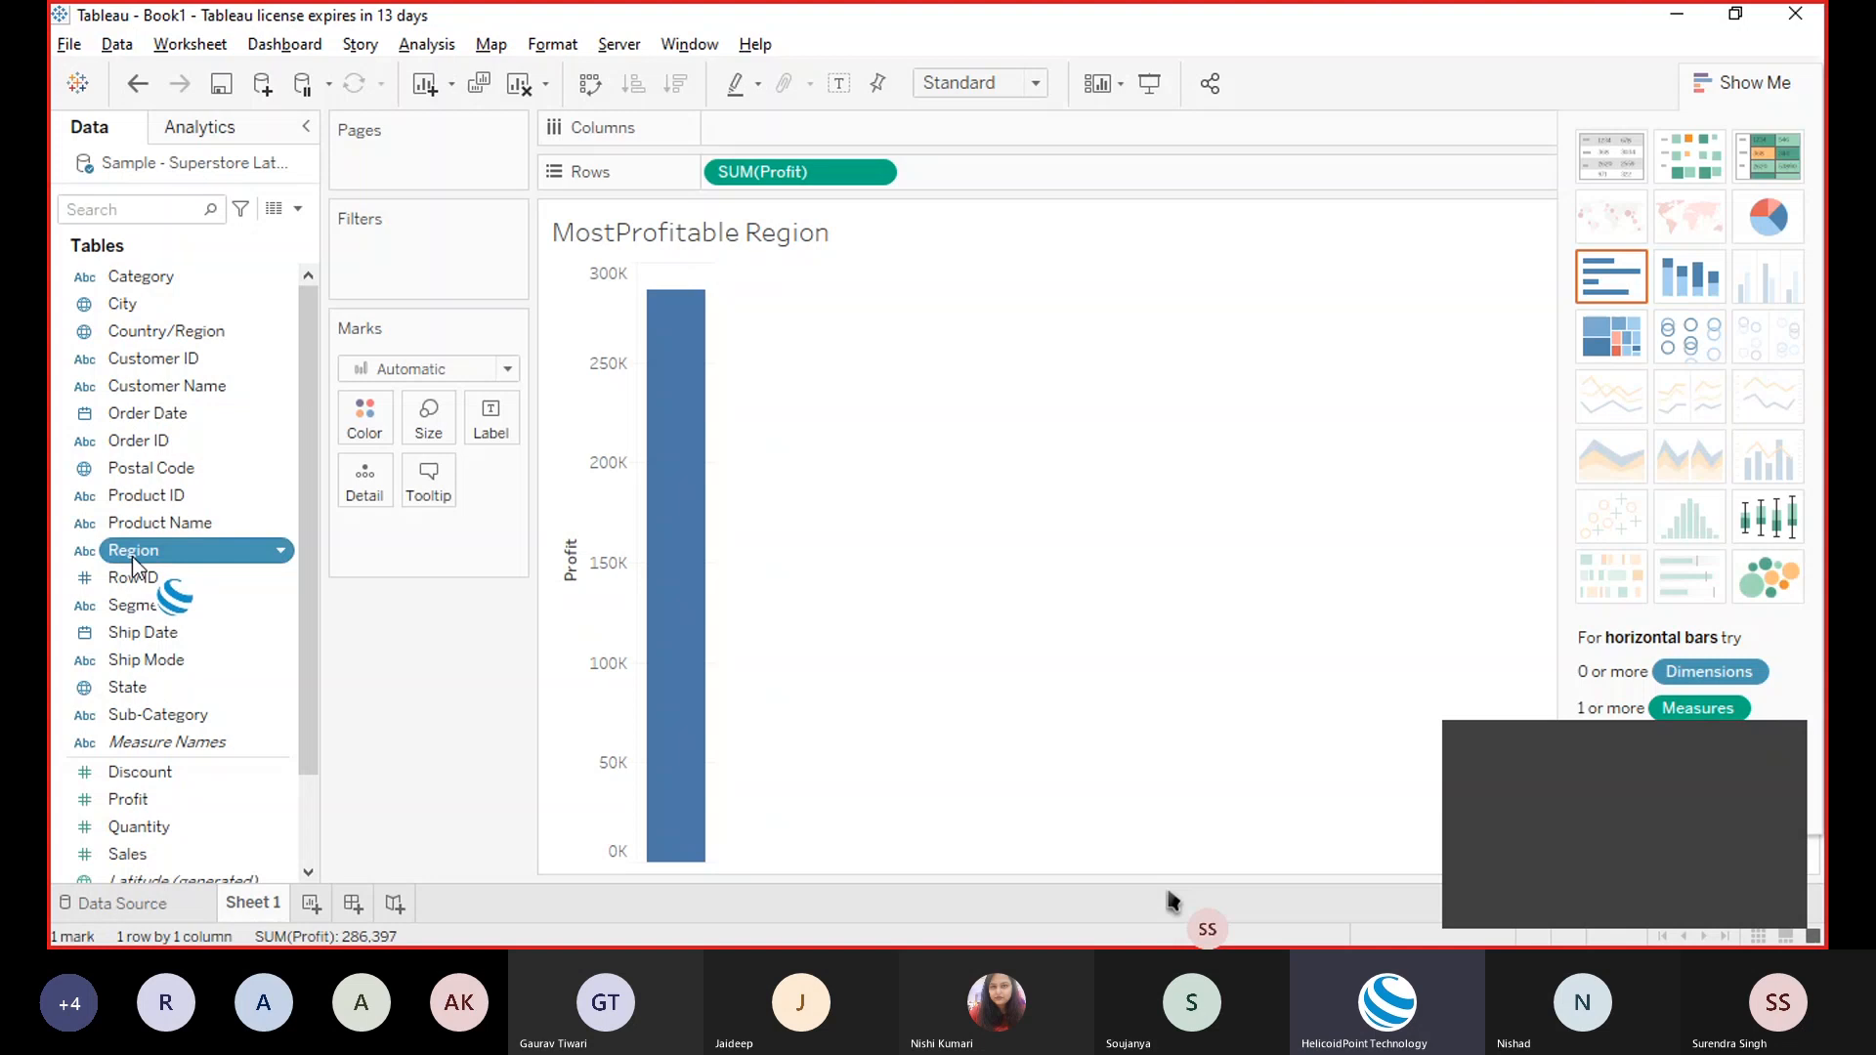
left_click_drag(132, 555, 772, 131)
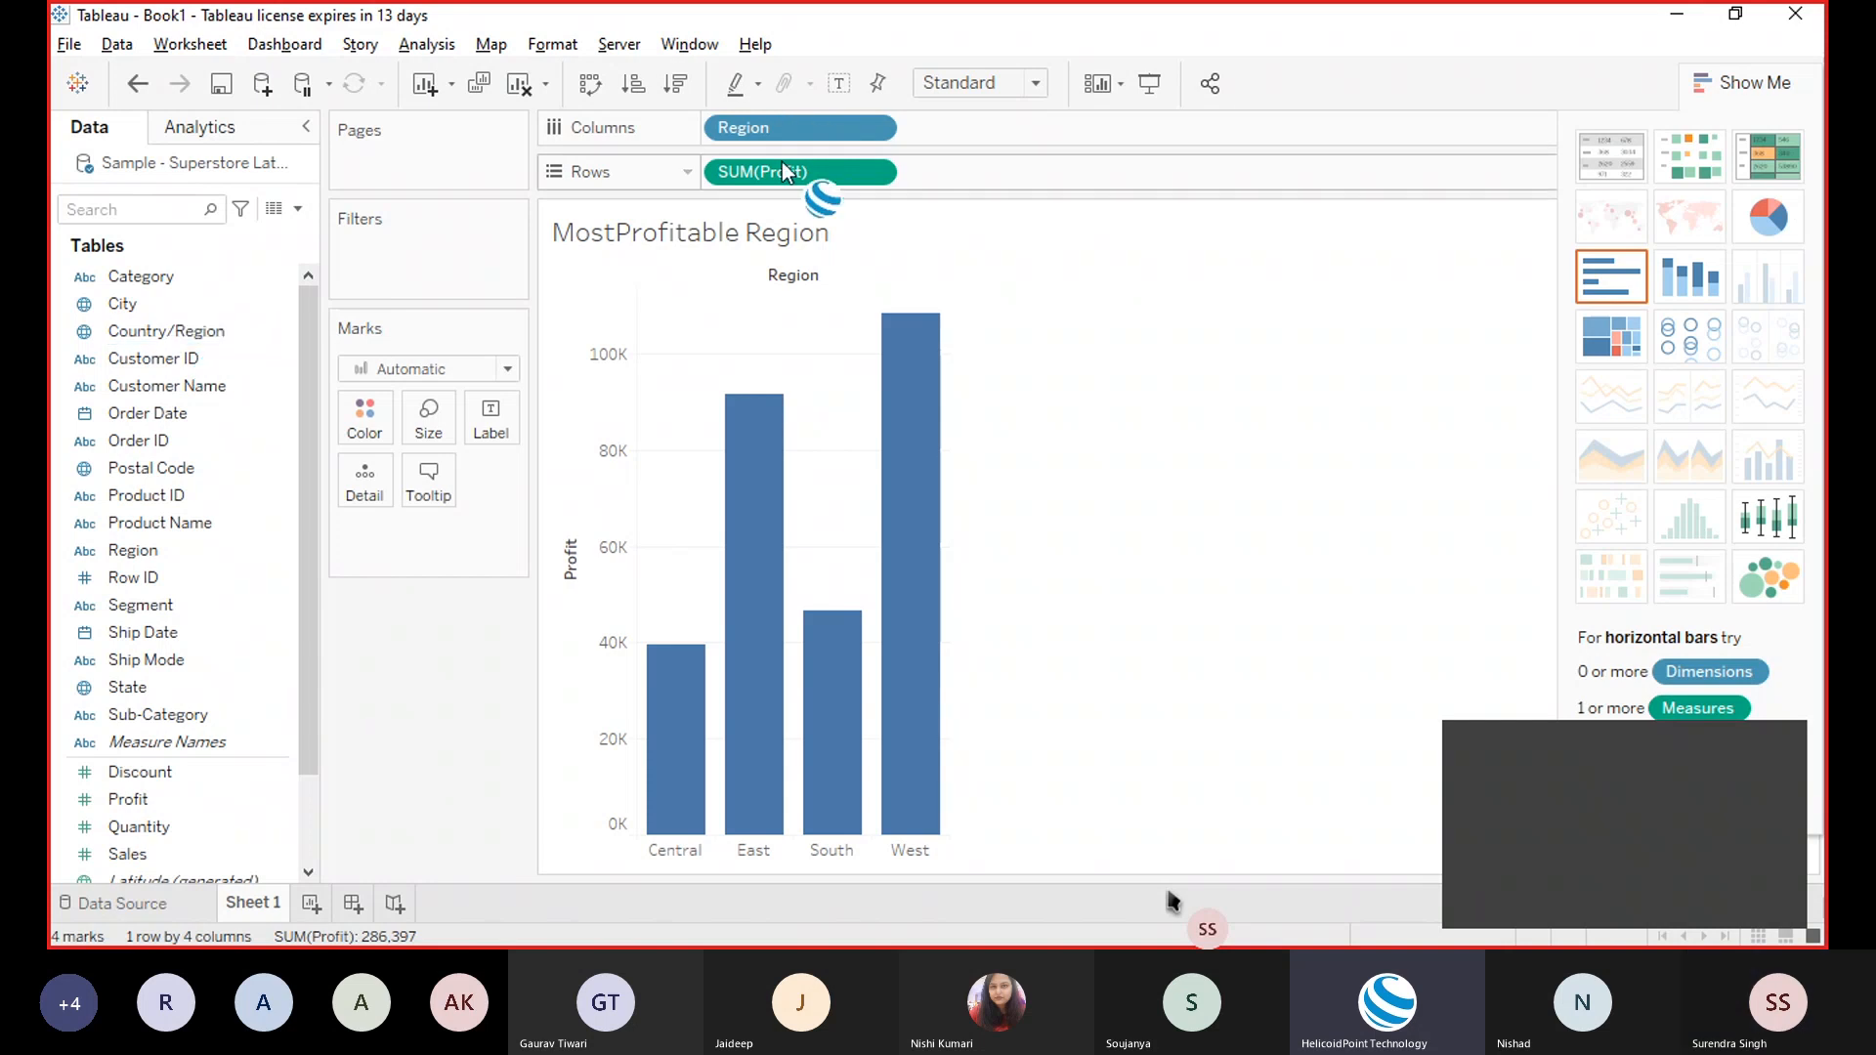
left_click(967, 87)
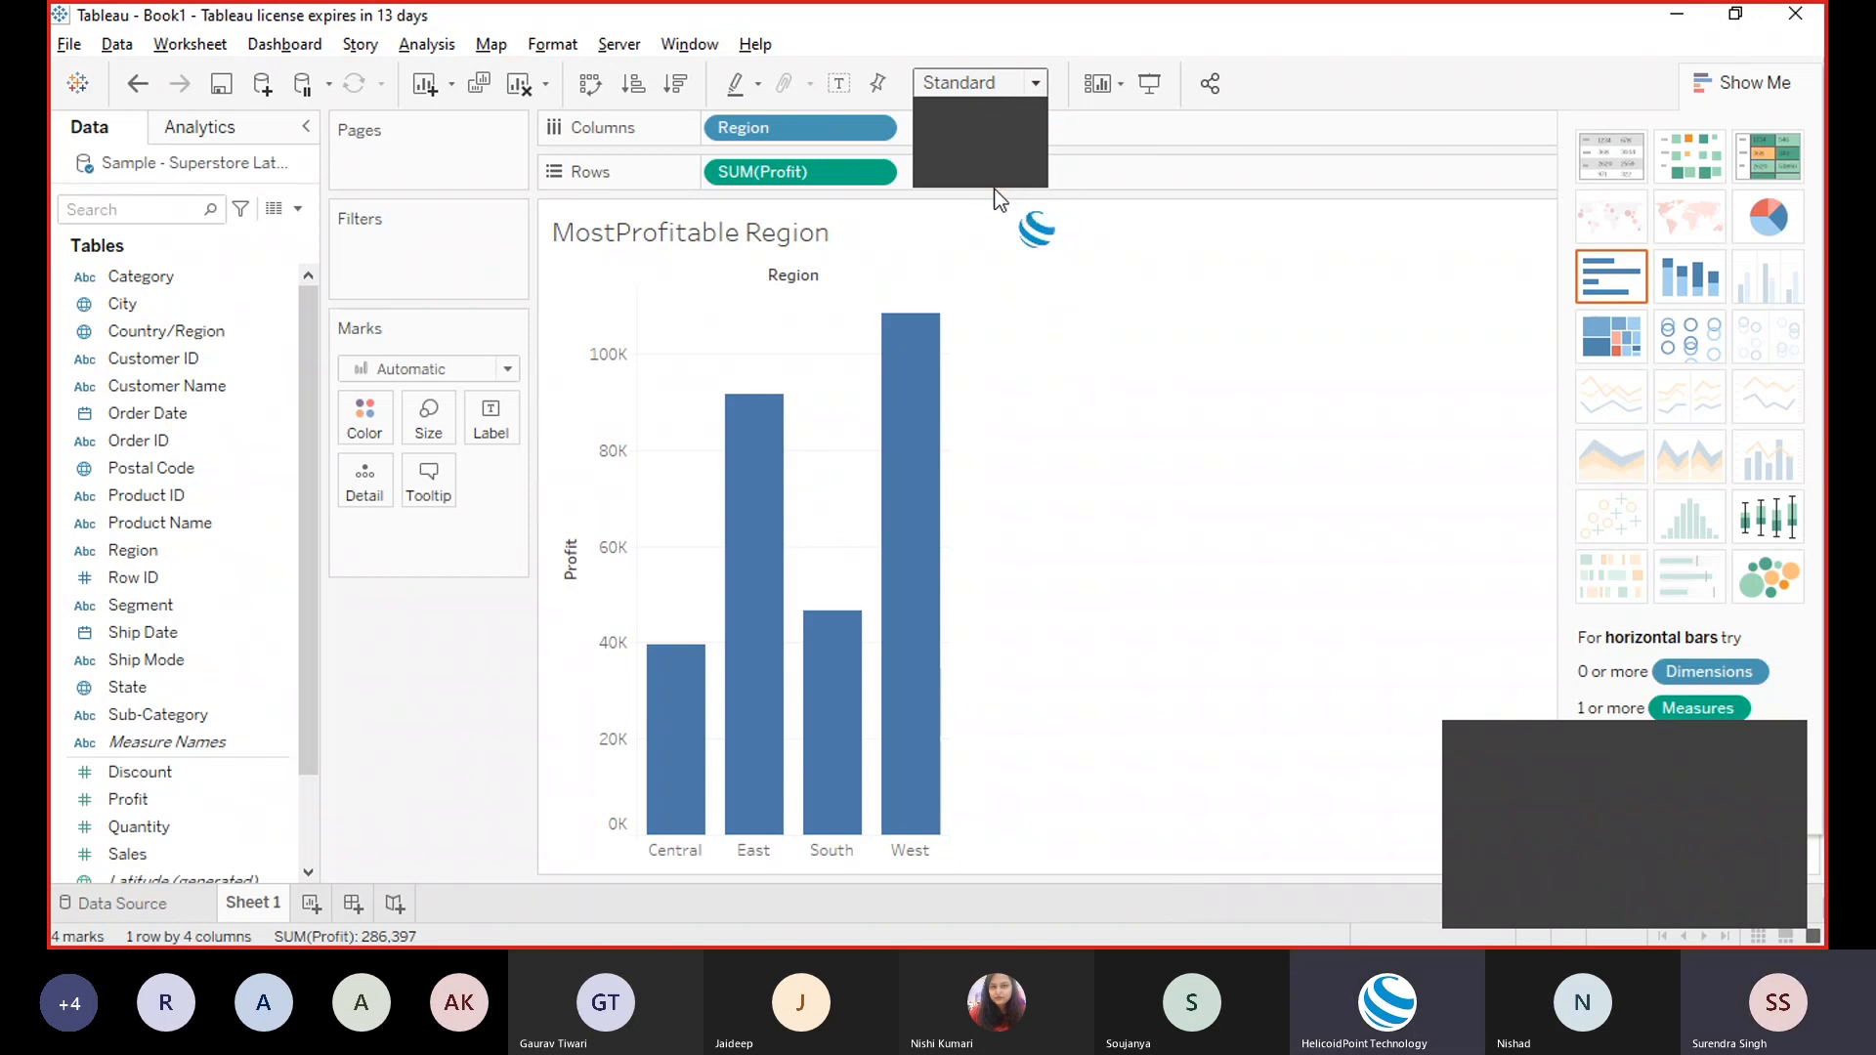
Step: Set the fit to Entire View, then hide and reshow the Show Me panel
left_click(989, 145)
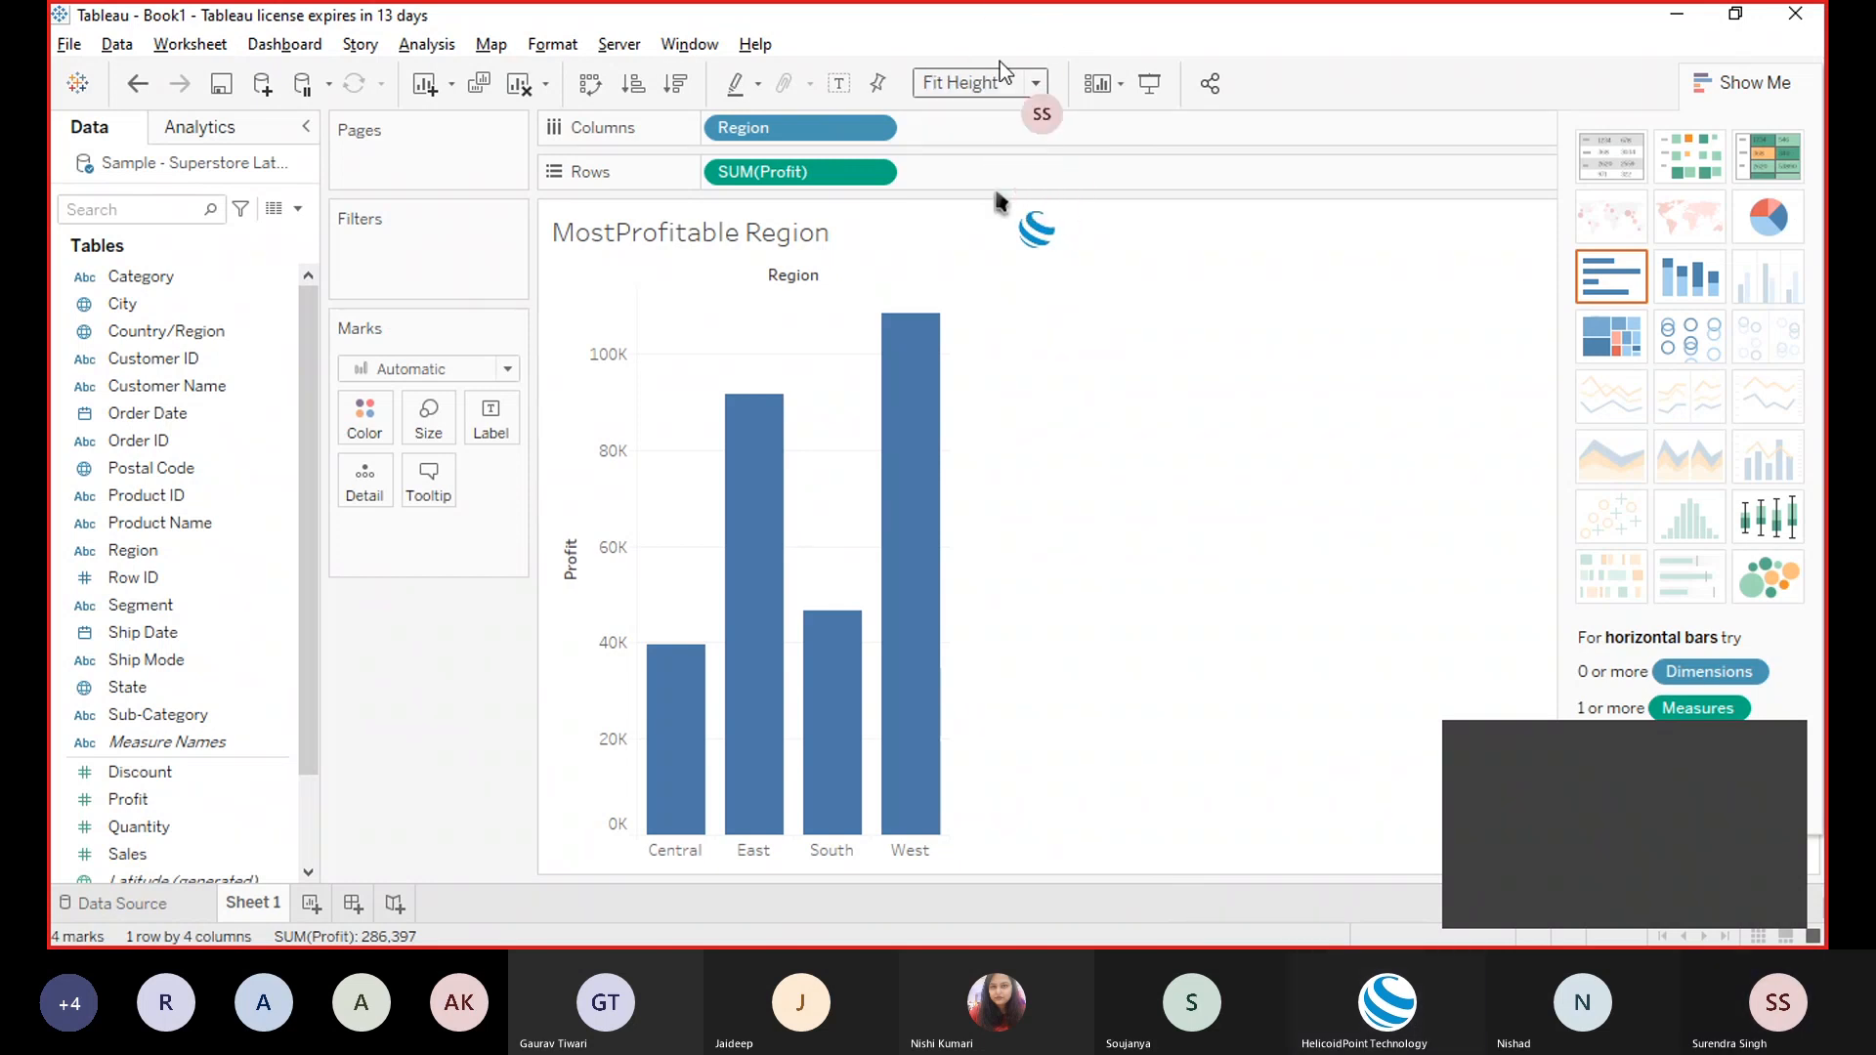
left_click(985, 174)
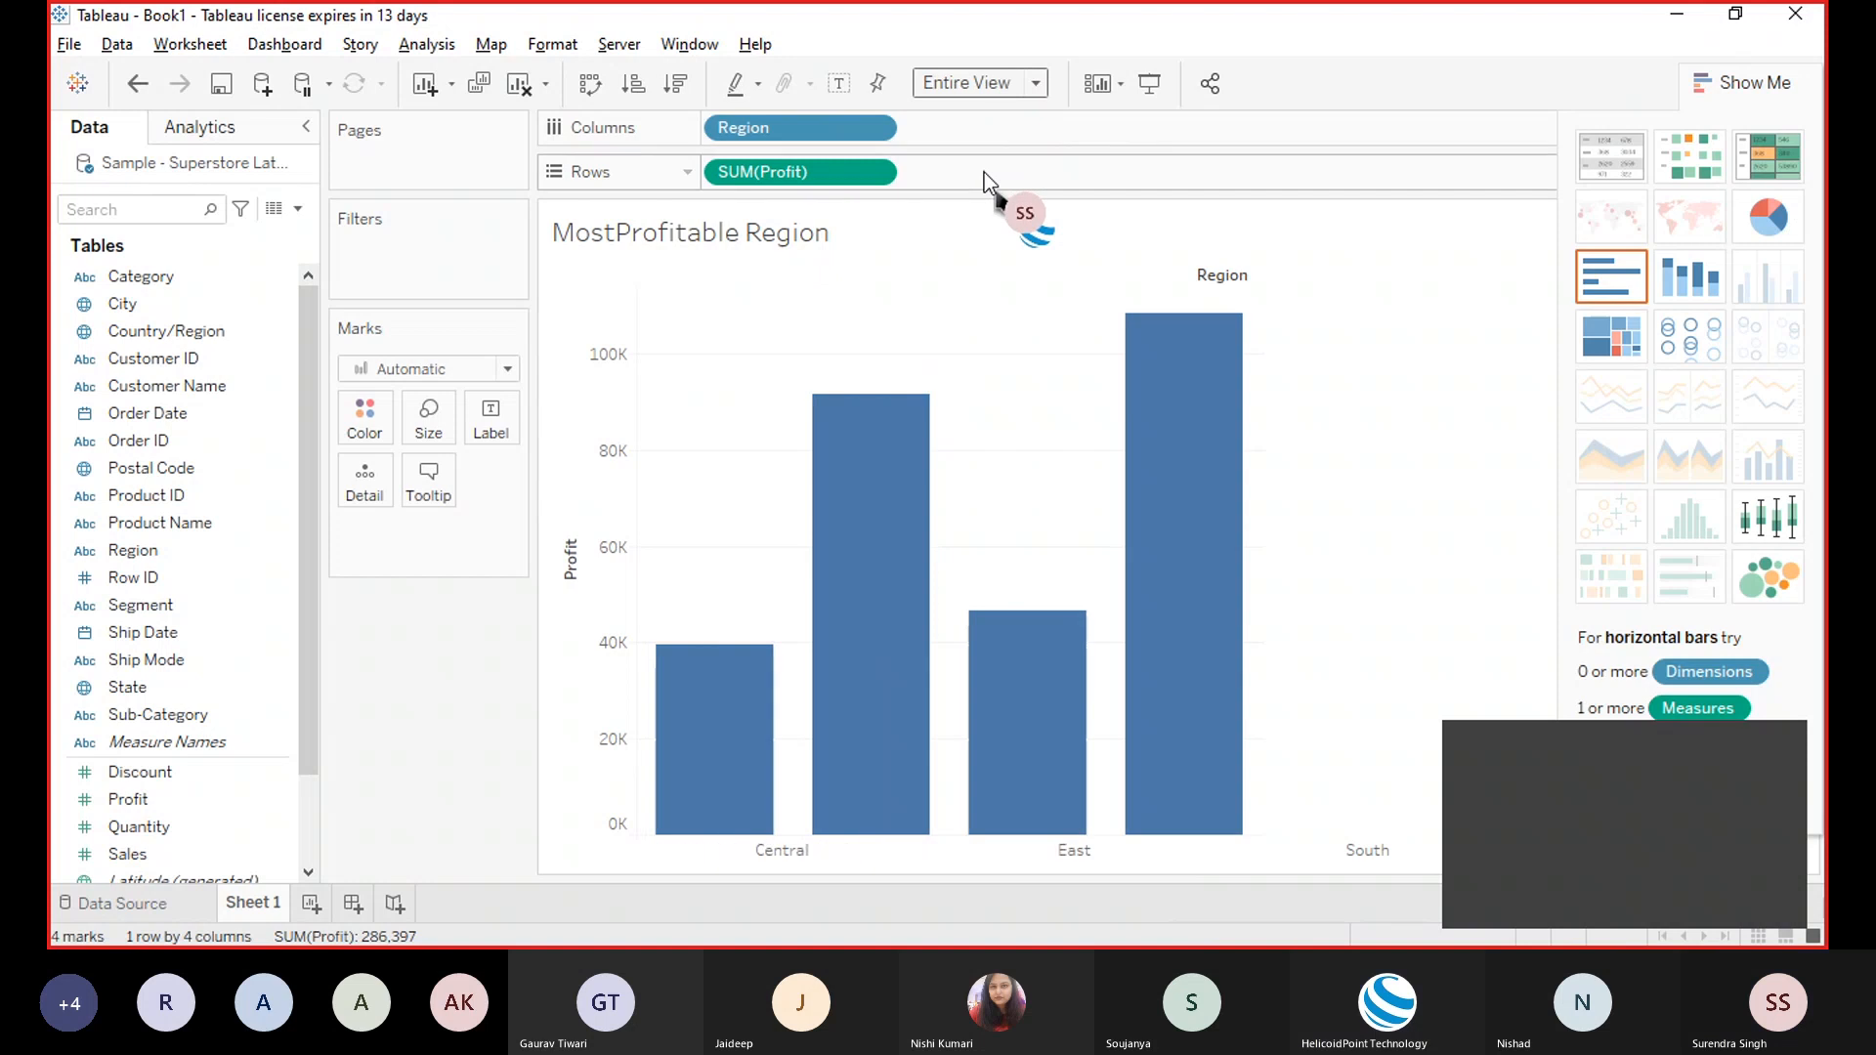
mouse_move(990, 396)
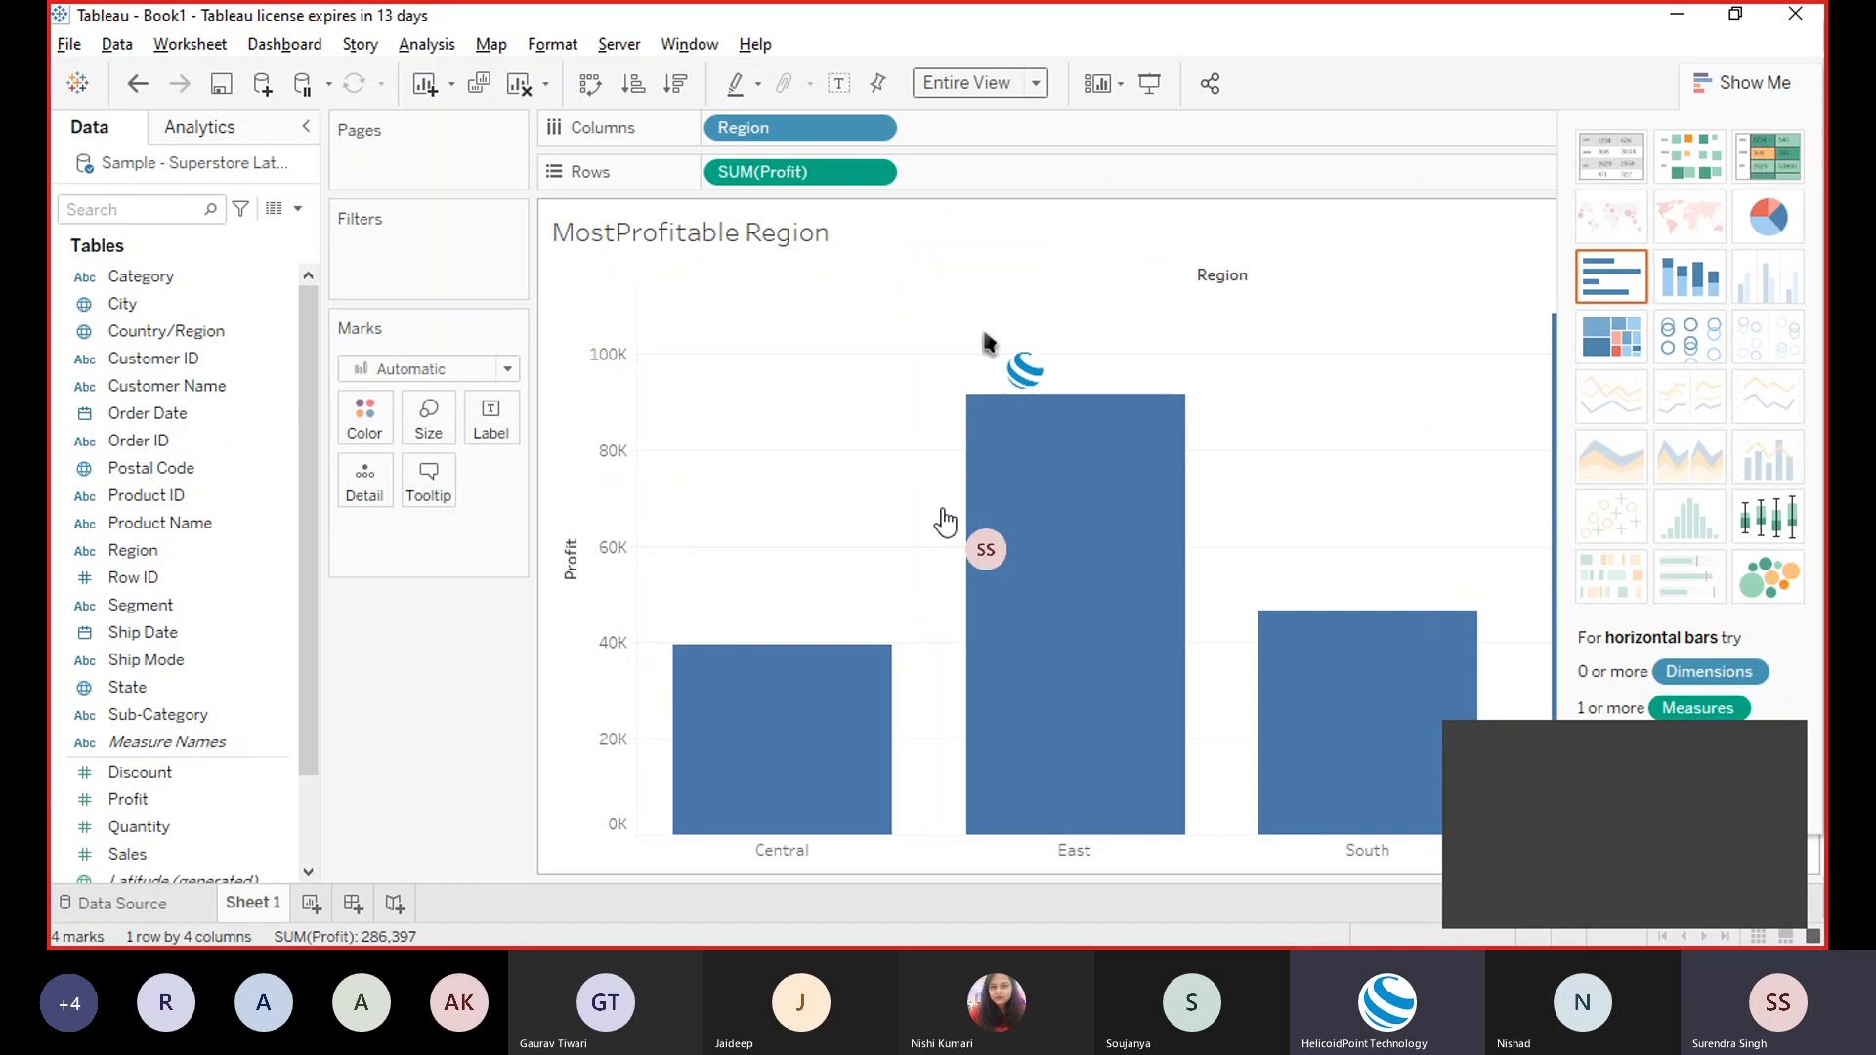
left_click(1745, 86)
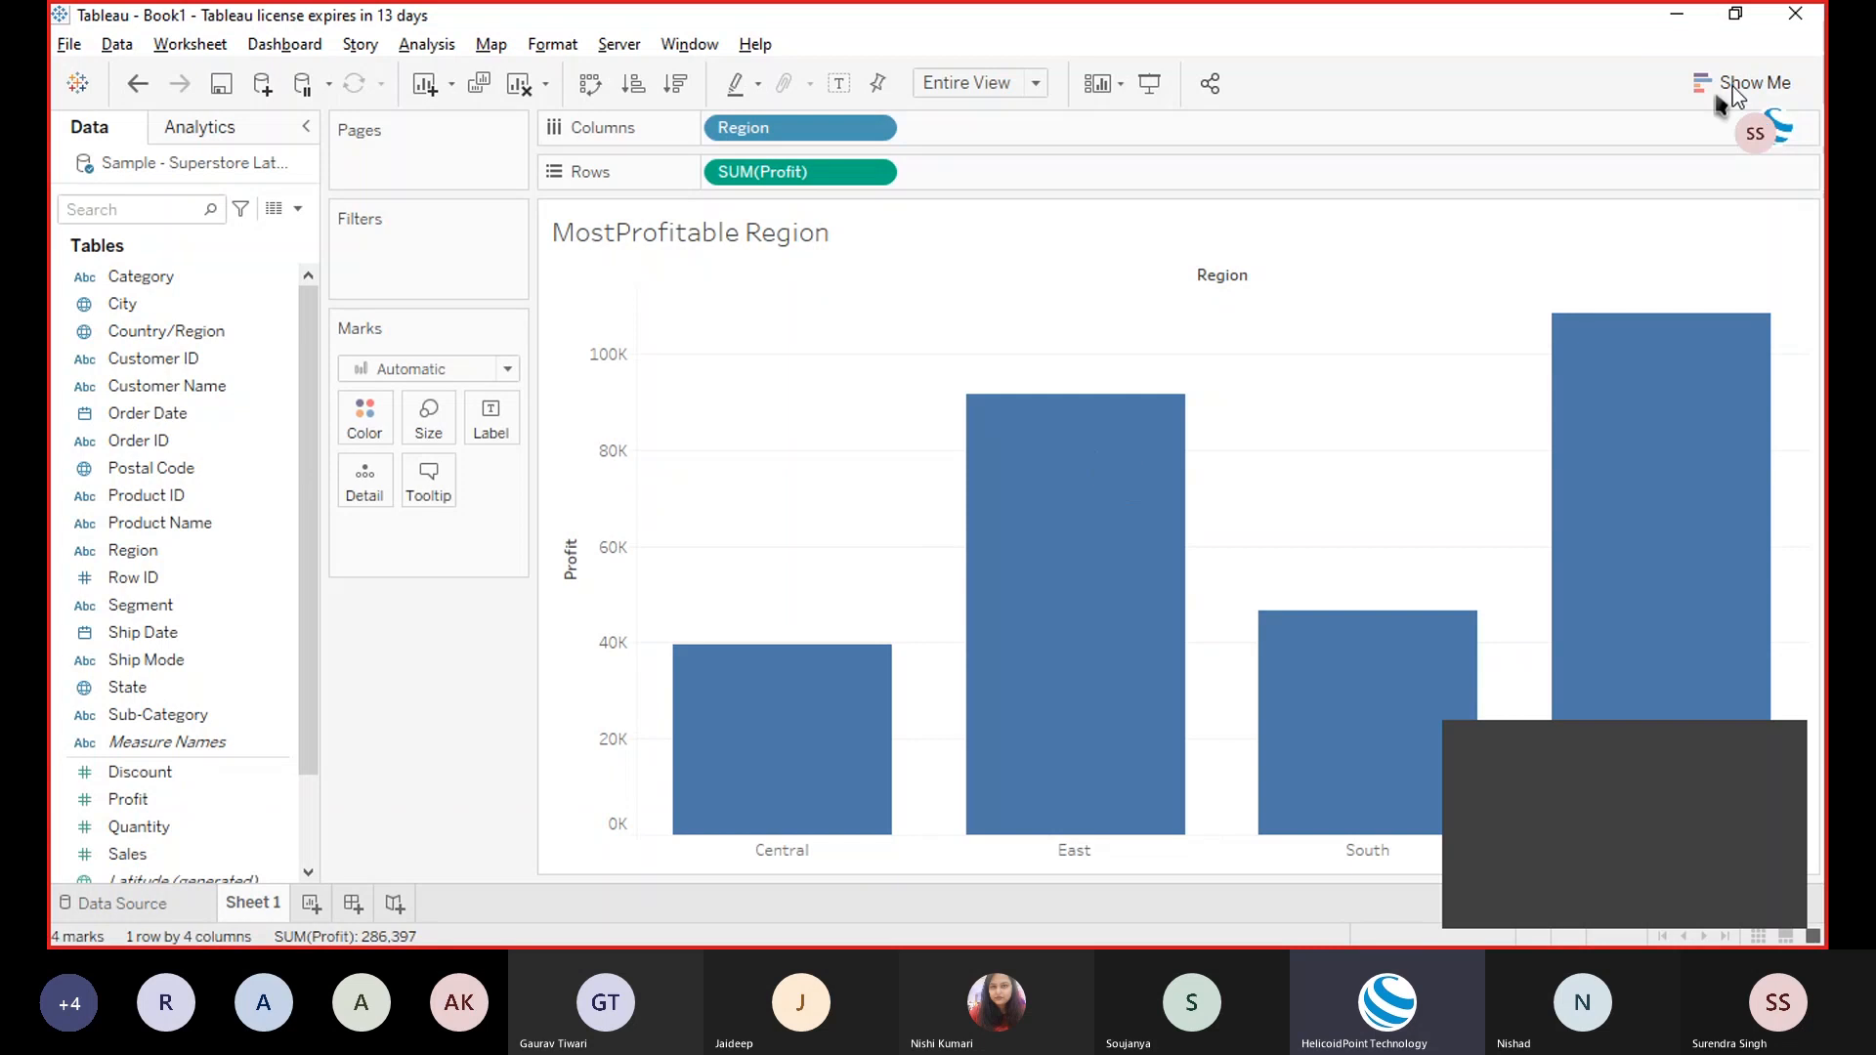
left_click(1735, 86)
Step: Hide Show Me, inspect the region bars, and select the West bar at roughly 108K profit
left_click(1714, 90)
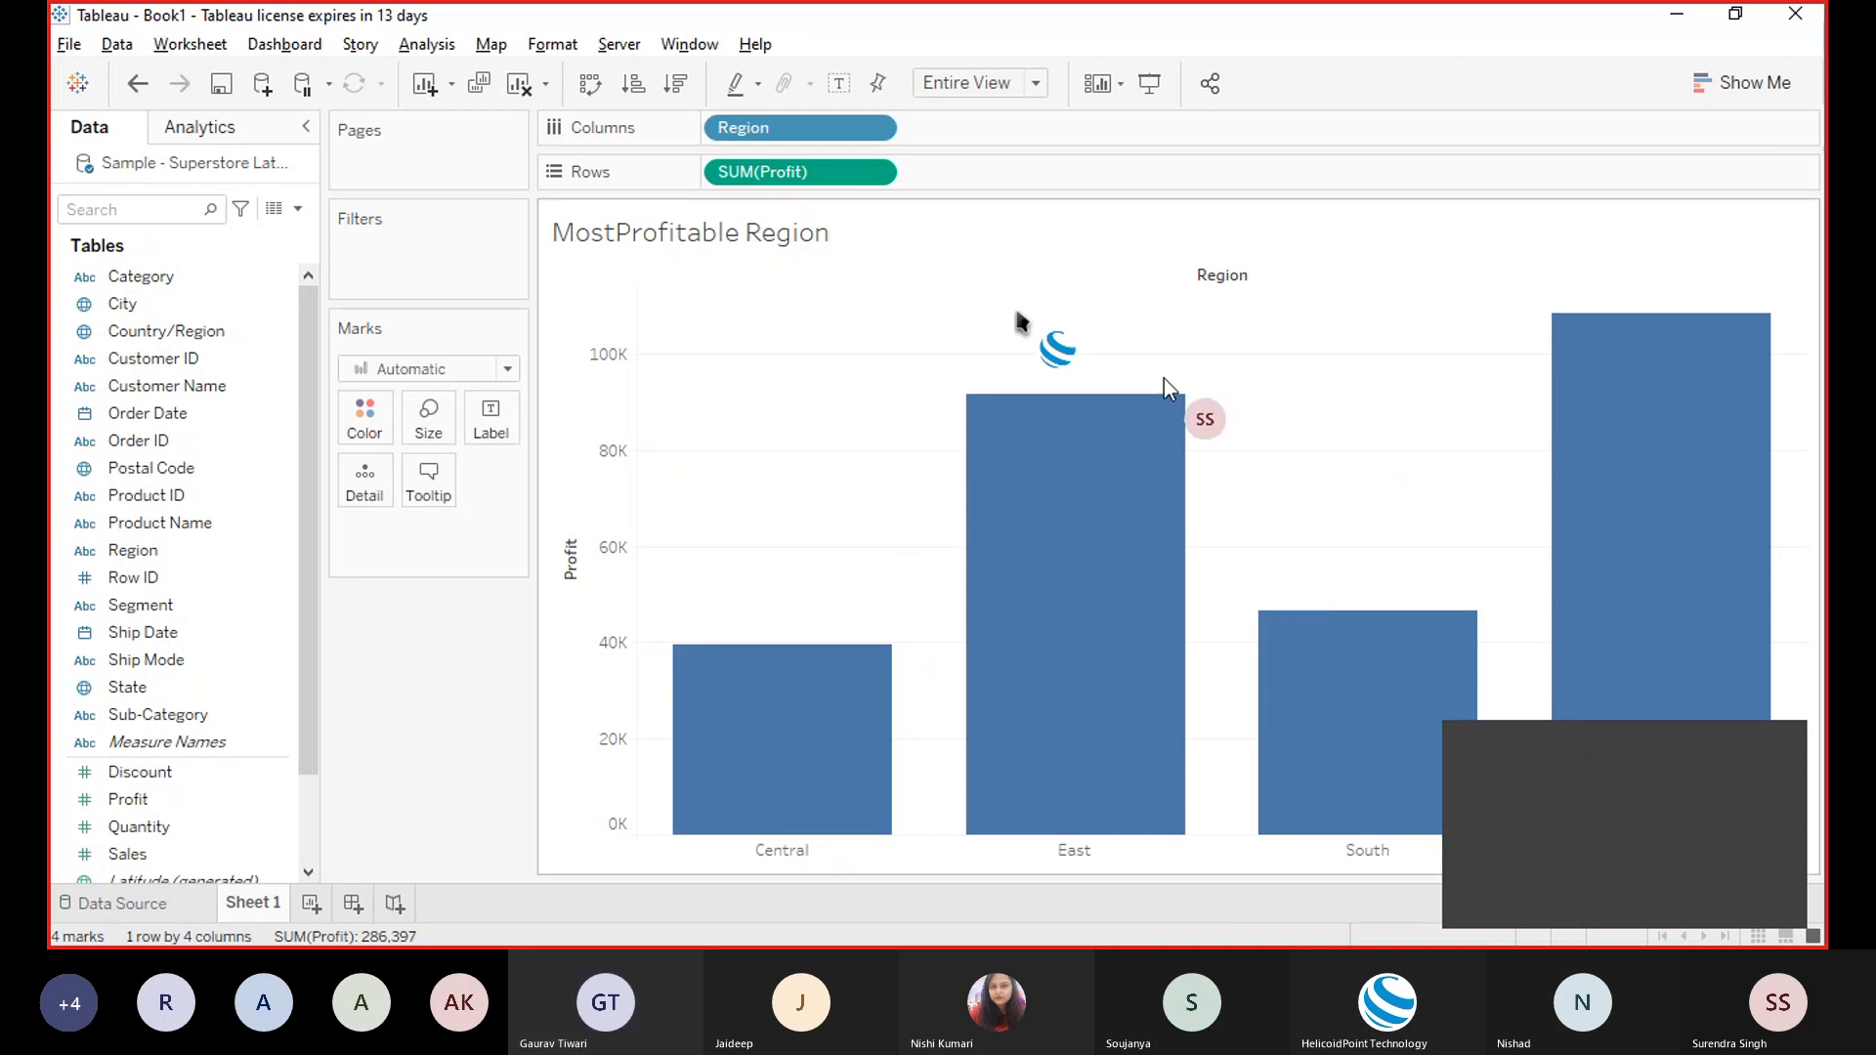
mouse_move(1135, 422)
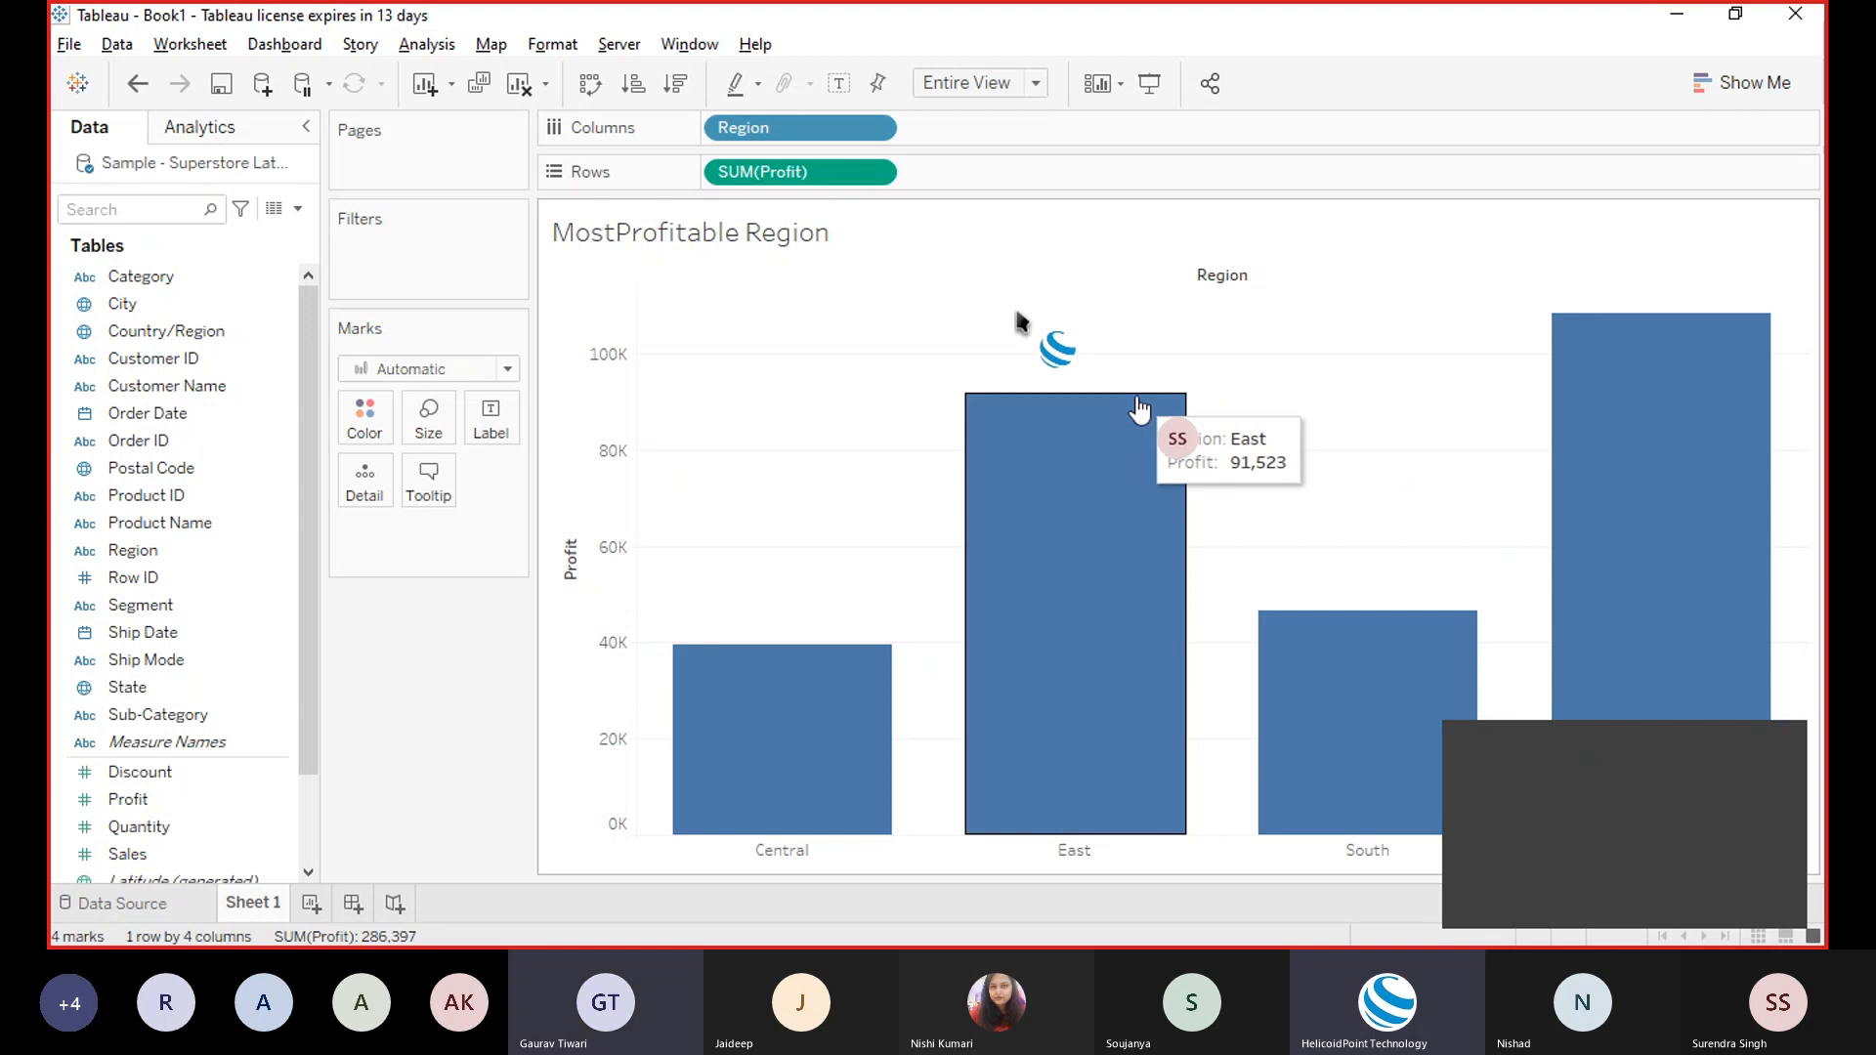
mouse_move(1071, 518)
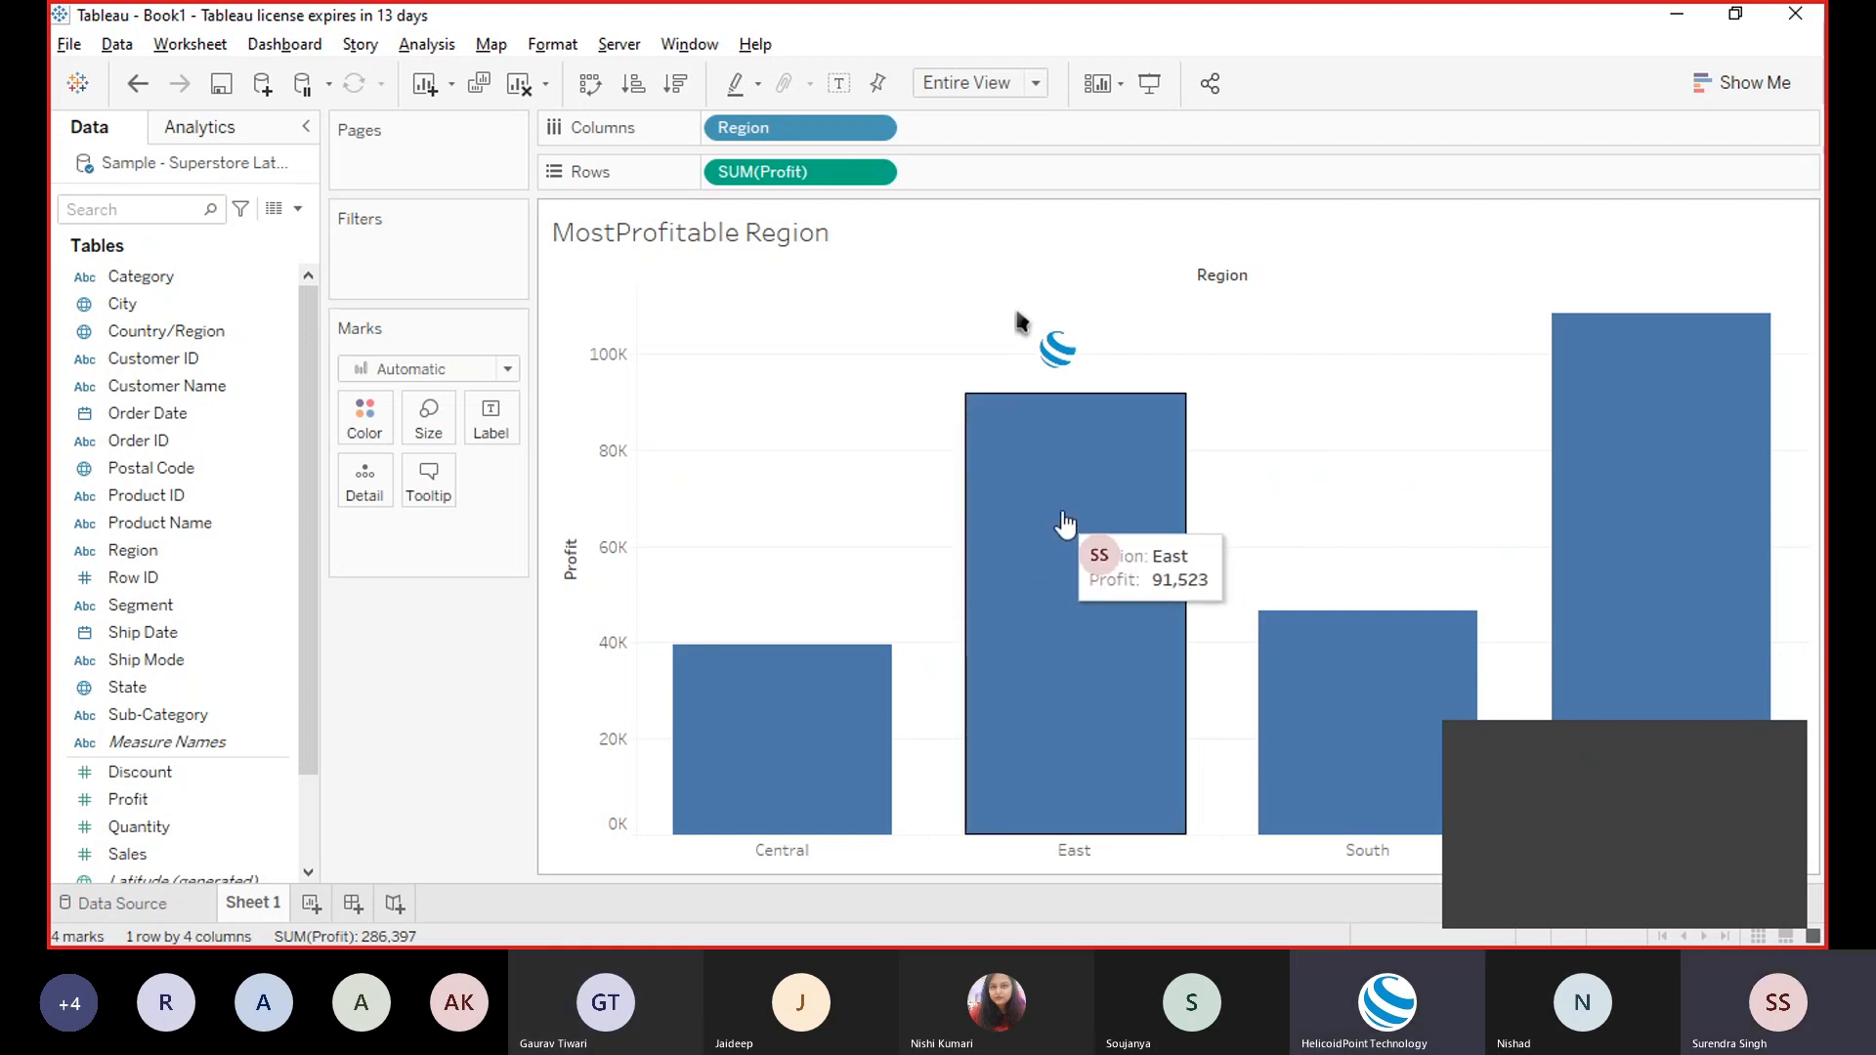
left_click(1531, 811)
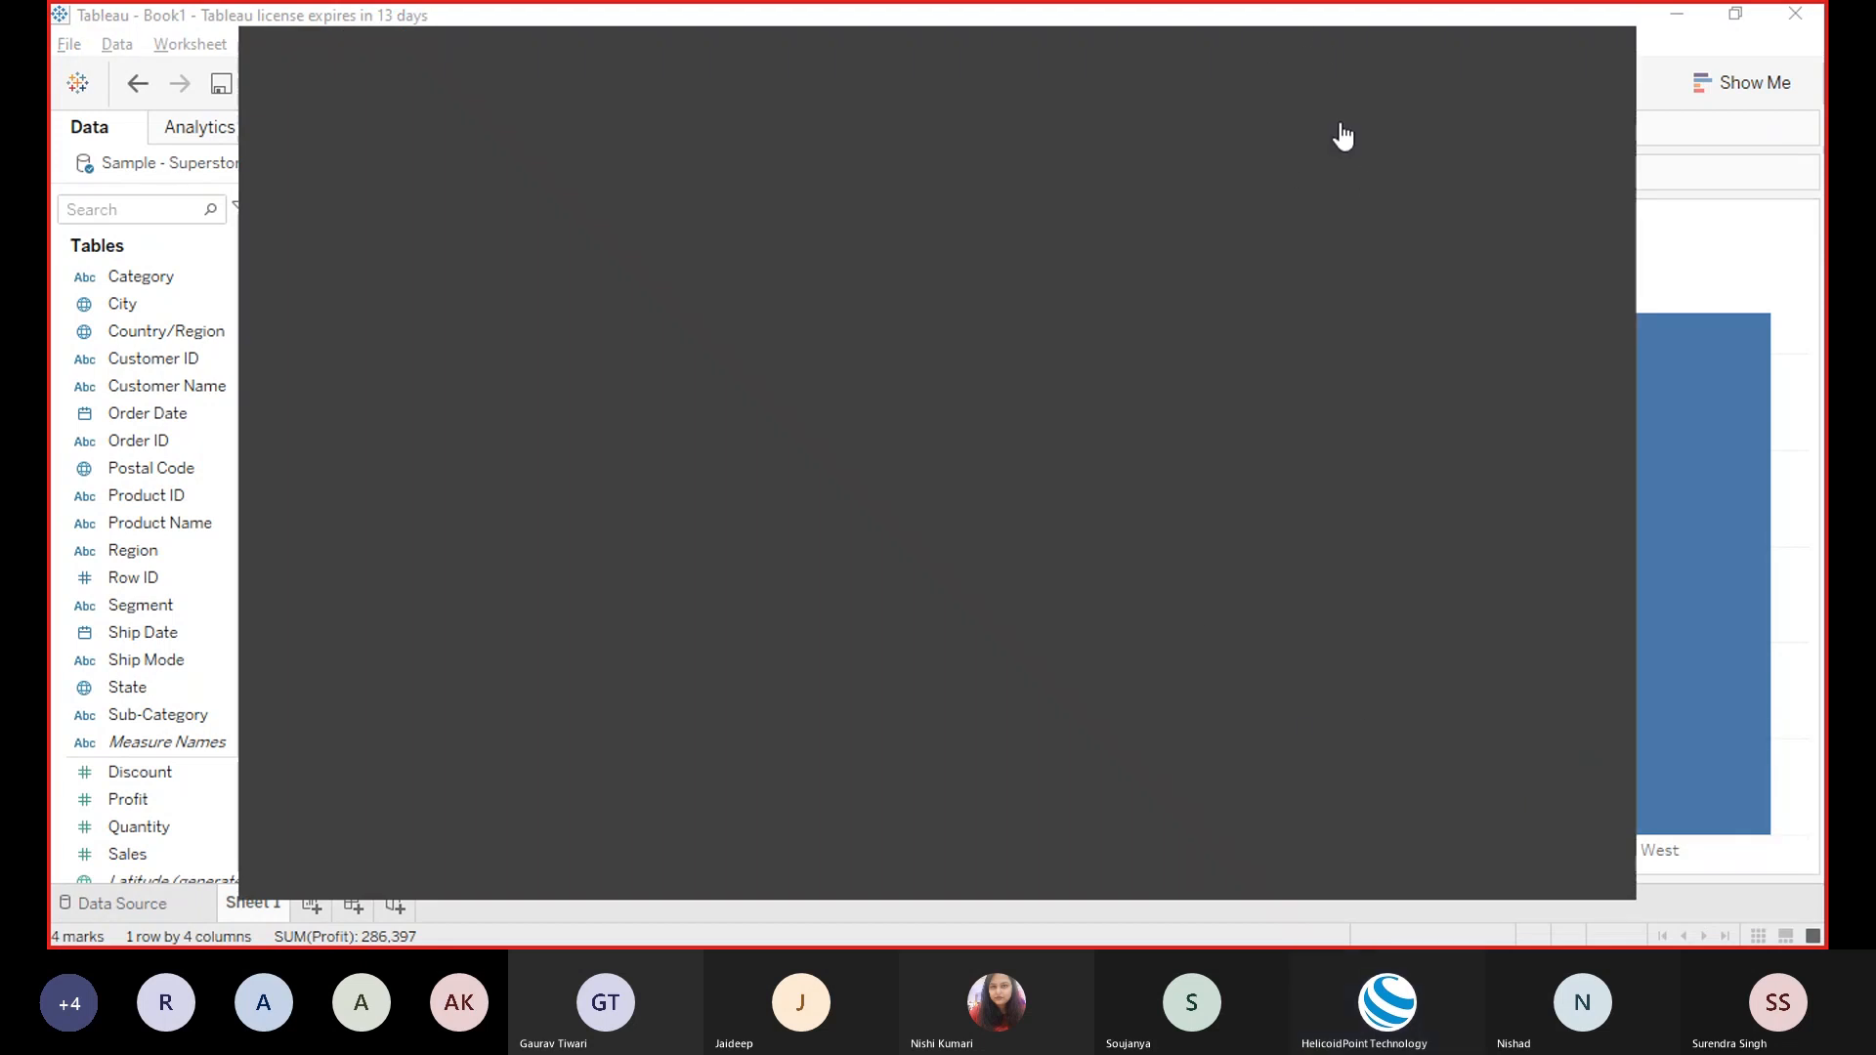
left_click(1681, 350)
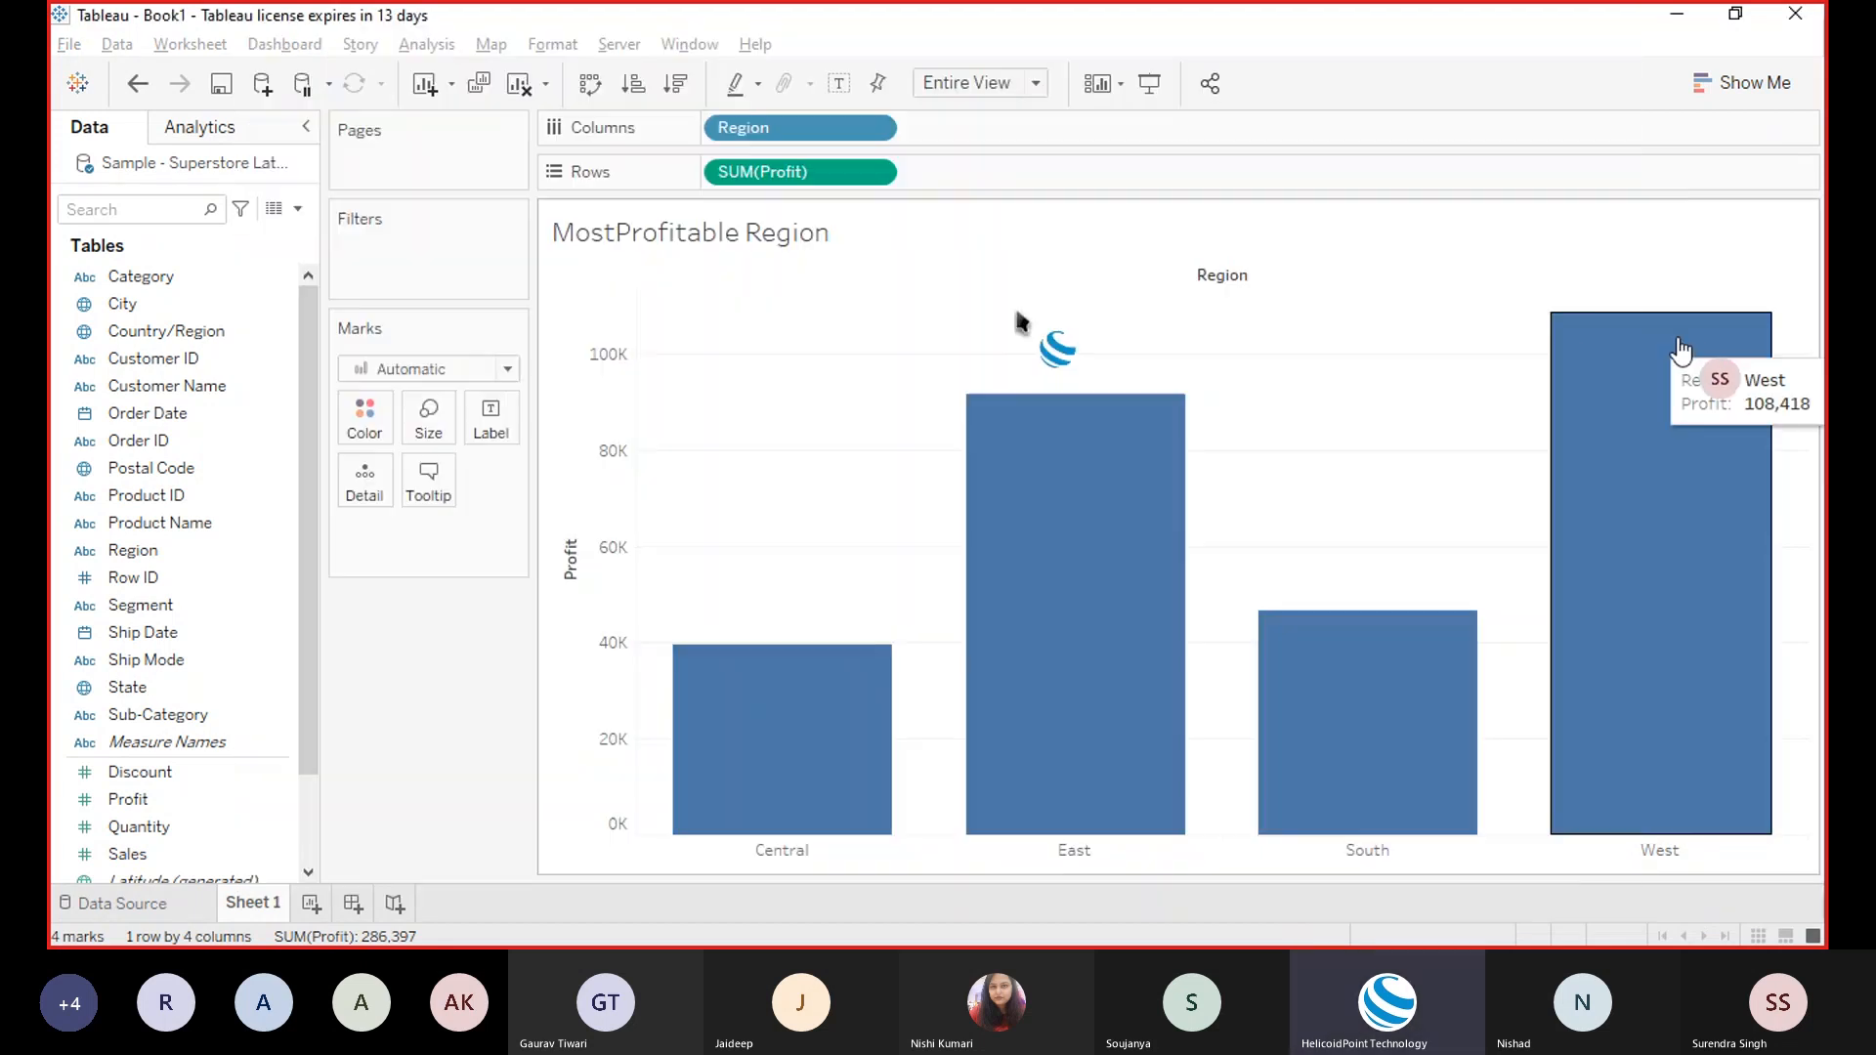
left_click(1681, 350)
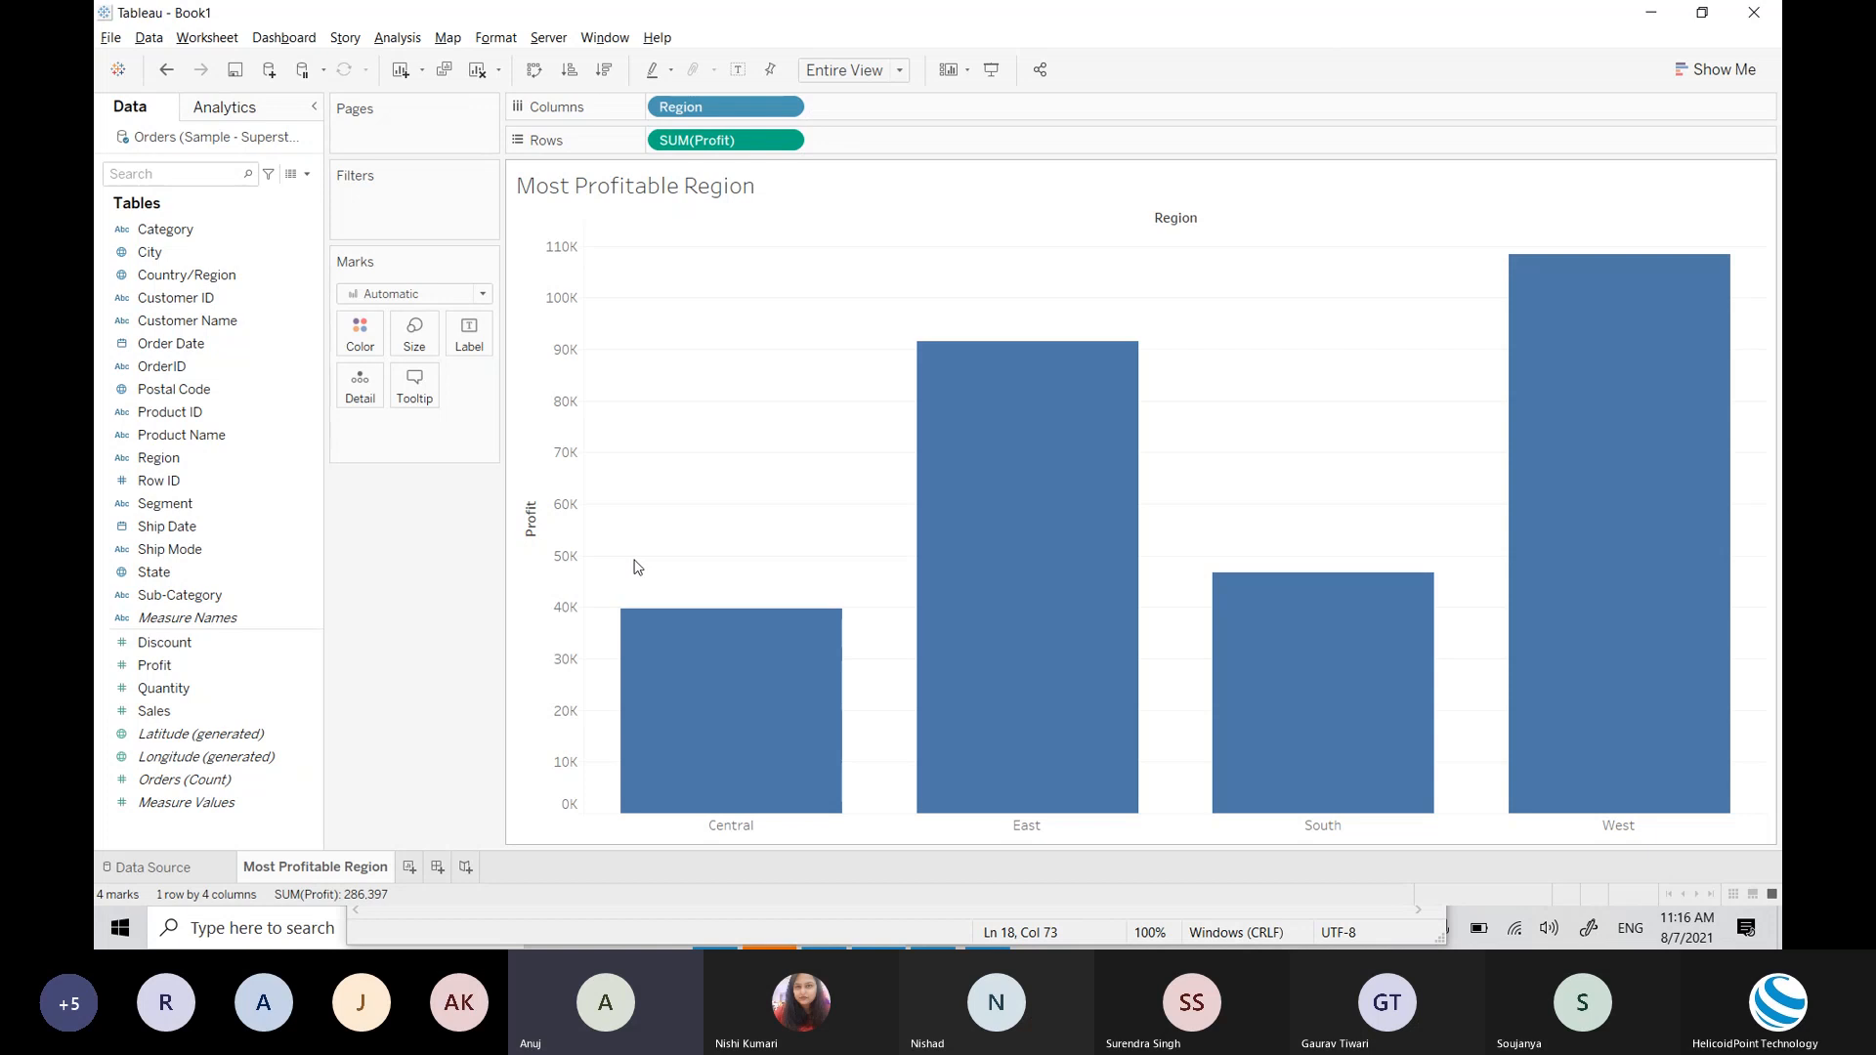
Step: Open and then close the Show Me chart-type panel over the four Region bars
left_click(1717, 69)
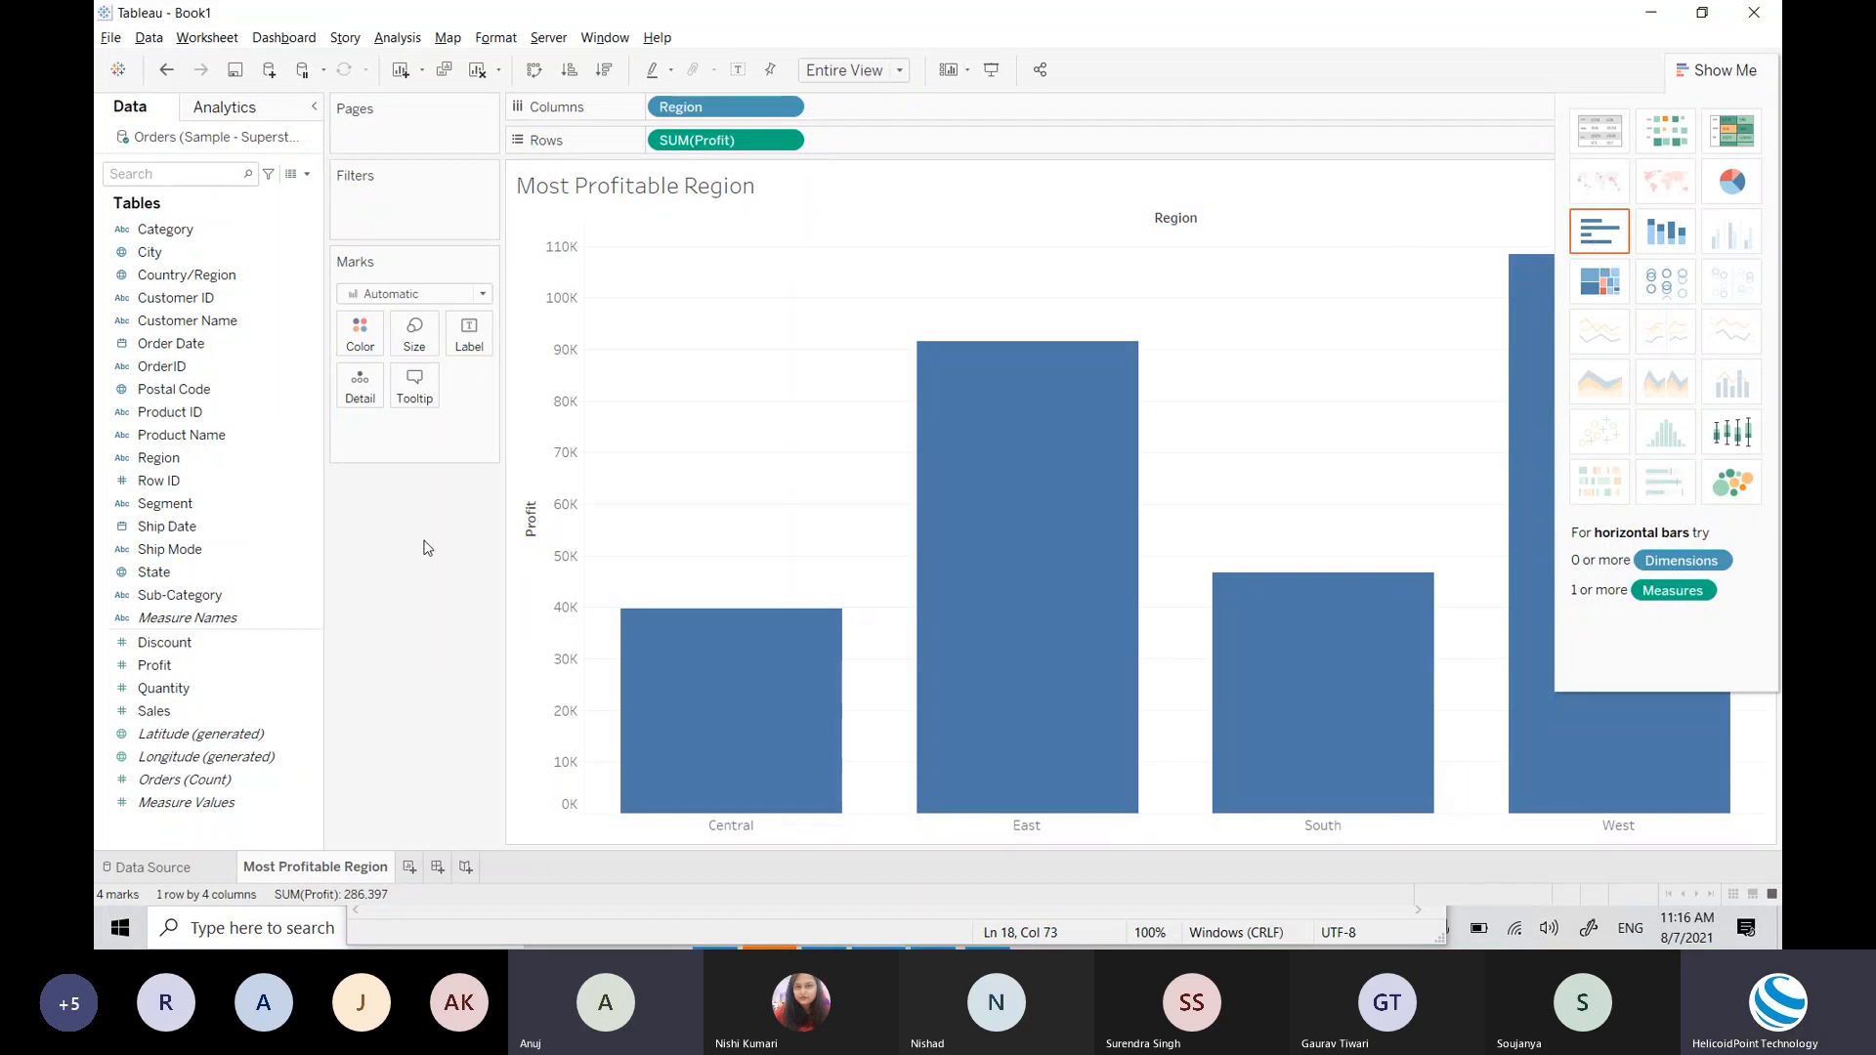
left_click(1717, 70)
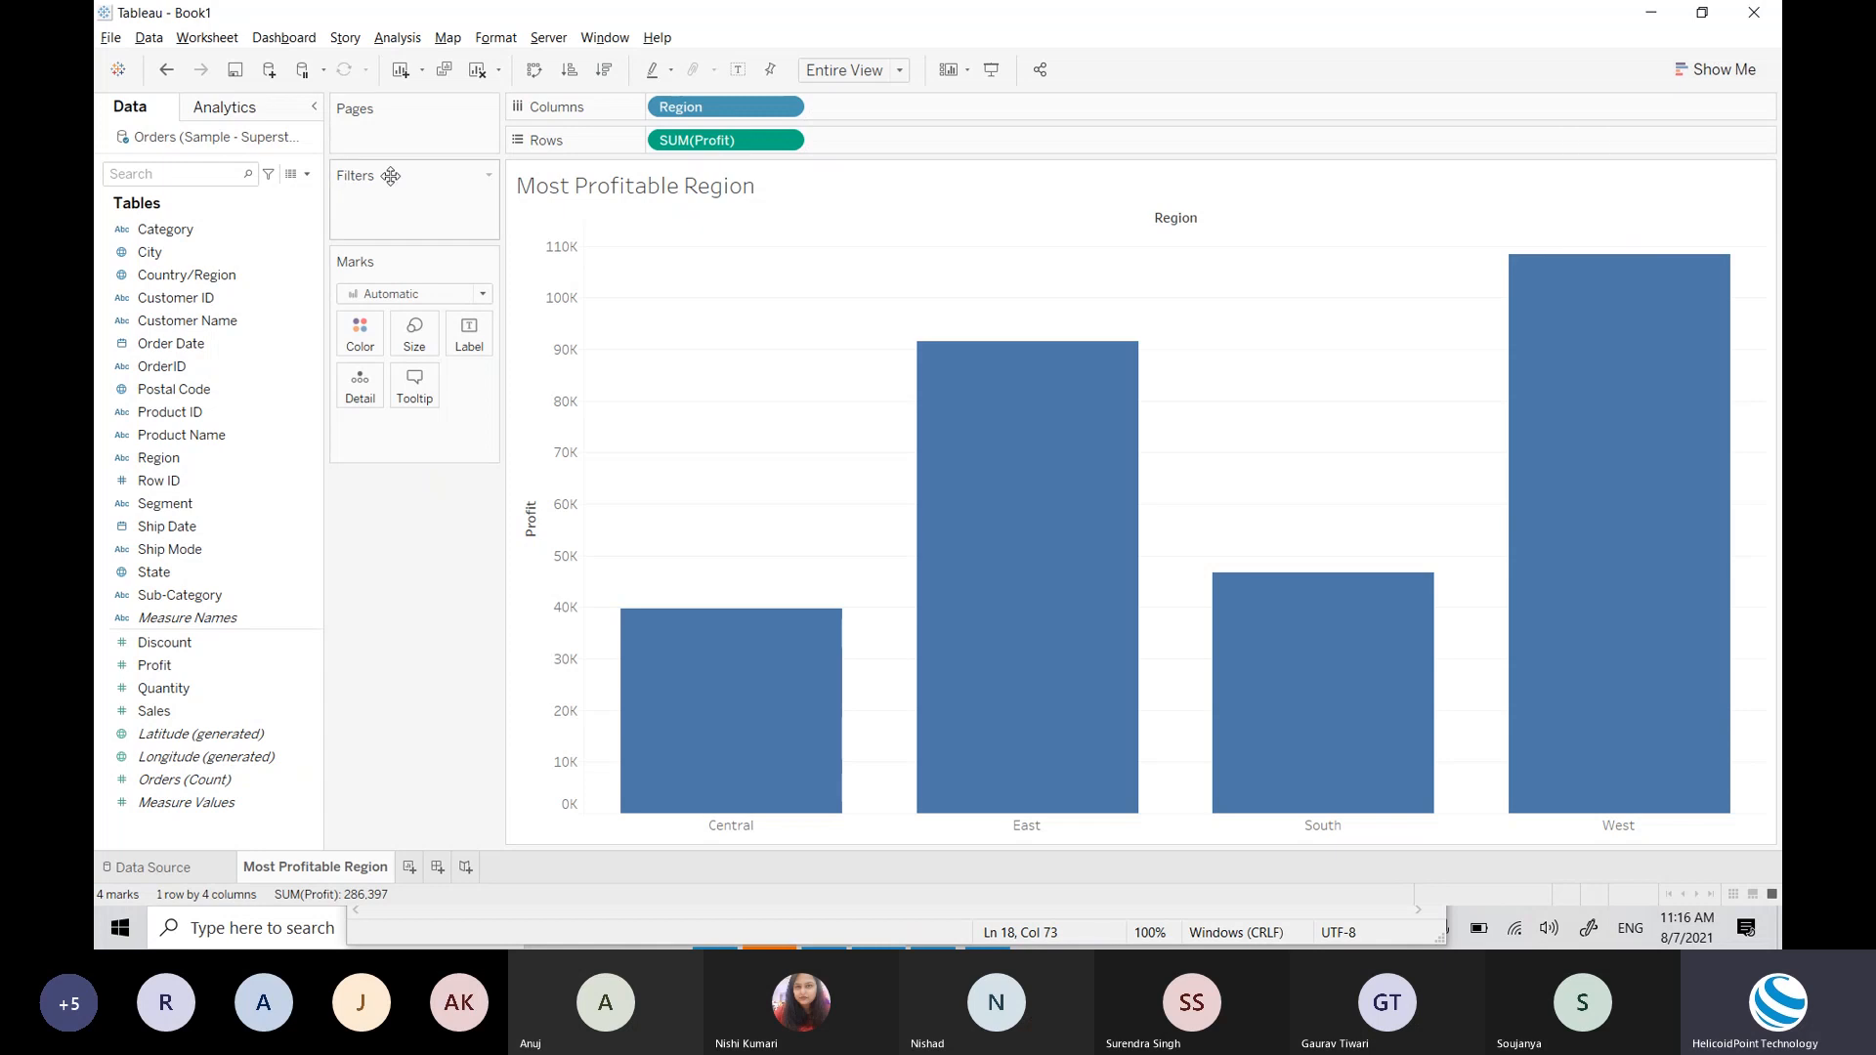
left_click(536, 79)
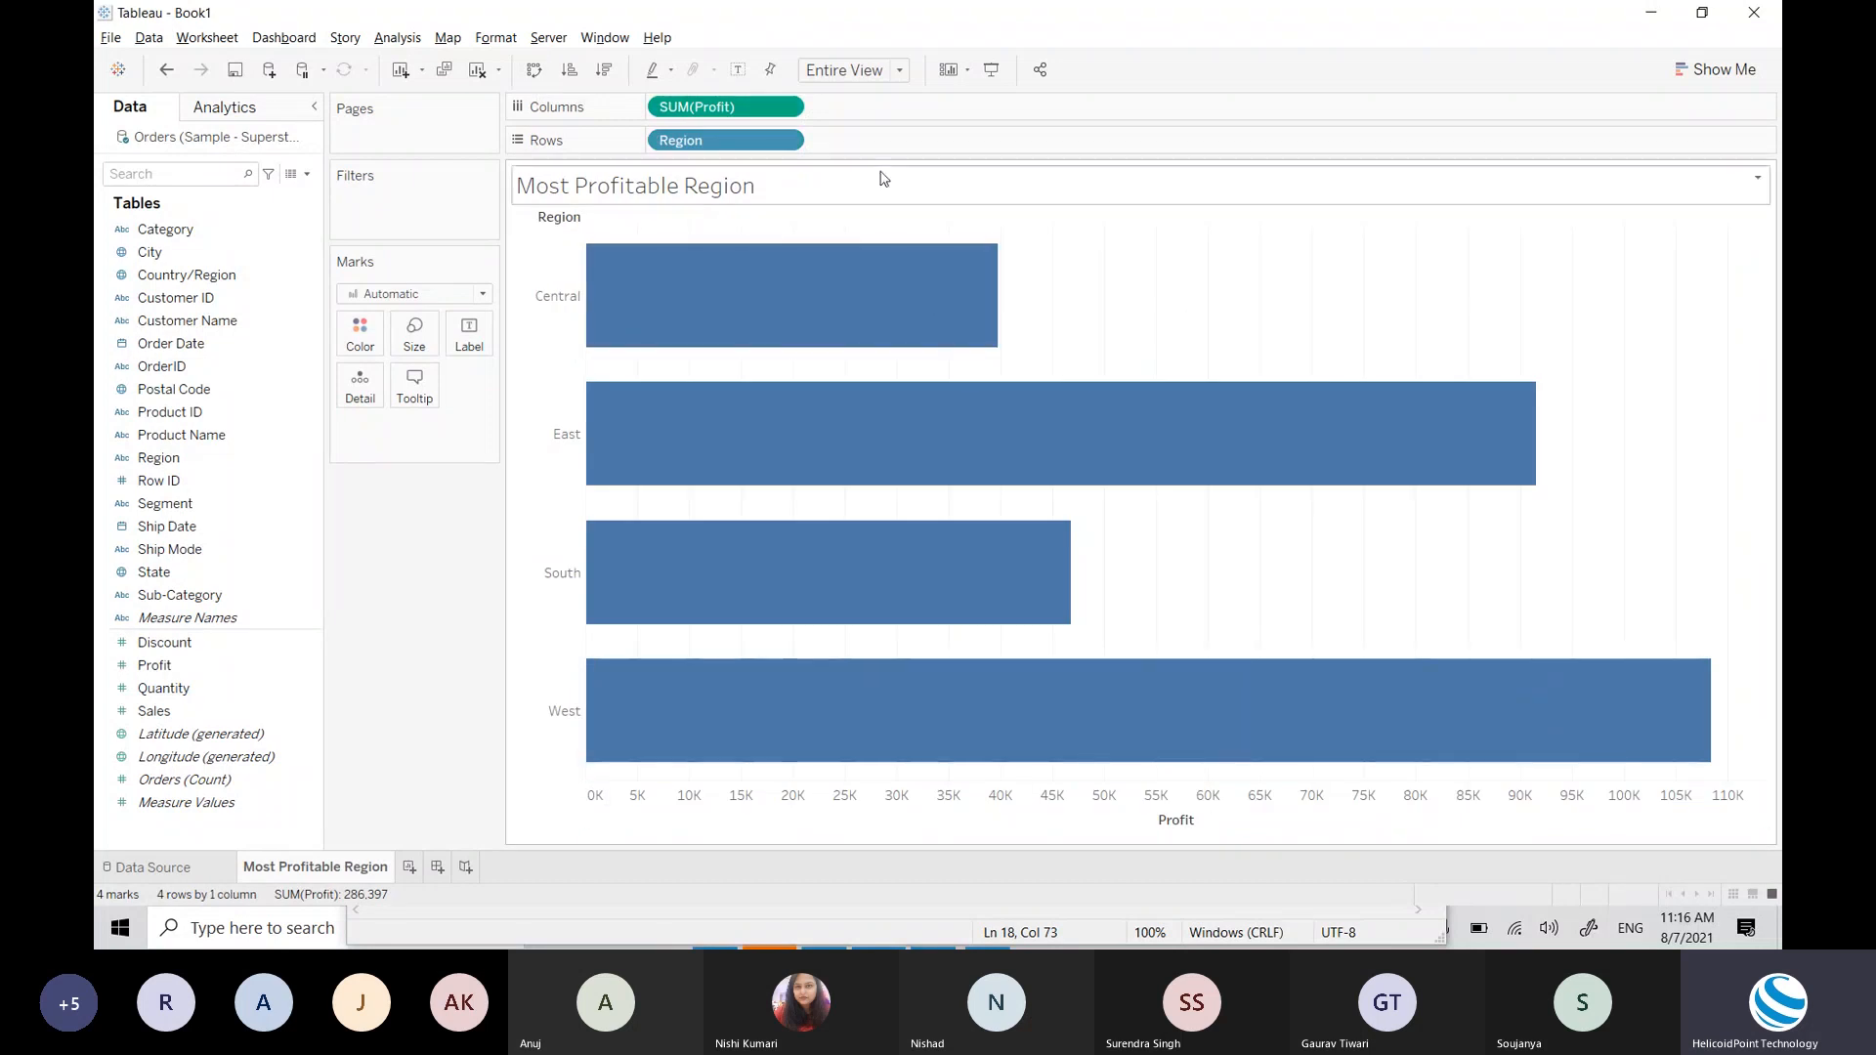
left_click(529, 69)
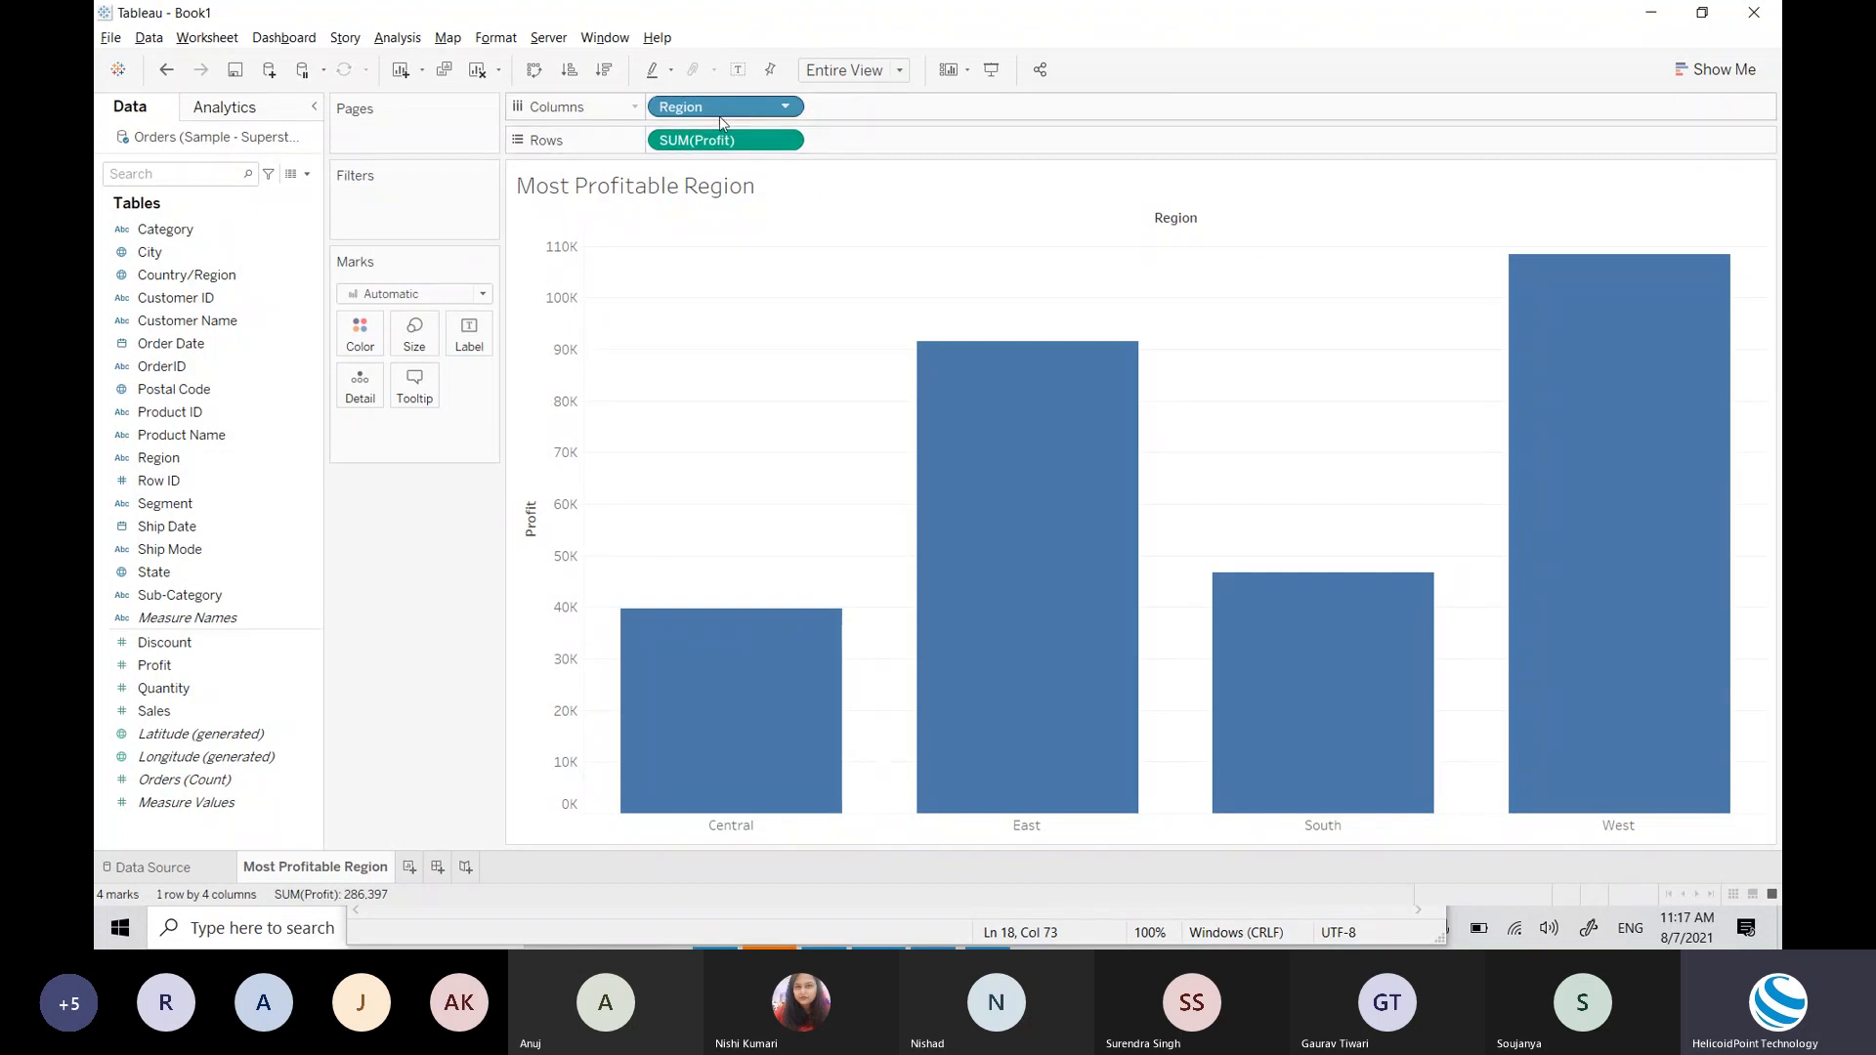
left_click(538, 77)
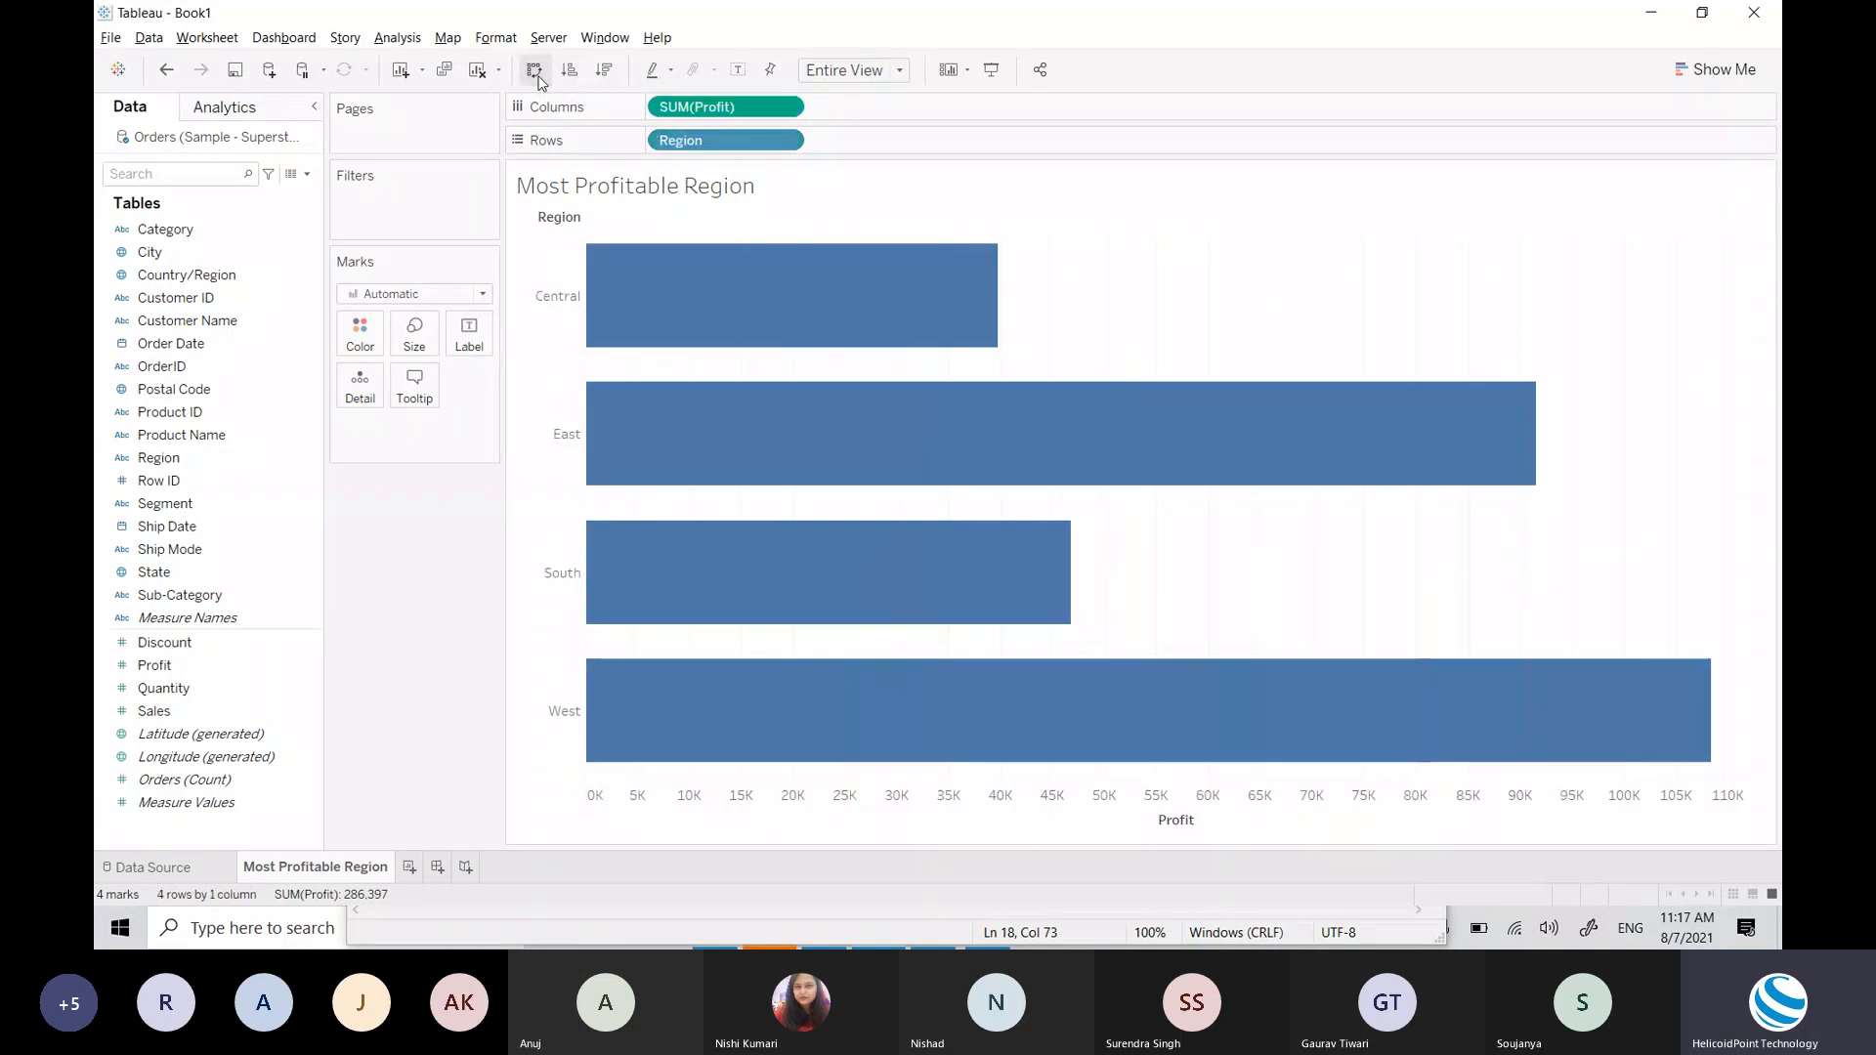
left_click(538, 77)
left_click(537, 77)
left_click(536, 72)
left_click(536, 73)
left_click(536, 72)
mouse_move(766, 661)
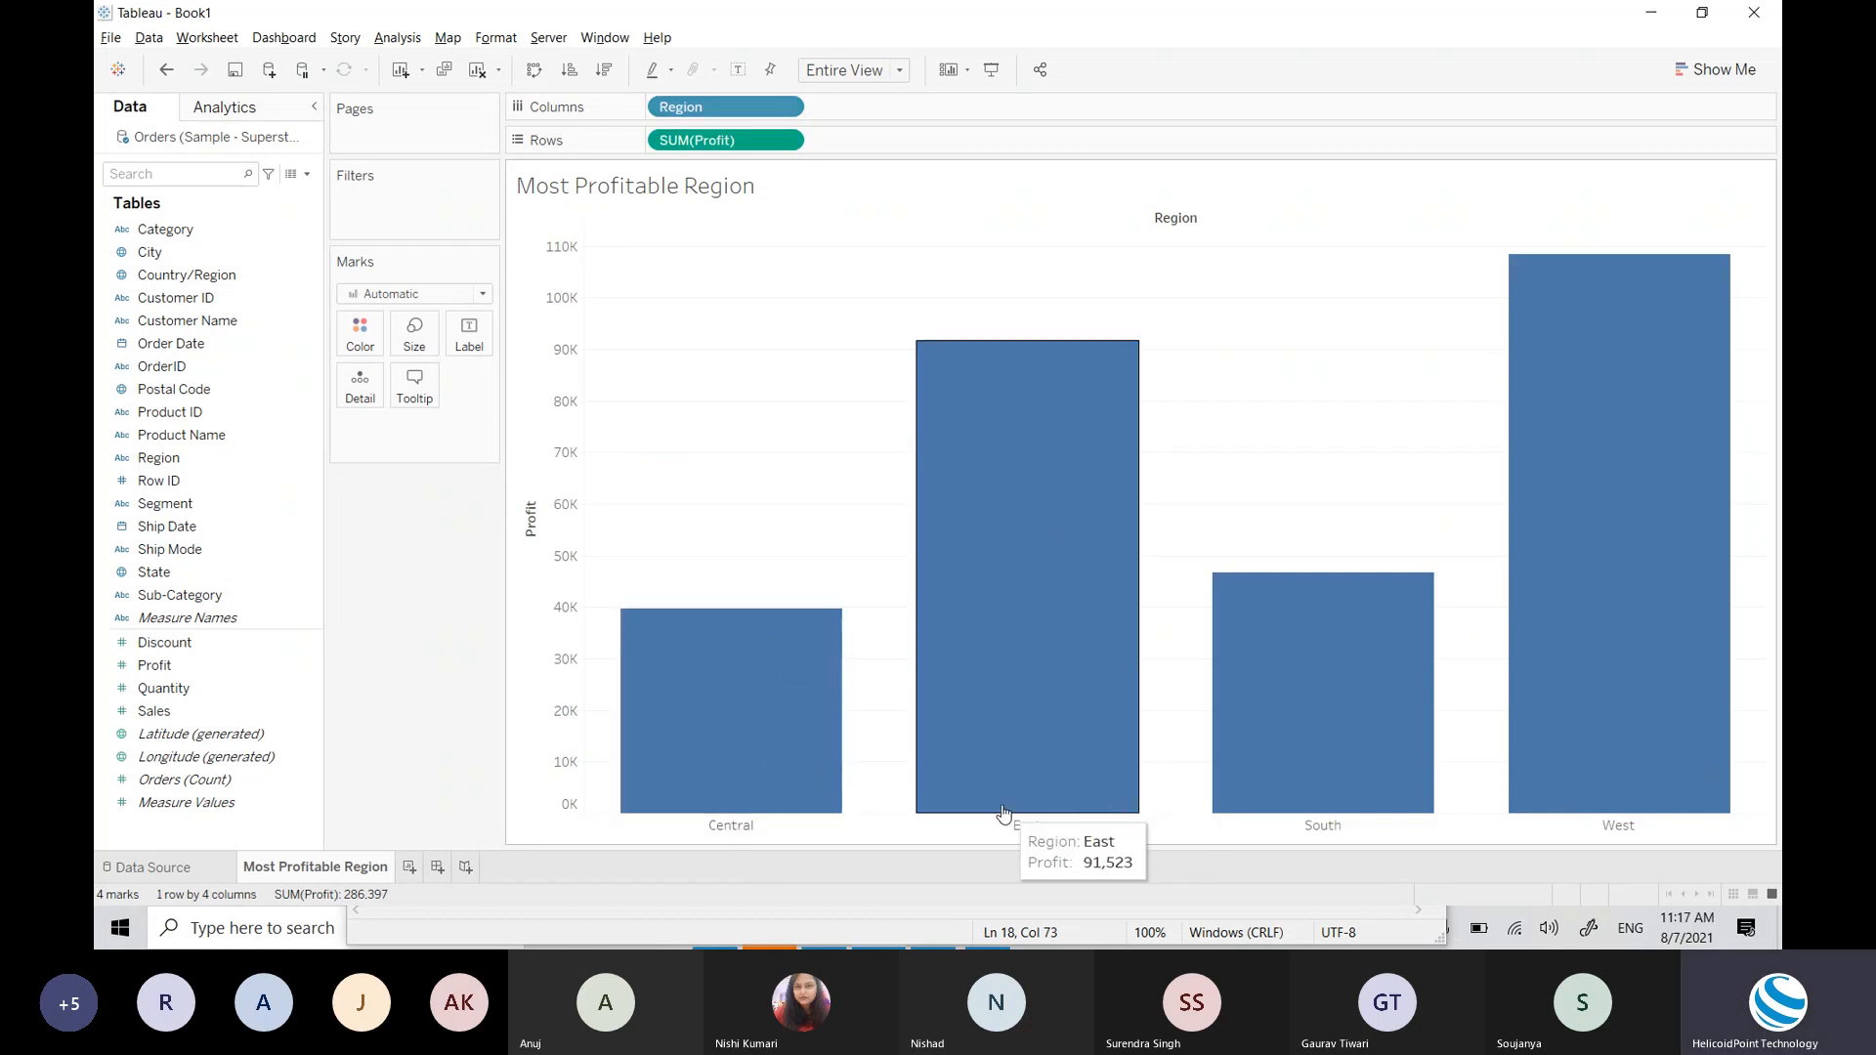
mouse_move(1325, 787)
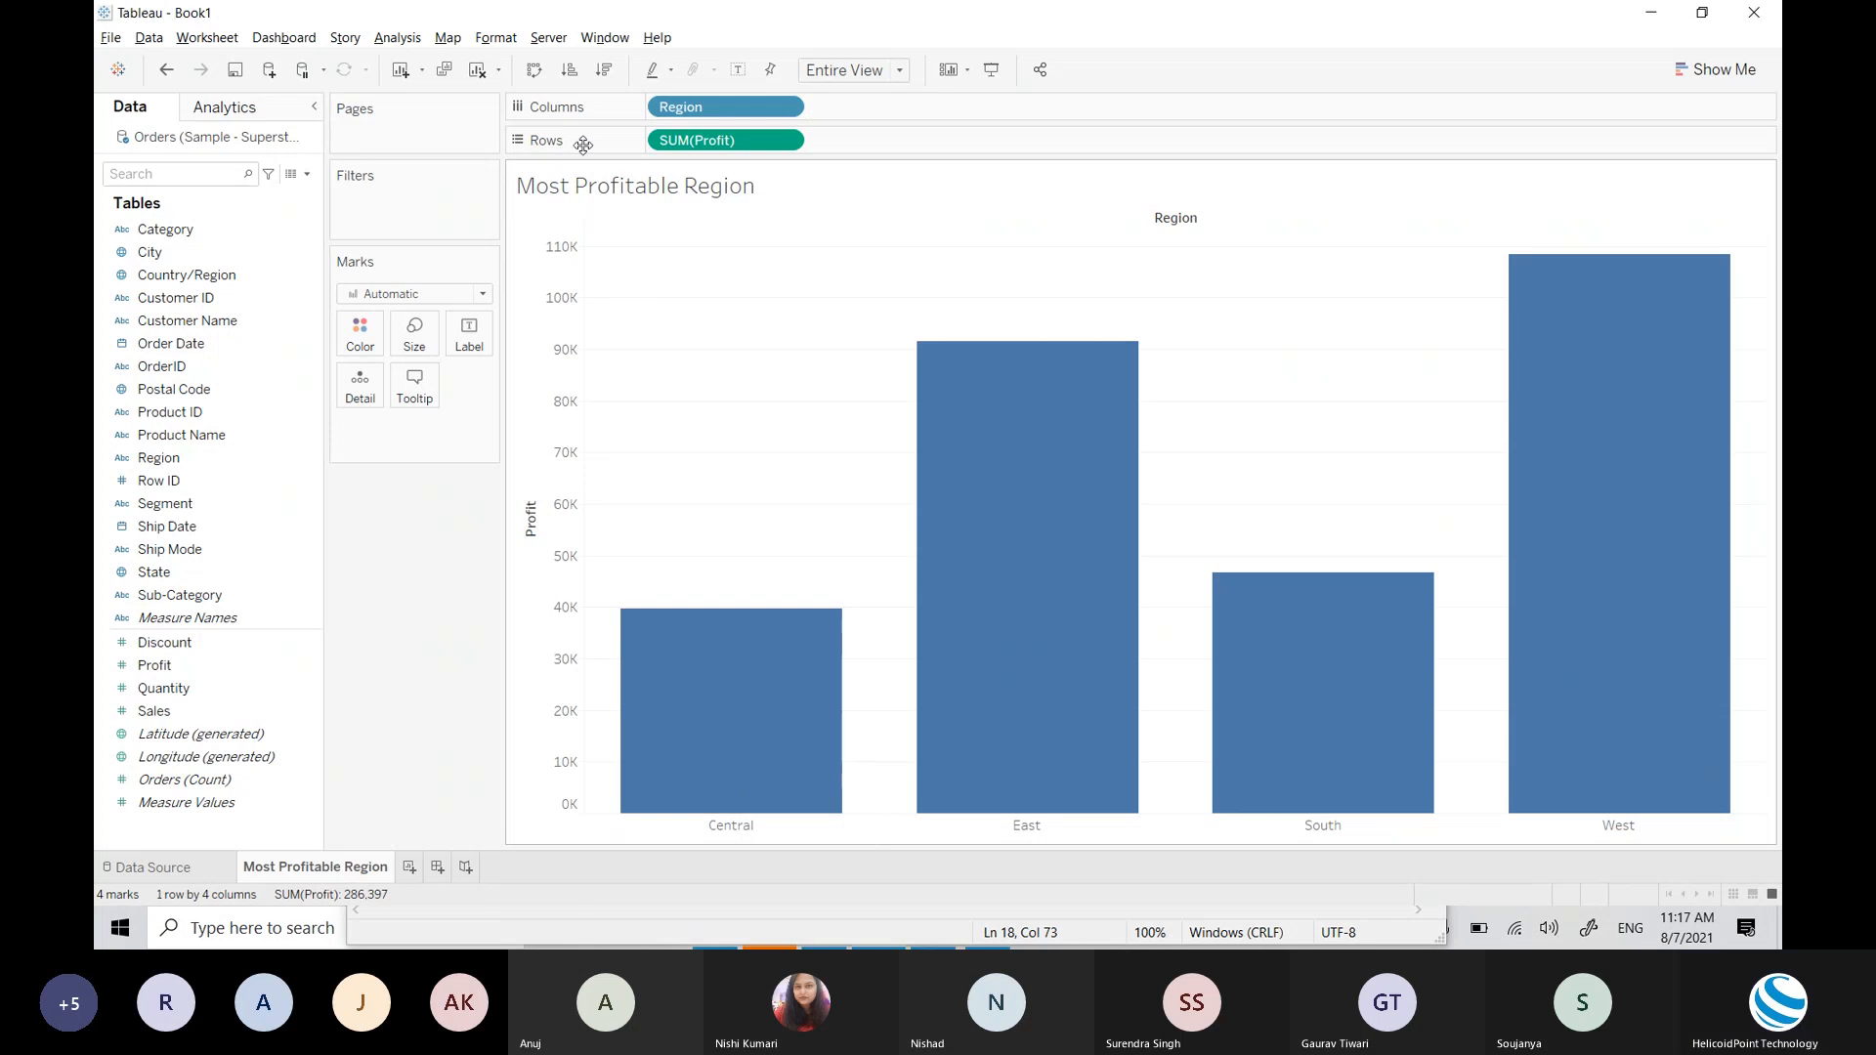
left_click(534, 69)
mouse_move(678, 326)
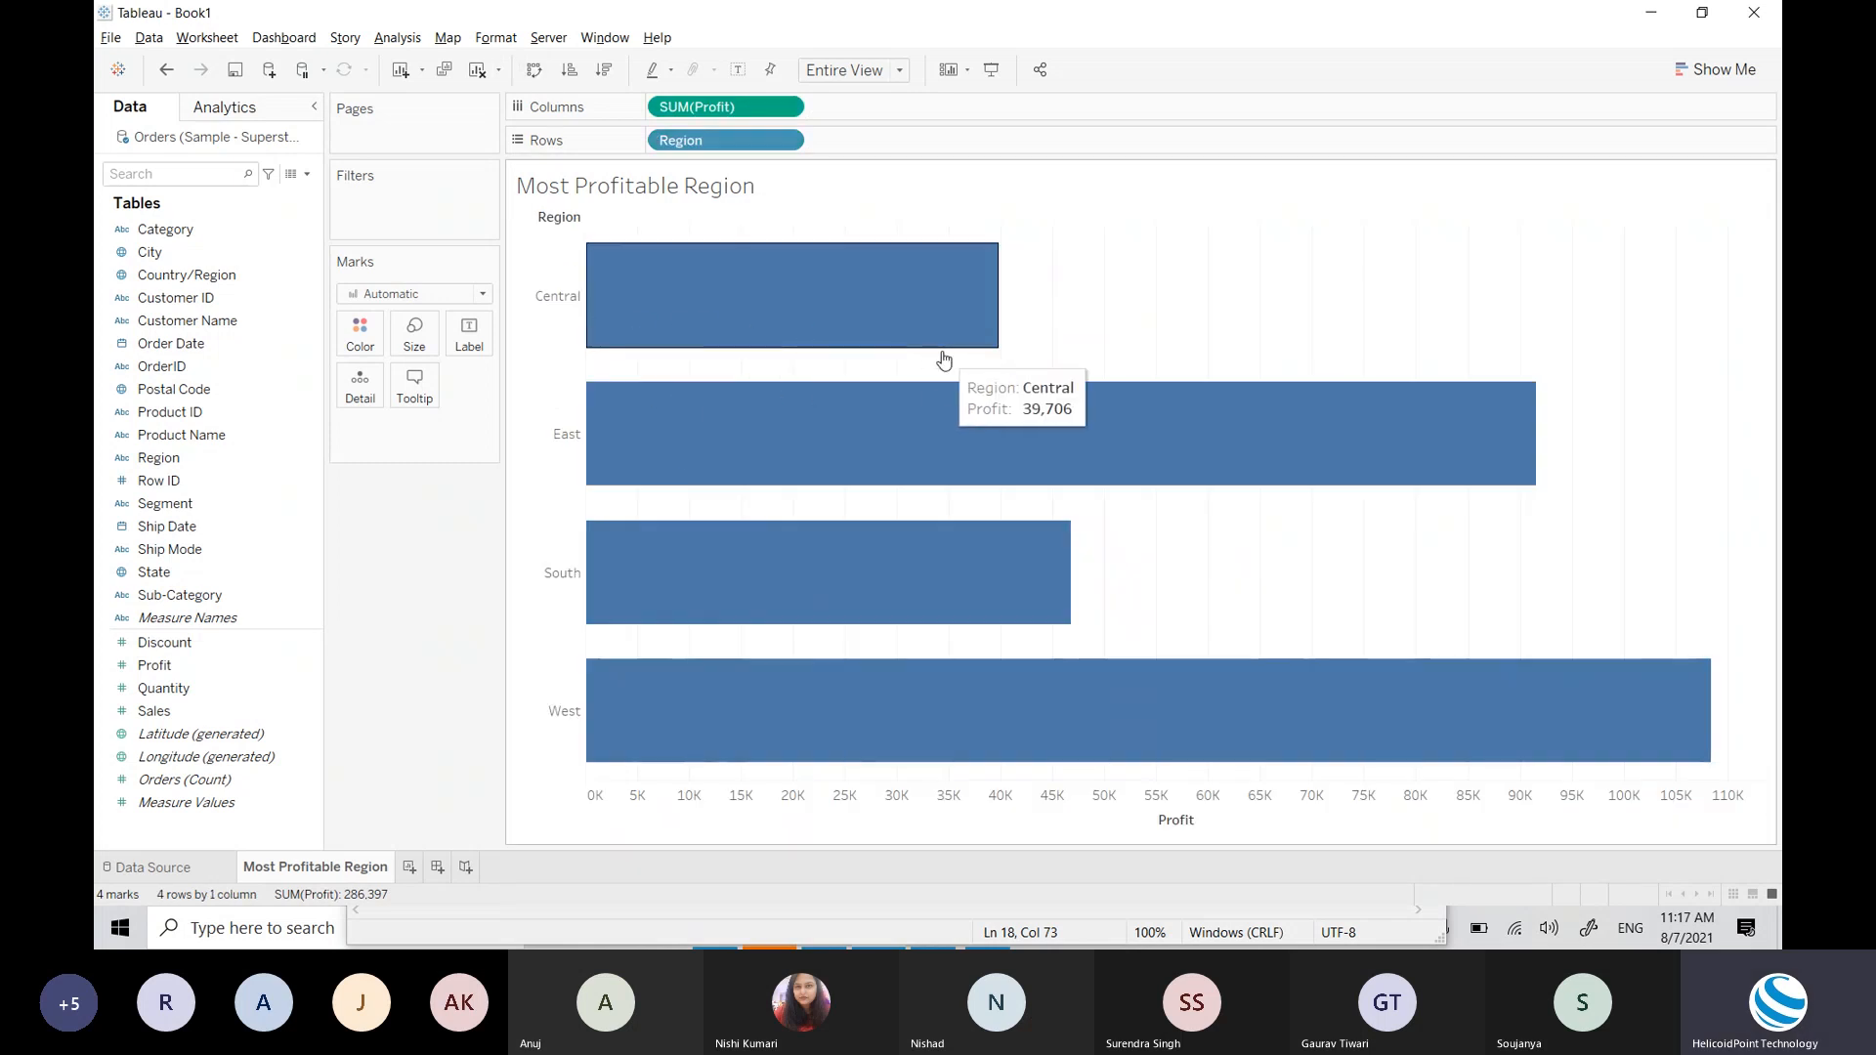
left_click(534, 69)
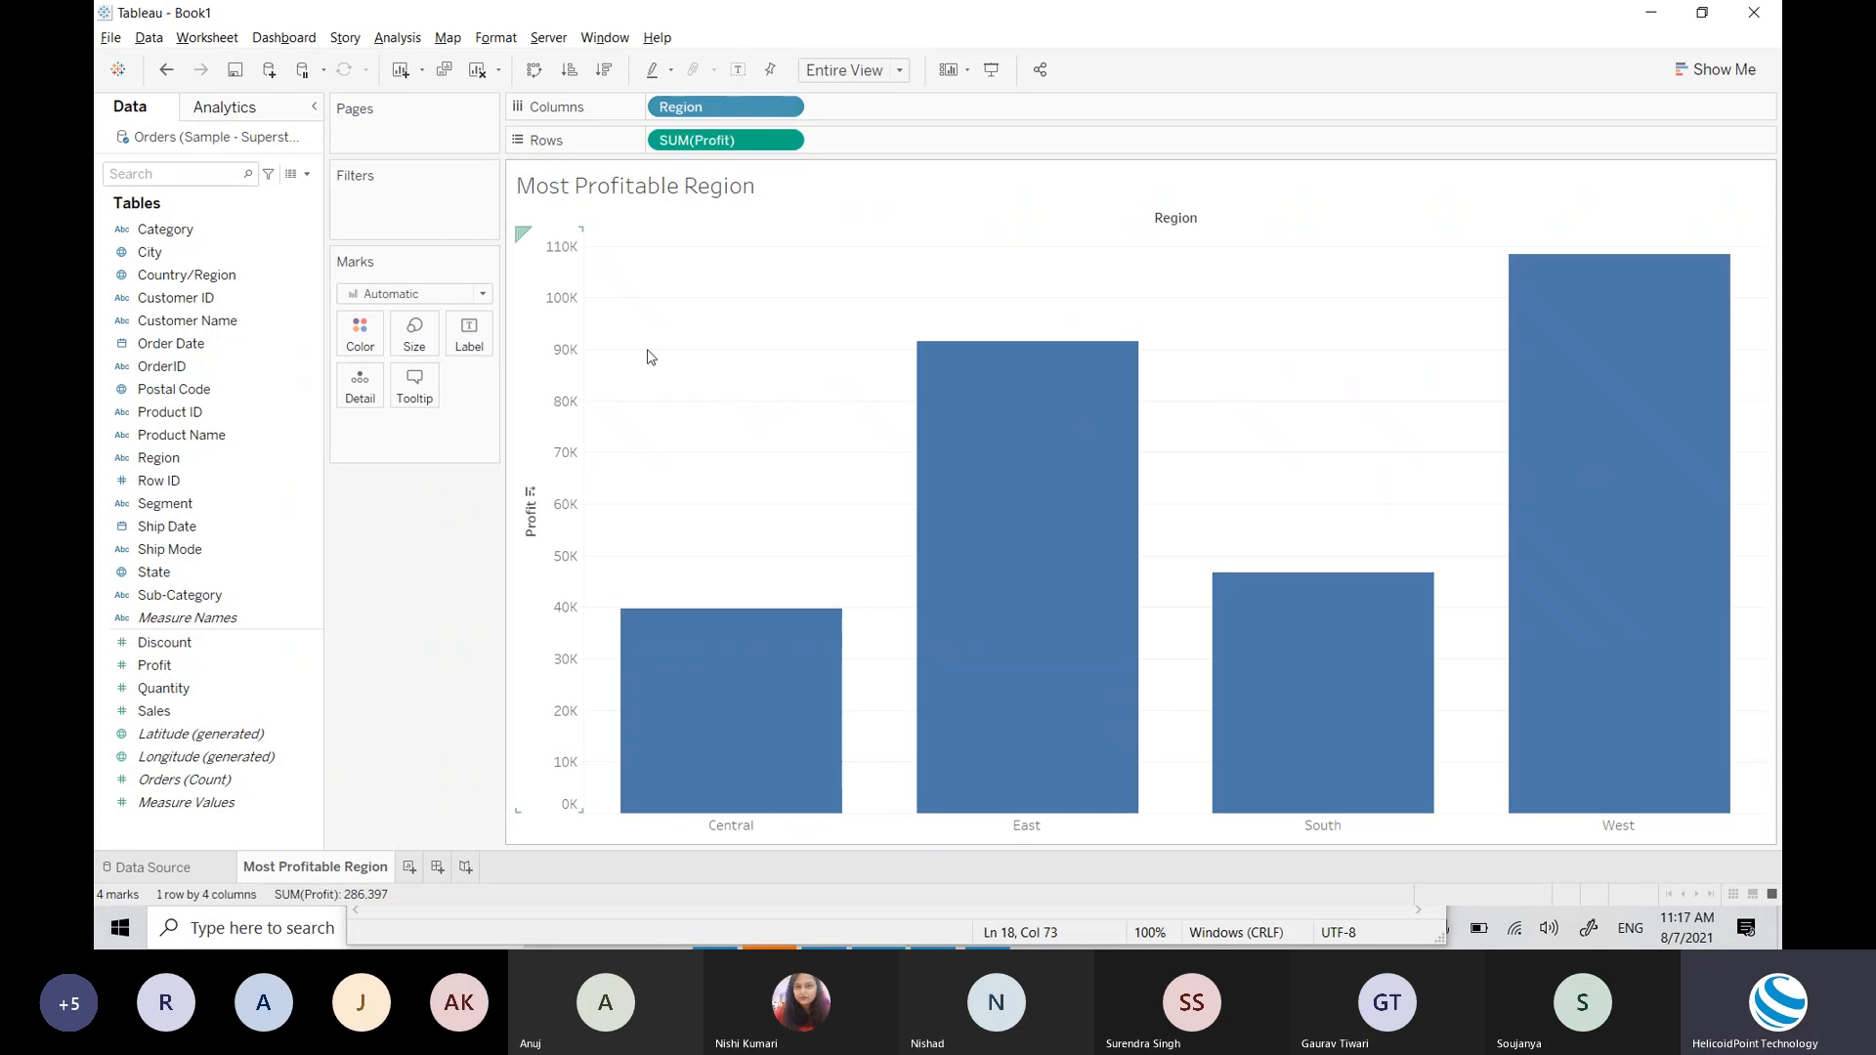
mouse_move(1659, 561)
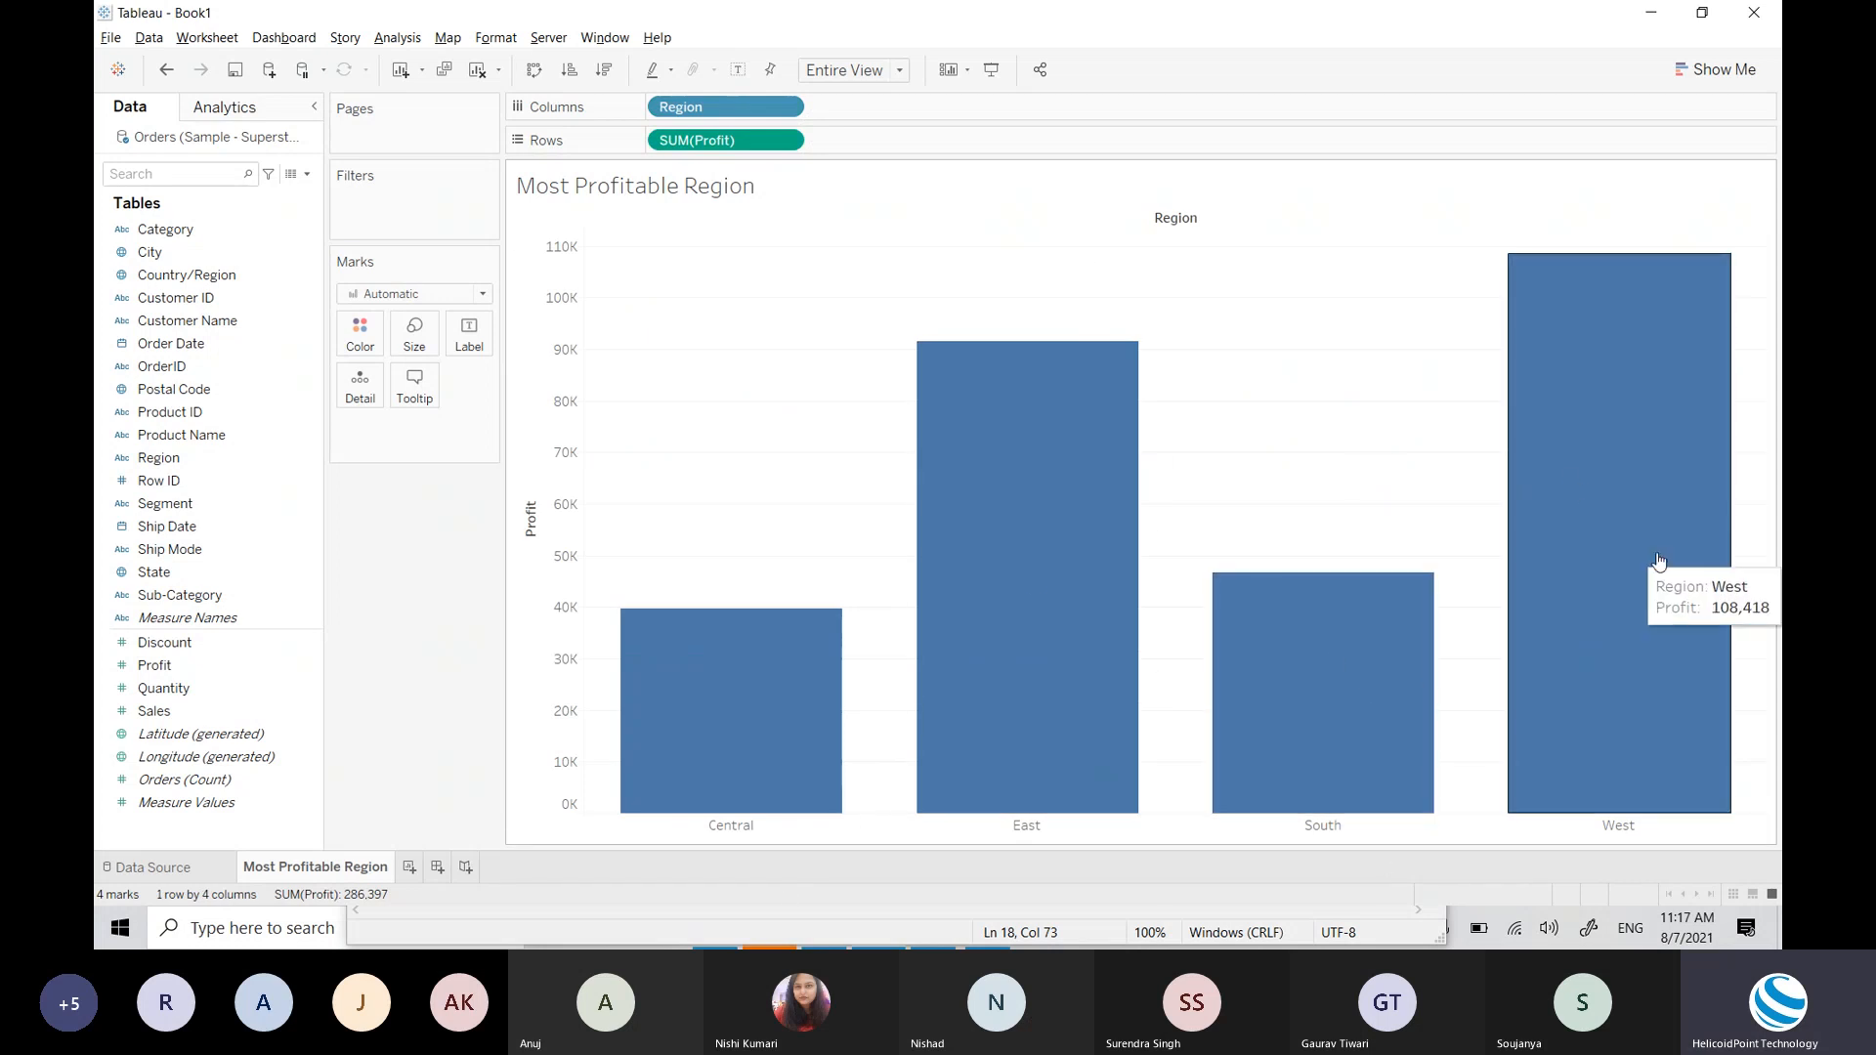
left_click(1738, 77)
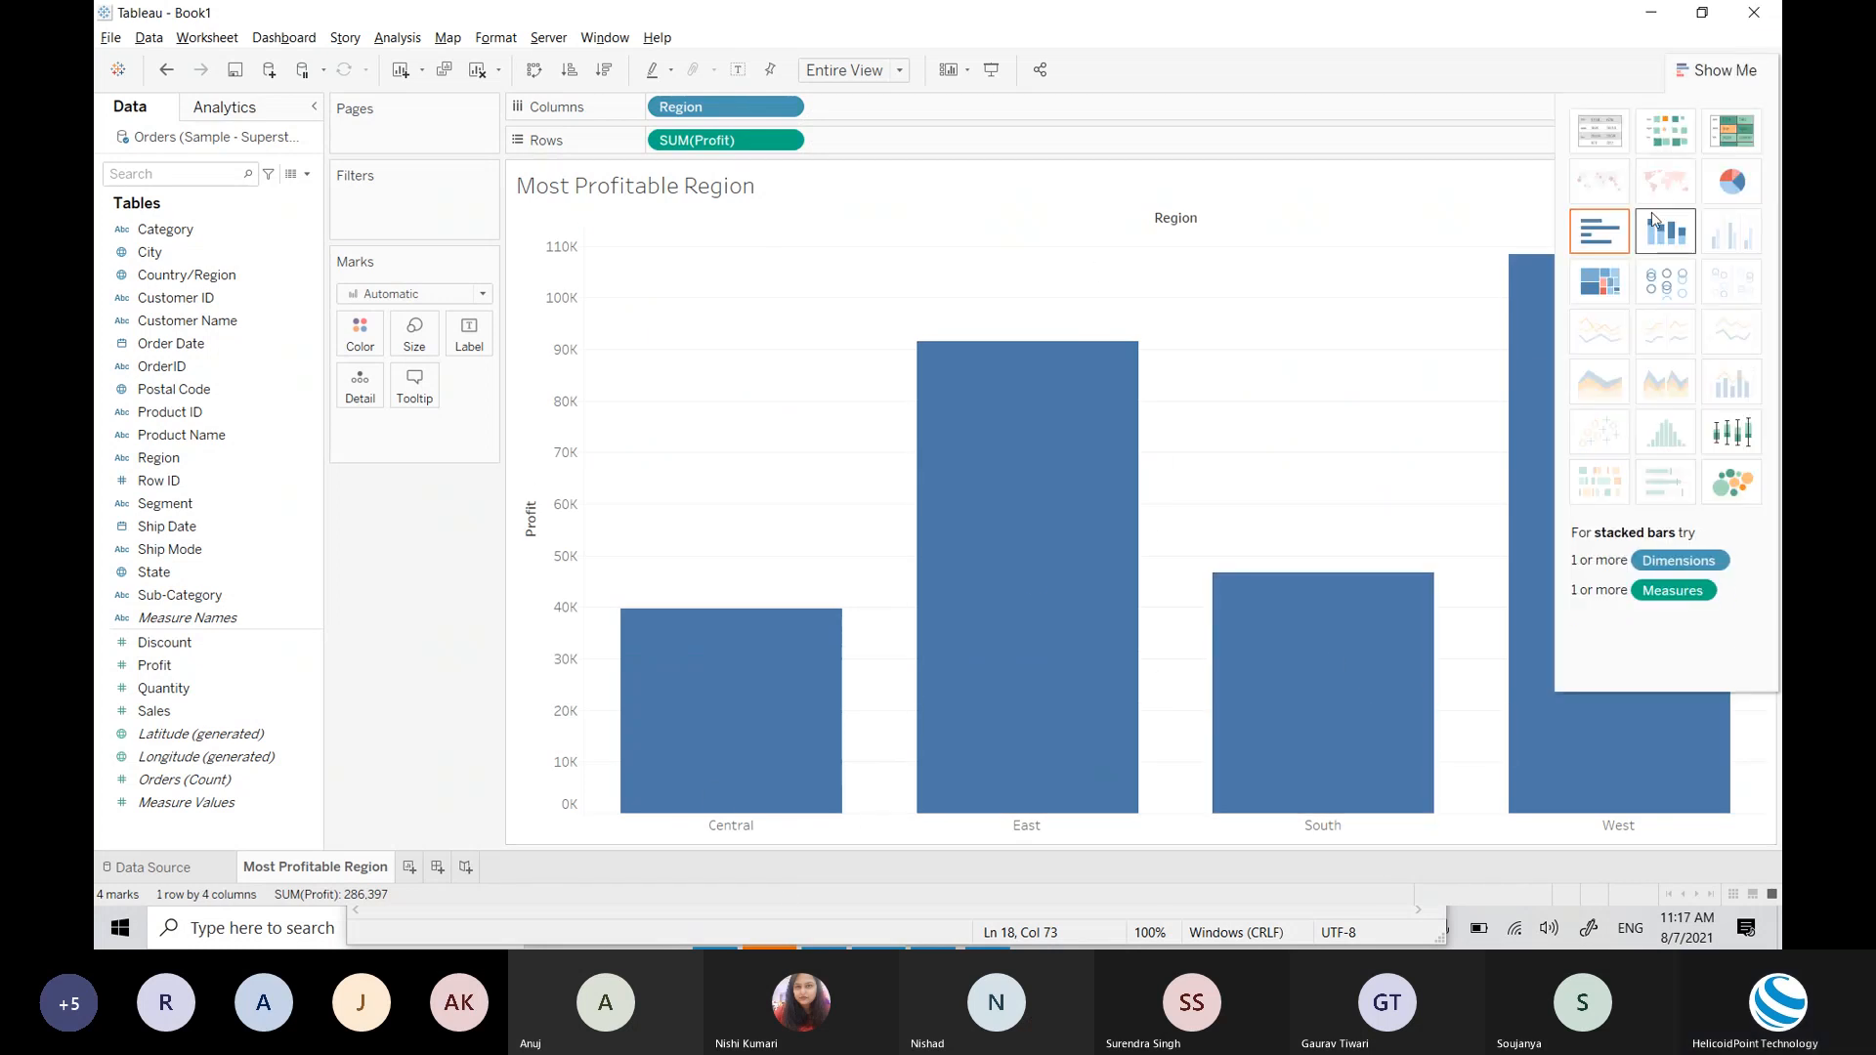
left_click(1720, 73)
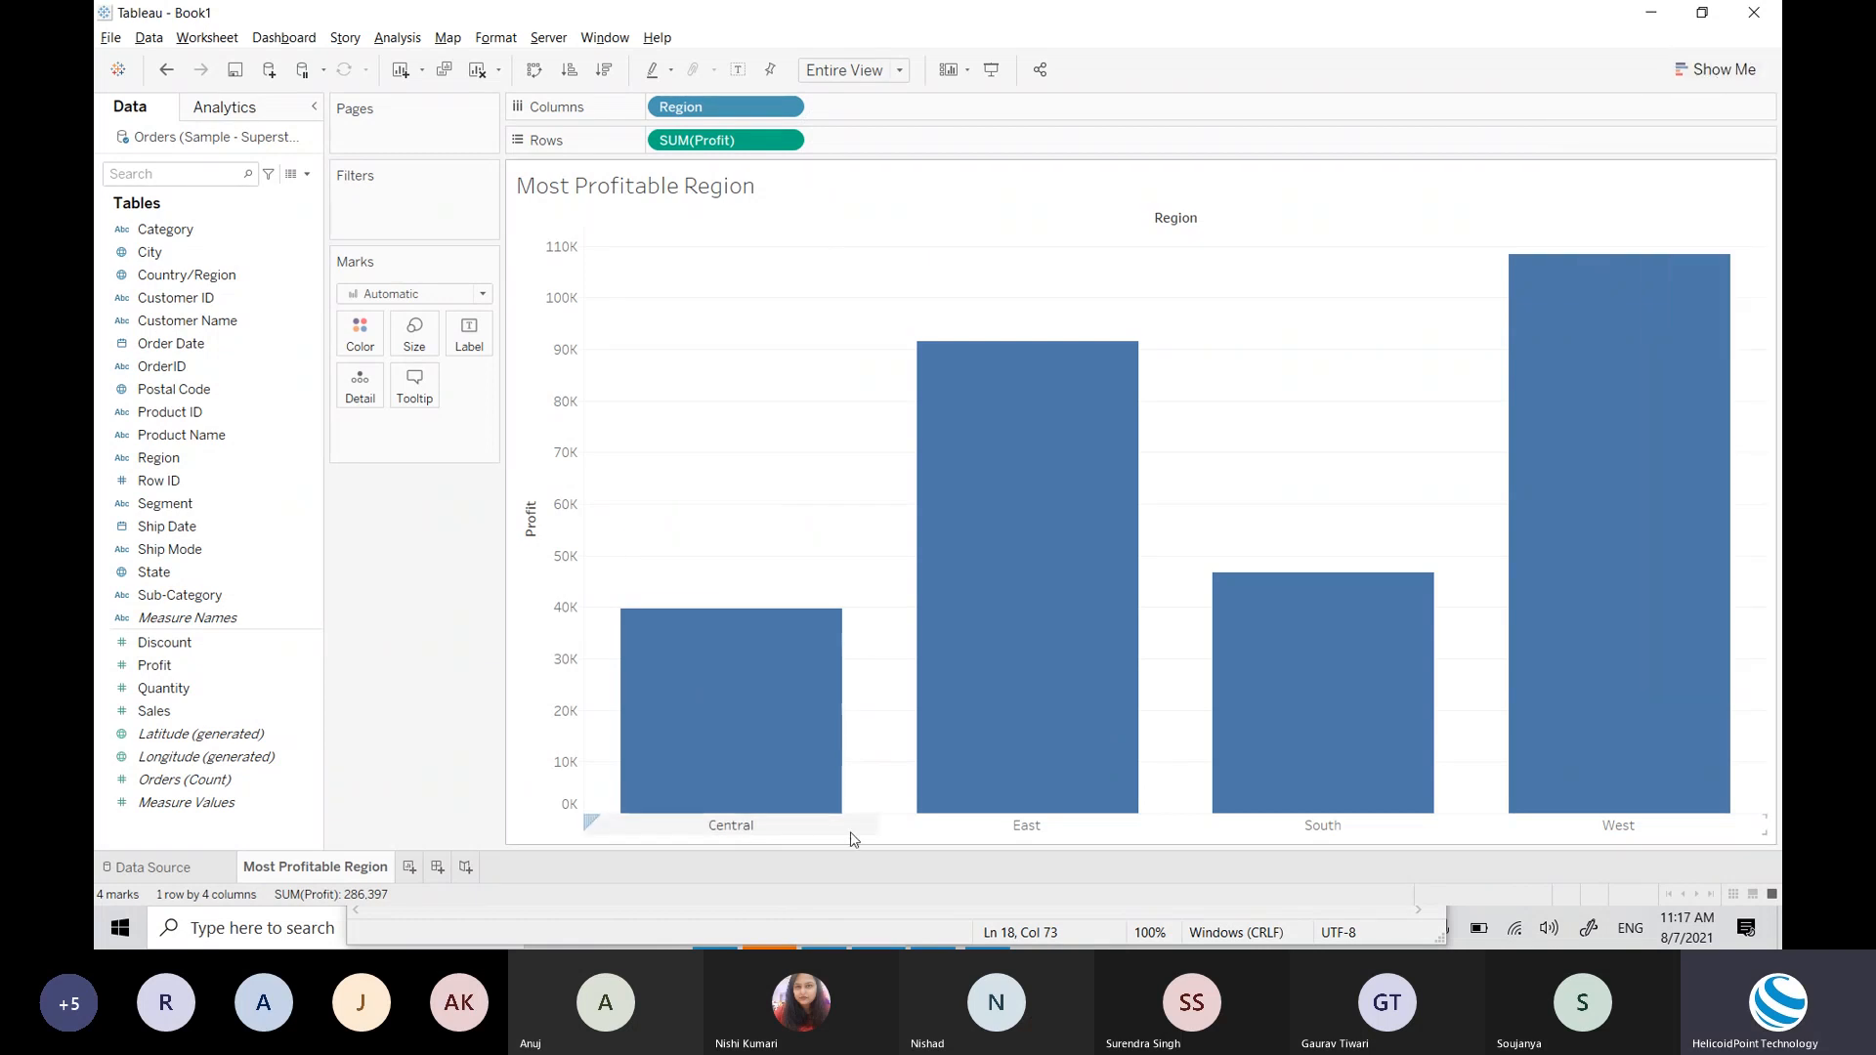
mouse_move(762, 811)
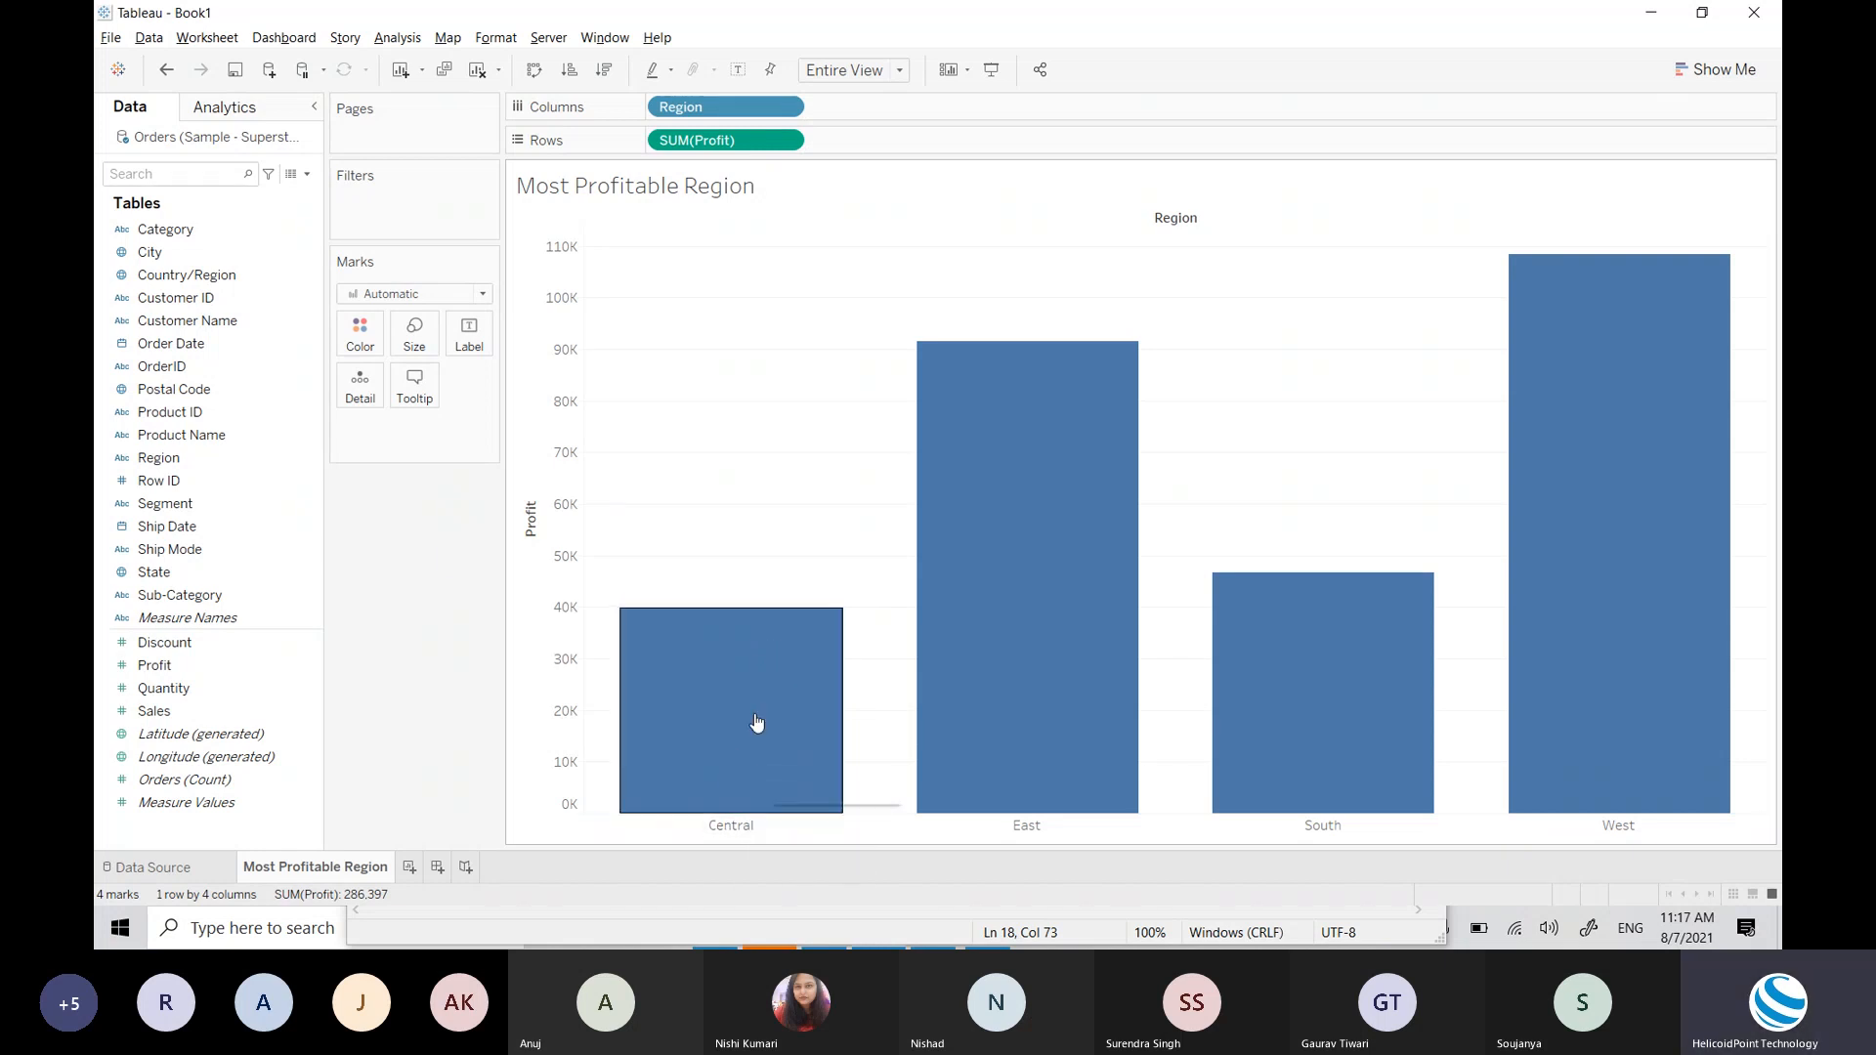
mouse_move(975, 791)
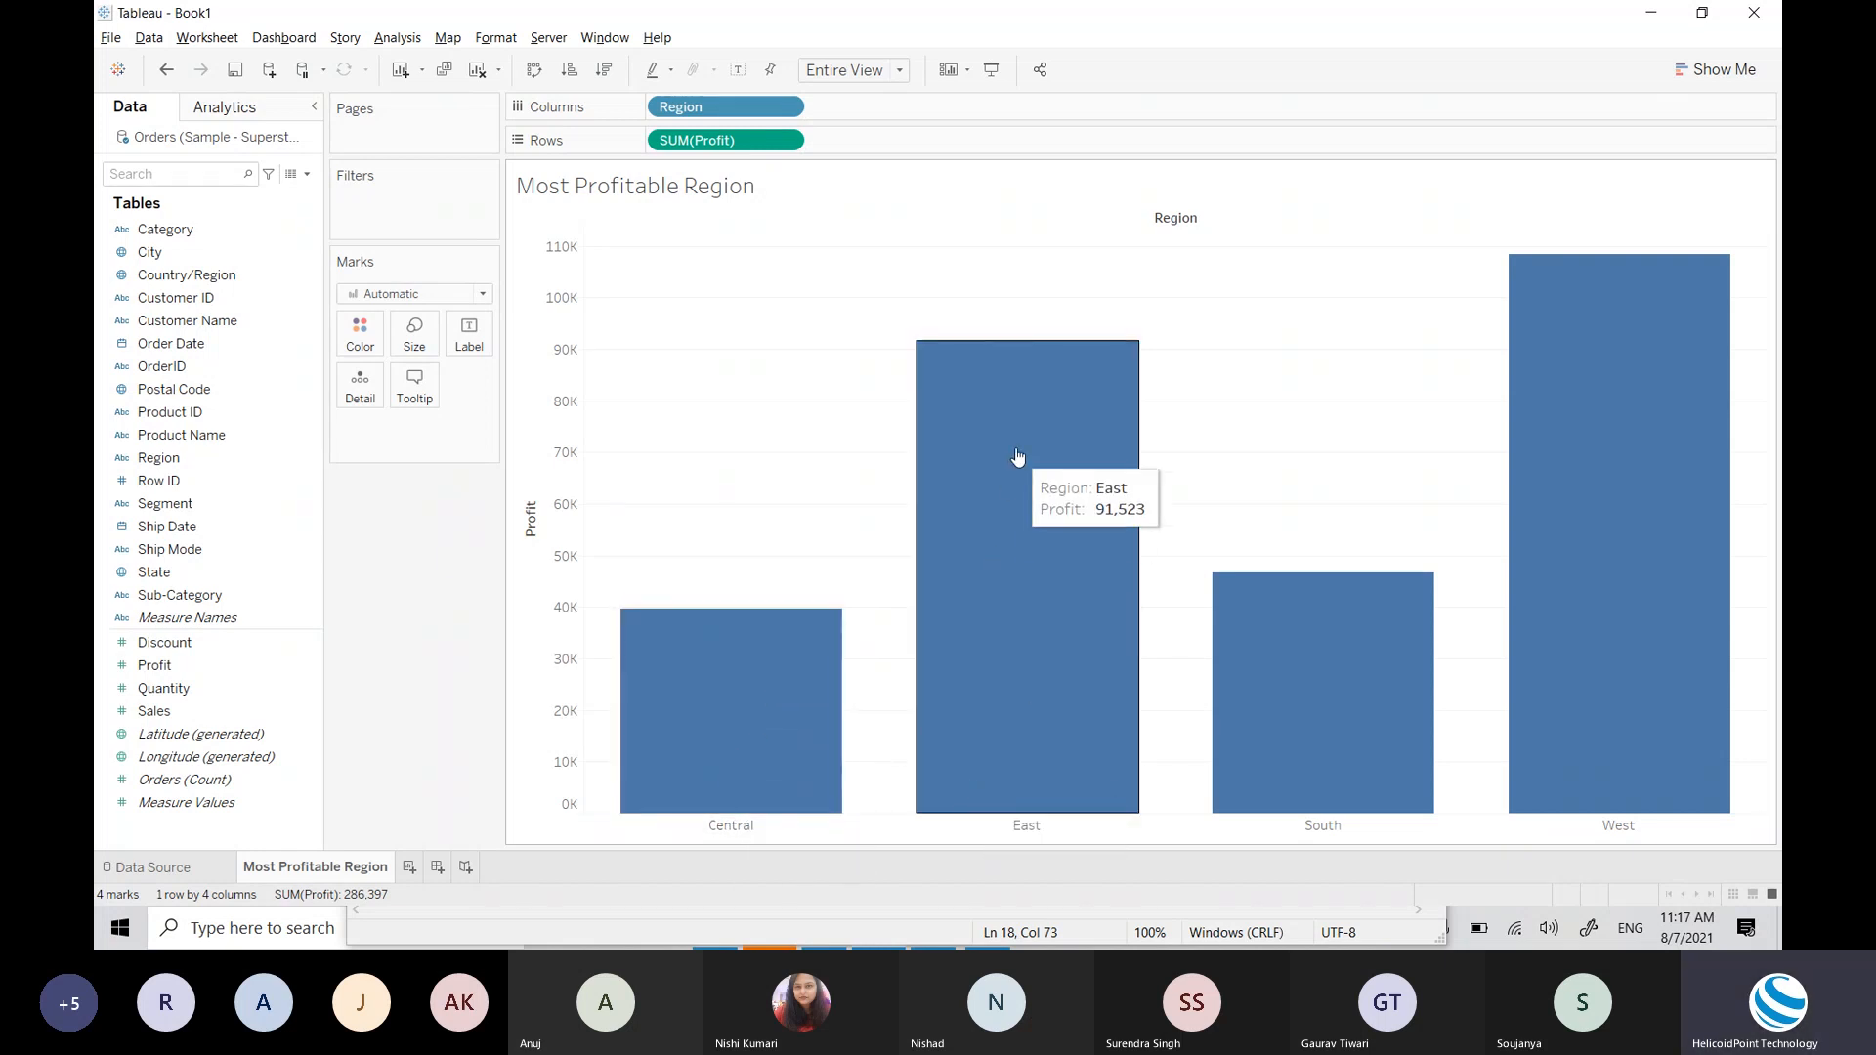
mouse_move(1595, 445)
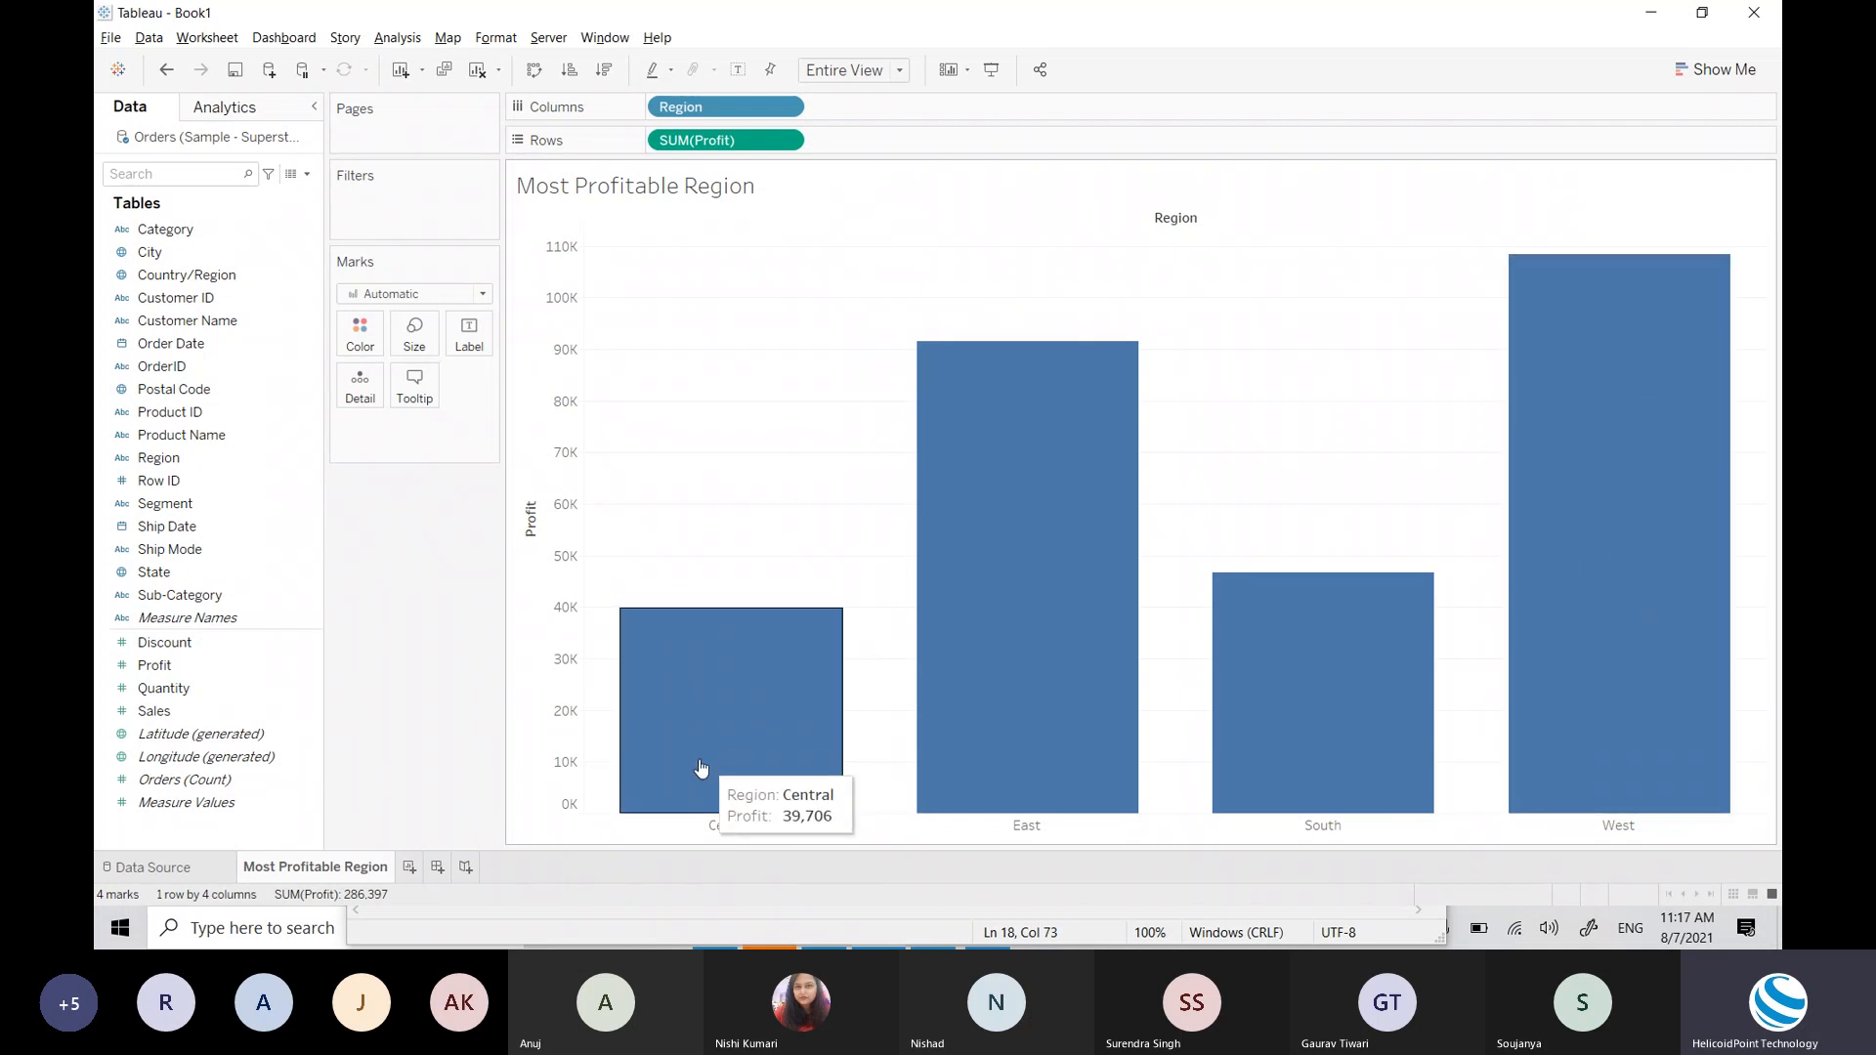
mouse_move(1367, 647)
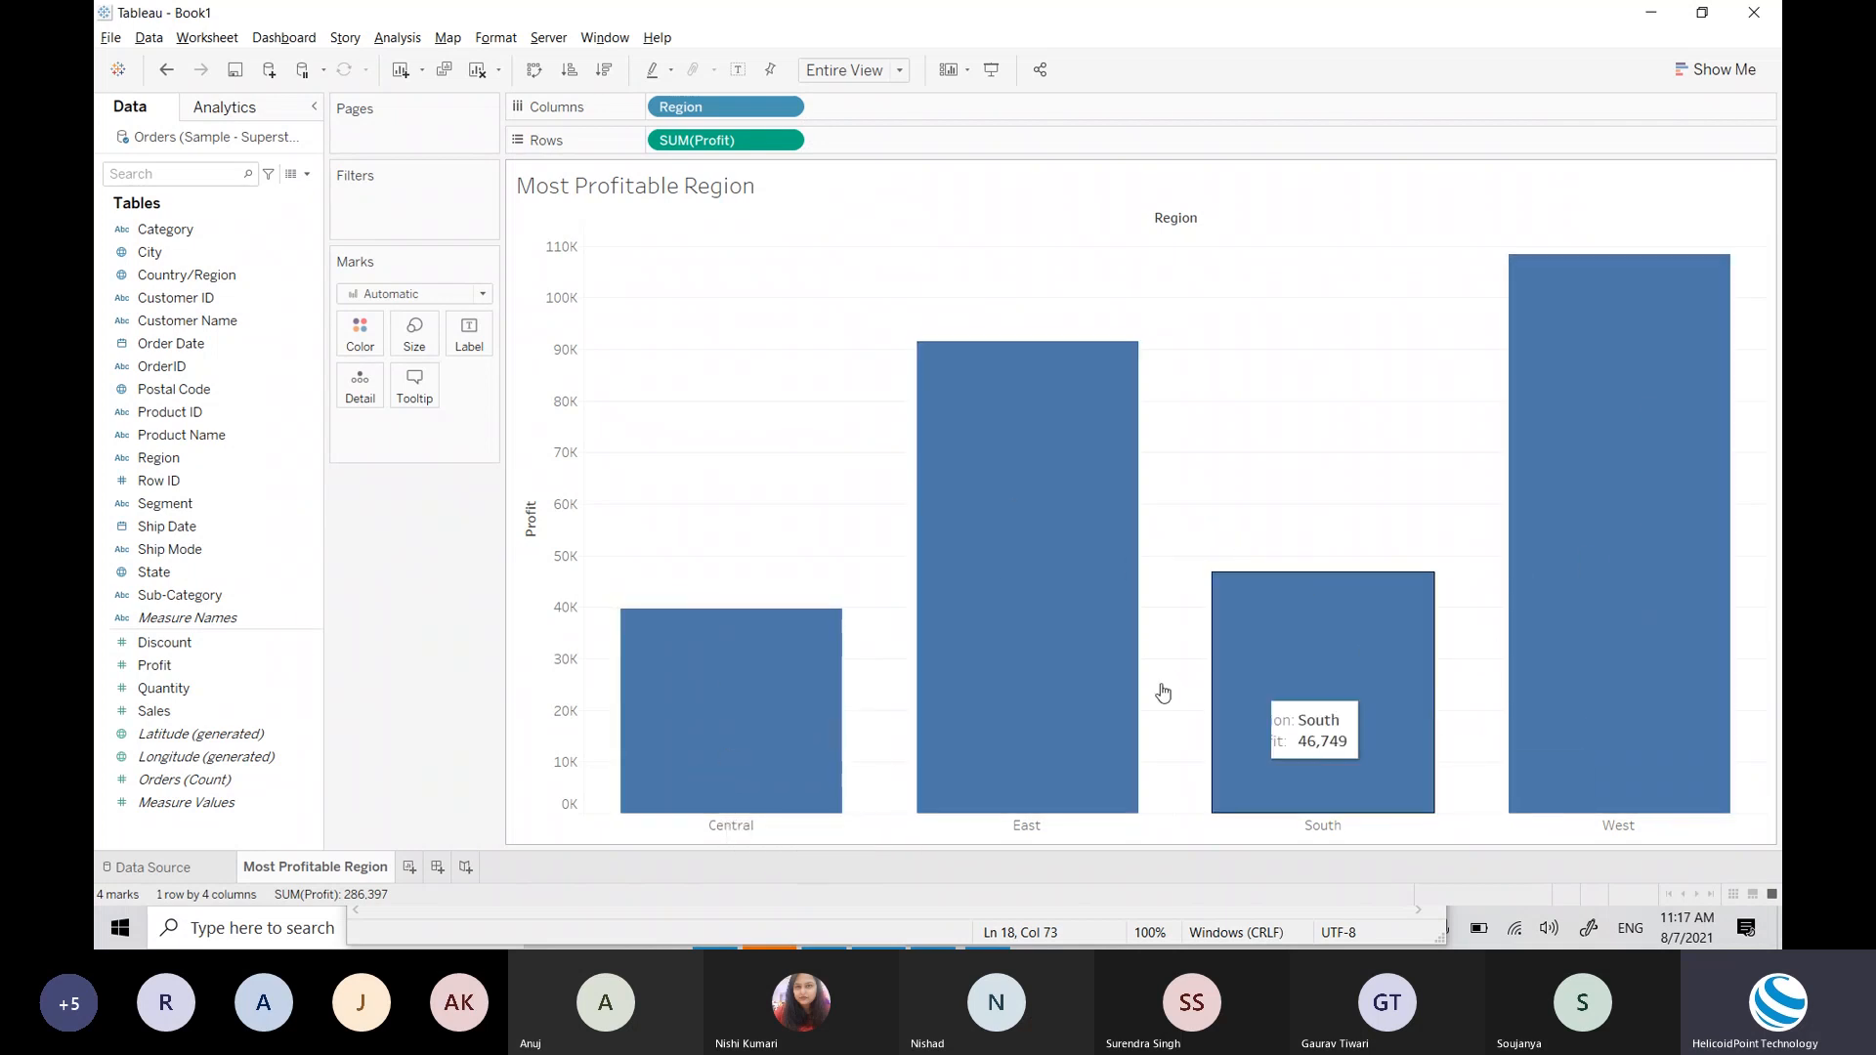
mouse_move(711, 735)
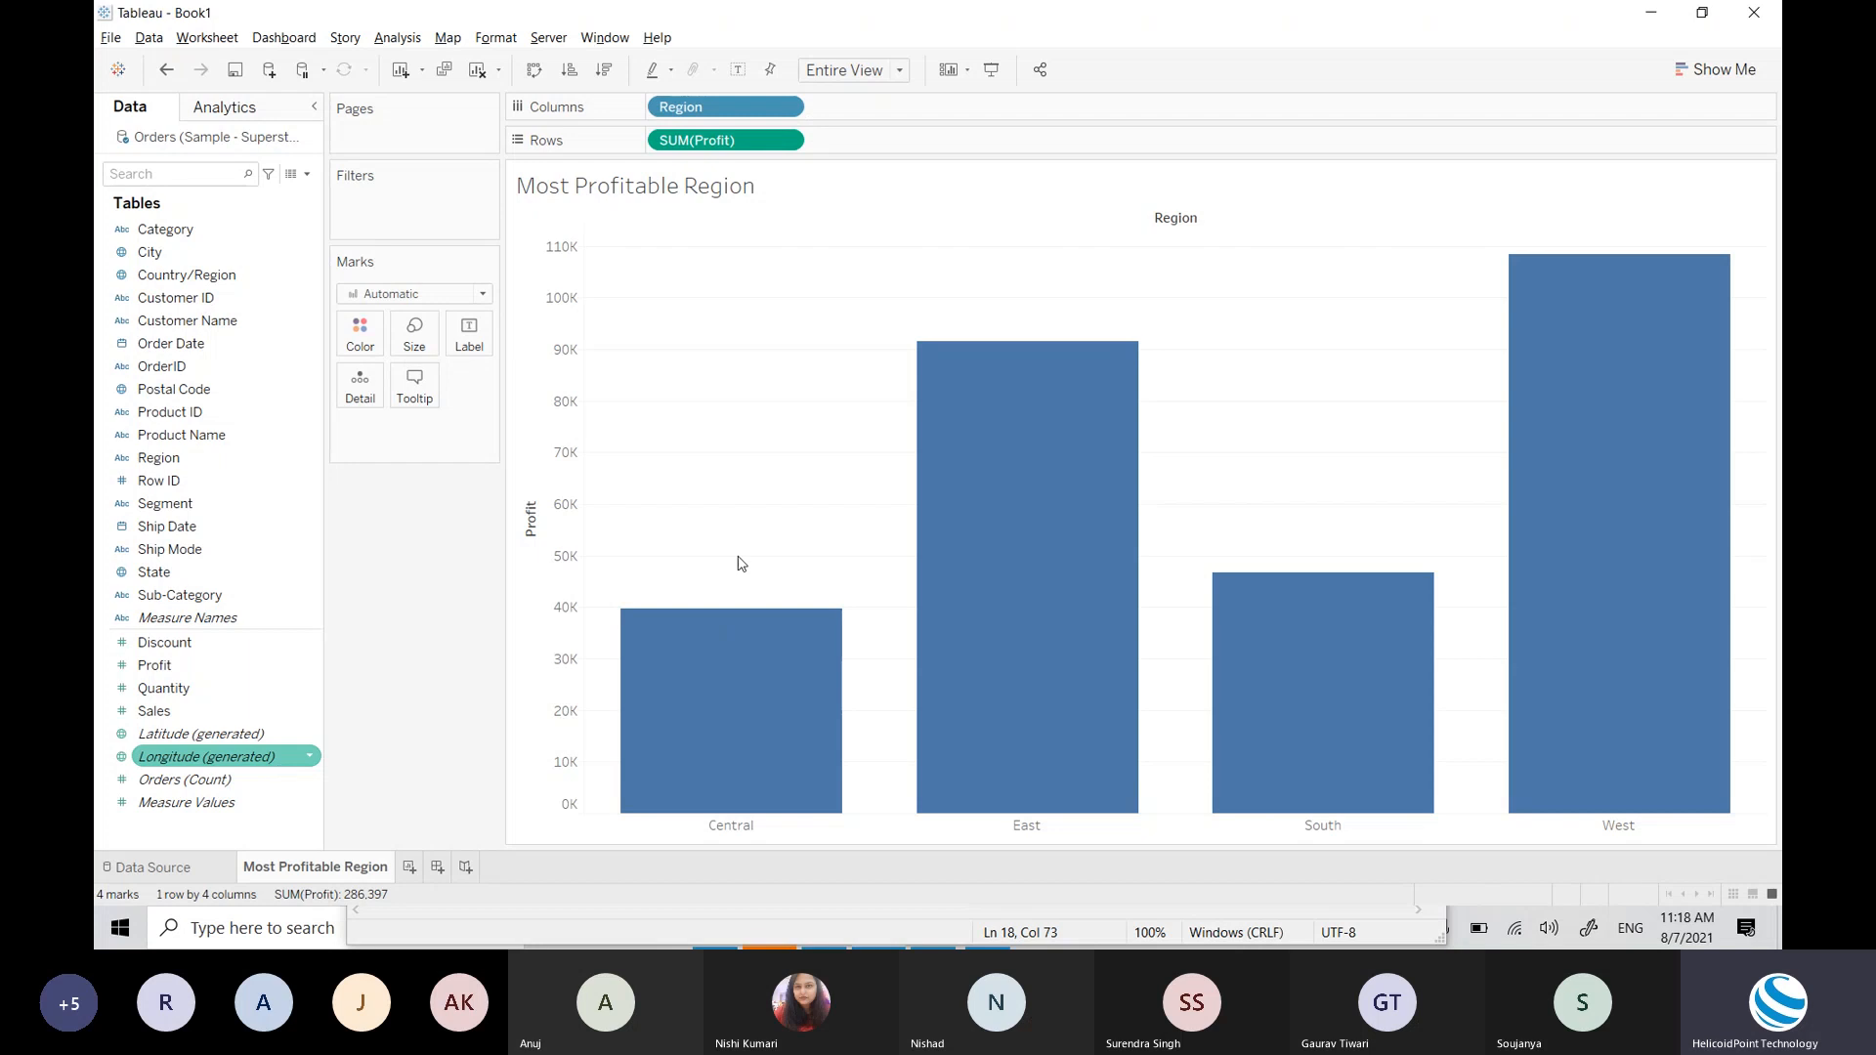
mouse_move(1611, 493)
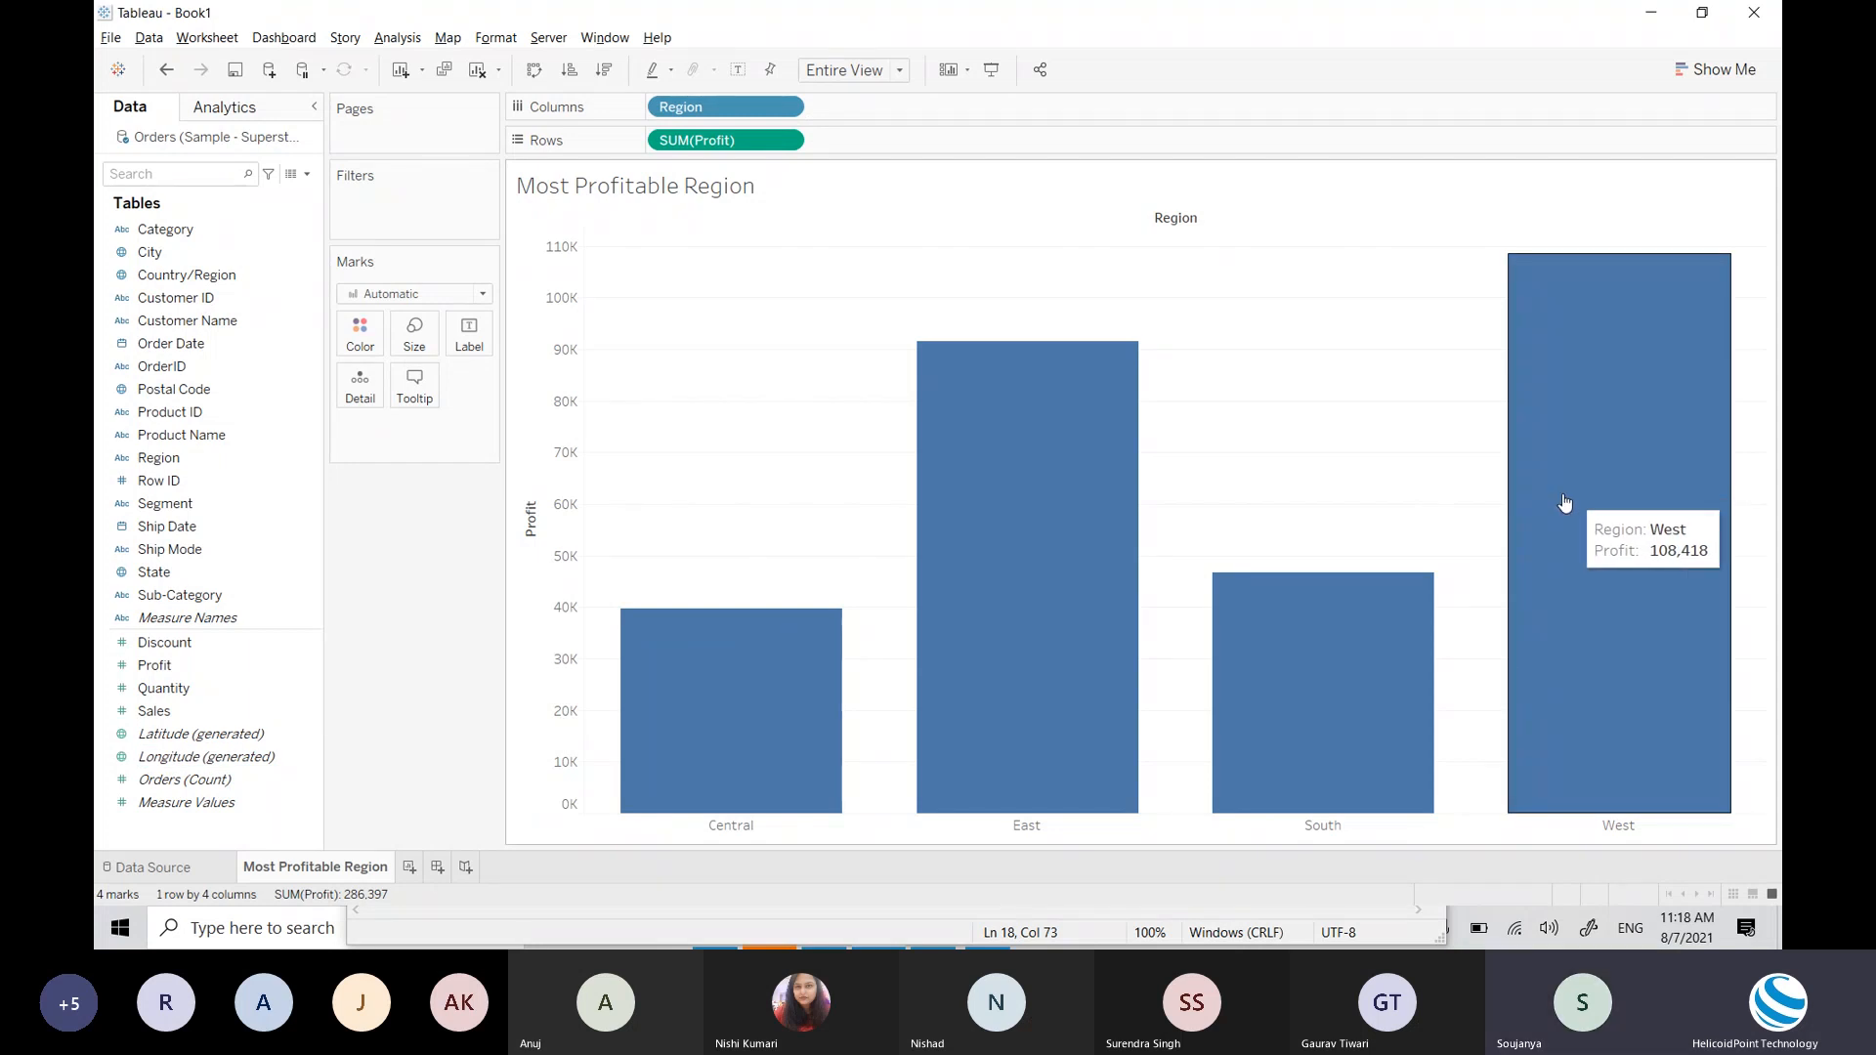
mouse_move(1495, 343)
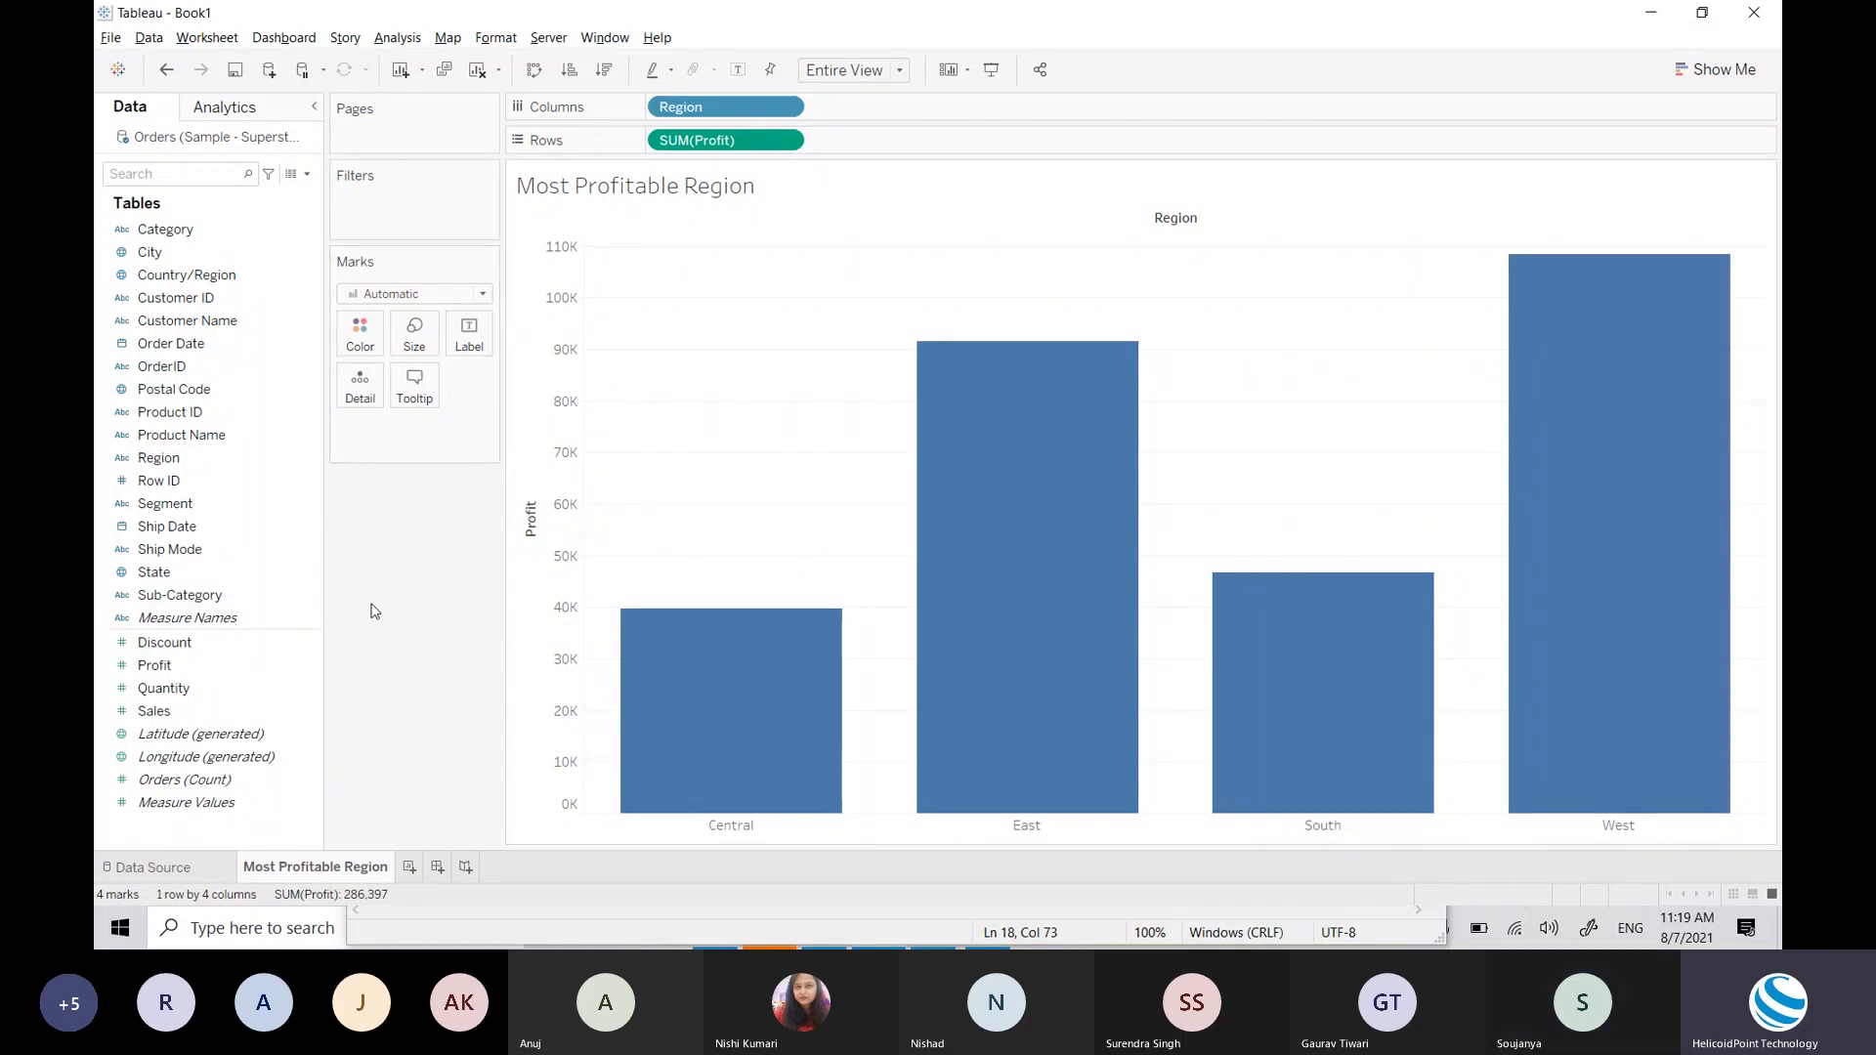
left_click(738, 71)
left_click(739, 74)
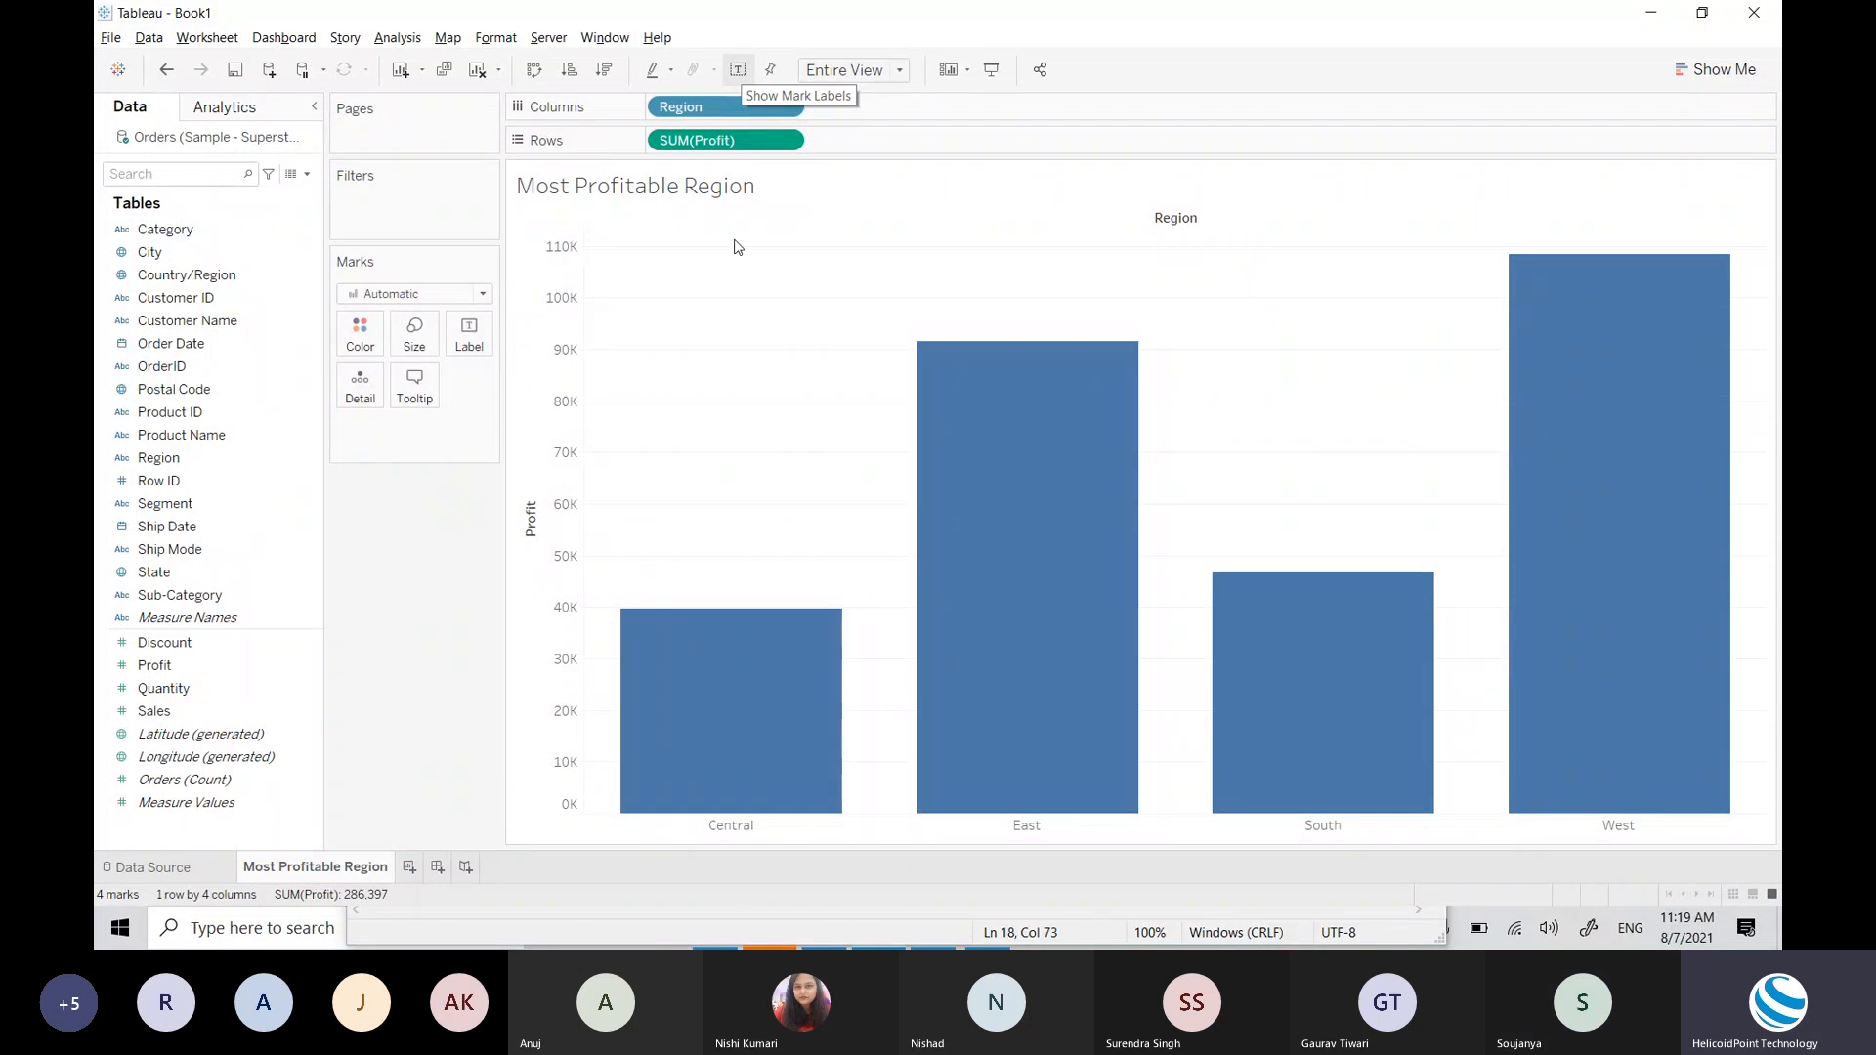
mouse_move(1674, 750)
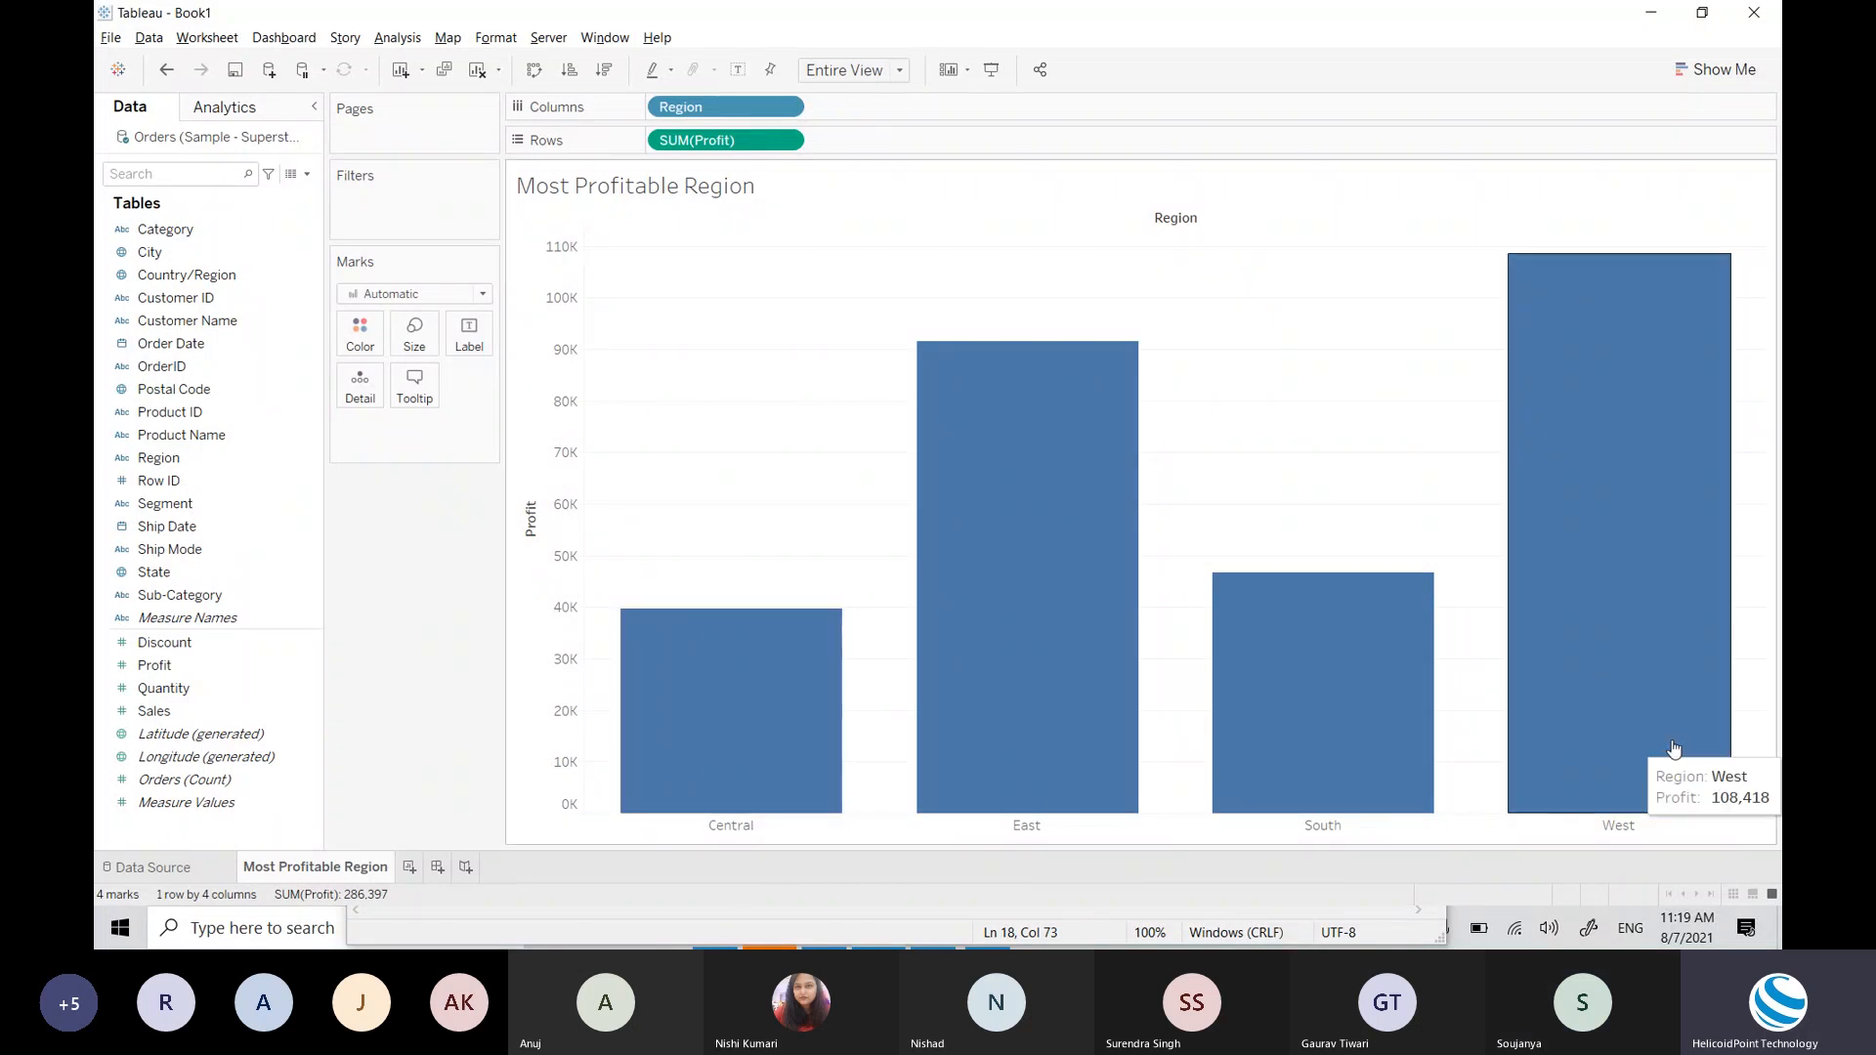
left_click(737, 72)
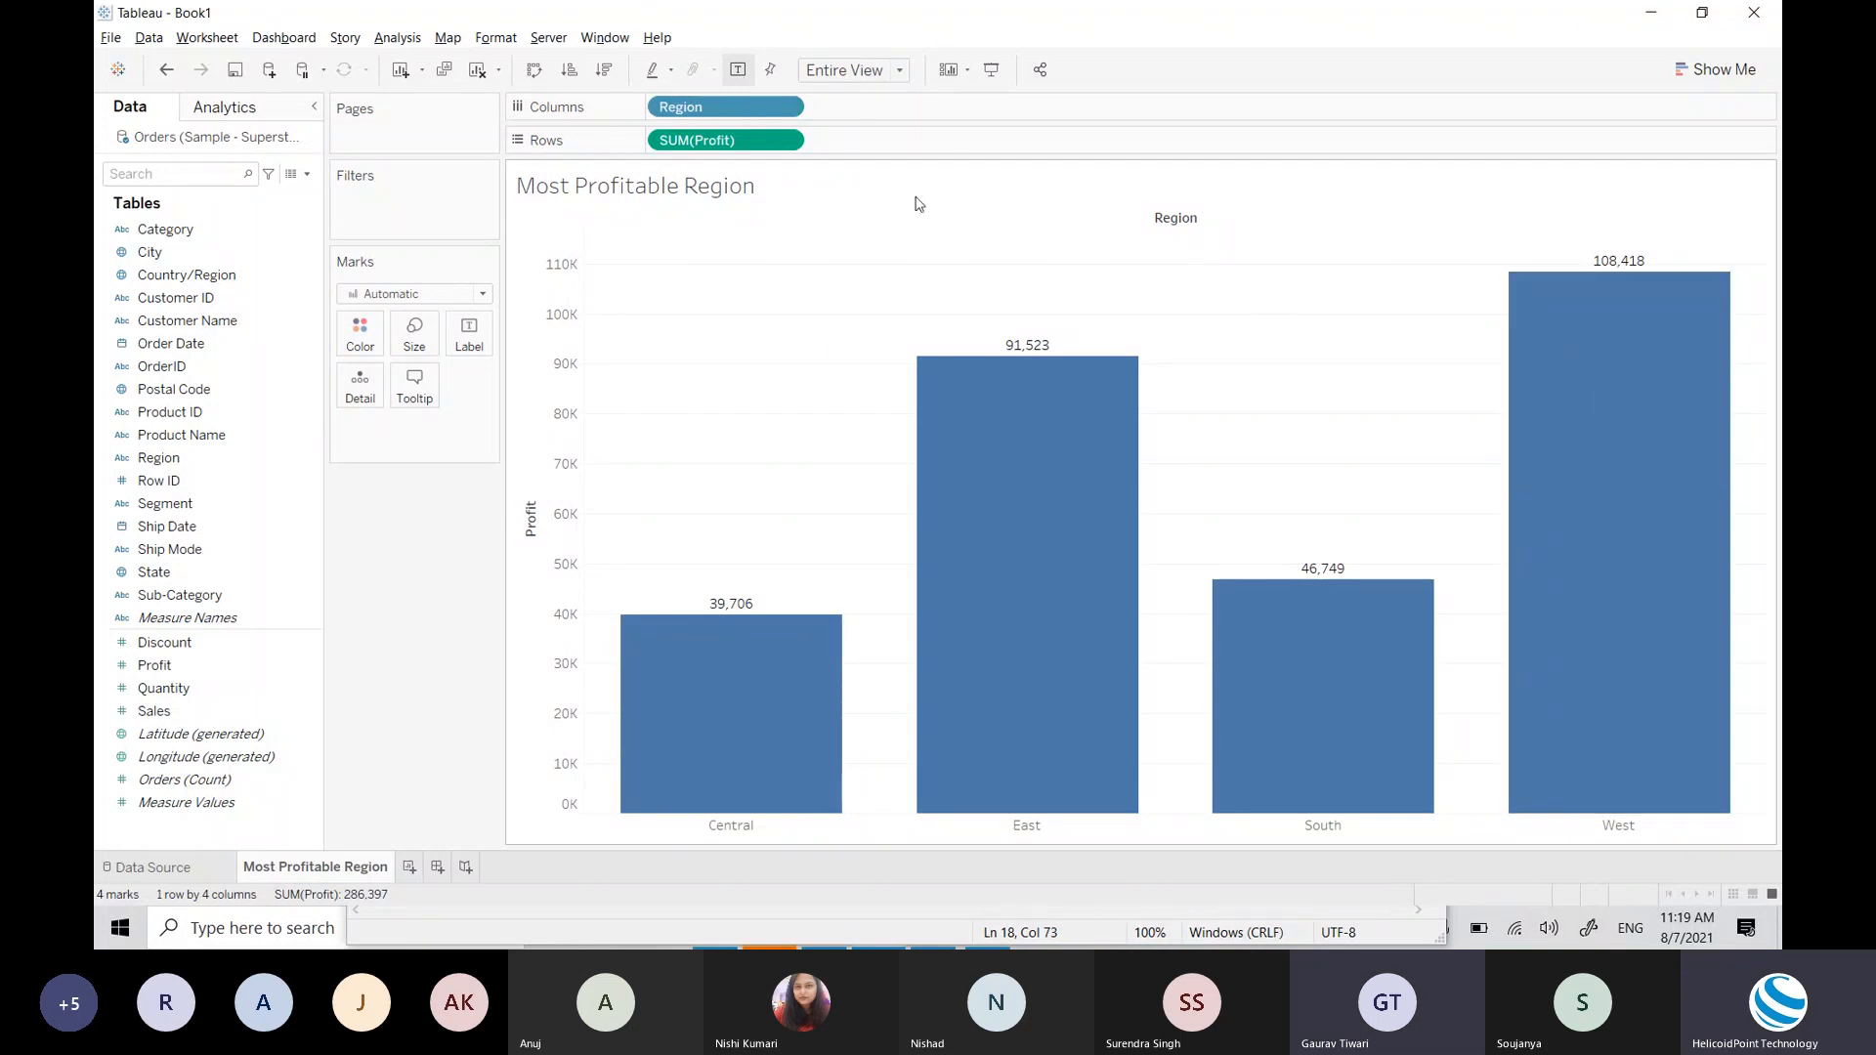
left_click(746, 75)
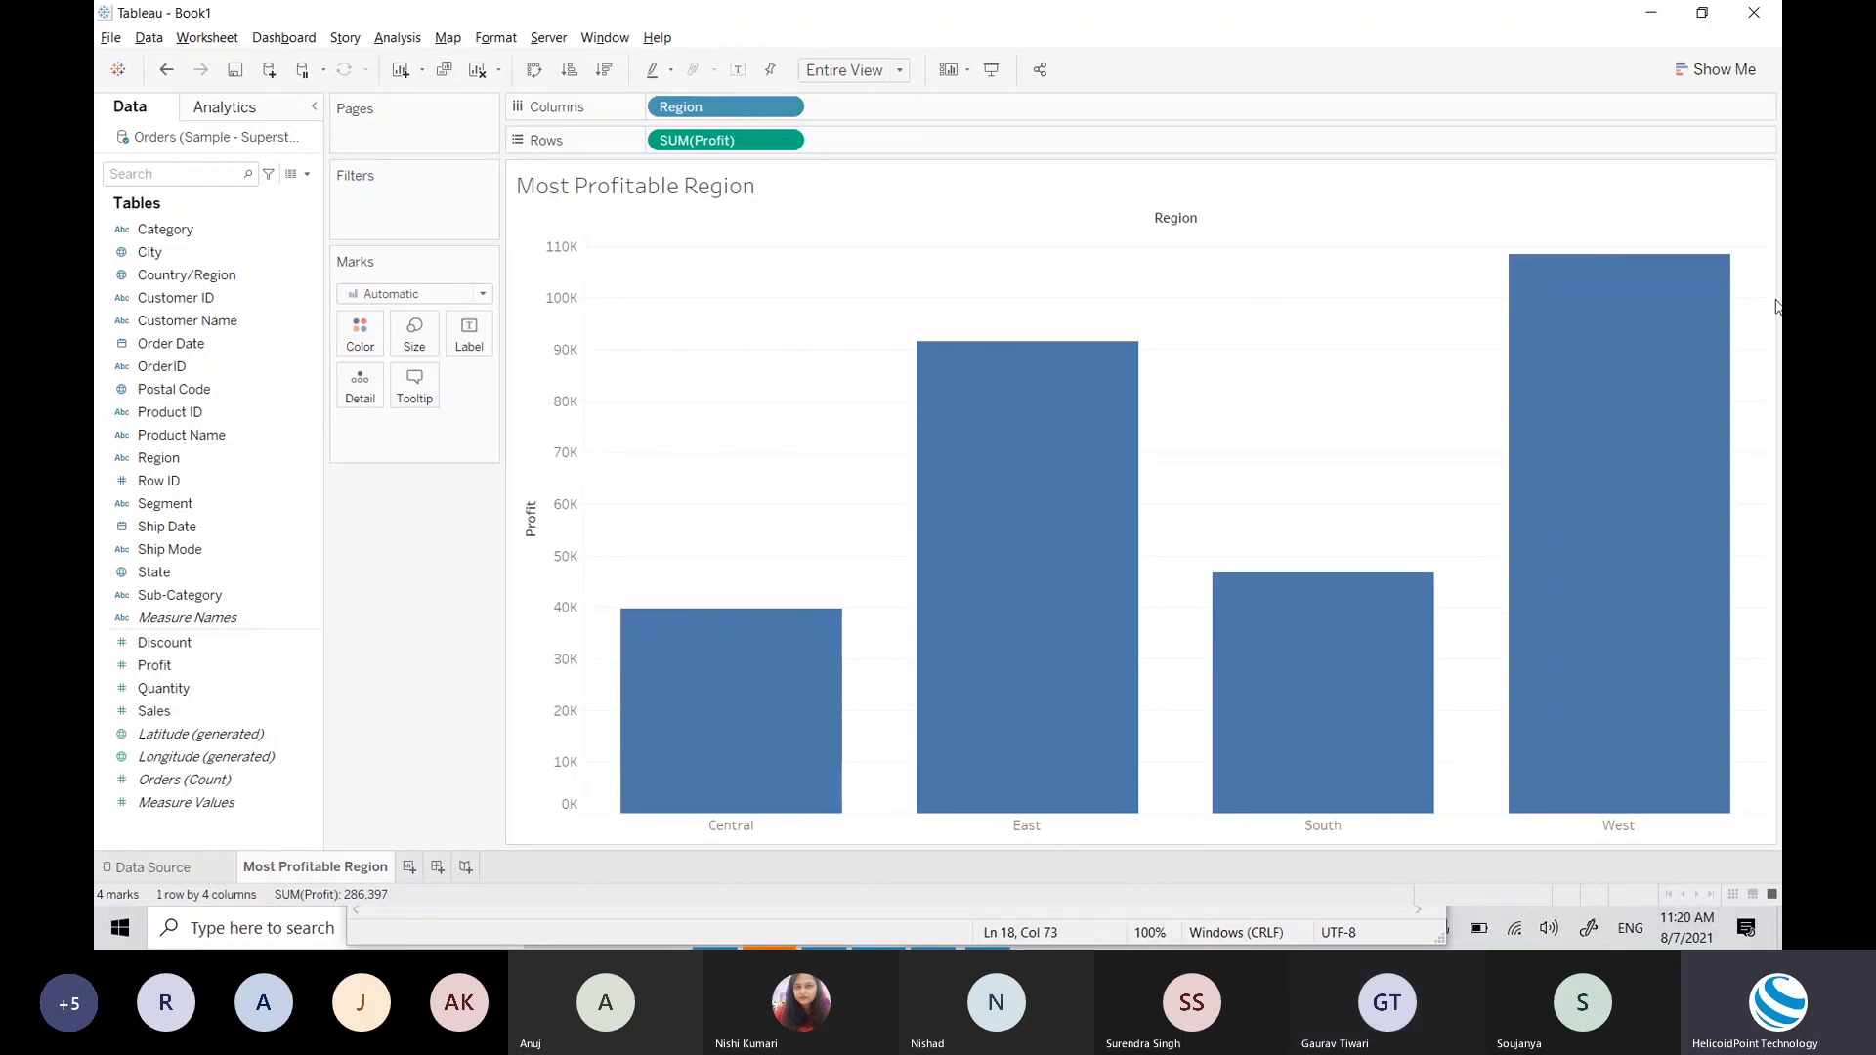
left_click(738, 71)
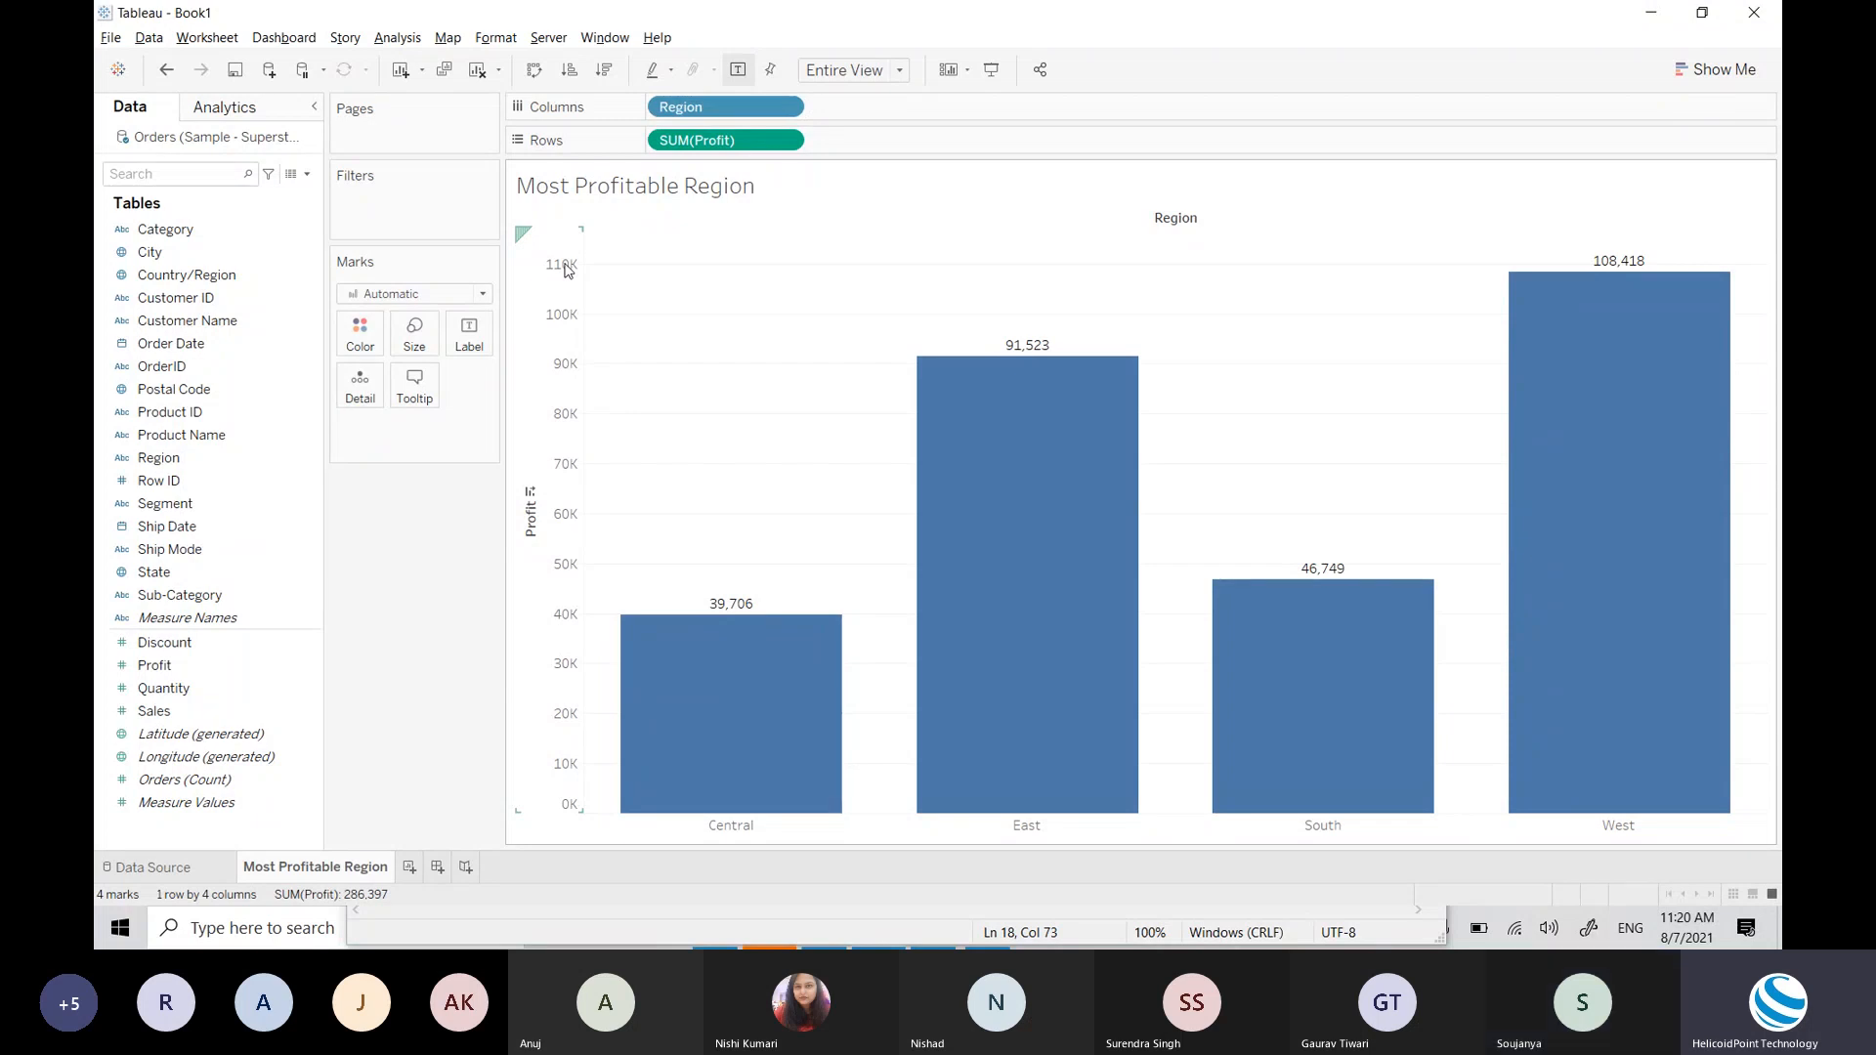
mouse_move(1034, 353)
left_click(740, 69)
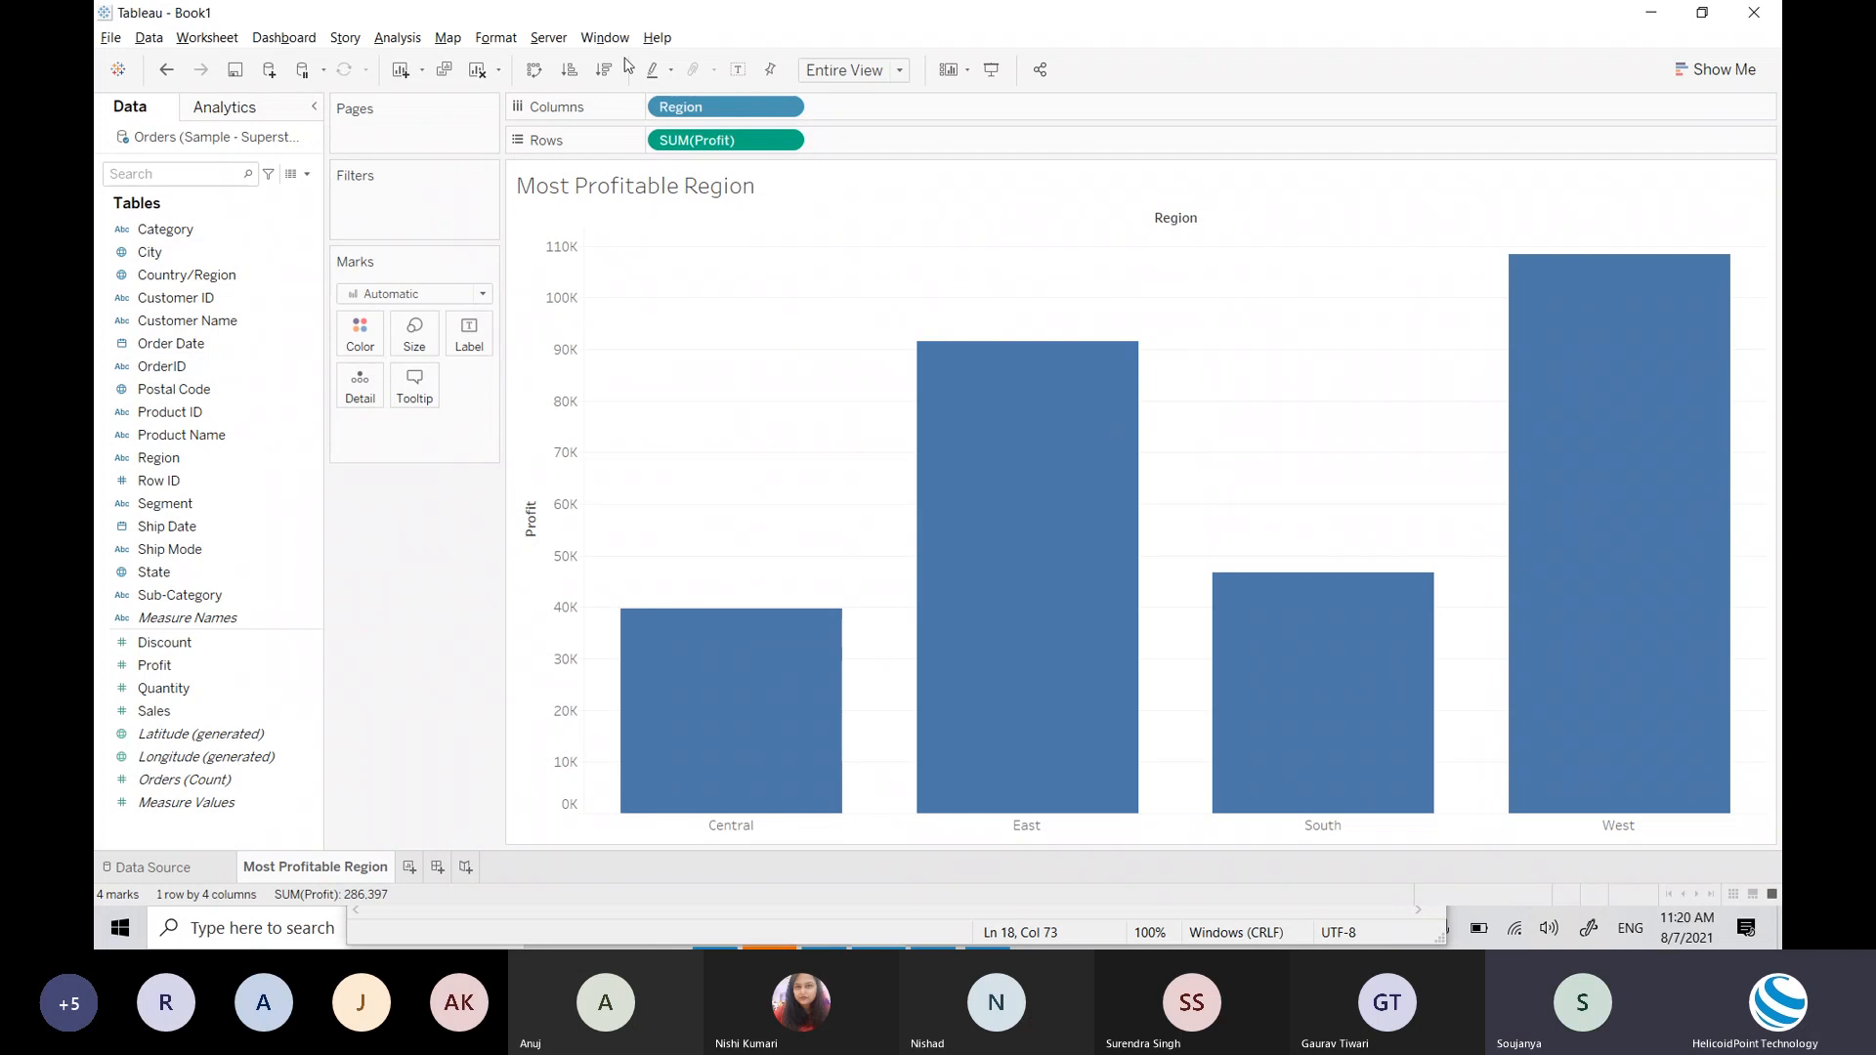
Step: Turn on mark labels for each region's profit, restoring the Profit axis header after hiding it
left_click(738, 69)
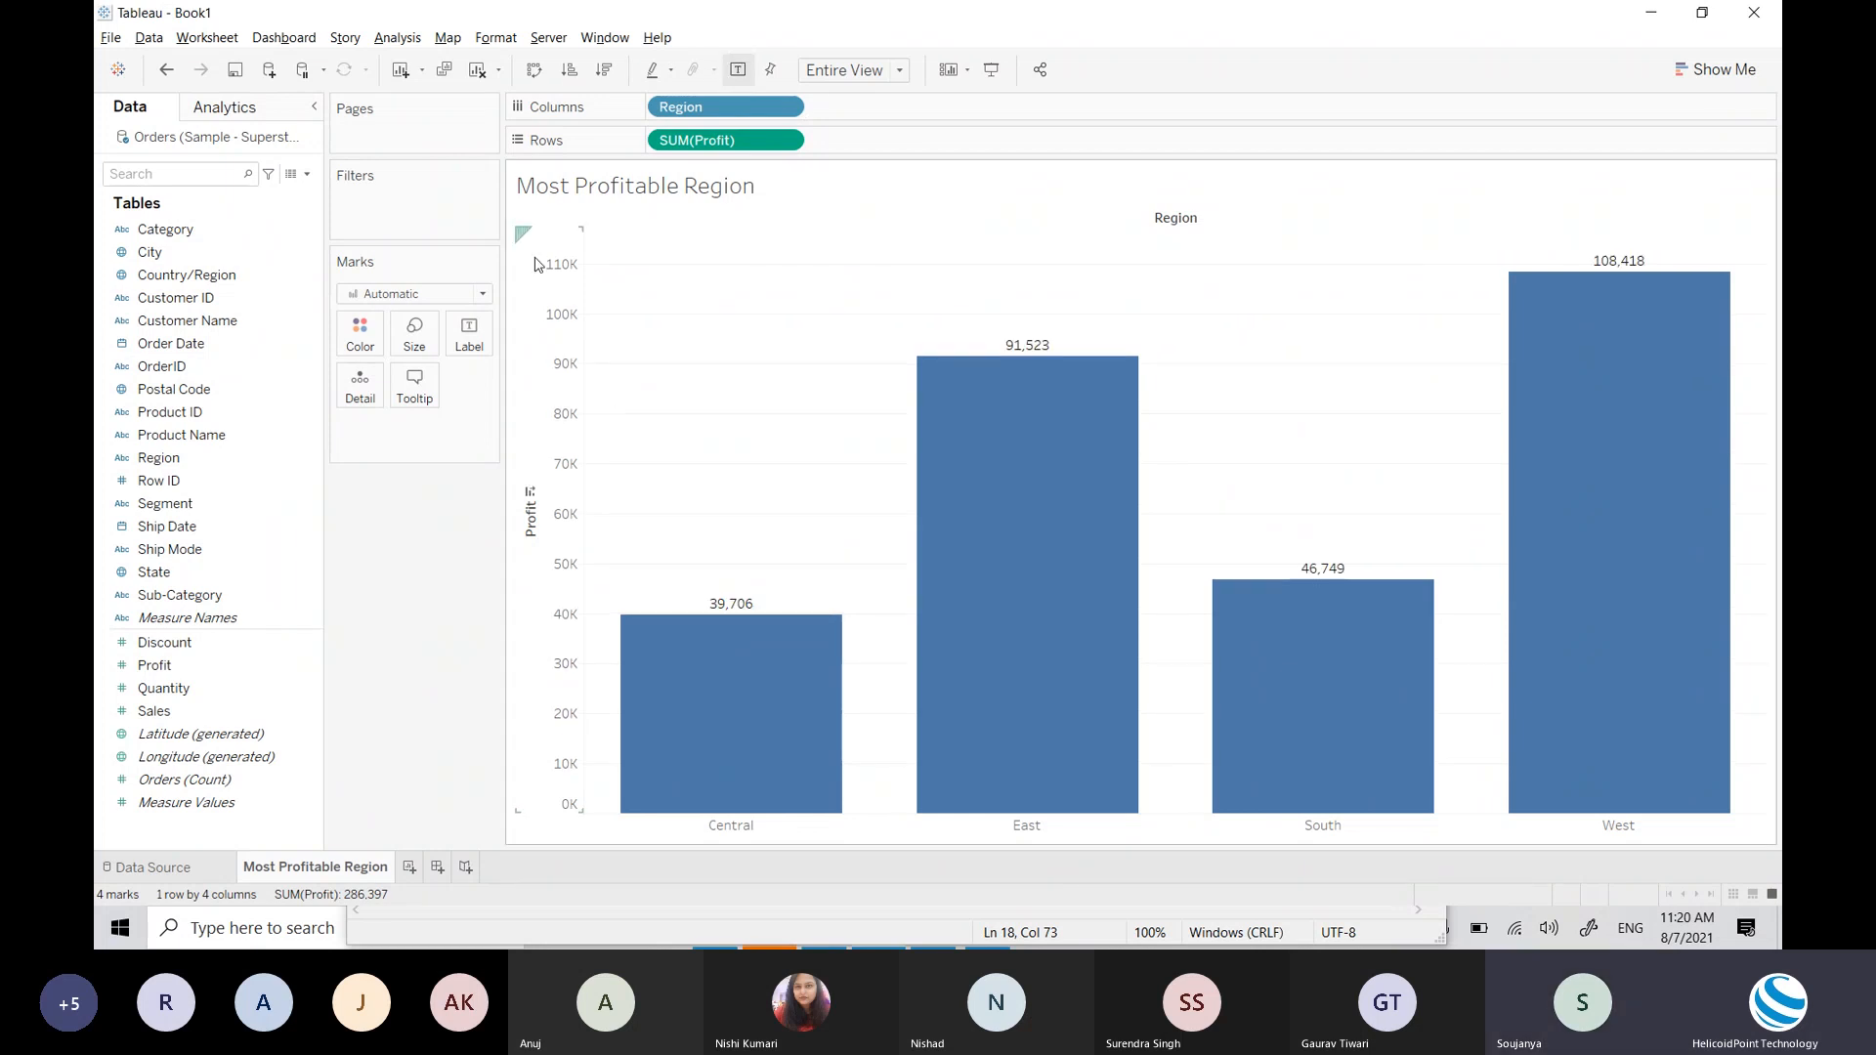
right_click(564, 638)
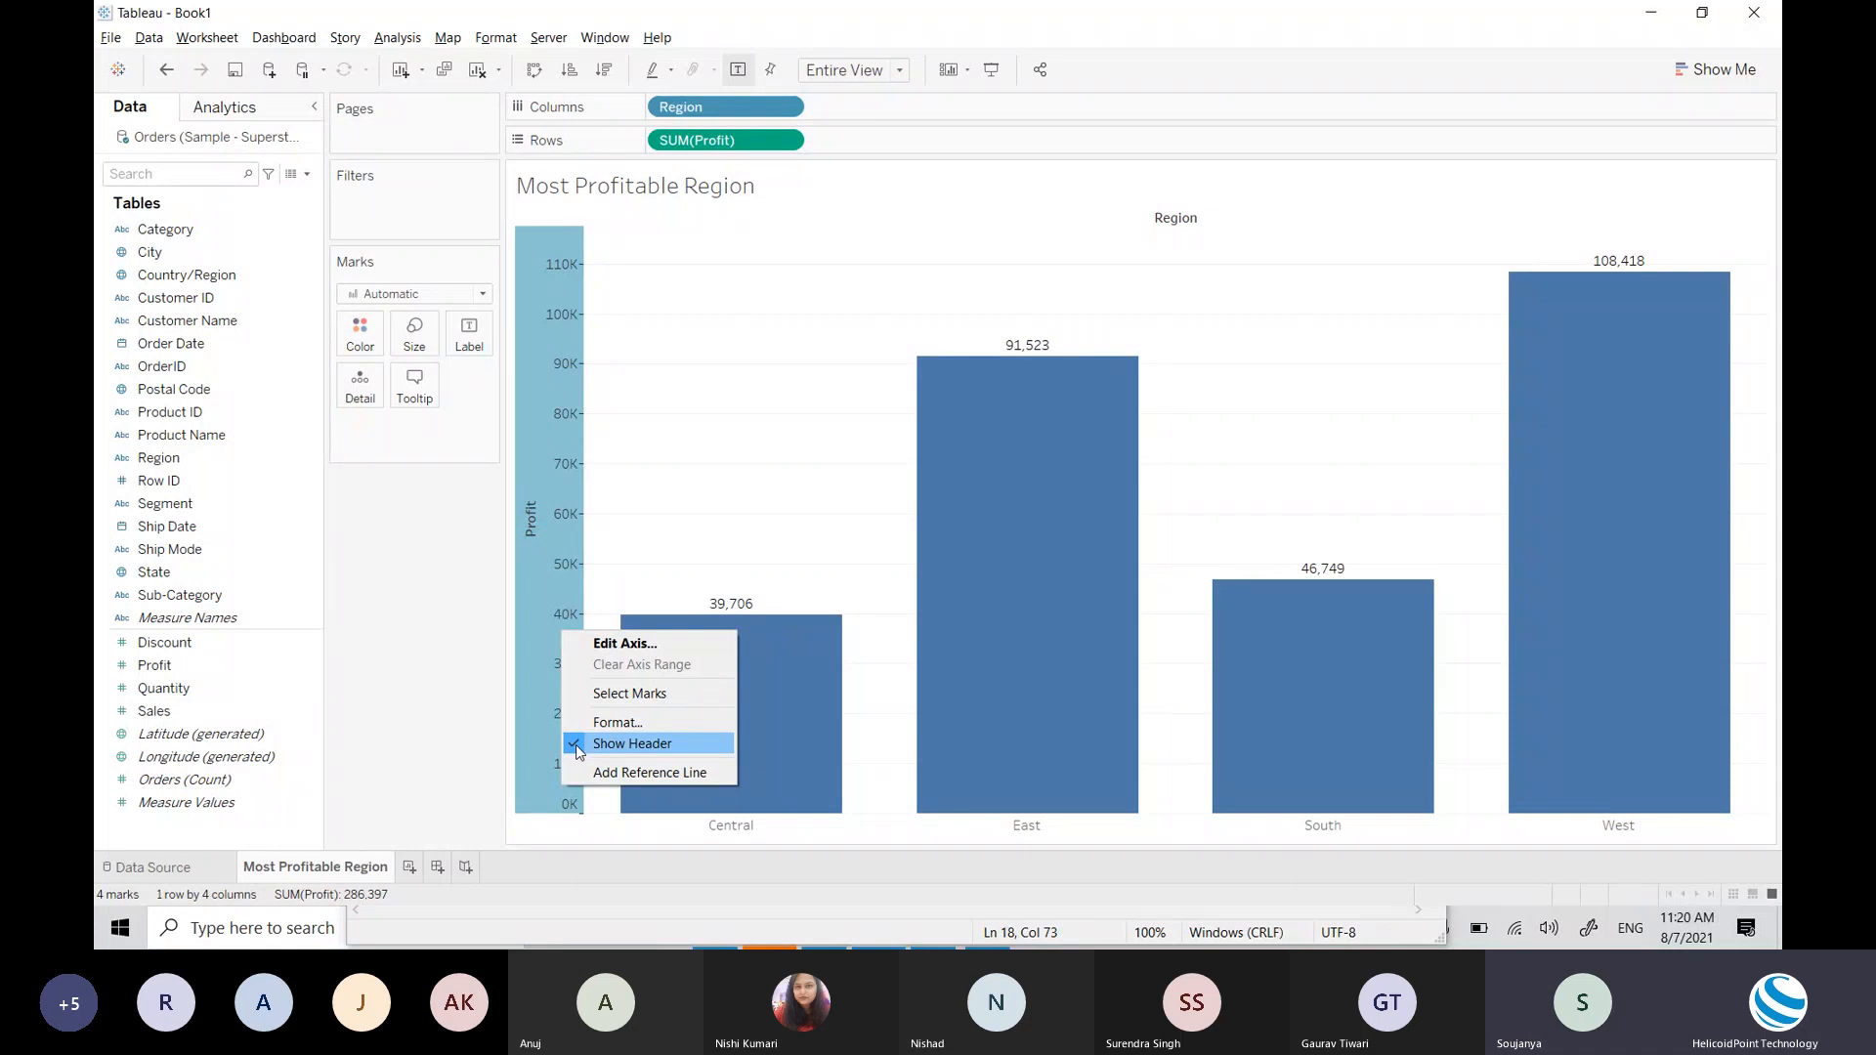
left_click(577, 745)
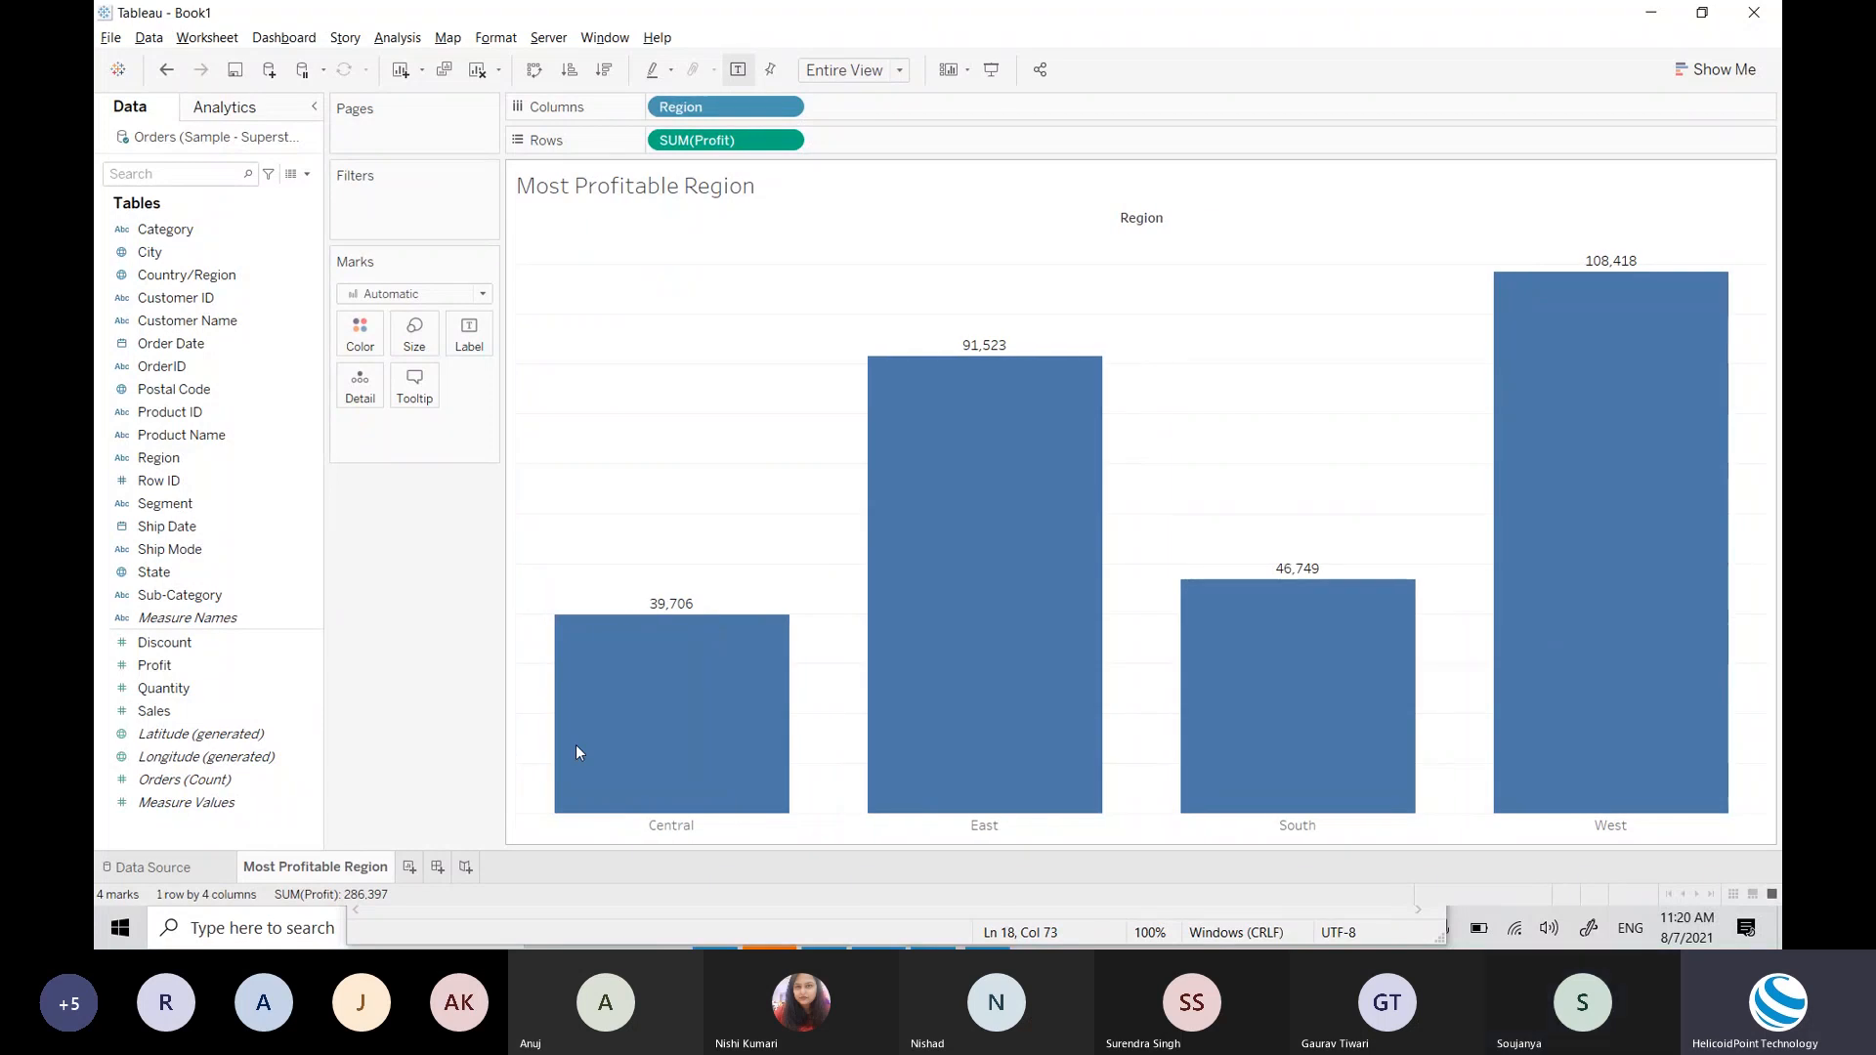
key("ctrl+z")
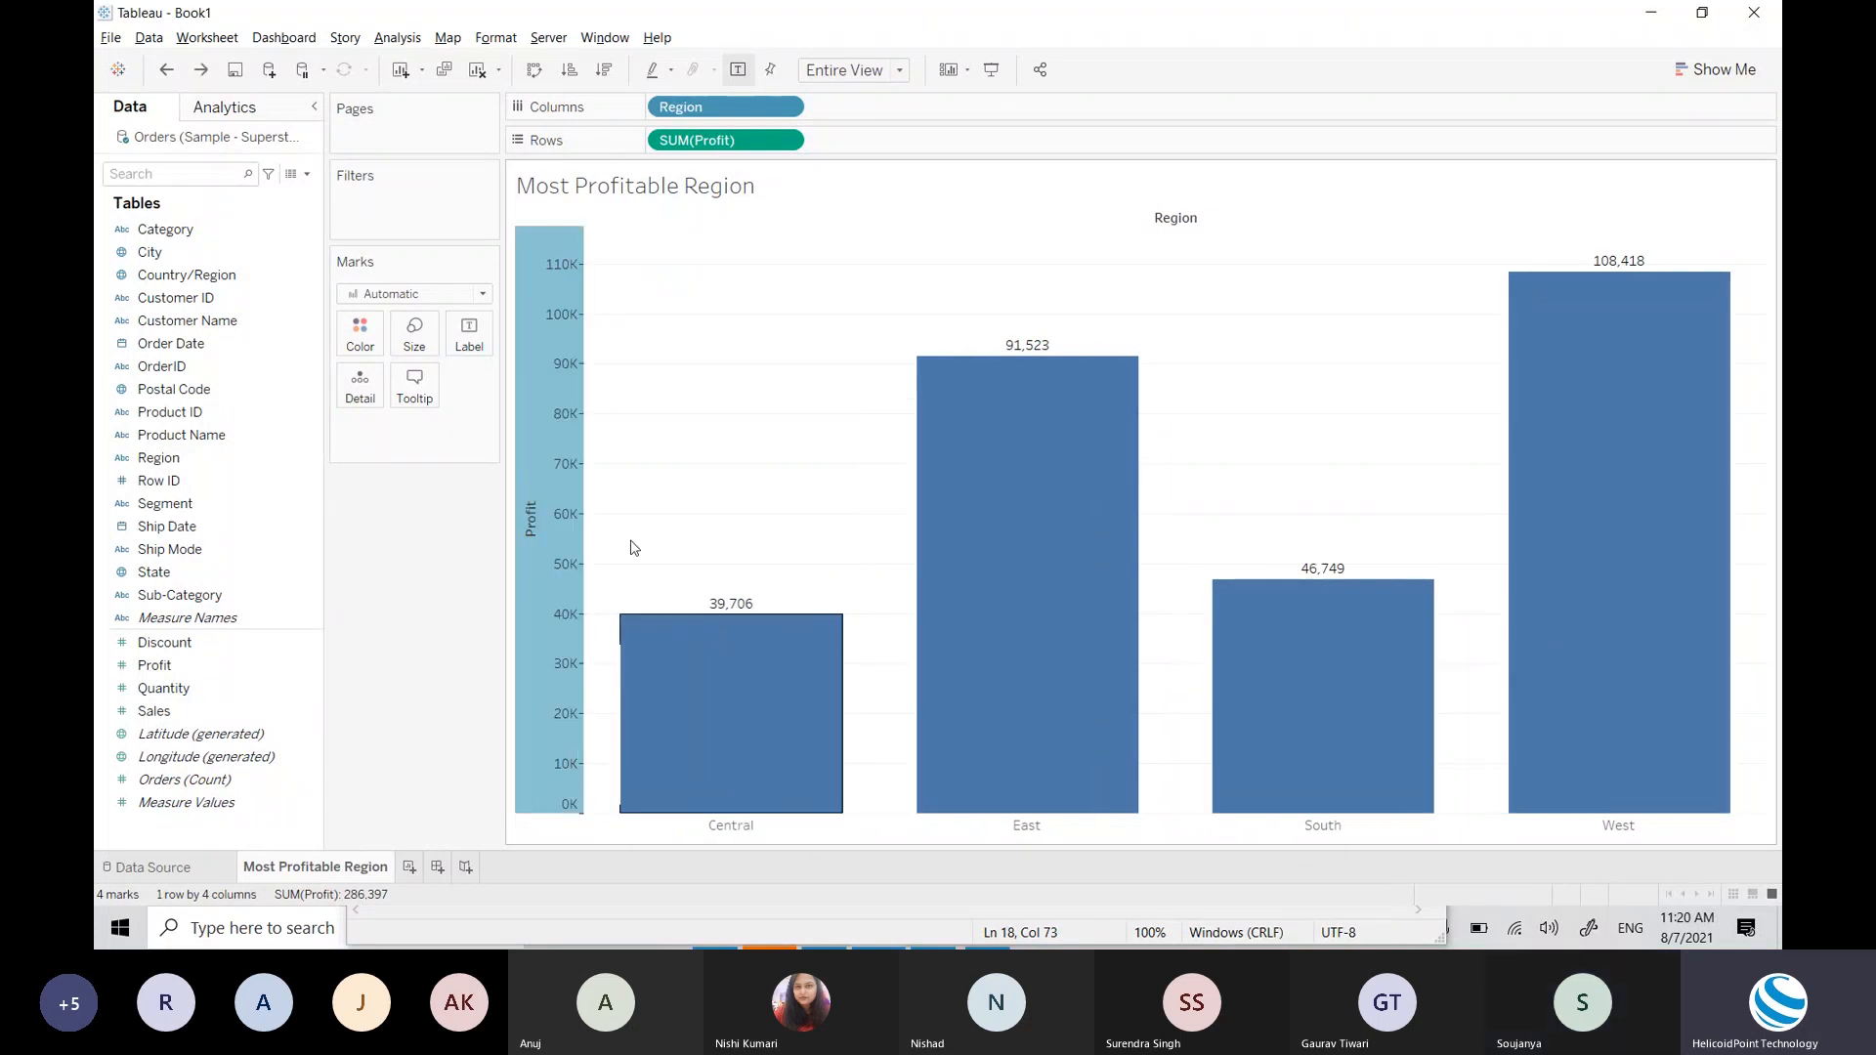
left_click(526, 235)
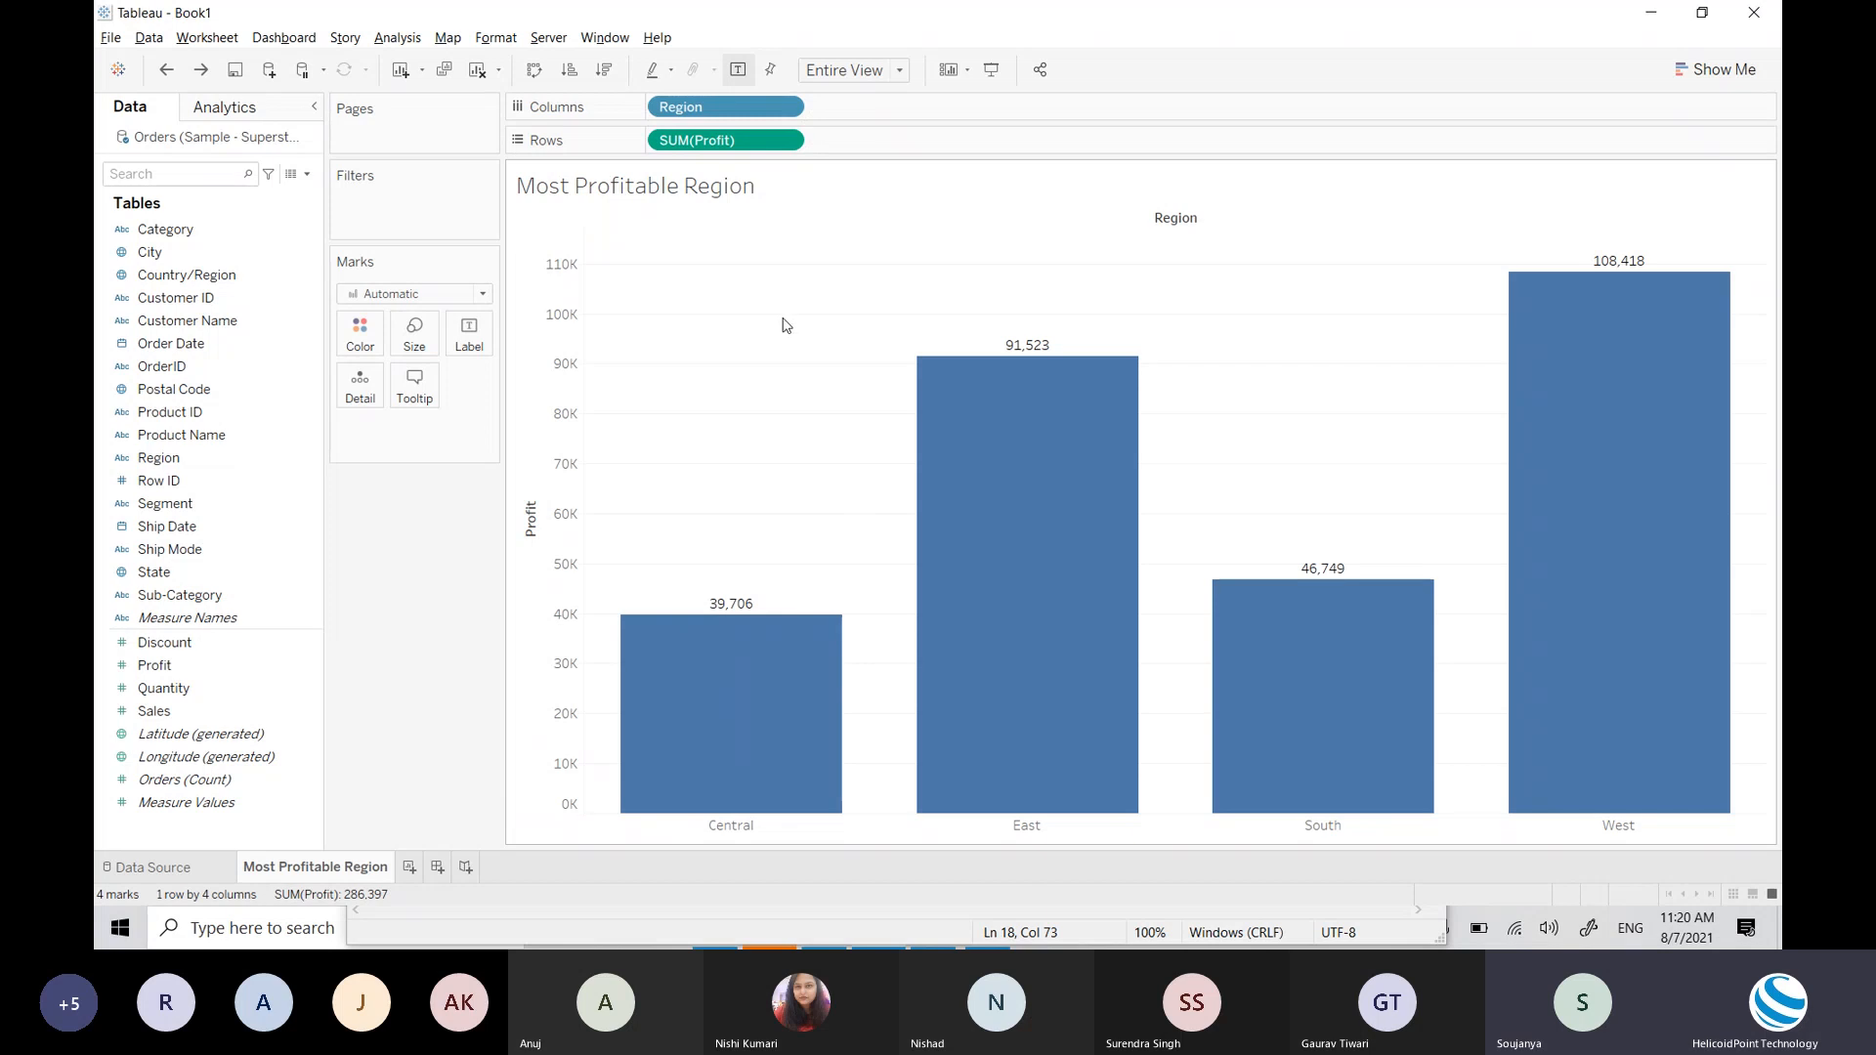
mouse_move(1010, 375)
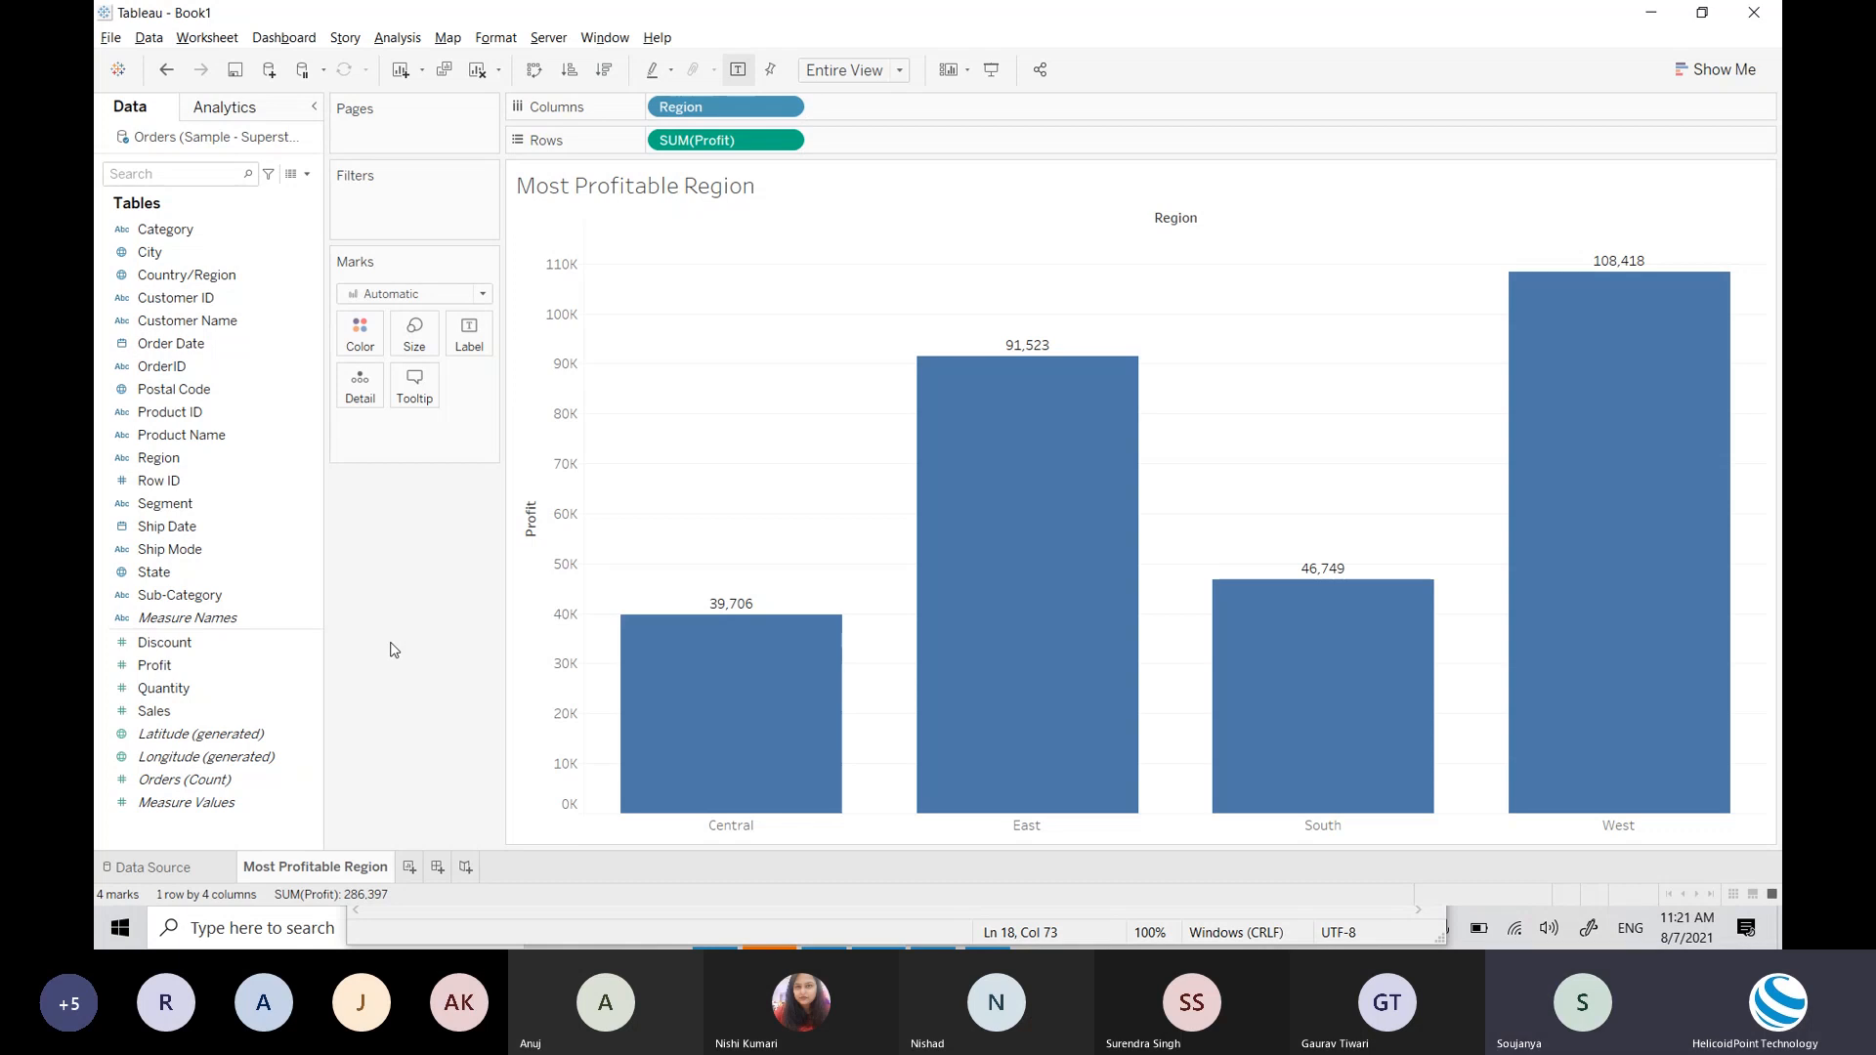
mouse_move(723, 652)
mouse_move(680, 679)
mouse_move(681, 807)
mouse_move(1661, 660)
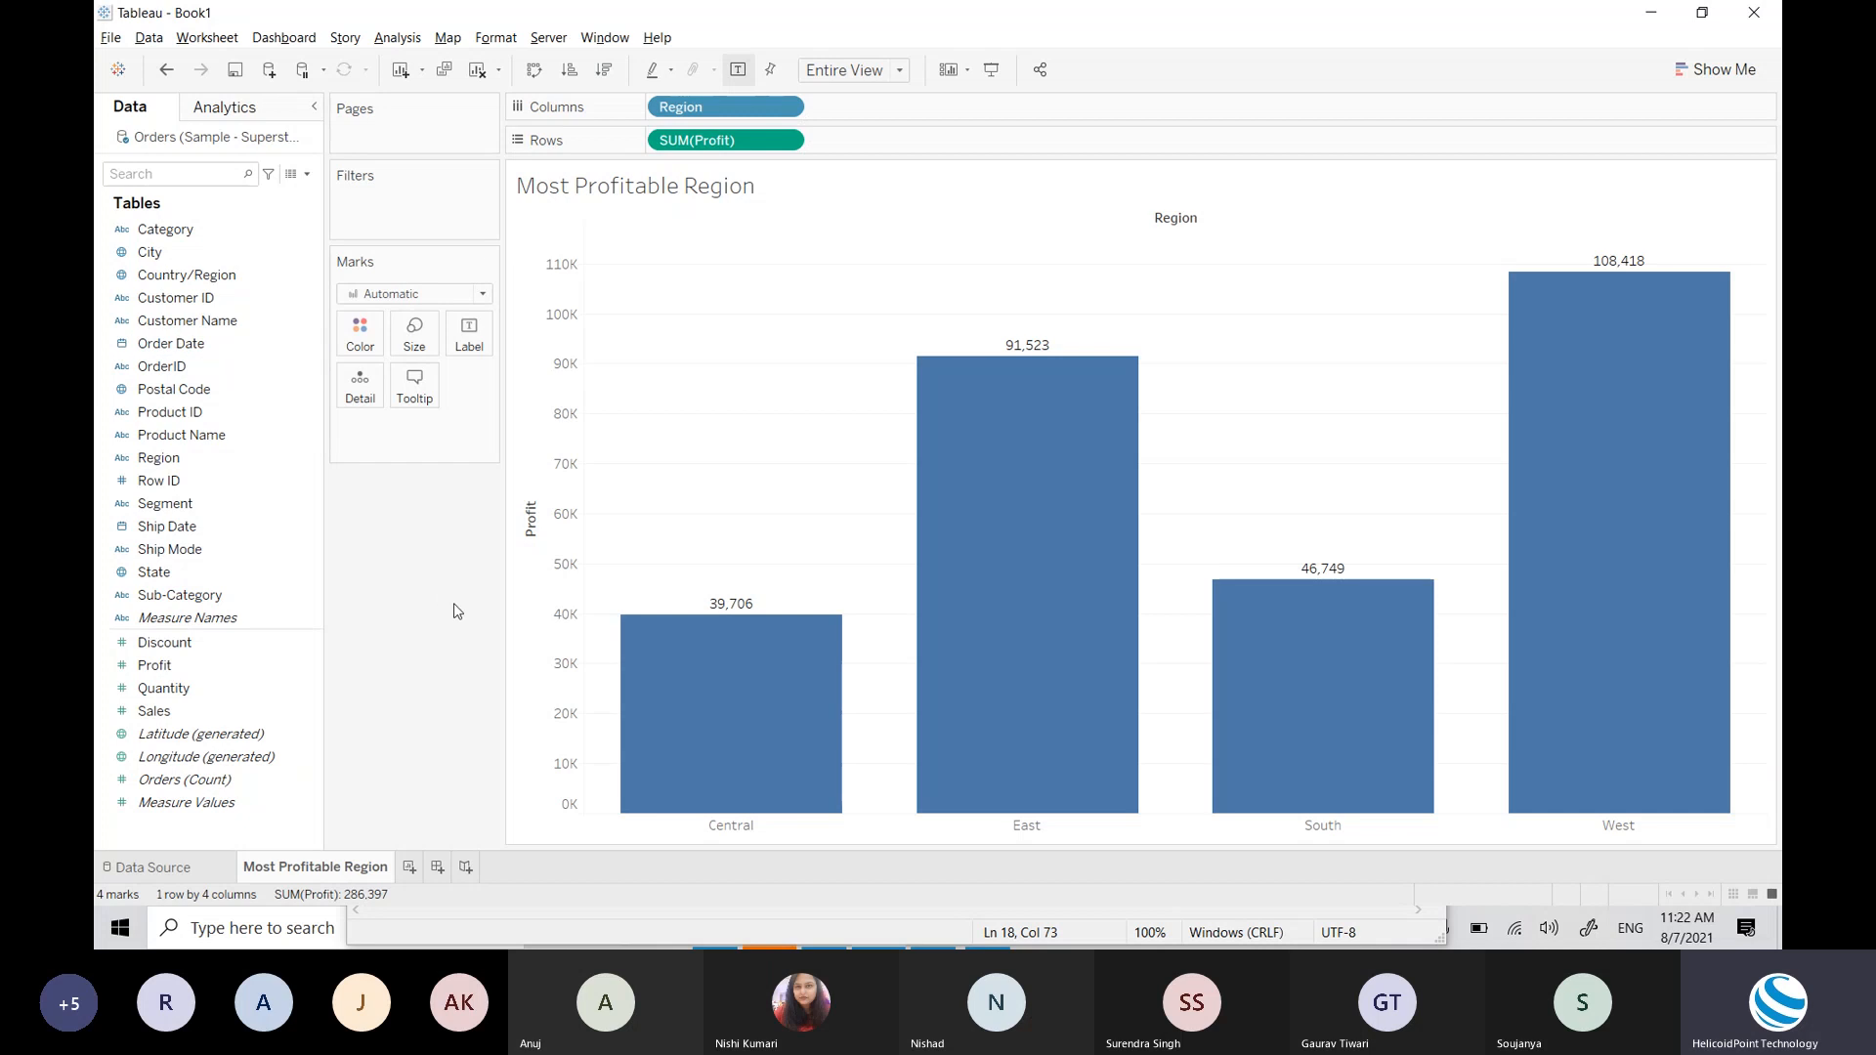
mouse_move(729, 742)
Step: In the Excel Superstore data, open the Segment column's filter list to see its values
key("alt+Tab")
key("alt+Tab")
key("alt+Tab")
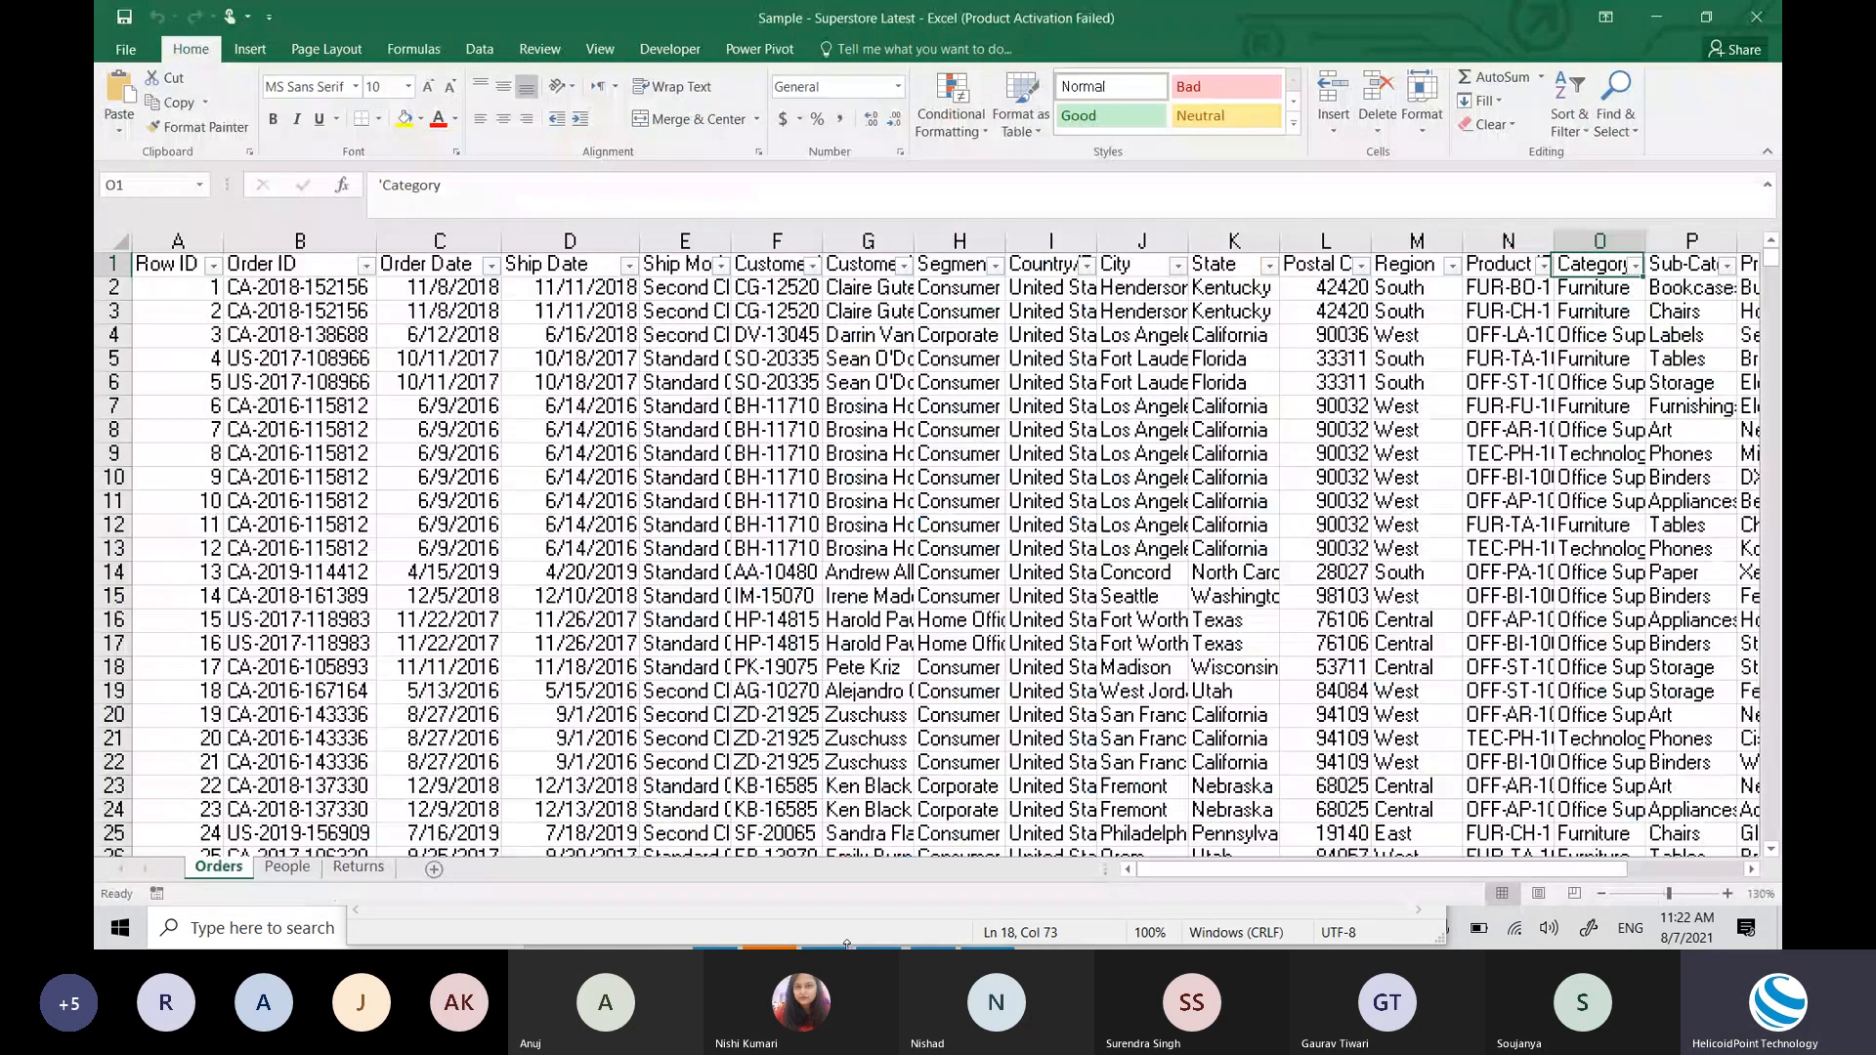
key("Right")
key("Right")
key("Right")
key("Left")
key("Left")
key("Left")
key("Left")
key("Left")
key("Left")
key("Left")
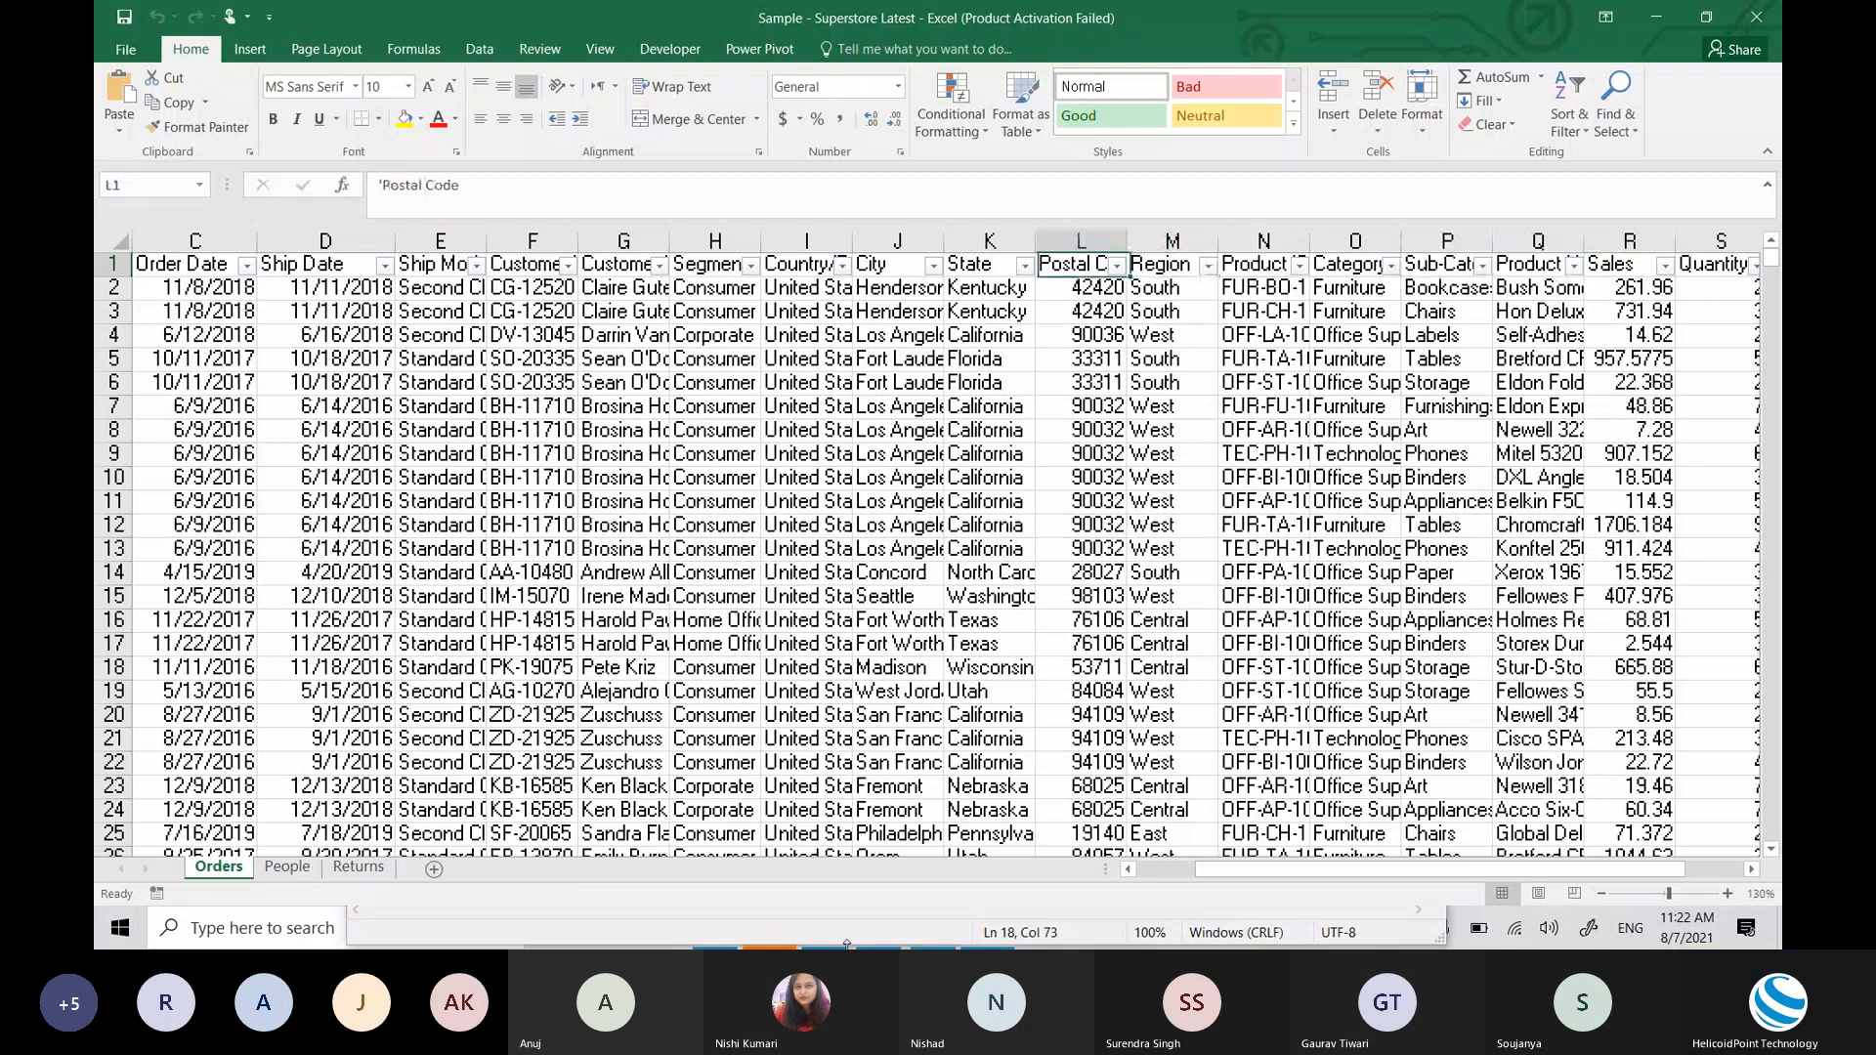
key("Left")
key("Left")
key("Left")
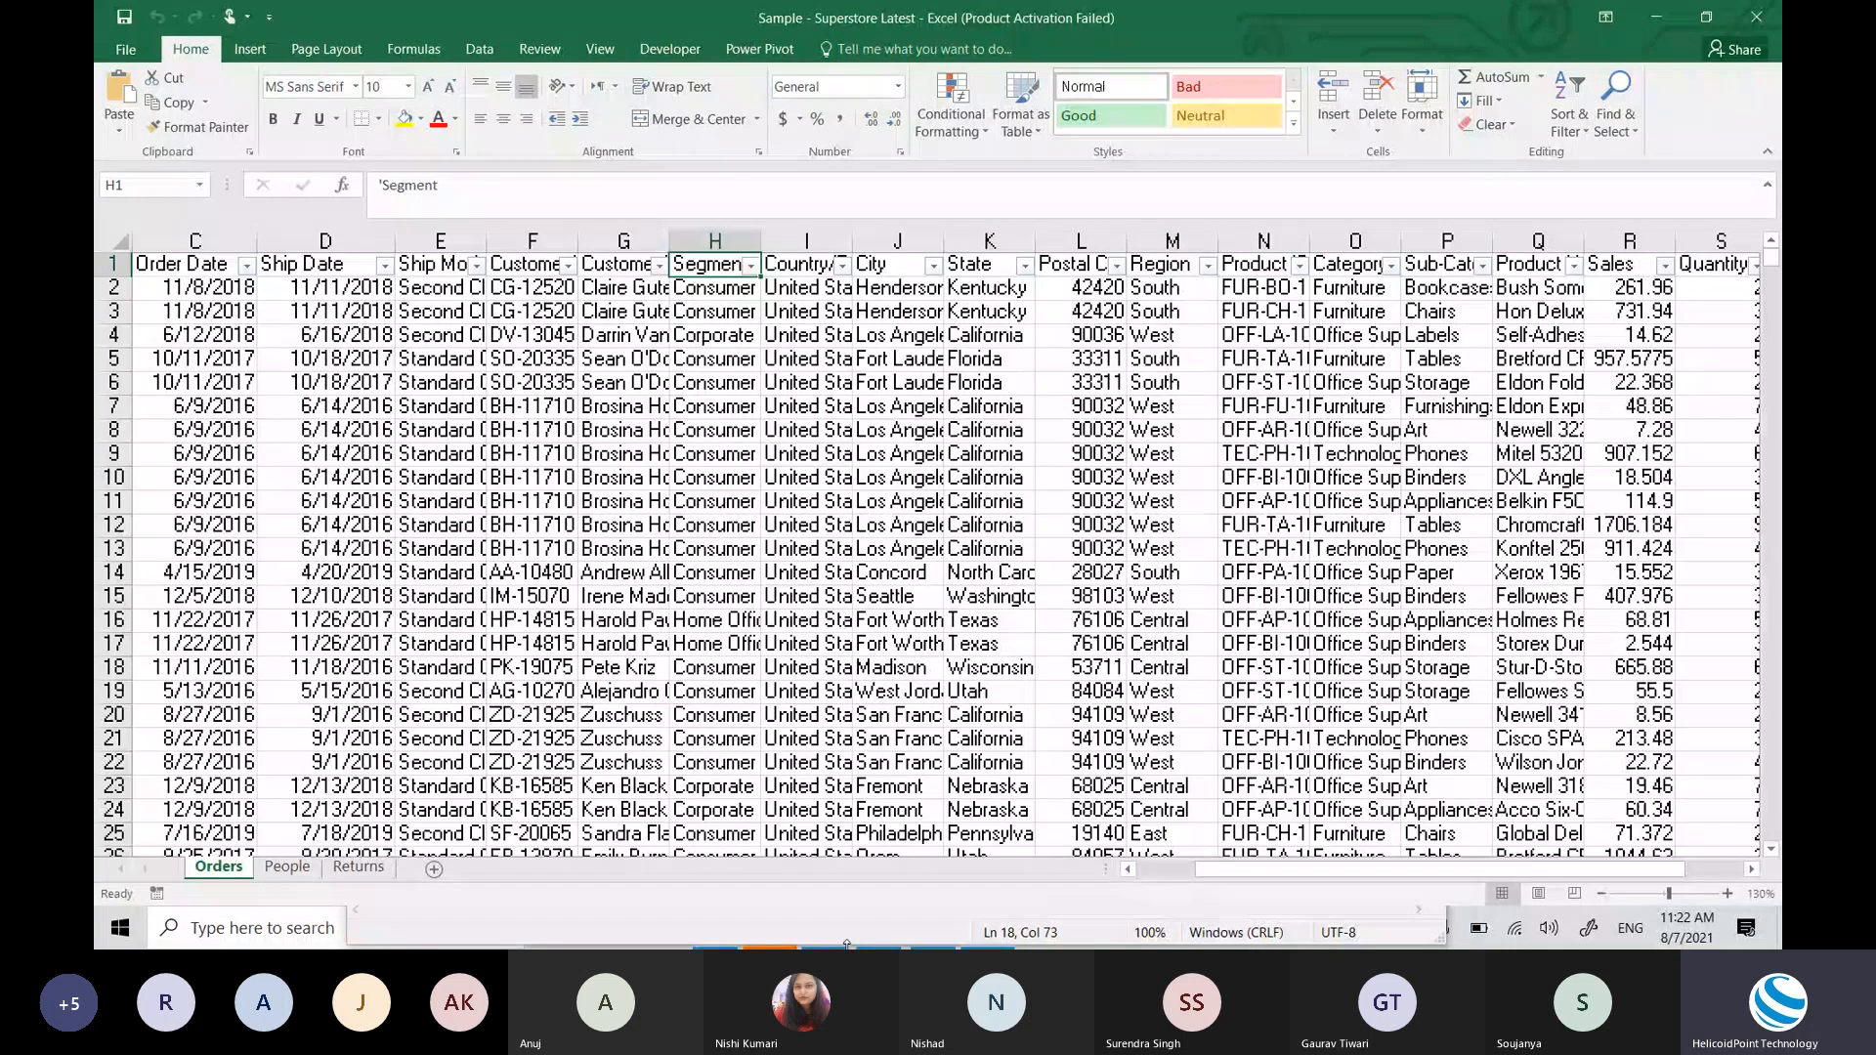
key("alt+Down")
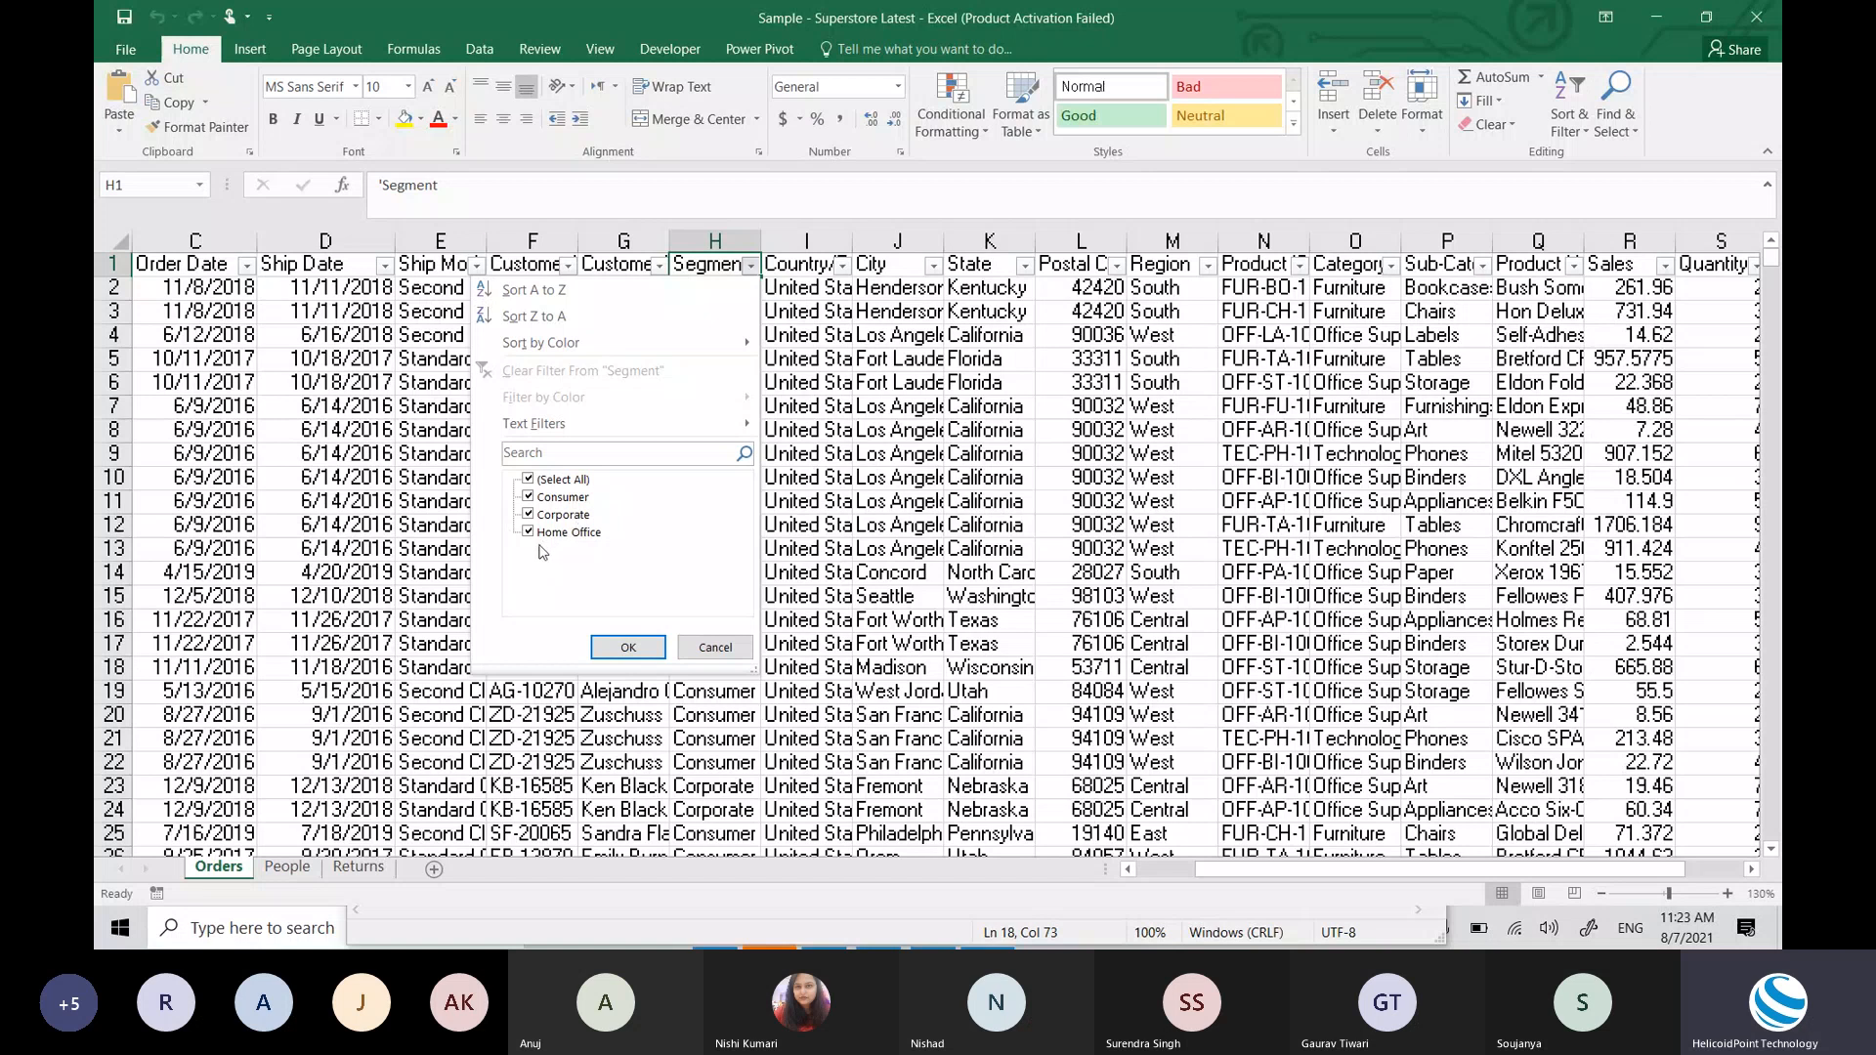
left_click(909, 550)
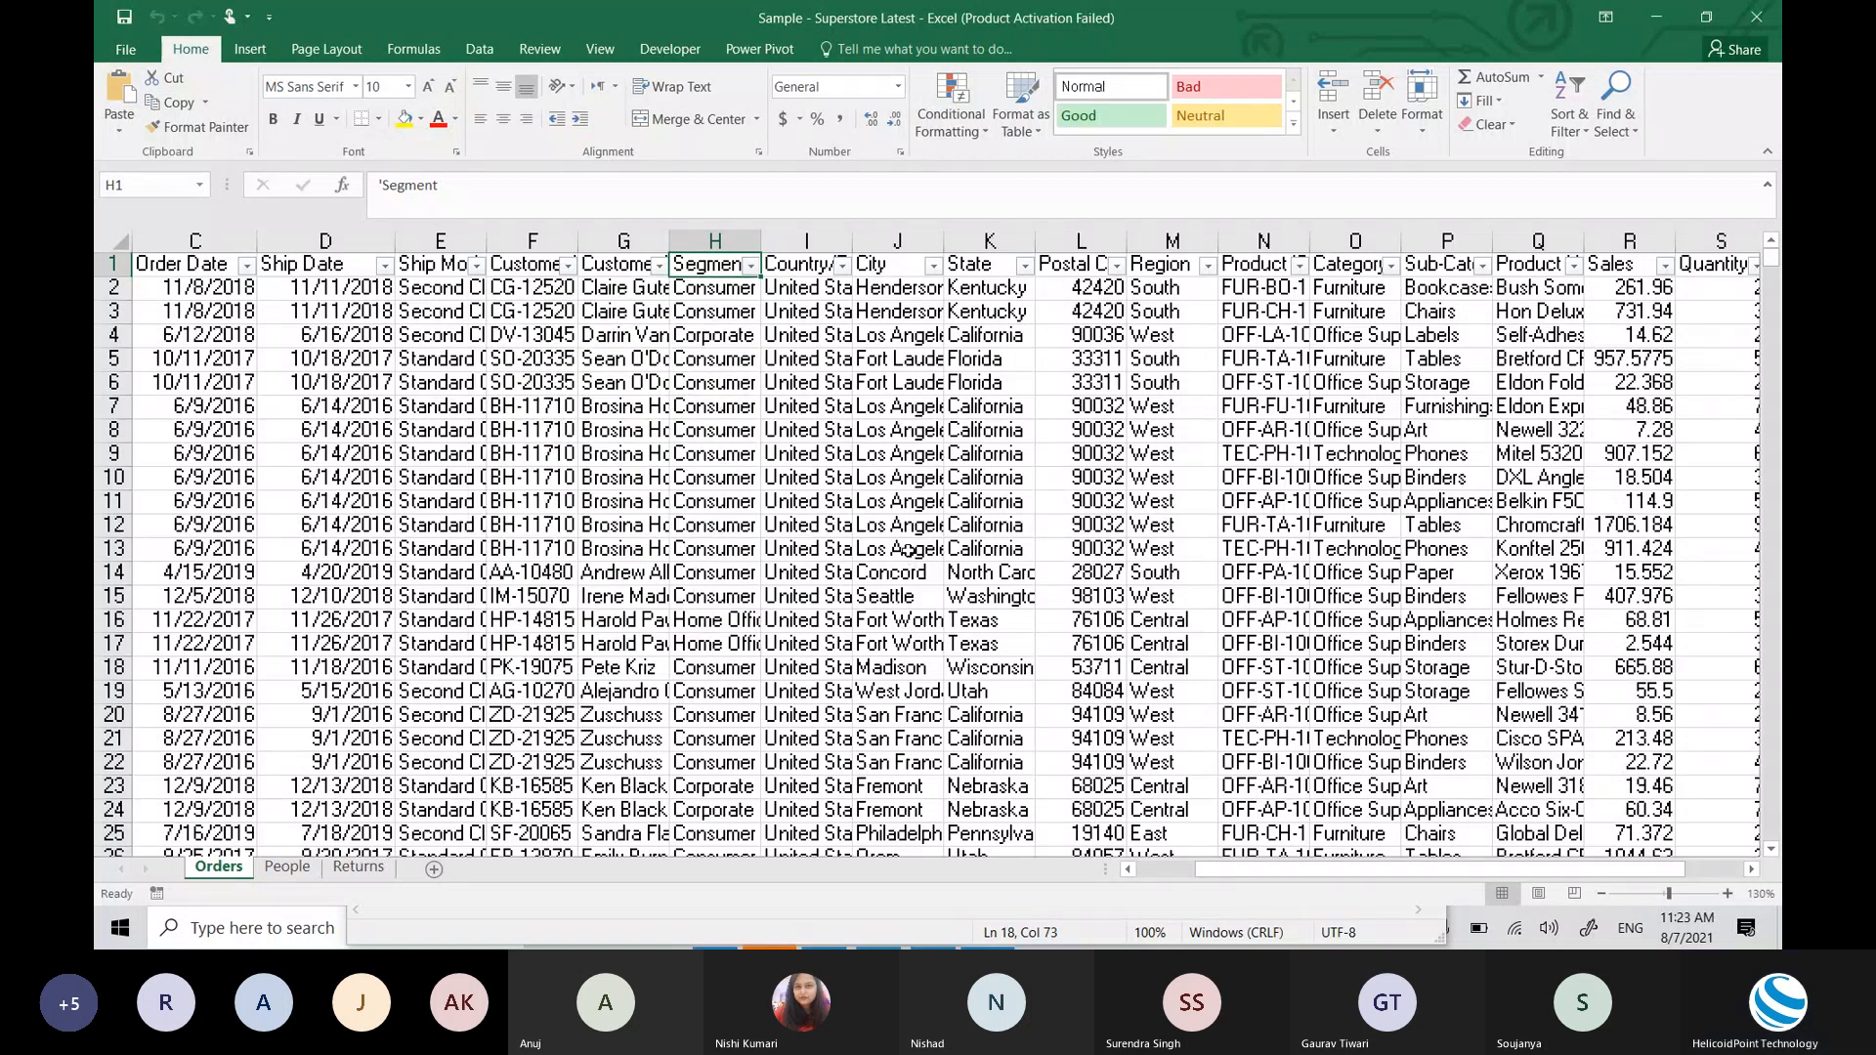
Step: Recheck the Segment values Consumer, Corporate and Home Office, then return to the Tableau chart
left_click(749, 270)
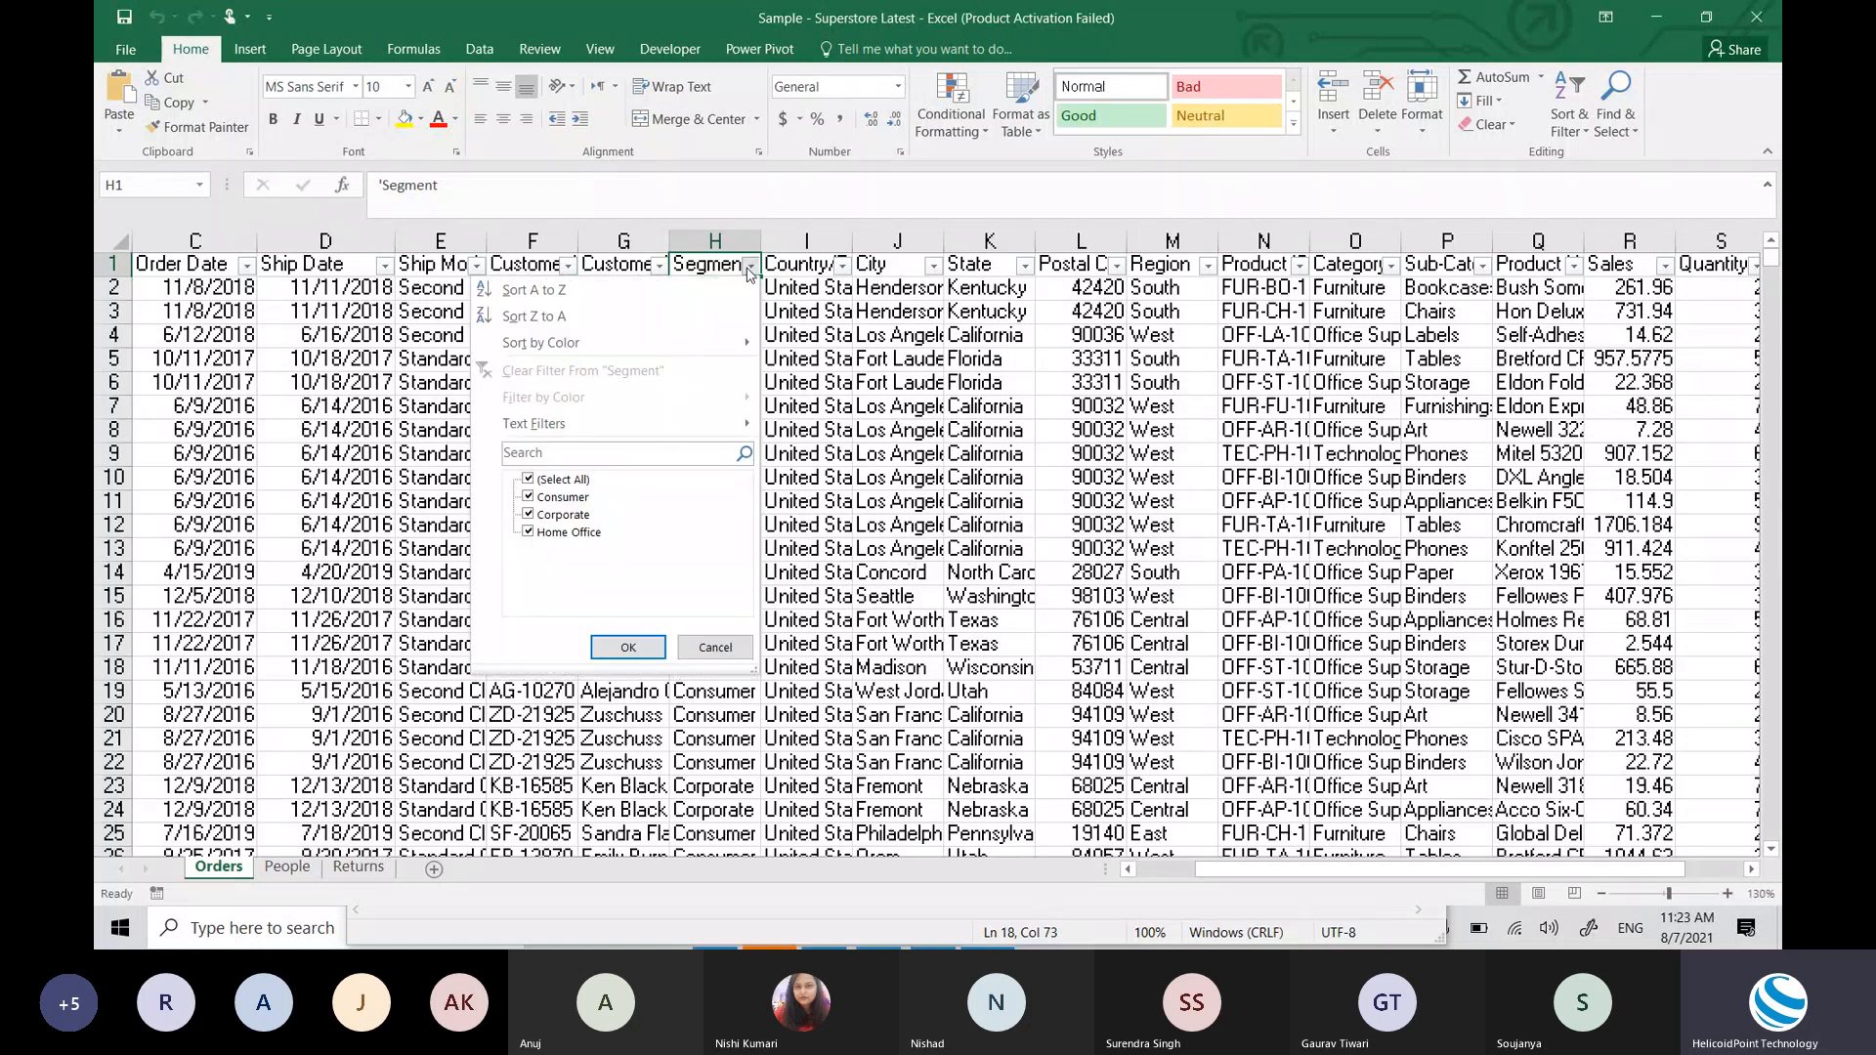
left_click(886, 408)
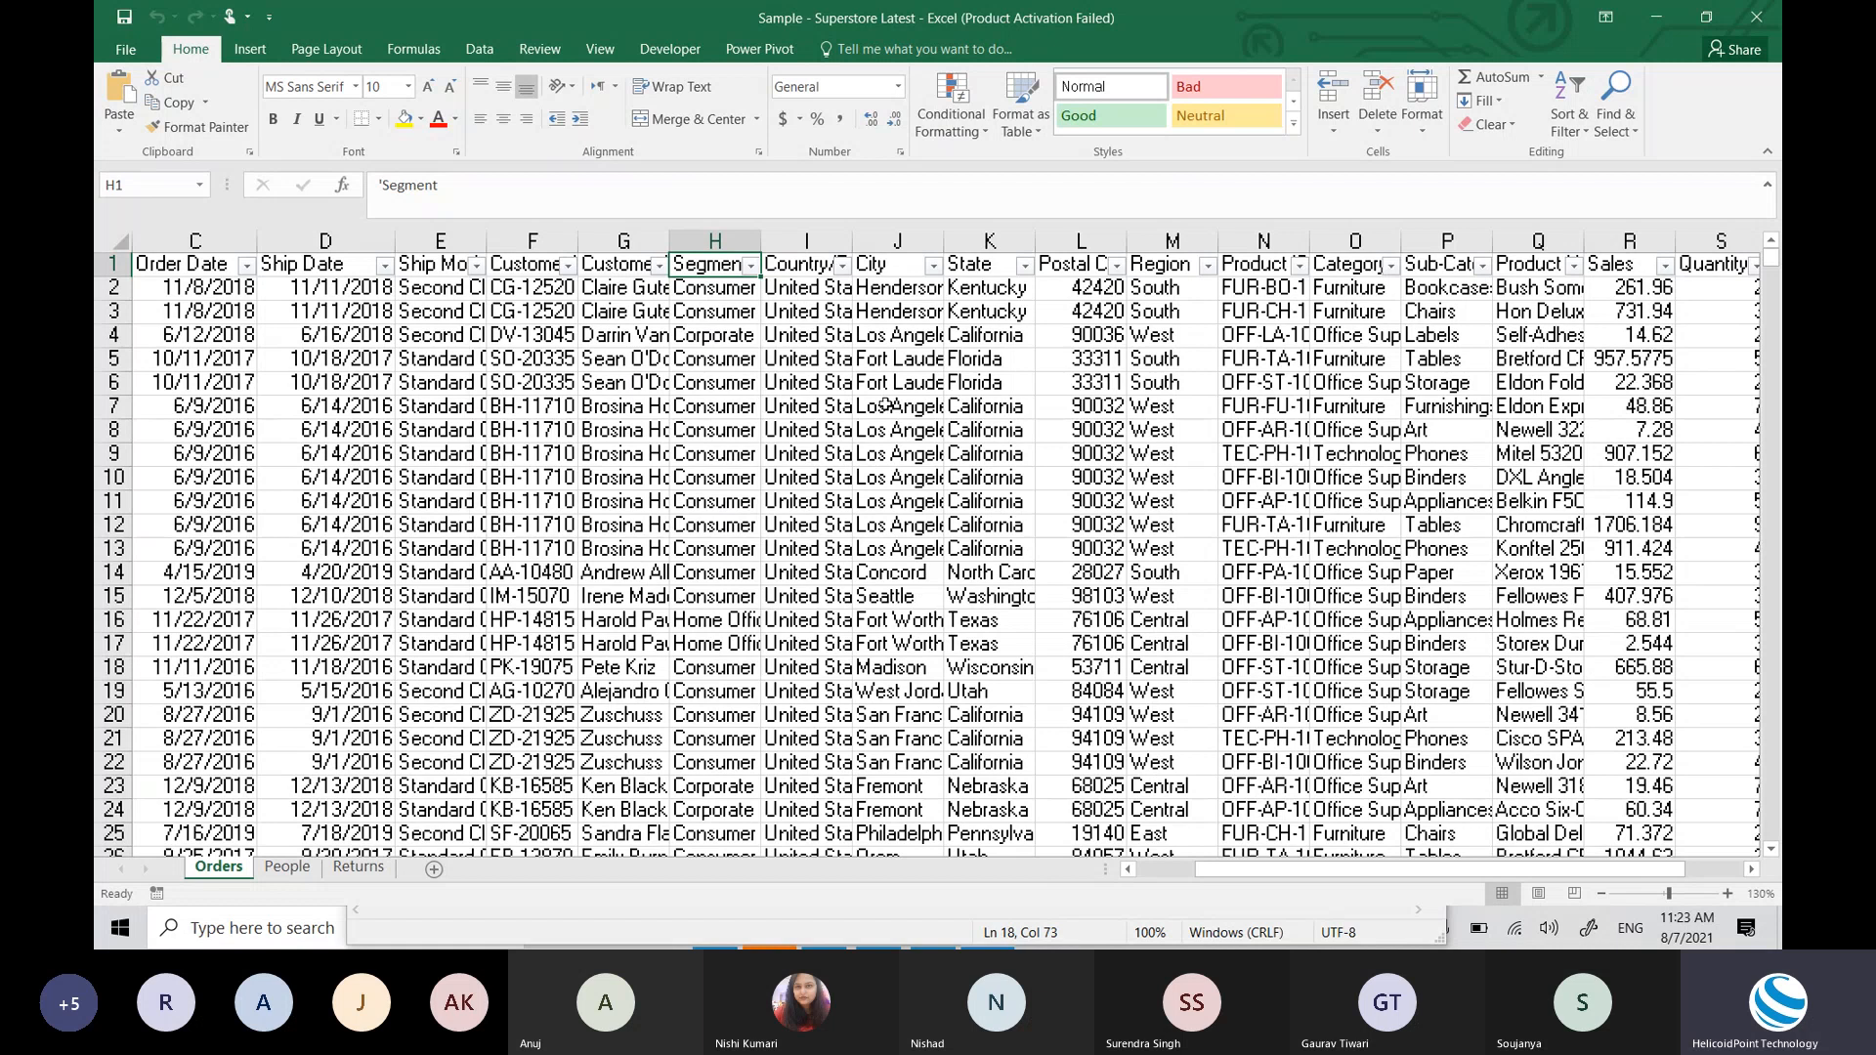
left_click(749, 267)
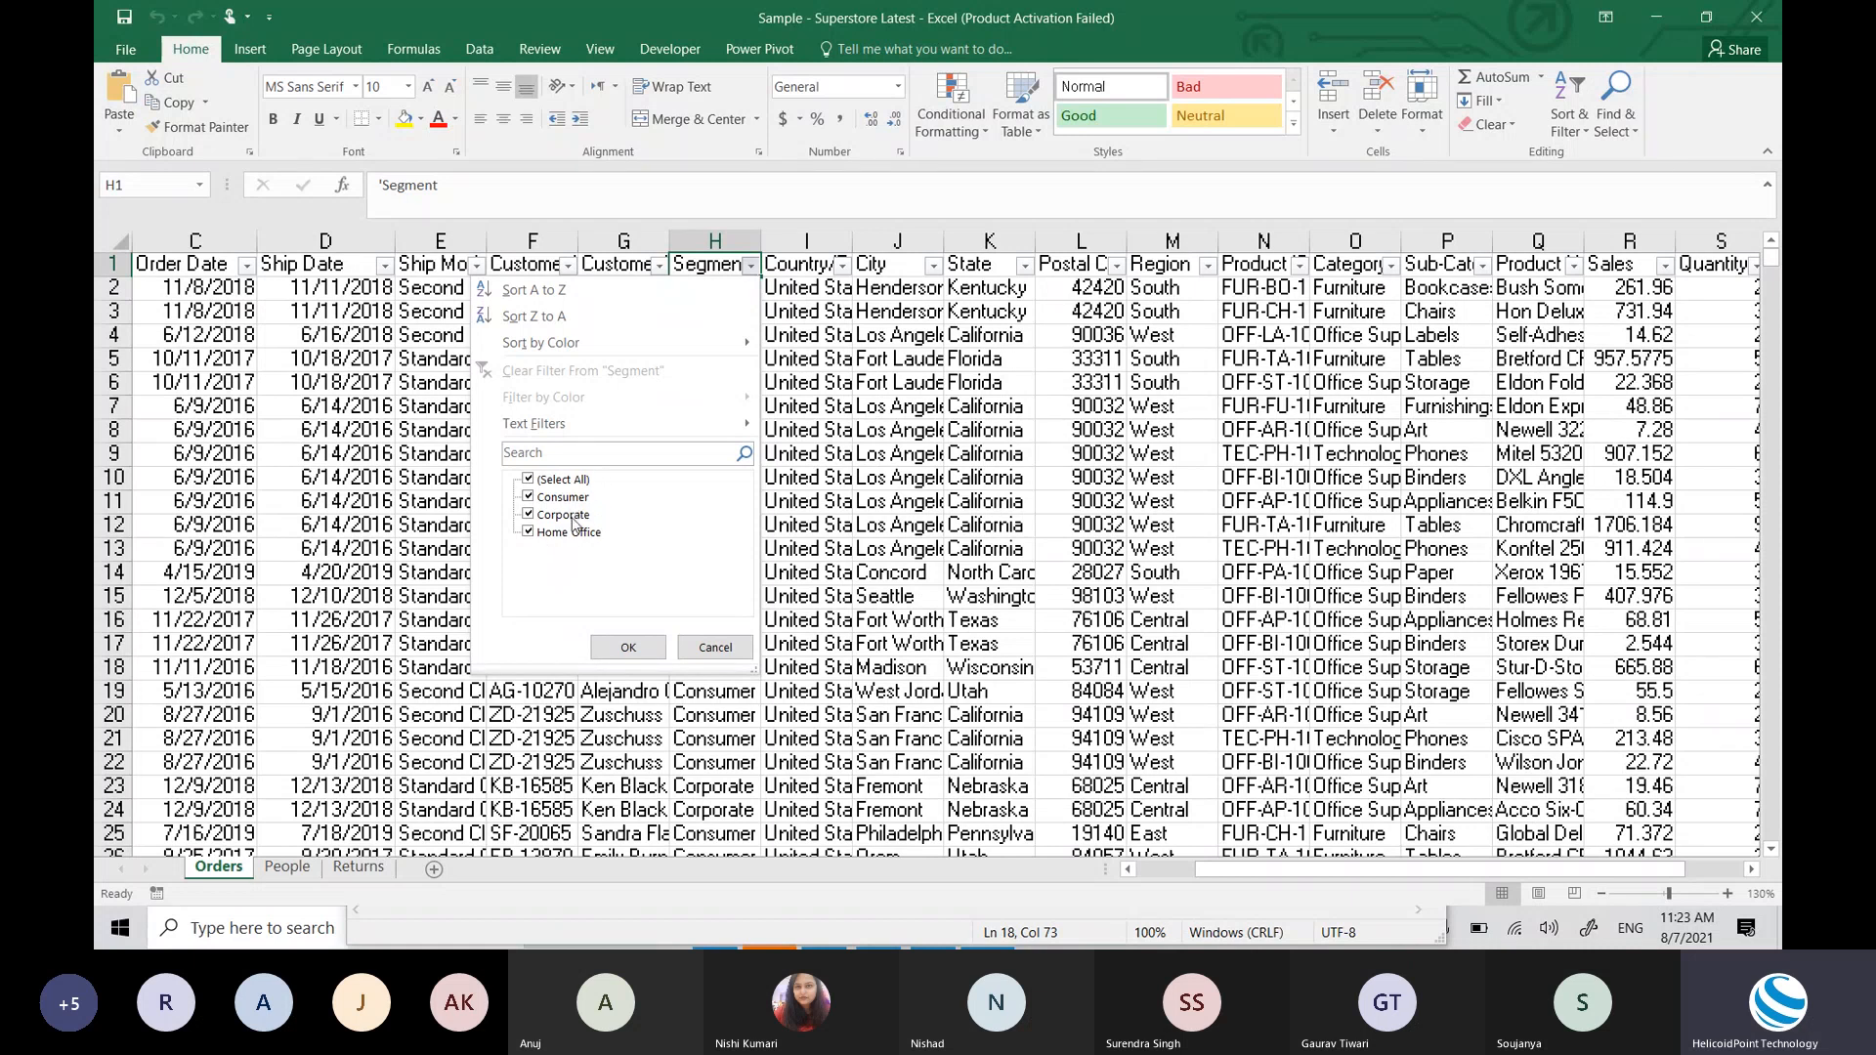
left_click(628, 647)
key("alt+Tab")
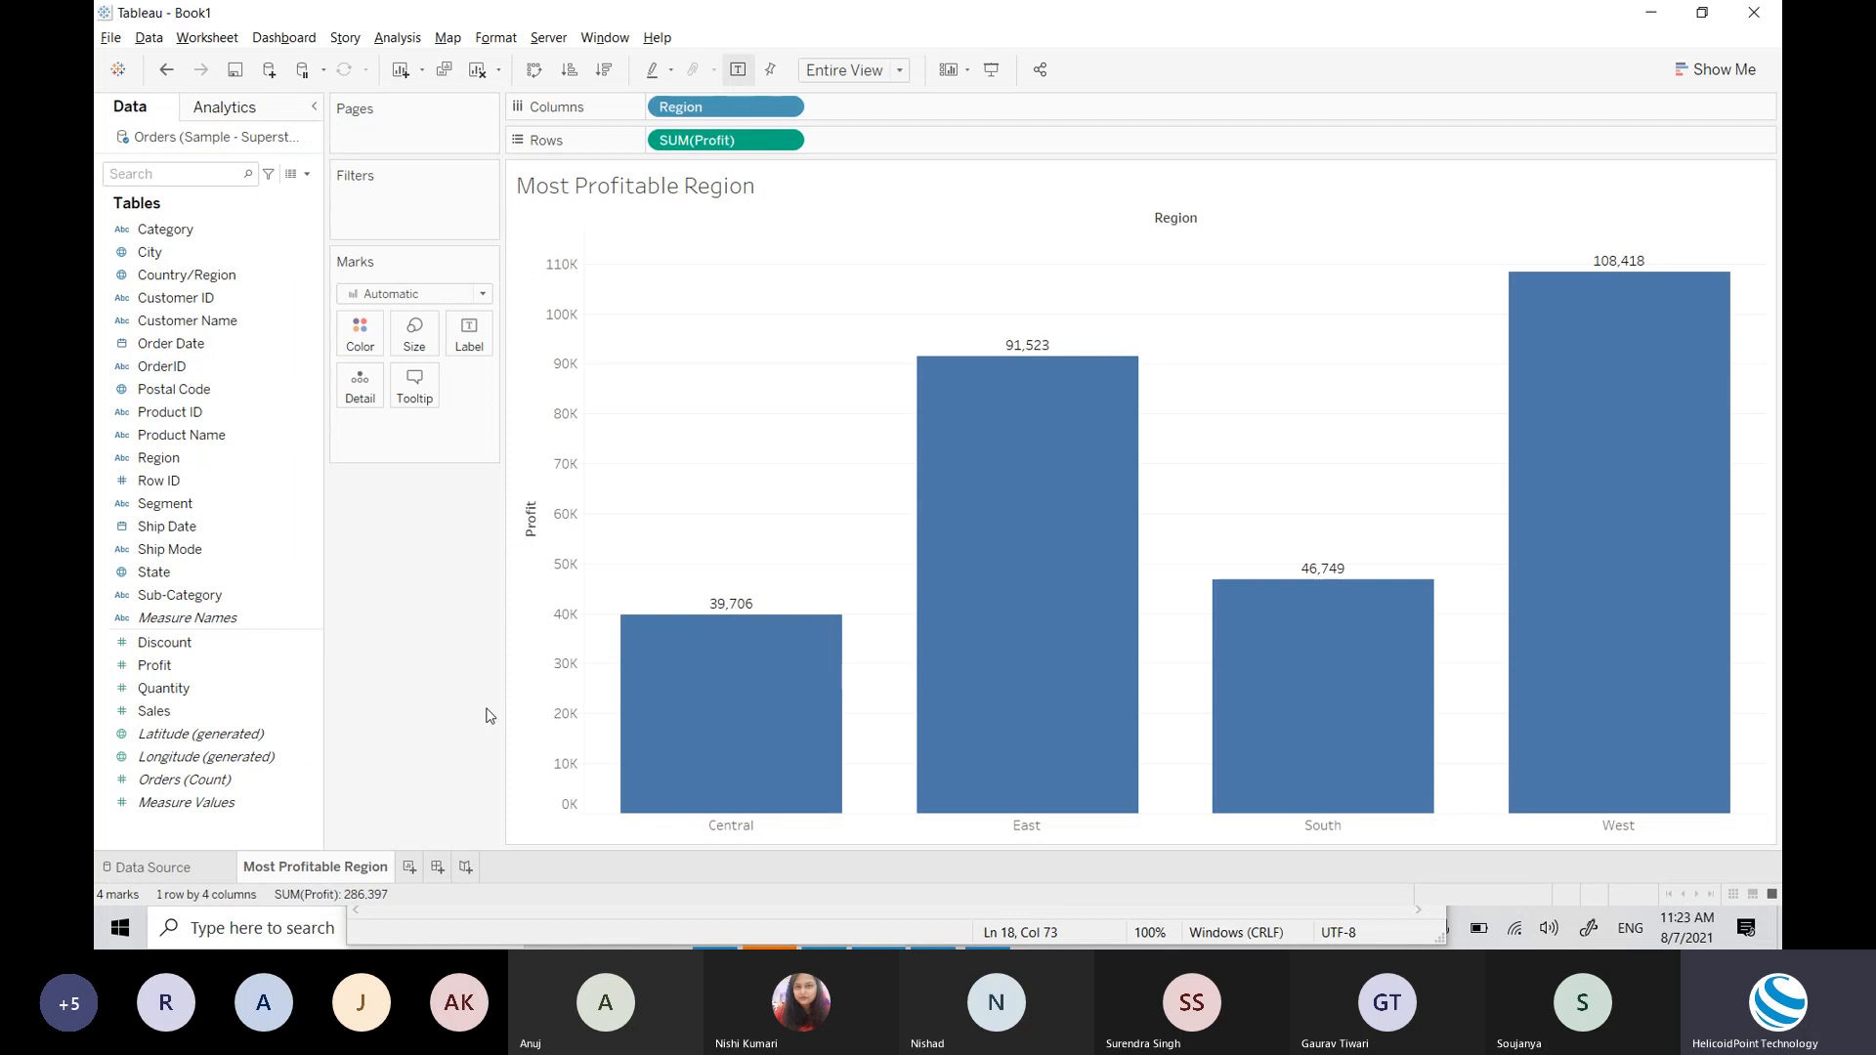
Step: Put Segment on Color so each region's profit bar stacks Consumer, Corporate and Home Office
mouse_move(757, 645)
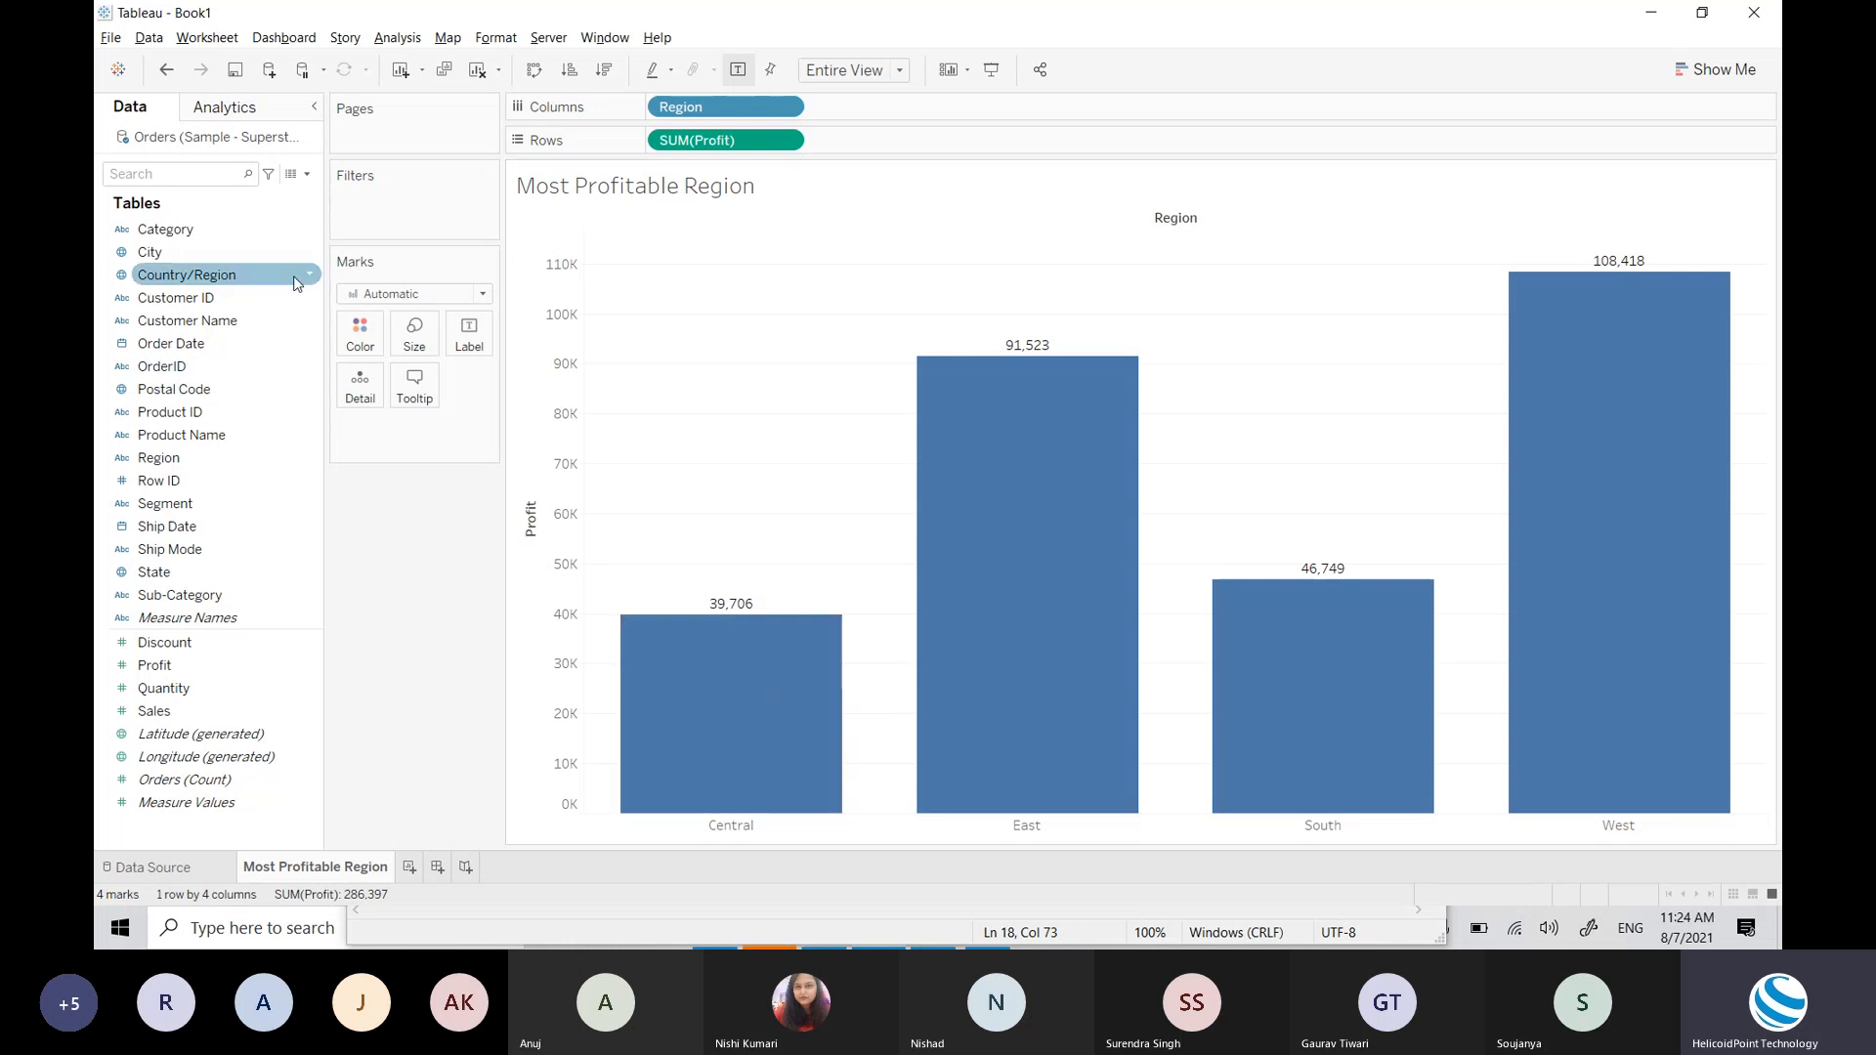
right_click(320, 506)
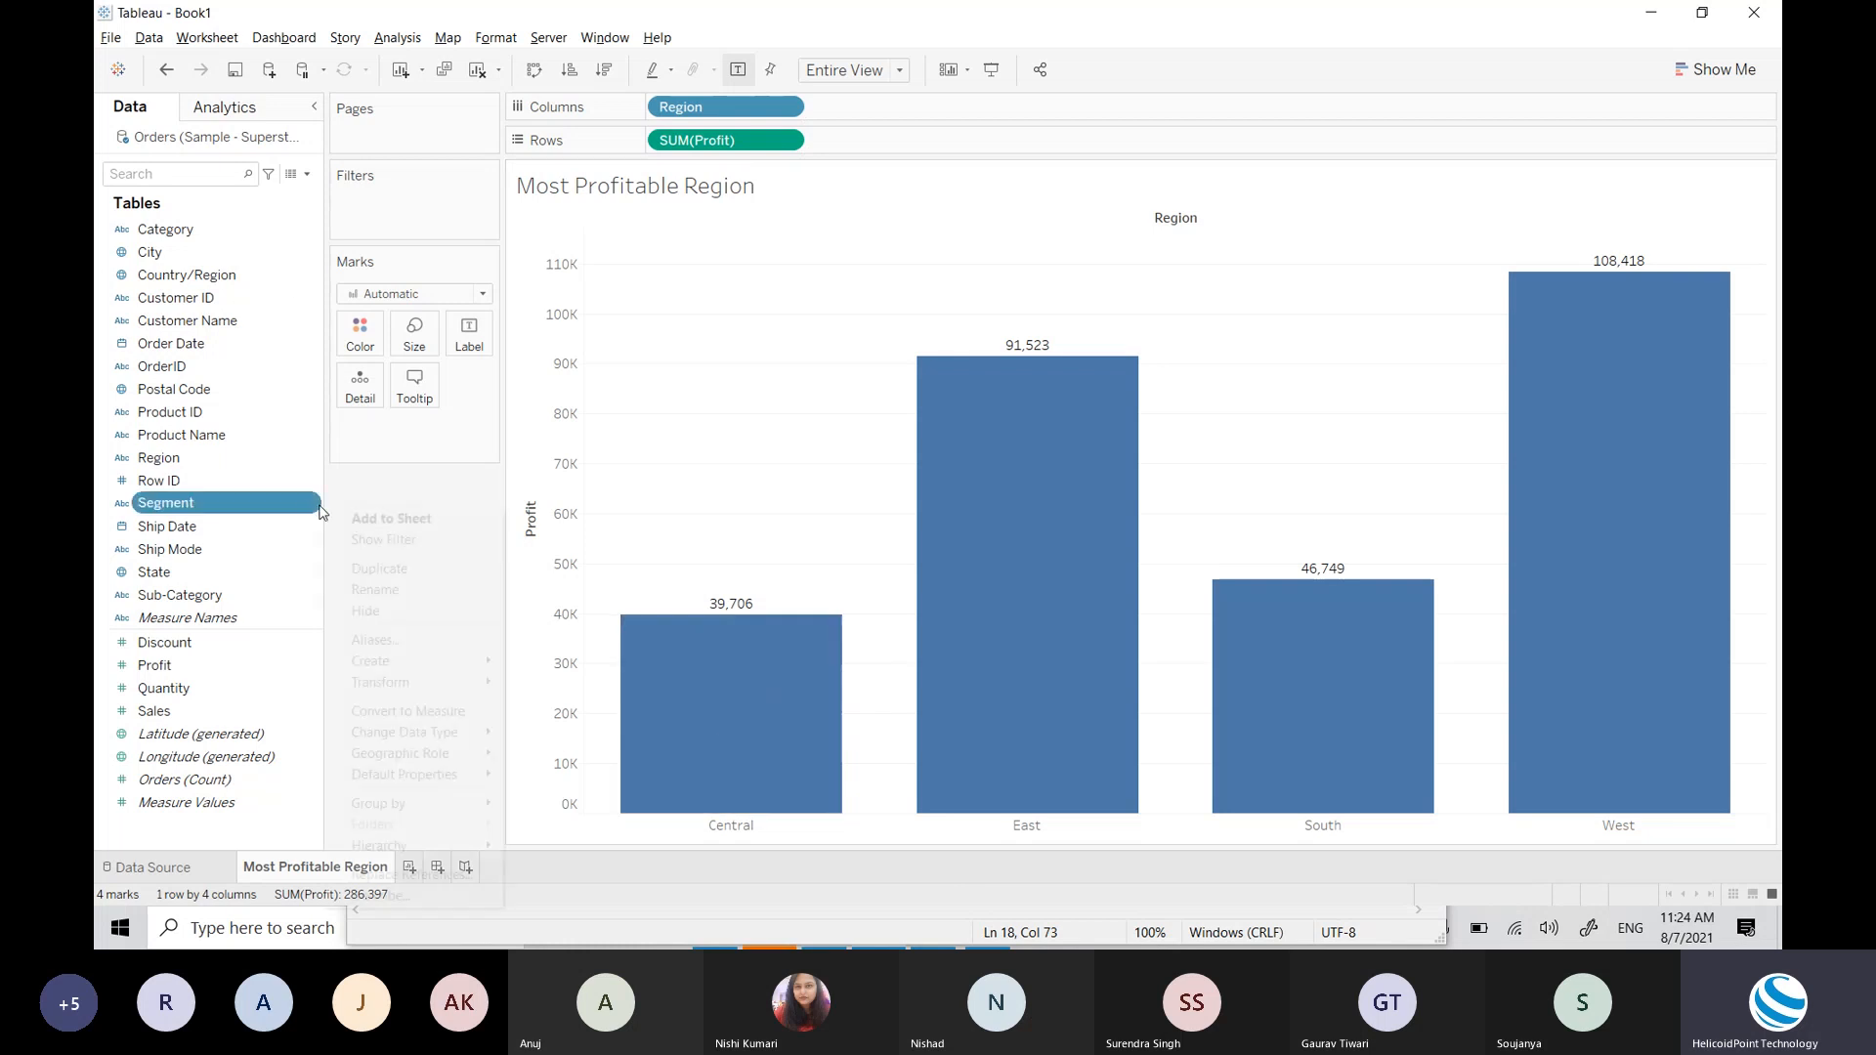
left_click(381, 480)
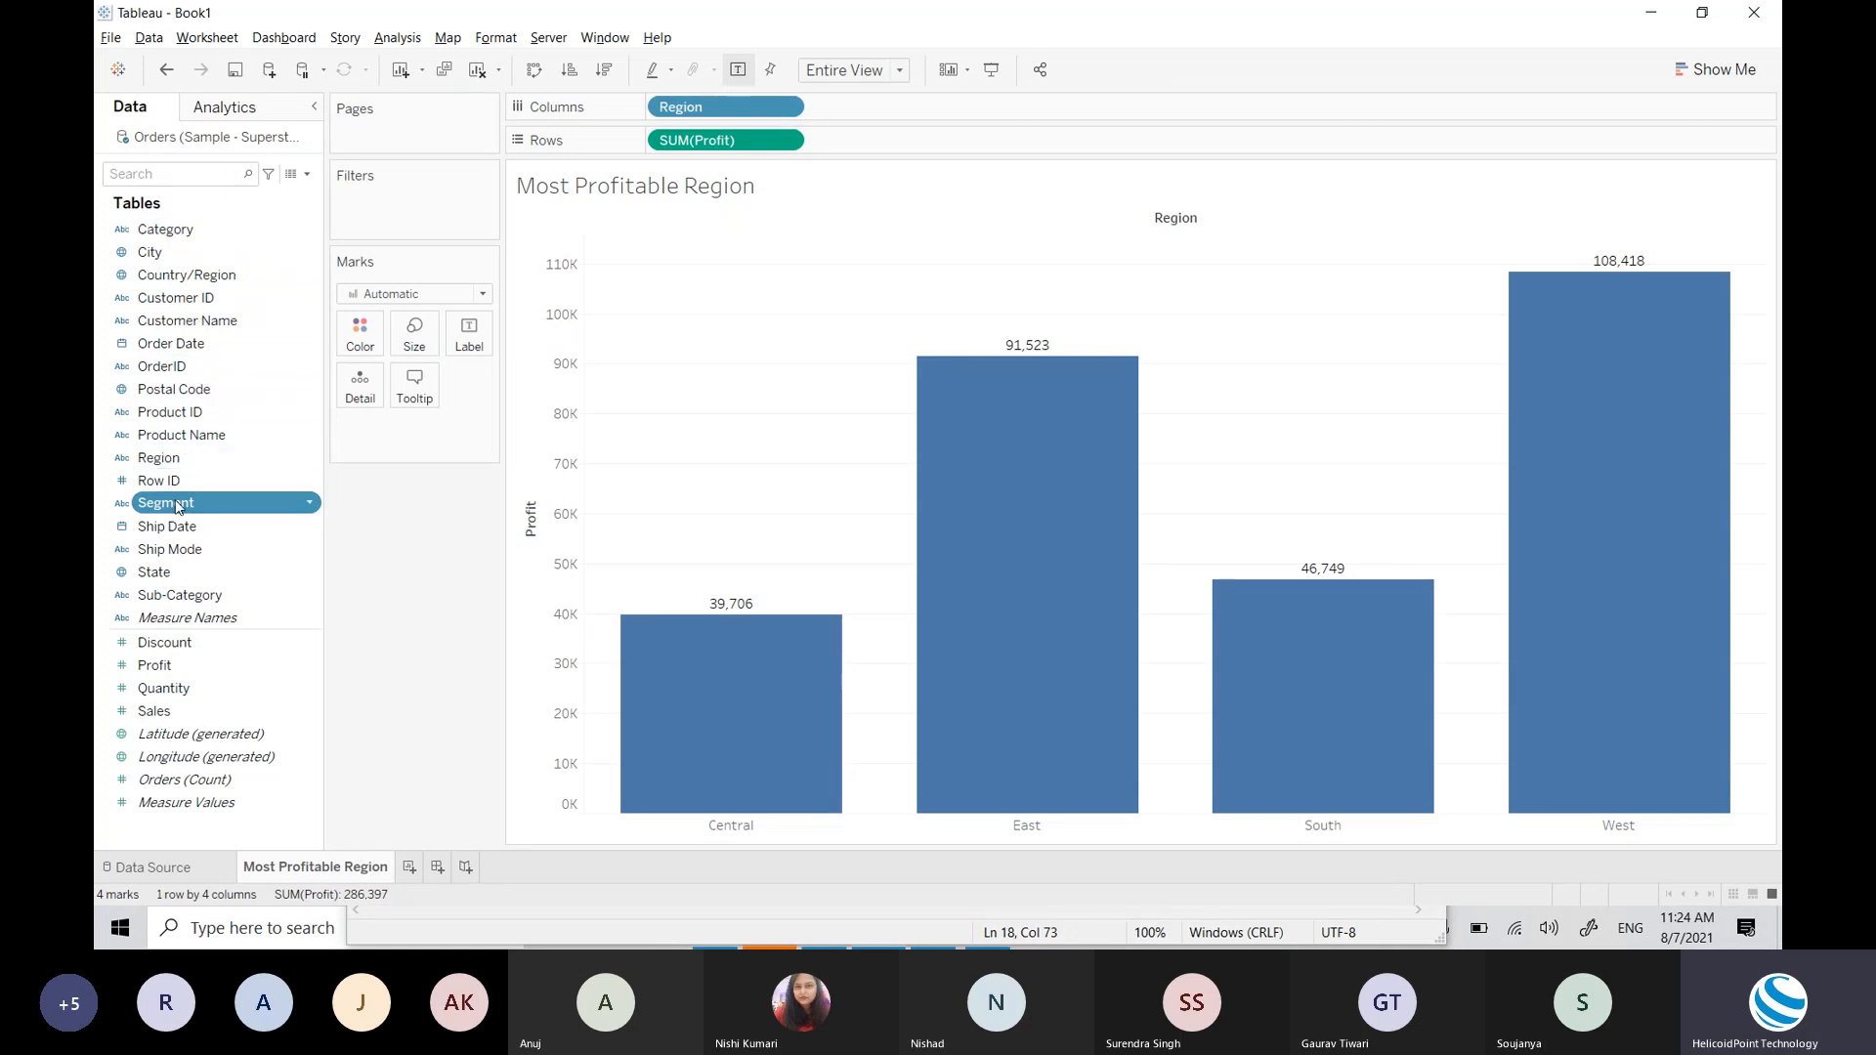
left_click_drag(176, 504, 361, 338)
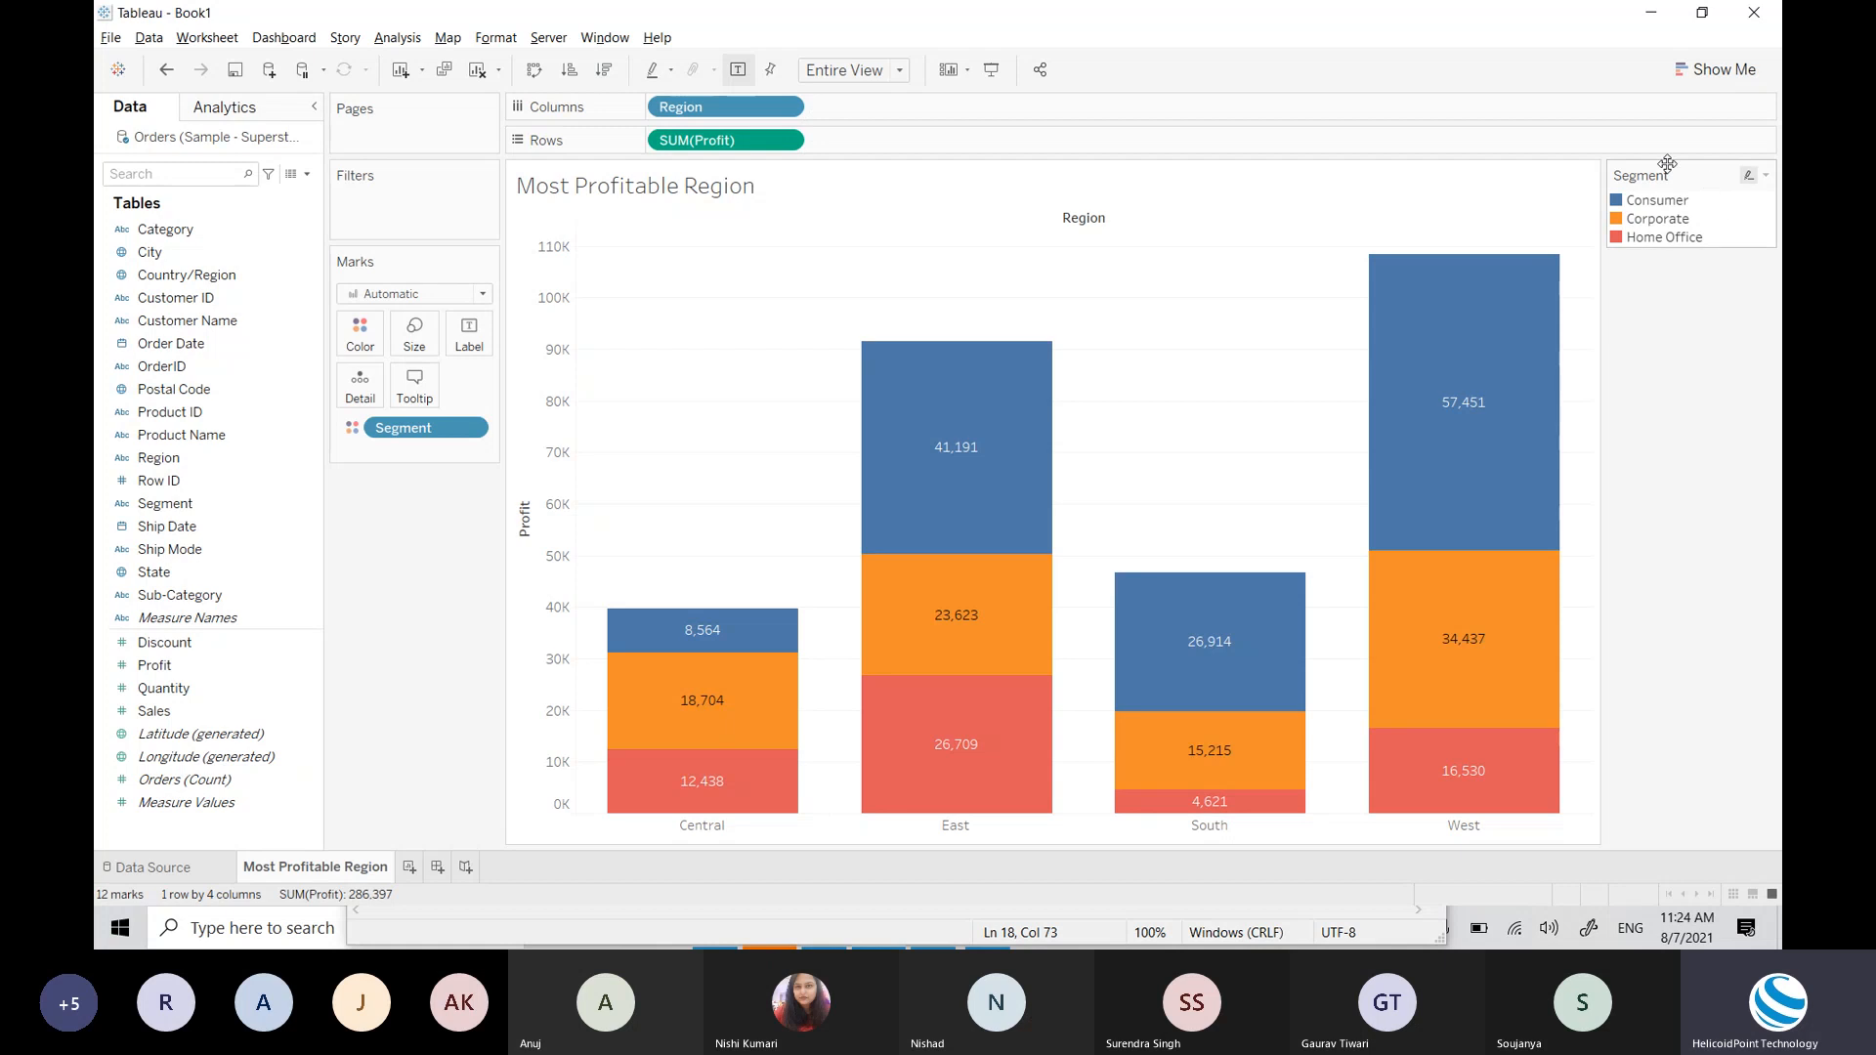
mouse_move(1163, 652)
mouse_move(1211, 735)
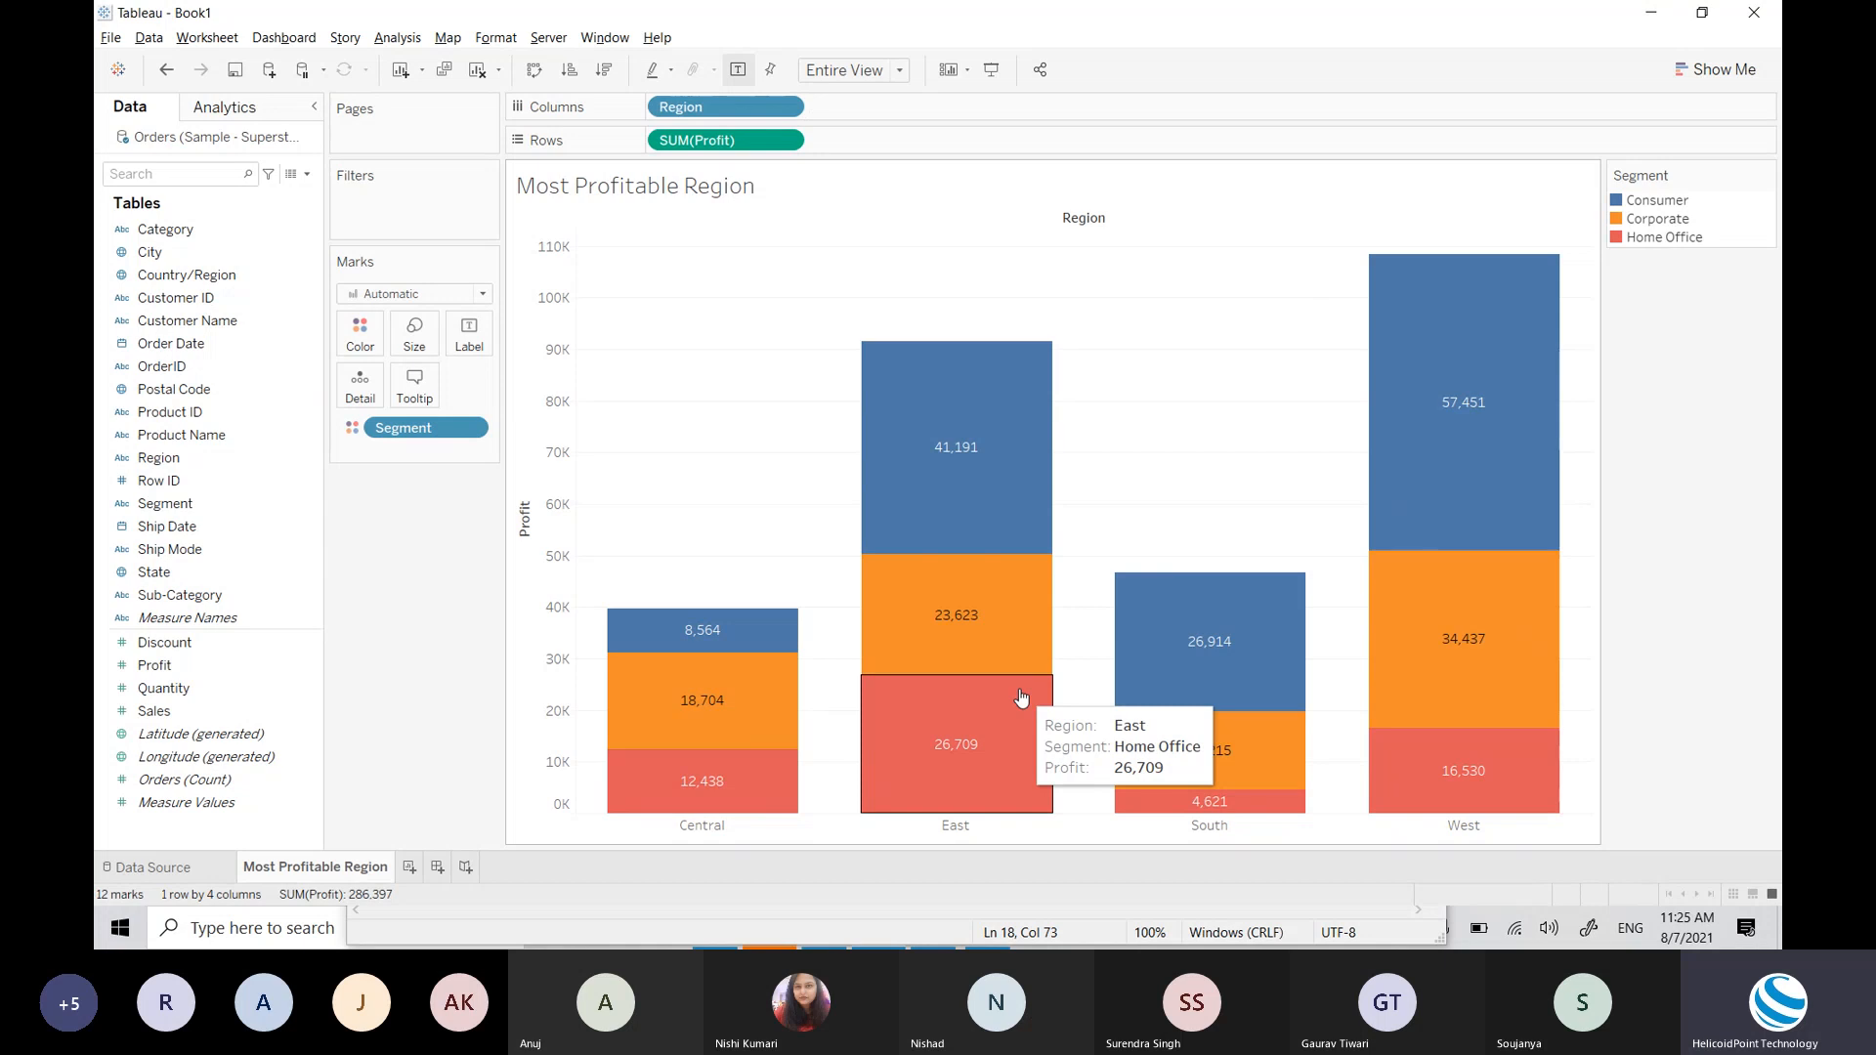
Step: In Edit Colors, make Consumer green, Corporate gray and Home Office yellow, and apply
left_click(365, 334)
left_click(419, 399)
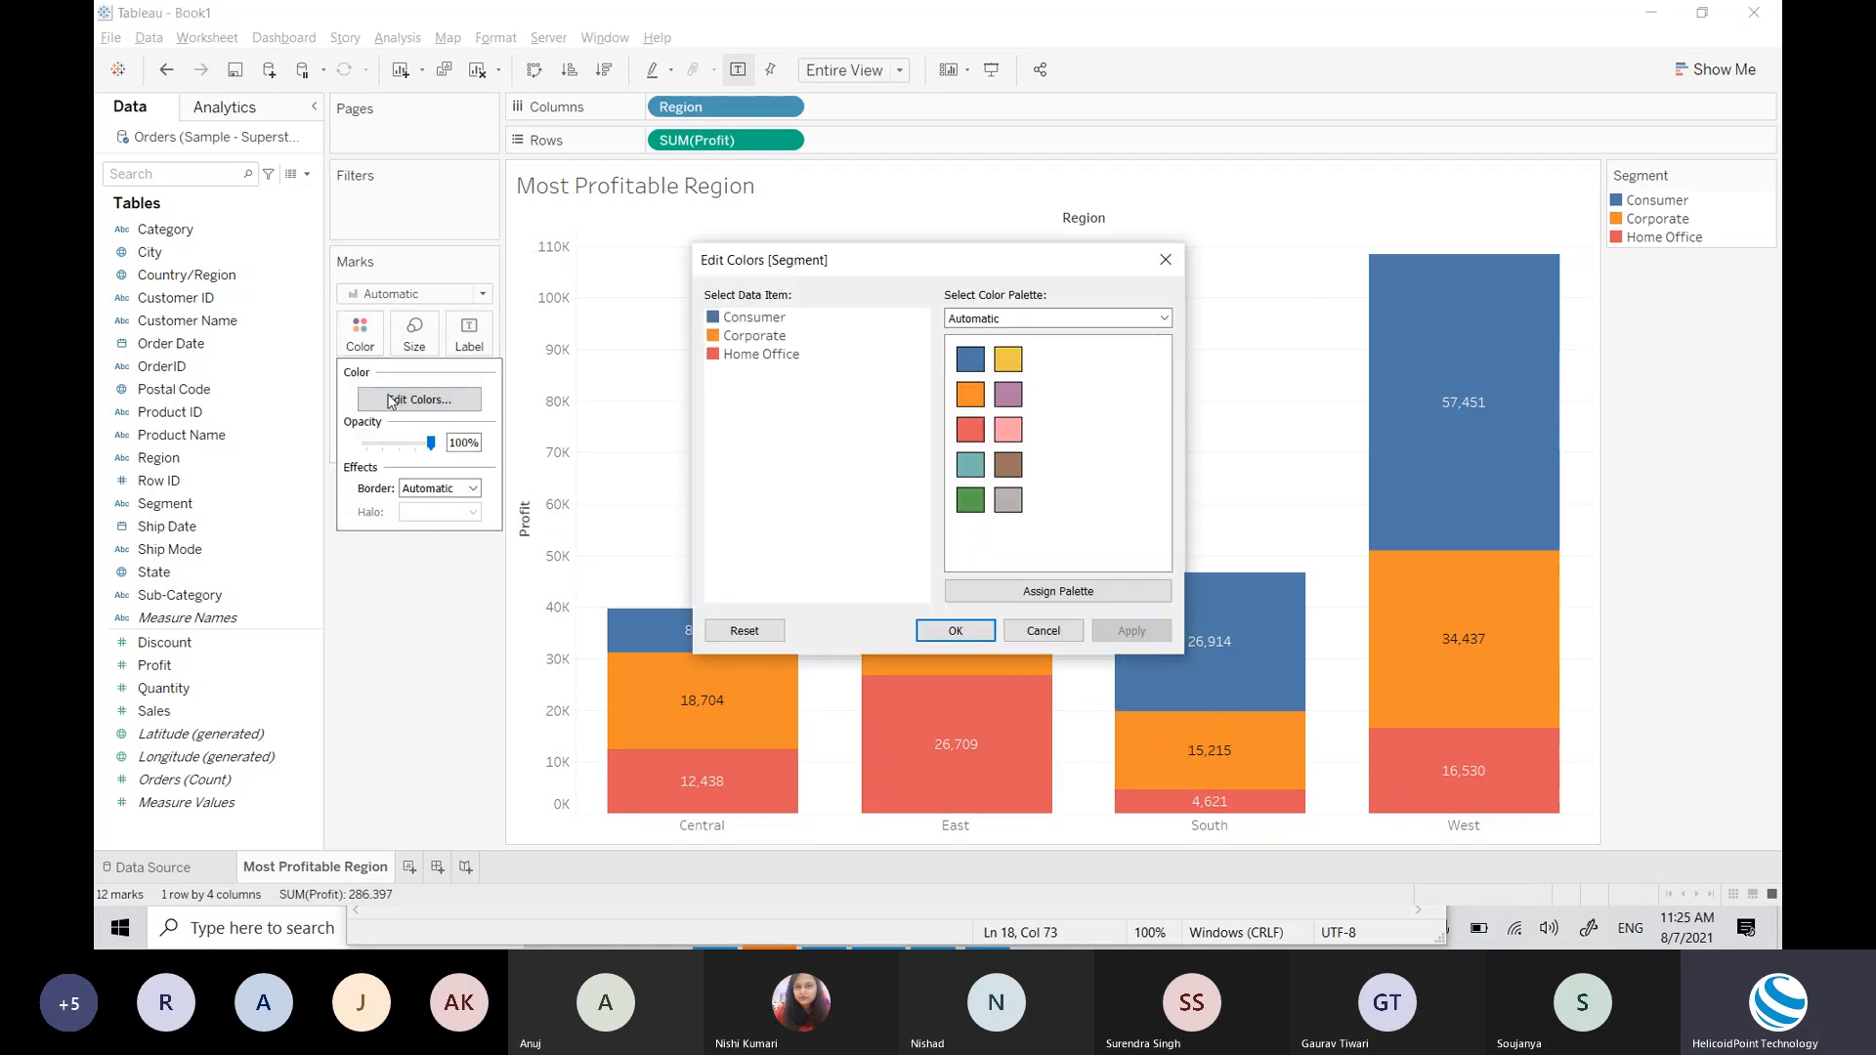
left_click_drag(842, 266, 1200, 401)
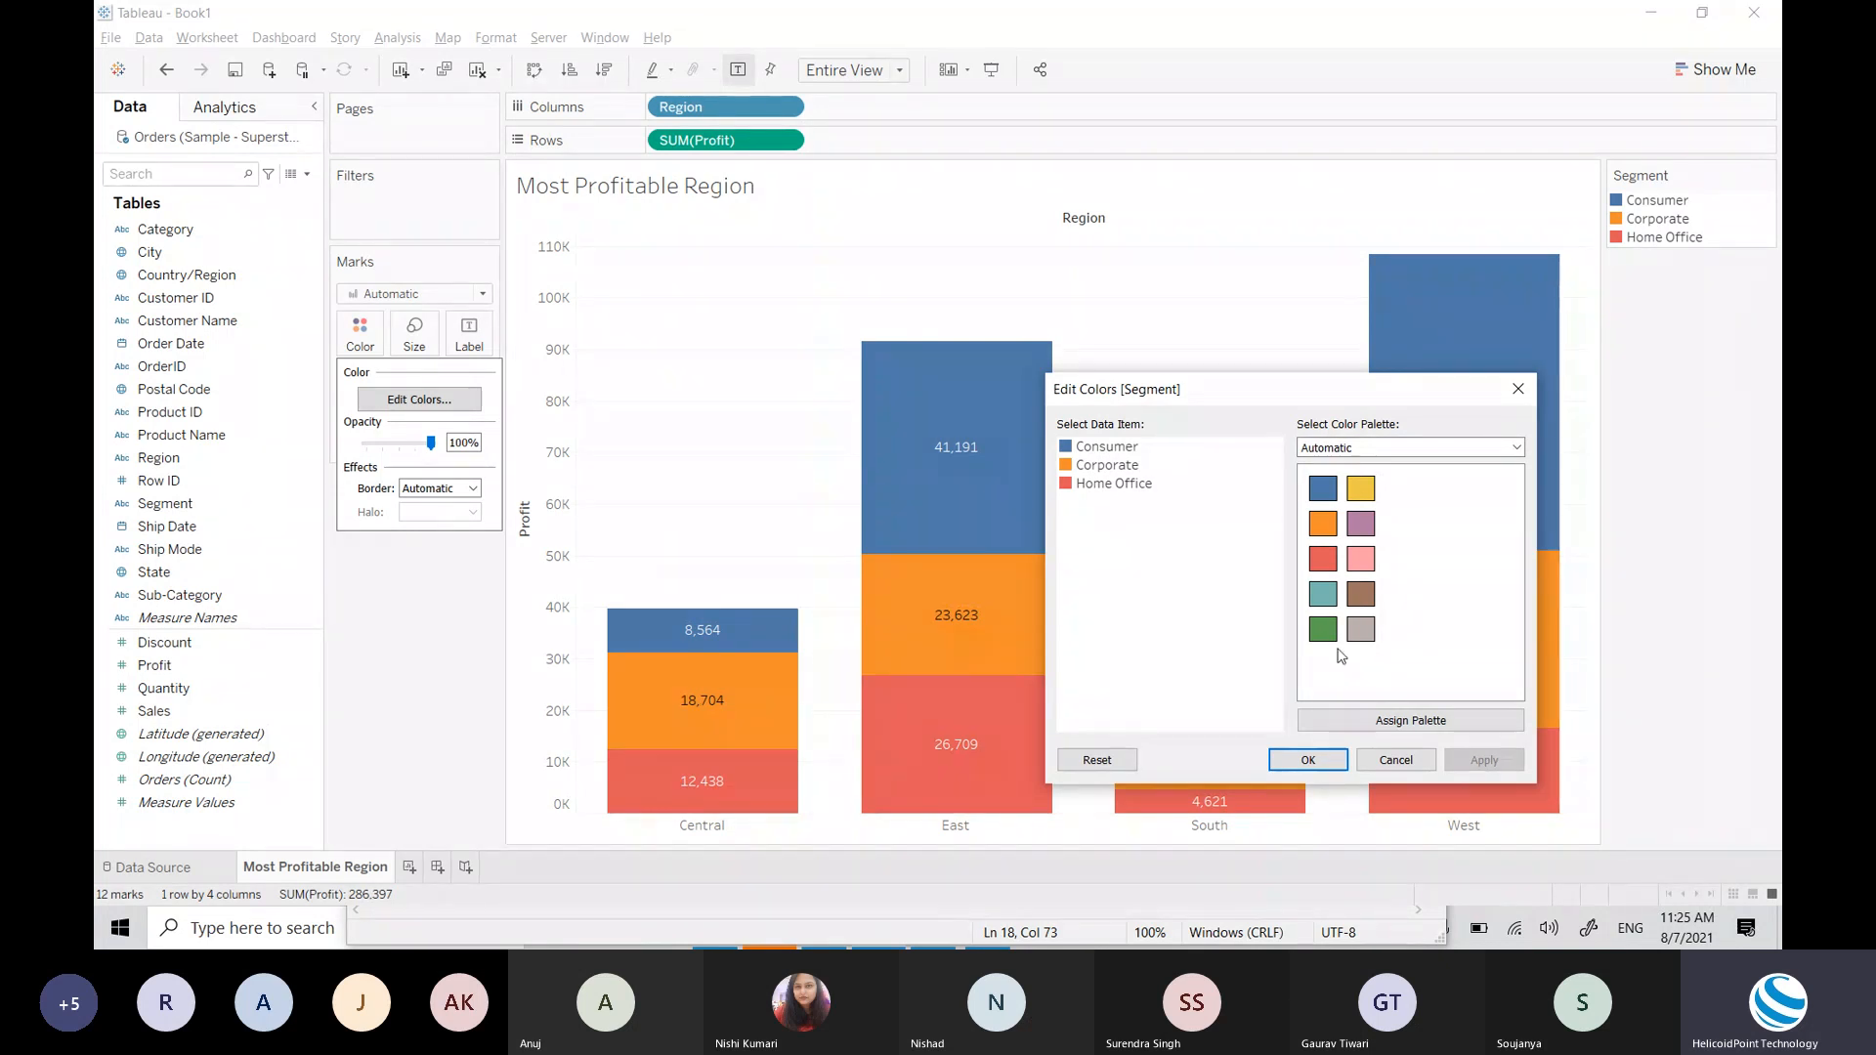
left_click(1128, 454)
left_click(1323, 630)
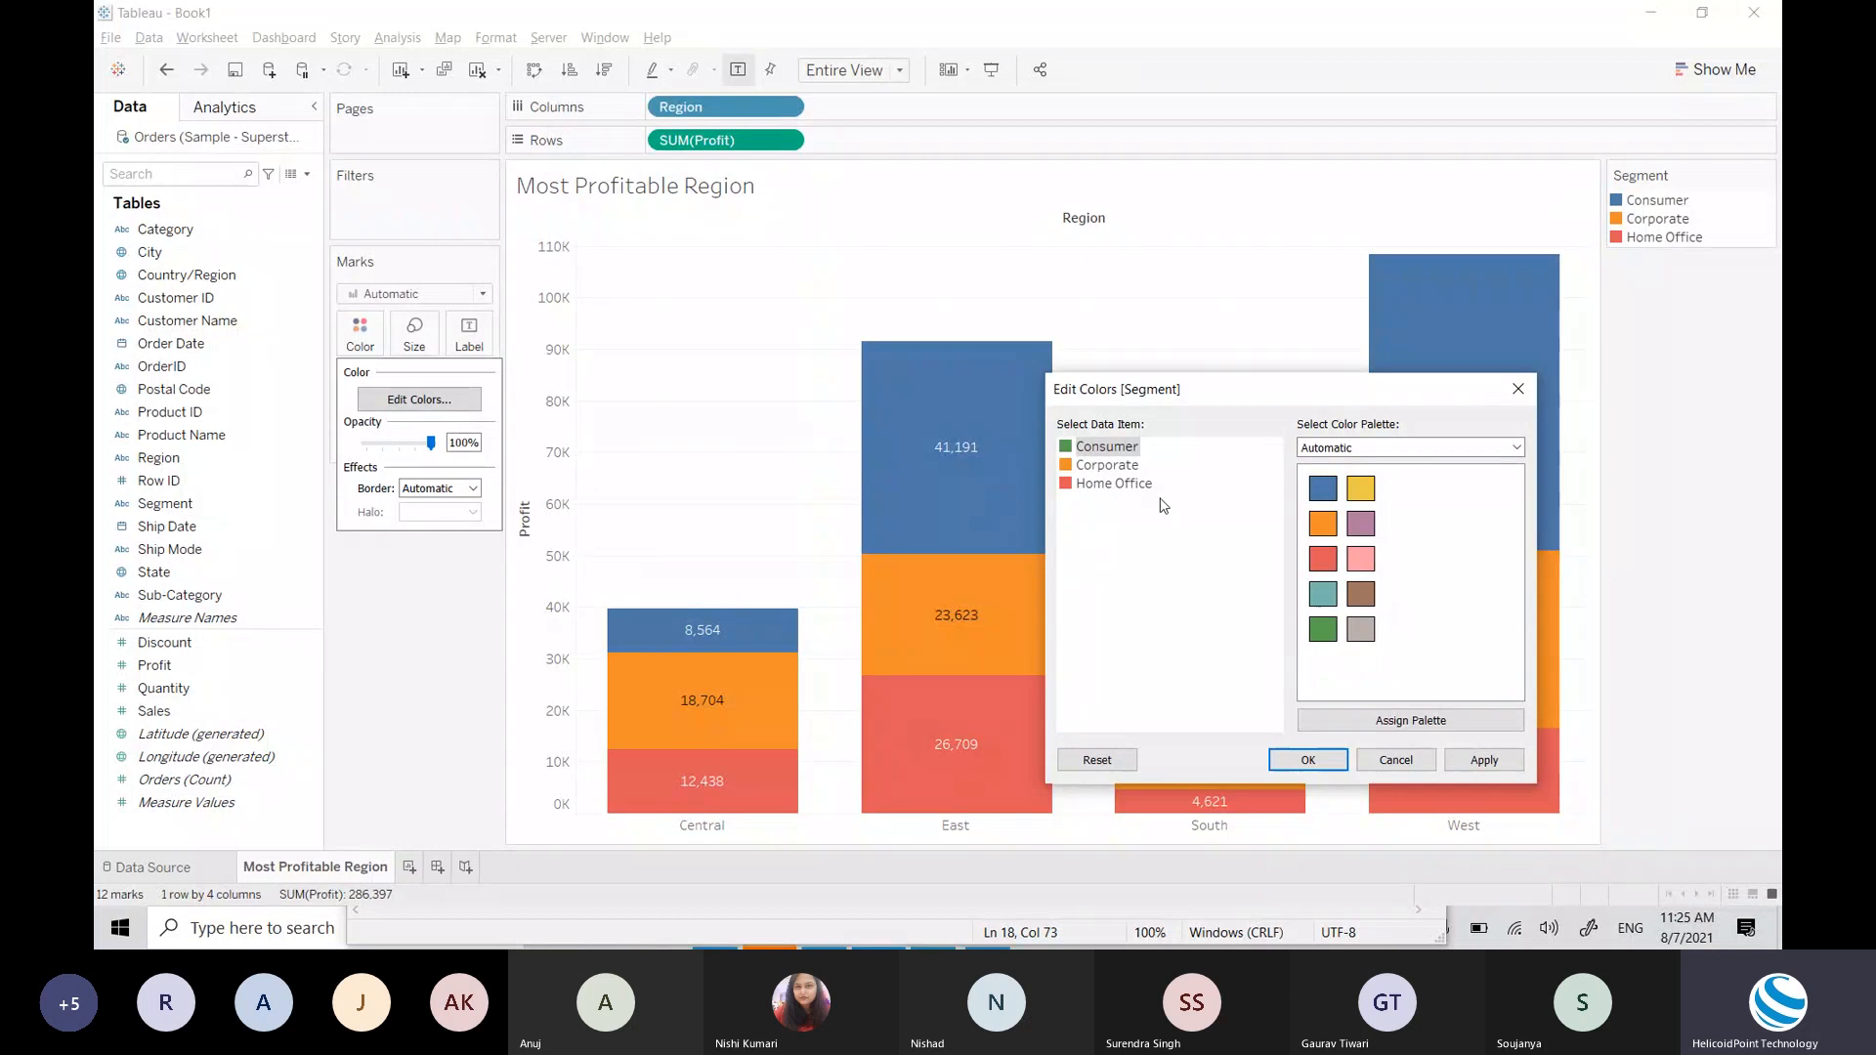
left_click(1119, 467)
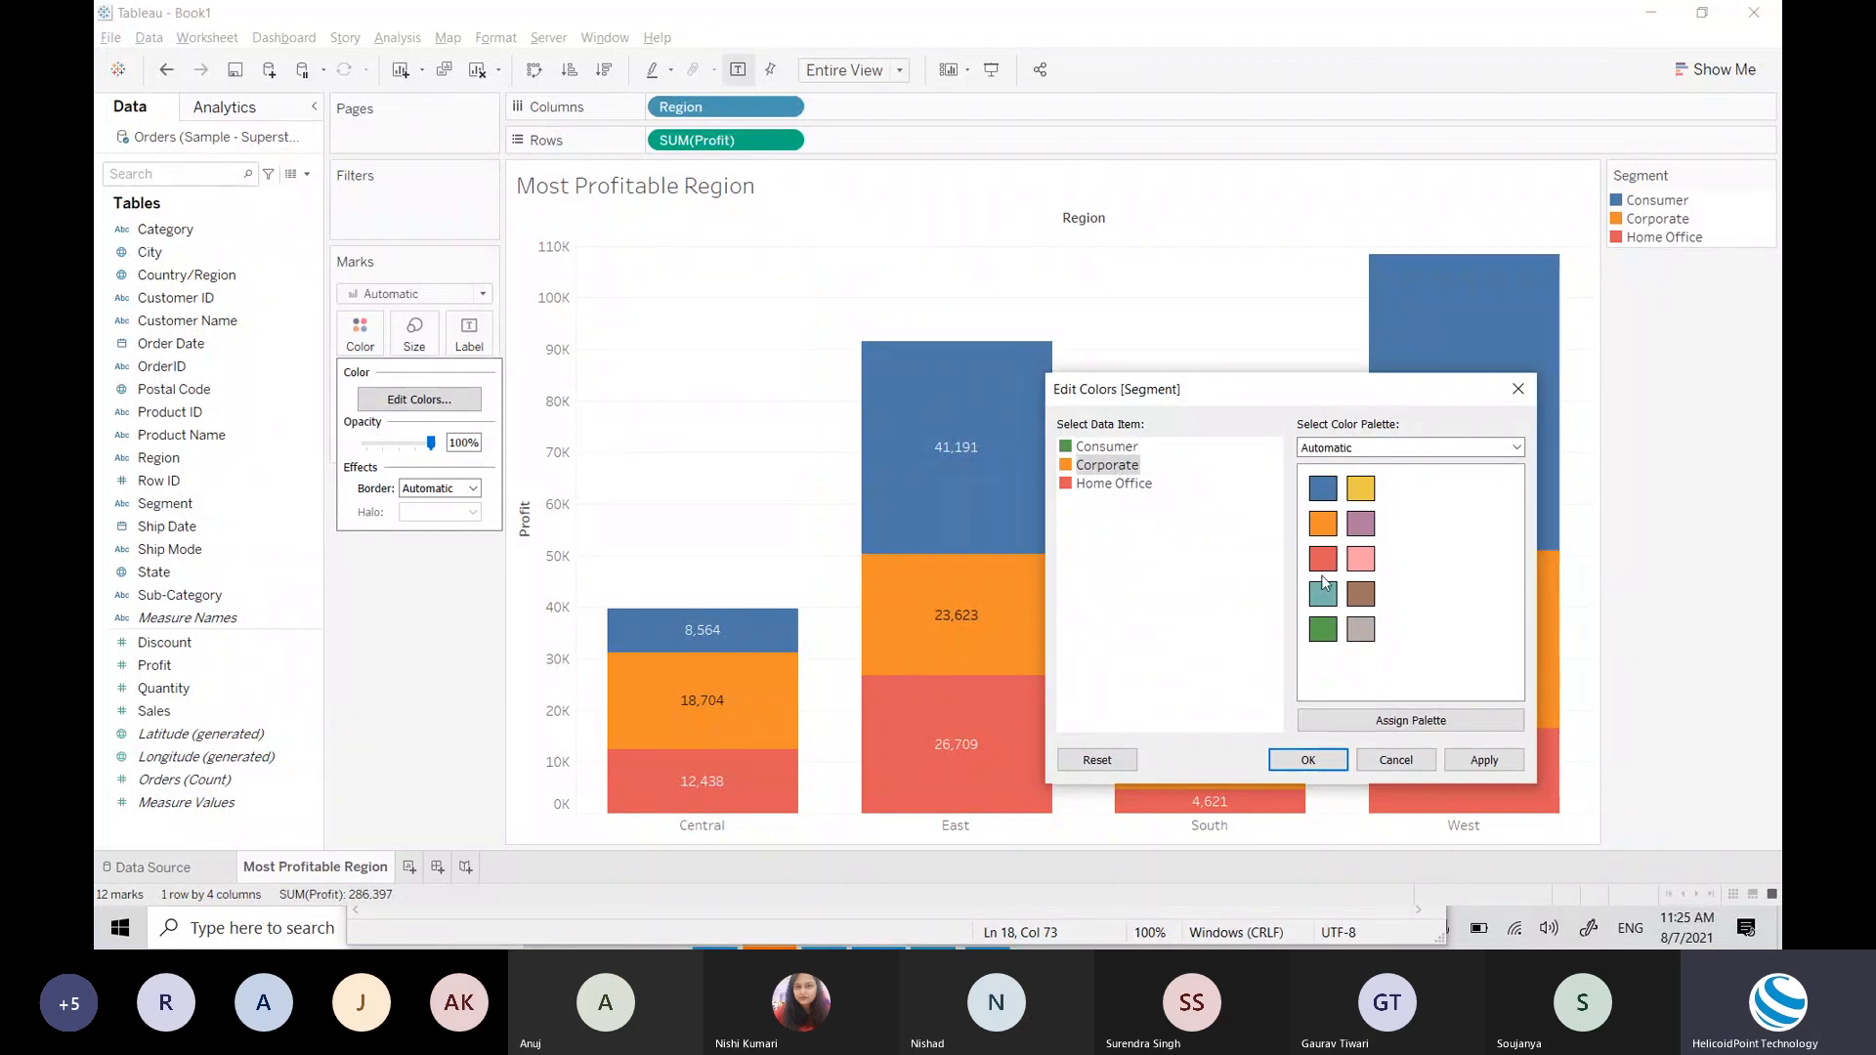
left_click(1137, 486)
left_click(1364, 491)
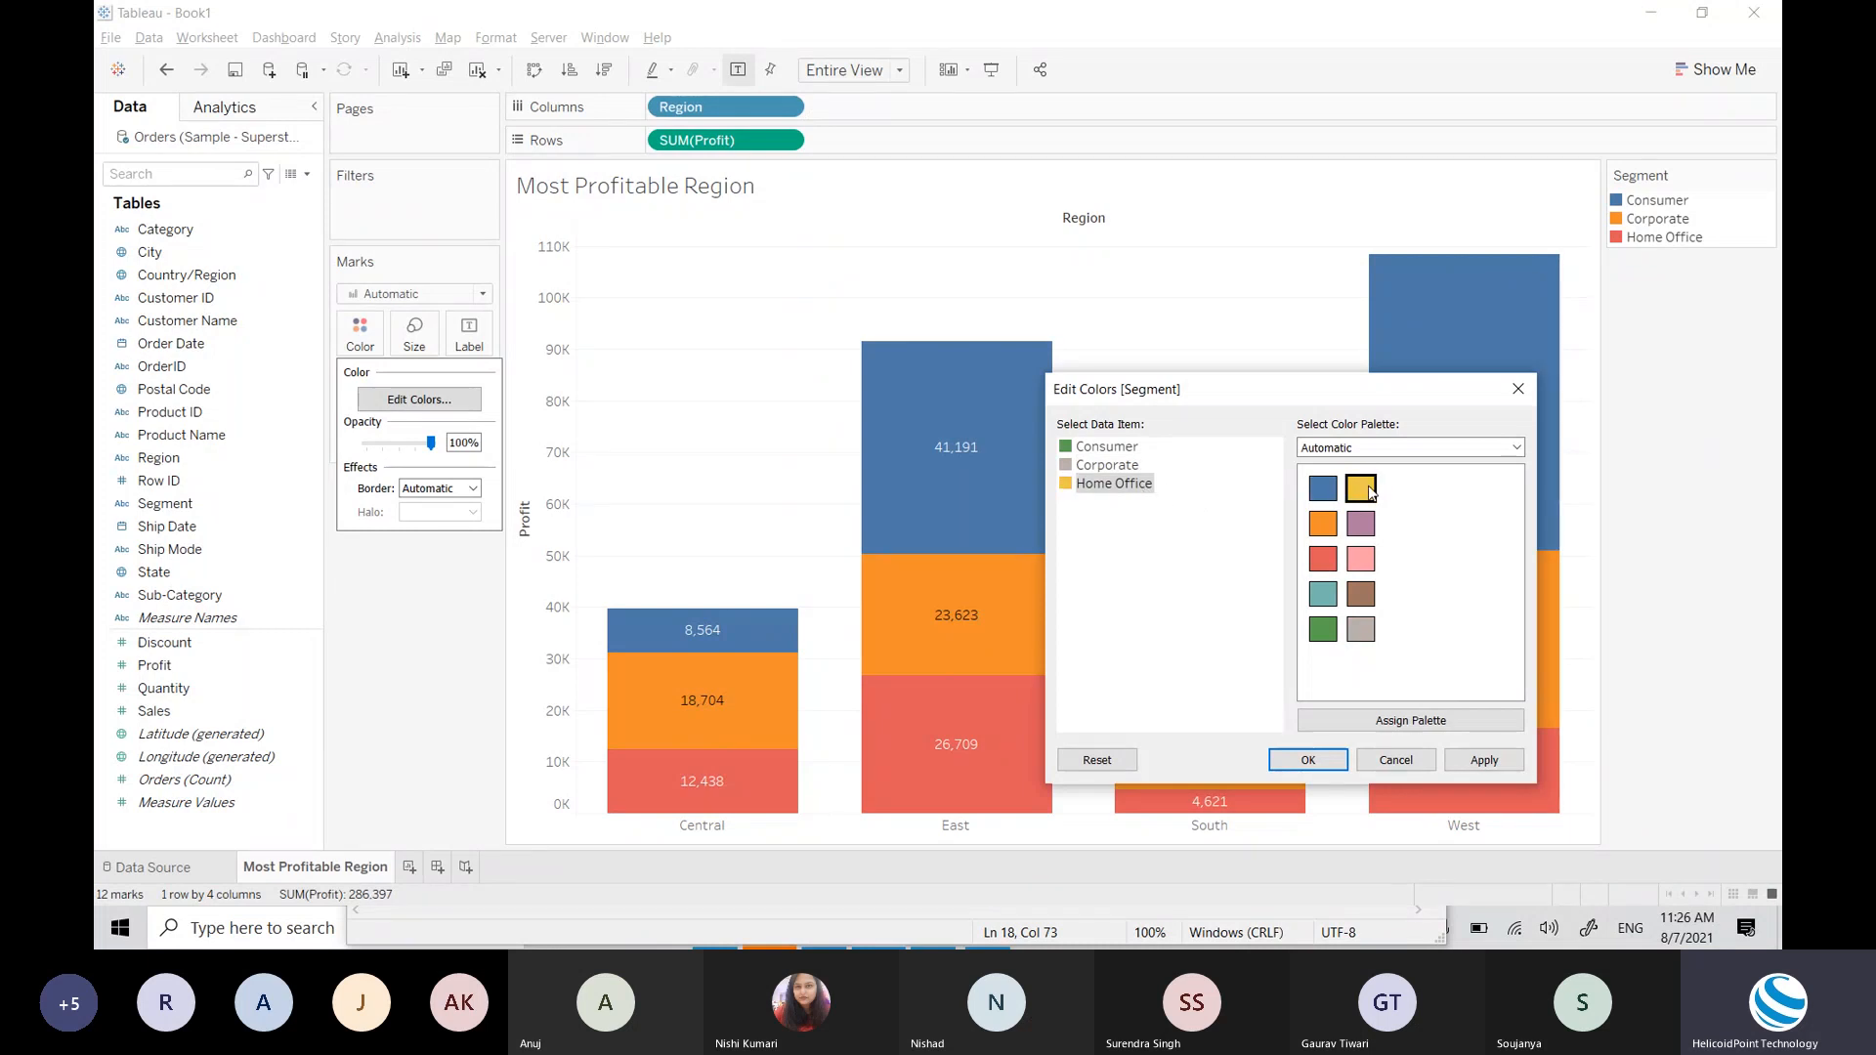
left_click(1485, 762)
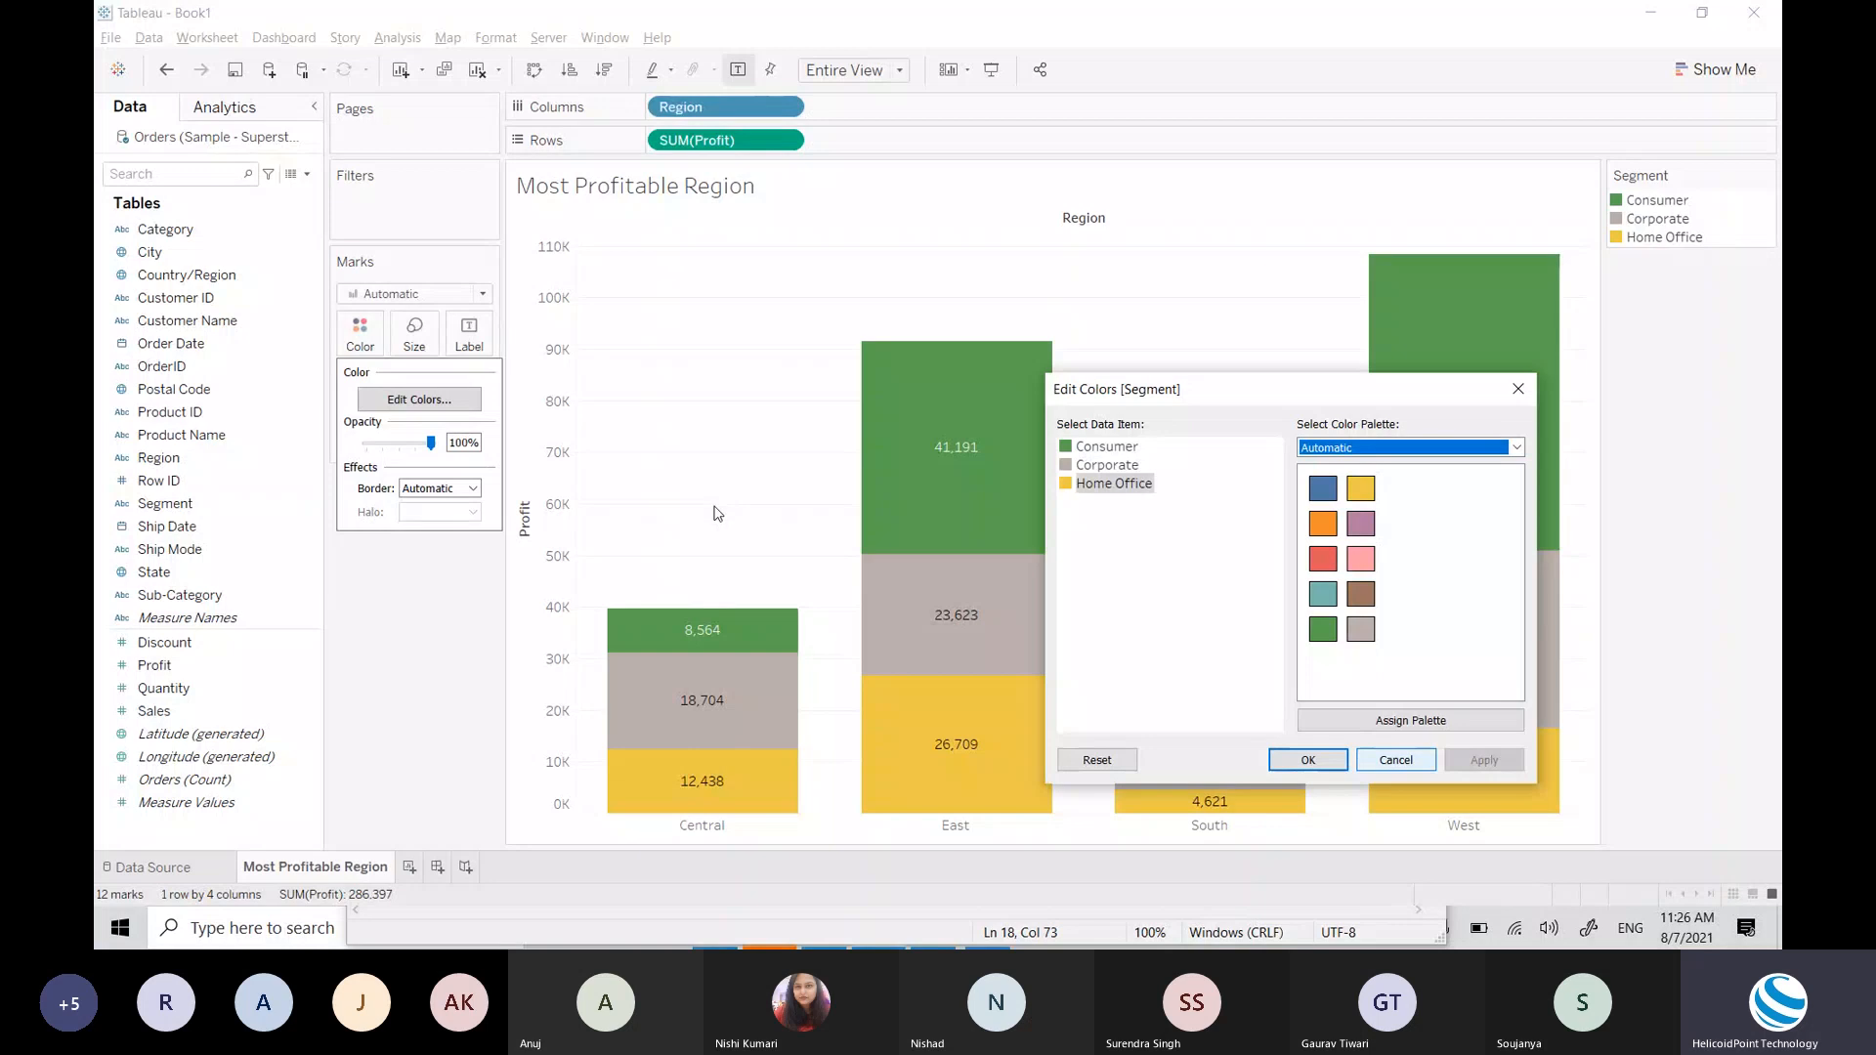
Step: Preview the Traffic Light and Purple-Pink-Gray colour palettes
left_click(1405, 450)
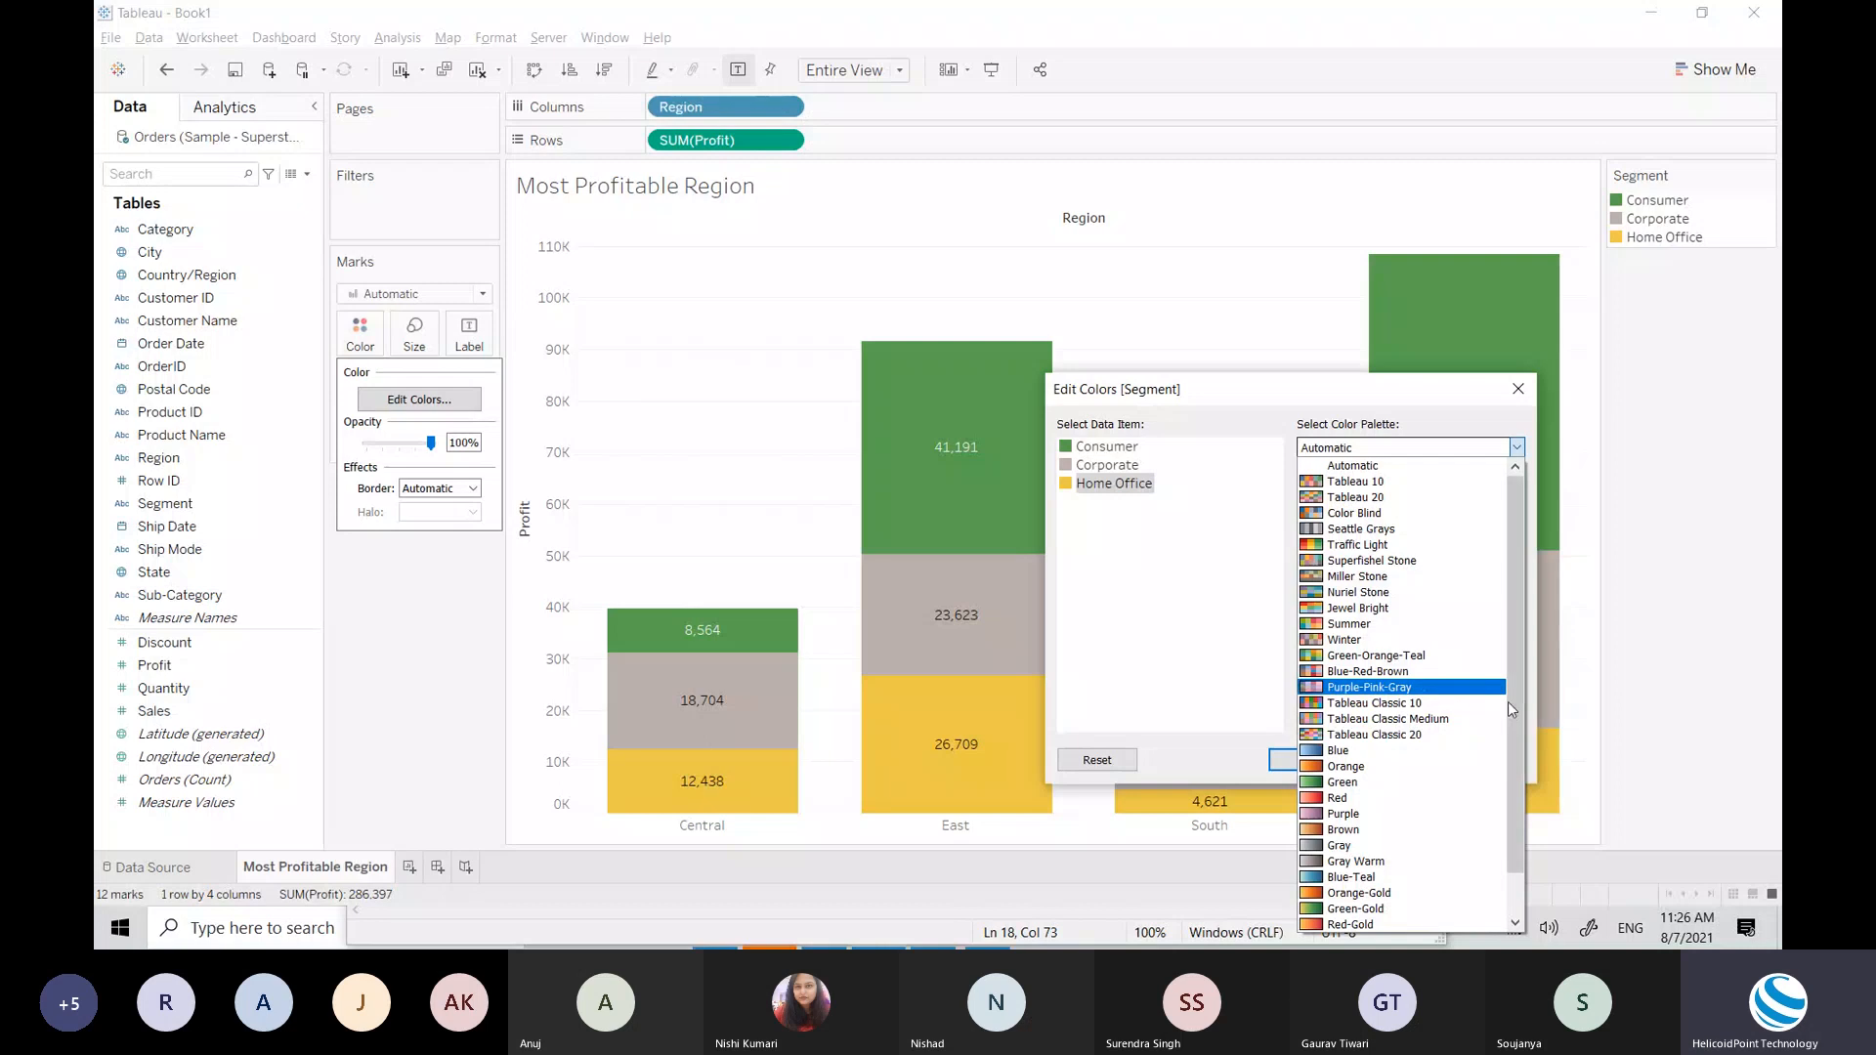
left_click_drag(1507, 729, 1531, 590)
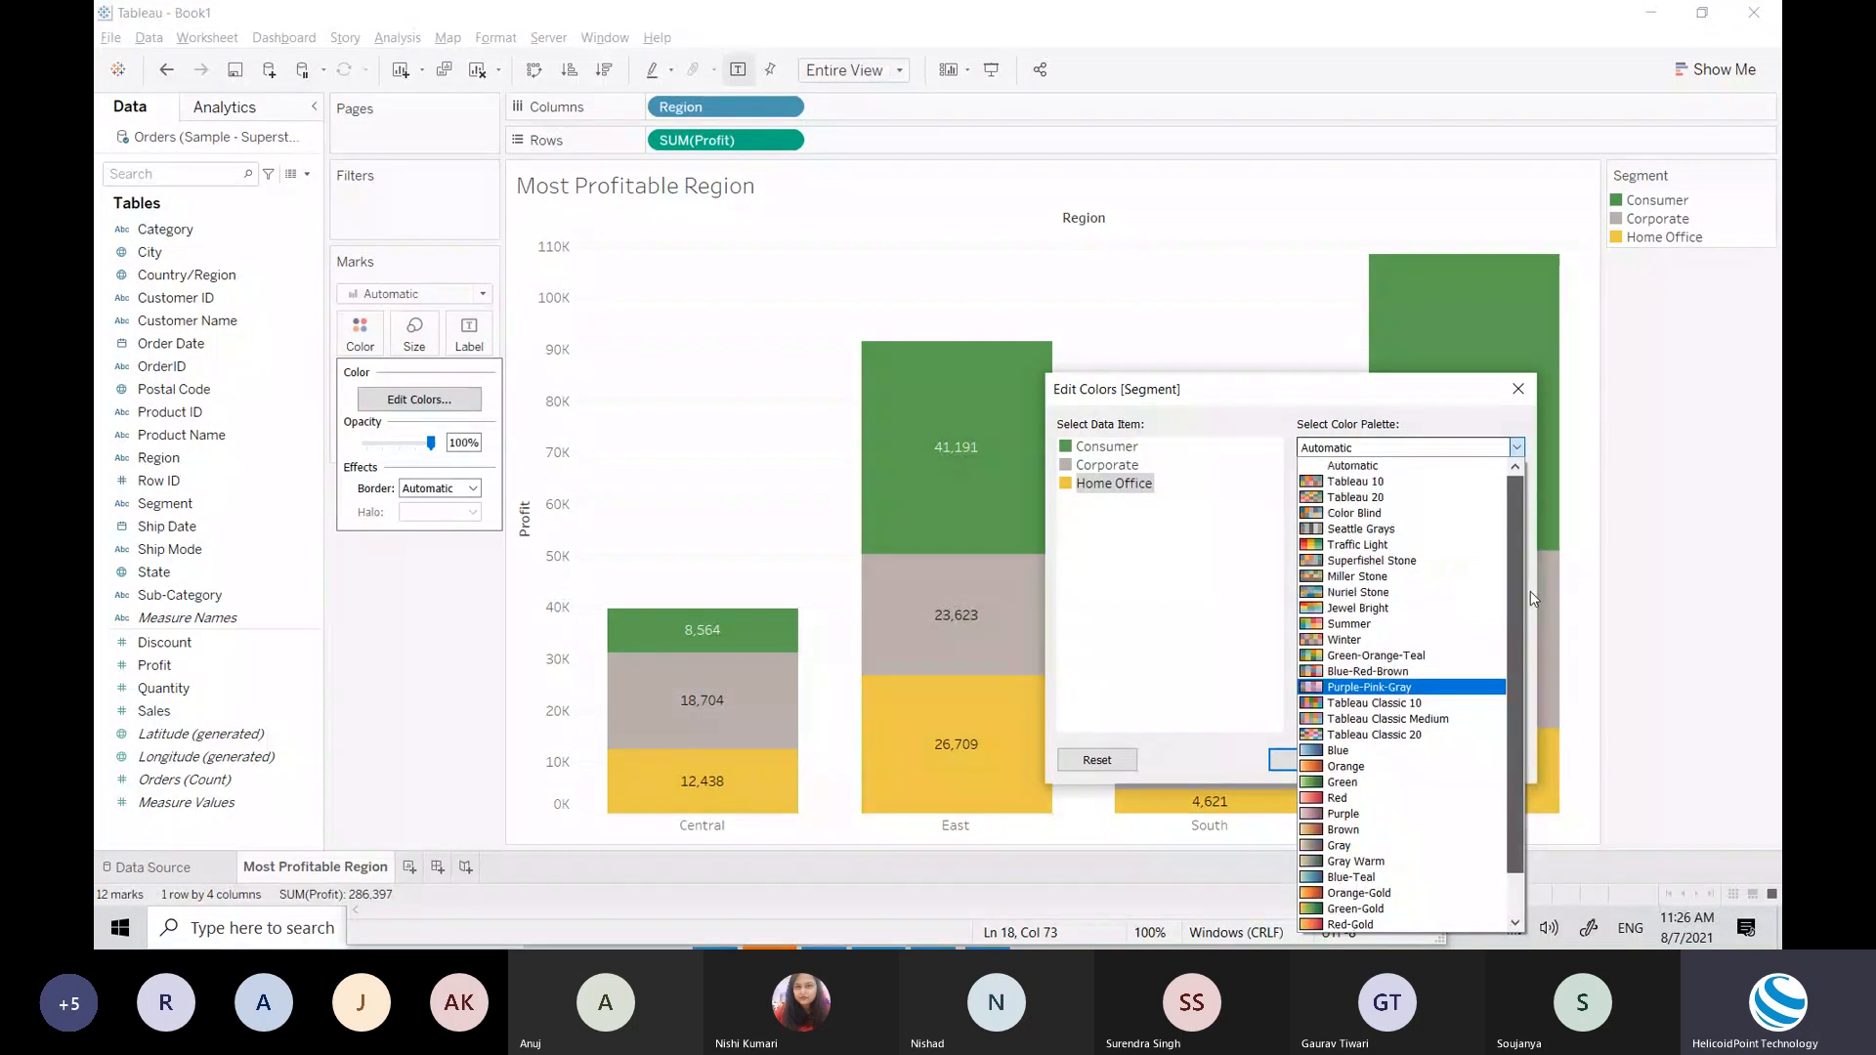
left_click(1403, 544)
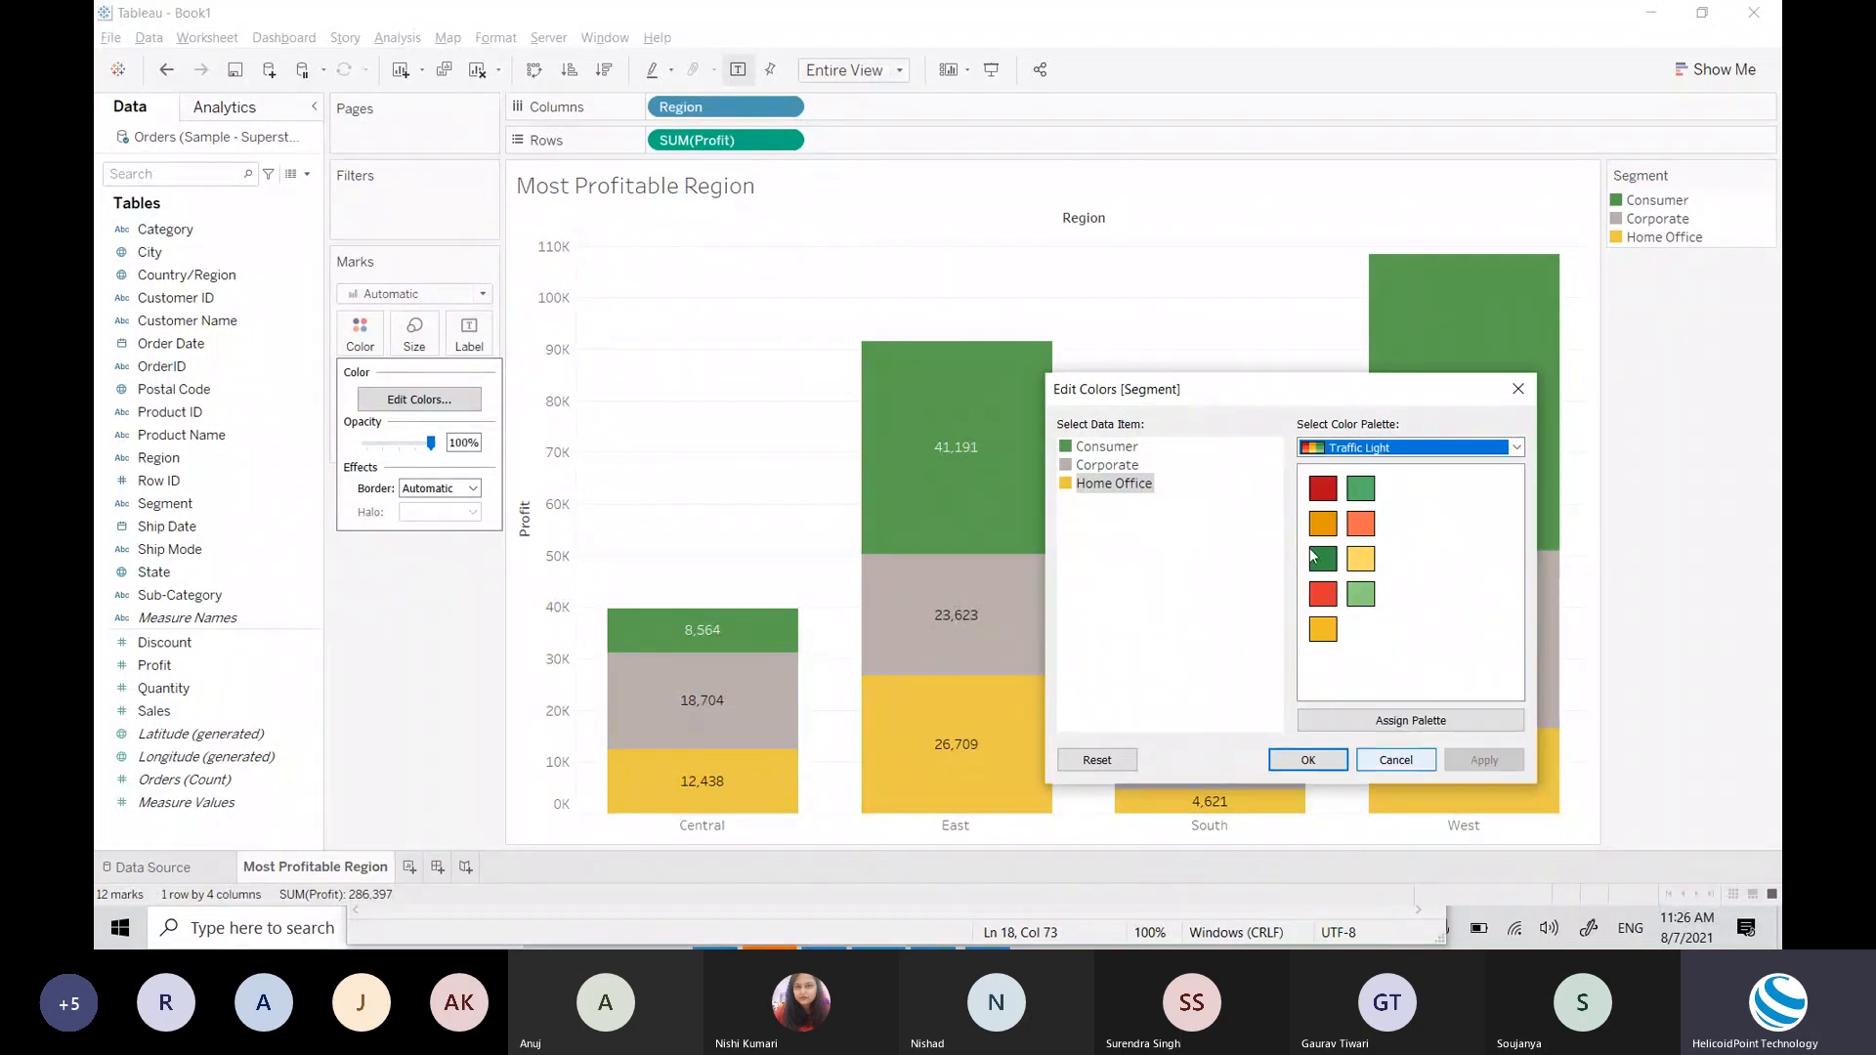
left_click(1426, 449)
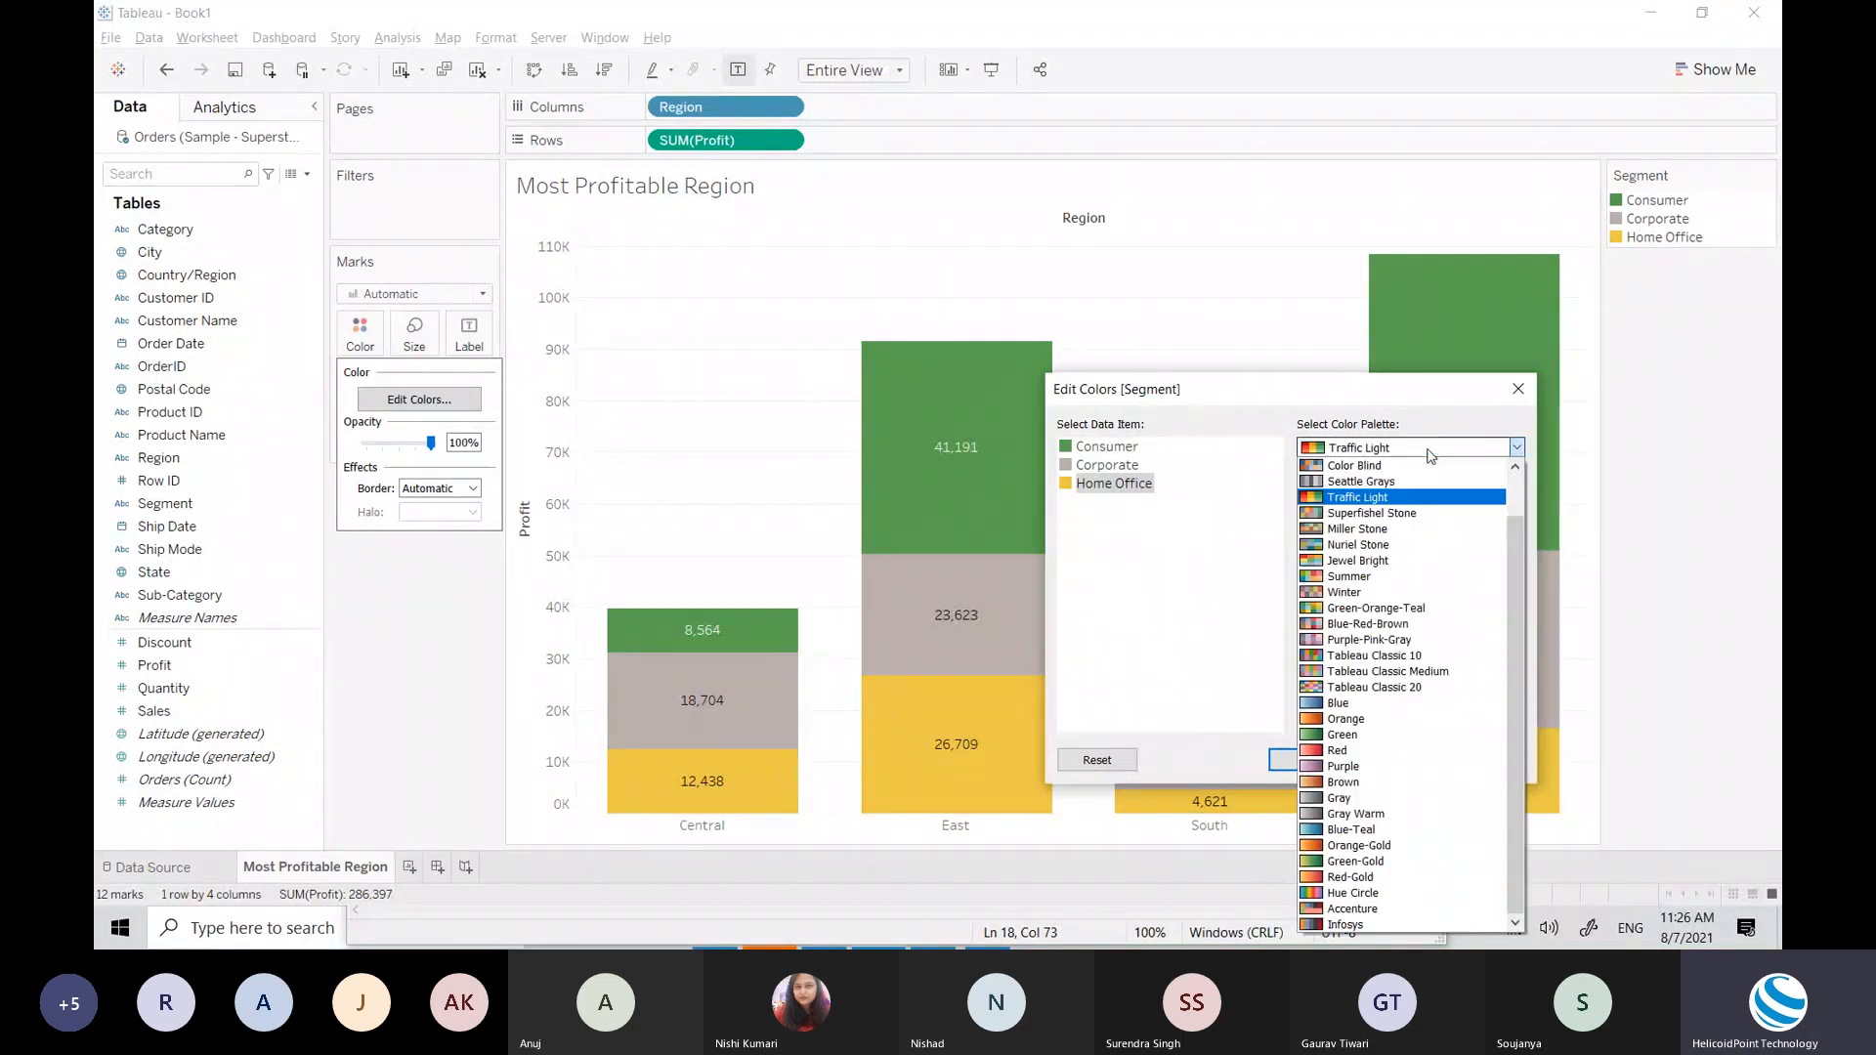
left_click(1422, 641)
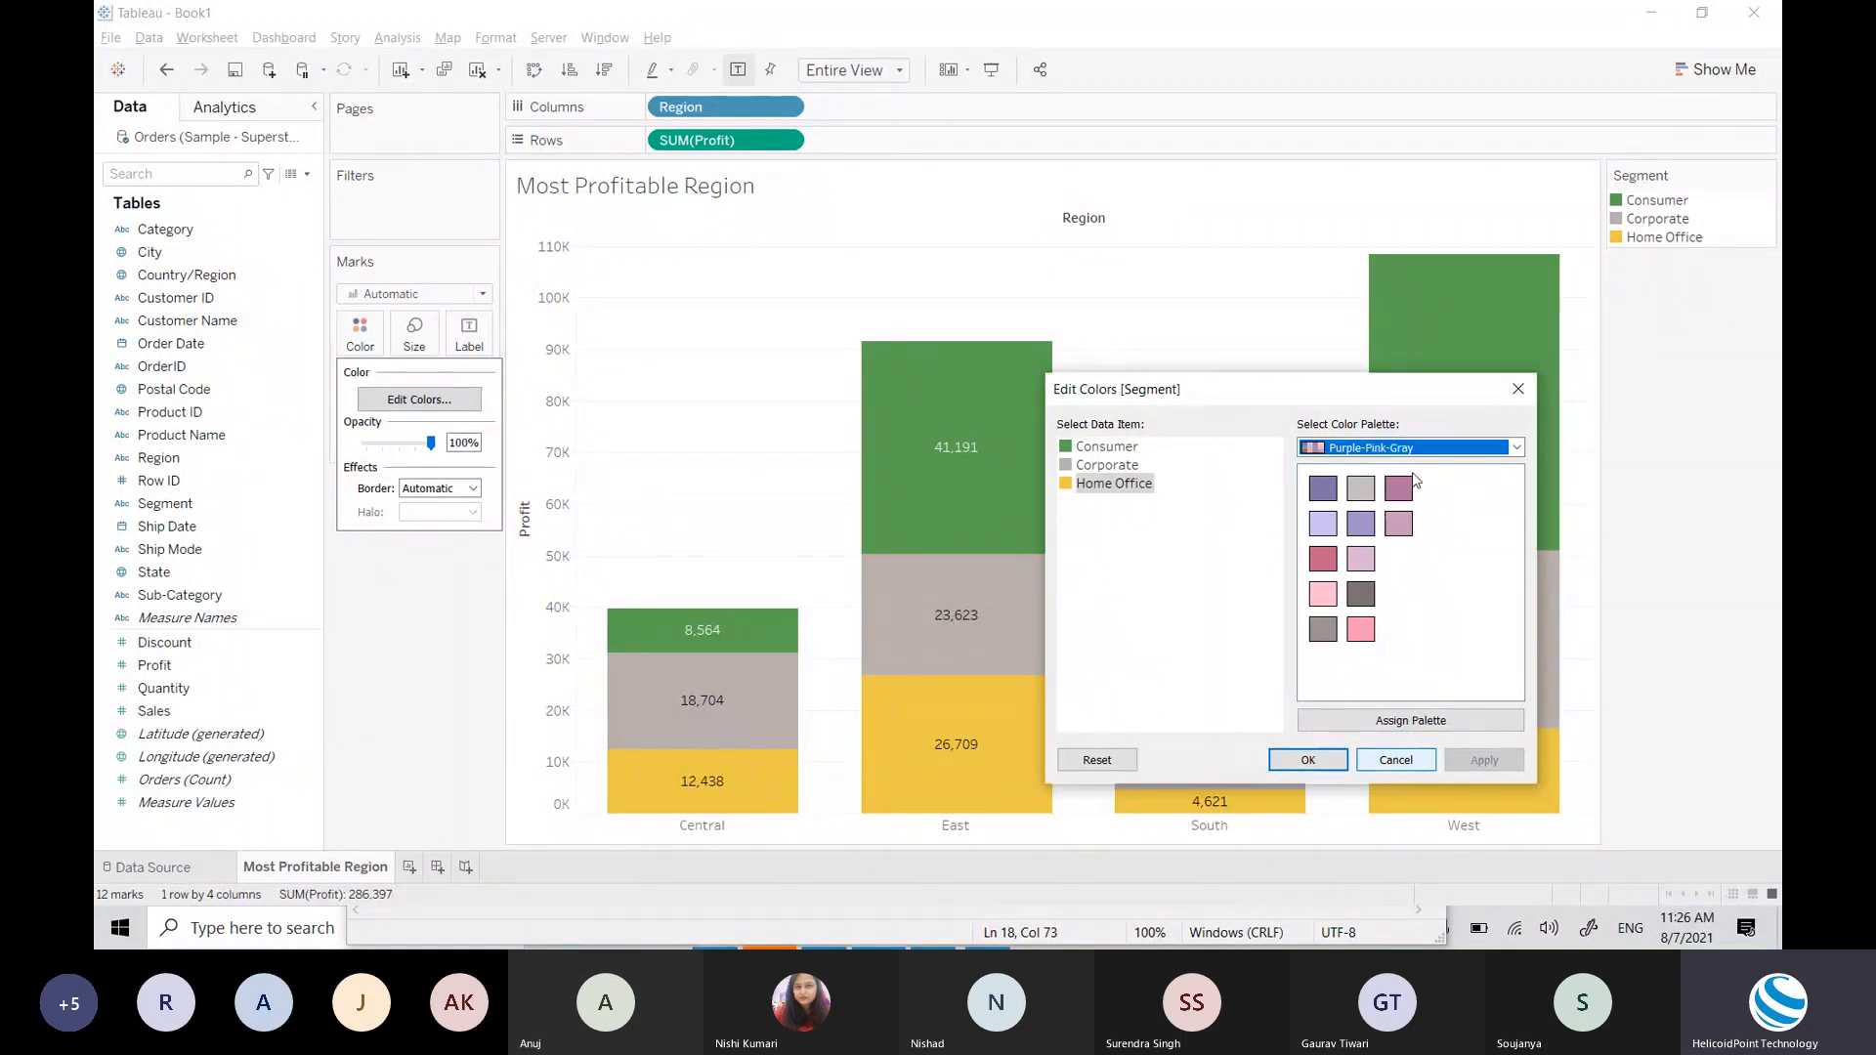
Step: Preview the Accenture palette, then close the colour editor keeping green, gray and yellow
left_click(1462, 450)
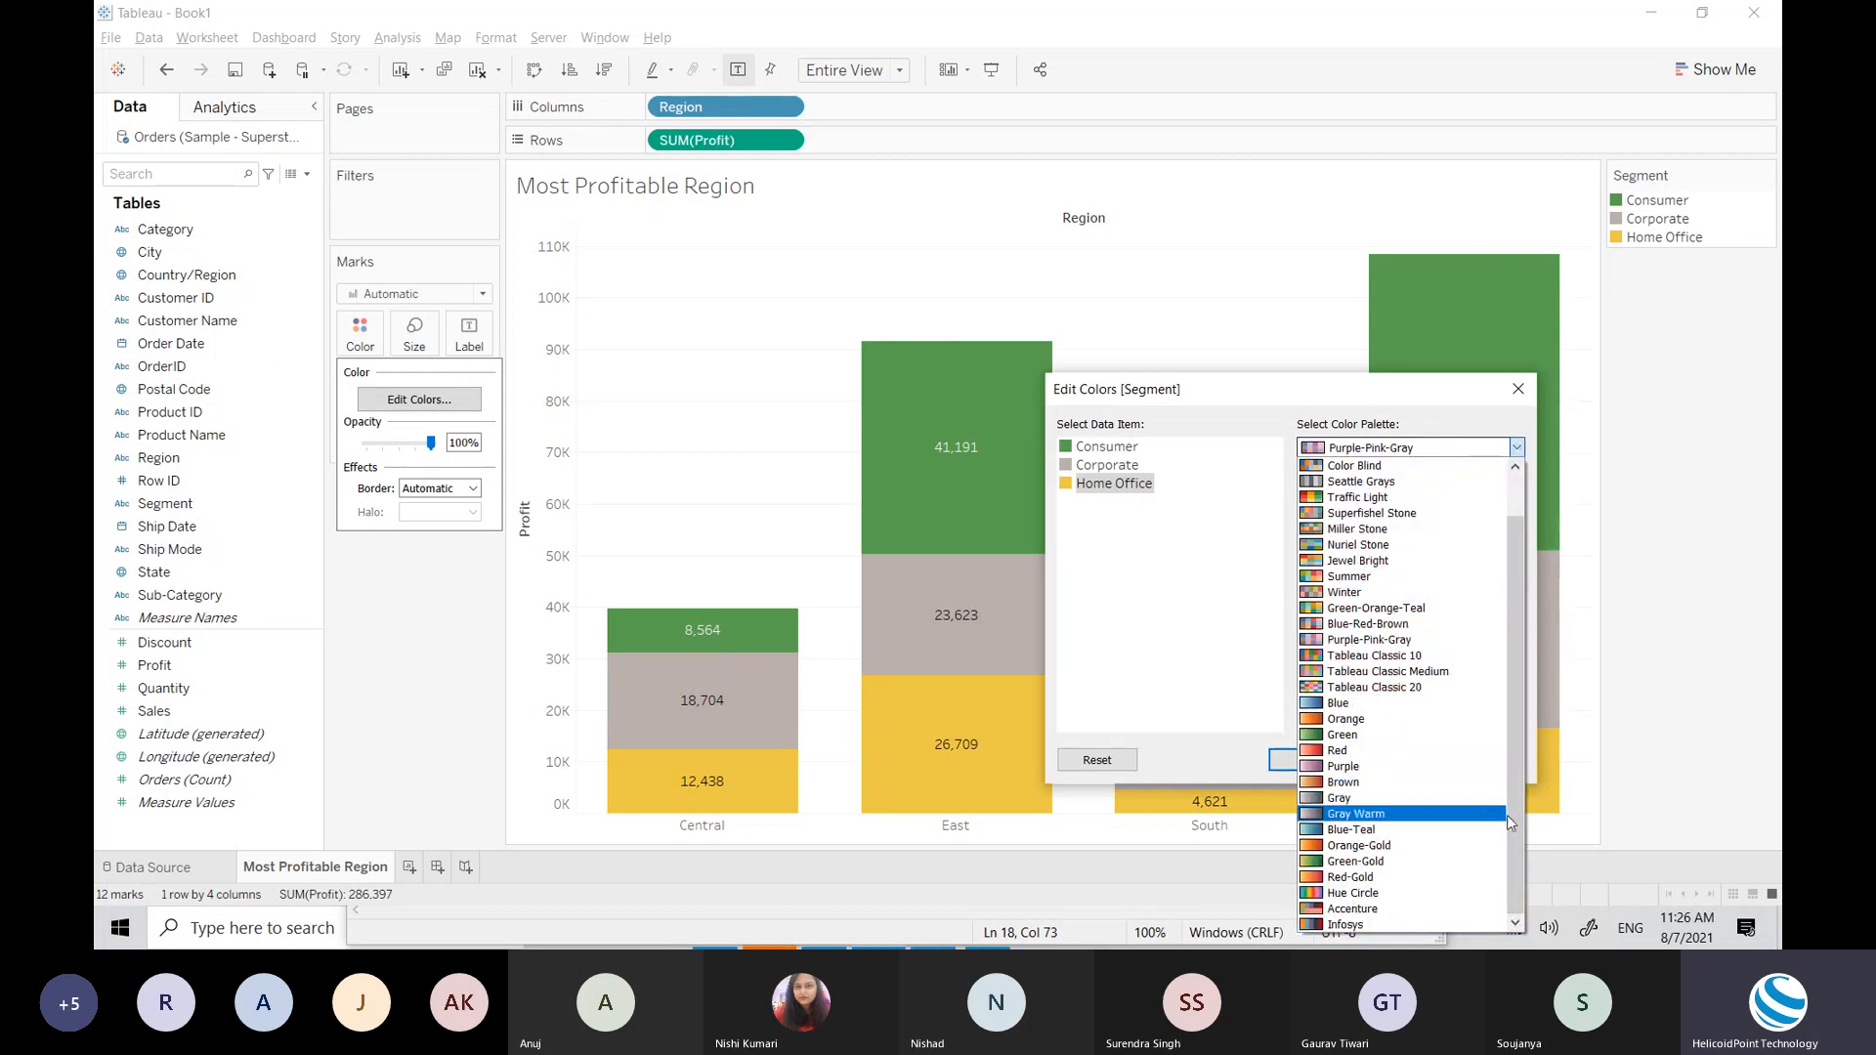
left_click_drag(1511, 815, 1515, 706)
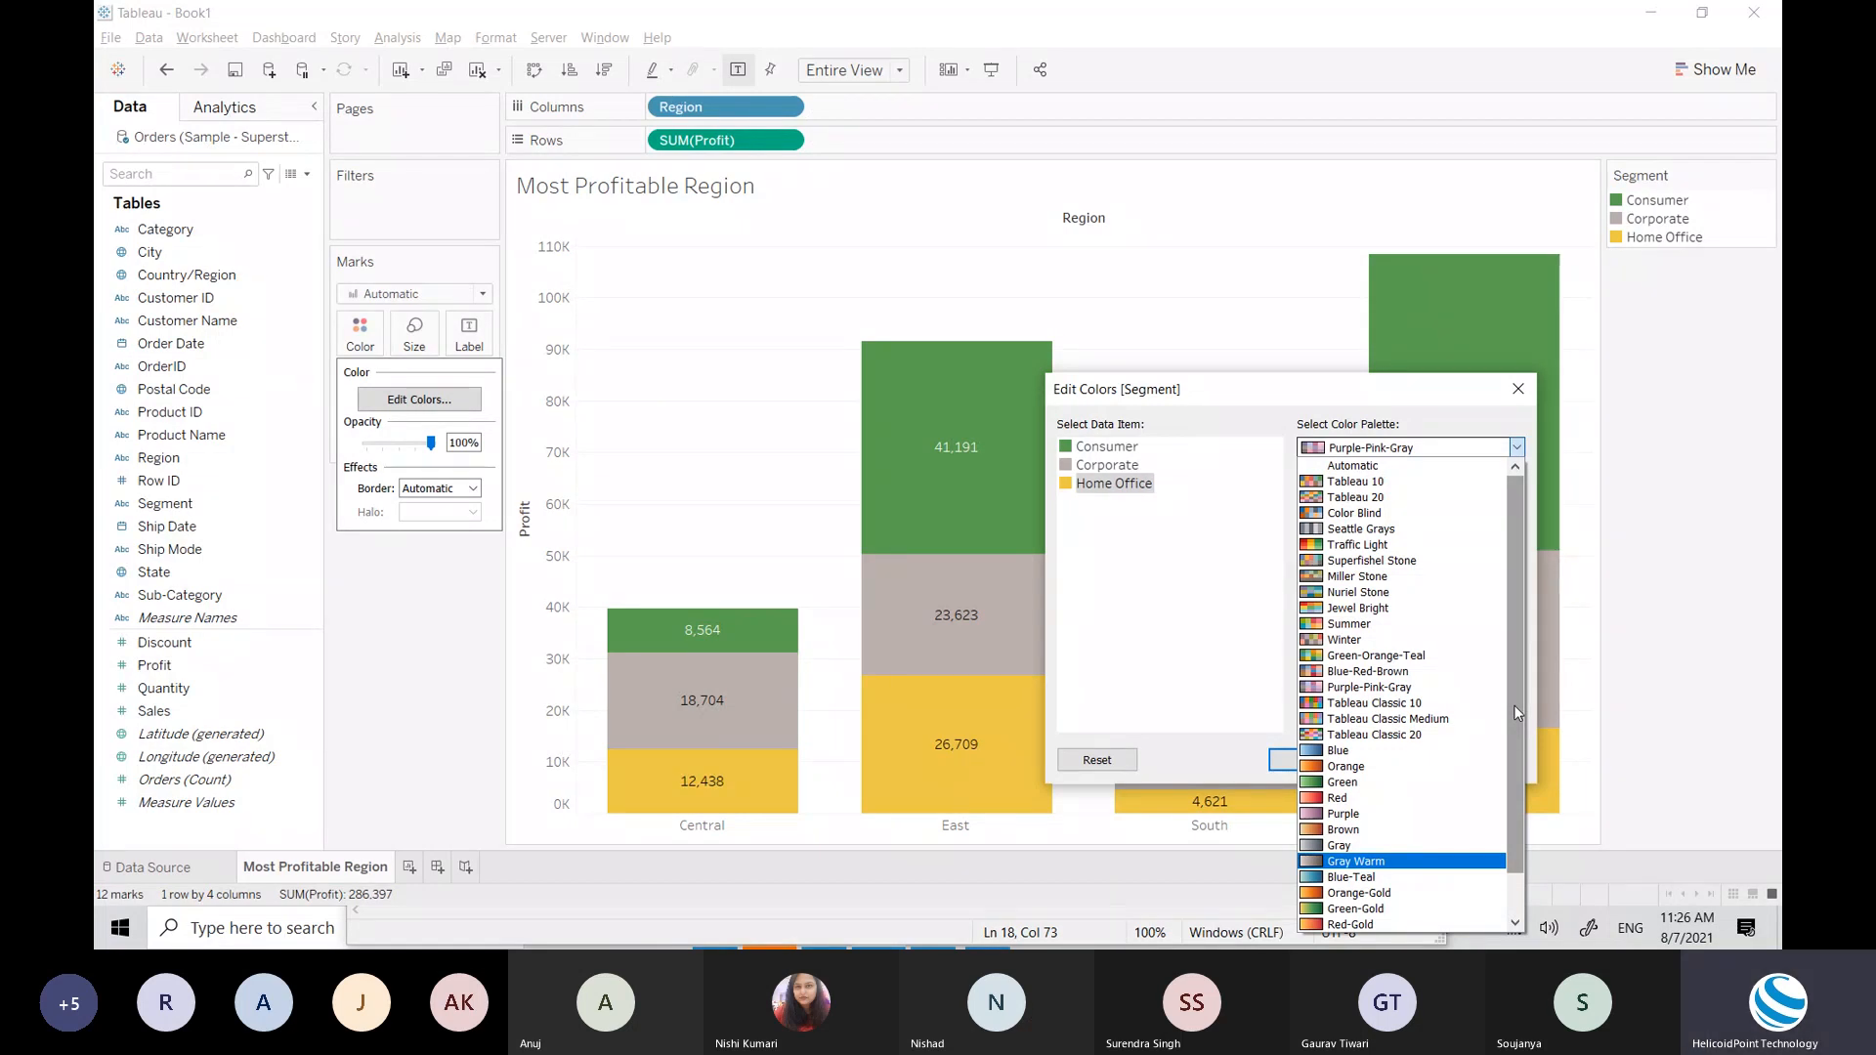
left_click_drag(1515, 706, 1509, 811)
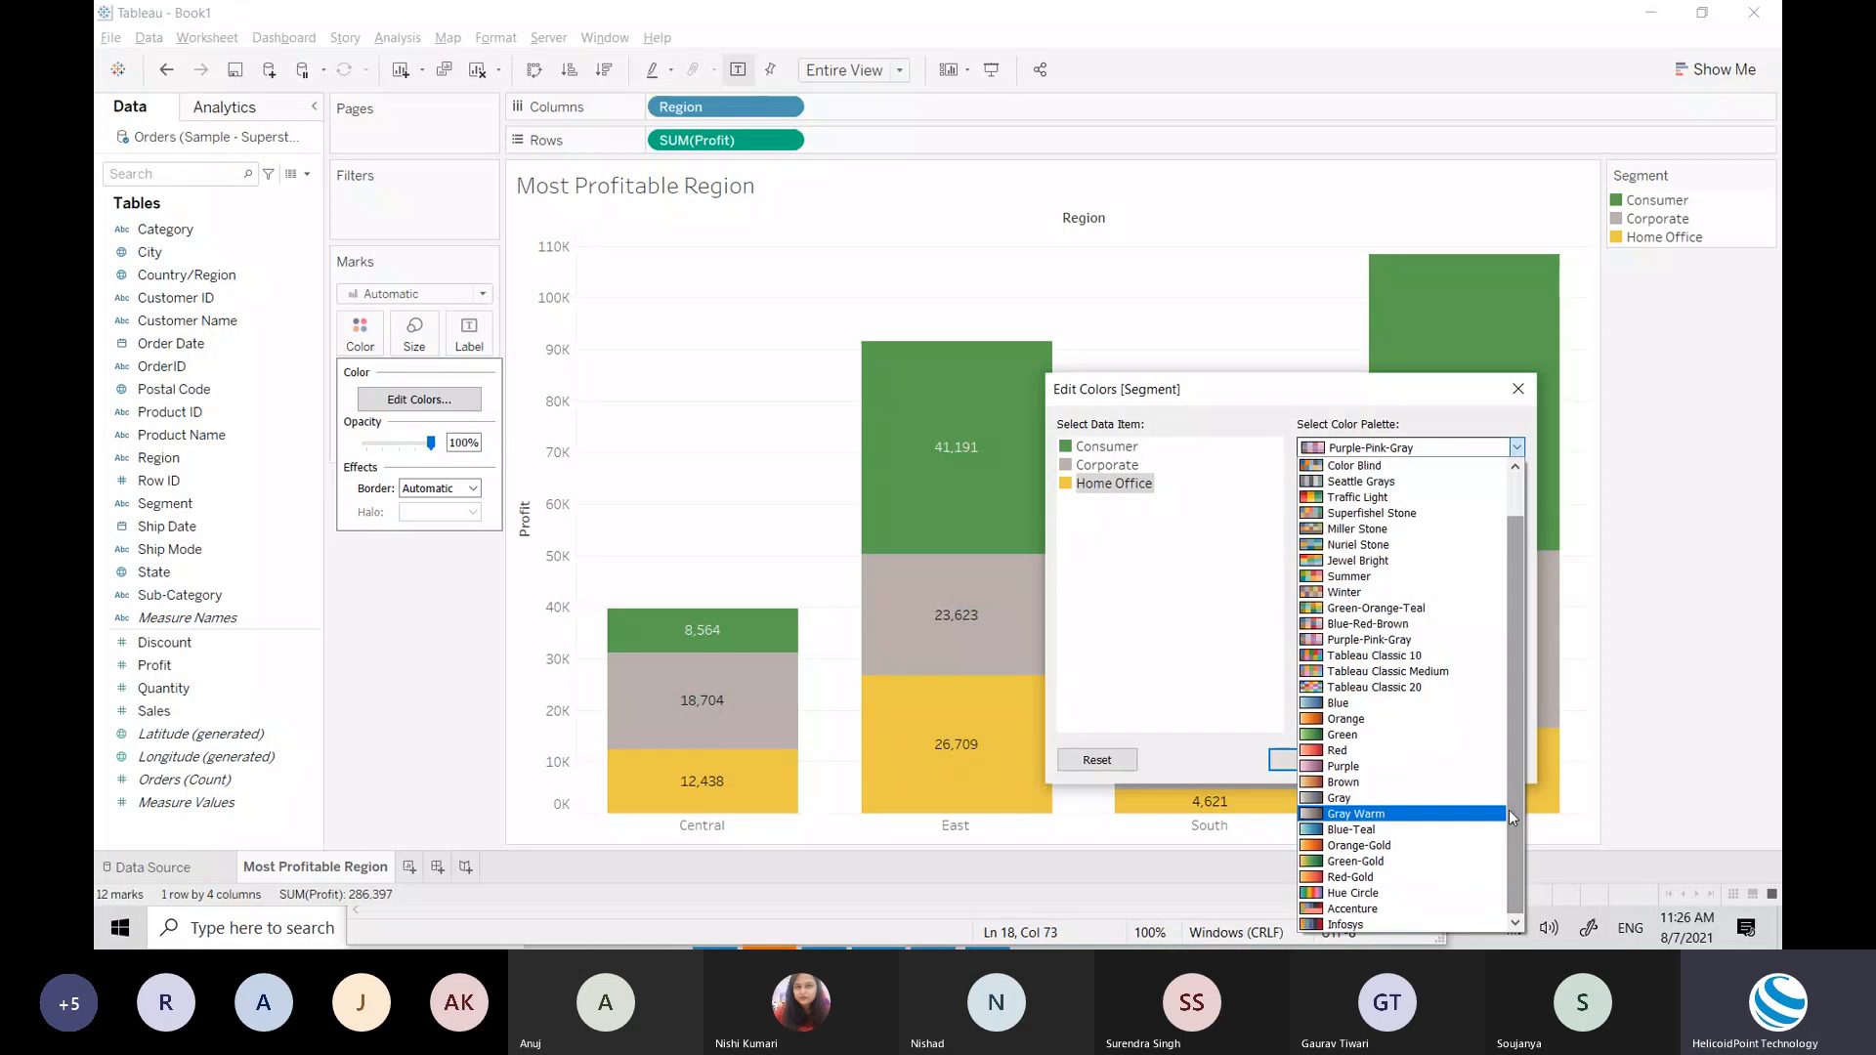
left_click(1371, 917)
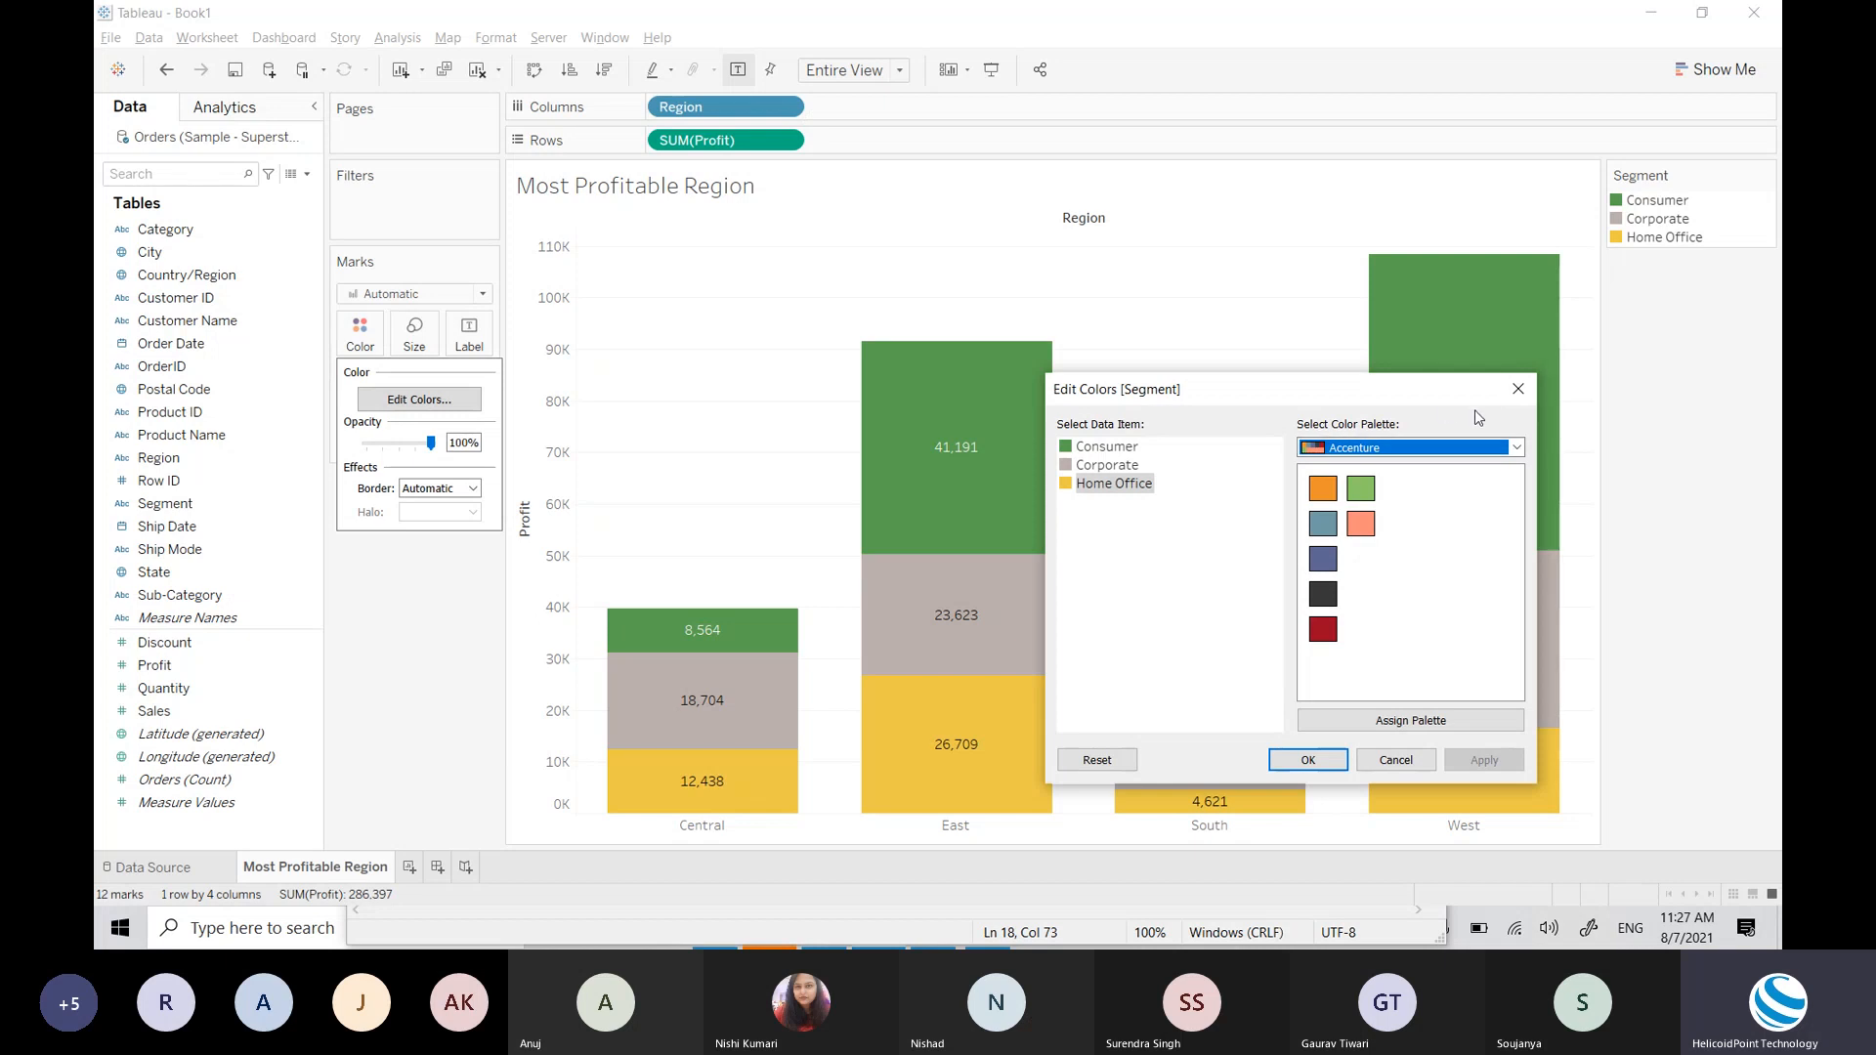
left_click(1523, 393)
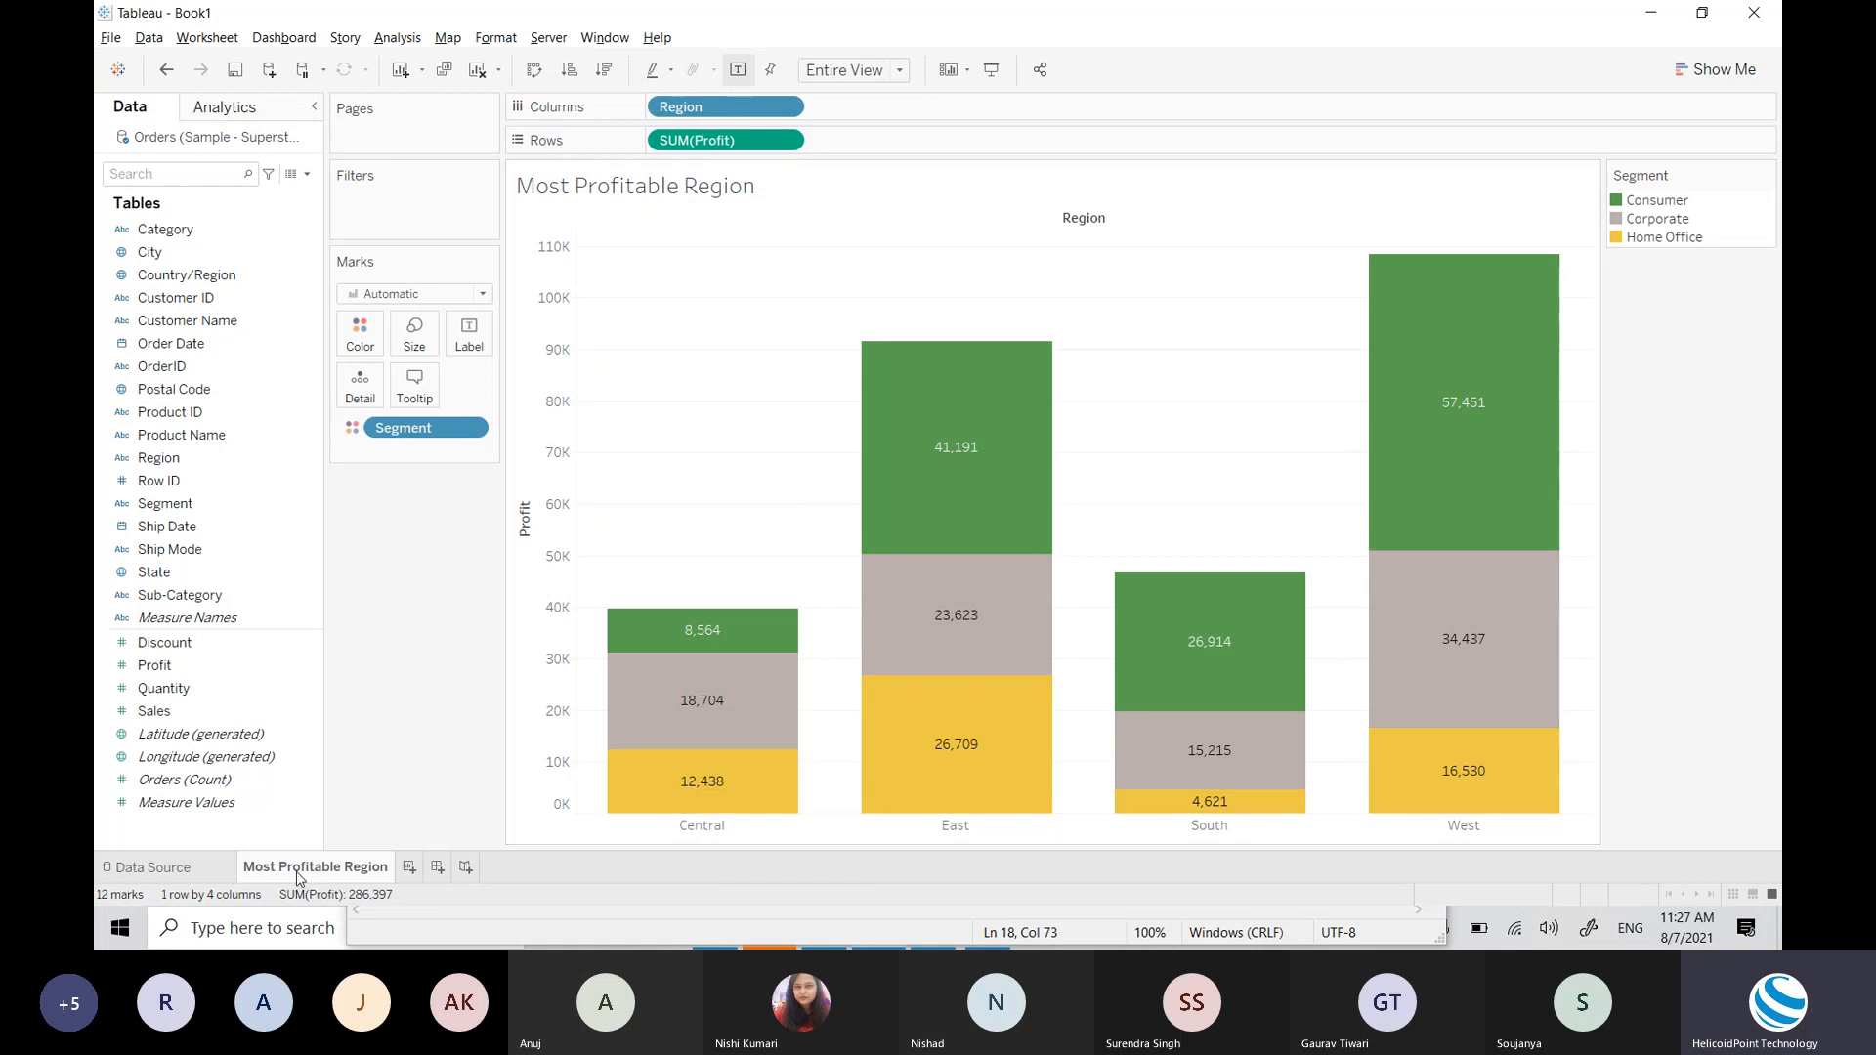
mouse_move(299, 877)
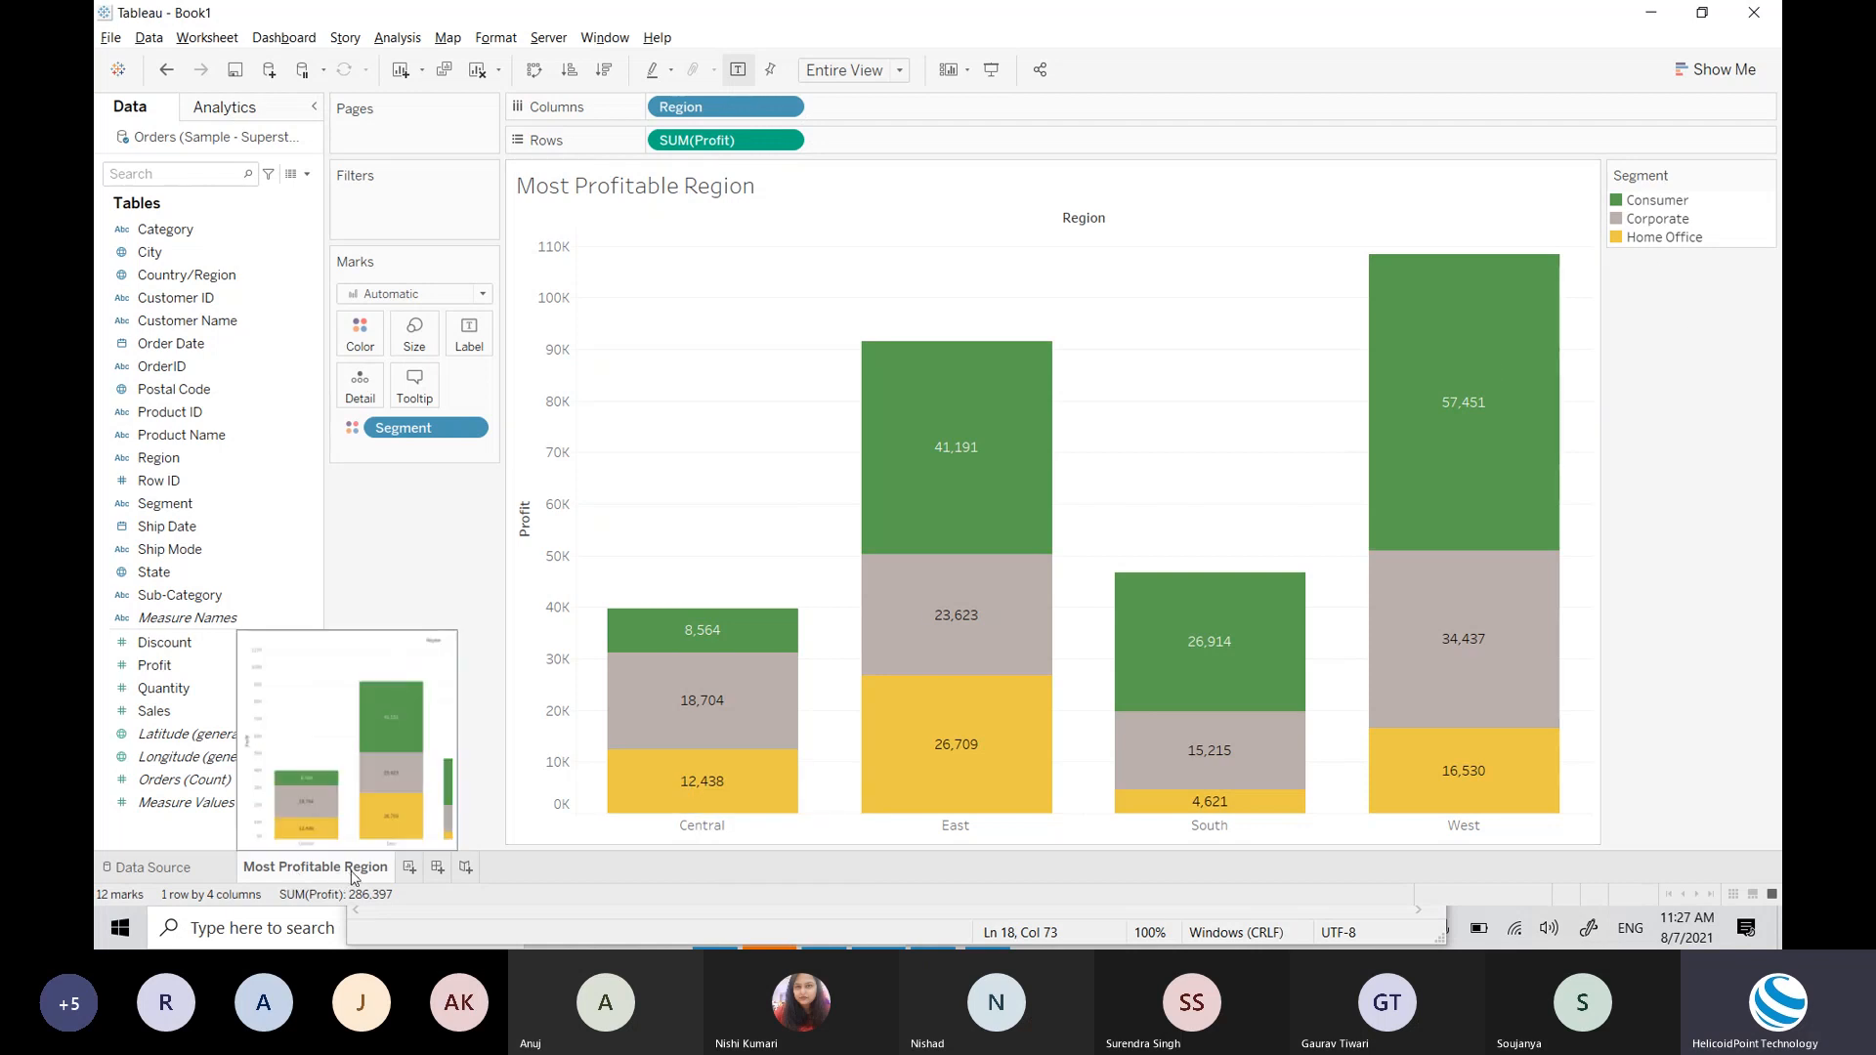
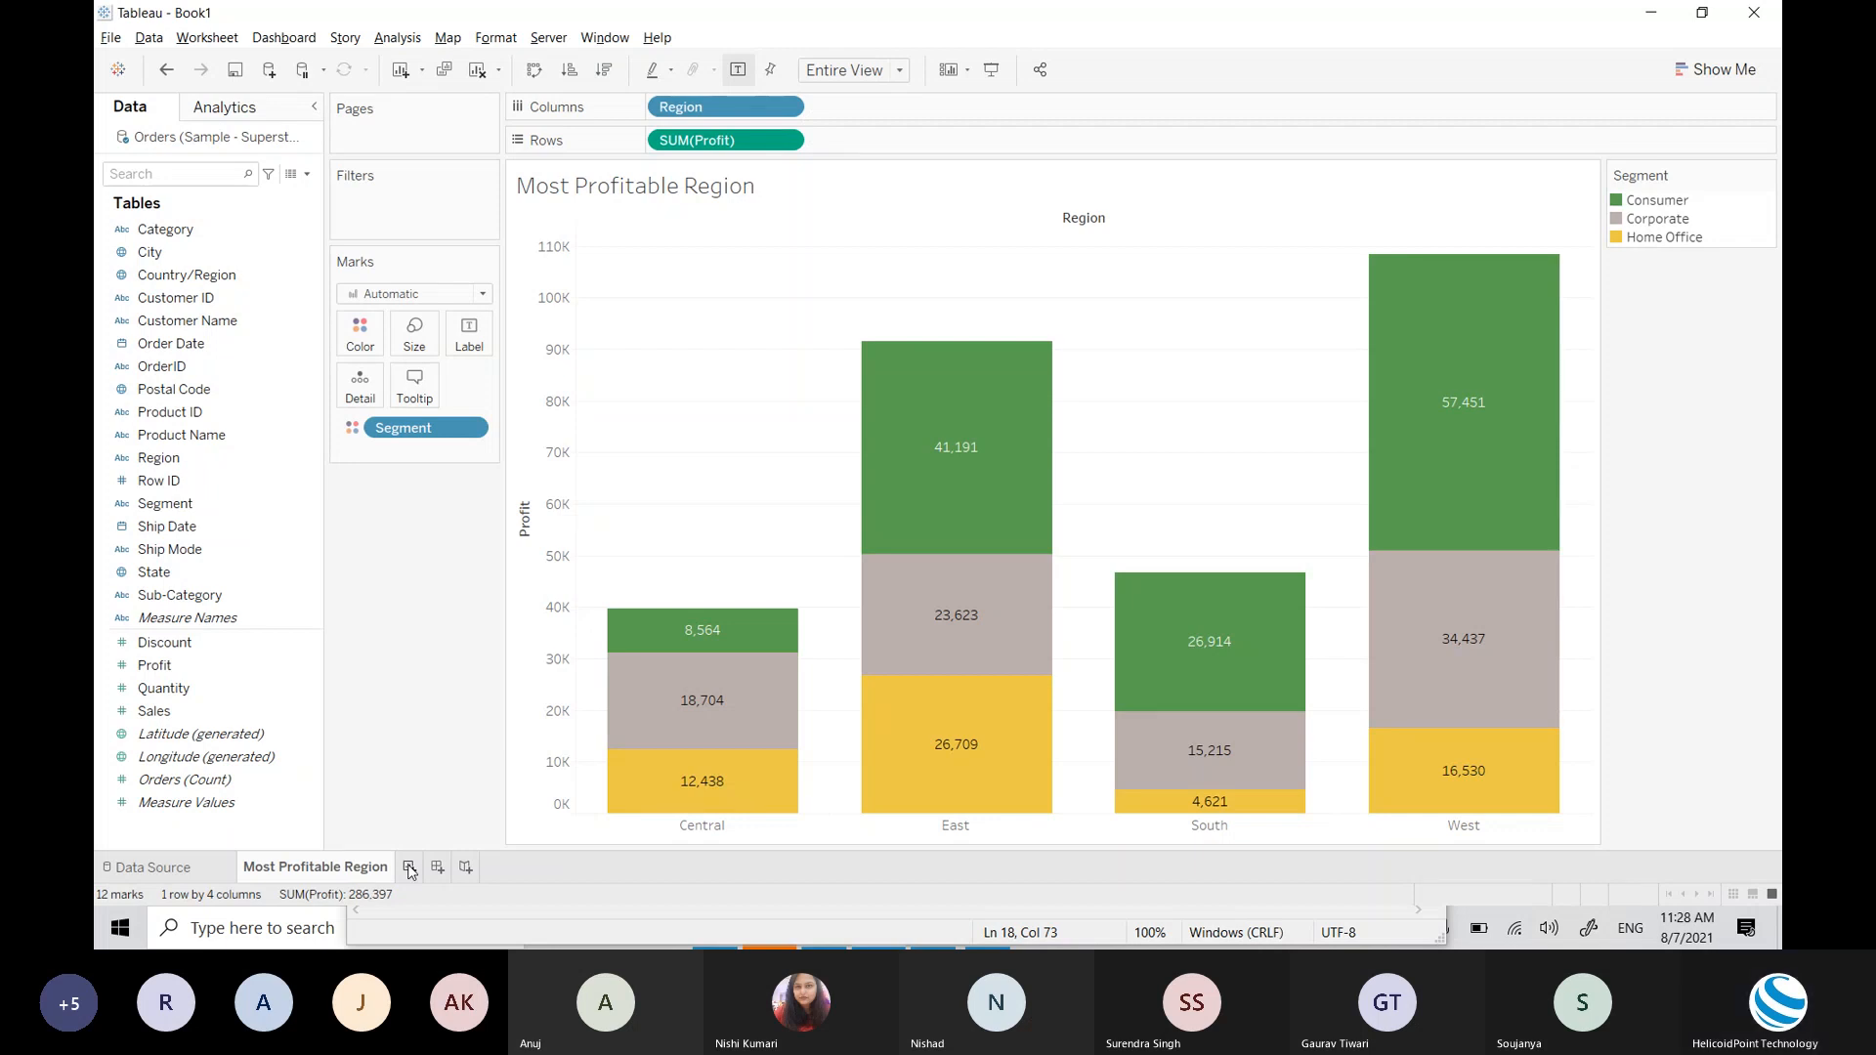
Step: Change the Profit measure on Rows from Sum to Average
left_click(785, 141)
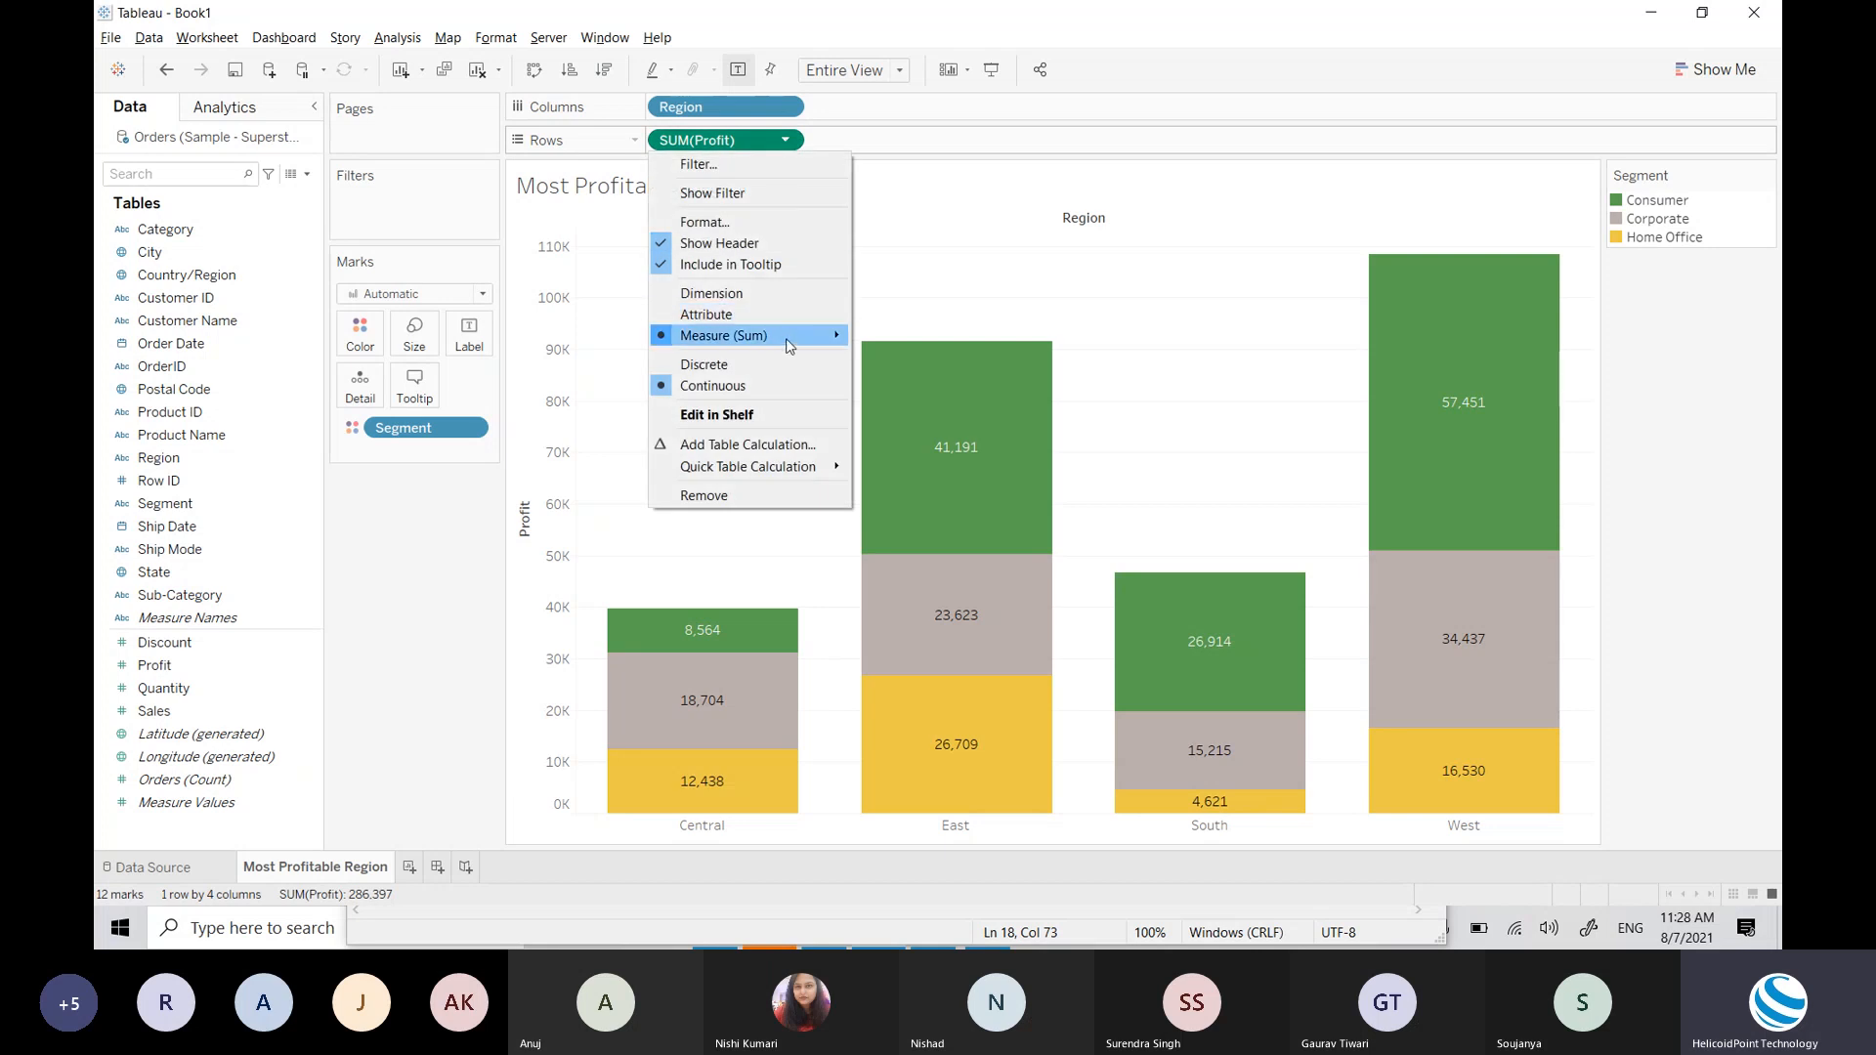
mouse_move(786, 338)
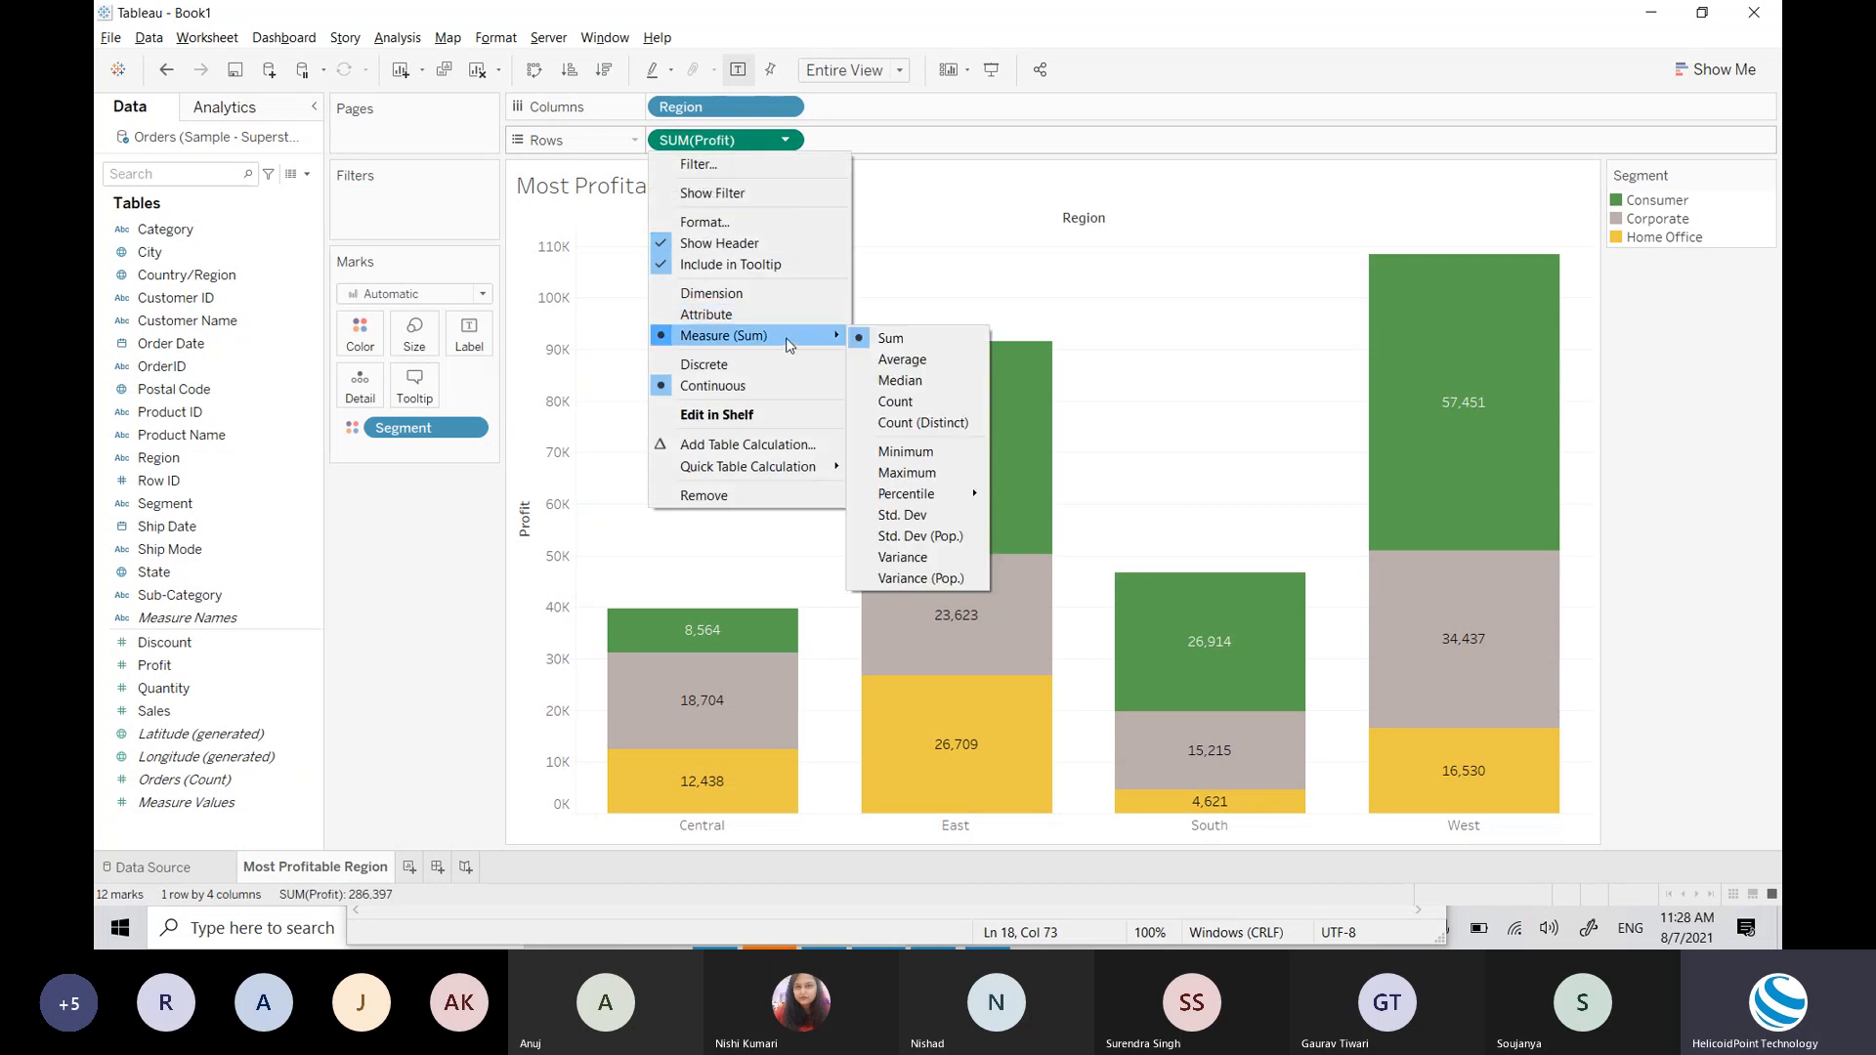
left_click(899, 360)
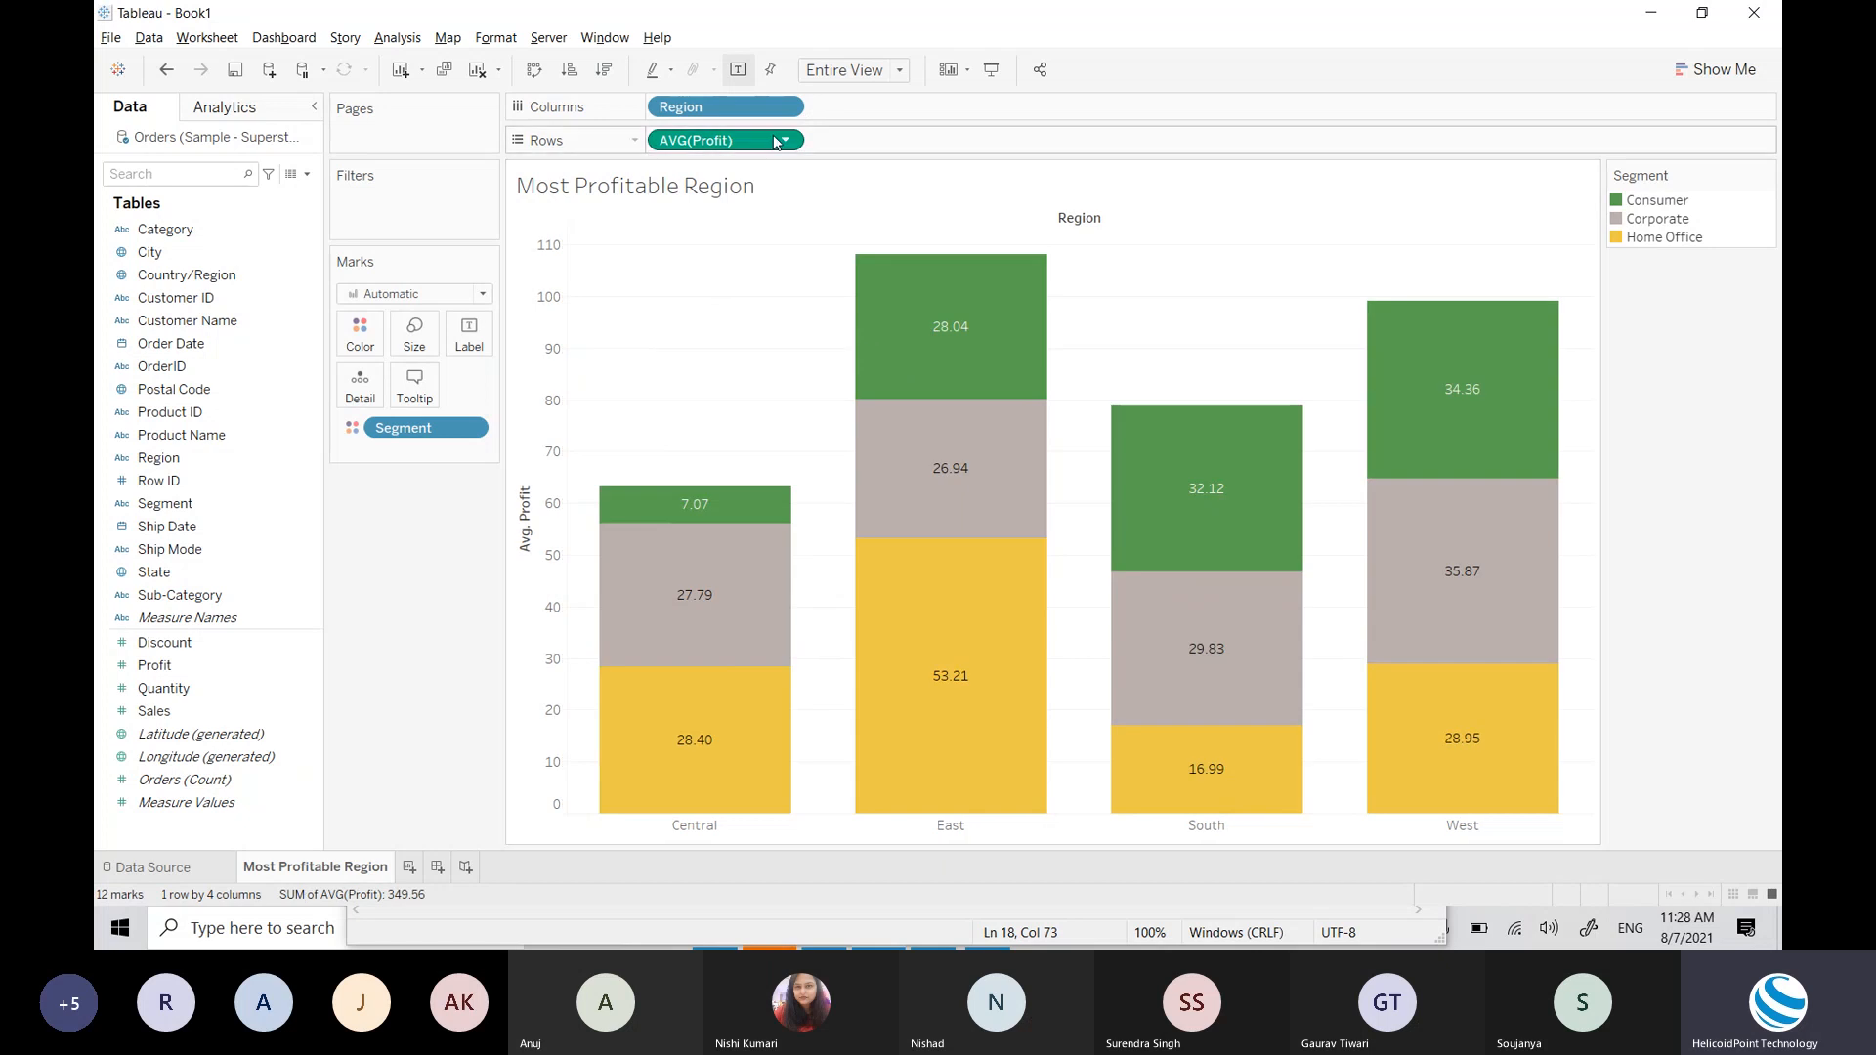
left_click(785, 140)
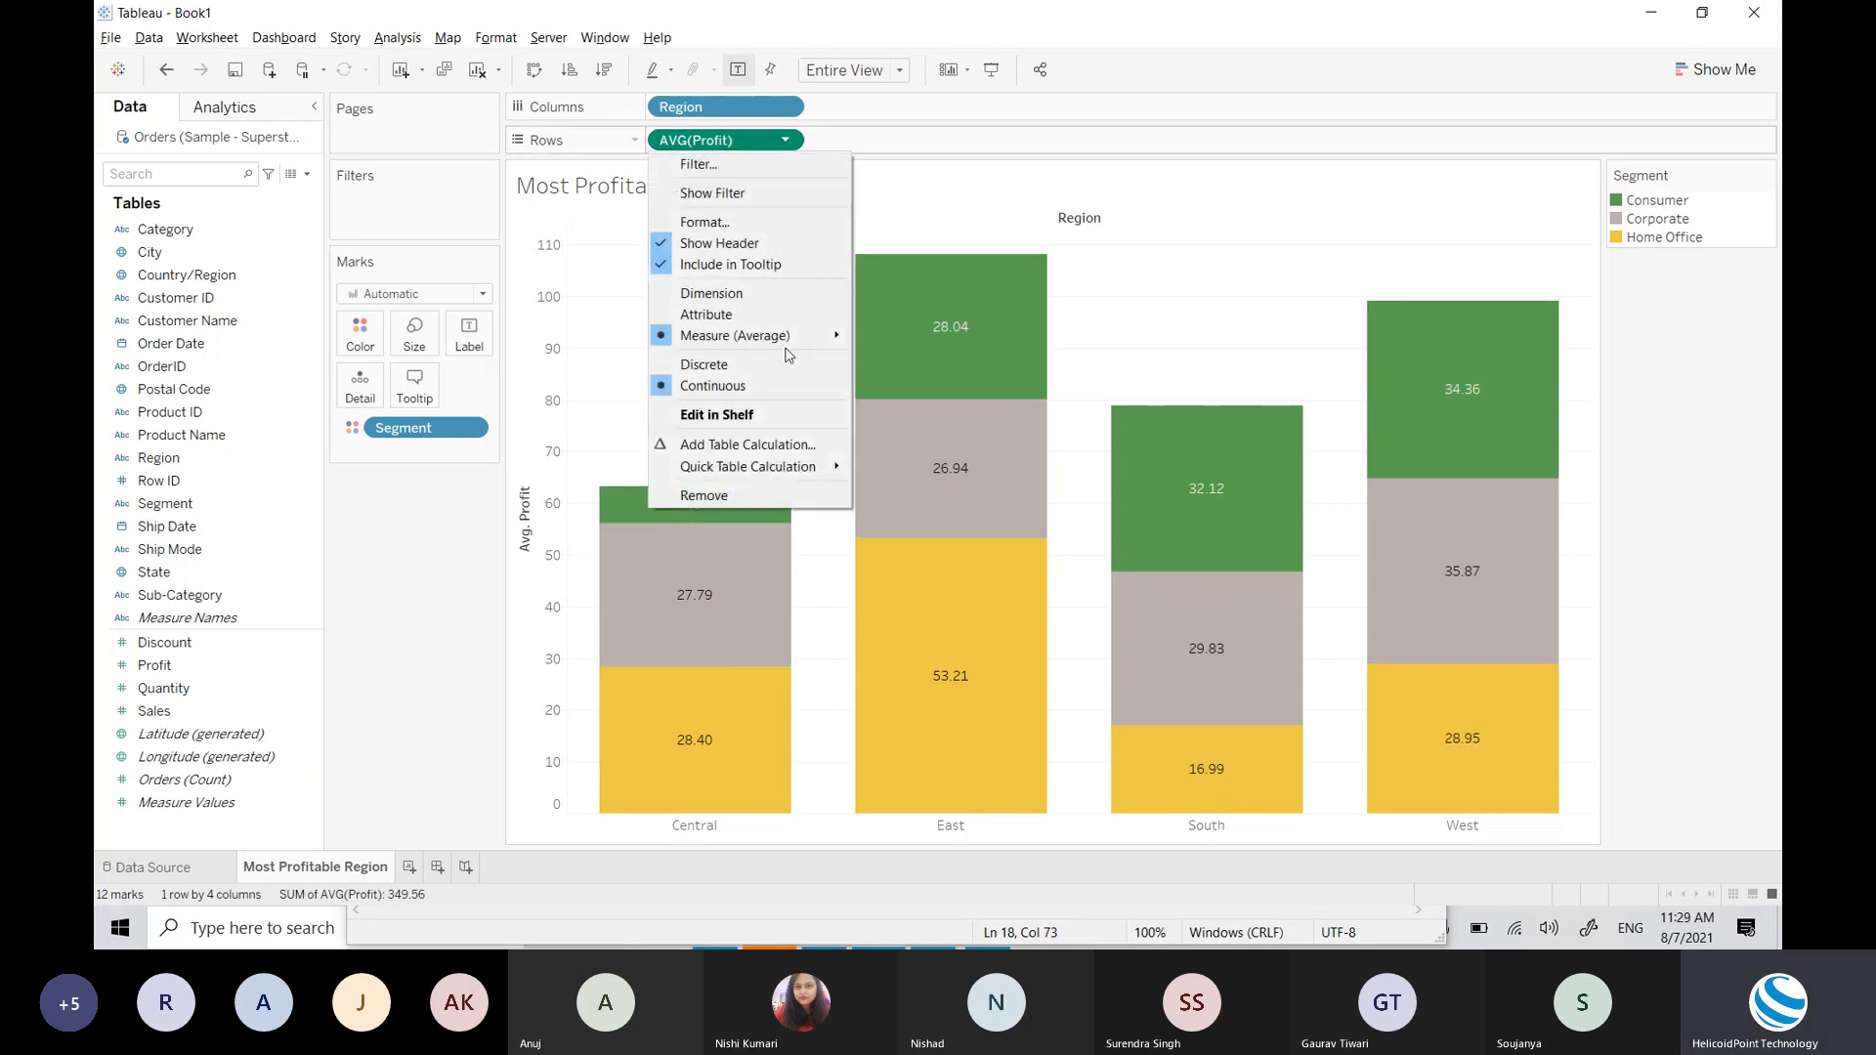
Step: Switch Profit back to Sum so West Consumer tops at 57,451
left_click(864, 336)
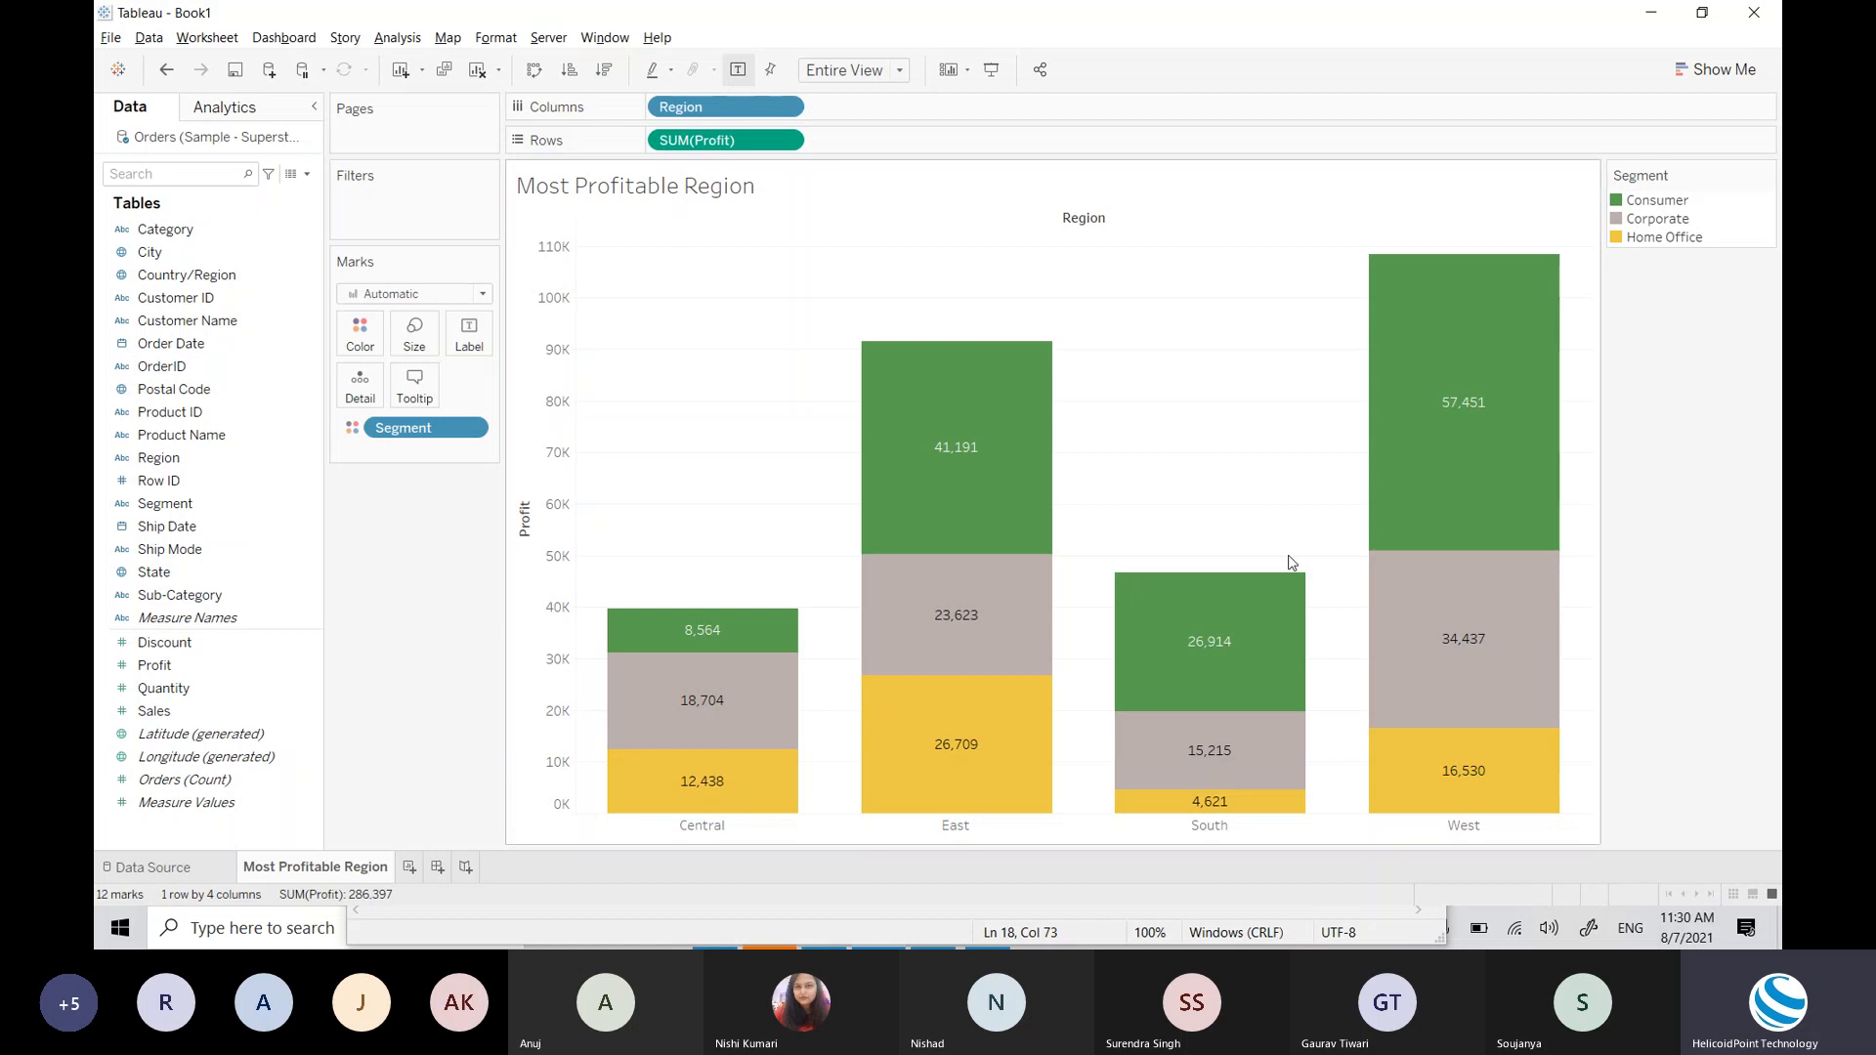
mouse_move(1459, 604)
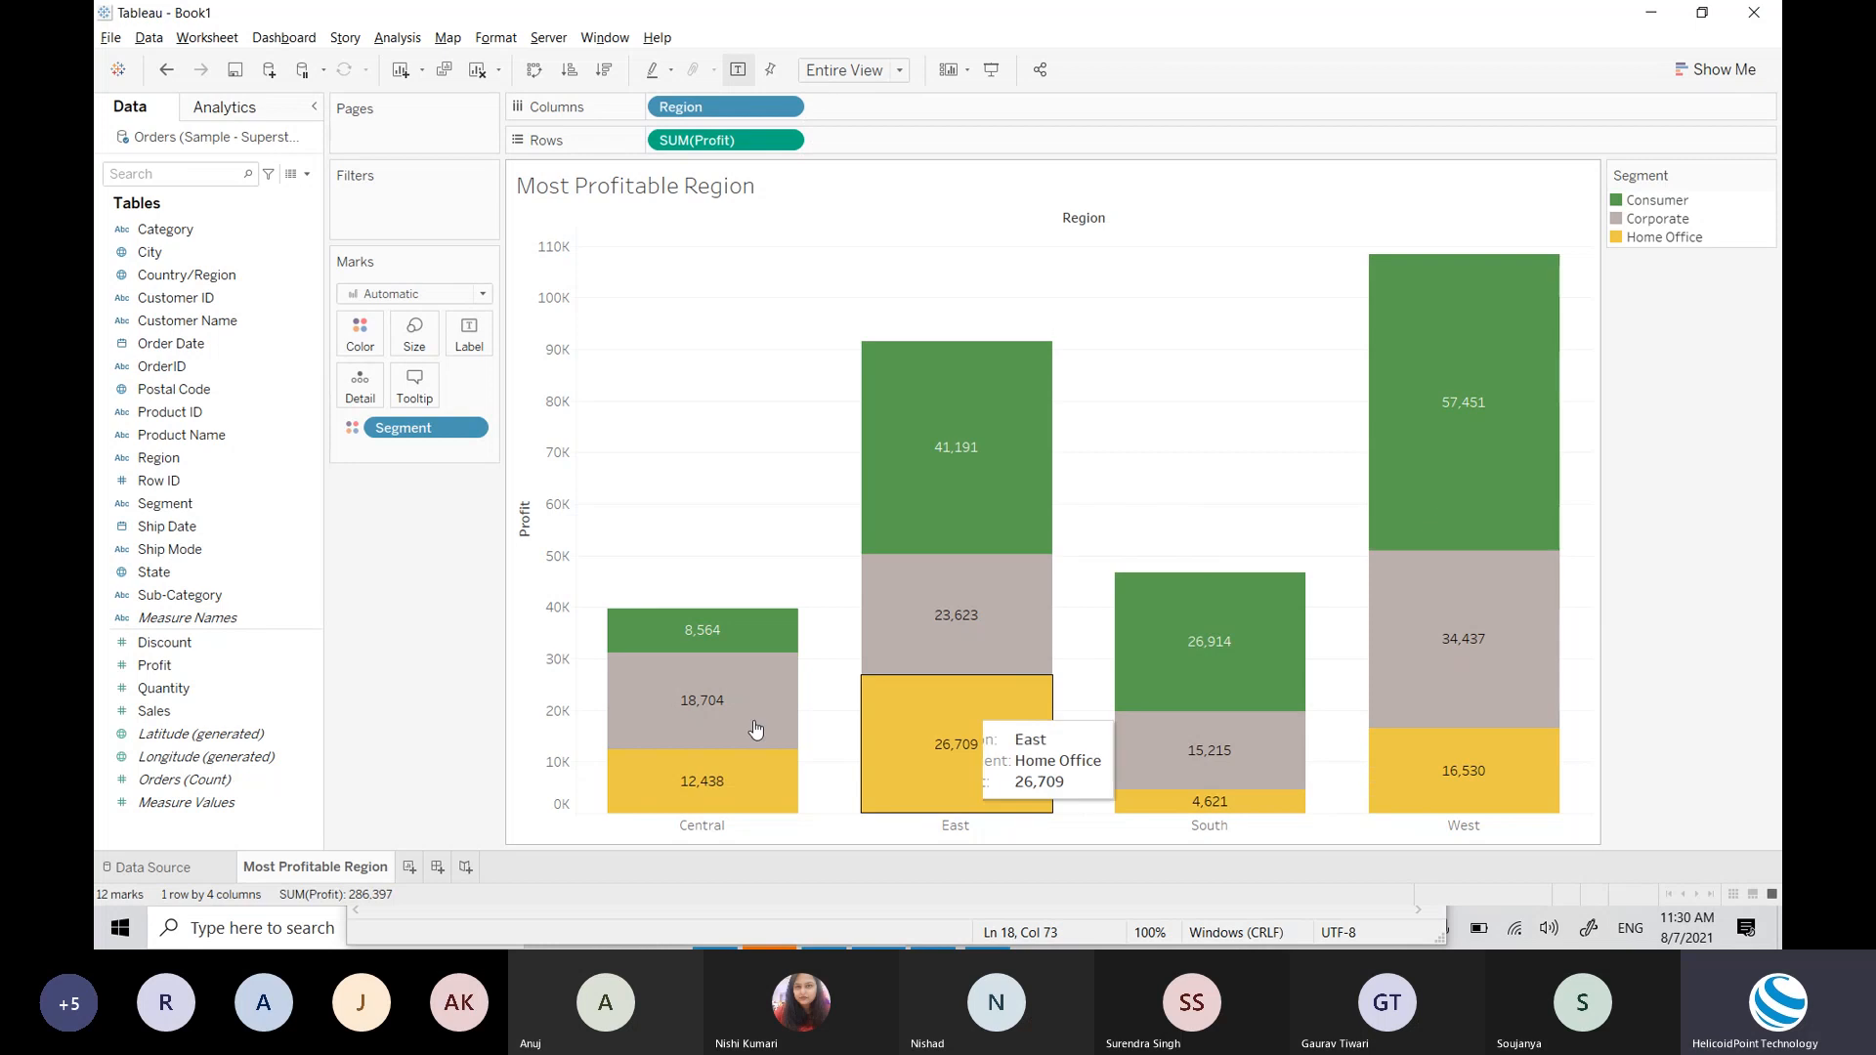
Step: Add blank worksheet Sheet 2, then go back to the Most Profitable Region sheet
left_click(410, 867)
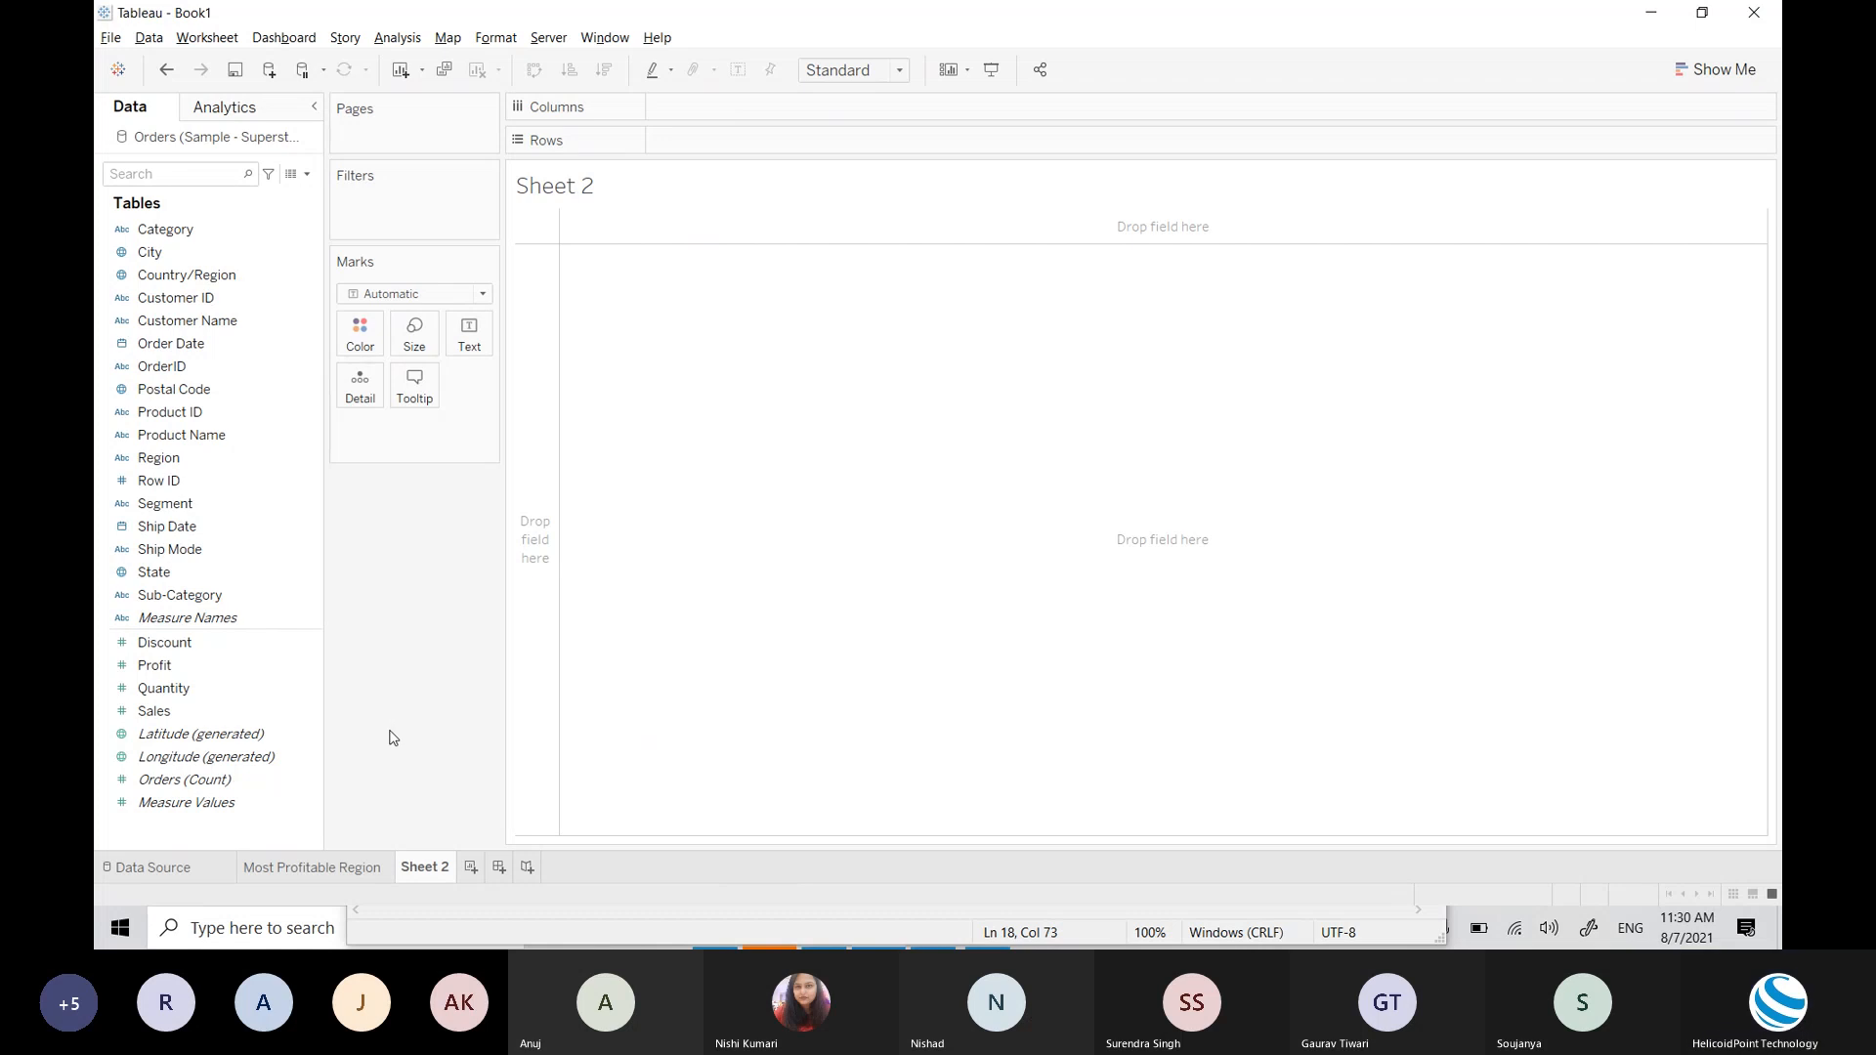
left_click(313, 868)
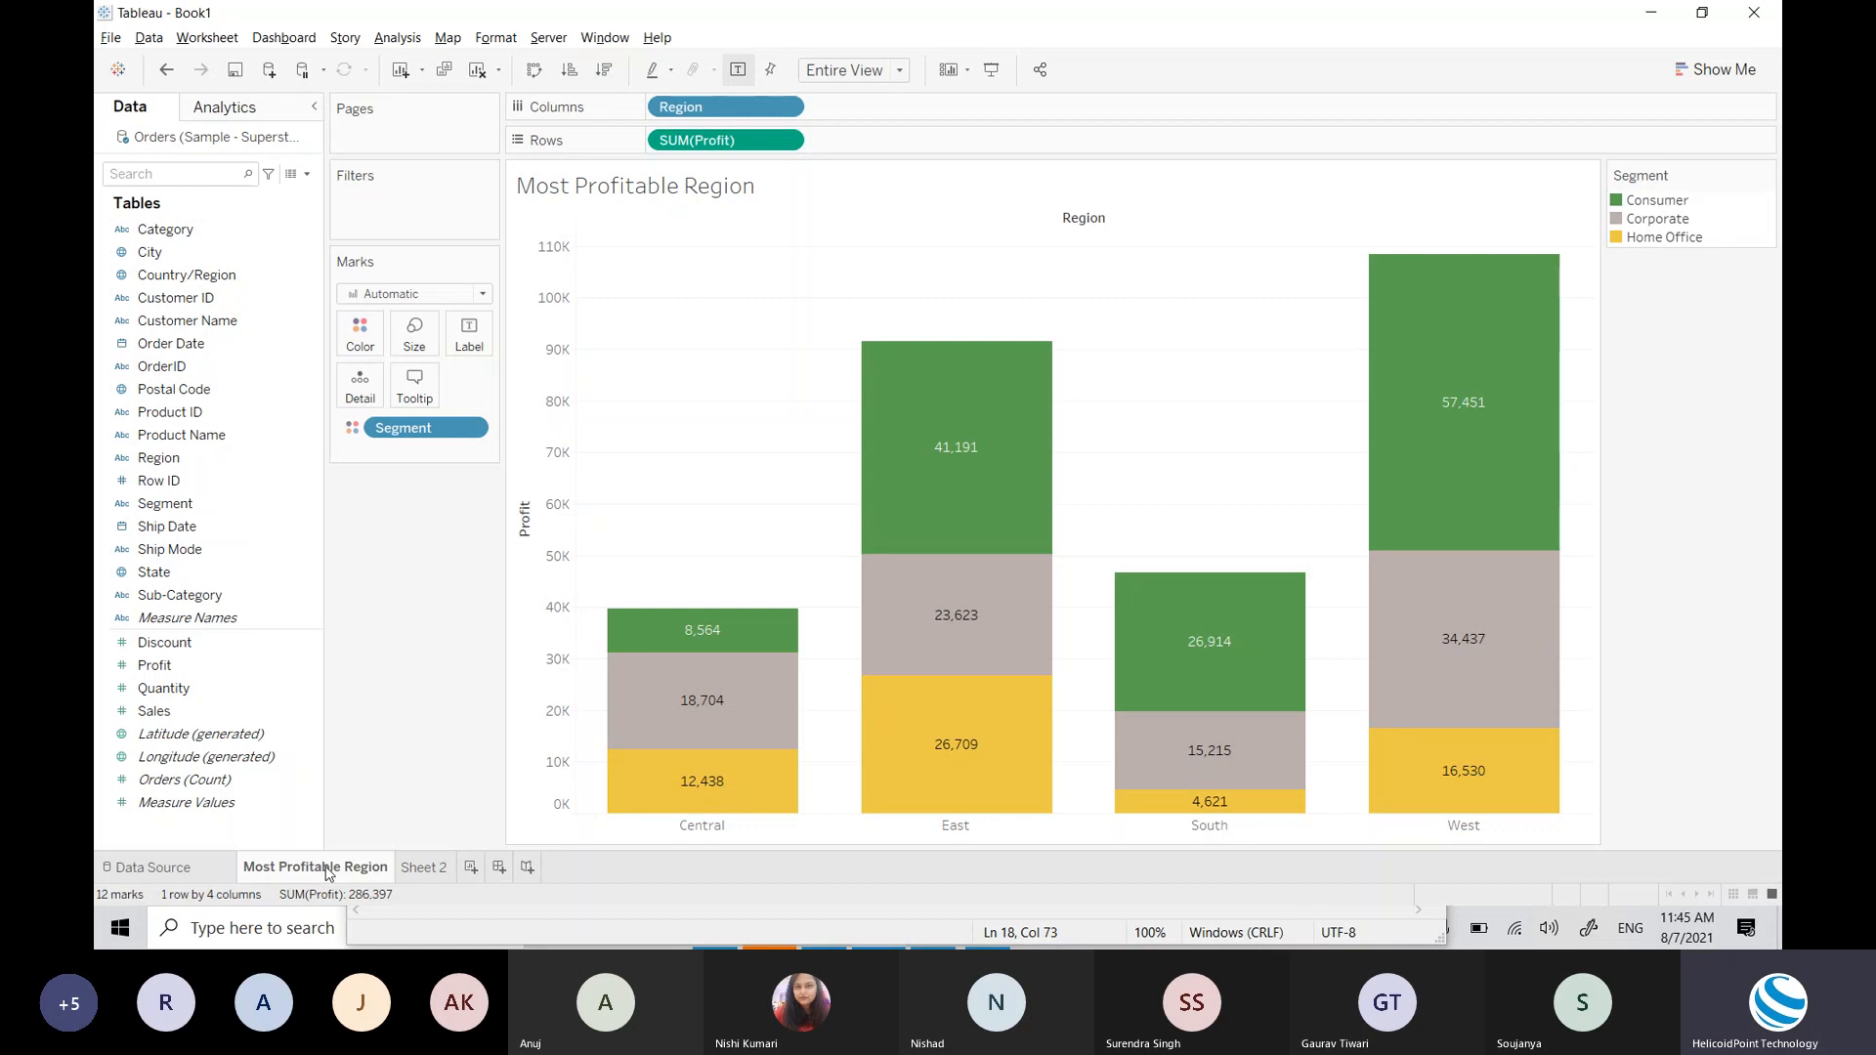
Step: Rename Sheet 2 to 'Sum of Quantity Sold'
double_click(437, 868)
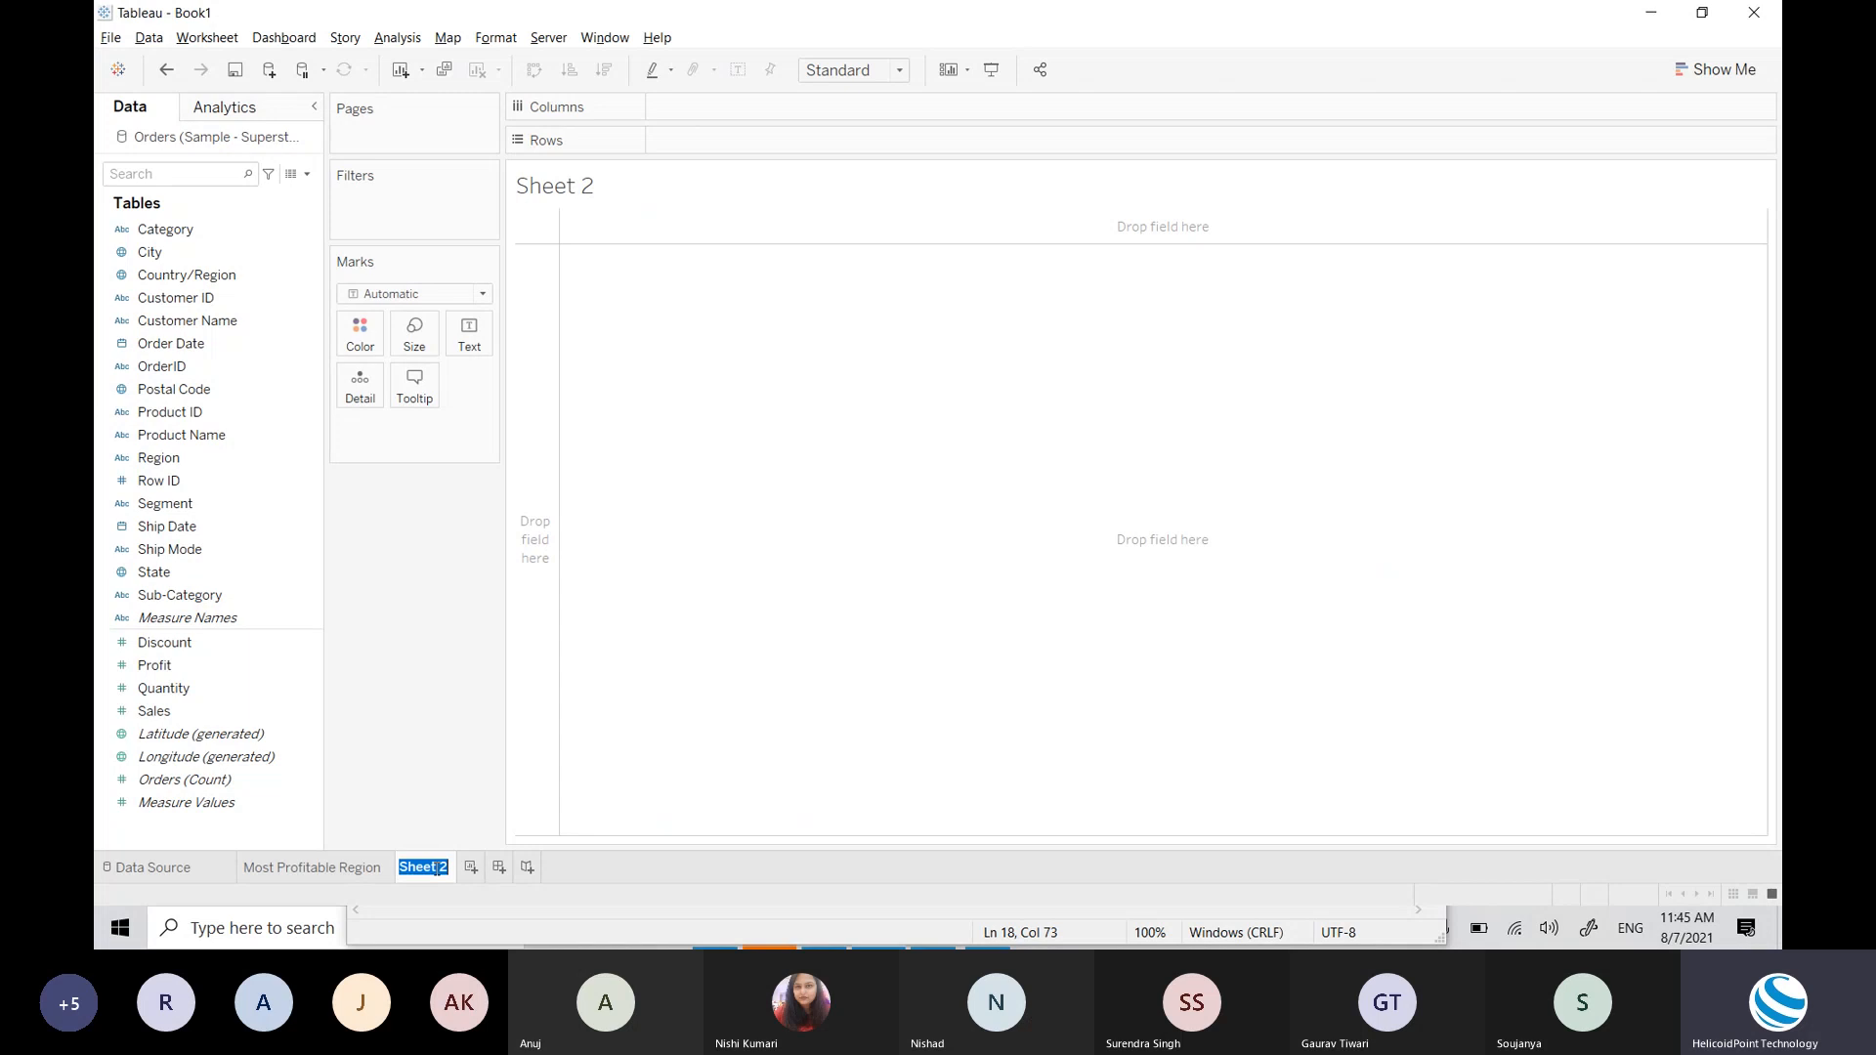
type("Sum of Q")
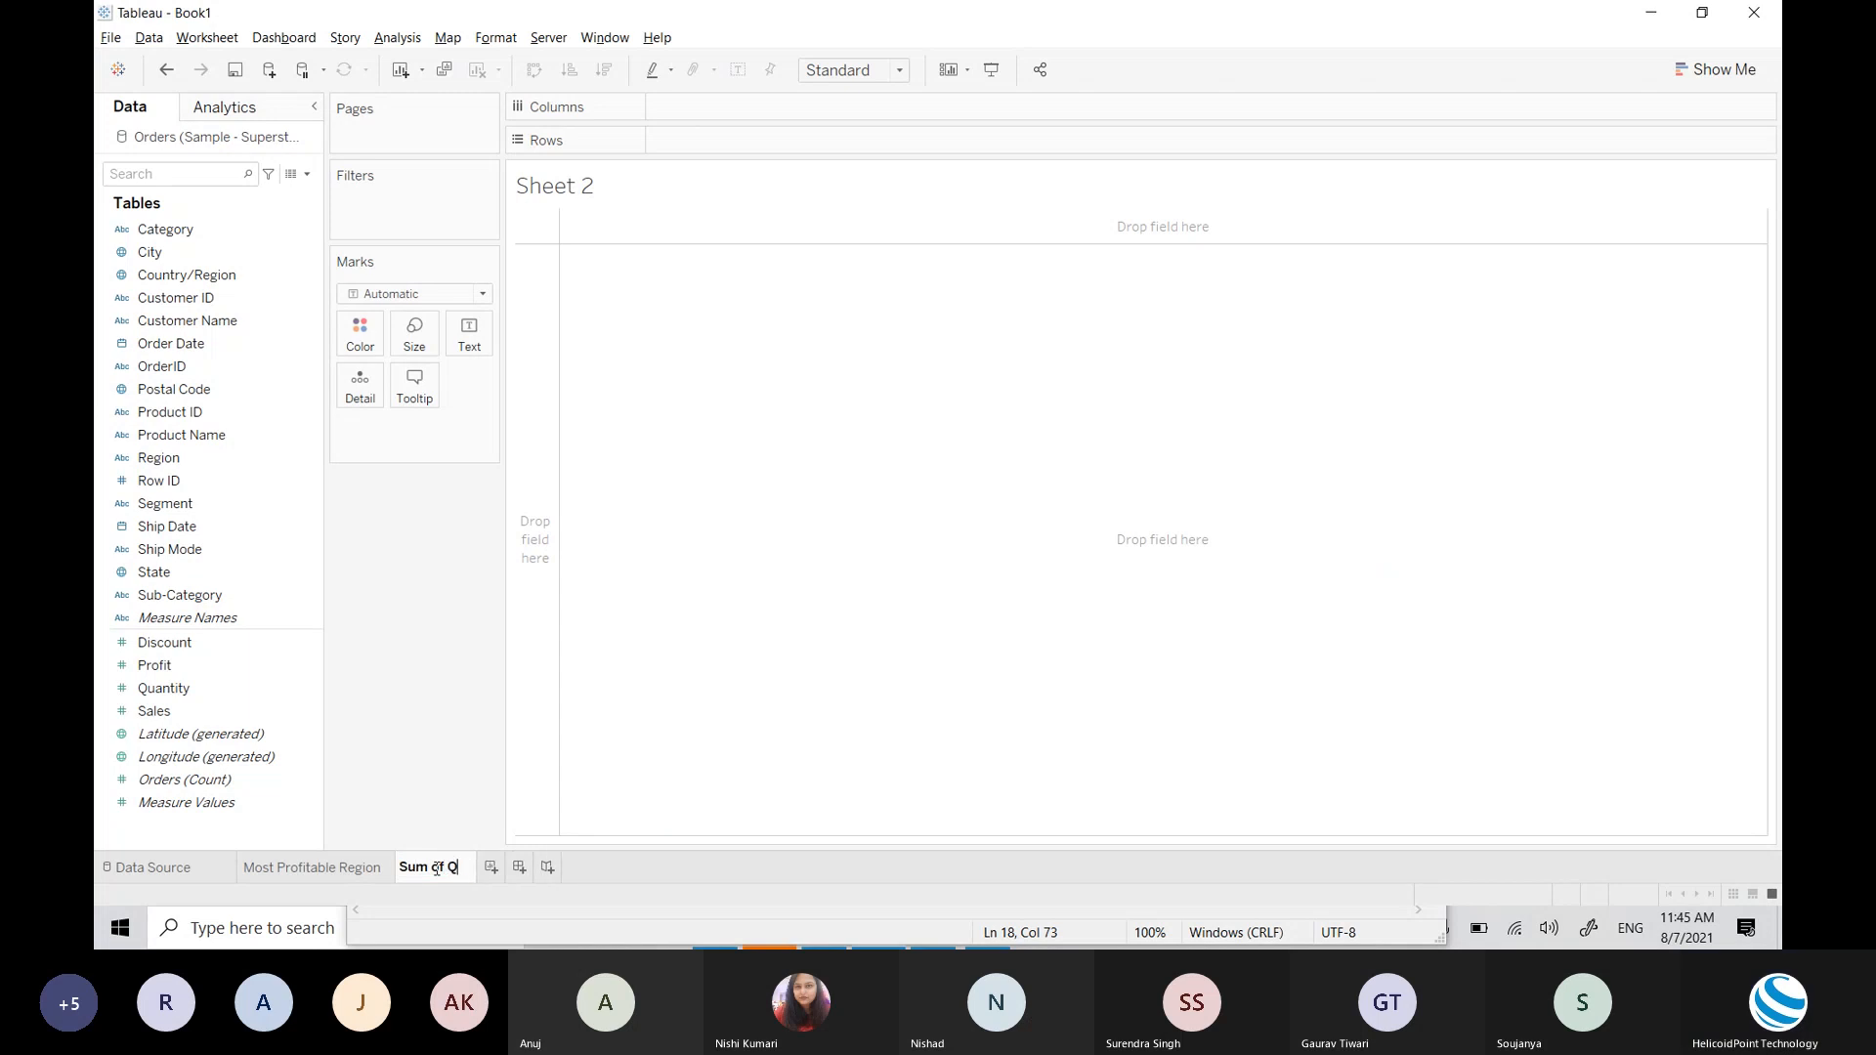
type("uantity Sold")
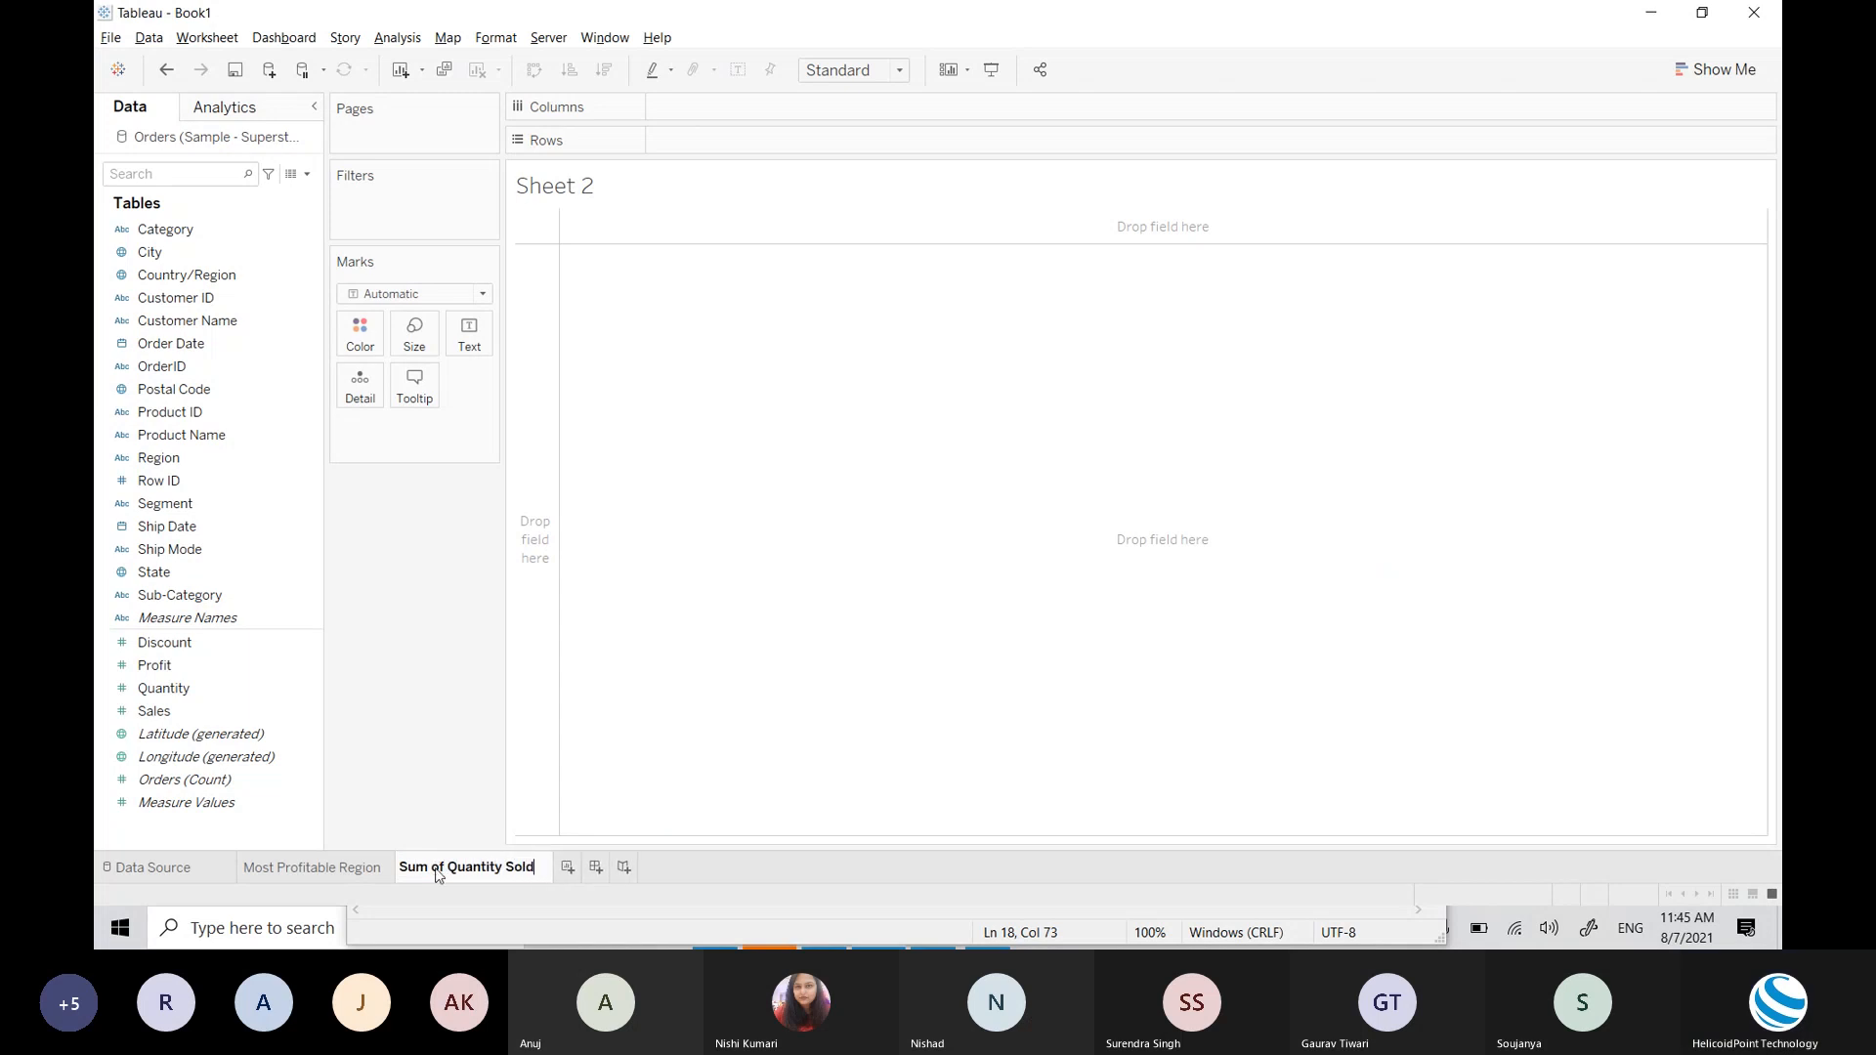
key("Return")
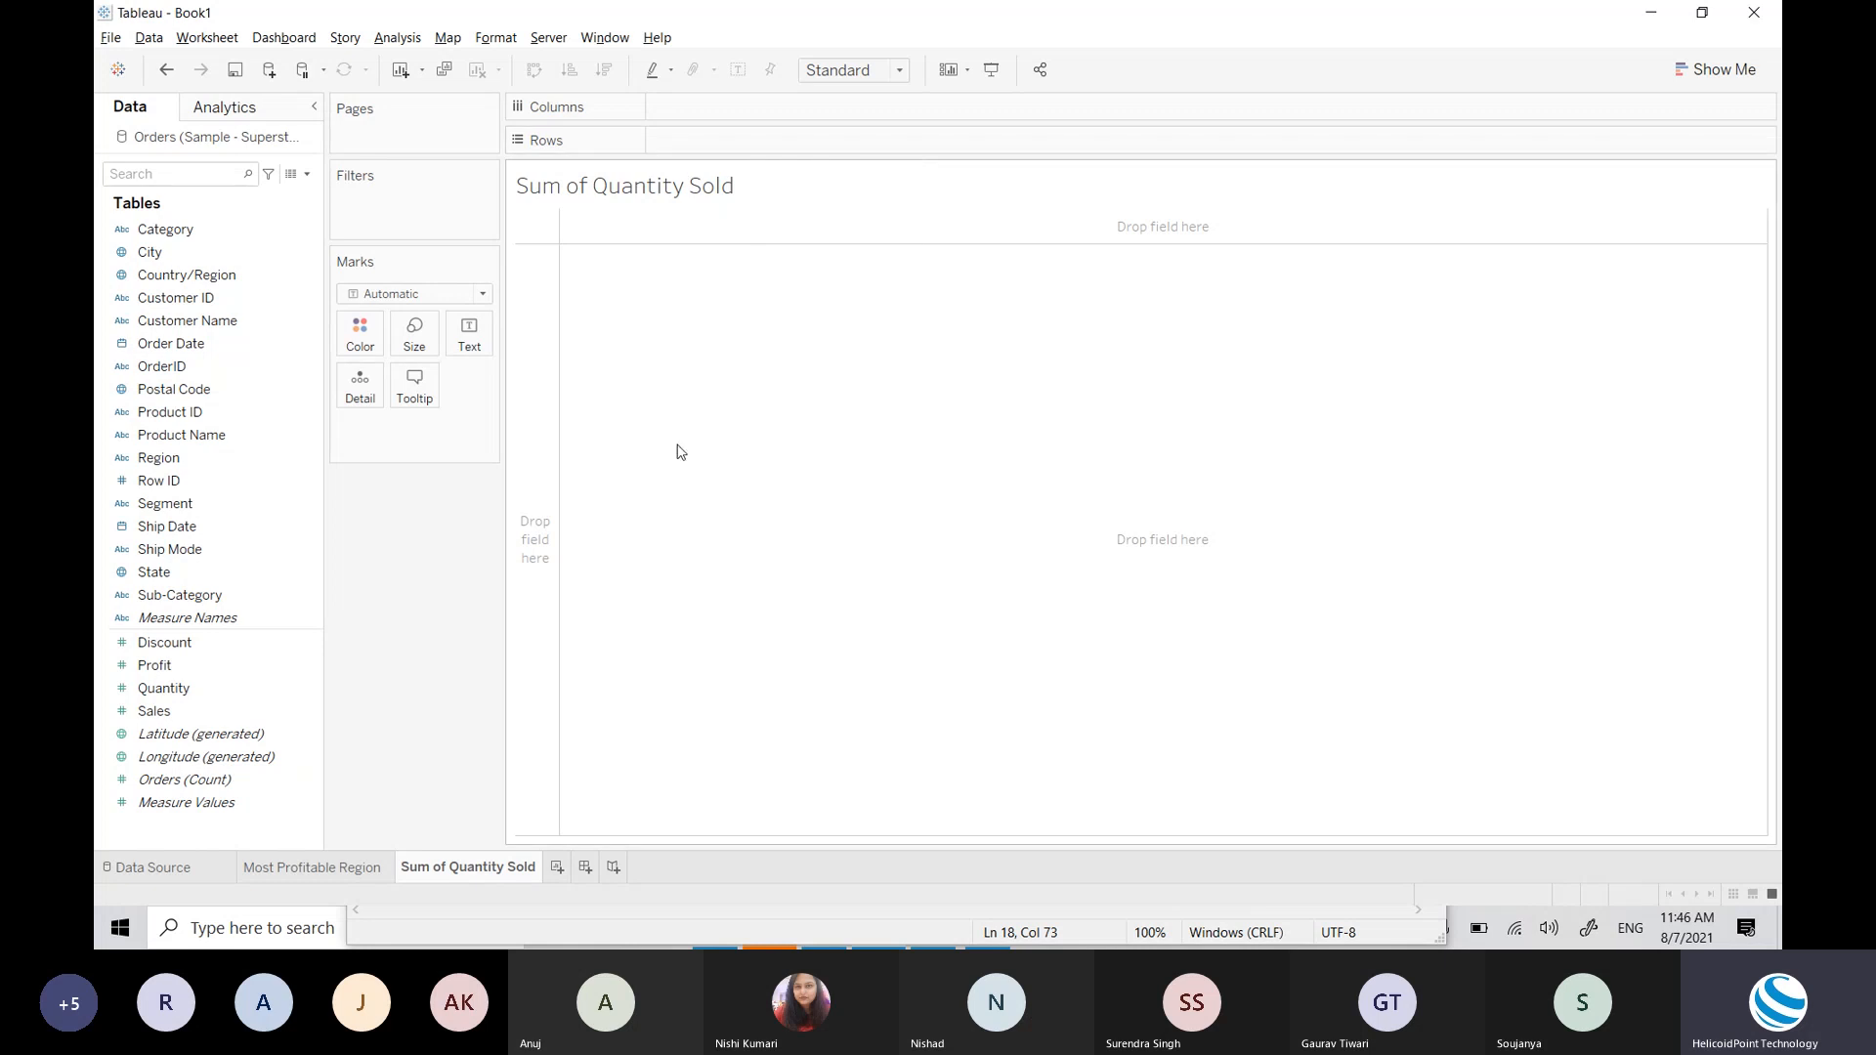
left_click(407, 295)
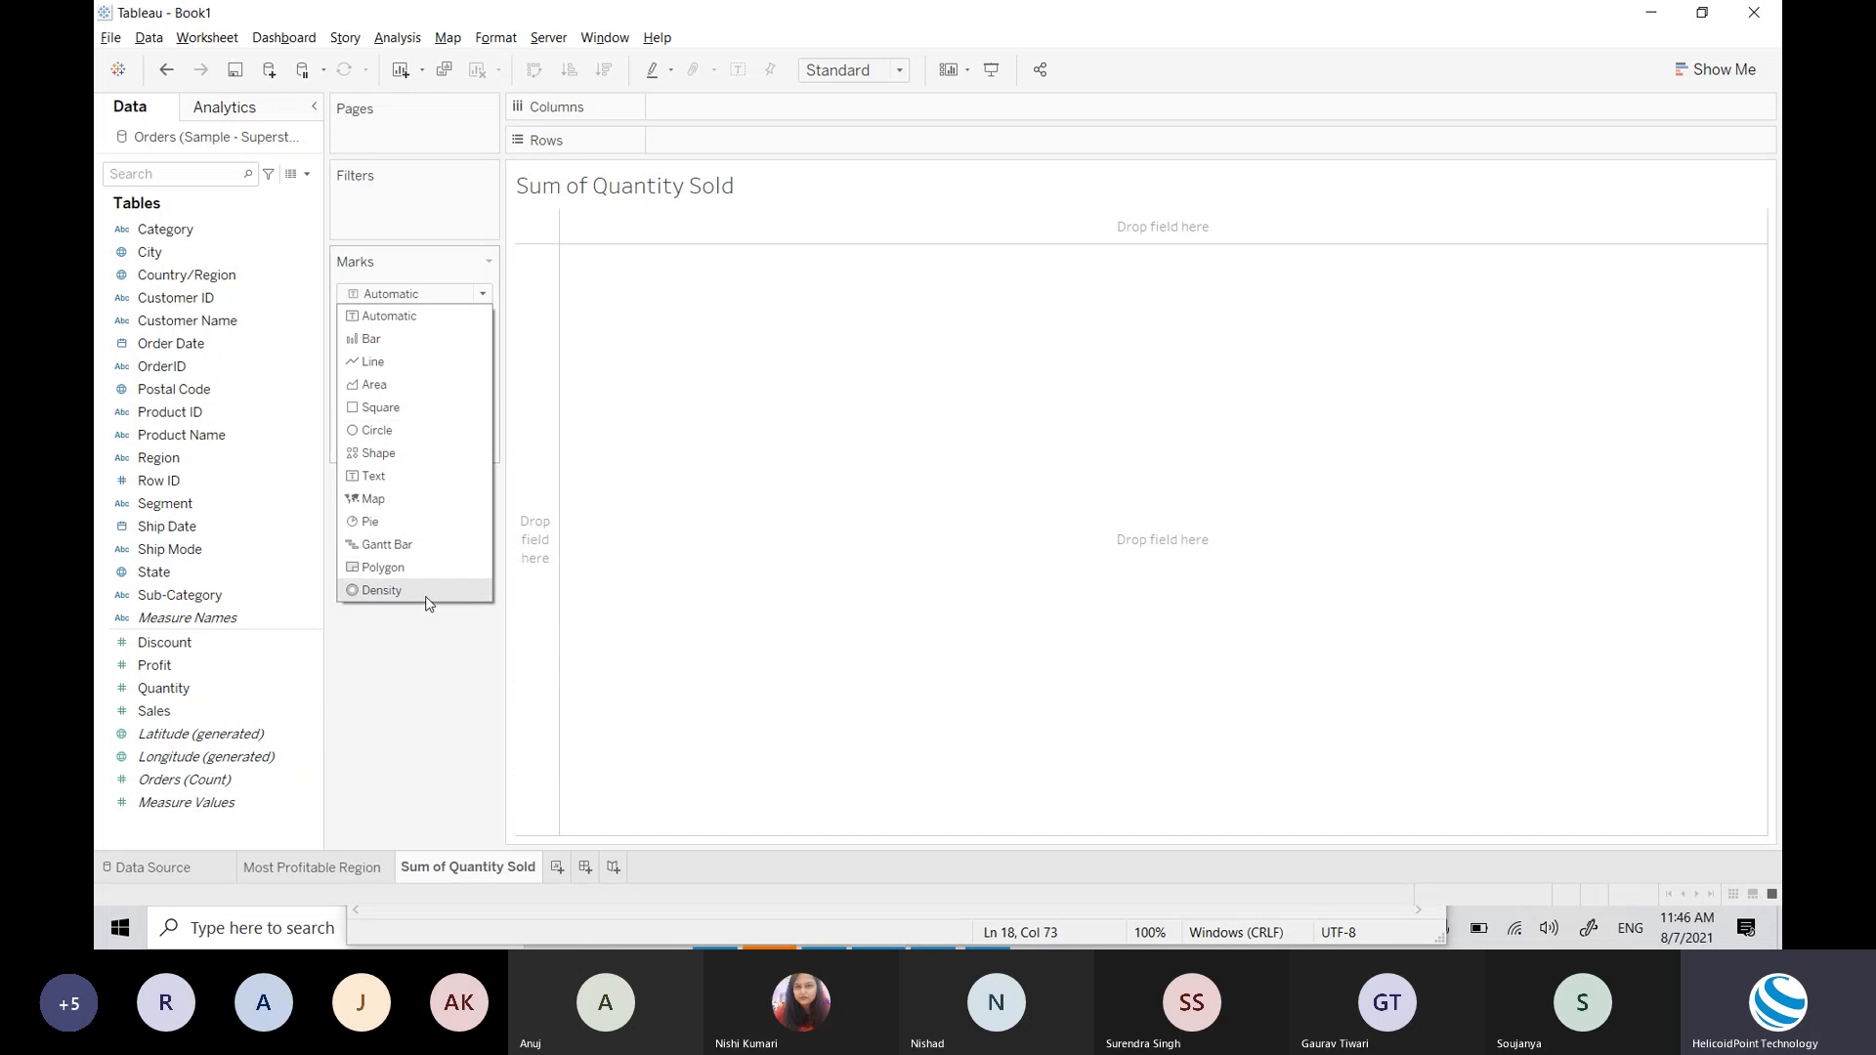
left_click(604, 337)
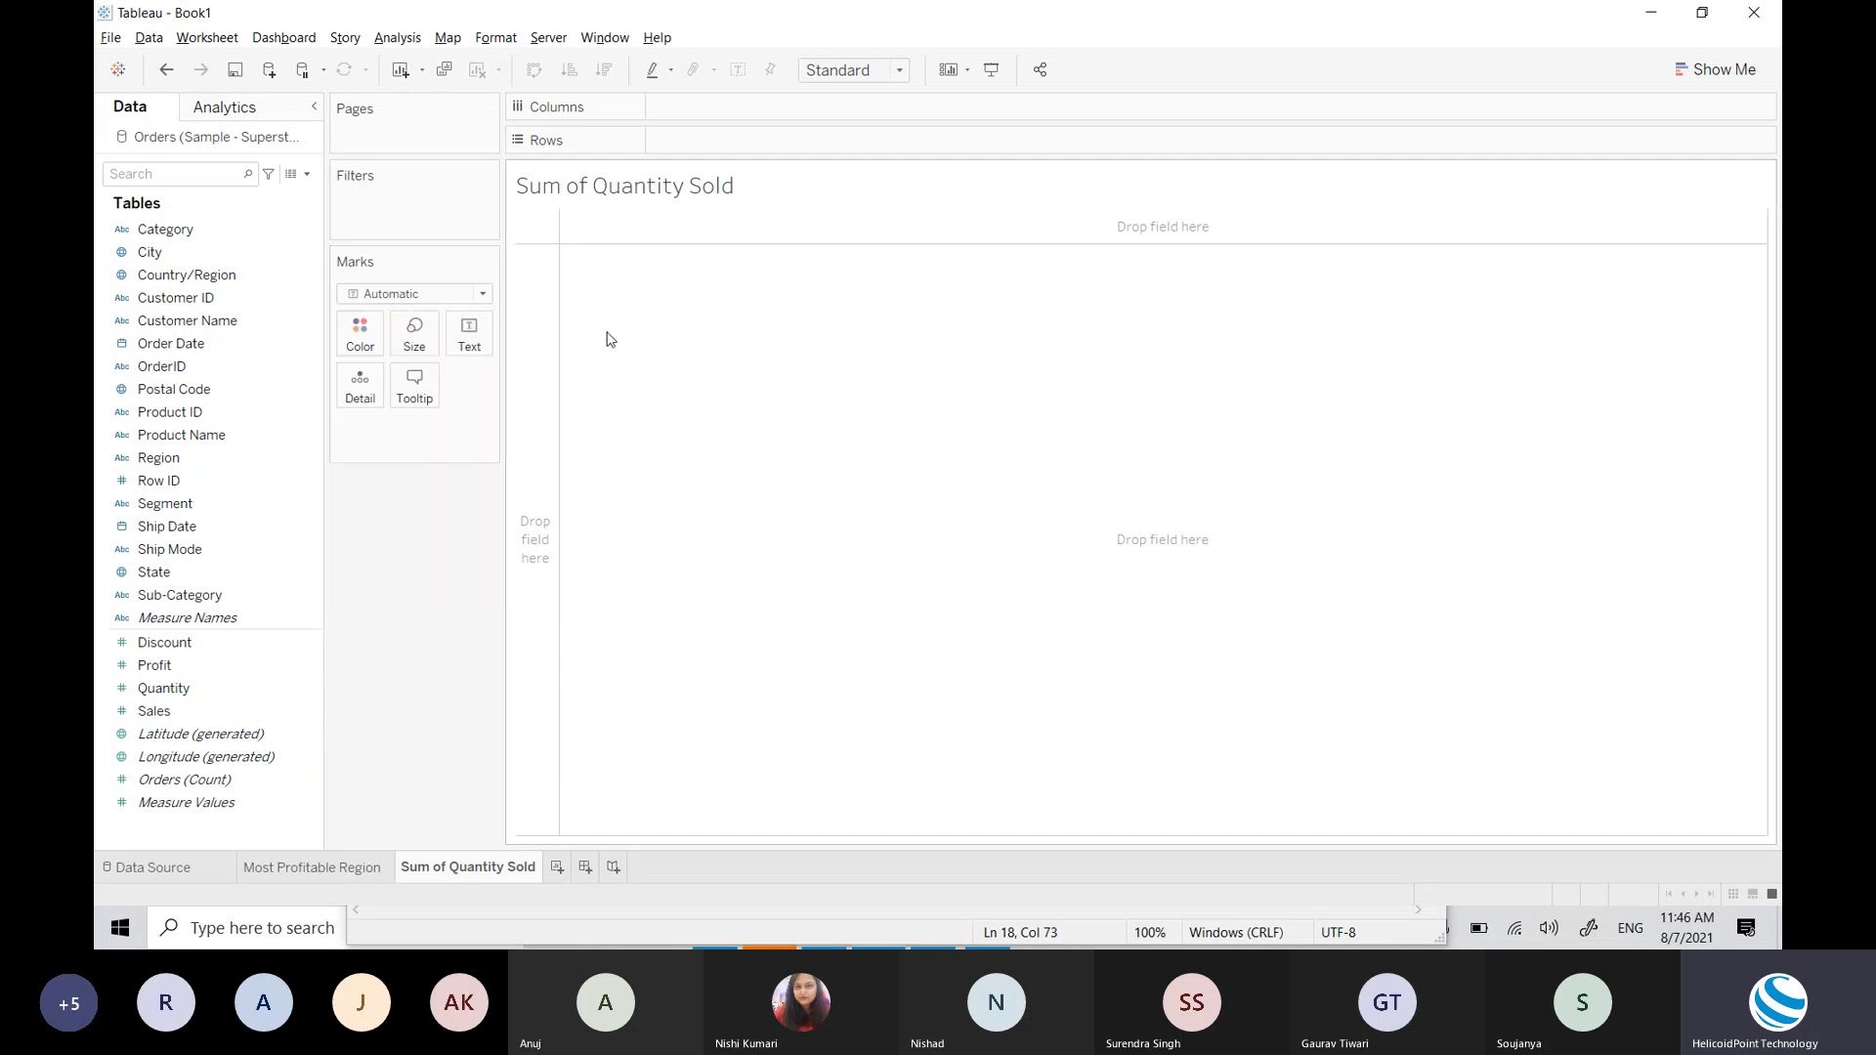
left_click(418, 294)
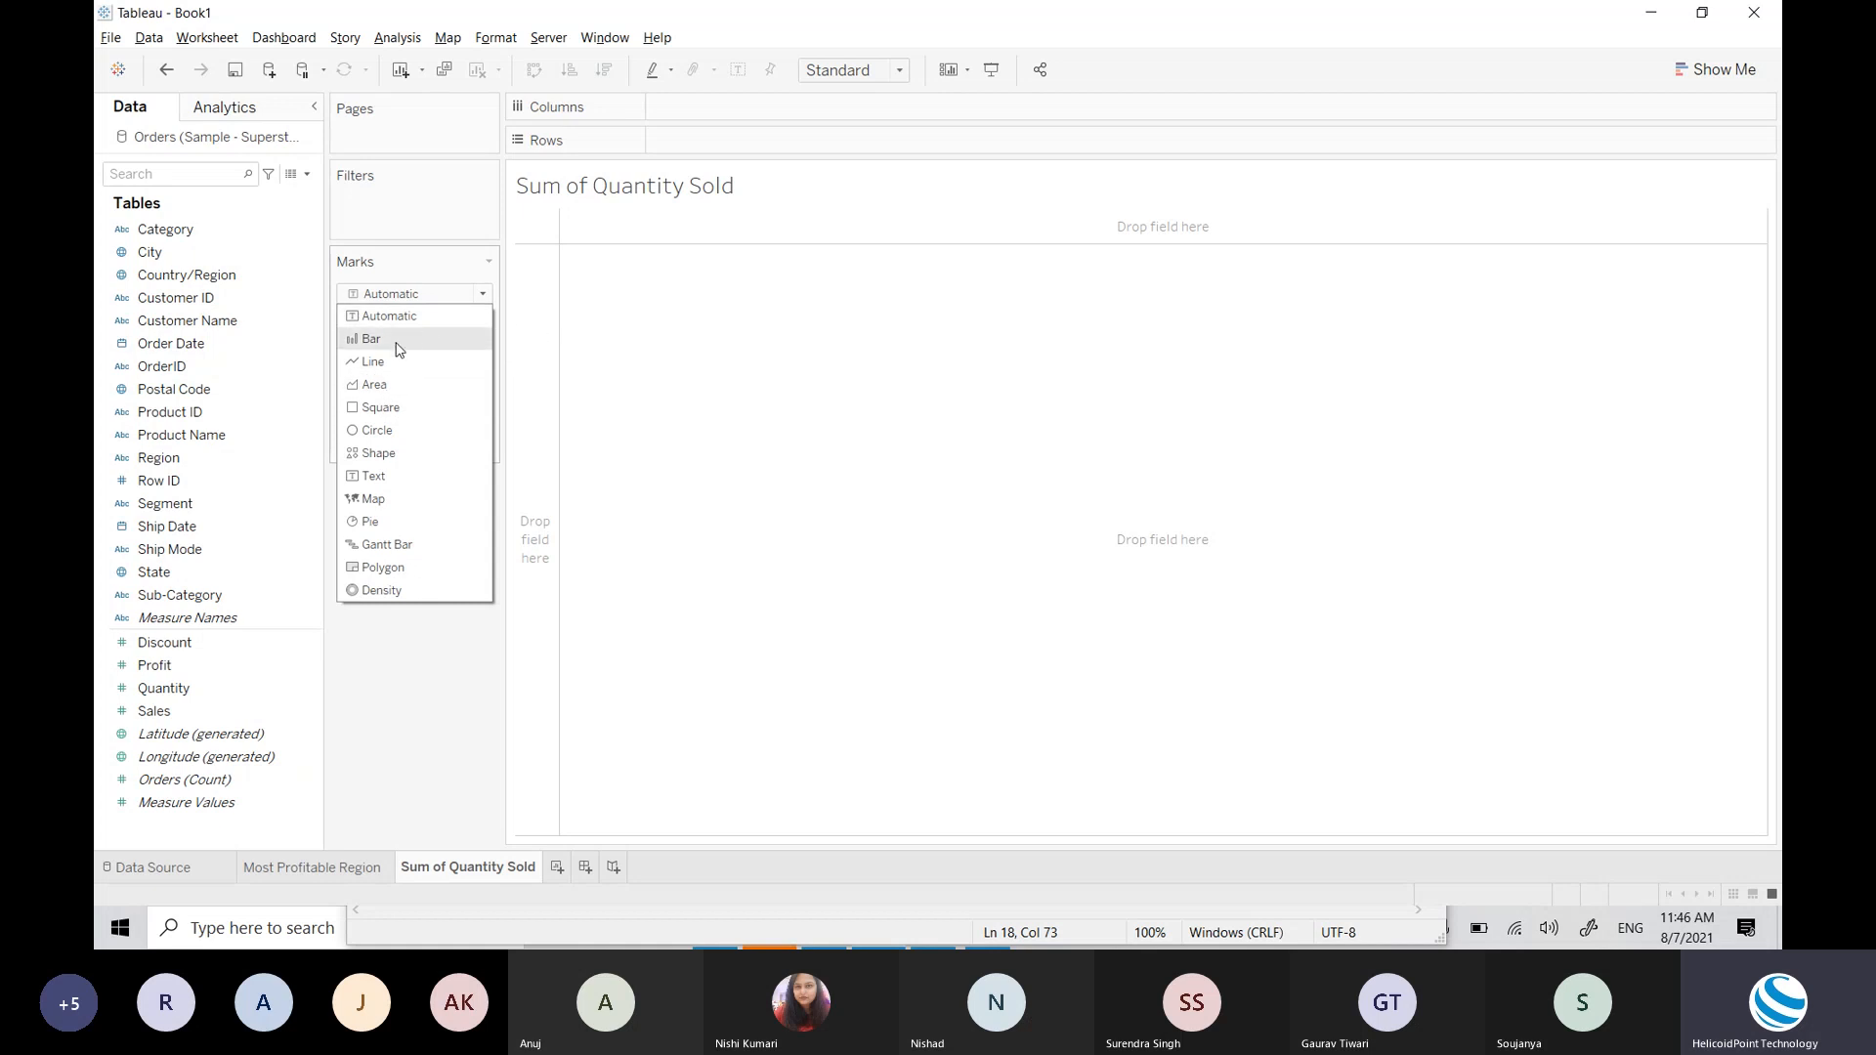
left_click(729, 385)
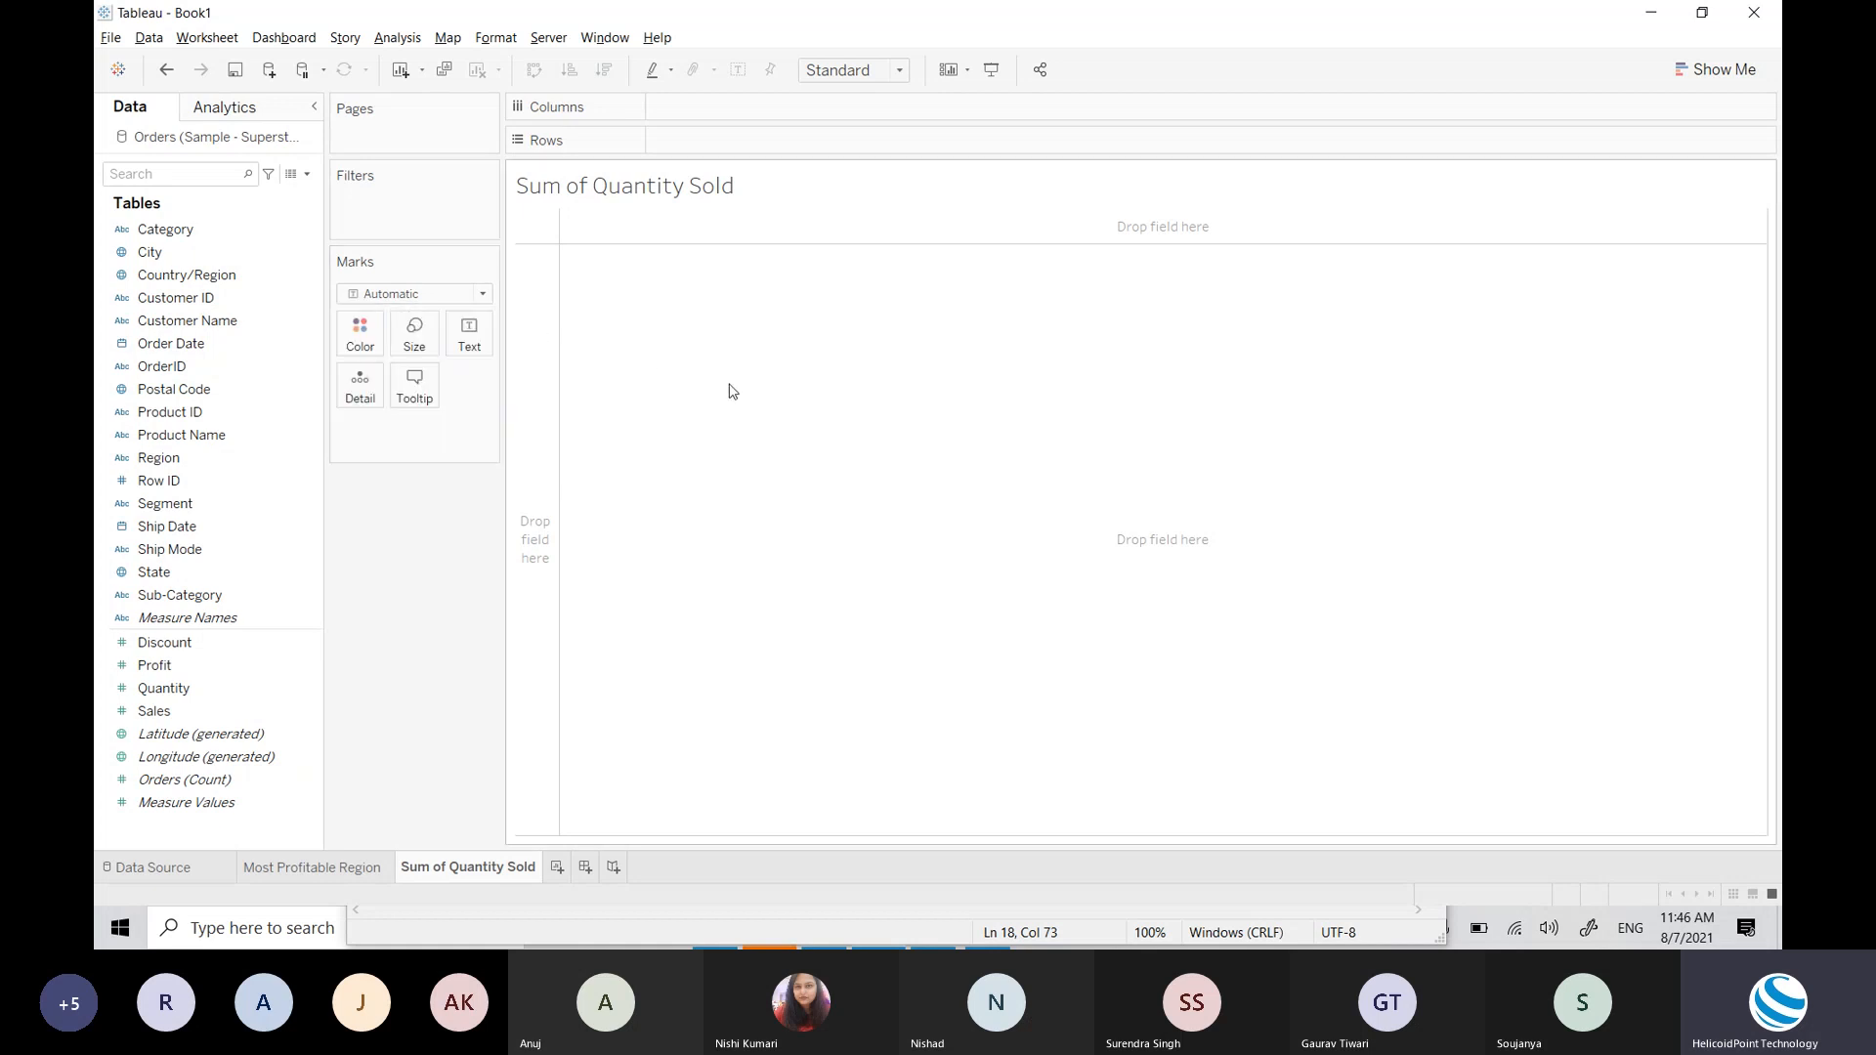
left_click(395, 295)
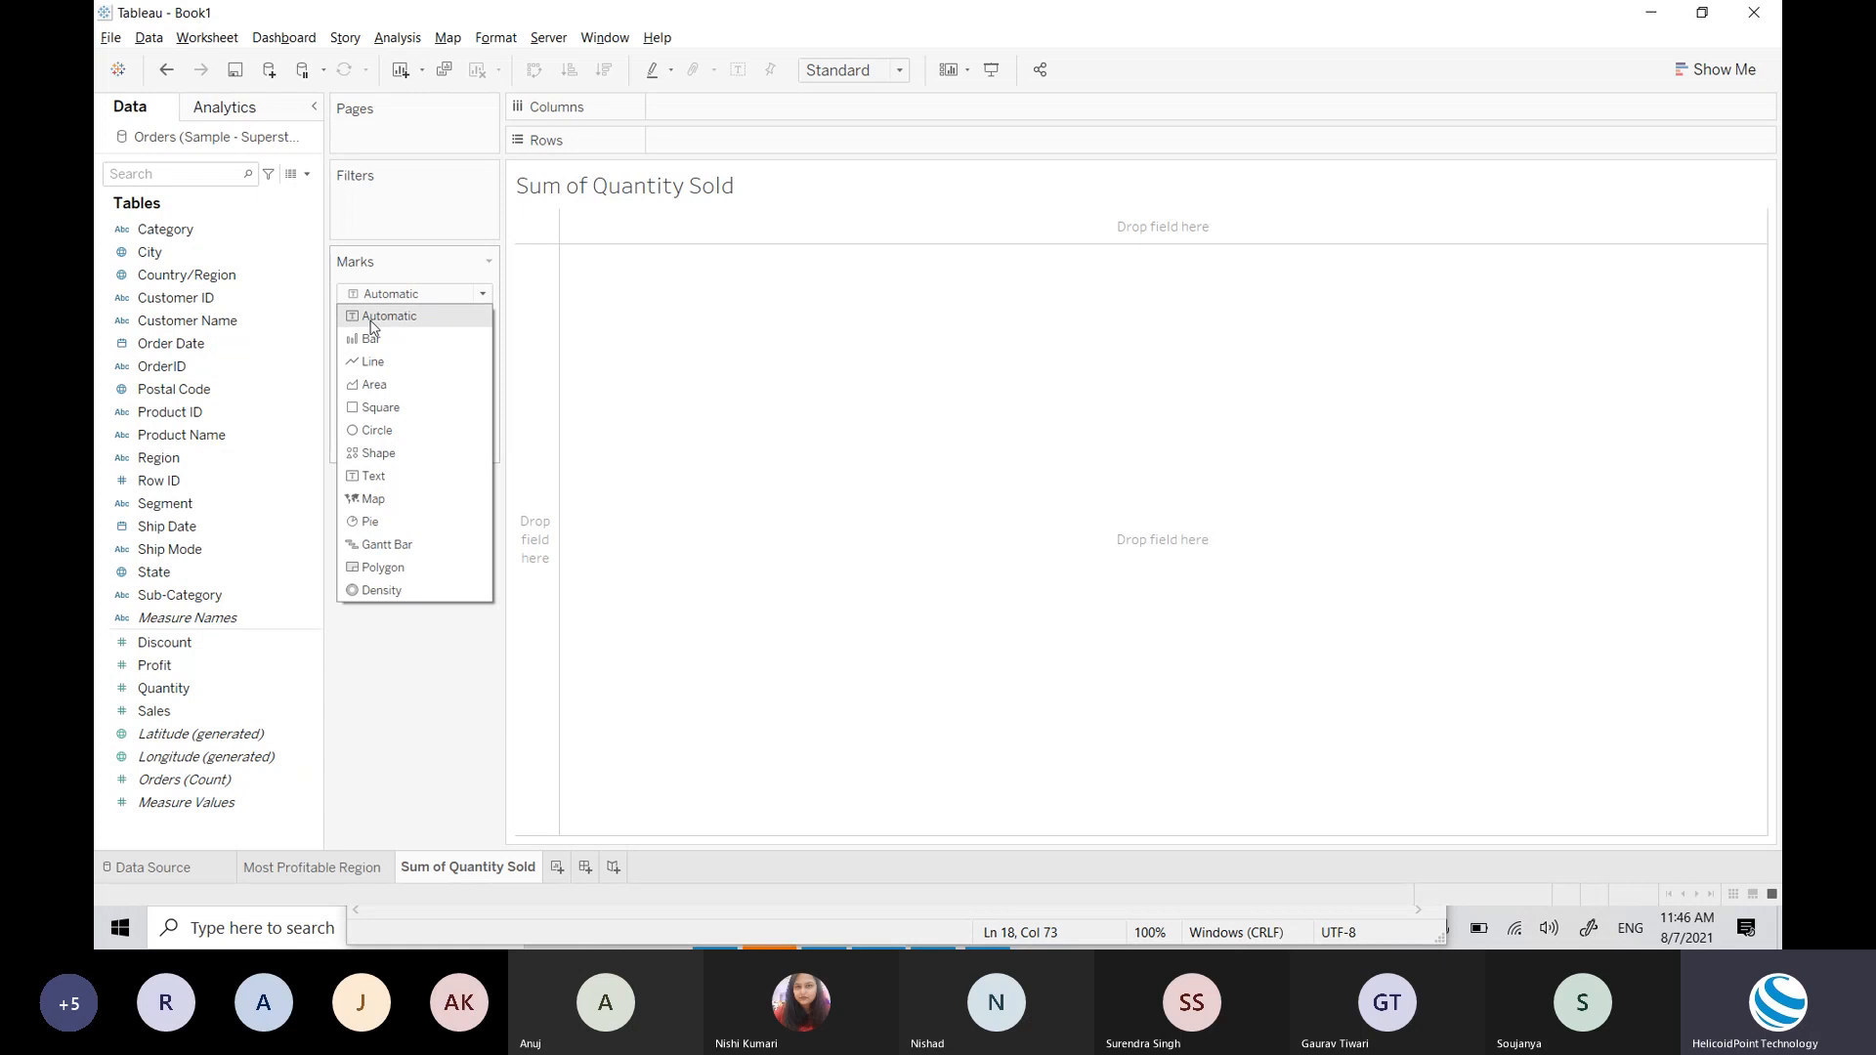
left_click(723, 353)
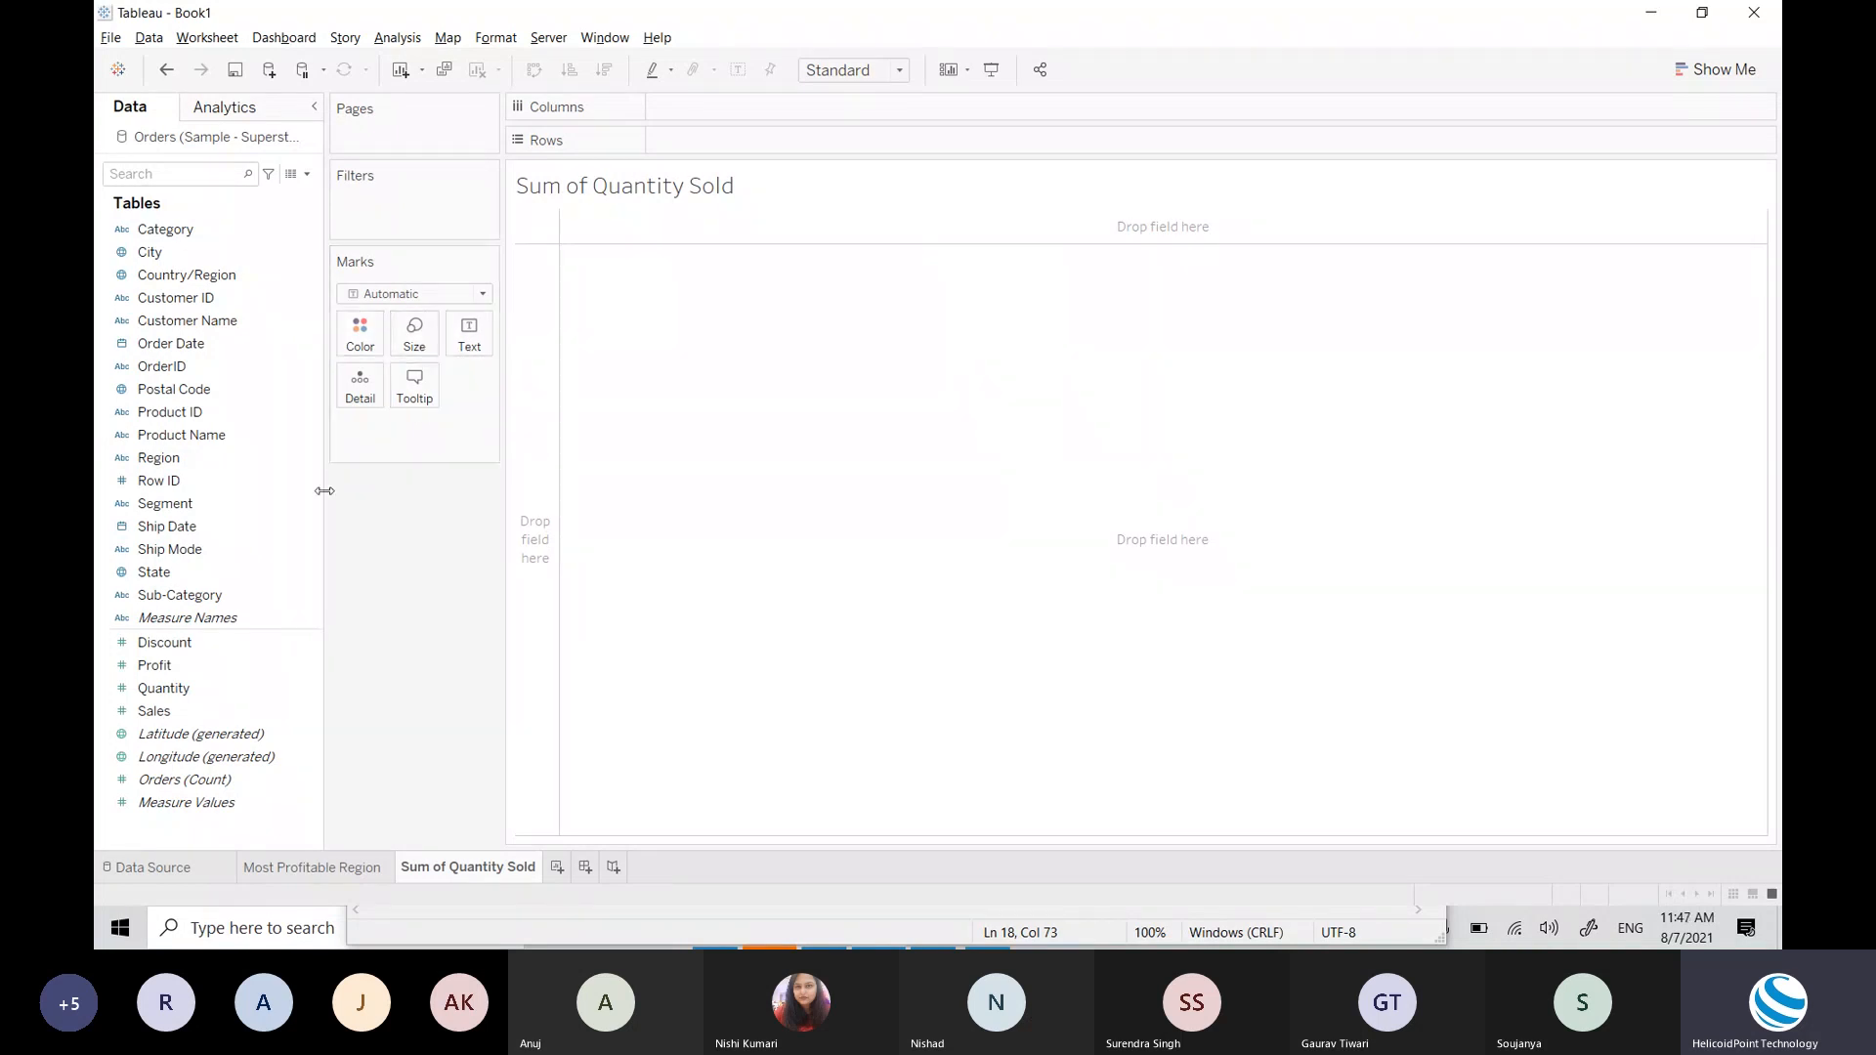
left_click(423, 296)
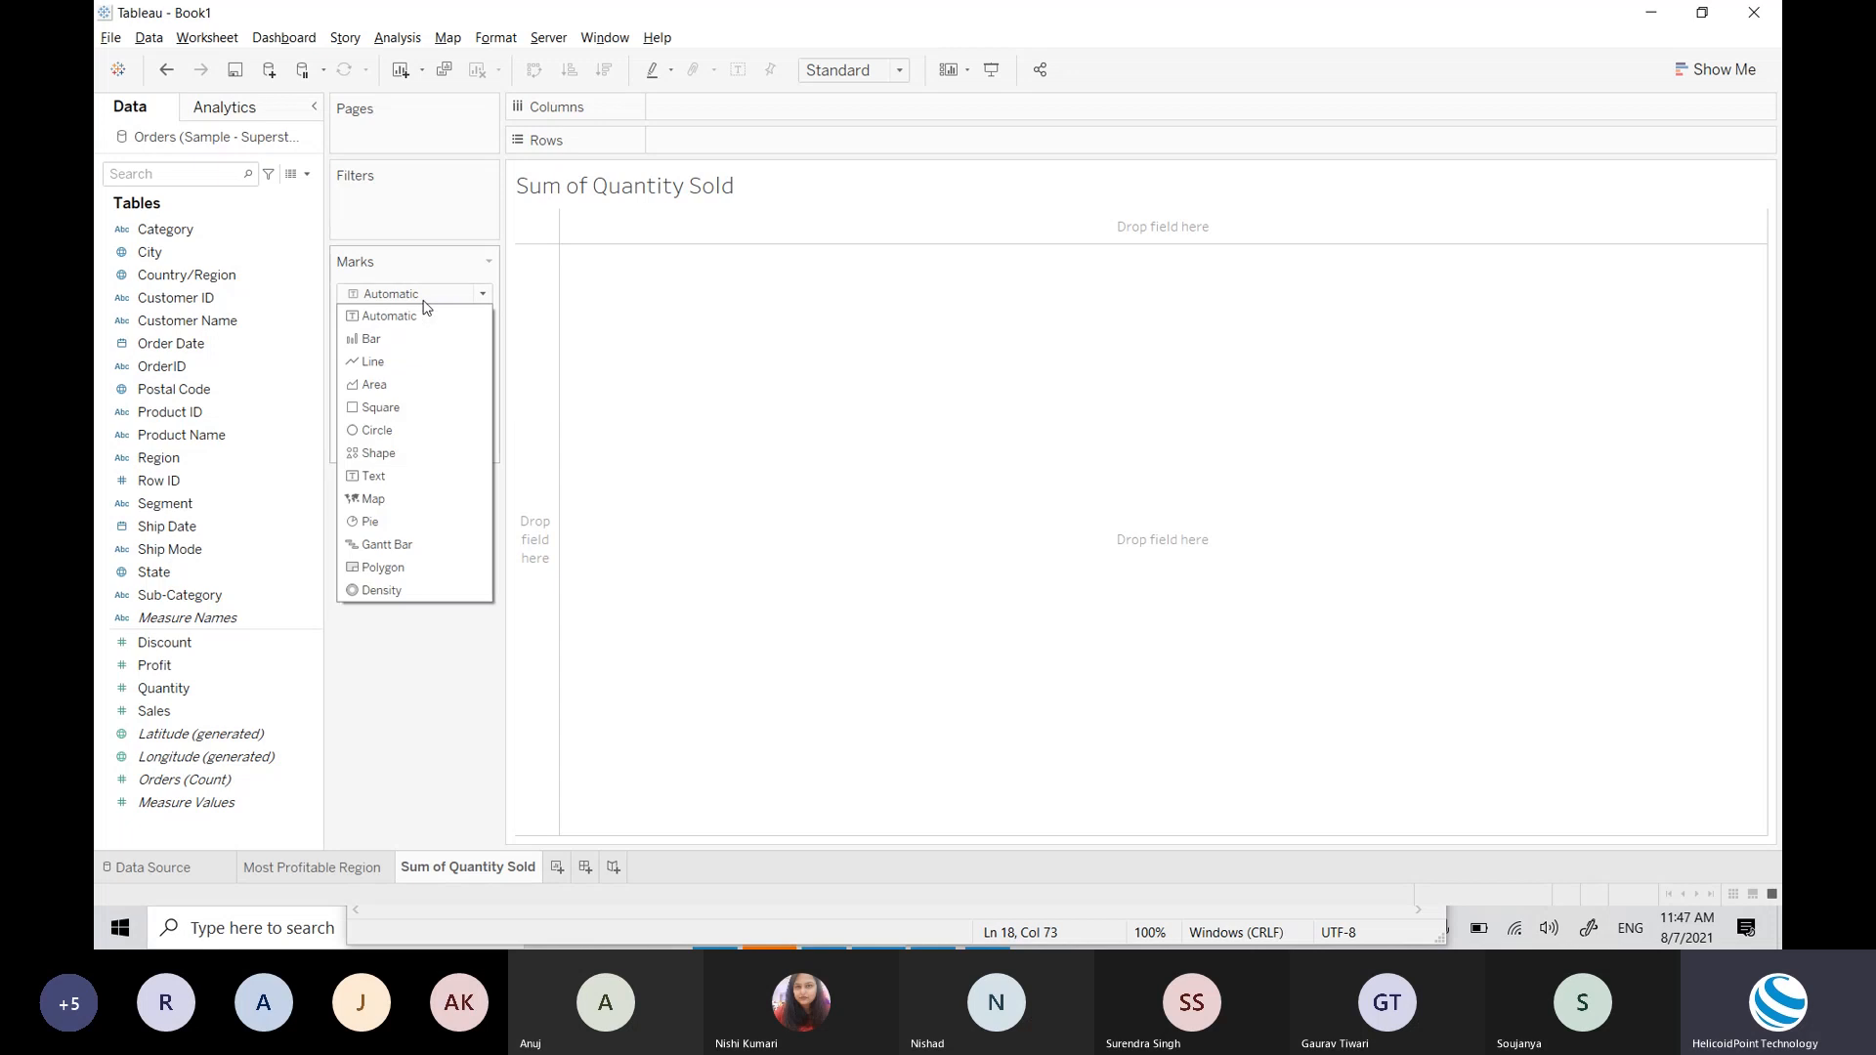
left_click(423, 301)
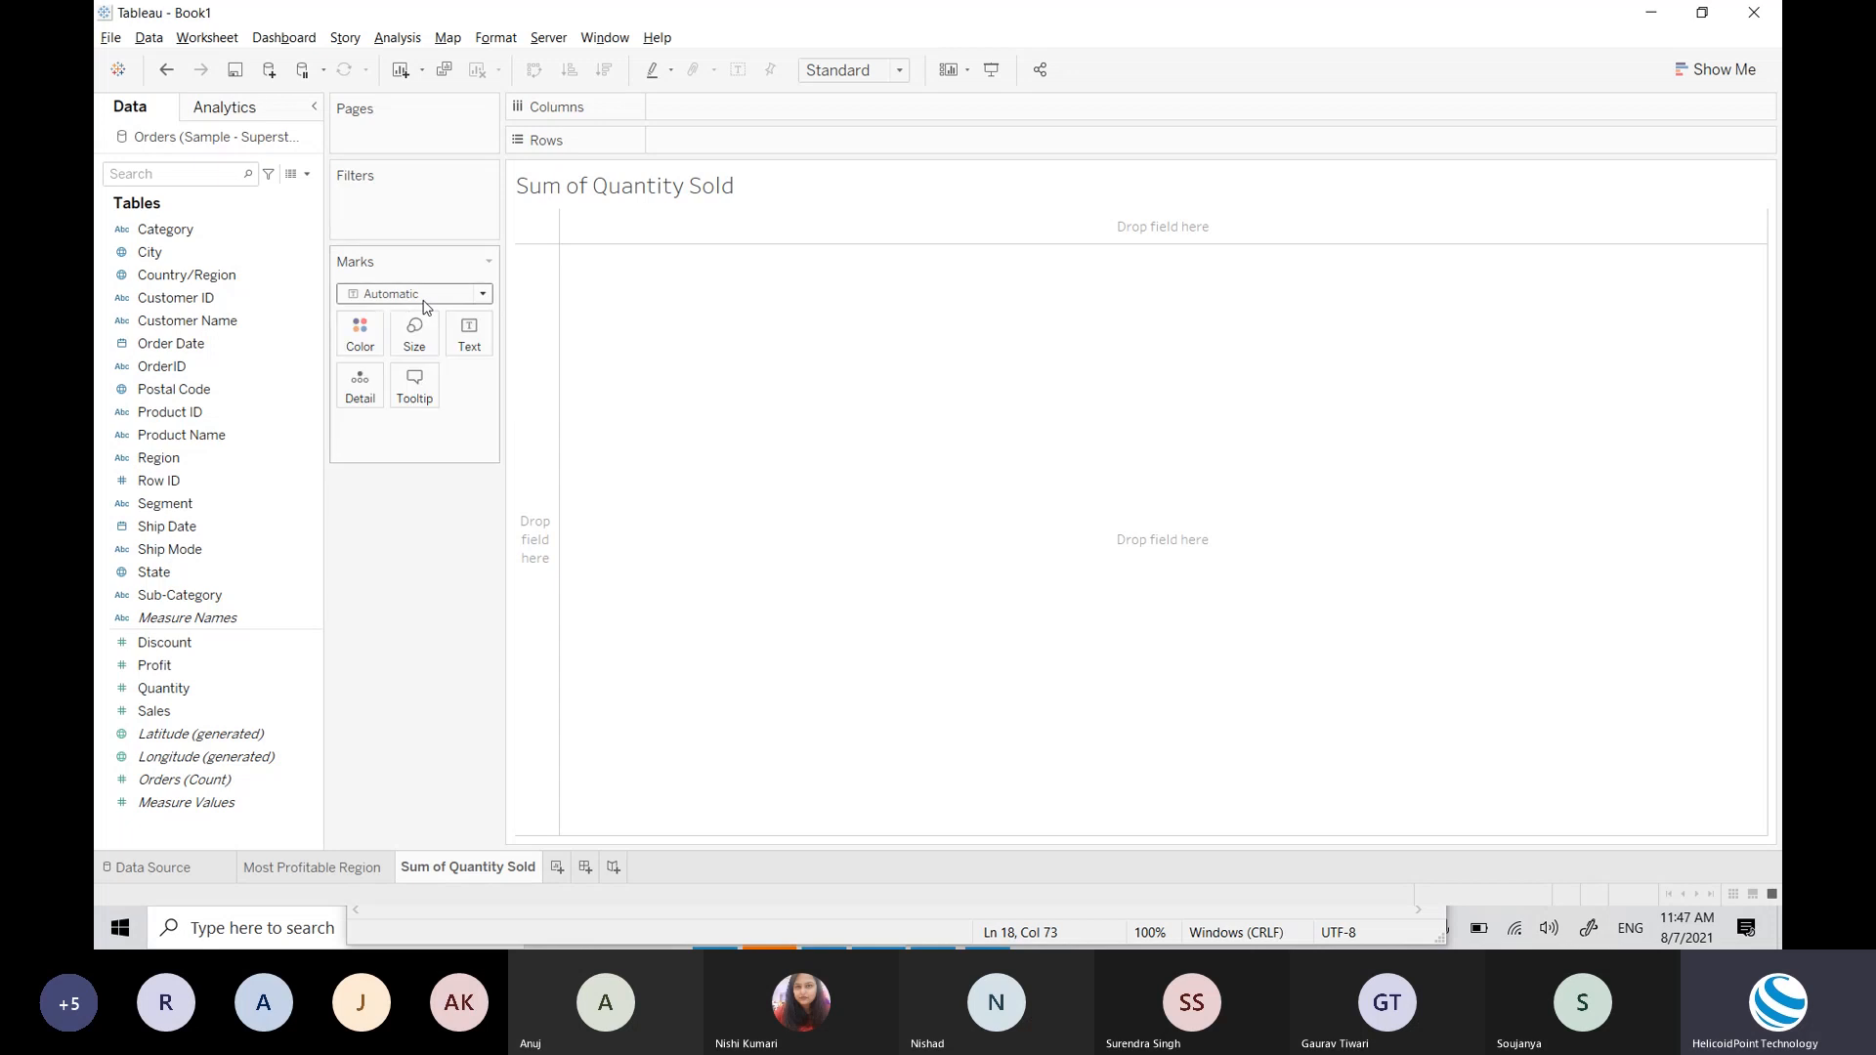
left_click(423, 301)
left_click(423, 301)
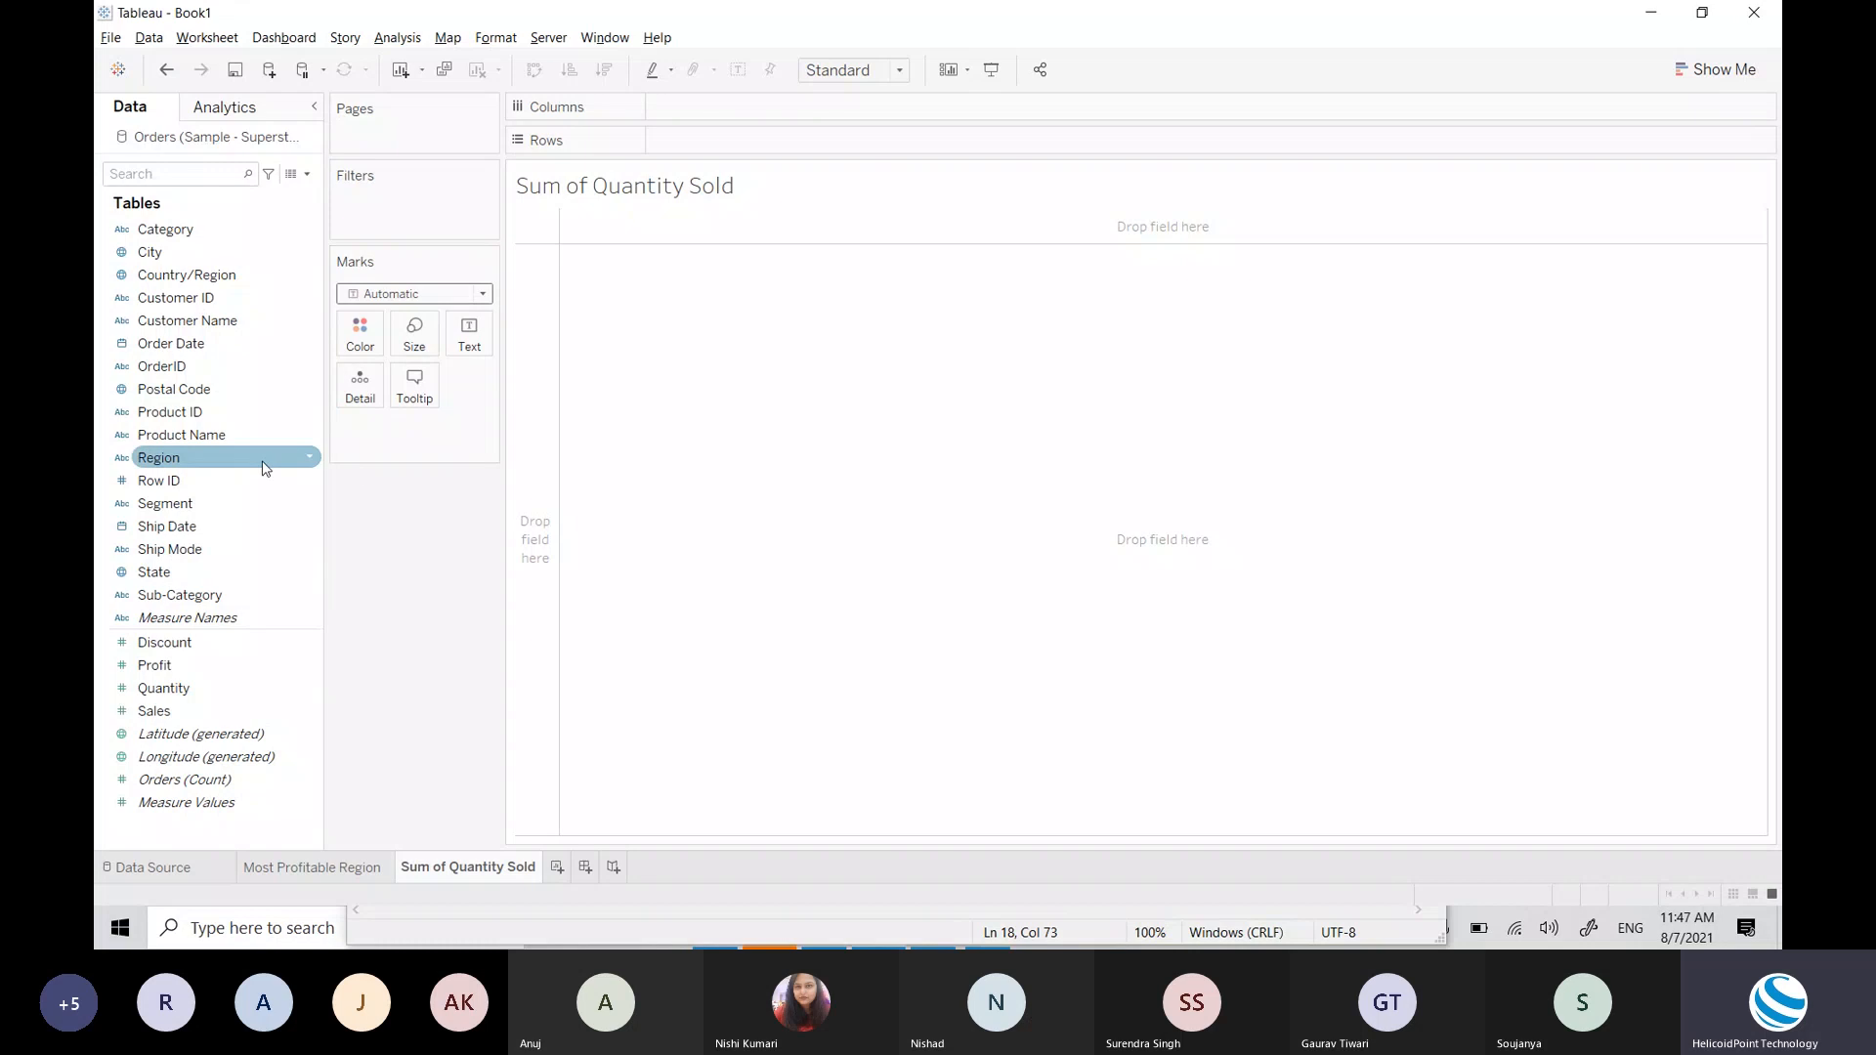
left_click(249, 298)
left_click(250, 313)
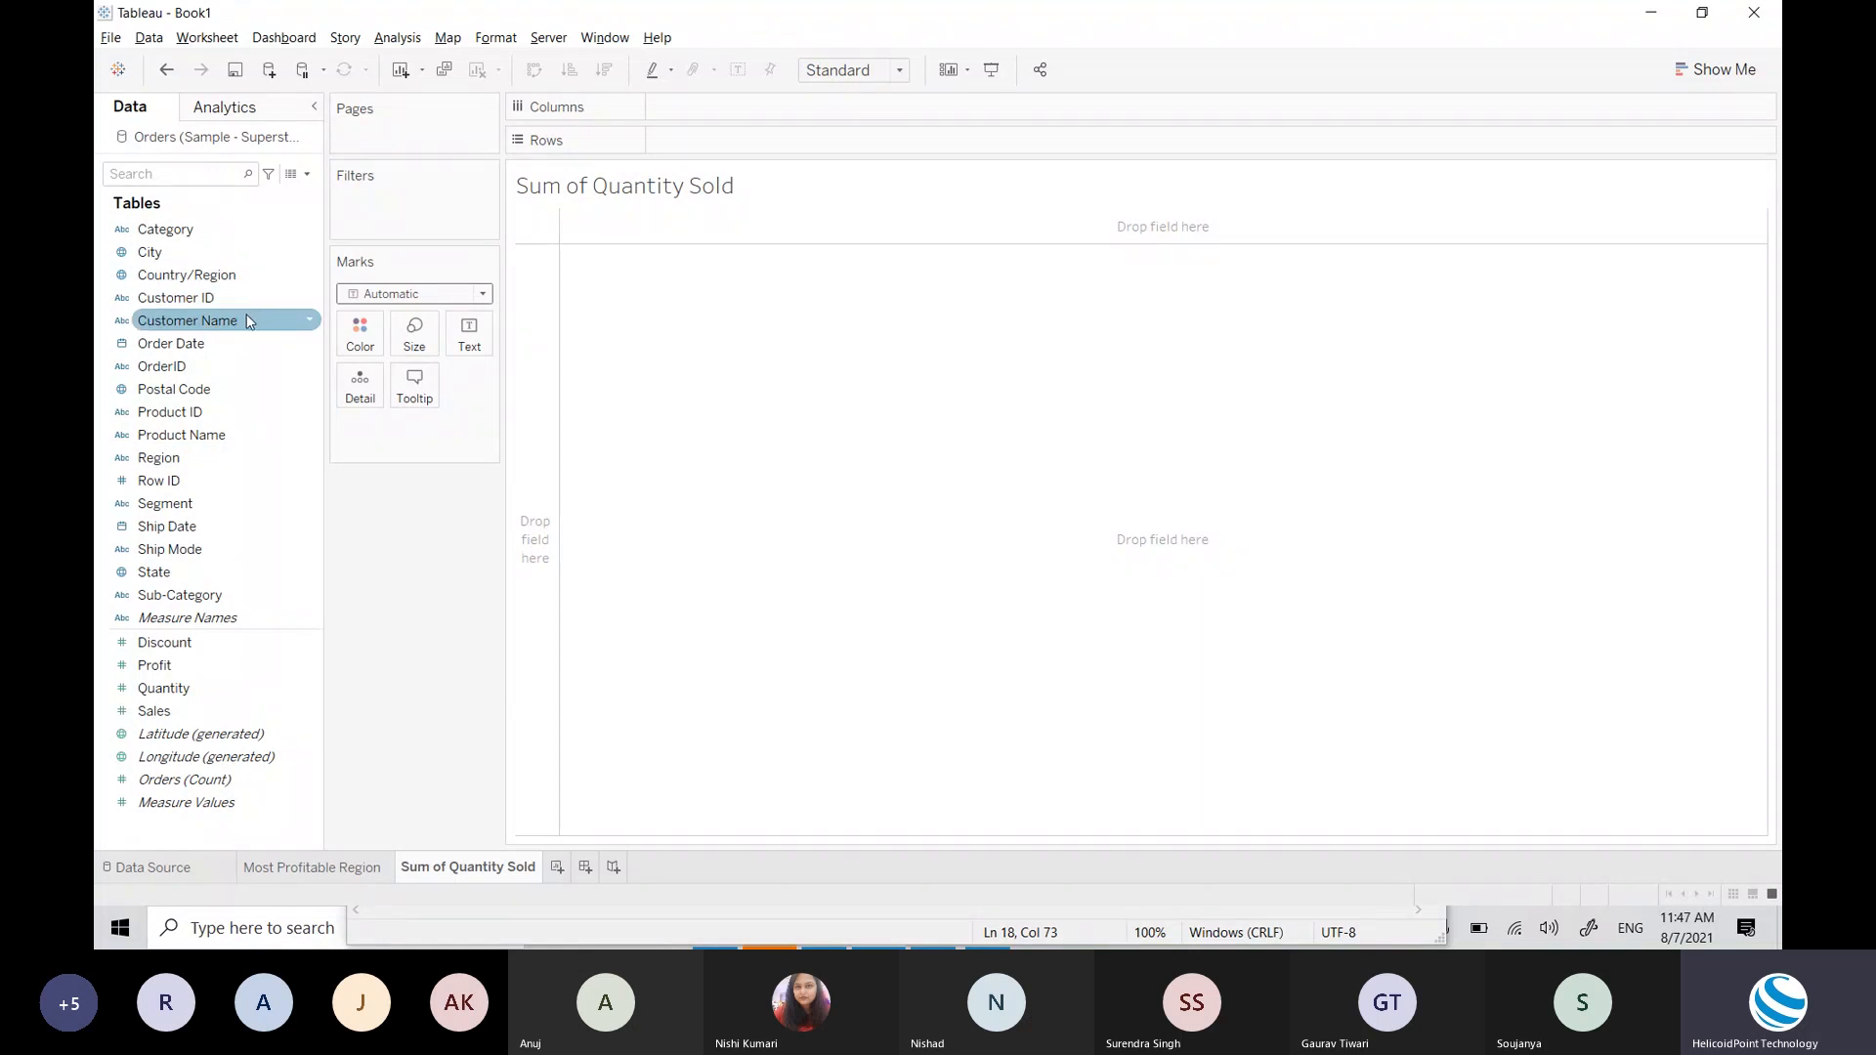
Step: Put YEAR(Order Date) on Columns and Region on Rows
left_click(196, 230)
left_click_drag(187, 344, 753, 110)
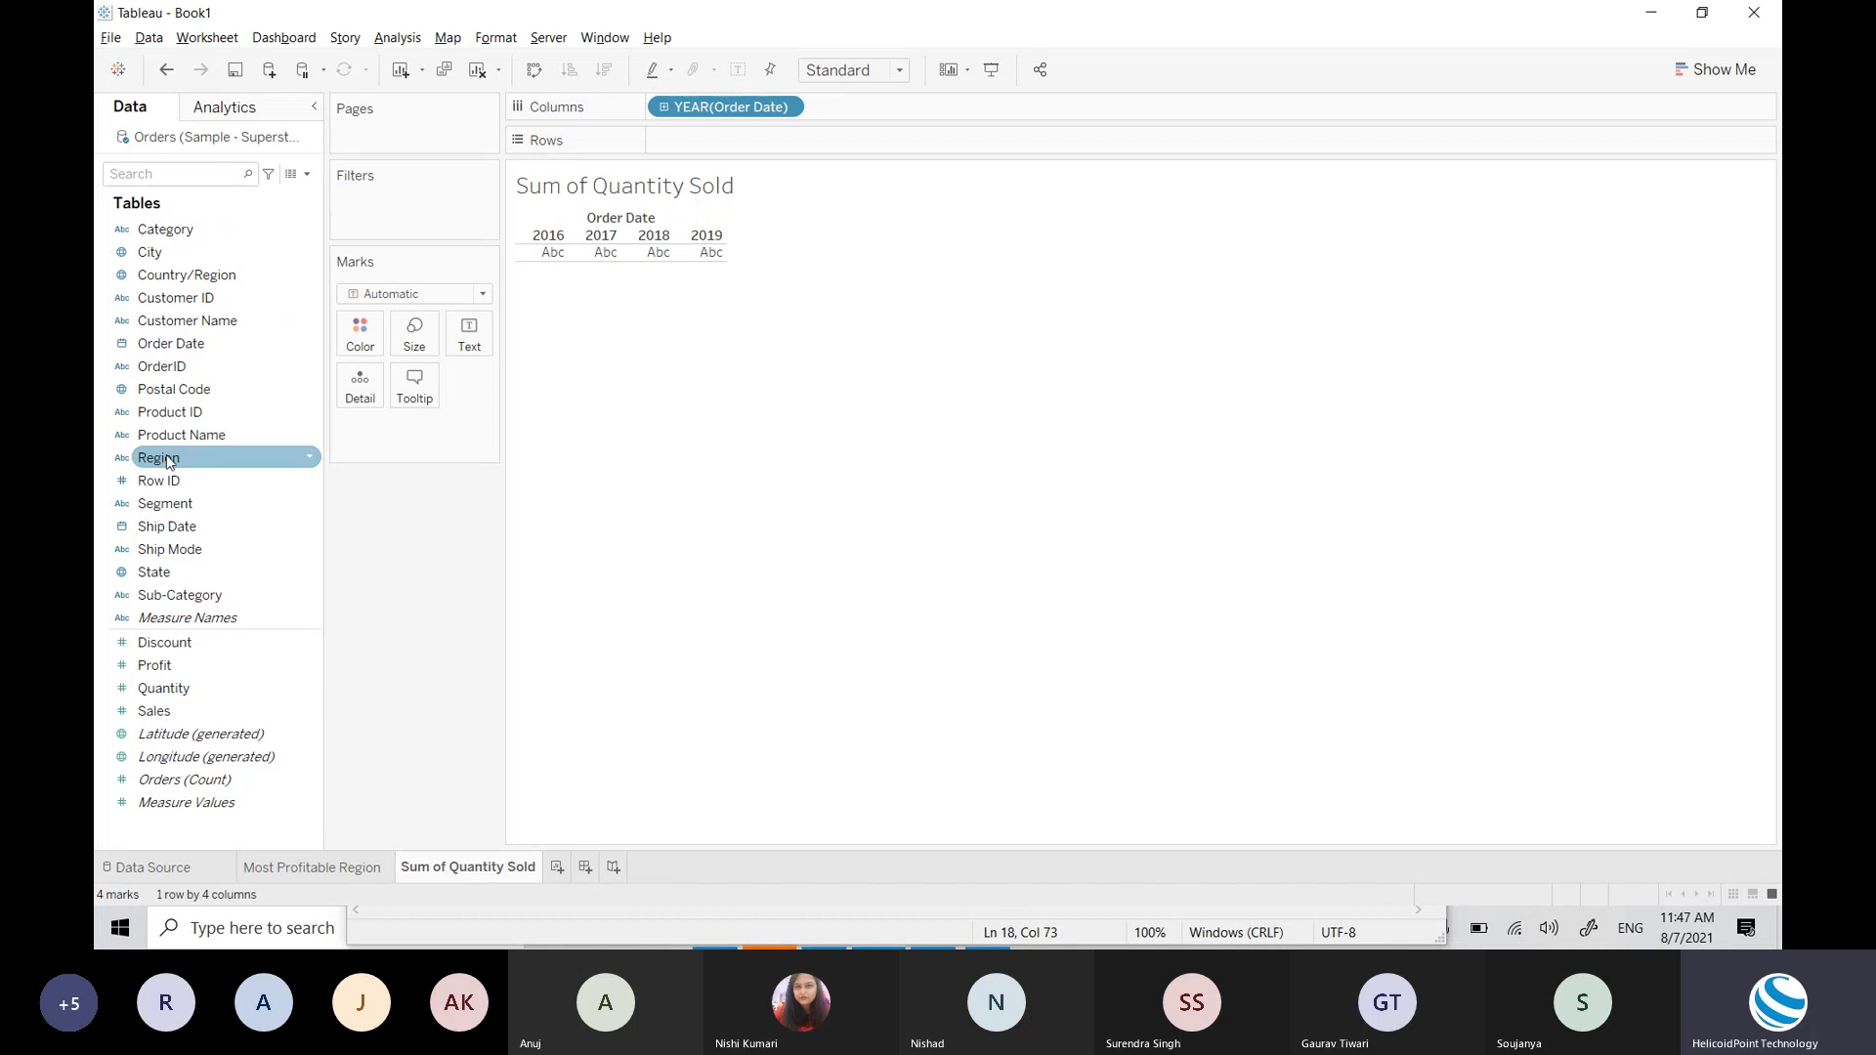
left_click_drag(167, 461, 774, 147)
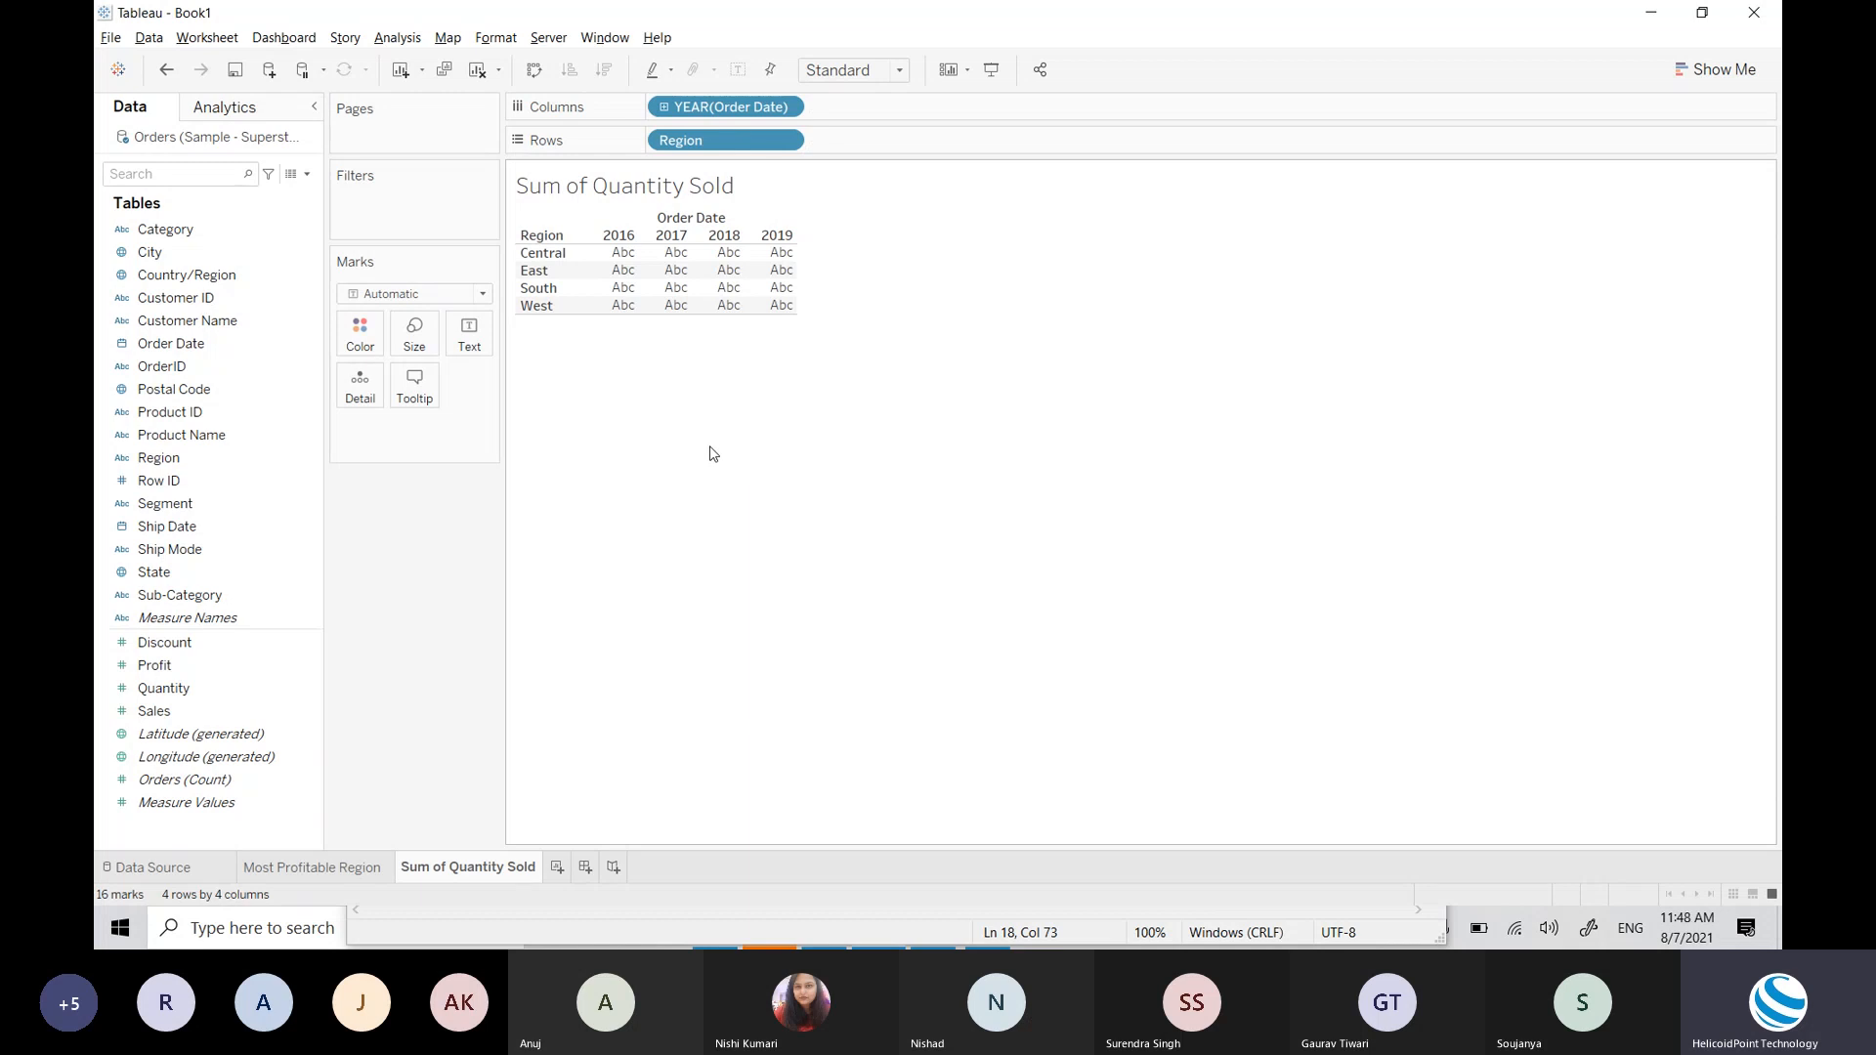
mouse_move(621, 258)
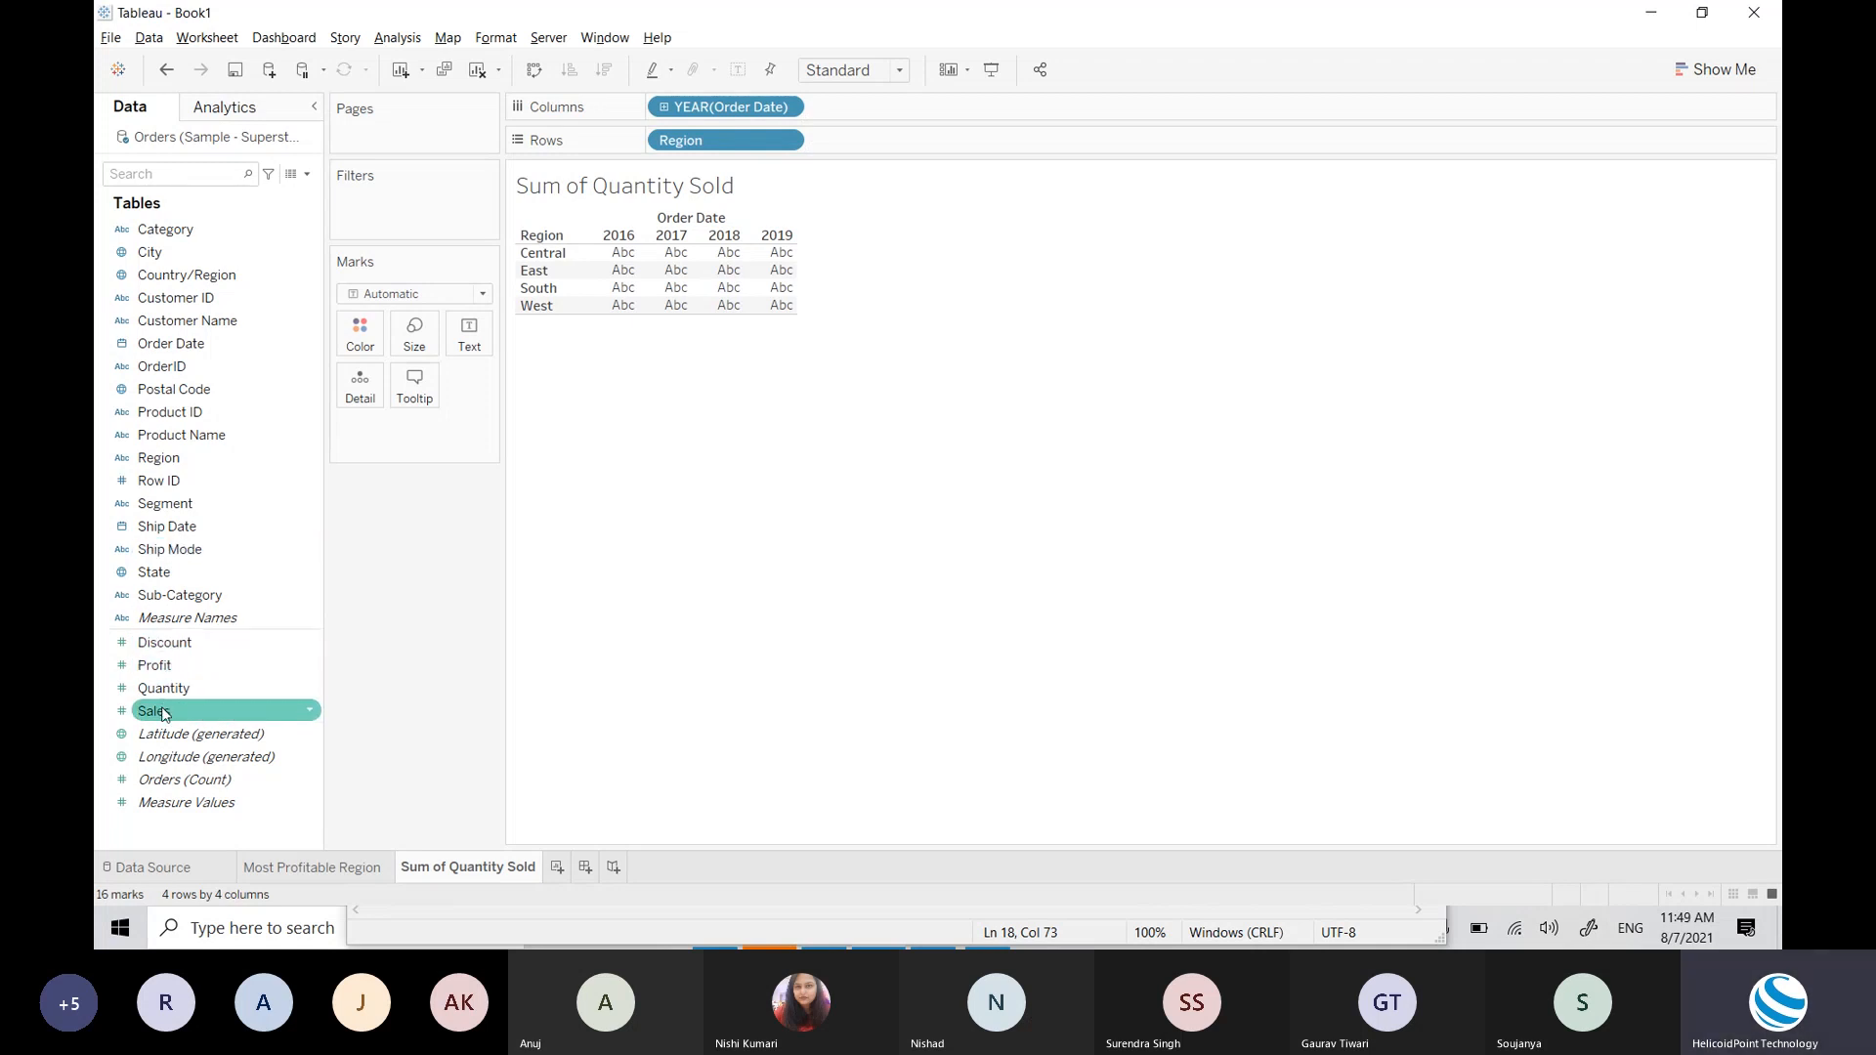
Step: Show SUM(Sales) as text in each region-by-year cell, totalling 2,297,201
left_click_drag(161, 711, 653, 282)
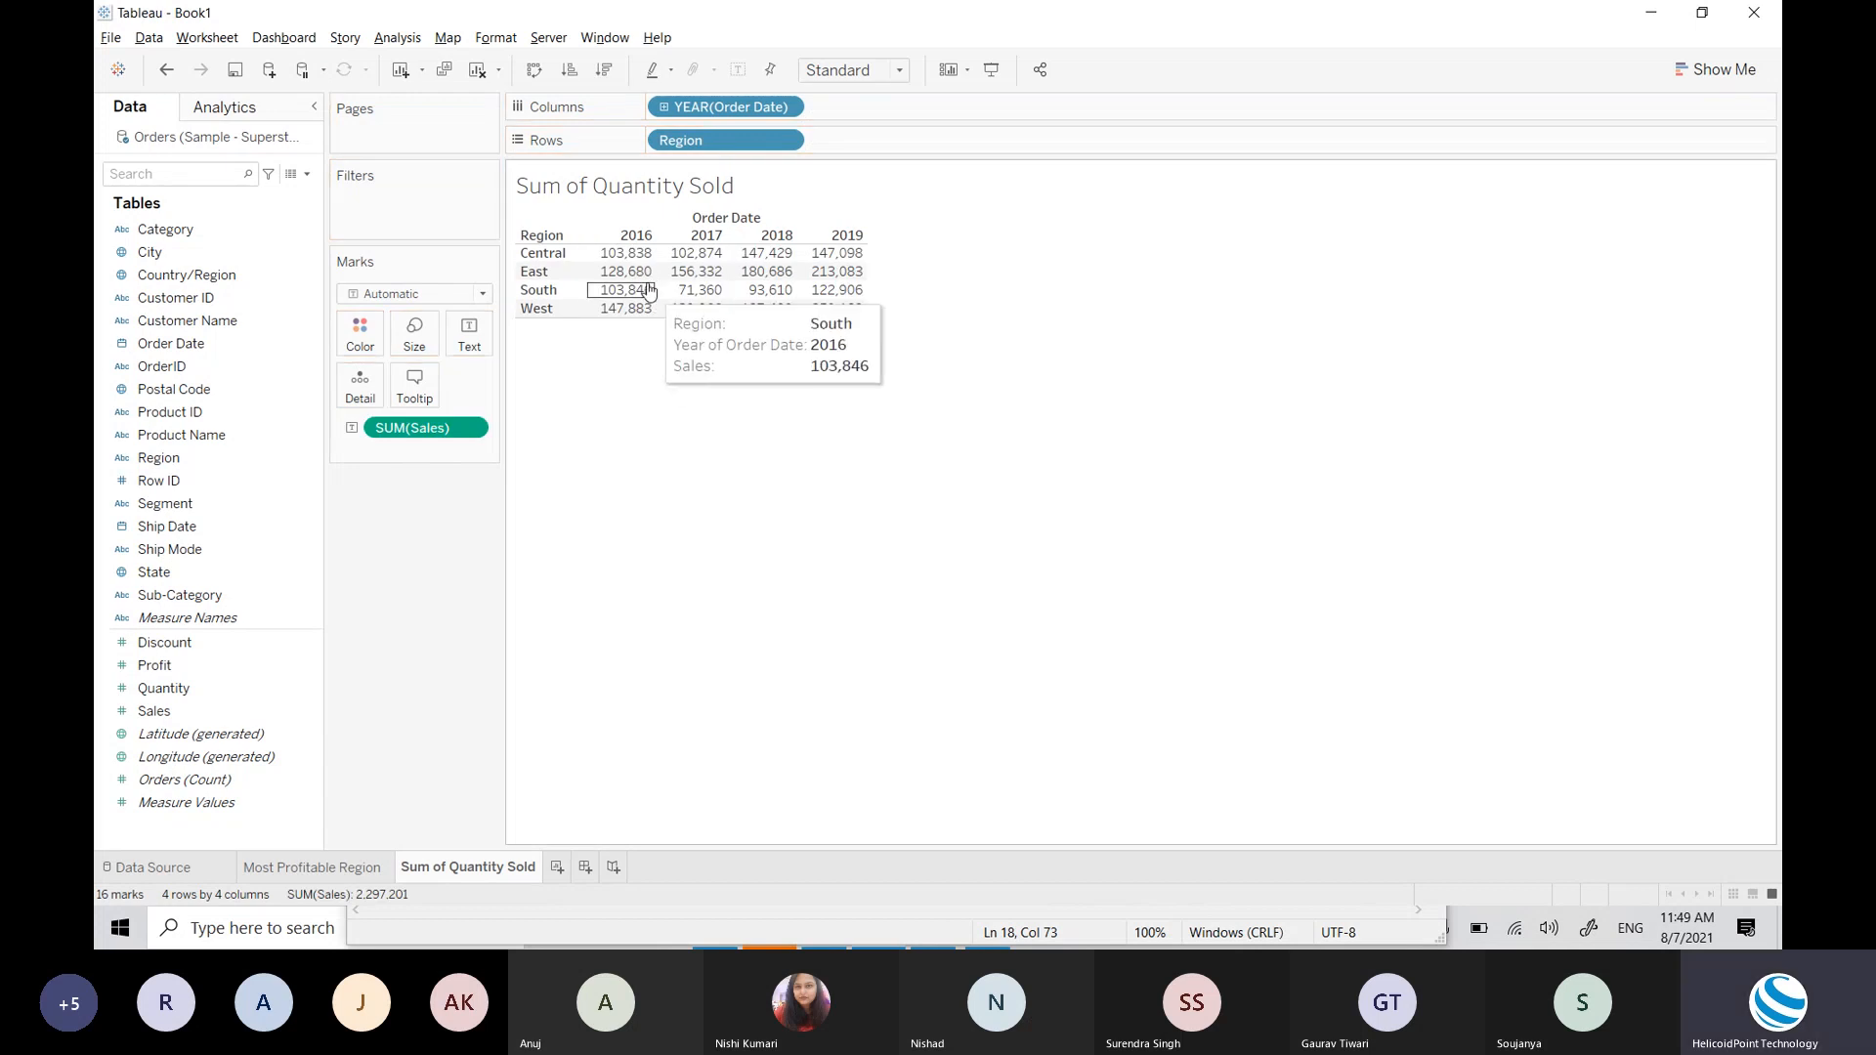
mouse_move(629, 264)
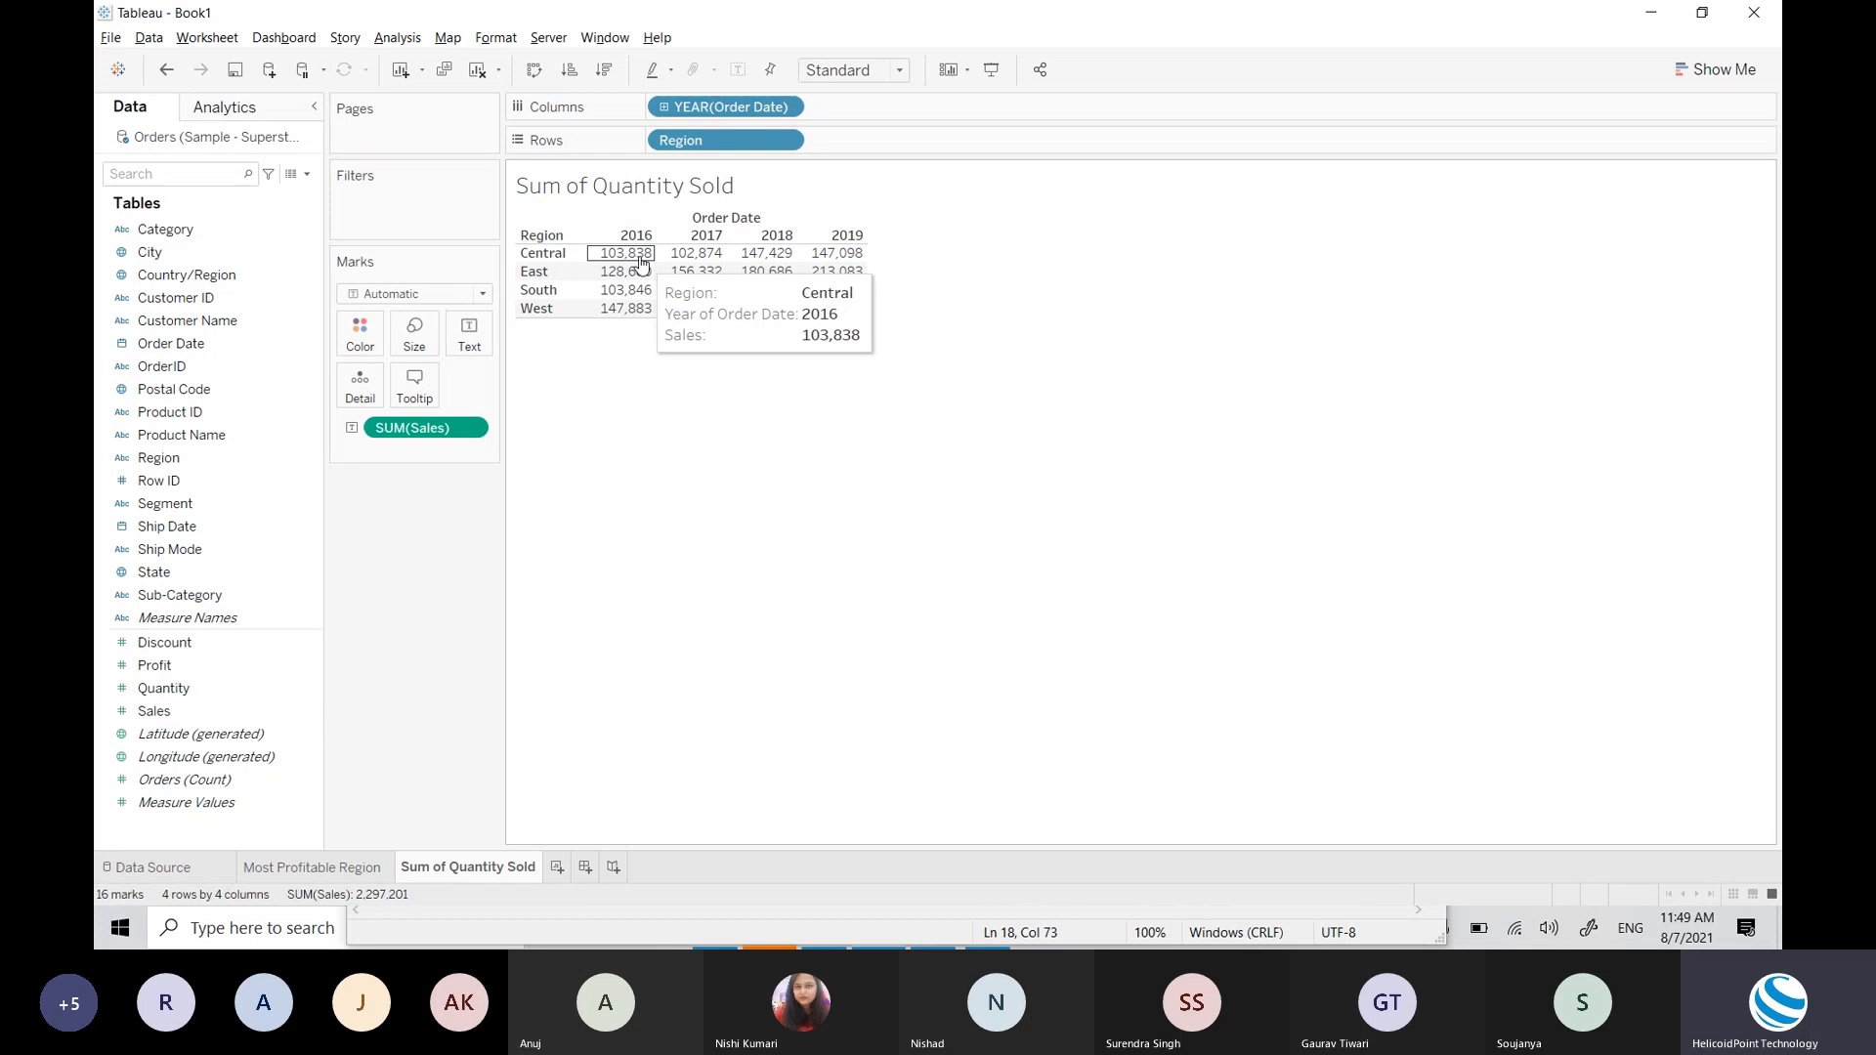
mouse_move(857, 254)
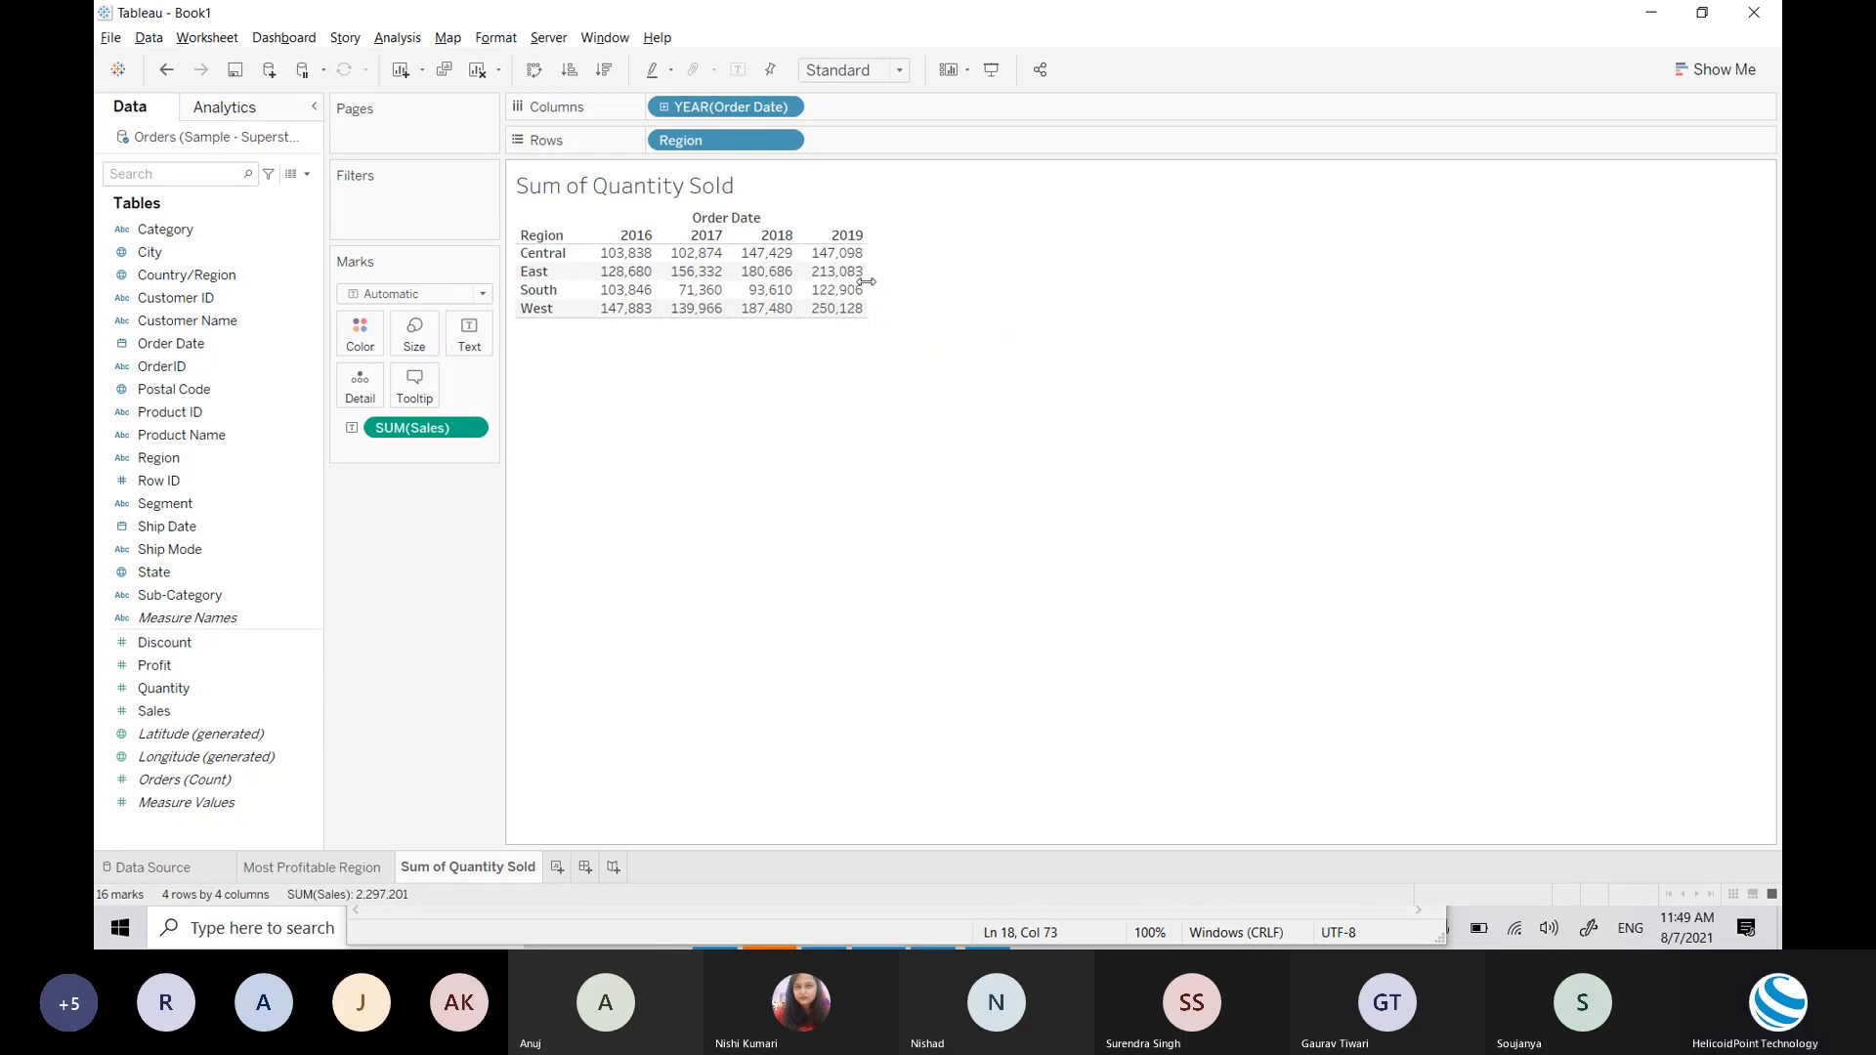
mouse_move(699, 259)
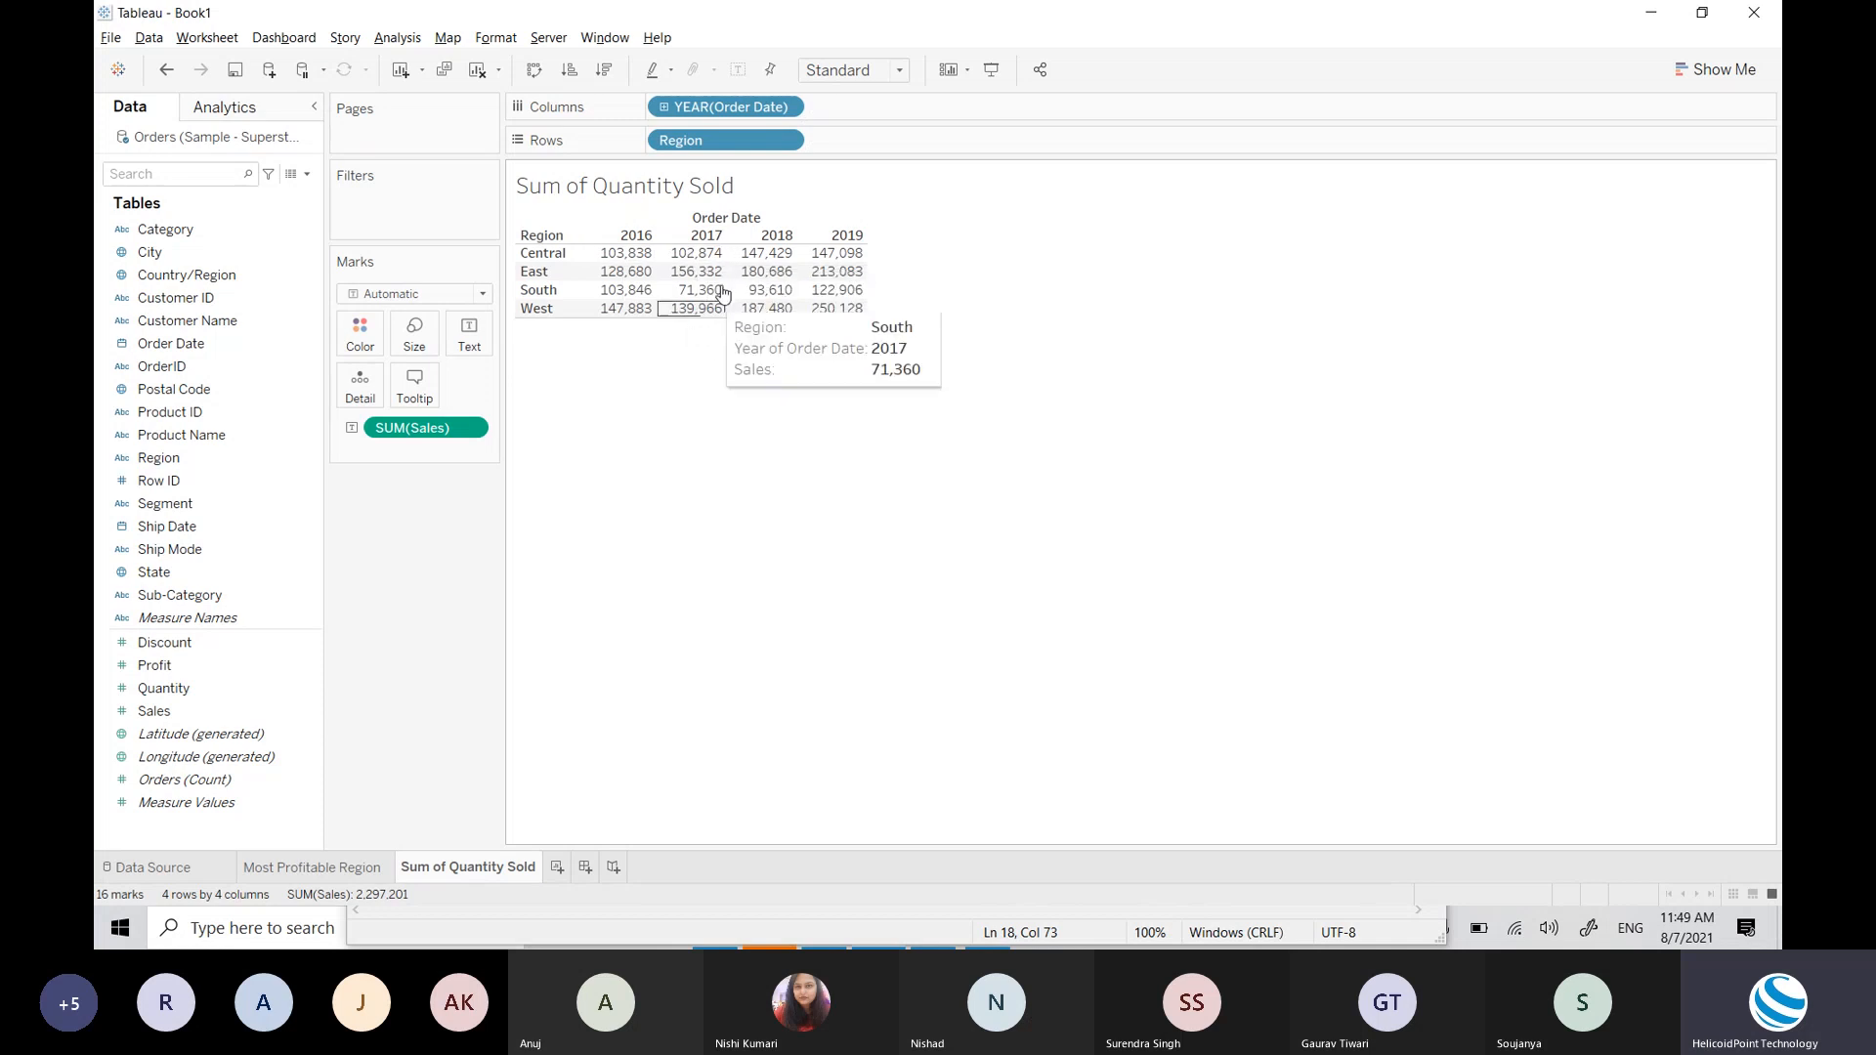
mouse_move(769, 298)
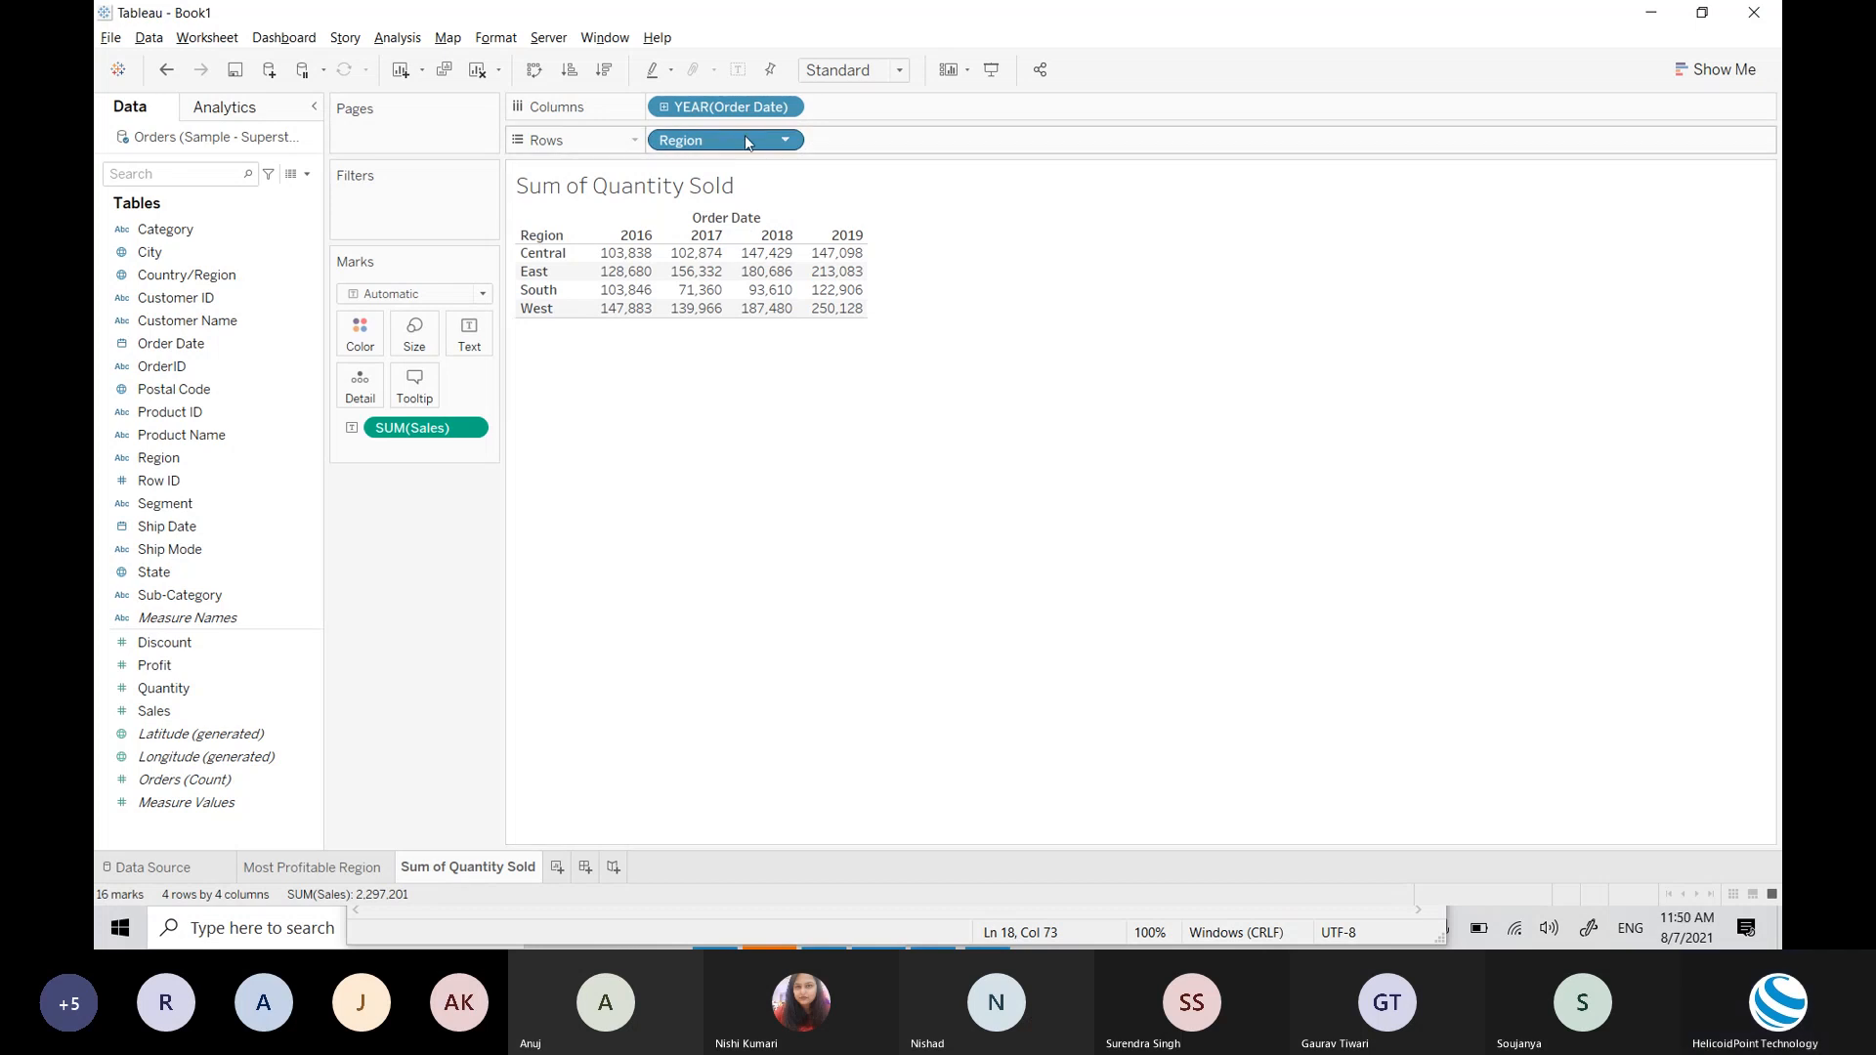
left_click_drag(746, 143, 234, 266)
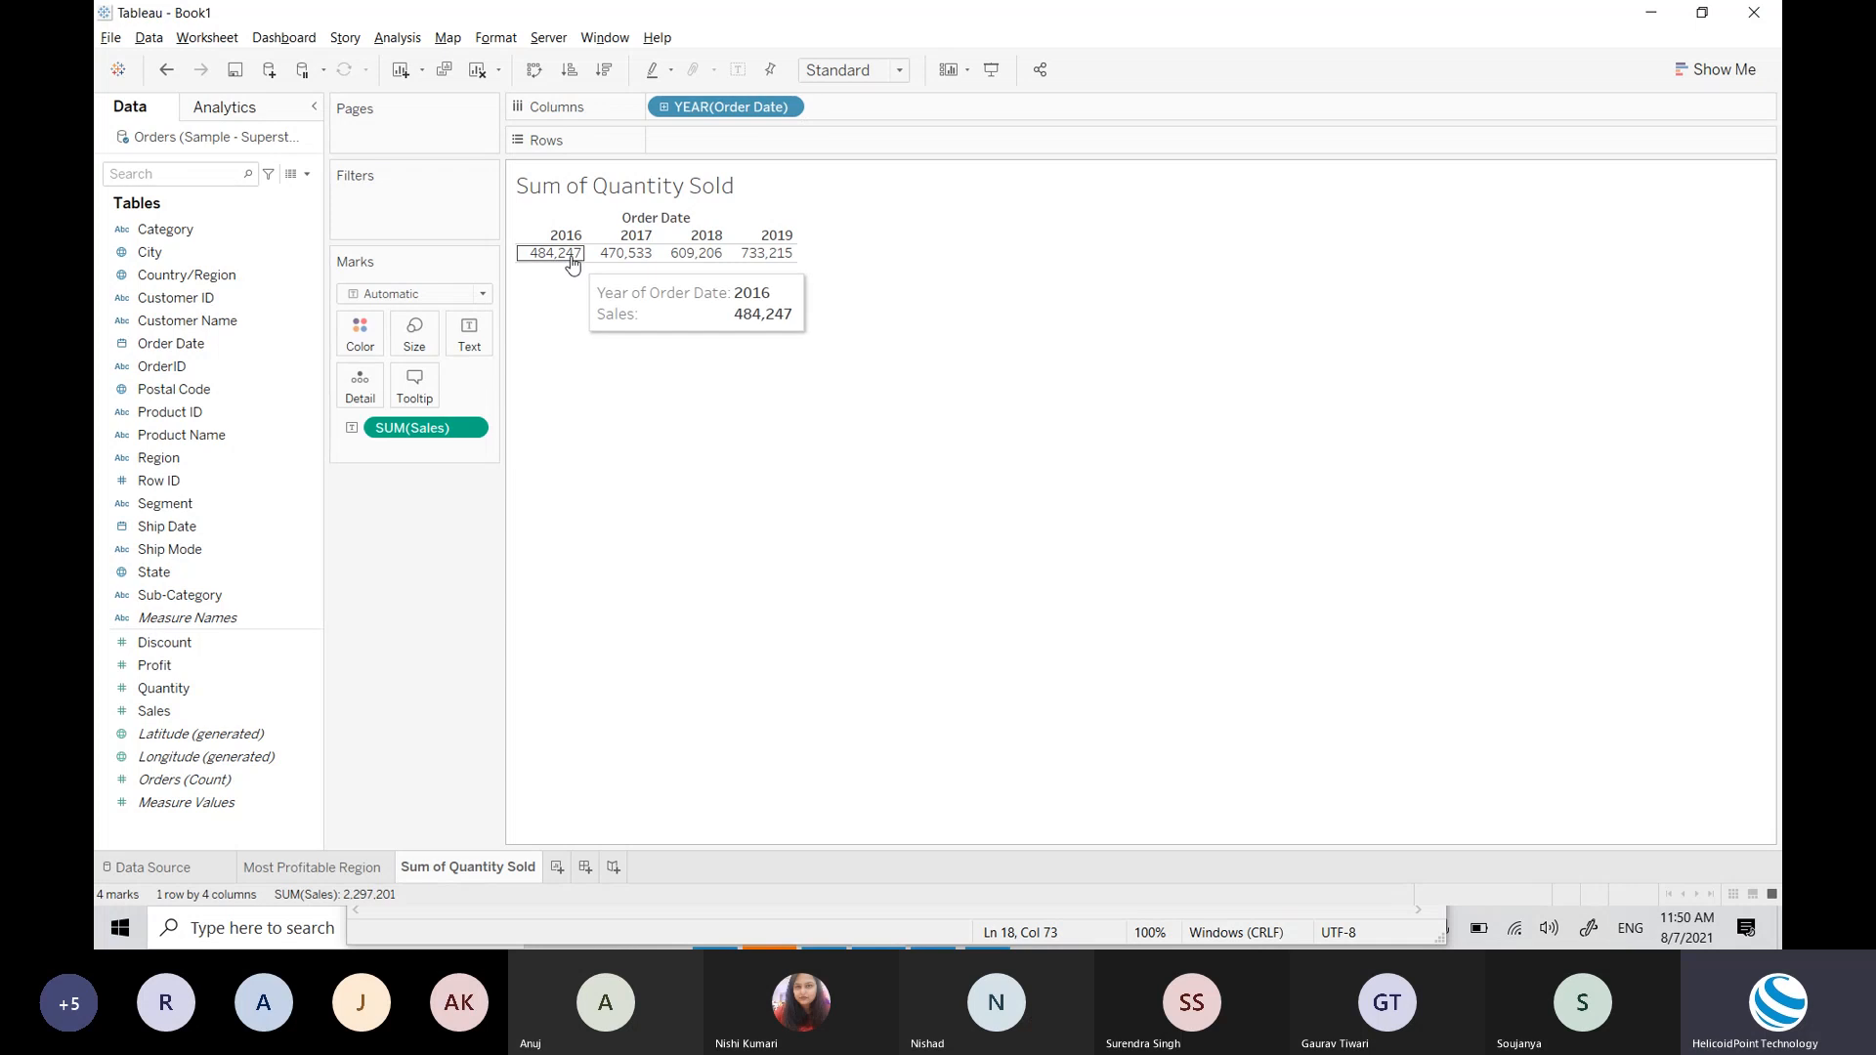
mouse_move(558, 246)
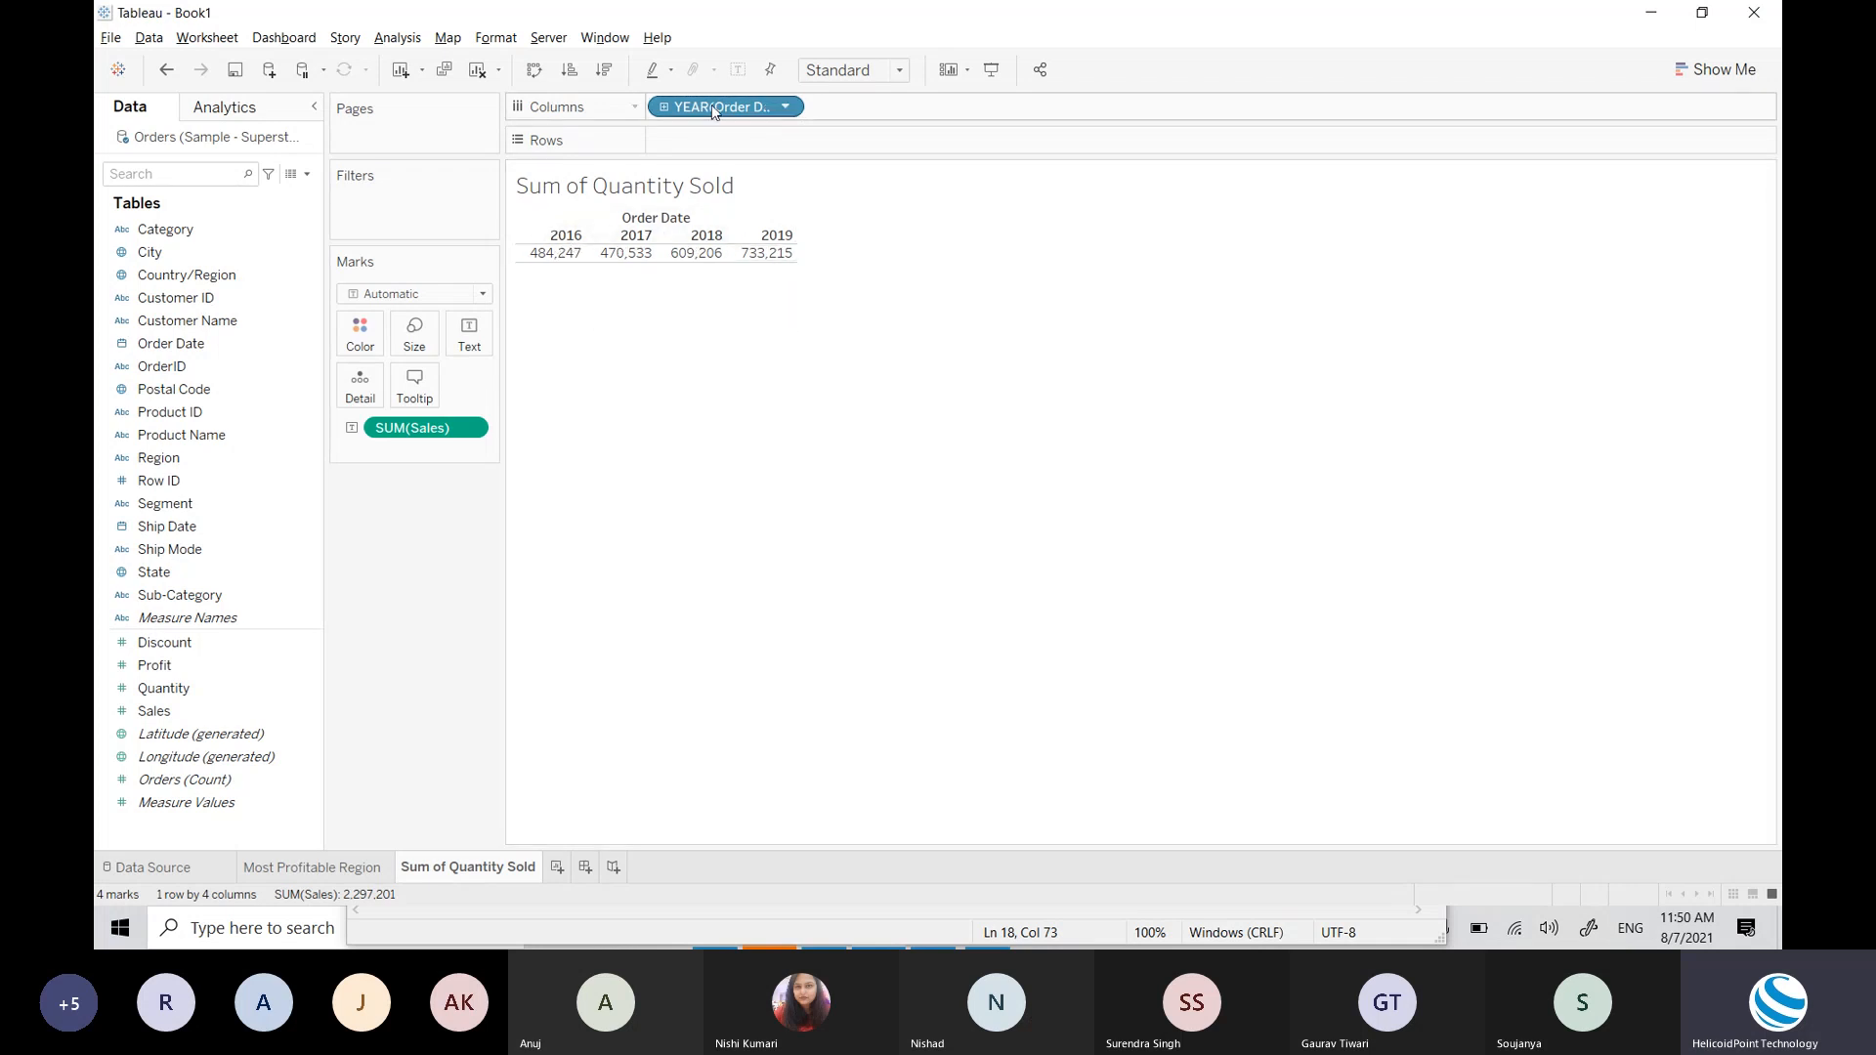
mouse_move(711, 107)
left_mouse_down()
mouse_move(689, 103)
mouse_move(728, 107)
left_mouse_up()
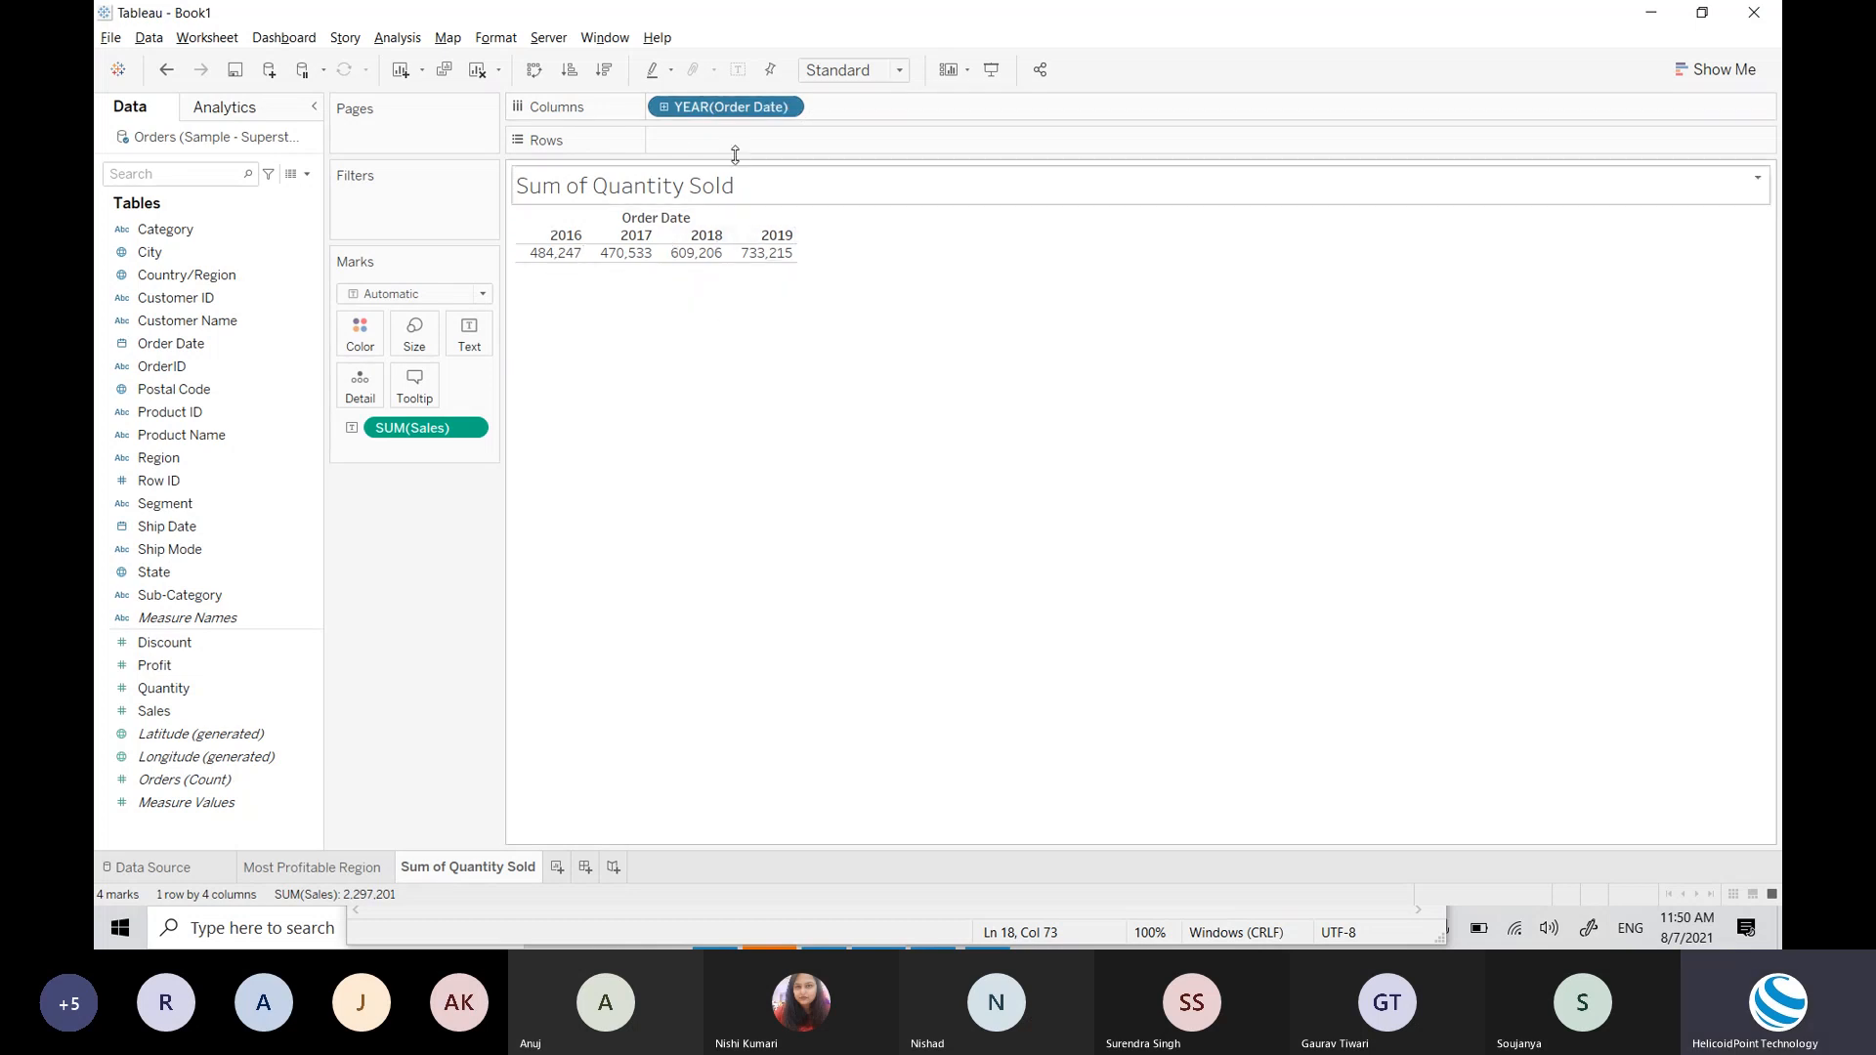
left_click_drag(728, 108, 264, 238)
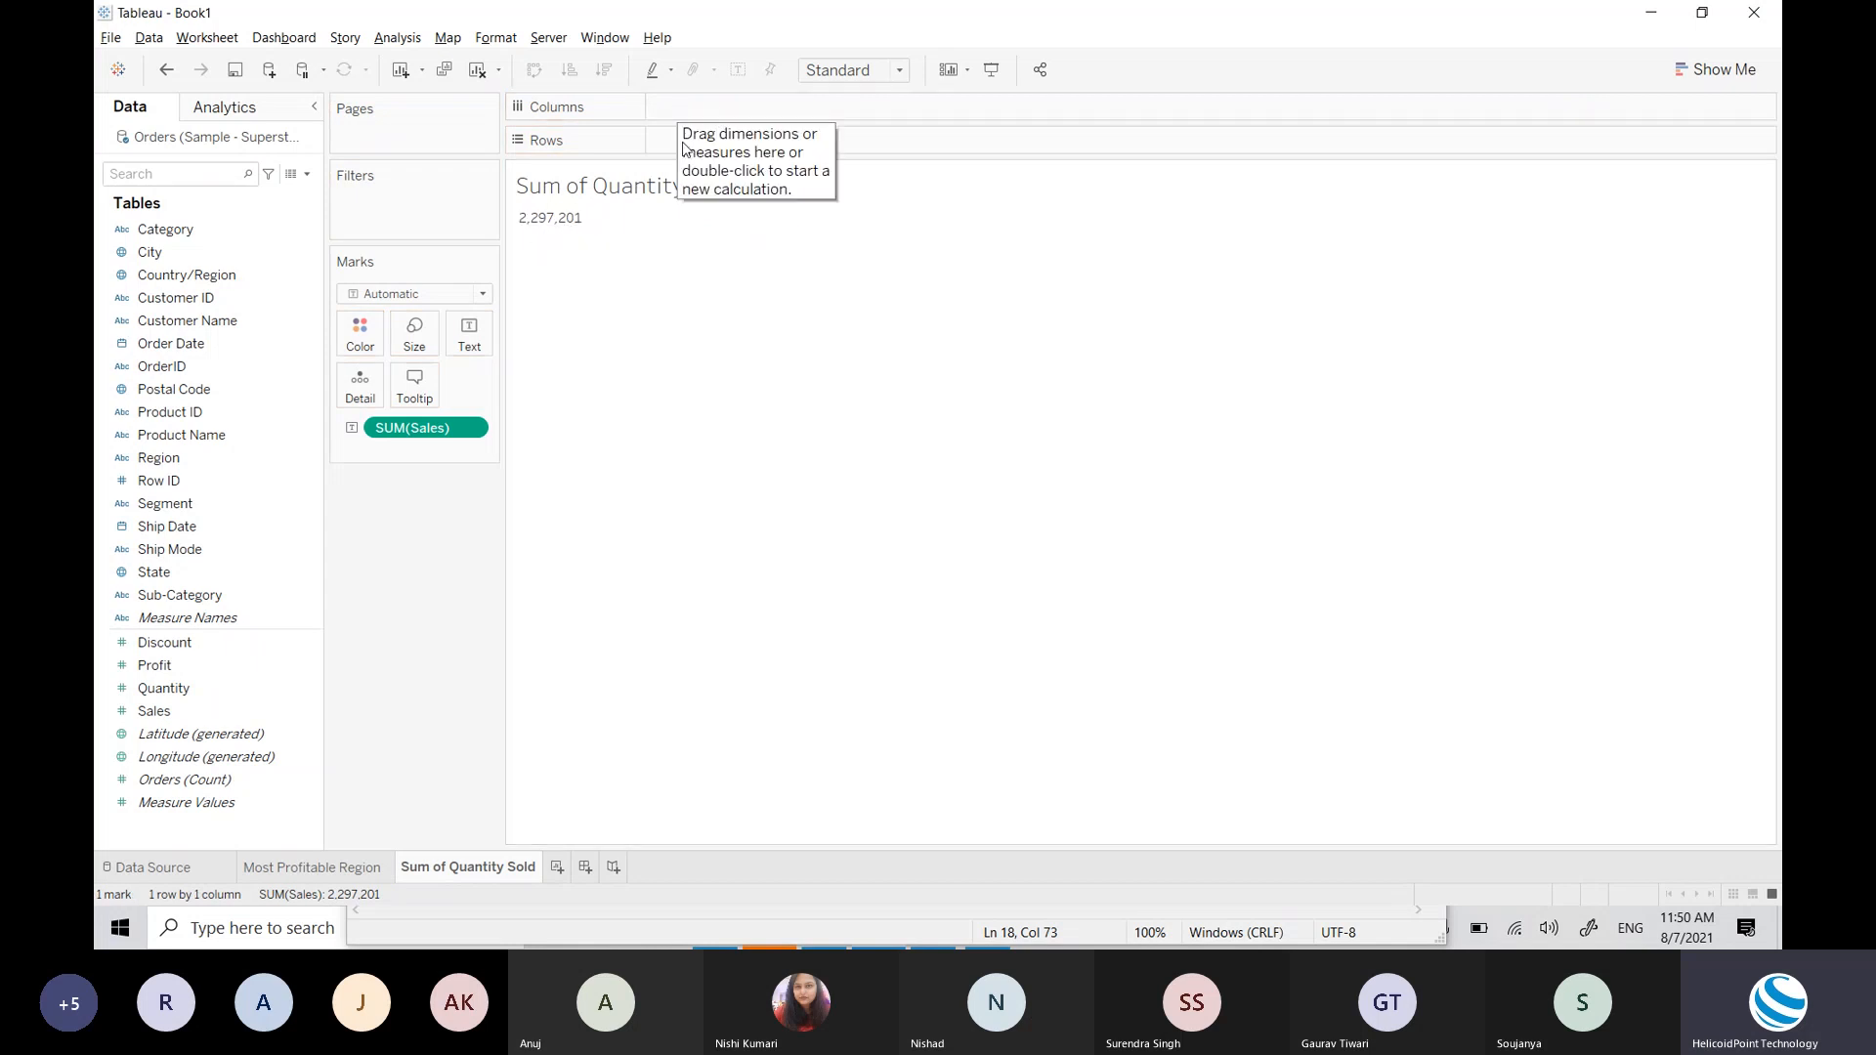
mouse_move(525, 219)
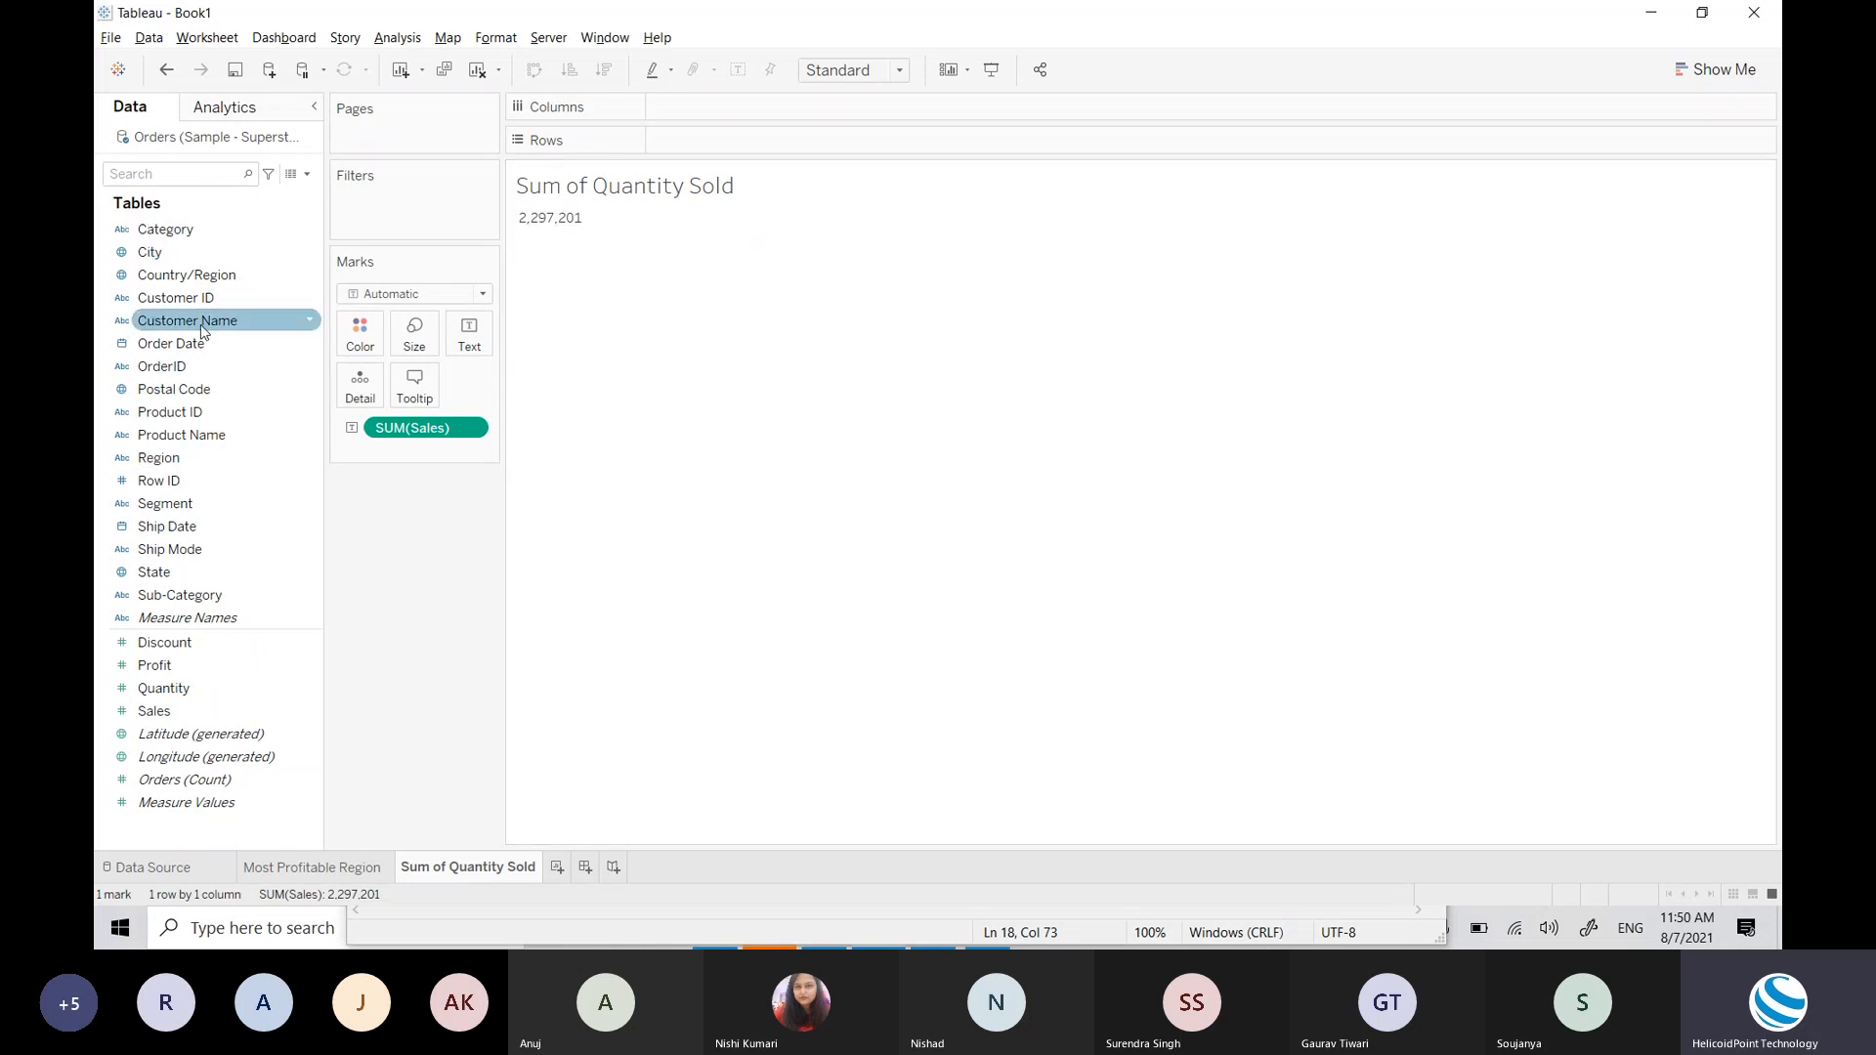
left_click(235, 298)
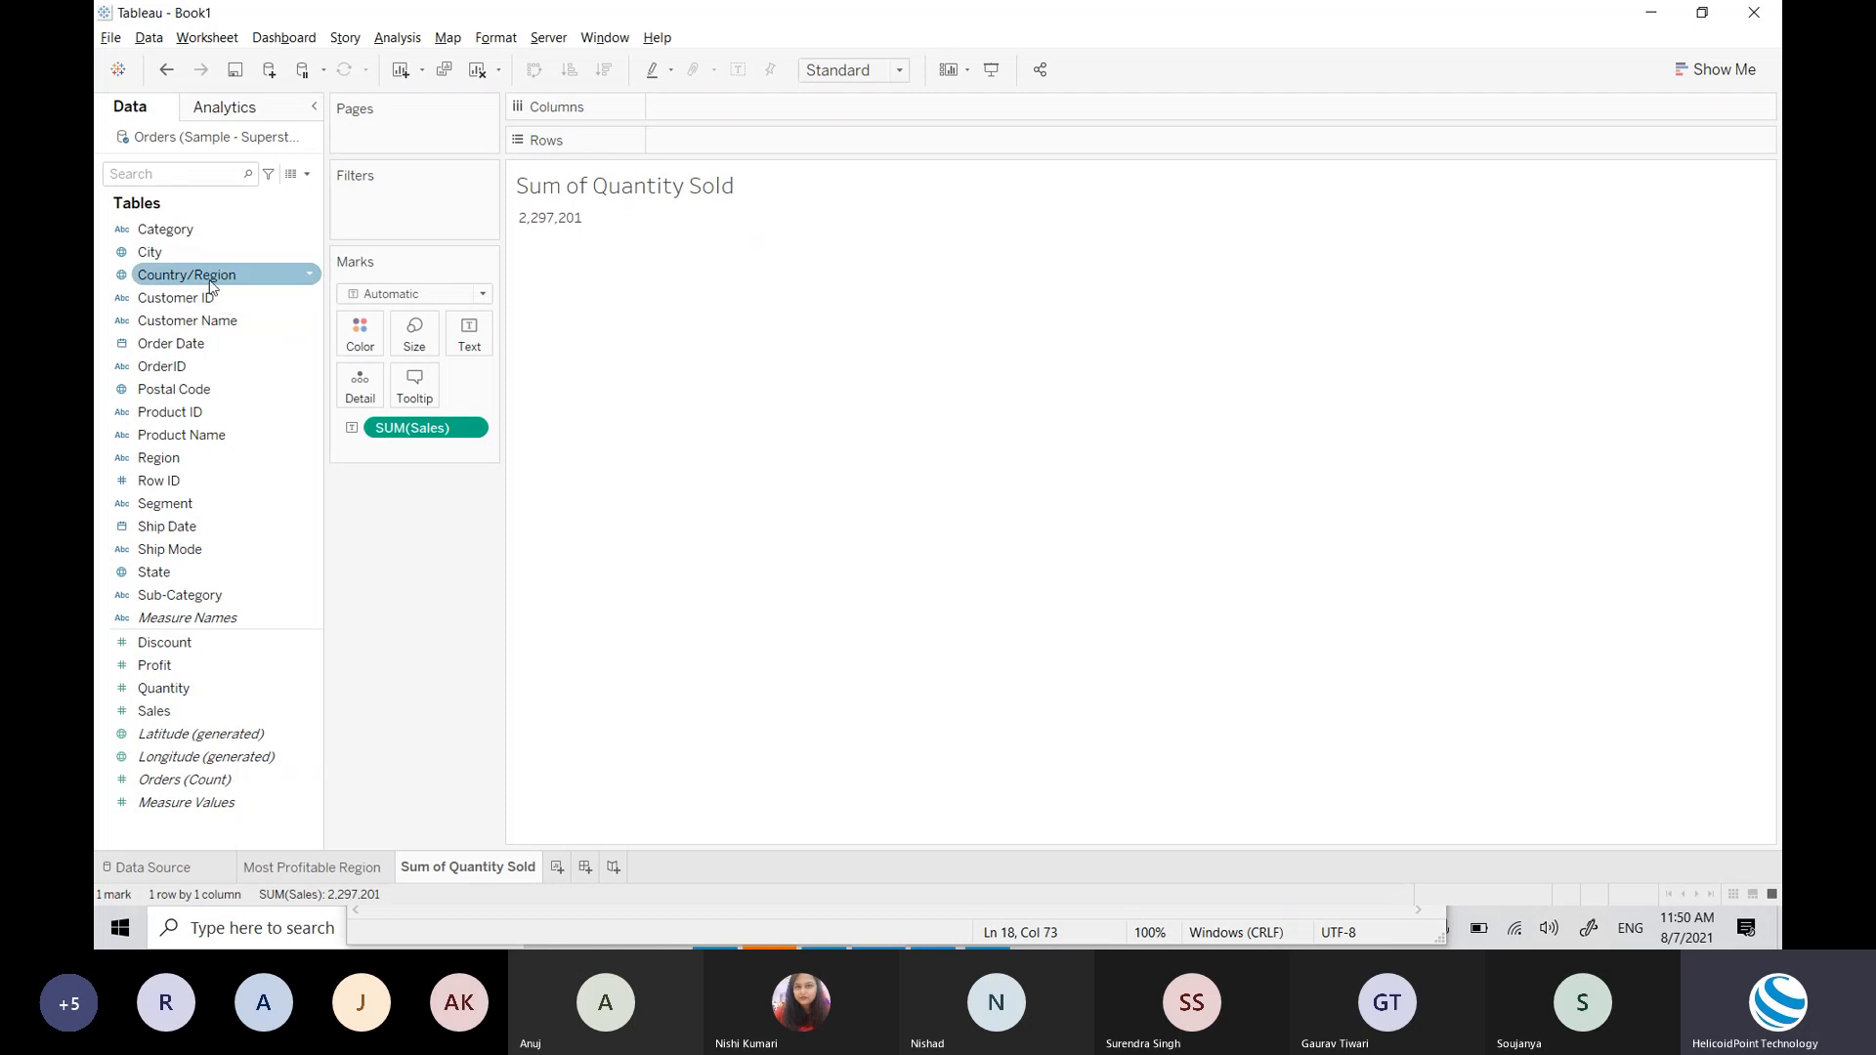
left_click_drag(181, 345, 682, 122)
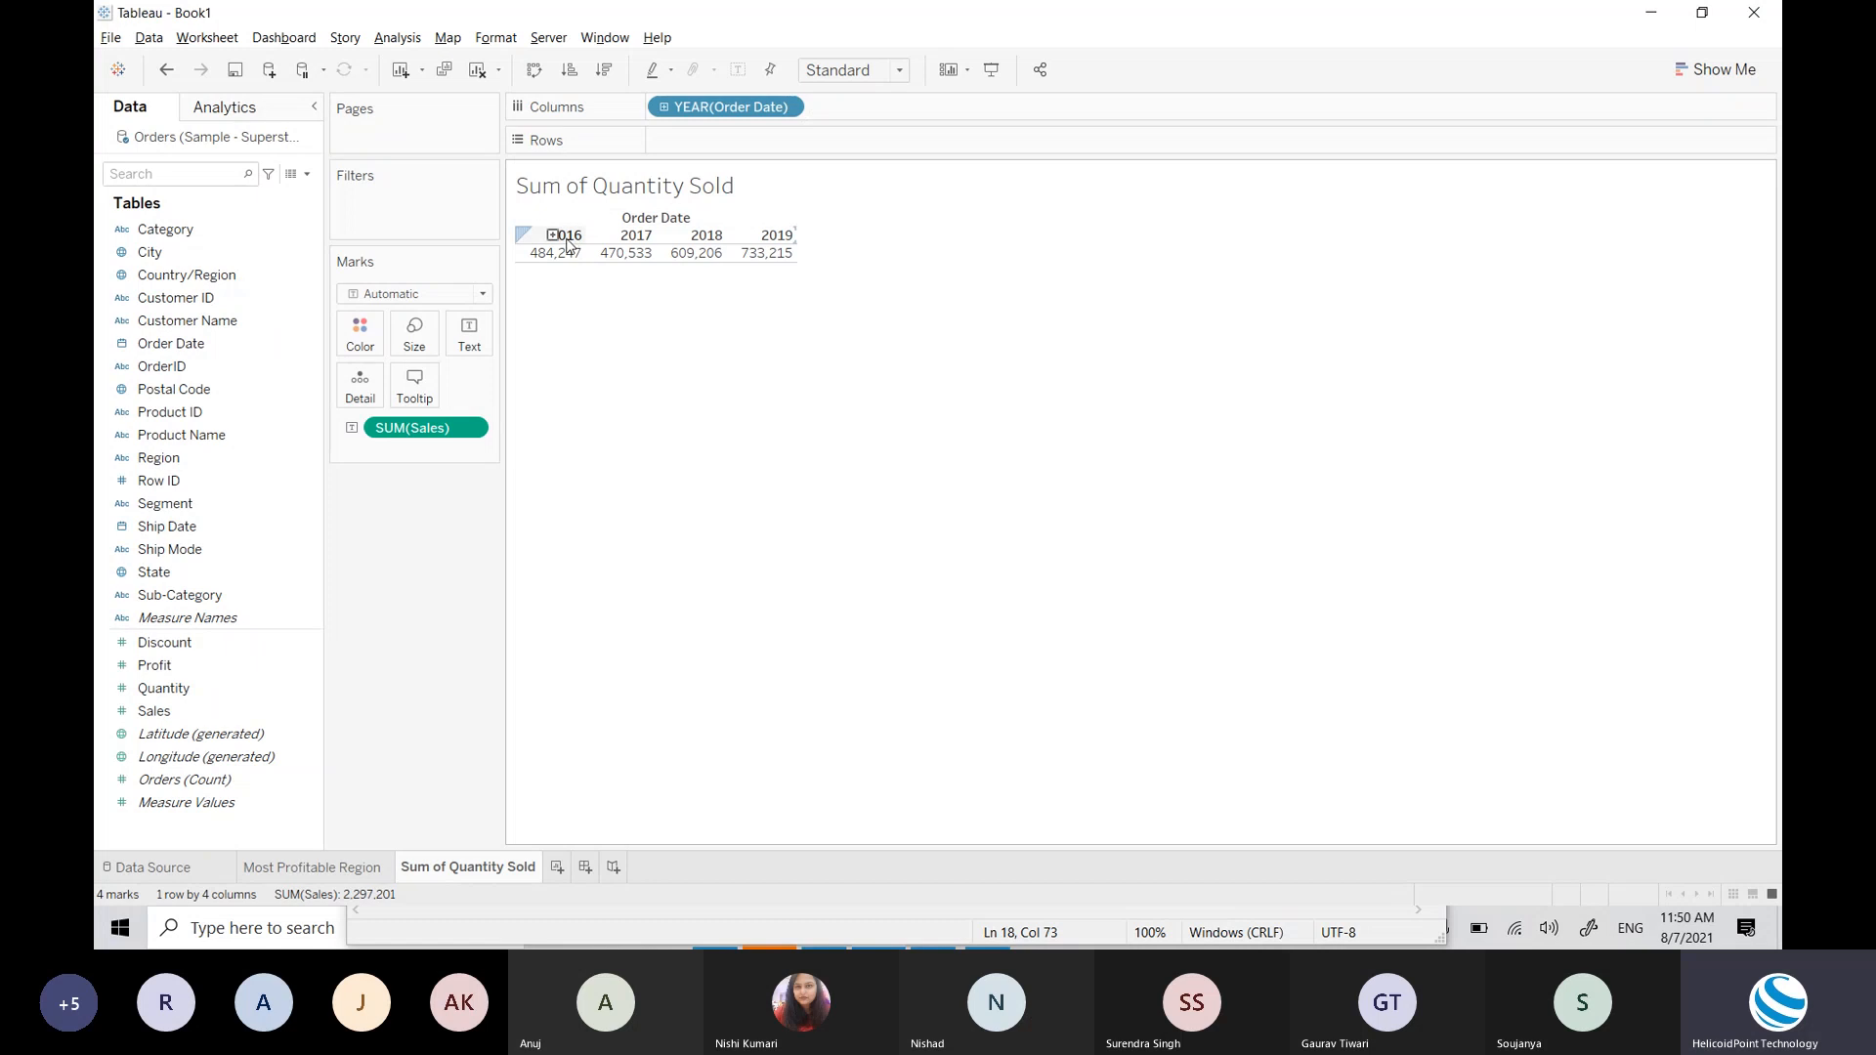
key("ctrl+z")
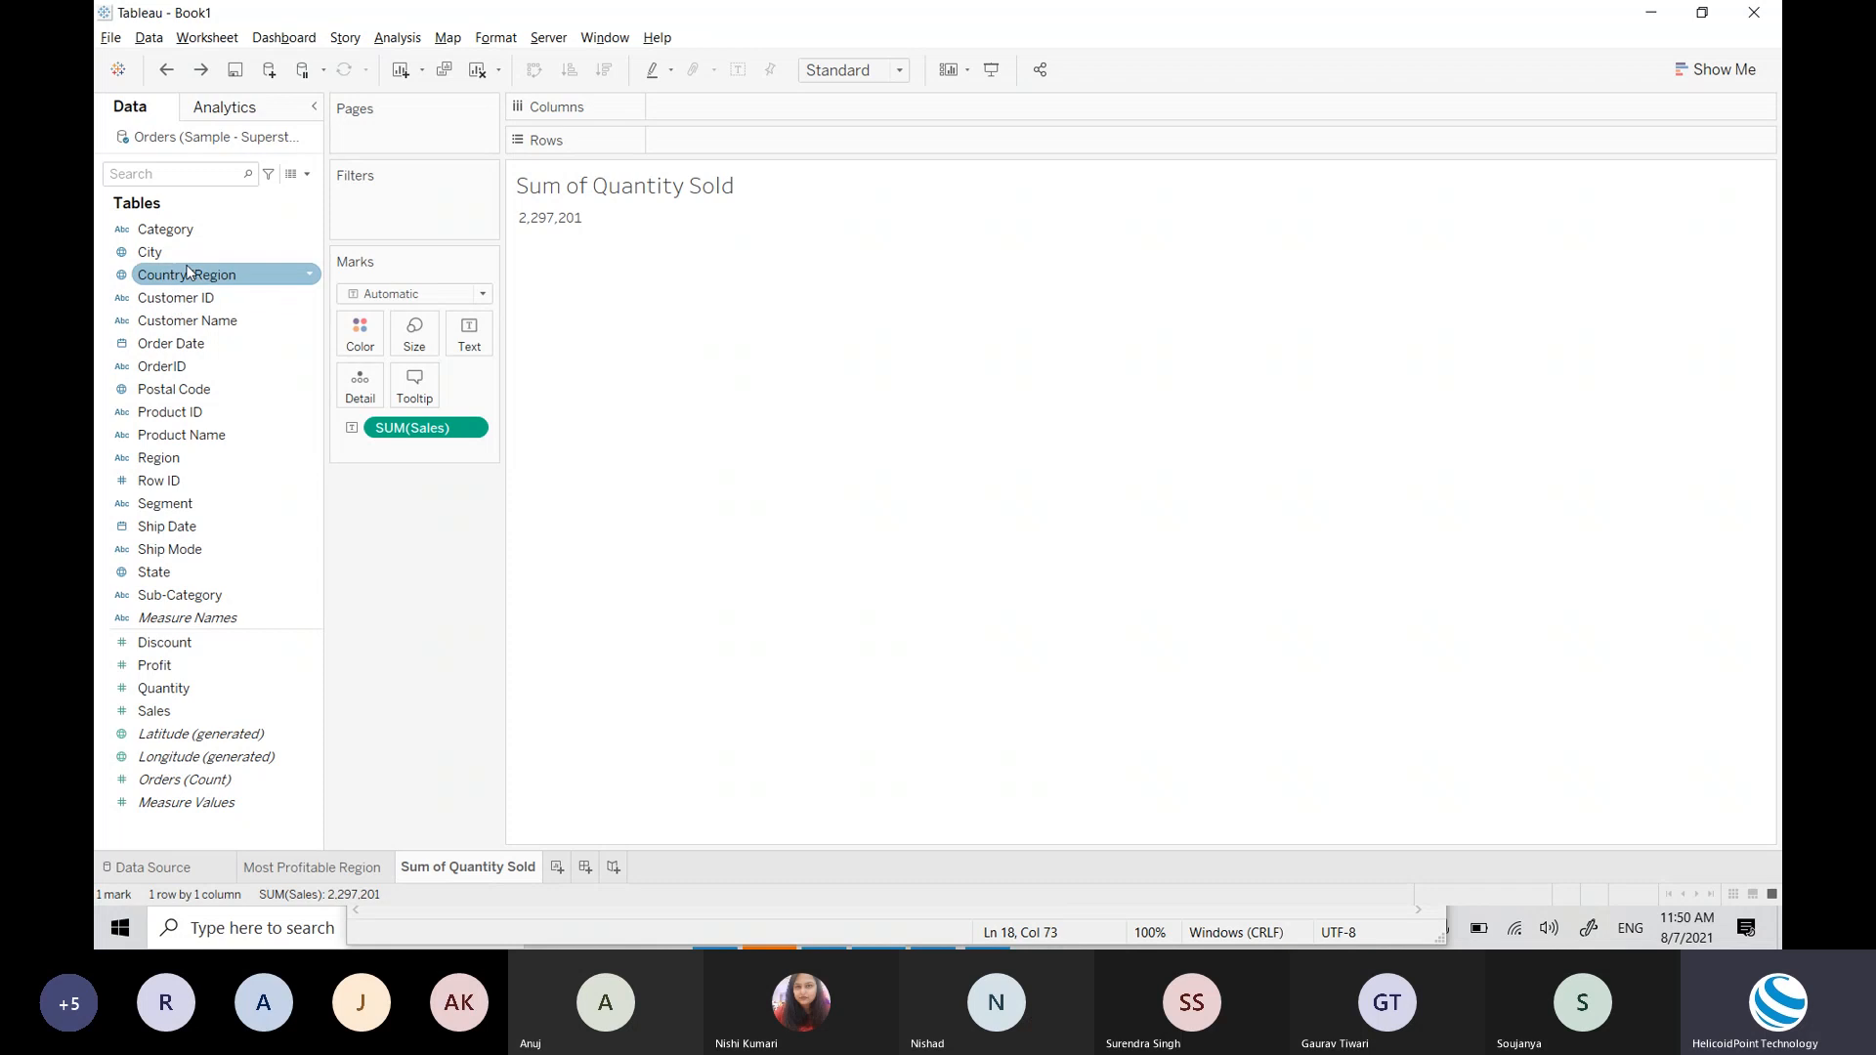
left_click_drag(177, 340, 704, 106)
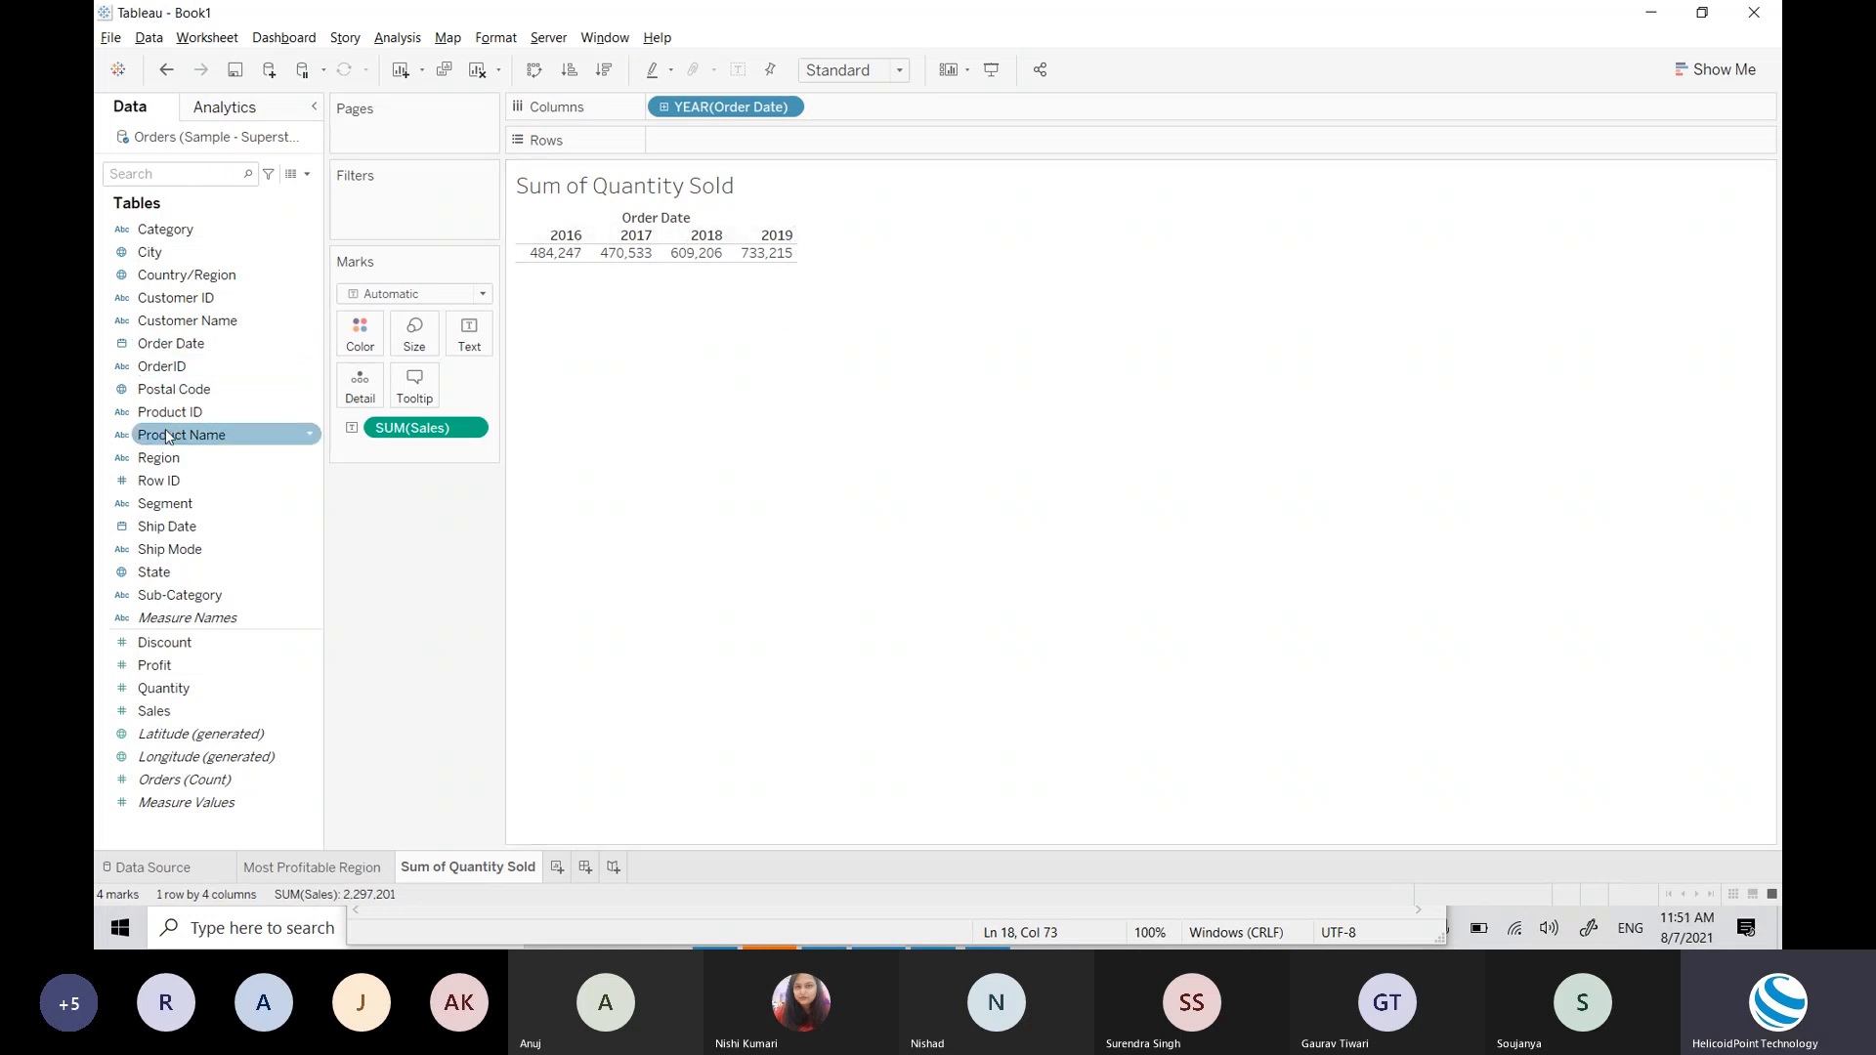
left_click_drag(159, 470, 685, 147)
mouse_move(626, 273)
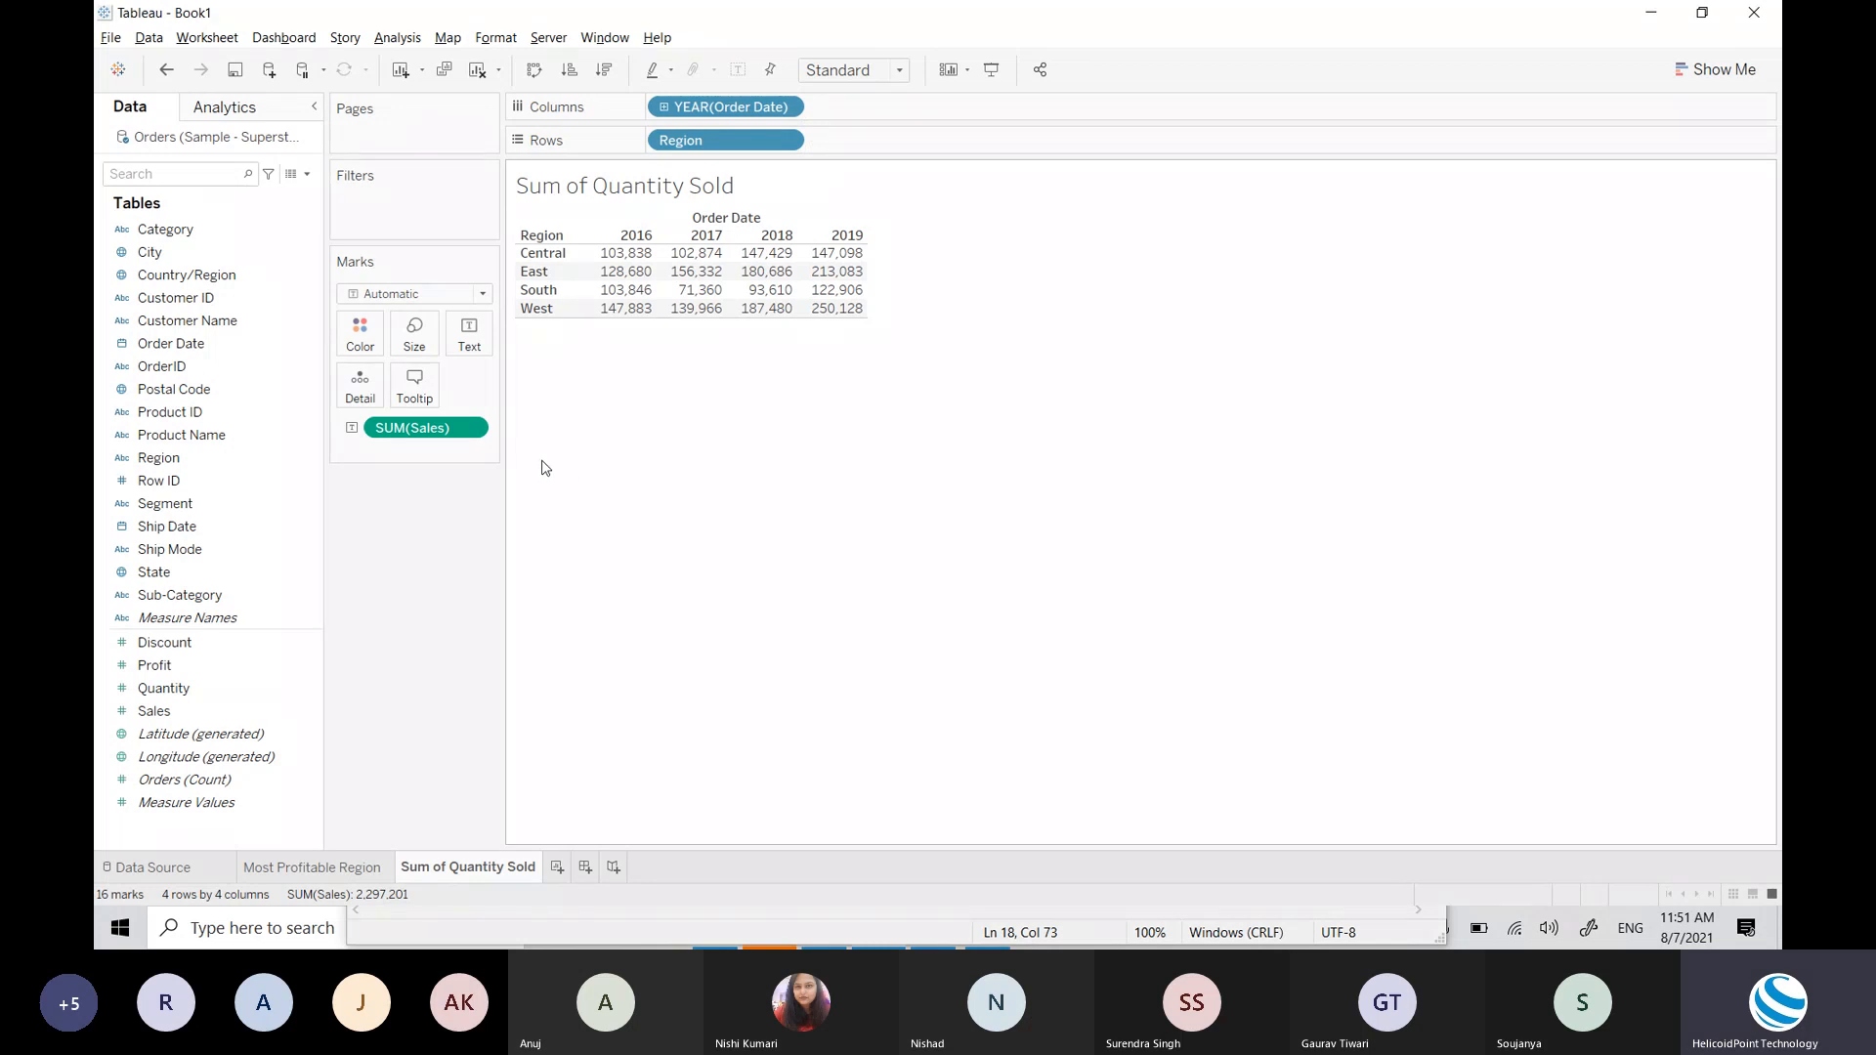
Step: Add Segment and Category to Rows after Region, and remove SUM(Sales) from the marks
left_click(208, 347)
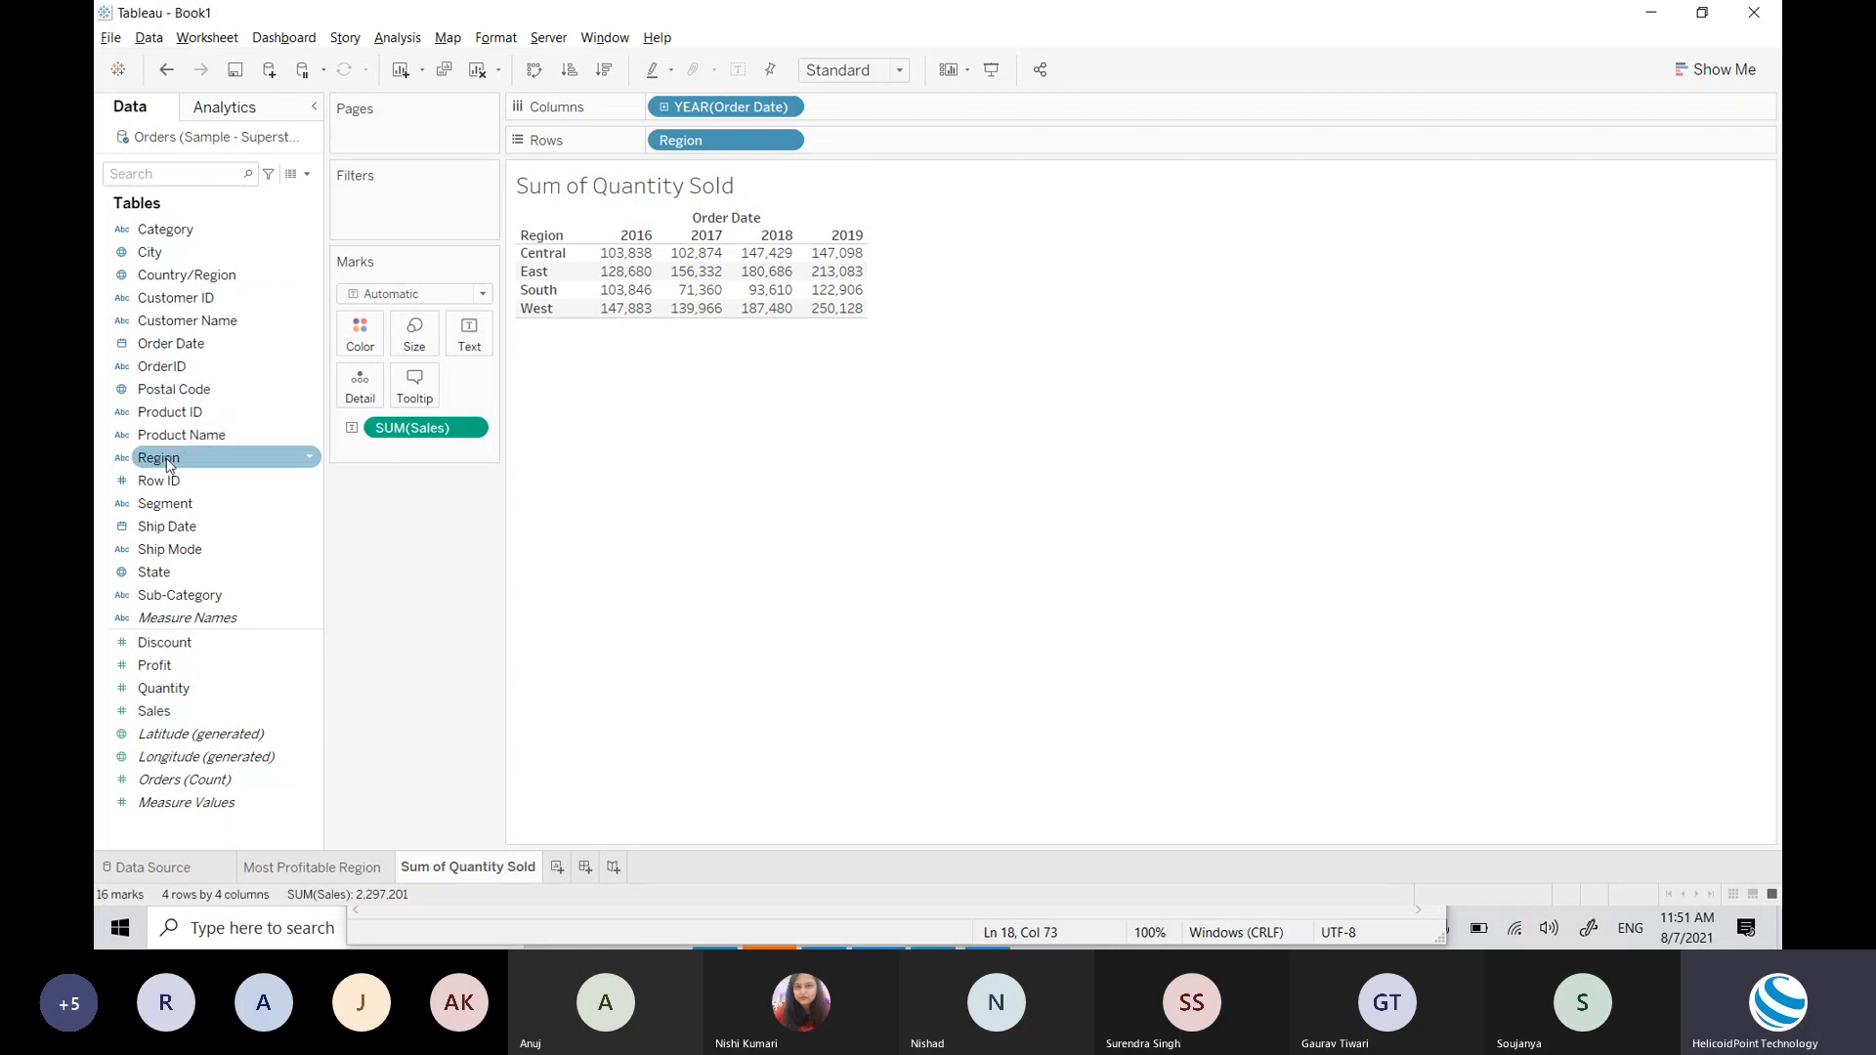
left_click_drag(172, 505, 931, 142)
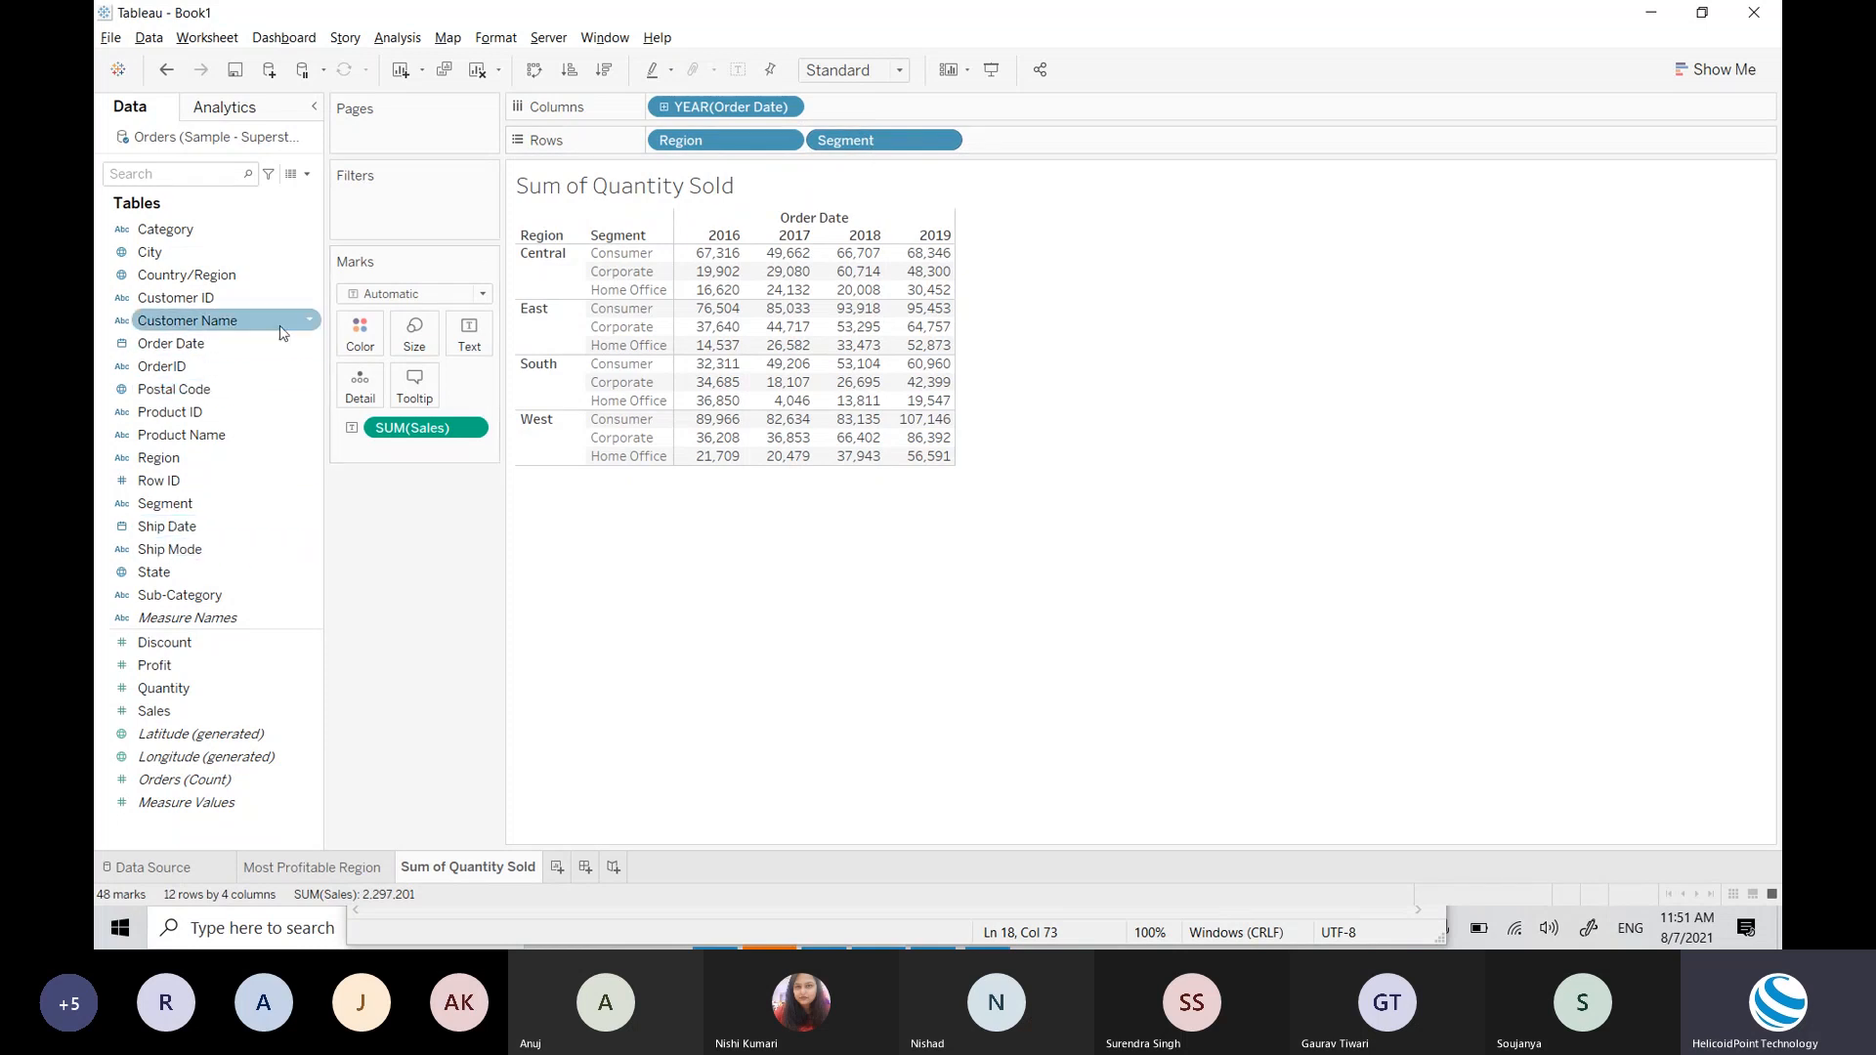
left_click_drag(186, 229, 1075, 154)
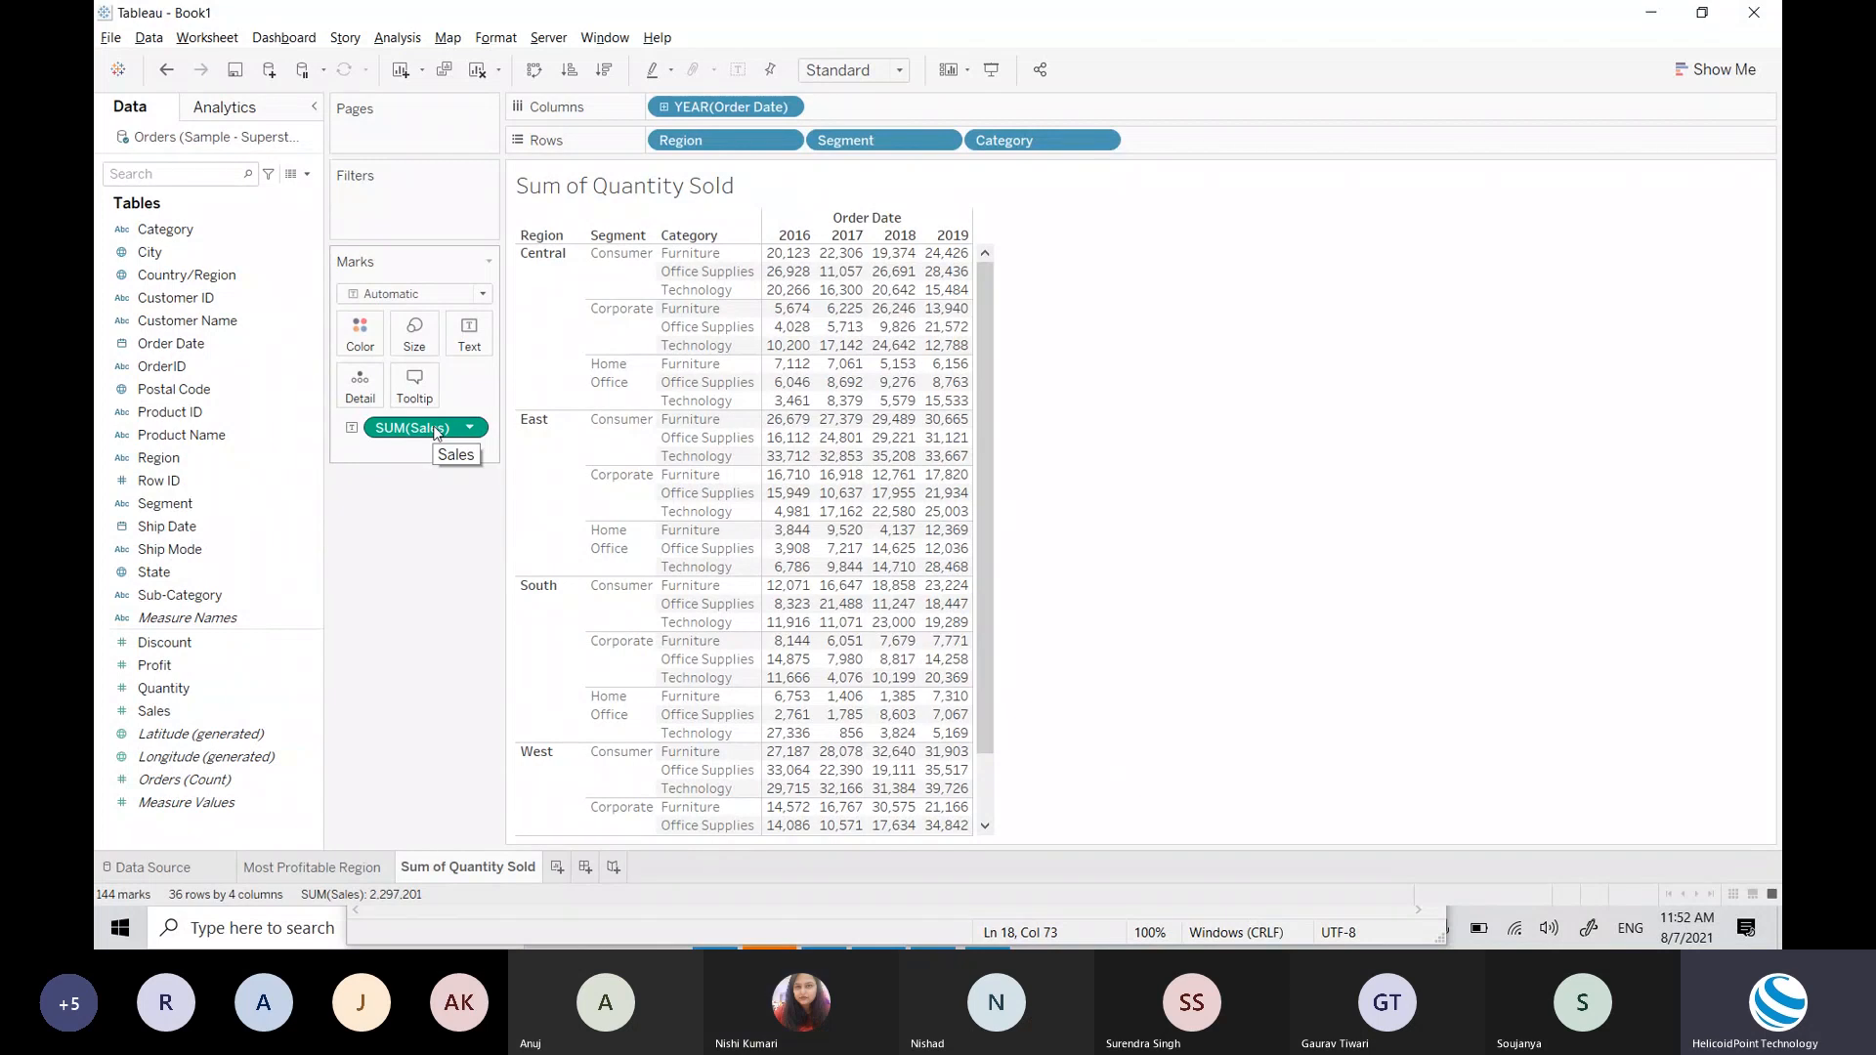
left_click_drag(439, 427, 227, 468)
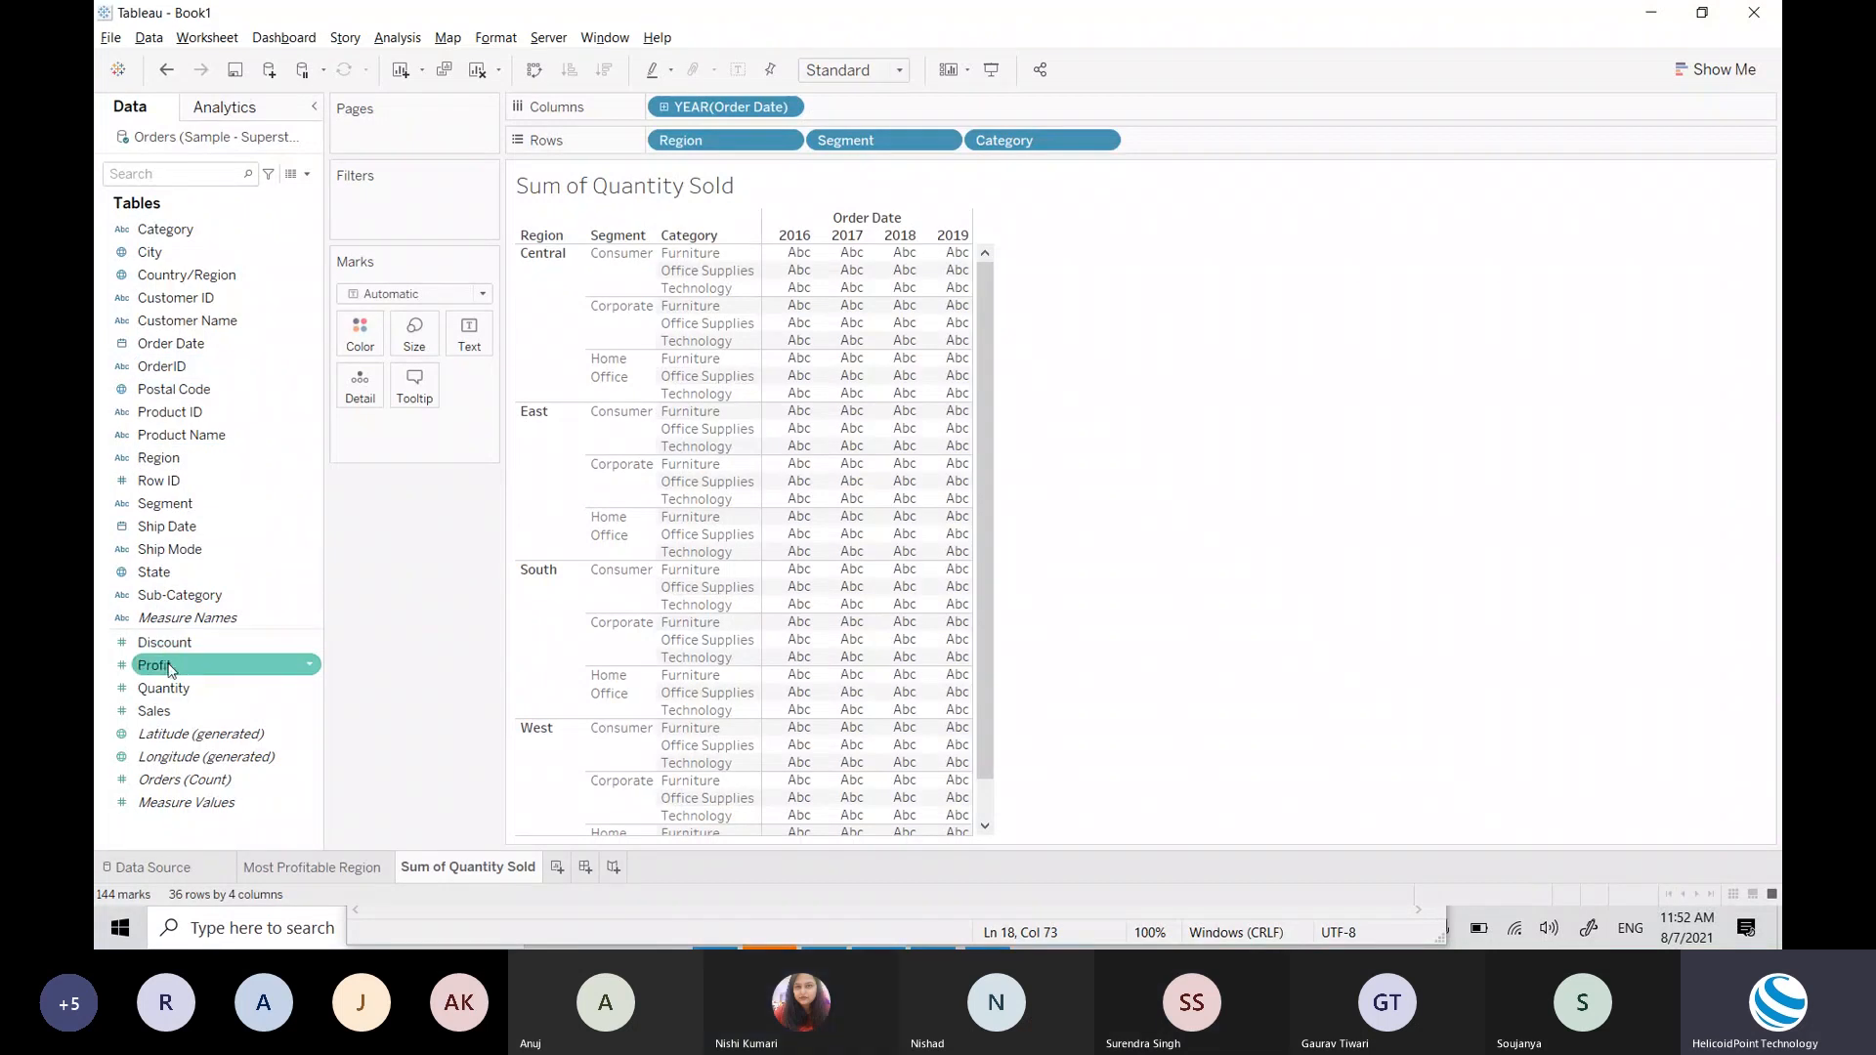
Step: Fill the crosstab cells with SUM(Sales), e.g. Central Consumer Furniture 2016 at 20,123
left_click_drag(155, 711, 469, 334)
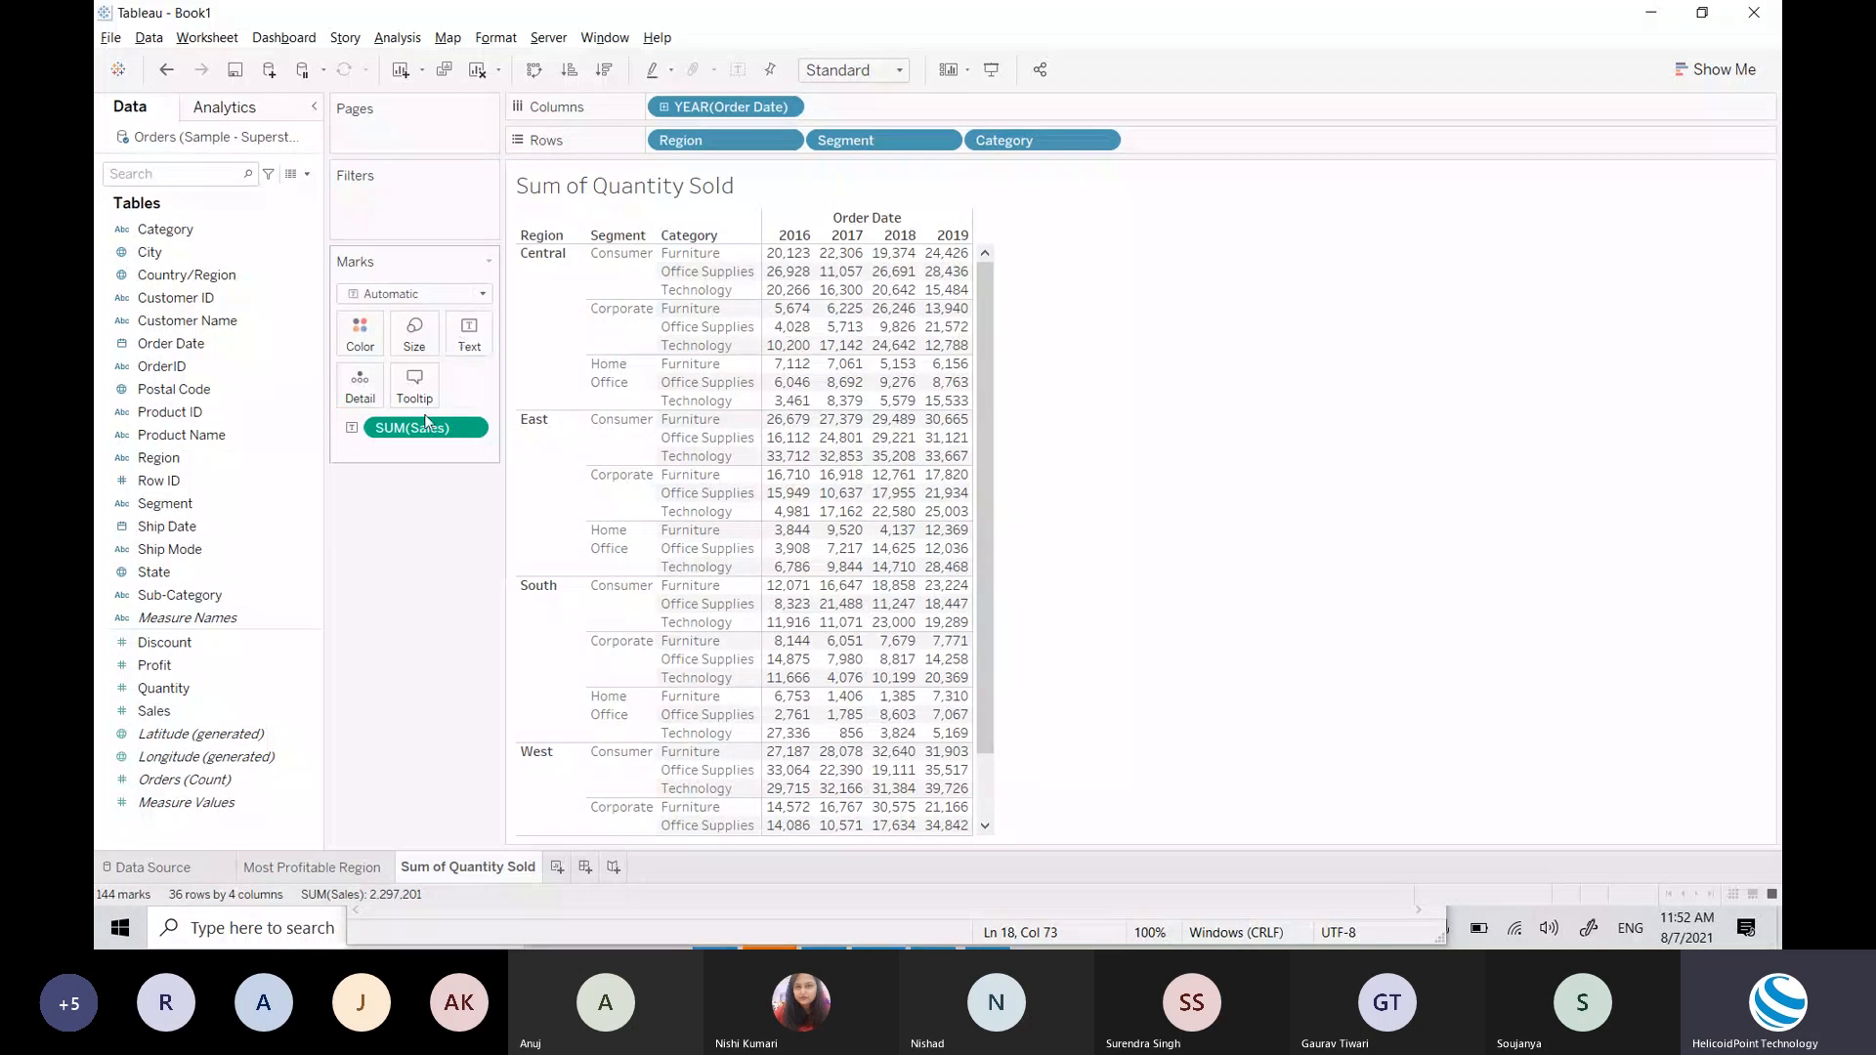
left_click_drag(426, 422, 256, 535)
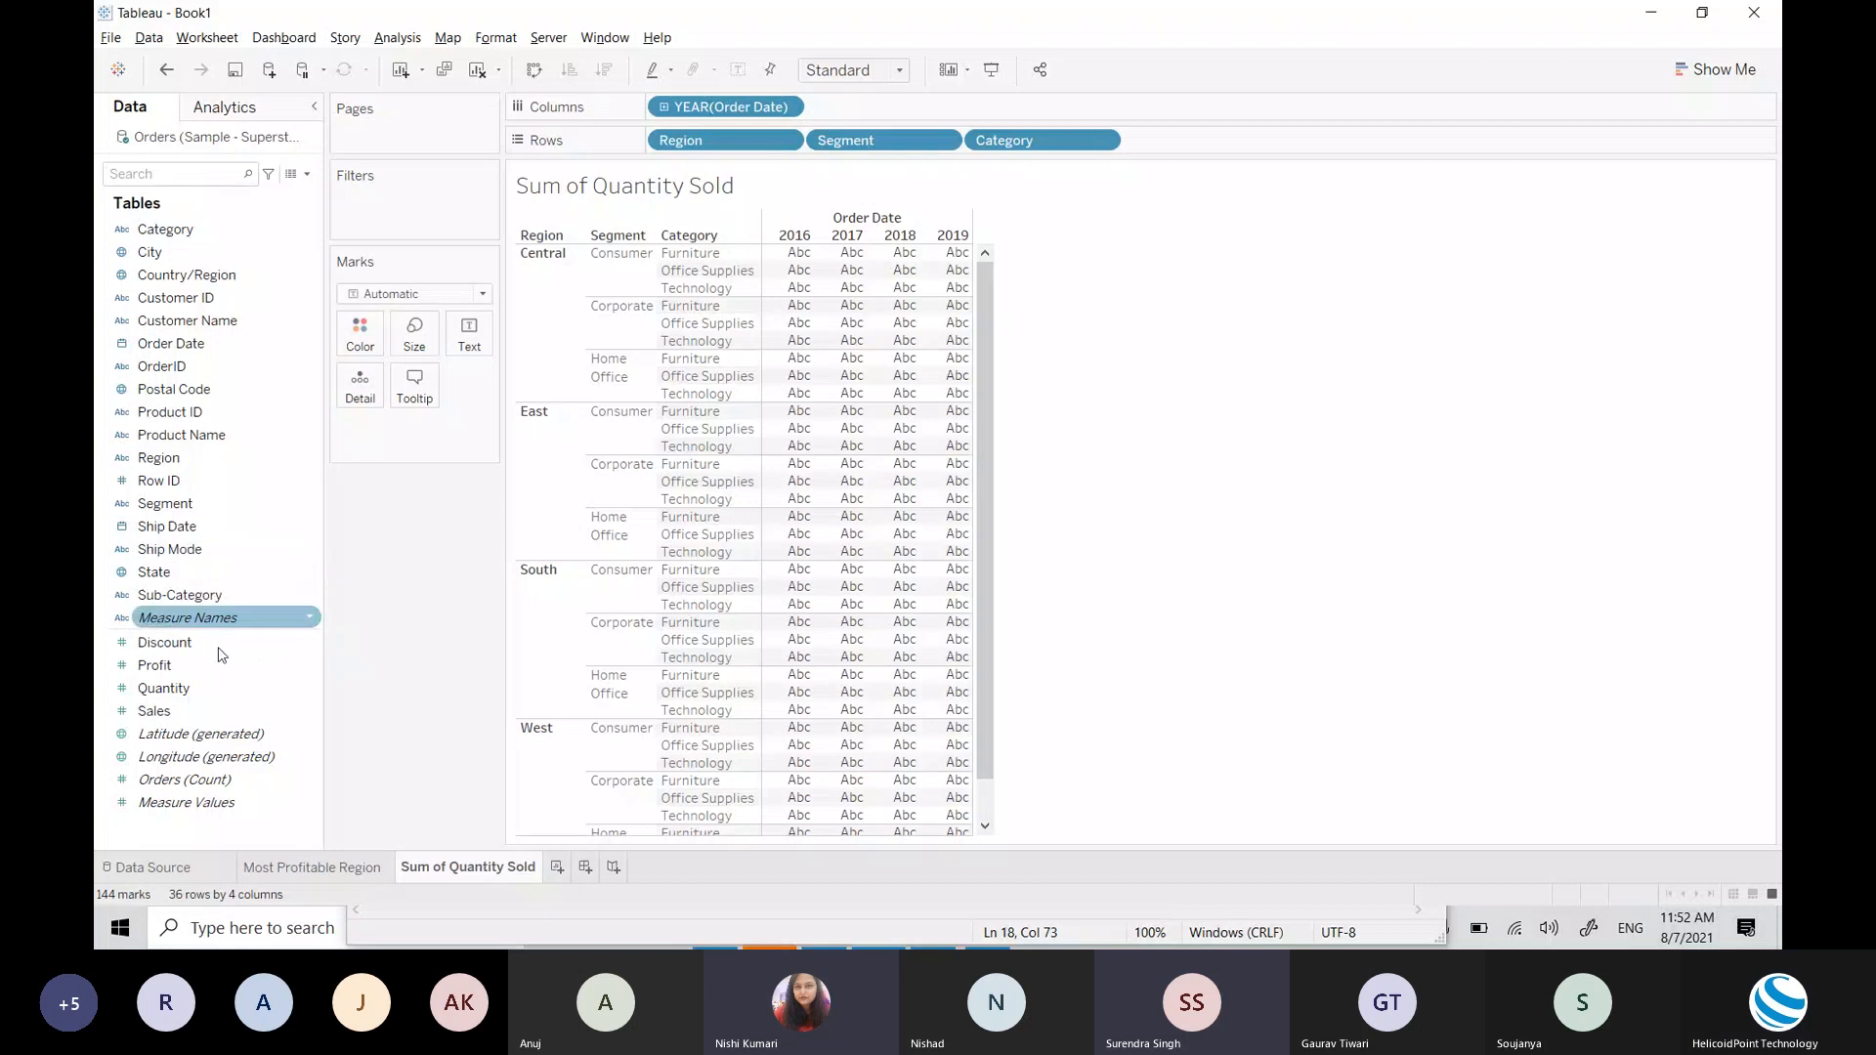
mouse_move(935, 265)
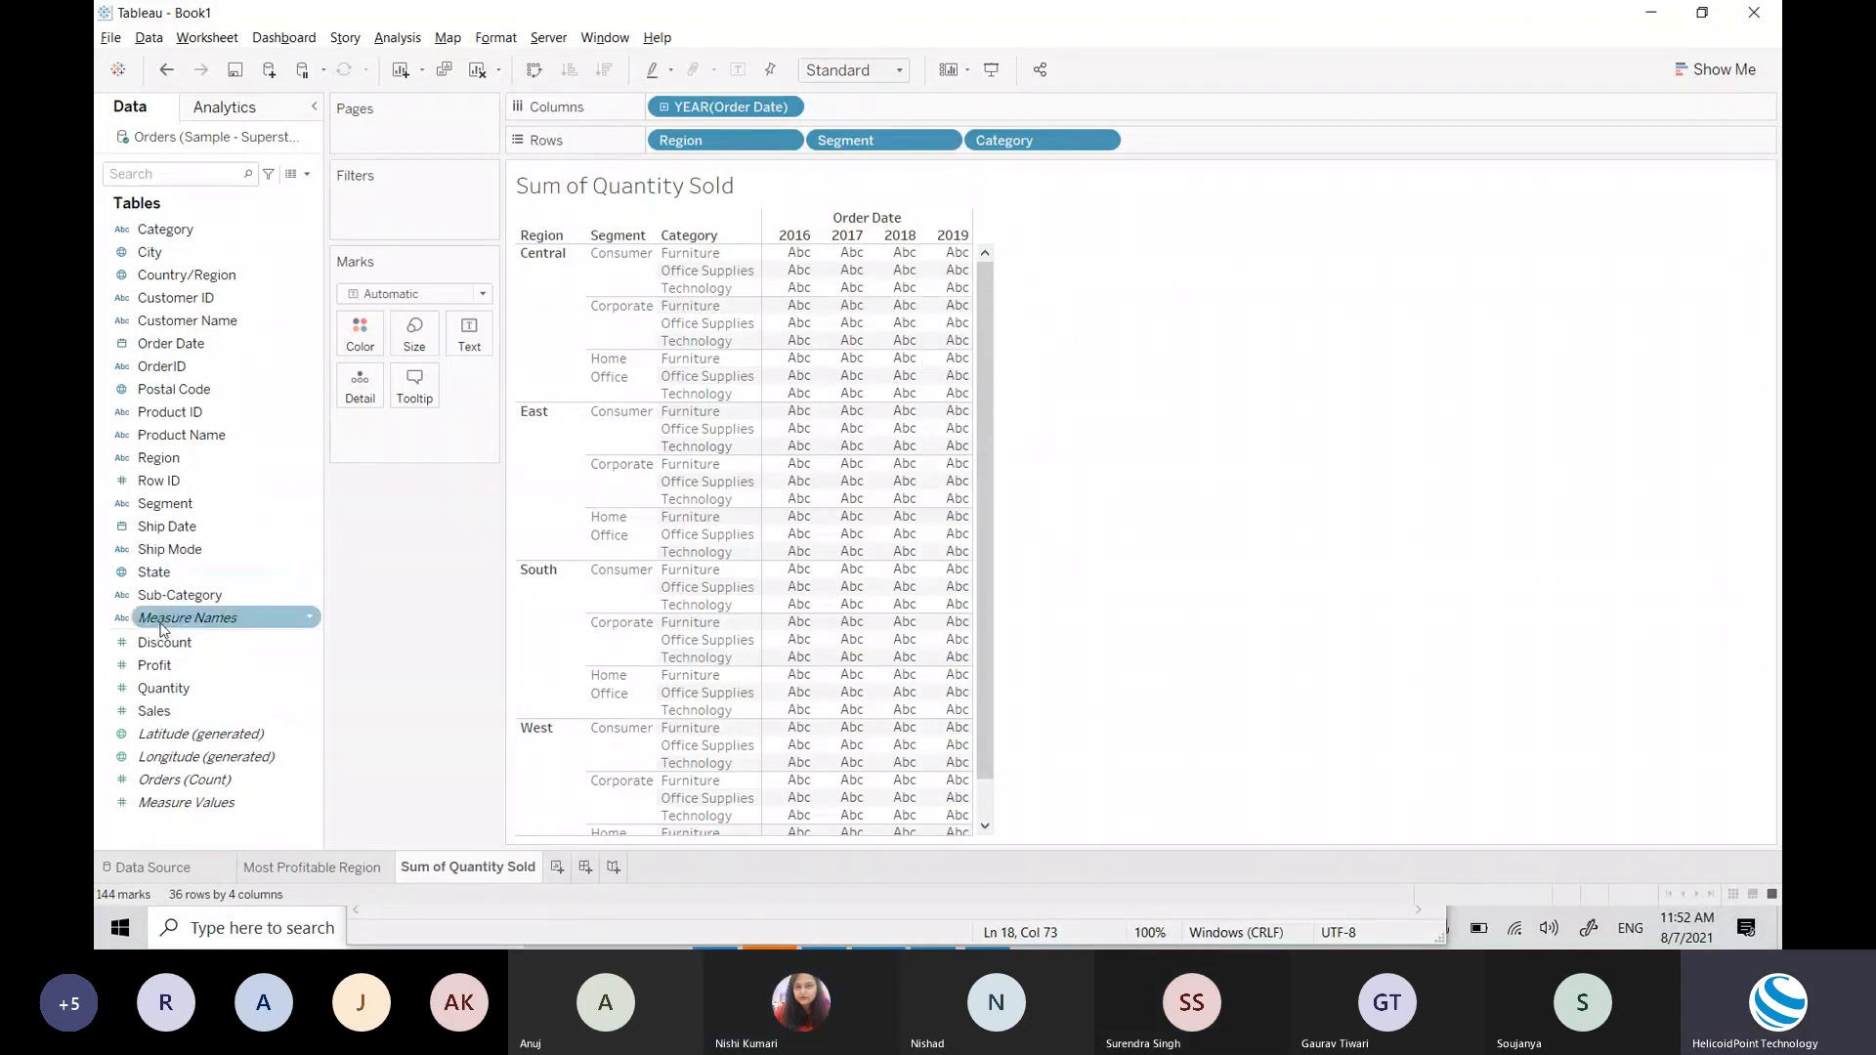
left_click_drag(156, 710, 835, 344)
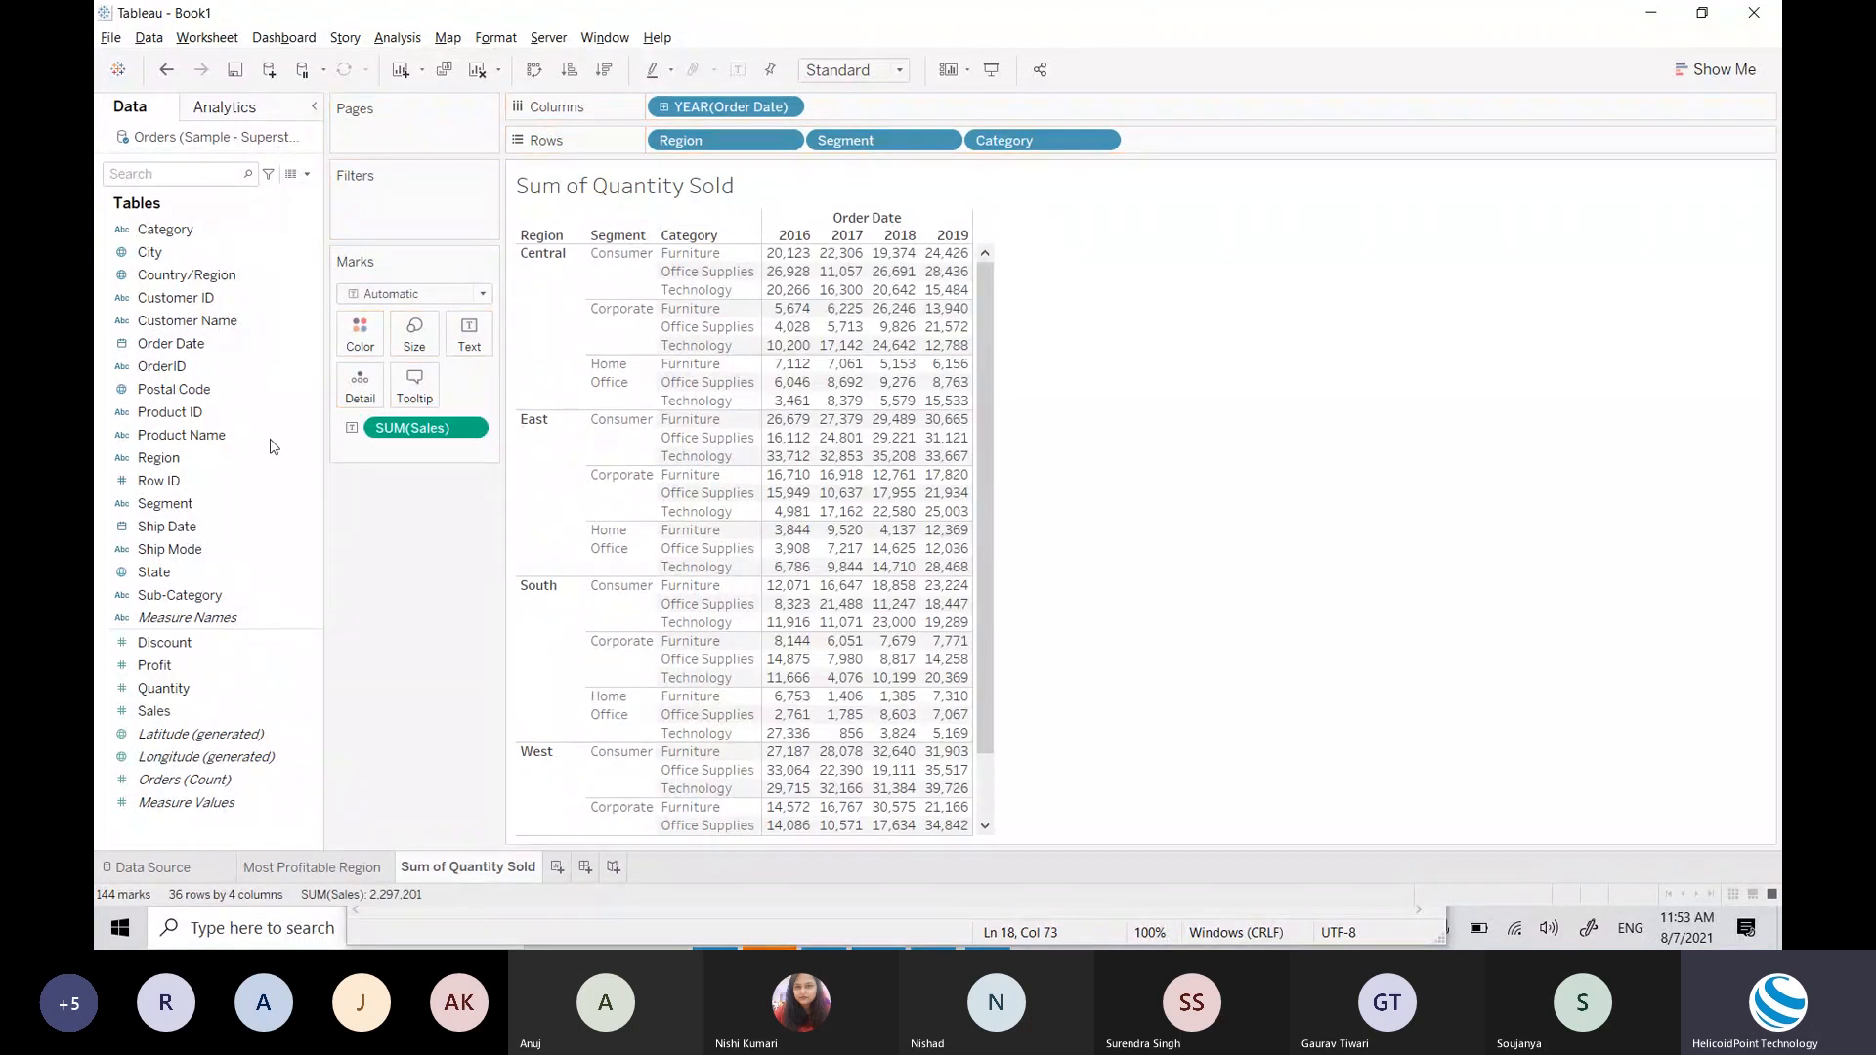
left_click_drag(423, 430, 207, 520)
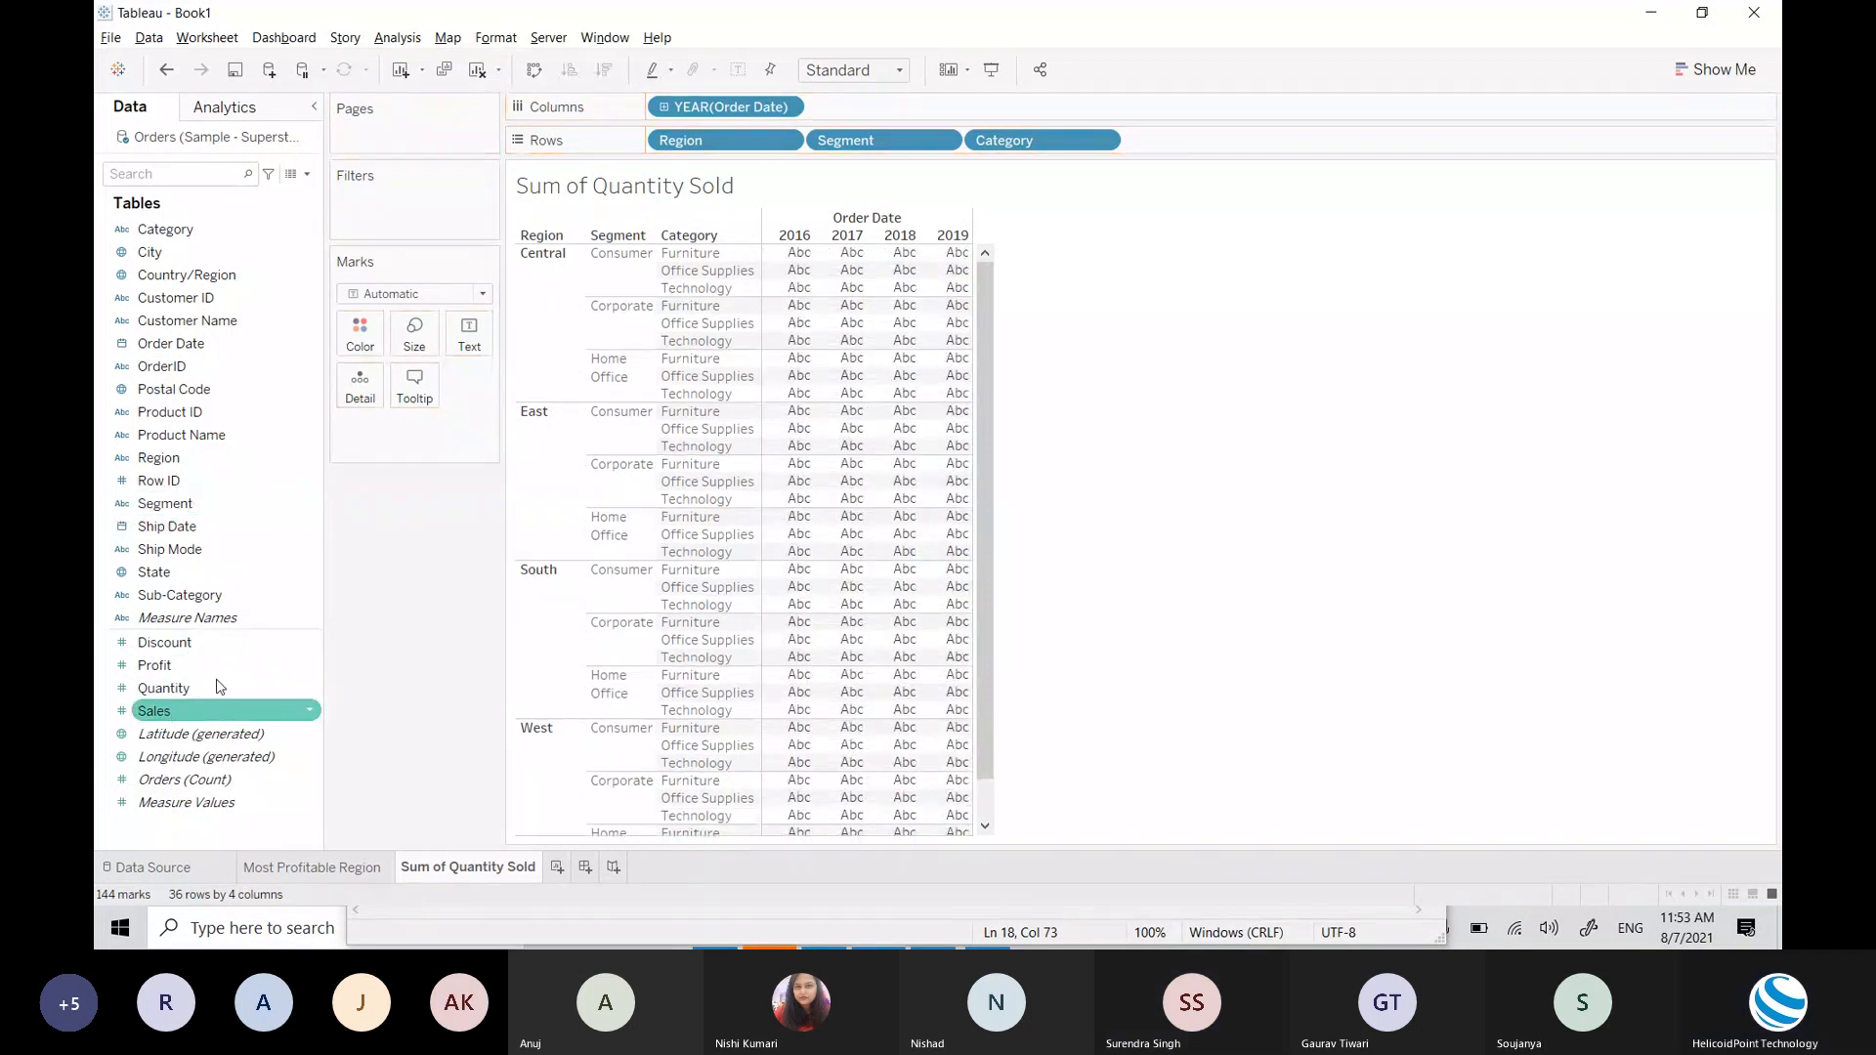
left_click_drag(215, 708, 847, 495)
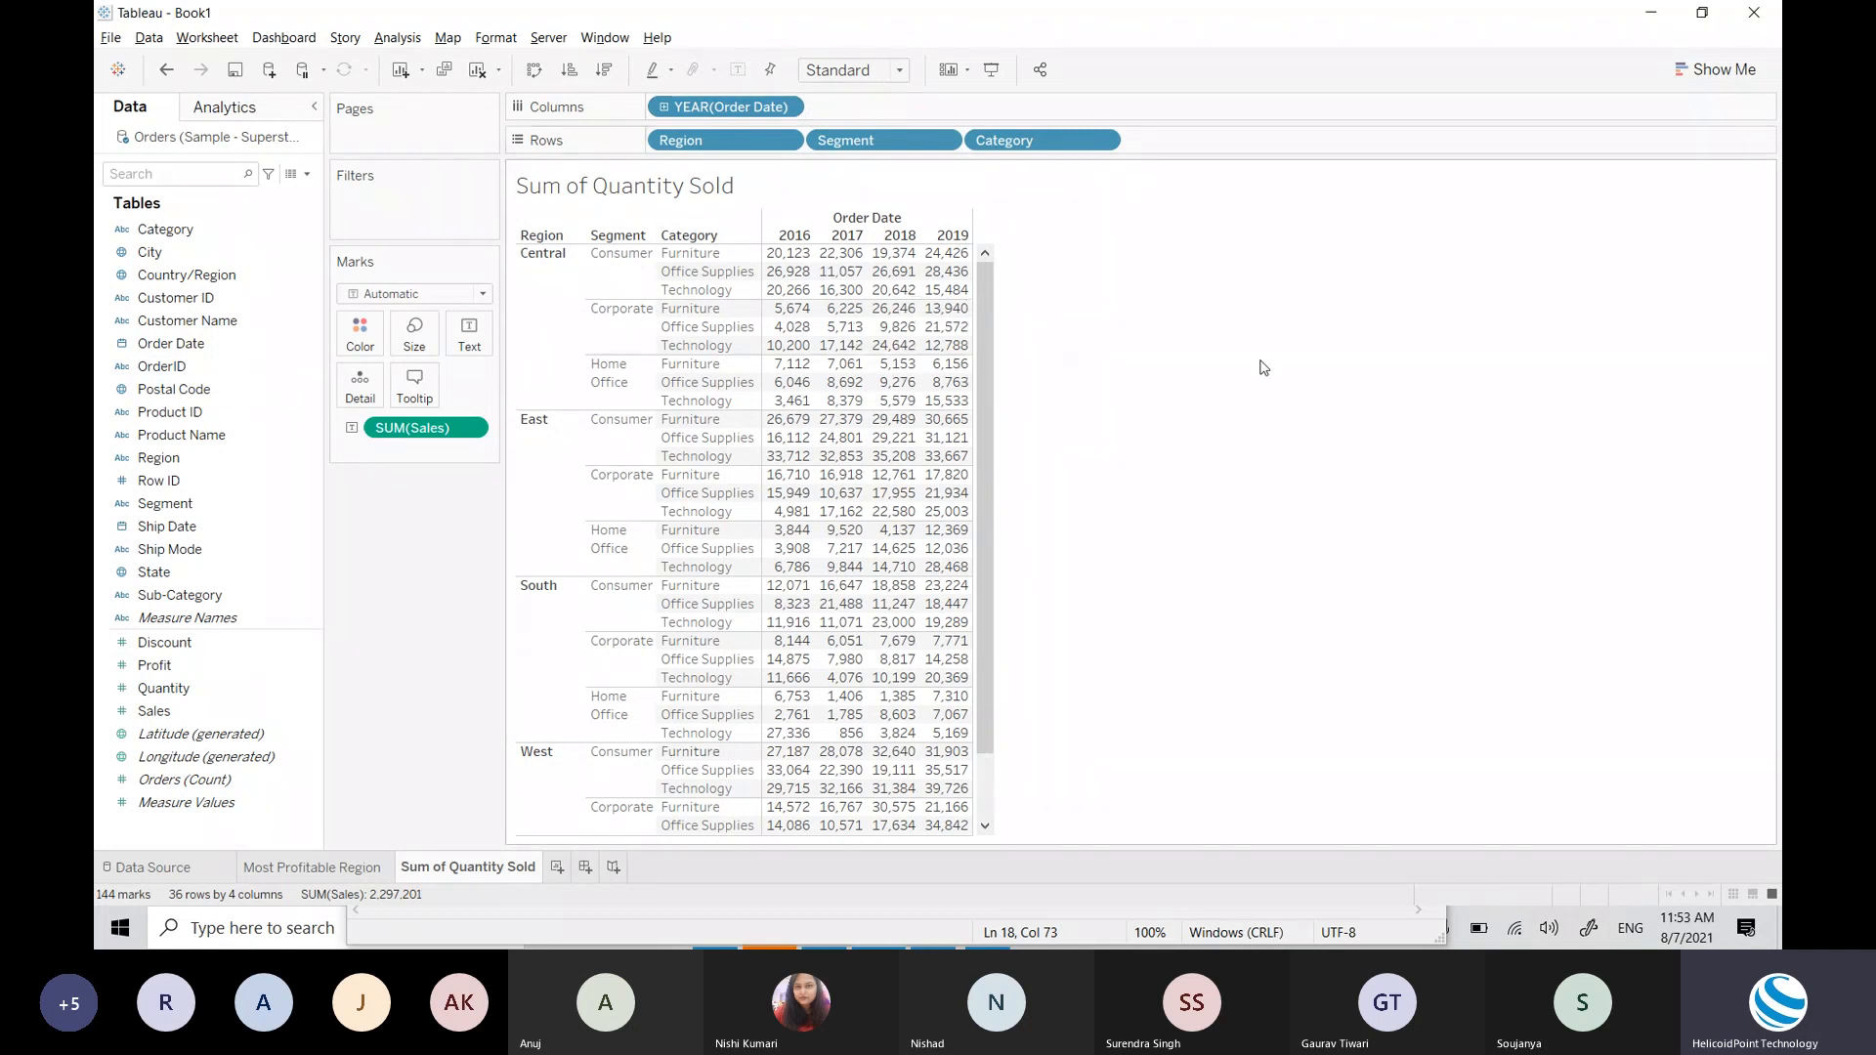
mouse_move(789, 721)
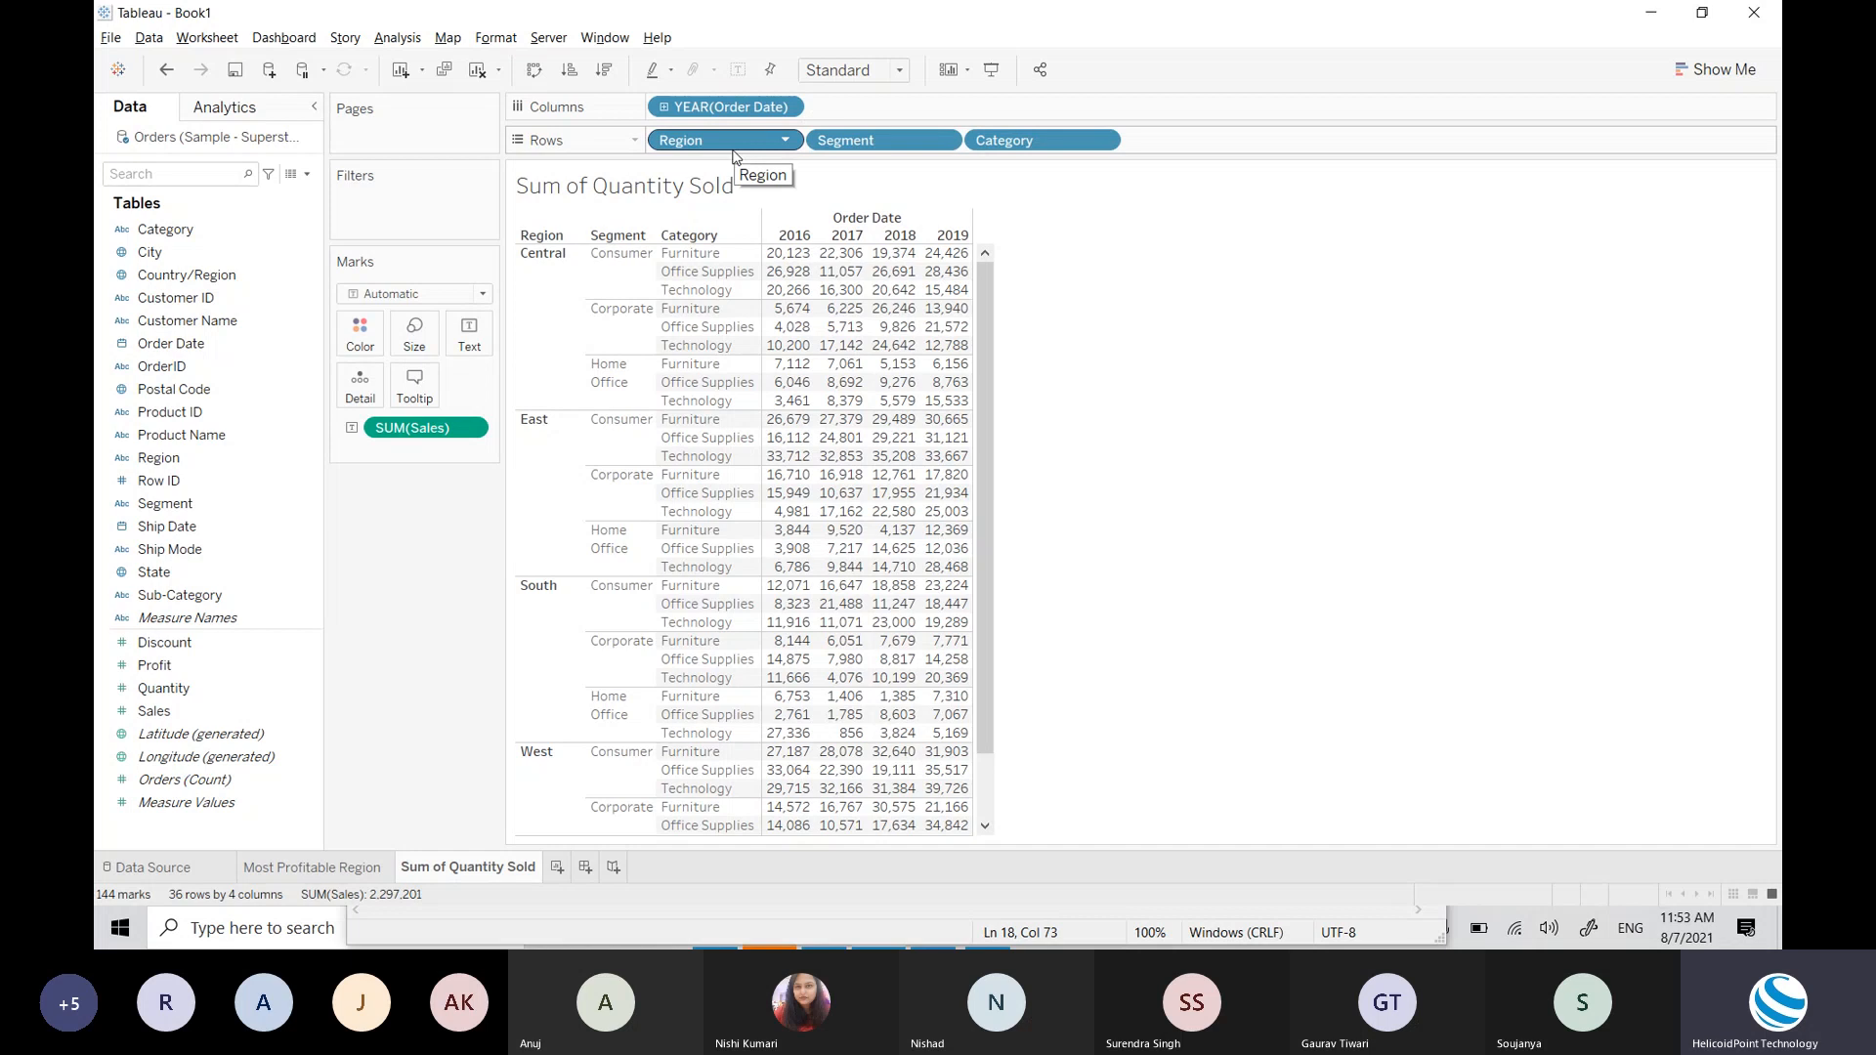
Step: Change the mark type to Bar and size the bars by SUM(Sales) (856 to 39,726)
left_click(418, 290)
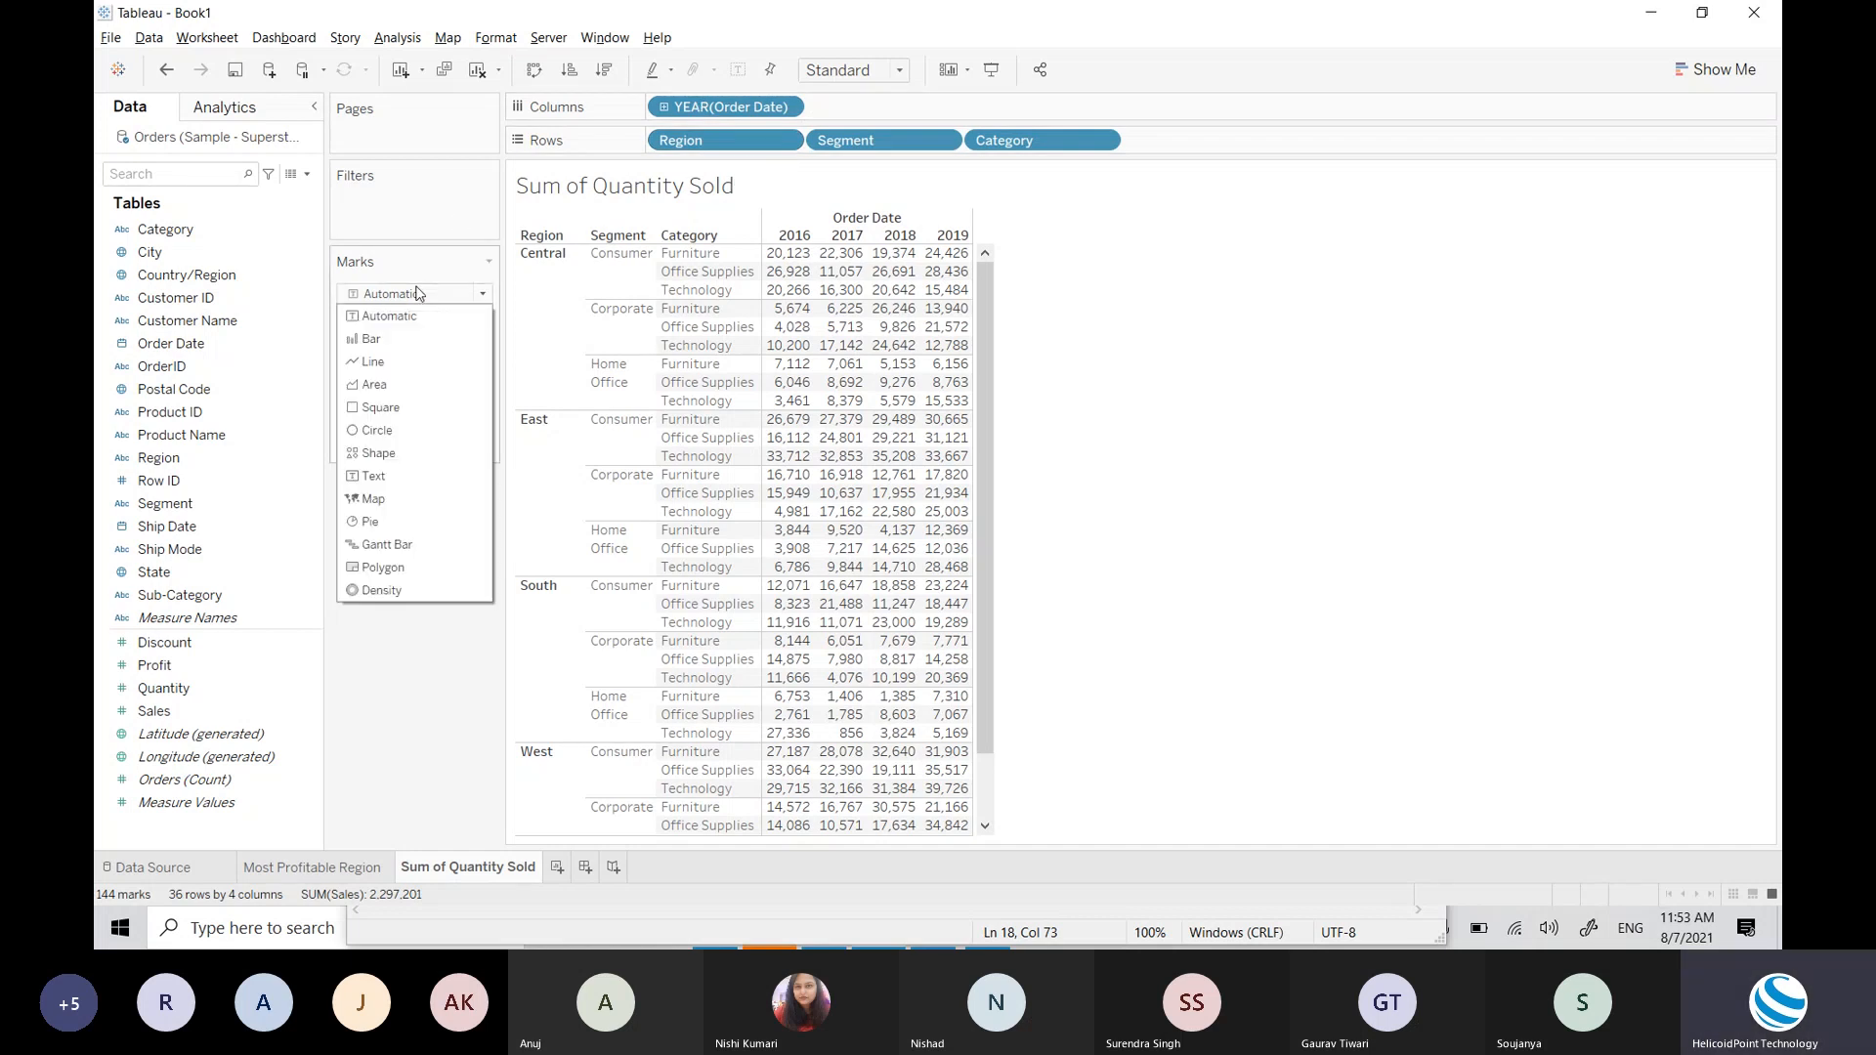
left_click(1087, 439)
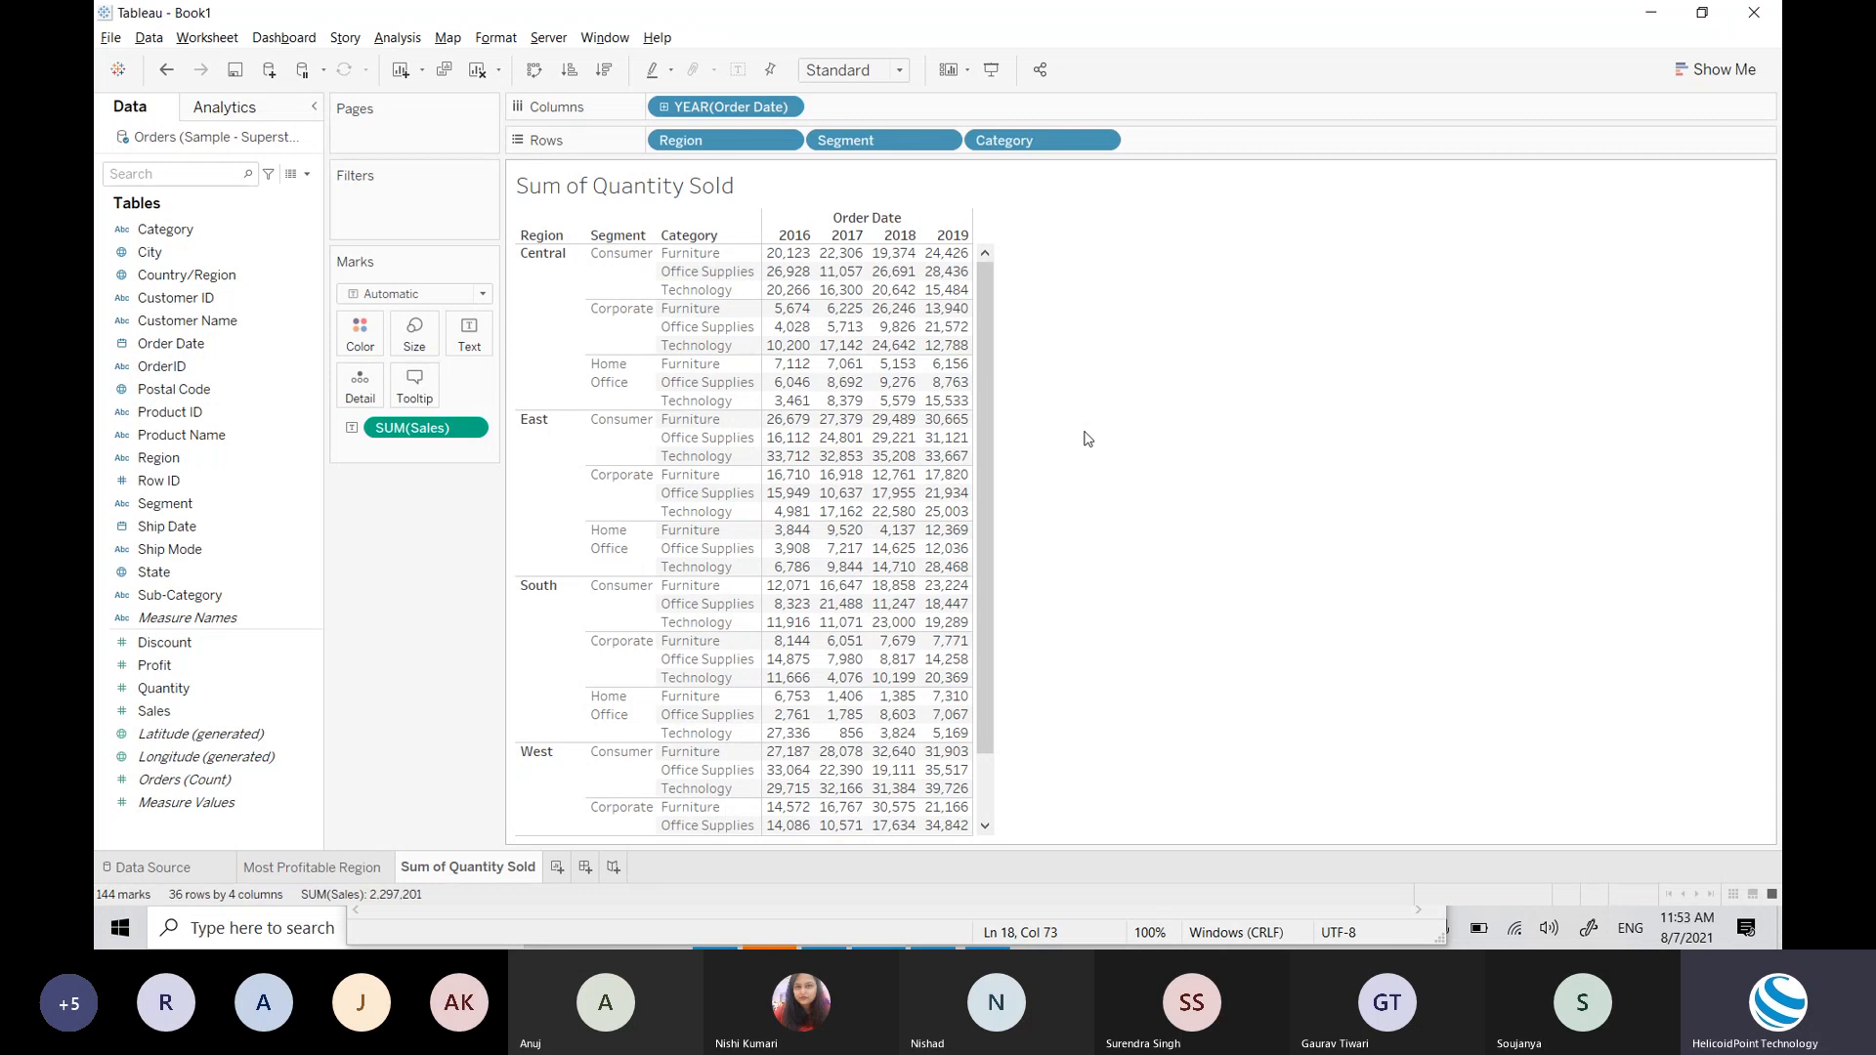
left_click(459, 294)
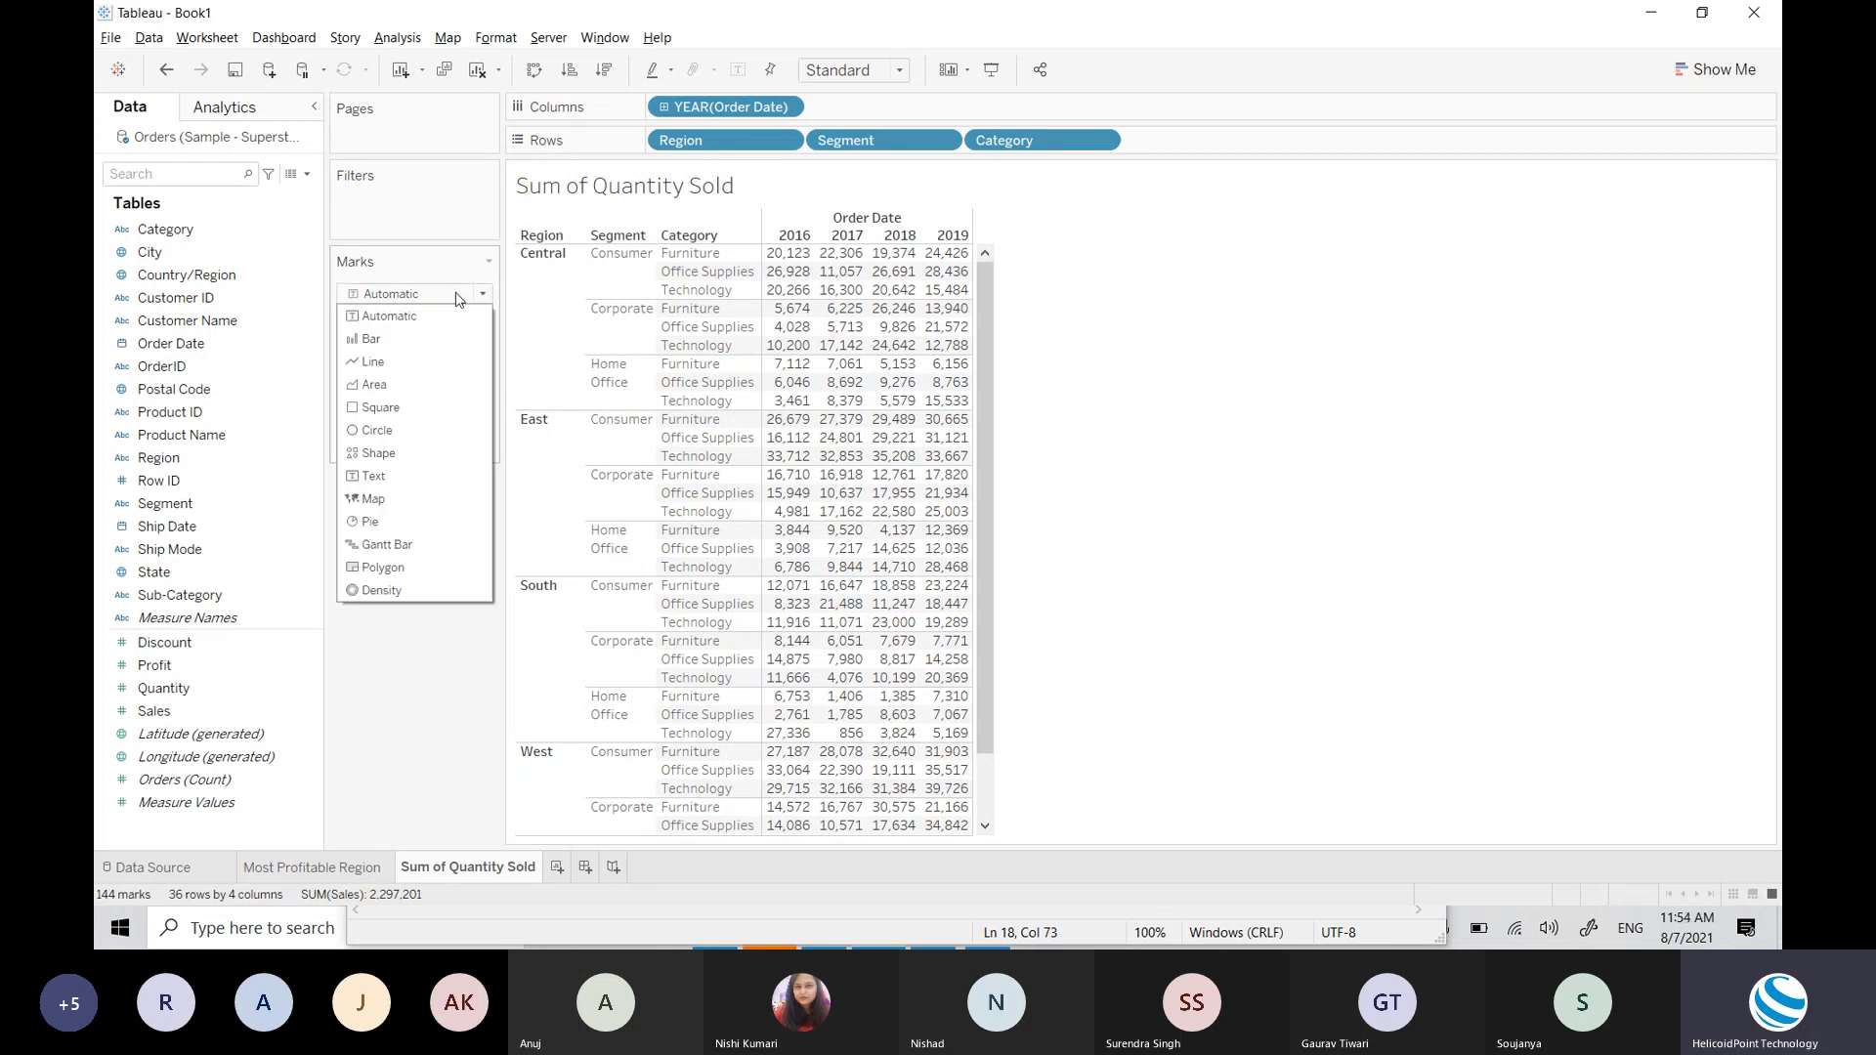
left_click(1075, 431)
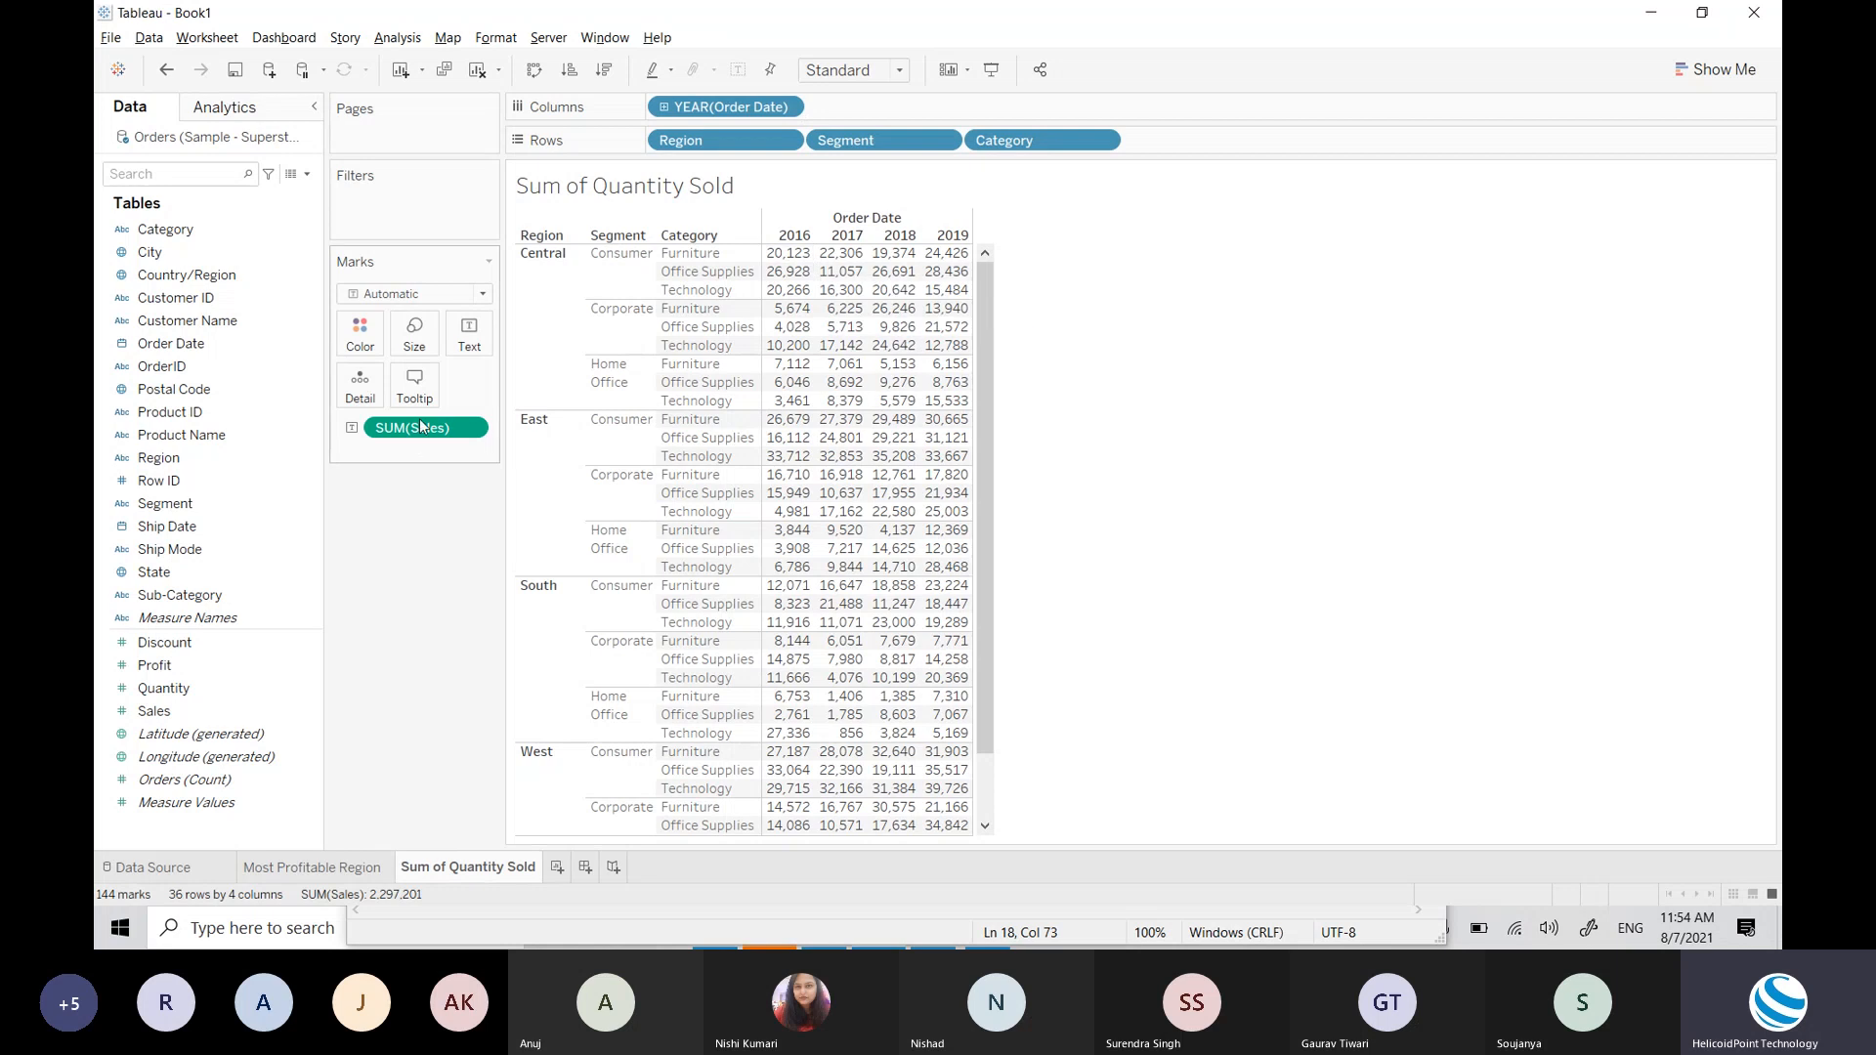
left_click_drag(401, 430, 186, 500)
left_click(449, 293)
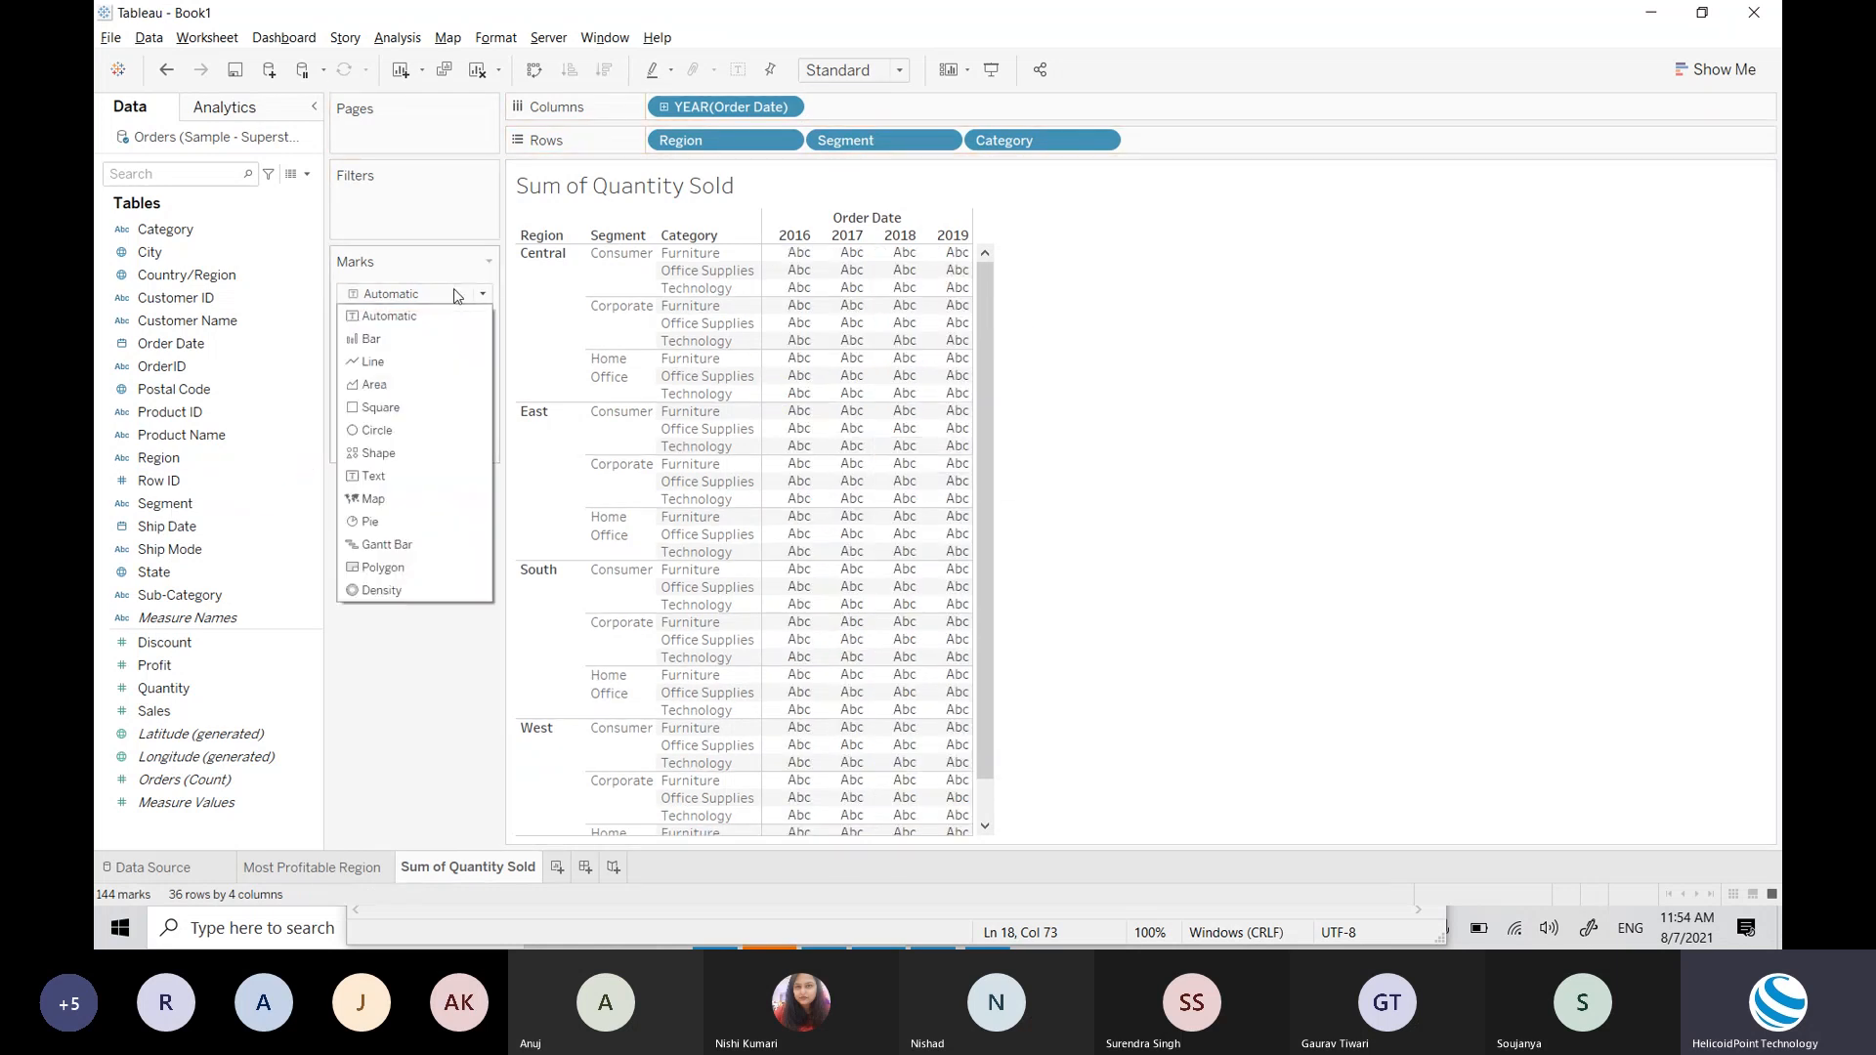
left_click(372, 340)
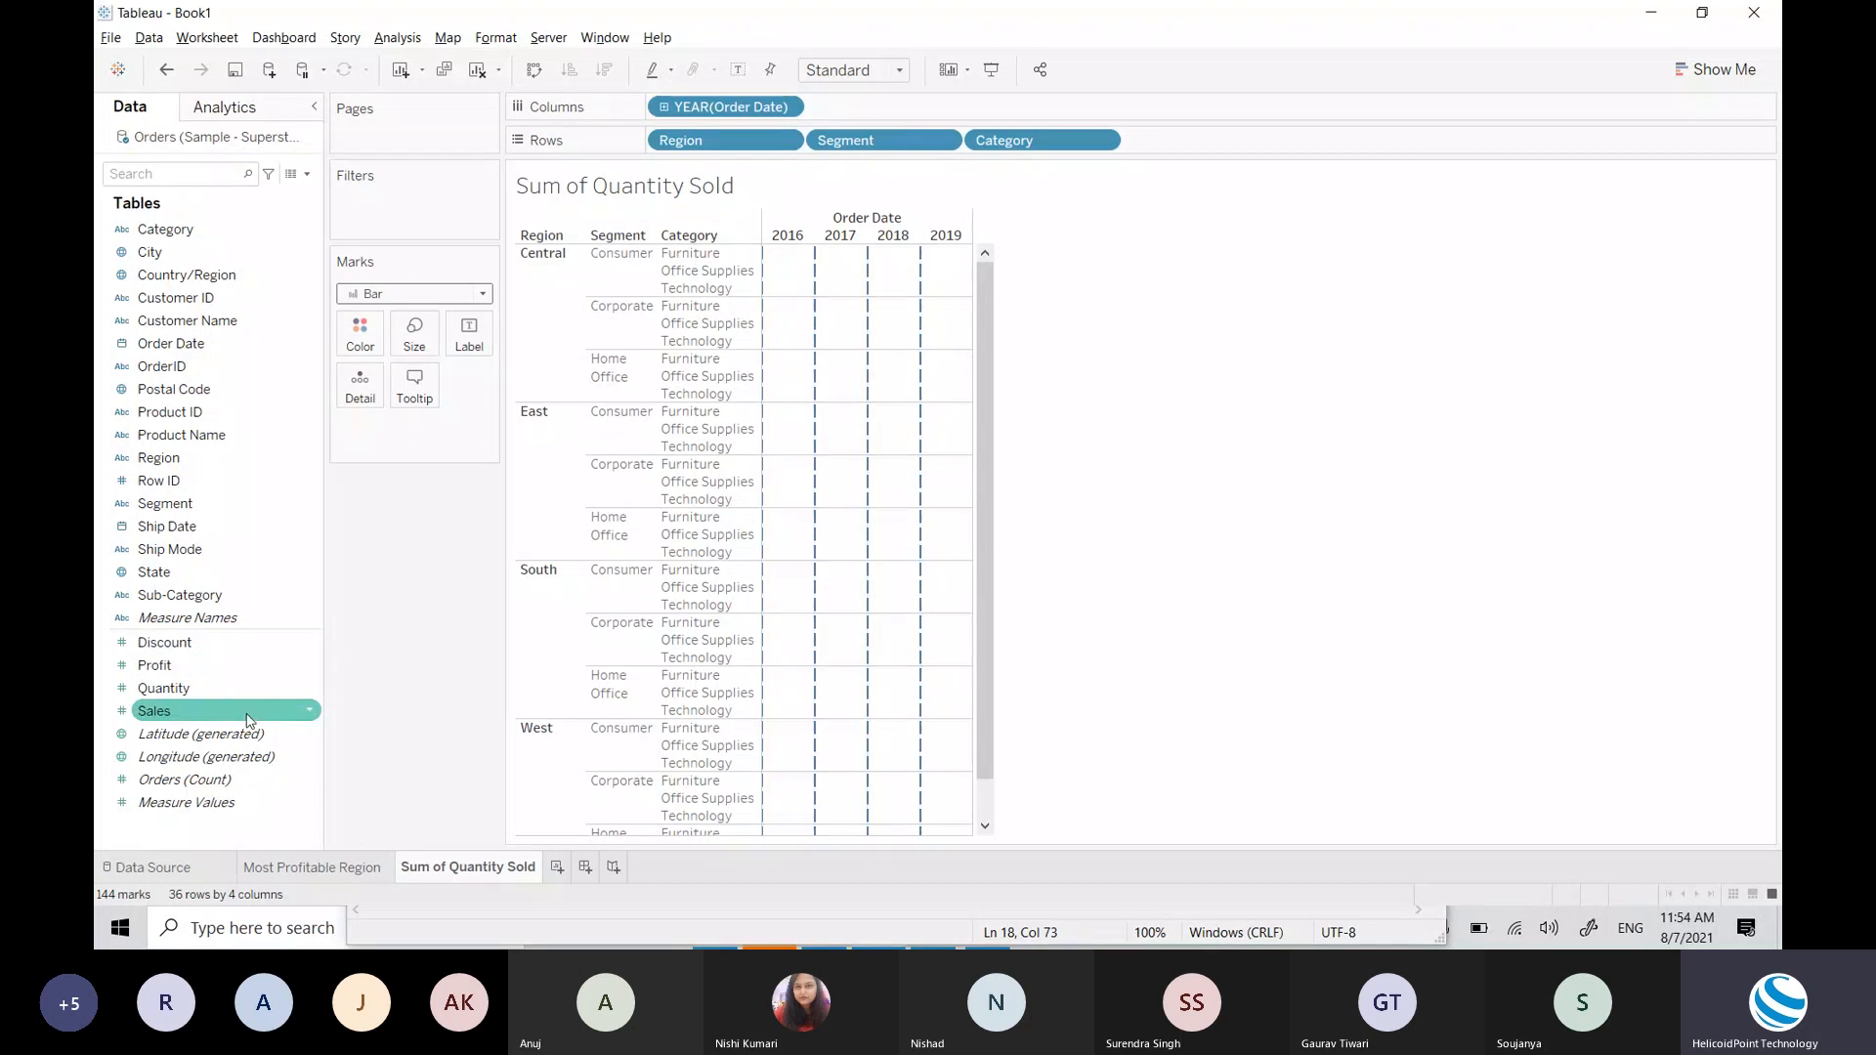
left_click_drag(234, 710, 938, 351)
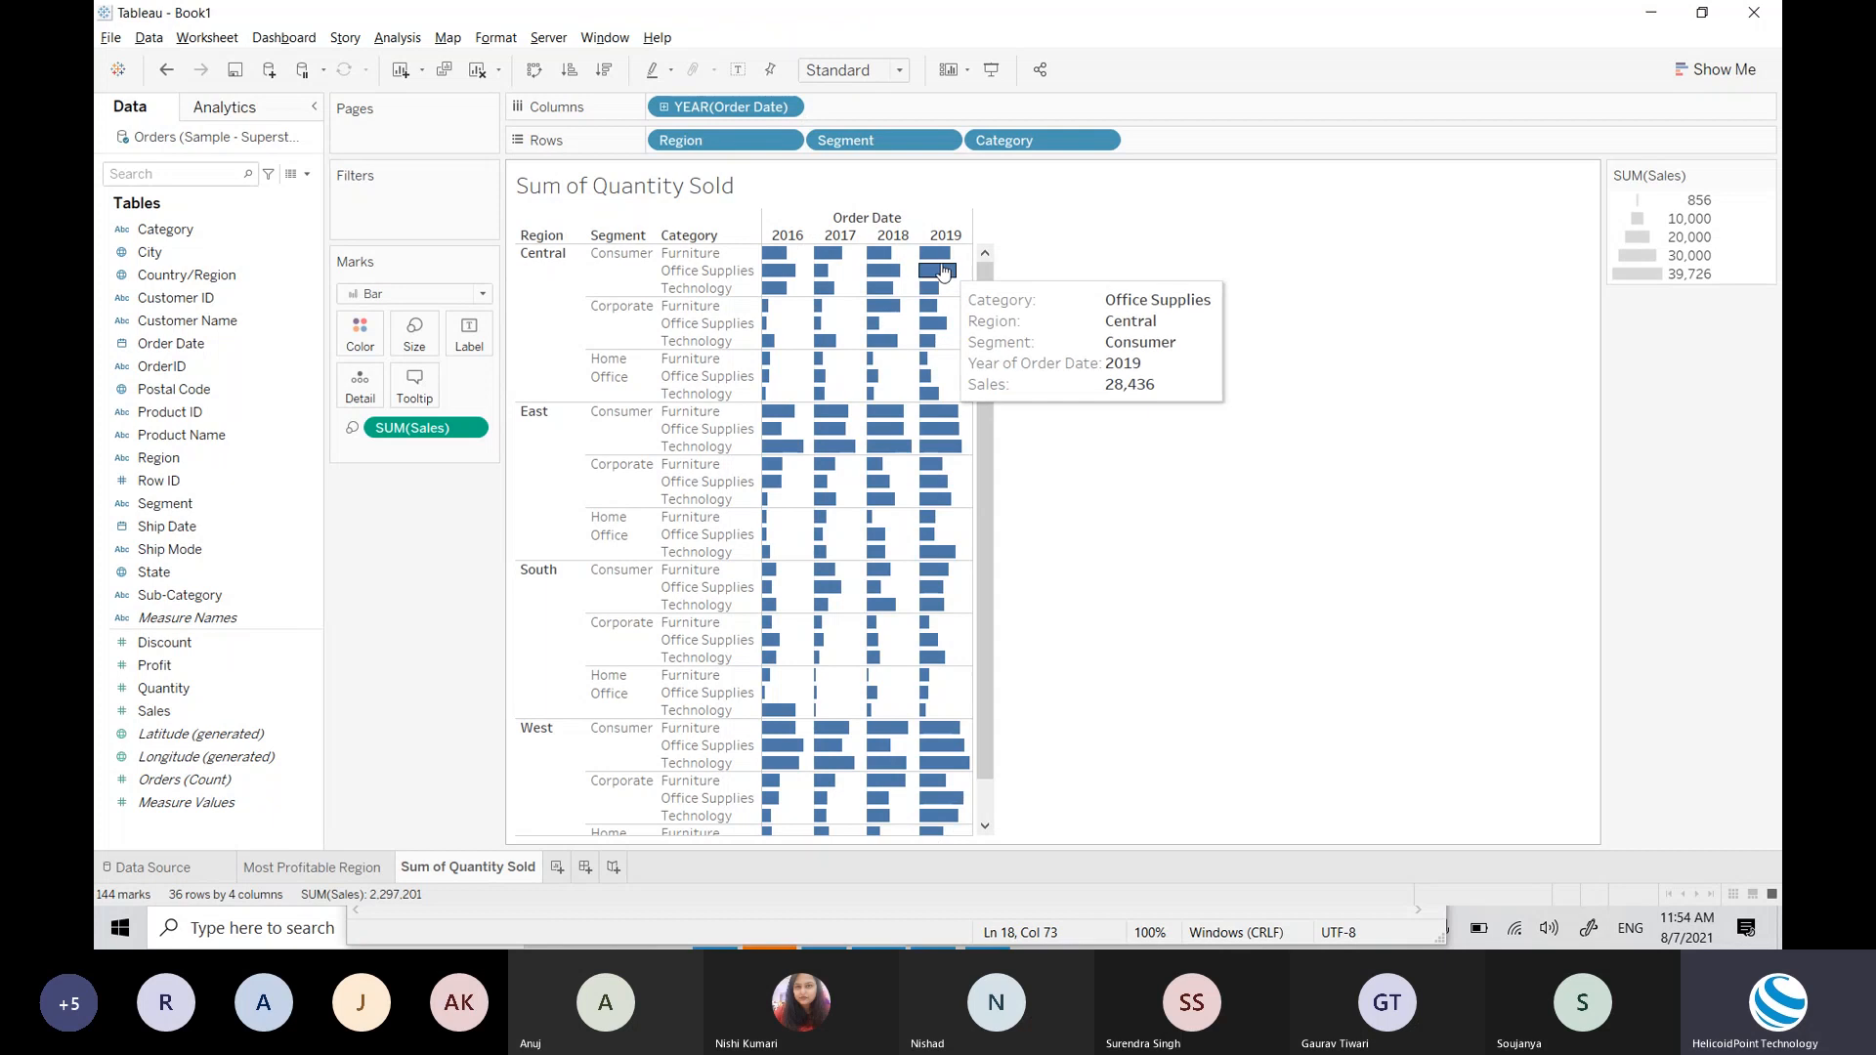
mouse_move(781, 262)
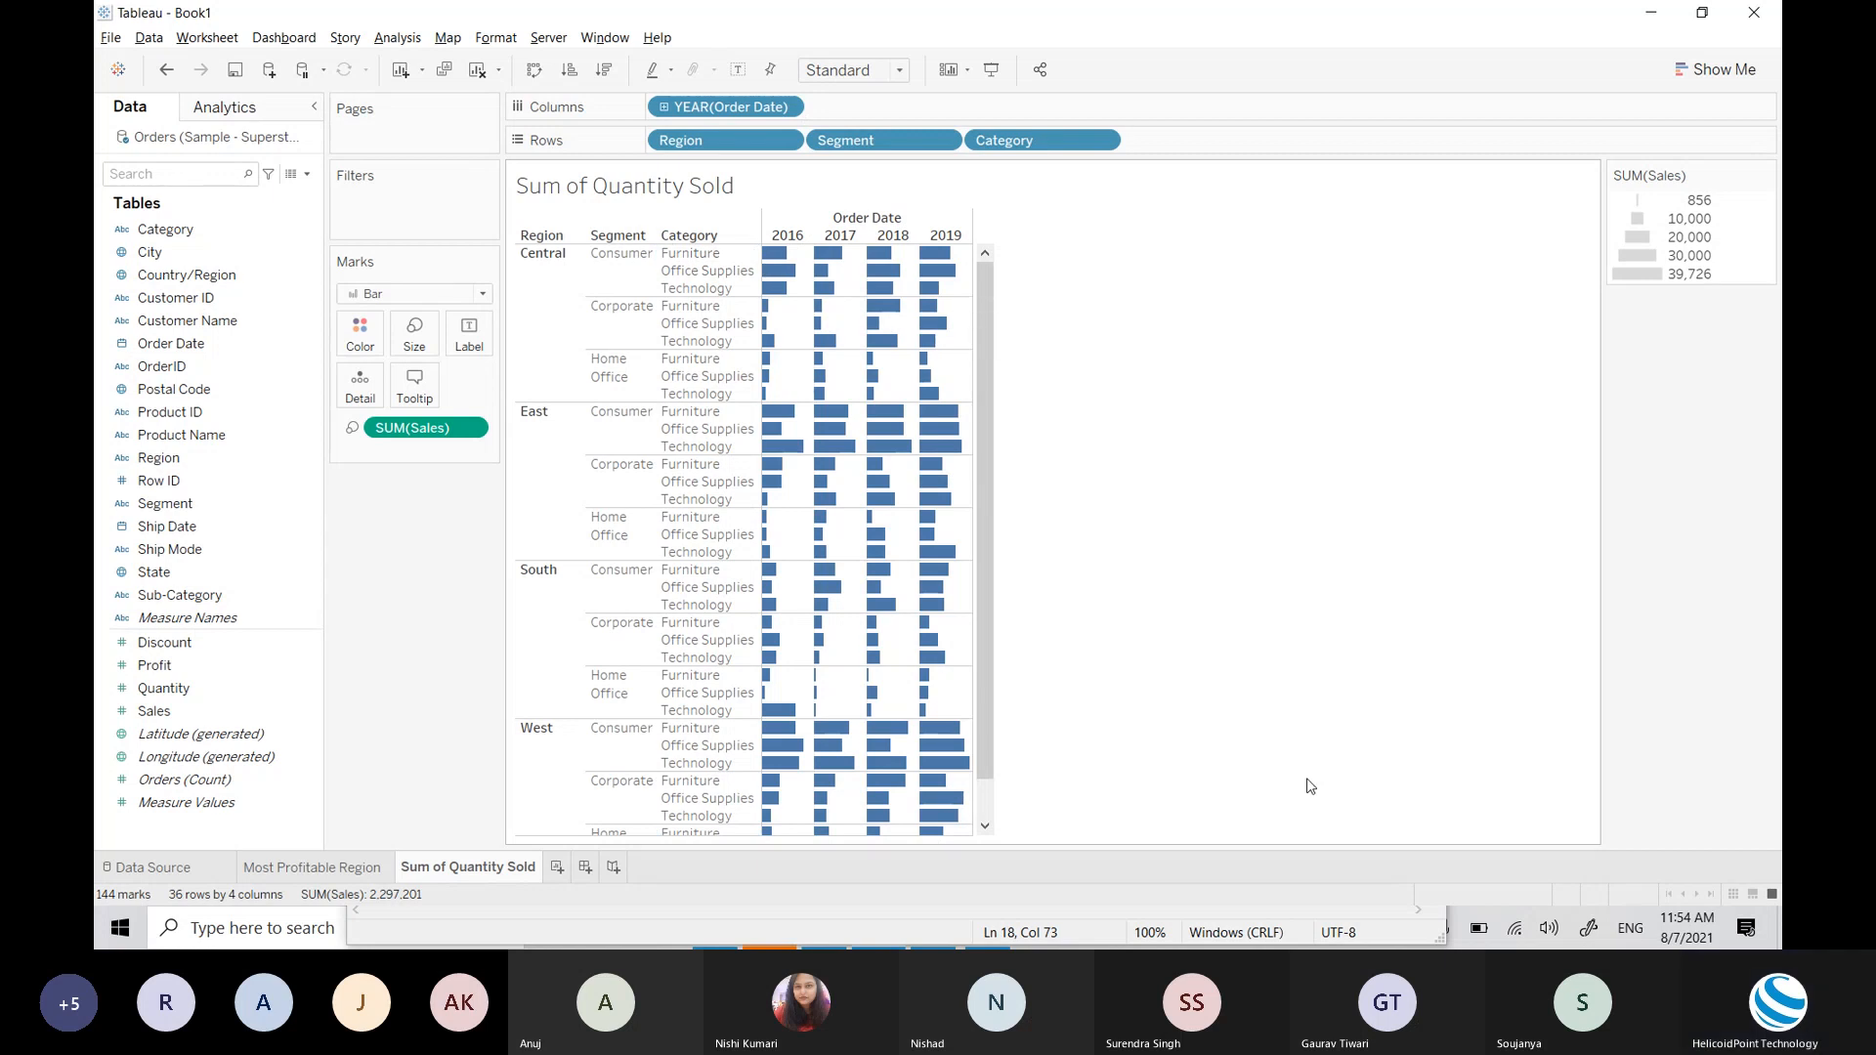
Step: Set the view's Fit from Standard to Entire View
left_click(883, 77)
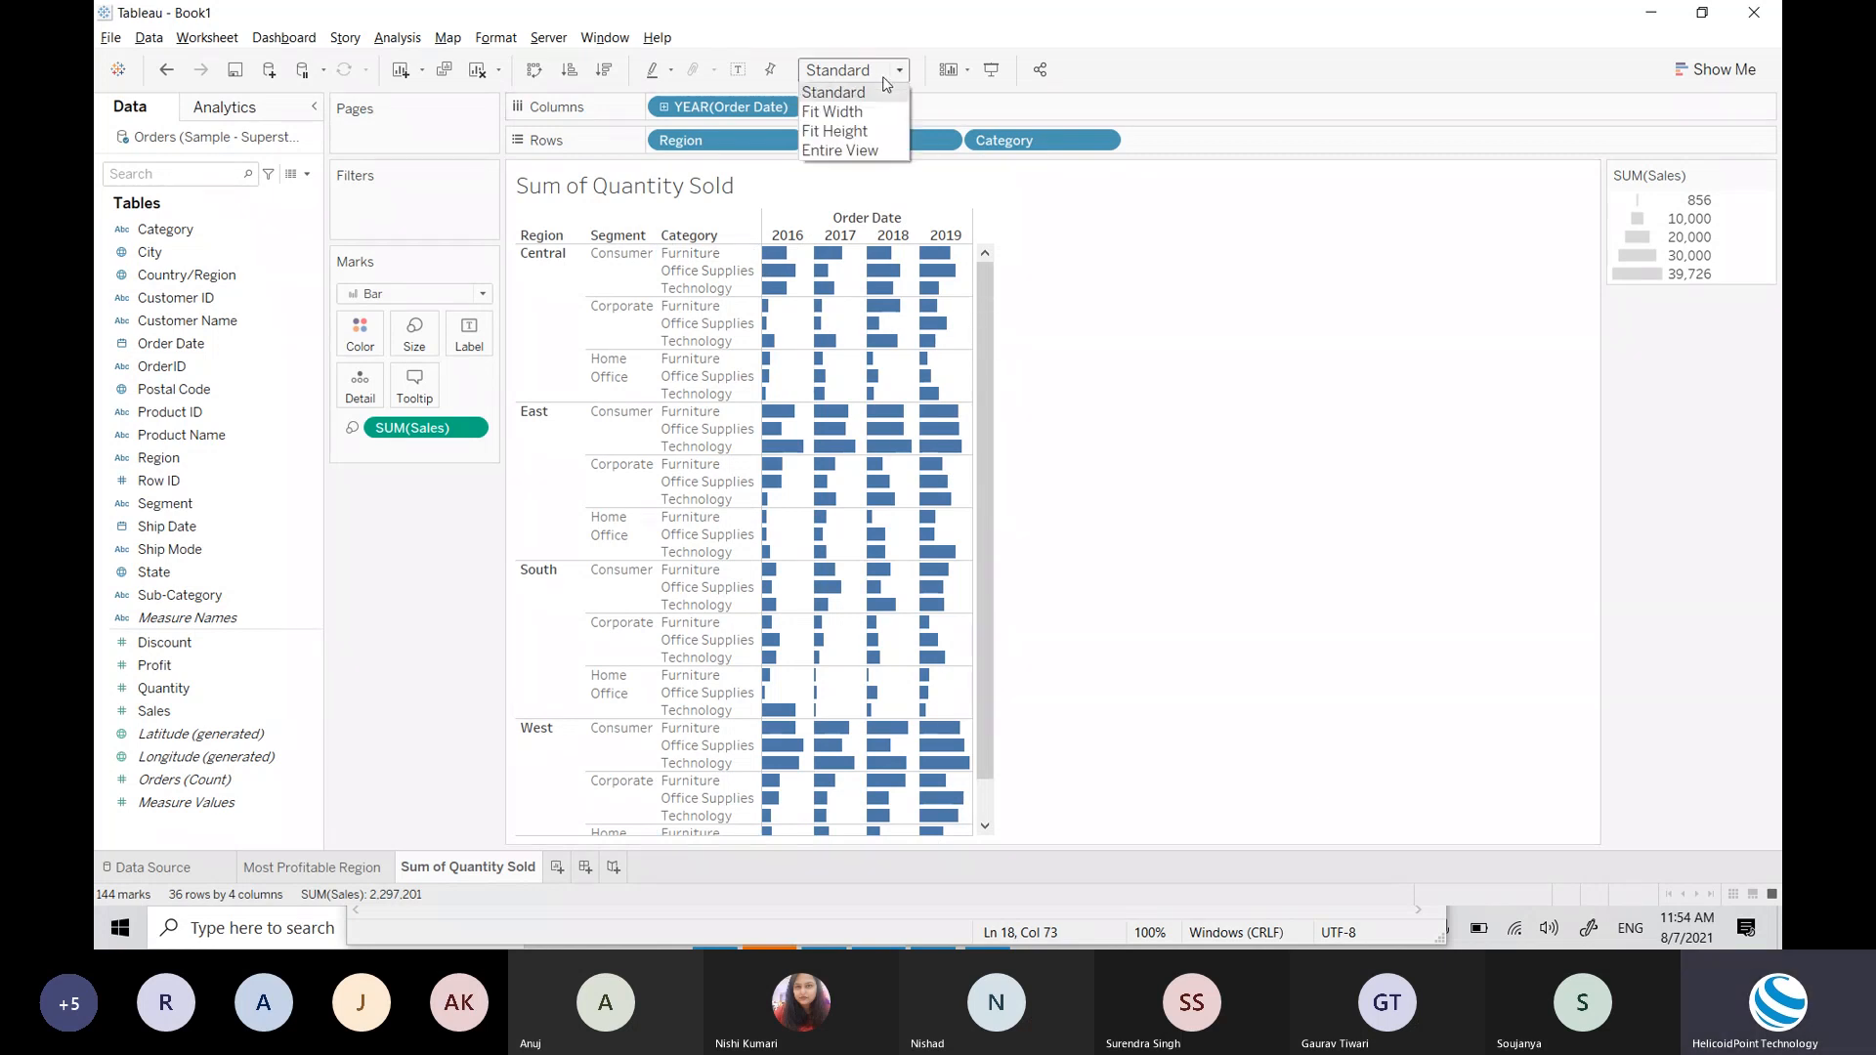
left_click(868, 154)
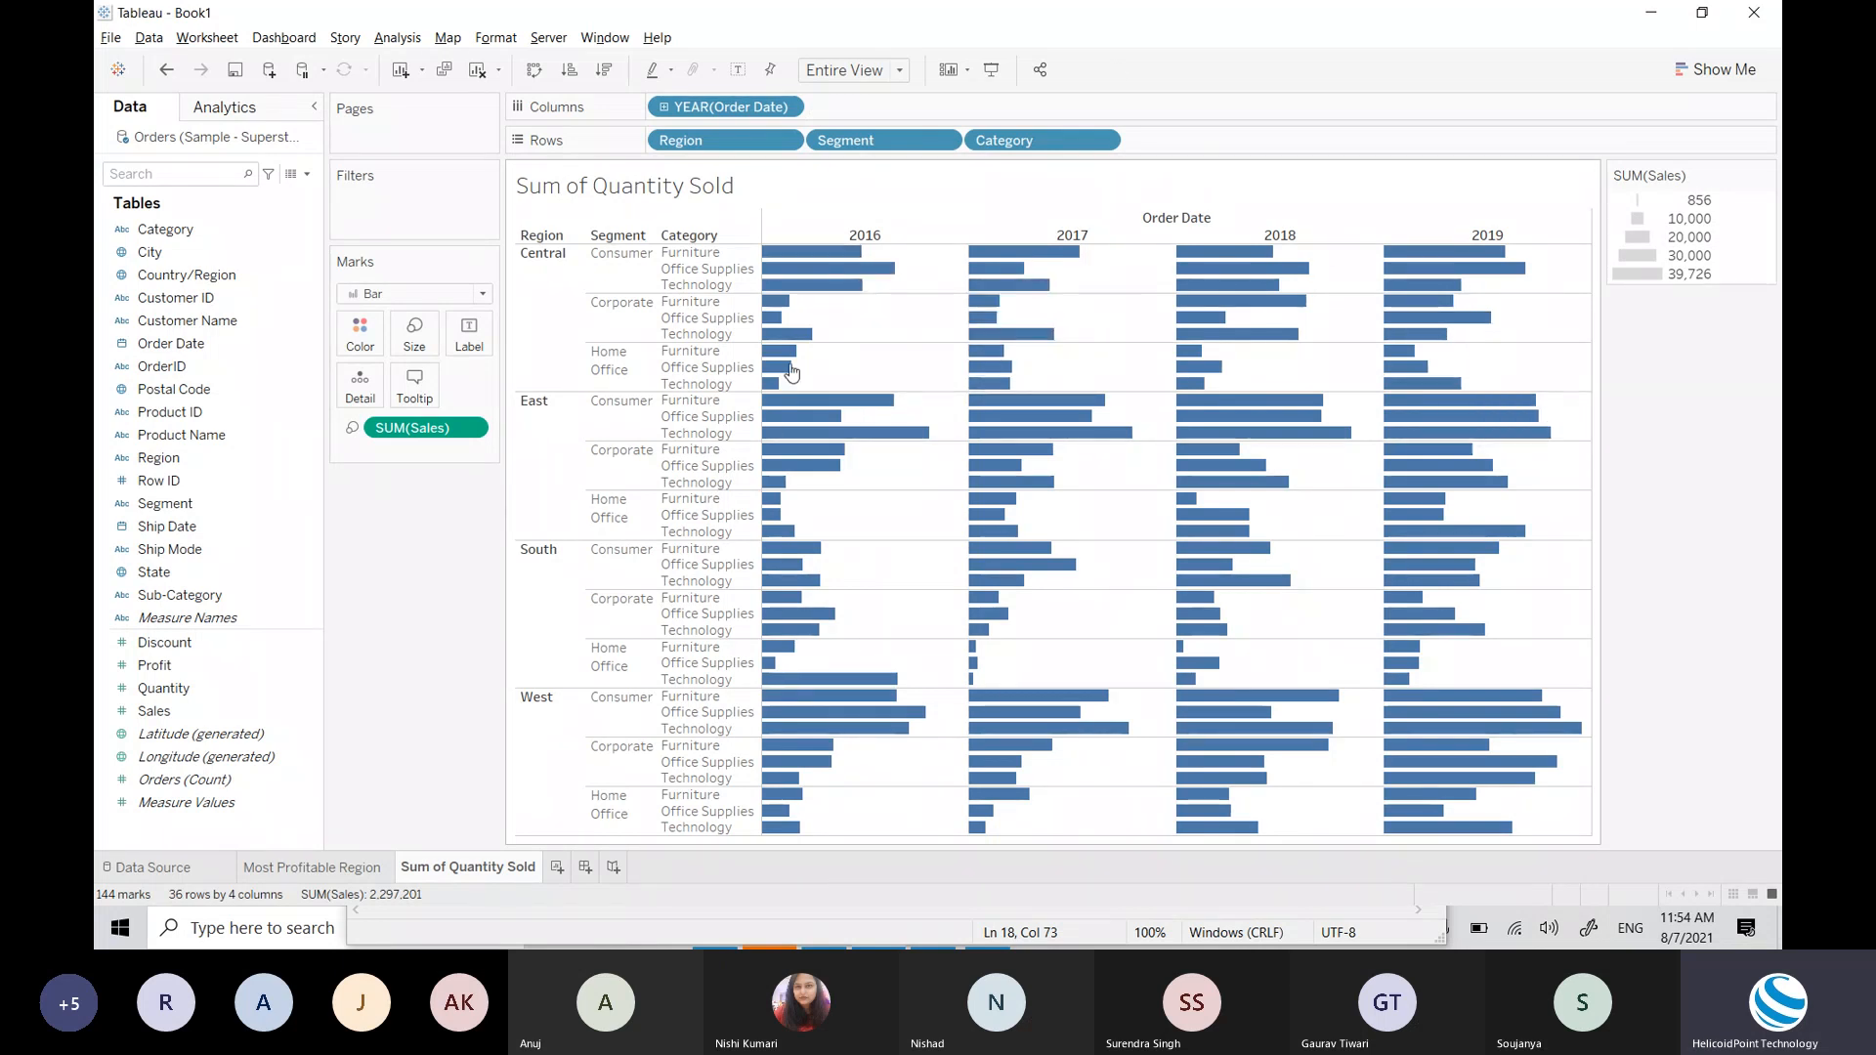
mouse_move(821, 284)
mouse_move(1068, 725)
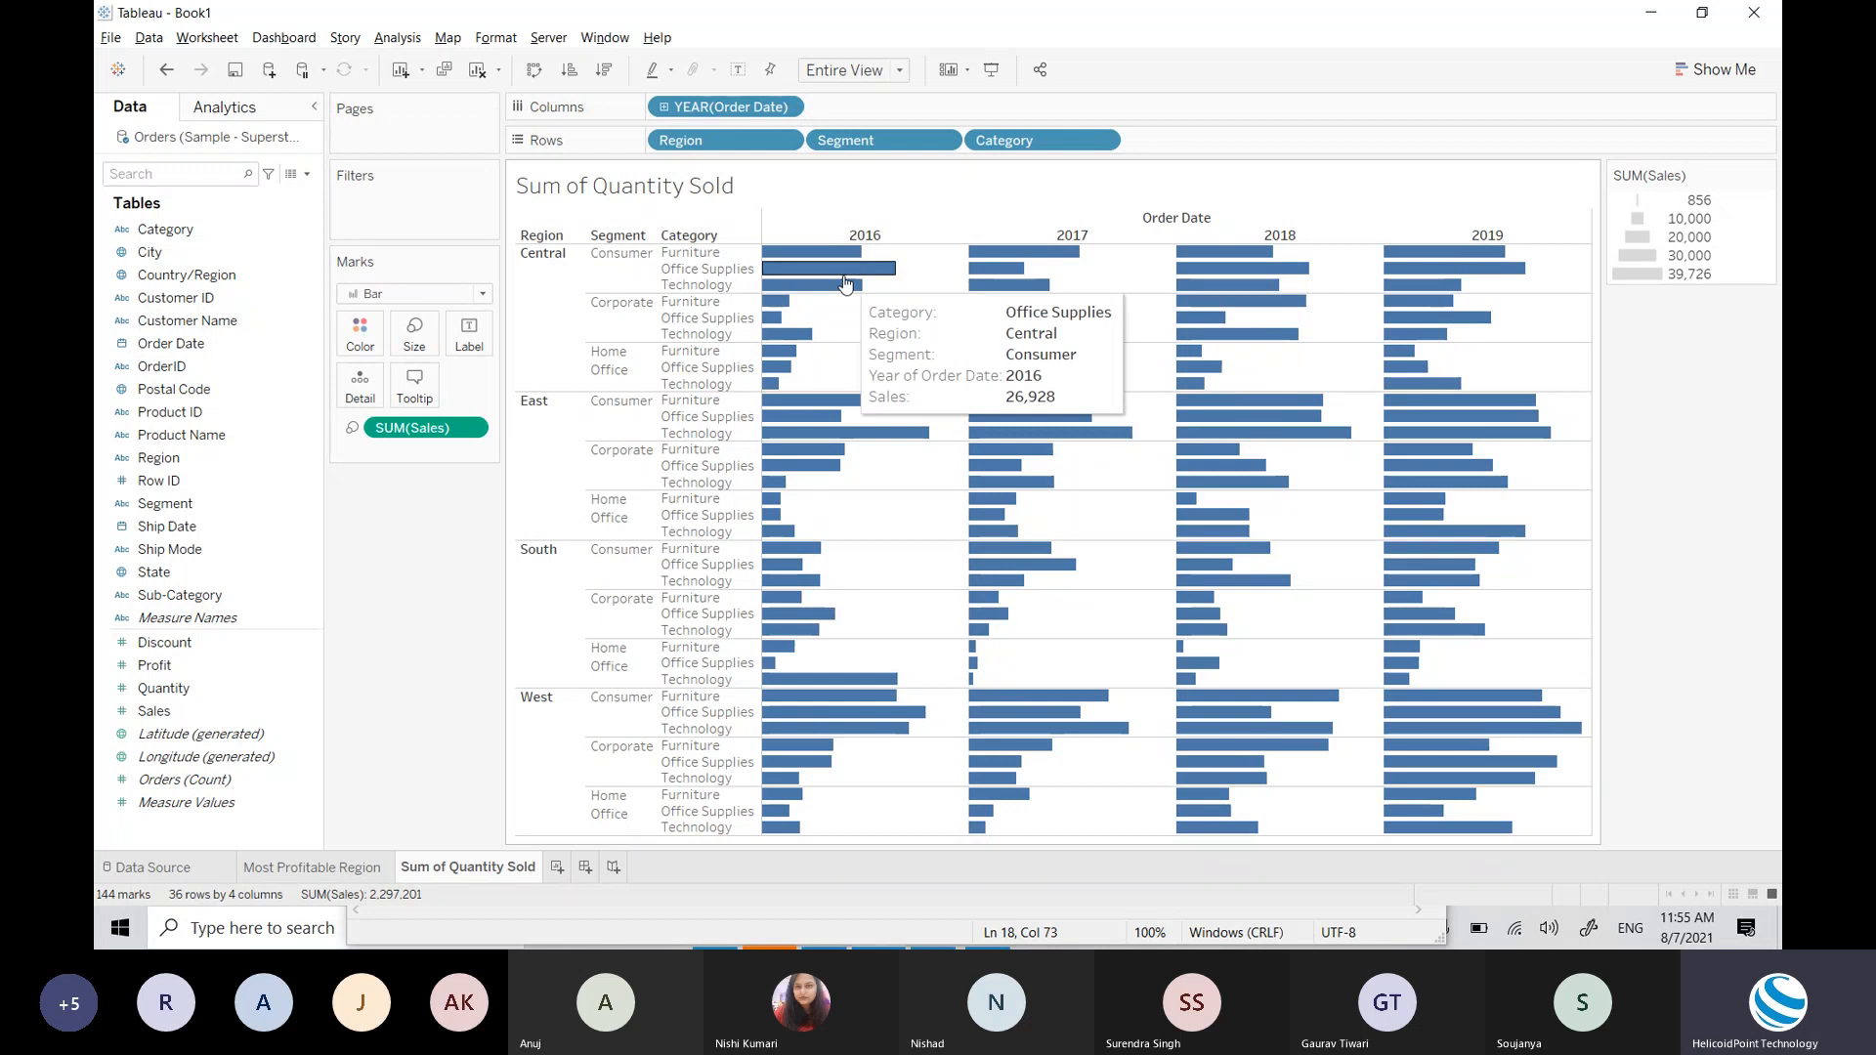
Step: Try the green, grey and light green swatches, then apply dark green to all the bars
left_click(360, 337)
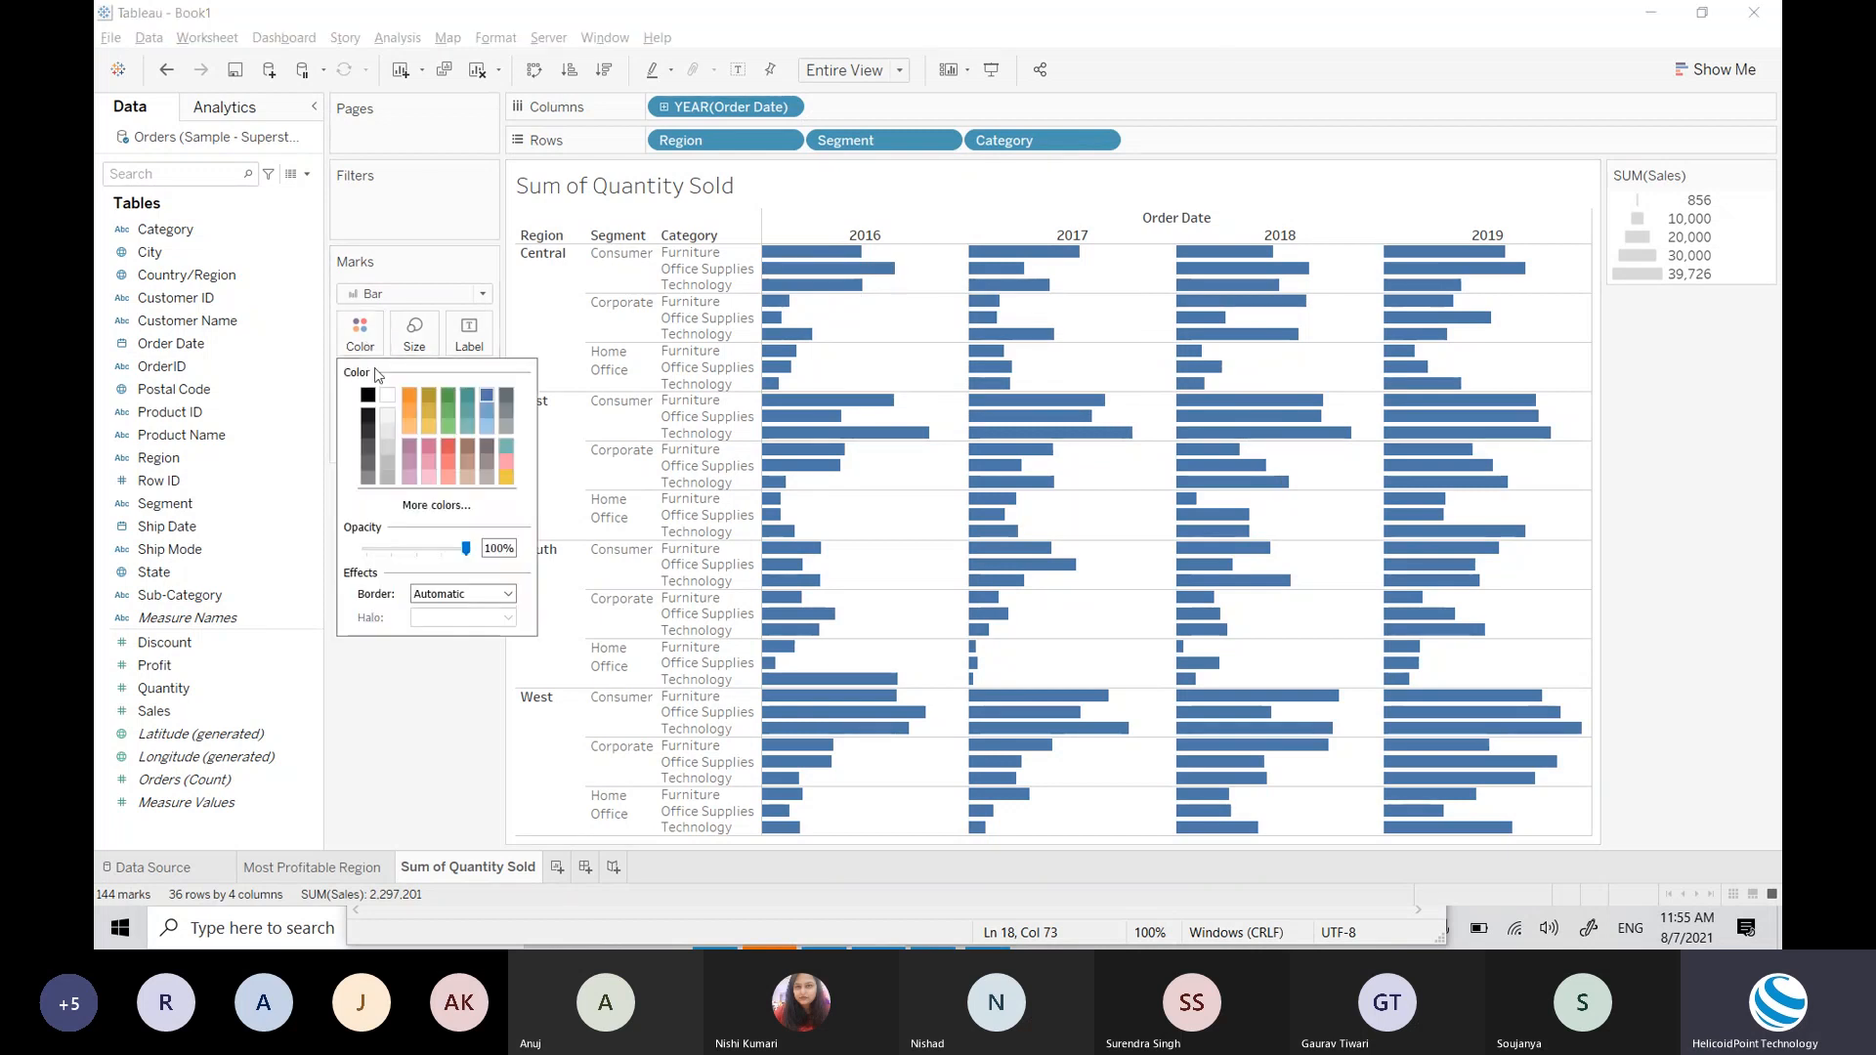
left_click(448, 395)
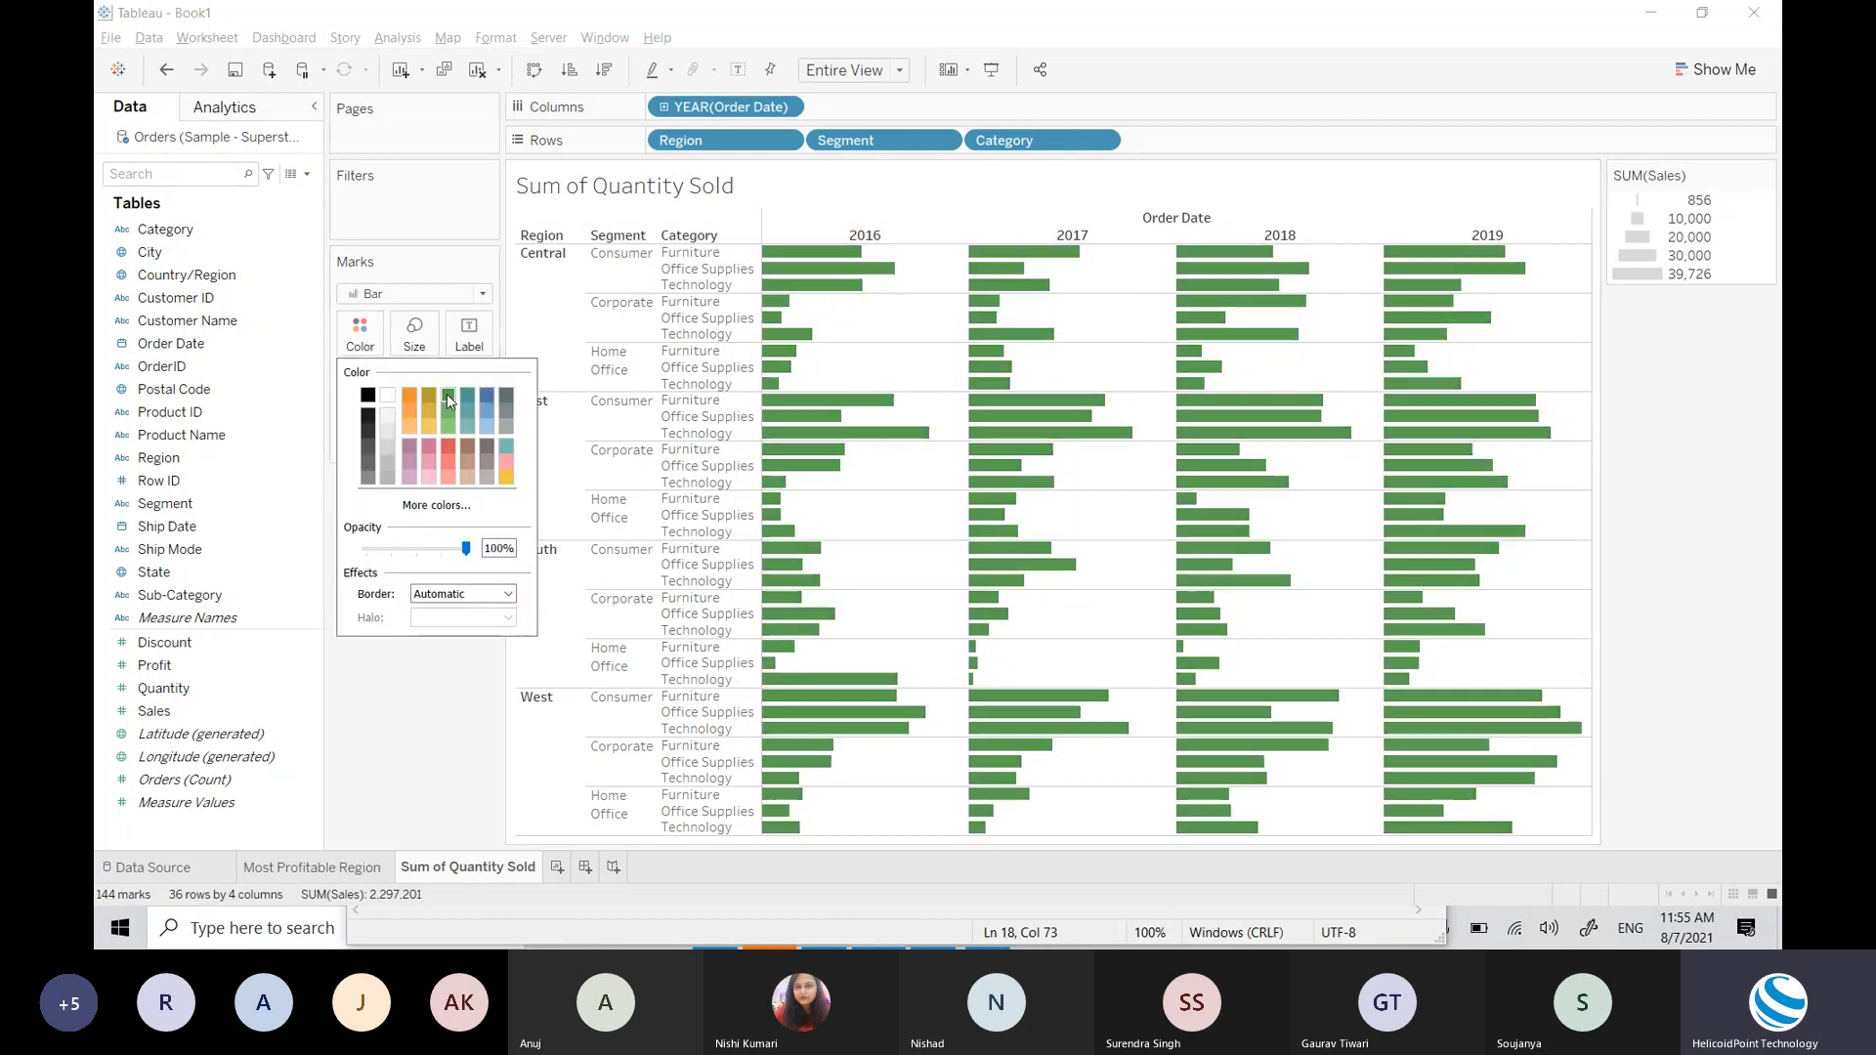
left_click(507, 411)
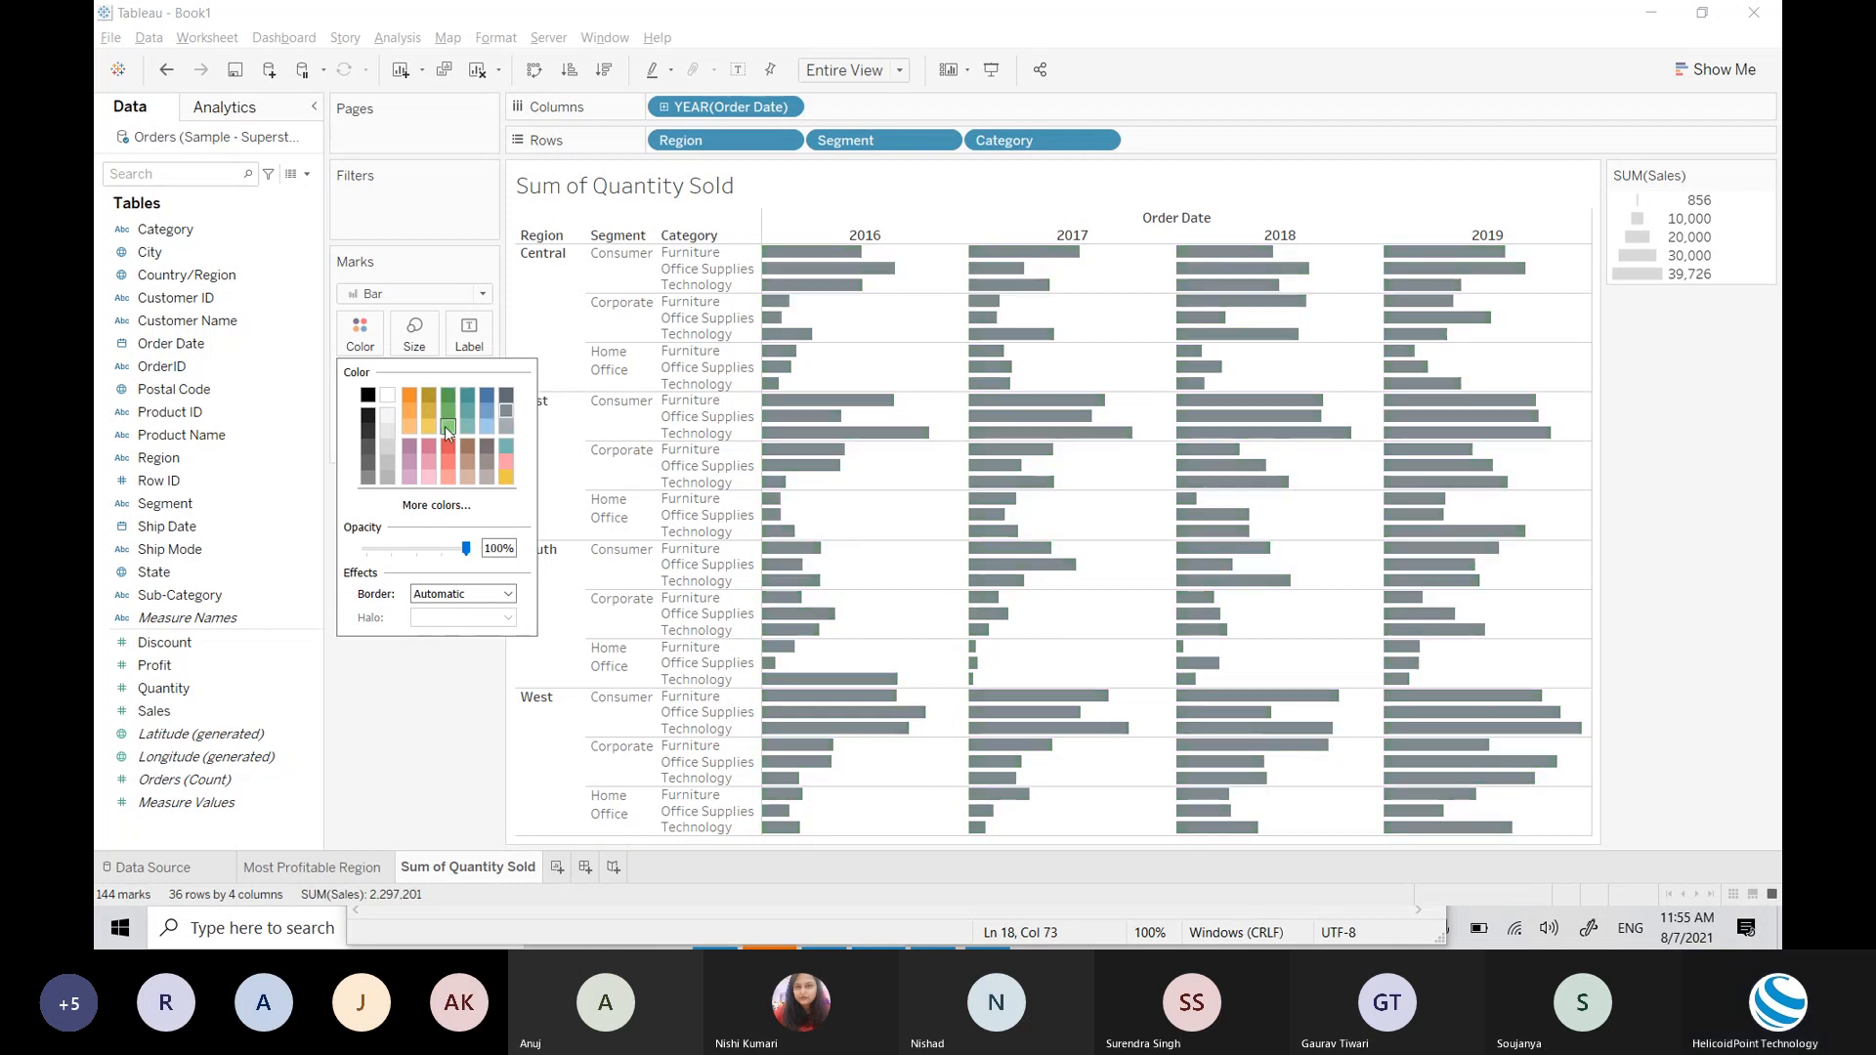
left_click(448, 428)
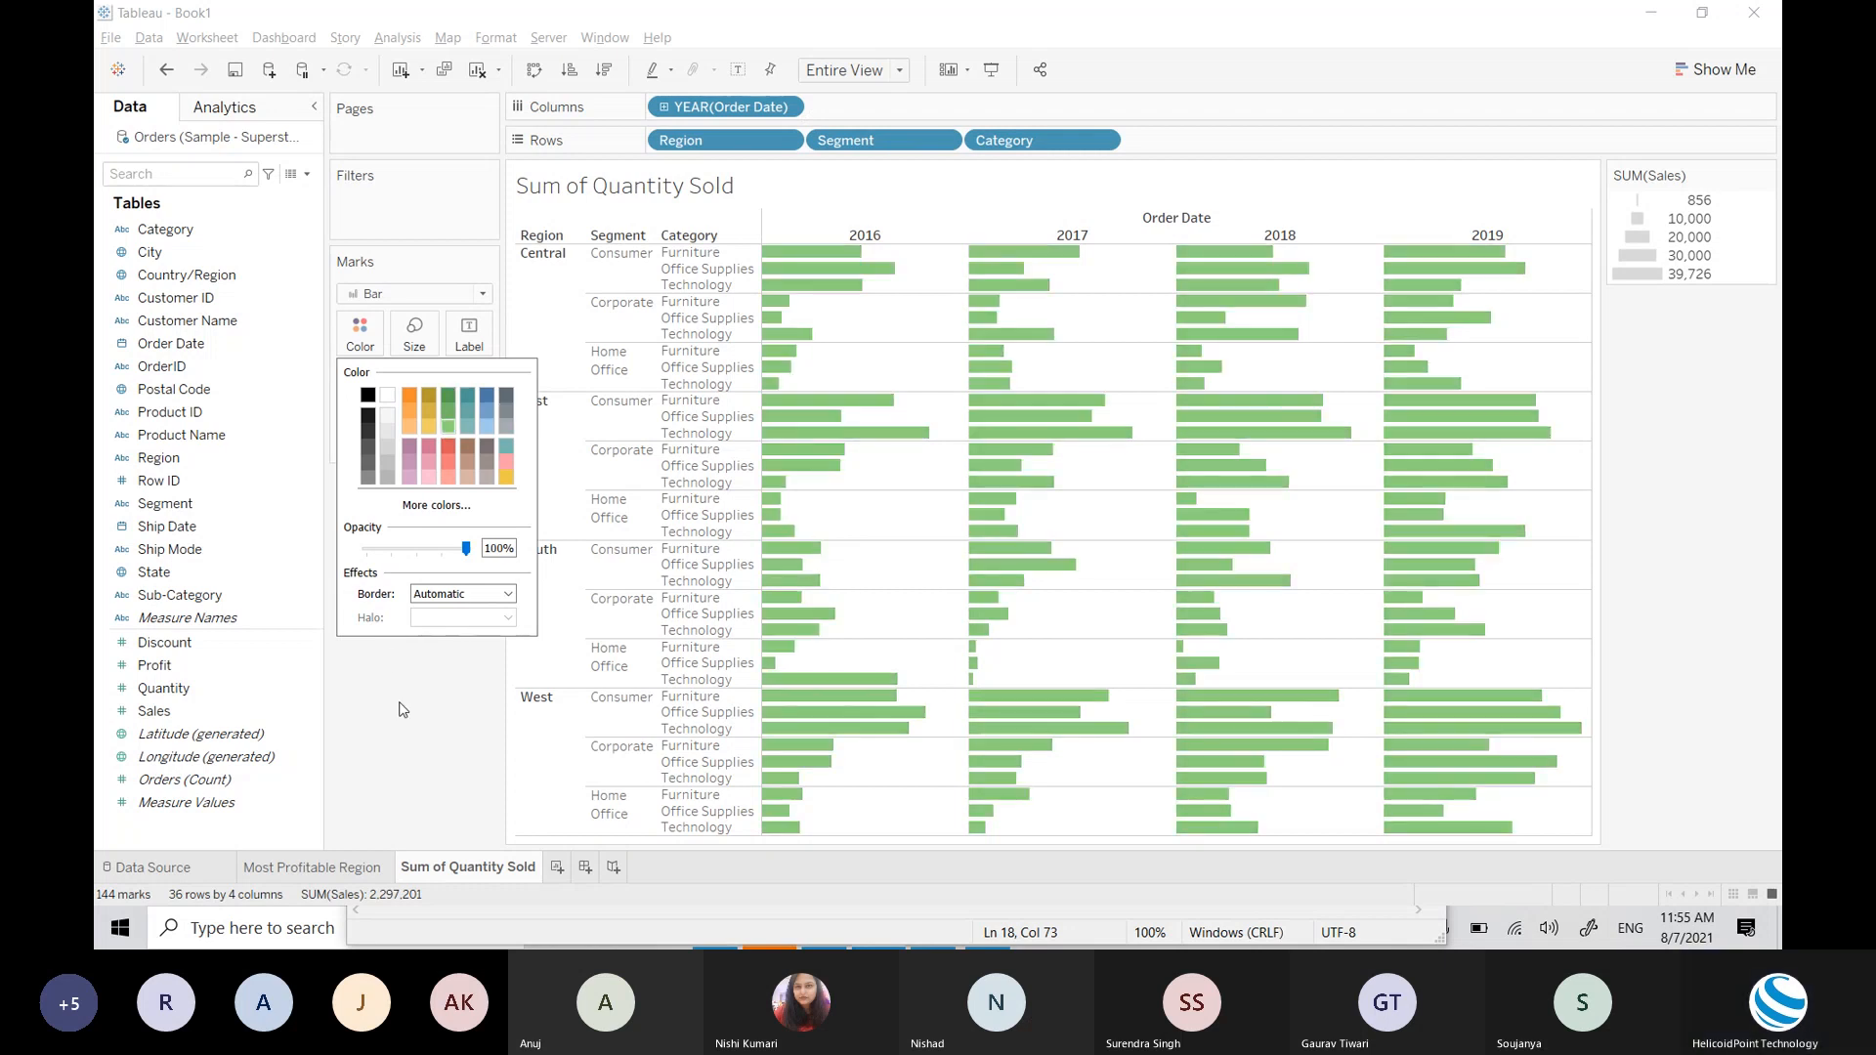
left_click(452, 390)
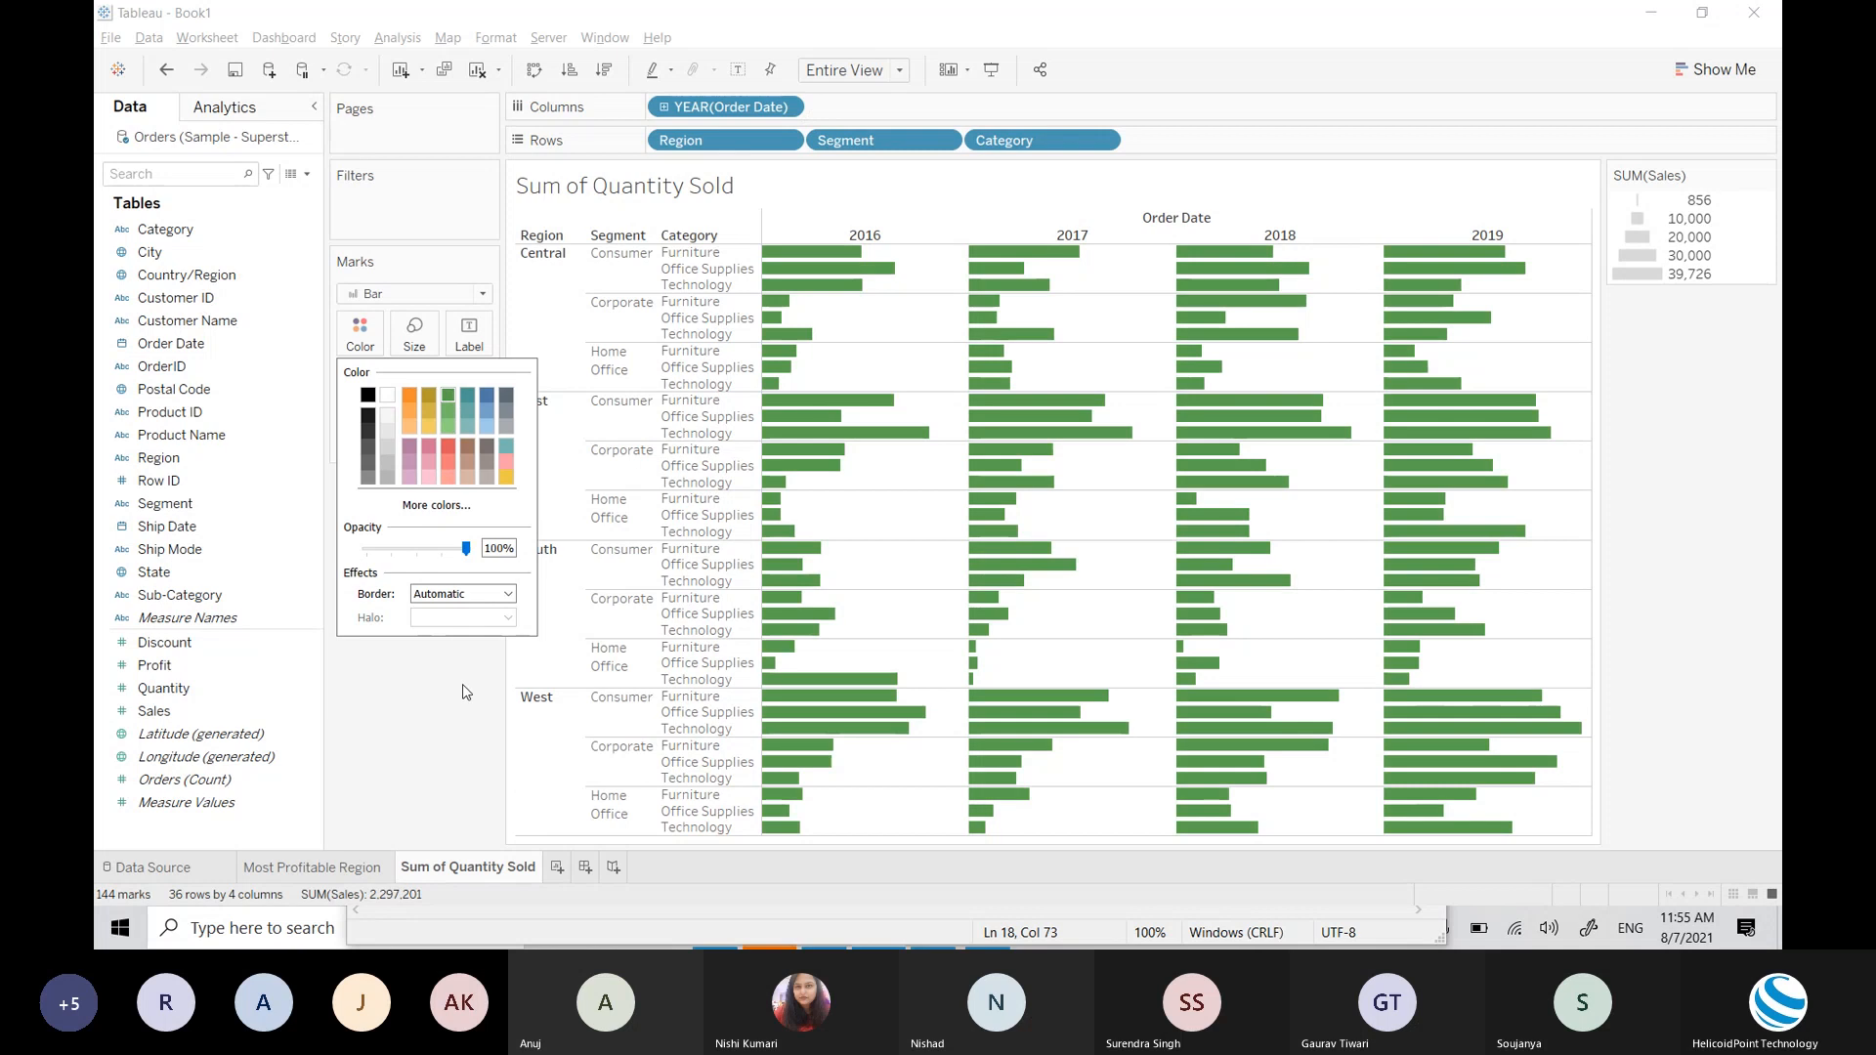
left_click(466, 692)
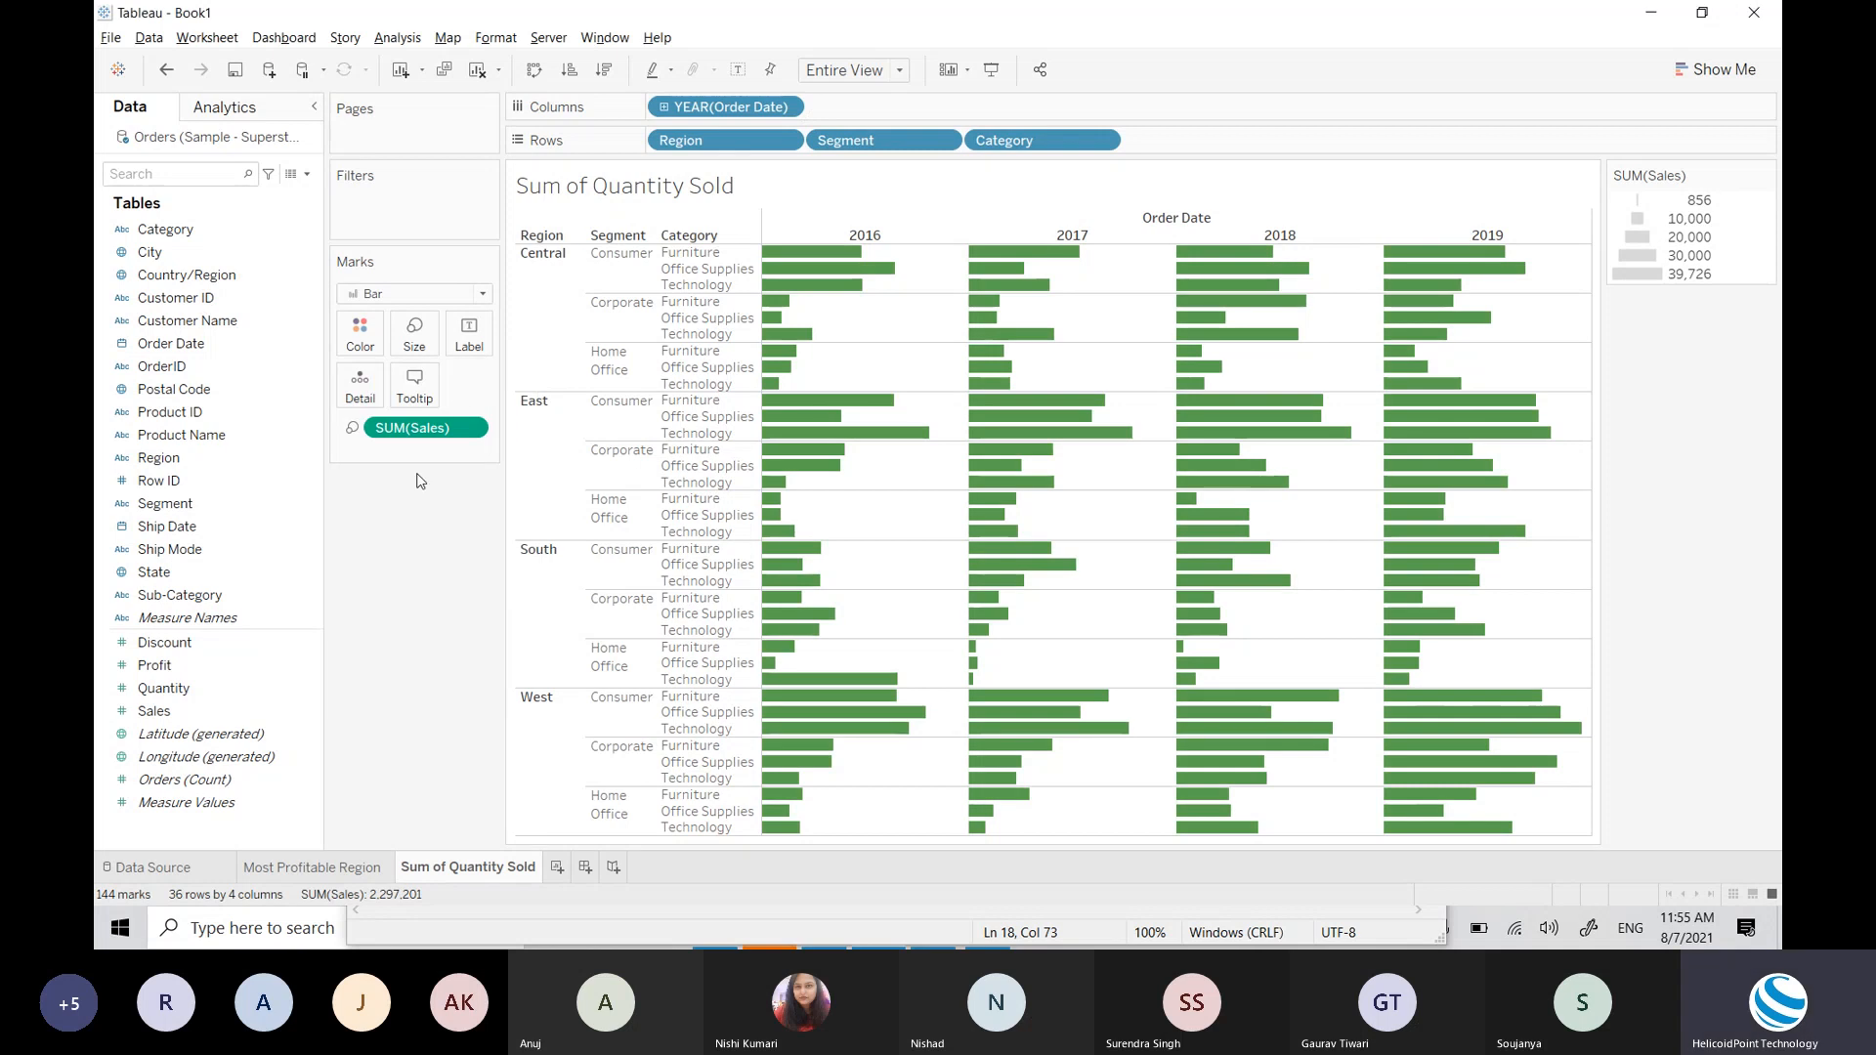
Step: Shrink the bar size slightly with the Size slider and keep the mark type set to Bar
left_click(426, 331)
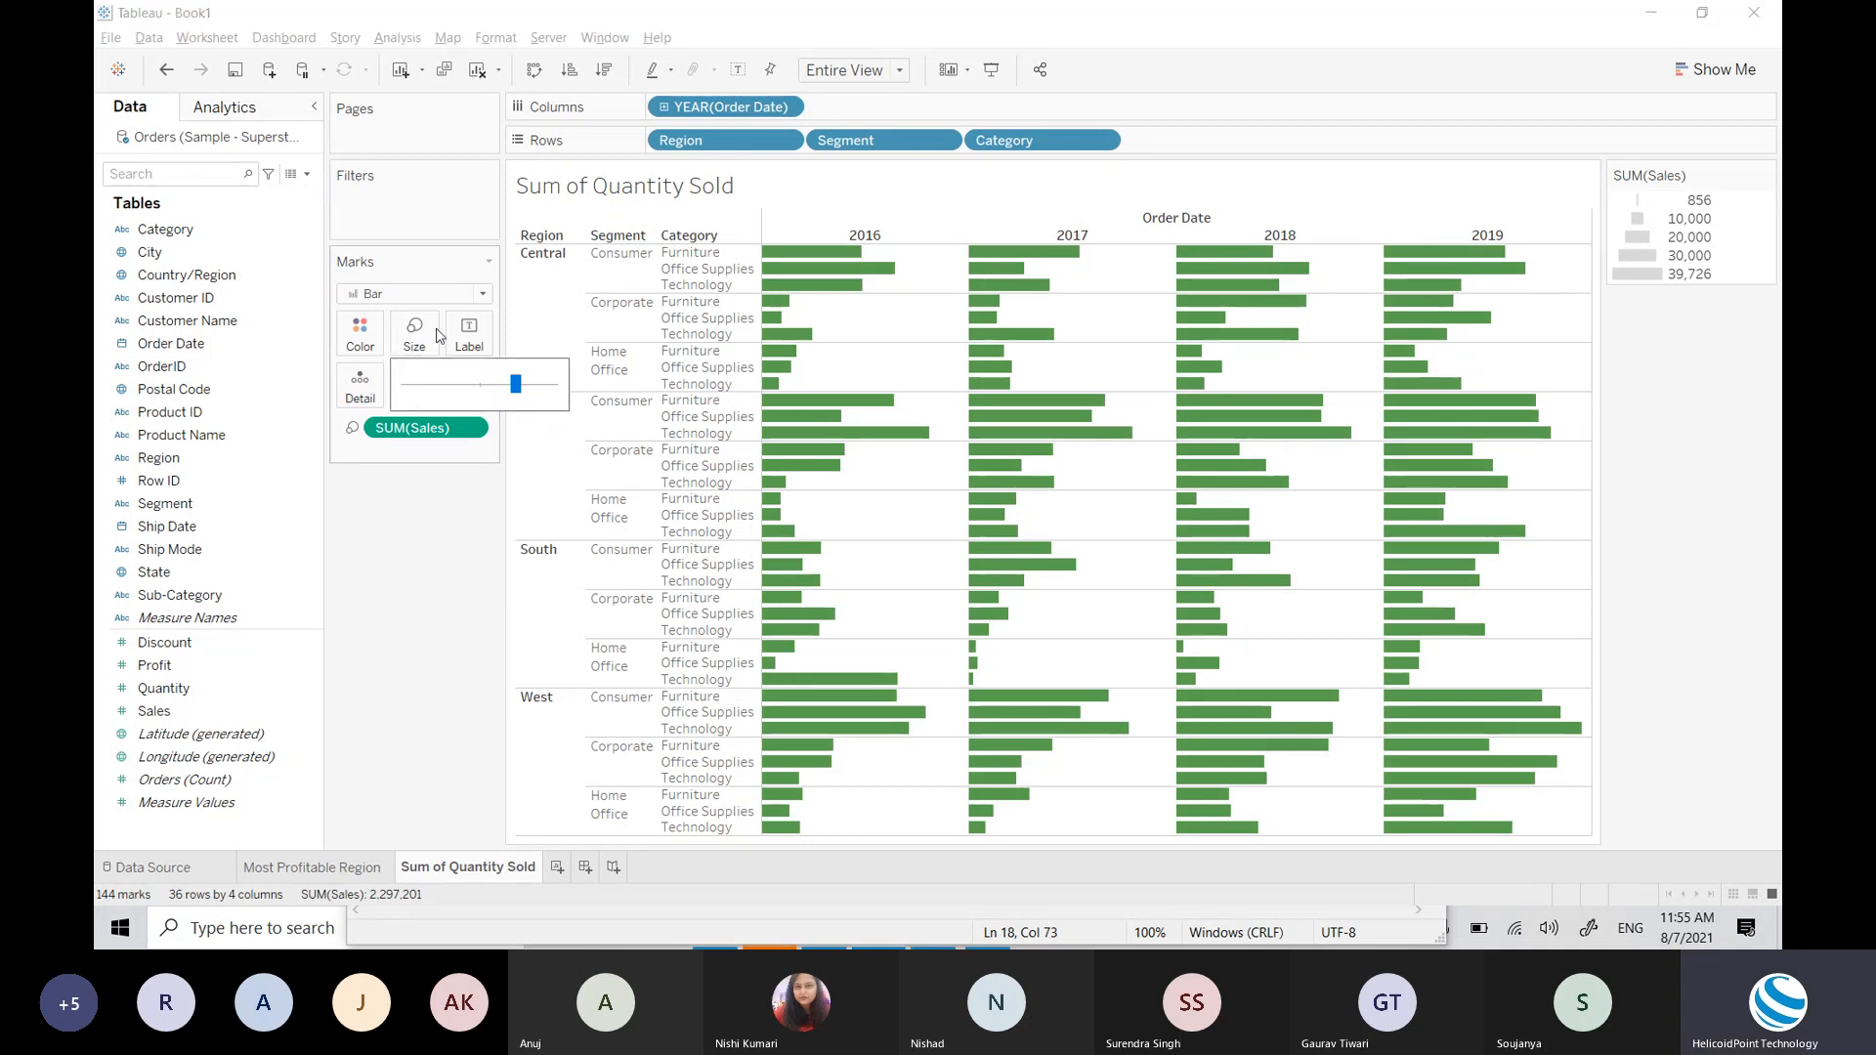
mouse_move(521, 394)
left_mouse_down()
mouse_move(475, 391)
mouse_move(512, 396)
left_mouse_up()
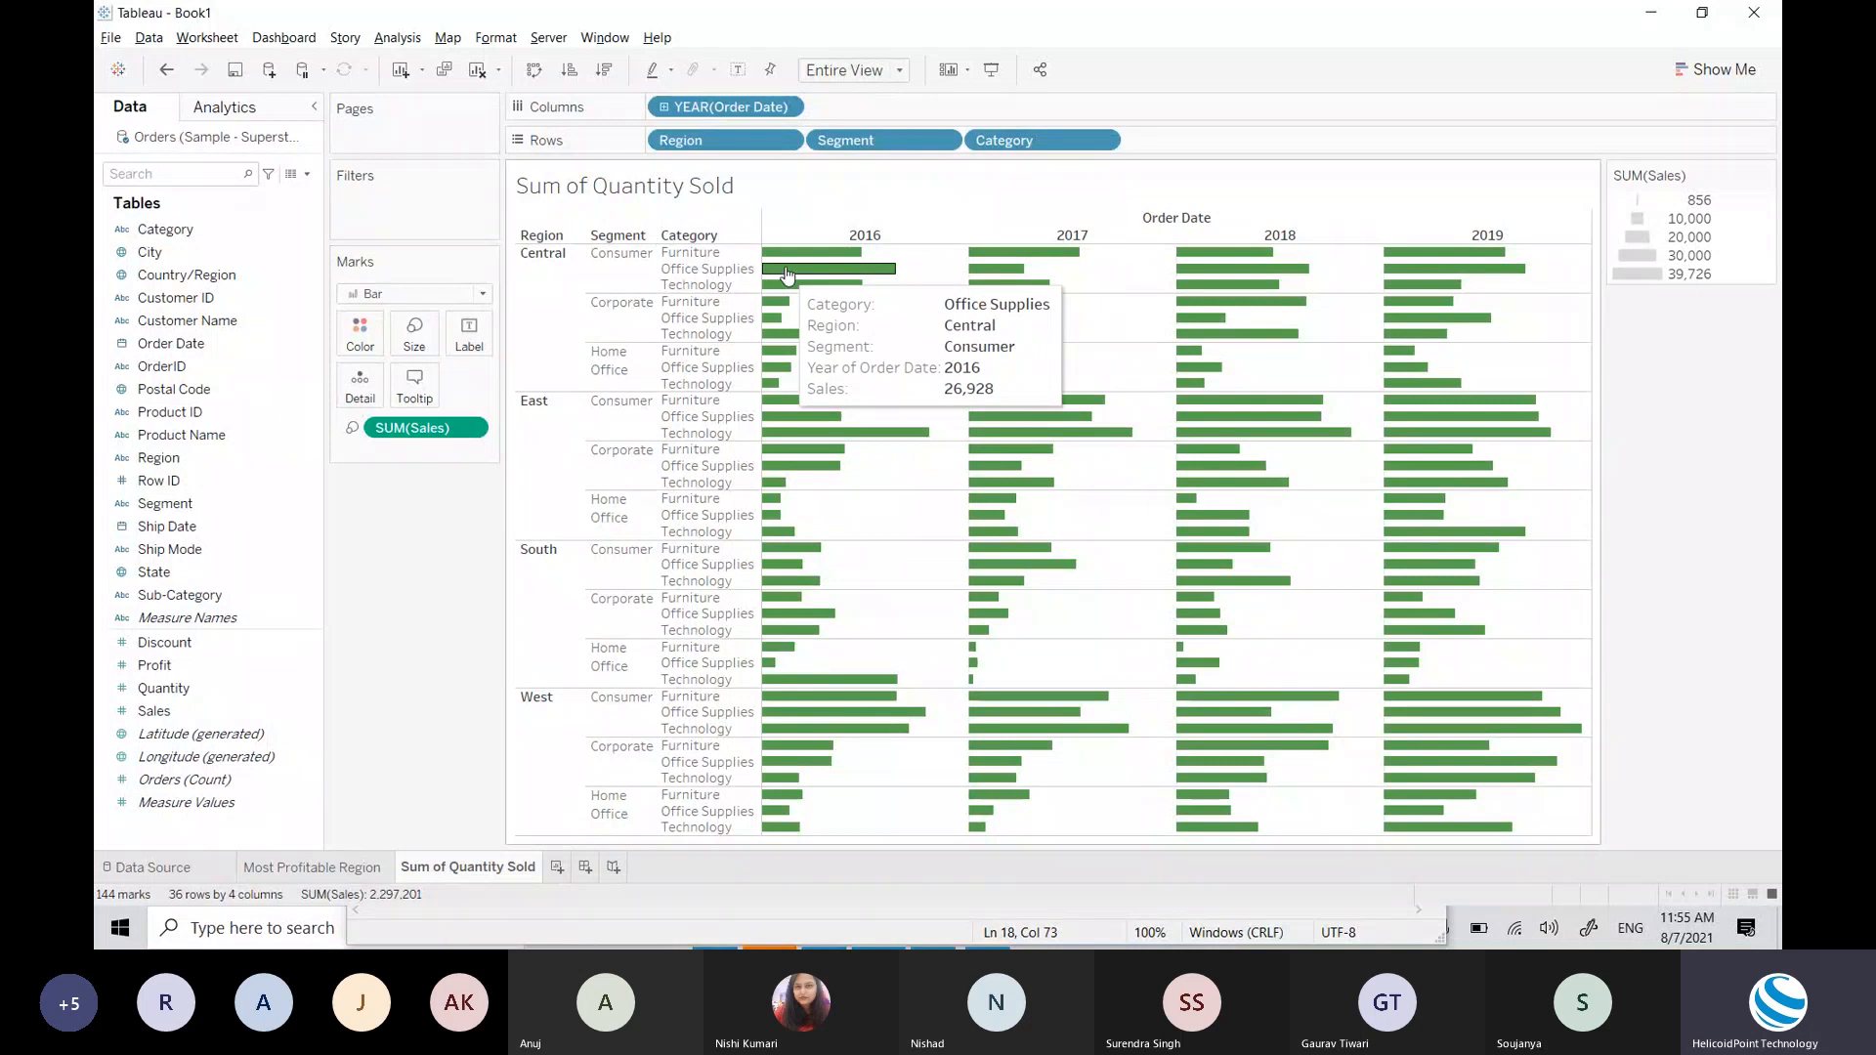
left_click(409, 290)
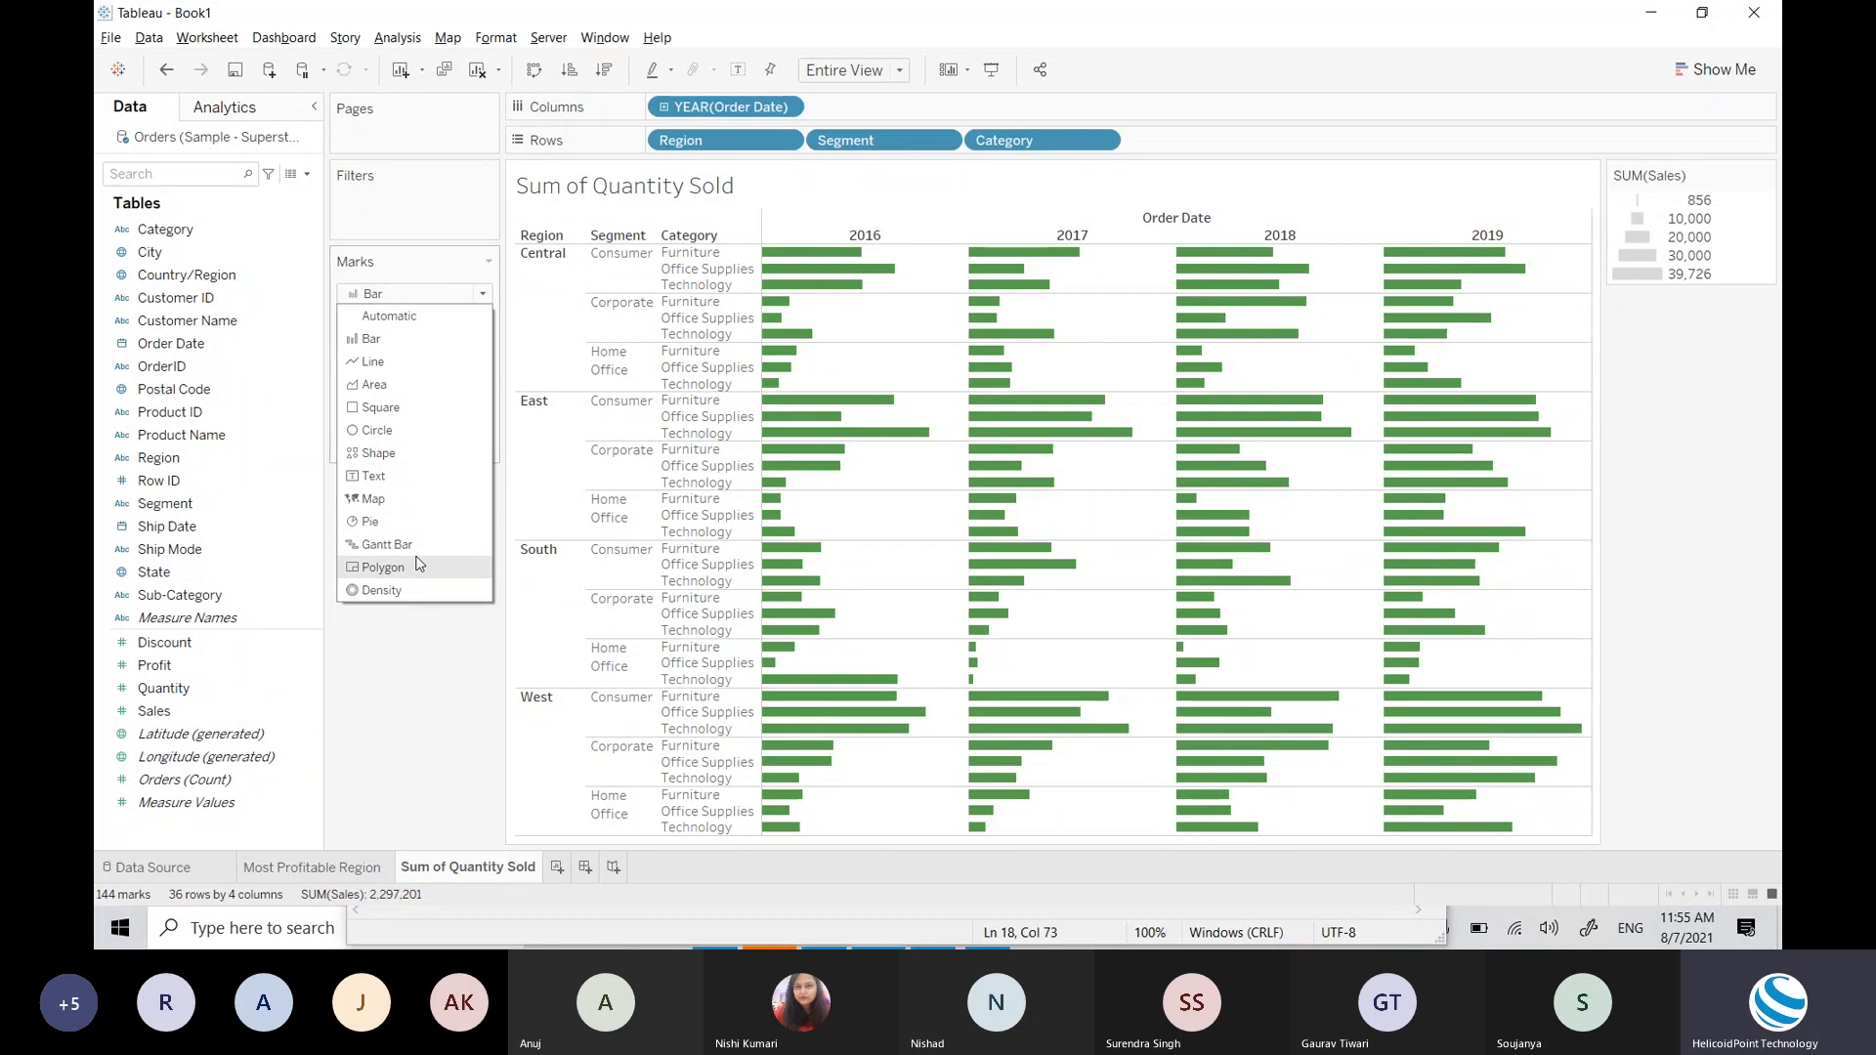
left_click(408, 687)
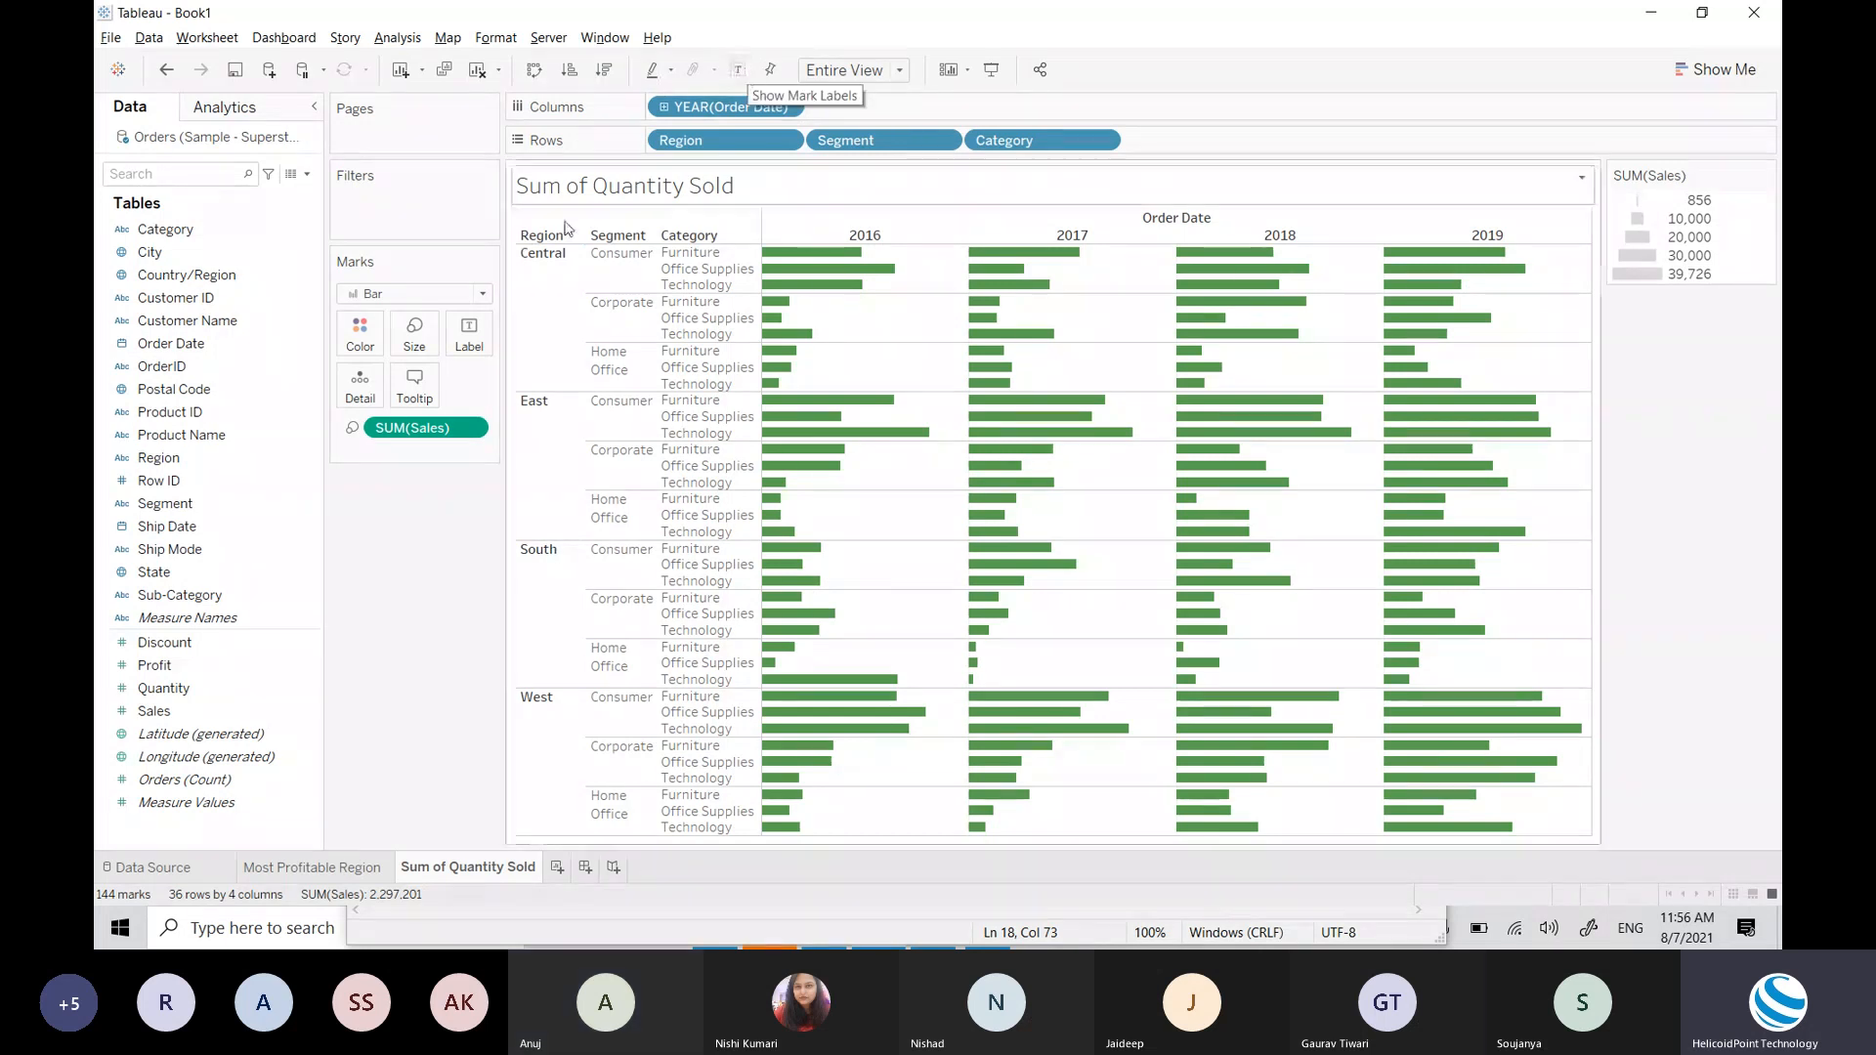
Step: Turn on Show mark labels so every bar displays its Sales value
left_click(471, 347)
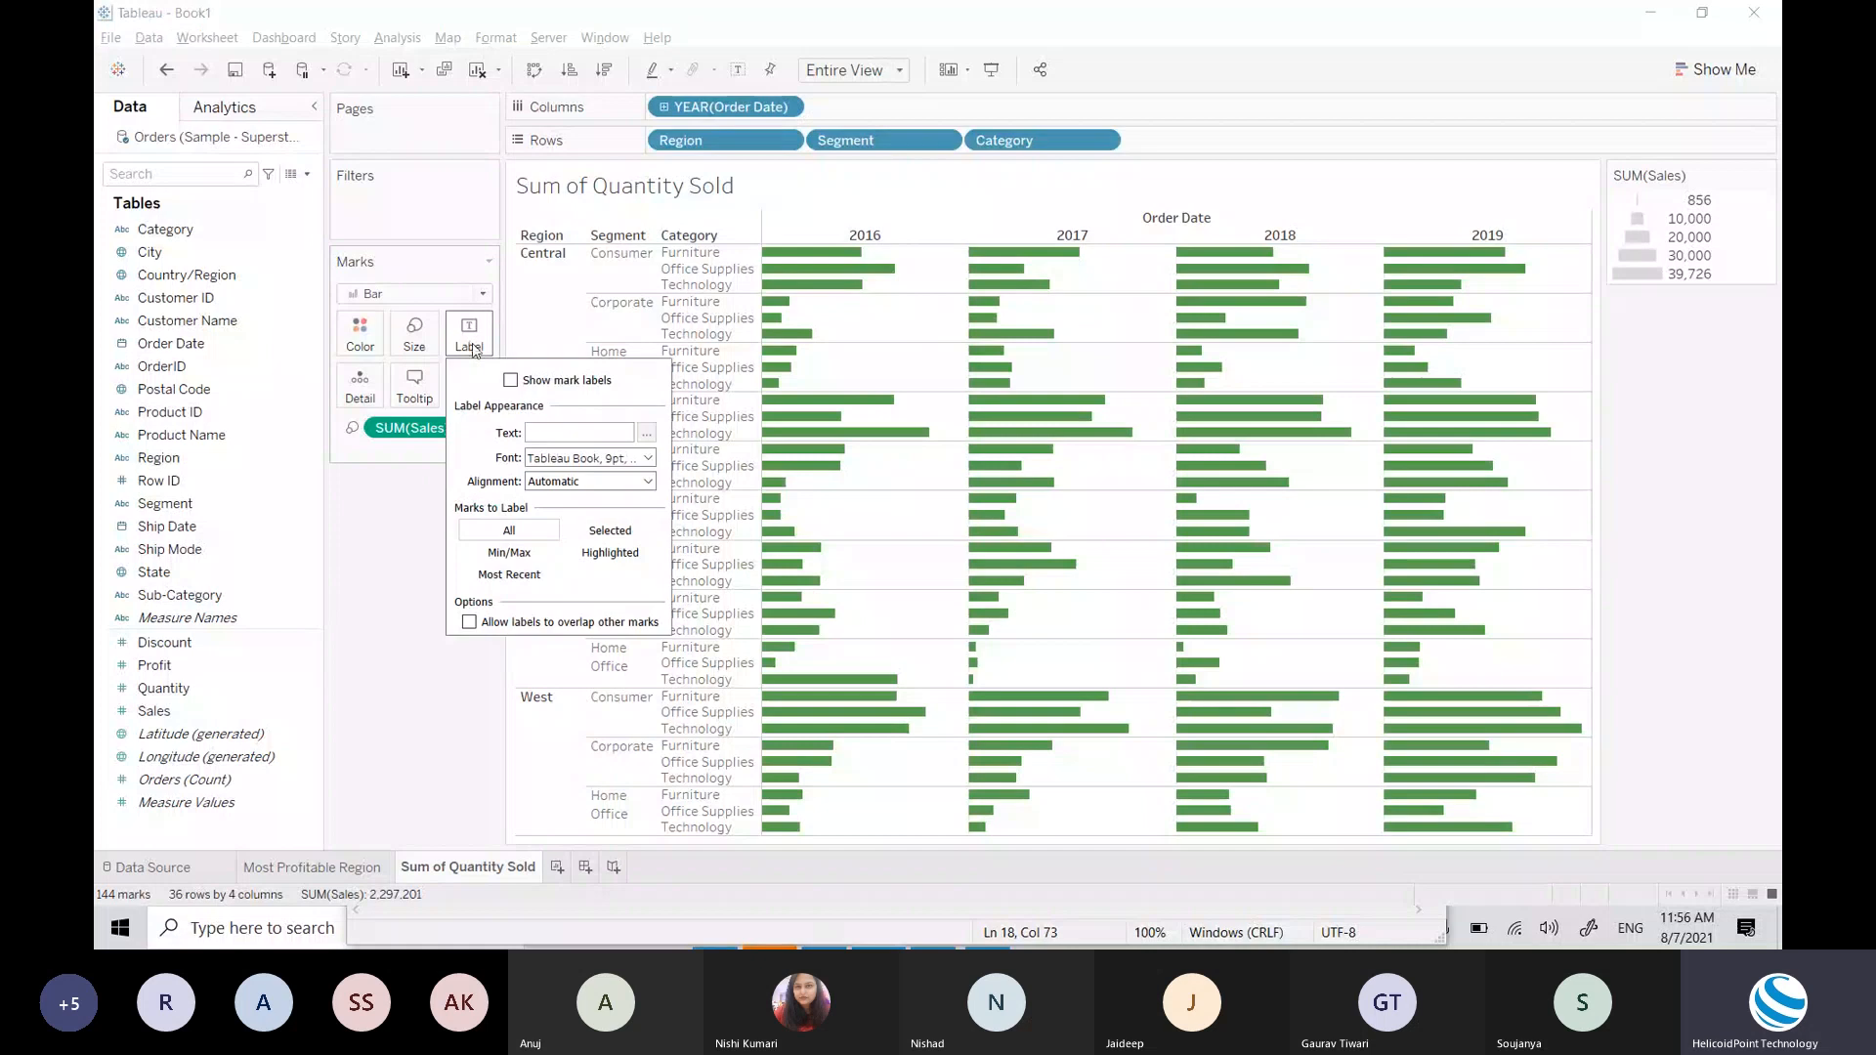
left_click(511, 381)
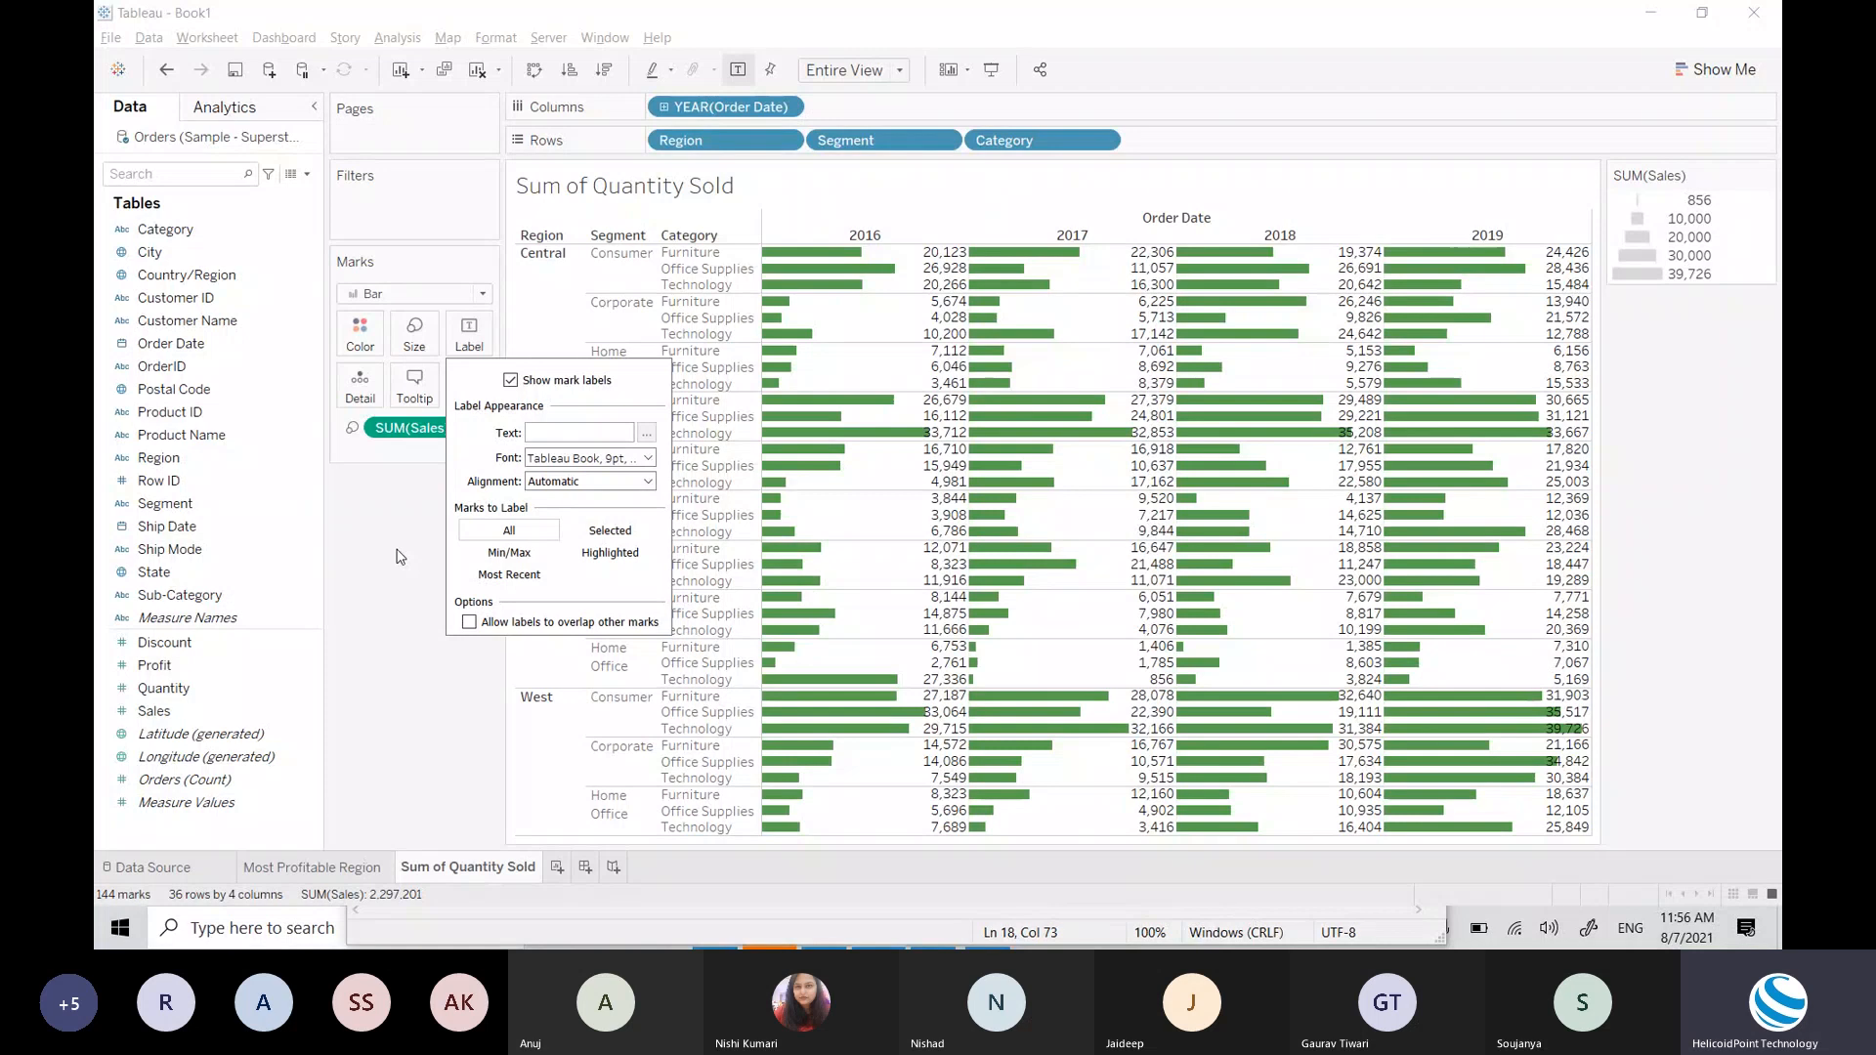
left_click(430, 485)
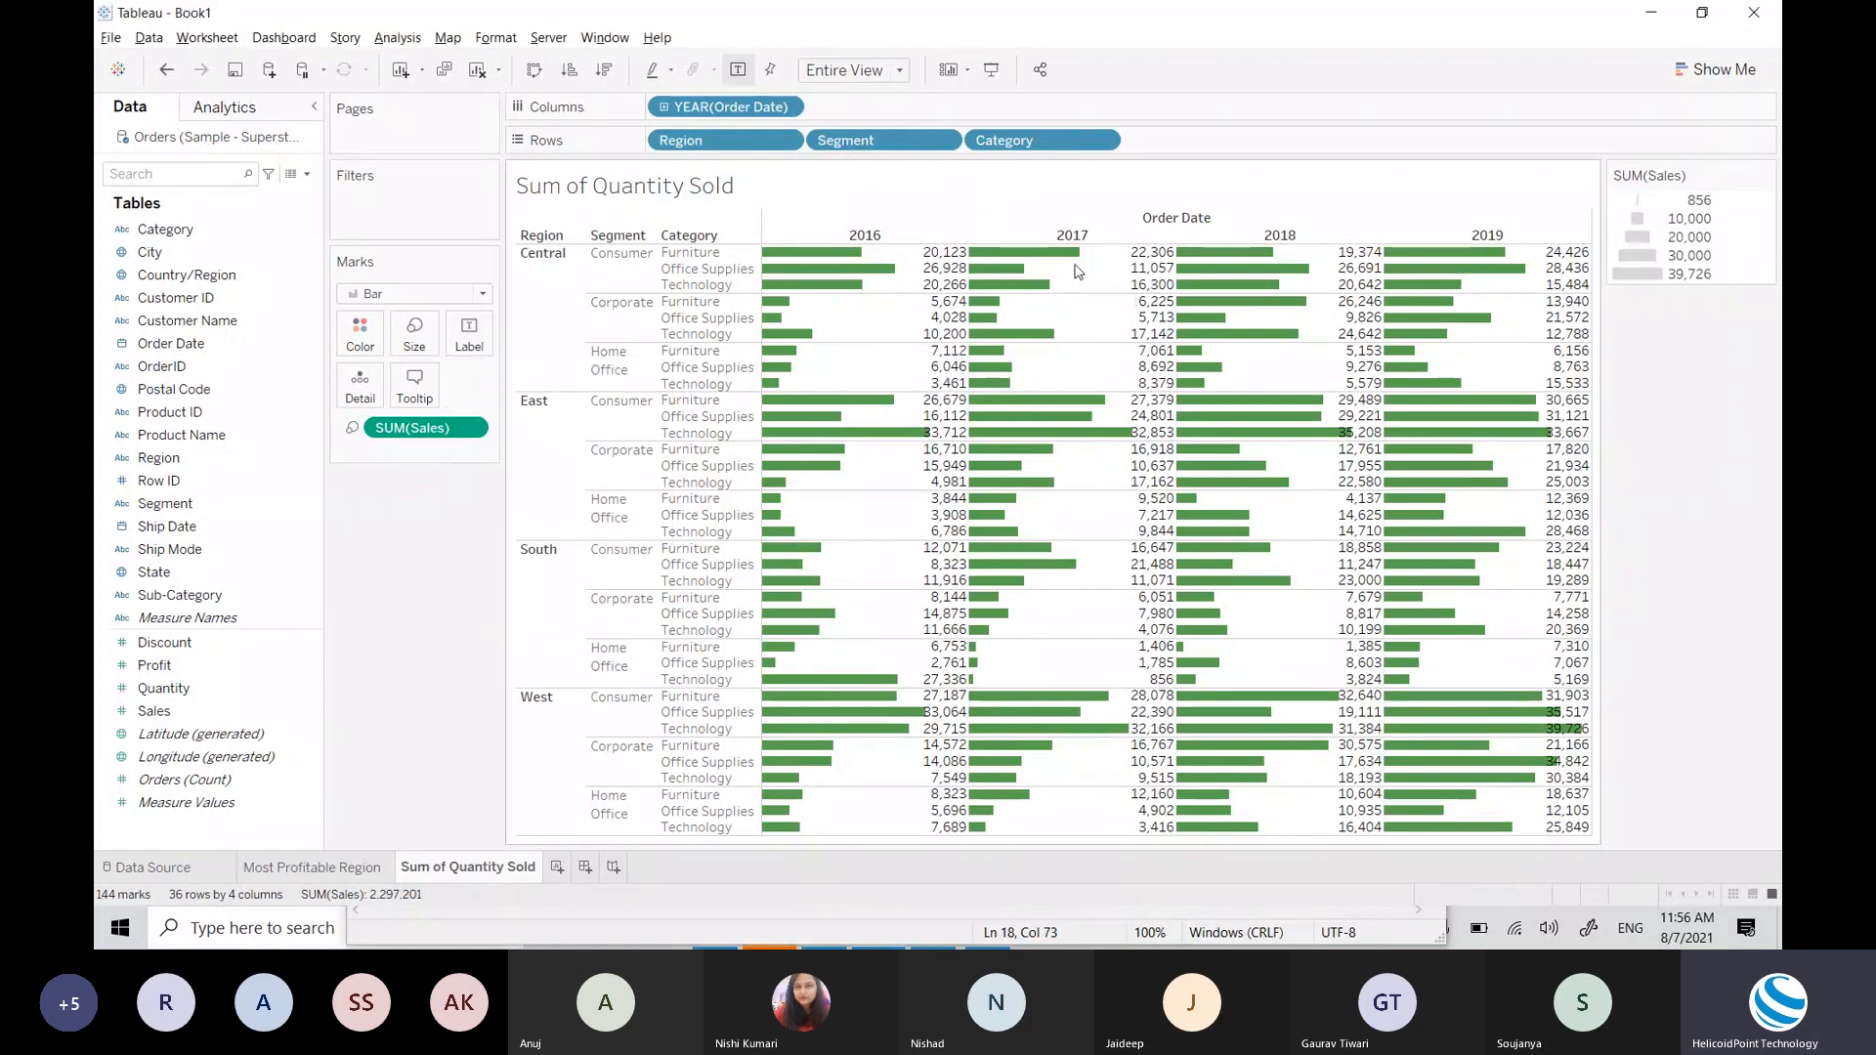
mouse_move(1001, 262)
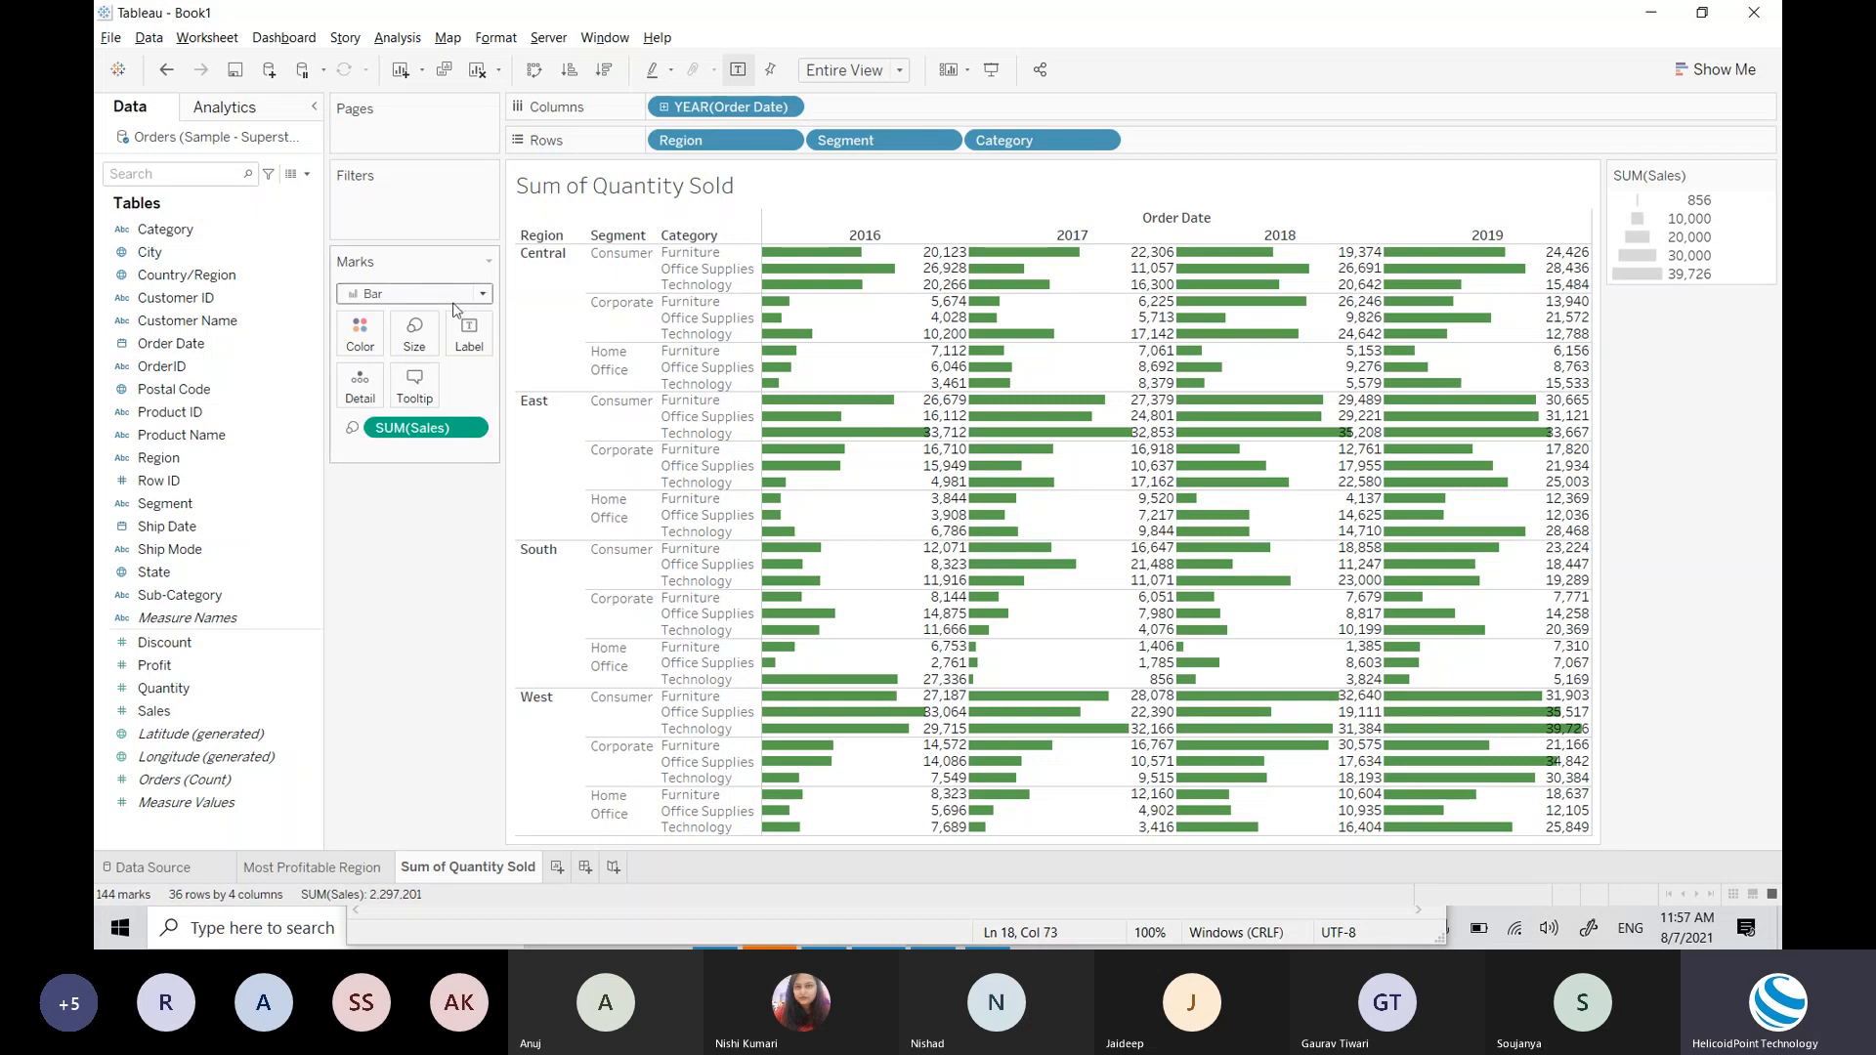
Step: Check the Superstore workbook in Excel, then remove the SUM(Sales) pill from the Marks card
key("alt+Tab")
key("alt+Tab")
key("alt+Tab")
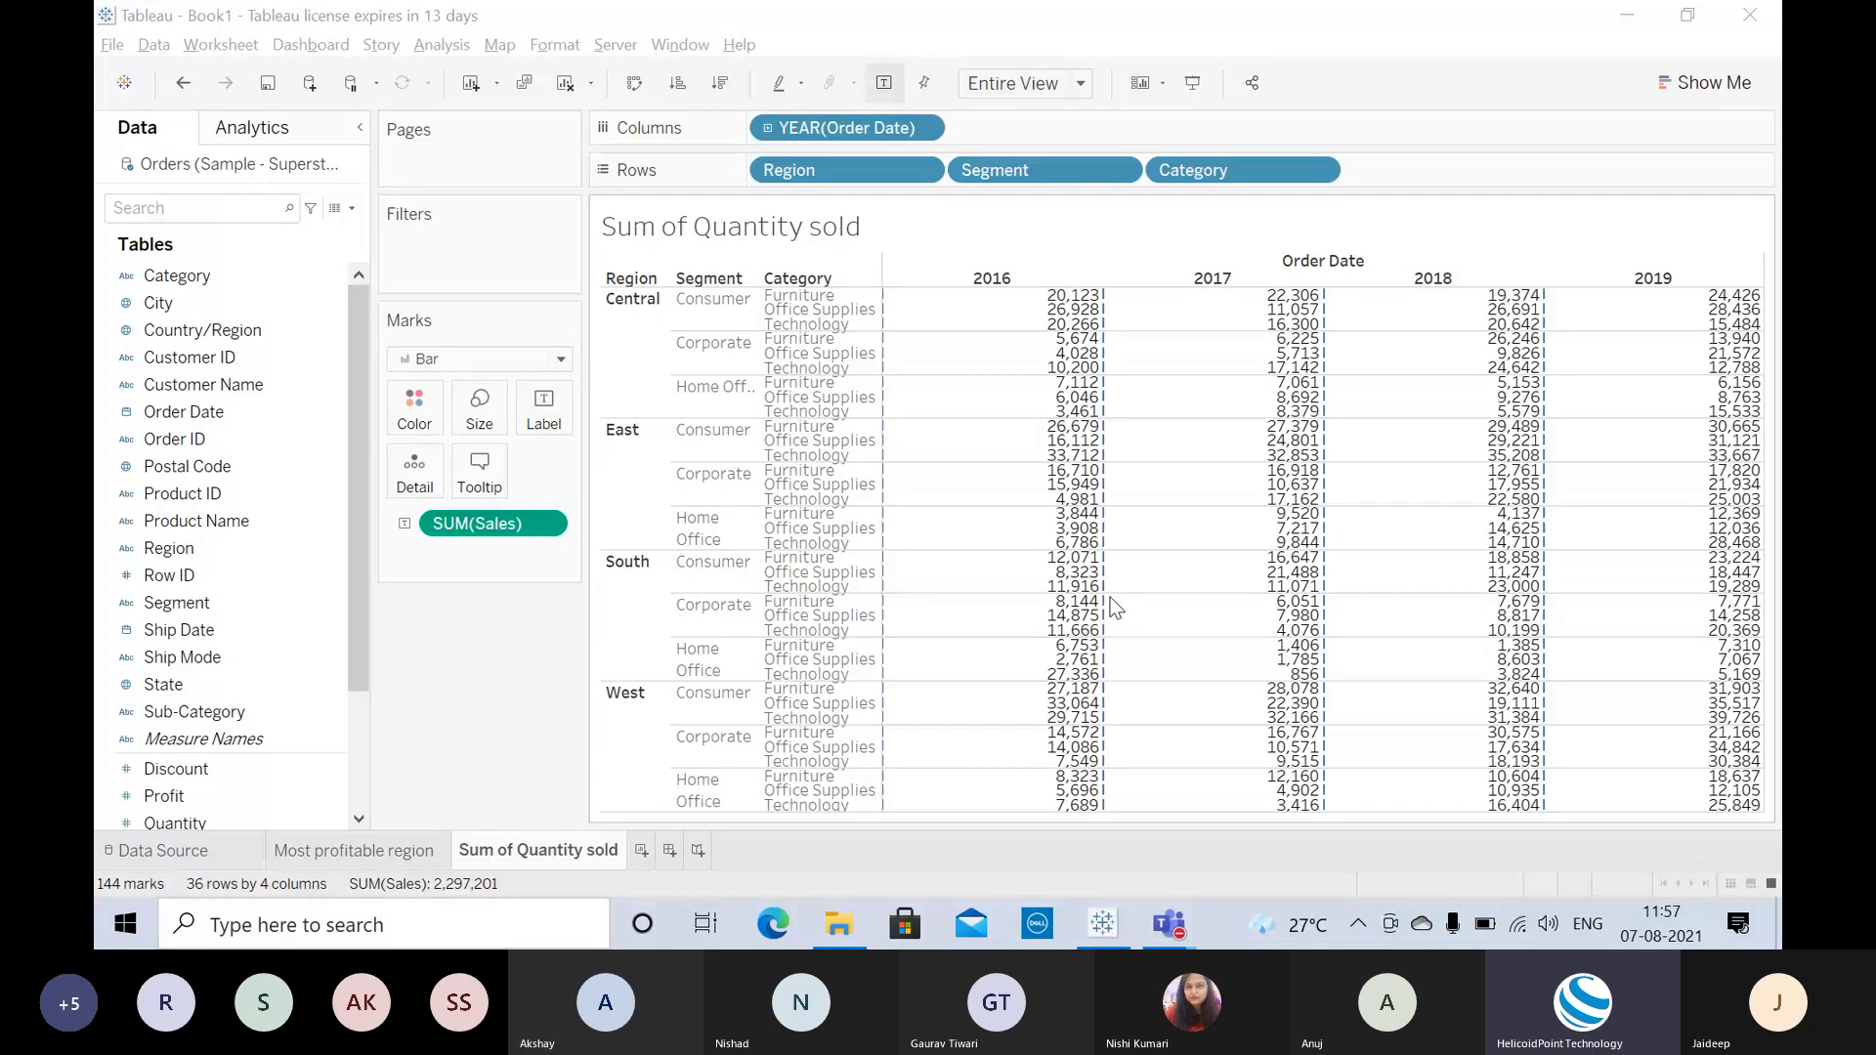
left_click_drag(494, 524, 242, 692)
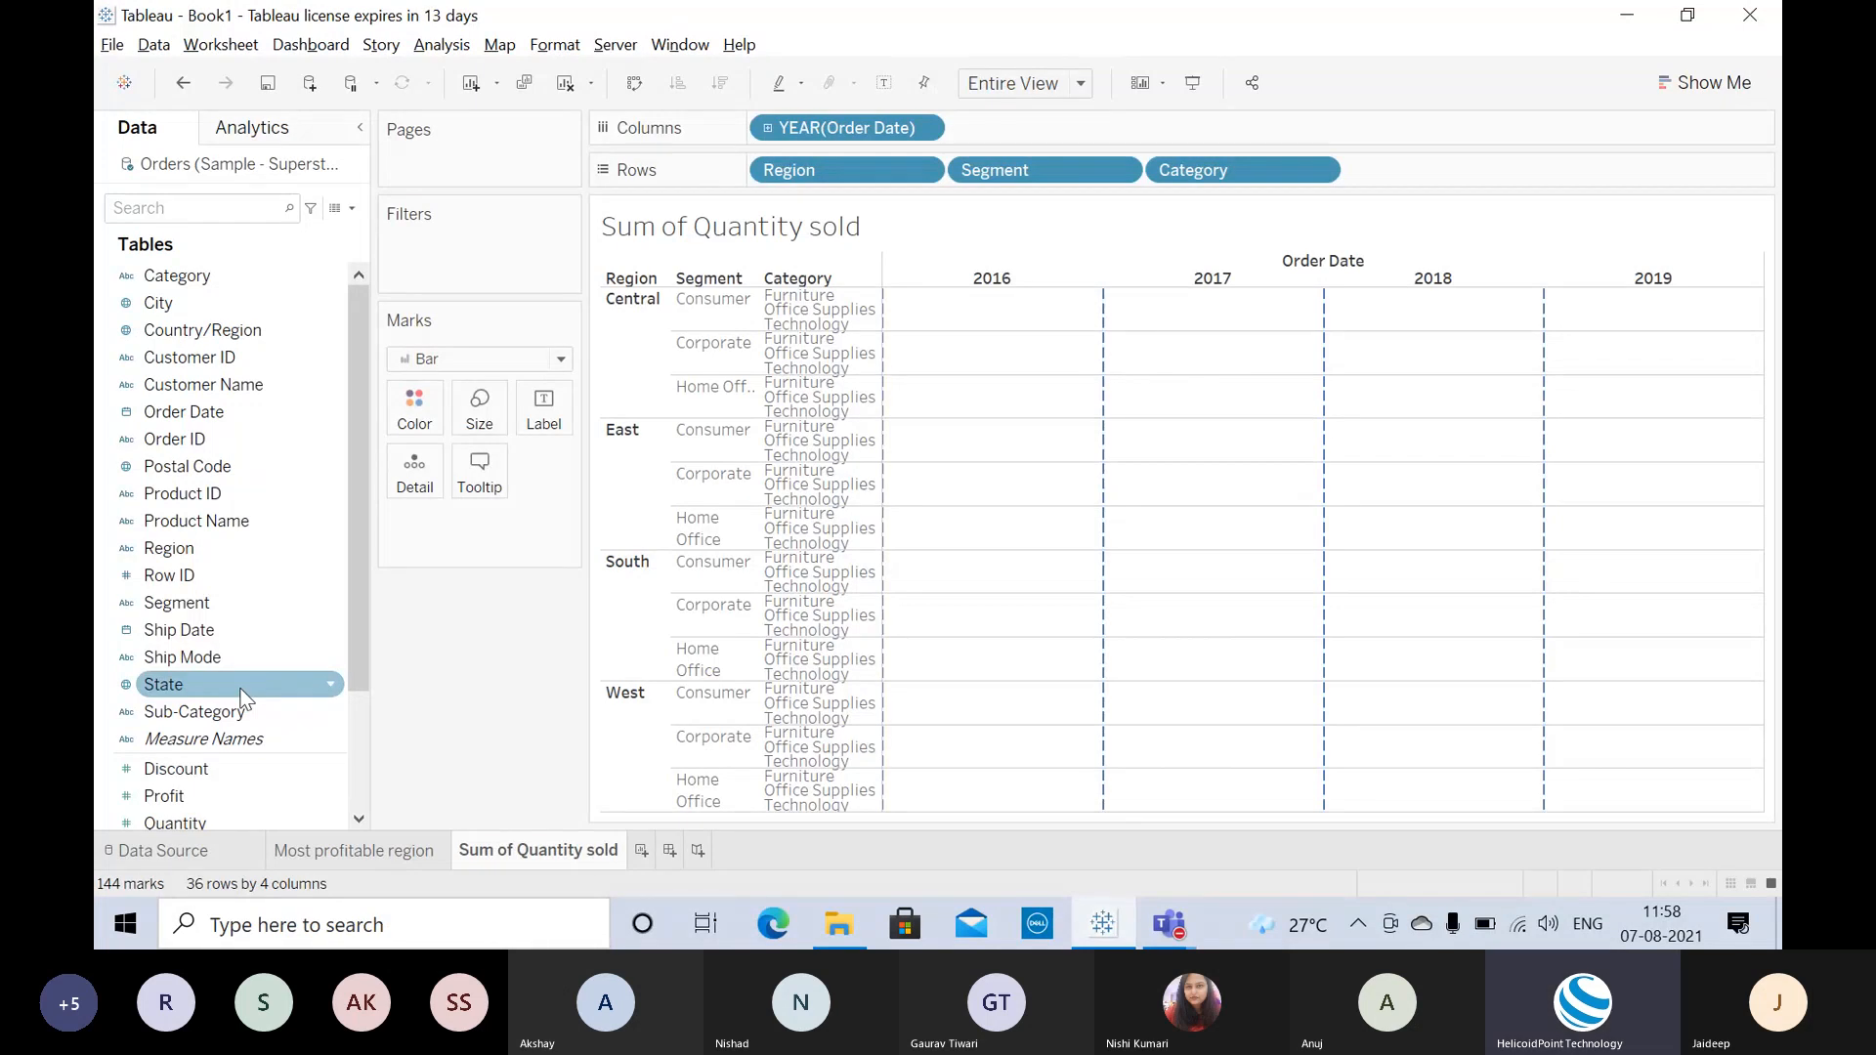
Step: Drop Sales from the Data pane onto Size, remove it once, then drop it back on
scroll(221, 603, "down", 2)
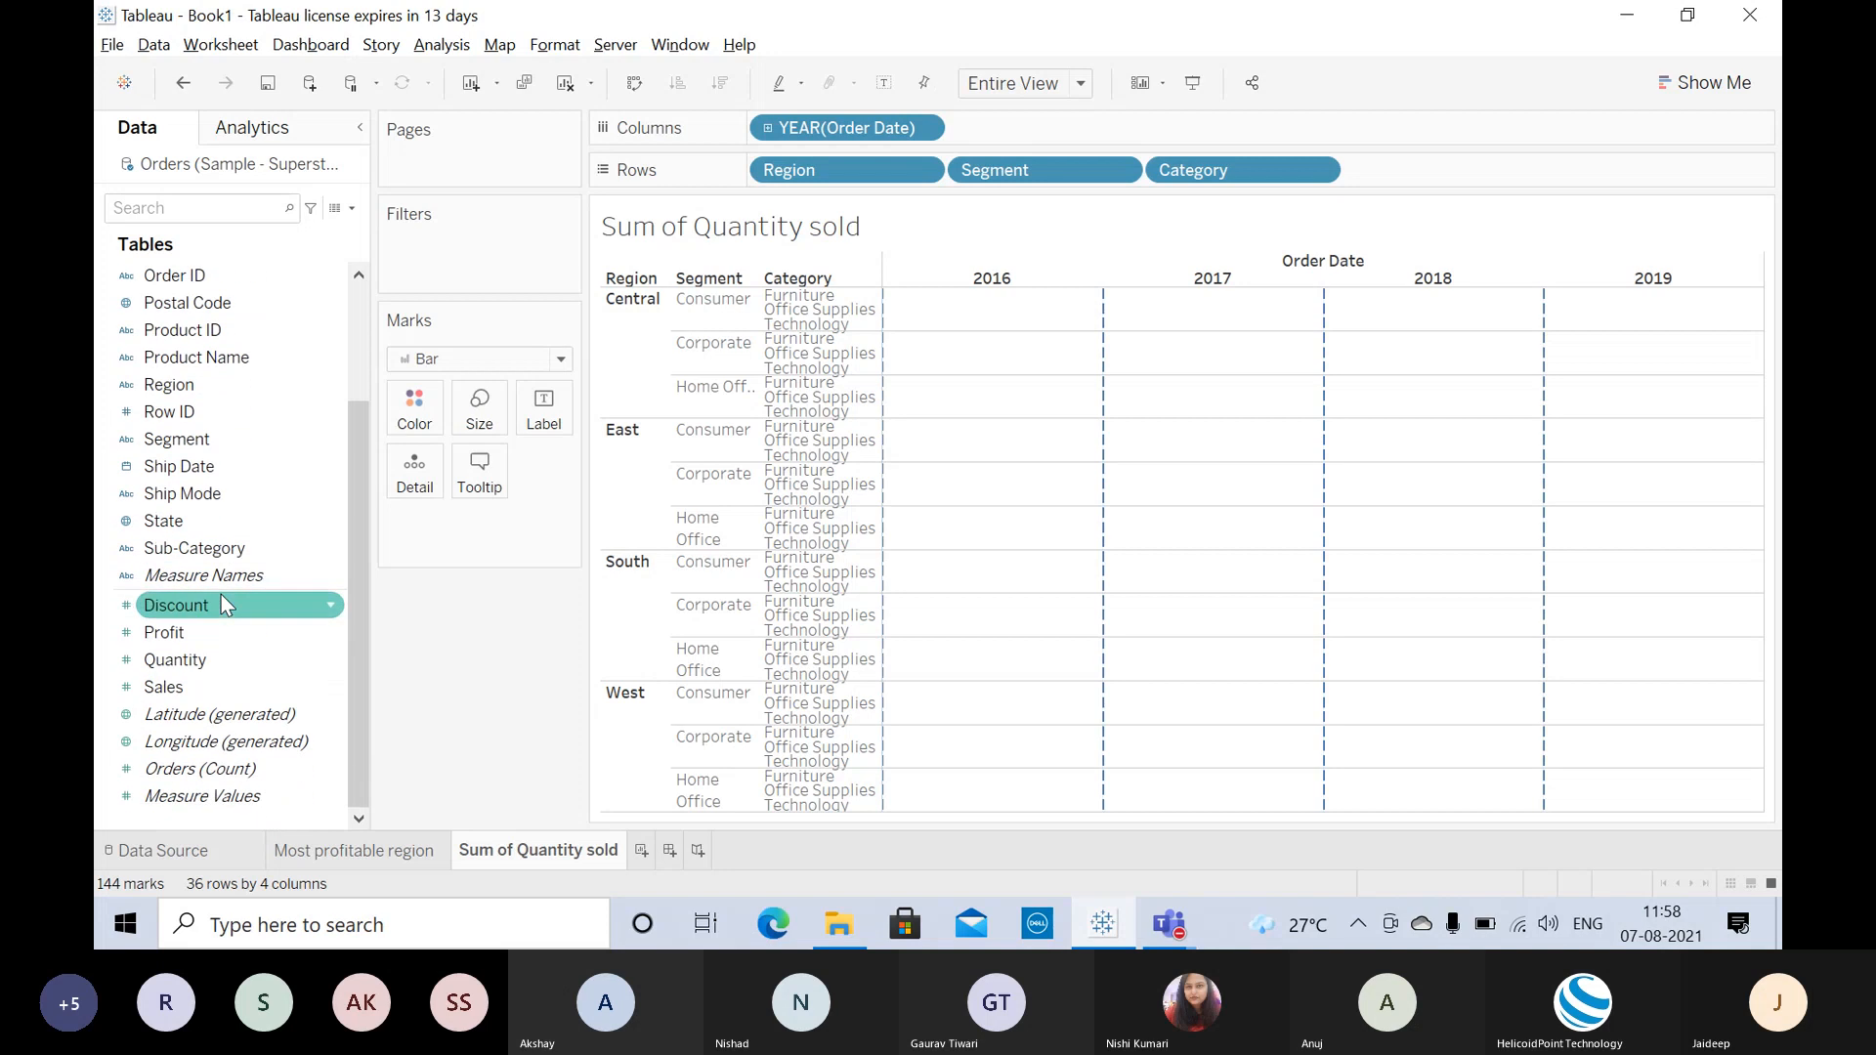
scroll(213, 625, "up", 1)
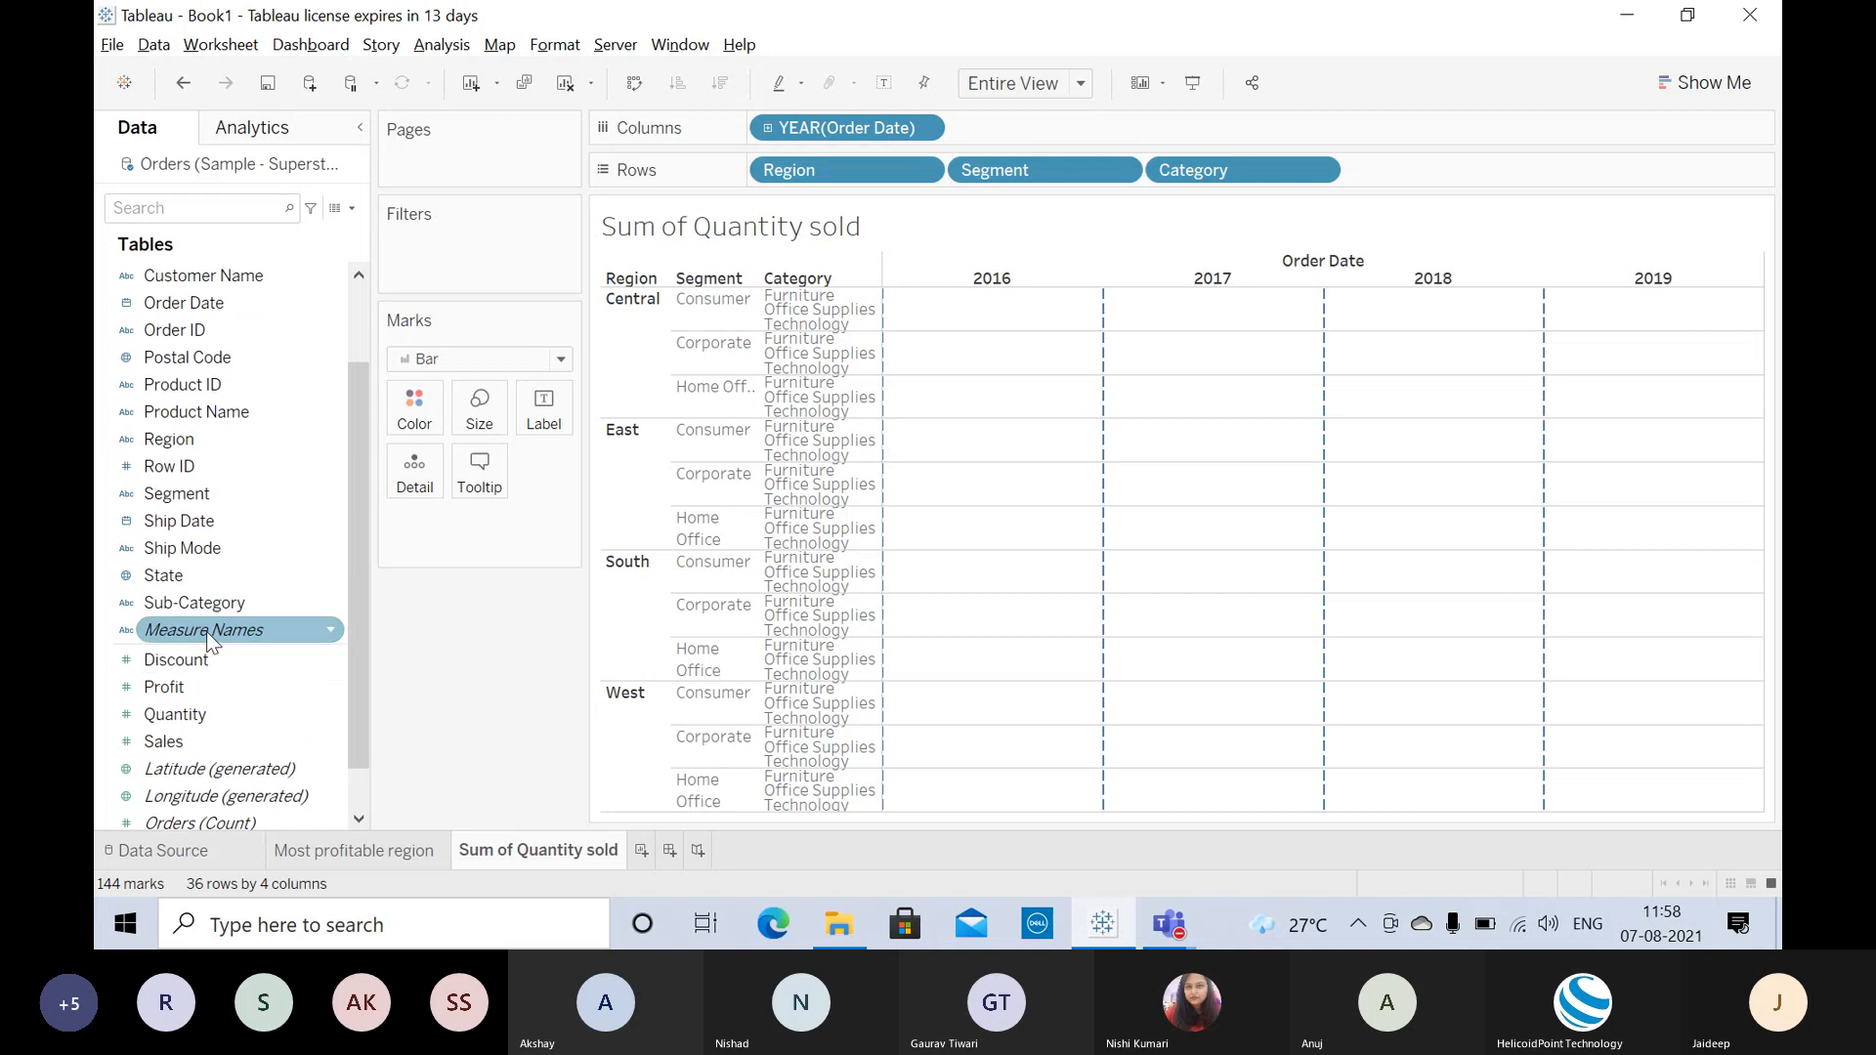
left_click(181, 741)
left_click_drag(184, 746, 383, 626)
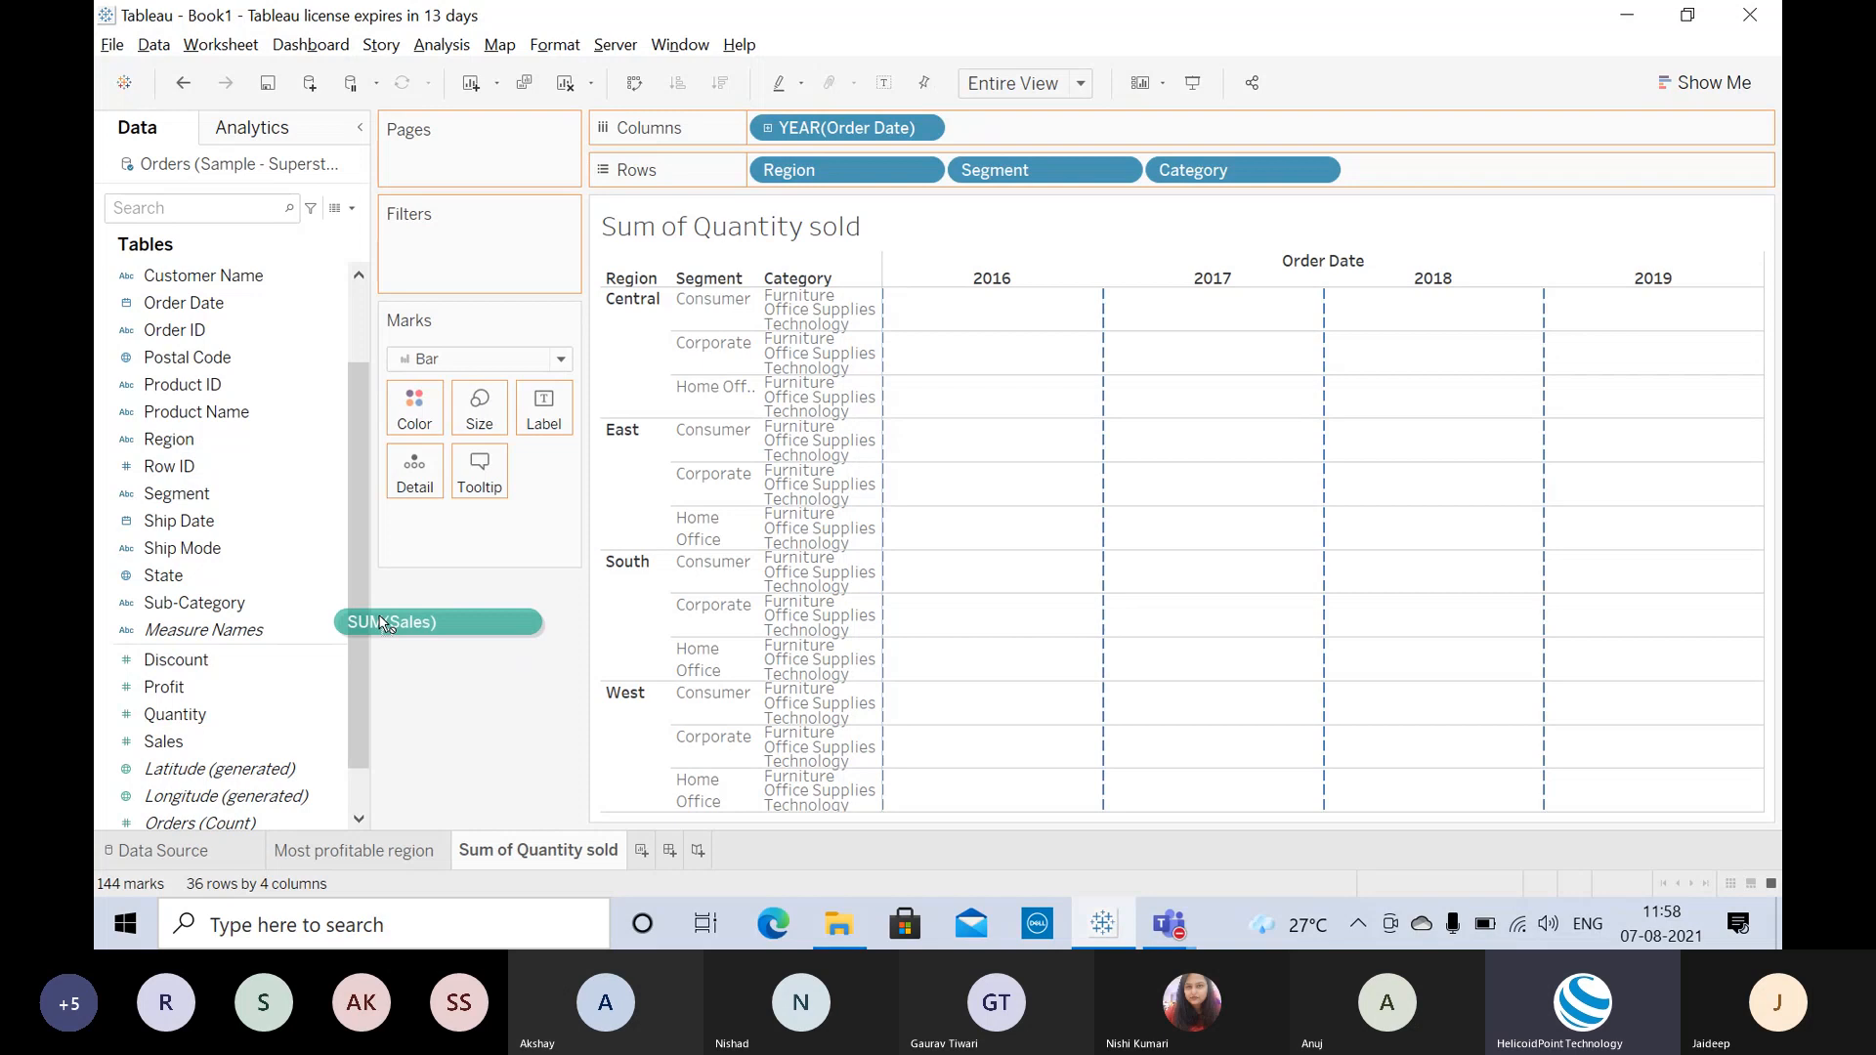
left_click_drag(384, 626, 1023, 464)
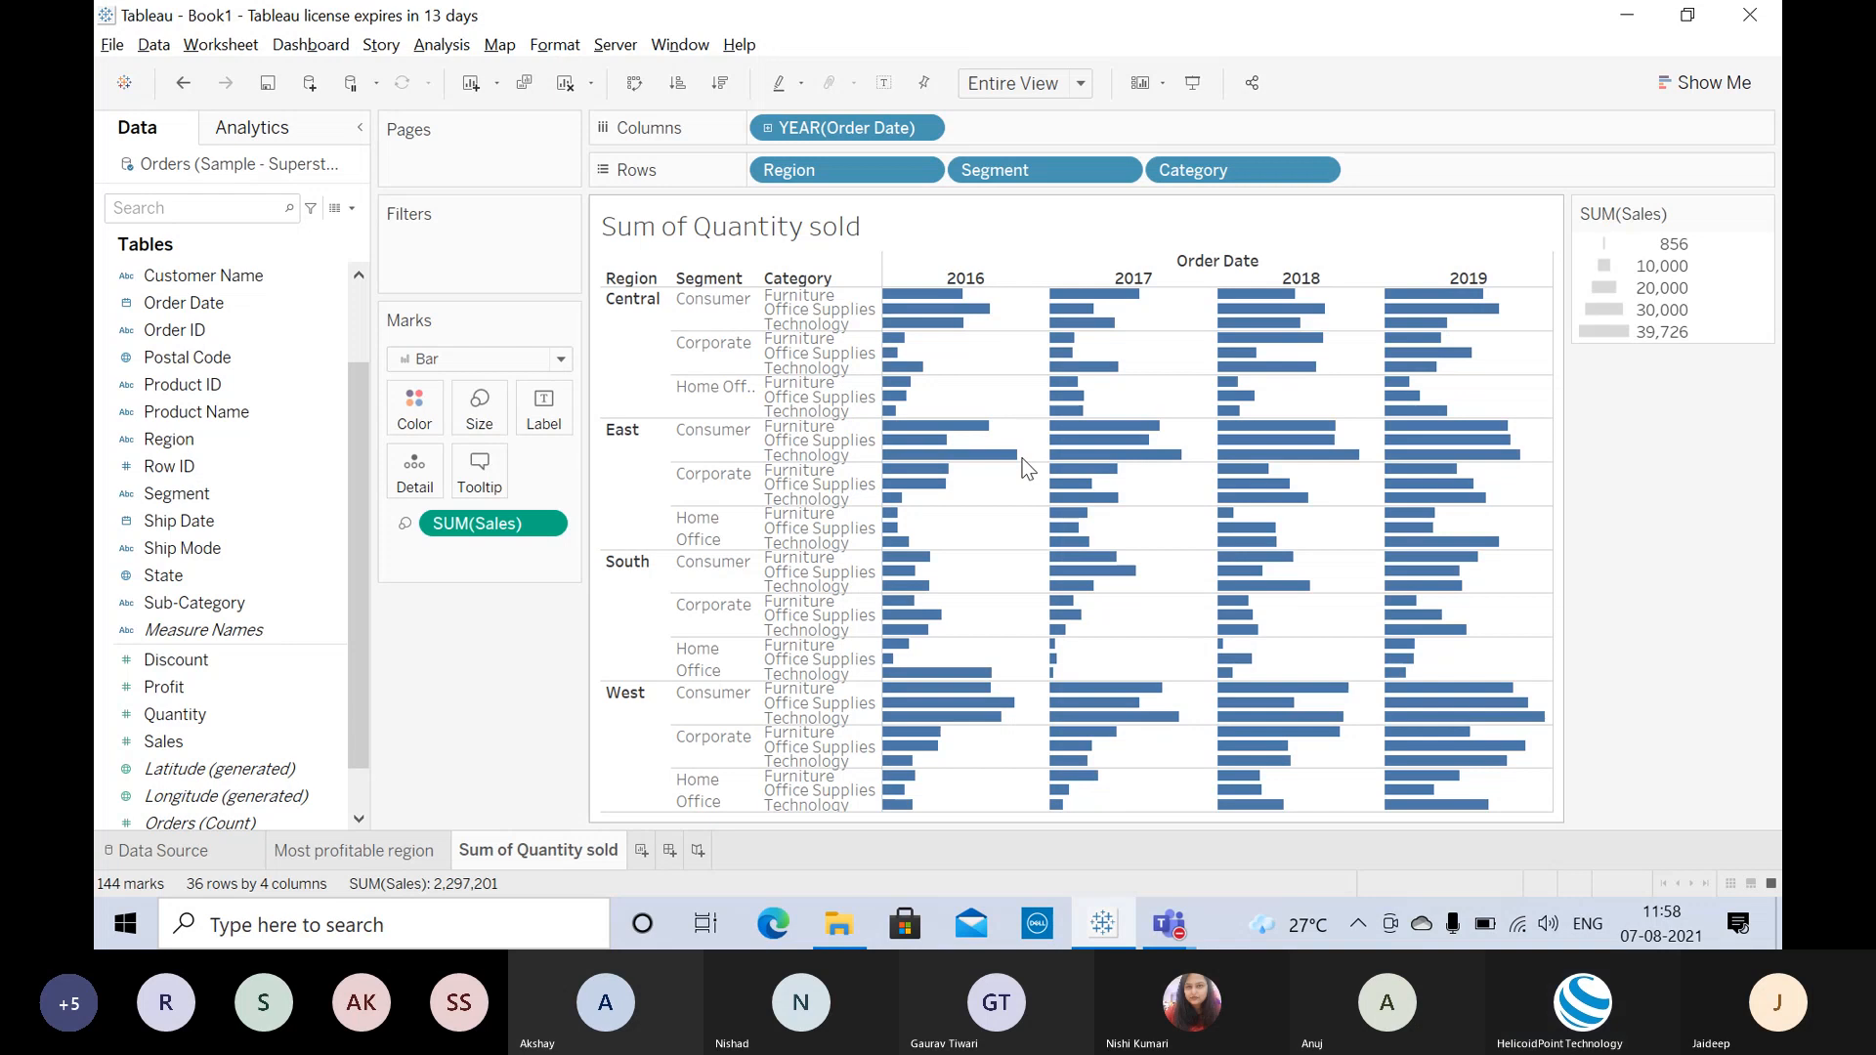
left_click_drag(490, 524, 225, 706)
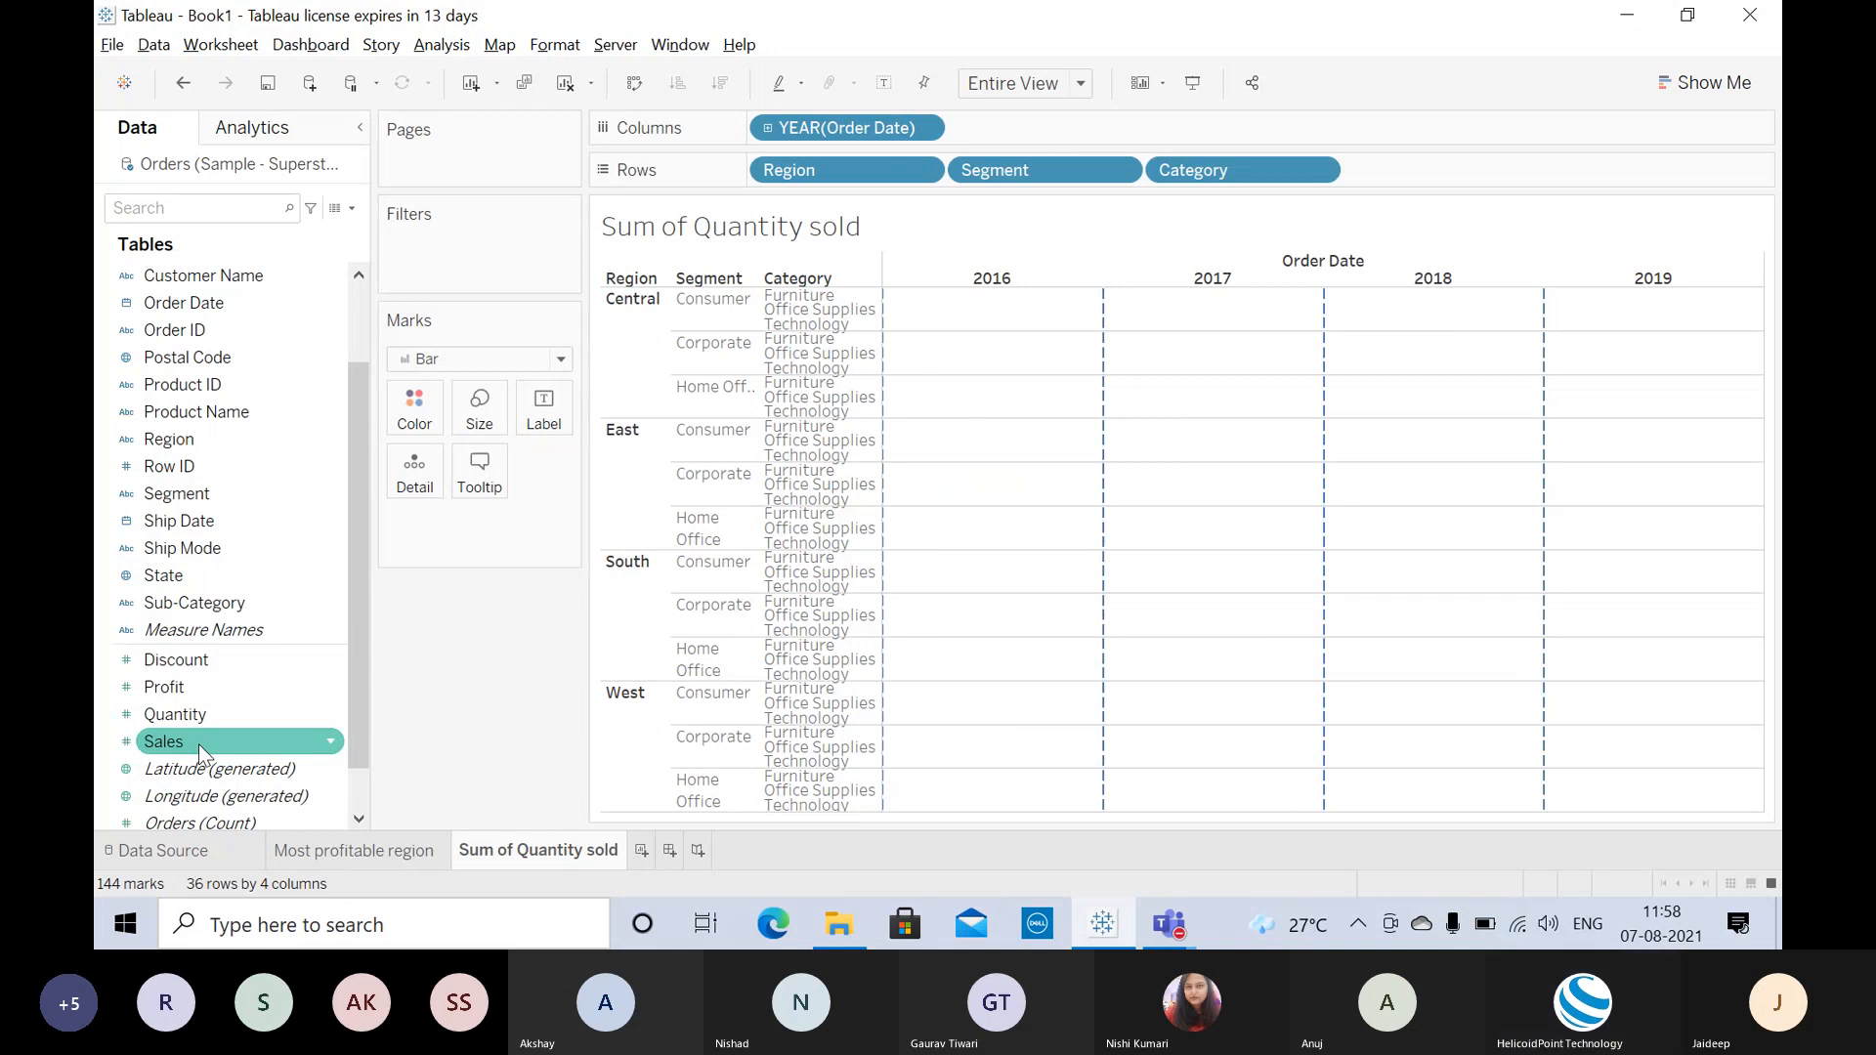
left_click_drag(198, 742, 473, 422)
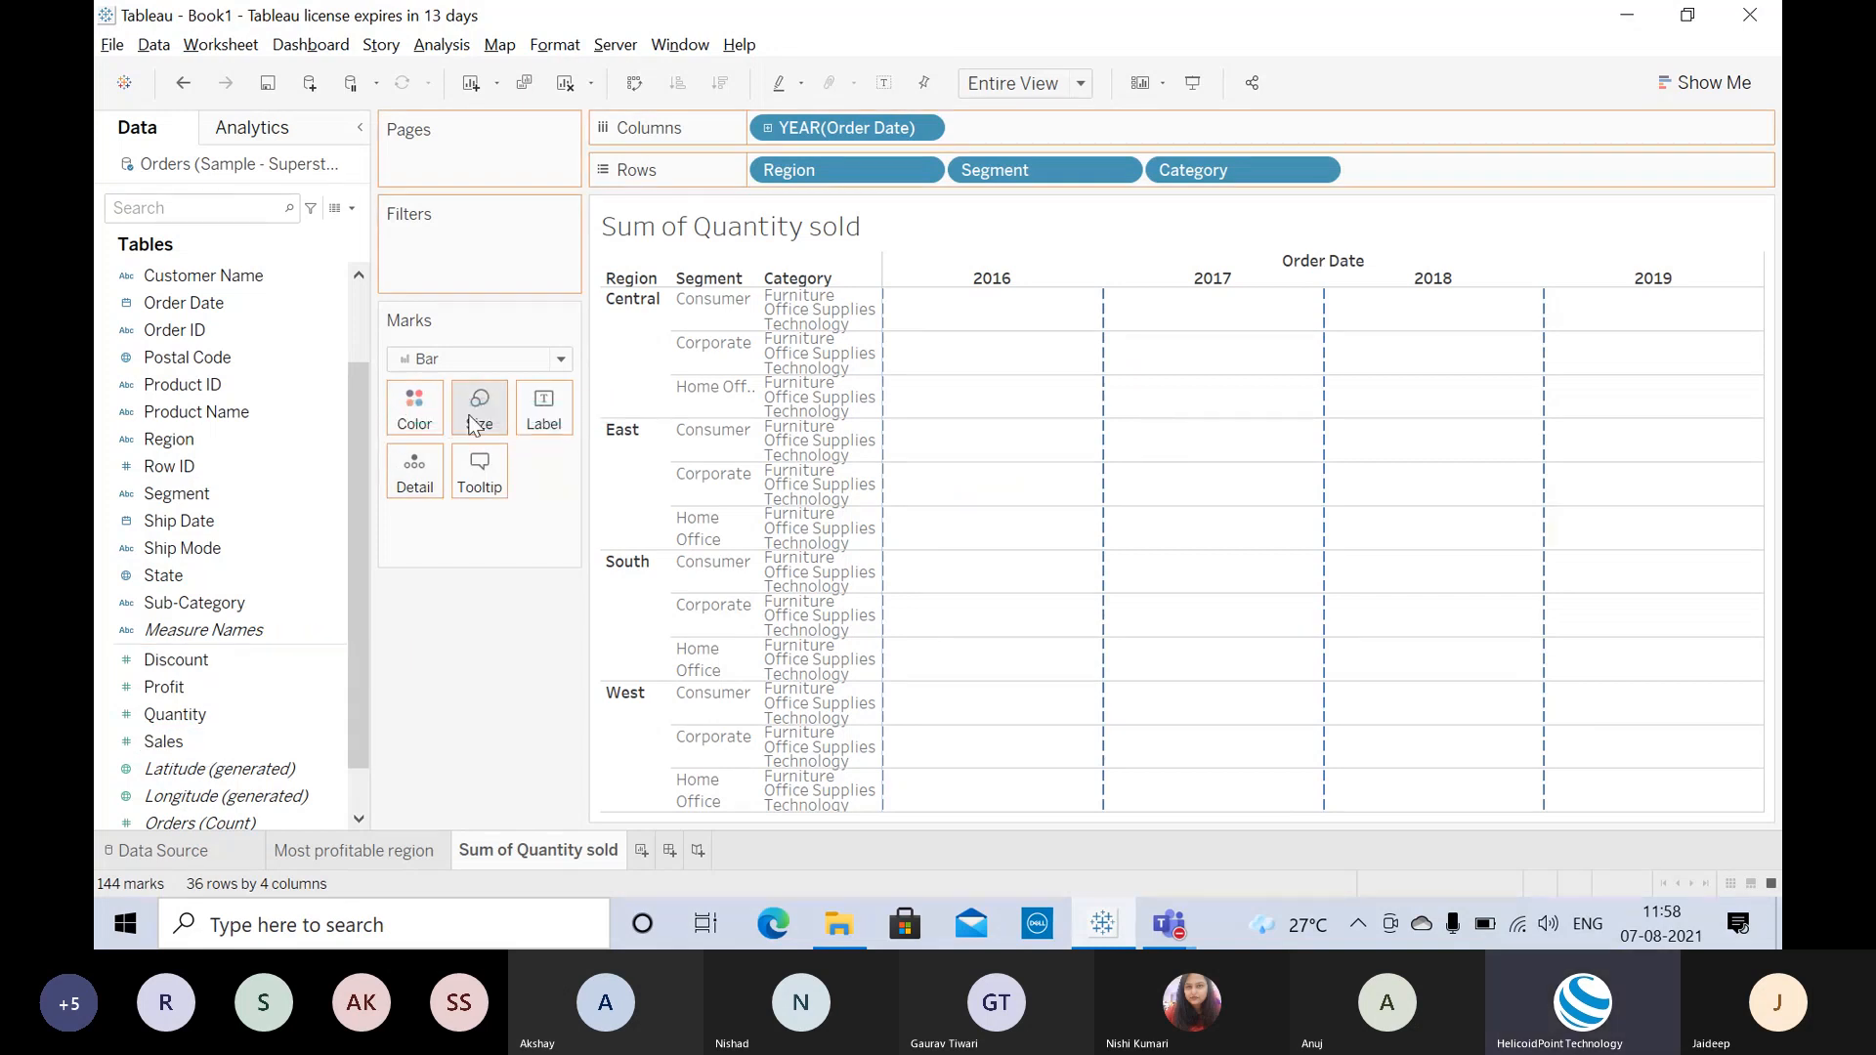
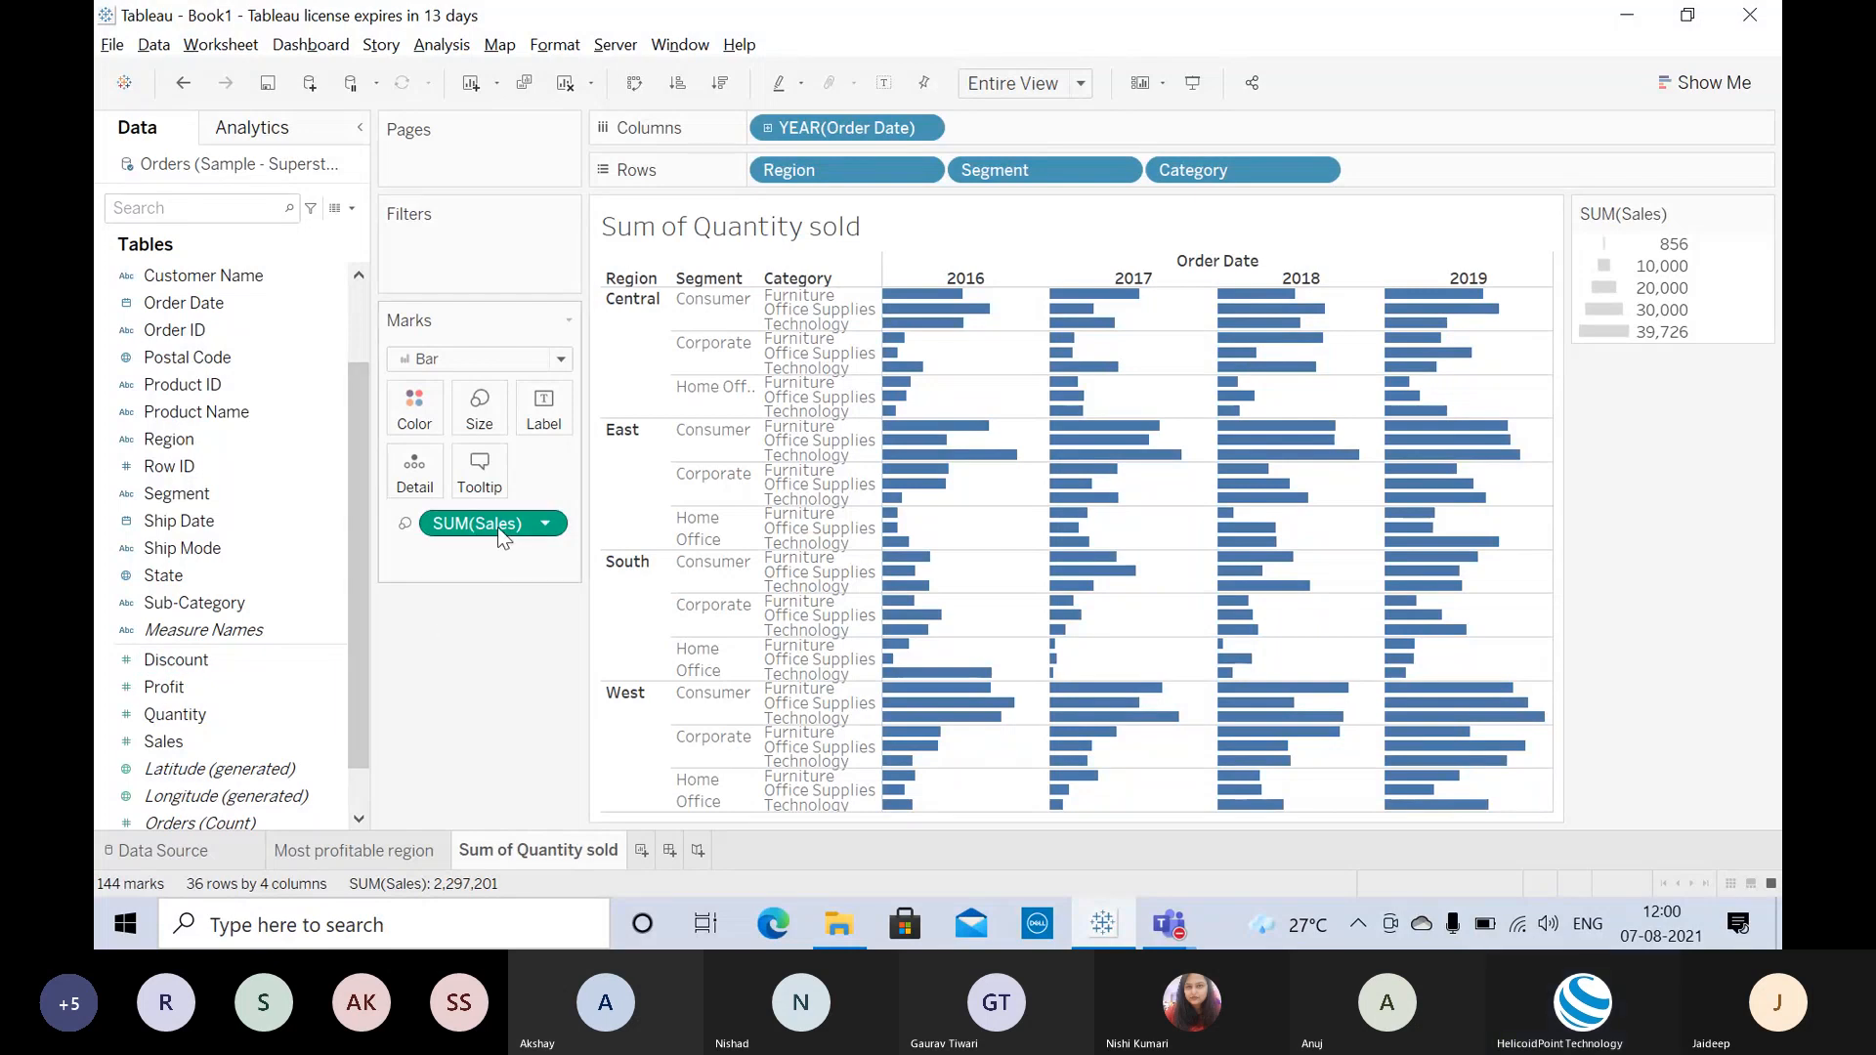
Step: Take SUM(Sales) off the Marks card and remove Segment from the Rows shelf
mouse_move(496, 526)
left_mouse_down()
mouse_move(202, 694)
mouse_move(987, 485)
left_mouse_up()
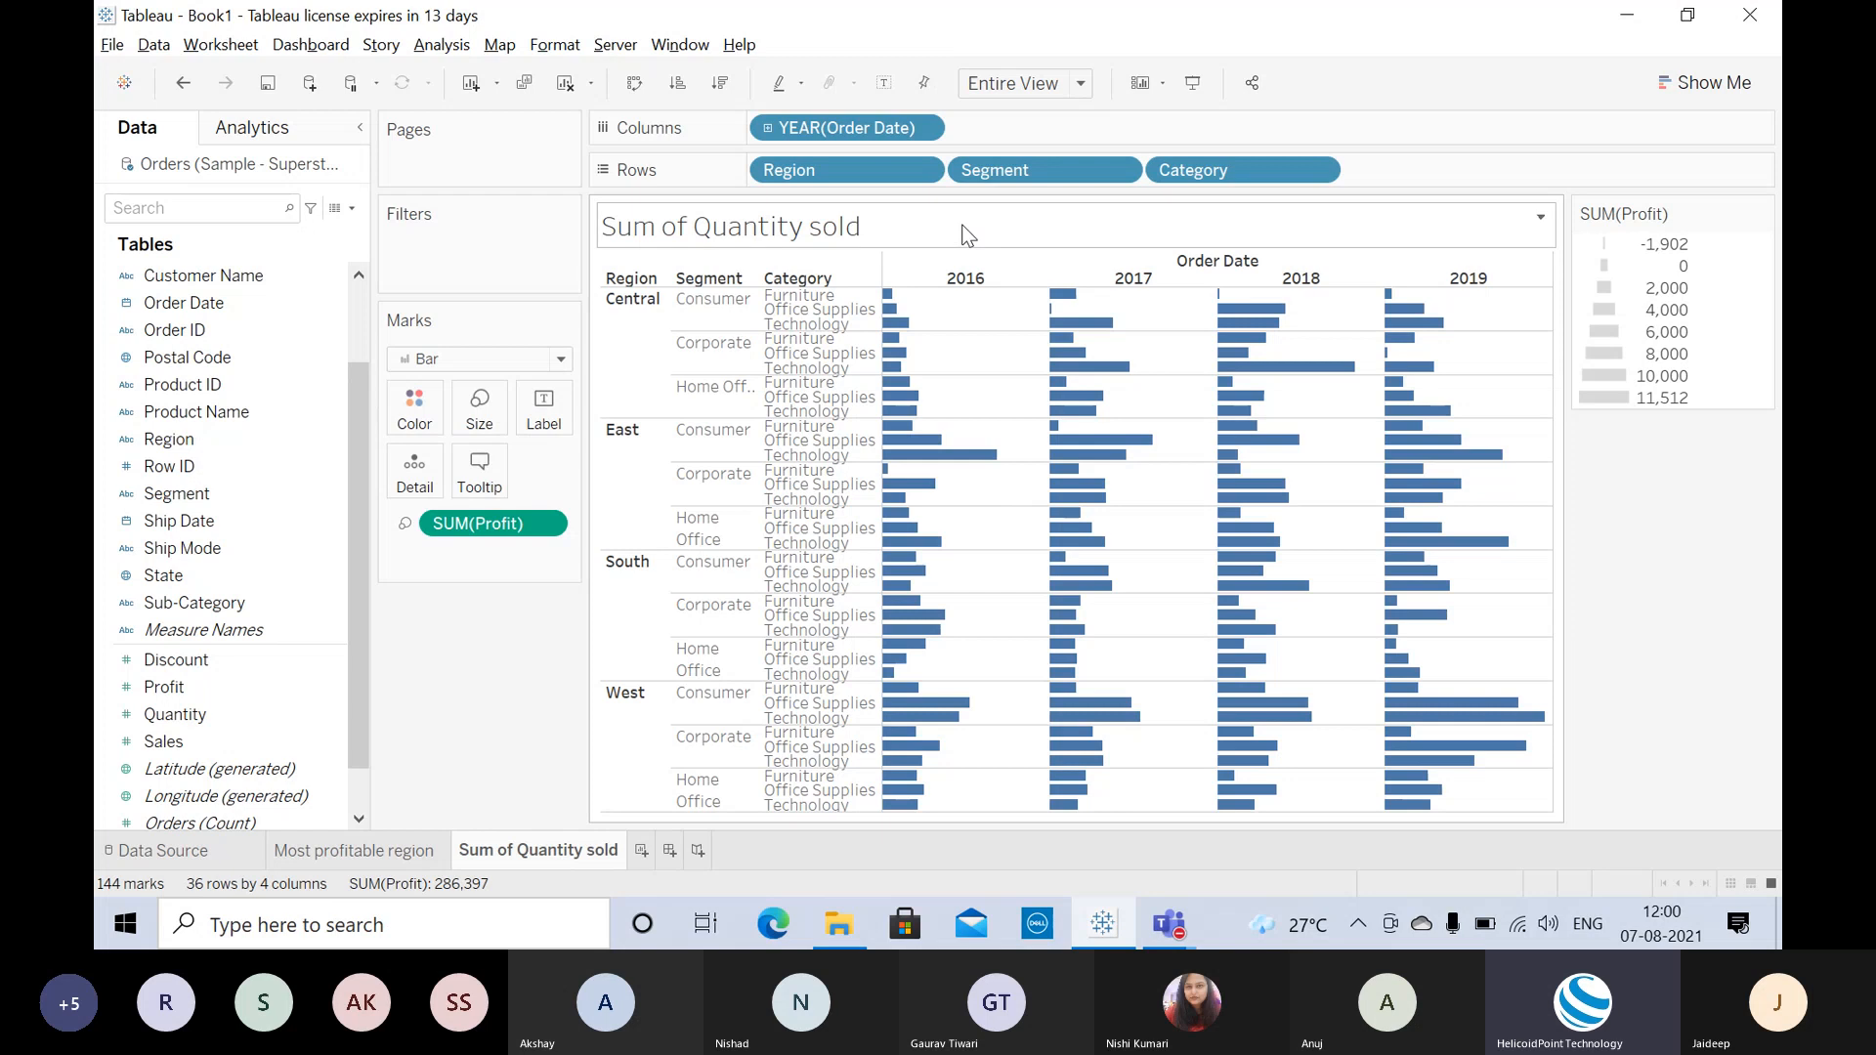
left_click_drag(1012, 162, 196, 533)
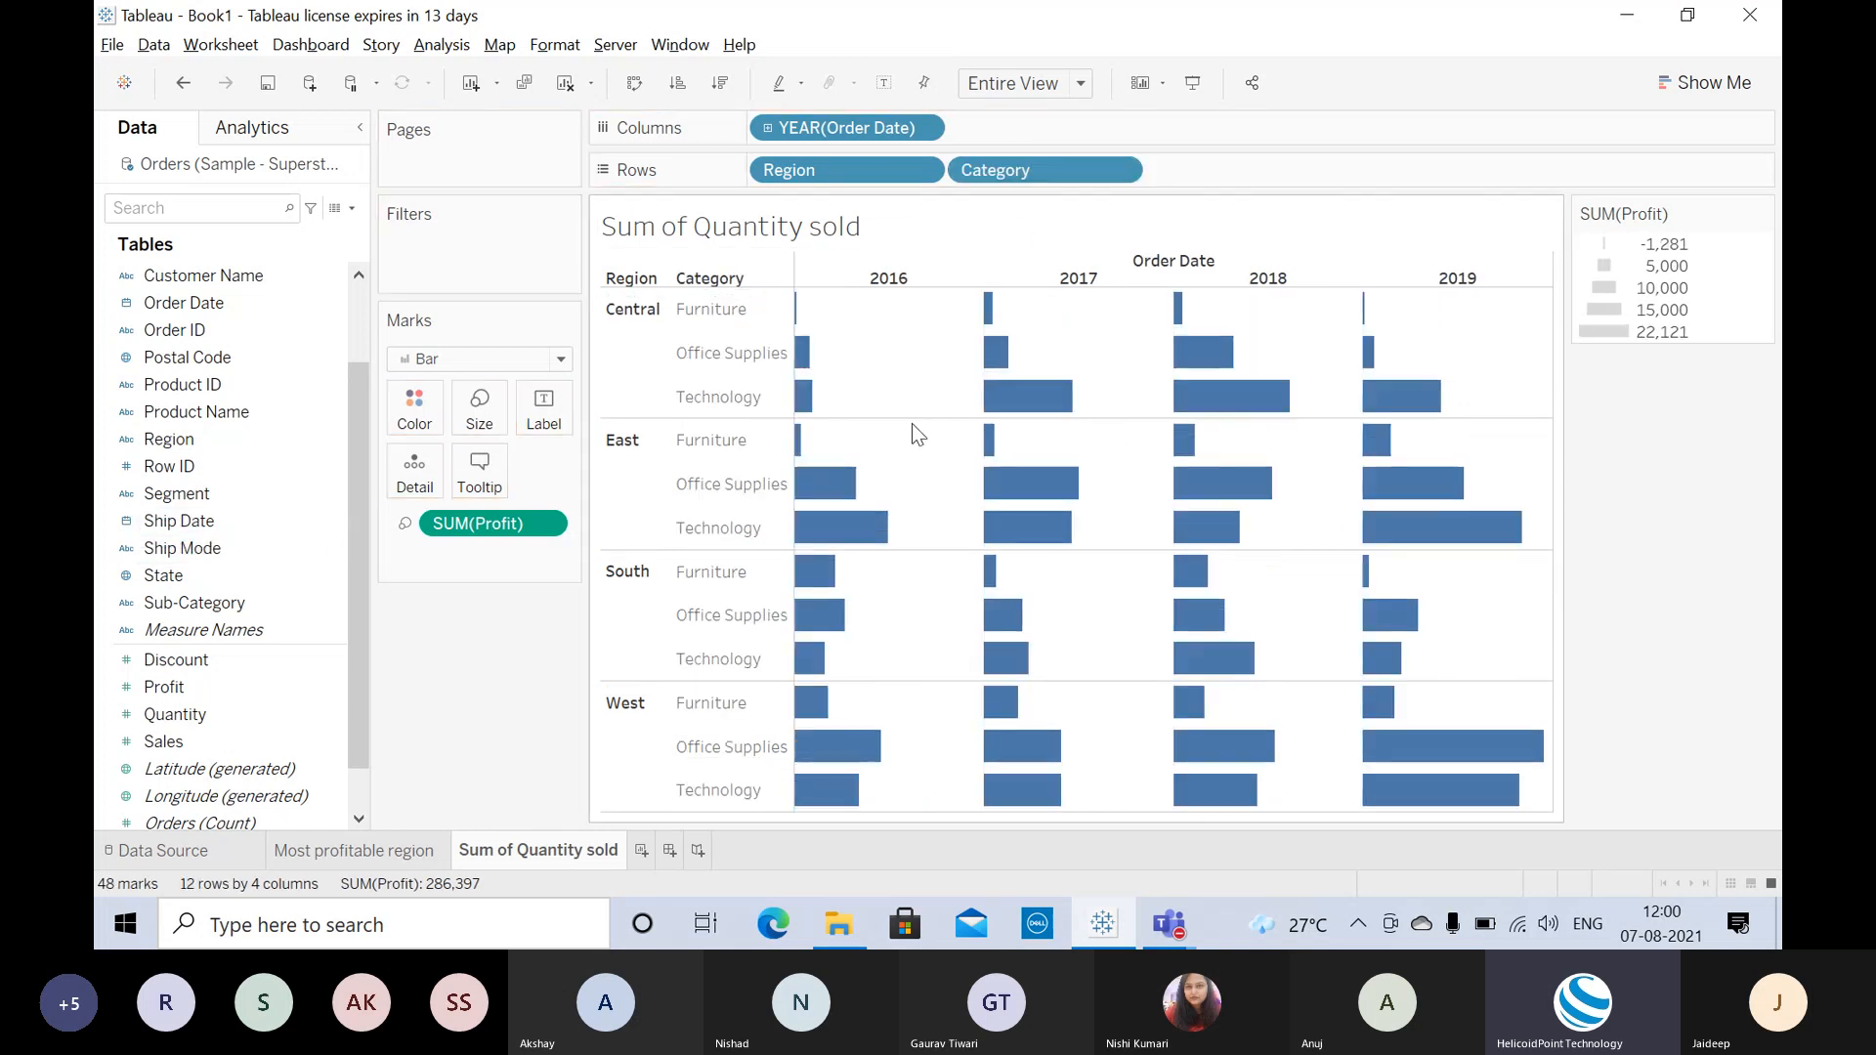
mouse_move(987, 469)
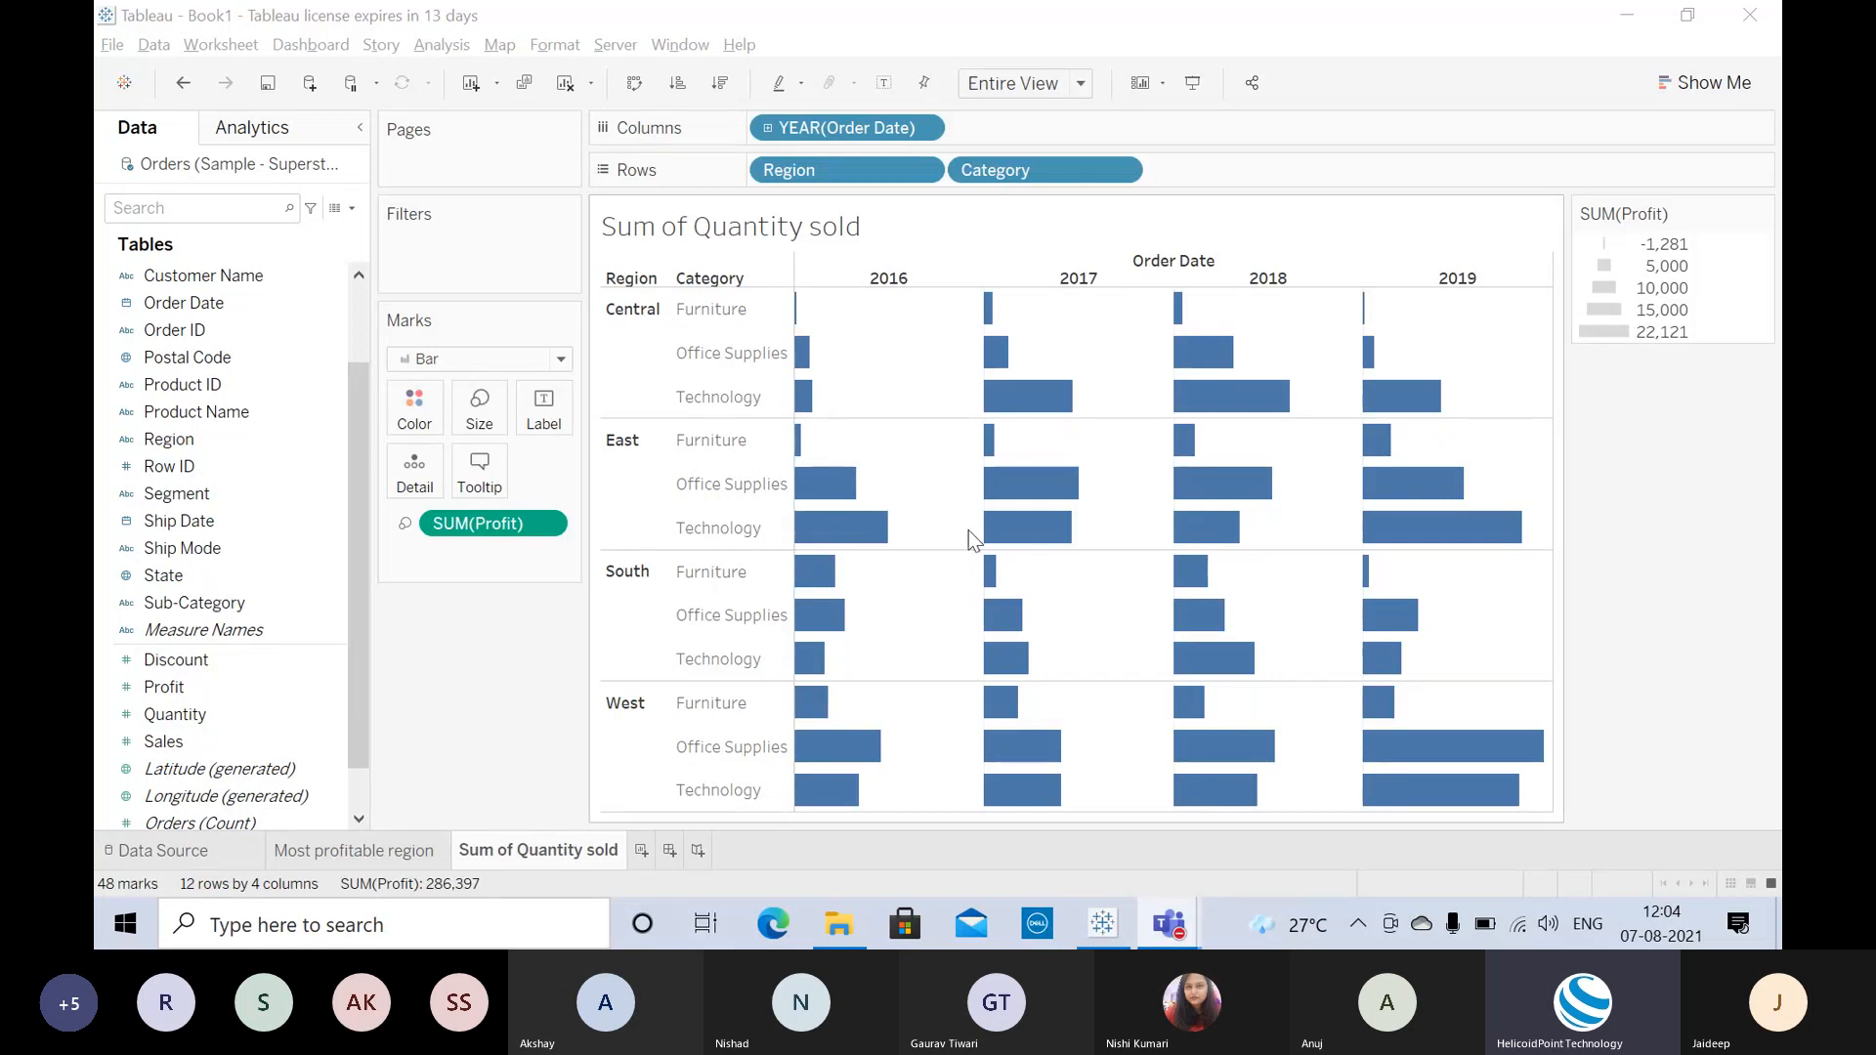
mouse_move(790, 486)
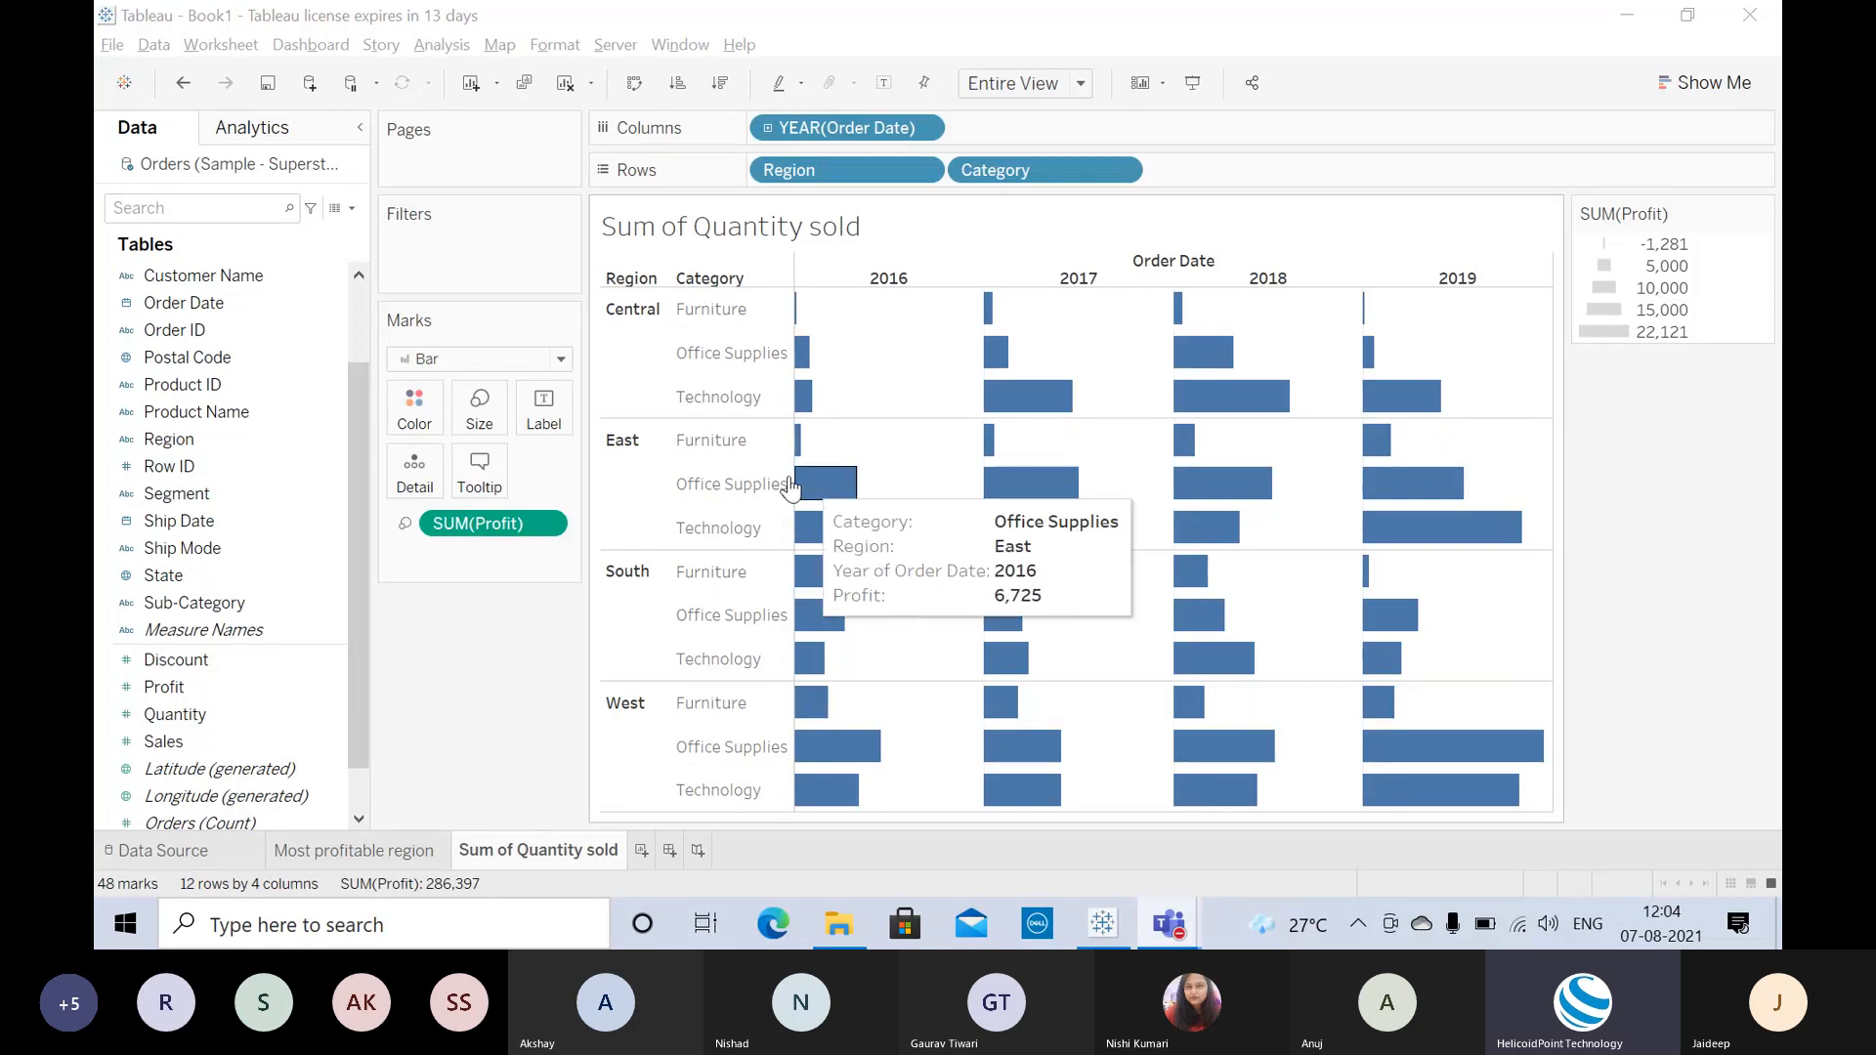
Step: Show profit value labels on every bar, toggling Show mark labels in the Label settings
left_click(886, 86)
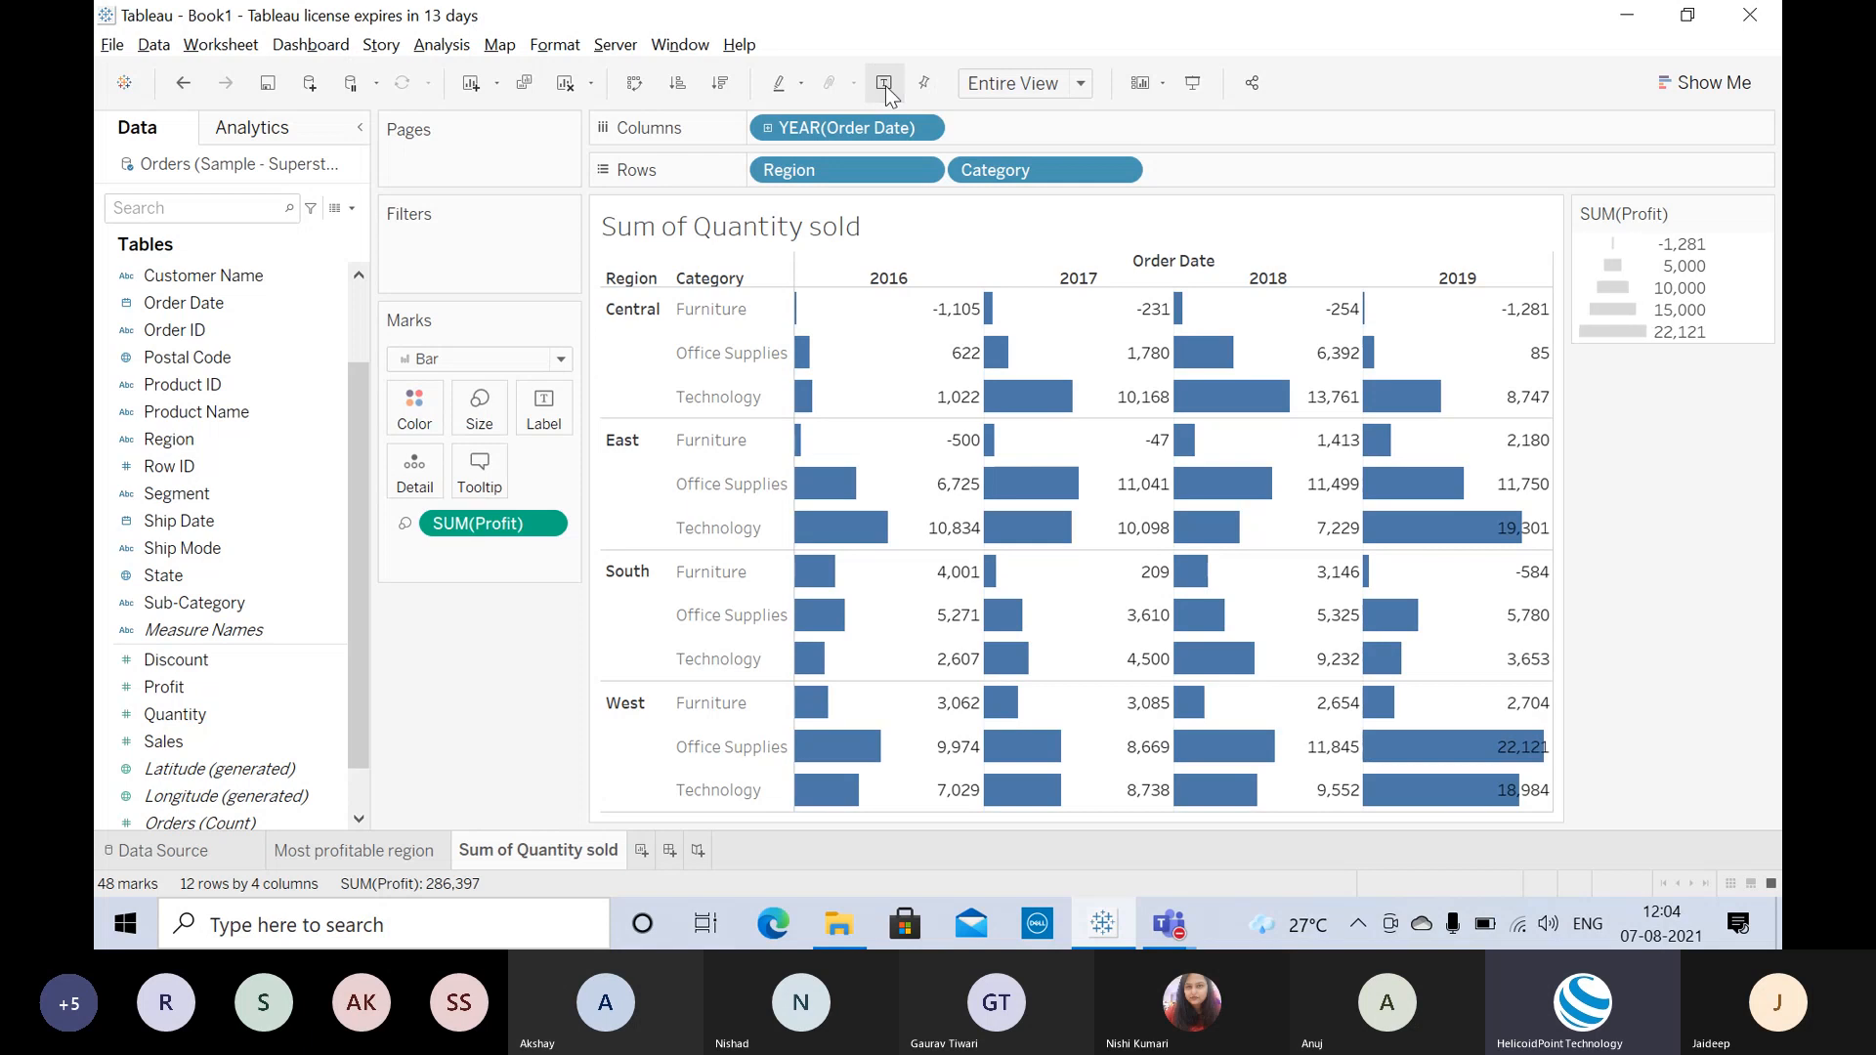
left_click(547, 412)
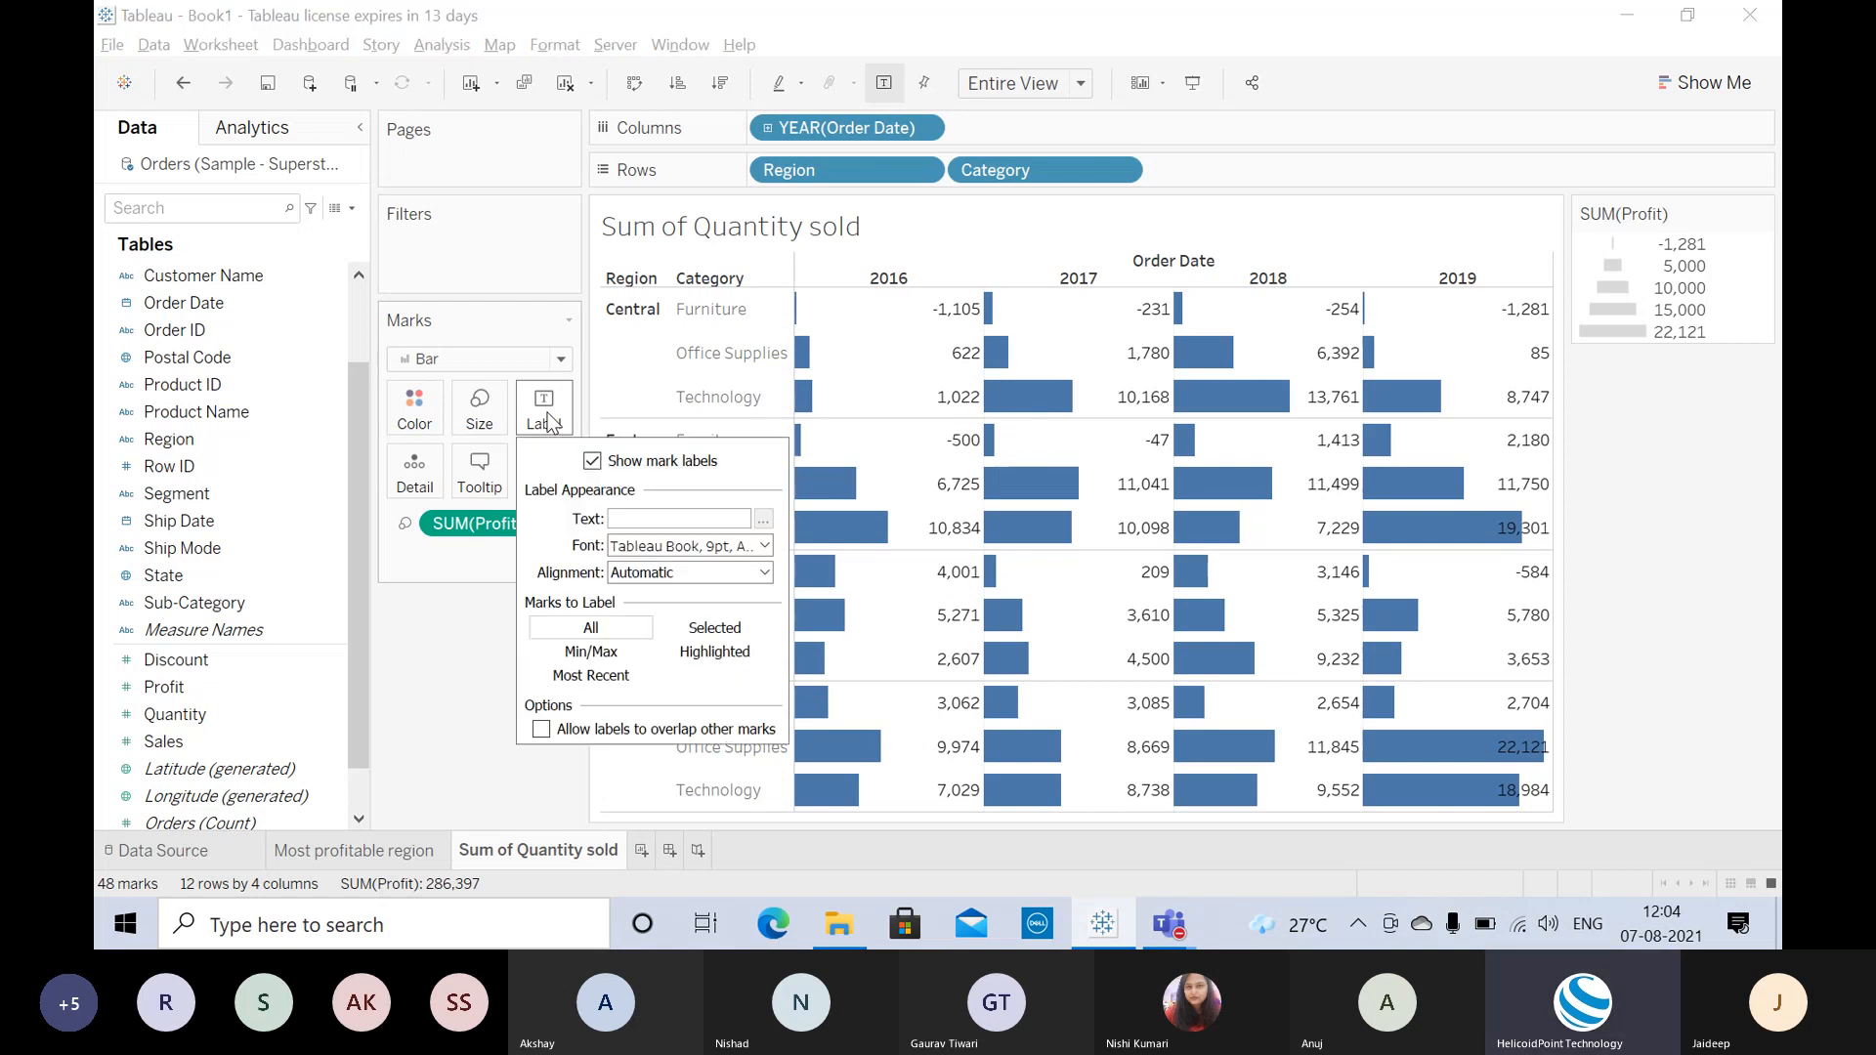
left_click(592, 461)
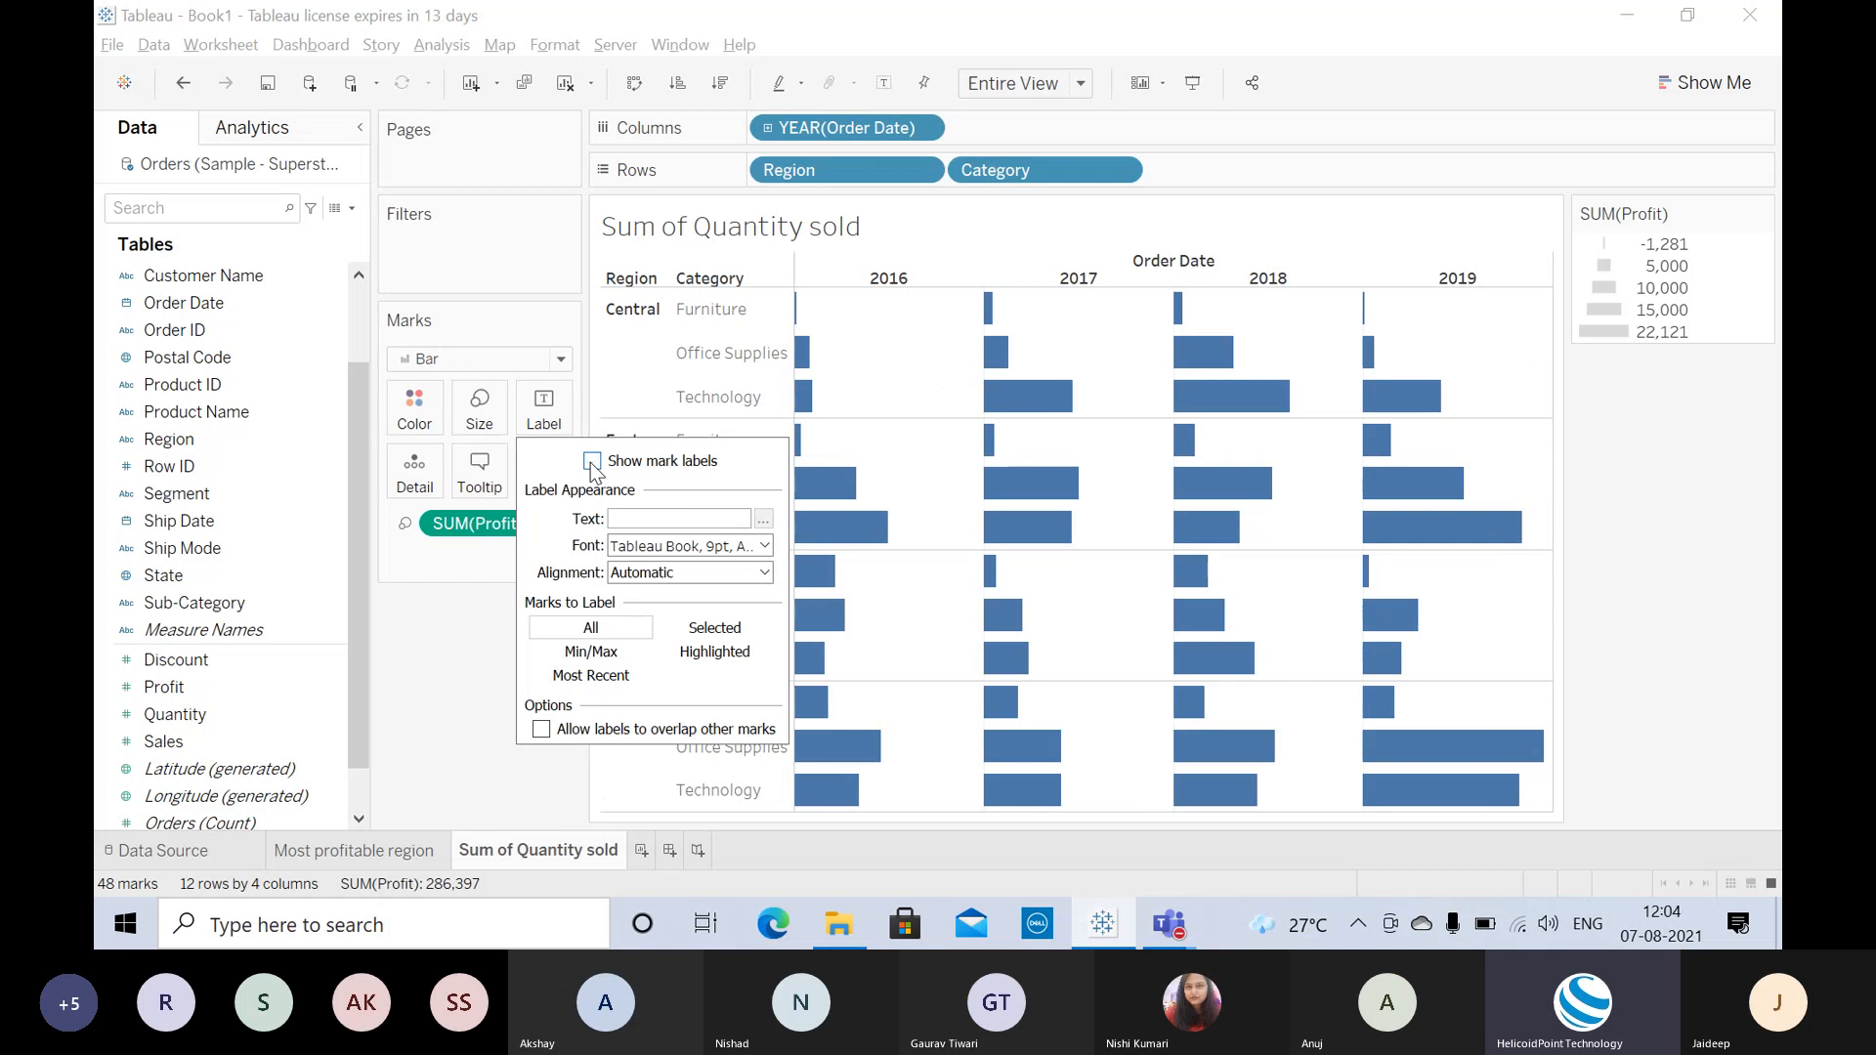
left_click(593, 462)
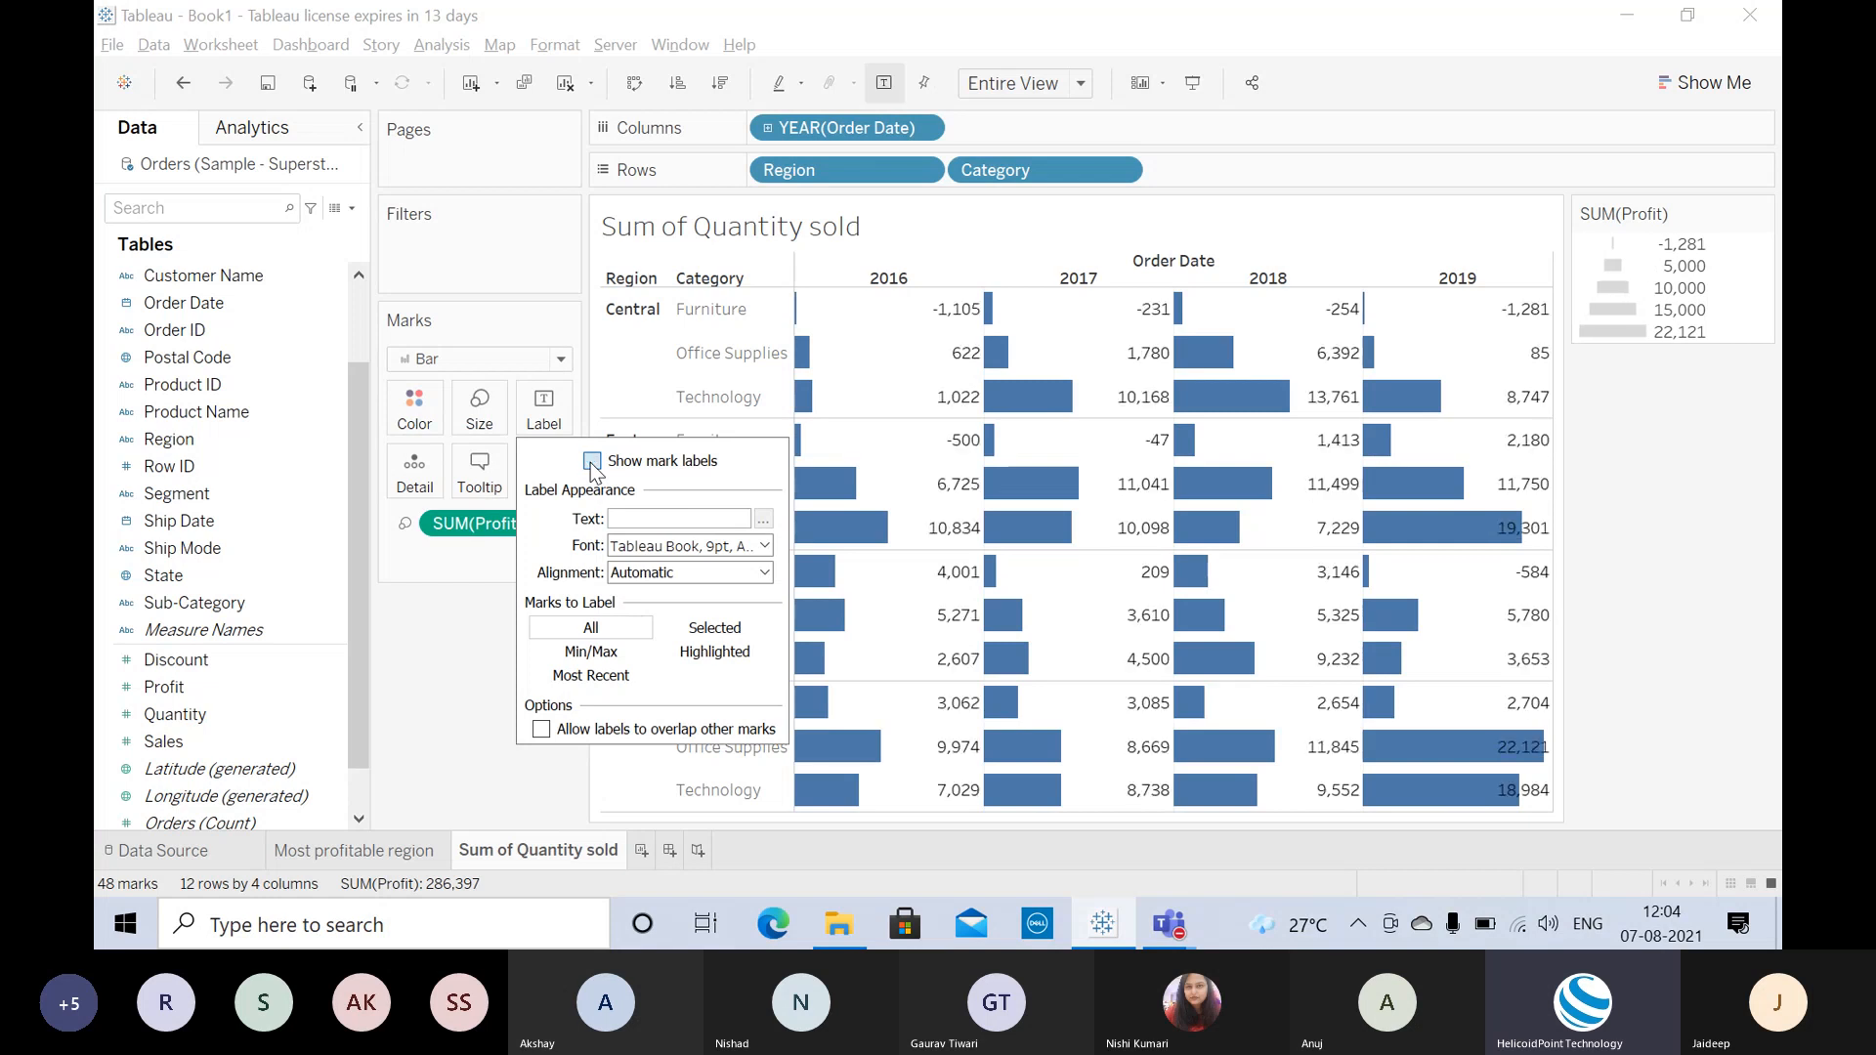
left_click(466, 616)
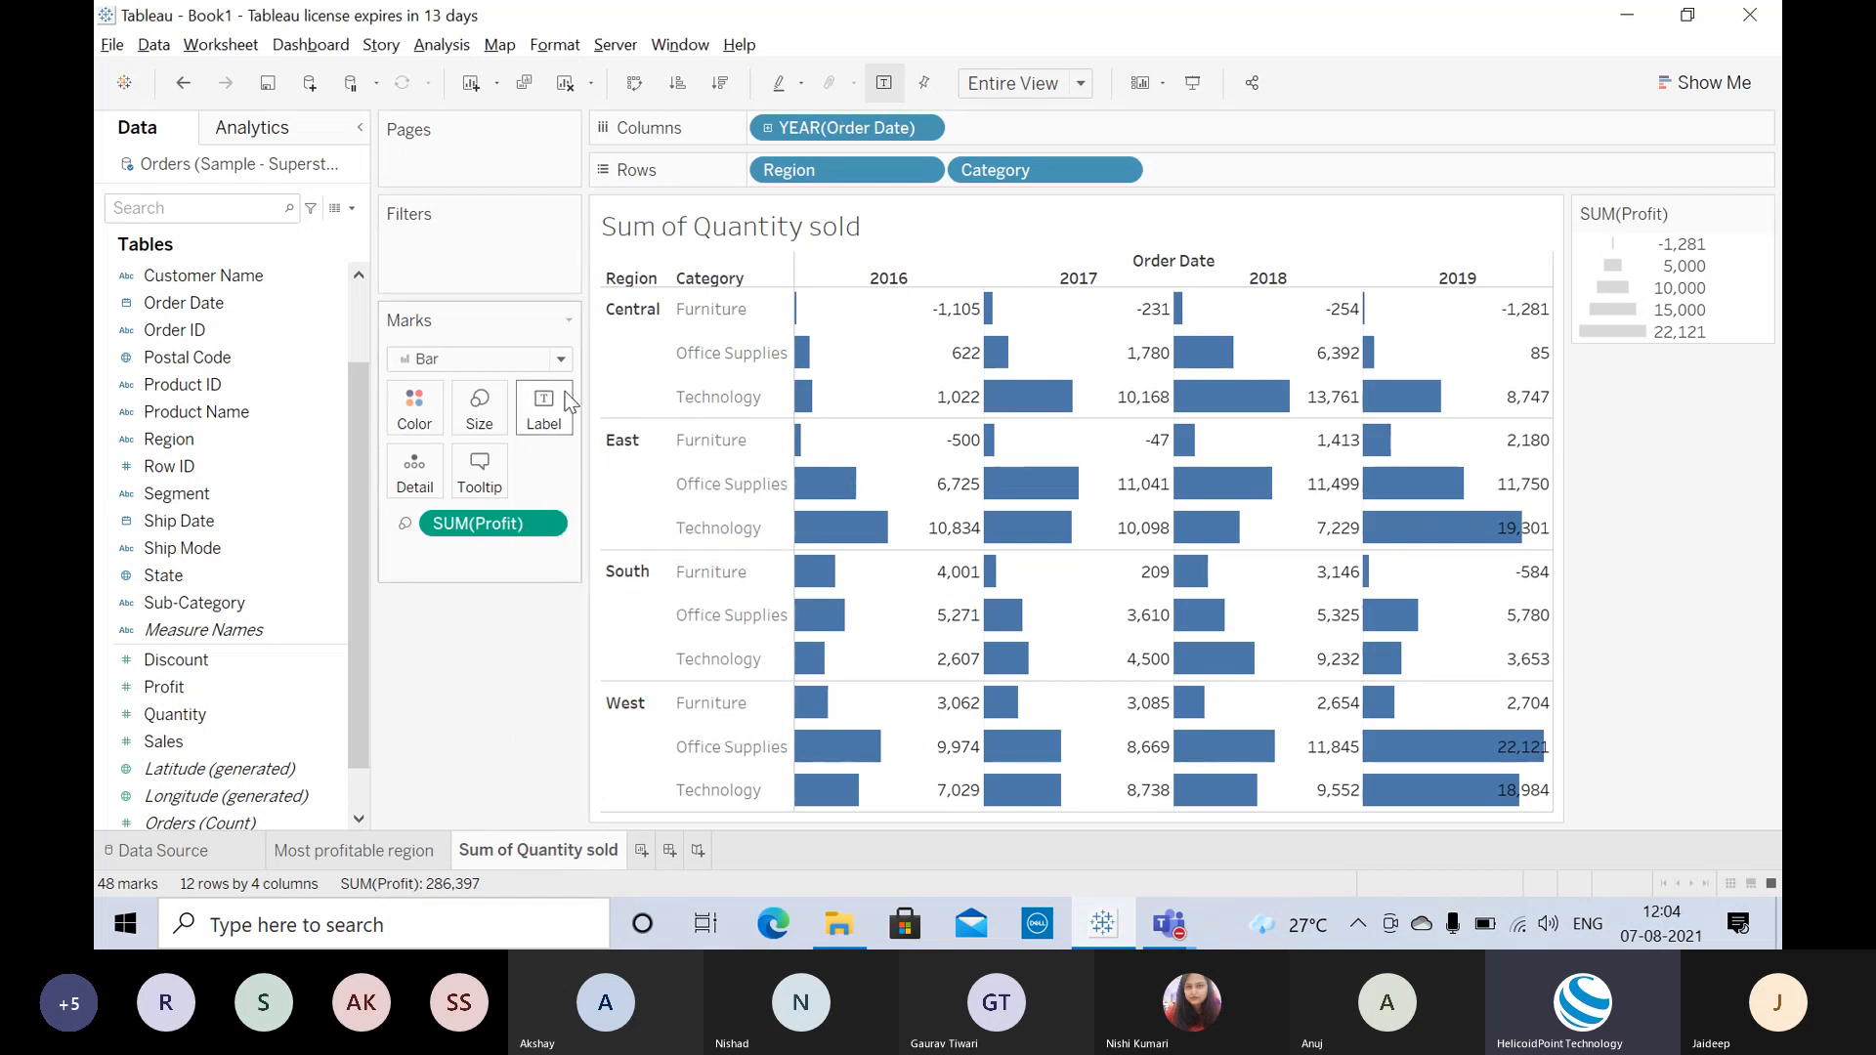
left_click(547, 408)
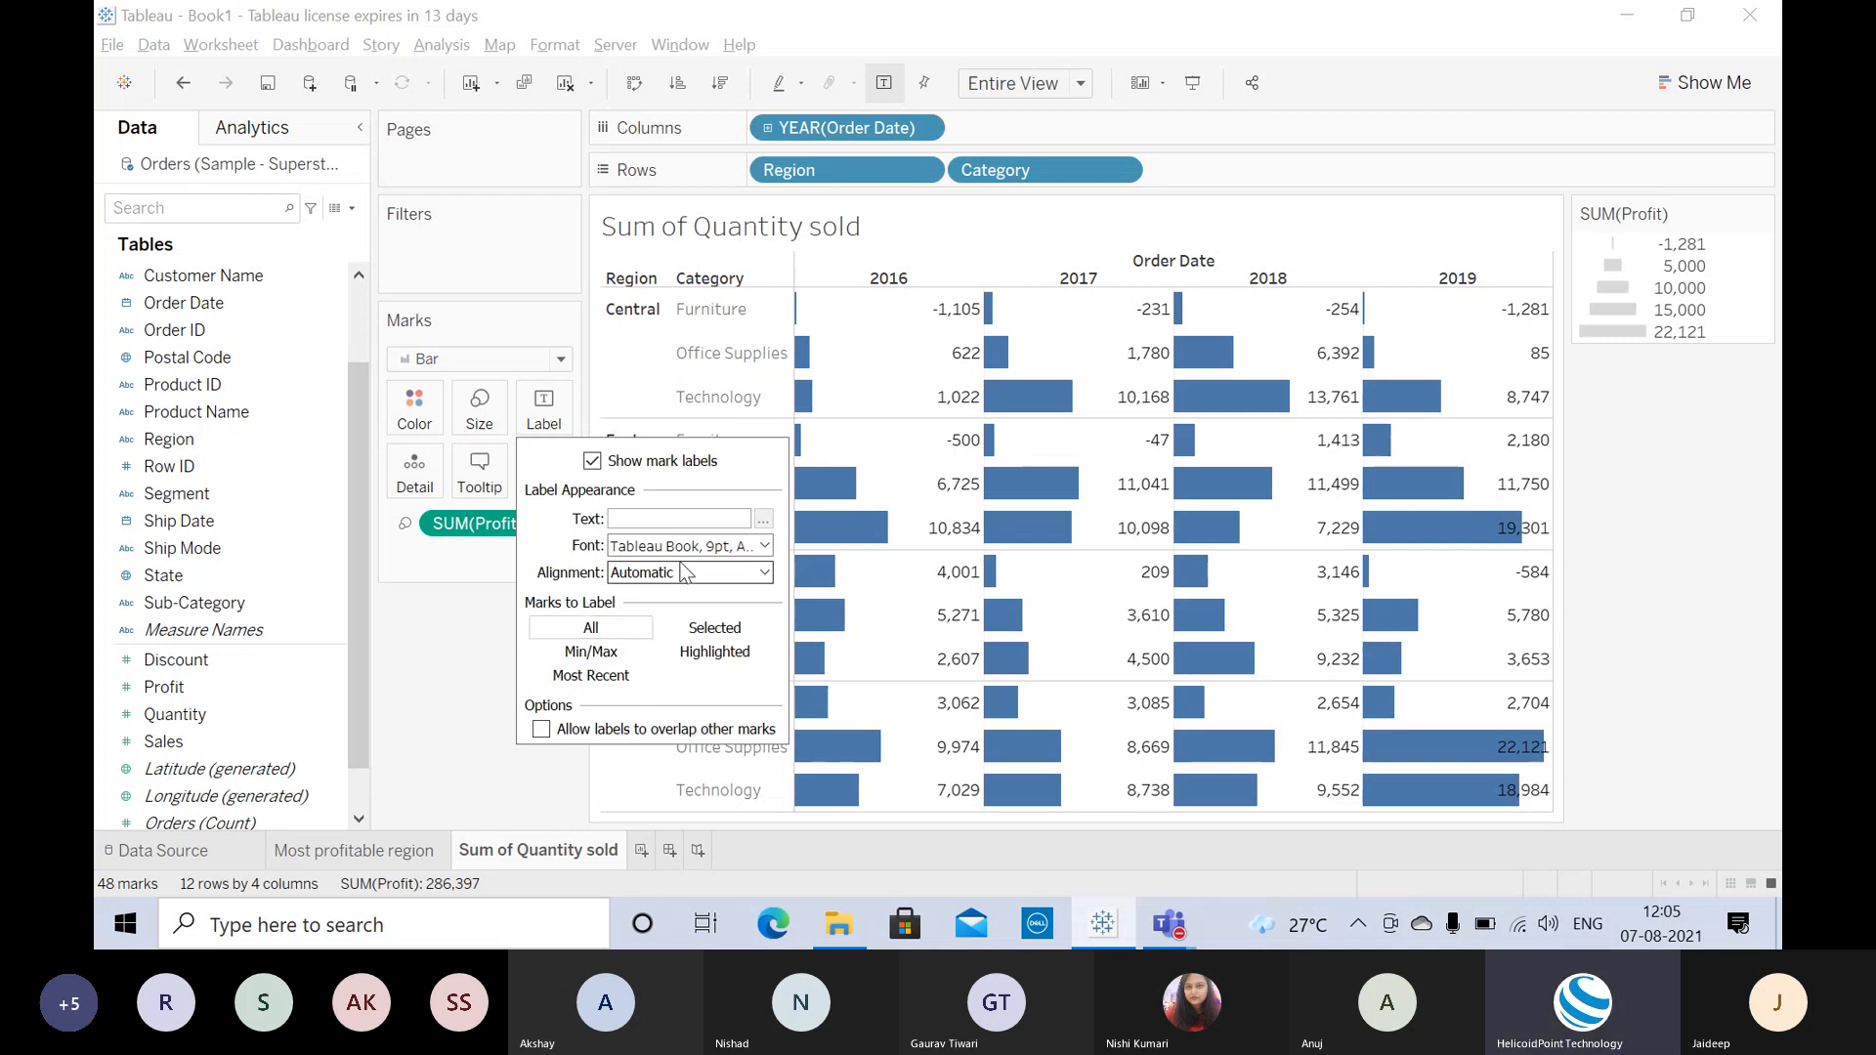
Step: Colour the profit labels dark blue and label only the most recent year's bars
left_click(768, 548)
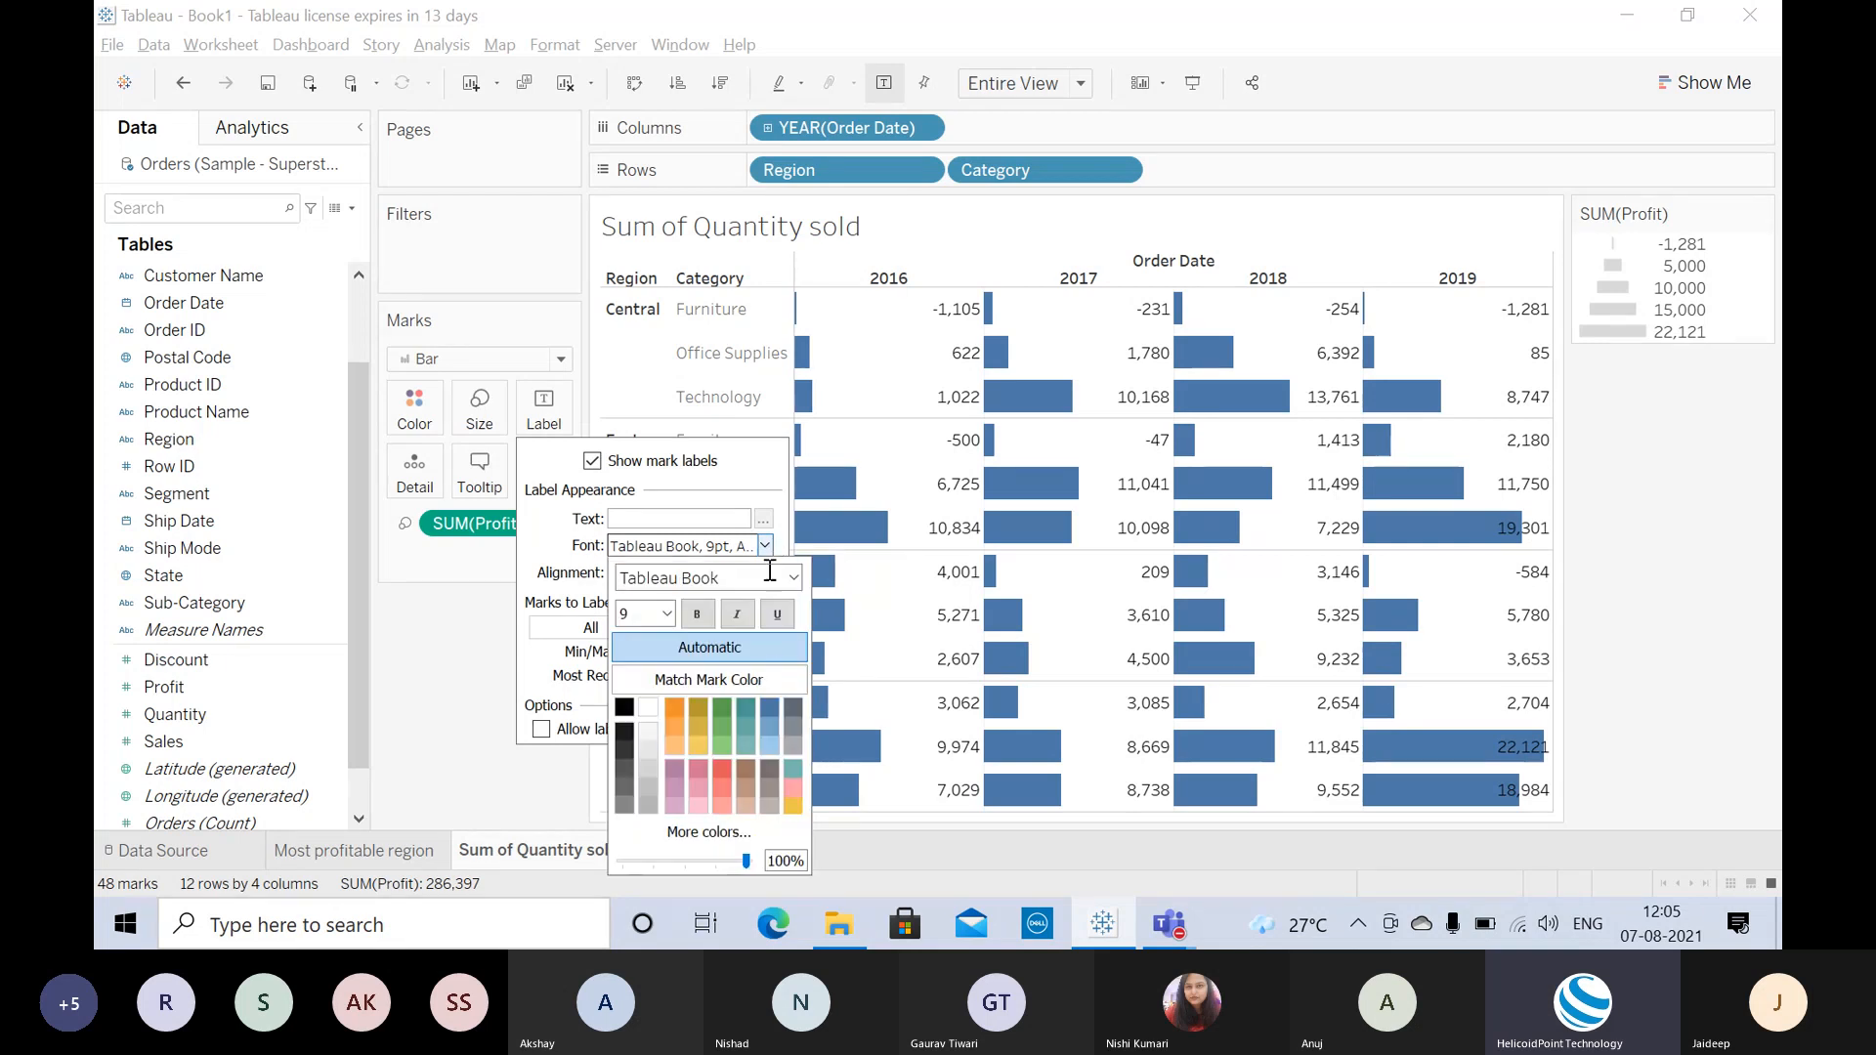
left_click(768, 743)
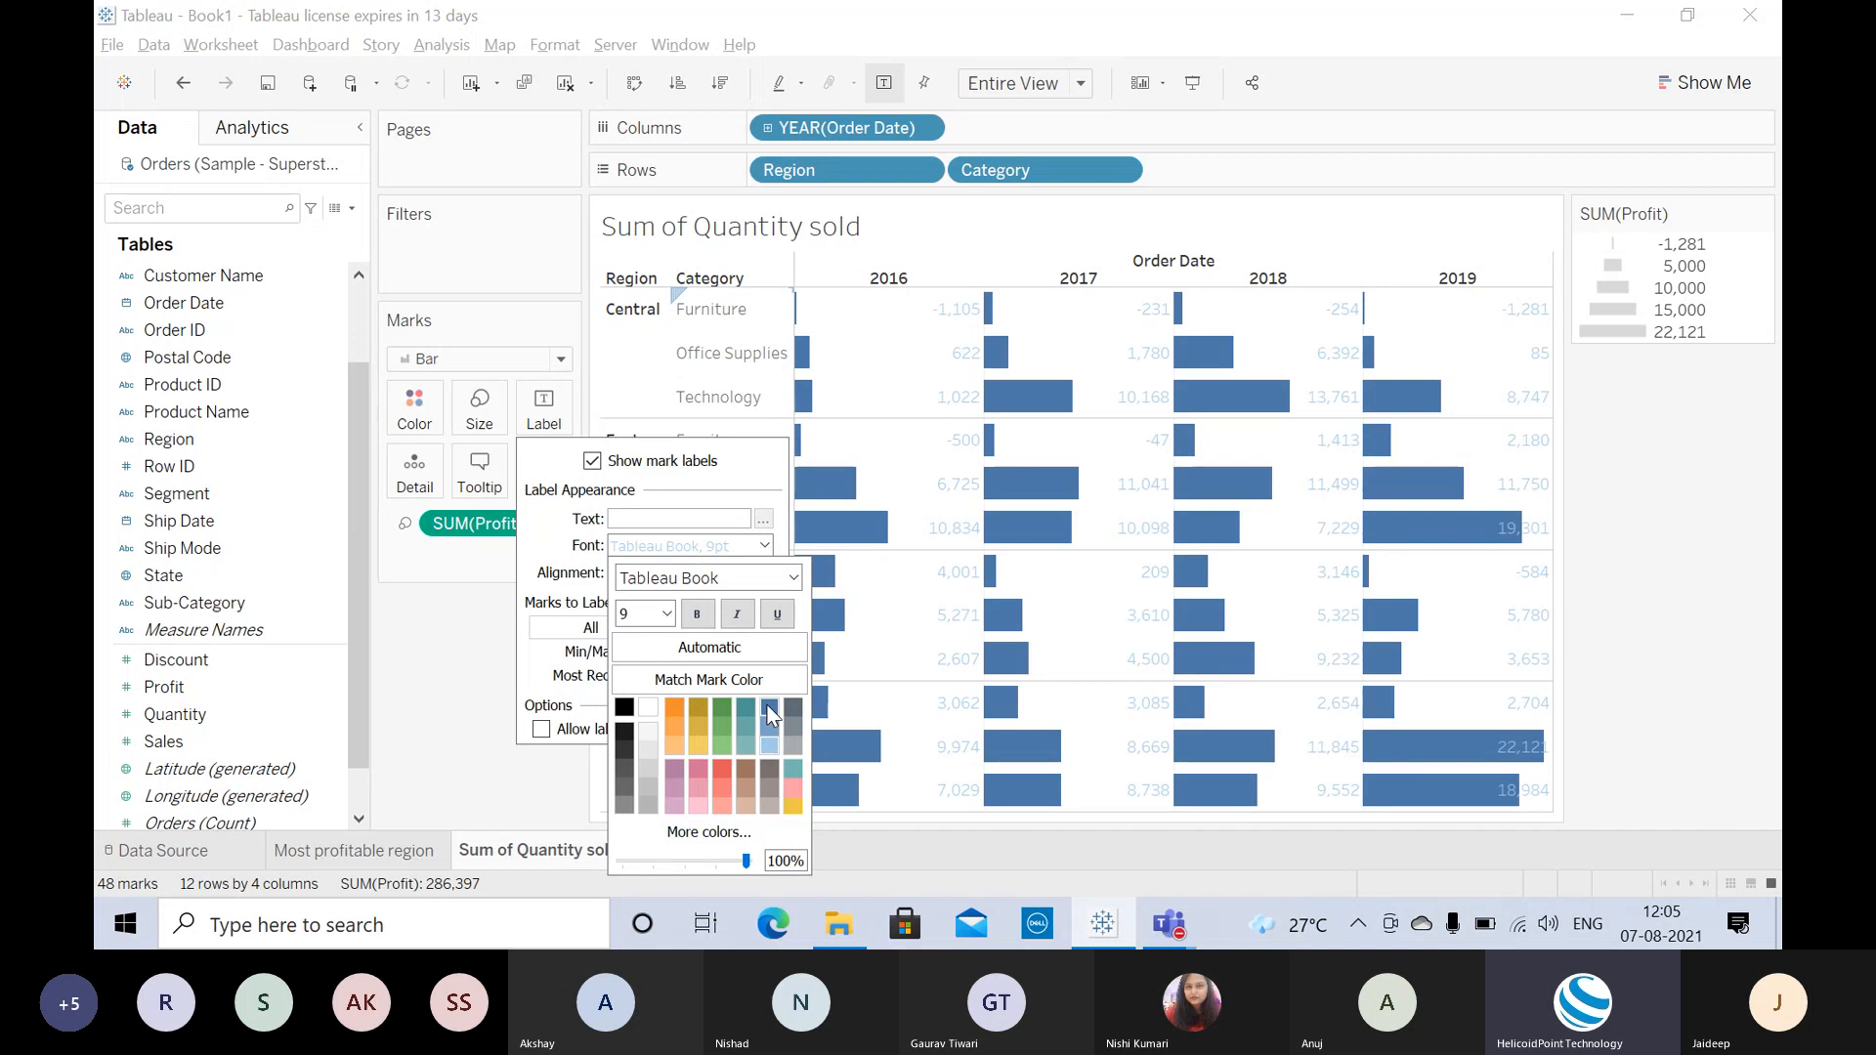
left_click(768, 708)
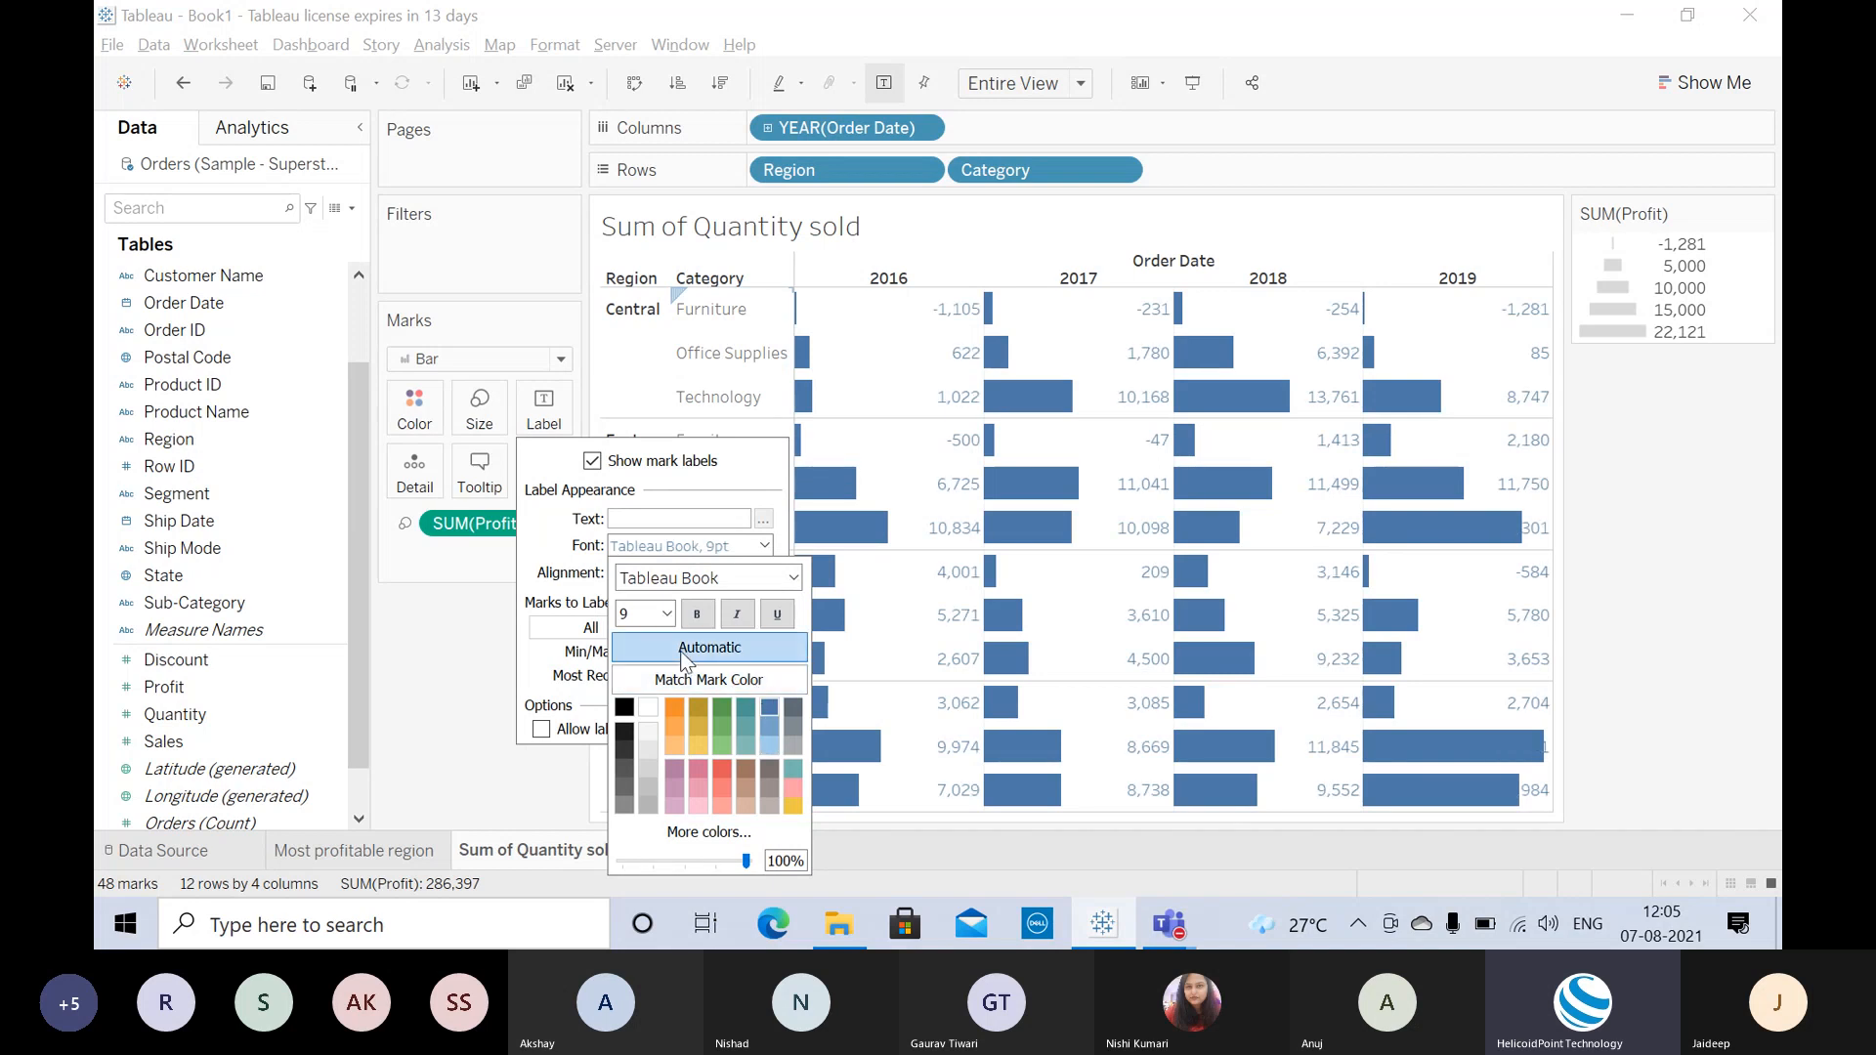
left_click(541, 679)
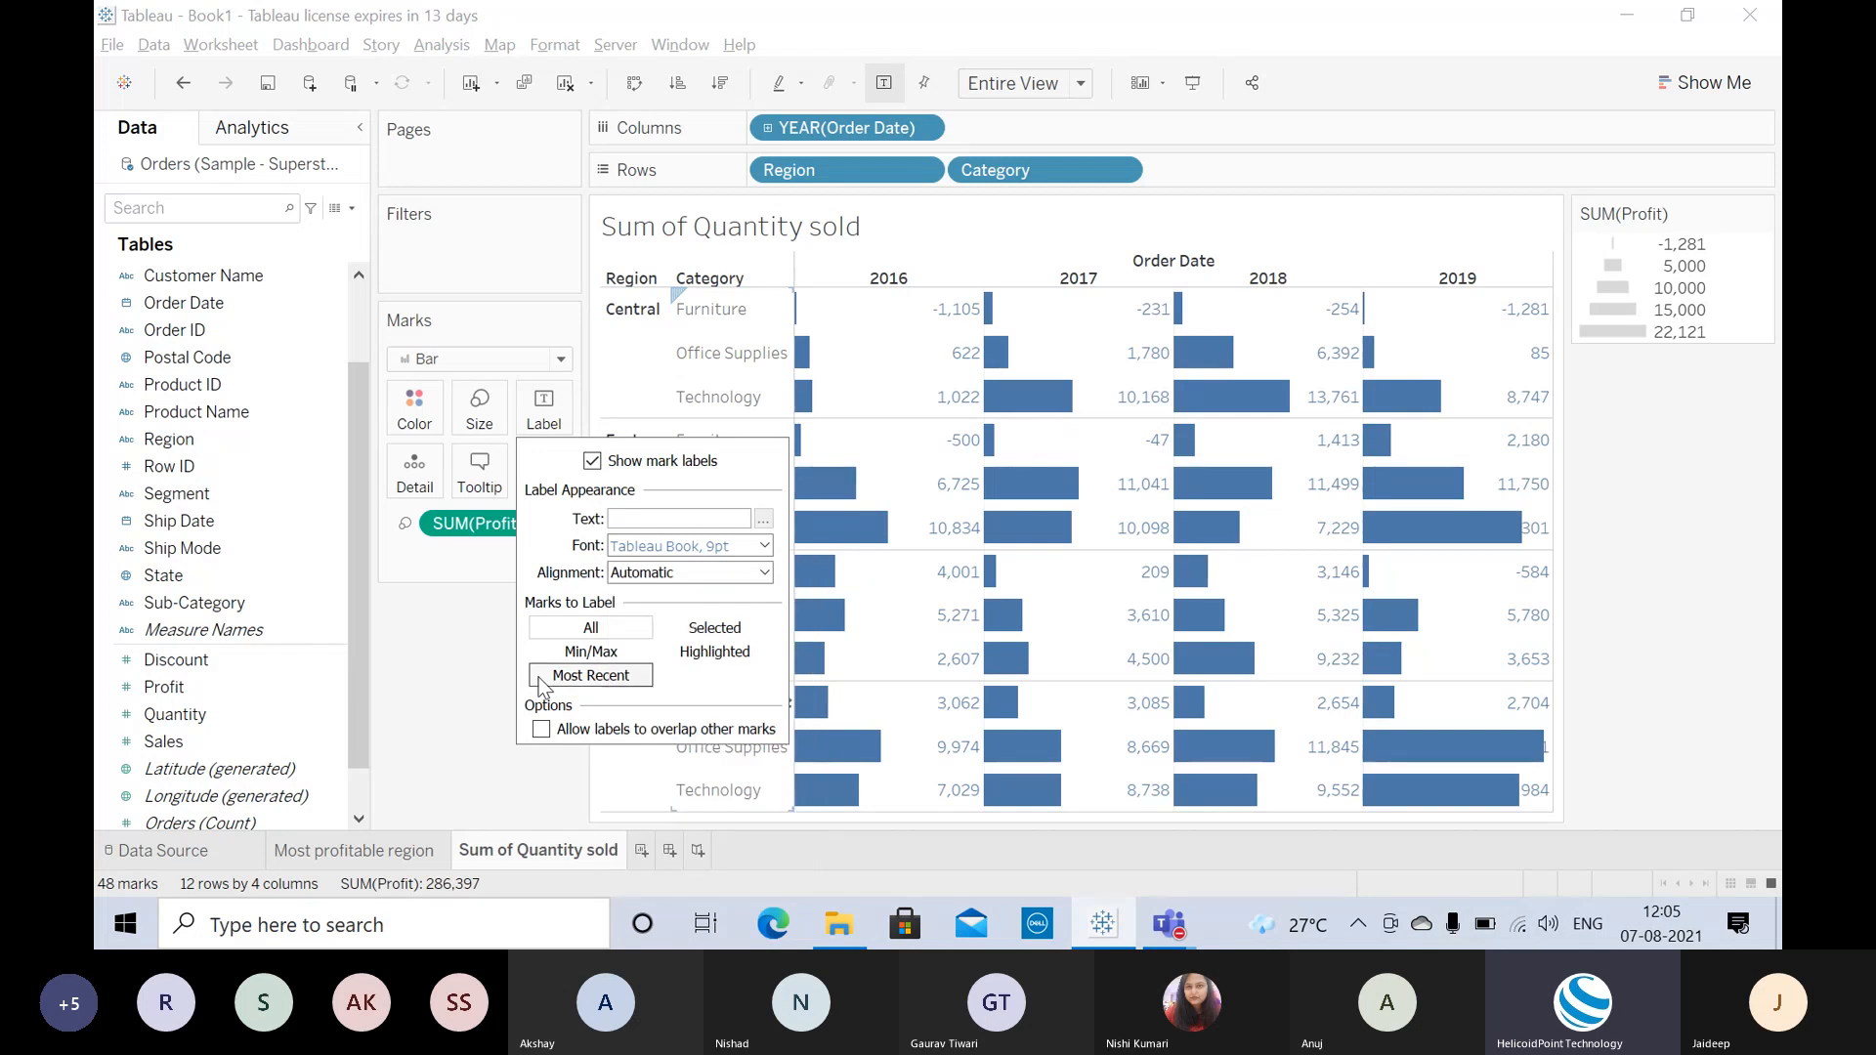
left_click(455, 679)
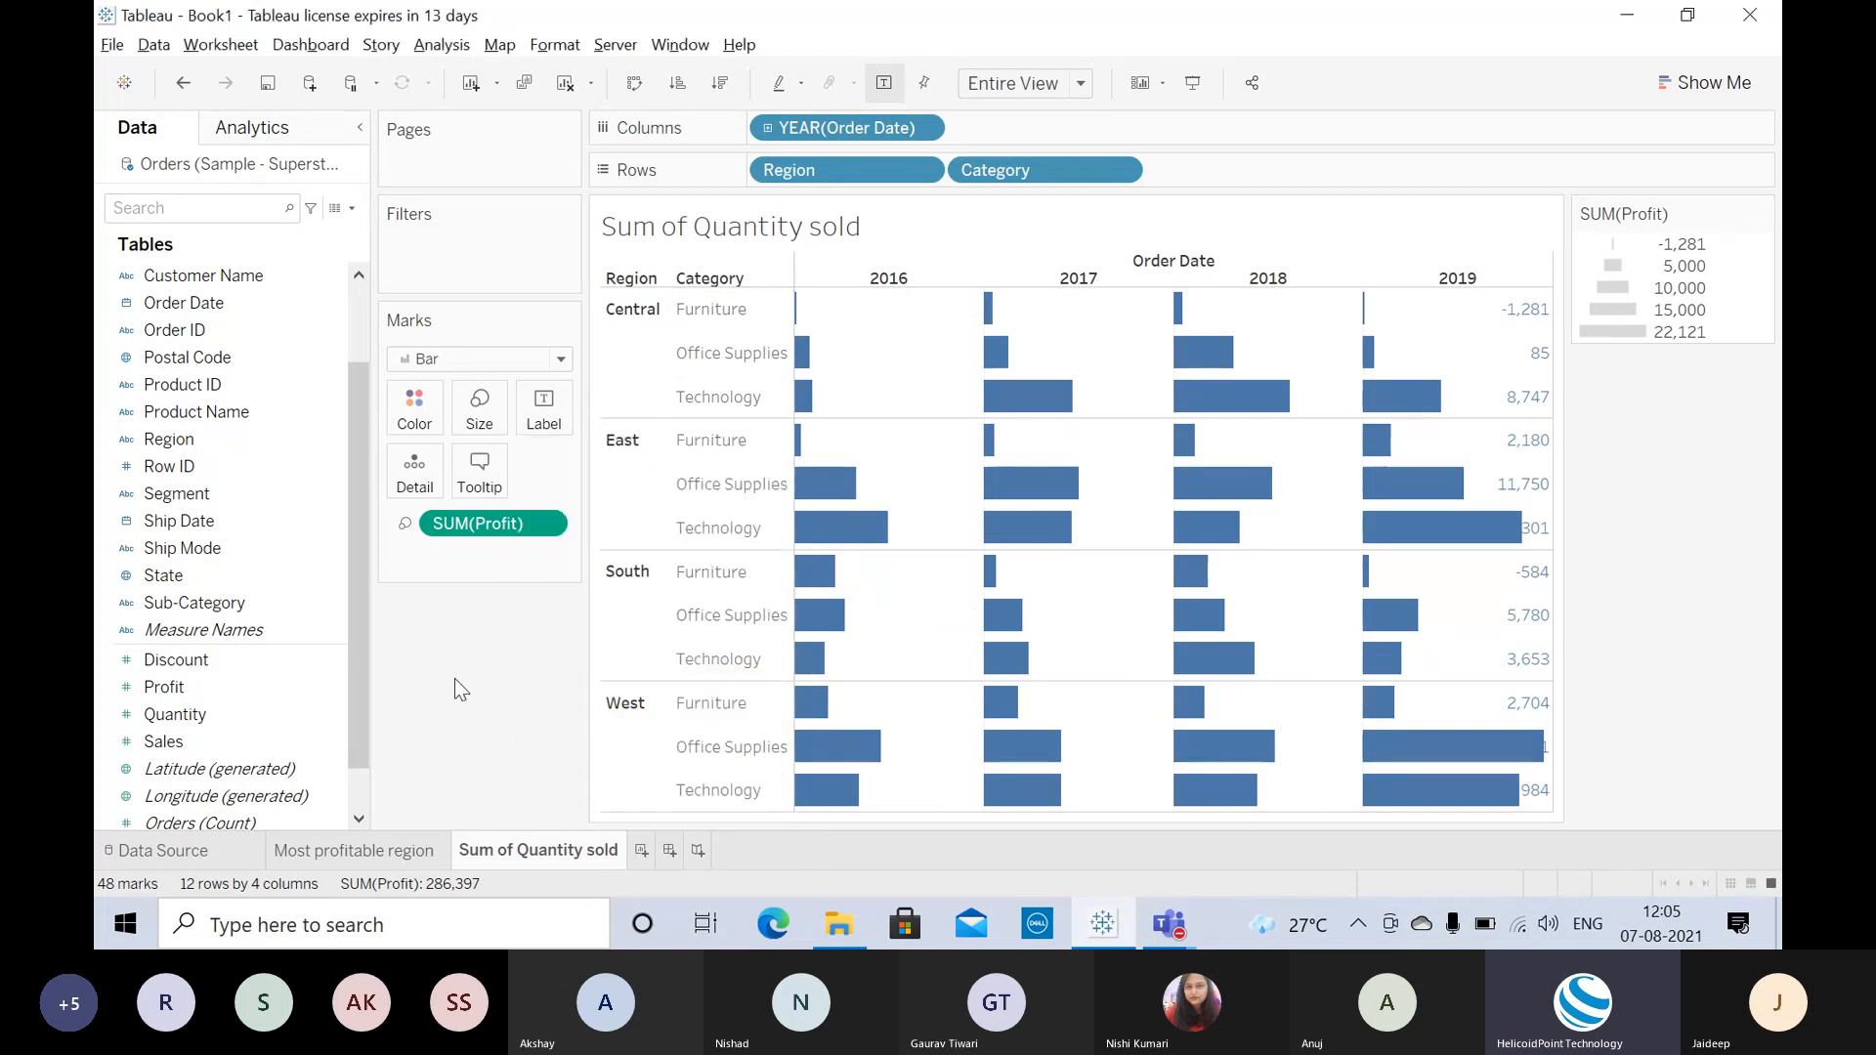
Step: Switch the bar value labels off in the Label settings
left_click(544, 410)
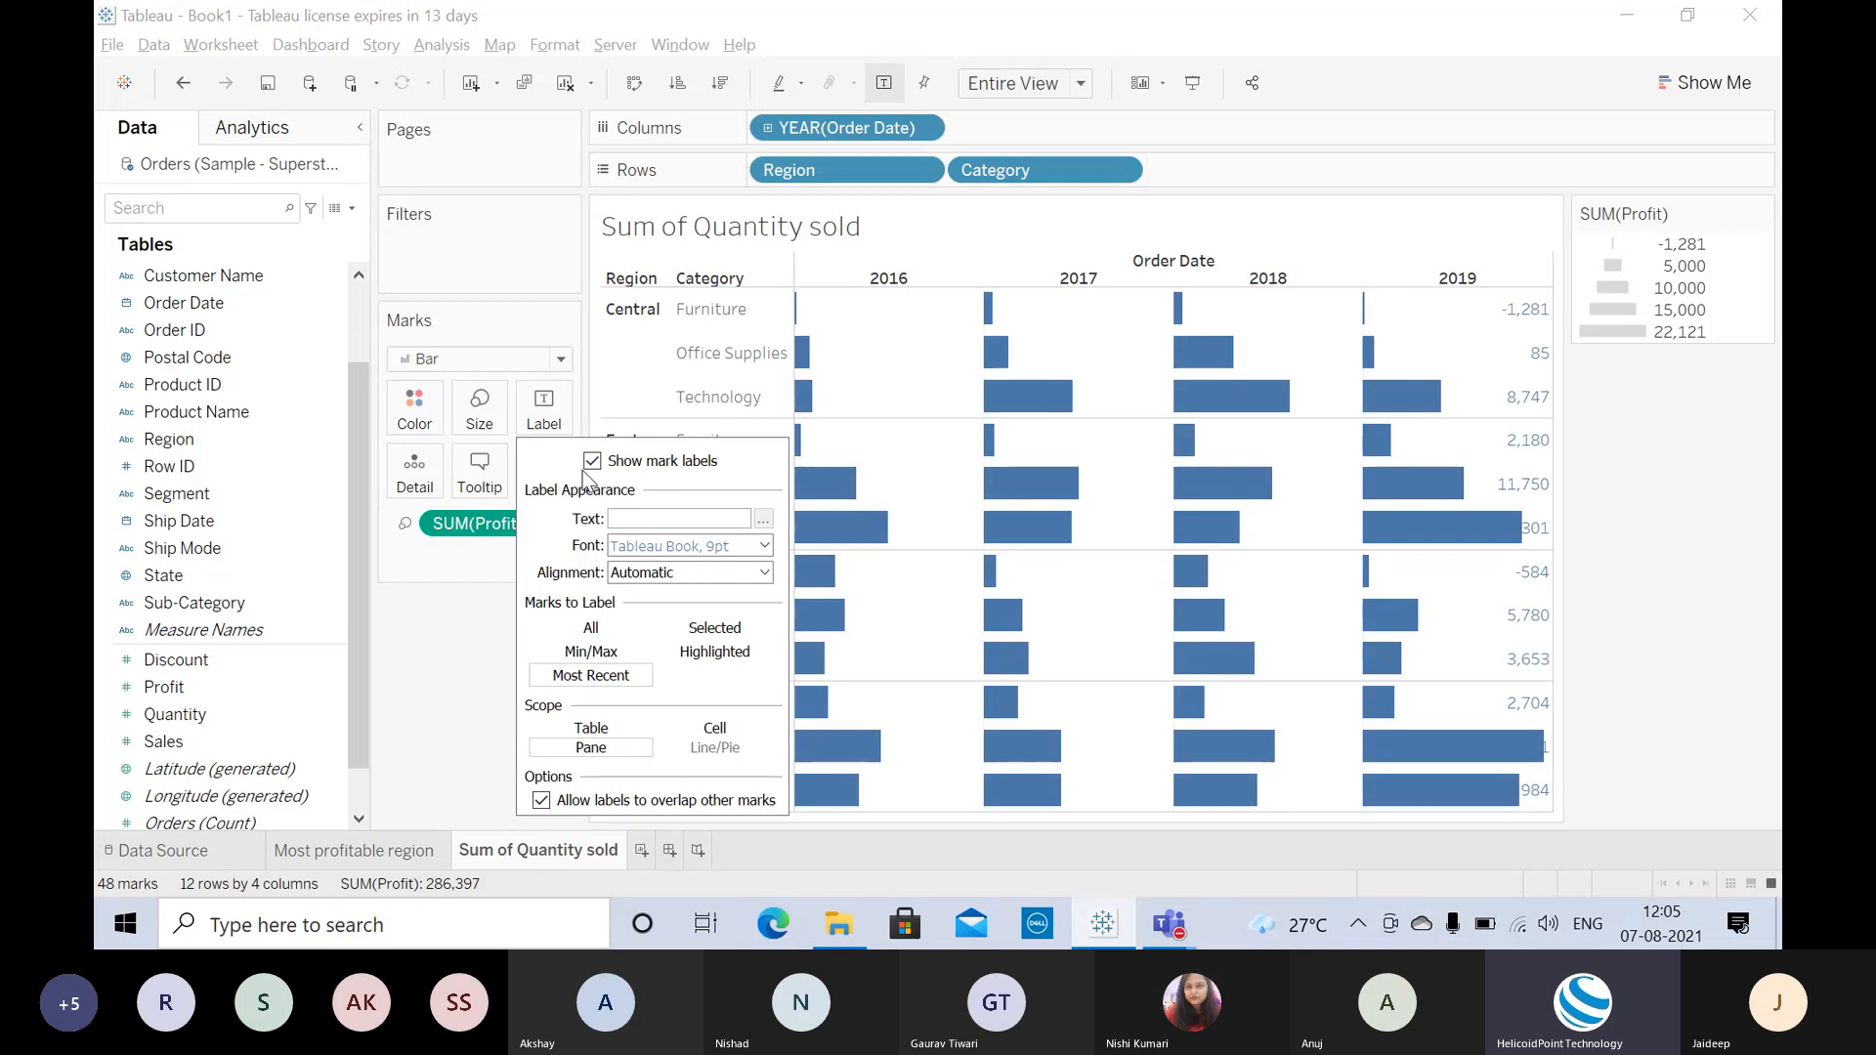
left_click(593, 461)
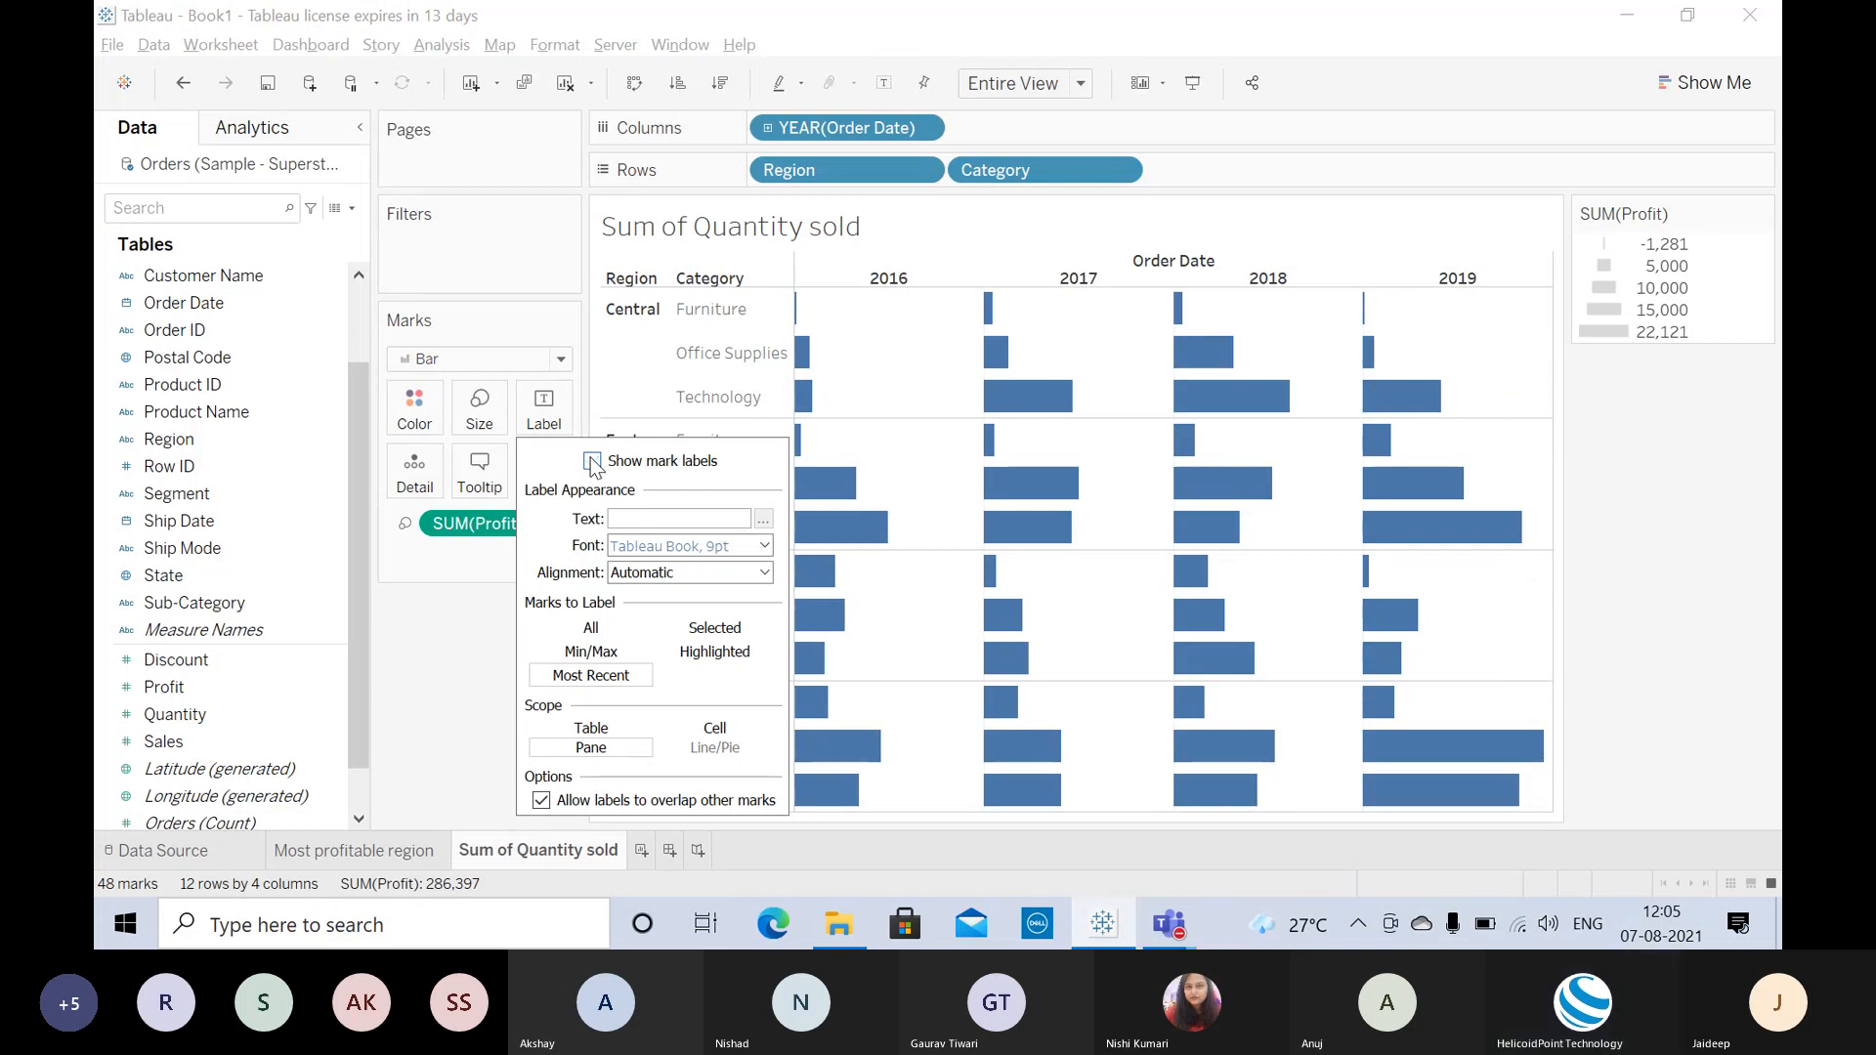
left_click(592, 461)
left_click(592, 461)
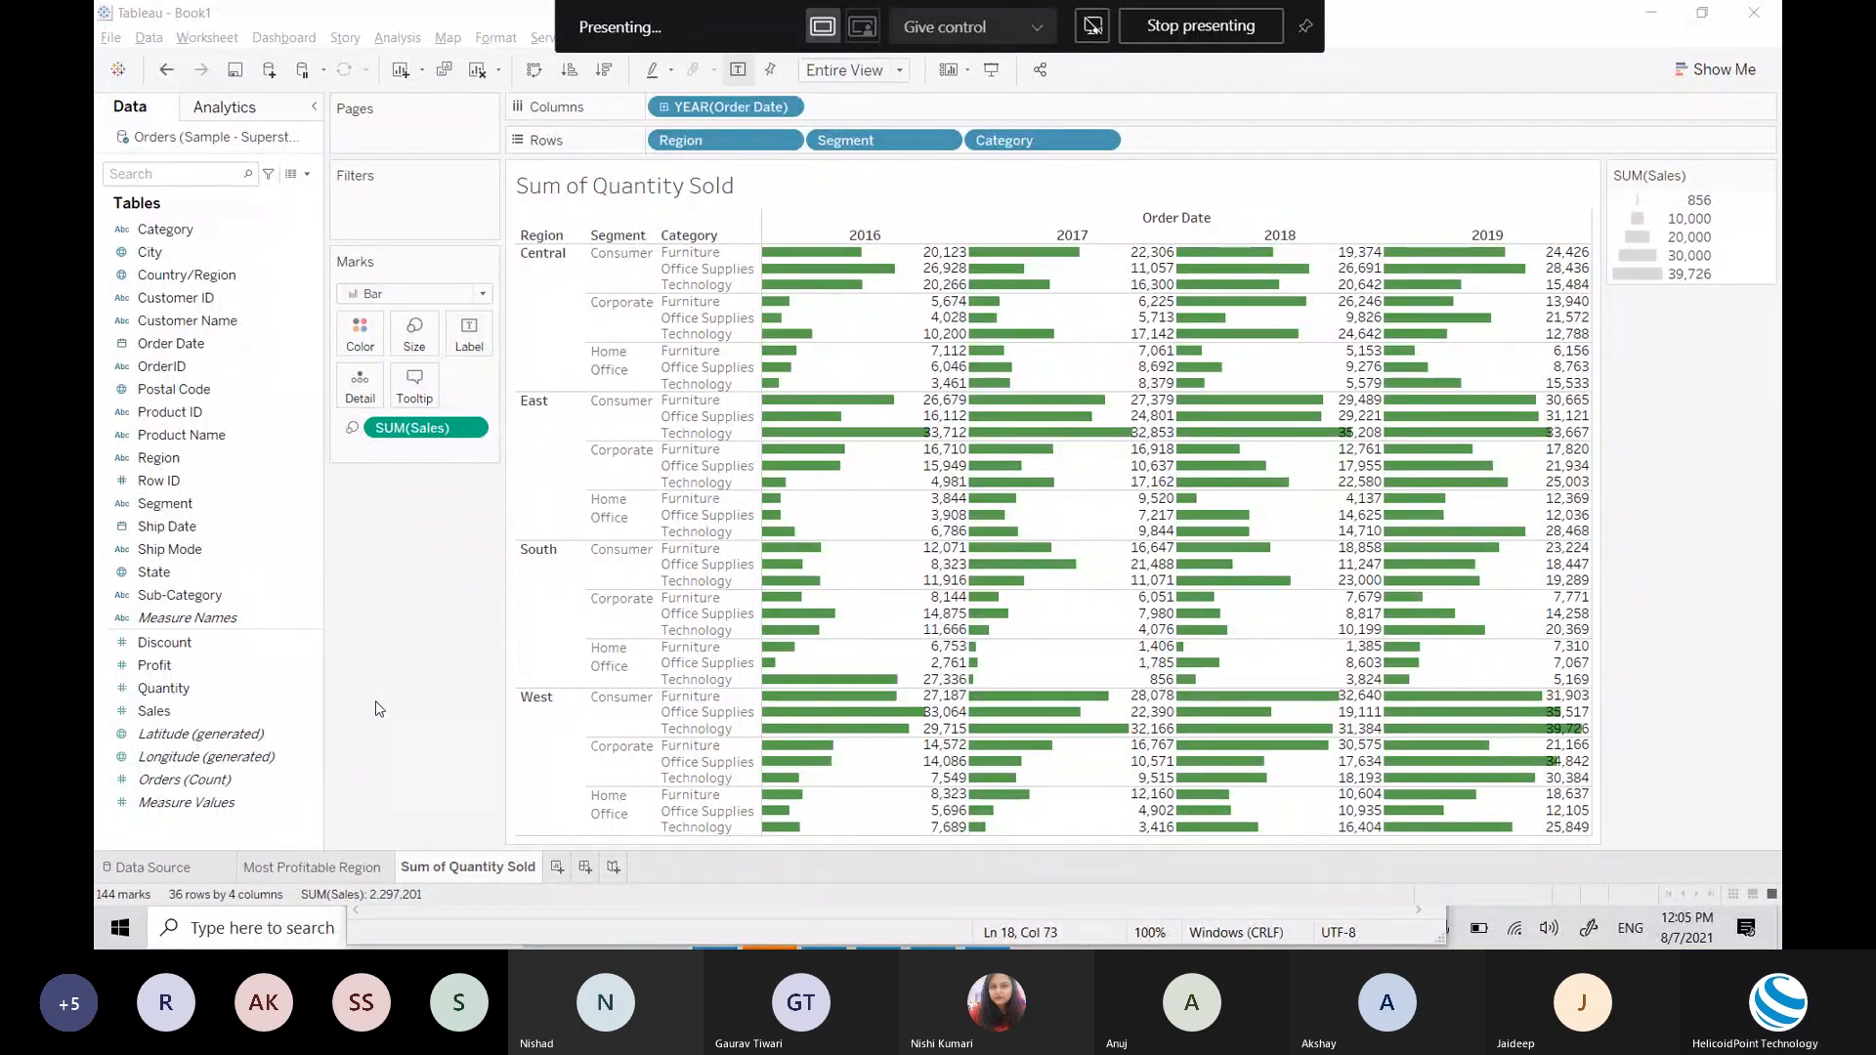
Step: Clear all fields and the chart from the Sum of Quantity Sold worksheet
left_click(477, 72)
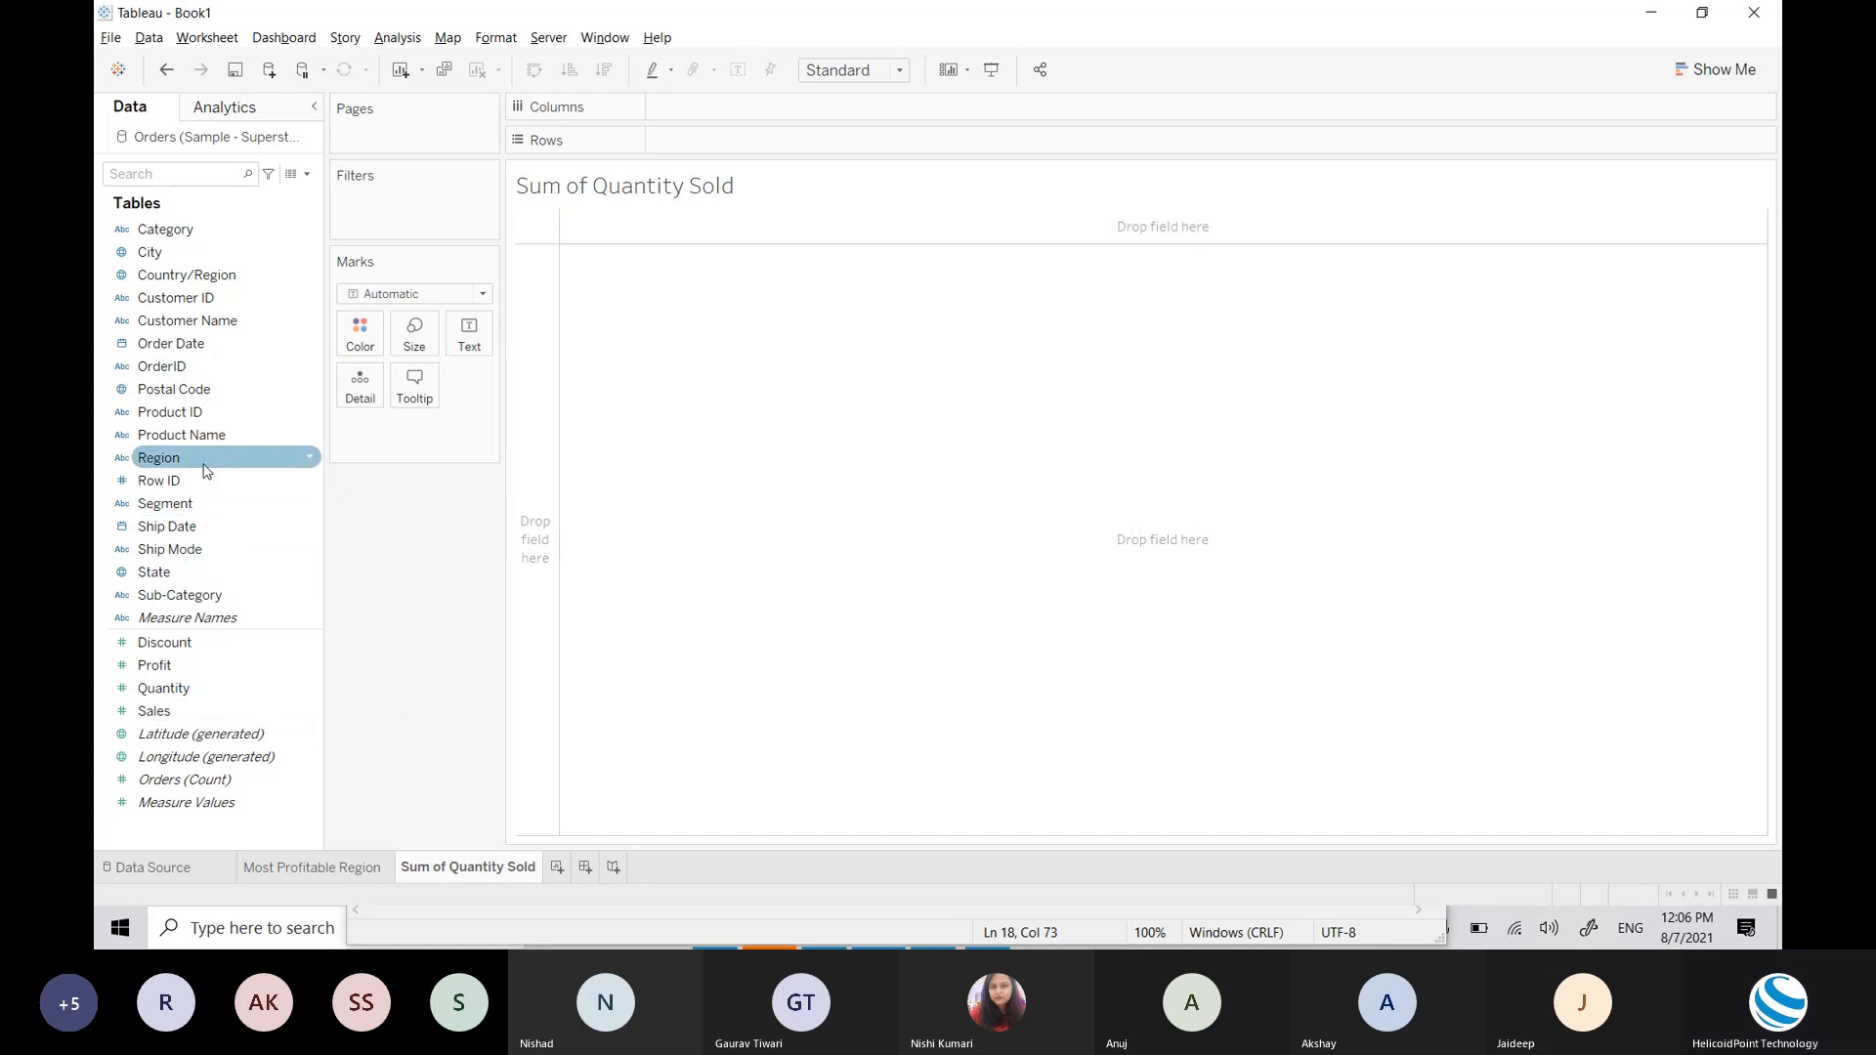
Step: Put Region on Columns and Category on Rows to form a 3-by-4 table
left_click_drag(217, 458, 724, 109)
mouse_move(721, 256)
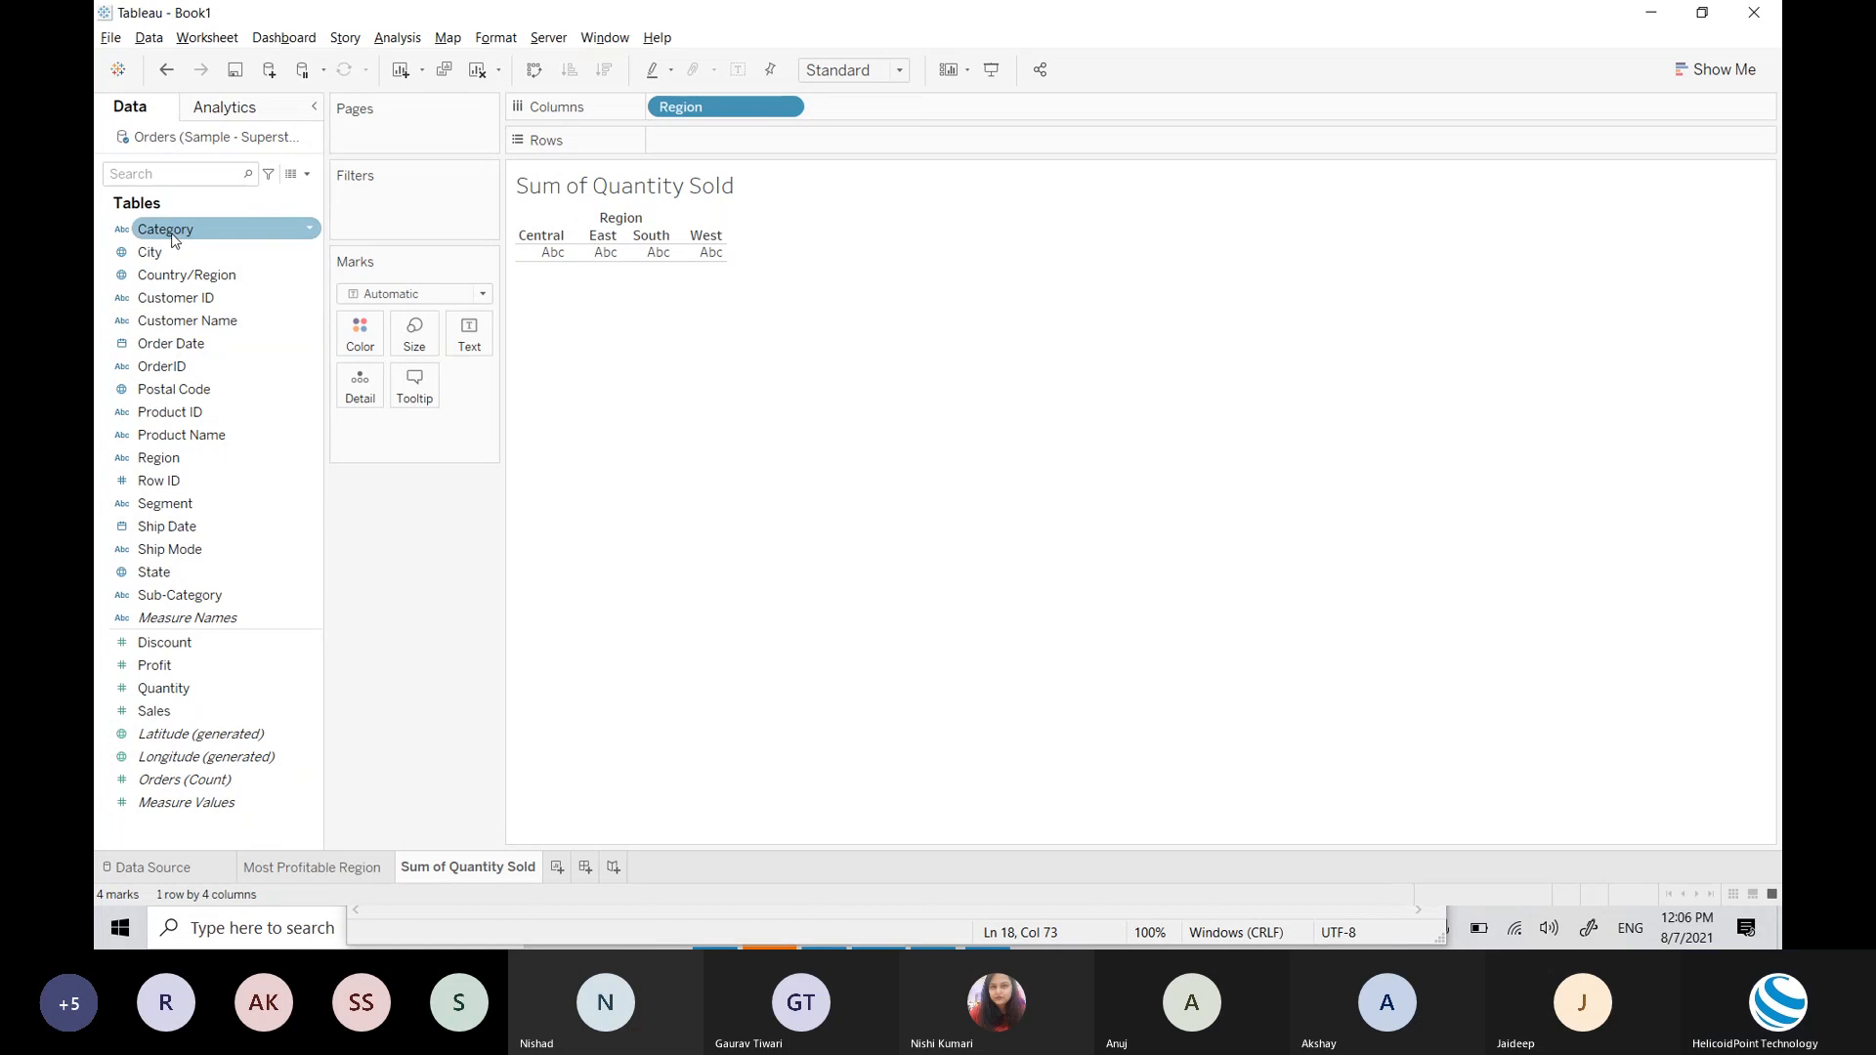
left_click_drag(174, 234, 724, 152)
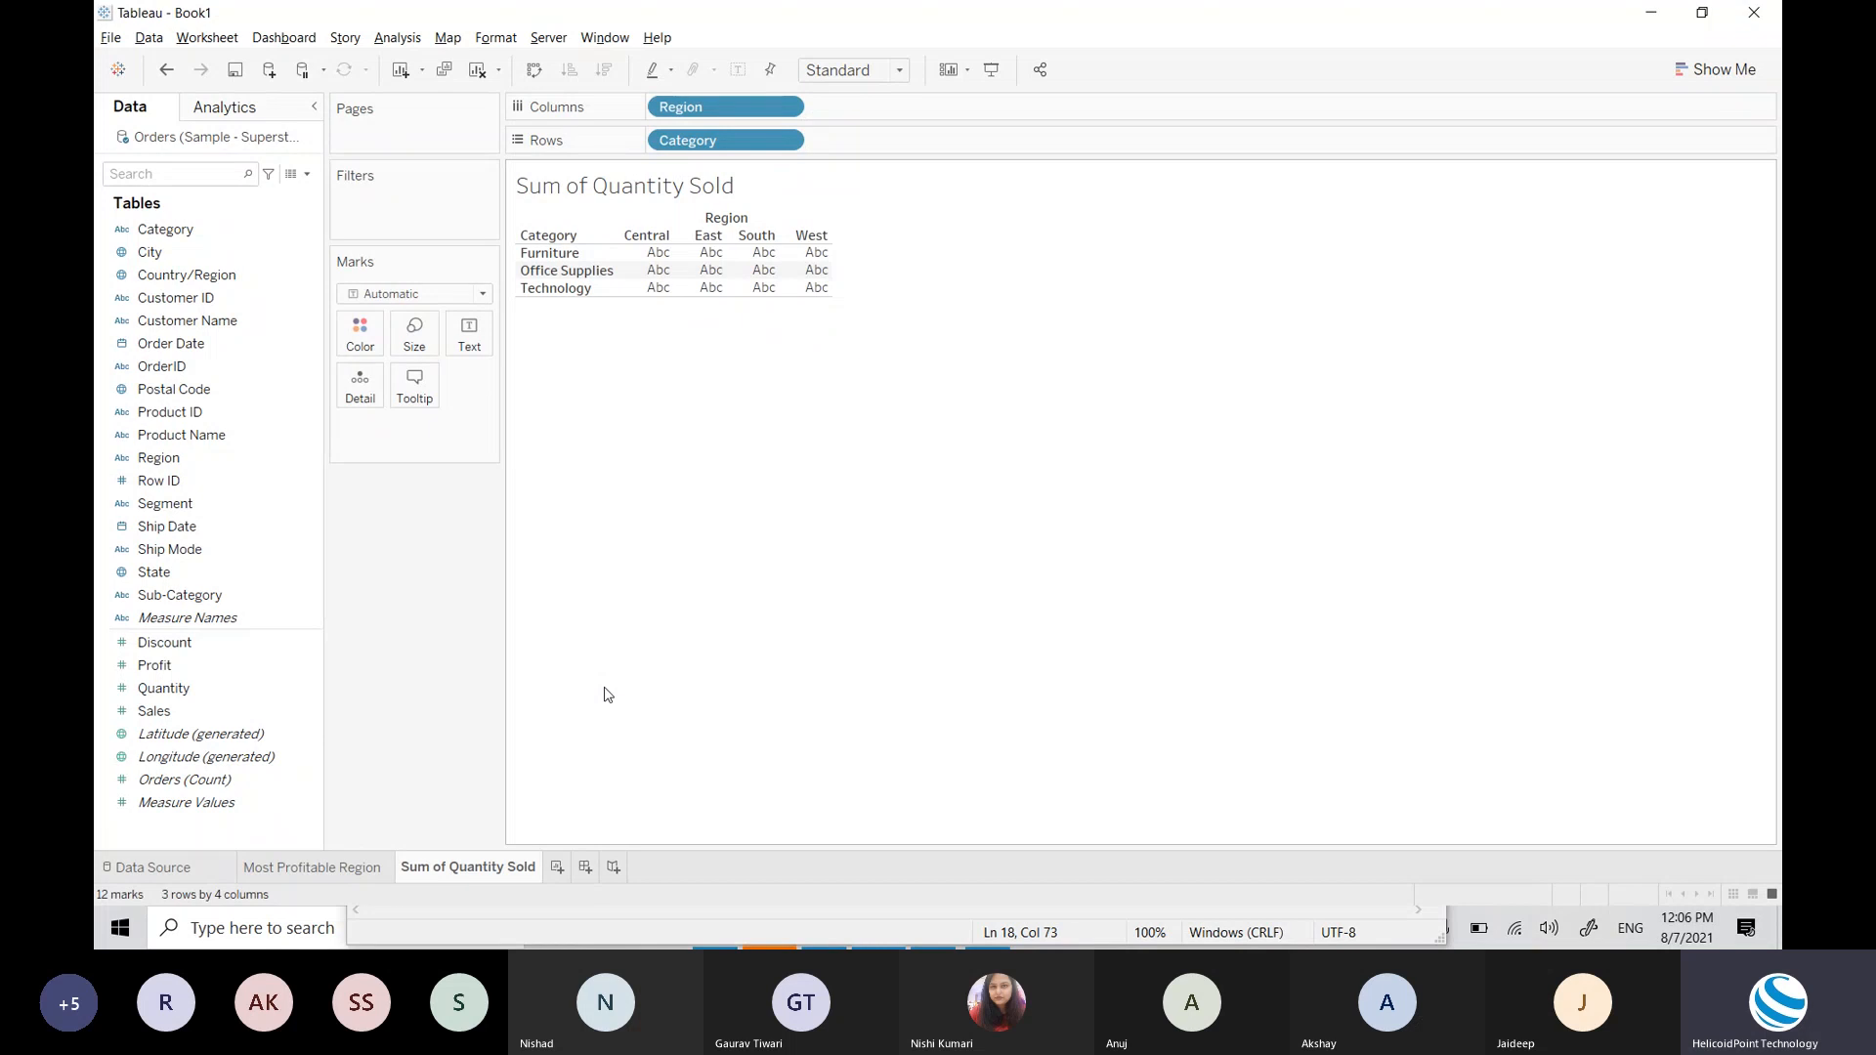
left_click(434, 294)
left_click(717, 360)
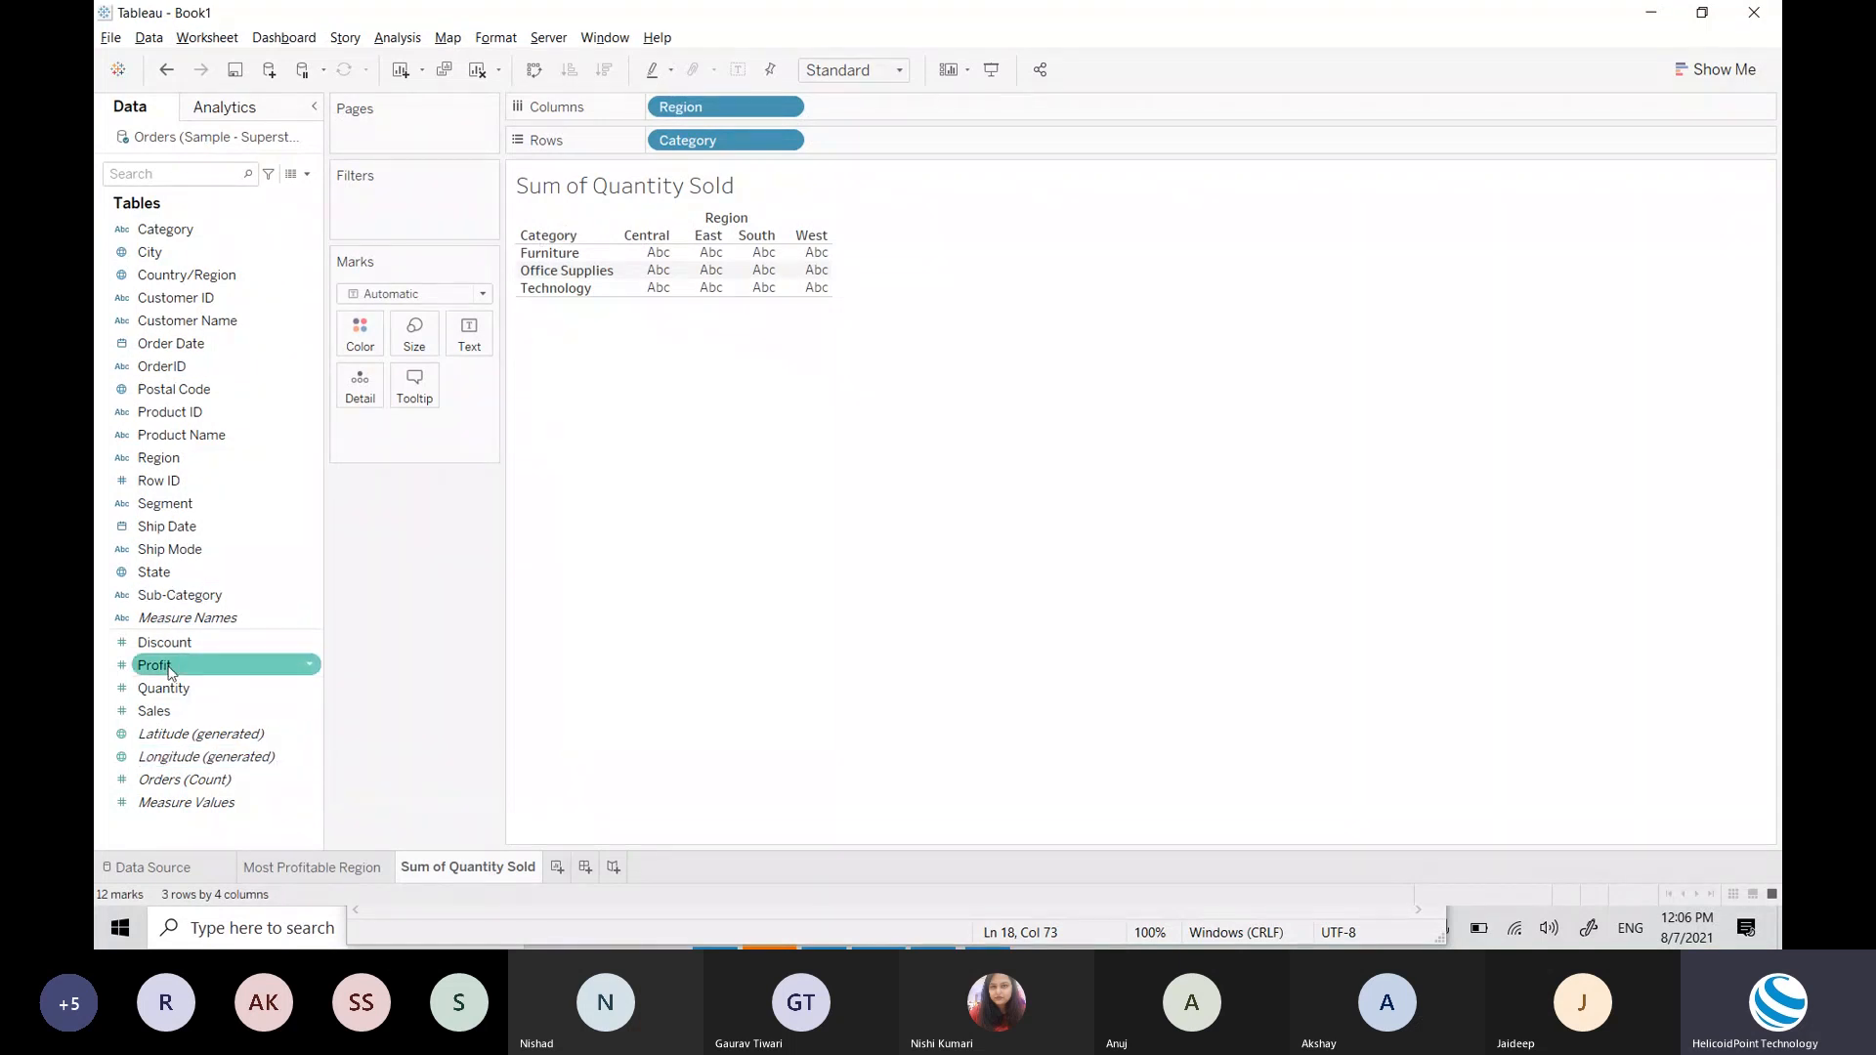
left_click_drag(166, 688, 702, 276)
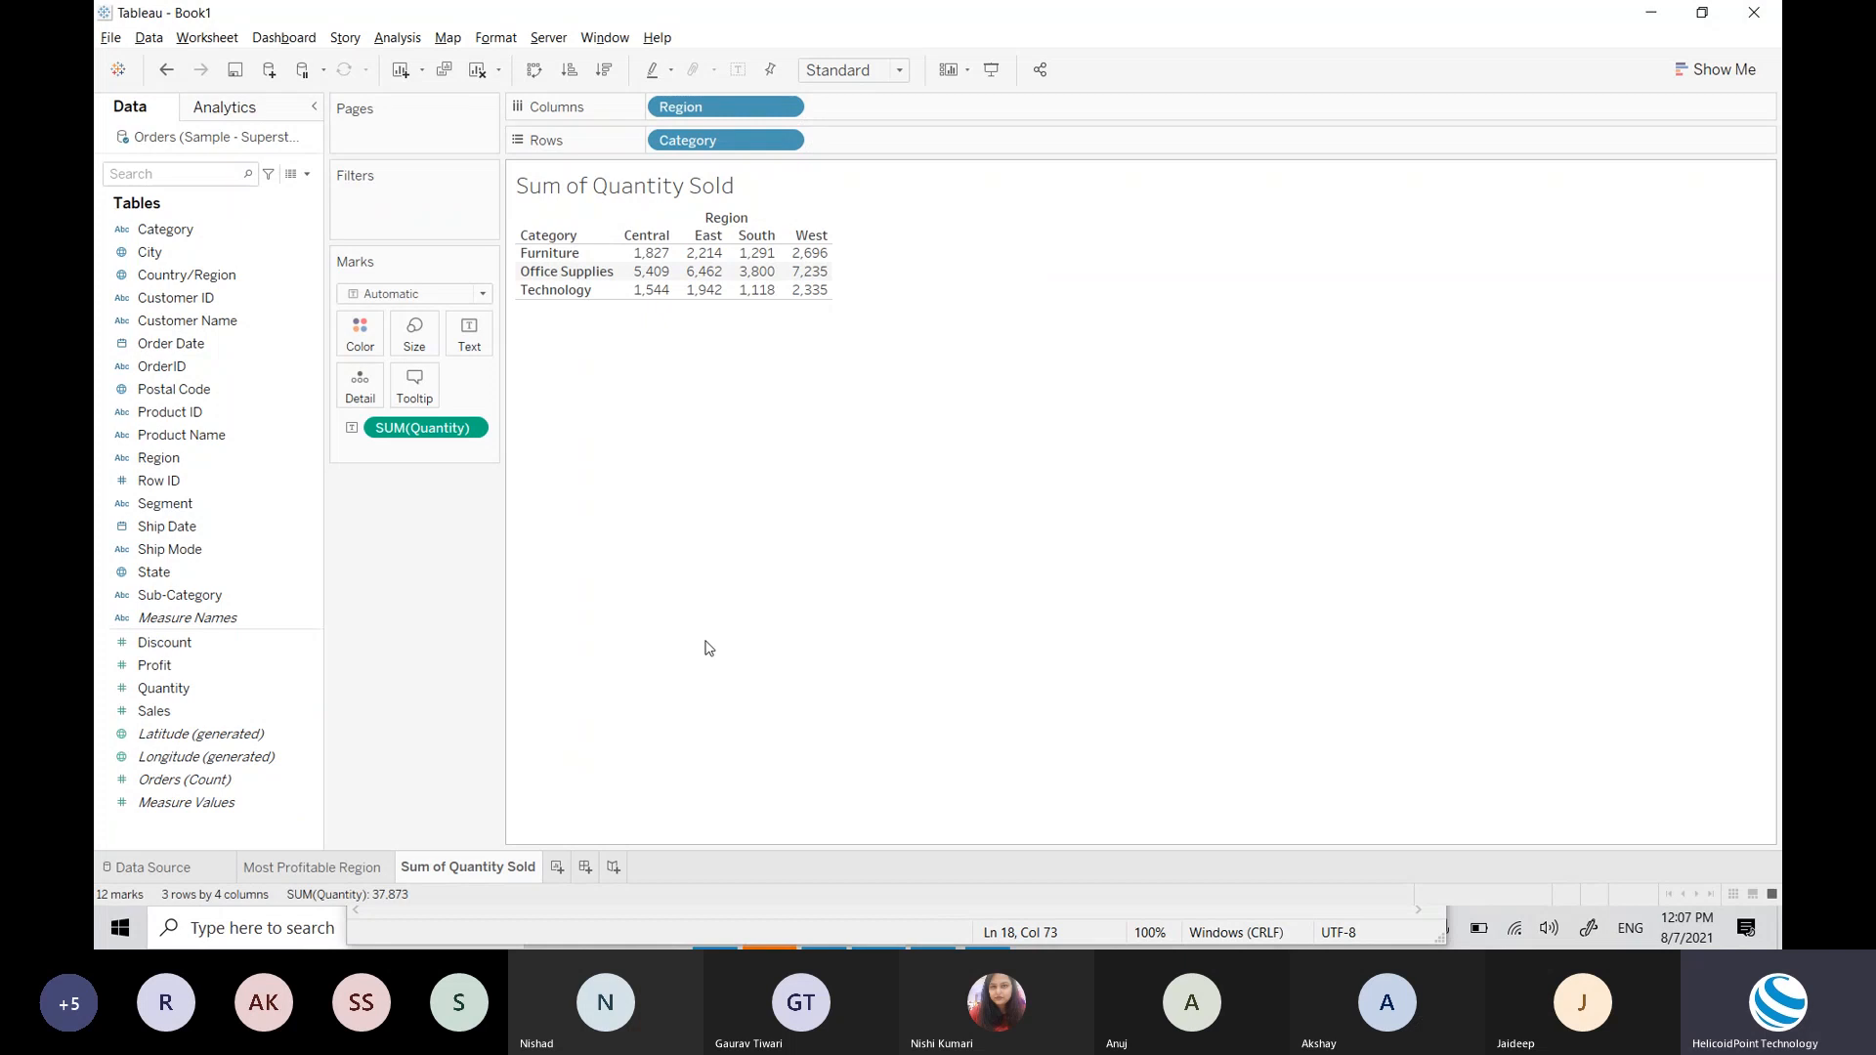
mouse_move(645, 260)
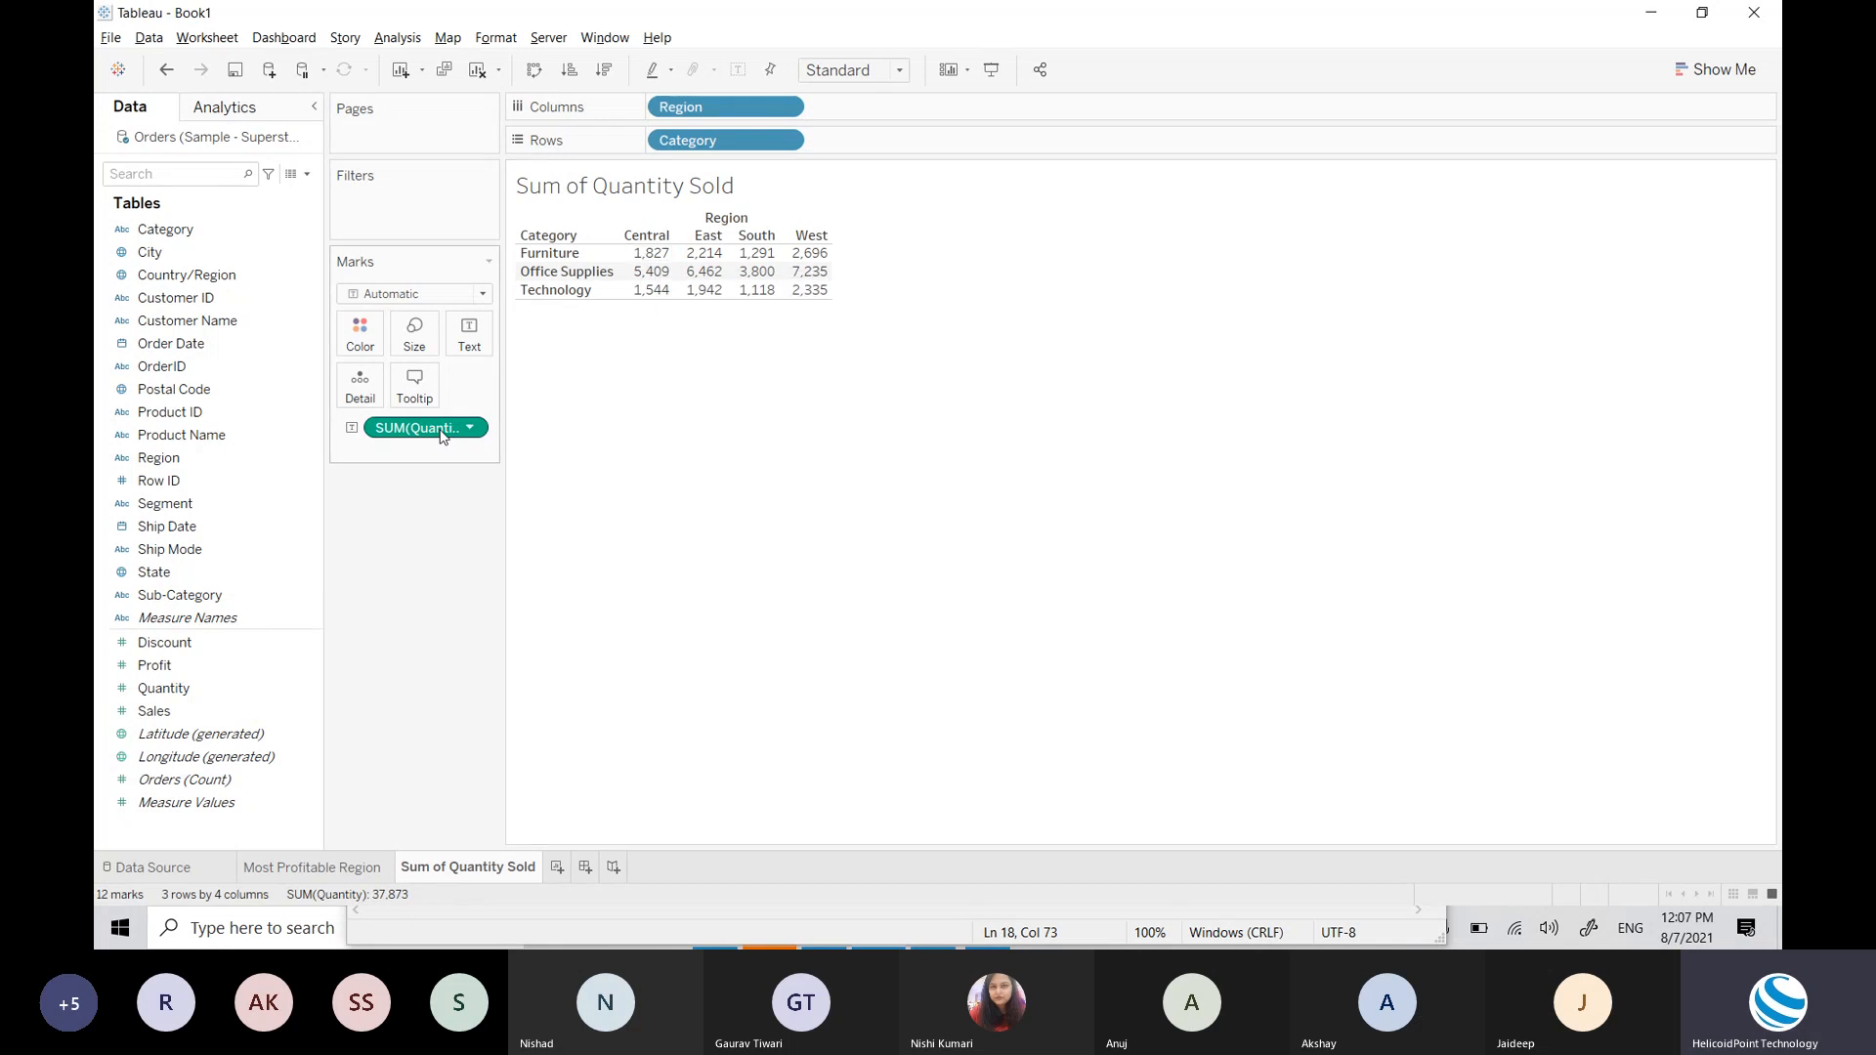
left_click_drag(440, 436, 215, 554)
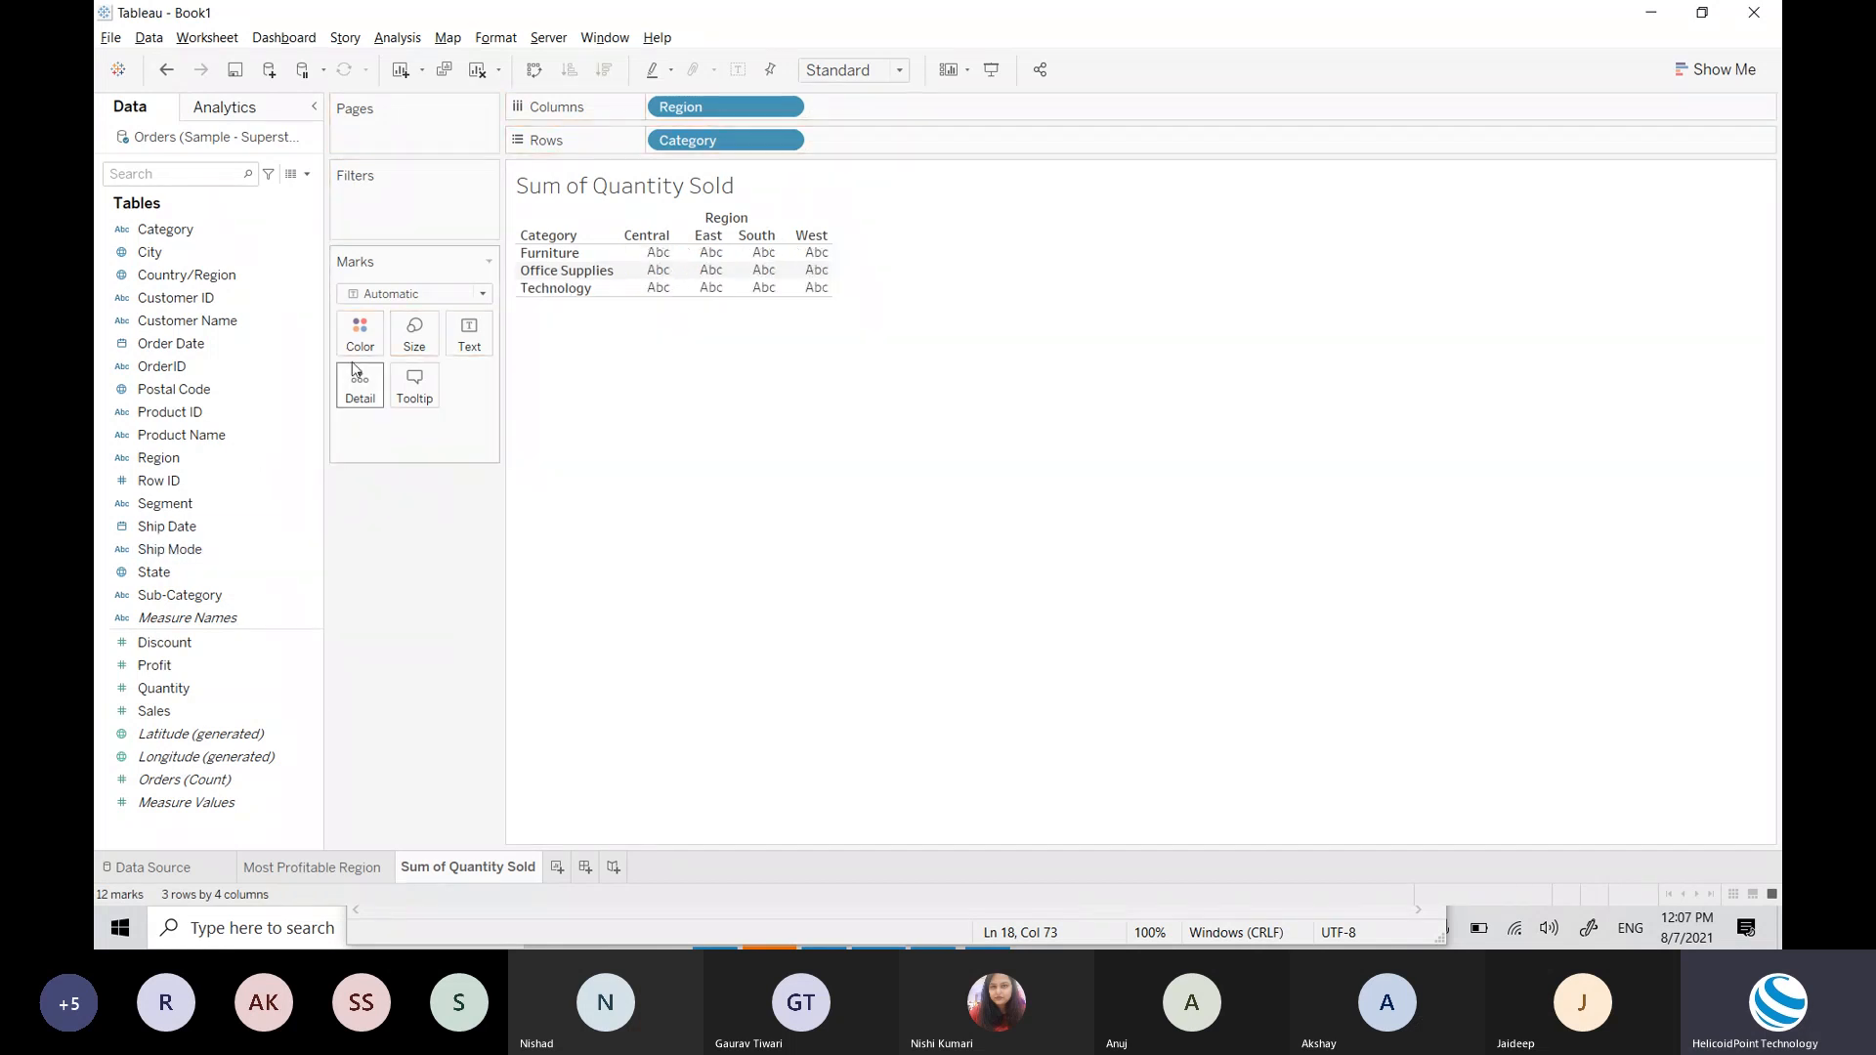
Step: Switch marks to Bar, add SUM(Quantity) to the view, and fit it to Entire View
left_click(419, 295)
left_click(386, 331)
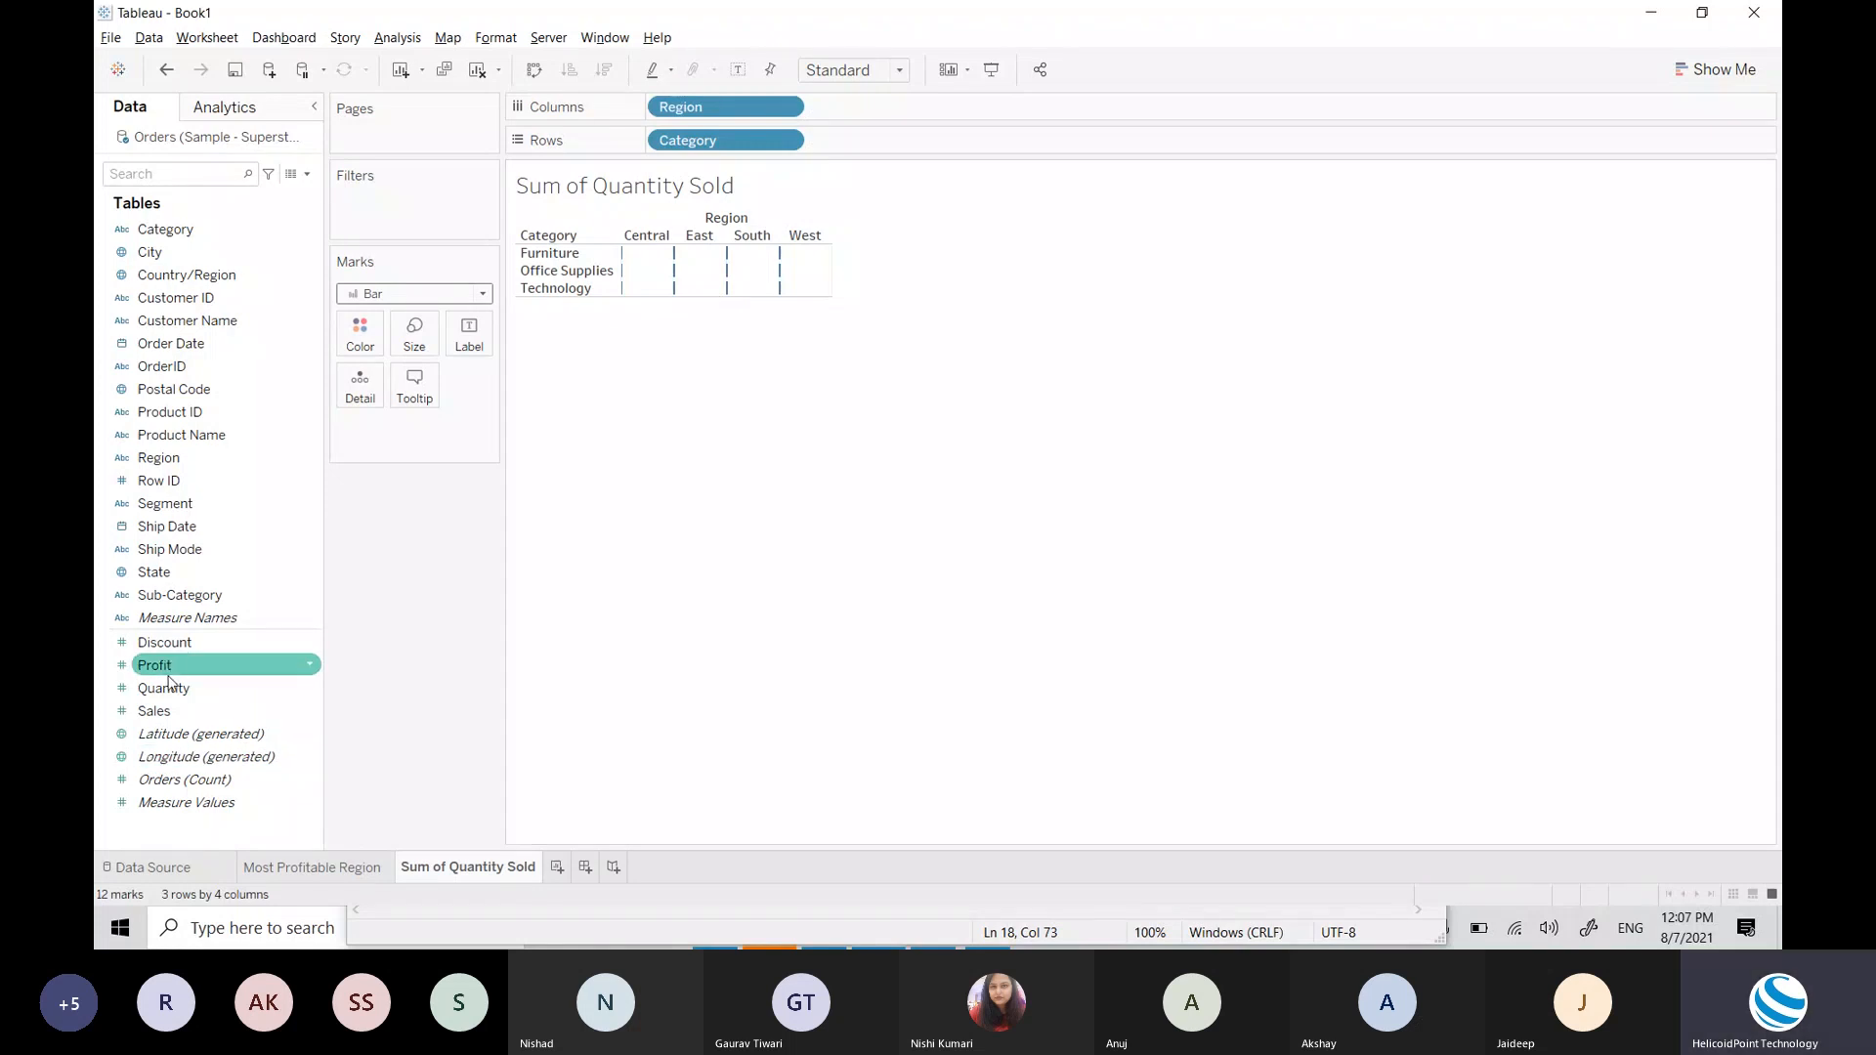
left_click_drag(186, 694, 699, 284)
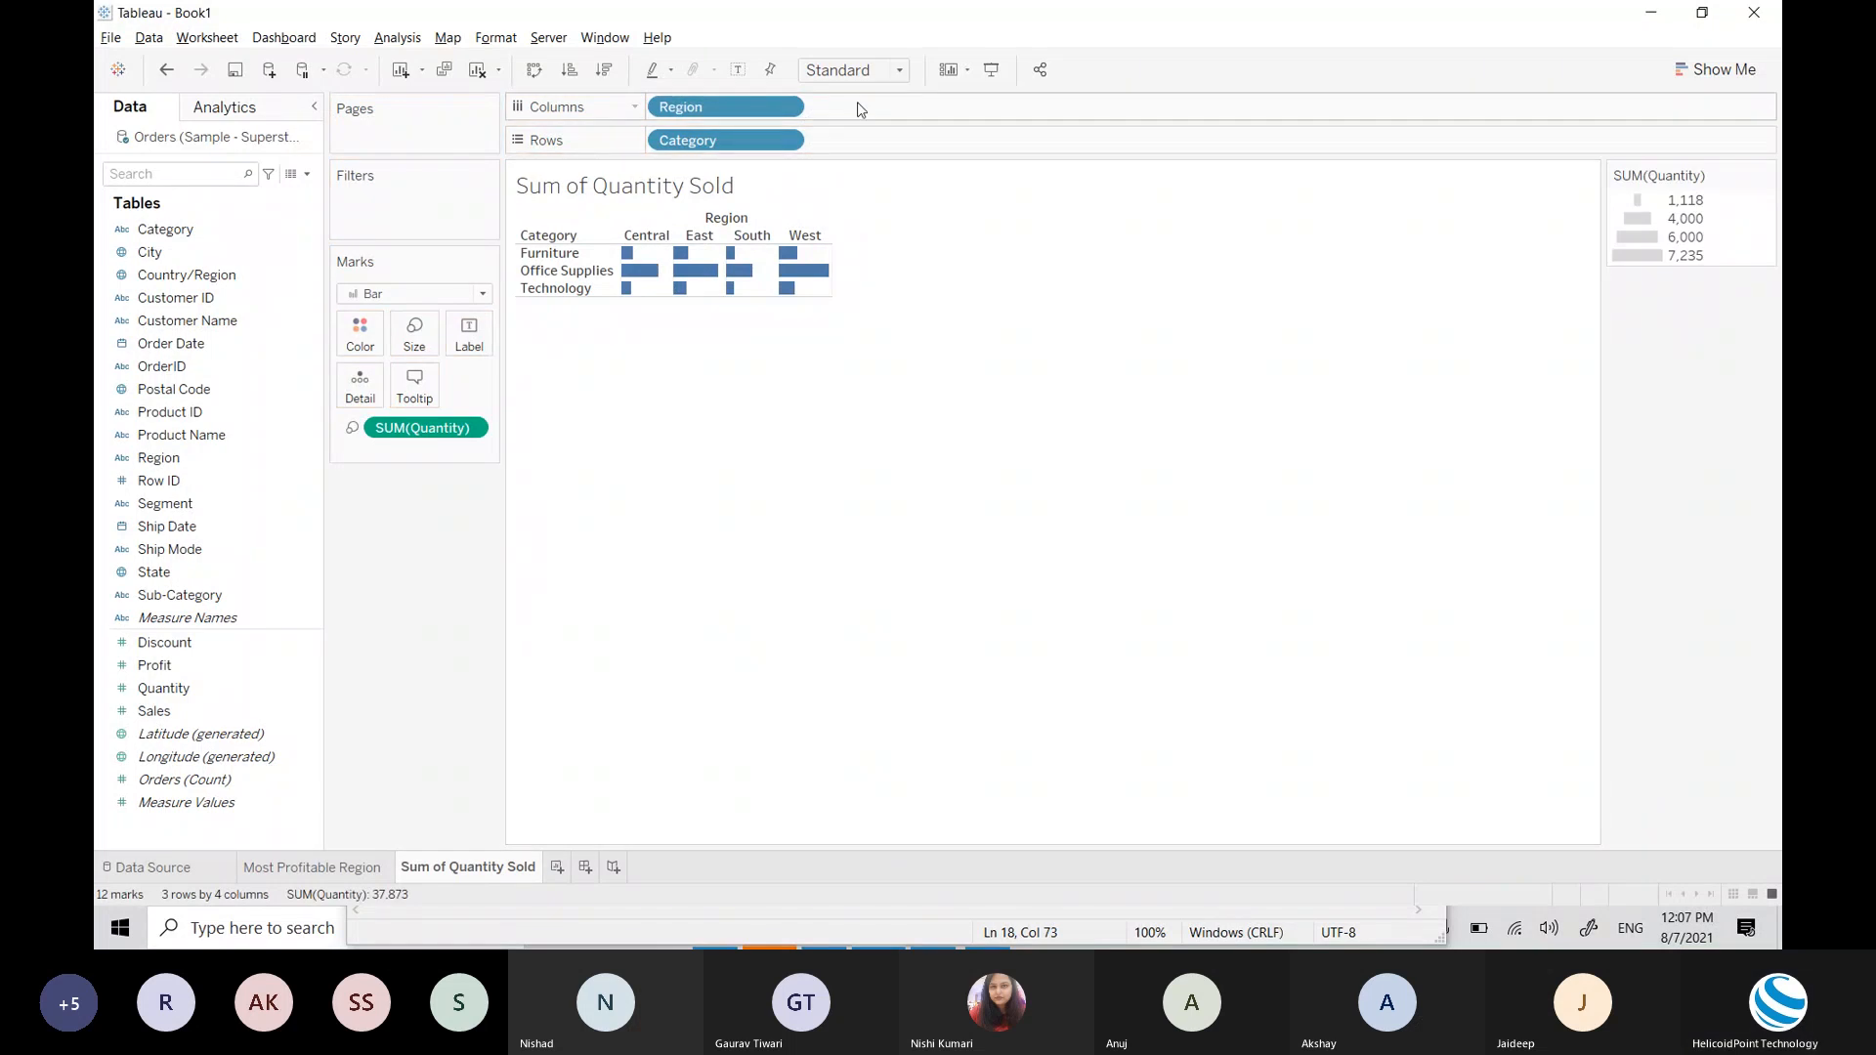
left_click(861, 76)
left_click(838, 148)
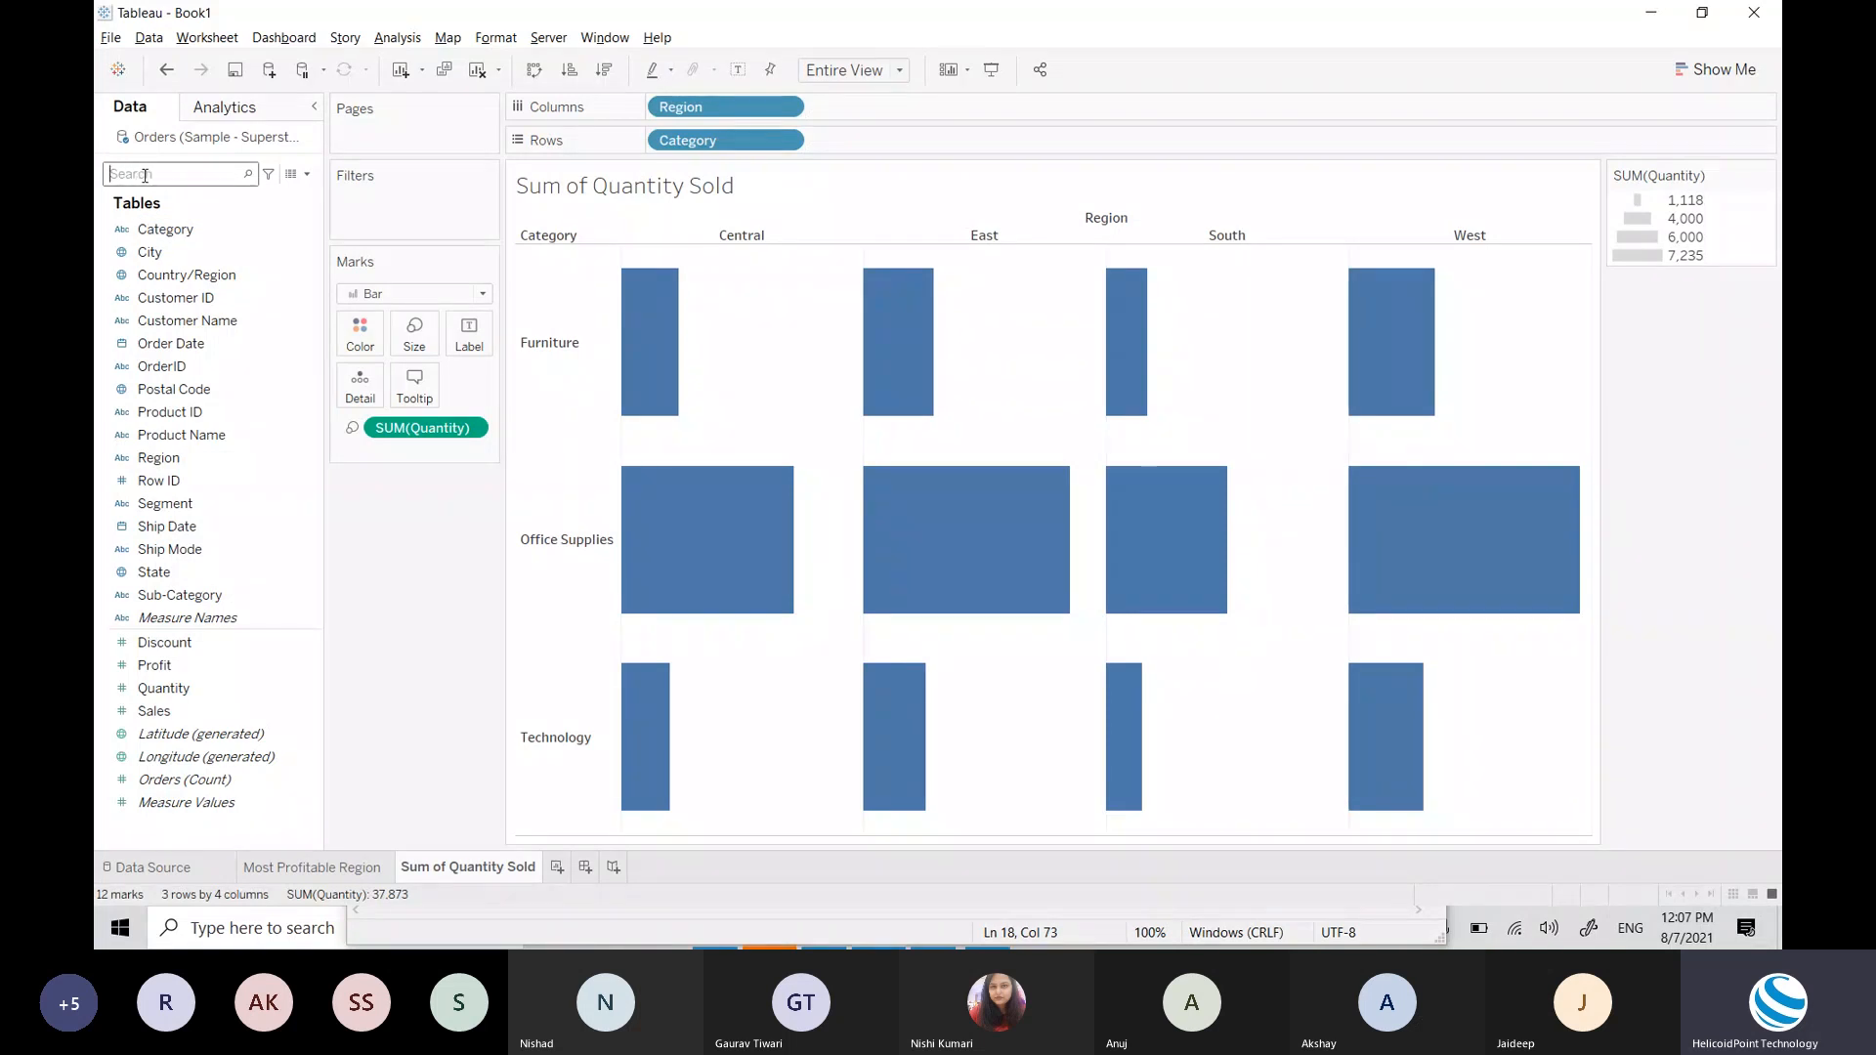
Step: Search the Data pane for 'seg' and add Segment to Rows beside Category
type("se")
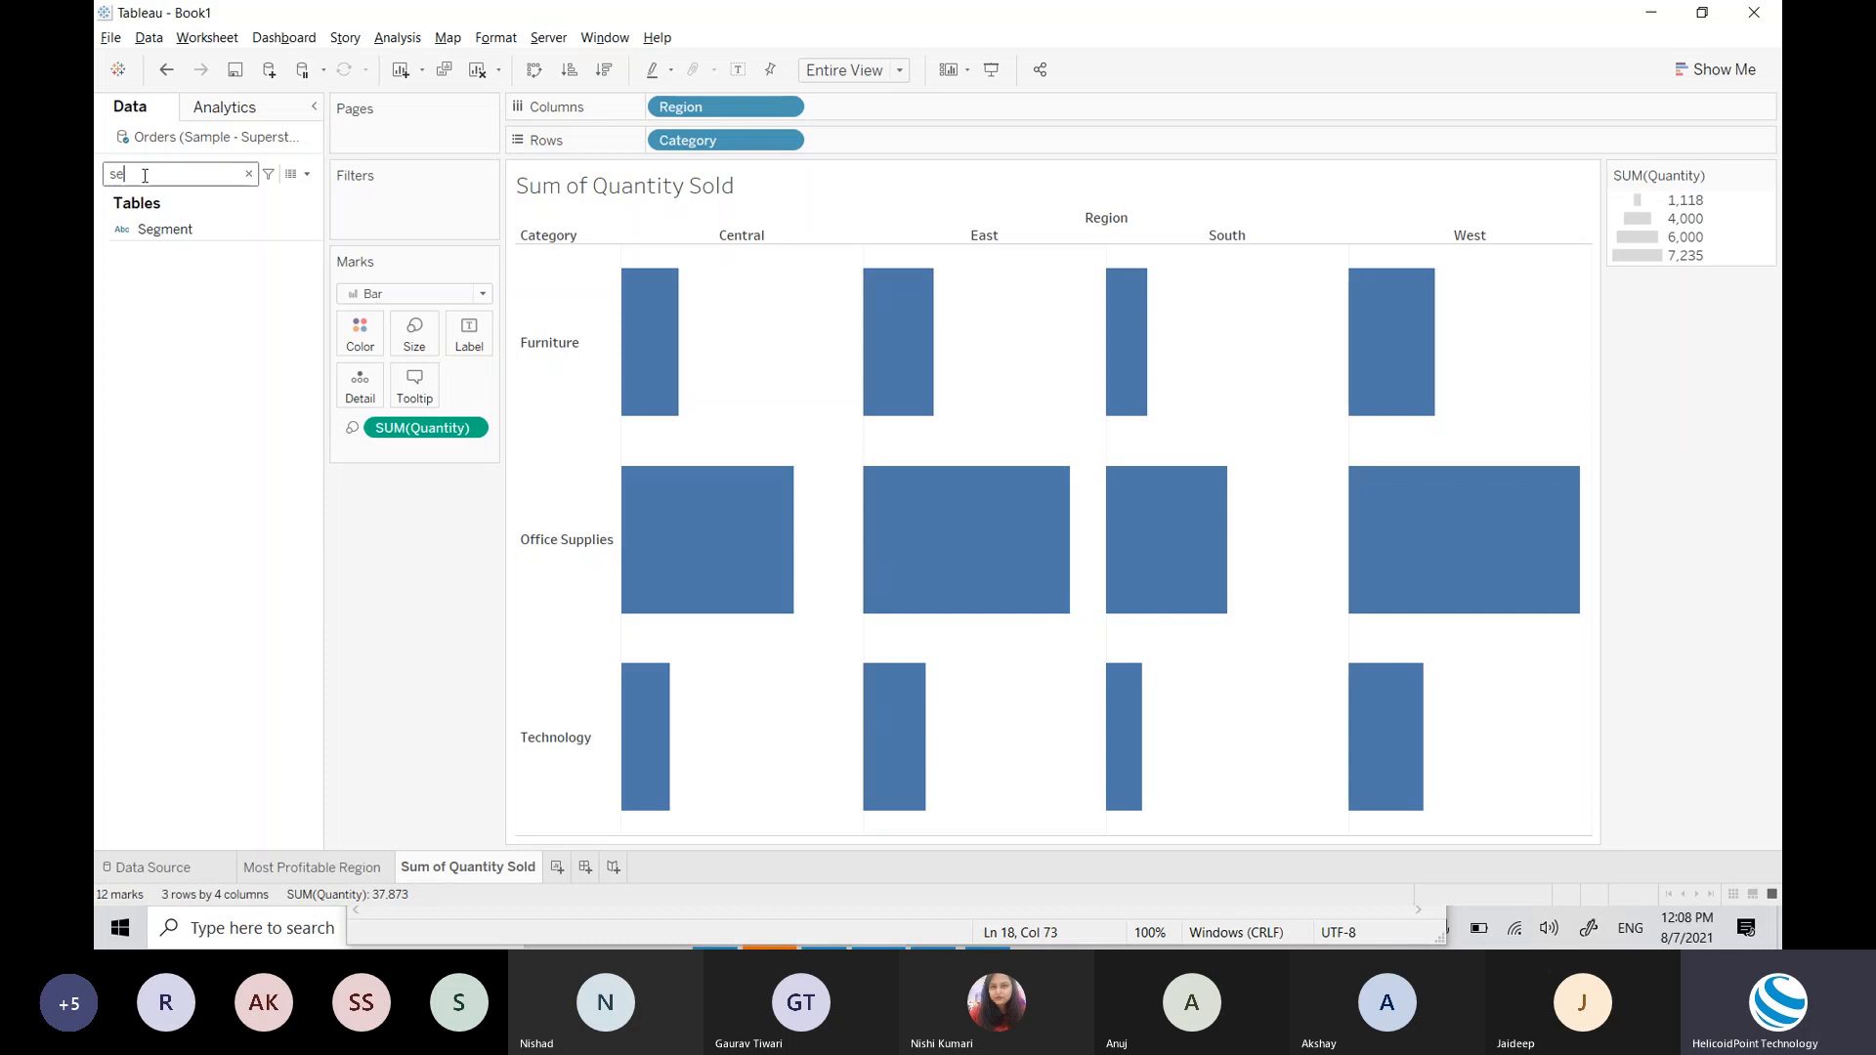
key("BackSpace")
key("BackSpace")
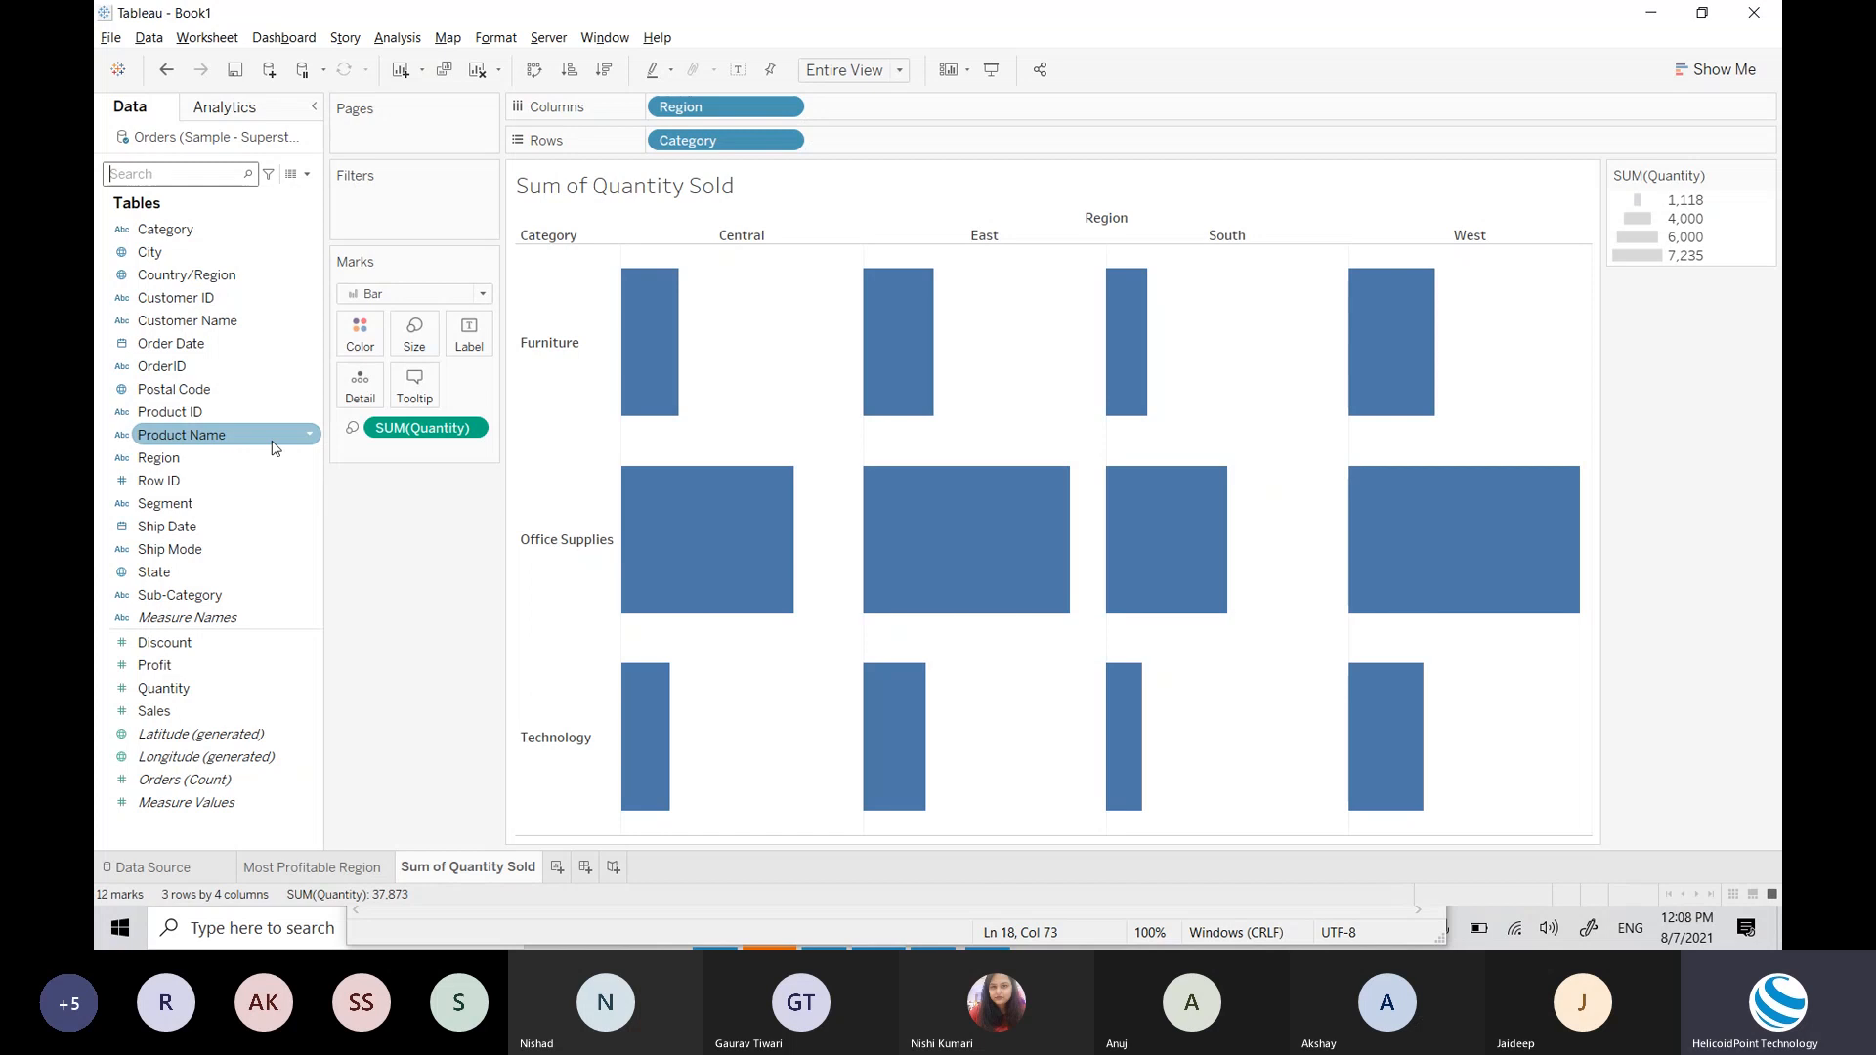
left_click(196, 181)
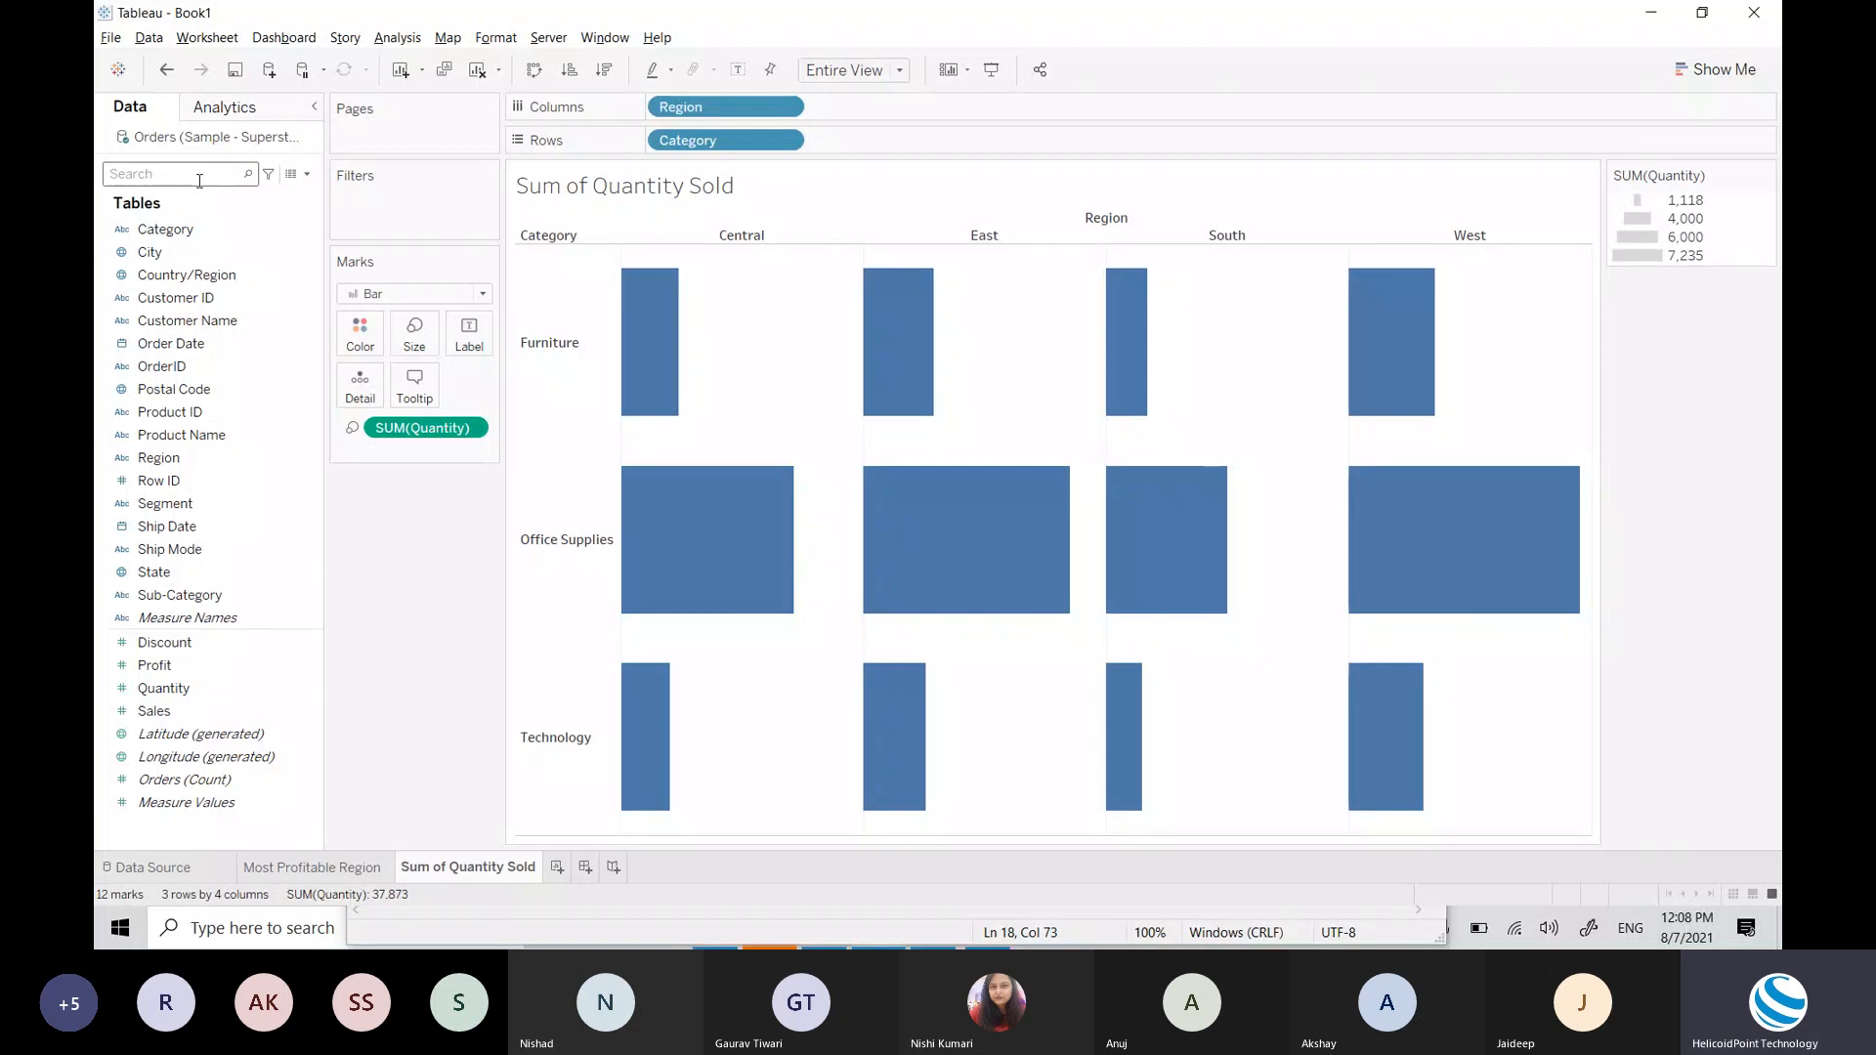
type("seg")
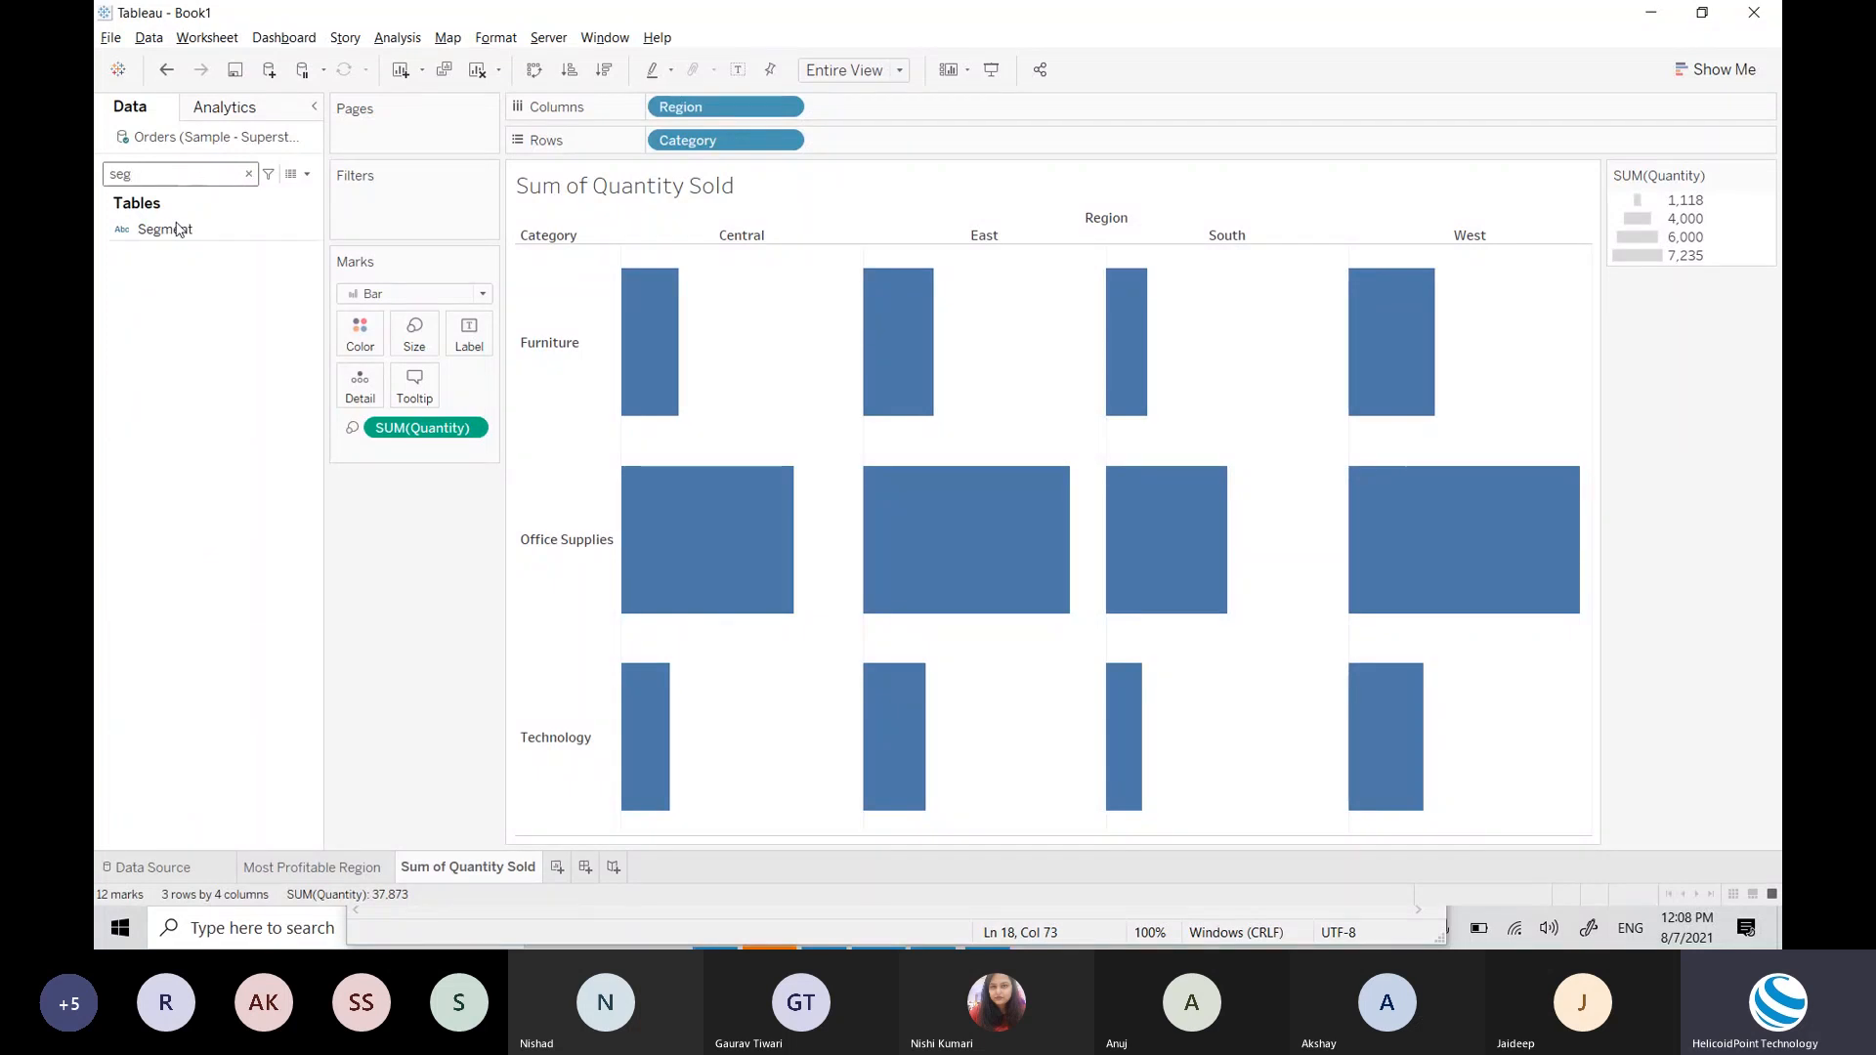
left_click_drag(165, 229, 963, 155)
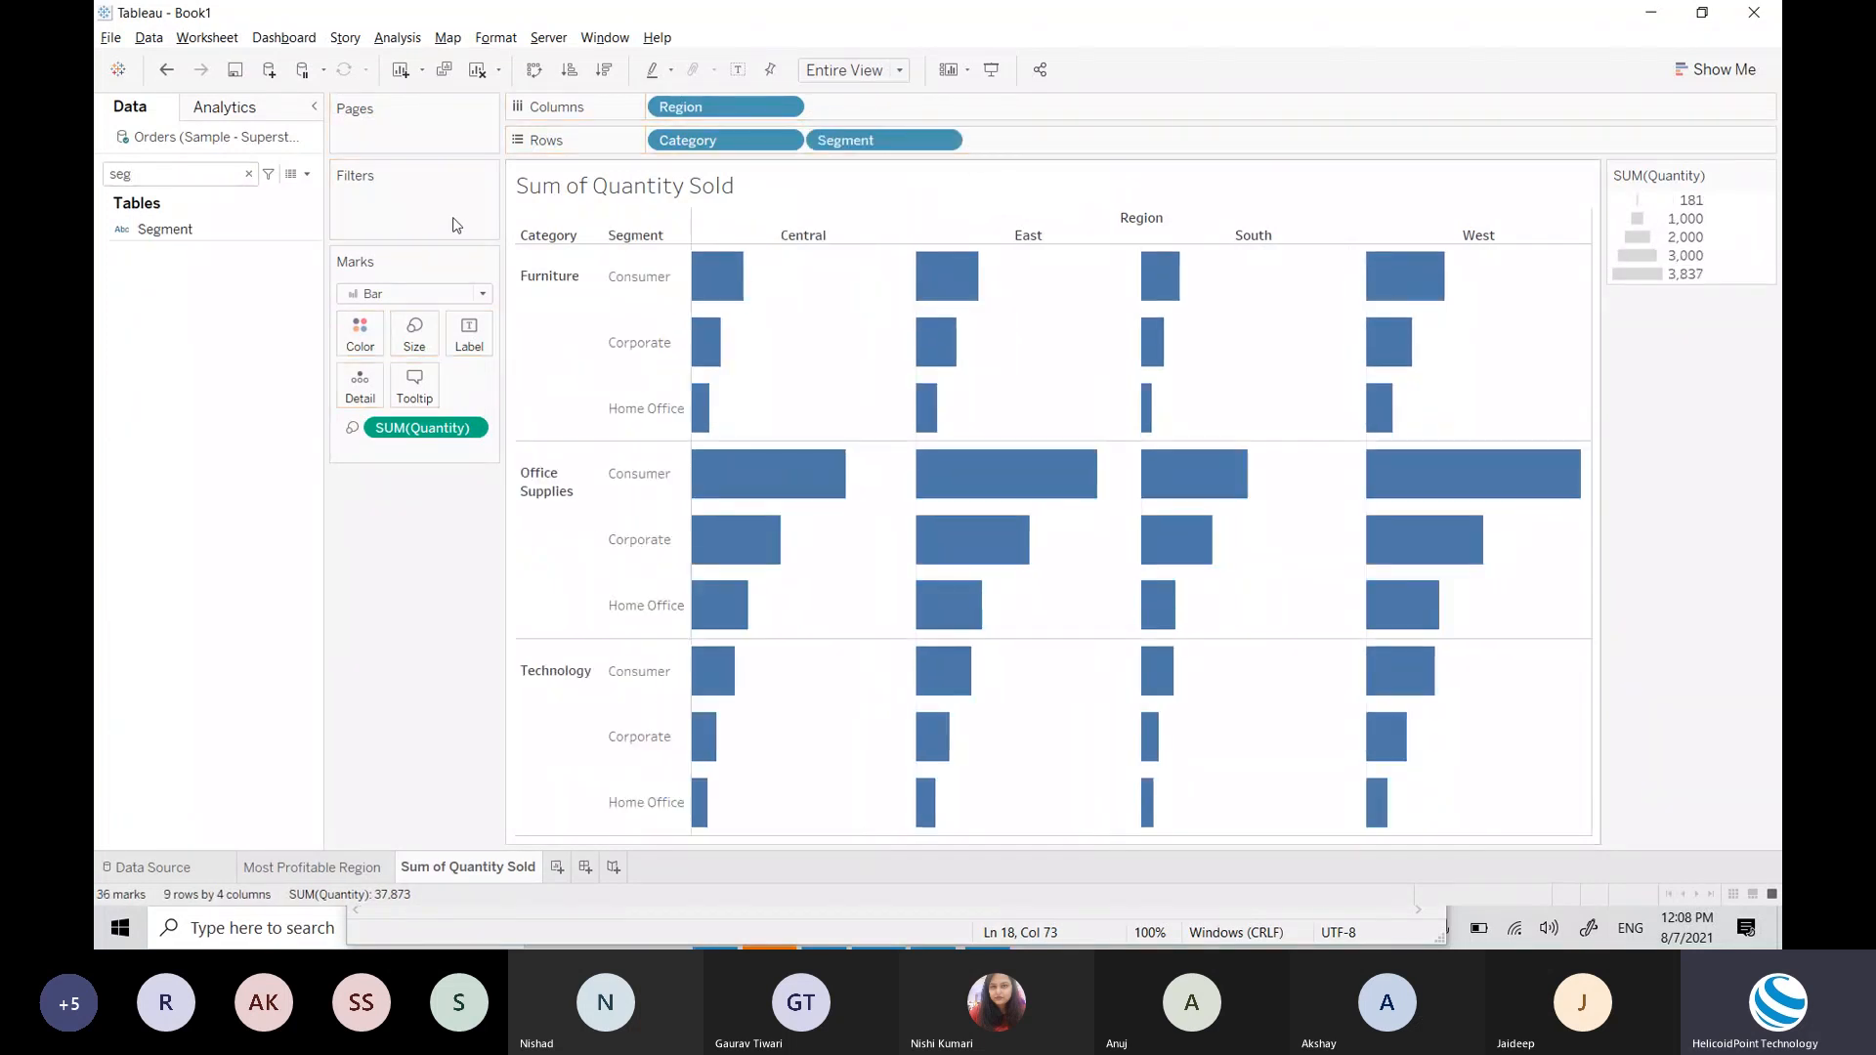
left_click(249, 174)
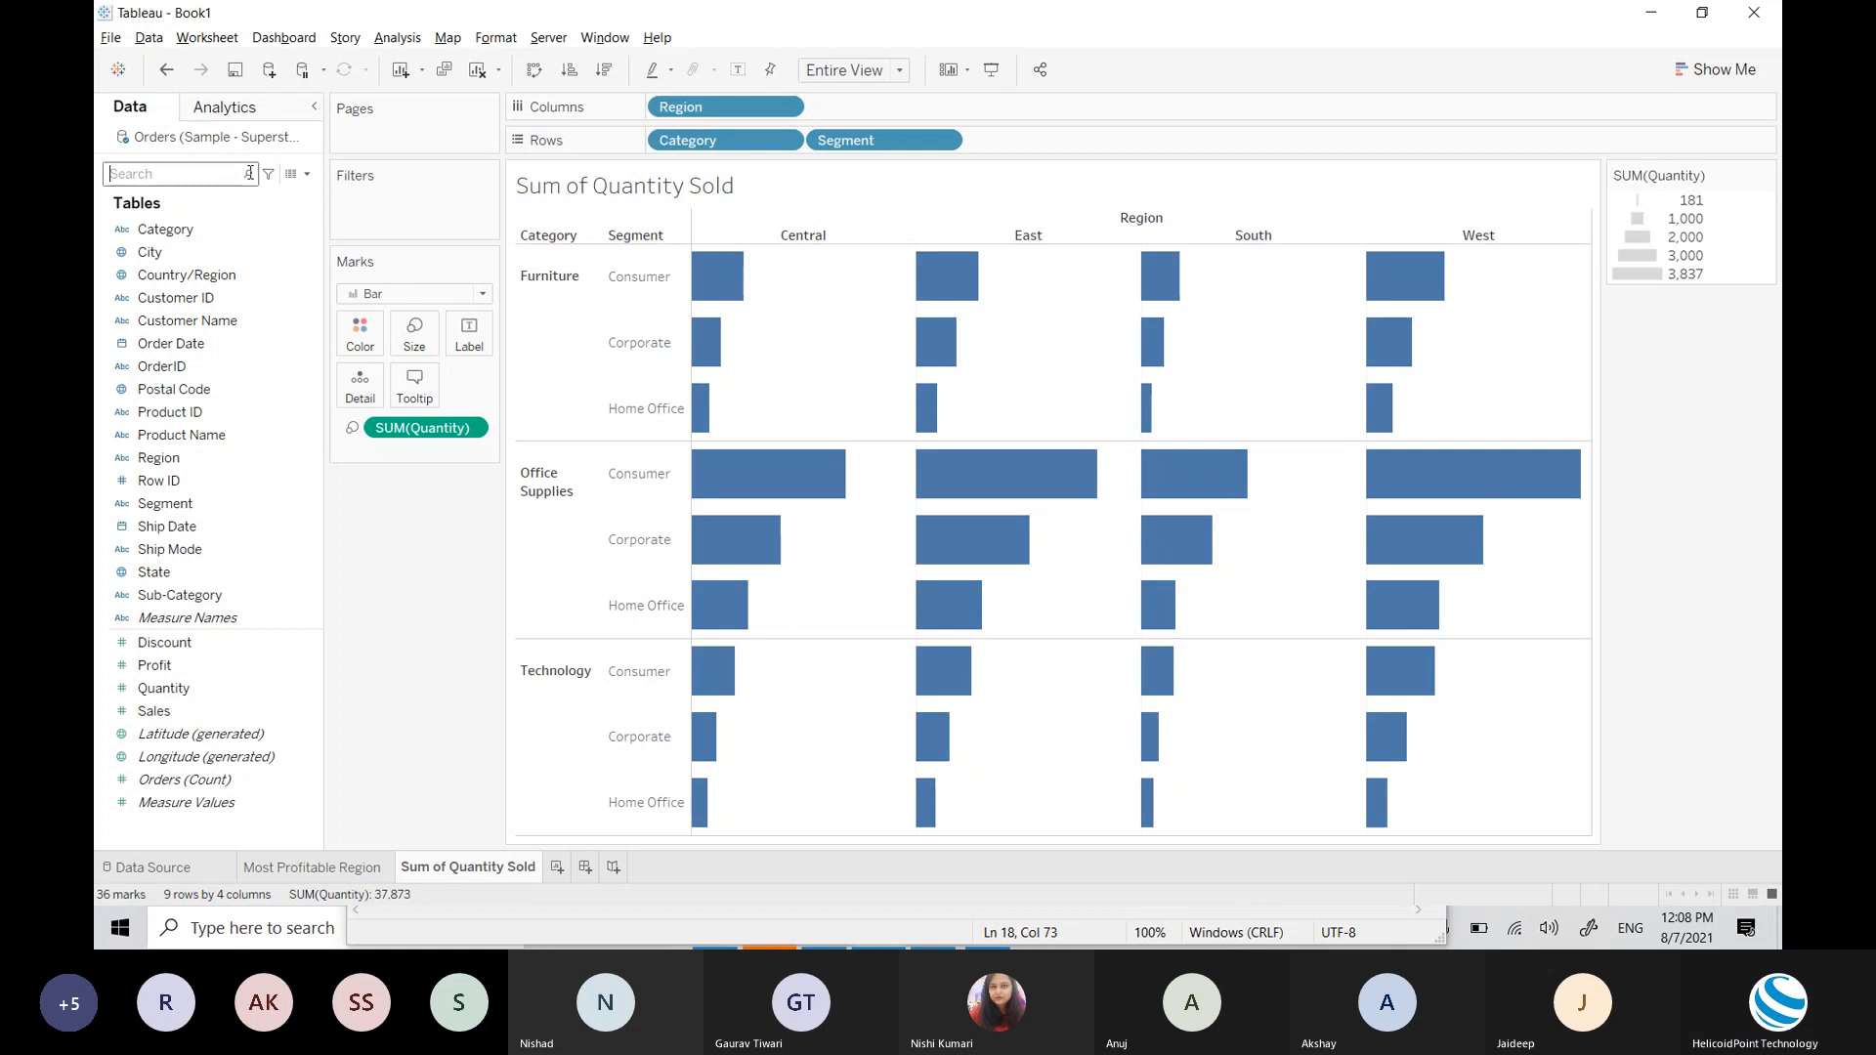
Step: Set the bar colour to green after trying light blue in the Color palette
left_click(361, 342)
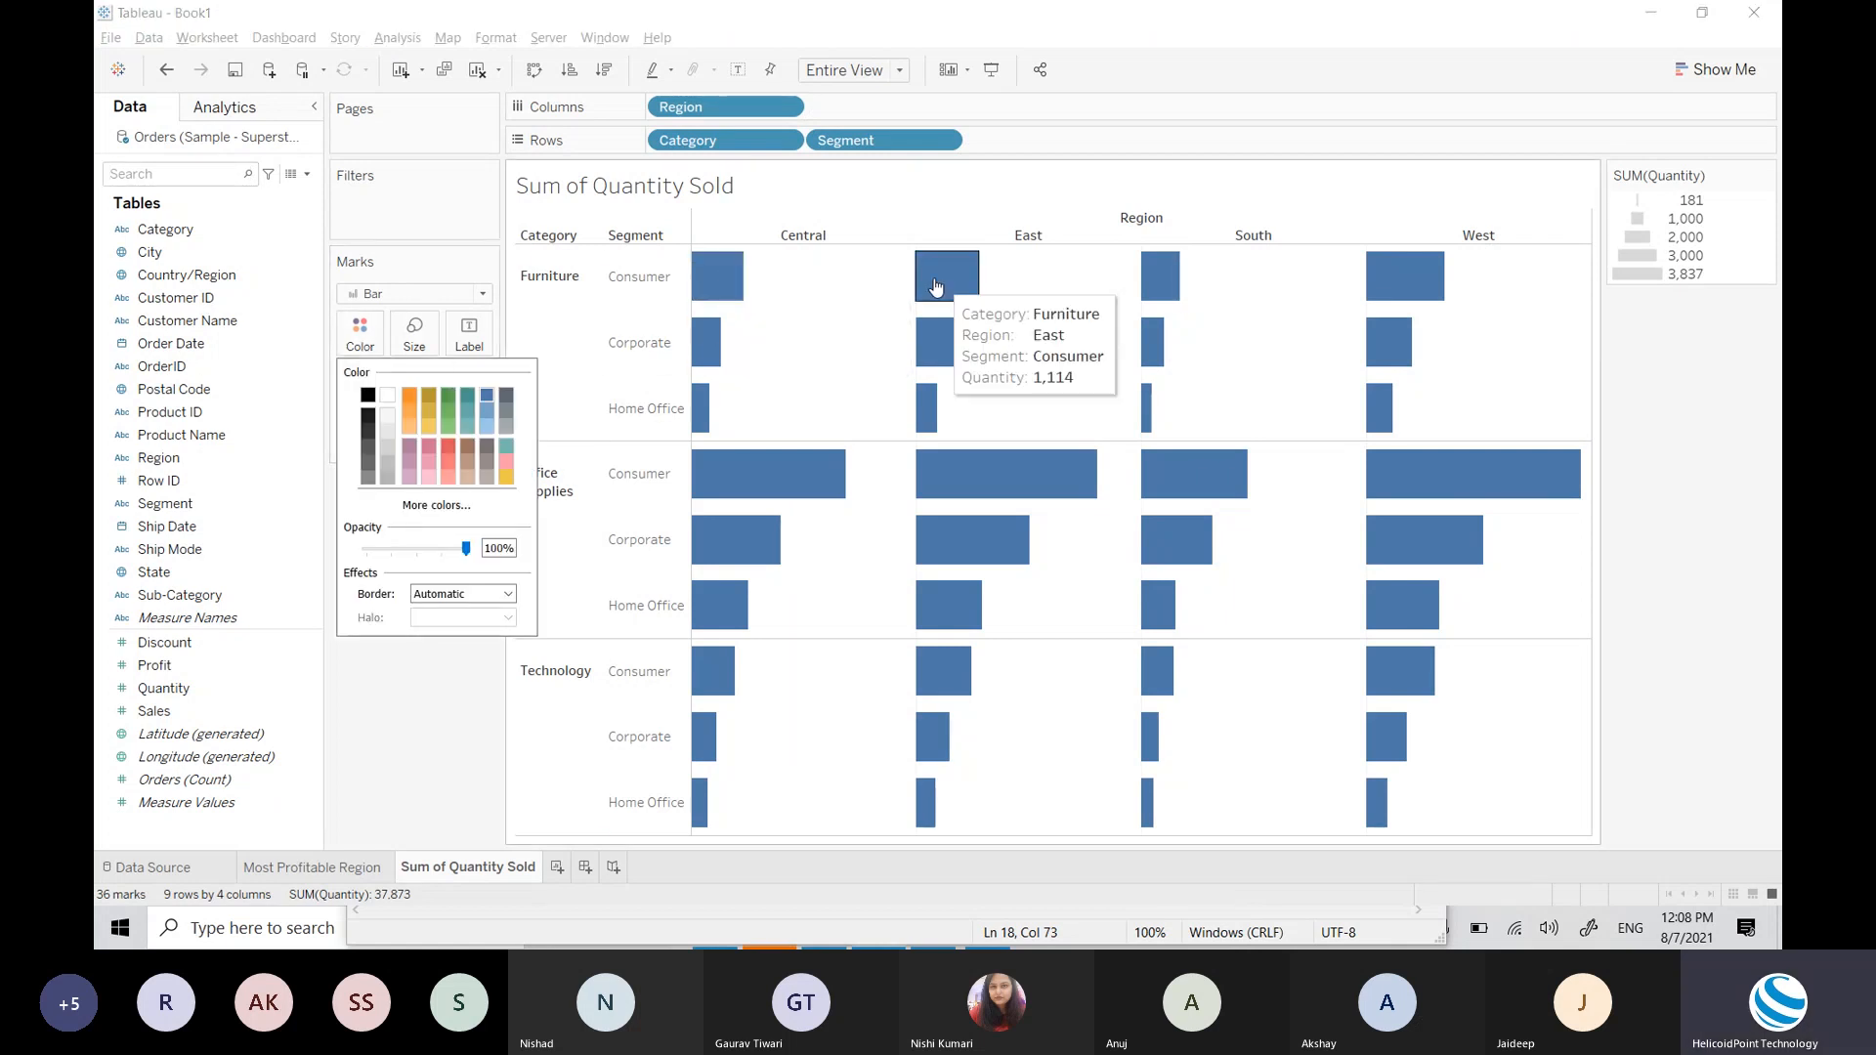
mouse_move(704, 276)
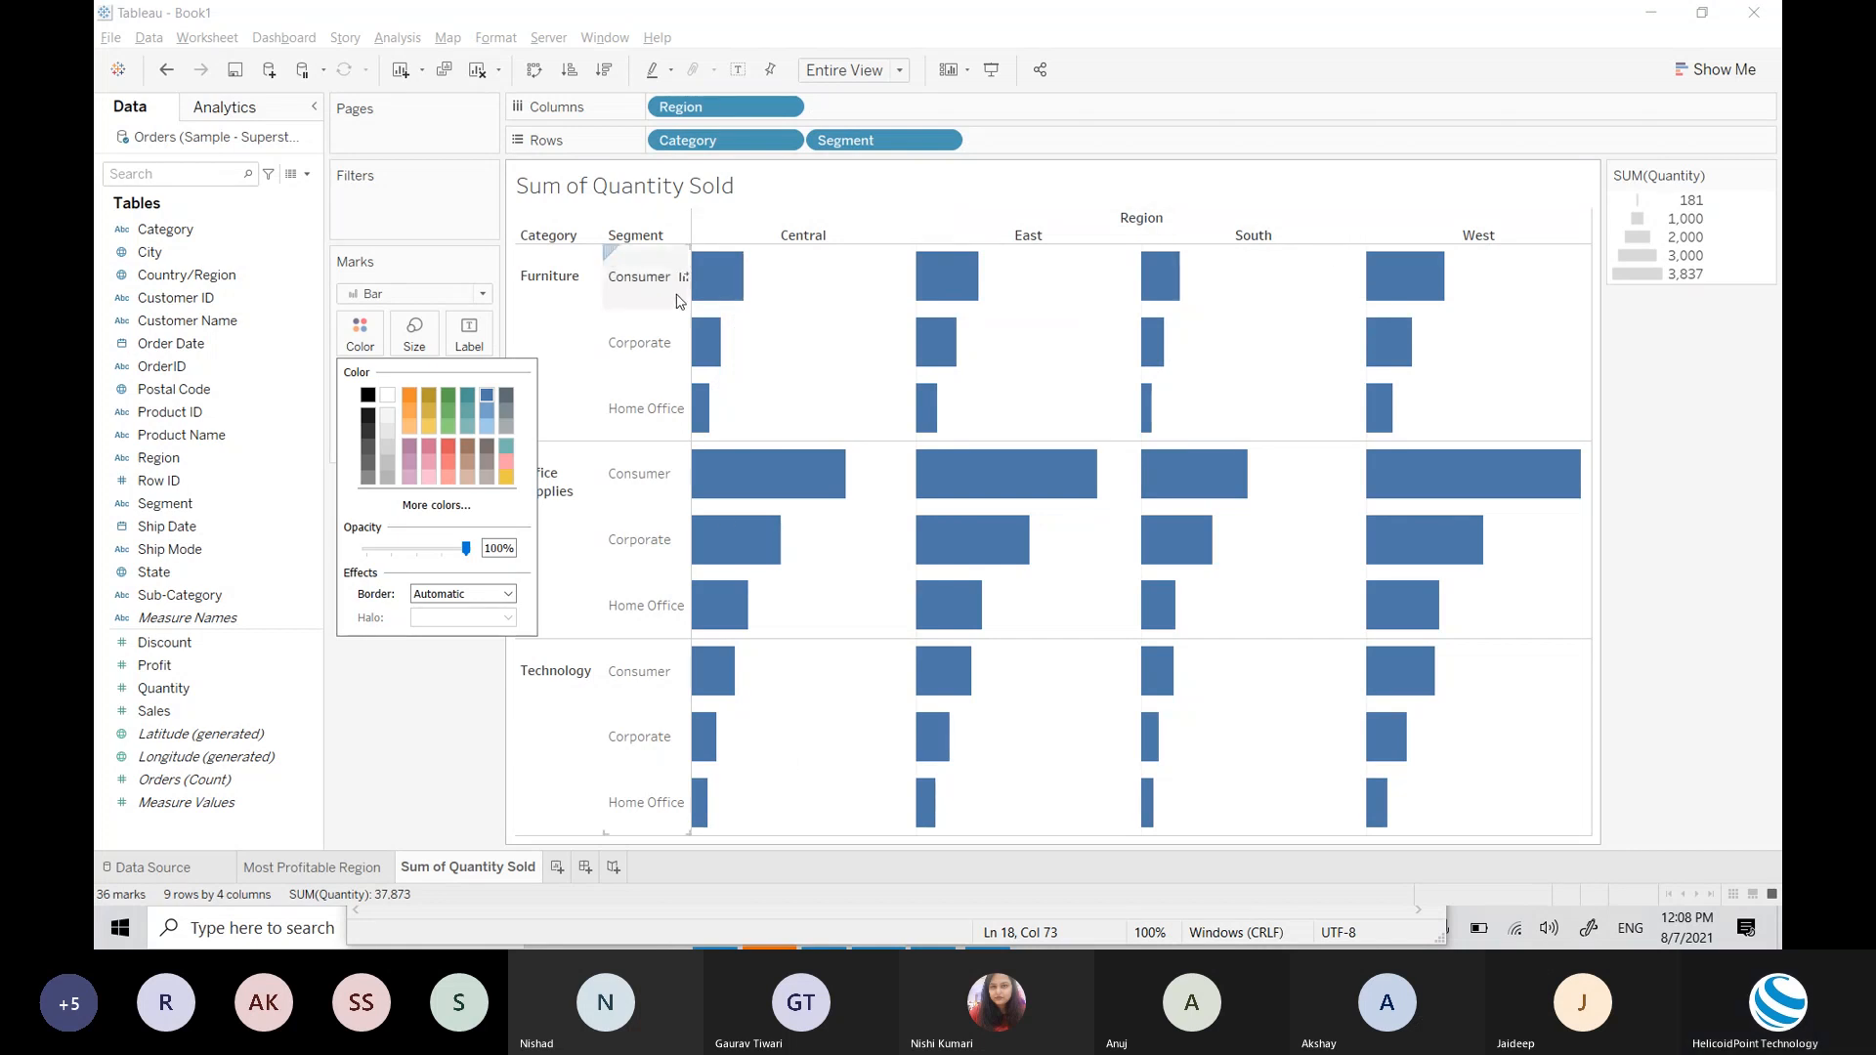
left_click(448, 397)
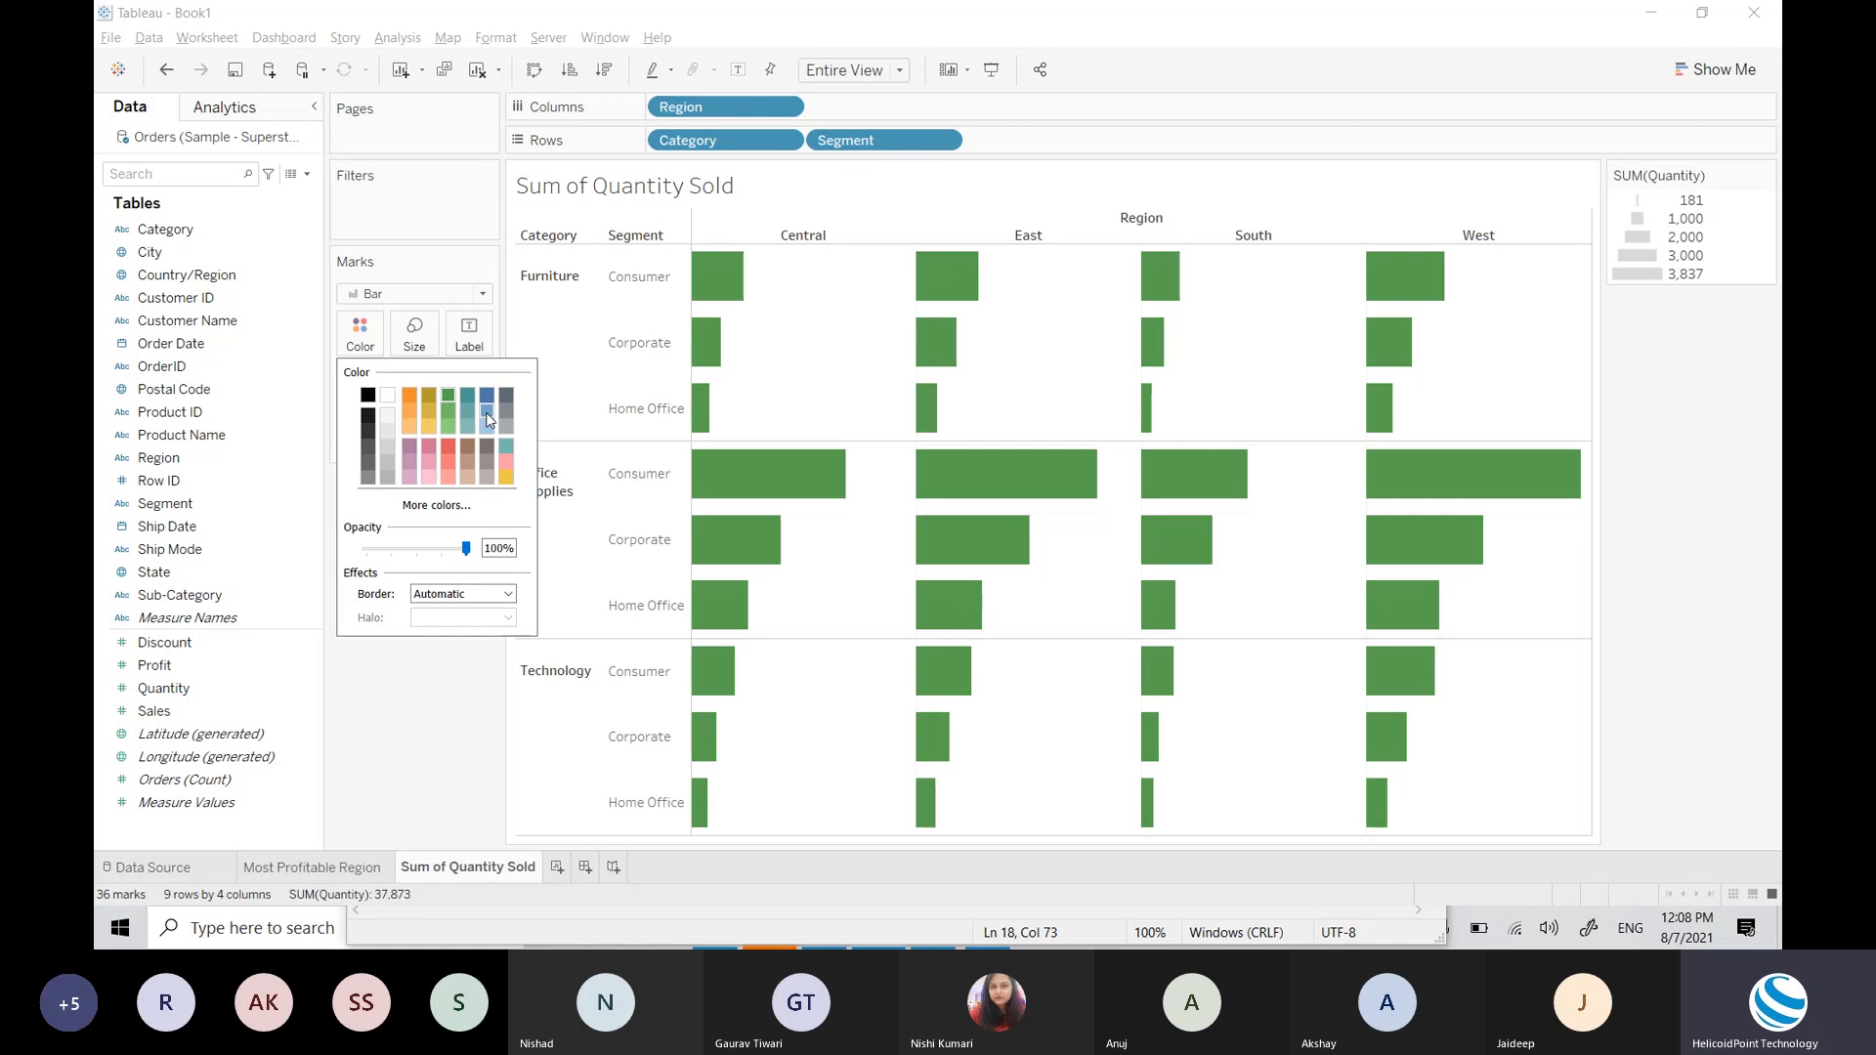
left_click(488, 415)
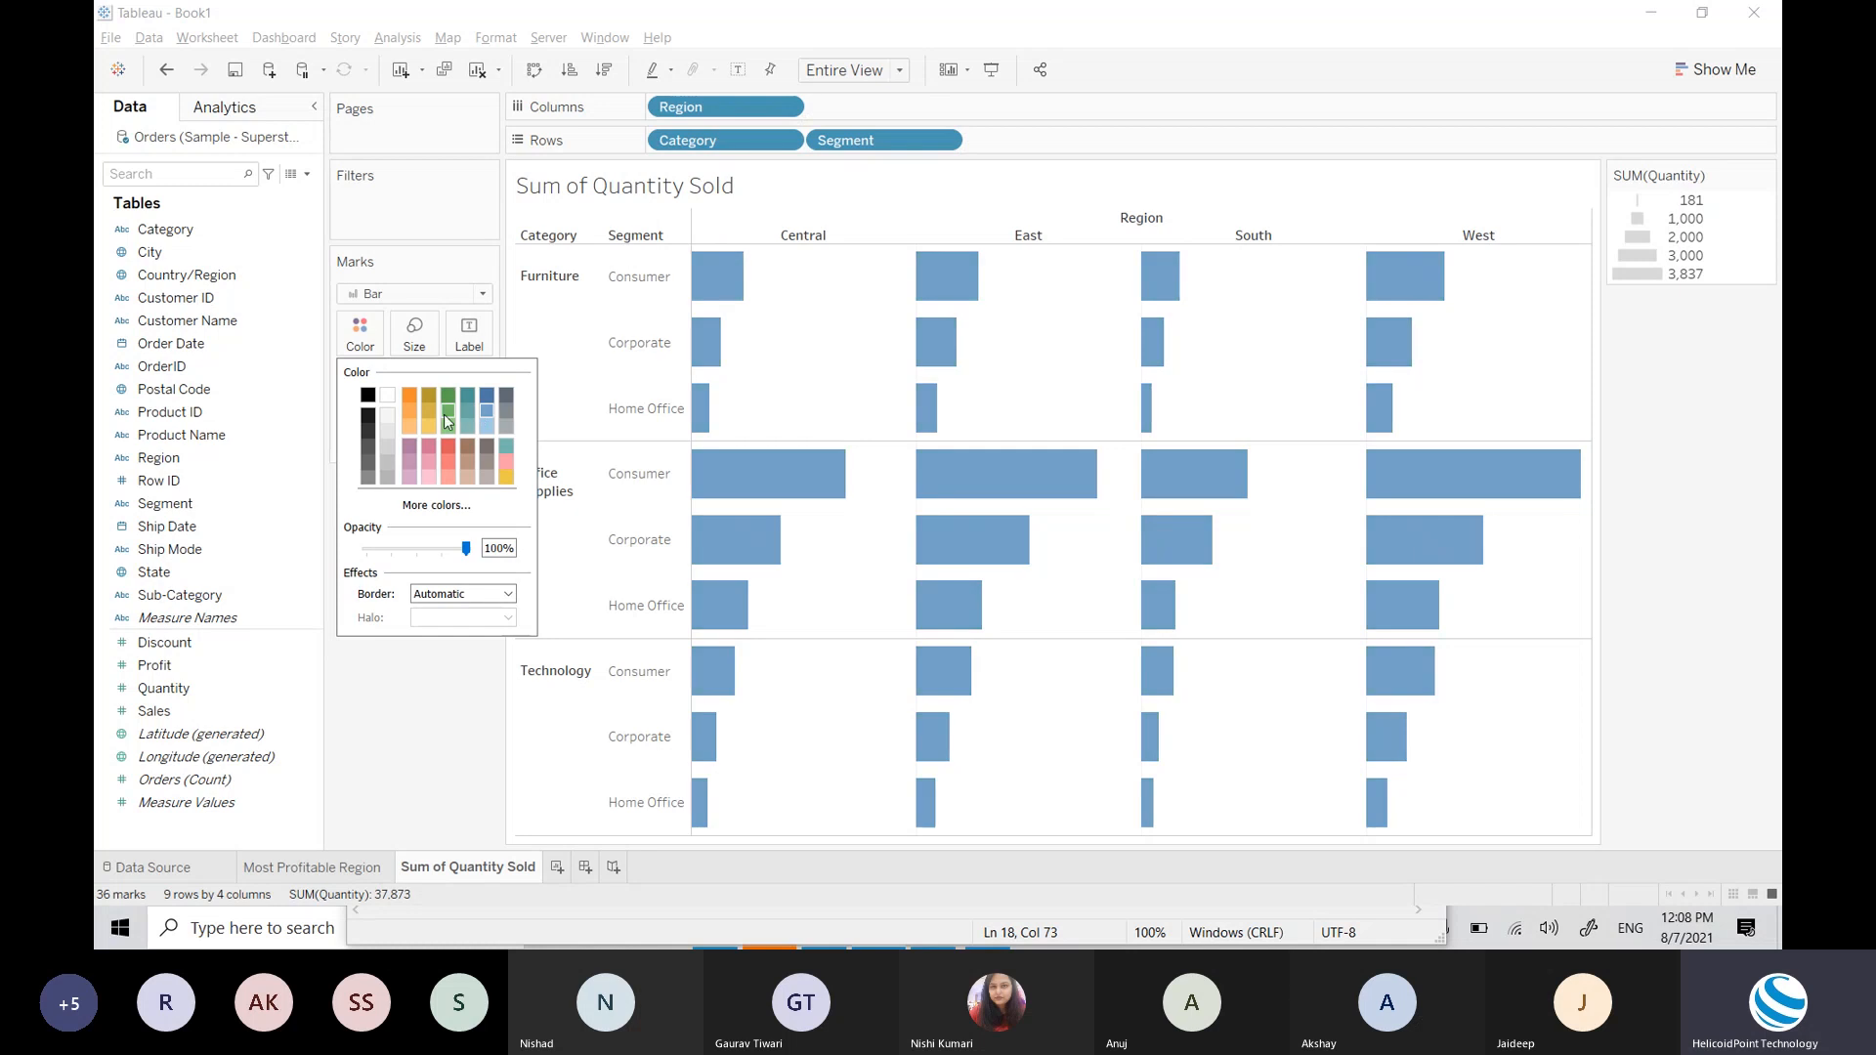
left_click(444, 415)
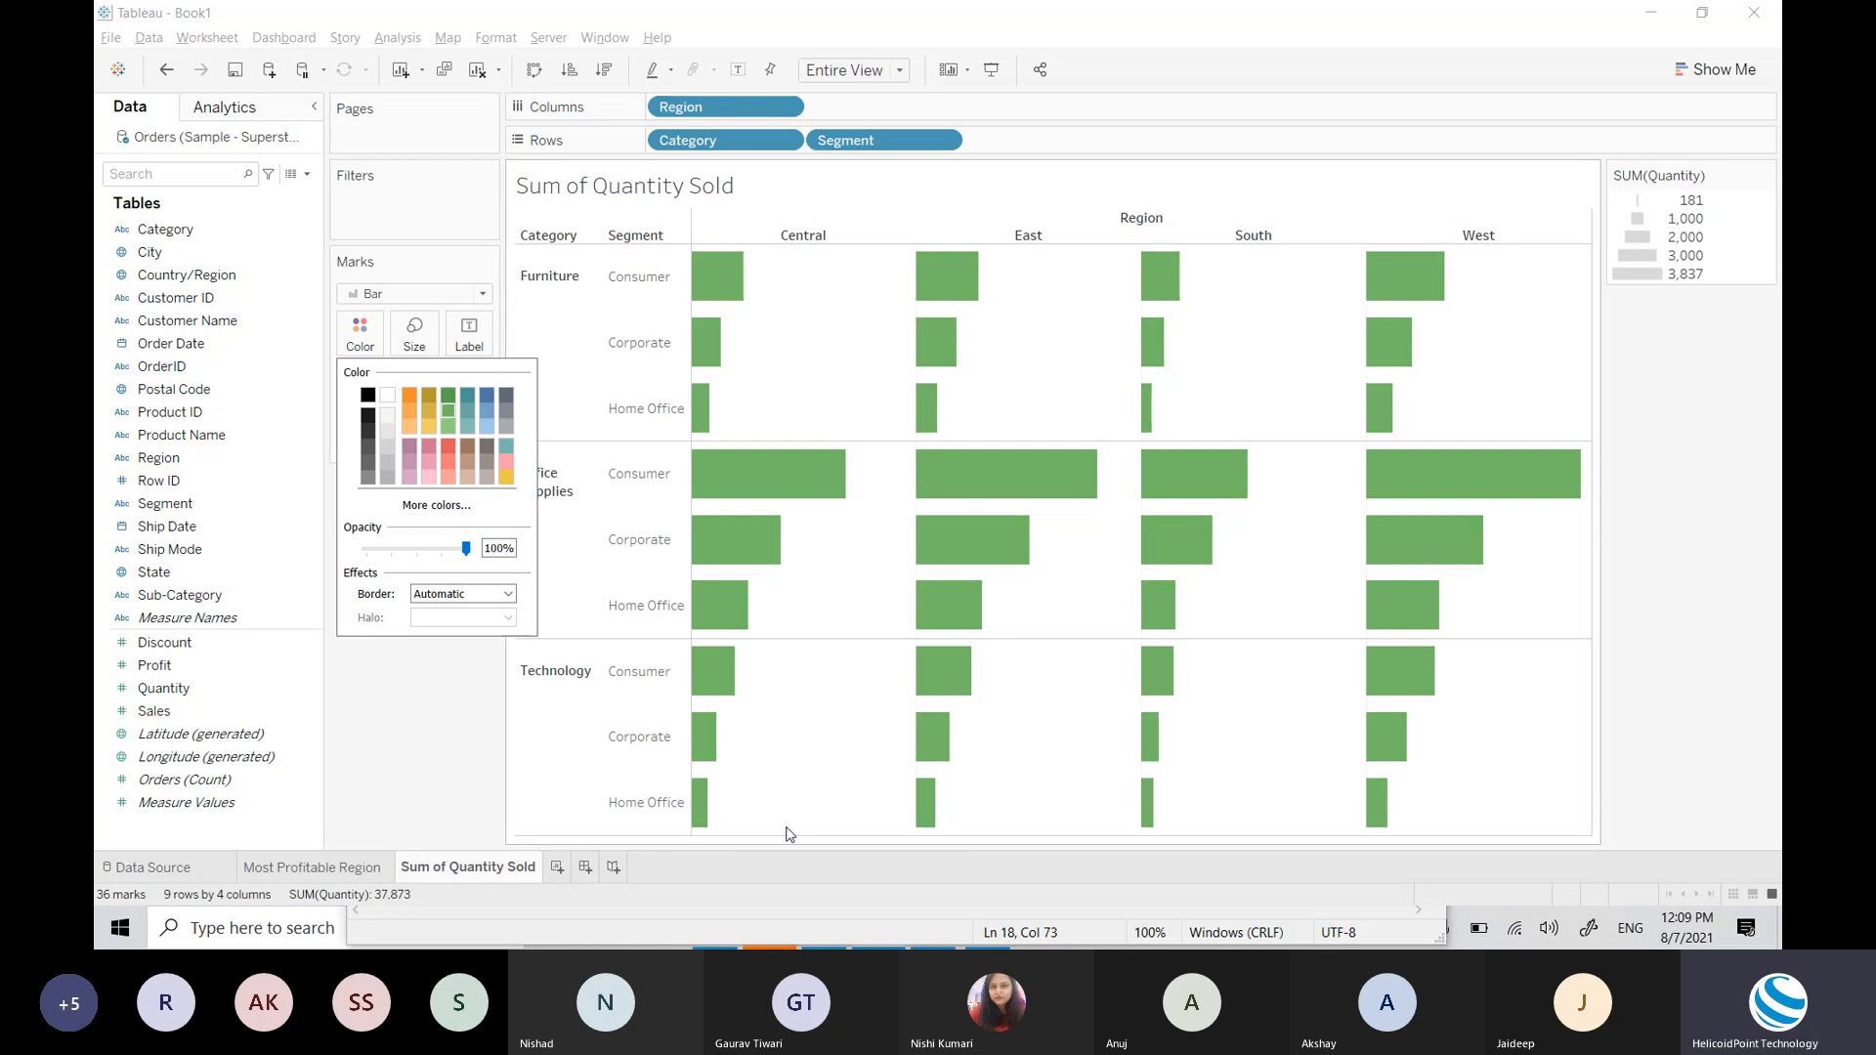
mouse_move(986, 454)
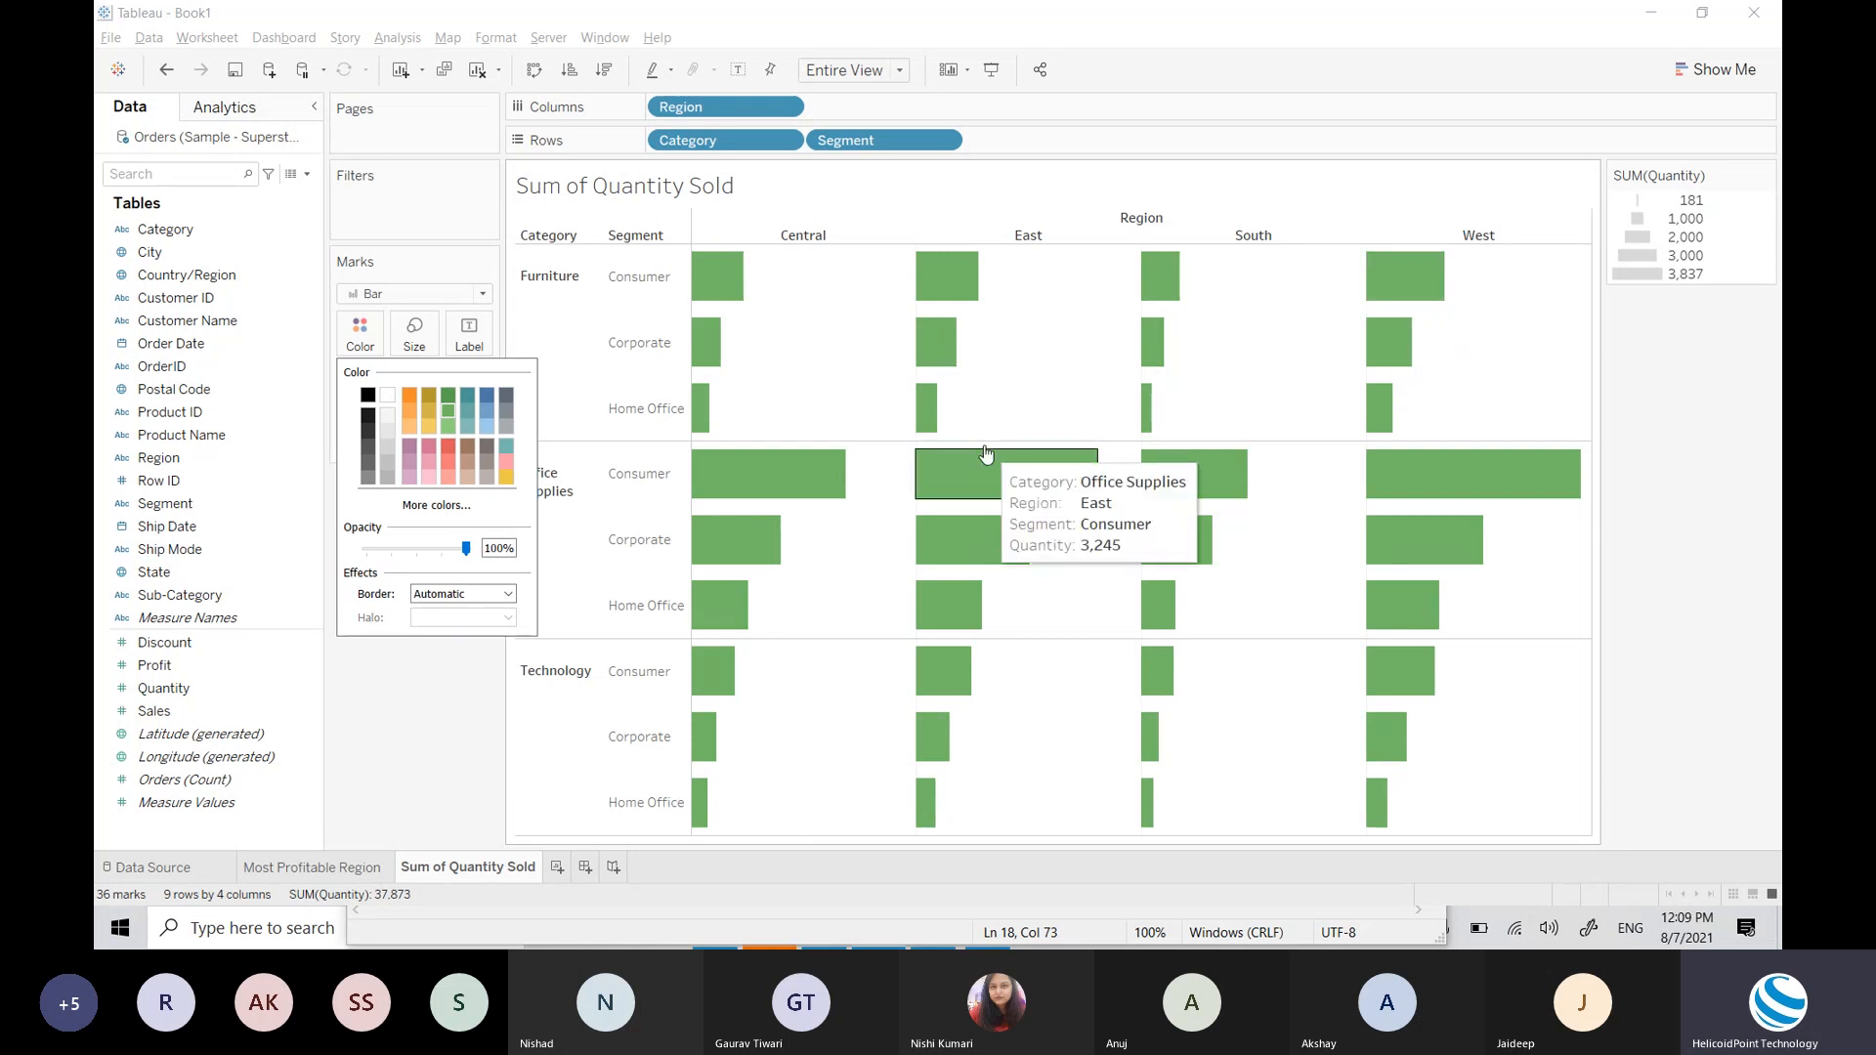
left_click(448, 741)
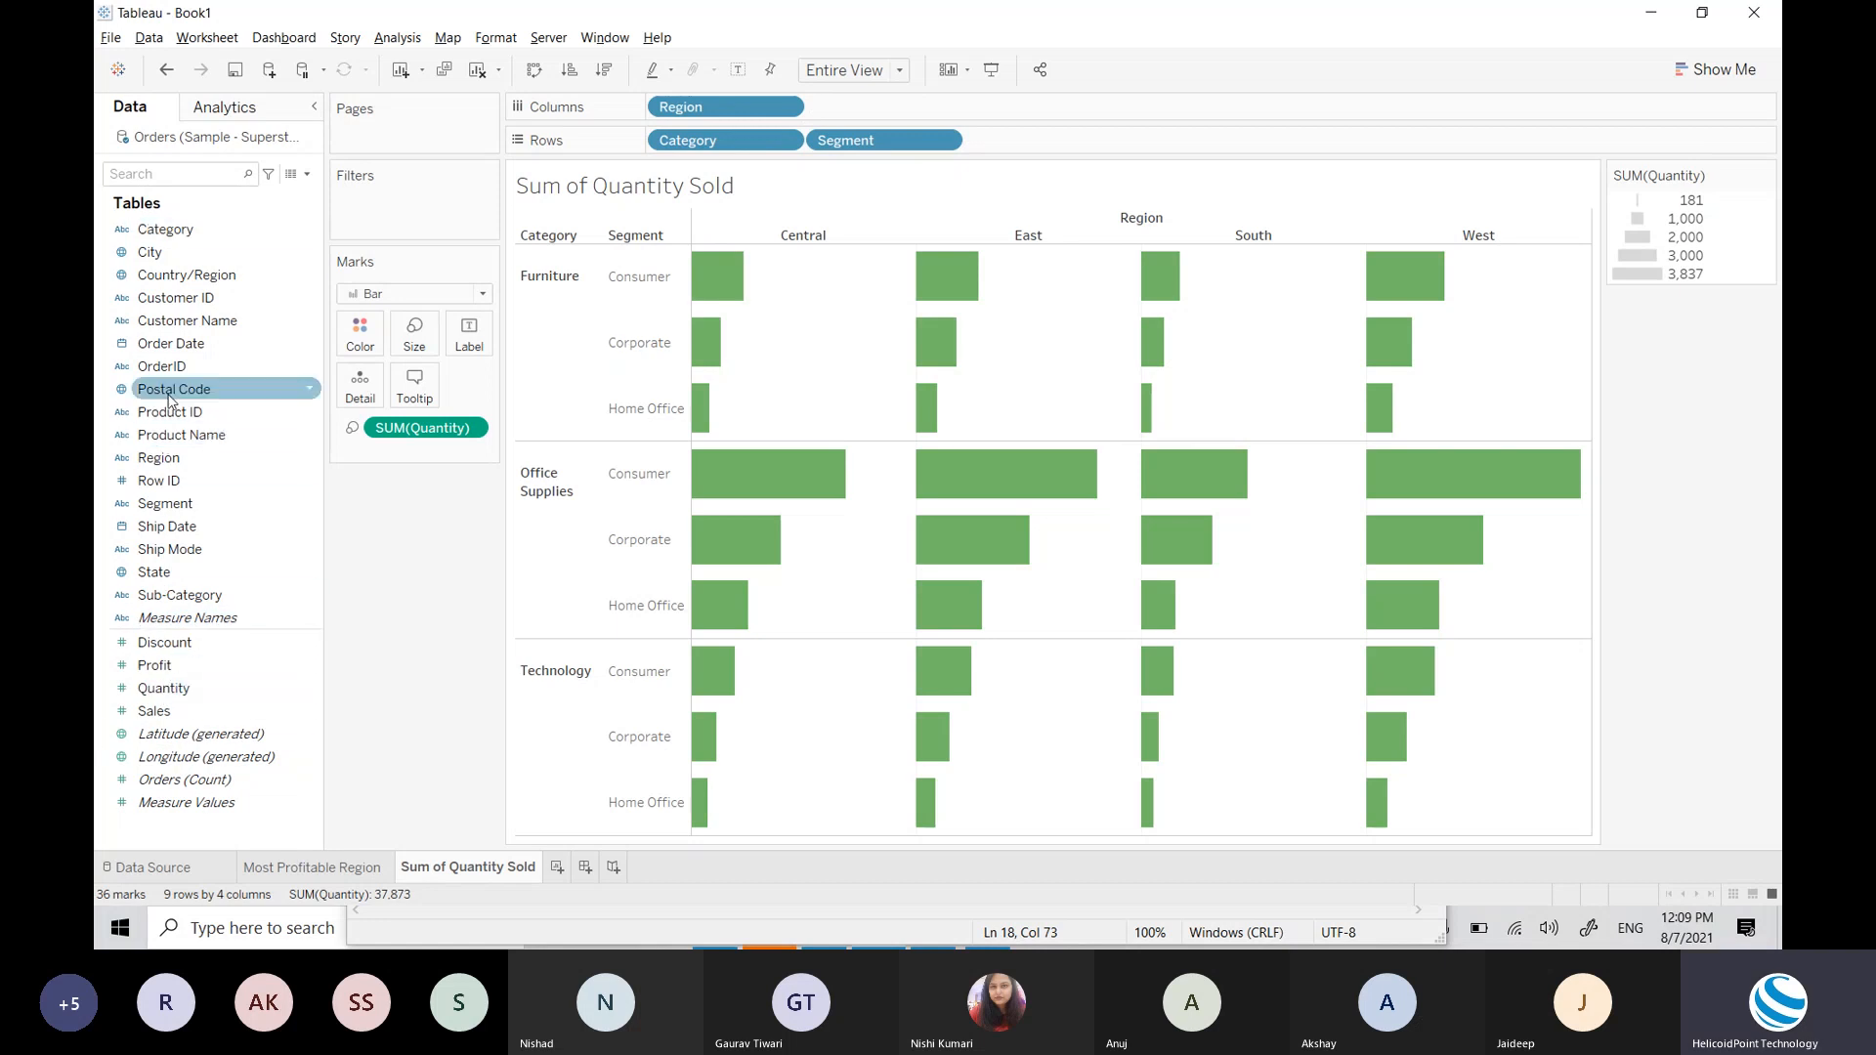
Step: Put Region on Color and review the Central and West items in Edit Colors
left_click_drag(164, 464, 362, 347)
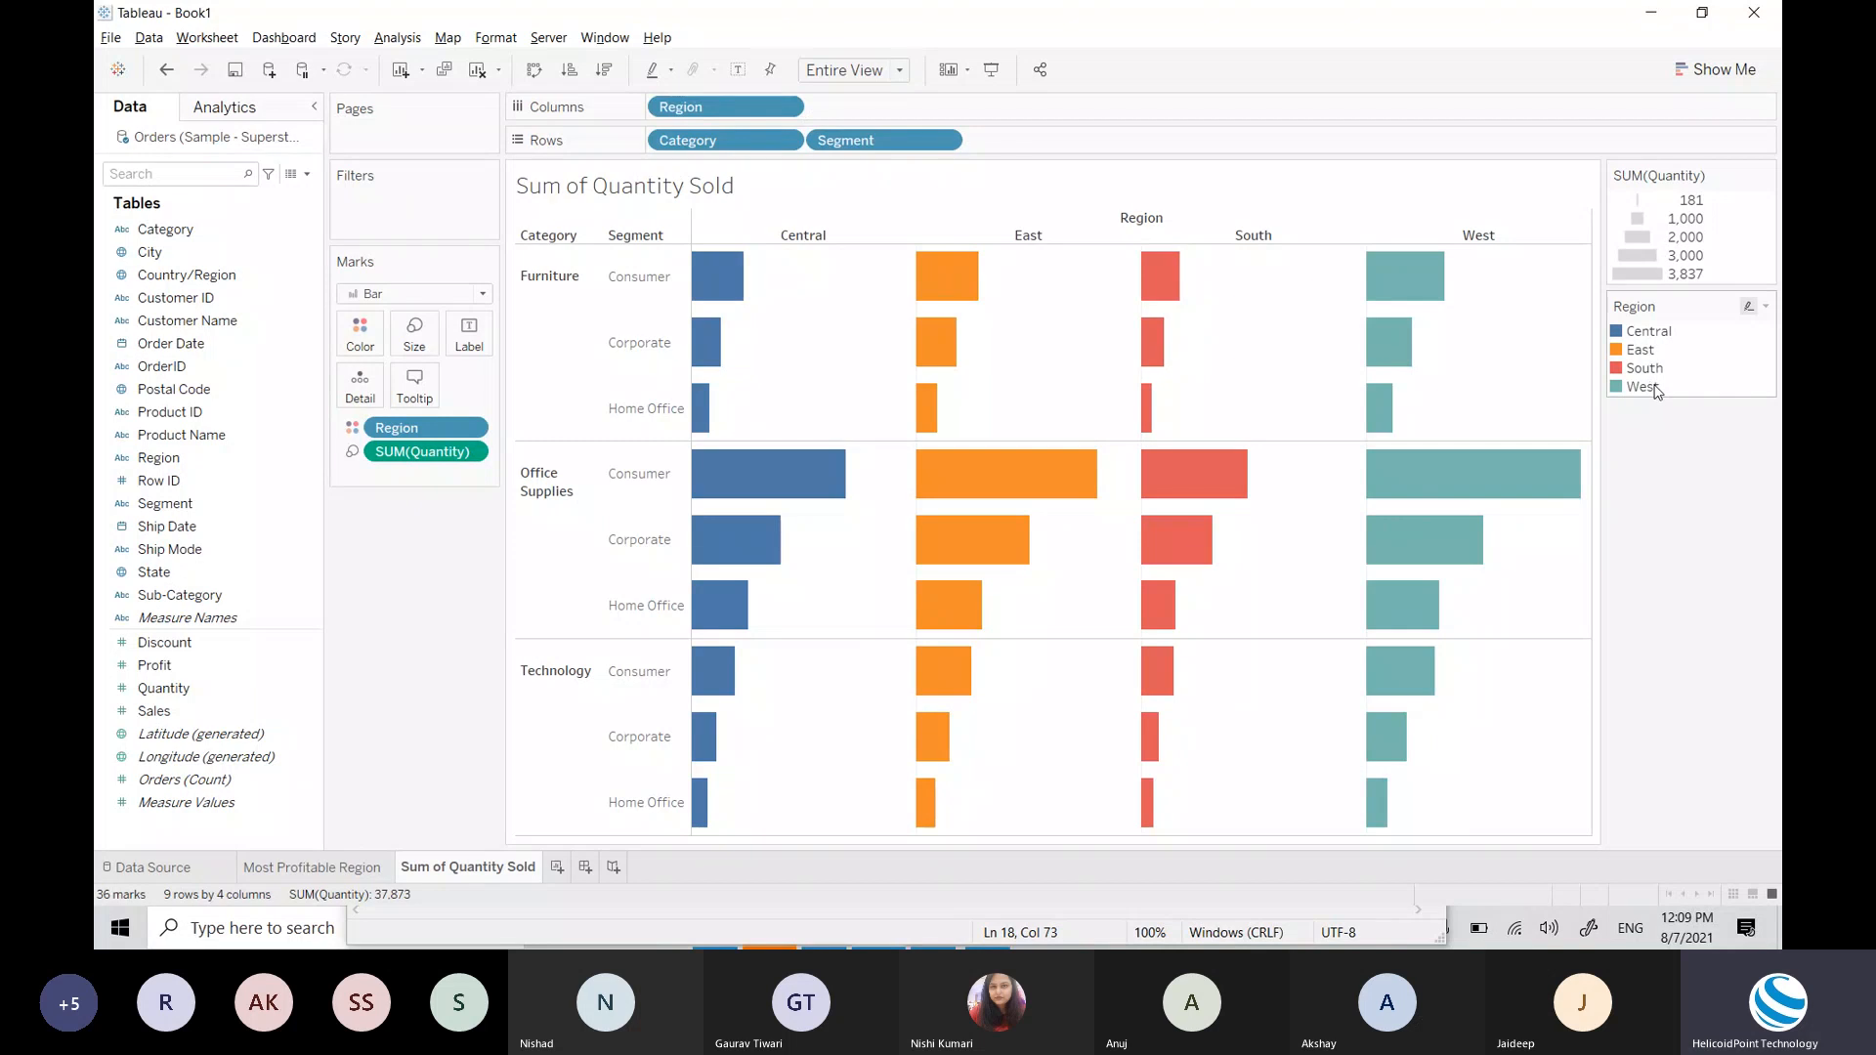
left_click(364, 335)
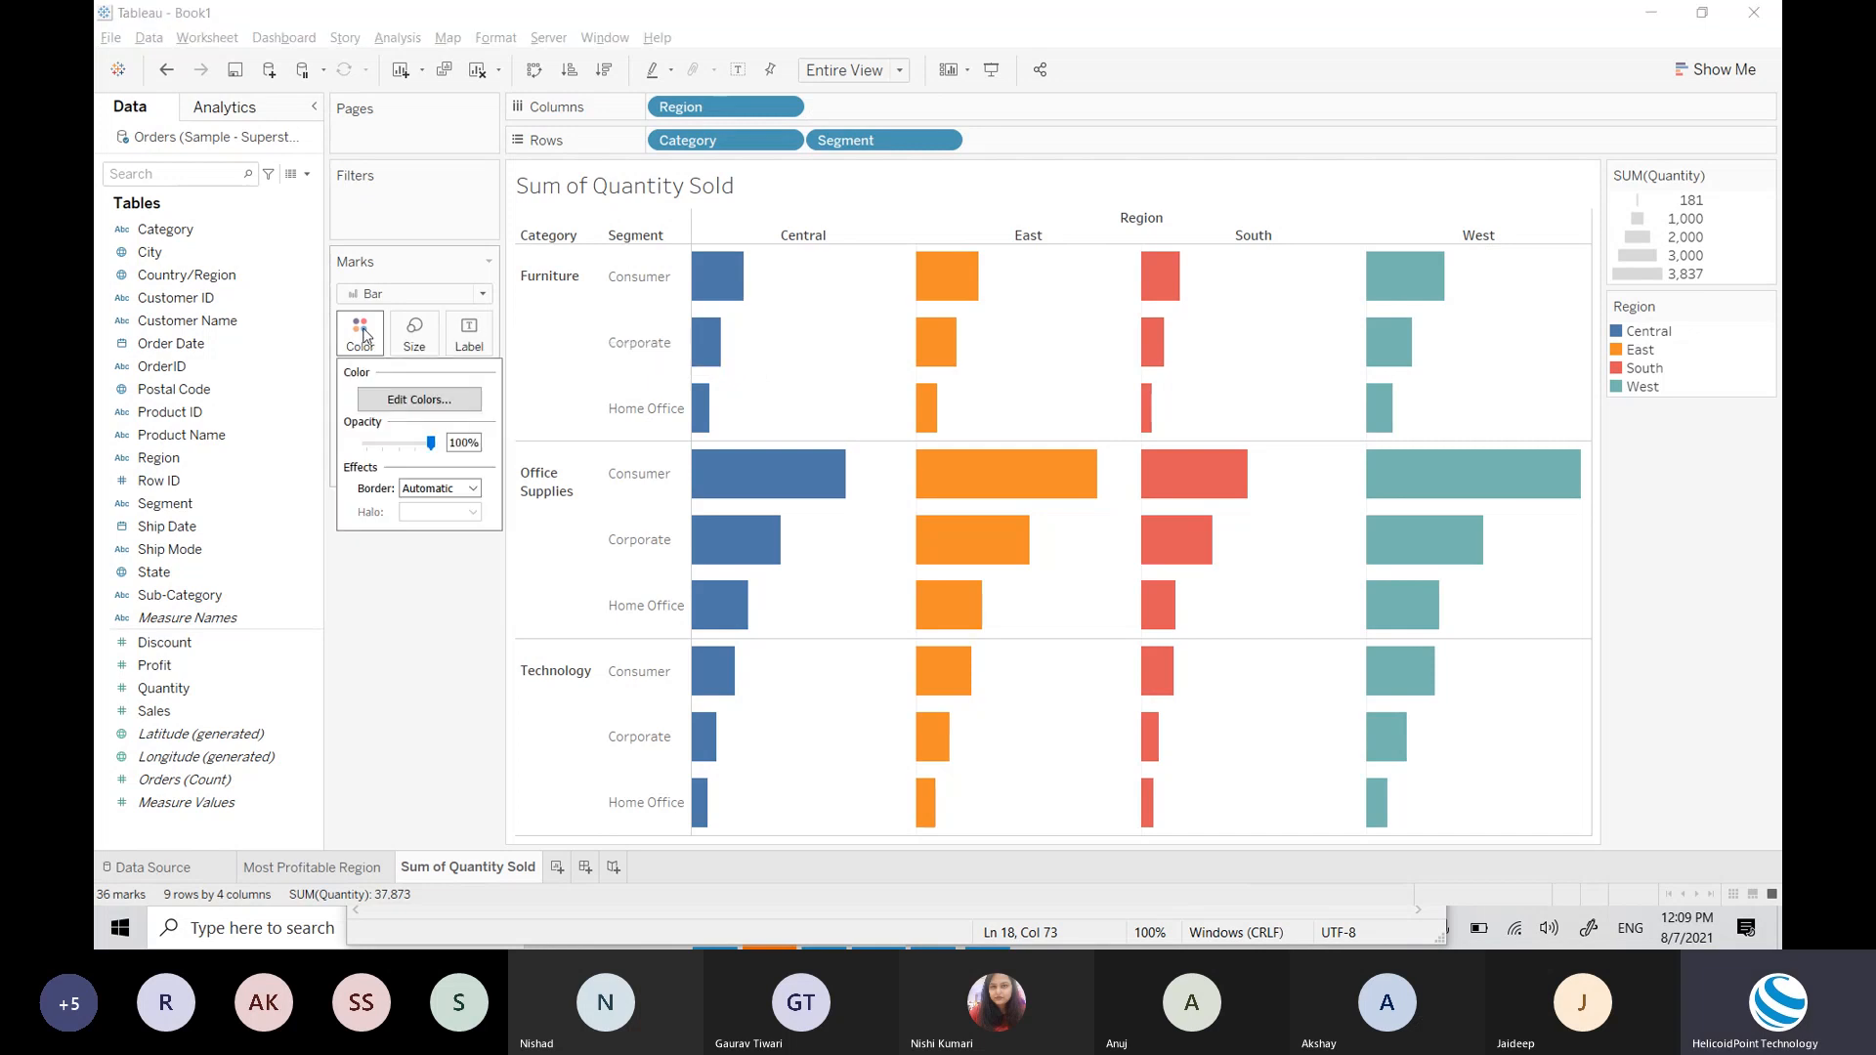
left_click(437, 401)
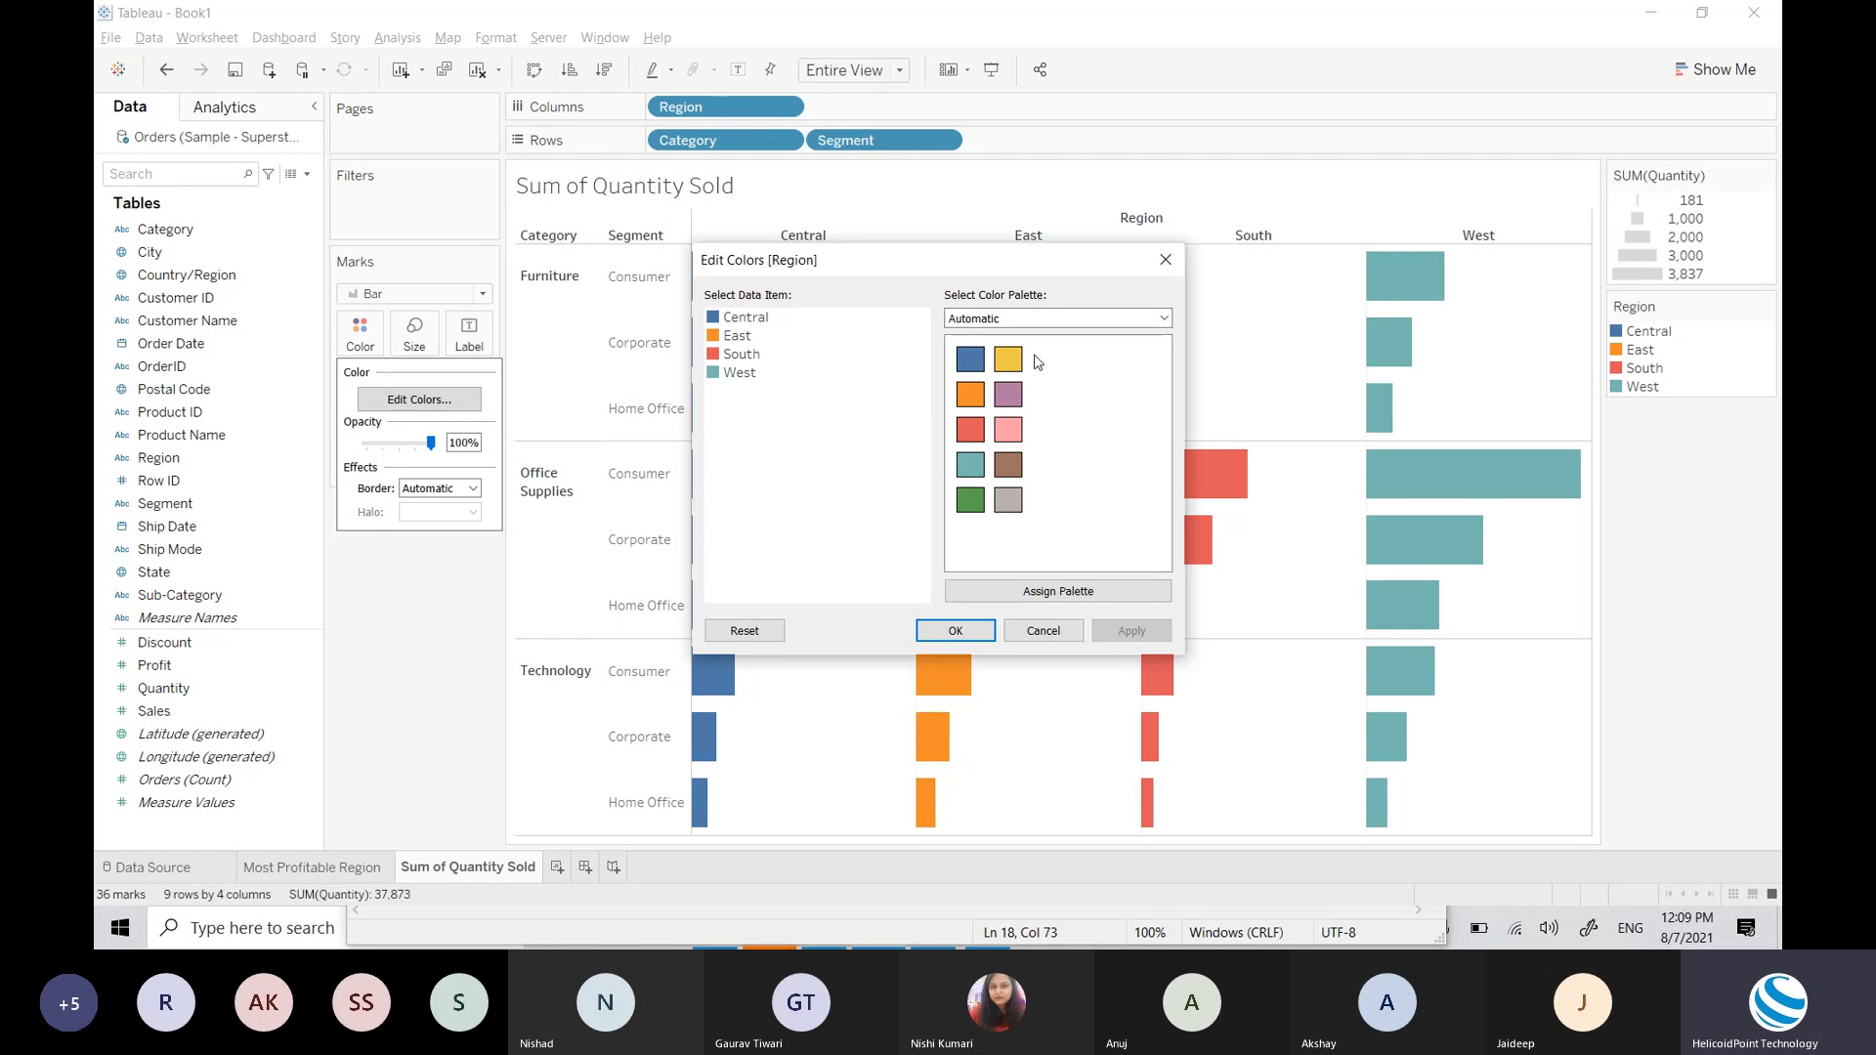
left_click(740, 319)
left_click(752, 377)
left_click(1171, 264)
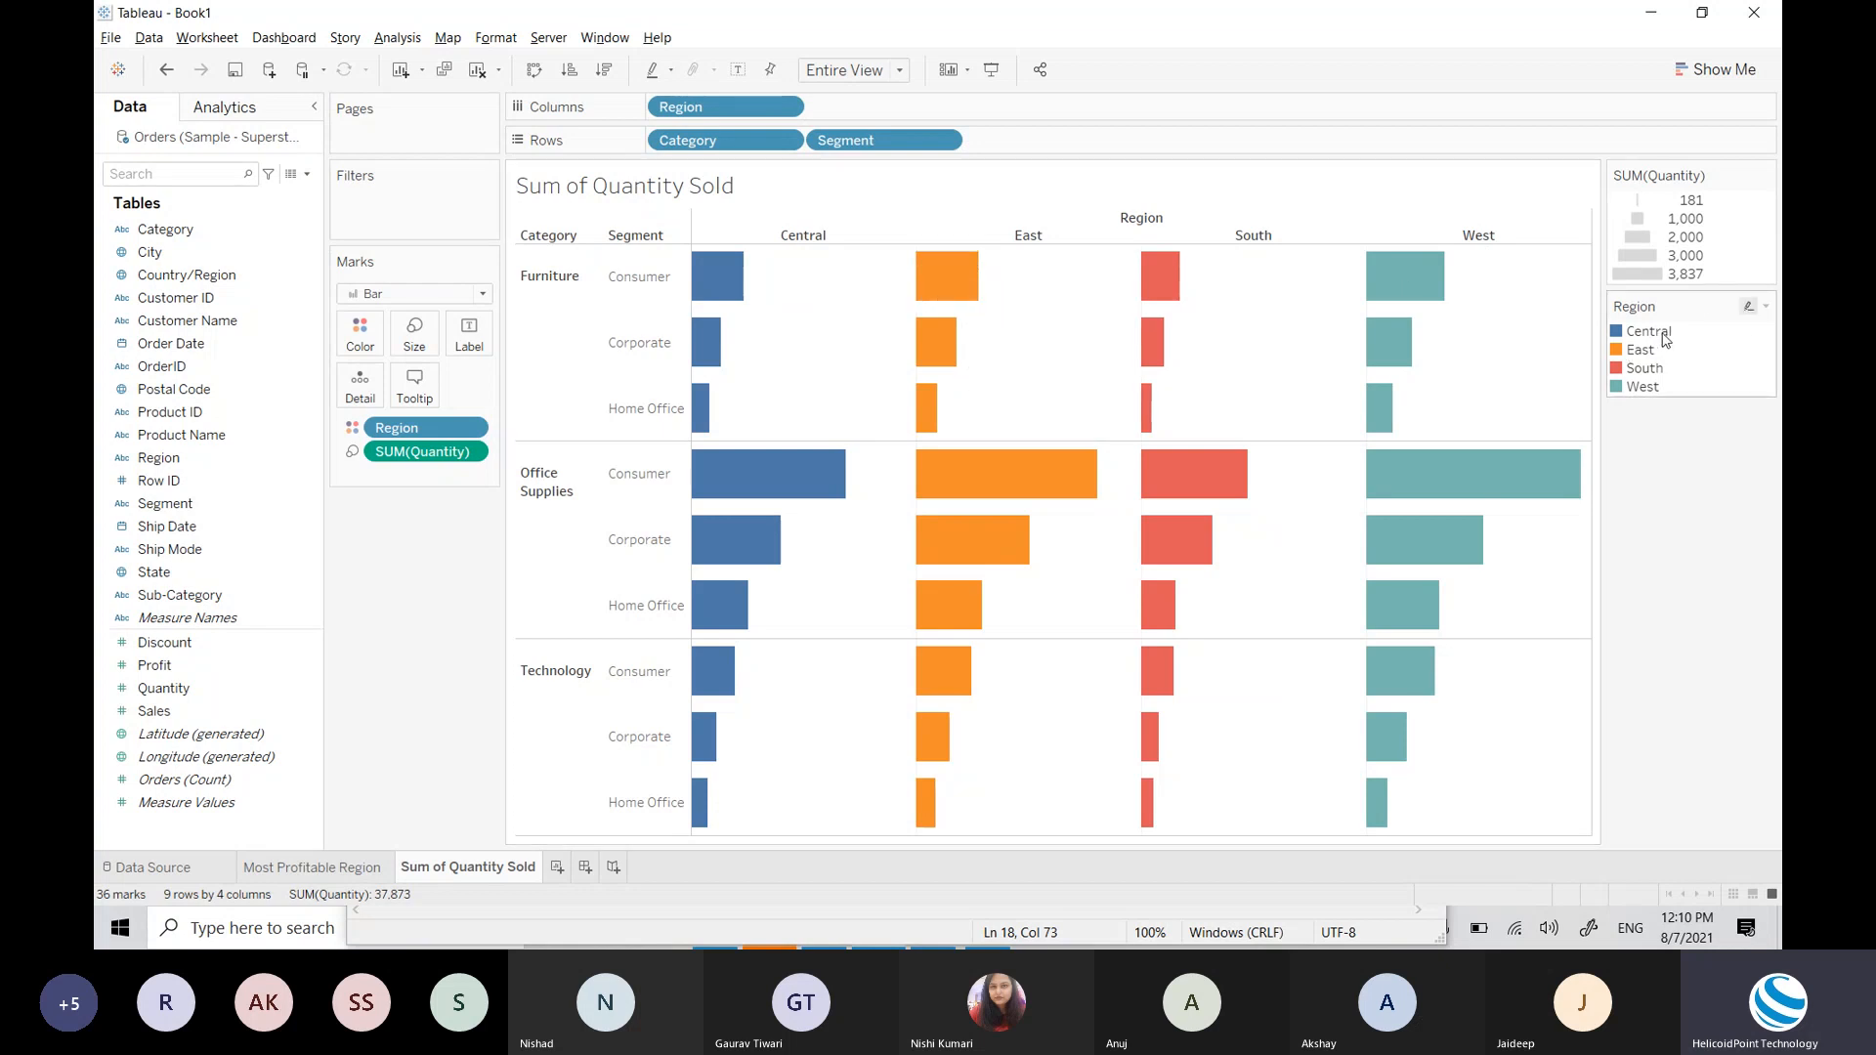
Step: Hide the SUM(Quantity) size legend card, leaving only the Region legend
mouse_move(1022, 494)
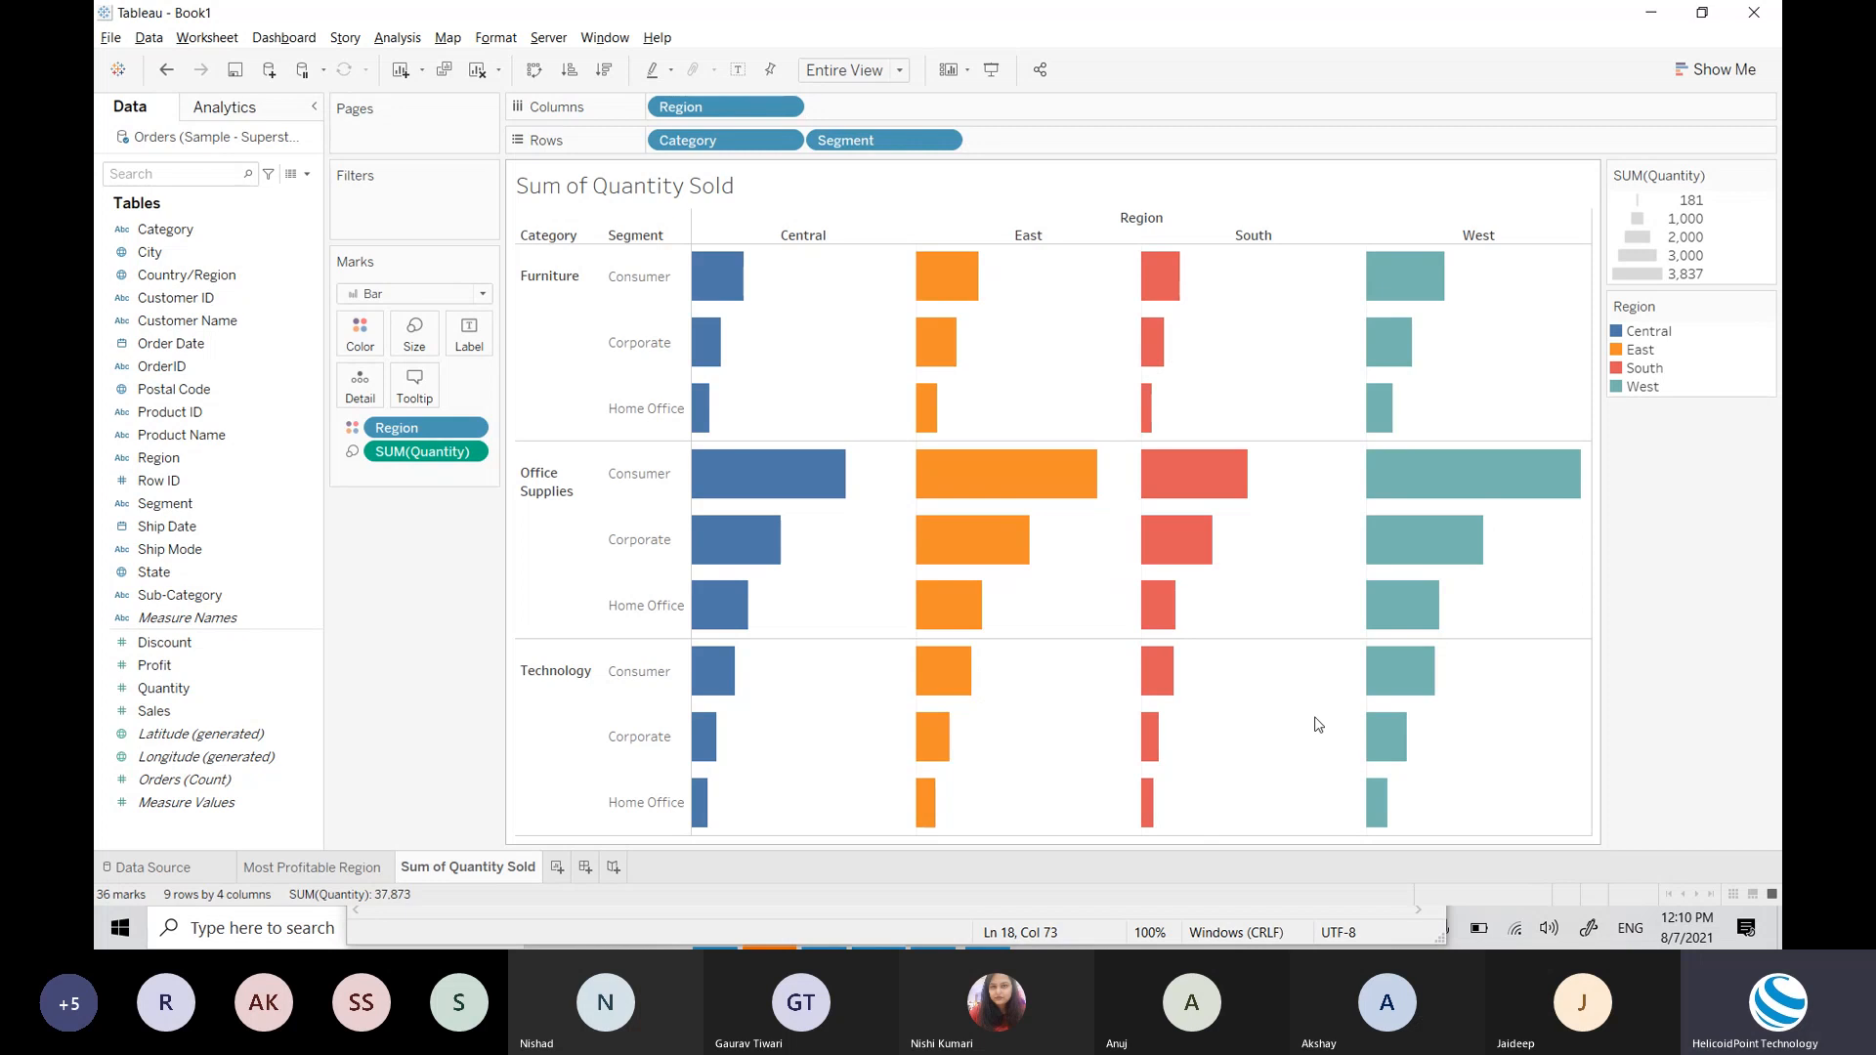
mouse_move(1455, 513)
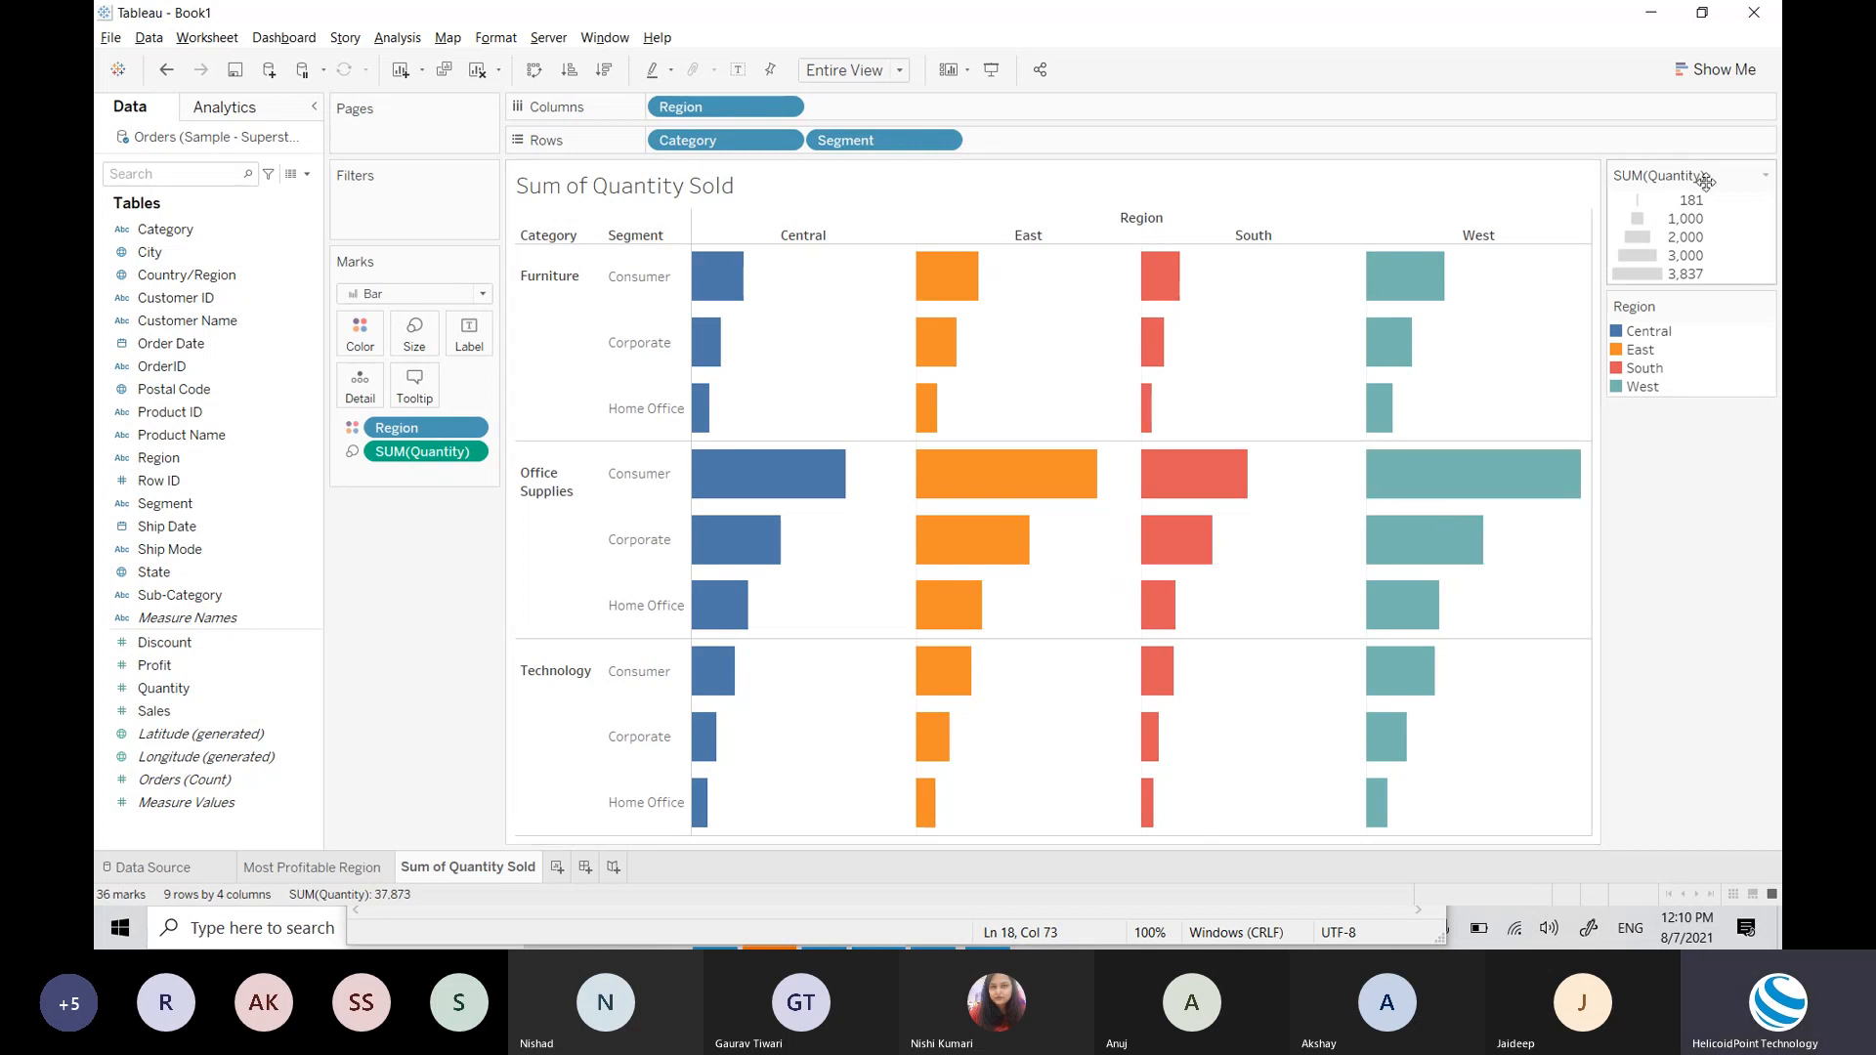
left_click(1765, 175)
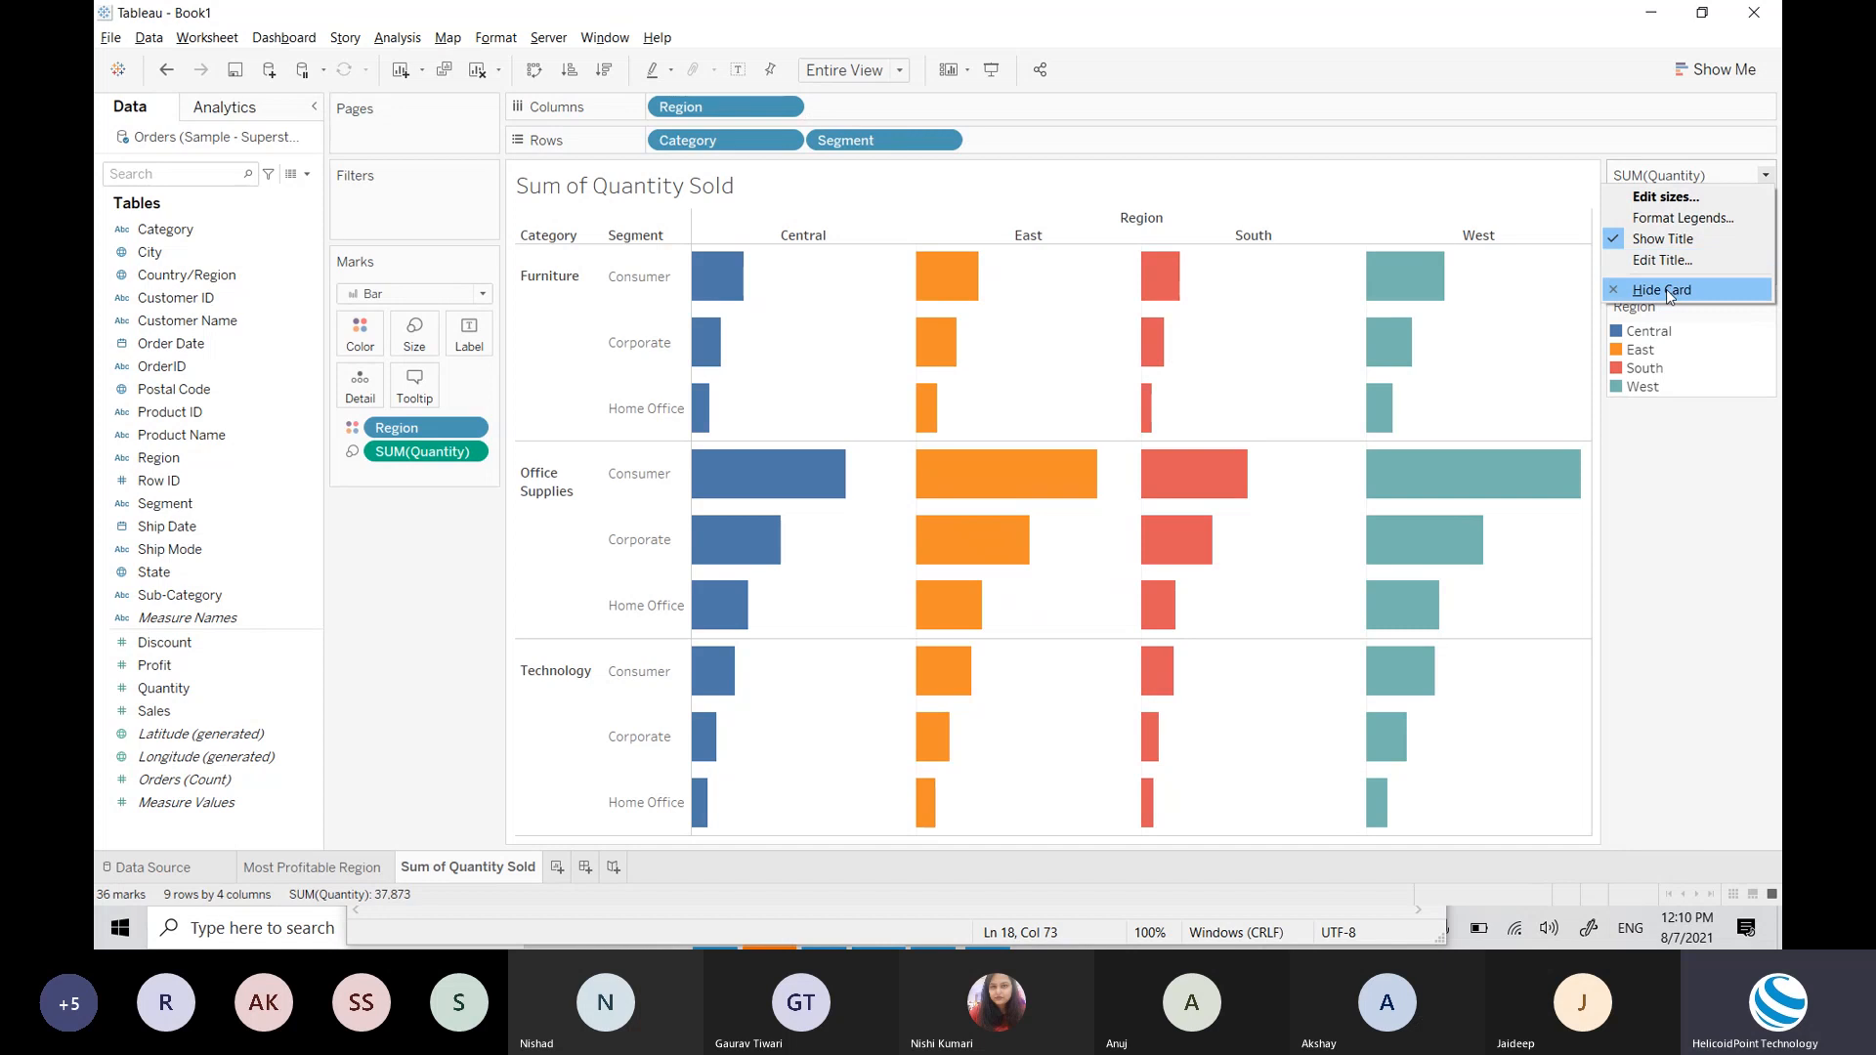
left_click(1667, 291)
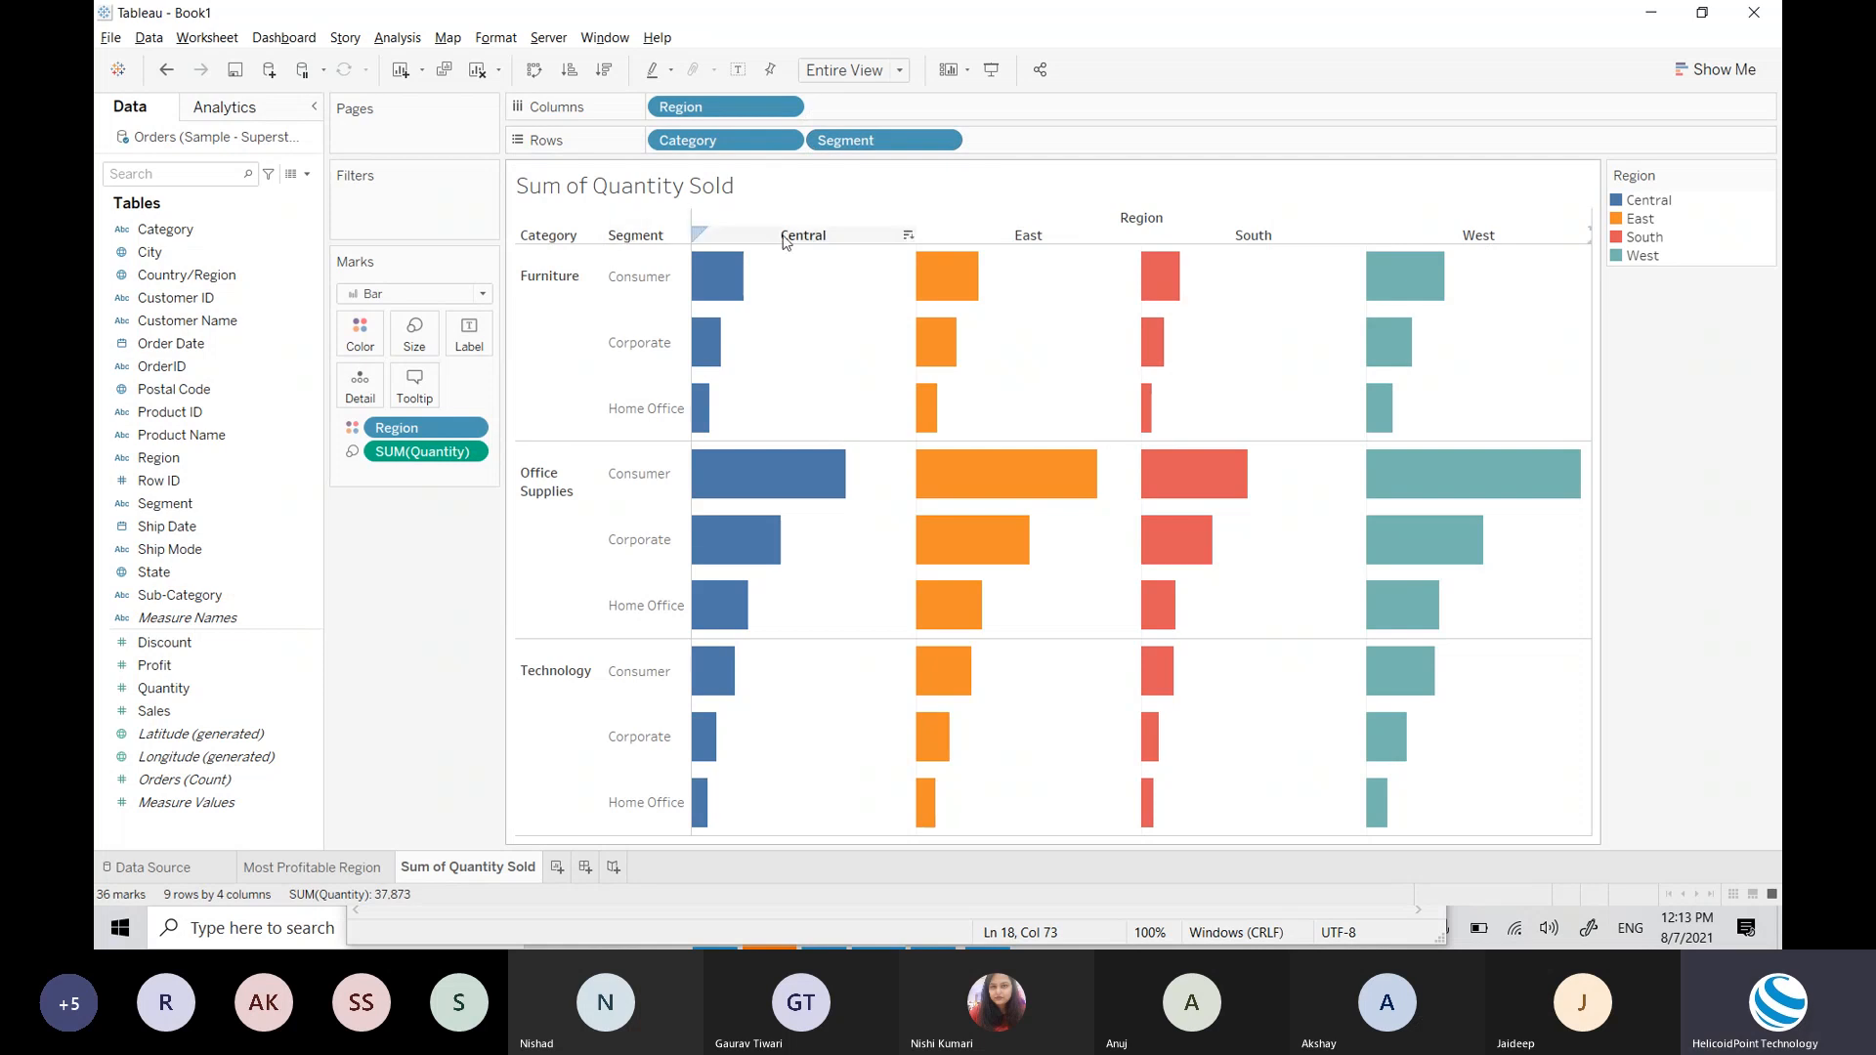
mouse_move(776, 464)
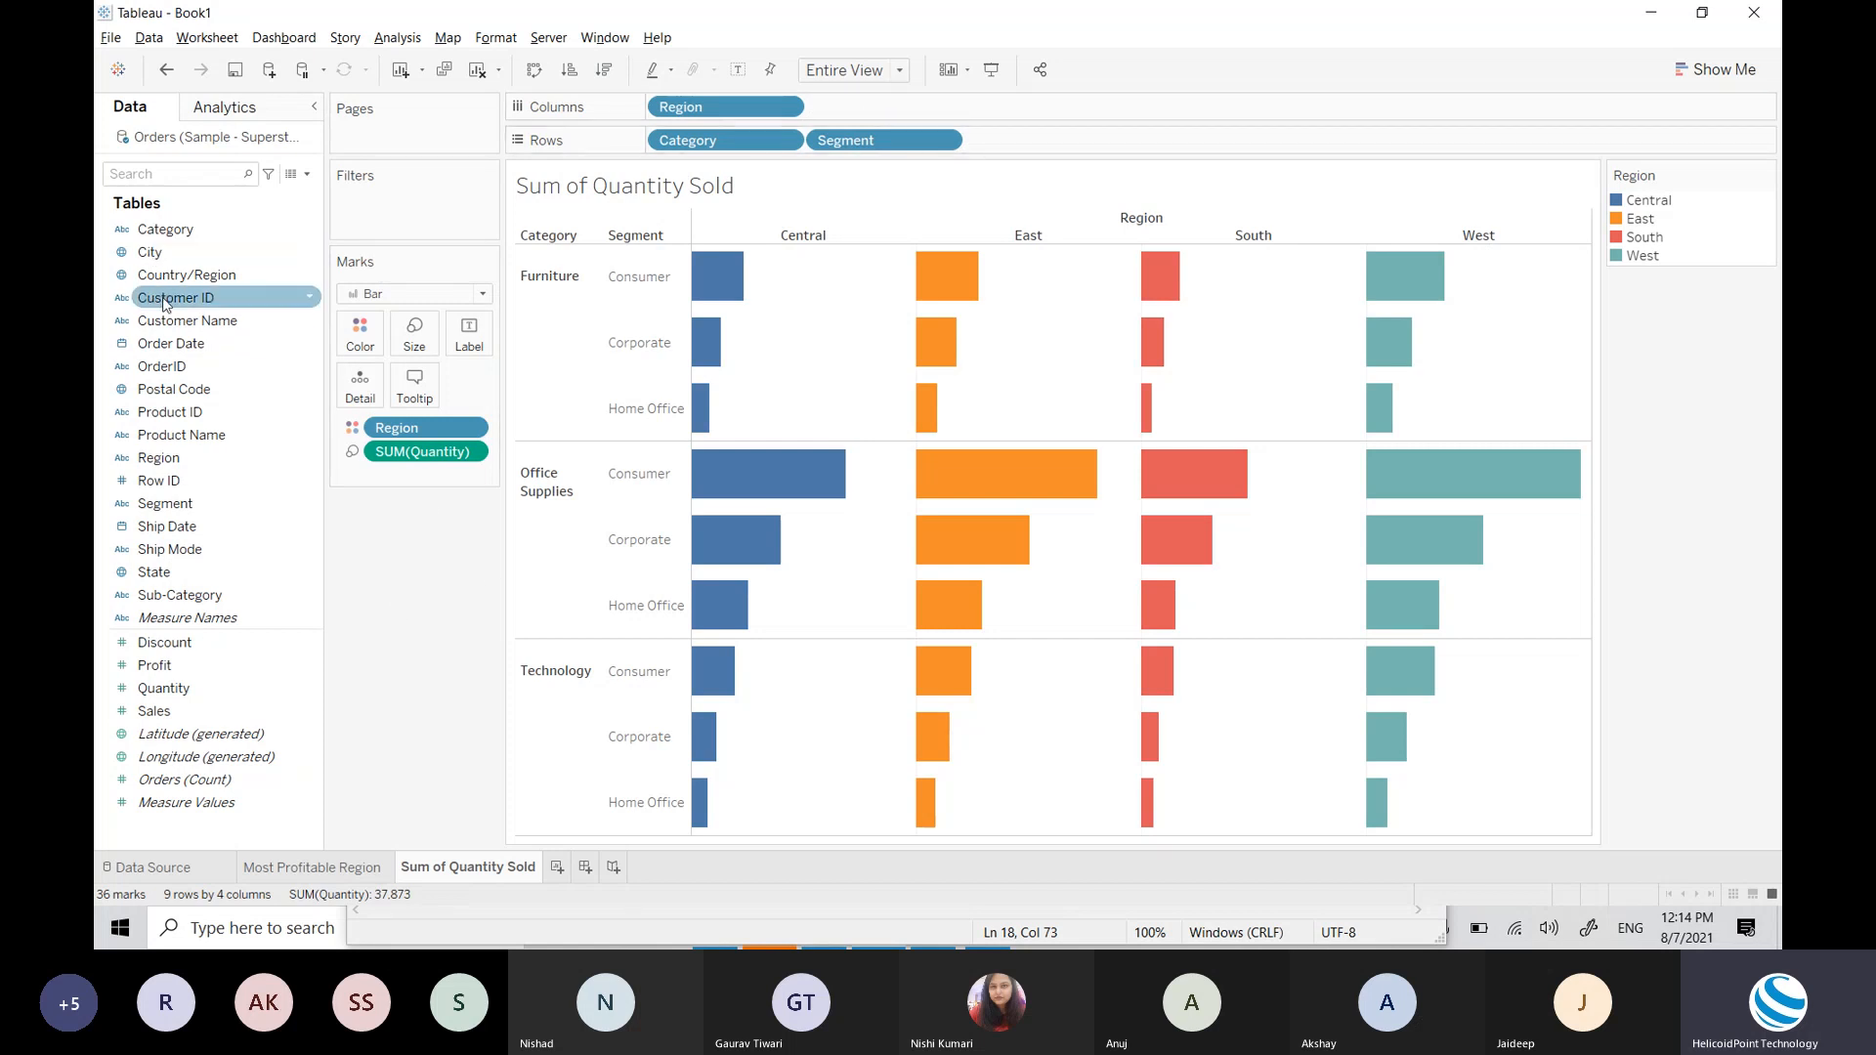
Step: Undo a stray order-year breakdown, then drop Order Date onto the Filters shelf
left_click_drag(174, 342, 845, 111)
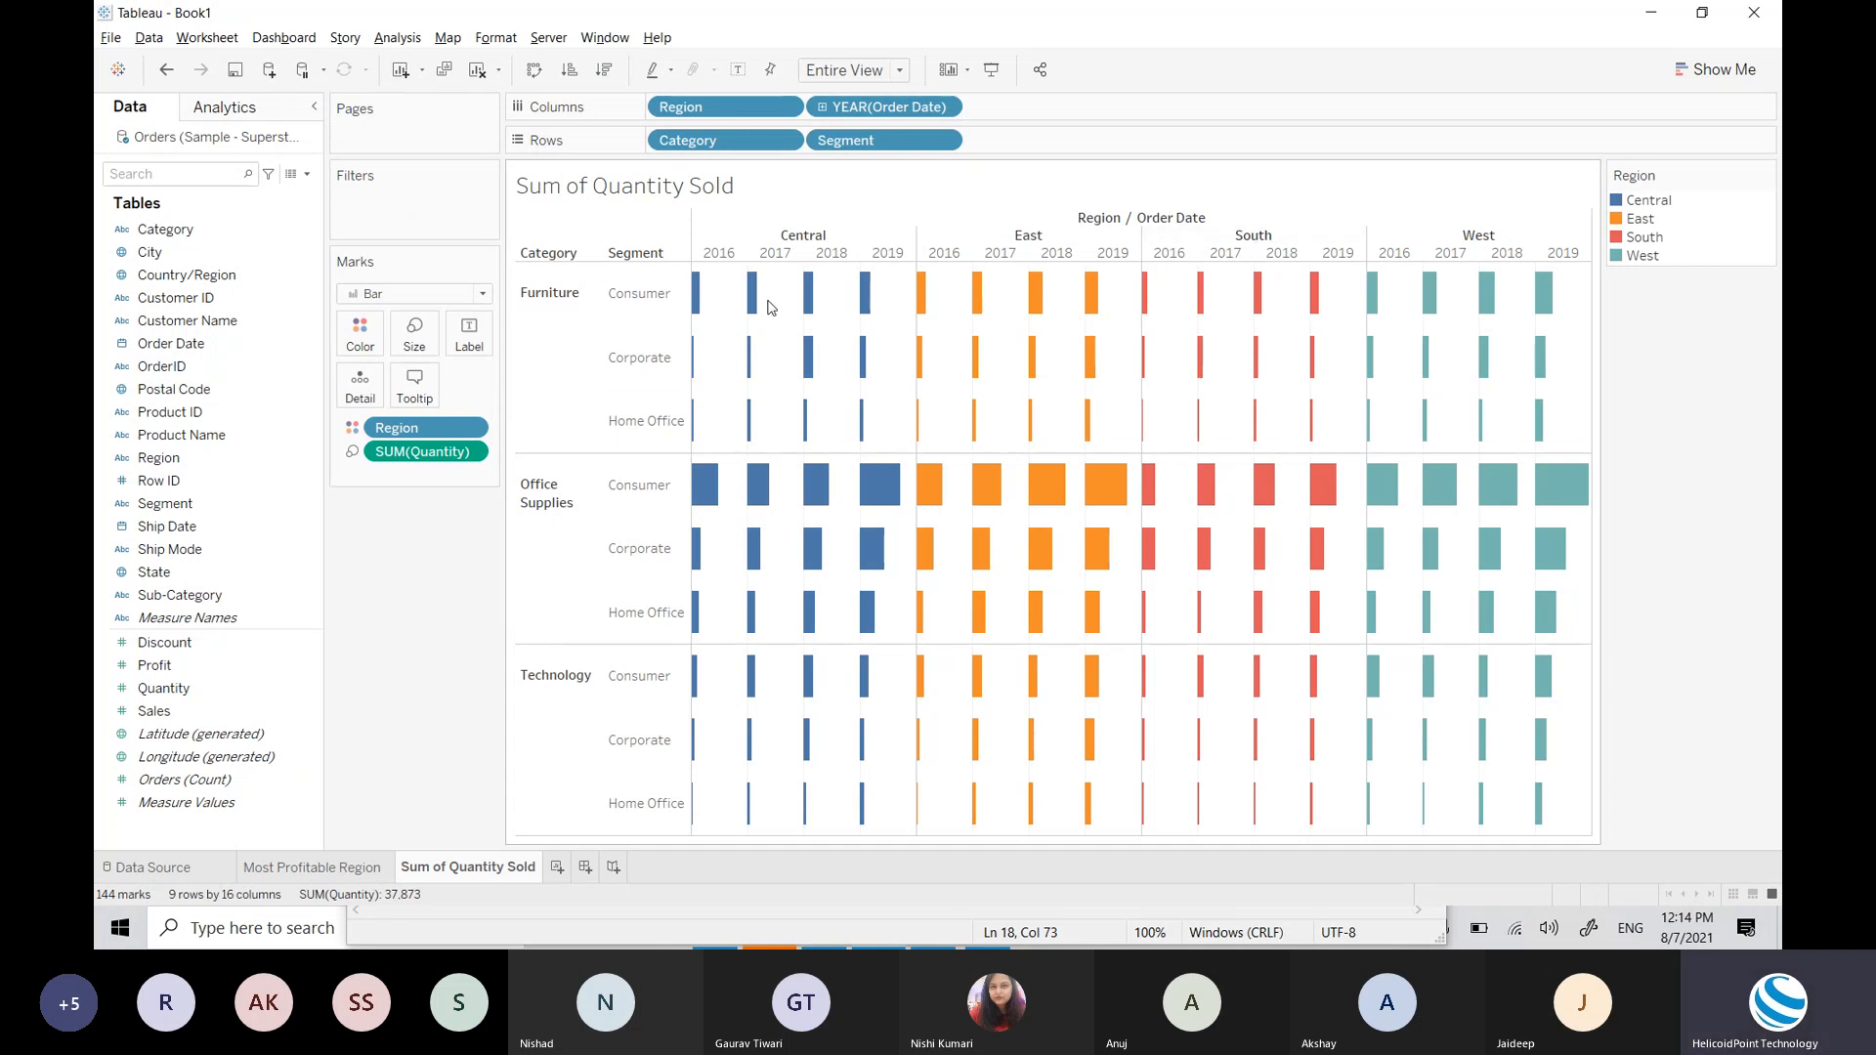
key("ctrl+z")
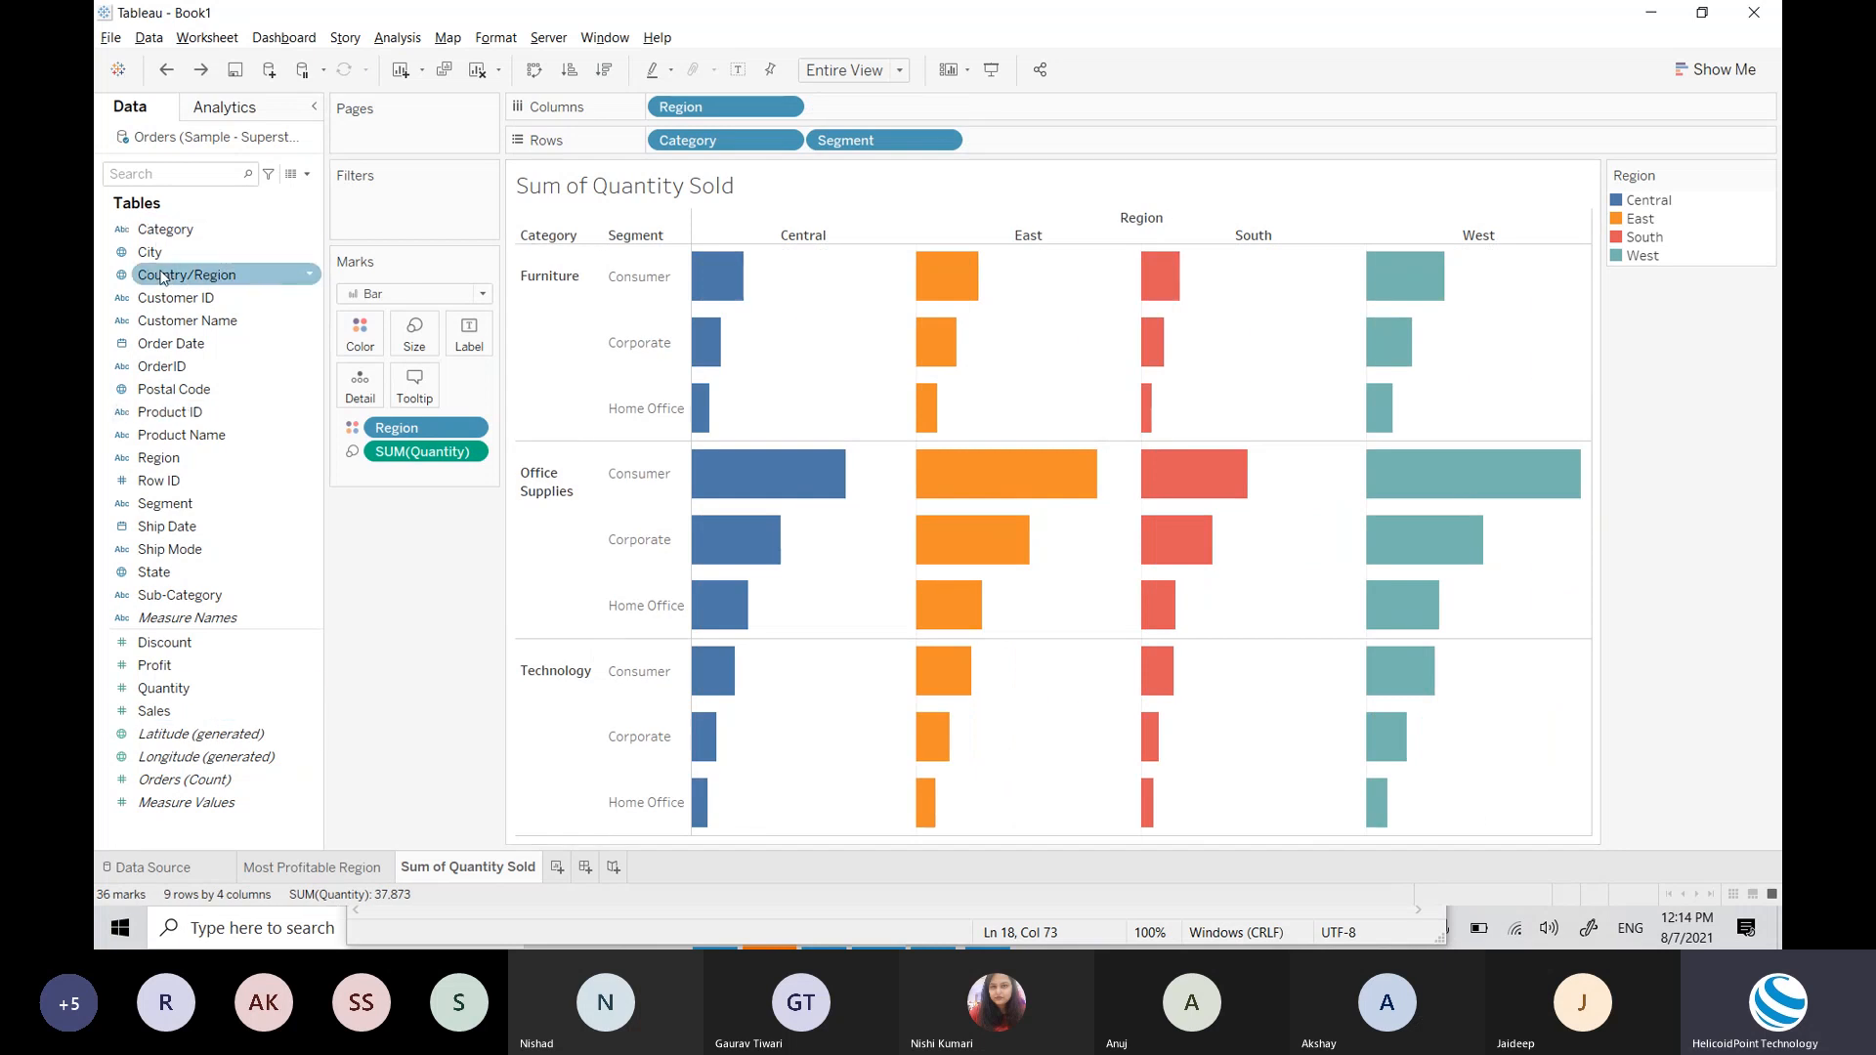
left_click_drag(185, 344, 421, 214)
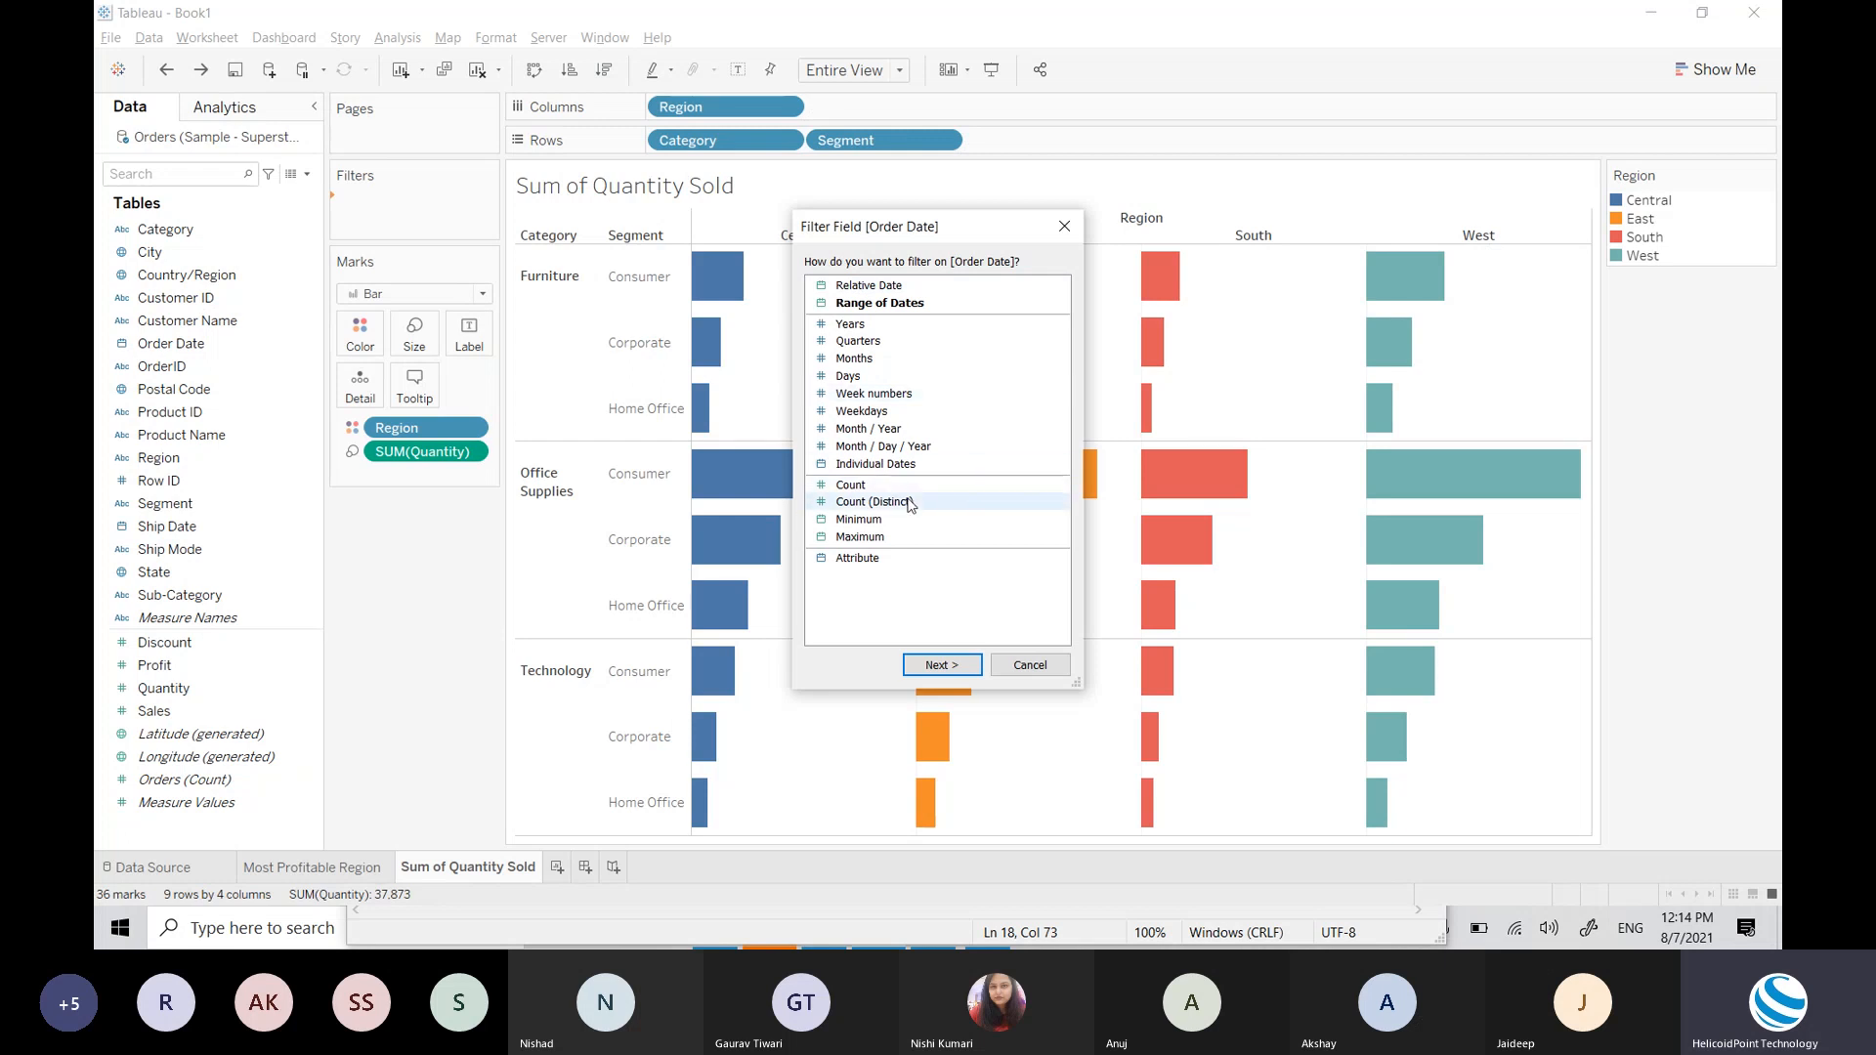
Step: Filter Order Date by Years with all of 2016, 2017, 2018 and 2019 checked
double_click(868, 326)
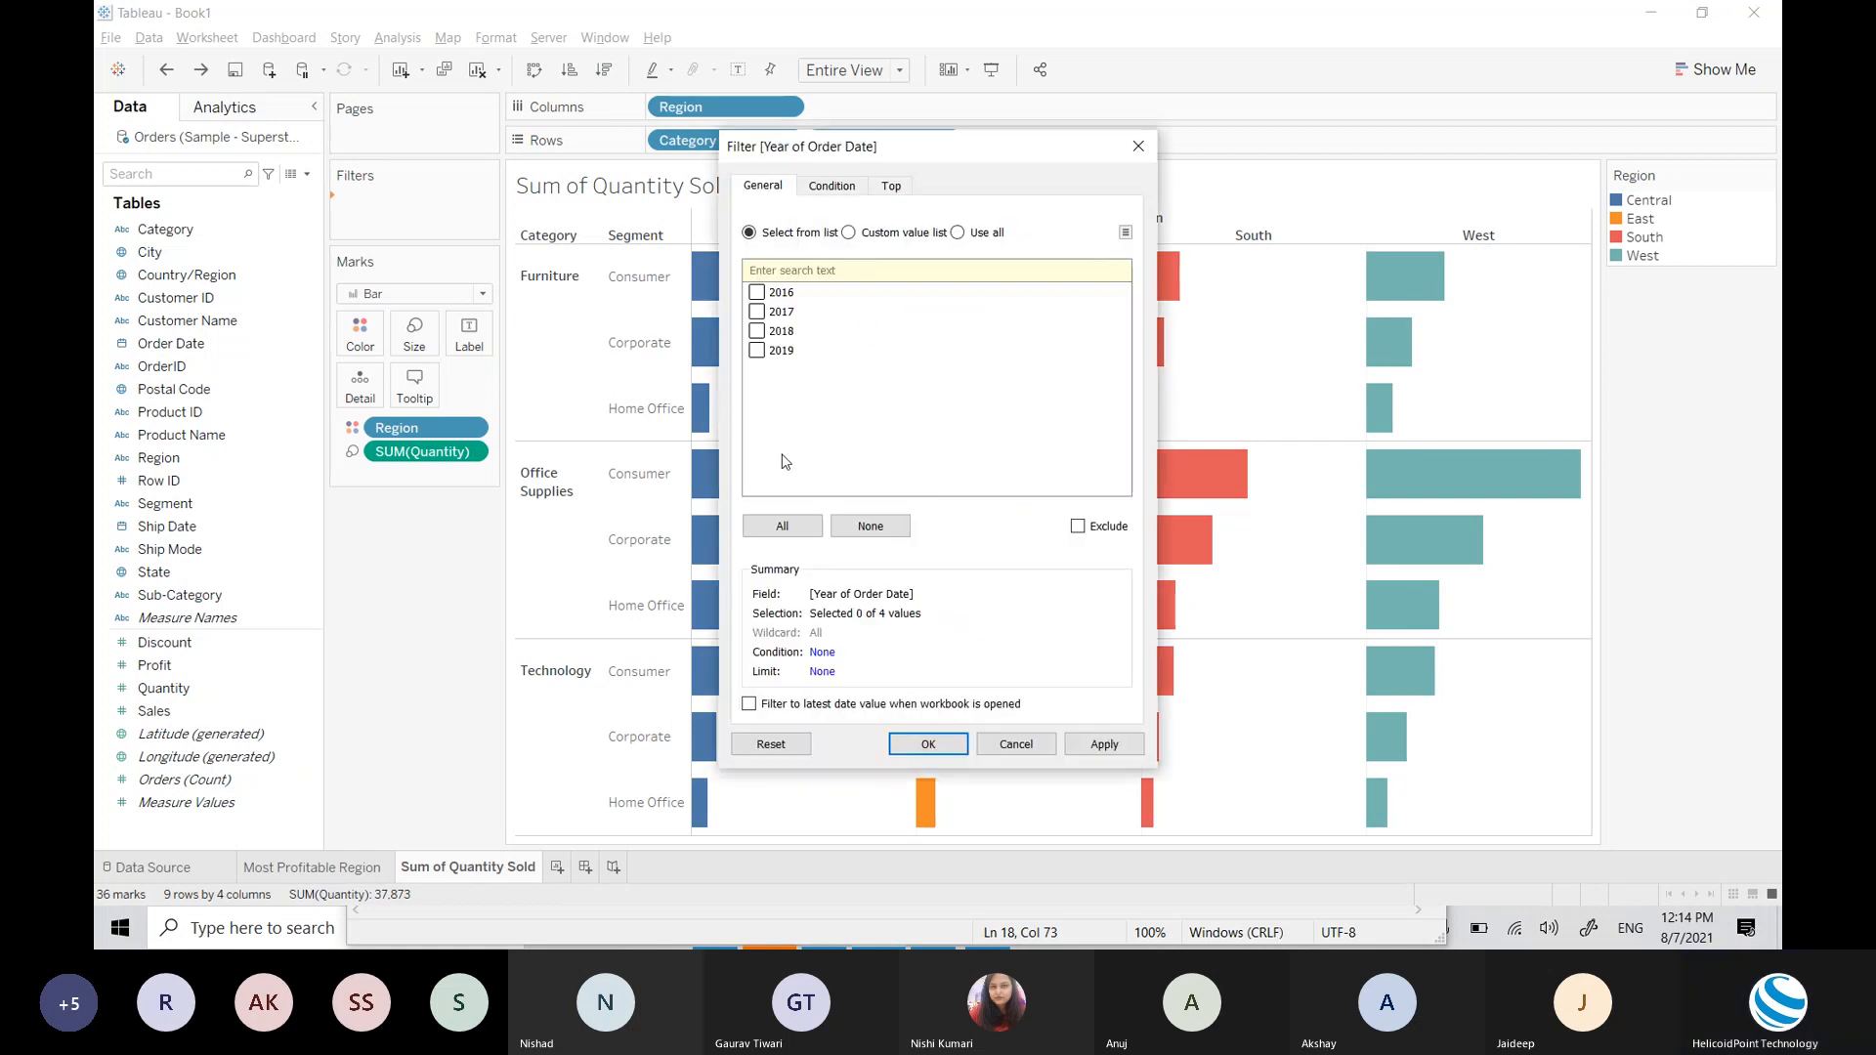
left_click(782, 525)
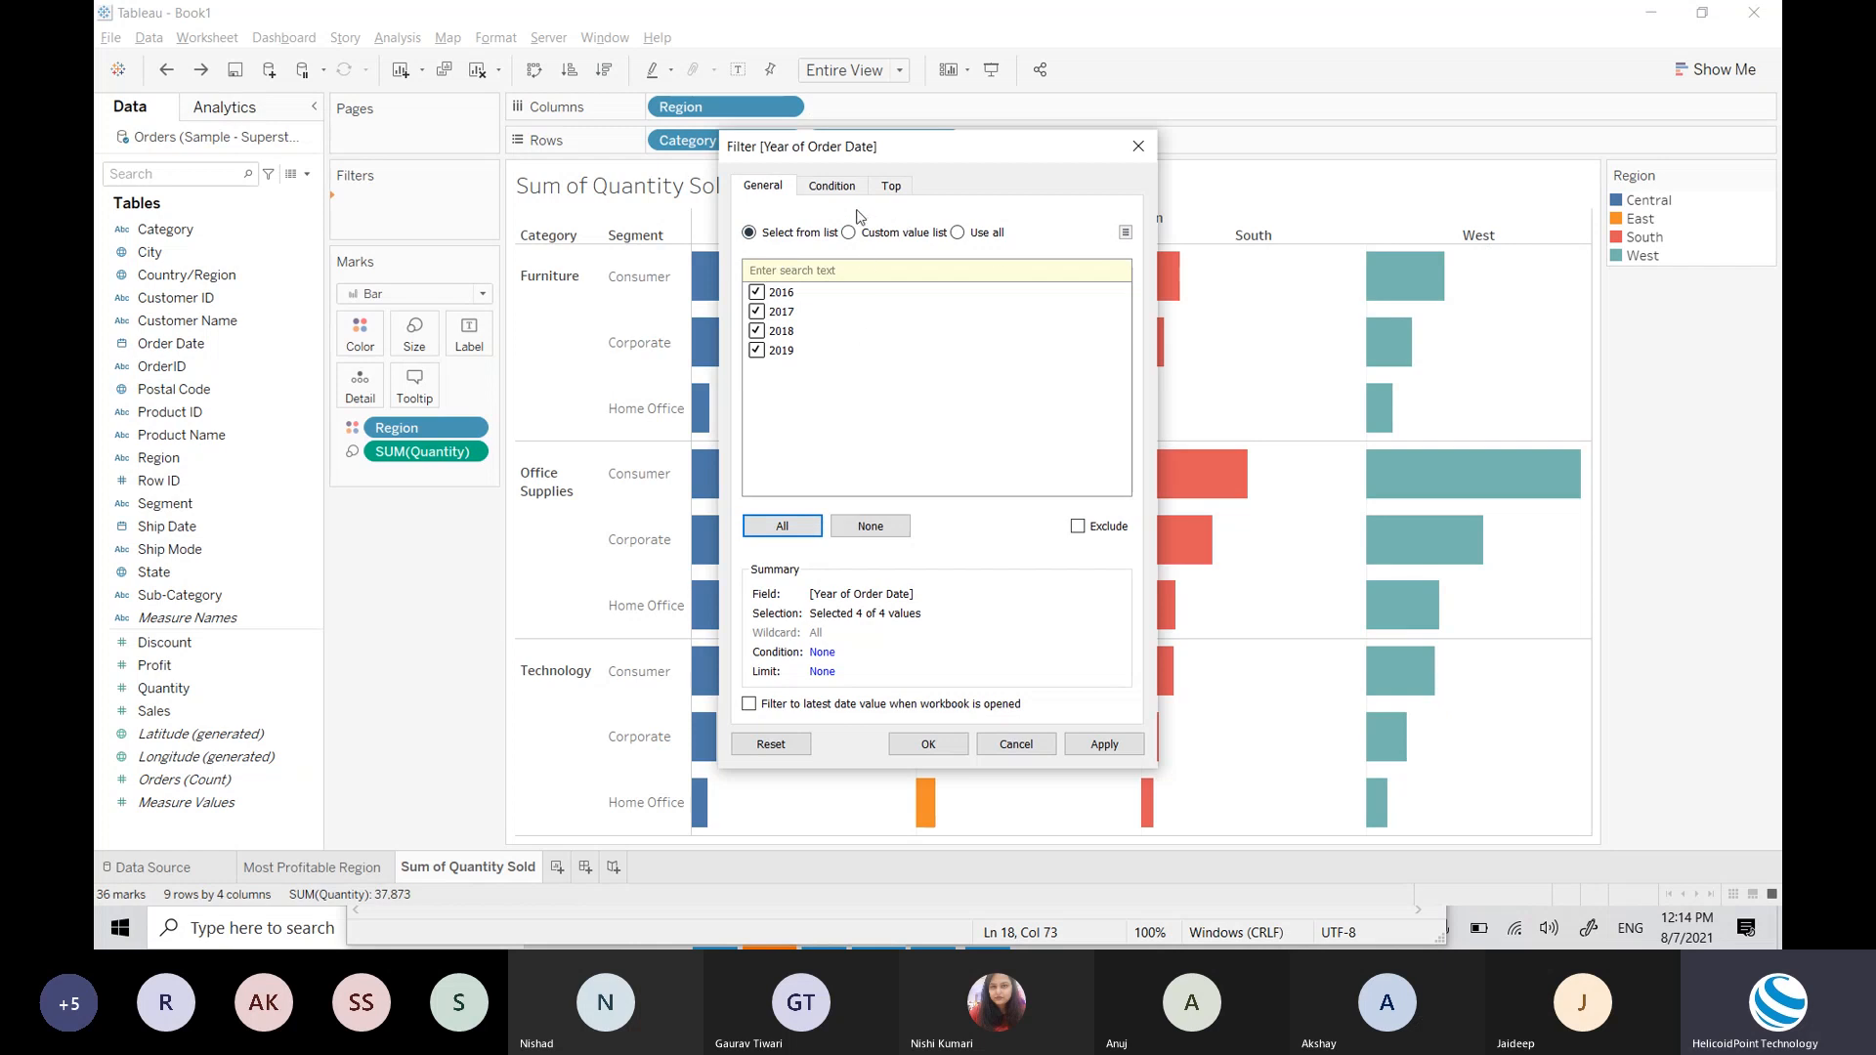
left_click(920, 739)
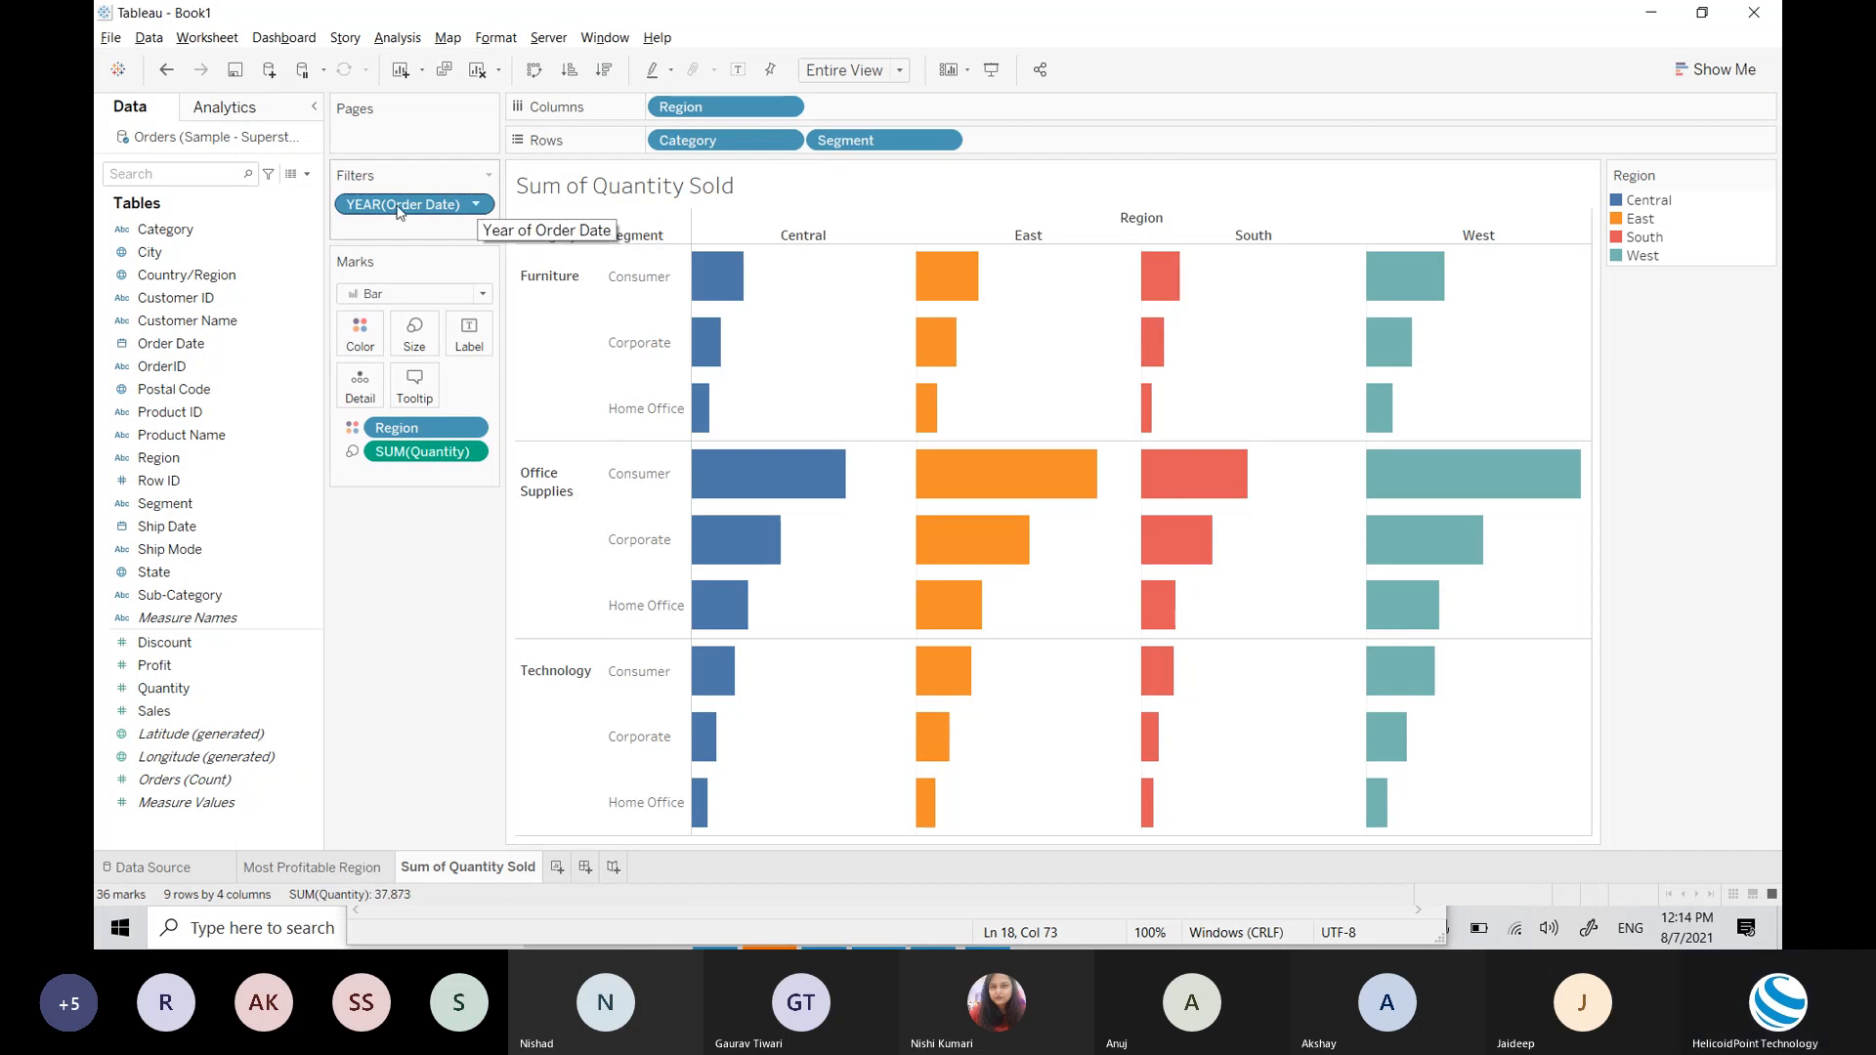
Step: Show the YEAR(Order Date) filter as a quick-filter checklist on the sheet
left_click(476, 206)
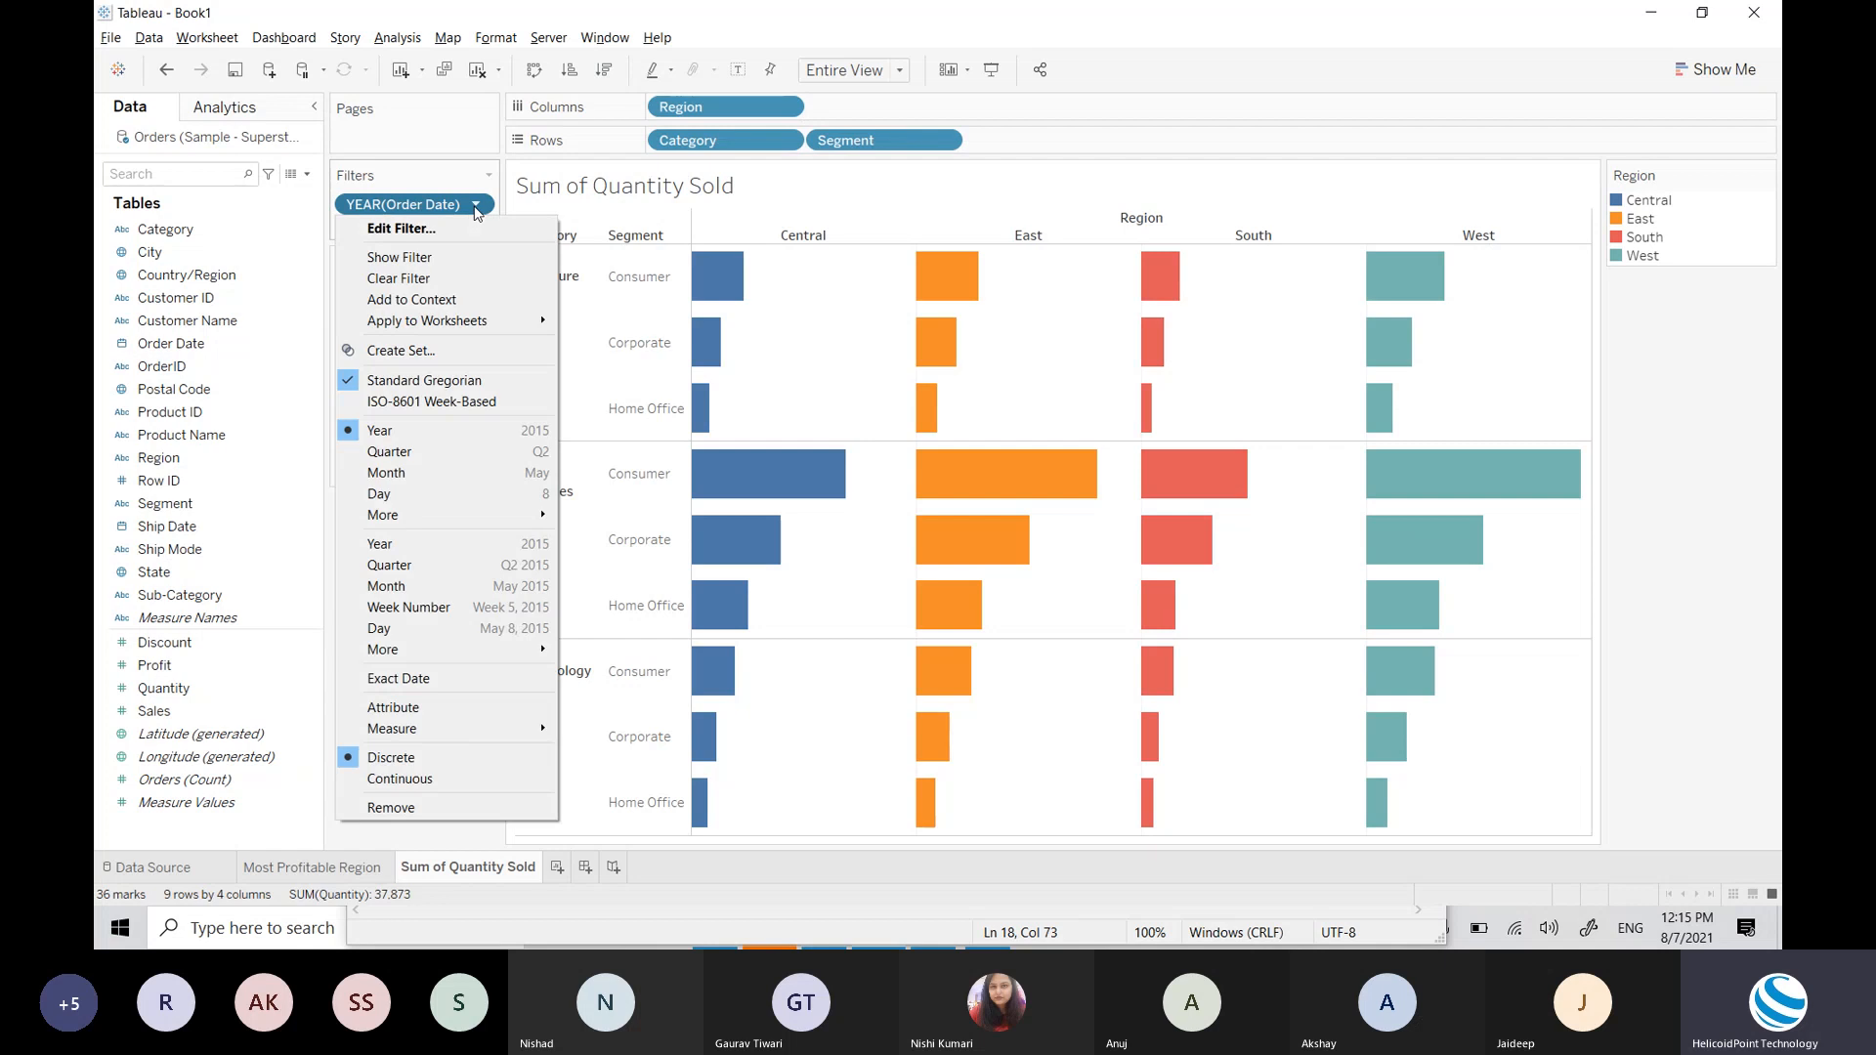
left_click(400, 257)
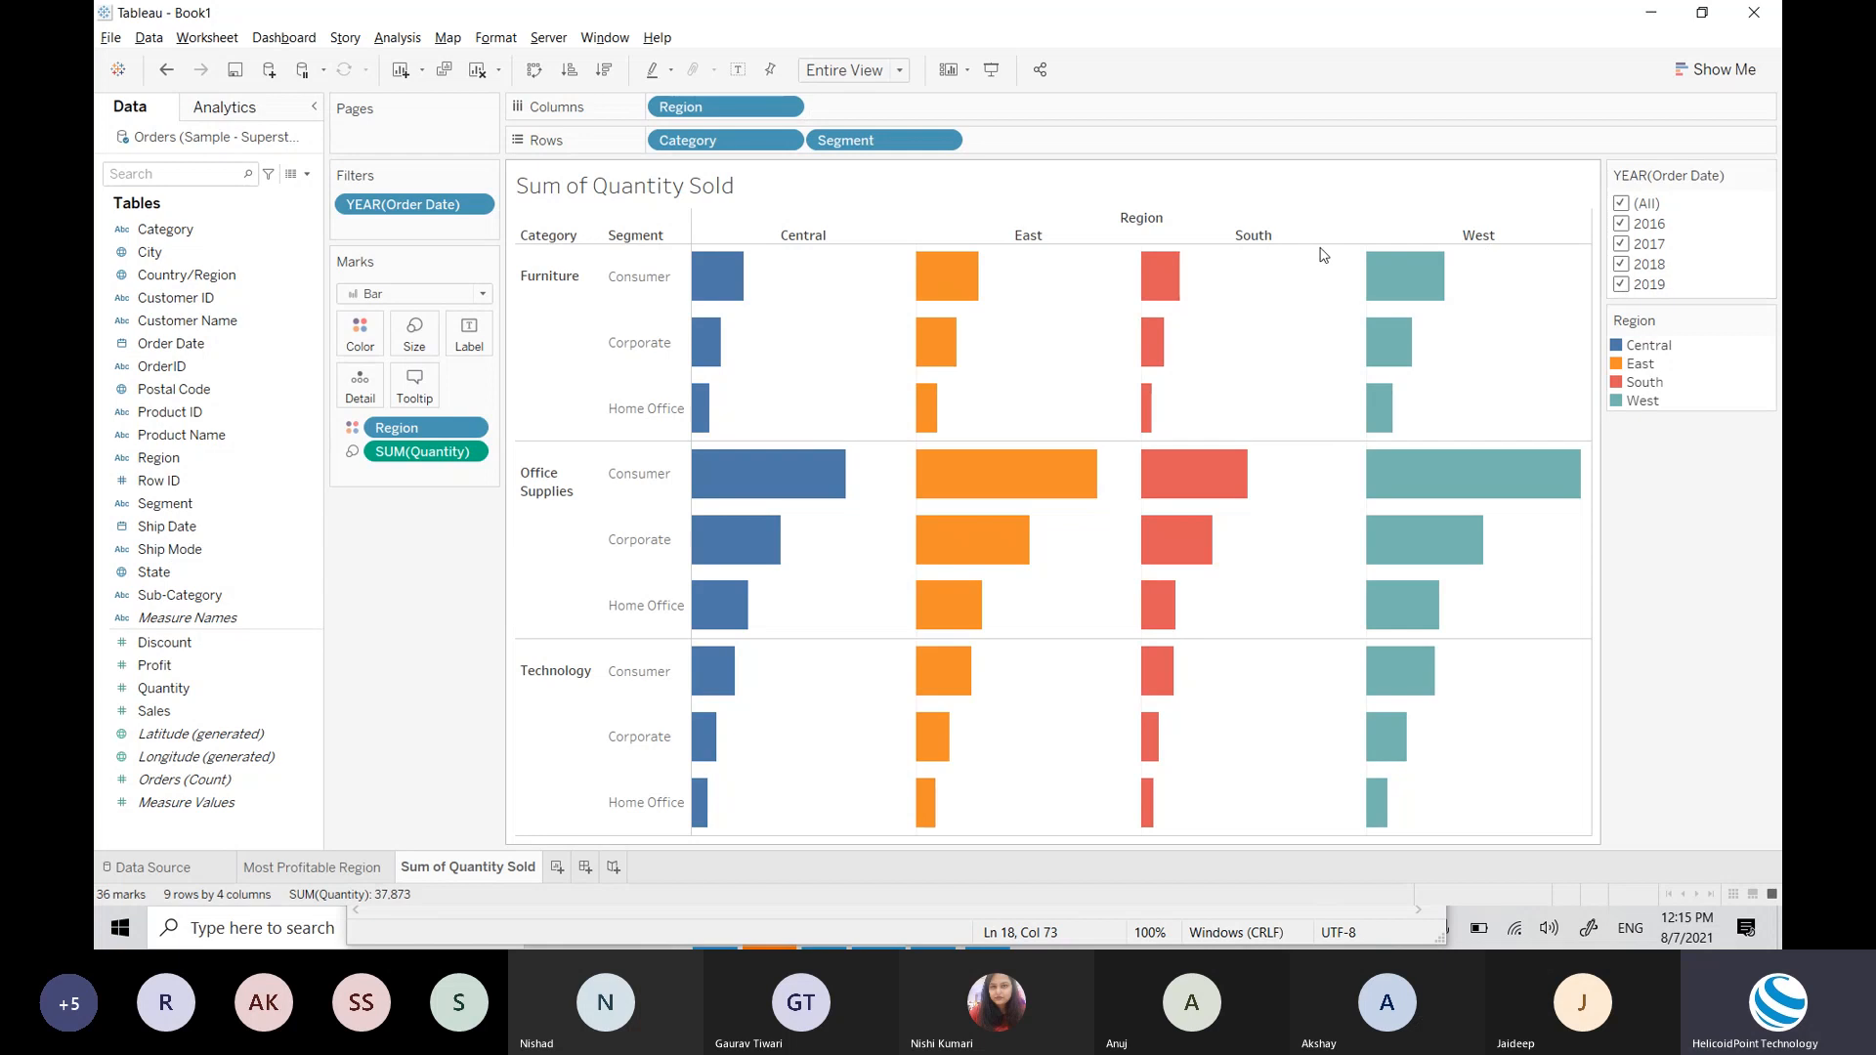
Step: Toggle individual years in the filter card, ending with only 2019 checked
left_click(1621, 203)
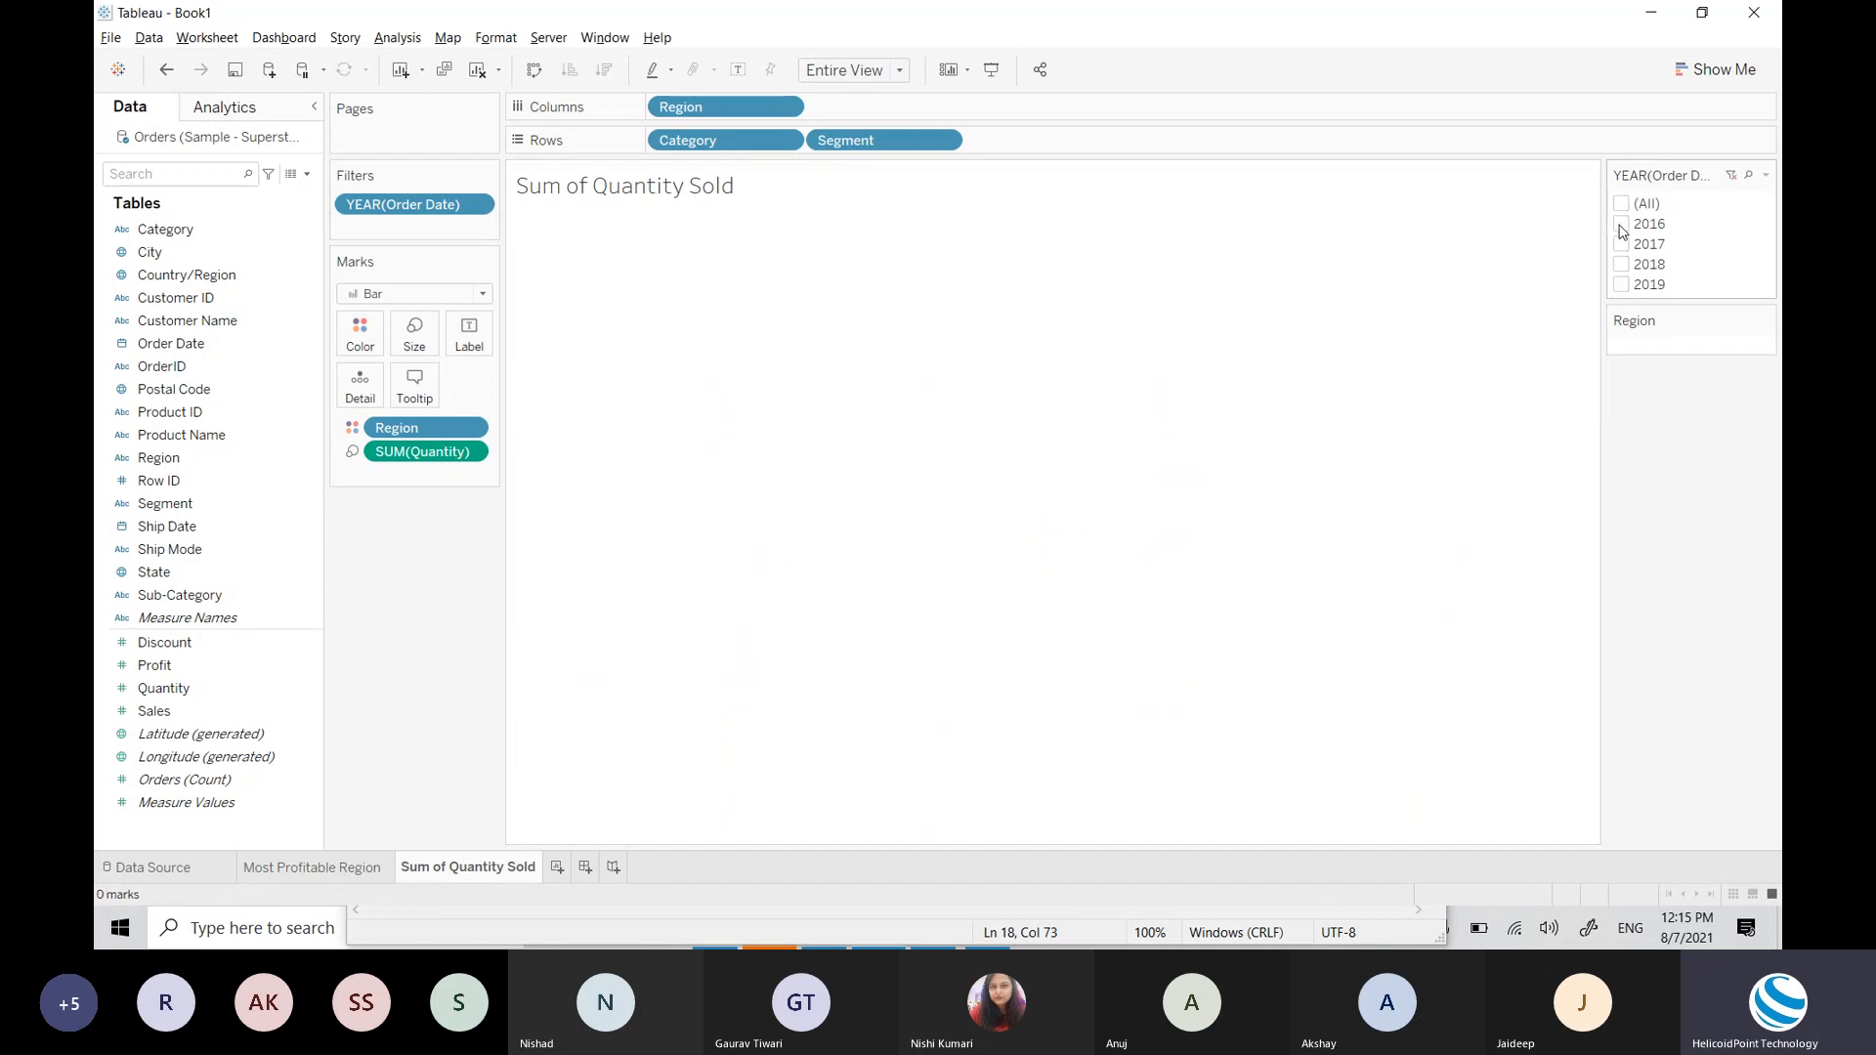
left_click(1621, 225)
left_click(1621, 224)
left_click(1622, 285)
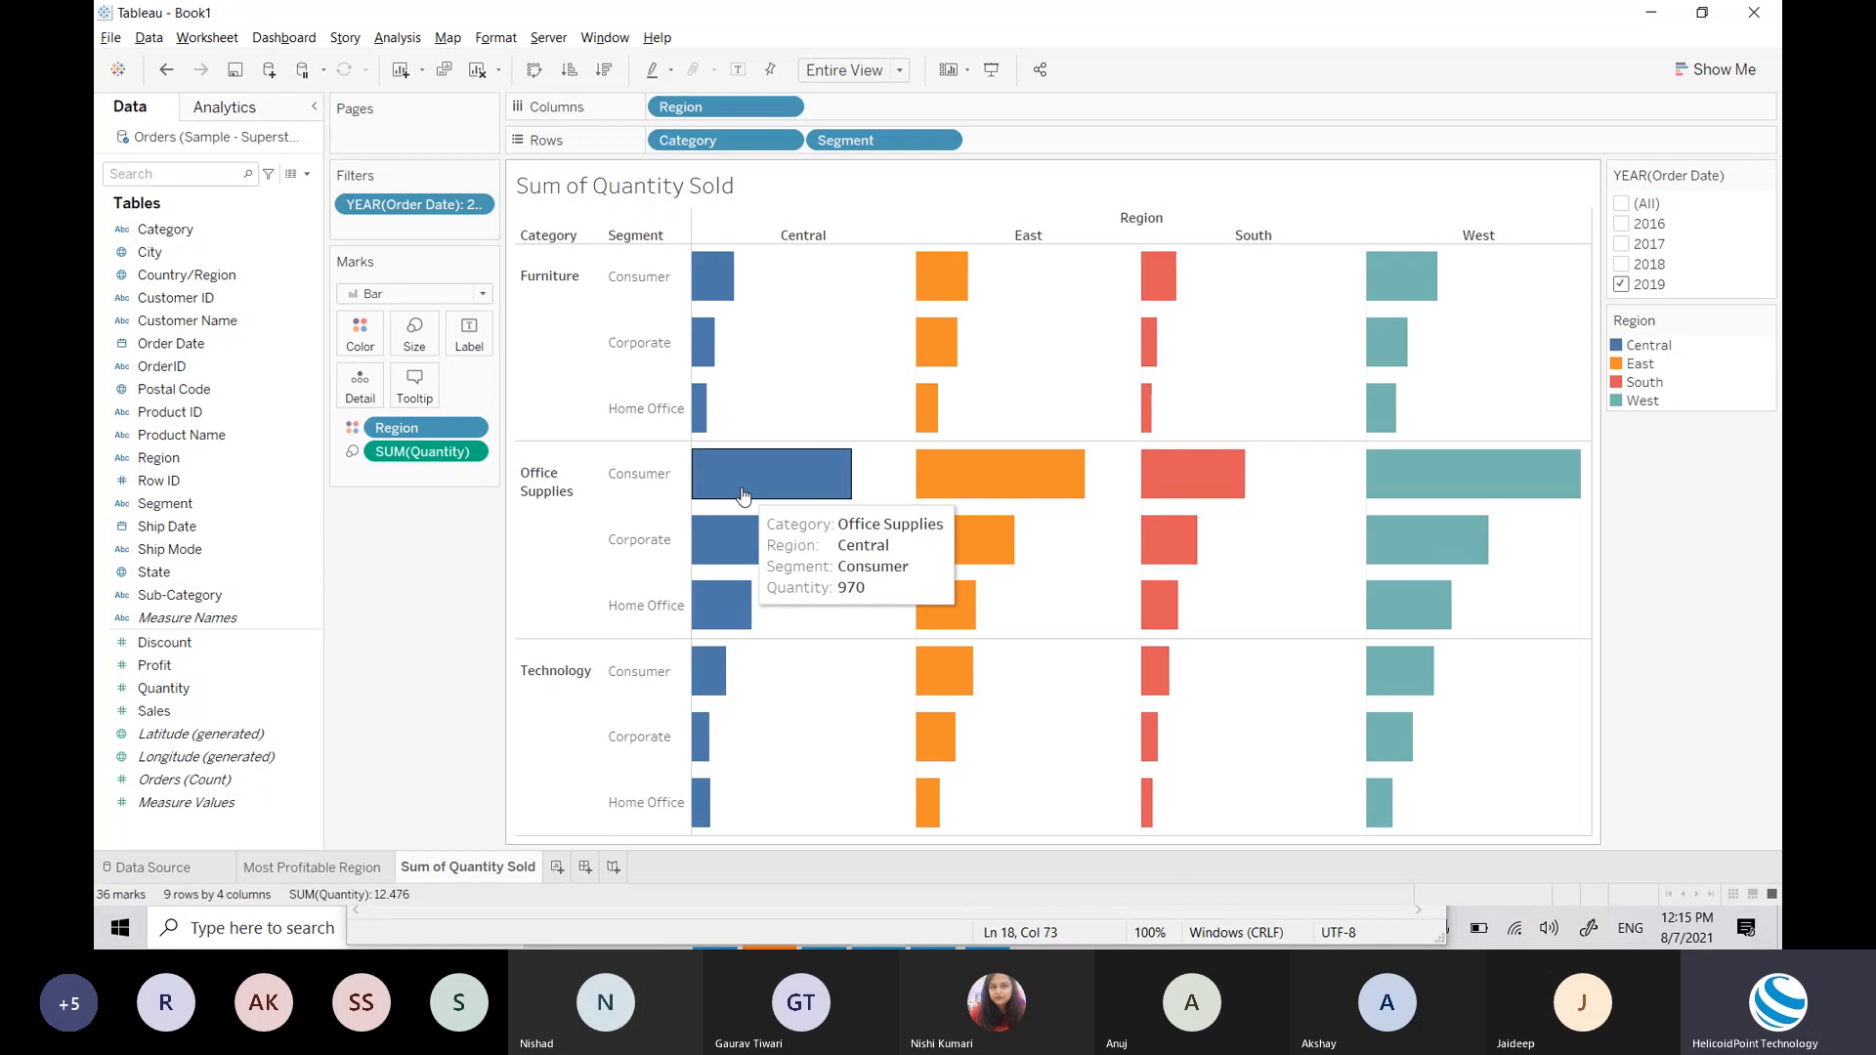
left_click(1622, 265)
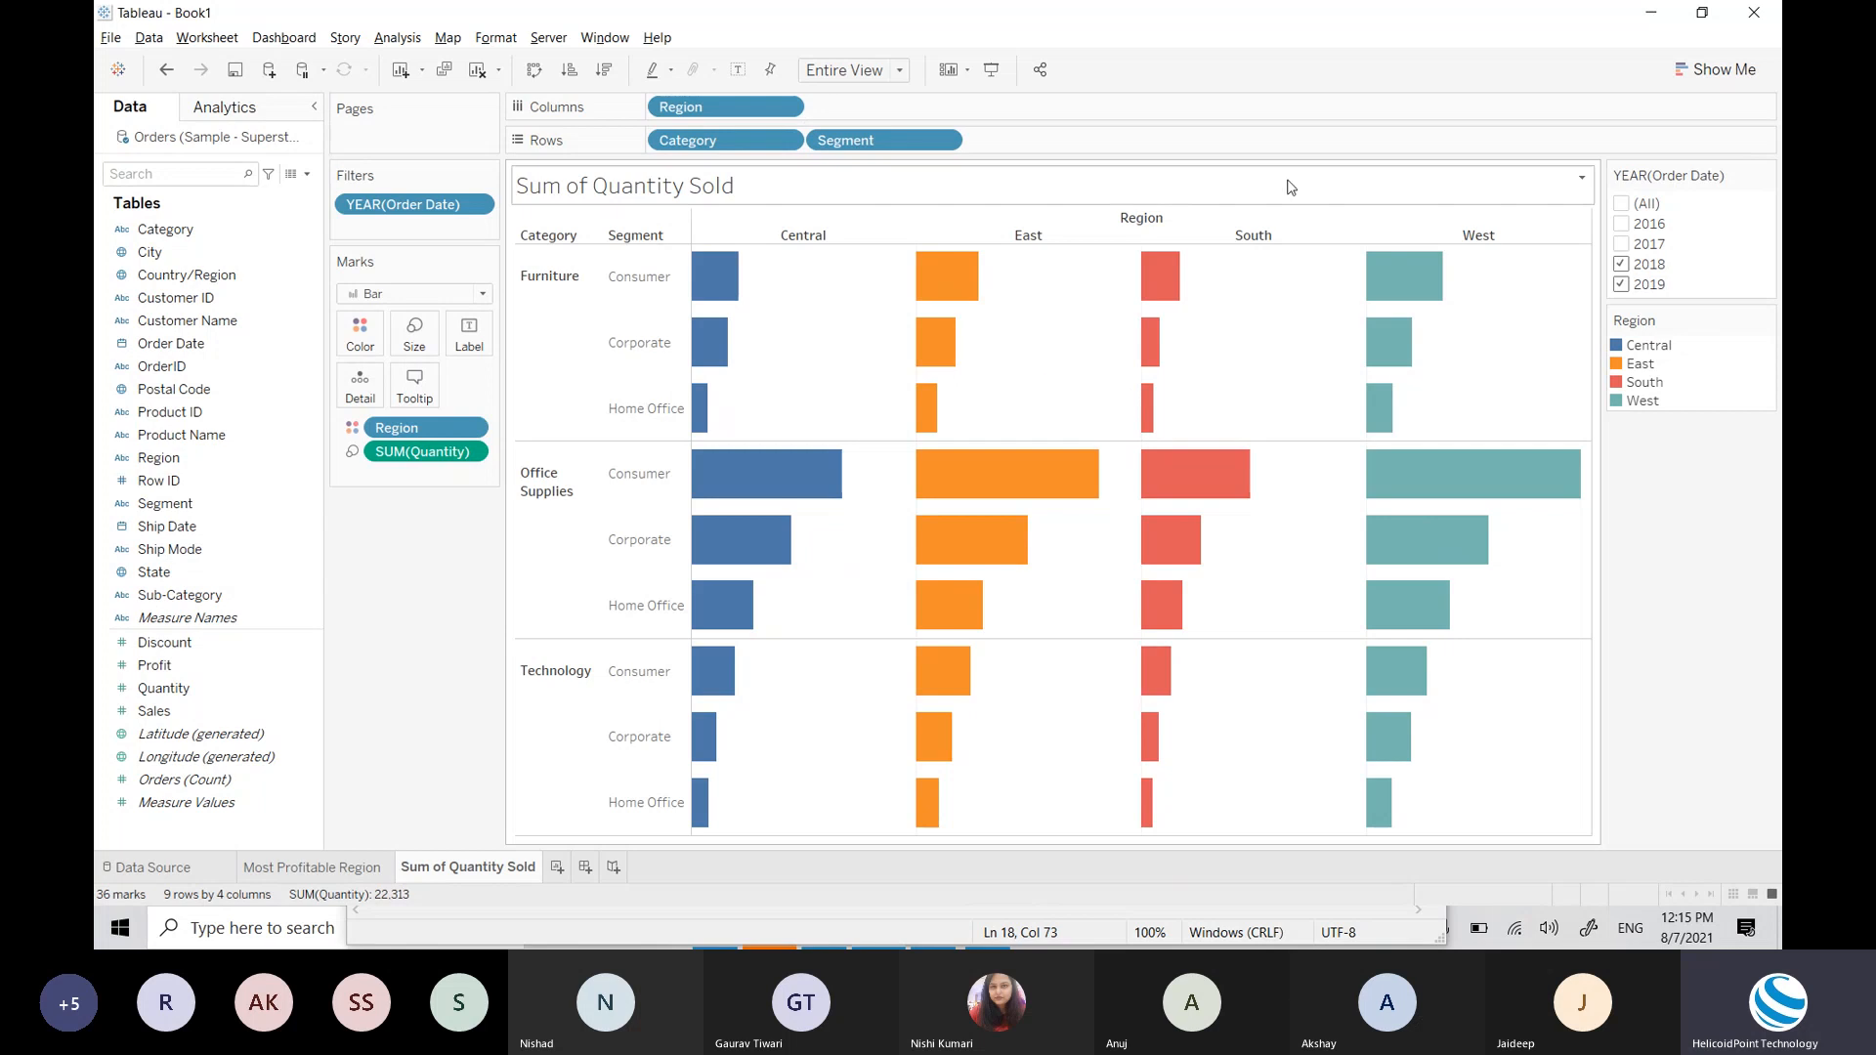
left_click(1622, 244)
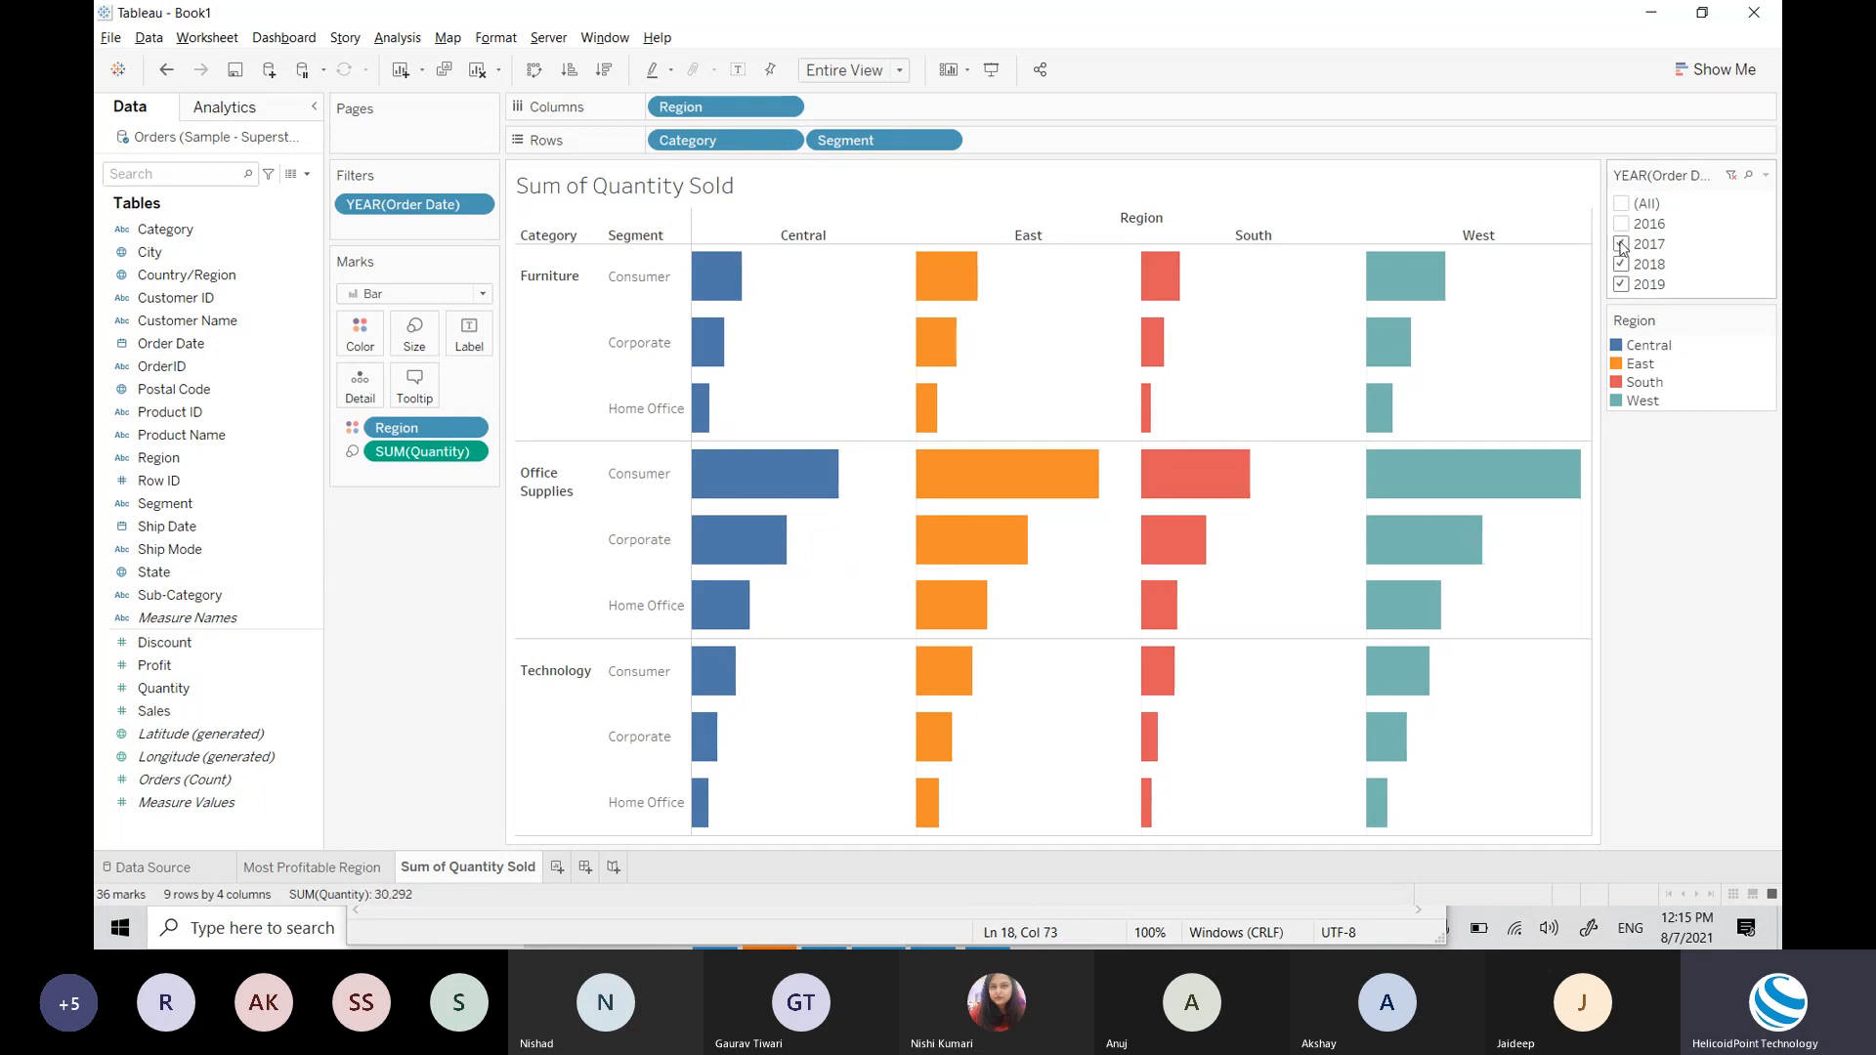
left_click(1621, 244)
left_click(1623, 265)
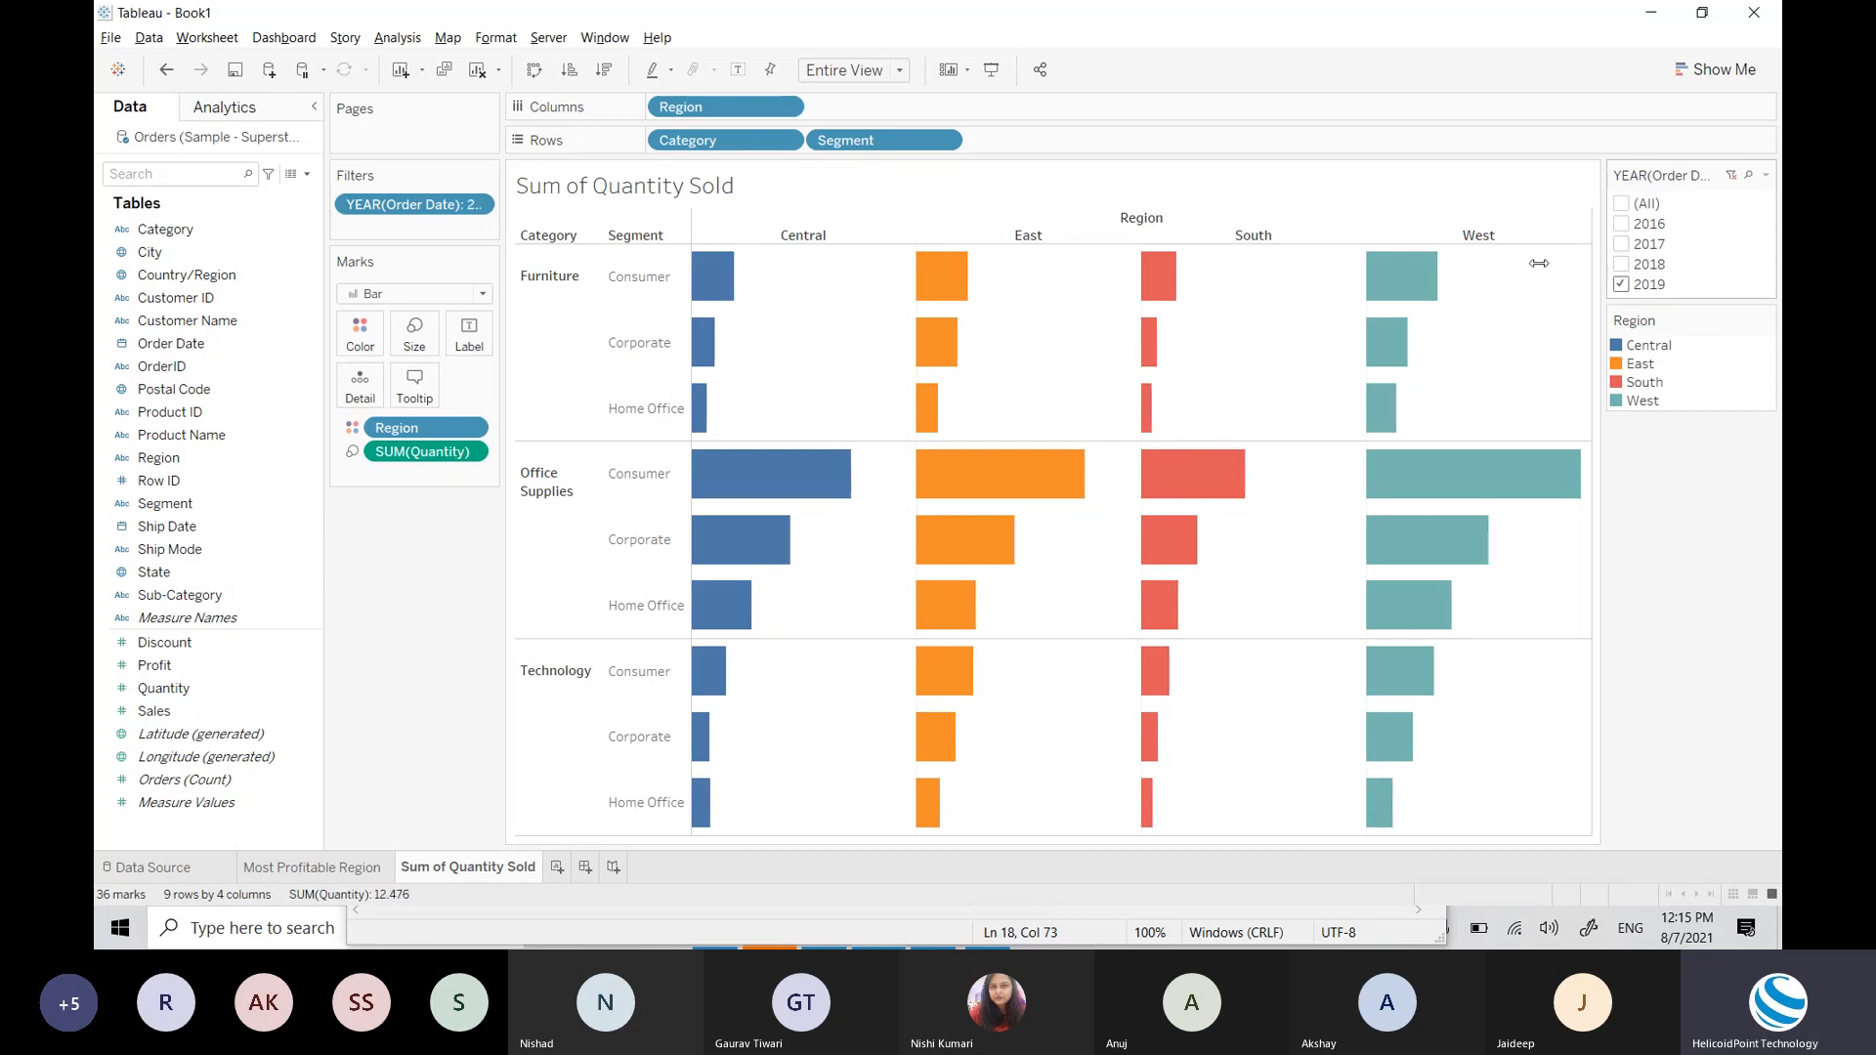
Step: Reset the year filter and settle on 2019 alone, totalling 12,476
left_click(1626, 287)
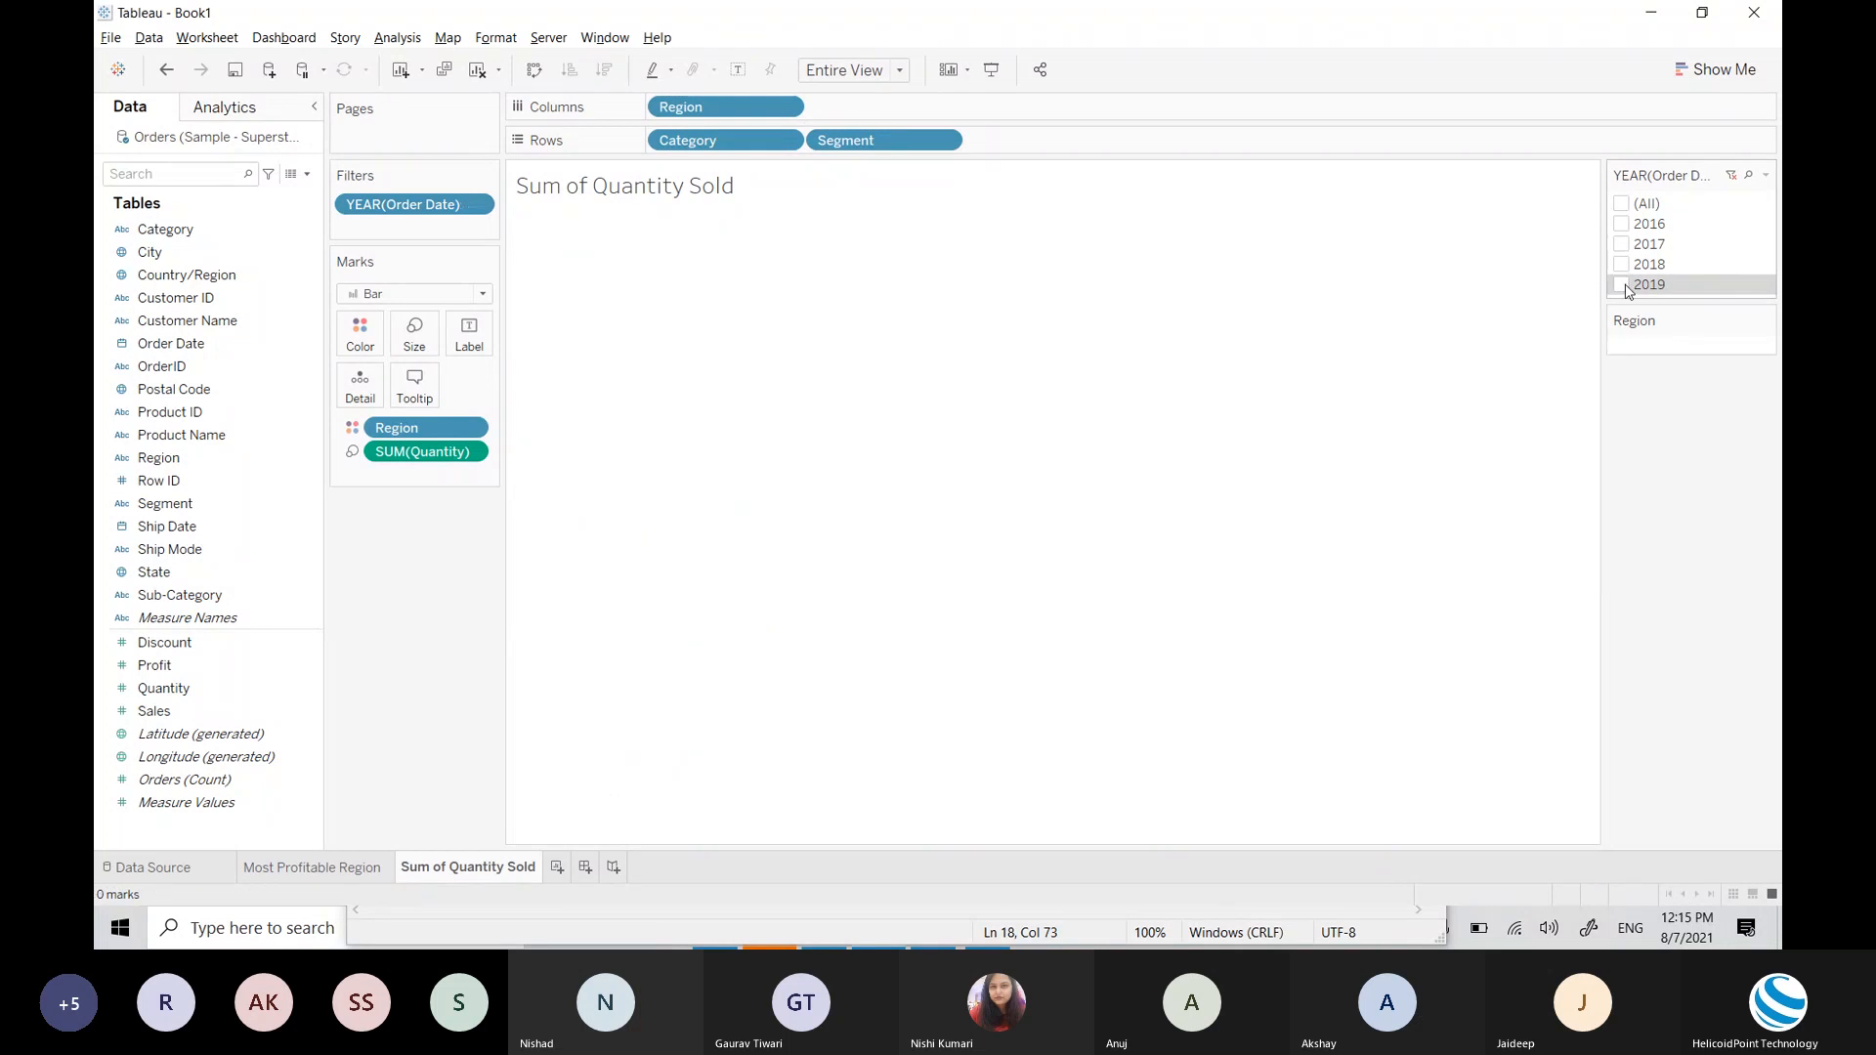
left_click(1623, 244)
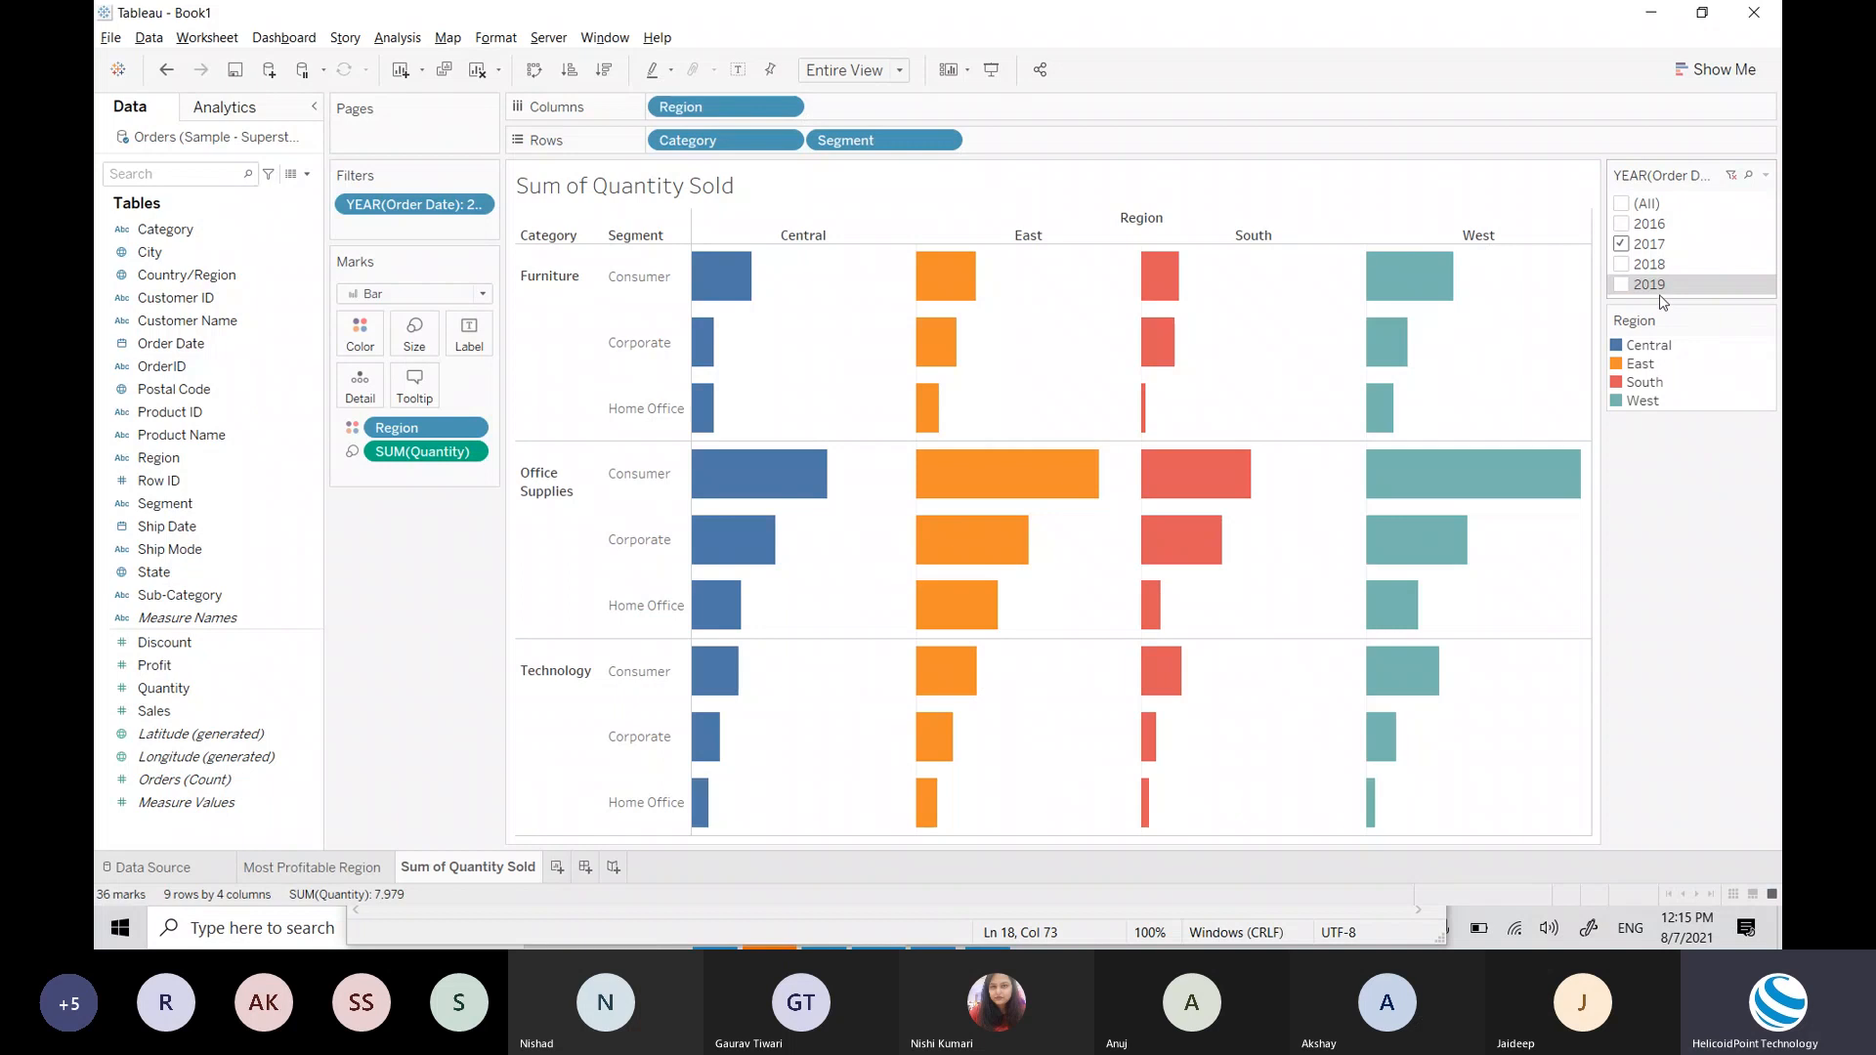
left_click(1622, 204)
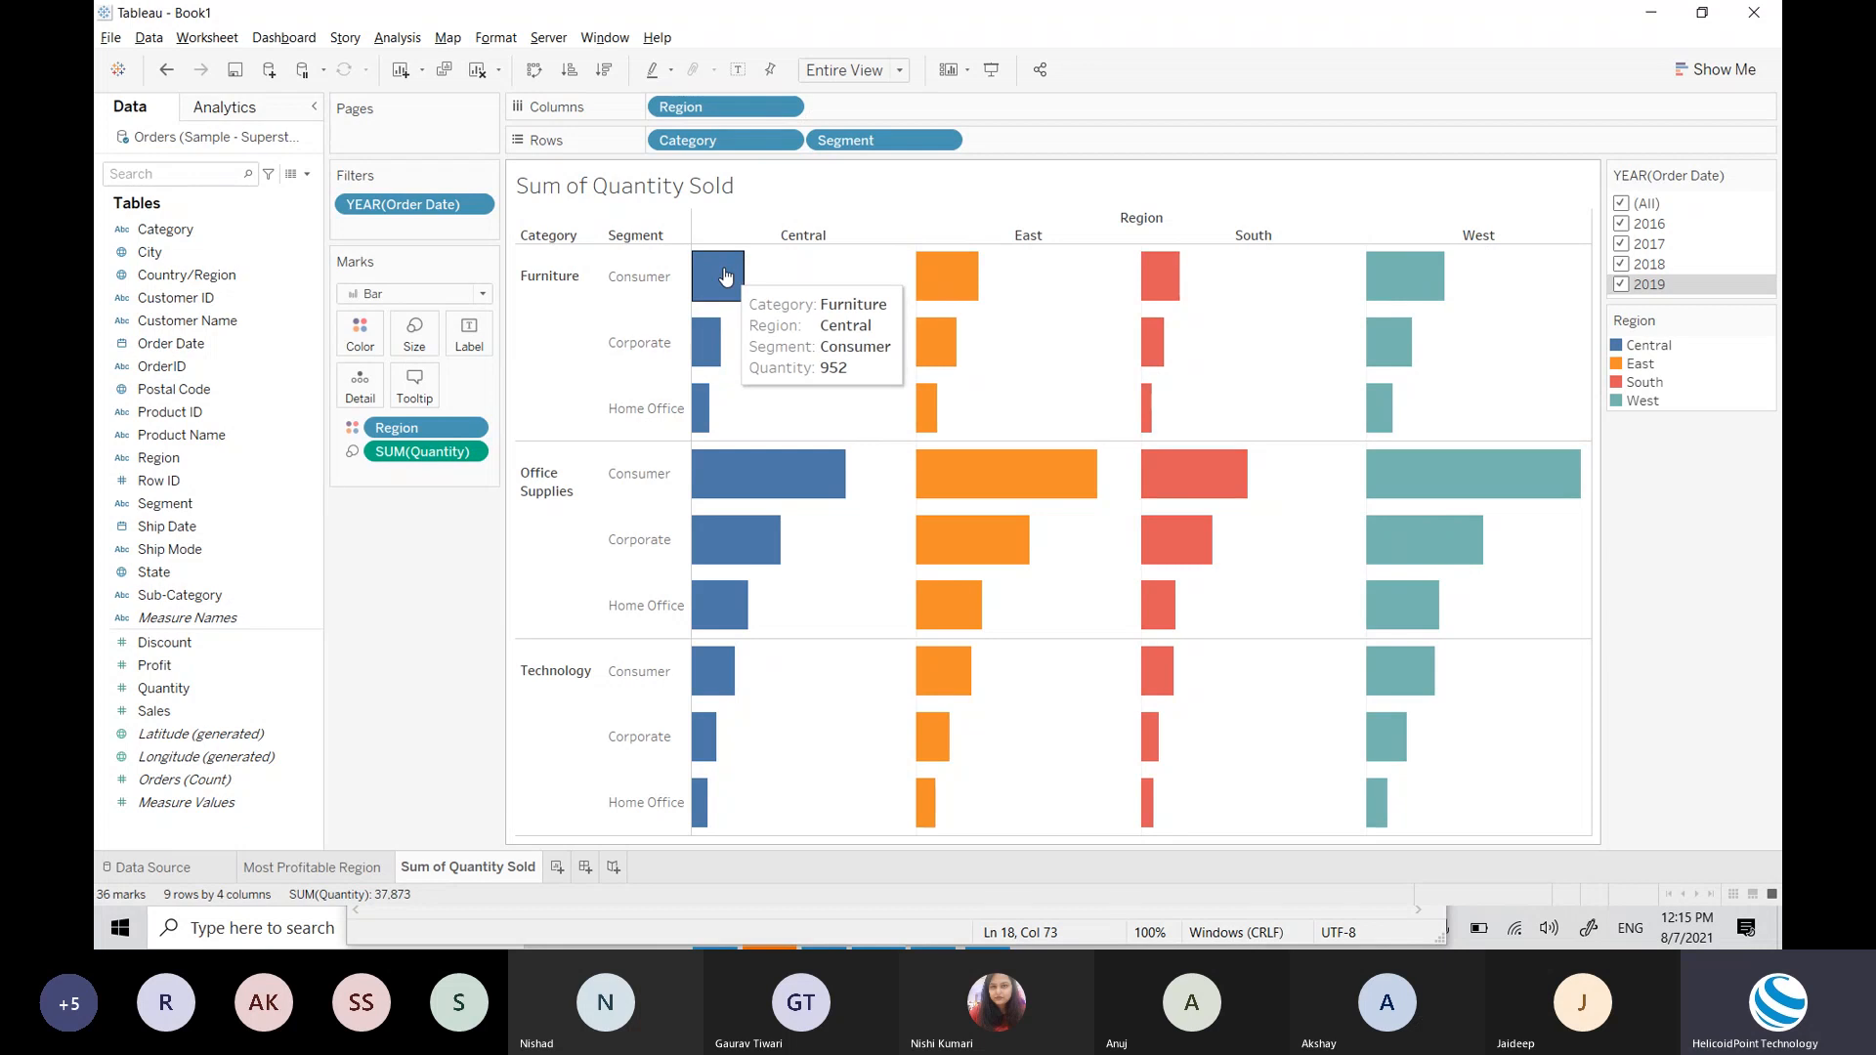
left_click(1626, 204)
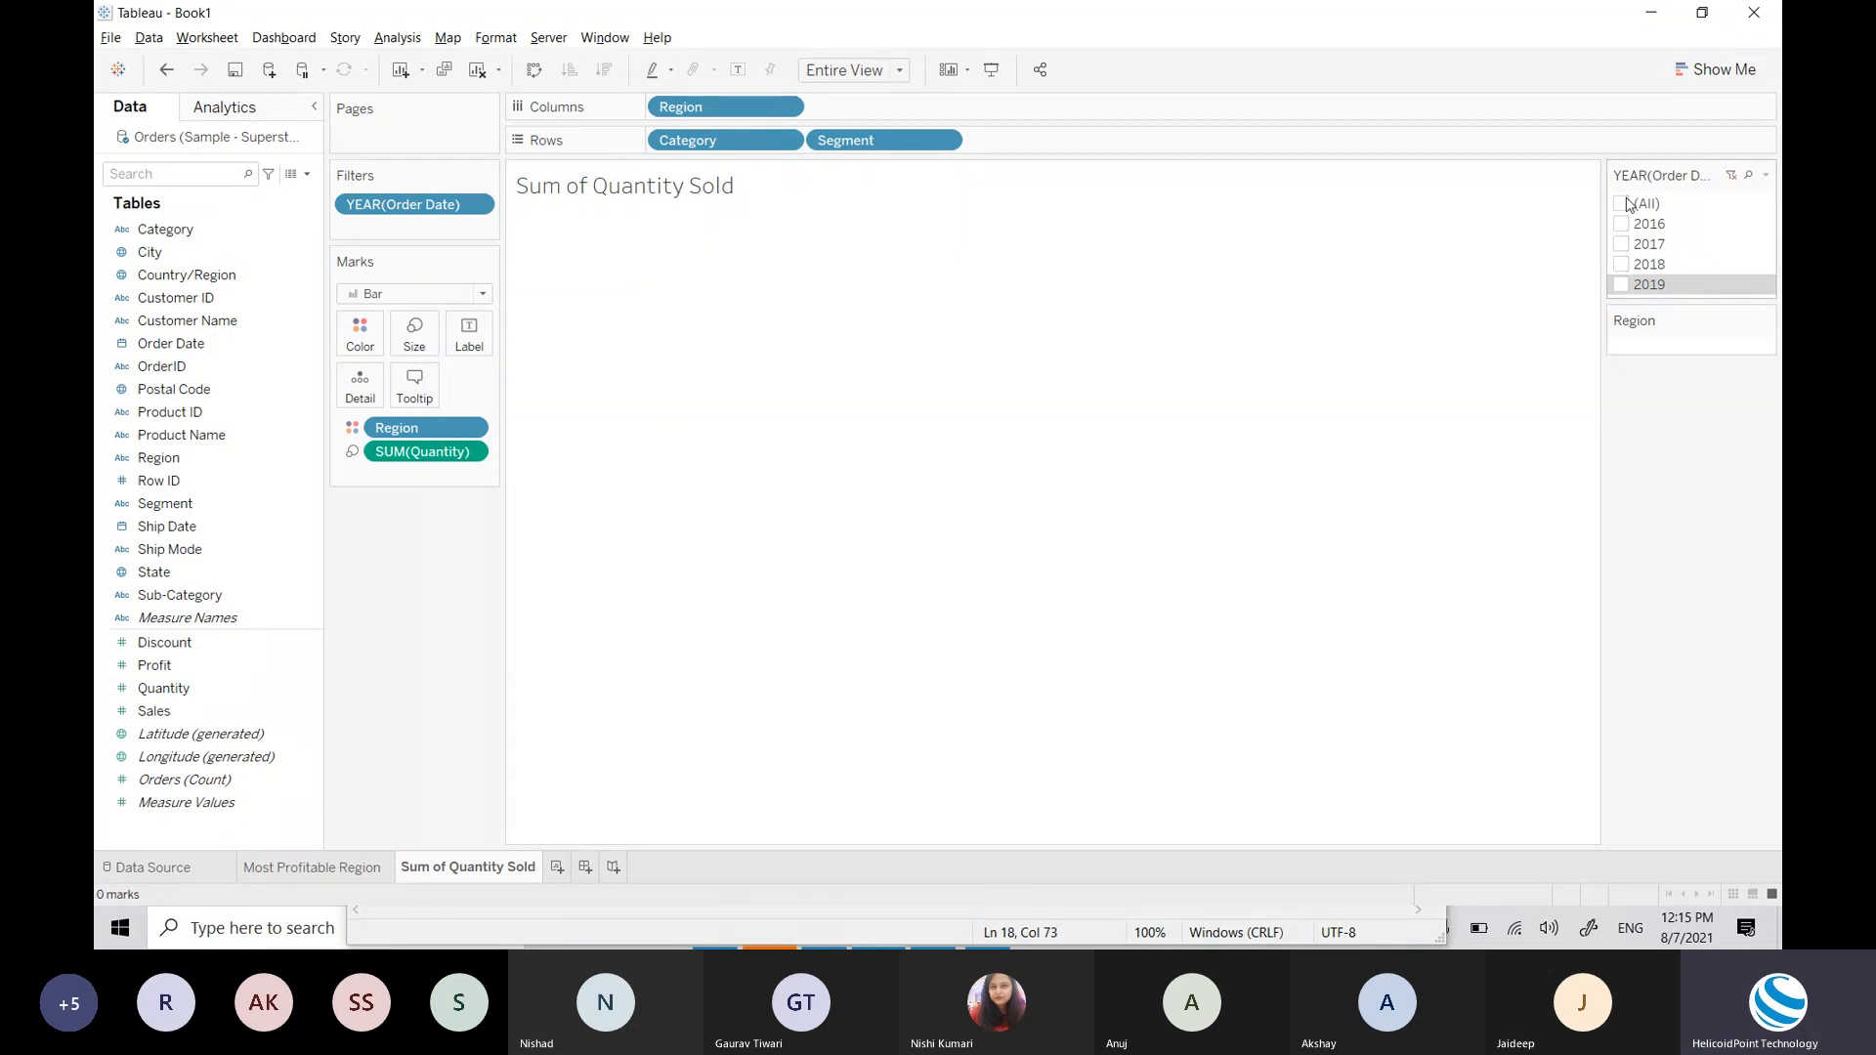
left_click(1621, 285)
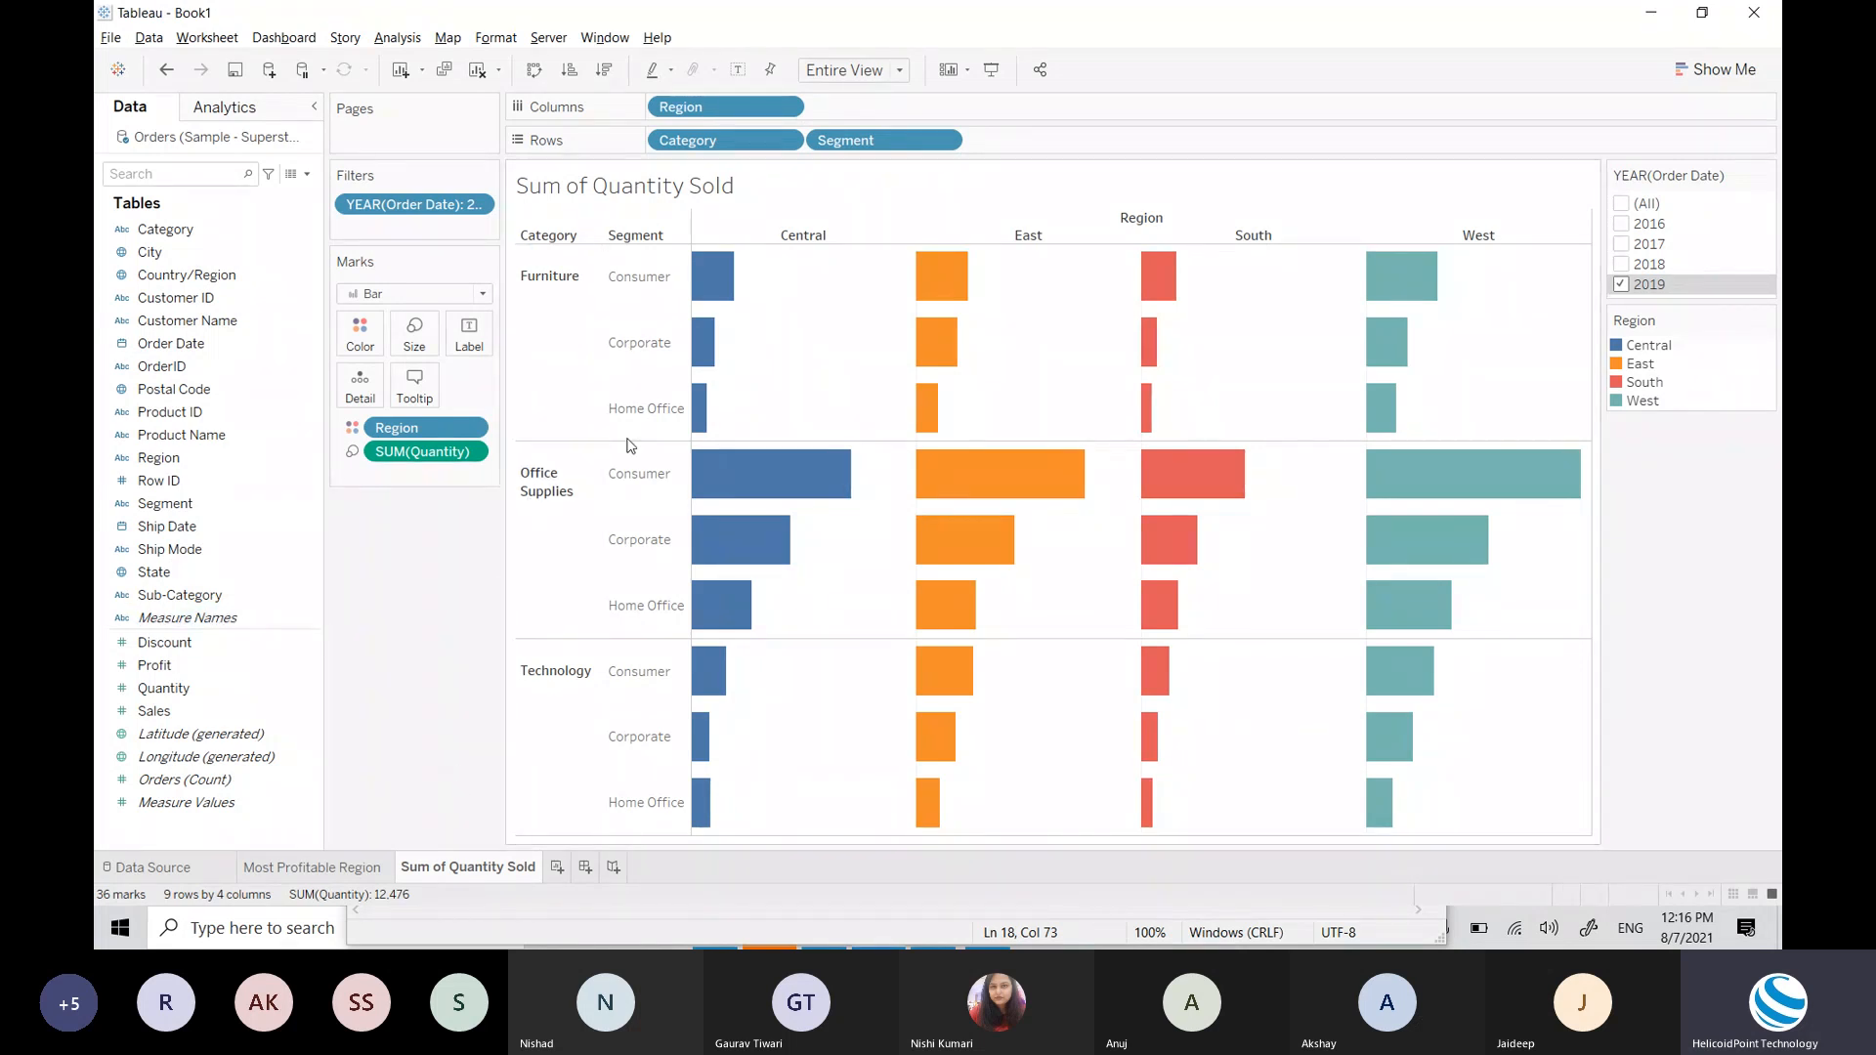
mouse_move(718, 269)
mouse_move(704, 307)
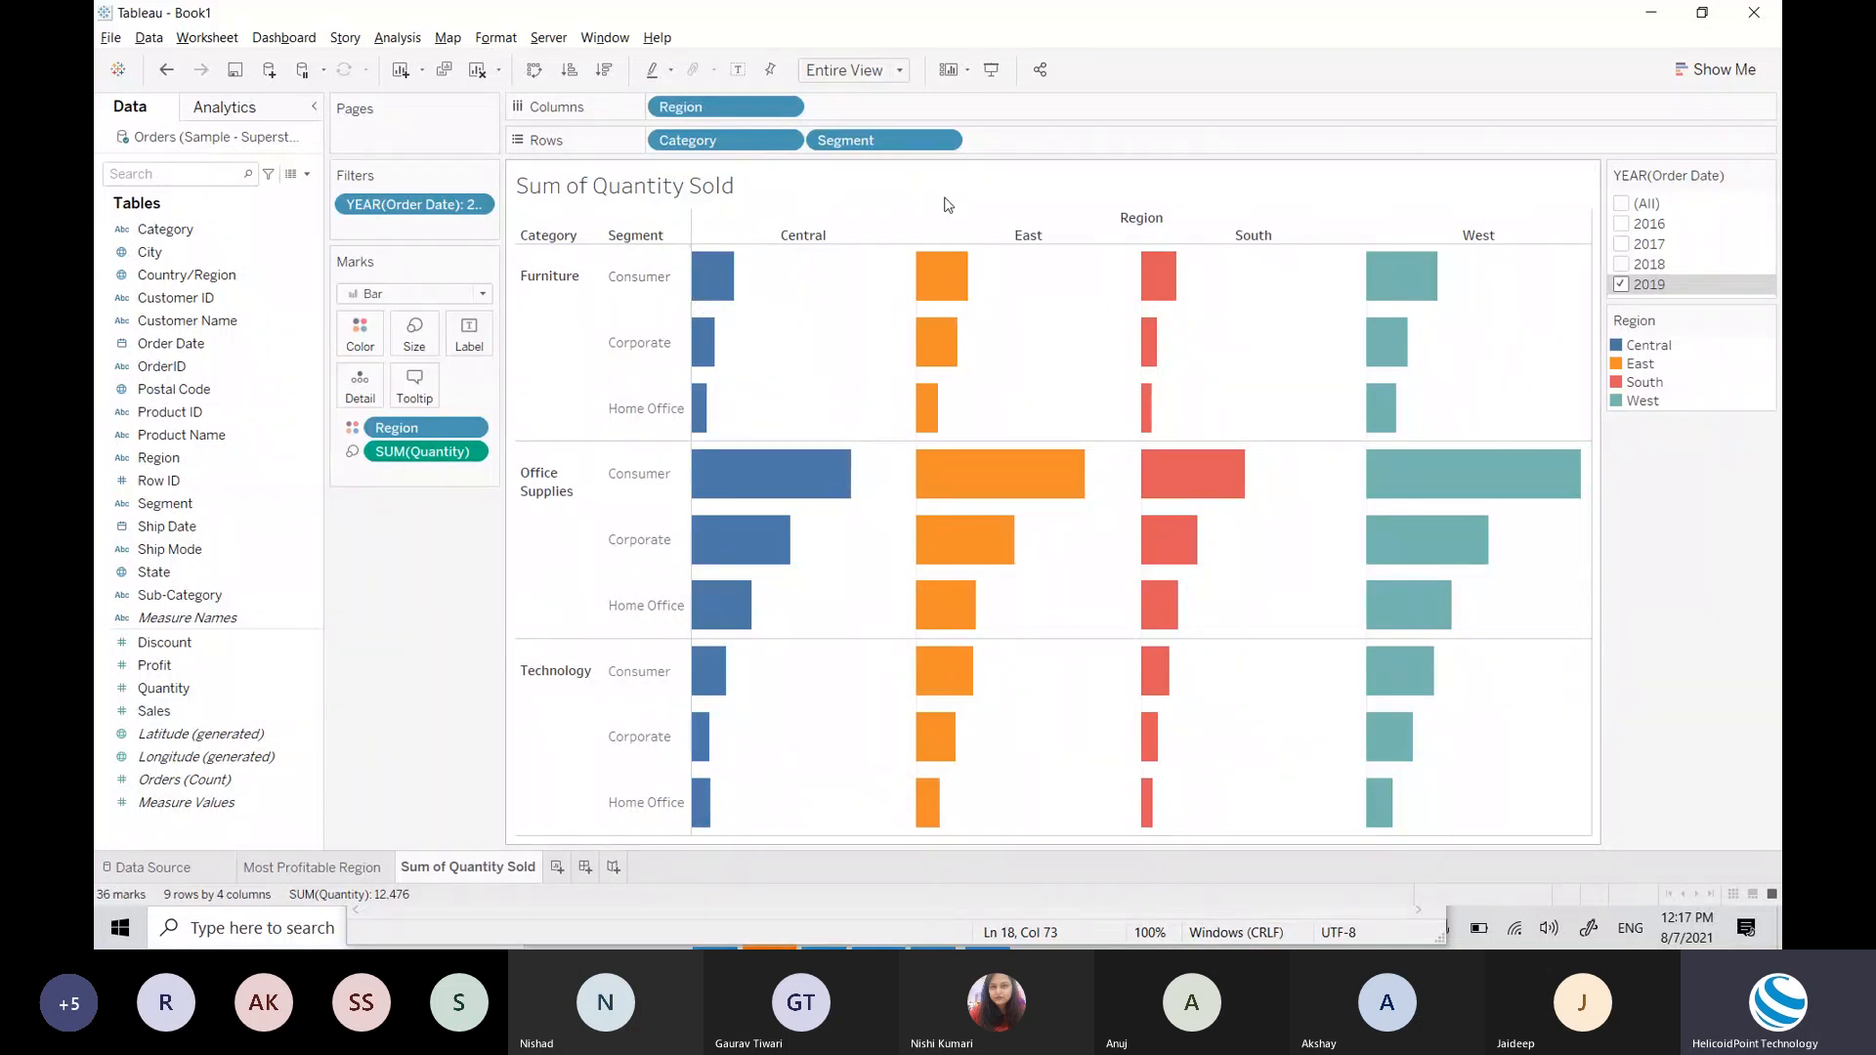
Step: Add SUM(Profit) and SUM(Sales) to the bar tooltips via the Tooltip mark
left_click(149, 694)
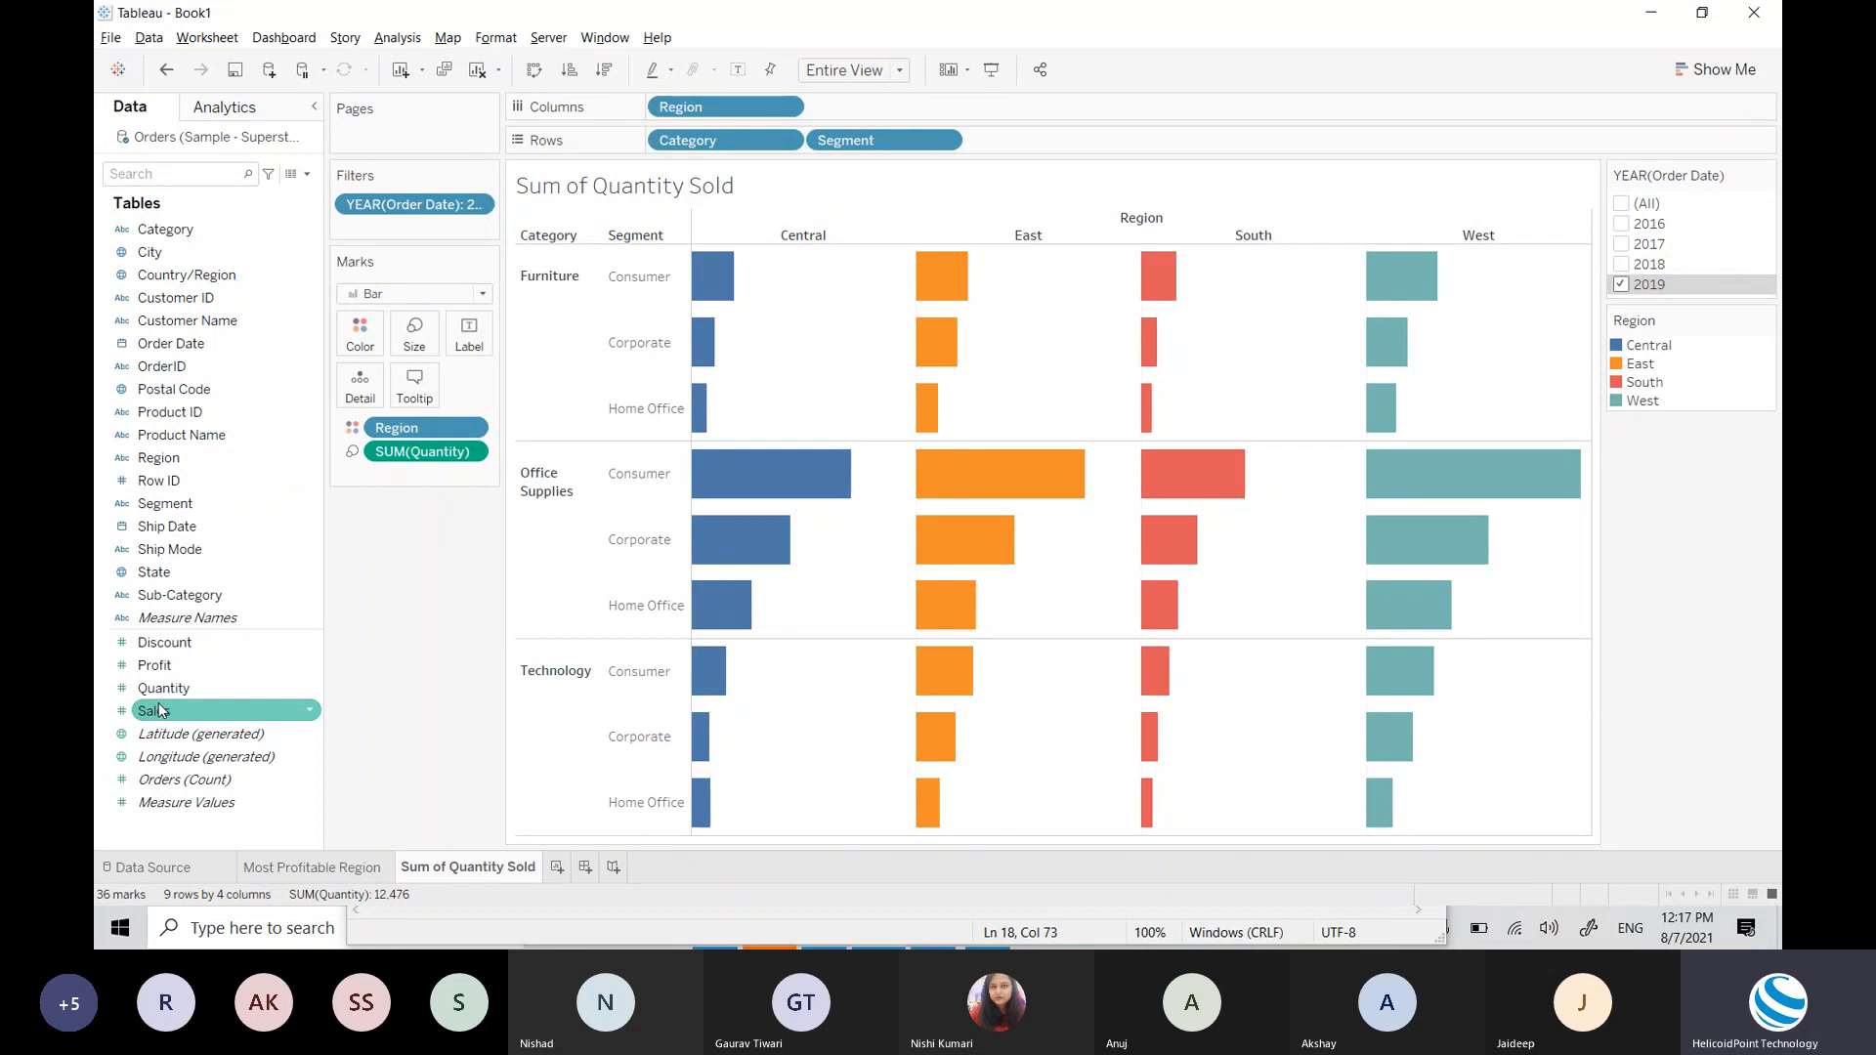
left_click(170, 670)
left_click_drag(172, 674, 414, 401)
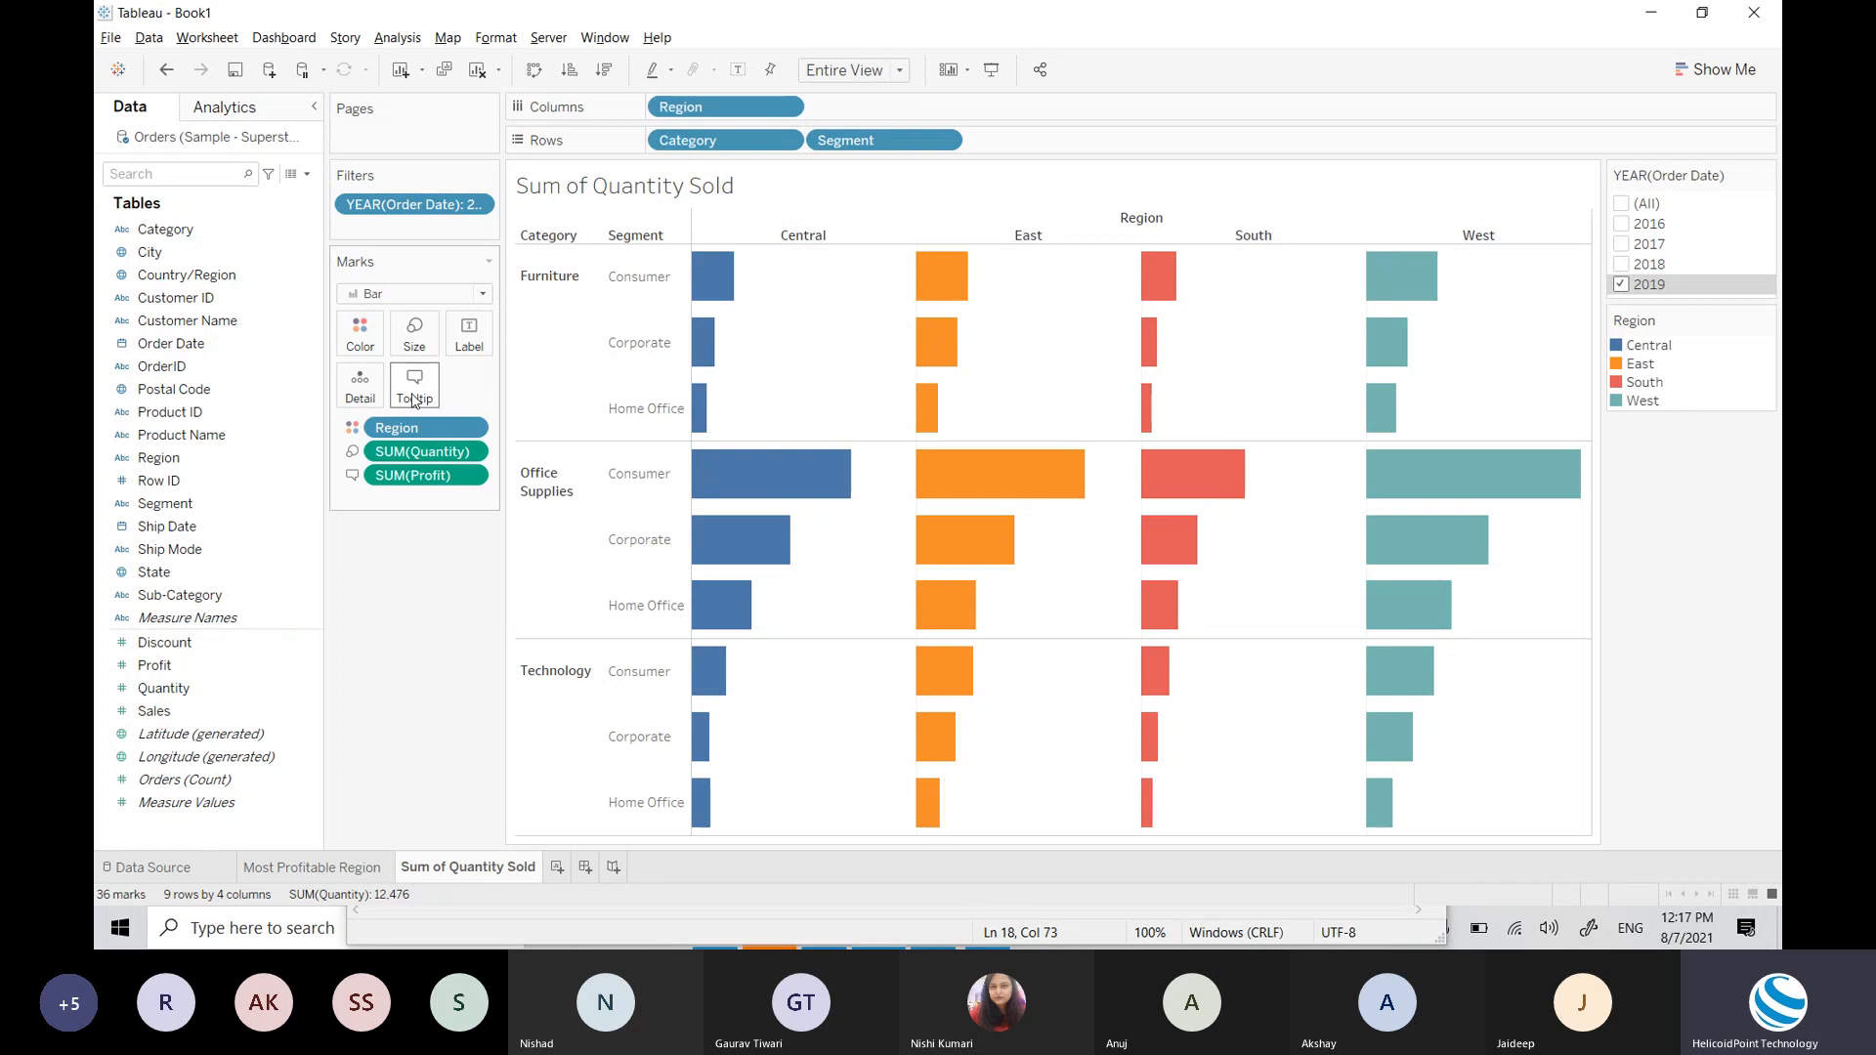
mouse_move(721, 284)
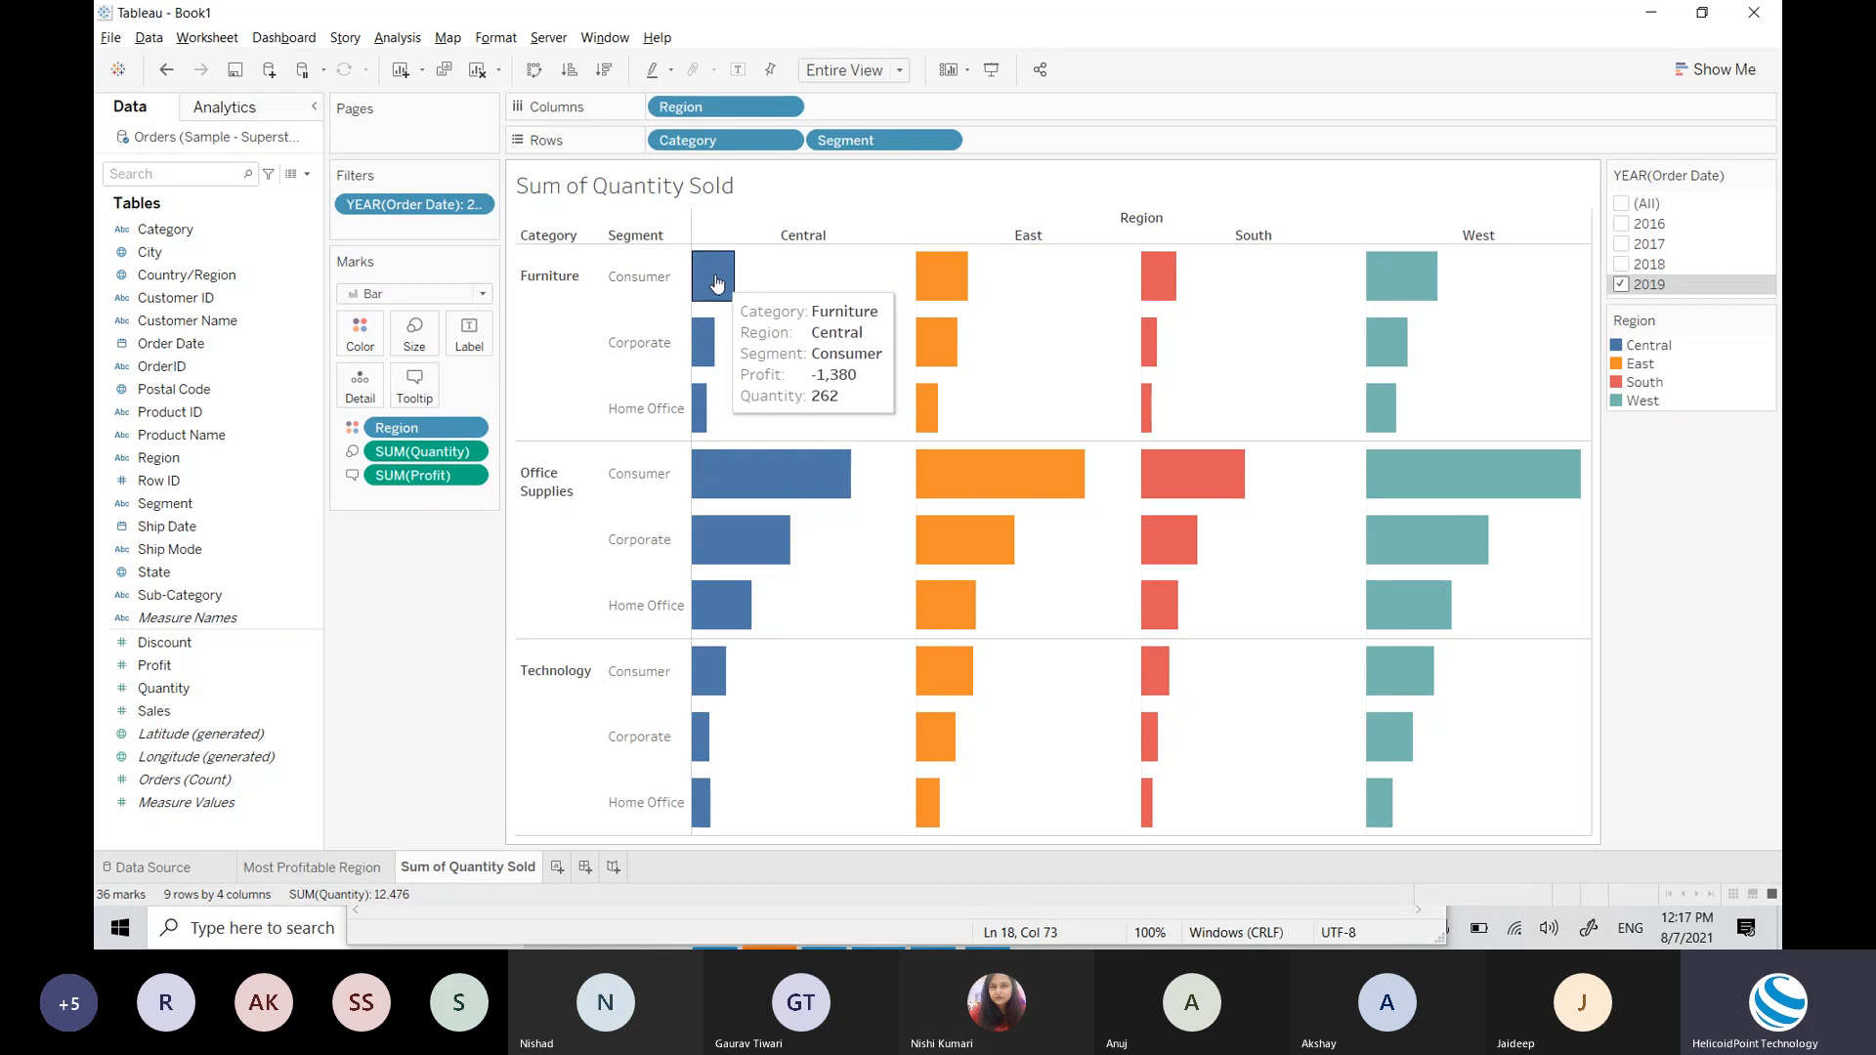
mouse_move(702, 340)
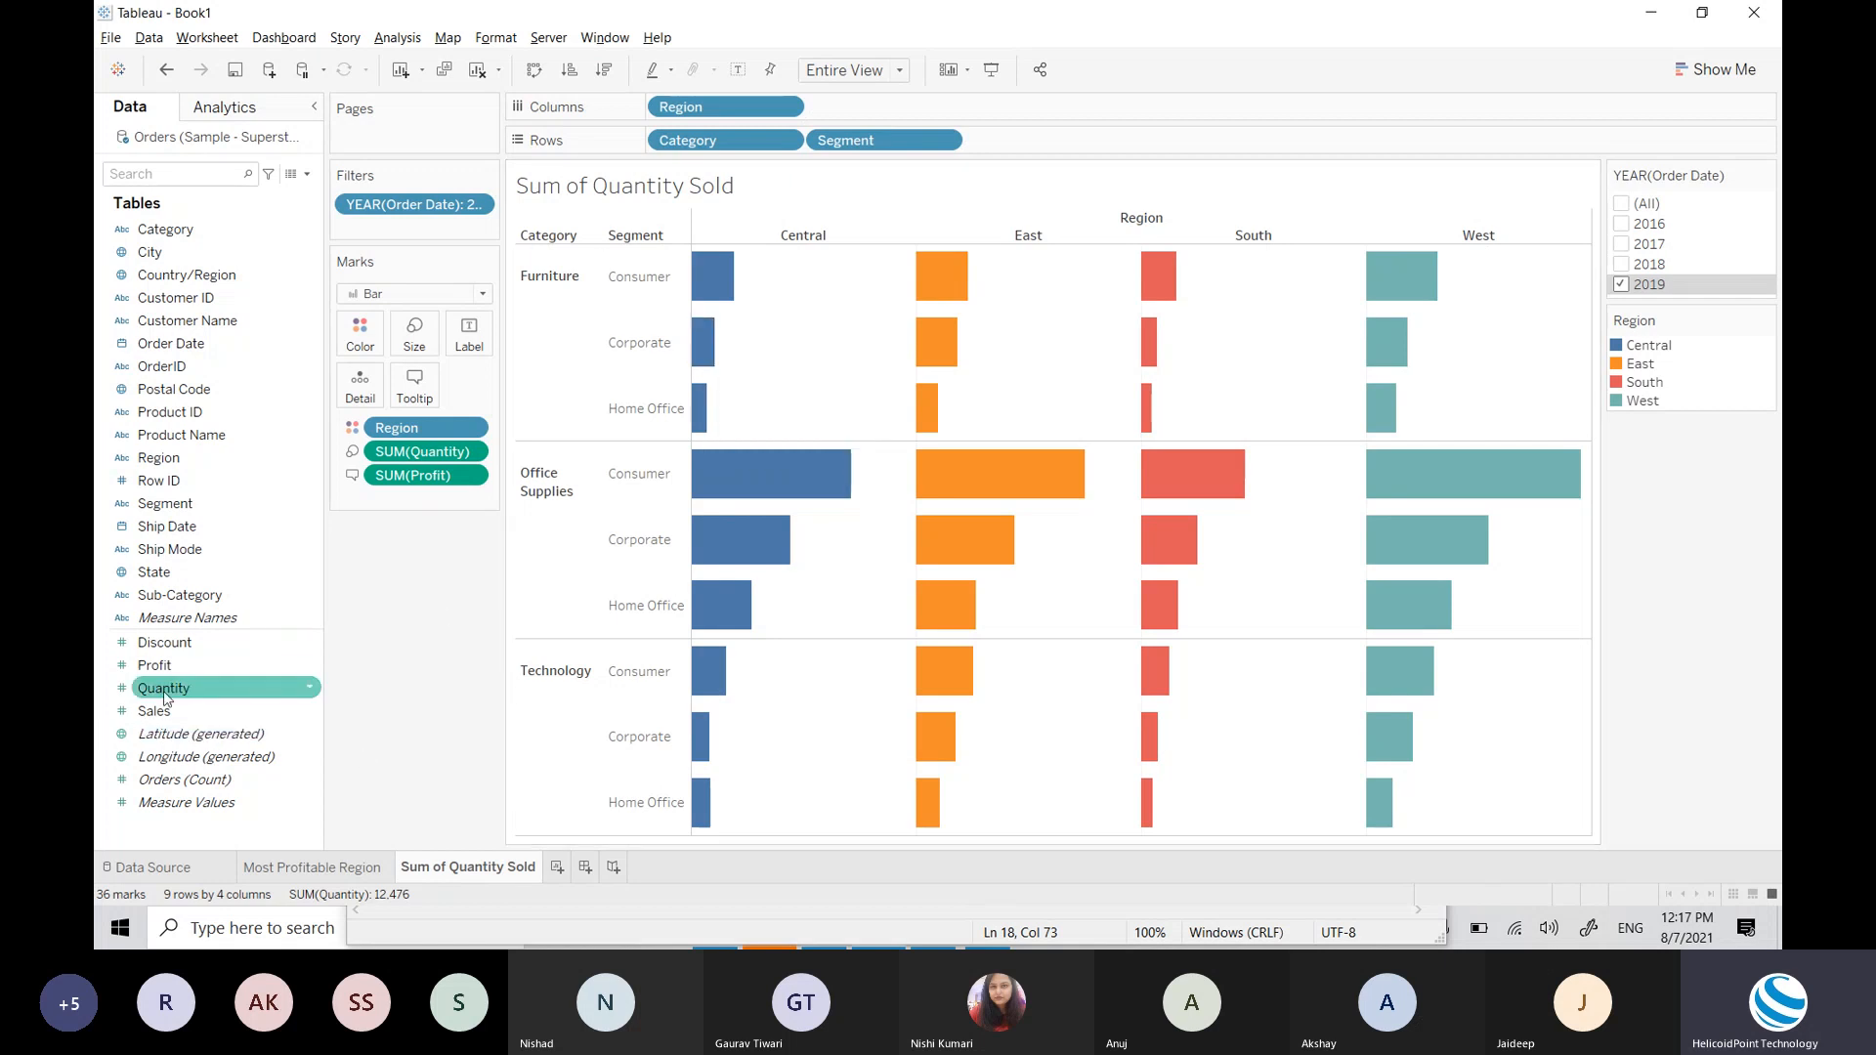
left_click_drag(156, 711, 403, 401)
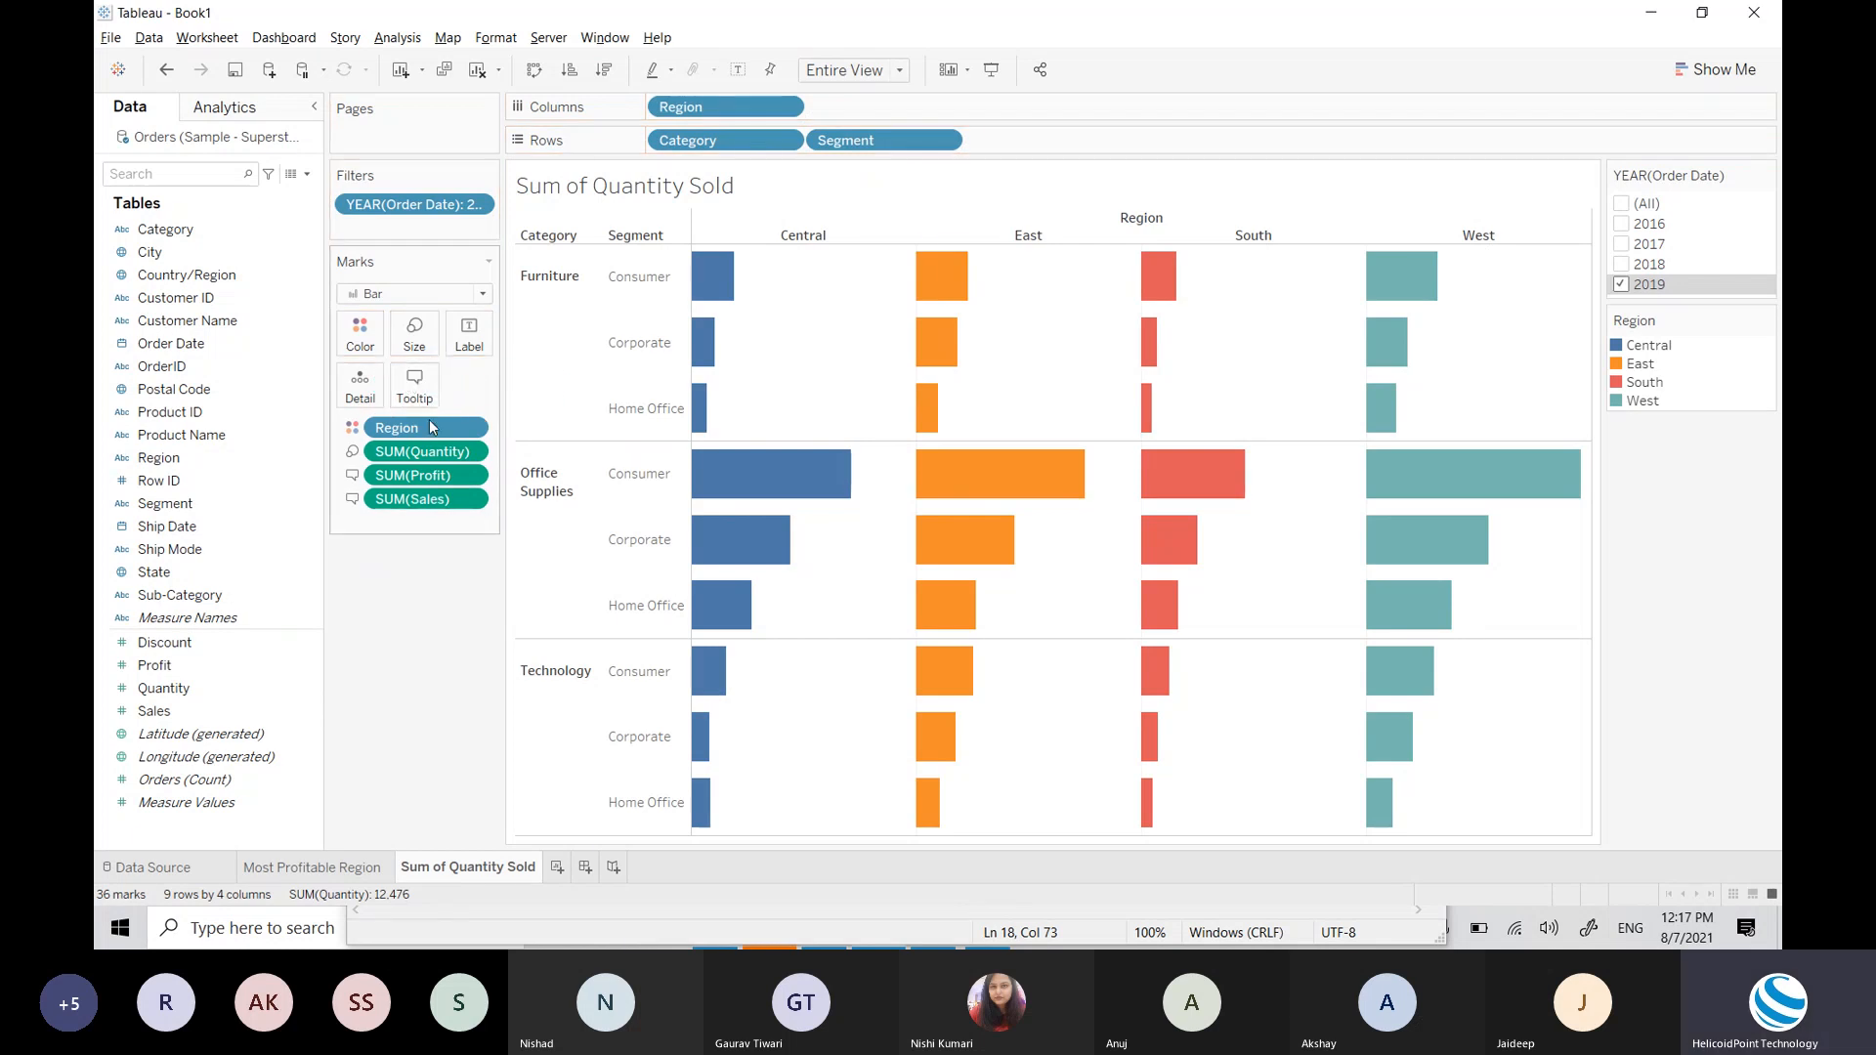
Step: In the tooltip editor, colour the <Category> field blue and confirm
left_click(415, 387)
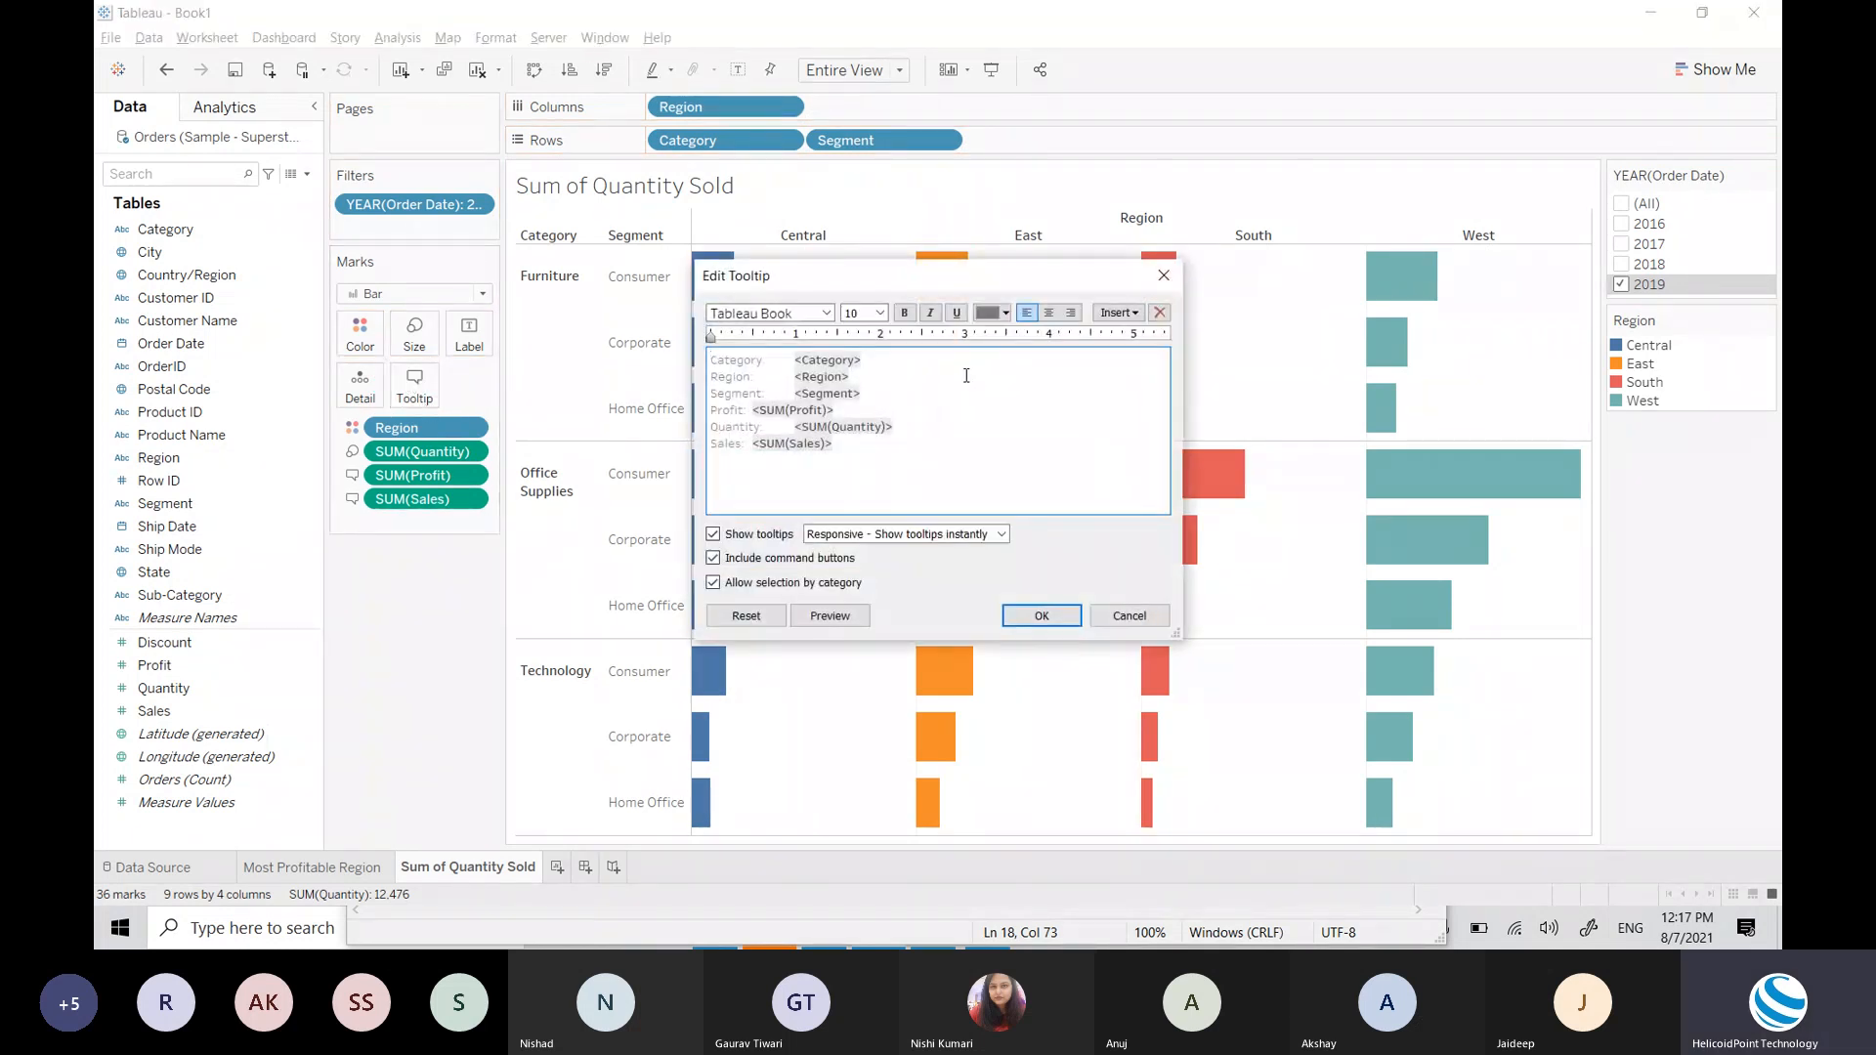
left_click_drag(933, 280, 1328, 248)
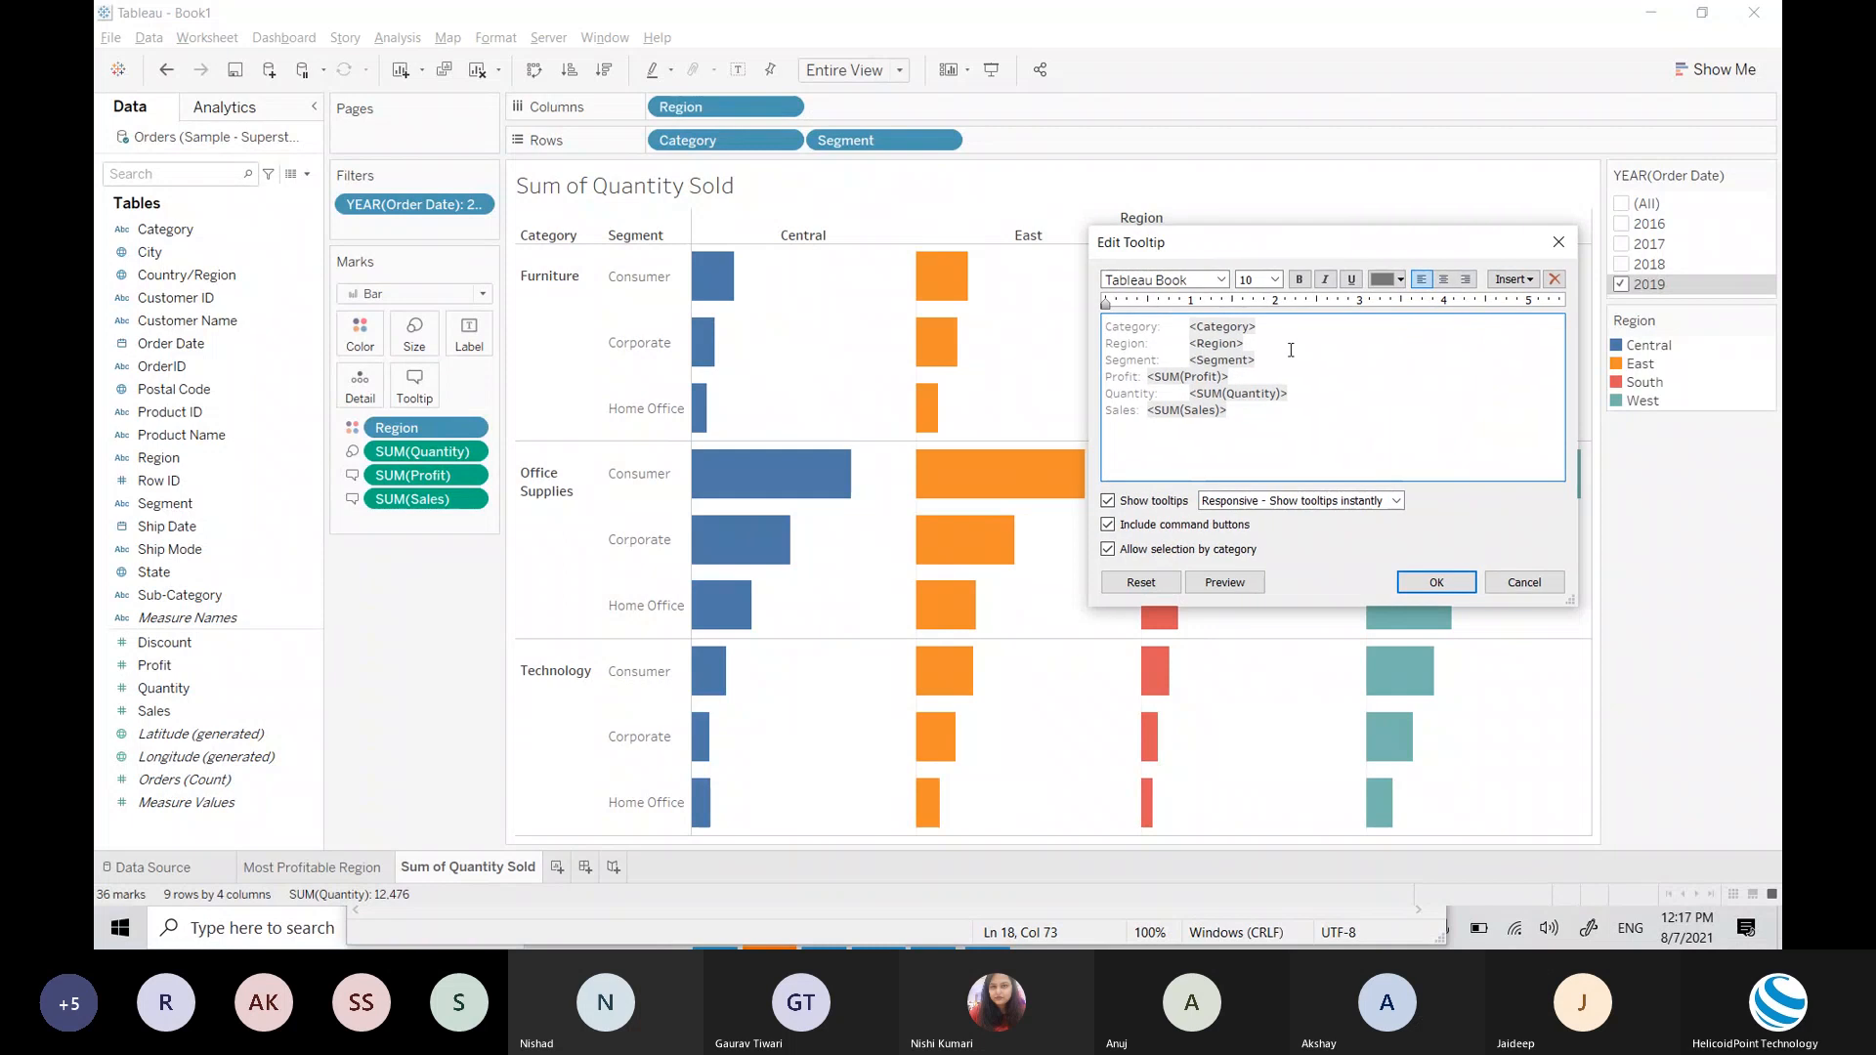
left_click_drag(1263, 411, 1105, 322)
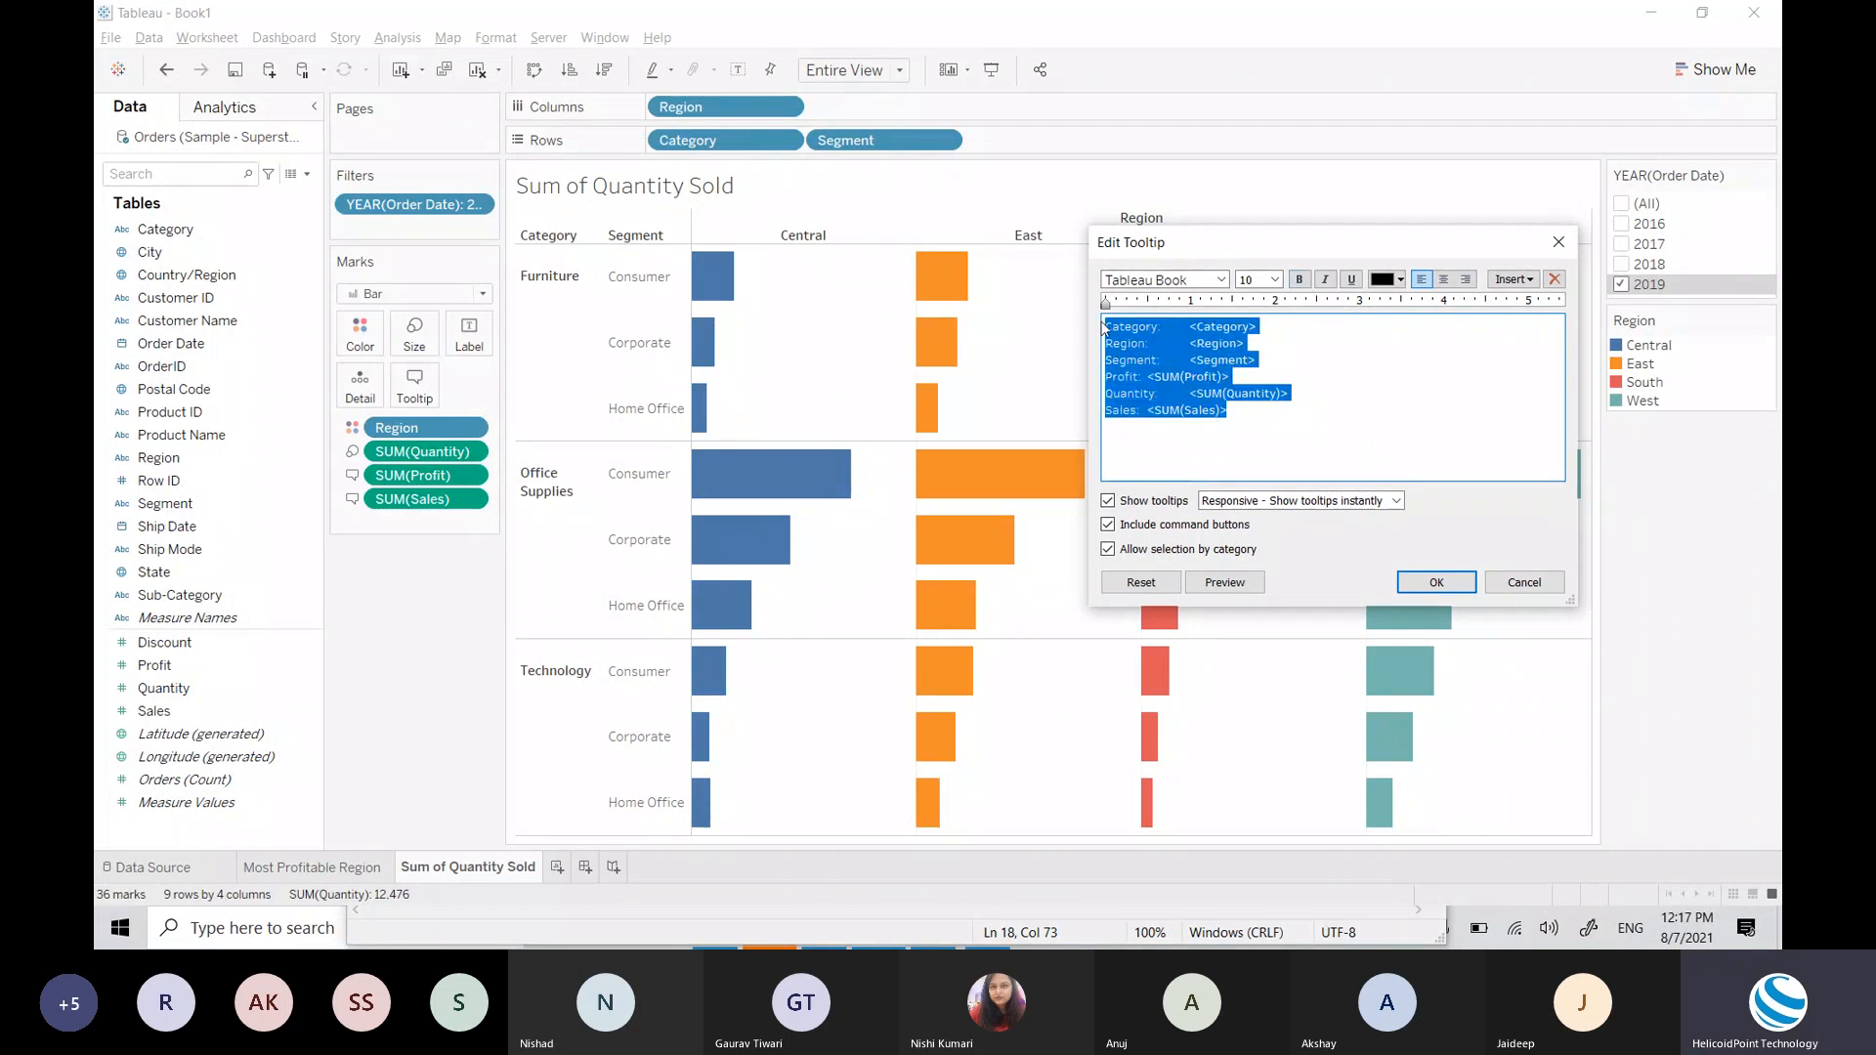
left_click(1317, 375)
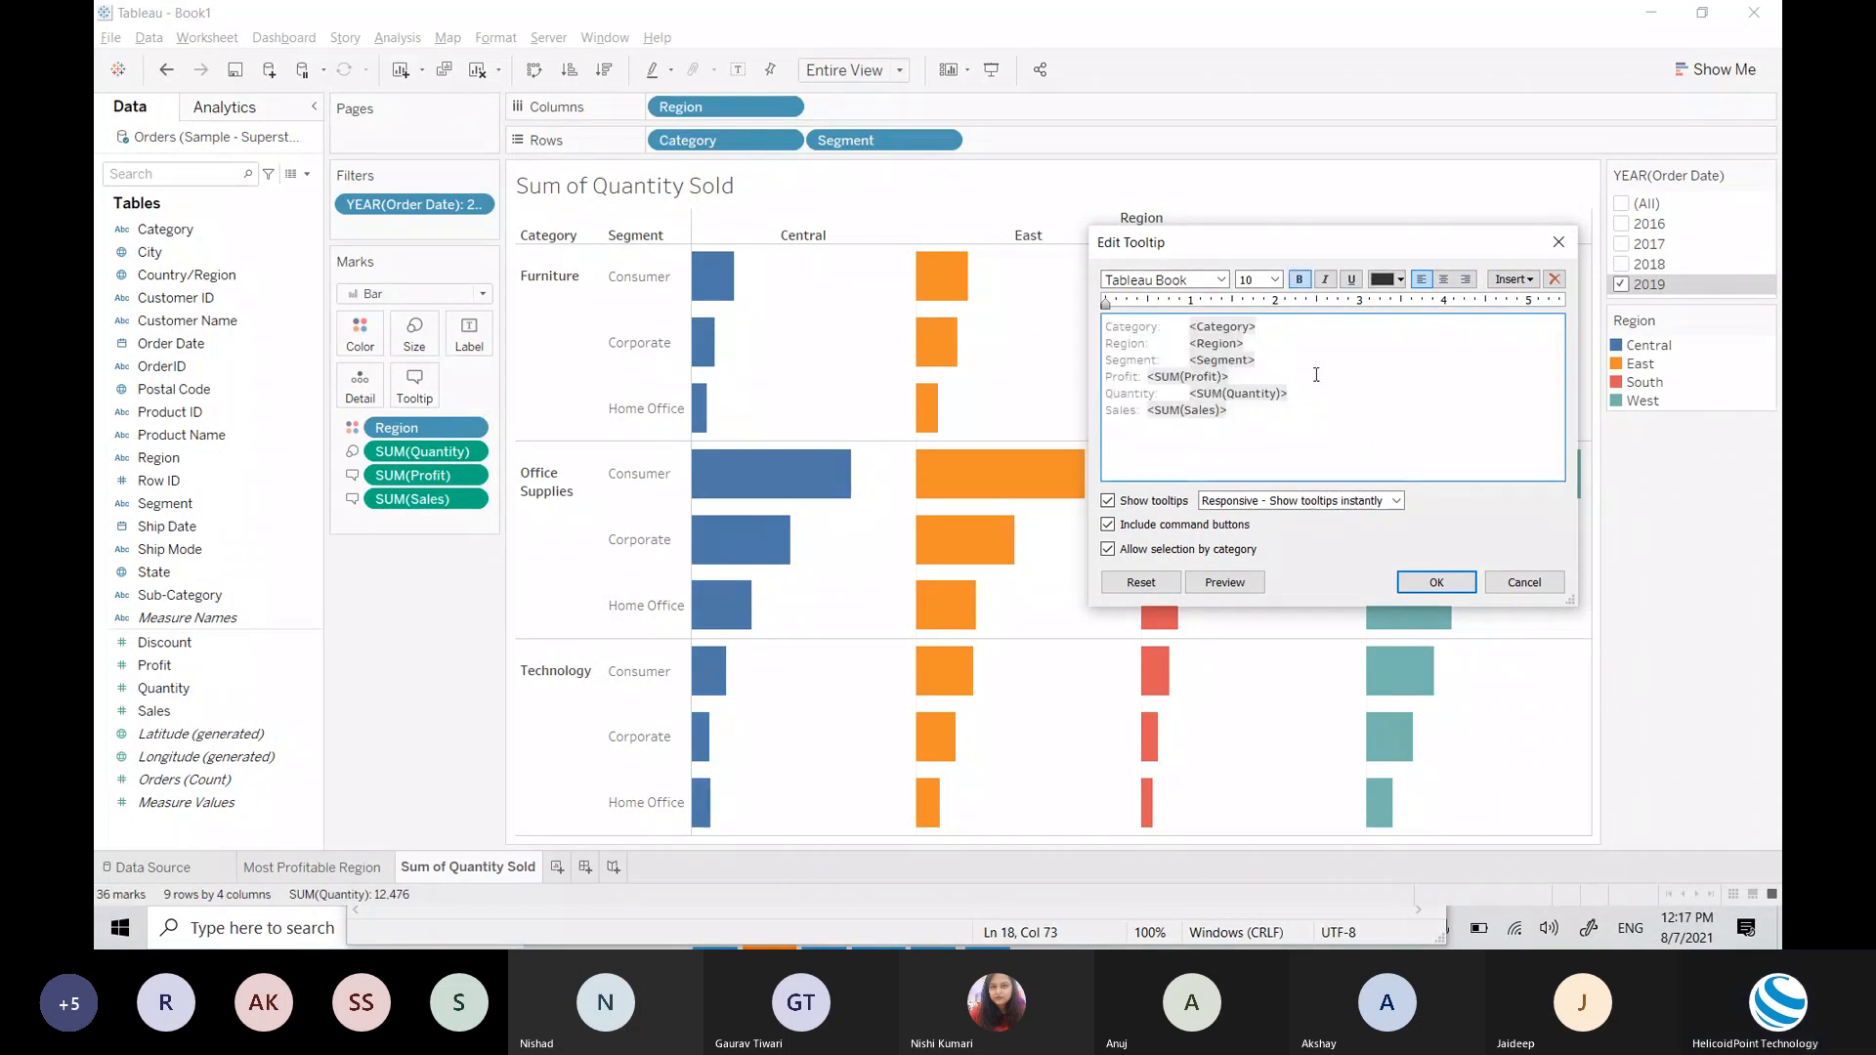
left_click(1193, 330)
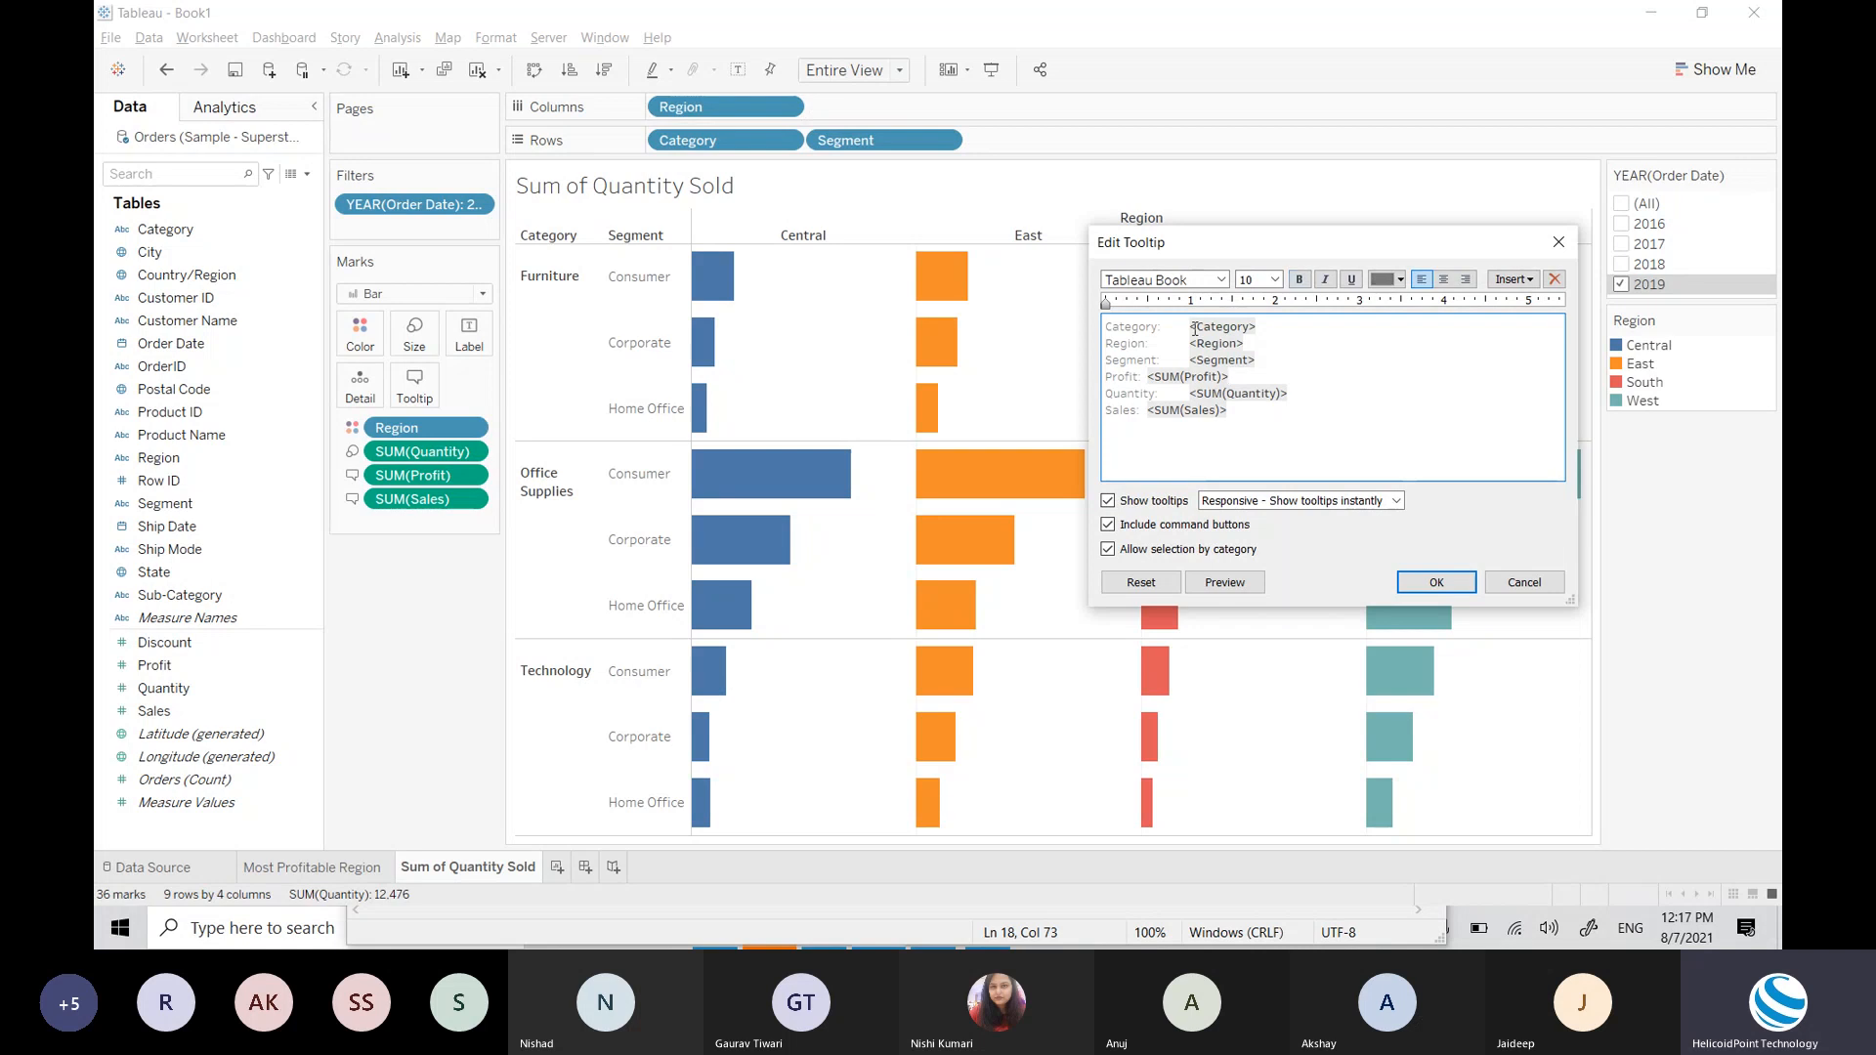
left_click(1261, 330)
left_click_drag(1259, 328, 1187, 329)
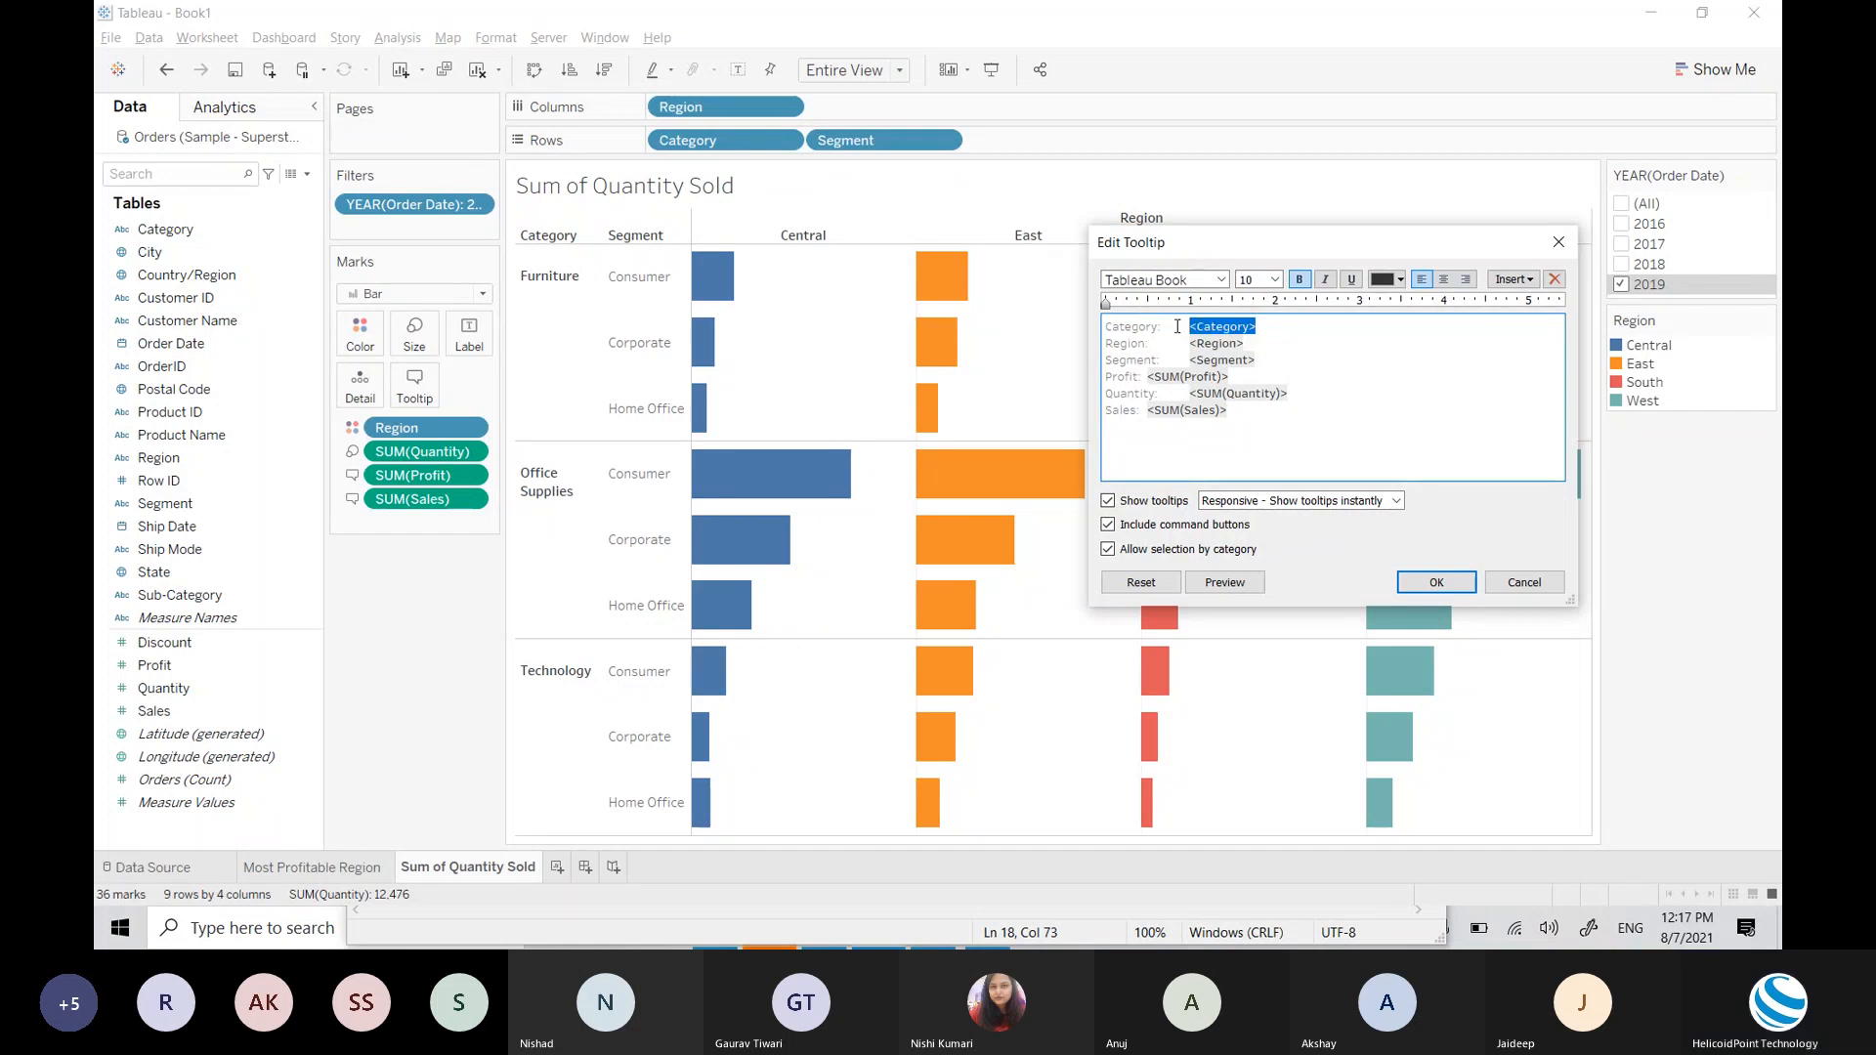
left_click(1400, 279)
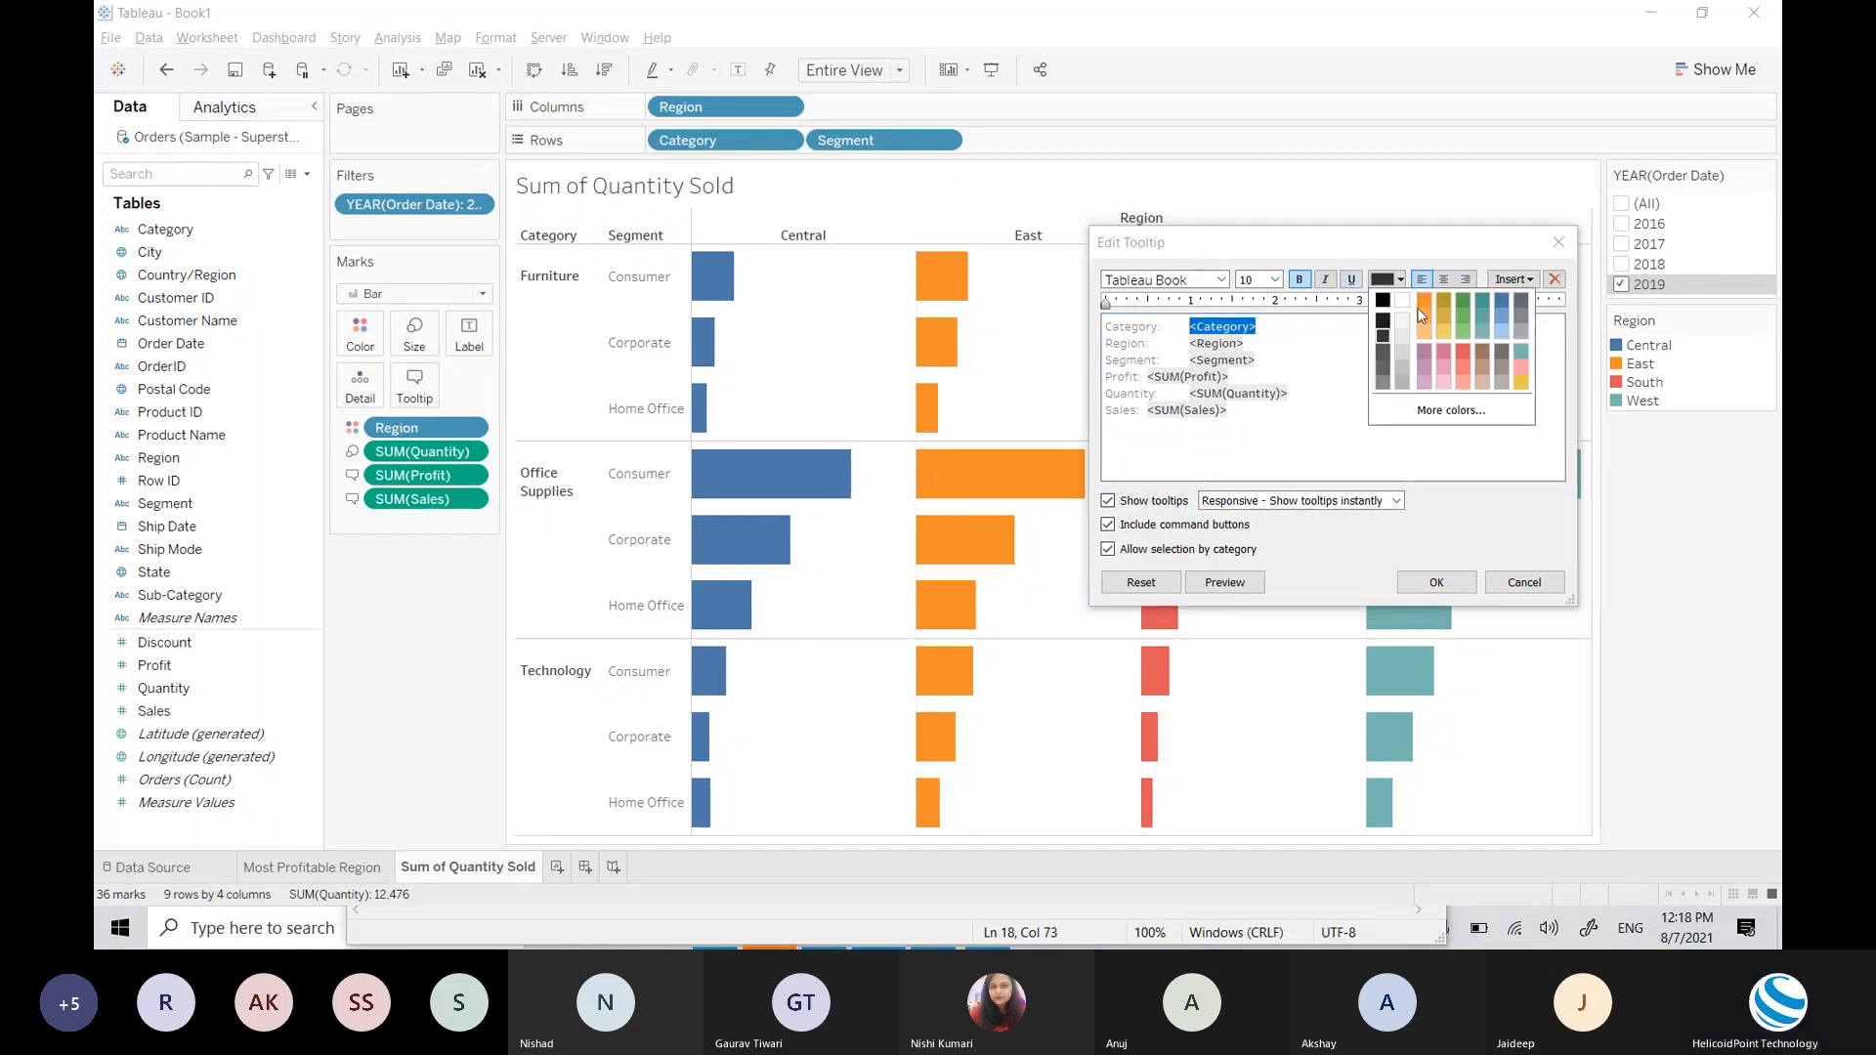
left_click(1500, 305)
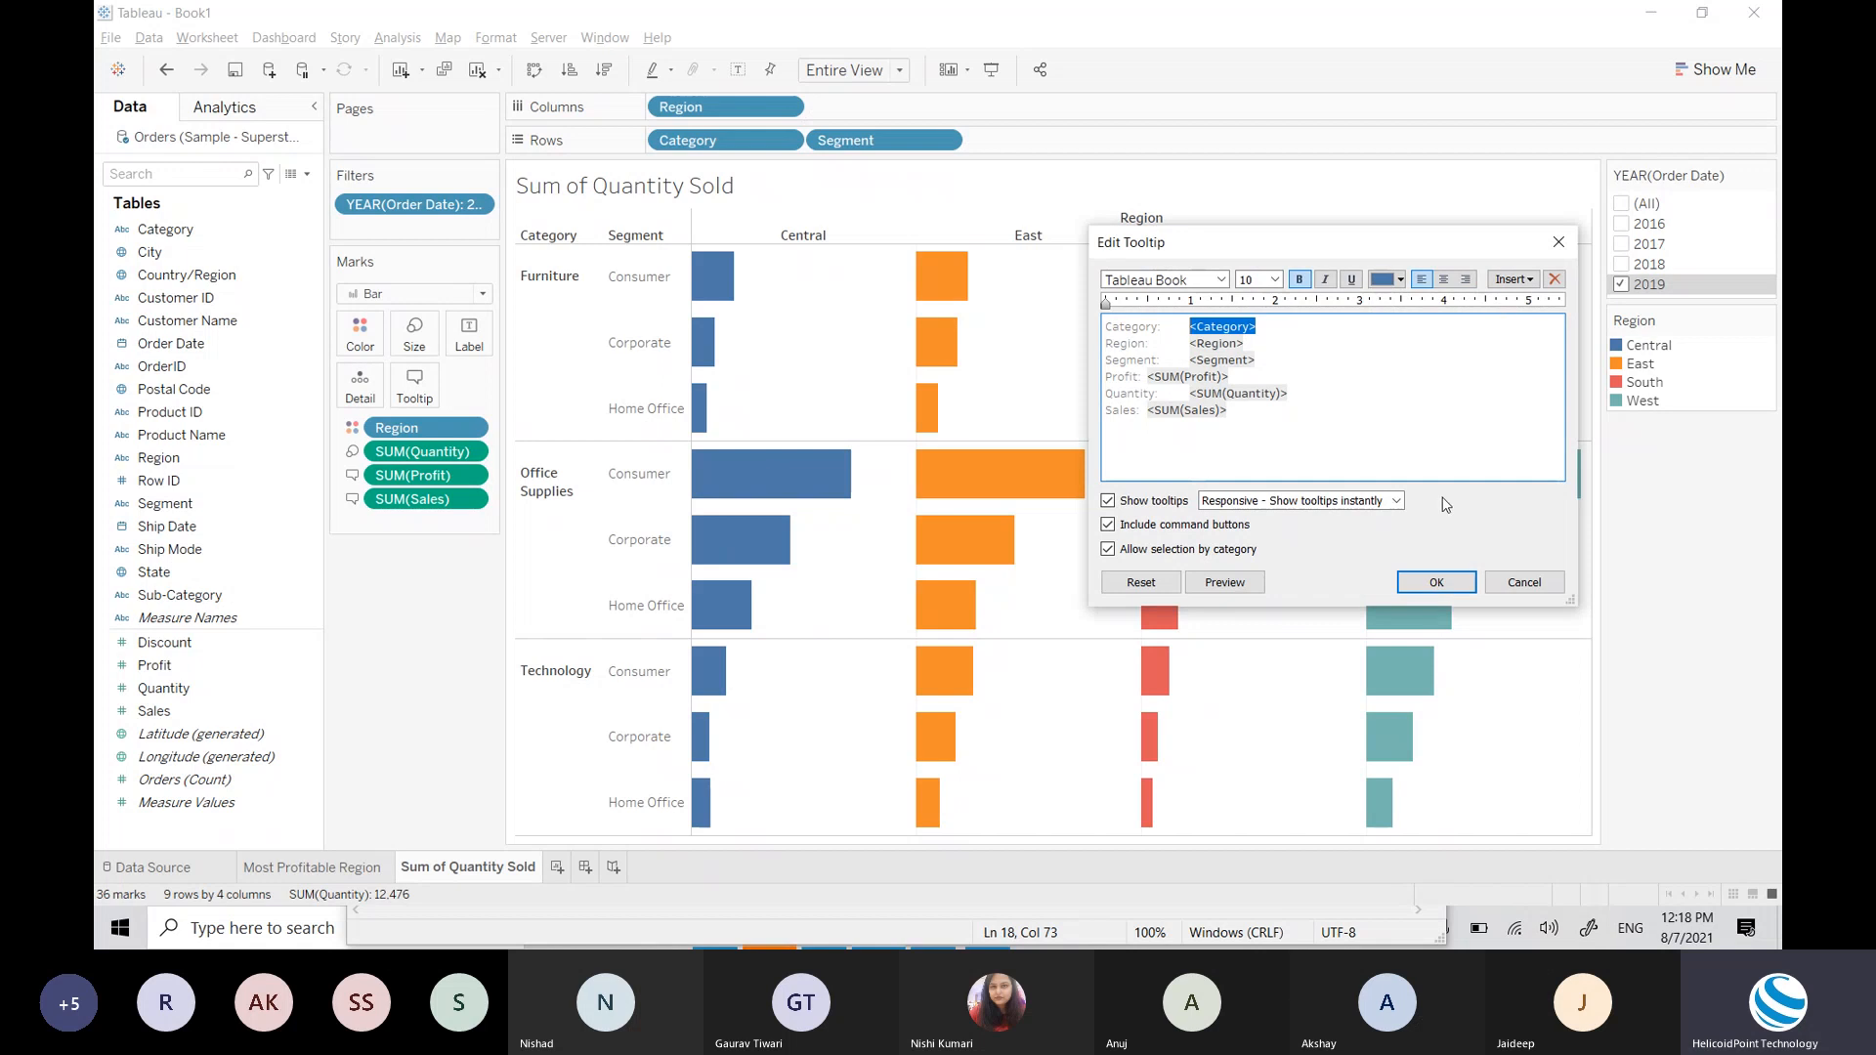
left_click(1435, 582)
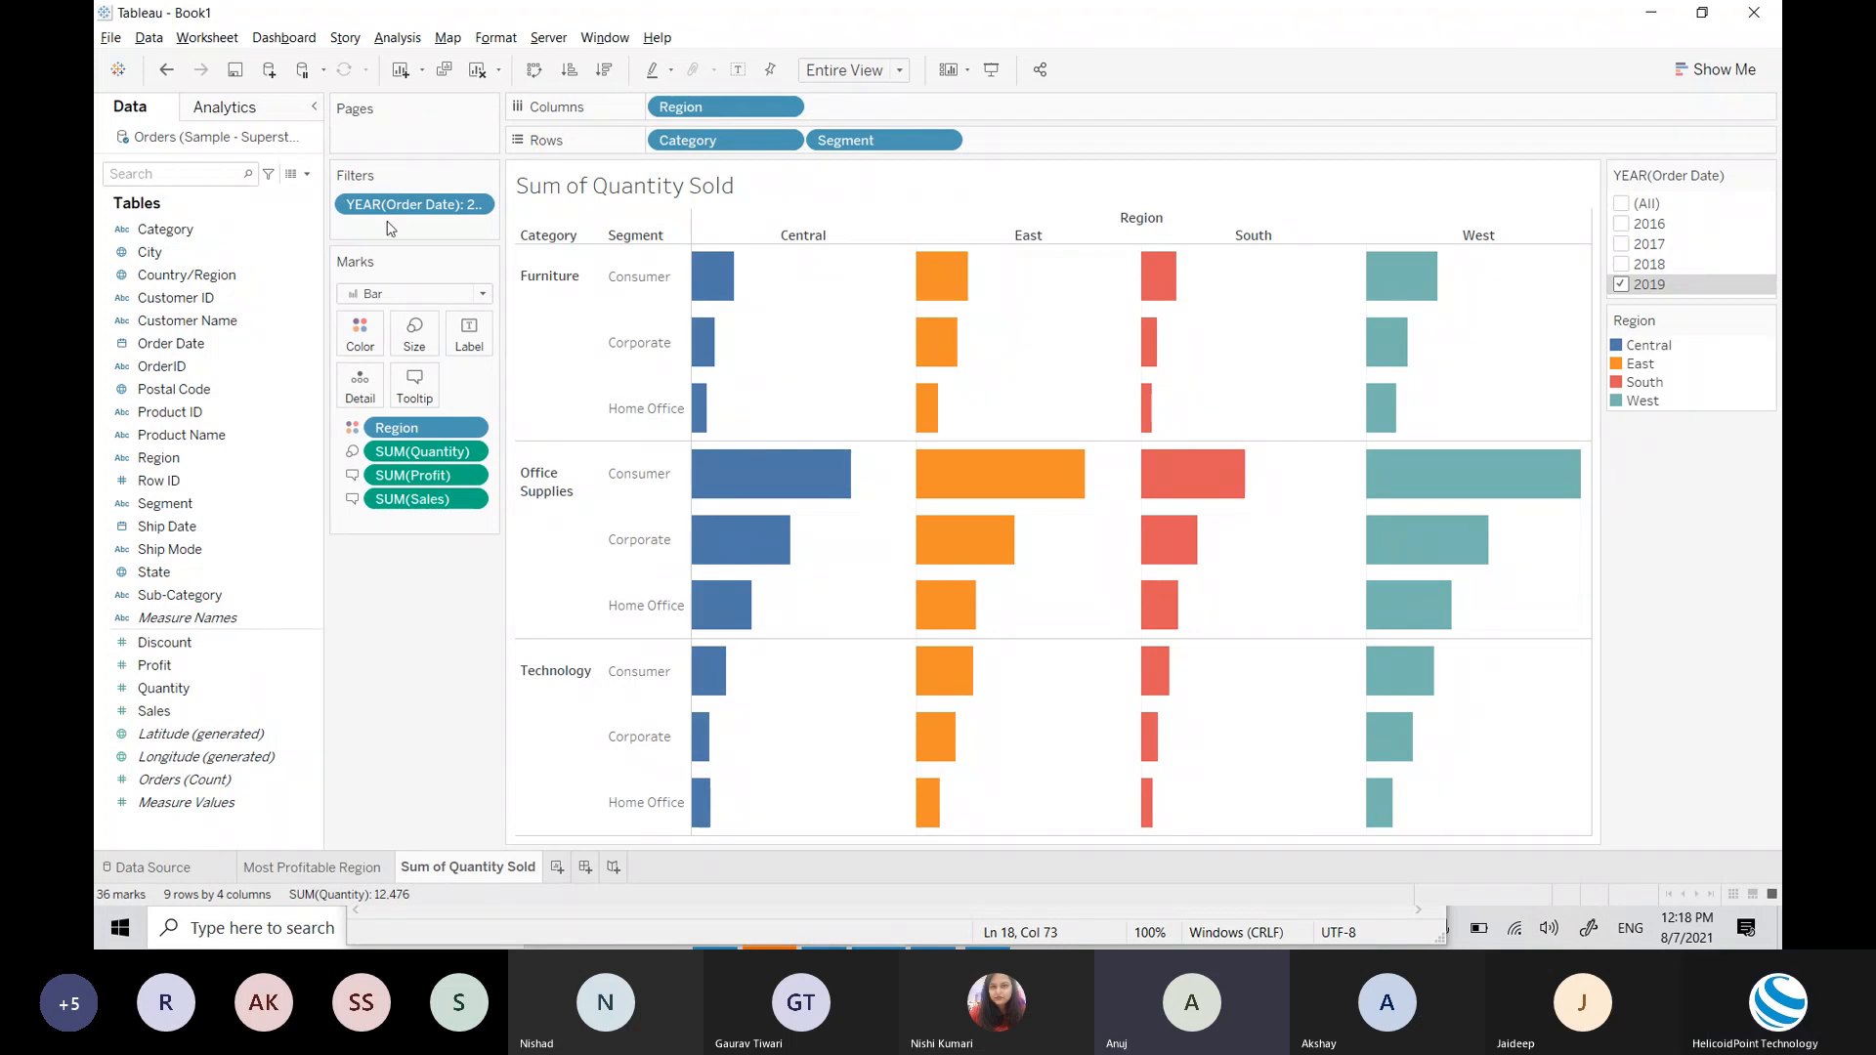
left_click(478, 207)
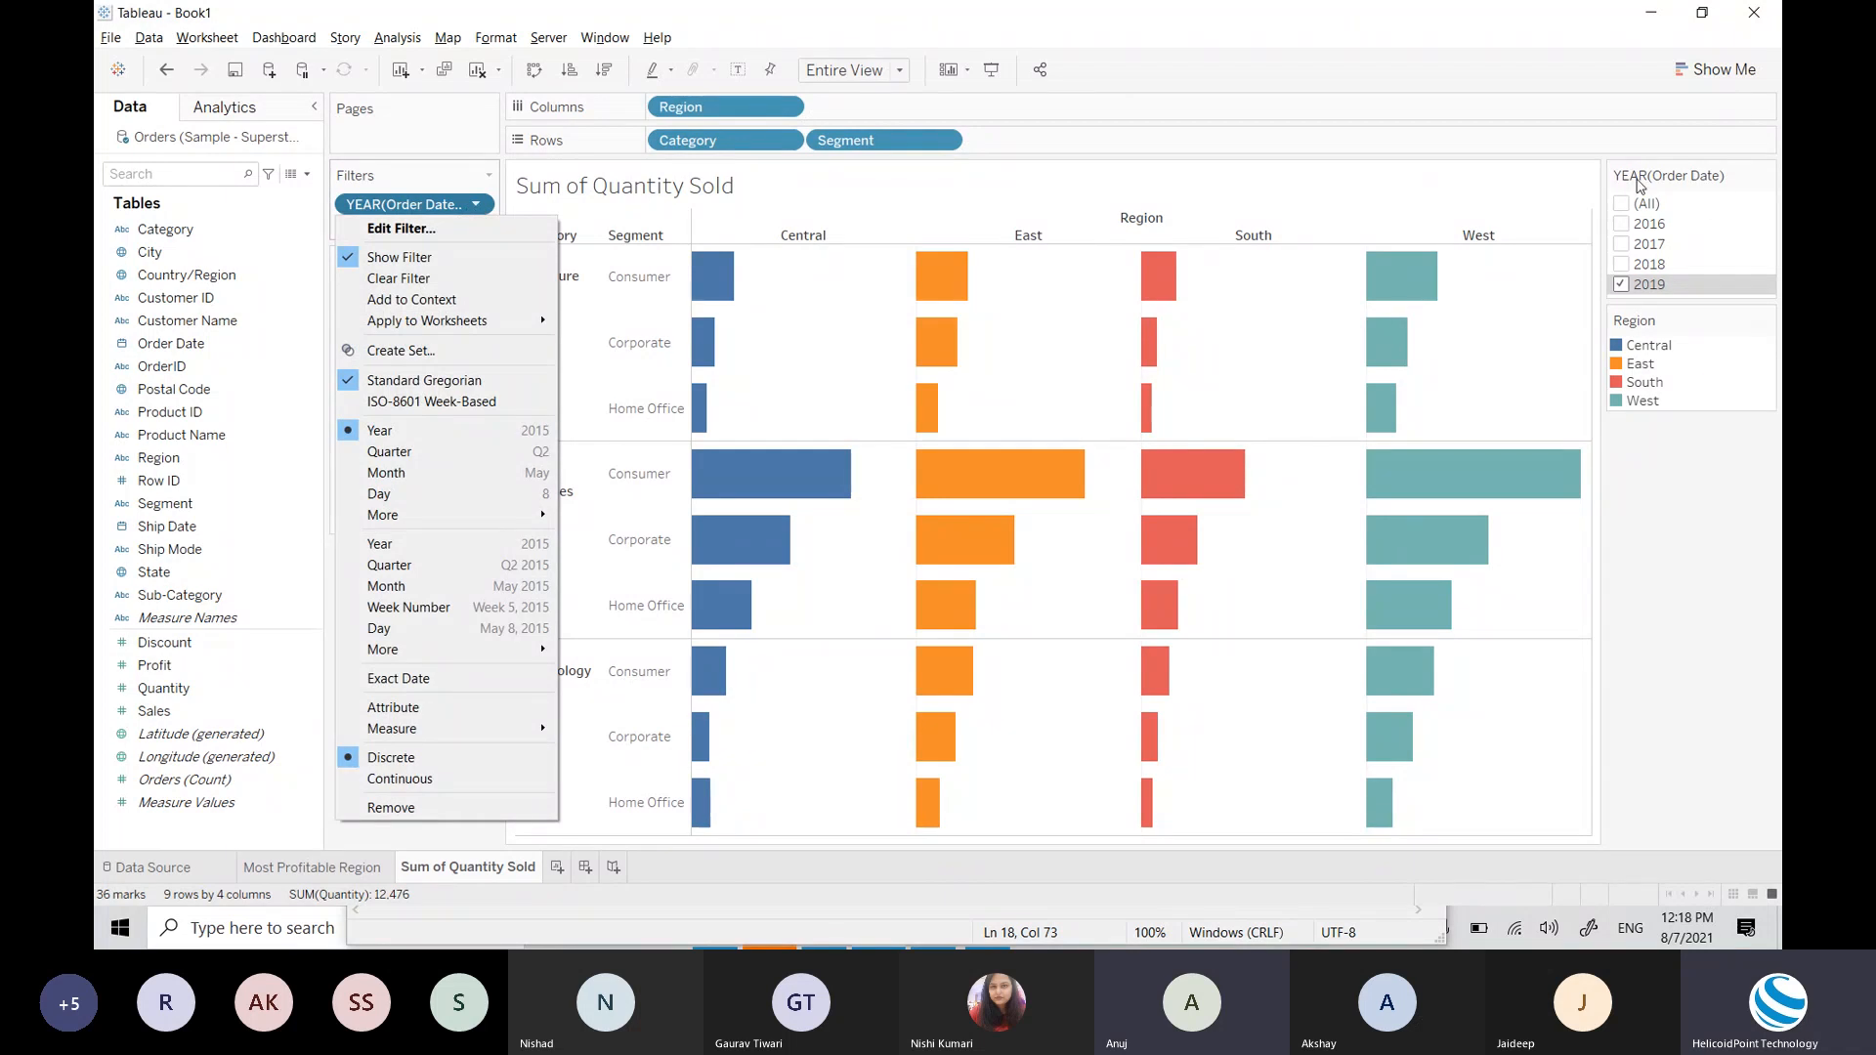
left_click(477, 208)
left_click(477, 207)
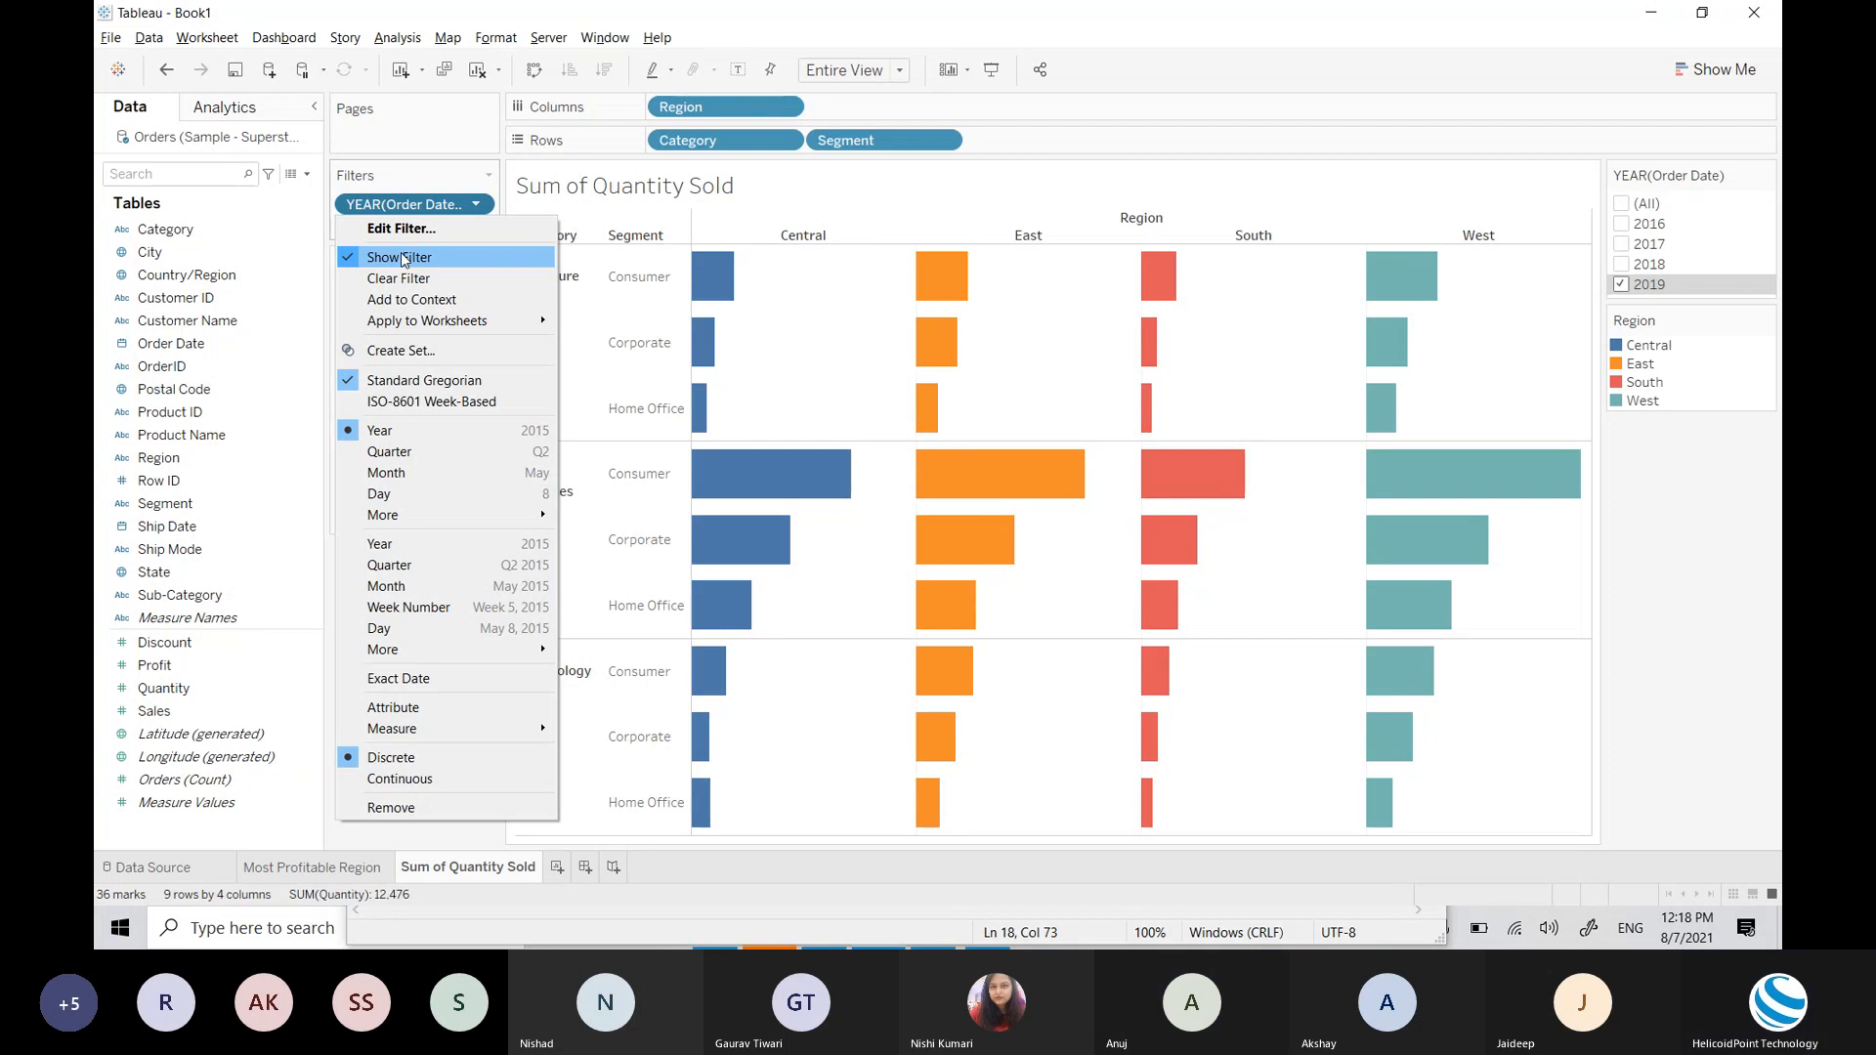
left_click(1308, 7)
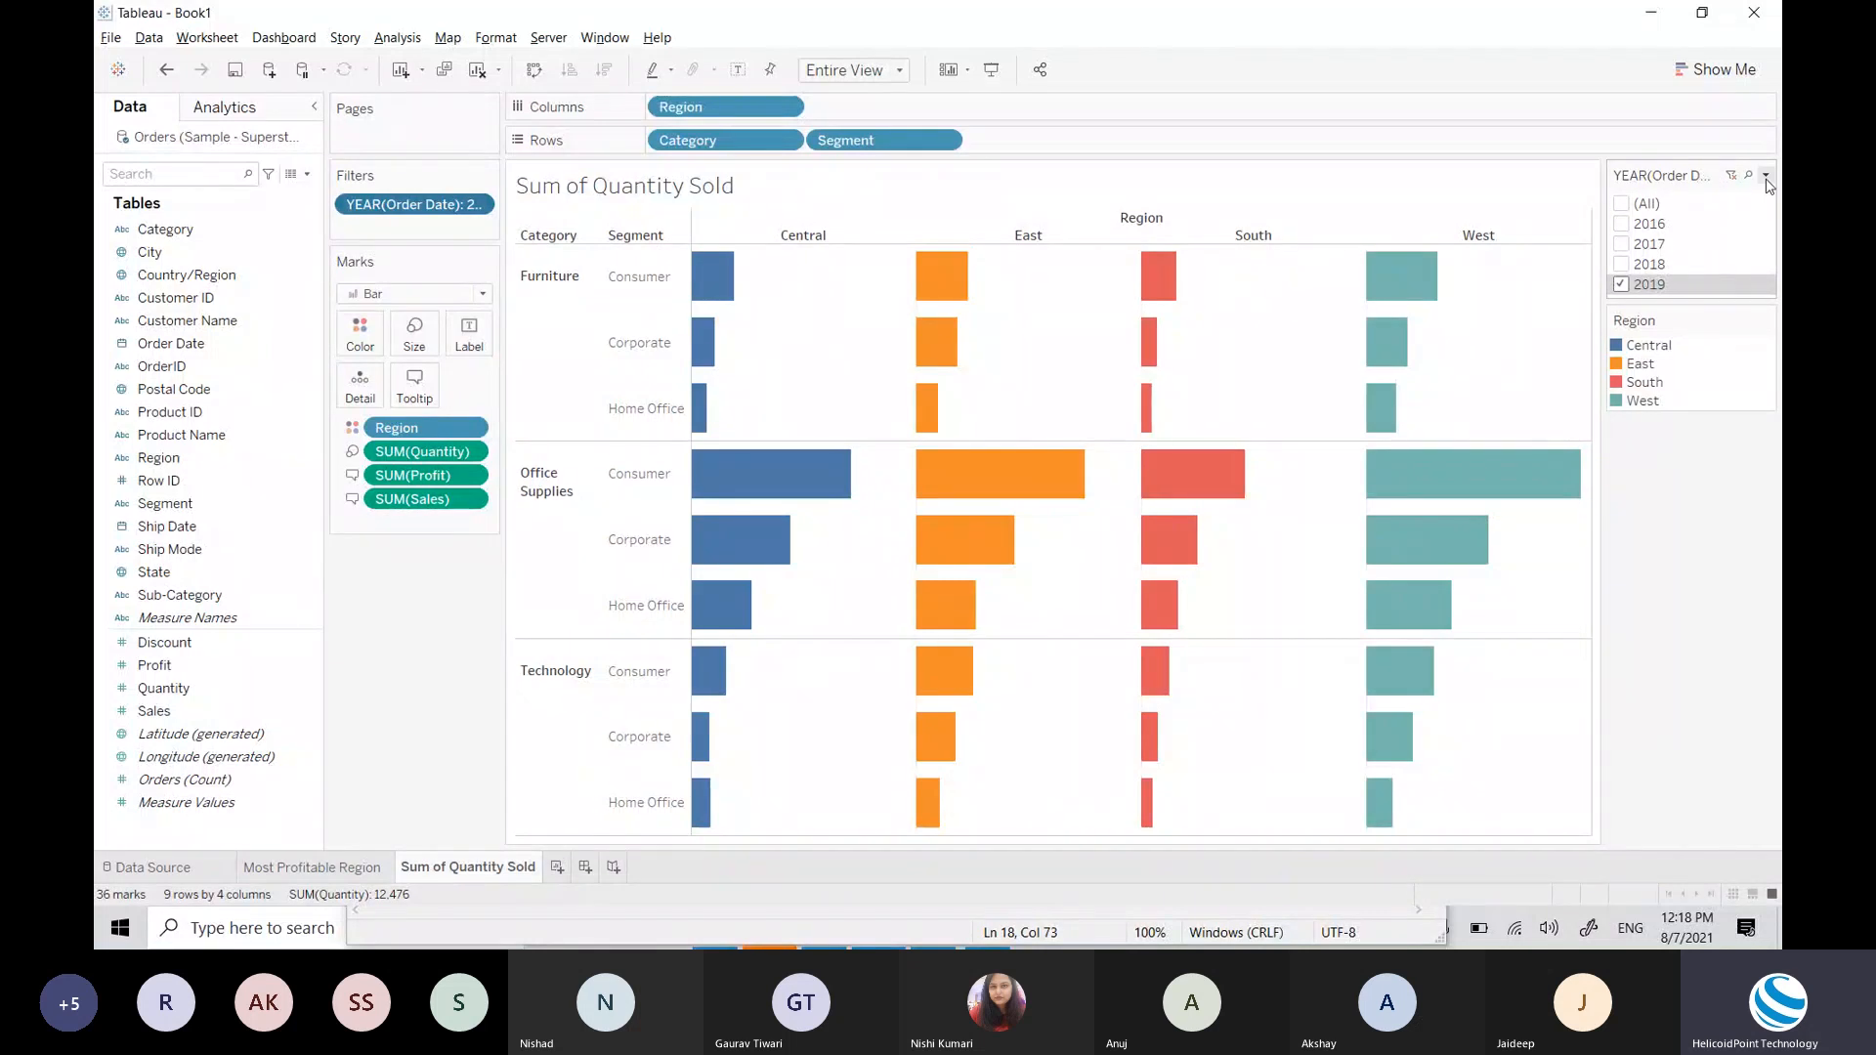
Step: Switch the YEAR(Order Date) card to Multiple Values (dropdown), still set to 2019
left_click(1767, 176)
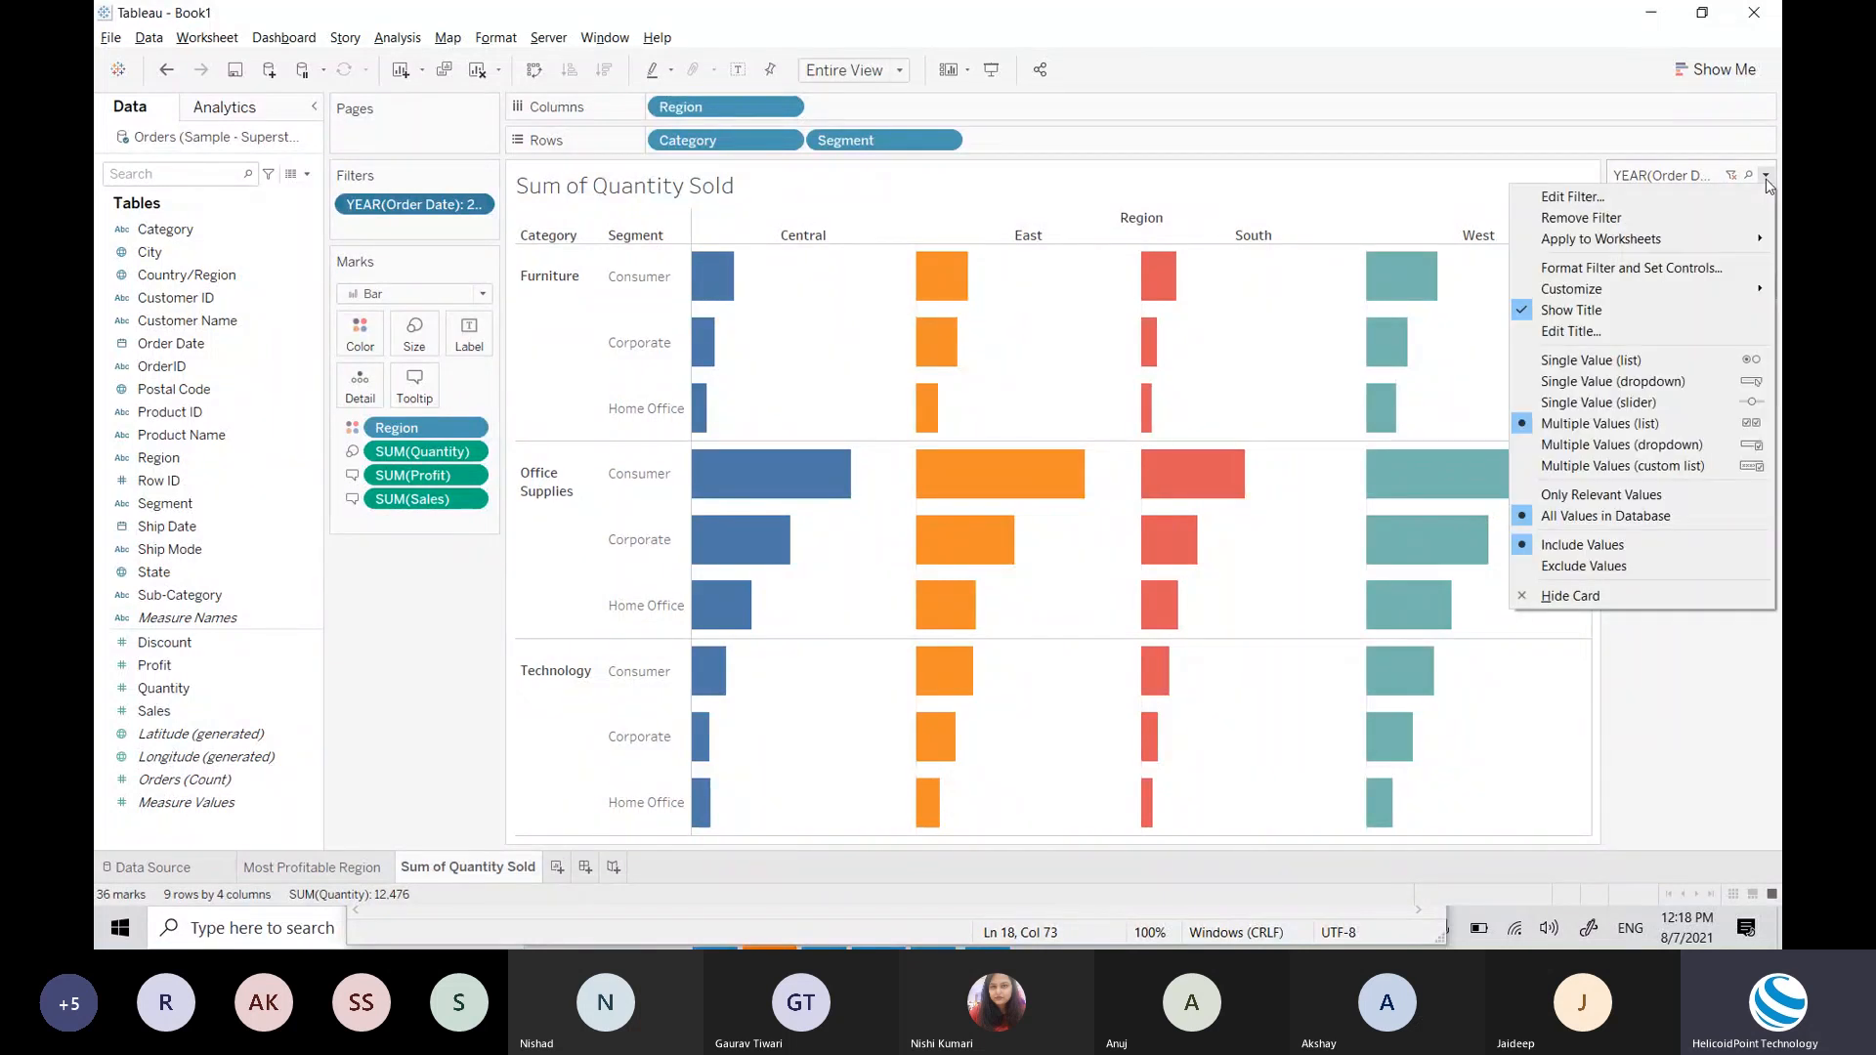
left_click(1628, 425)
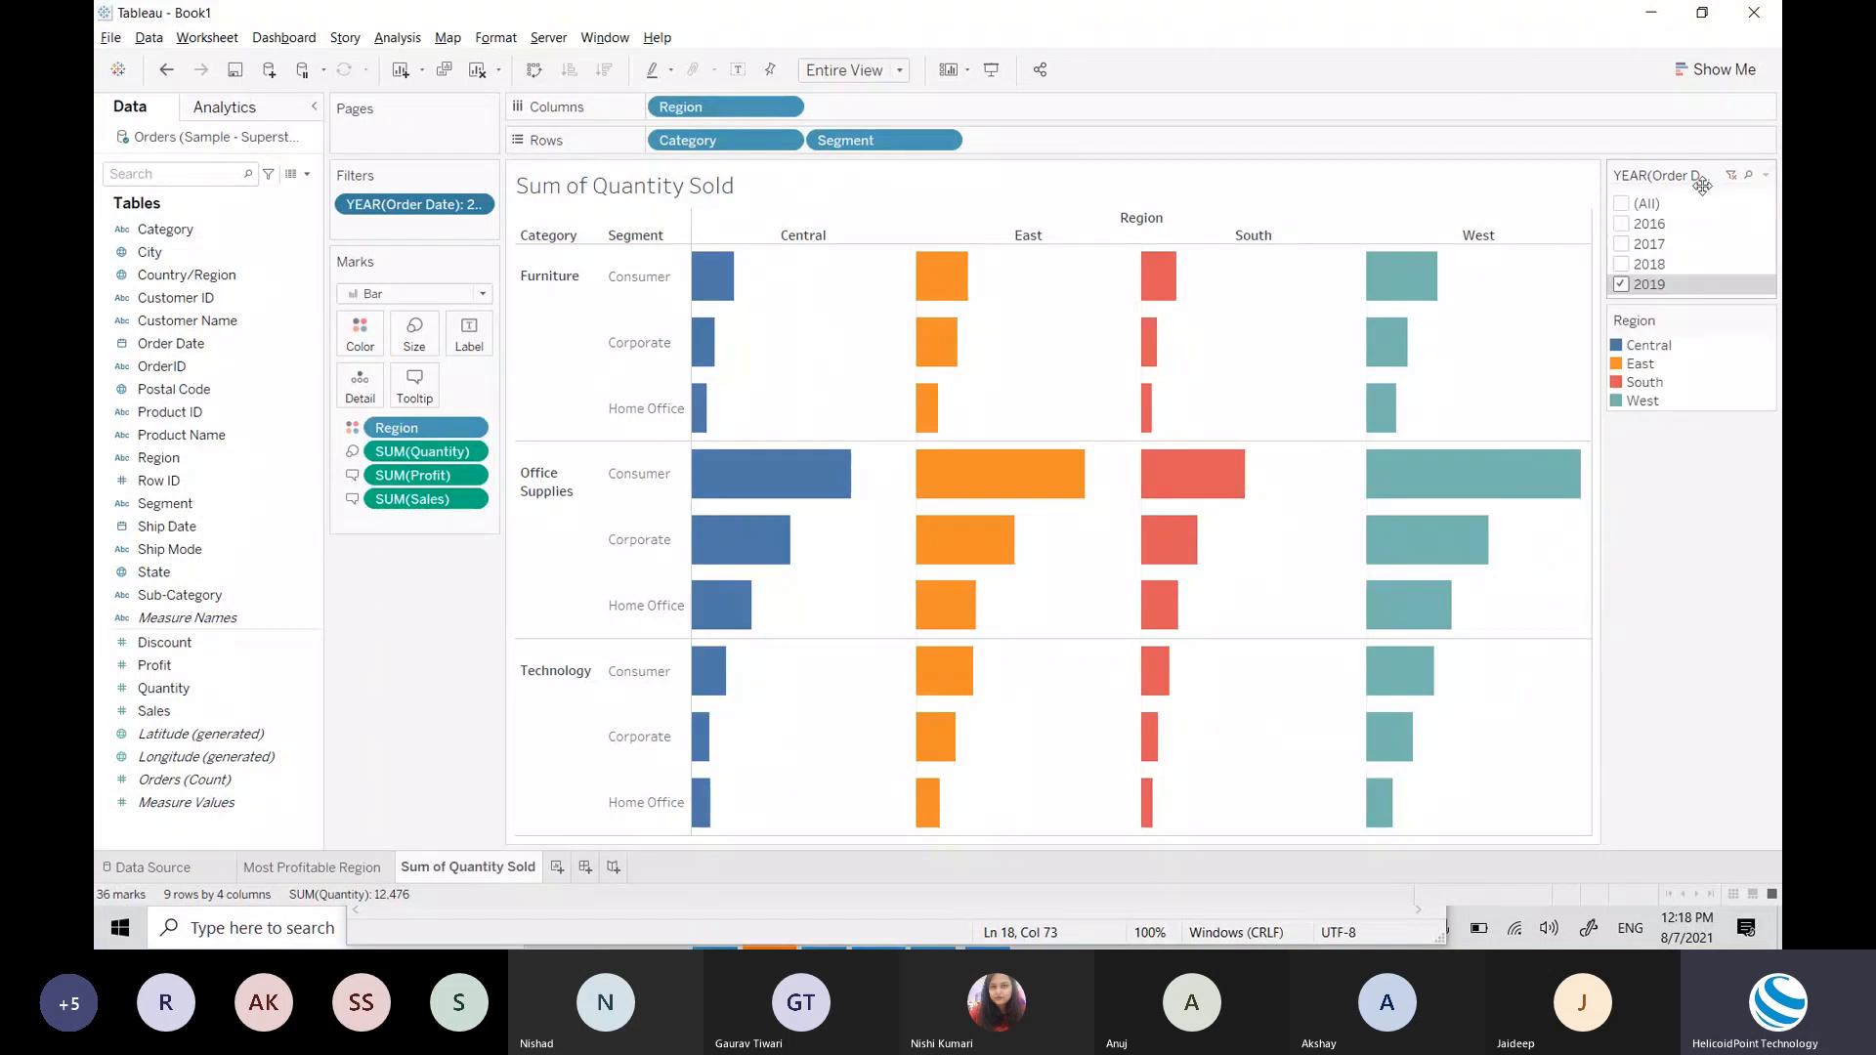
left_click(1766, 175)
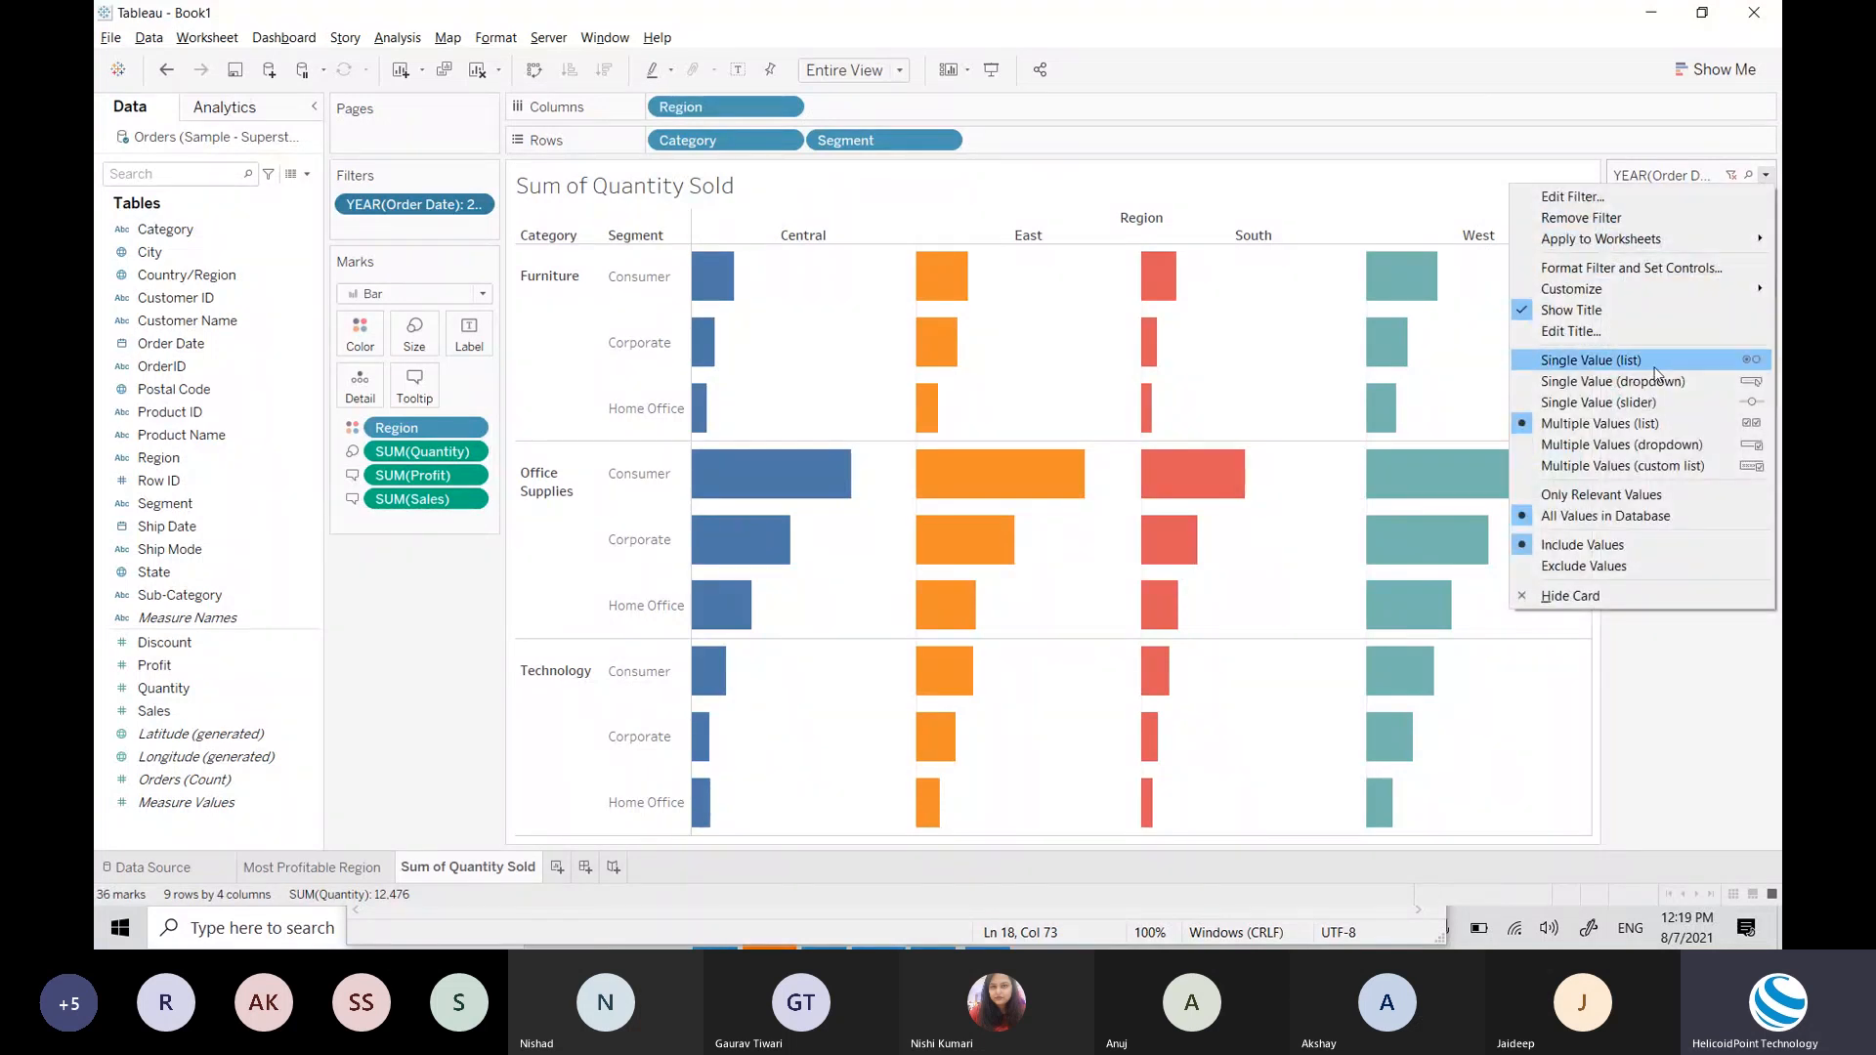
left_click(1641, 446)
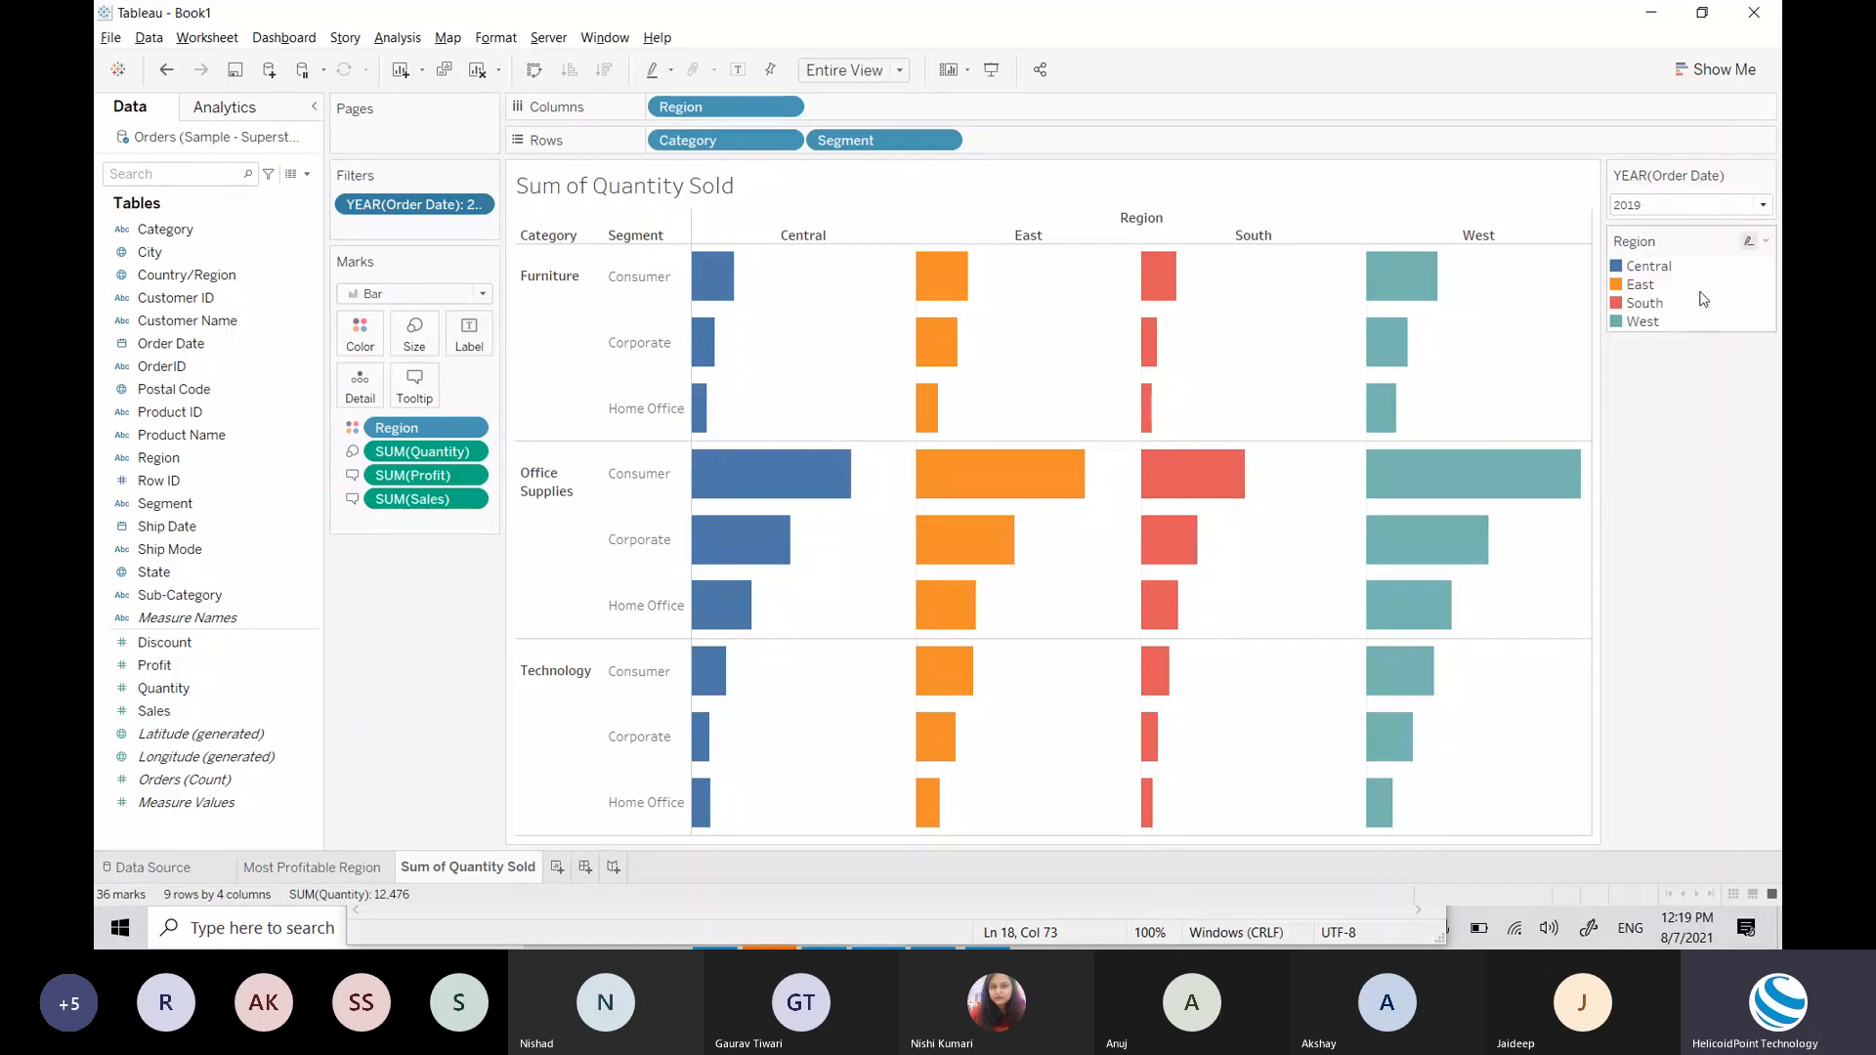
left_click(1699, 207)
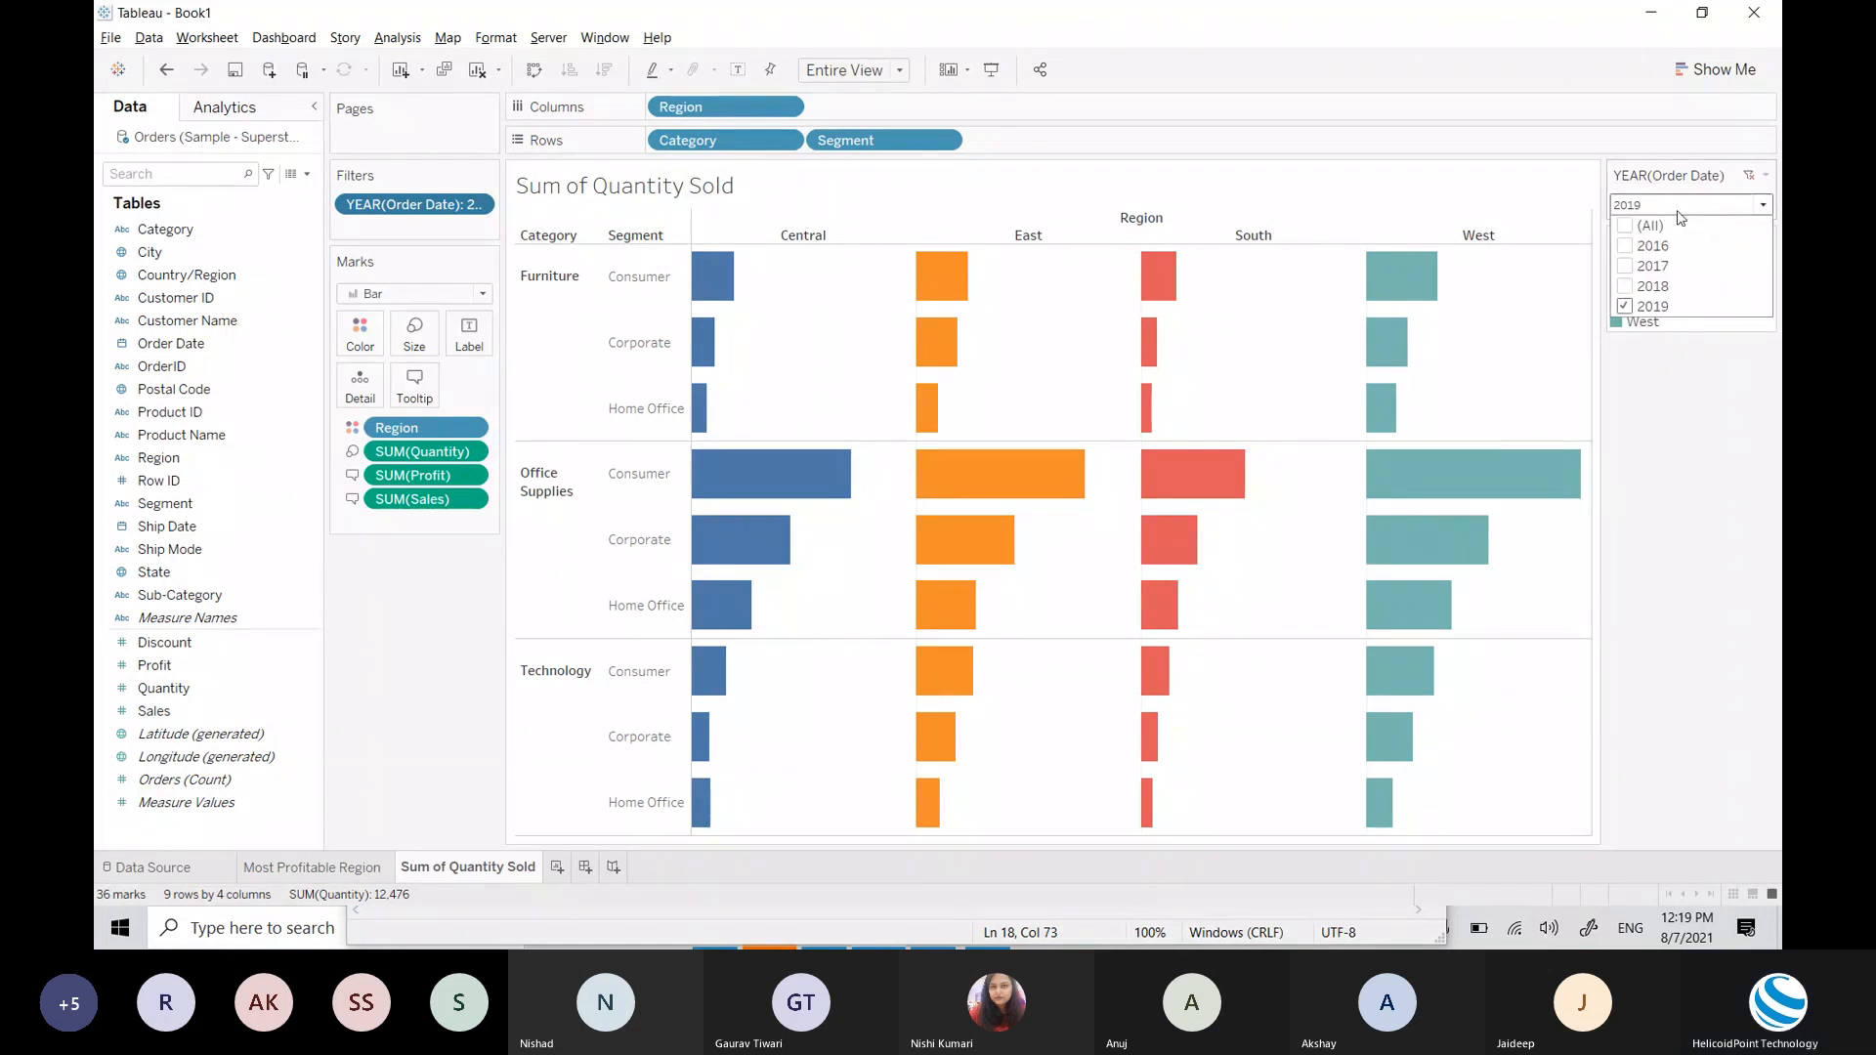
left_click(1686, 208)
left_click(1766, 178)
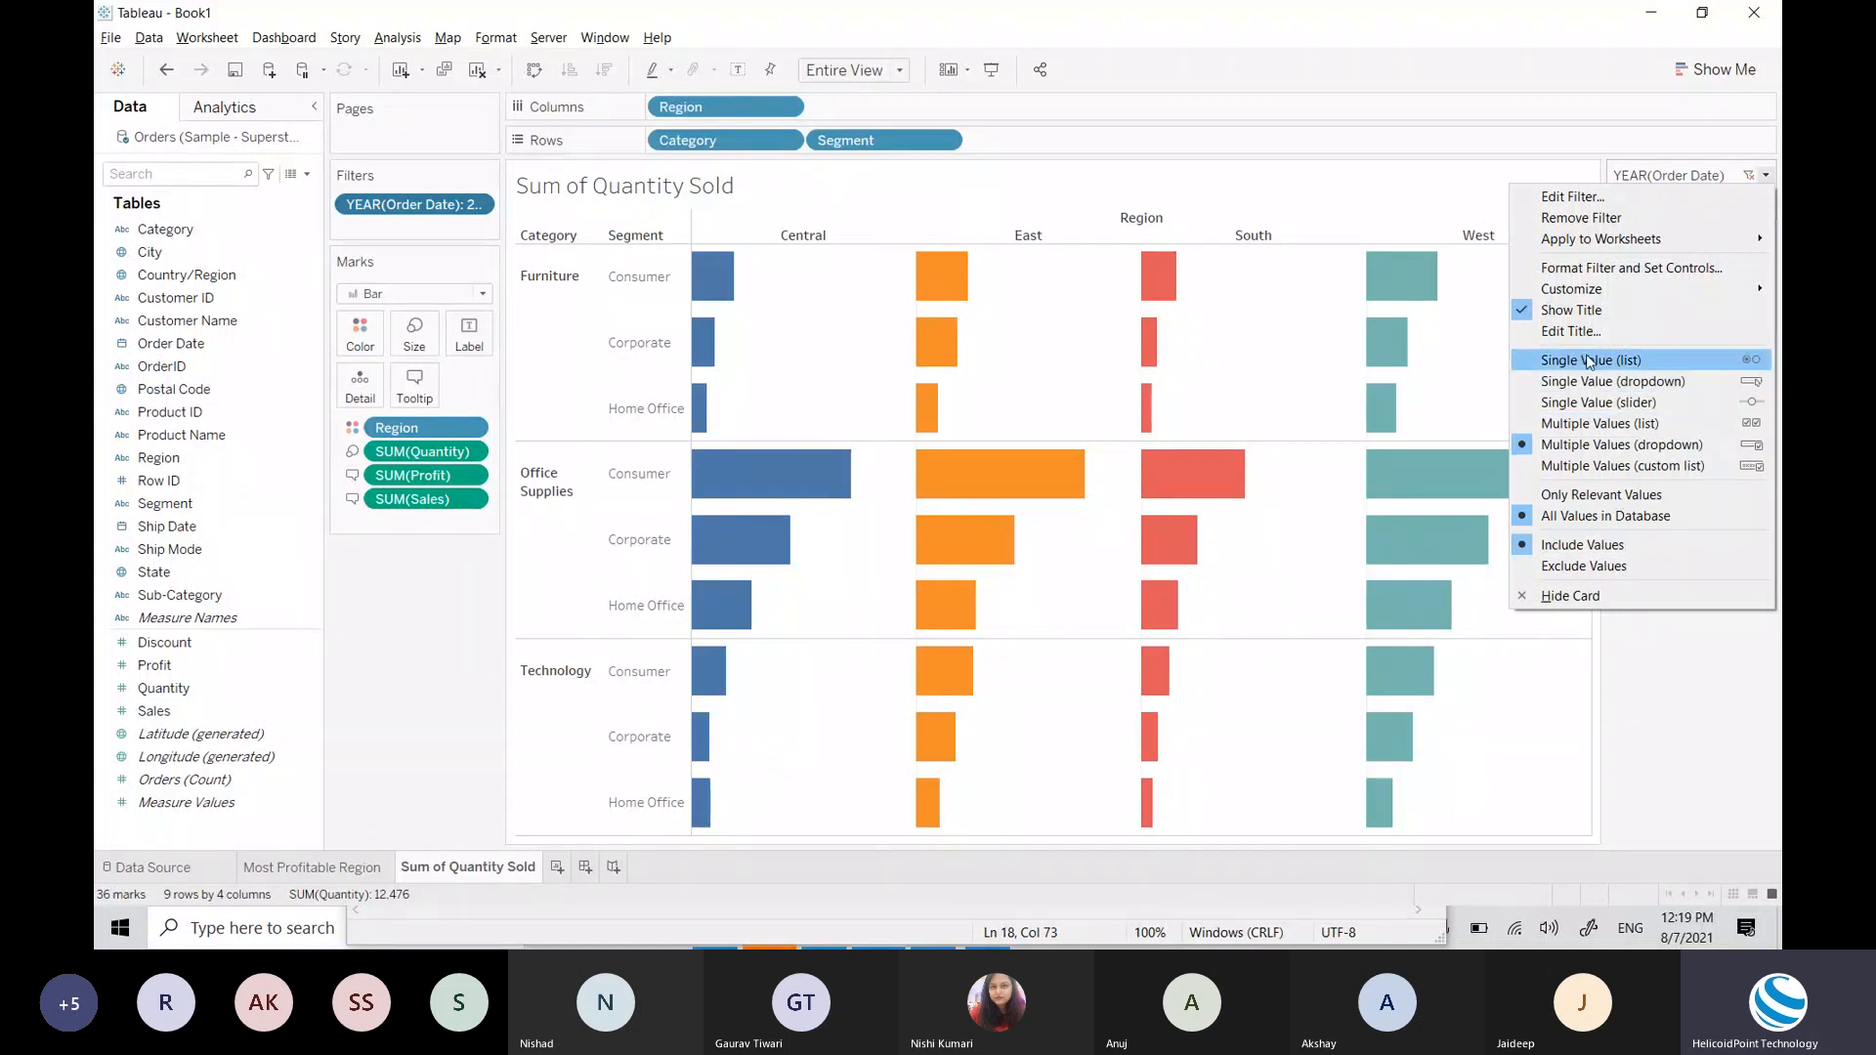
left_click(1295, 8)
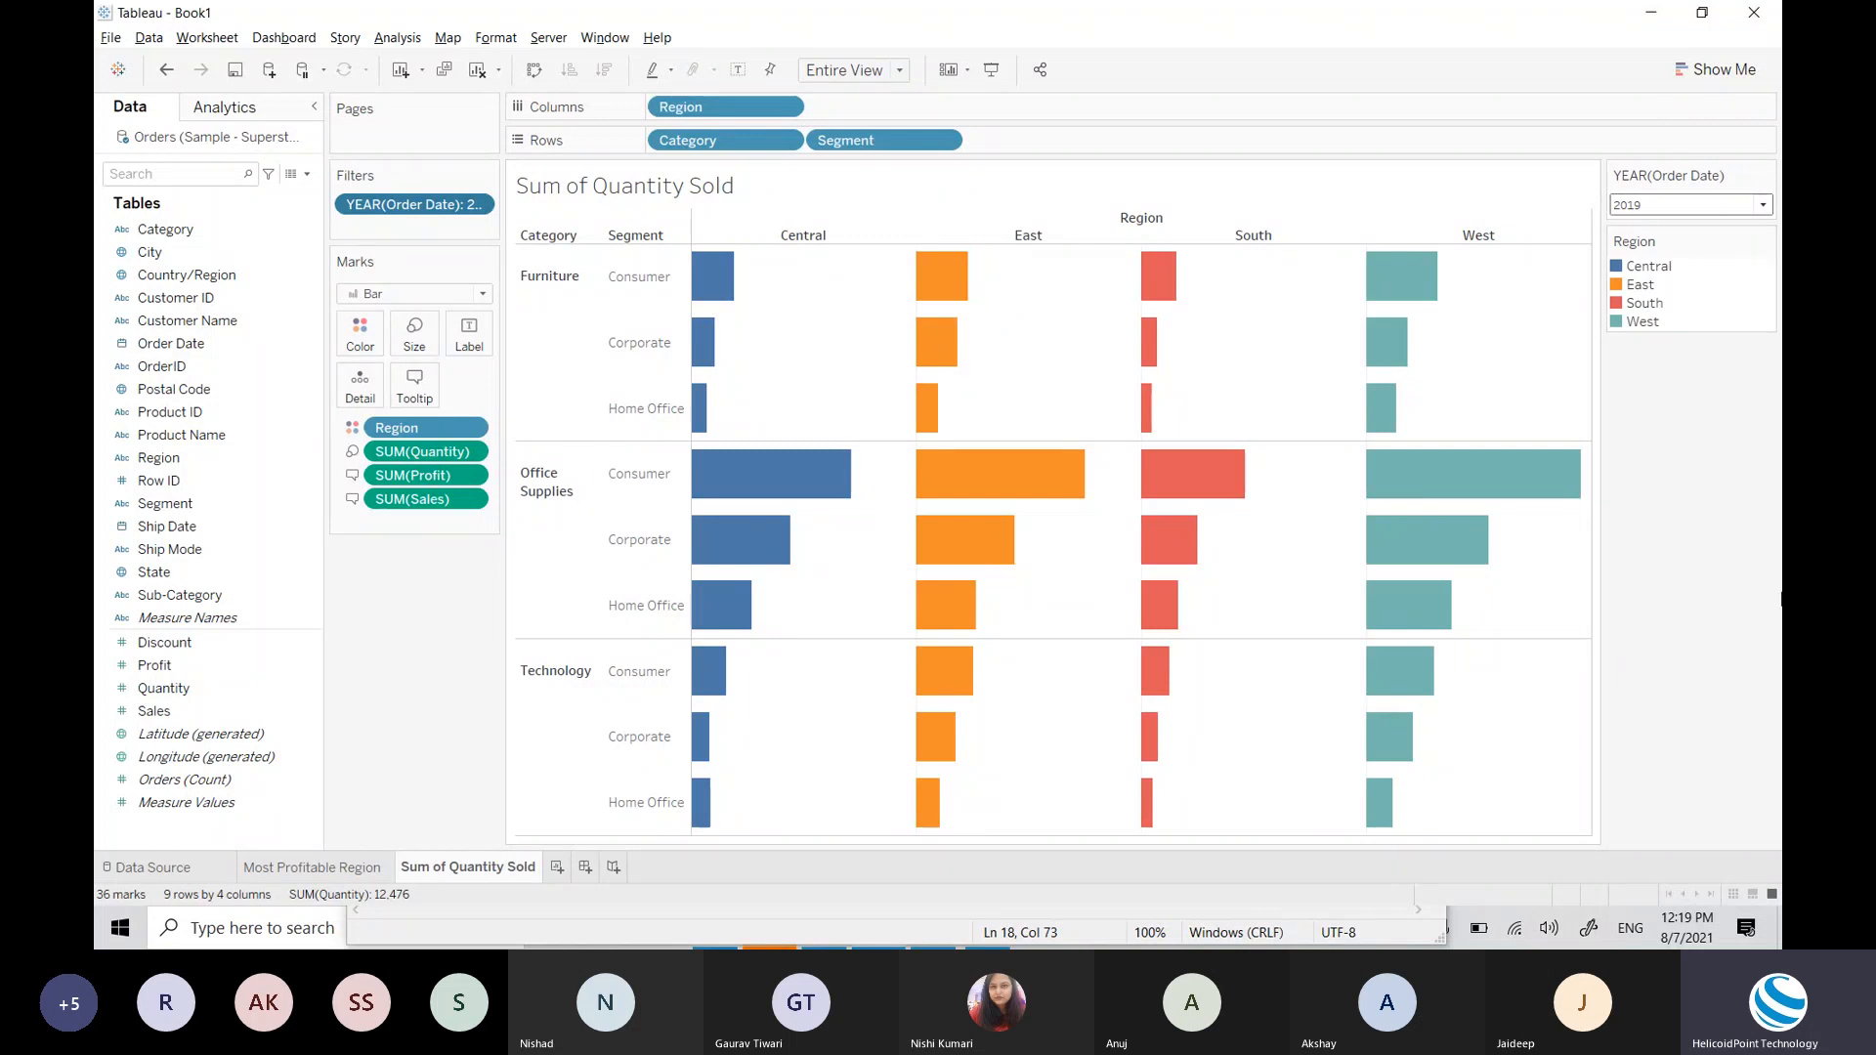
mouse_move(714, 279)
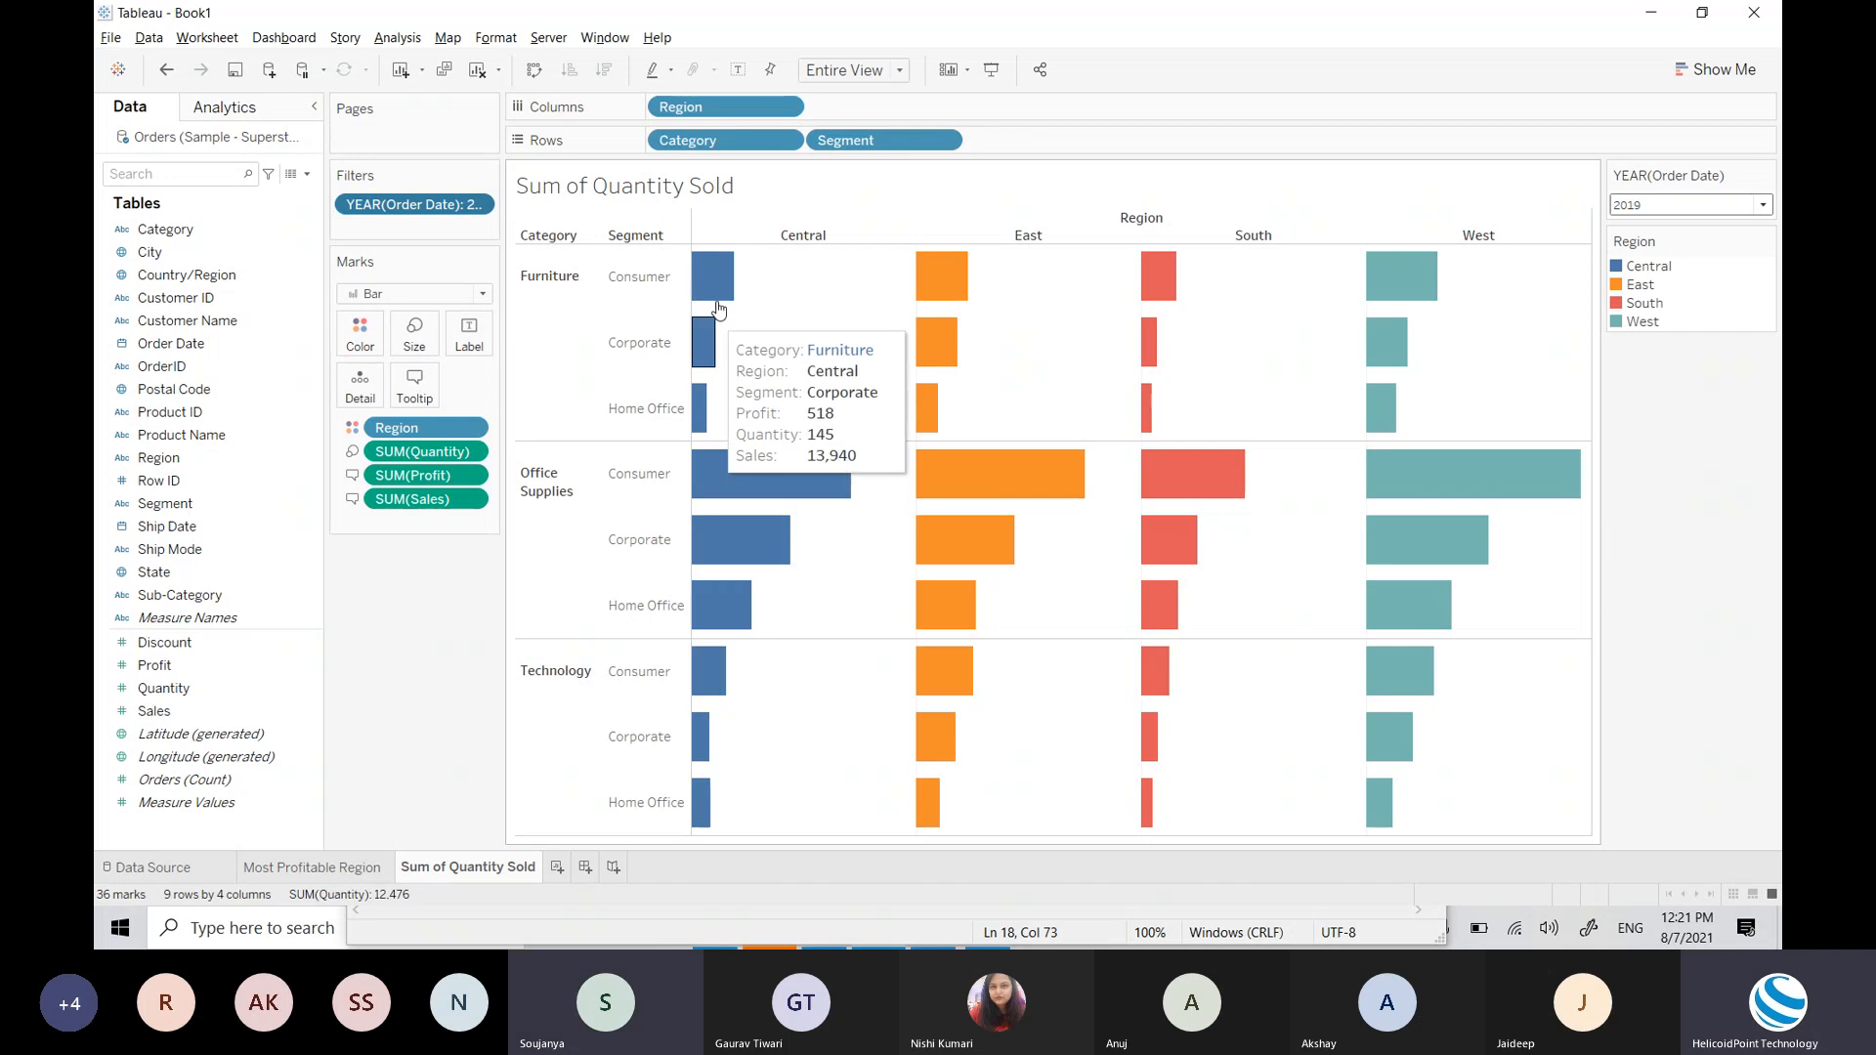
Step: Maximize the Tableau window showing the Sum of quantity sold sheet
left_click(1669, 796)
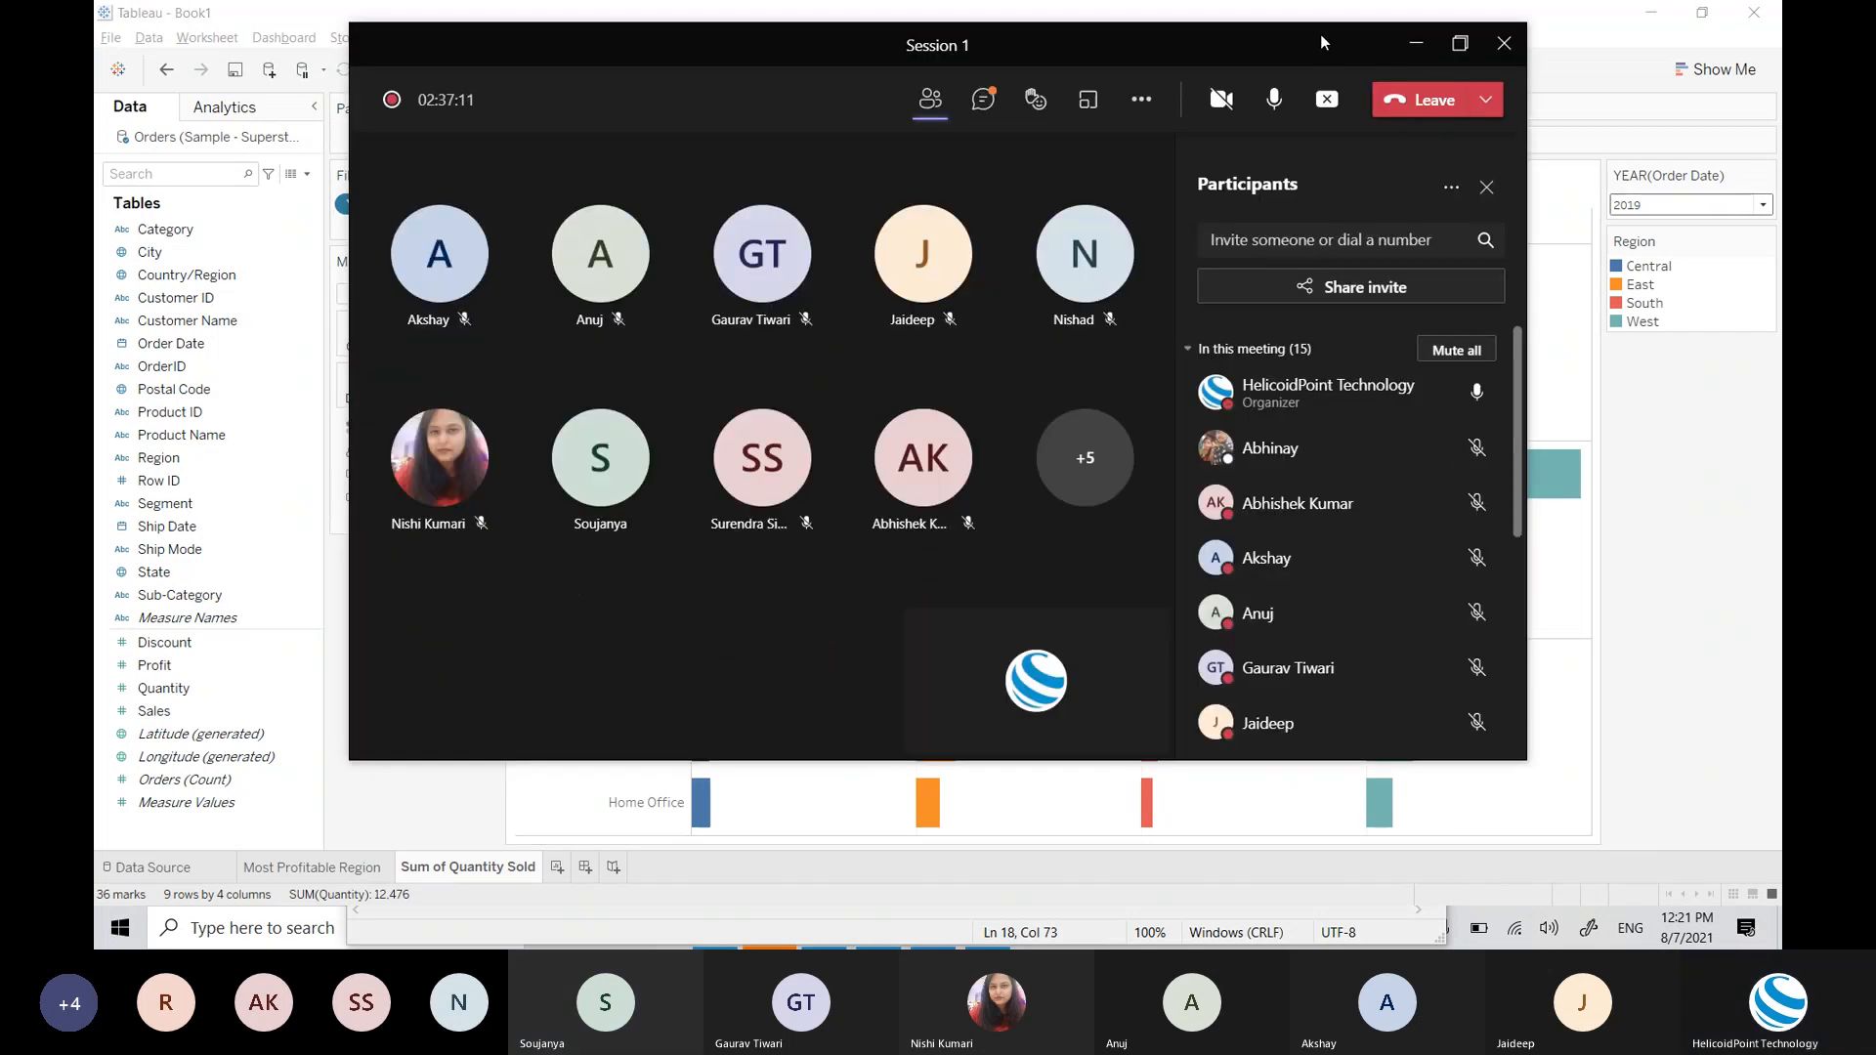
double_click(1321, 33)
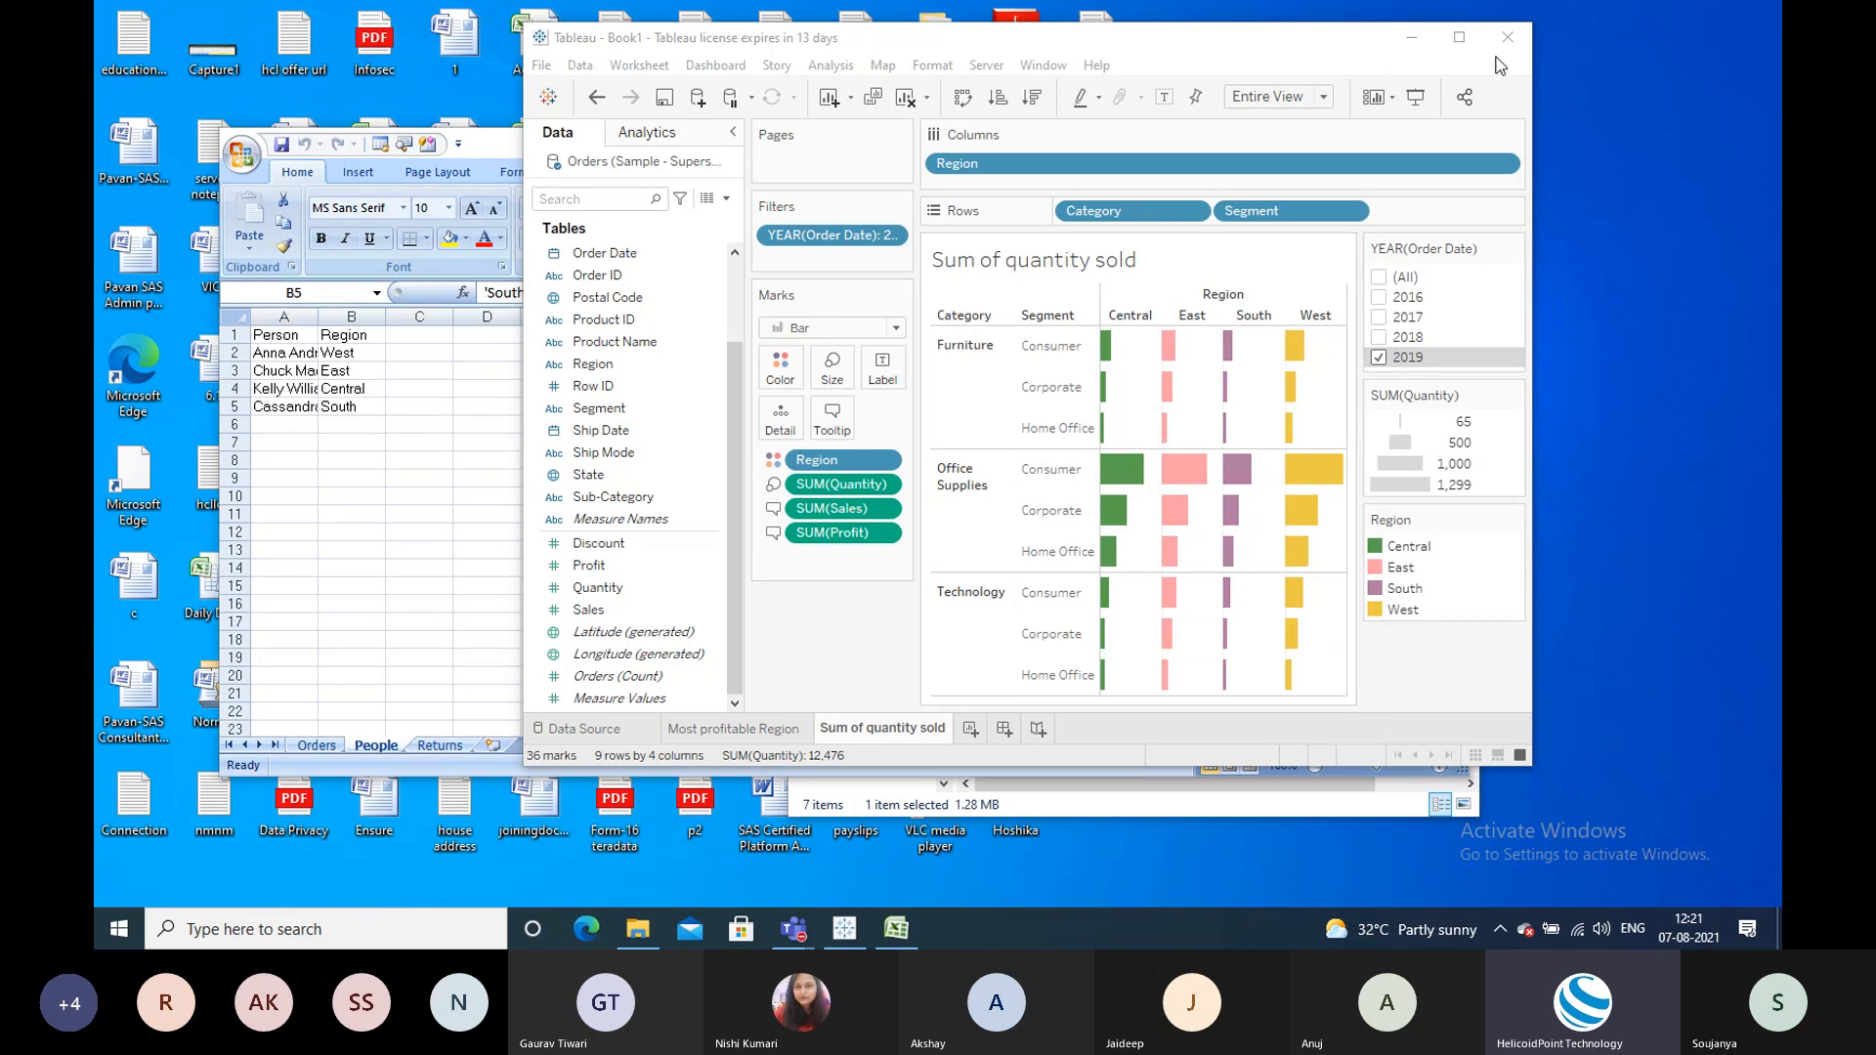
left_click(1459, 37)
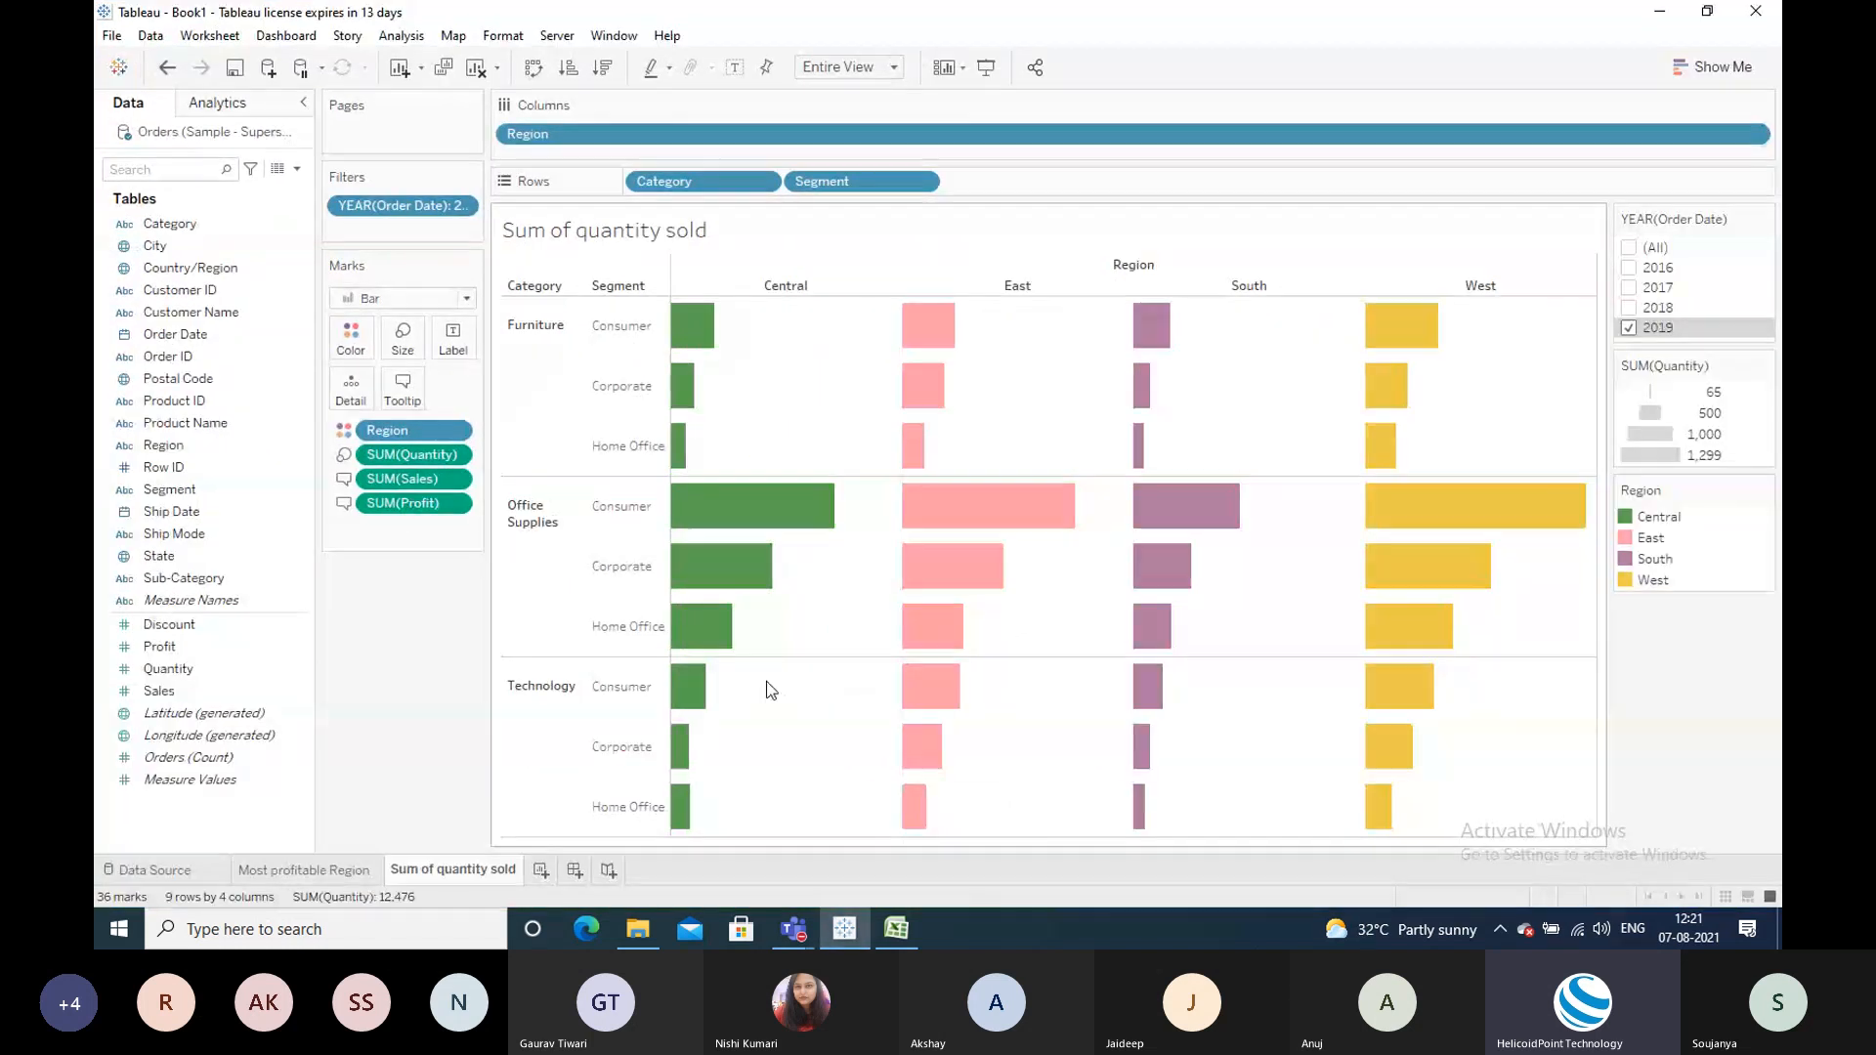
mouse_move(965, 550)
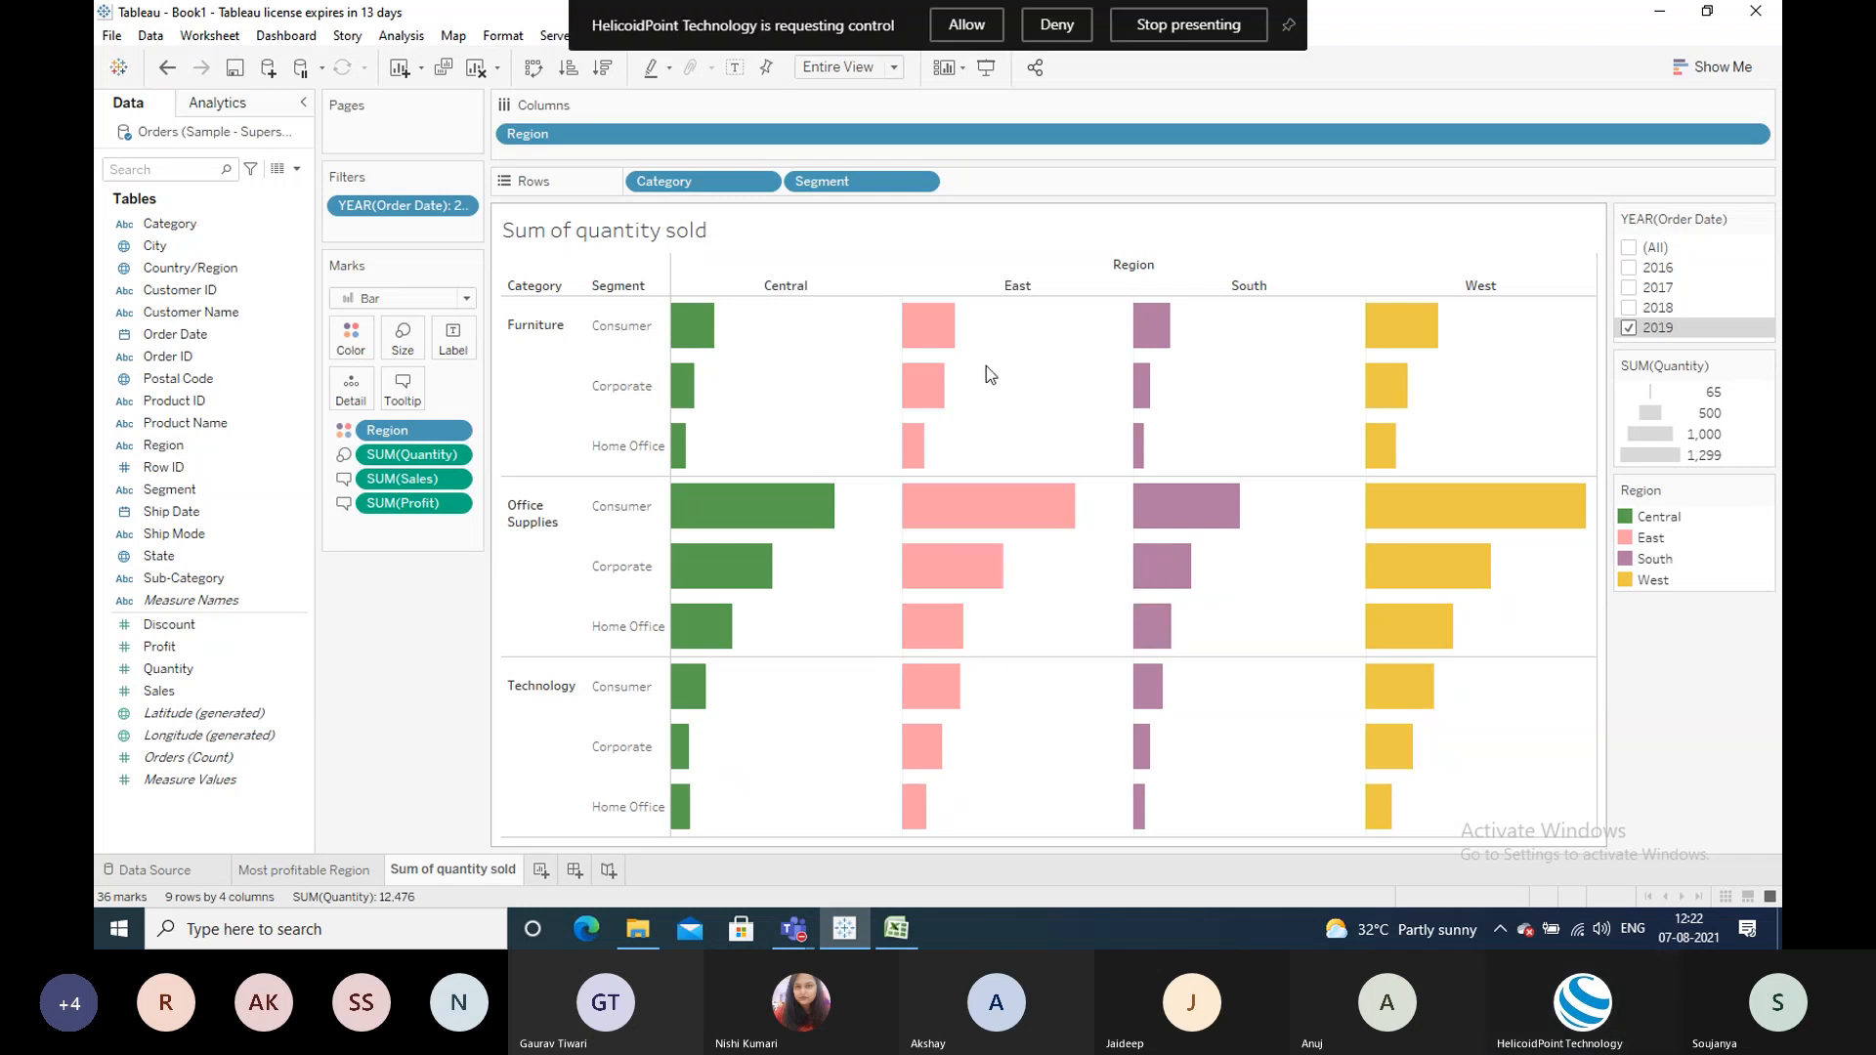
Step: Add a bold 'Sale:' line with SUM(Sales) below the Quantity line of the tooltip
left_click(989, 26)
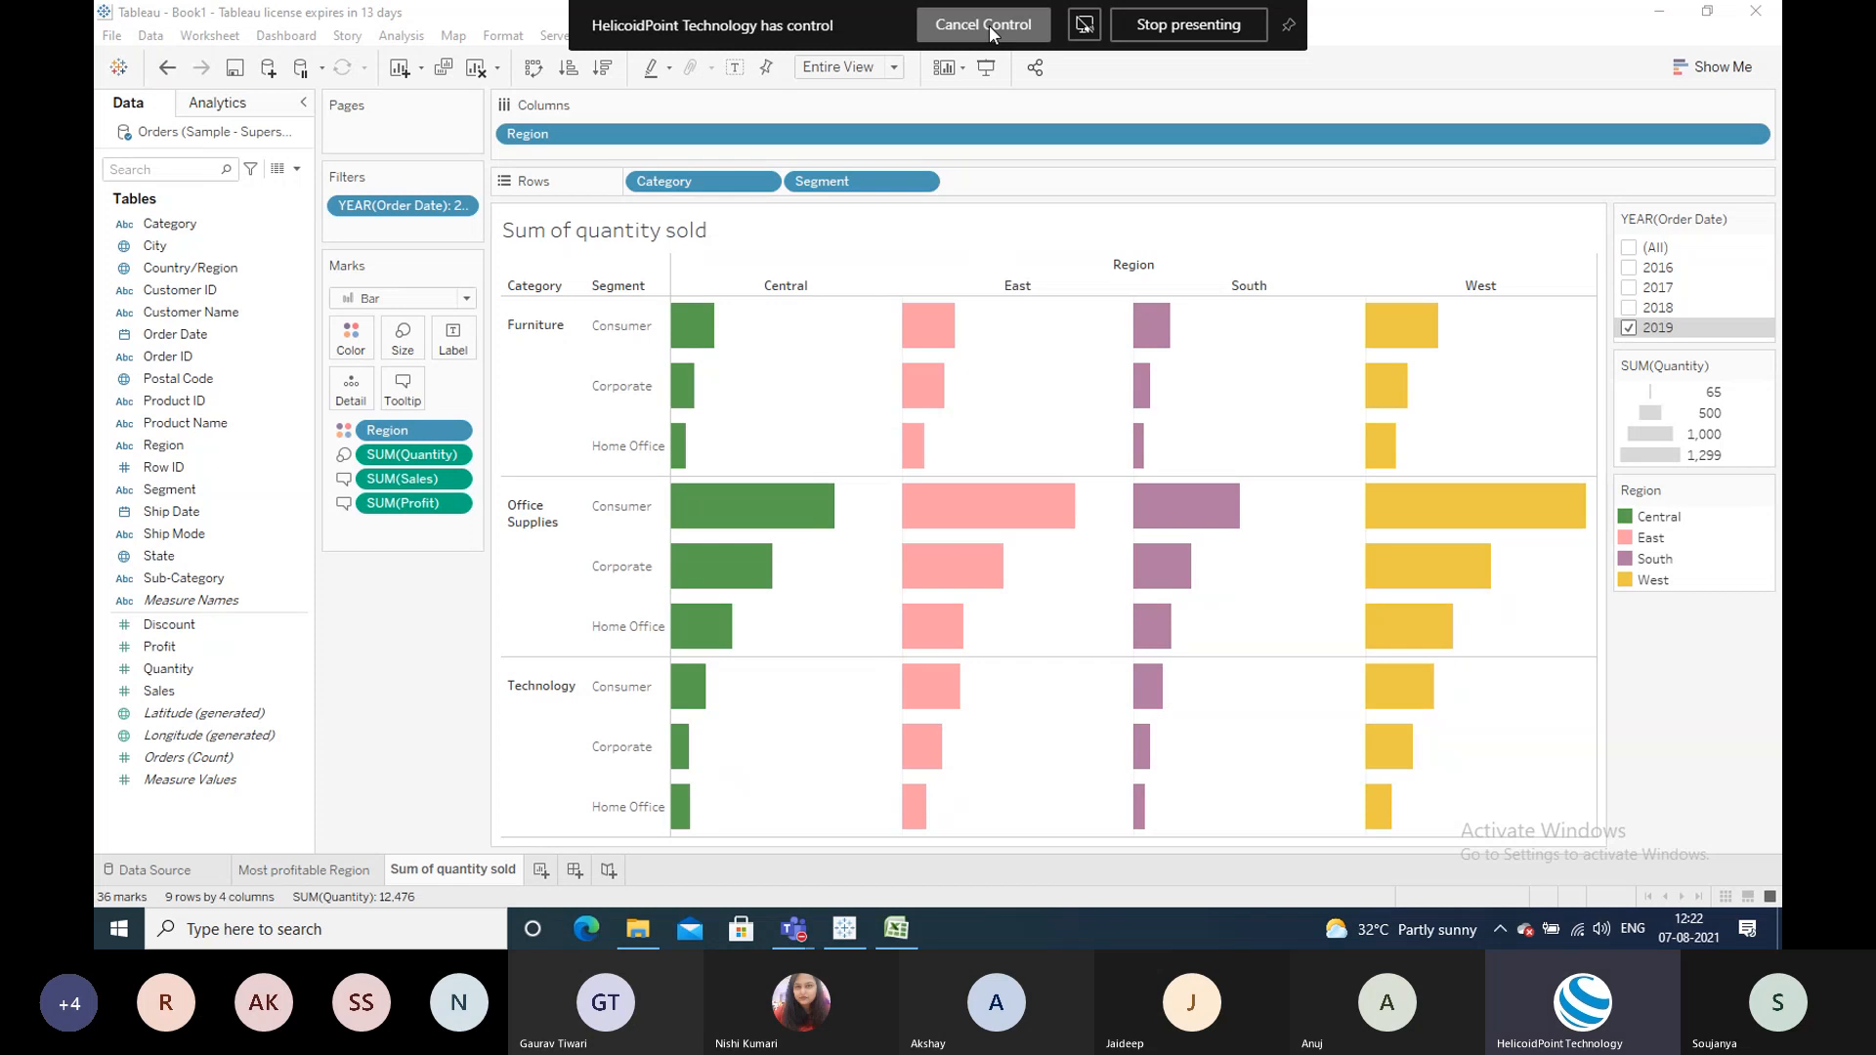
left_click(407, 397)
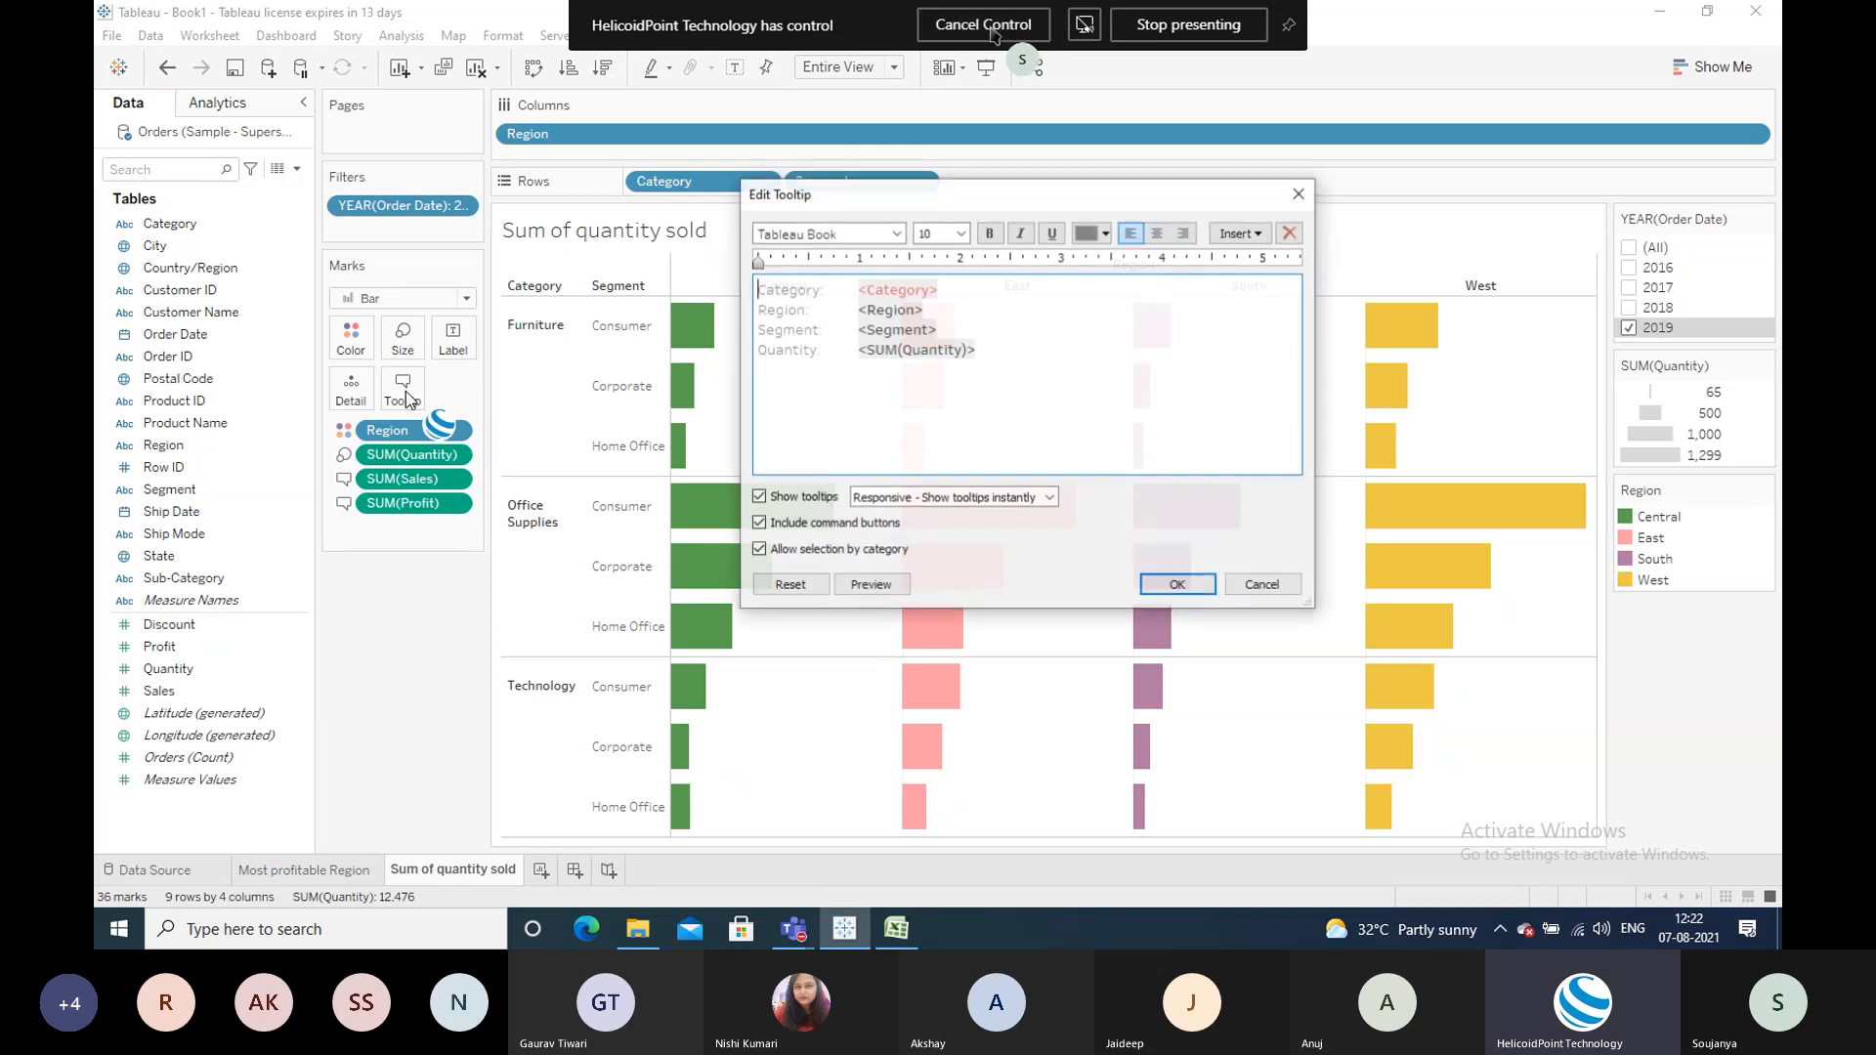
left_click(1087, 359)
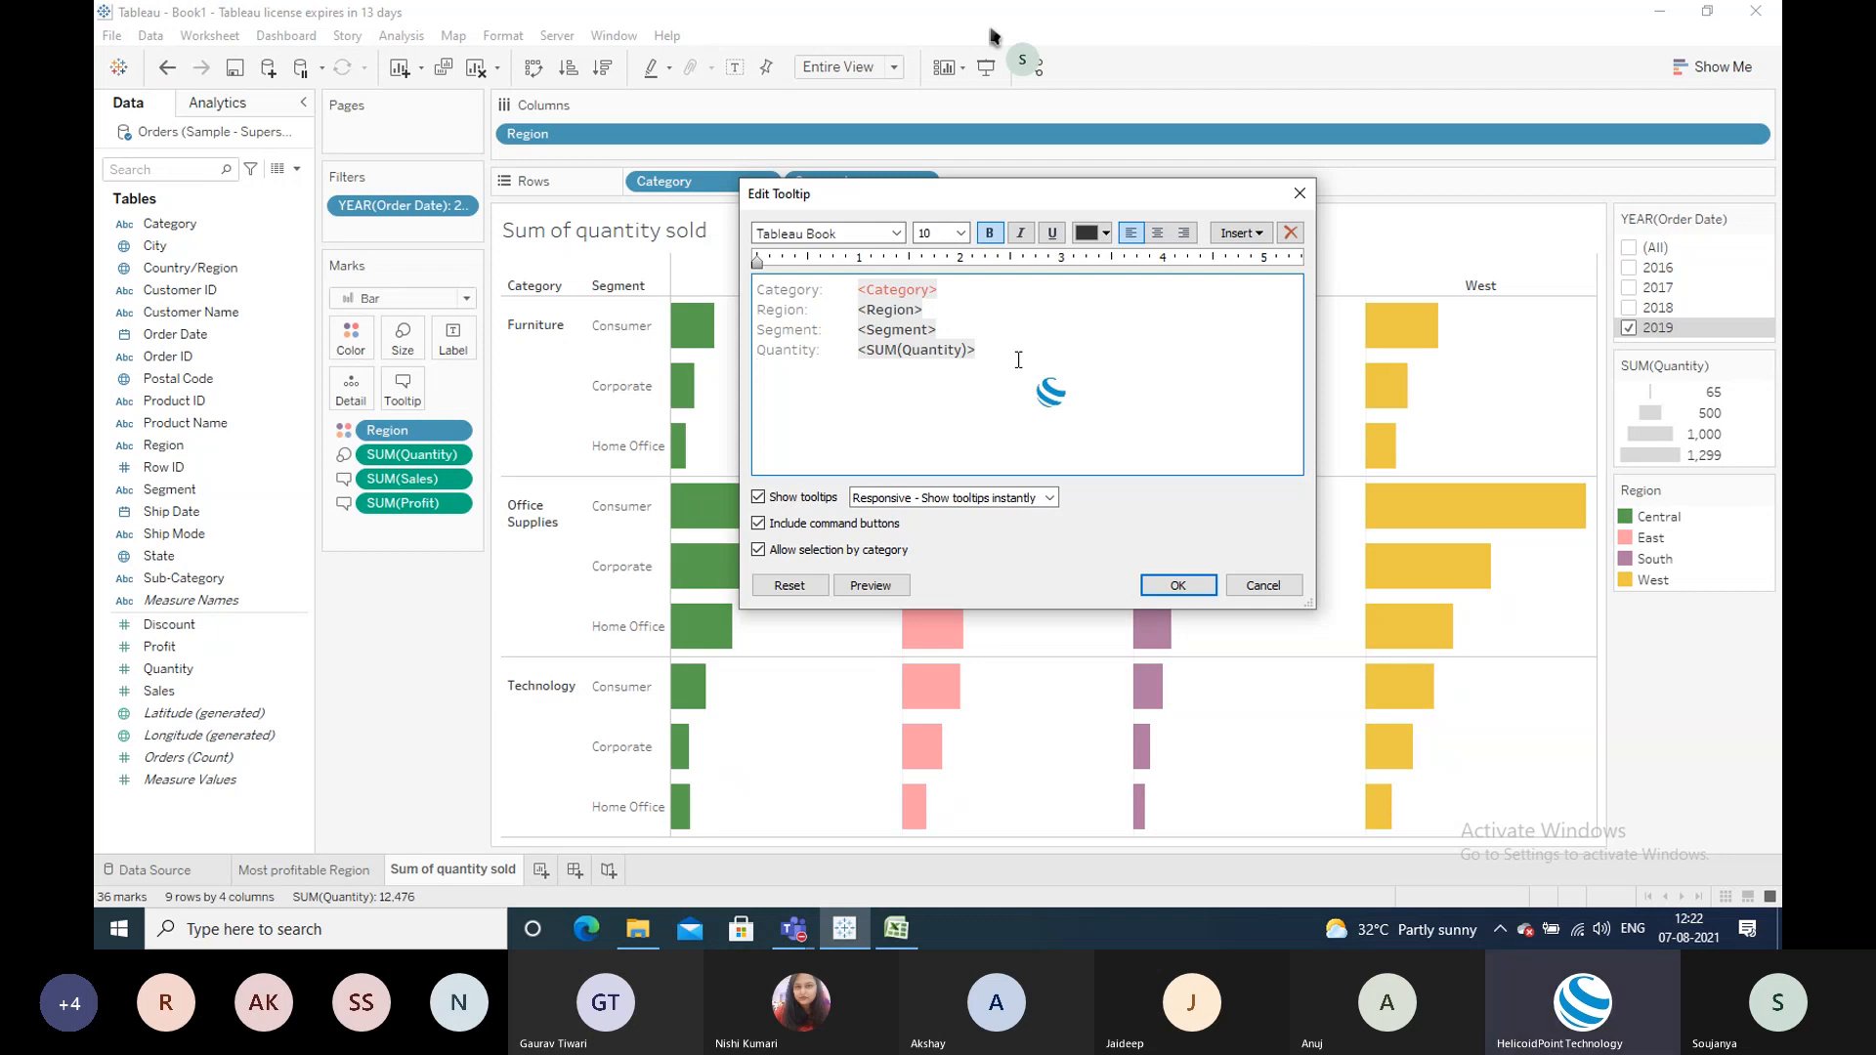
type("Sale:")
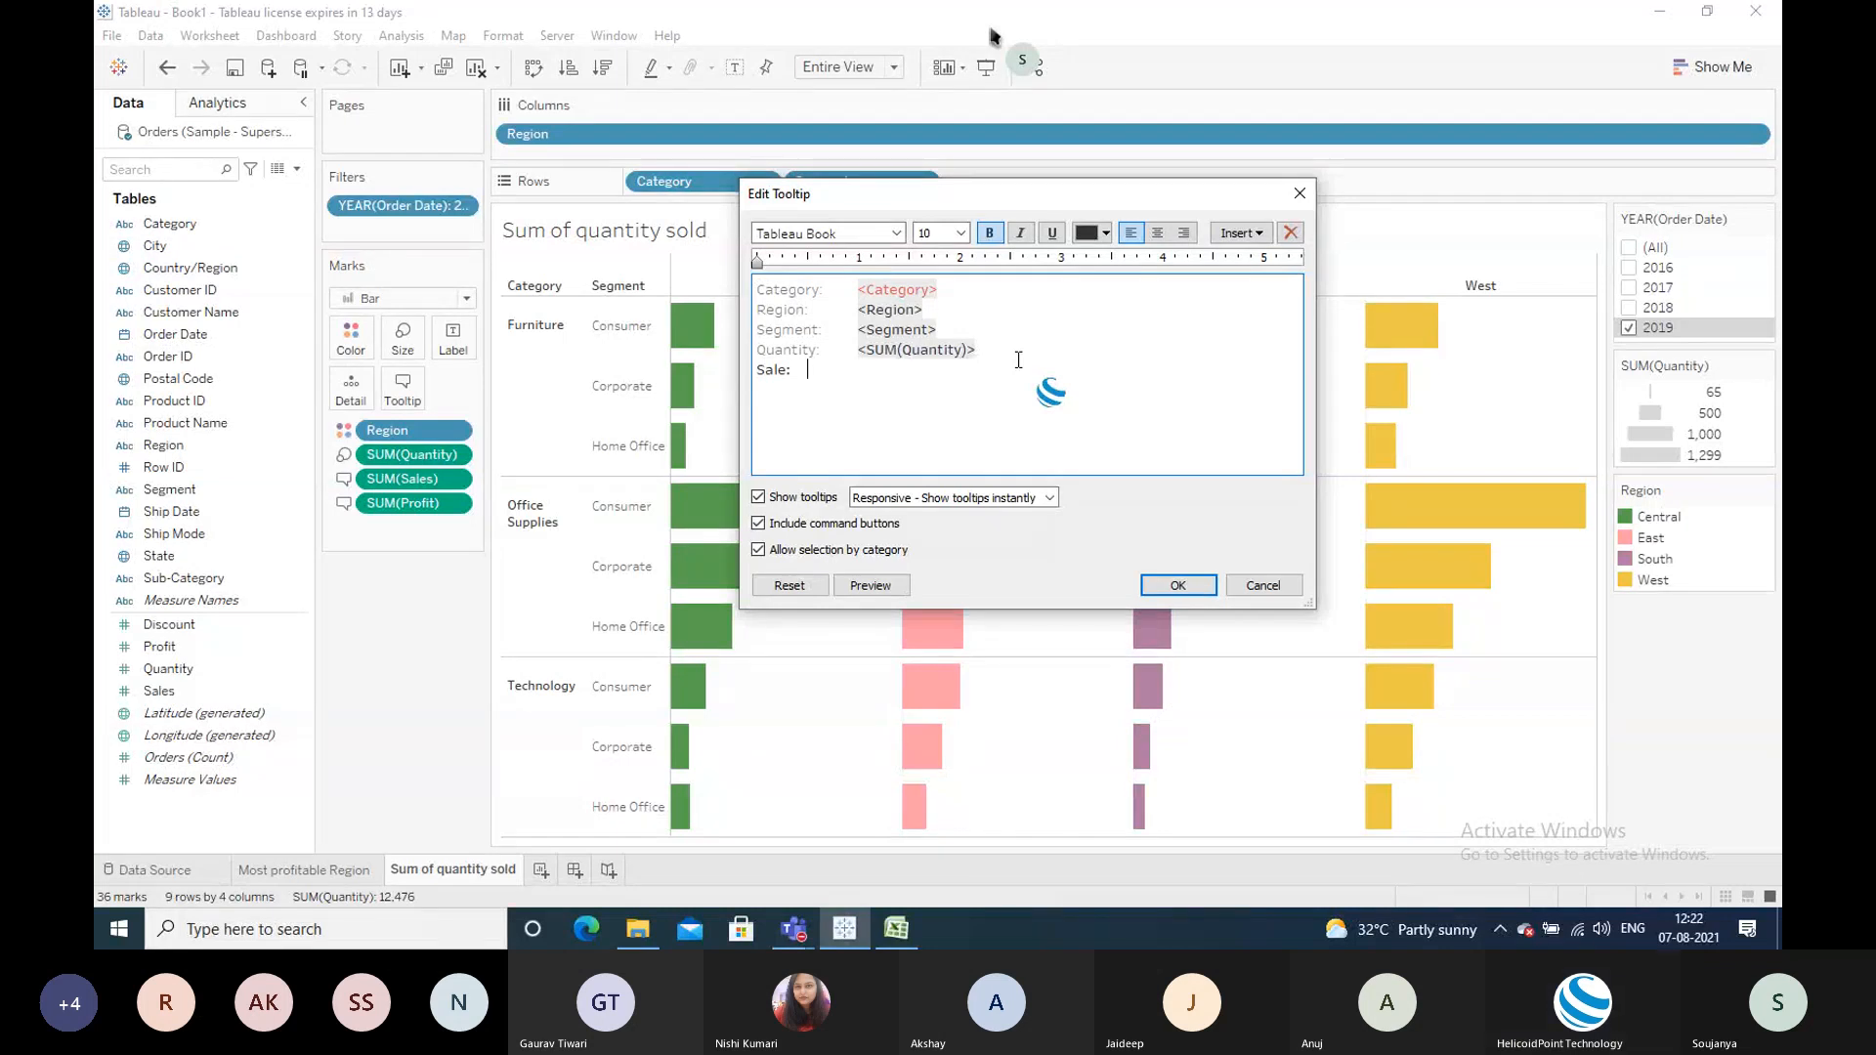
left_click(1235, 233)
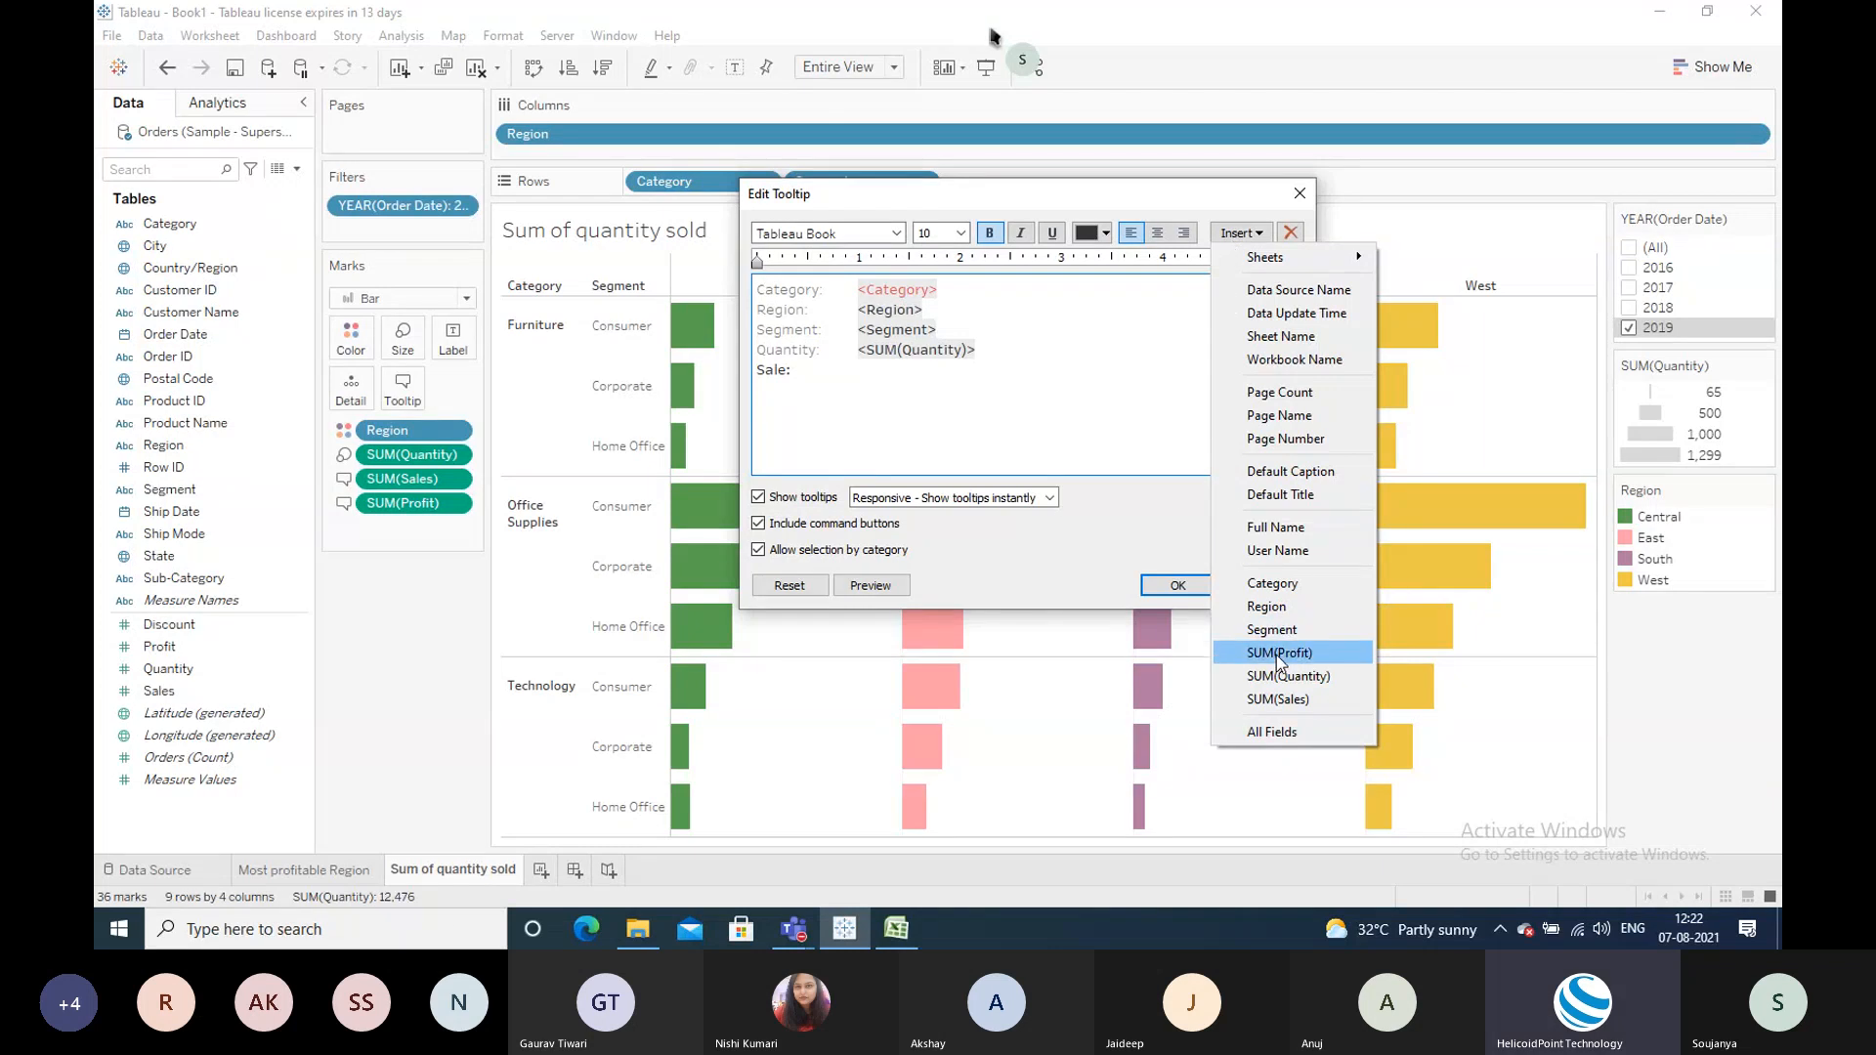
left_click(1278, 698)
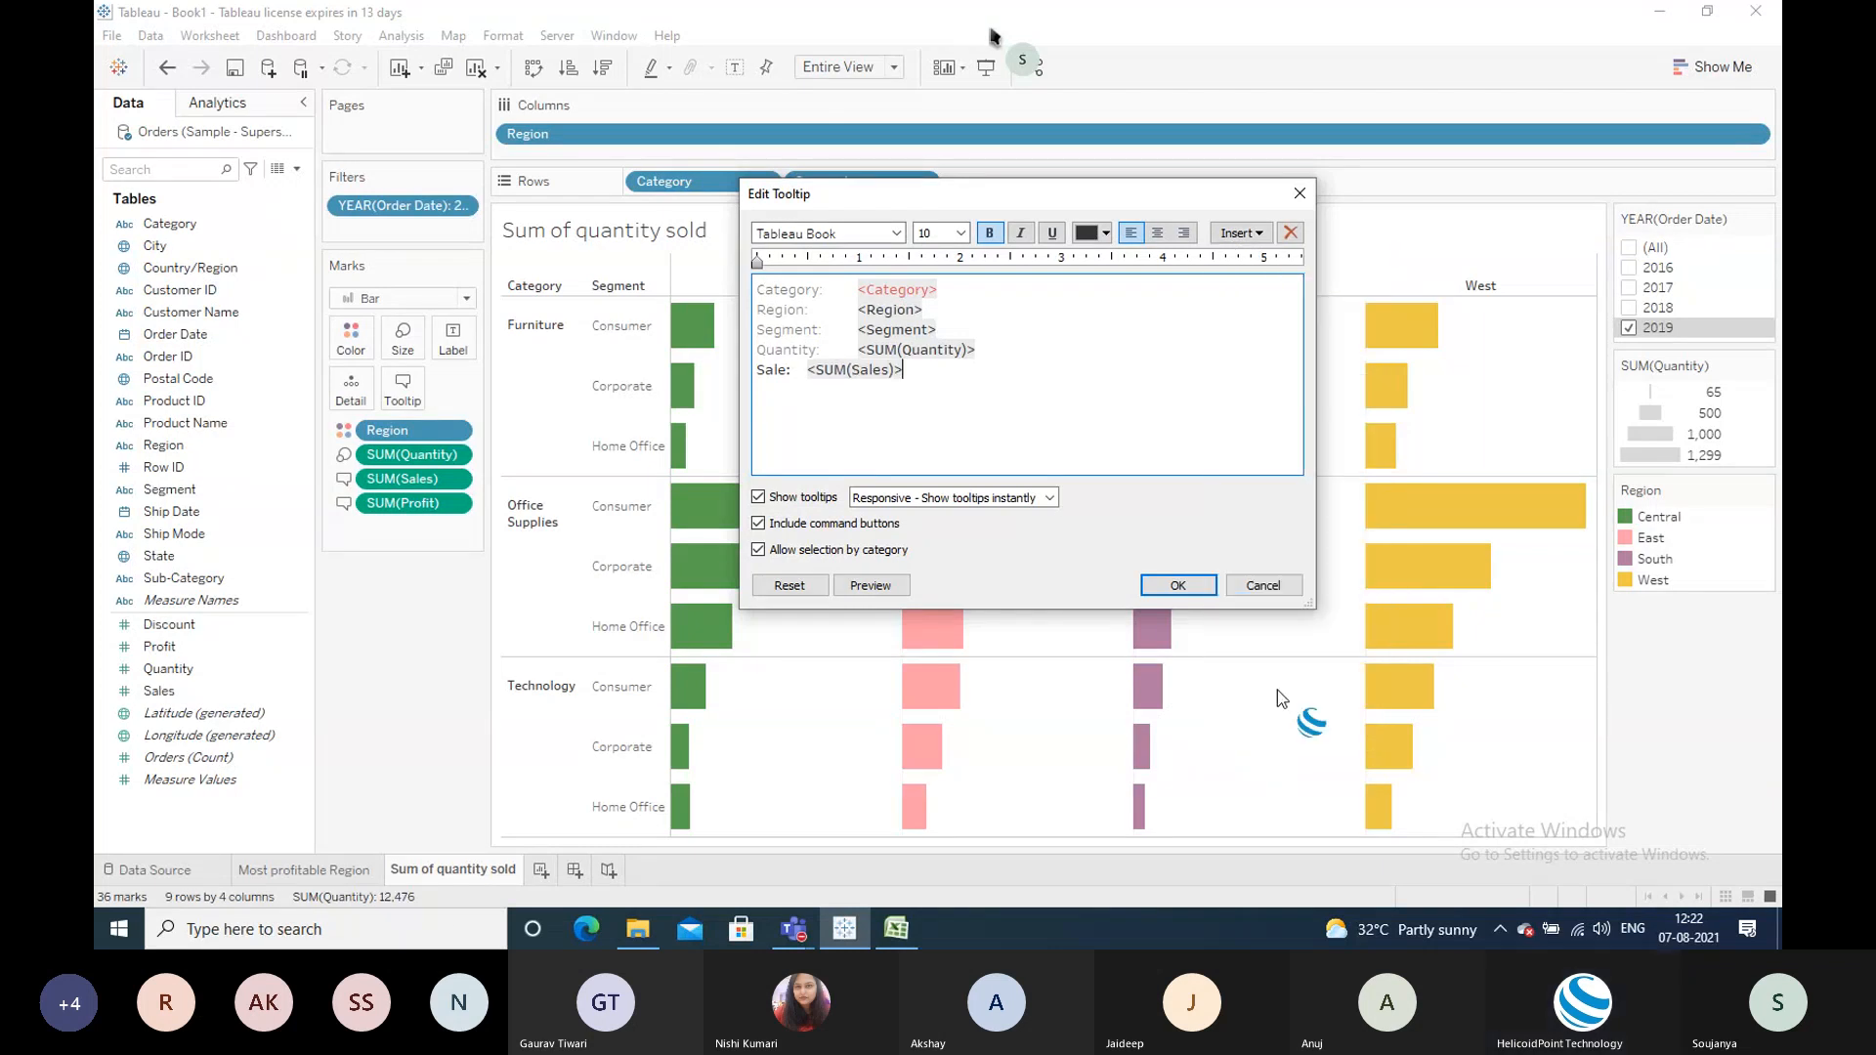
left_click(1175, 583)
mouse_move(681, 338)
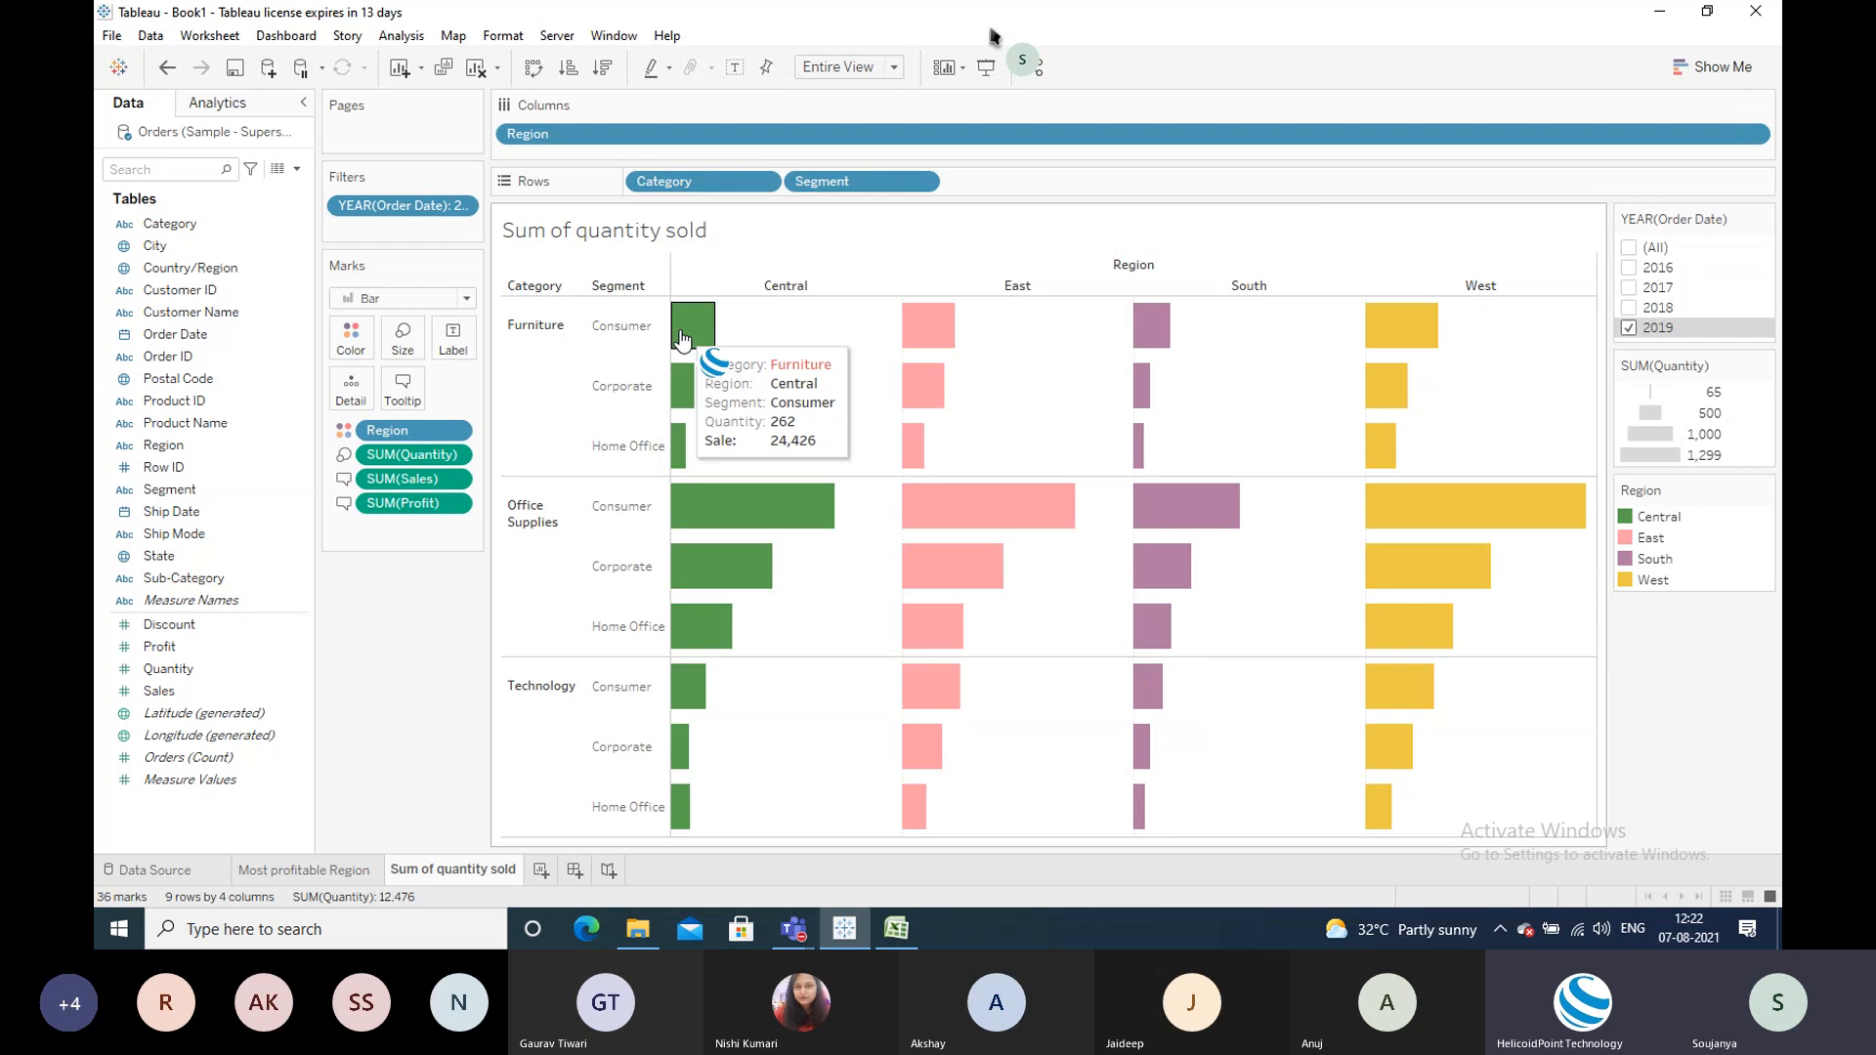
Step: Add a bold 'Profit:' line with SUM(Profit) below the Sale line
left_click(399, 389)
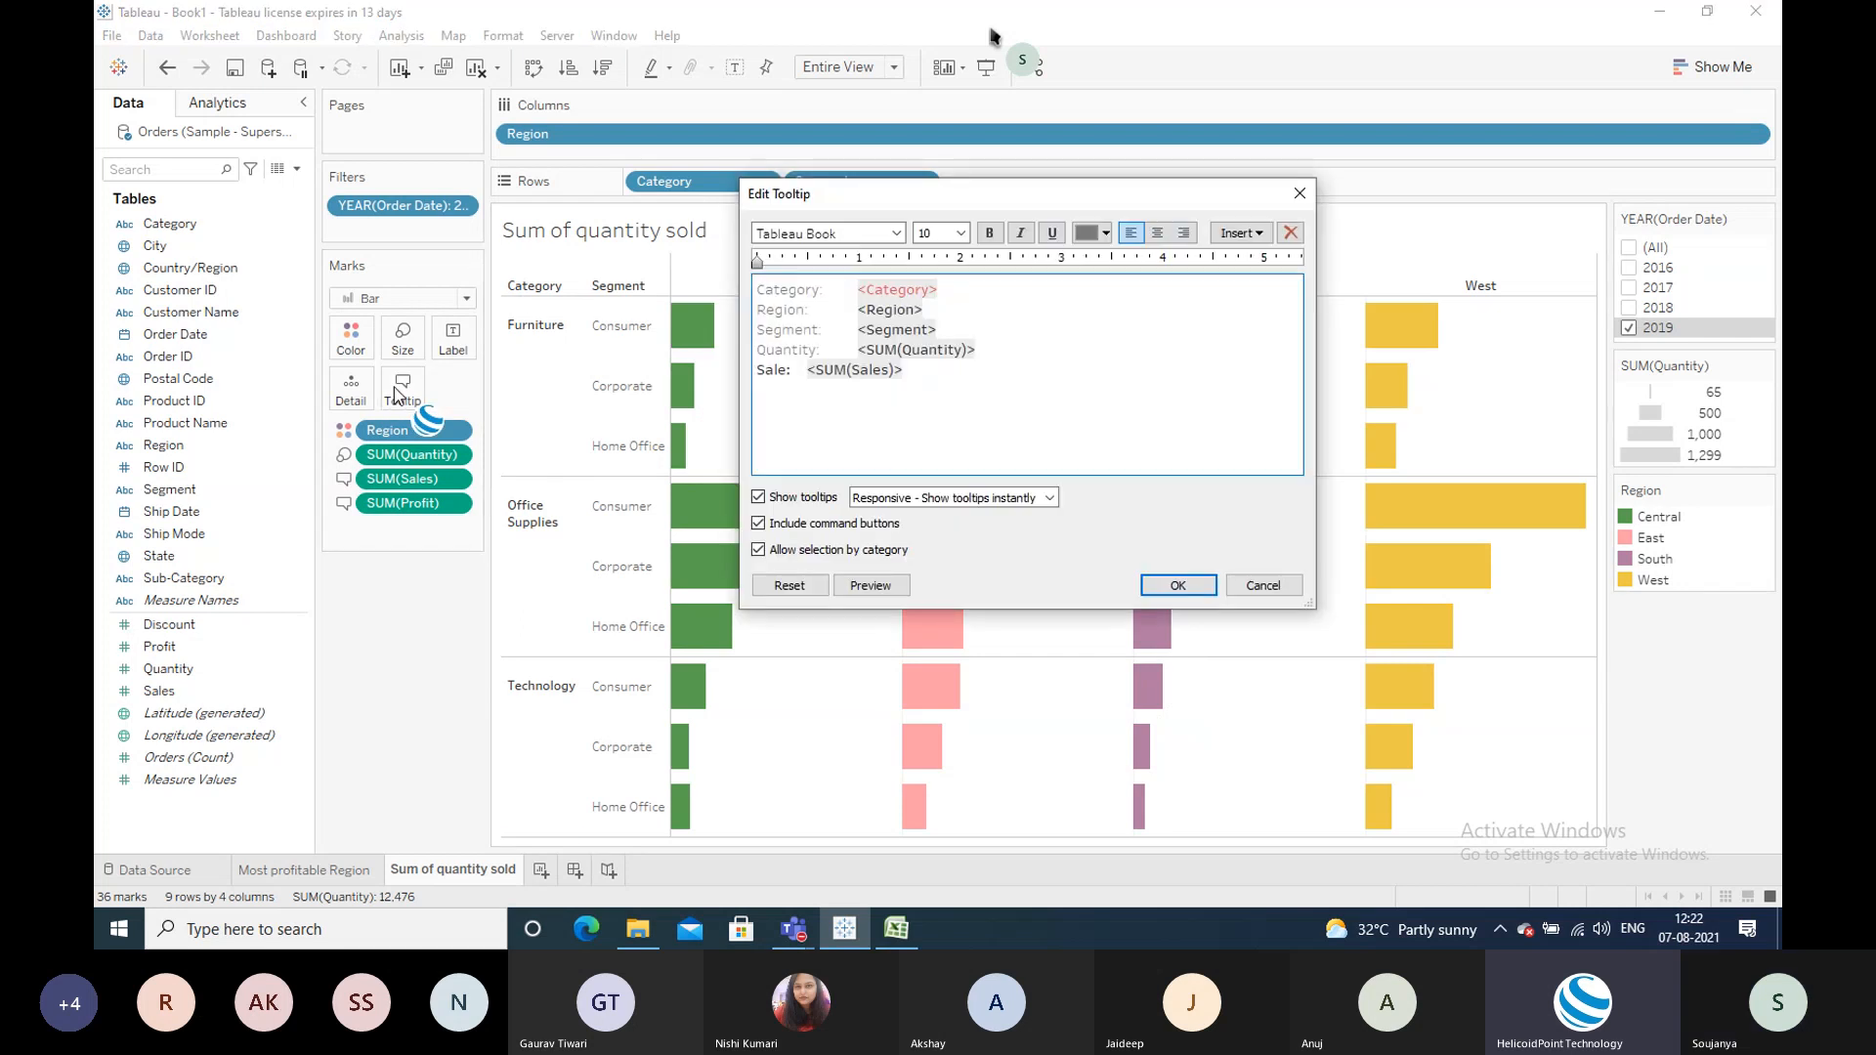
left_click(915, 372)
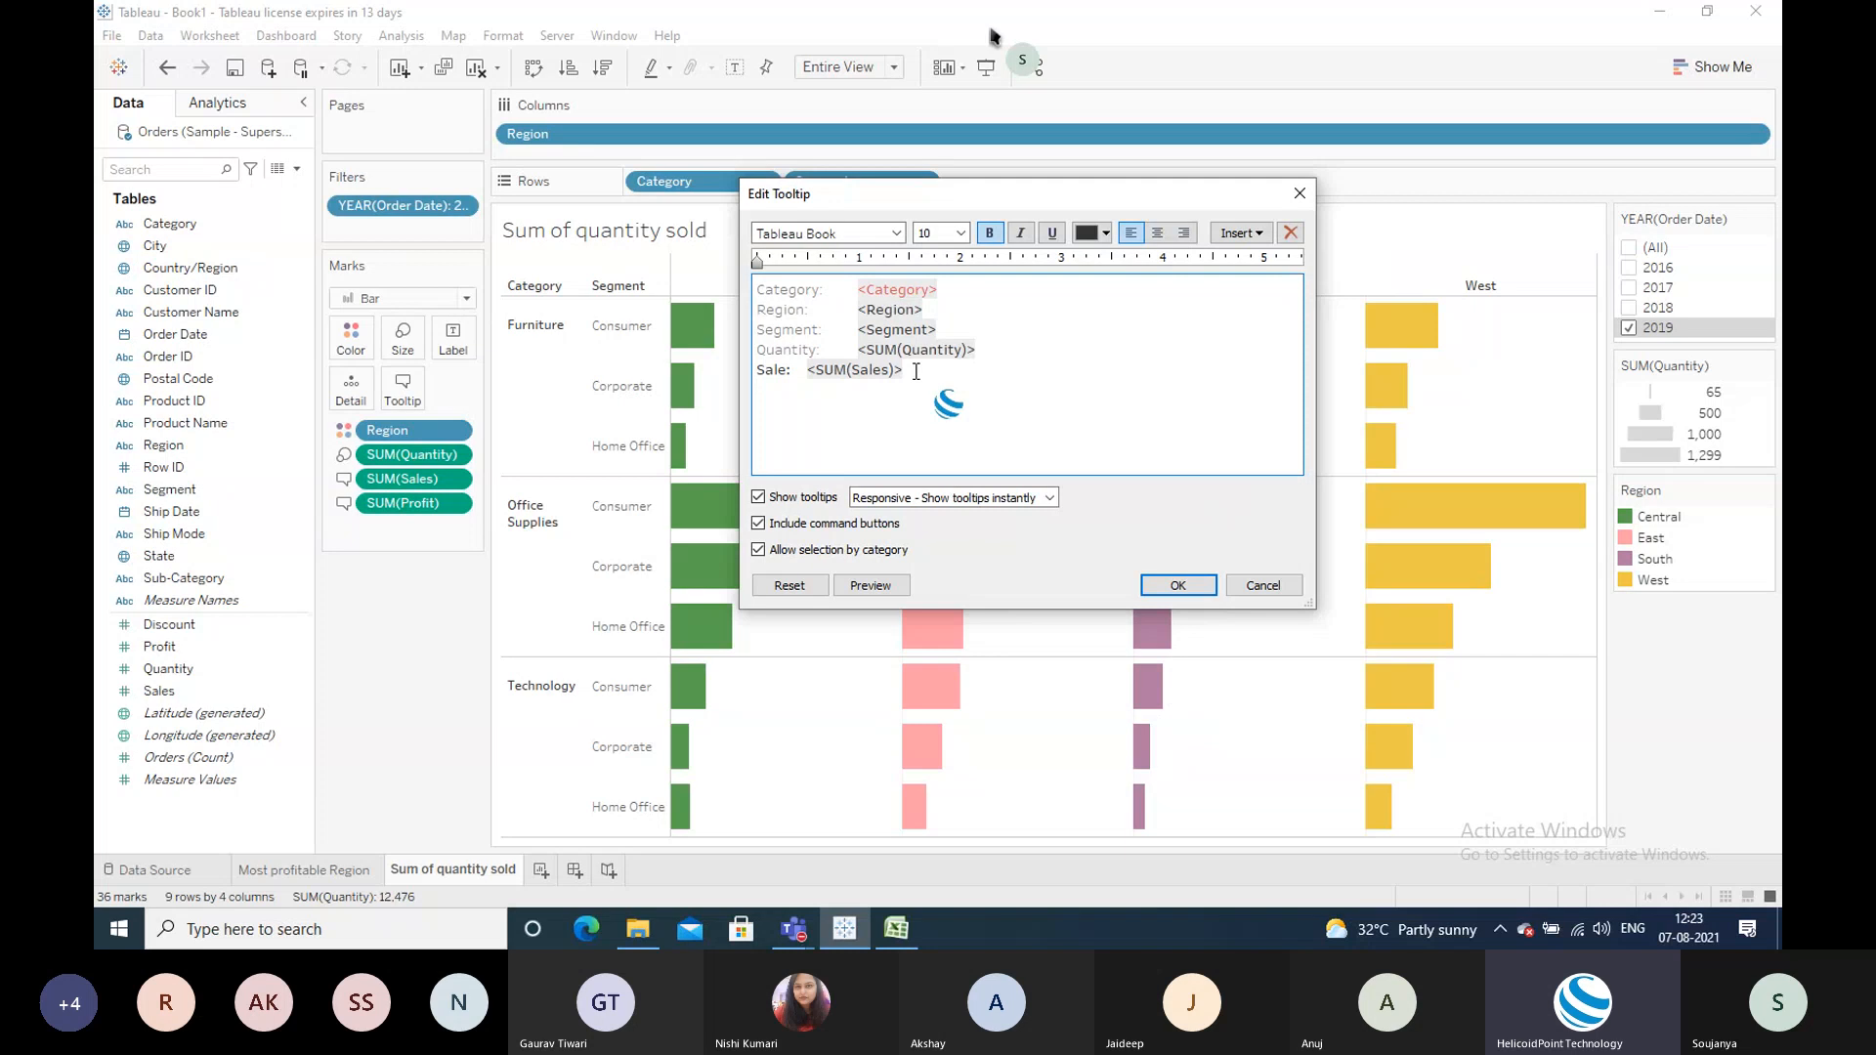
type("Profit")
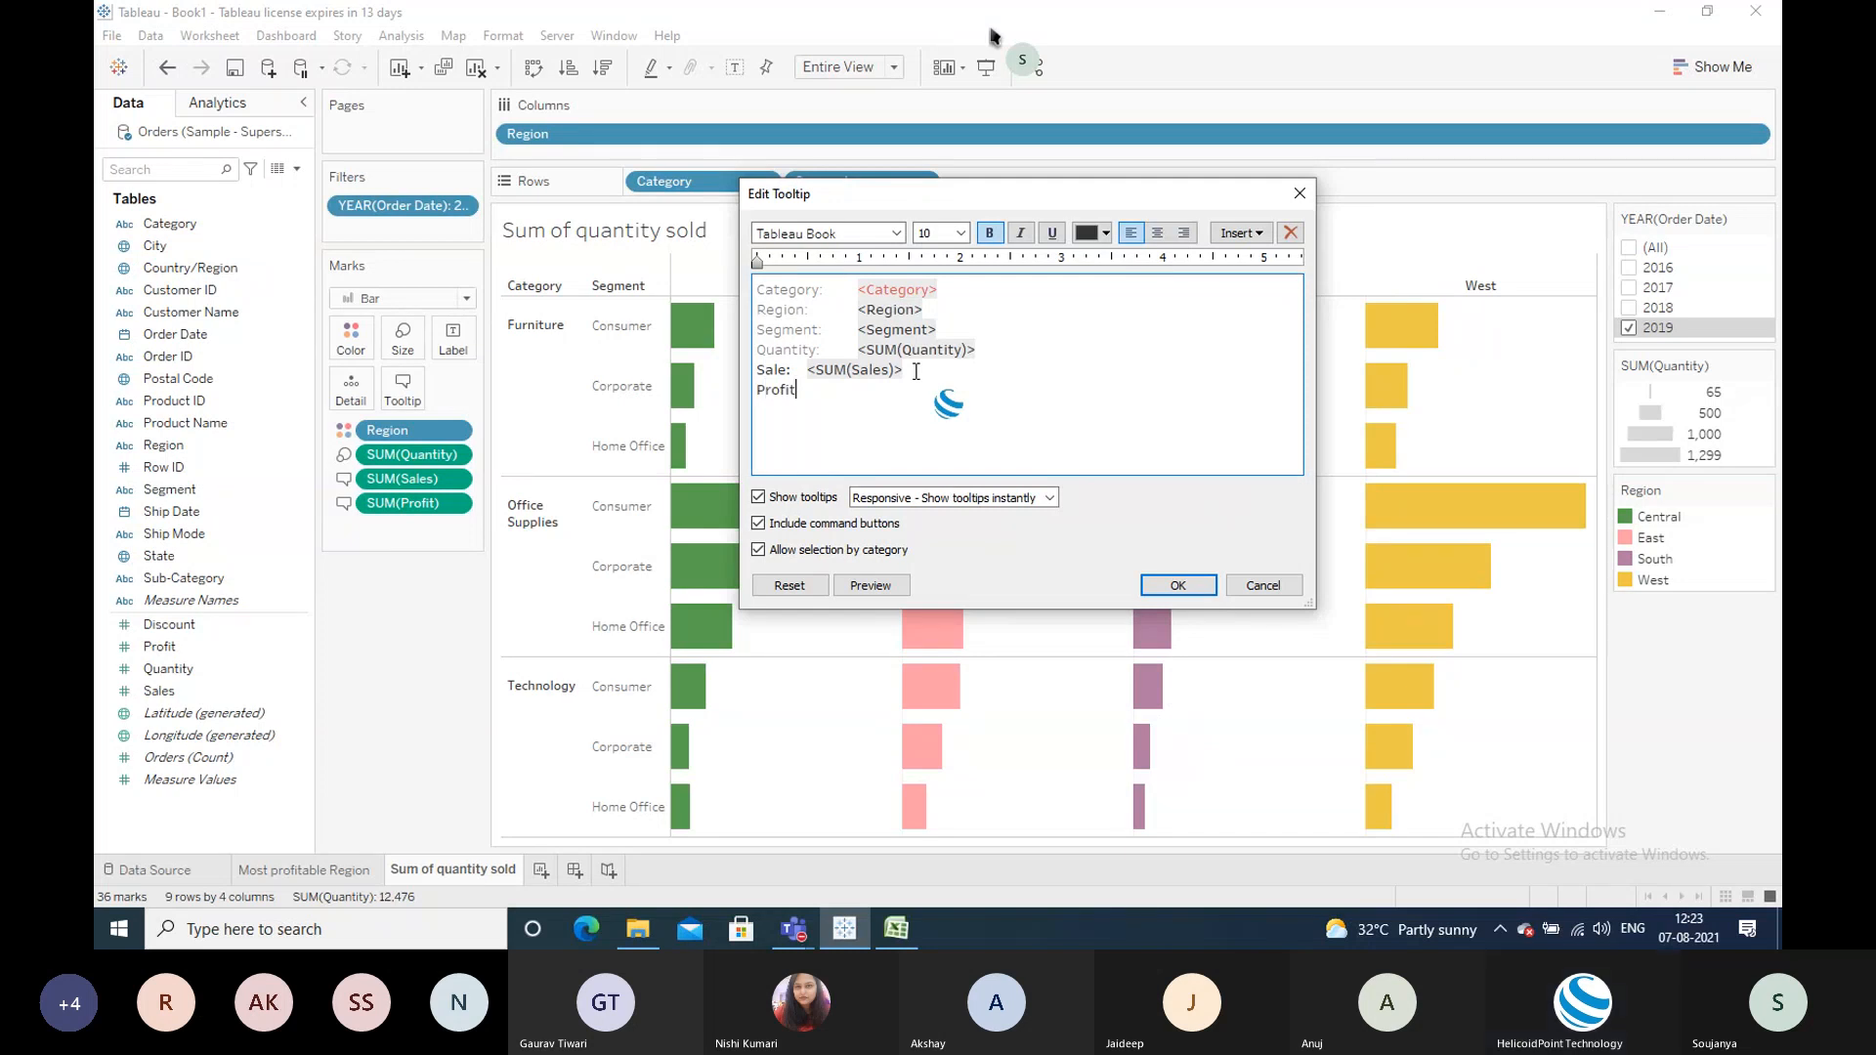
type(":")
left_click(1250, 236)
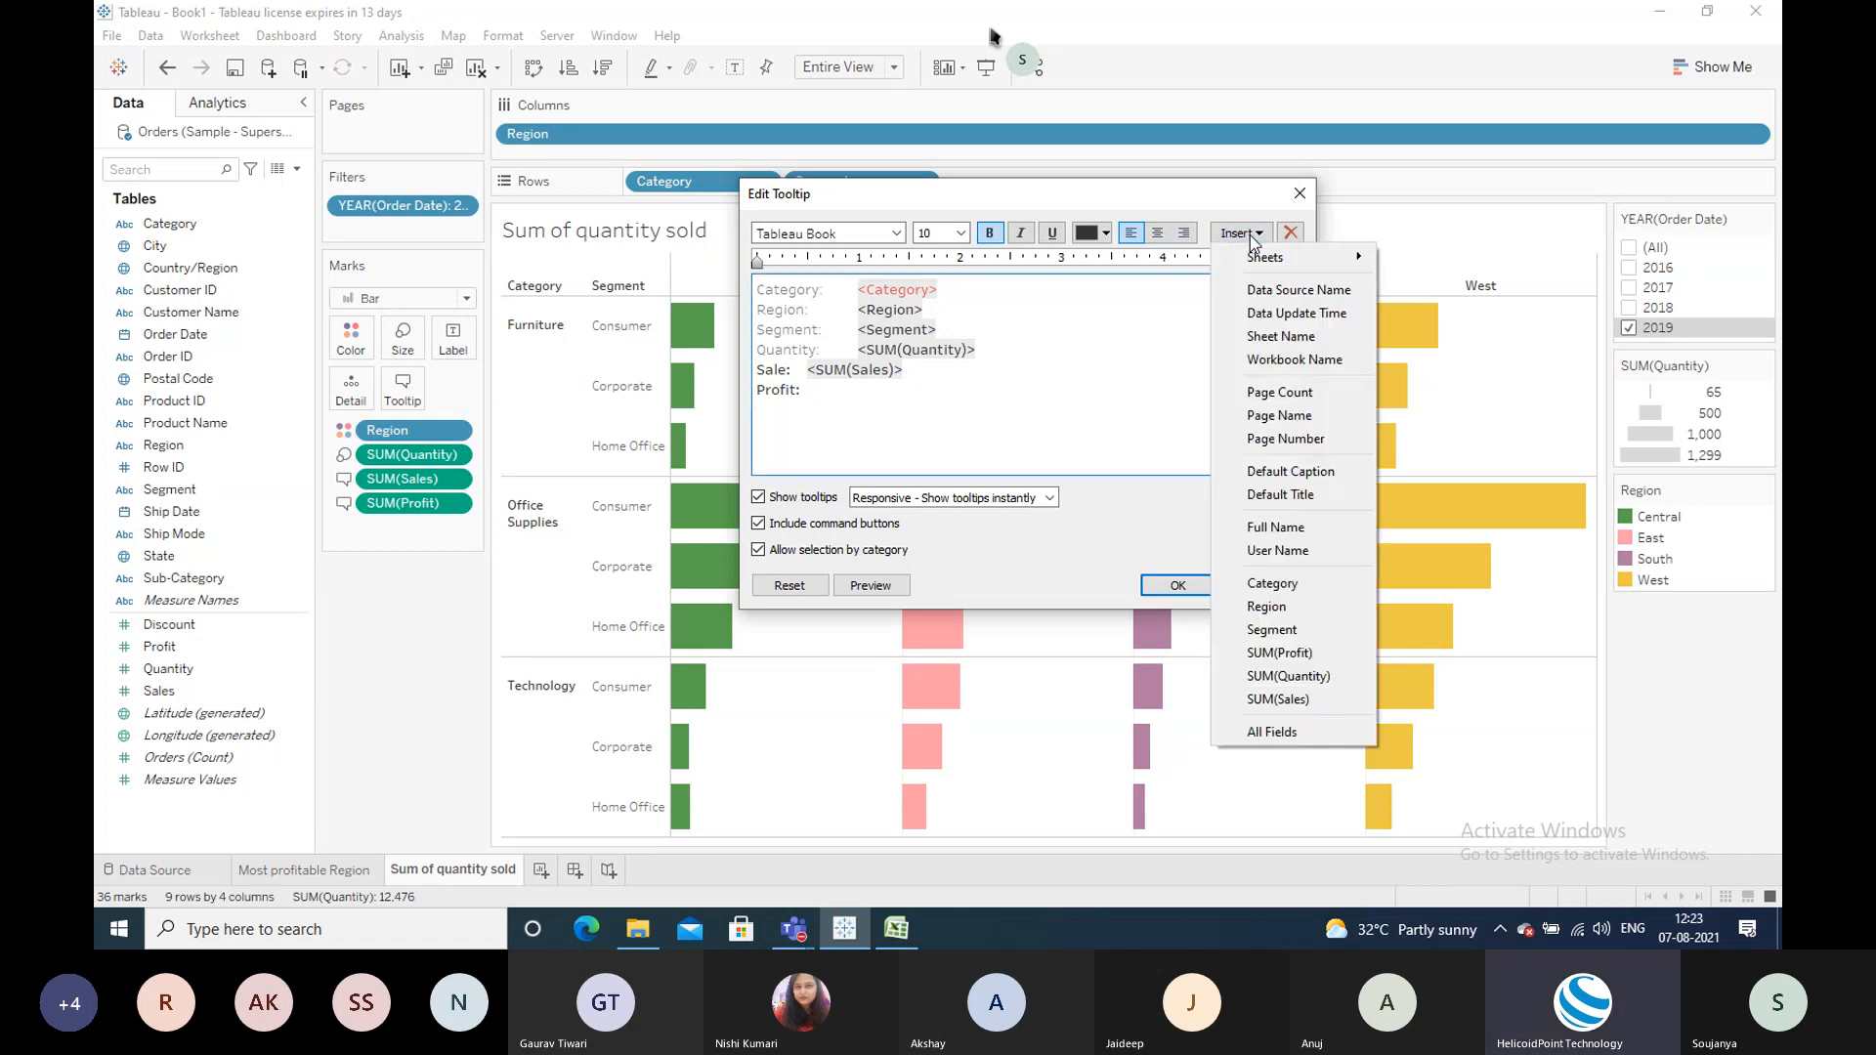
left_click(1294, 657)
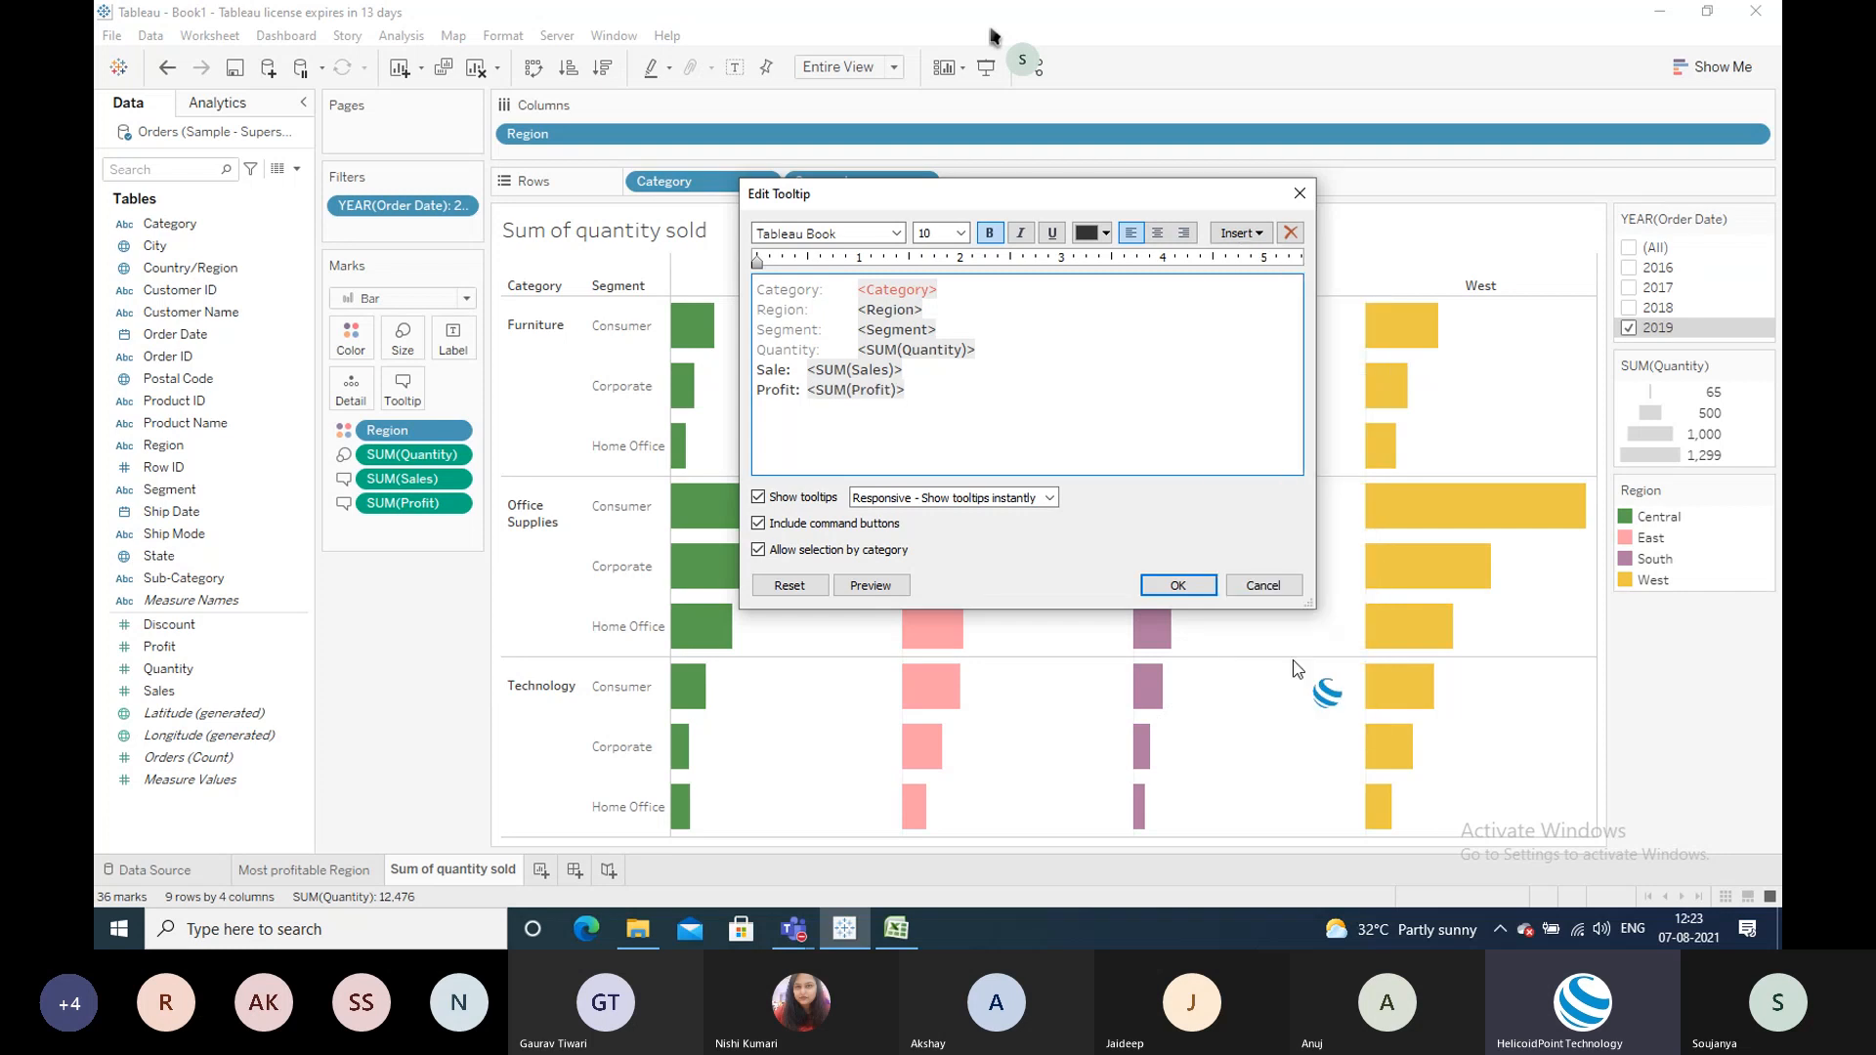
left_click(1176, 589)
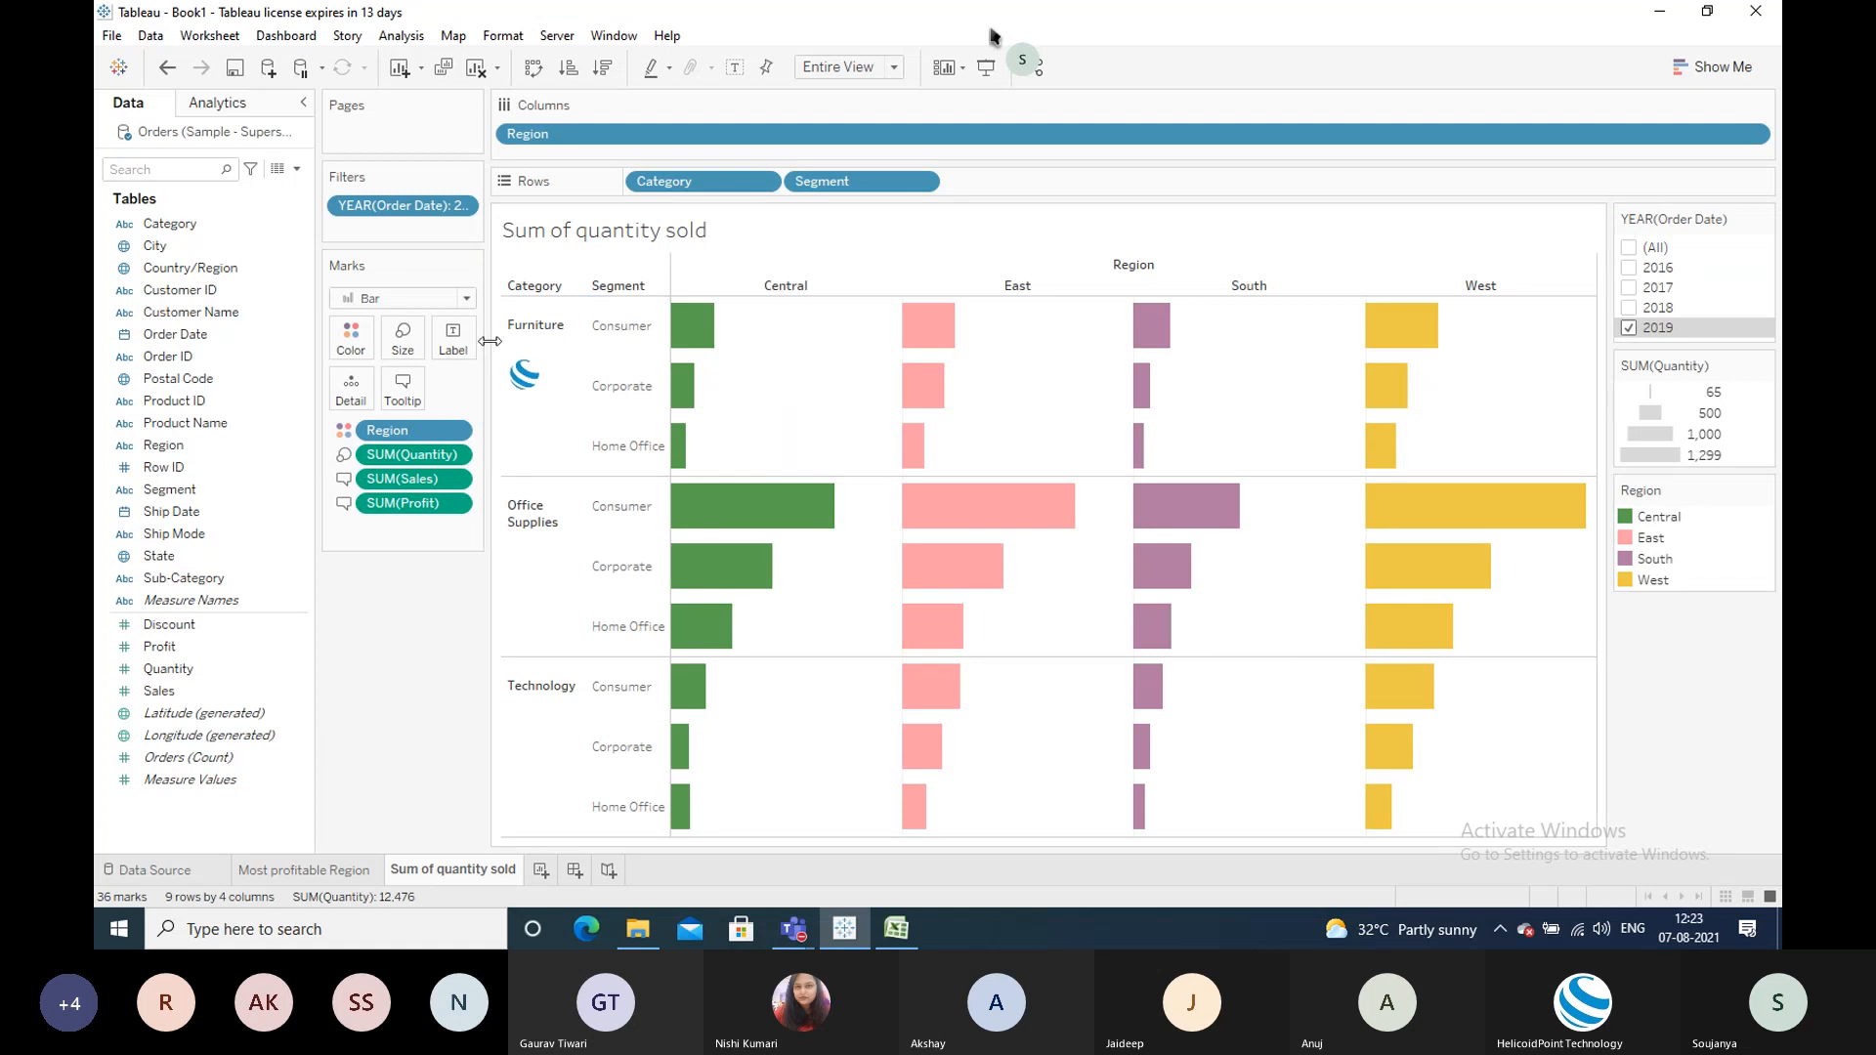
mouse_move(692, 325)
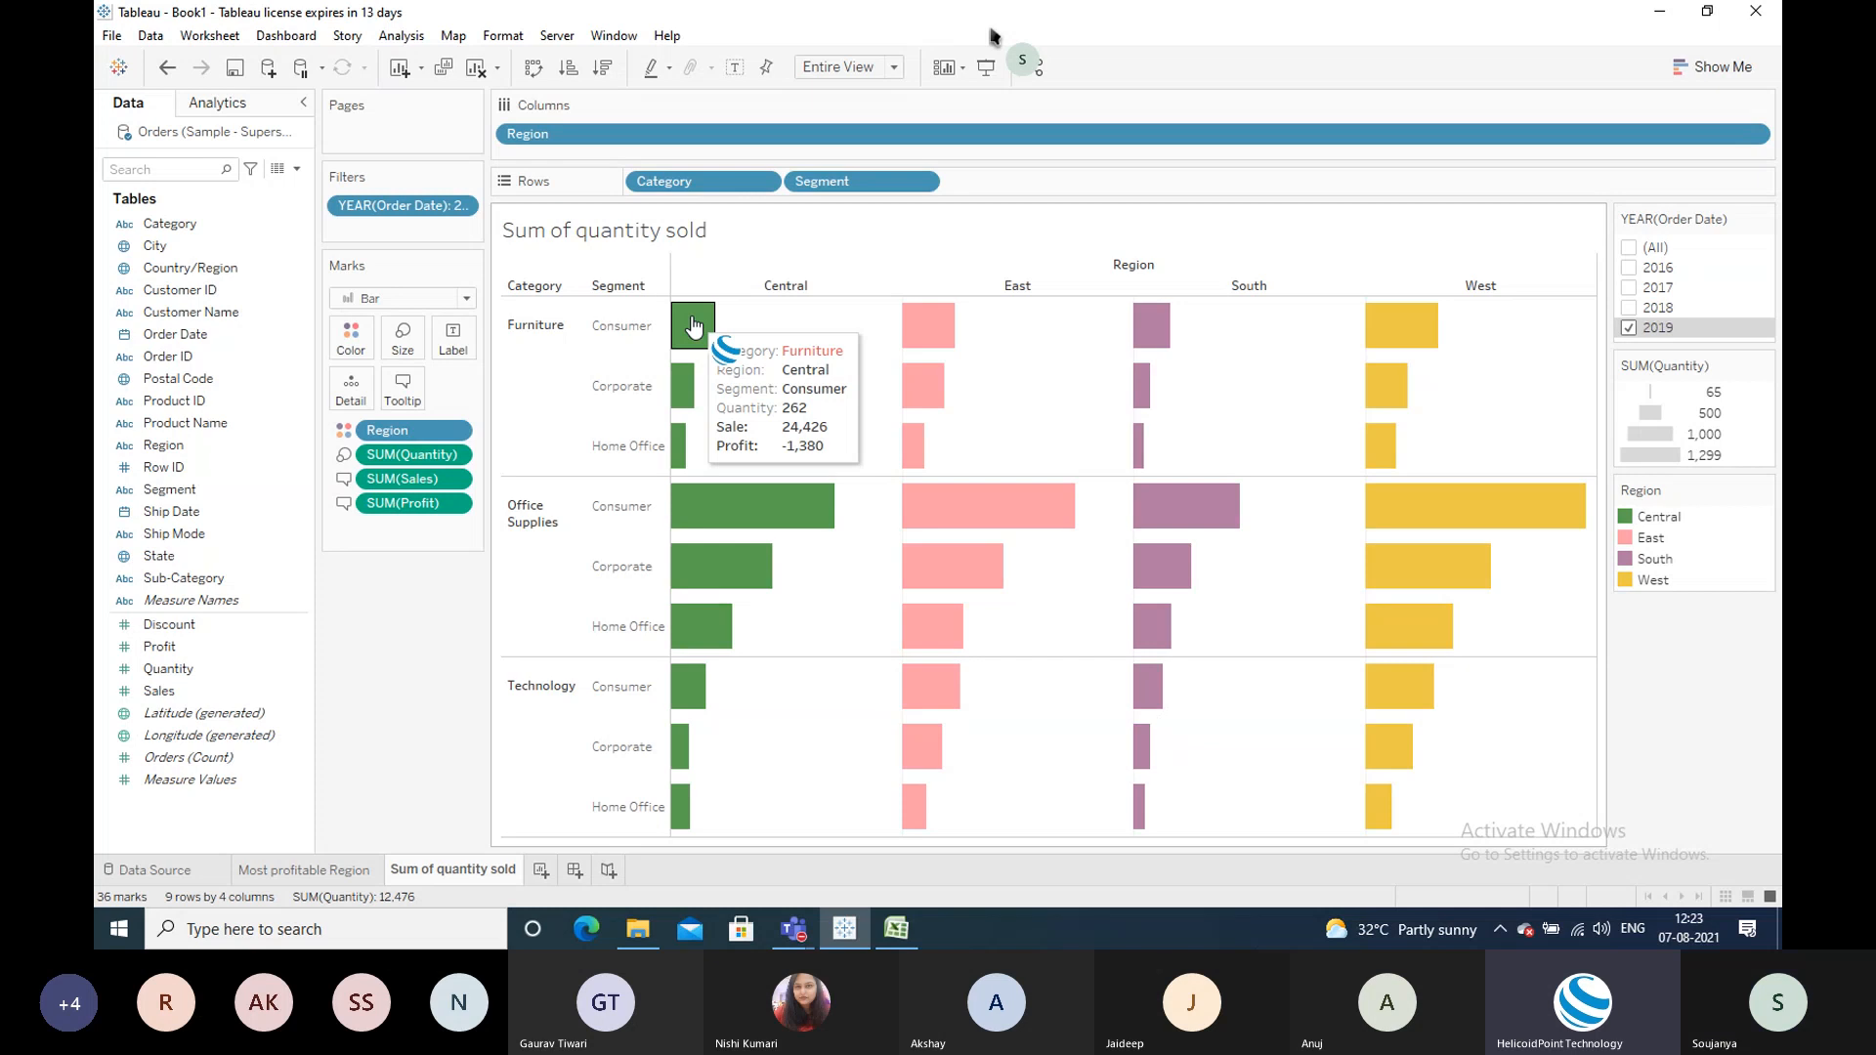
left_click(414, 392)
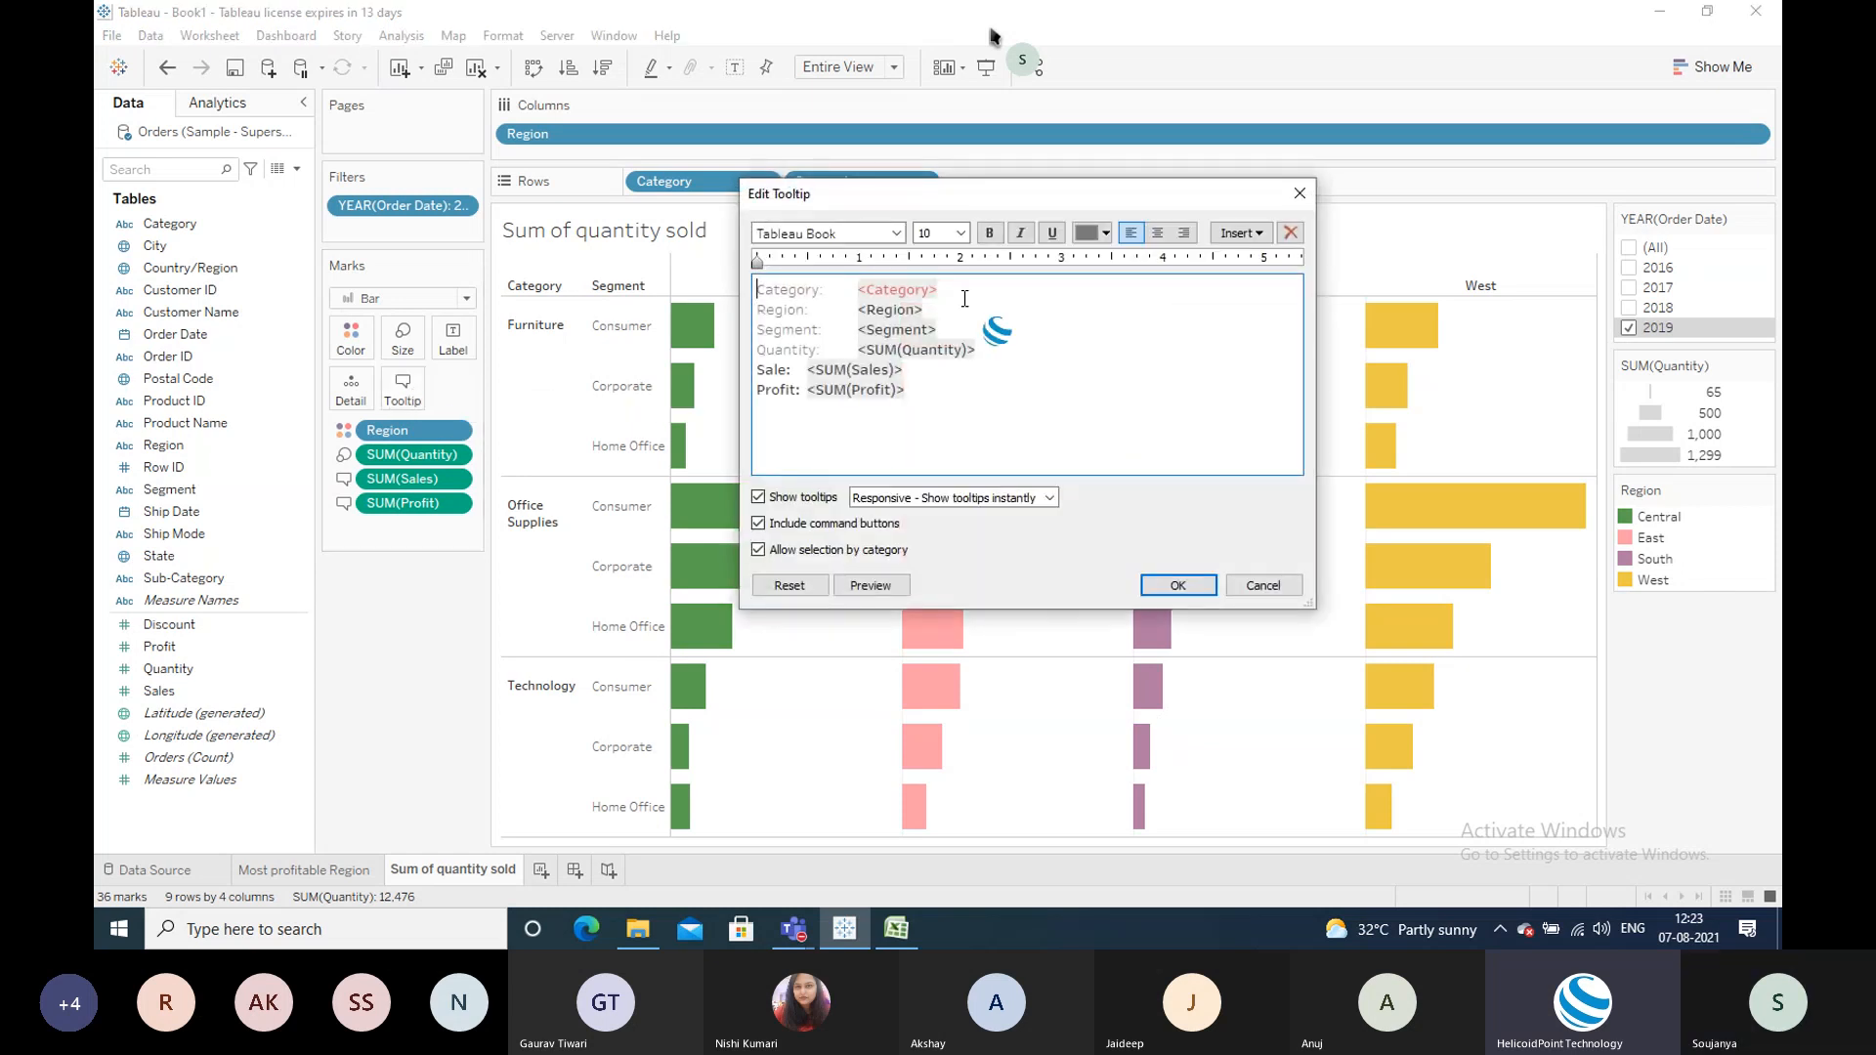
left_click(1243, 237)
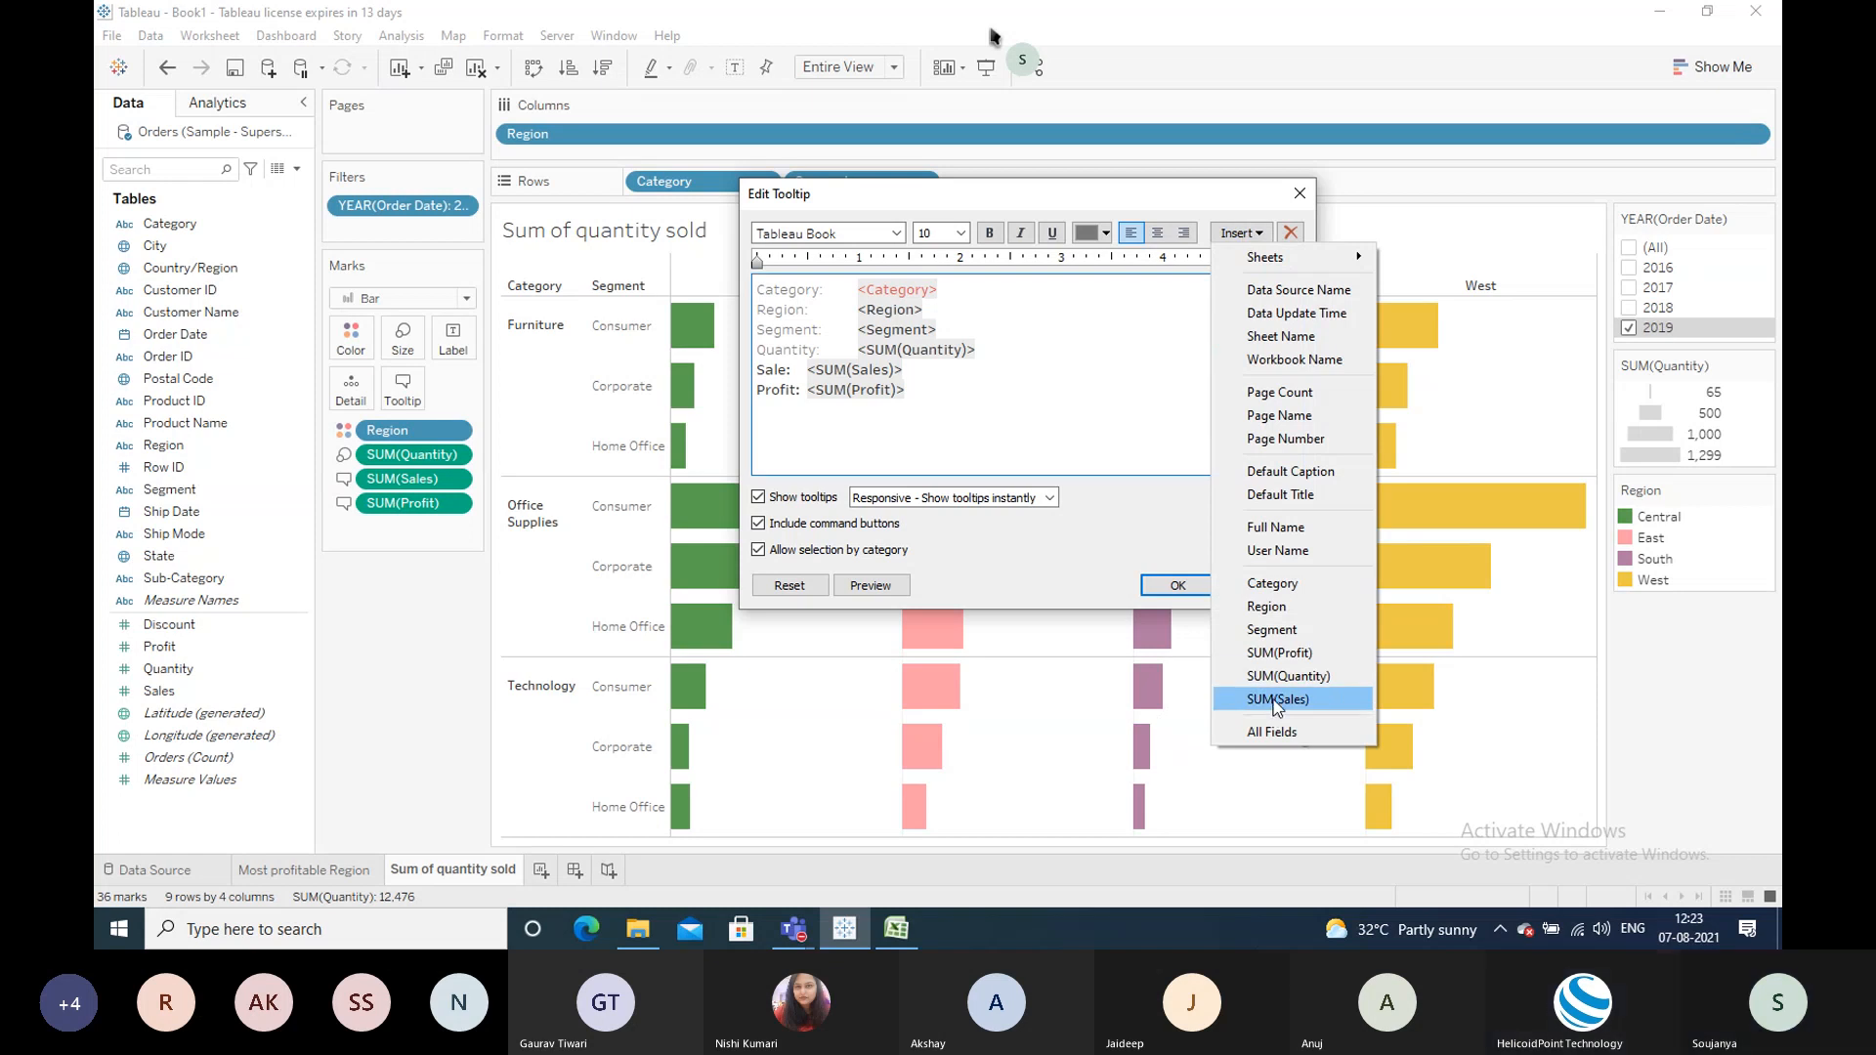
left_click(1286, 201)
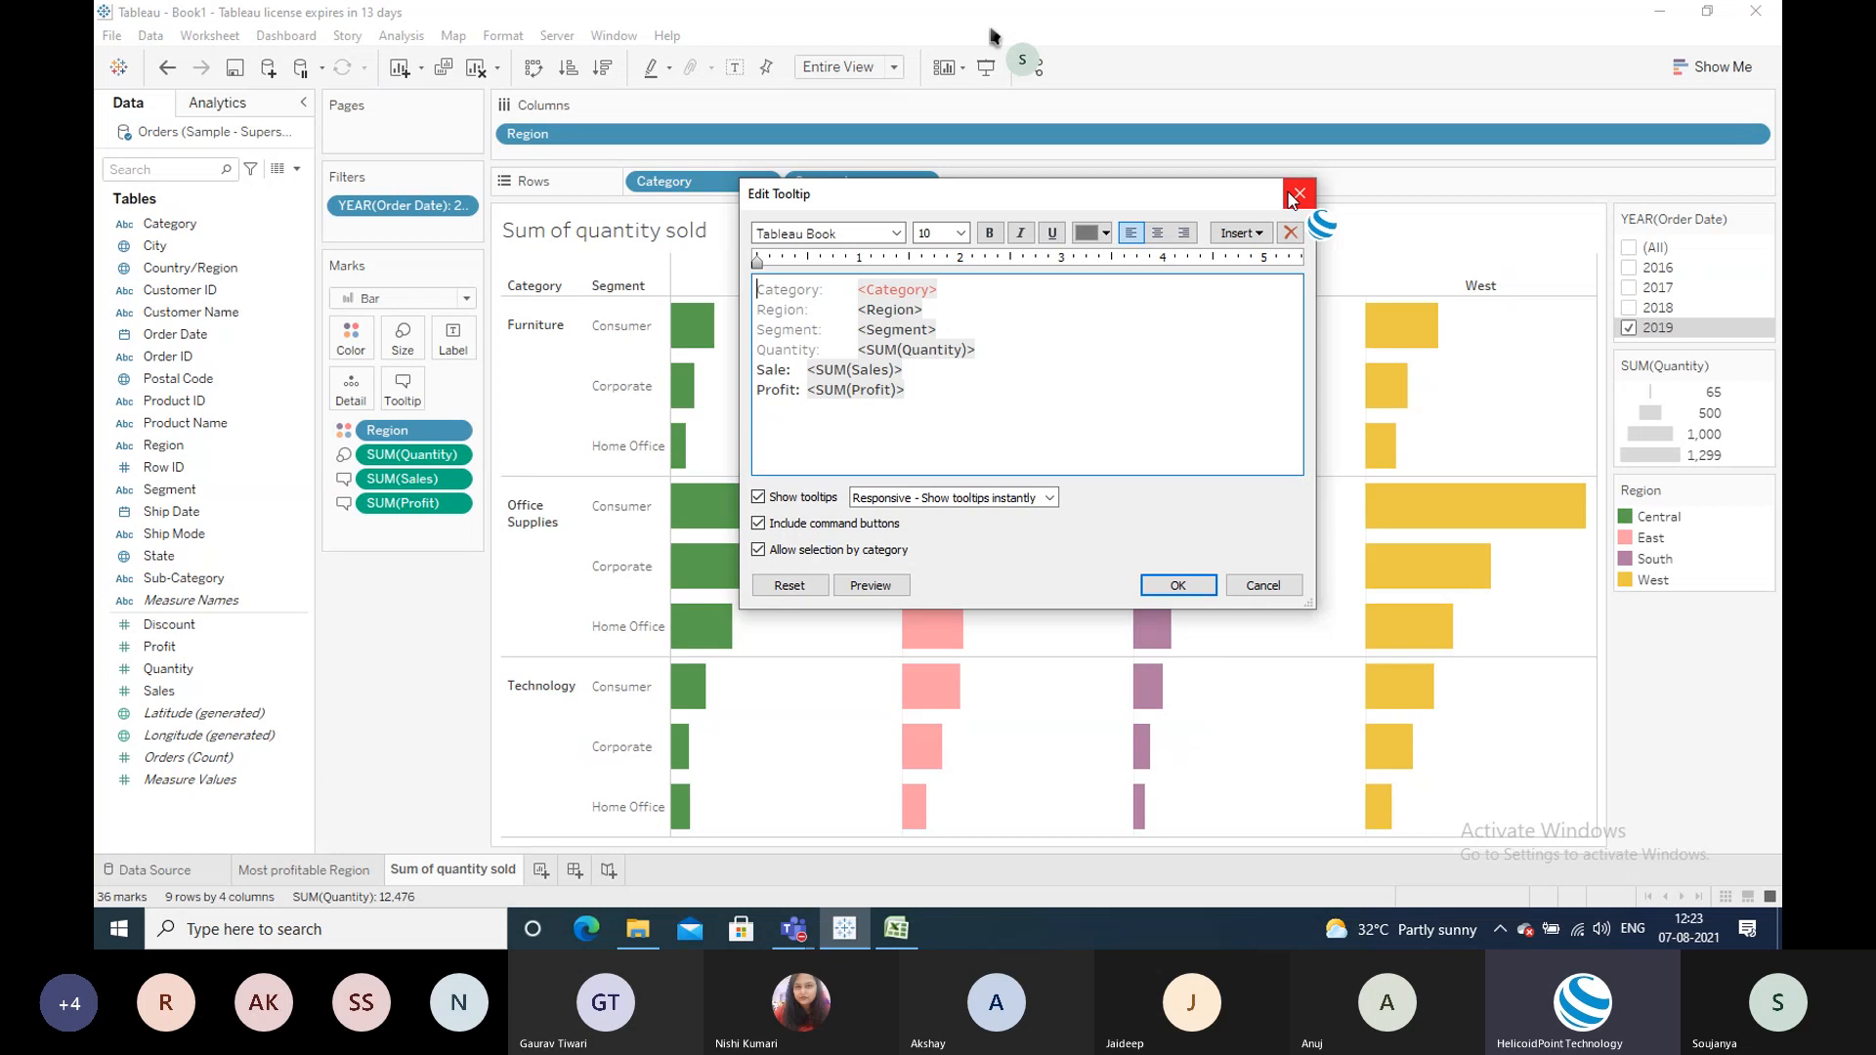
left_click(1288, 193)
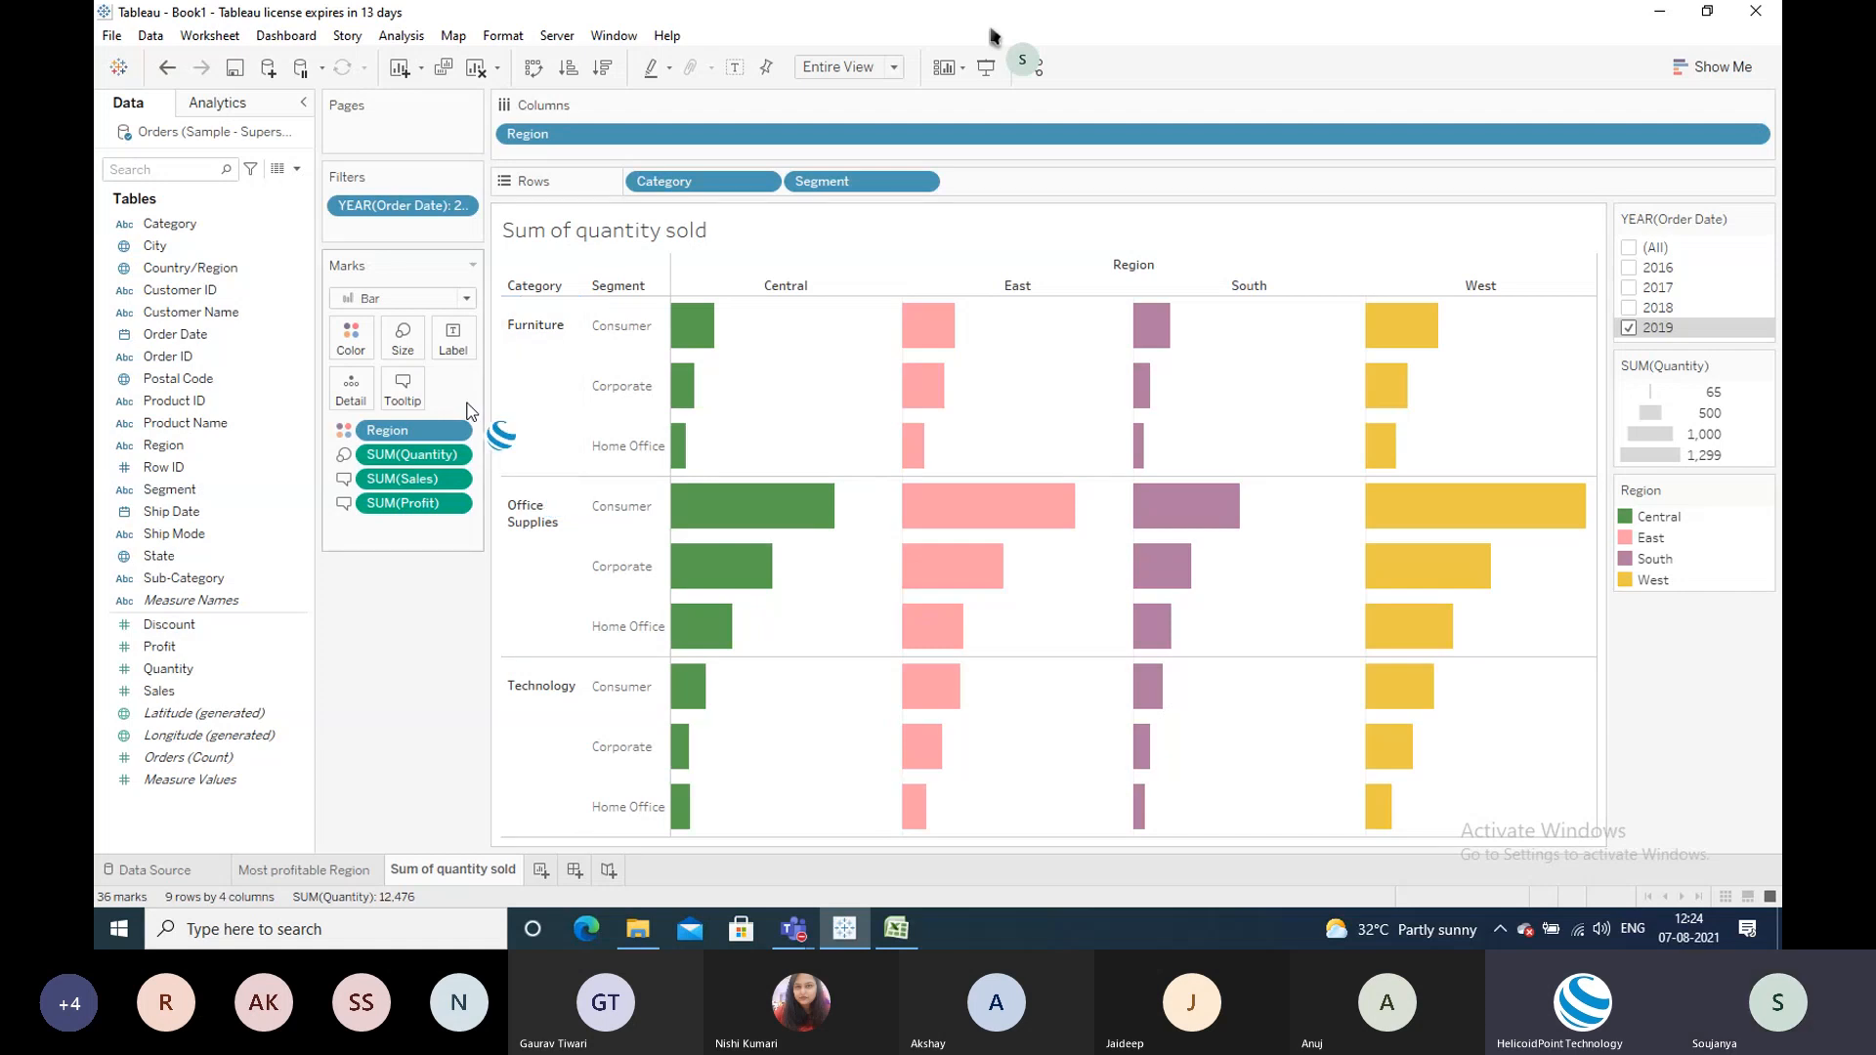
left_click(414, 402)
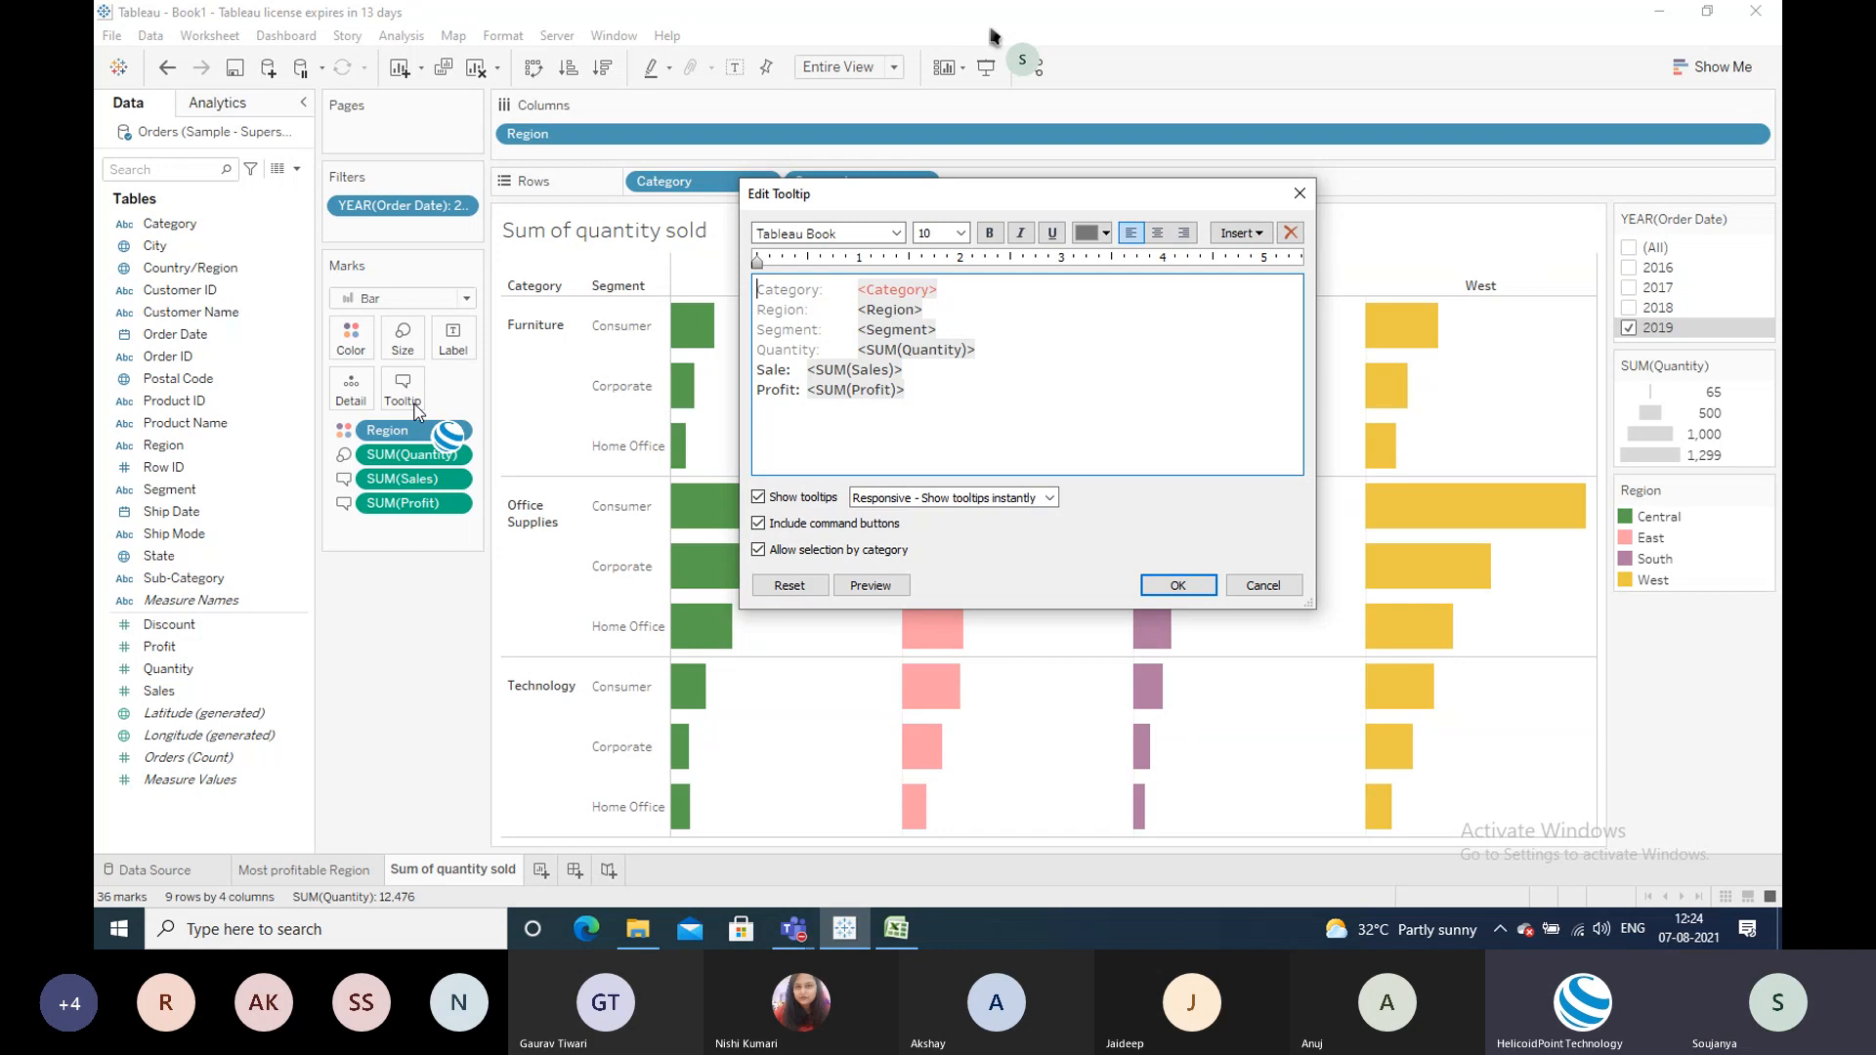
left_click(1177, 584)
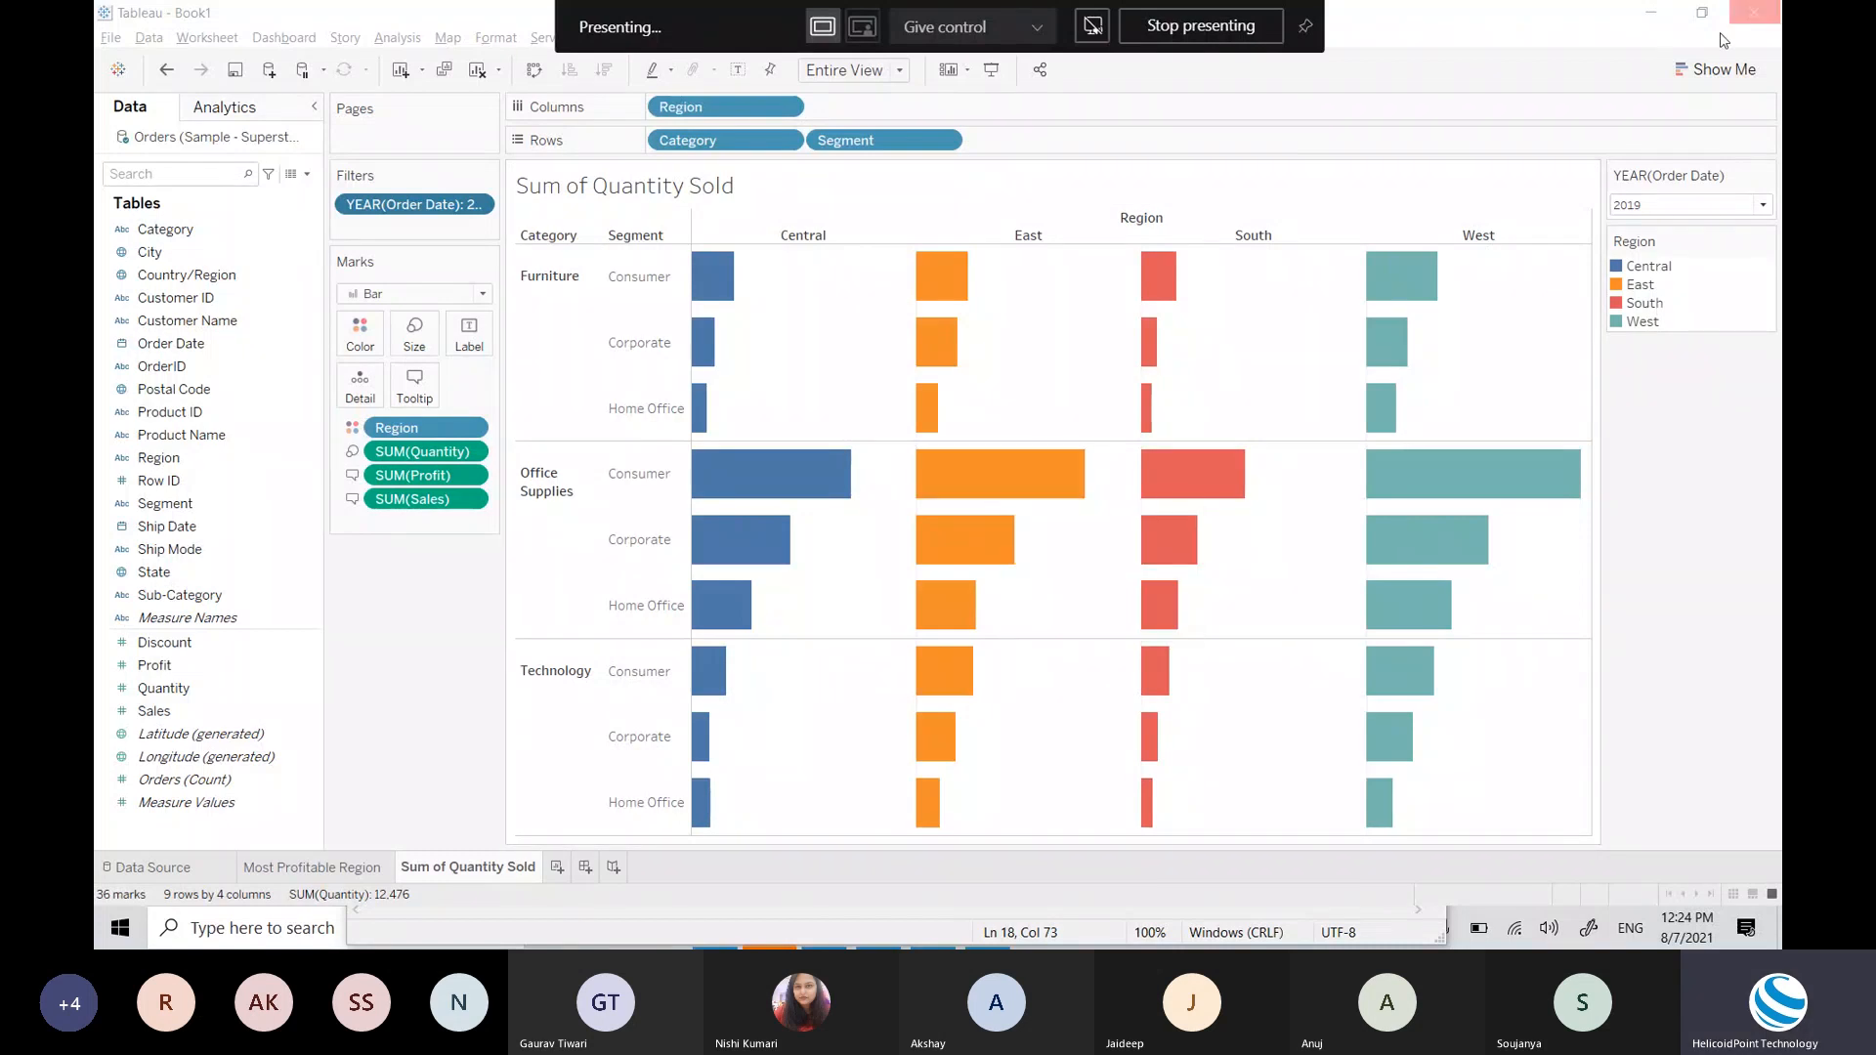
Step: Set the year filter dropdown to (All) and add a new blank worksheet, Sheet 3
left_click(1715, 201)
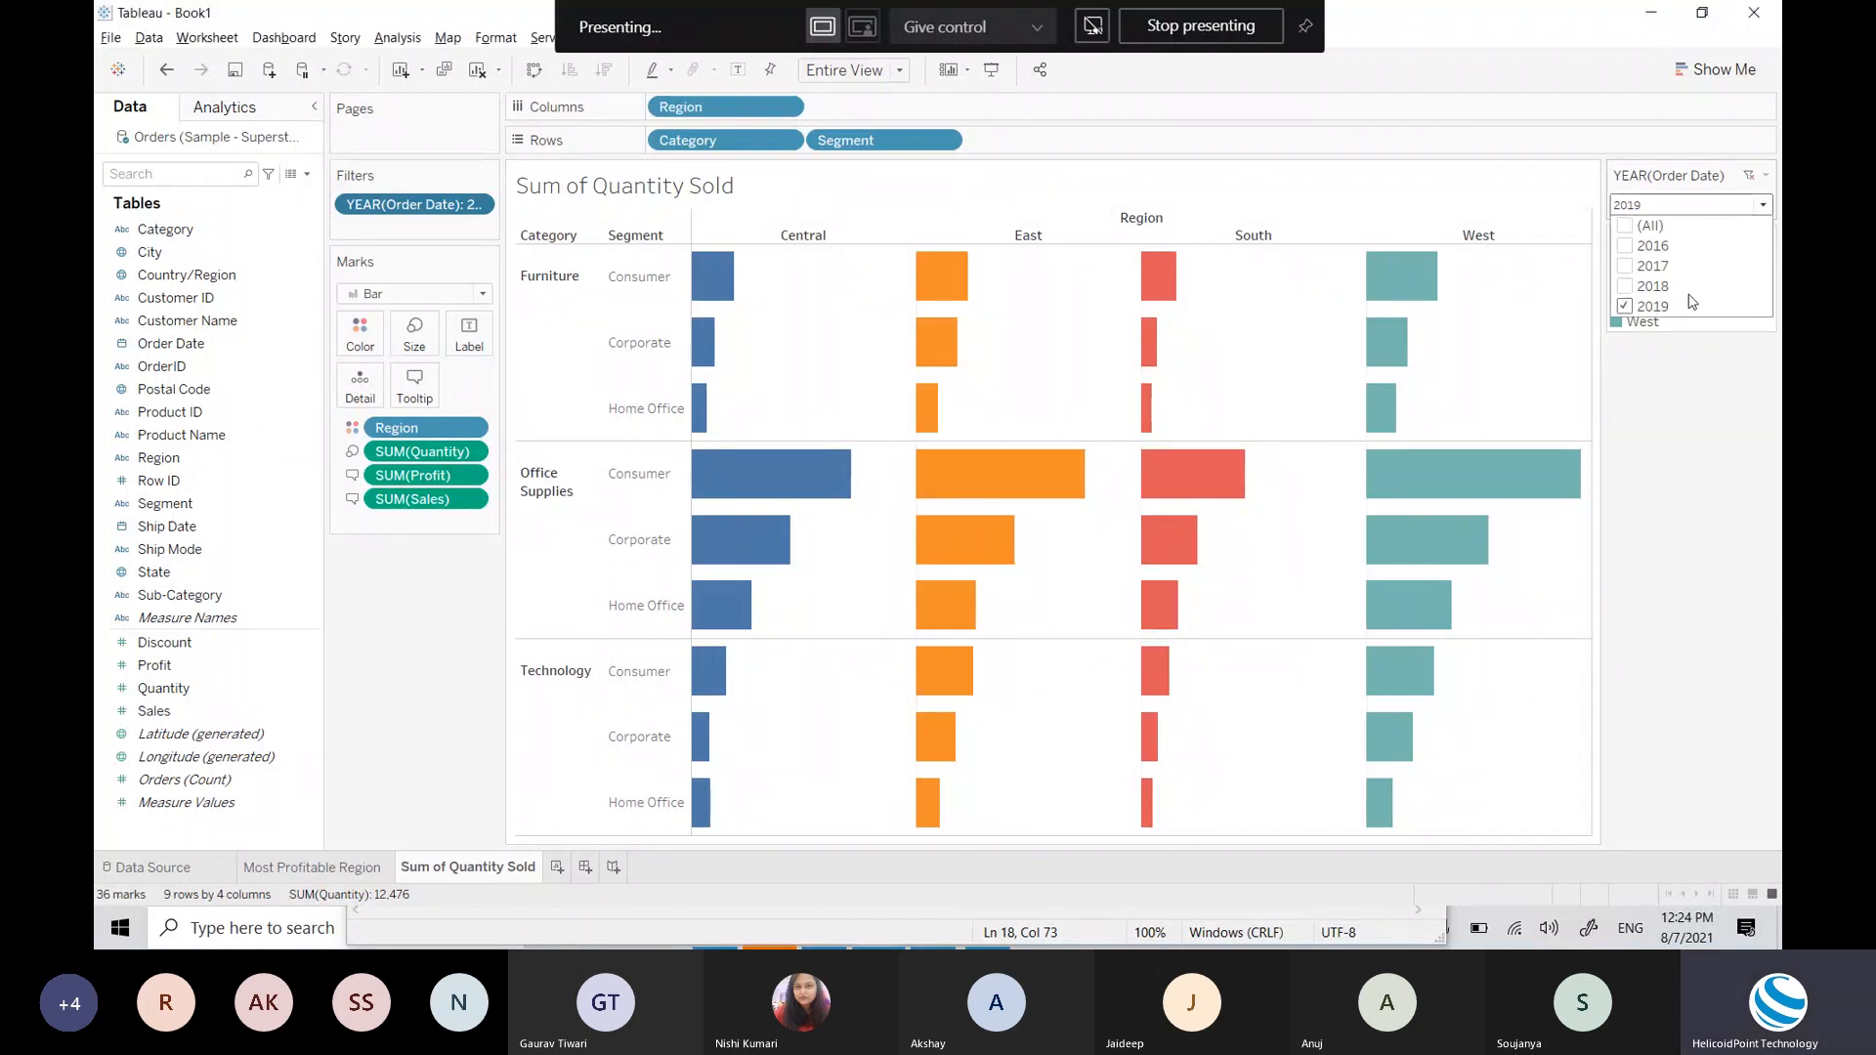
left_click(1625, 226)
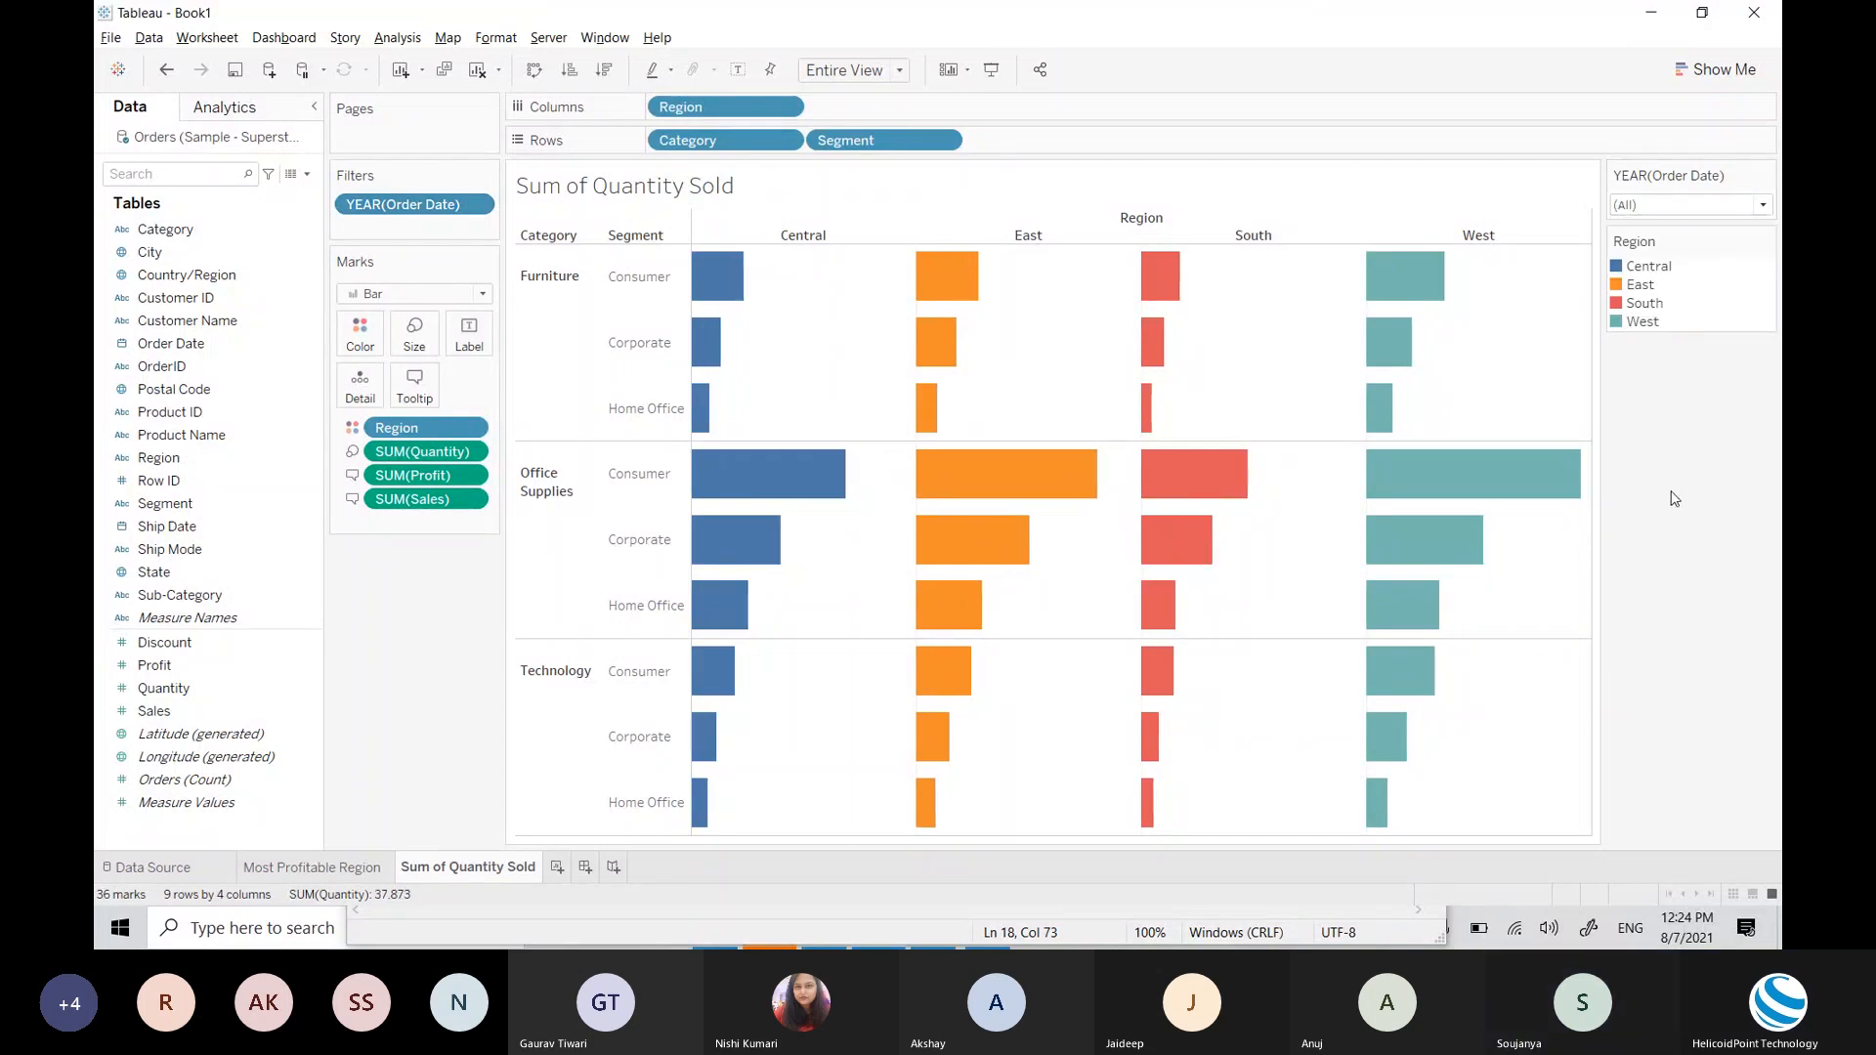
mouse_move(1371, 405)
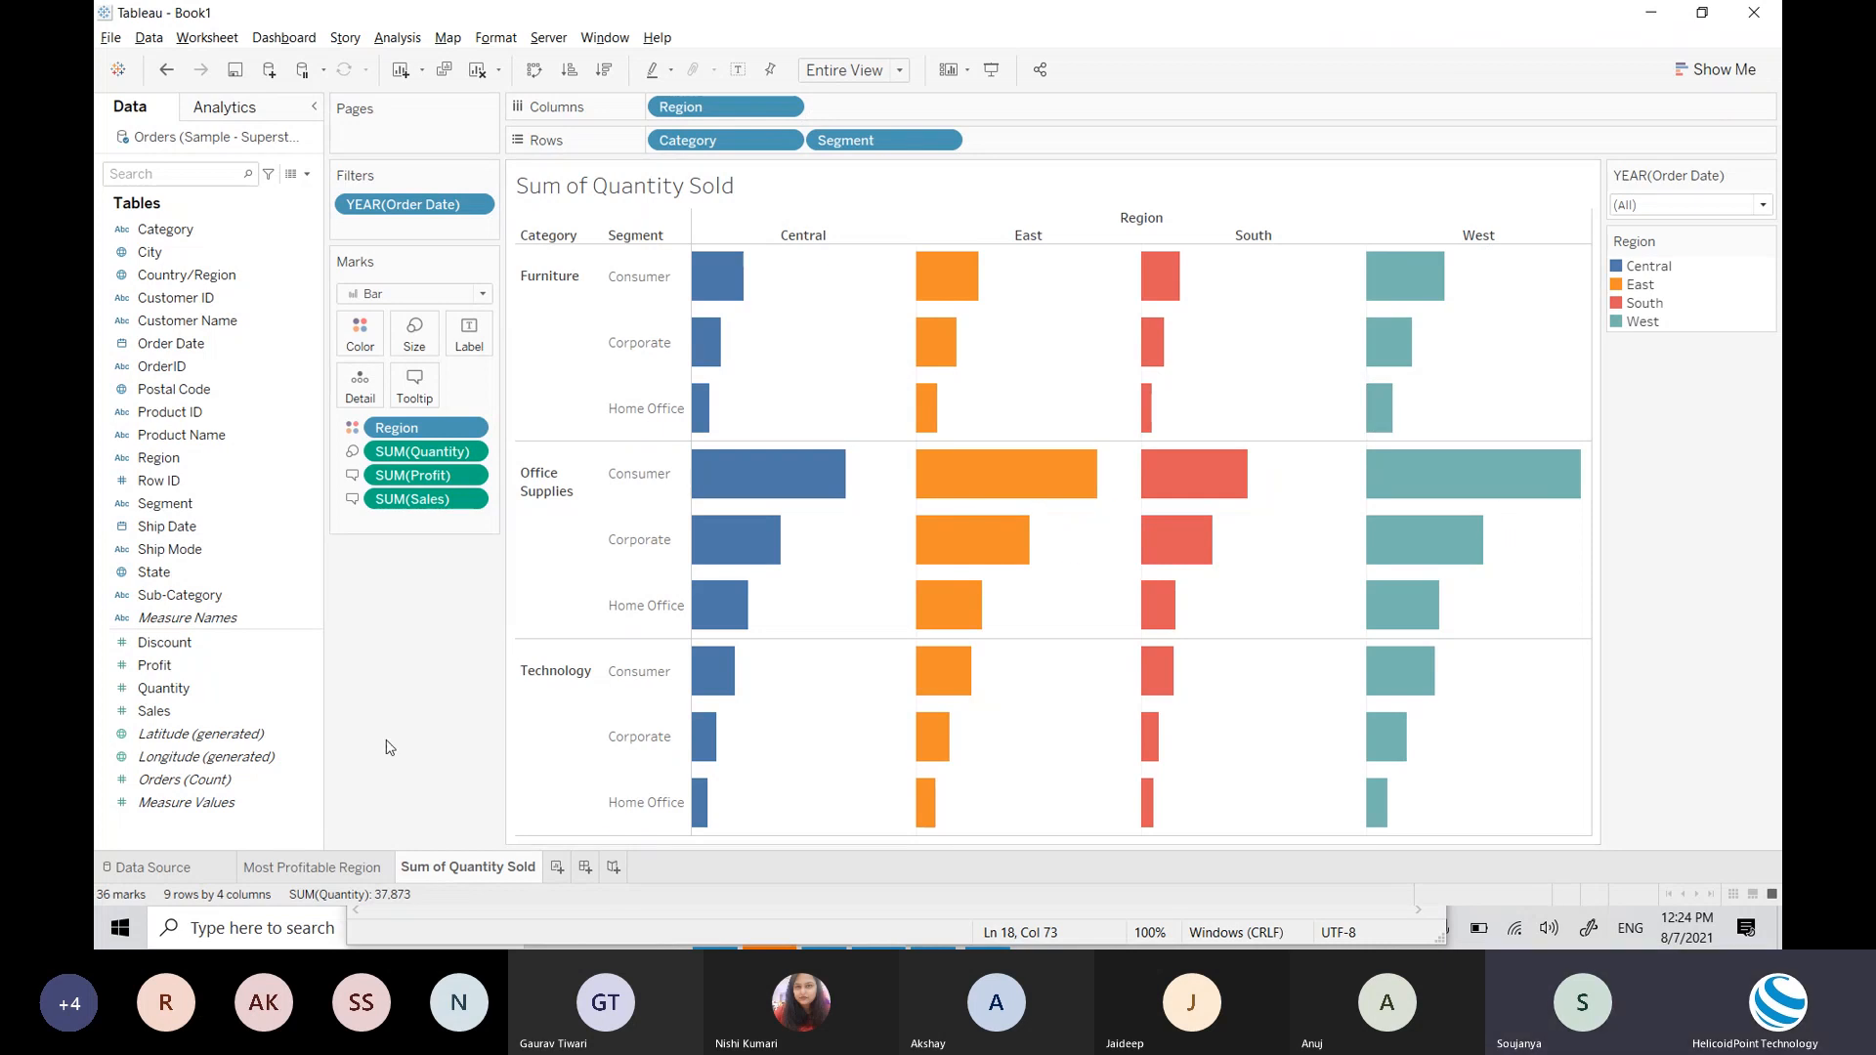
left_click(557, 867)
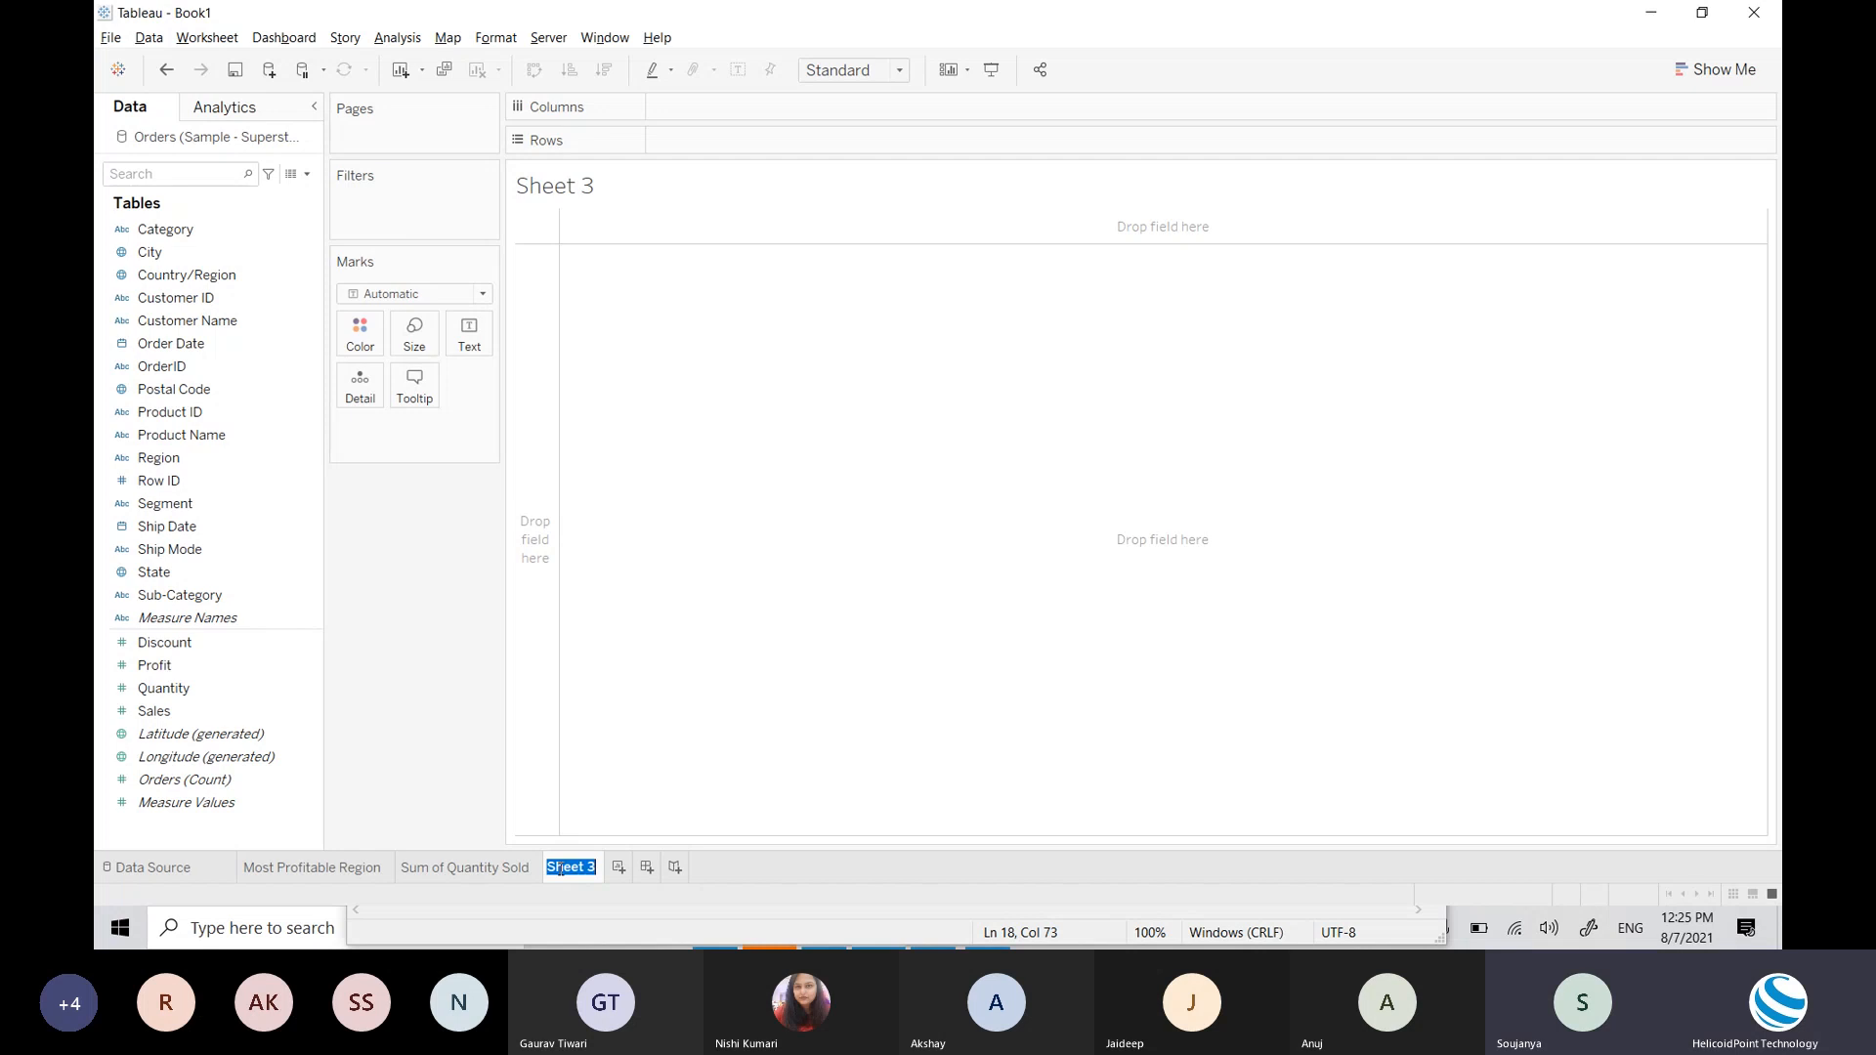
Step: Name the new sheet 'Profitable States - Map', then close the map options unchanged
type("Profitable Stat")
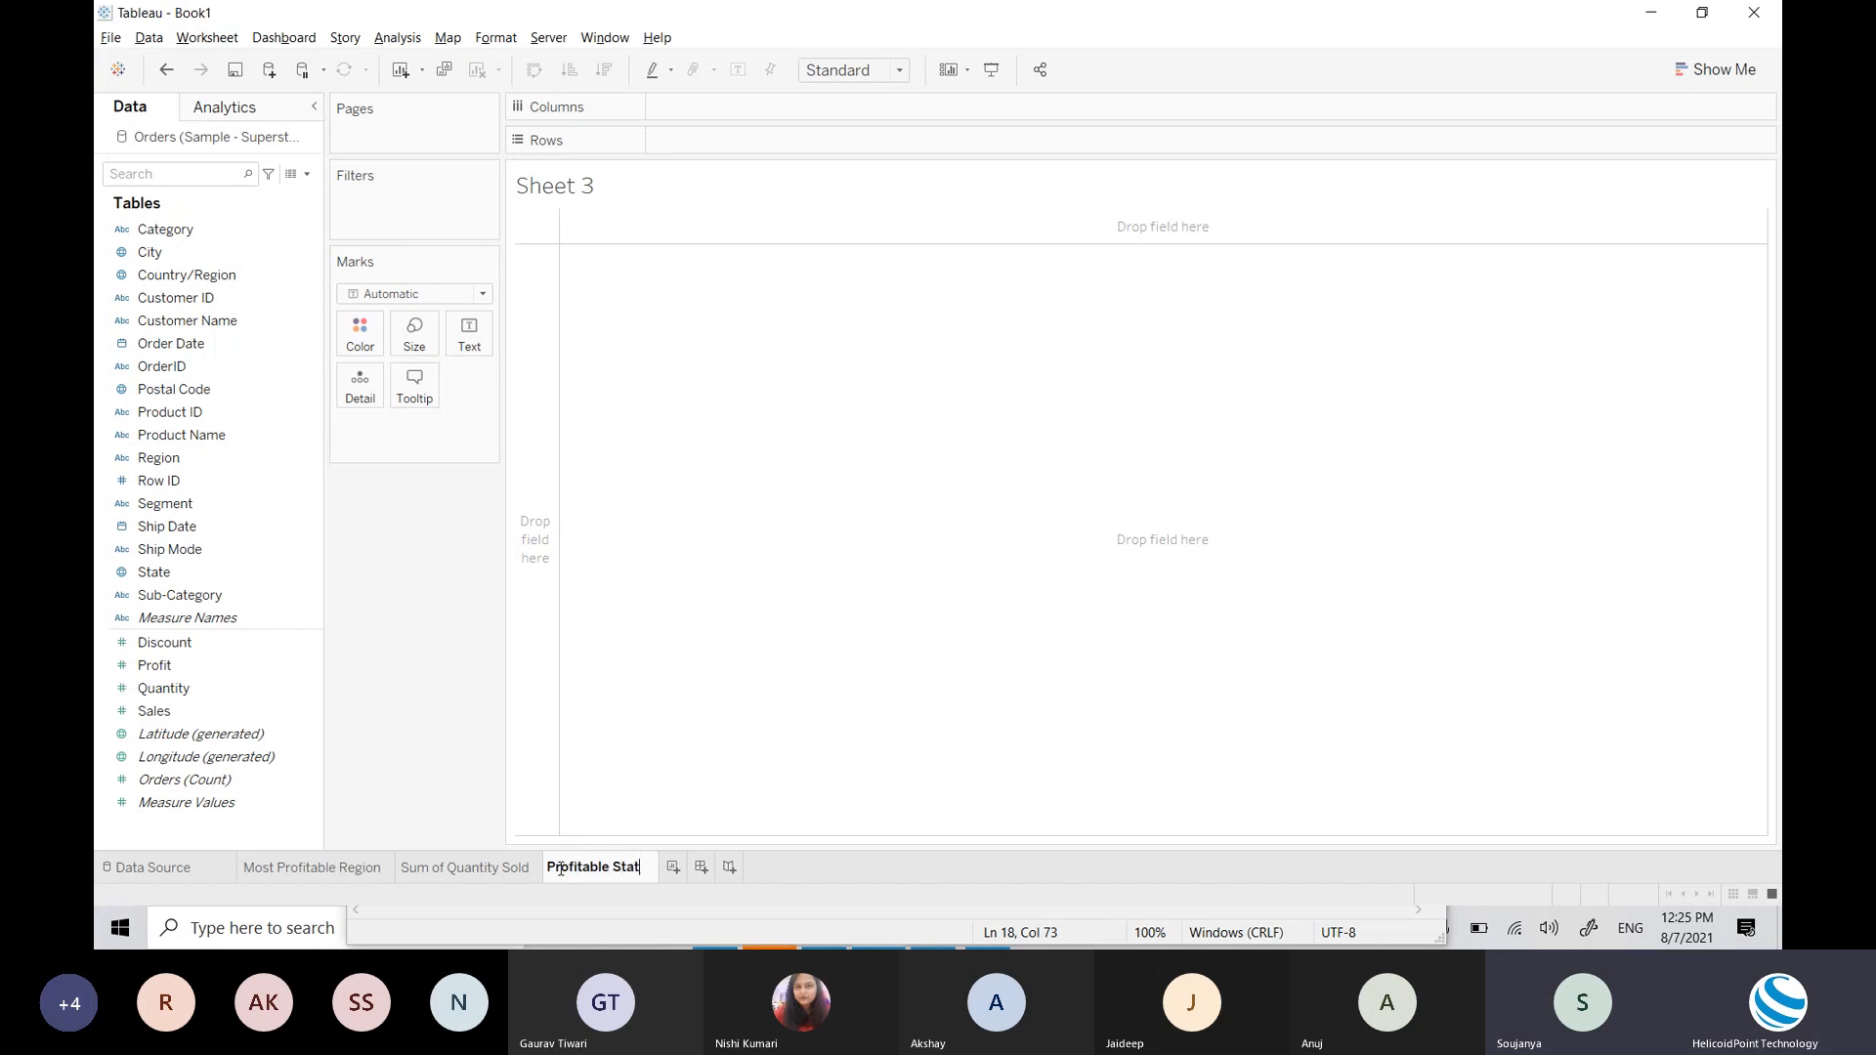
type("es - M")
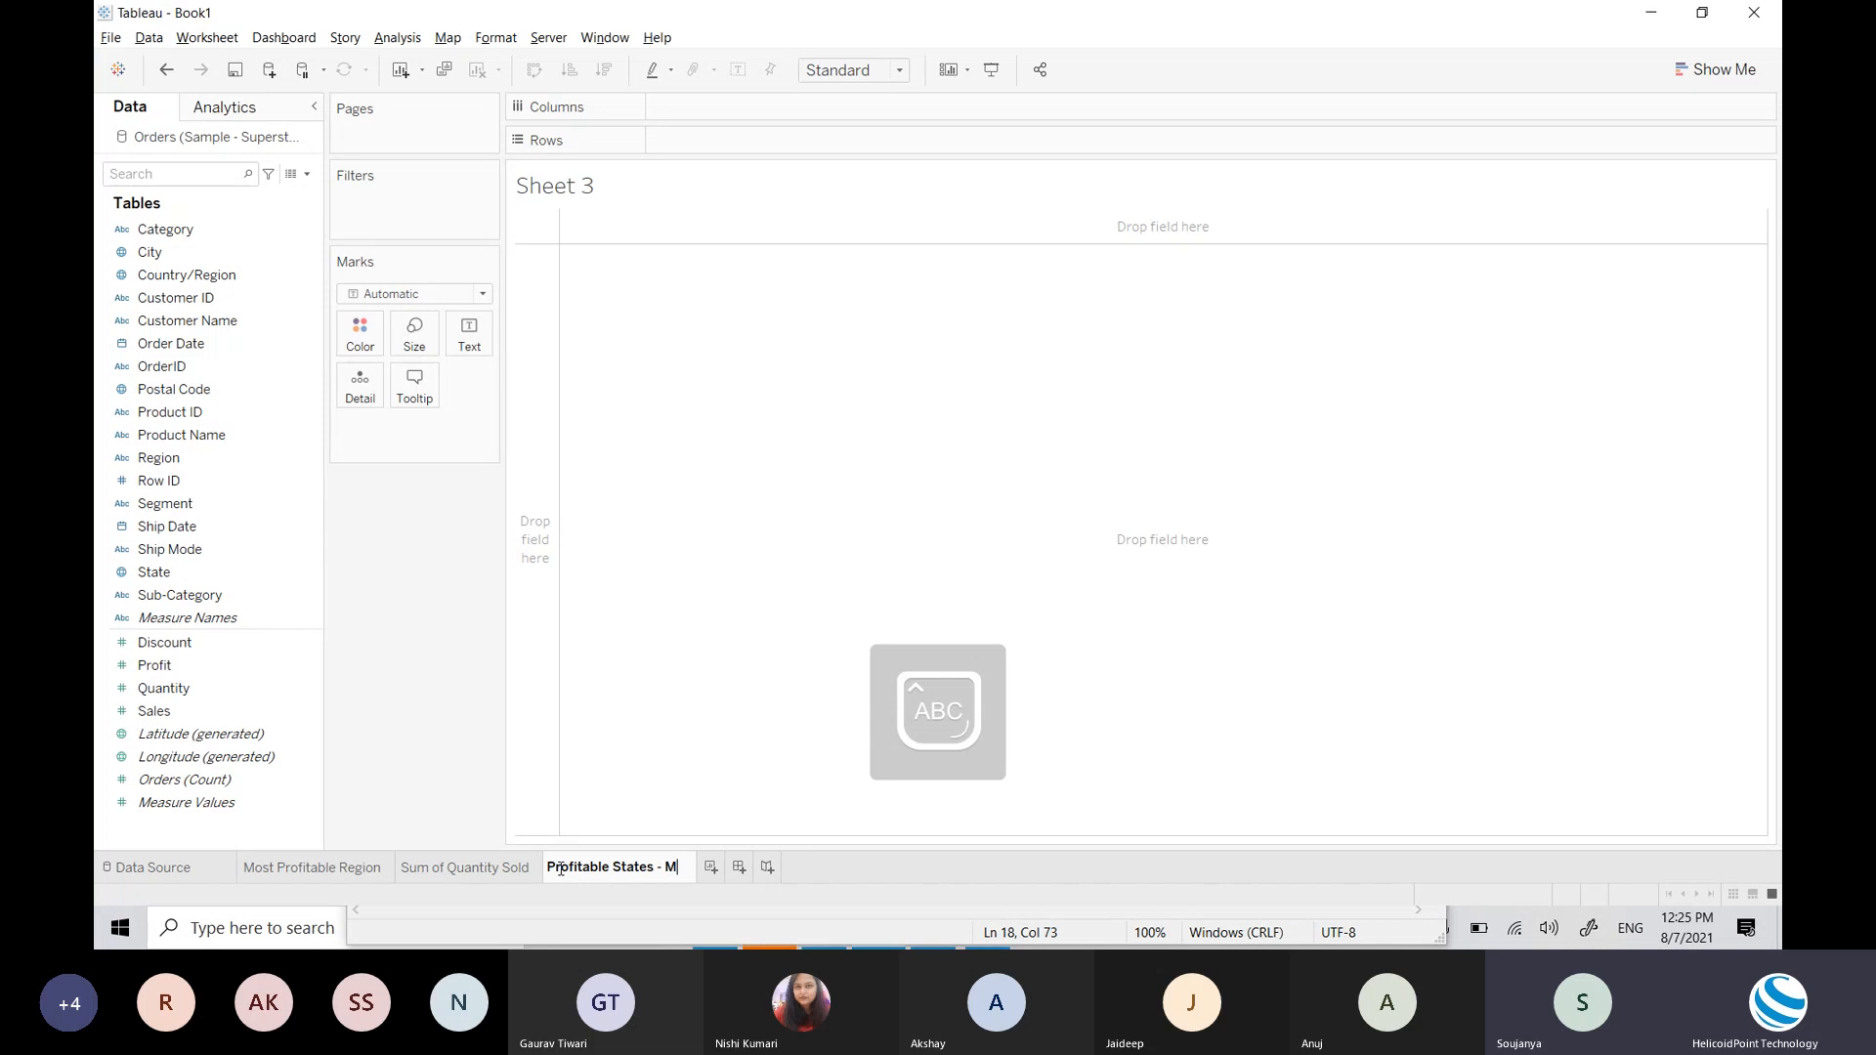
type("ap")
key("Return")
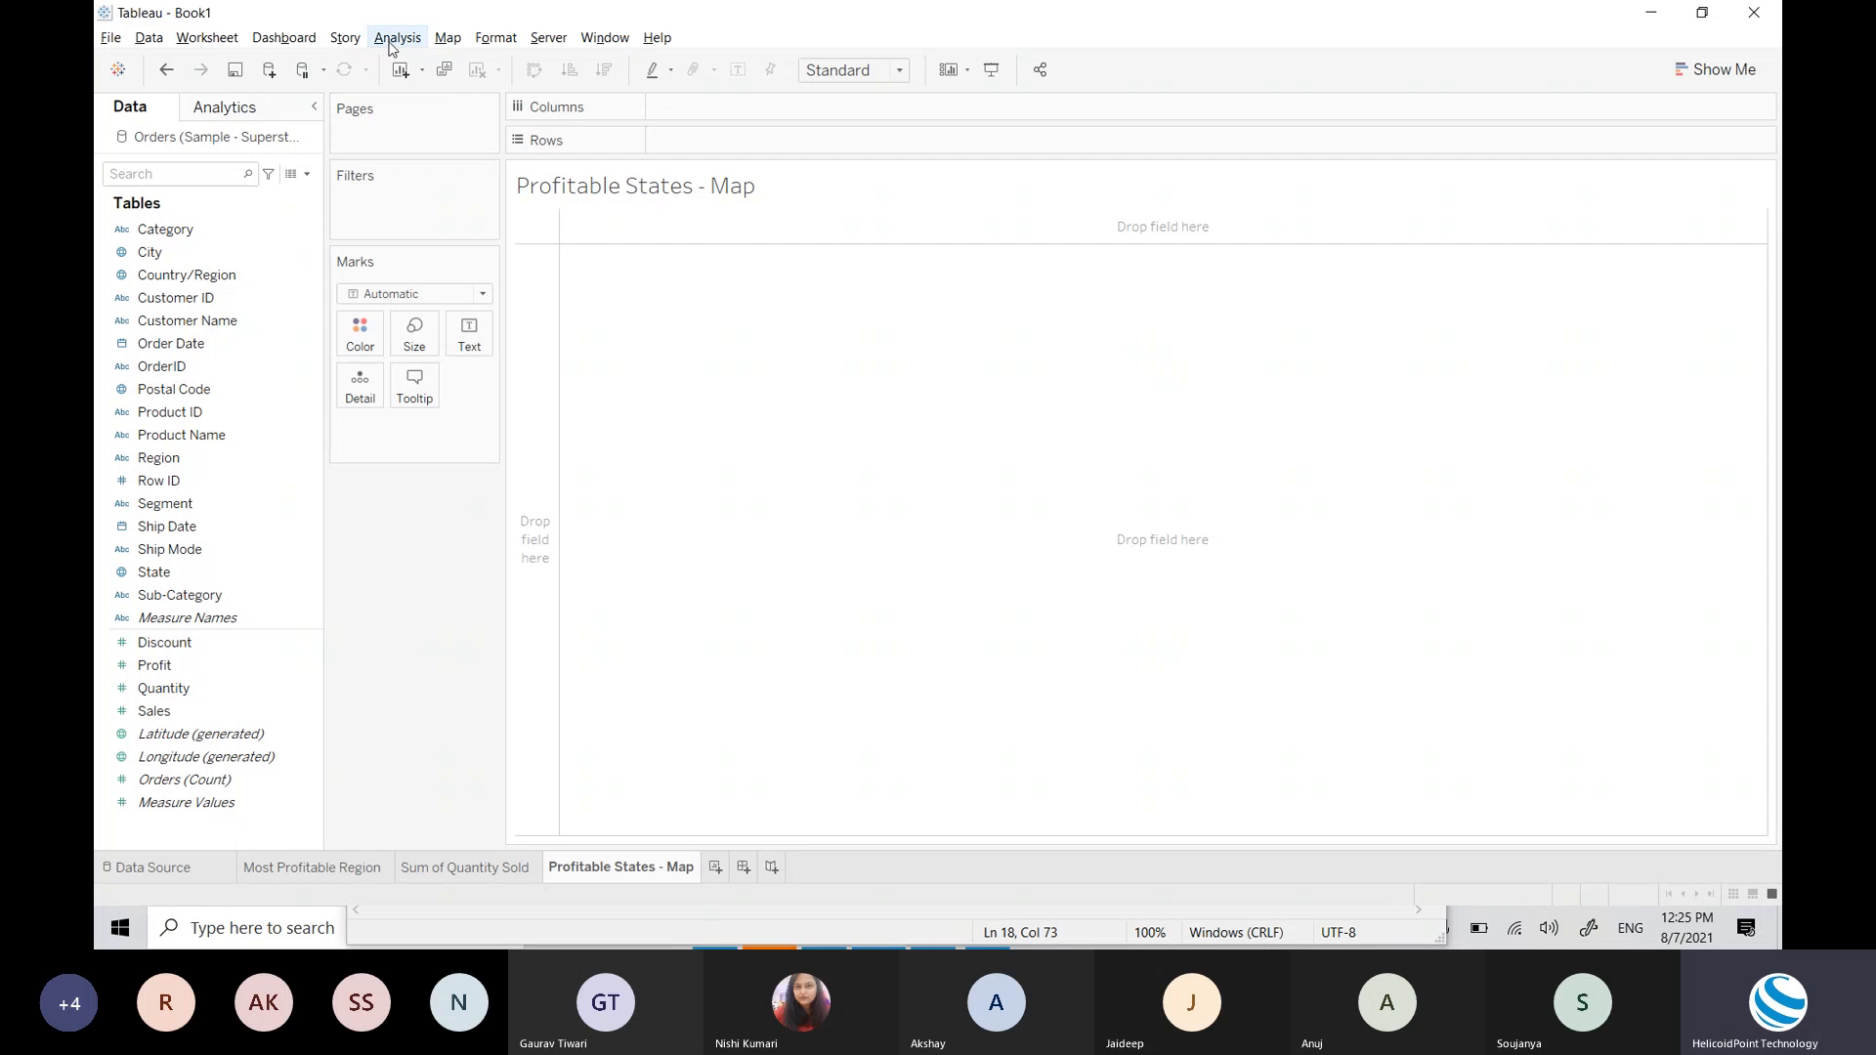
left_click(446, 39)
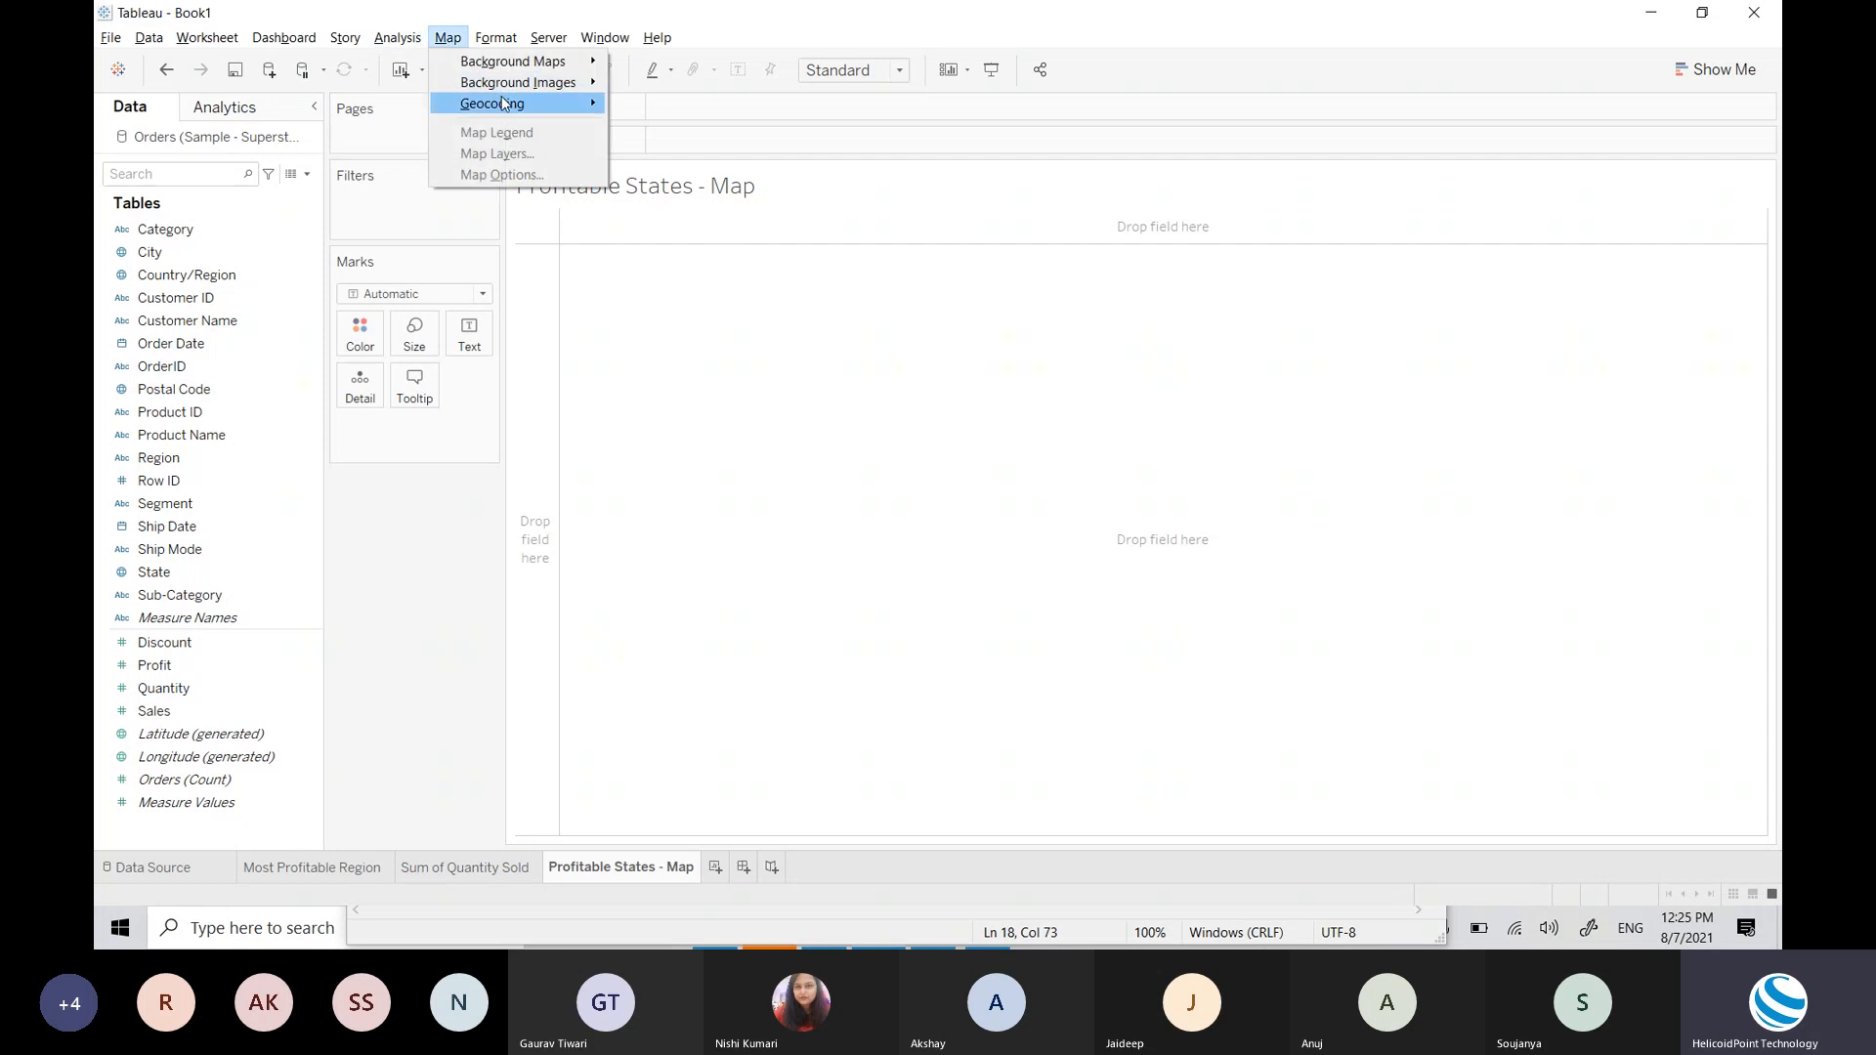
mouse_move(554, 68)
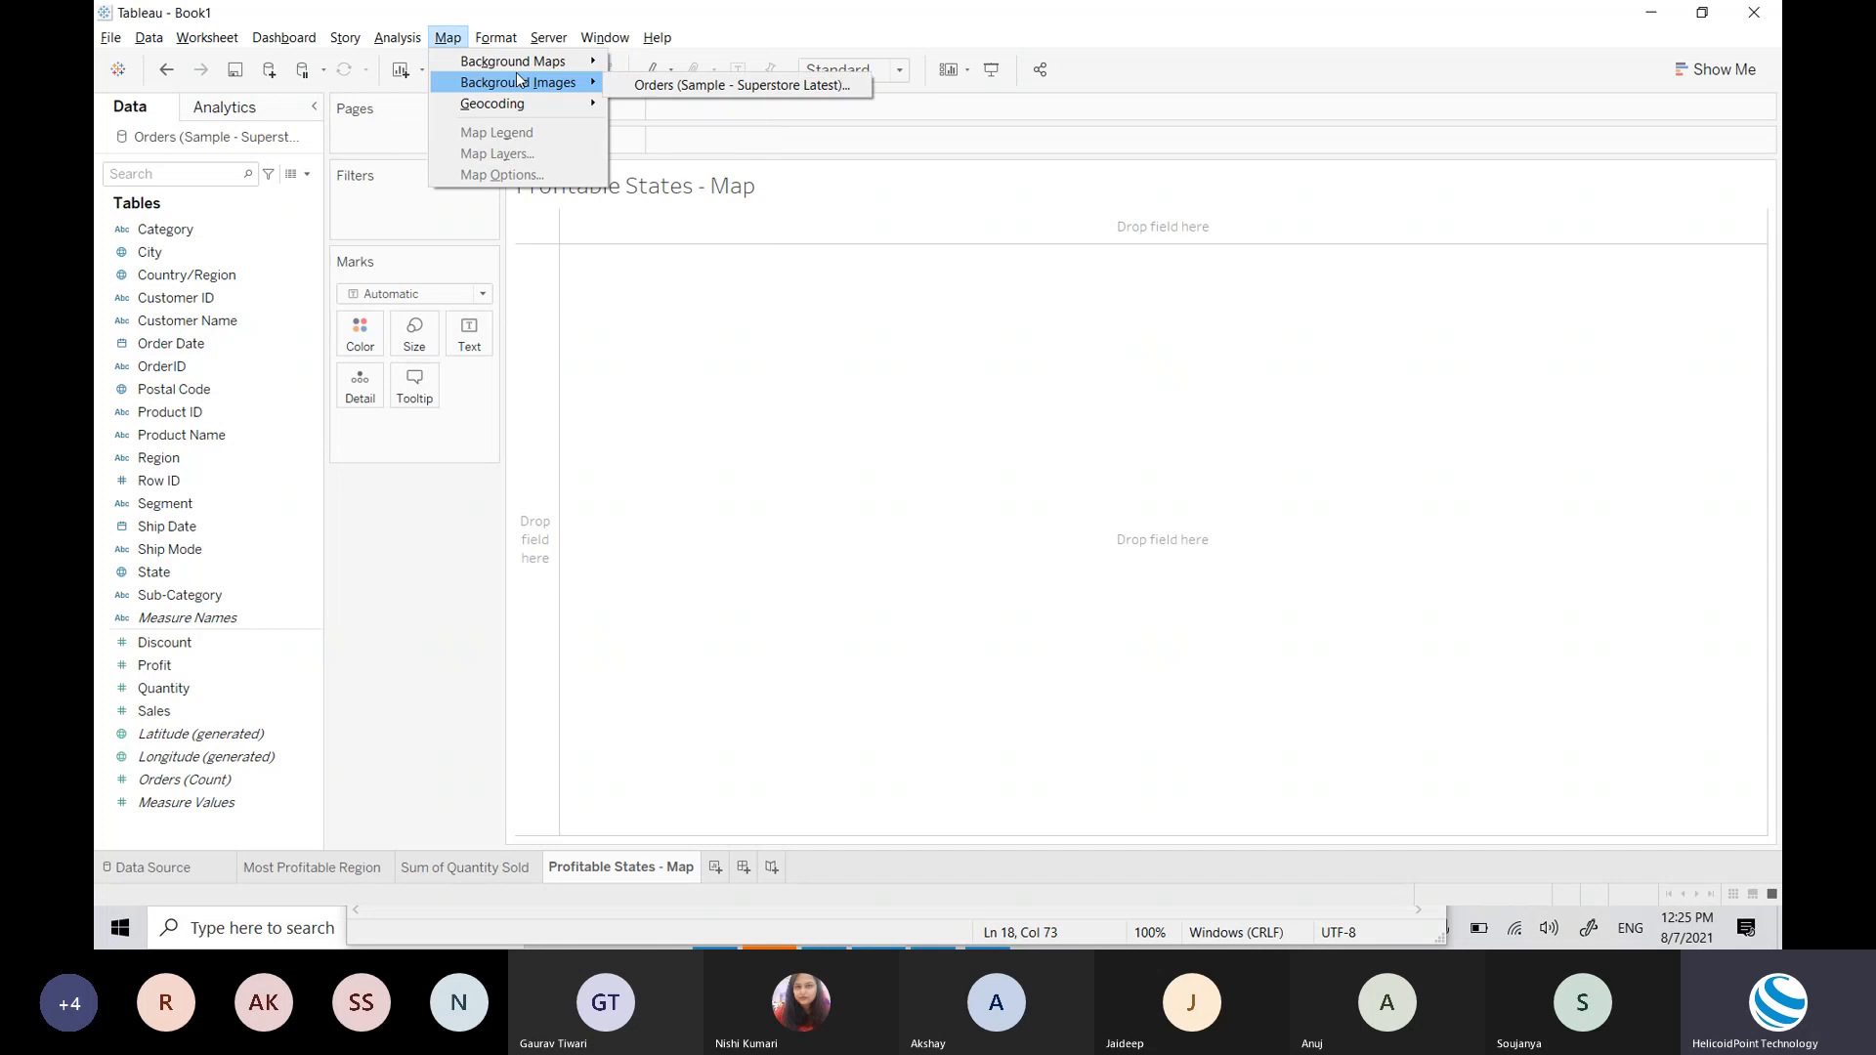
left_click(662, 495)
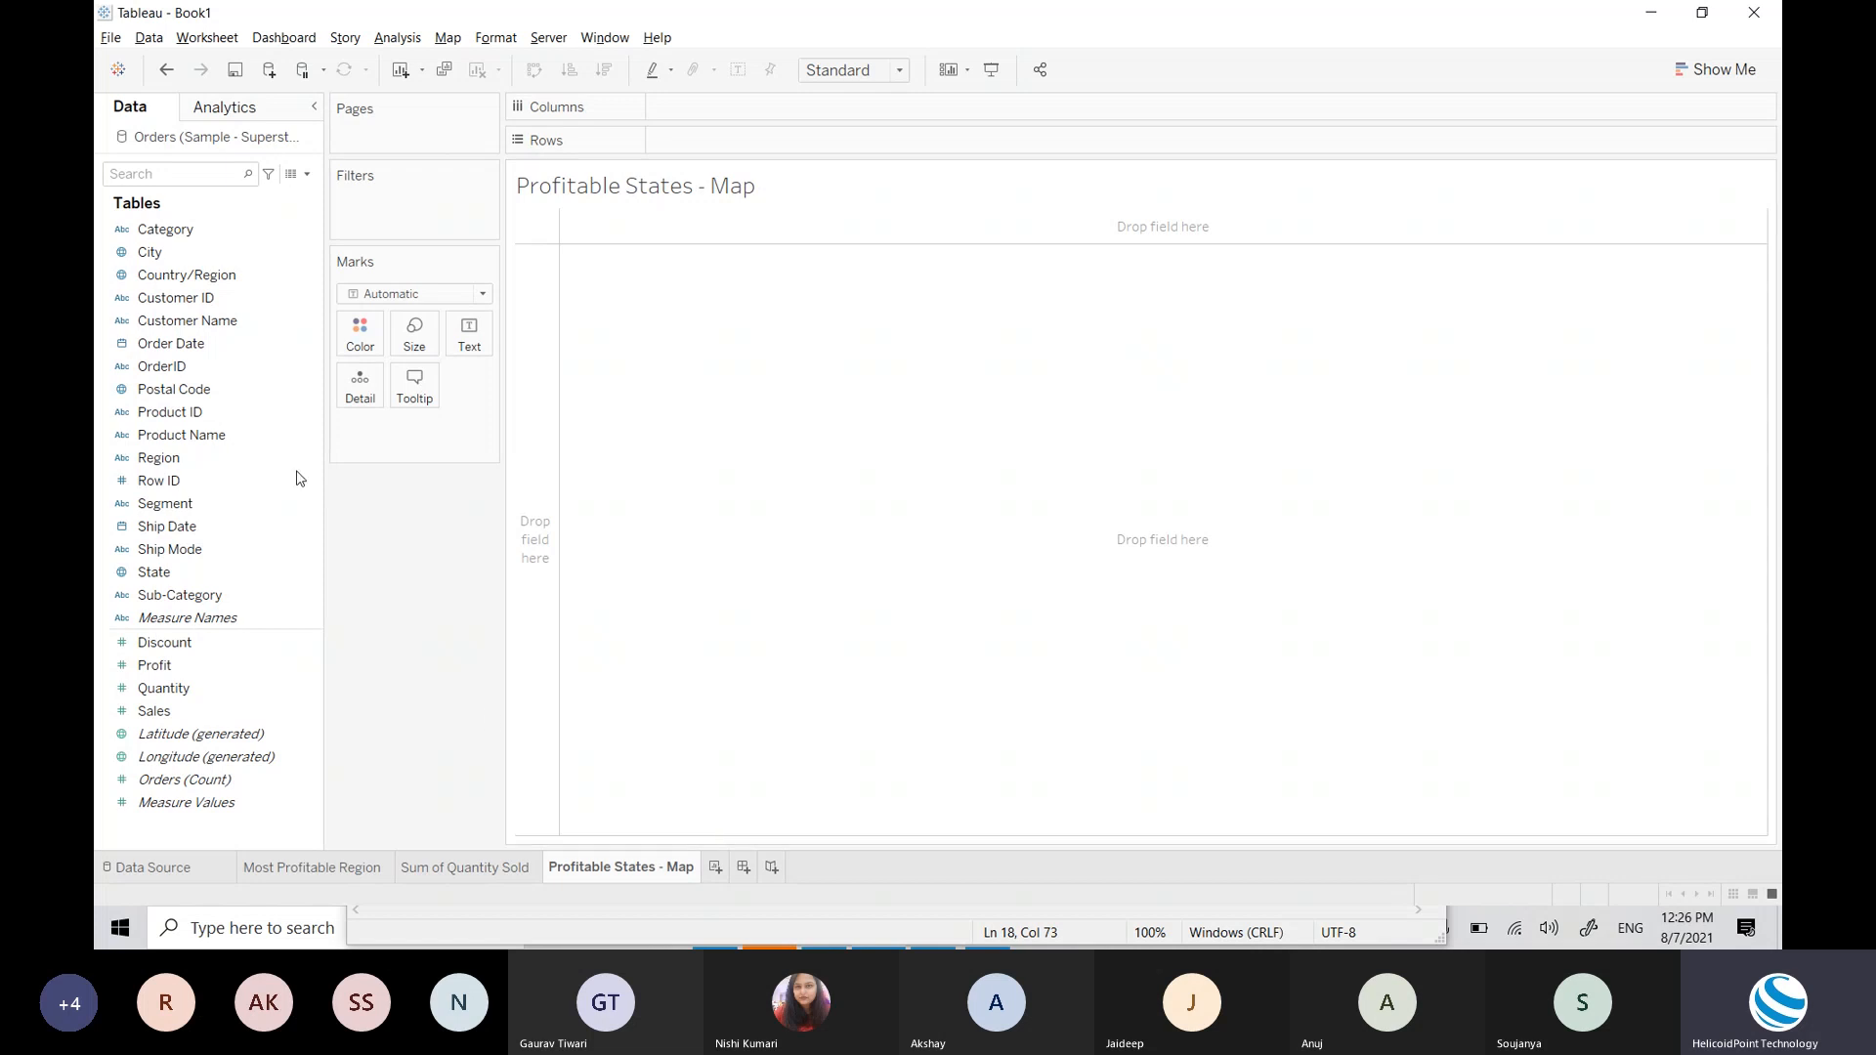
Step: Select the Category, City and Country/Region fields in the Data pane
left_click(164, 235)
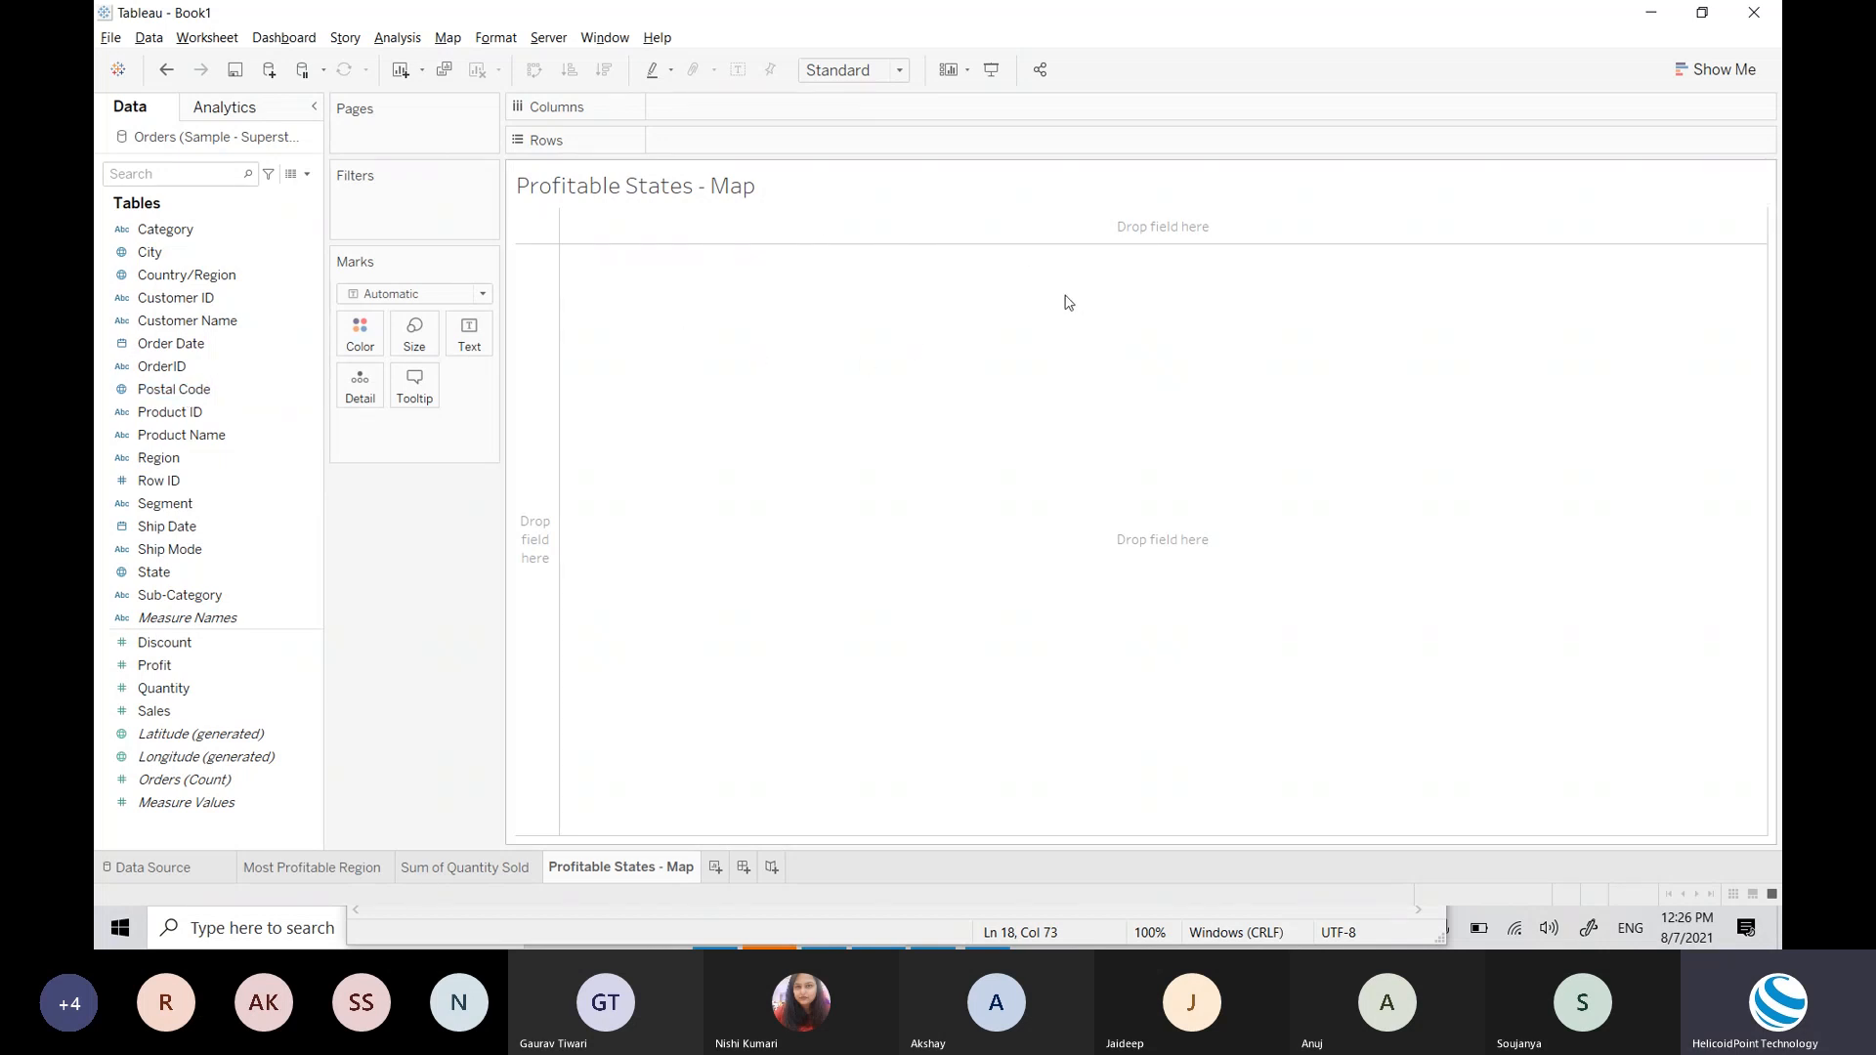
left_click(156, 253)
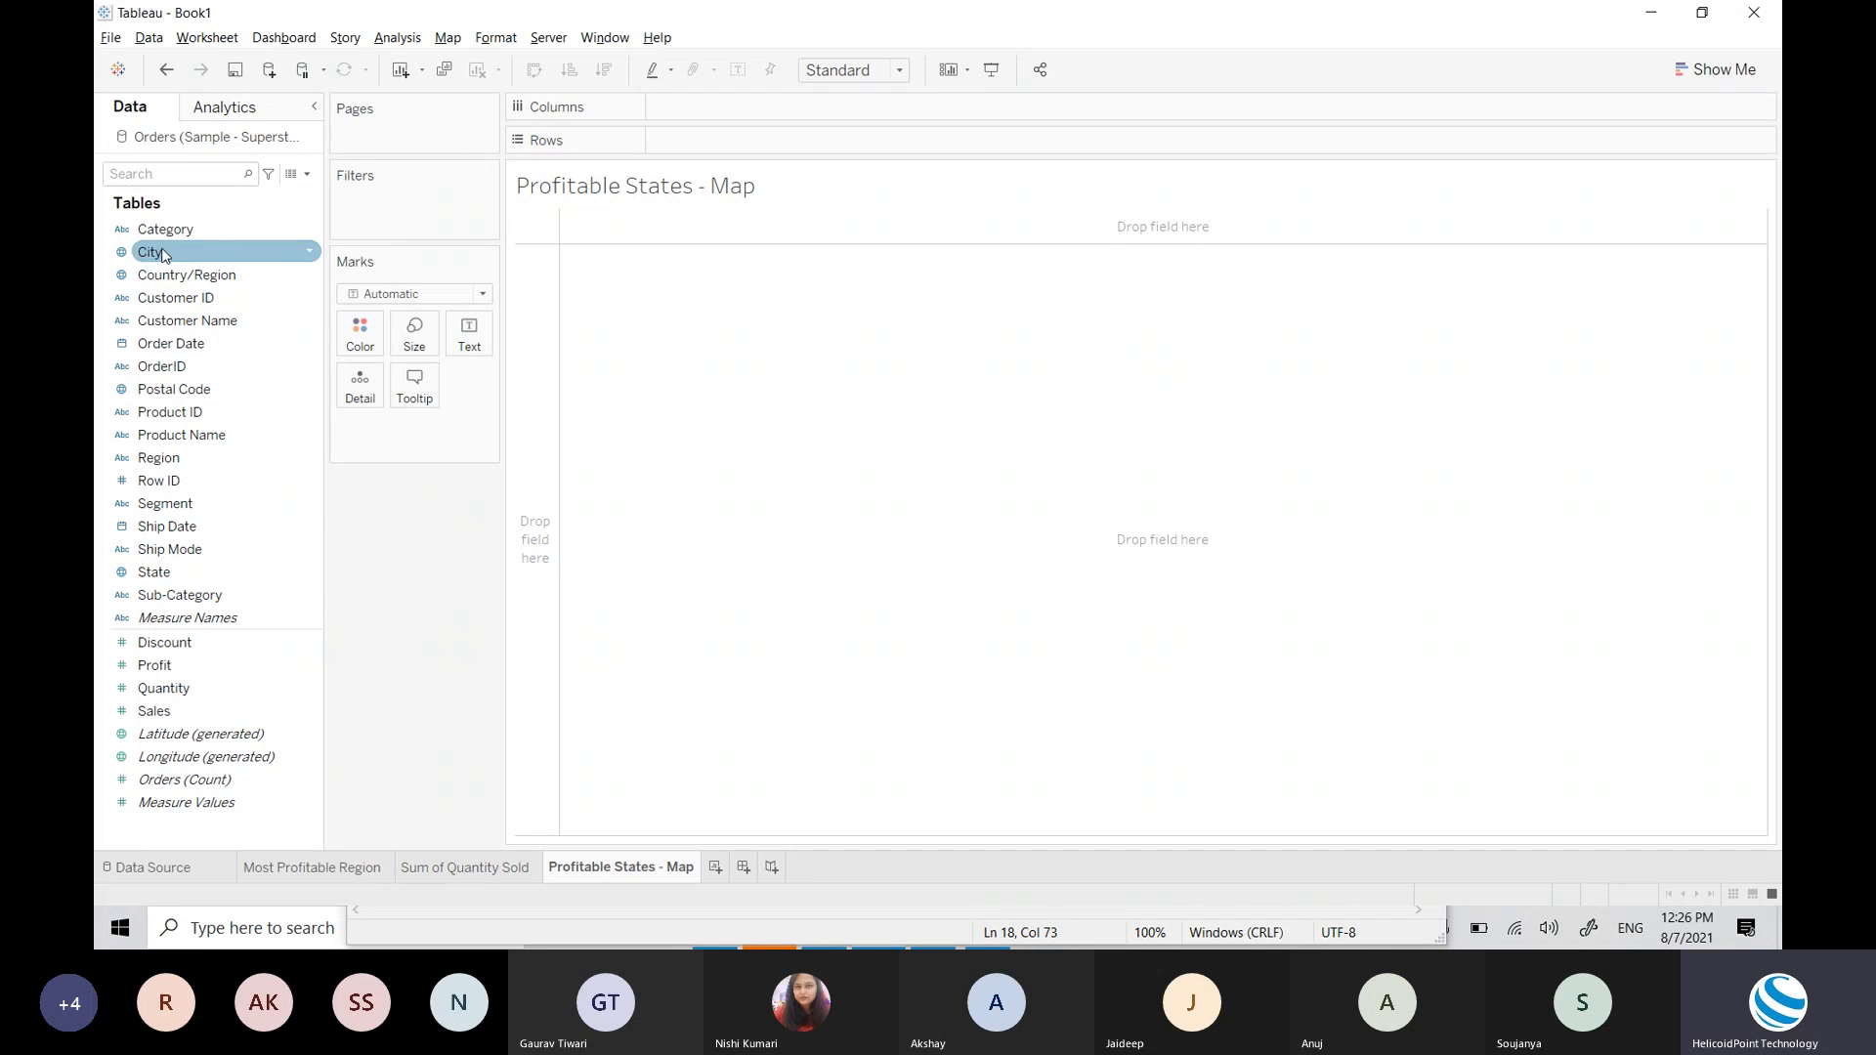
left_click(173, 280)
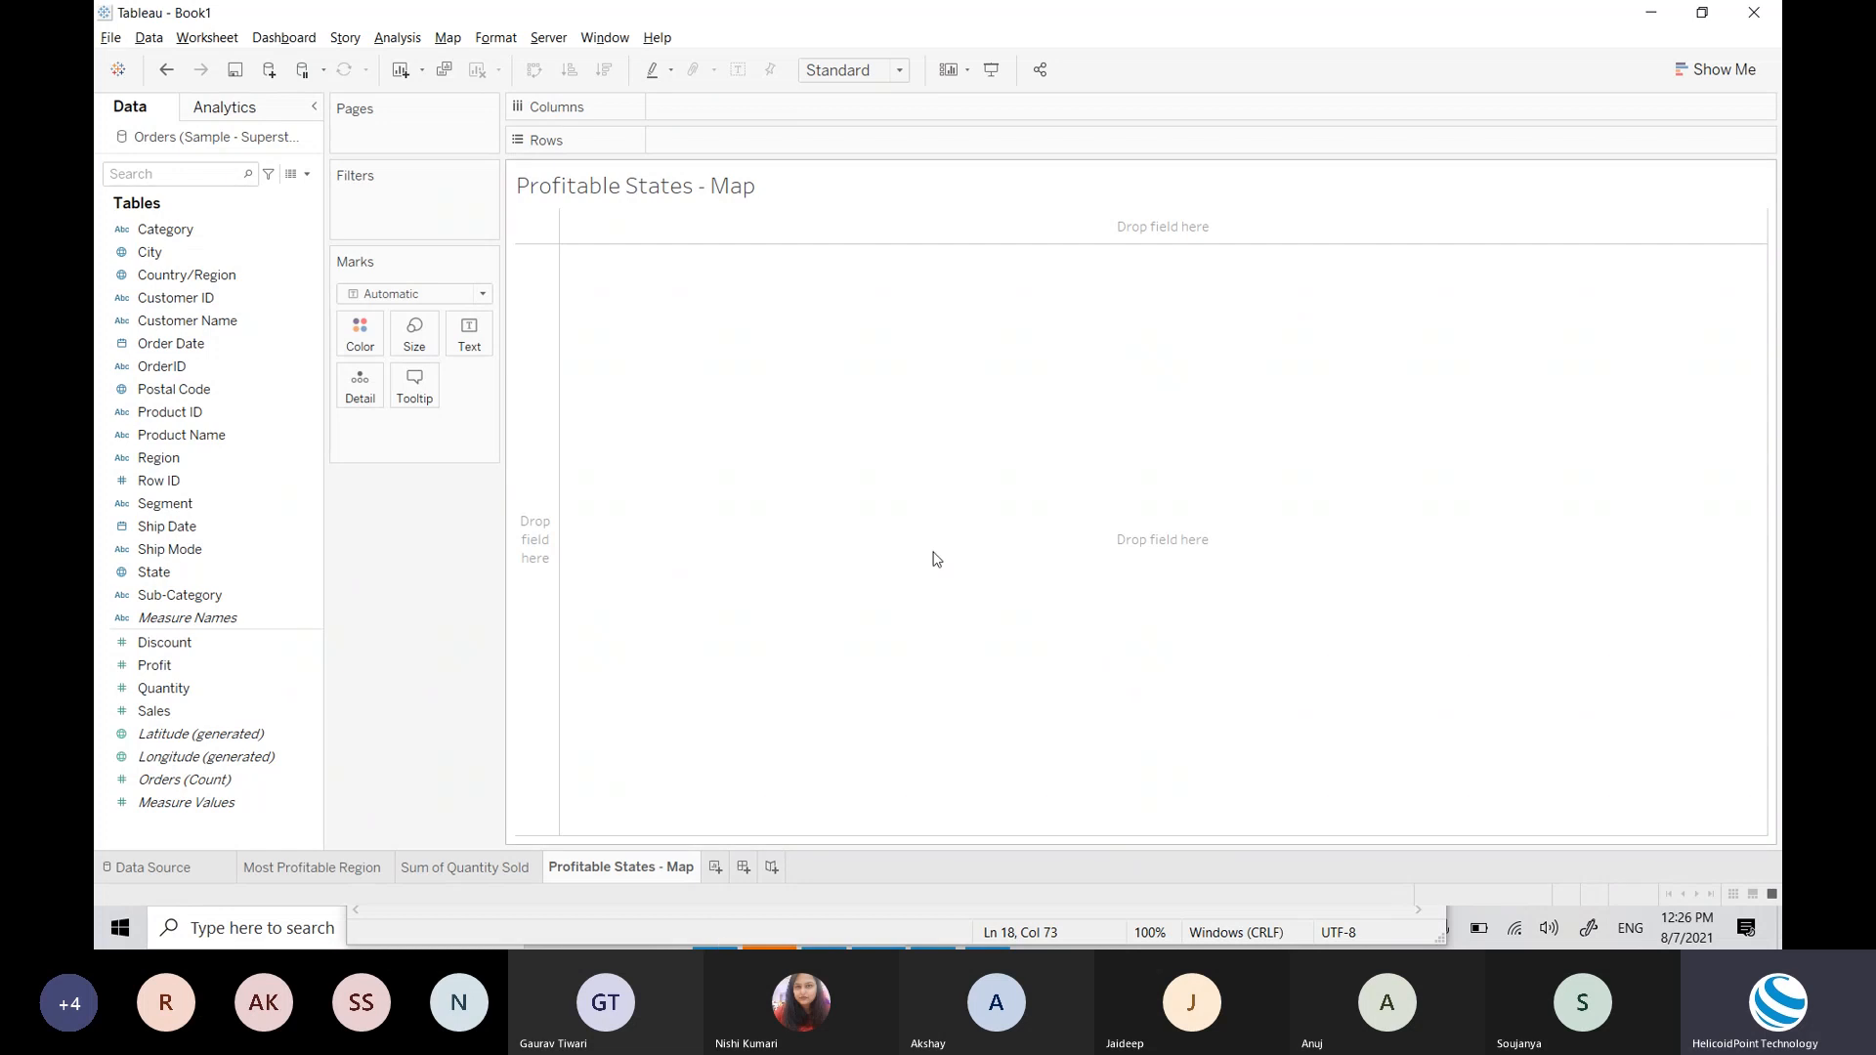
Step: Switch away from Tableau and launch Google Chrome from Windows search
key("alt+Tab")
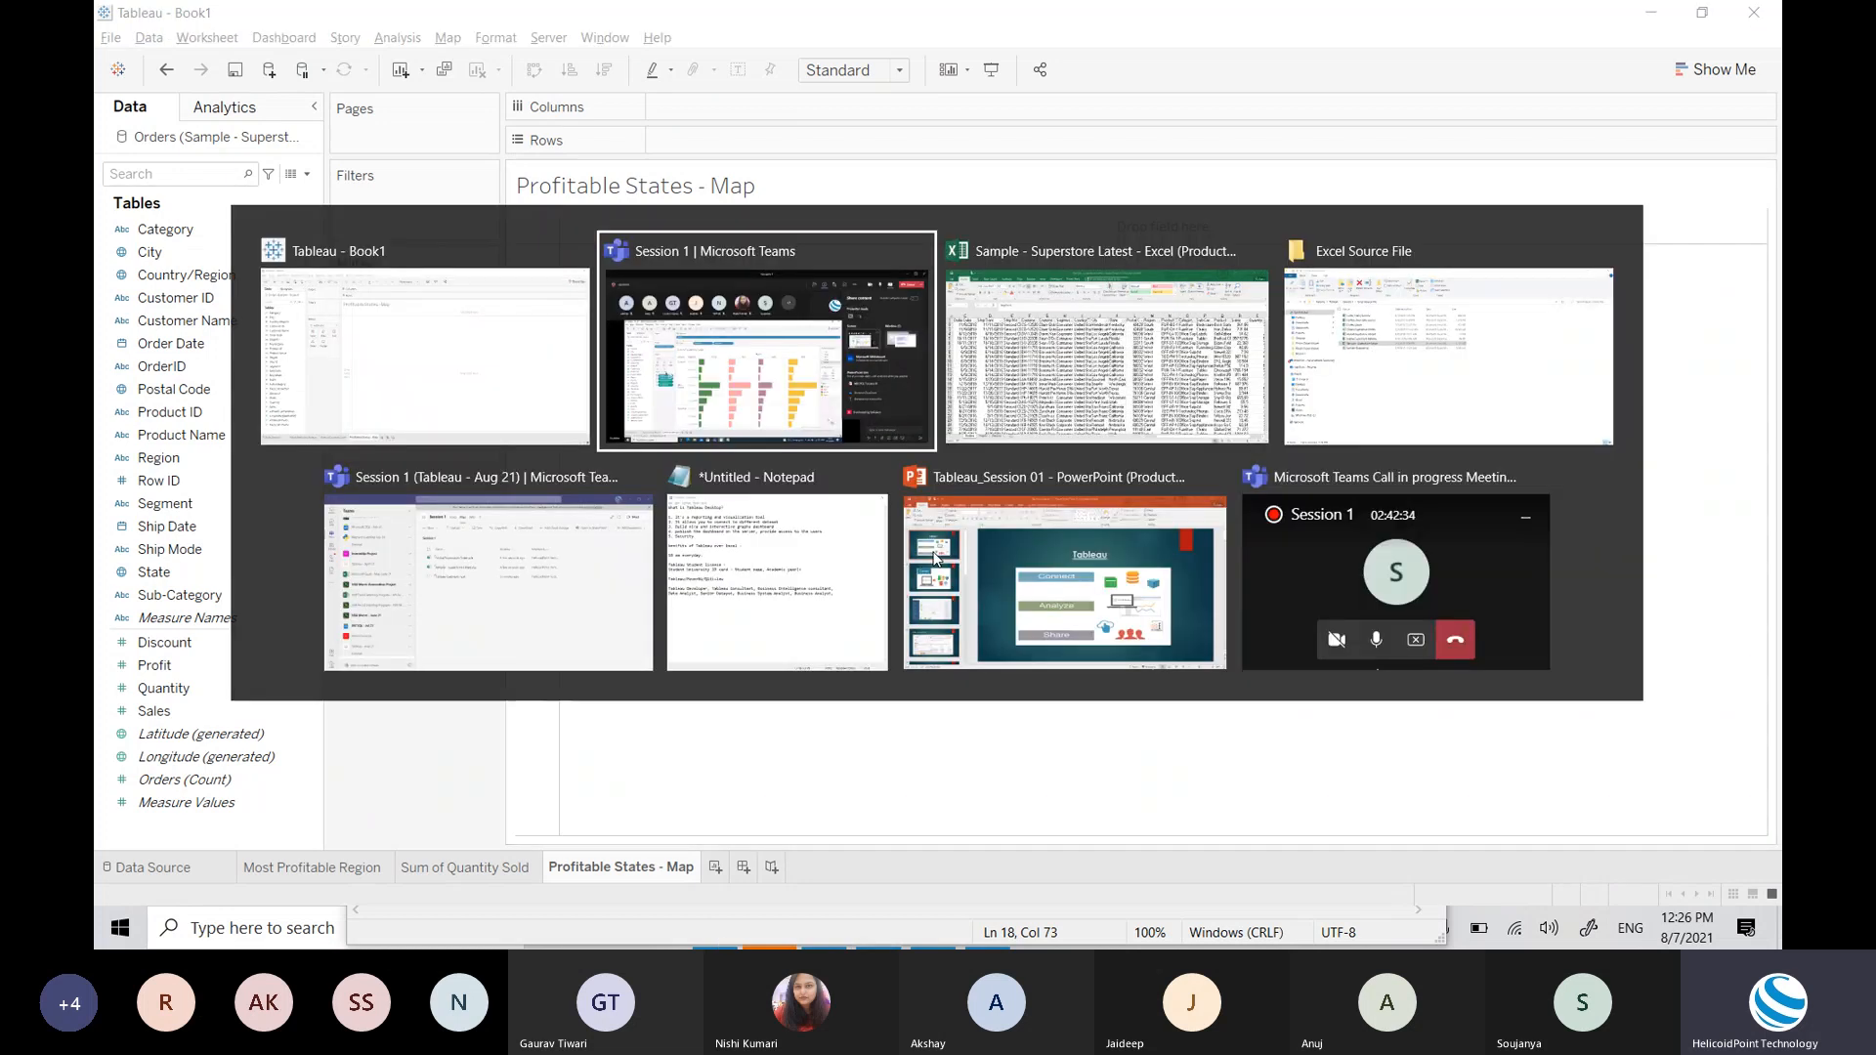
key("super")
key("Escape")
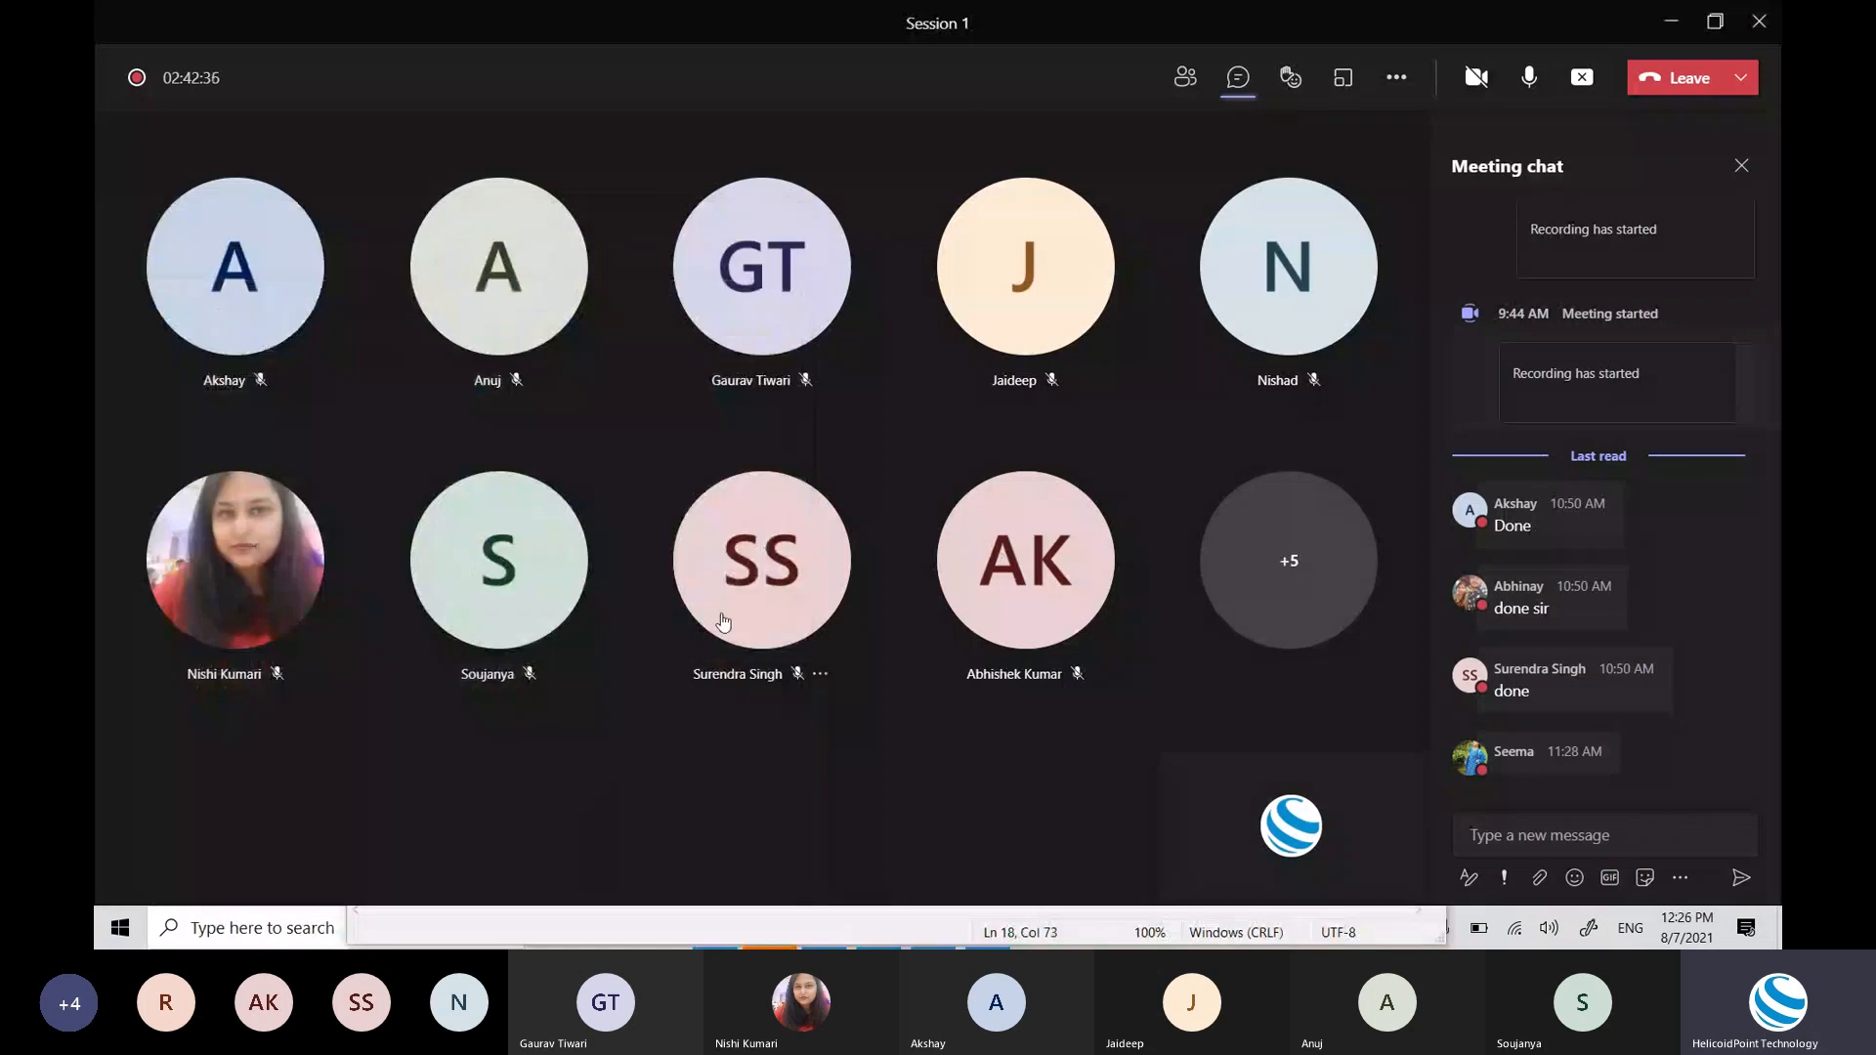
key("alt+Tab")
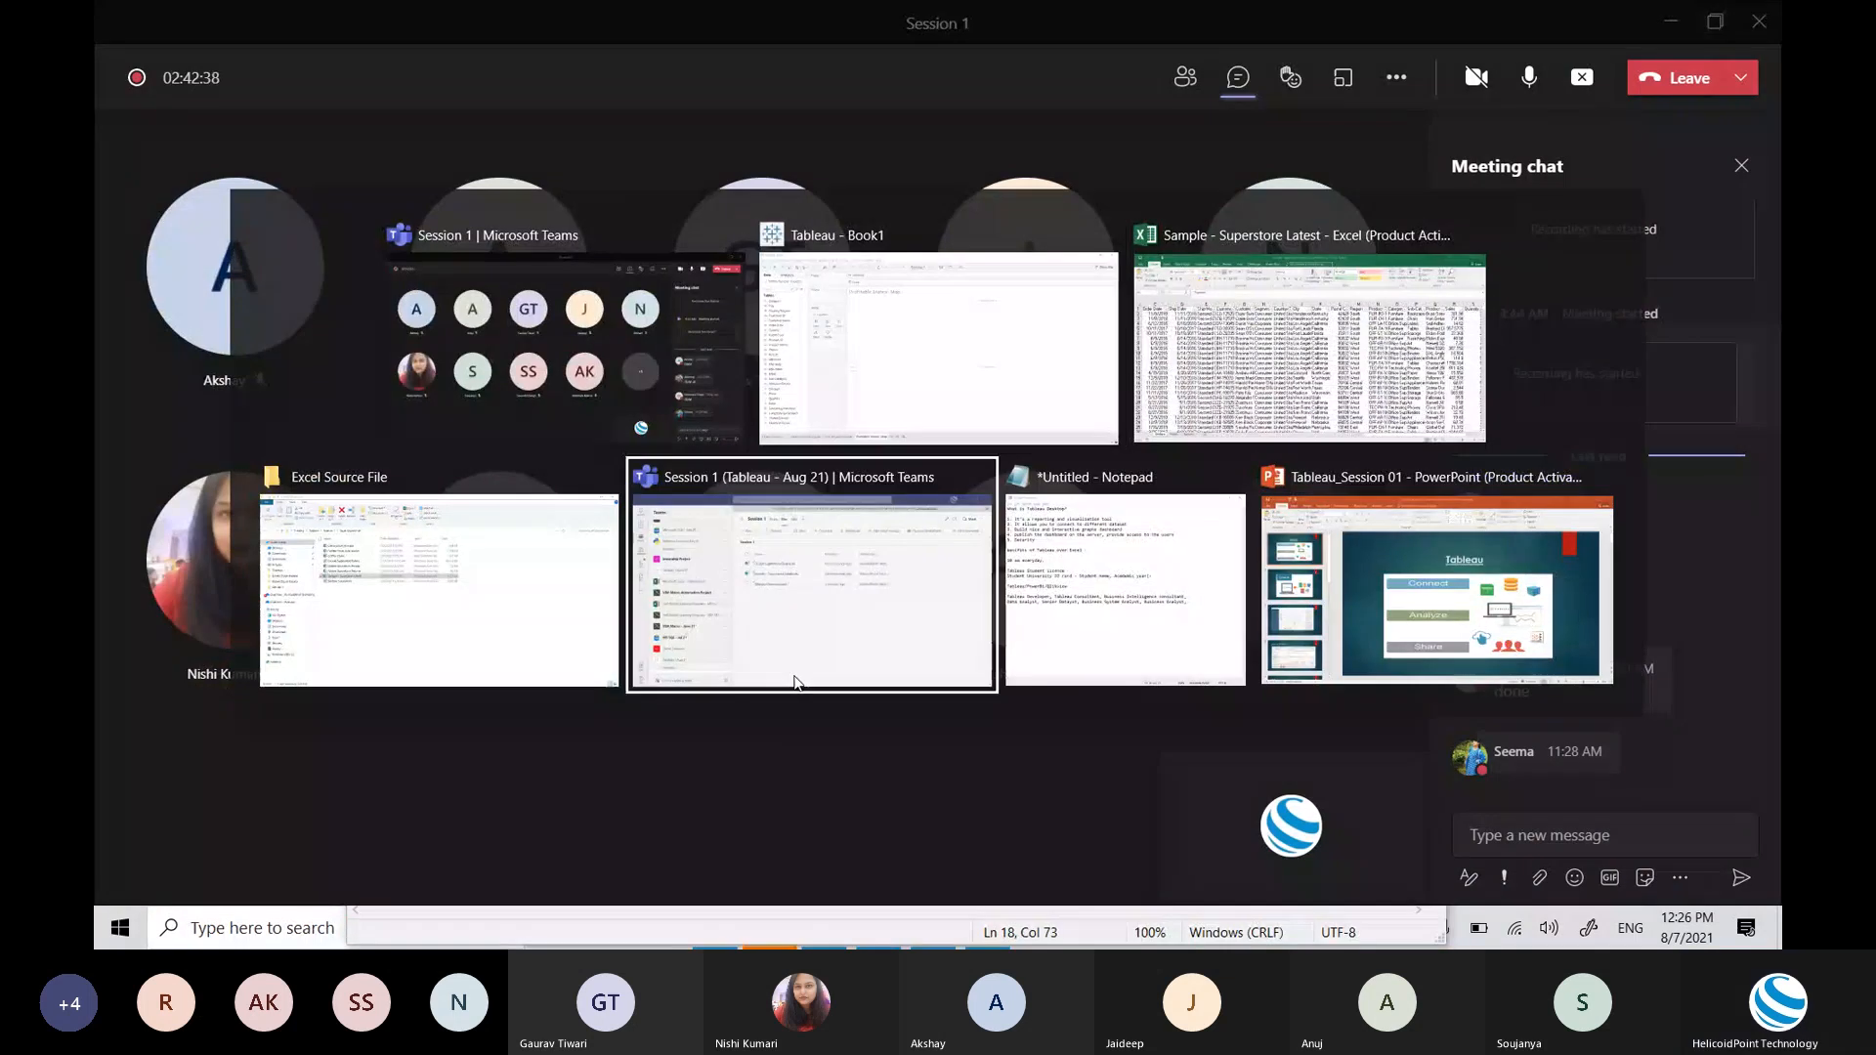
key("alt+Tab")
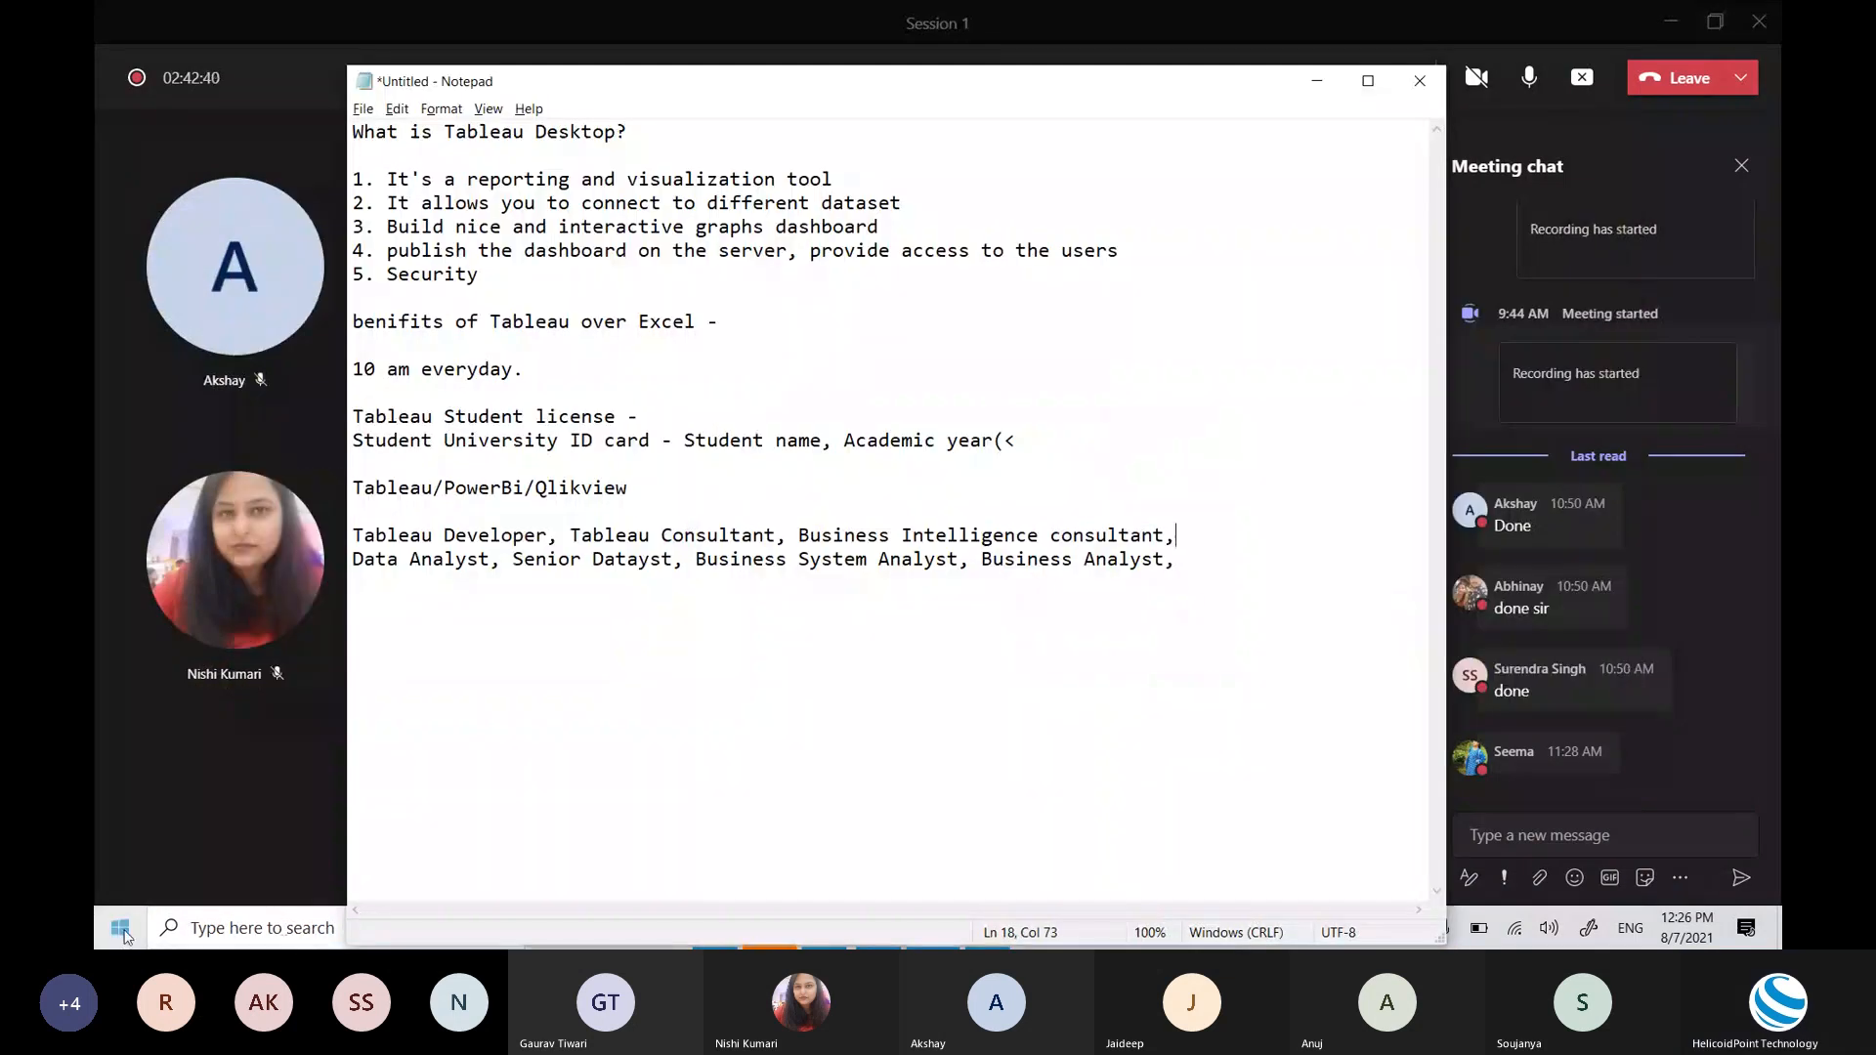
left_click(198, 936)
type("chrom")
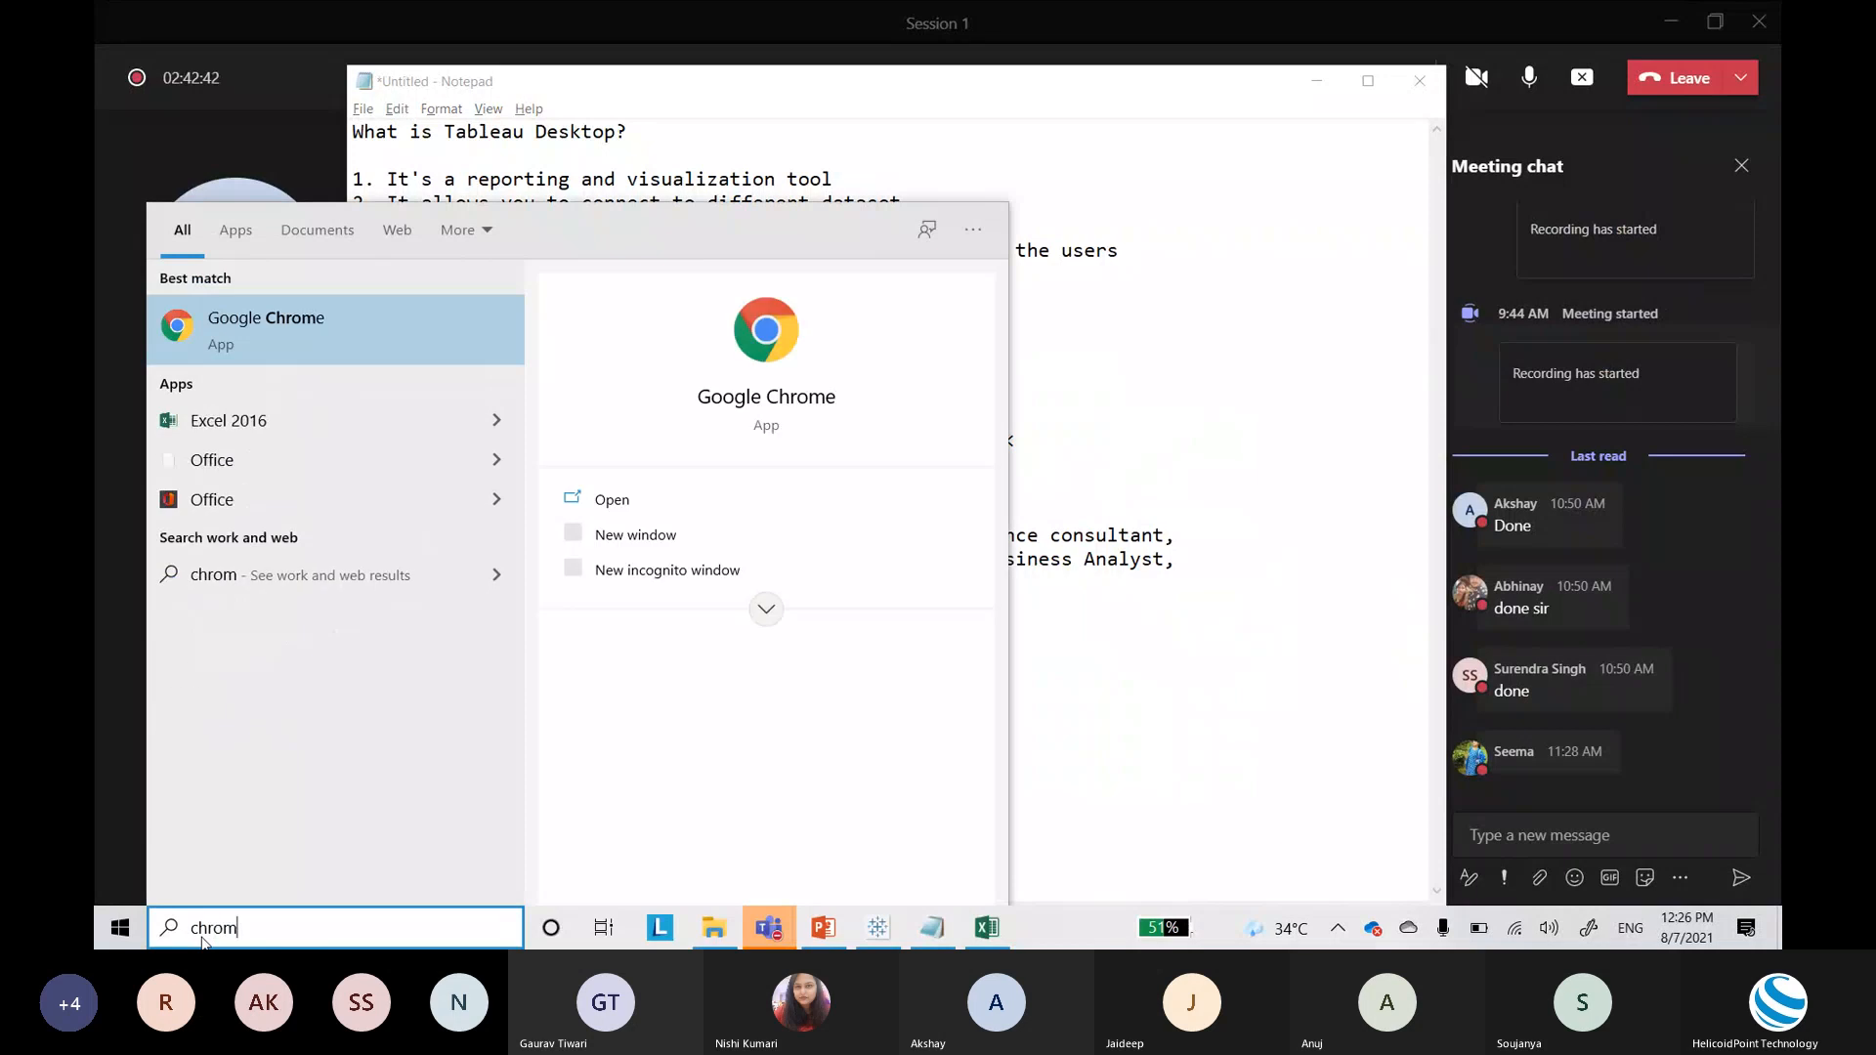
type("e")
key("Return")
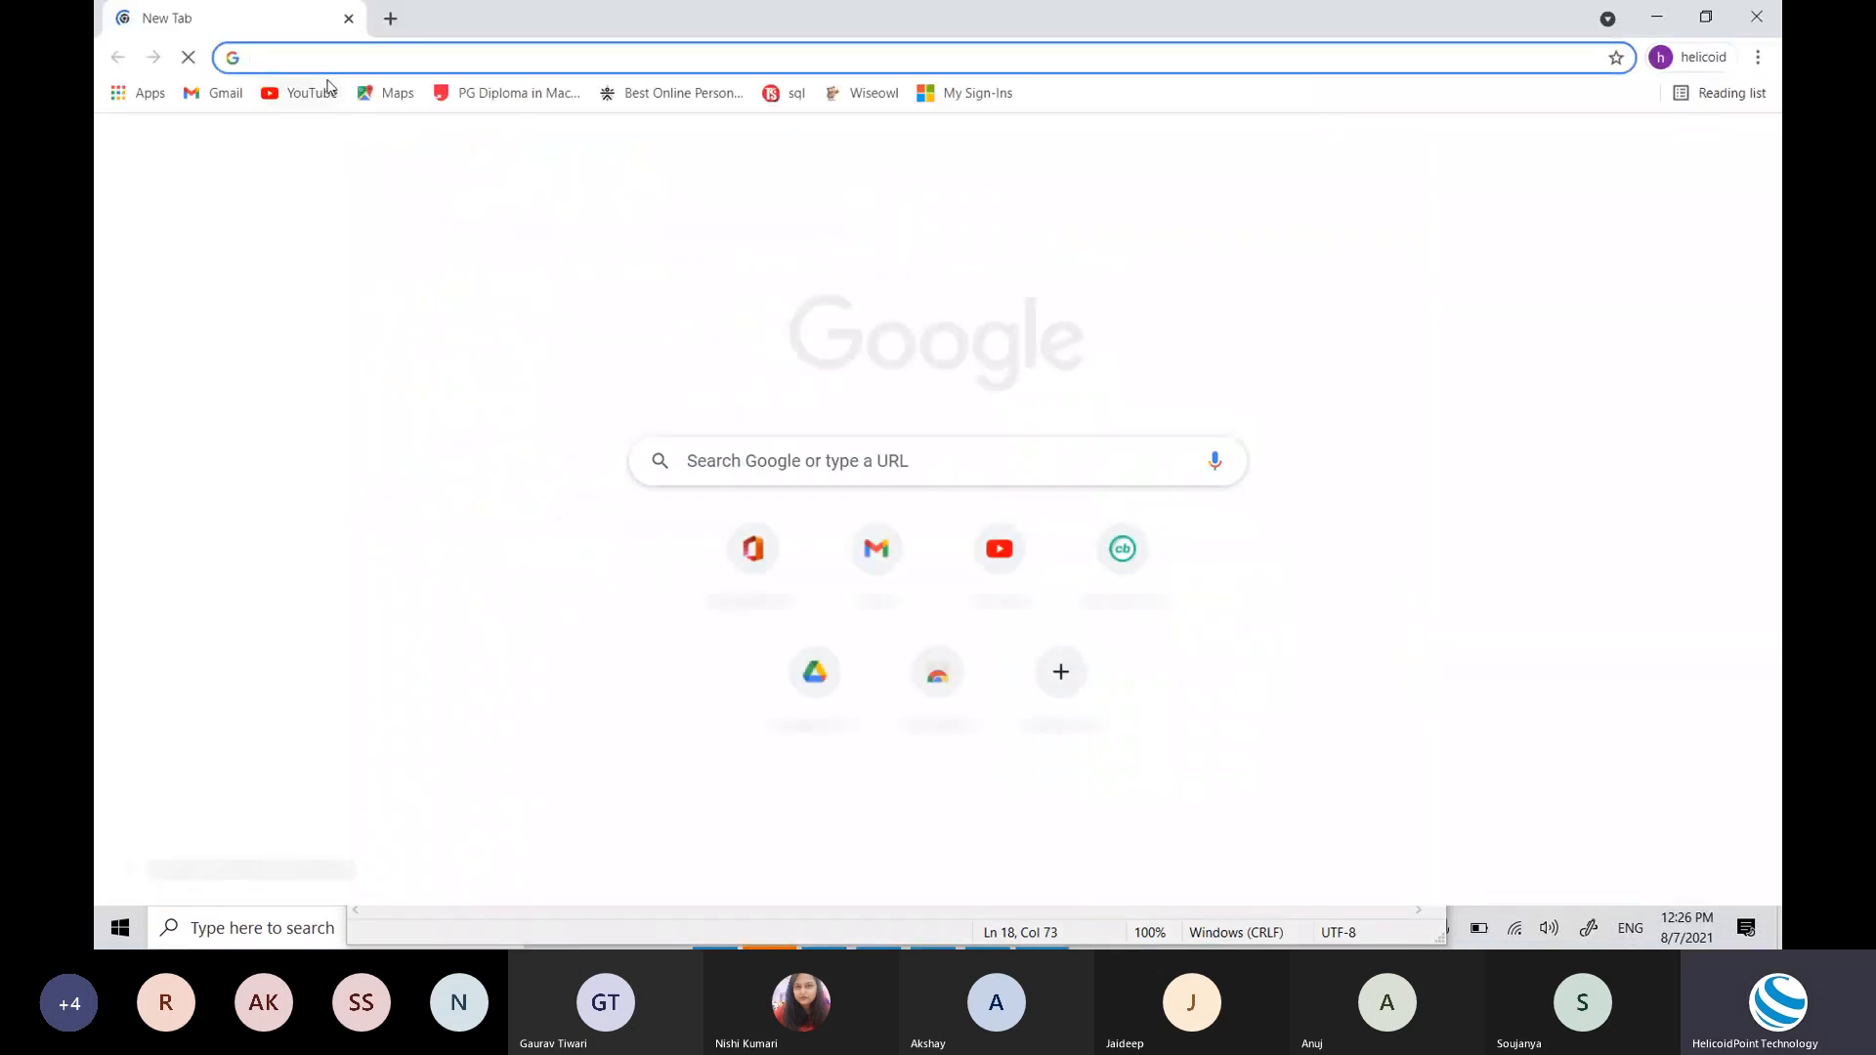
Step: Google 'india longitude and latitude' and select the coordinates 20.5937° N, 78.9629° E
type("india lon")
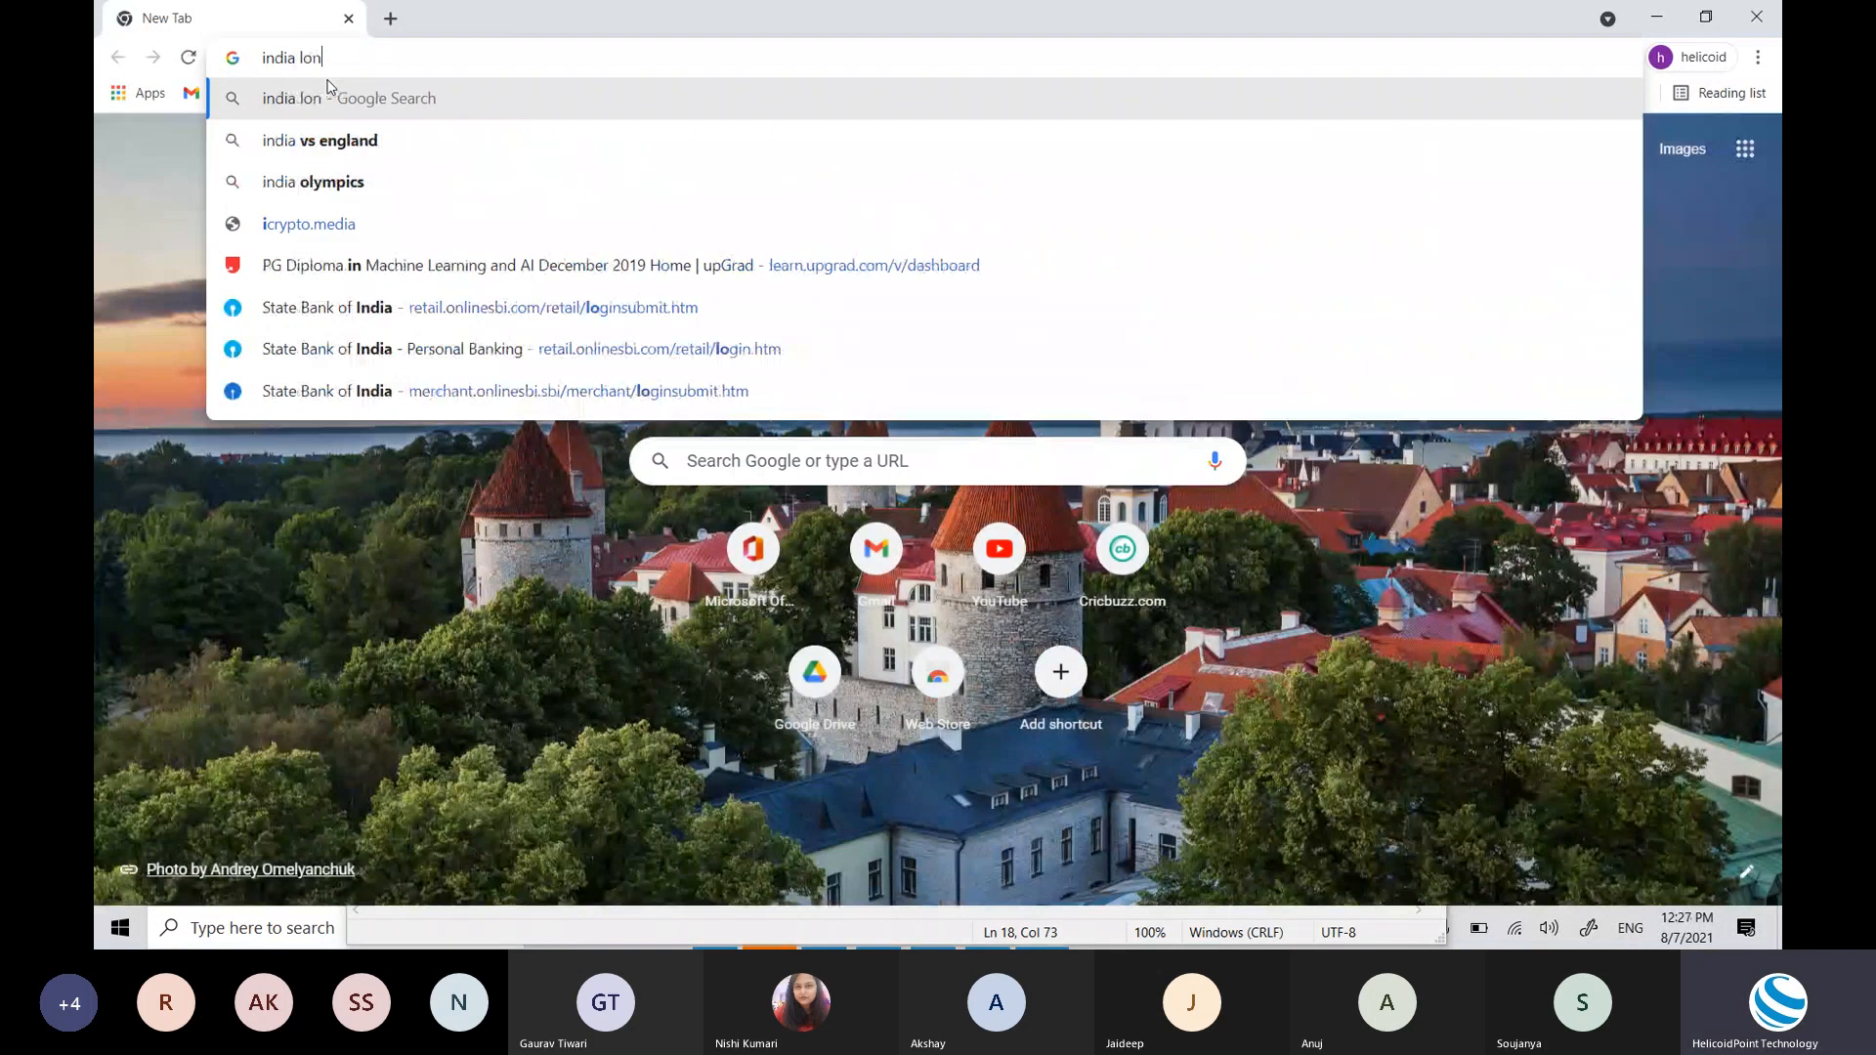
type("gitu")
key("Return")
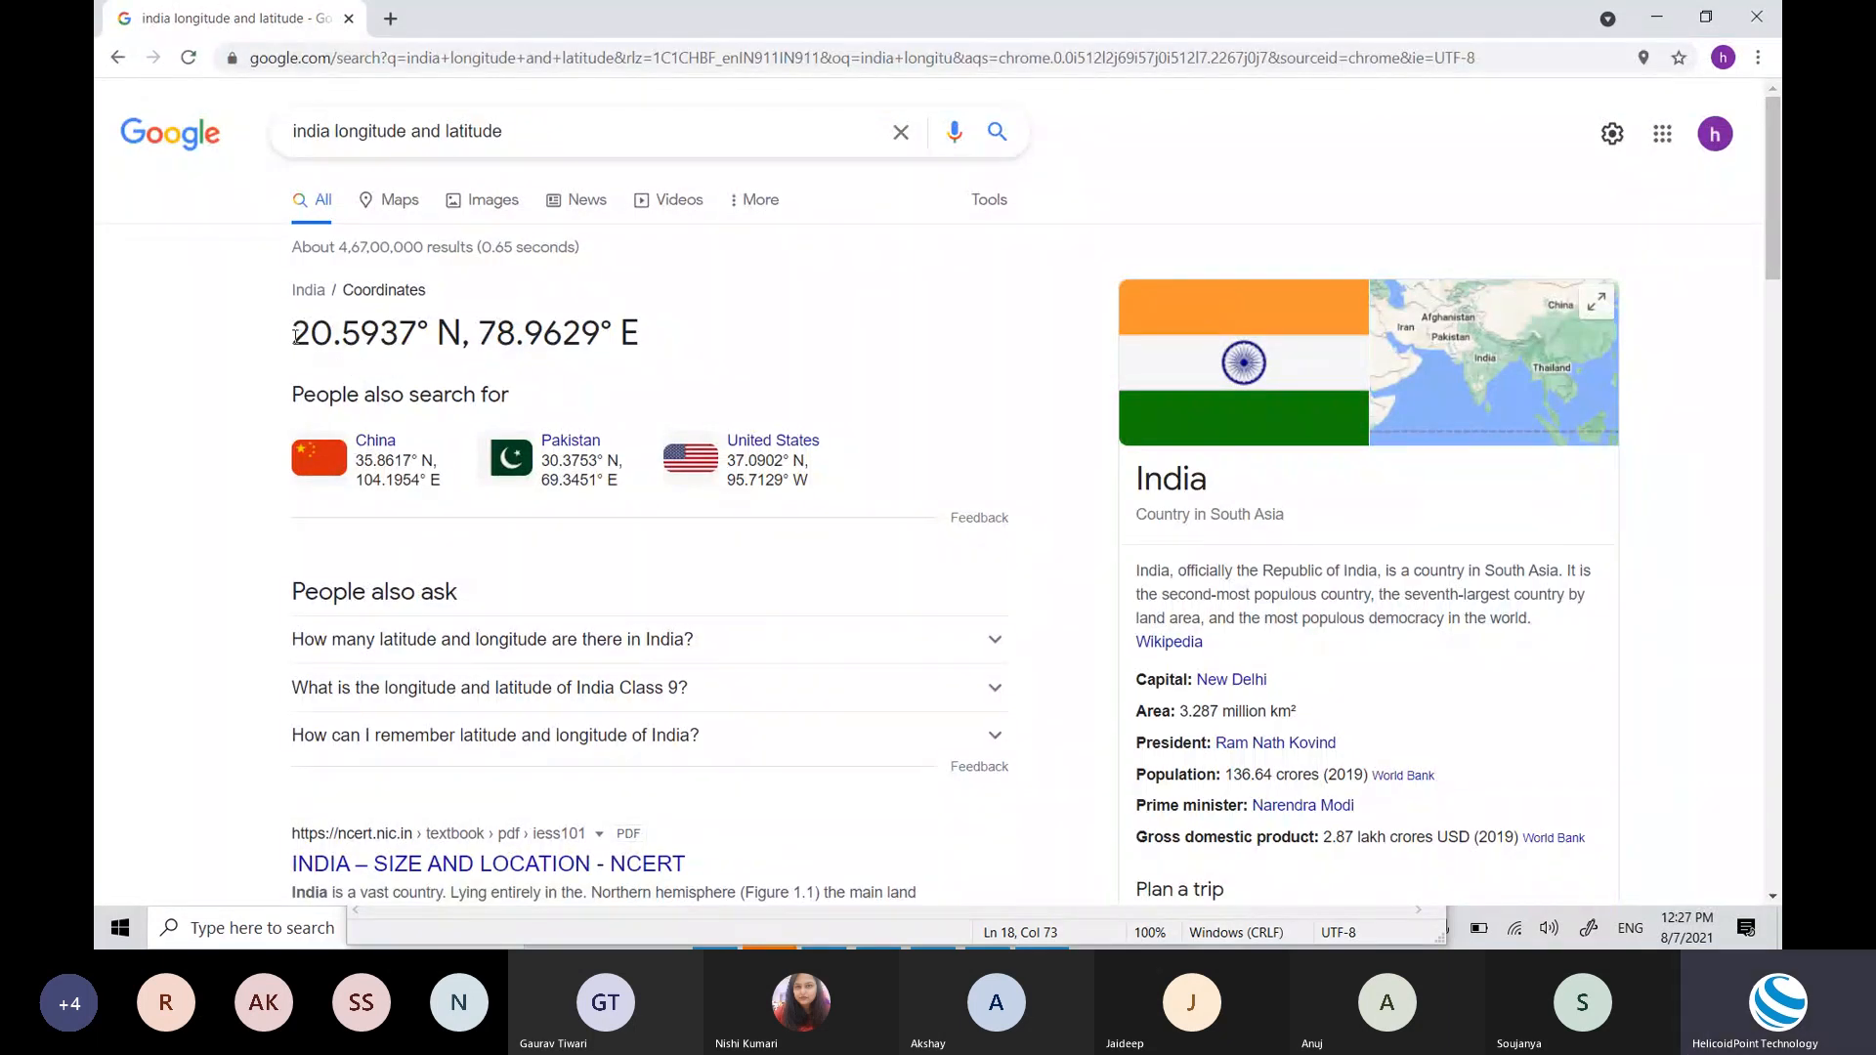
left_click_drag(296, 337, 630, 329)
left_click(655, 321)
triple_click(653, 320)
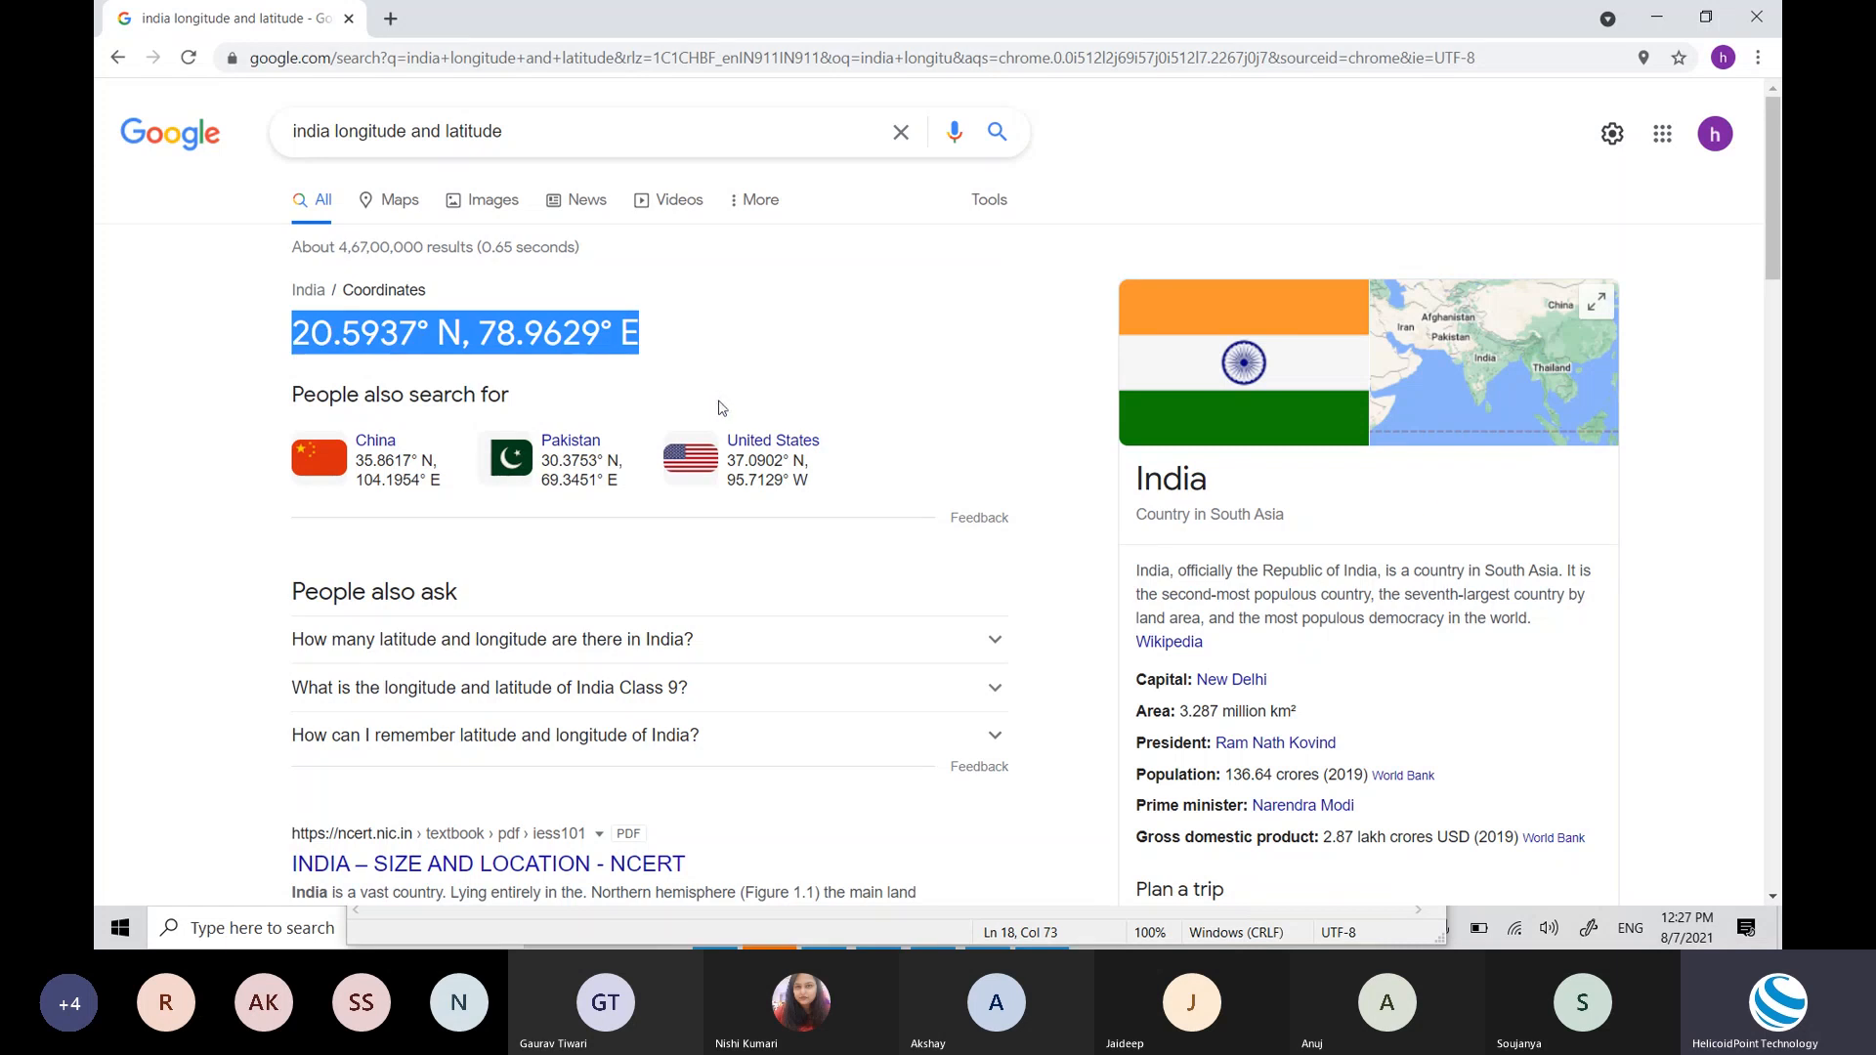
key("alt+Tab")
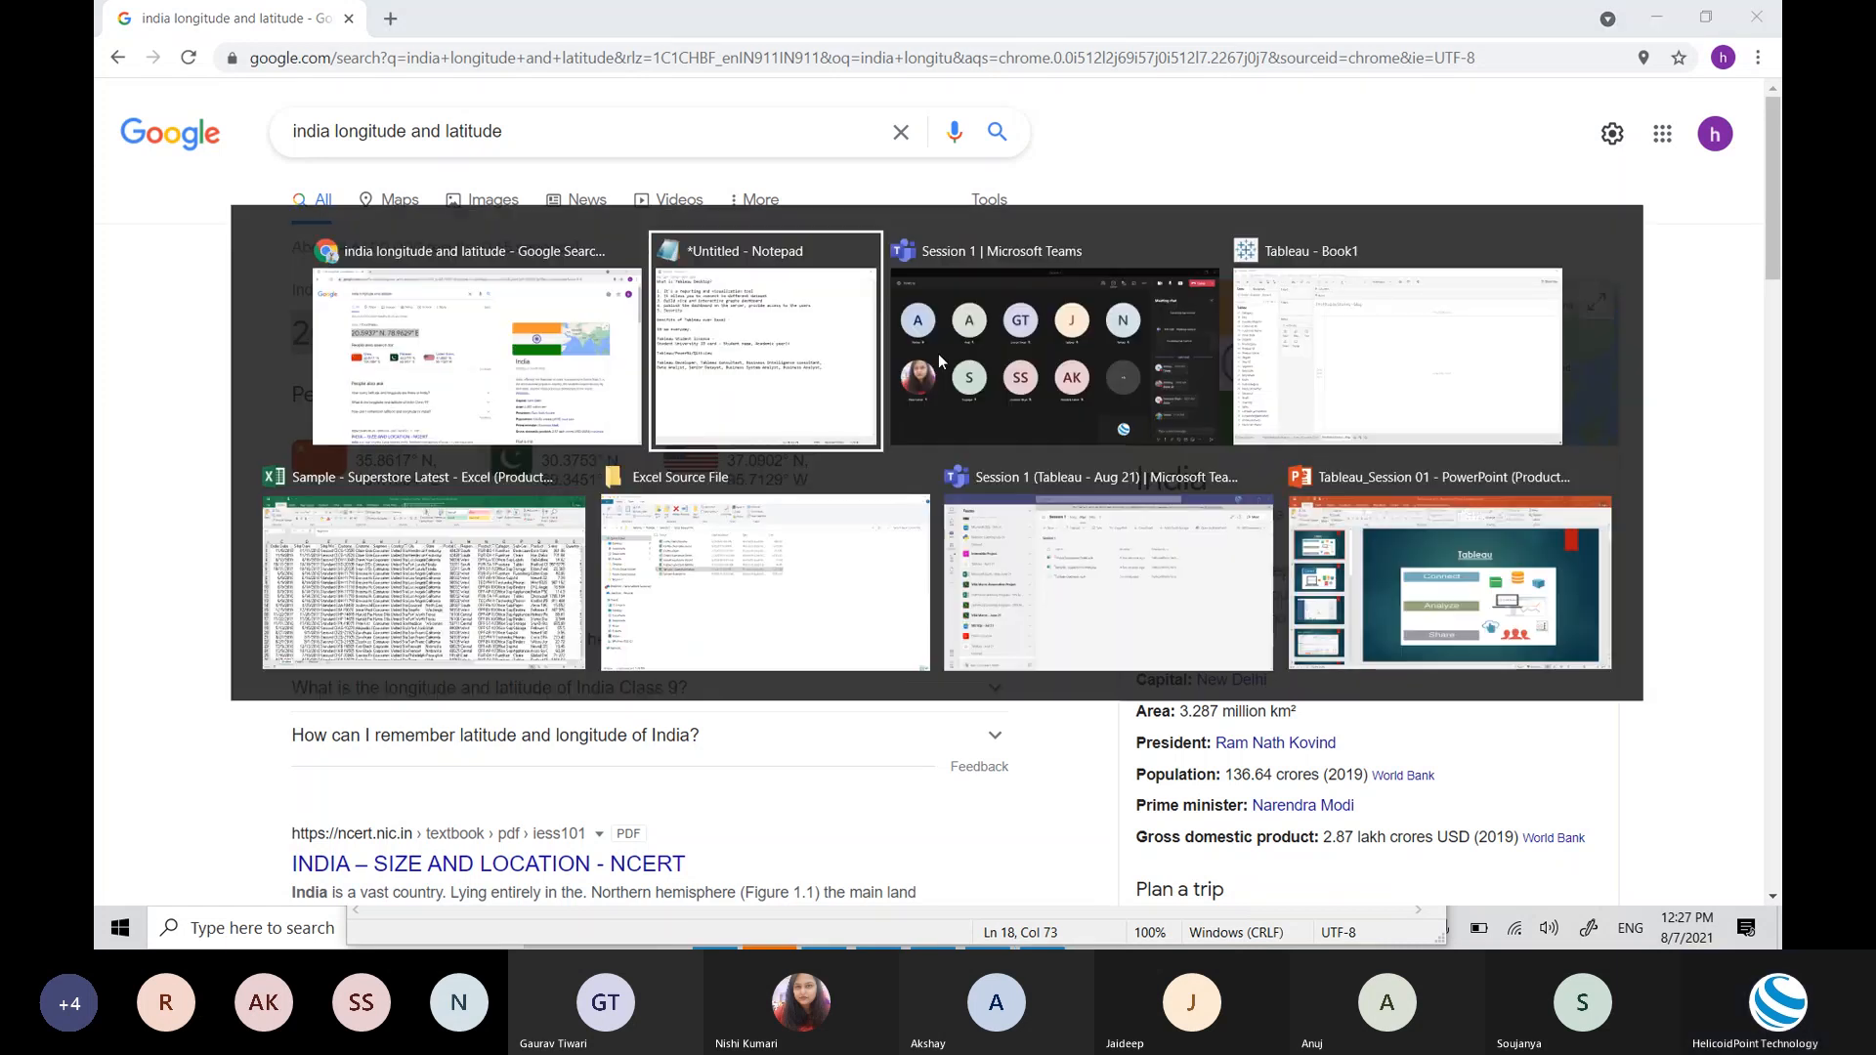
key("Down")
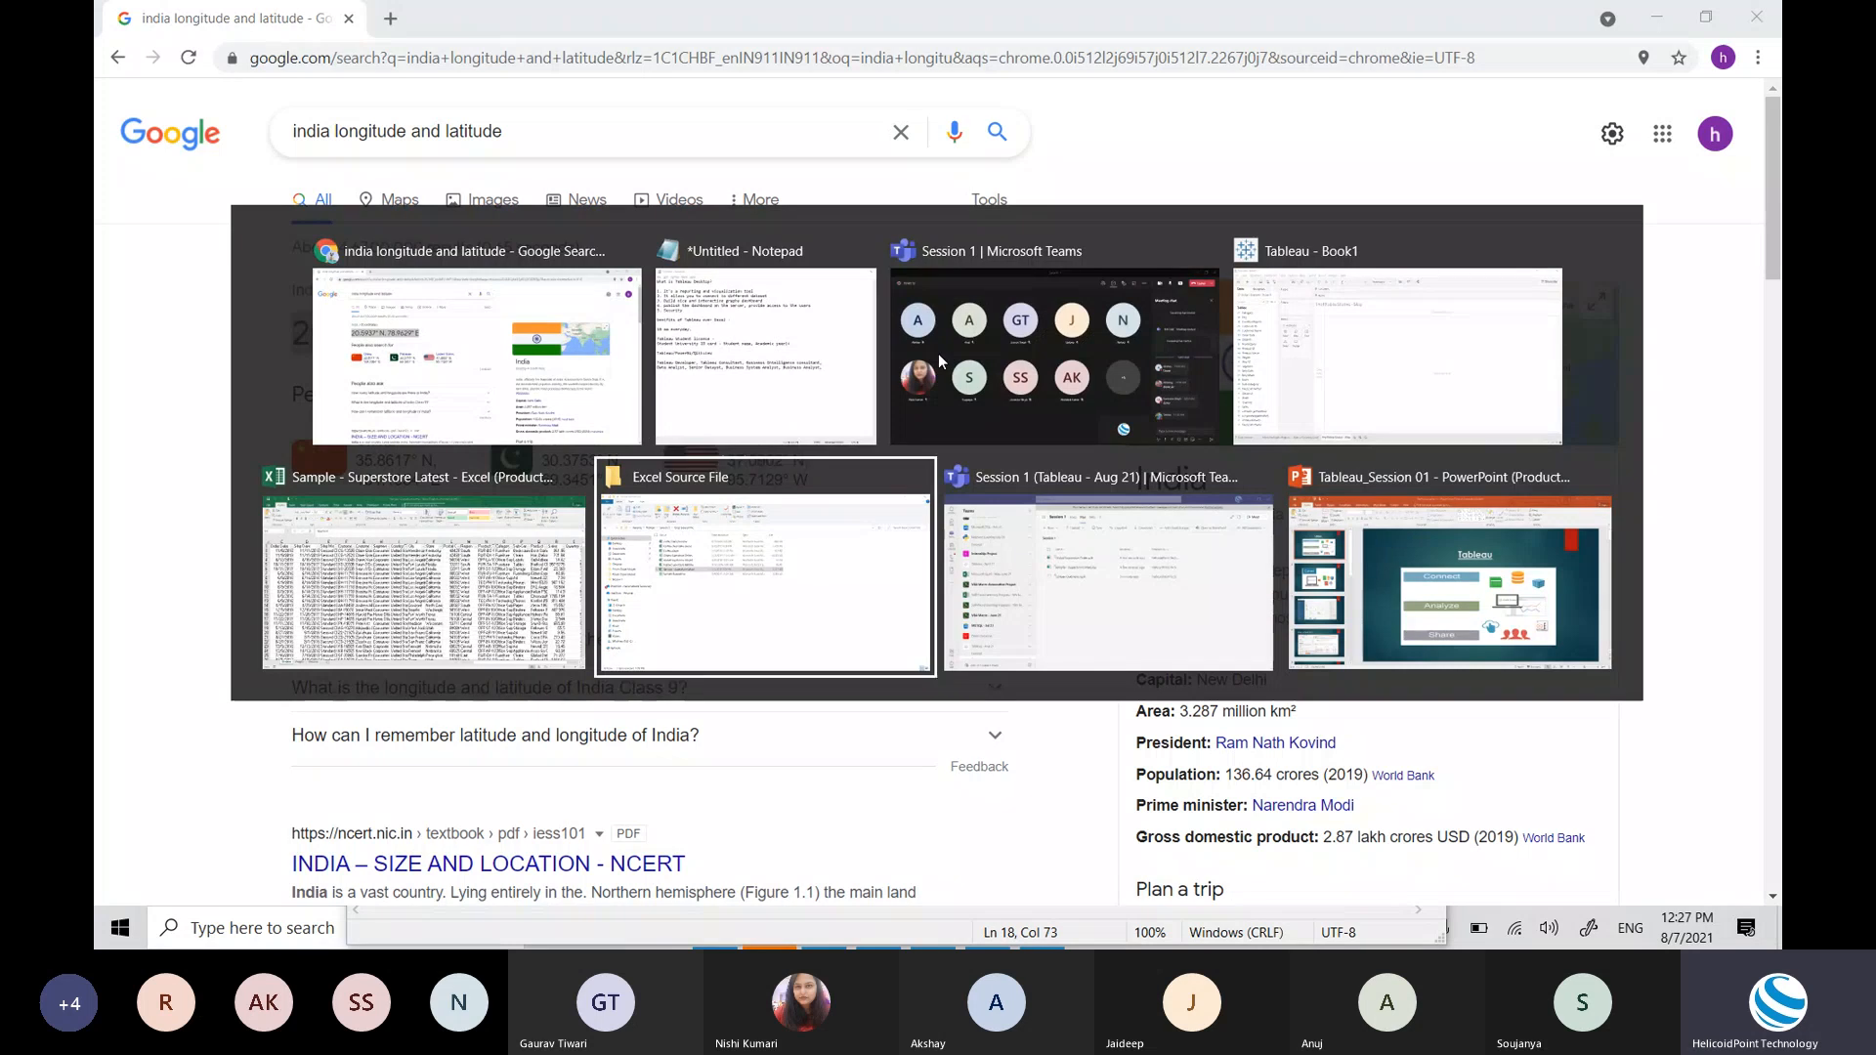
key("Left")
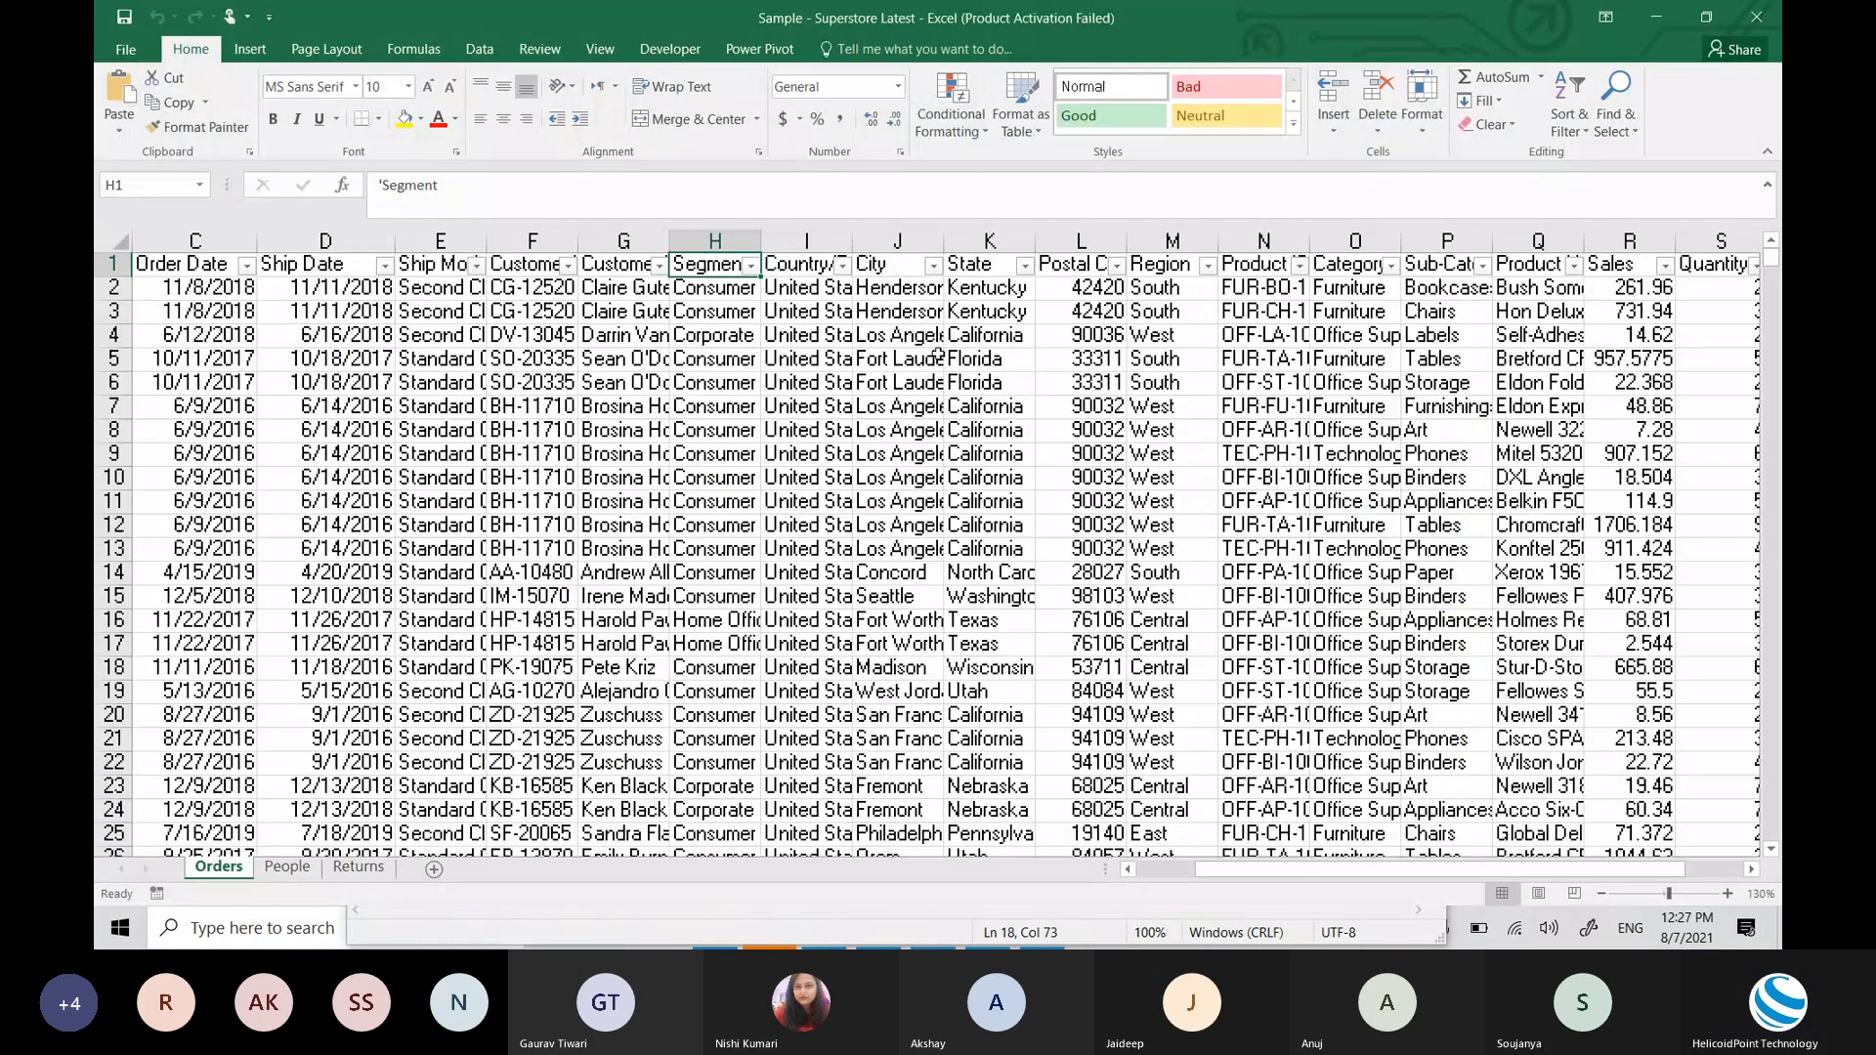
key("Right")
key("Right")
key("Right")
key("Down")
key("Down")
key("Down")
key("Down")
key("Down")
key("Down")
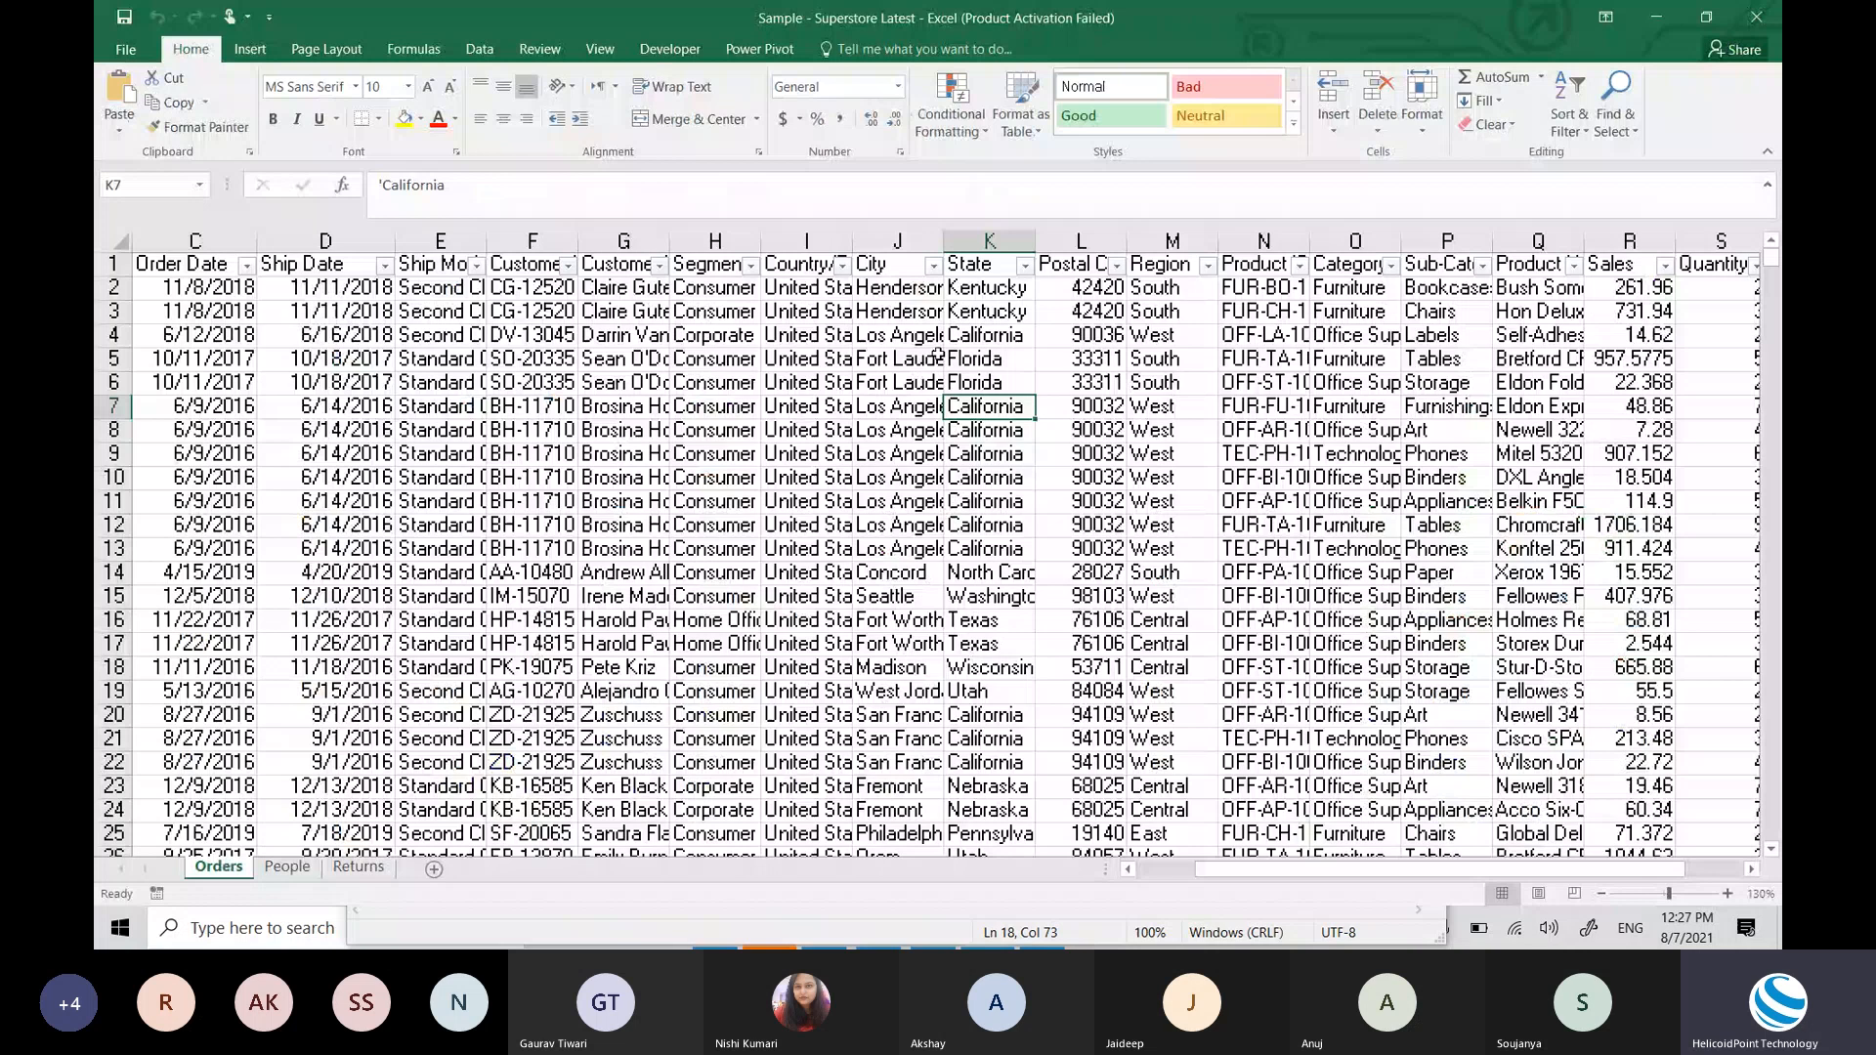
key("F2")
type("a")
key("Return")
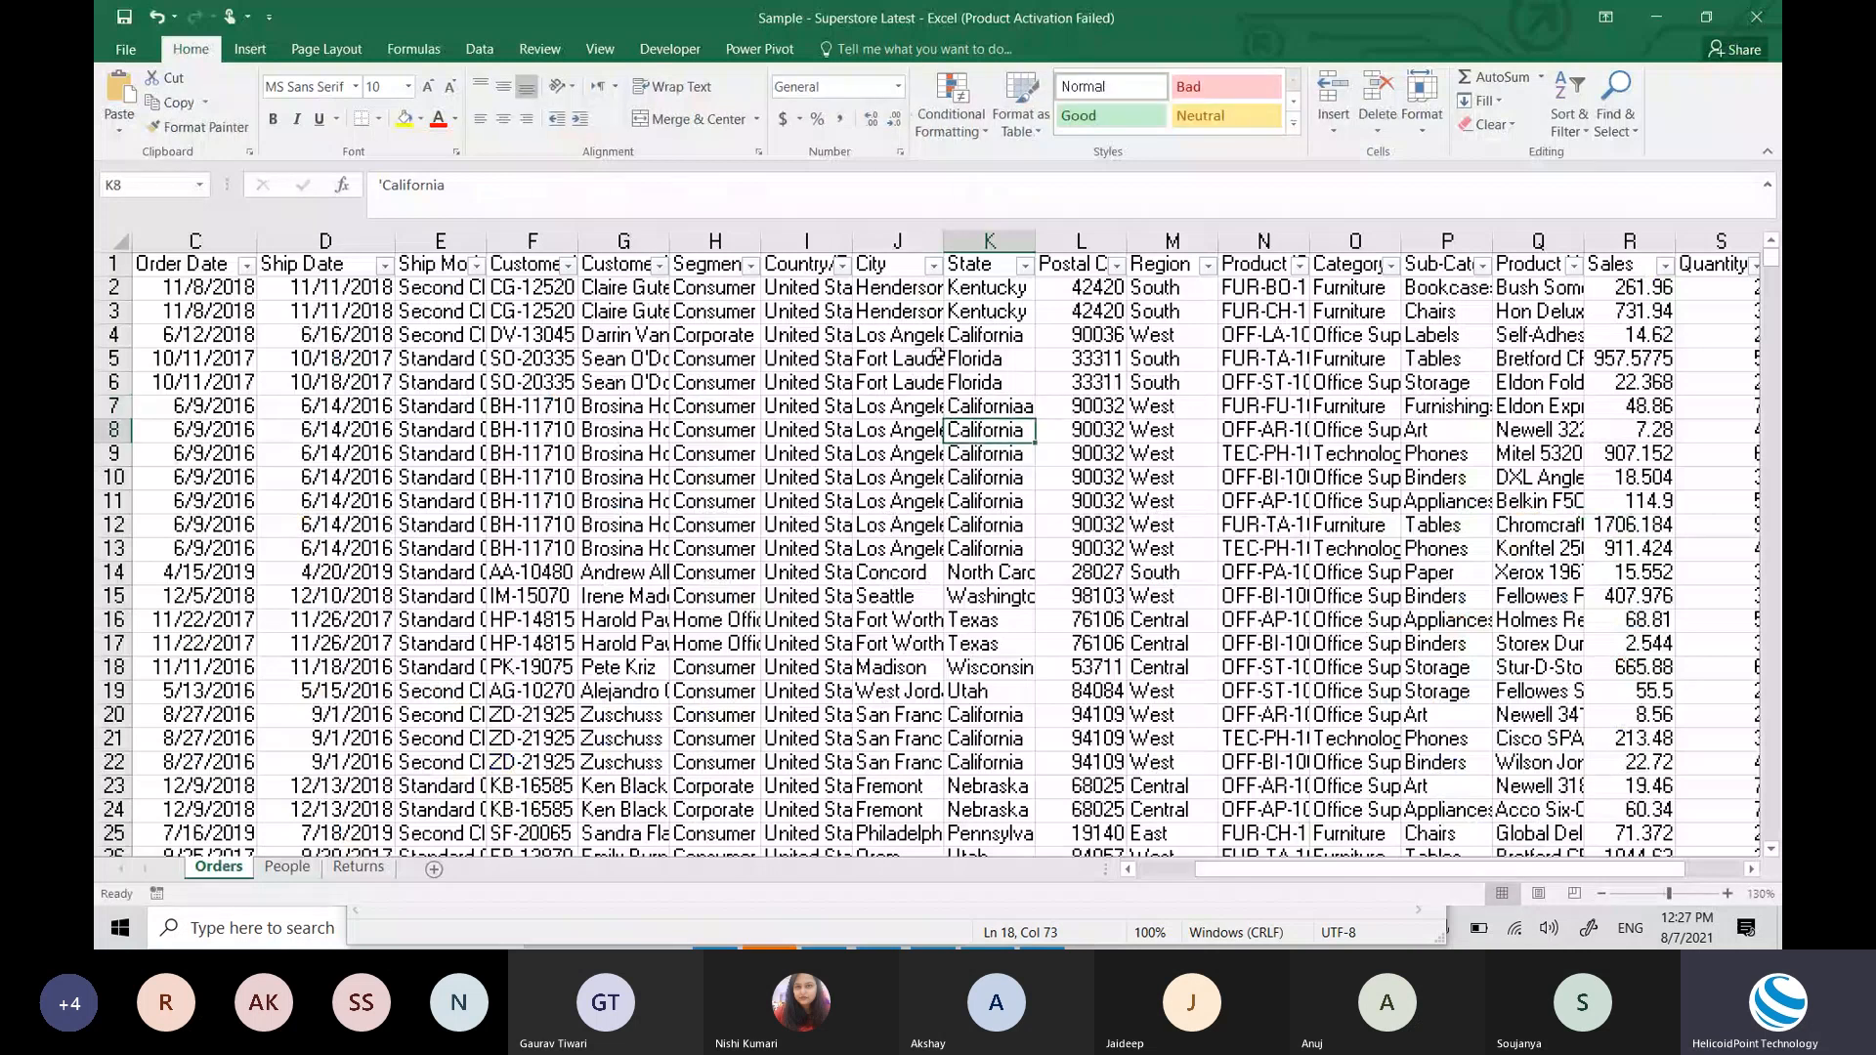
key("Up")
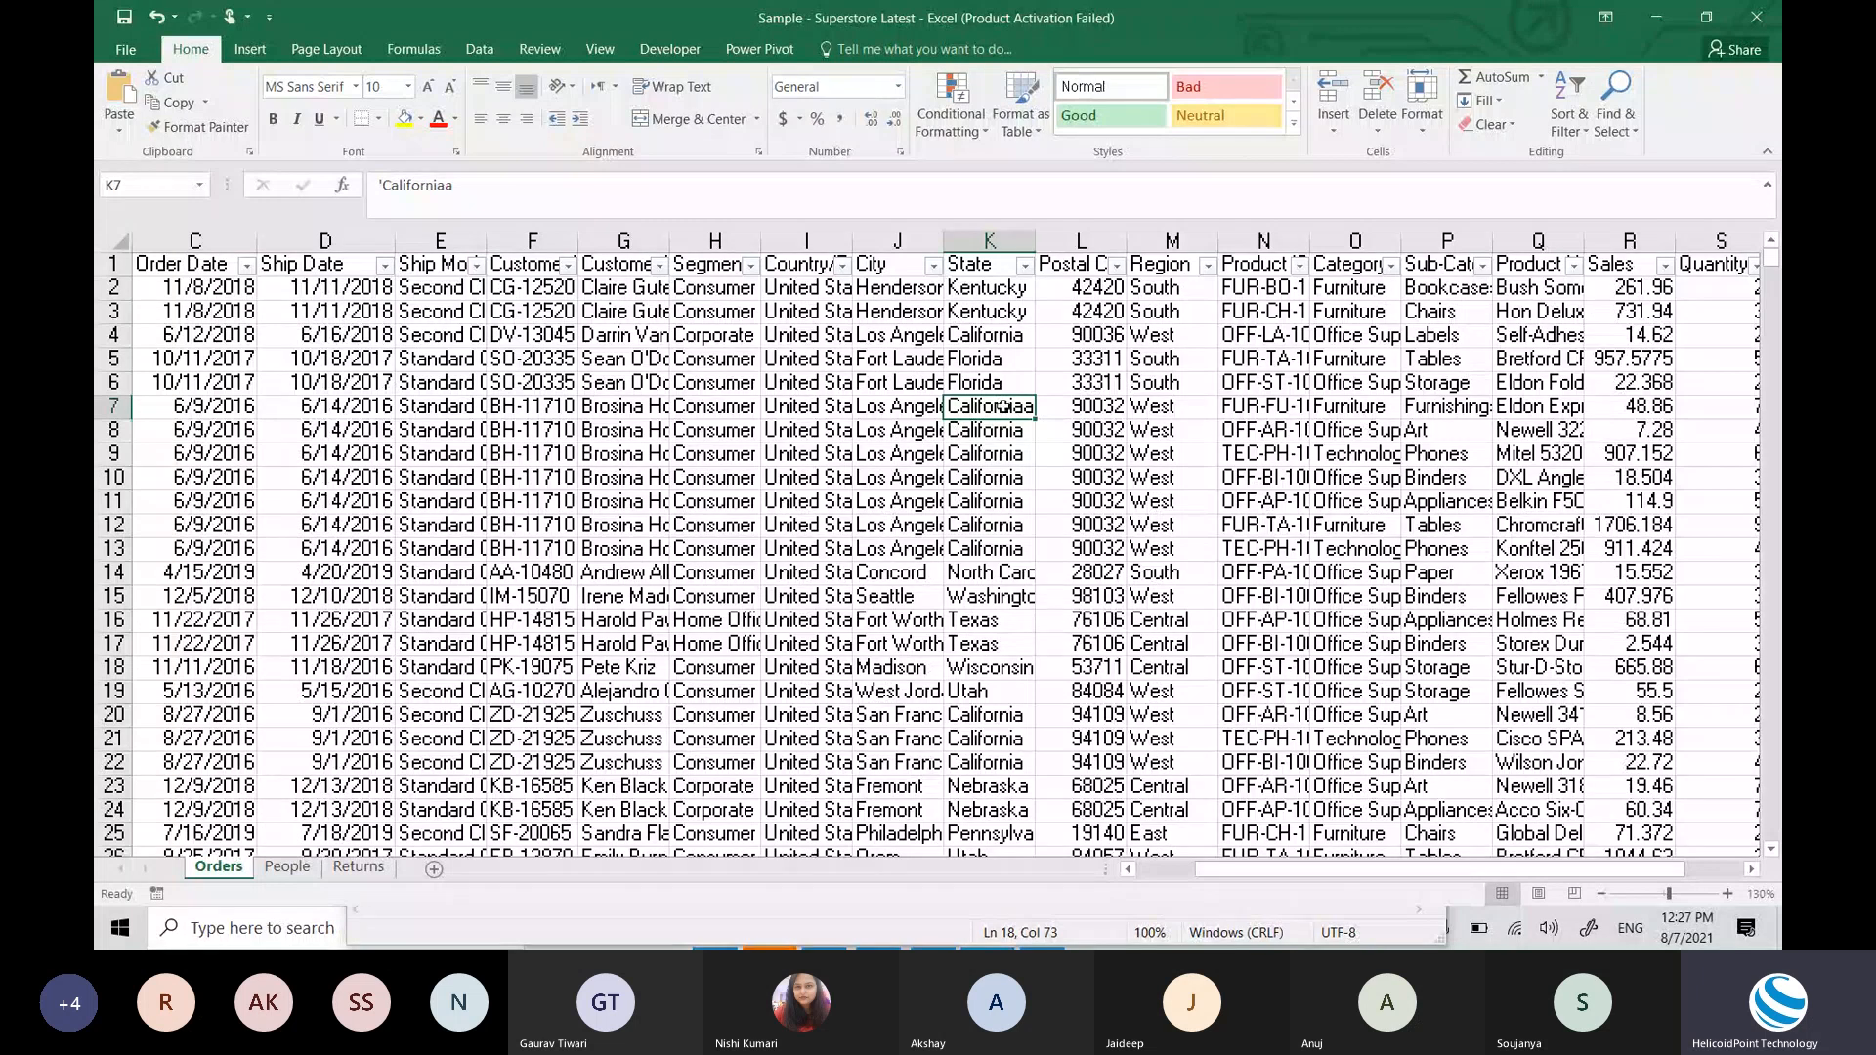
key("ctrl+z")
key("alt+Tab")
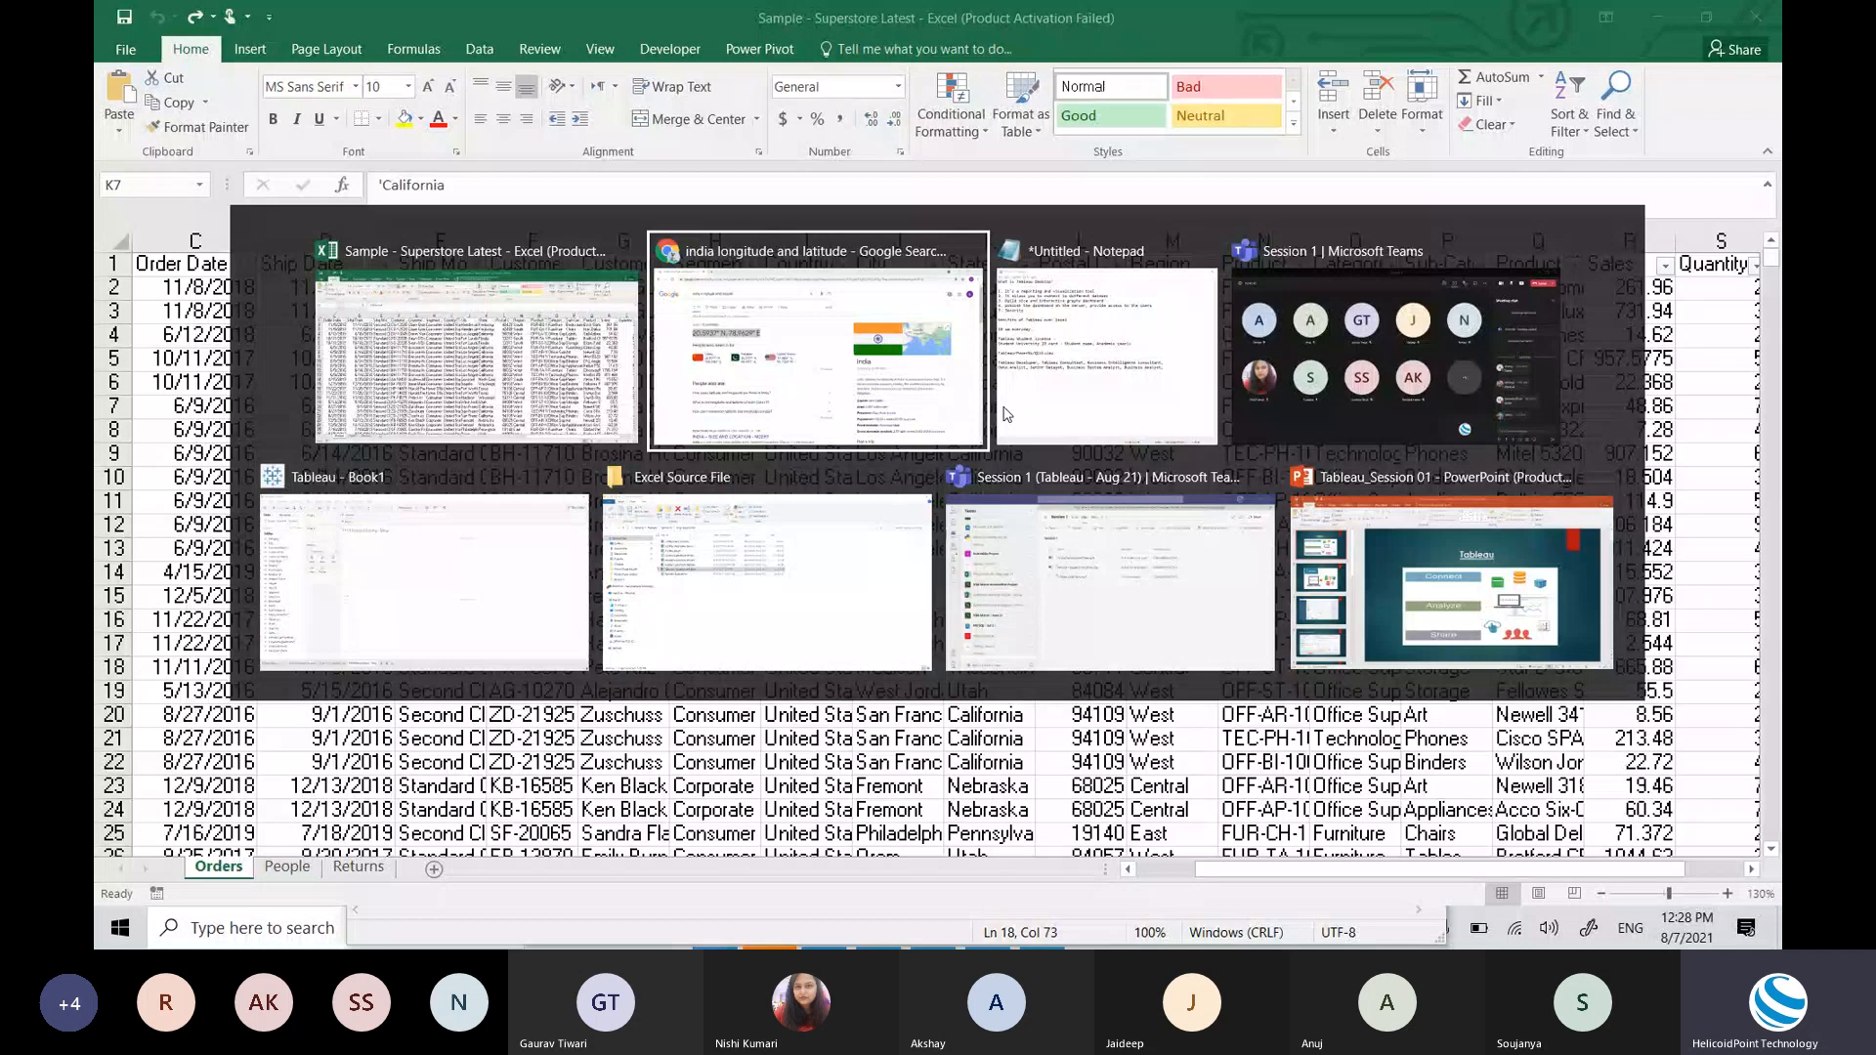
key("alt+Tab")
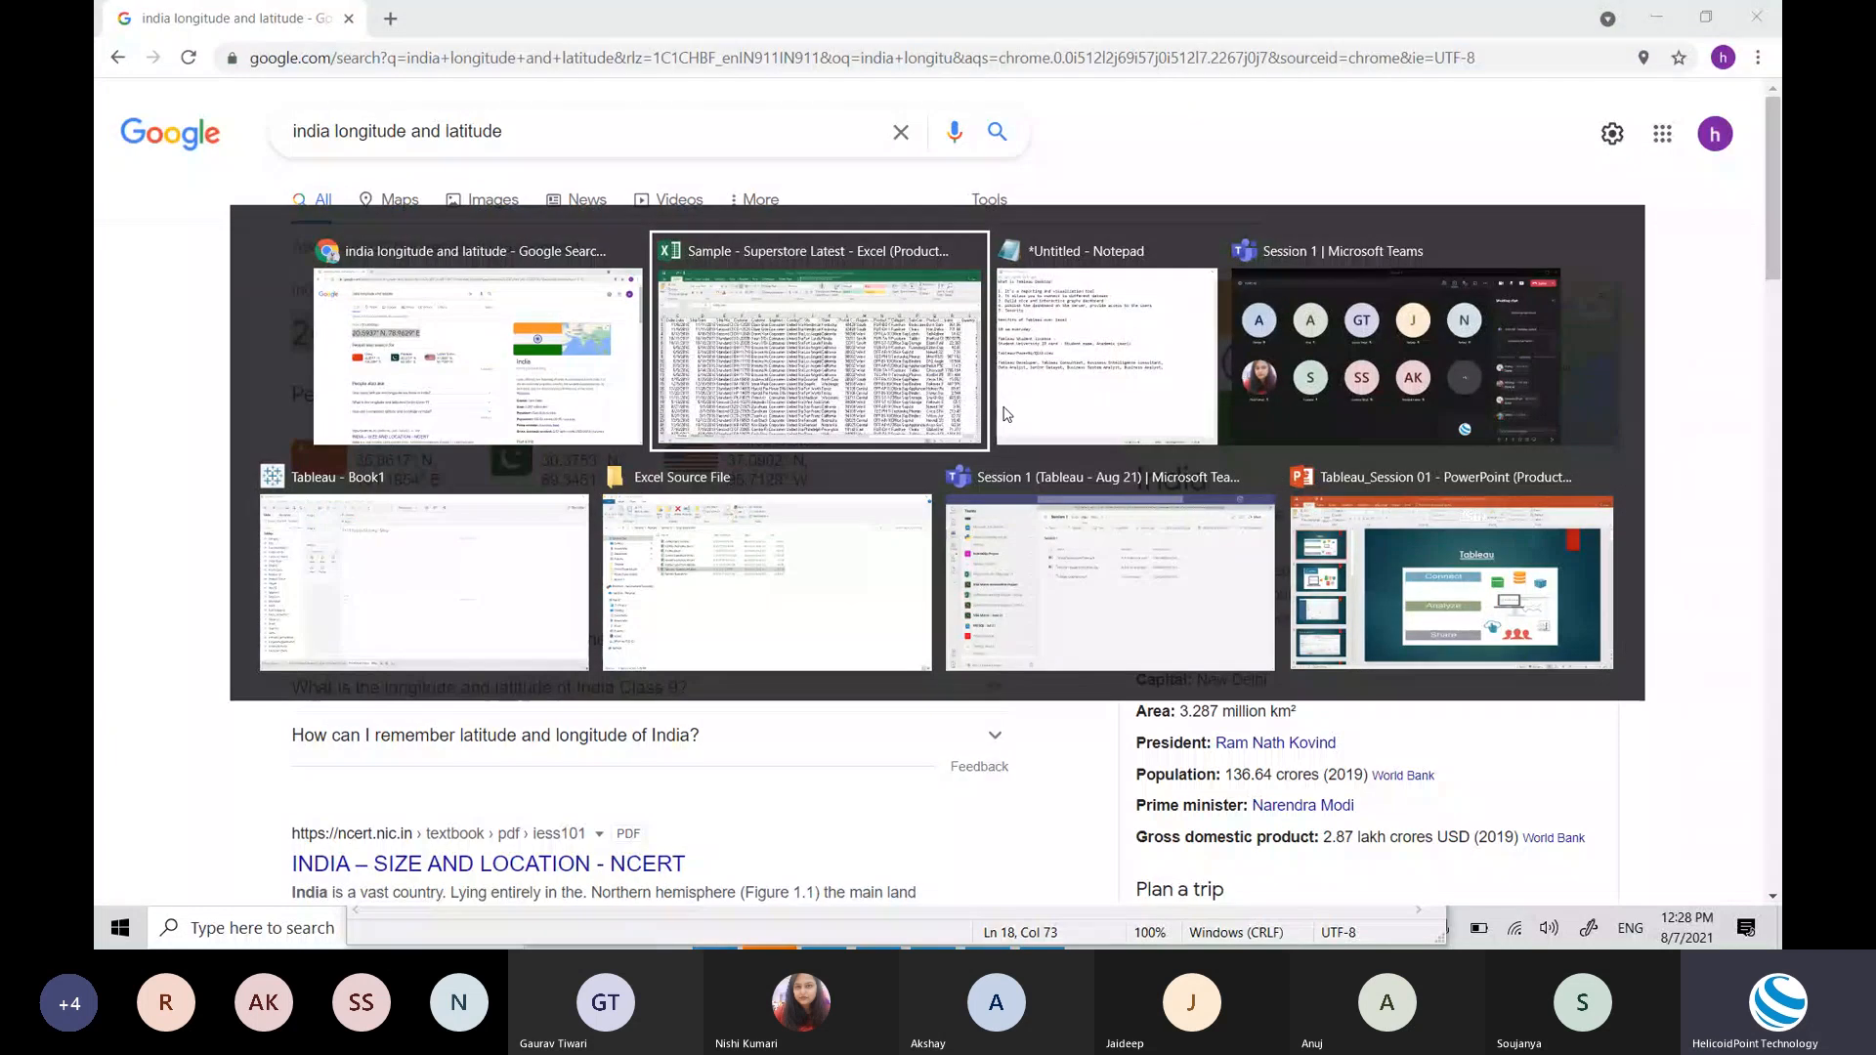
Step: Back in Tableau, put State on Detail to generate the map
key("Right")
key("Left")
key("Left")
key("Down")
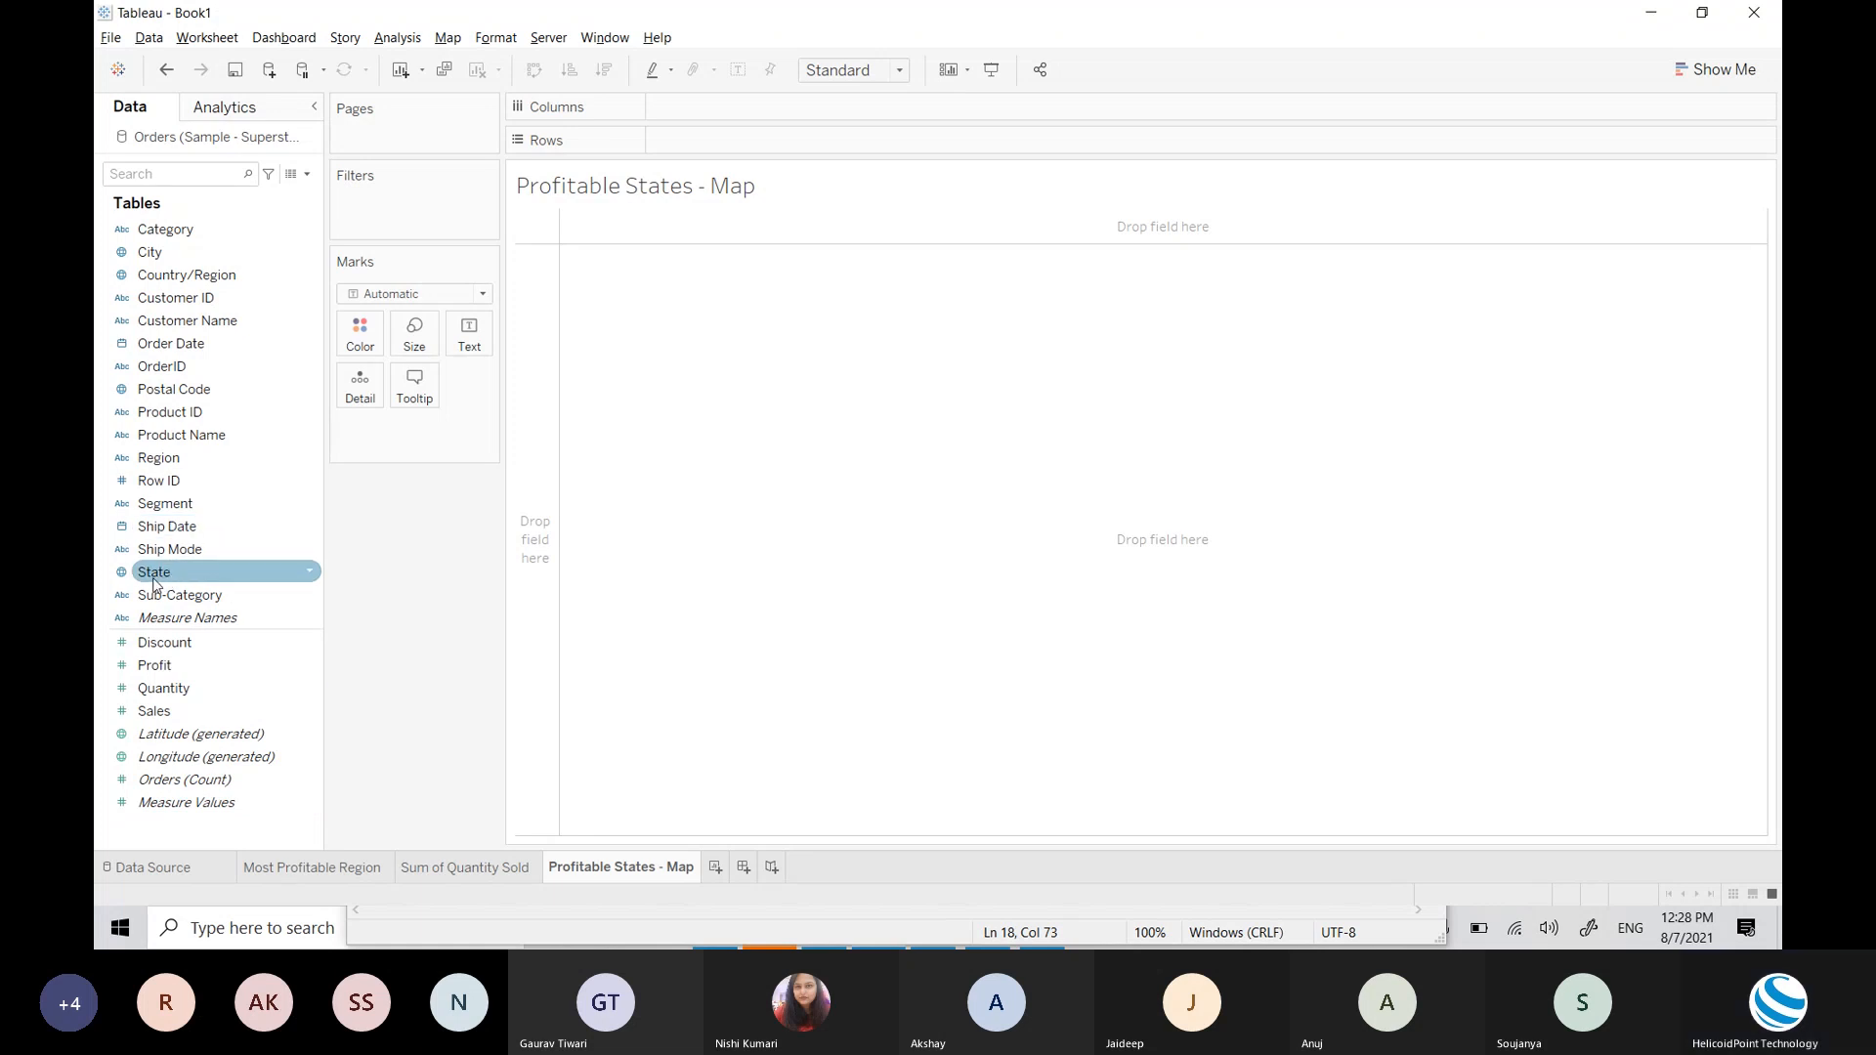
left_click_drag(164, 583, 359, 395)
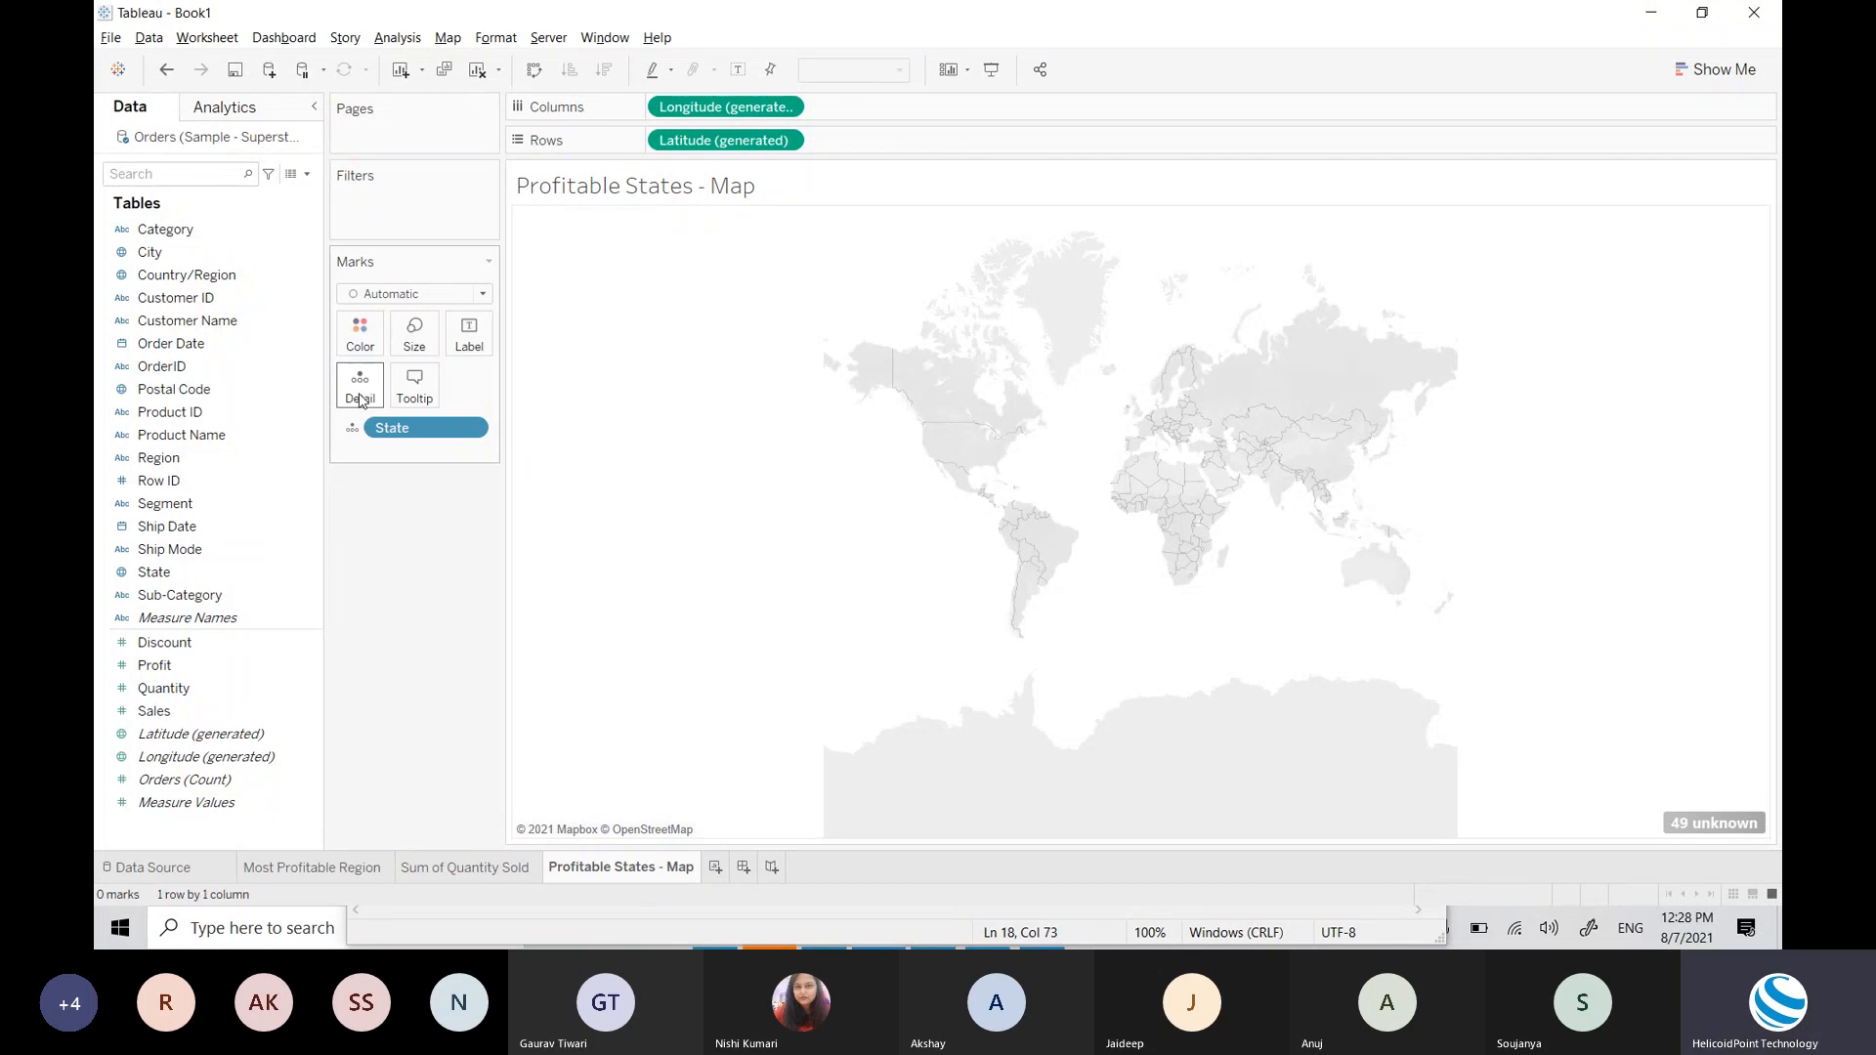
Step: Open Edit Locations for the 49 unknown locations and close it unchanged
left_click(1685, 821)
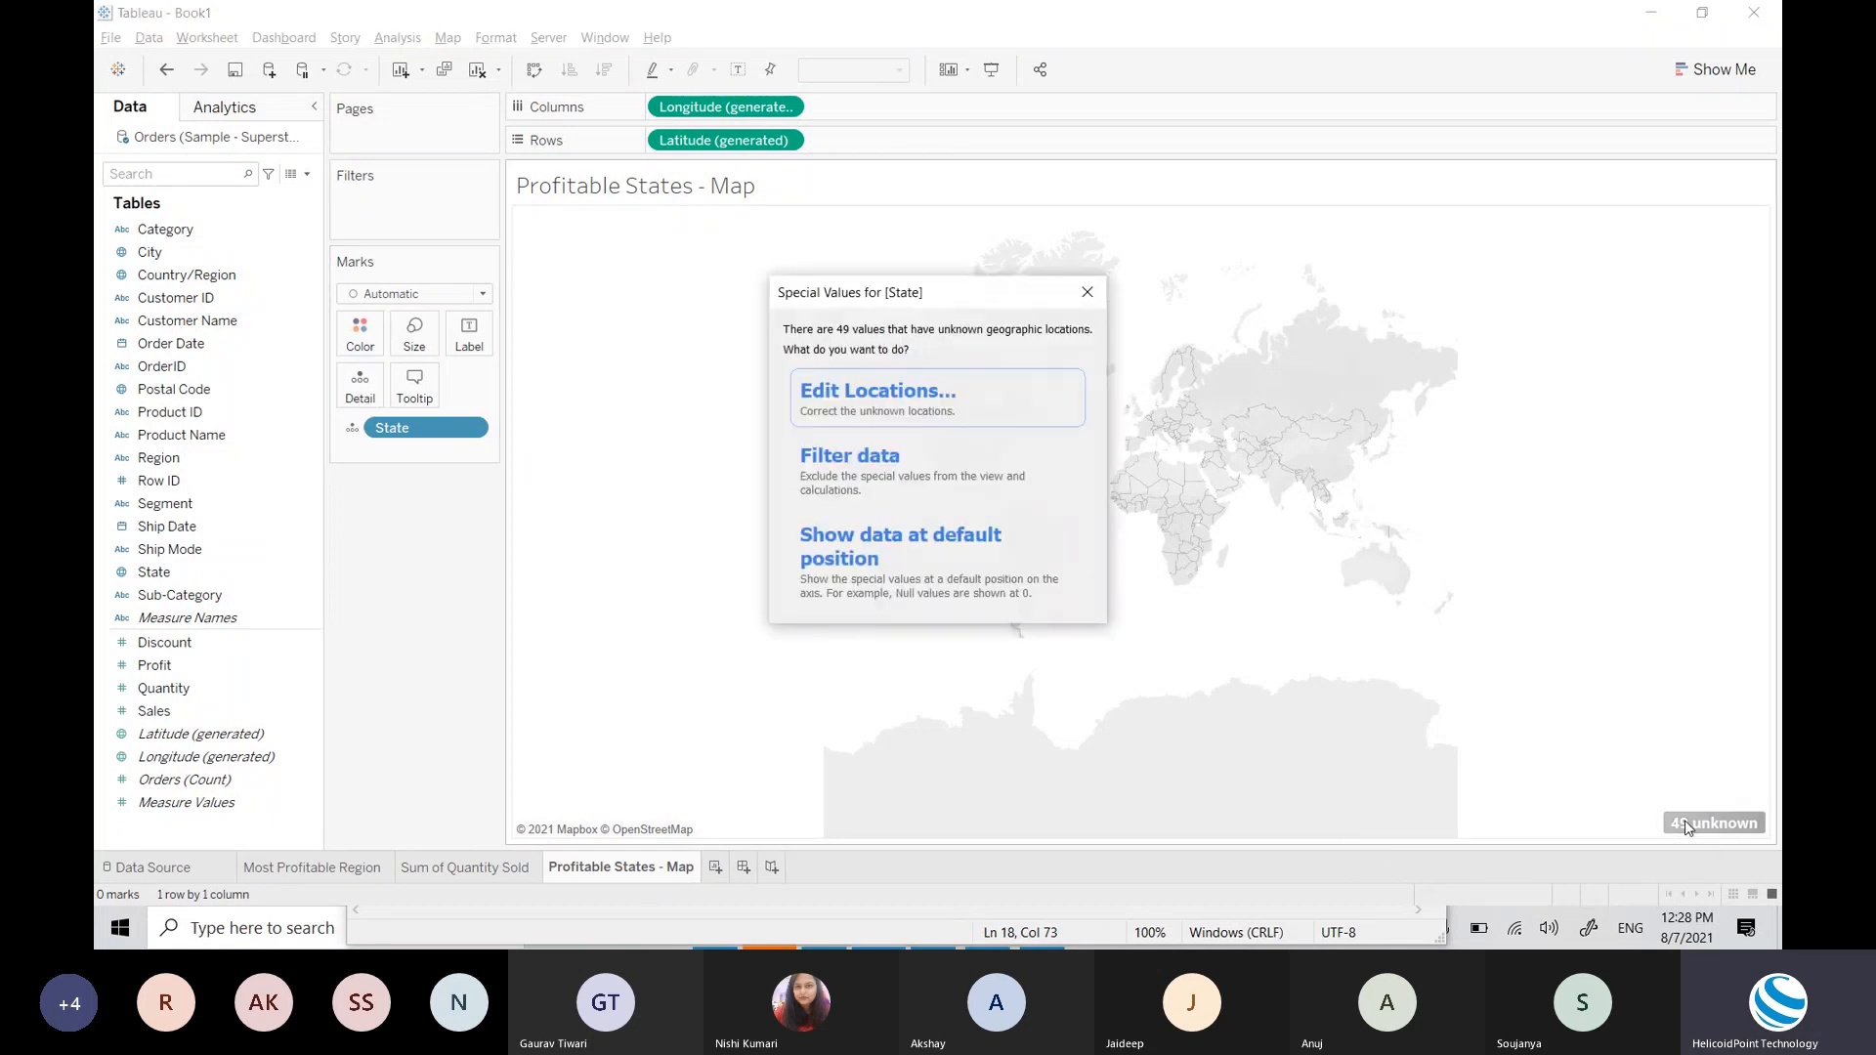
left_click(1042, 416)
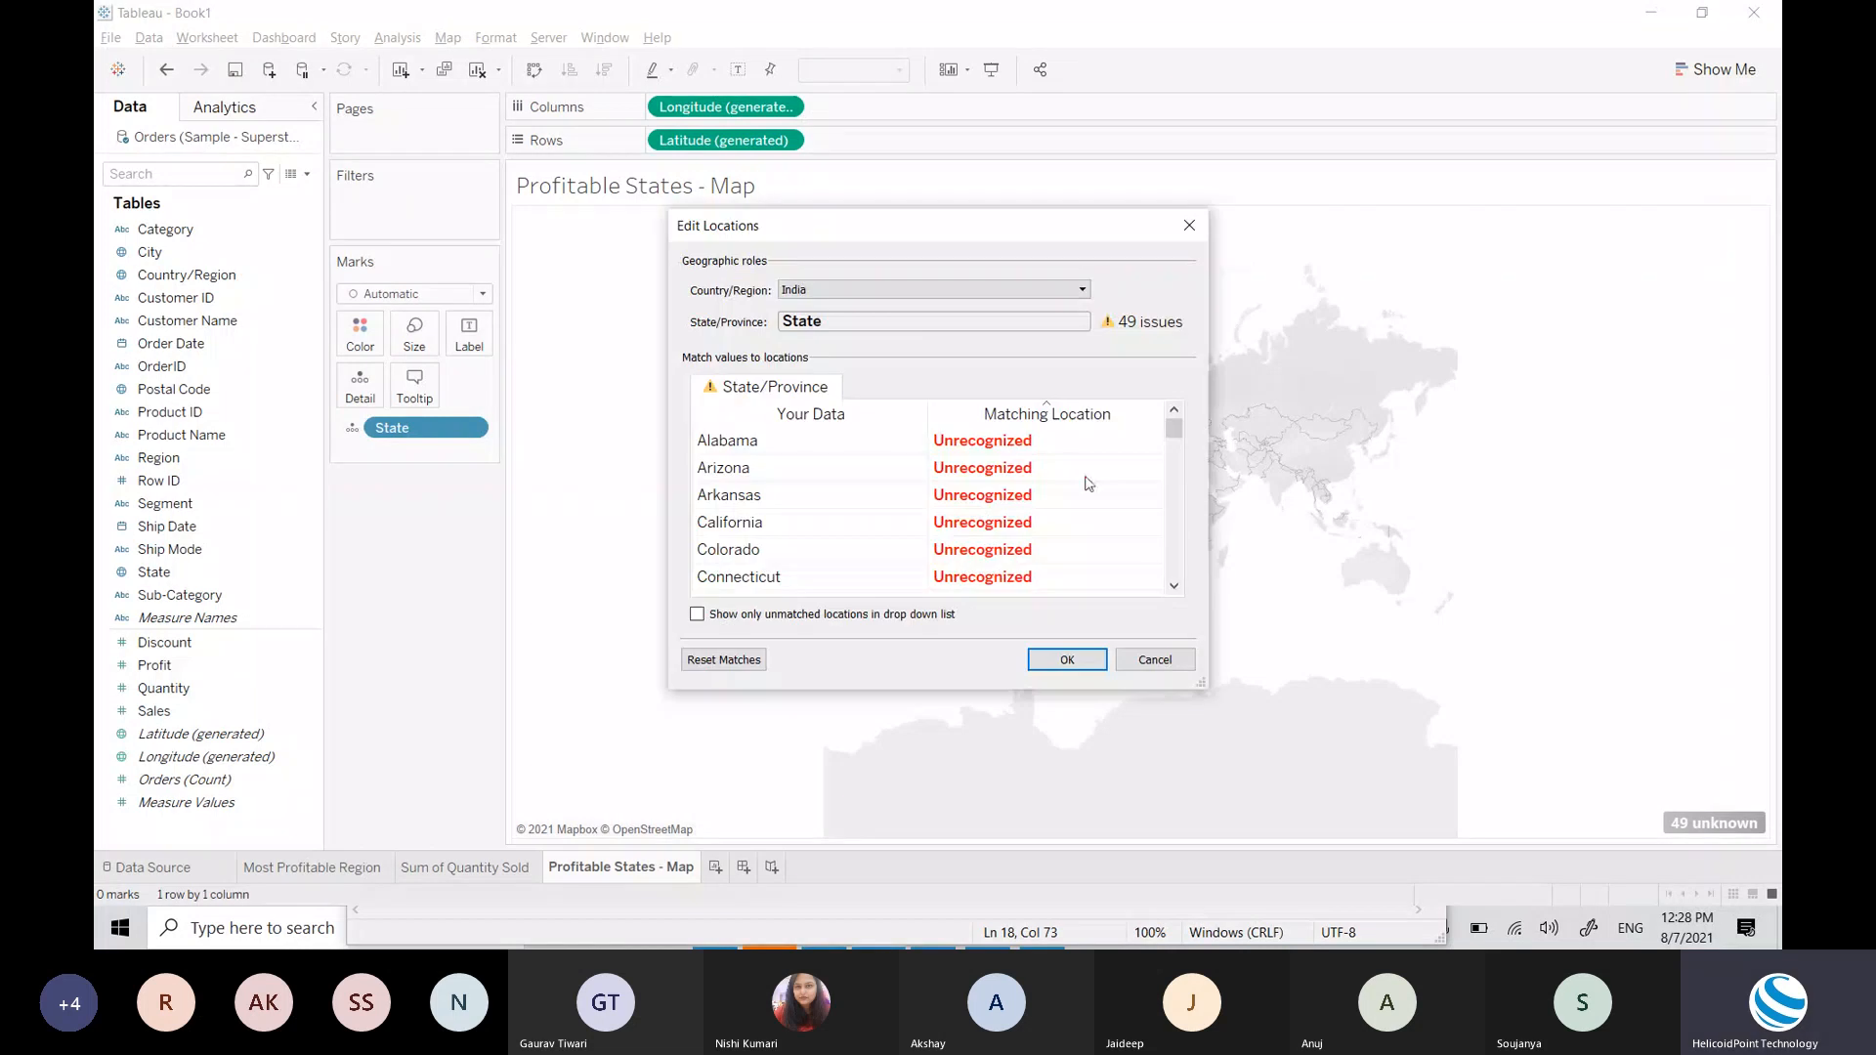
left_click(1190, 226)
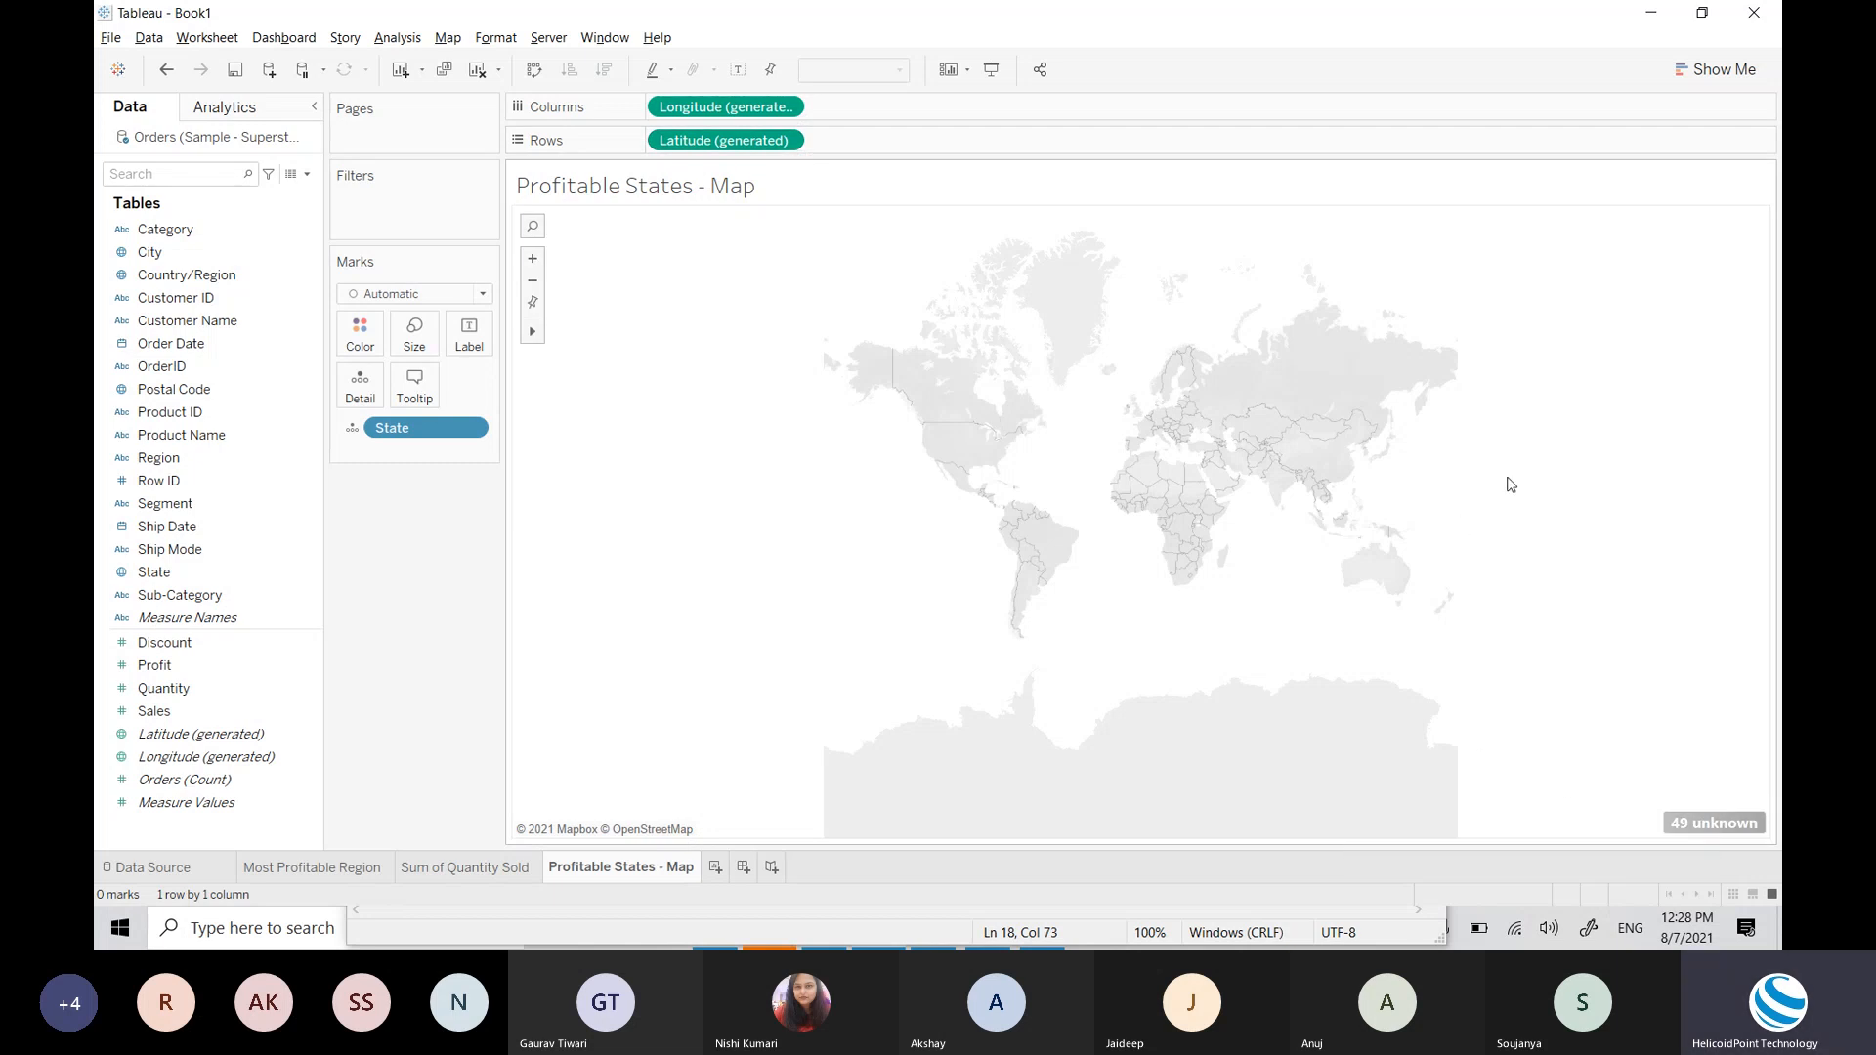
mouse_move(1701, 829)
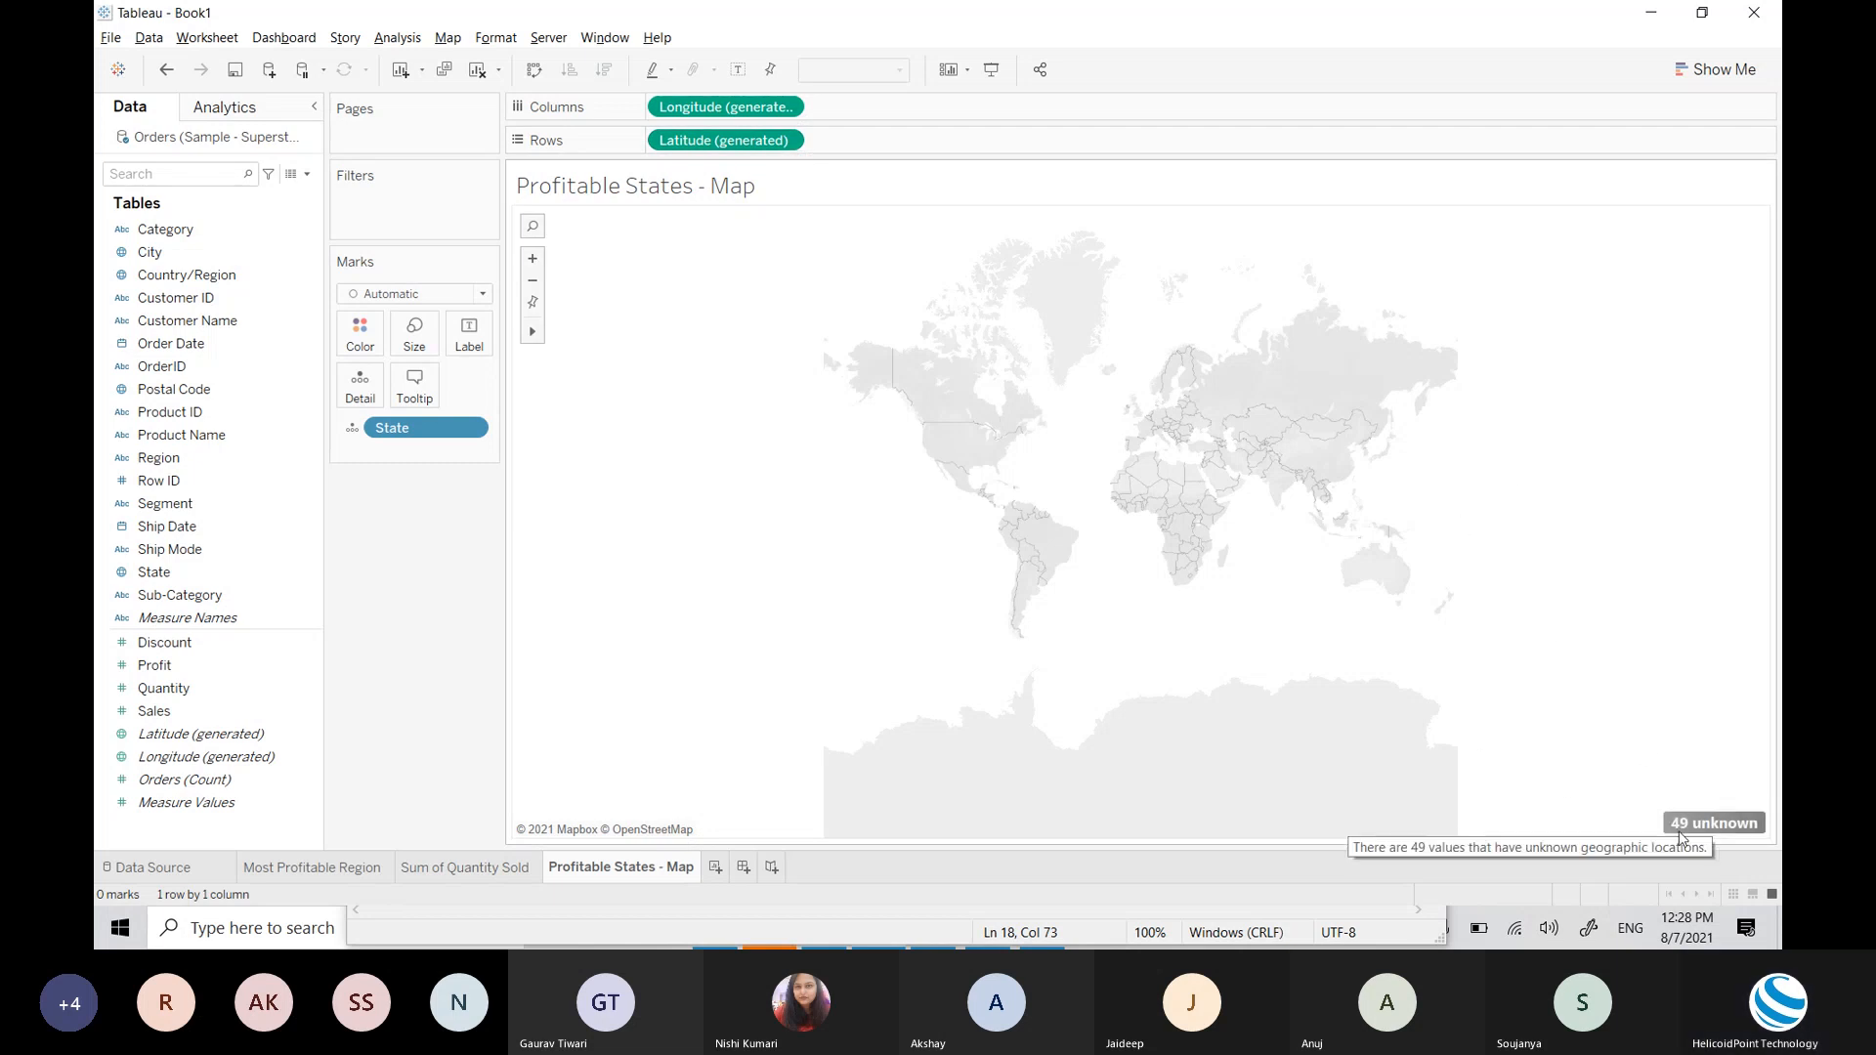
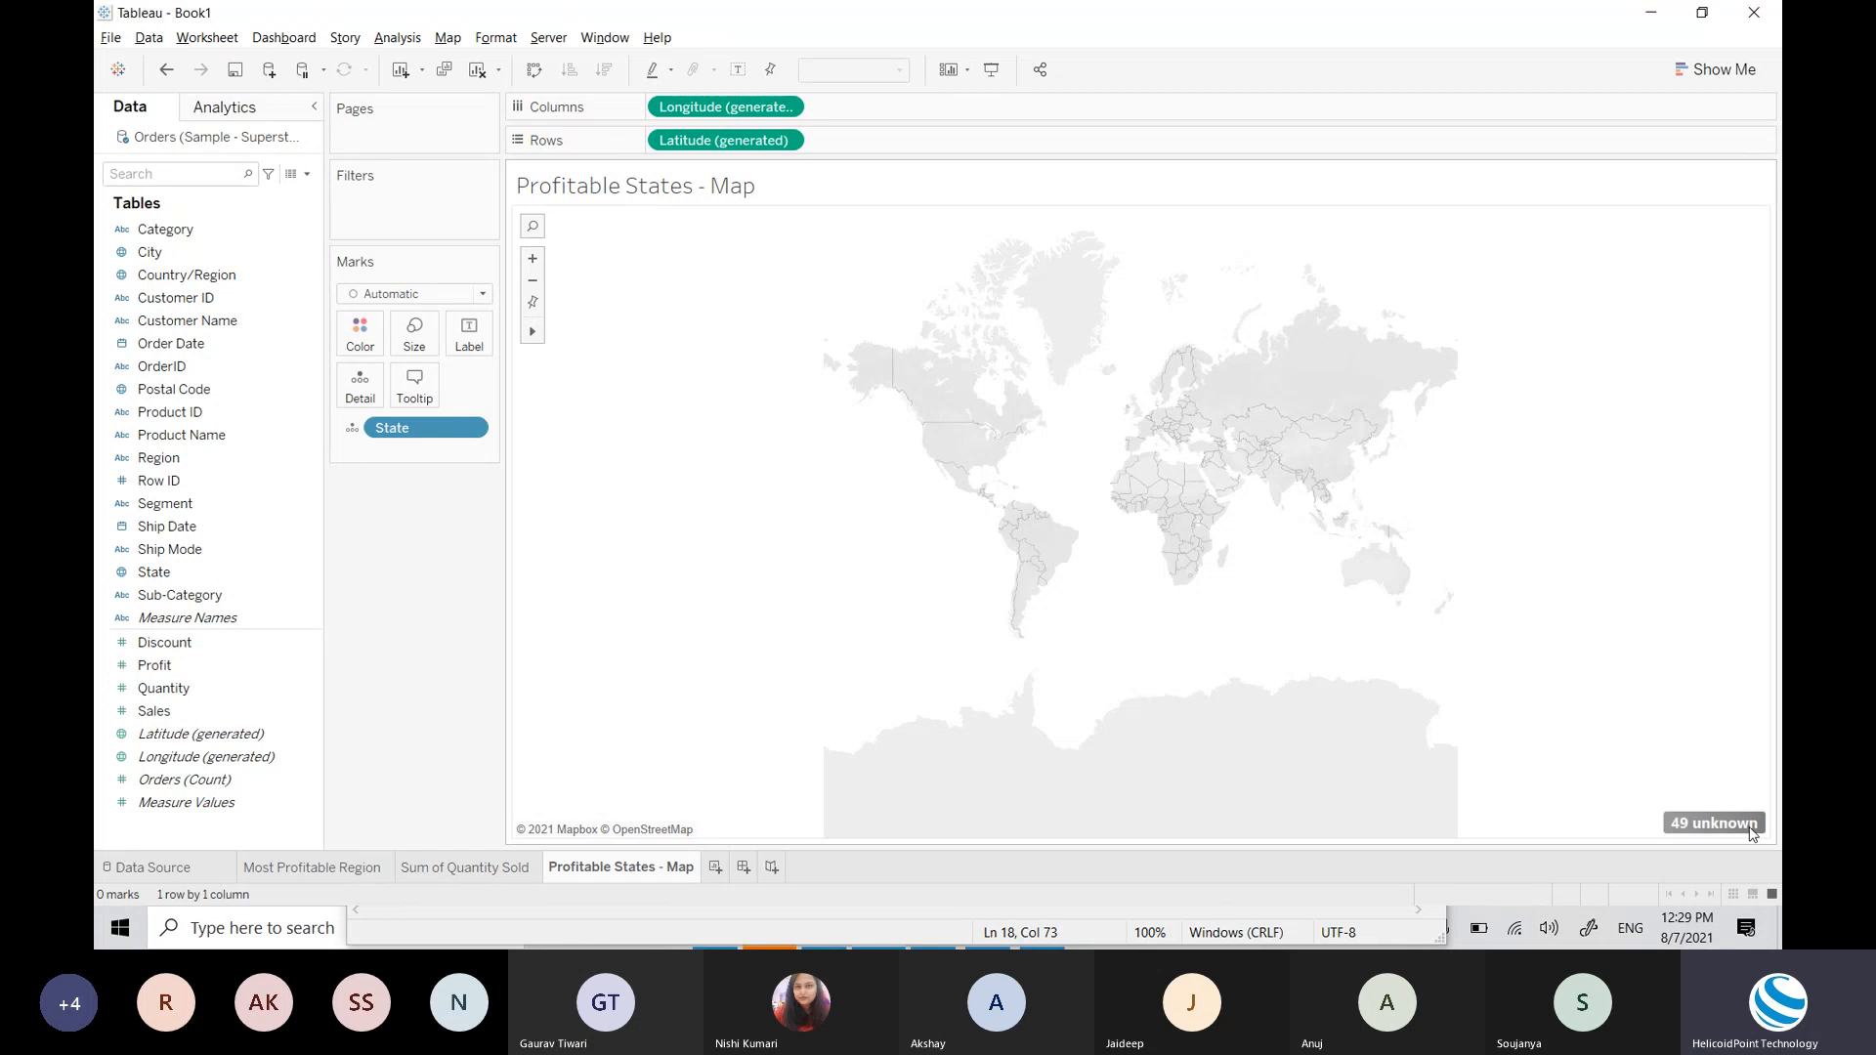
Step: In Edit Locations, set Country/Region to United States so the 49 unknown states plot
left_click(1713, 823)
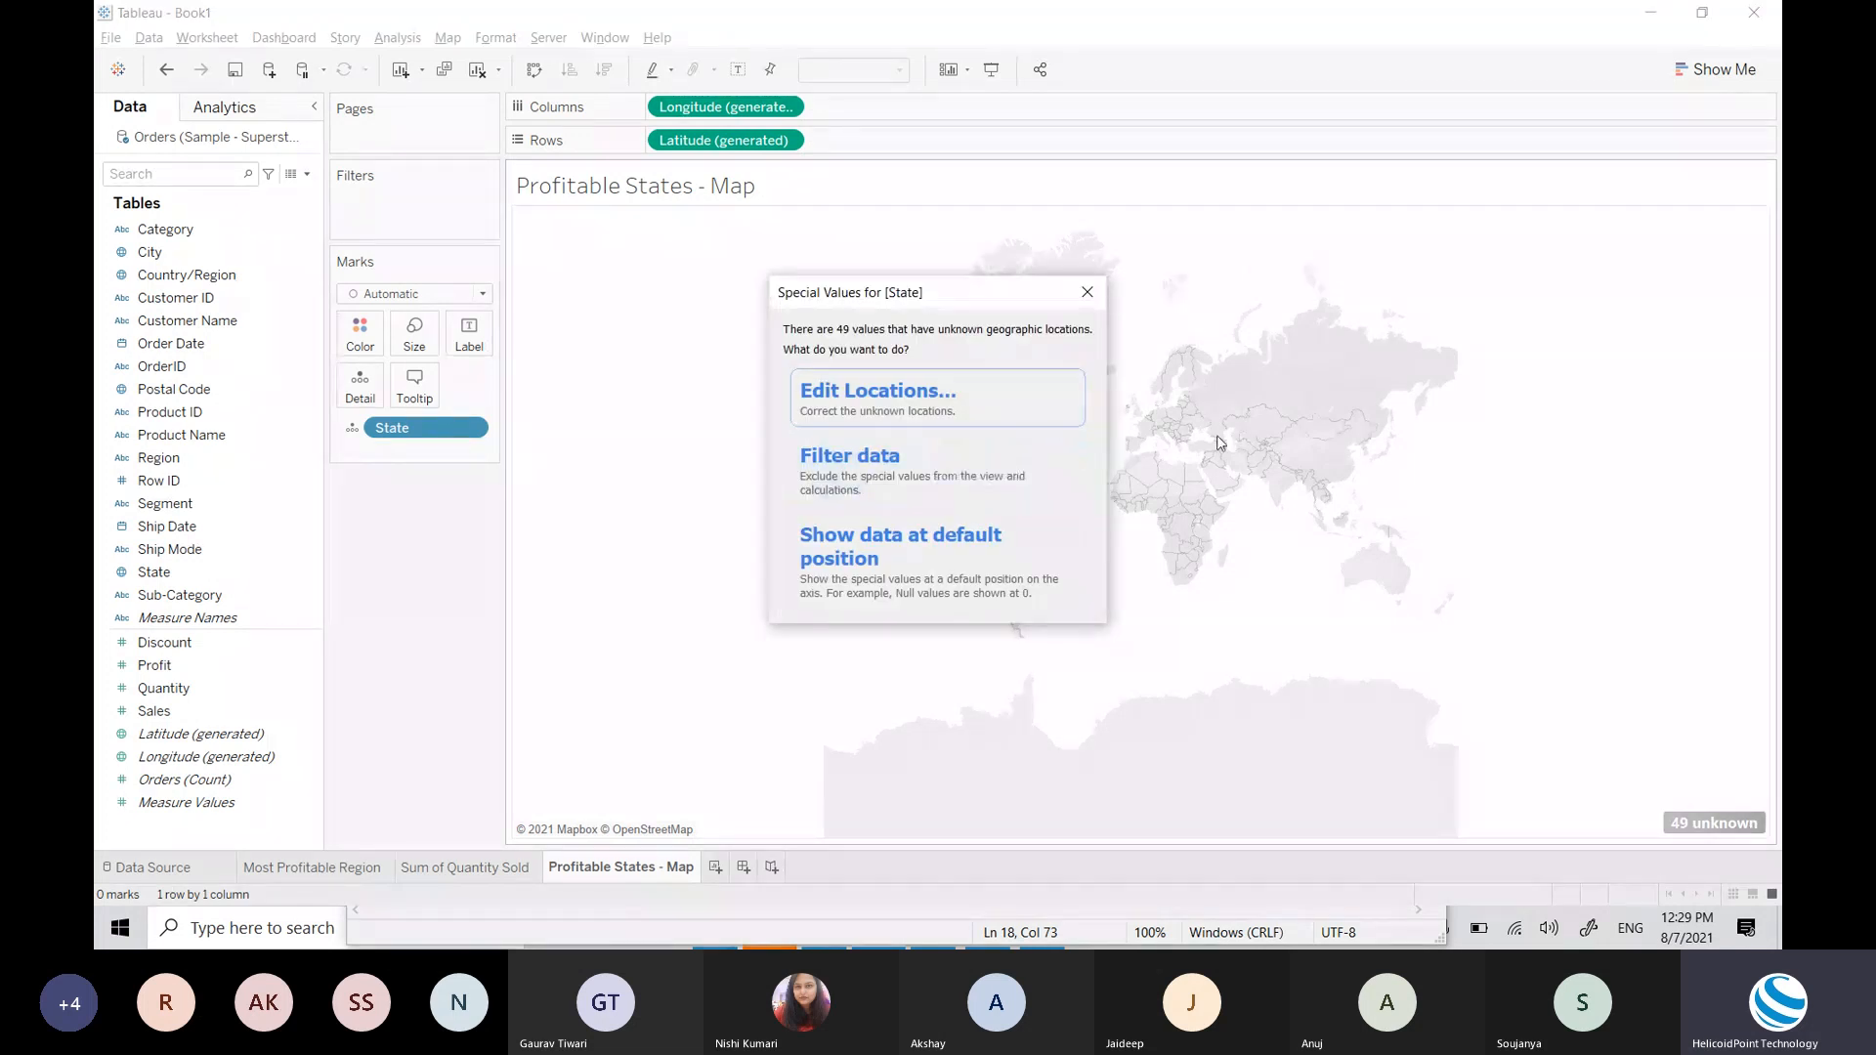
left_click(1087, 292)
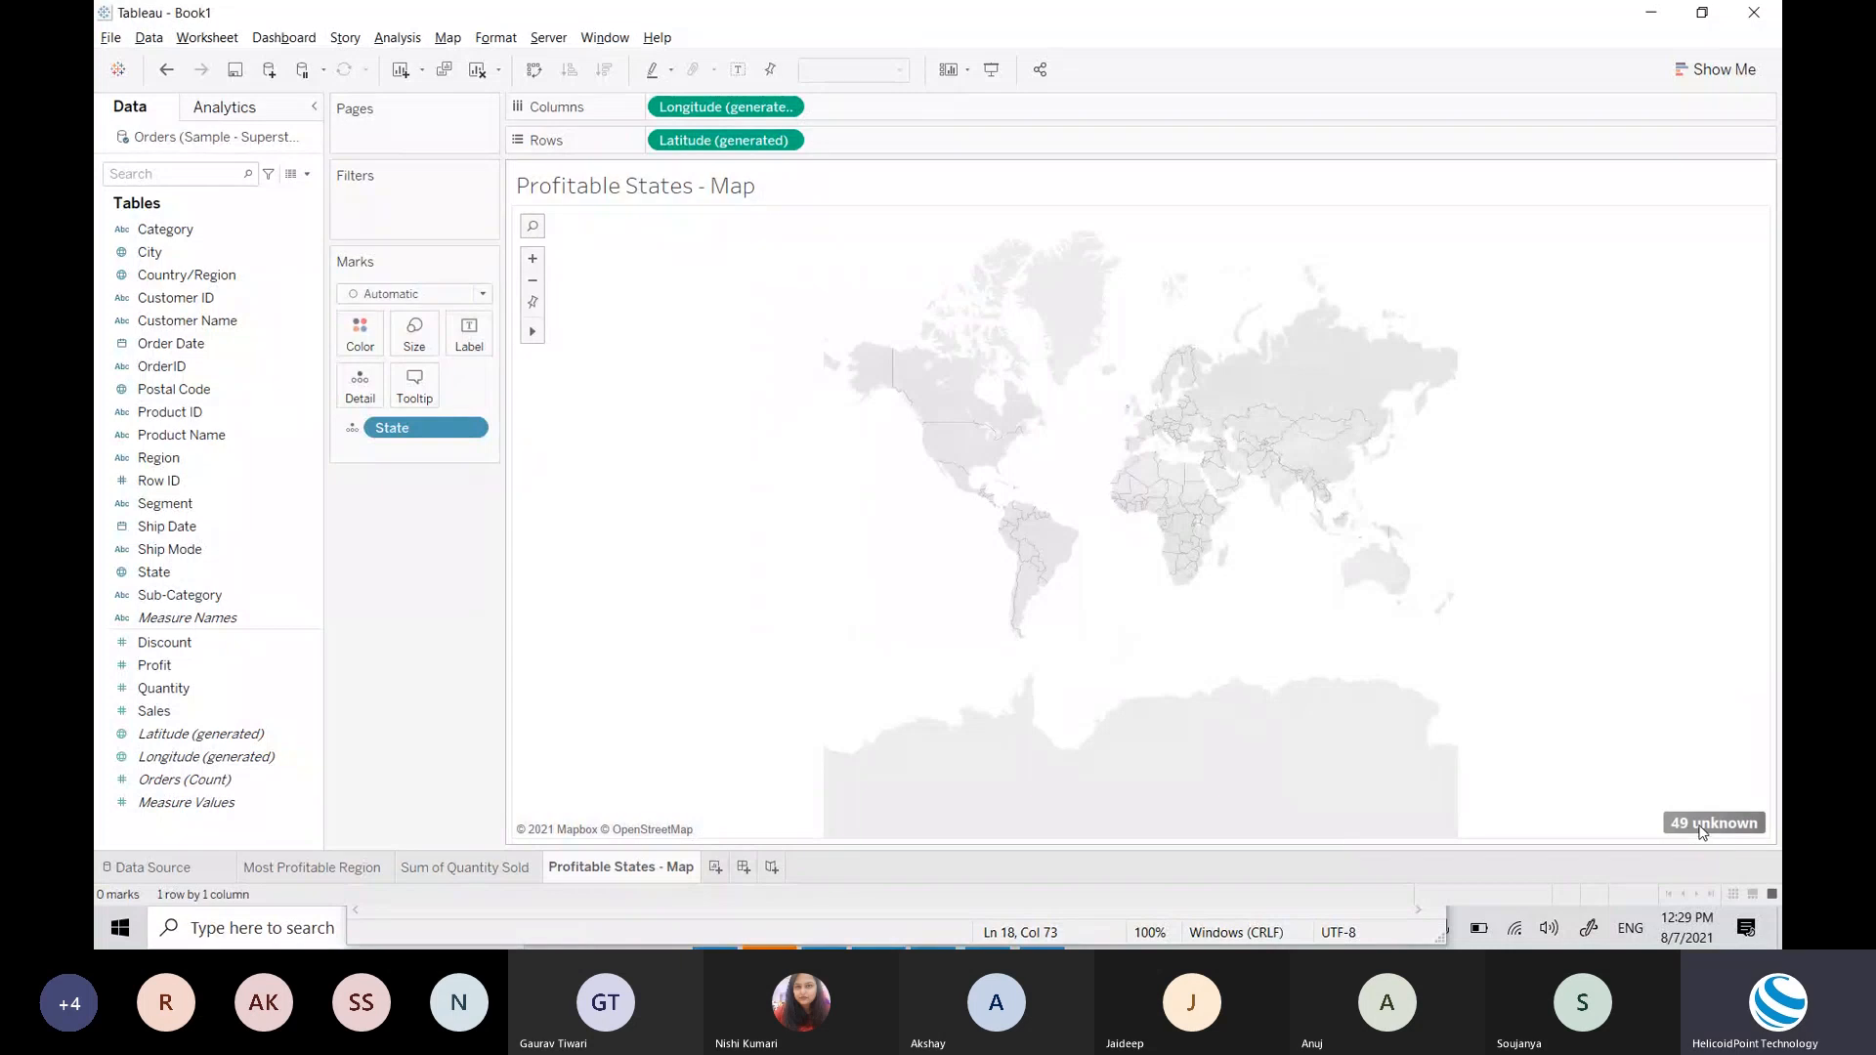
left_click(1702, 826)
left_click(1013, 426)
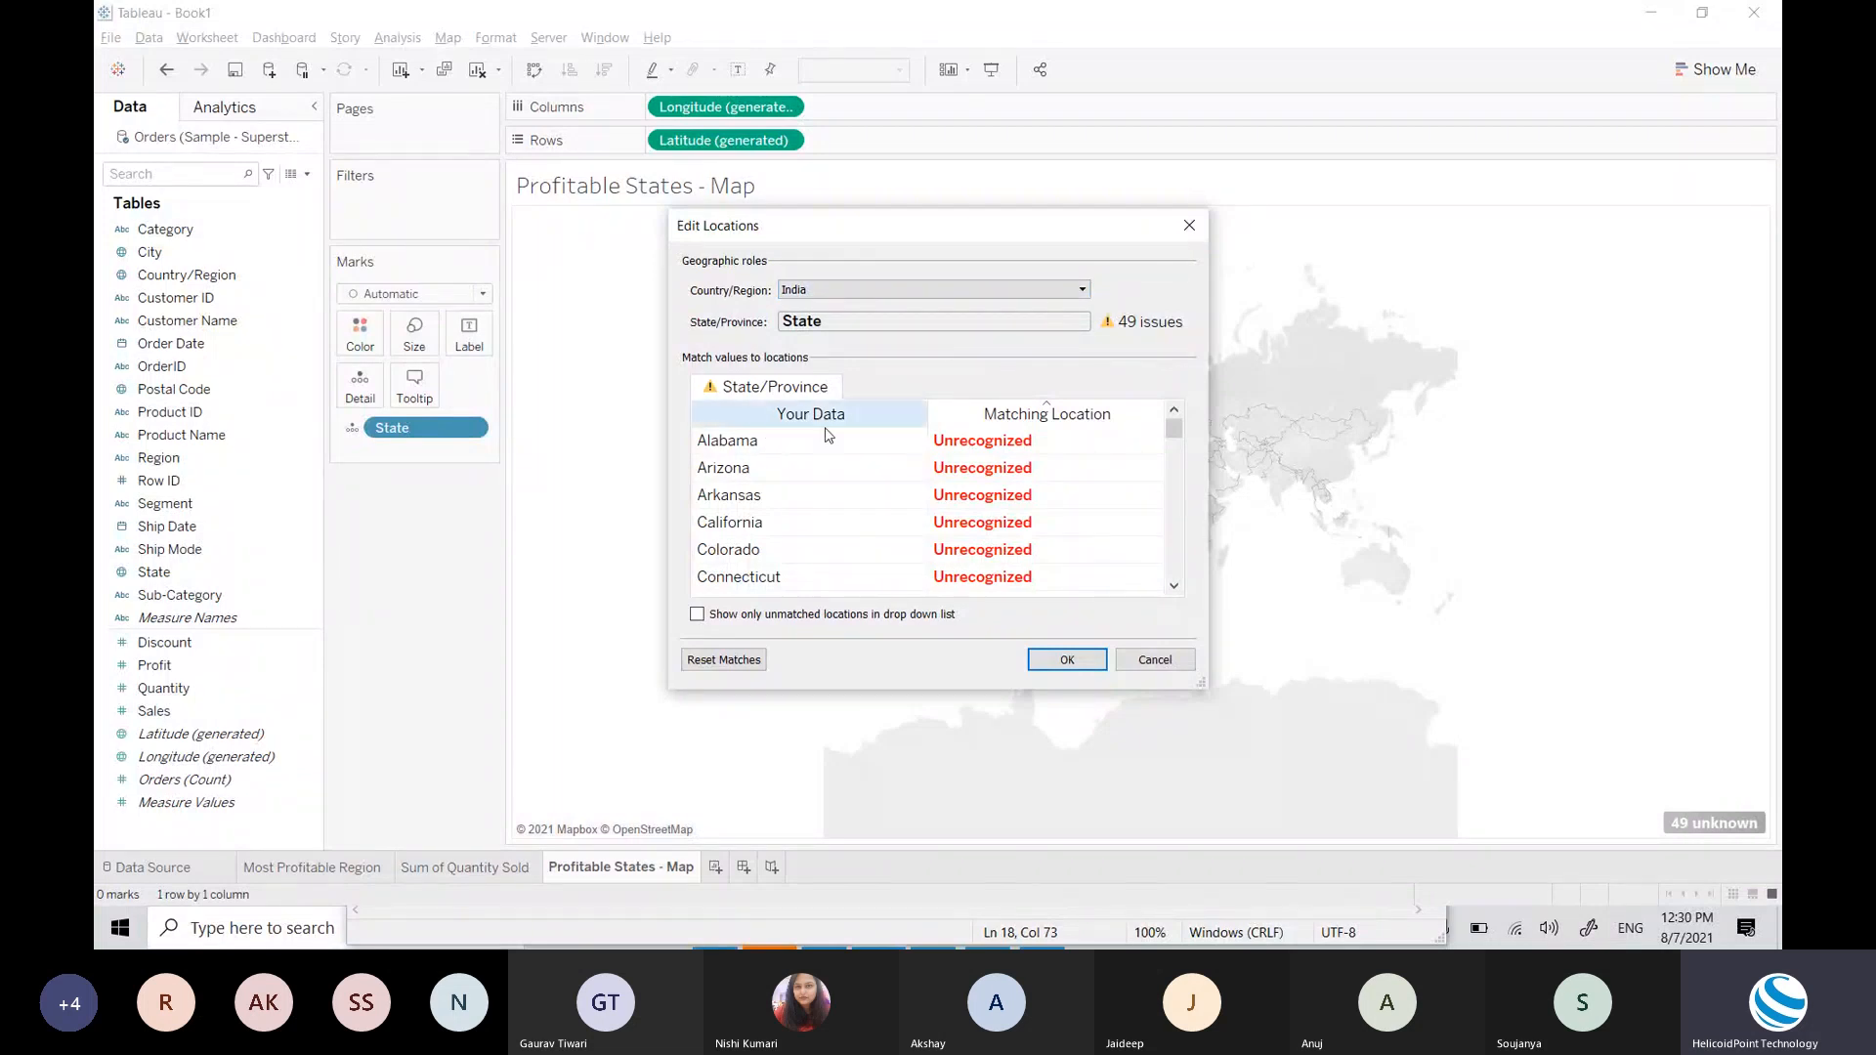
left_click(832, 290)
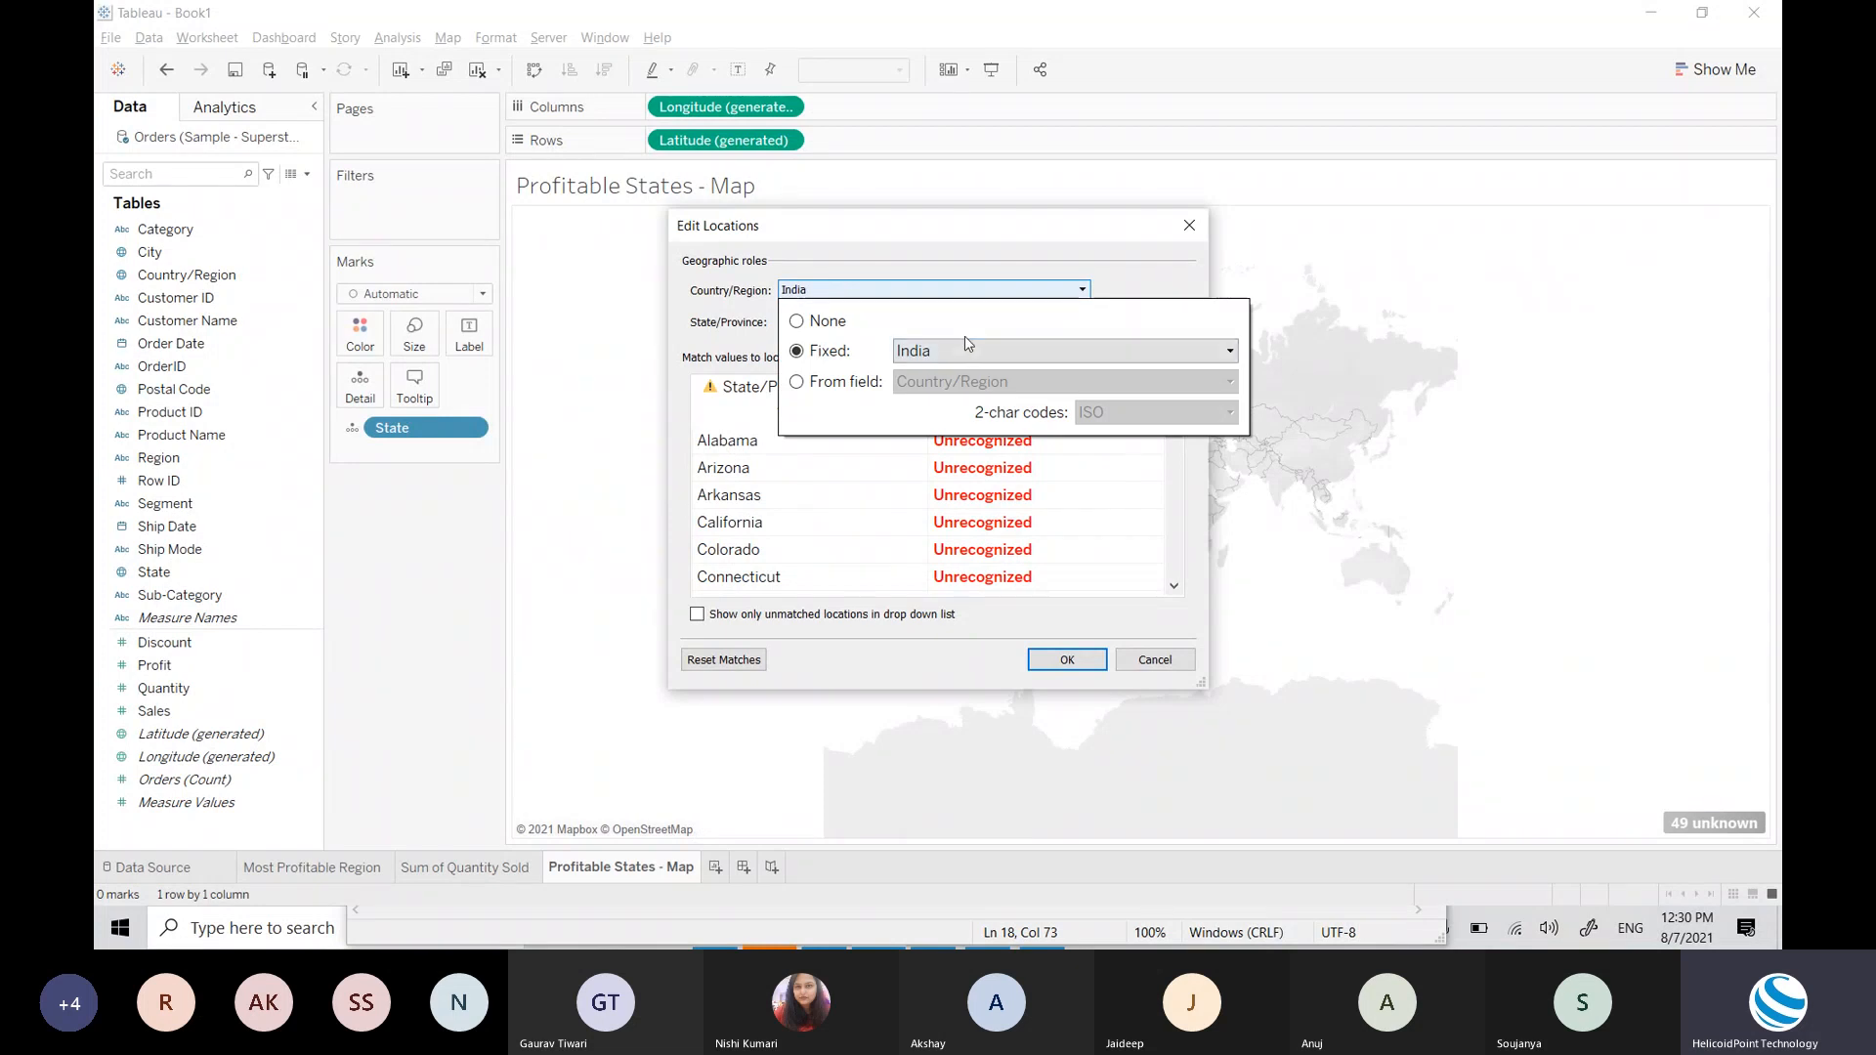
left_click(954, 359)
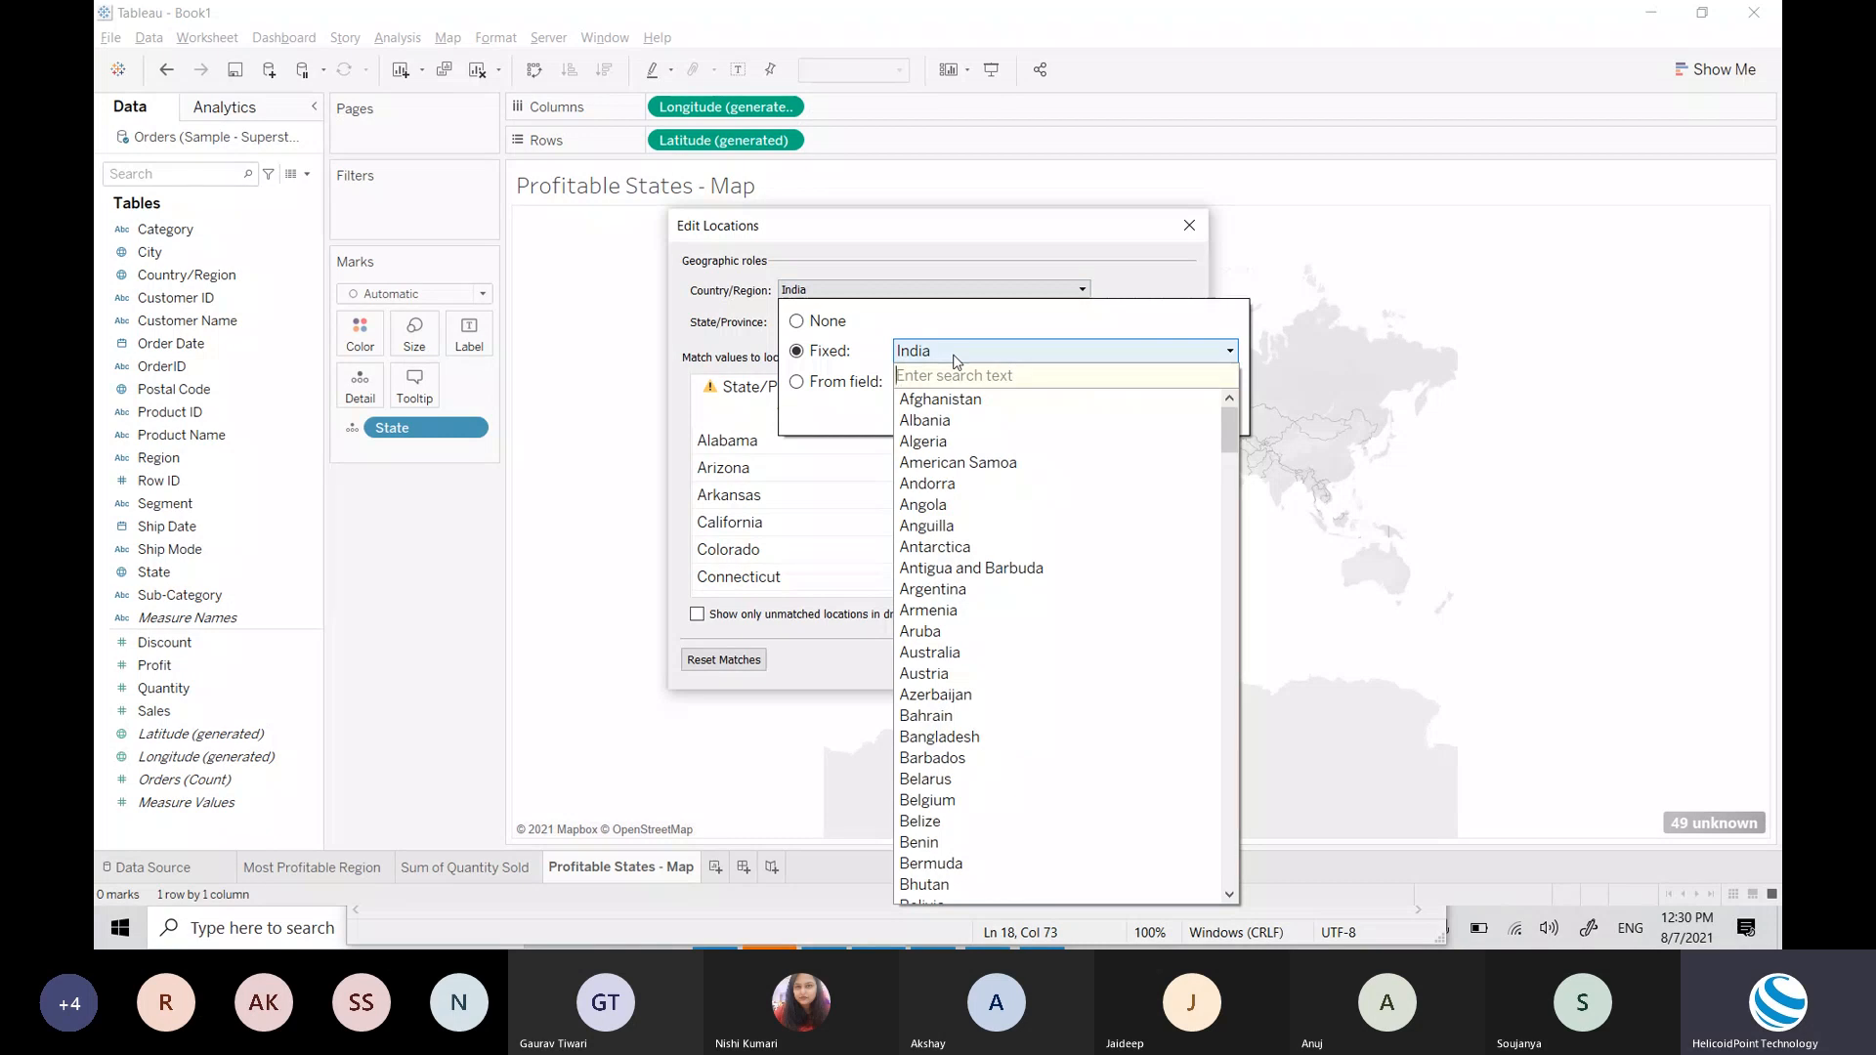
type("uni")
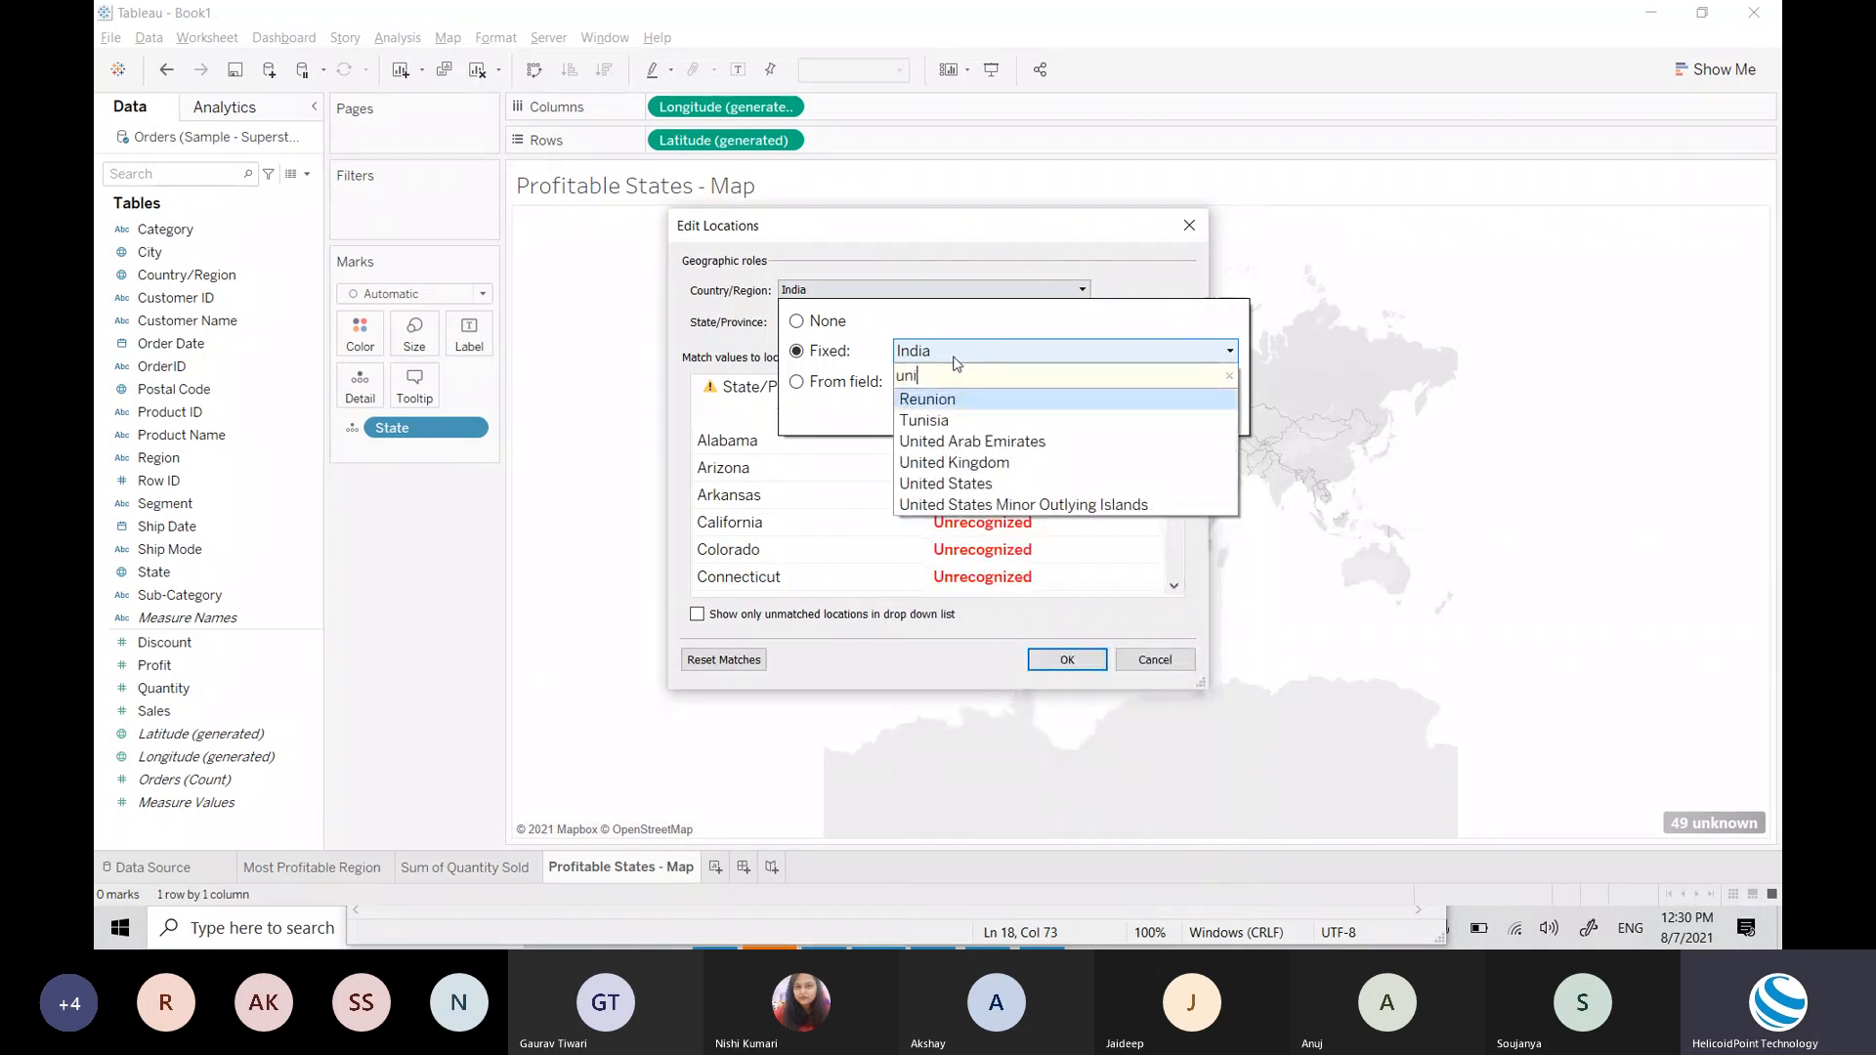
left_click(966, 484)
left_click(1218, 514)
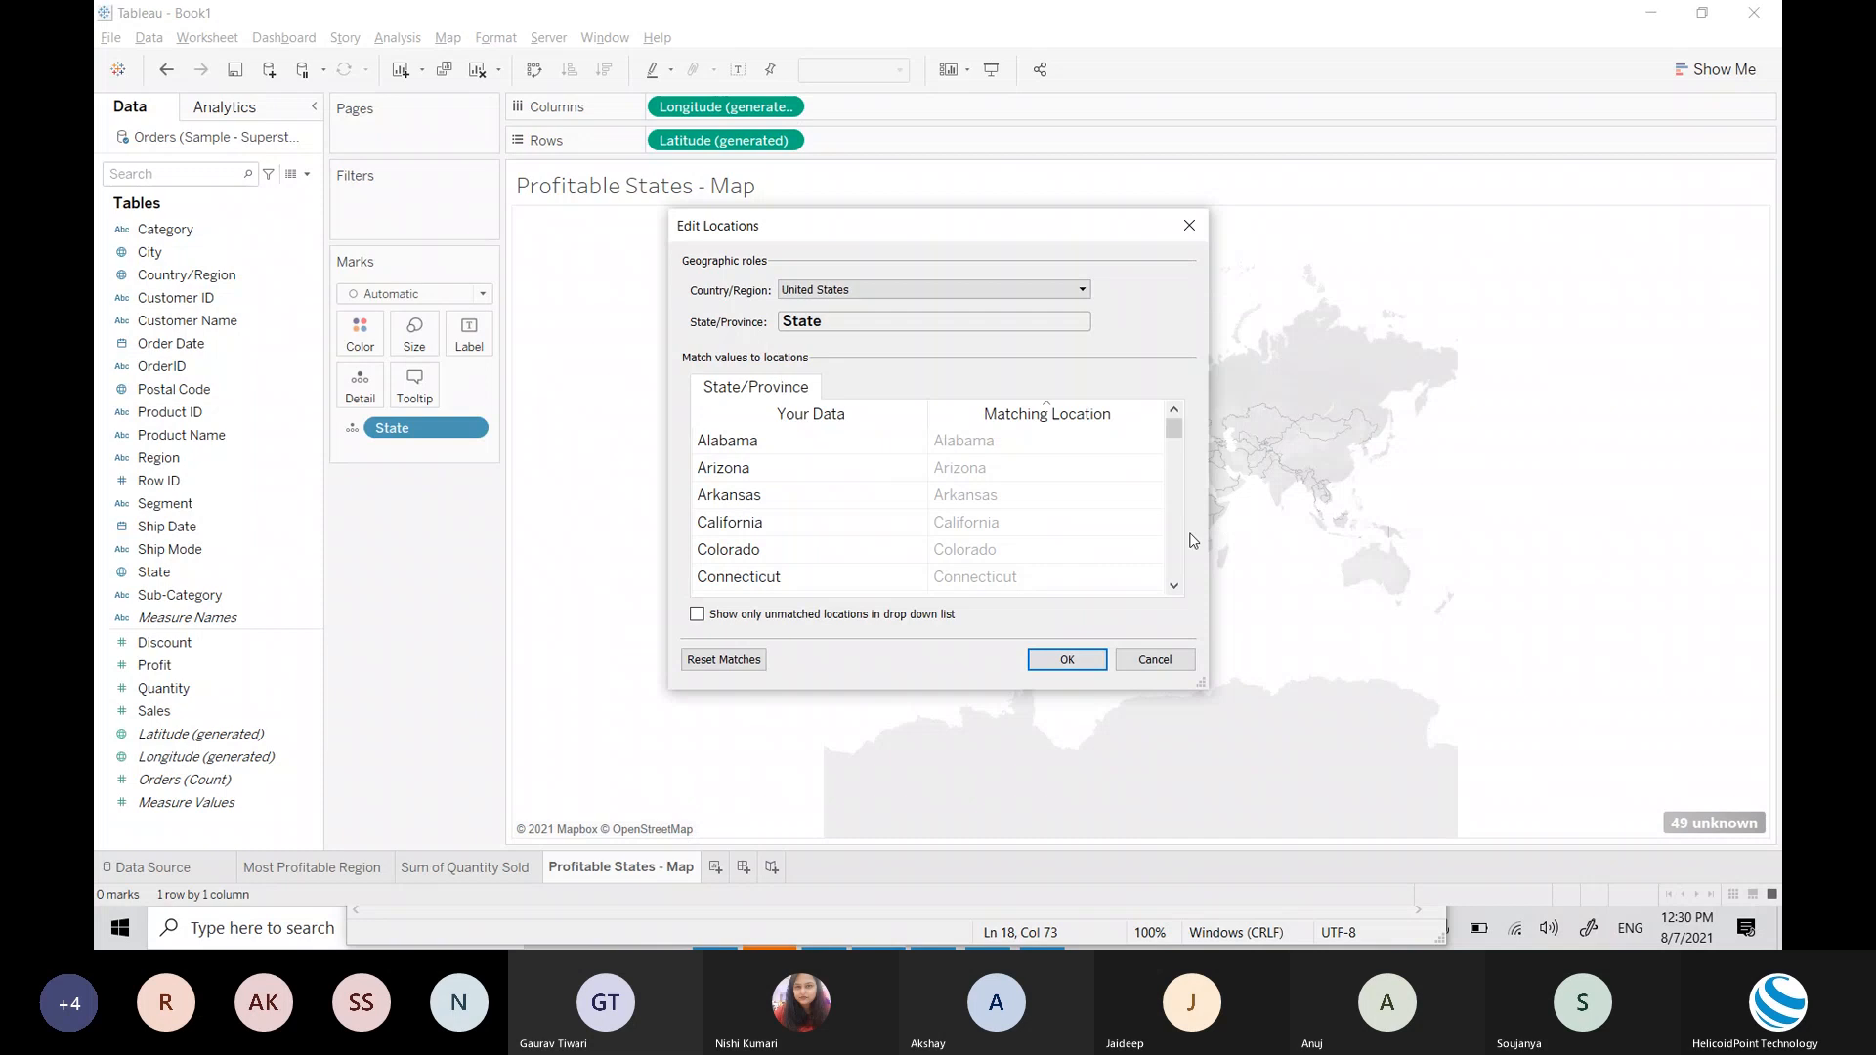
left_click(1061, 660)
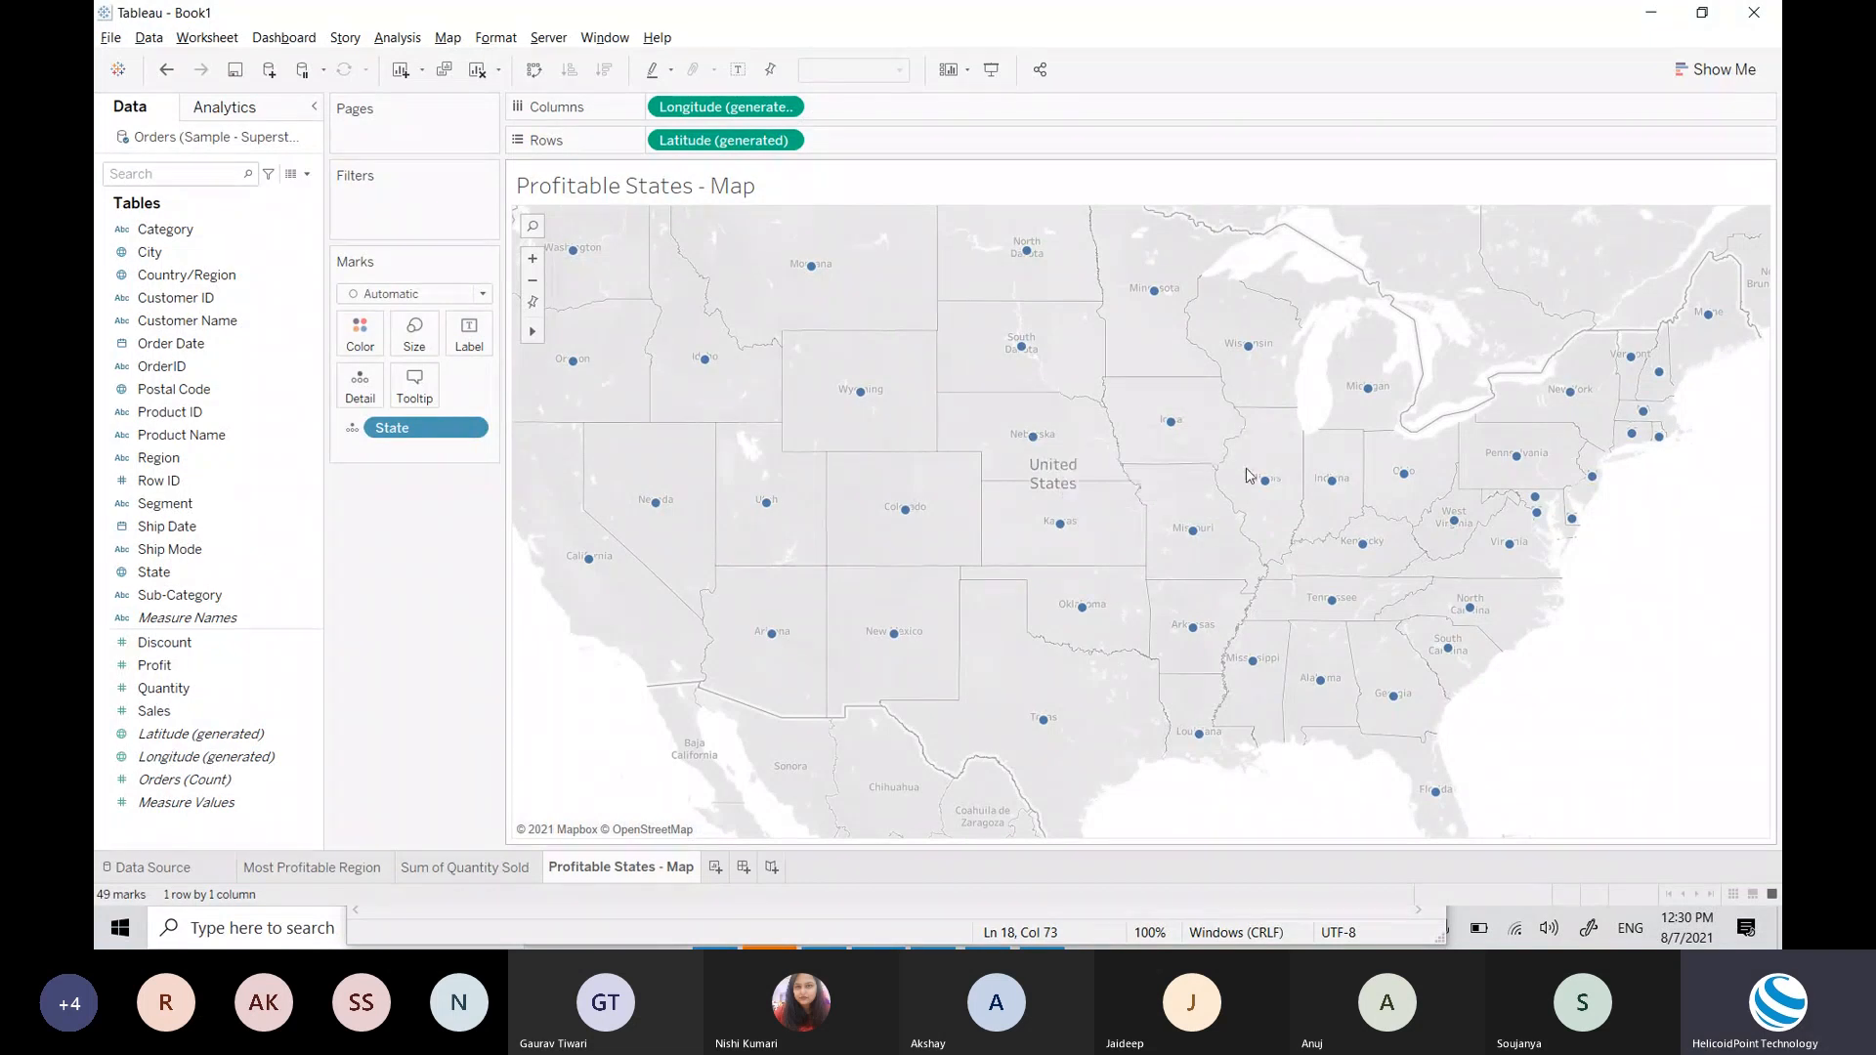
Step: Change the Marks type from Automatic to Map so all 49 states draw as filled shapes
left_click(409, 295)
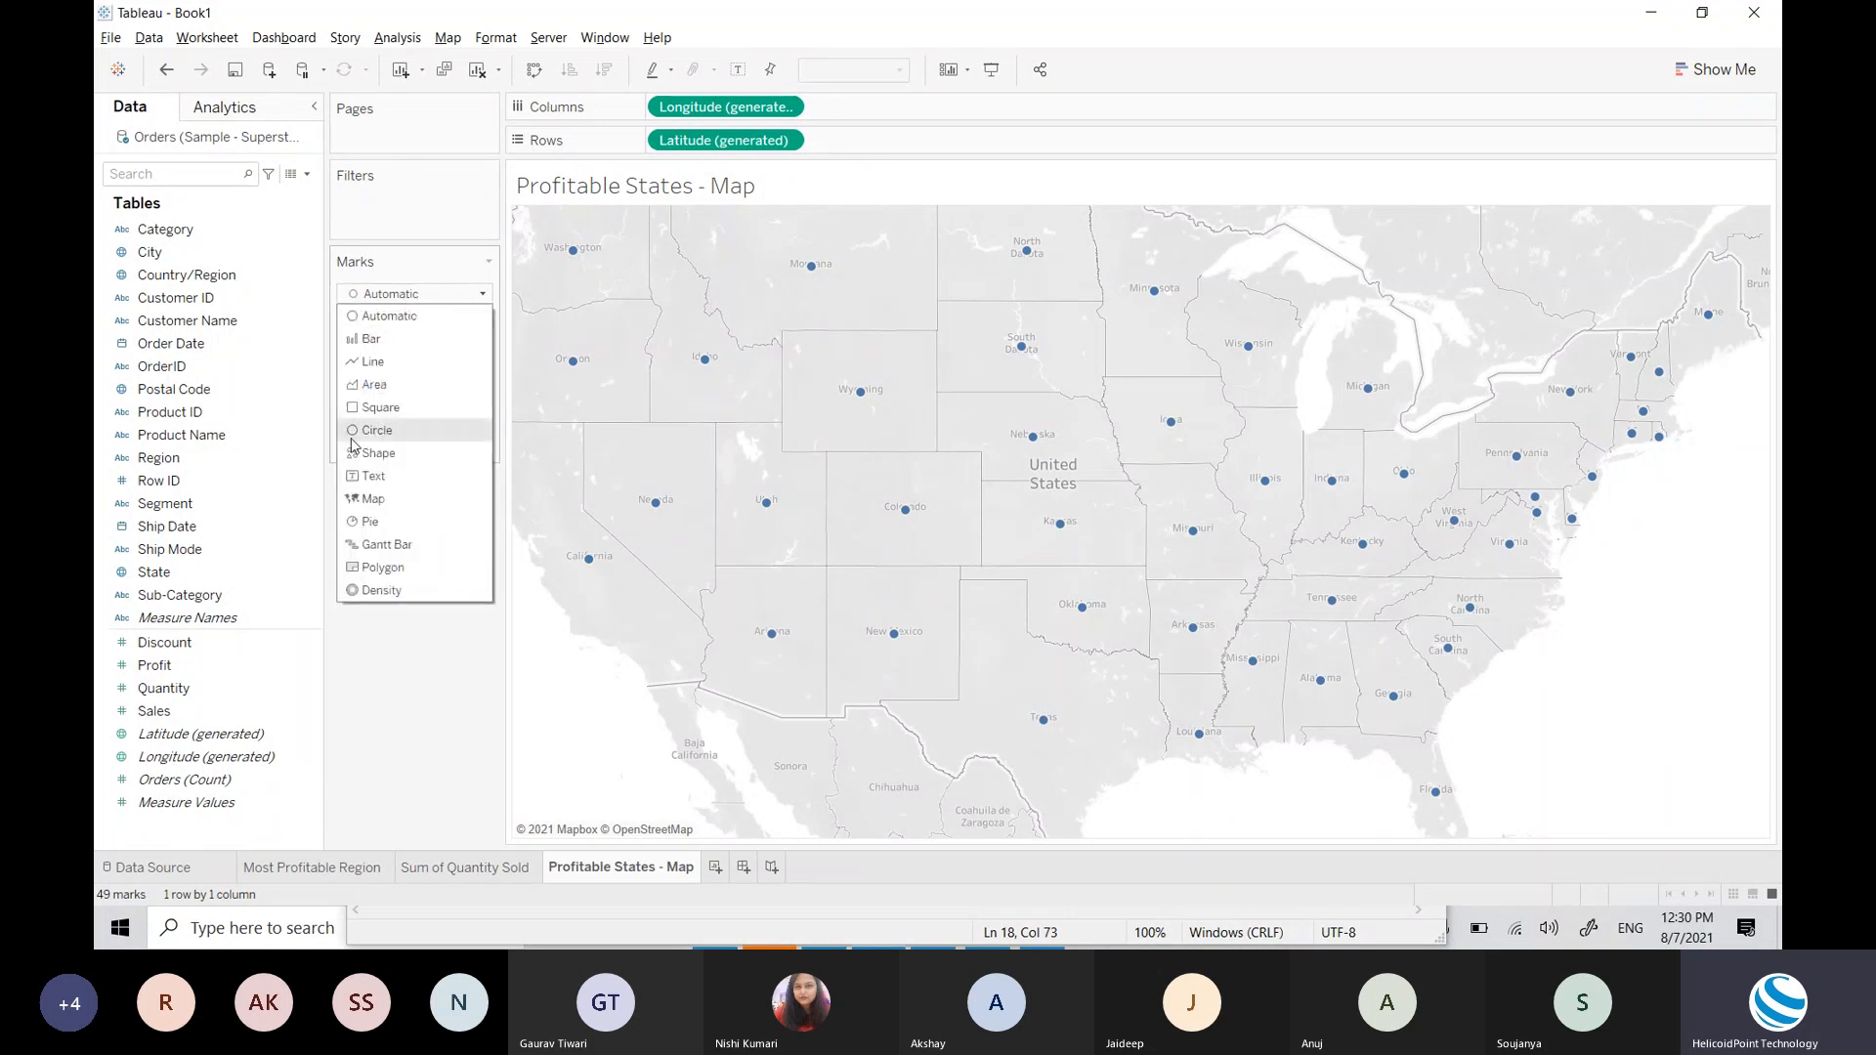
left_click(413, 664)
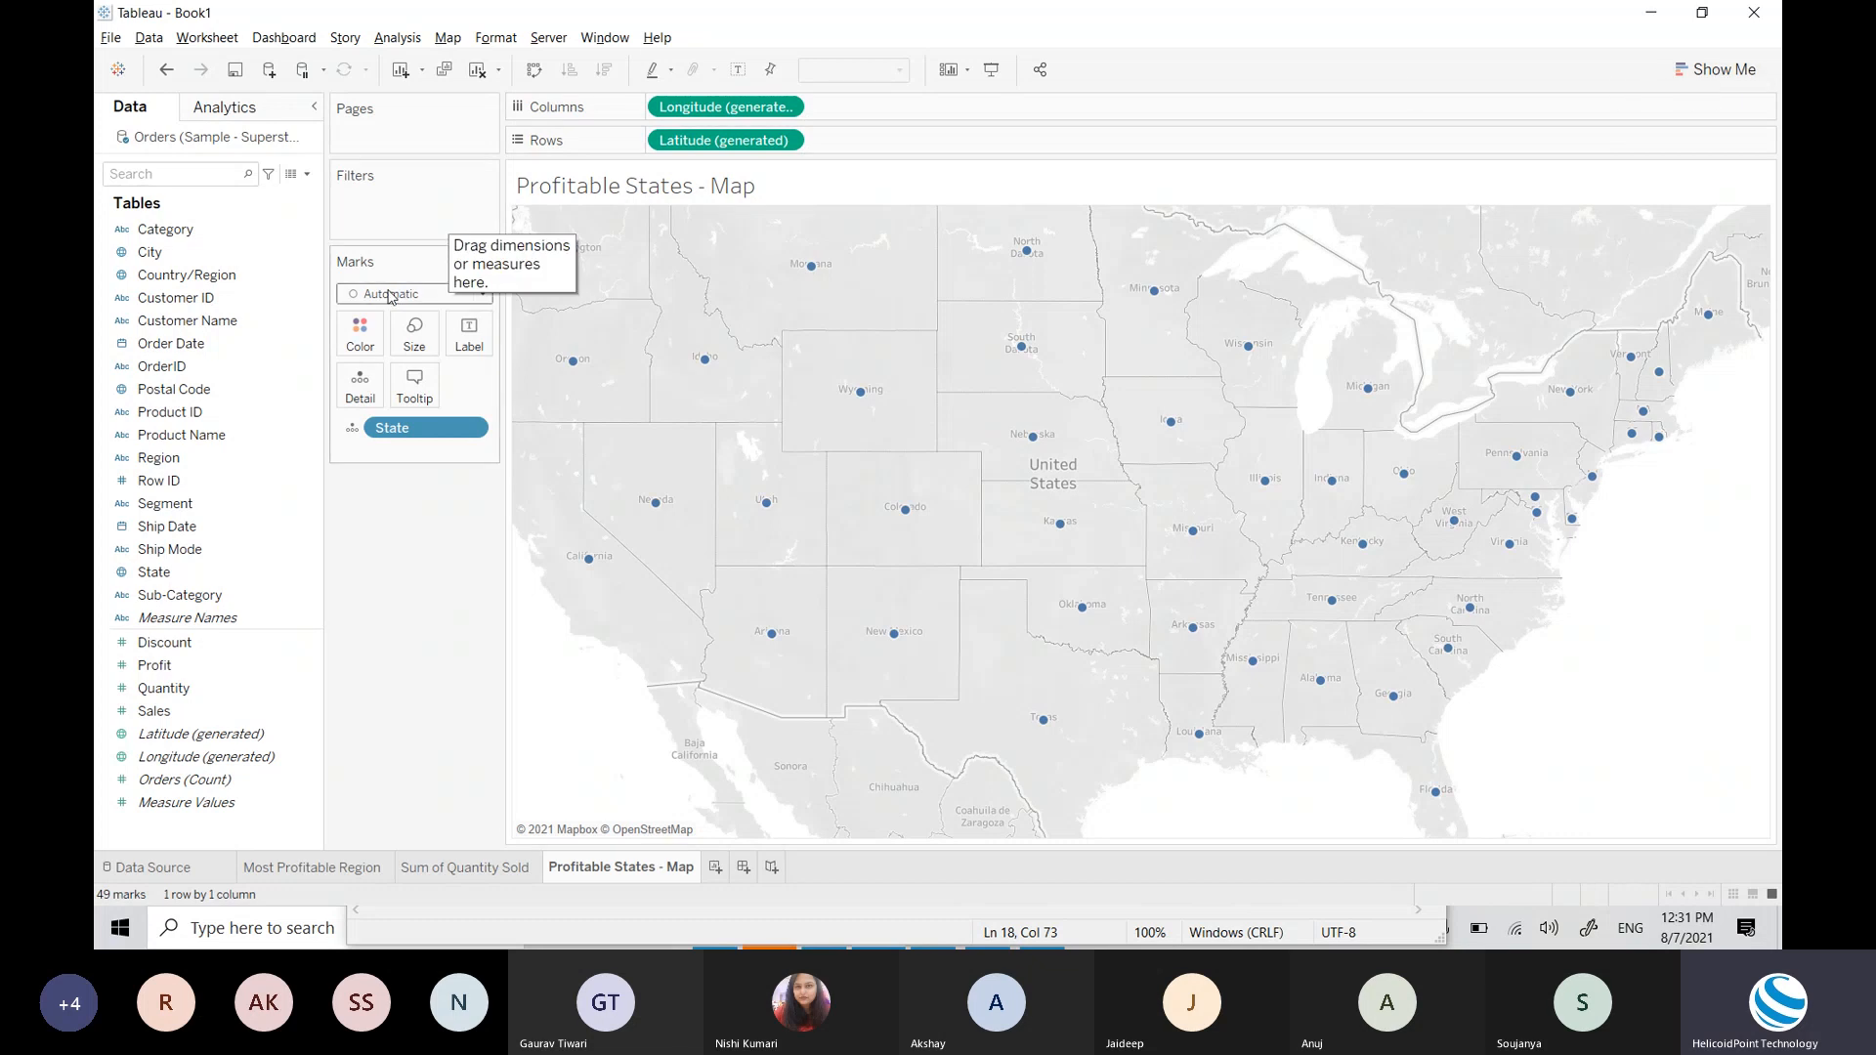
left_click(390, 295)
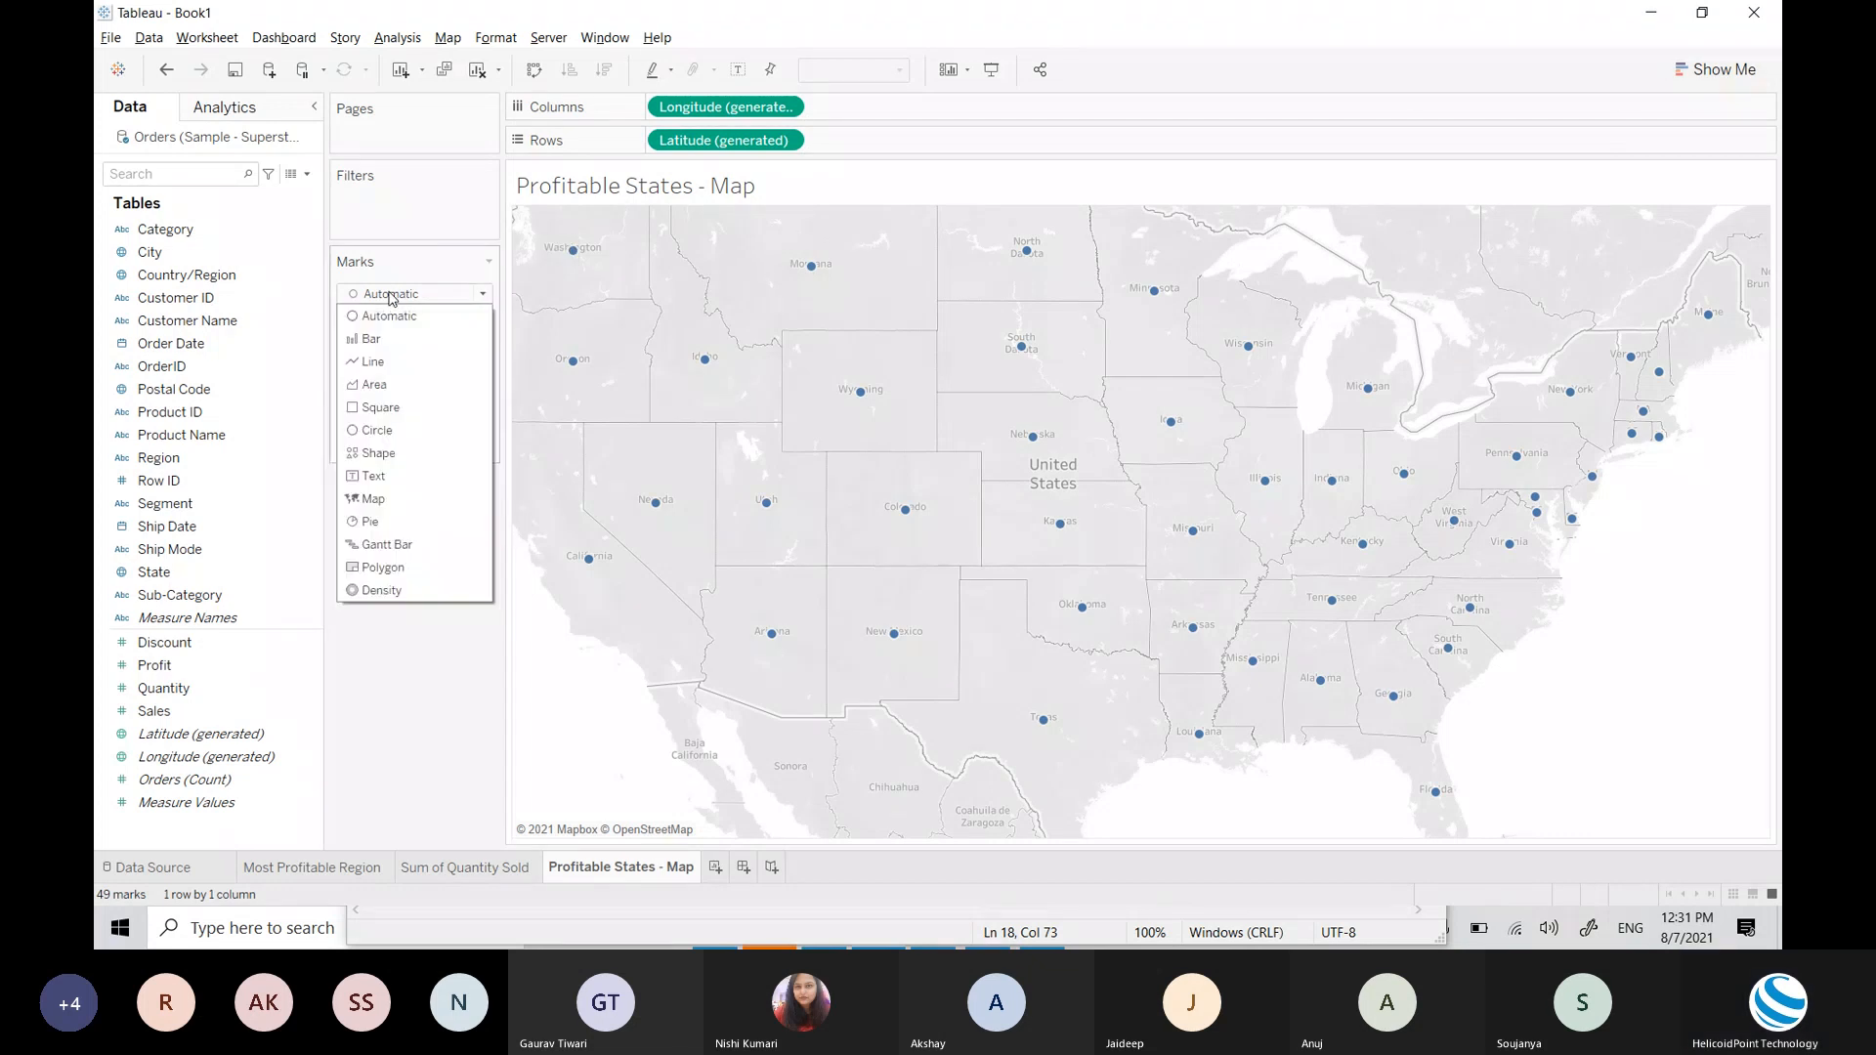
left_click(391, 505)
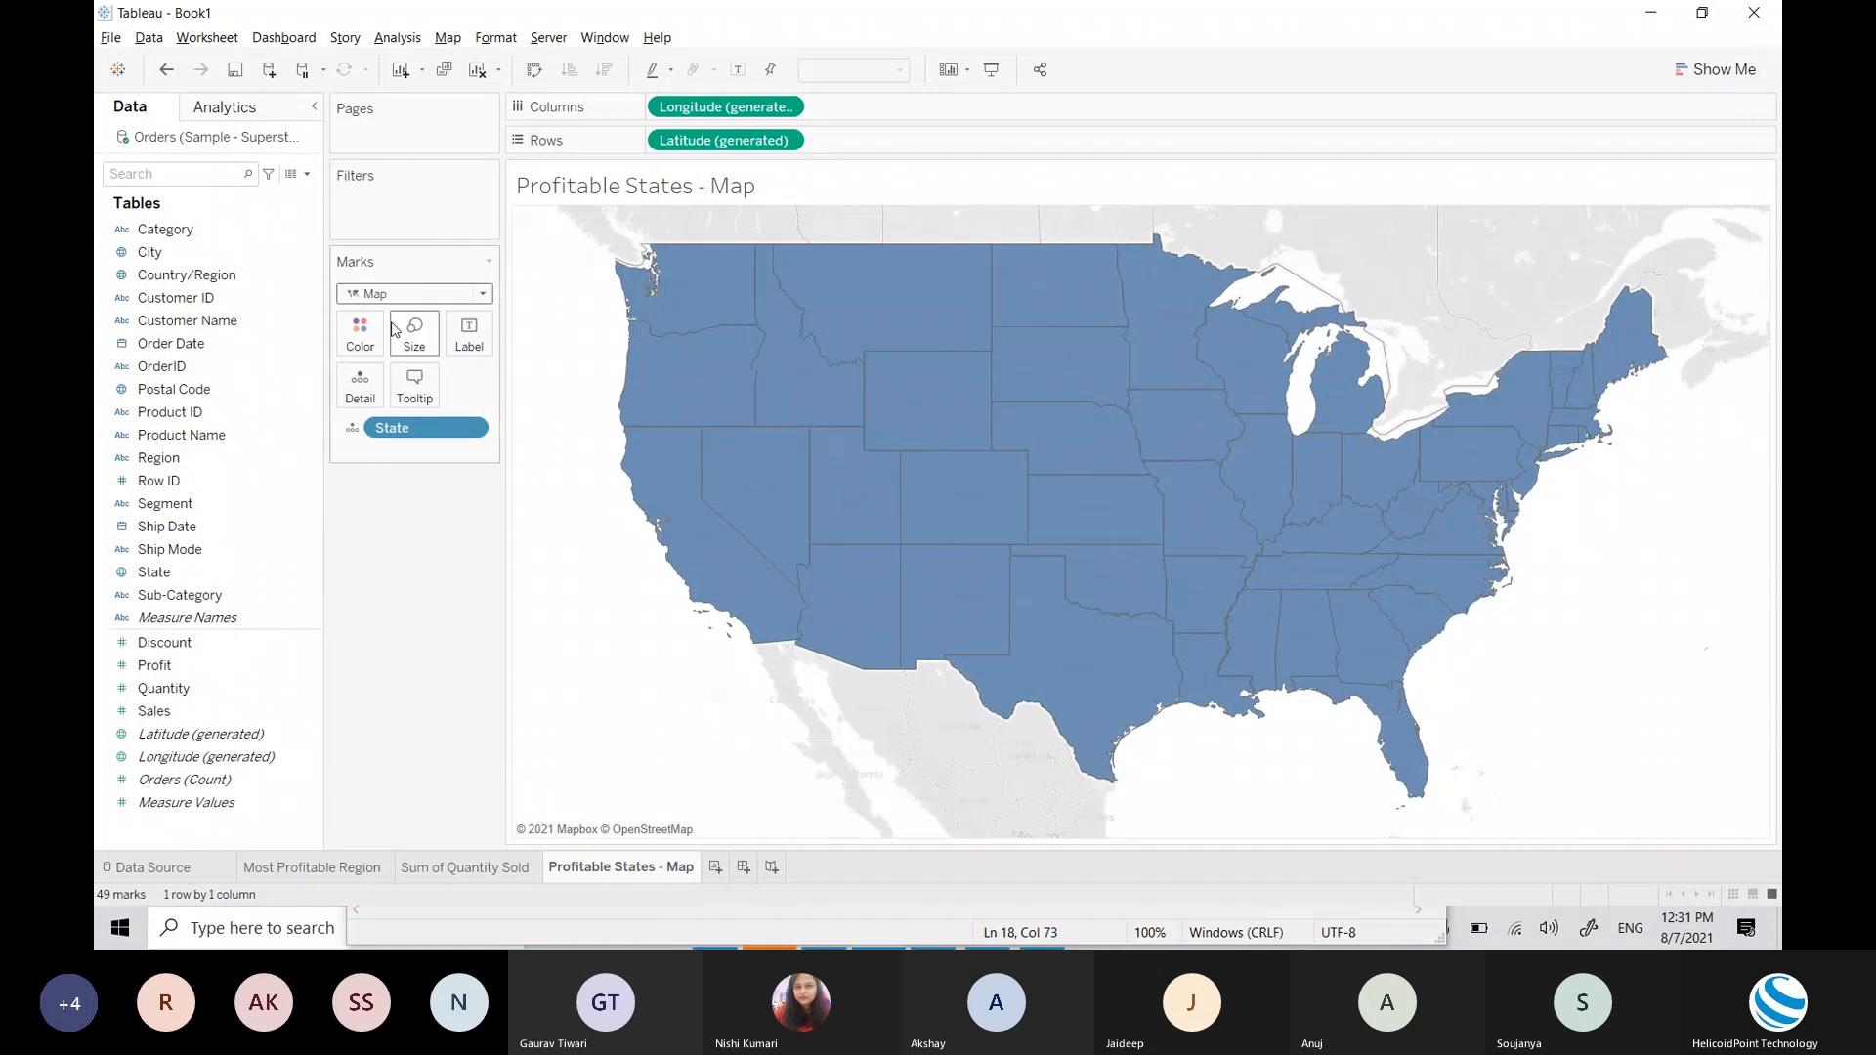
left_click(435, 296)
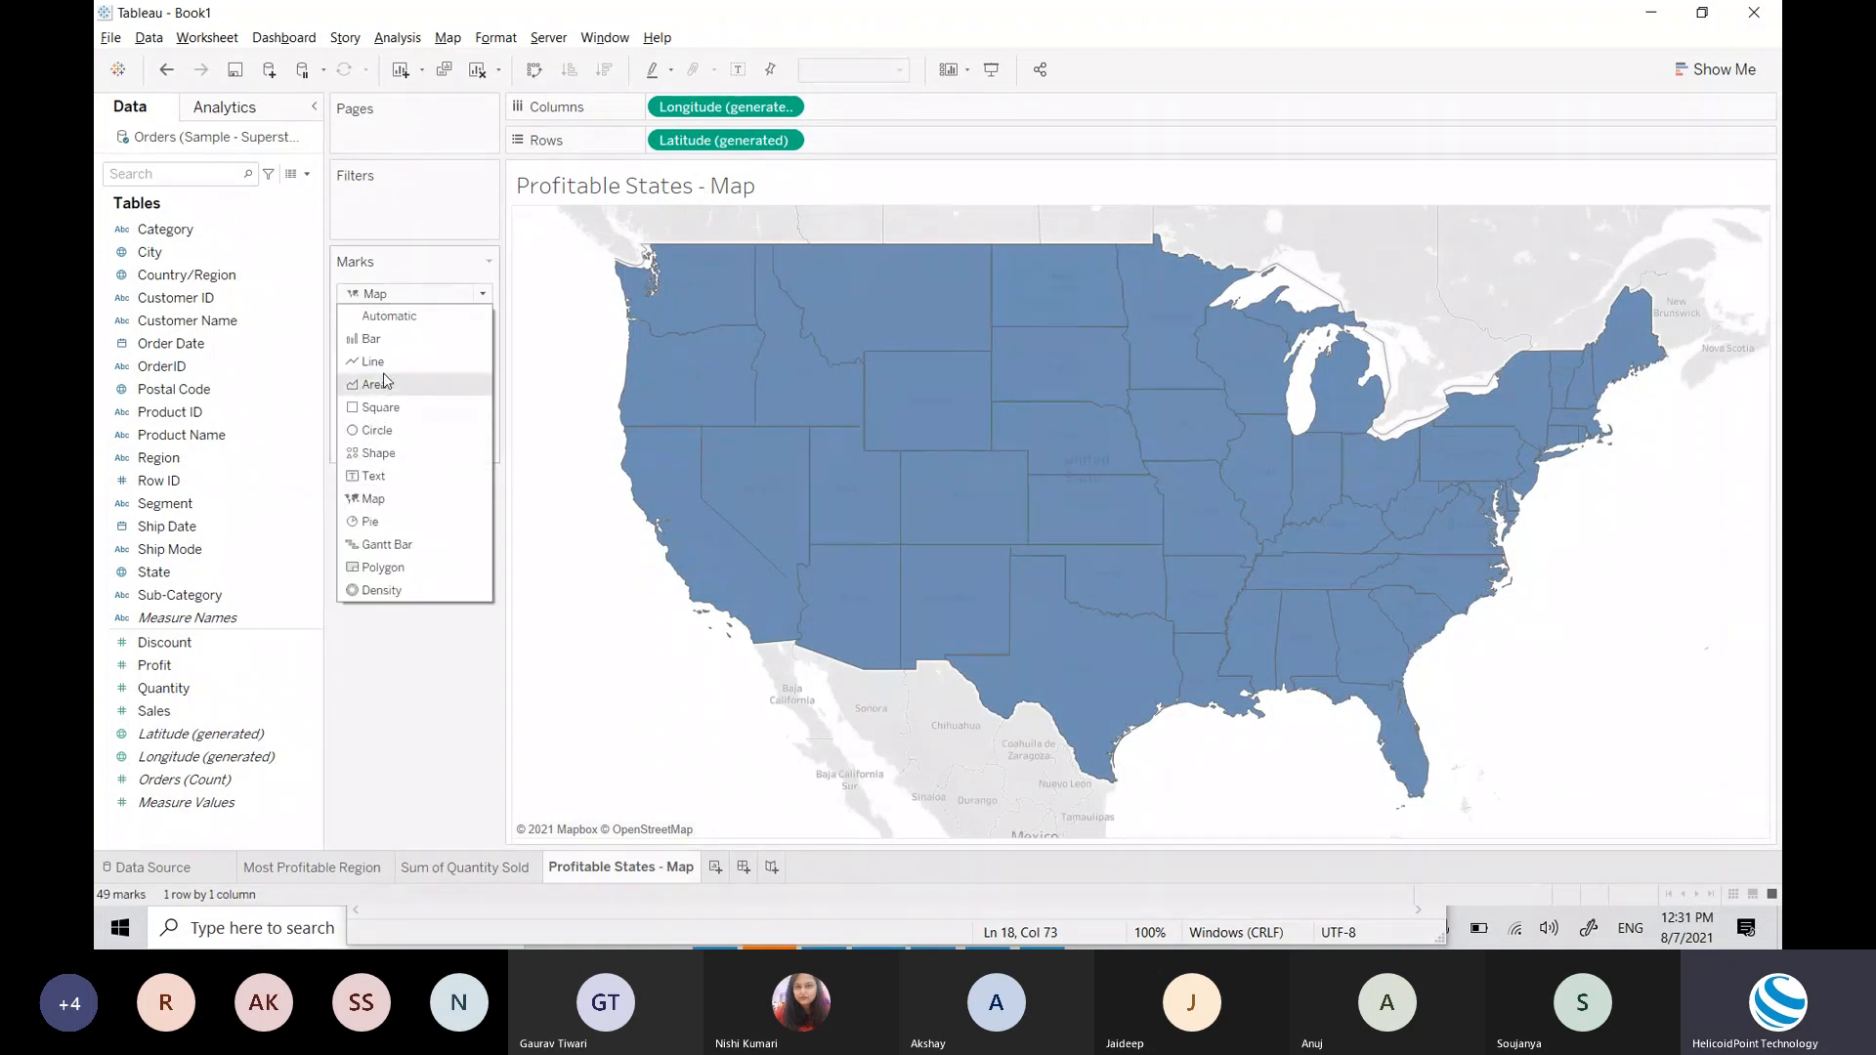
left_click(380, 502)
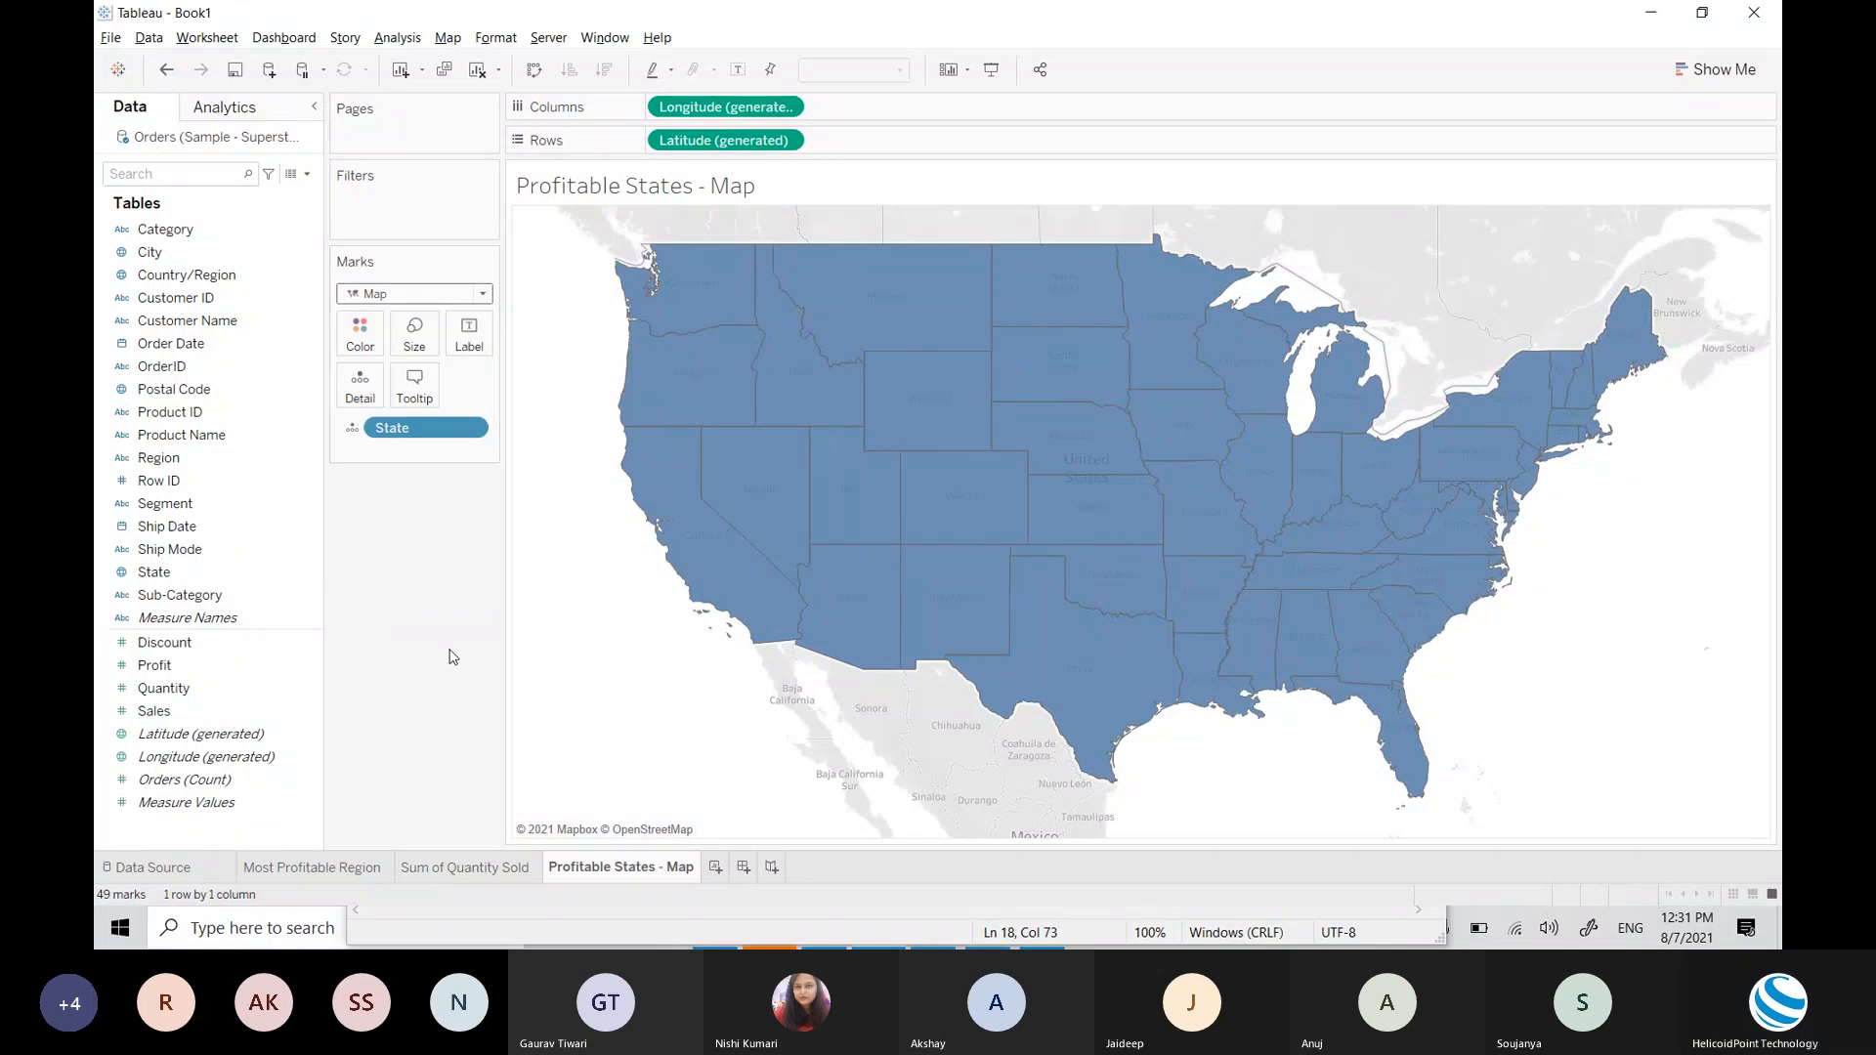
left_click(431, 297)
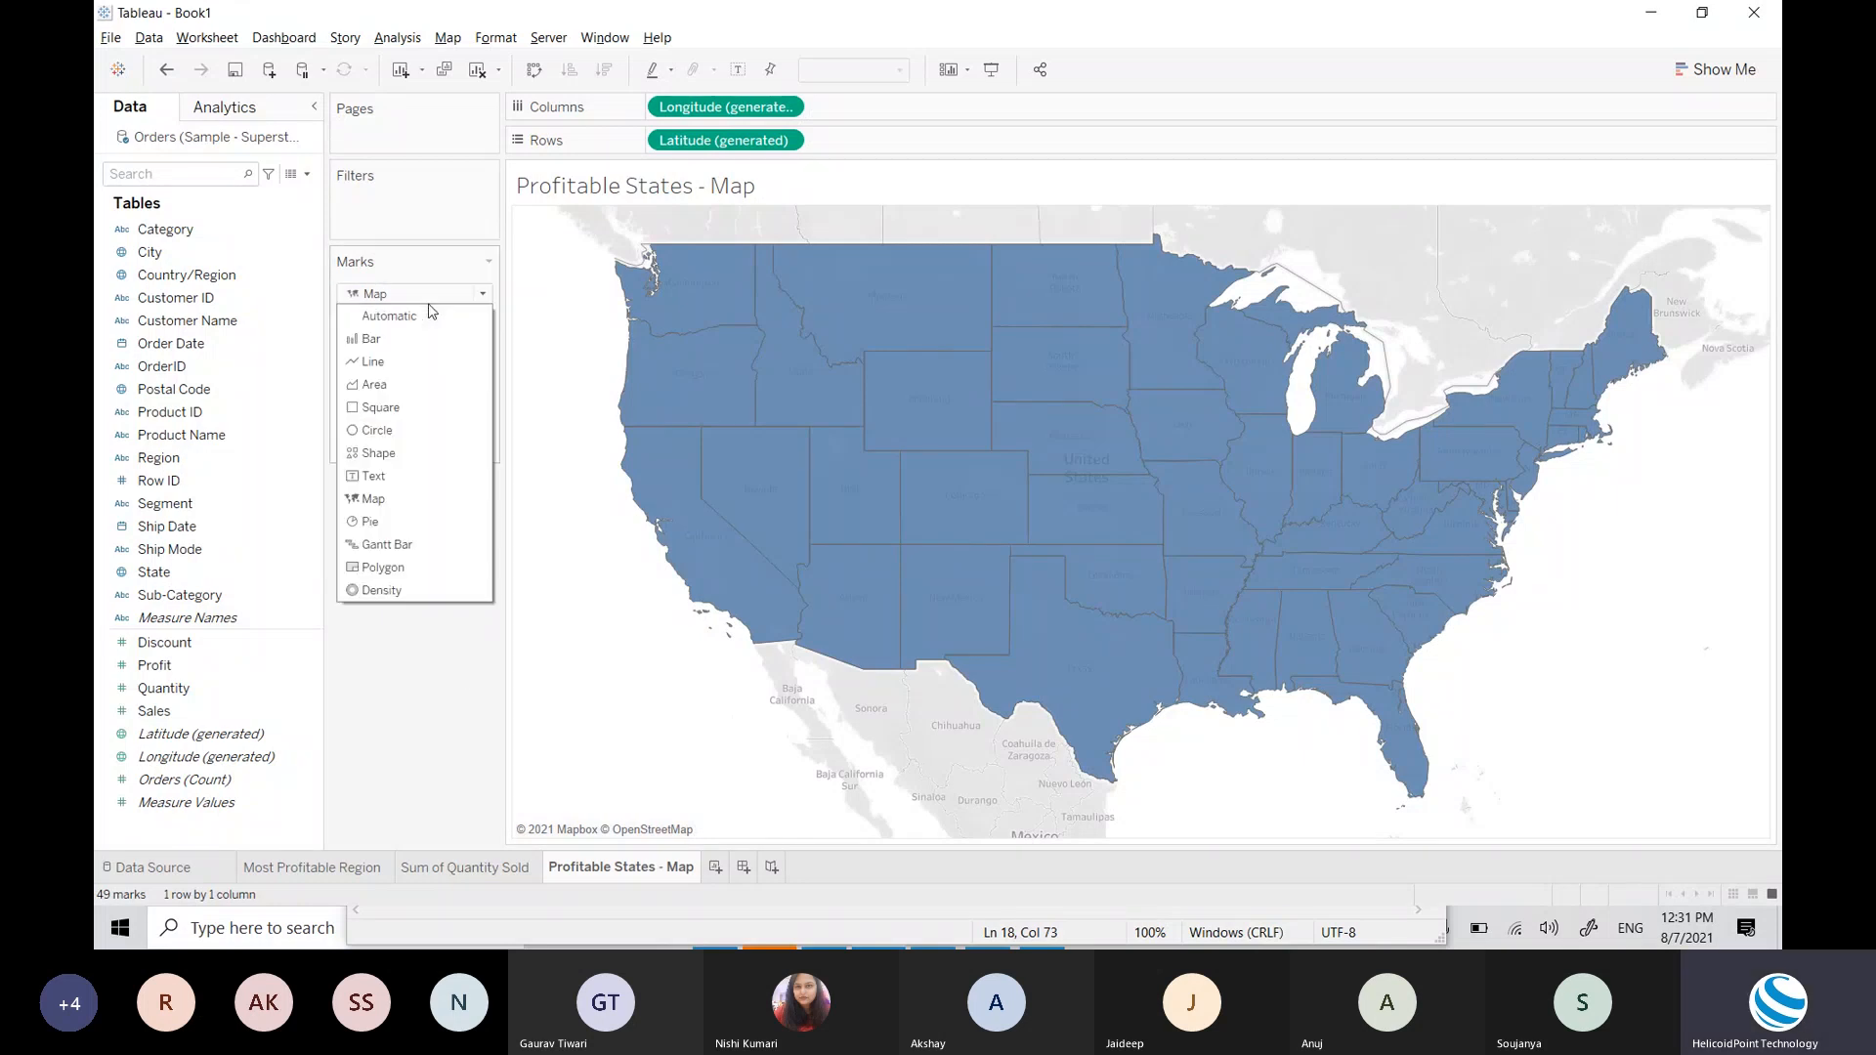
left_click(449, 709)
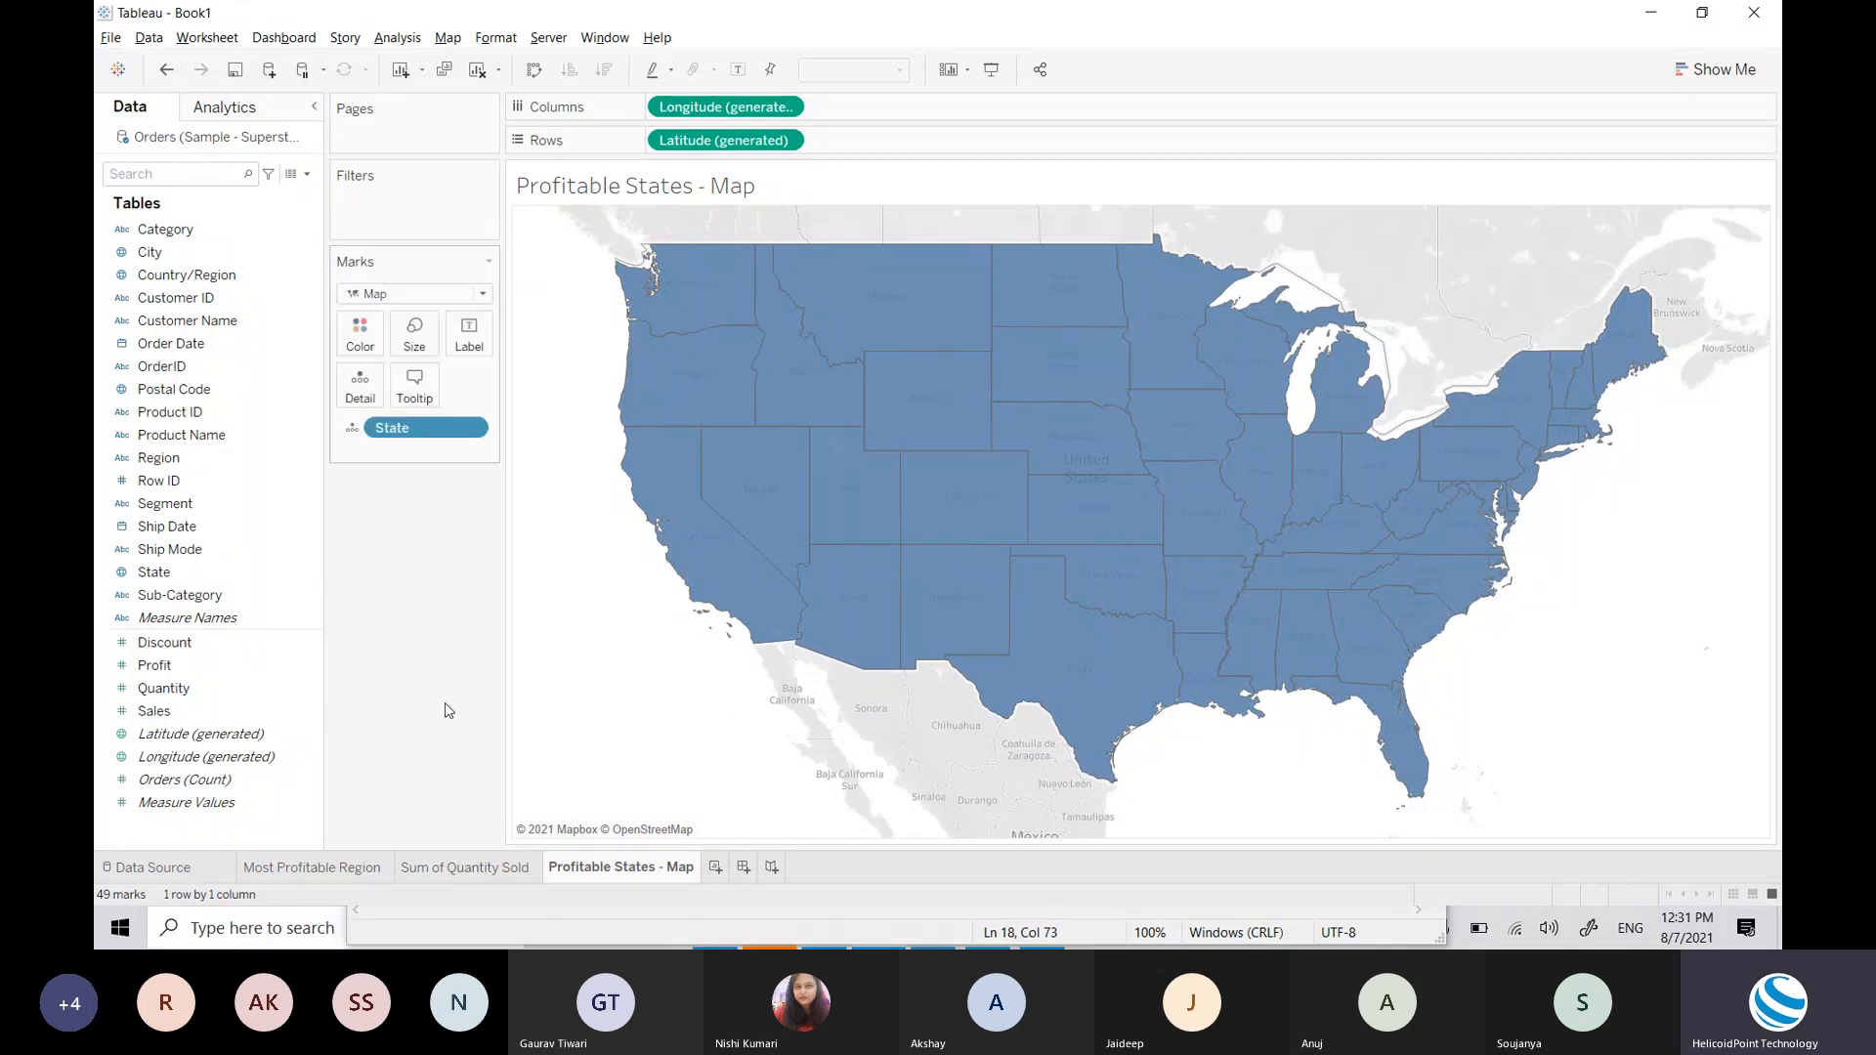
left_click(417, 293)
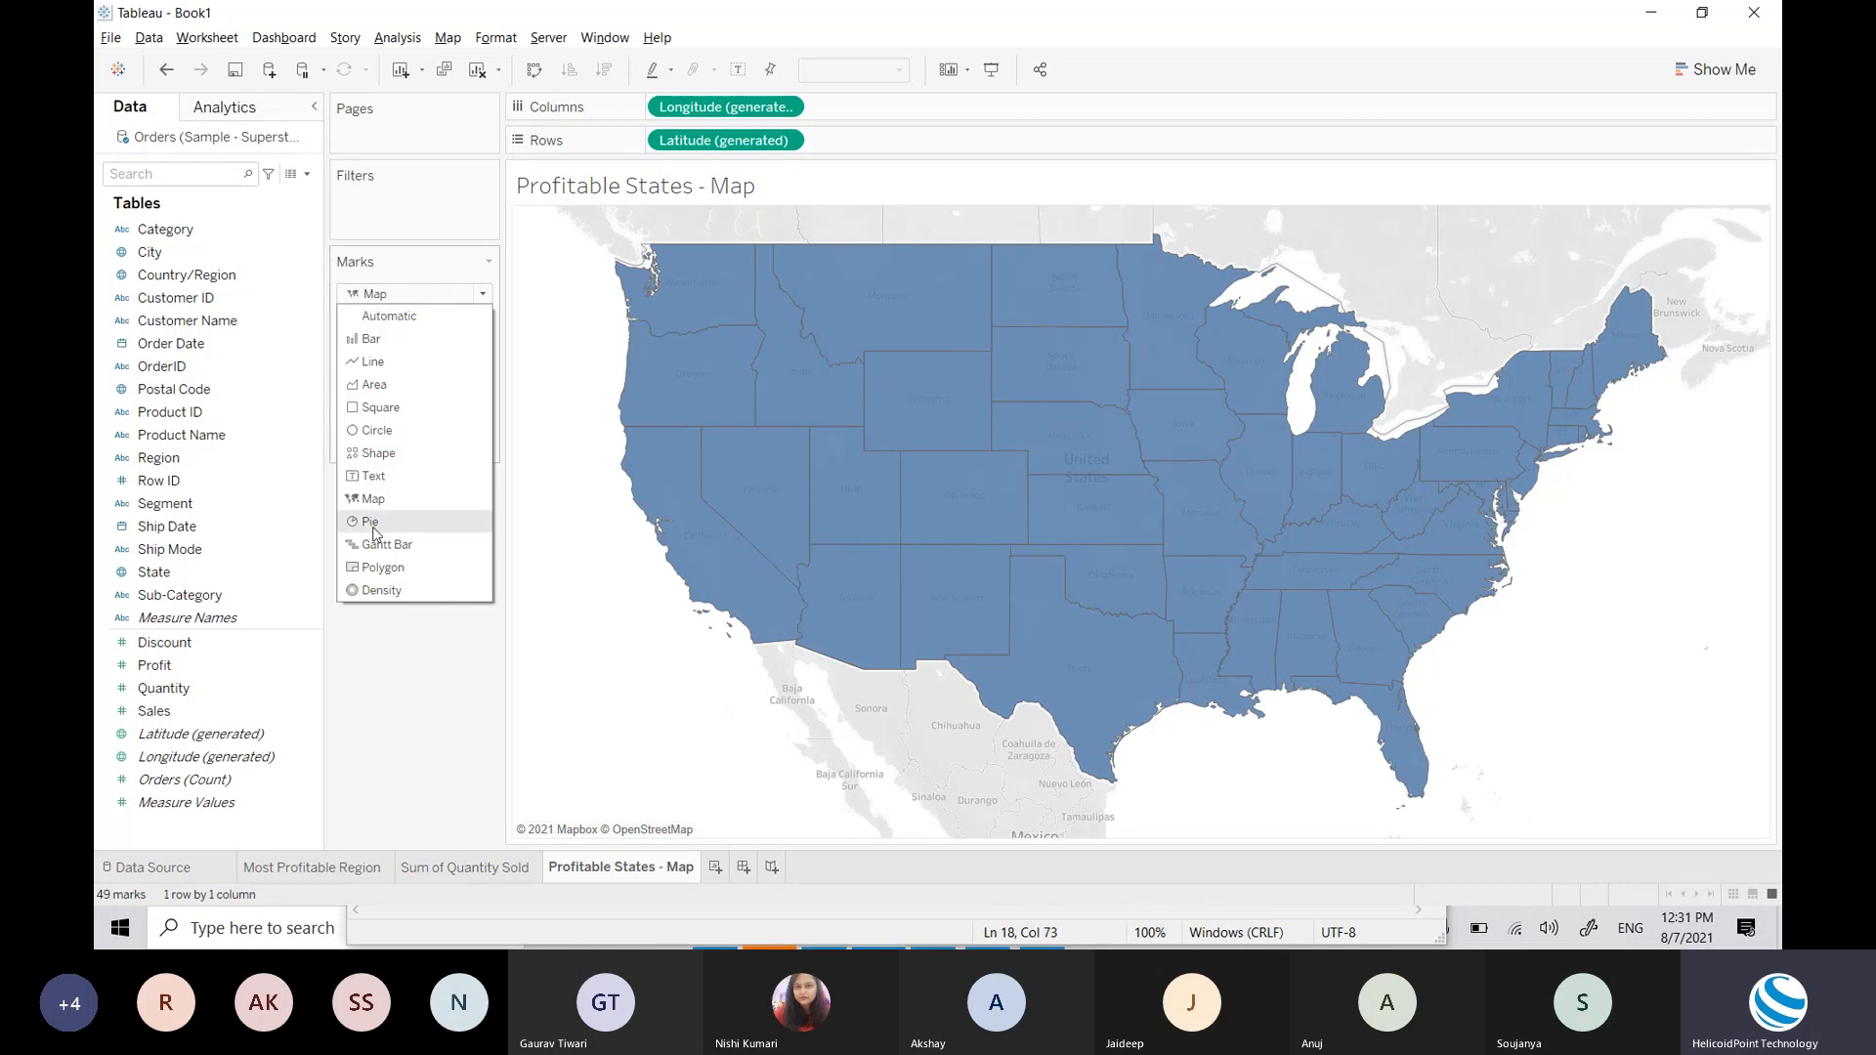
left_click(373, 498)
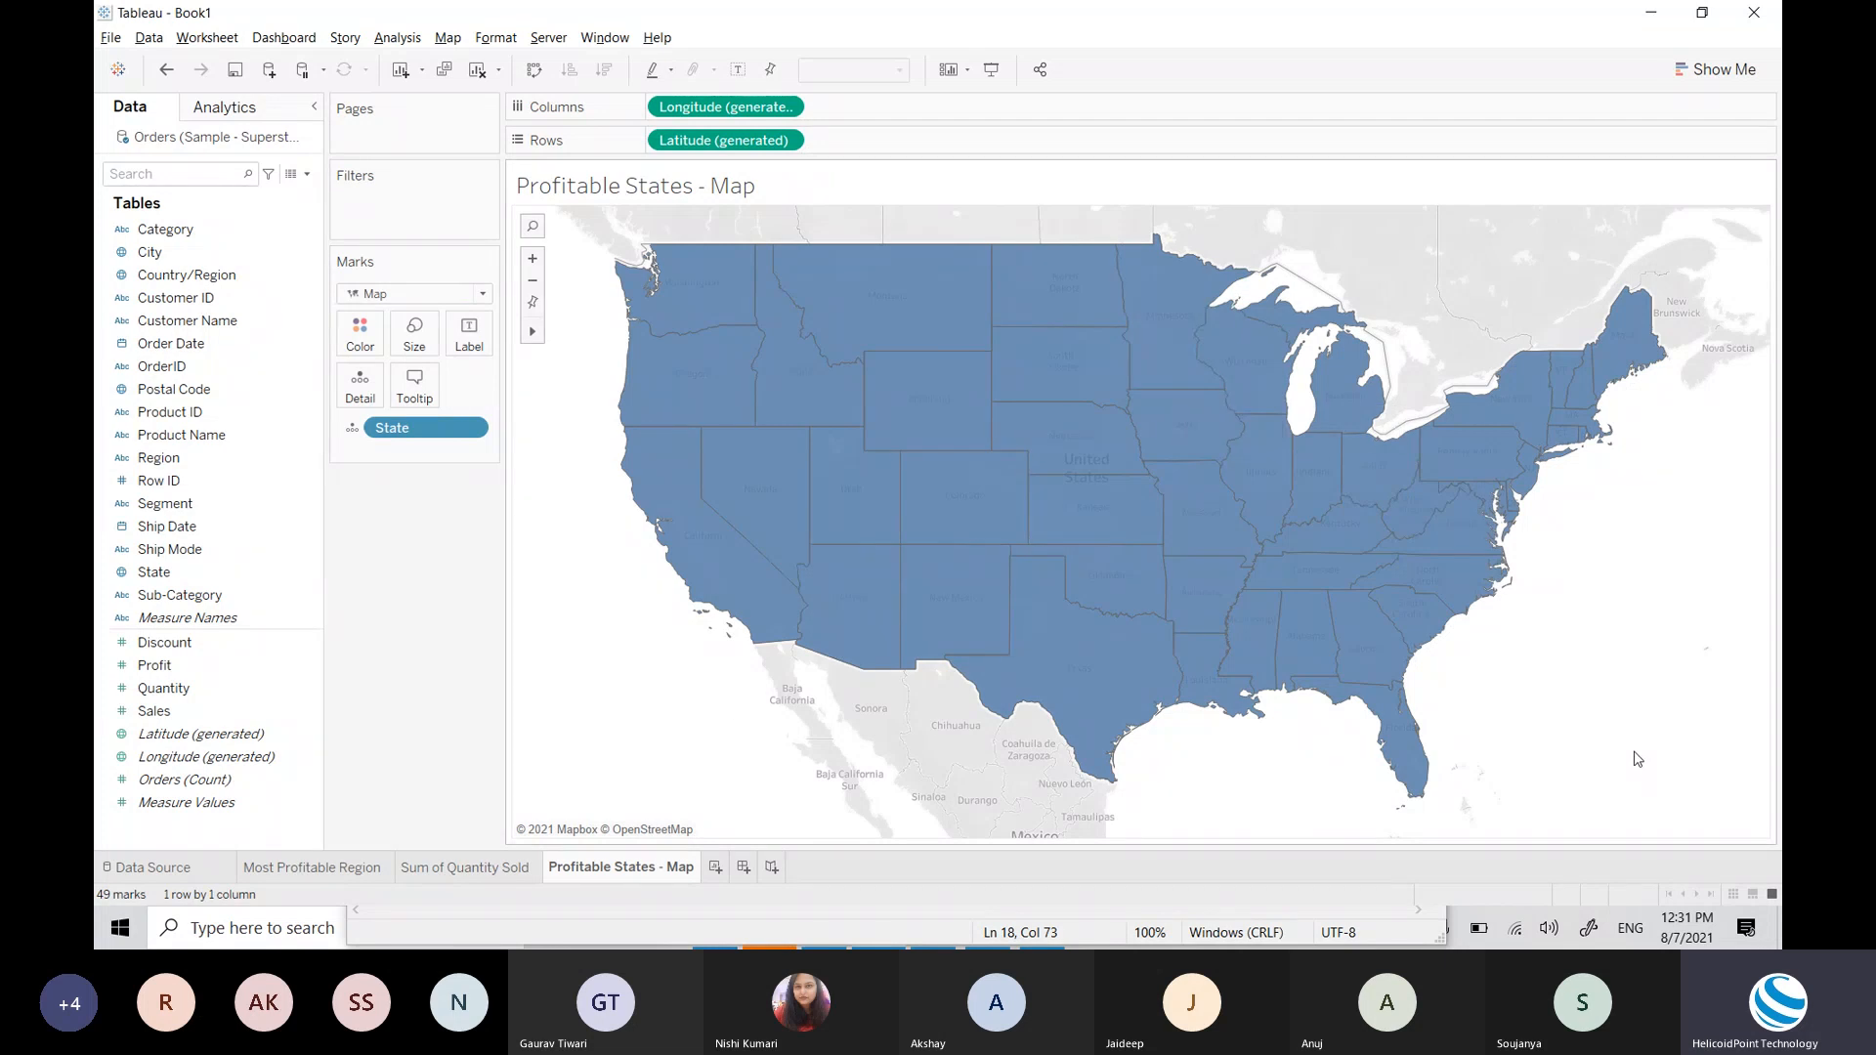
left_click(203, 733)
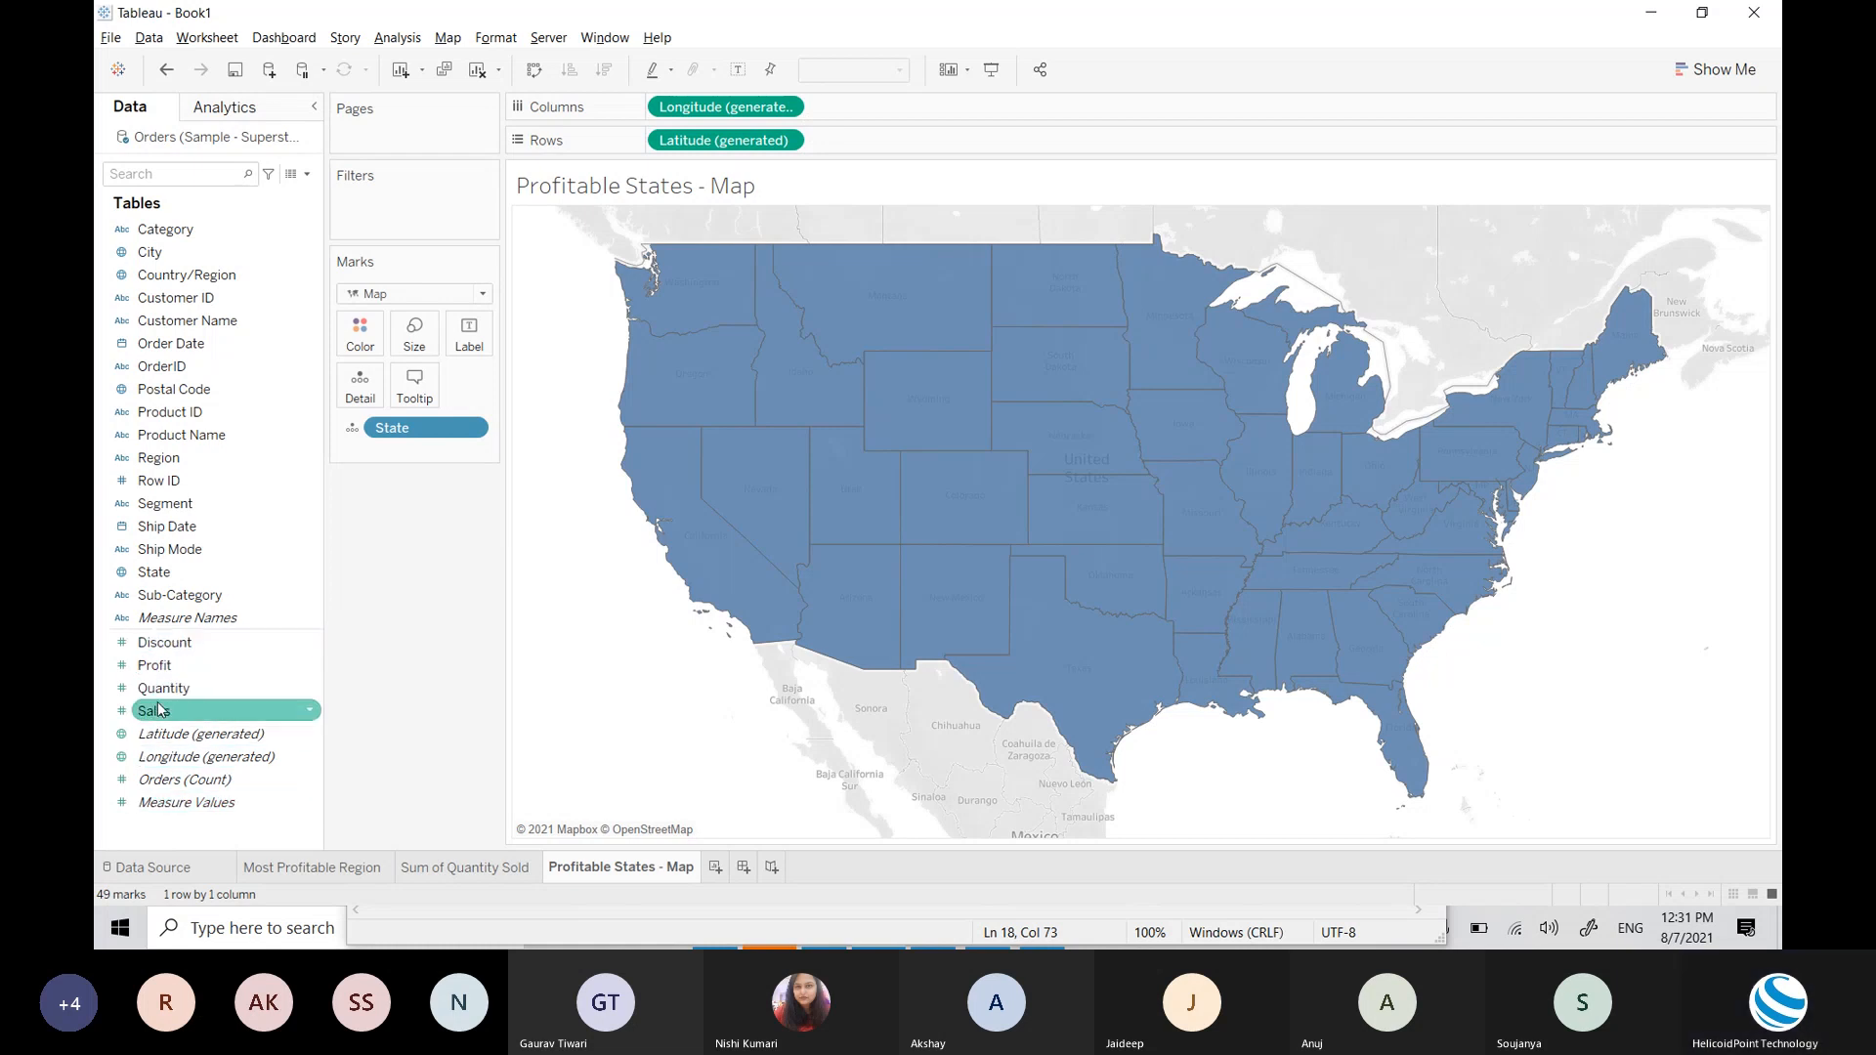
Step: Put Profit on Color, shading states orange-blue from -25,729 to 76,381
left_click_drag(155, 666, 360, 342)
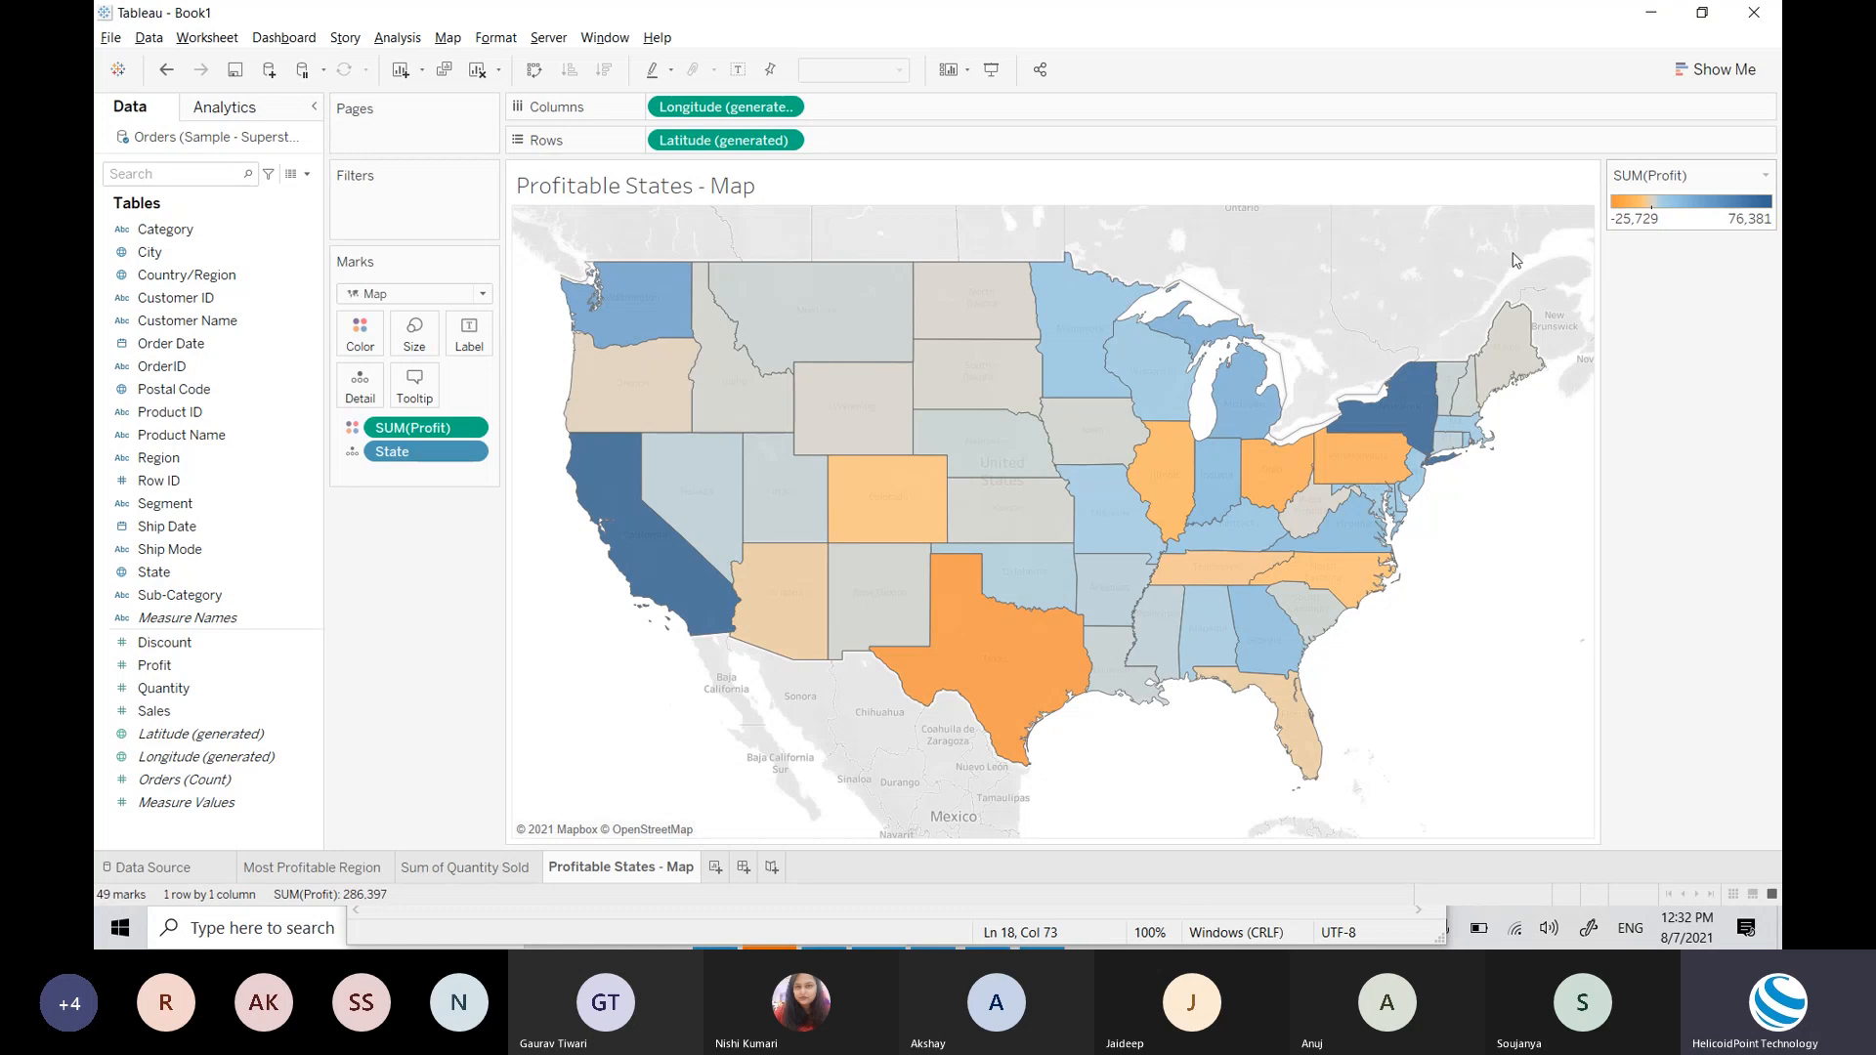
mouse_move(1019, 696)
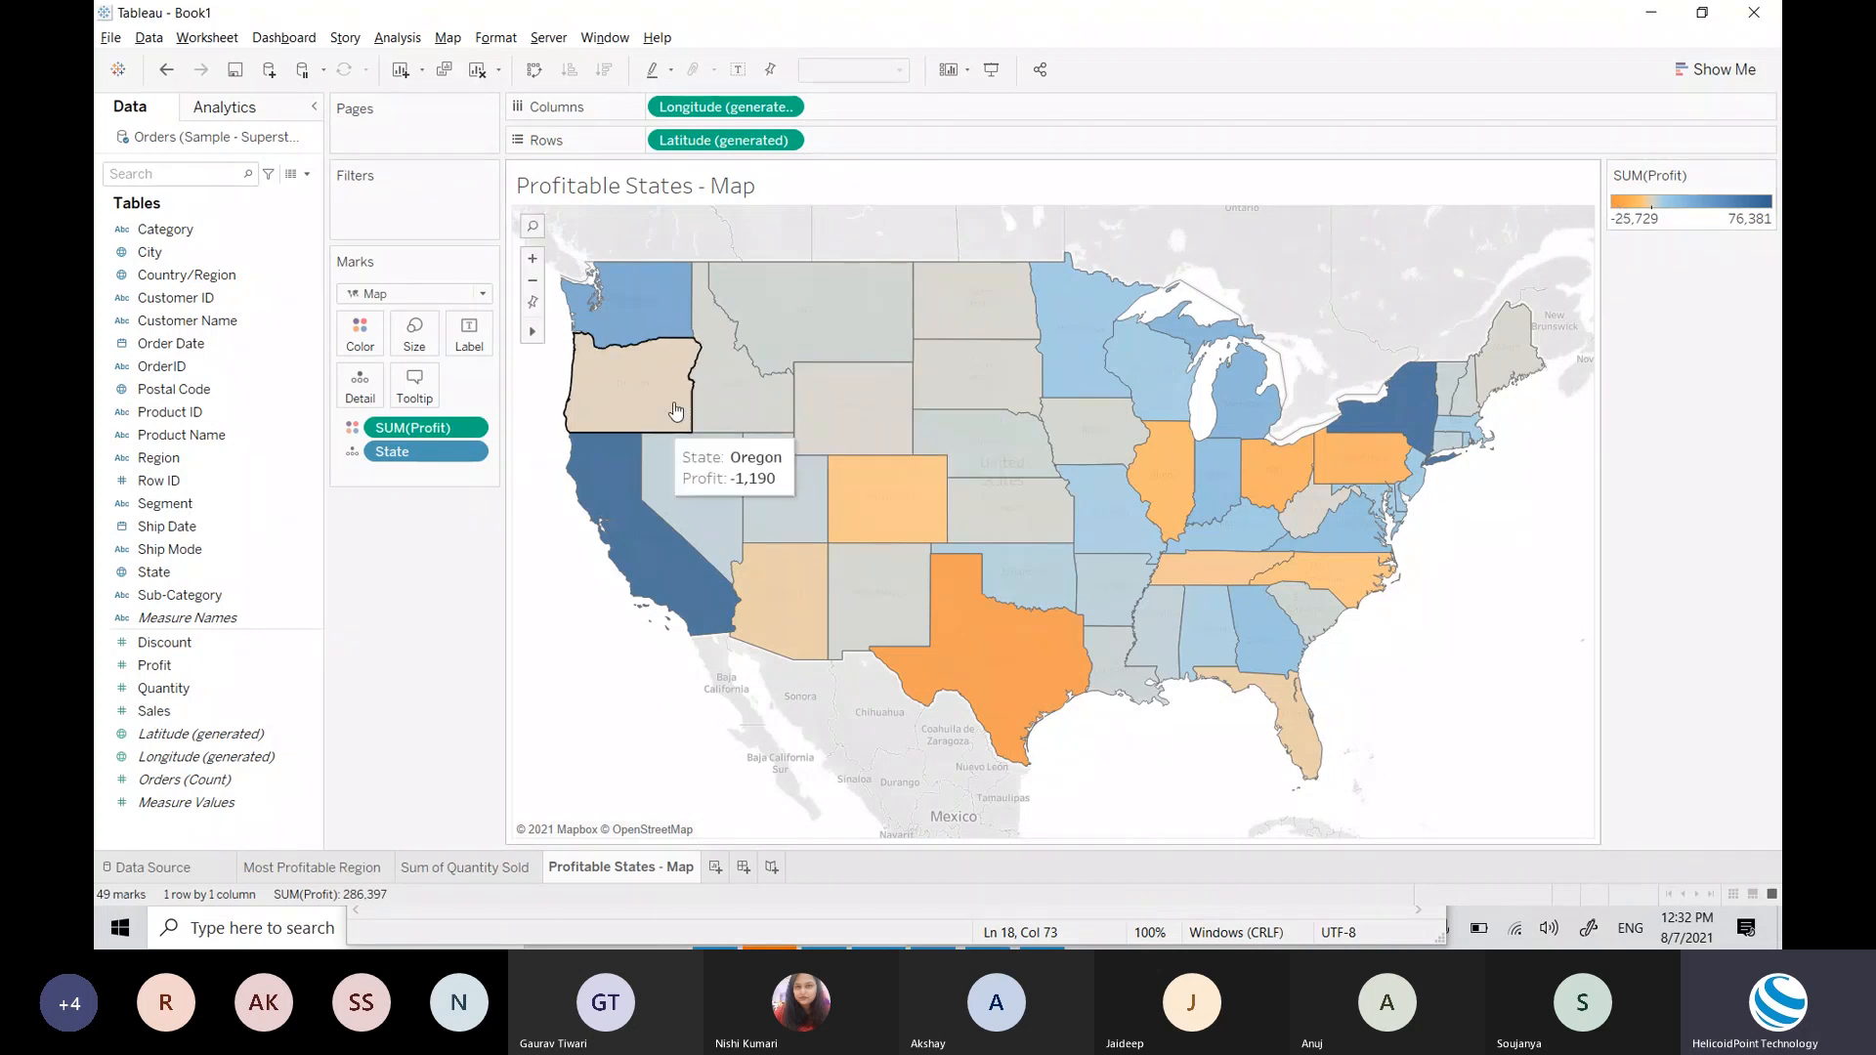
mouse_move(663, 319)
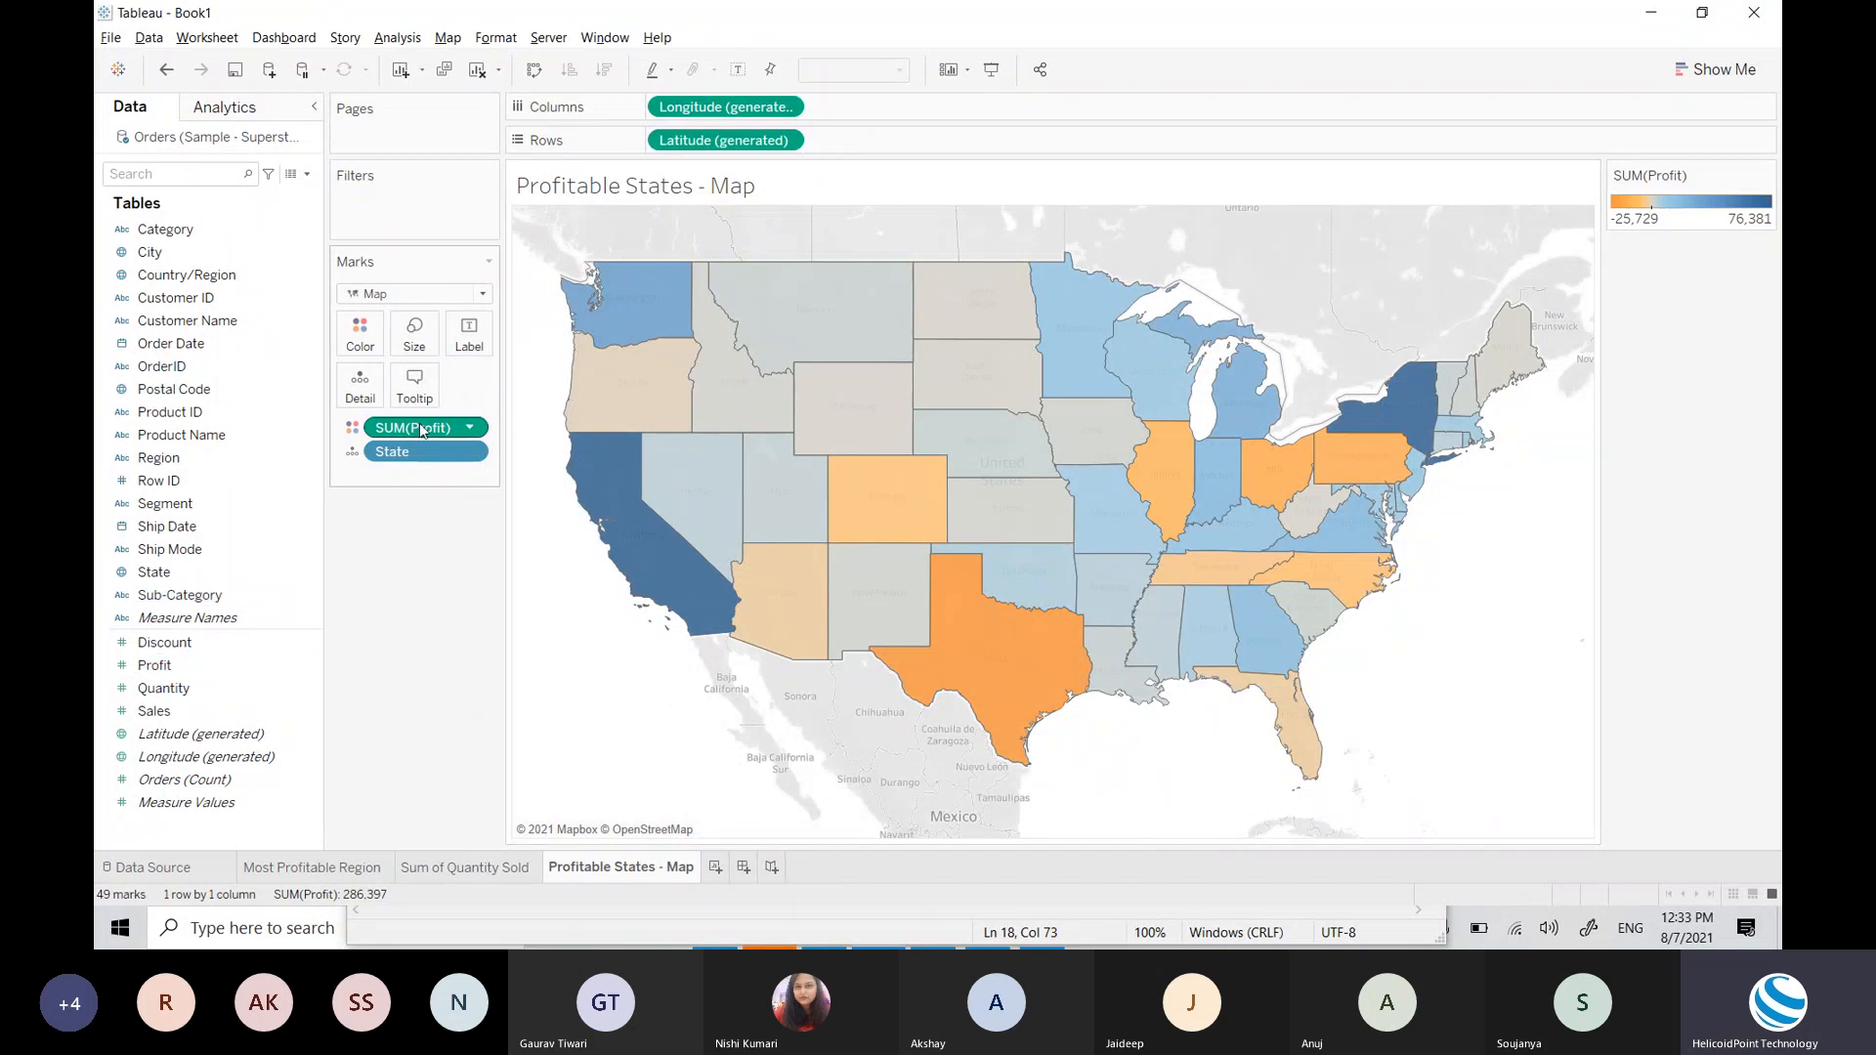
mouse_move(1201, 359)
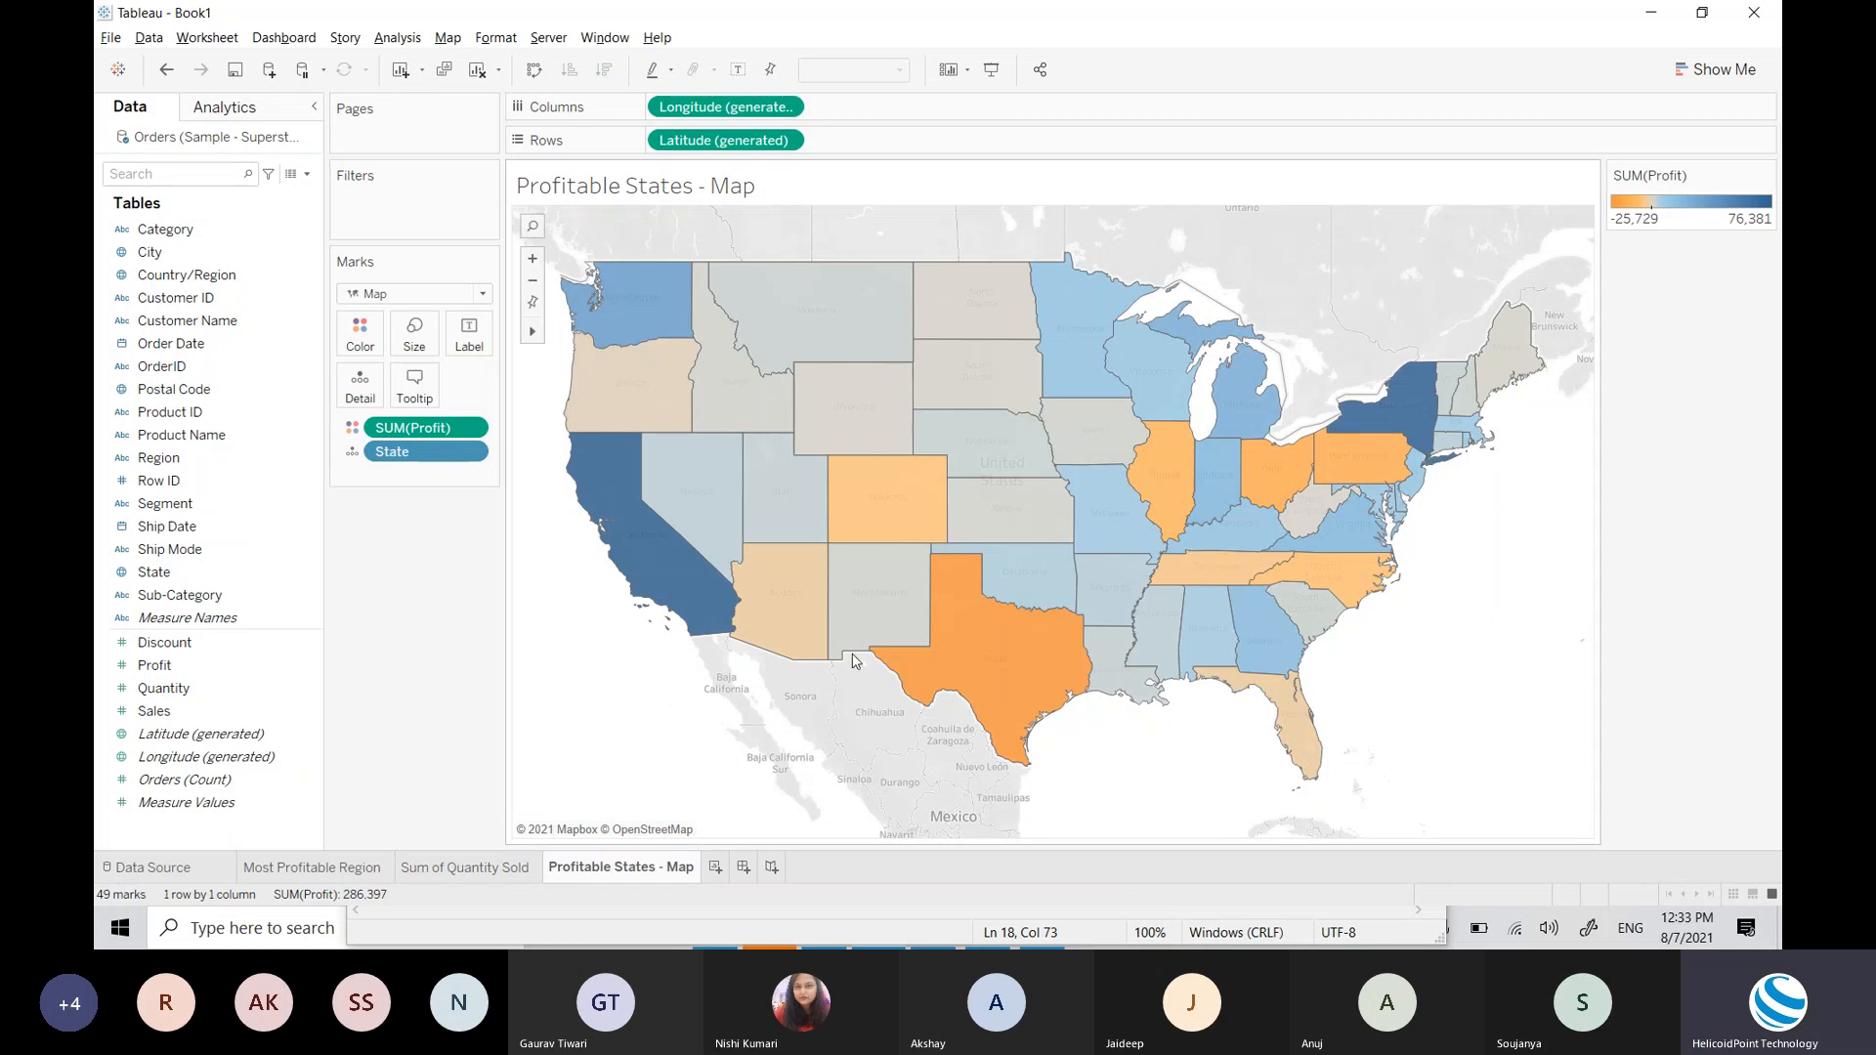
left_click(164, 689)
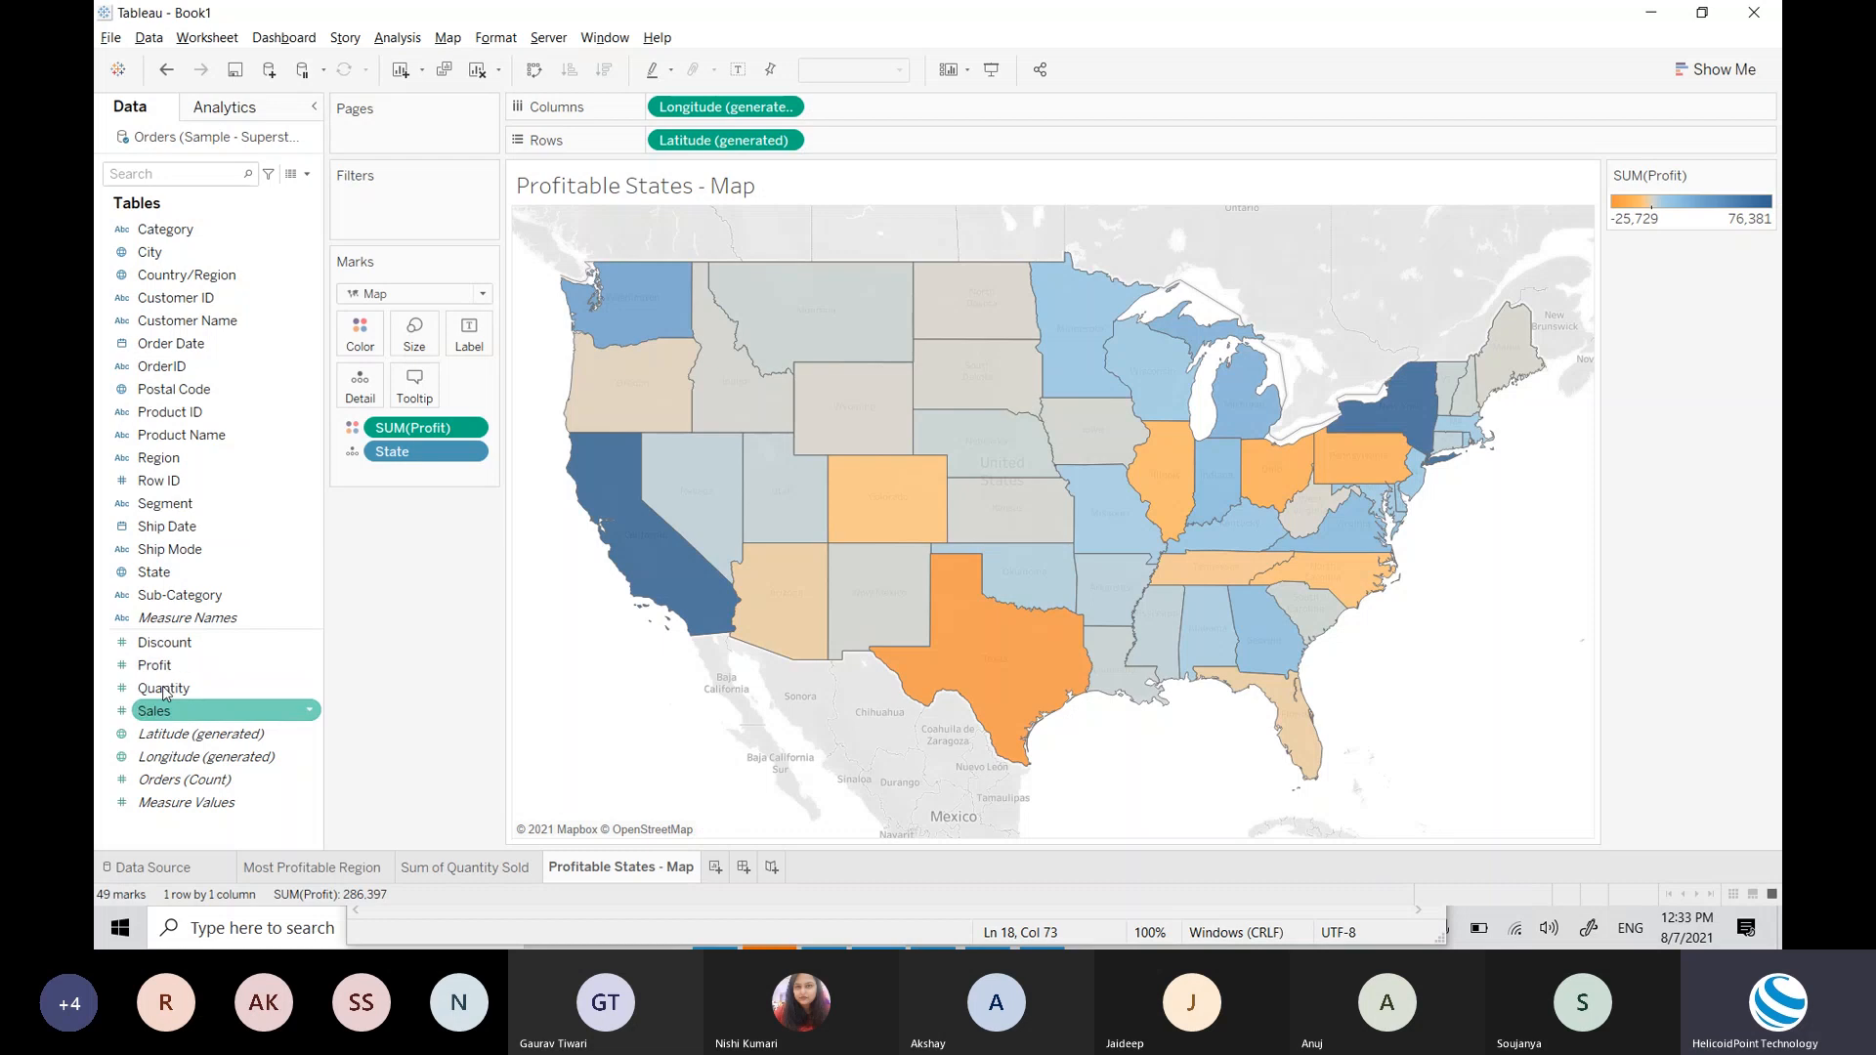
left_click(184, 574)
left_click_drag(205, 571, 472, 339)
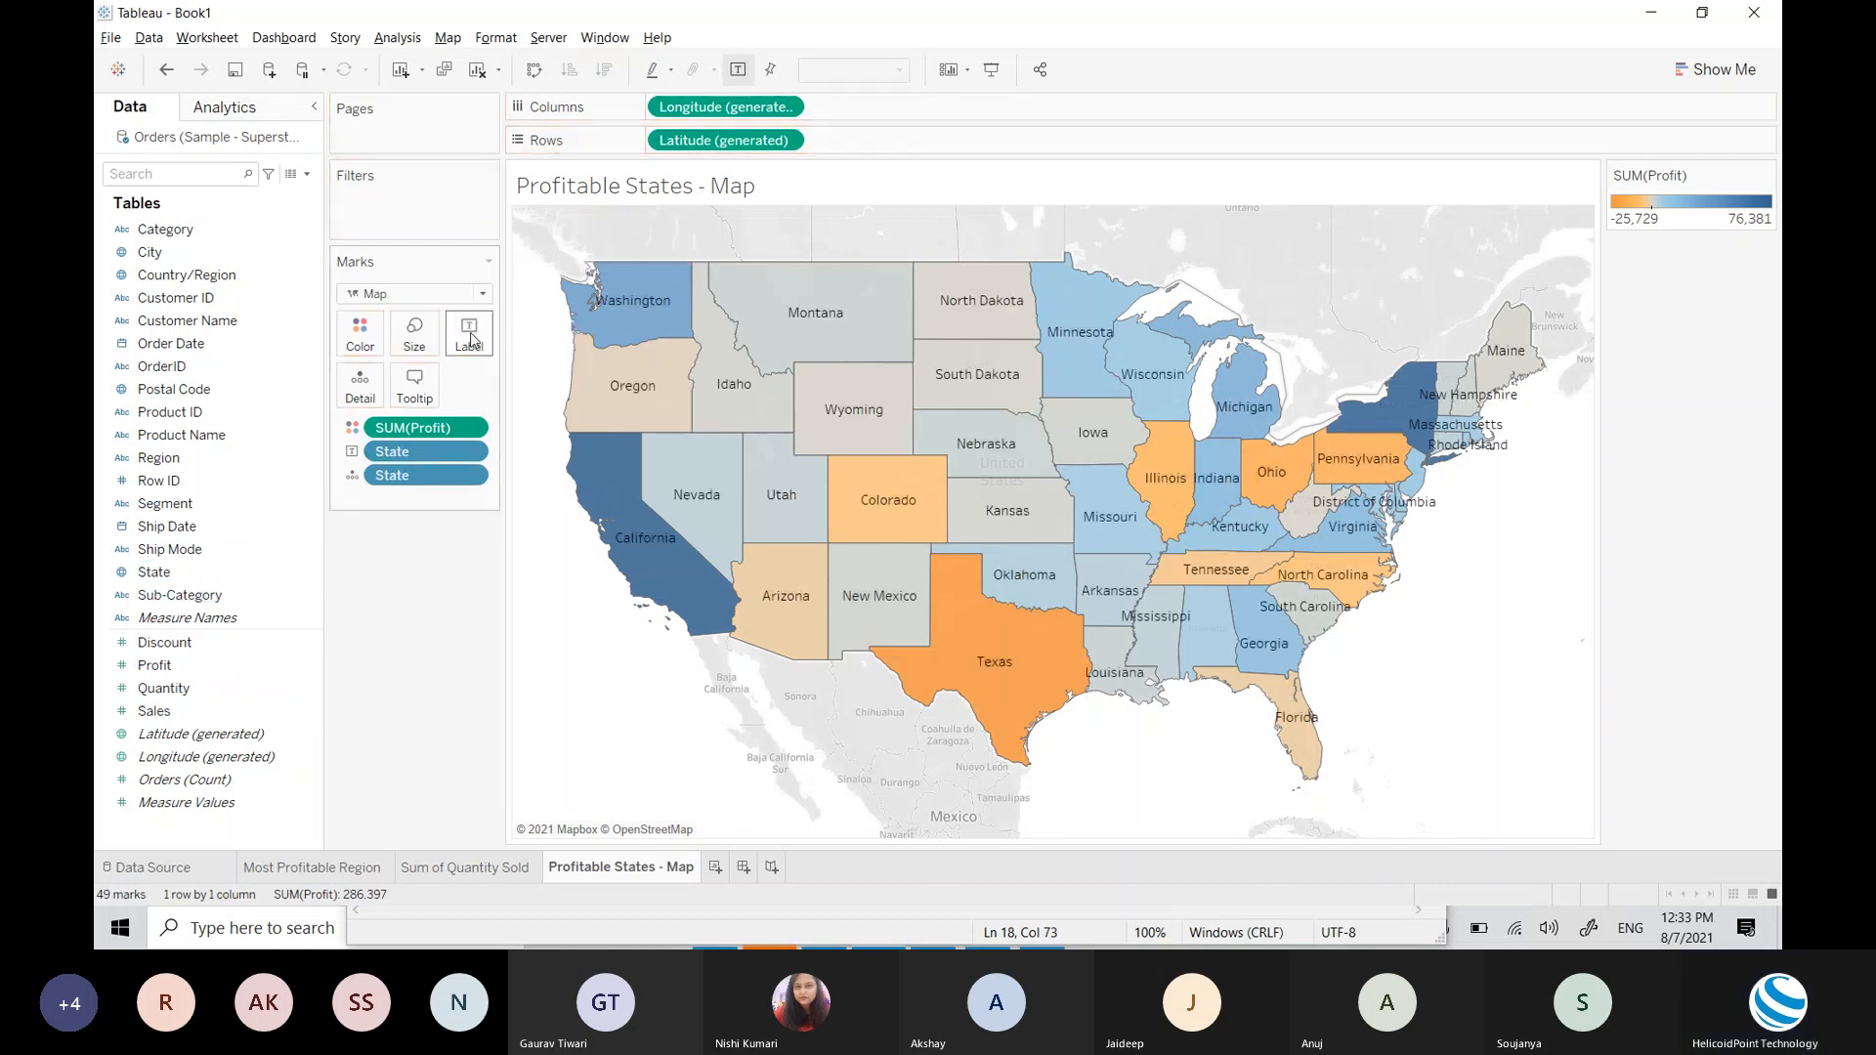
left_click(274, 713)
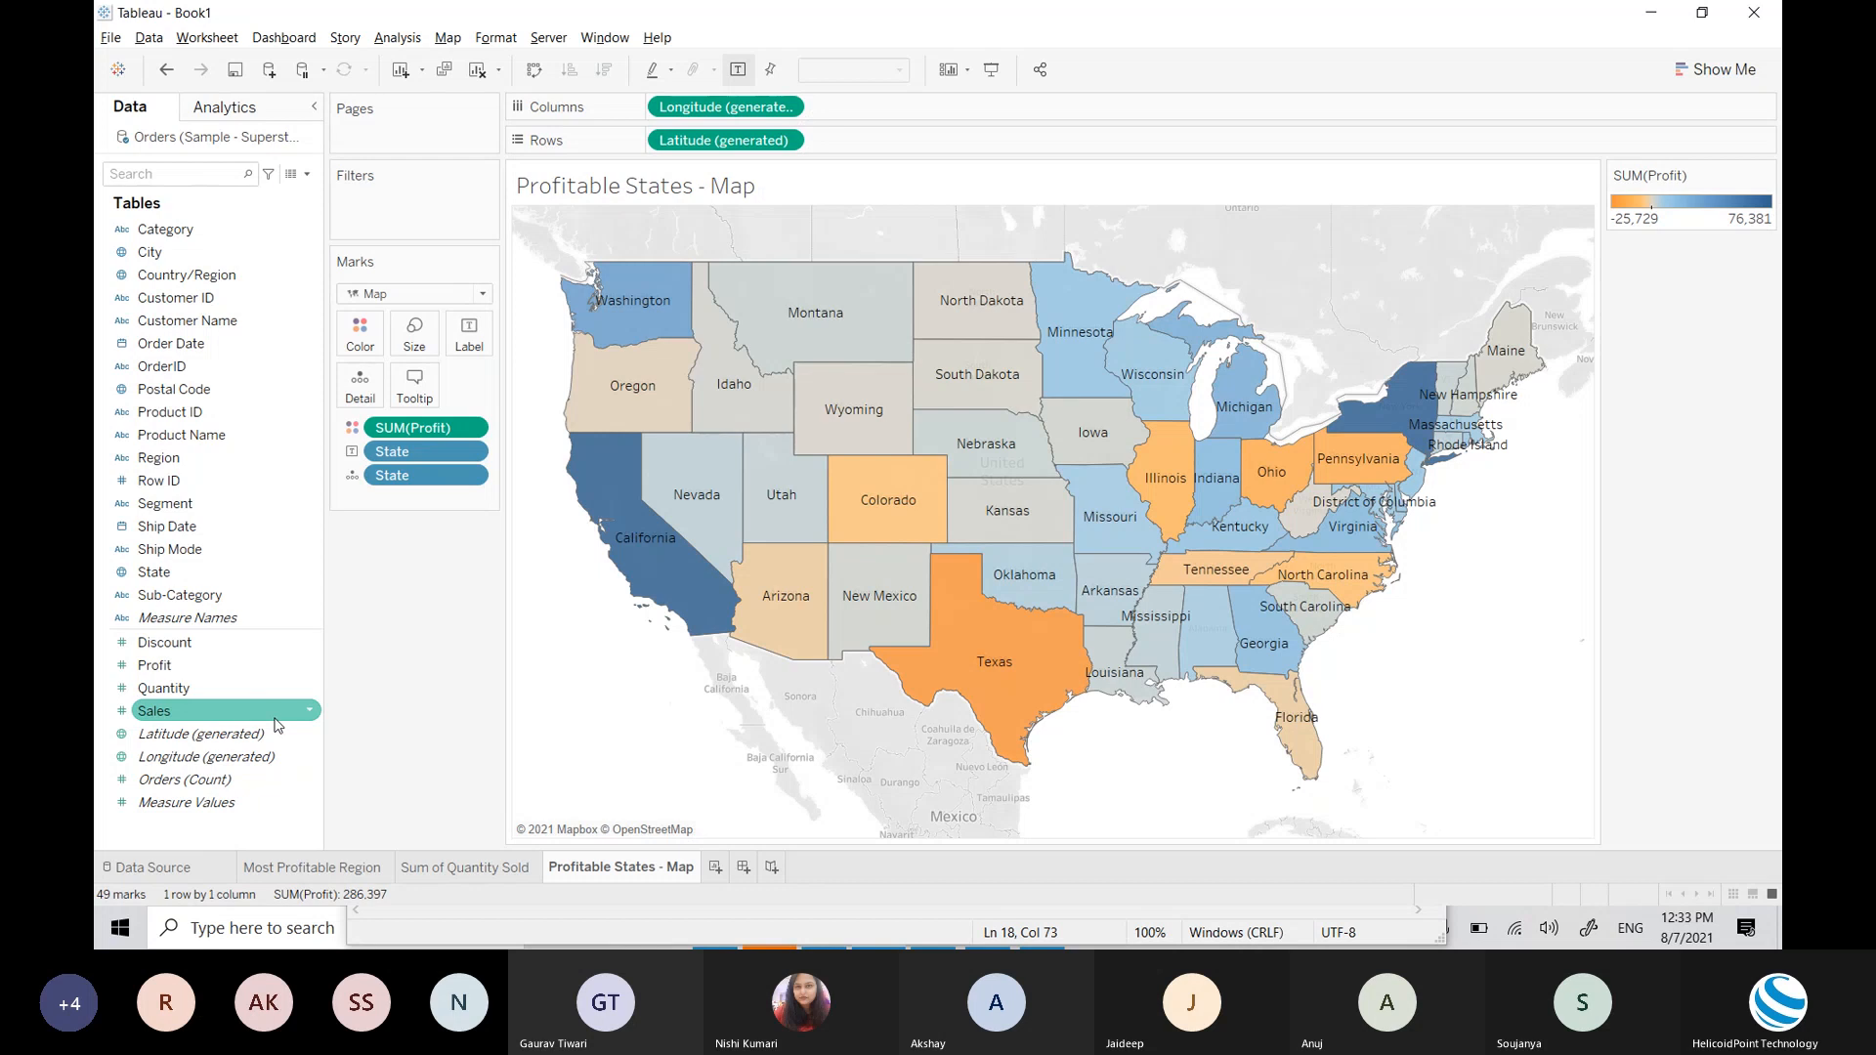
mouse_move(684, 581)
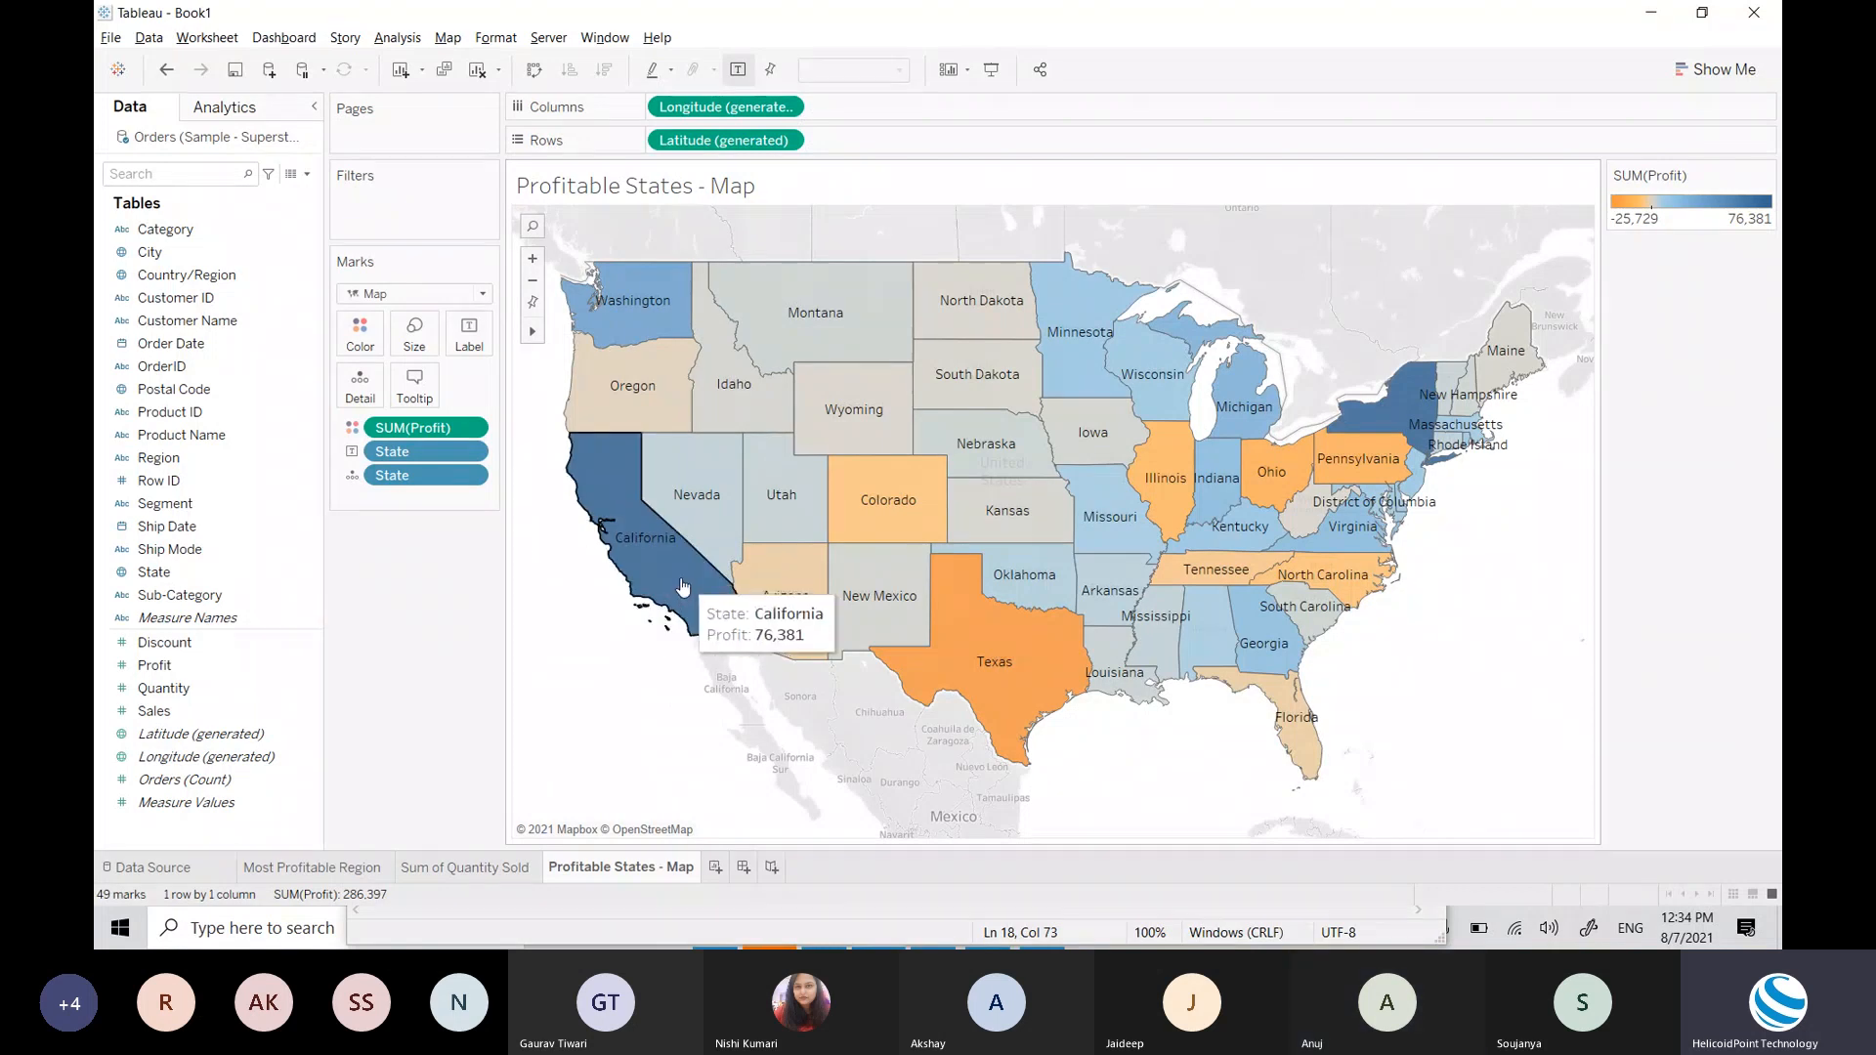
mouse_move(1019, 689)
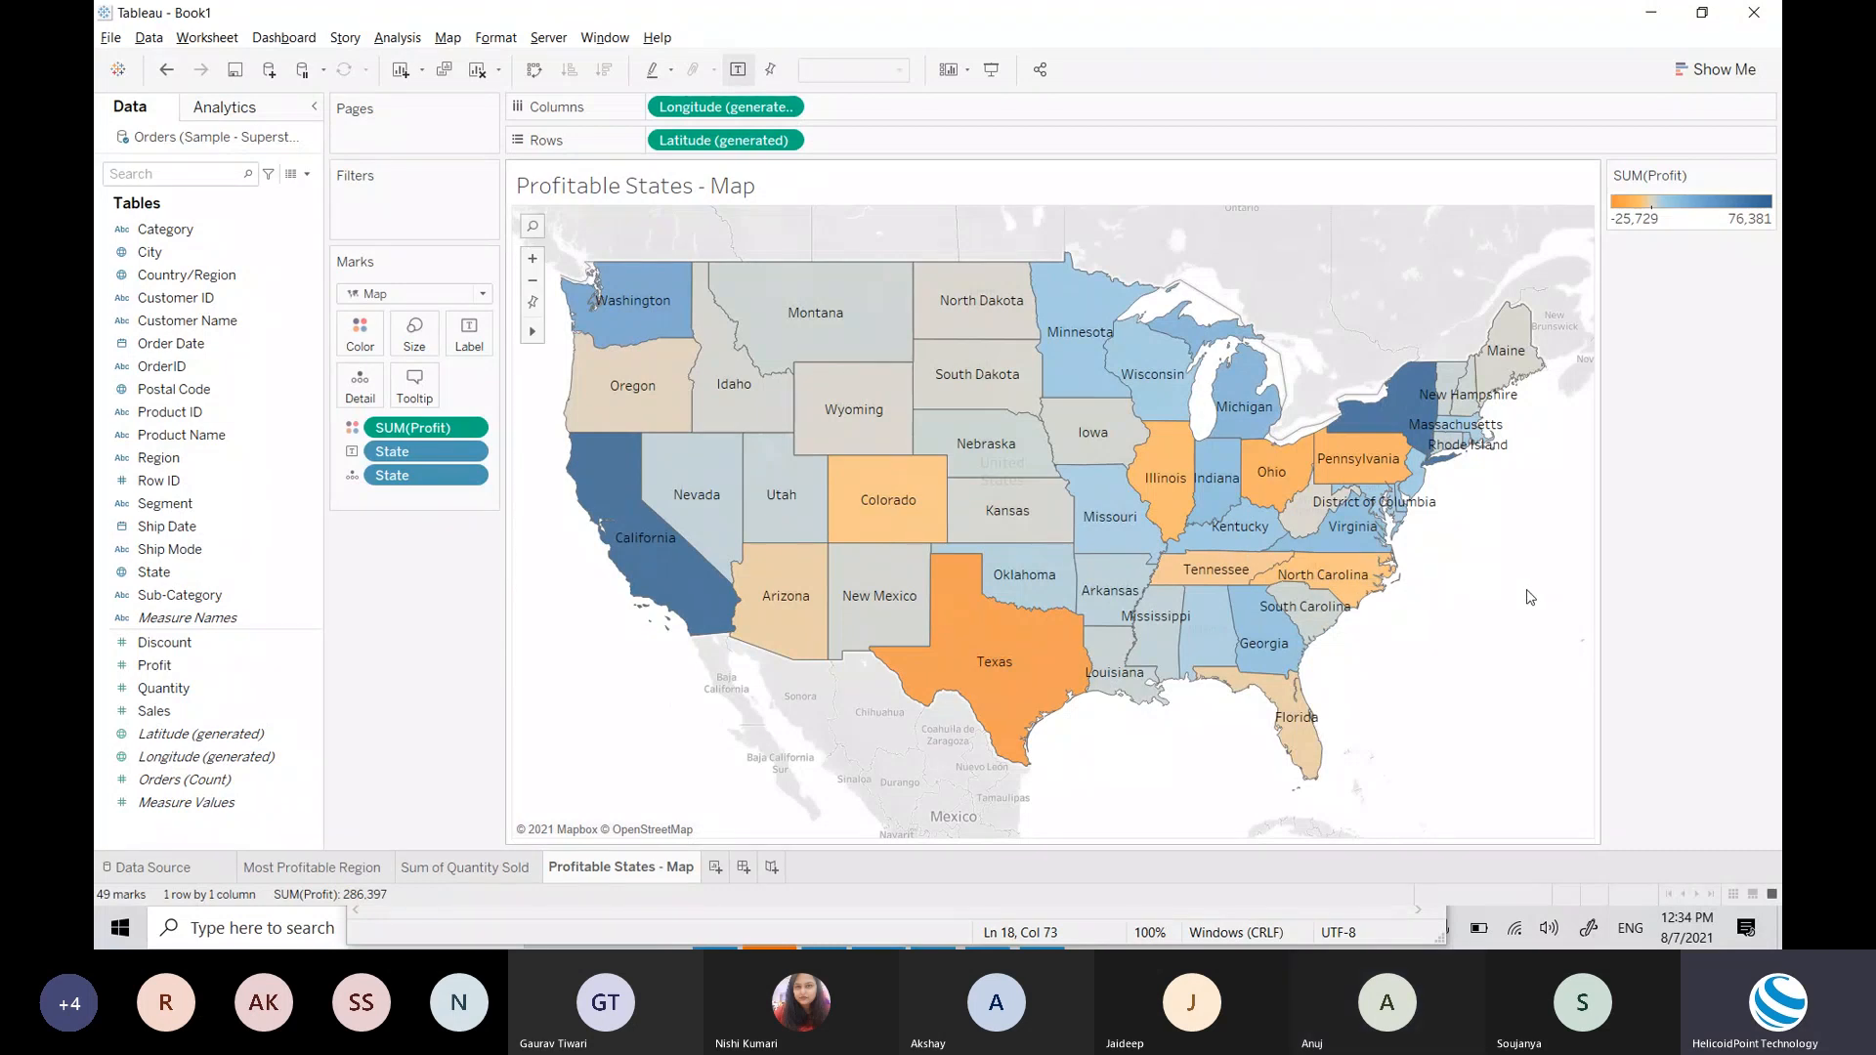
mouse_move(1306, 752)
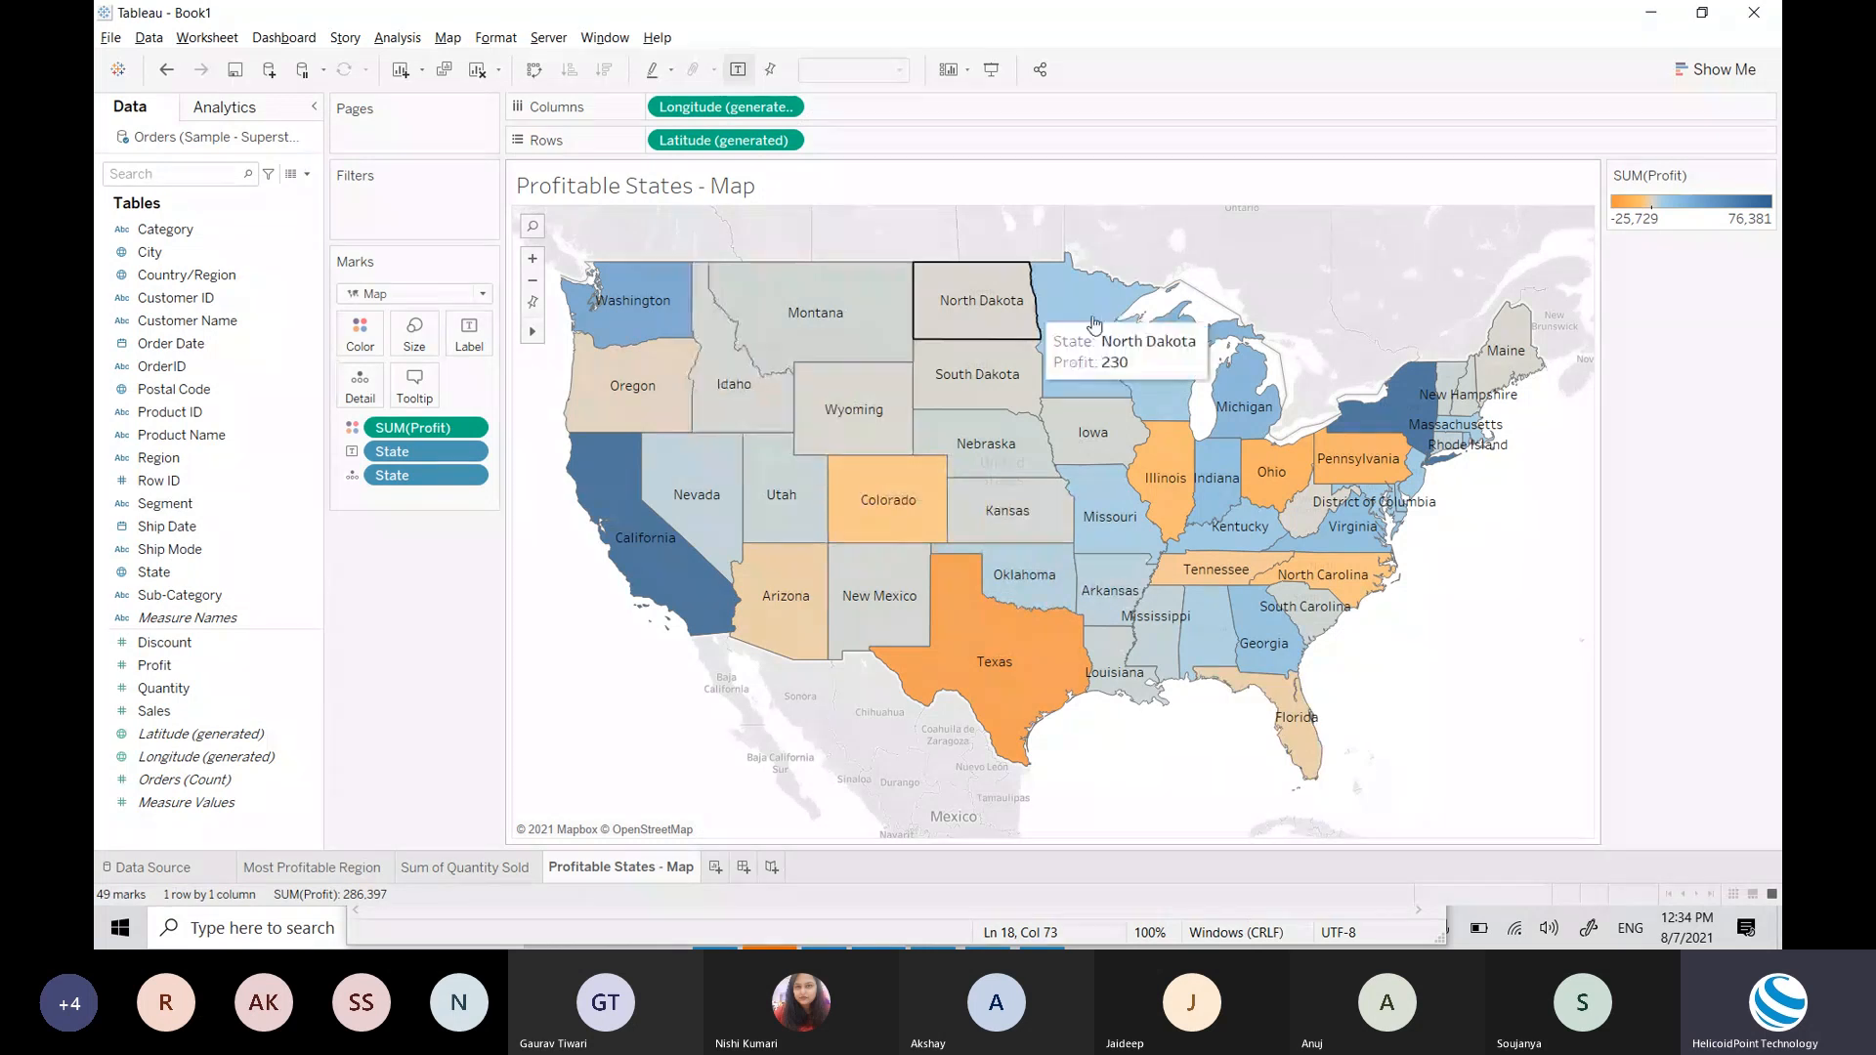
mouse_move(525, 336)
mouse_move(637, 307)
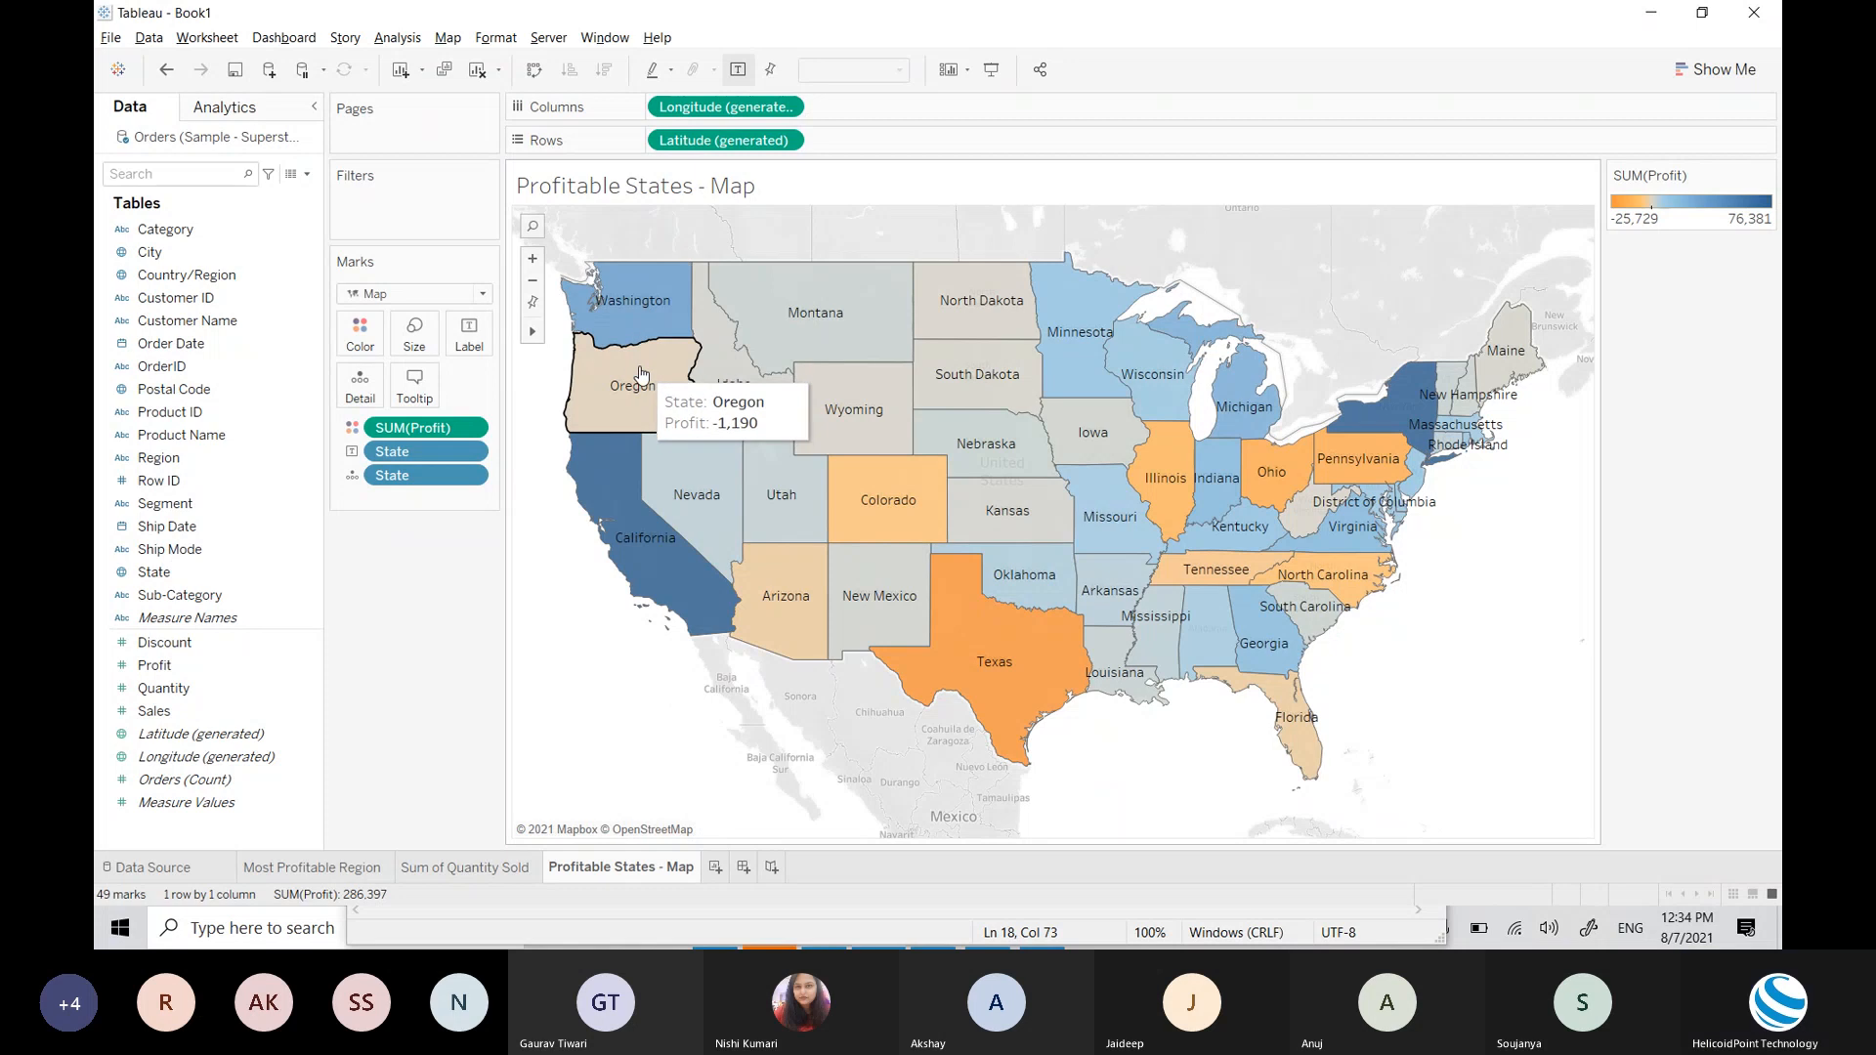
mouse_move(750, 413)
mouse_move(840, 422)
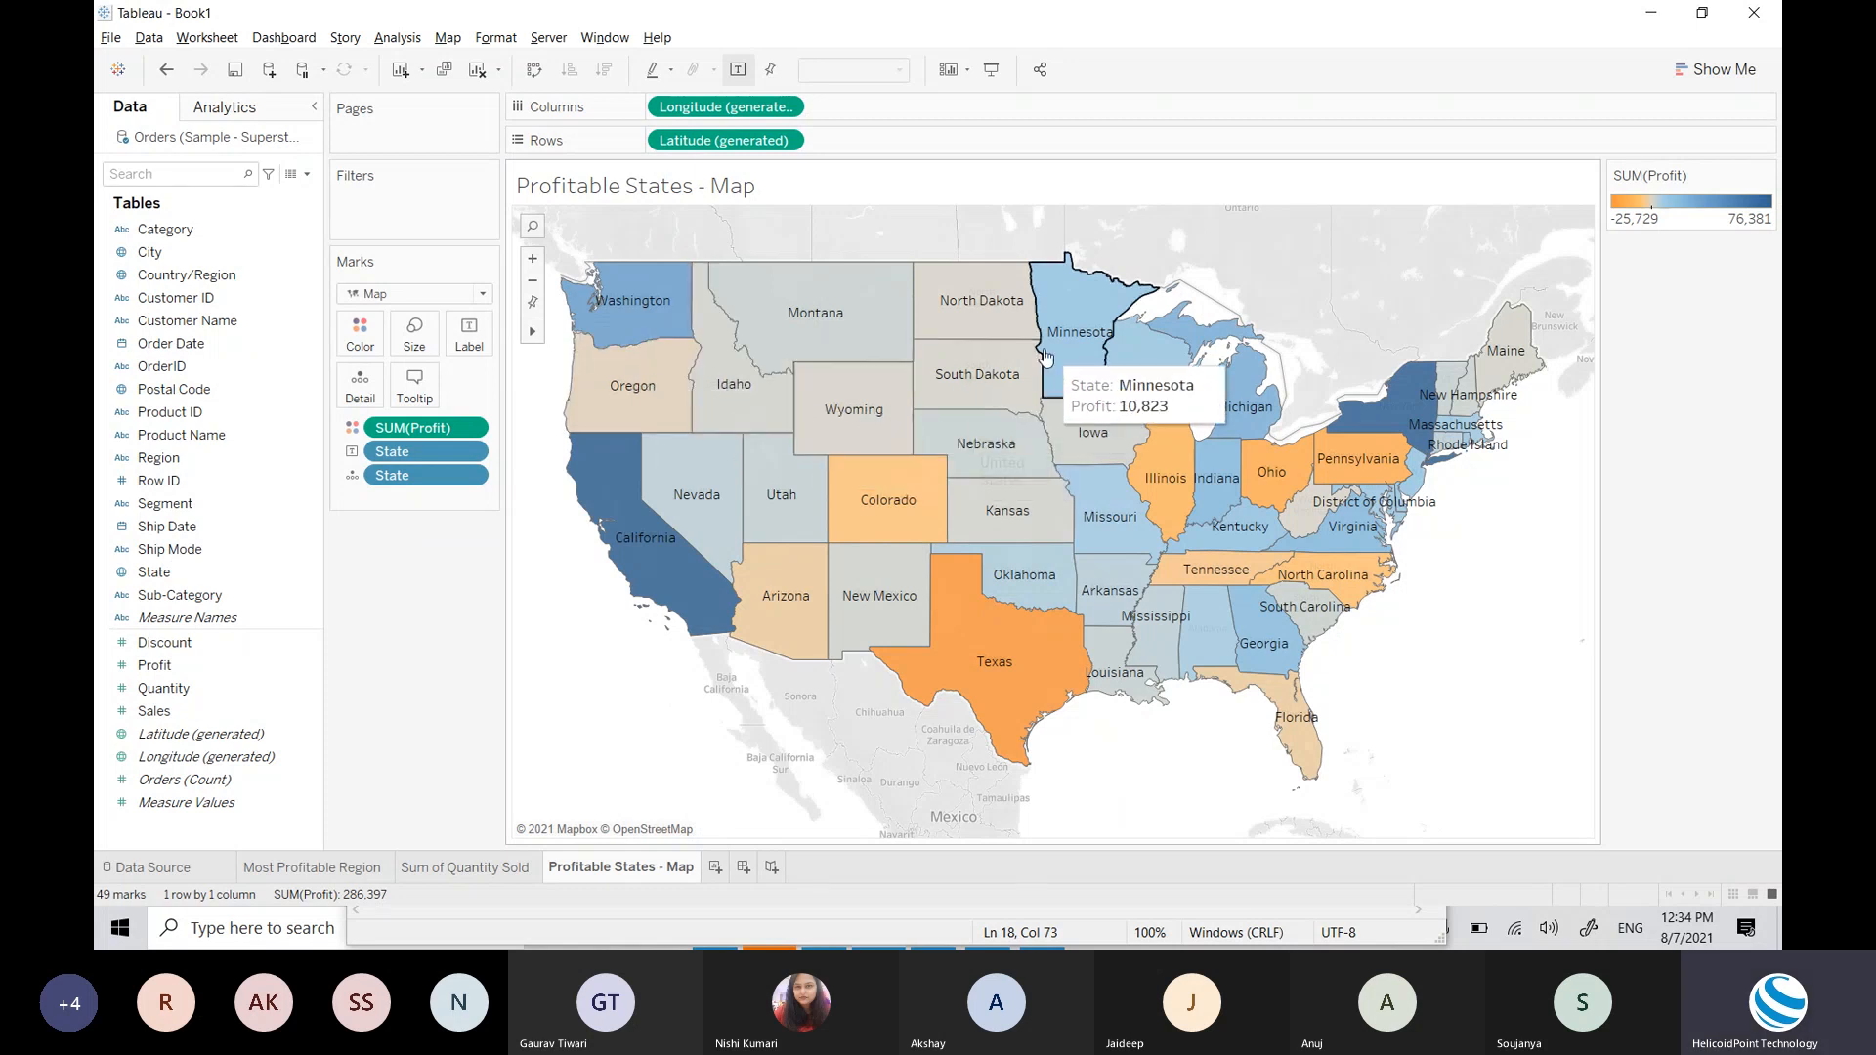
mouse_move(1130, 471)
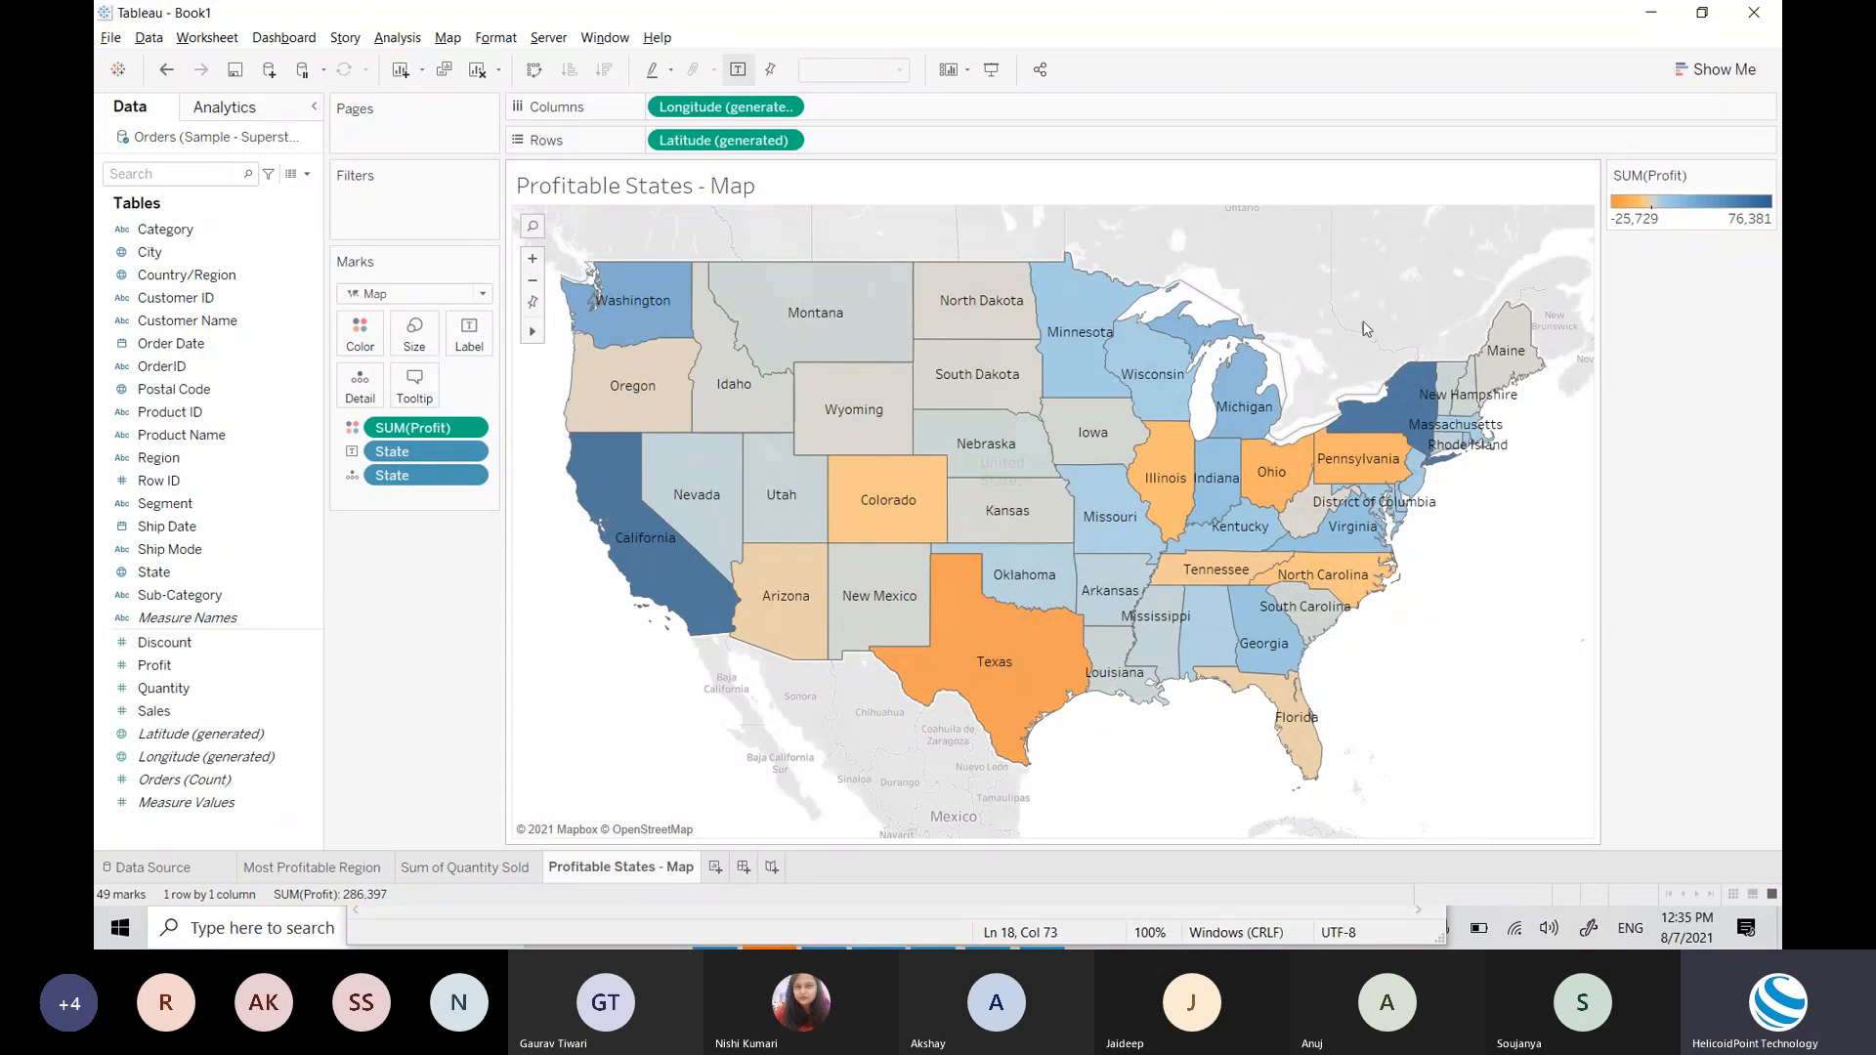
Step: Duplicate the Profitable States - Map sheet
left_click(1722, 70)
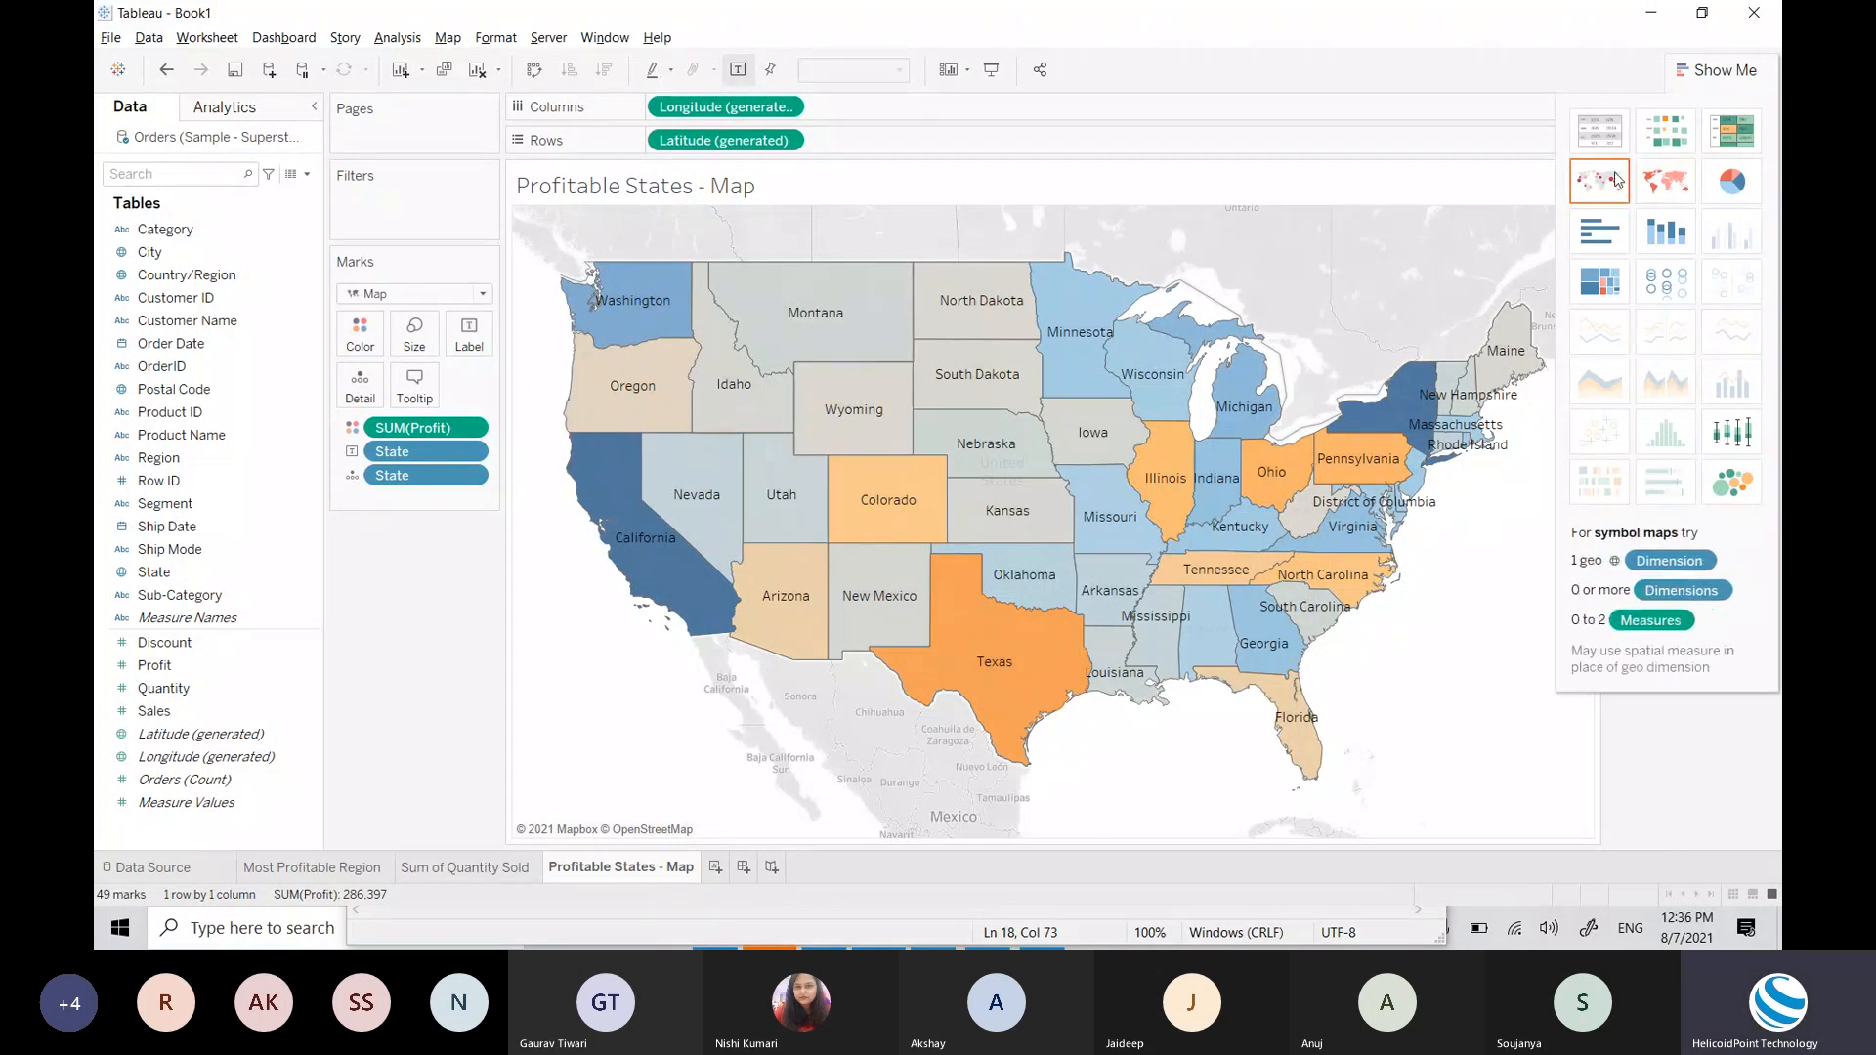
left_click(1697, 76)
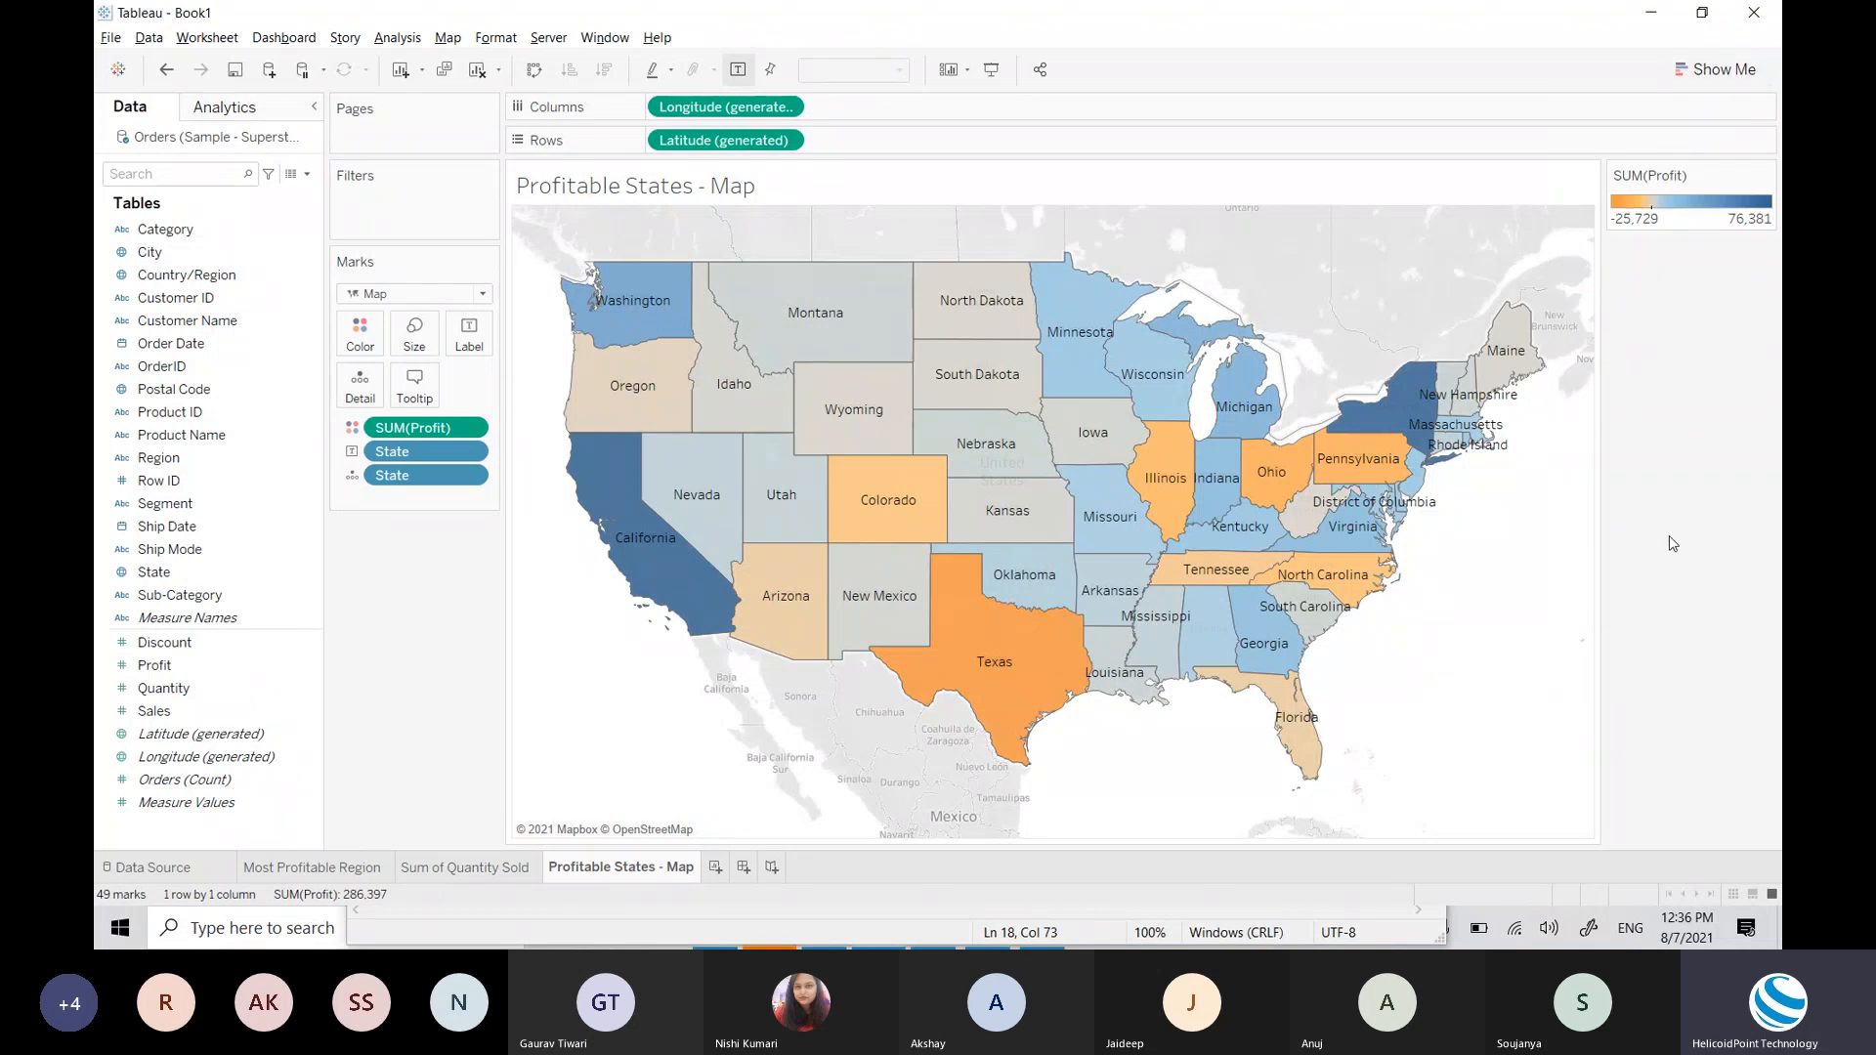
right_click(598, 873)
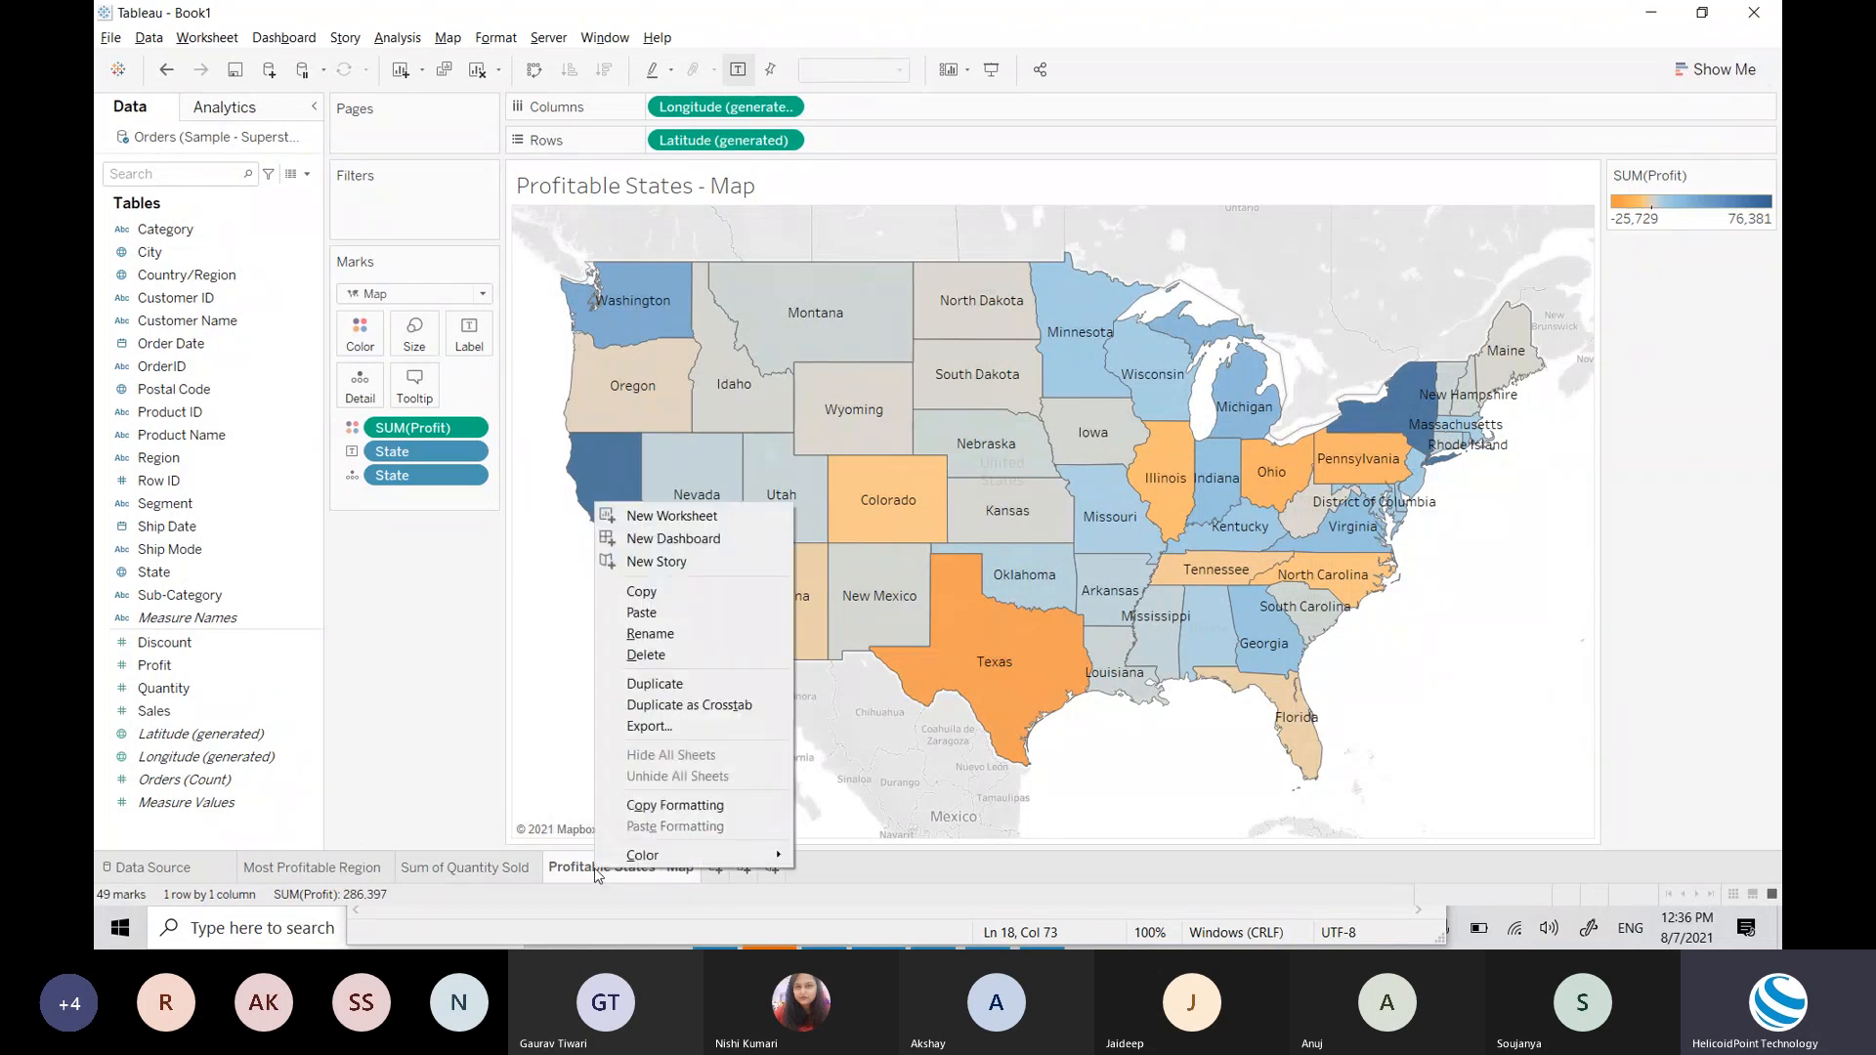
left_click(677, 683)
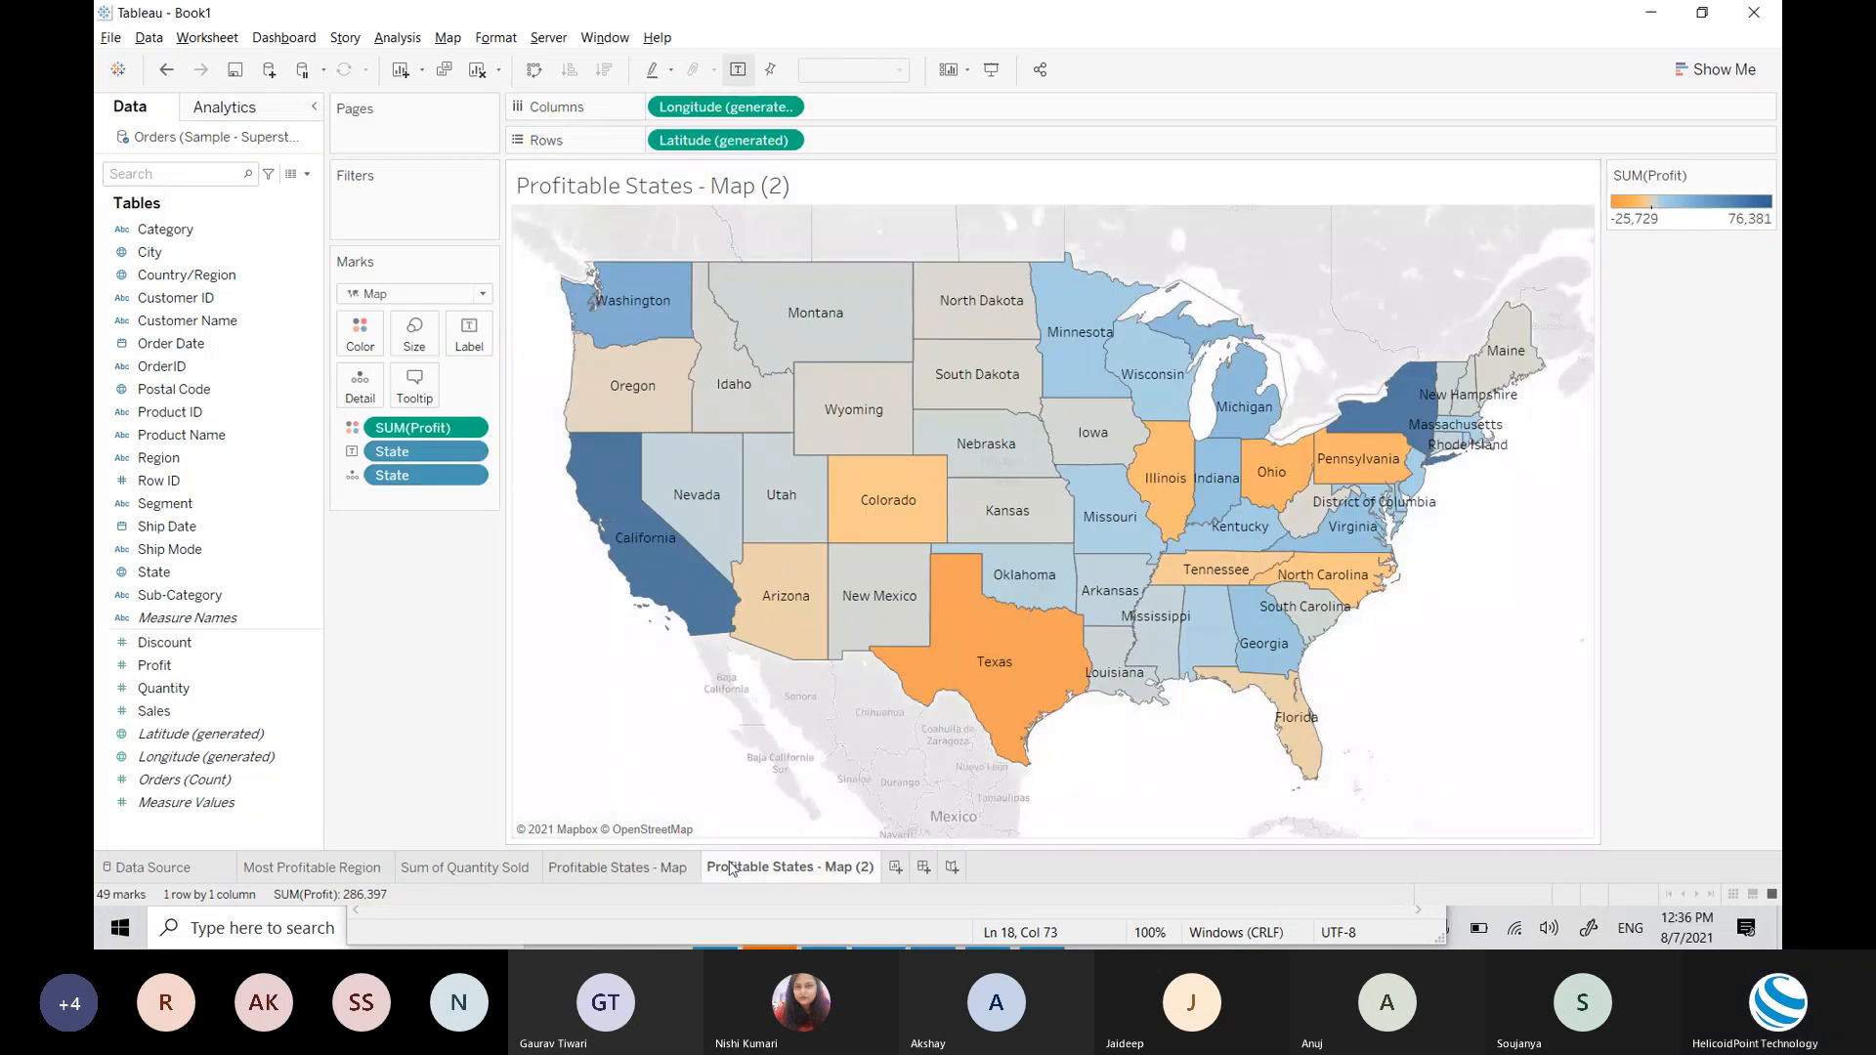
Step: Rename the copied sheet to 'Profitable States - Symbol Map'
double_click(808, 868)
key("End")
key("BackSpace")
key("BackSpace")
key("BackSpace")
key("BackSpace")
key("BackSpace")
key("BackSpace")
key("BackSpace")
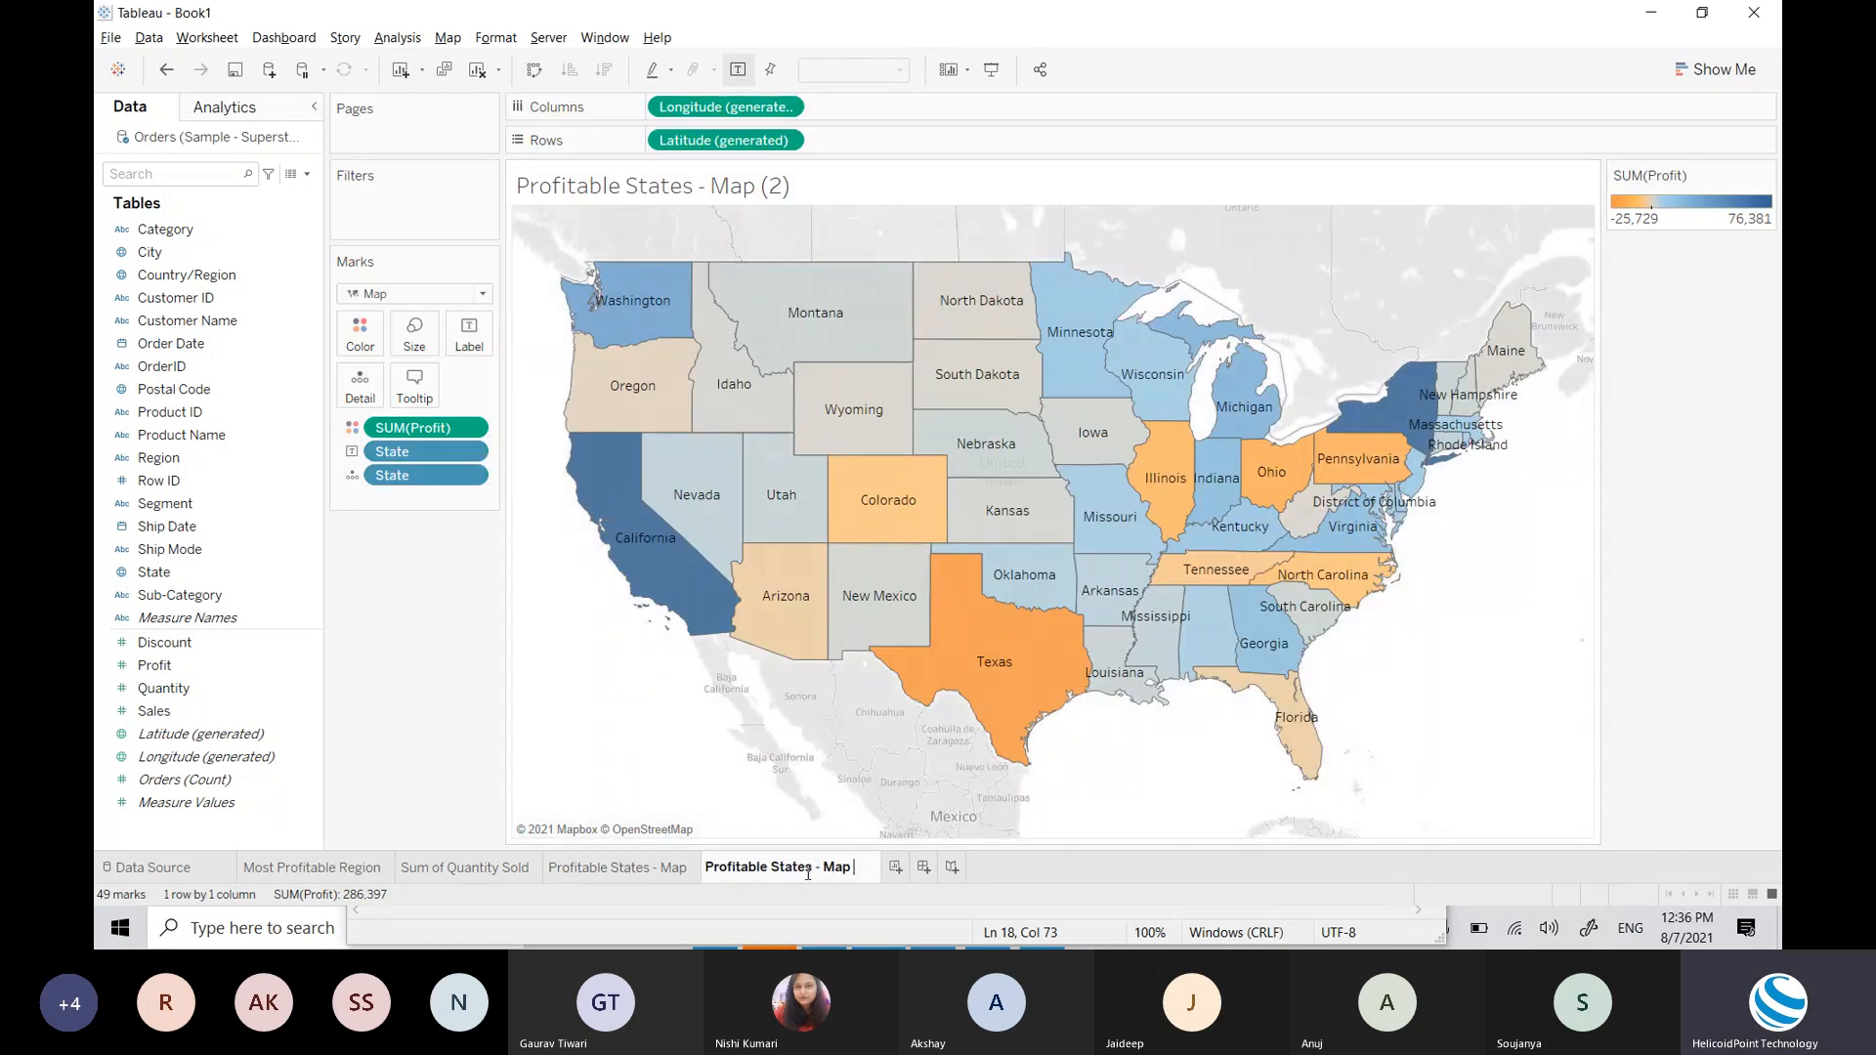
type("Symbol Map")
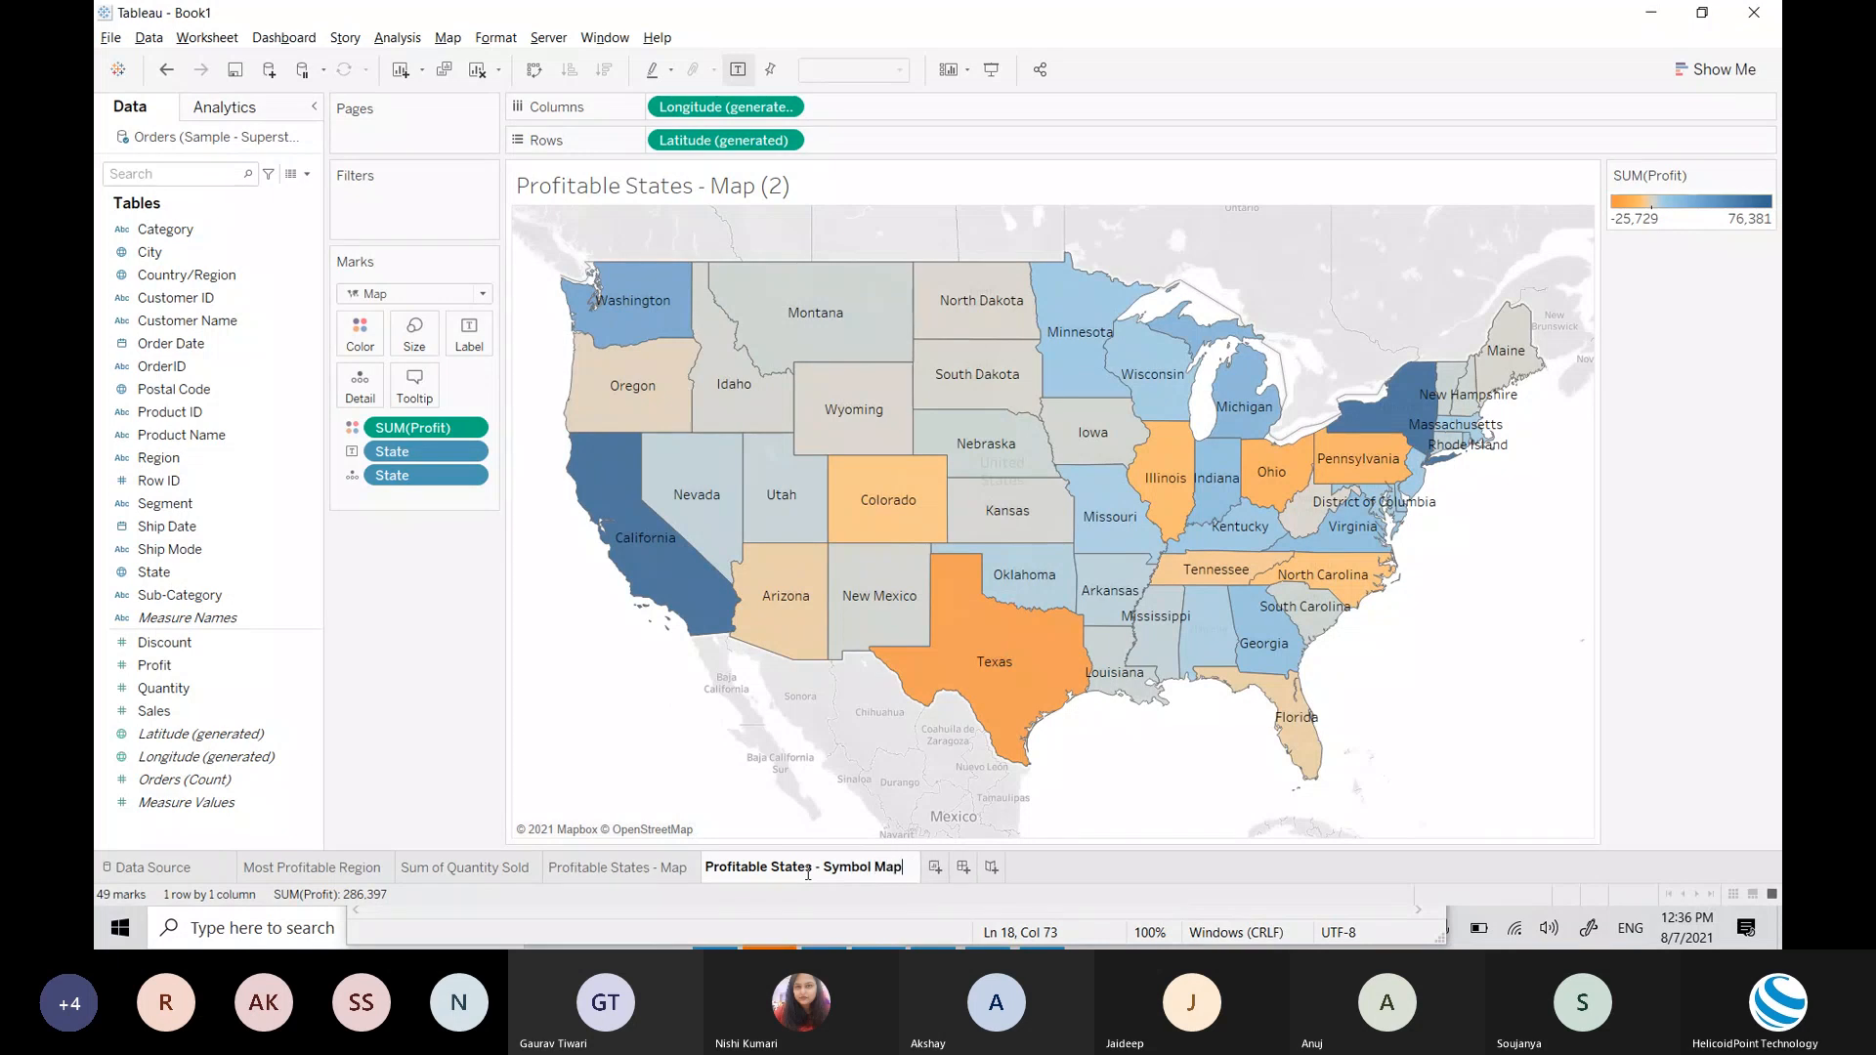
key("Return")
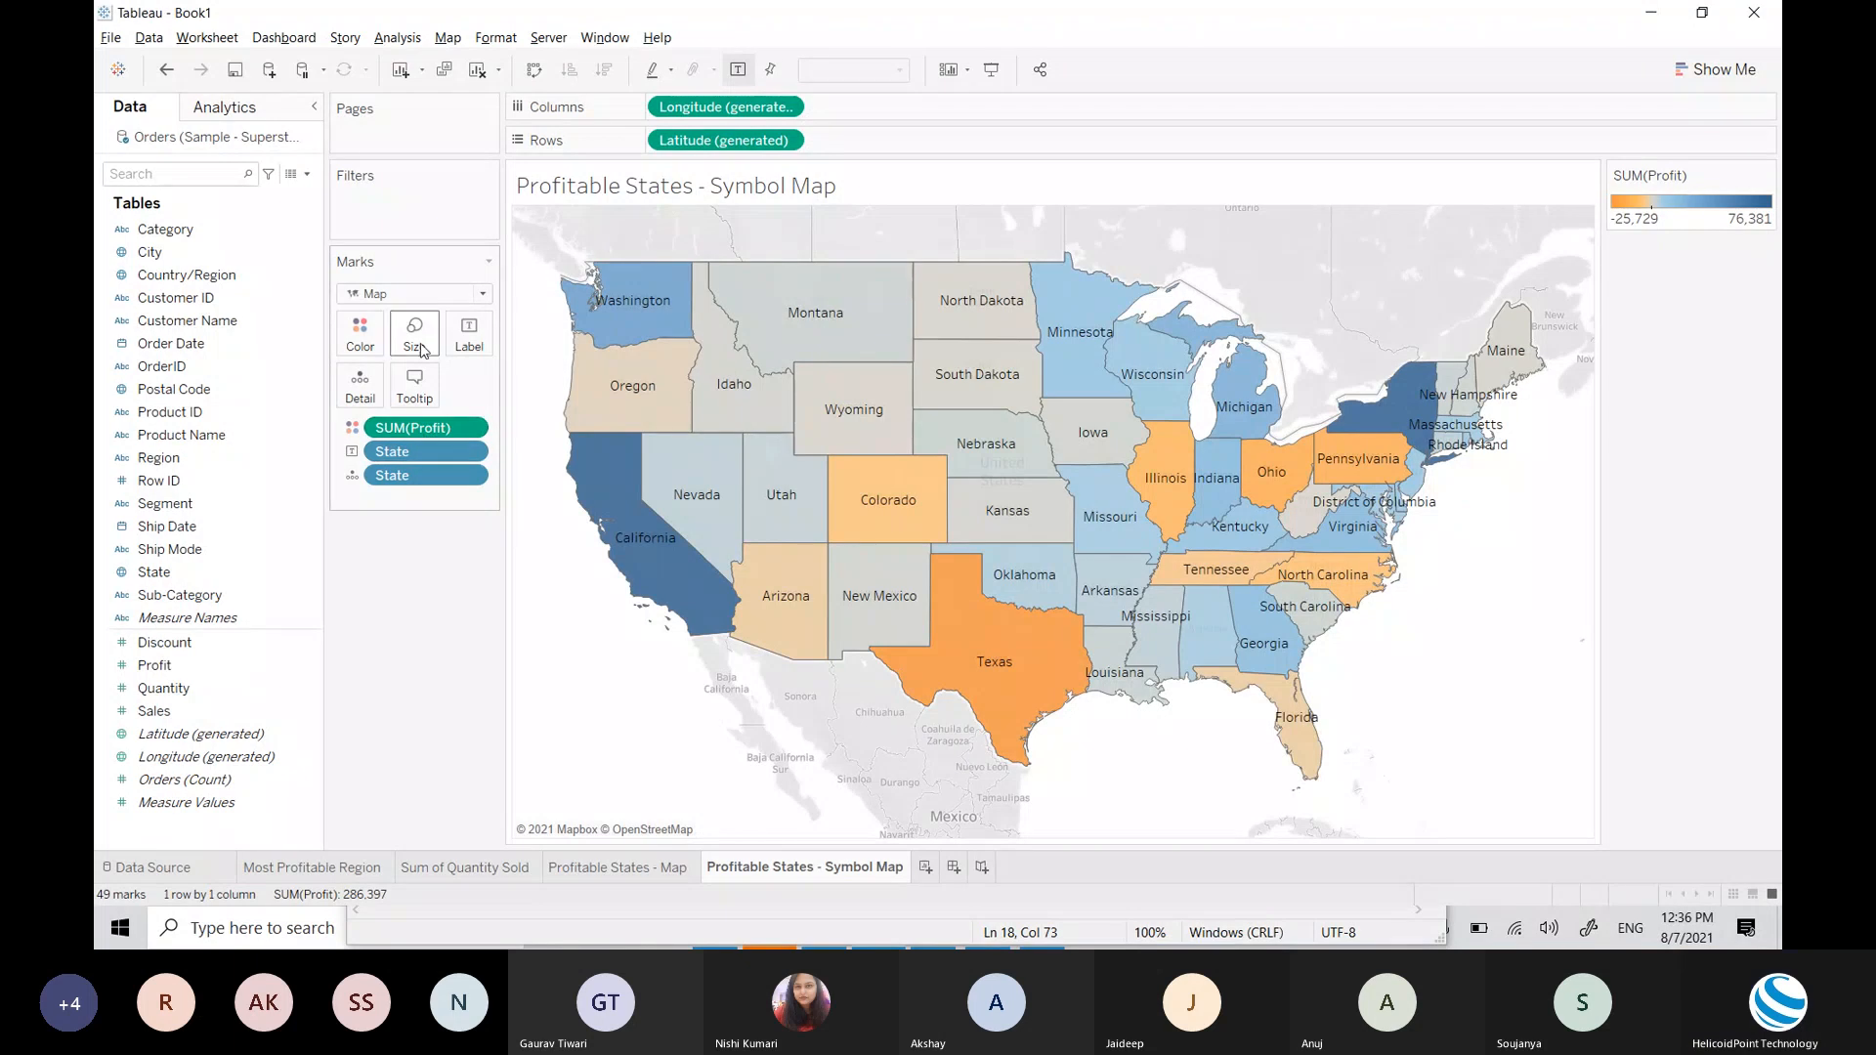
Step: Switch the marks to Circle and remove SUM(Profit) from Color
left_click(415, 295)
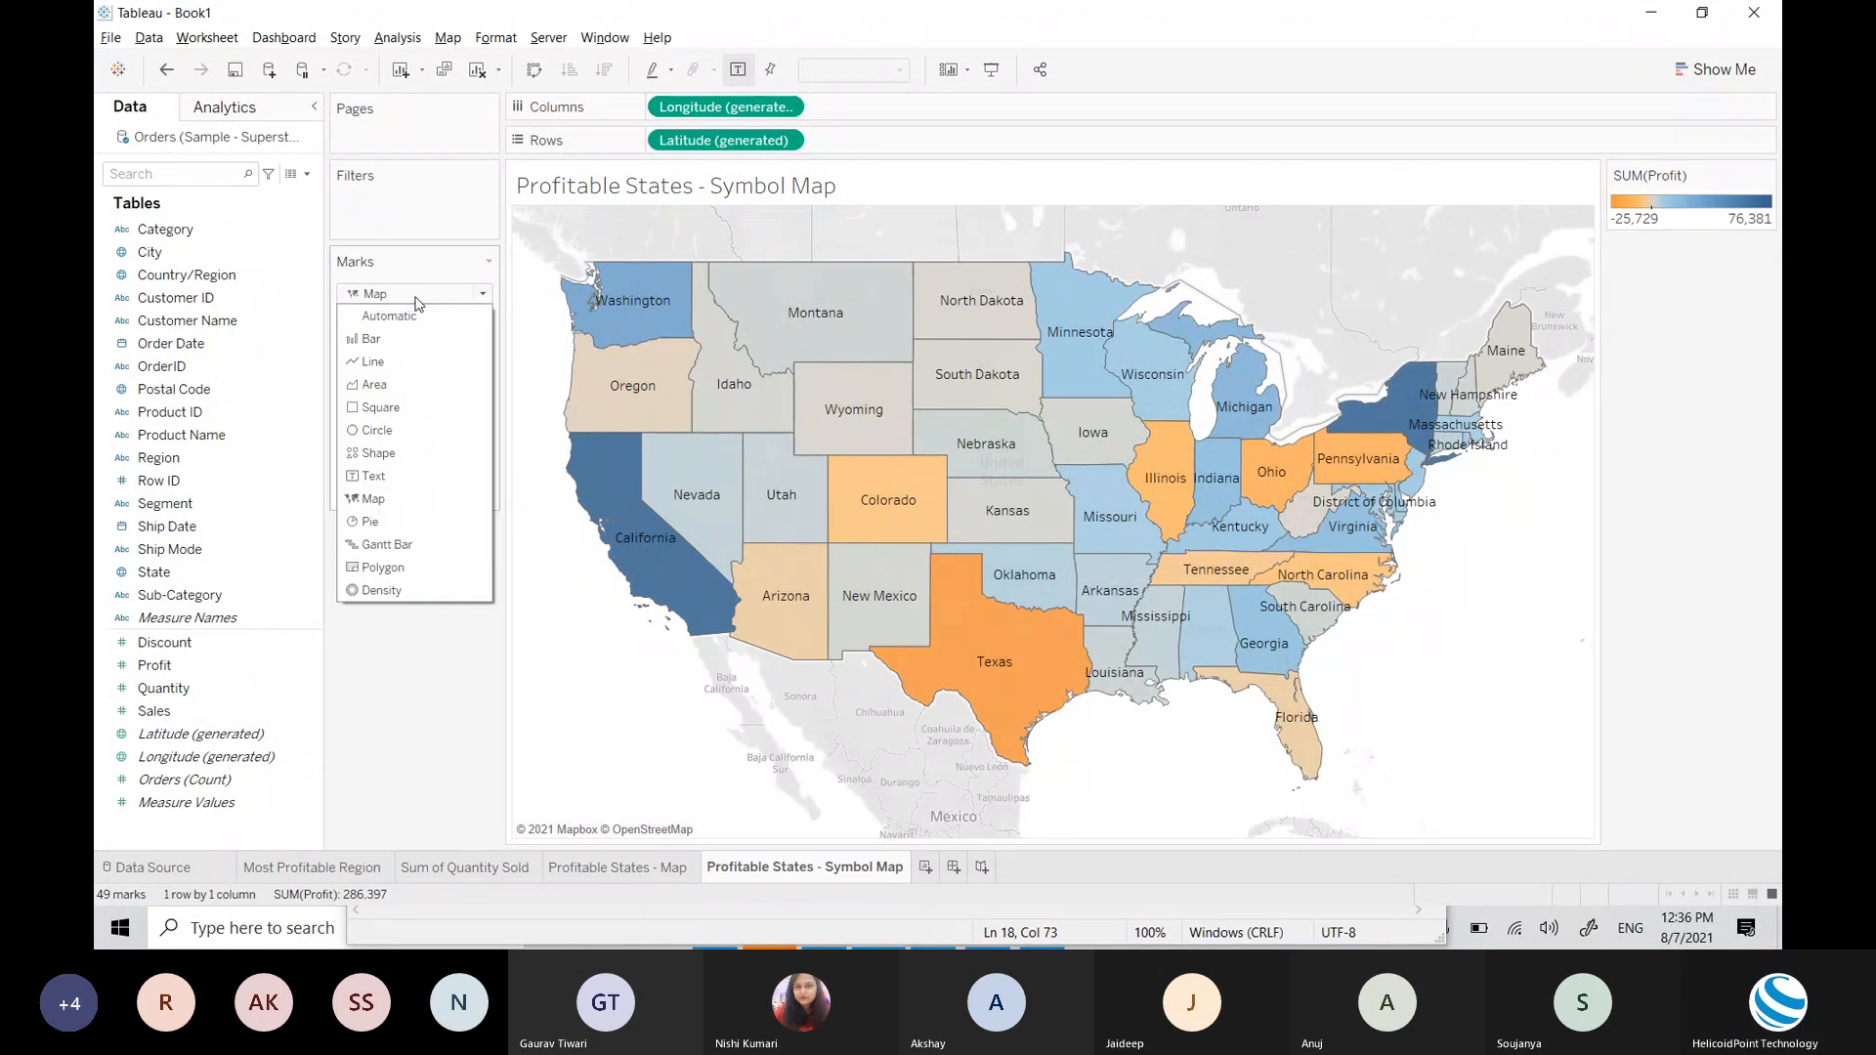
left_click(374, 434)
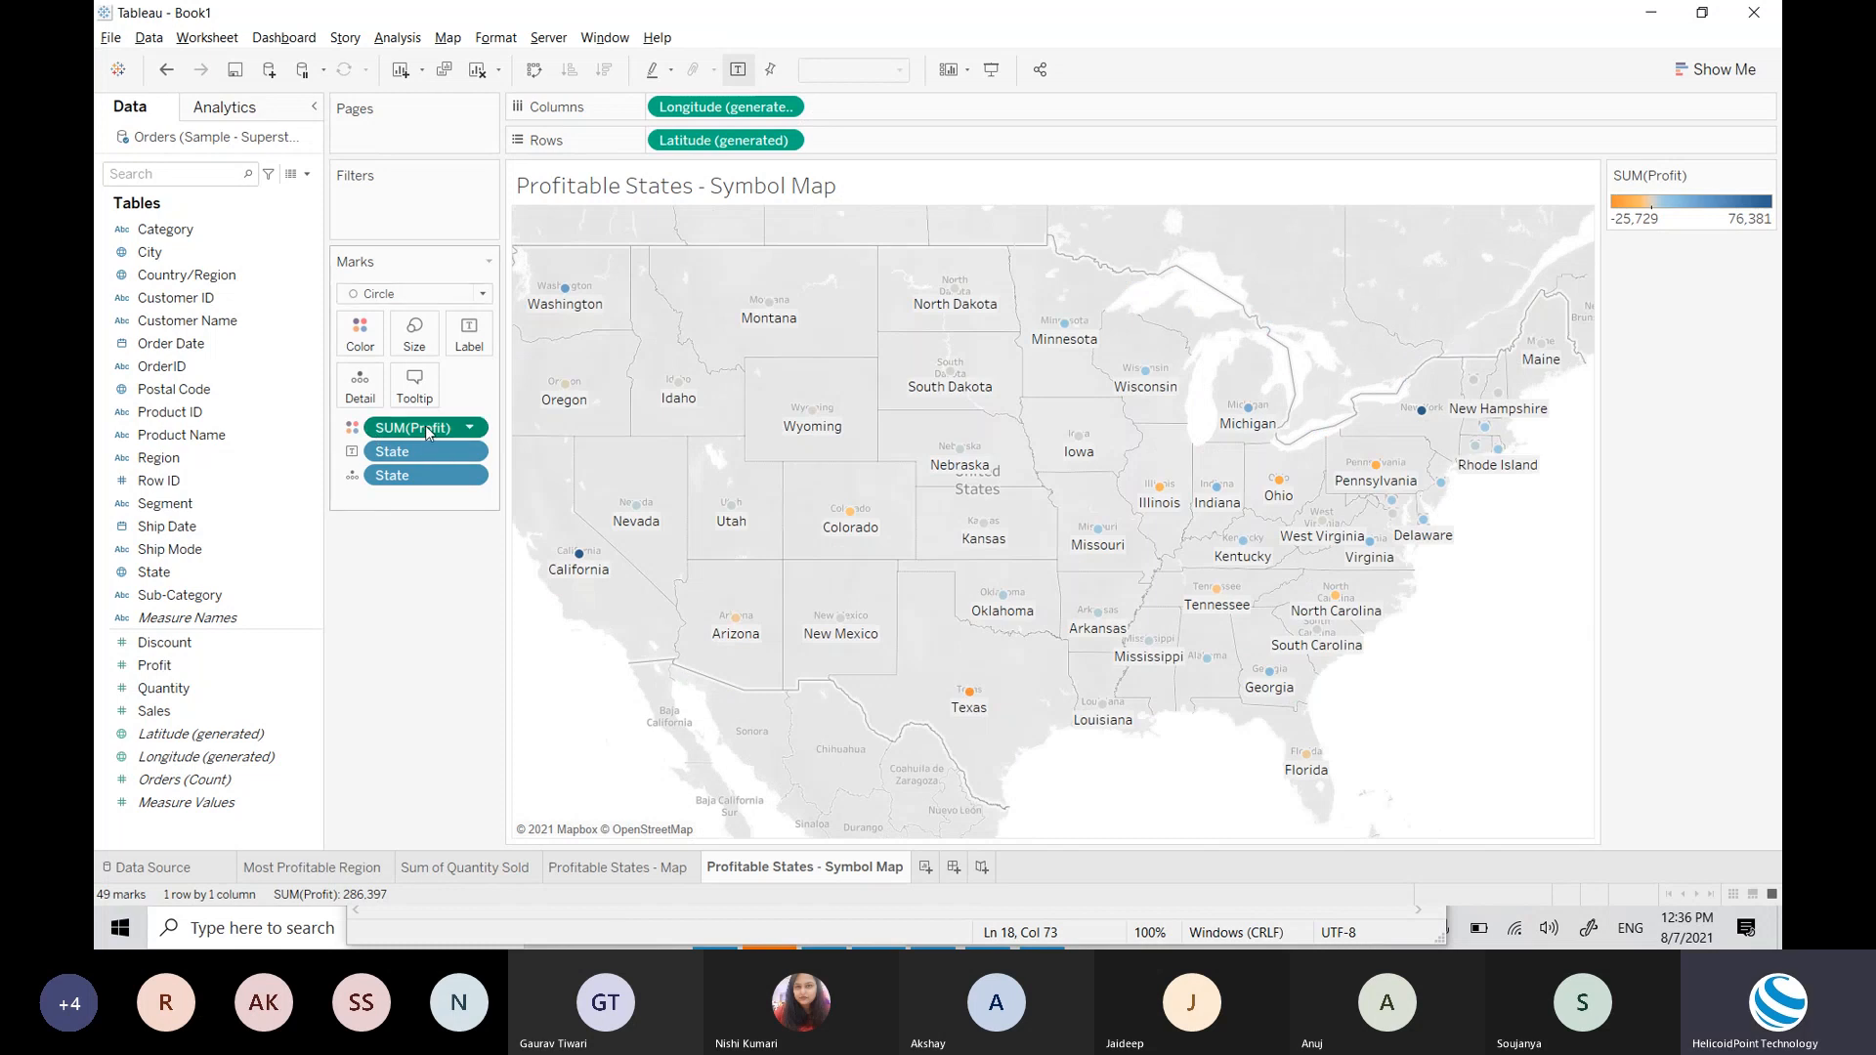
left_click_drag(430, 435, 97, 481)
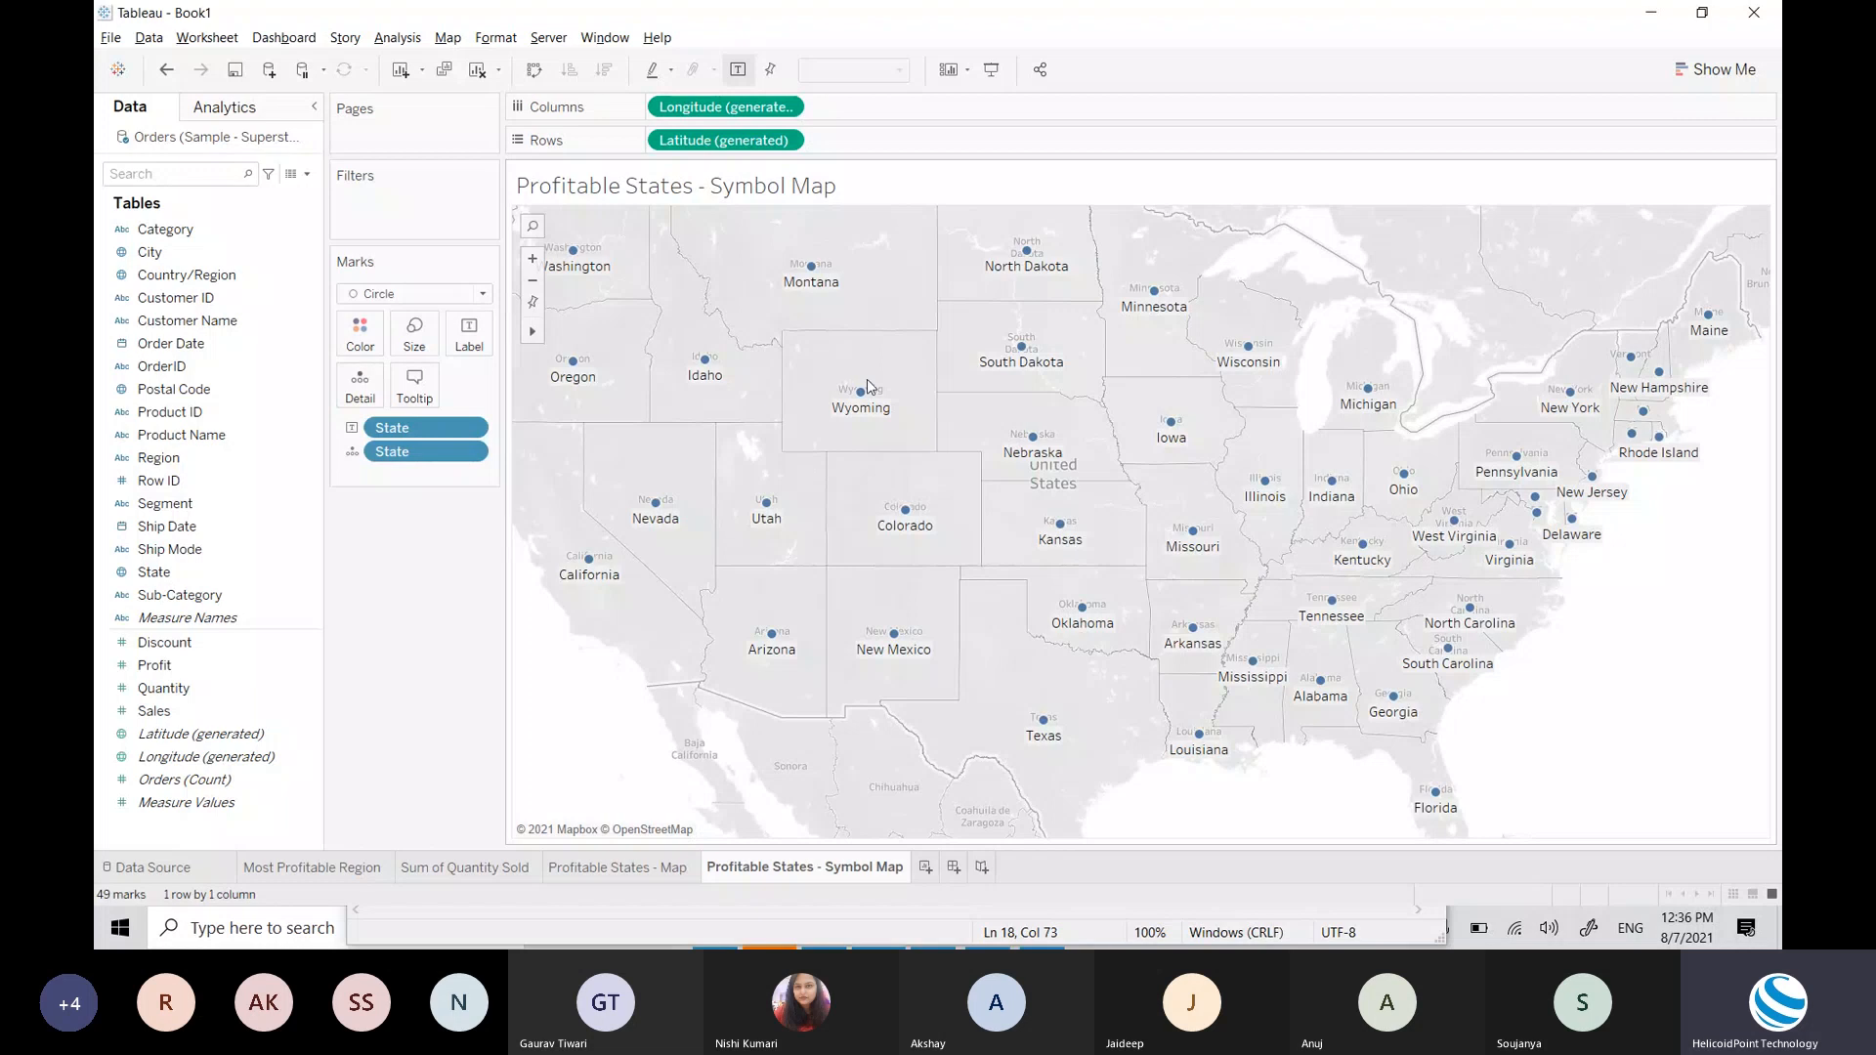
mouse_move(861, 397)
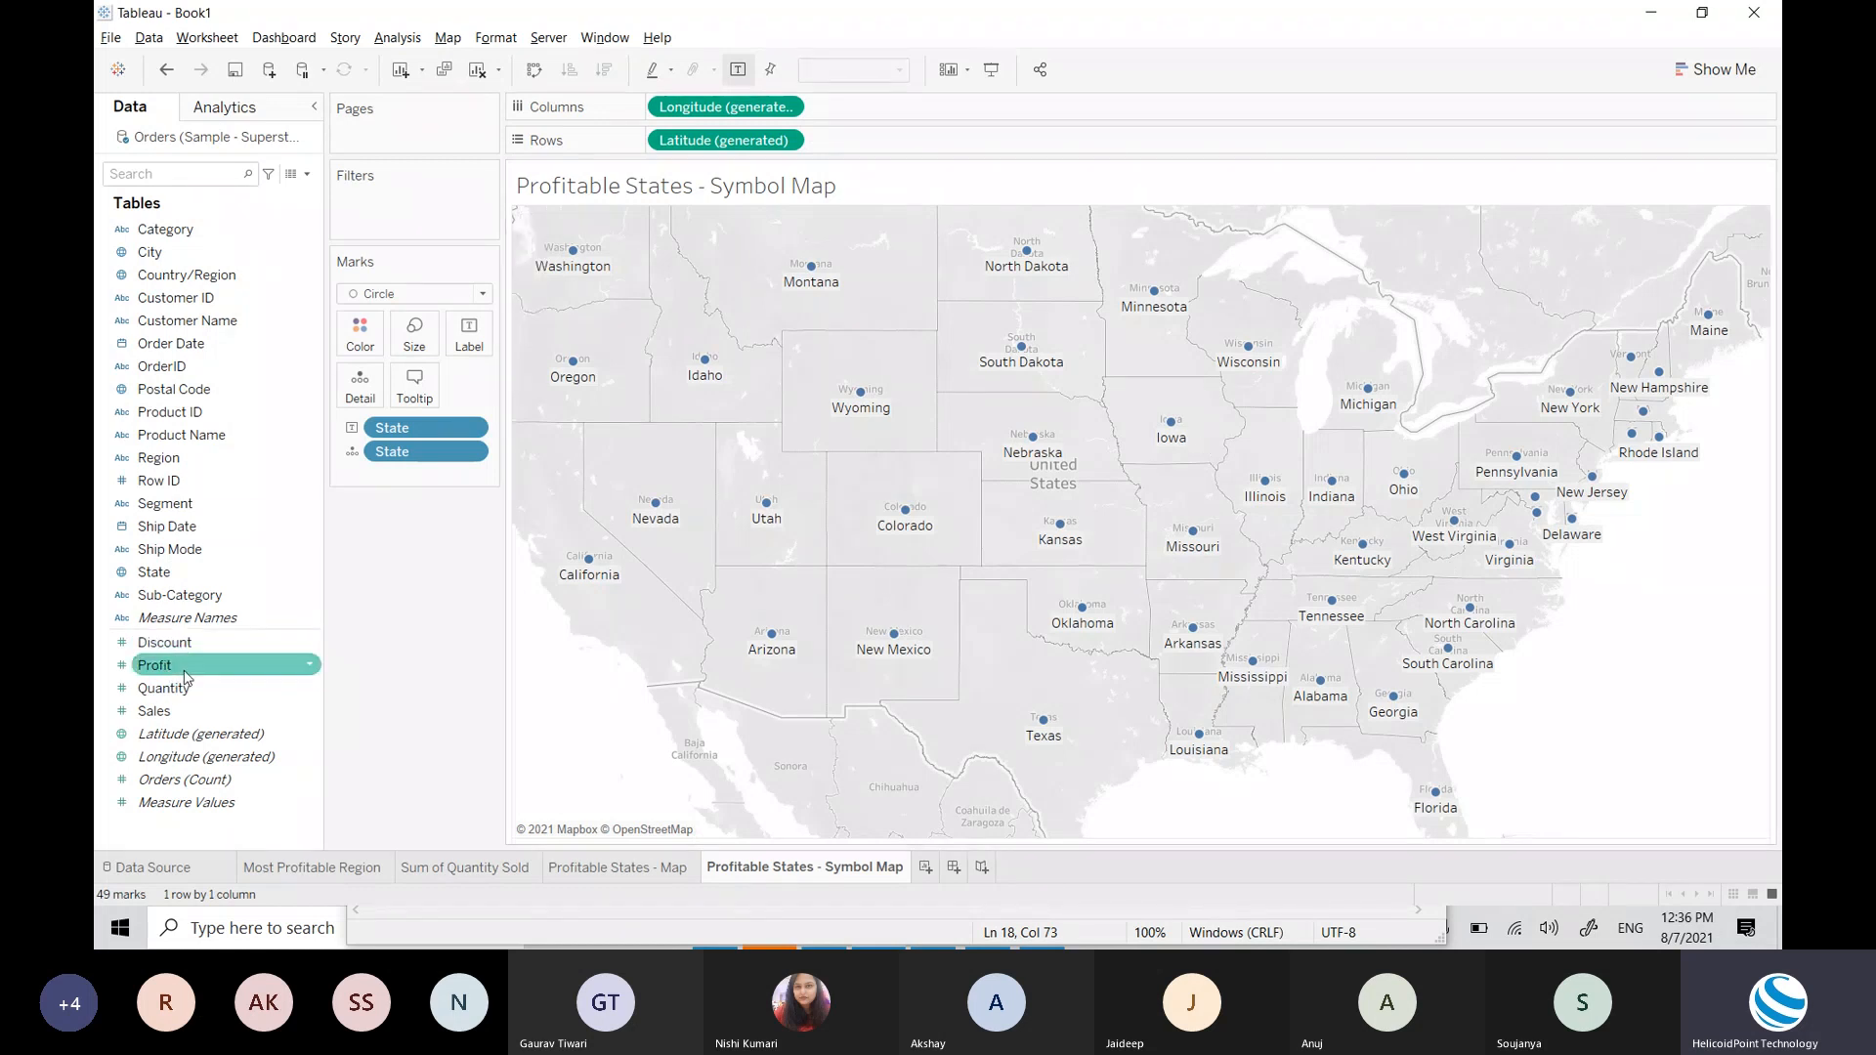
Step: Put Profit on Size so circles scale from -25,729 to 76,381
left_click_drag(177, 668, 417, 342)
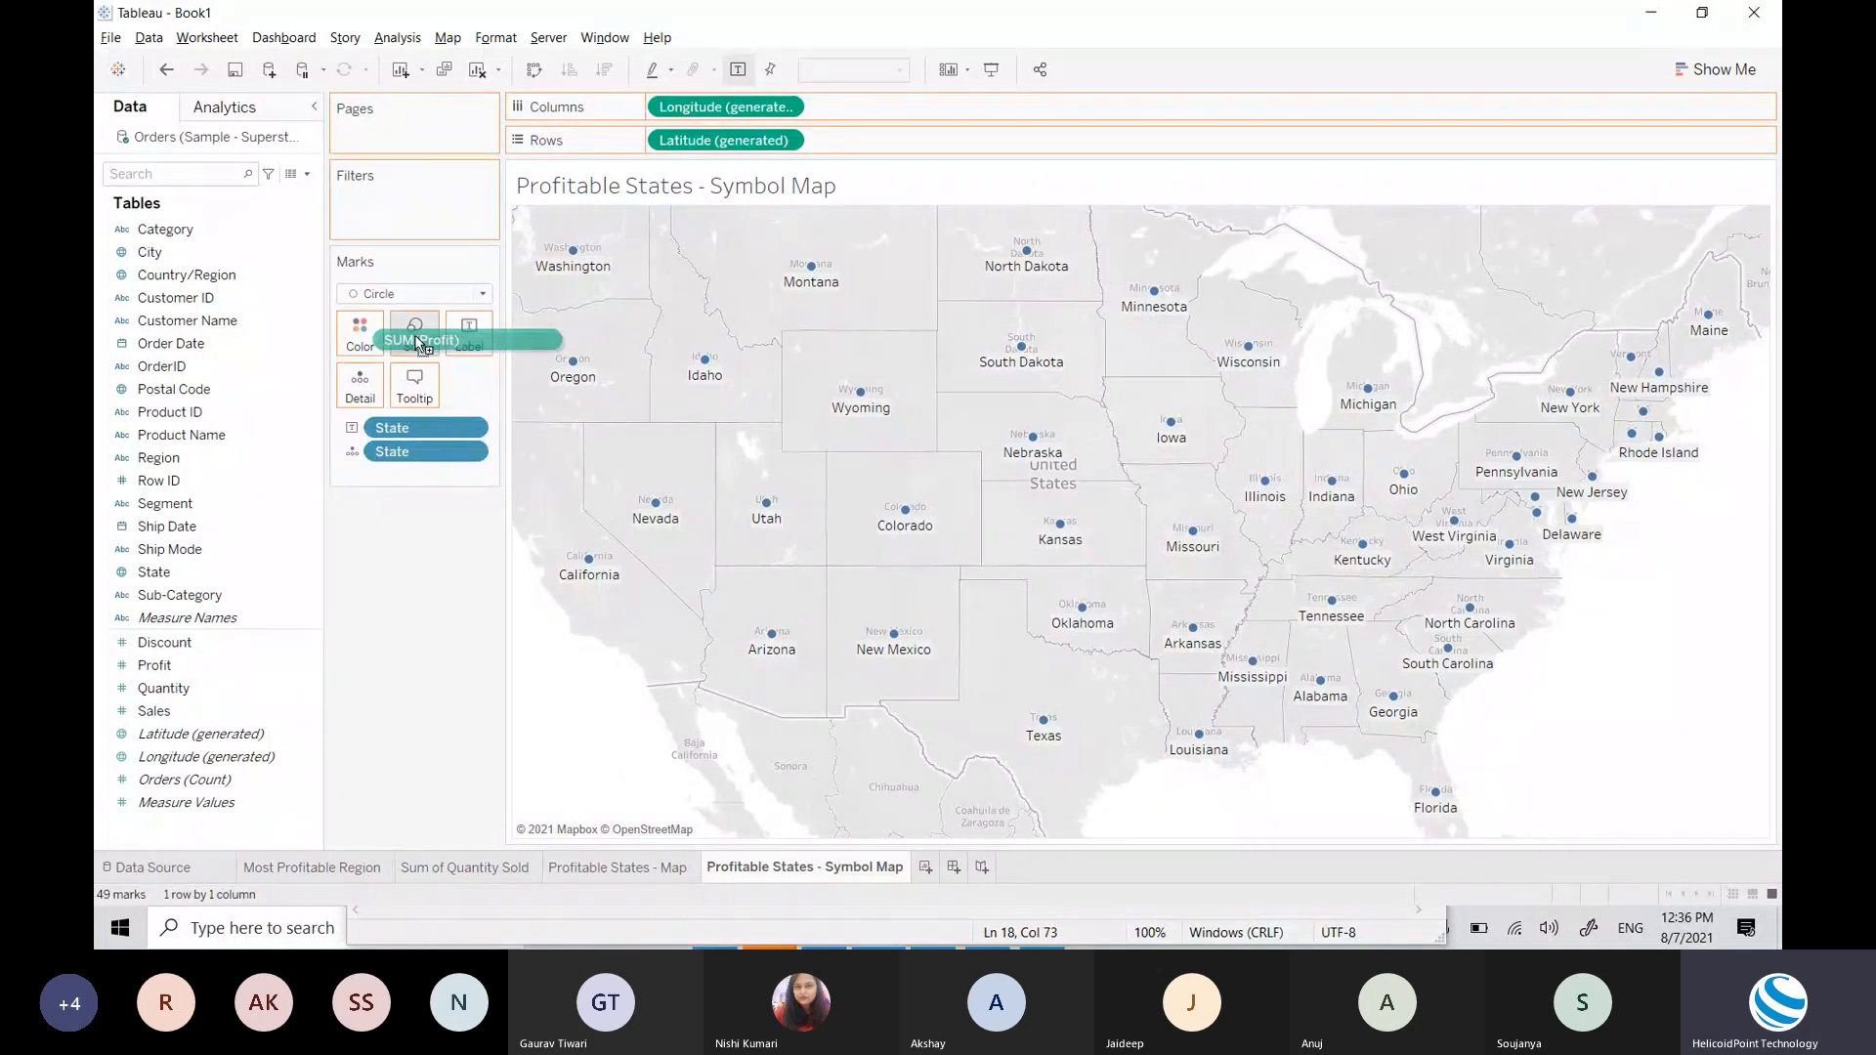
left_click_drag(417, 342, 417, 342)
left_click_drag(417, 341, 417, 341)
mouse_move(416, 342)
left_mouse_down()
mouse_move(161, 703)
mouse_move(187, 704)
mouse_move(208, 641)
mouse_move(383, 418)
mouse_move(415, 344)
left_mouse_up()
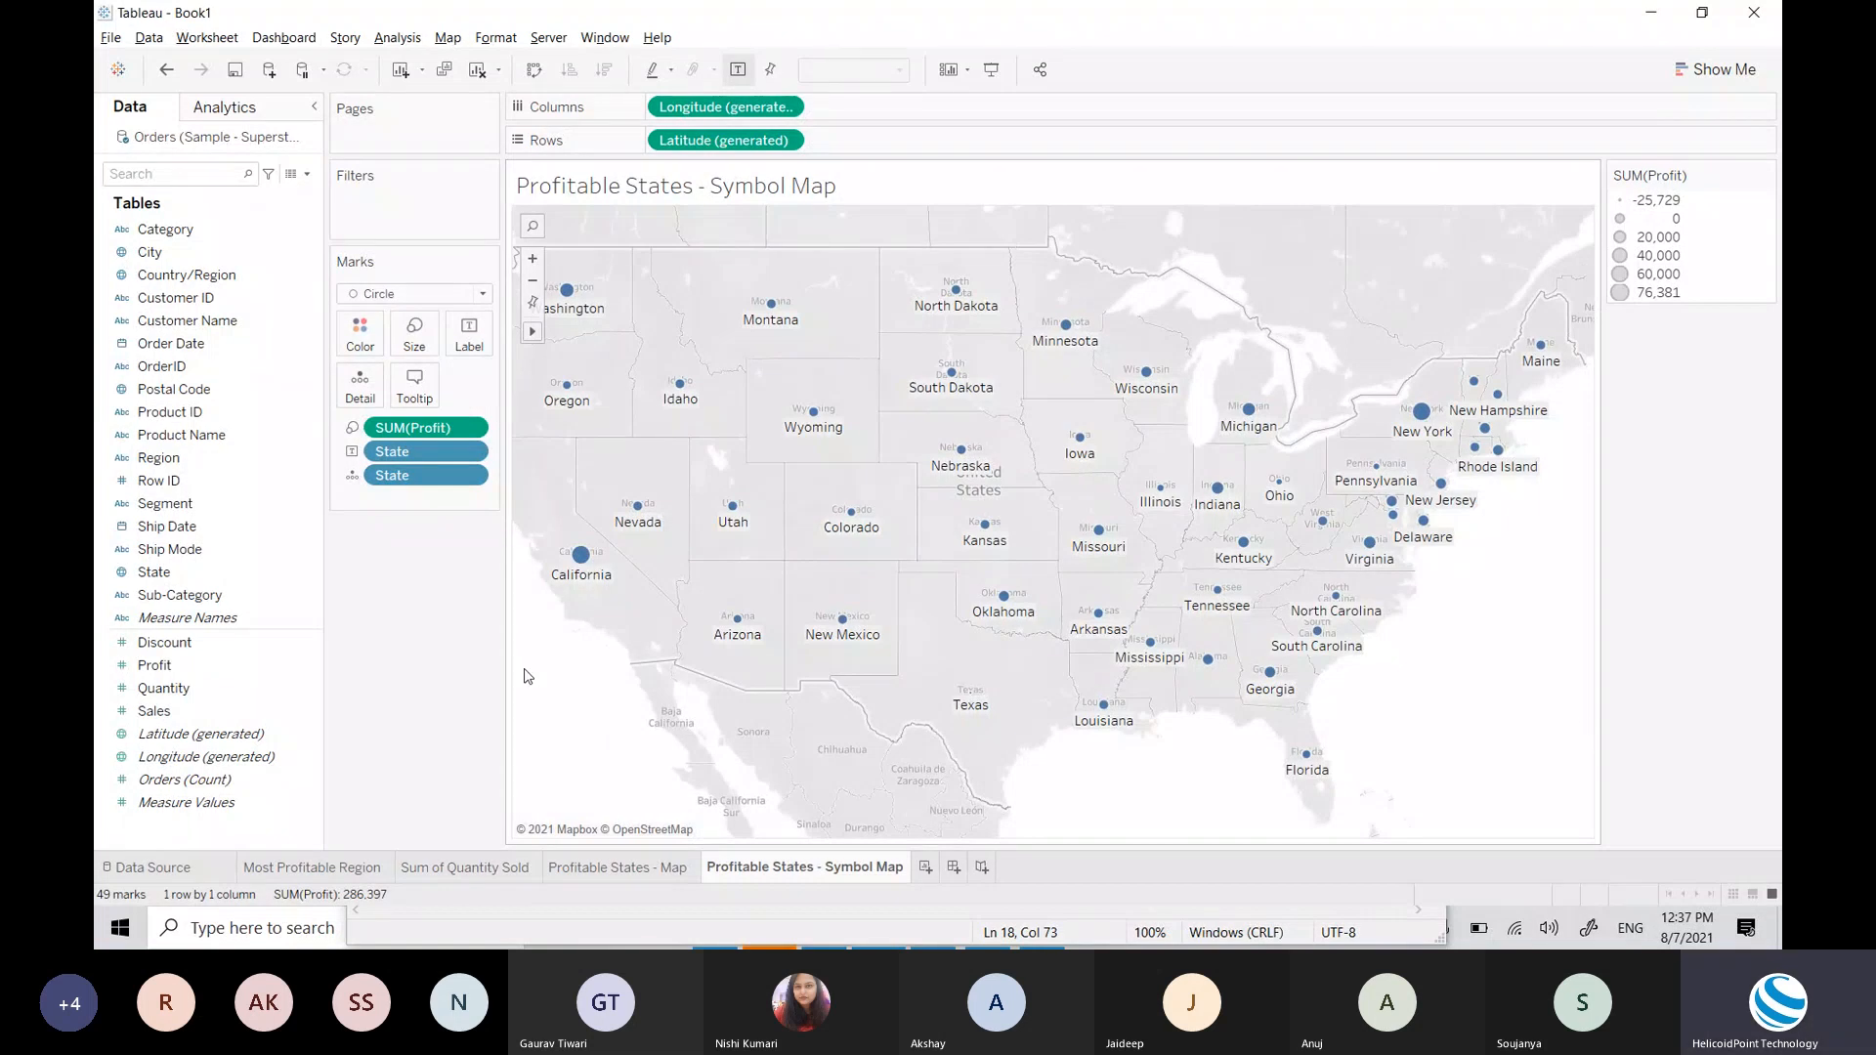
Step: Move the Size slider right to enlarge all the circles
mouse_move(587, 577)
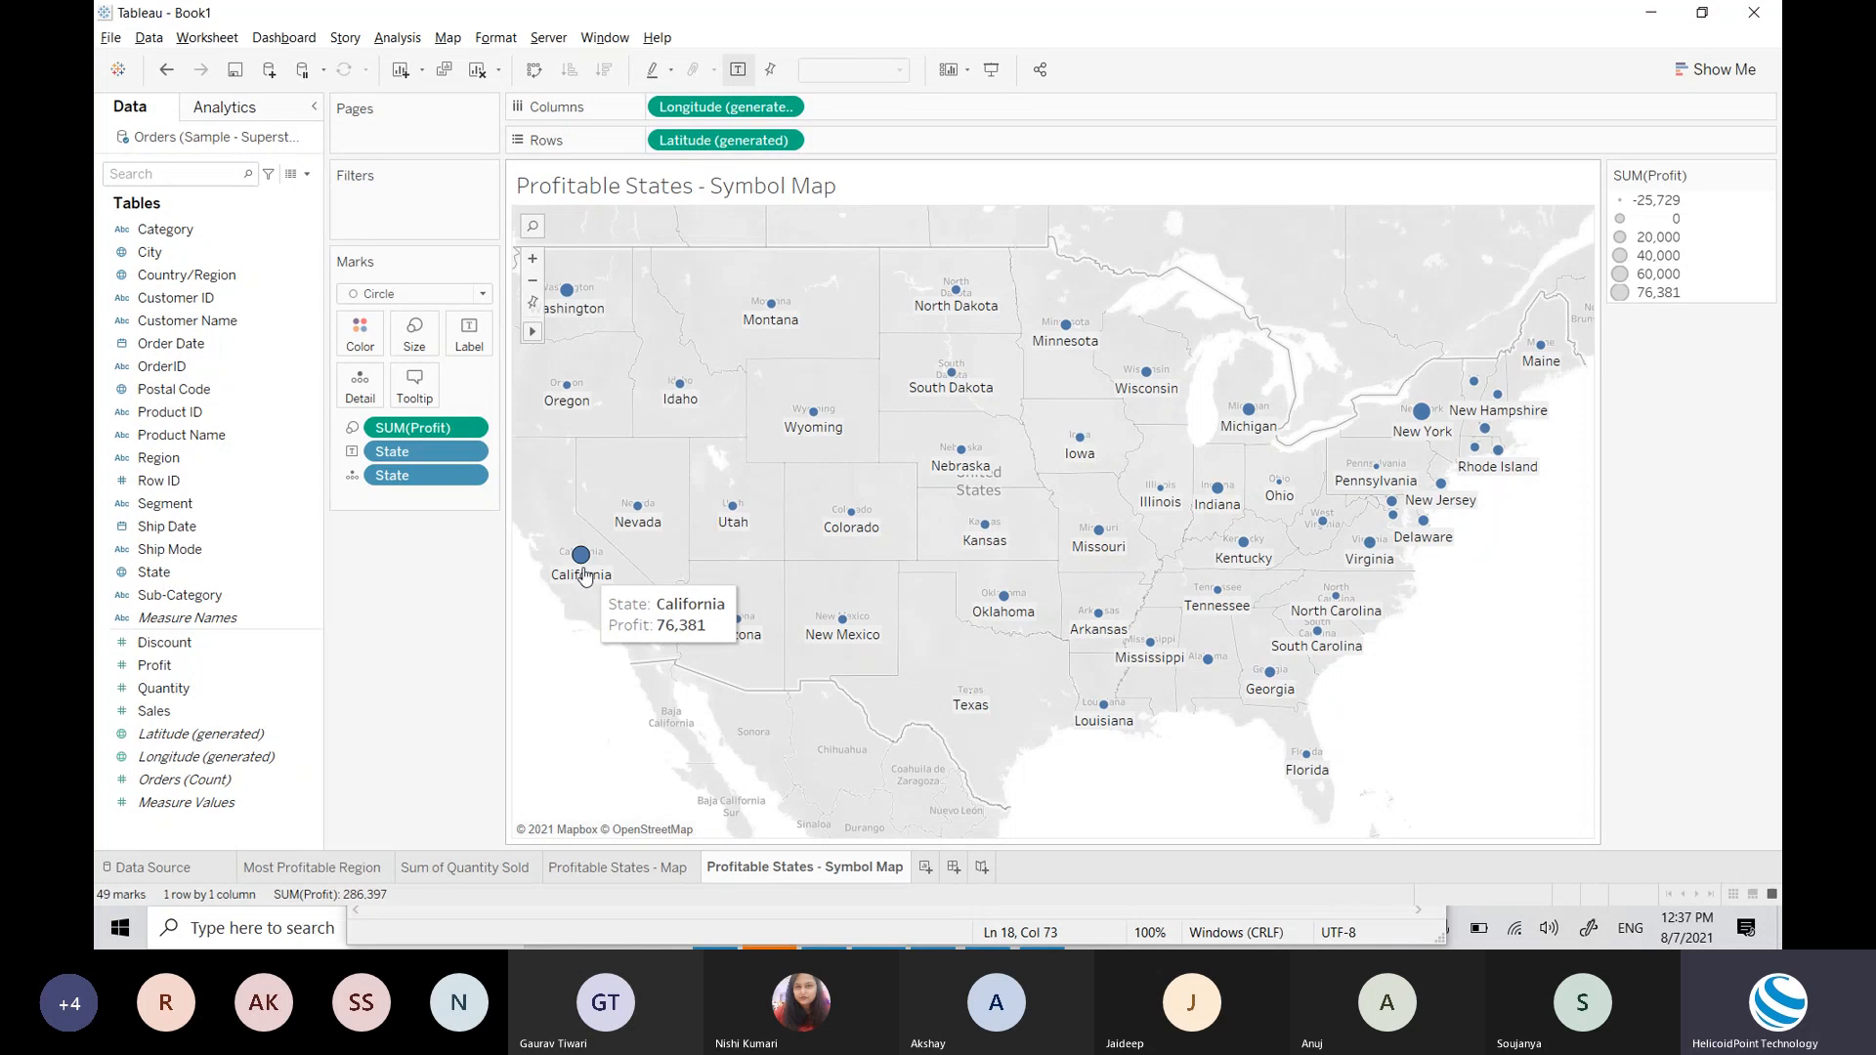
mouse_move(972, 700)
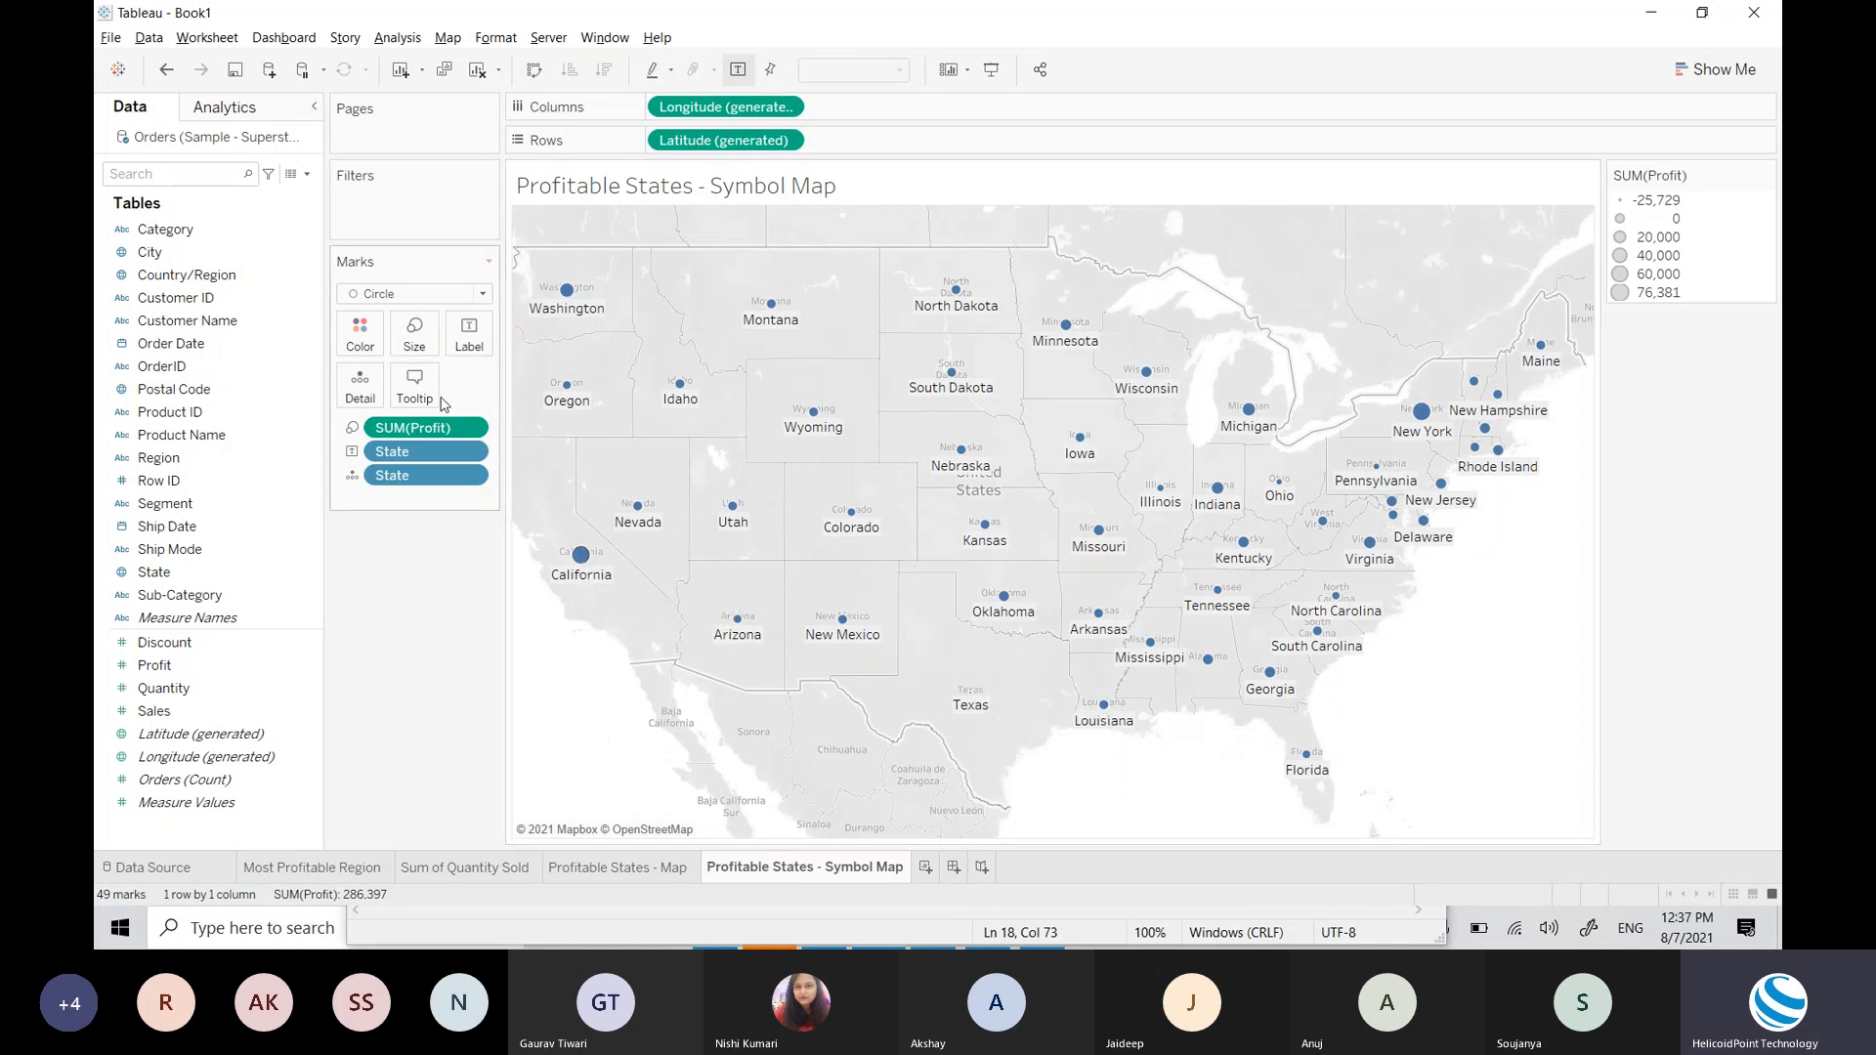
left_click(414, 333)
left_click_drag(446, 391, 468, 391)
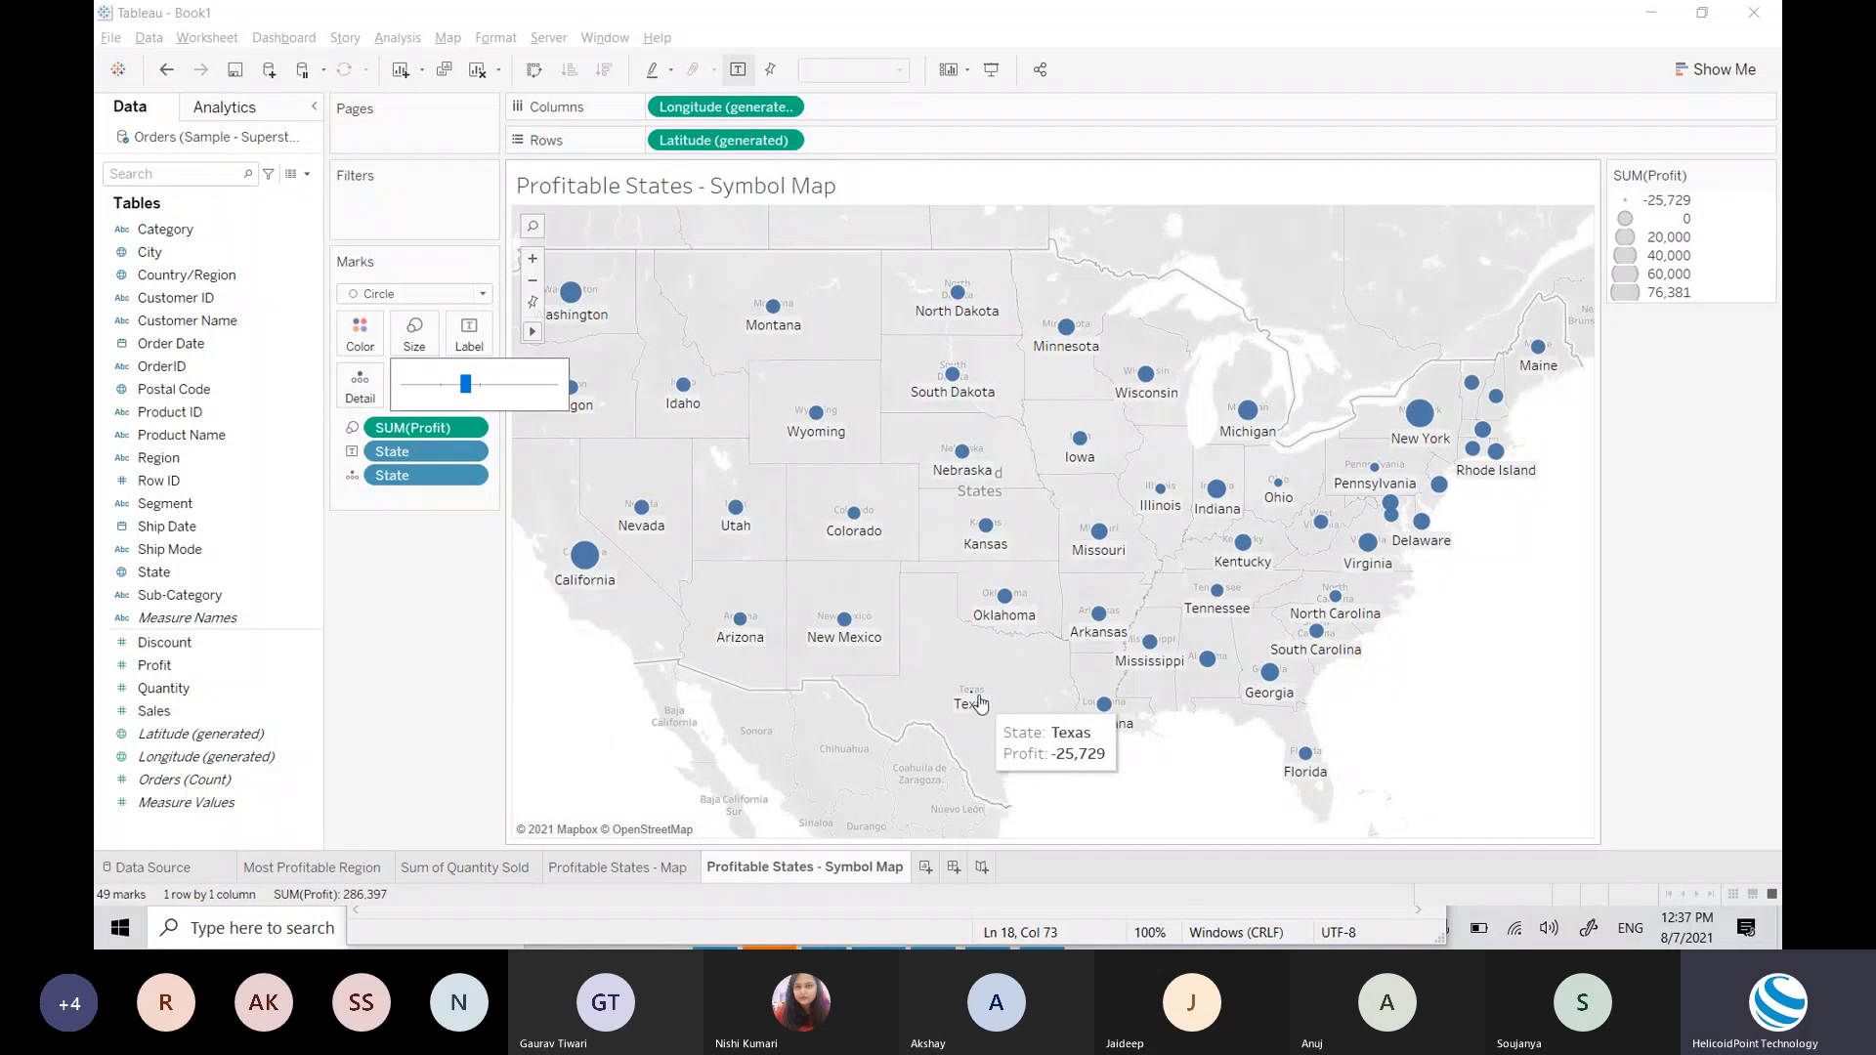
left_click(1163, 791)
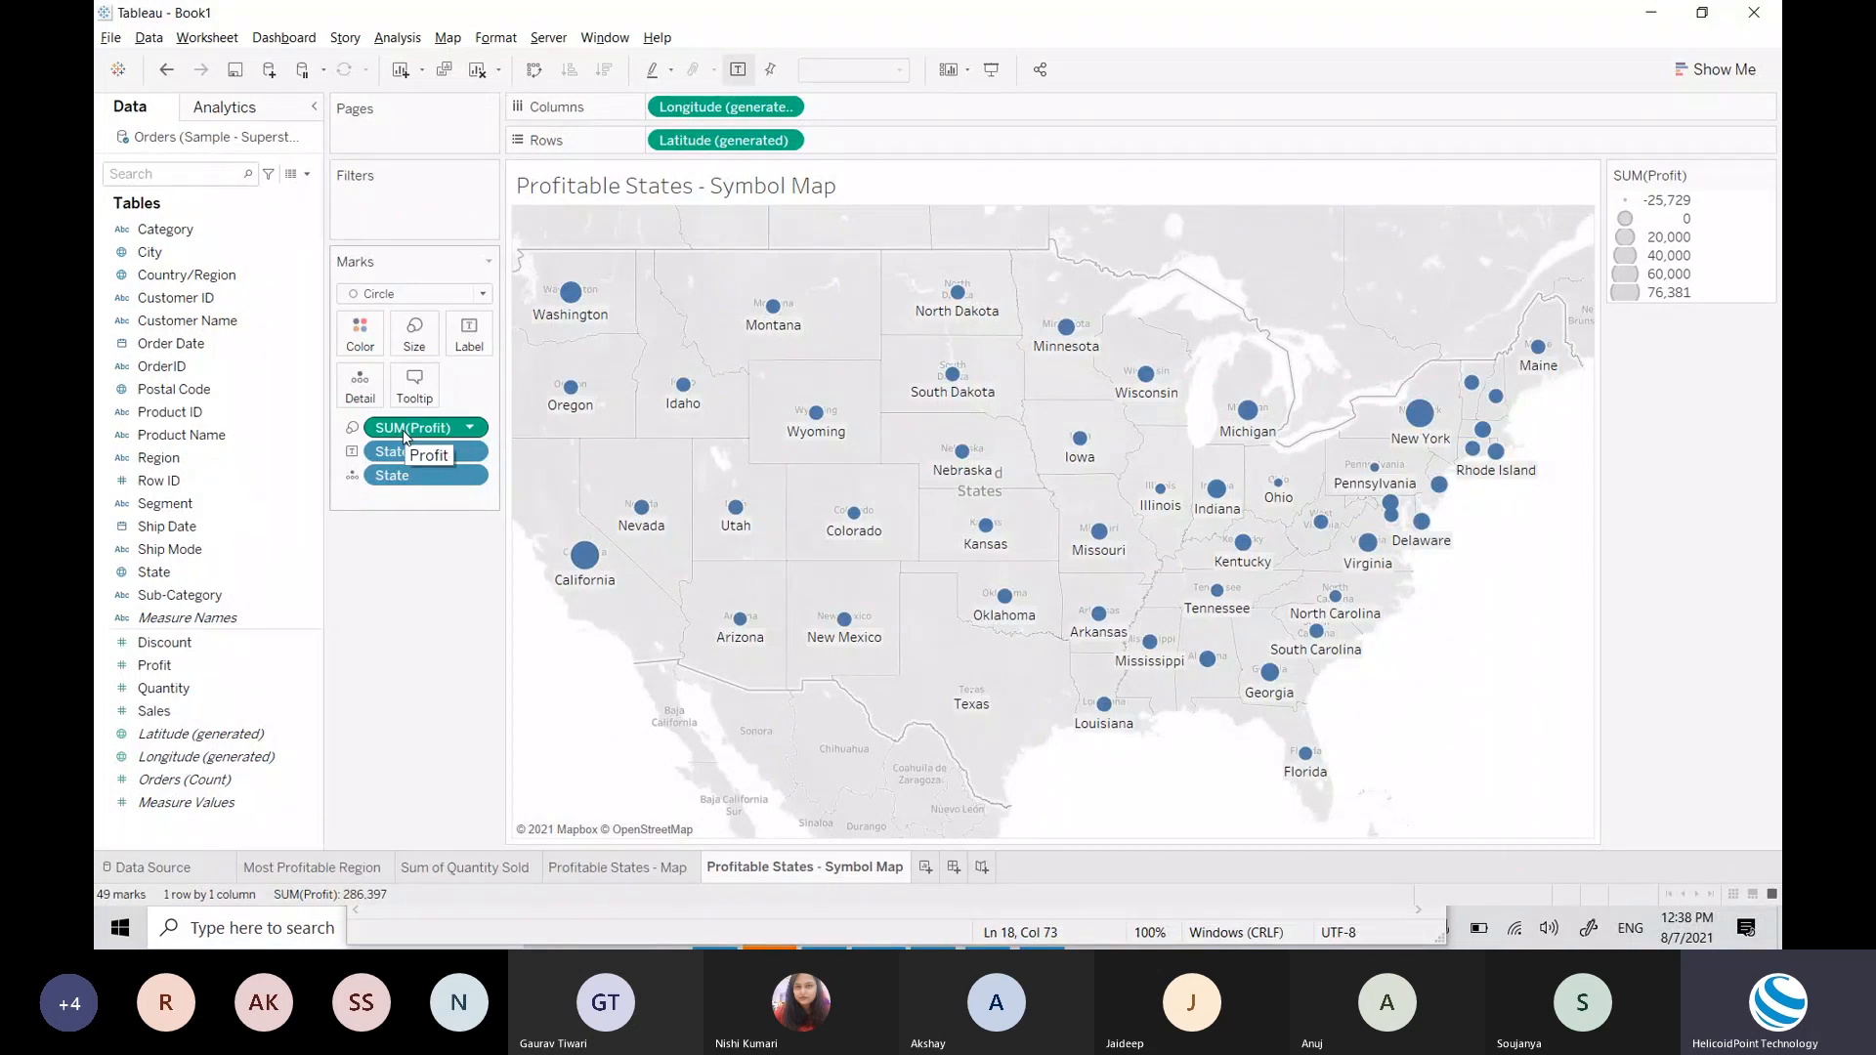
Step: Size circles by SUM(Sales) instead of Profit and colour them by SUM(Profit)
left_click_drag(405, 437, 405, 347)
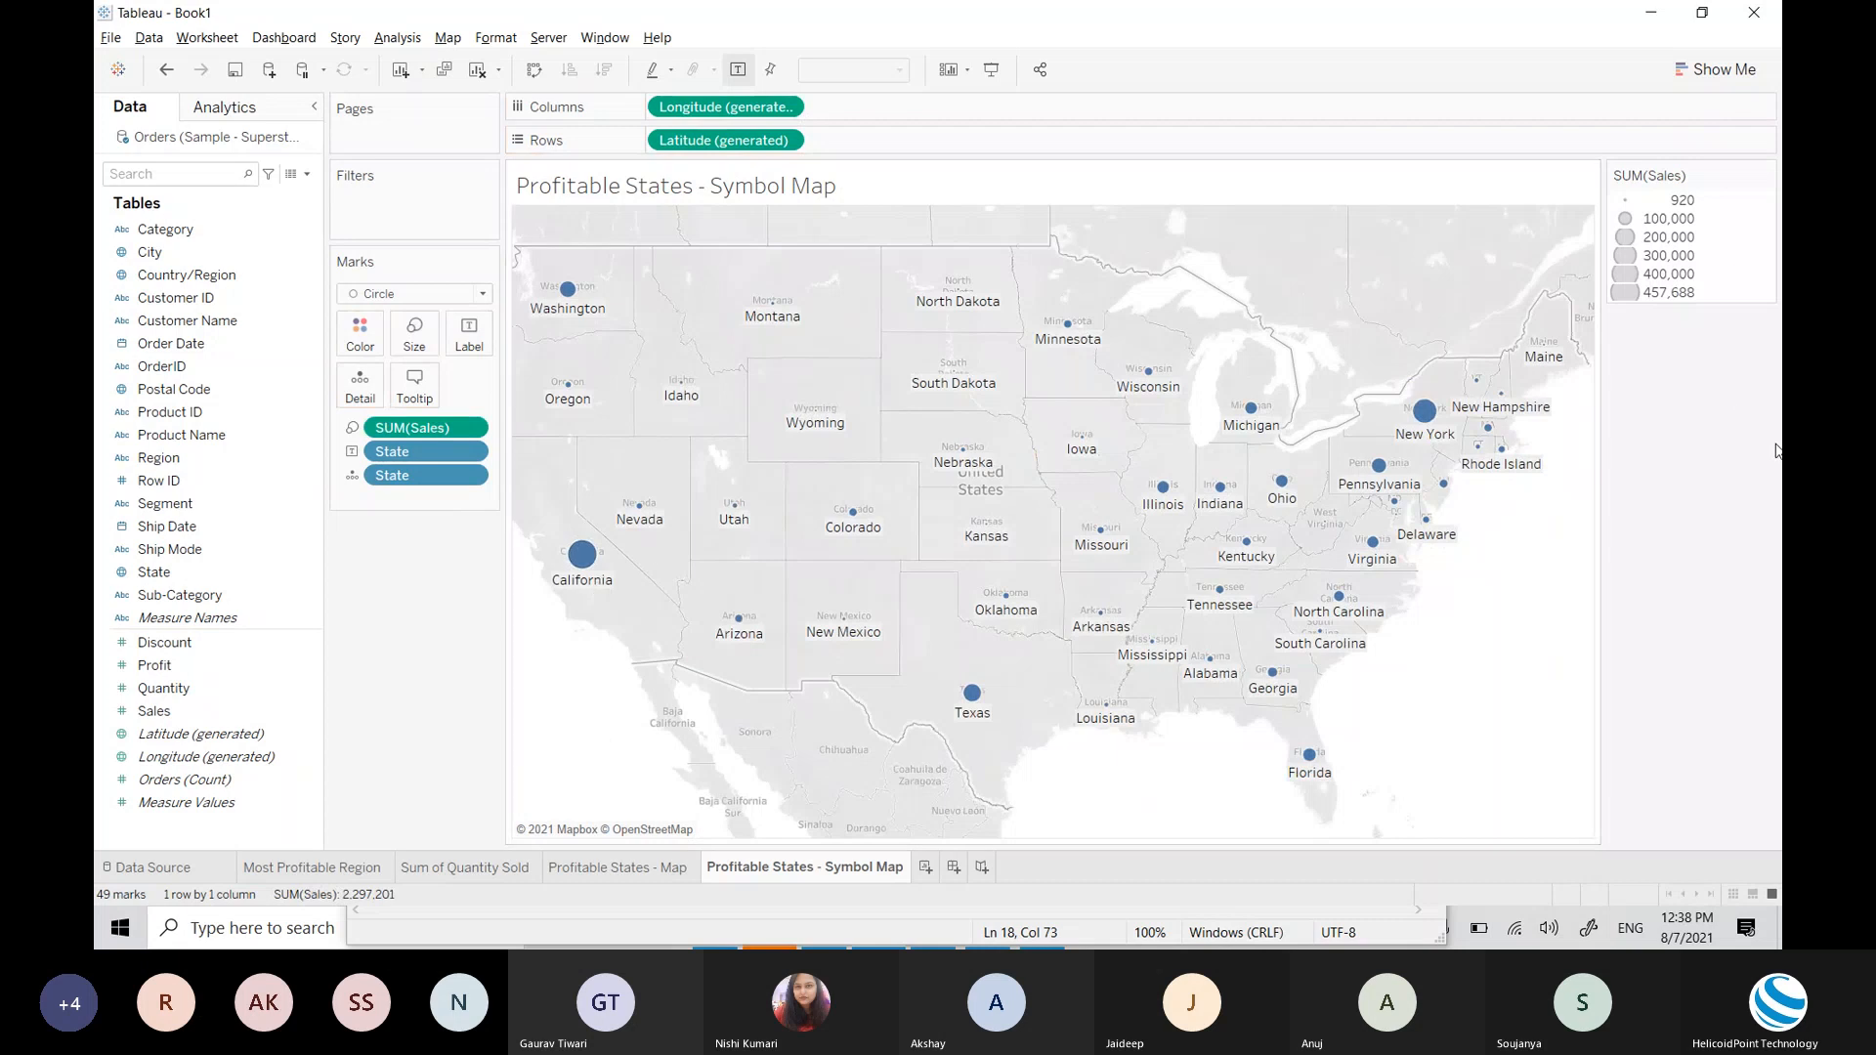
mouse_move(975, 711)
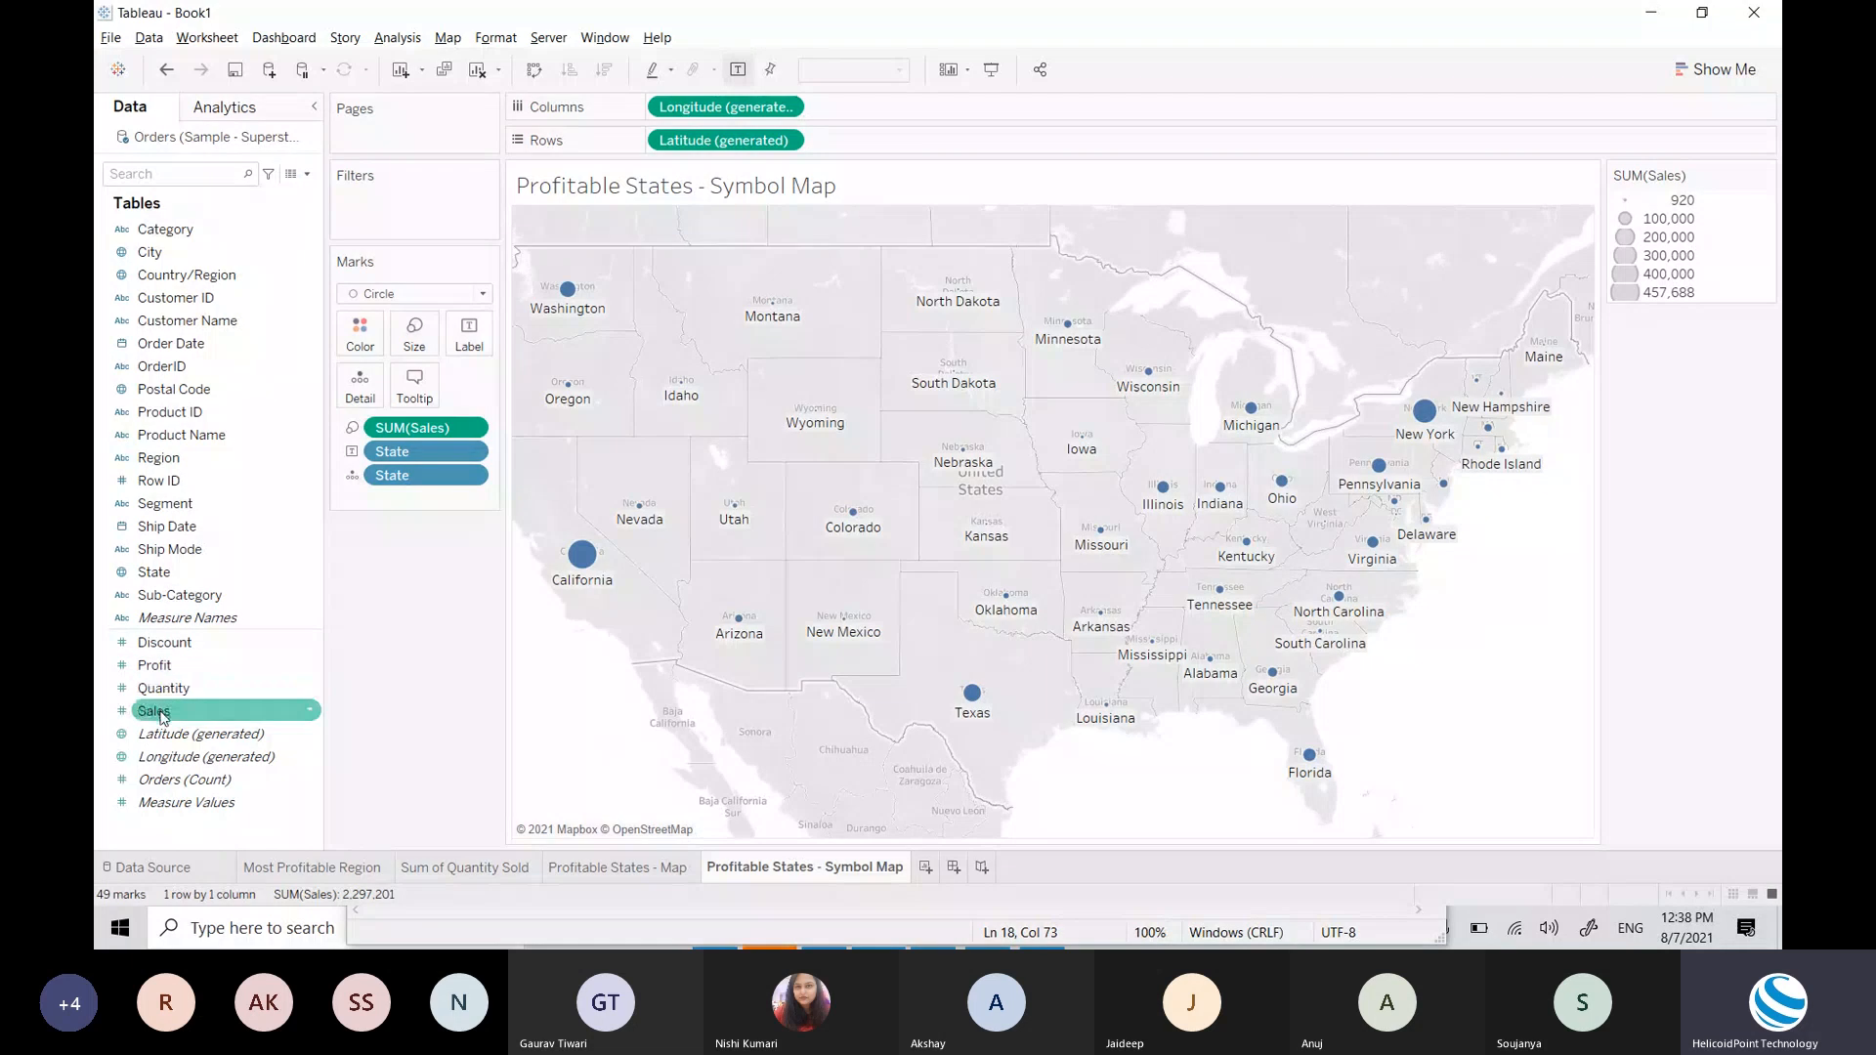
left_click_drag(169, 674, 367, 347)
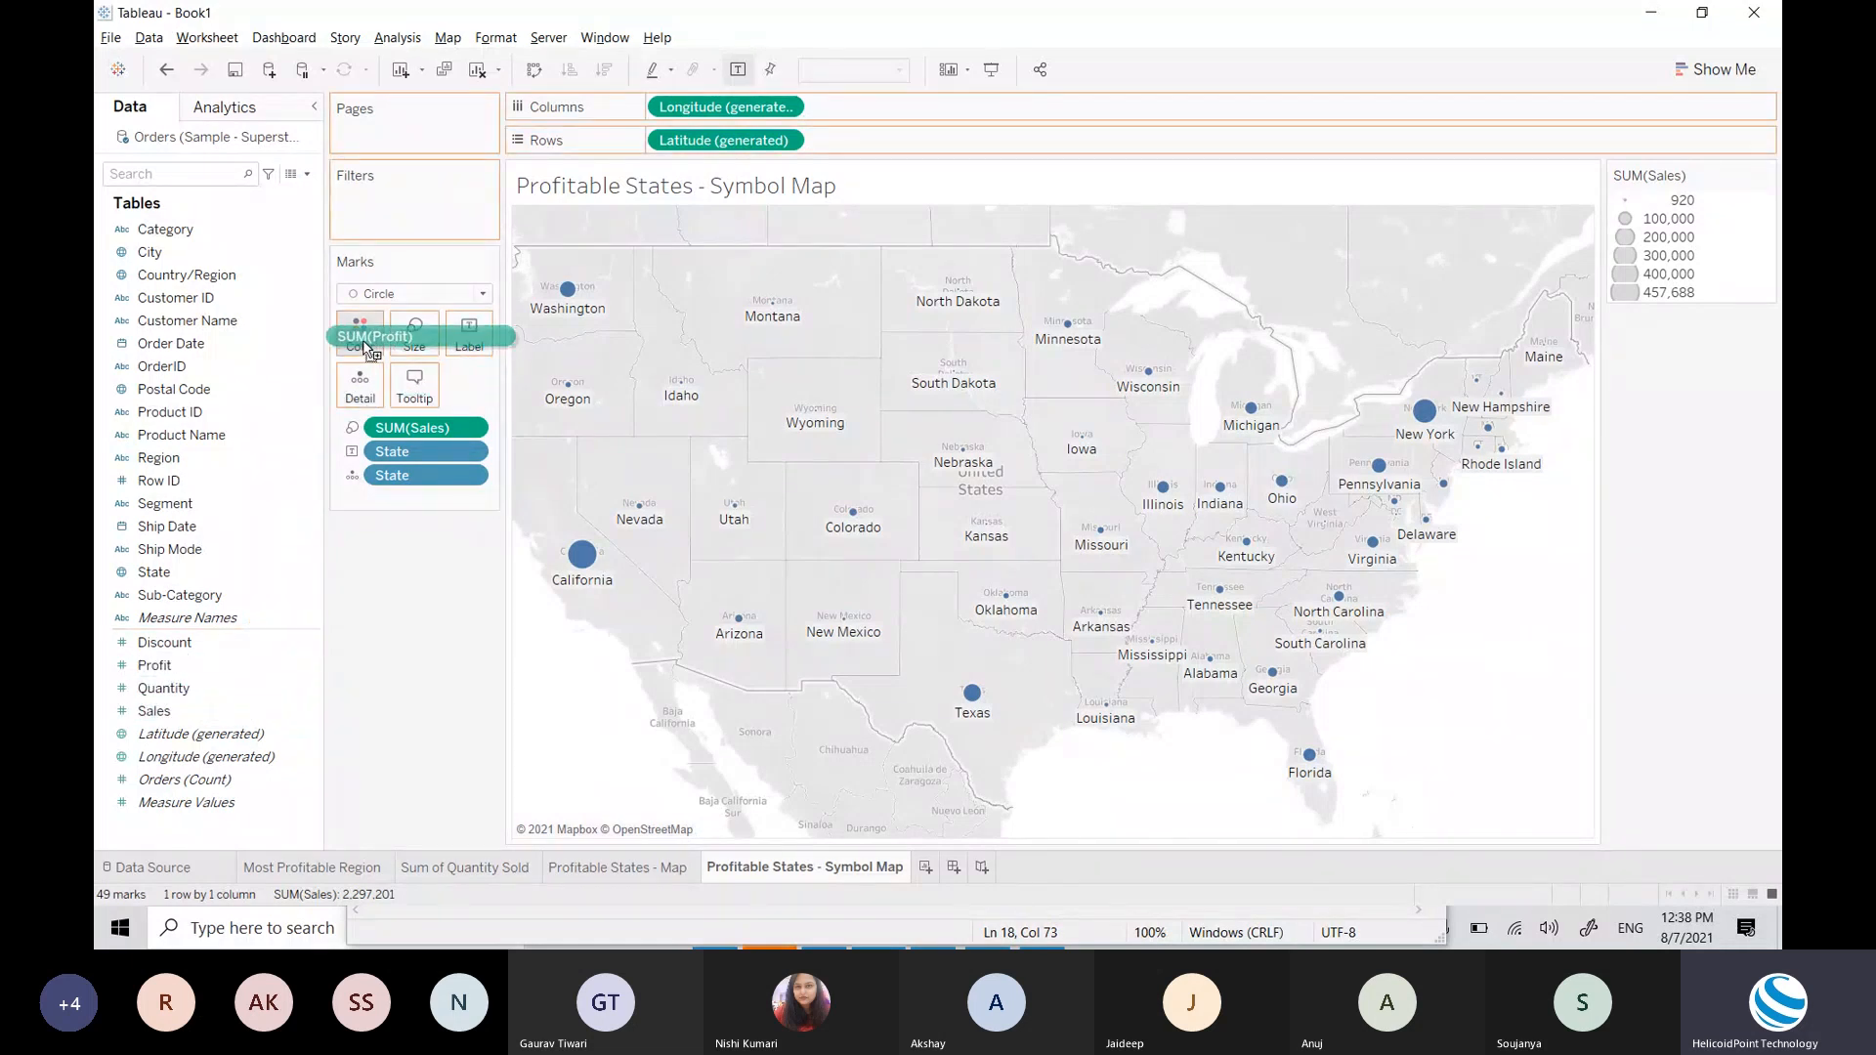
left_click_drag(366, 347, 365, 346)
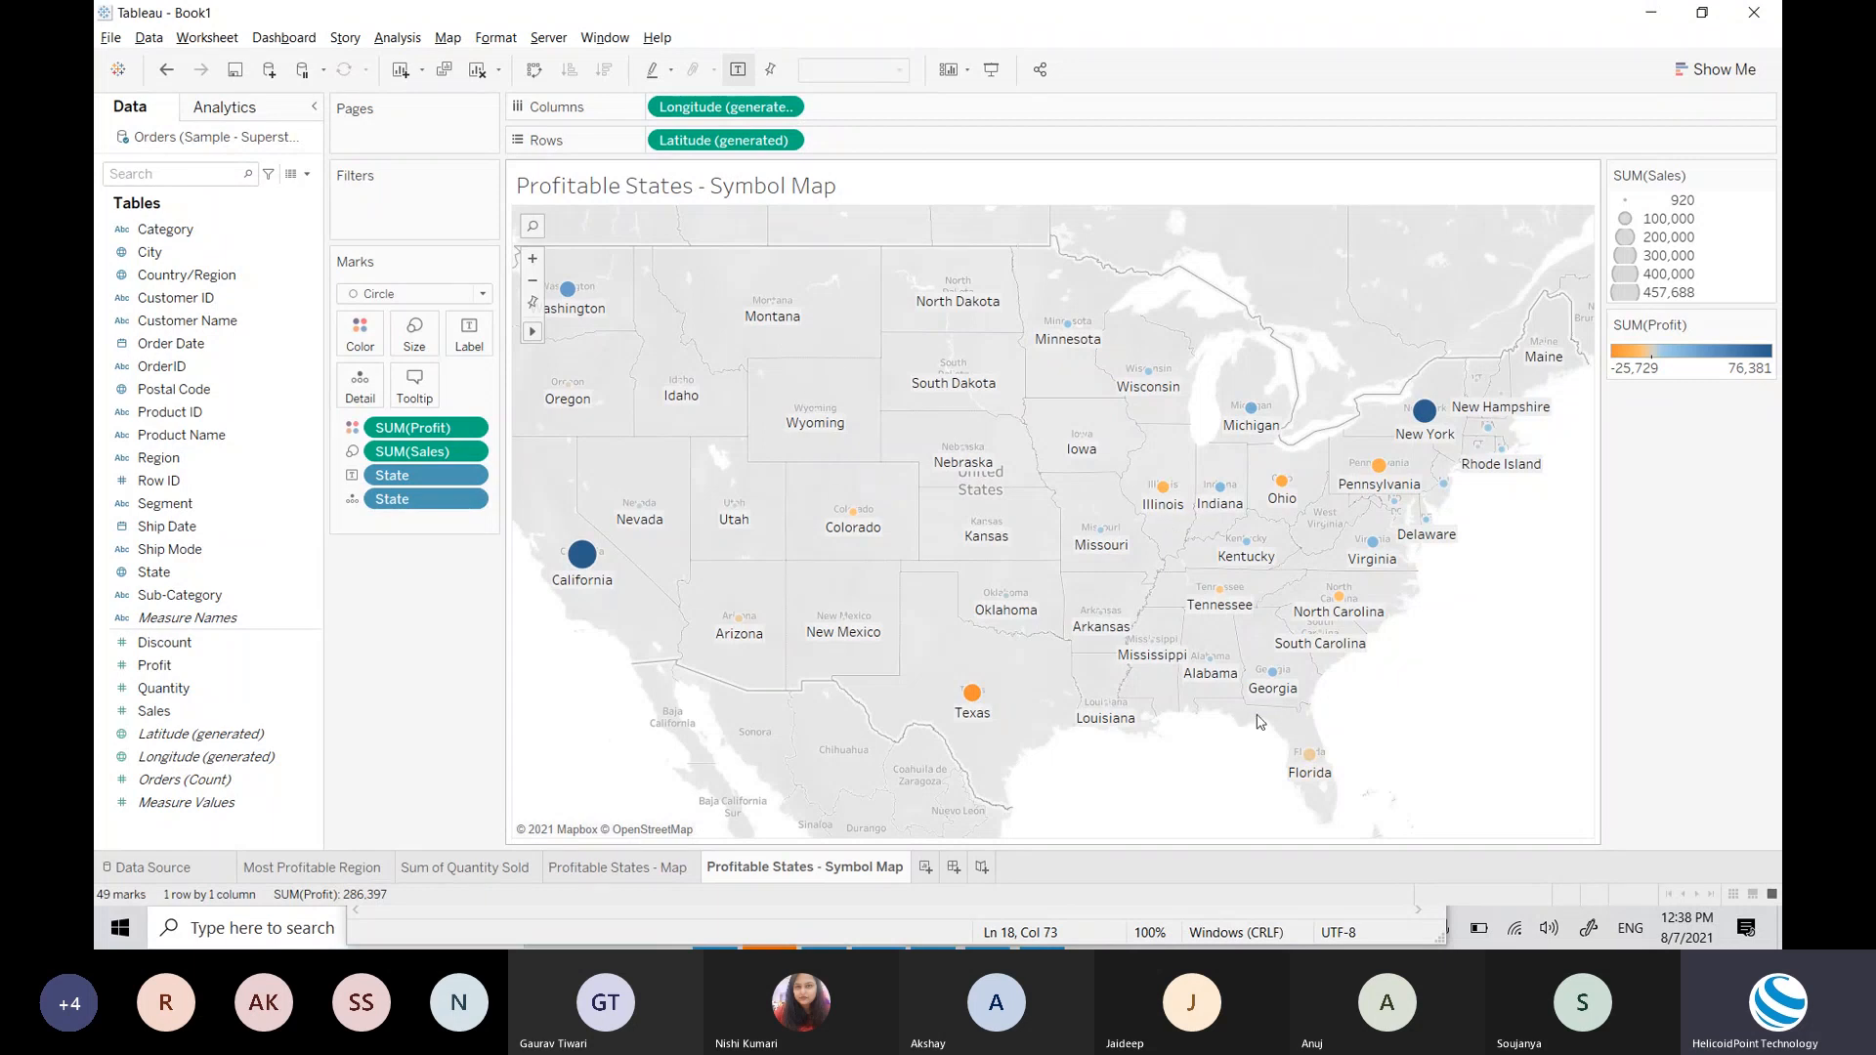
Step: Switch back to the Profitable States - Map sheet
mouse_move(1287, 700)
mouse_move(1447, 549)
mouse_move(1331, 625)
left_click(641, 873)
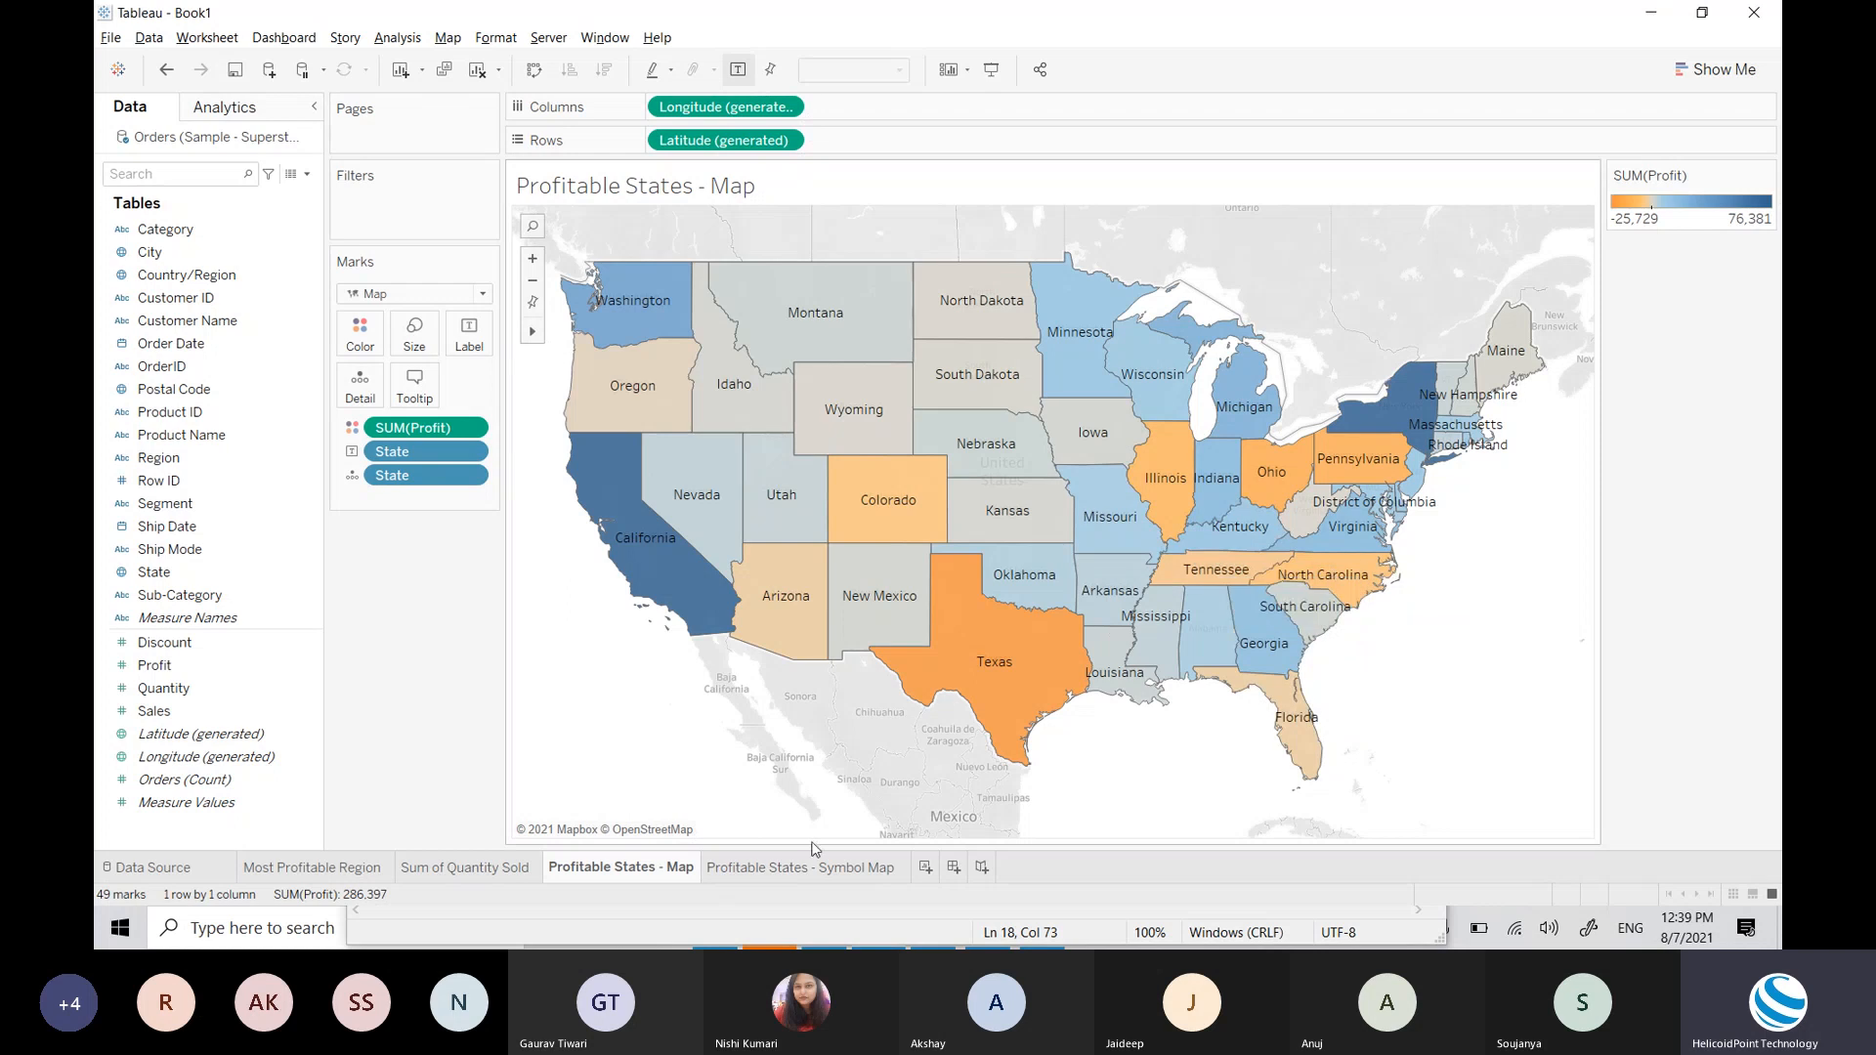
mouse_move(1047, 620)
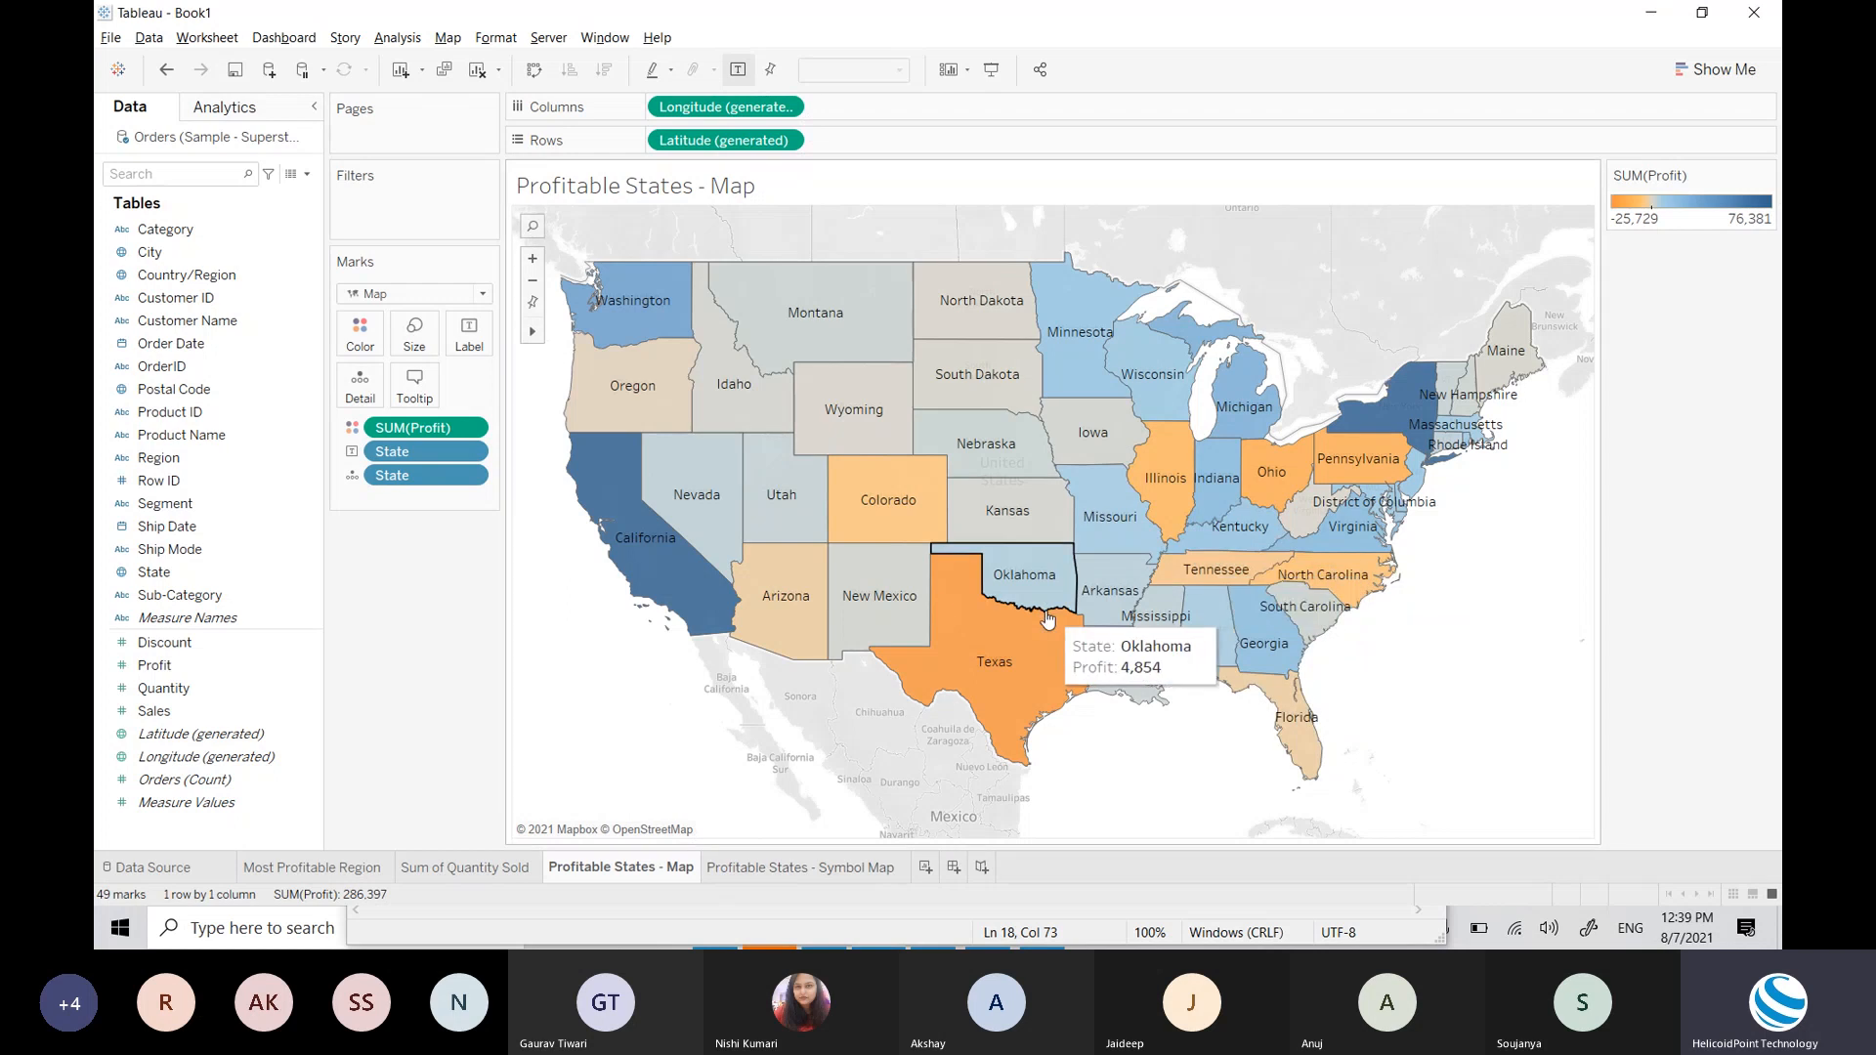
Step: On the Symbol Map sheet, change the mark type to Shape
left_click(814, 869)
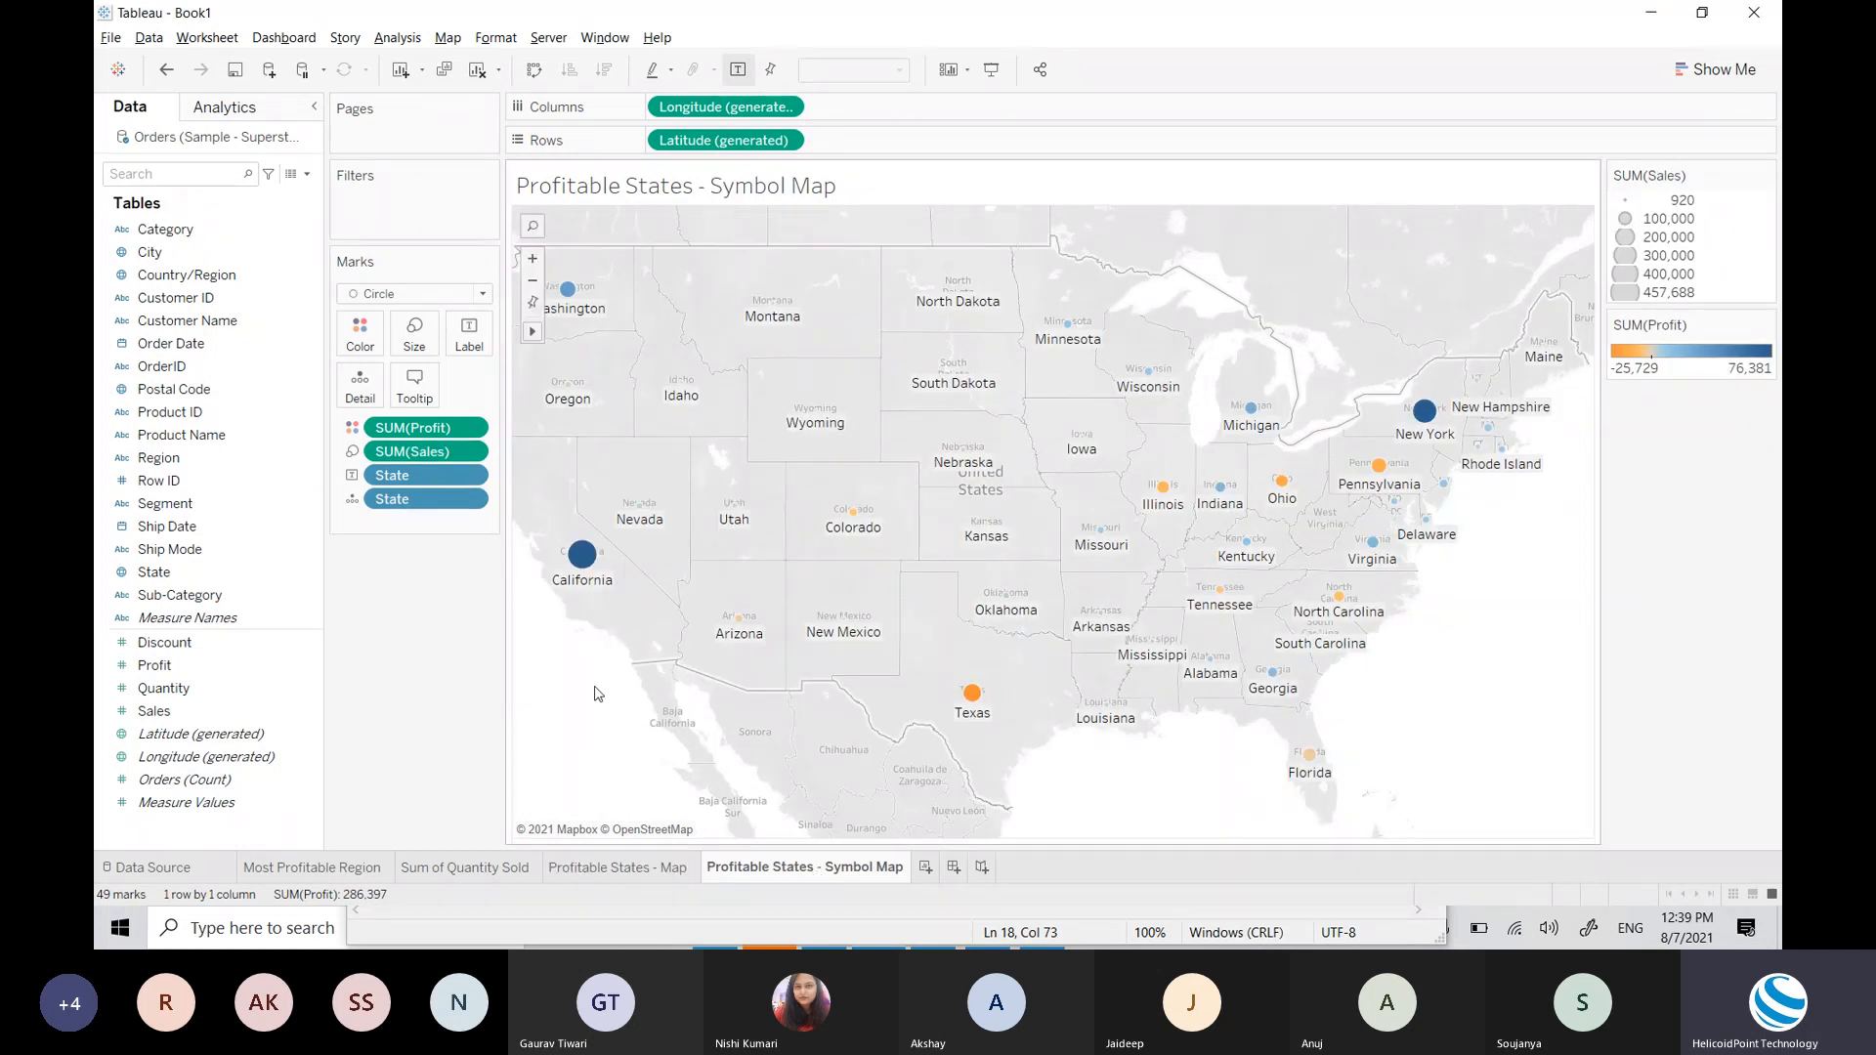
left_click(418, 294)
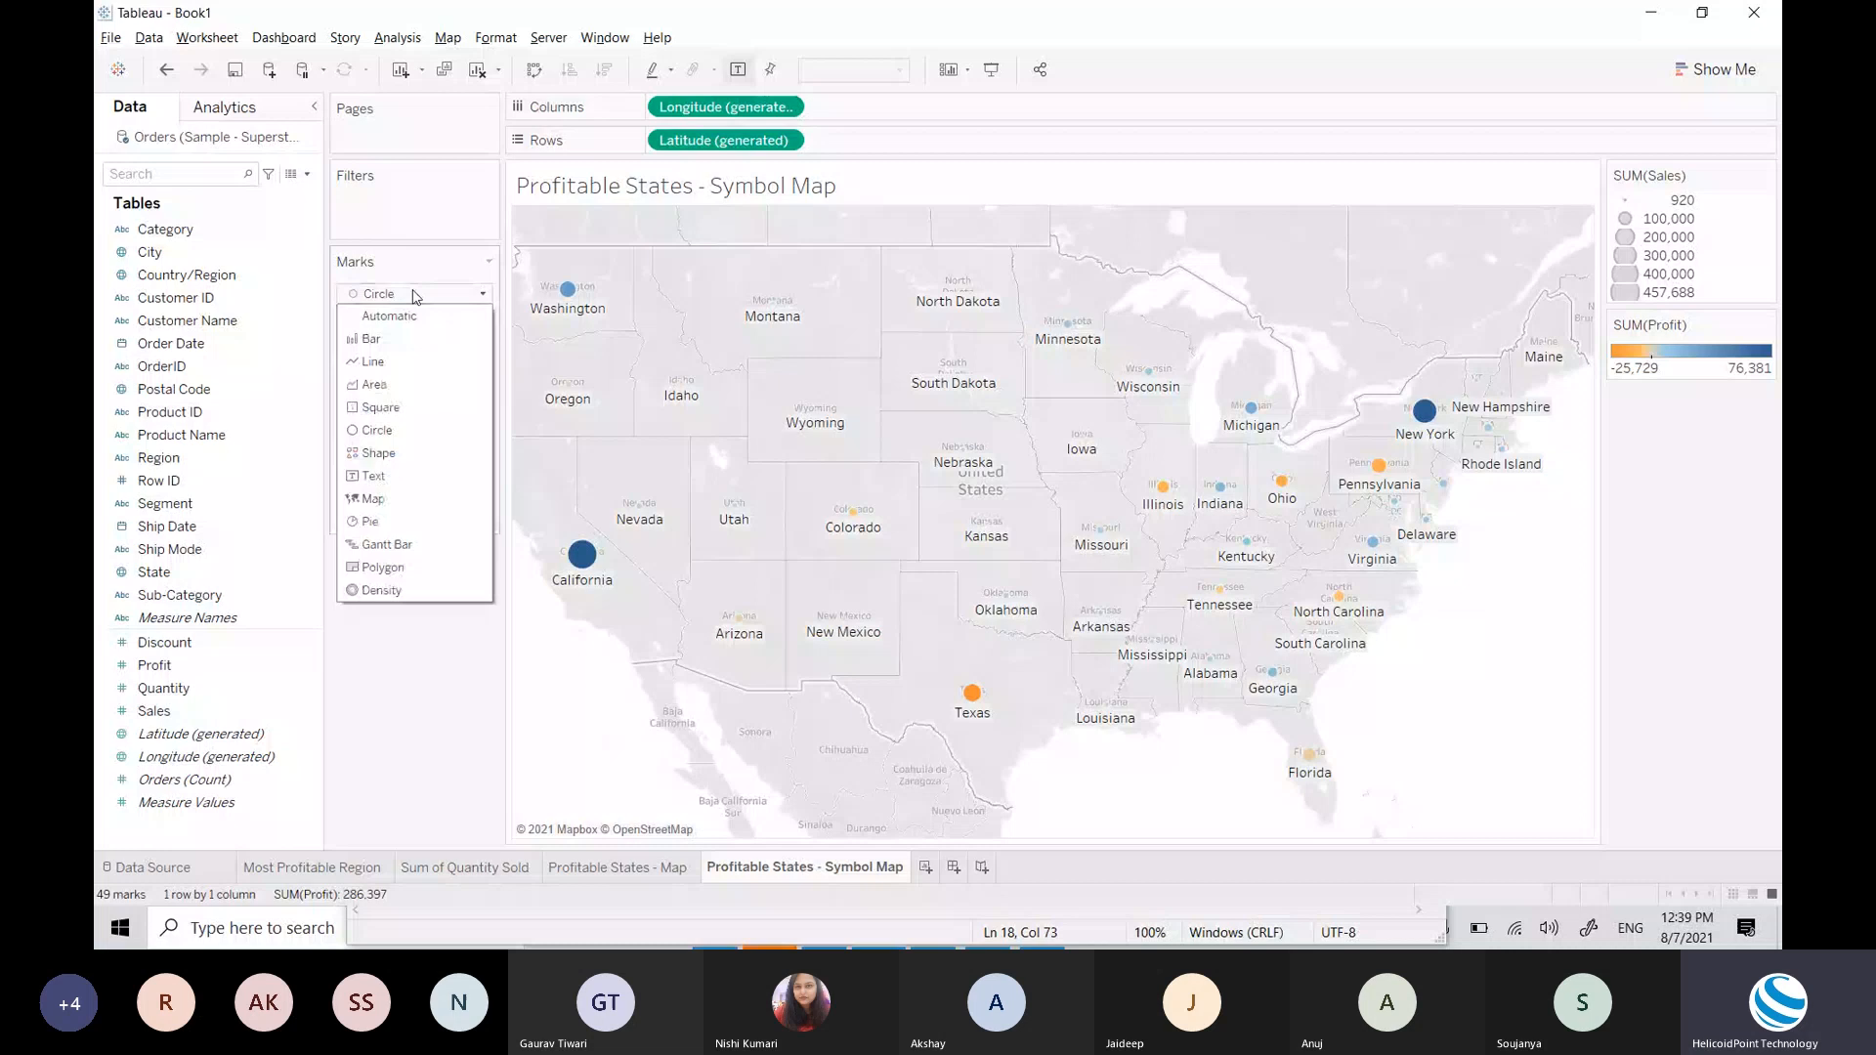
left_click(381, 454)
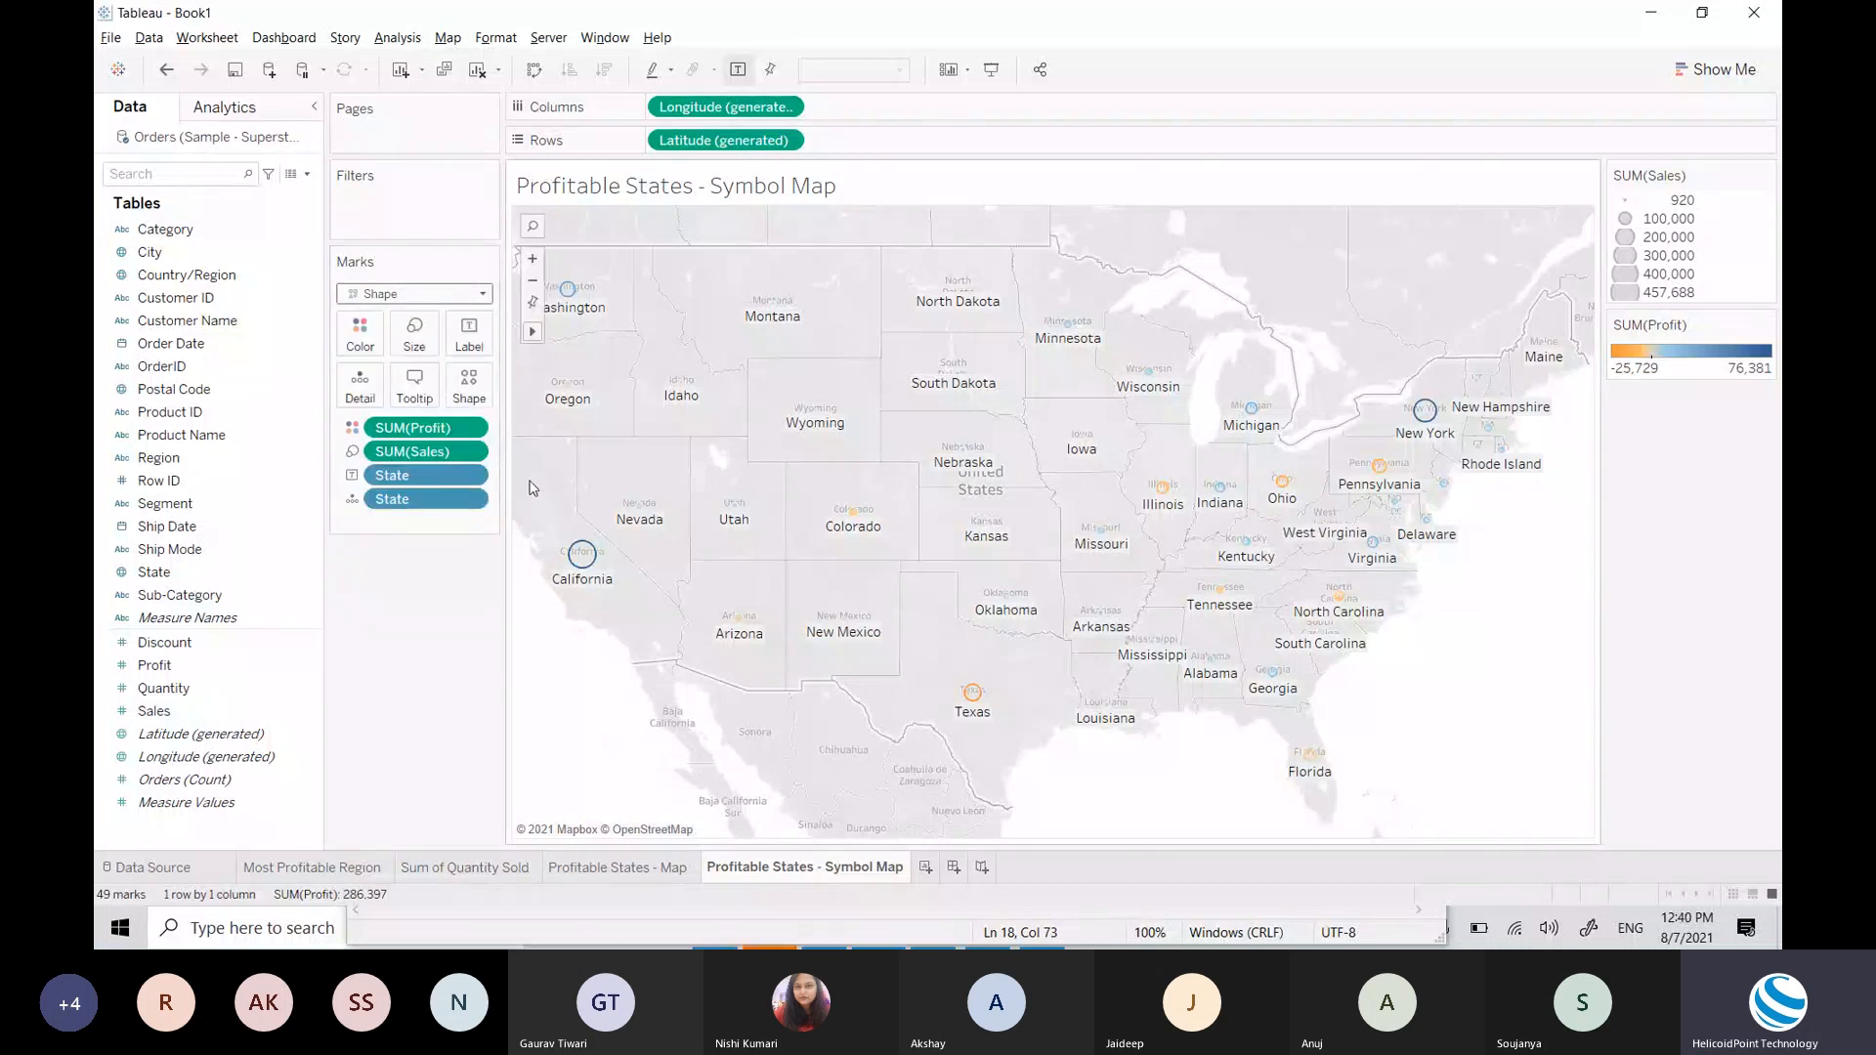
Step: Assign the plus shape from the Filled palette to the marks
left_click(469, 383)
left_click(514, 514)
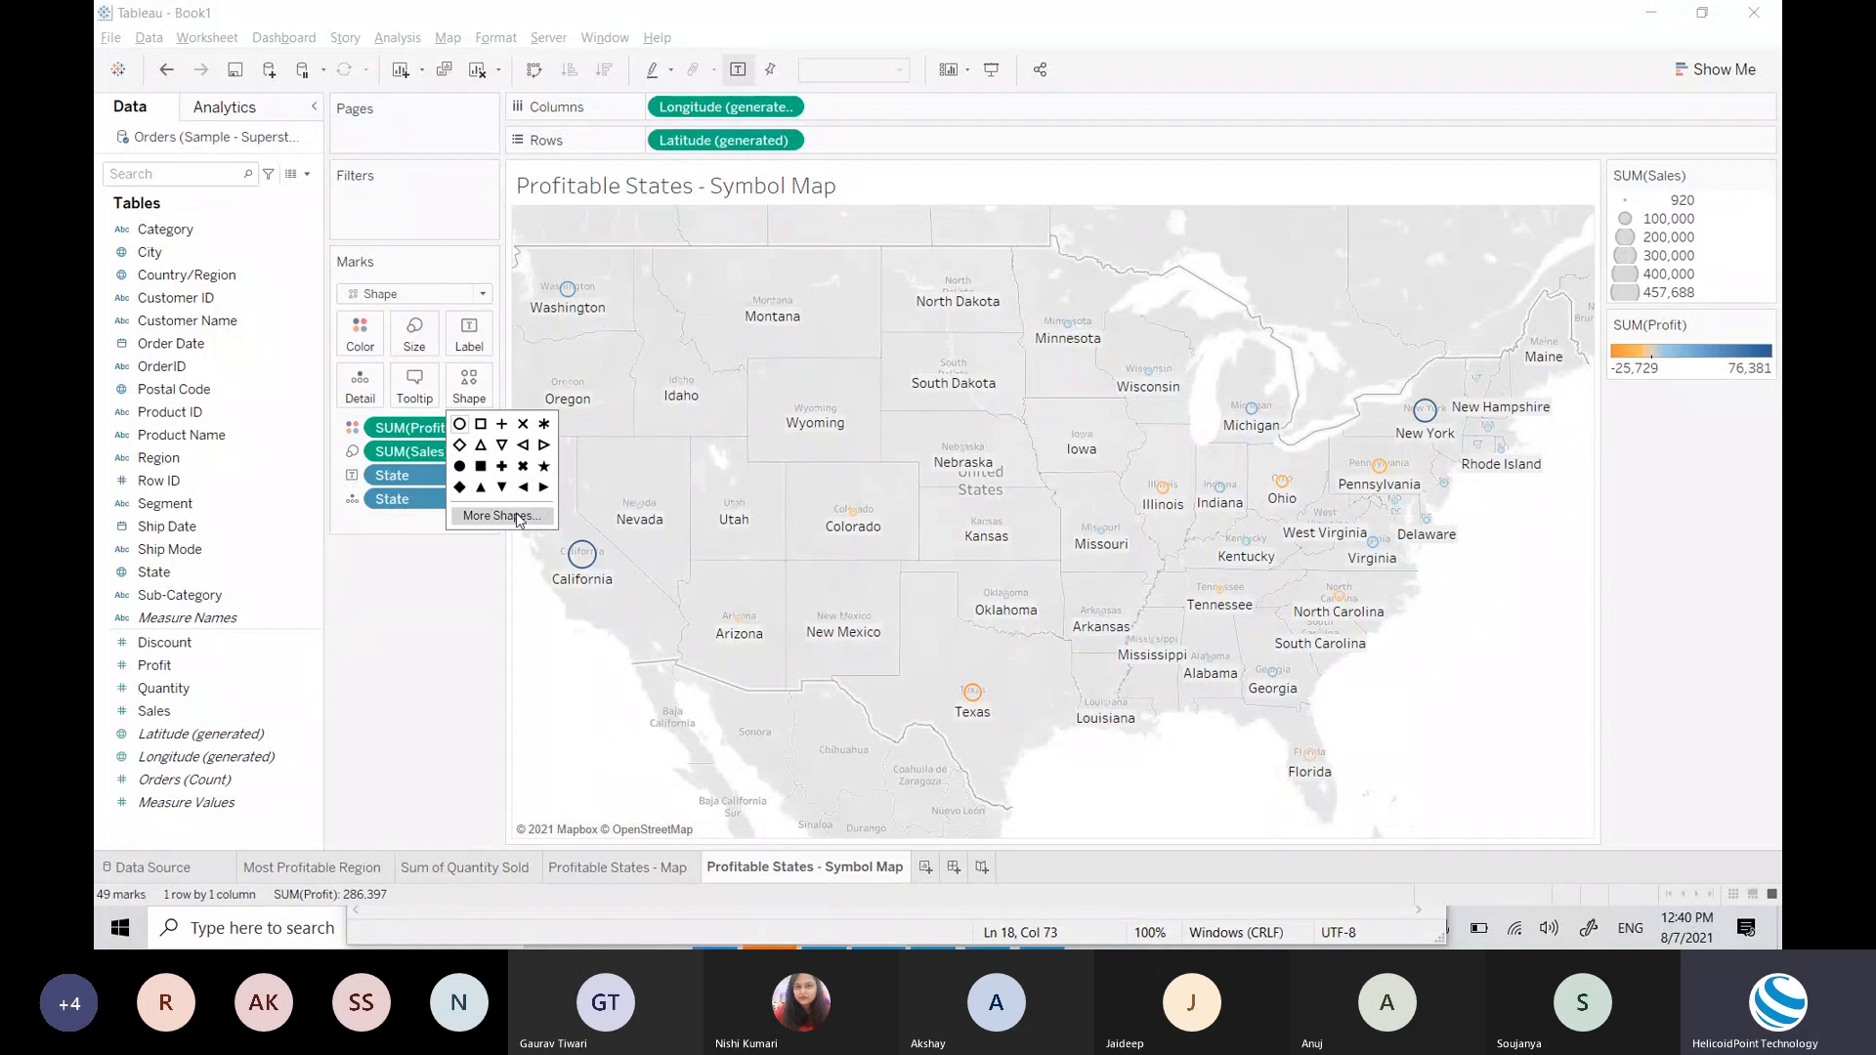
left_click(1008, 322)
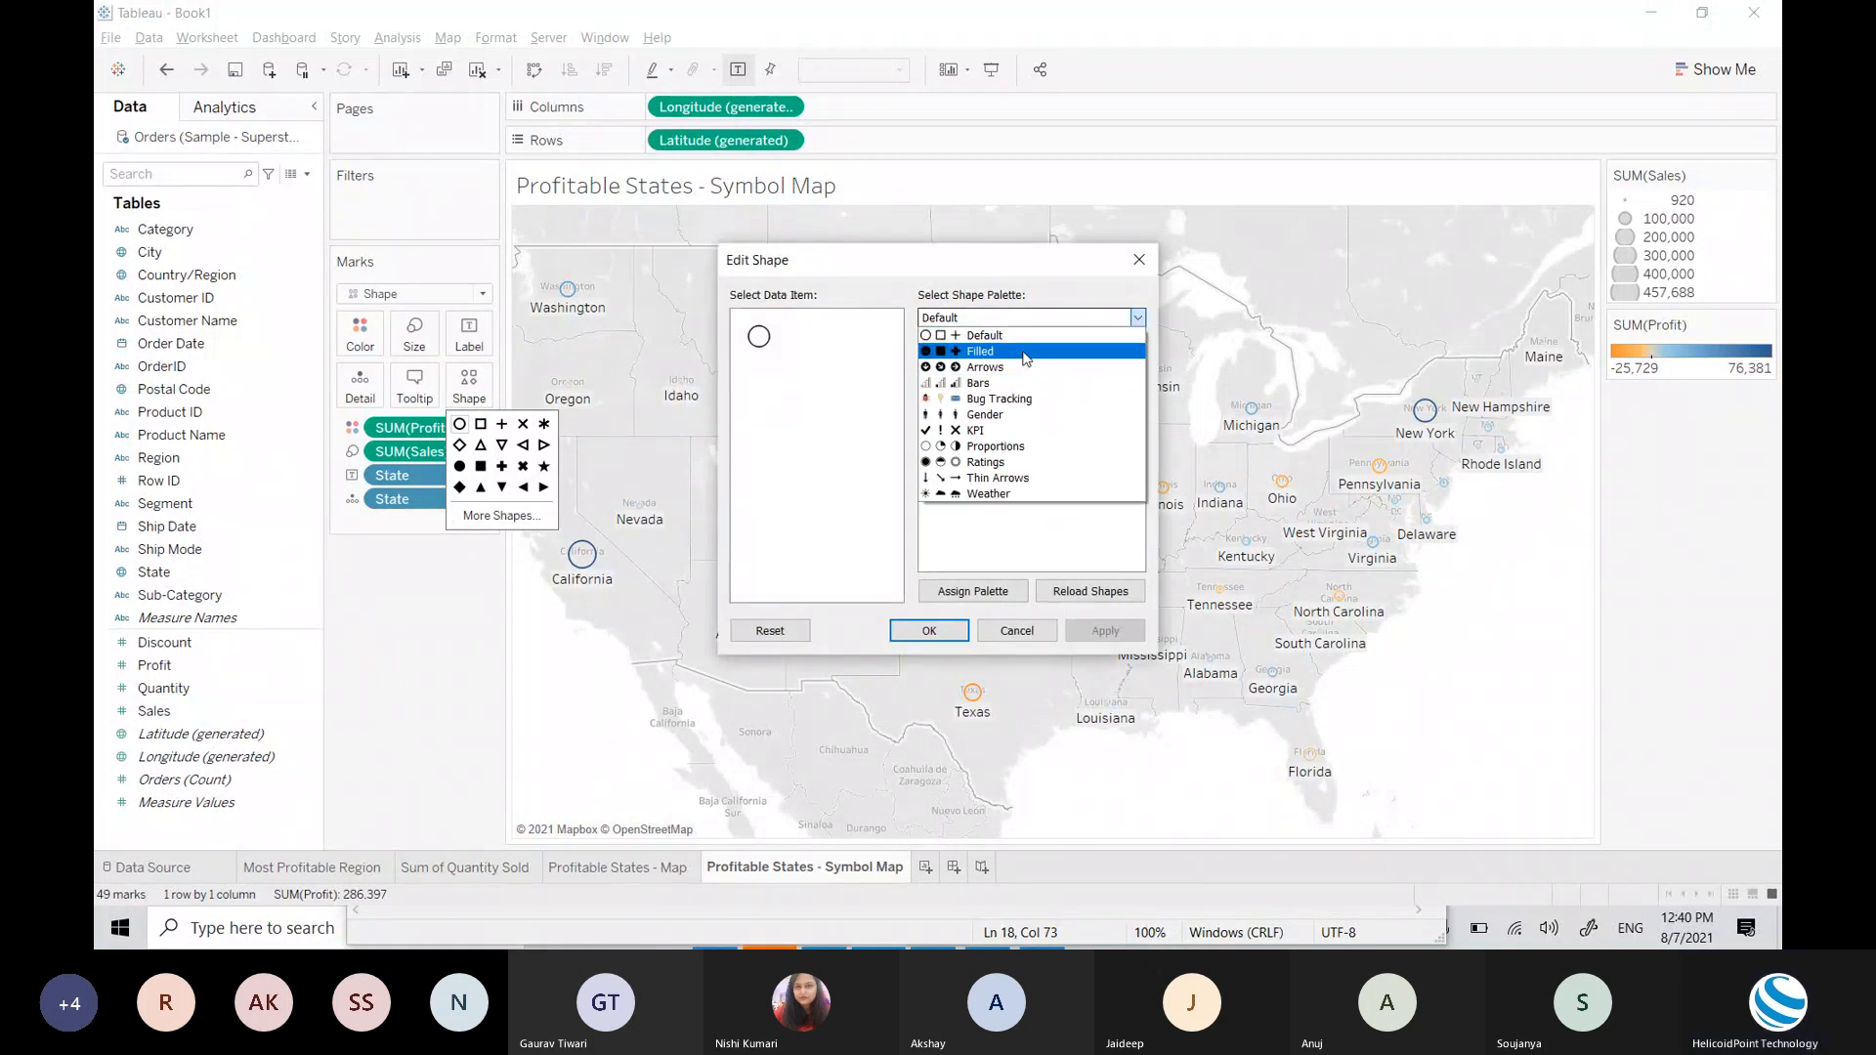
left_click(1024, 354)
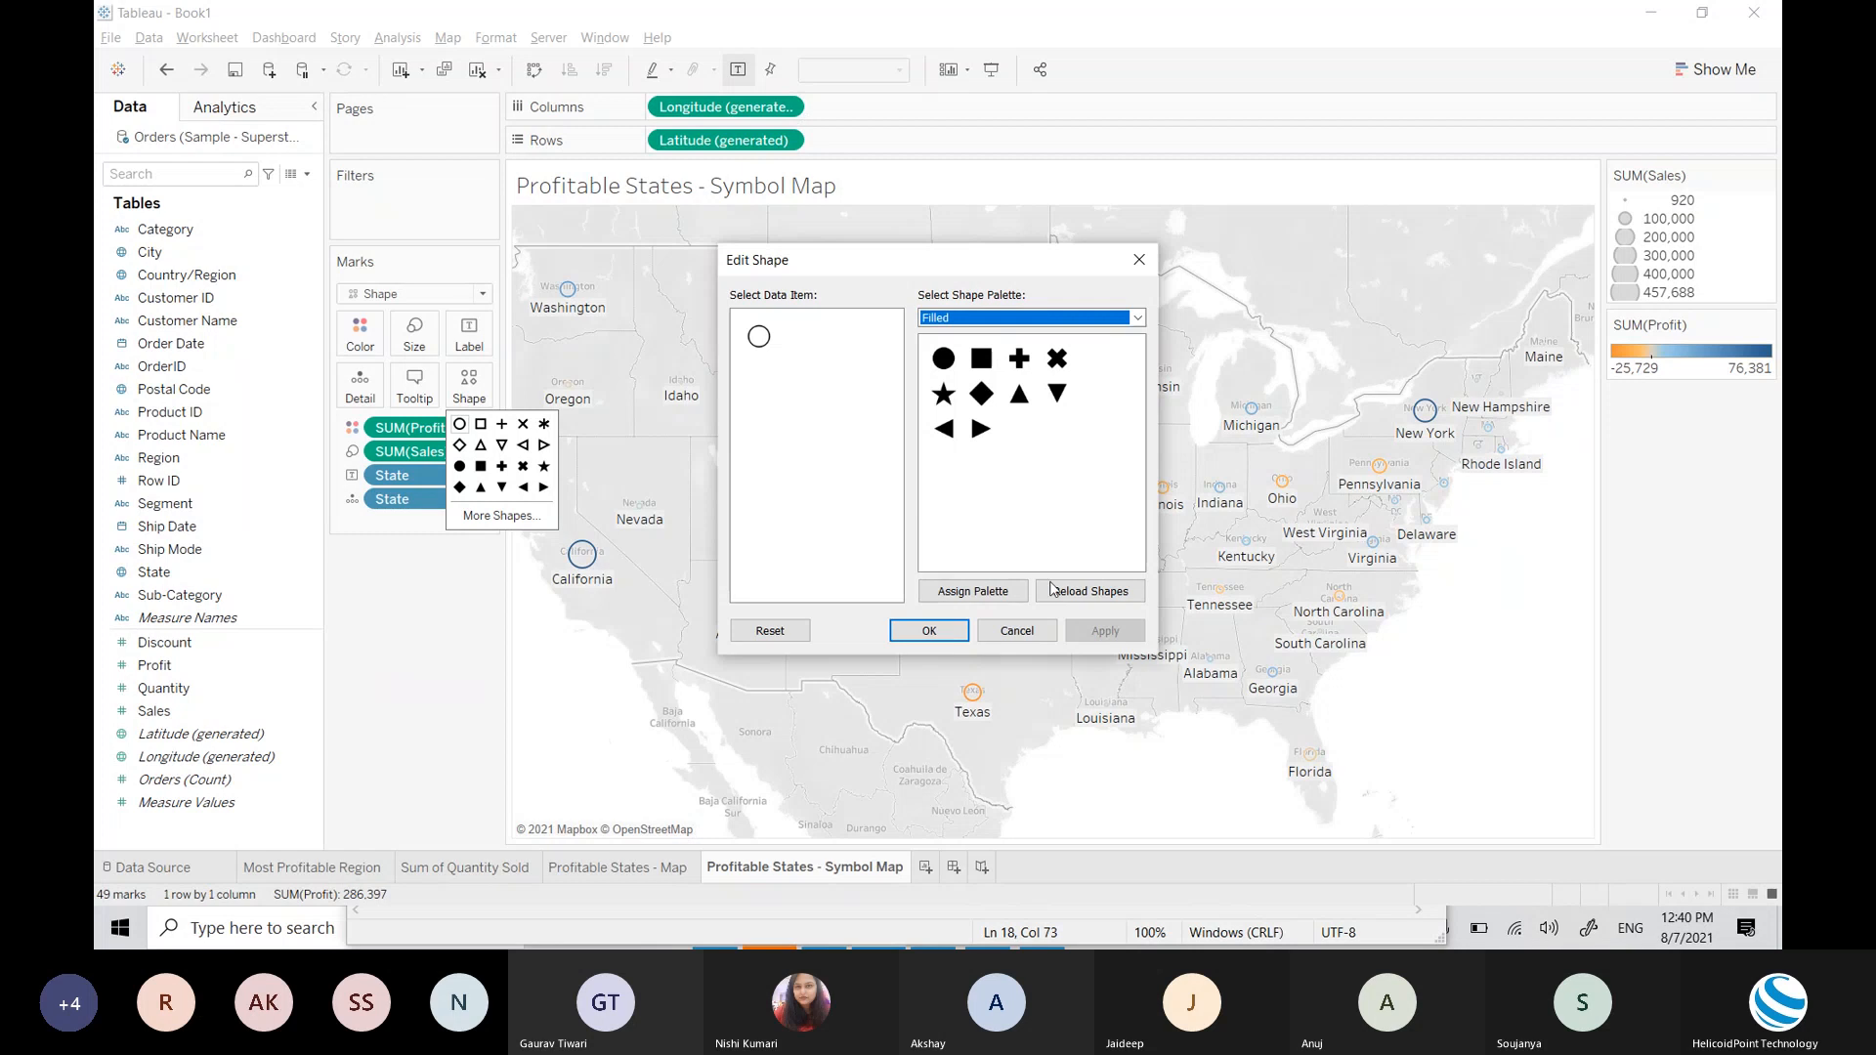
left_click(953, 358)
left_click(1022, 360)
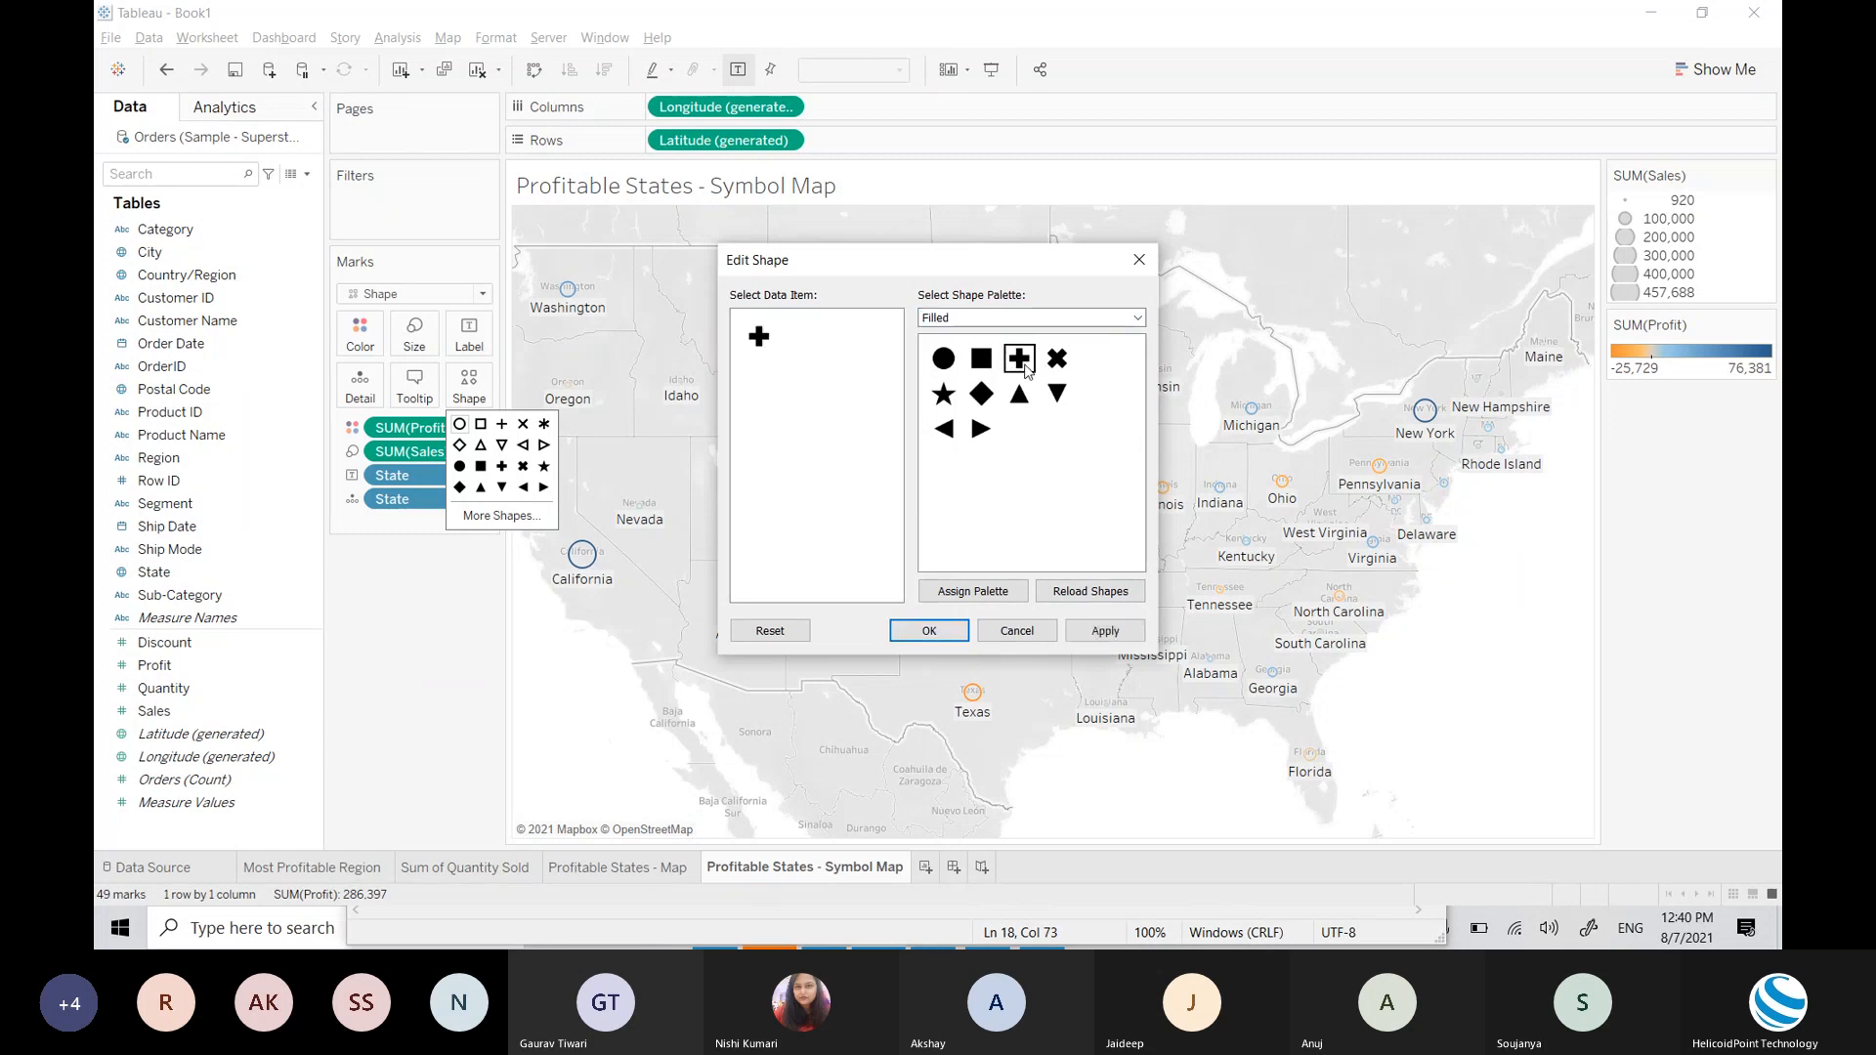
left_click(929, 631)
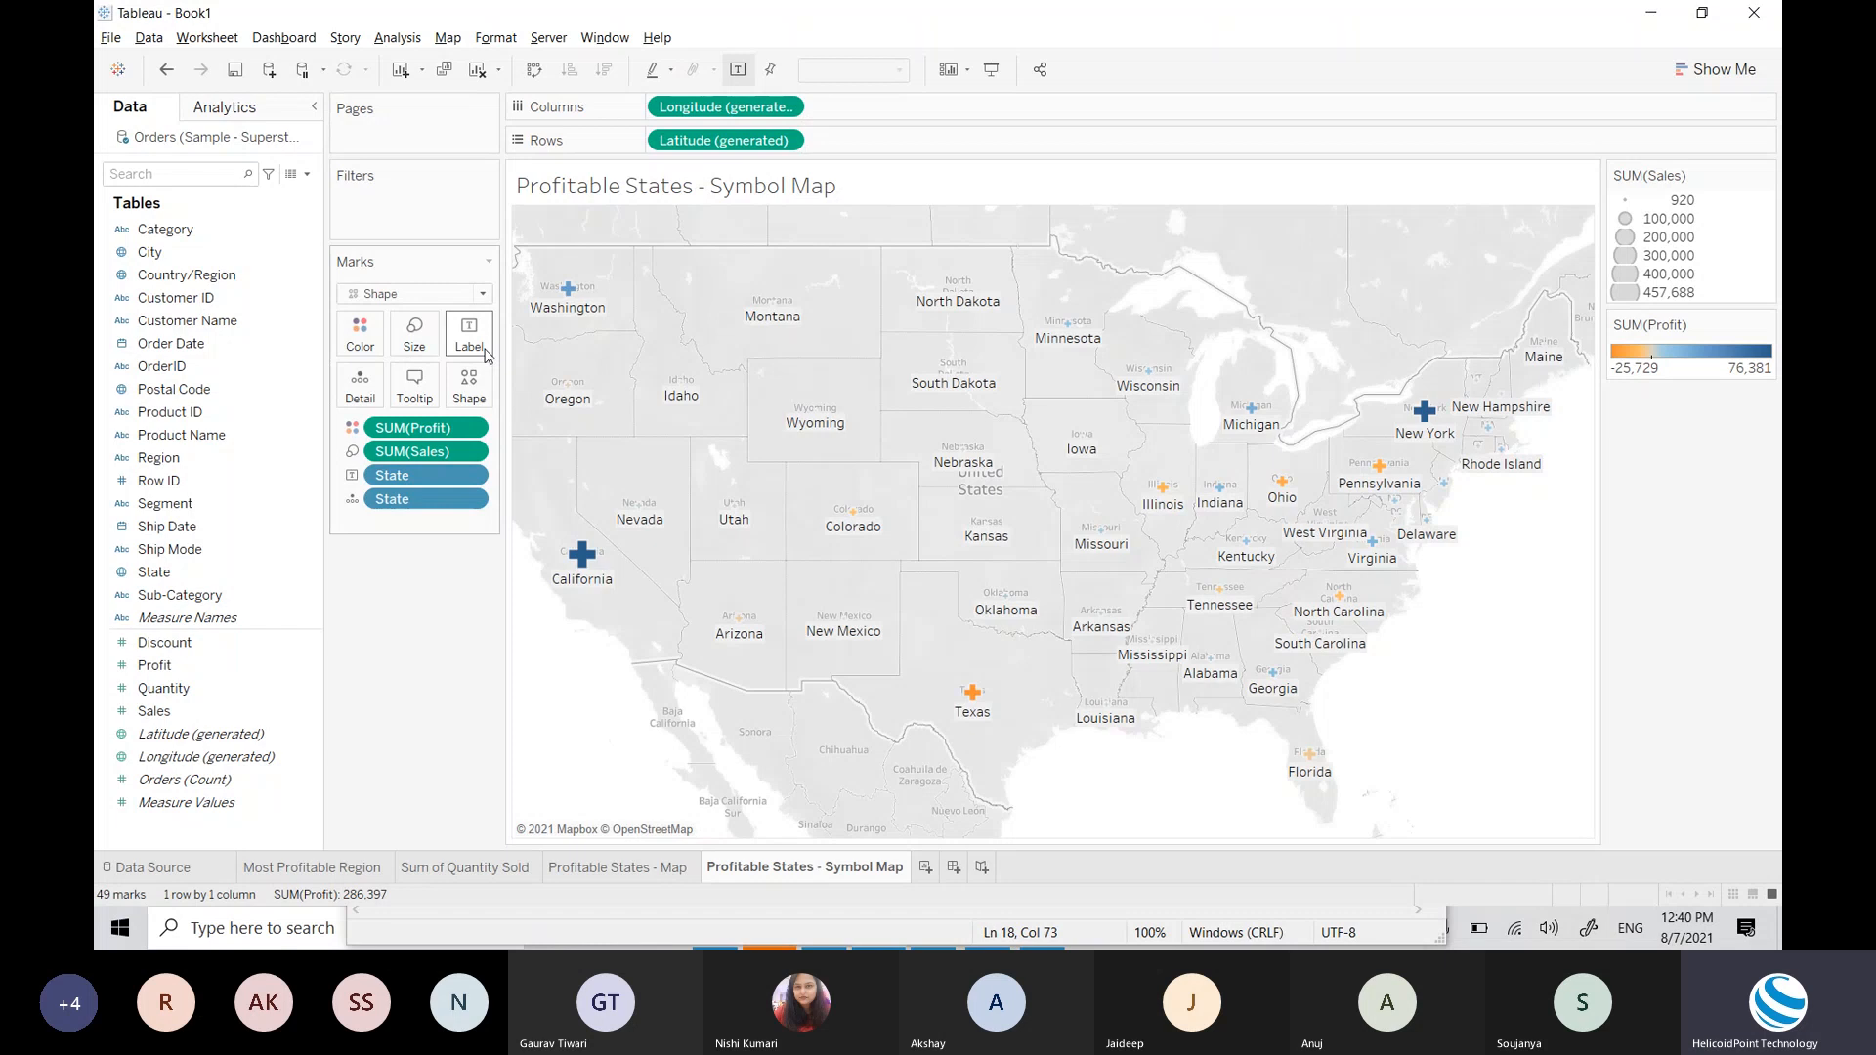
Step: Change the symbol marks from Shape to Circle, then switch to Profitable States - Map
left_click(404, 295)
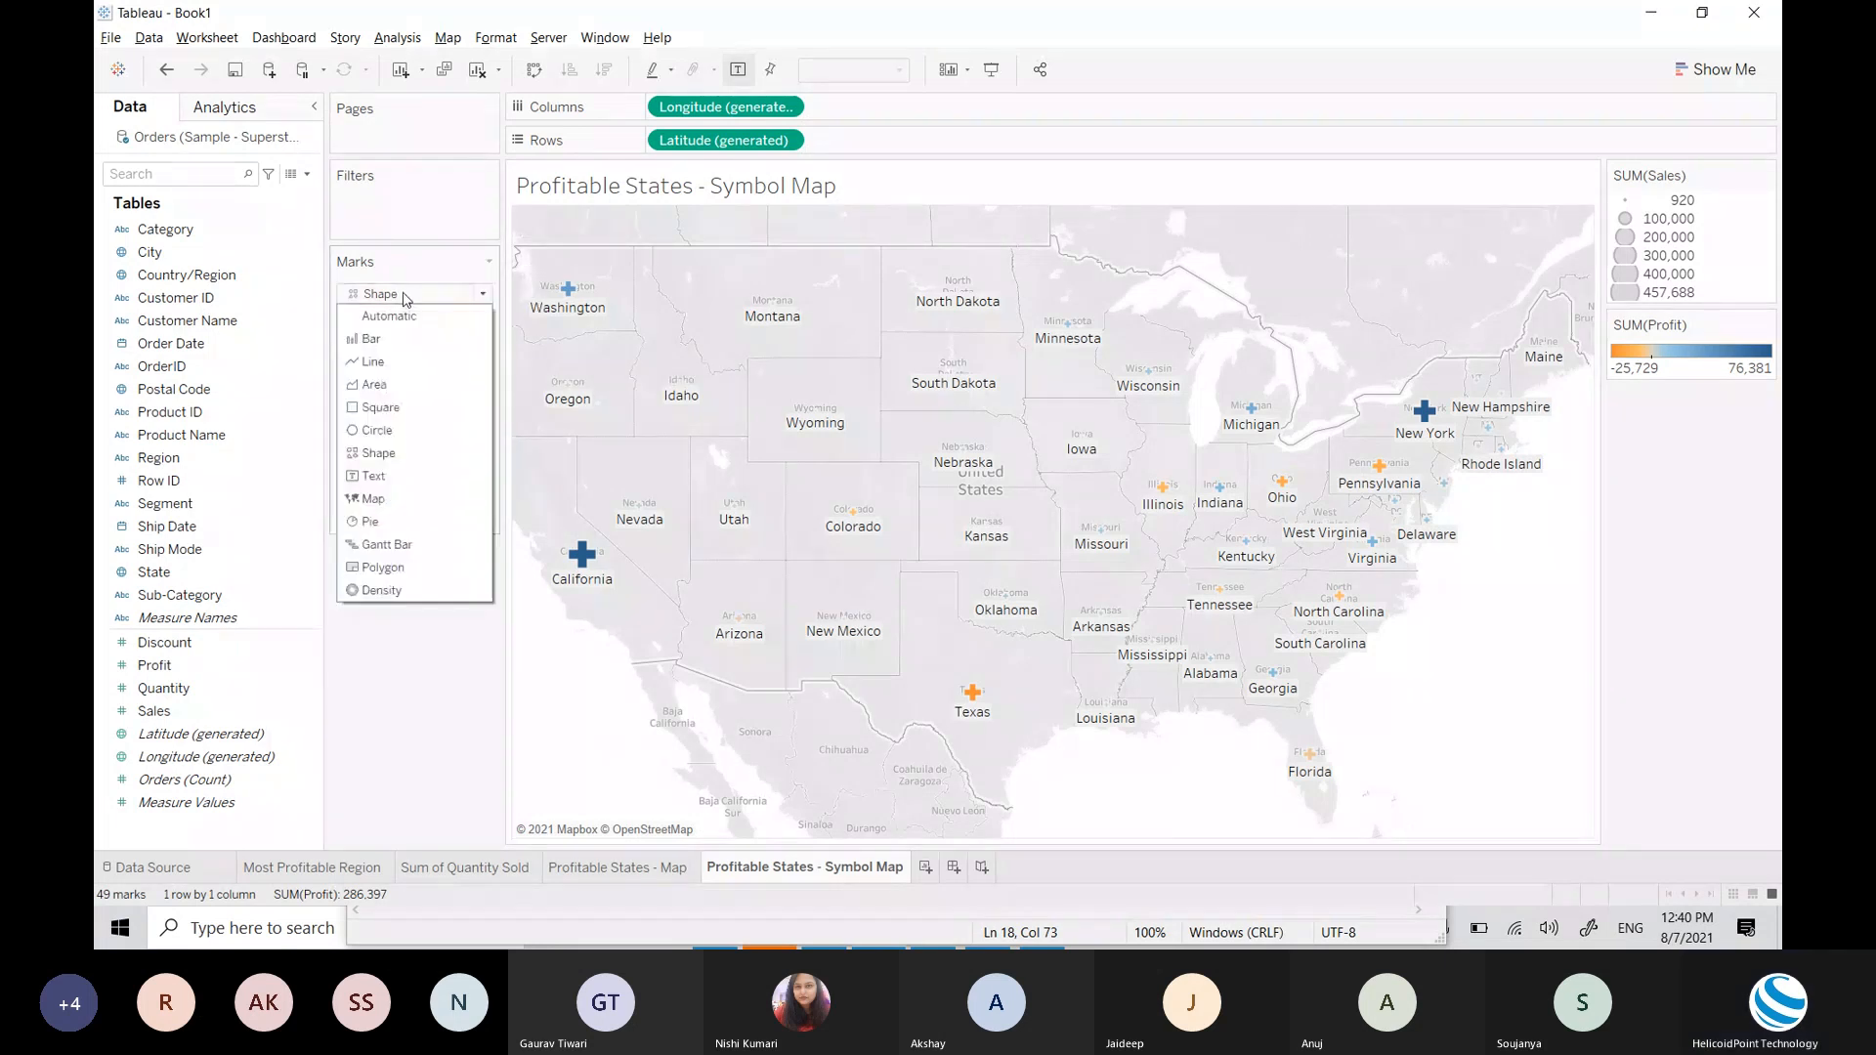
left_click(375, 432)
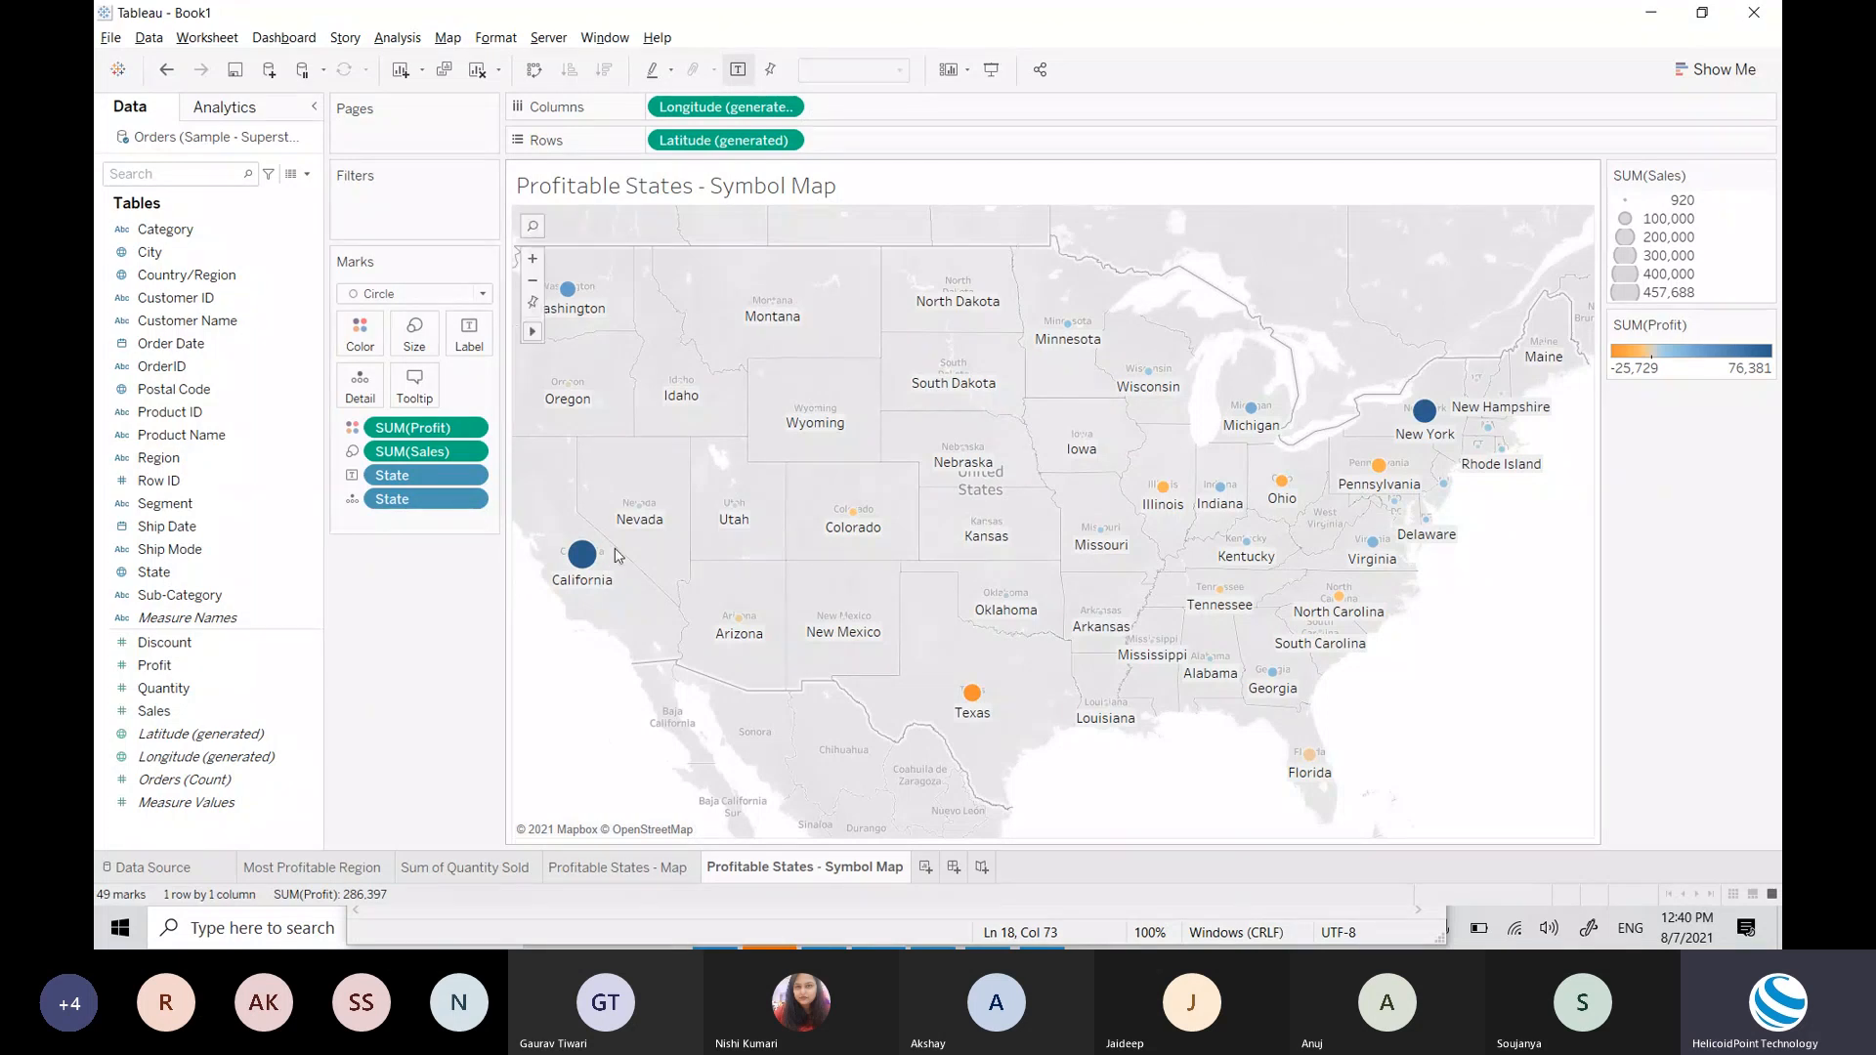
mouse_move(584, 566)
left_click(587, 869)
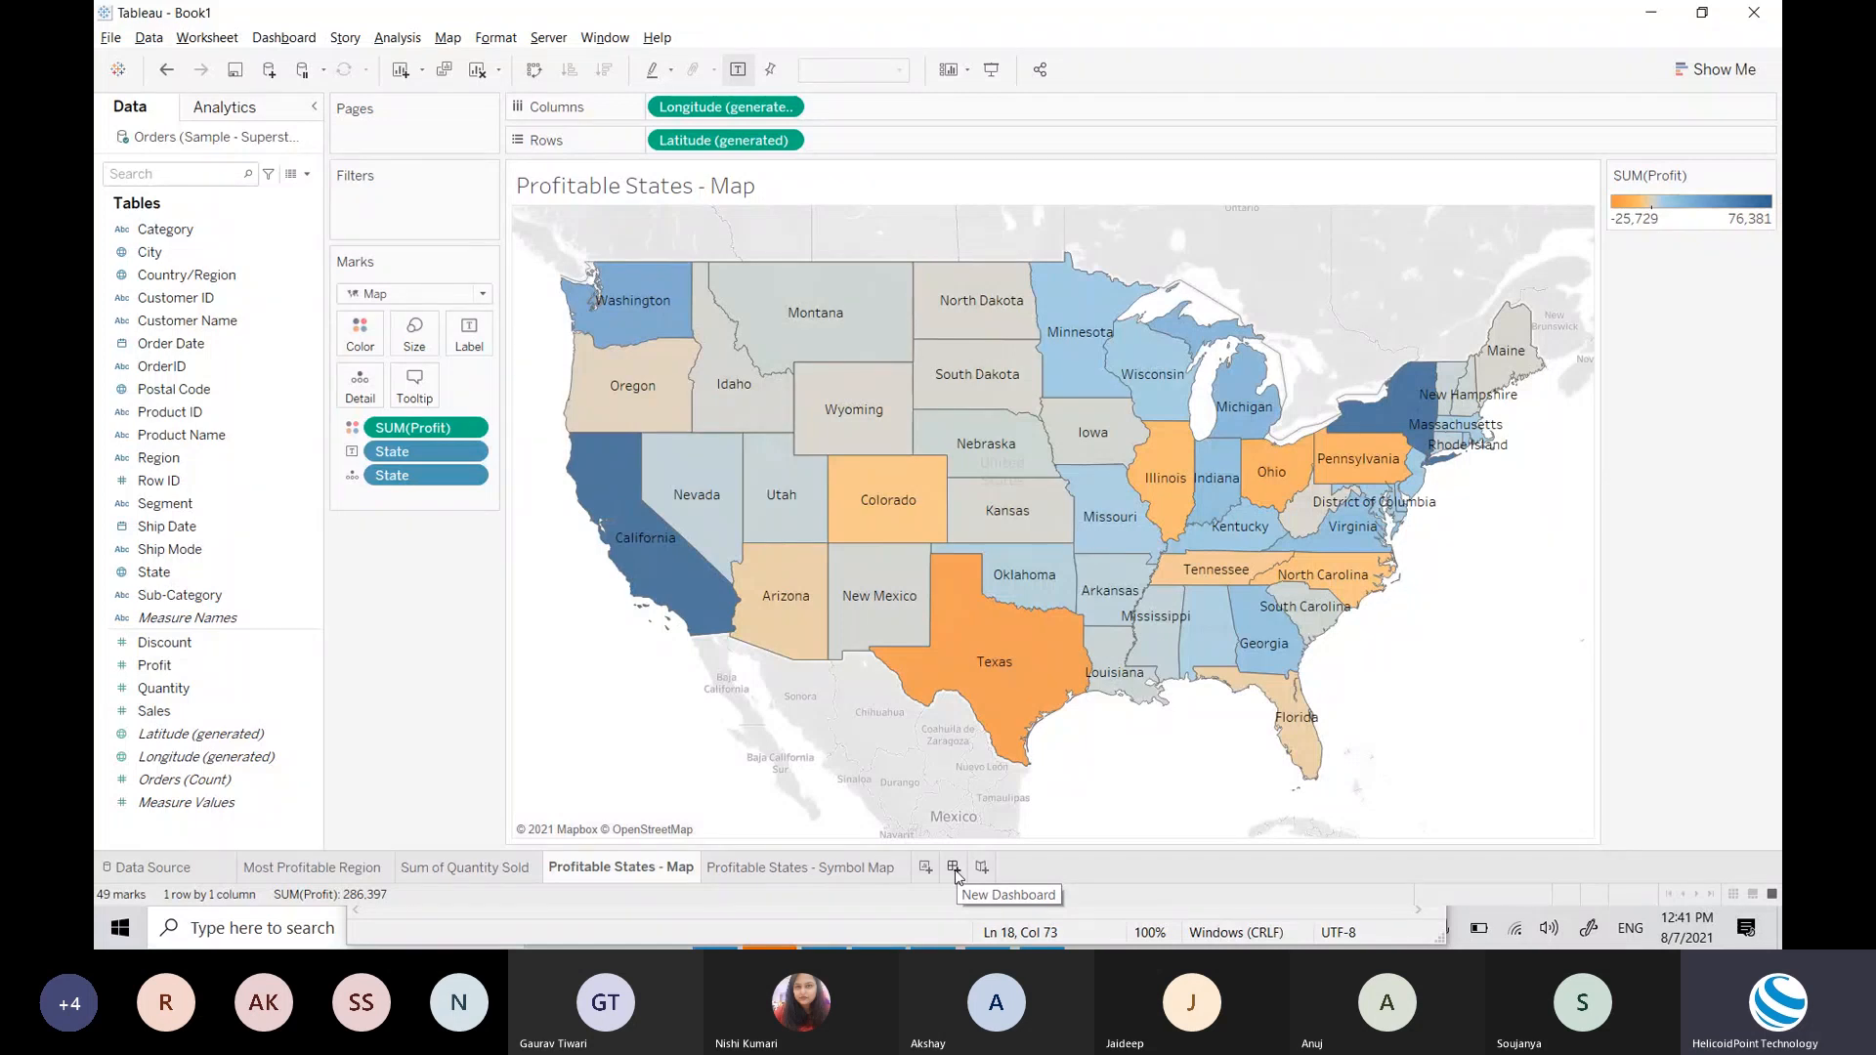
Step: Compare the Profitable States - Map and Symbol Map sheets, ending on the Symbol Map
left_click(746, 865)
left_click(677, 868)
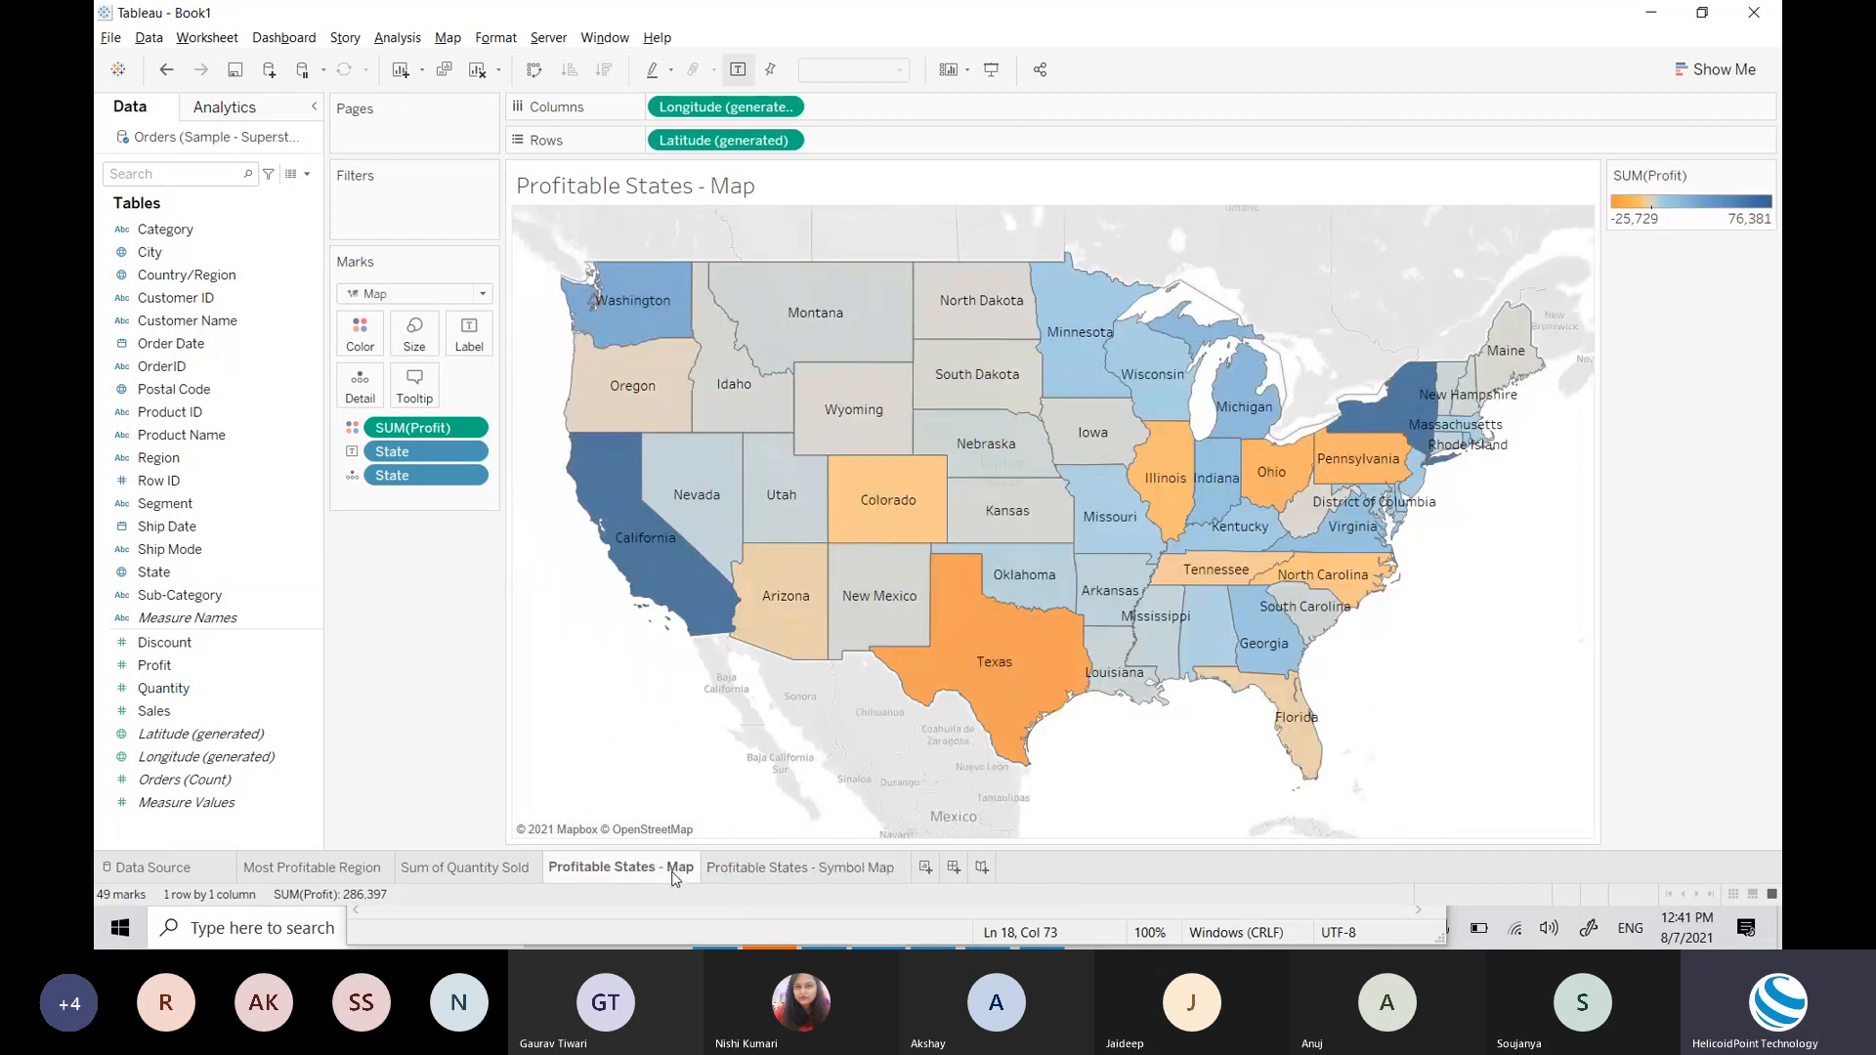
left_click(747, 868)
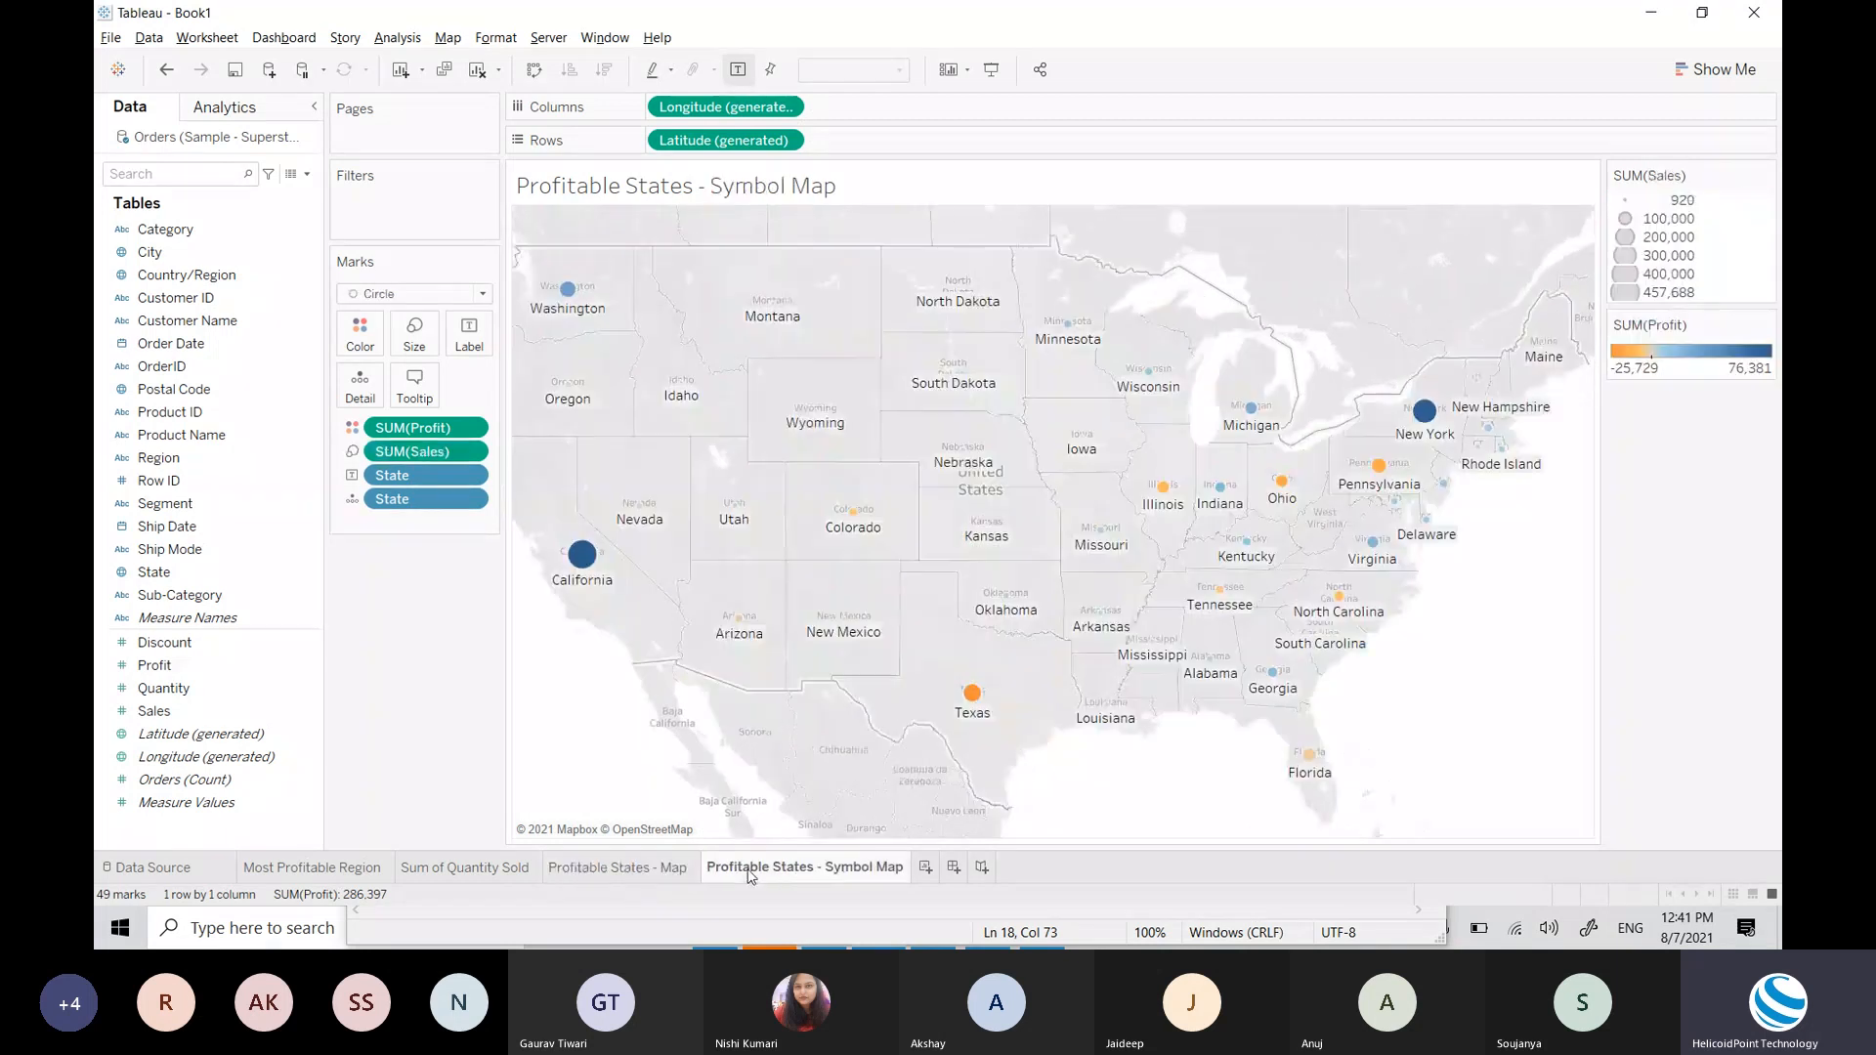
left_click(677, 869)
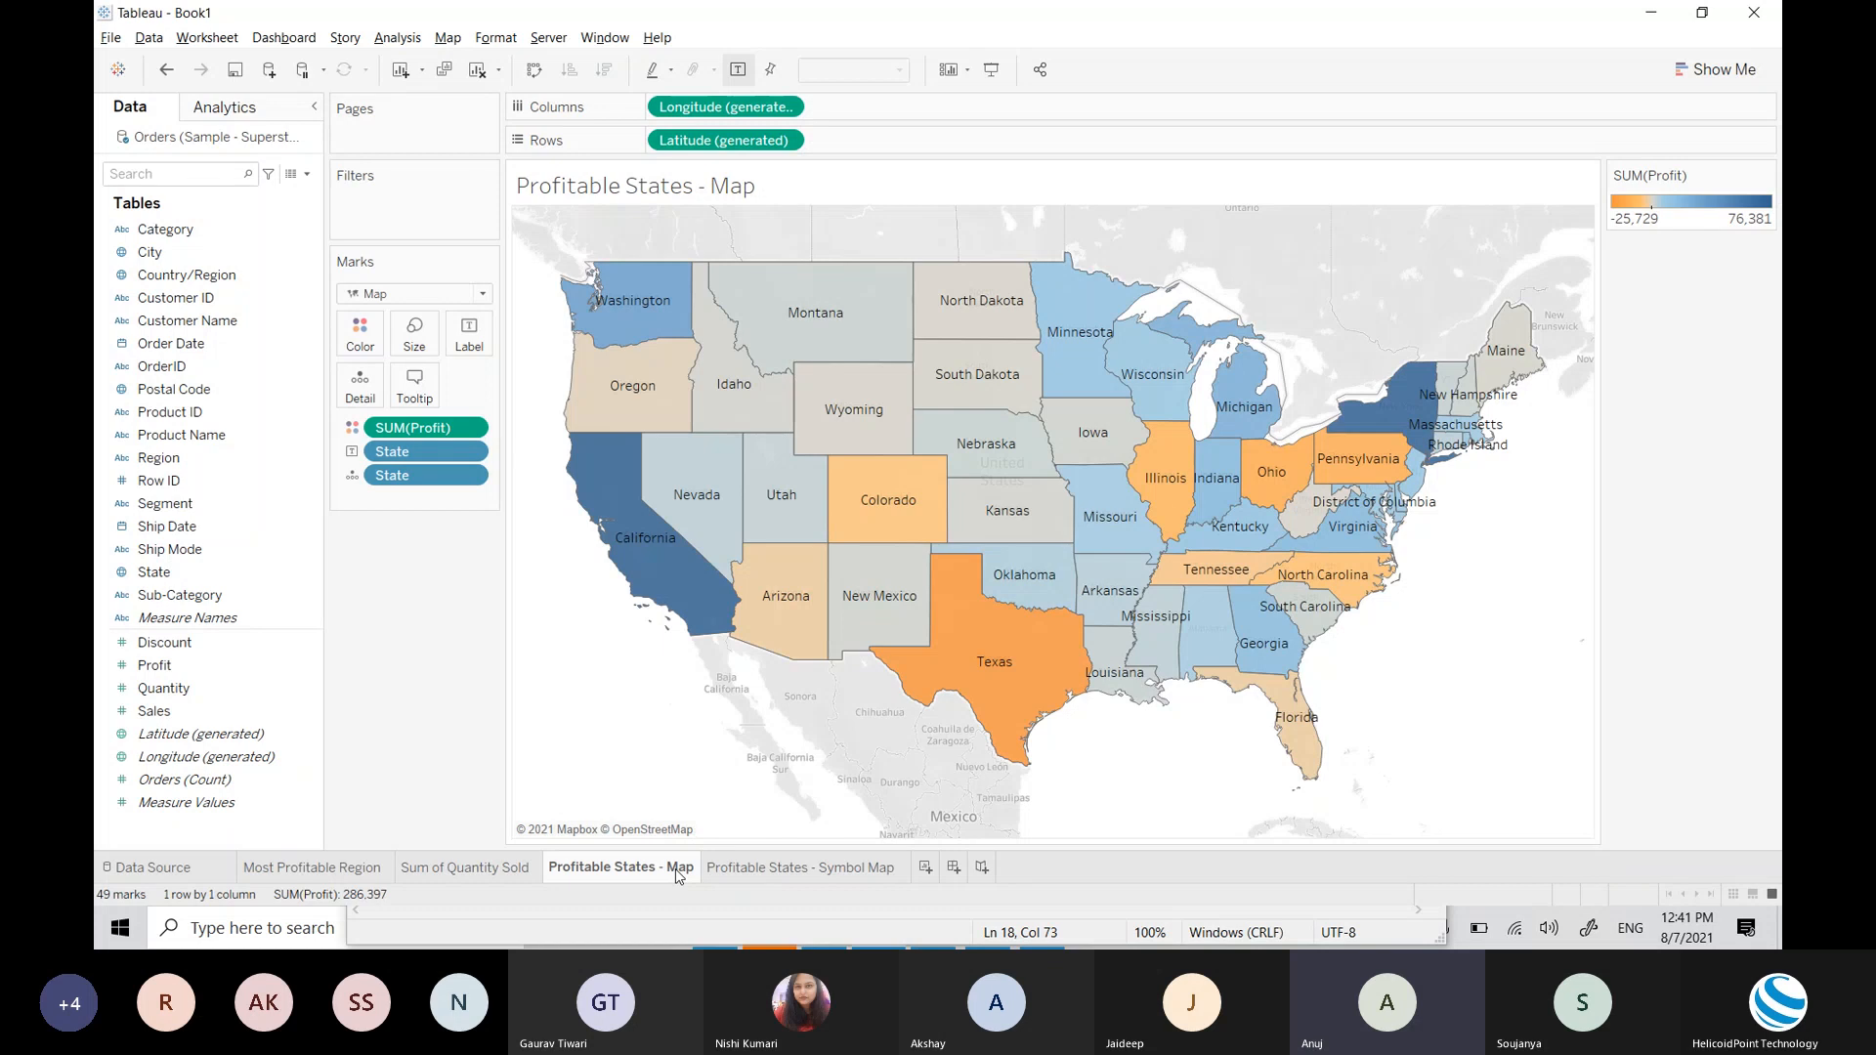
left_click(760, 869)
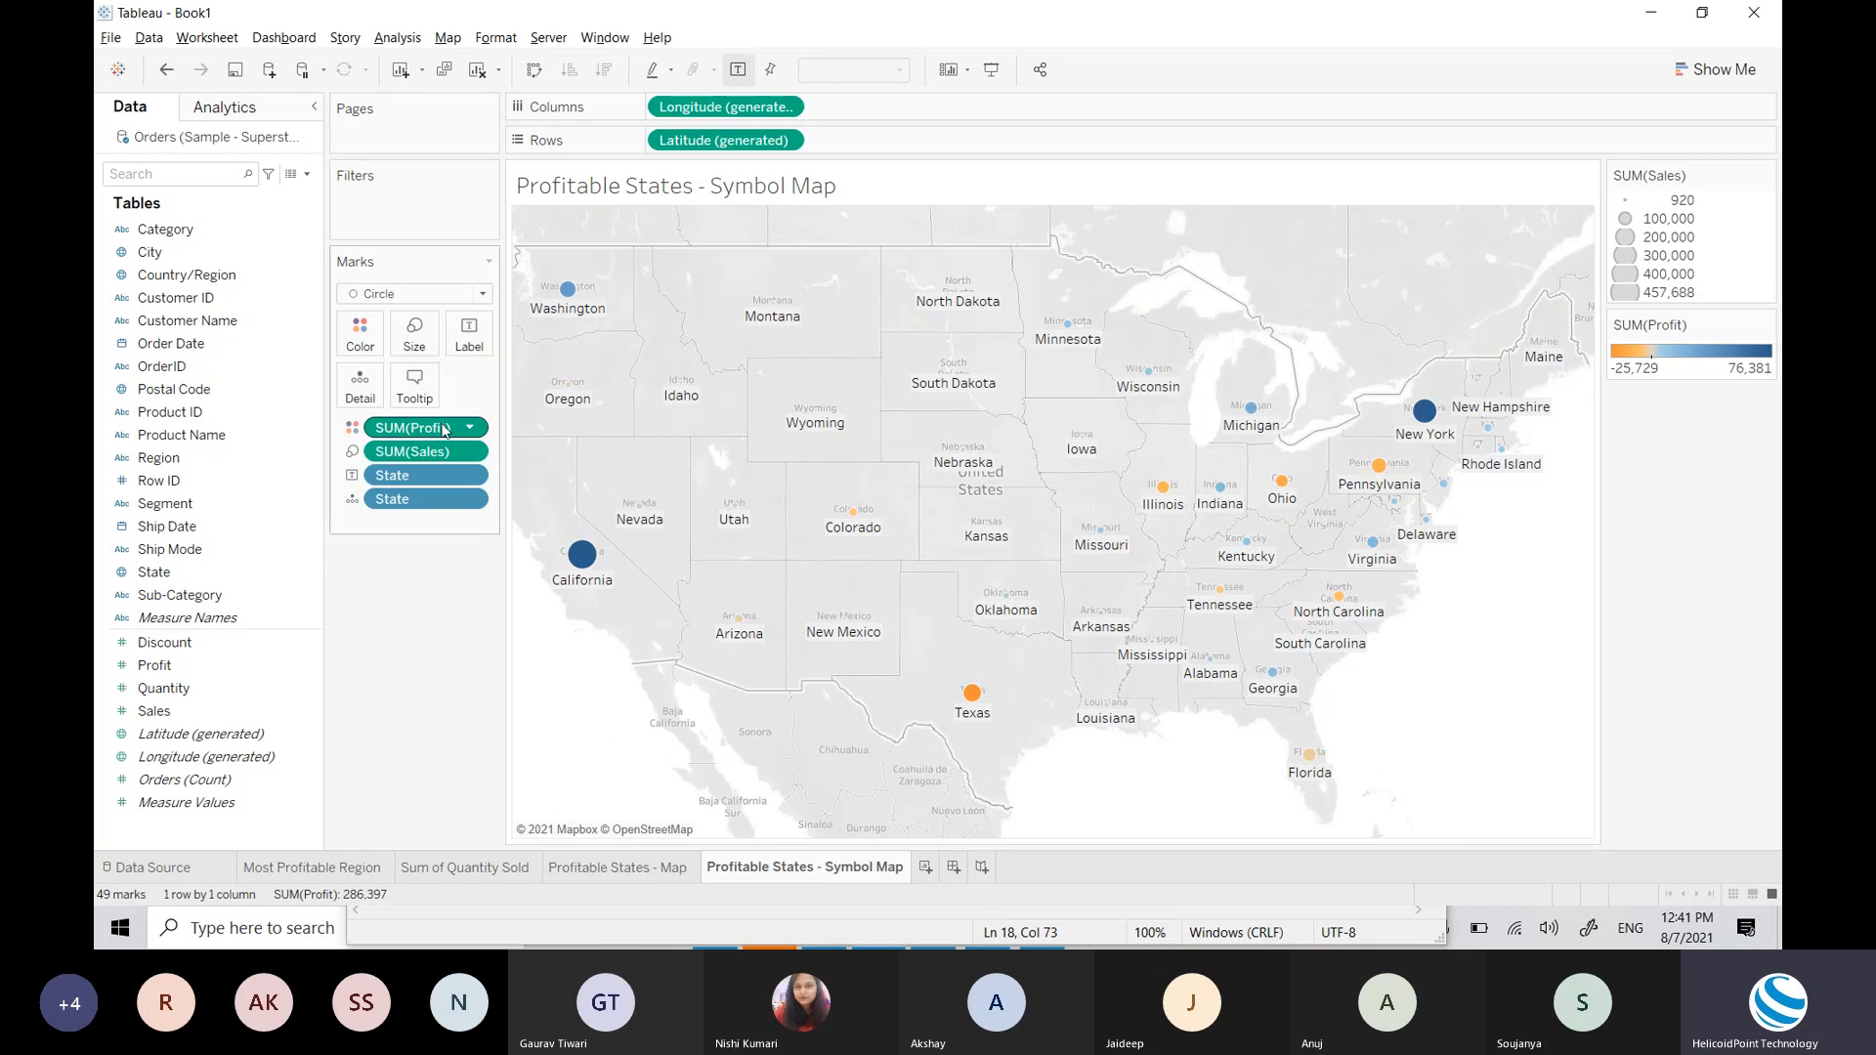
Step: Clear the Symbol Map sheet and place State on Detail, keeping the Automatic mark type
left_click(476, 70)
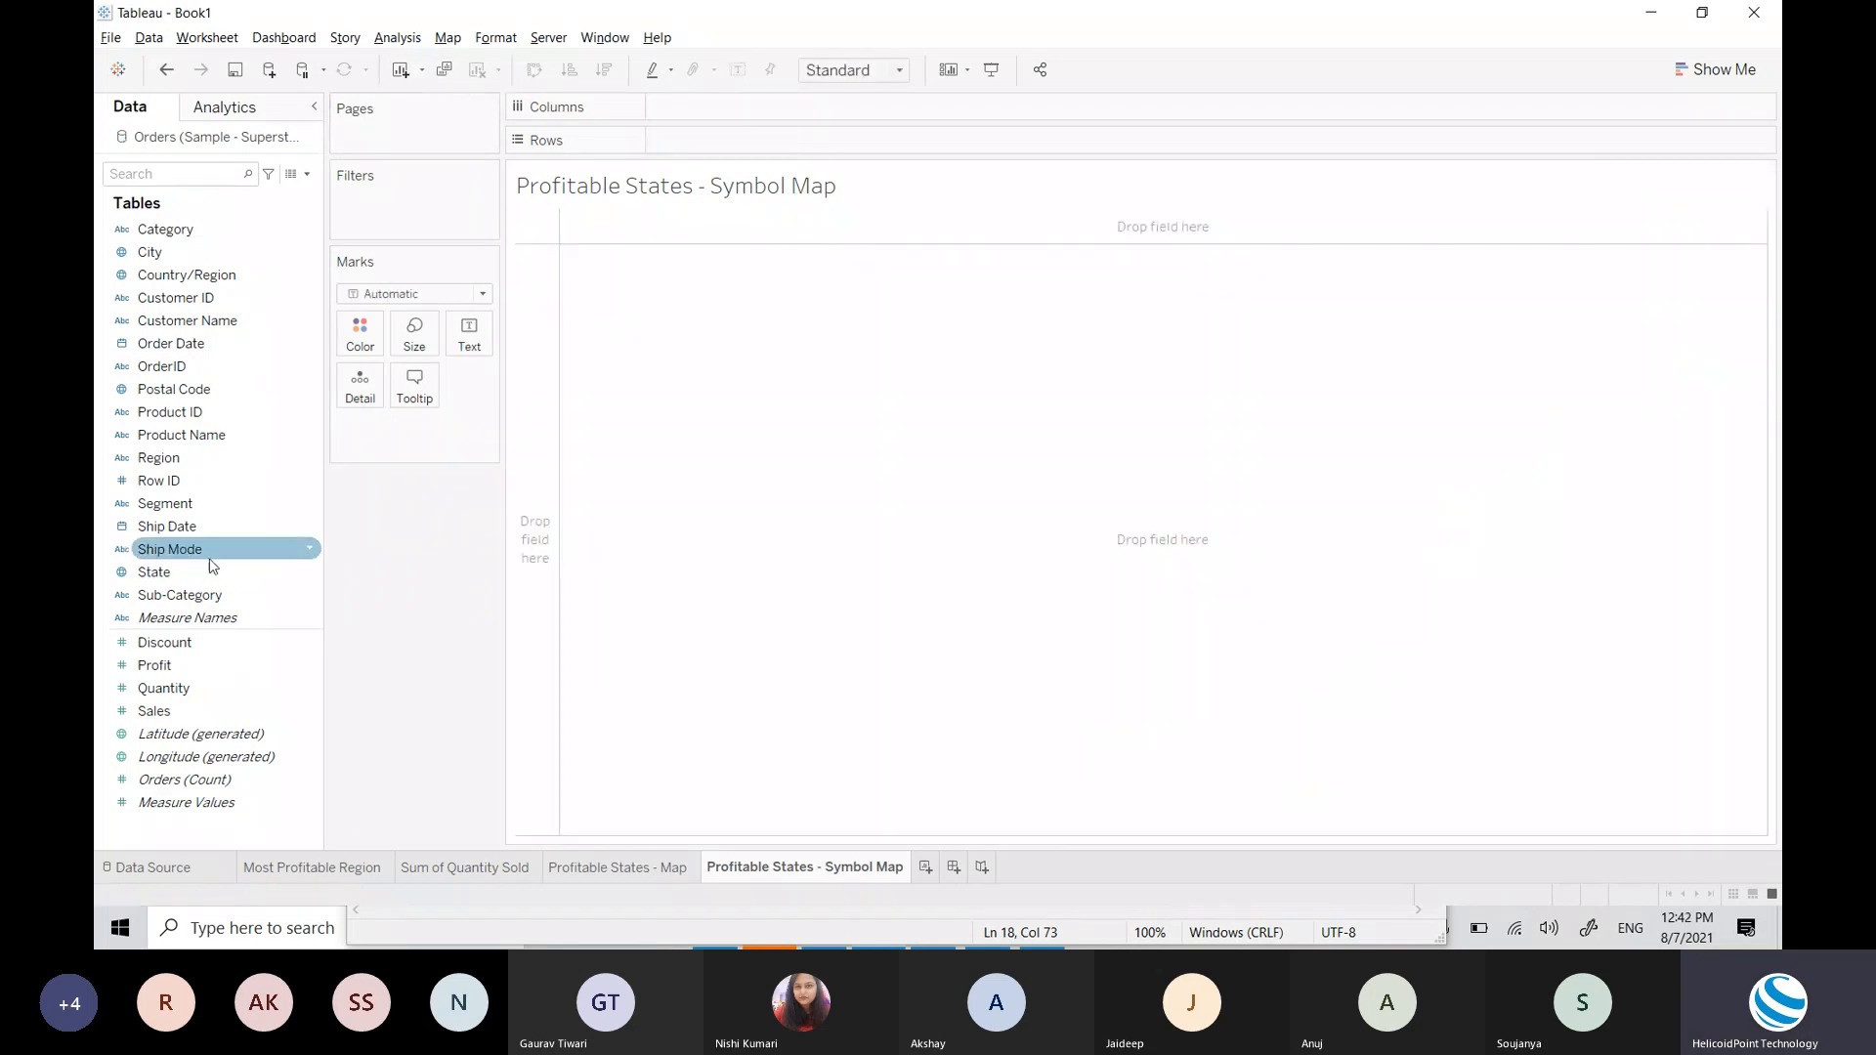
left_click_drag(212, 572, 361, 387)
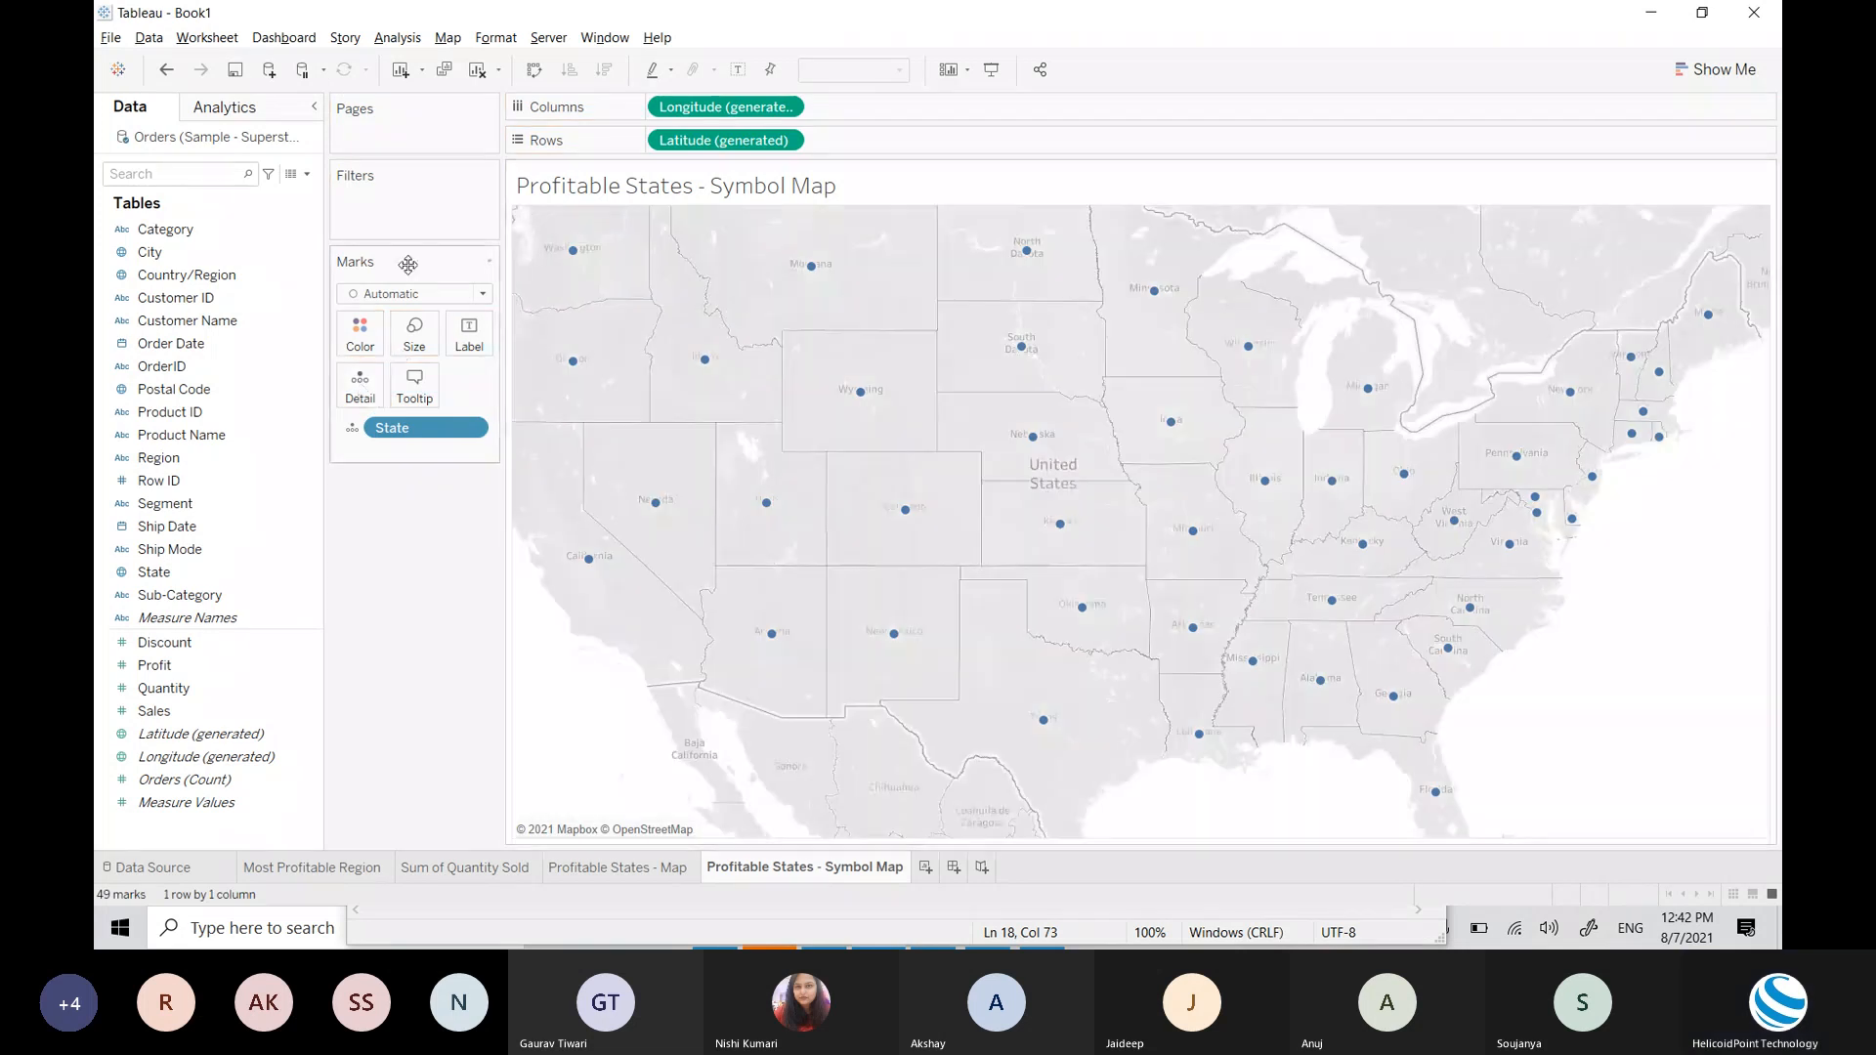
left_click(428, 293)
left_click(434, 306)
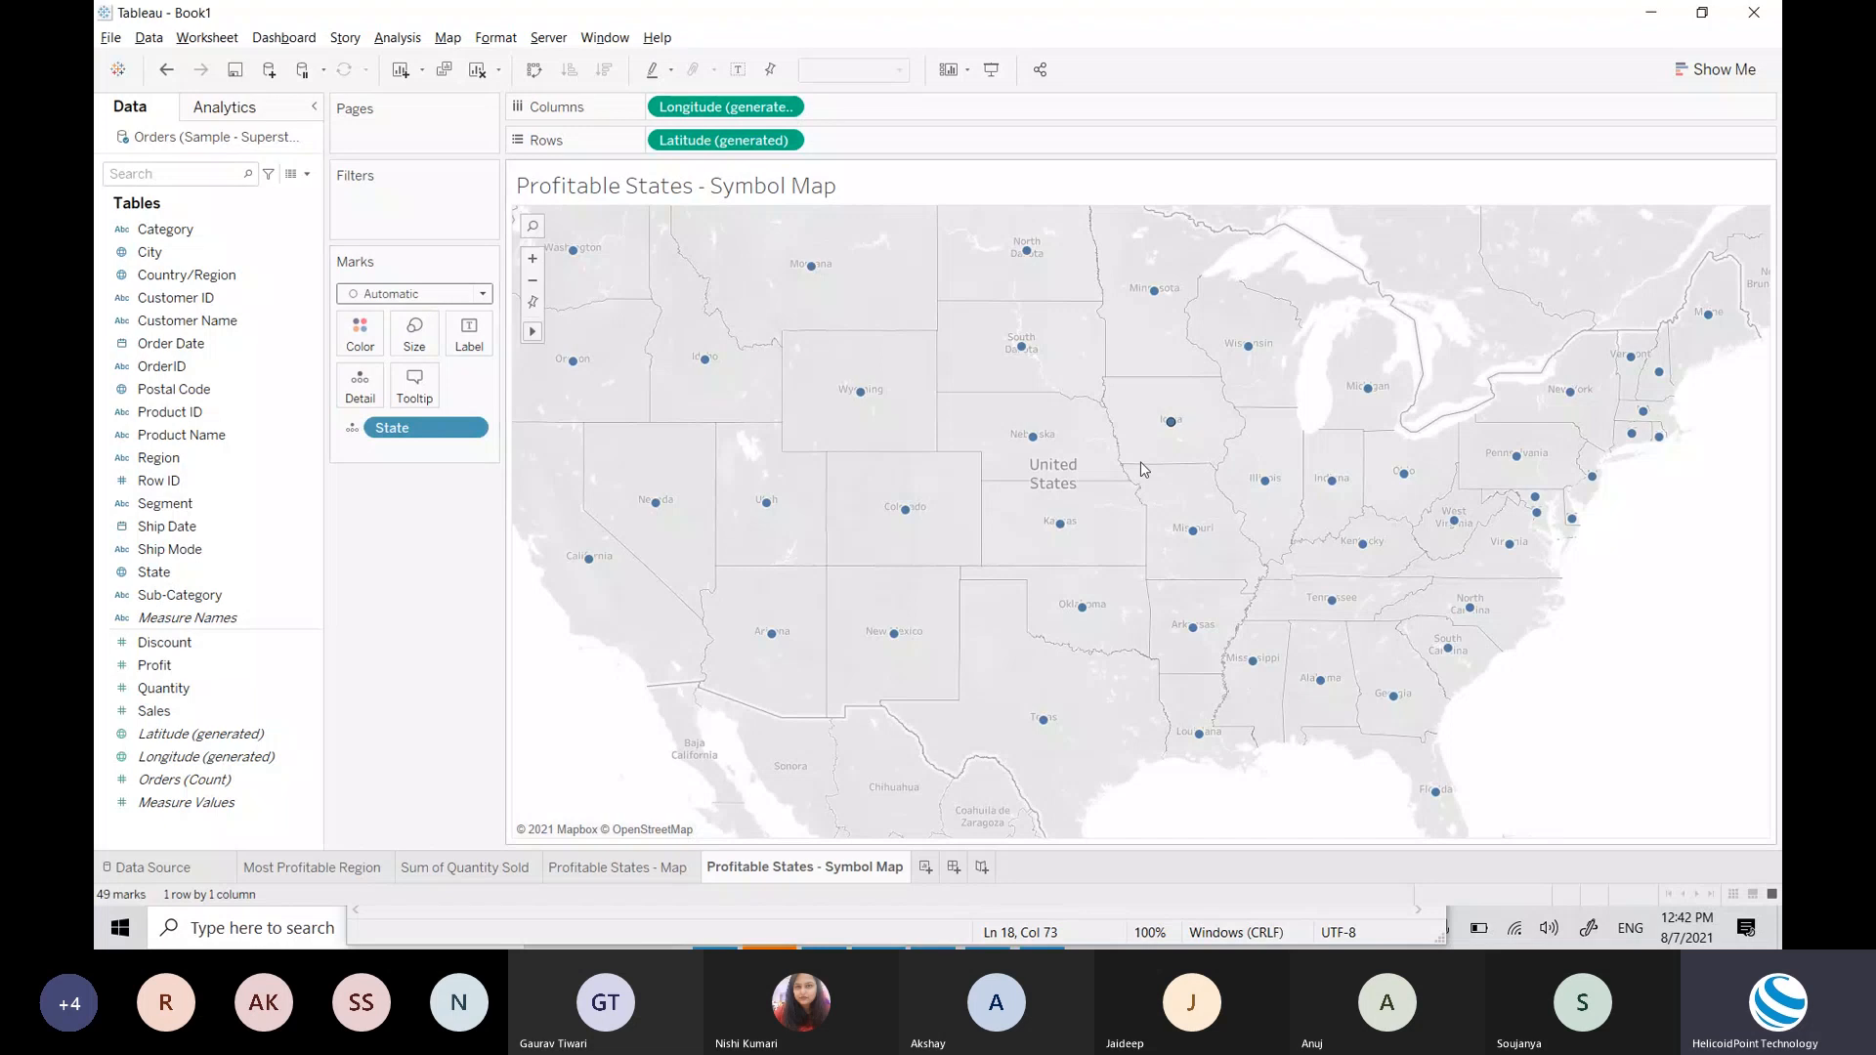
mouse_move(1037, 441)
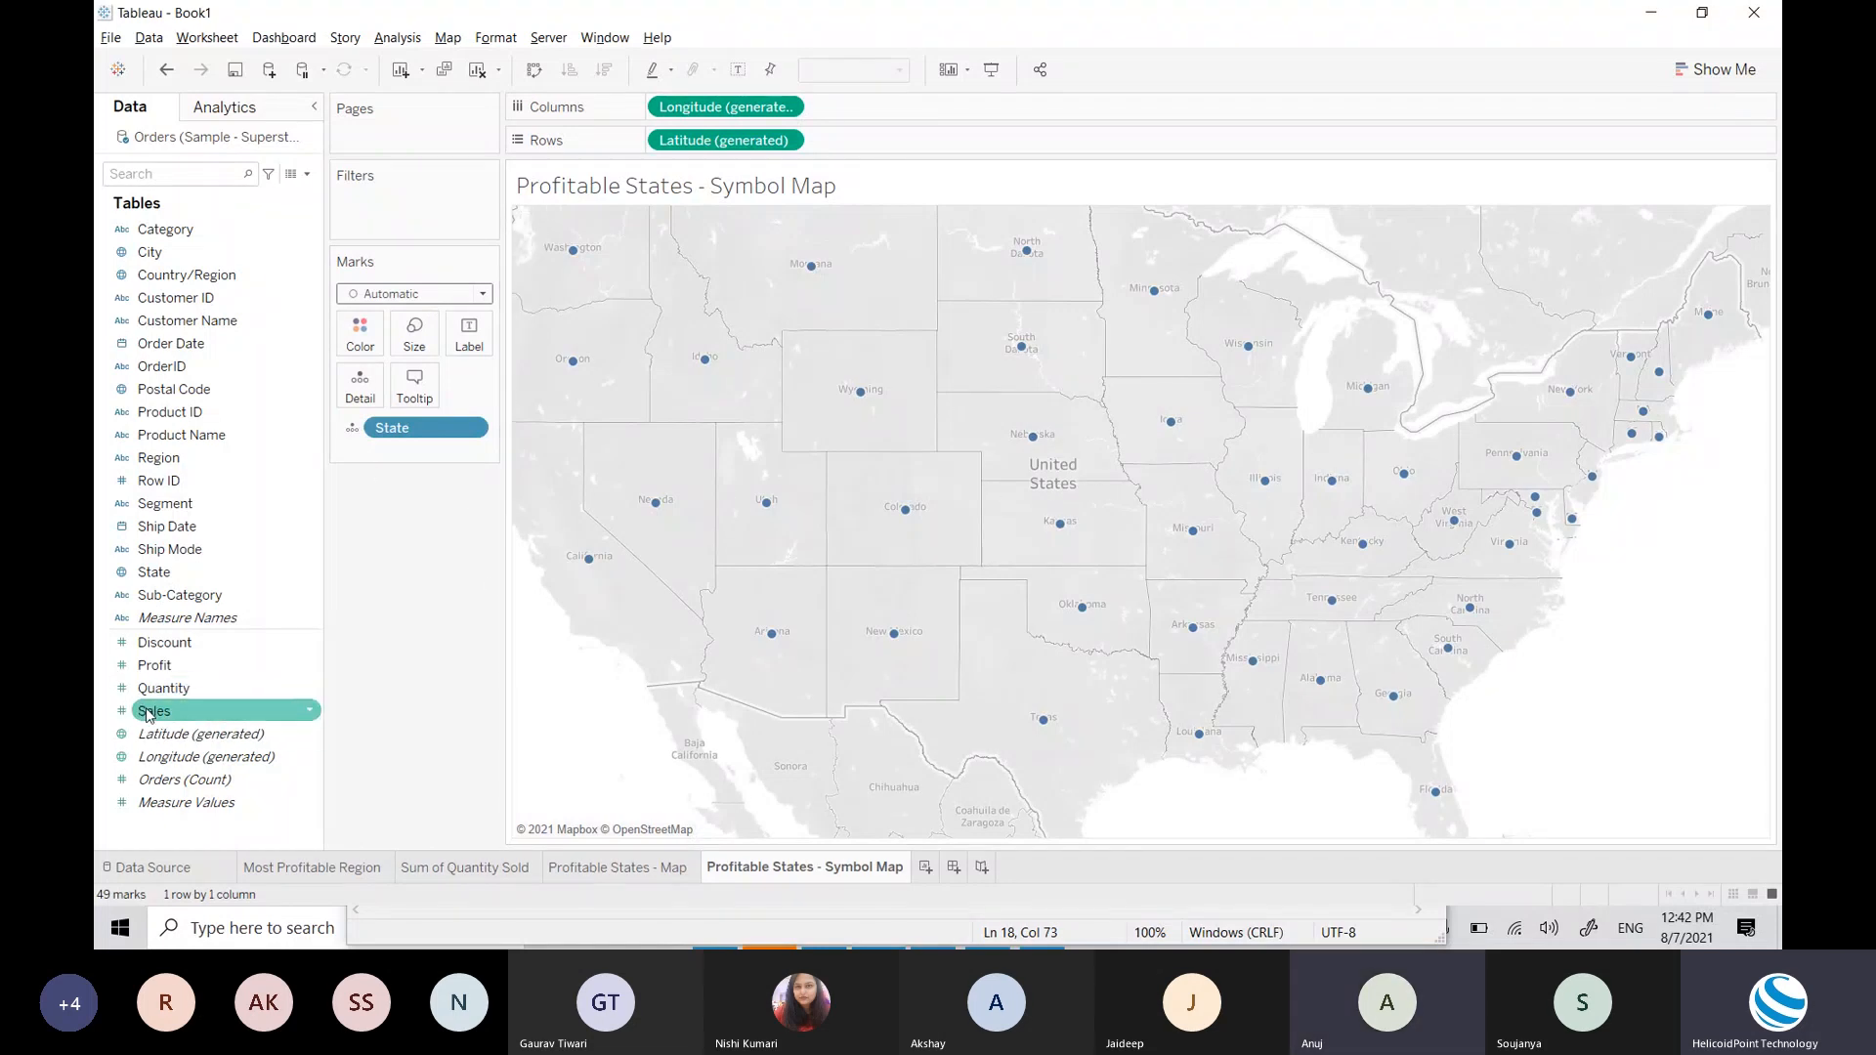
Step: Size the state circles by SUM(Sales) and enlarge them with the Size slider
left_click_drag(146, 715, 414, 338)
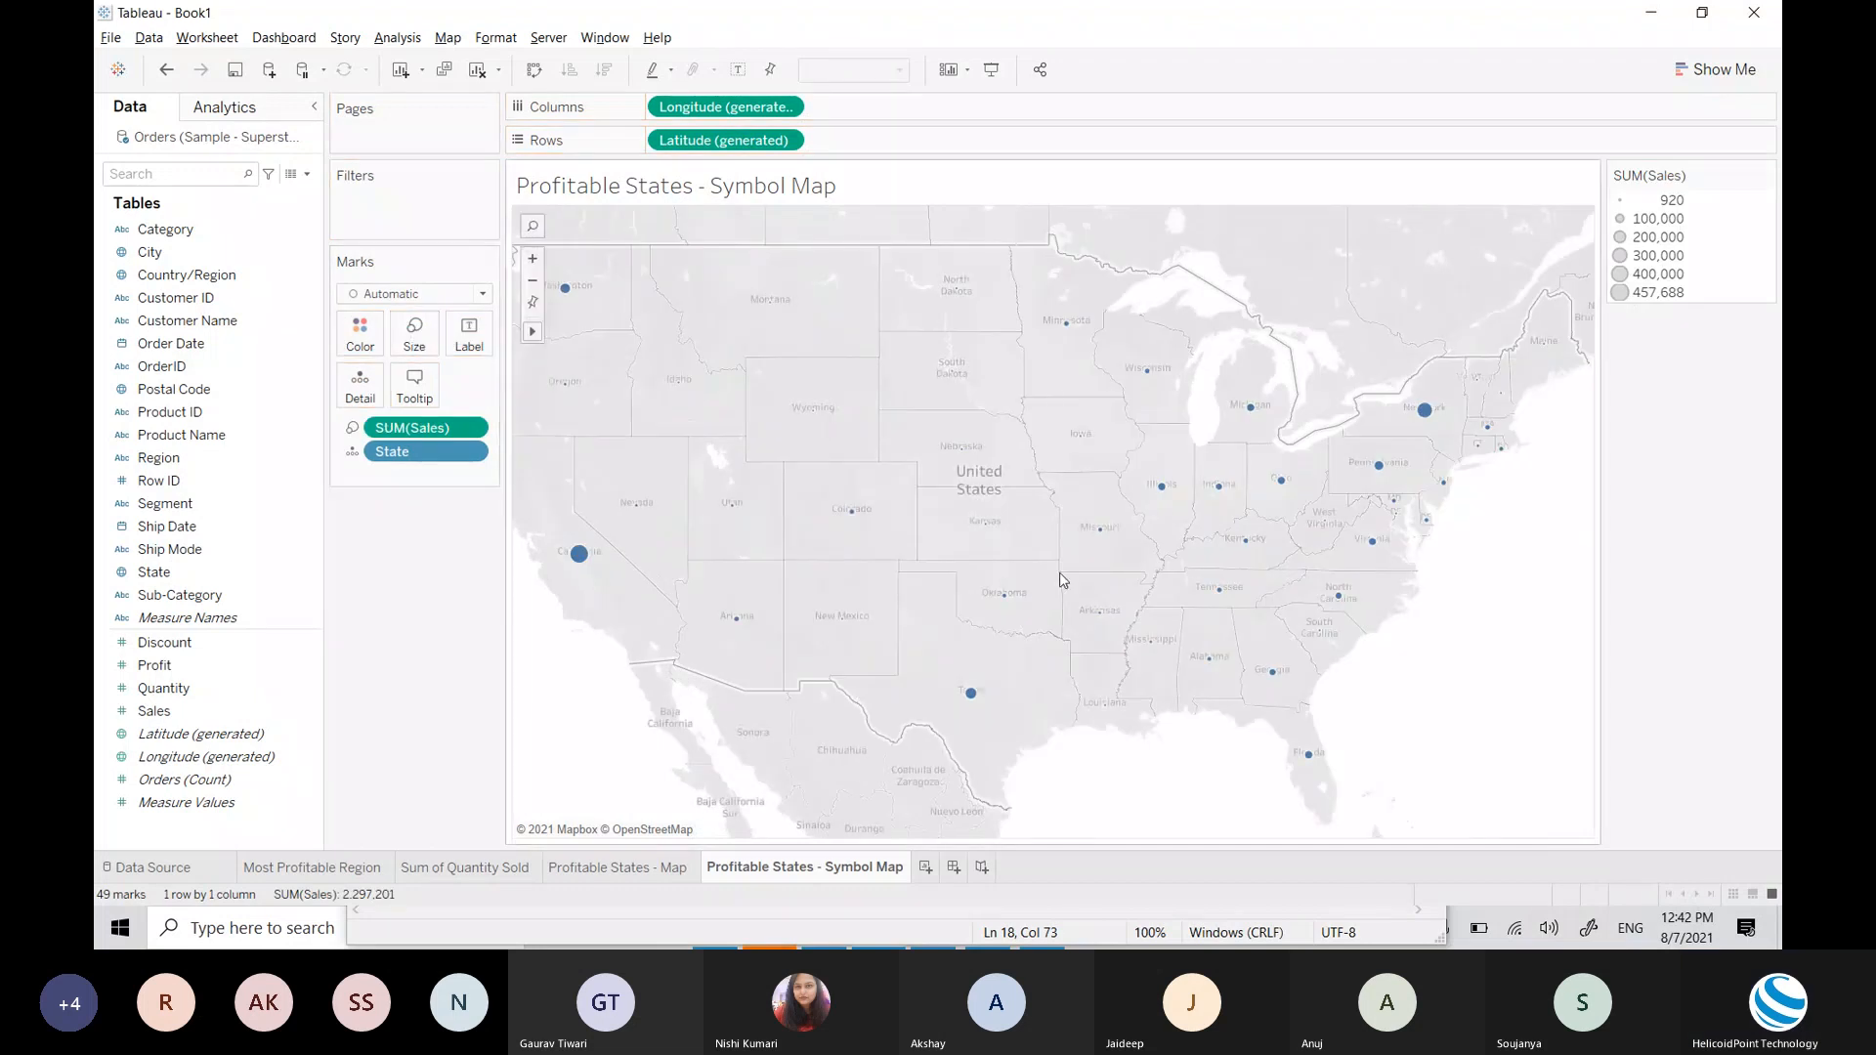
left_click(415, 331)
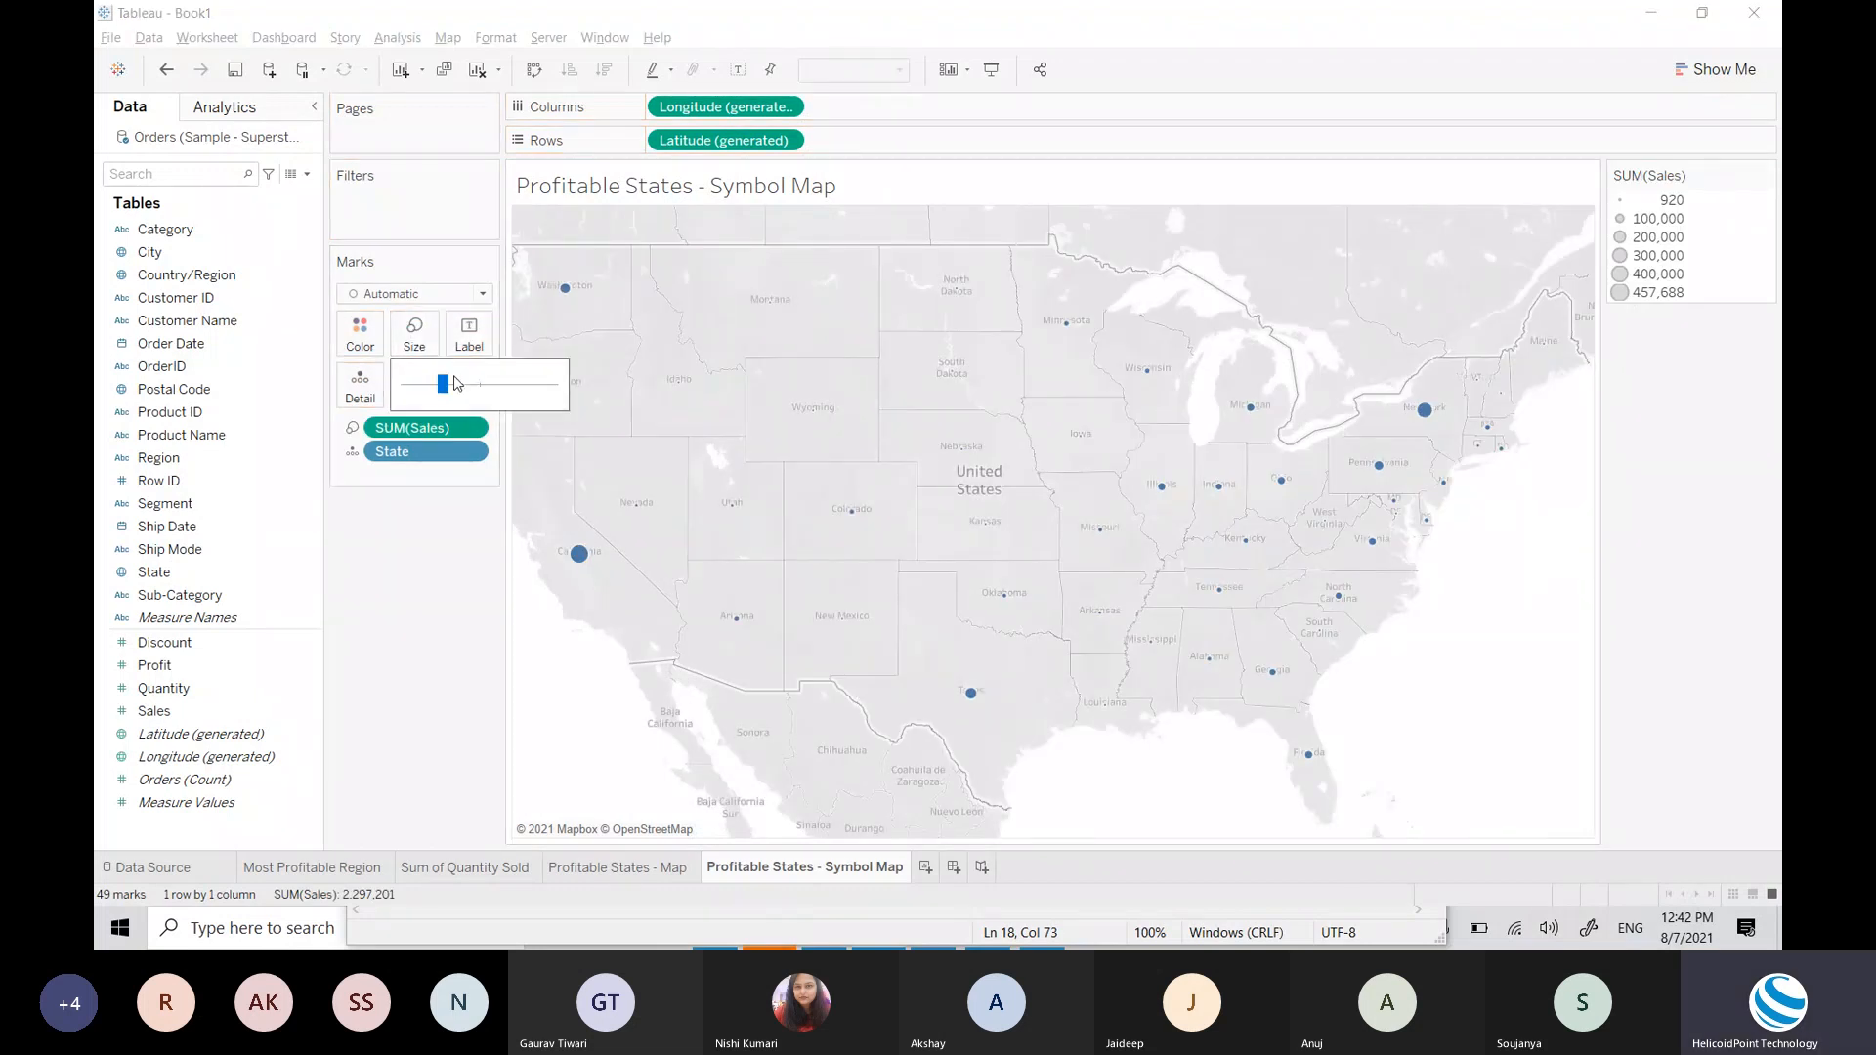
left_click_drag(470, 389, 490, 387)
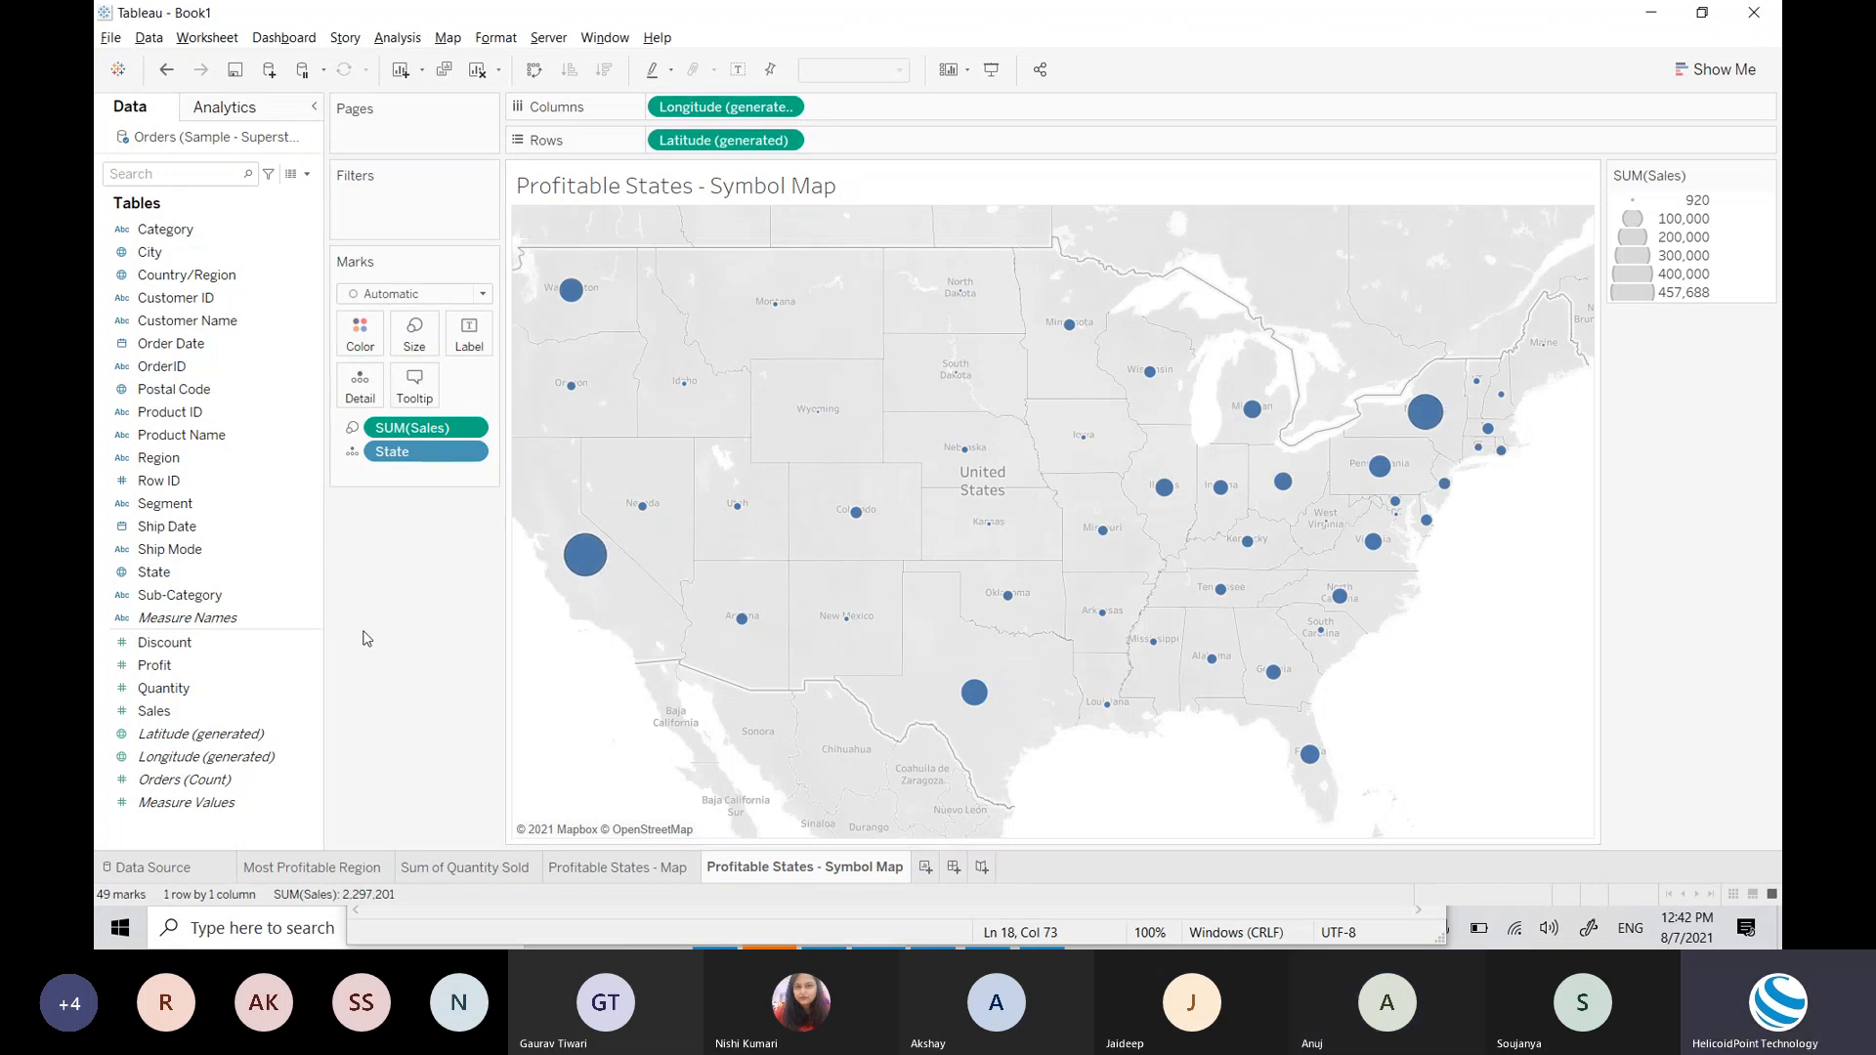
Step: Colour the circles by SUM(Profit) on an orange-blue scale and label each state with its profit
left_click(184, 673)
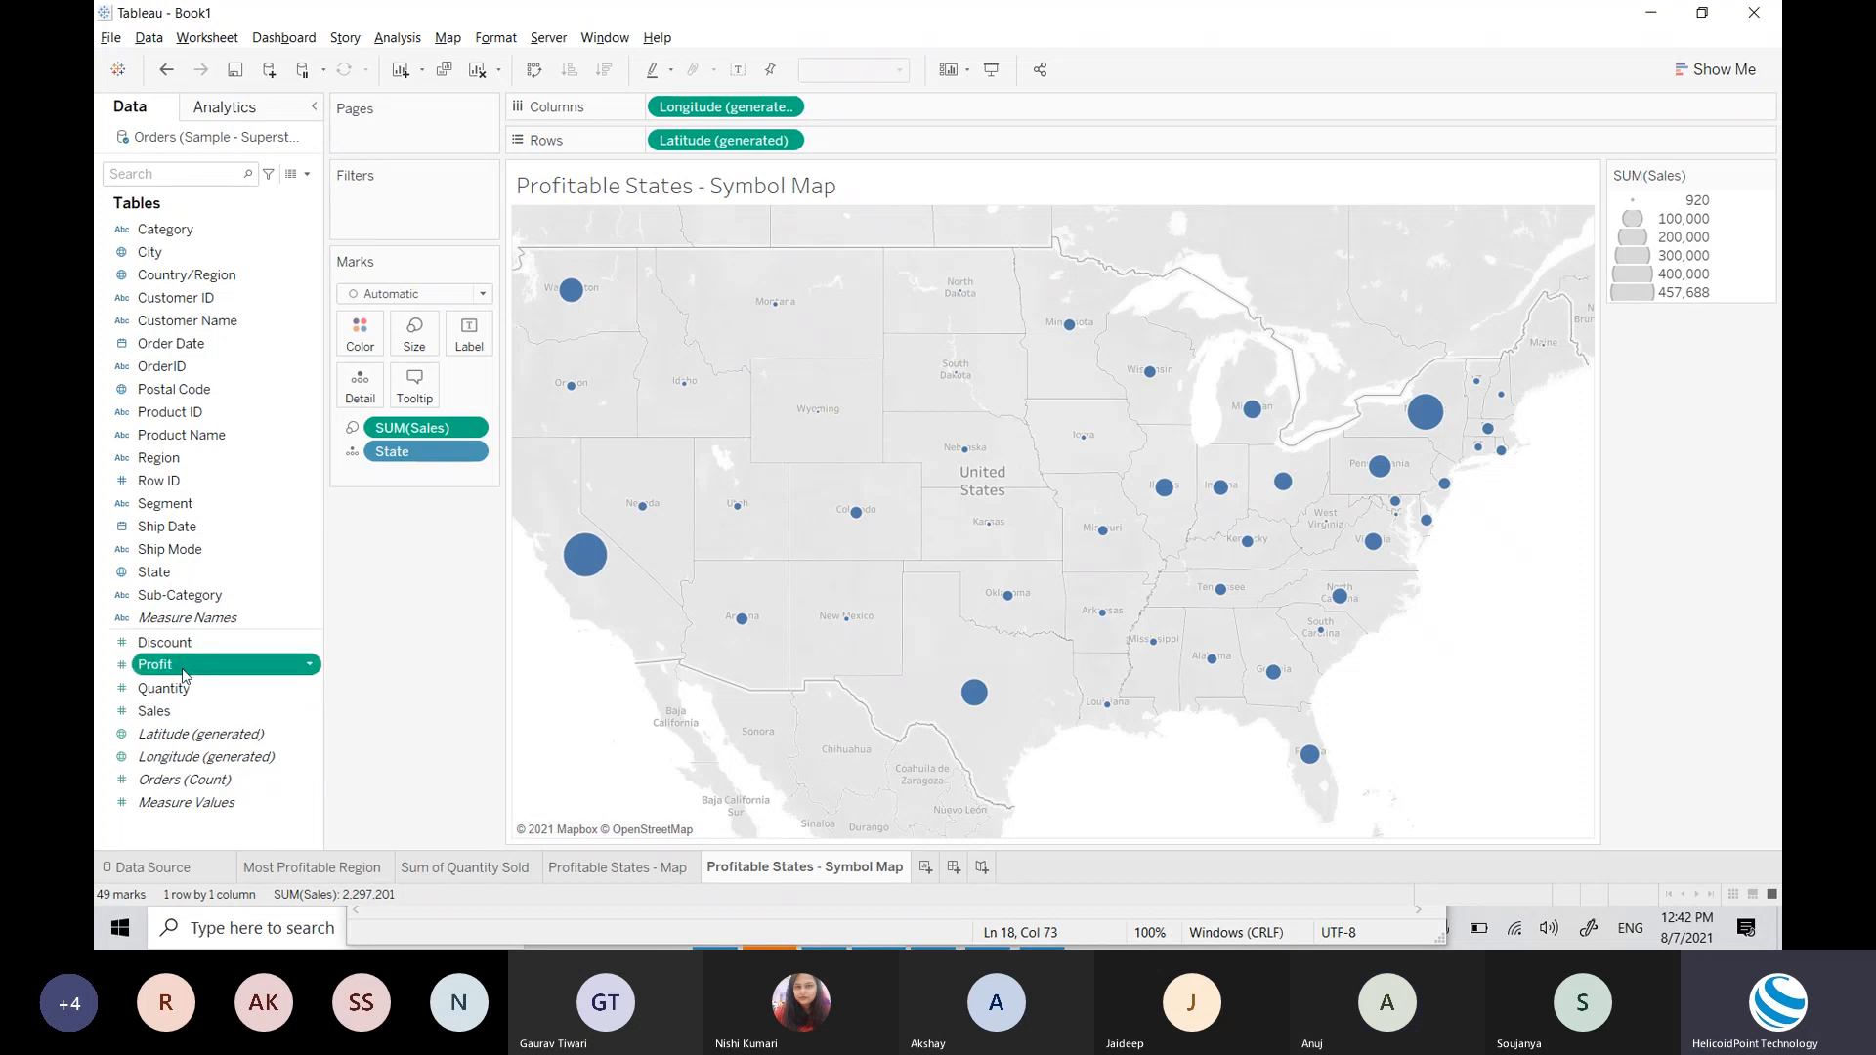
left_click_drag(184, 673, 364, 334)
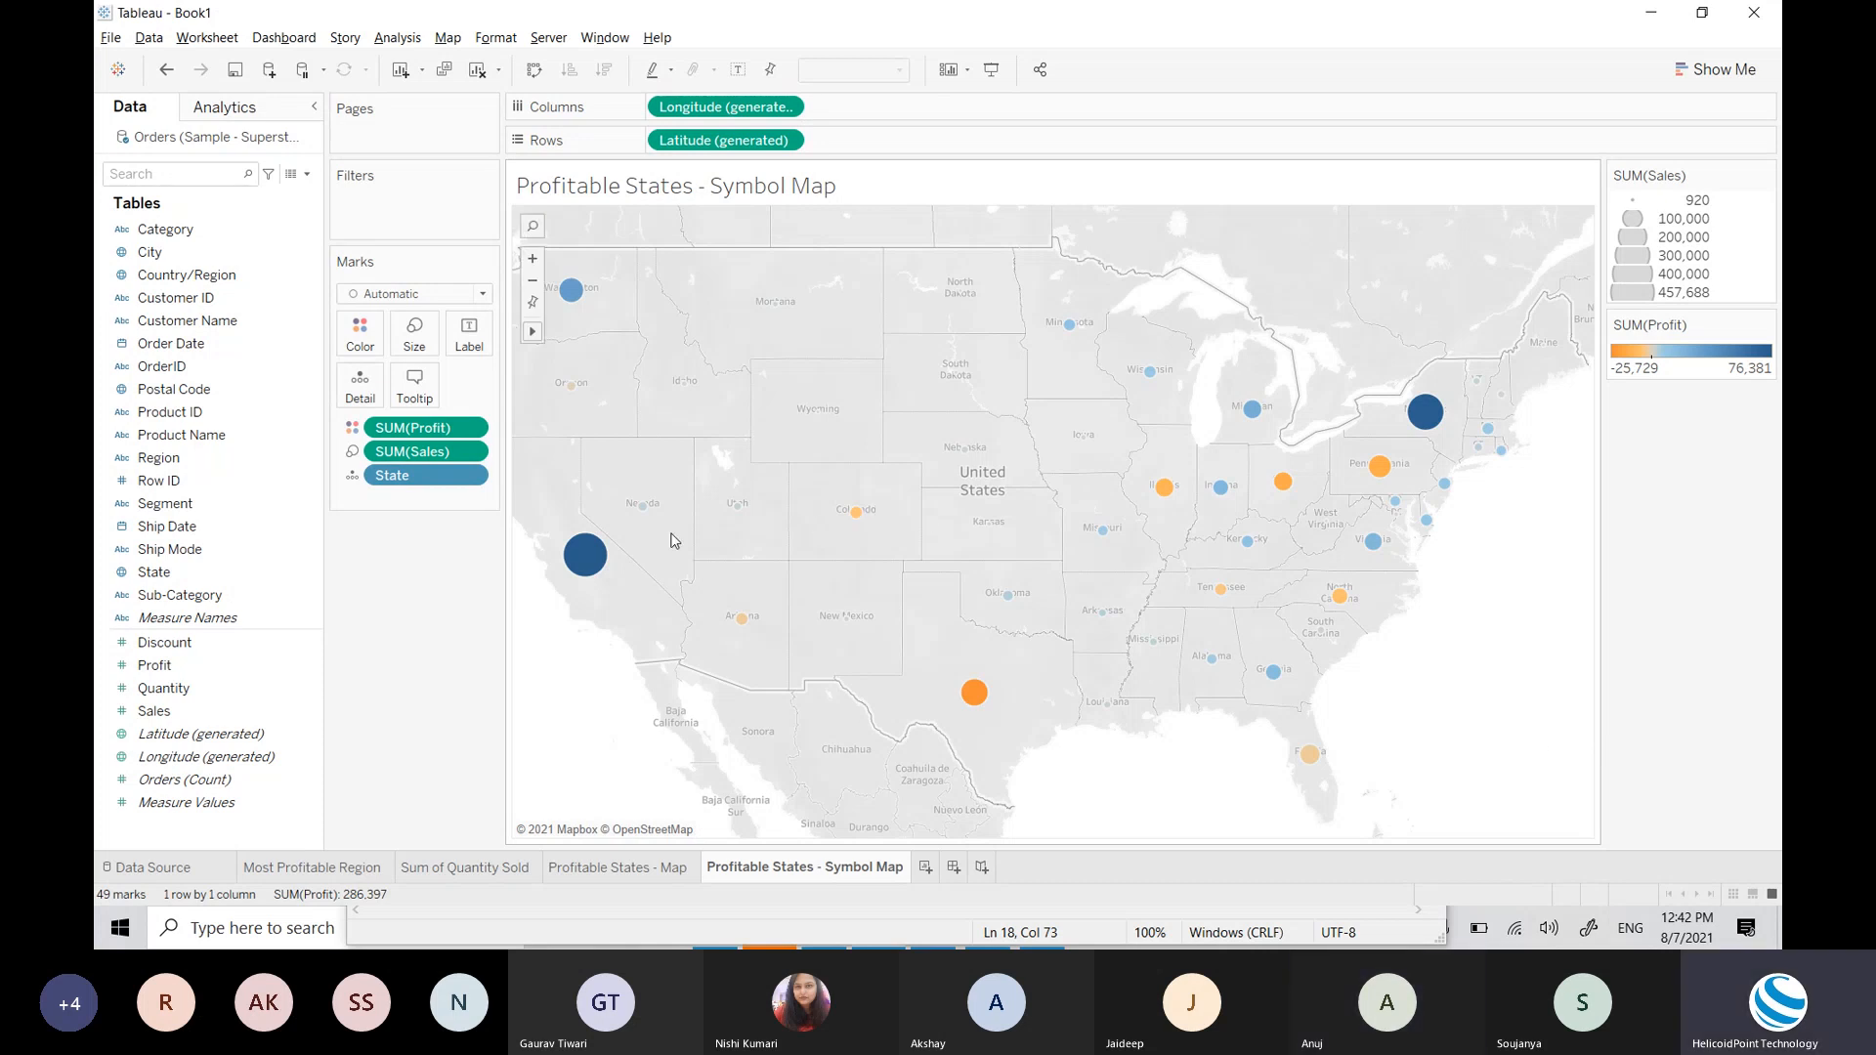
mouse_move(597, 579)
mouse_move(977, 699)
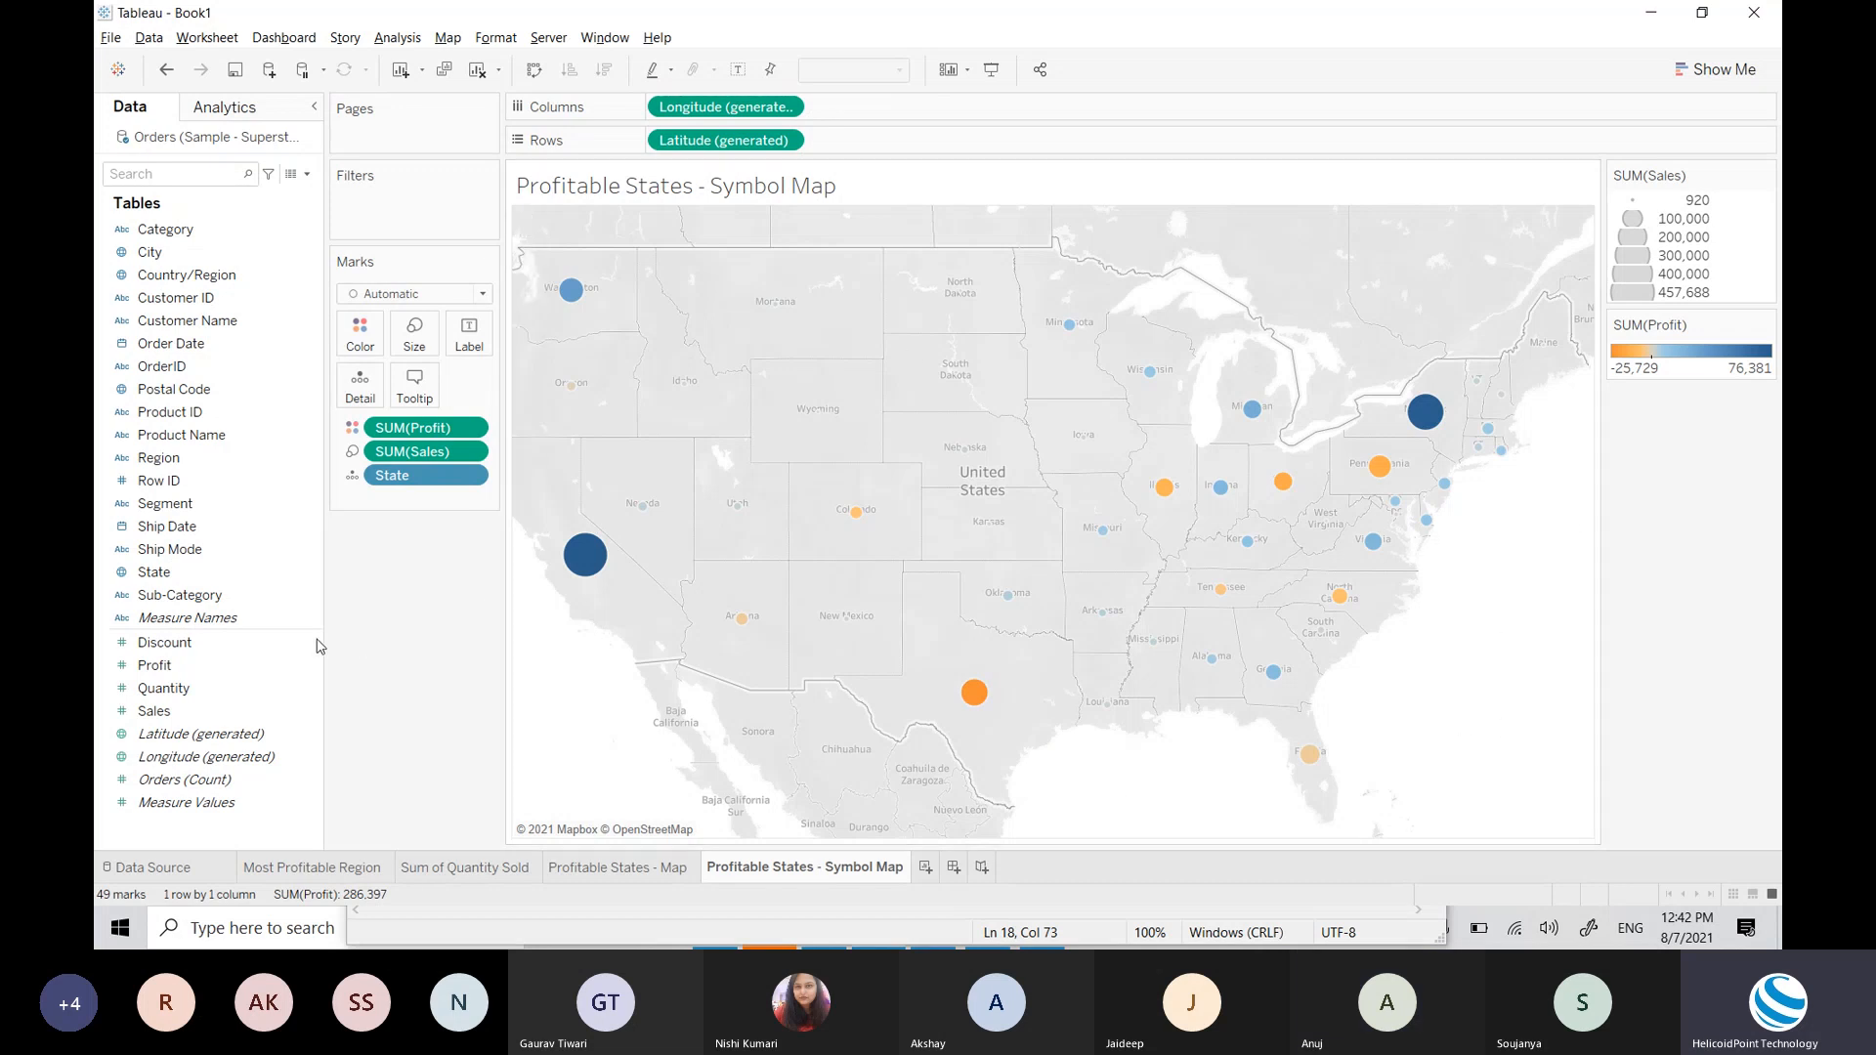
left_click_drag(154, 665, 467, 337)
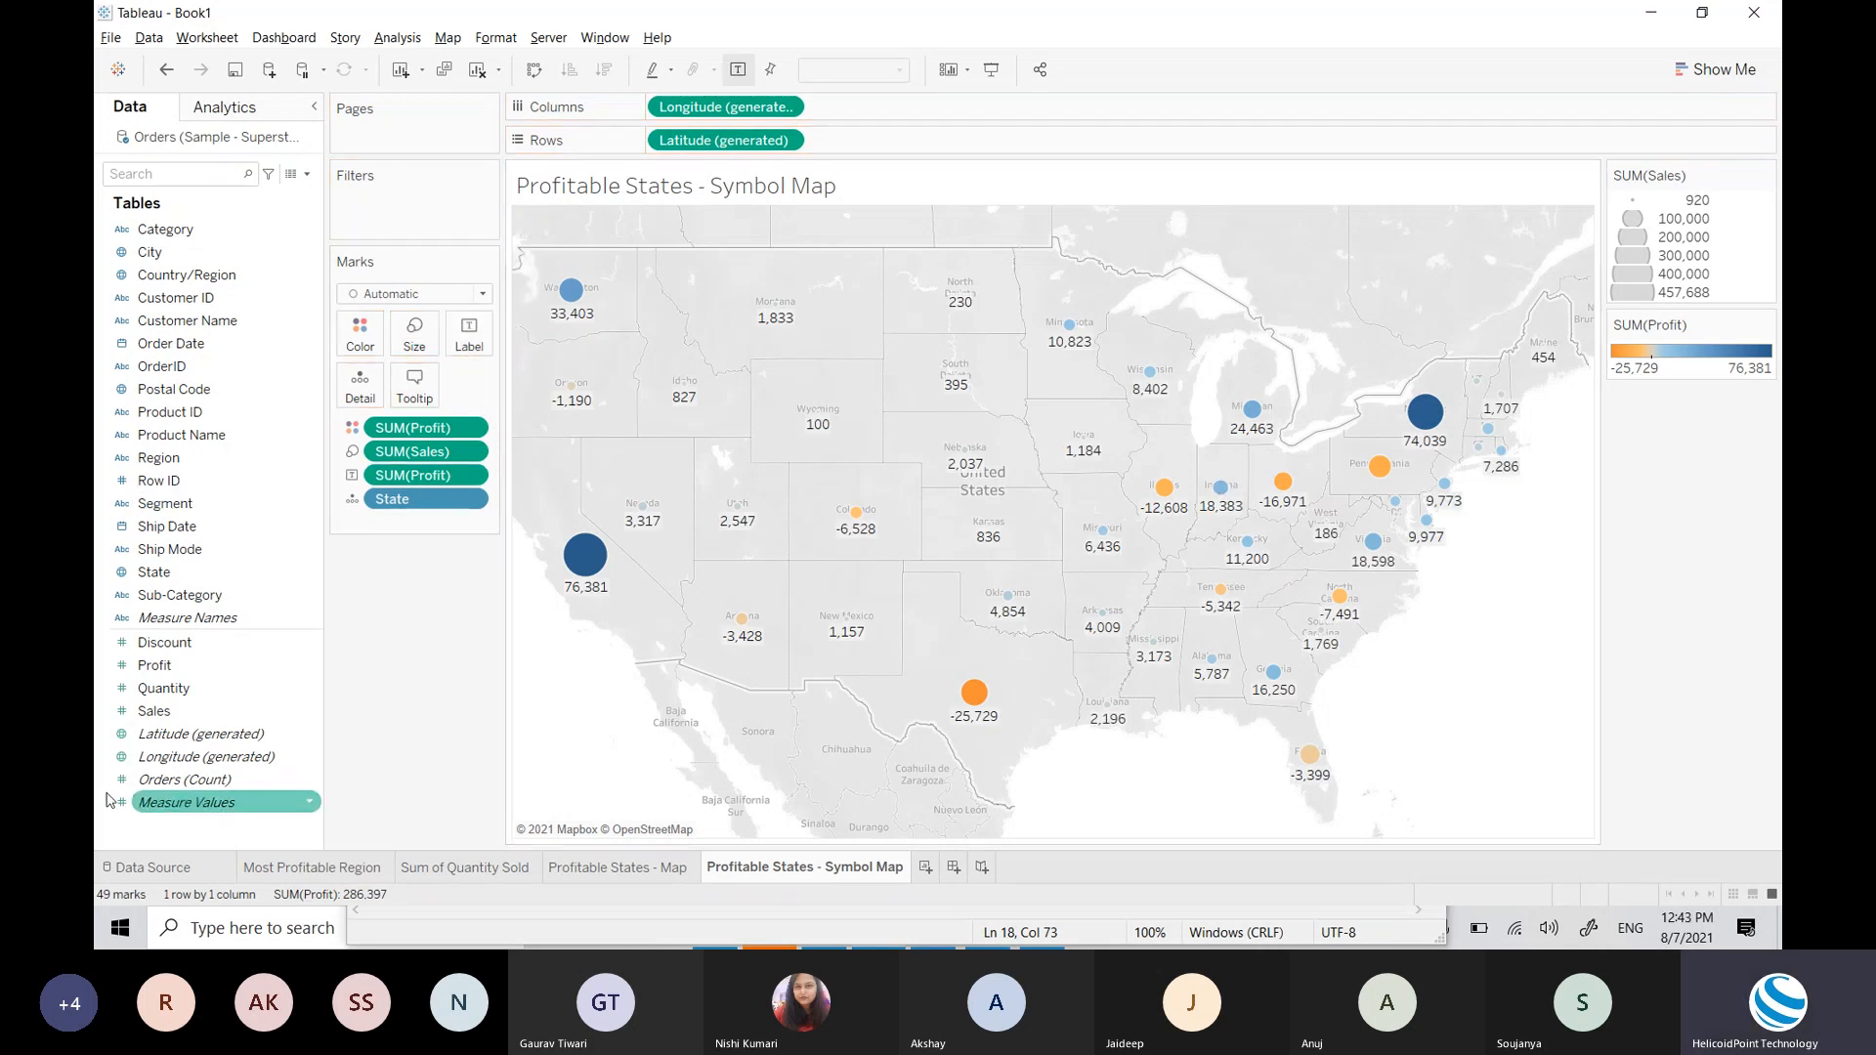
Step: Add SUM(Sales) to the labels so each state shows sales beneath its profit value
left_click(154, 719)
left_click_drag(153, 724, 466, 347)
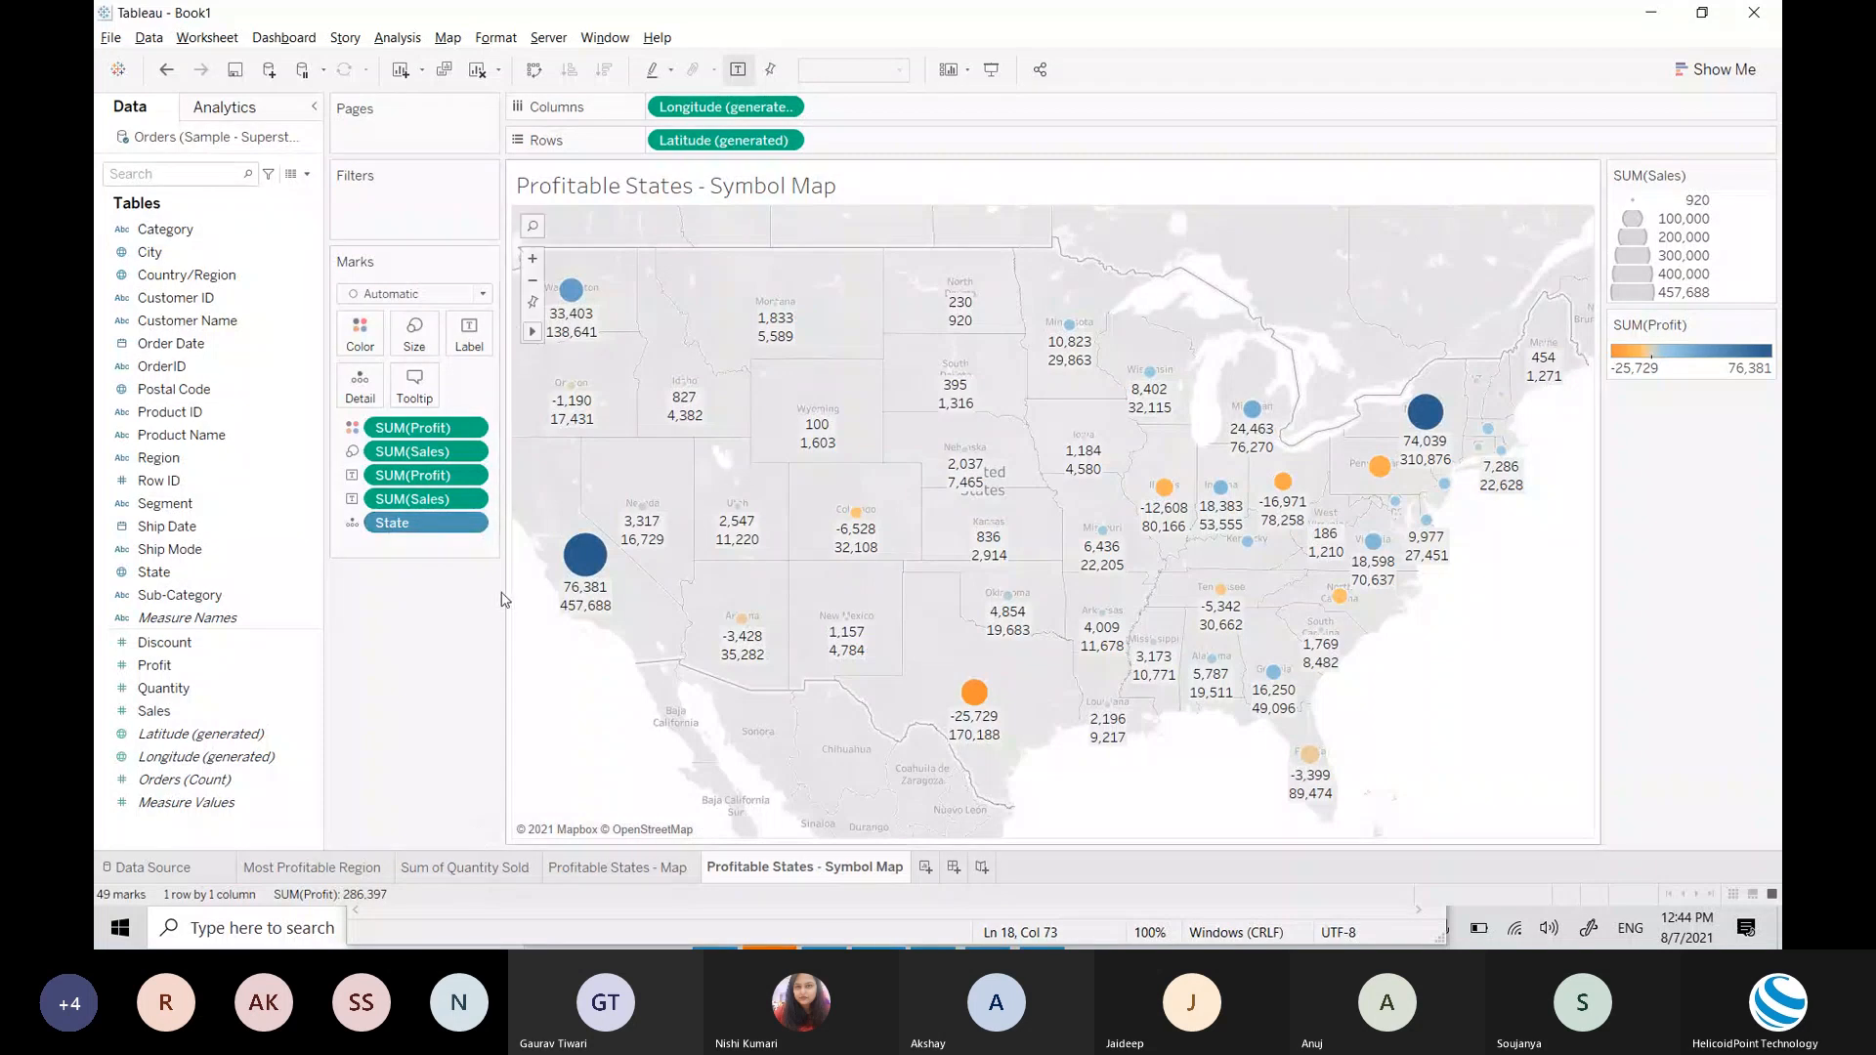
Step: Remove the Sales and Profit labels from the Marks card so the circles show no text
left_click_drag(408, 504, 245, 503)
left_click_drag(395, 477, 249, 496)
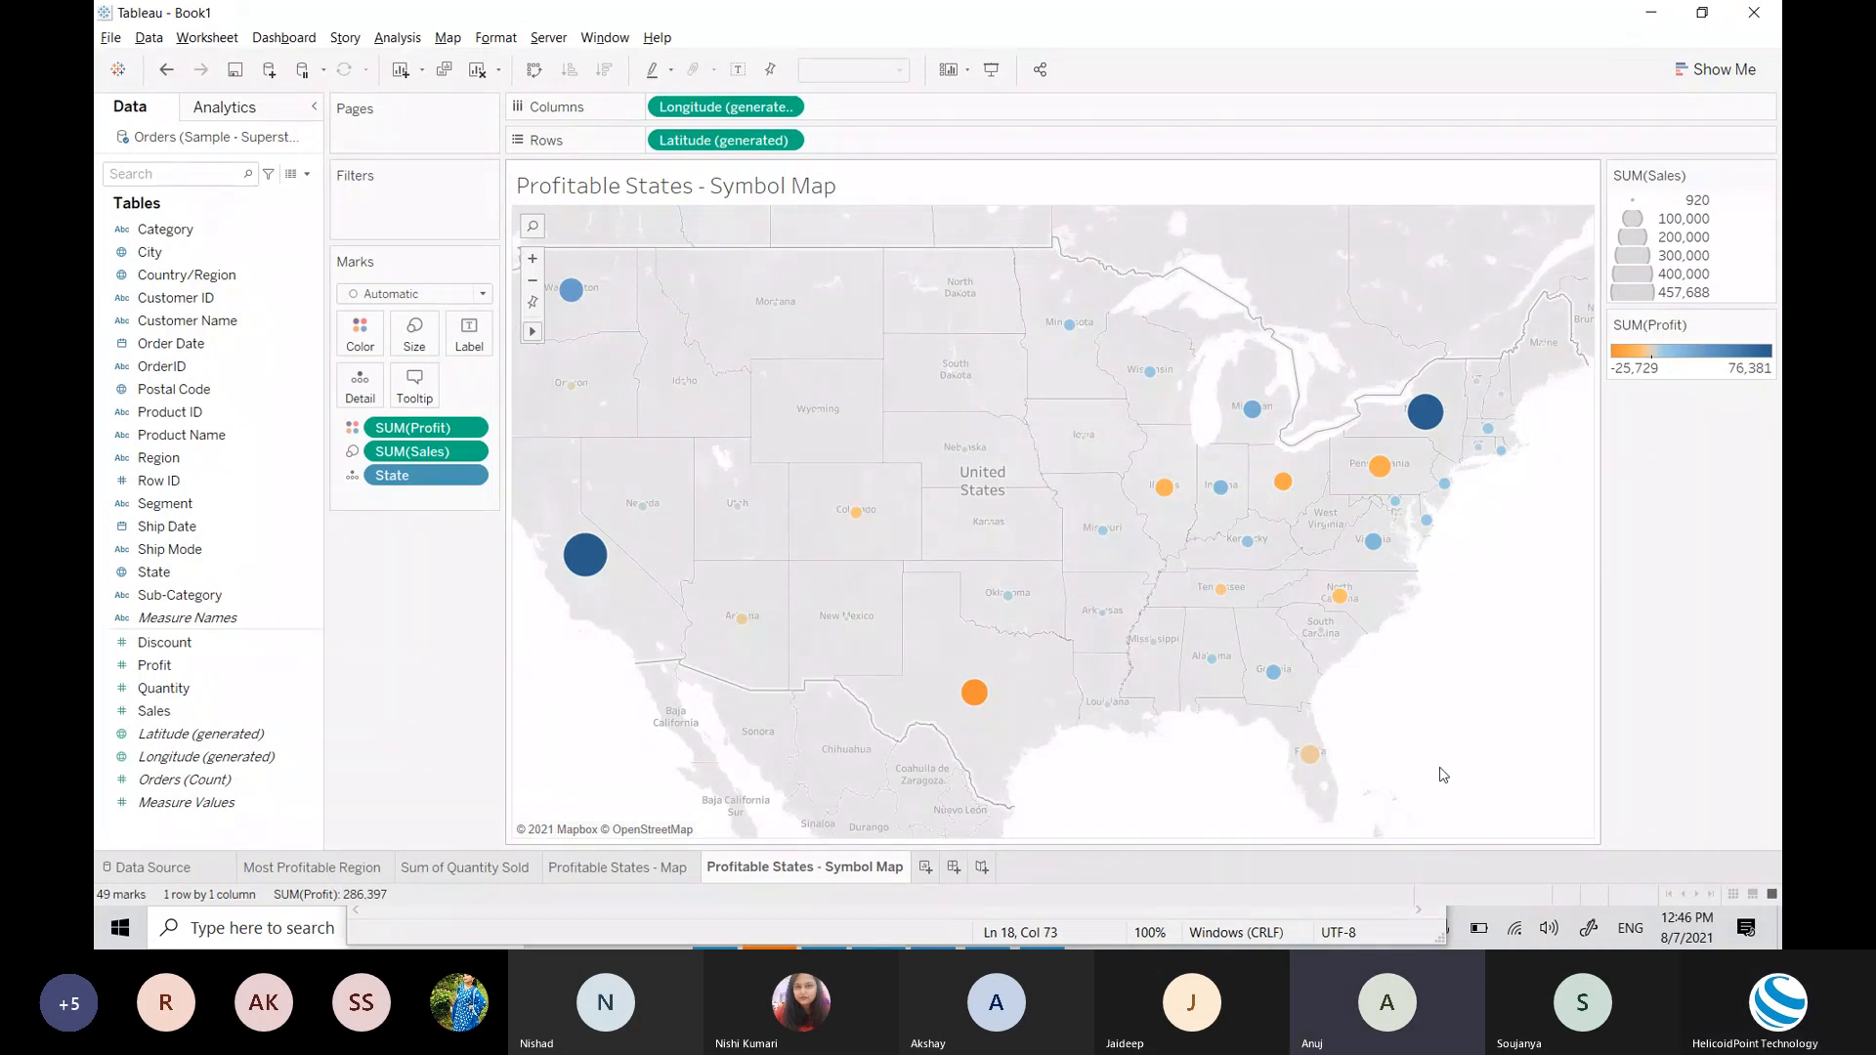
Step: Review Most Profitable Region, Sum of Quantity Sold and both map sheets, ending on Profitable States - Map
left_click(344, 873)
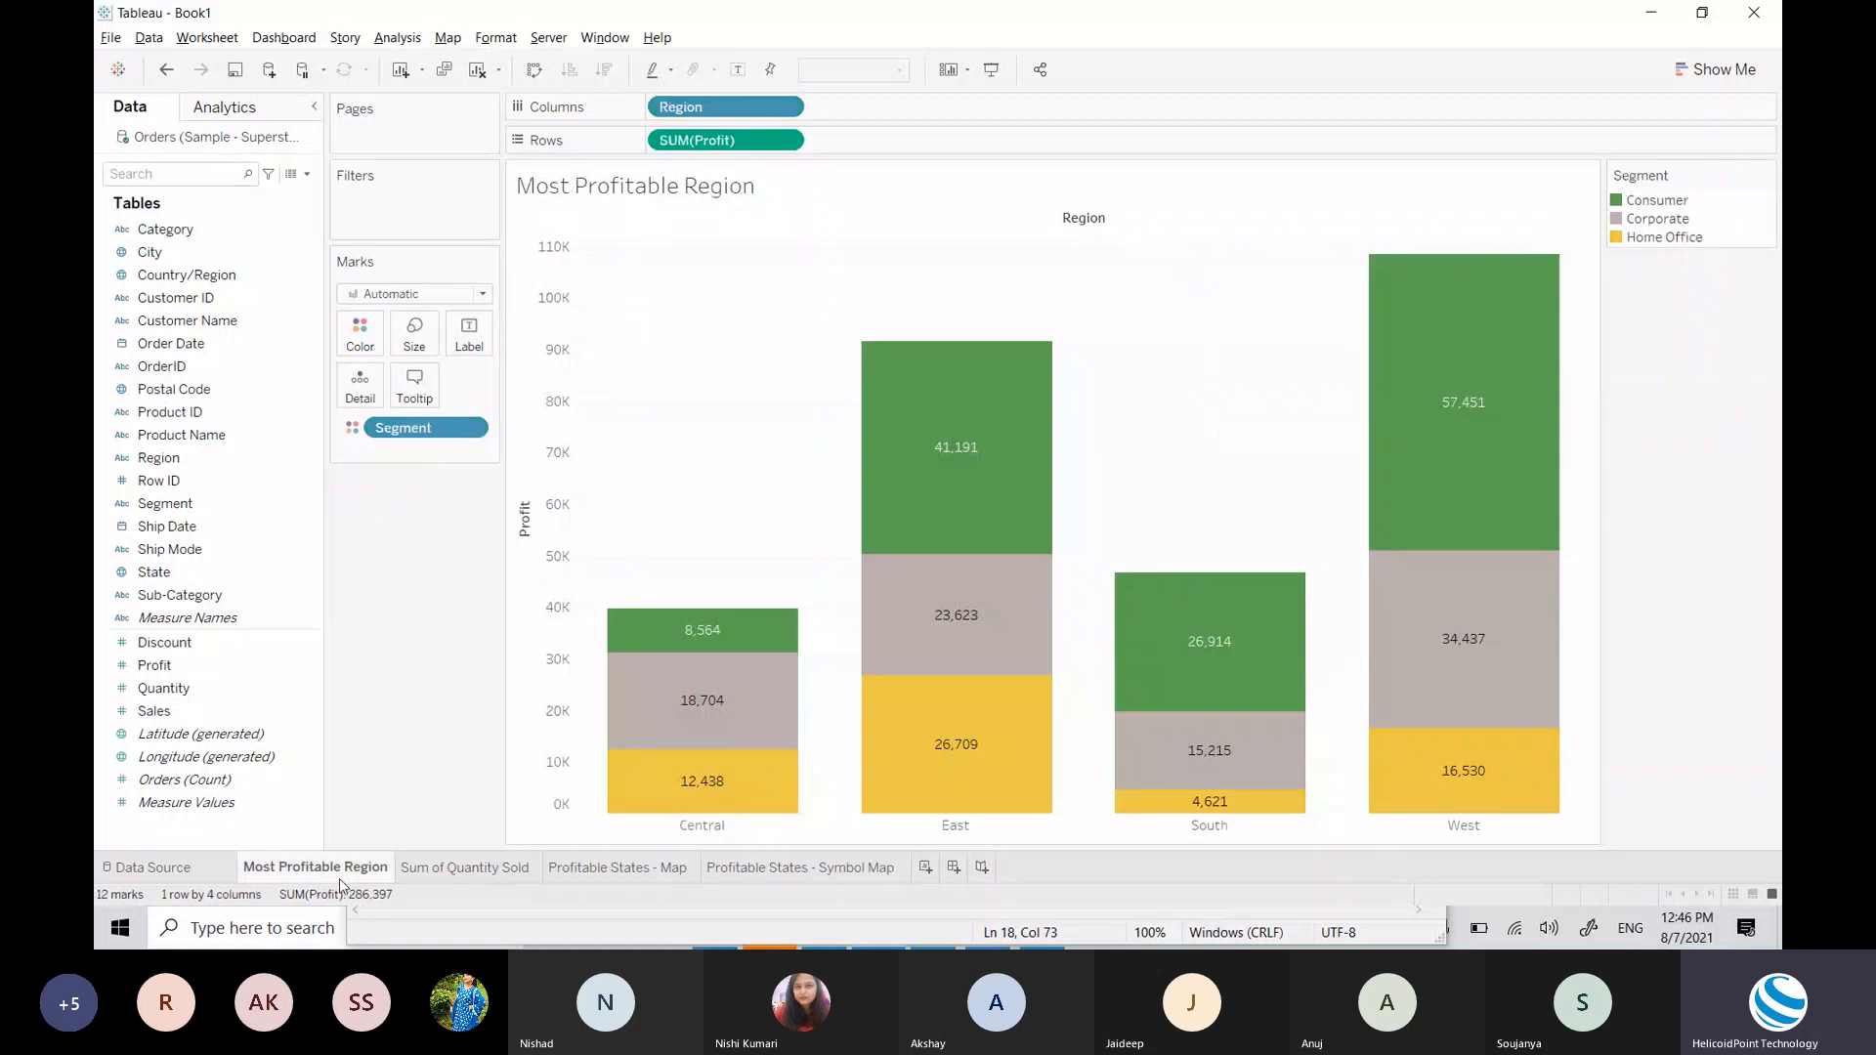
left_click(454, 864)
left_click(596, 866)
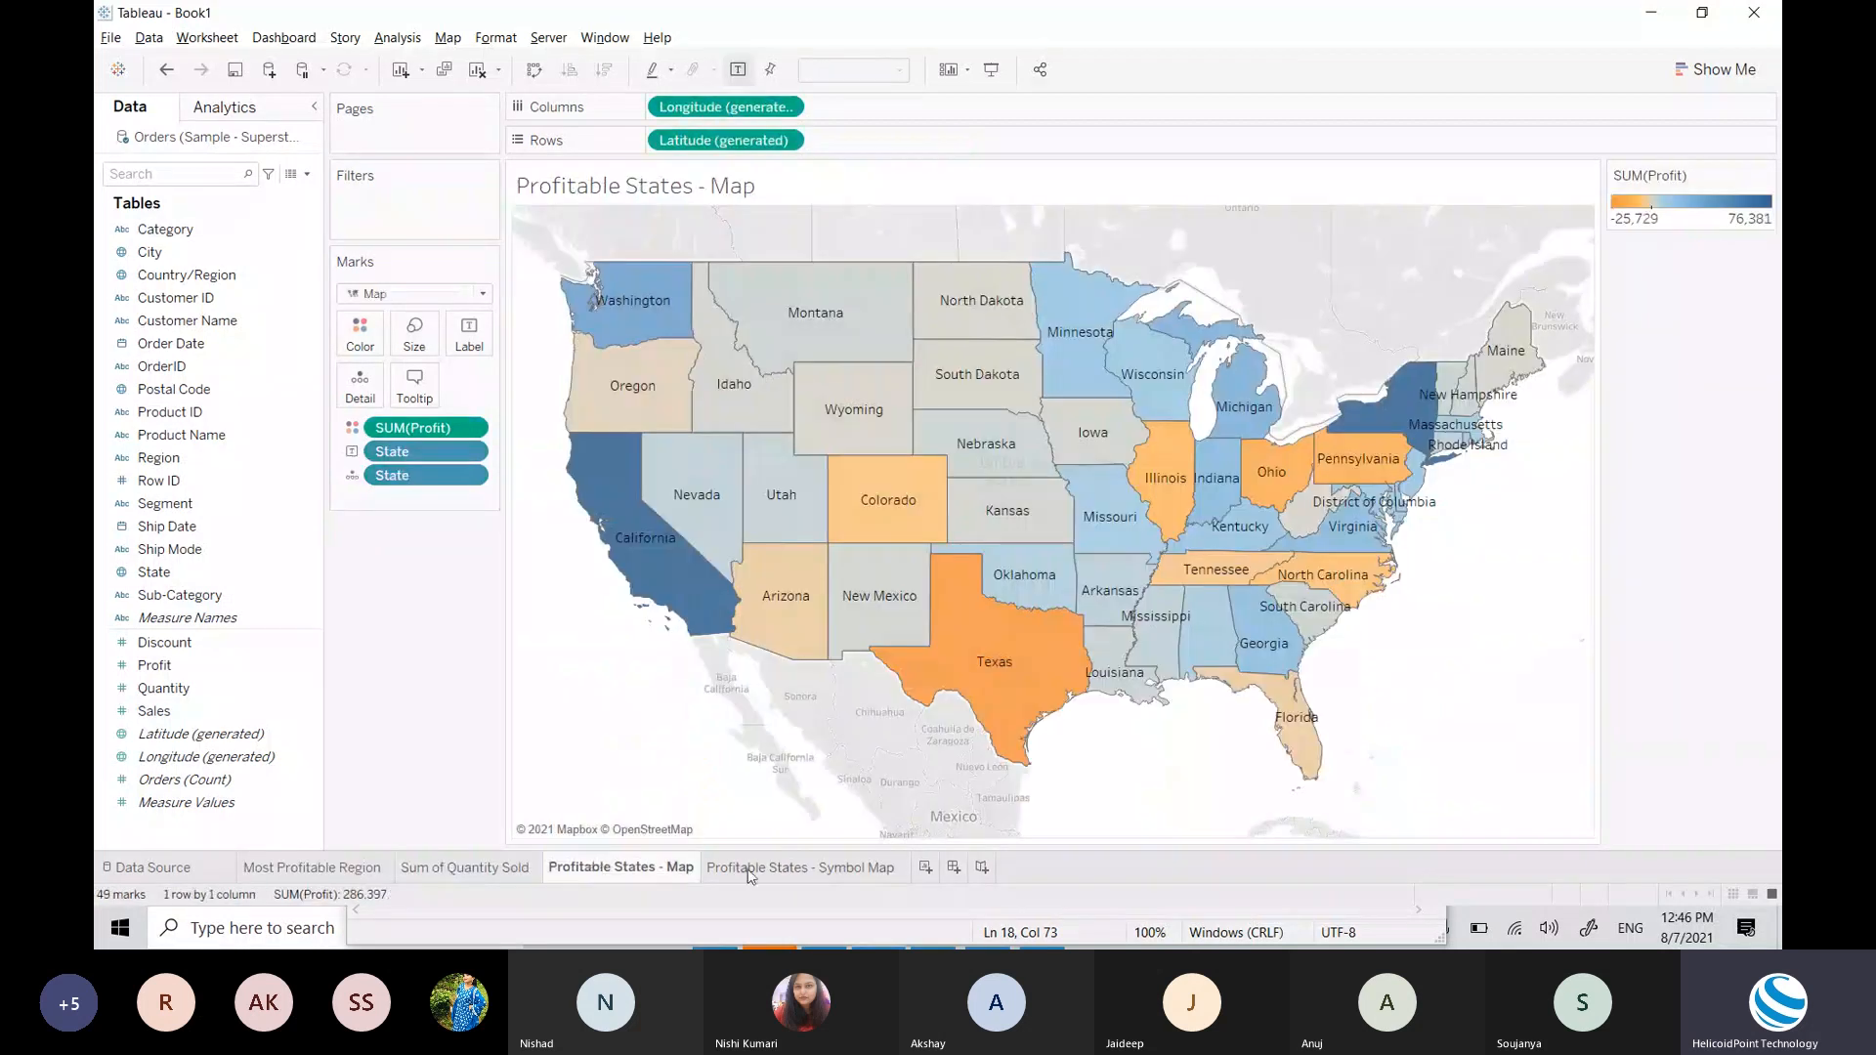
left_click(758, 868)
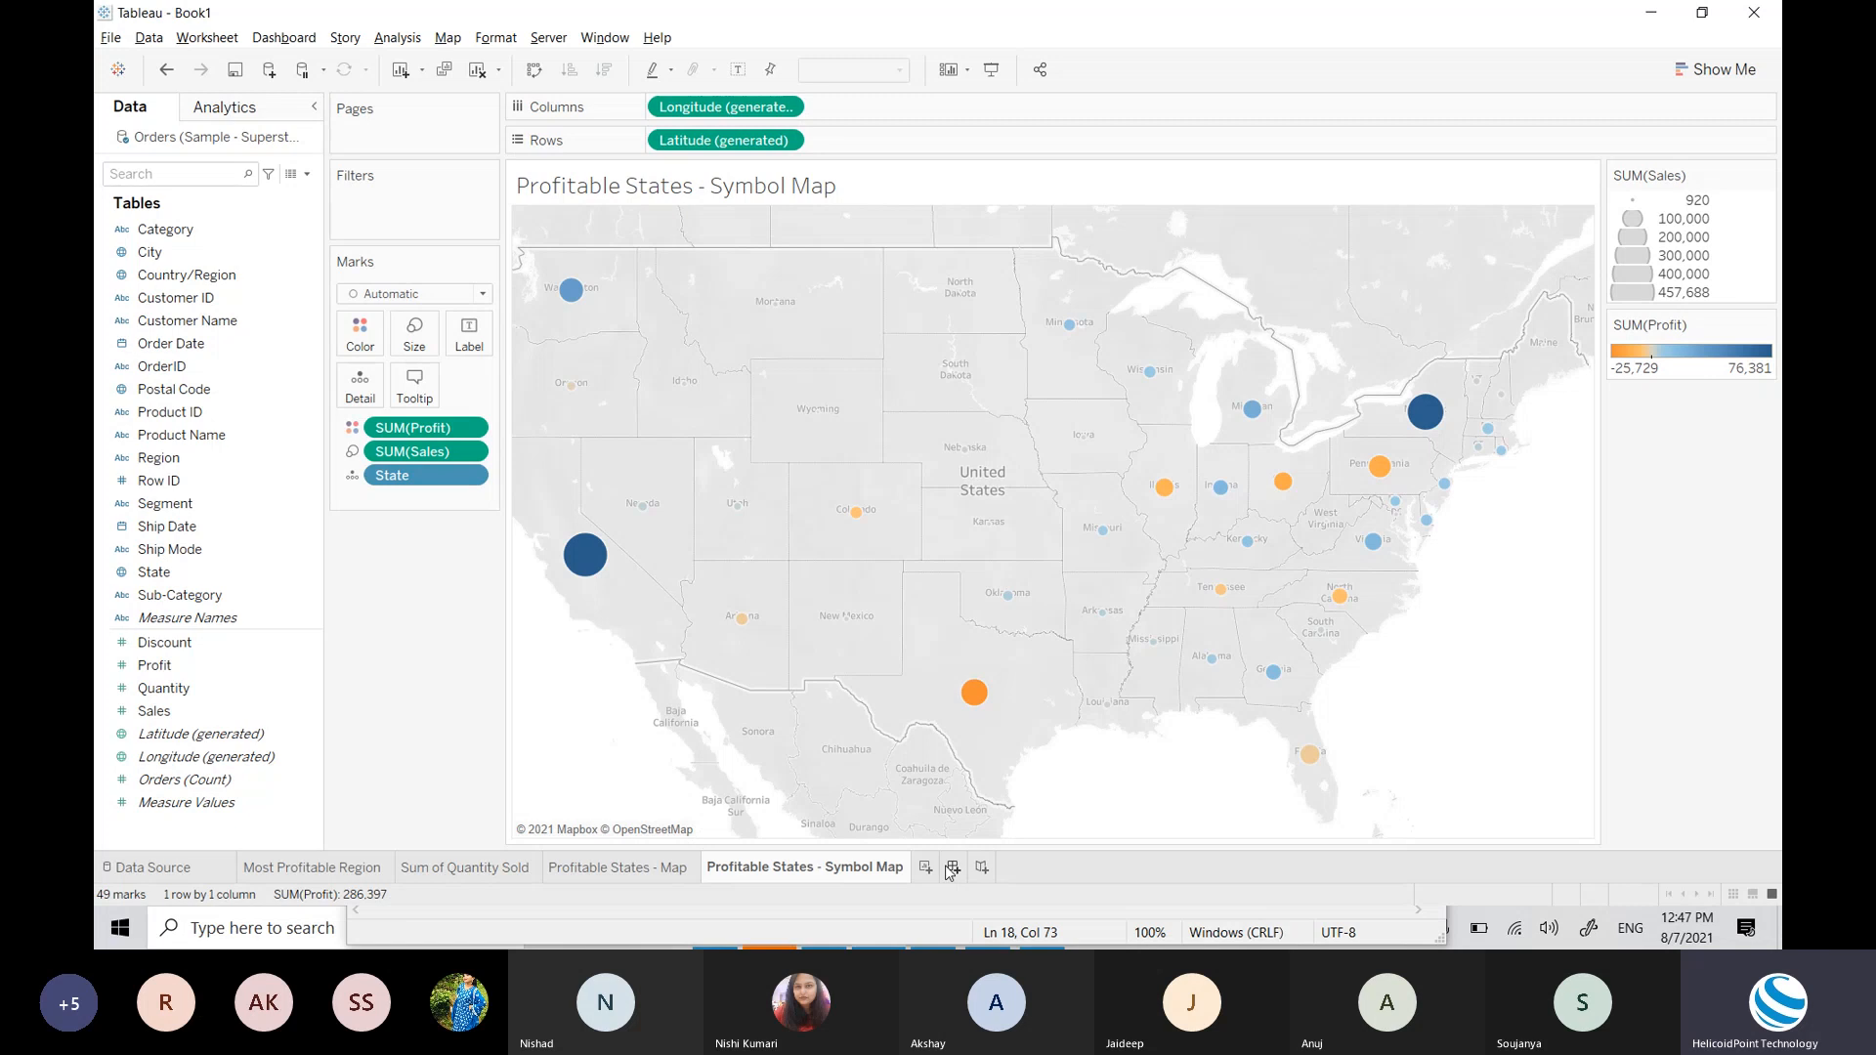
left_click(369, 872)
left_click(435, 870)
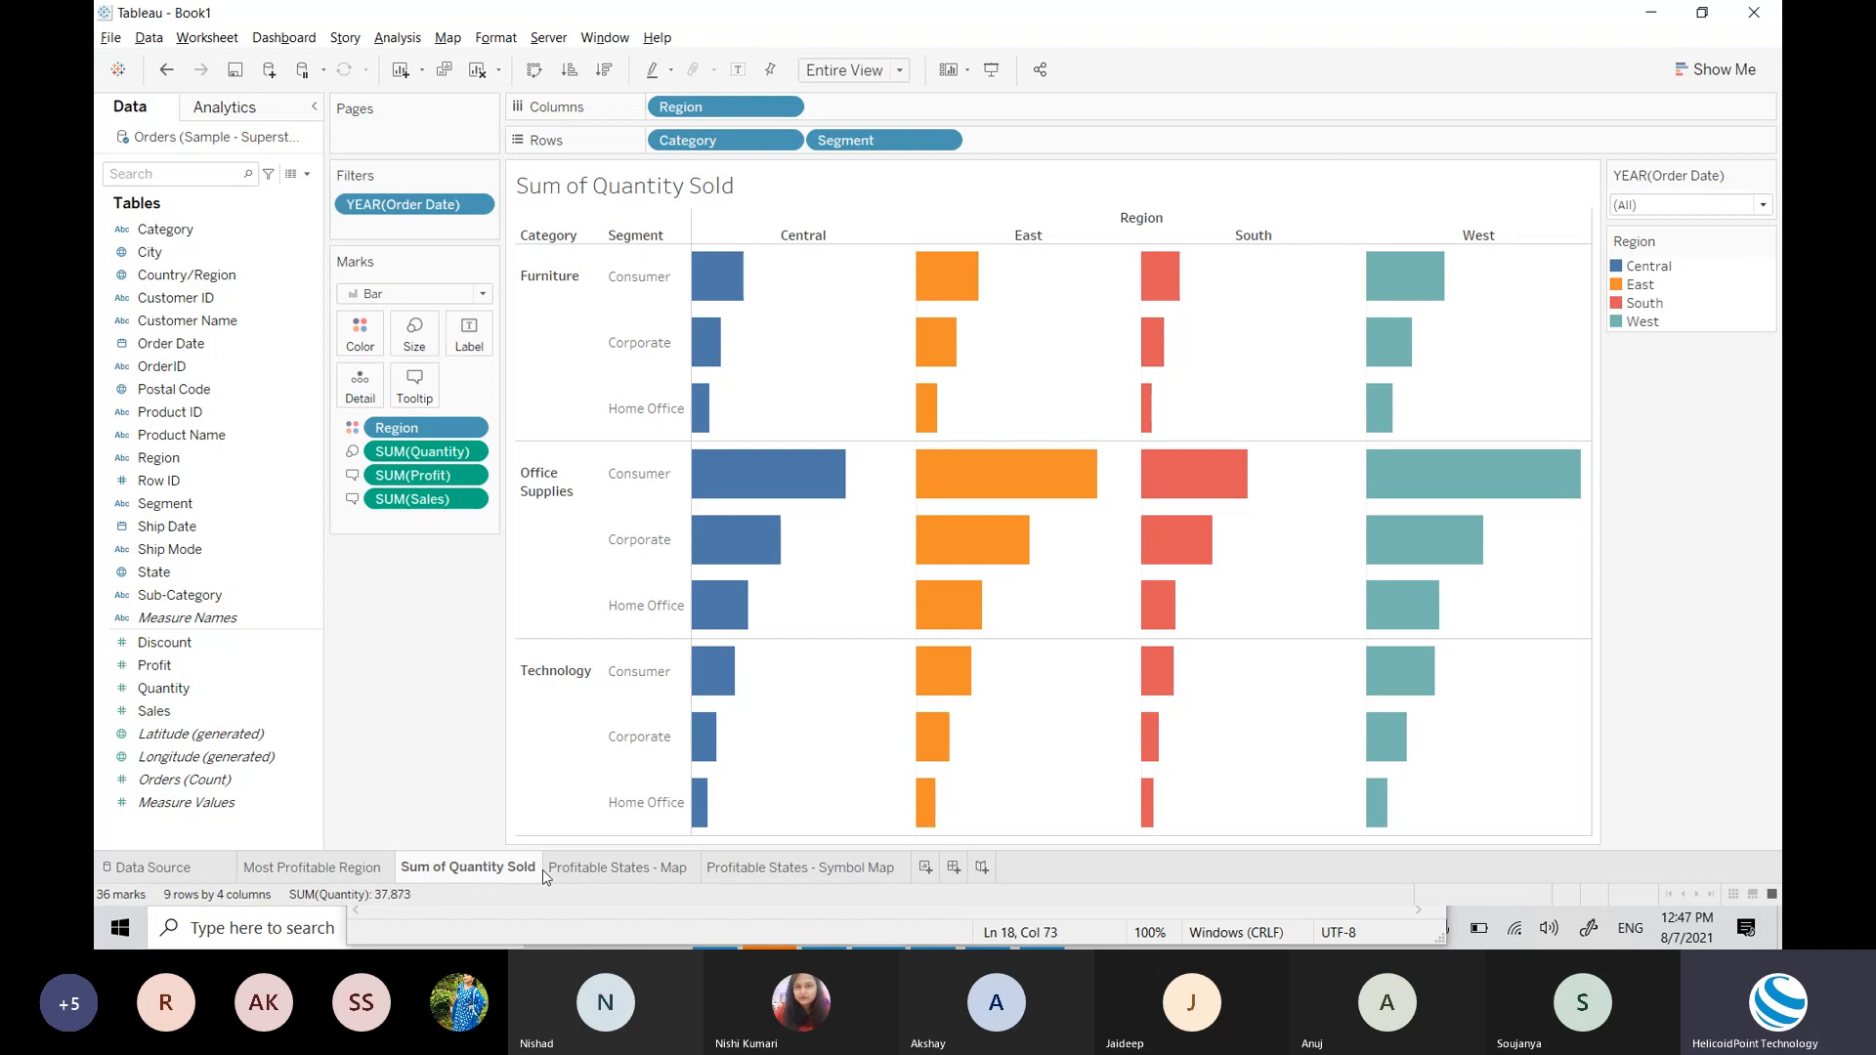
left_click(578, 870)
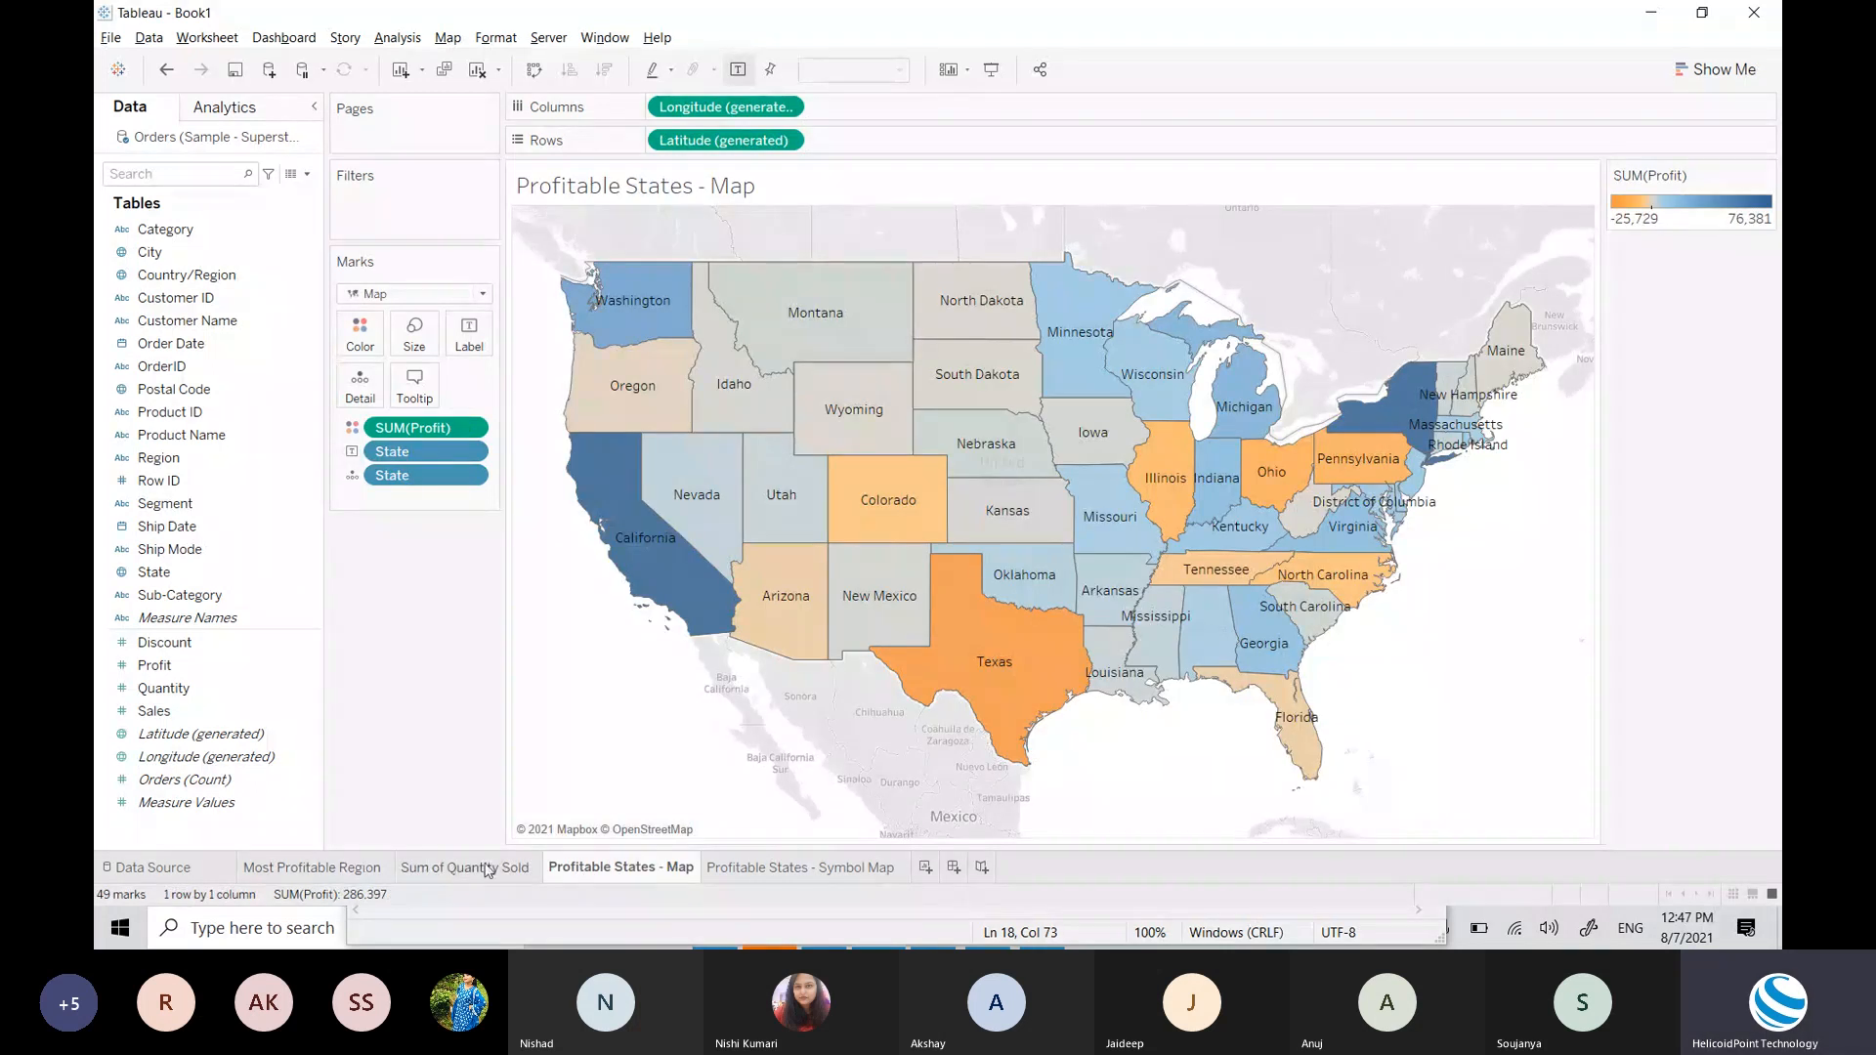
Step: Create a new dashboard named 'Sales Dashboard', preview it in presentation mode, then exit
left_click(954, 869)
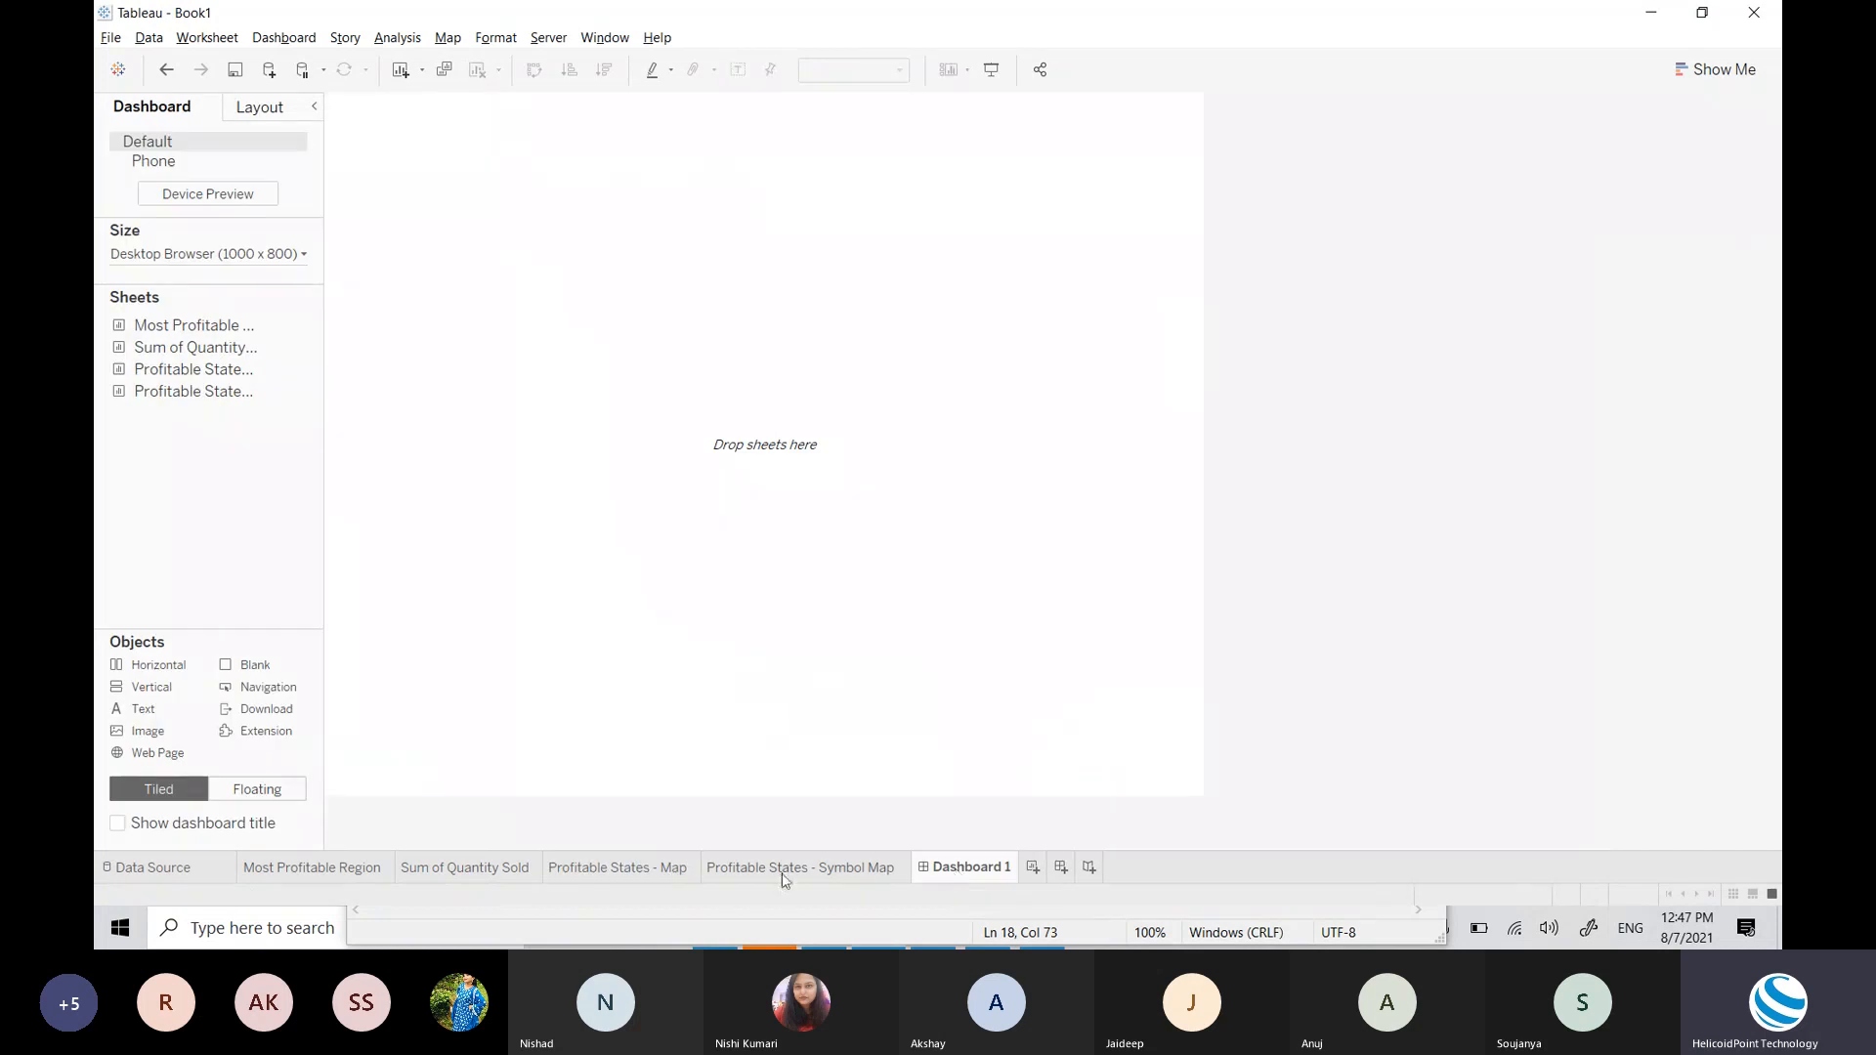
double_click(988, 876)
type("Sales Dashboard")
key("Return")
left_click(992, 70)
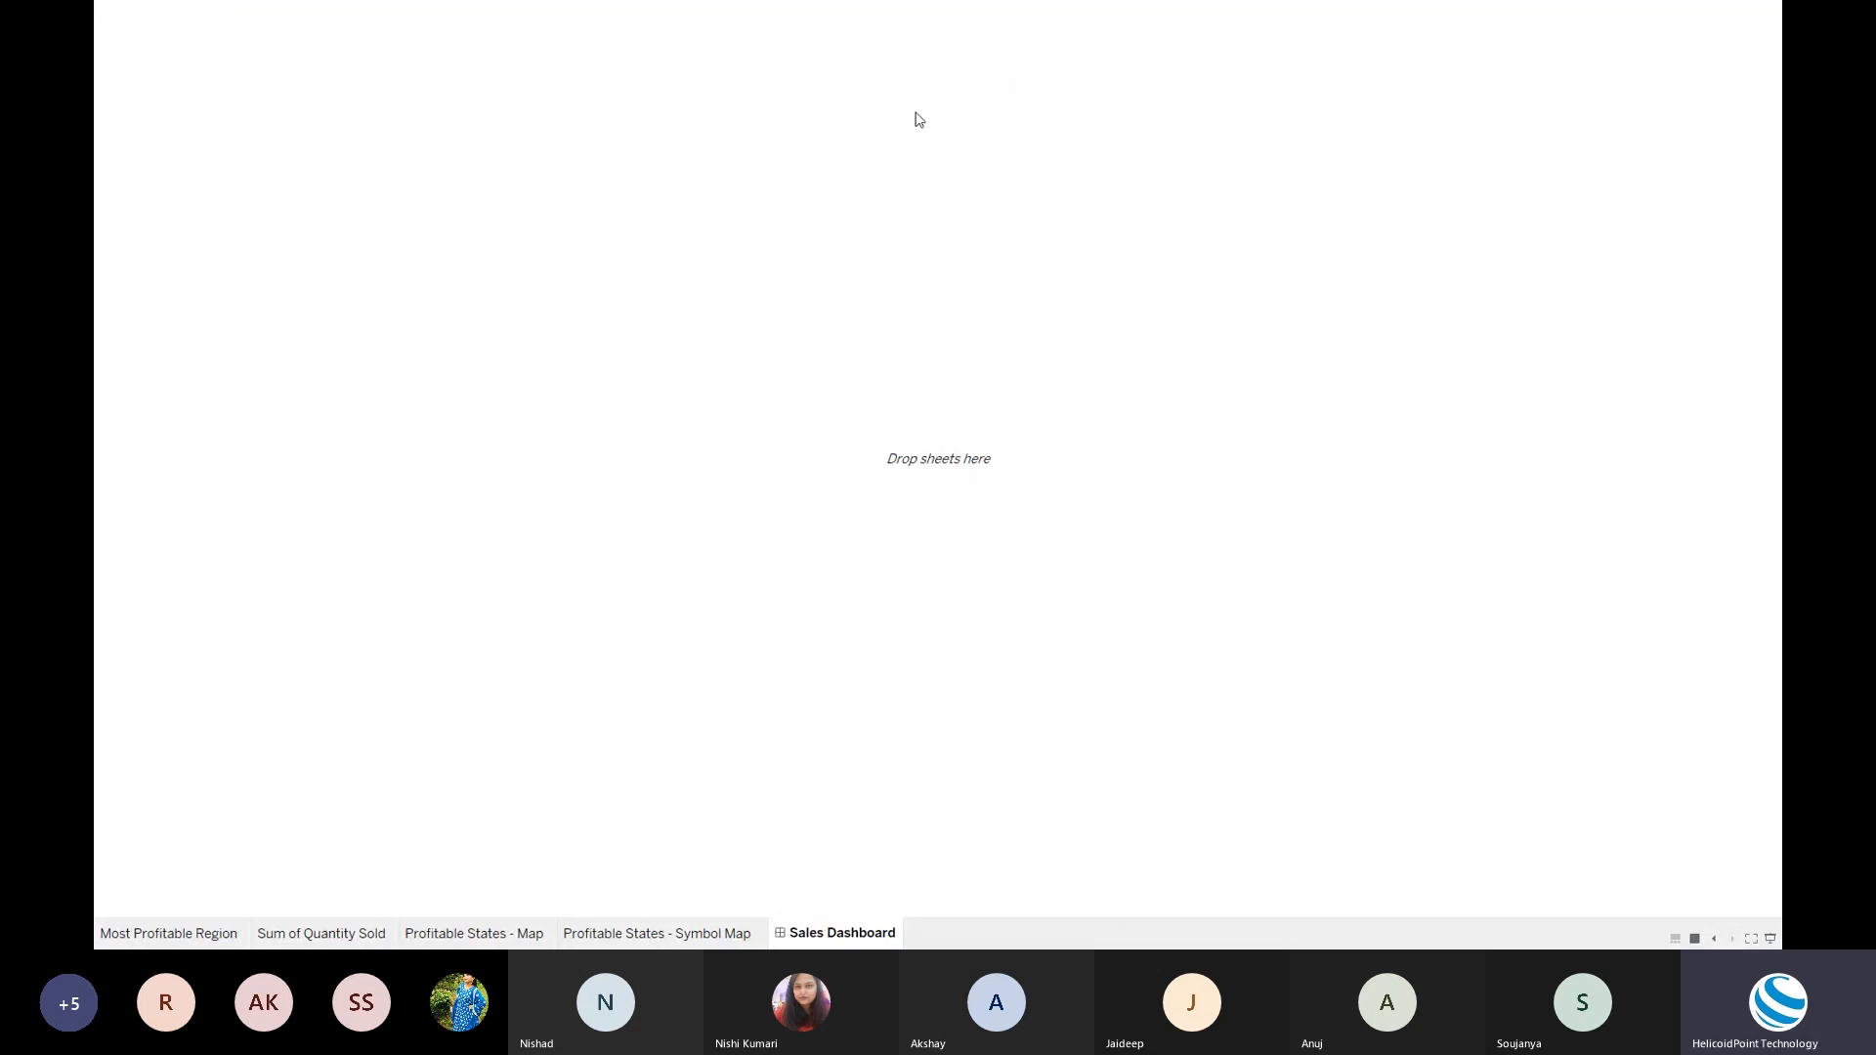
key("Escape")
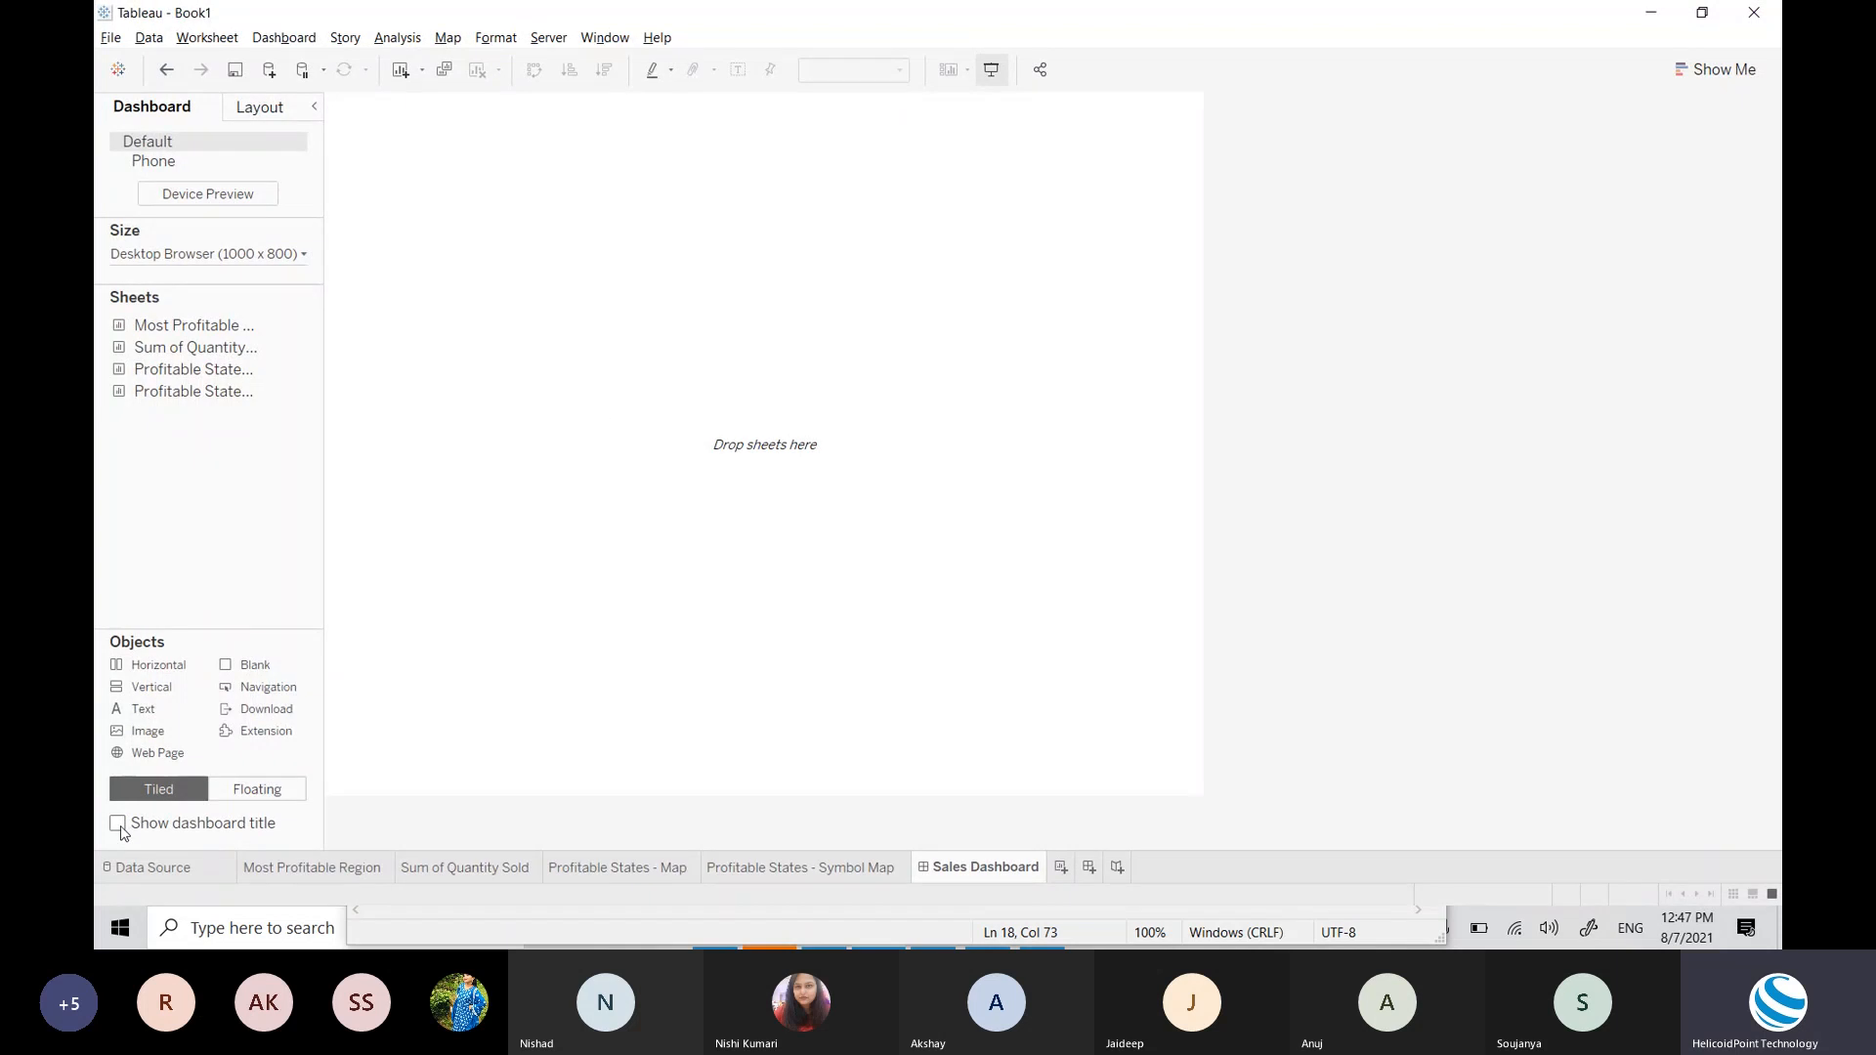
Step: Turn on Show dashboard title for the Sales Dashboard
left_click(171, 828)
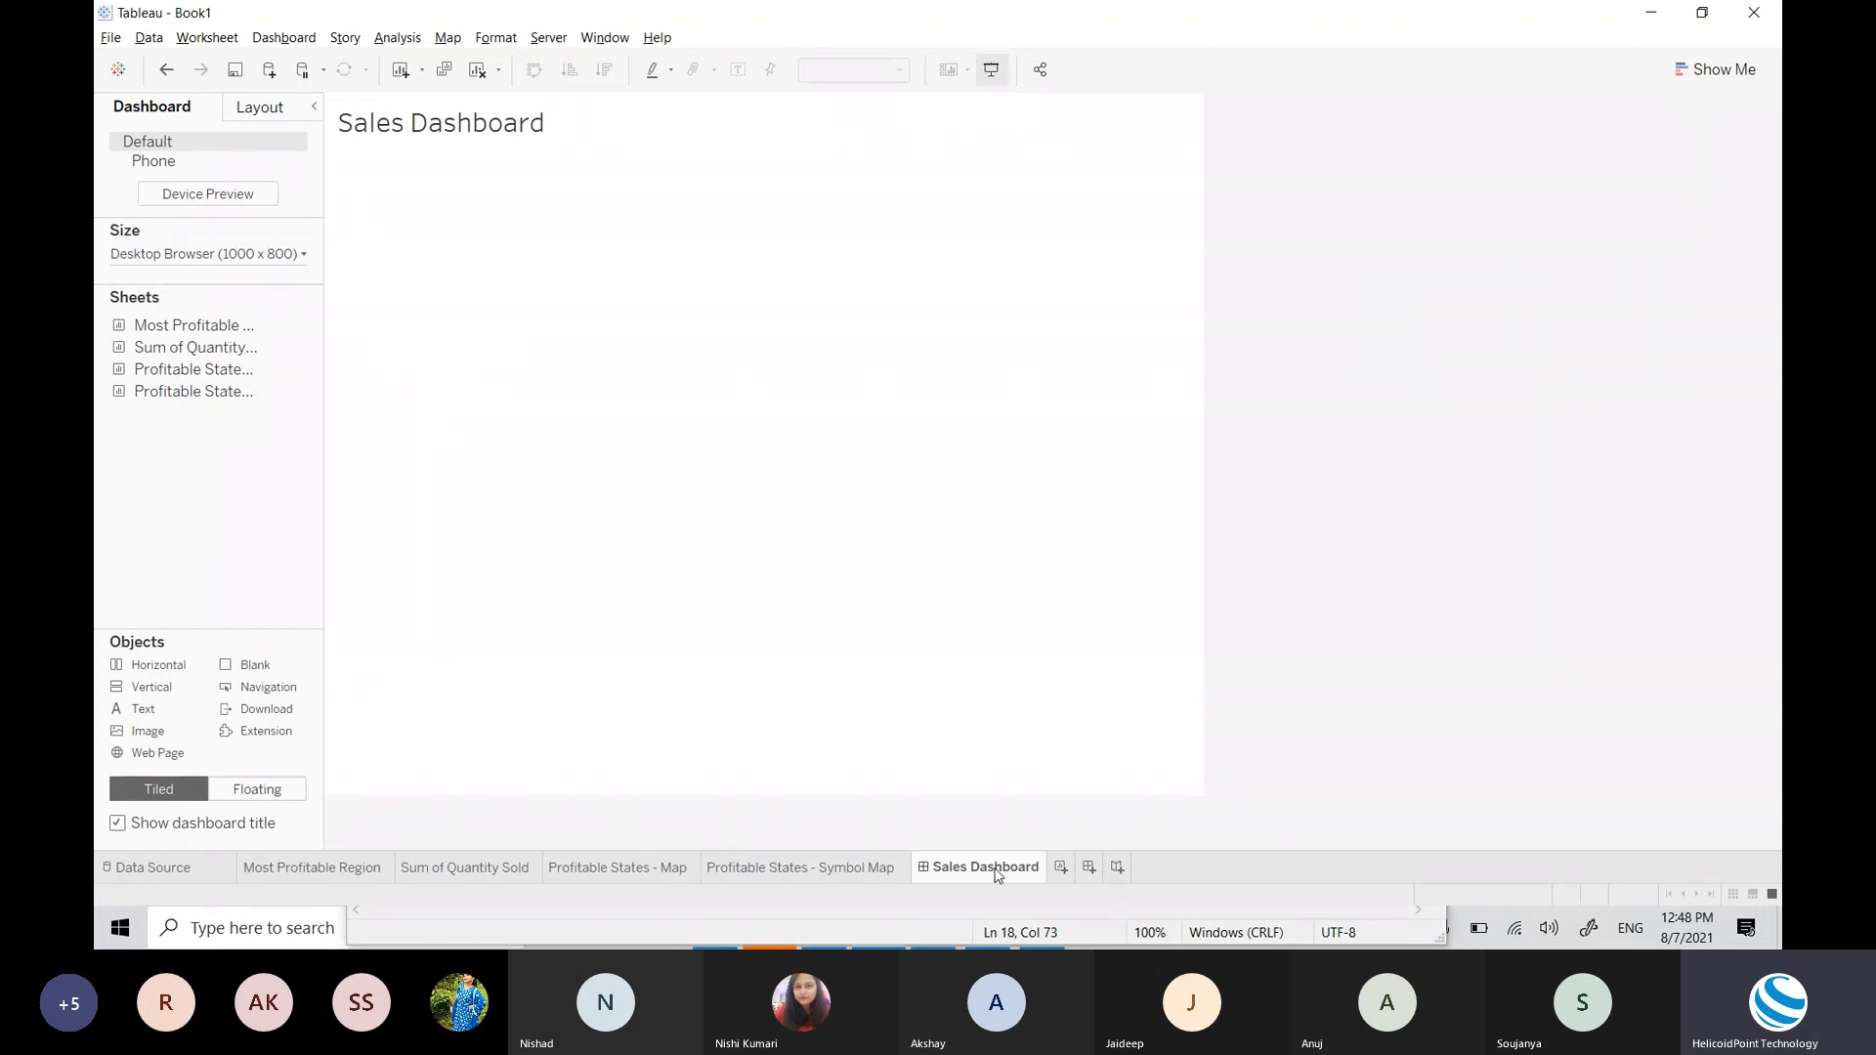
Step: Replace the placeholder title text with 'SuperStore Sales Dashboard', fixing the typo
double_click(414, 134)
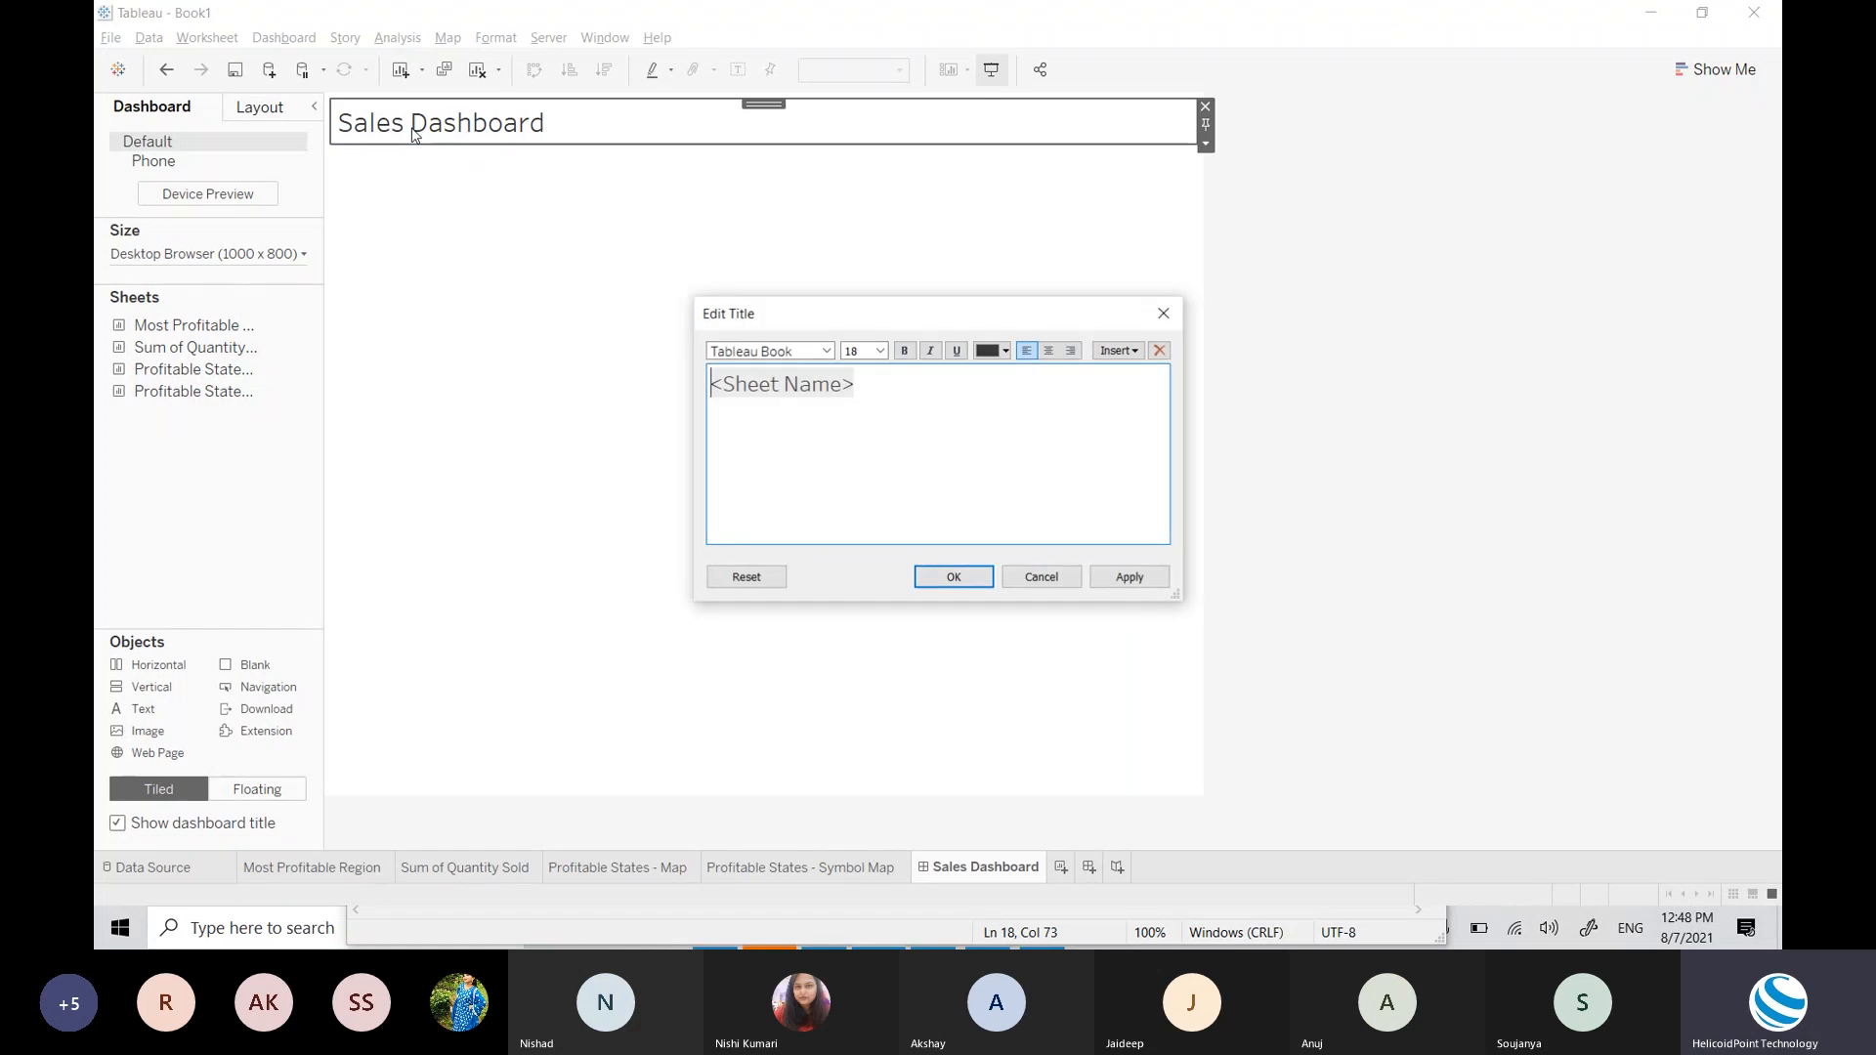
key("ctrl+a")
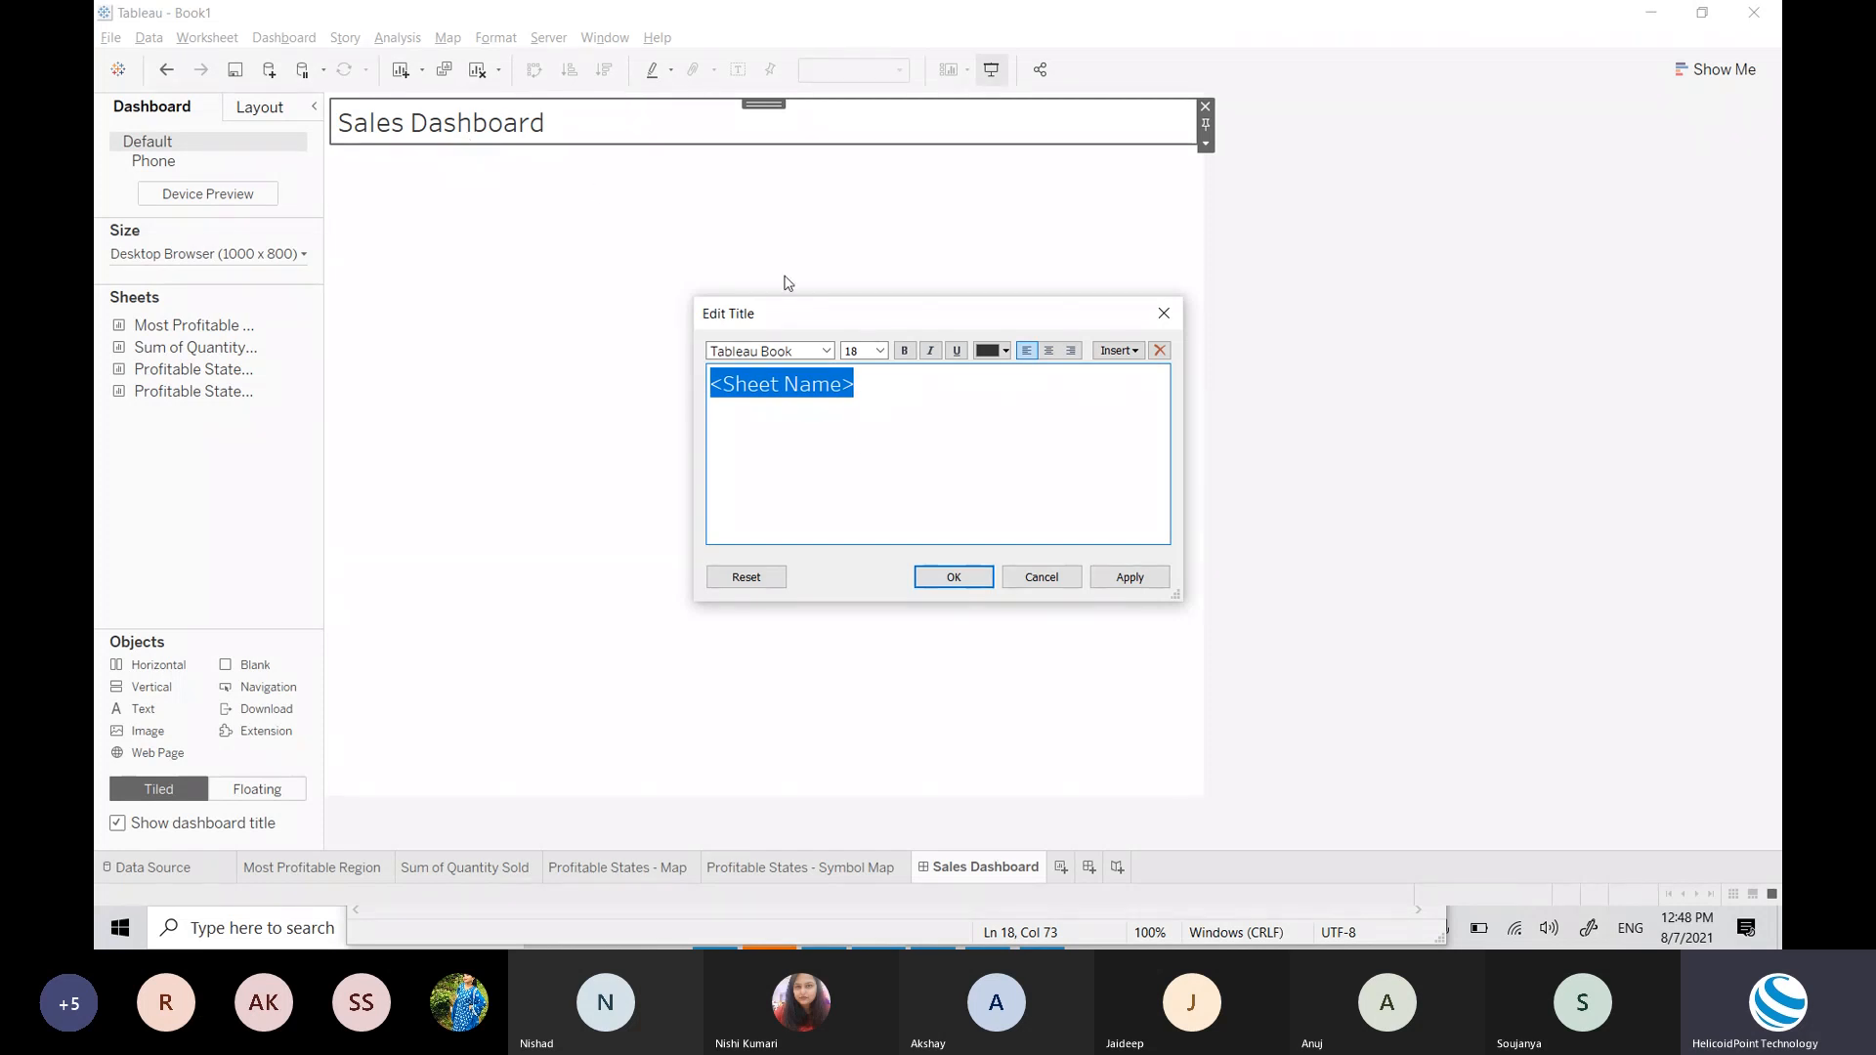
left_click(926, 392)
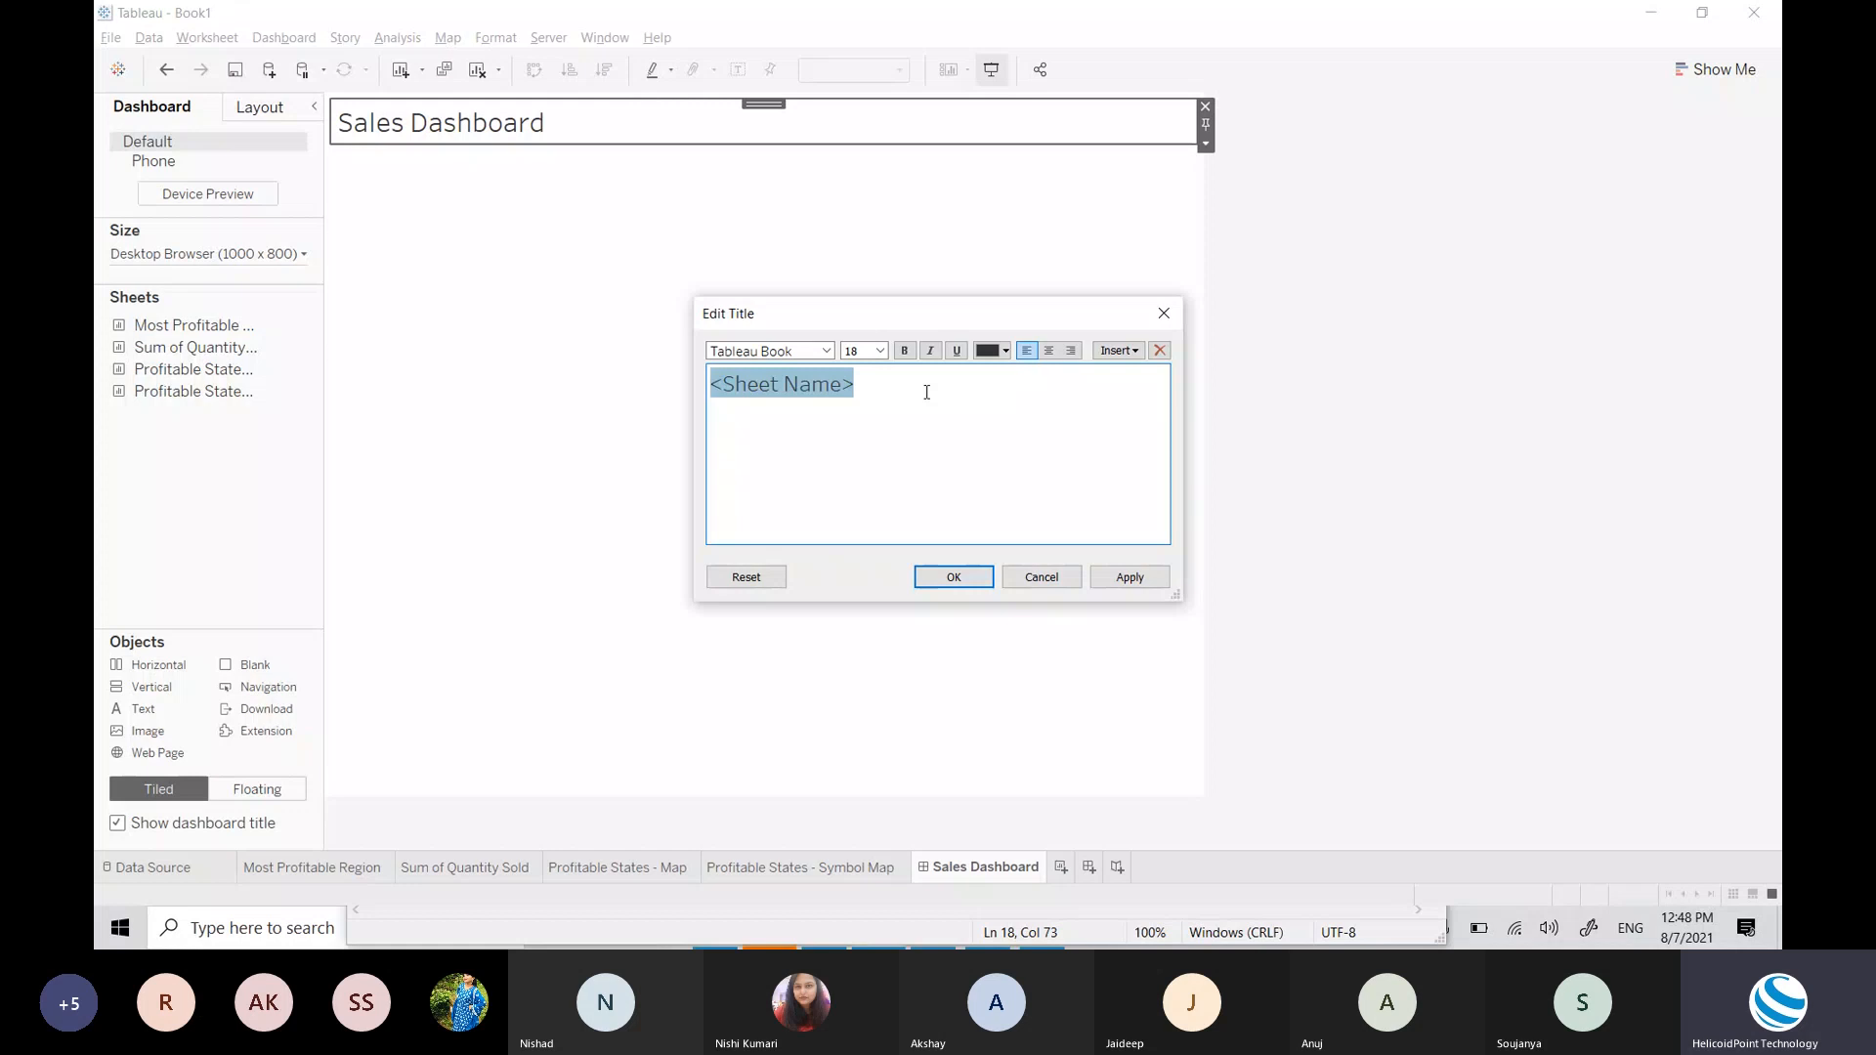
key("BackSpace")
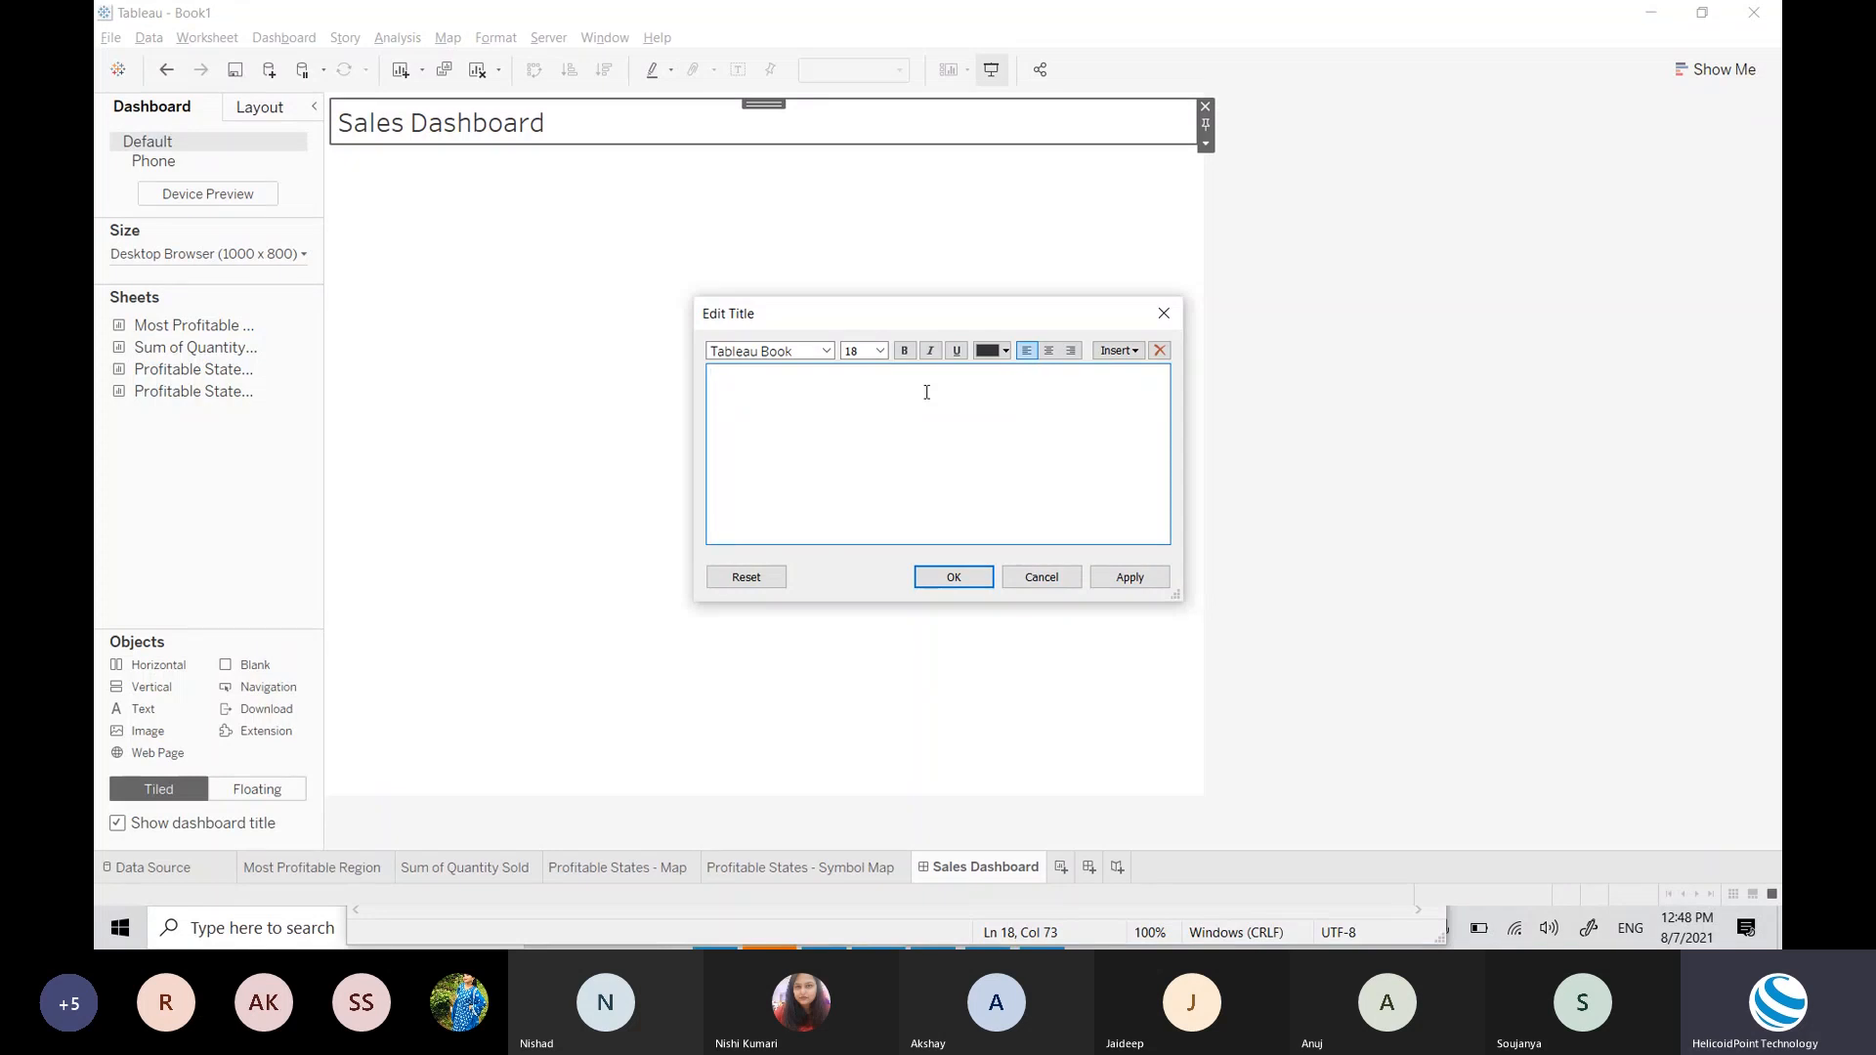
type("SuperStore ")
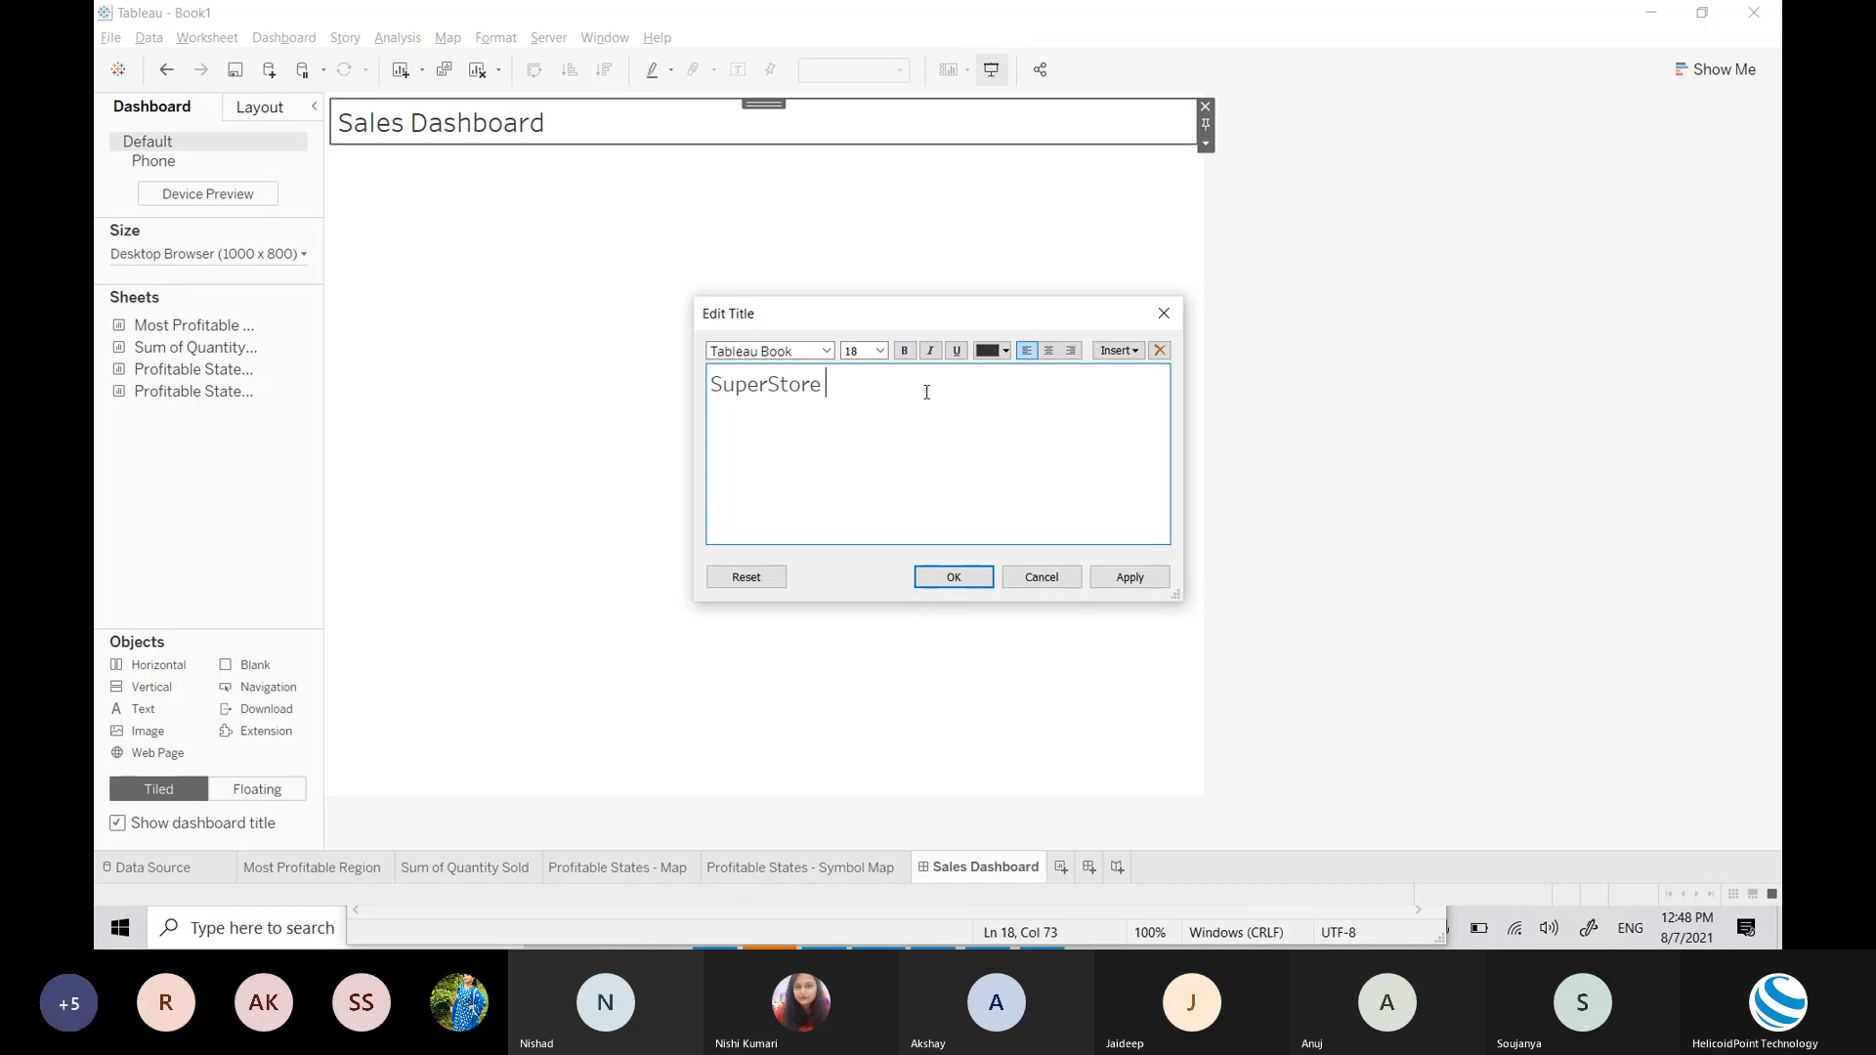
type("Sales Dash")
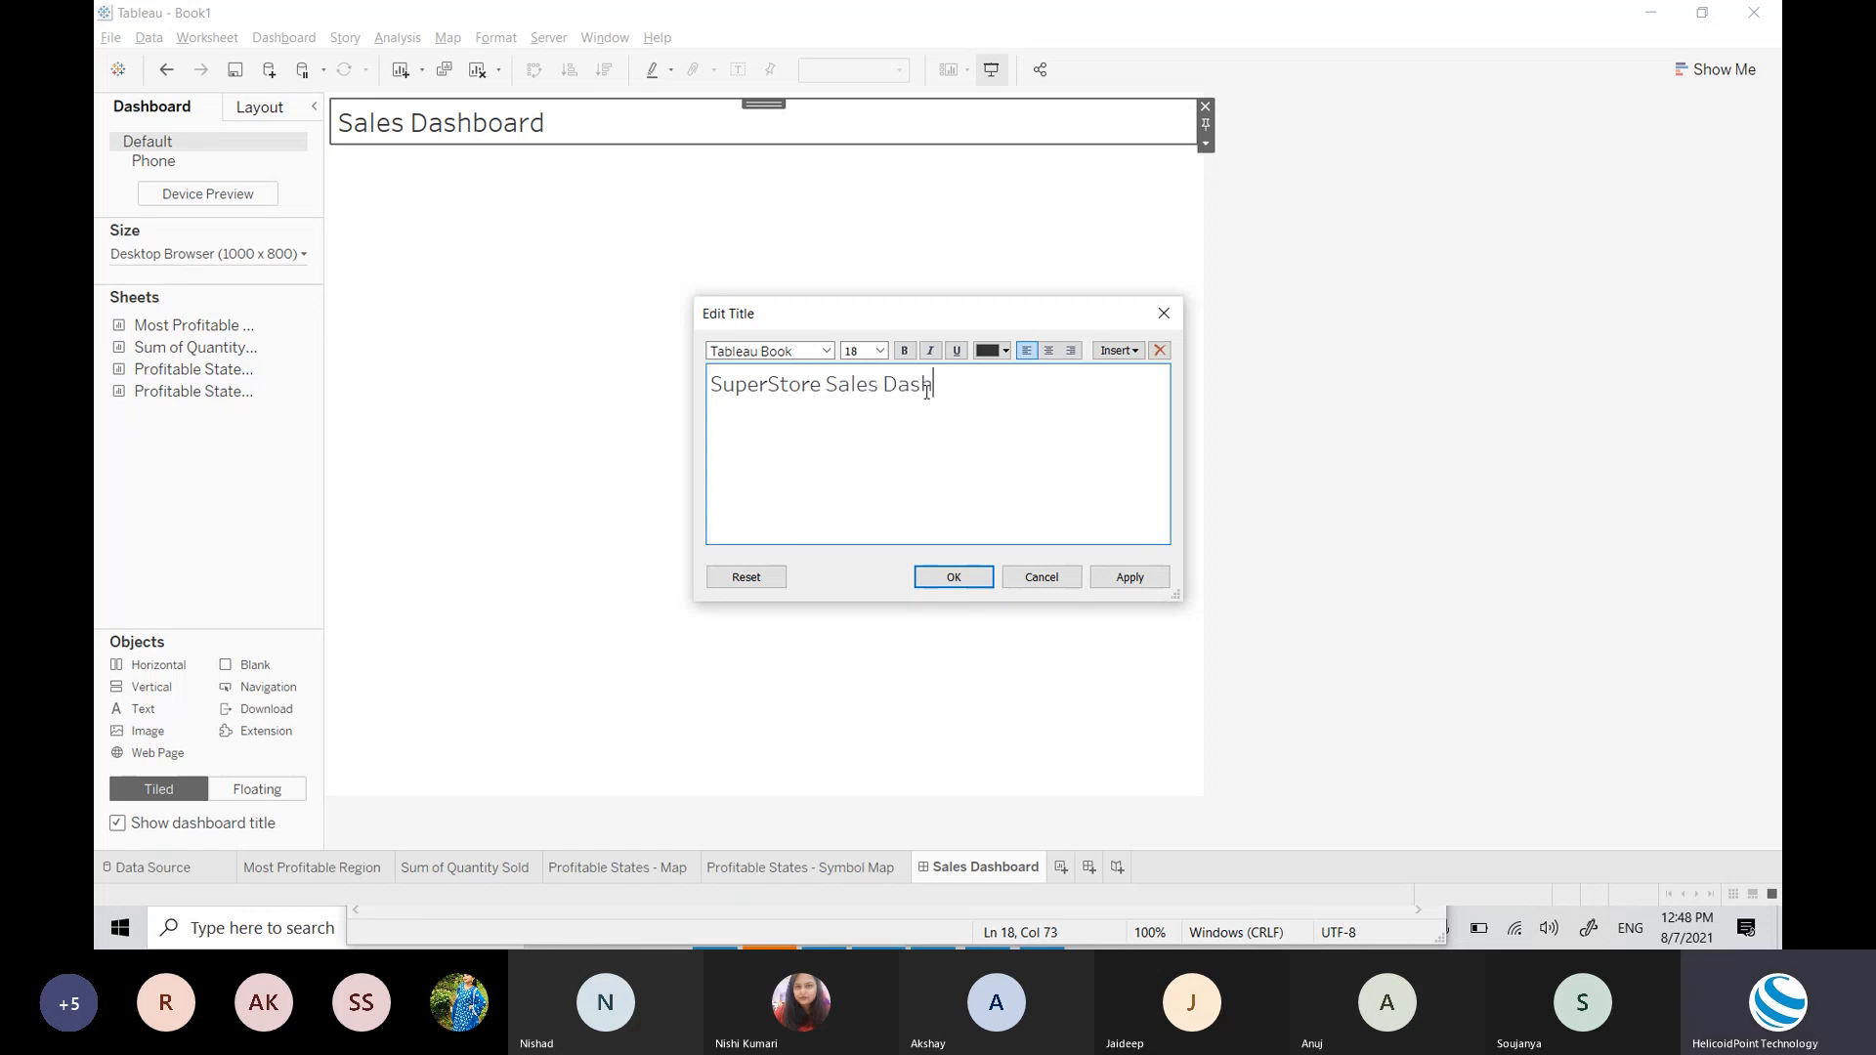
type(" oard")
left_click(944, 384)
key("BackSpace")
type("board")
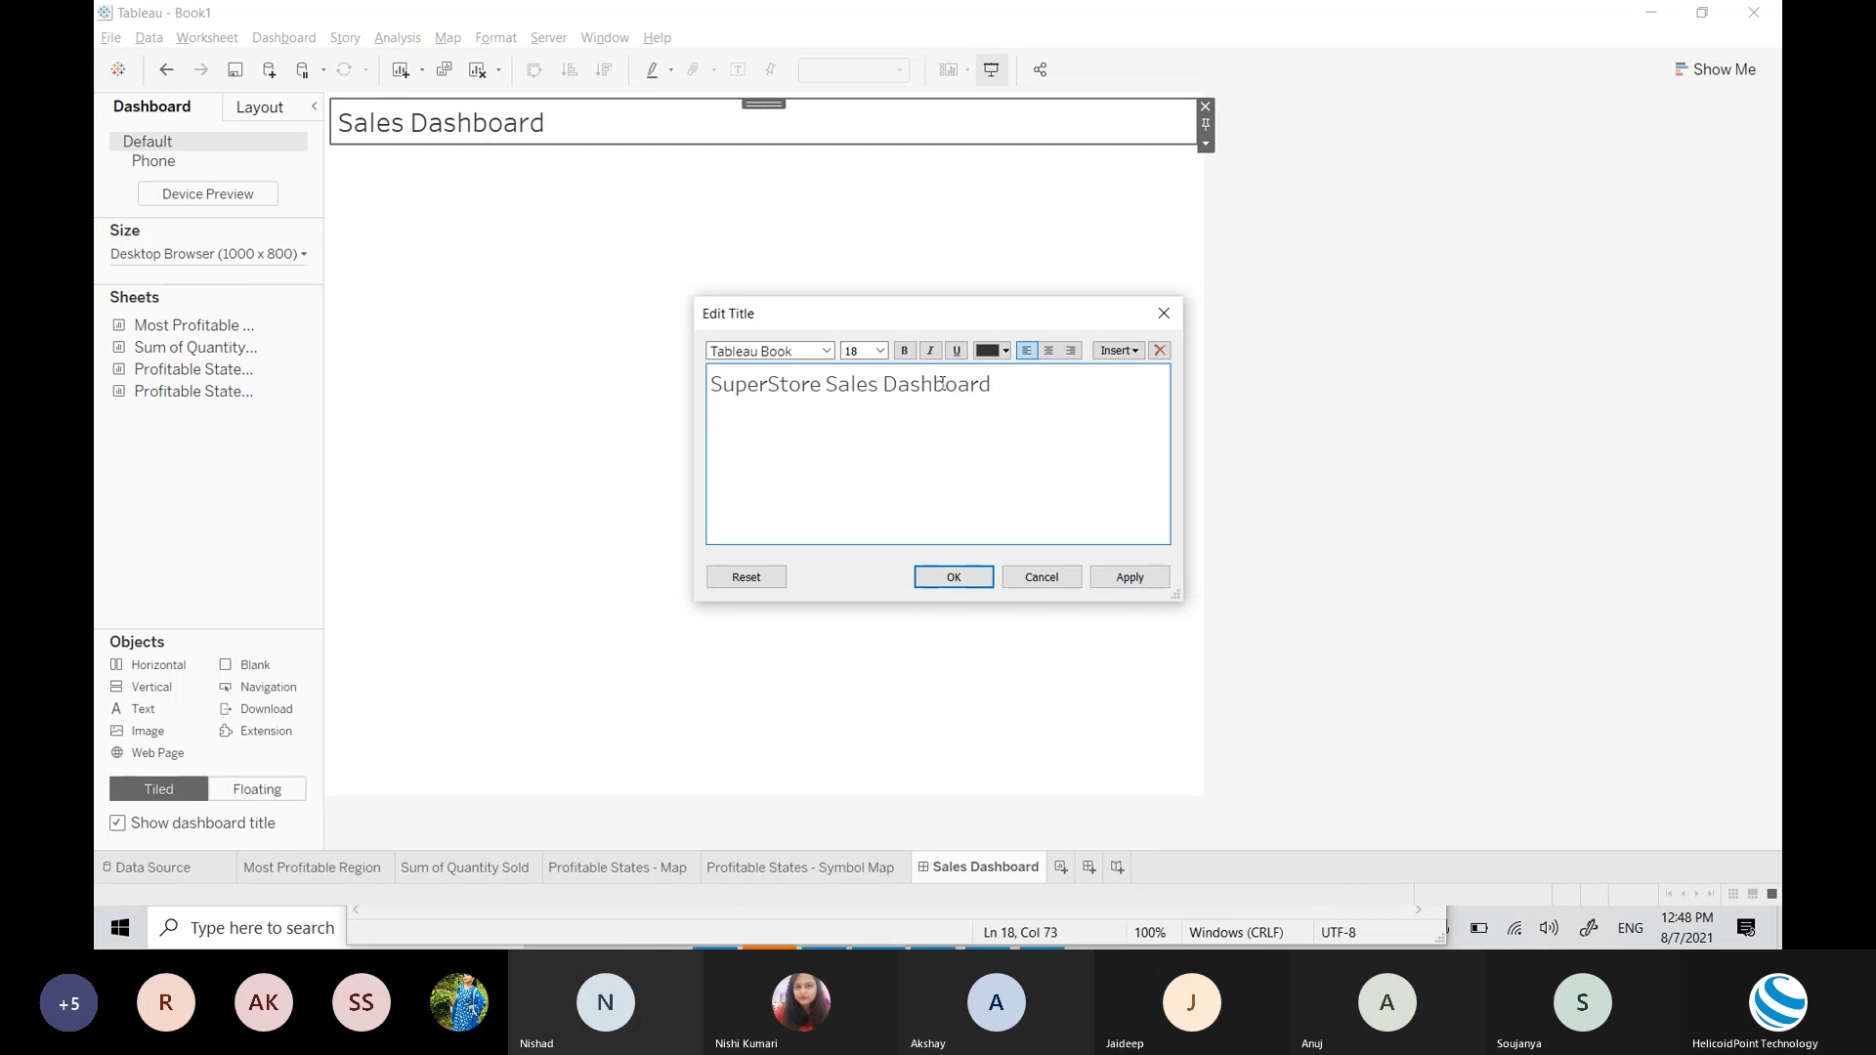
Step: Centre-align the title, set its font colour to black, and apply
key("ctrl+a")
left_click(1049, 350)
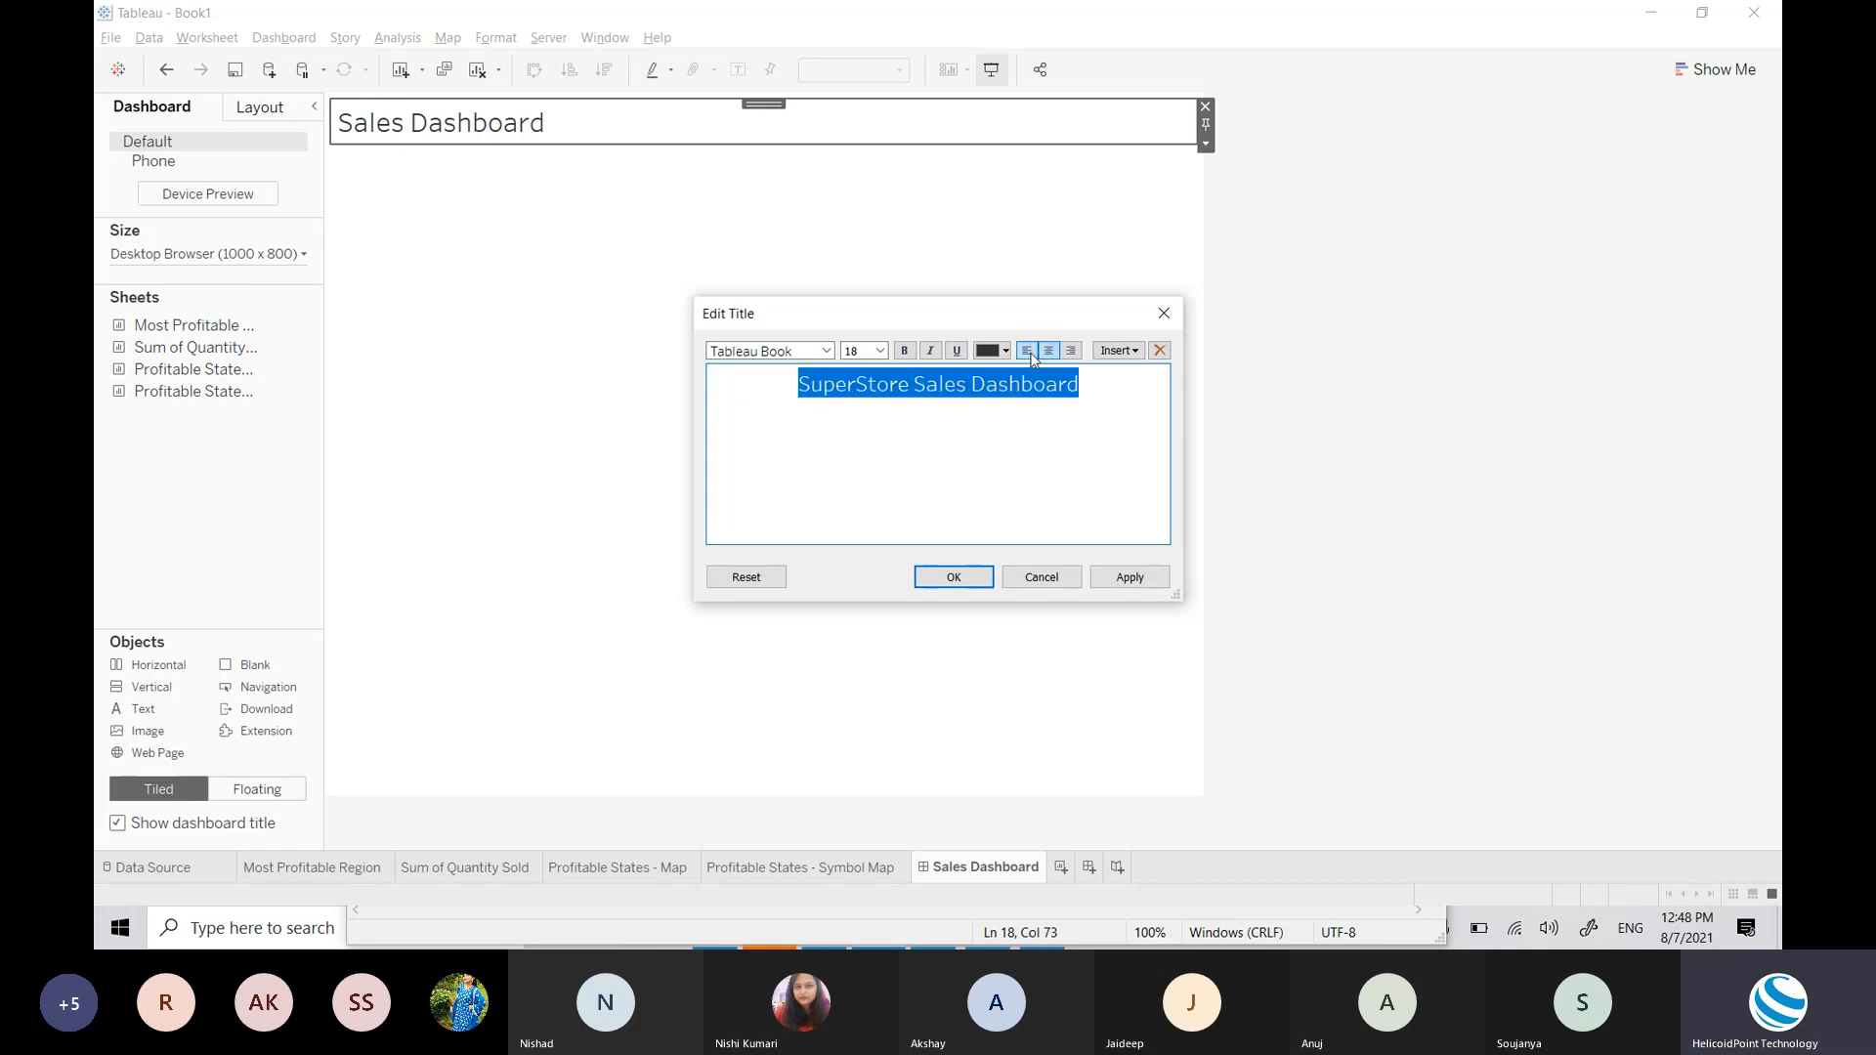
left_click(1004, 349)
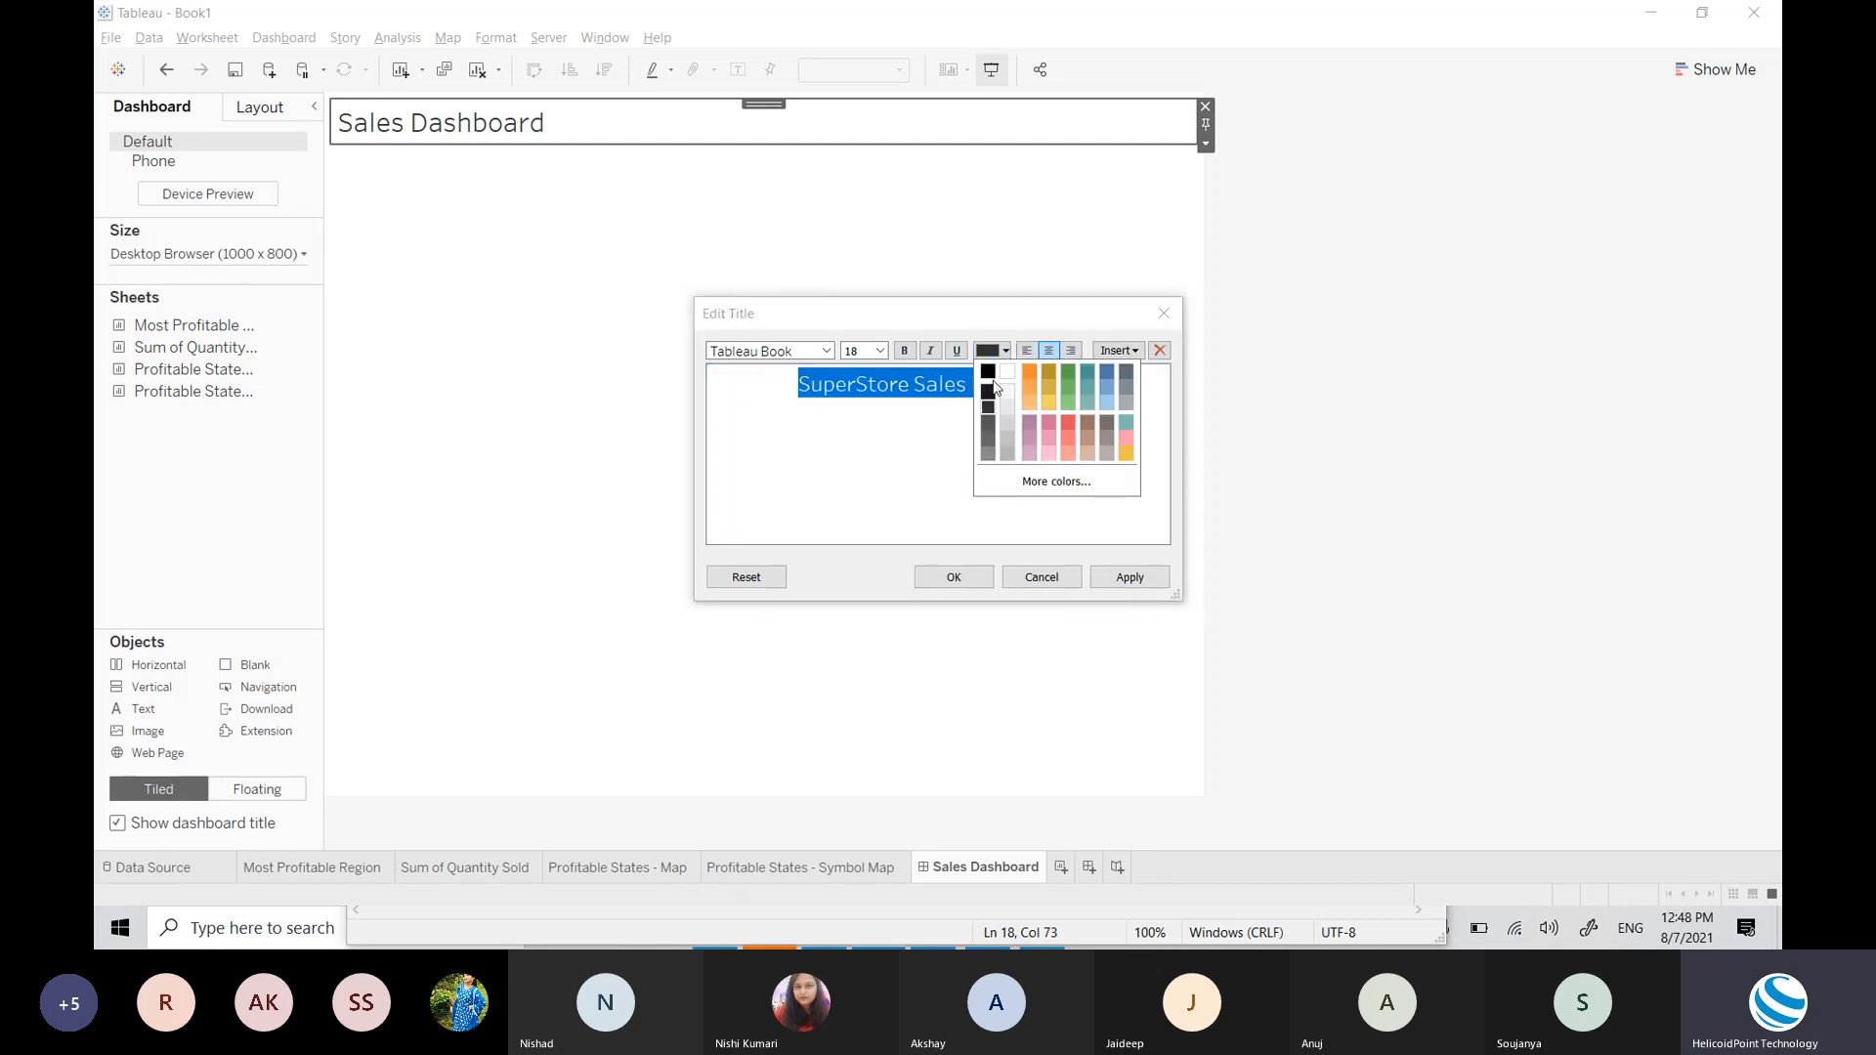
left_click(988, 371)
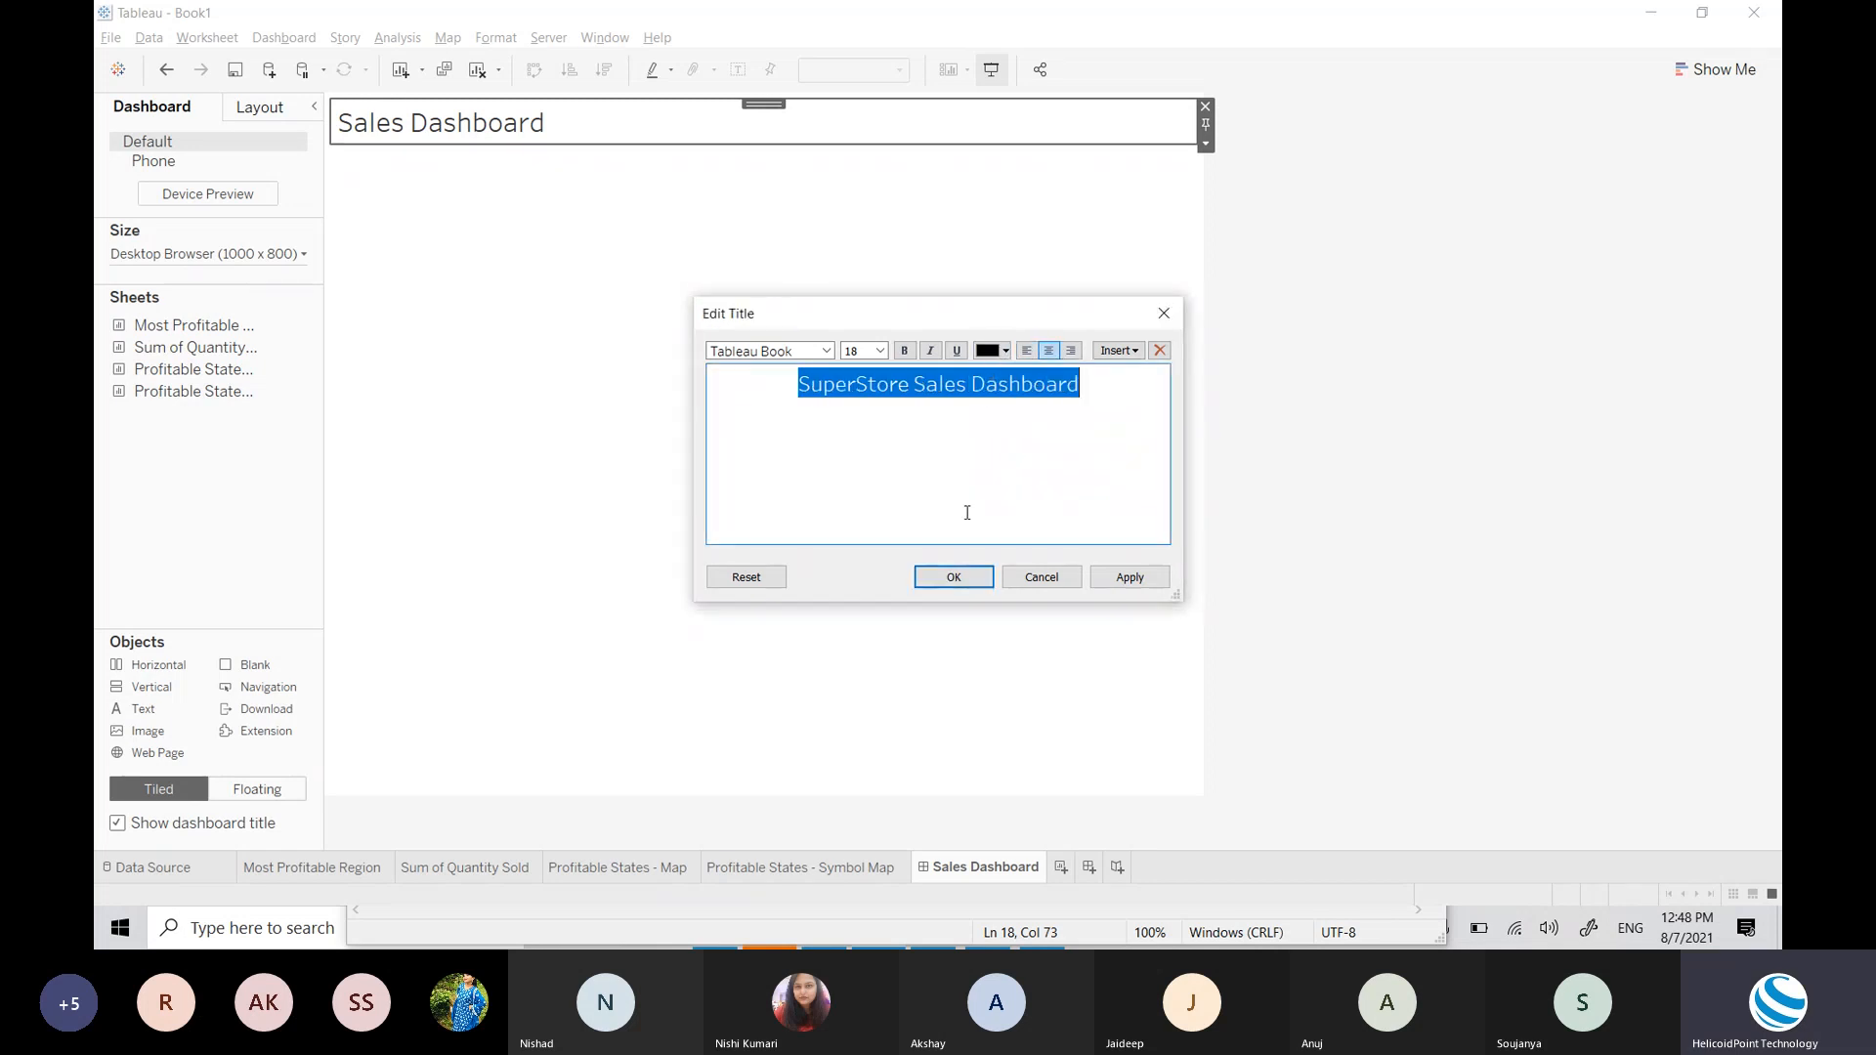
left_click(955, 578)
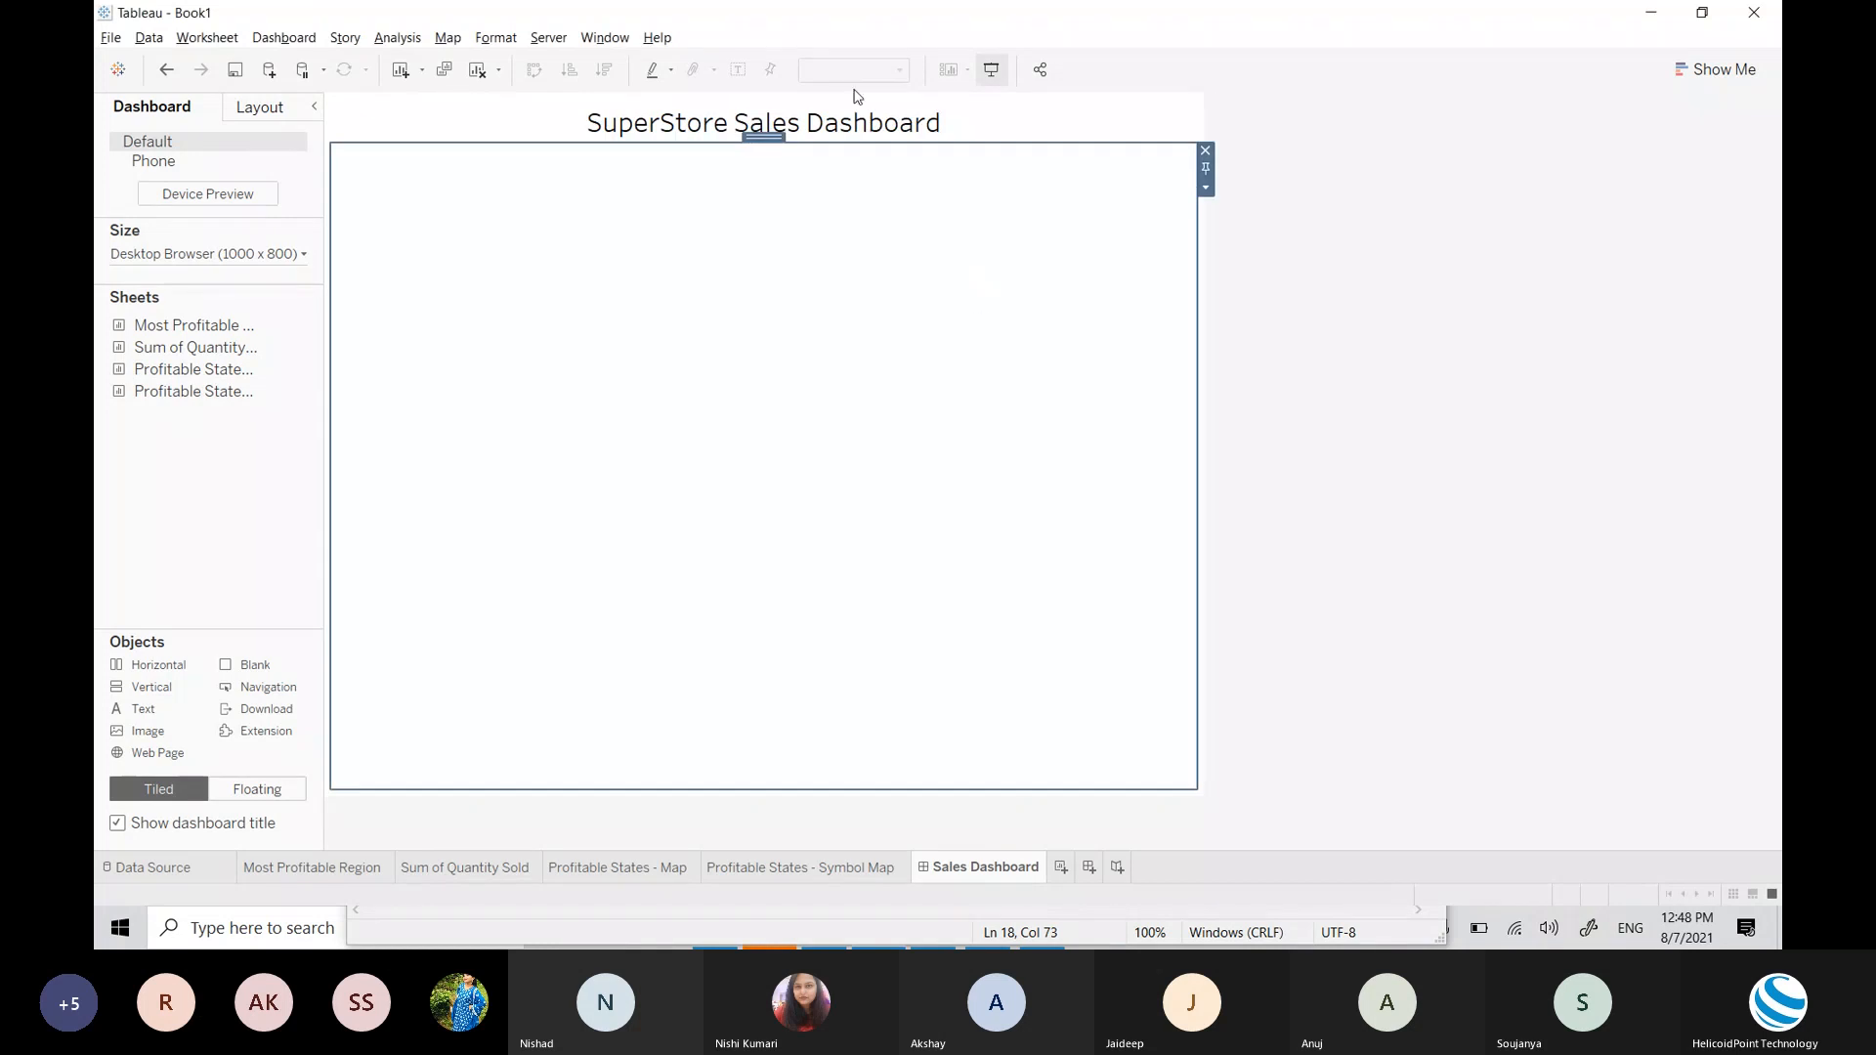
Step: Deselect the container and bring up the dashboard Size settings, showing Fixed 1000 x 800 px
left_click(1359, 323)
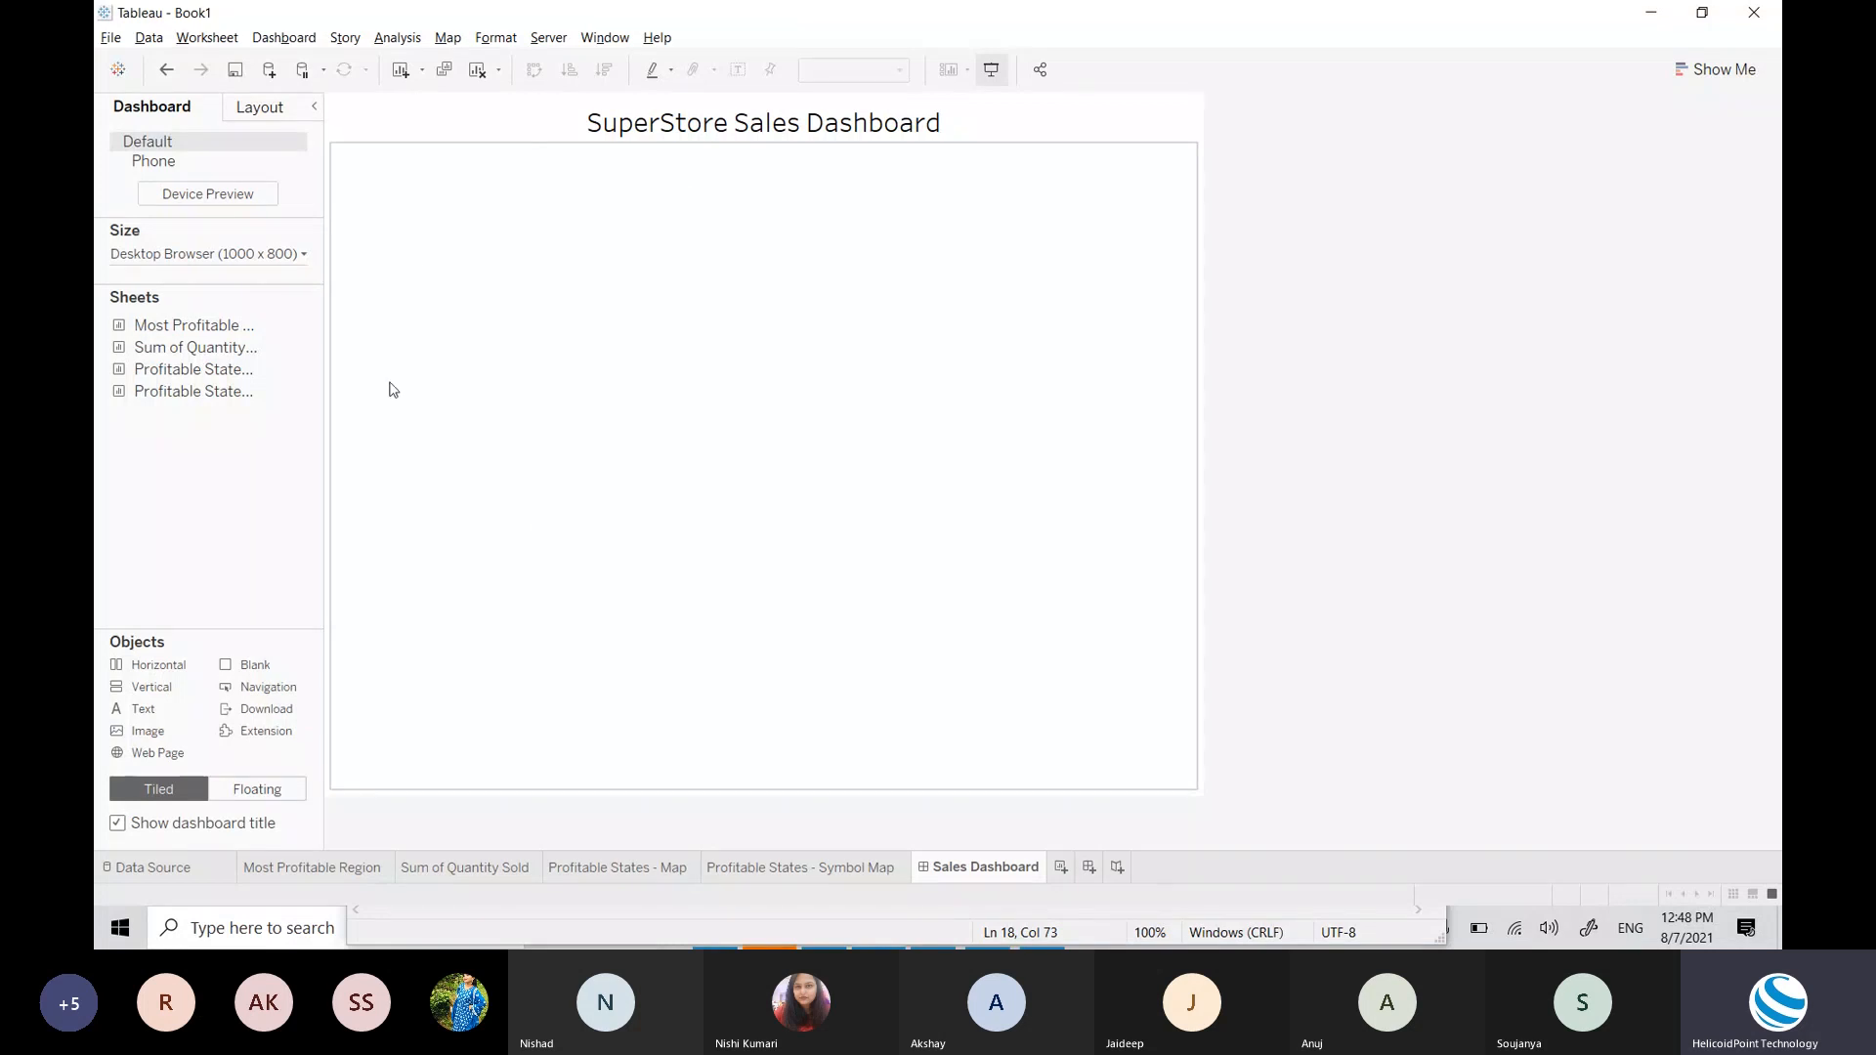
left_click(232, 258)
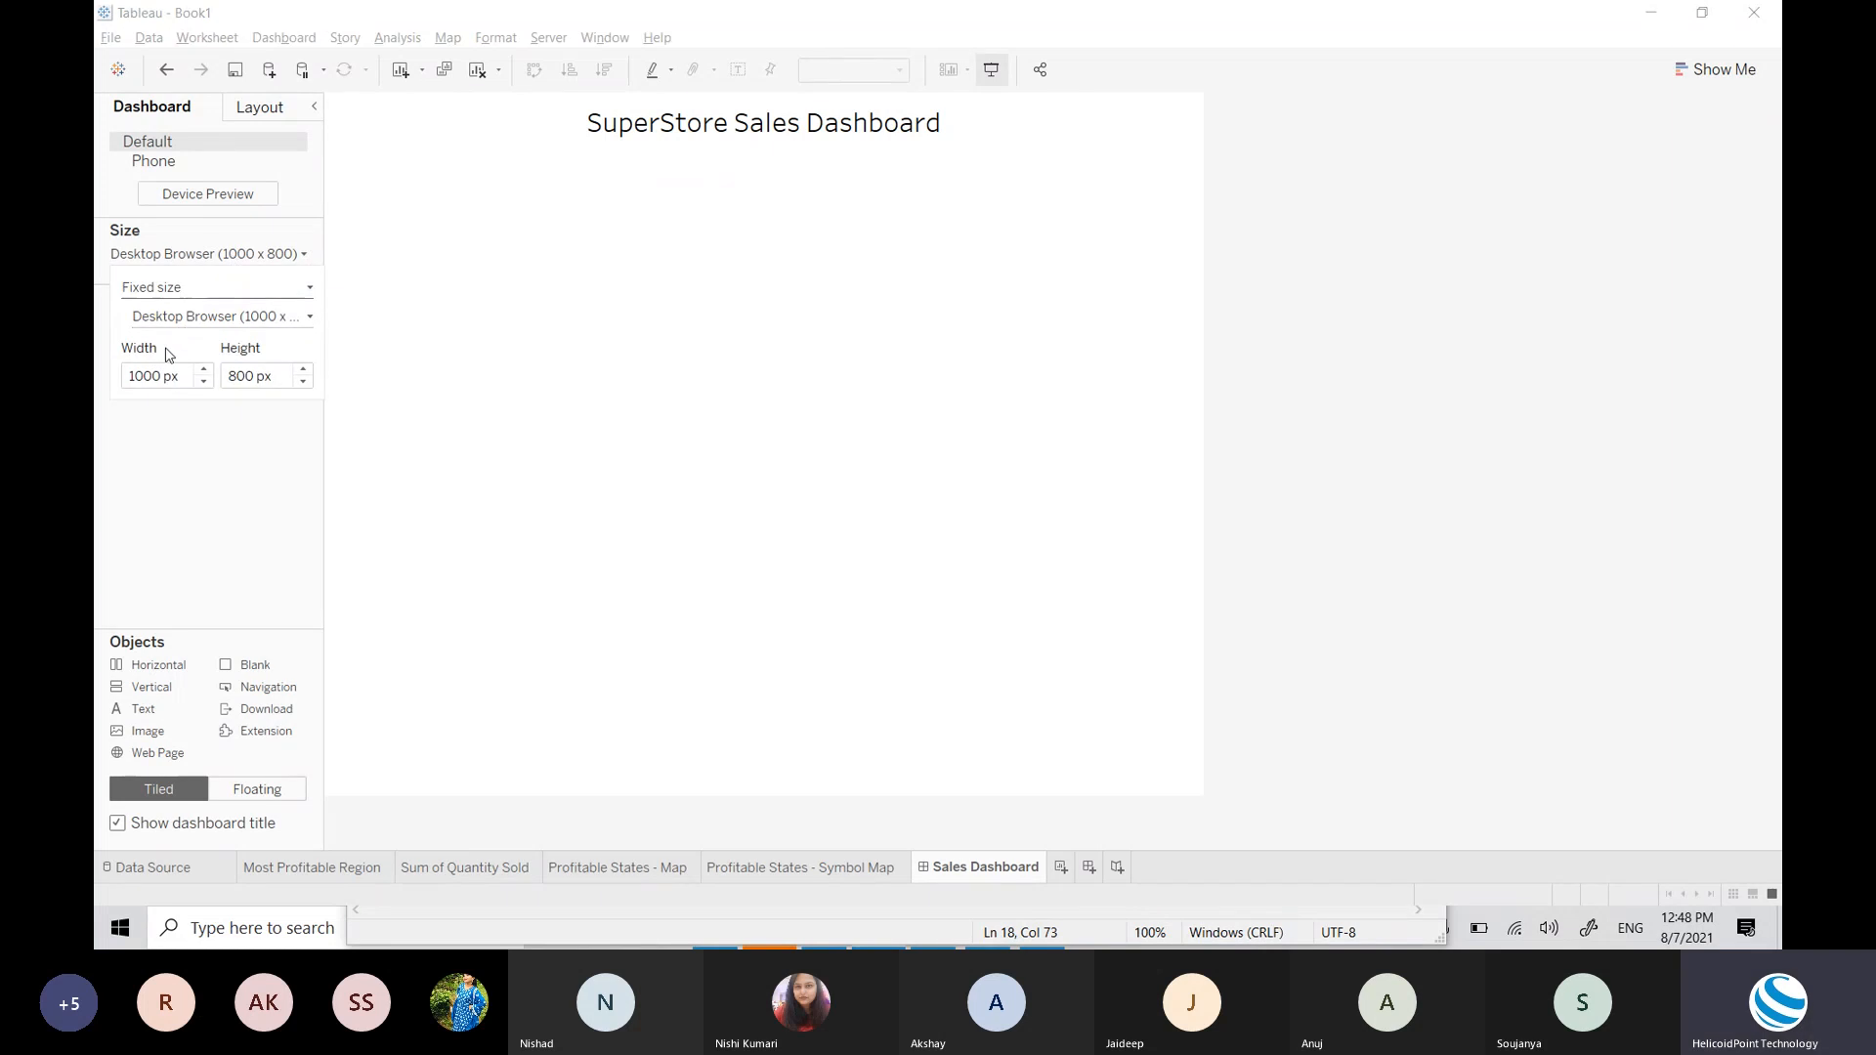
Step: Change the dashboard sizing mode to Range, after briefly trying Automatic
left_click(208, 296)
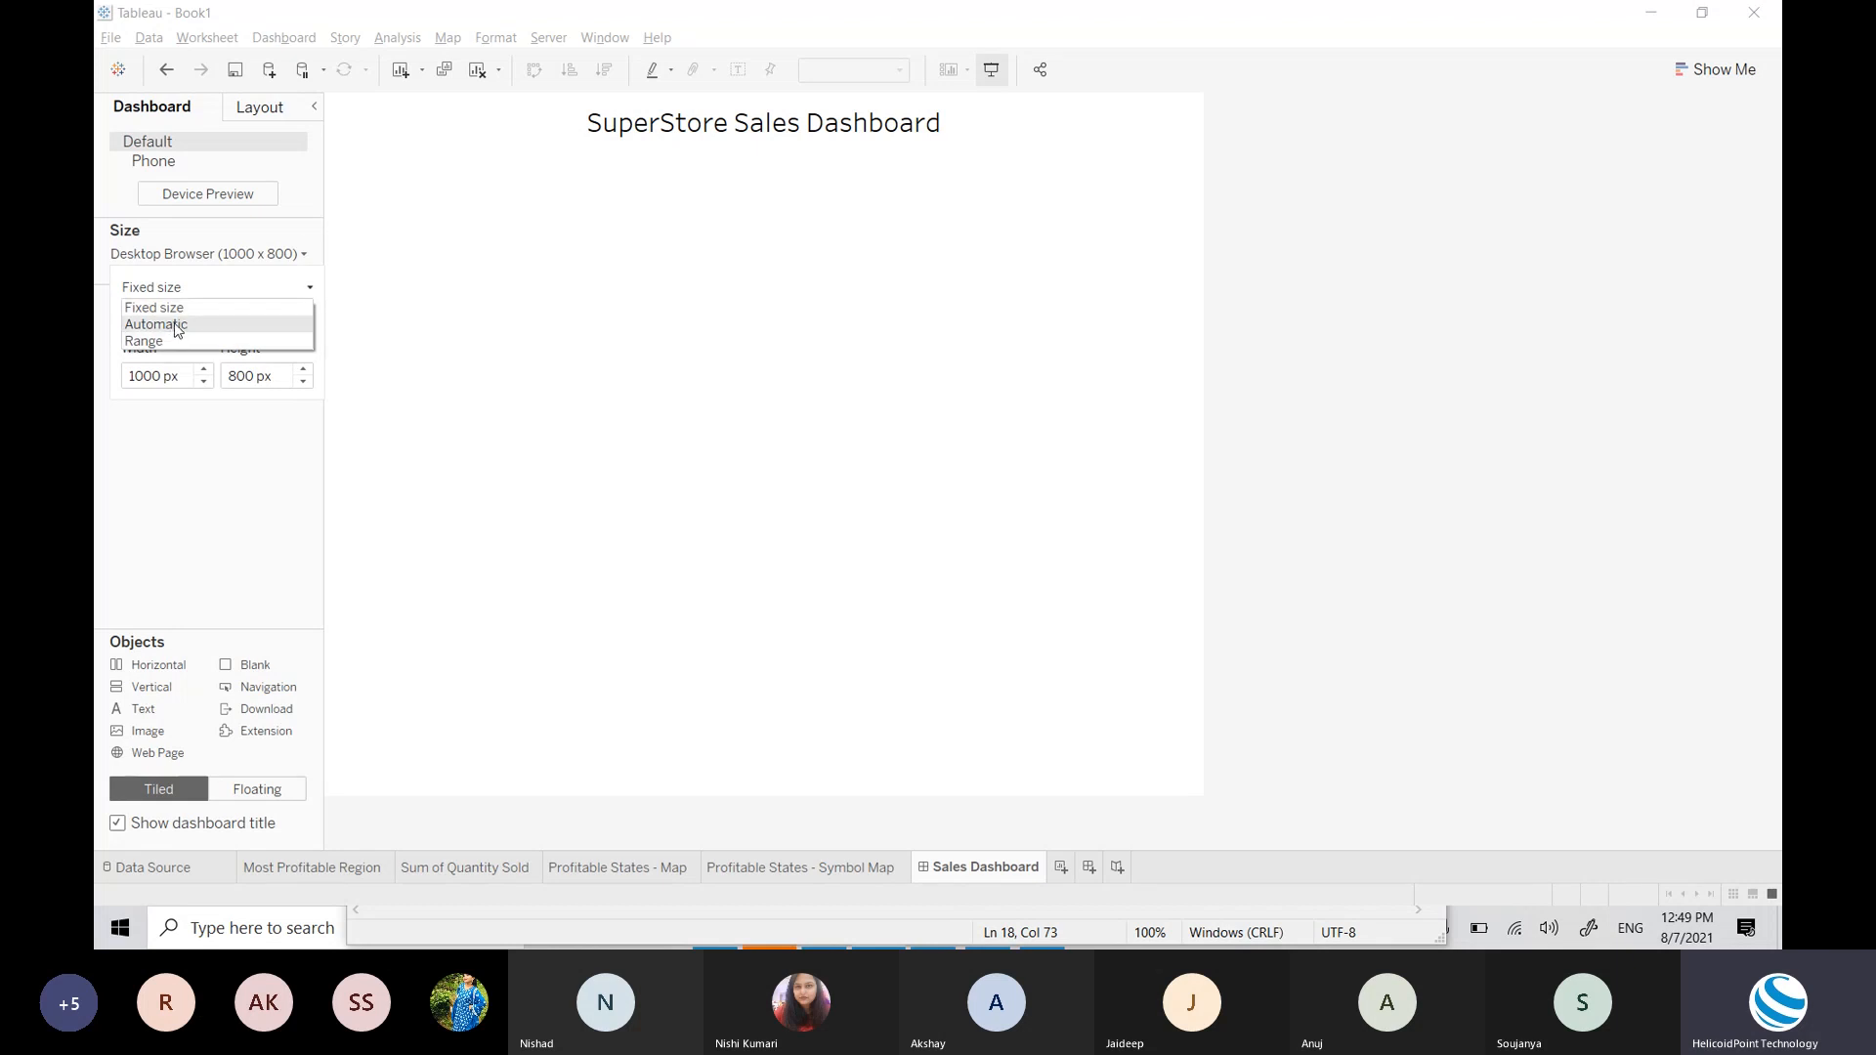
left_click(174, 325)
left_click(226, 291)
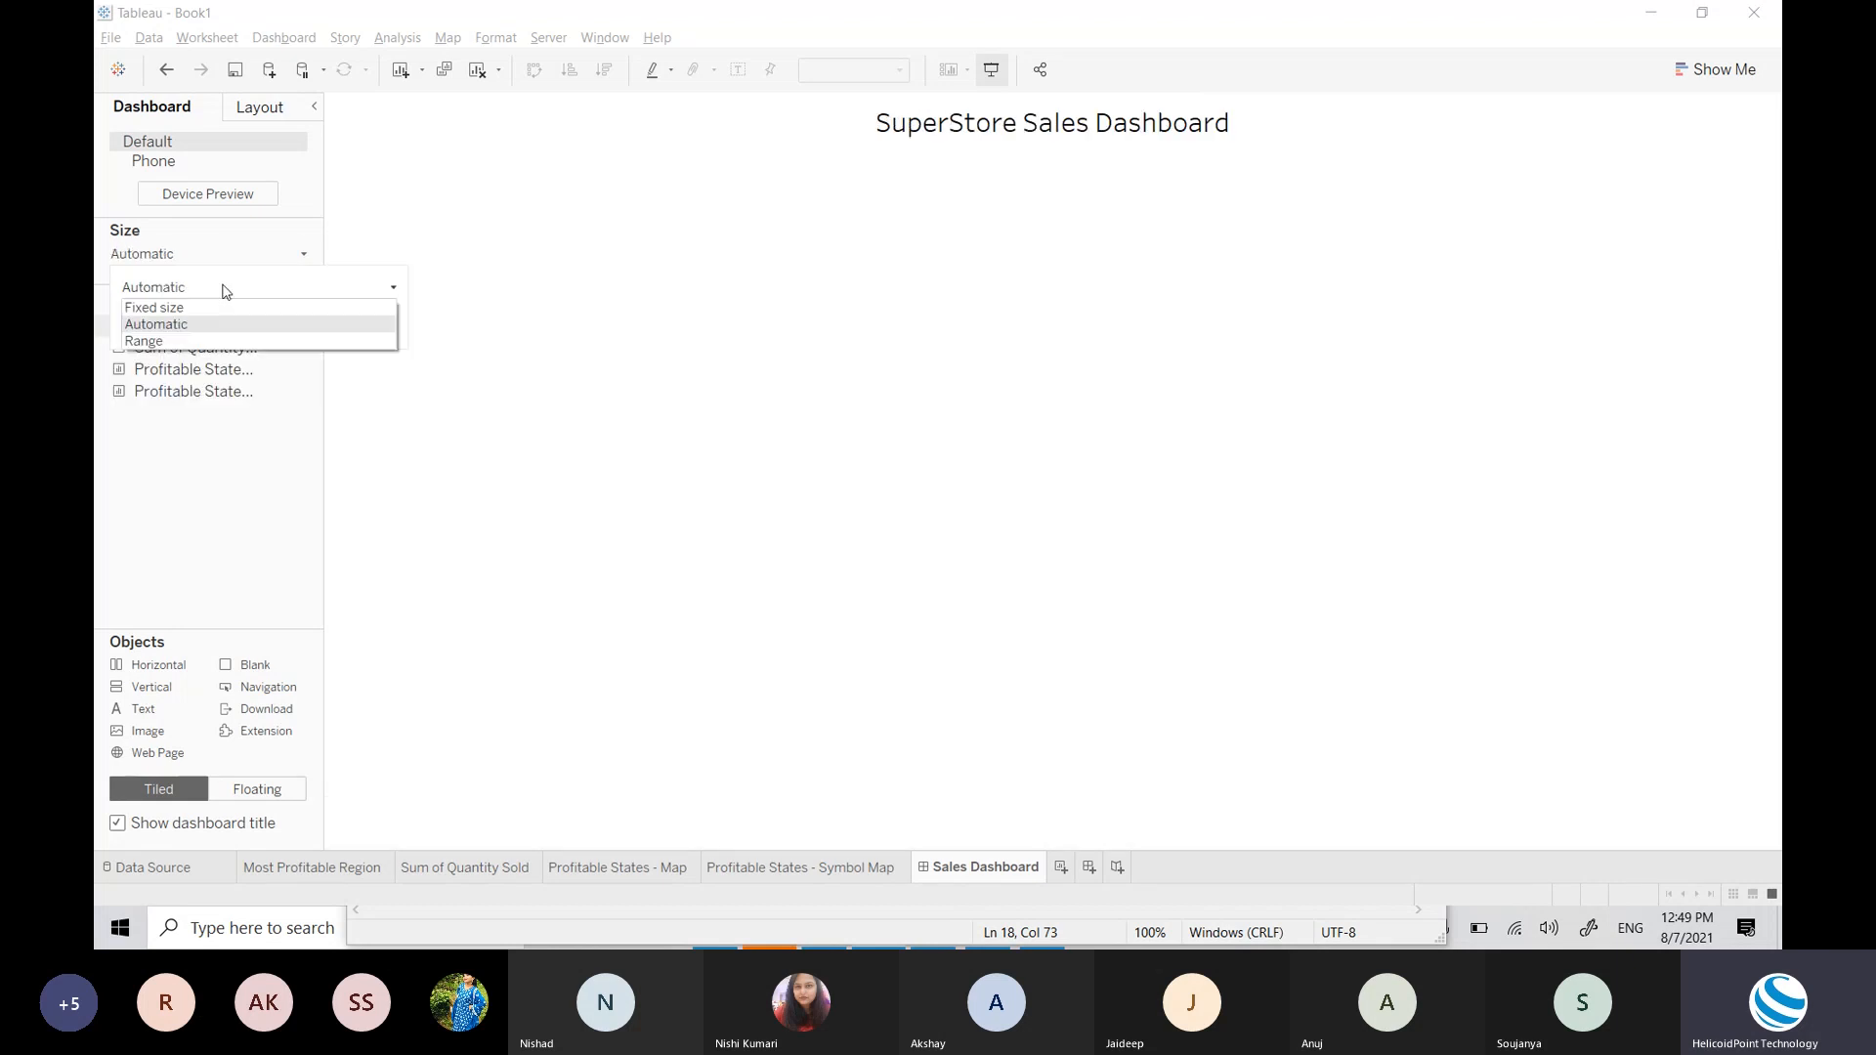
left_click(226, 291)
left_click(225, 291)
left_click(155, 341)
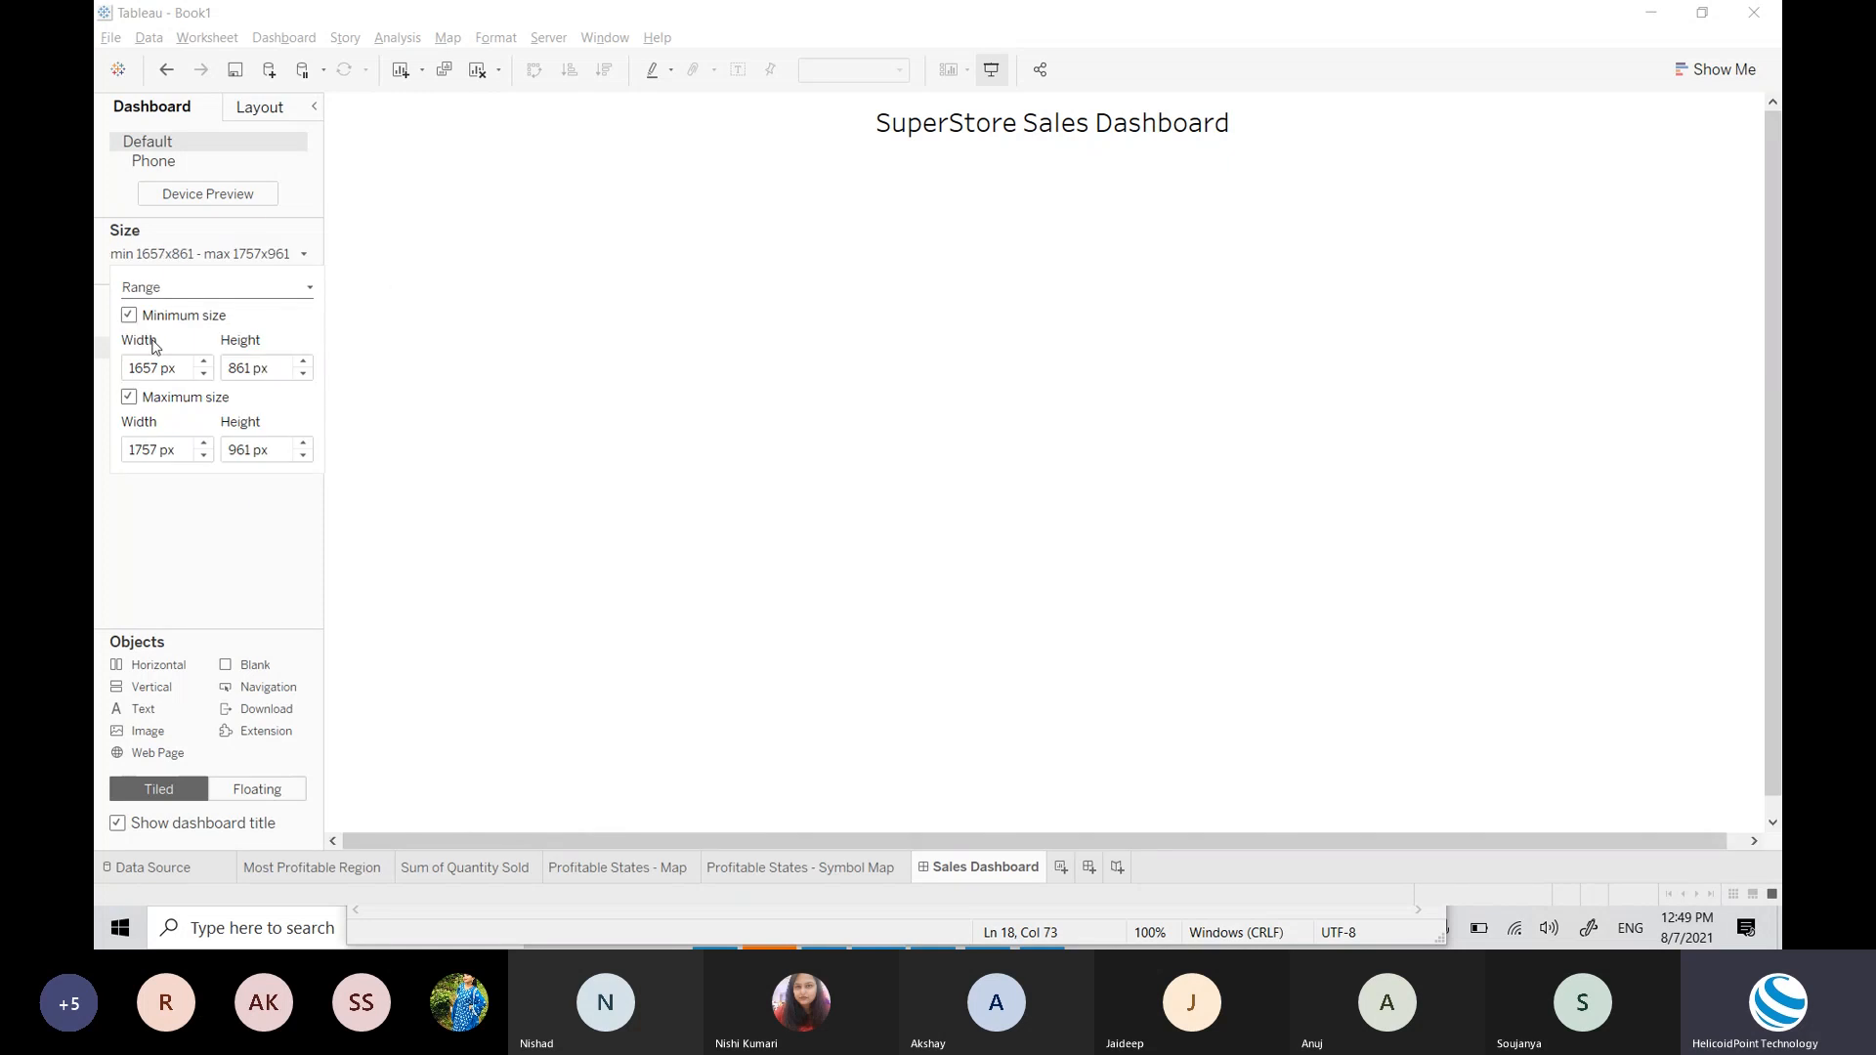
Step: Set the Range minimum to 1100 x 800 px, leaving the maximum at 1757 x 1000
double_click(153, 368)
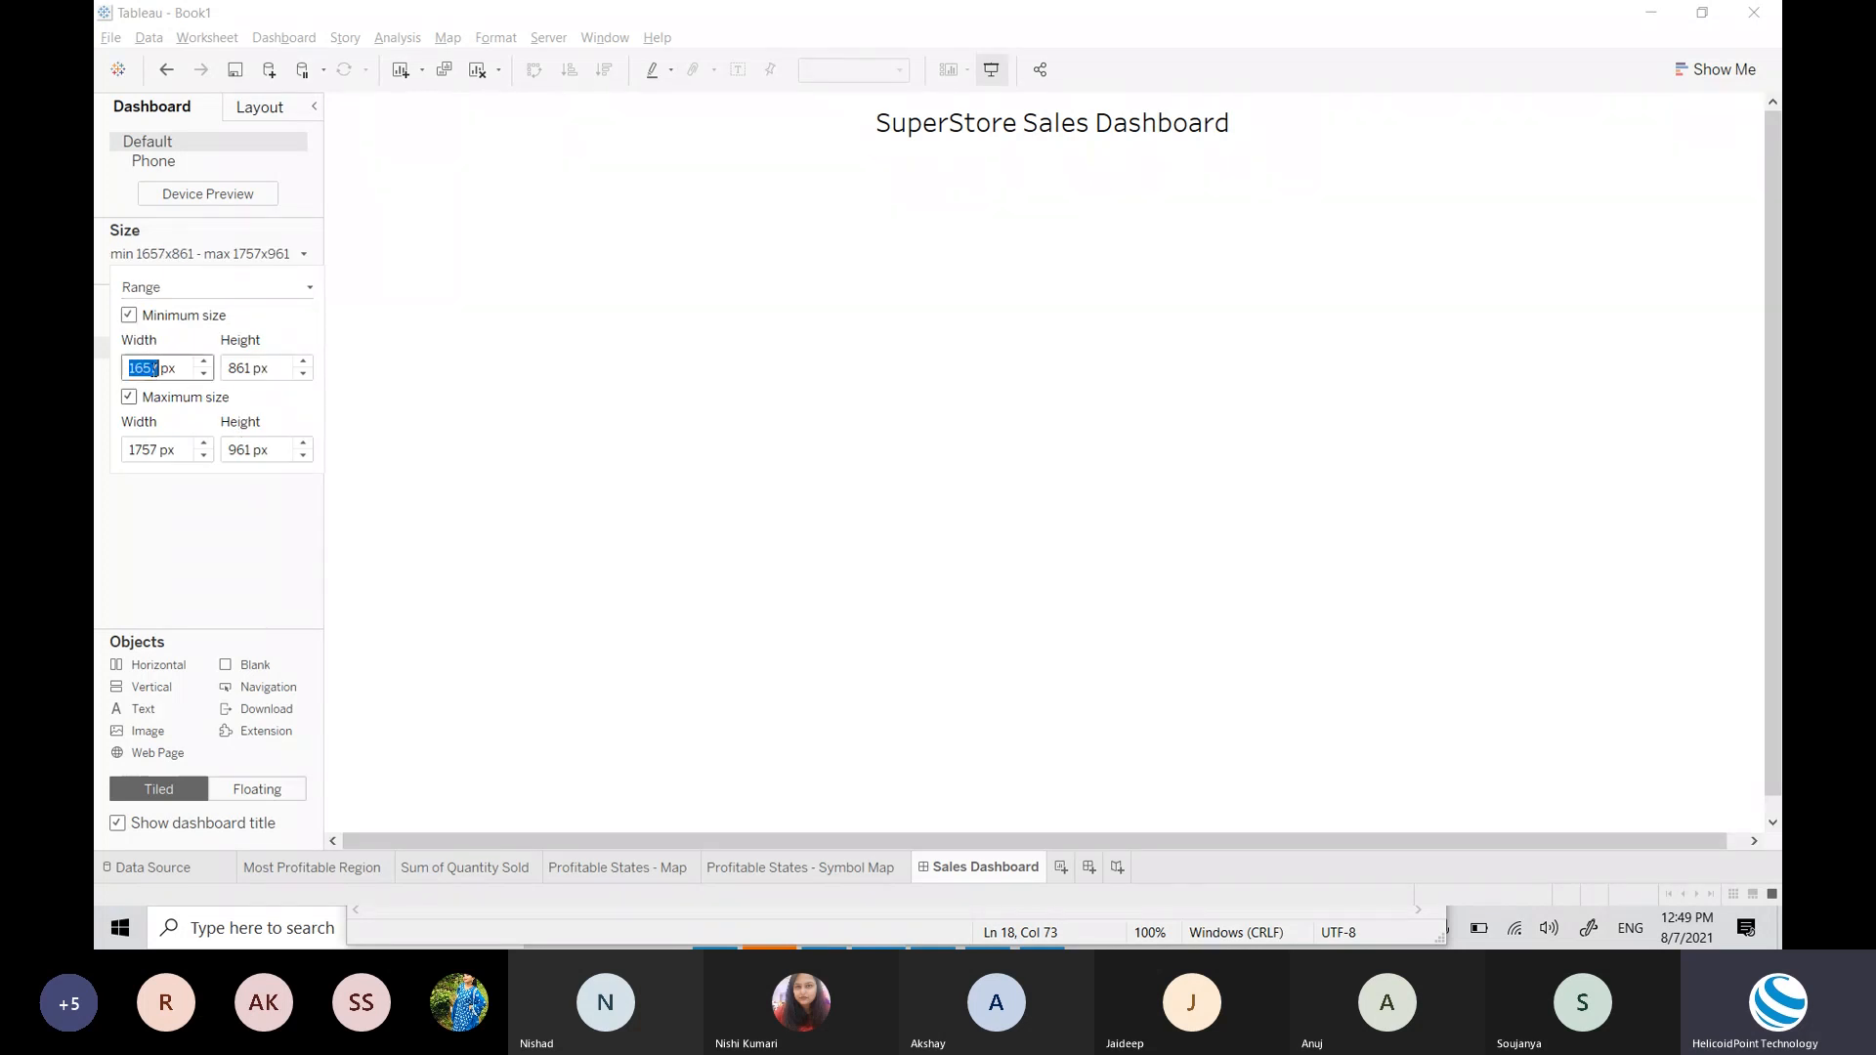
type("1")
type("200")
key("Tab")
type("1000")
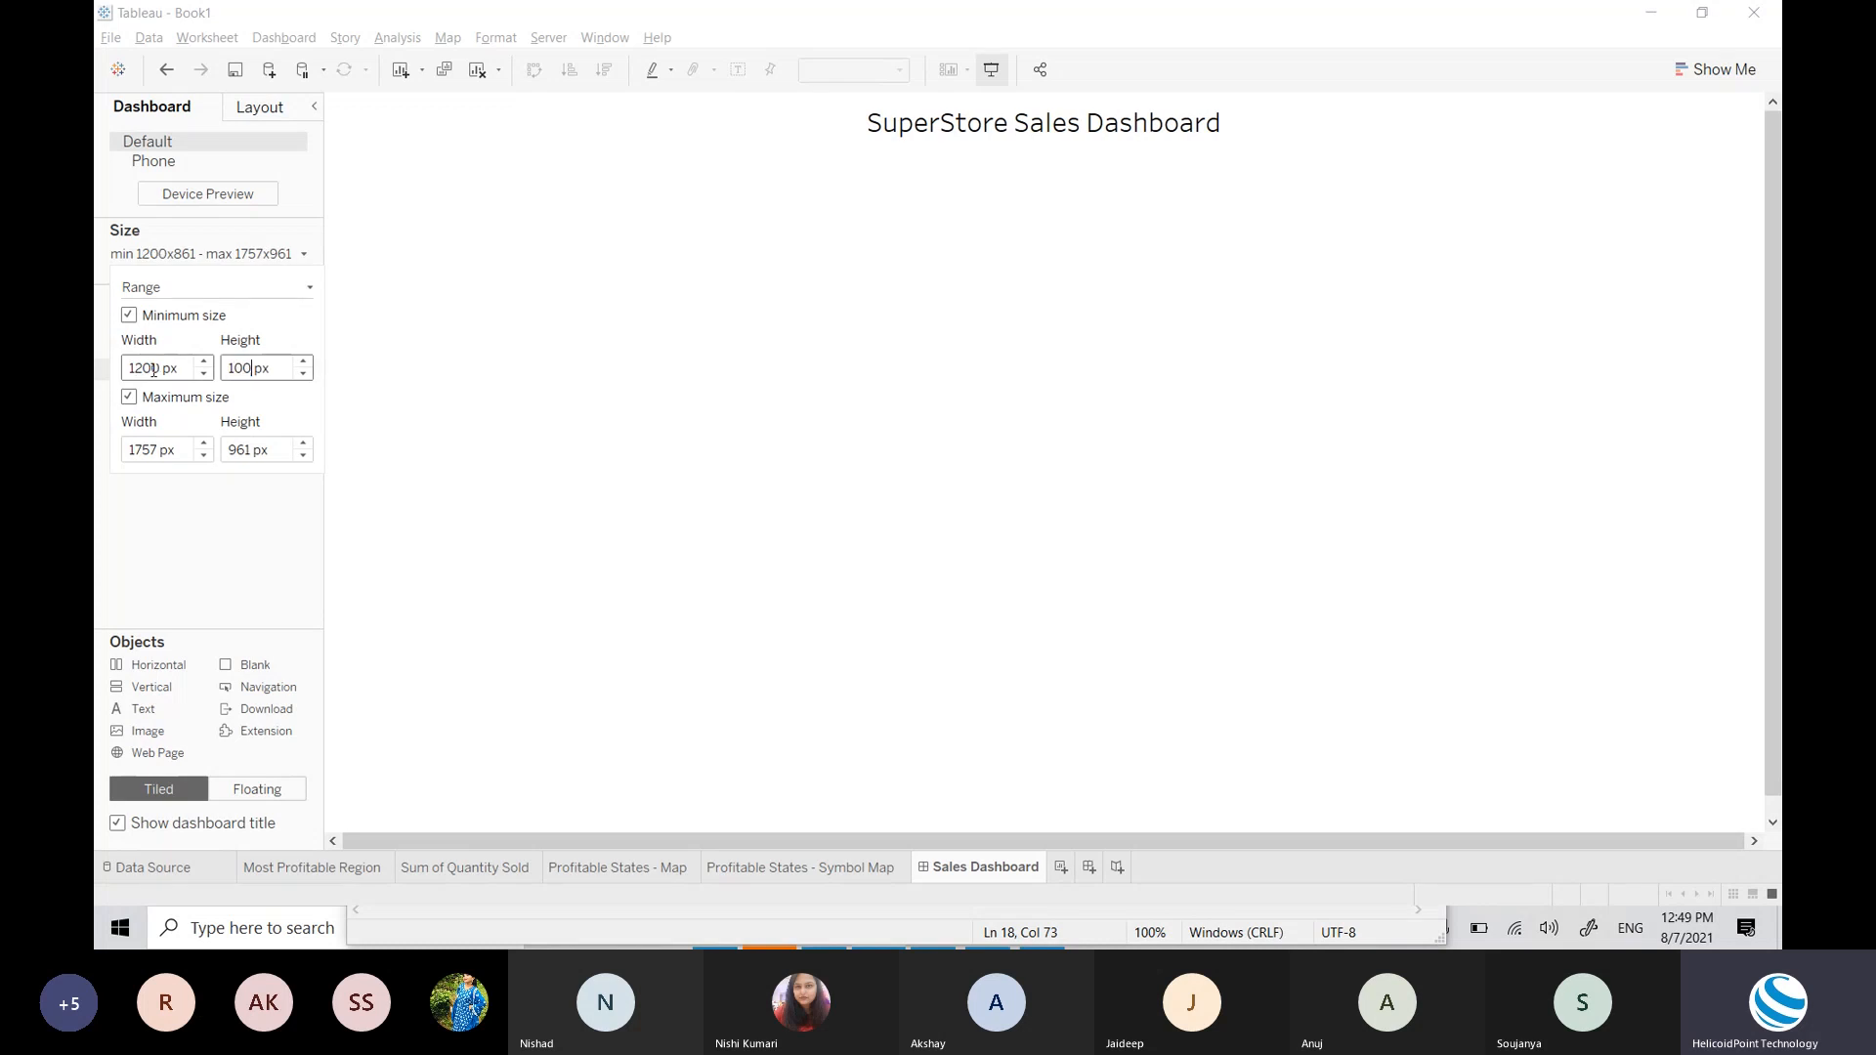
key("Return")
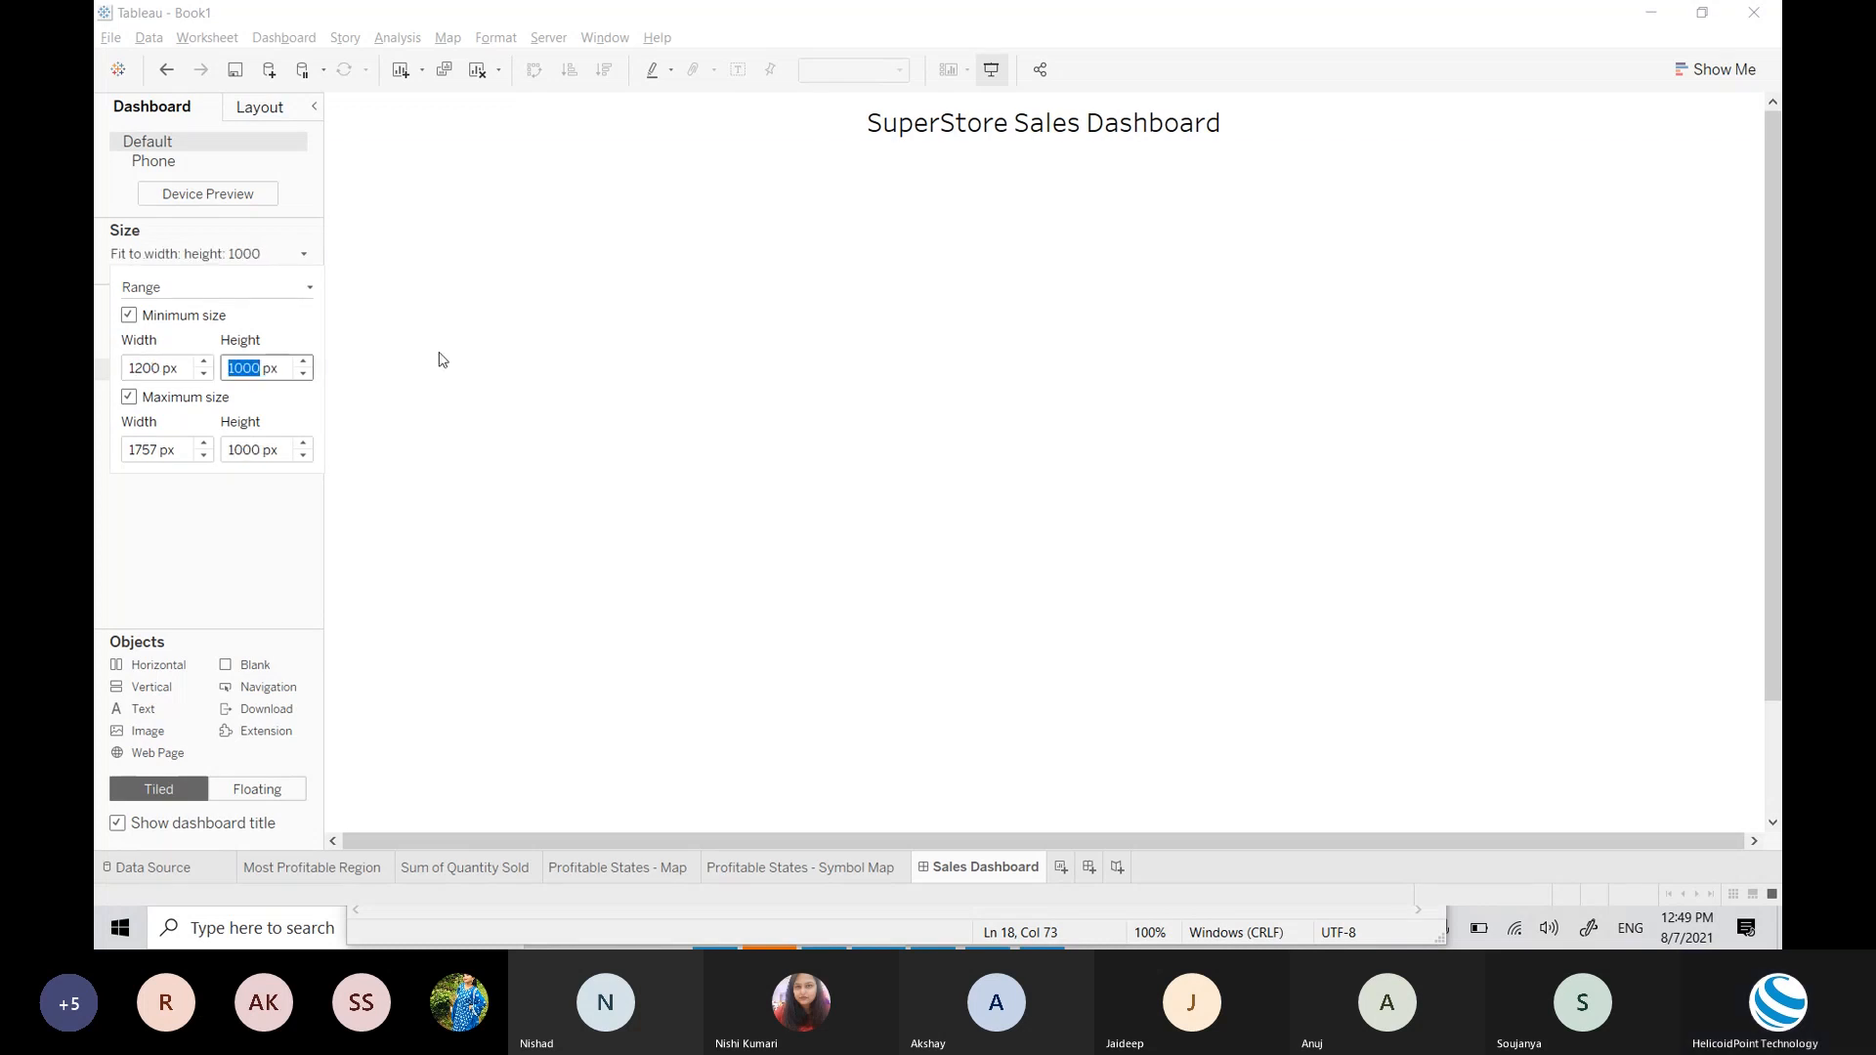
left_click(304, 373)
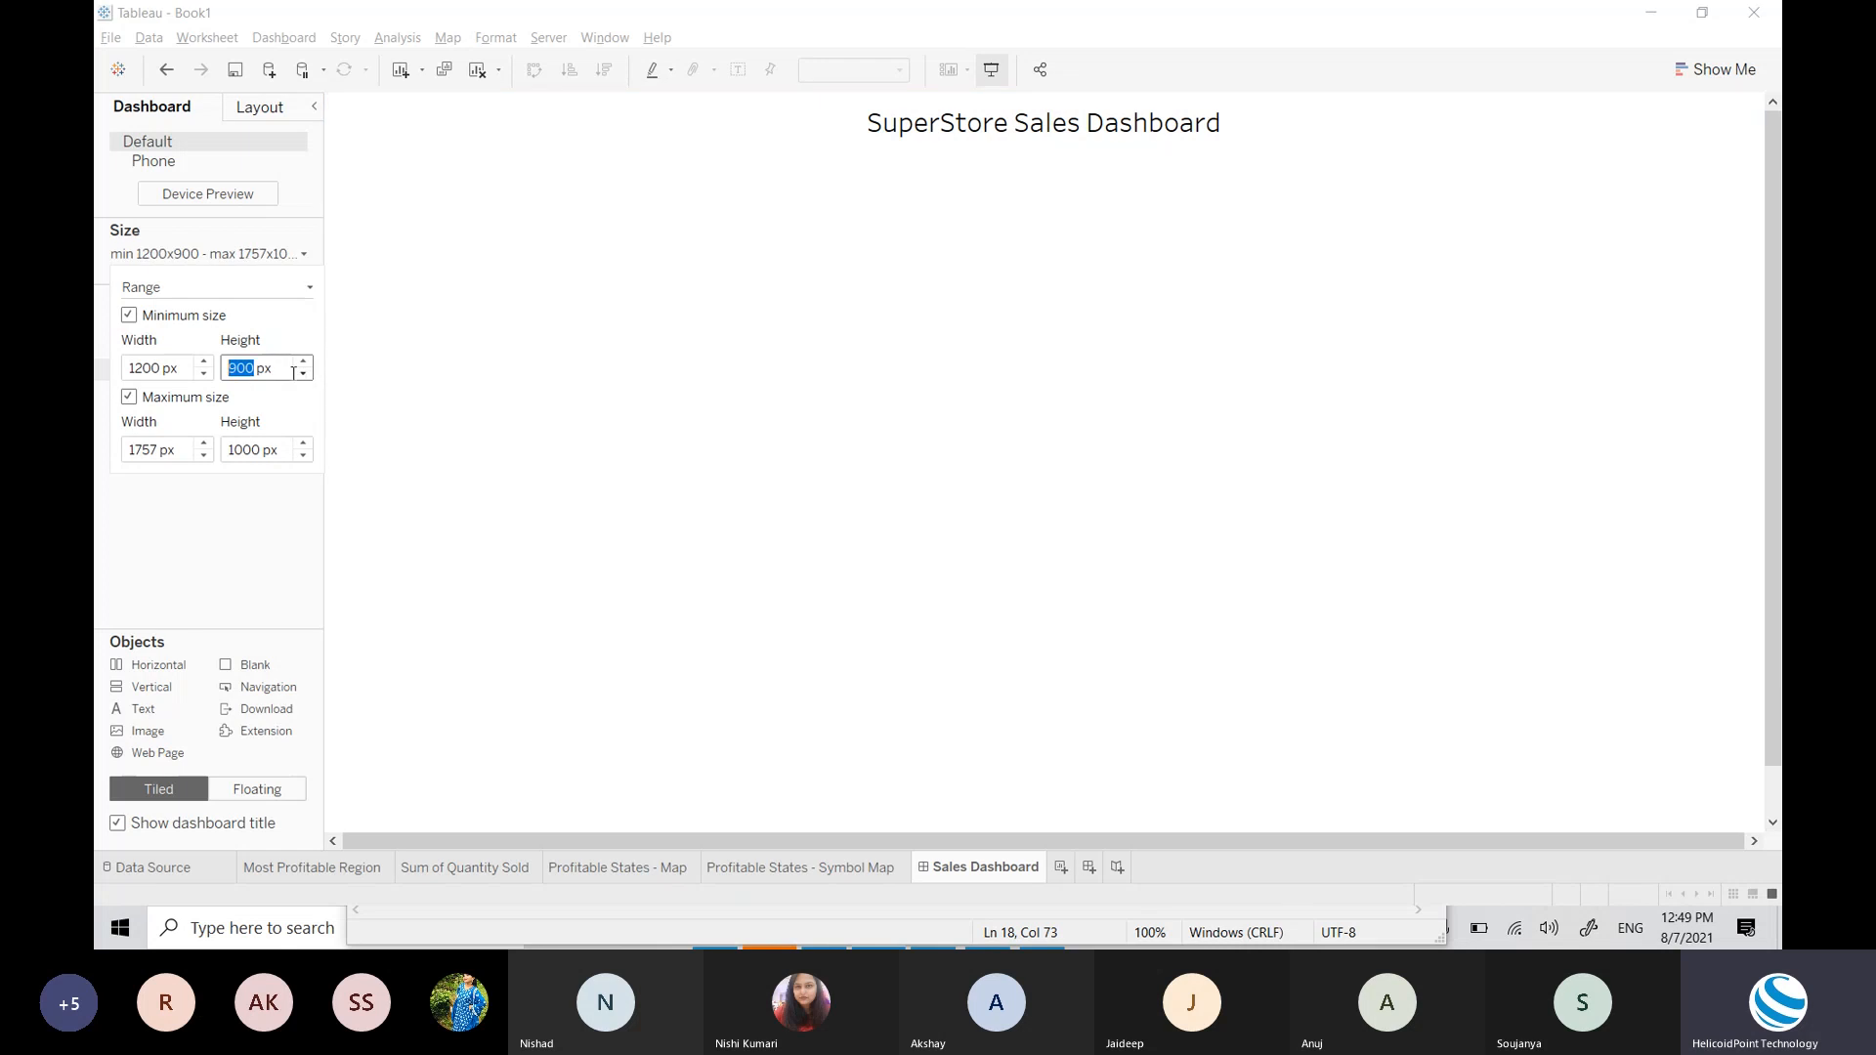
left_click(304, 374)
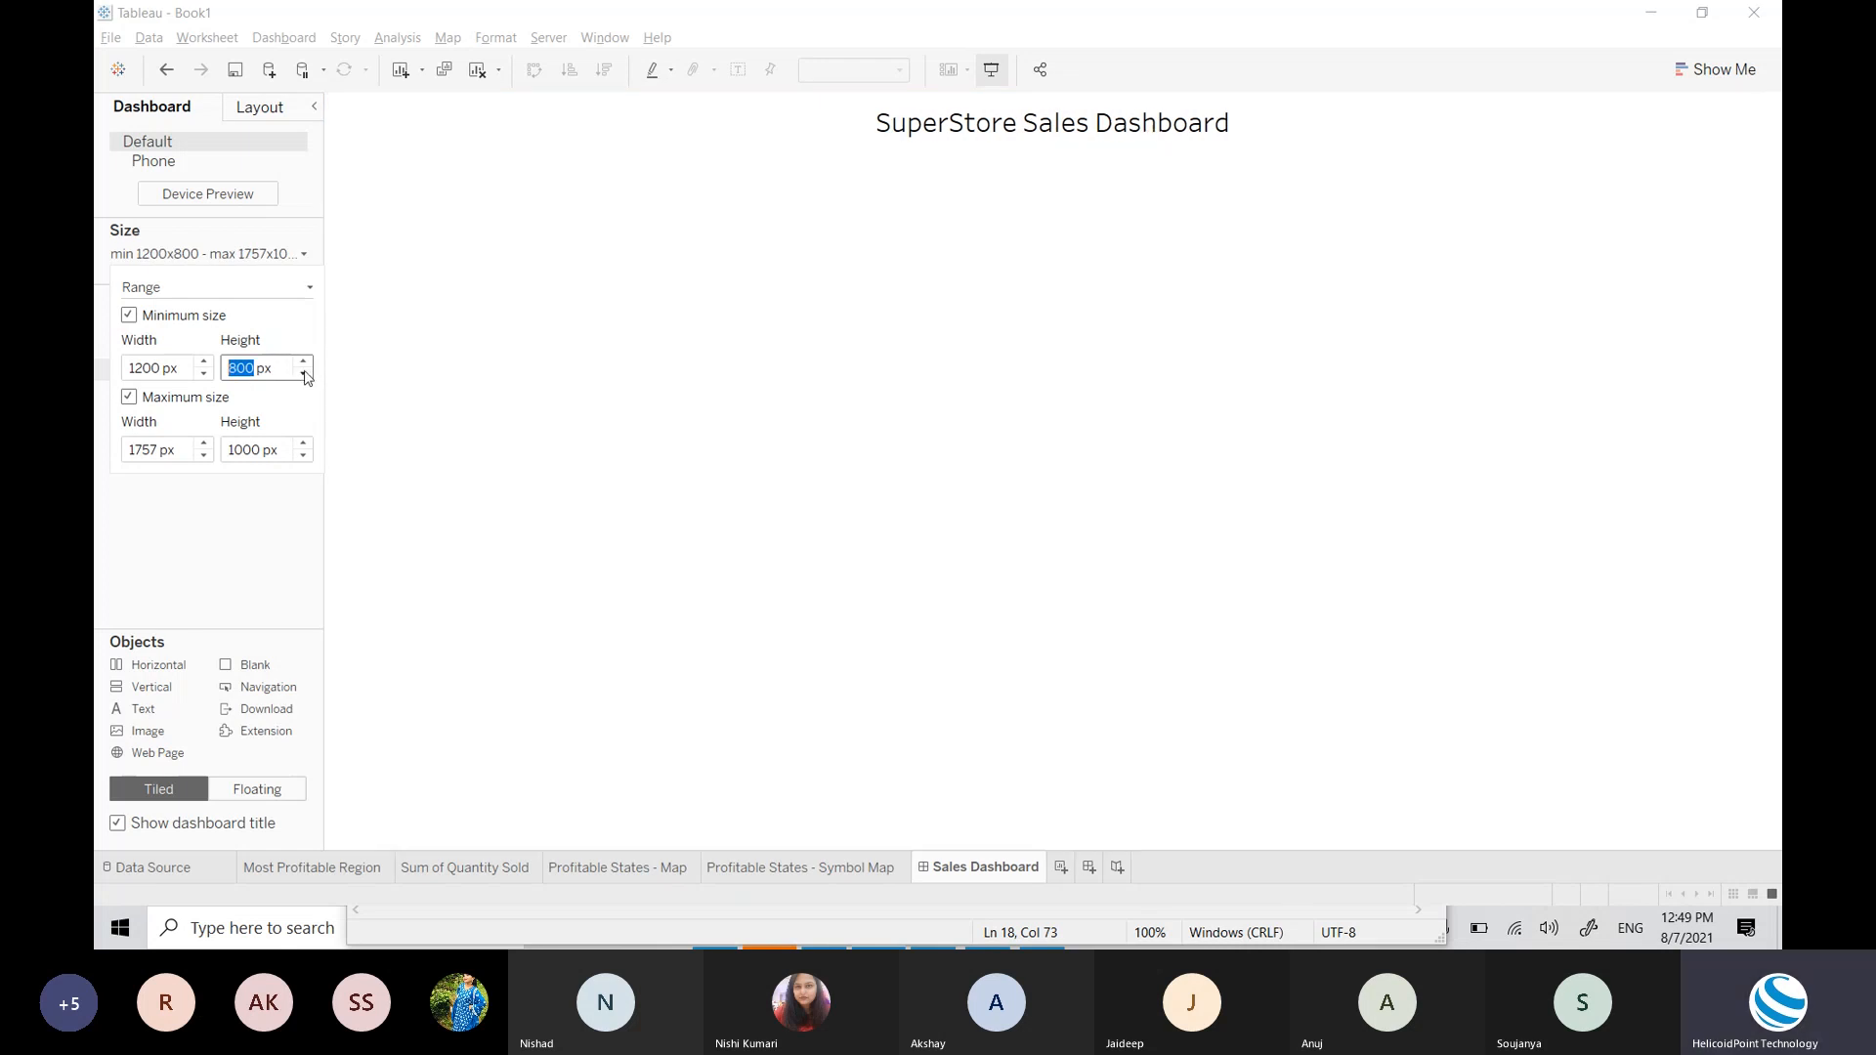
left_click(154, 372)
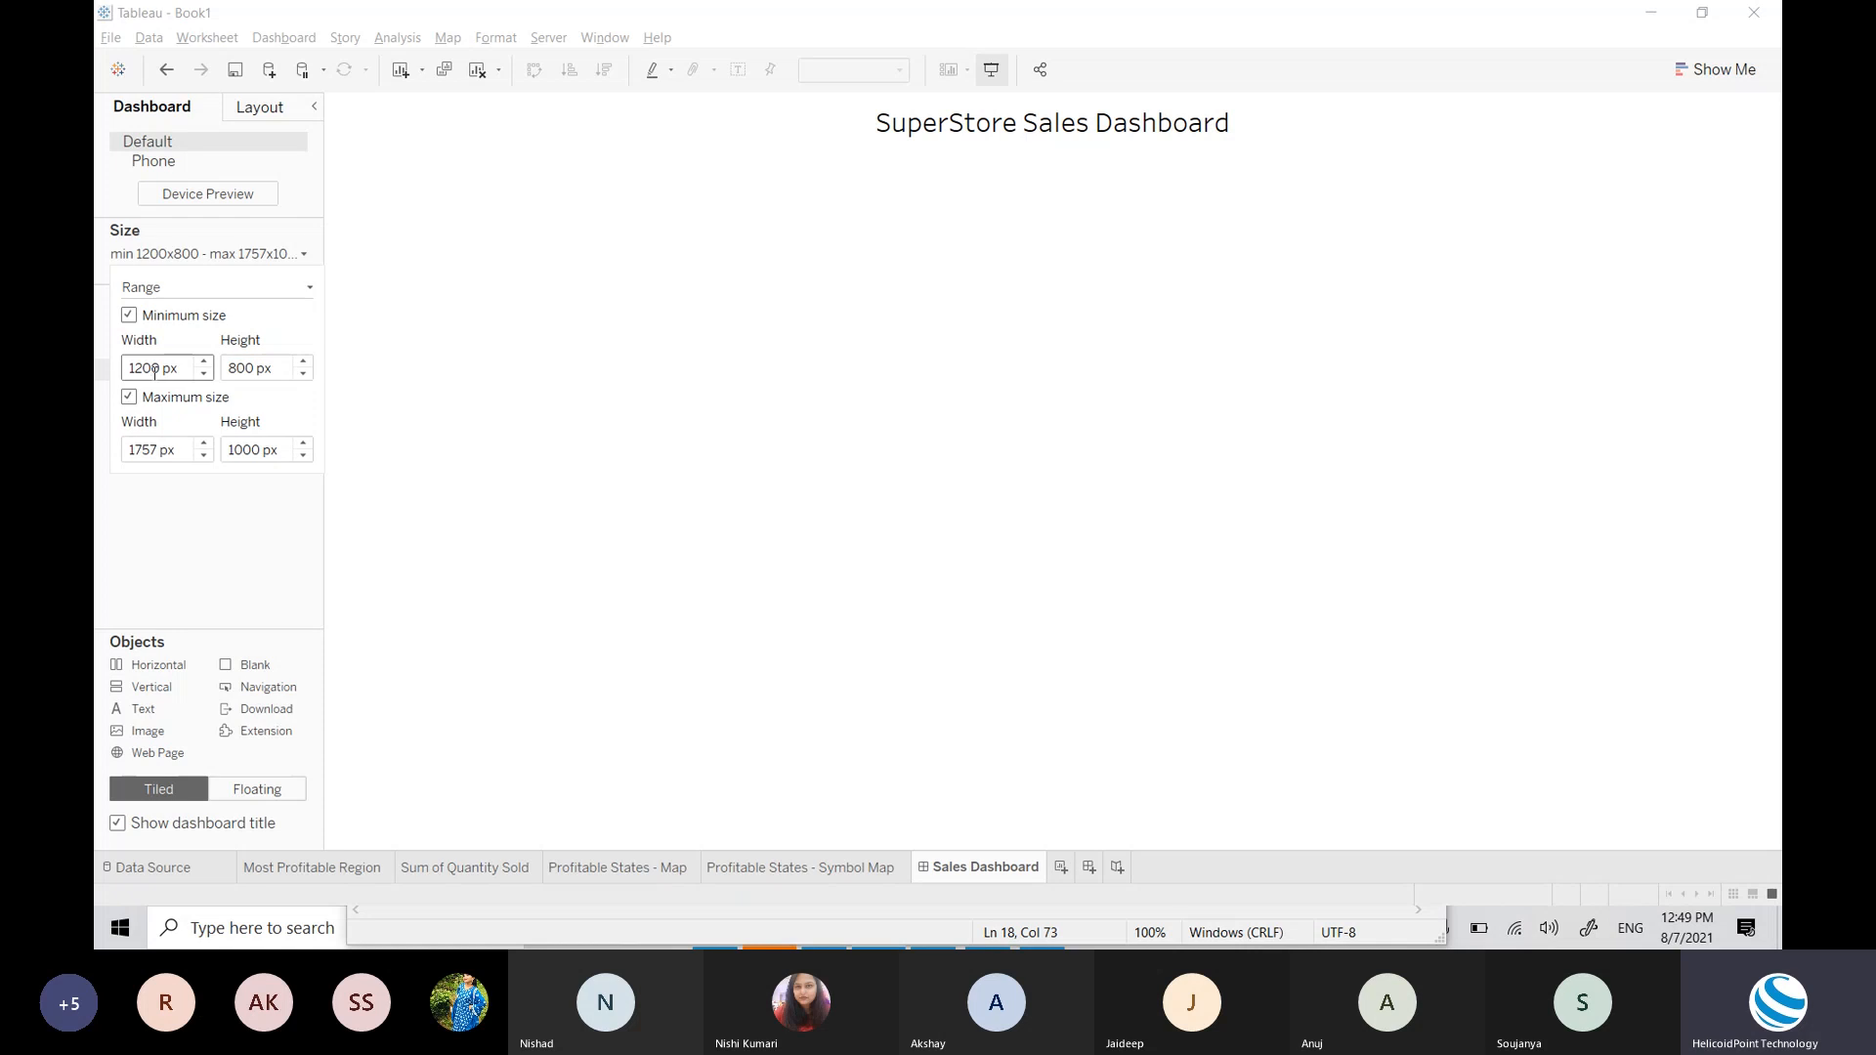
key("BackSpace")
type("1")
key("Return")
left_click(343, 297)
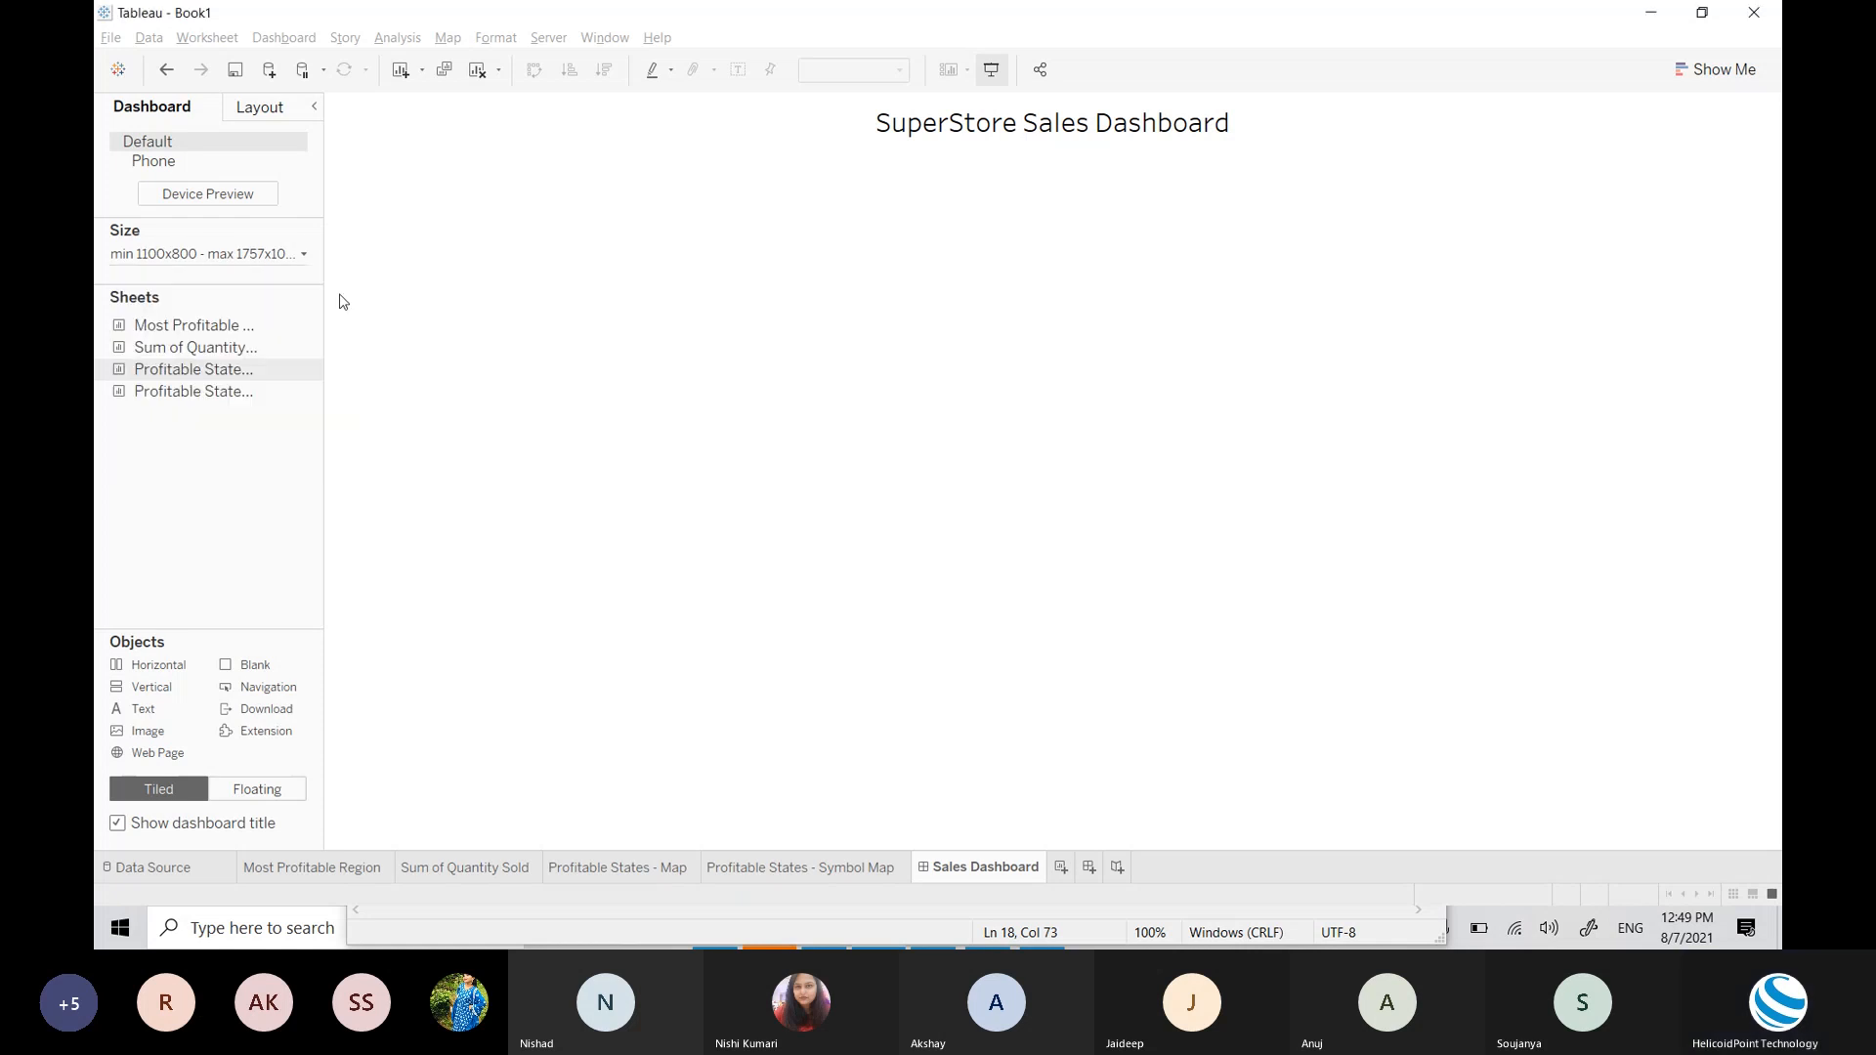
Step: In the Range size settings, edit the maximum width and set the maximum height to 800 px
left_click(808, 447)
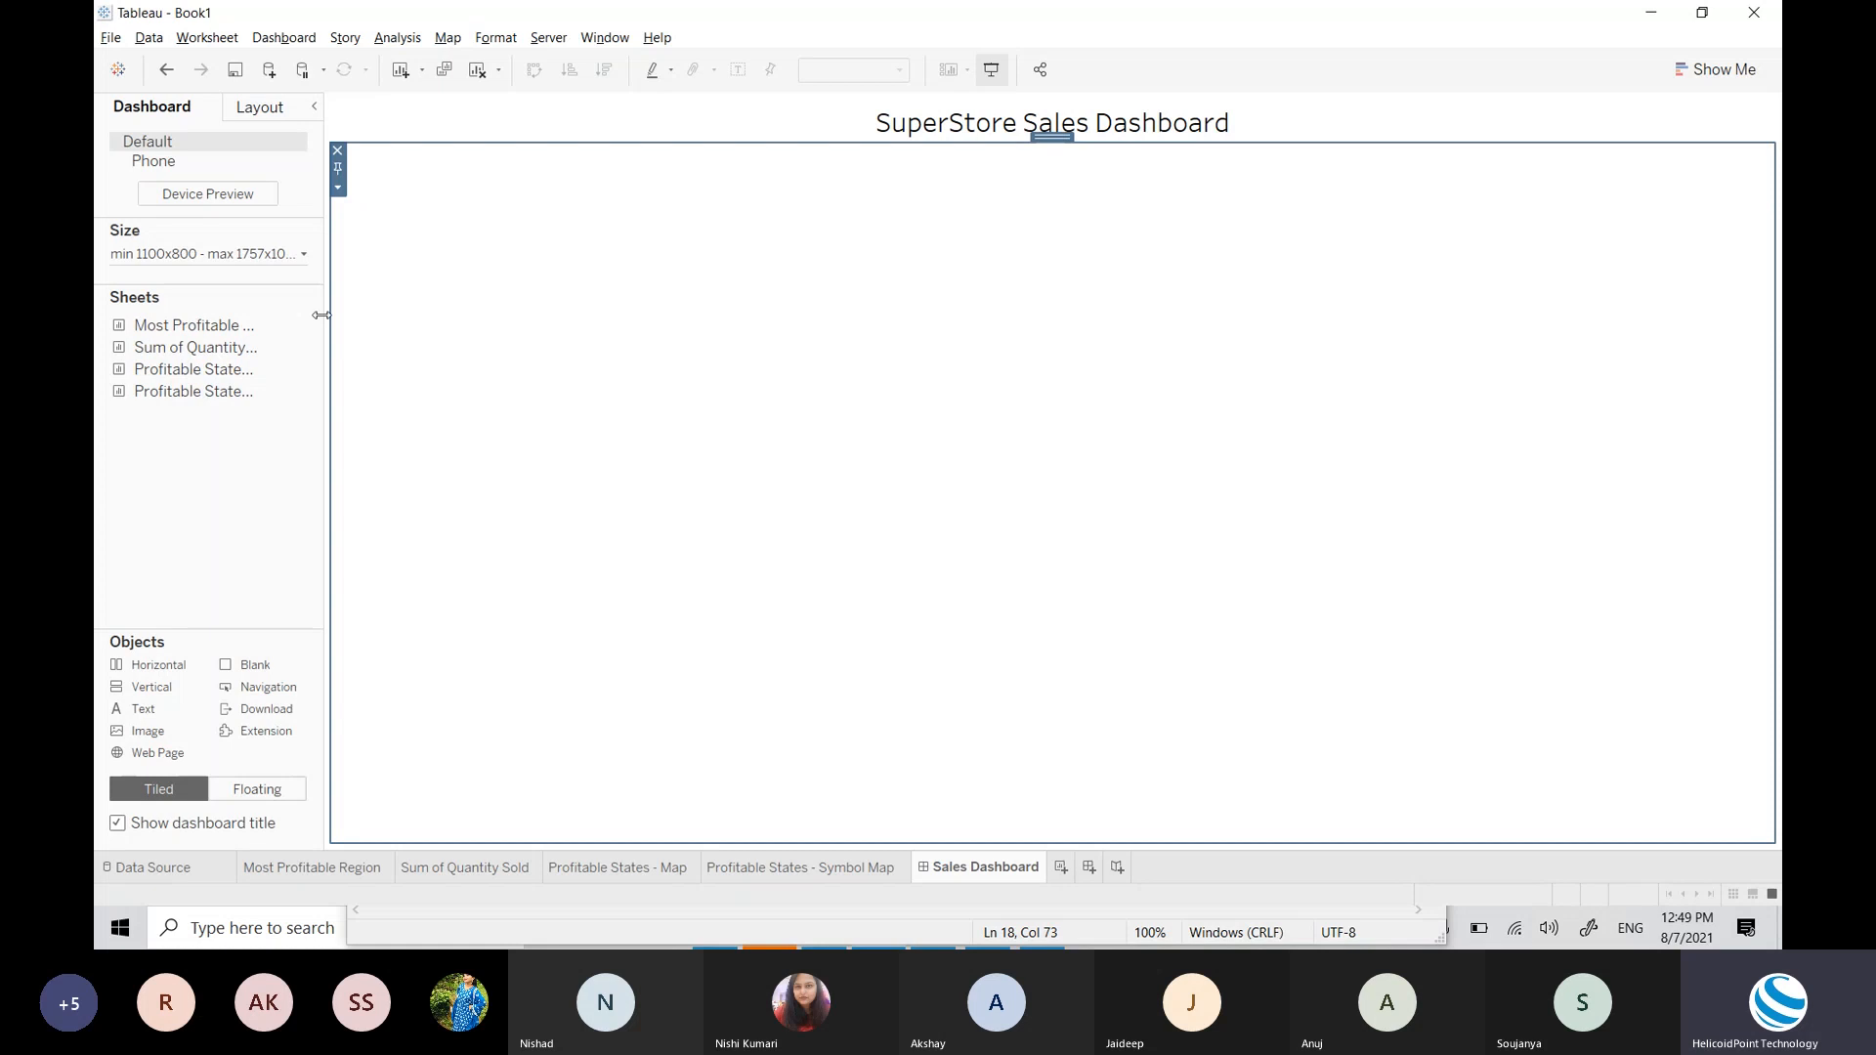
left_click(259, 256)
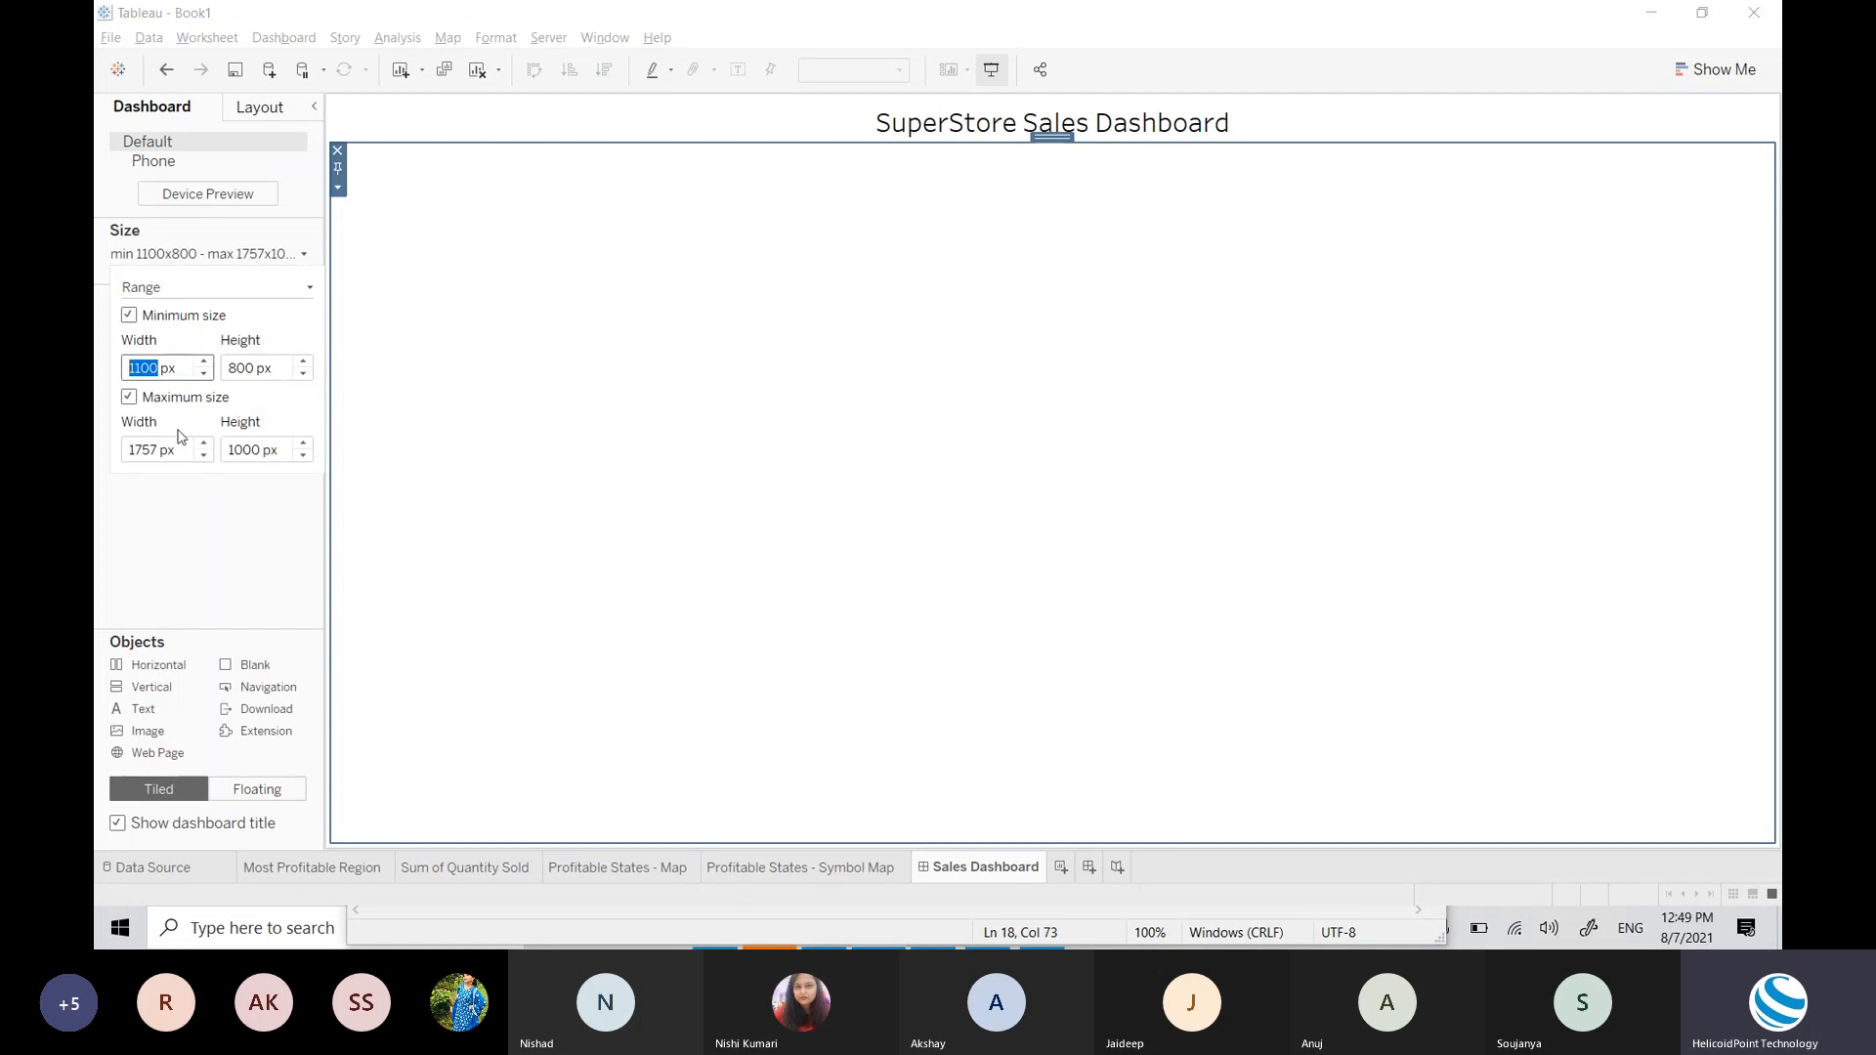
left_click(144, 449)
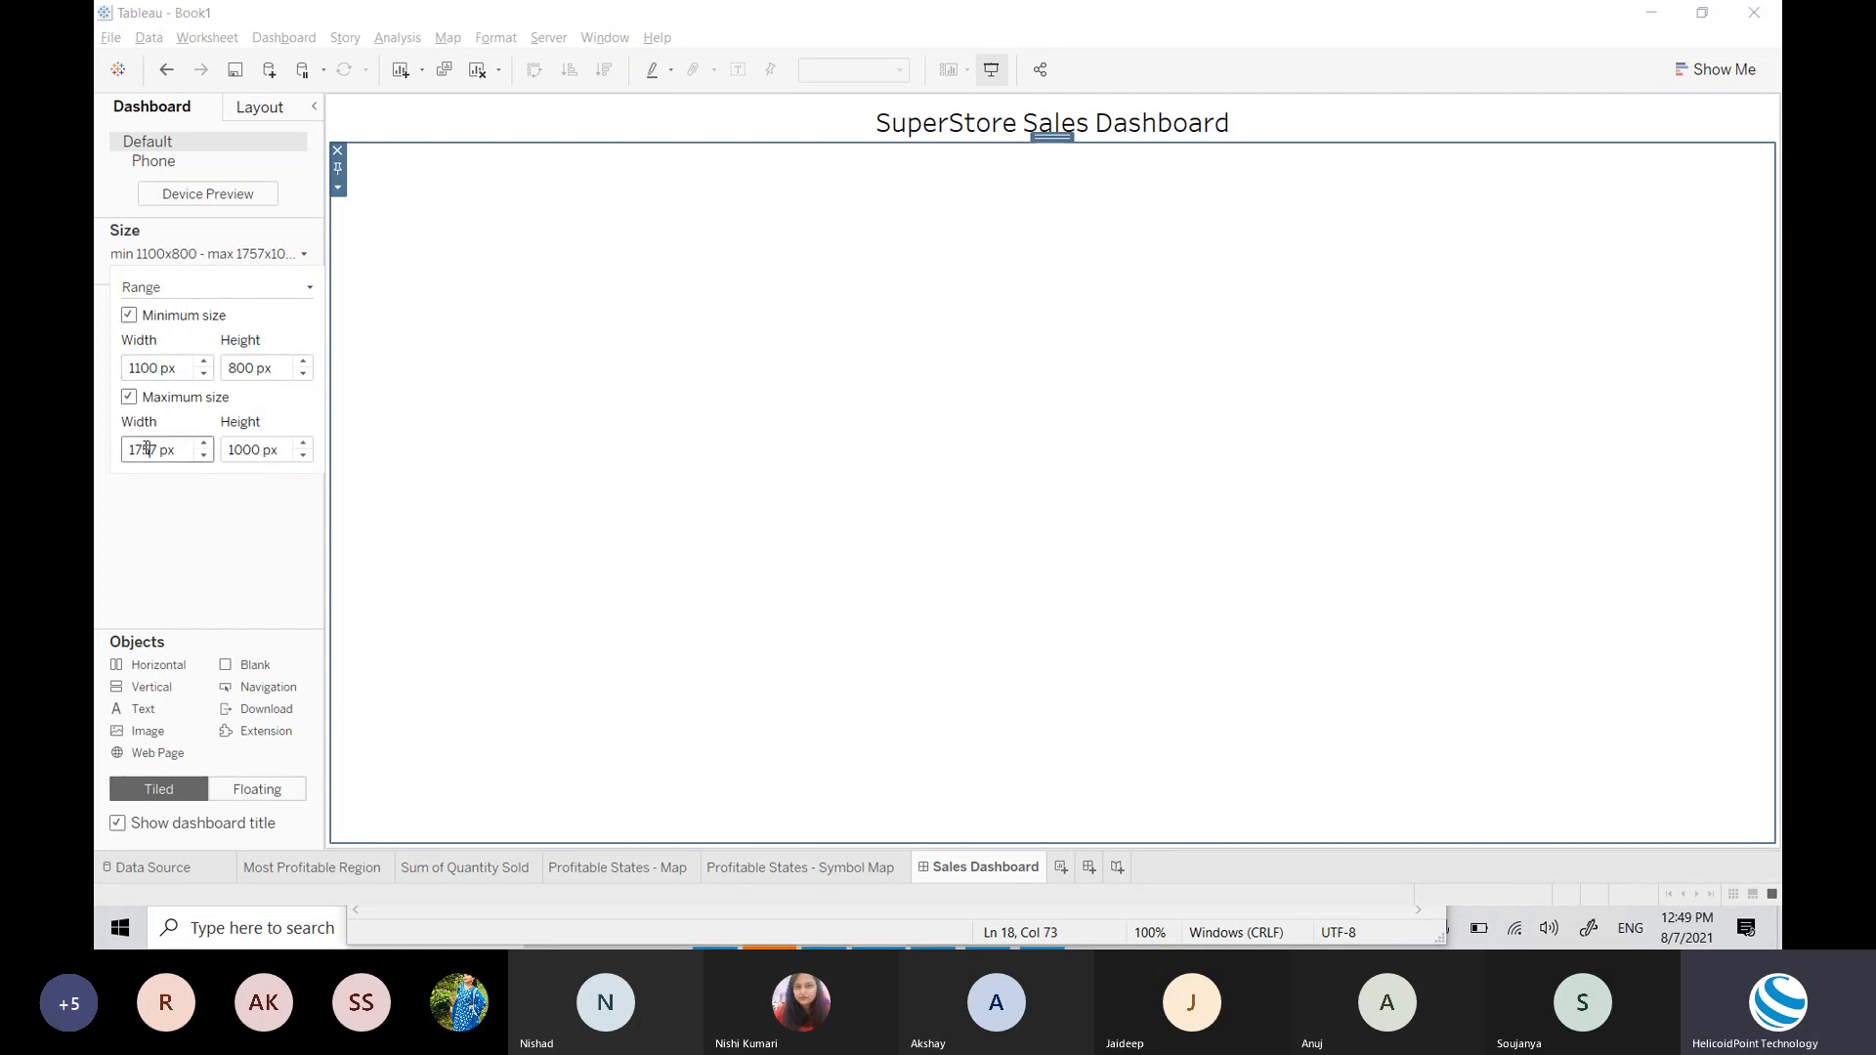
key("BackSpace")
key("BackSpace")
key("BackSpace")
key("BackSpace")
type("100")
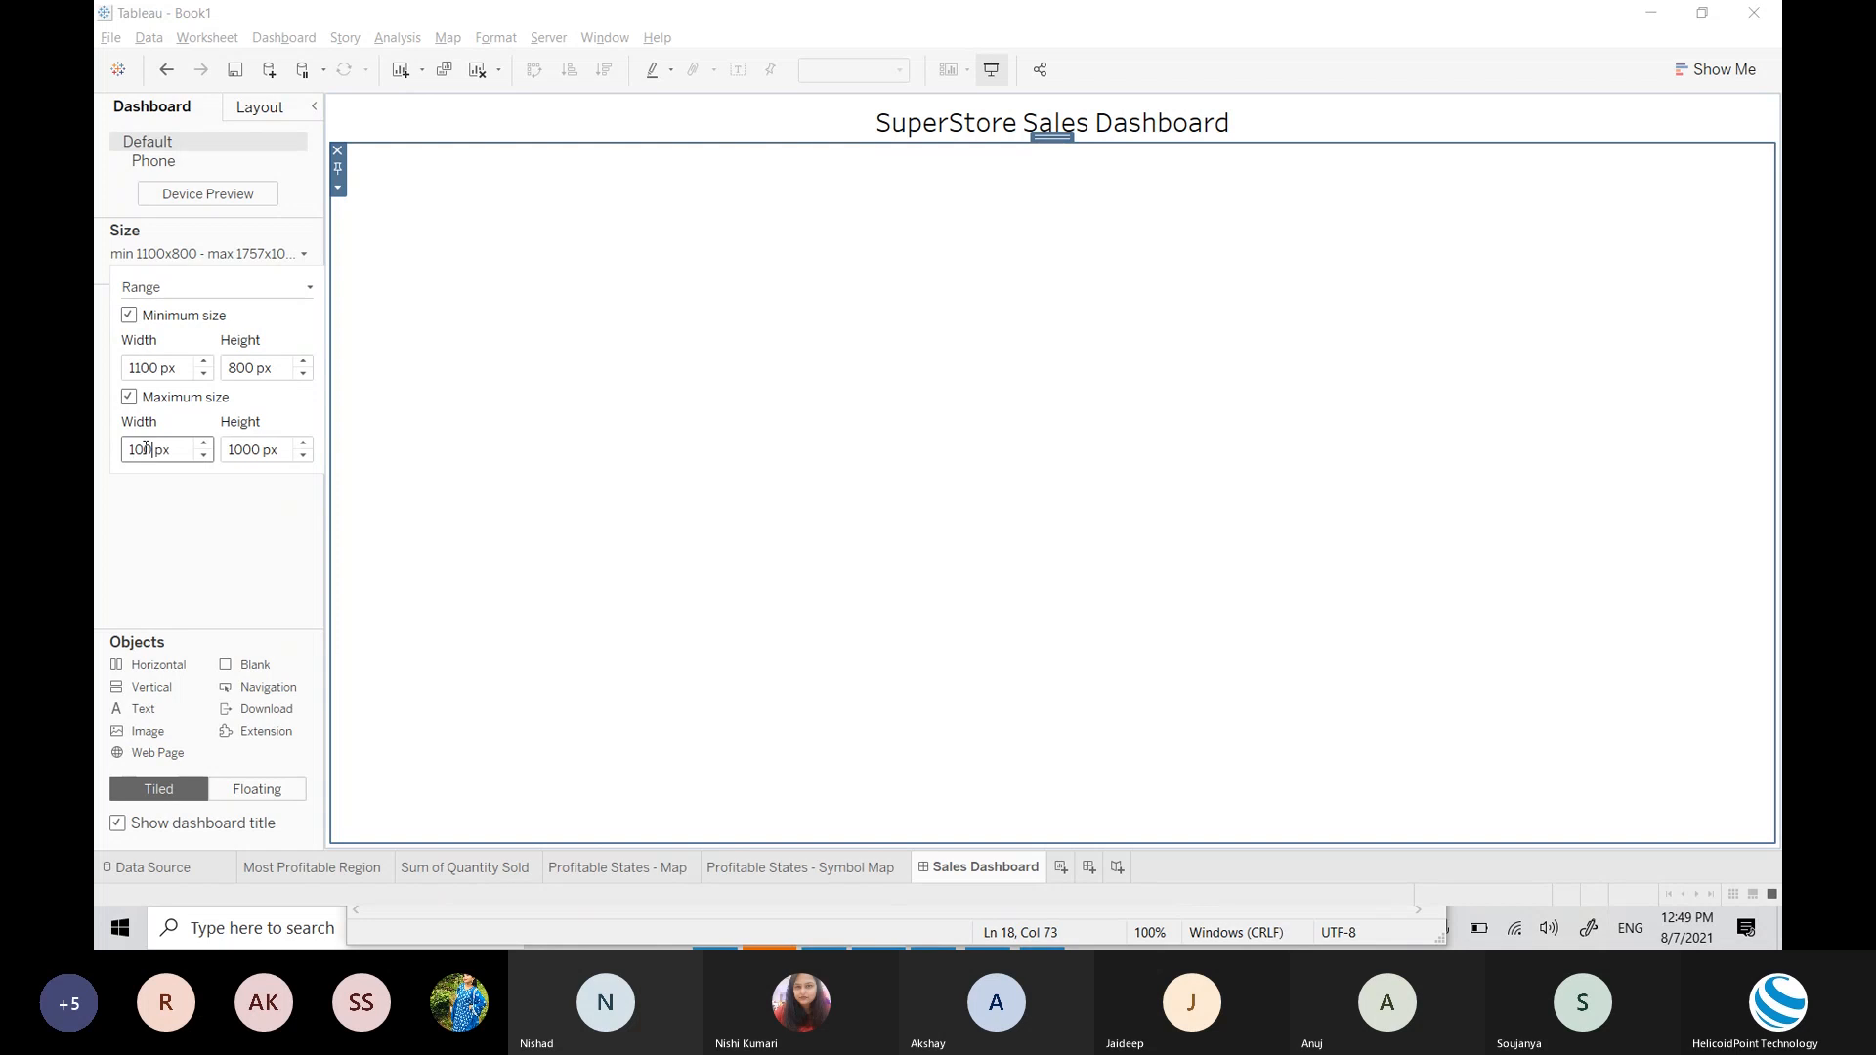
key("BackSpace")
key("BackSpace")
type("100")
key("BackSpace")
key("BackSpace")
type("00")
key("Tab")
type("800")
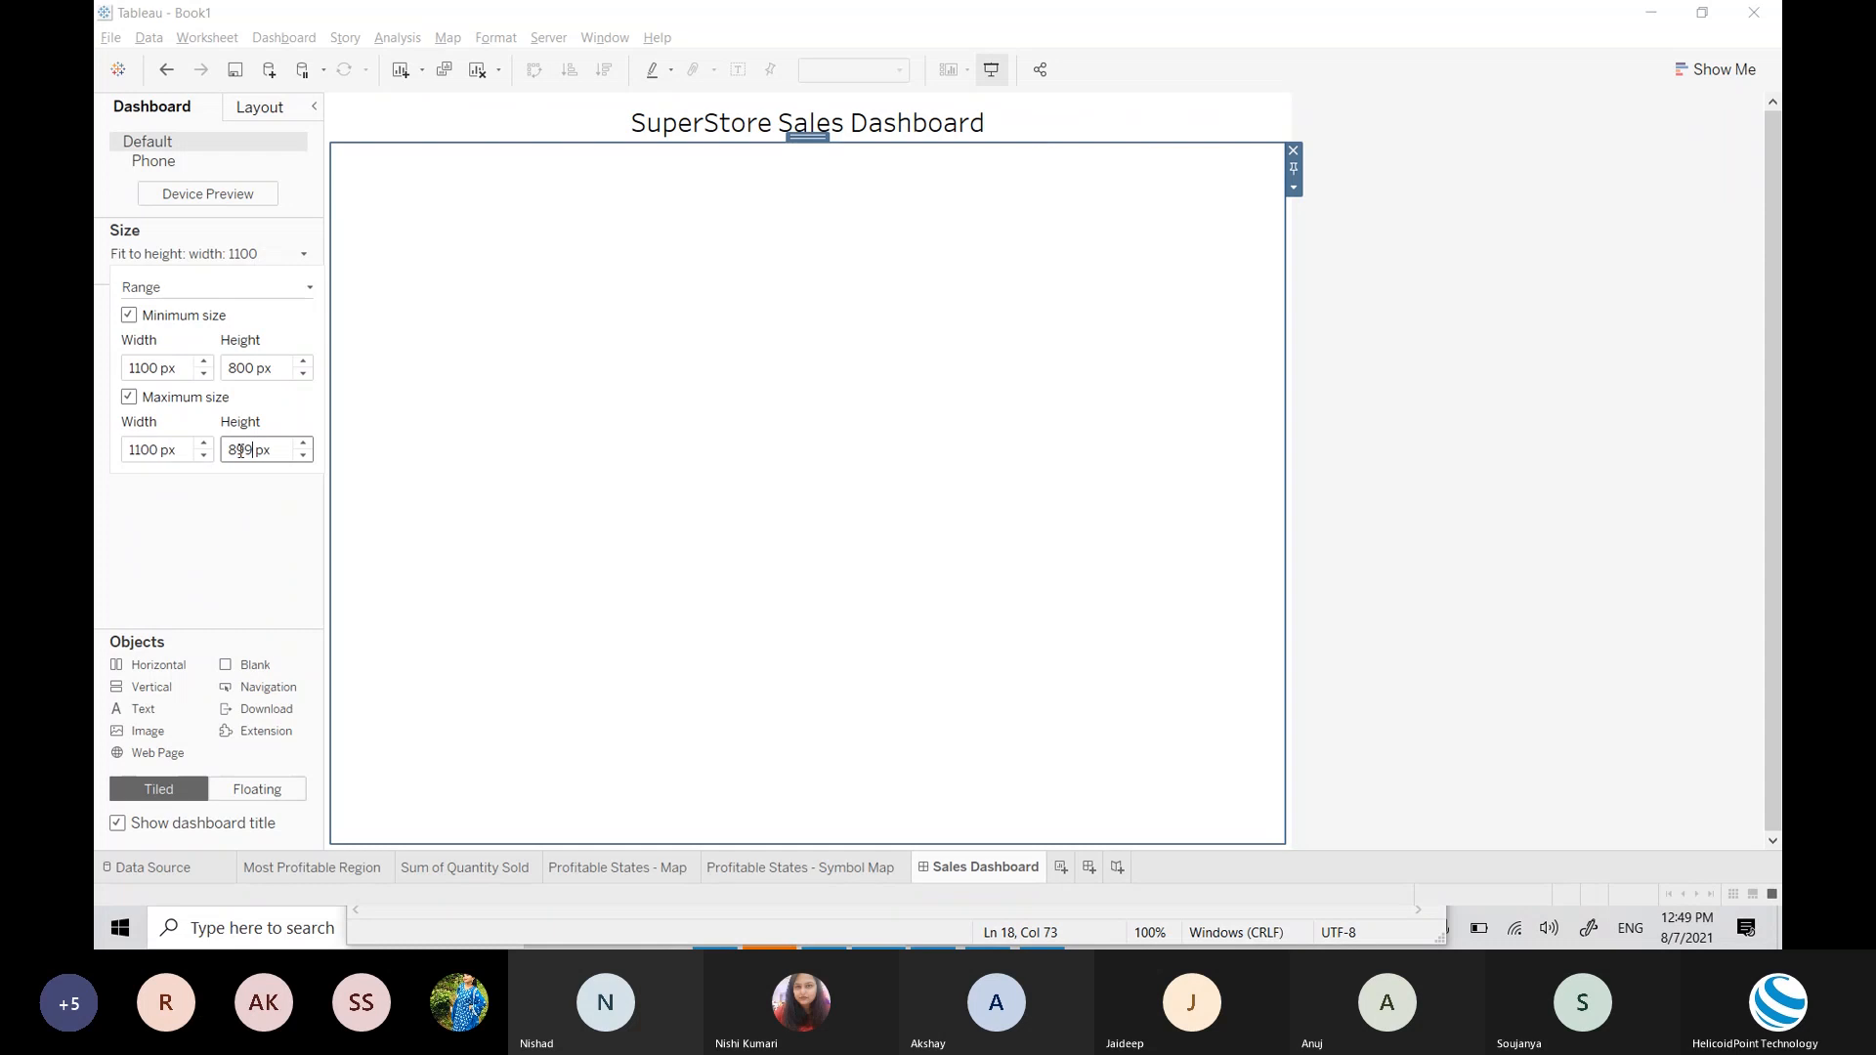
key("Return")
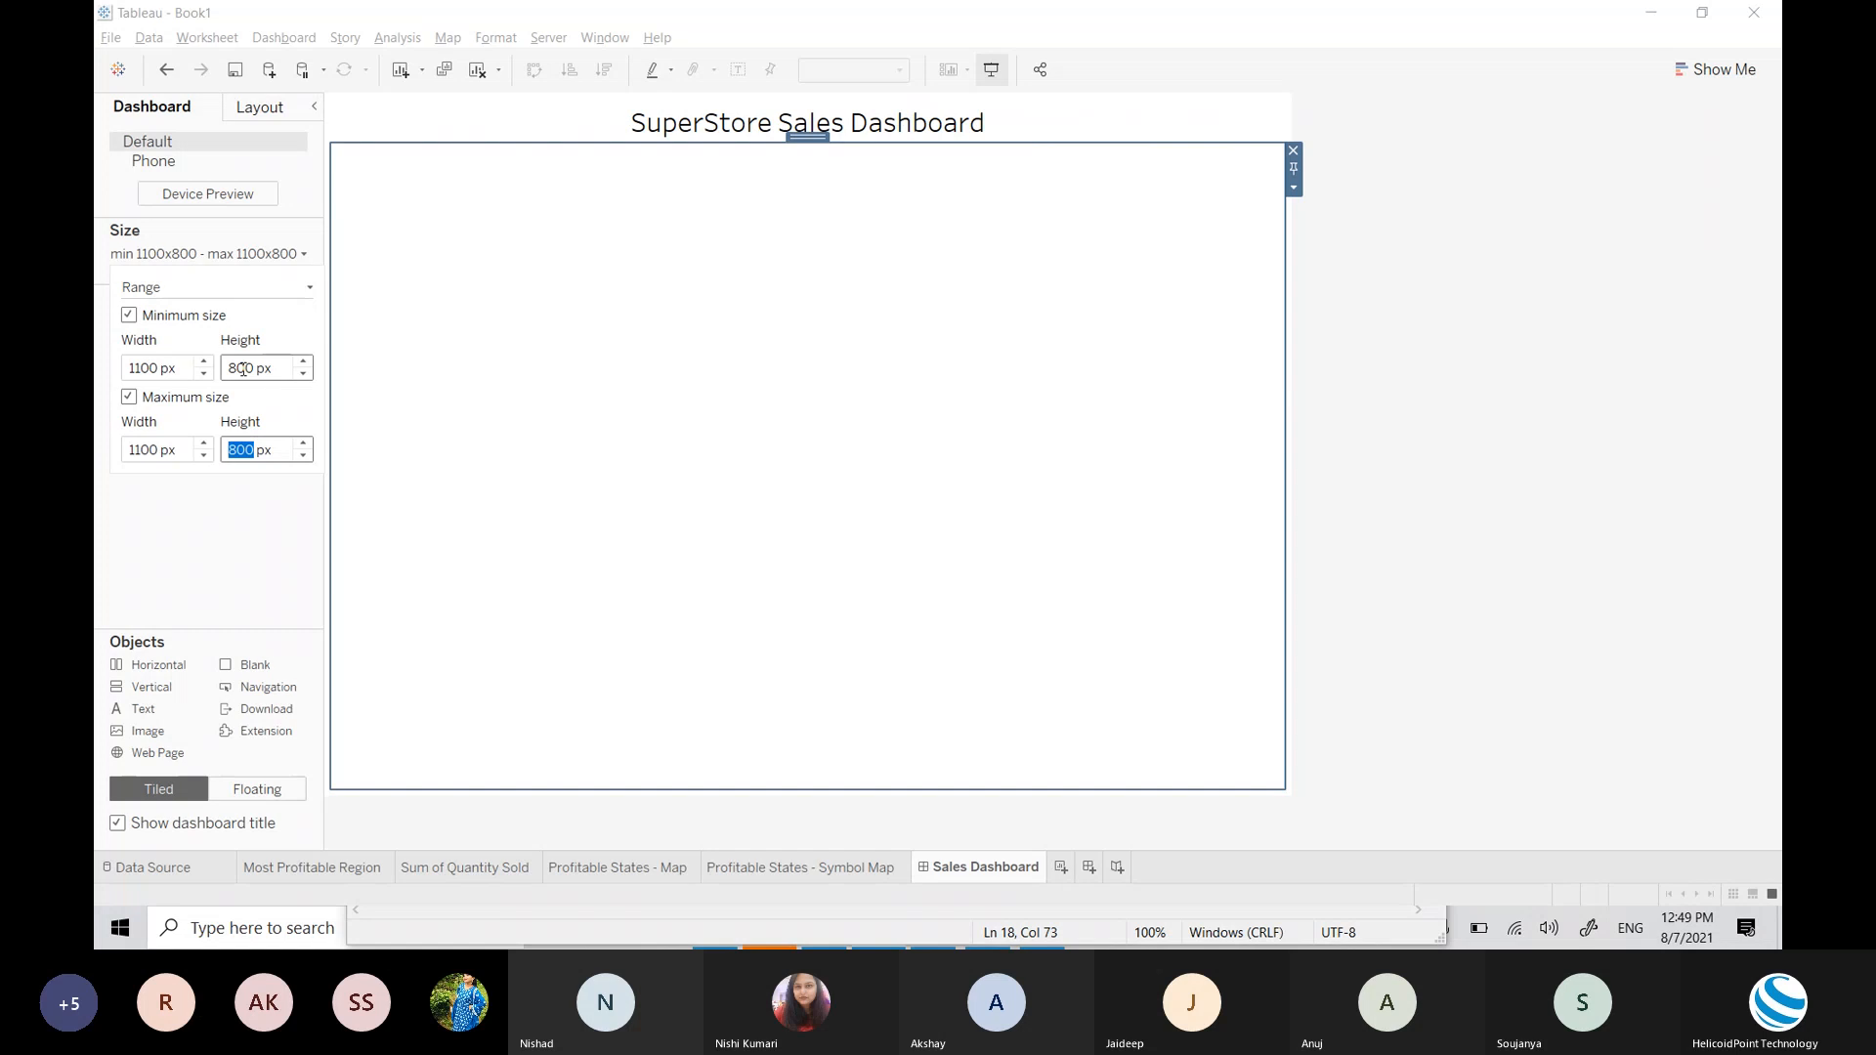
Step: Set the minimum width to 1300 px, making the range 1300 x 800 at both ends
left_click(152, 368)
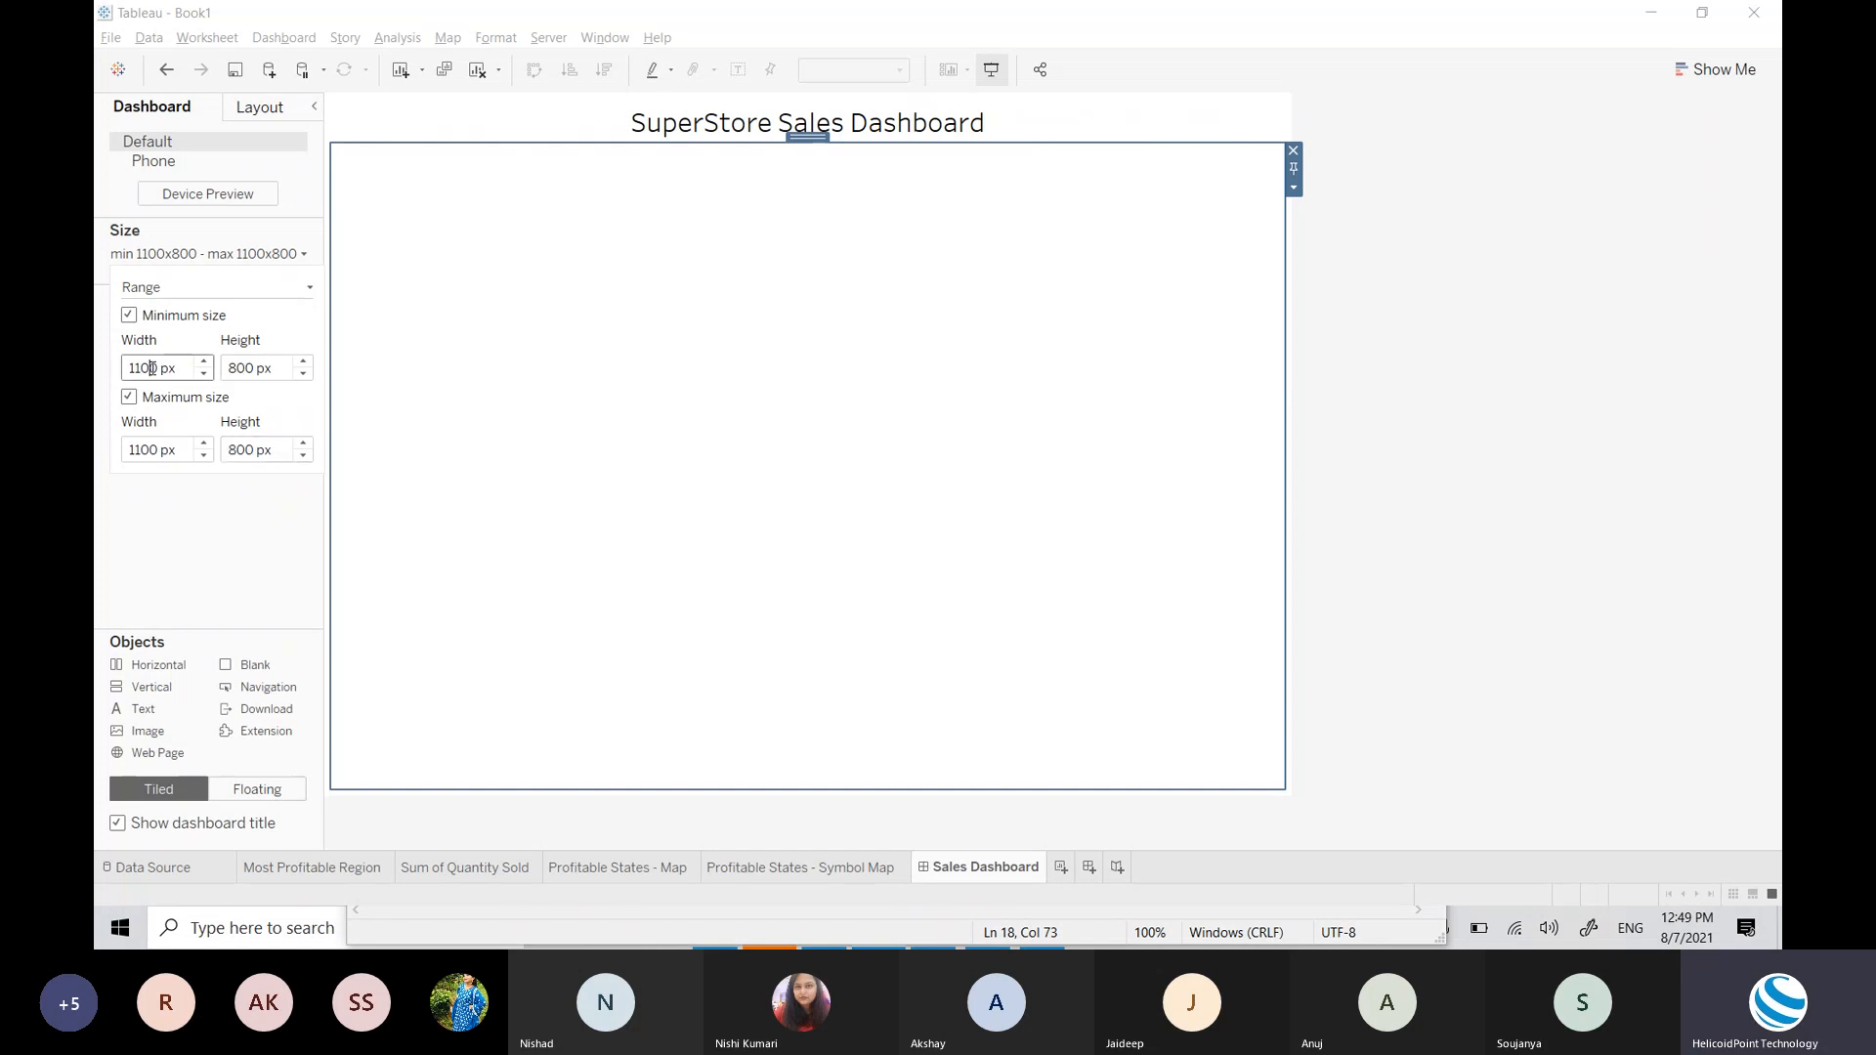
double_click(142, 366)
type("1200")
key("Return")
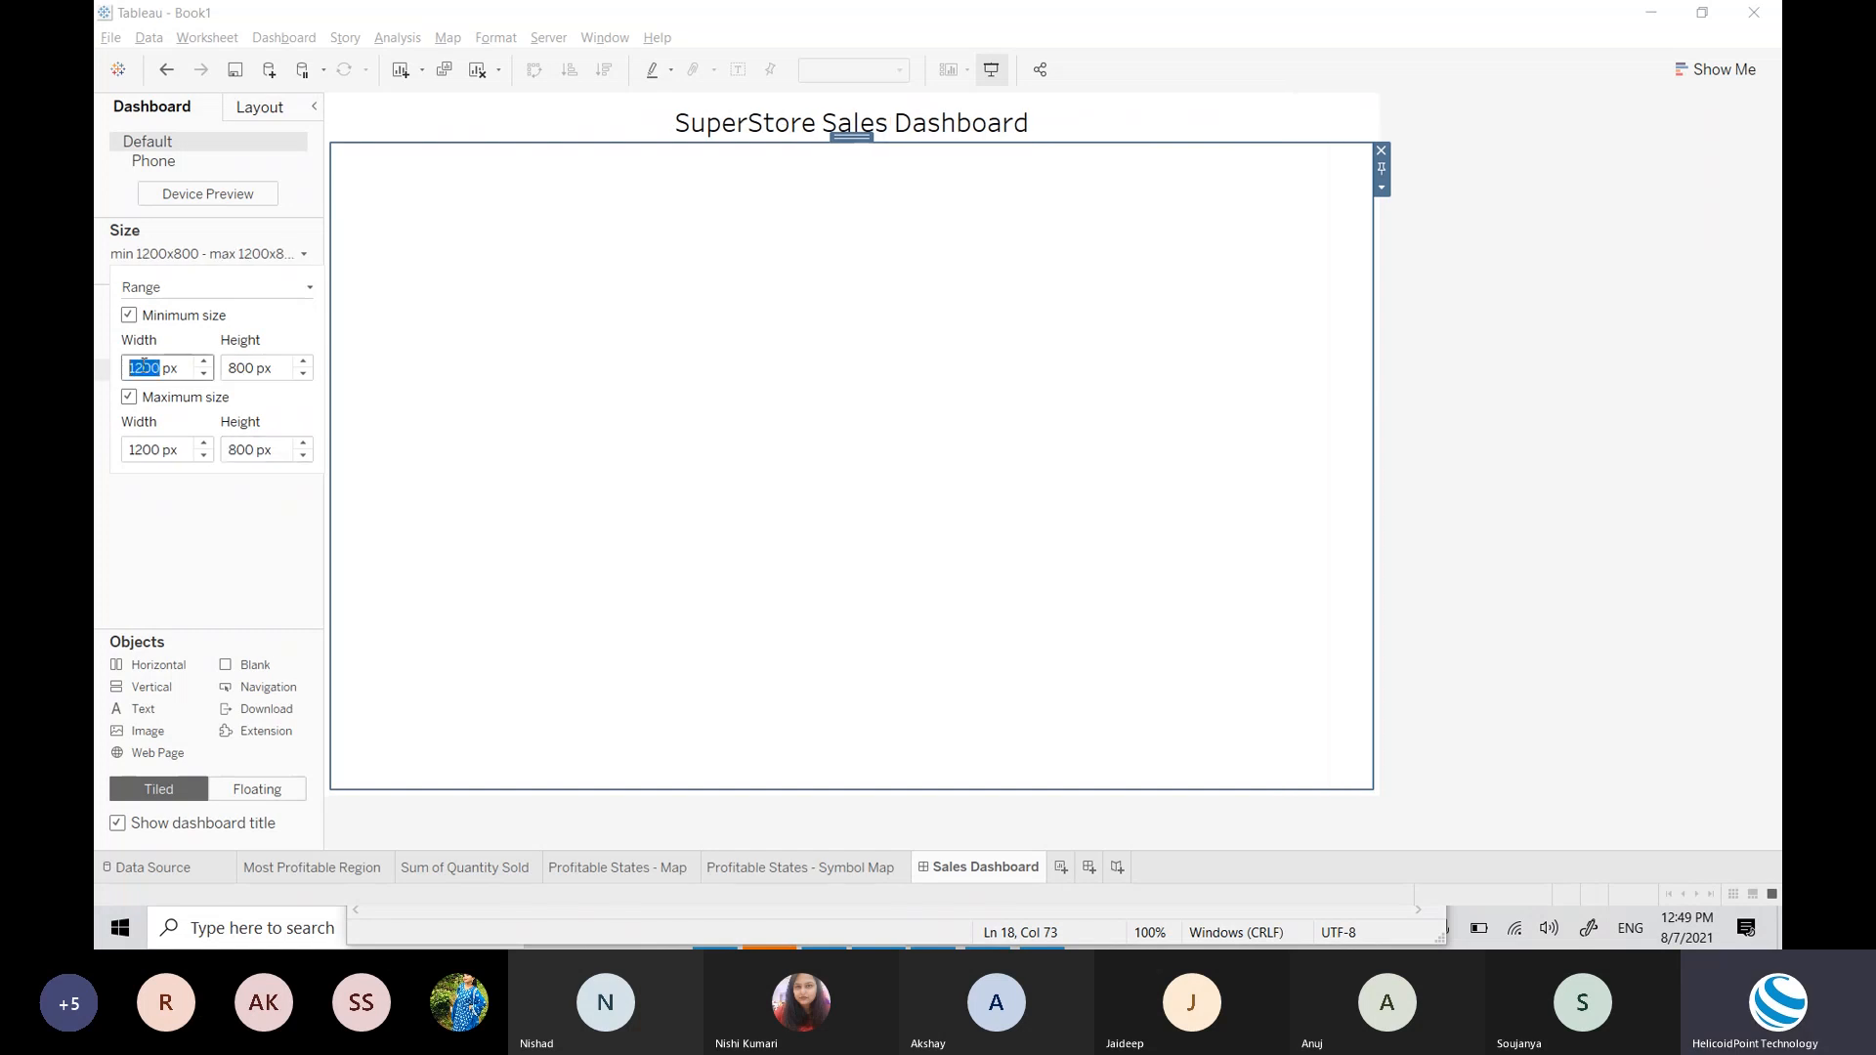
type("1300")
key("Return")
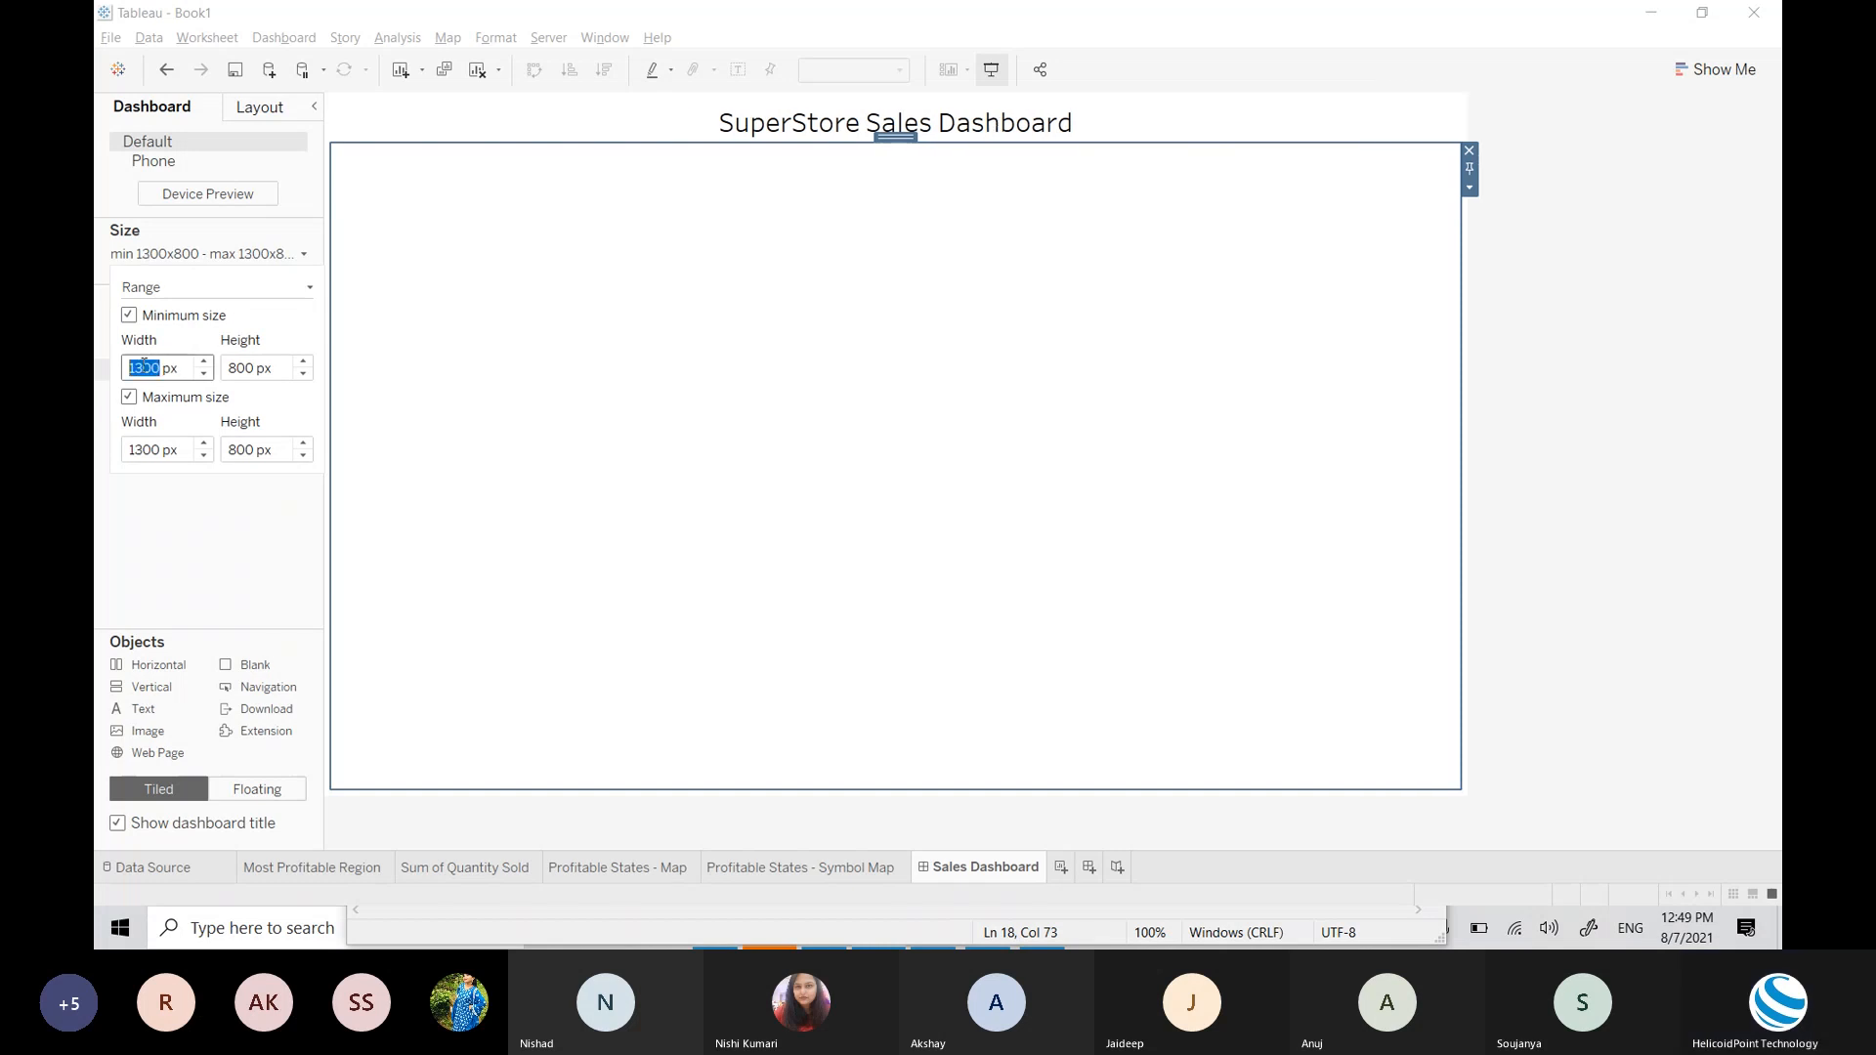
left_click(670, 370)
Step: Bring the dashboard size settings back up with the sizing-mode list showing
left_click(1647, 501)
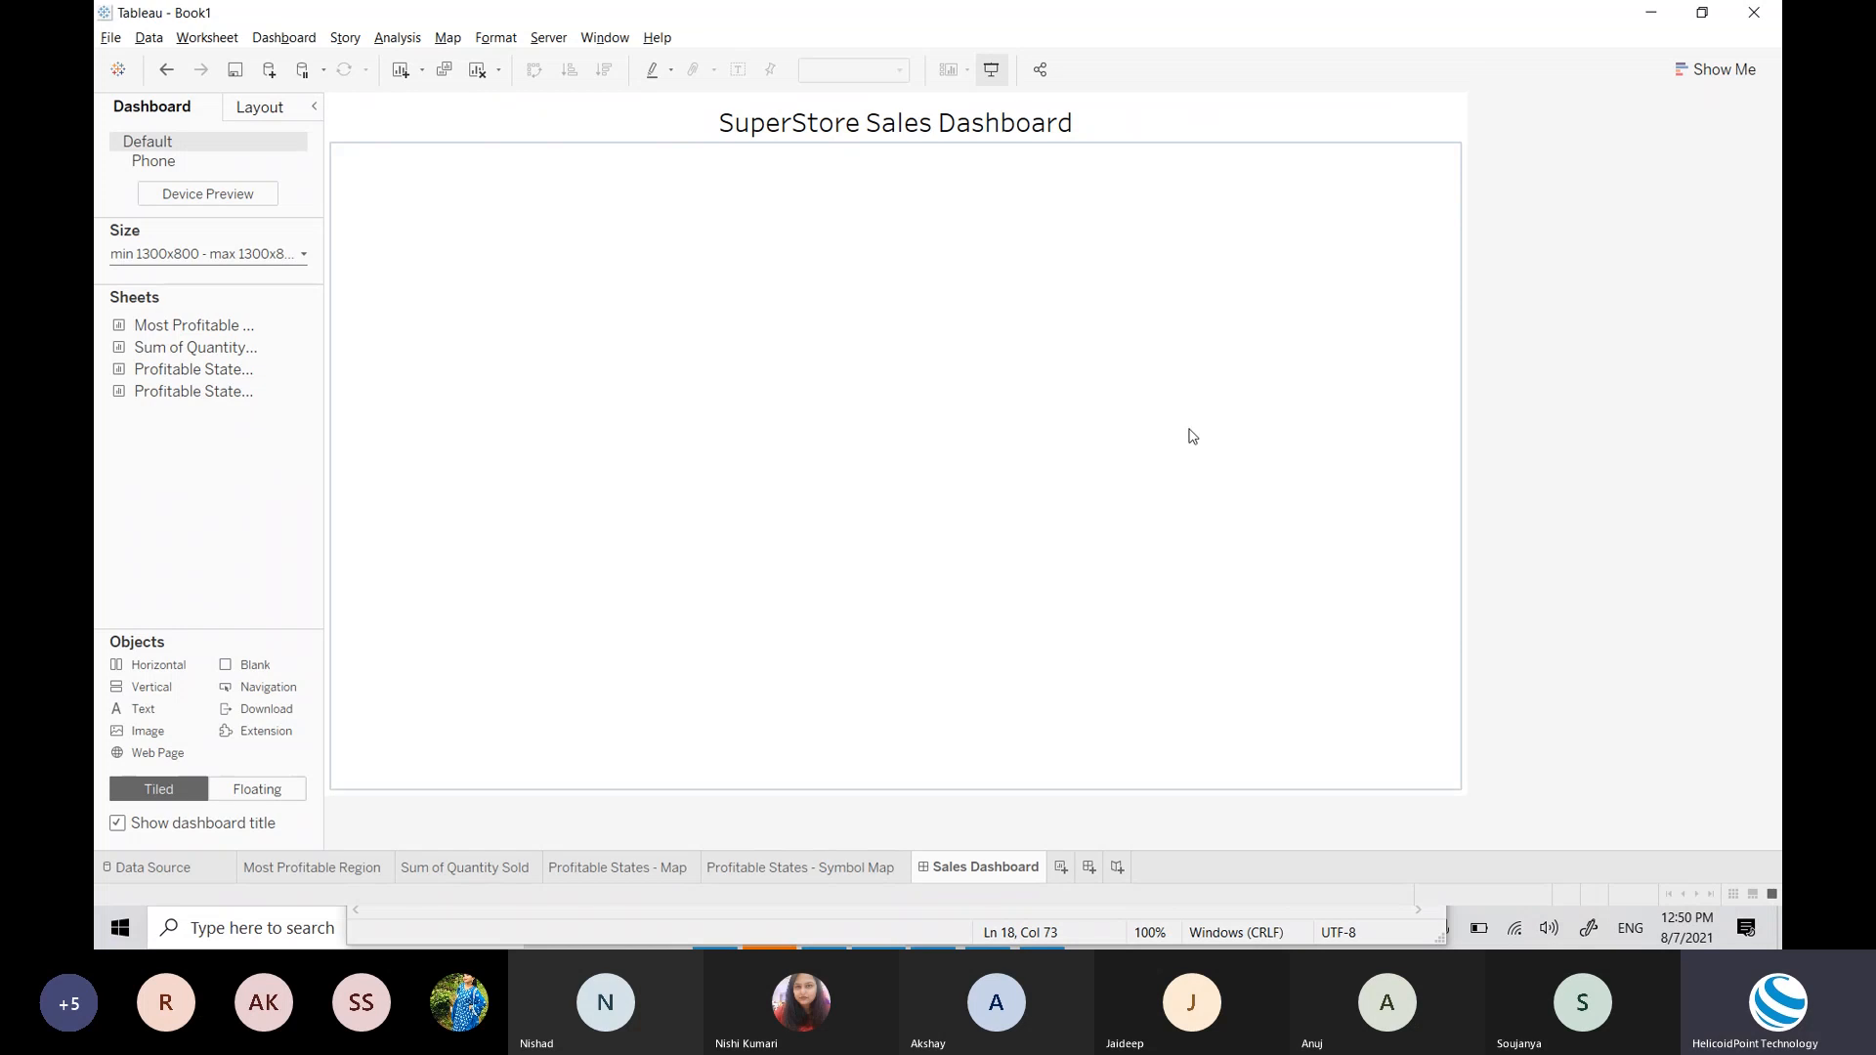
left_click(259, 256)
left_click(214, 290)
left_click(214, 289)
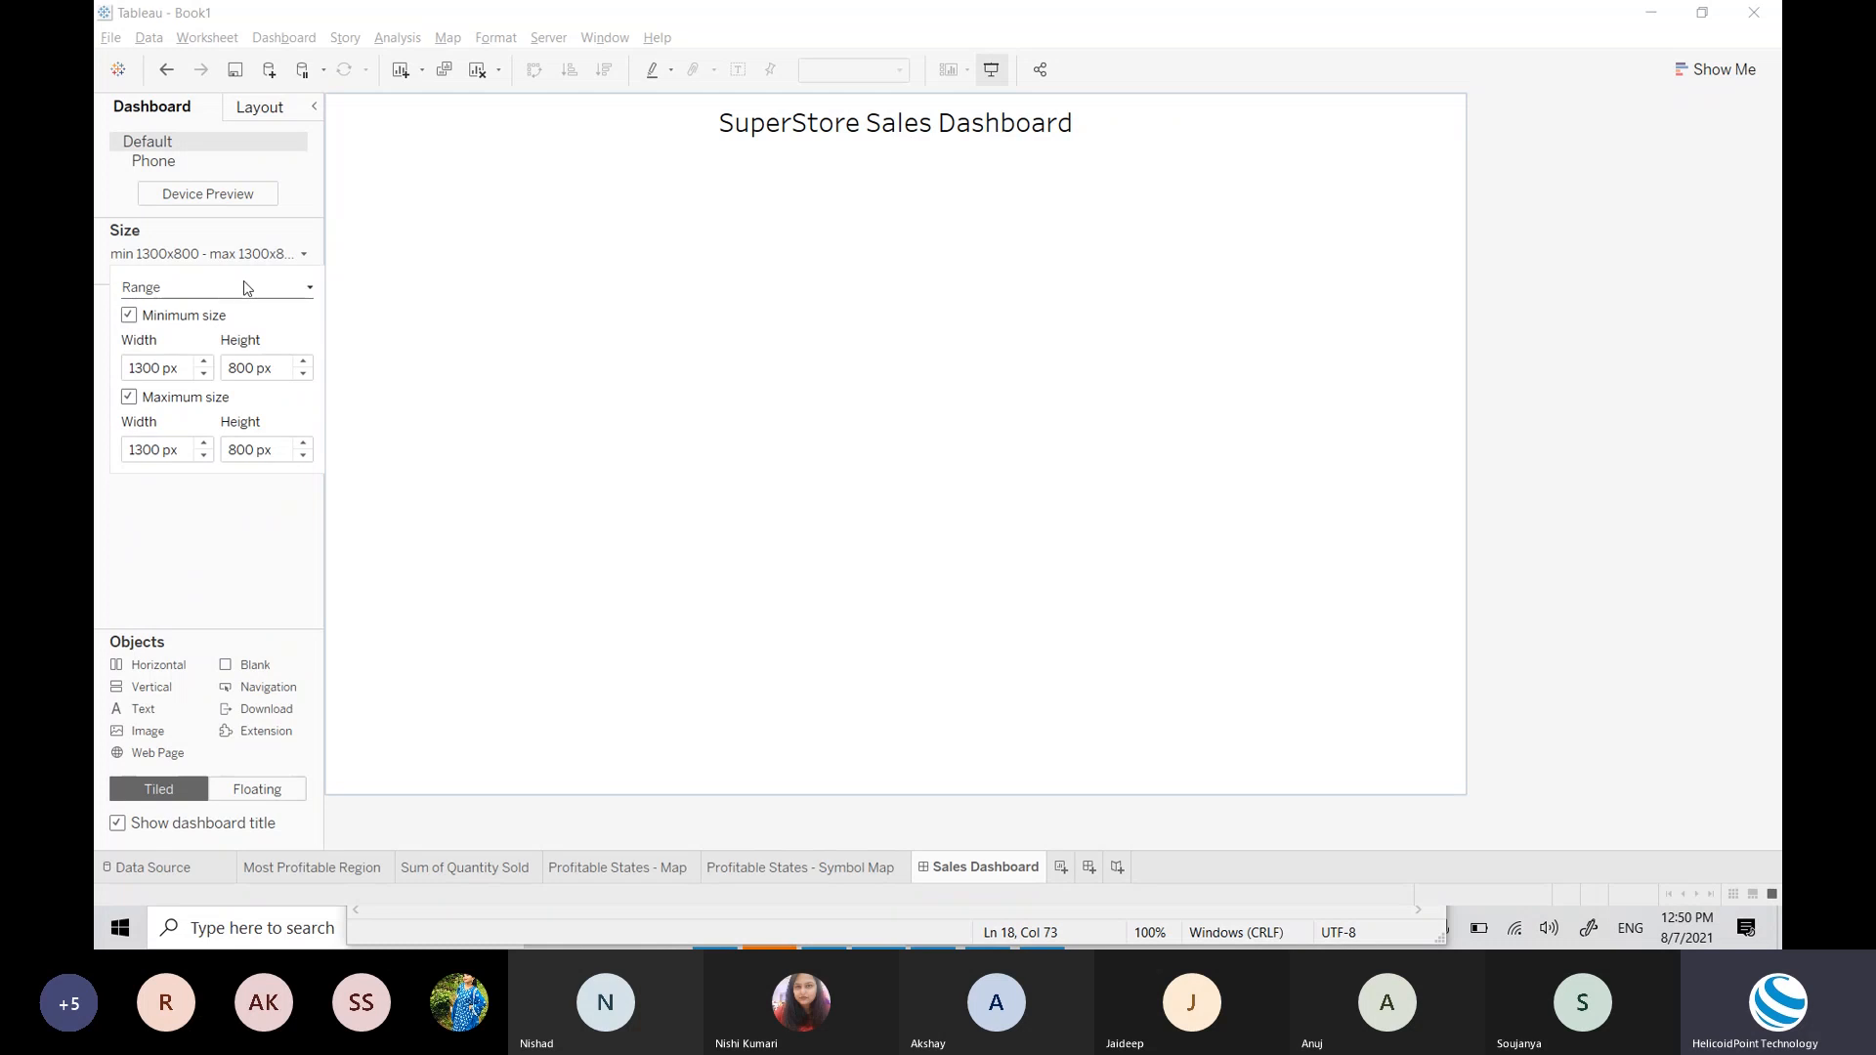
left_click(928, 403)
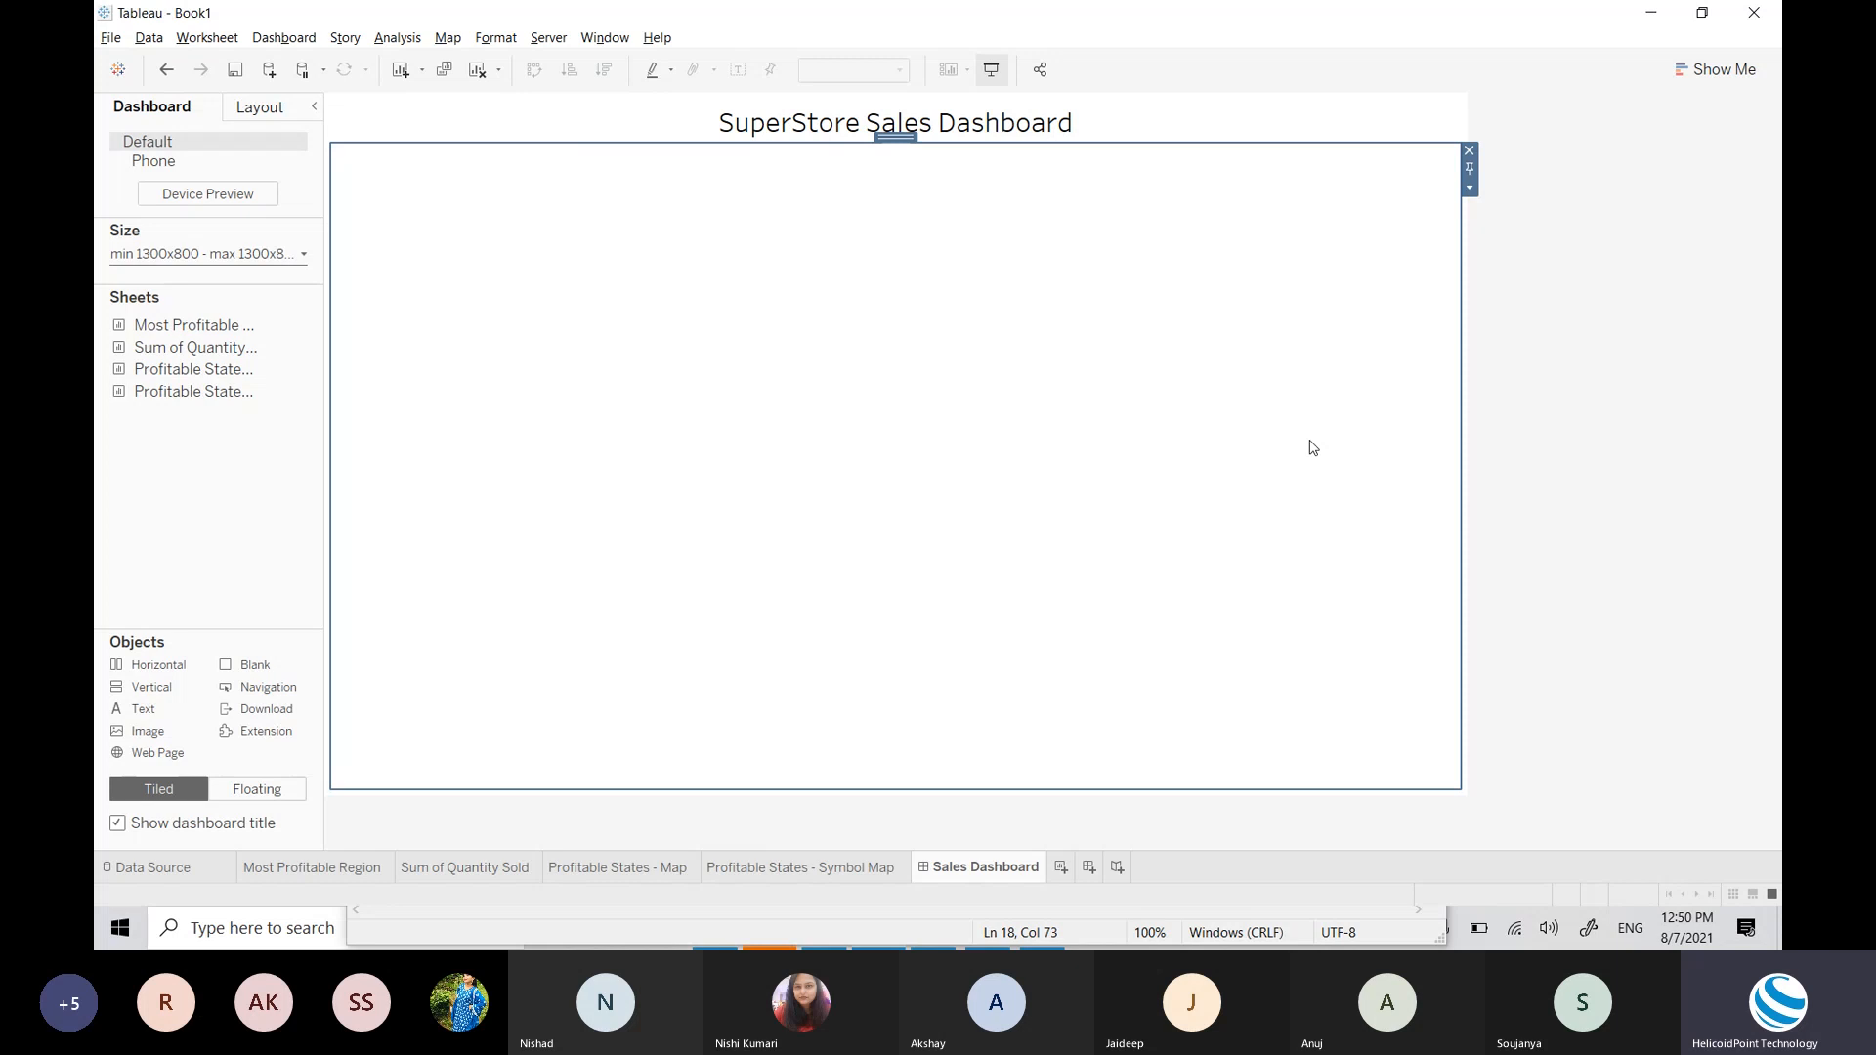
left_click(228, 256)
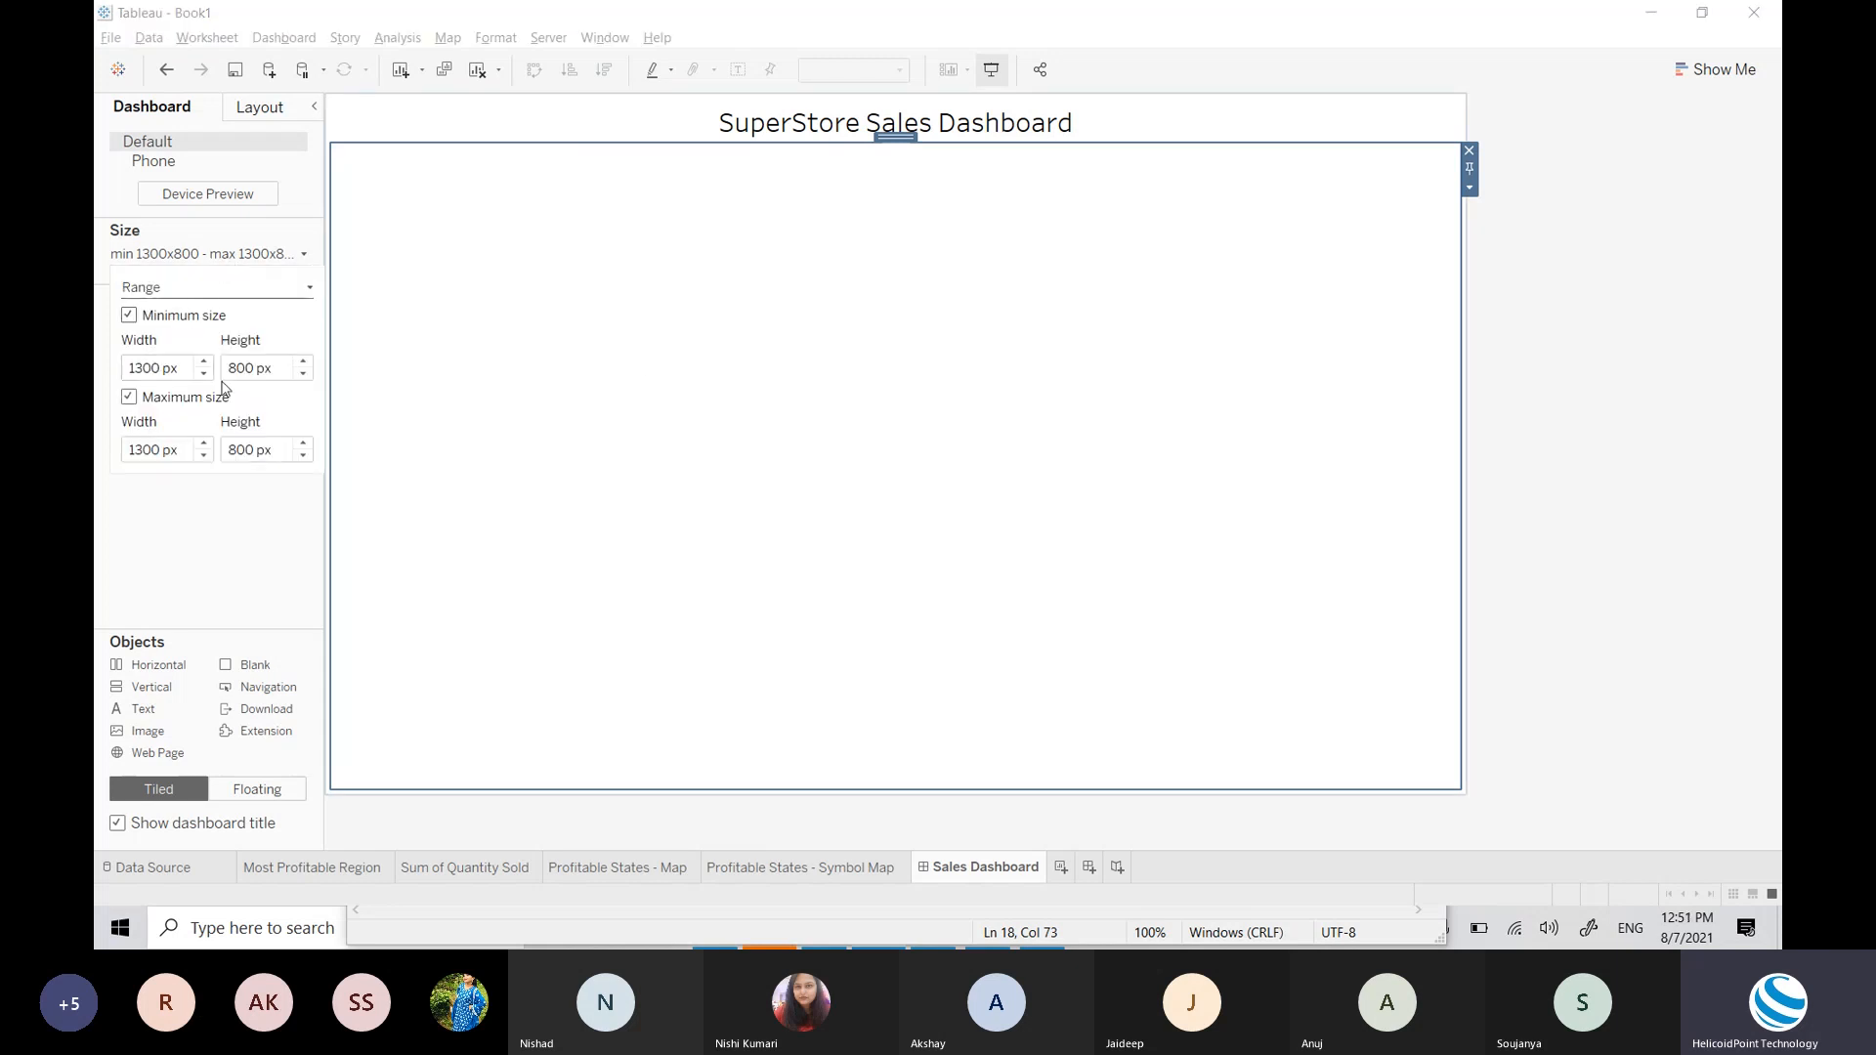
left_click(565, 481)
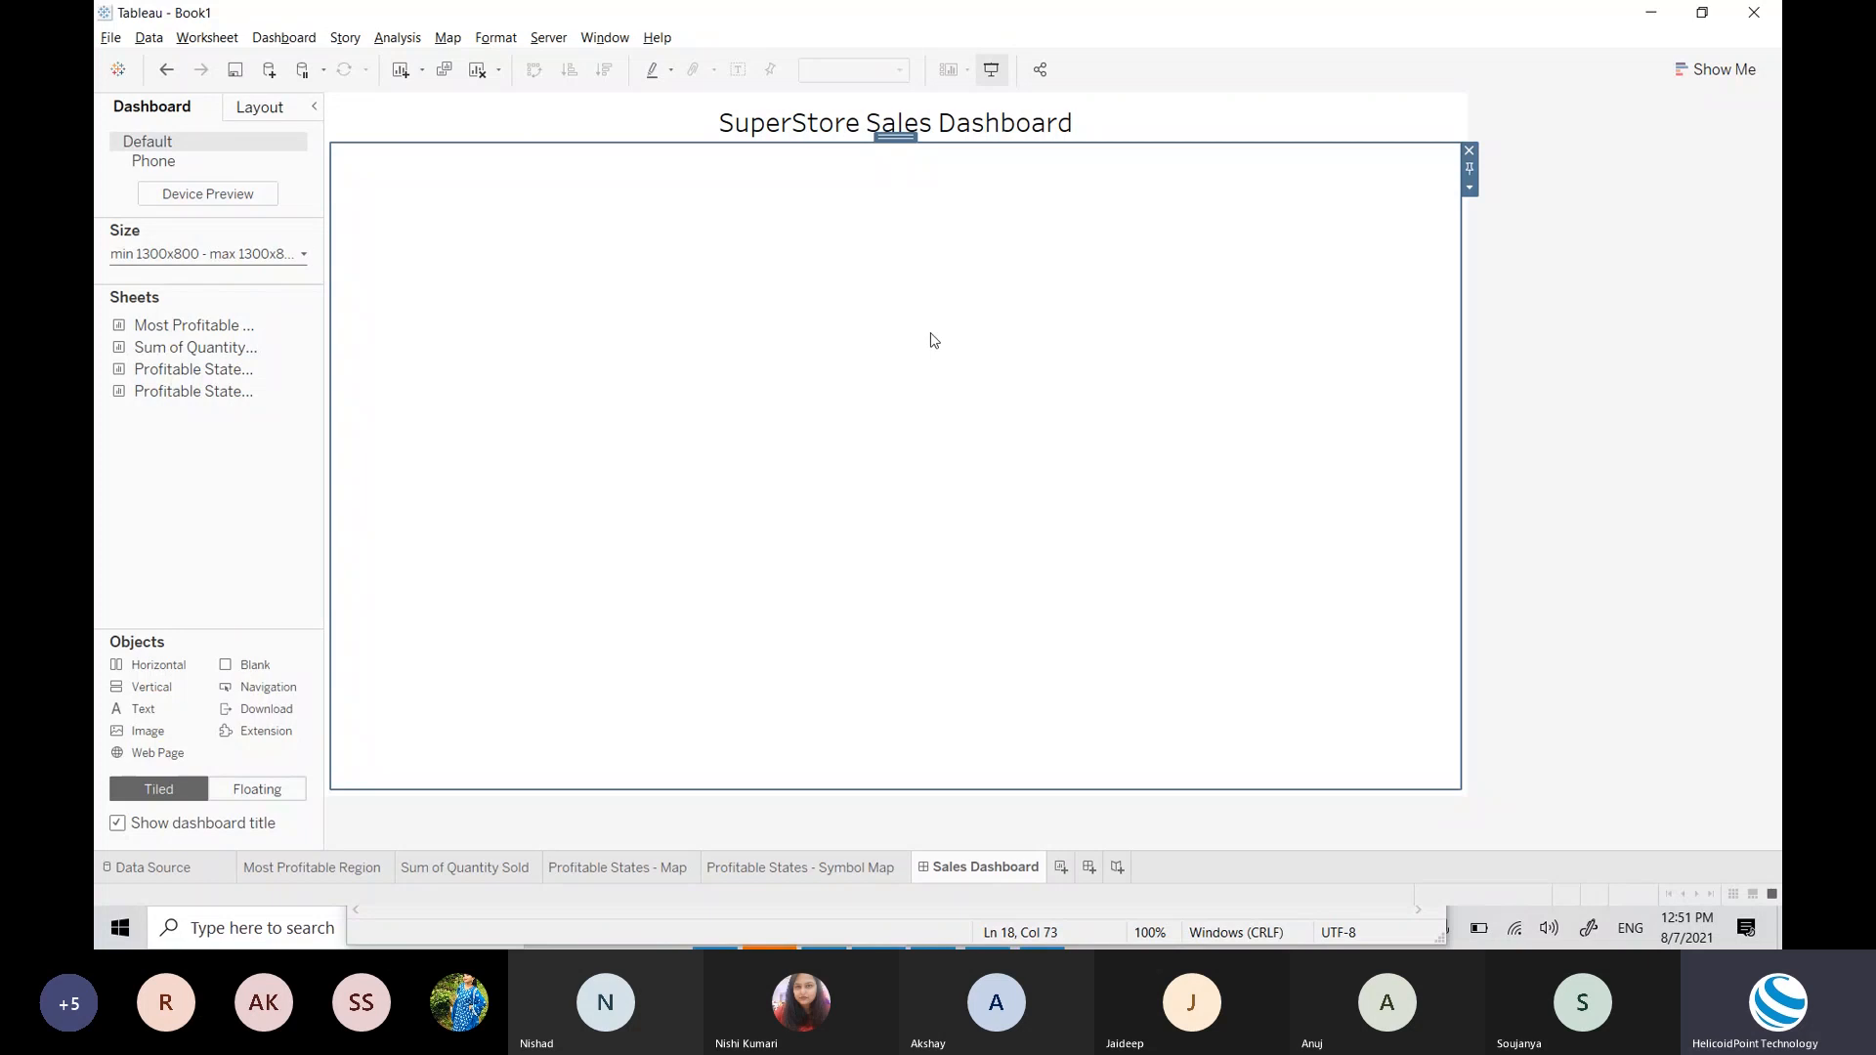
left_click(1586, 318)
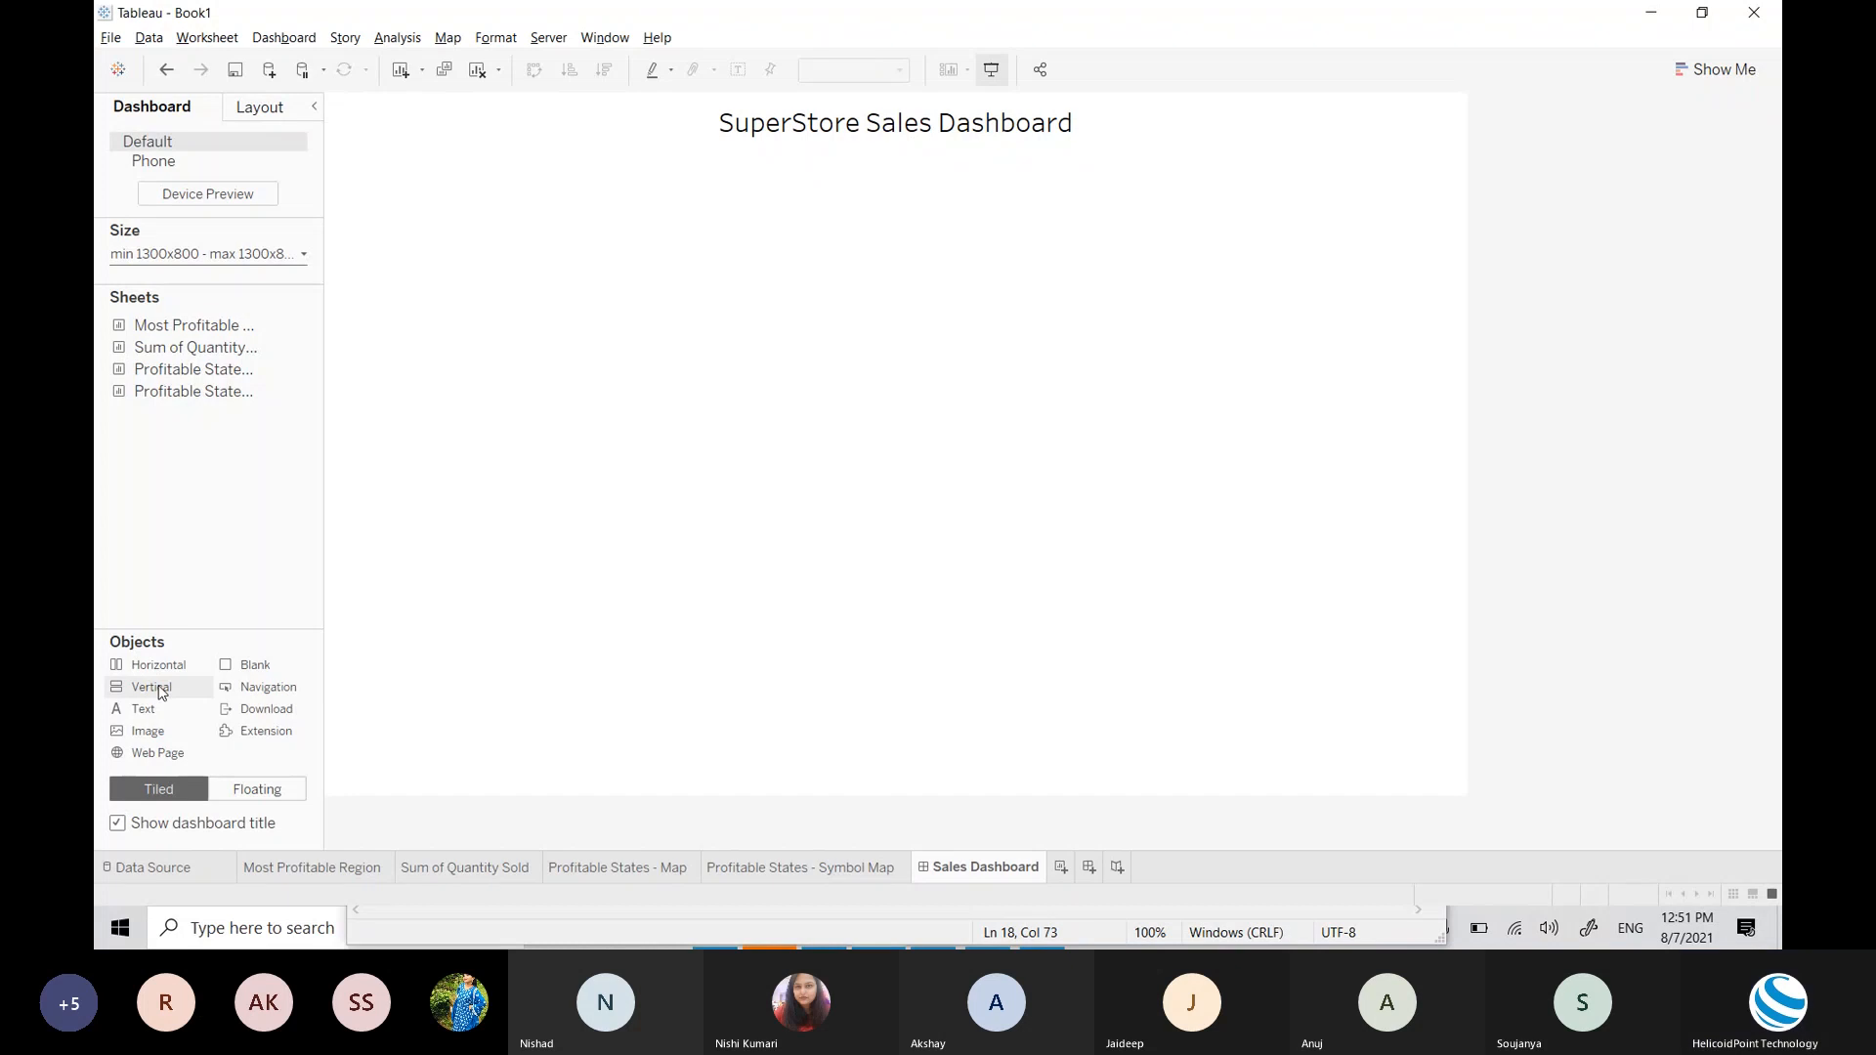
Step: Drop a Vertical layout container onto the Sales Dashboard canvas and select it
left_click_drag(162, 692, 627, 583)
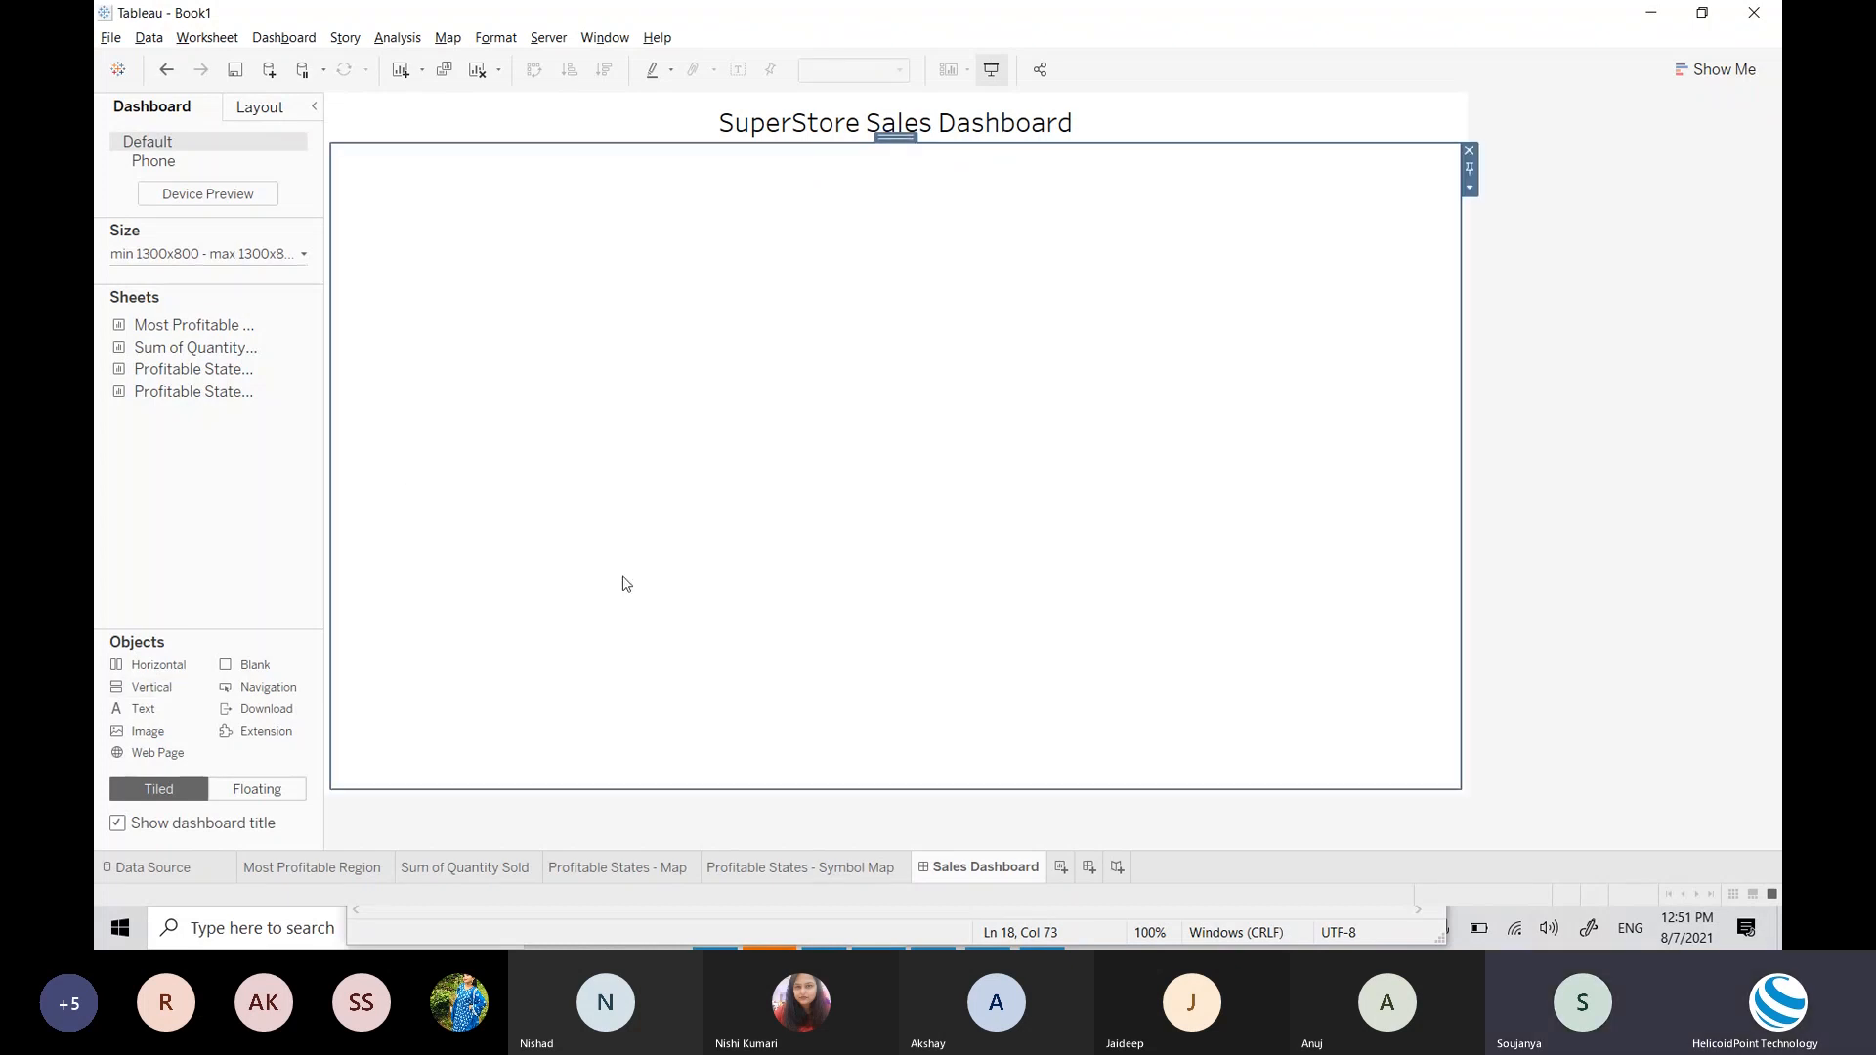
left_click(201, 496)
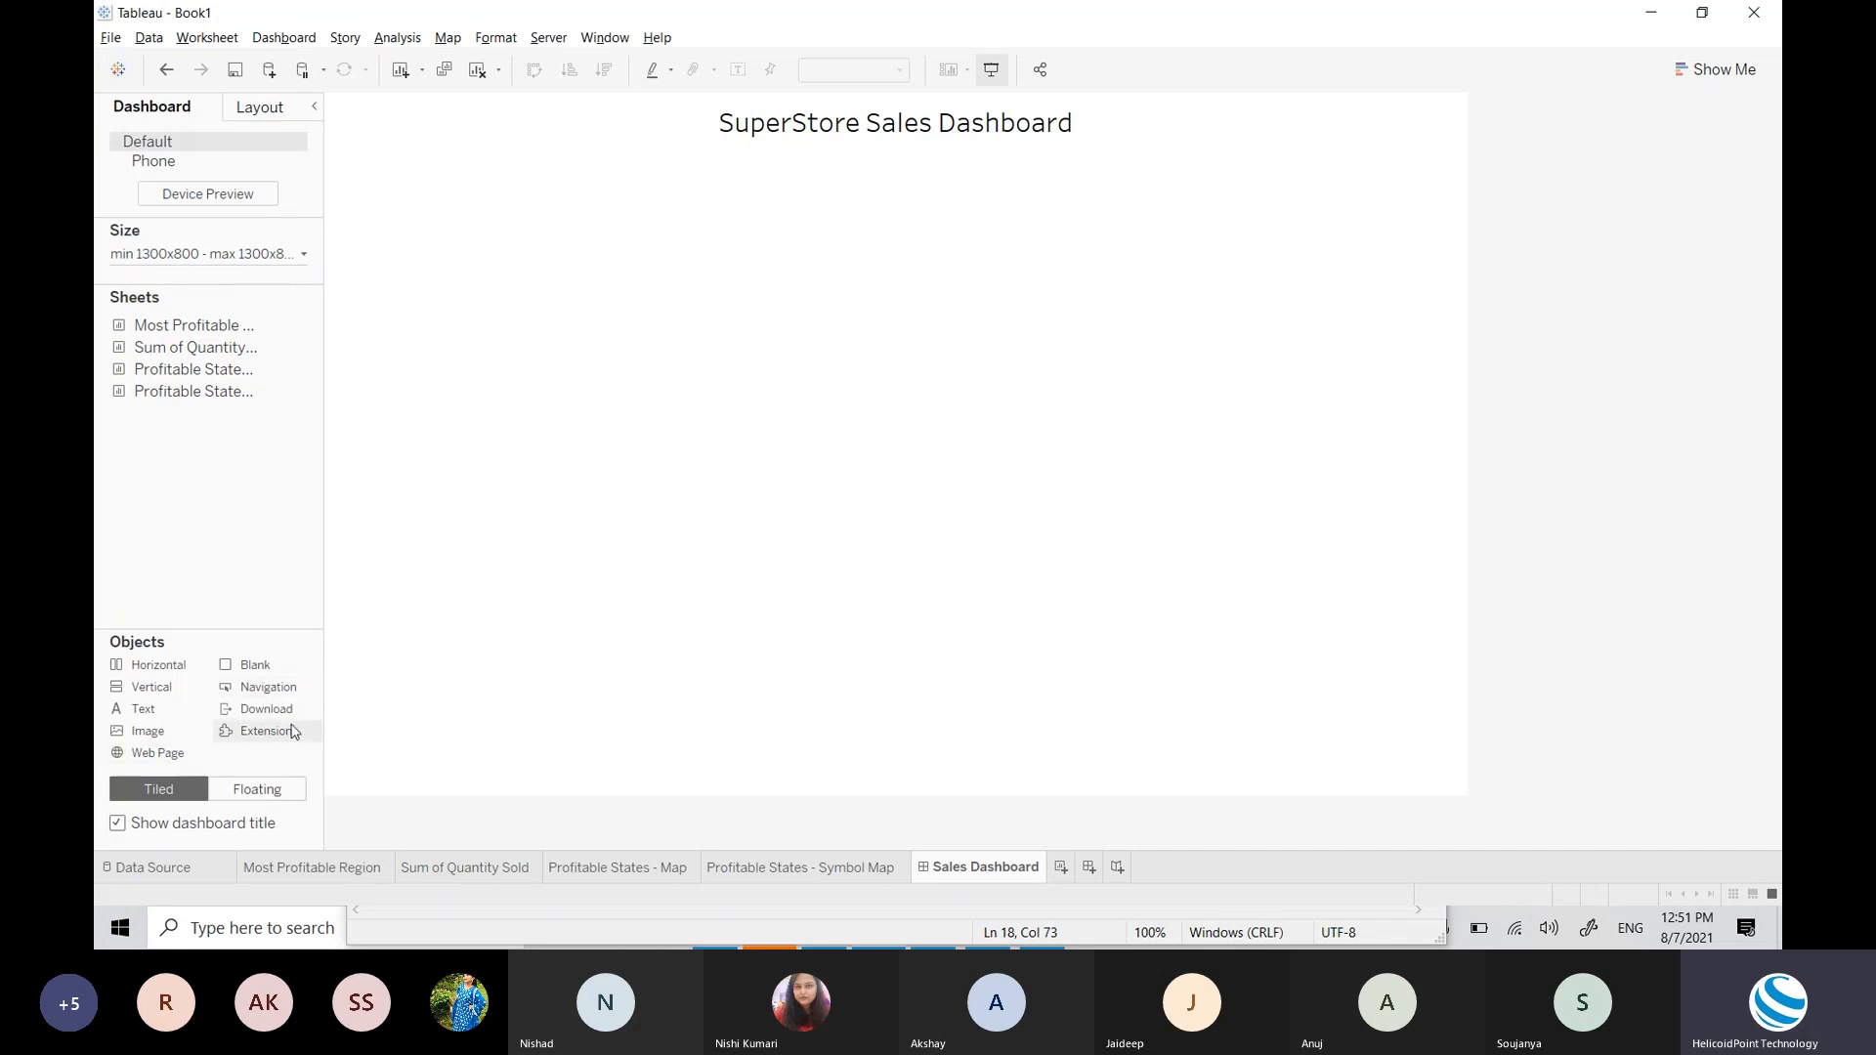
left_click(662, 617)
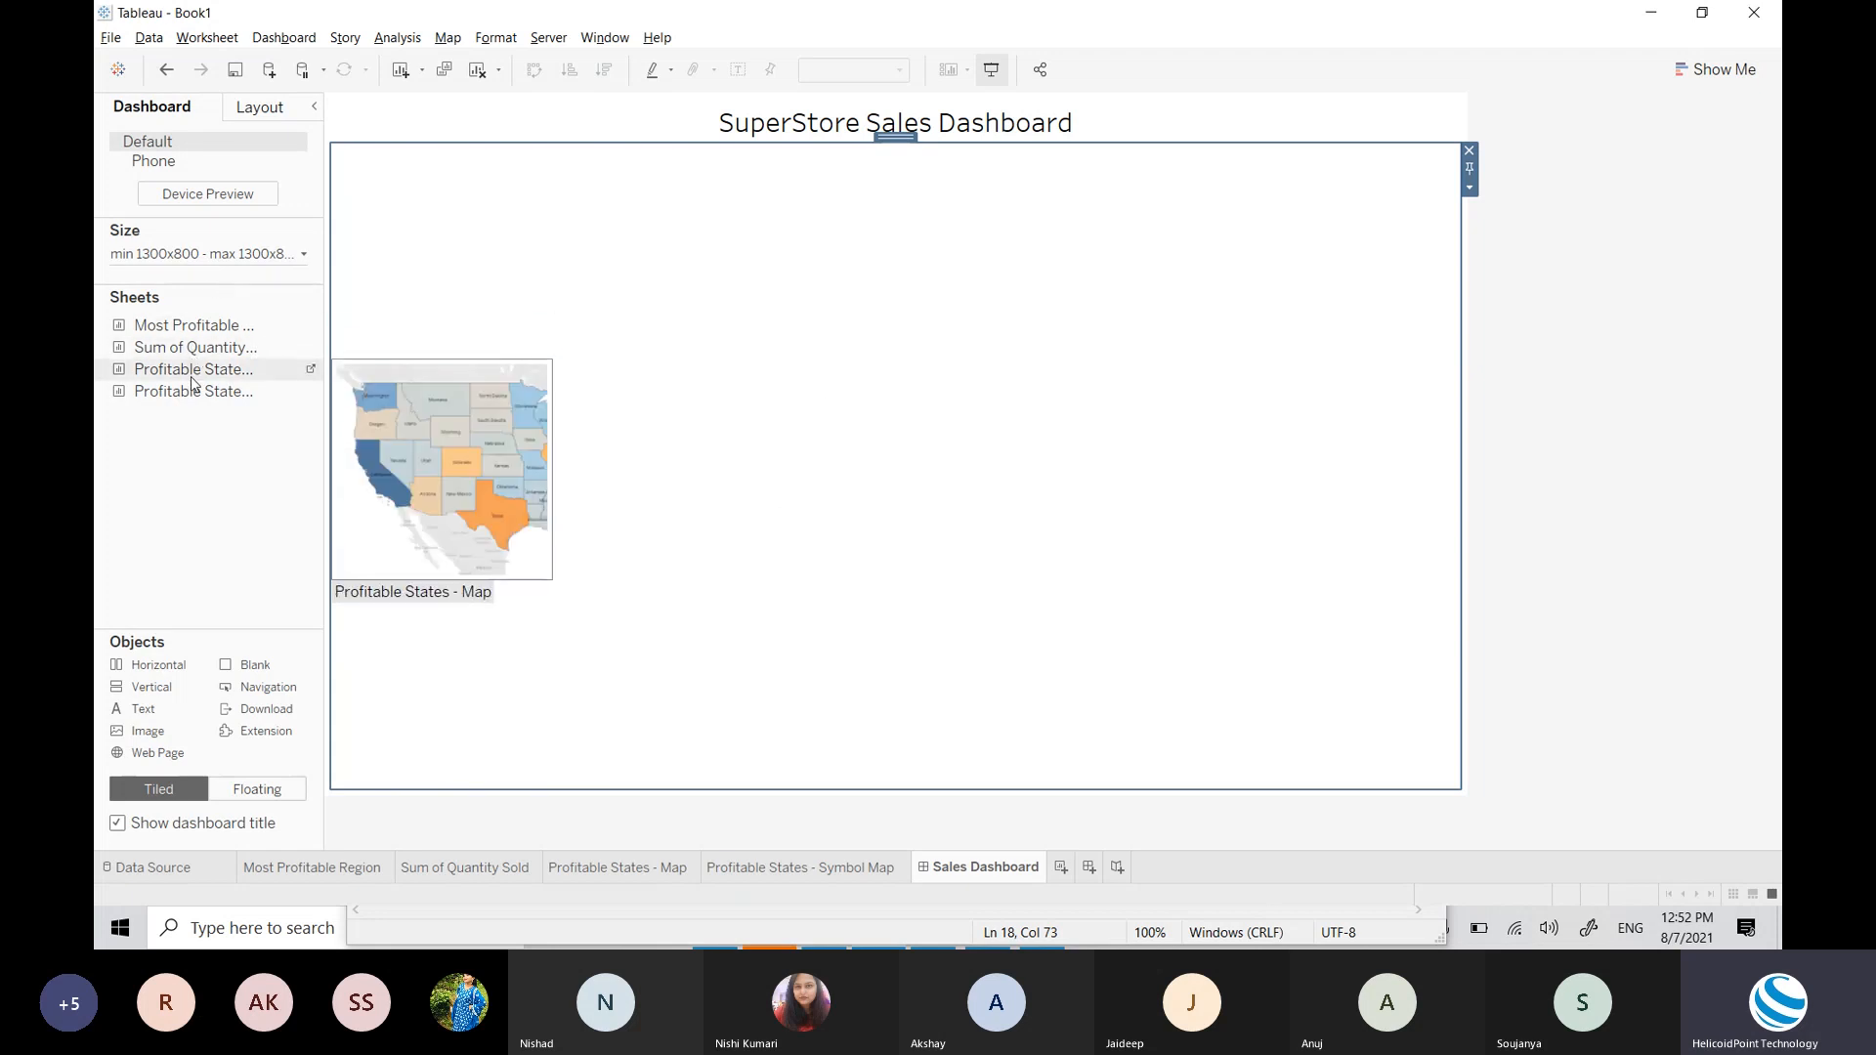
Step: Drop Profitable States - Map on top, Most Profitable Region below, Sum of Quantity Sold beside it
left_click_drag(192, 388, 689, 335)
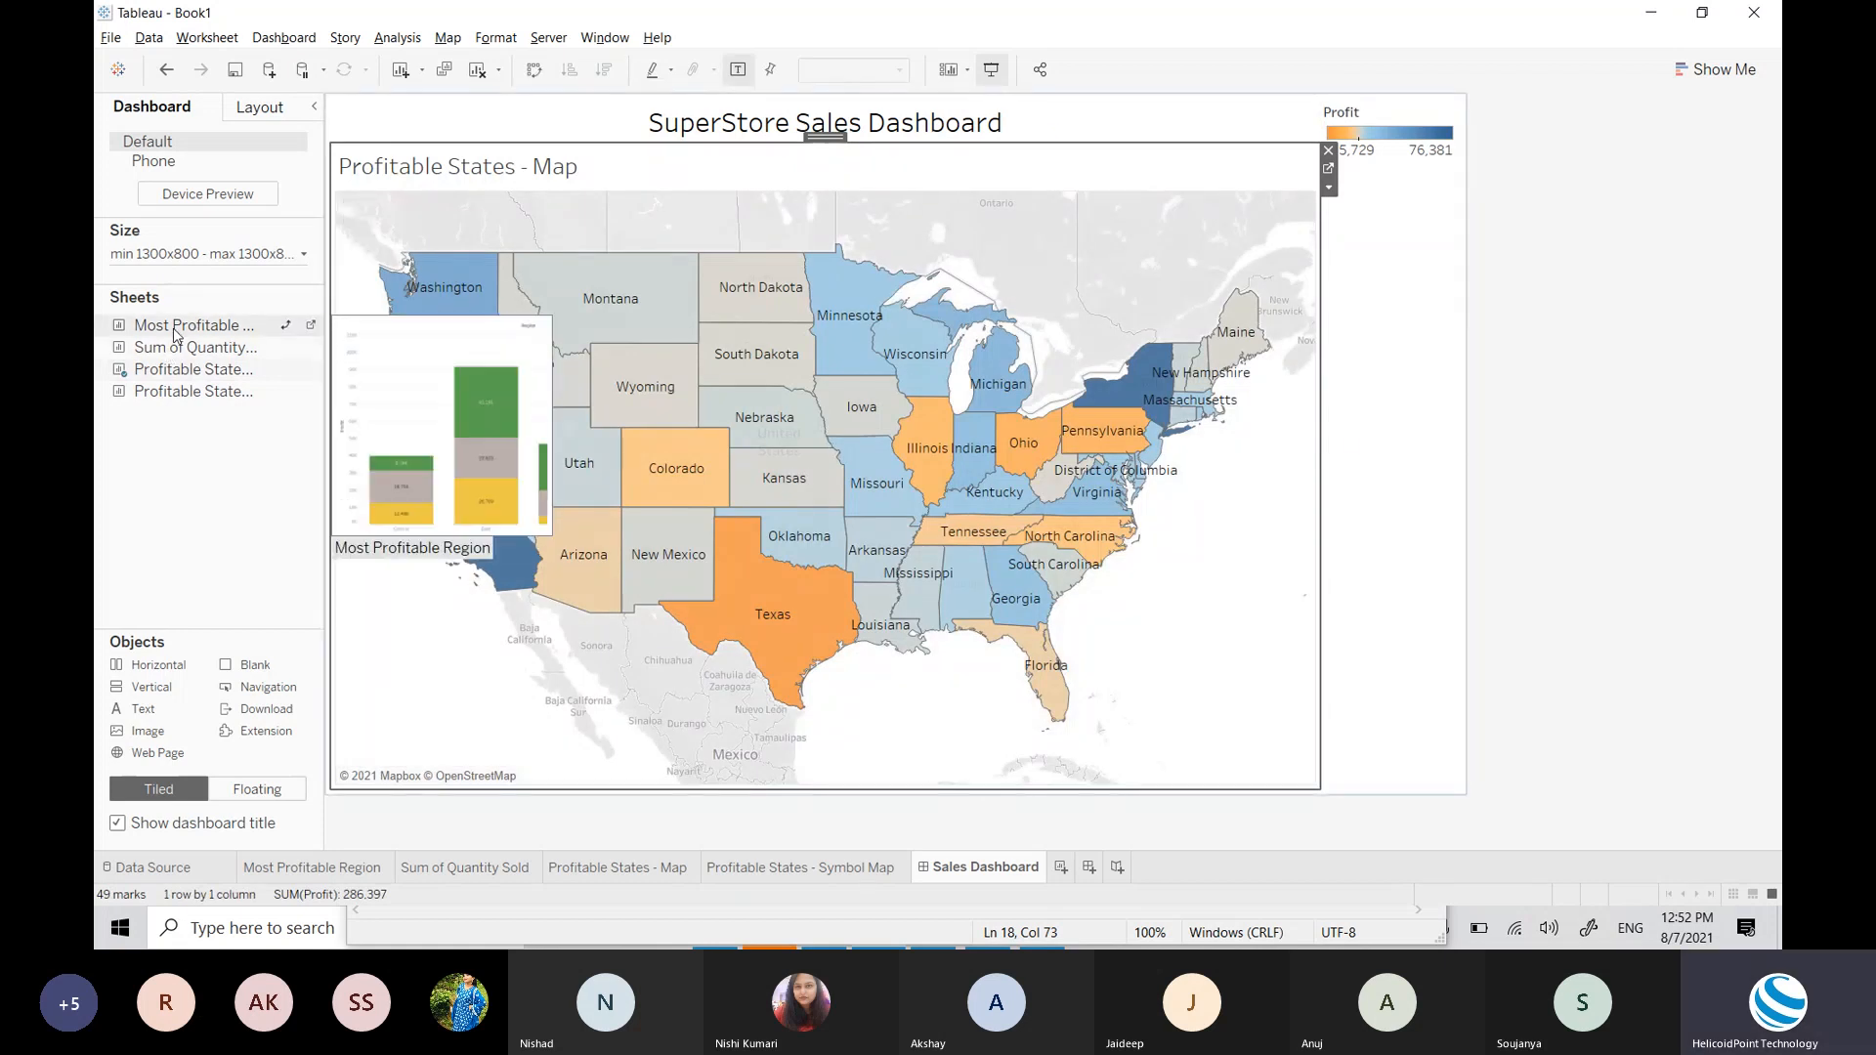
left_click_drag(176, 333, 621, 711)
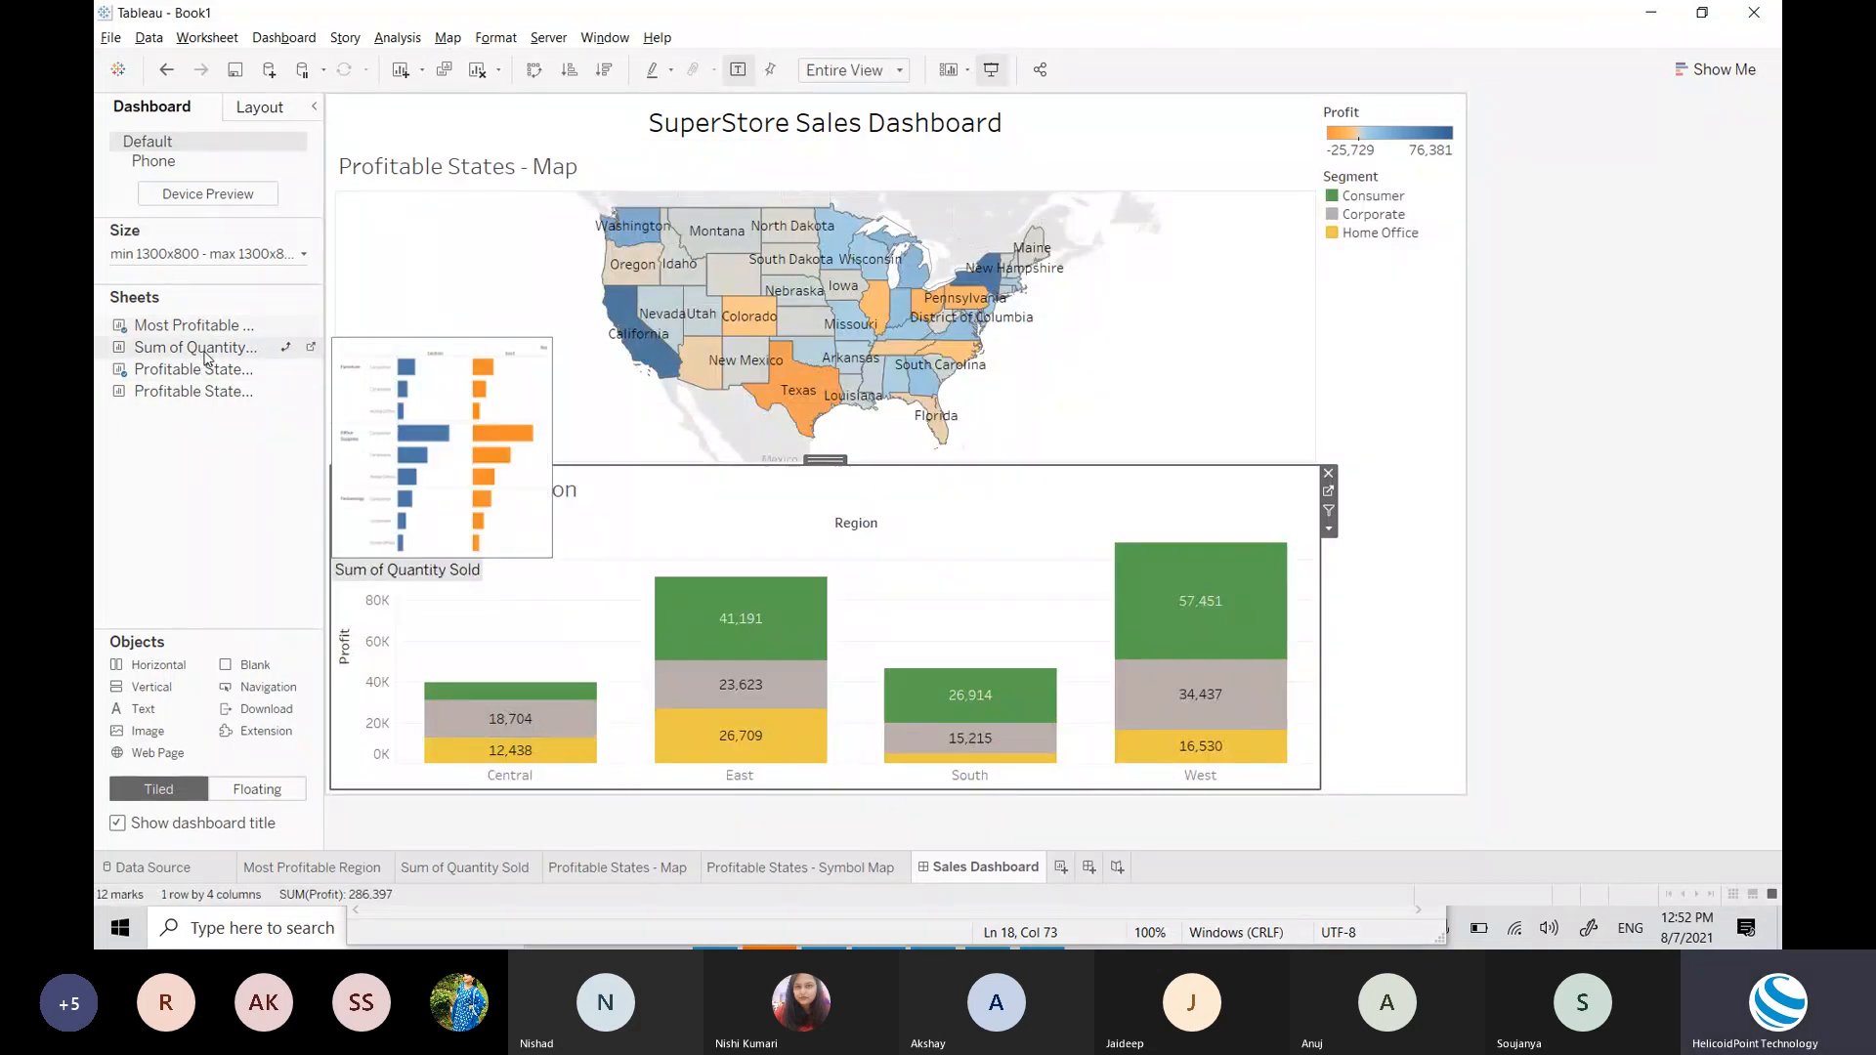
left_click_drag(435, 426, 1072, 636)
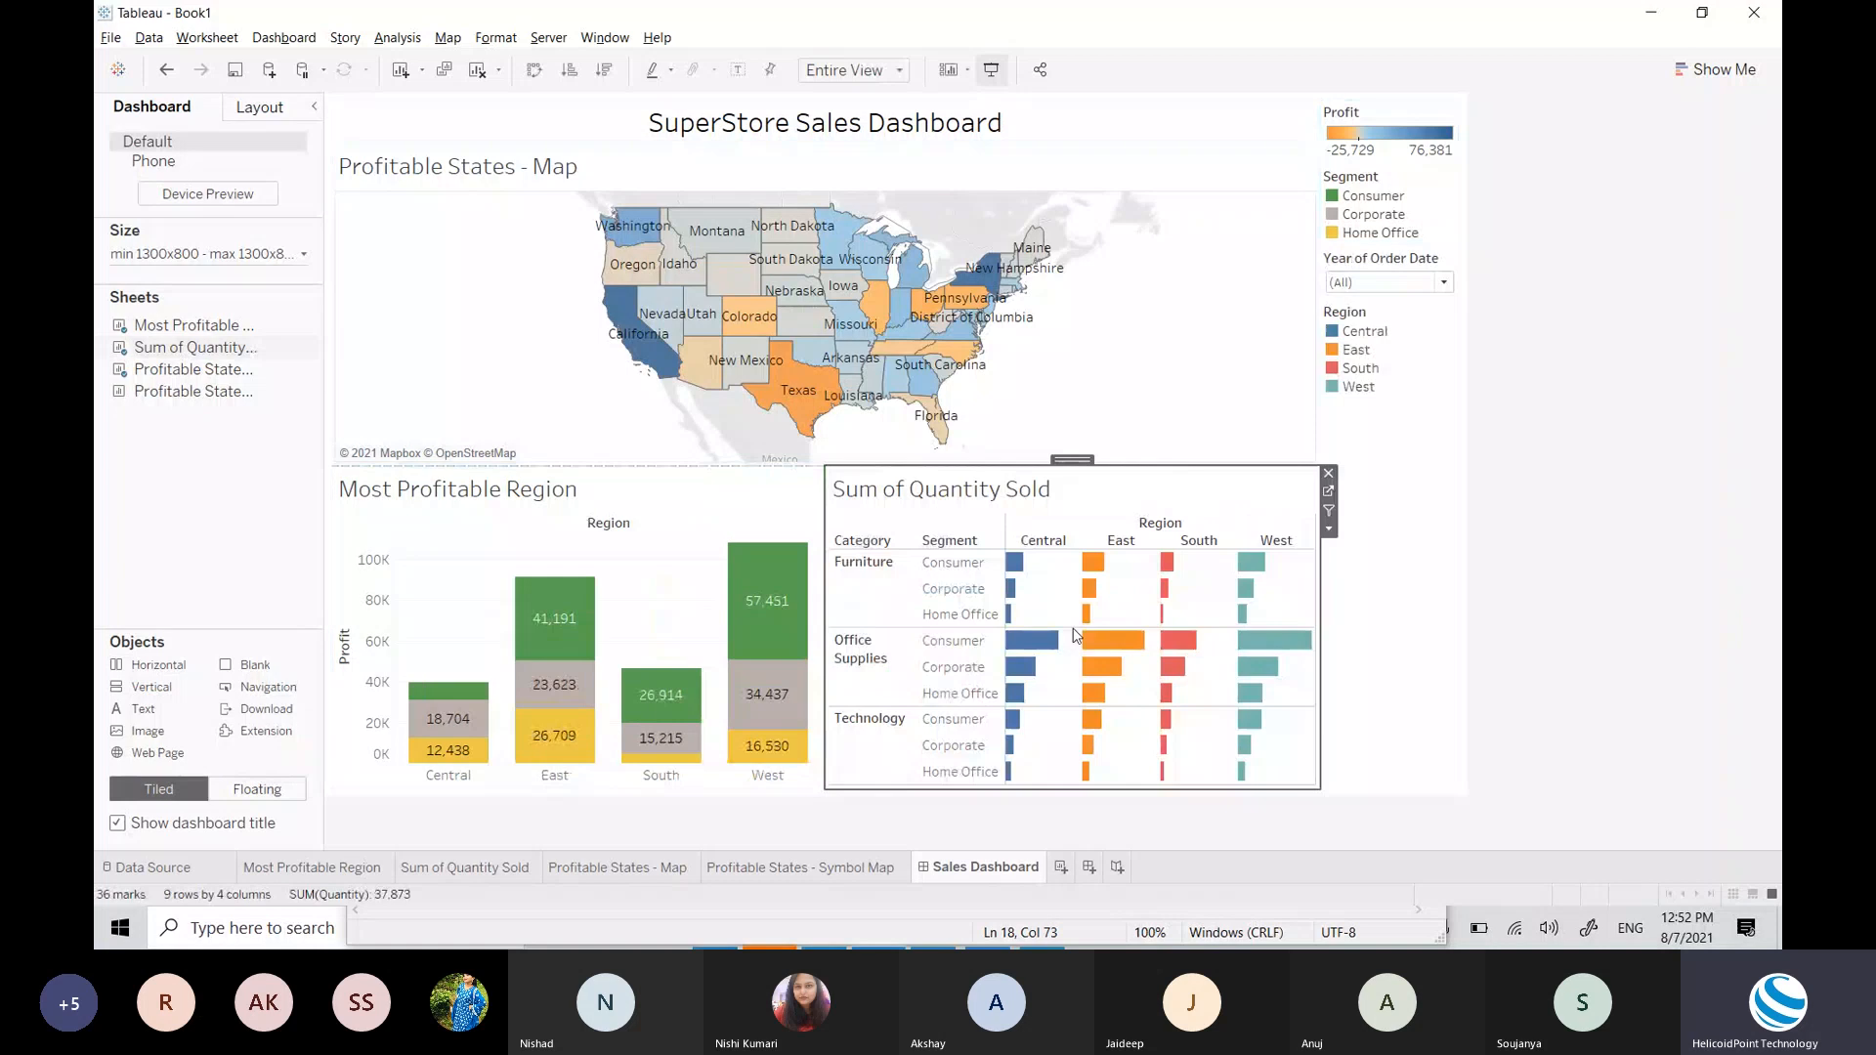
left_click(1626, 692)
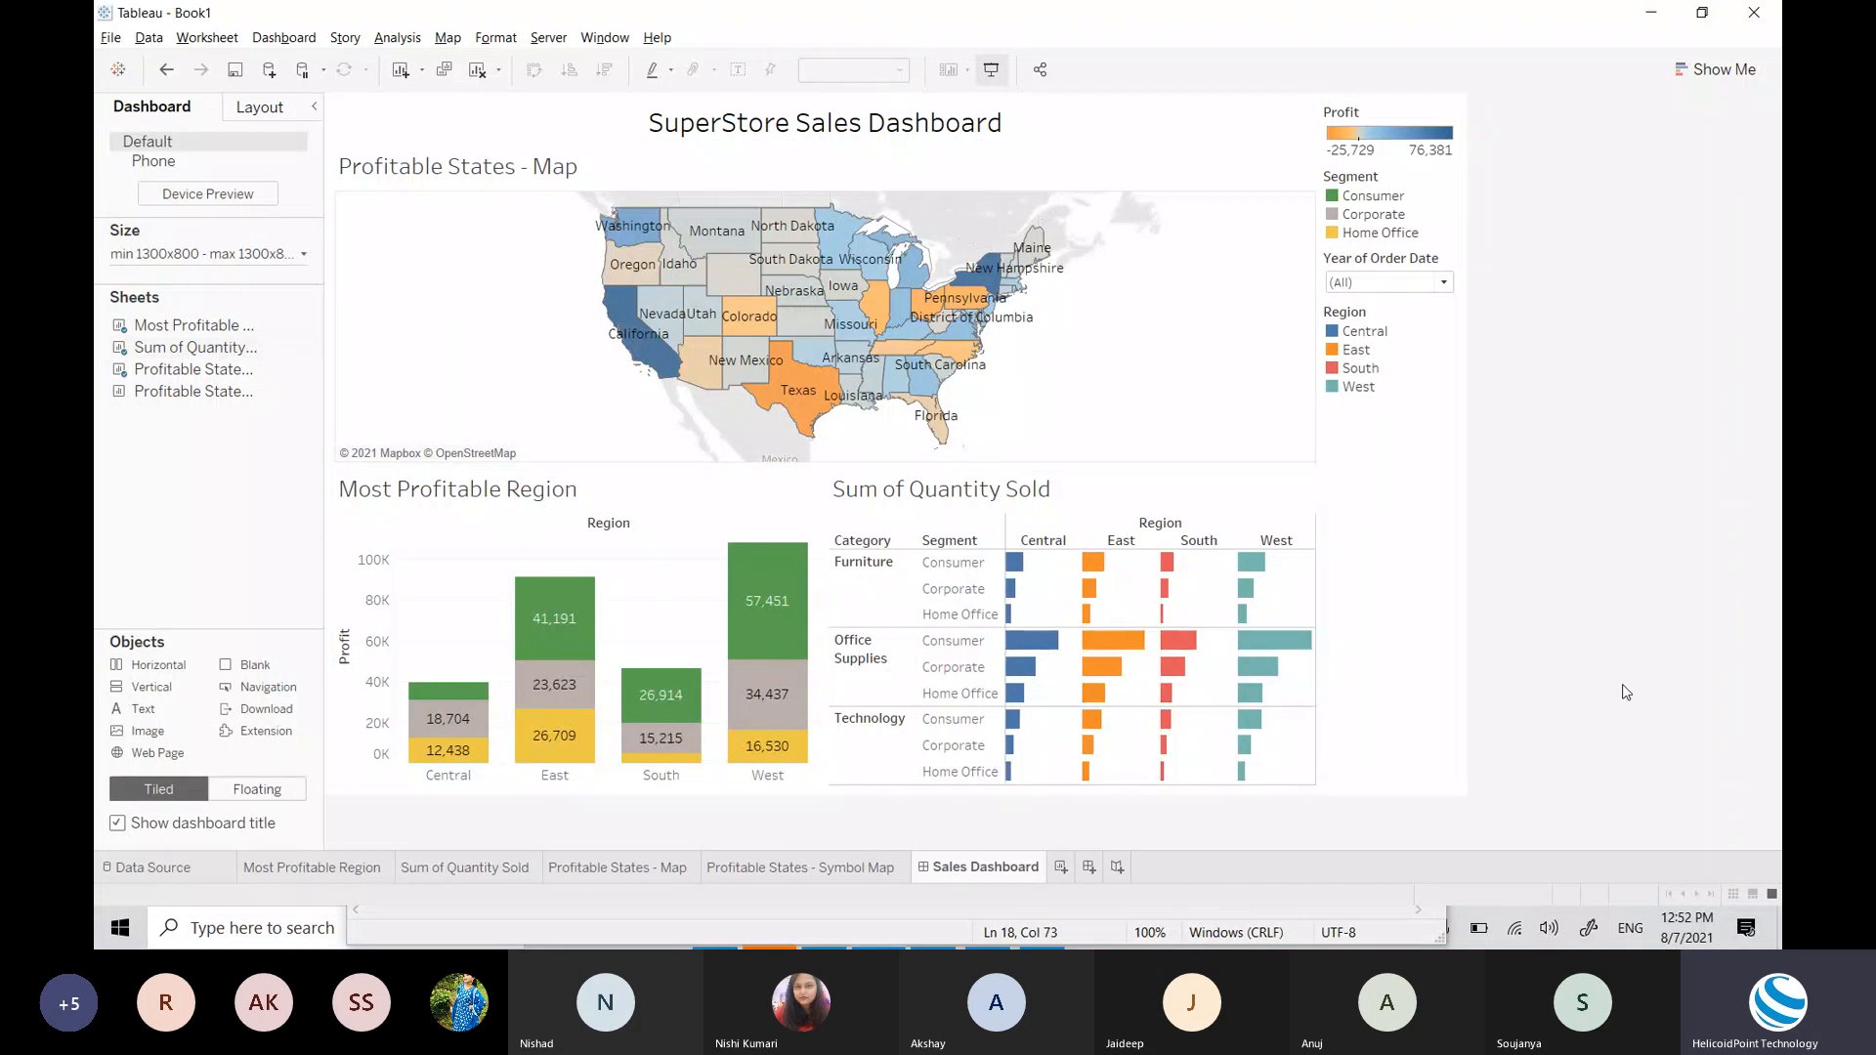
Step: Select the container holding the three sheets and apply Fix Height to it
left_click(1083, 276)
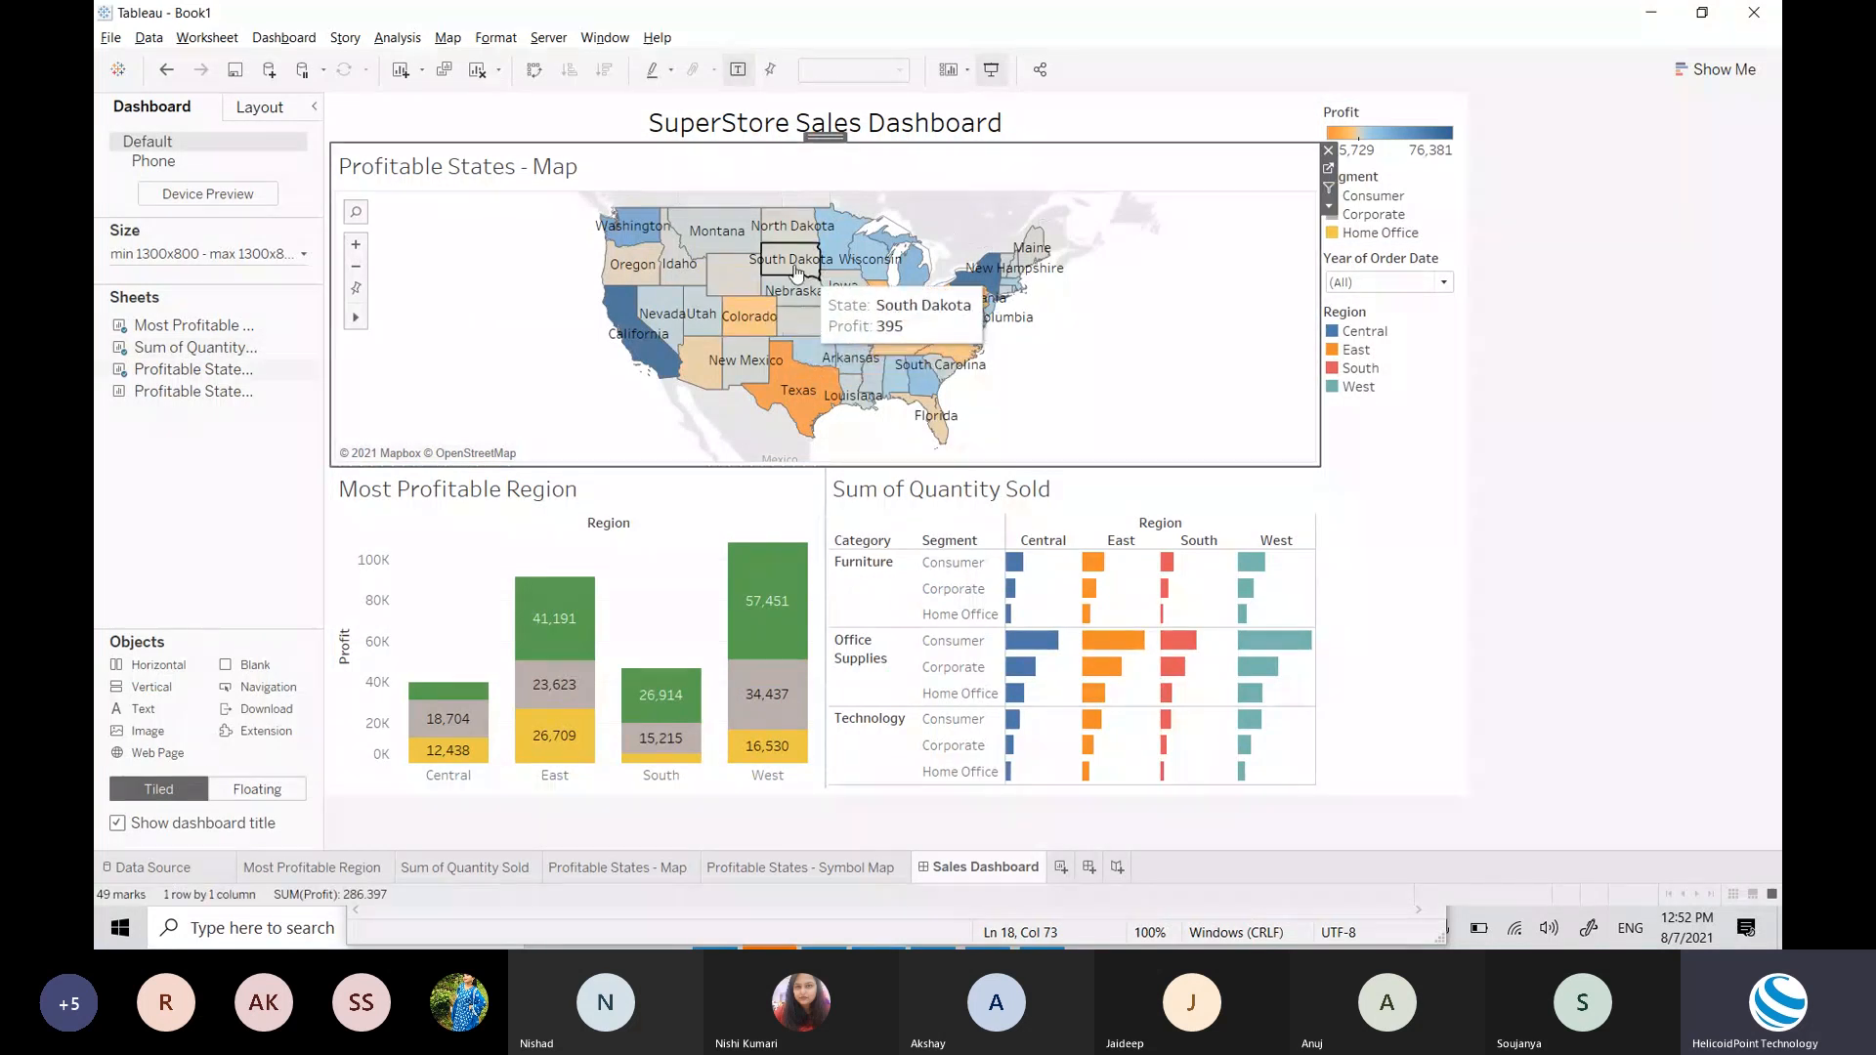
double_click(1329, 176)
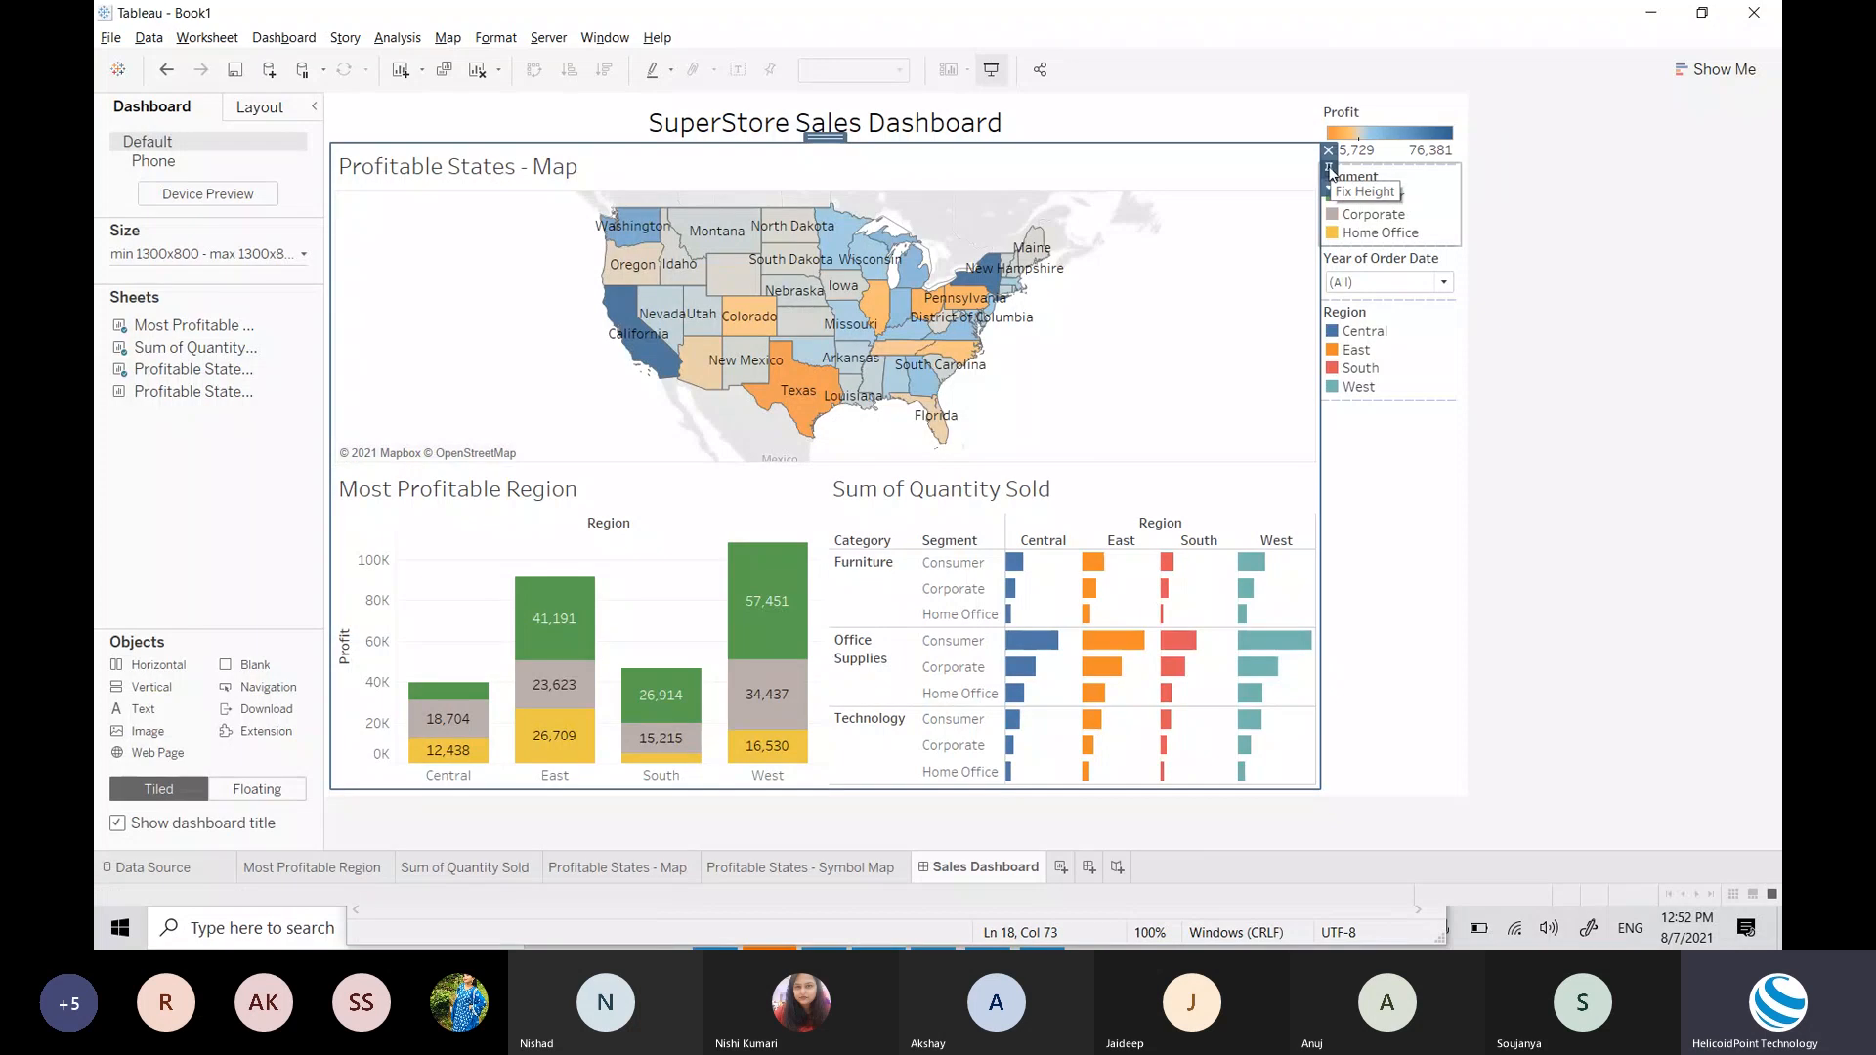
left_click(1330, 169)
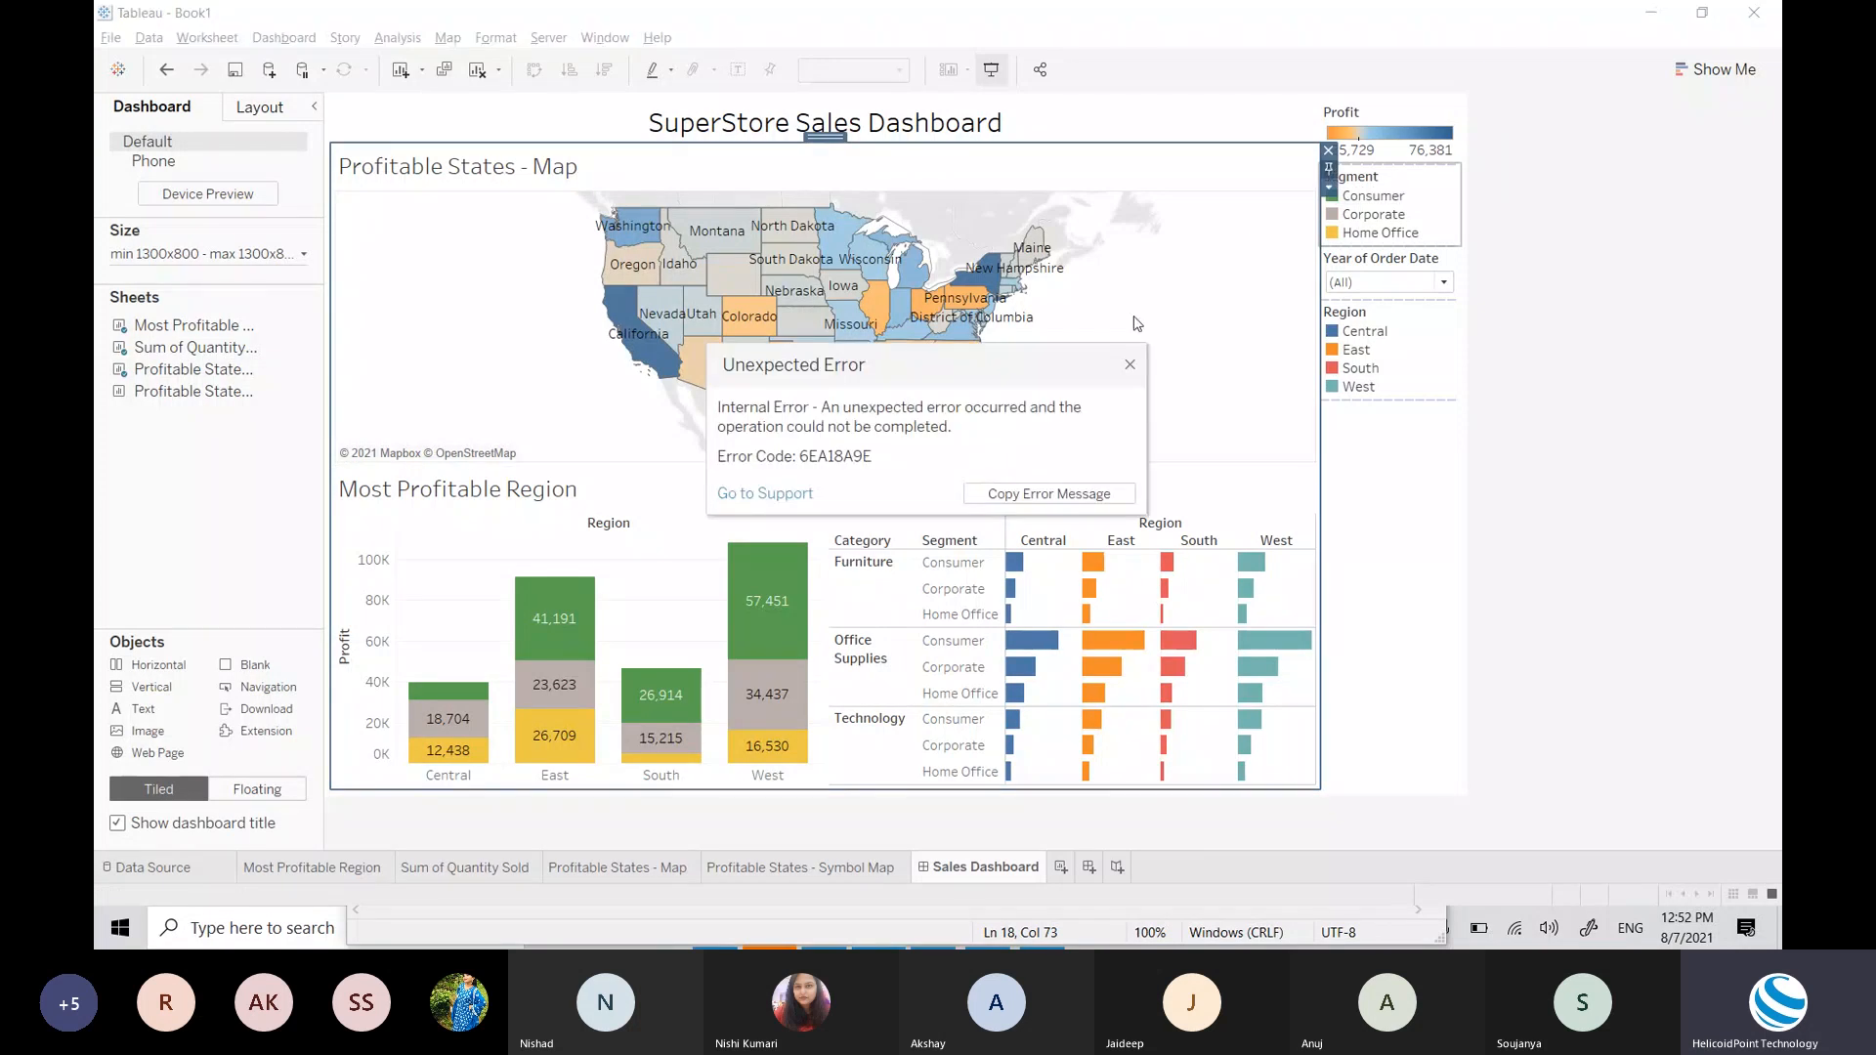
Step: Dismiss the error and drag the State pill off the Profitable States - Map Label shelf
left_click(1130, 367)
left_click(1269, 256)
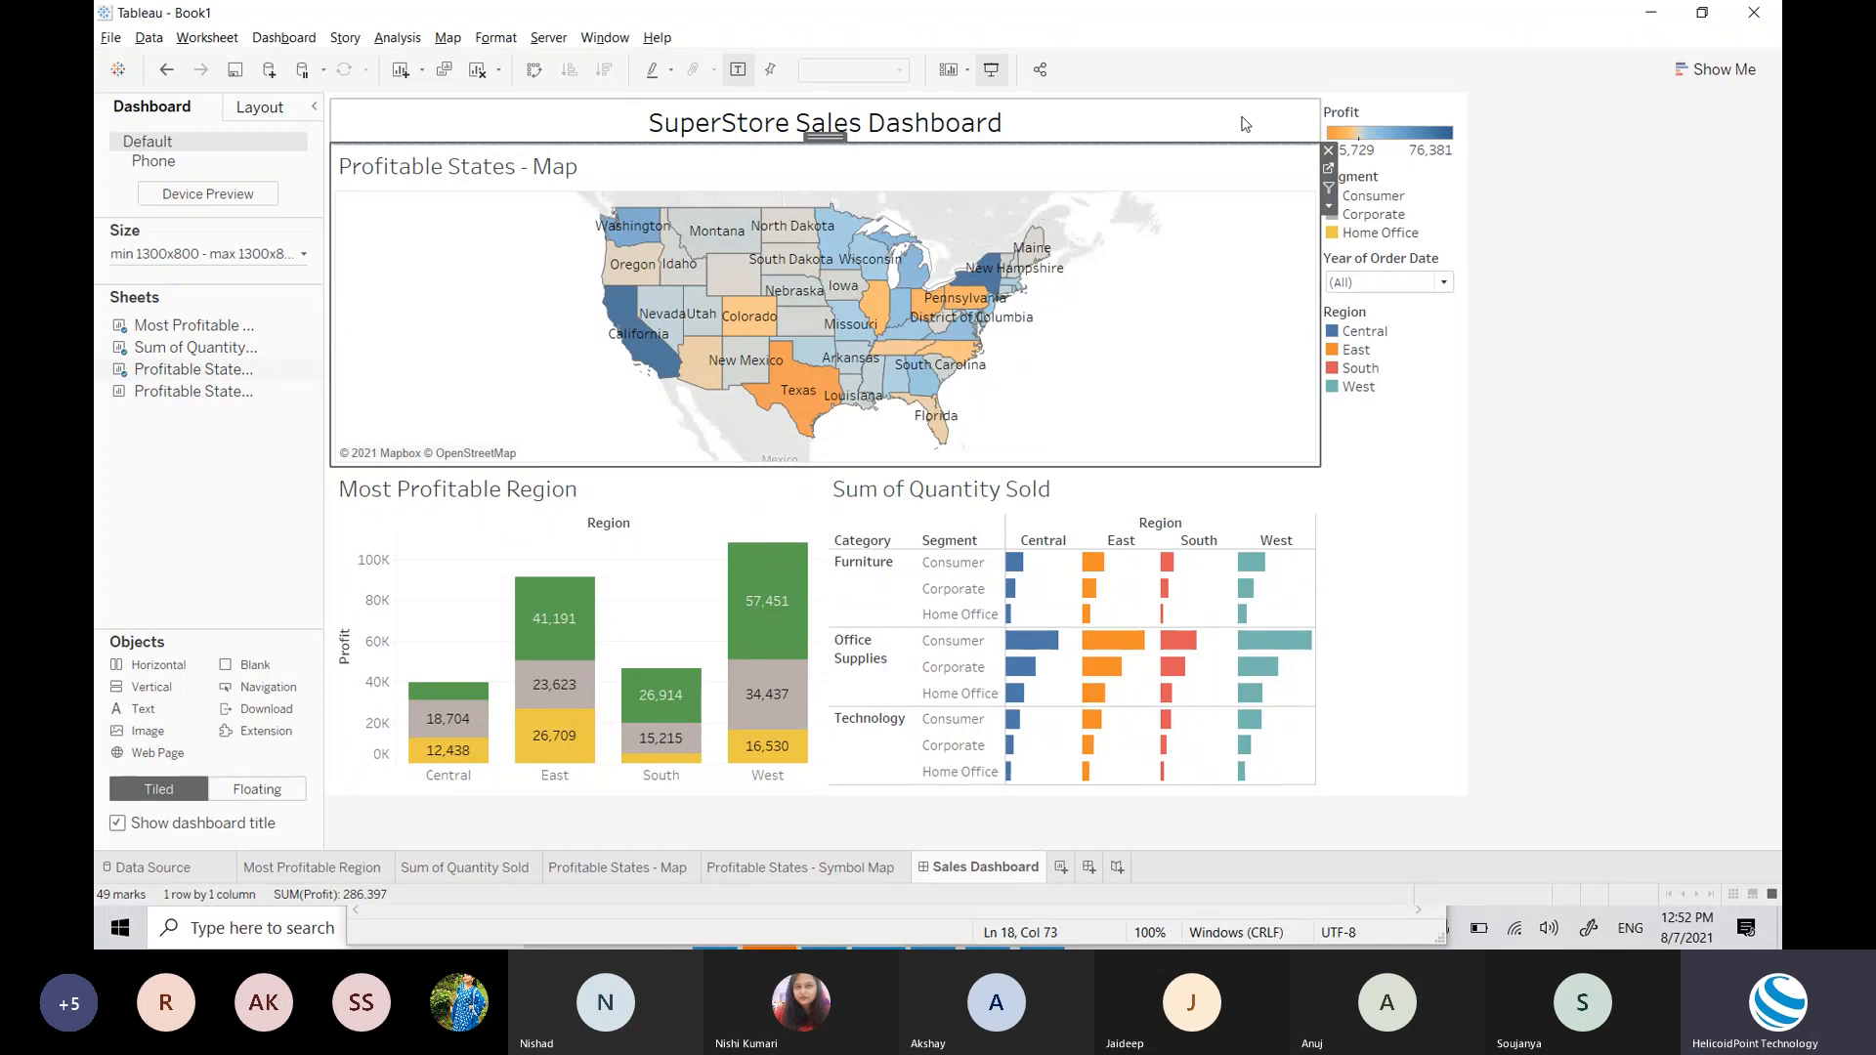
left_click(1328, 172)
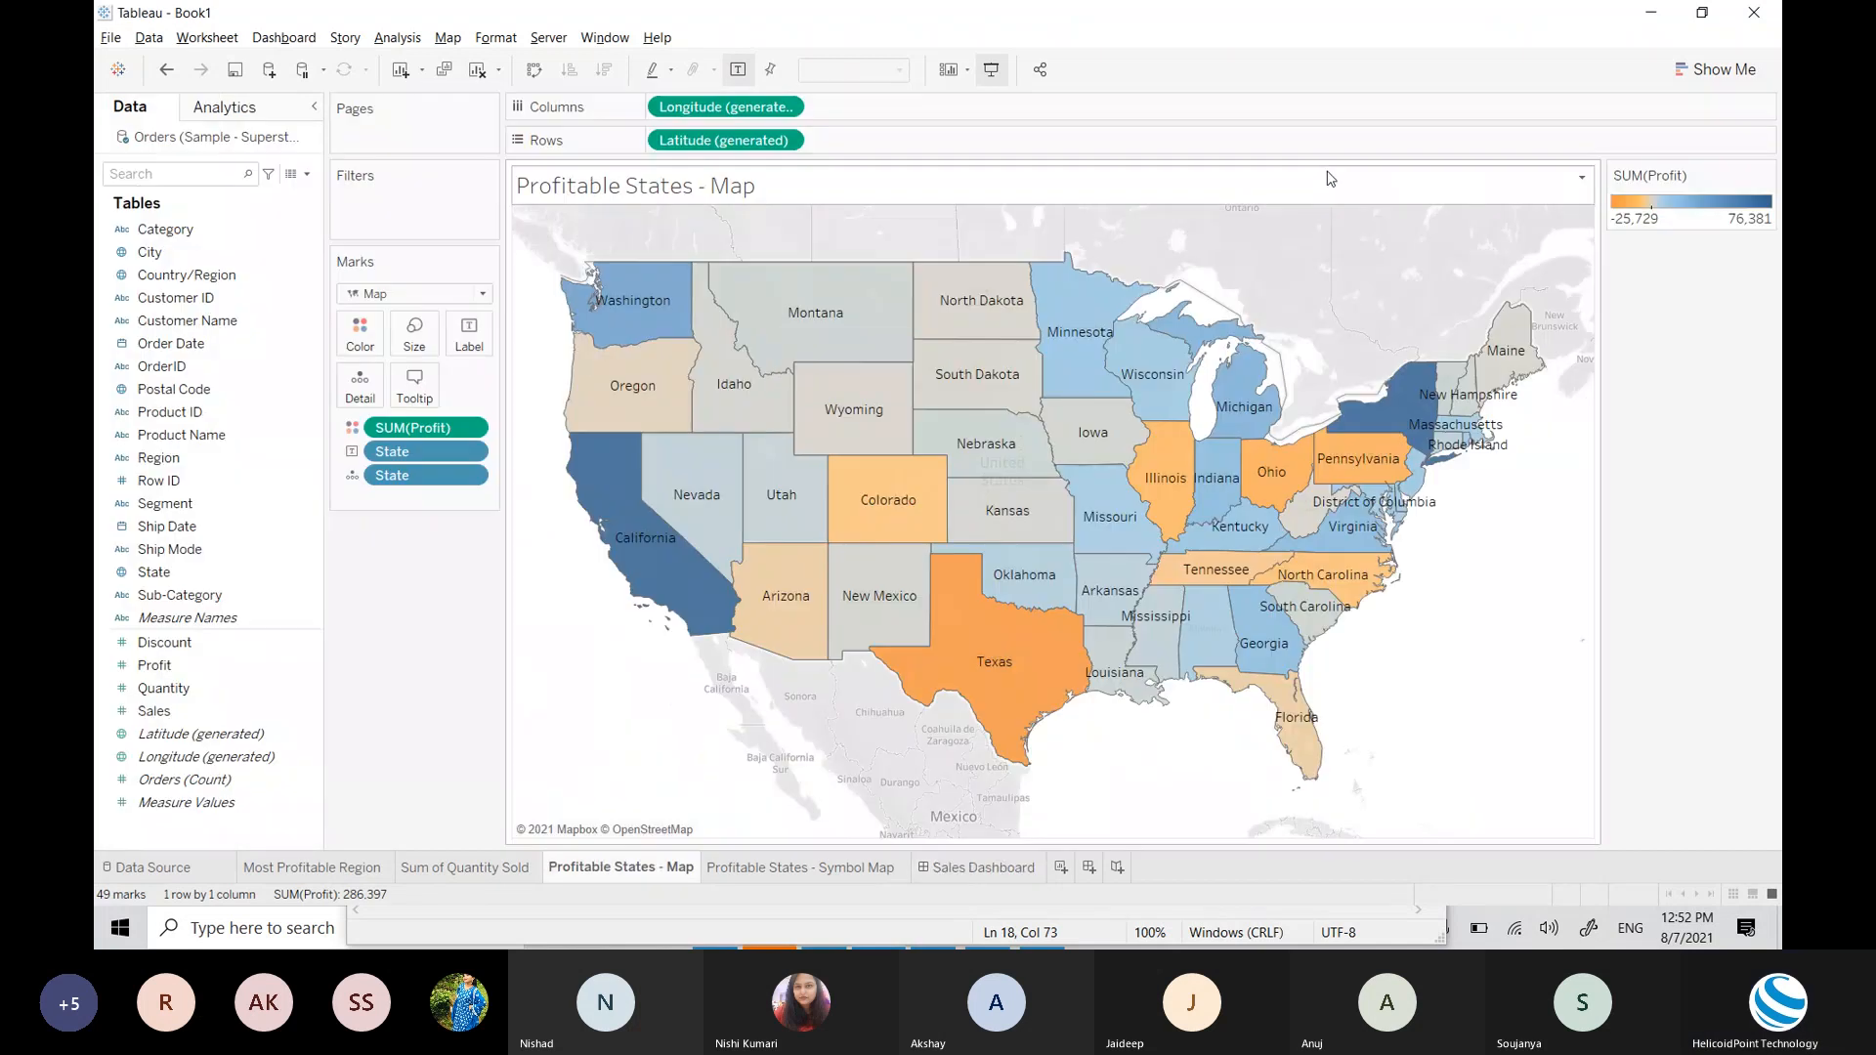
left_click_drag(415, 453, 235, 457)
left_click(923, 872)
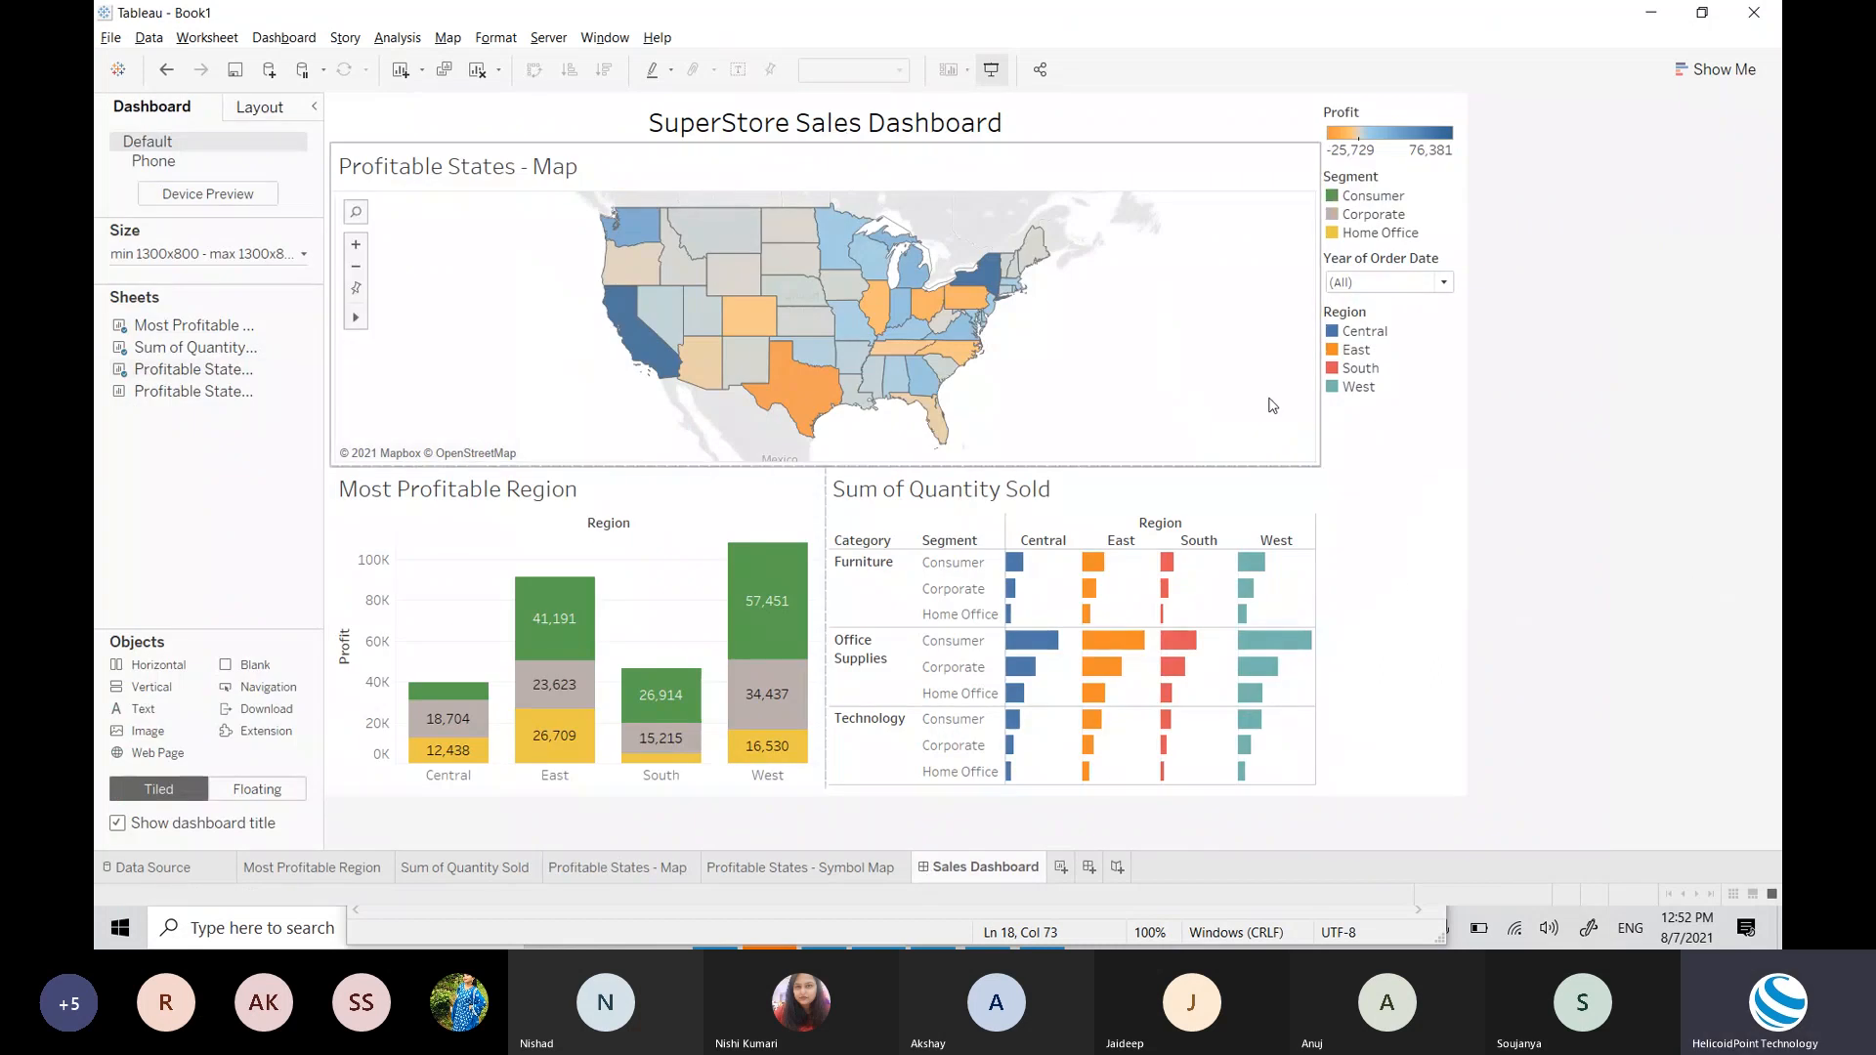
Step: Recheck the Profitable States - Map sheet, then return and select the map on the dashboard
left_click(570, 236)
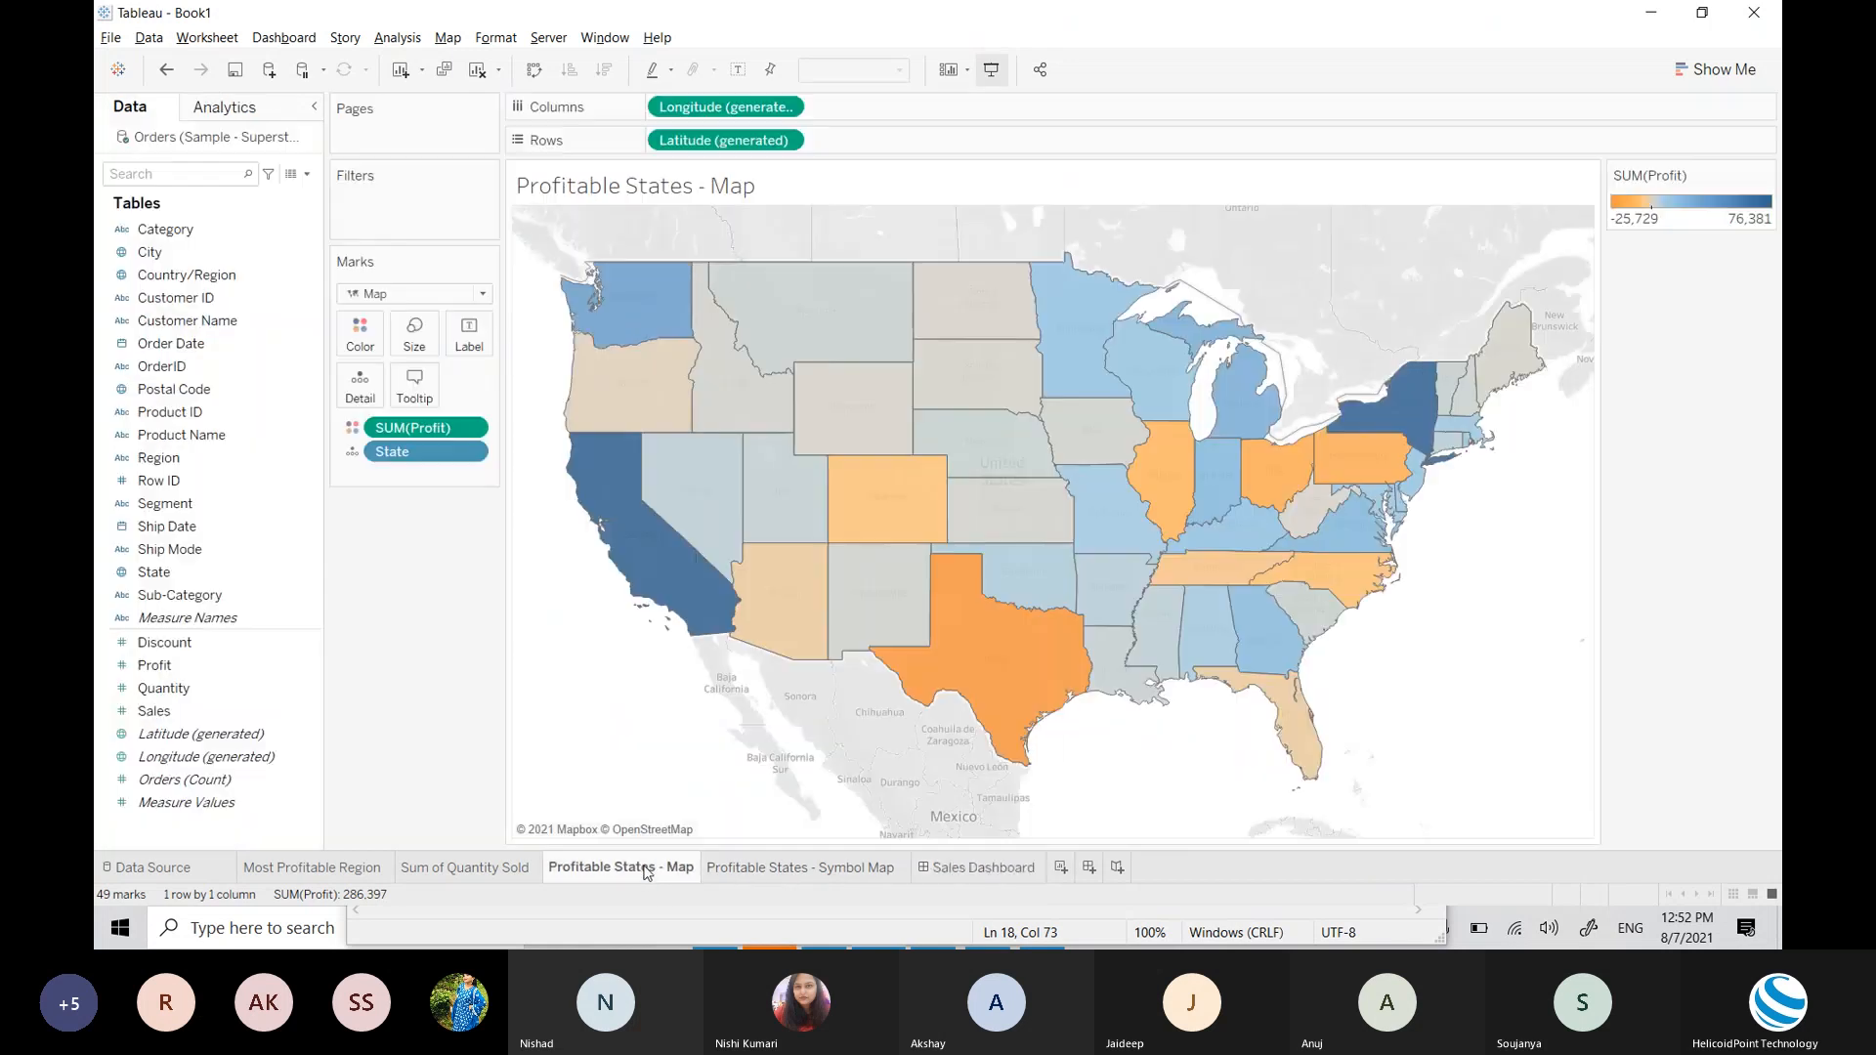
left_click(648, 868)
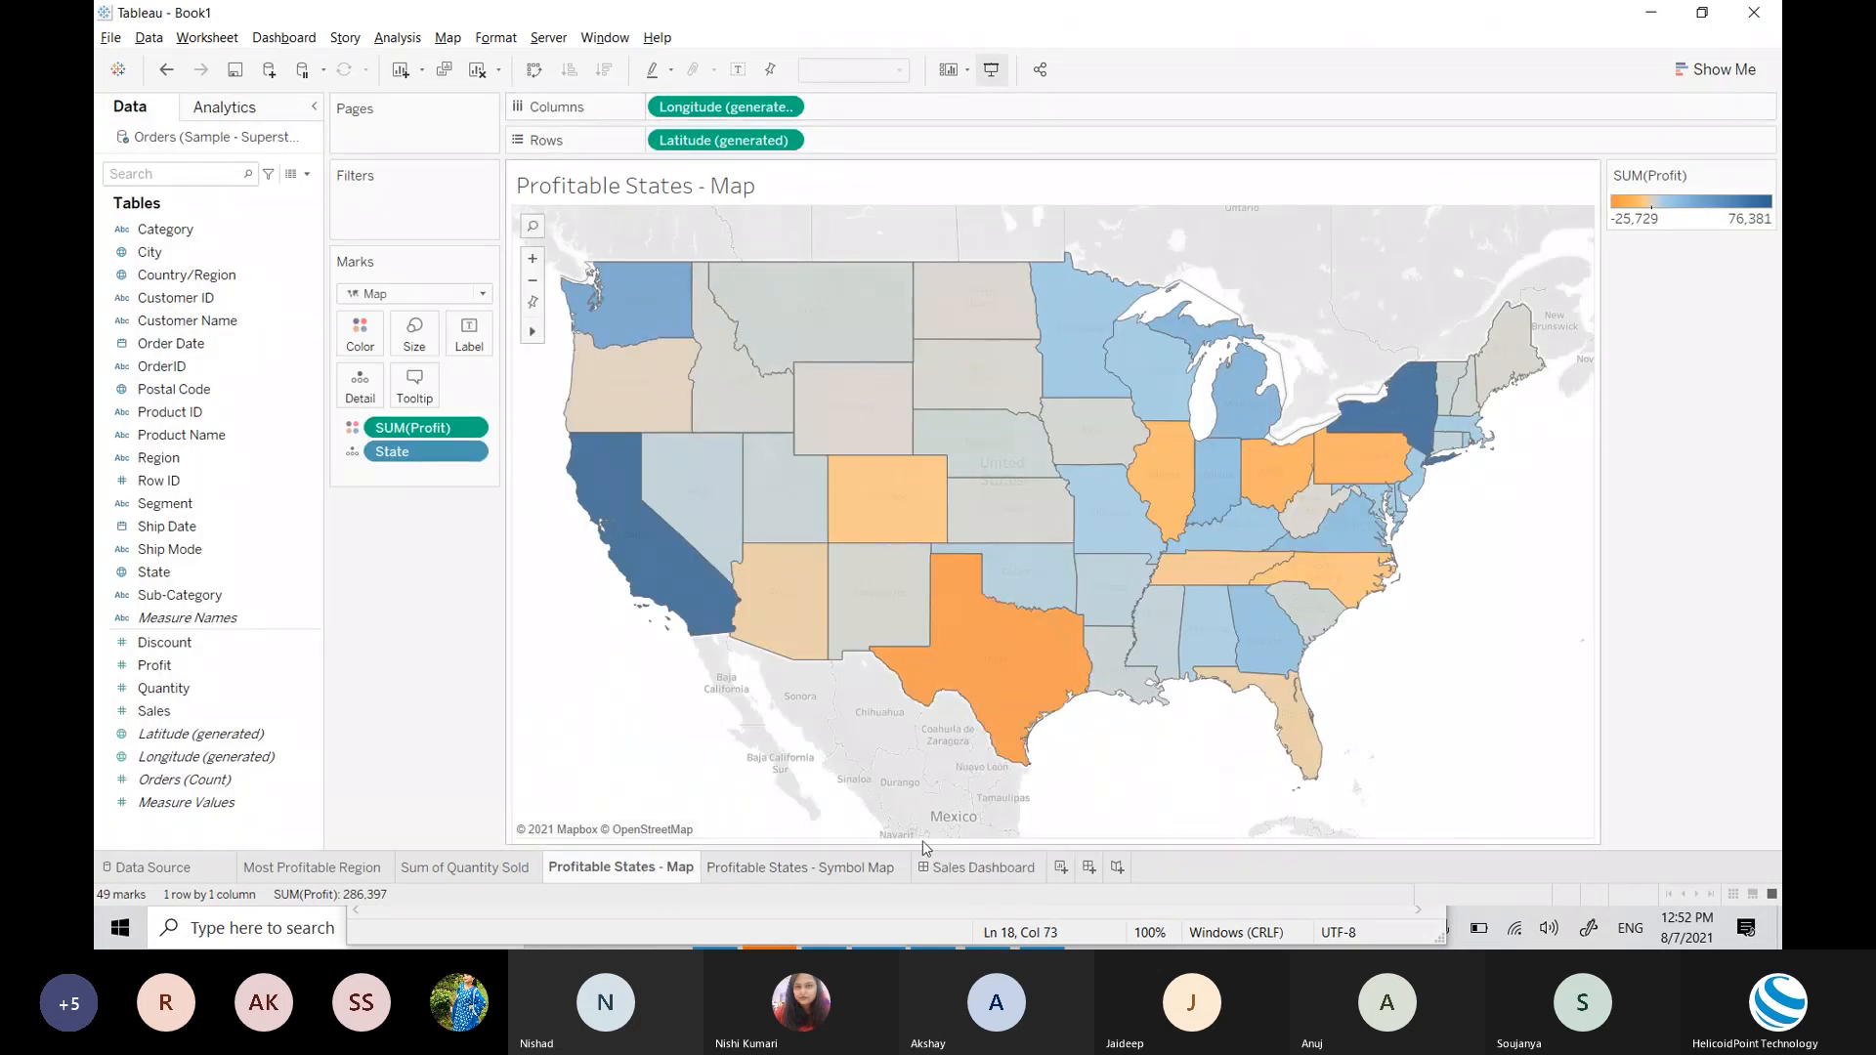
left_click(940, 868)
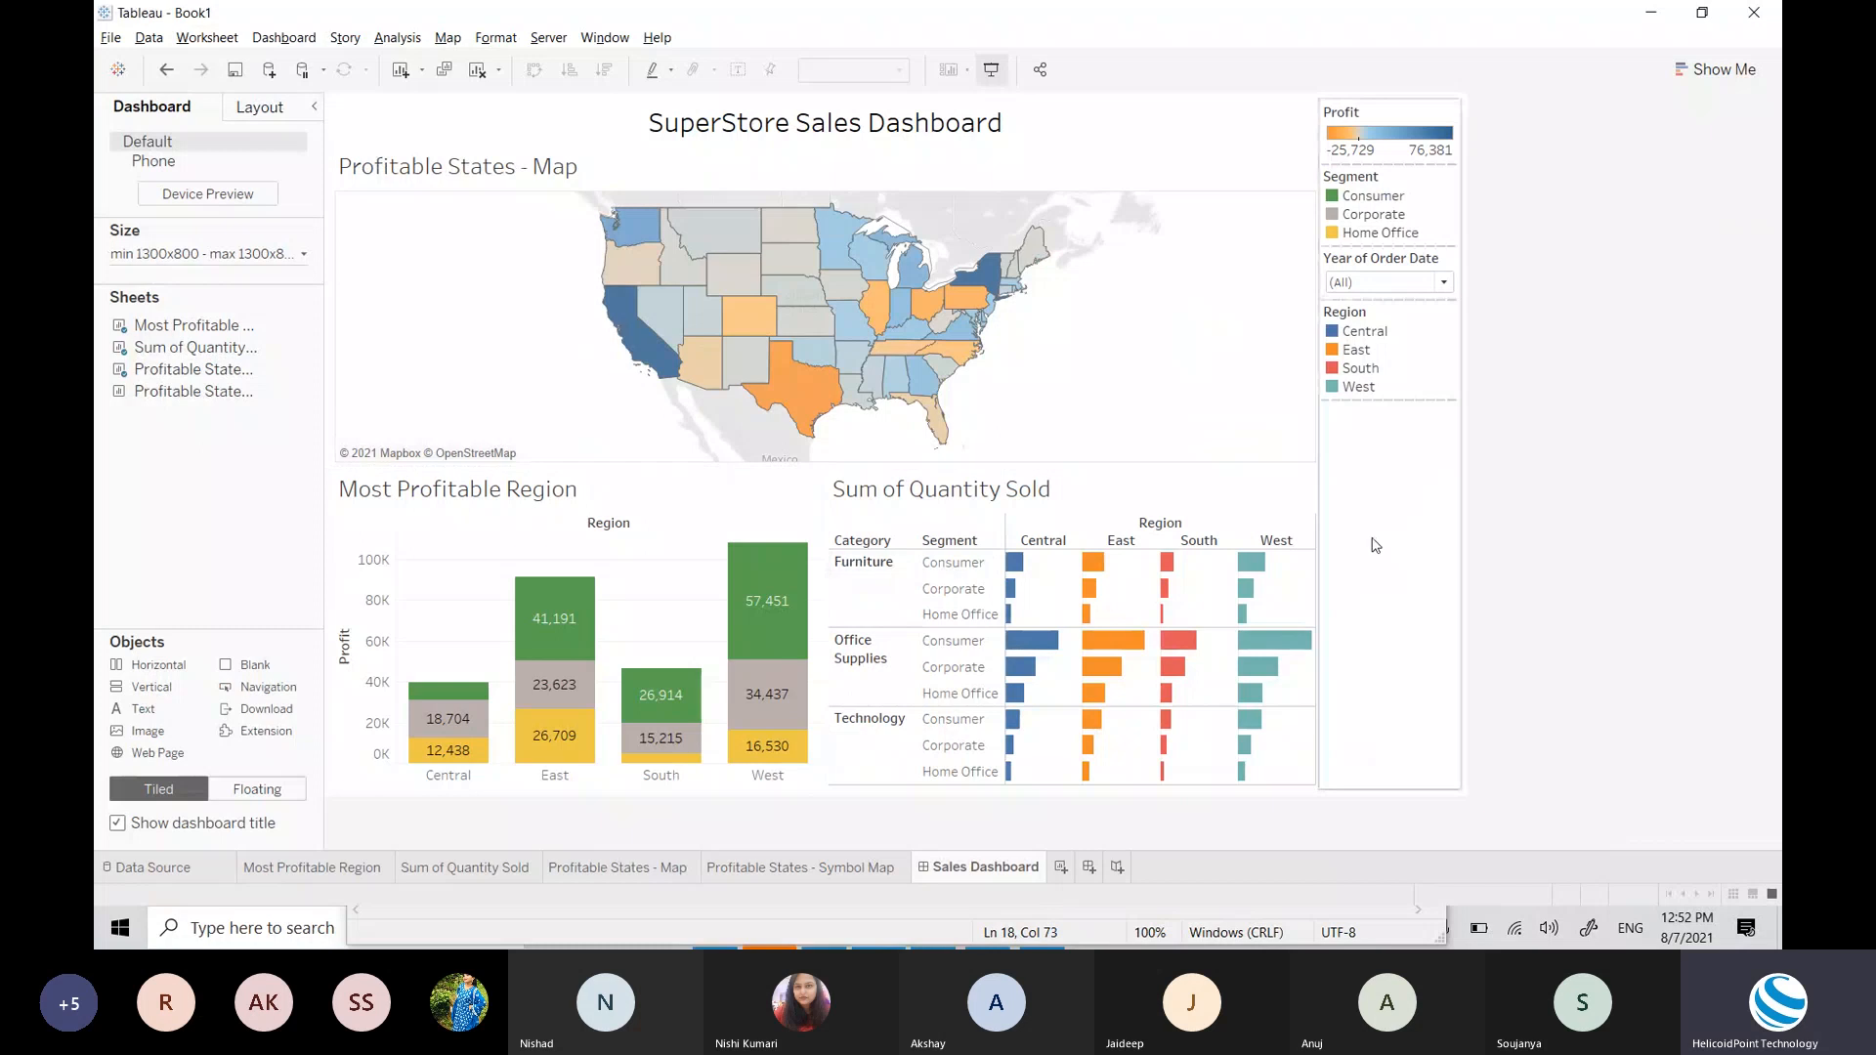
left_click(1618, 574)
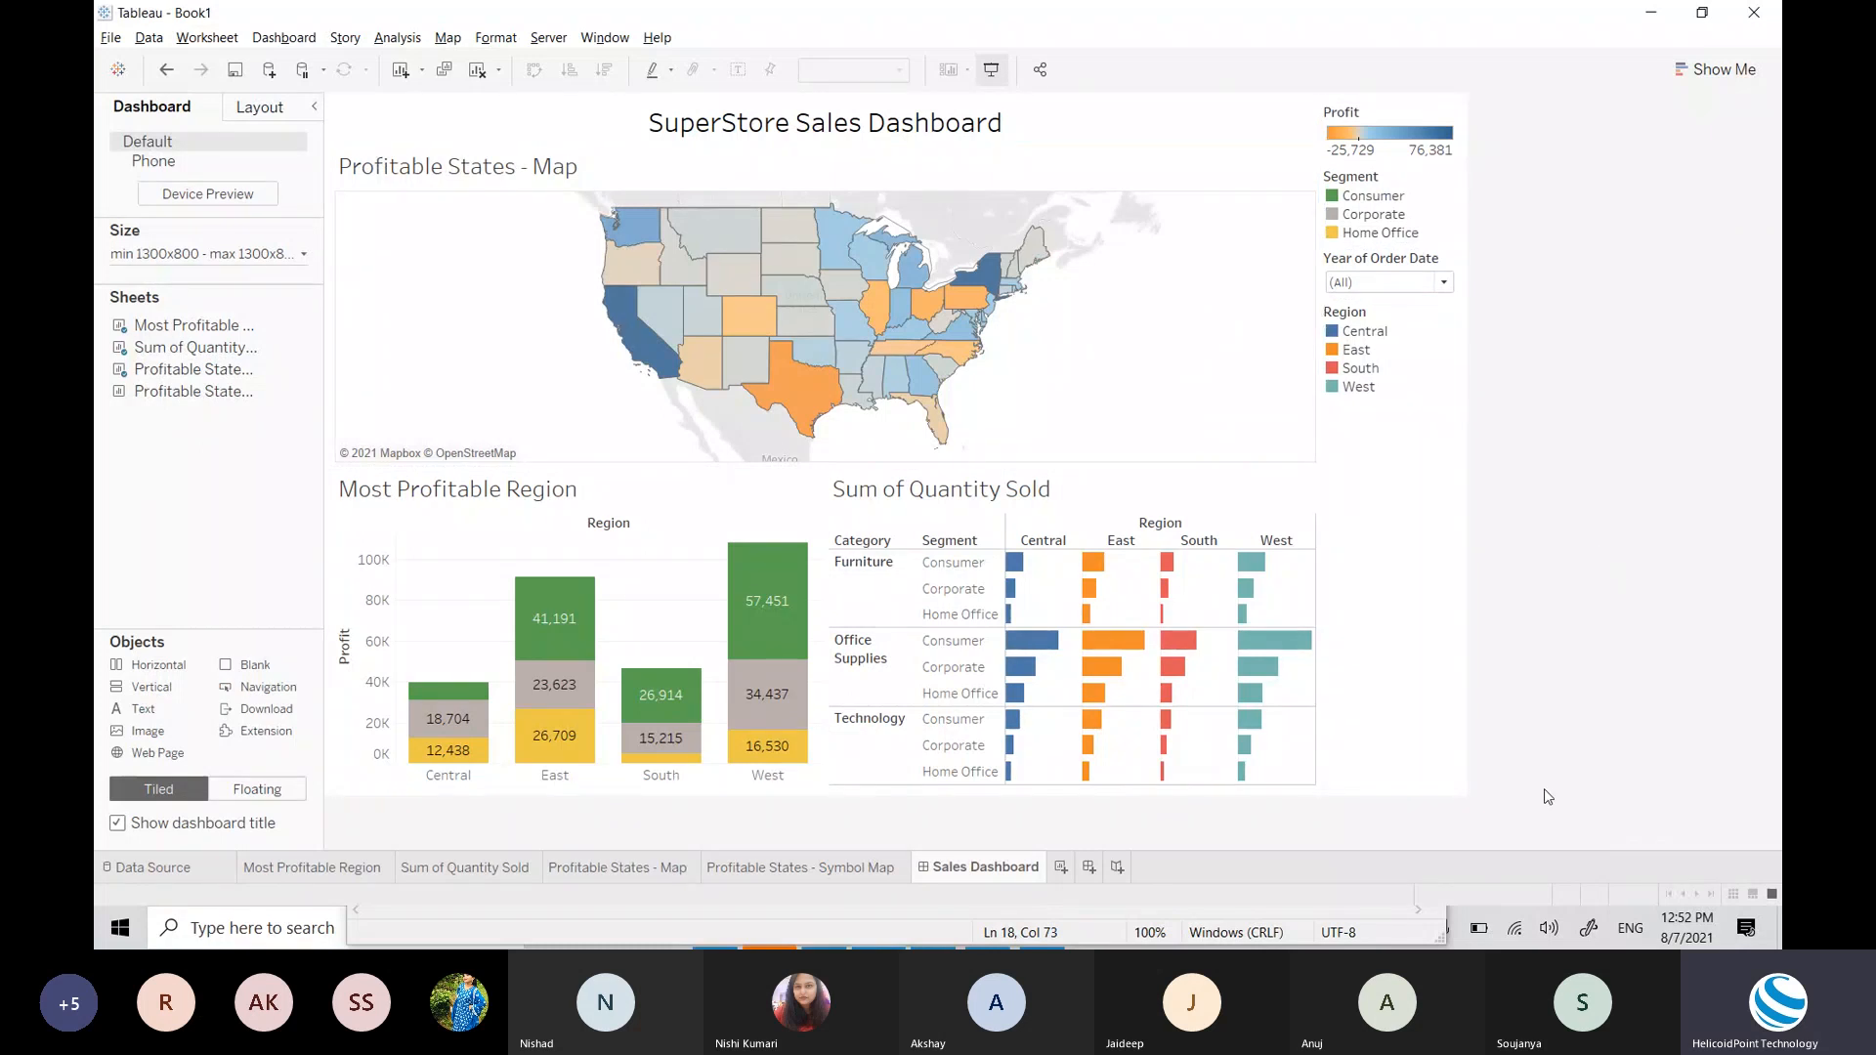
mouse_move(634, 257)
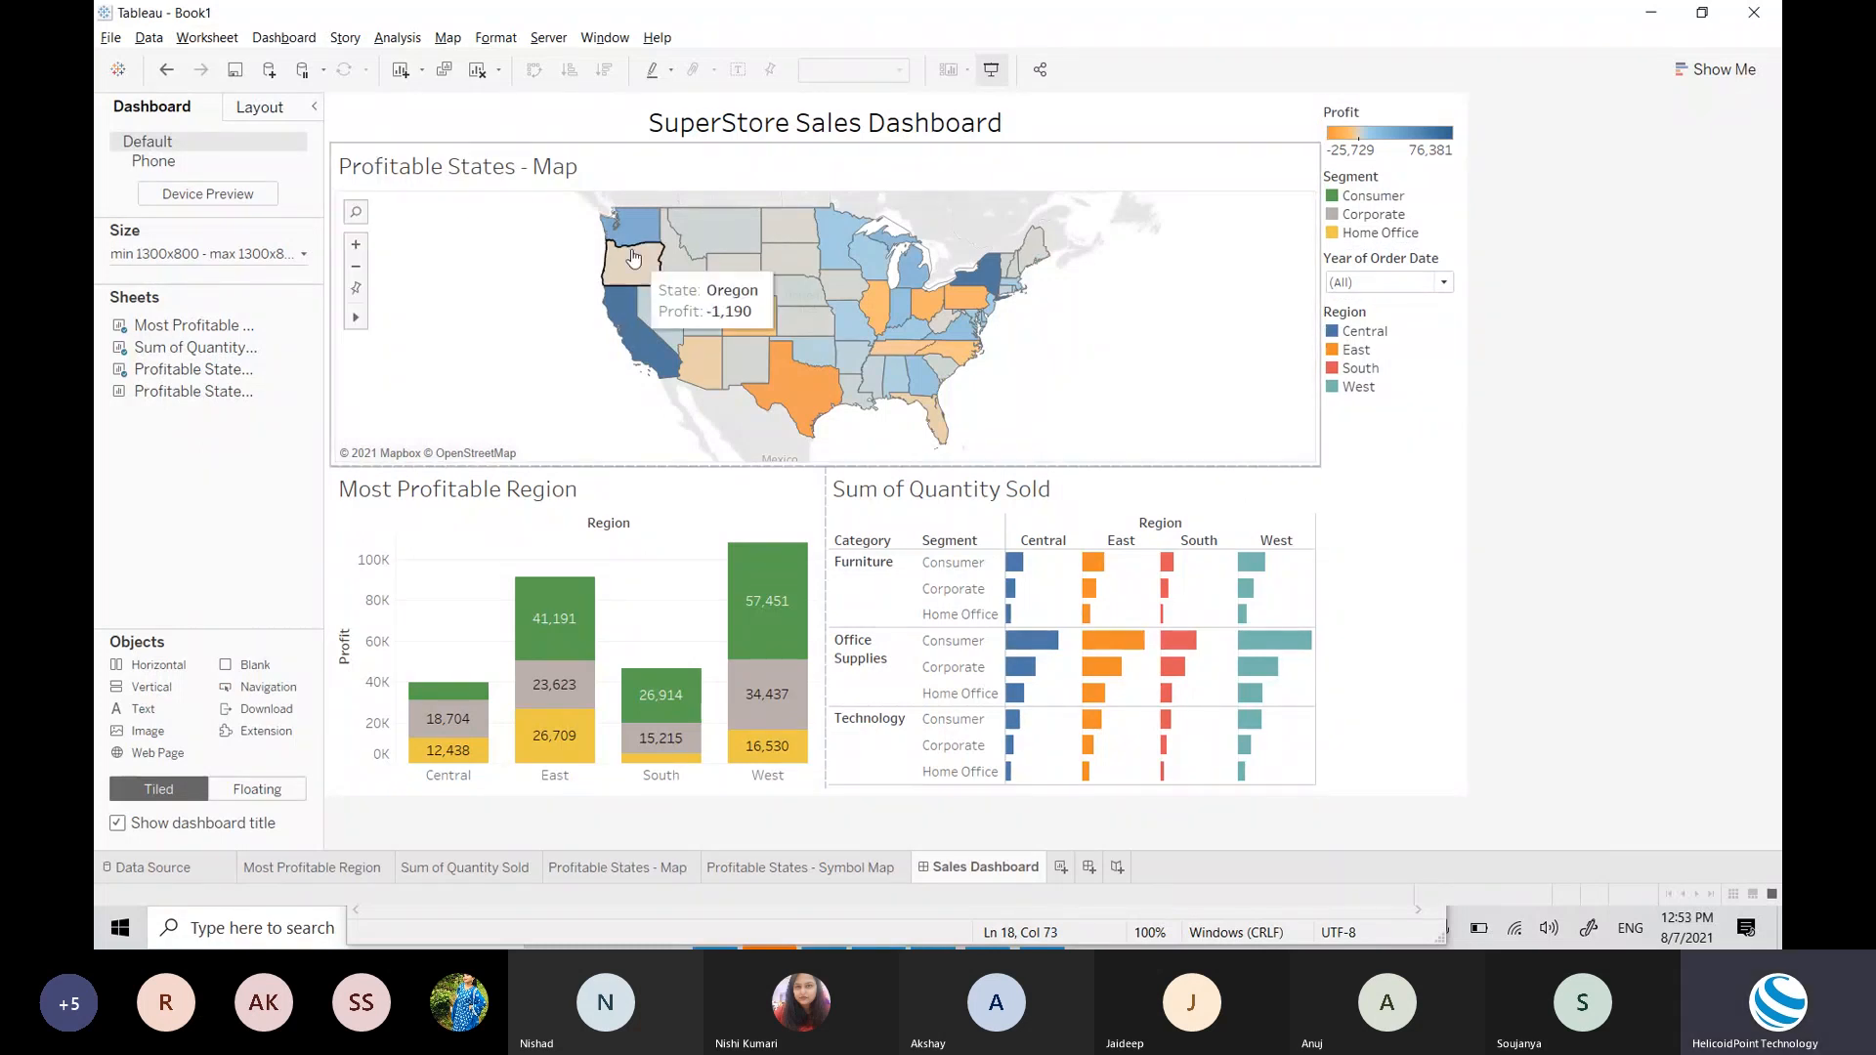
left_click(1221, 167)
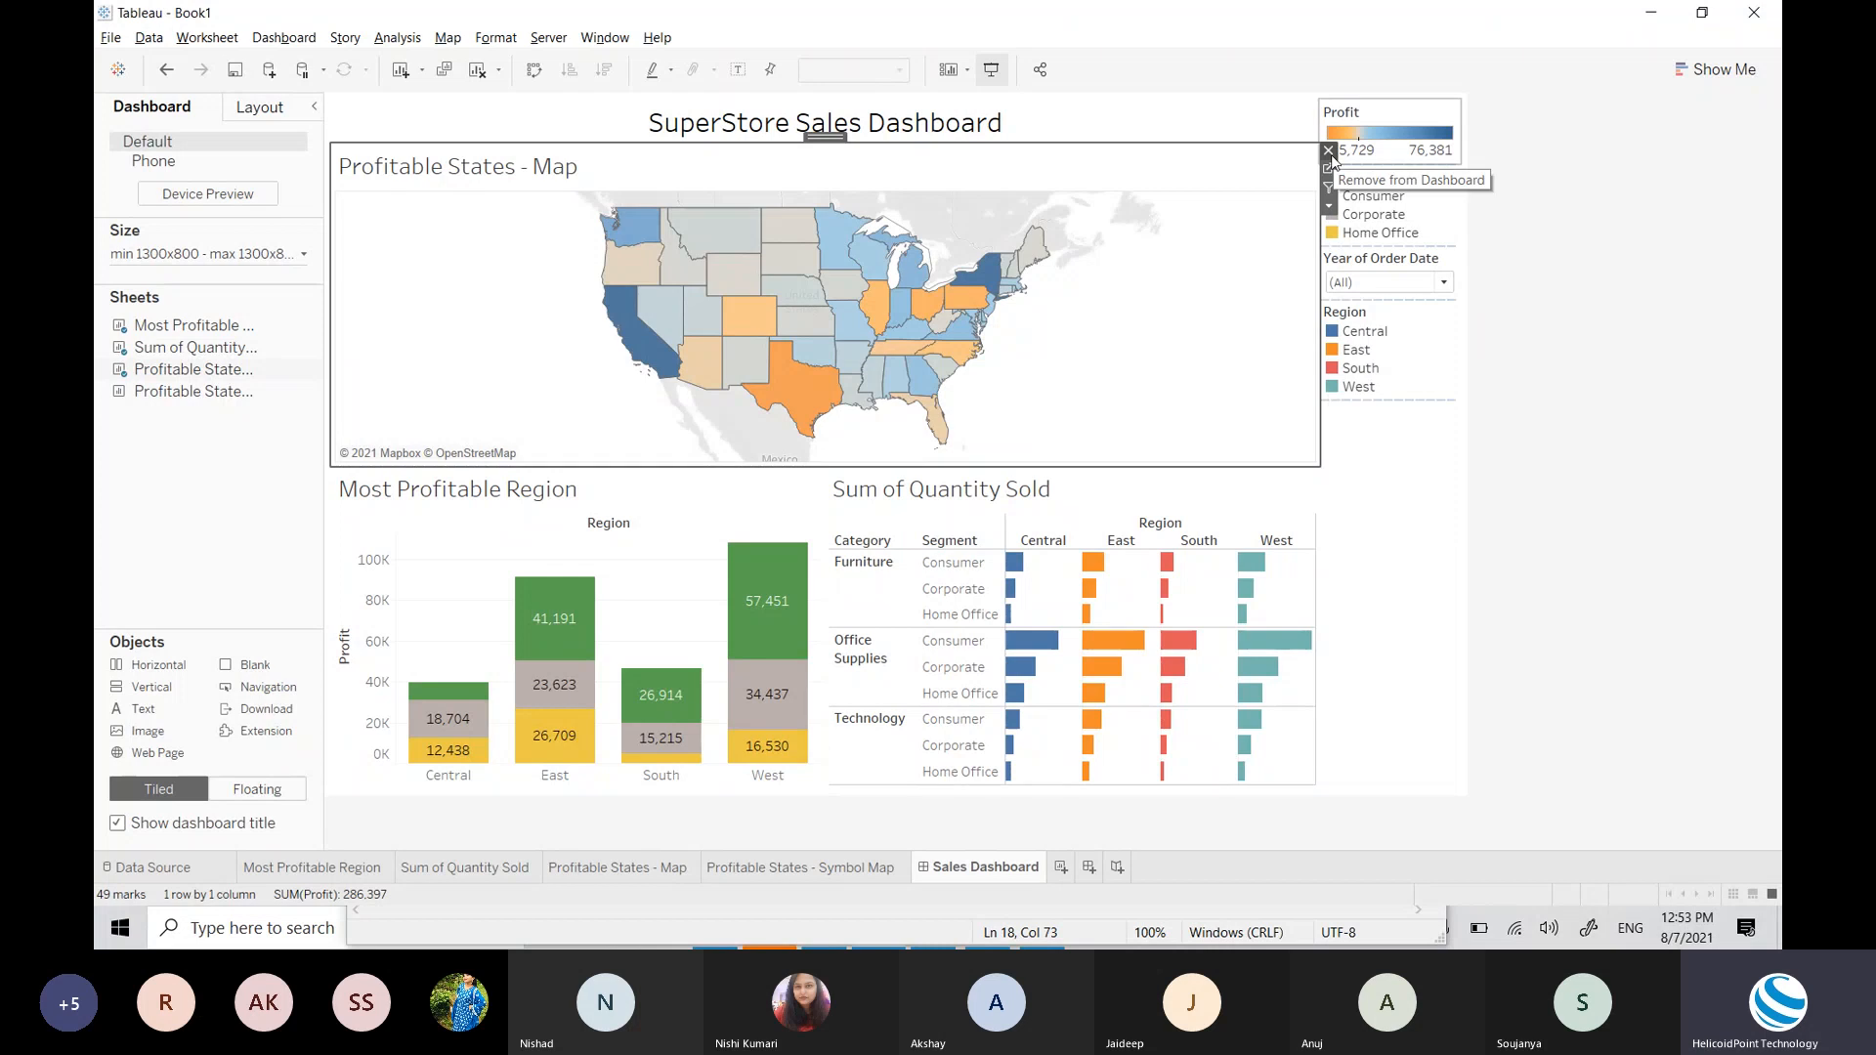
Step: Remove the map, Sum of Quantity Sold and Most Profitable Region charts from the dashboard
left_click(1329, 151)
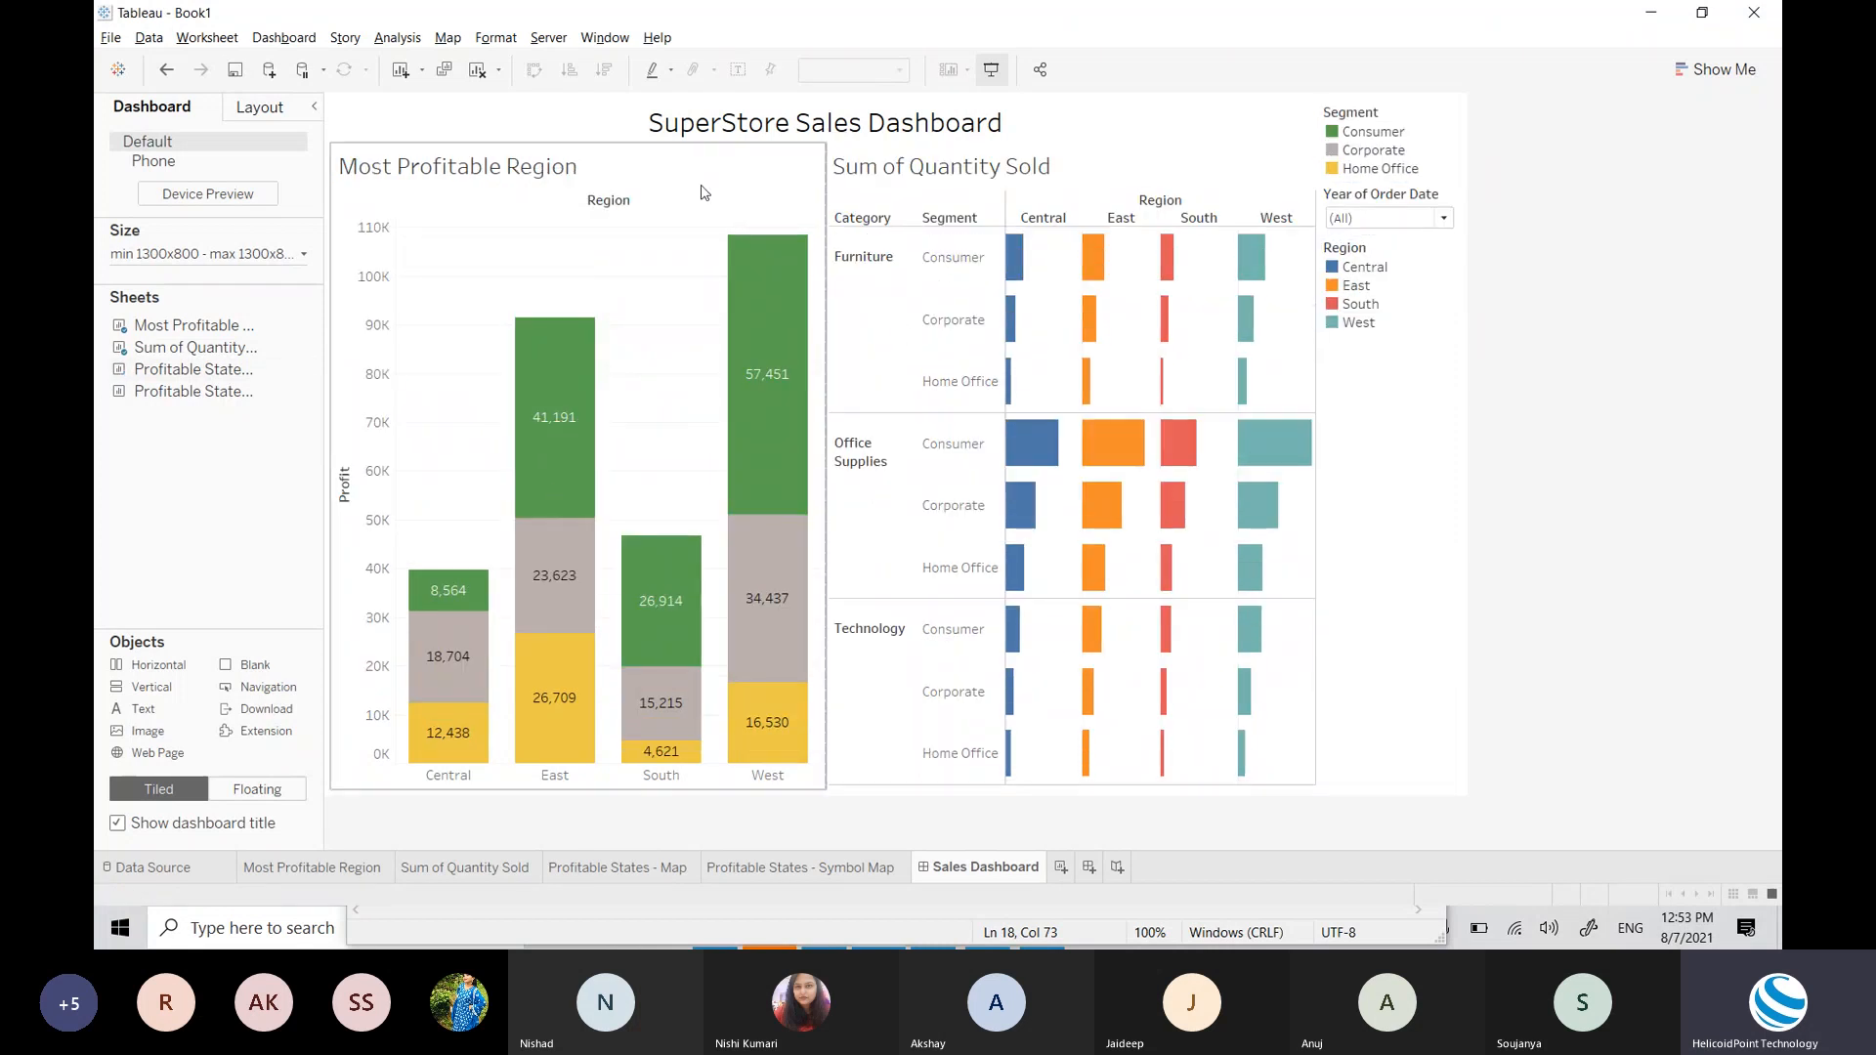
left_click(1061, 185)
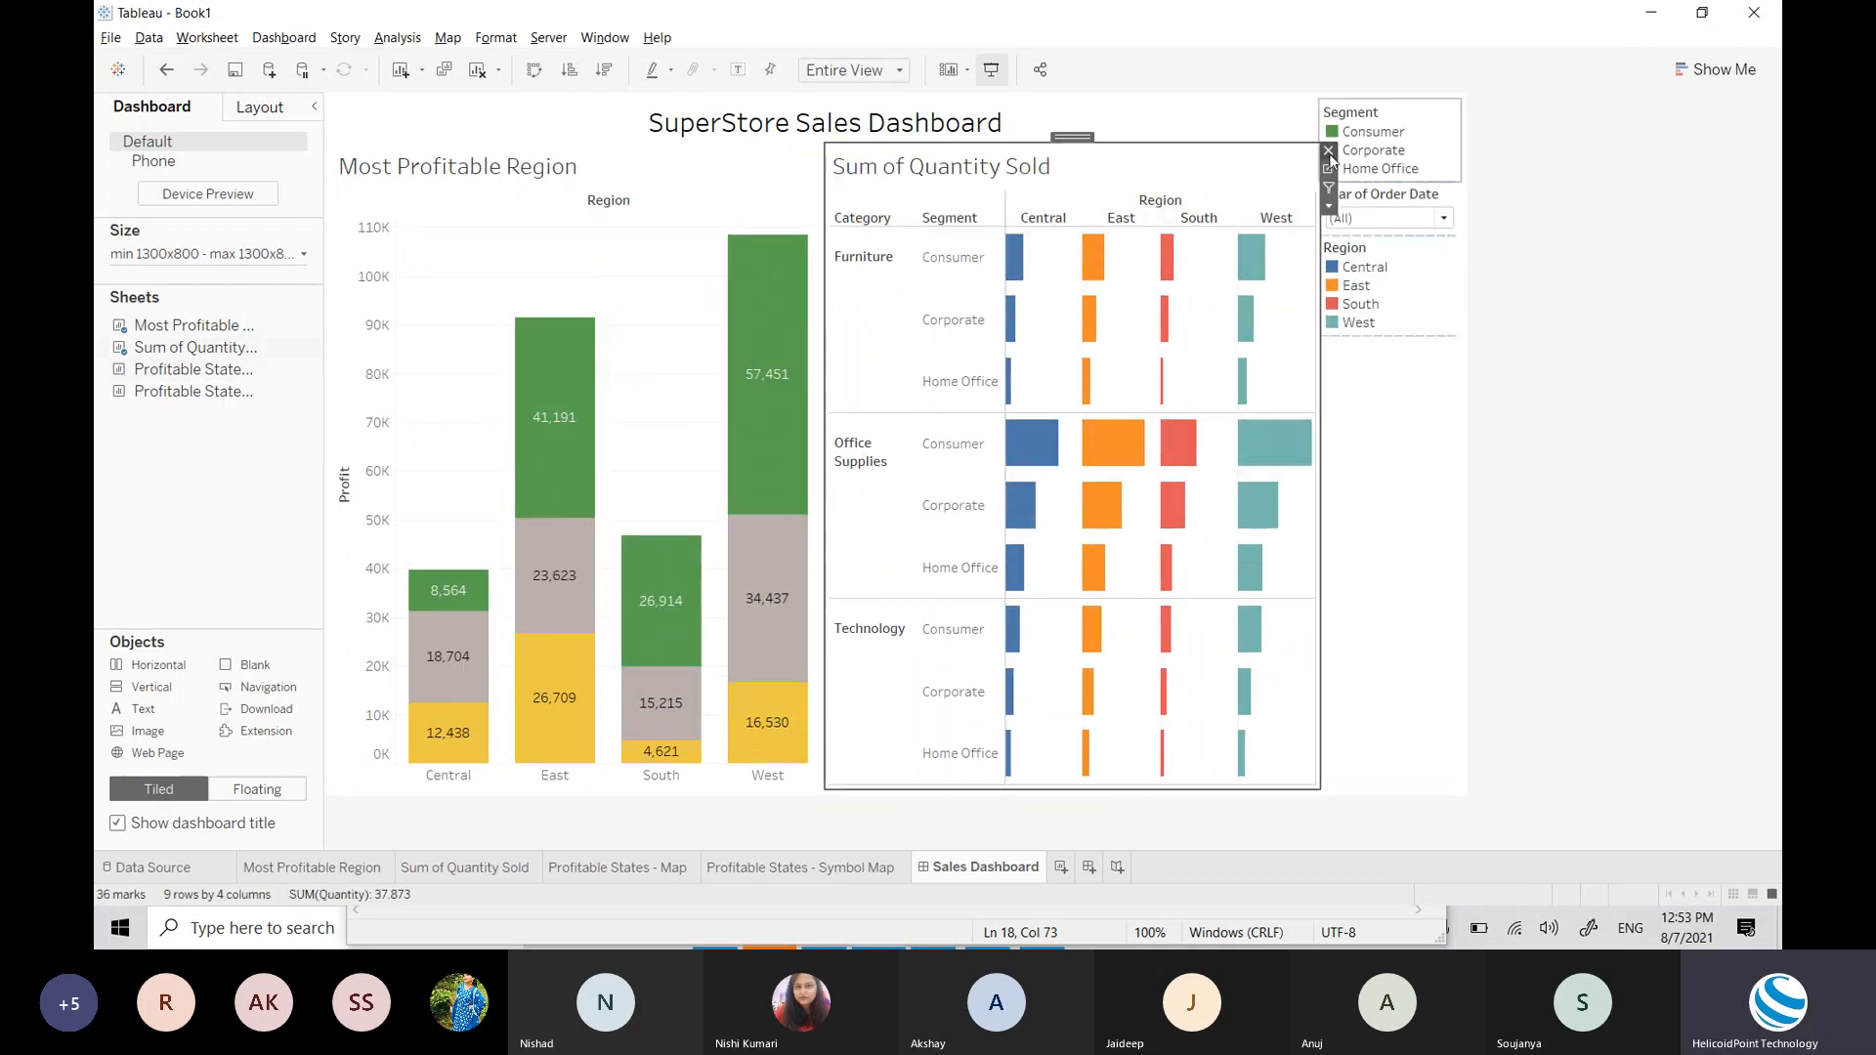
left_click(1329, 153)
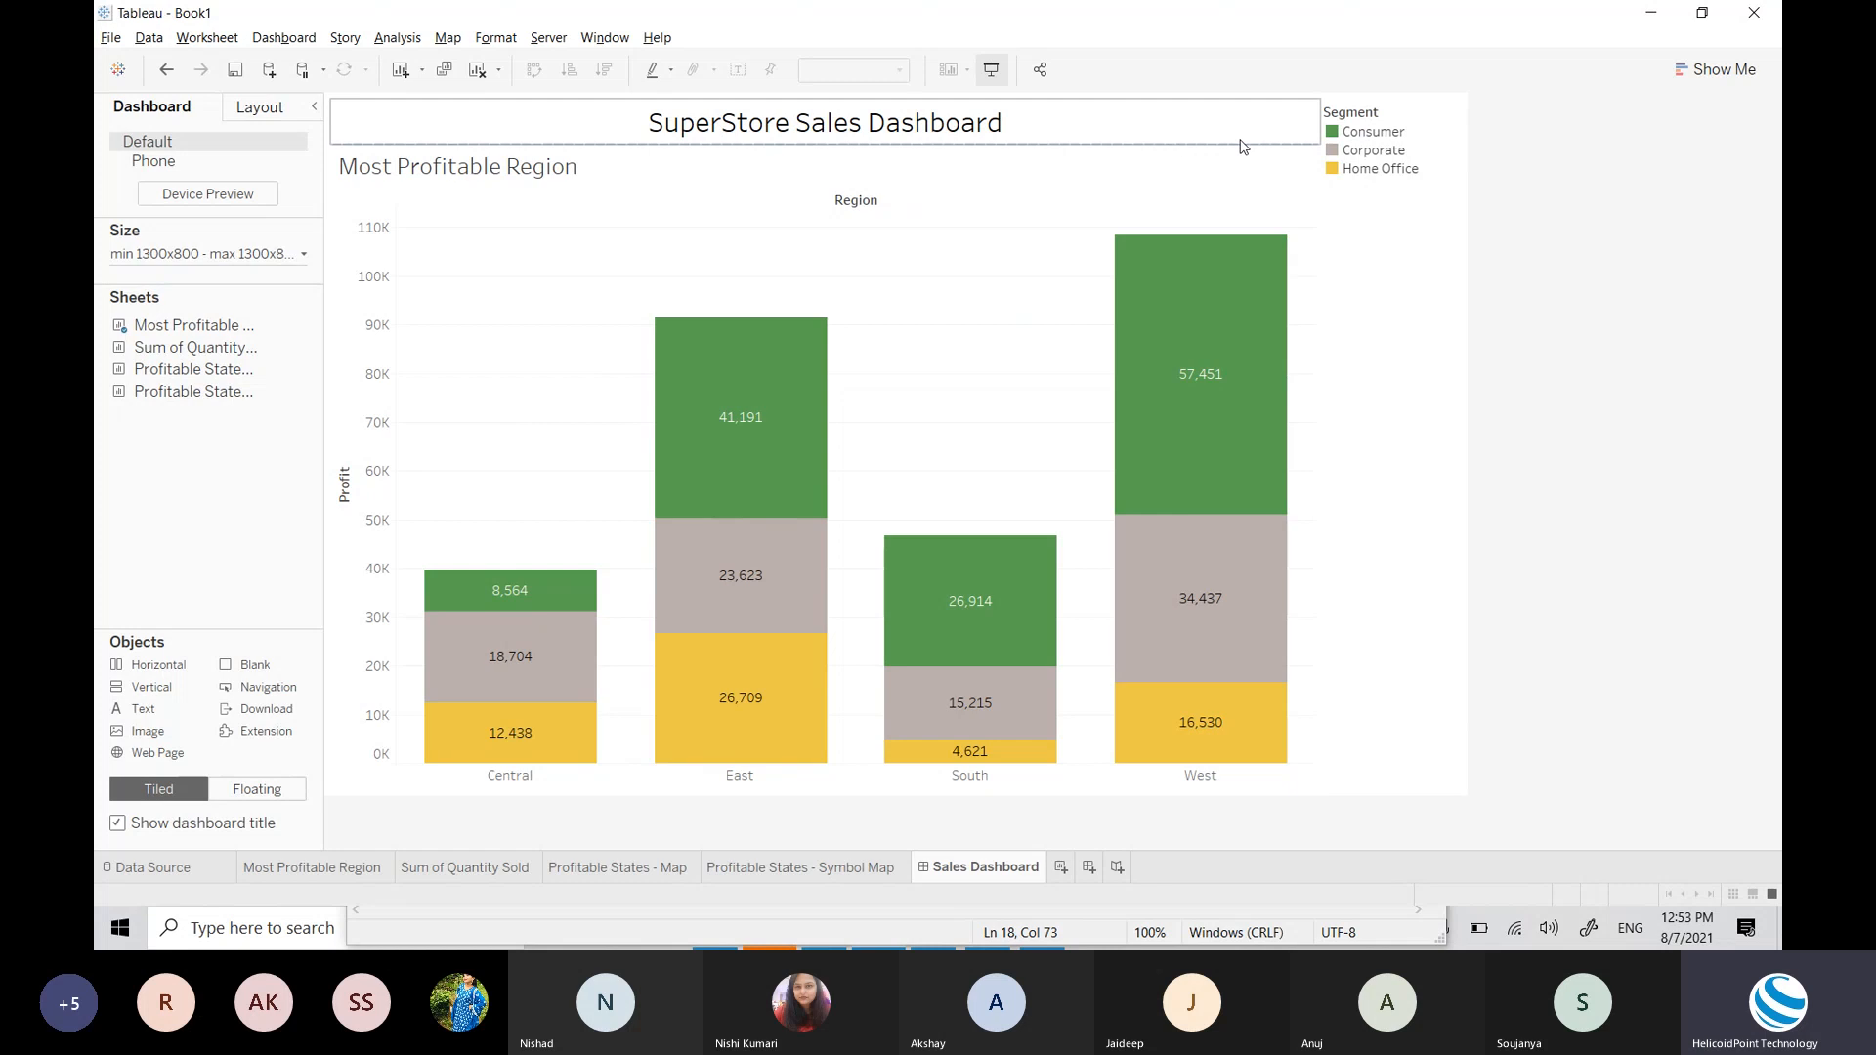
left_click(1301, 168)
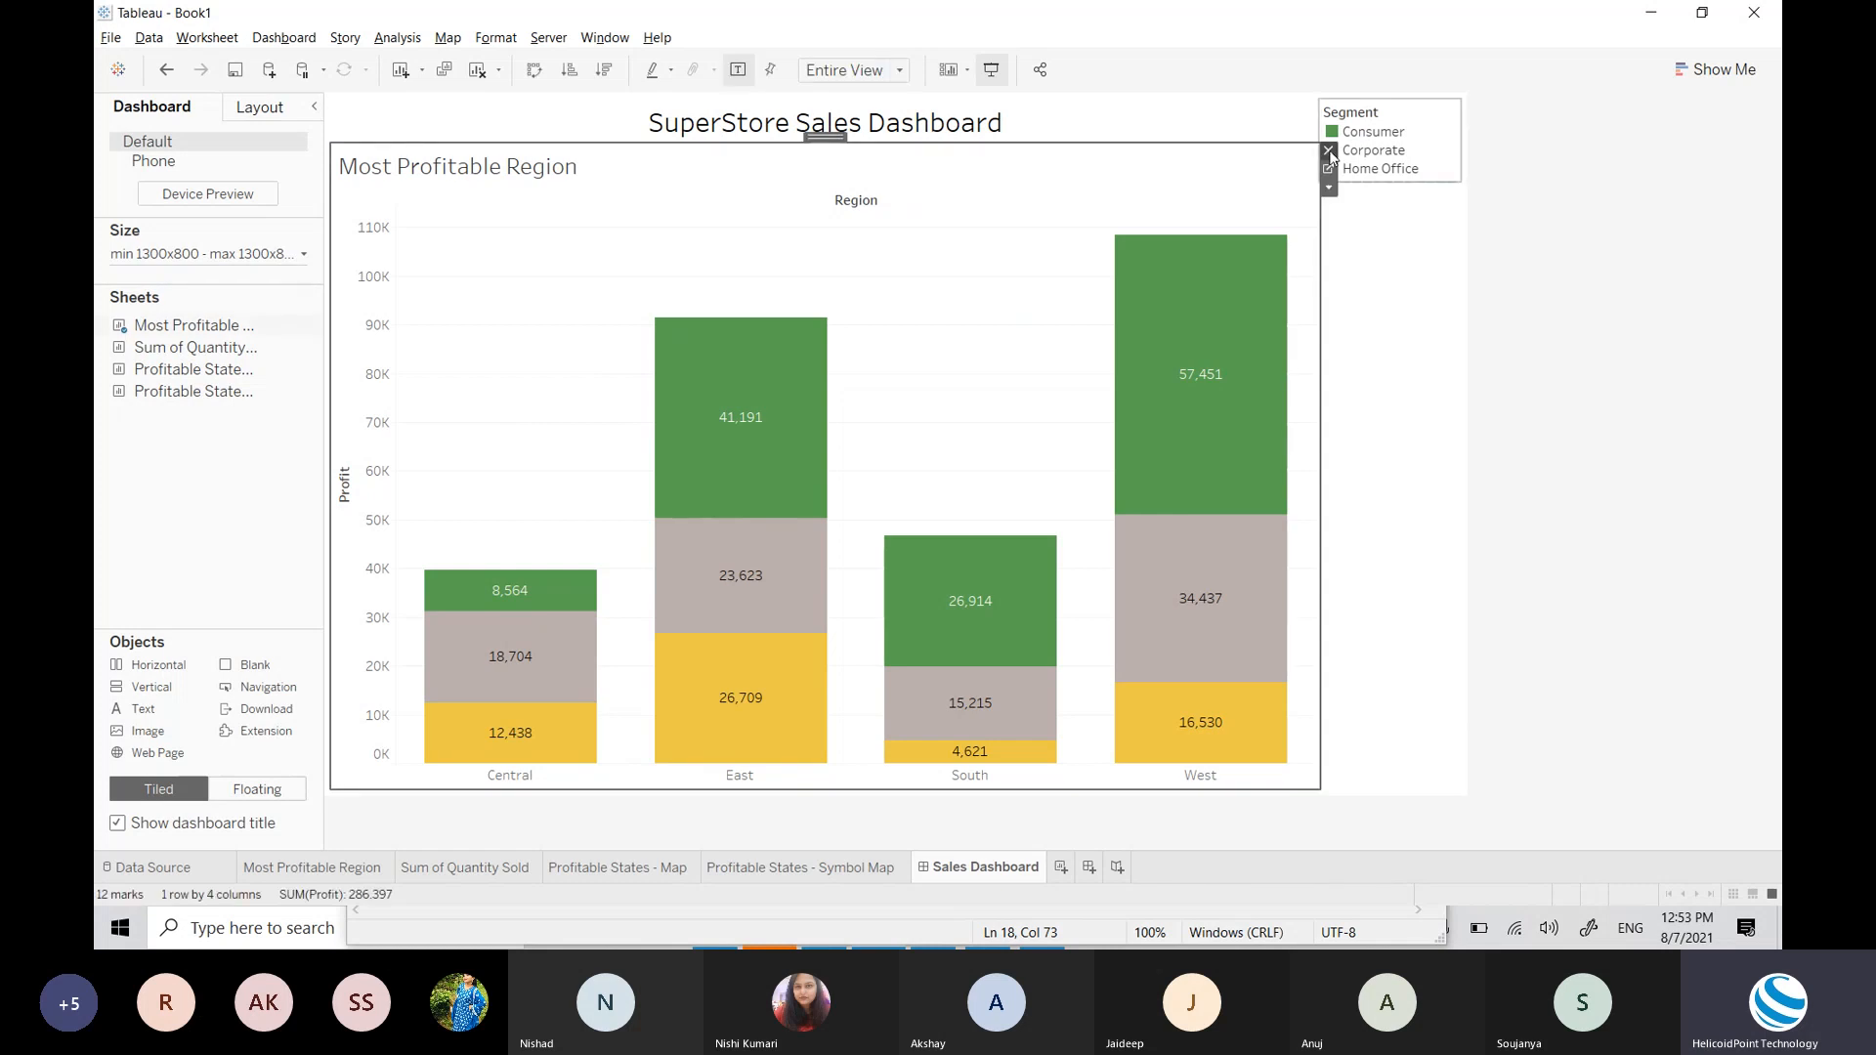
left_click(1329, 152)
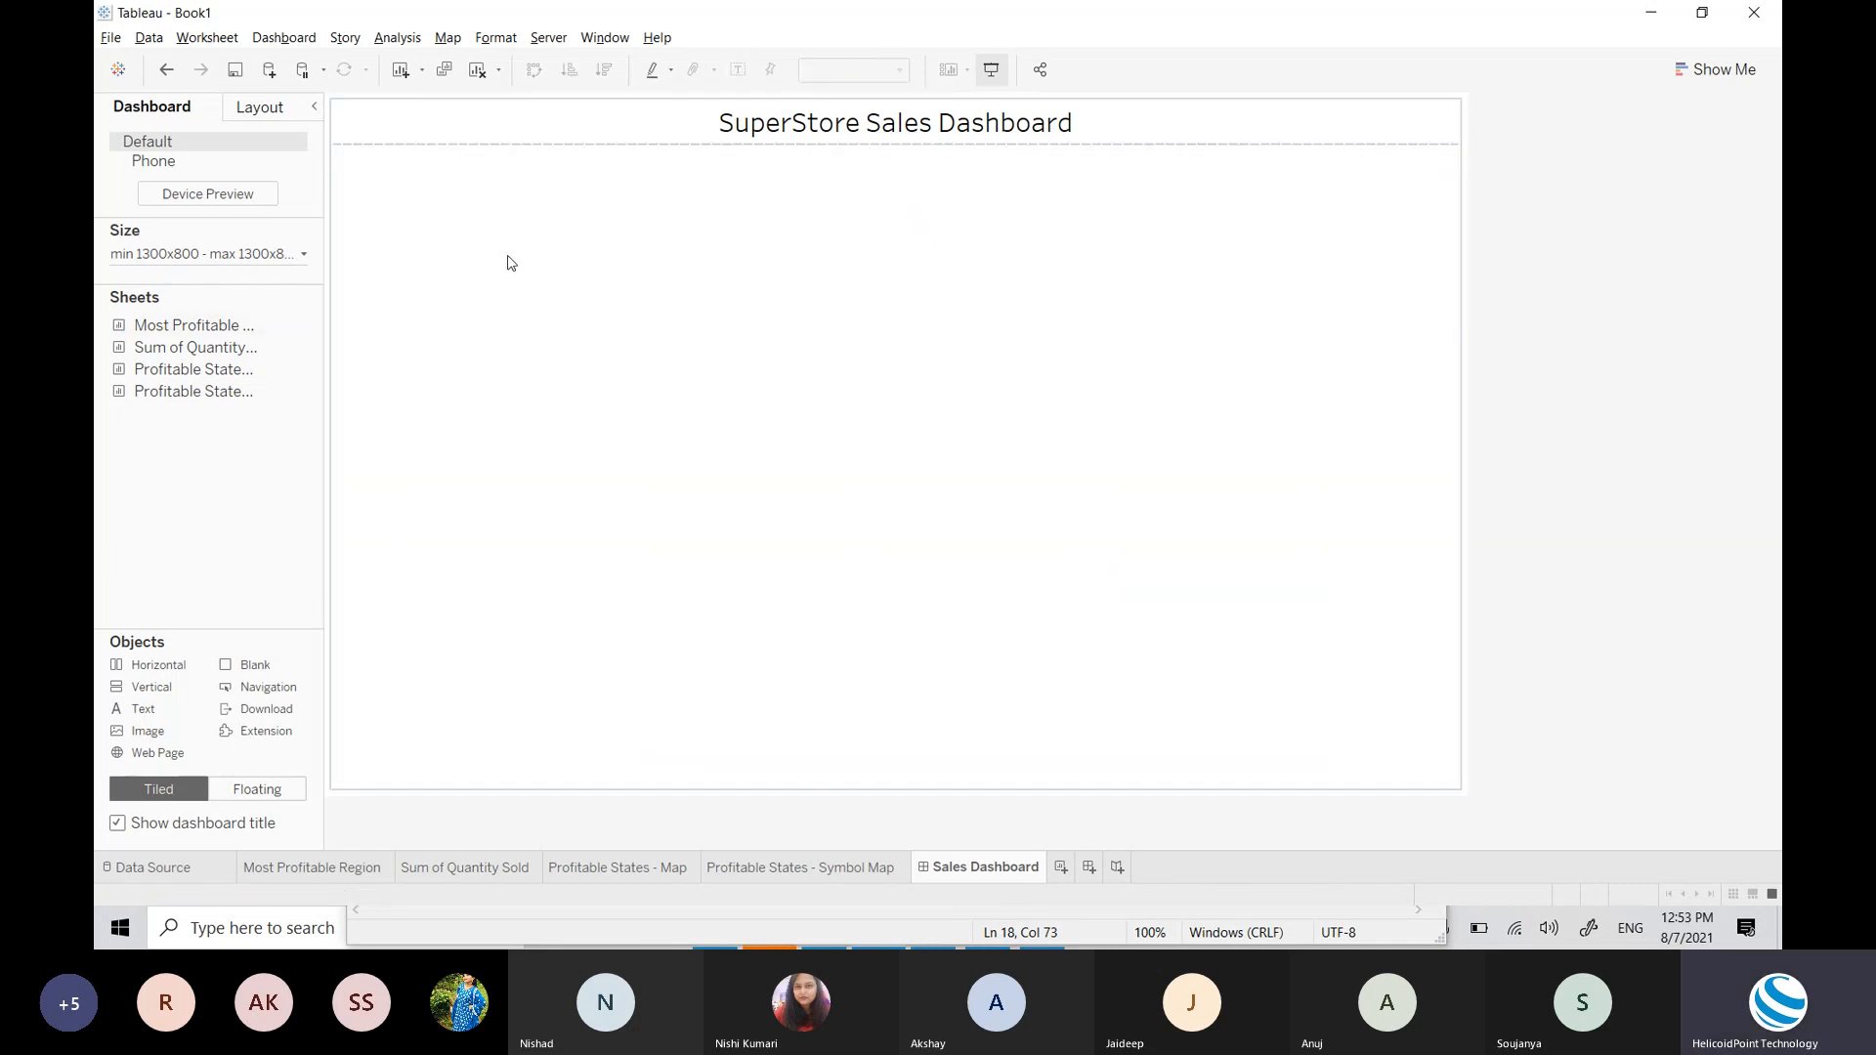
mouse_move(166, 376)
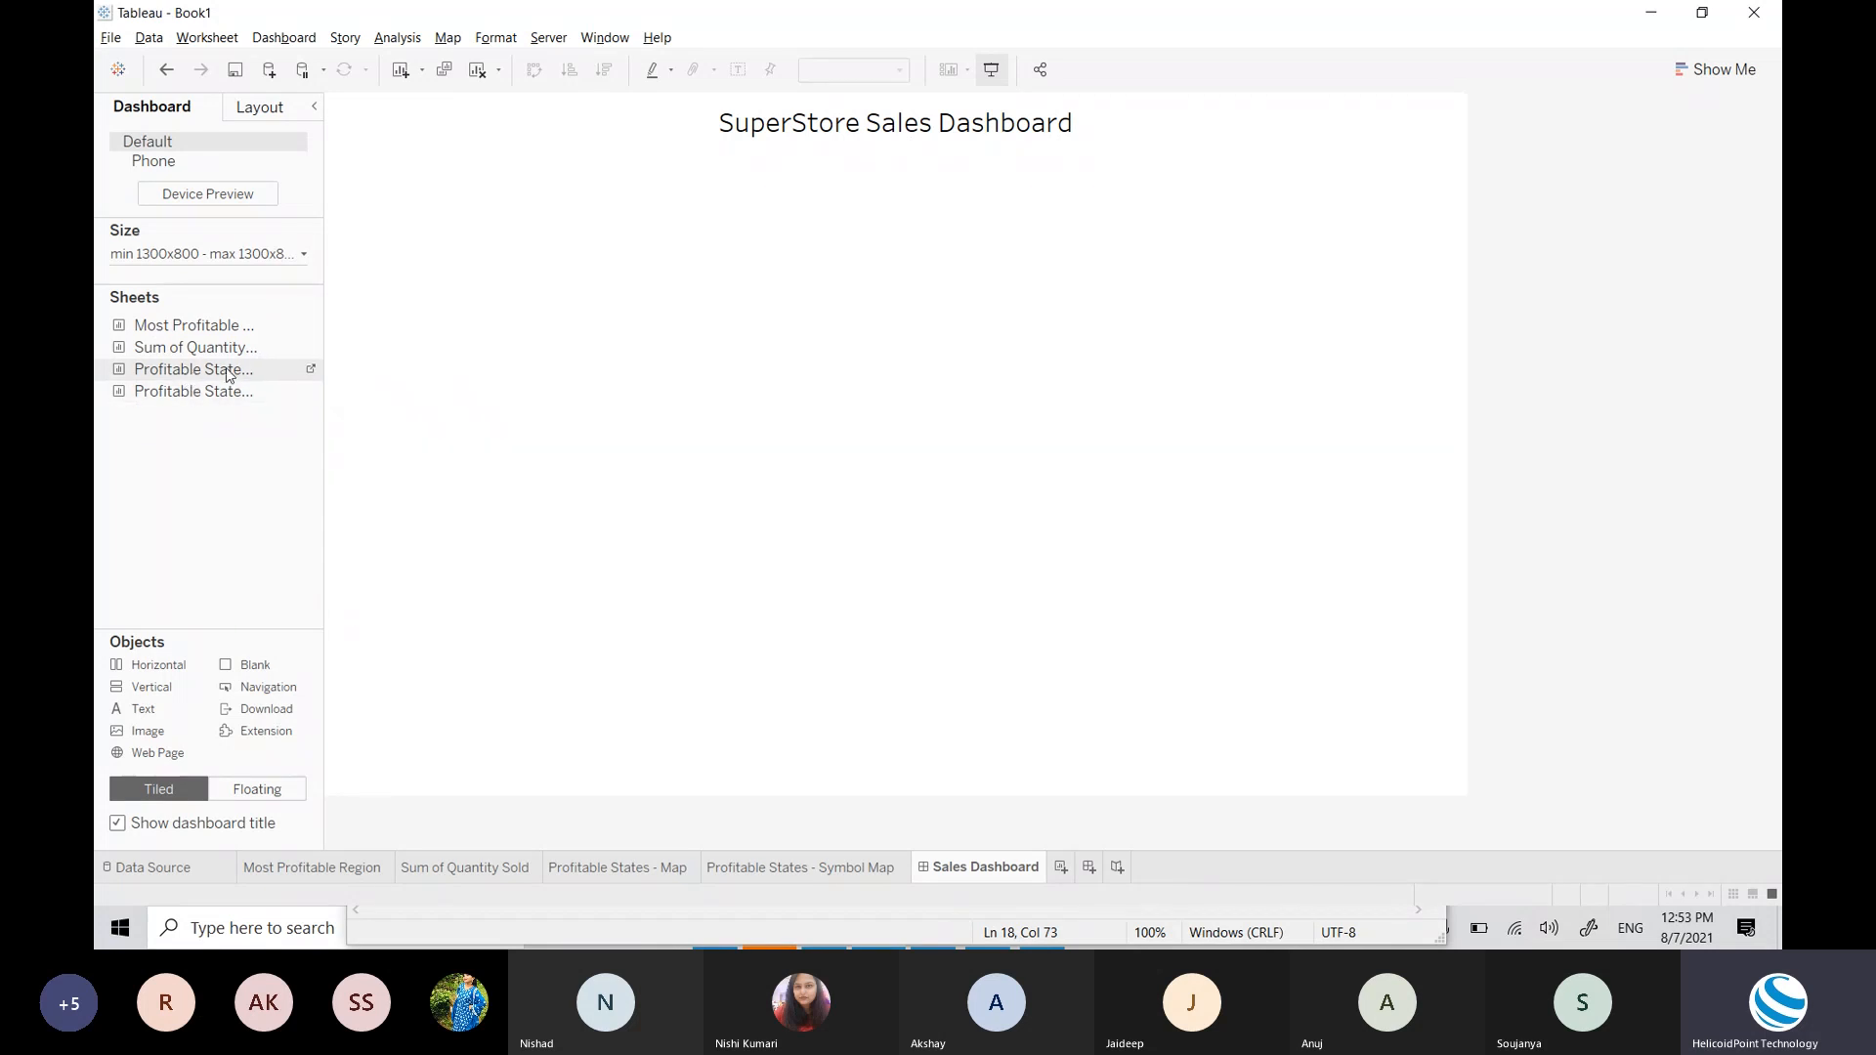
Step: Place the Profitable States - Map onto the empty dashboard and select it
mouse_move(228, 375)
left_mouse_down()
mouse_move(419, 359)
mouse_move(800, 431)
mouse_move(833, 726)
left_mouse_up()
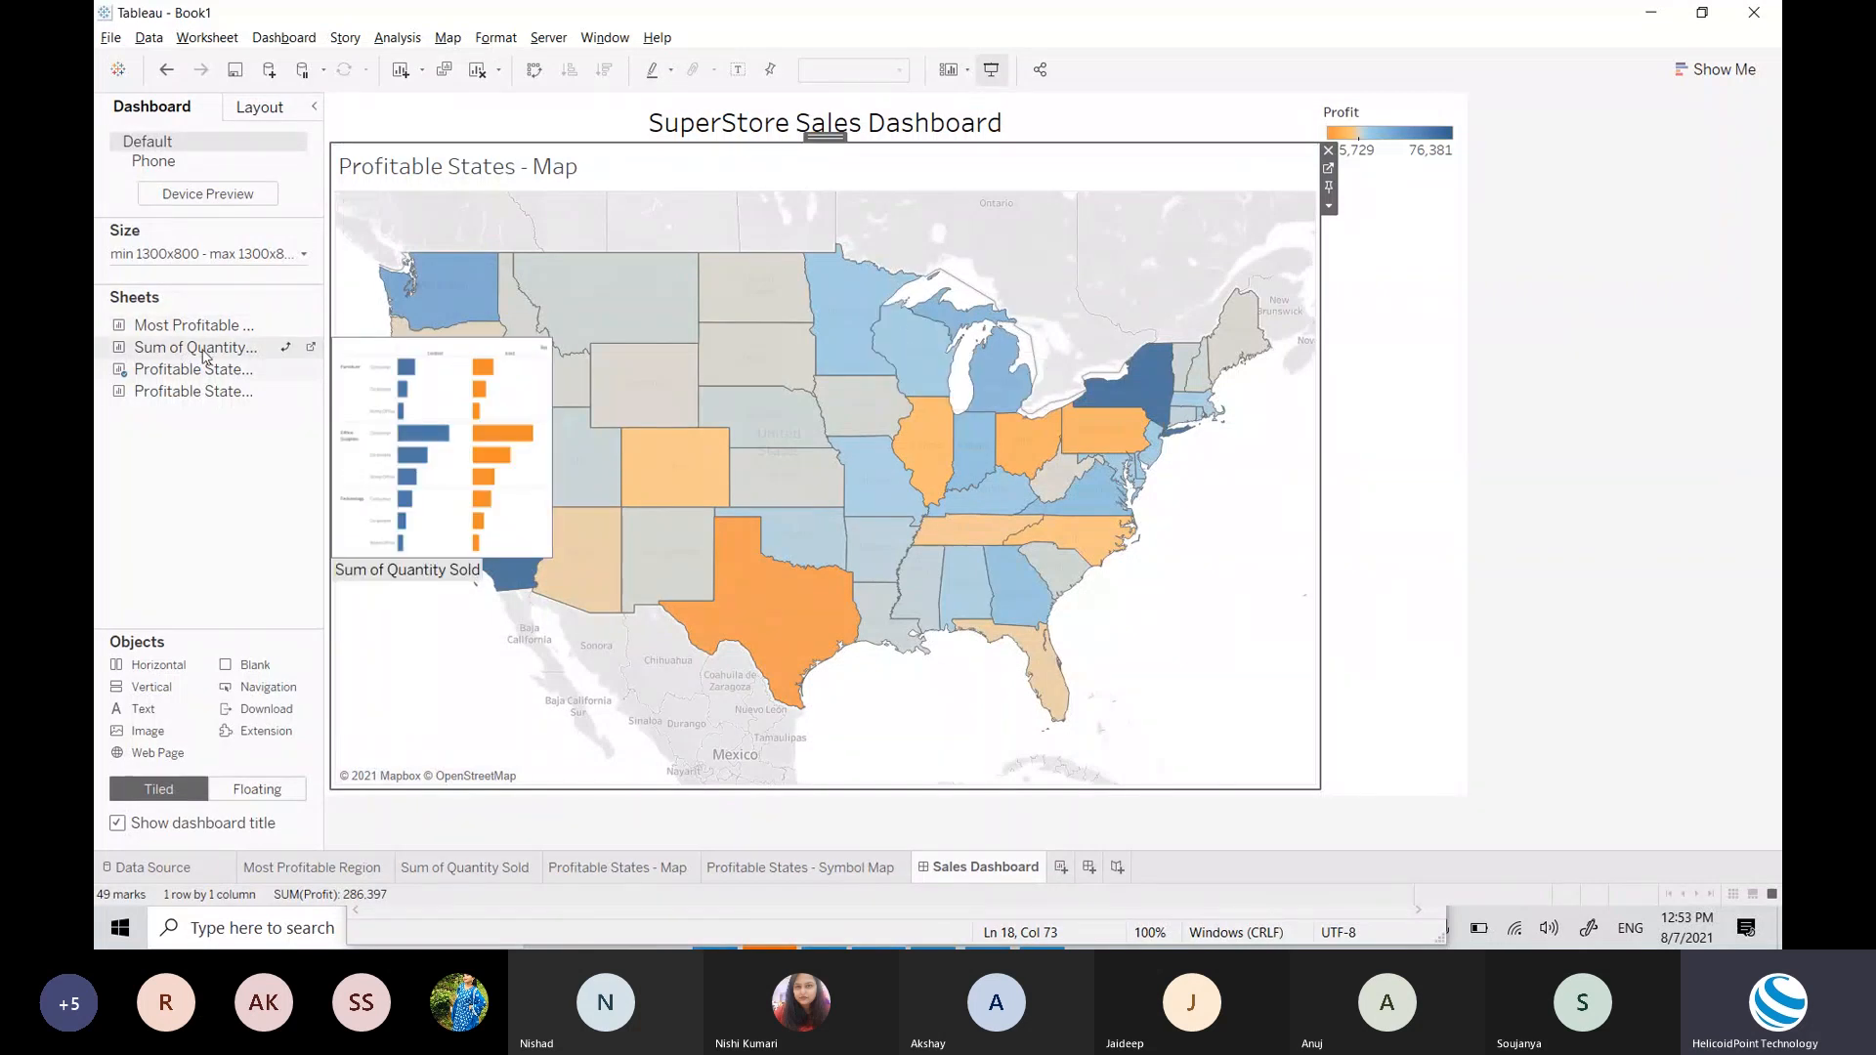
mouse_move(204, 337)
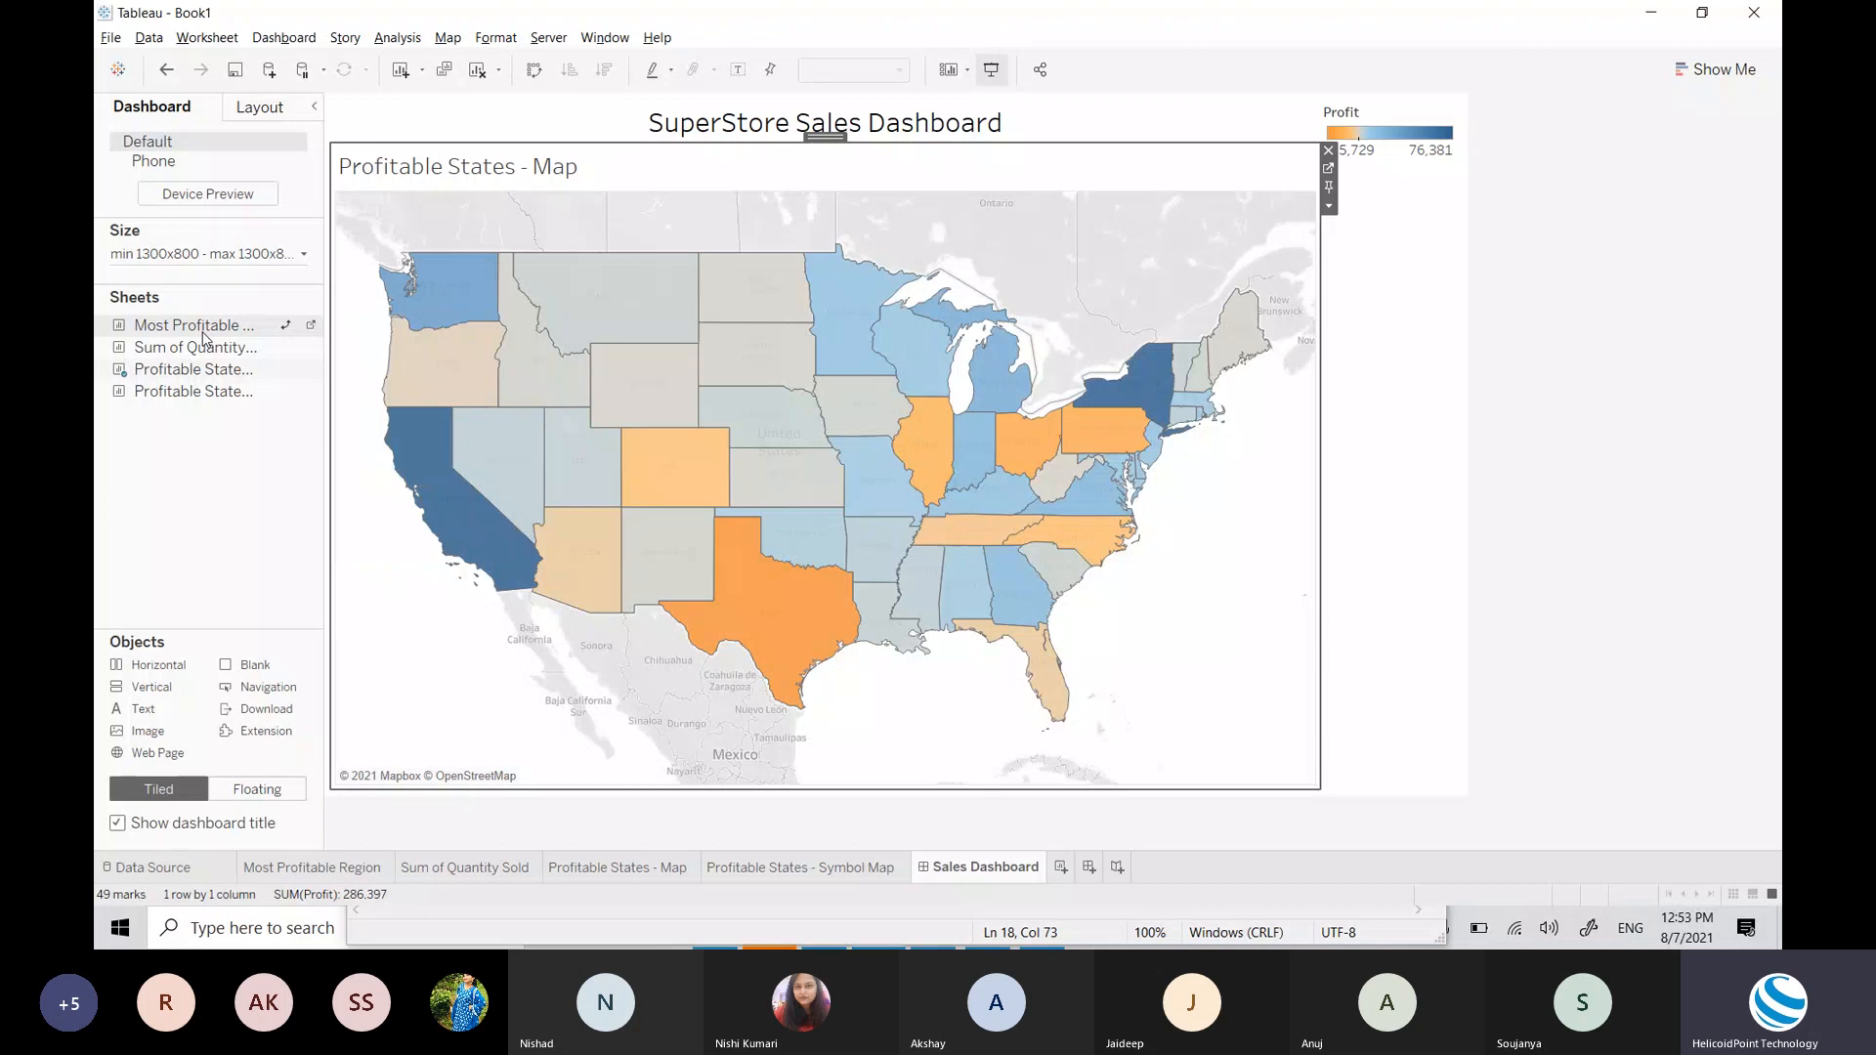
left_click(193, 332)
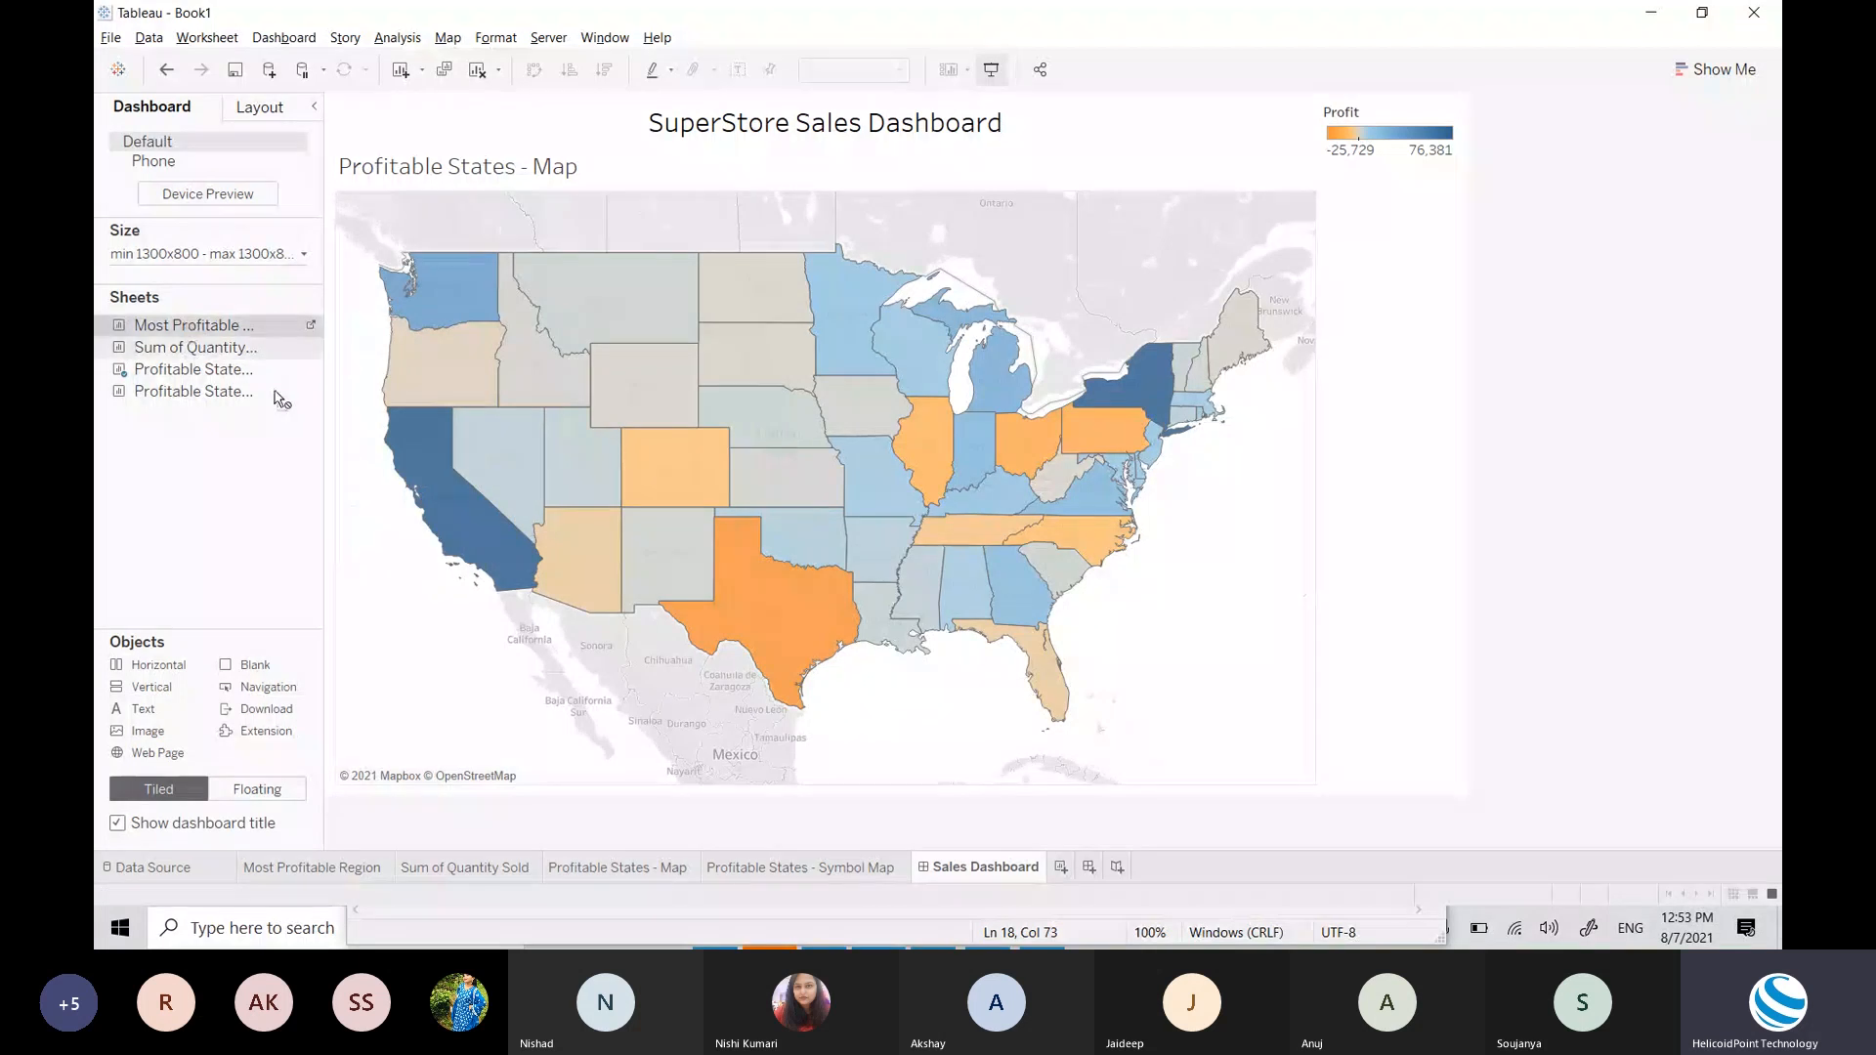
left_click(393, 523)
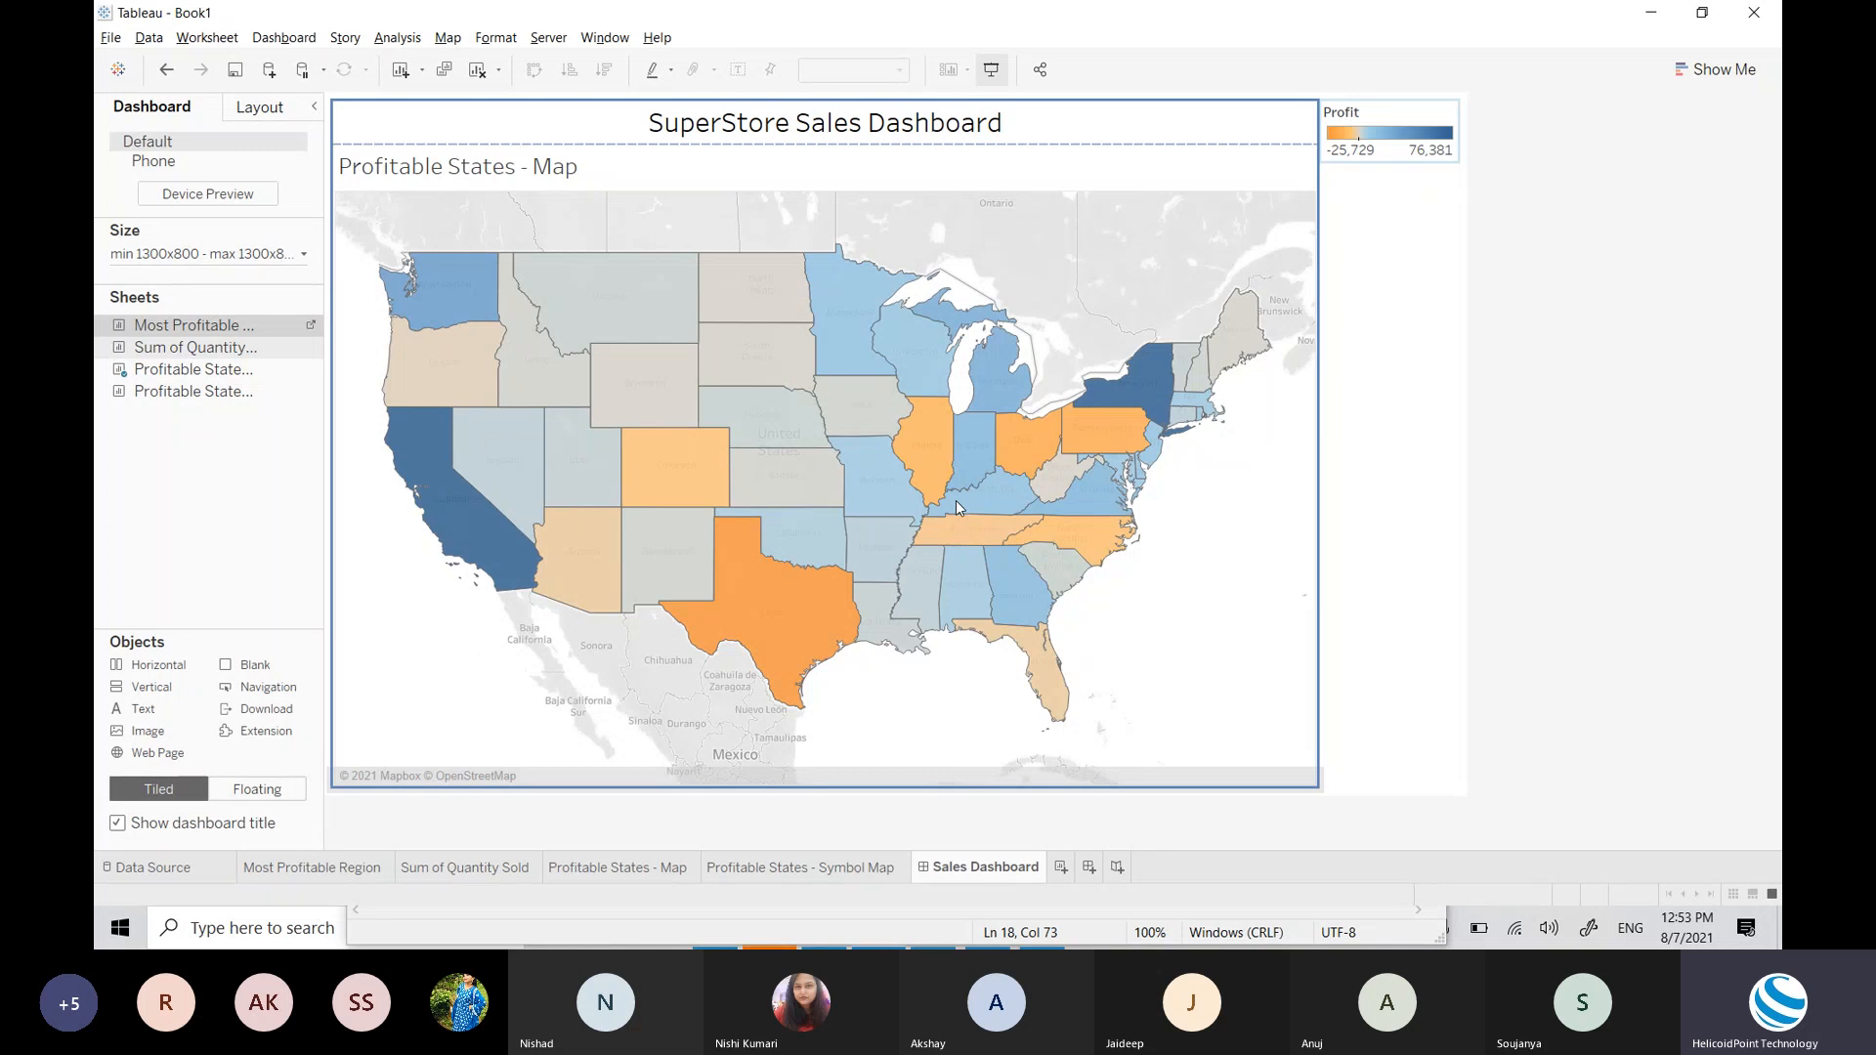
Step: Add Most Profitable Region below the map and start bringing in Sum of Quantity Sold
left_click_drag(956, 507, 955, 504)
left_click(1345, 681)
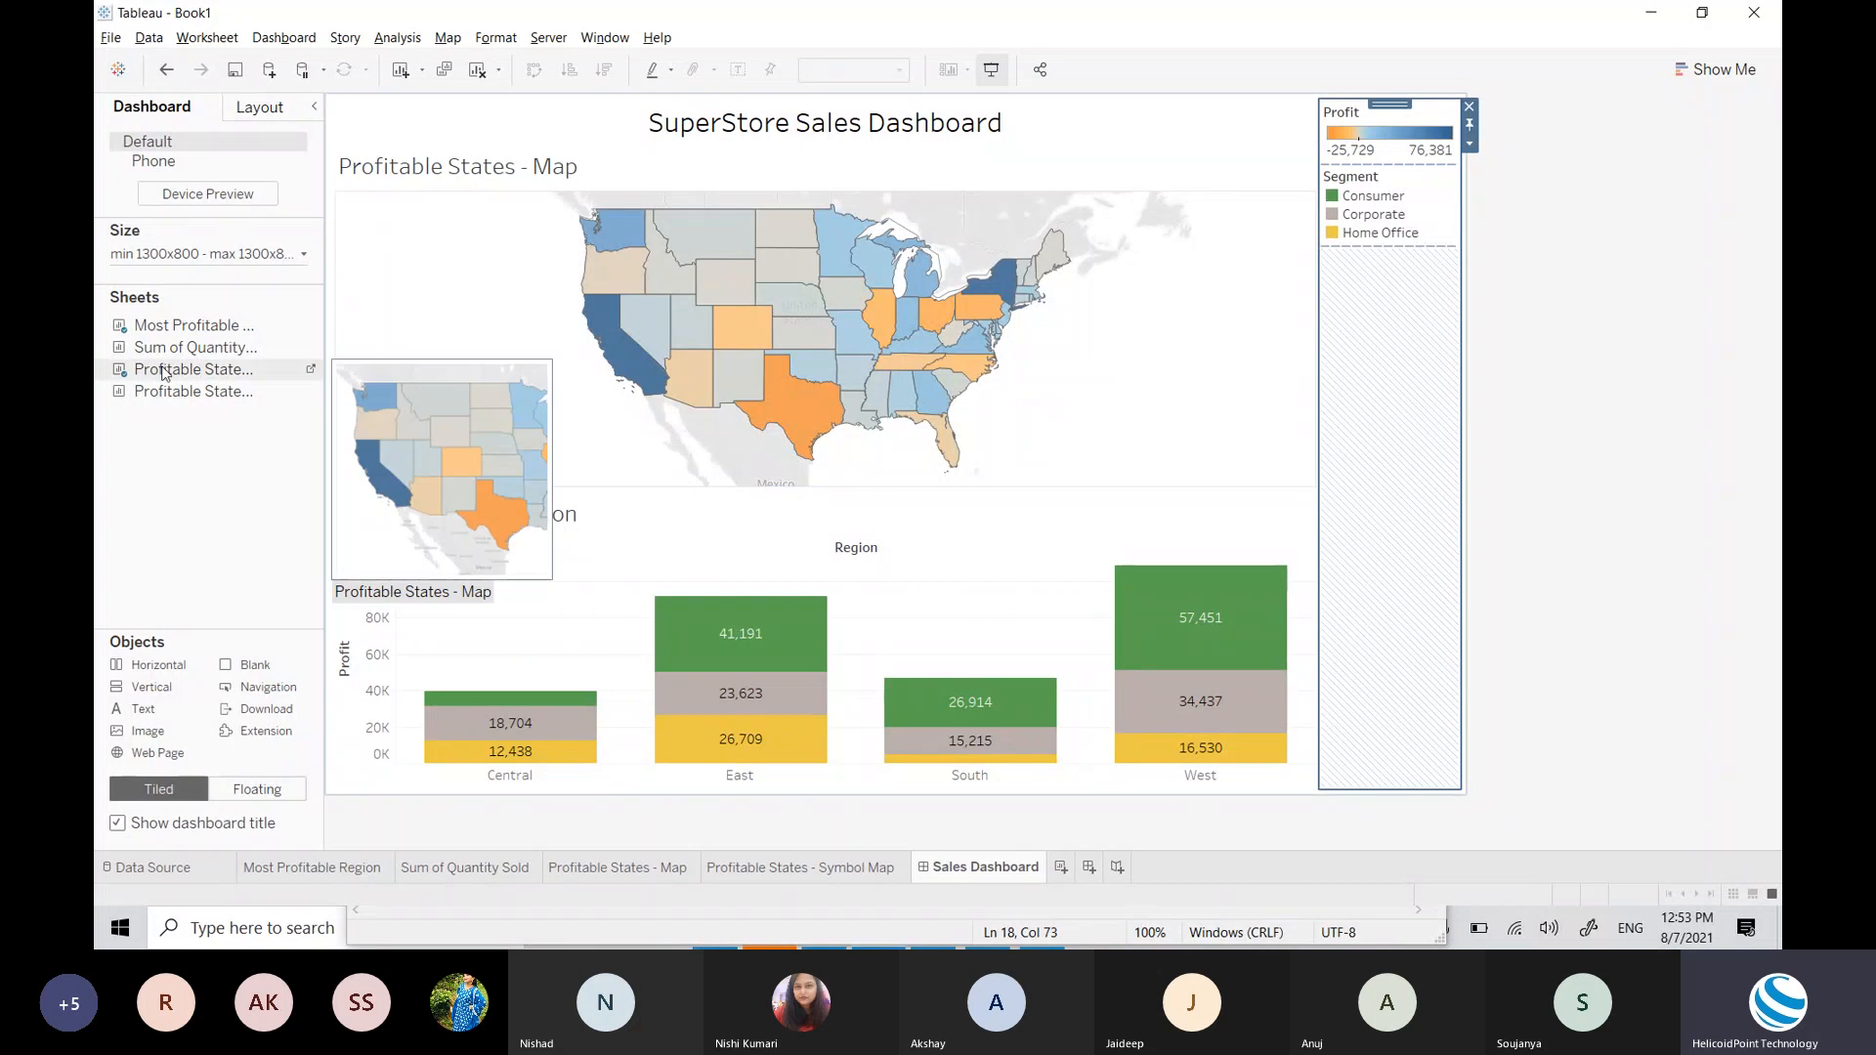
mouse_move(218, 354)
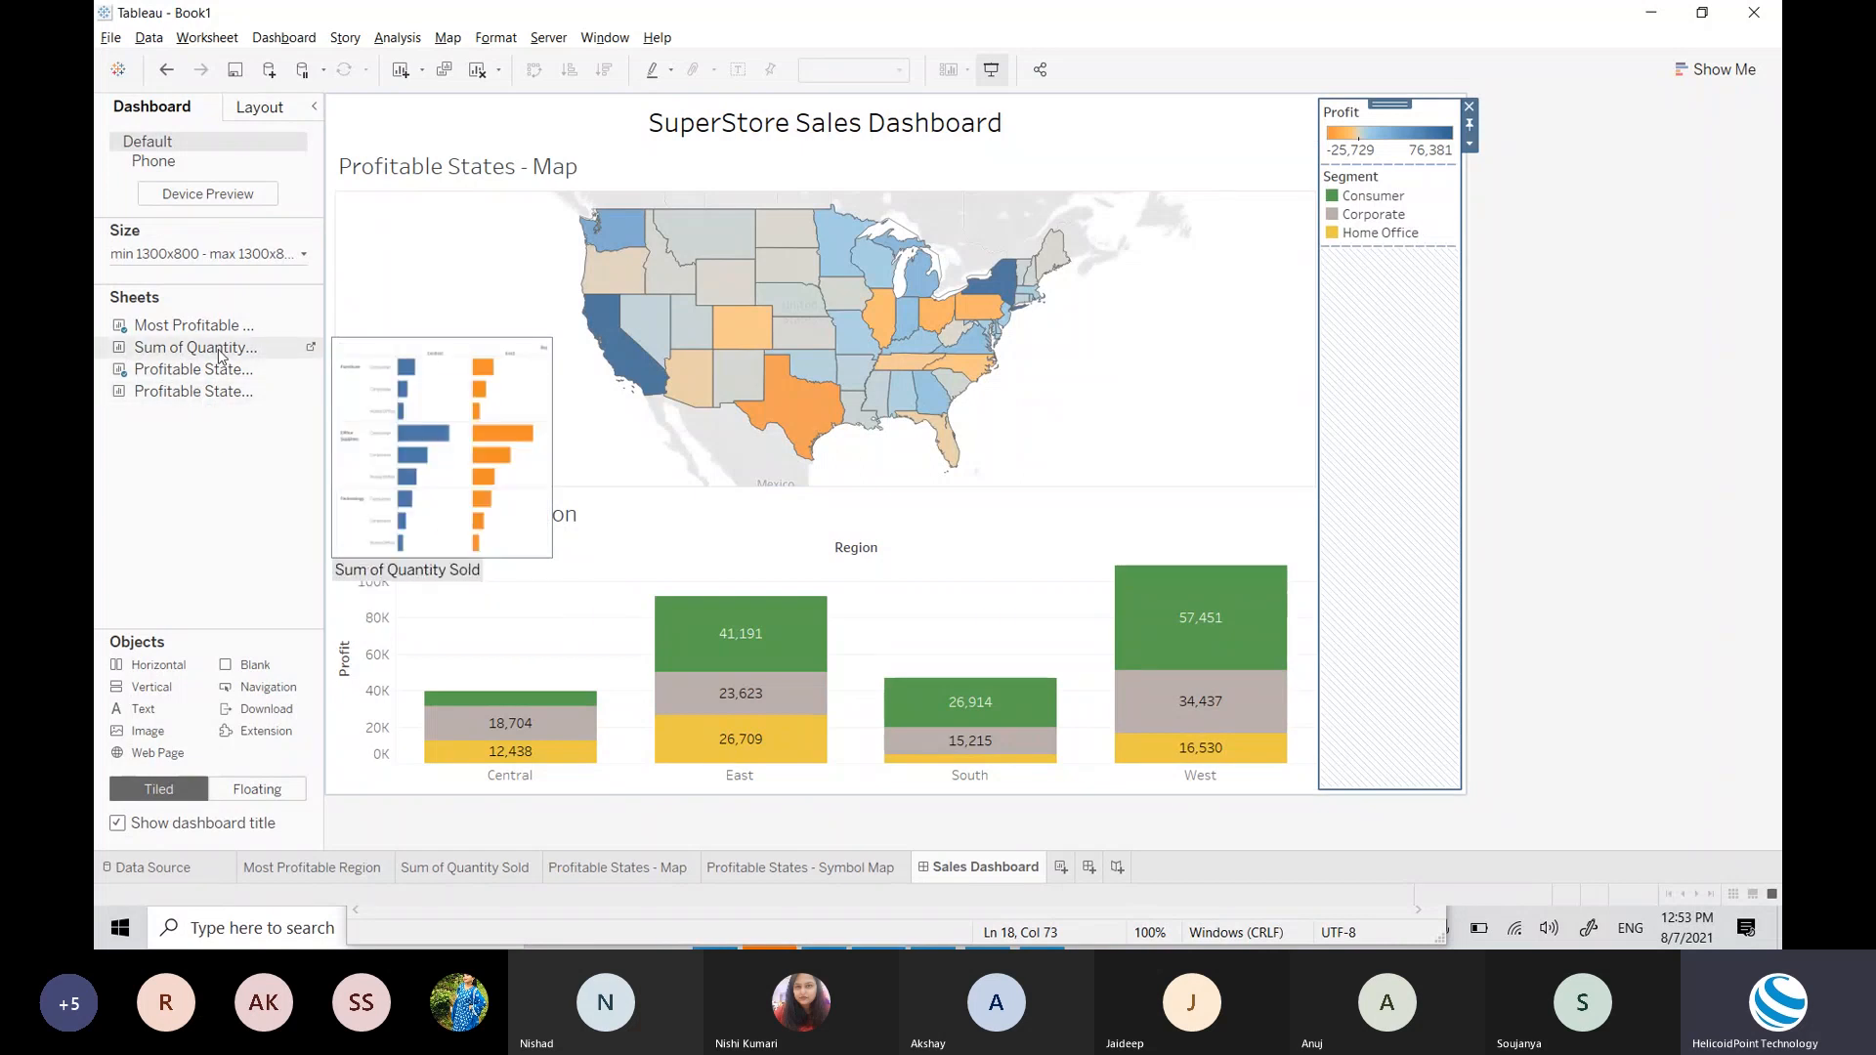
mouse_move(219, 350)
left_mouse_down()
mouse_move(1245, 715)
mouse_move(1273, 621)
mouse_move(1323, 649)
mouse_move(1252, 670)
mouse_move(1134, 606)
mouse_move(1311, 619)
mouse_move(1315, 658)
mouse_move(993, 537)
mouse_move(541, 144)
mouse_move(846, 271)
mouse_move(541, 243)
mouse_move(462, 275)
mouse_move(644, 222)
left_mouse_up()
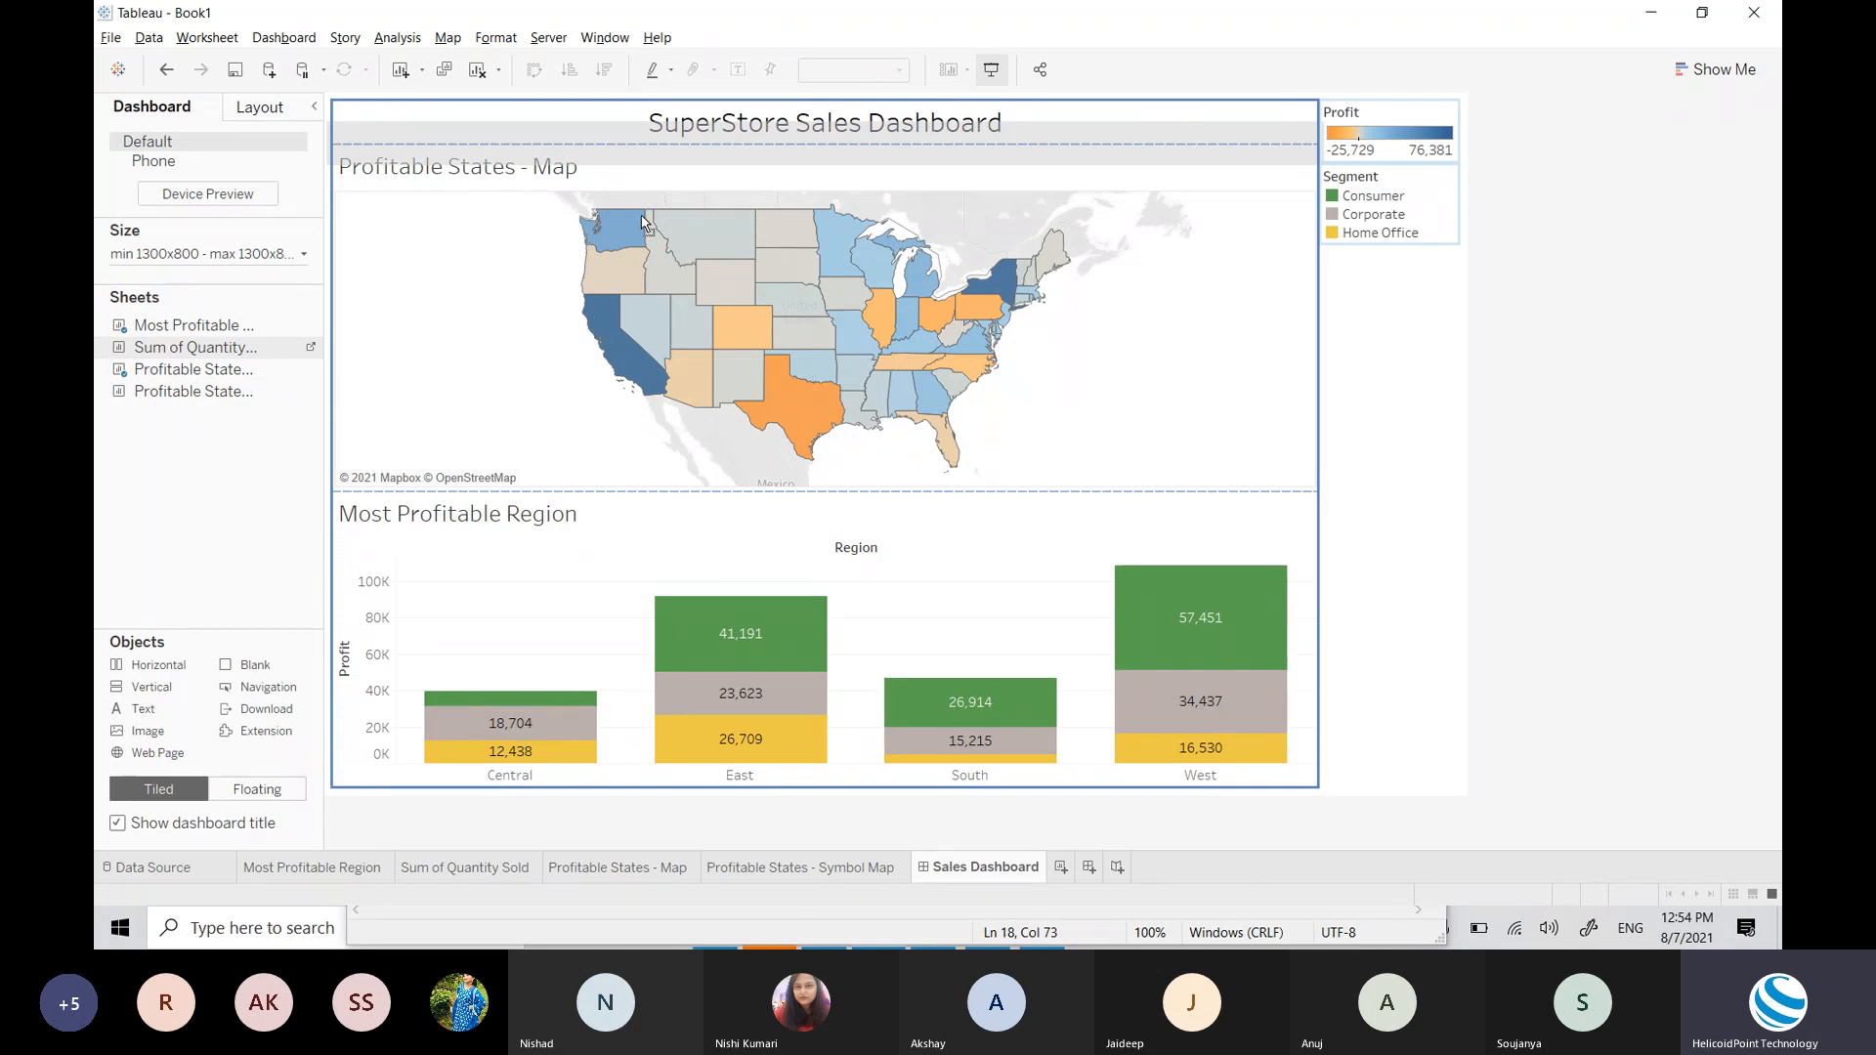
Step: Drop Sum of Quantity Sold at the bottom edge of the Most Profitable Region zone
mouse_move(644, 222)
left_mouse_down()
mouse_move(642, 393)
mouse_move(827, 337)
mouse_move(870, 232)
mouse_move(909, 221)
mouse_move(886, 493)
mouse_move(911, 525)
mouse_move(905, 332)
mouse_move(858, 168)
left_mouse_up()
left_click_drag(859, 168, 890, 471)
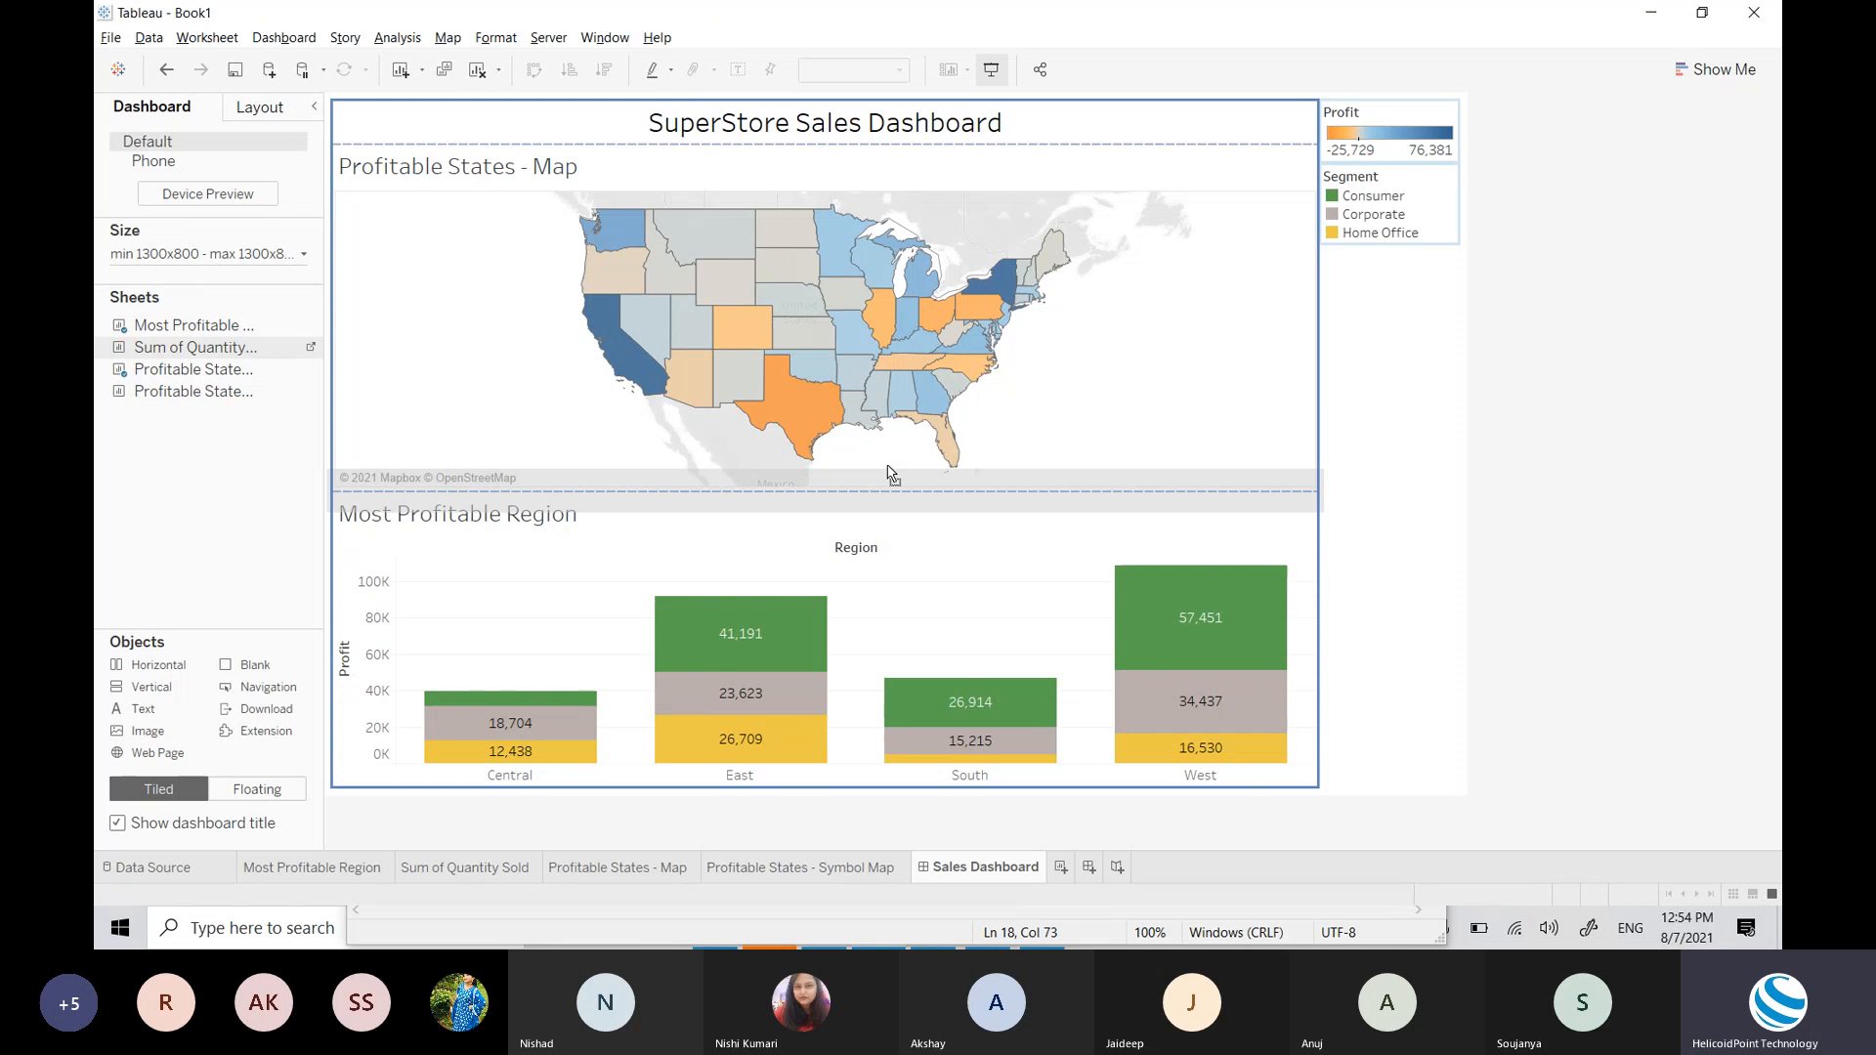
mouse_move(892, 473)
left_mouse_down()
mouse_move(931, 653)
mouse_move(899, 674)
mouse_move(643, 687)
mouse_move(453, 662)
mouse_move(354, 602)
mouse_move(1305, 687)
mouse_move(1309, 647)
mouse_move(1233, 621)
mouse_move(1304, 528)
mouse_move(1315, 553)
left_mouse_up()
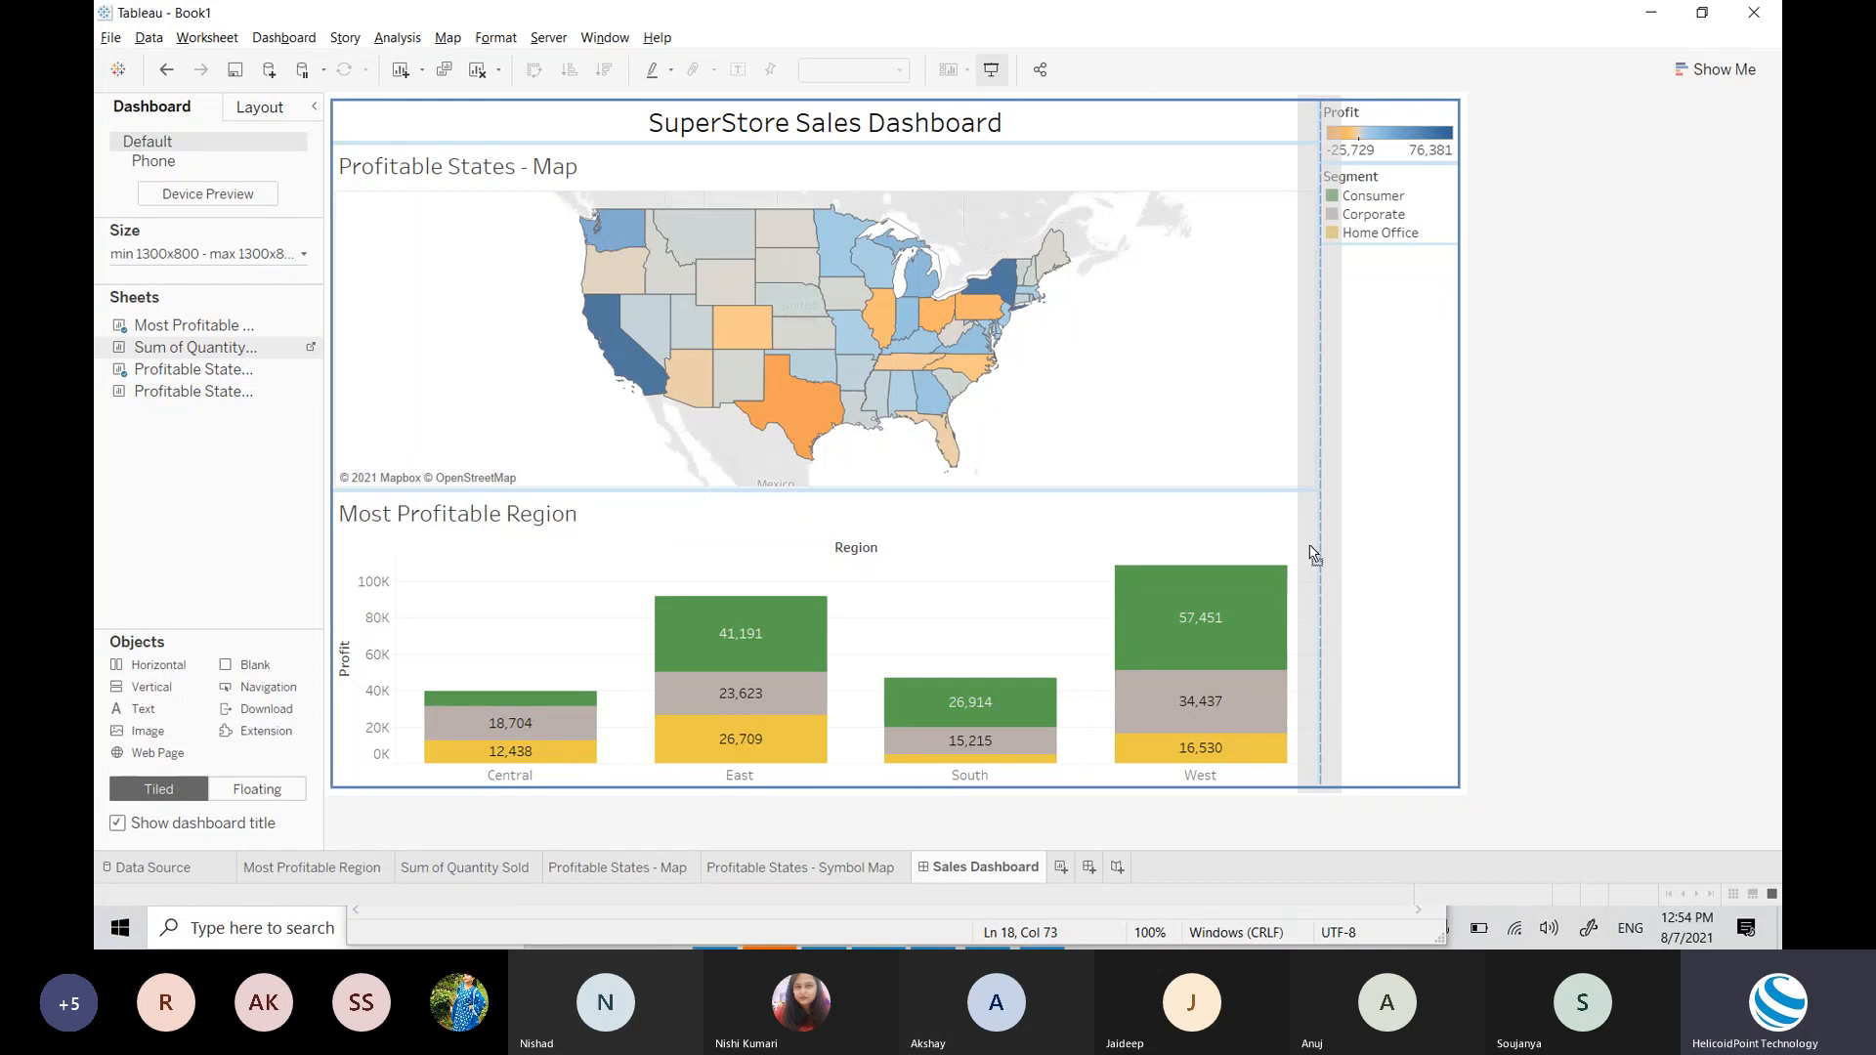
mouse_move(1314, 553)
left_mouse_down()
mouse_move(1288, 640)
mouse_move(1300, 677)
left_mouse_up()
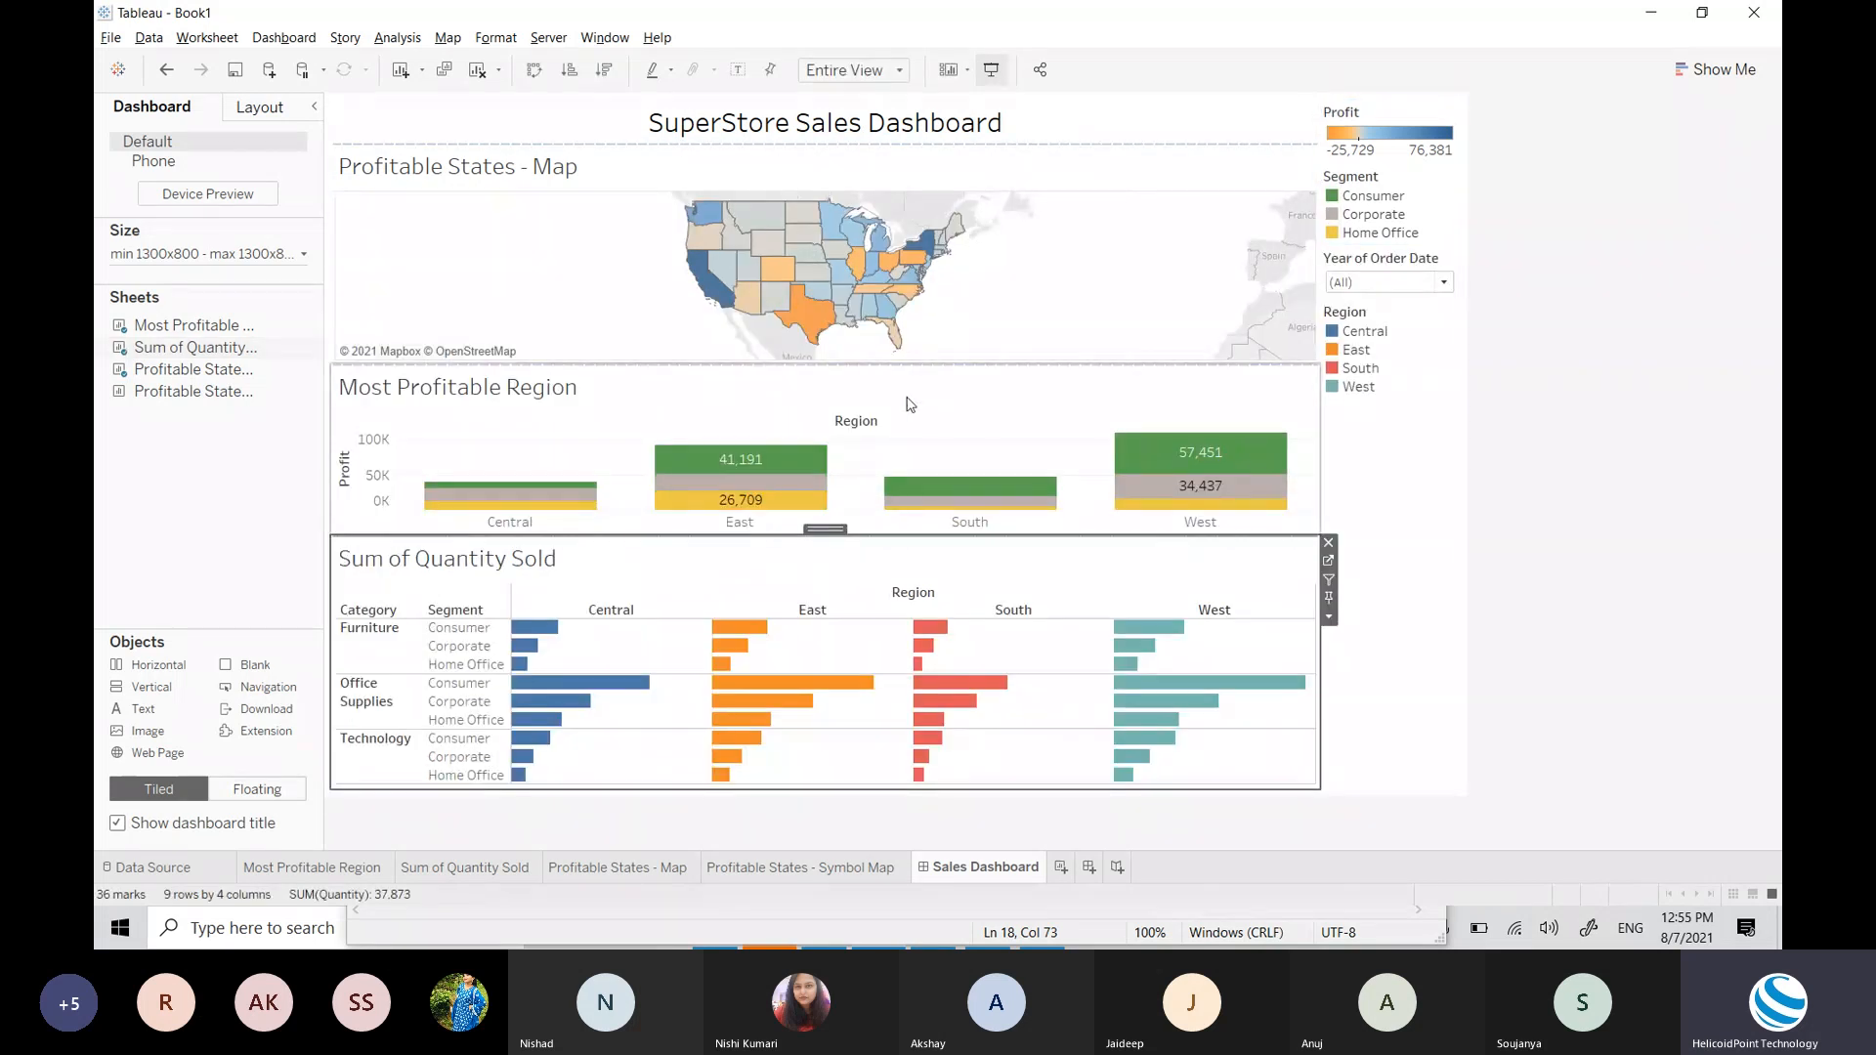
Step: Clear the whole dashboard and turn Show dashboard title back on
left_click(877, 403)
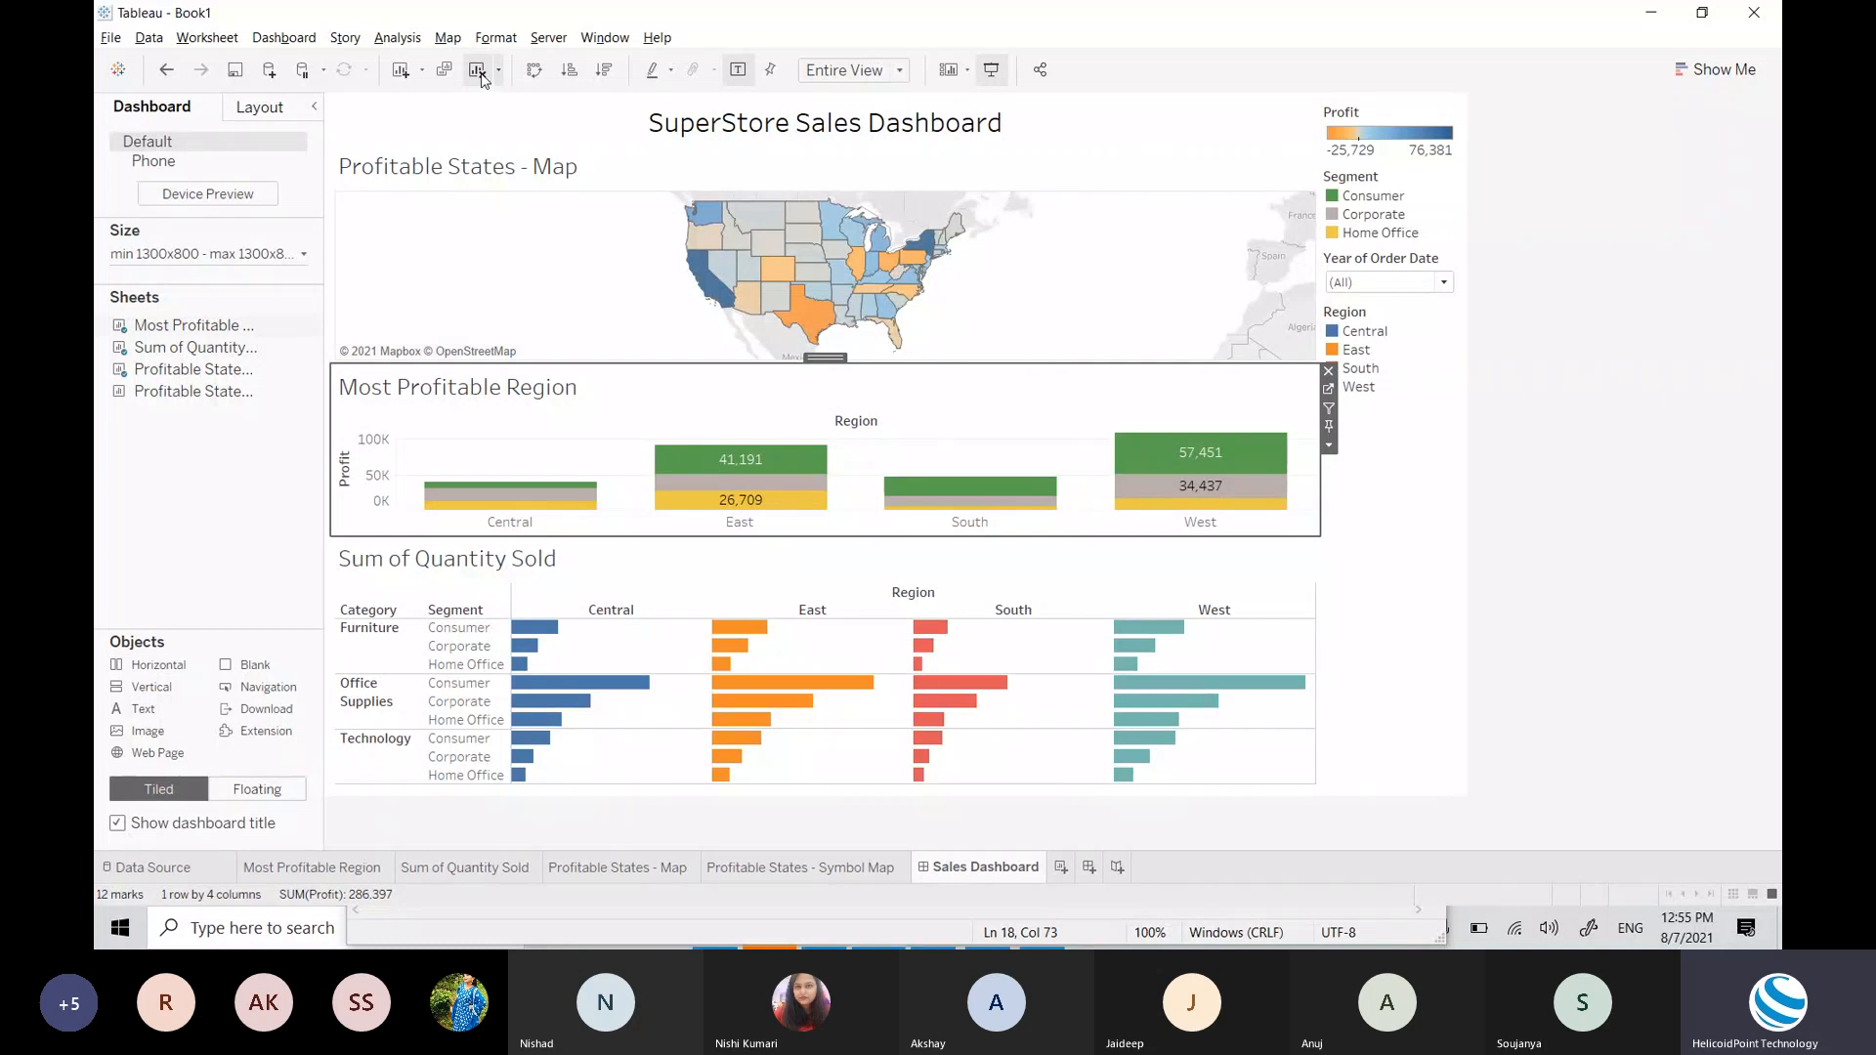
left_click(479, 71)
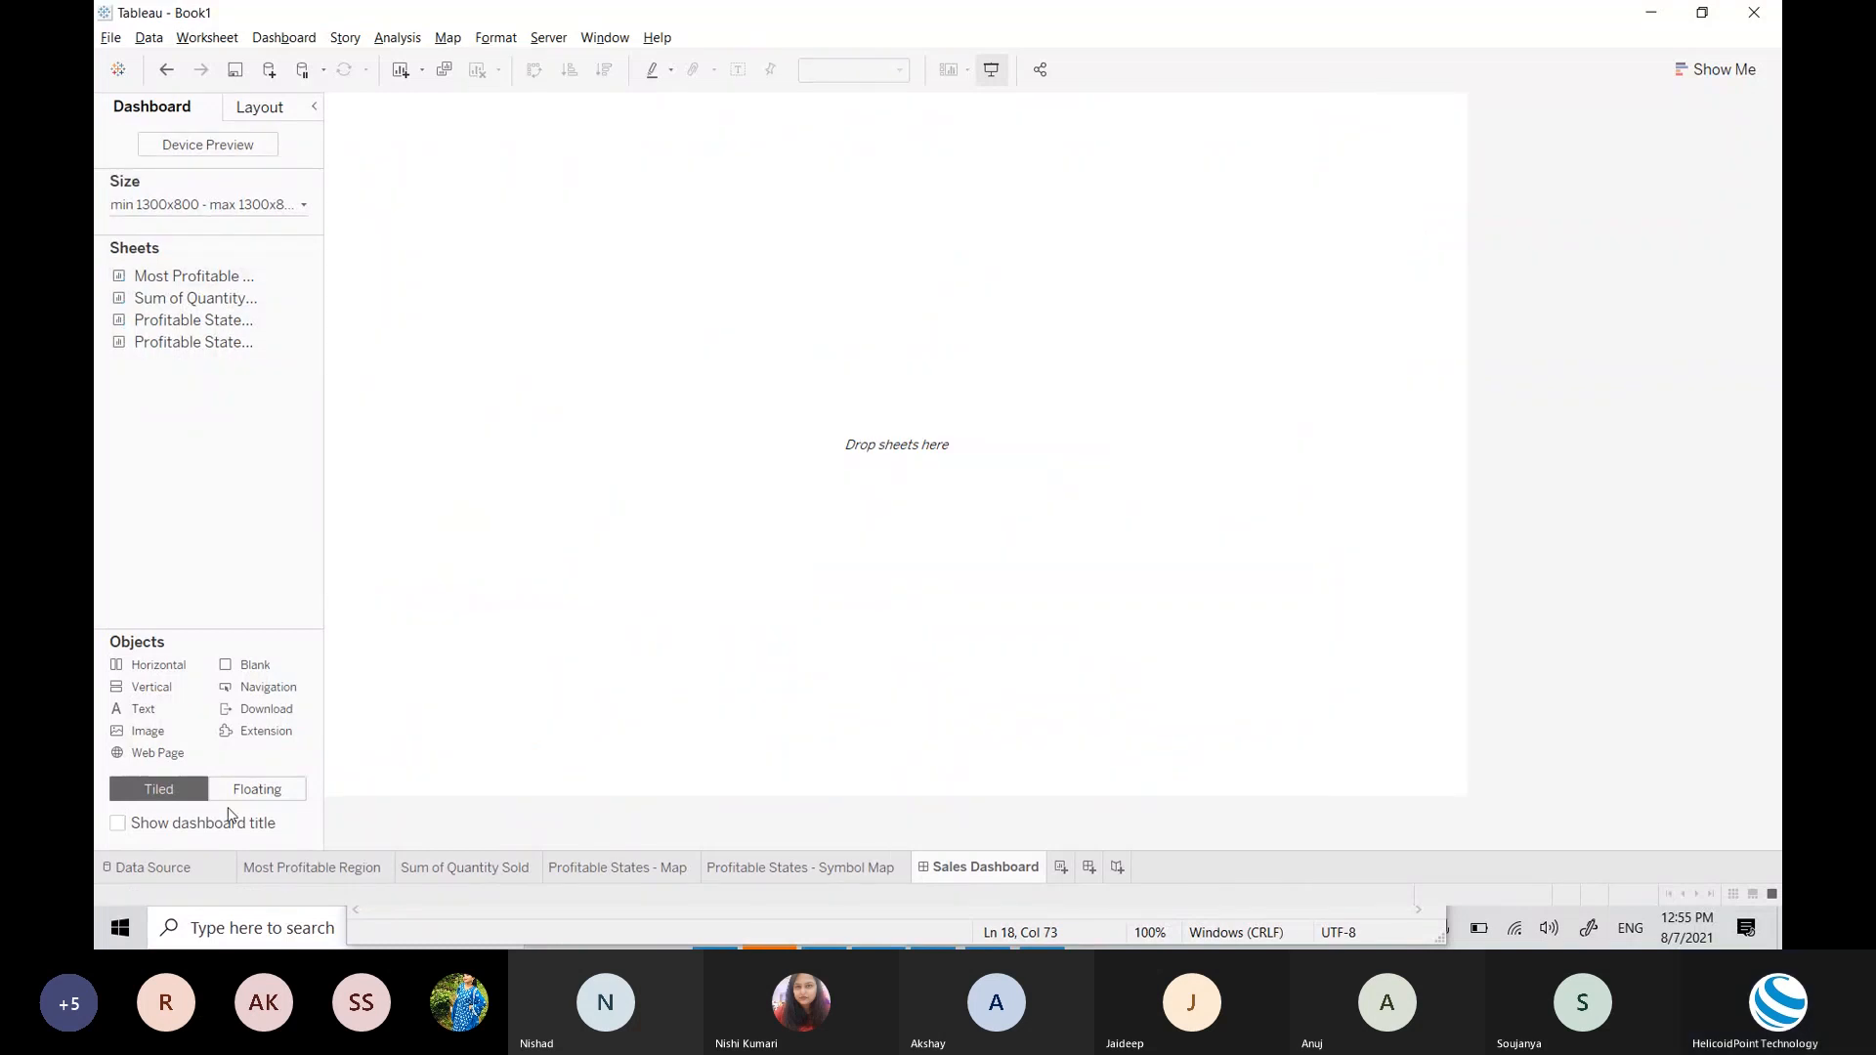
left_click(228, 815)
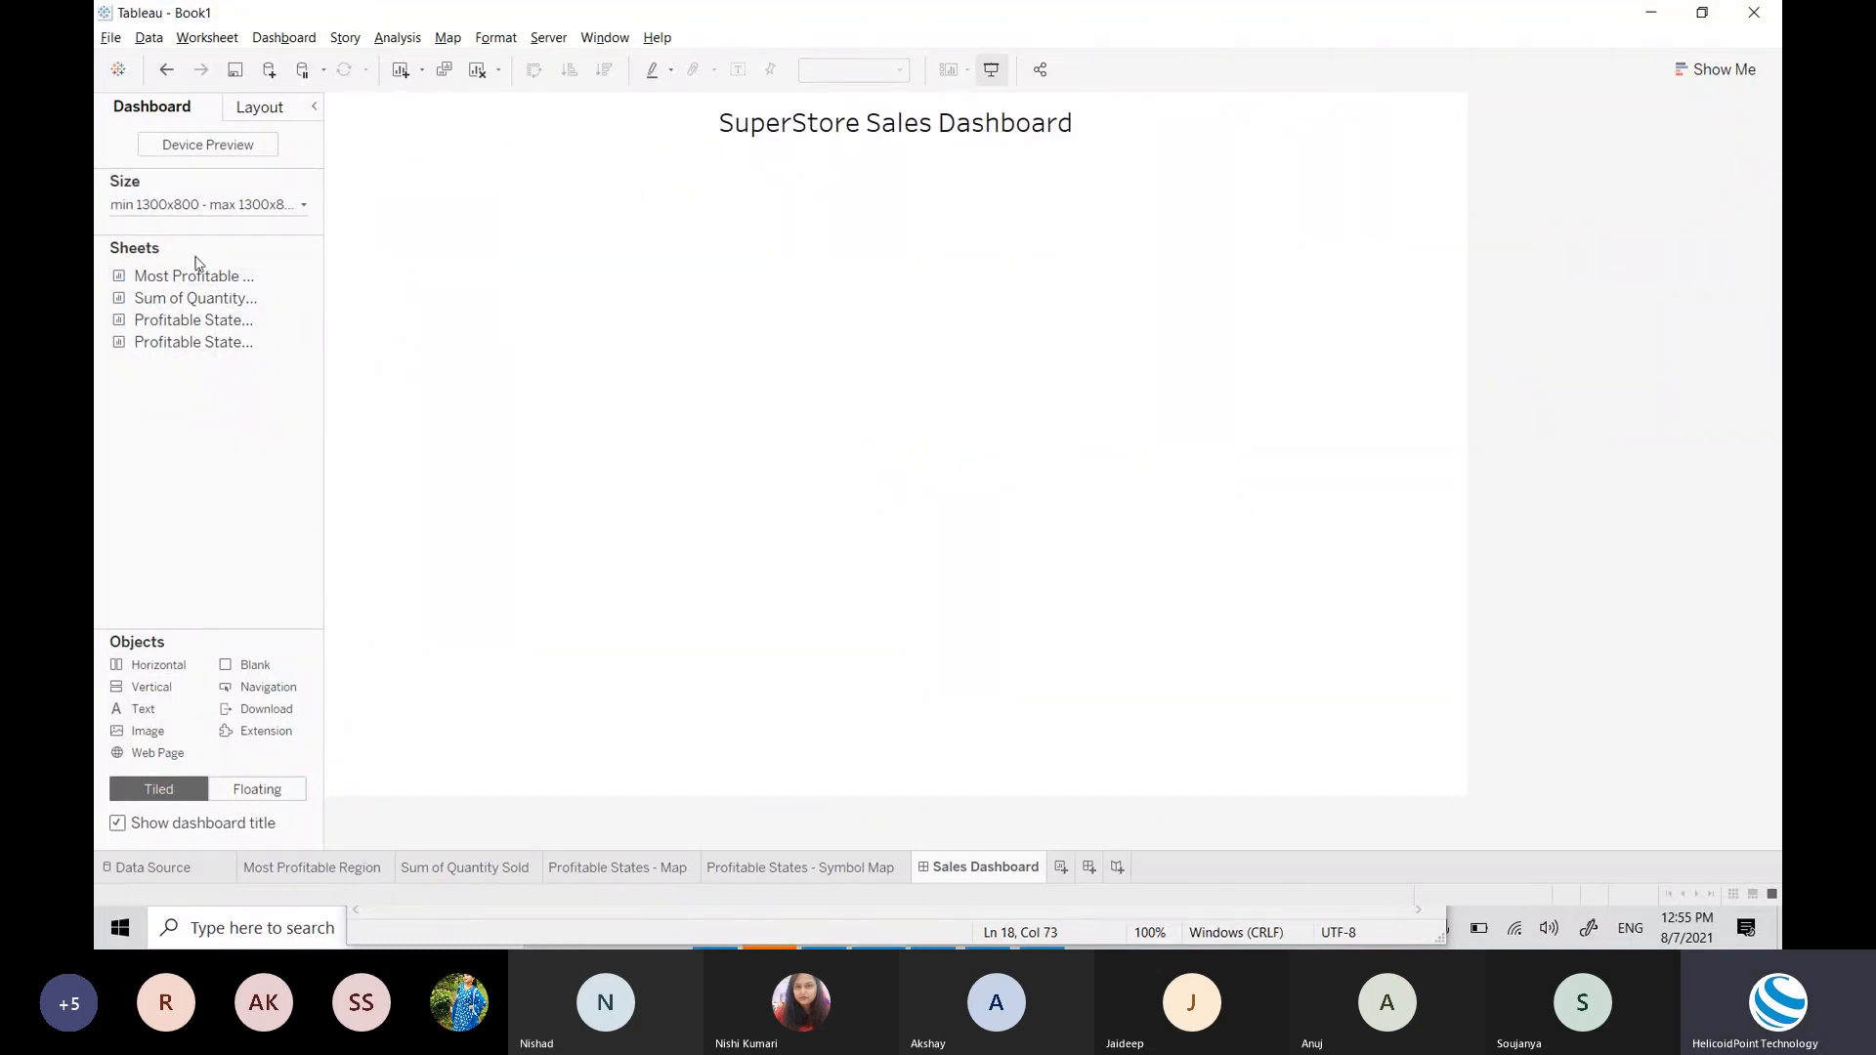
Step: Place Profitable States - Map on the canvas with Most Profitable Region beneath it
left_click_drag(195, 322, 665, 379)
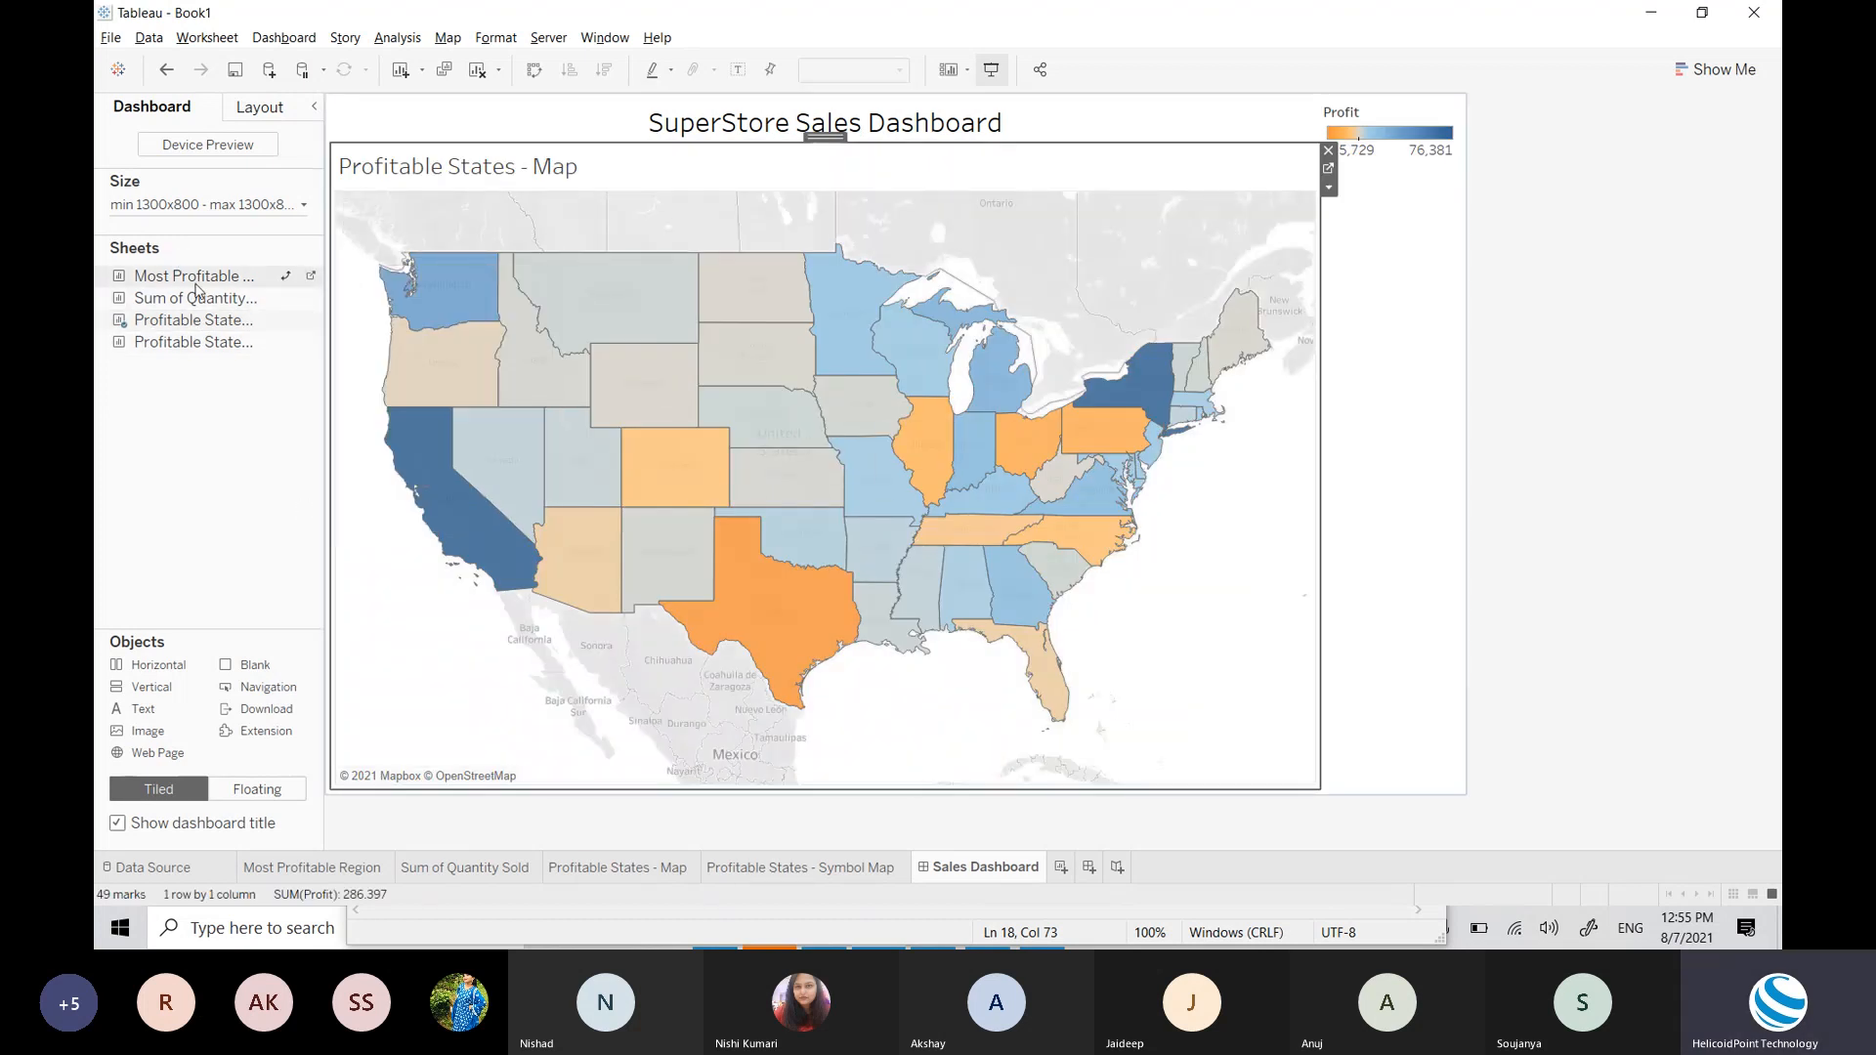
left_click_drag(196, 298, 693, 626)
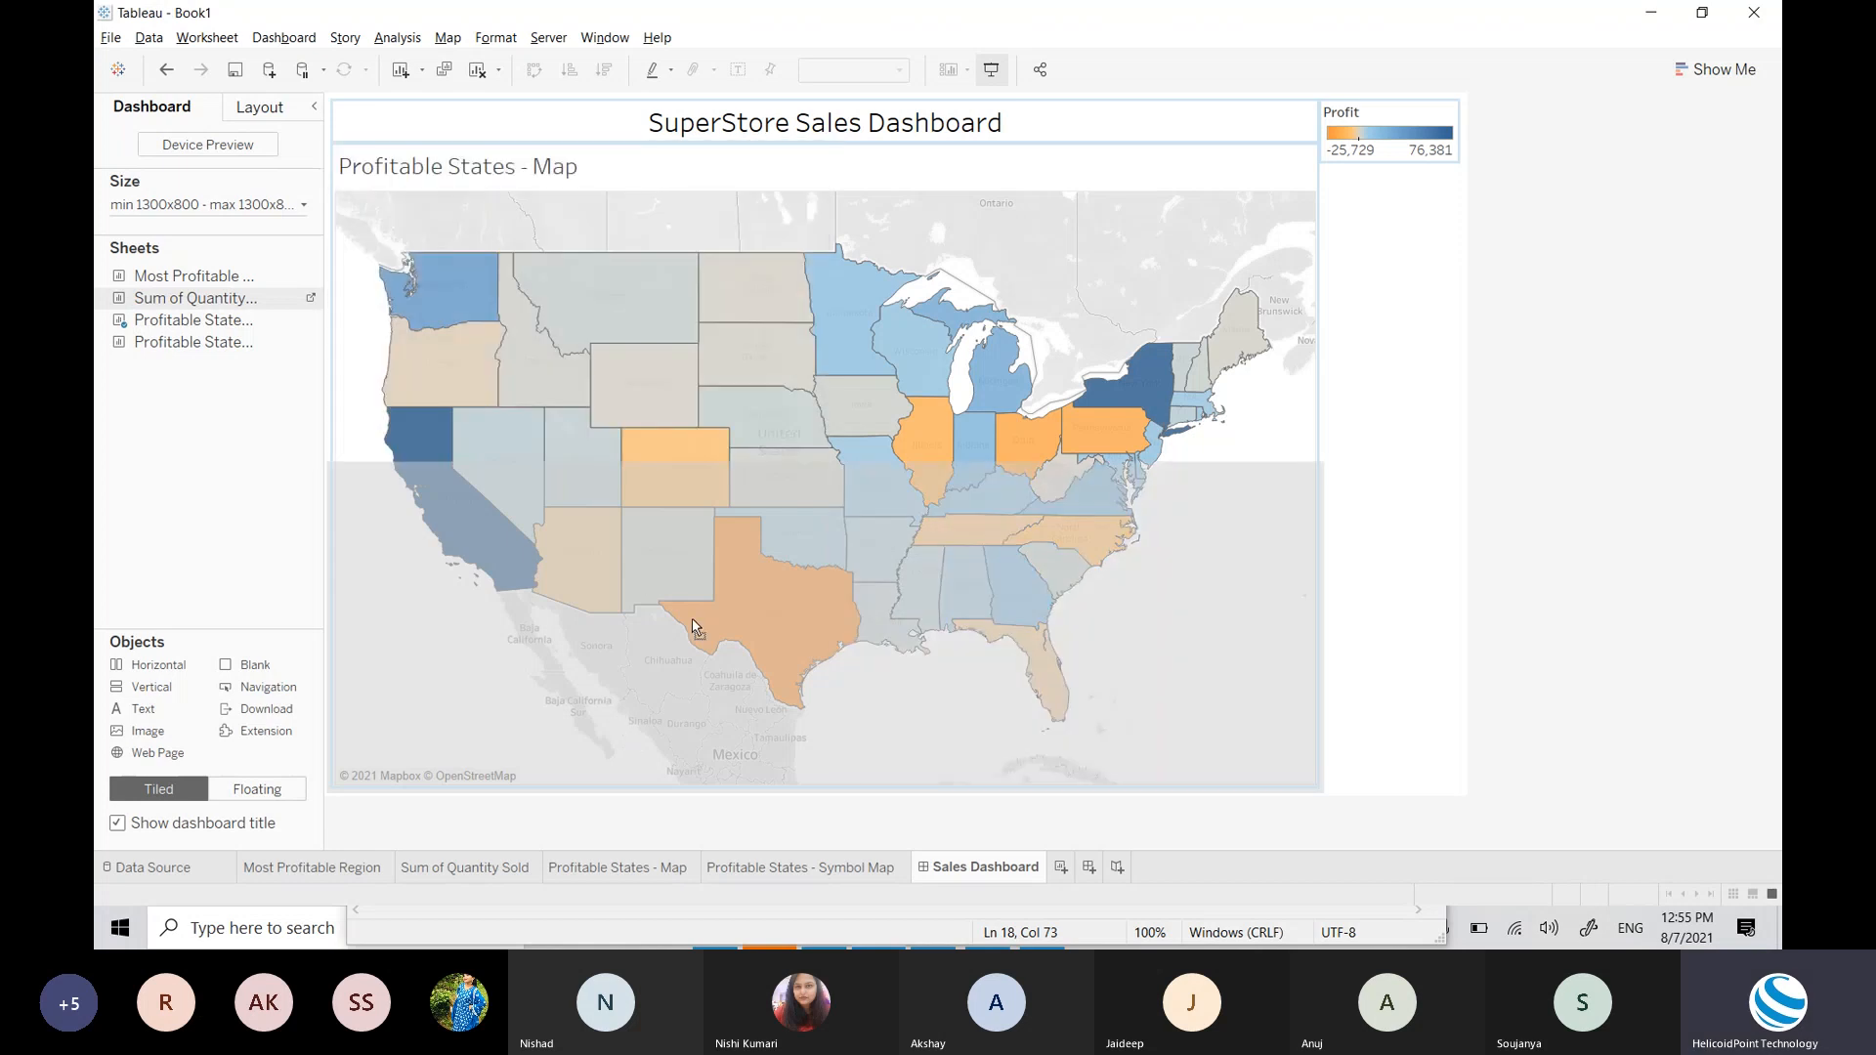
left_click_drag(692, 625, 693, 624)
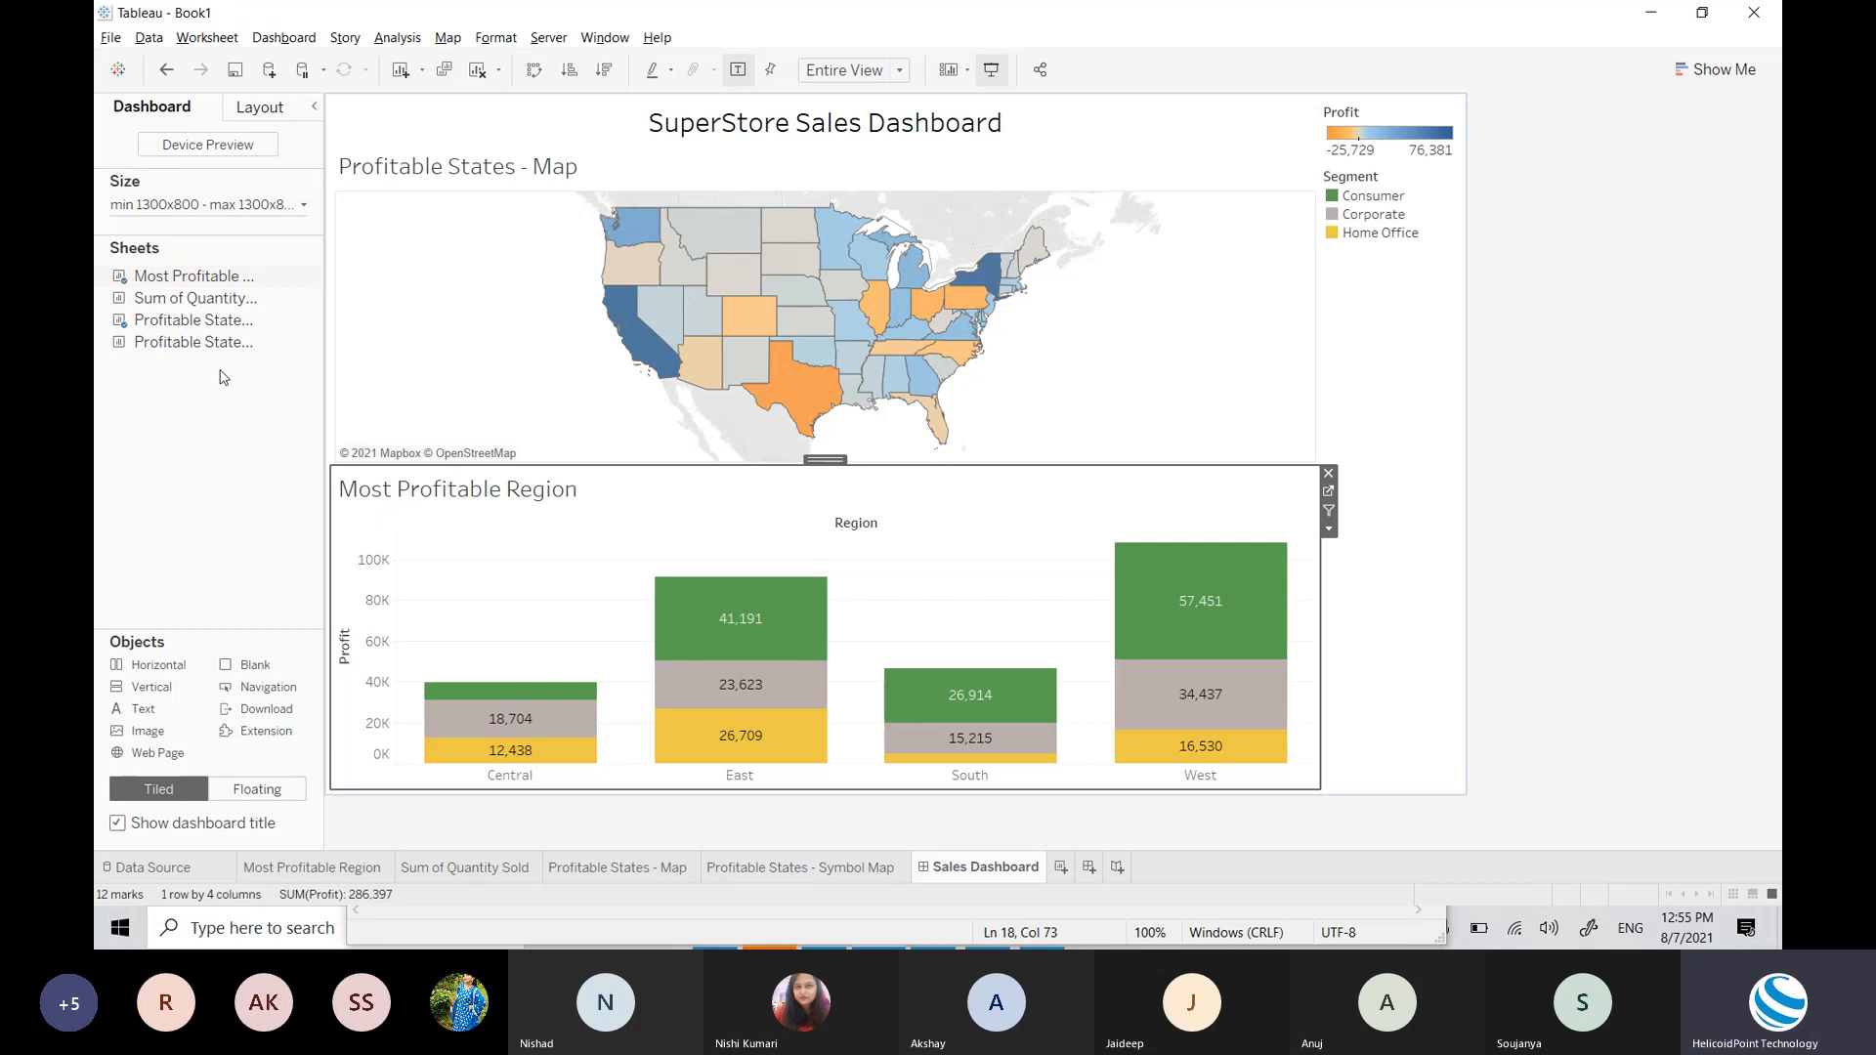
Step: Drop Sum of Quantity Sold right of Most Profitable Region, then preview the dashboard in Presentation Mode
mouse_move(193, 303)
left_click_drag(194, 303, 807, 524)
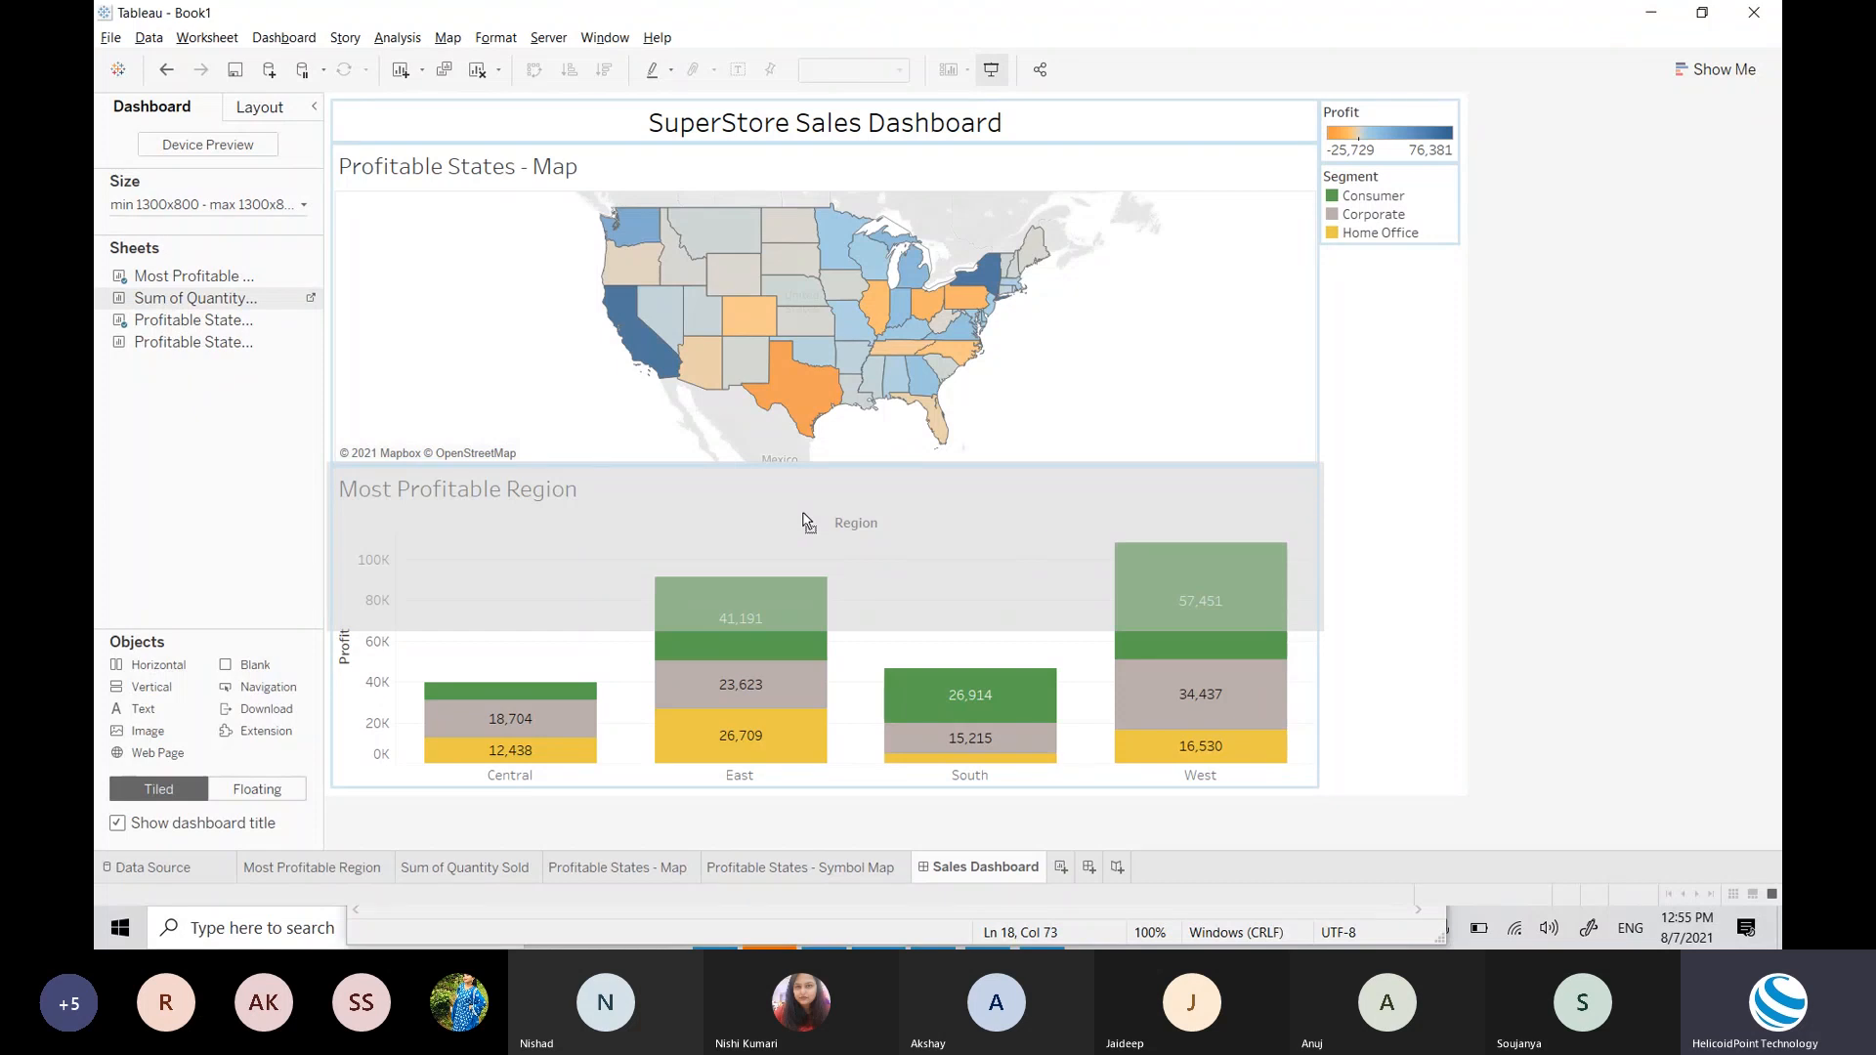
left_click_drag(808, 523, 1157, 613)
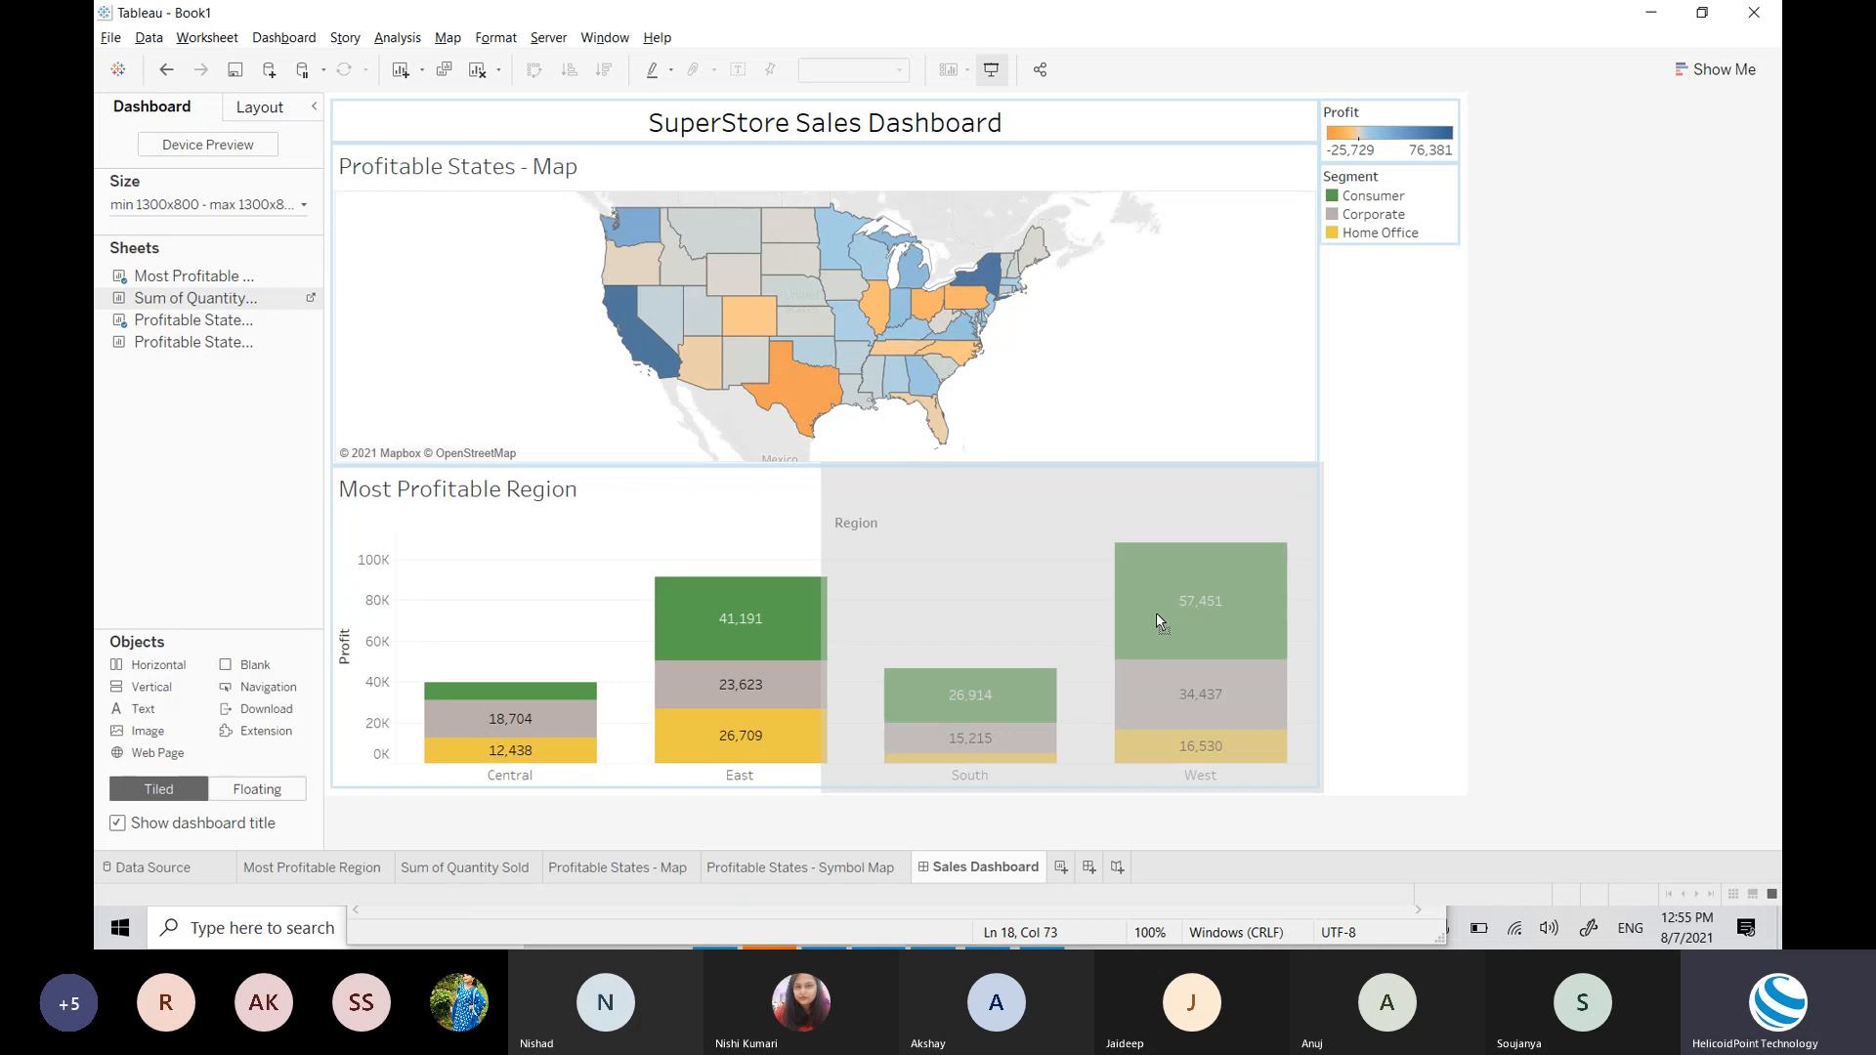
left_click_drag(1157, 613, 1157, 613)
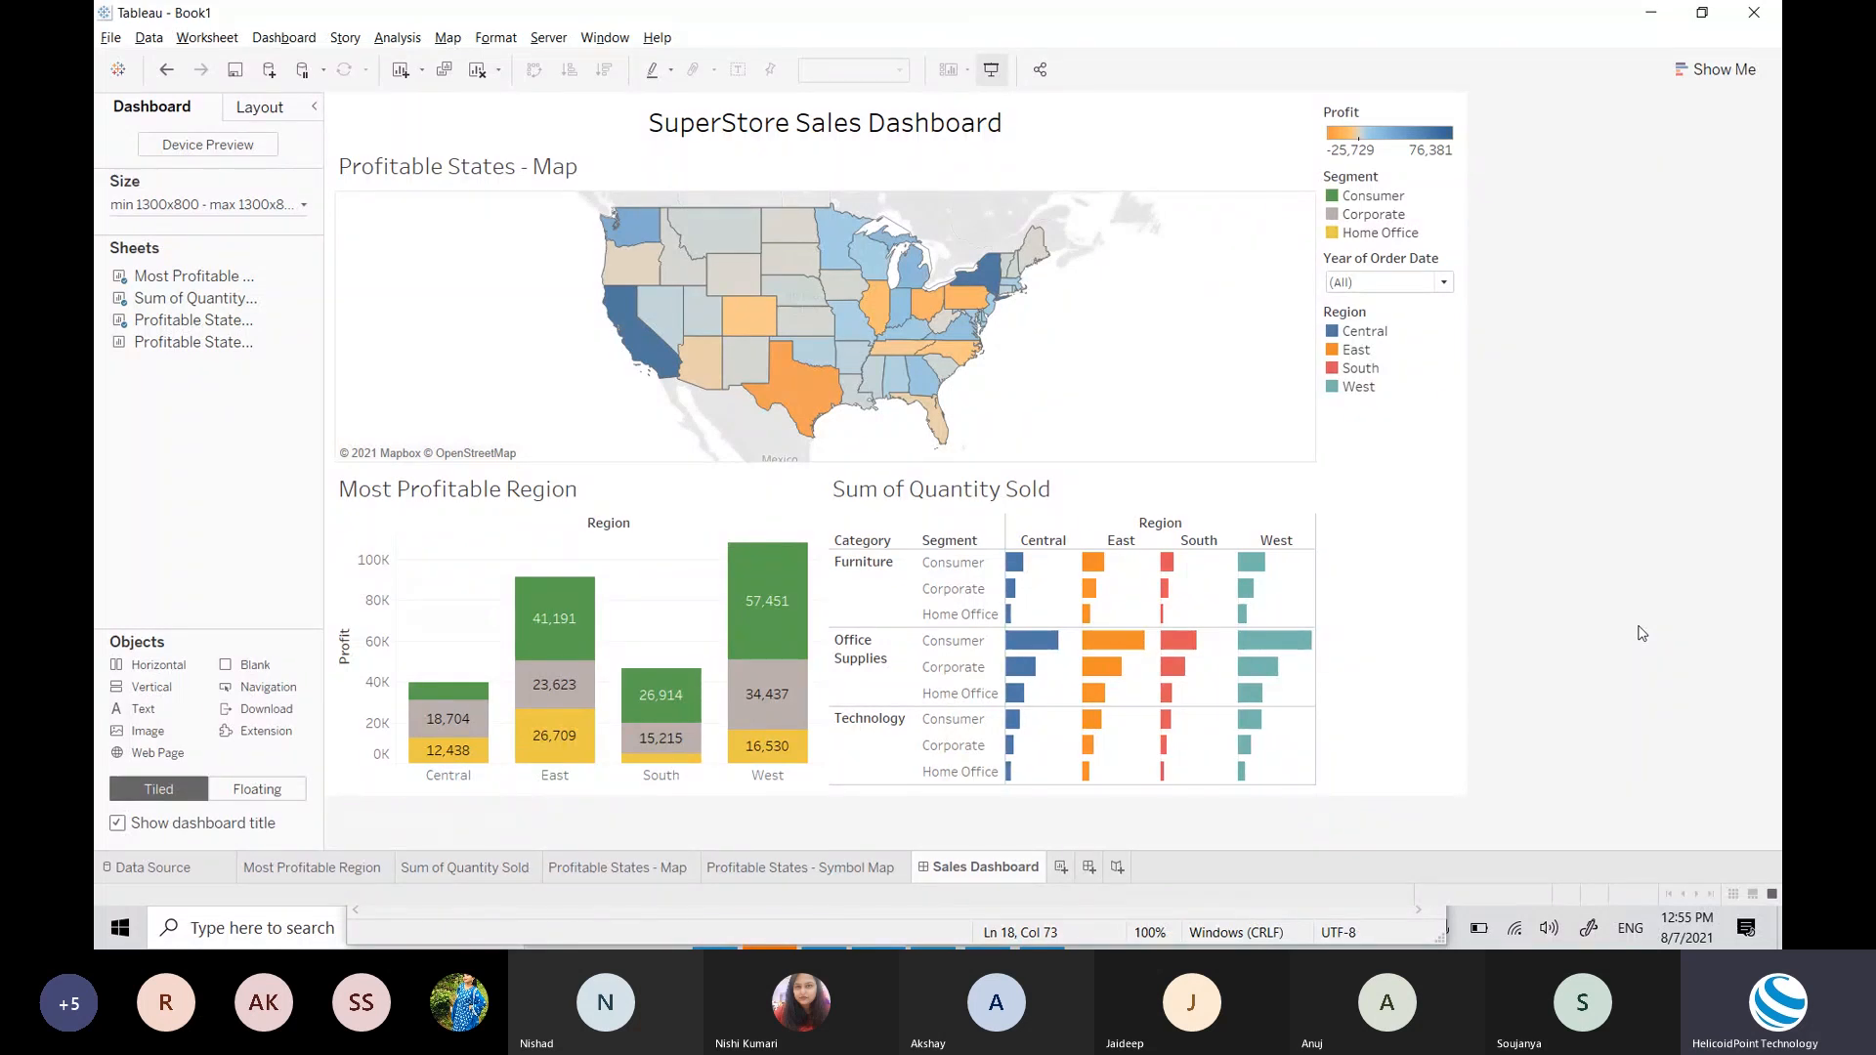
left_click(992, 70)
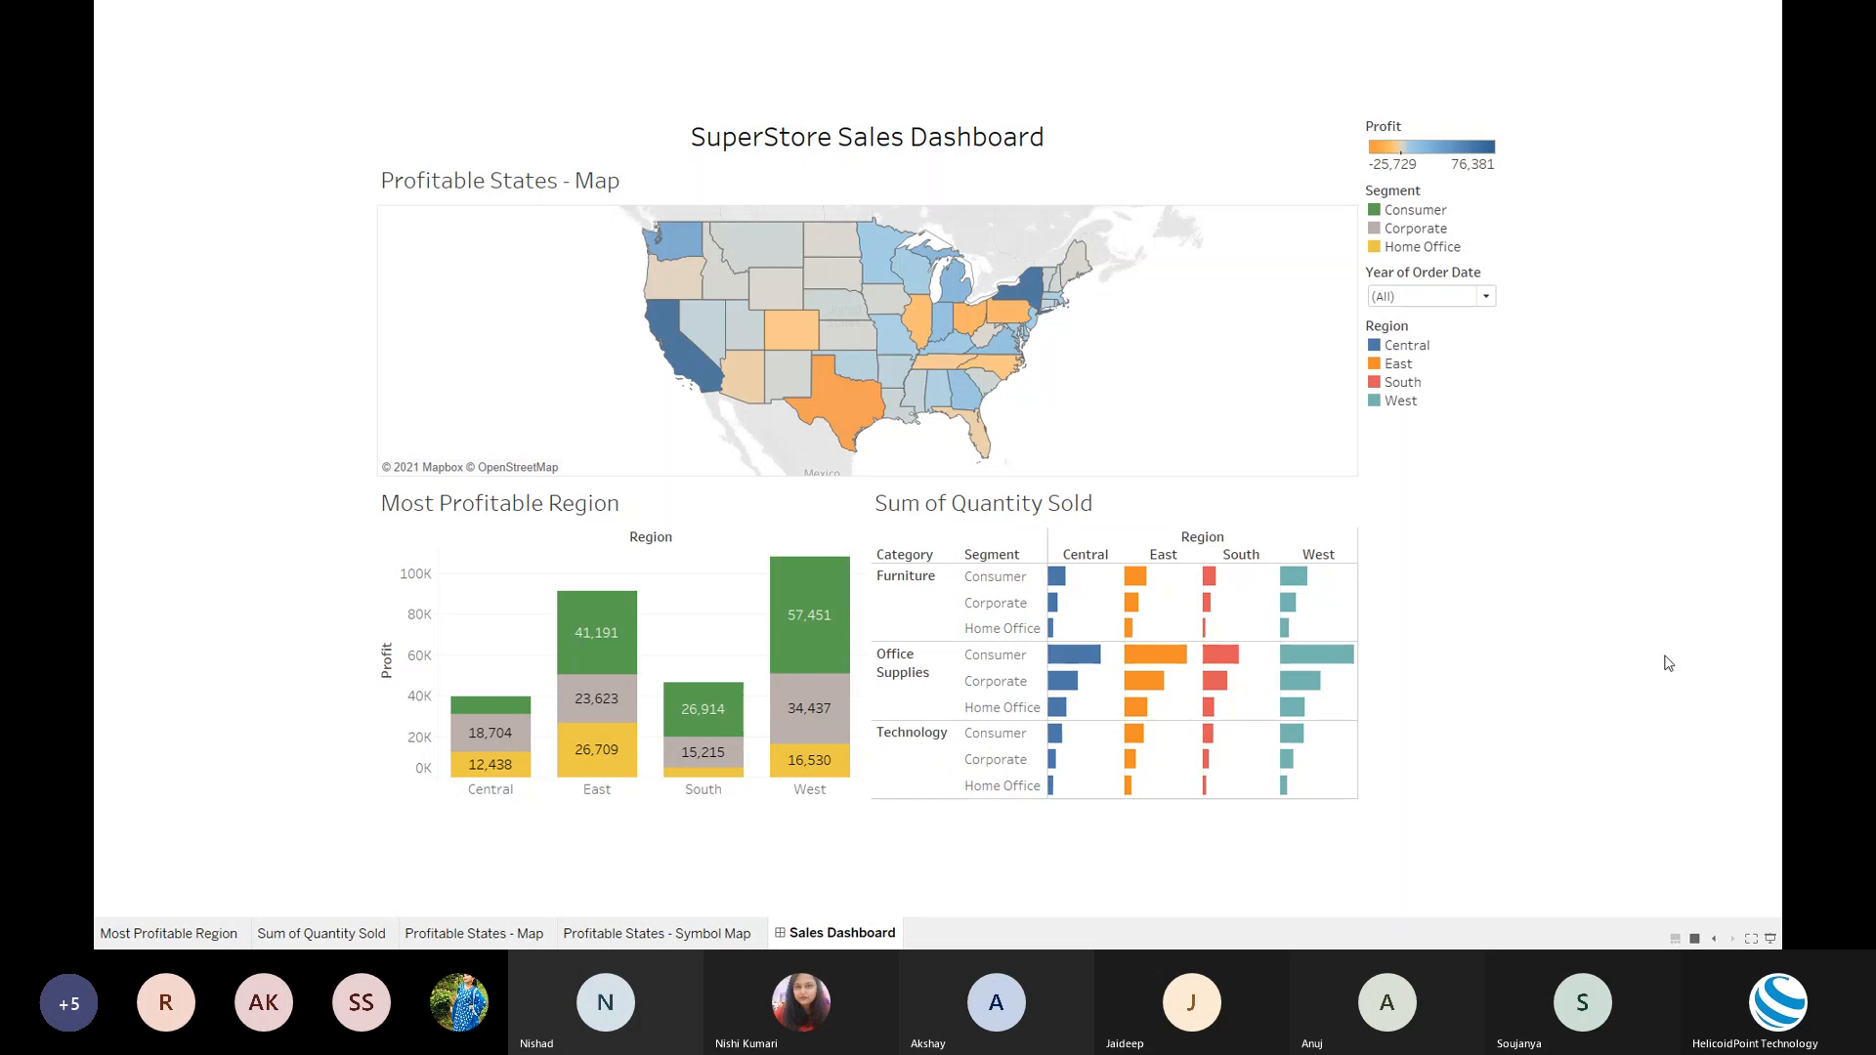
key("Escape")
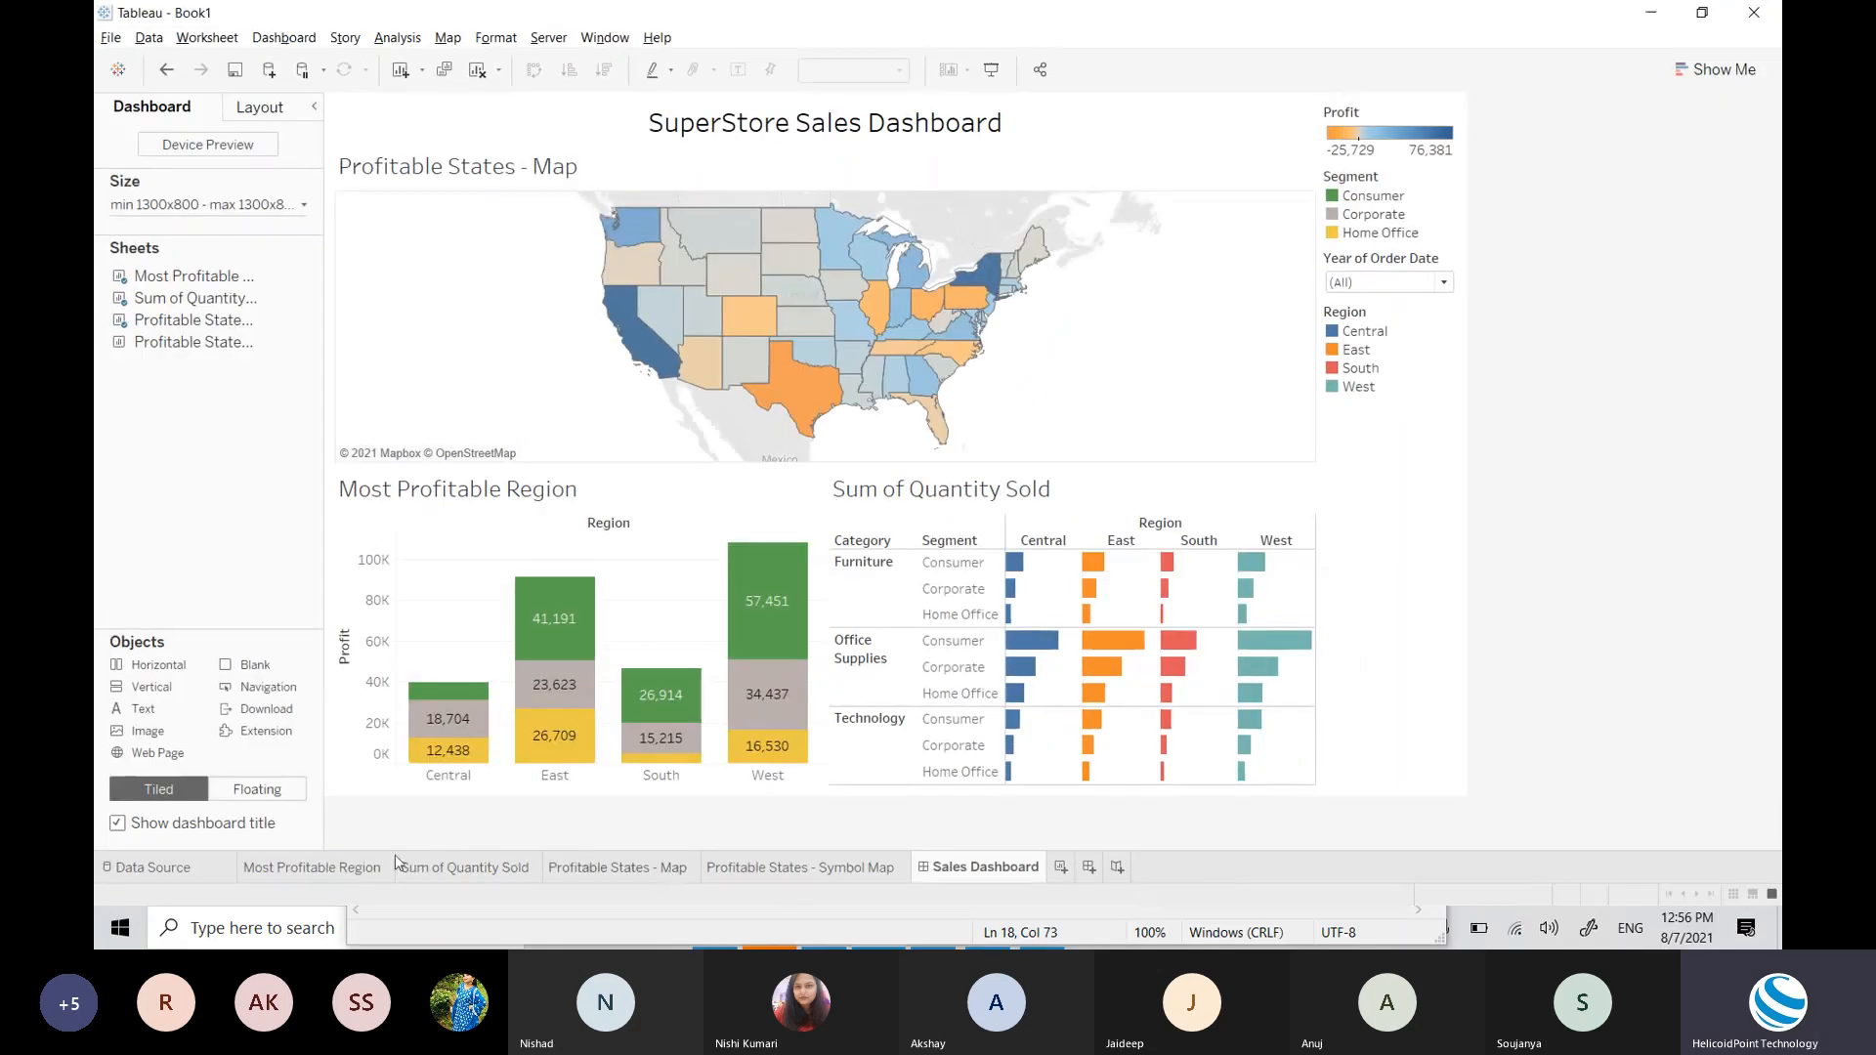
Step: Try orange for the Consumer segment in Most Profitable Region's colours, then return to the Sales Dashboard
left_click(377, 867)
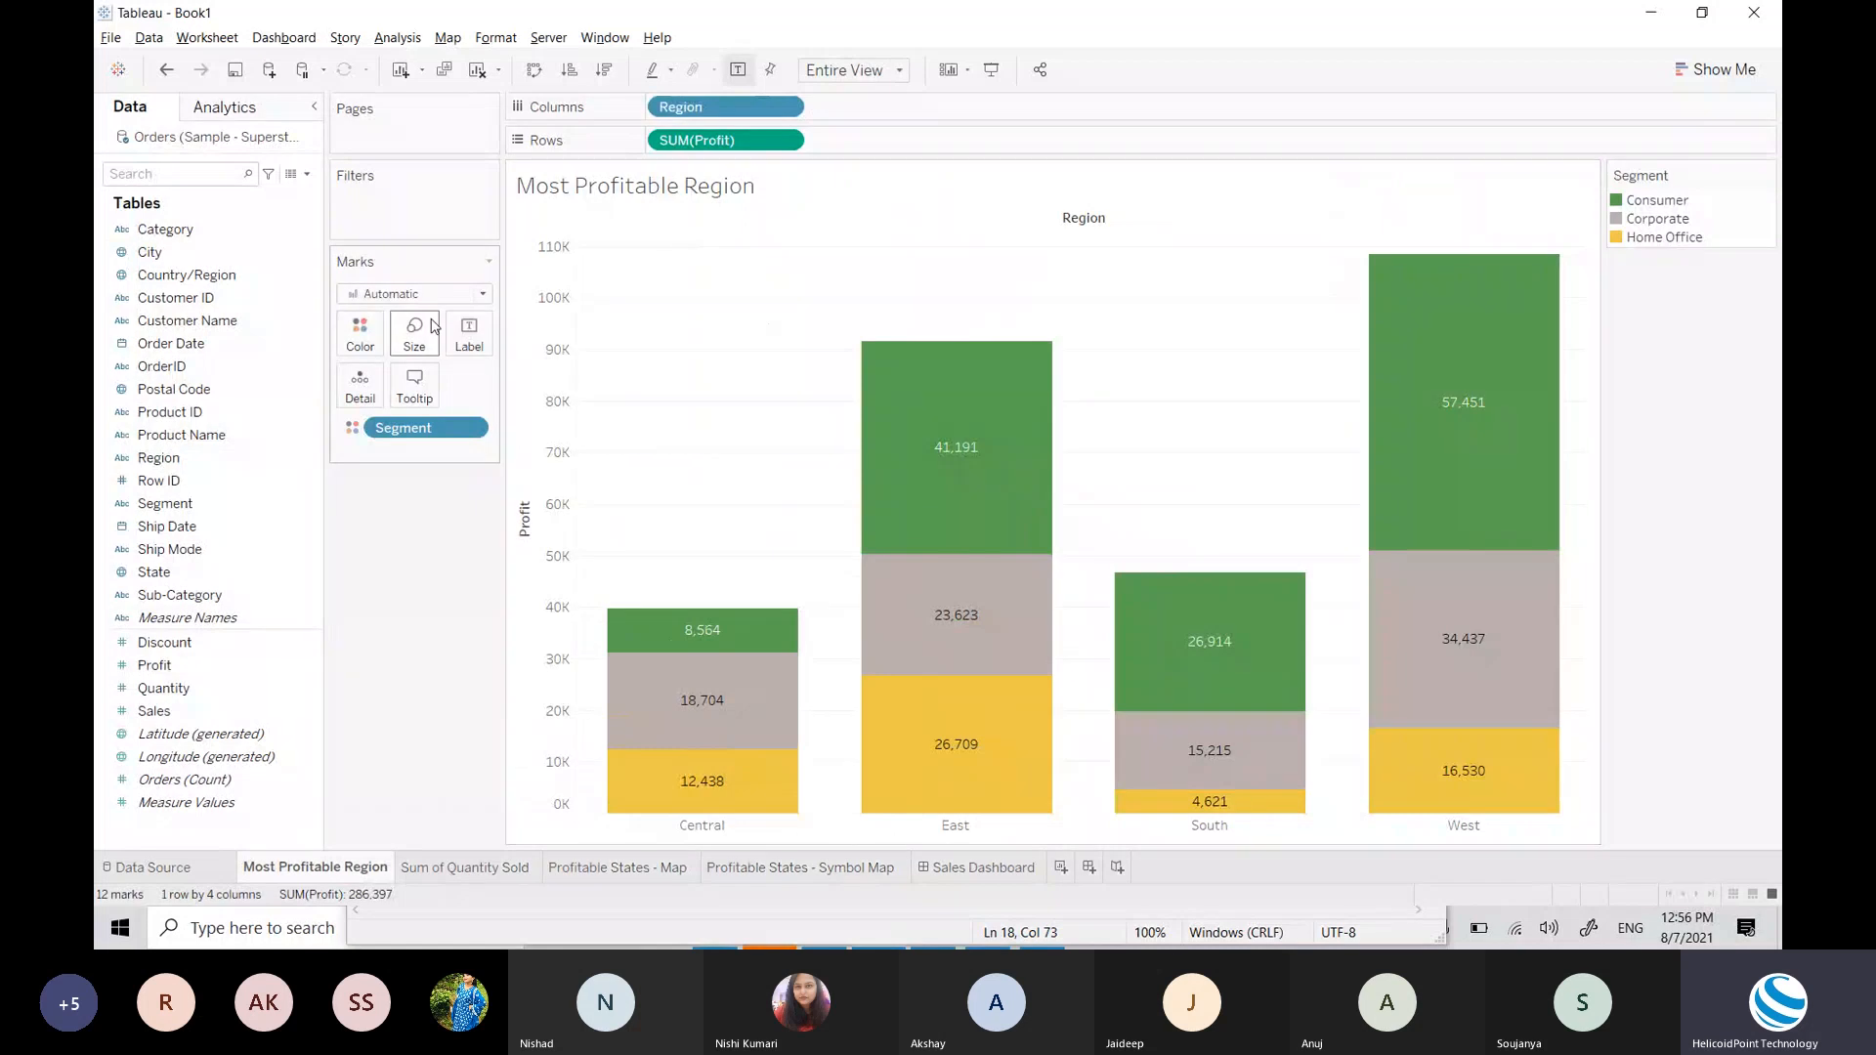
left_click(360, 335)
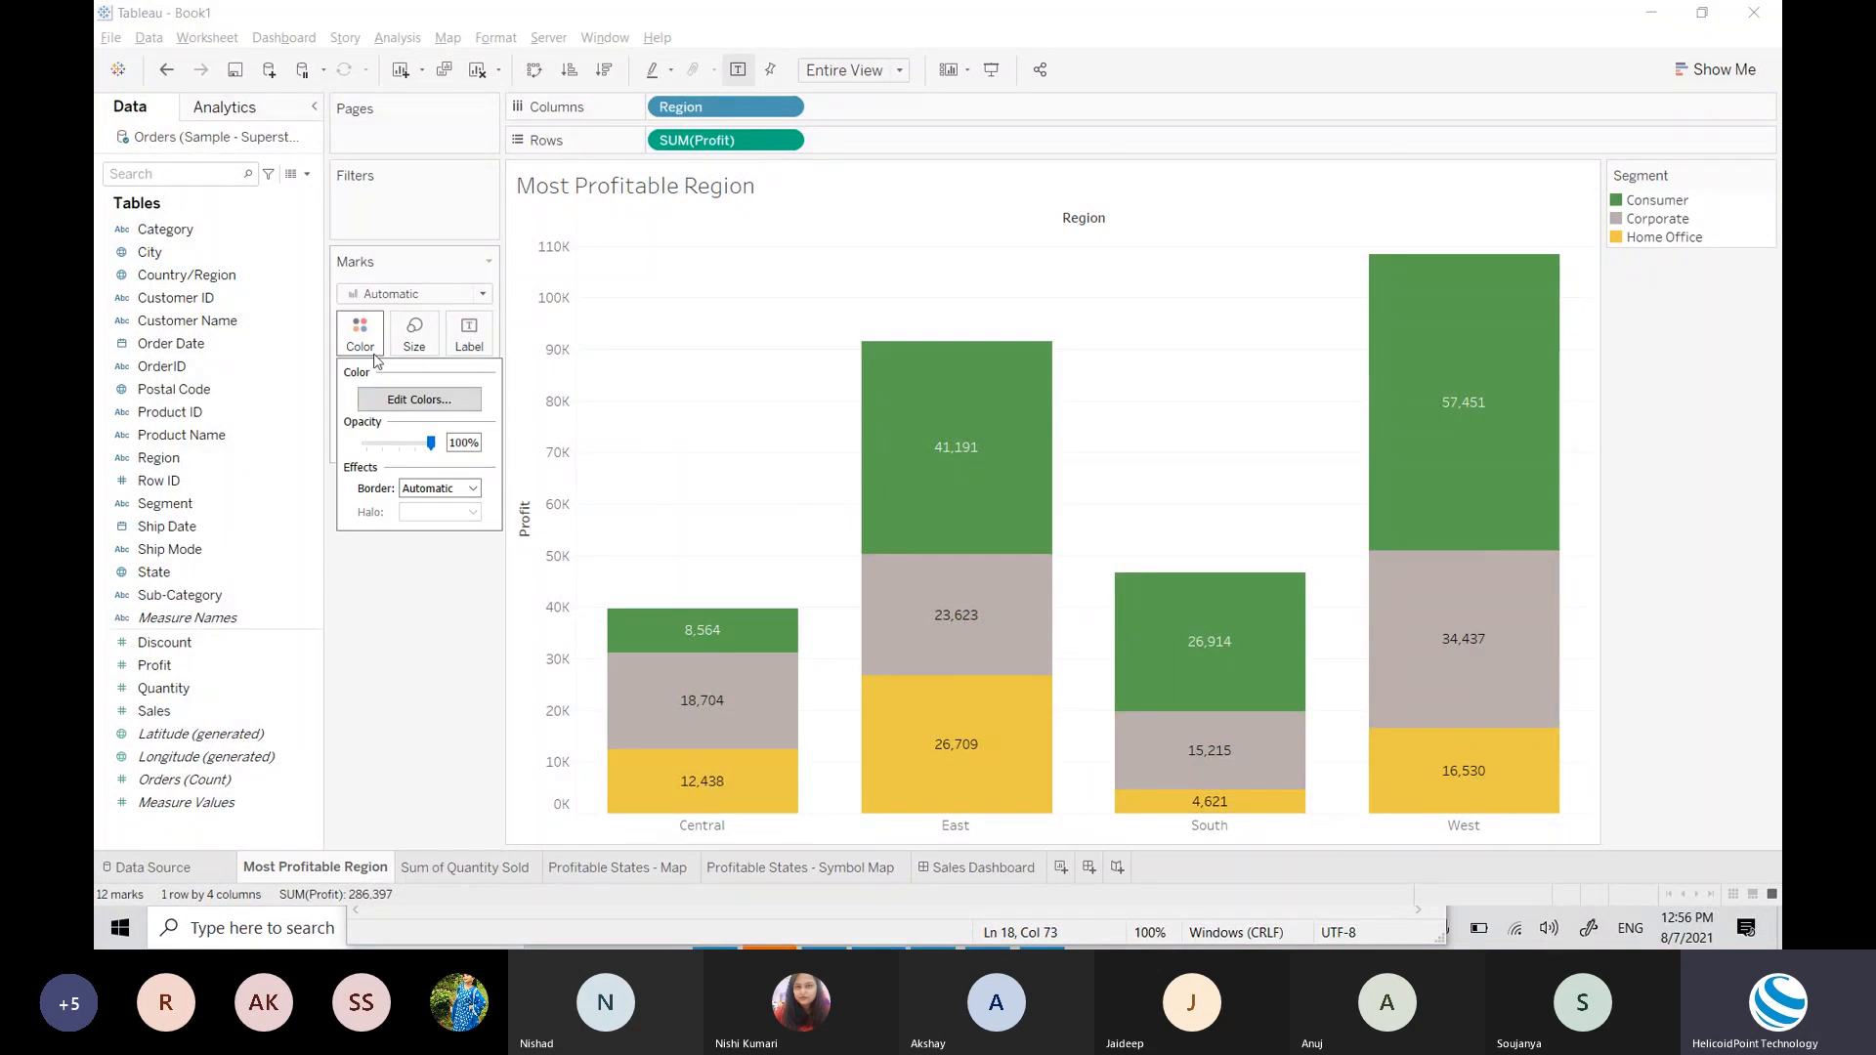
left_click(392, 401)
left_click(772, 323)
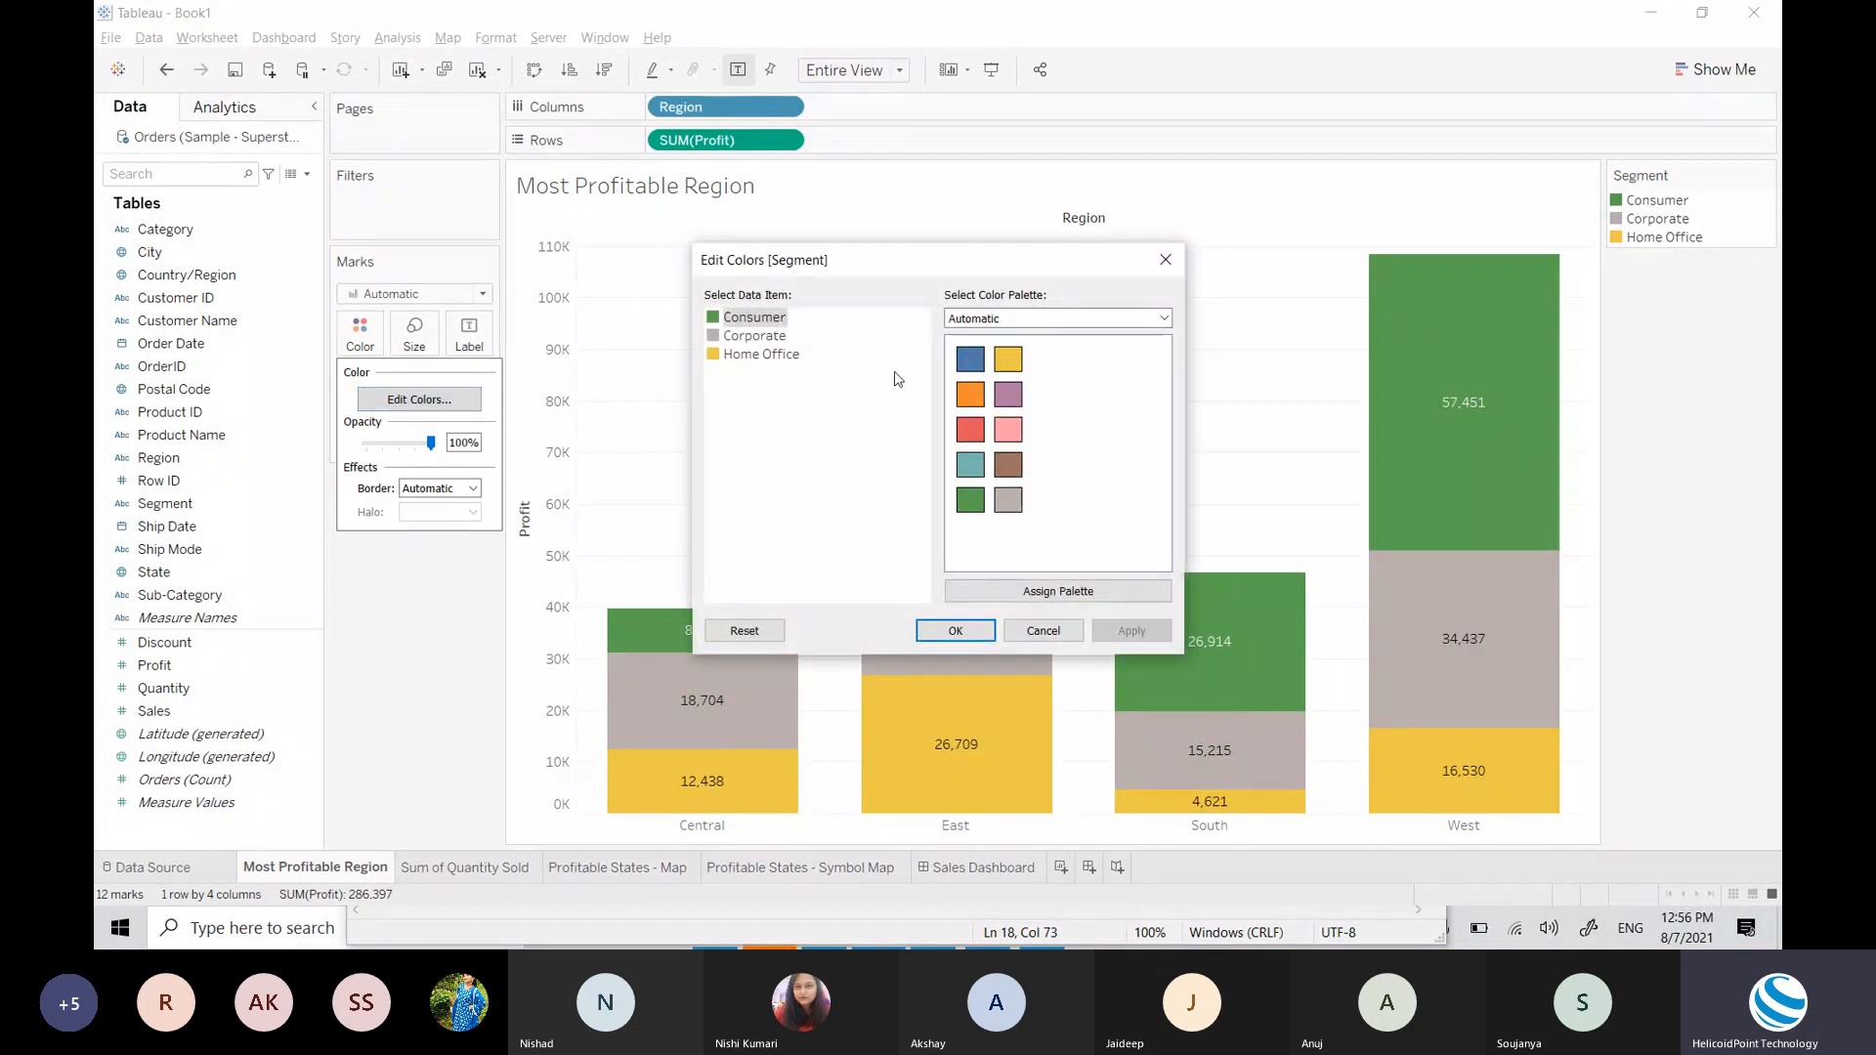
left_click(971, 394)
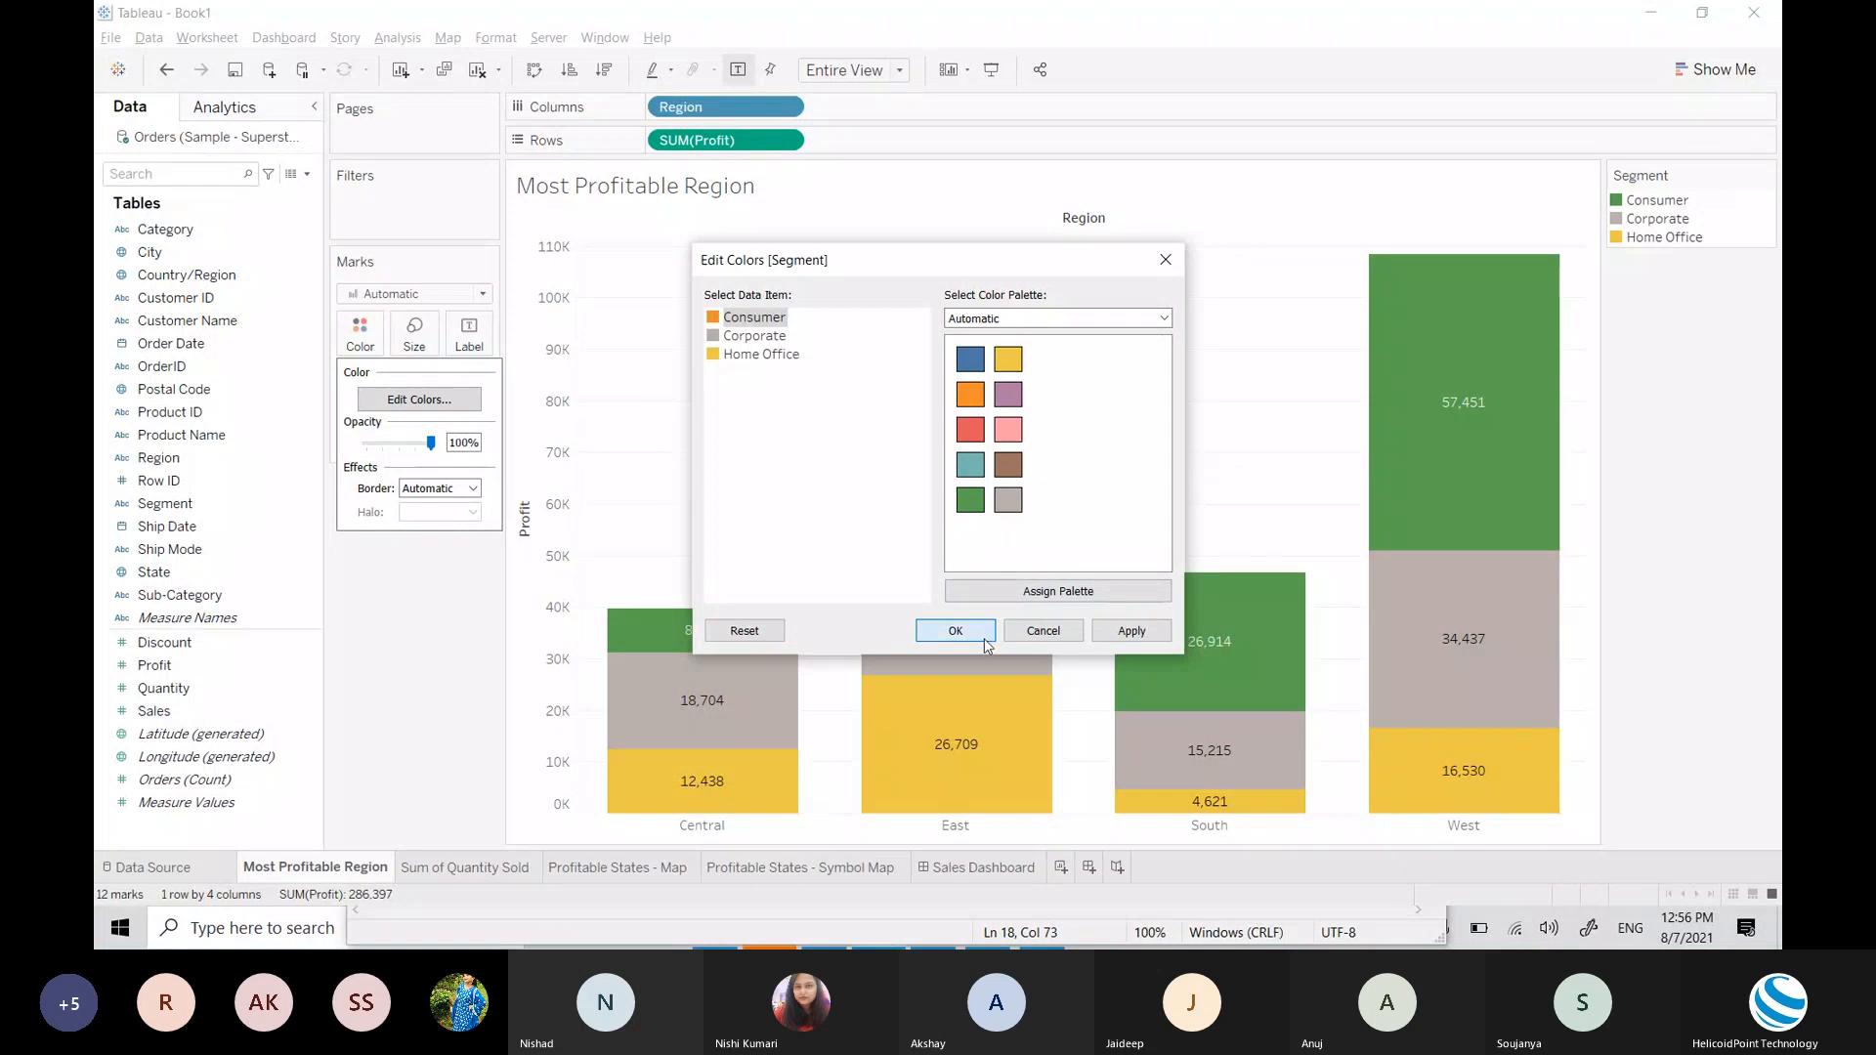
left_click(956, 631)
left_click(1005, 870)
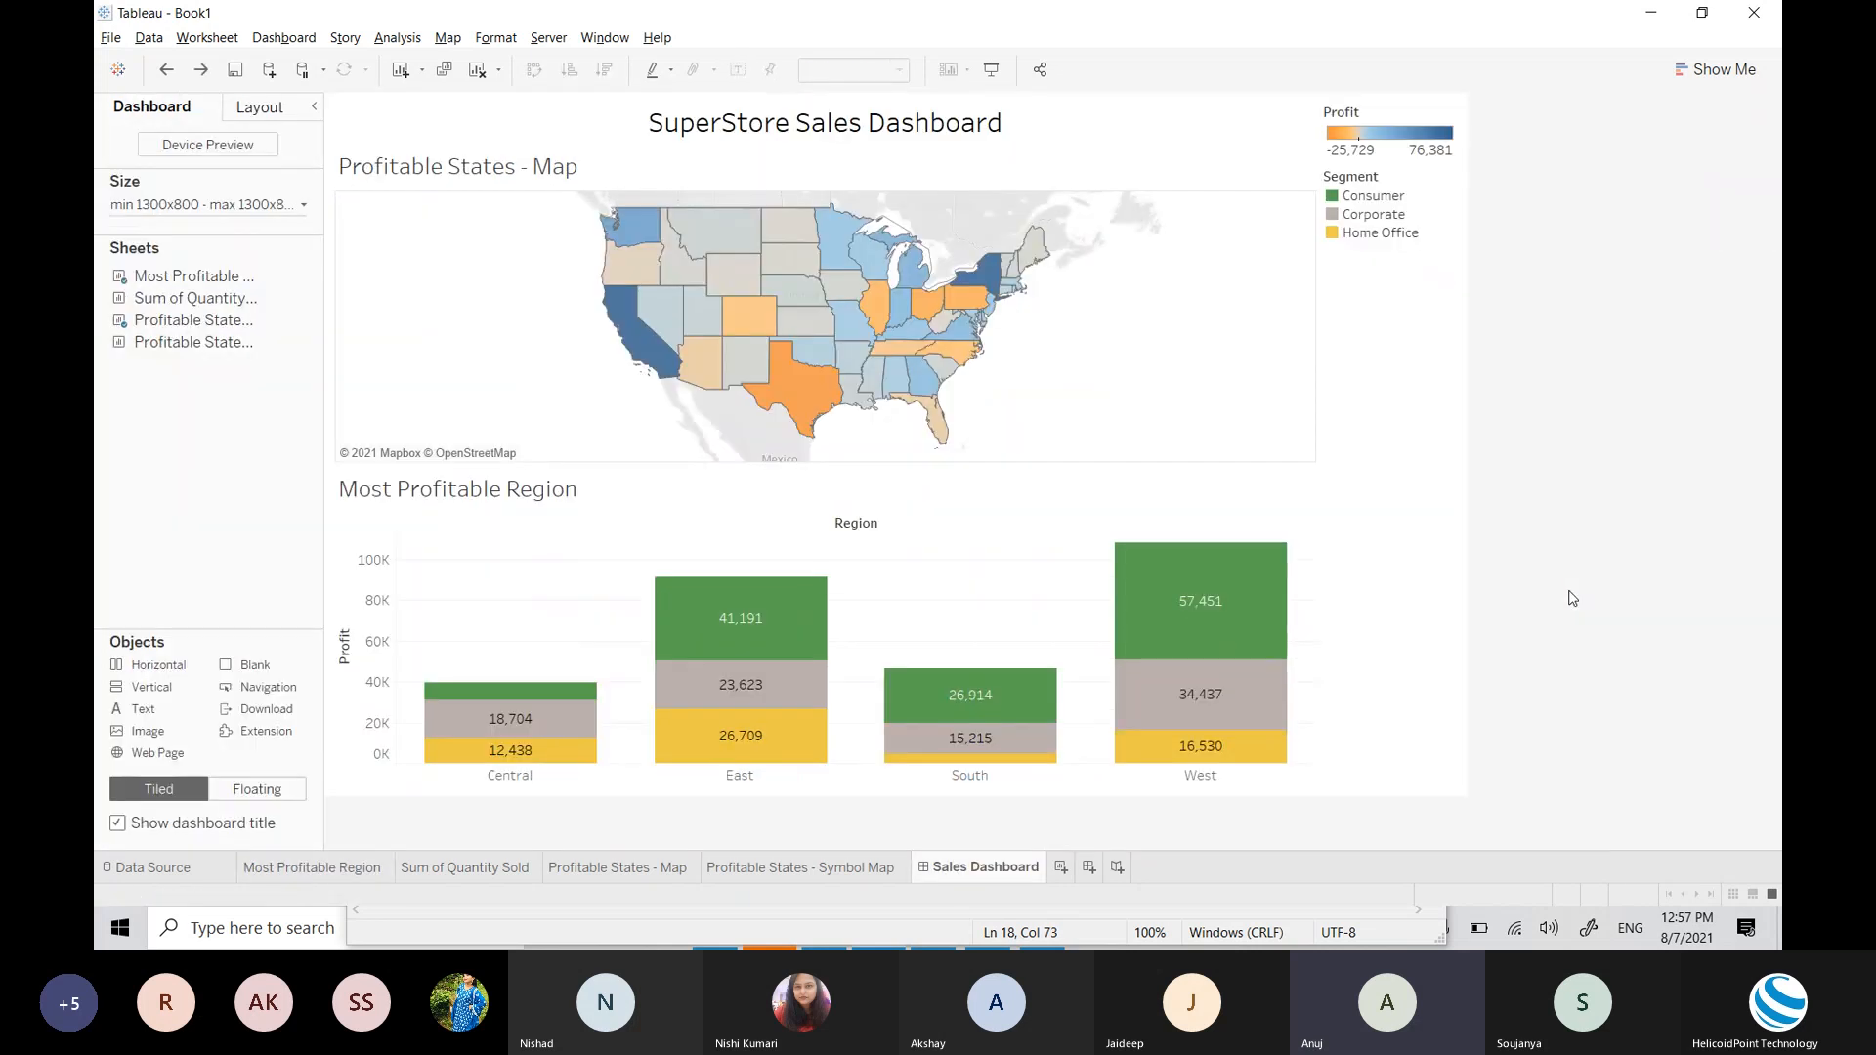
Step: Place Sum of Quantity Sold beside the region bar chart and inspect the Year filter's list and options
left_click_drag(200, 298, 1013, 636)
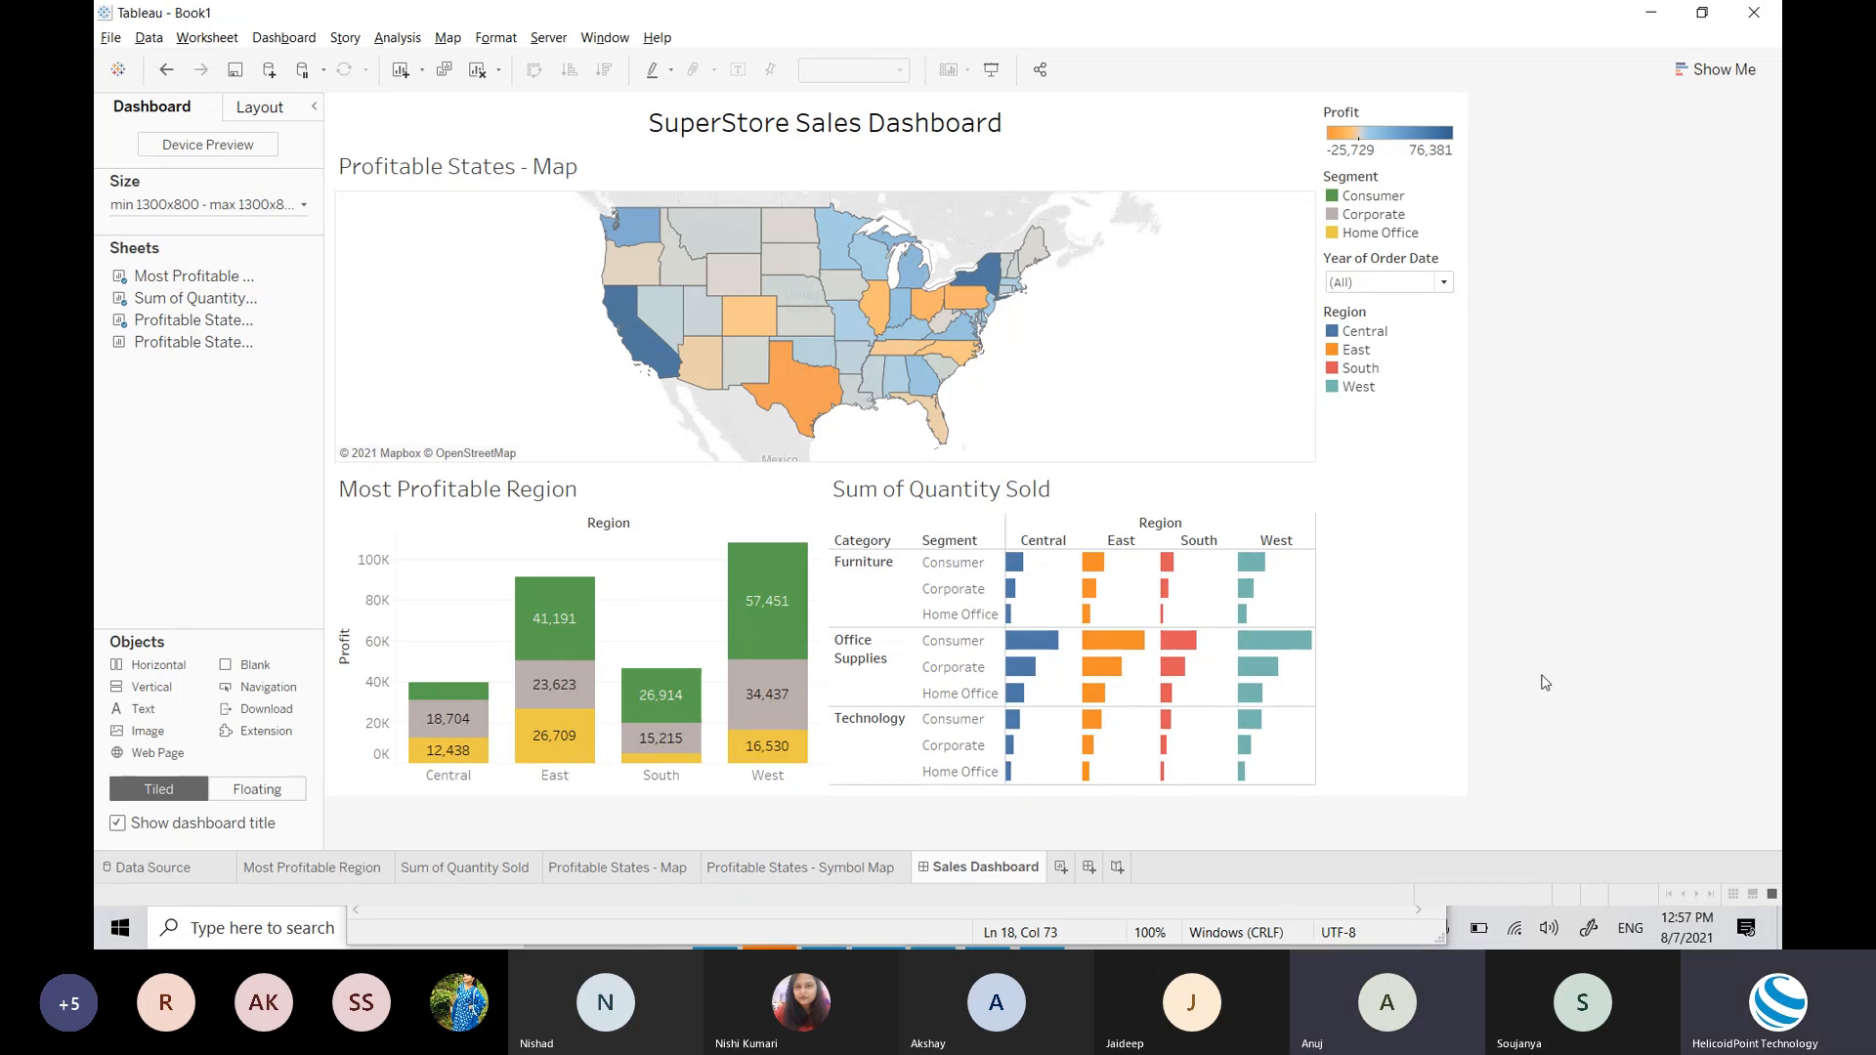
left_click(1393, 284)
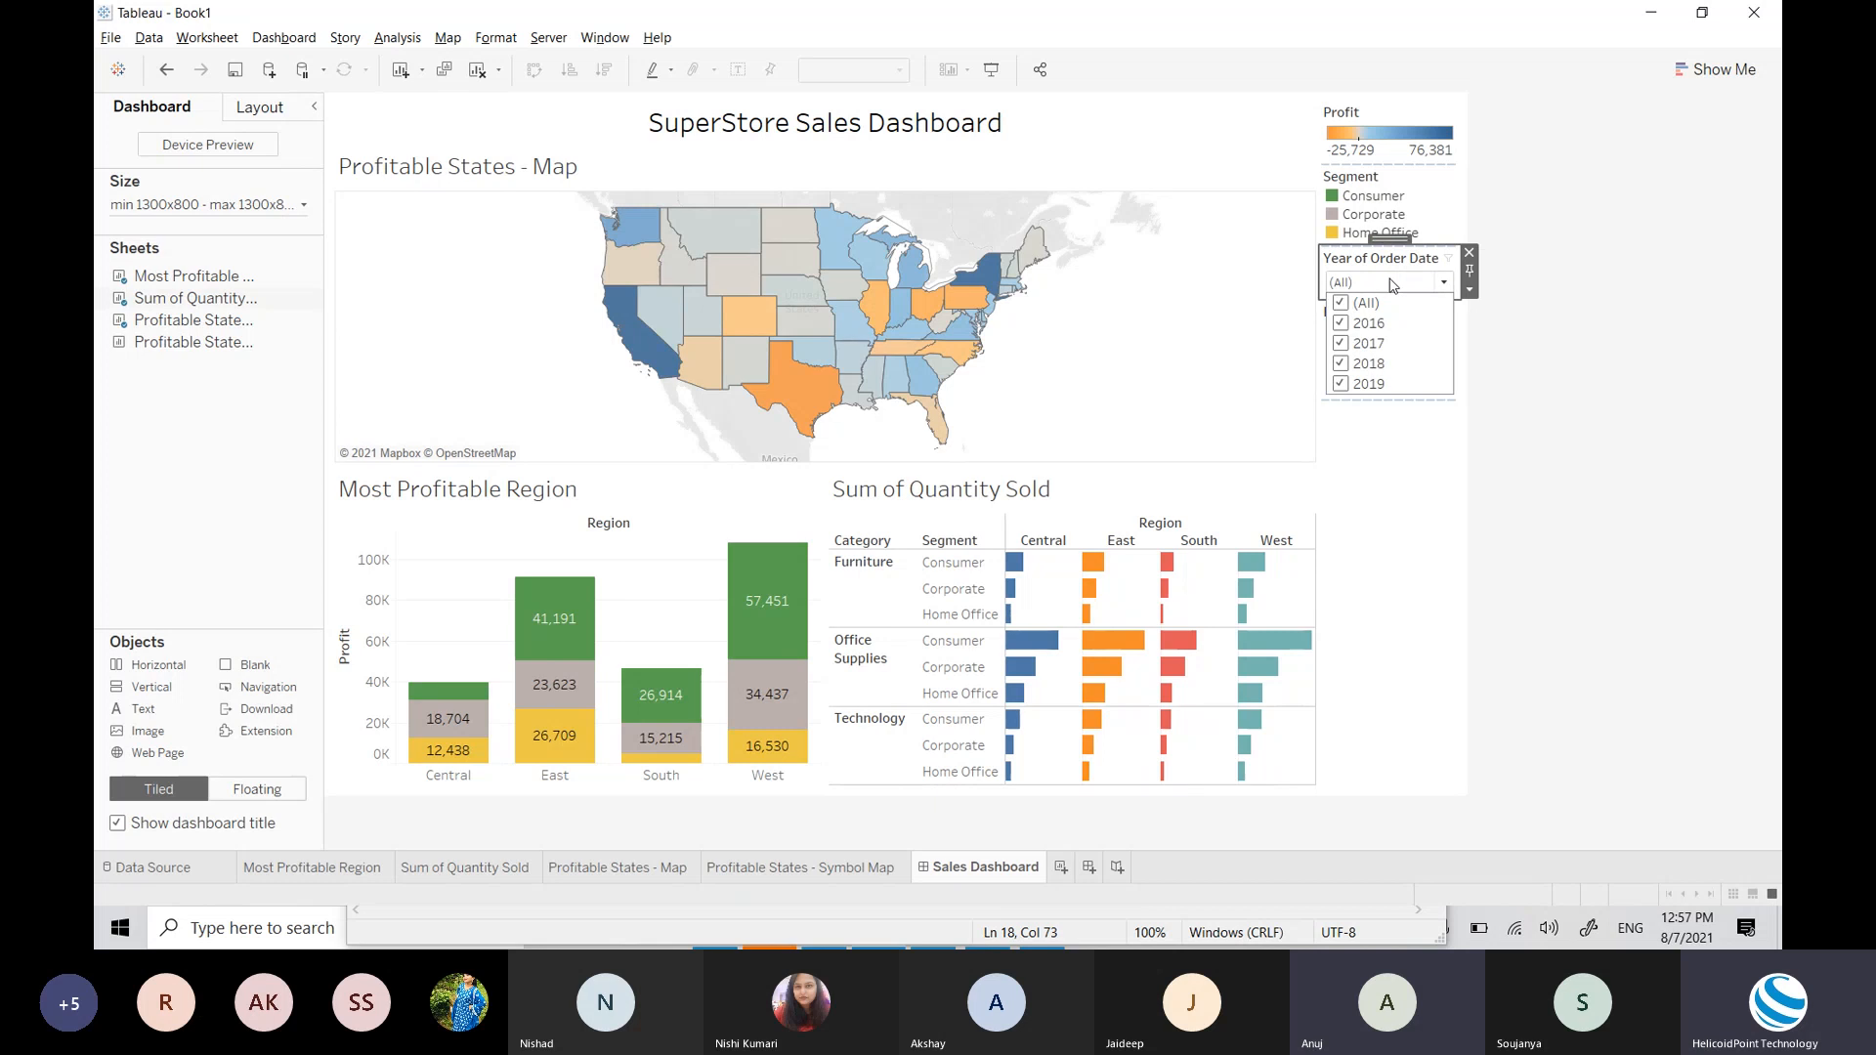
left_click(1393, 285)
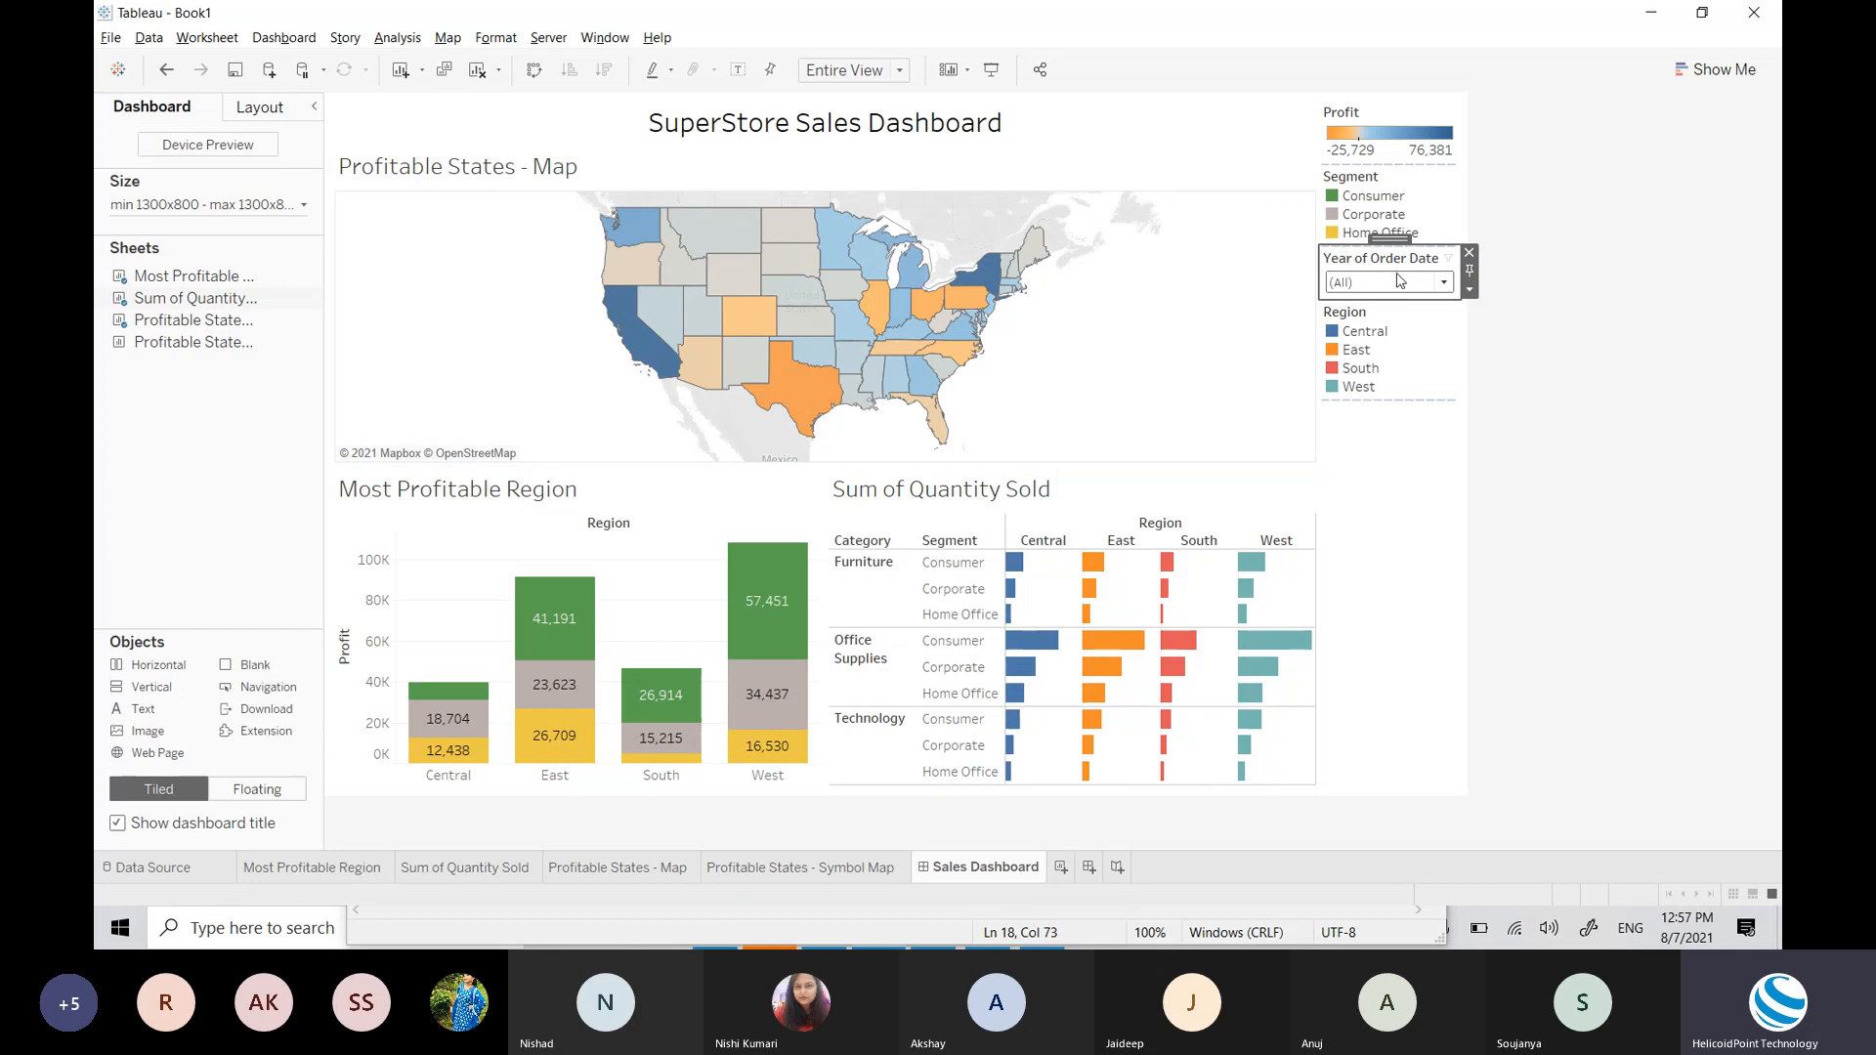
left_click(1471, 292)
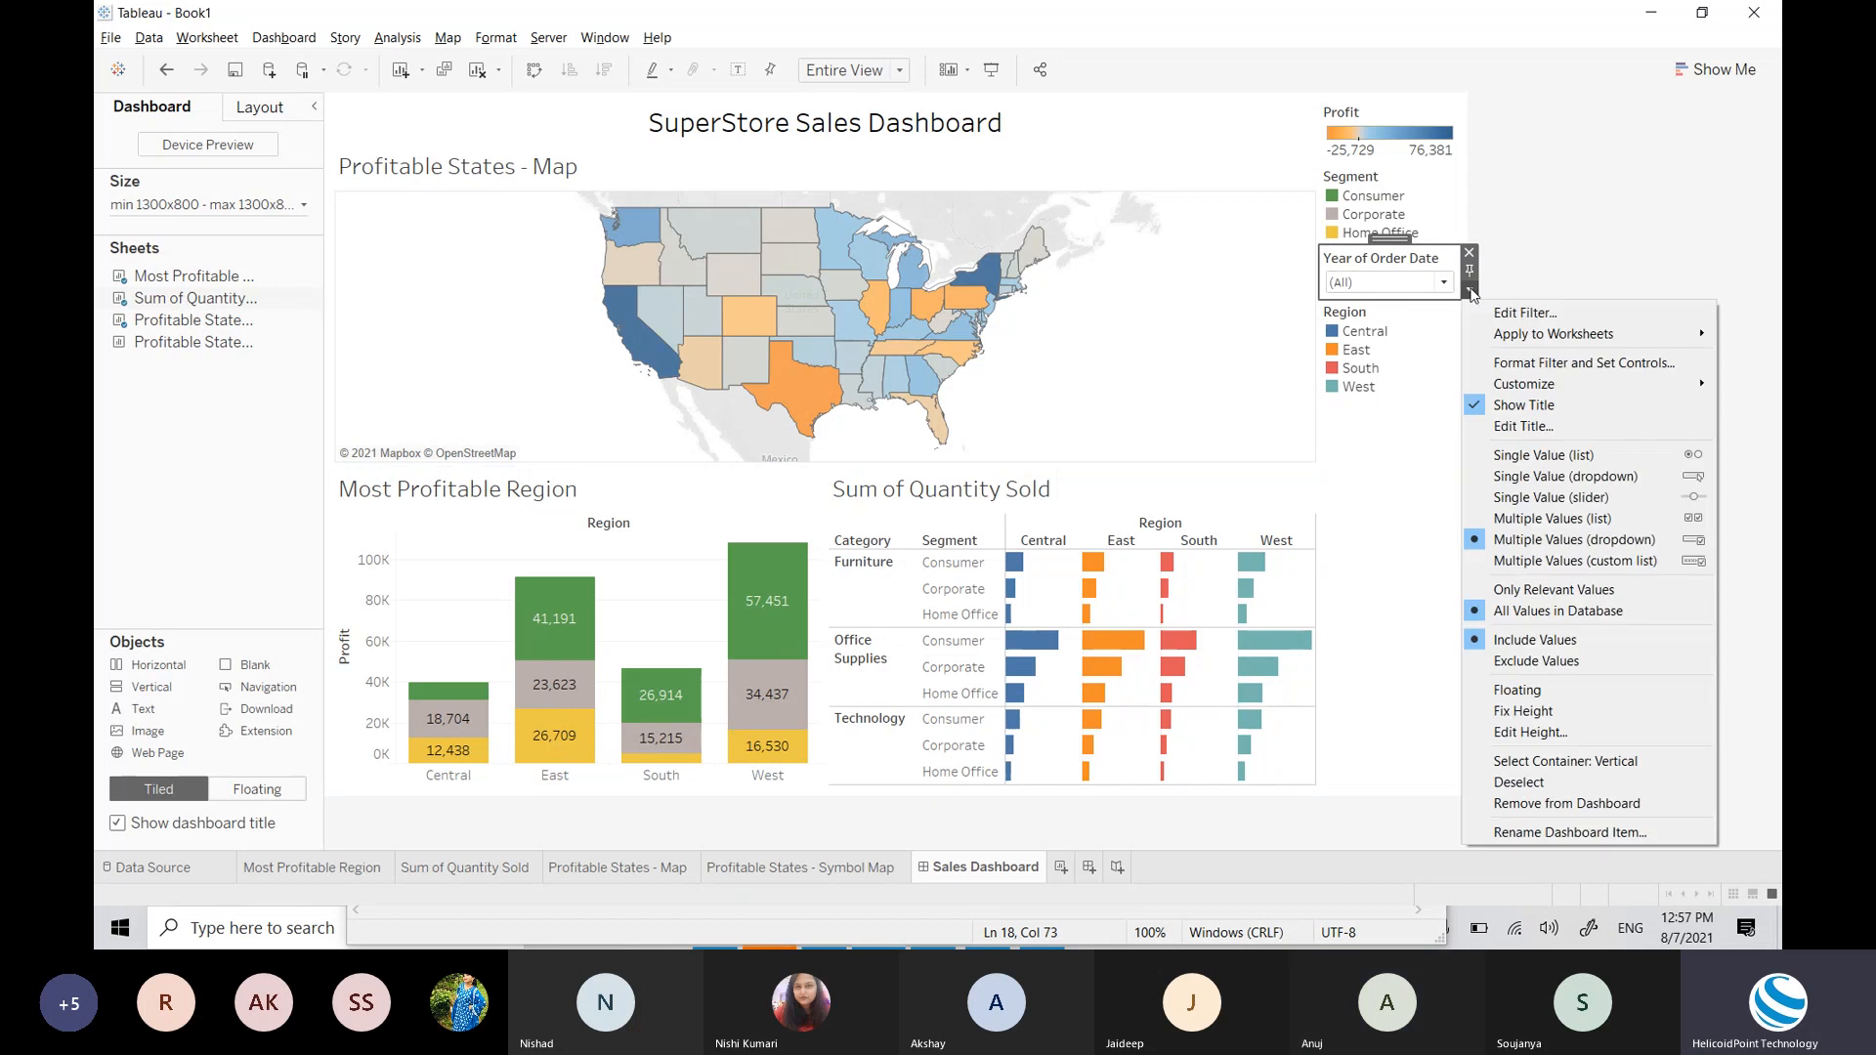
left_click(1416, 258)
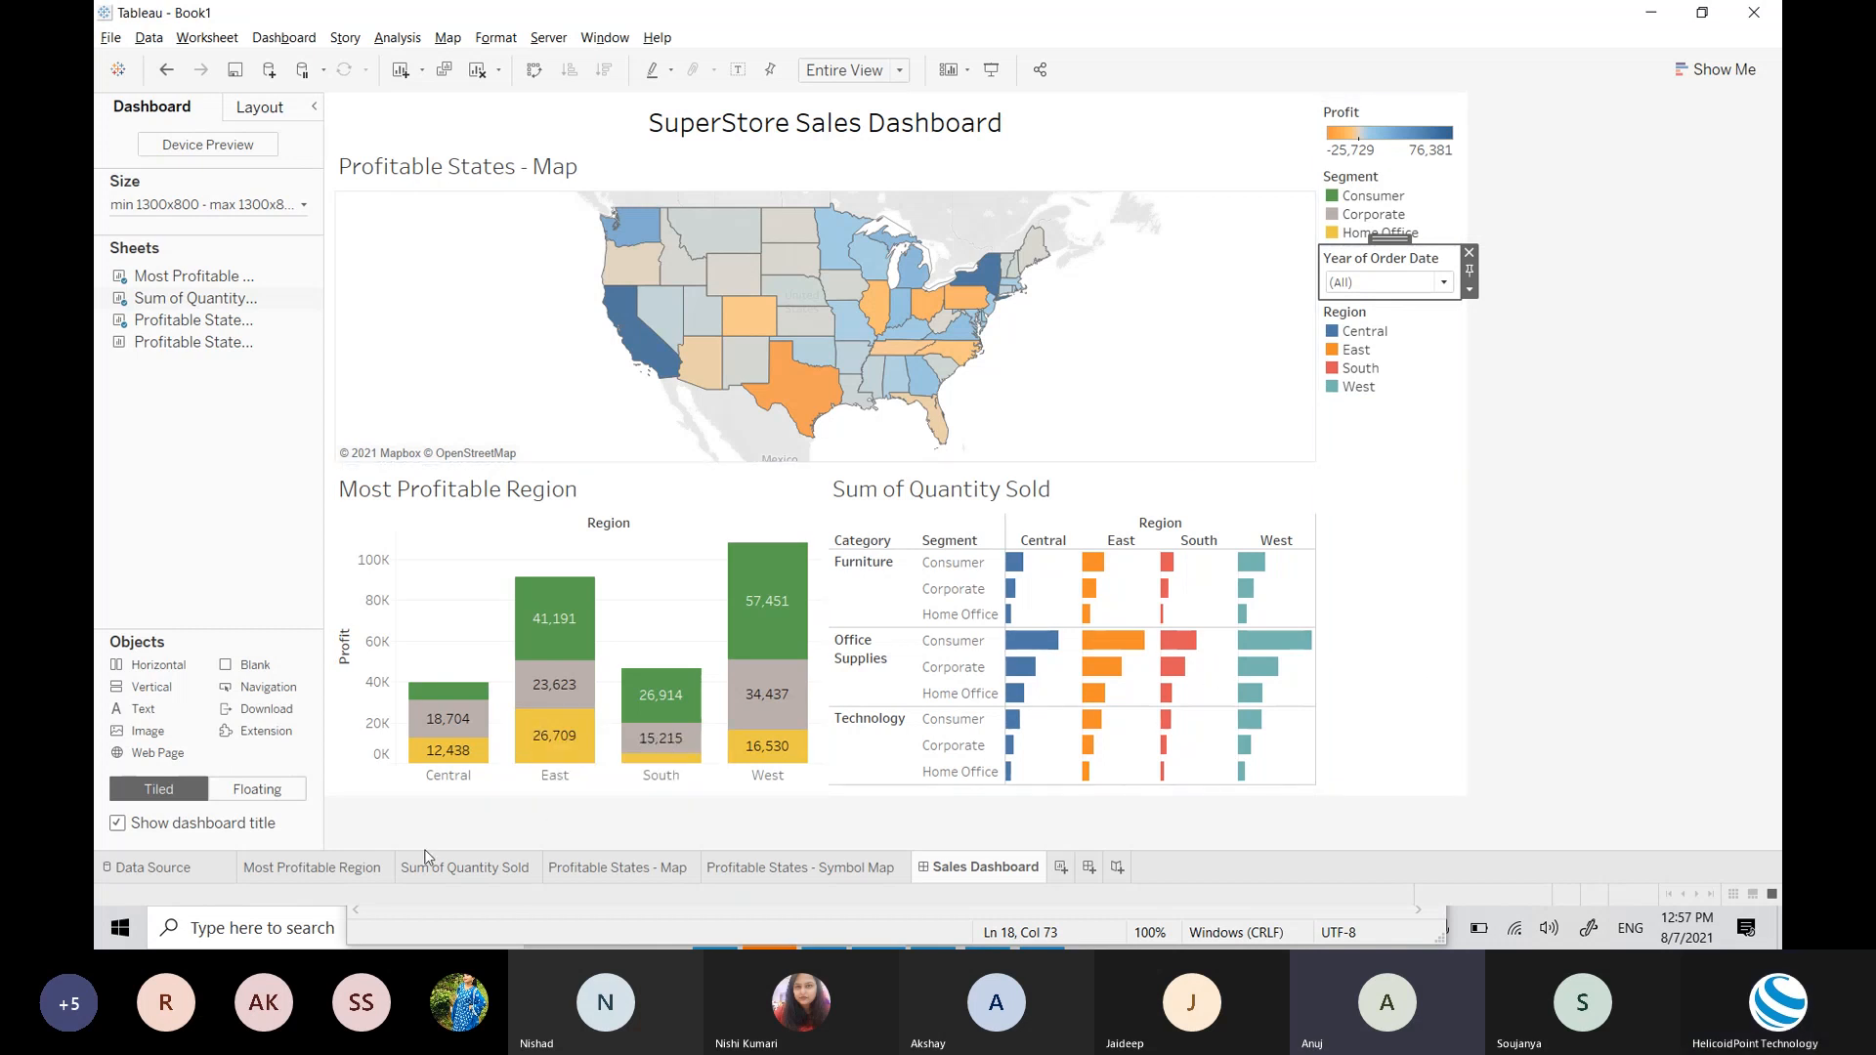
Step: Check the Most Profitable Region and Sum of Quantity Sold sheets, then open the dashboard's Year filter options
left_click(377, 870)
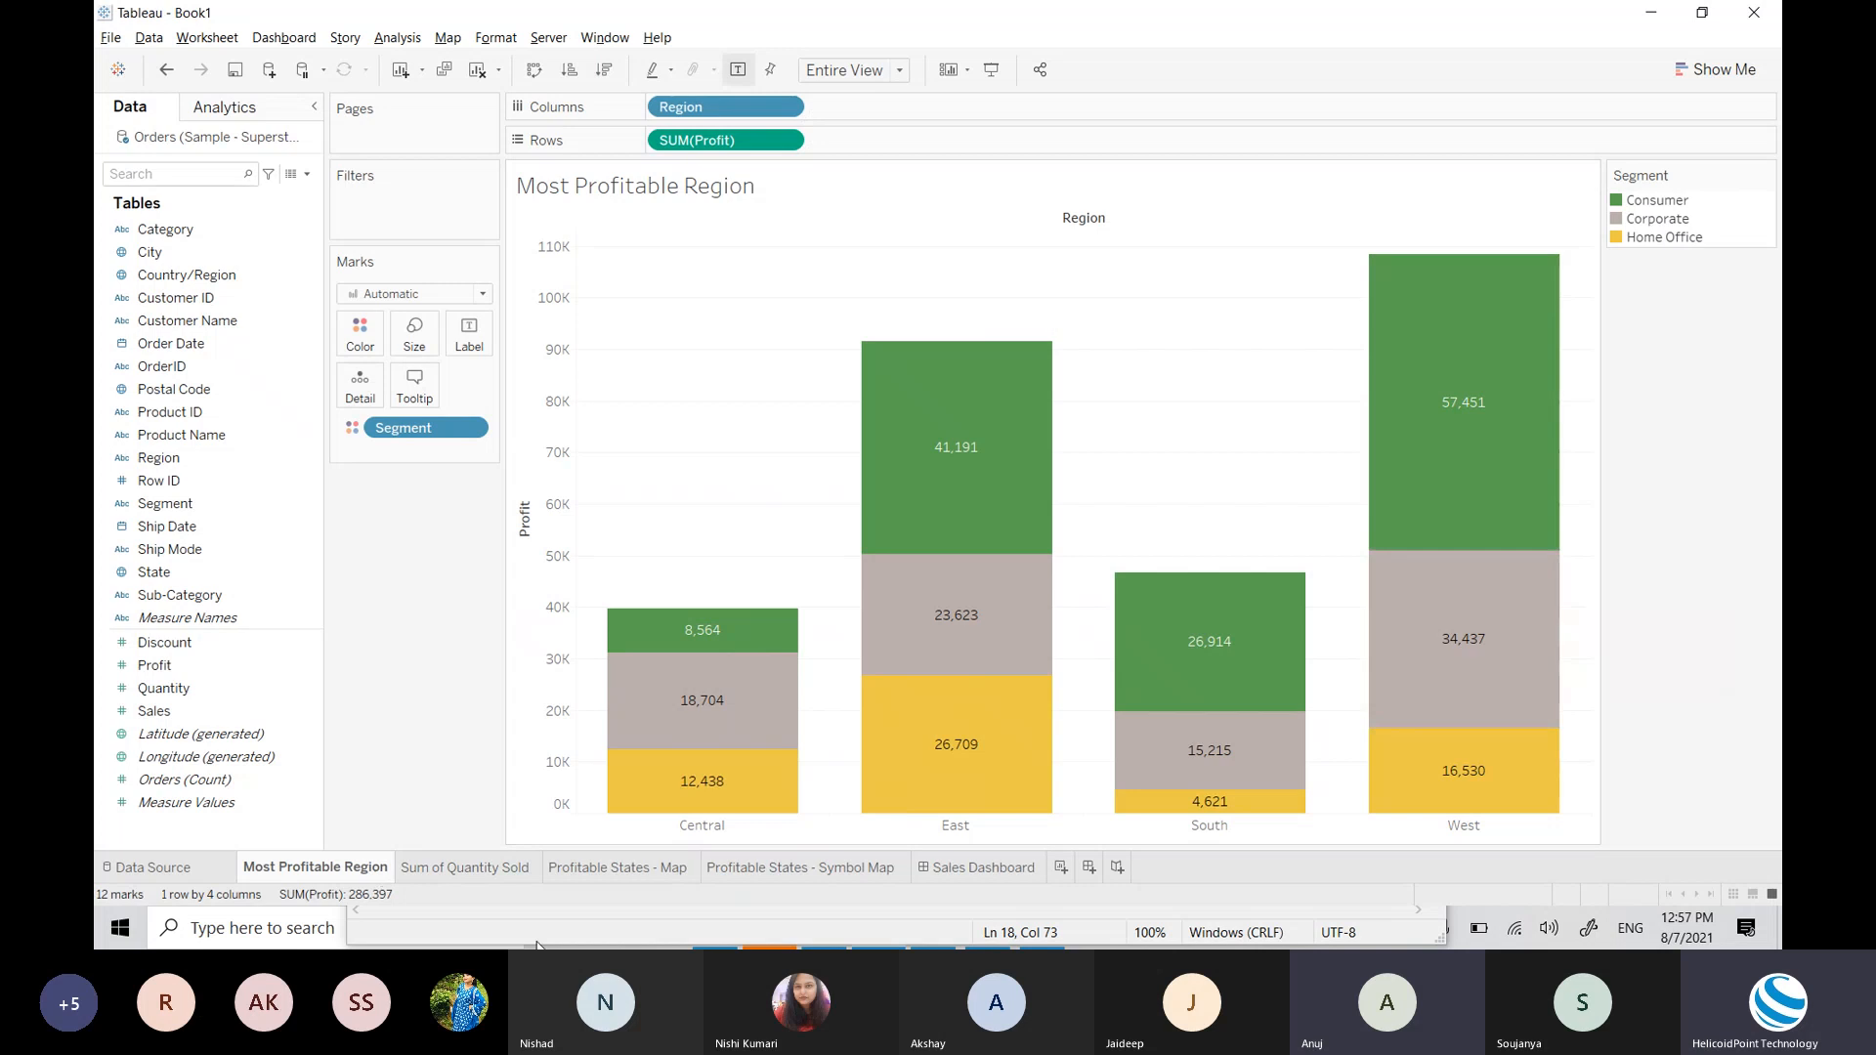
left_click(987, 869)
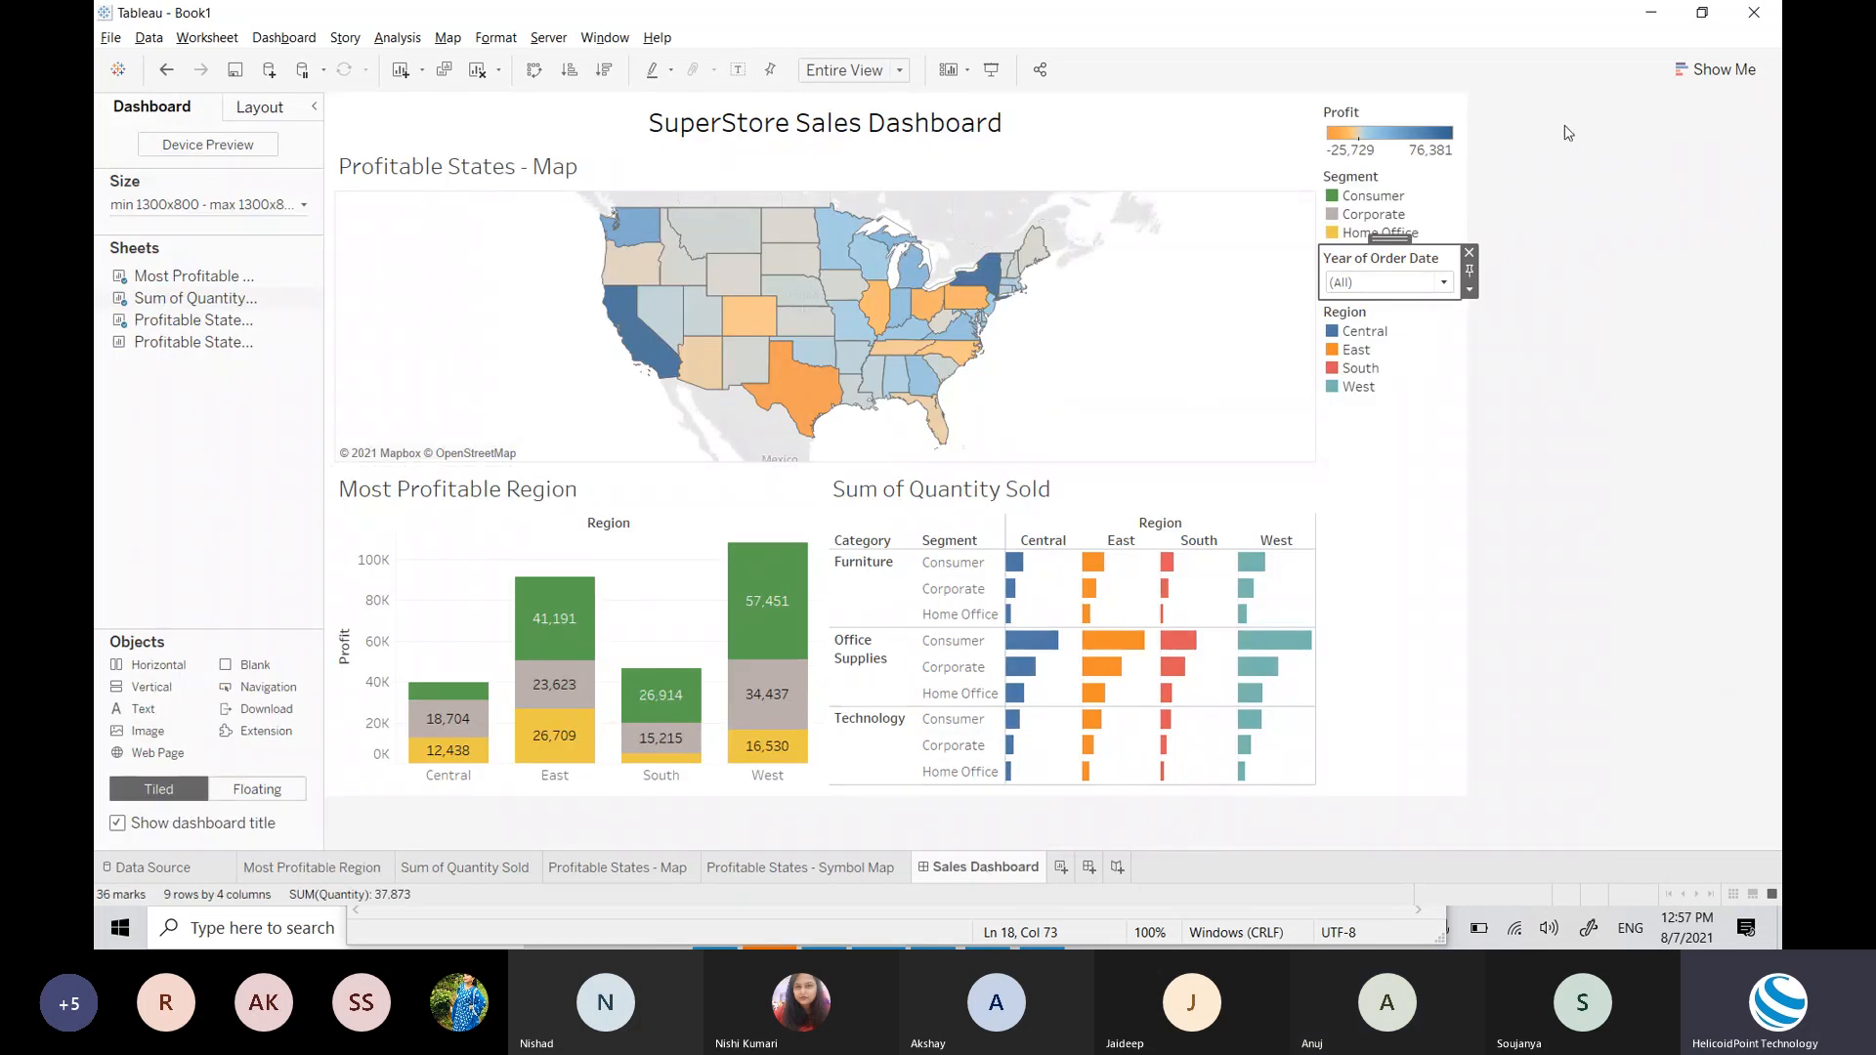
left_click(342, 870)
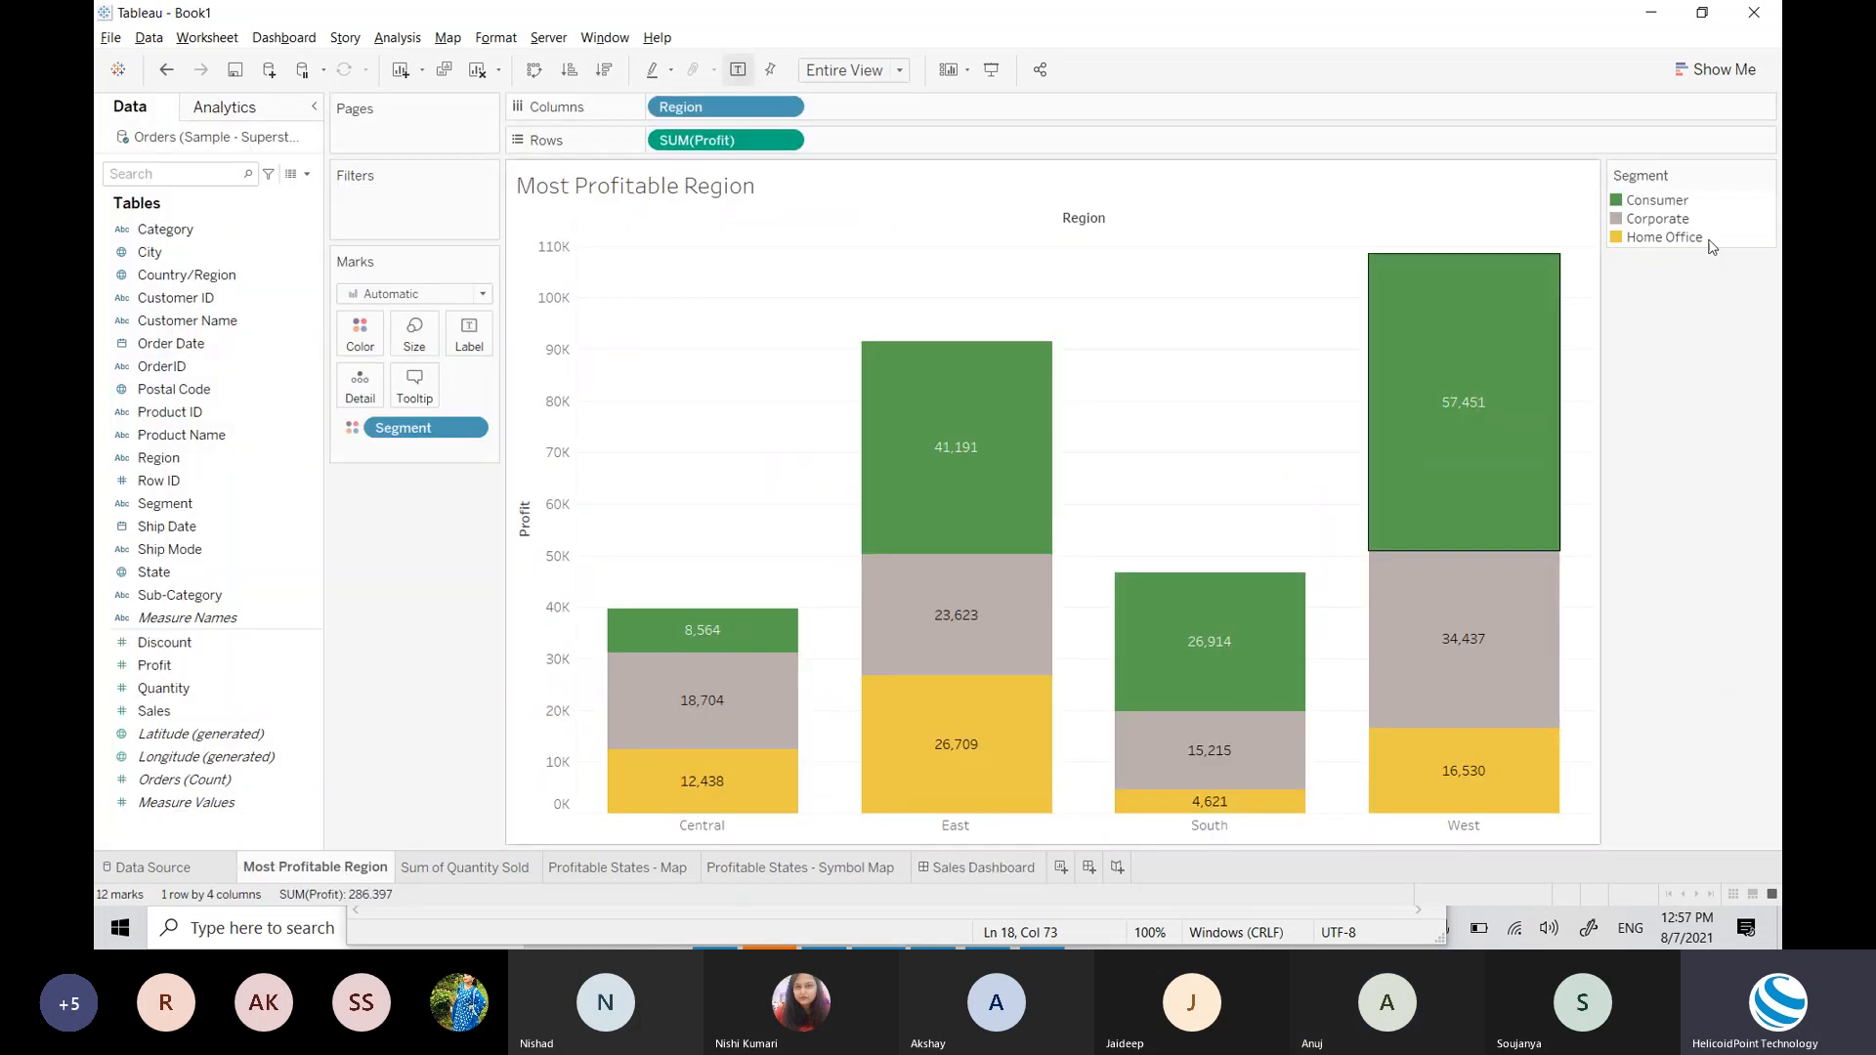
left_click(972, 867)
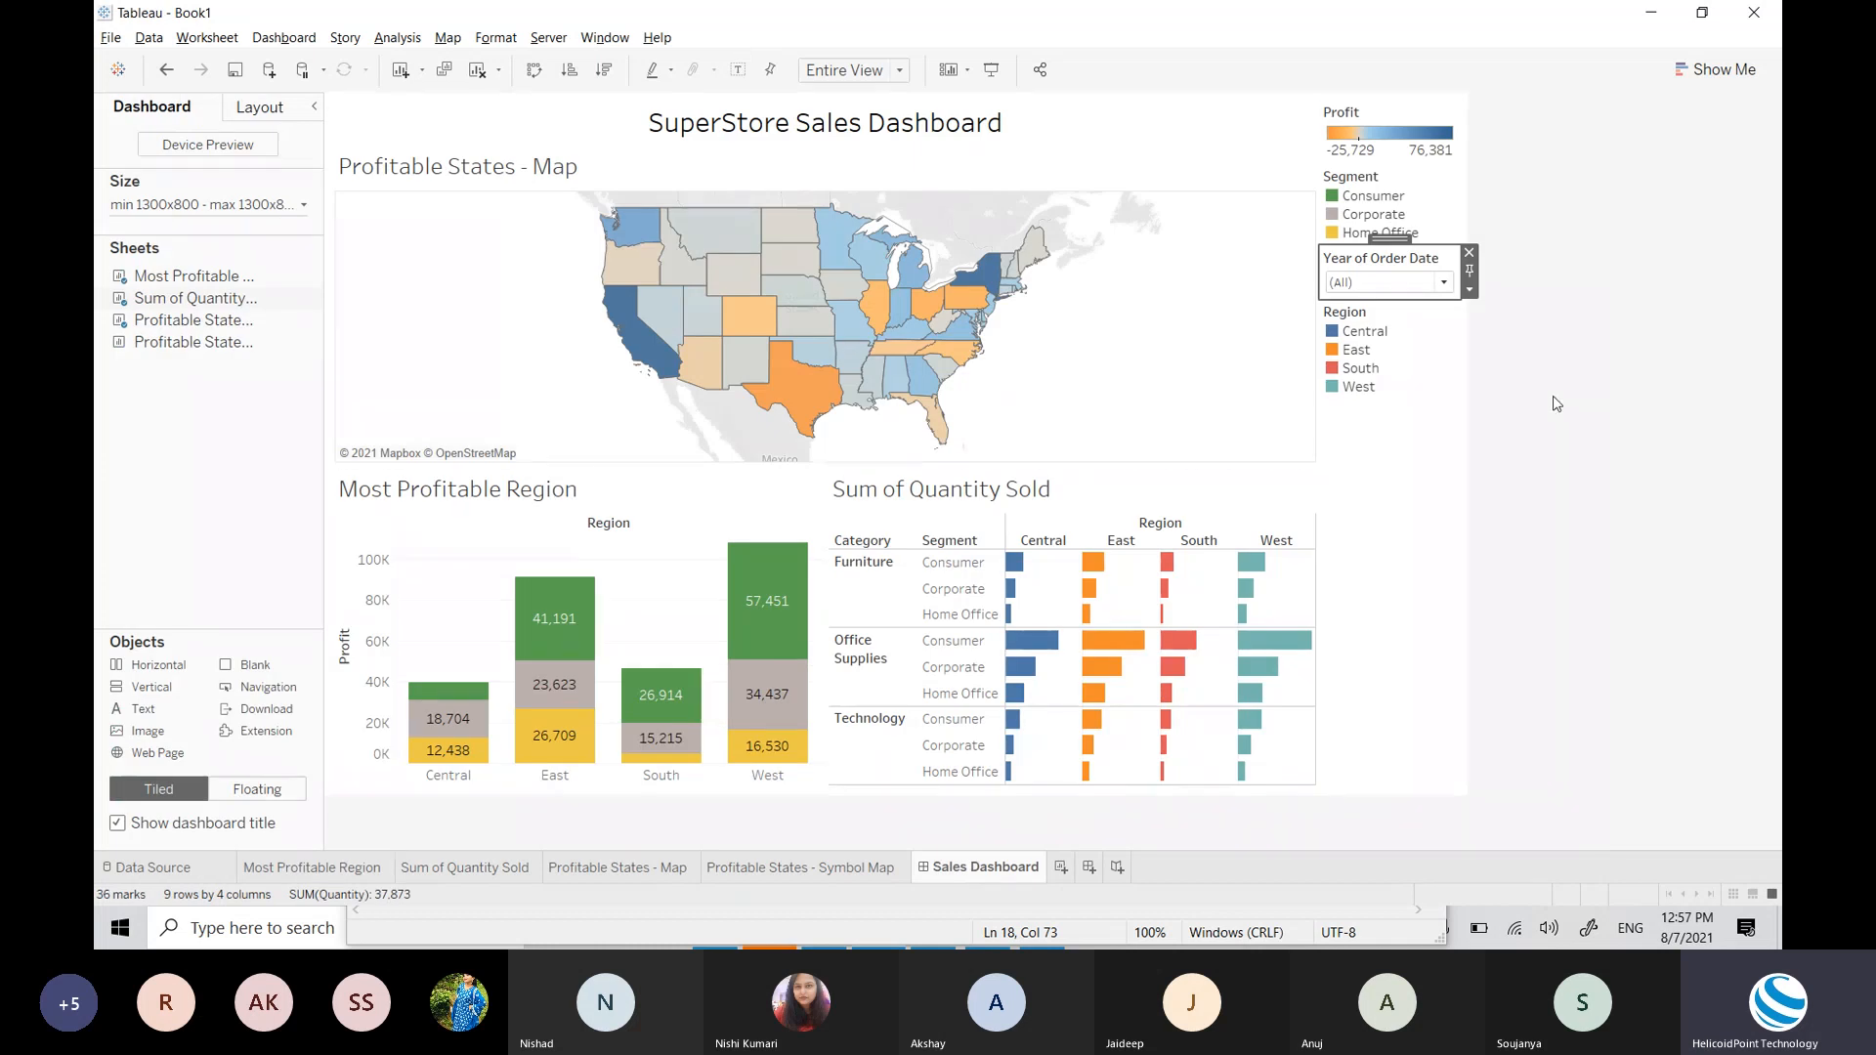
left_click(1469, 291)
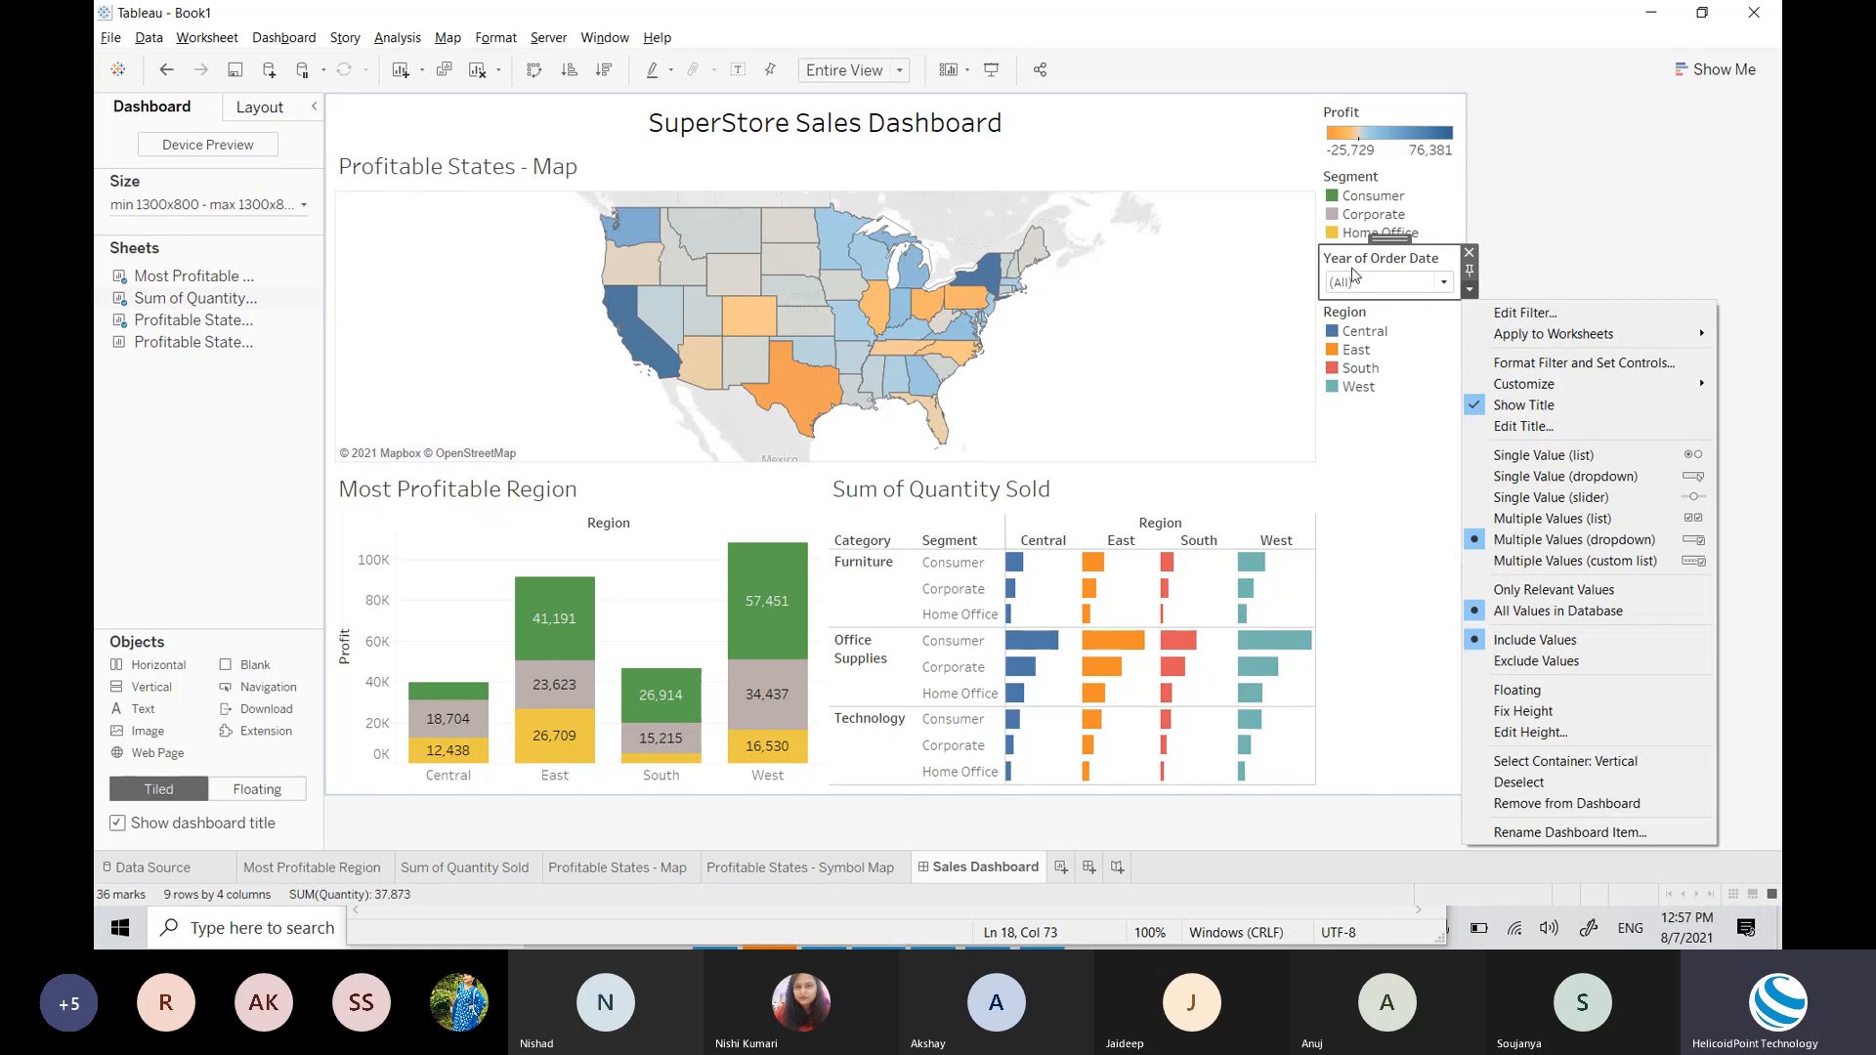
left_click(277, 869)
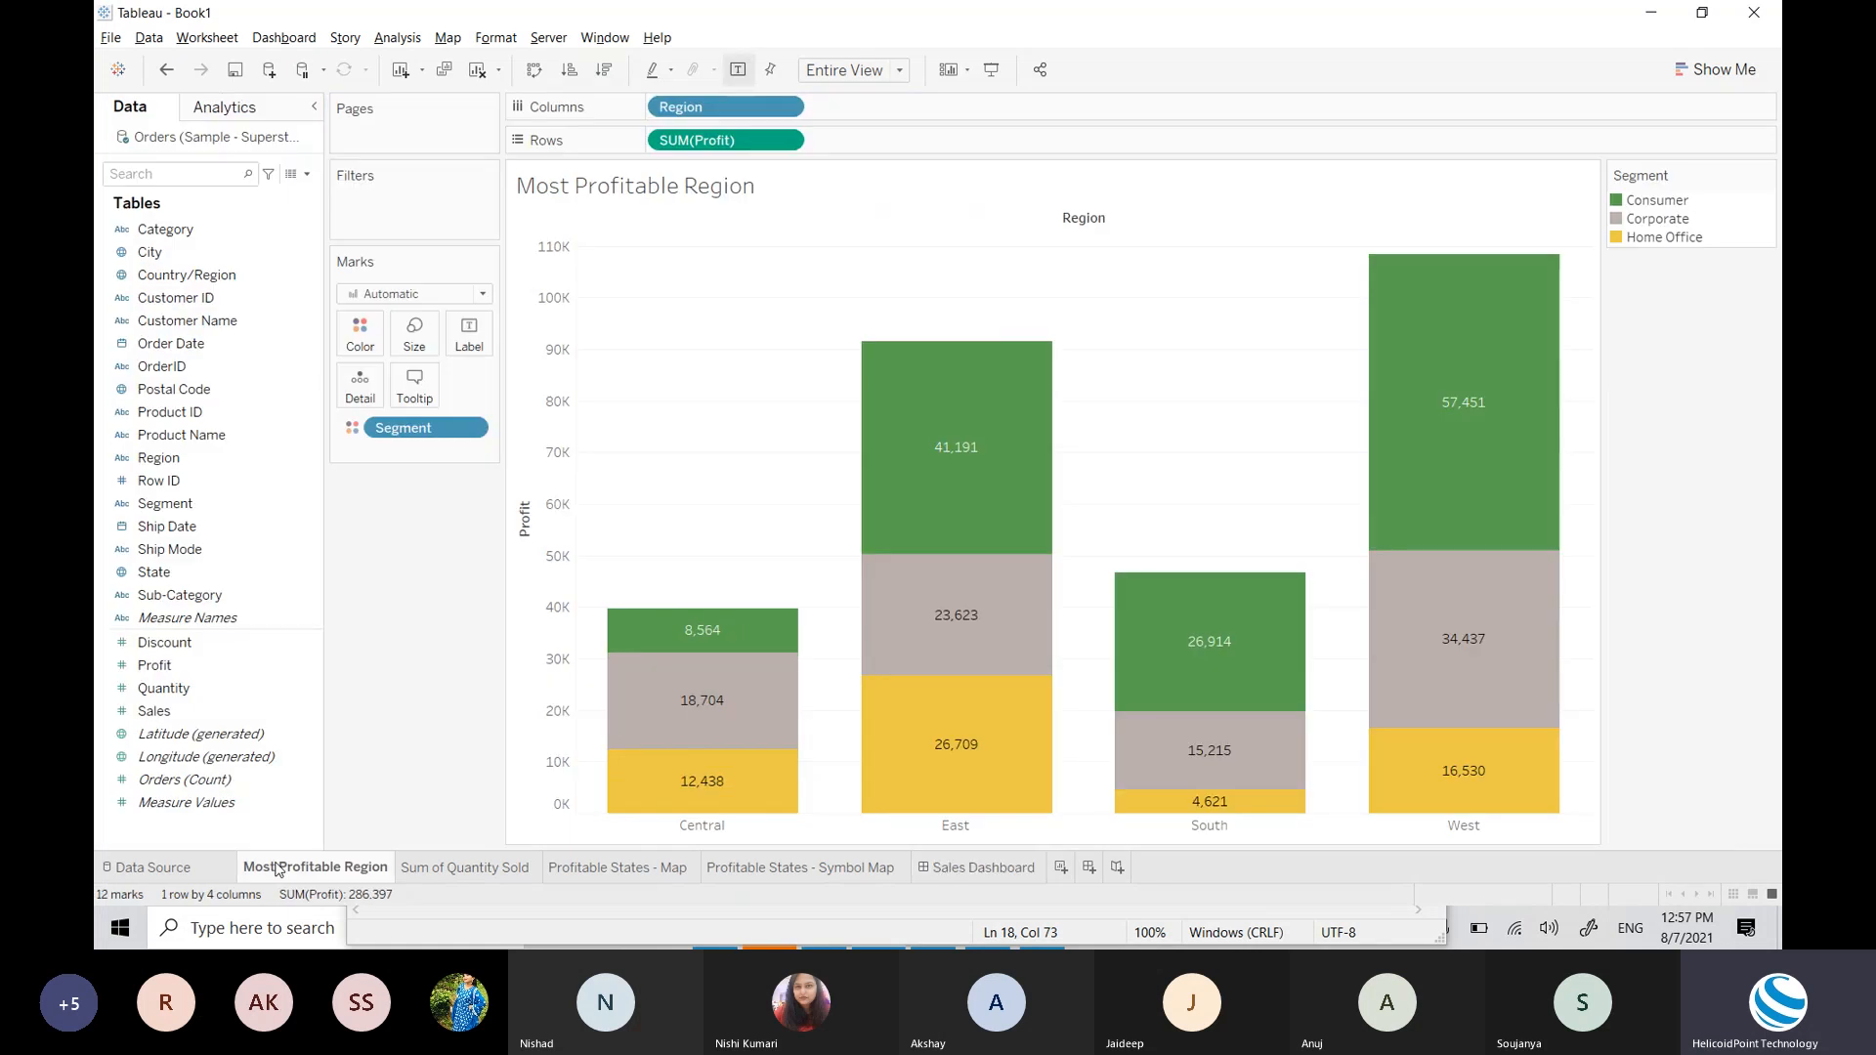
left_click(446, 869)
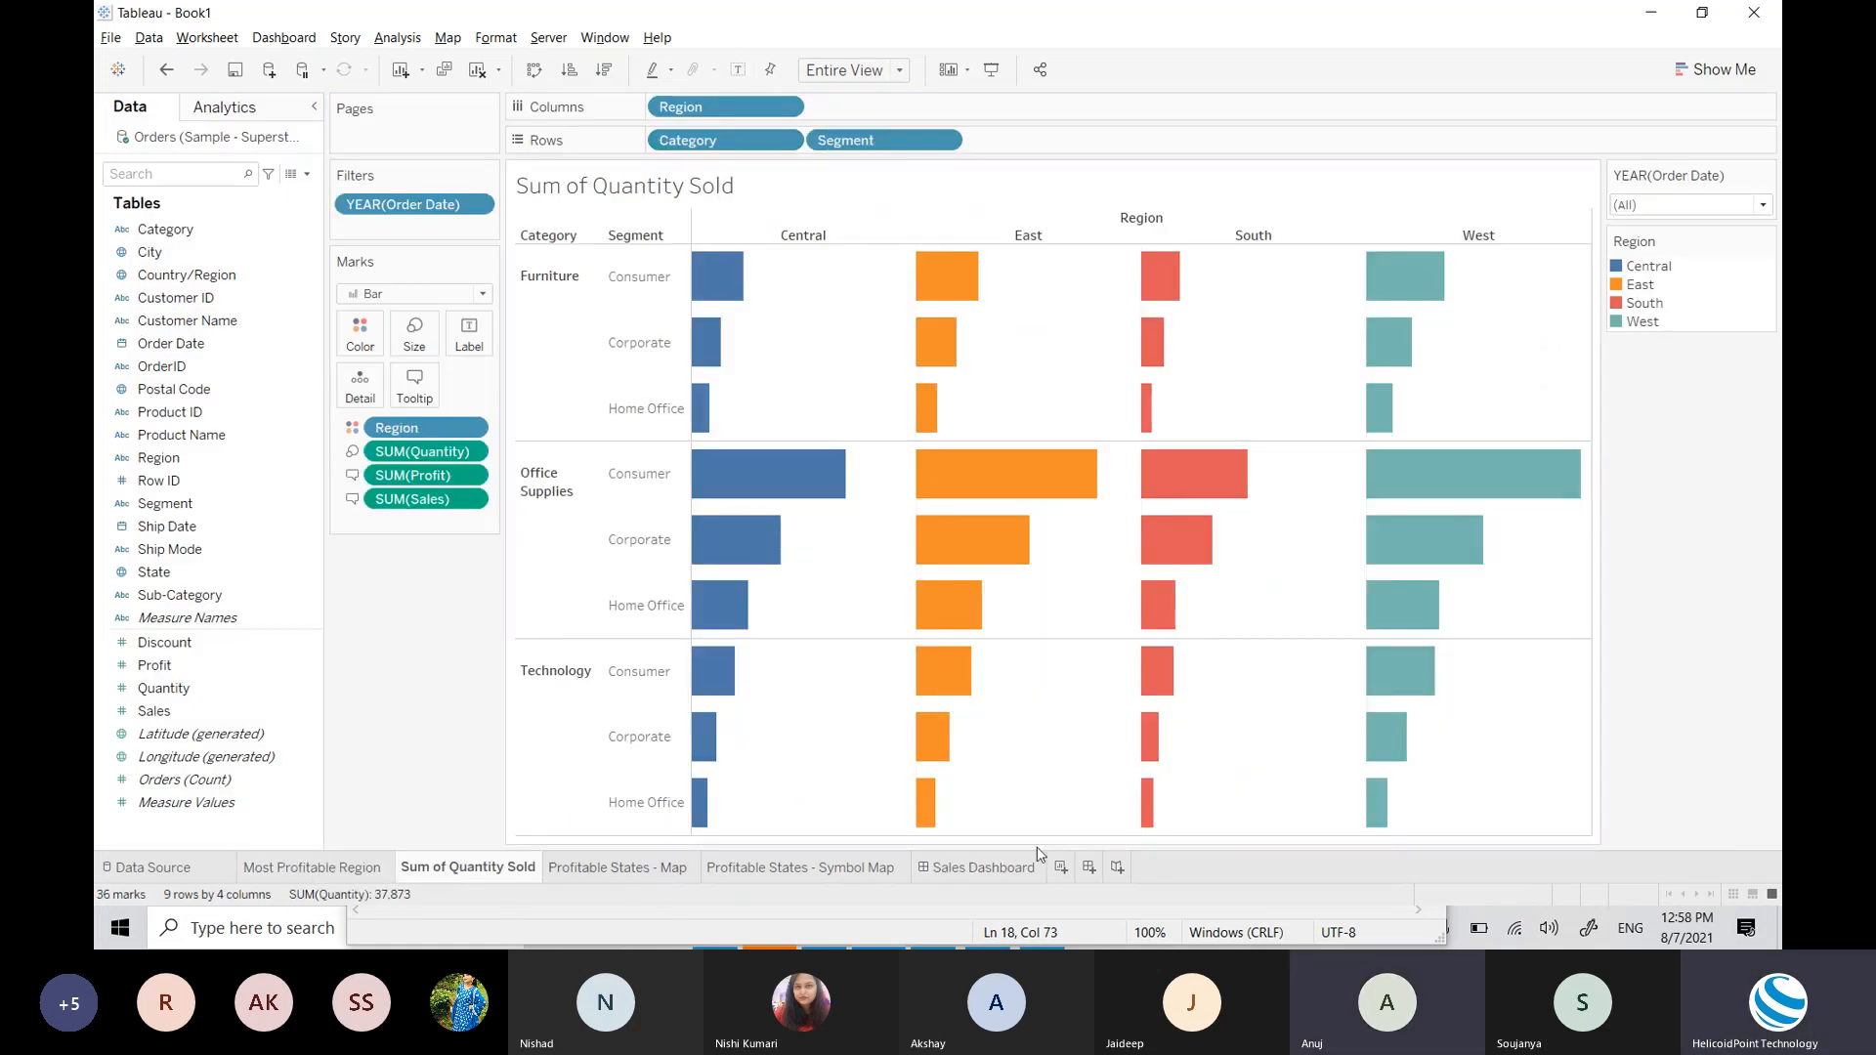
left_click(980, 868)
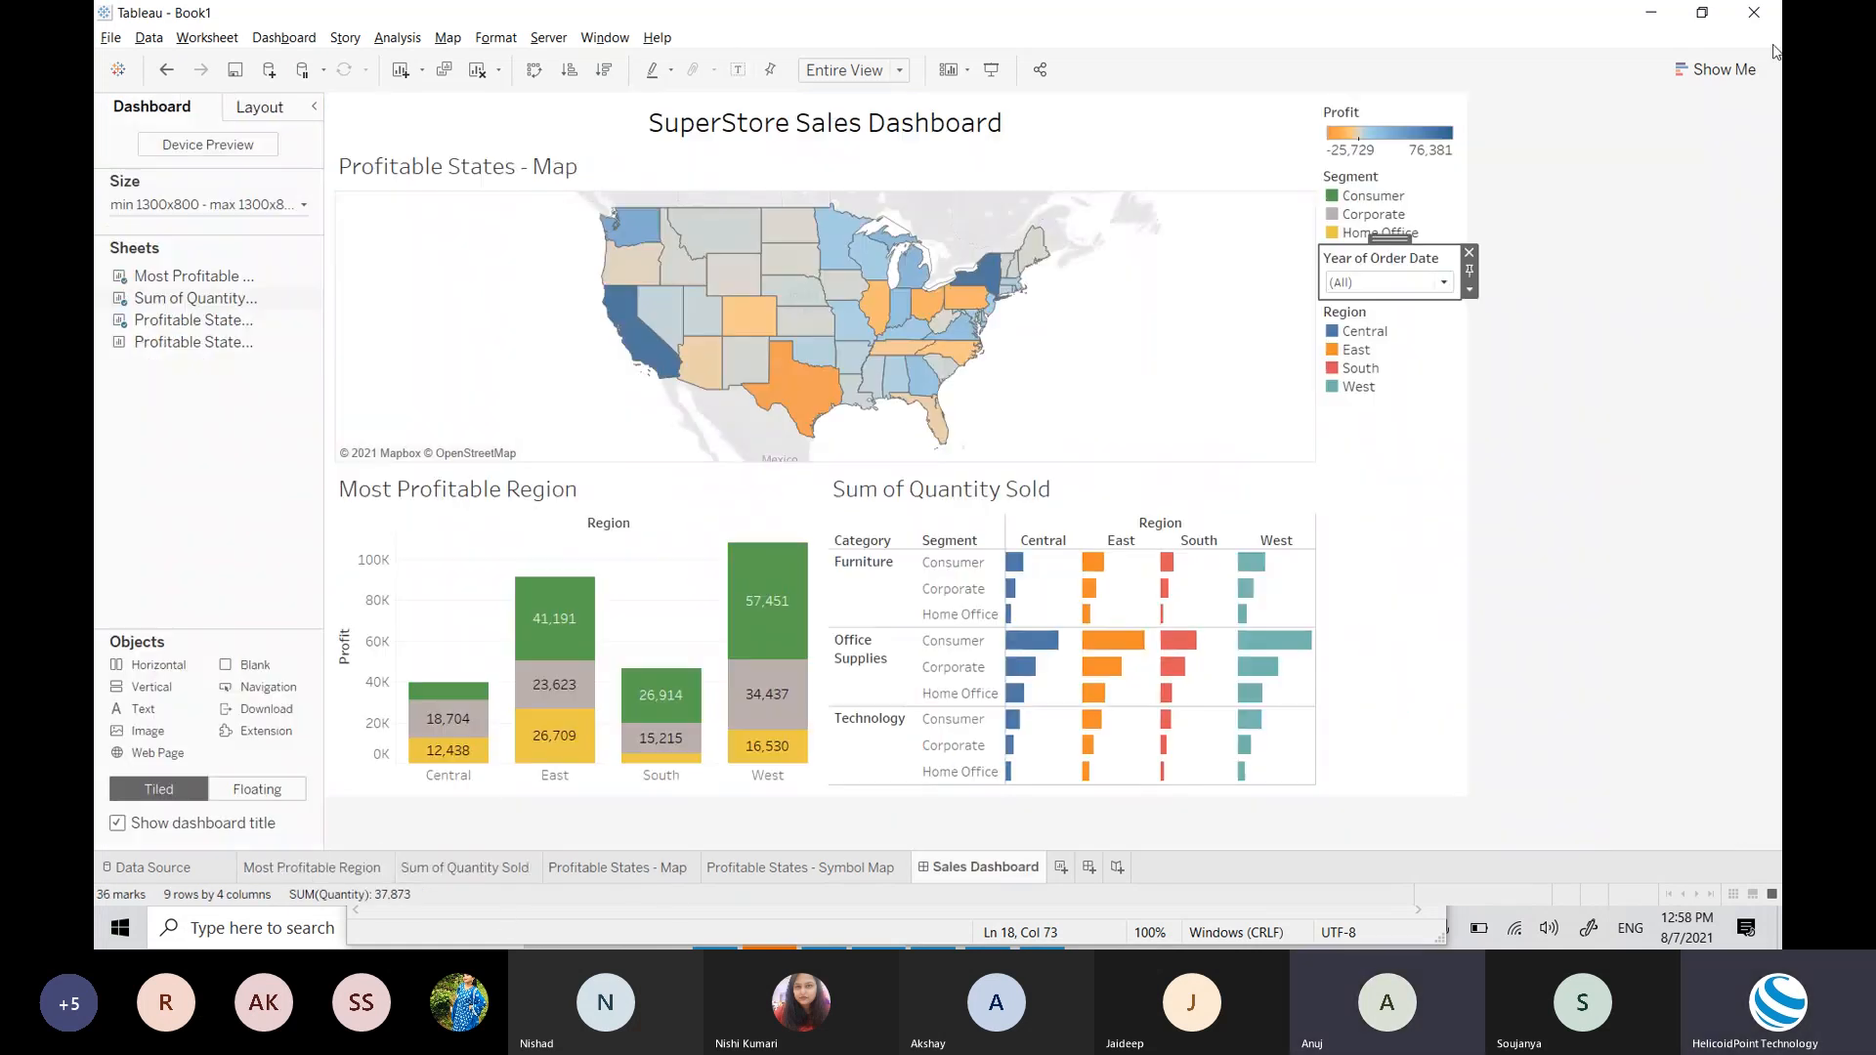
left_click(1471, 290)
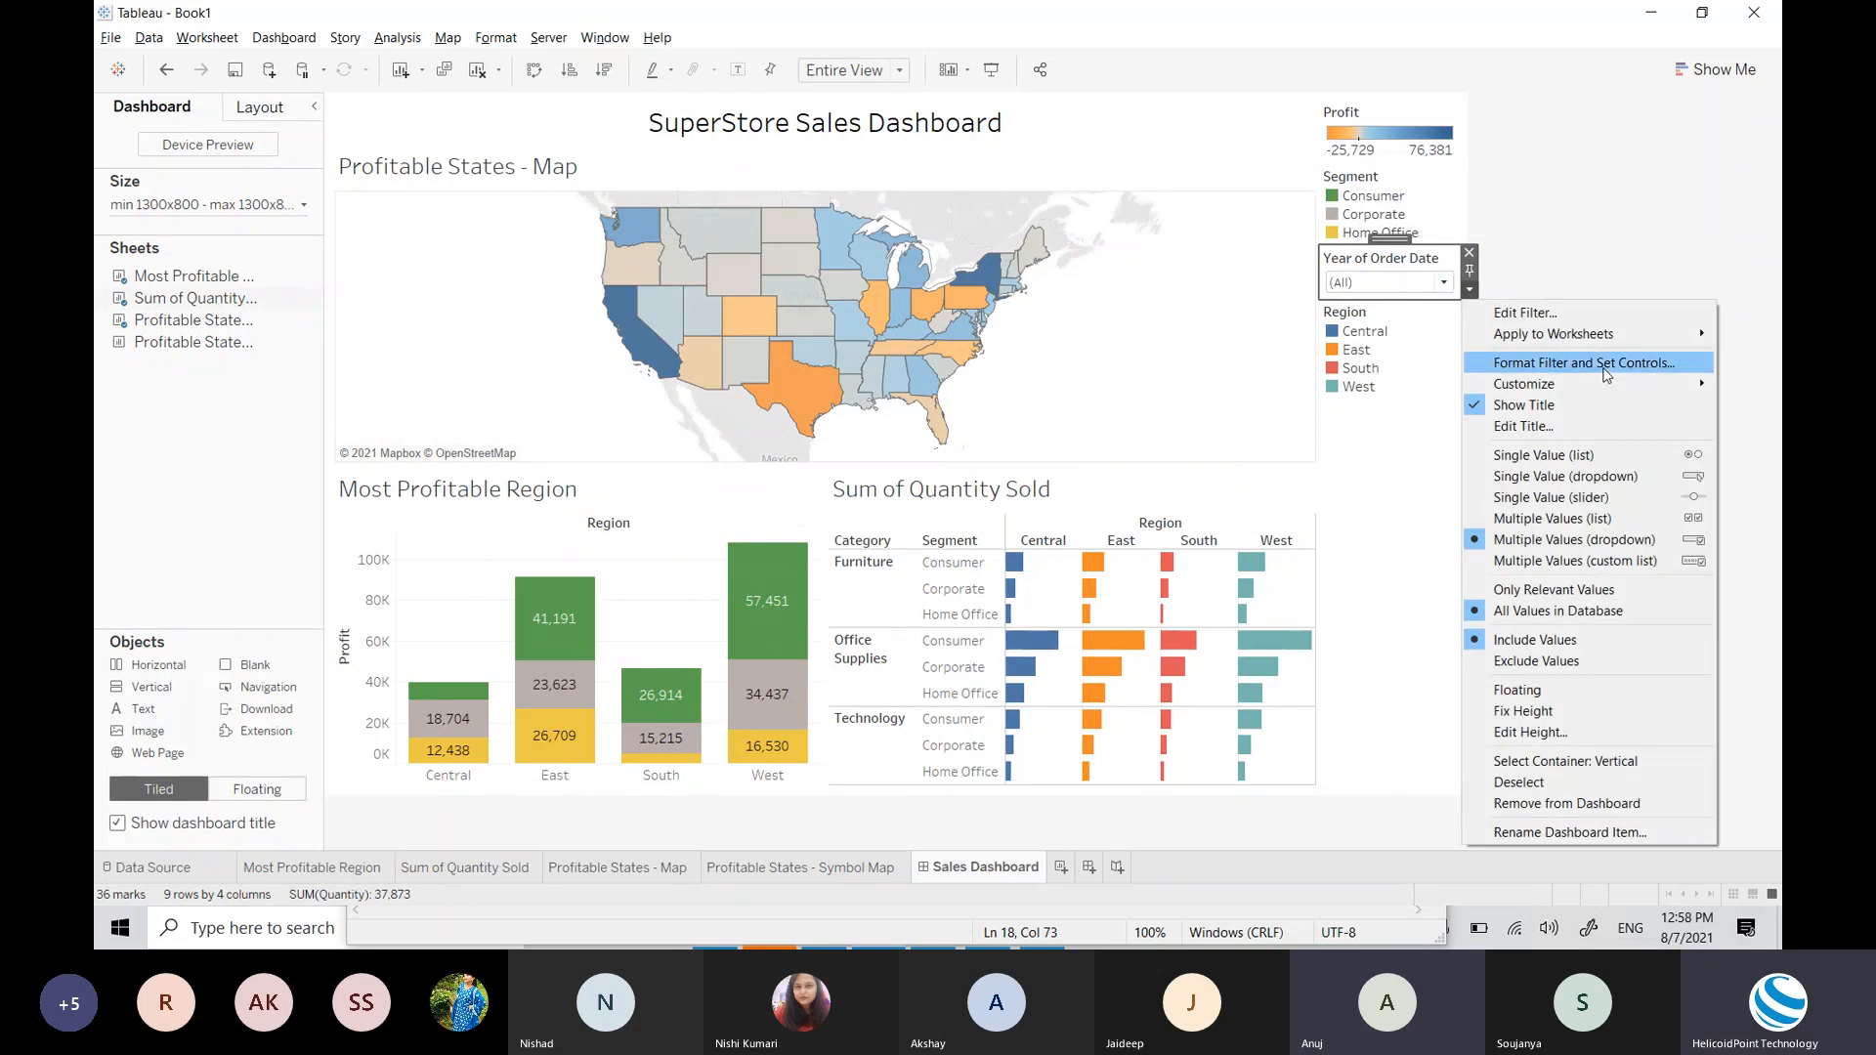
Step: Show the Year filter as a Multiple Values (list) checklist and move the Region legend under Segment
left_click(1578, 518)
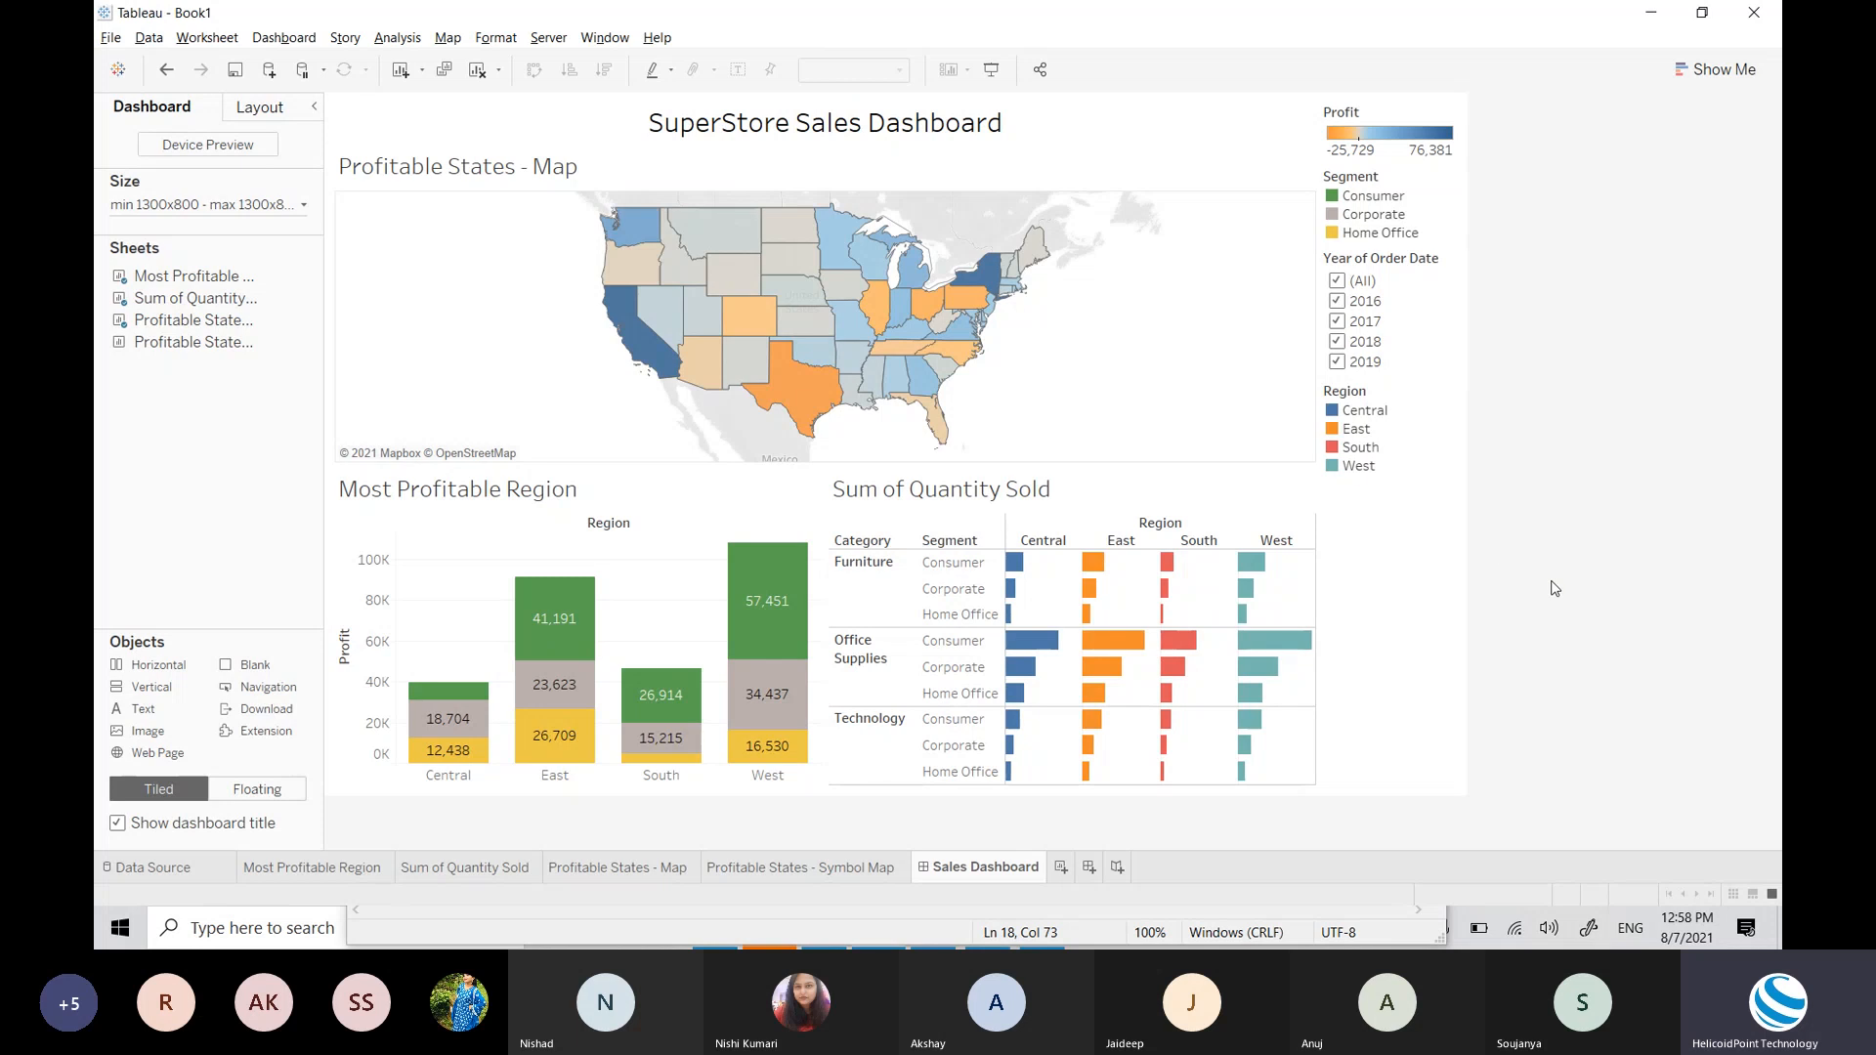
left_click(1424, 400)
left_click(1401, 397)
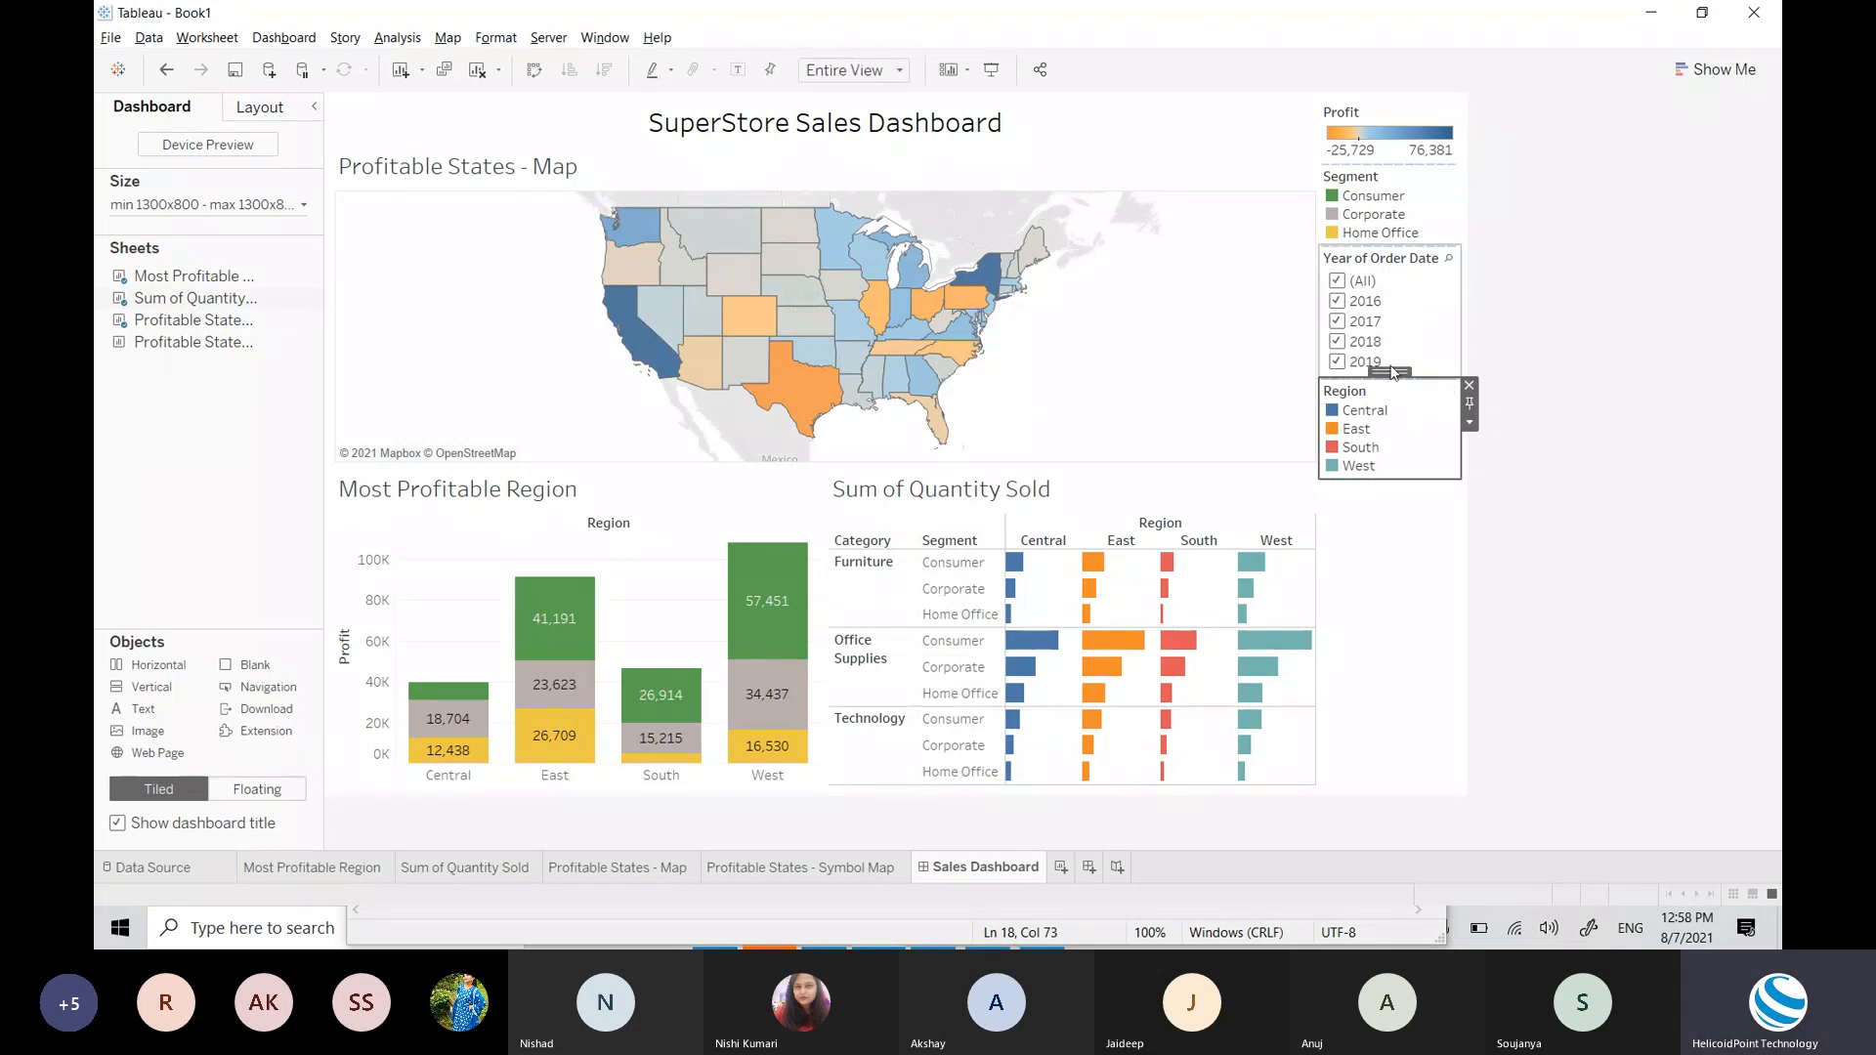
left_click_drag(1393, 372, 1394, 260)
left_click(1575, 469)
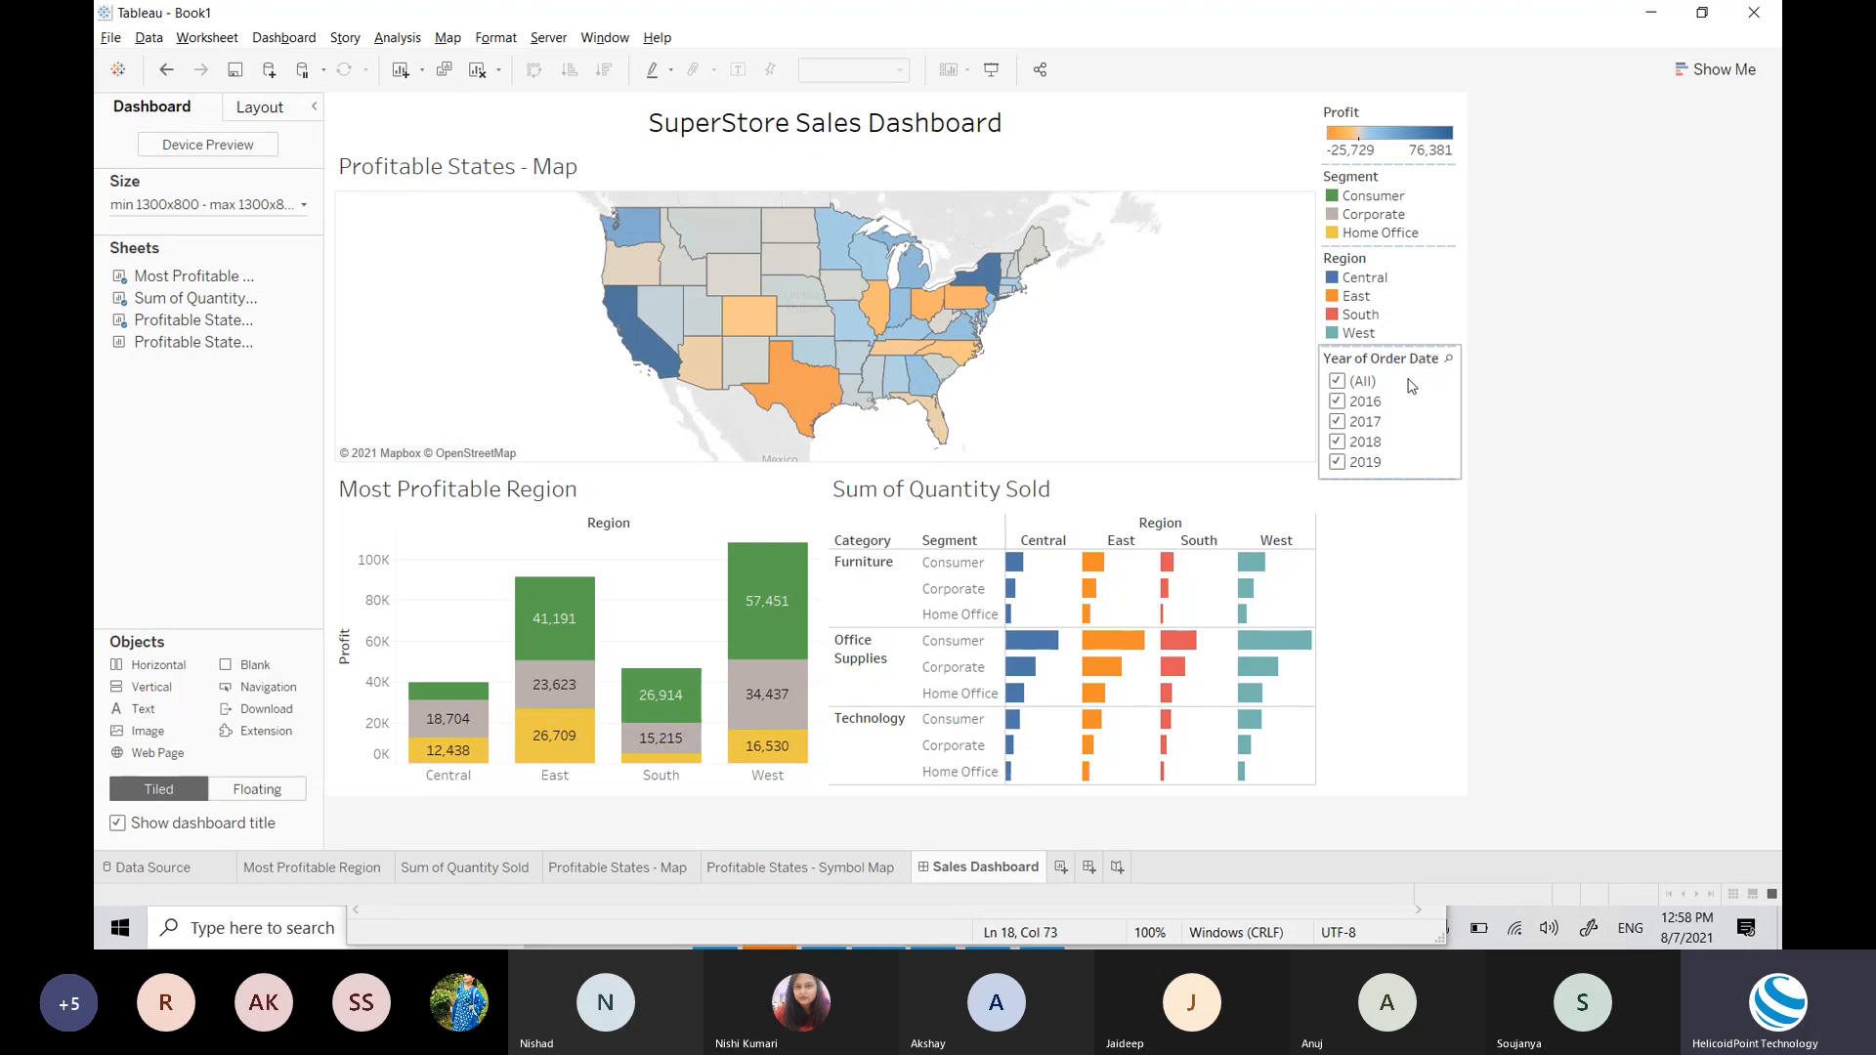
Step: Uncheck (All) in the Year of Order Date filter, keeping only 2018 and 2019 checked
left_click(1340, 382)
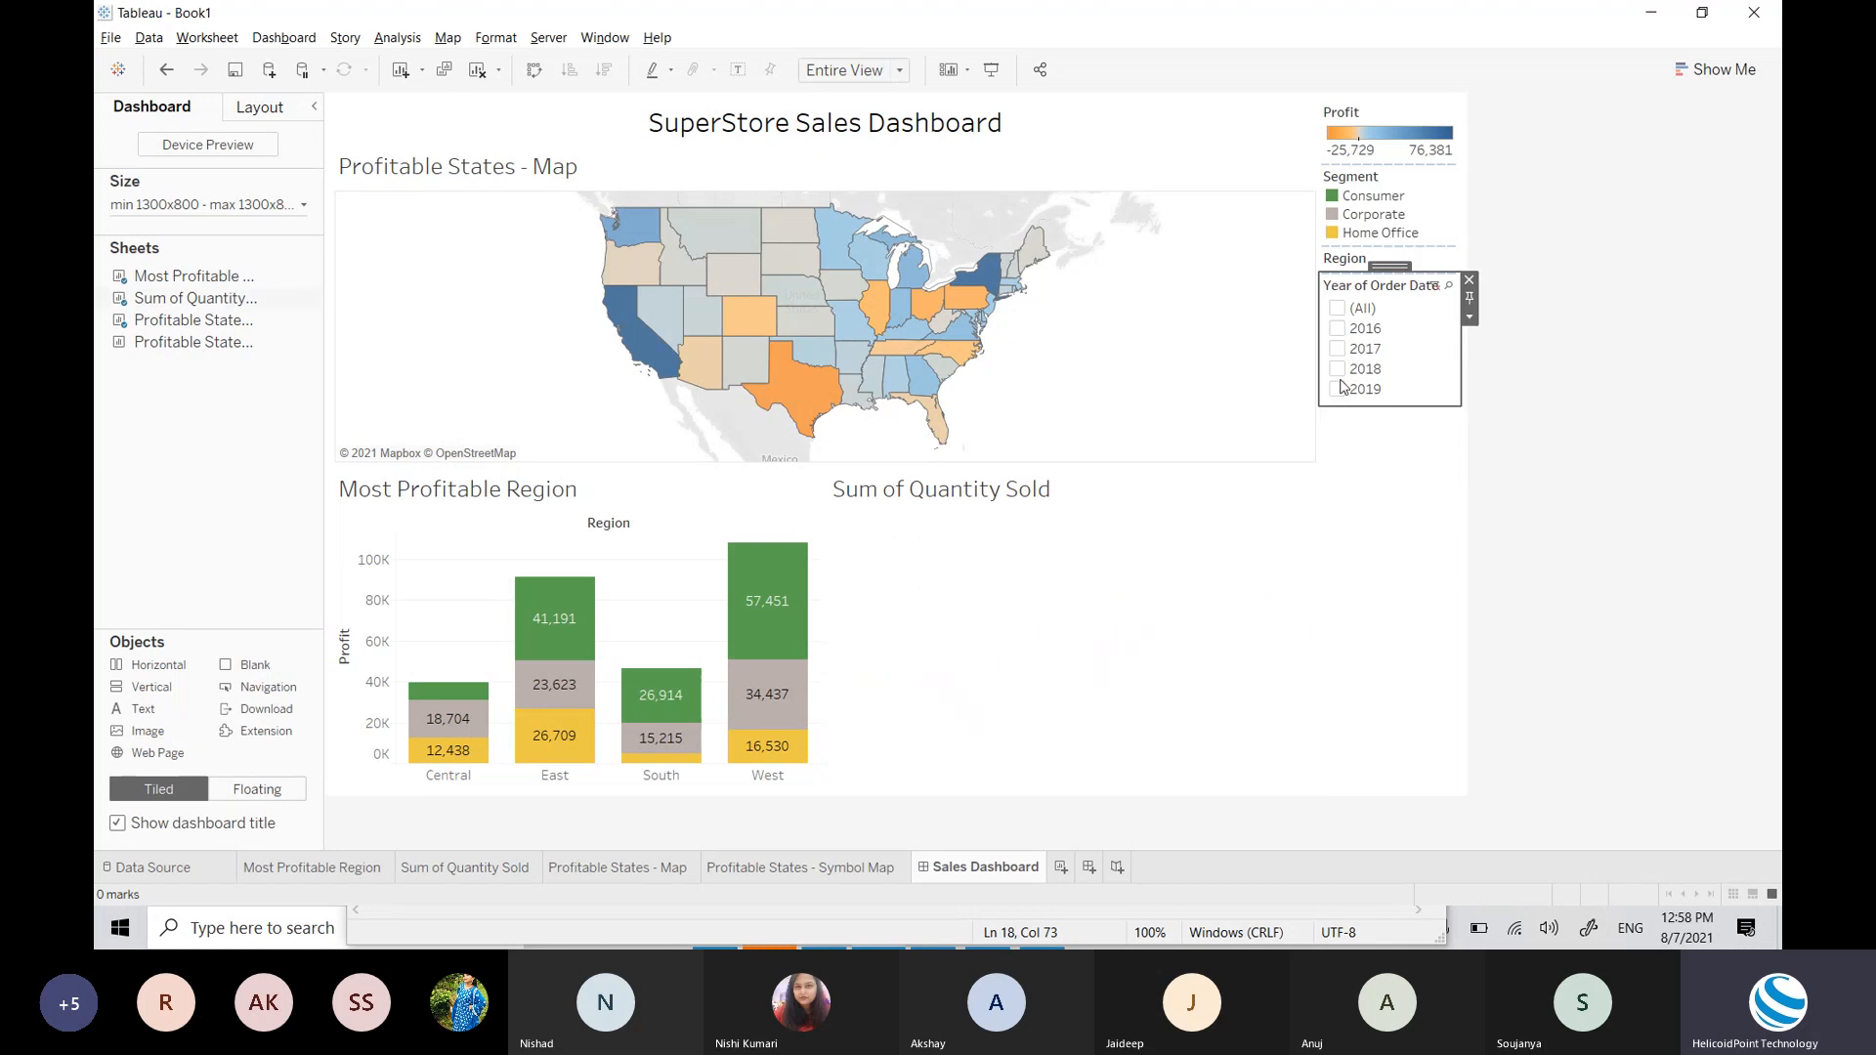
left_click(1338, 331)
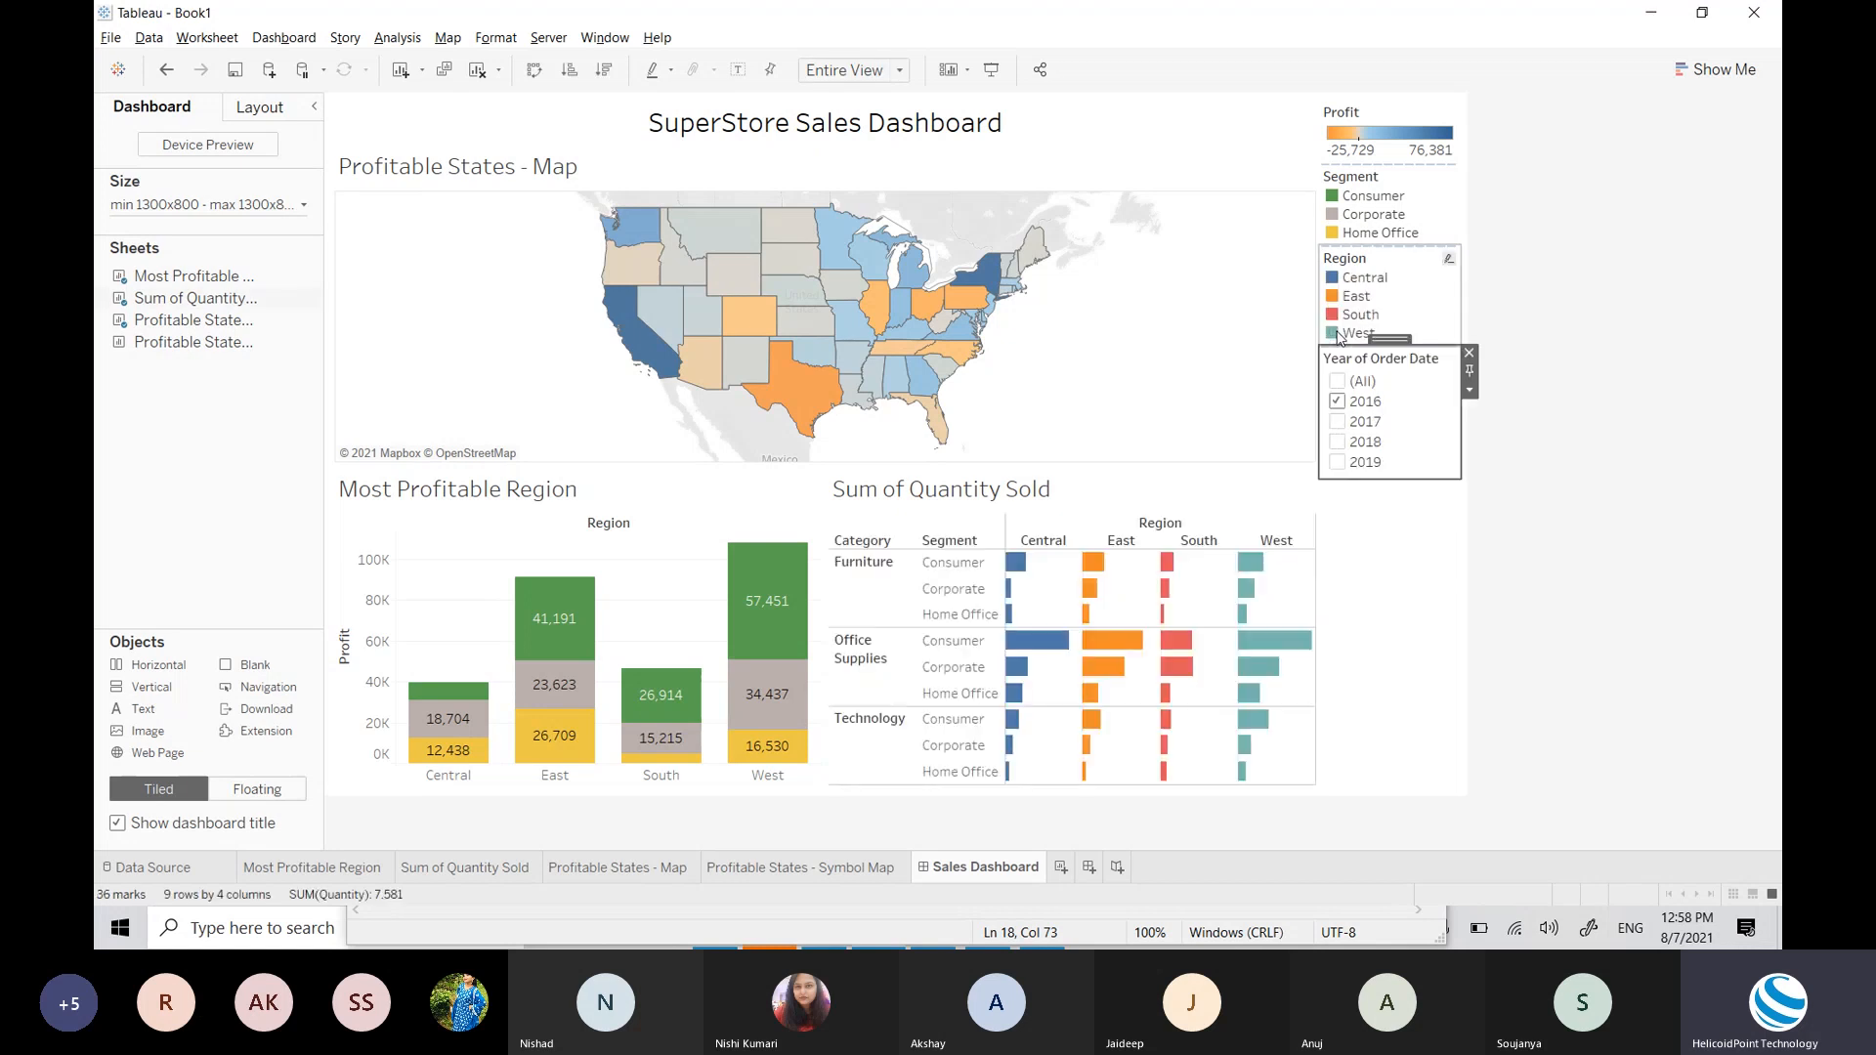
left_click(1338, 403)
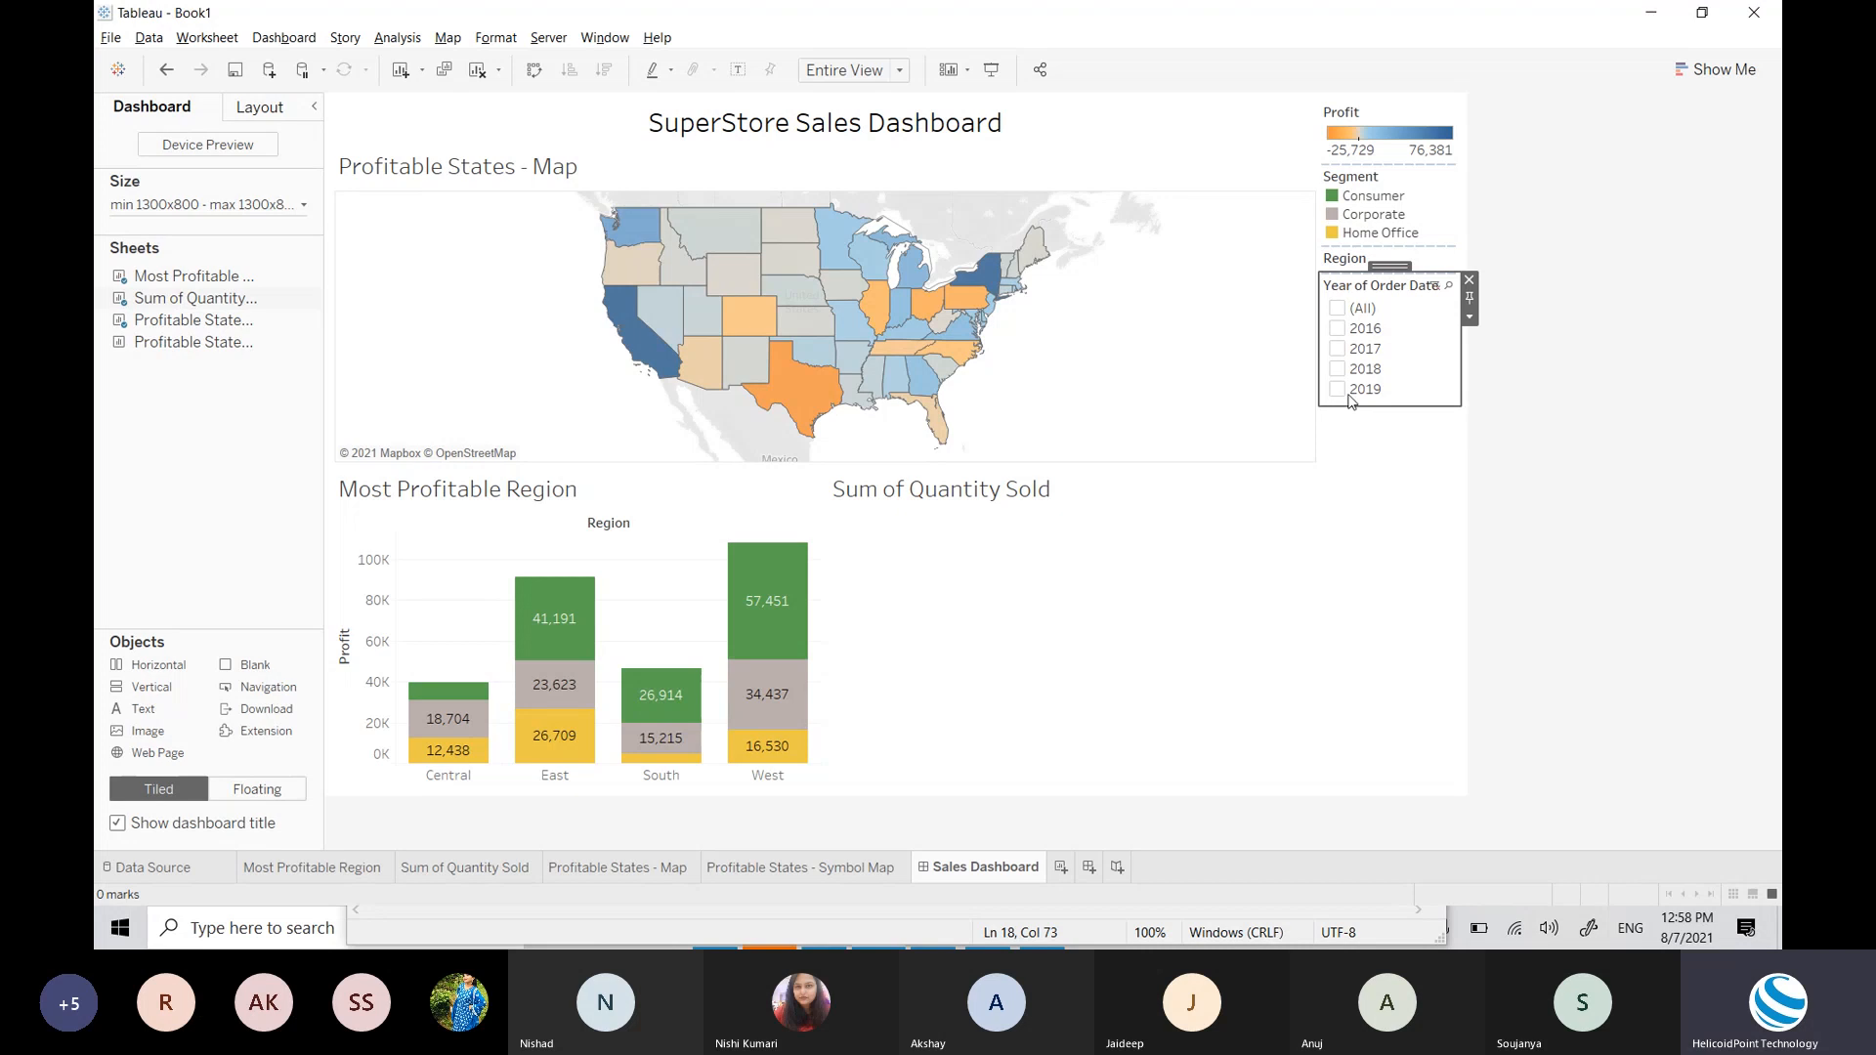
left_click(1338, 369)
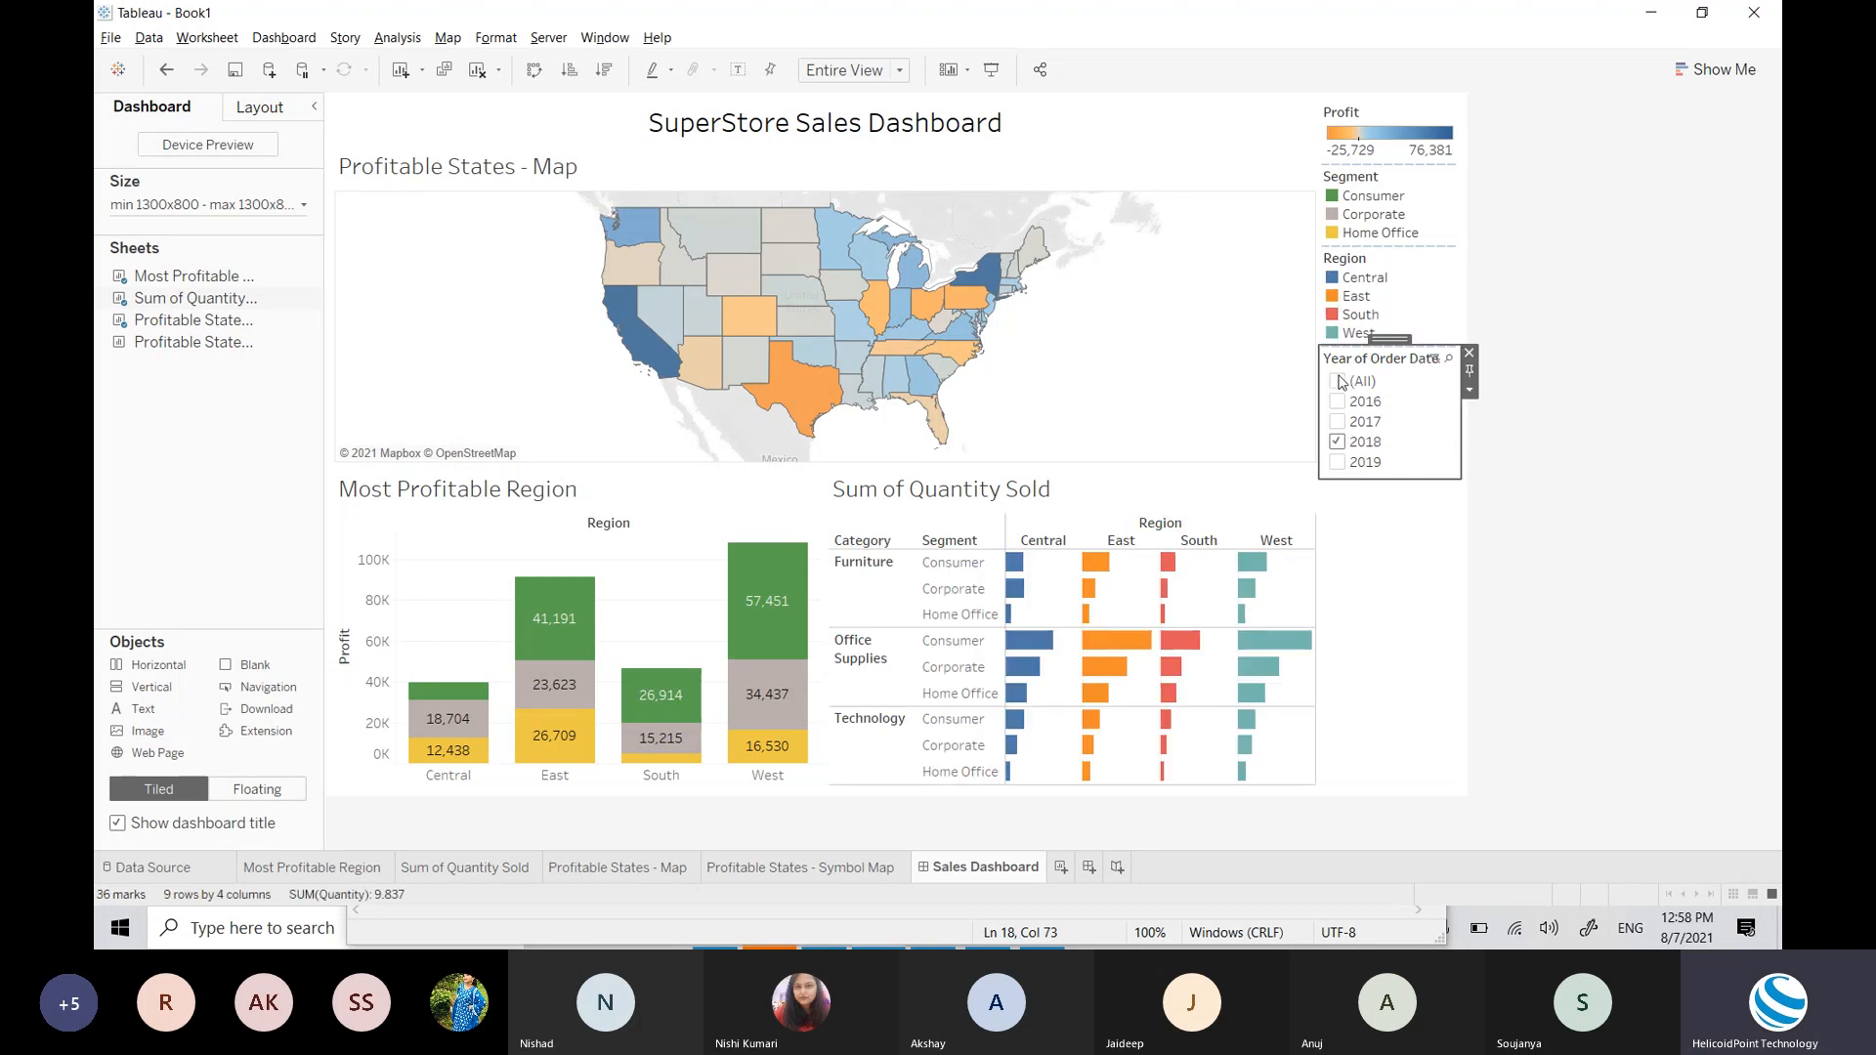
left_click(1337, 462)
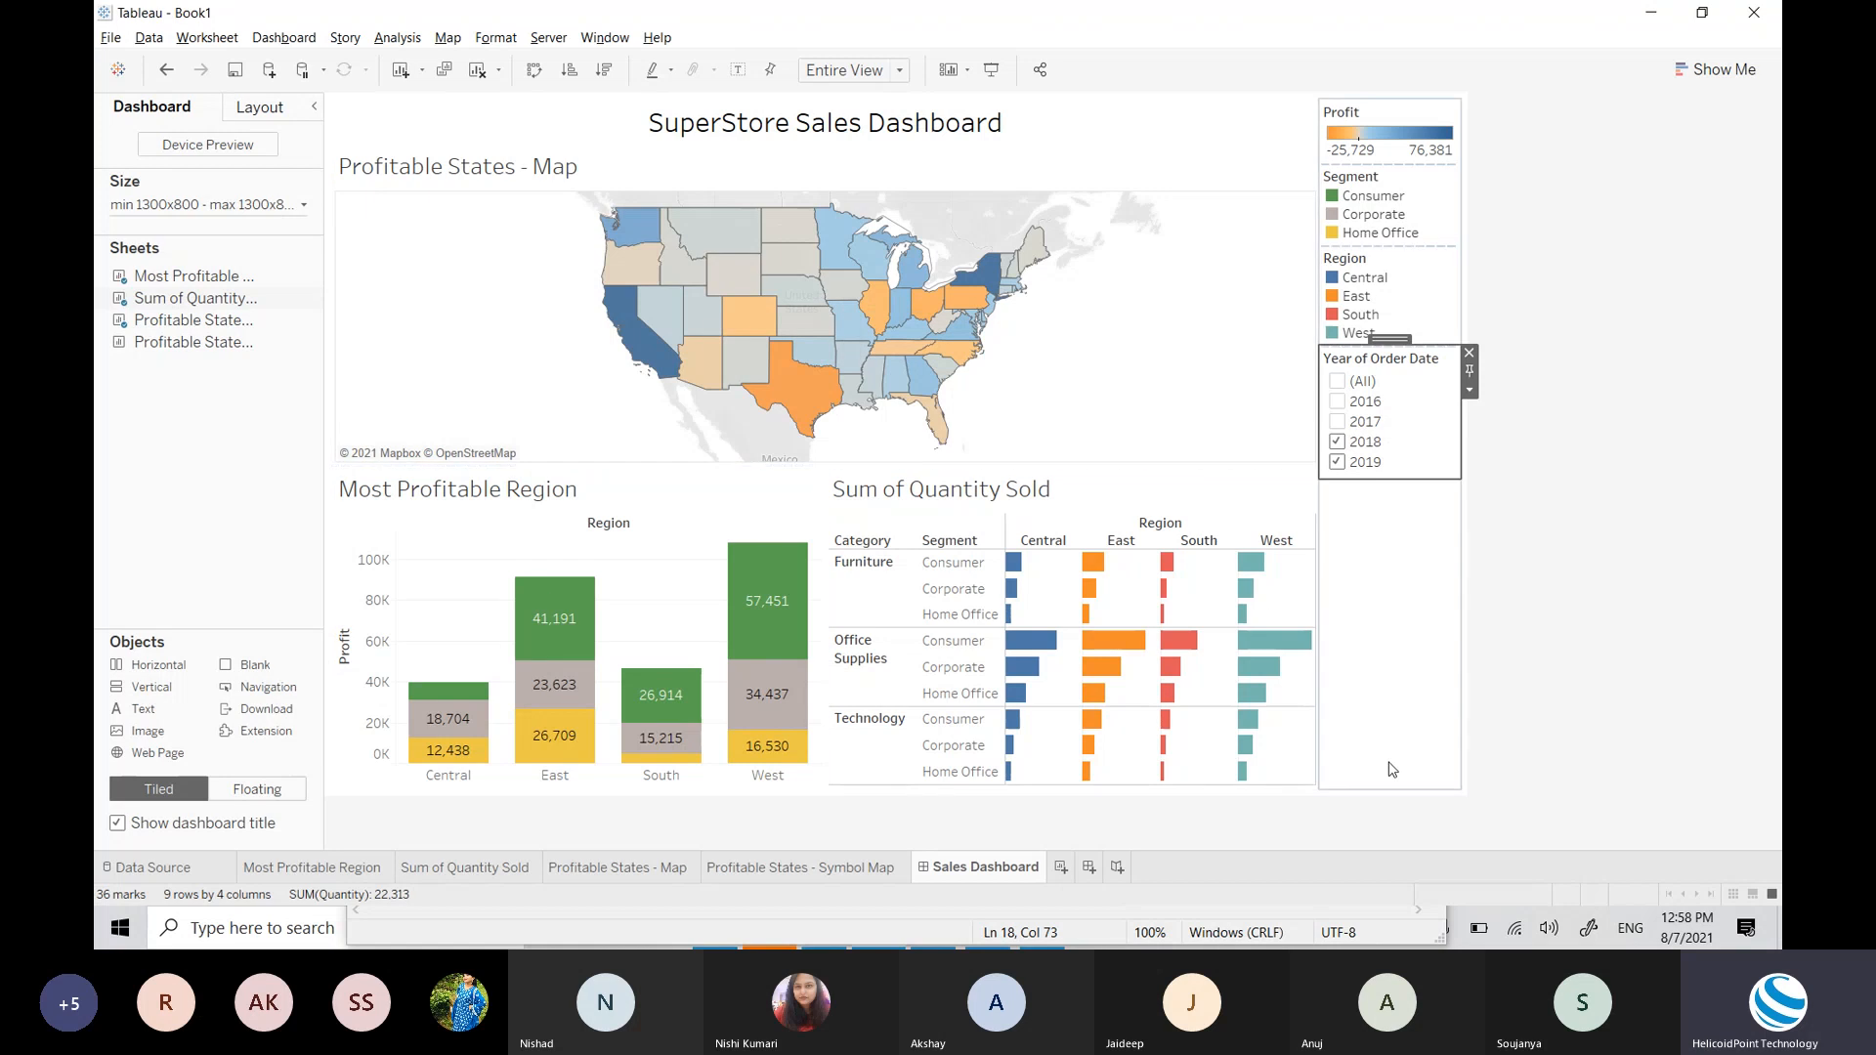
left_click(1689, 552)
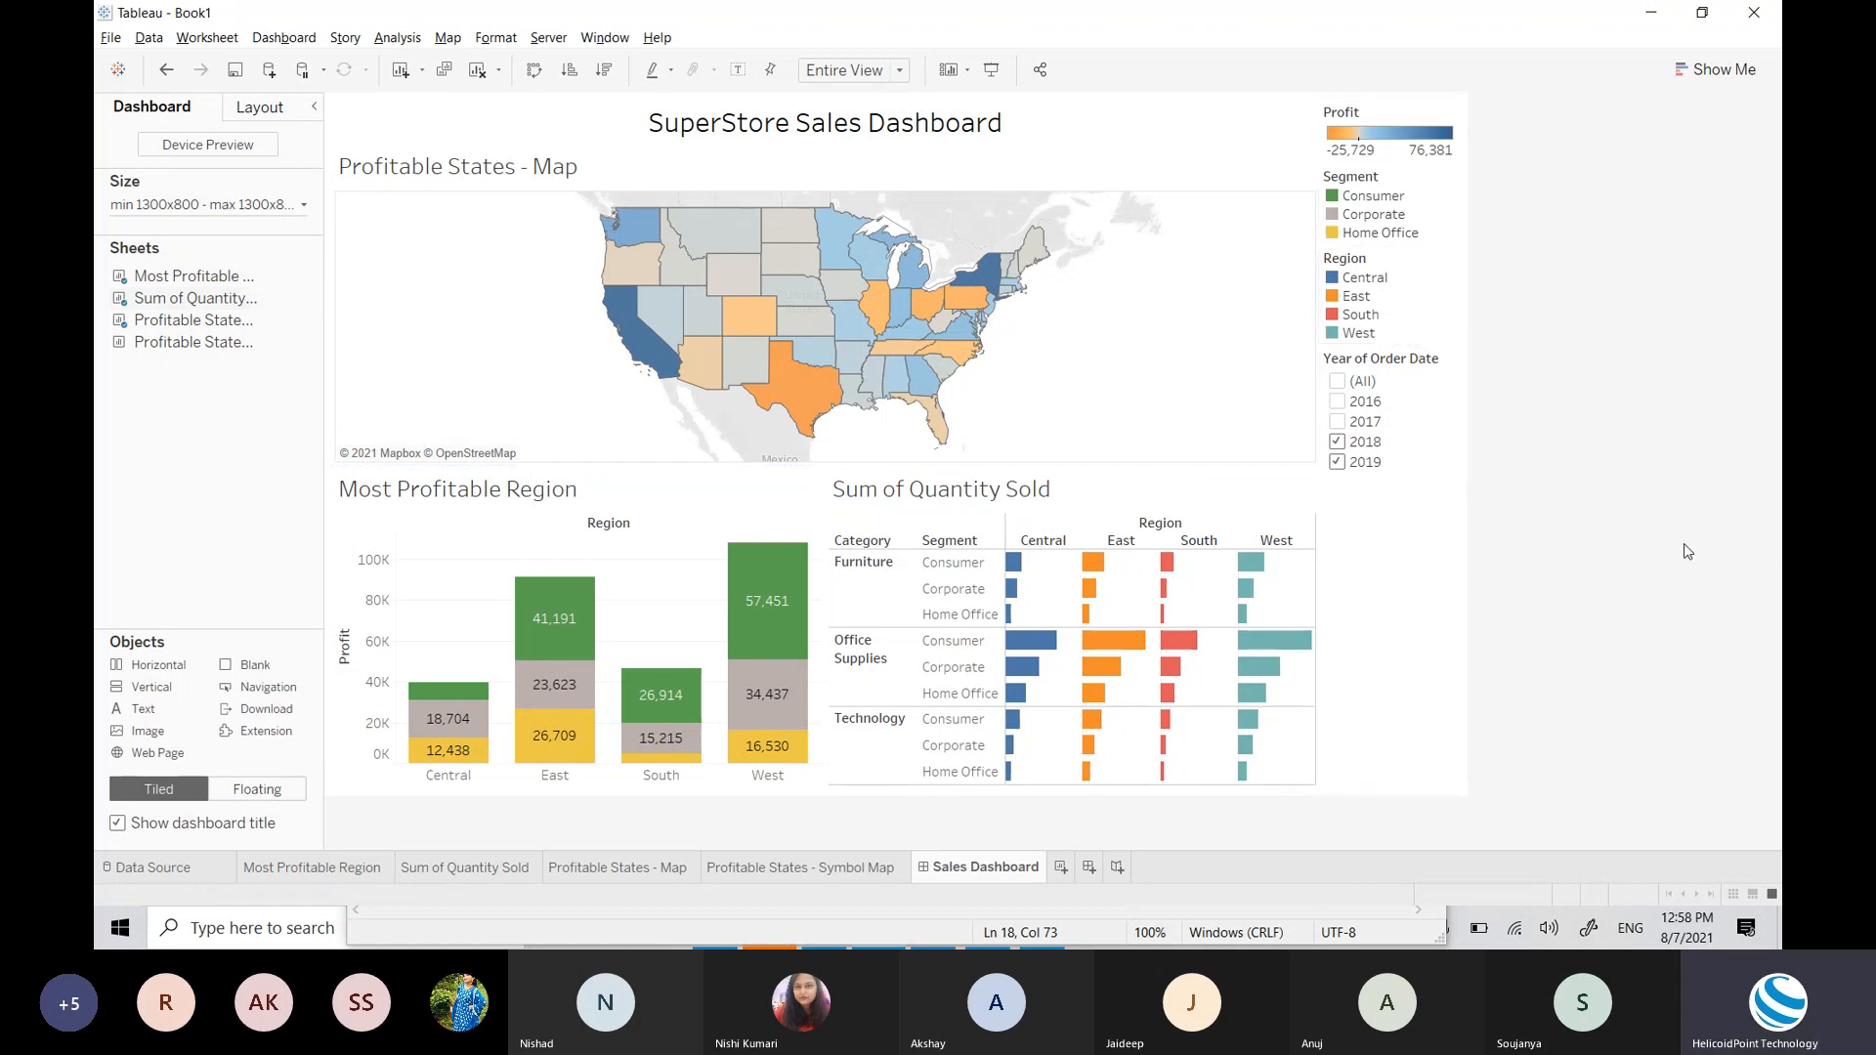
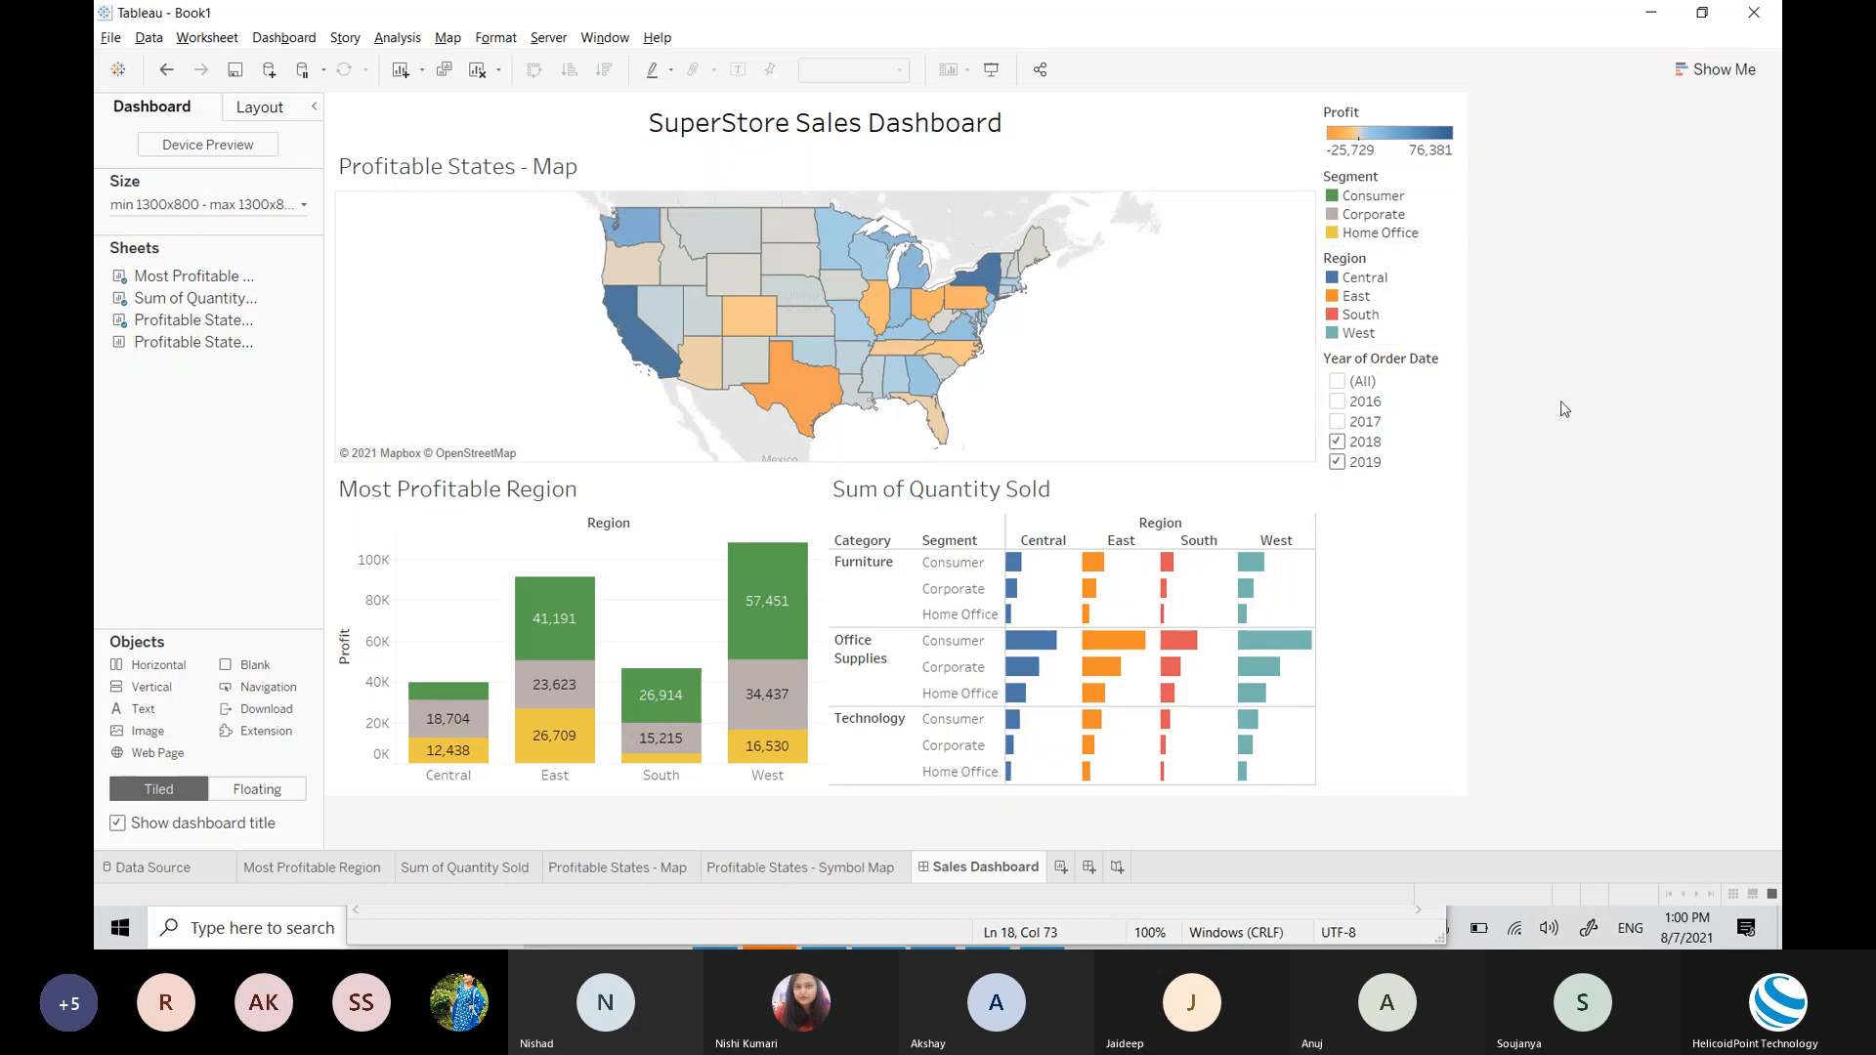
Step: Review the Sum of Quantity Sold and Profitable States - Map sheets, then return to the Sales Dashboard
left_click(489, 868)
left_click(575, 868)
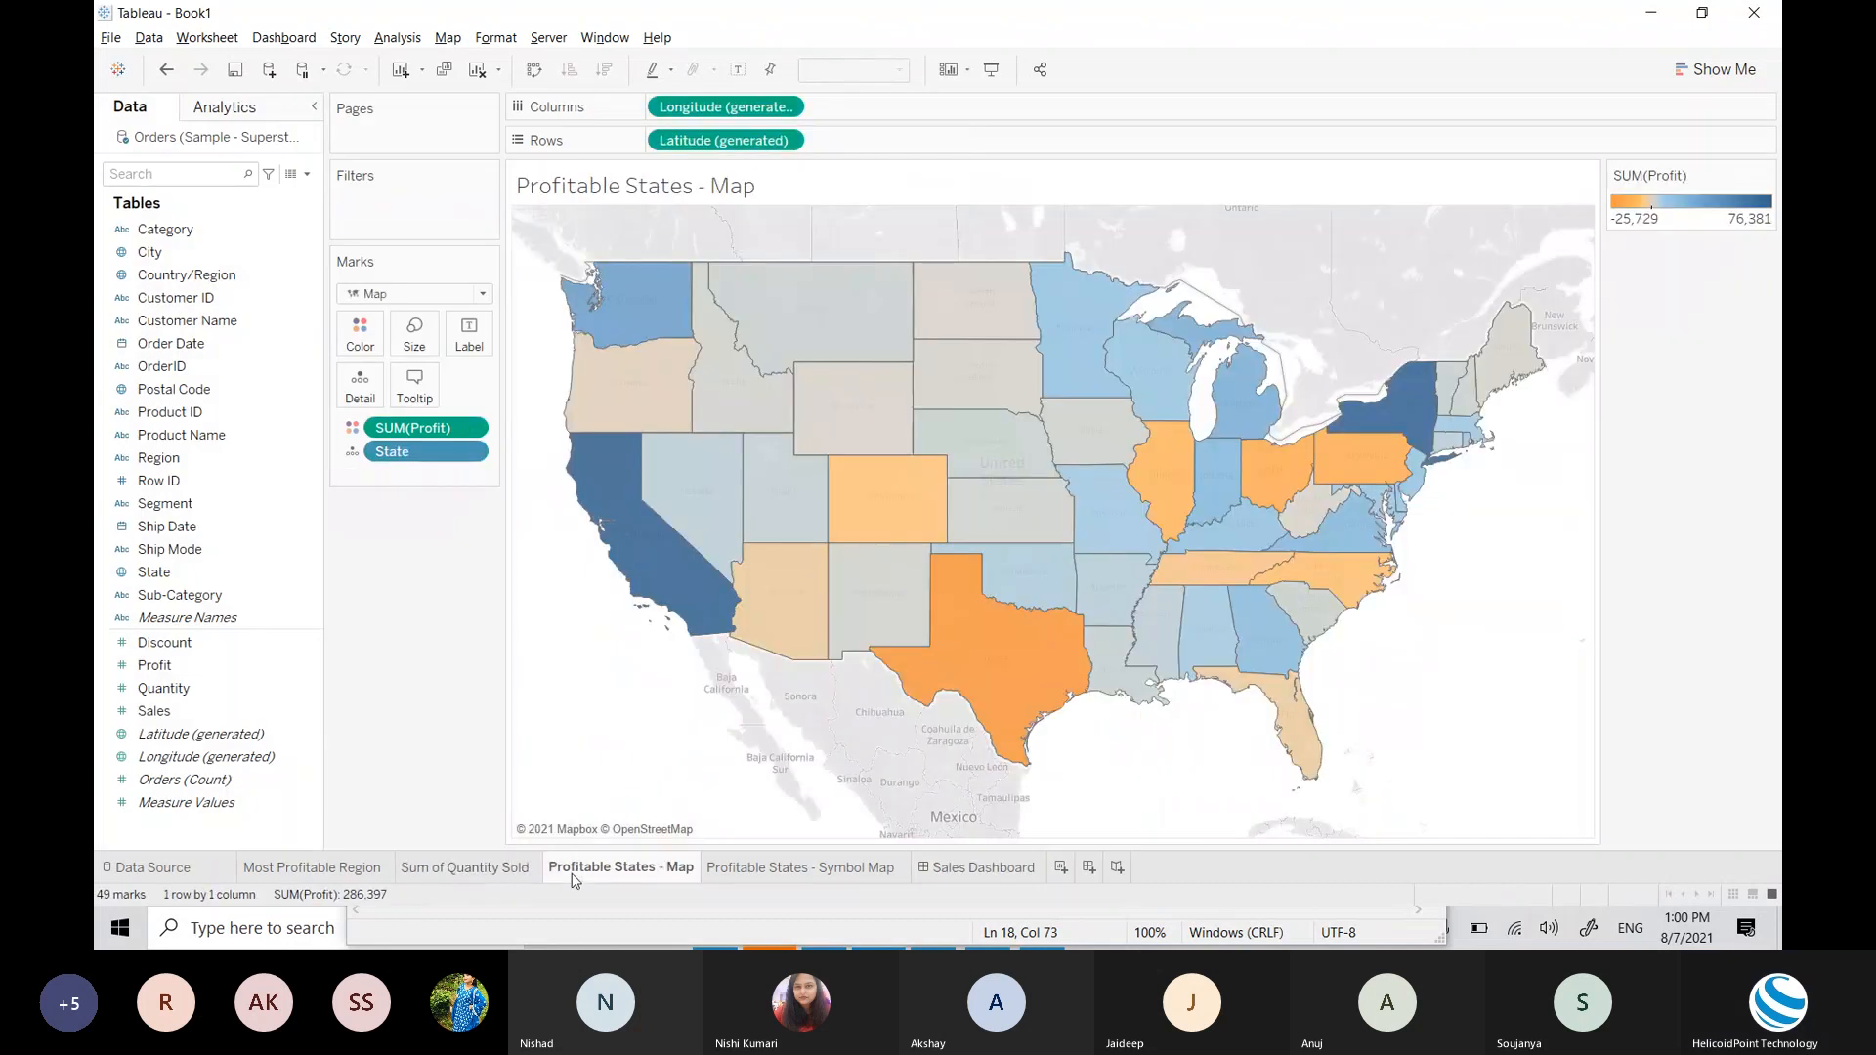
left_click(482, 878)
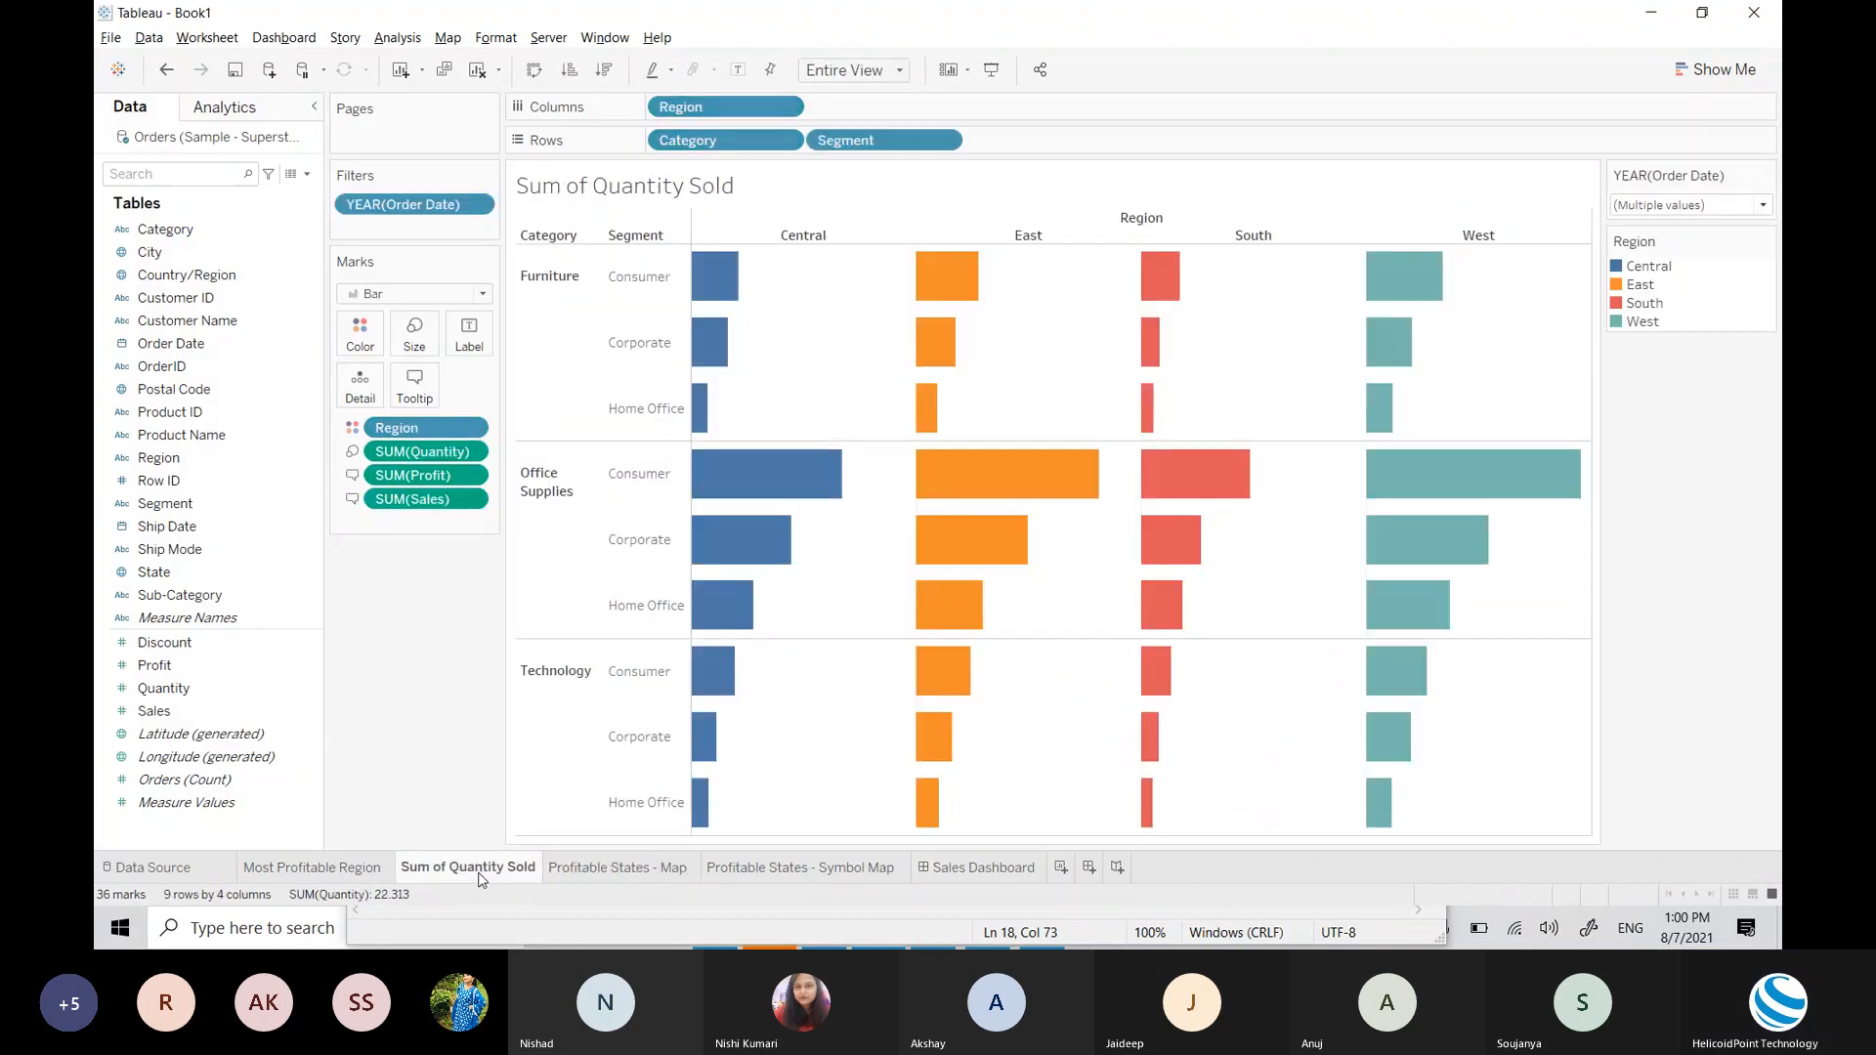
left_click(993, 881)
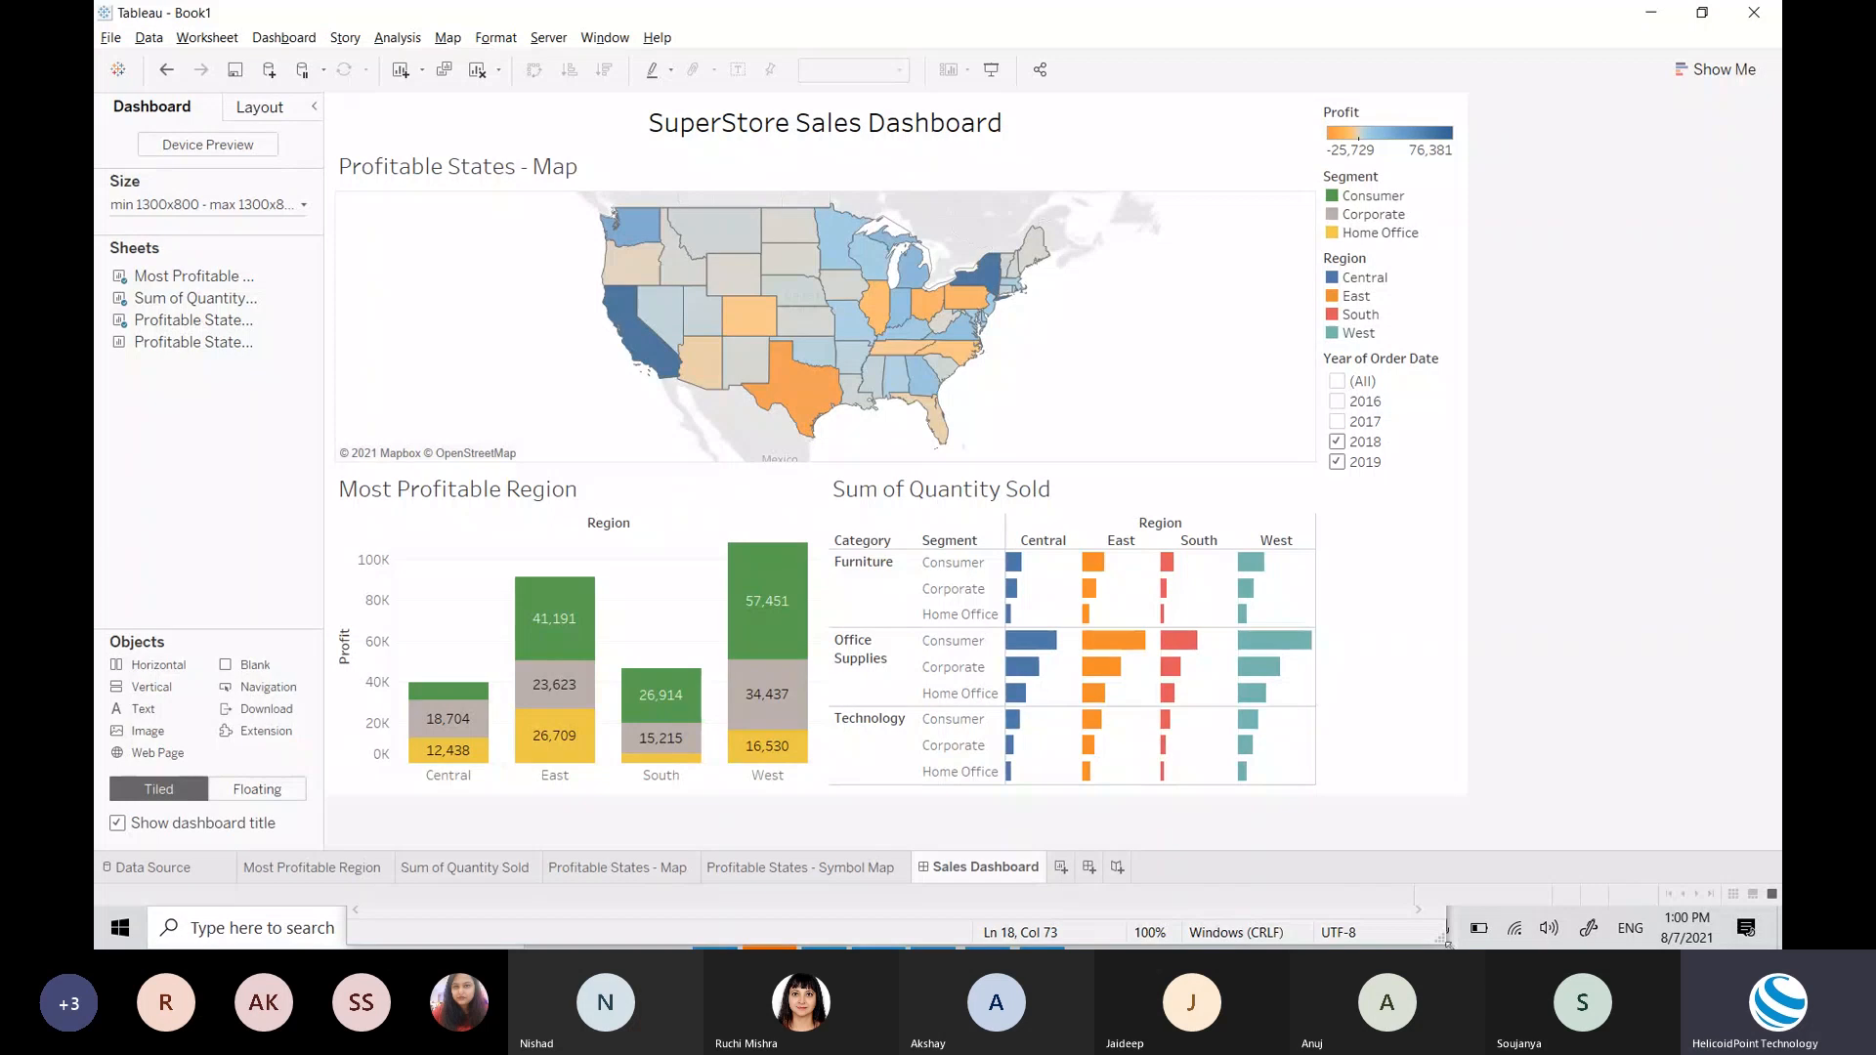
Step: Switch the Year of Order Date filter from 2018–2019 to 2017 and 2018, and show its Apply to Worksheets choices
left_click(1439, 619)
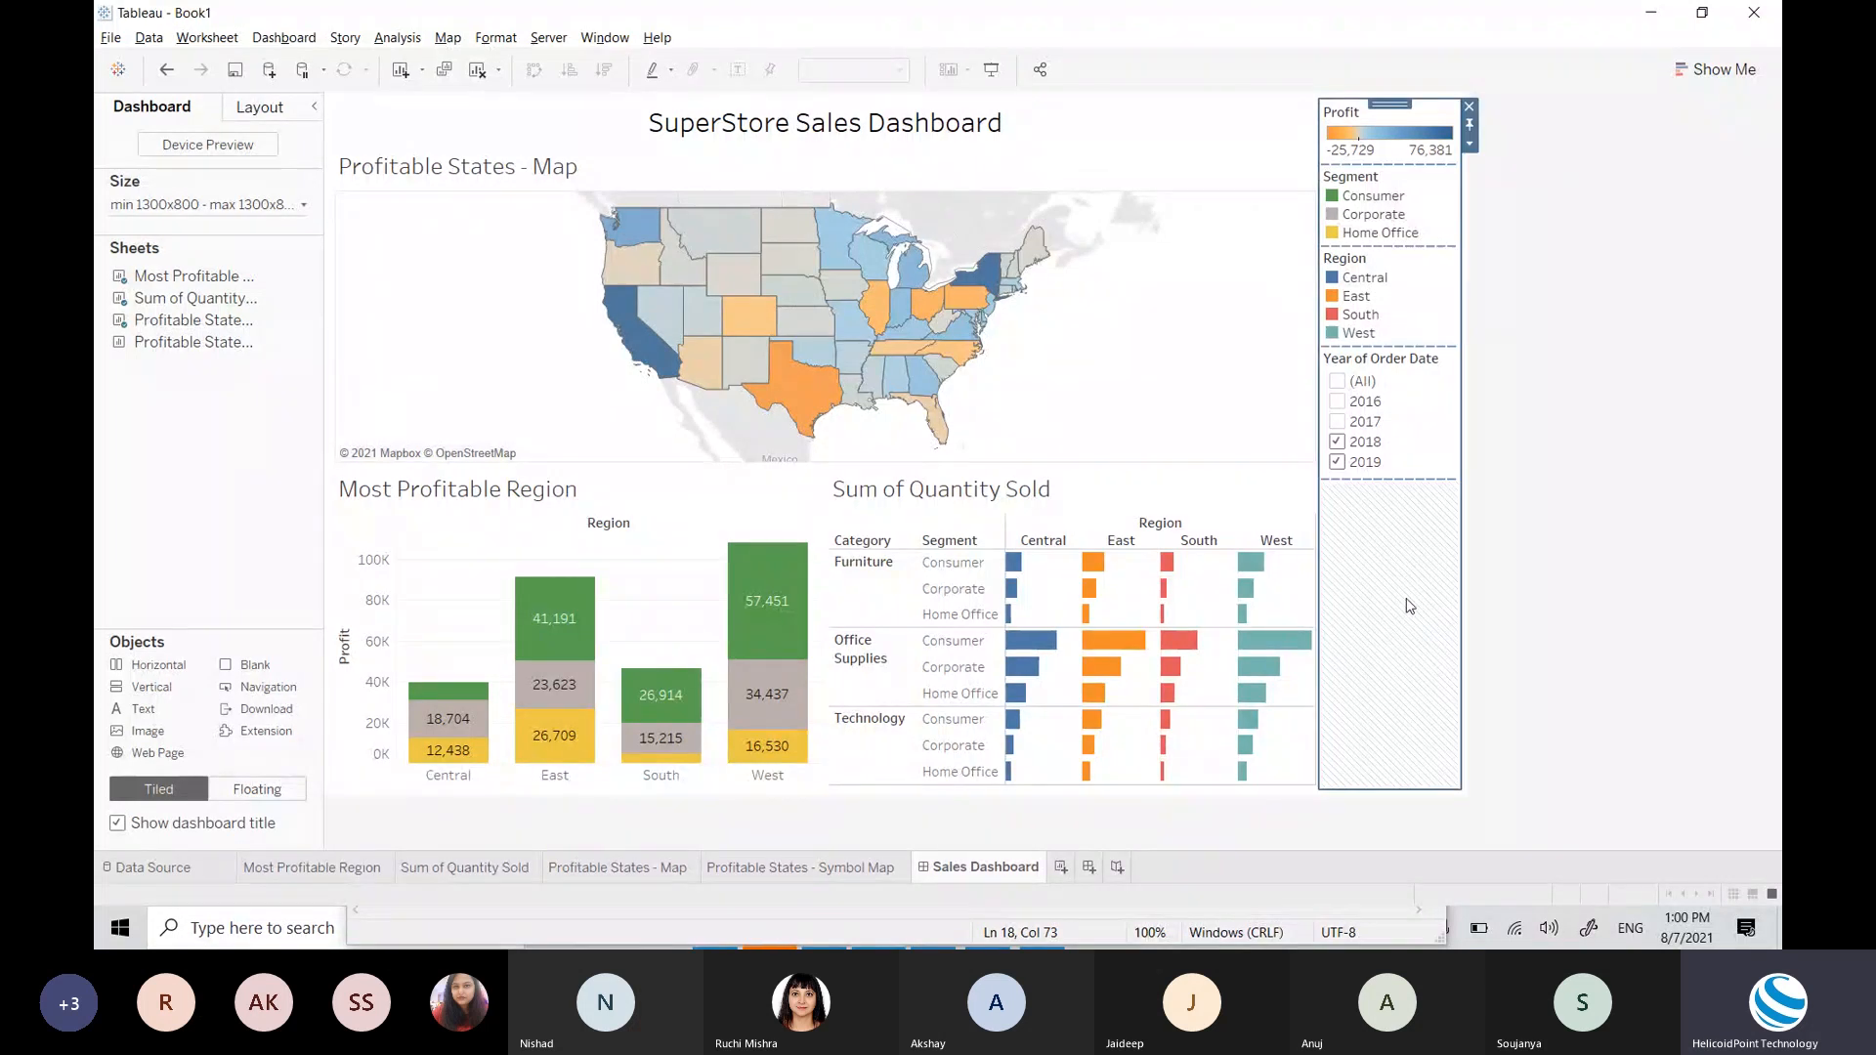
left_click(1525, 425)
left_click(1436, 411)
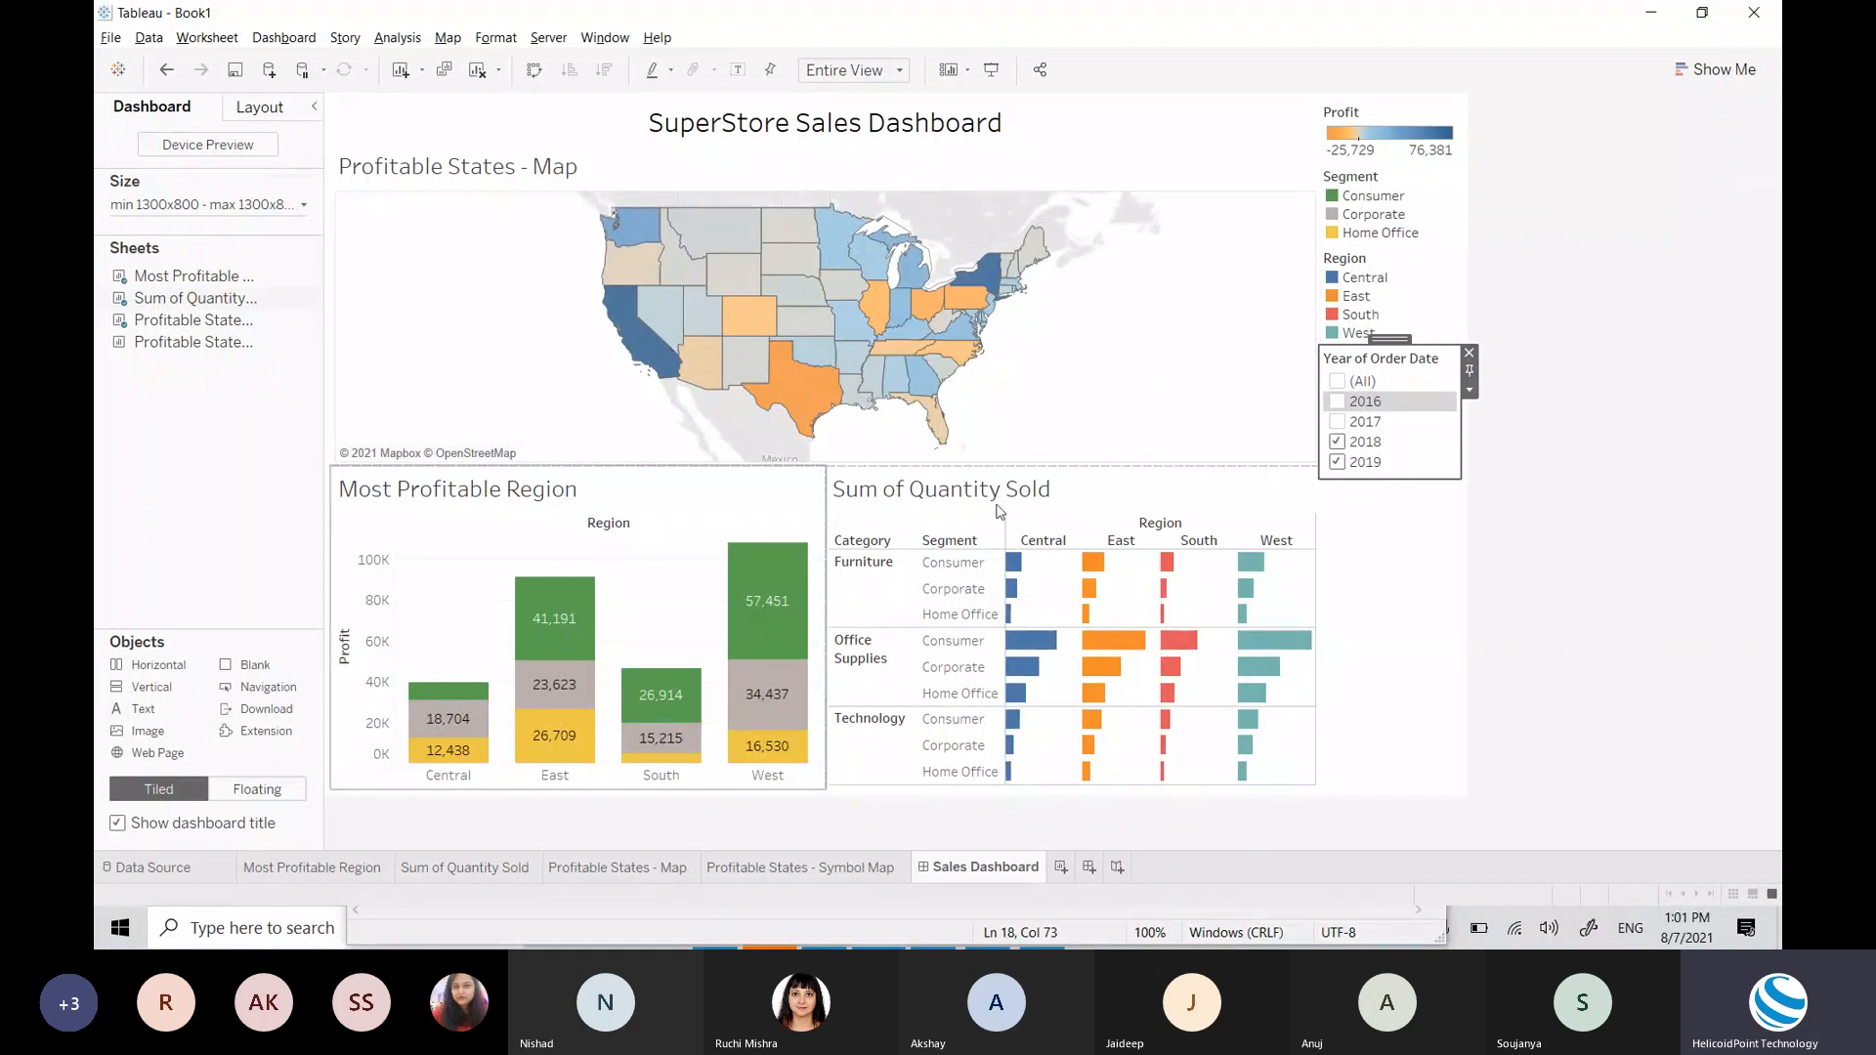
left_click(1338, 442)
left_click(1337, 462)
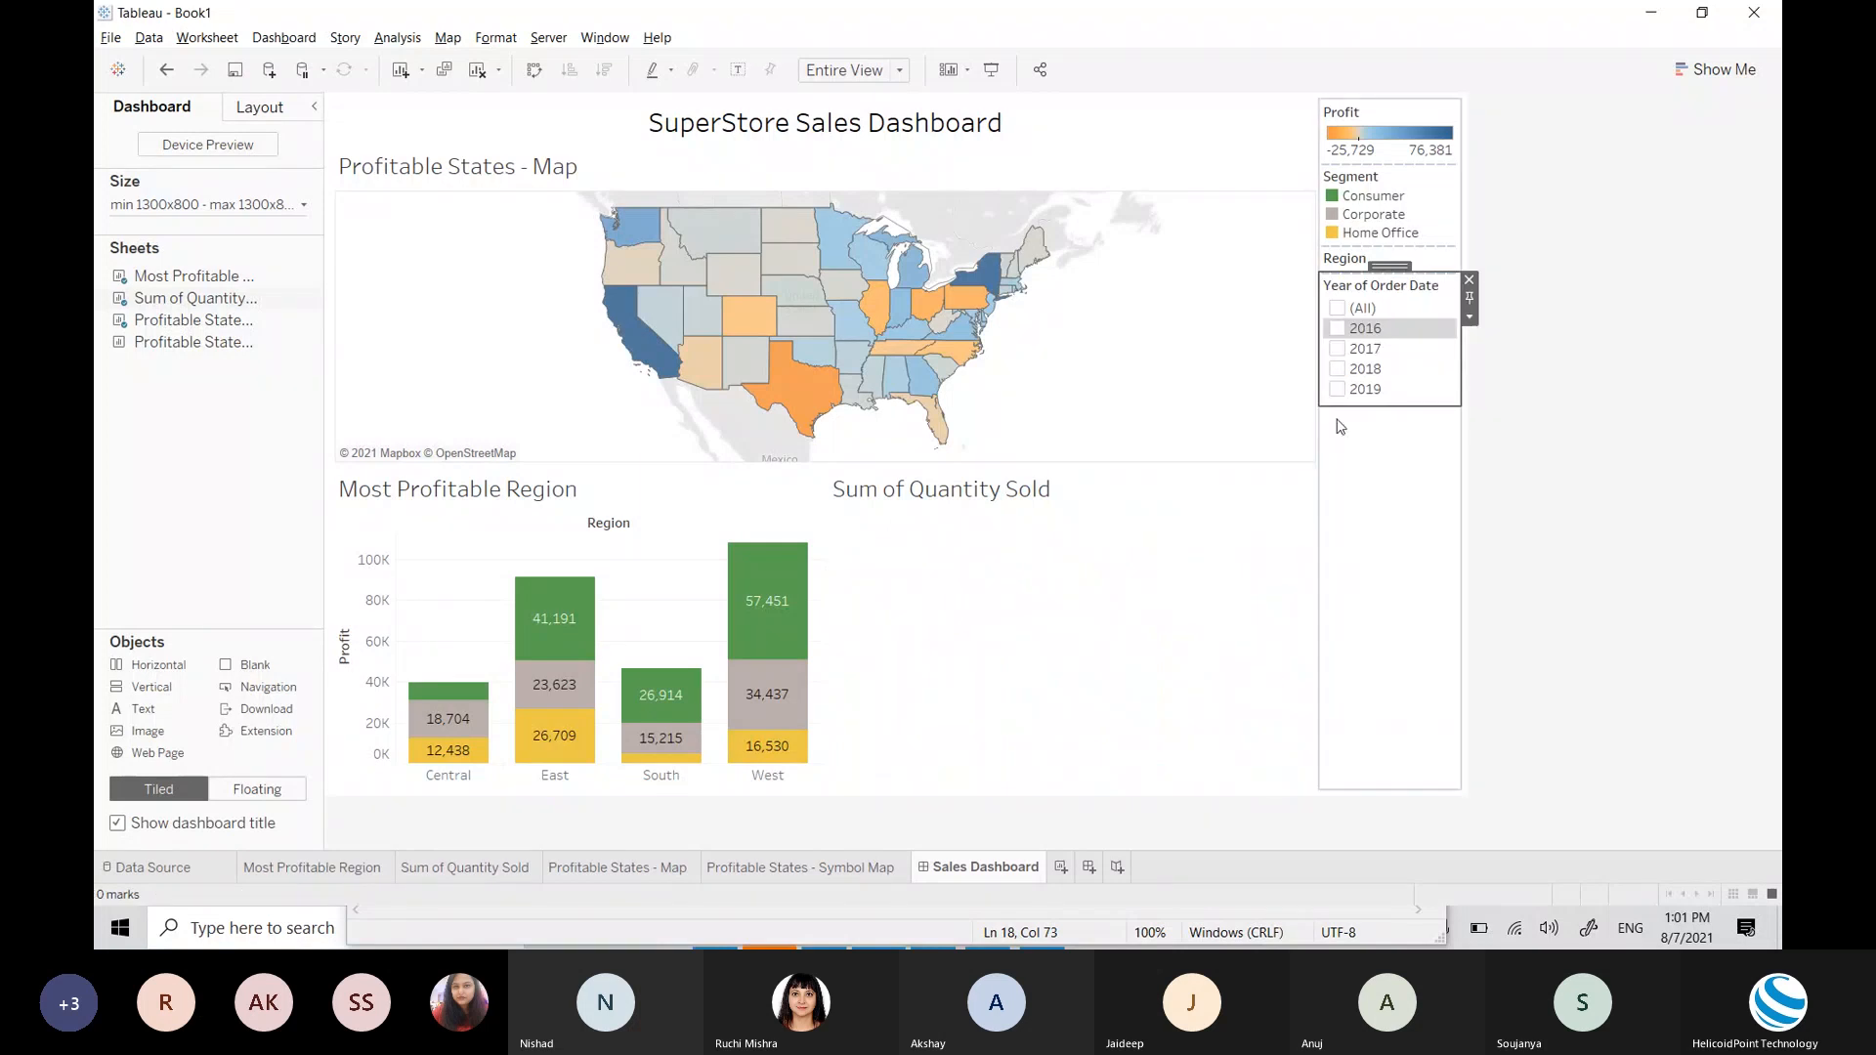
left_click(1338, 349)
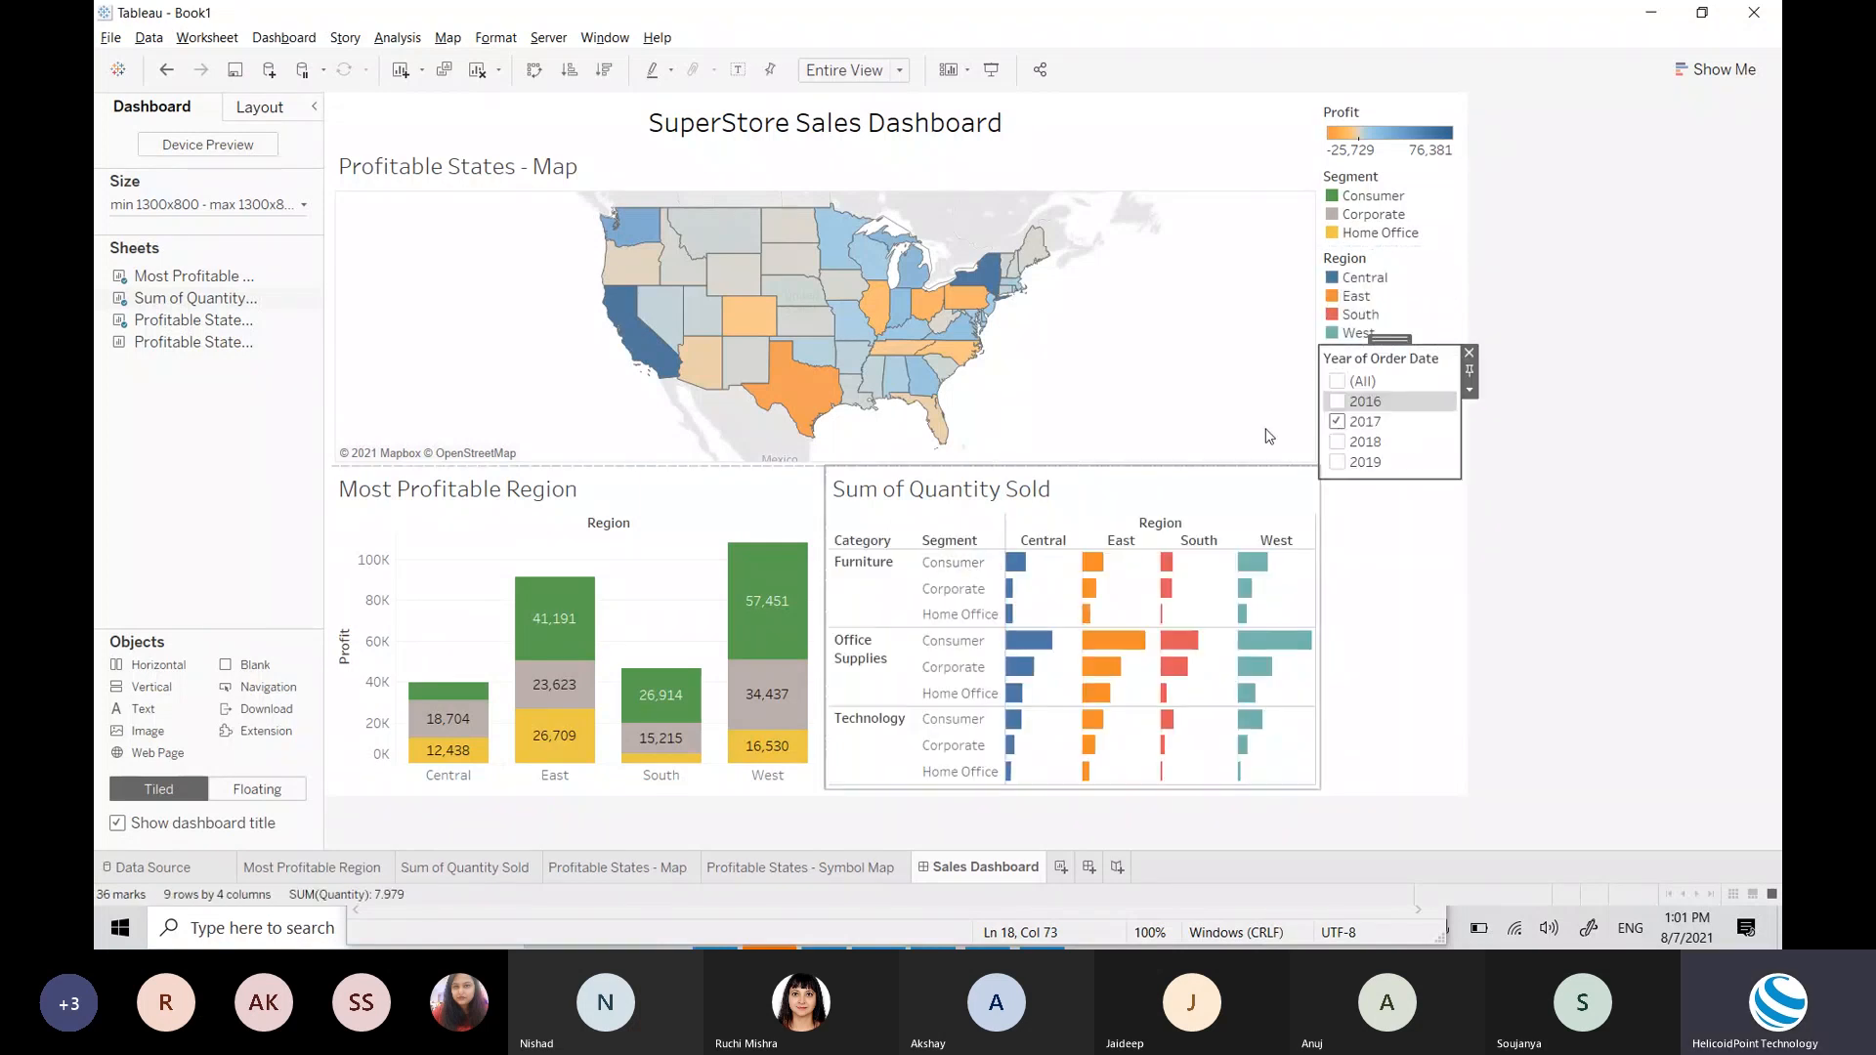
left_click(1337, 442)
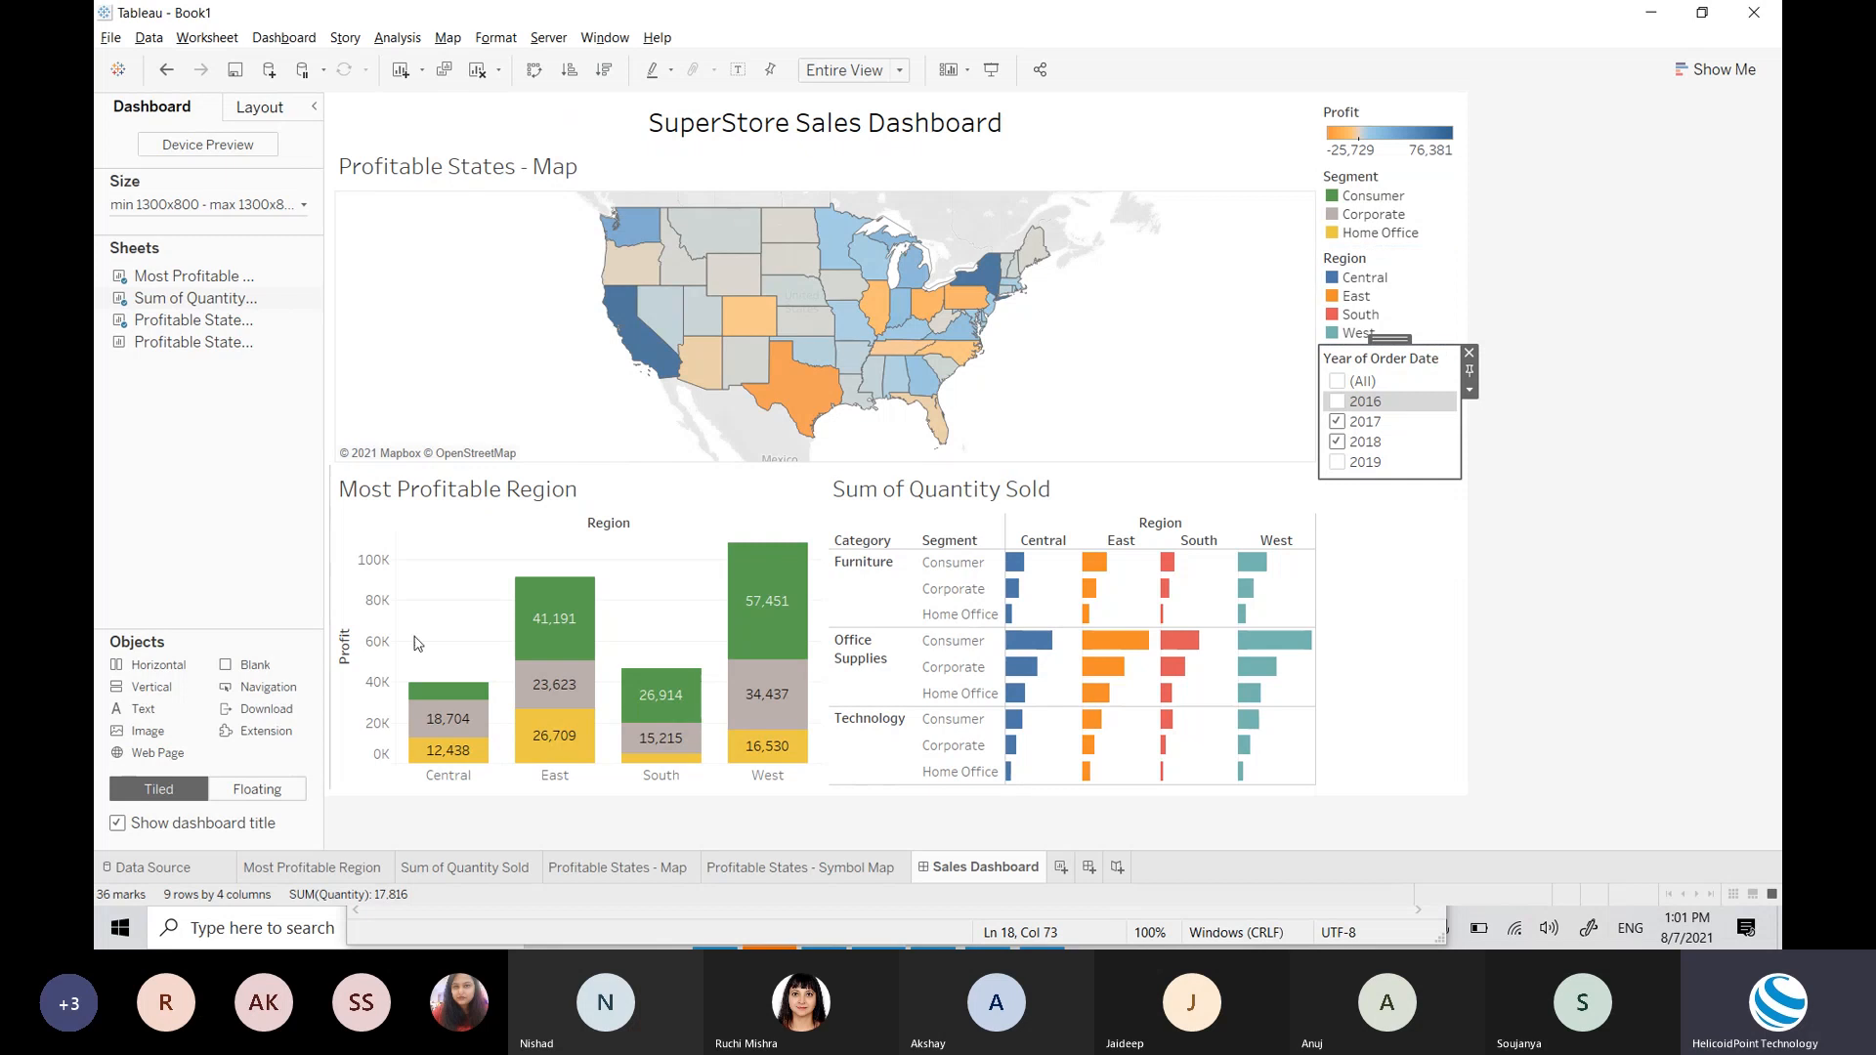
left_click(1471, 391)
mouse_move(1522, 440)
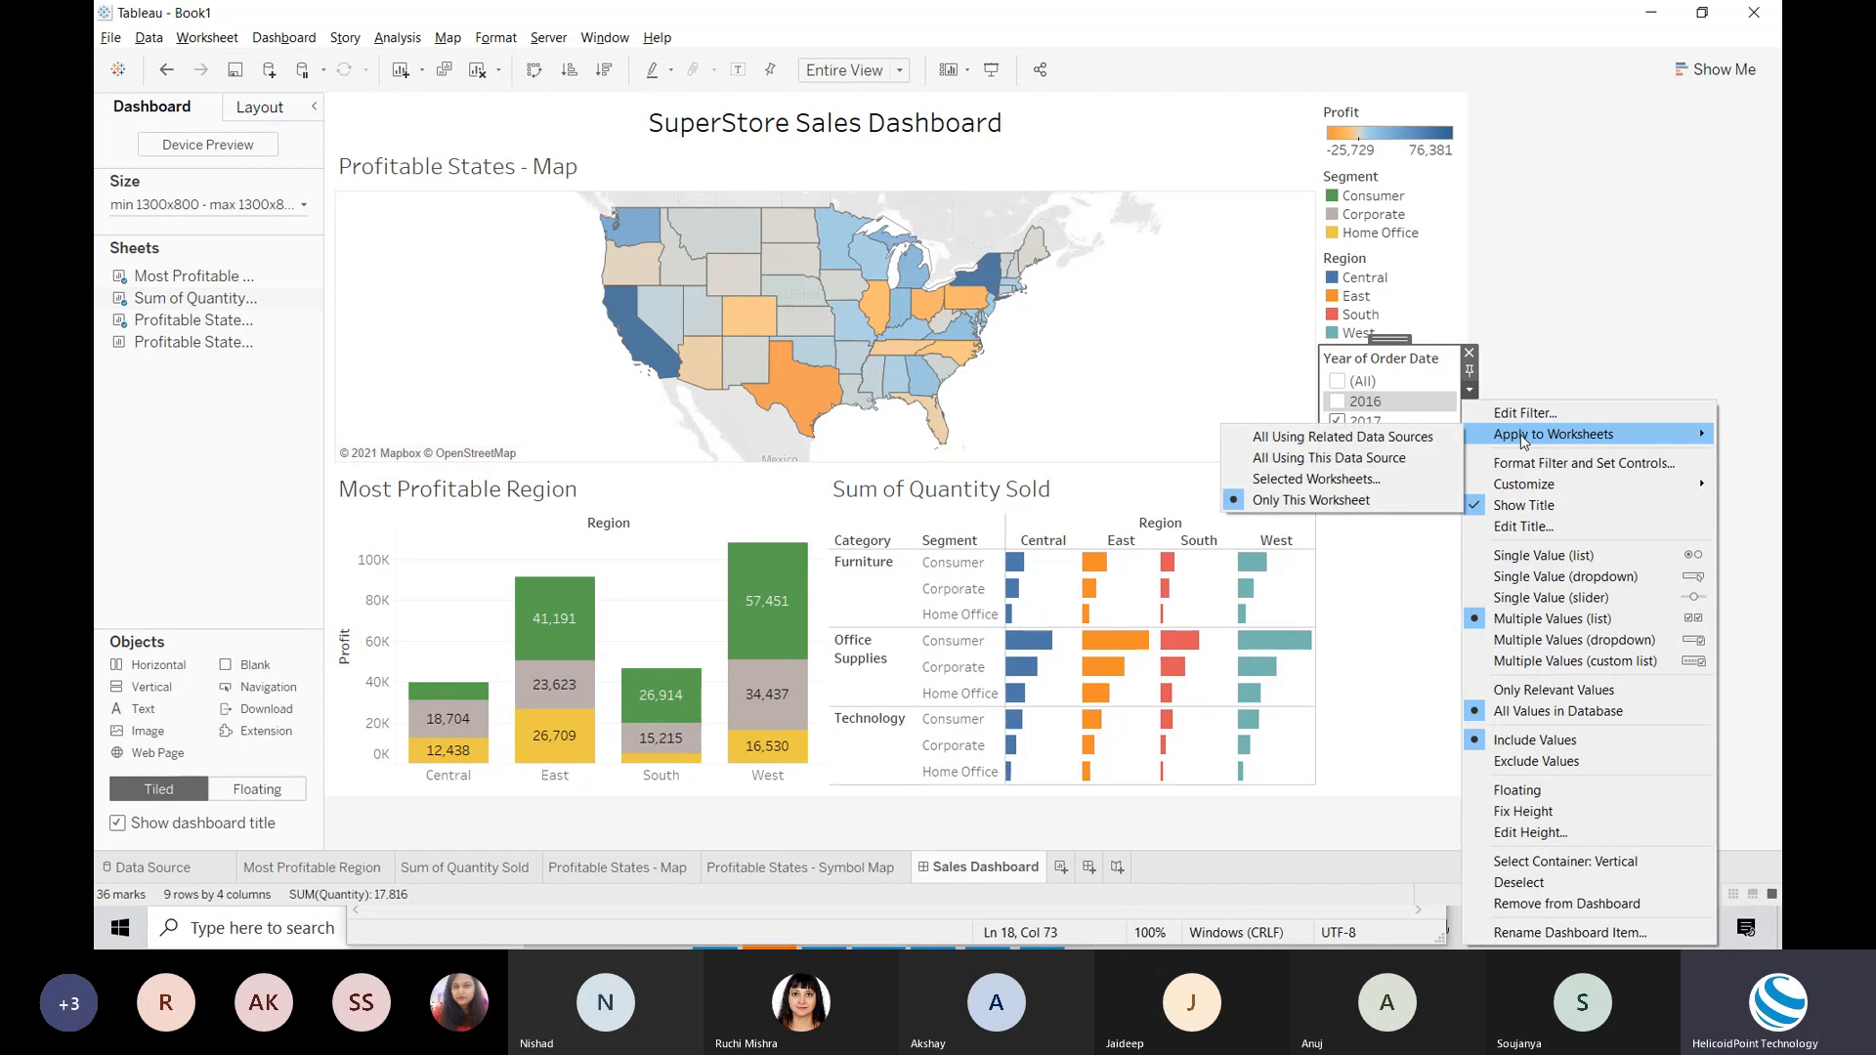
left_click(1341, 502)
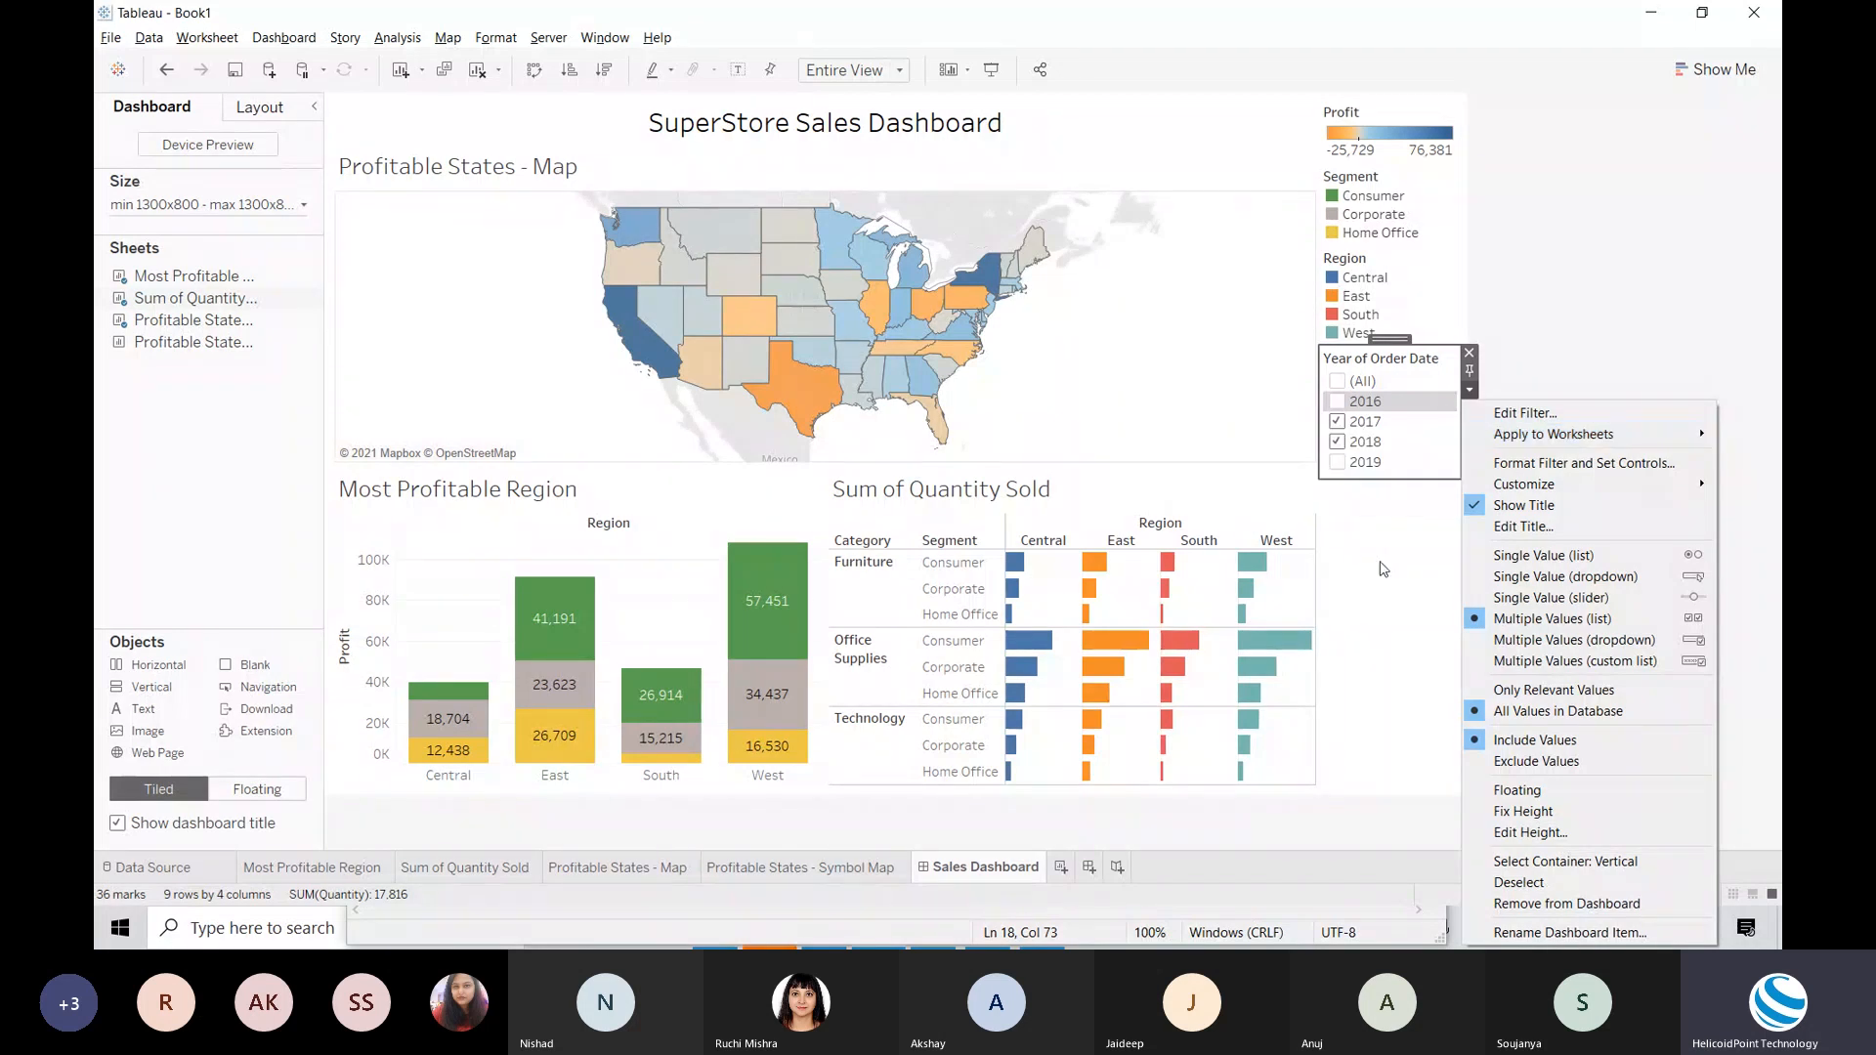
left_click(1260, 493)
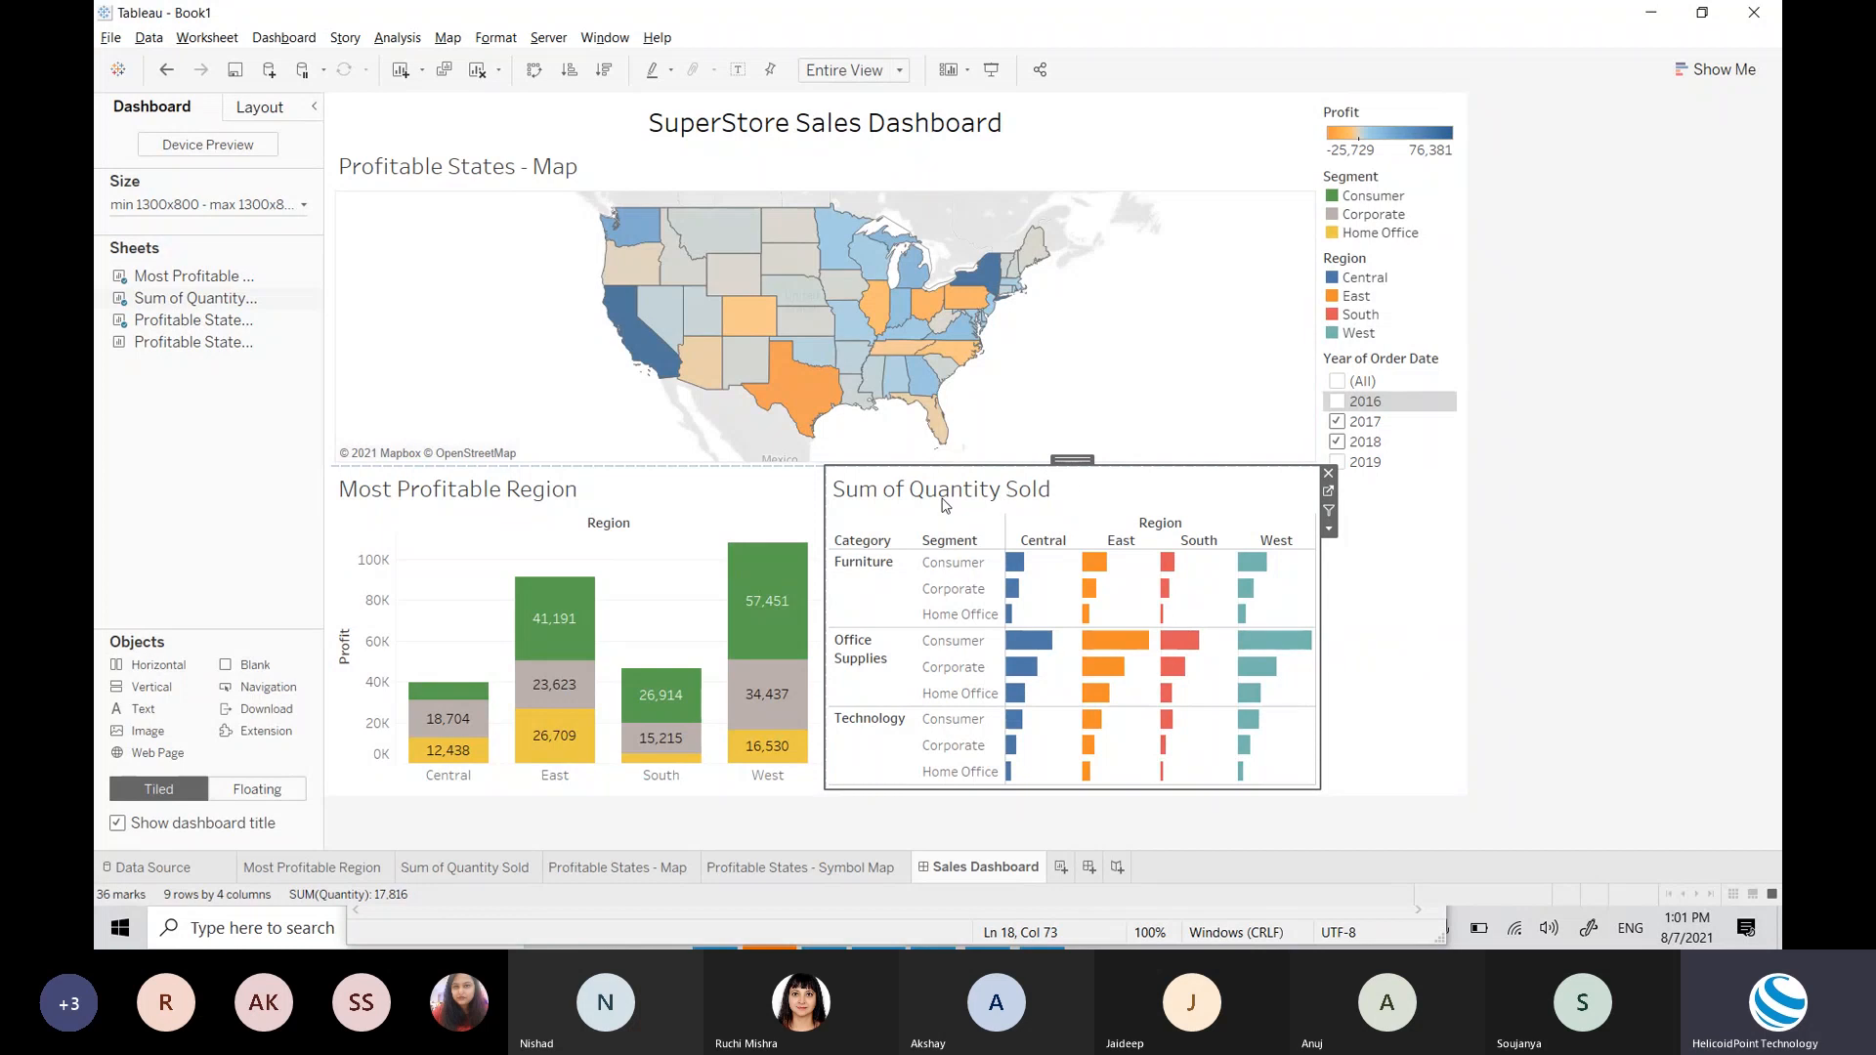
left_click(471, 868)
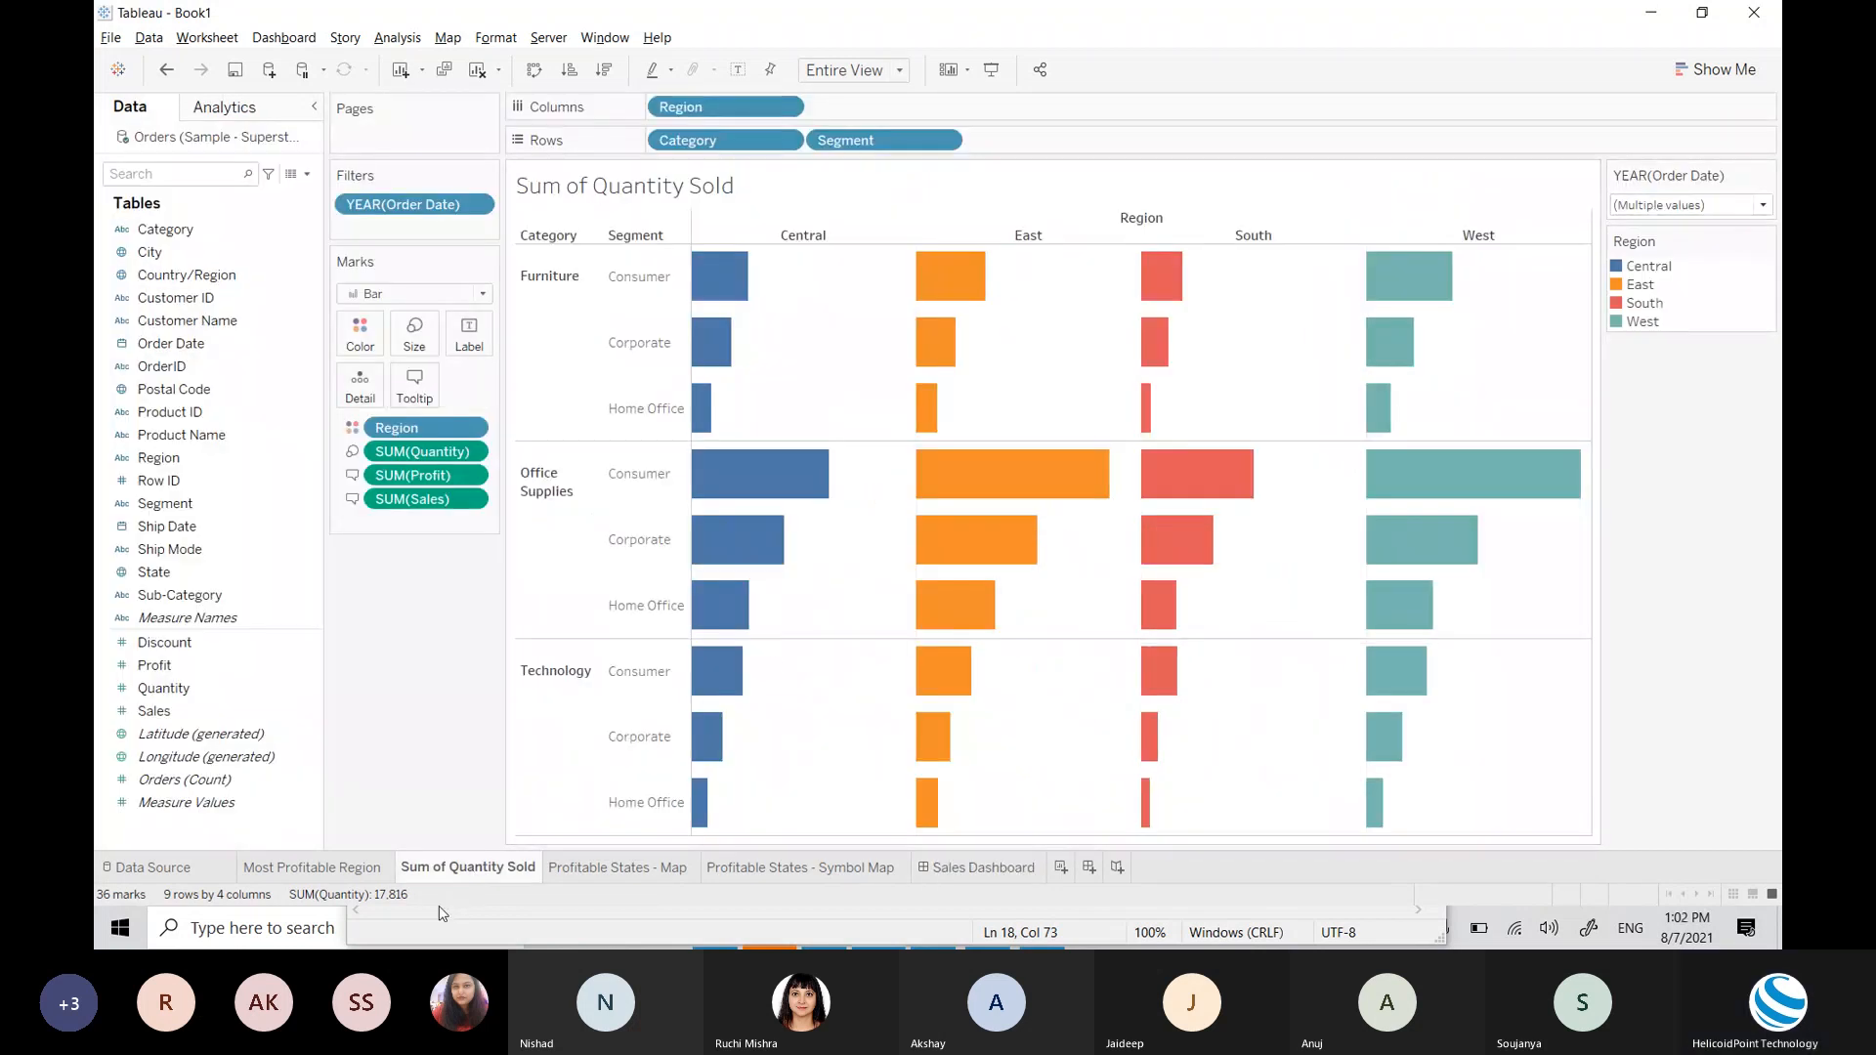
left_click(386, 878)
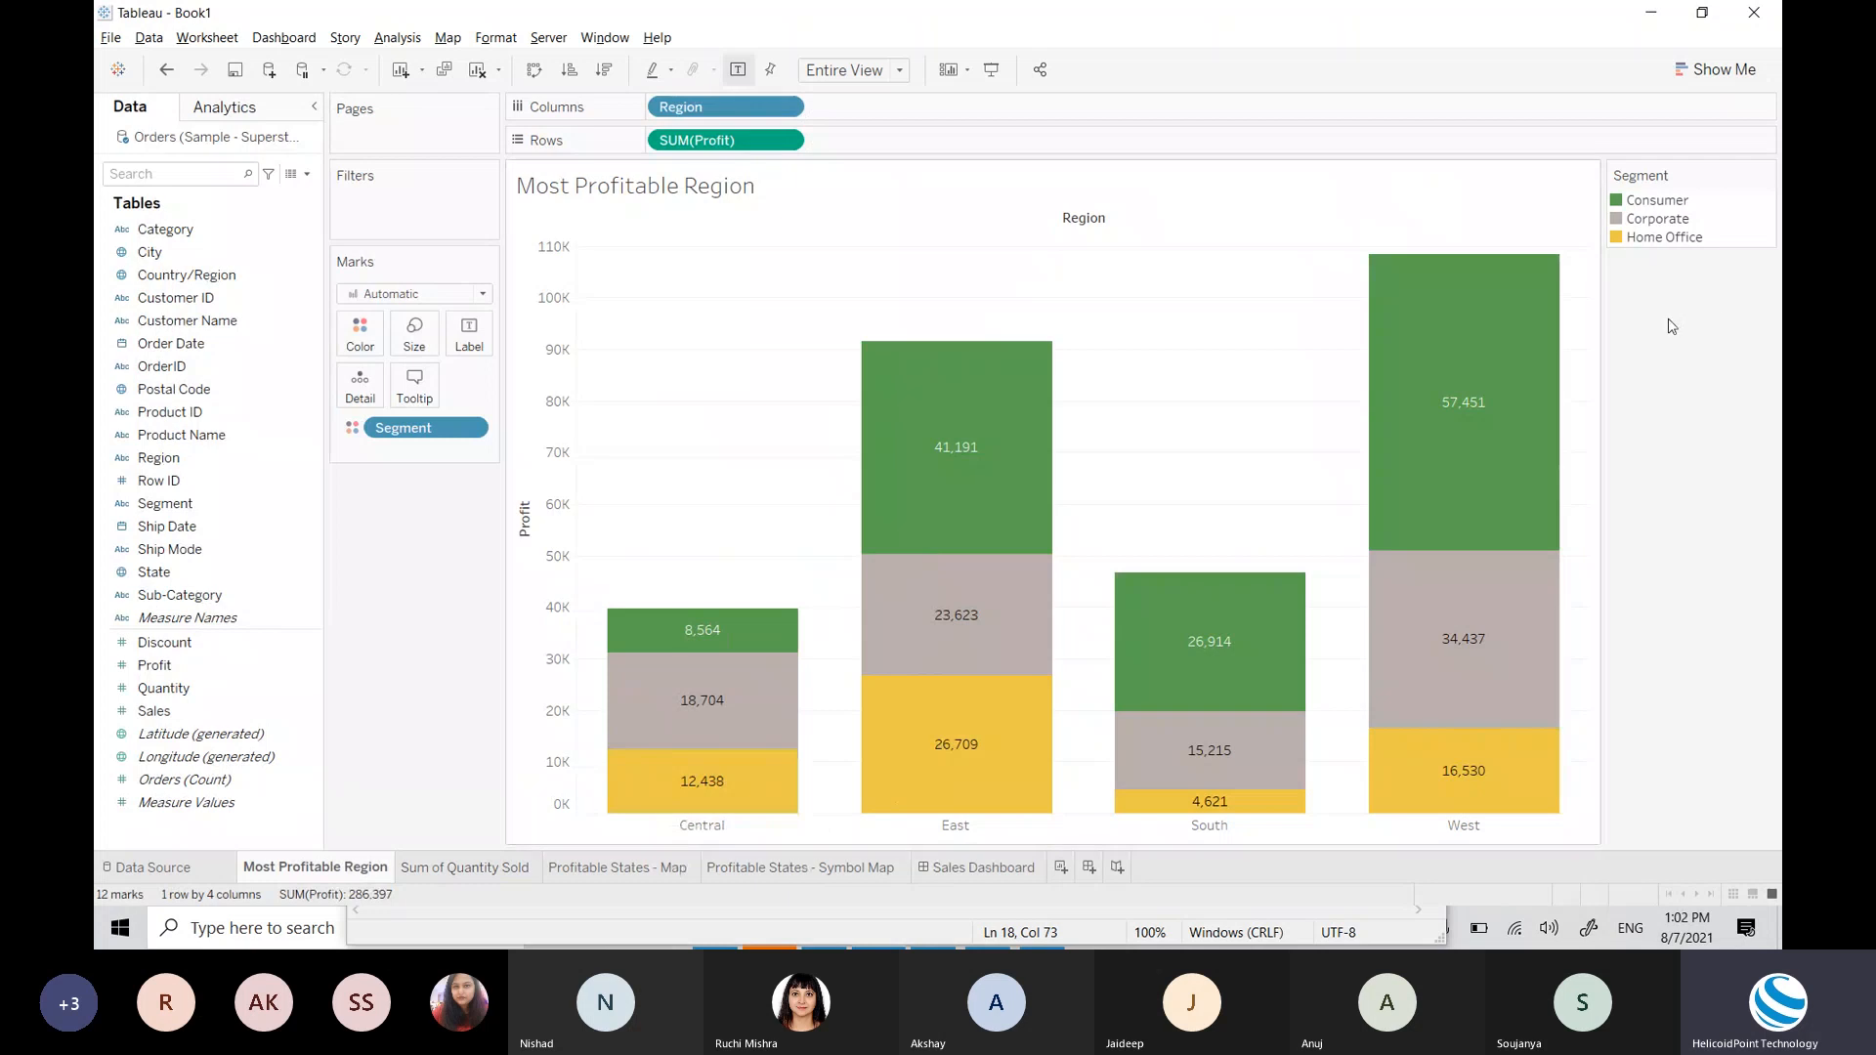
left_click(498, 868)
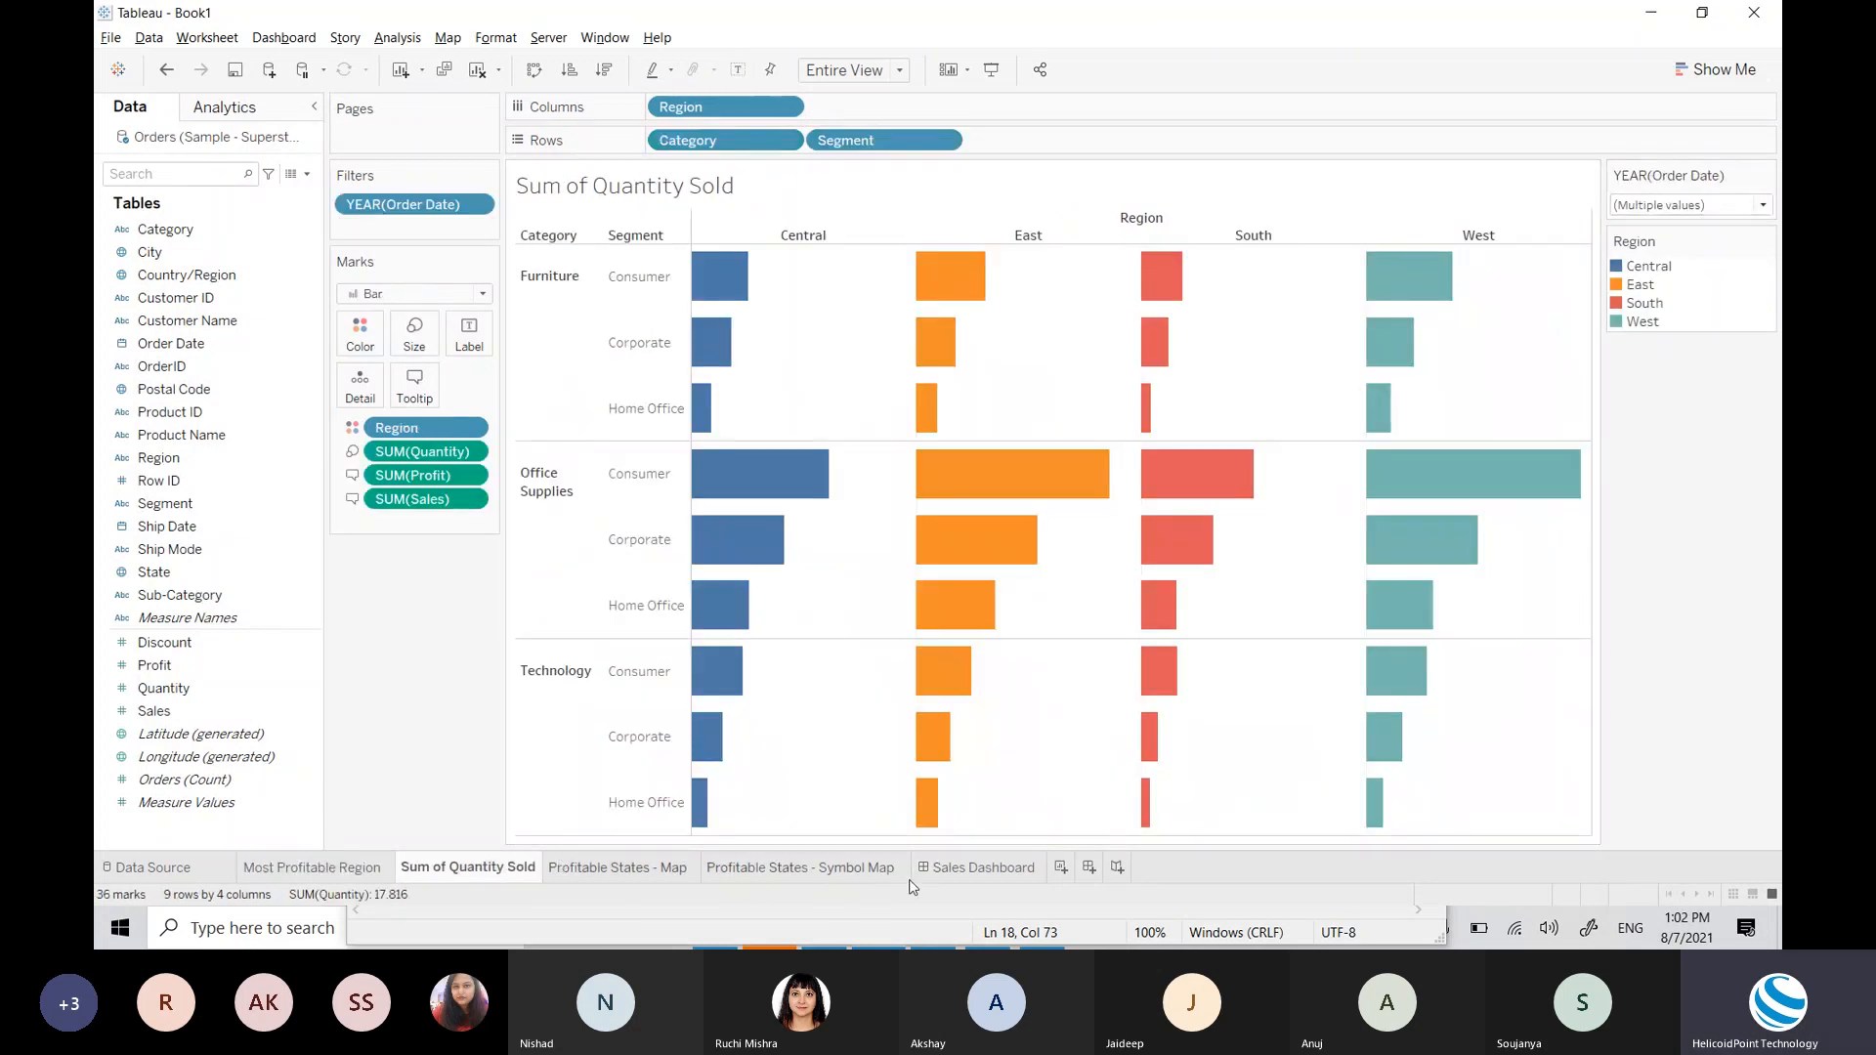
left_click(977, 868)
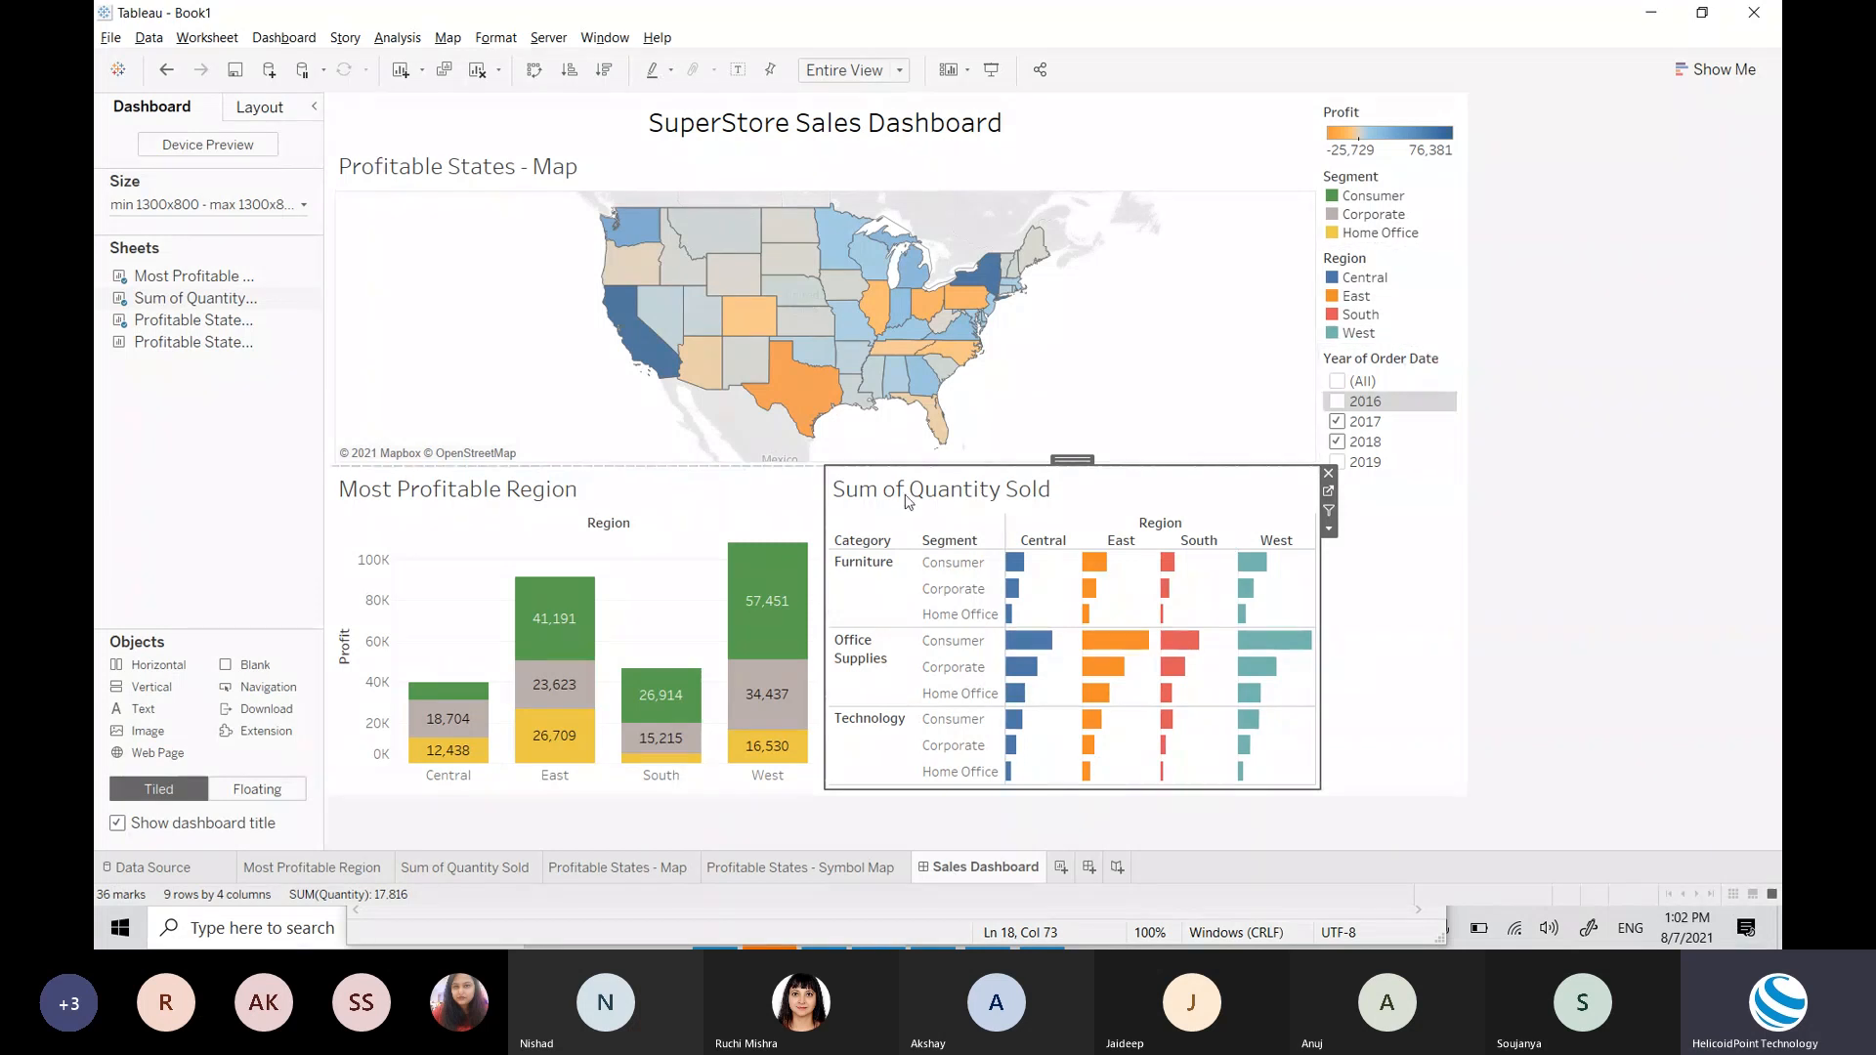
left_click(1437, 398)
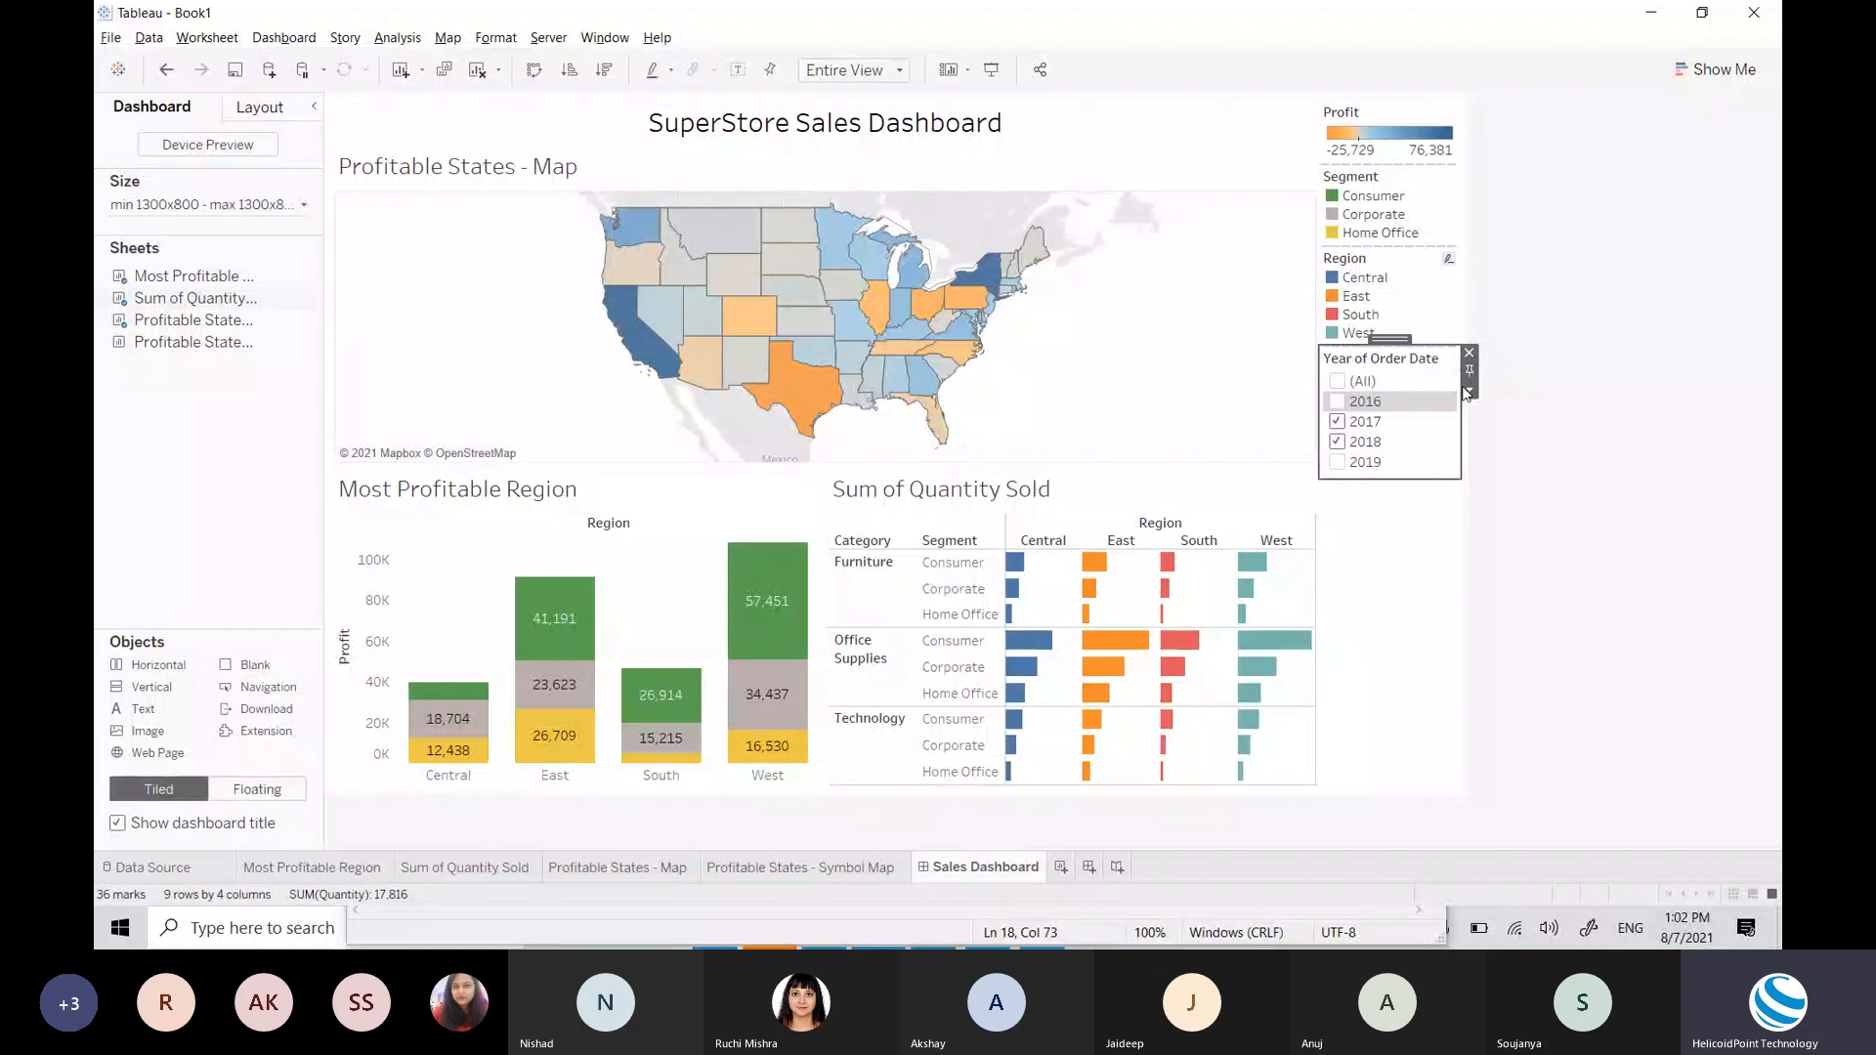
left_click(1469, 392)
mouse_move(1538, 445)
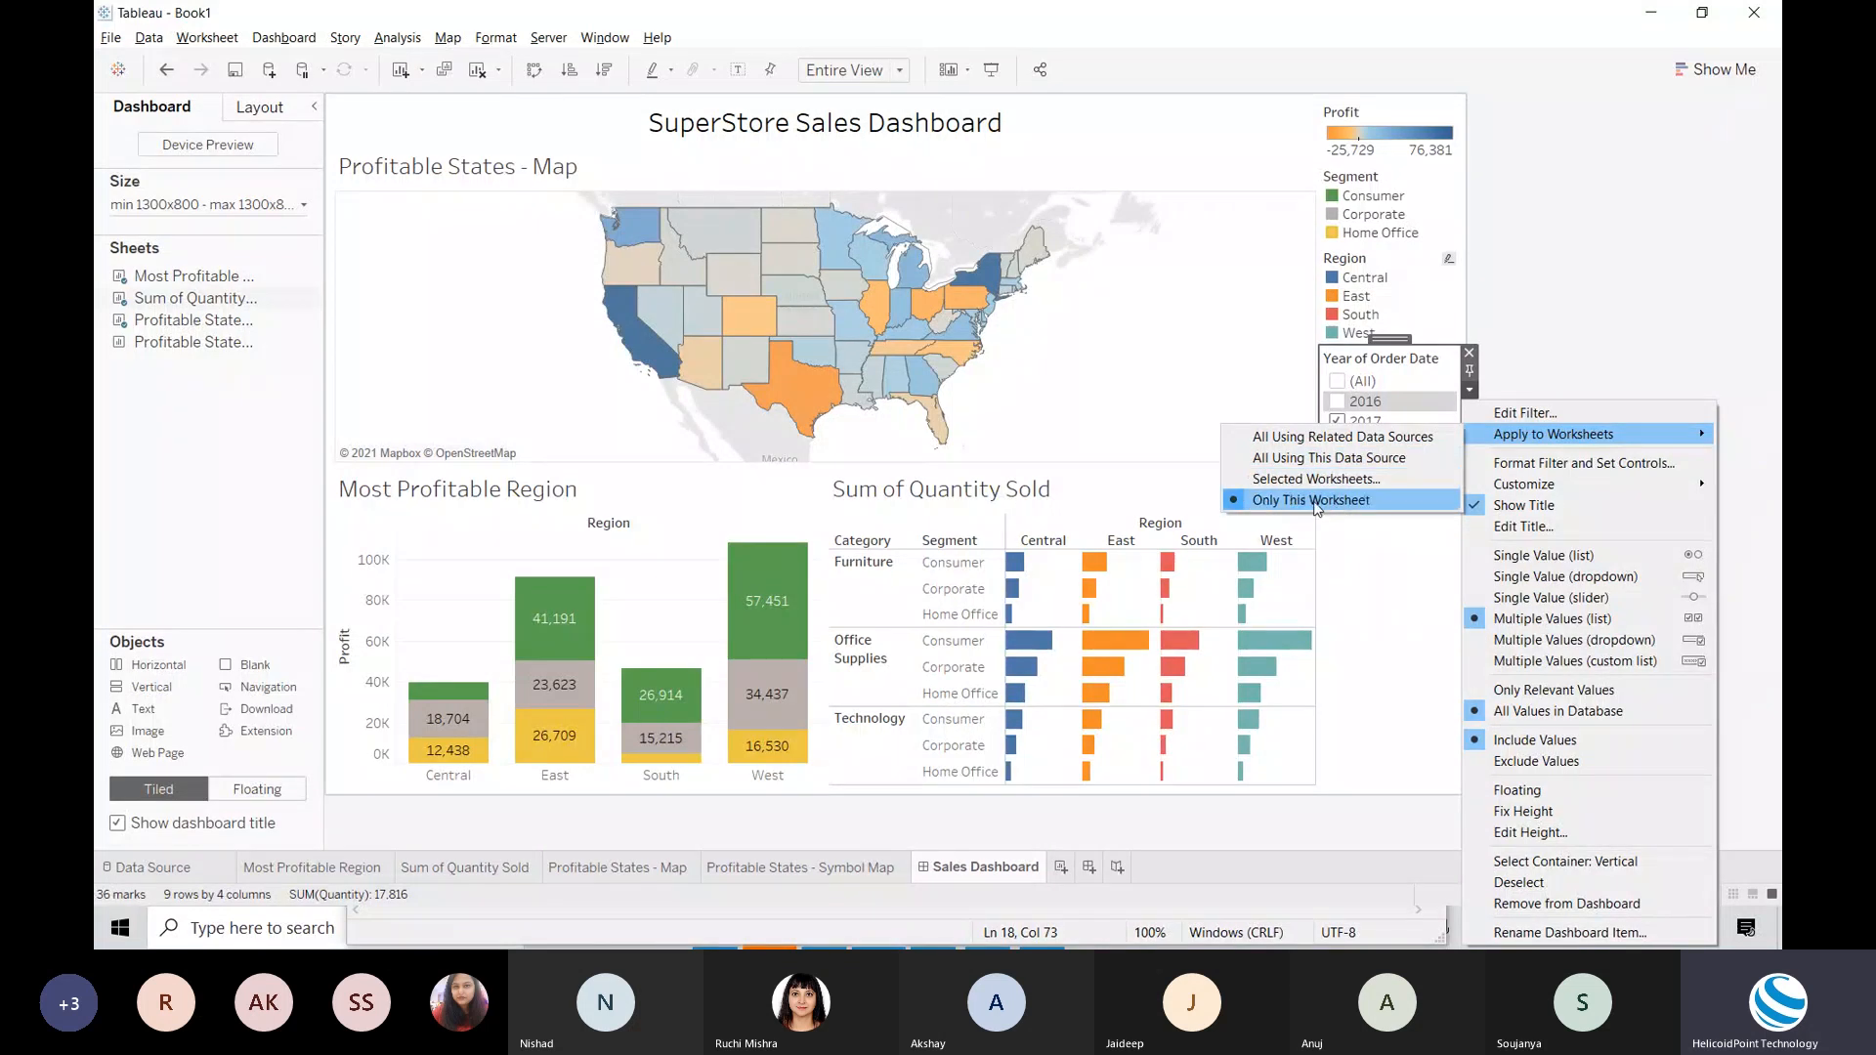
Step: Apply the Year of Order Date filter to all worksheets using this data source, keeping Most Profitable Region included
left_click(1364, 463)
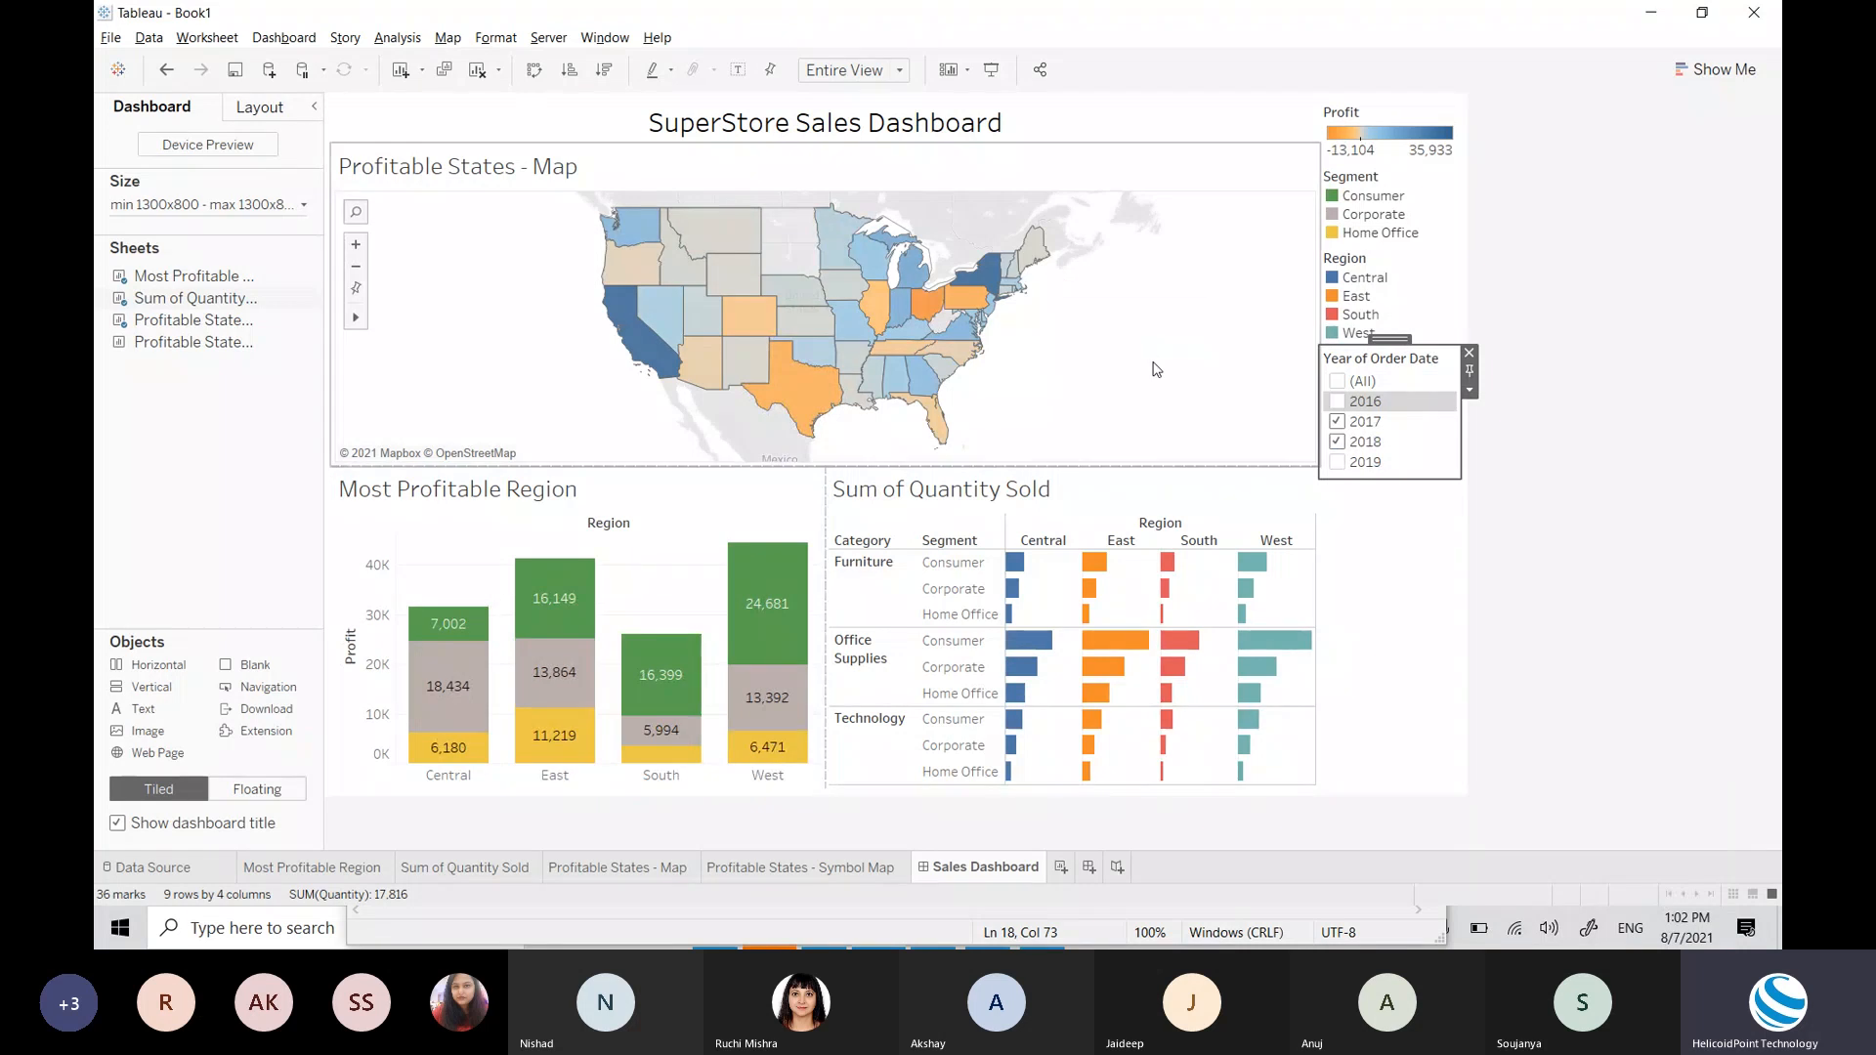
left_click(1469, 392)
mouse_move(1630, 446)
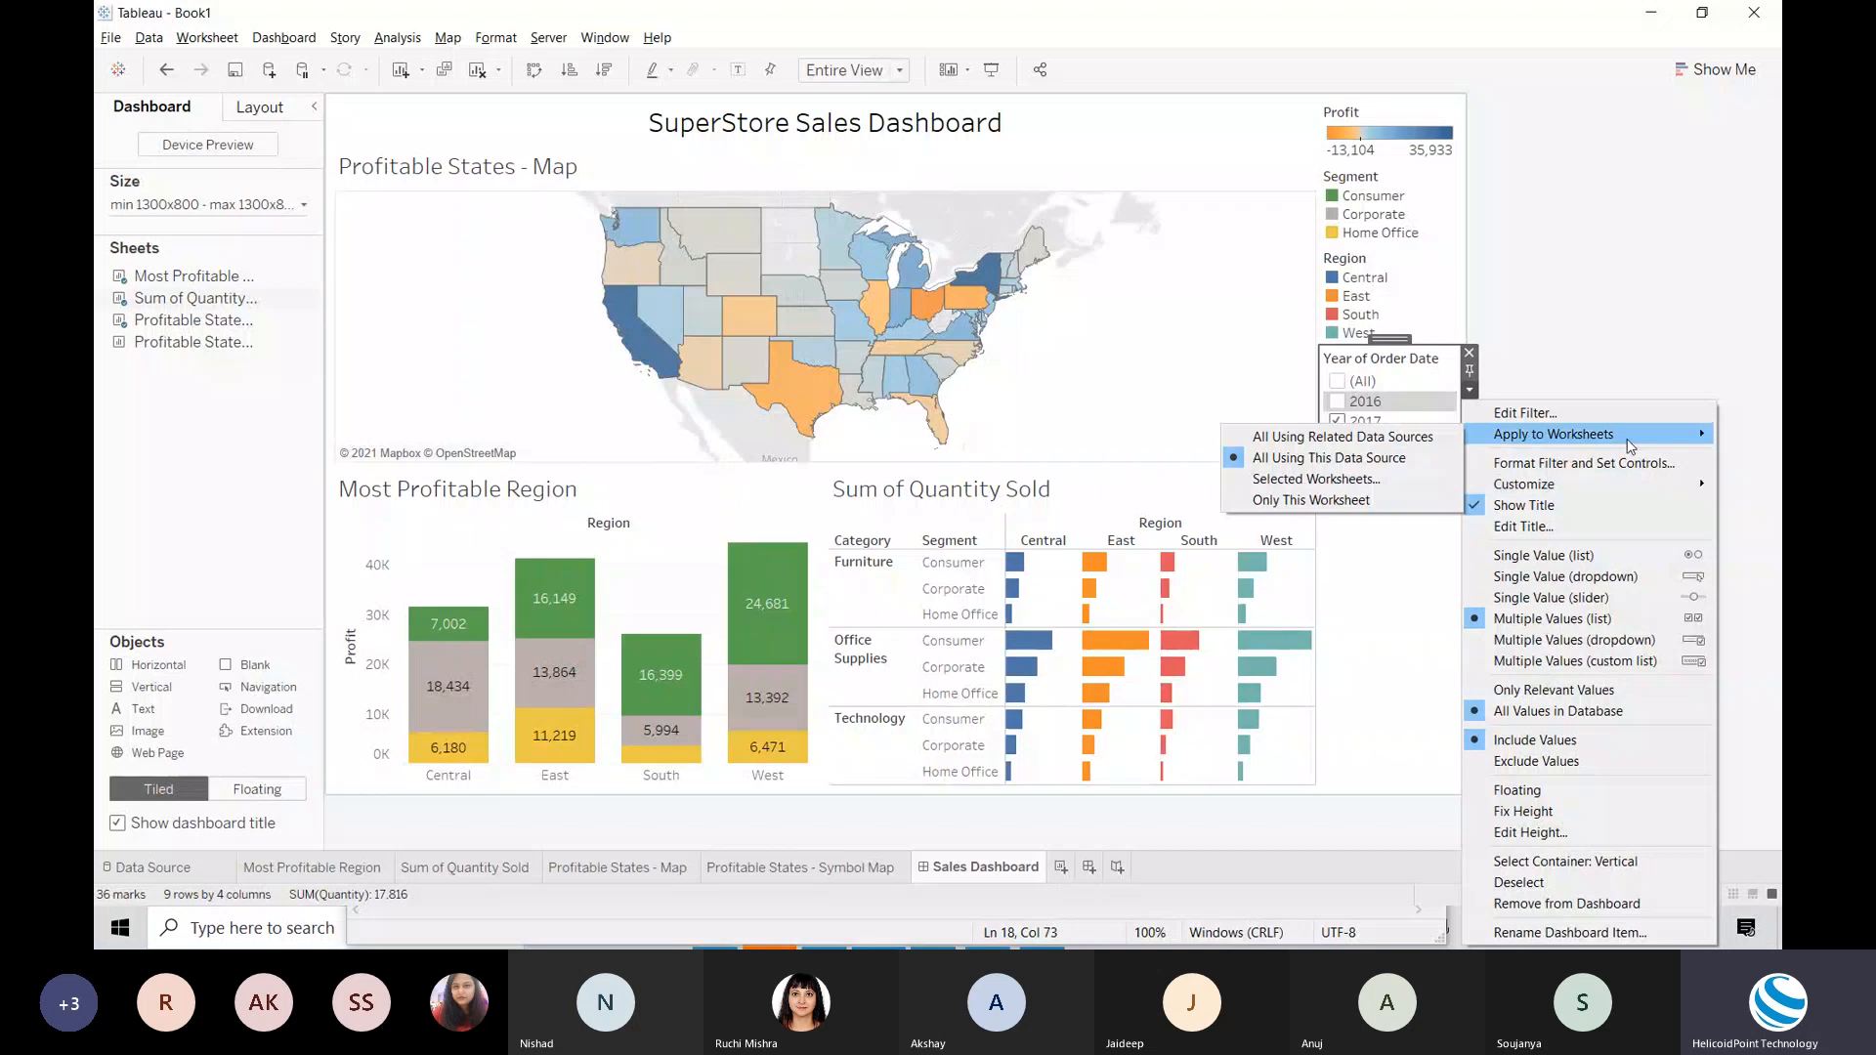
left_click(1341, 479)
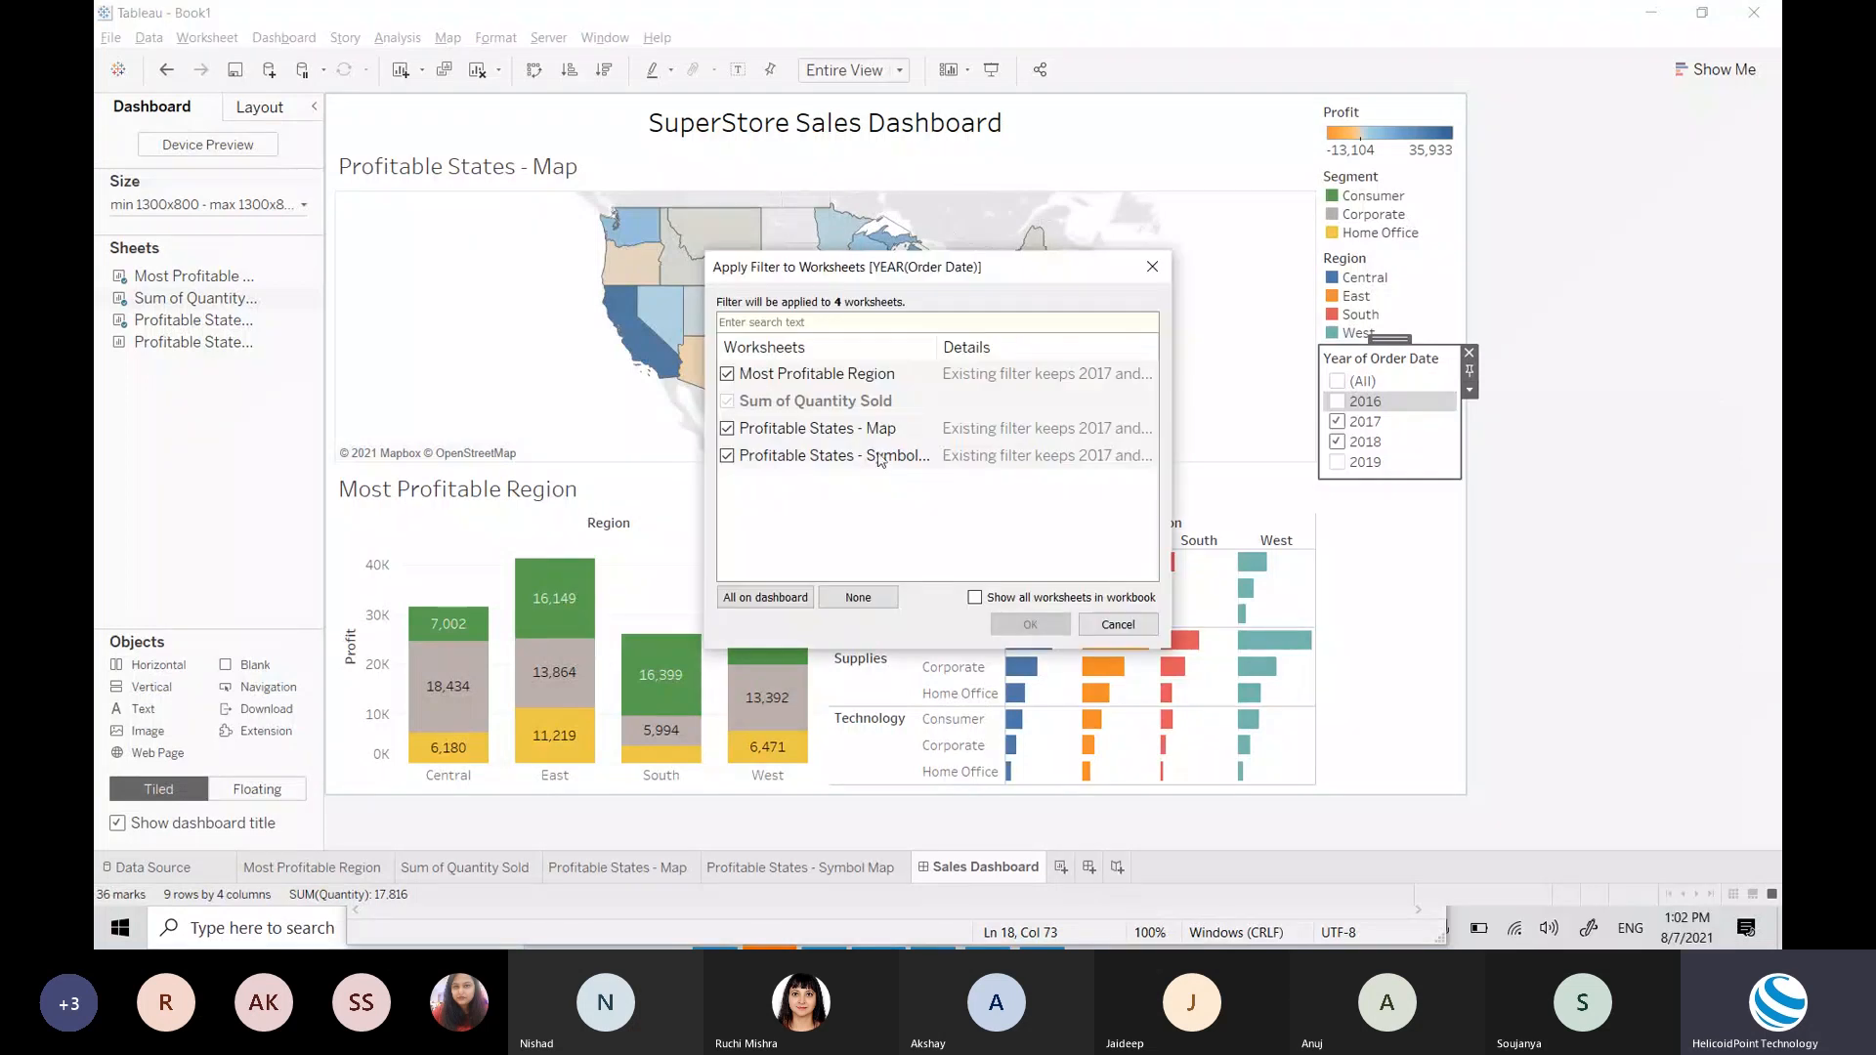
left_click_drag(927, 274, 1449, 535)
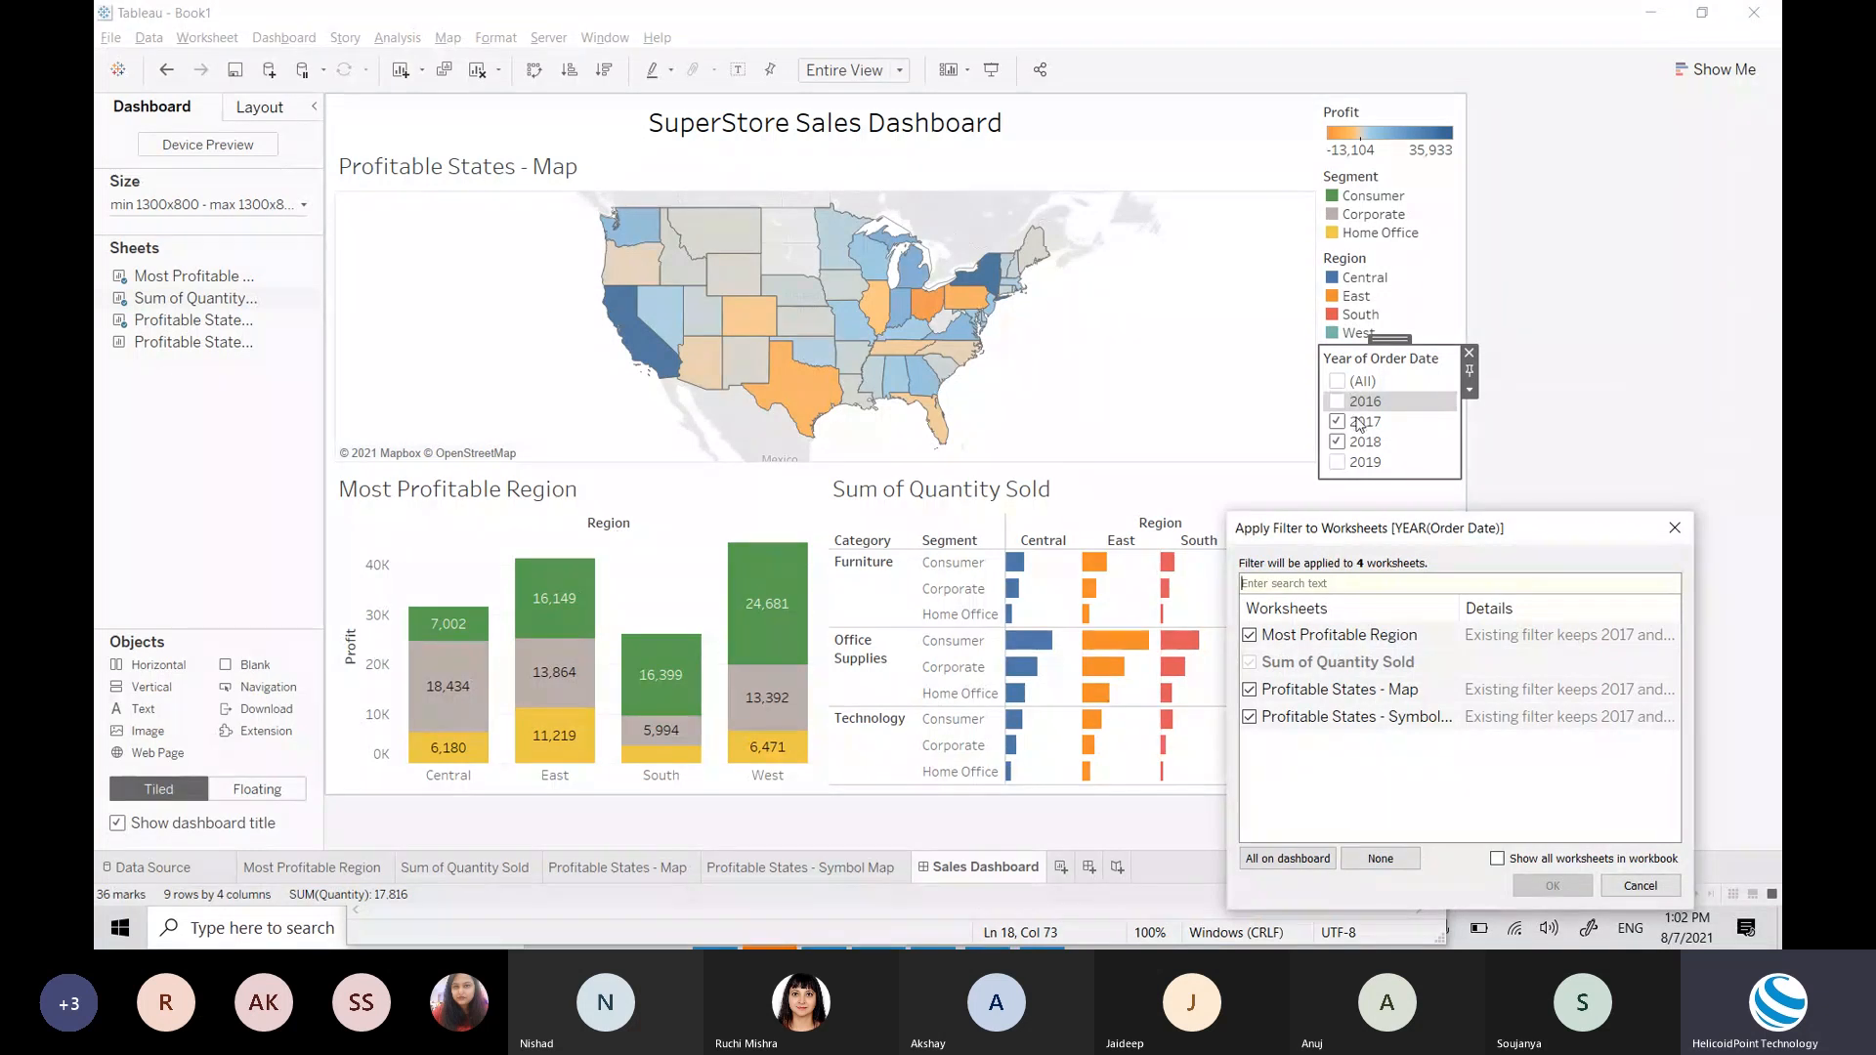
left_click(1250, 636)
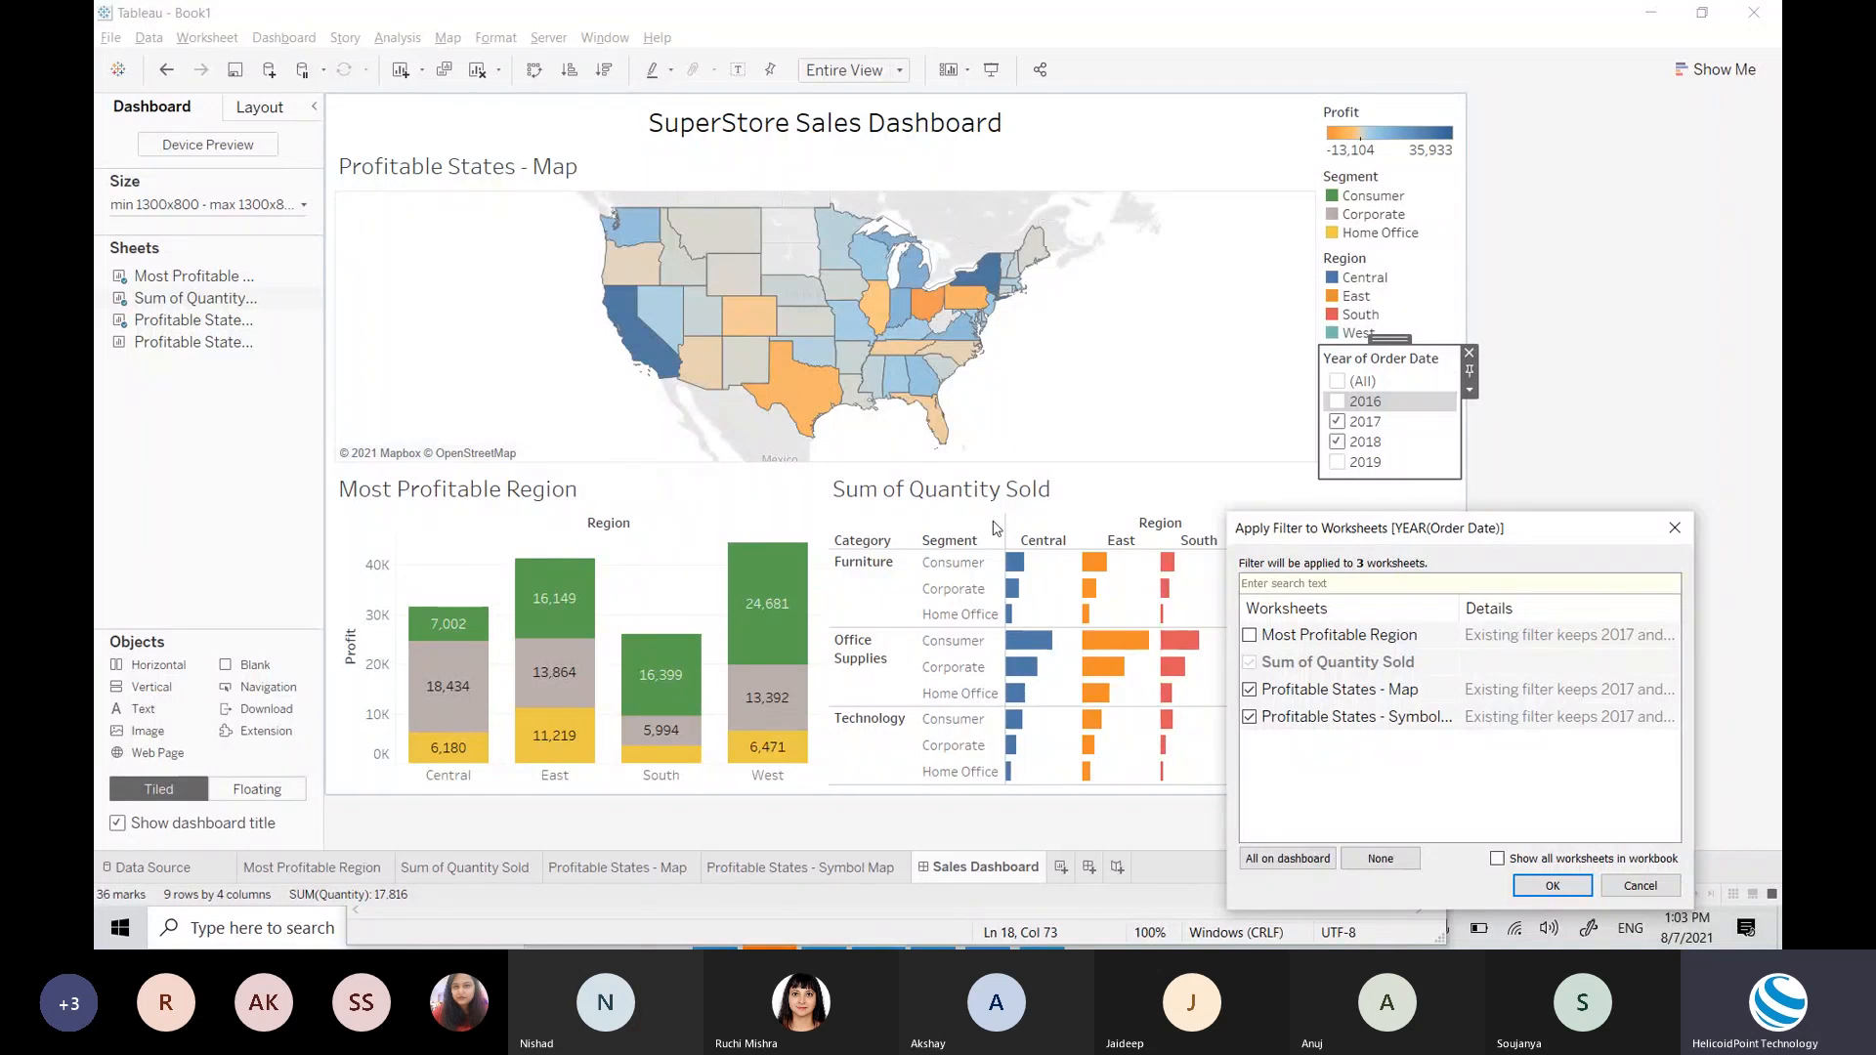
left_click(1250, 635)
left_click(1556, 885)
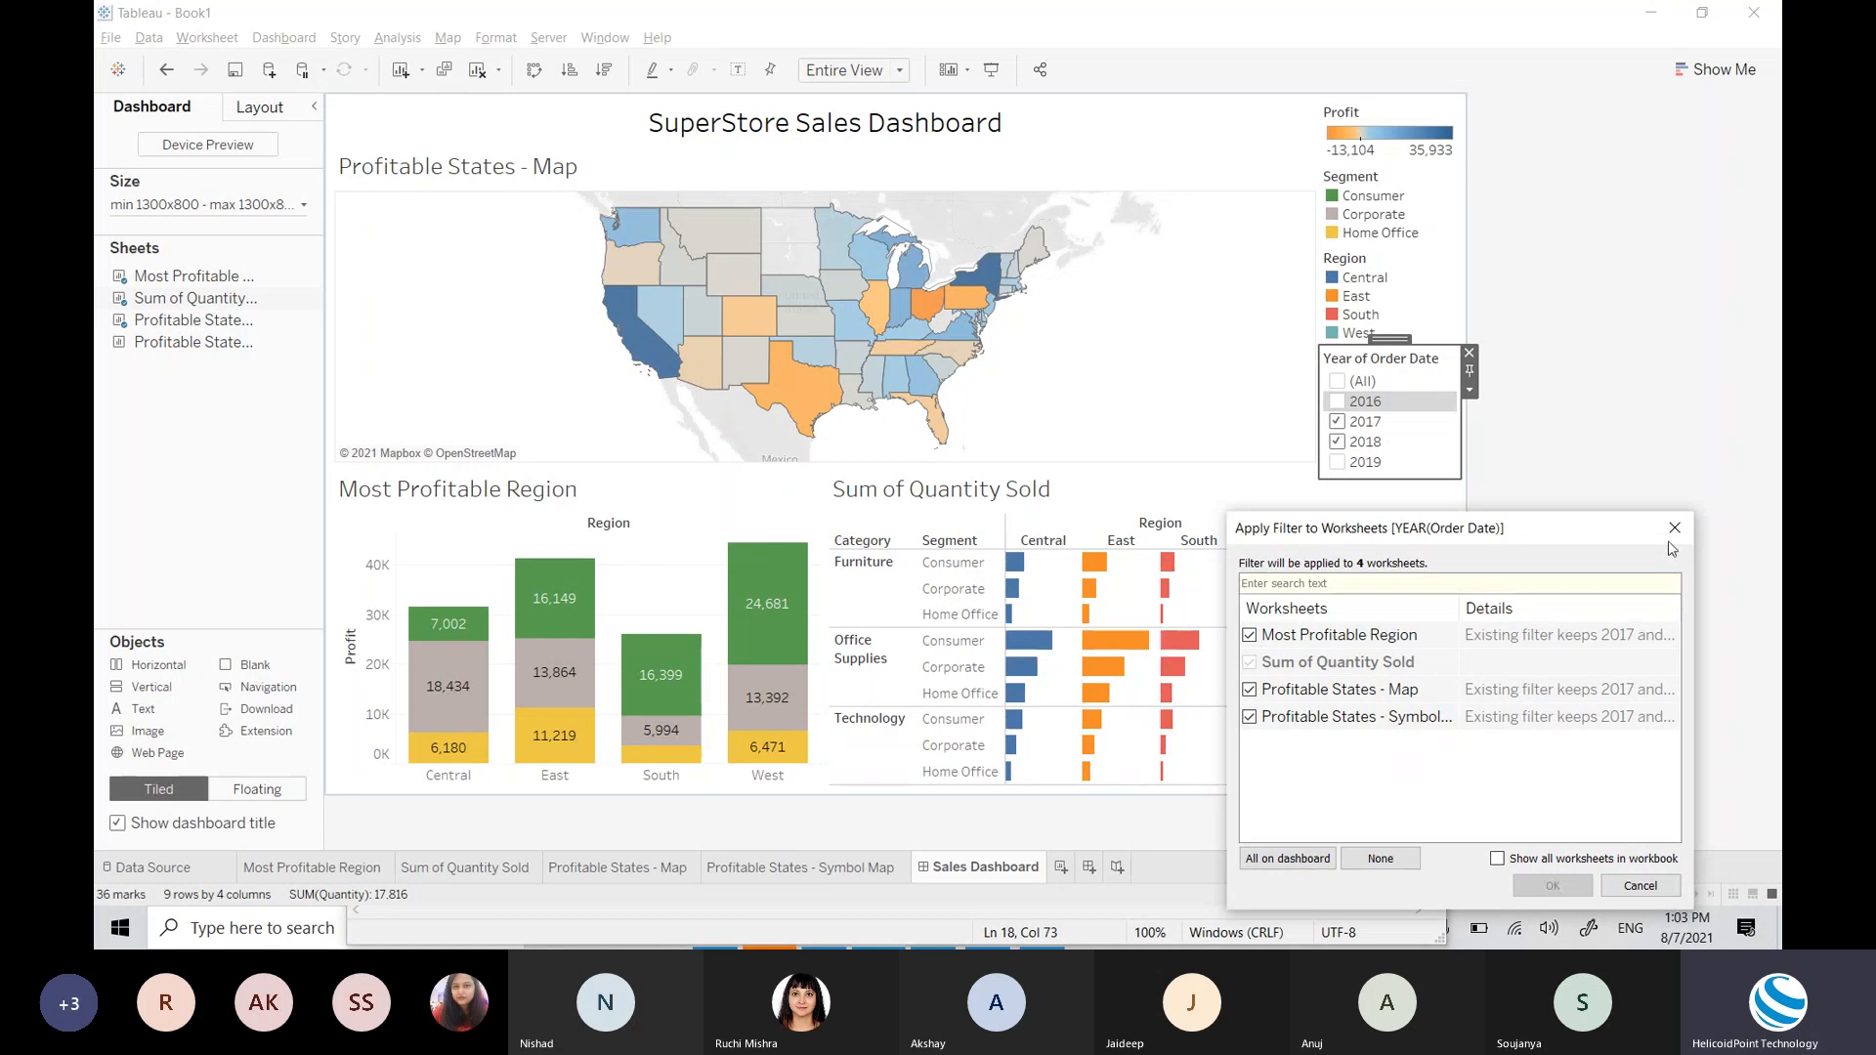
left_click(1470, 392)
mouse_move(1521, 437)
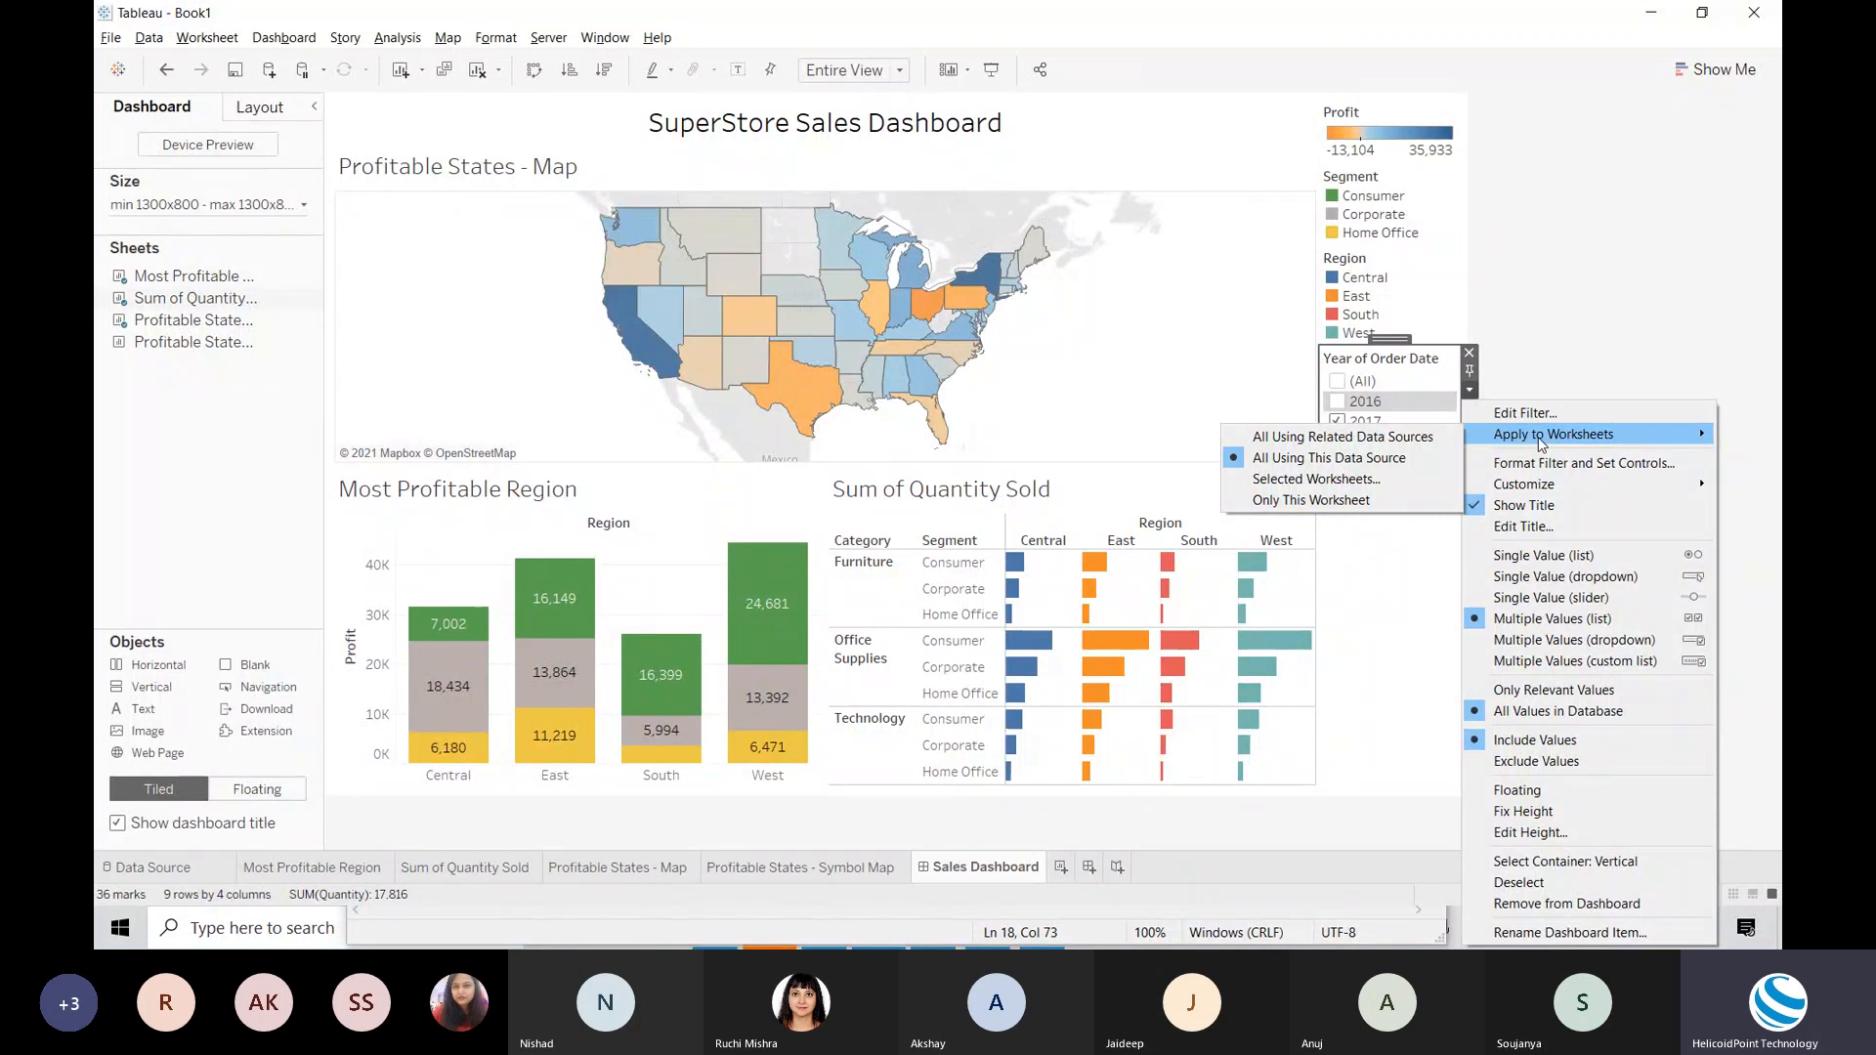
Step: Set the Year of Order Date filter to keep 2017, 2018 and 2019
left_click(1366, 547)
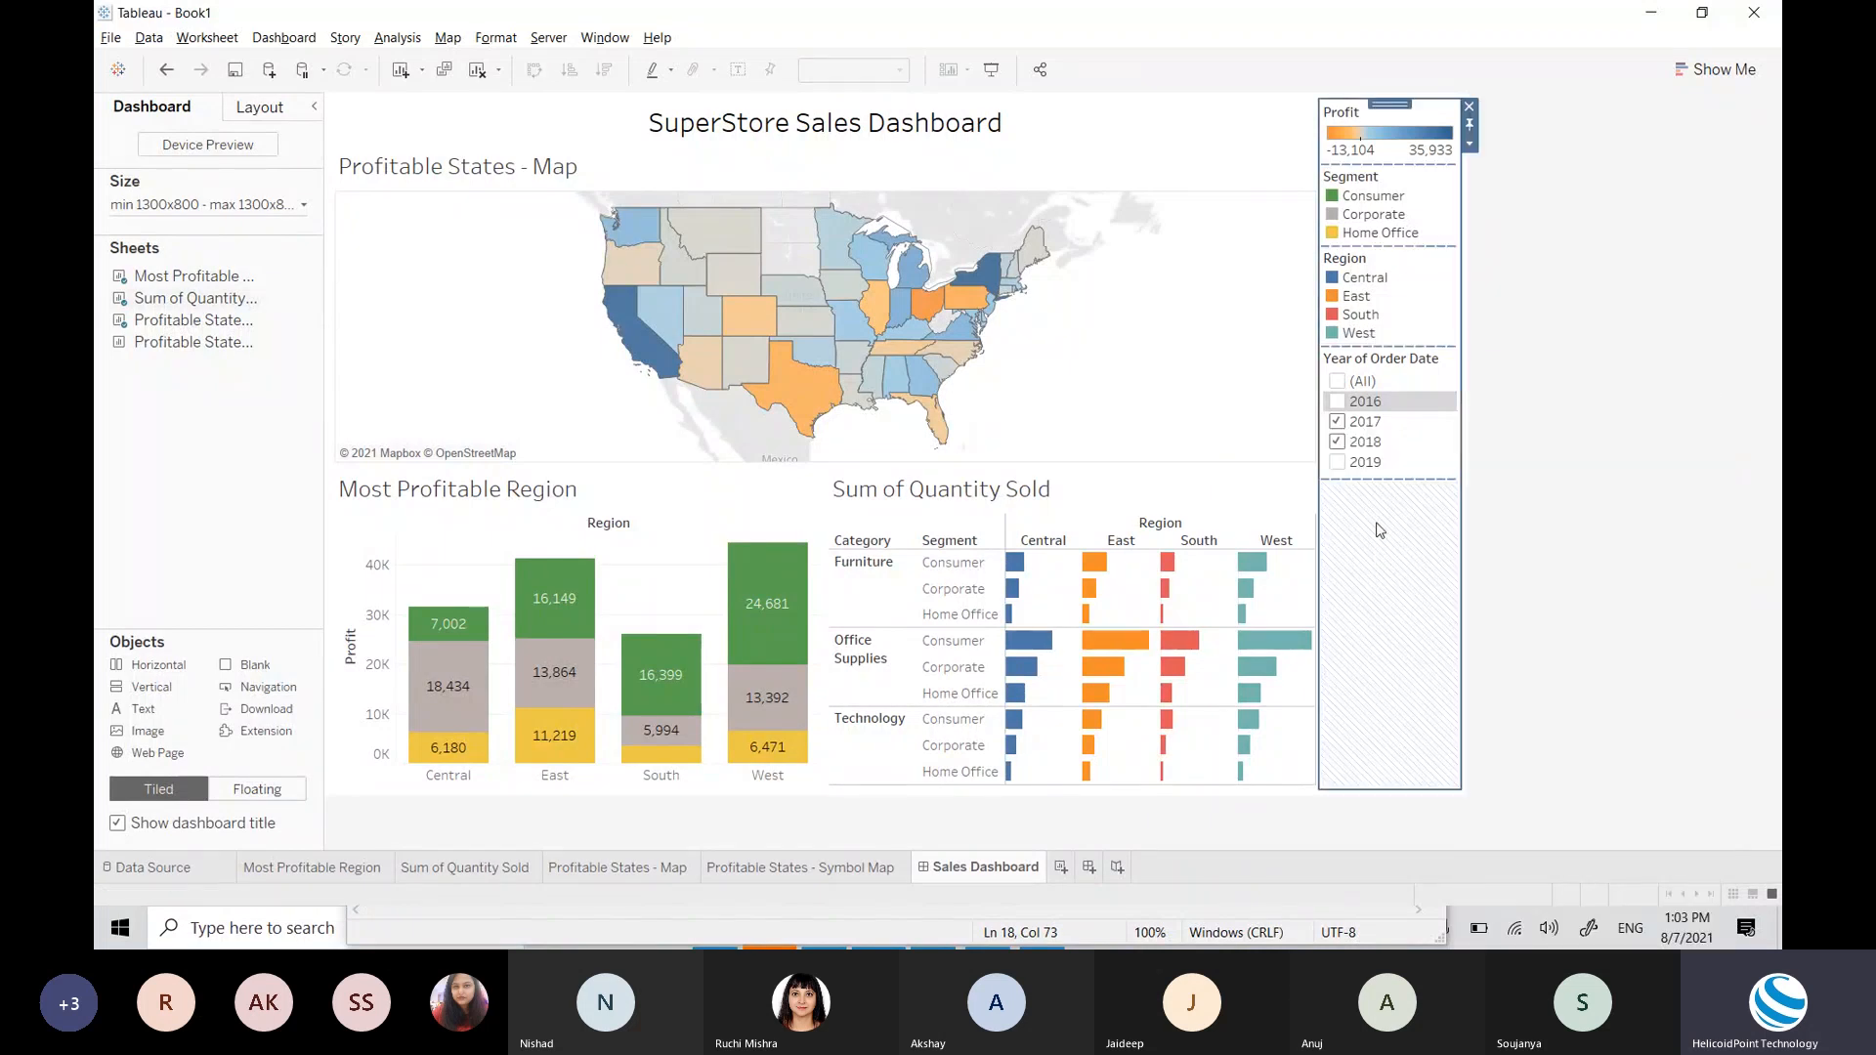
left_click(1338, 442)
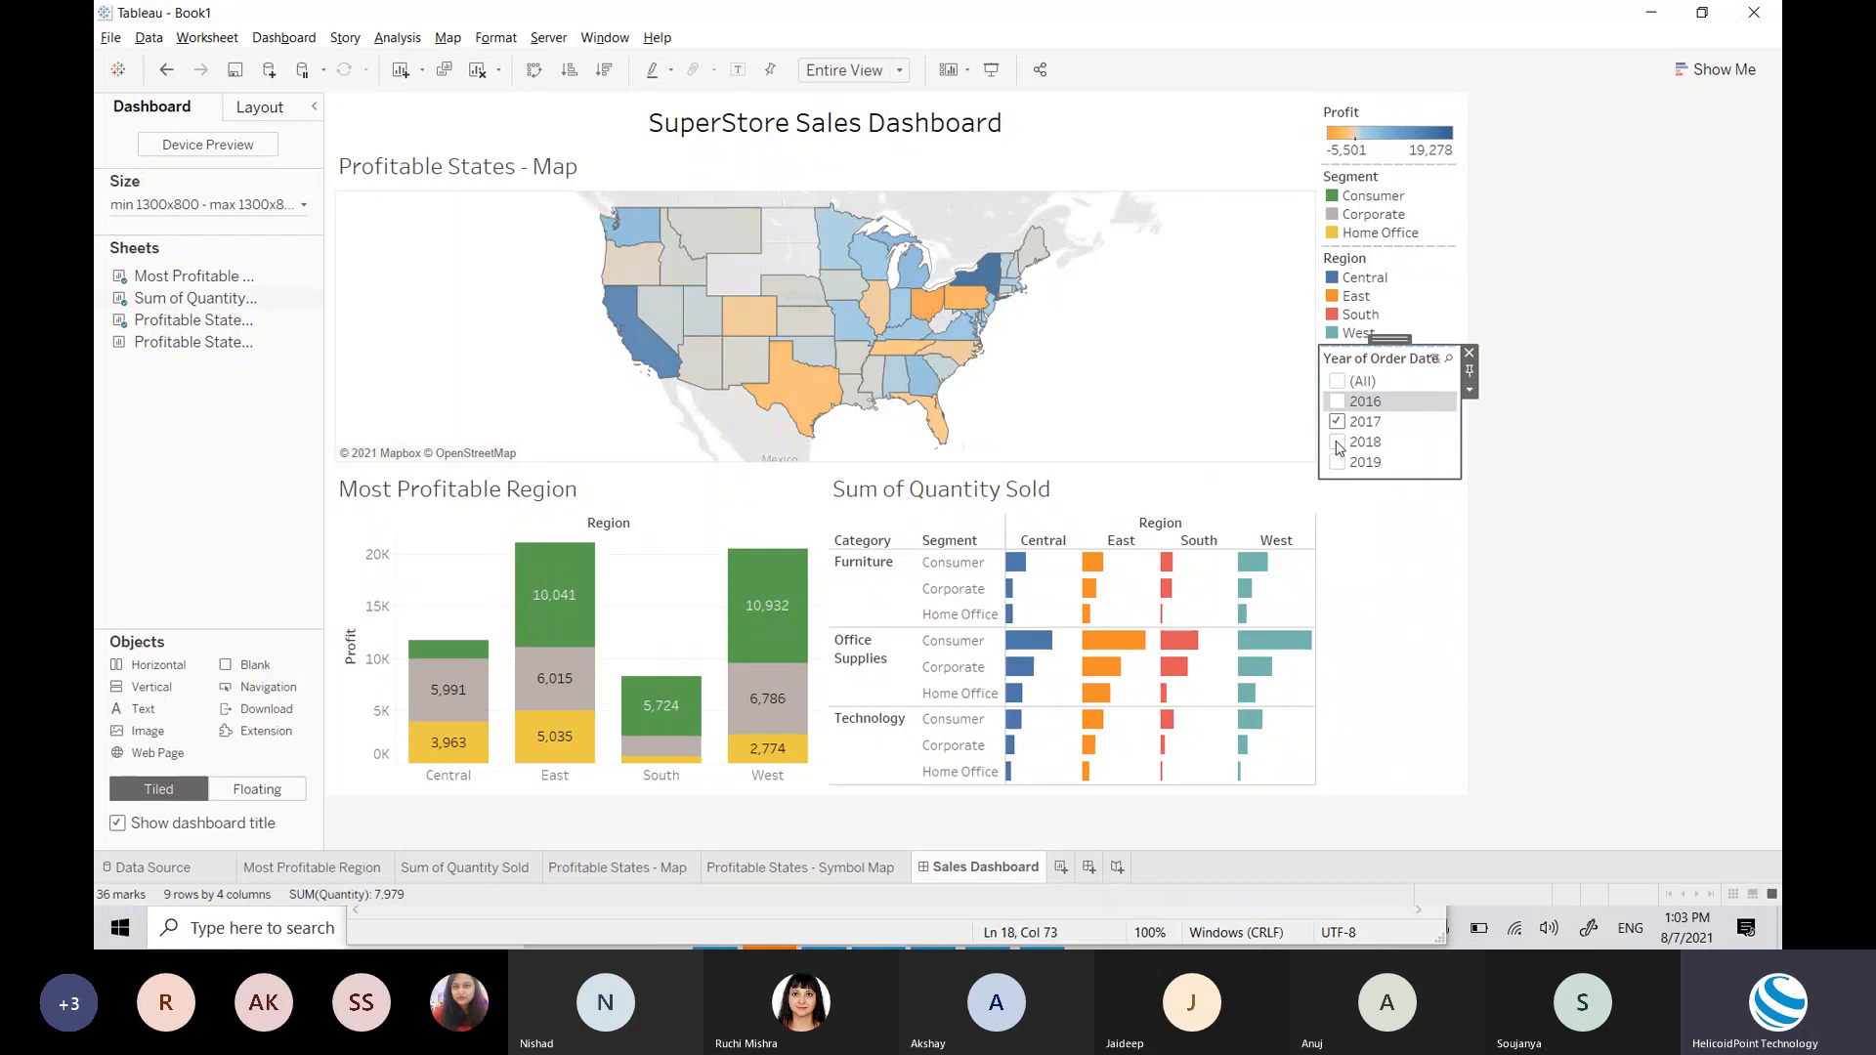
left_click(1338, 422)
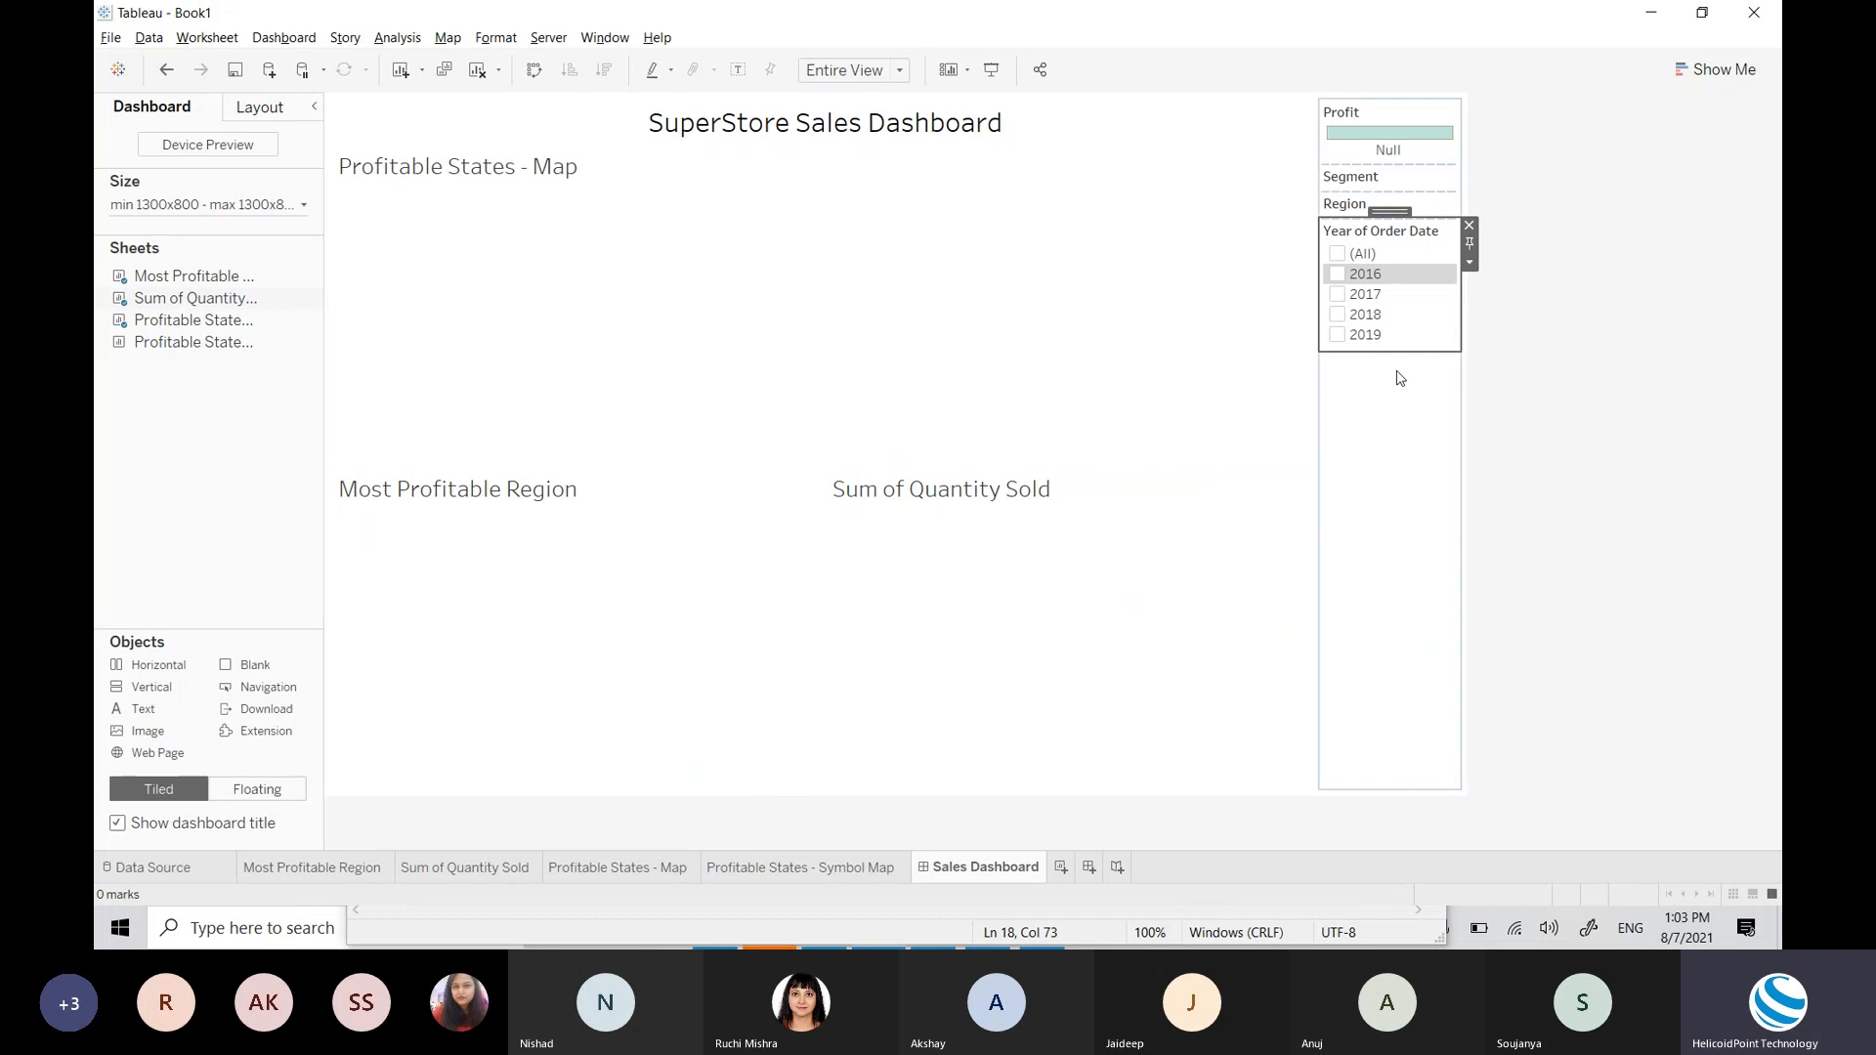
left_click(1338, 298)
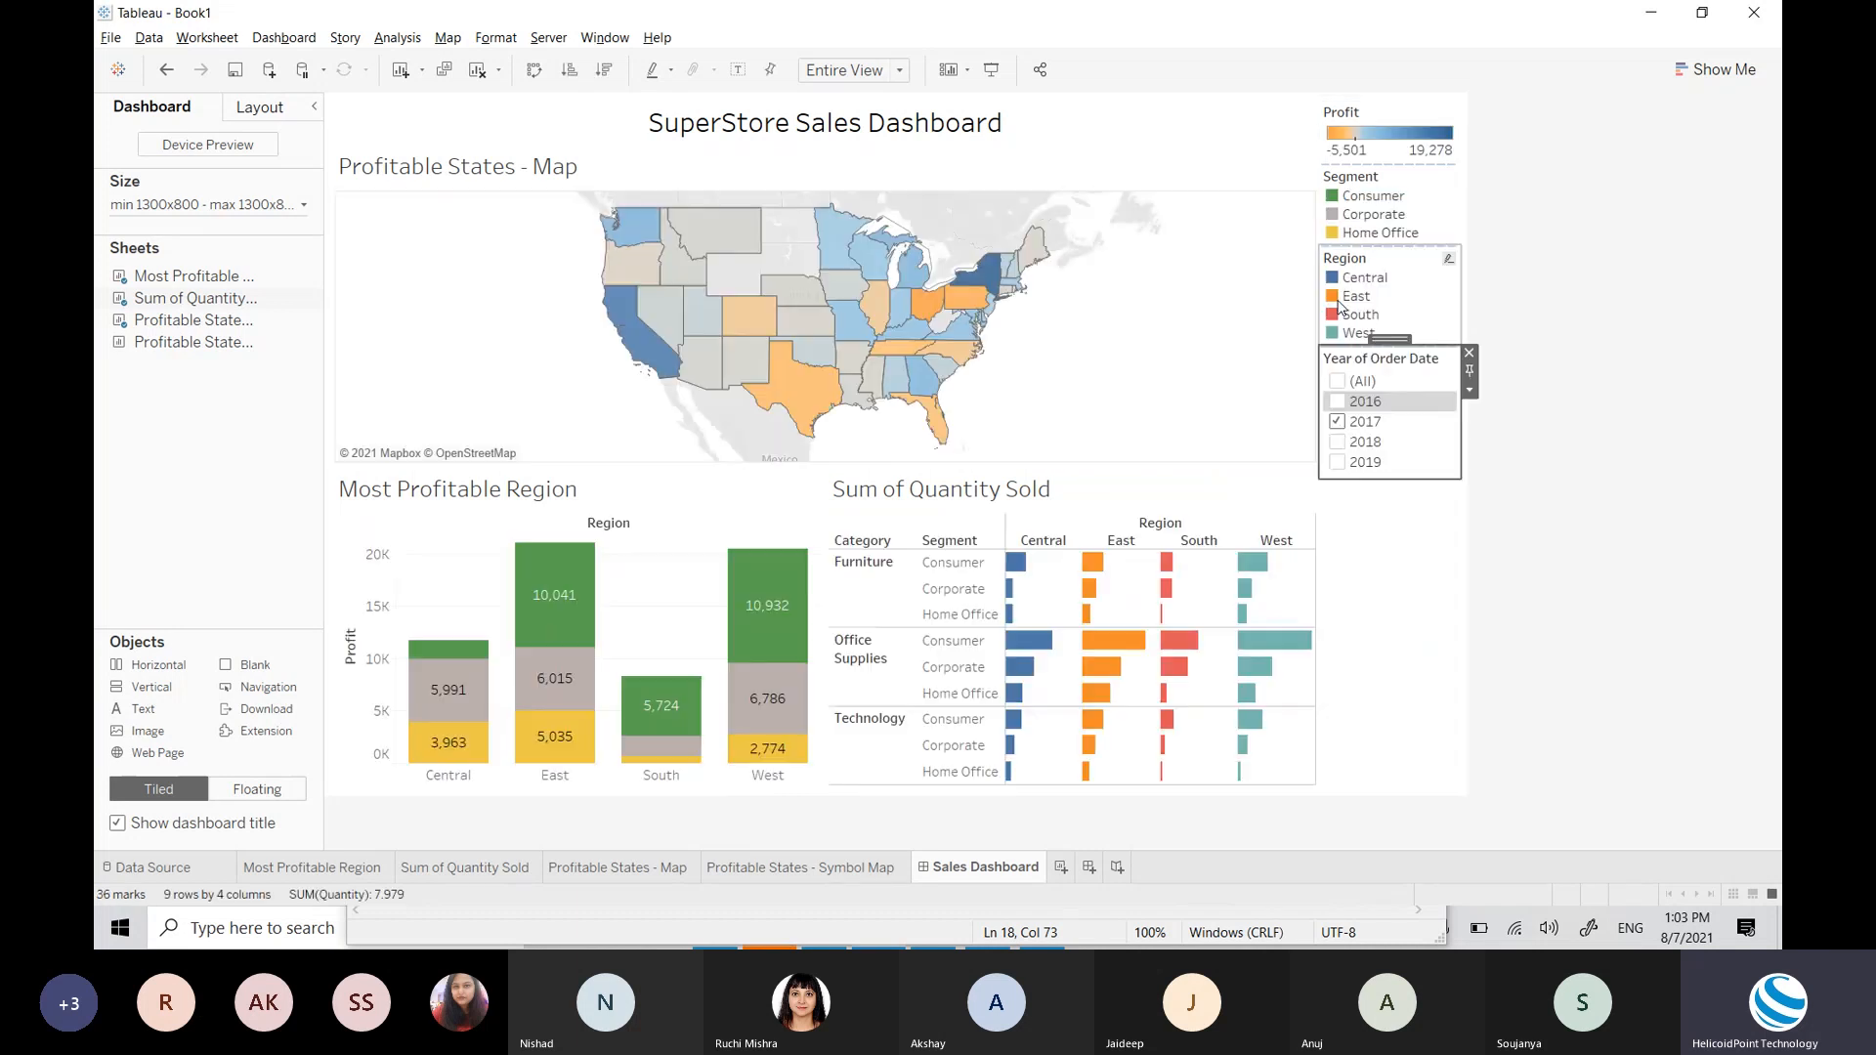
left_click(1338, 443)
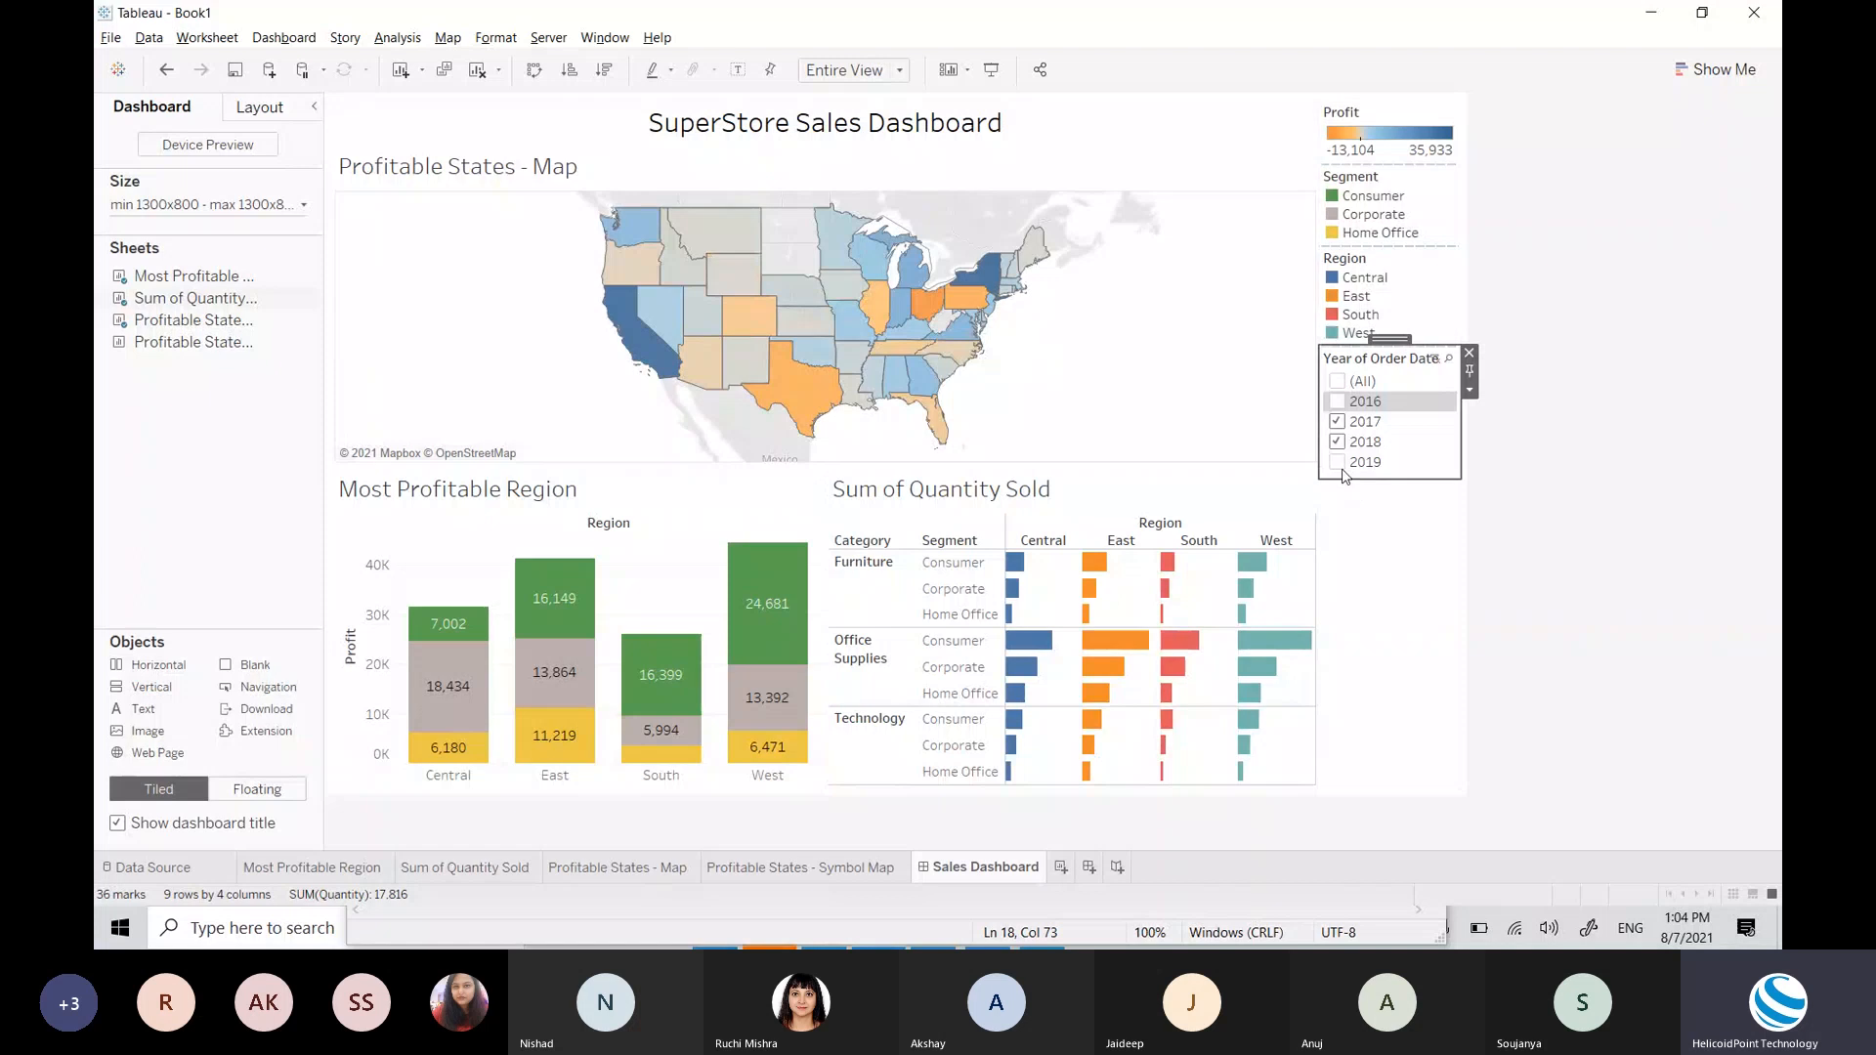
left_click(1339, 464)
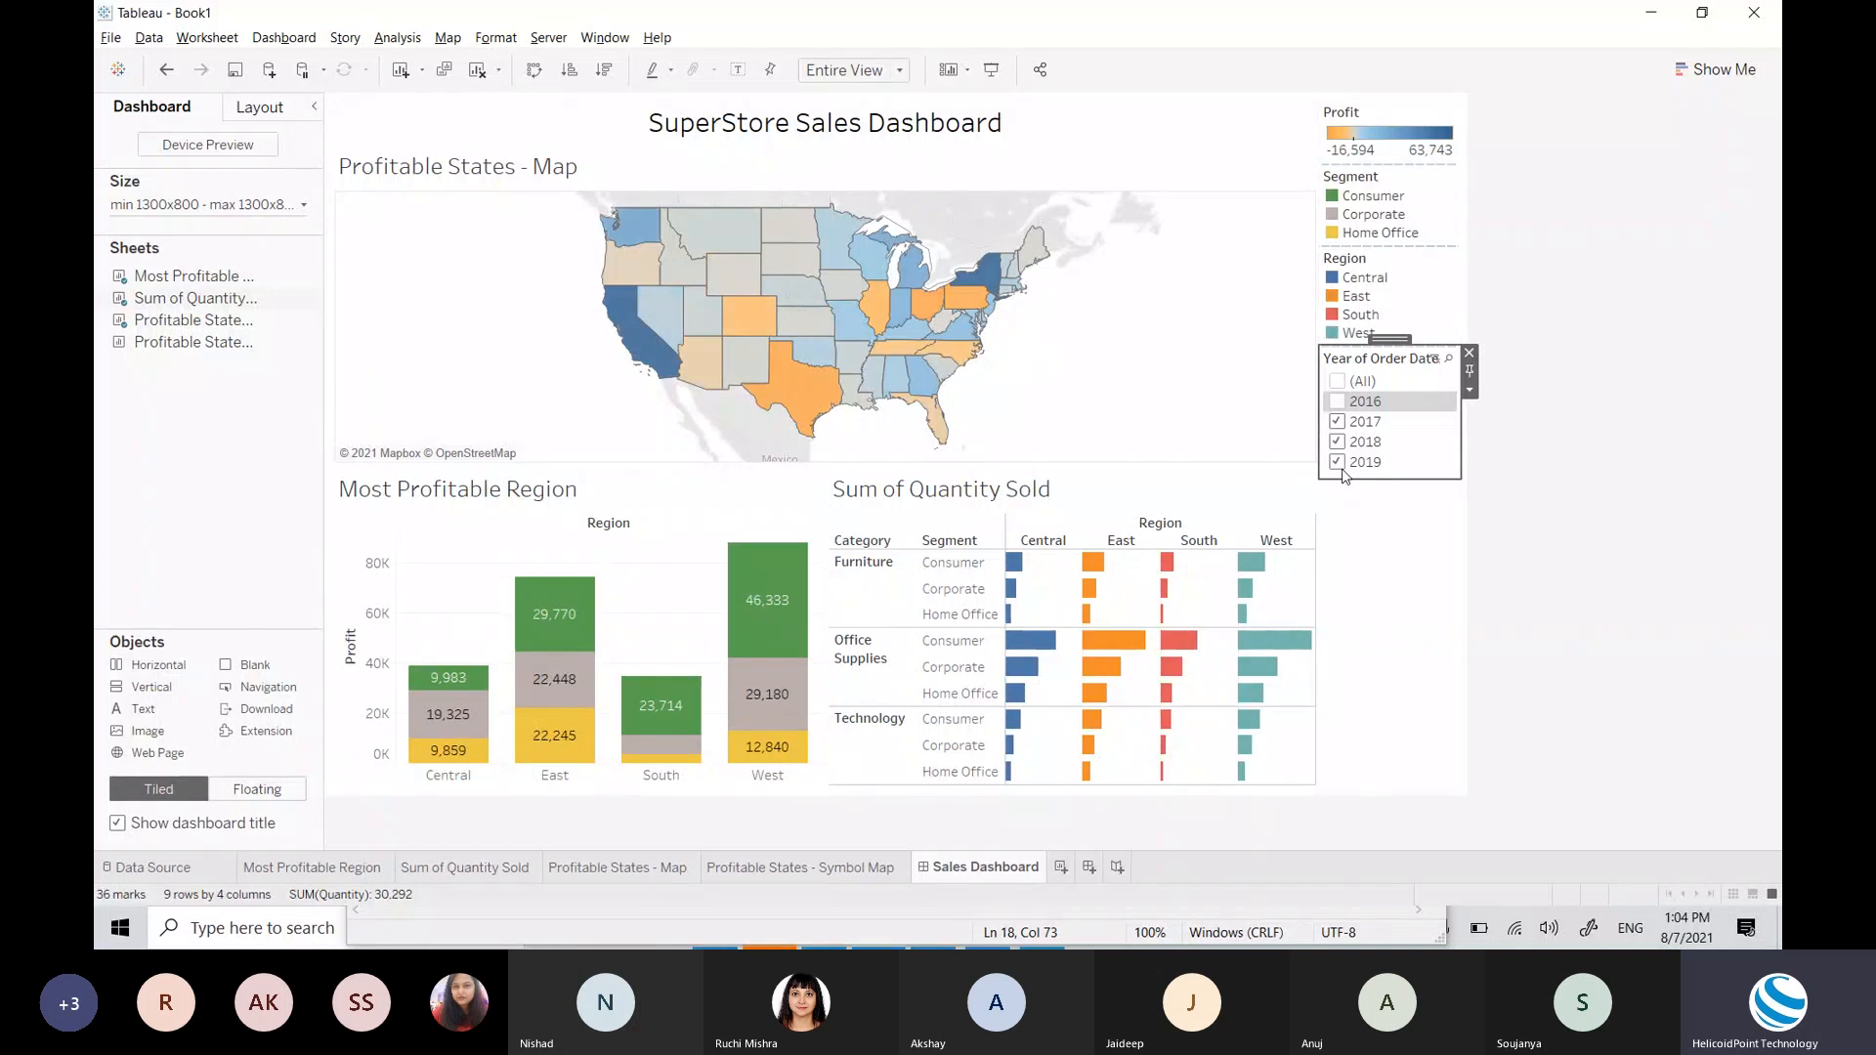
left_click(1471, 392)
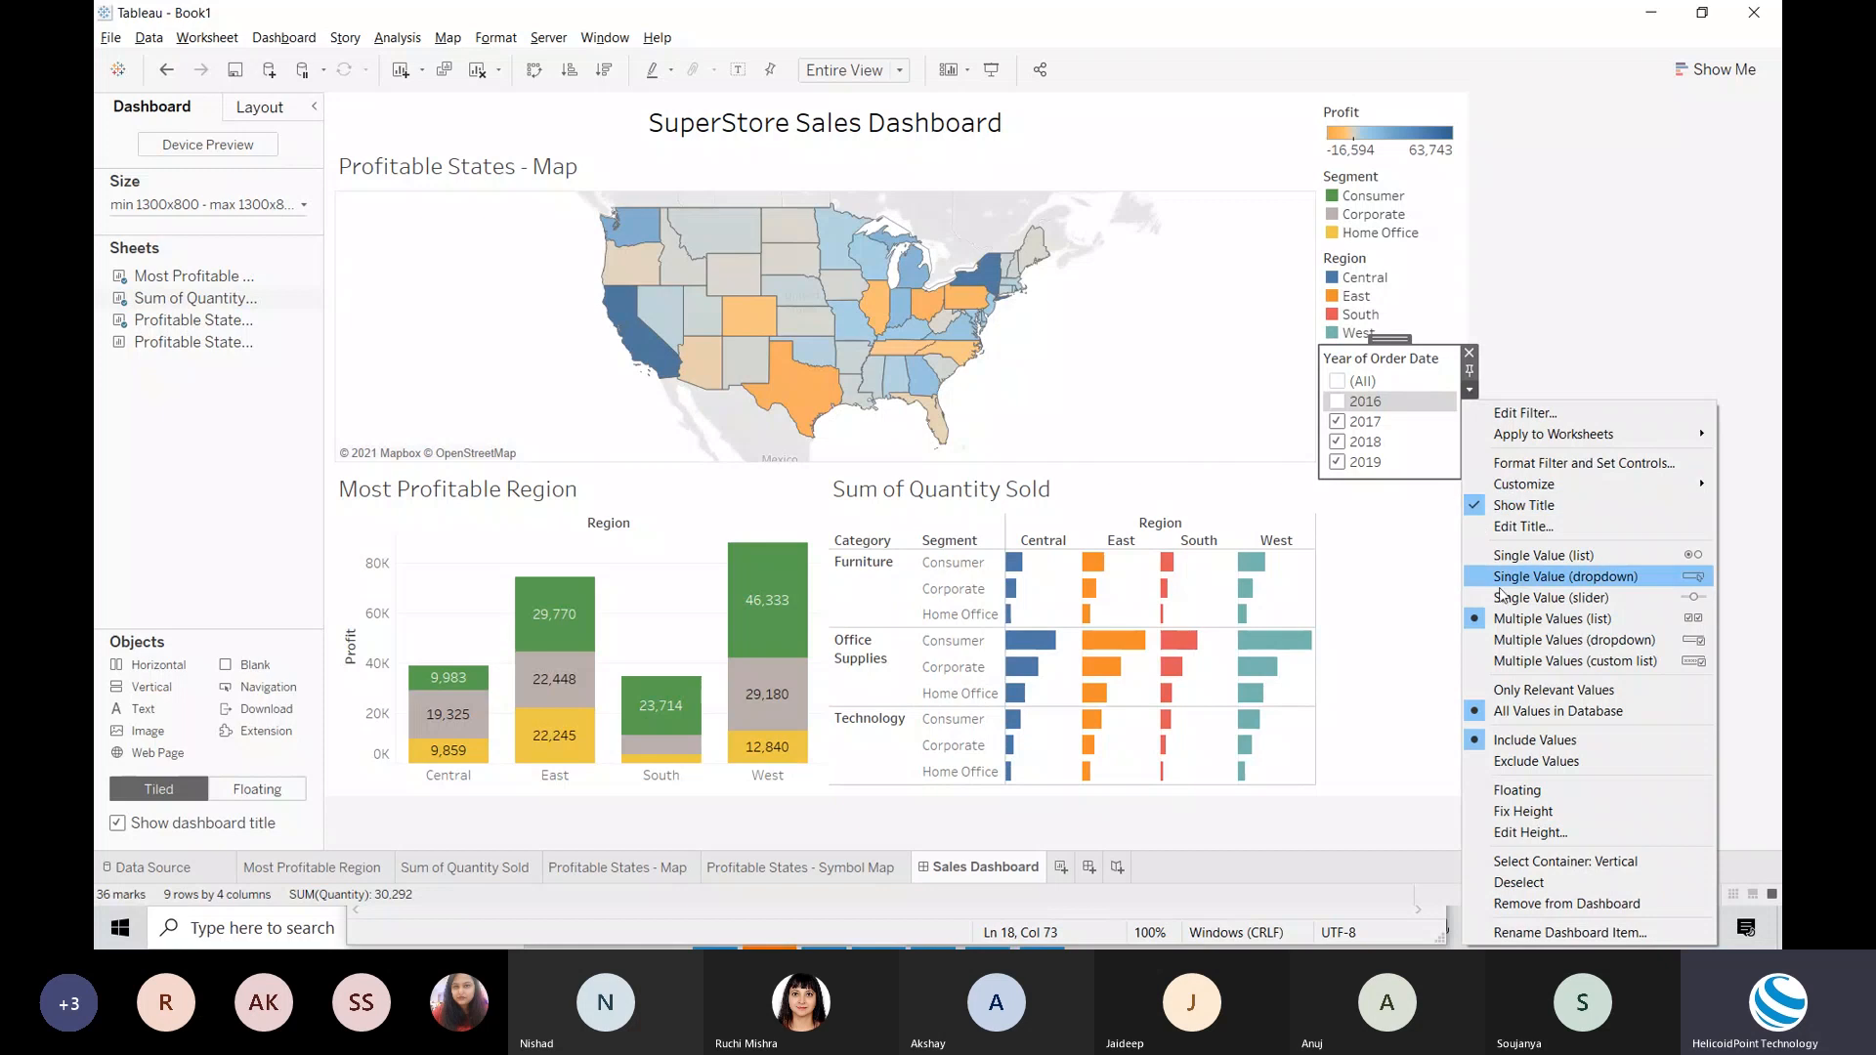
Step: Add a Show Apply Button to the year filter and apply only 2017 and 2019
mouse_move(1524, 485)
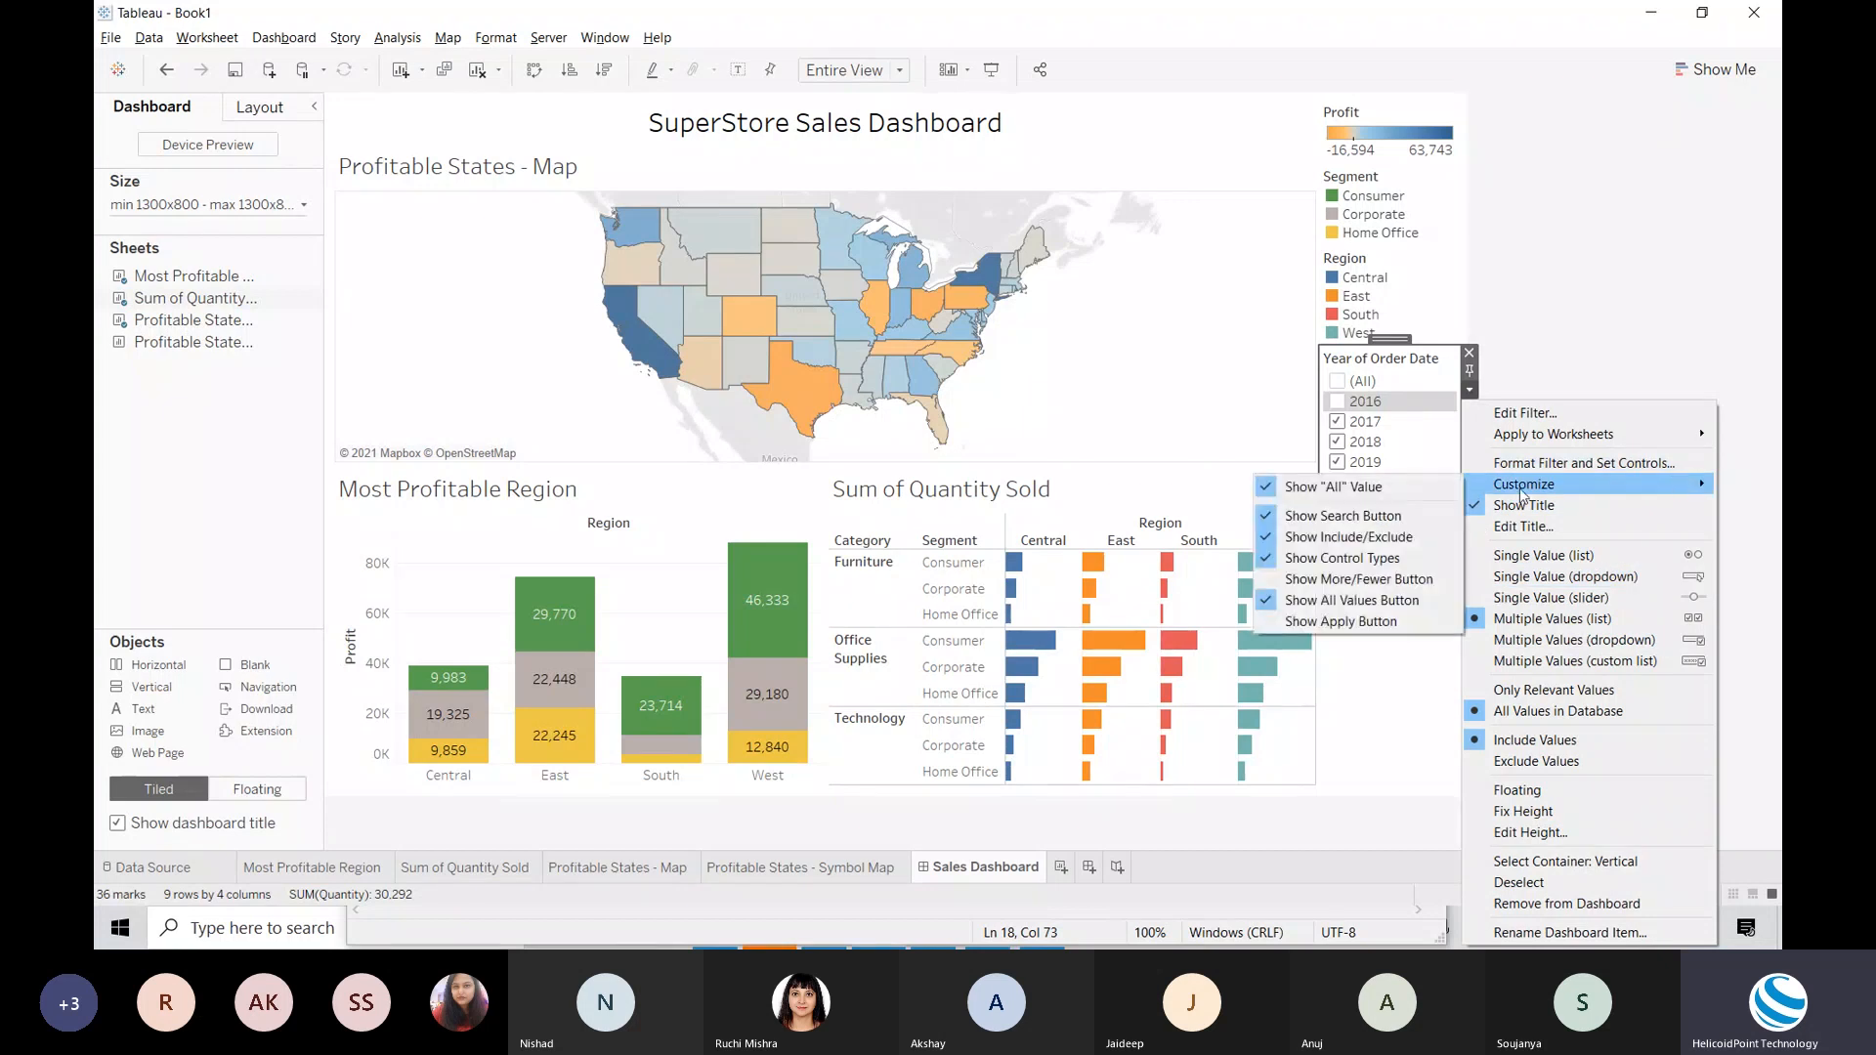
left_click(1326, 626)
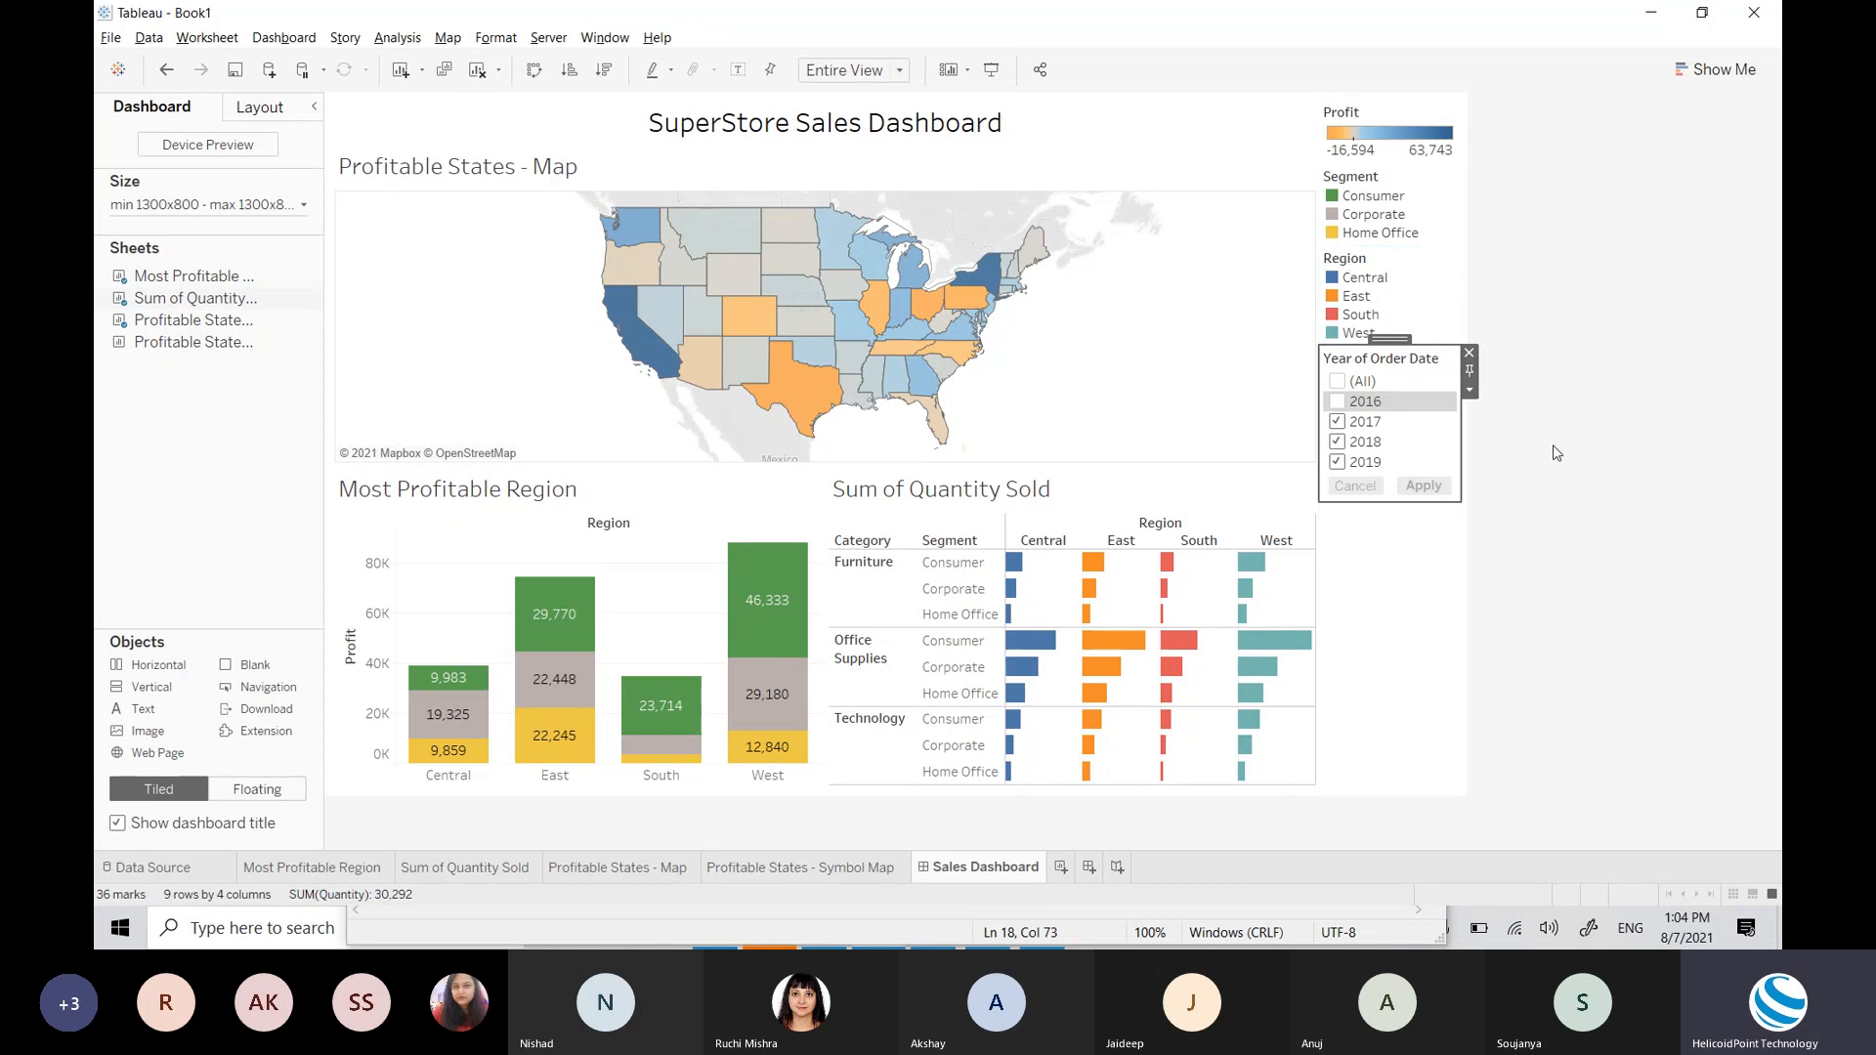
left_click(1338, 422)
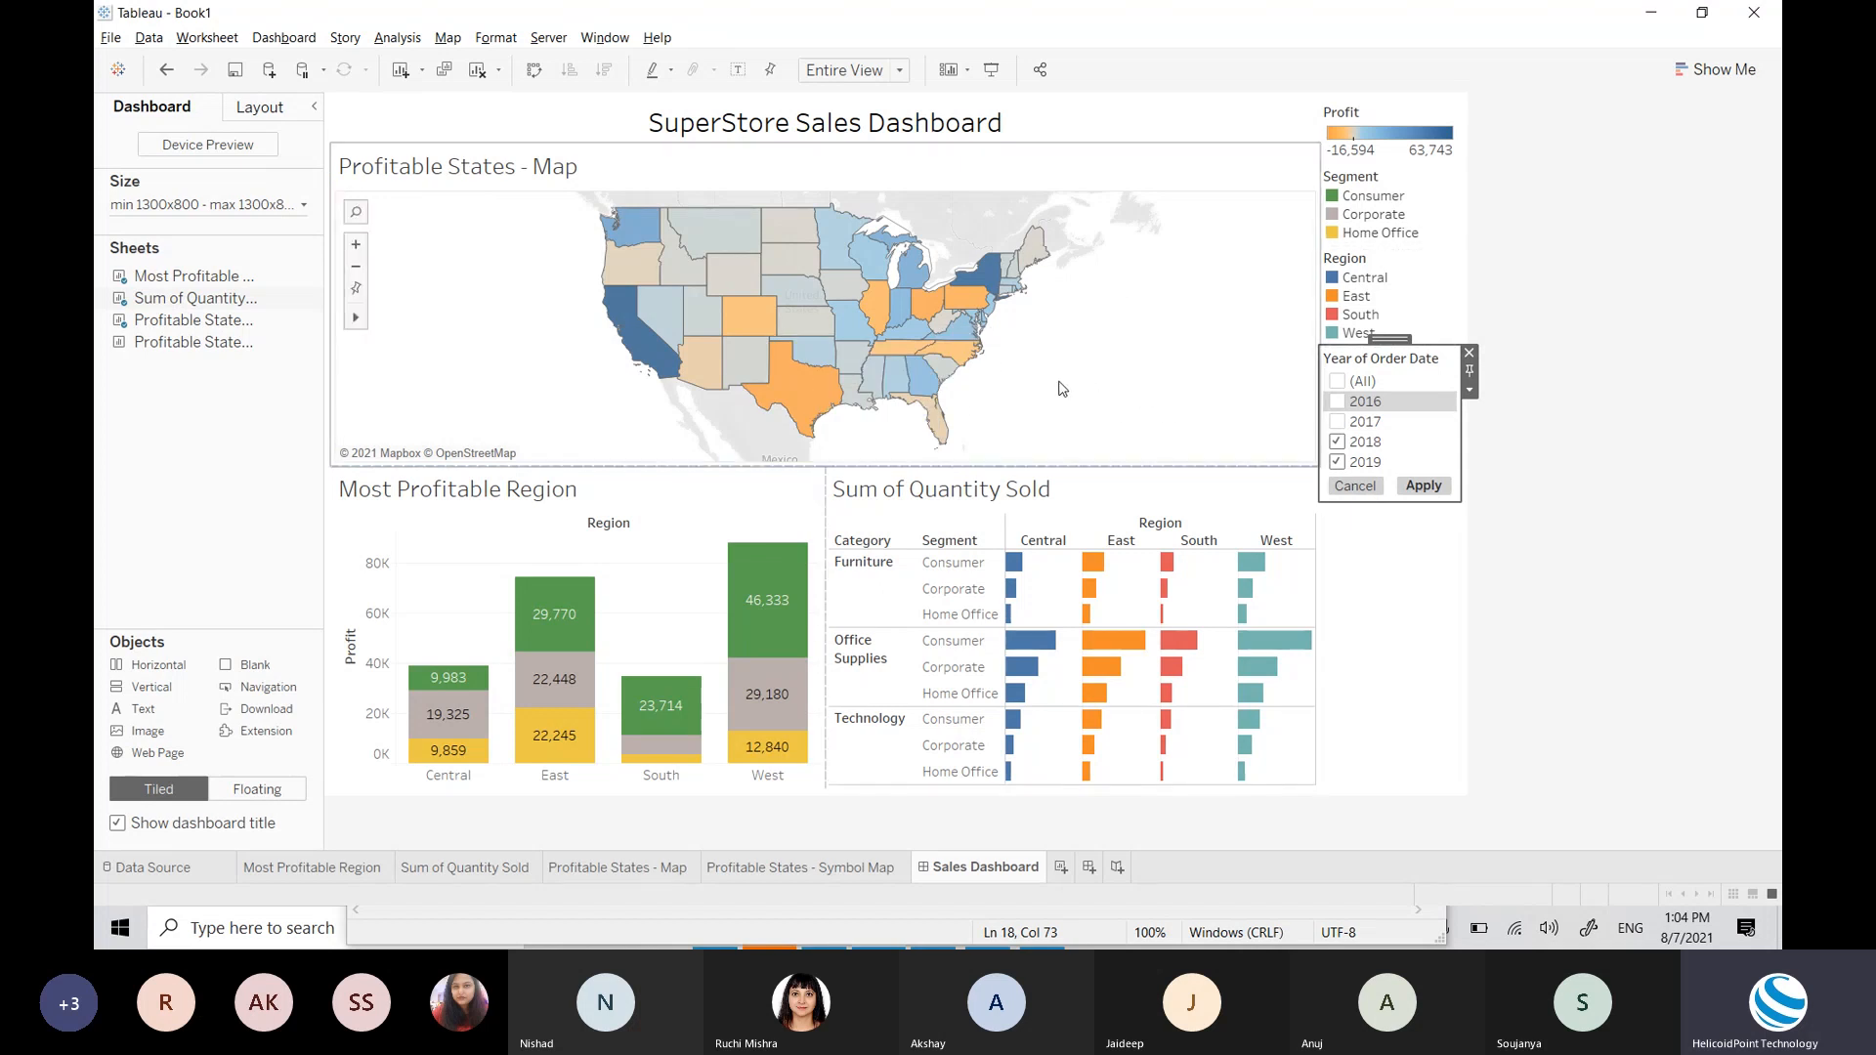
left_click(1336, 440)
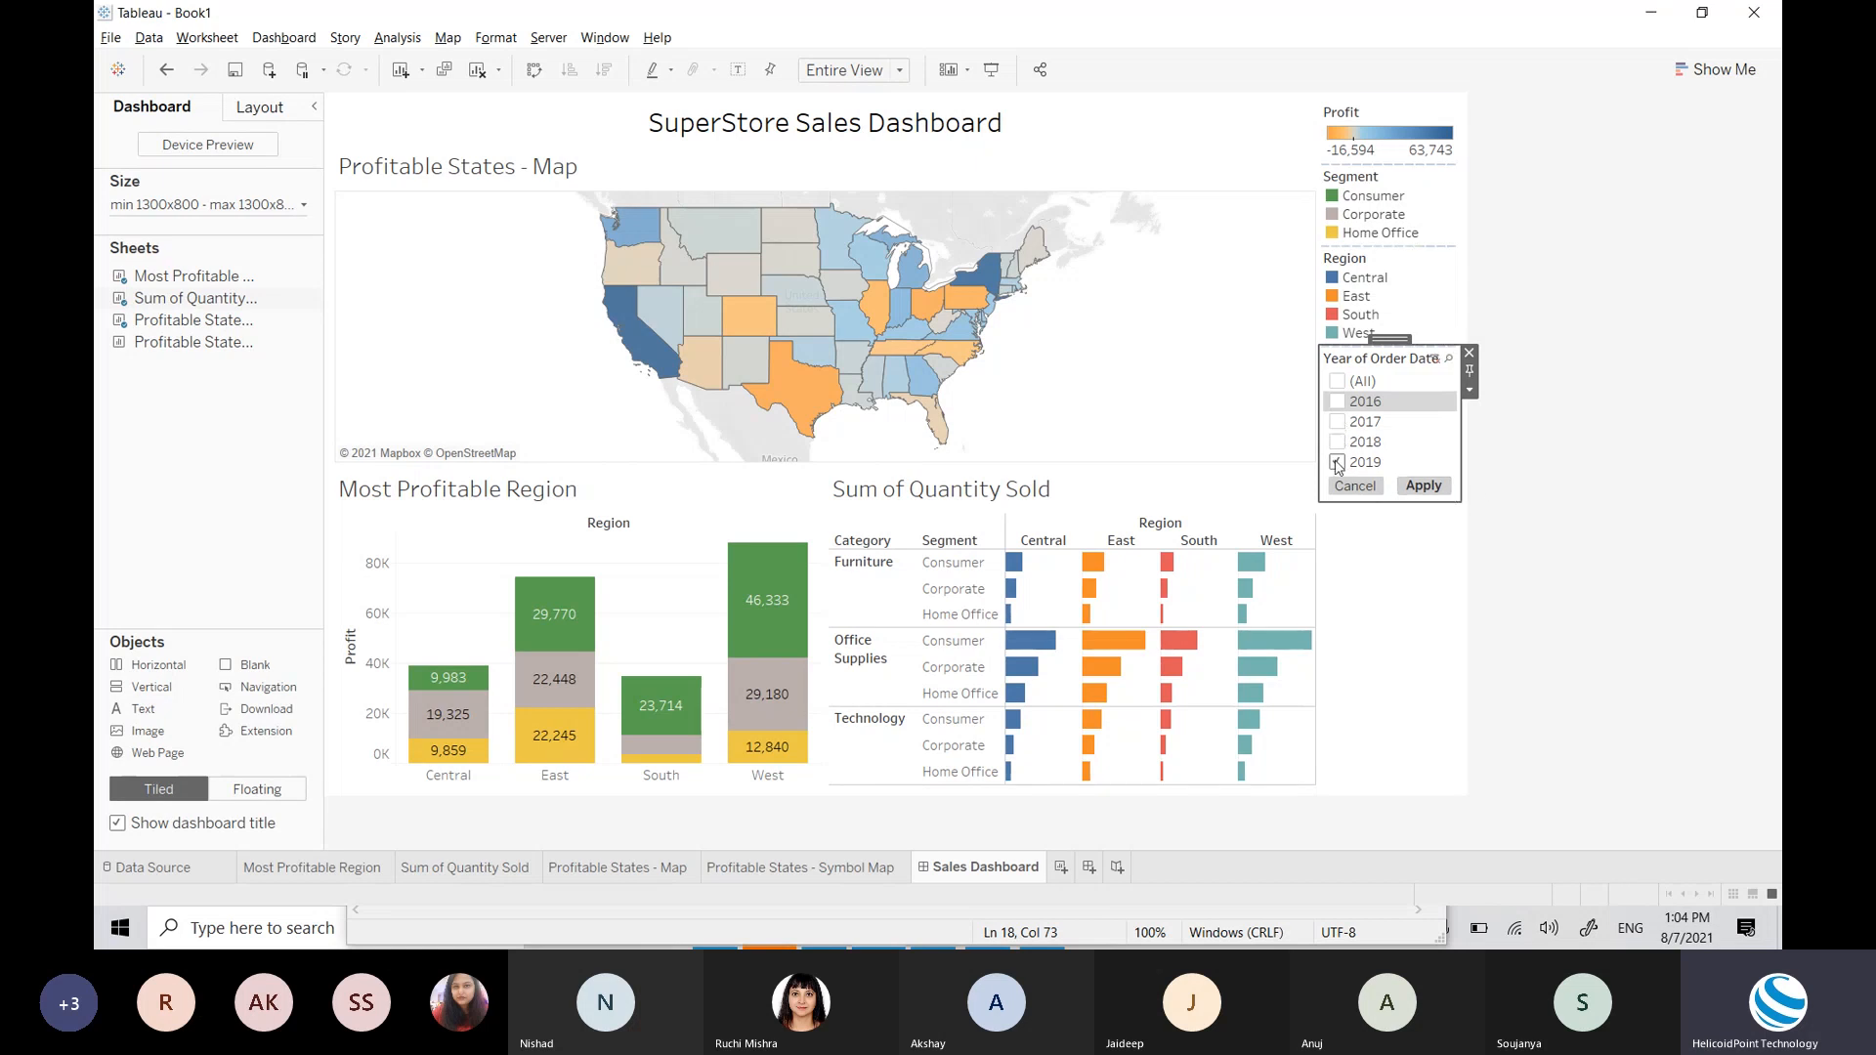
left_click(1338, 463)
left_click(1338, 443)
left_click(1338, 463)
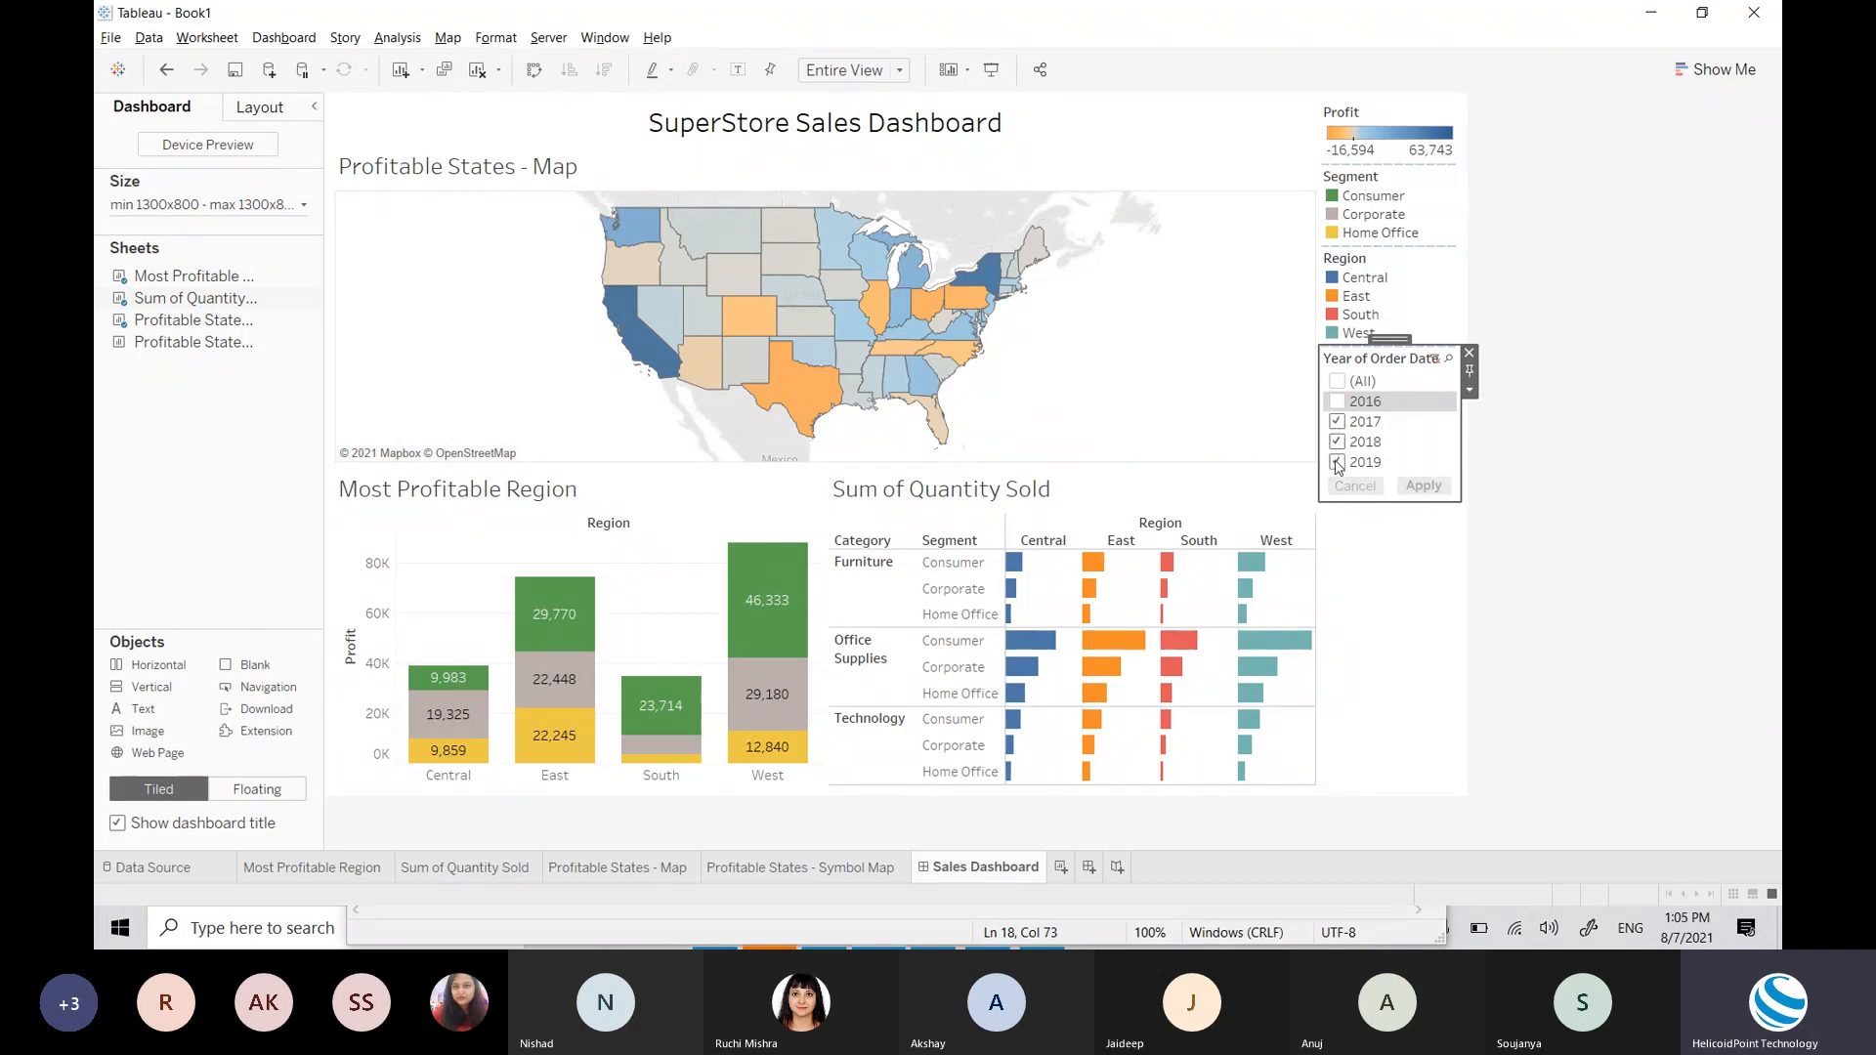
left_click(1338, 443)
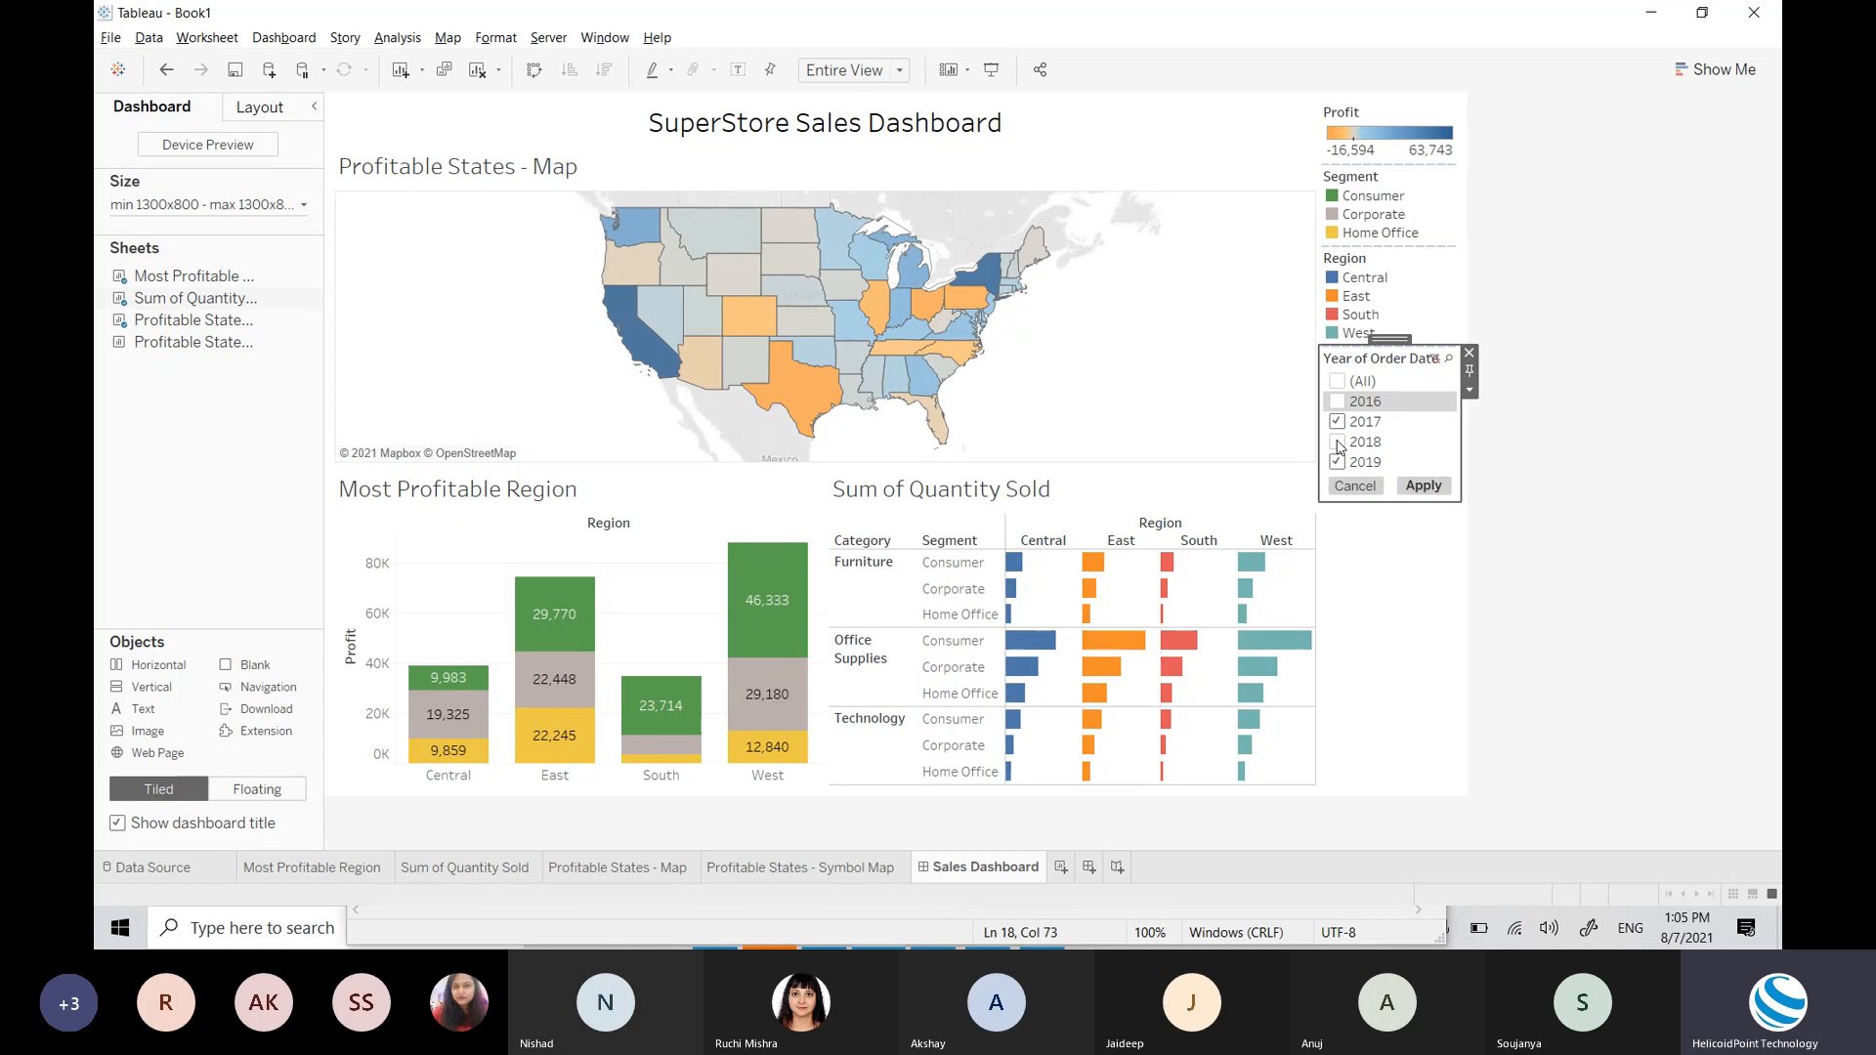
left_click(1424, 487)
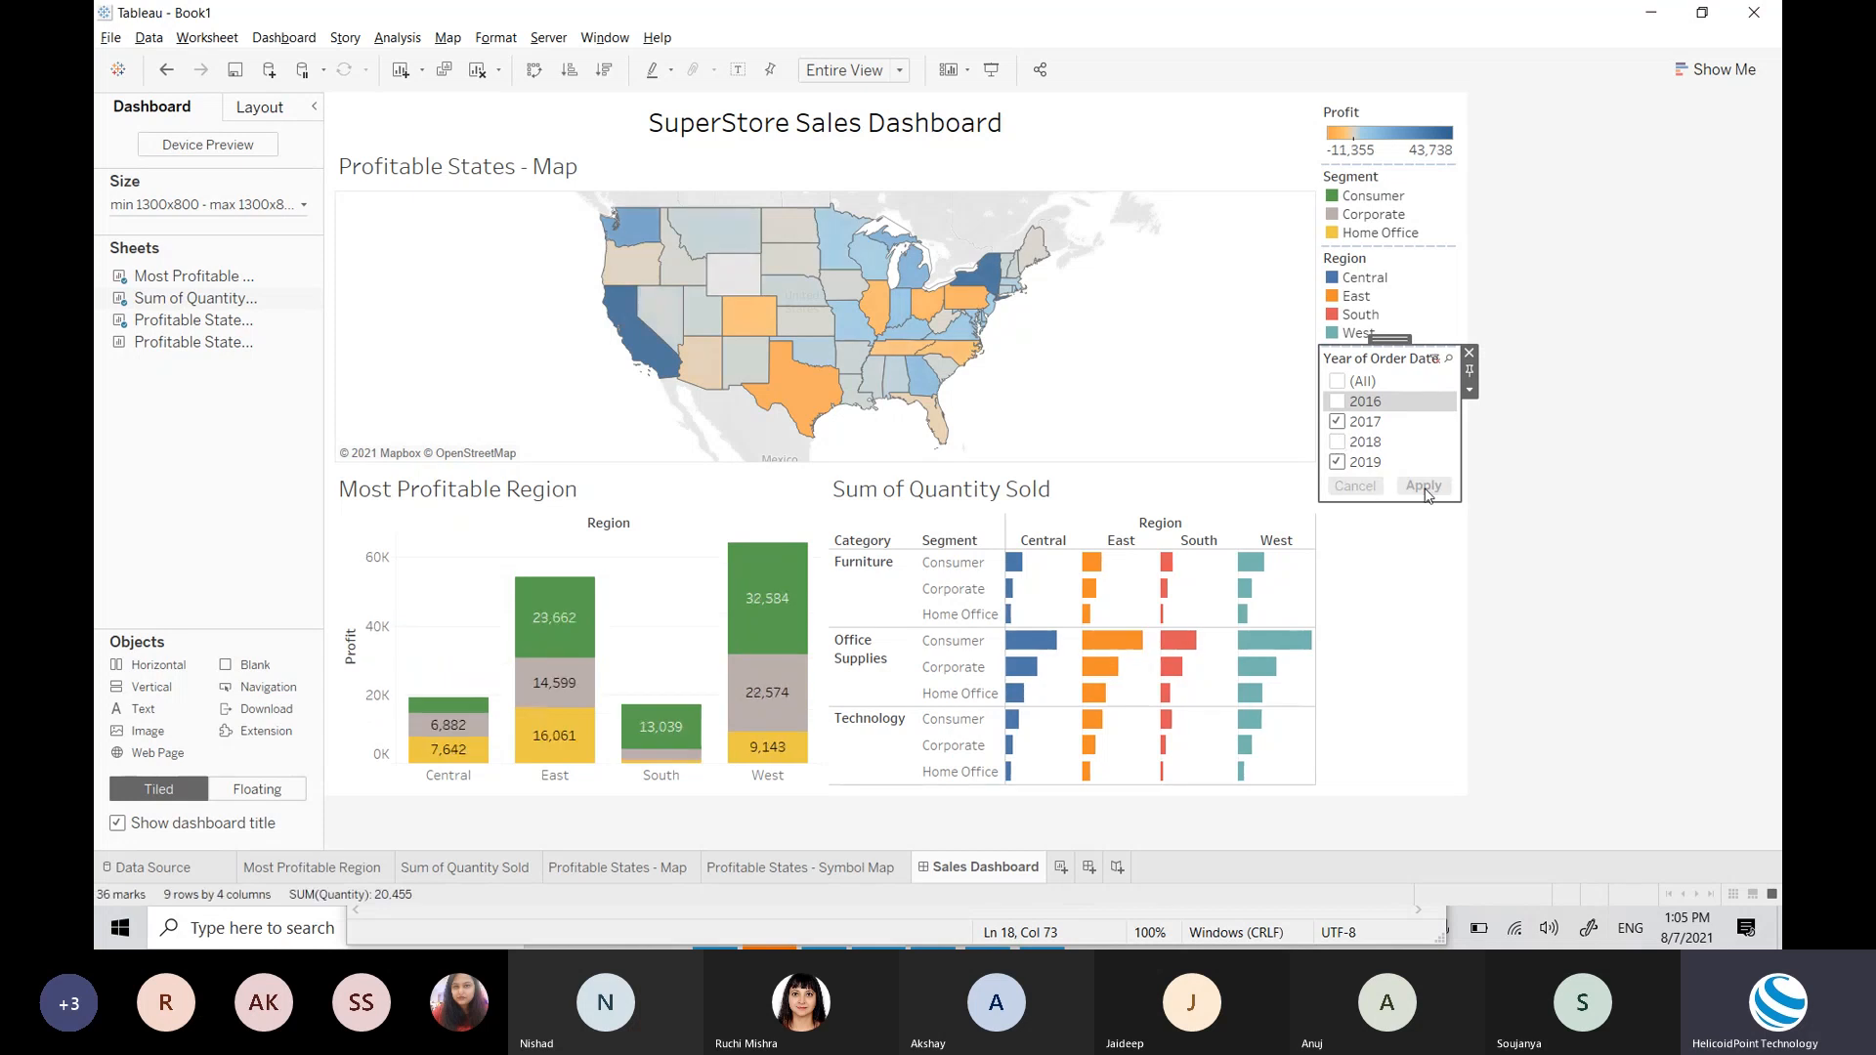
Step: Deselect the filter, select the dashboard title, and switch to Chrome's search bar
left_click(1565, 604)
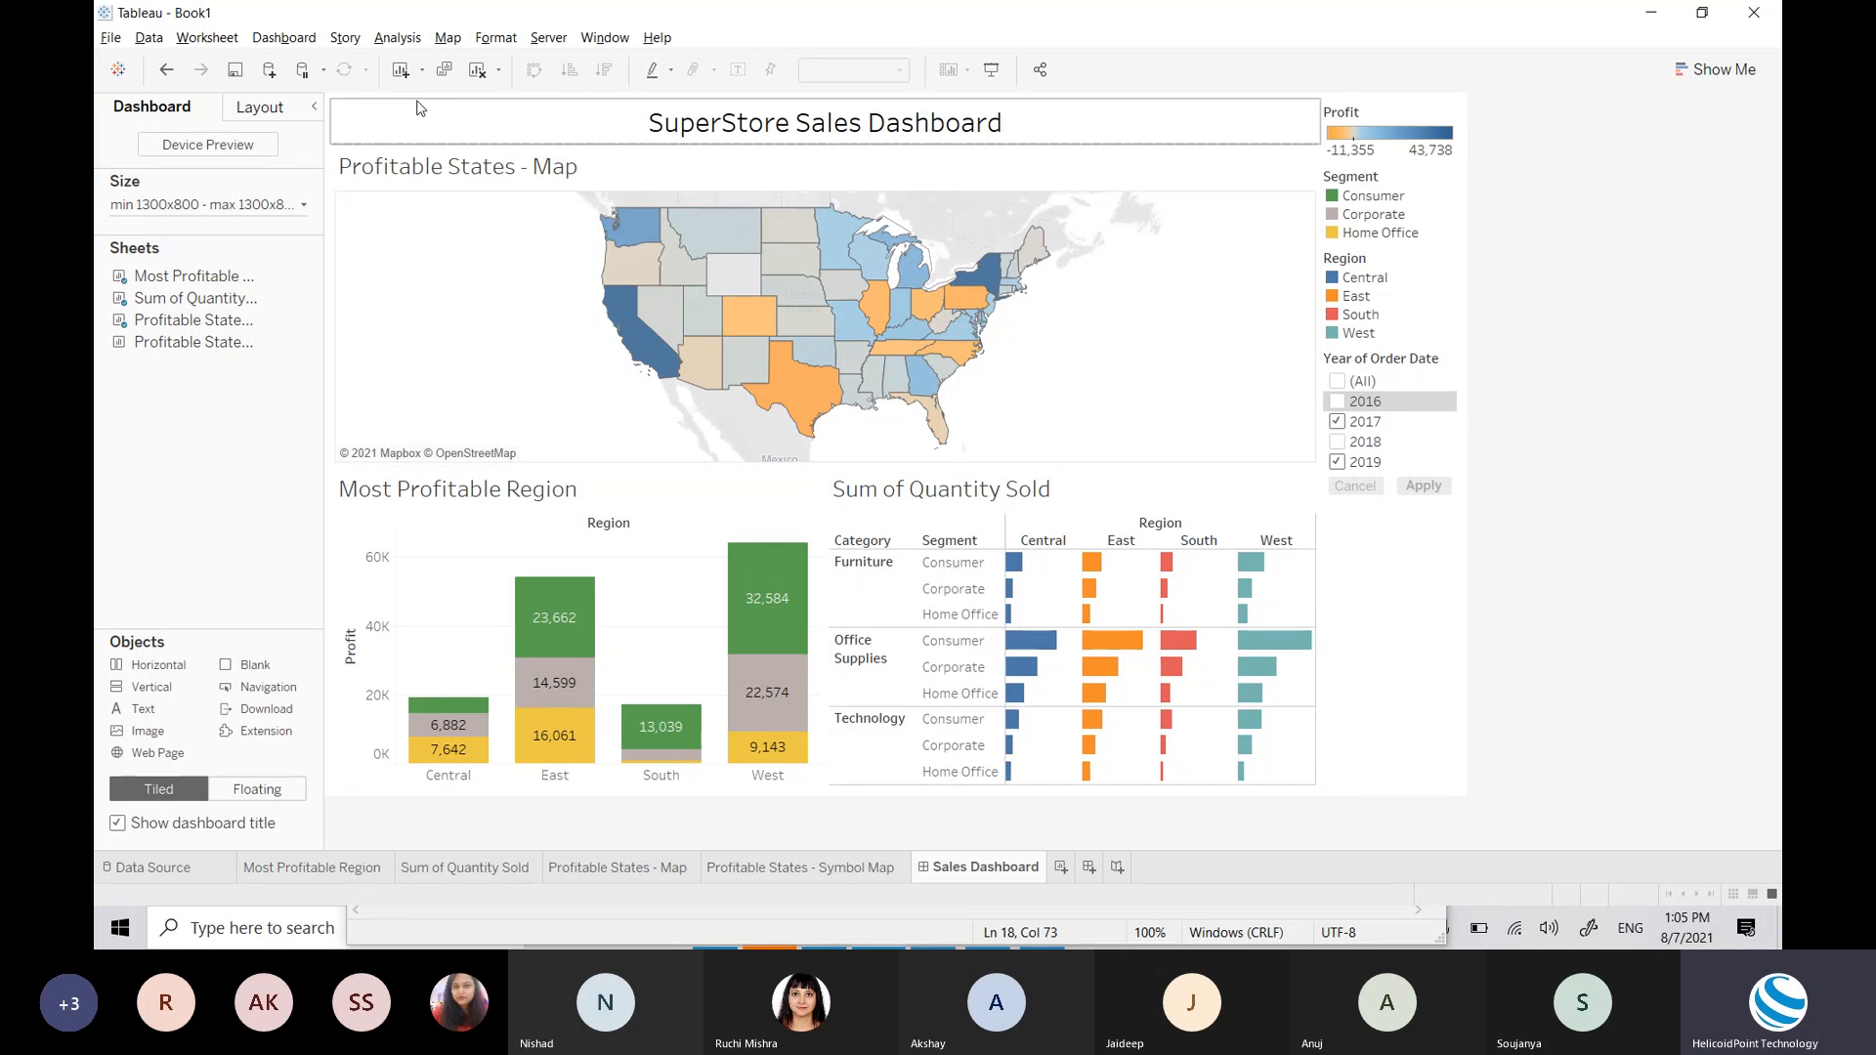
left_click(397, 127)
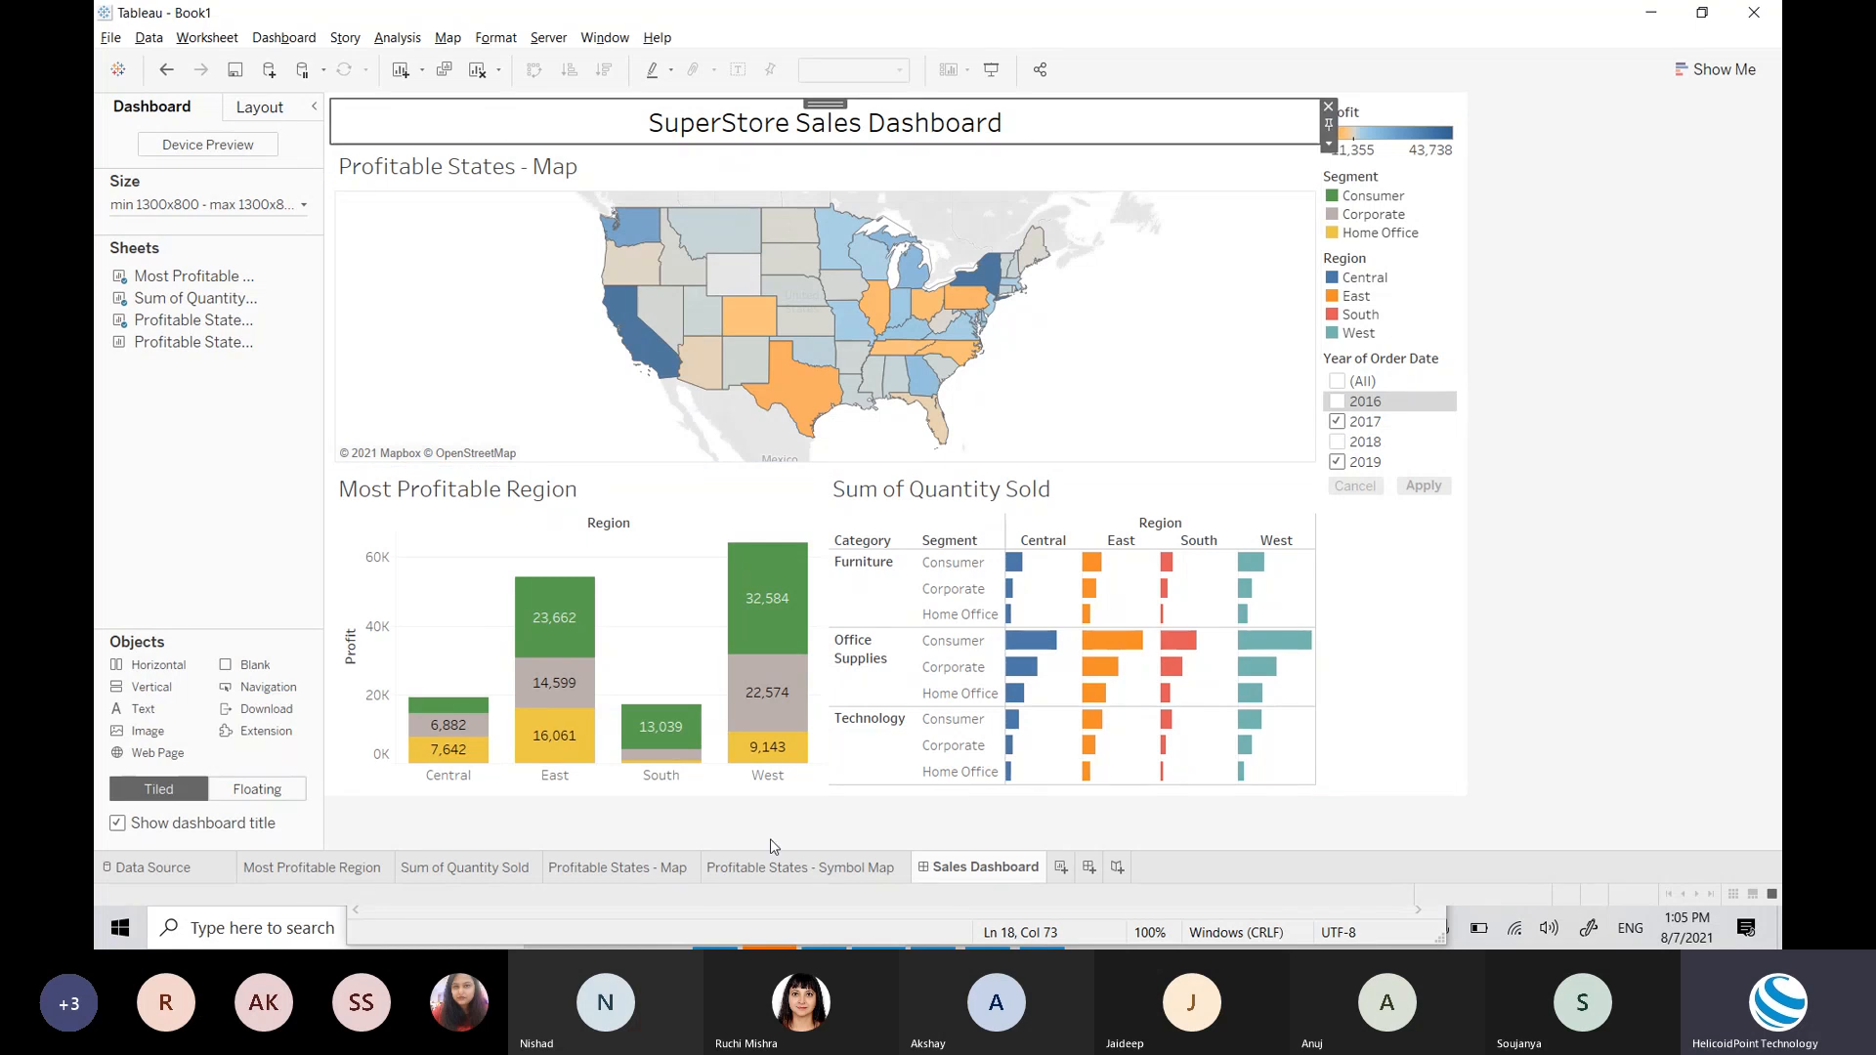
key("alt+Tab")
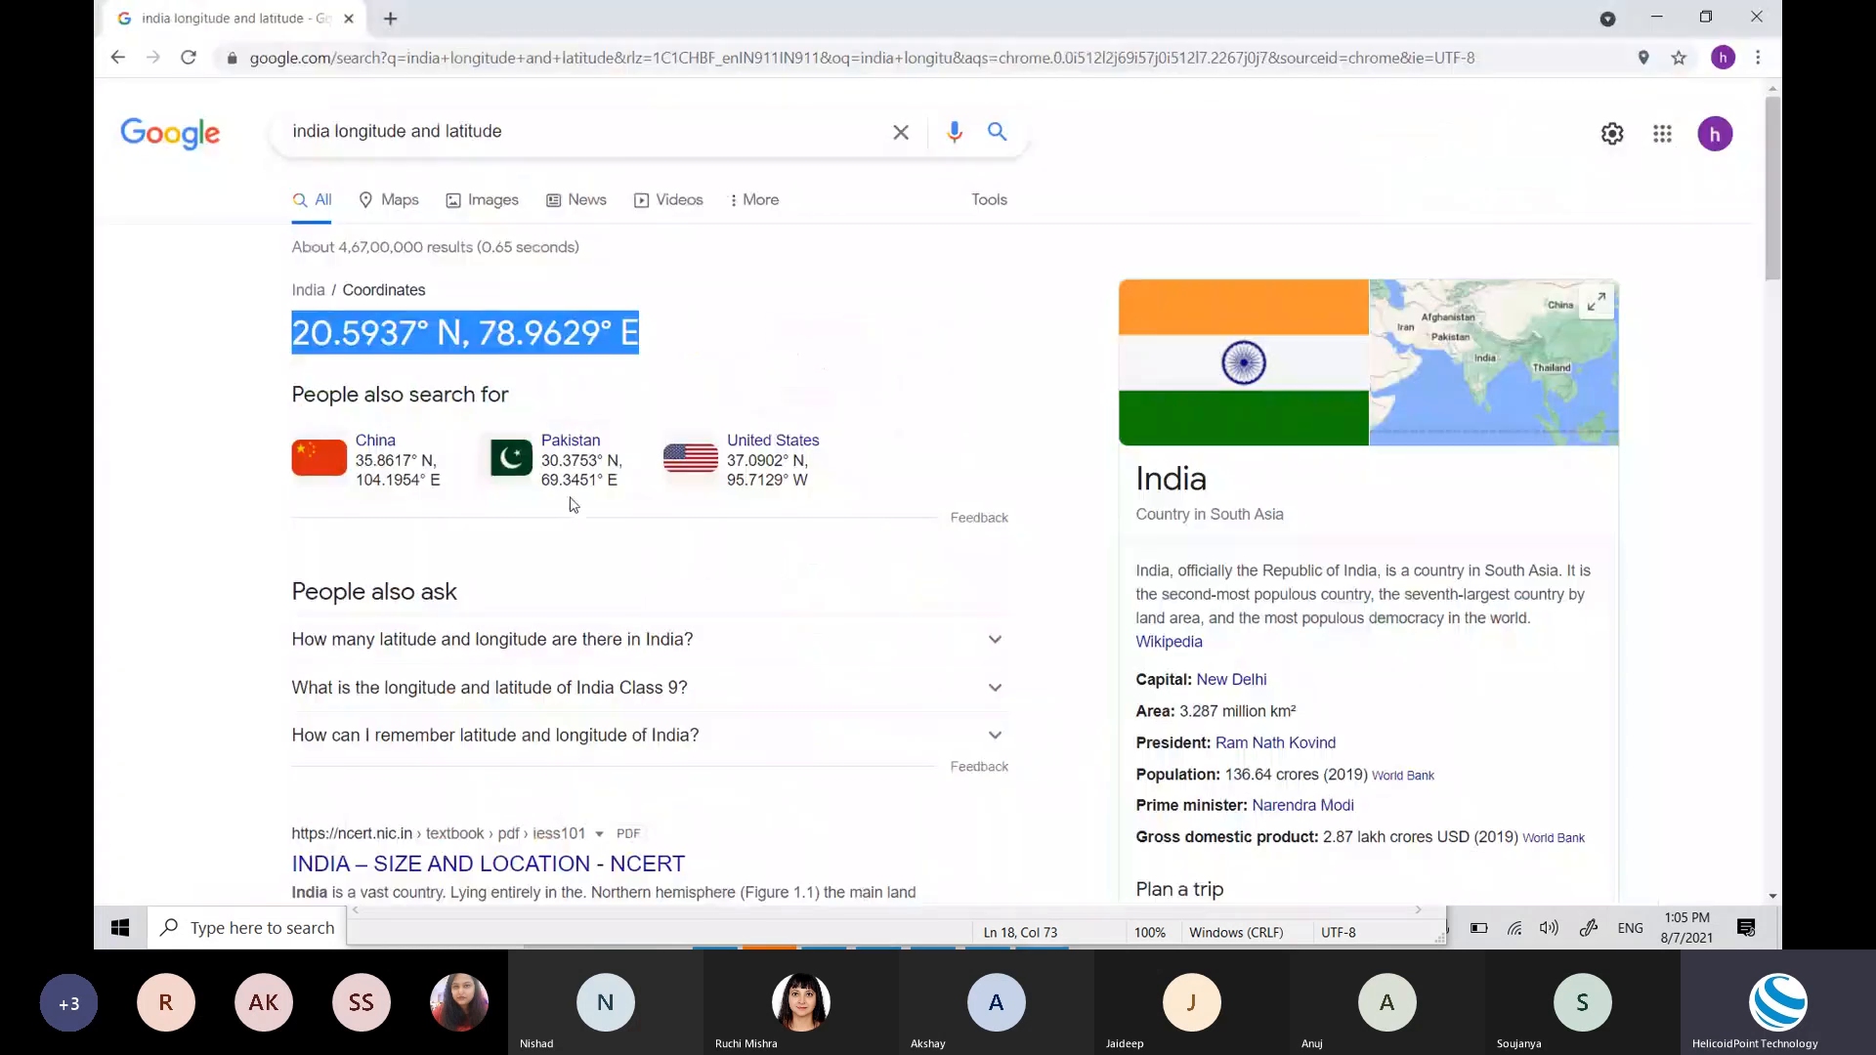
left_click(525, 64)
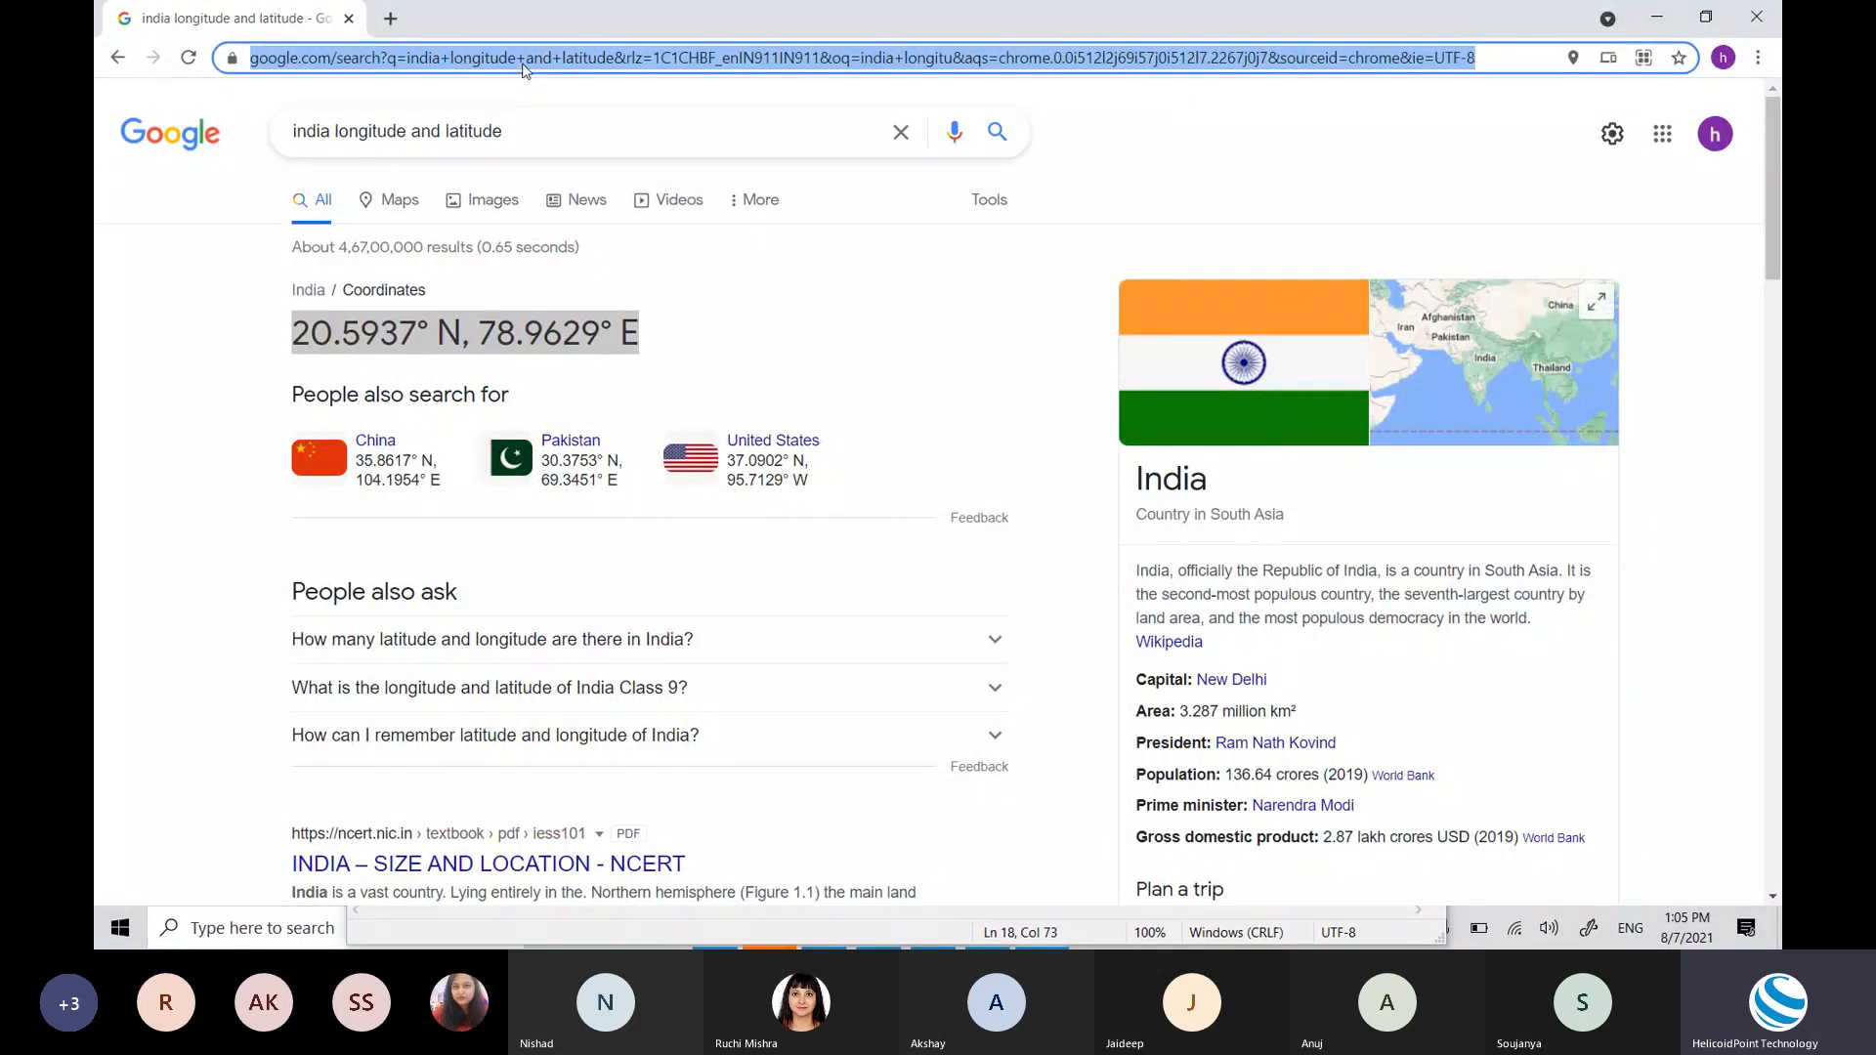
Step: Search Google Images for 'store logo' and preview the Fast Store logo
type("store logo")
key("Return")
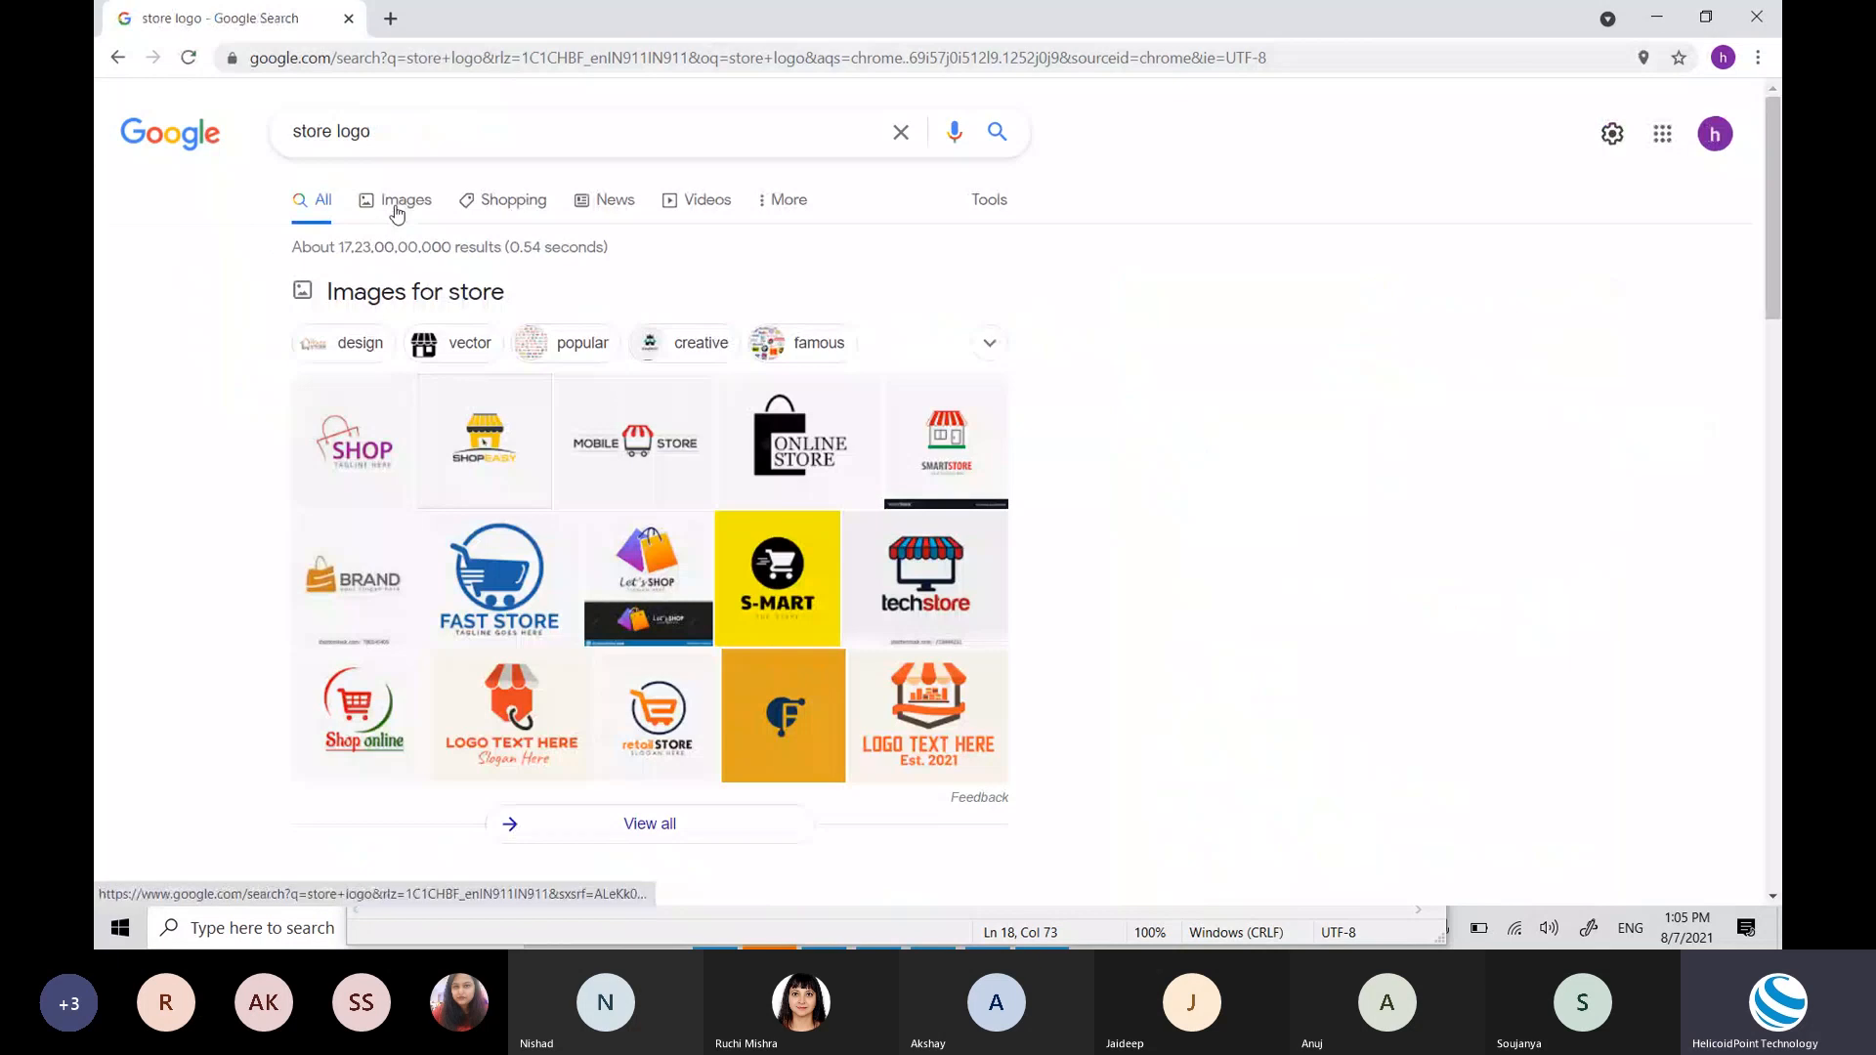
left_click(396, 207)
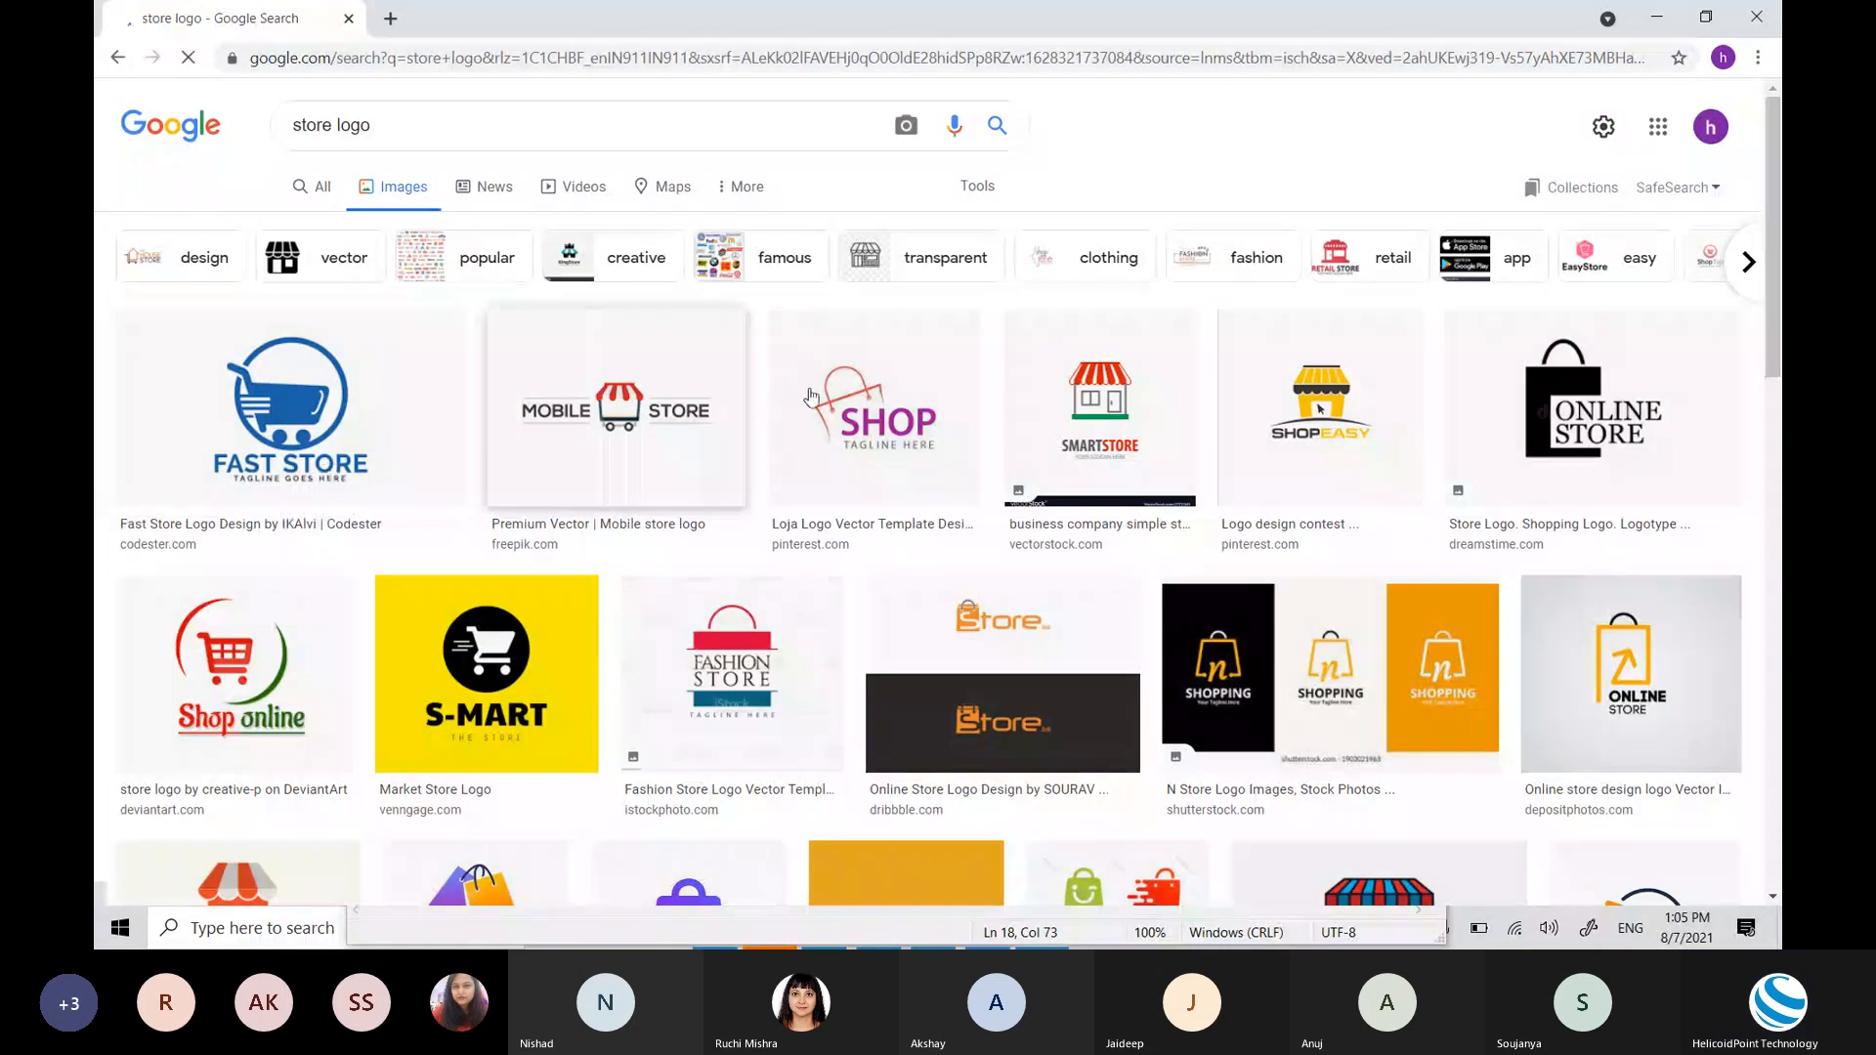
left_click(369, 442)
Step: Save the Fast Store logo image to the Desktop as 'logo', then return to Tableau
right_click(1267, 283)
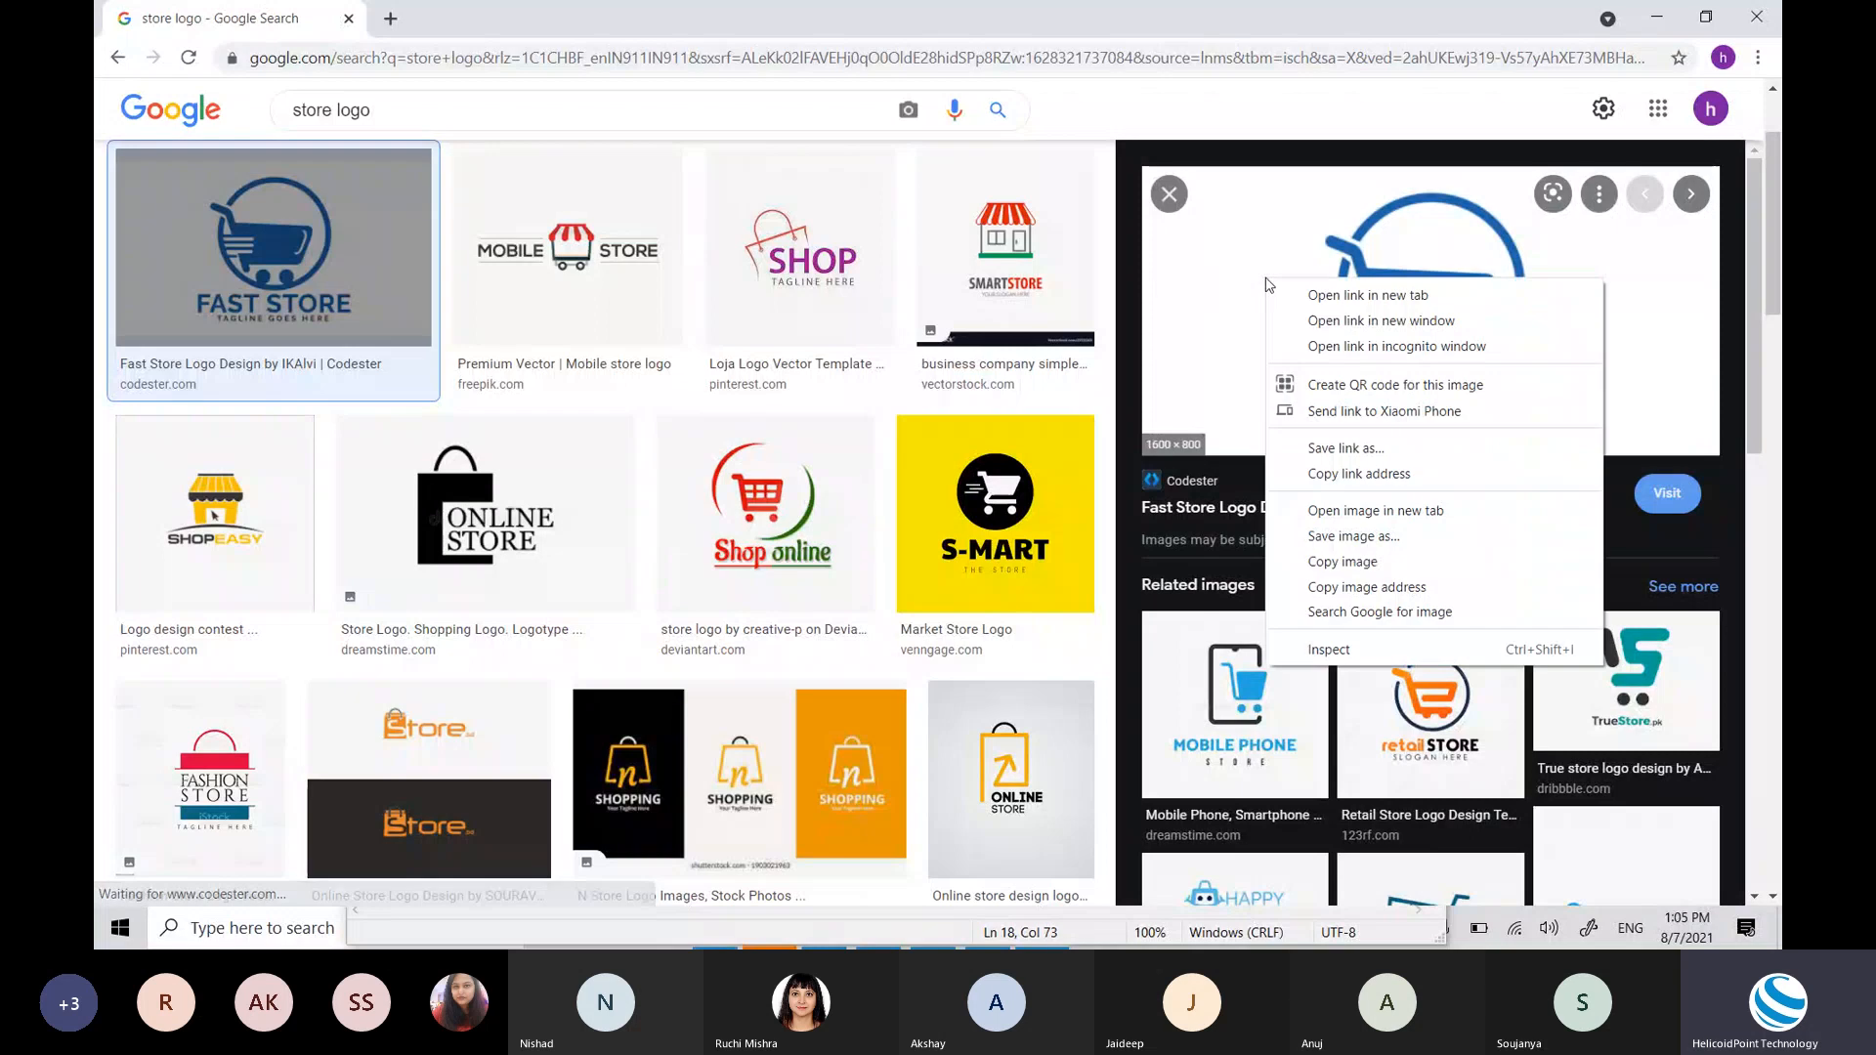
left_click(1354, 536)
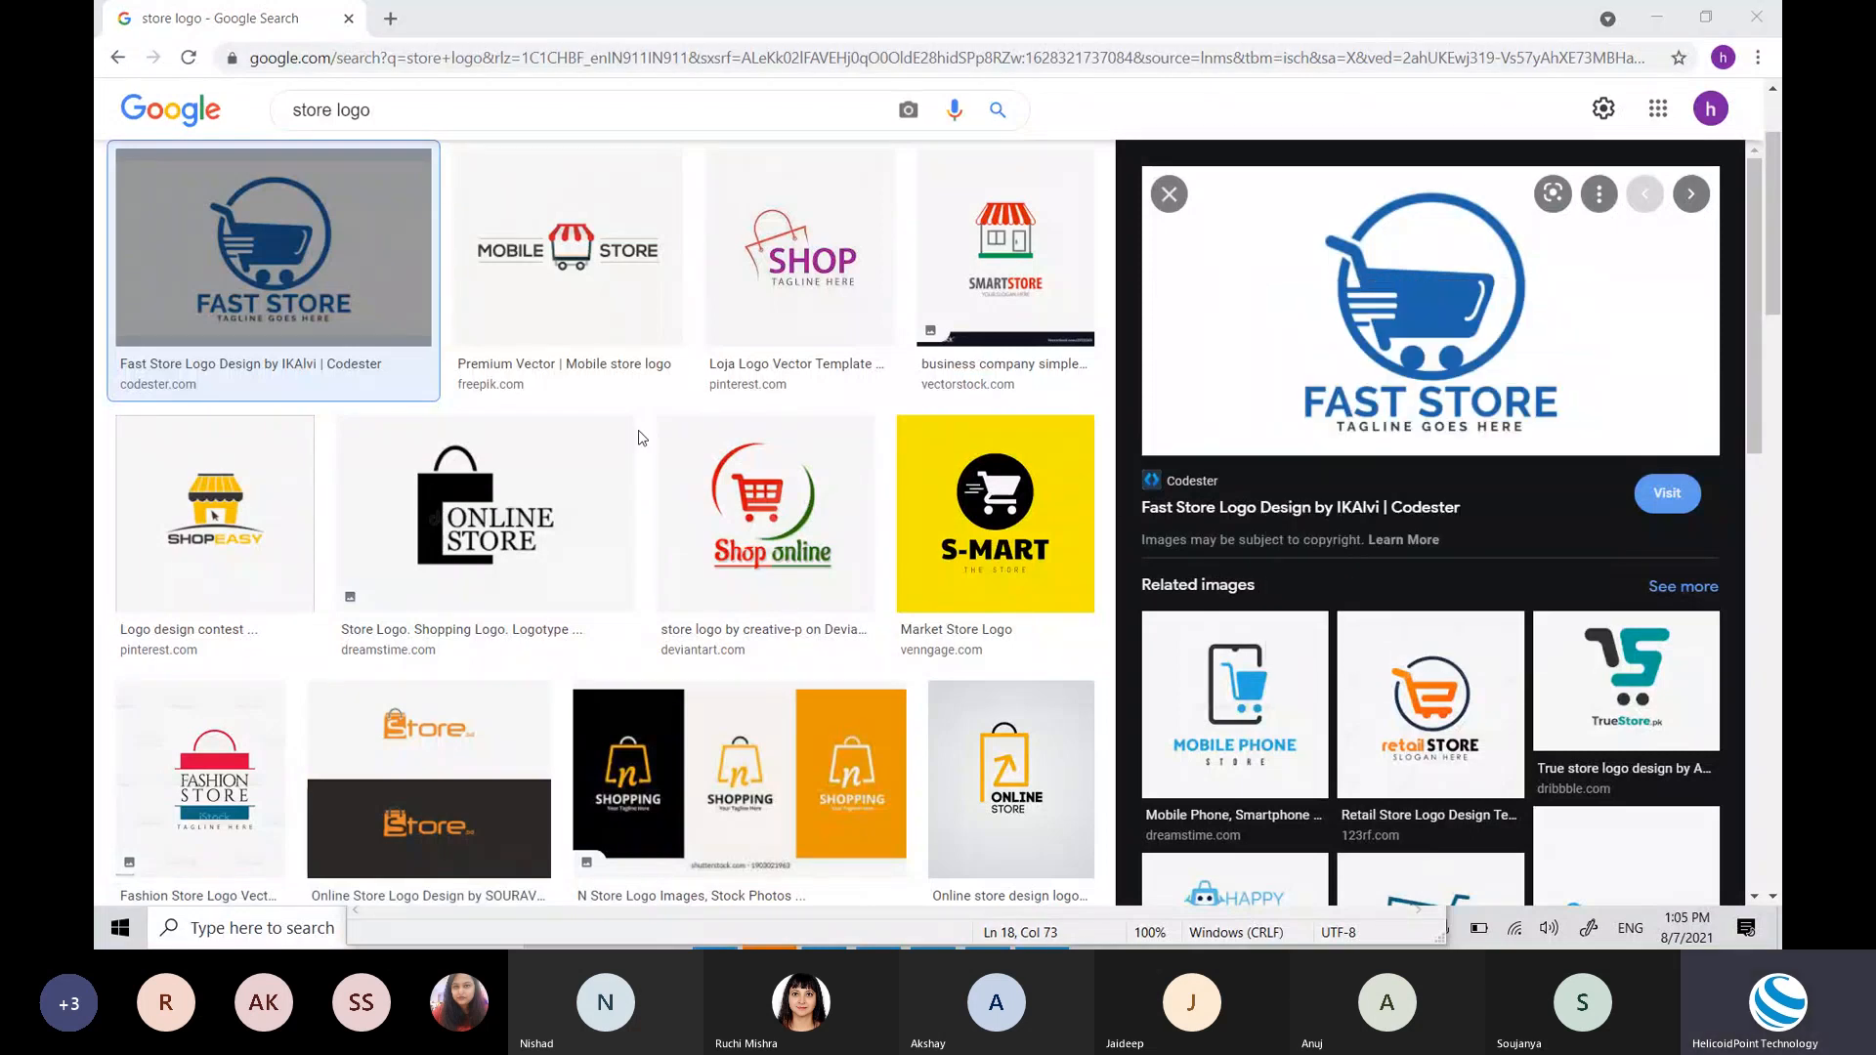
left_click(183, 170)
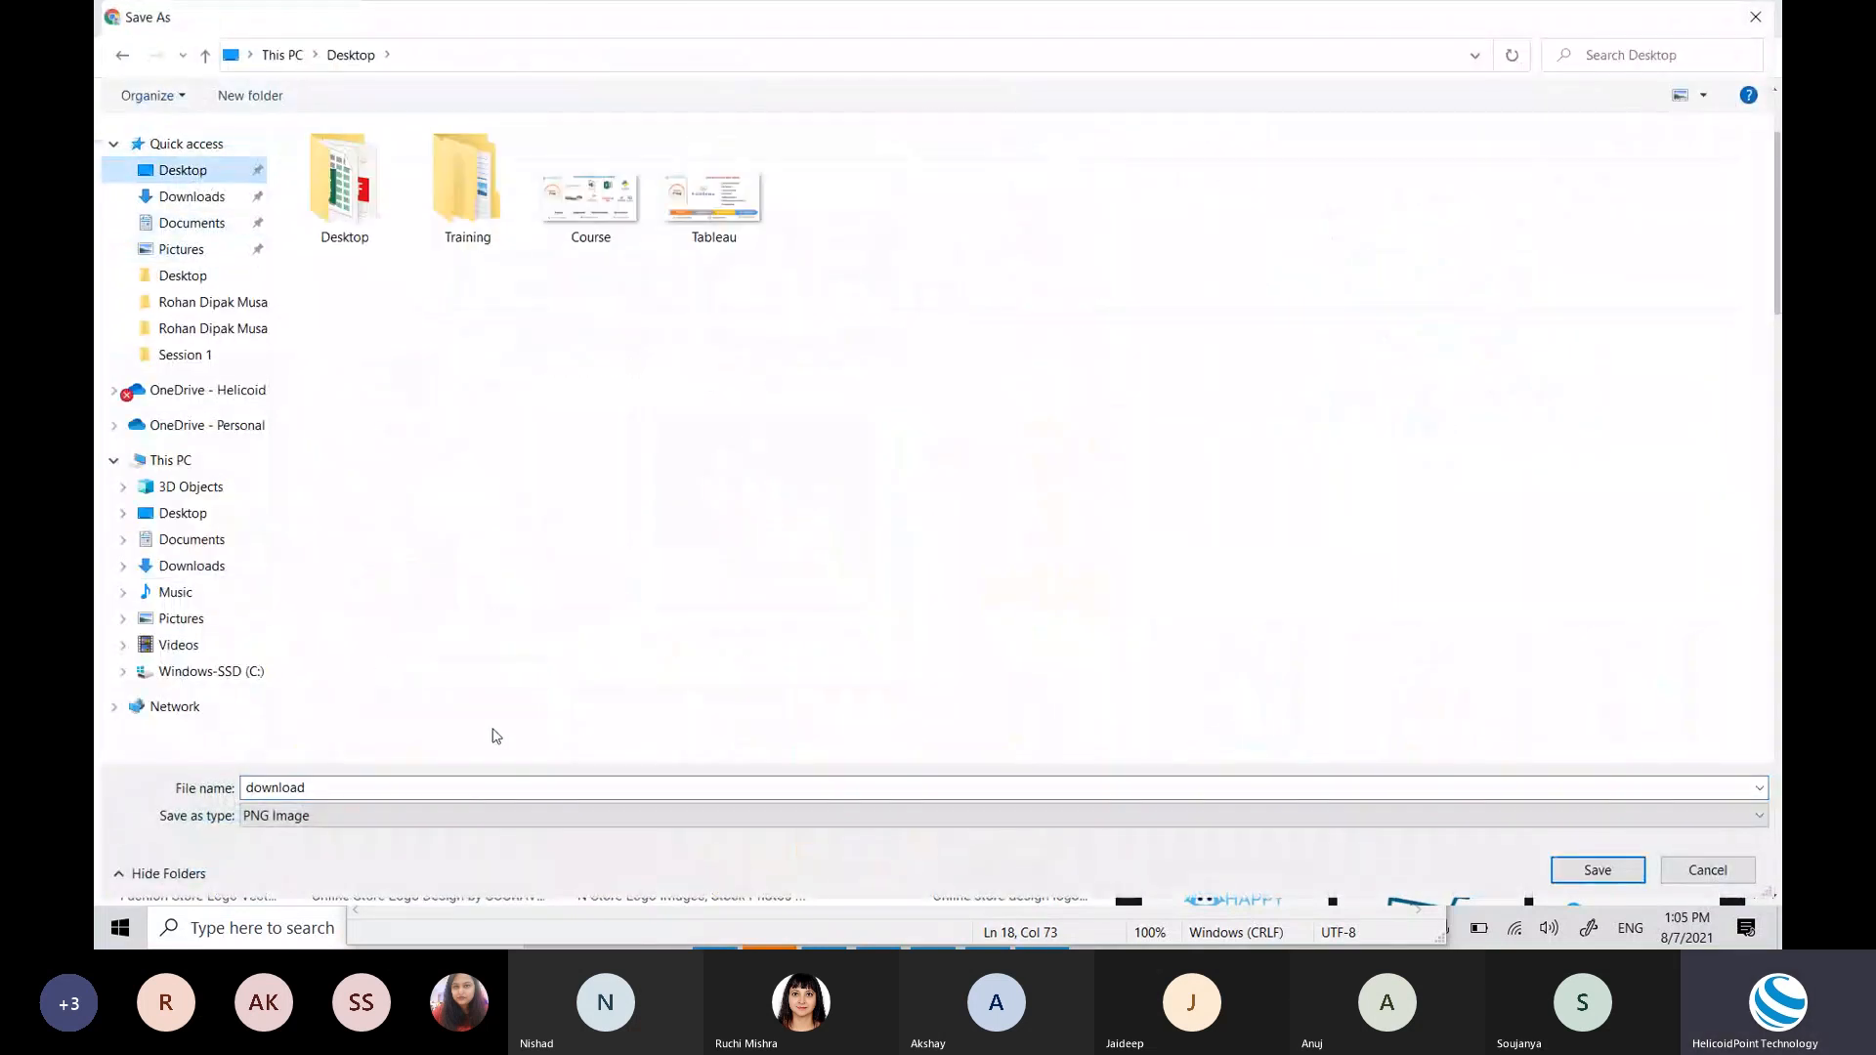
double_click(457, 788)
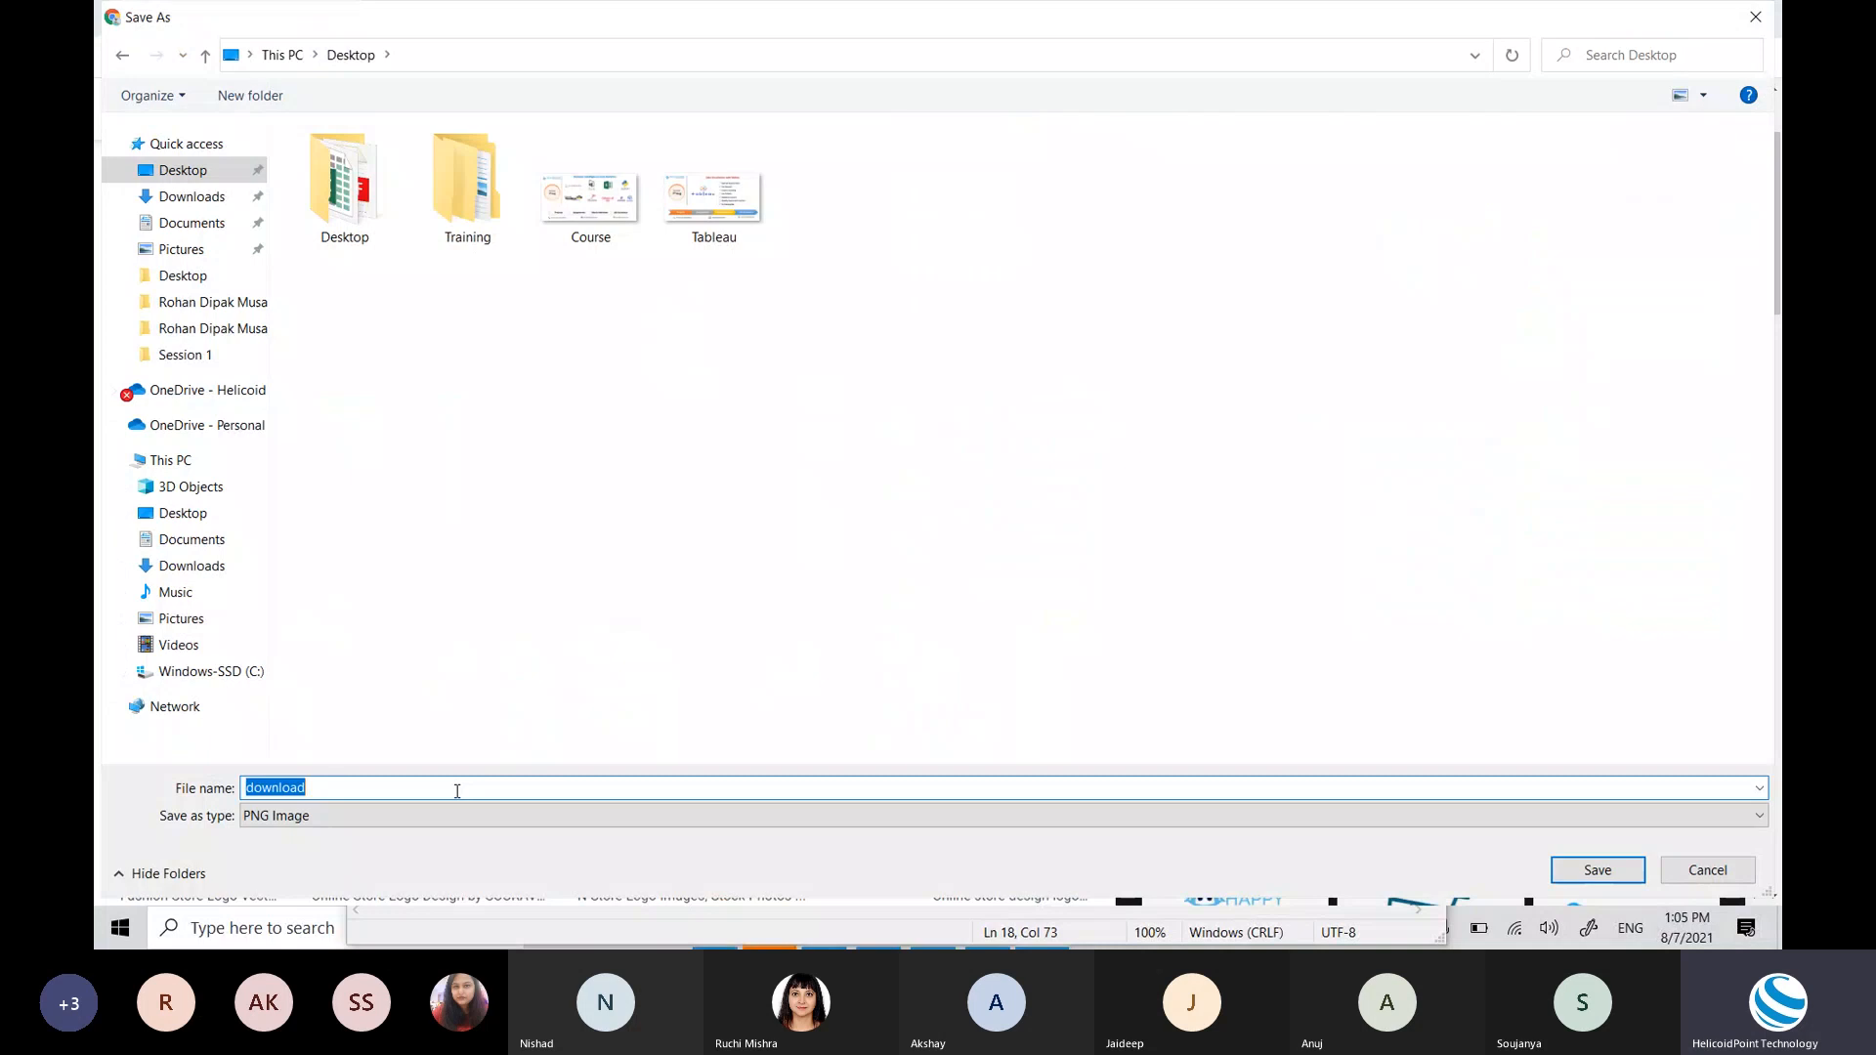
type("logo")
key("Return")
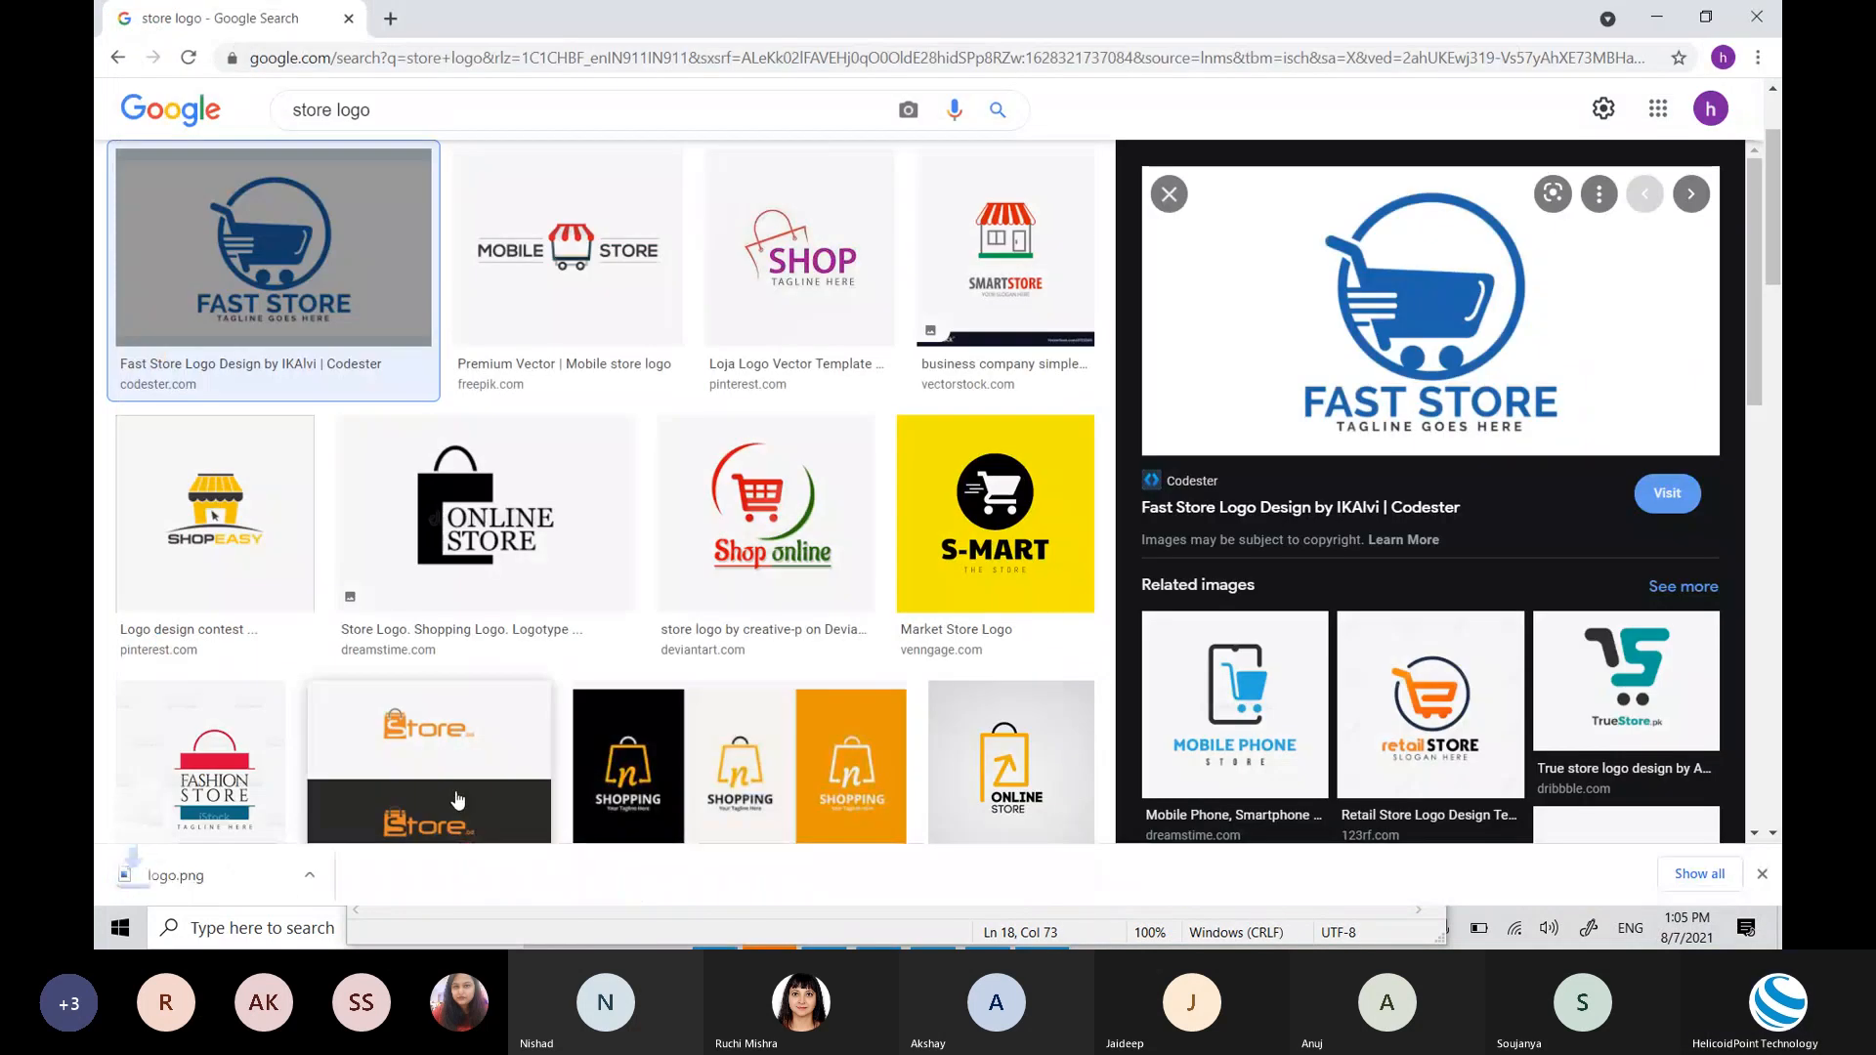
key("alt+Tab")
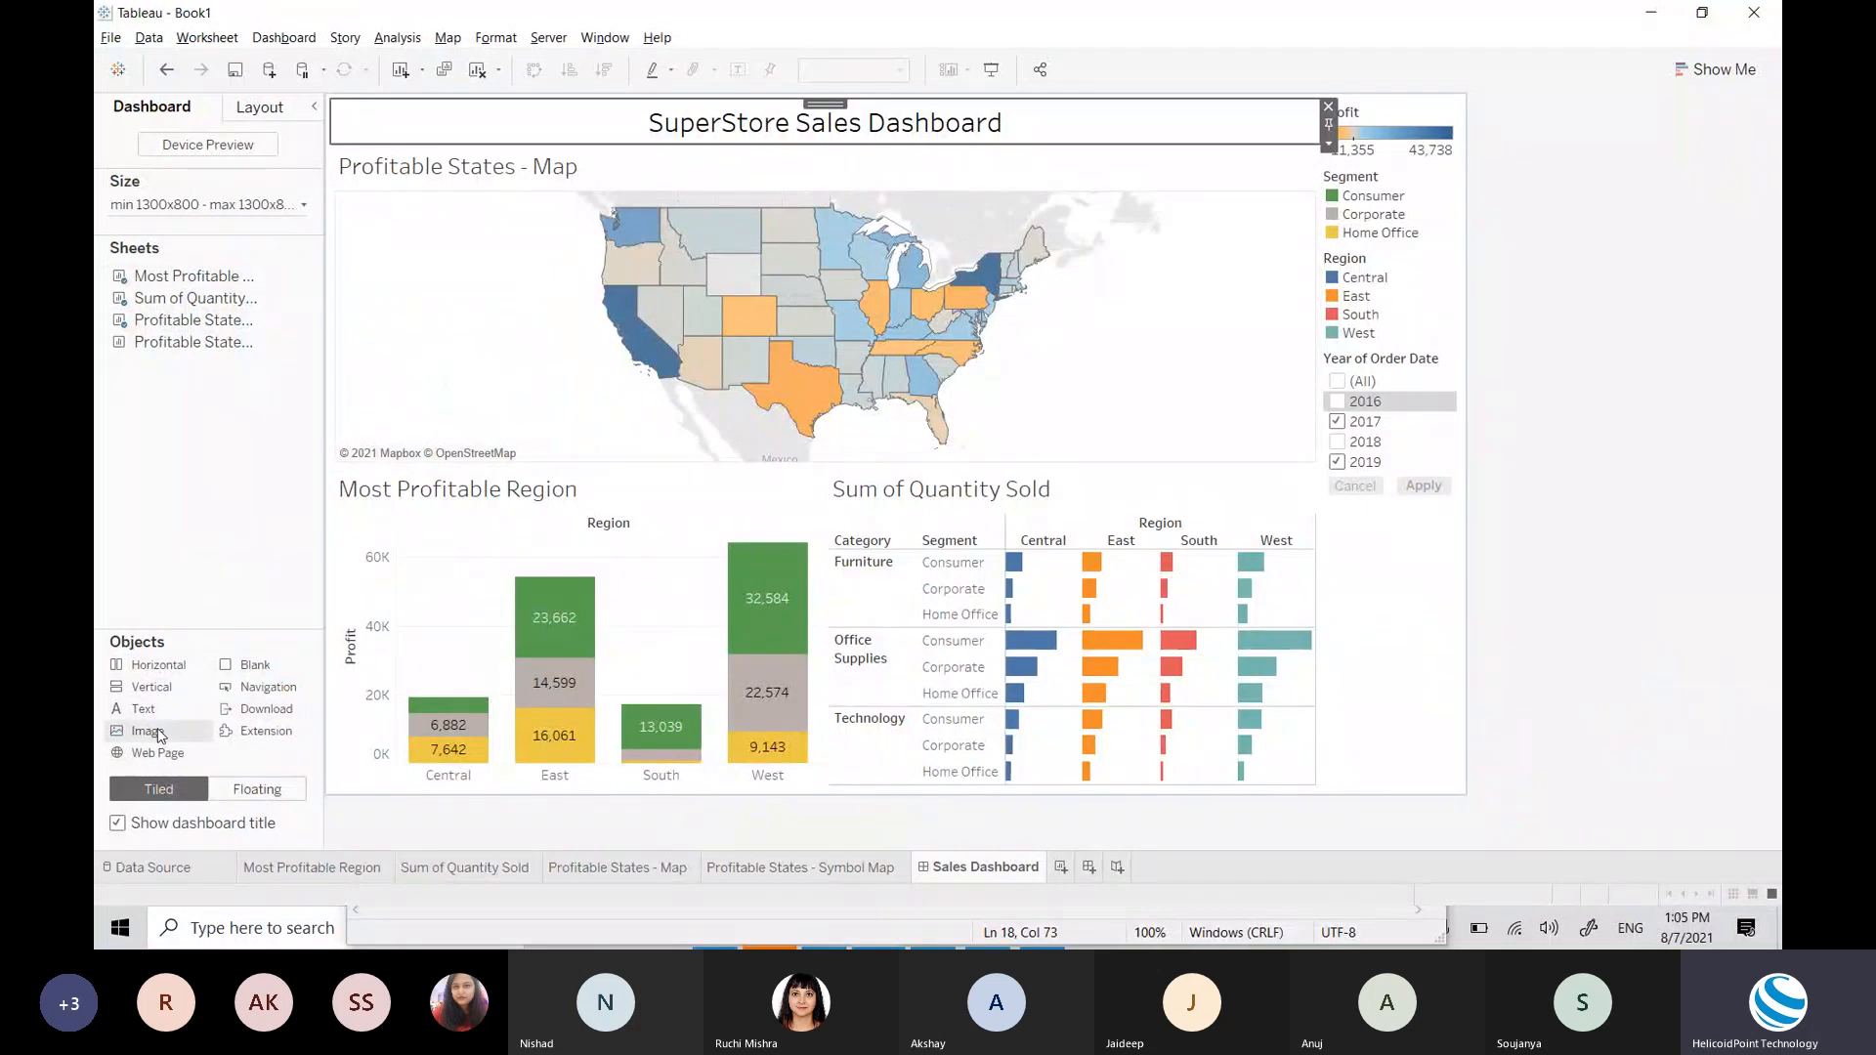
Step: Add a floating Image object at the dashboard's top-left
mouse_move(144, 709)
left_mouse_down()
mouse_move(411, 123)
mouse_move(111, 442)
mouse_move(125, 513)
mouse_move(151, 516)
left_mouse_up()
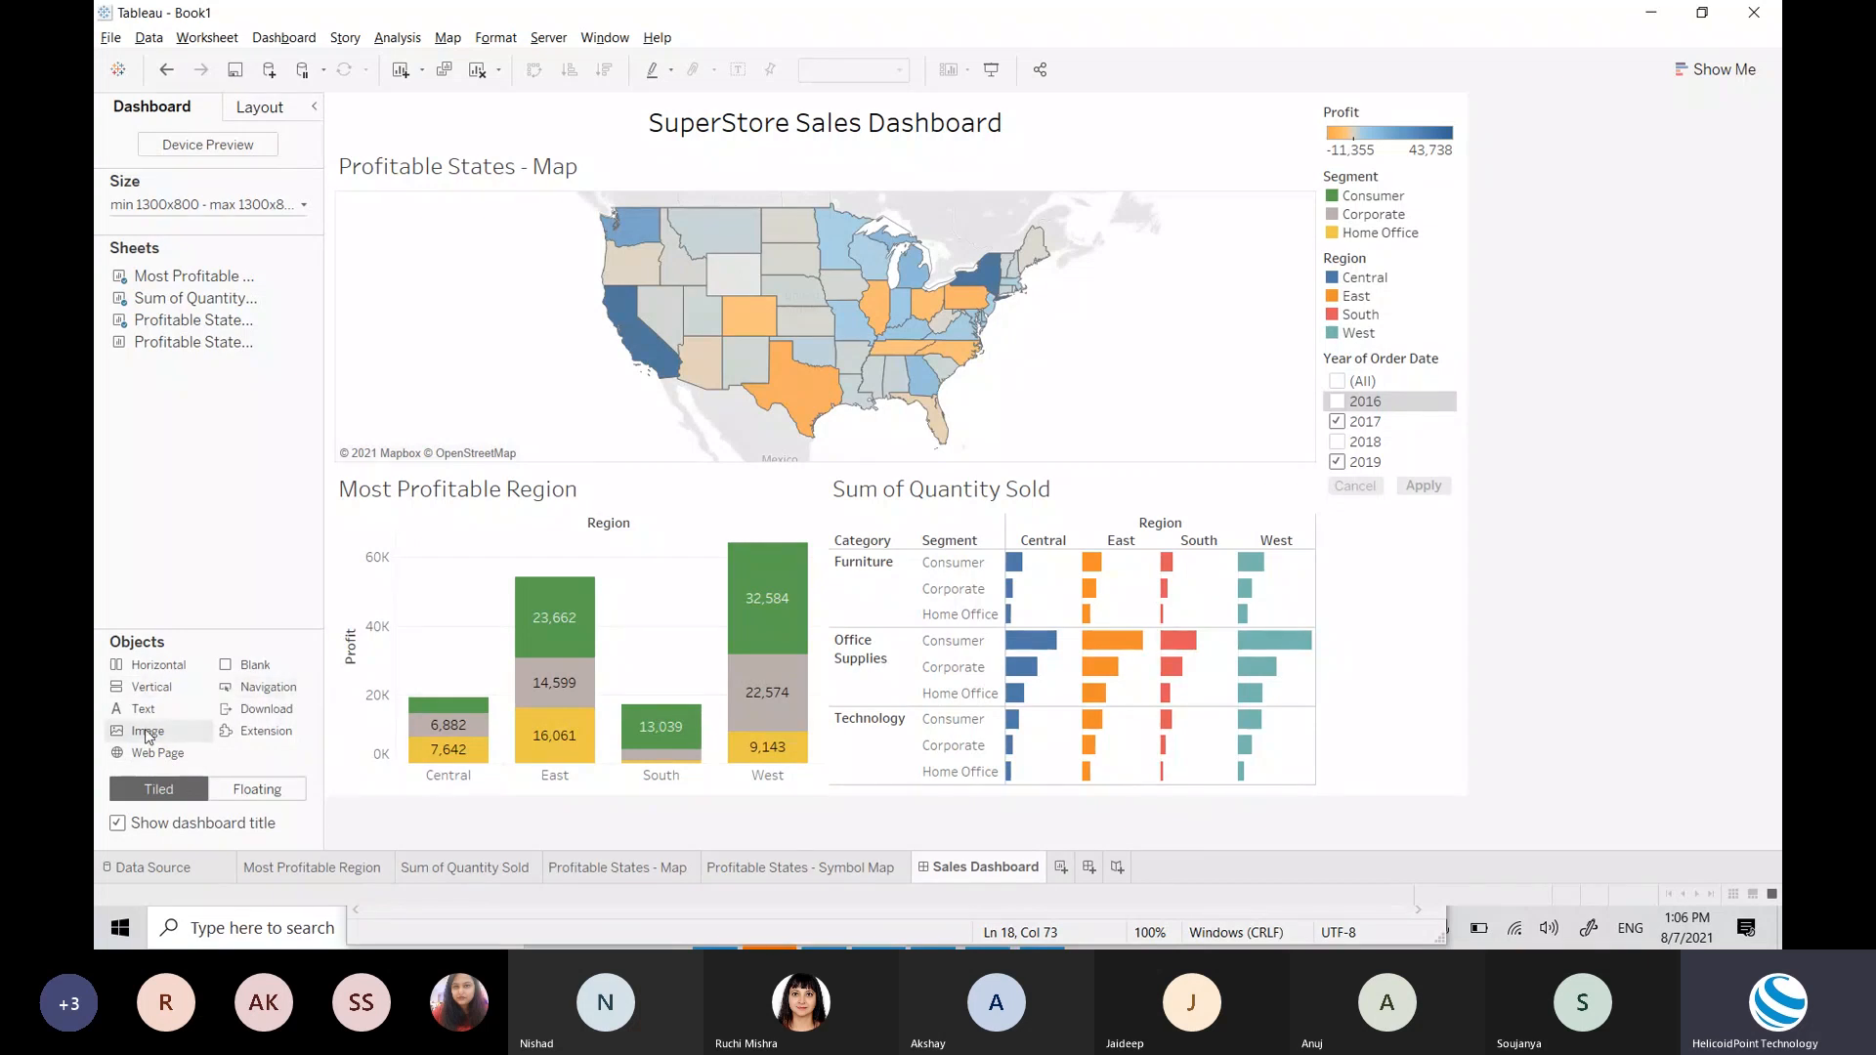
left_click_drag(144, 709, 149, 598)
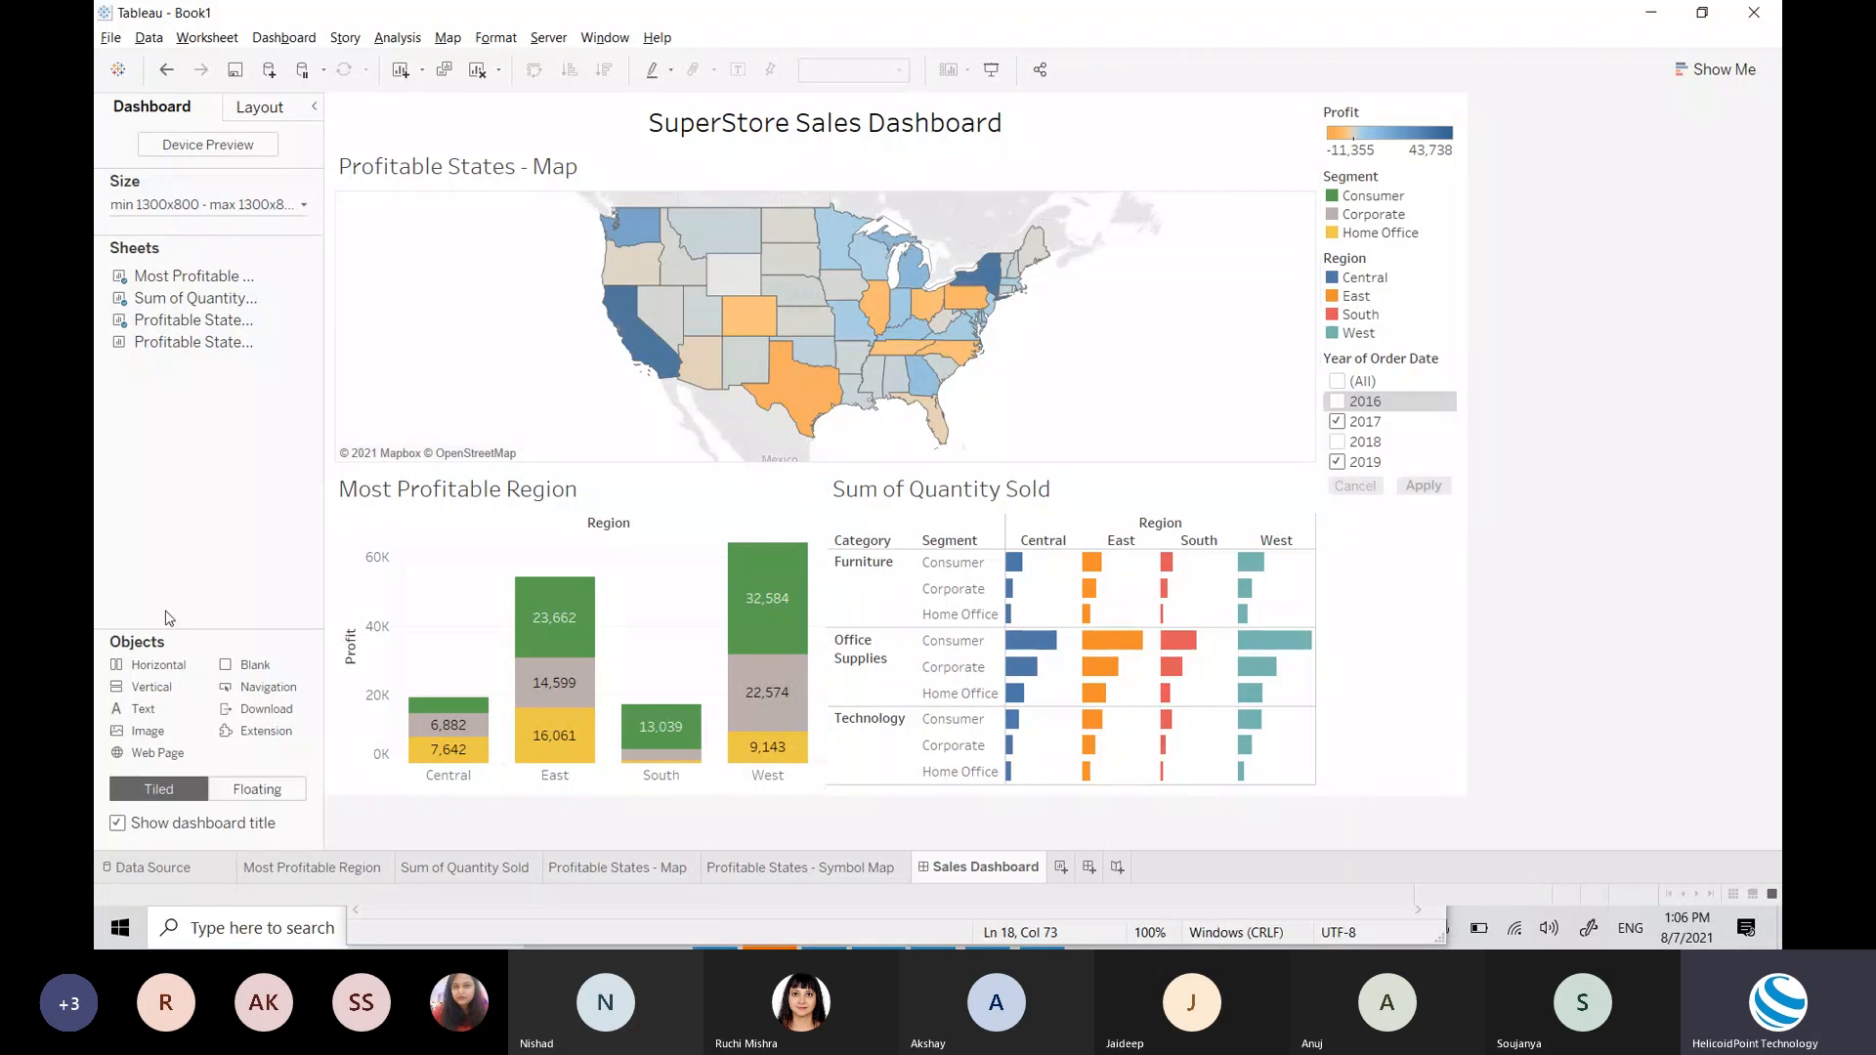
left_click(251, 789)
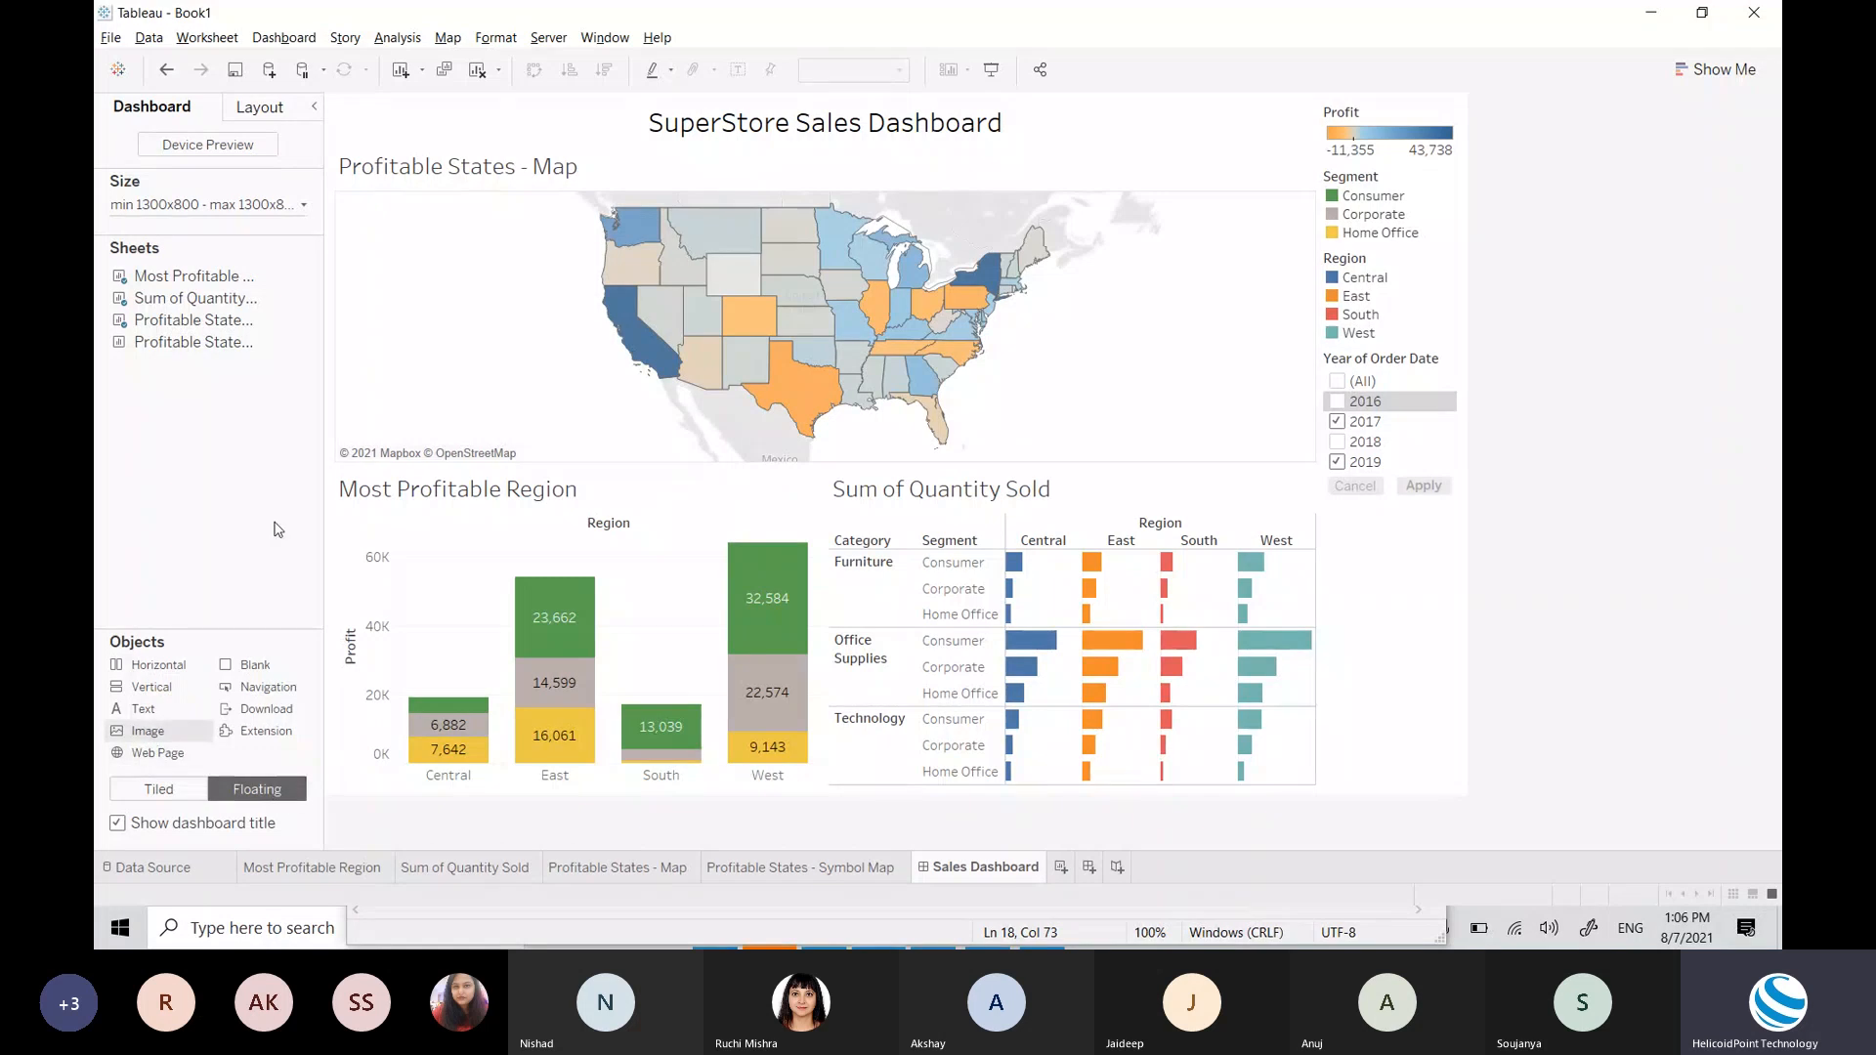
left_click_drag(279, 530, 342, 110)
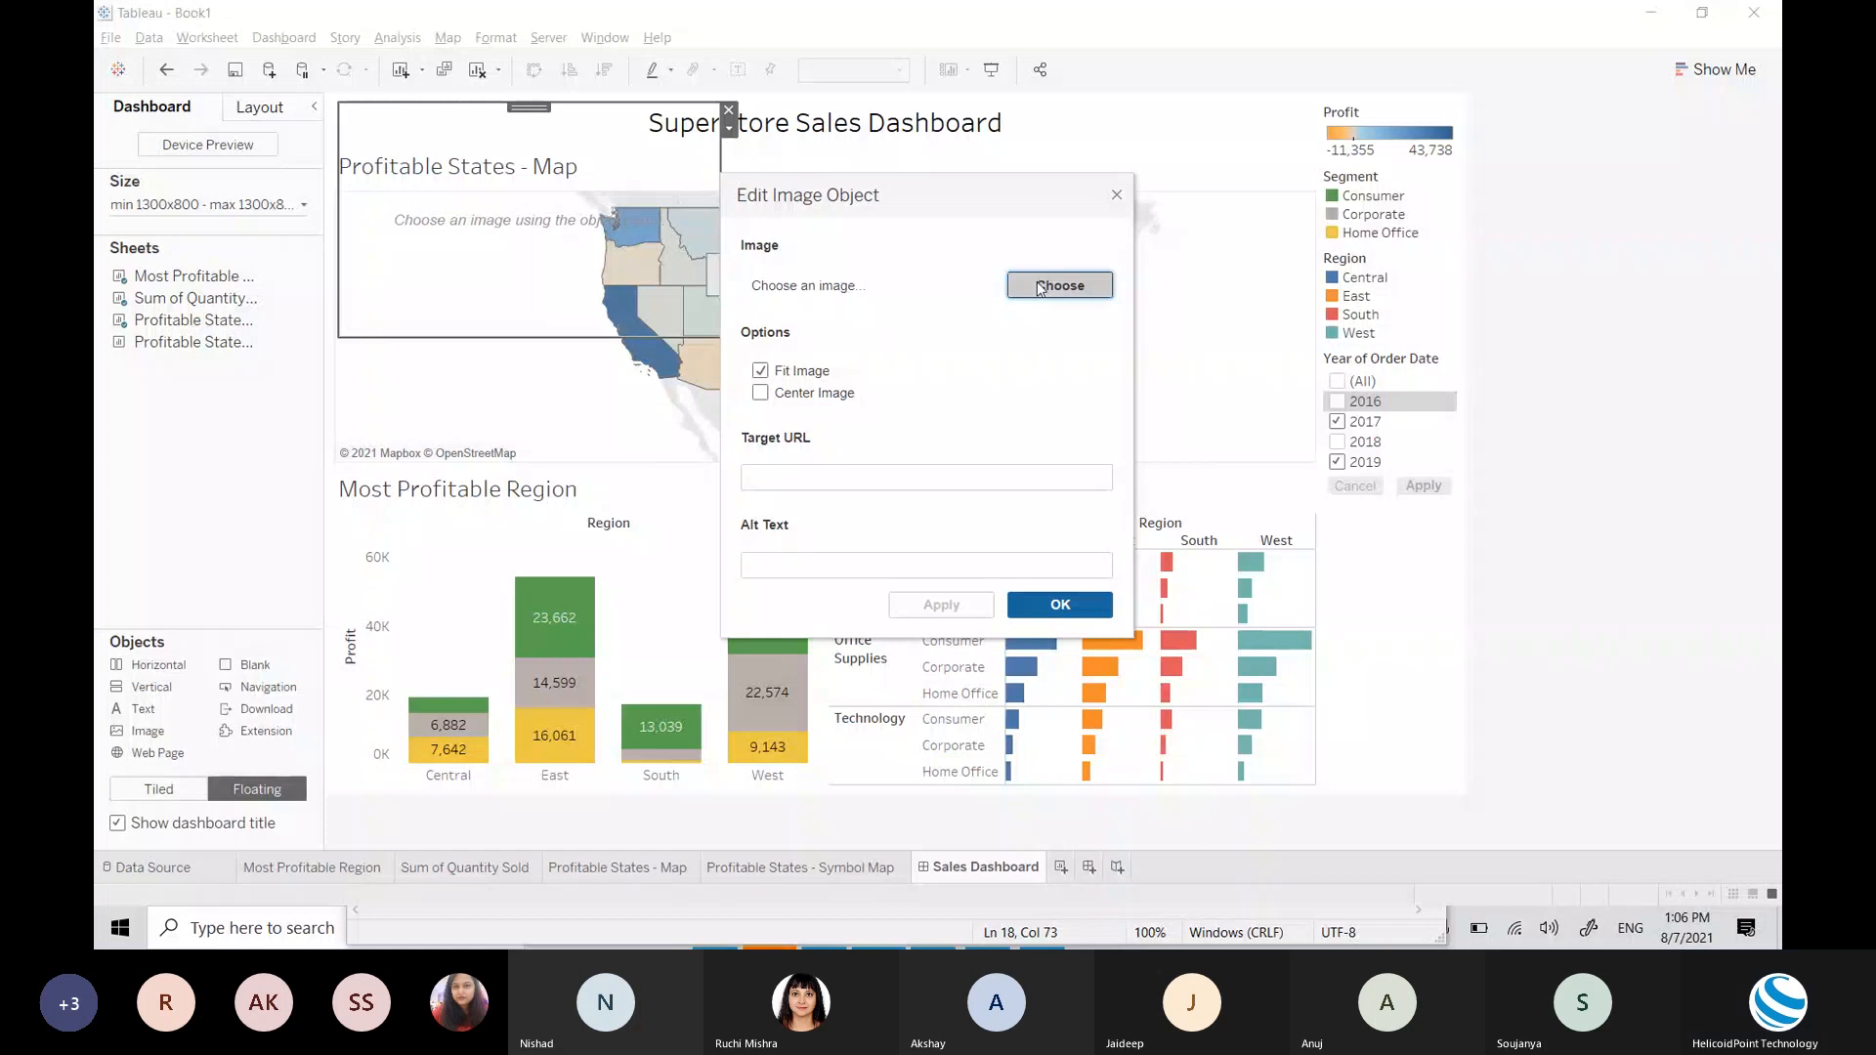
Step: Load logo.png from the Desktop into the image and shrink it to a small top-left box
left_click(1040, 286)
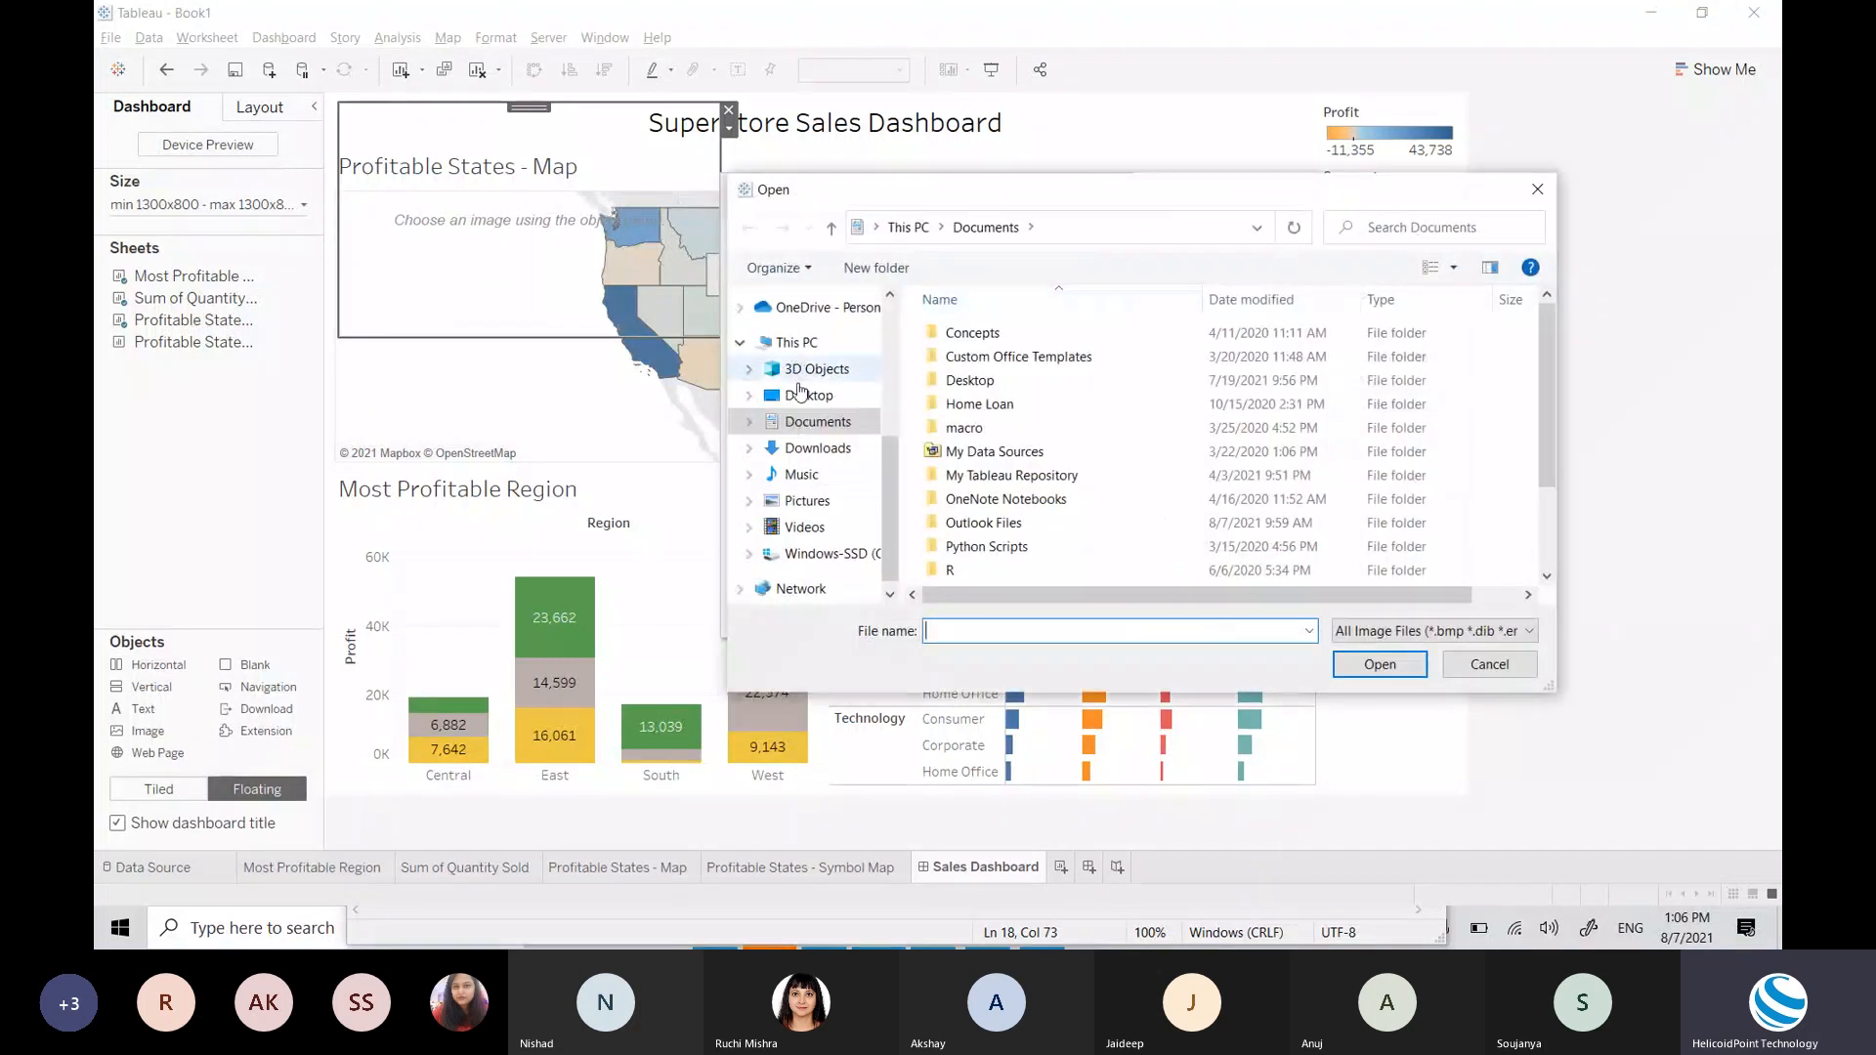
left_click(801, 393)
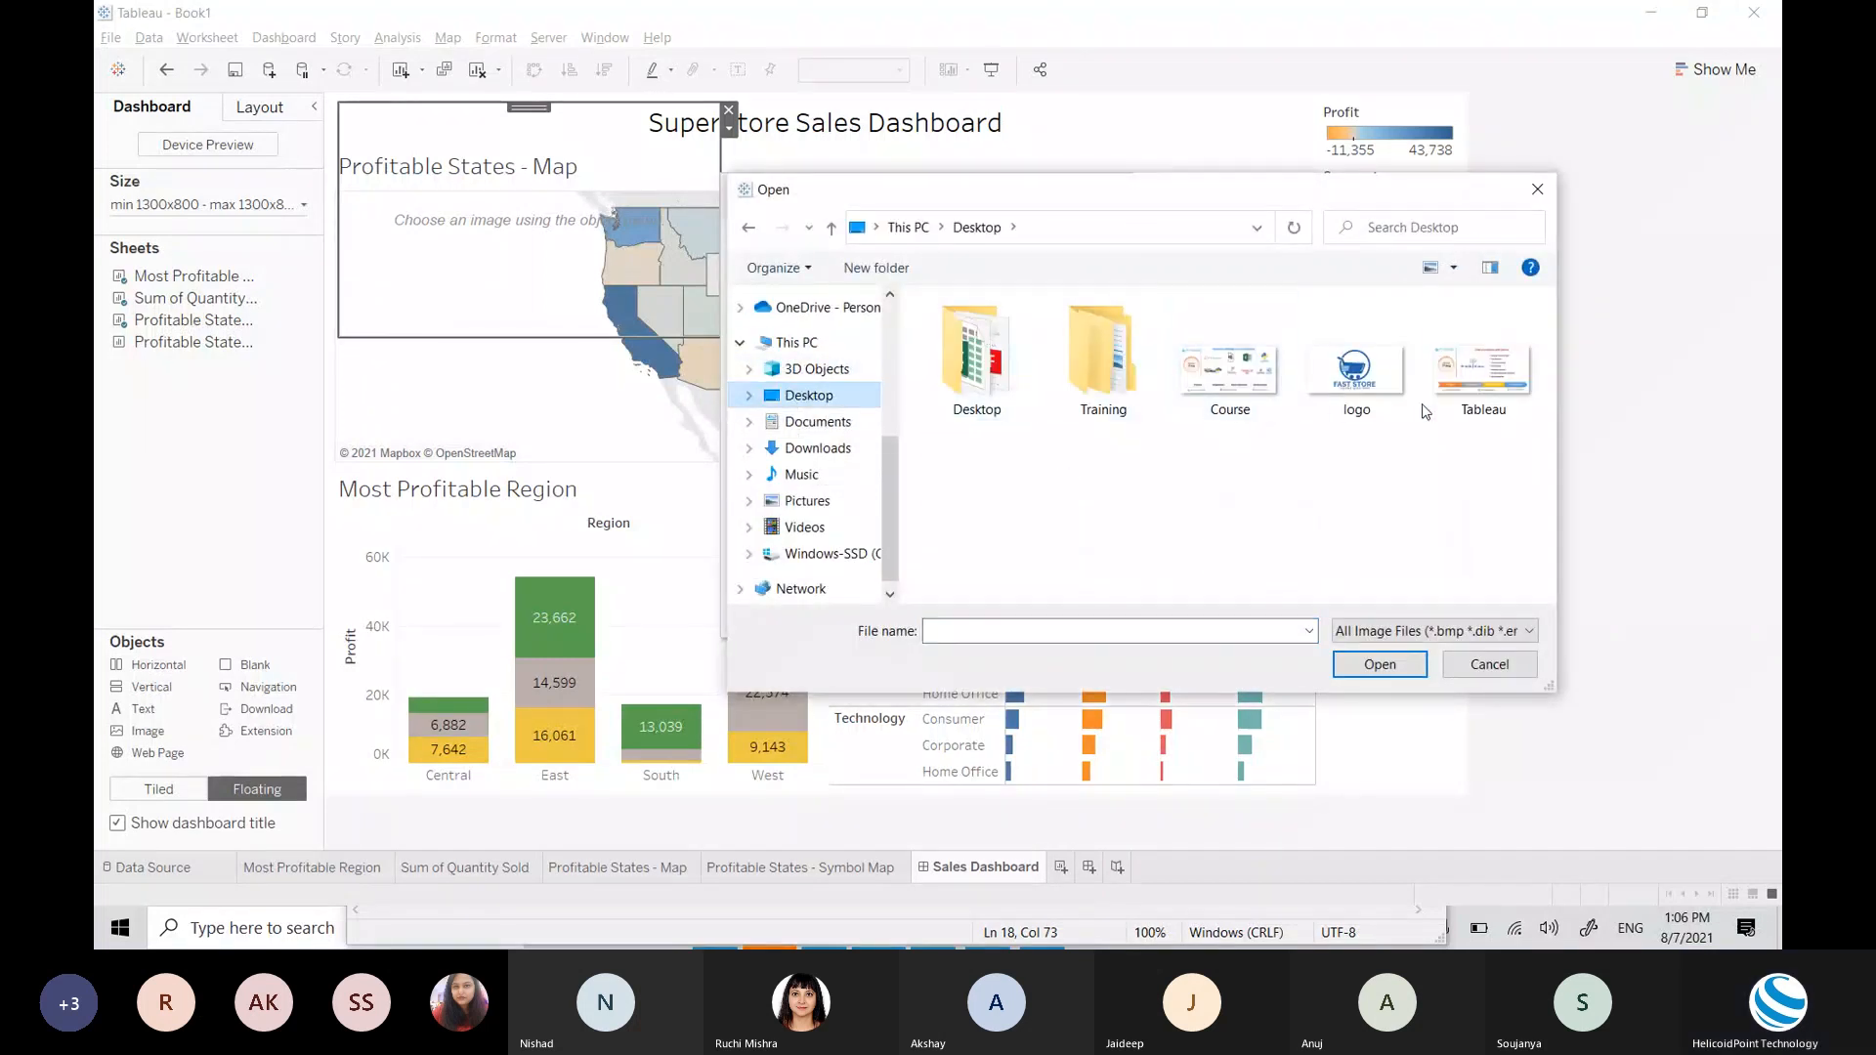
double_click(1357, 369)
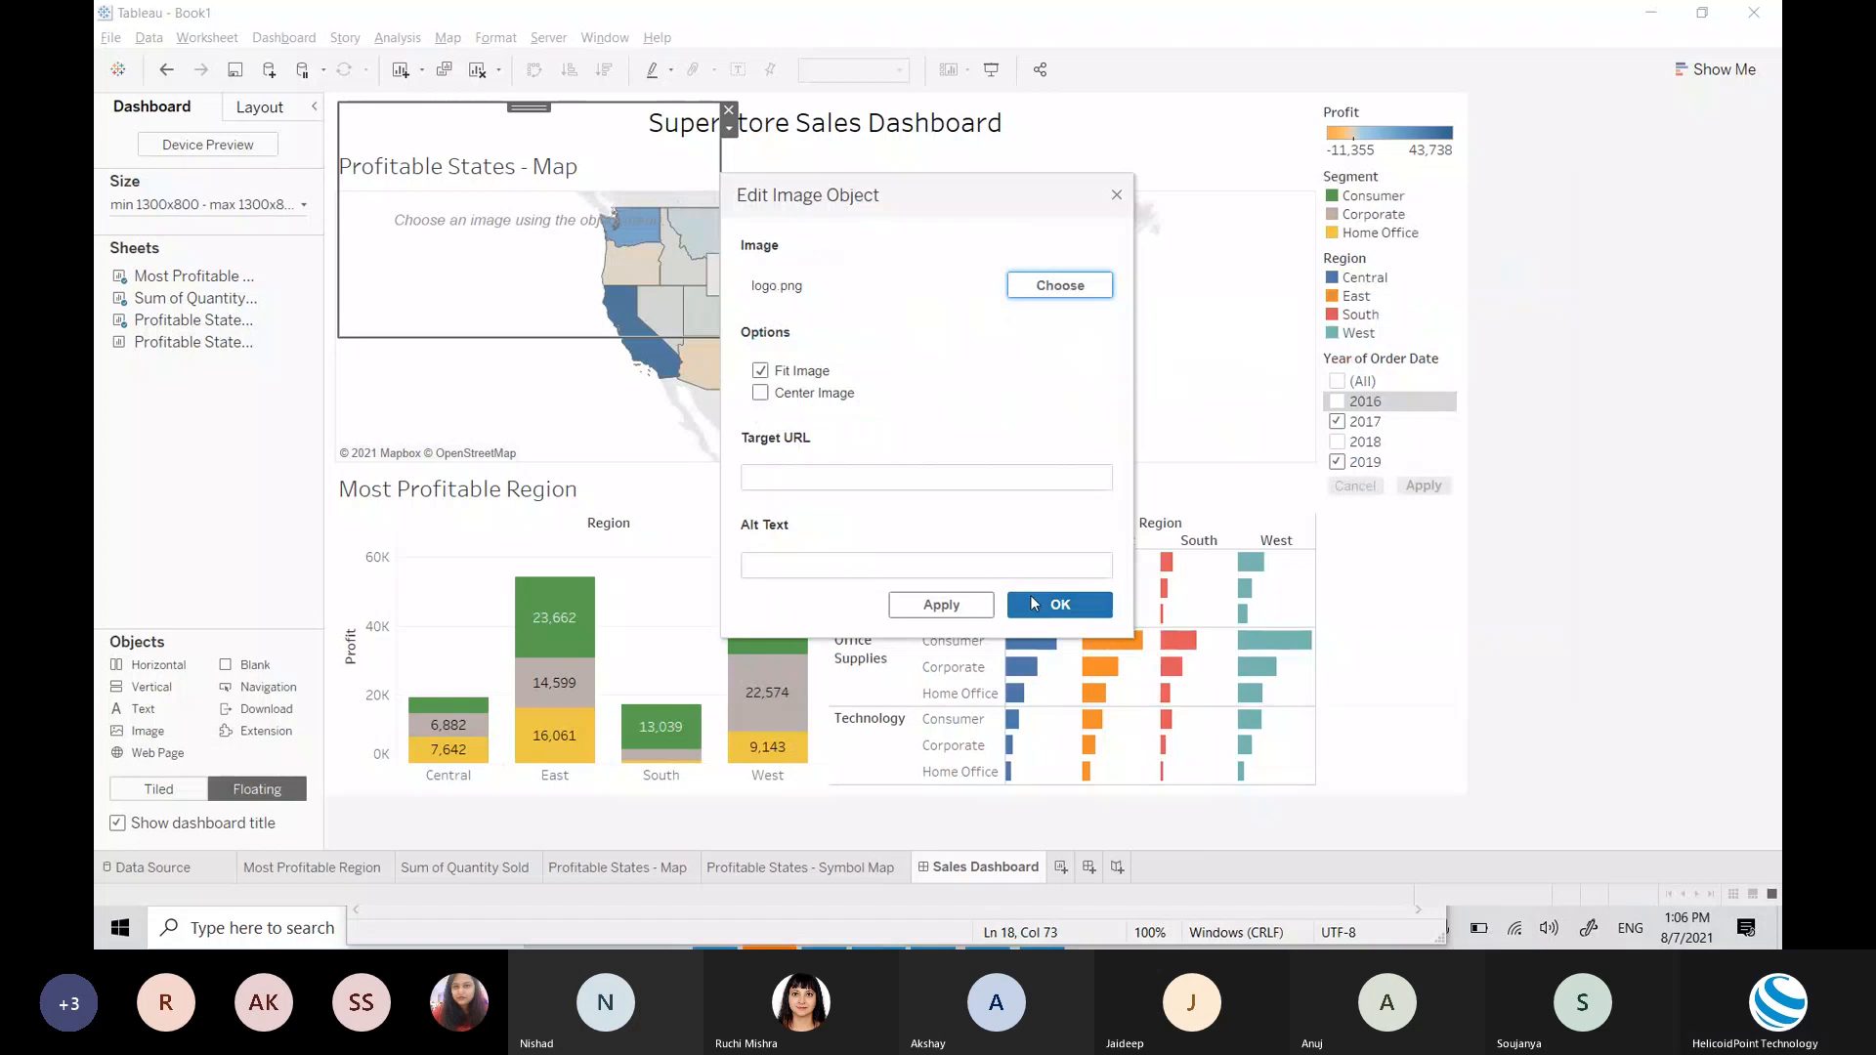
left_click(1032, 601)
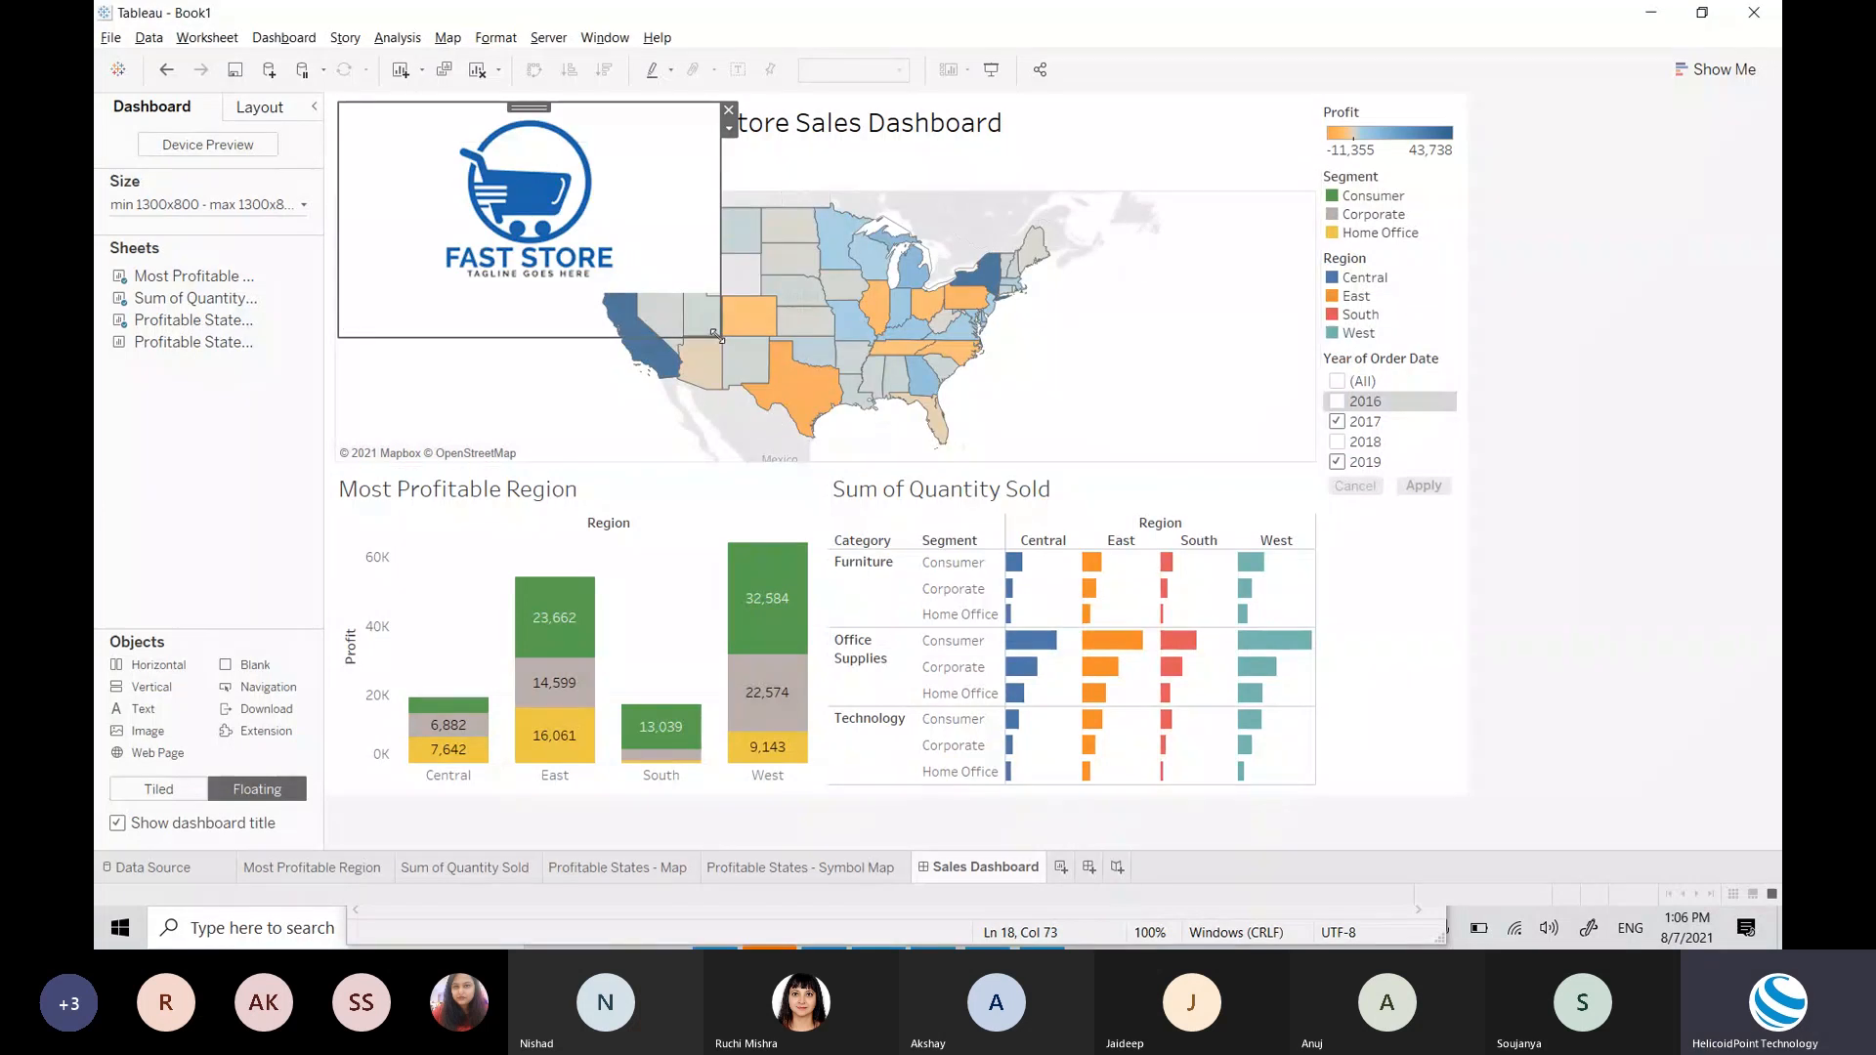
left_click_drag(716, 335, 445, 159)
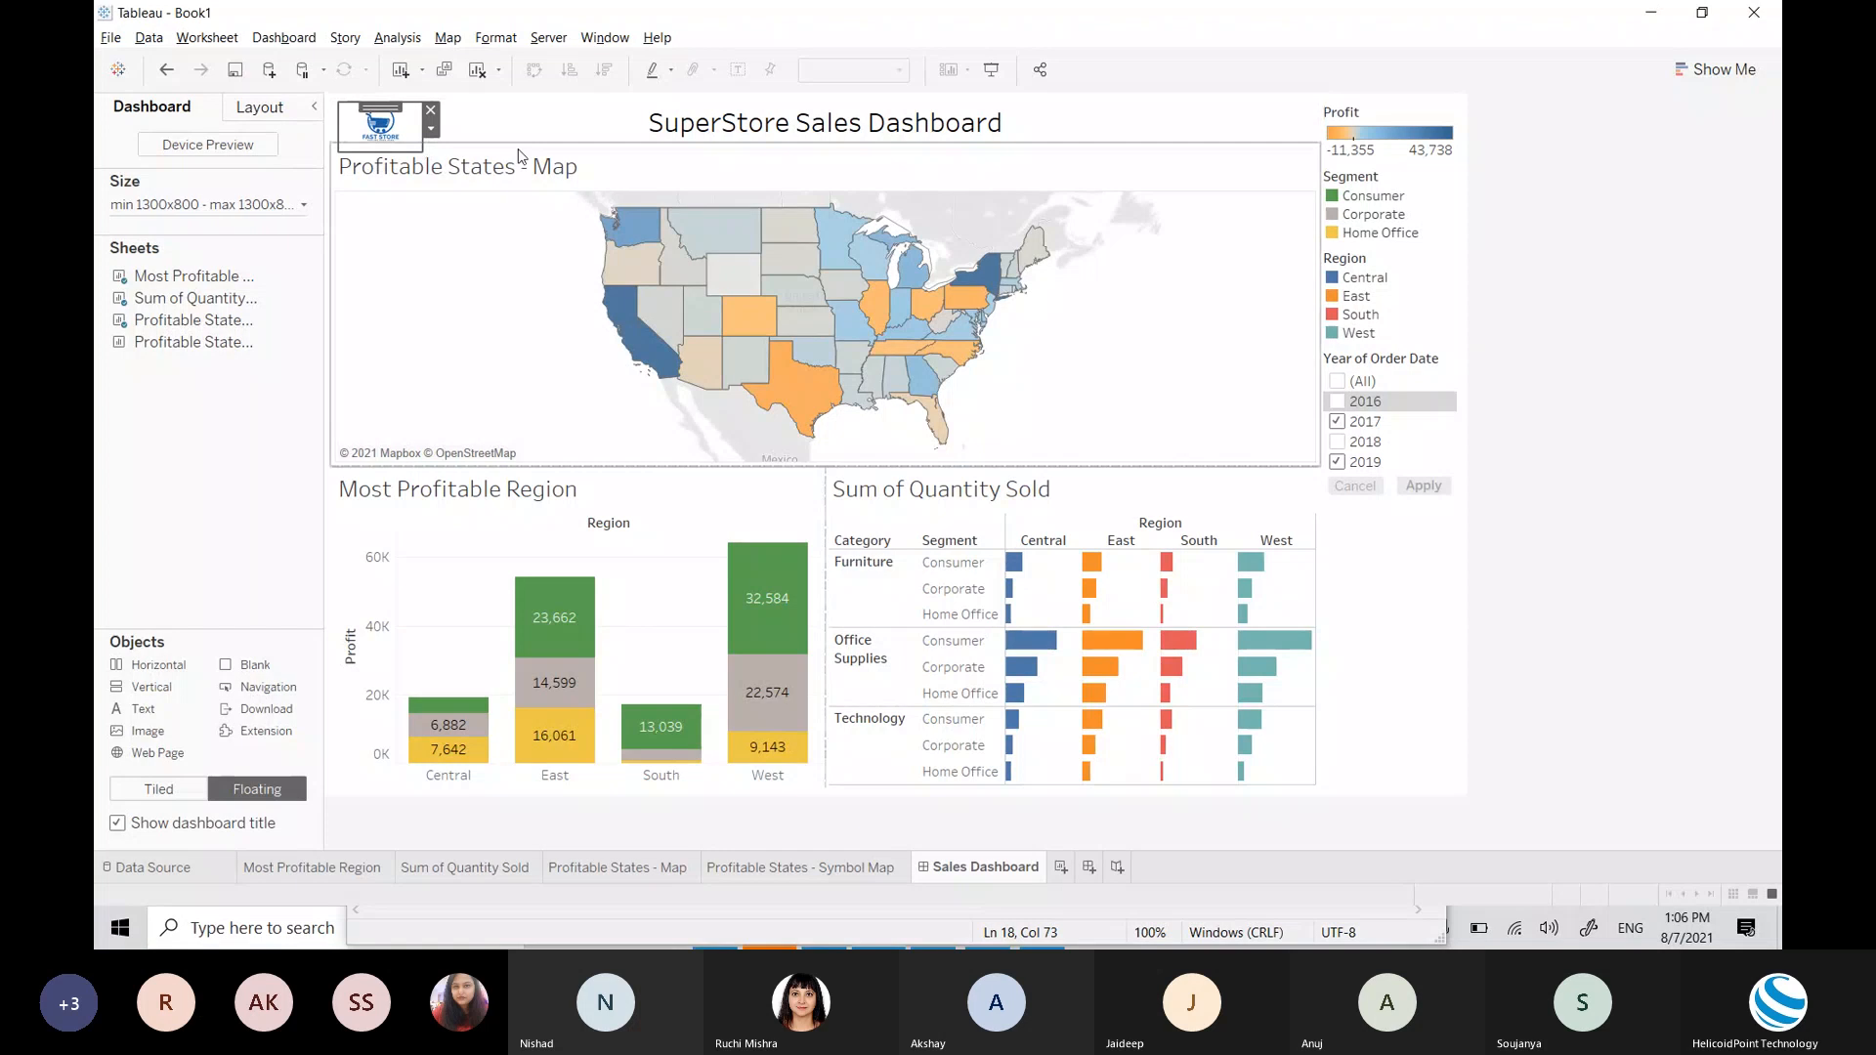
left_click(421, 158)
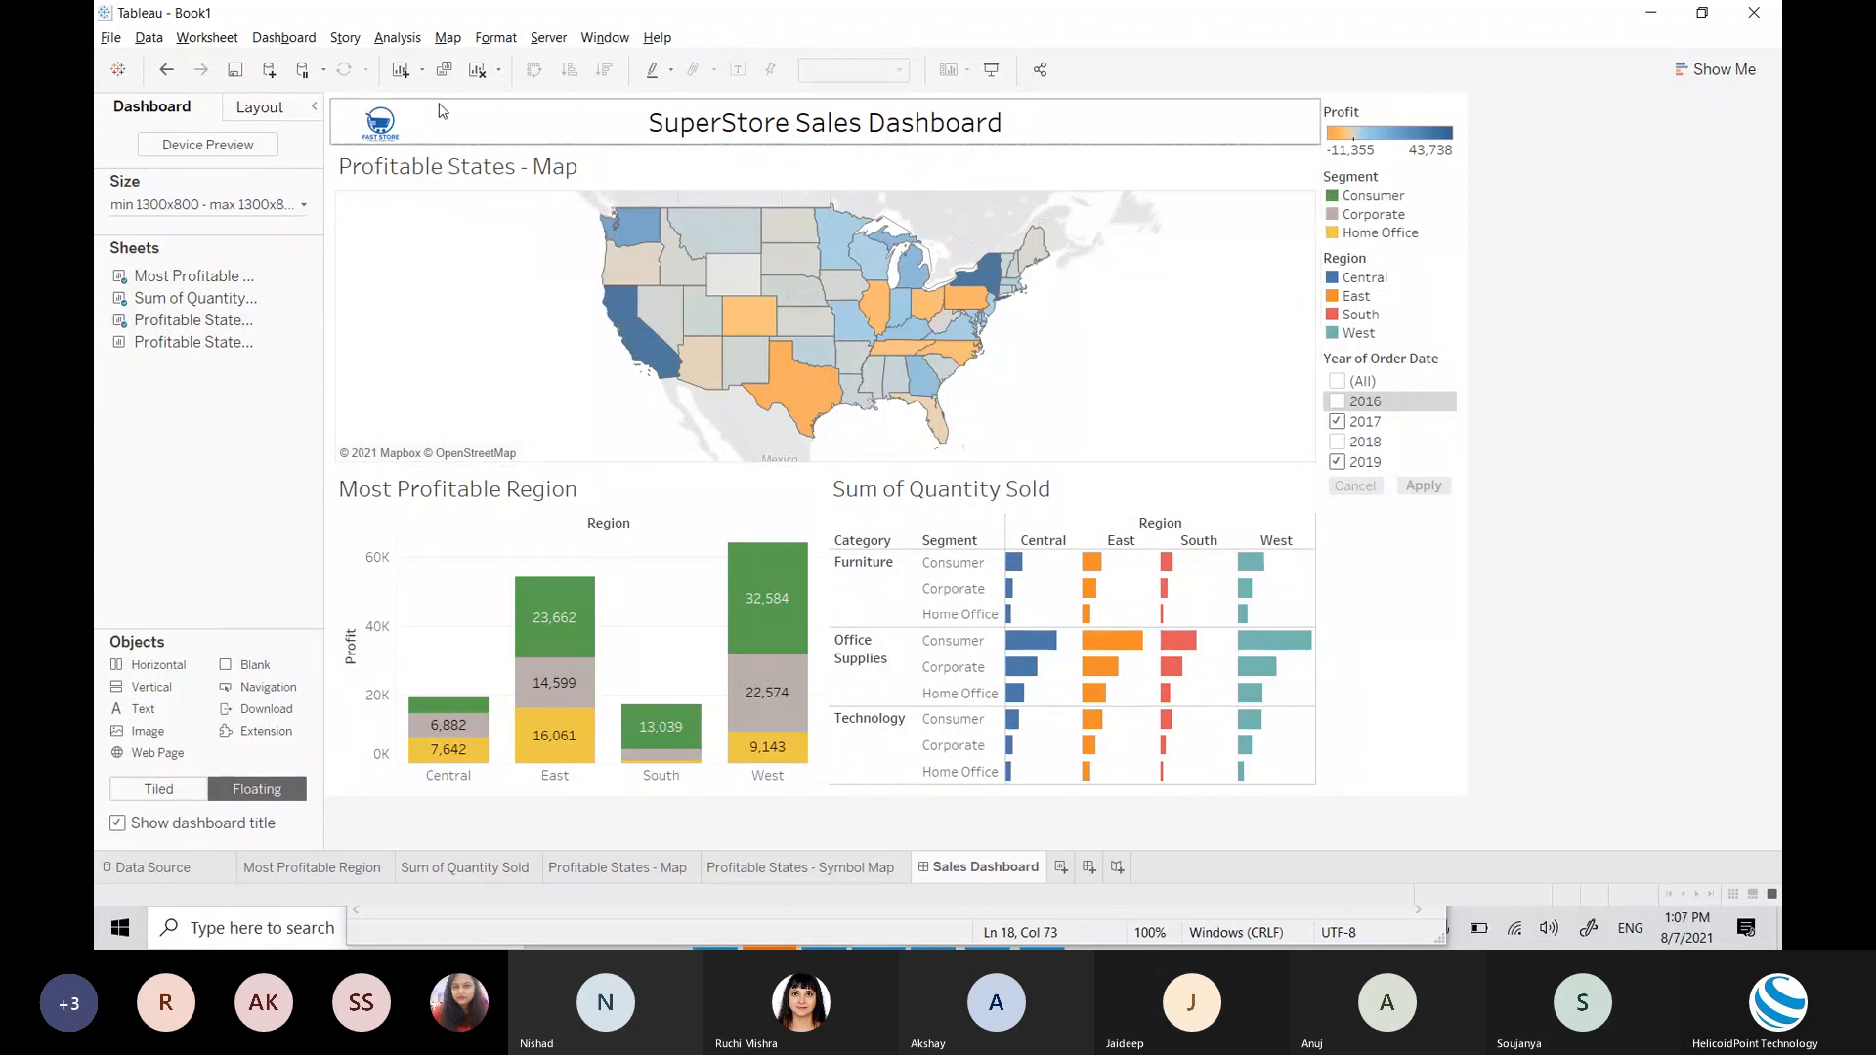
Step: Add a centre-aligned floating 'Refreshed on' text box at the dashboard's top right
left_click(1599, 627)
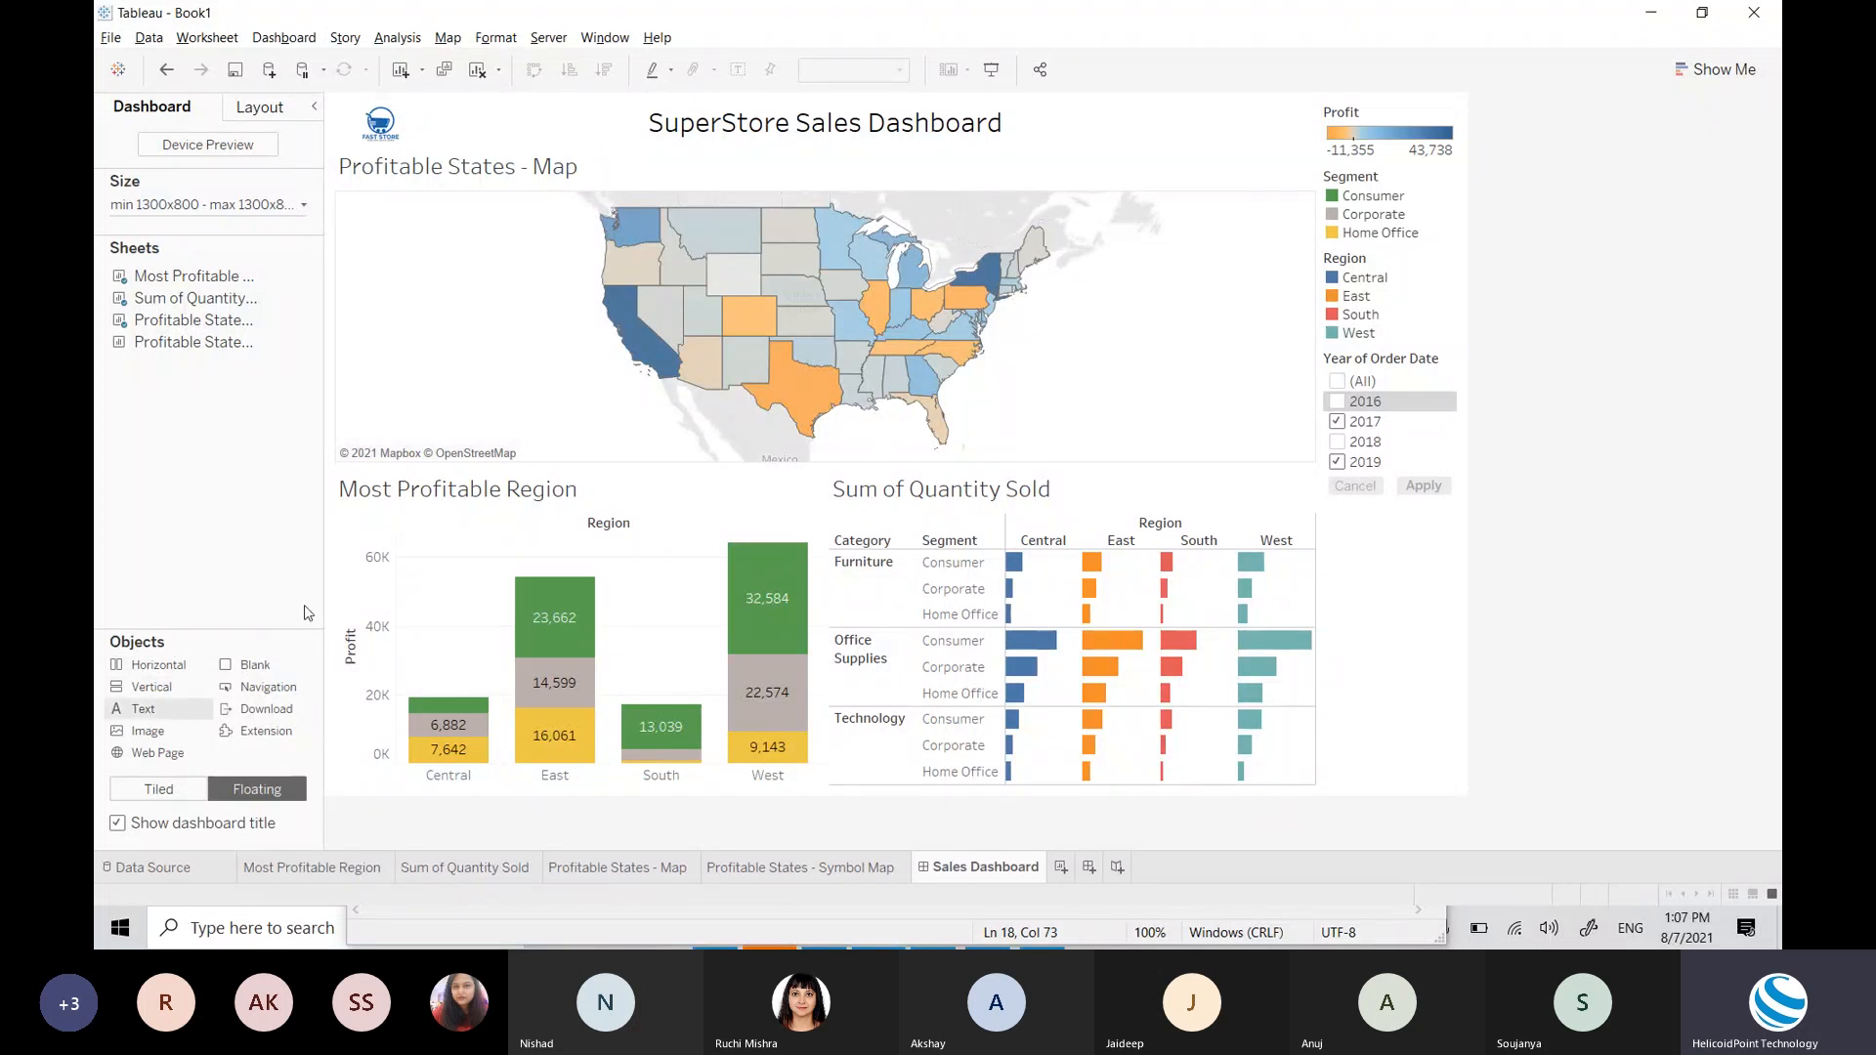
left_click_drag(308, 613, 1124, 115)
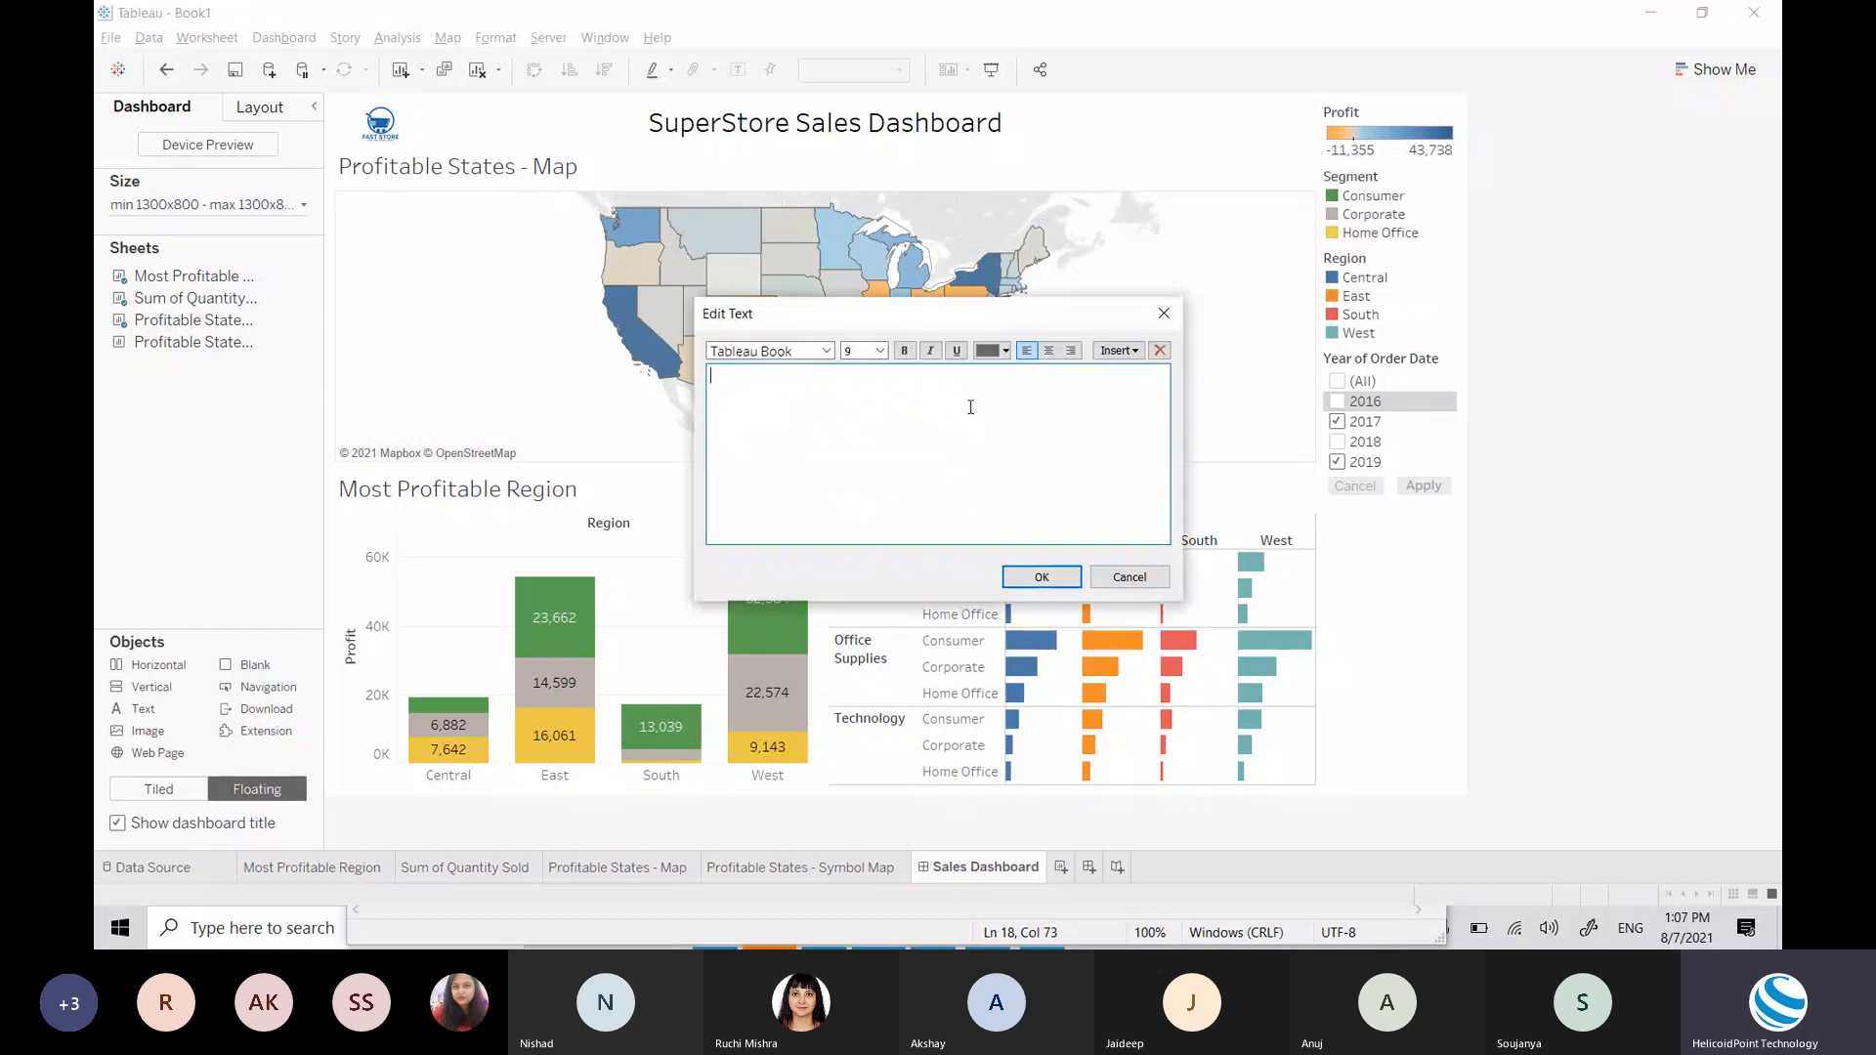
type("Refreshed on")
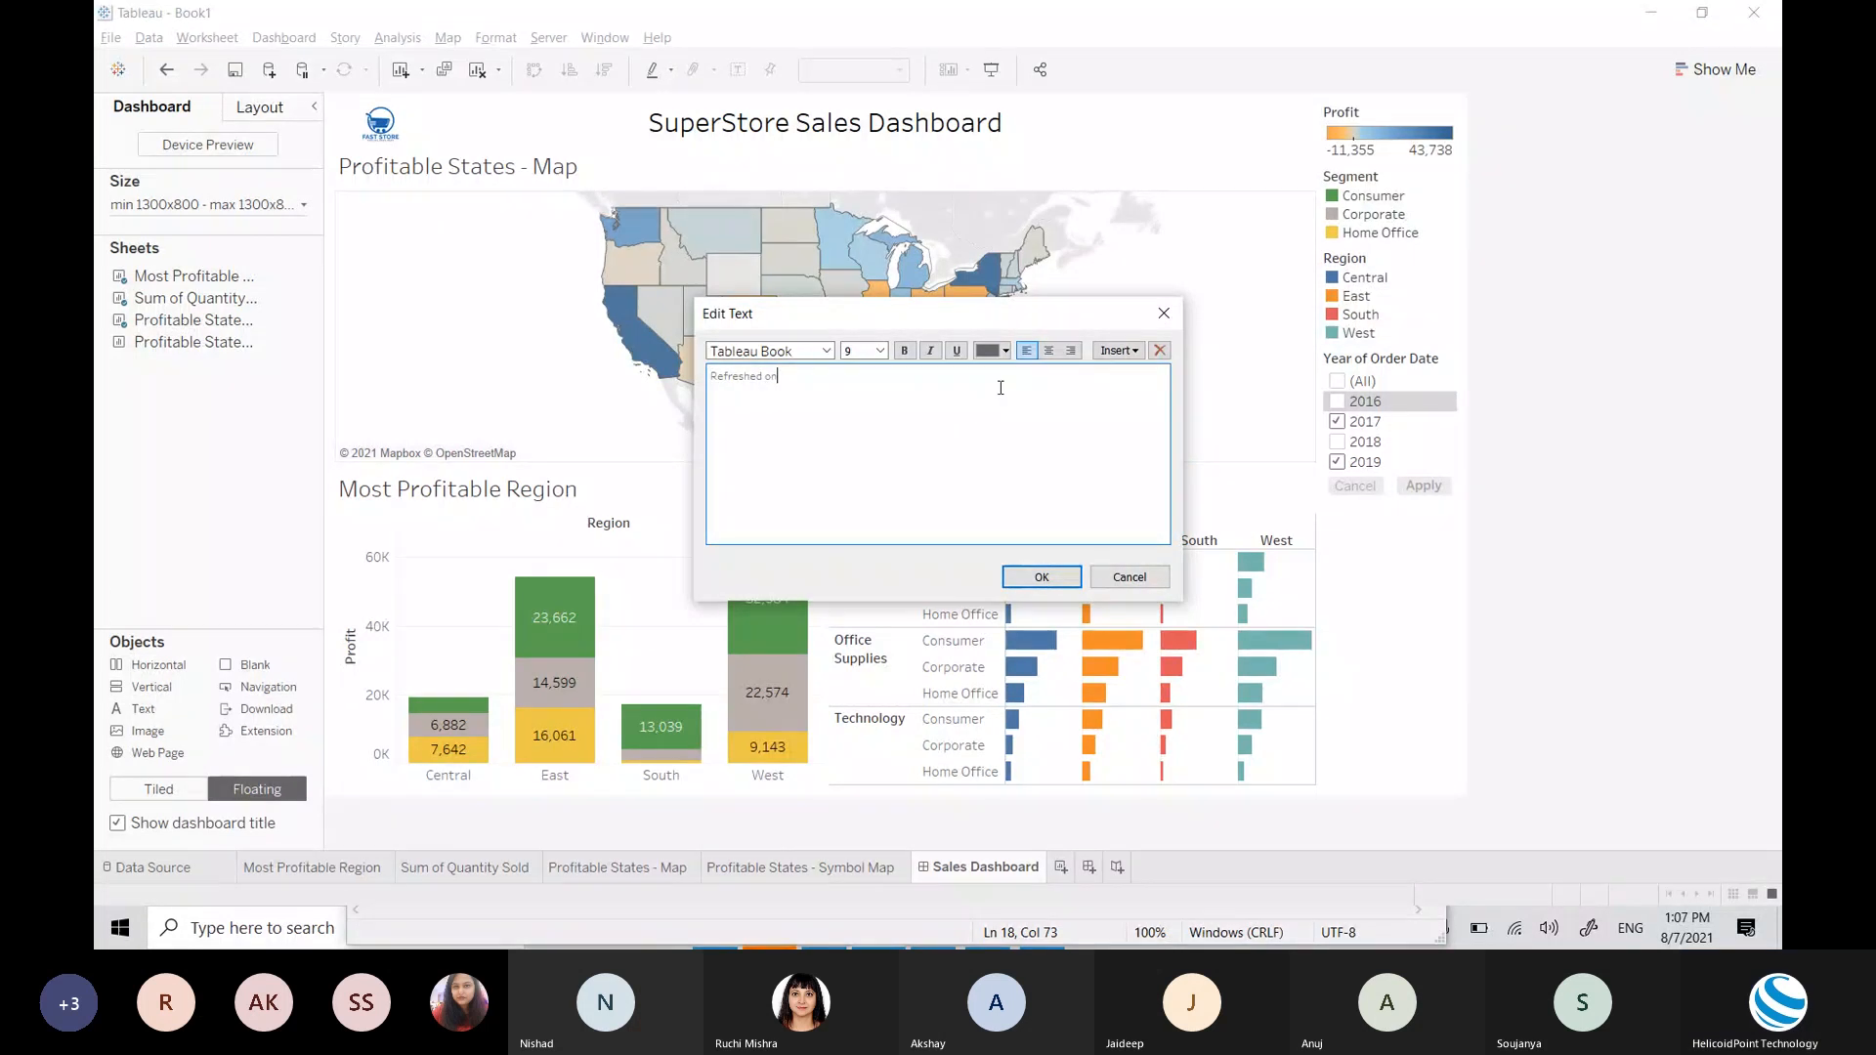
key("ctrl+a")
left_click(1049, 350)
left_click(1042, 577)
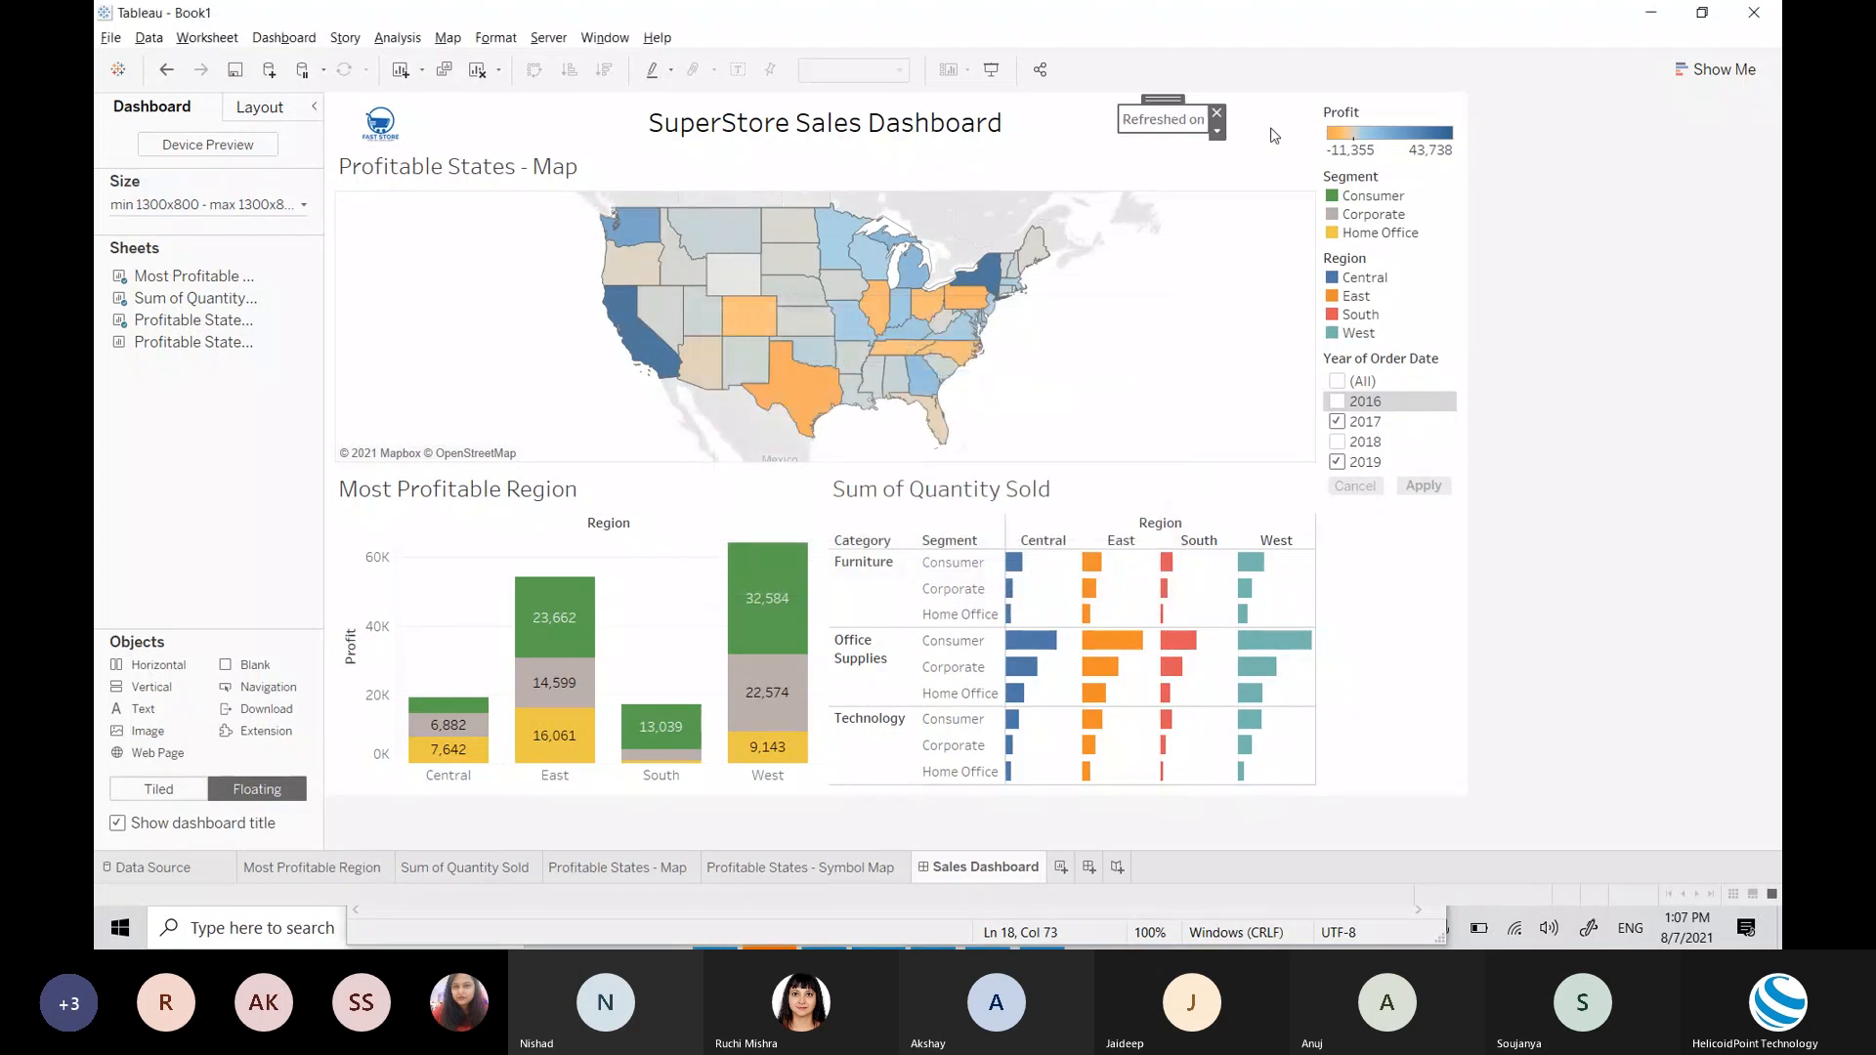
left_click_drag(1168, 107, 1226, 117)
left_click(1752, 449)
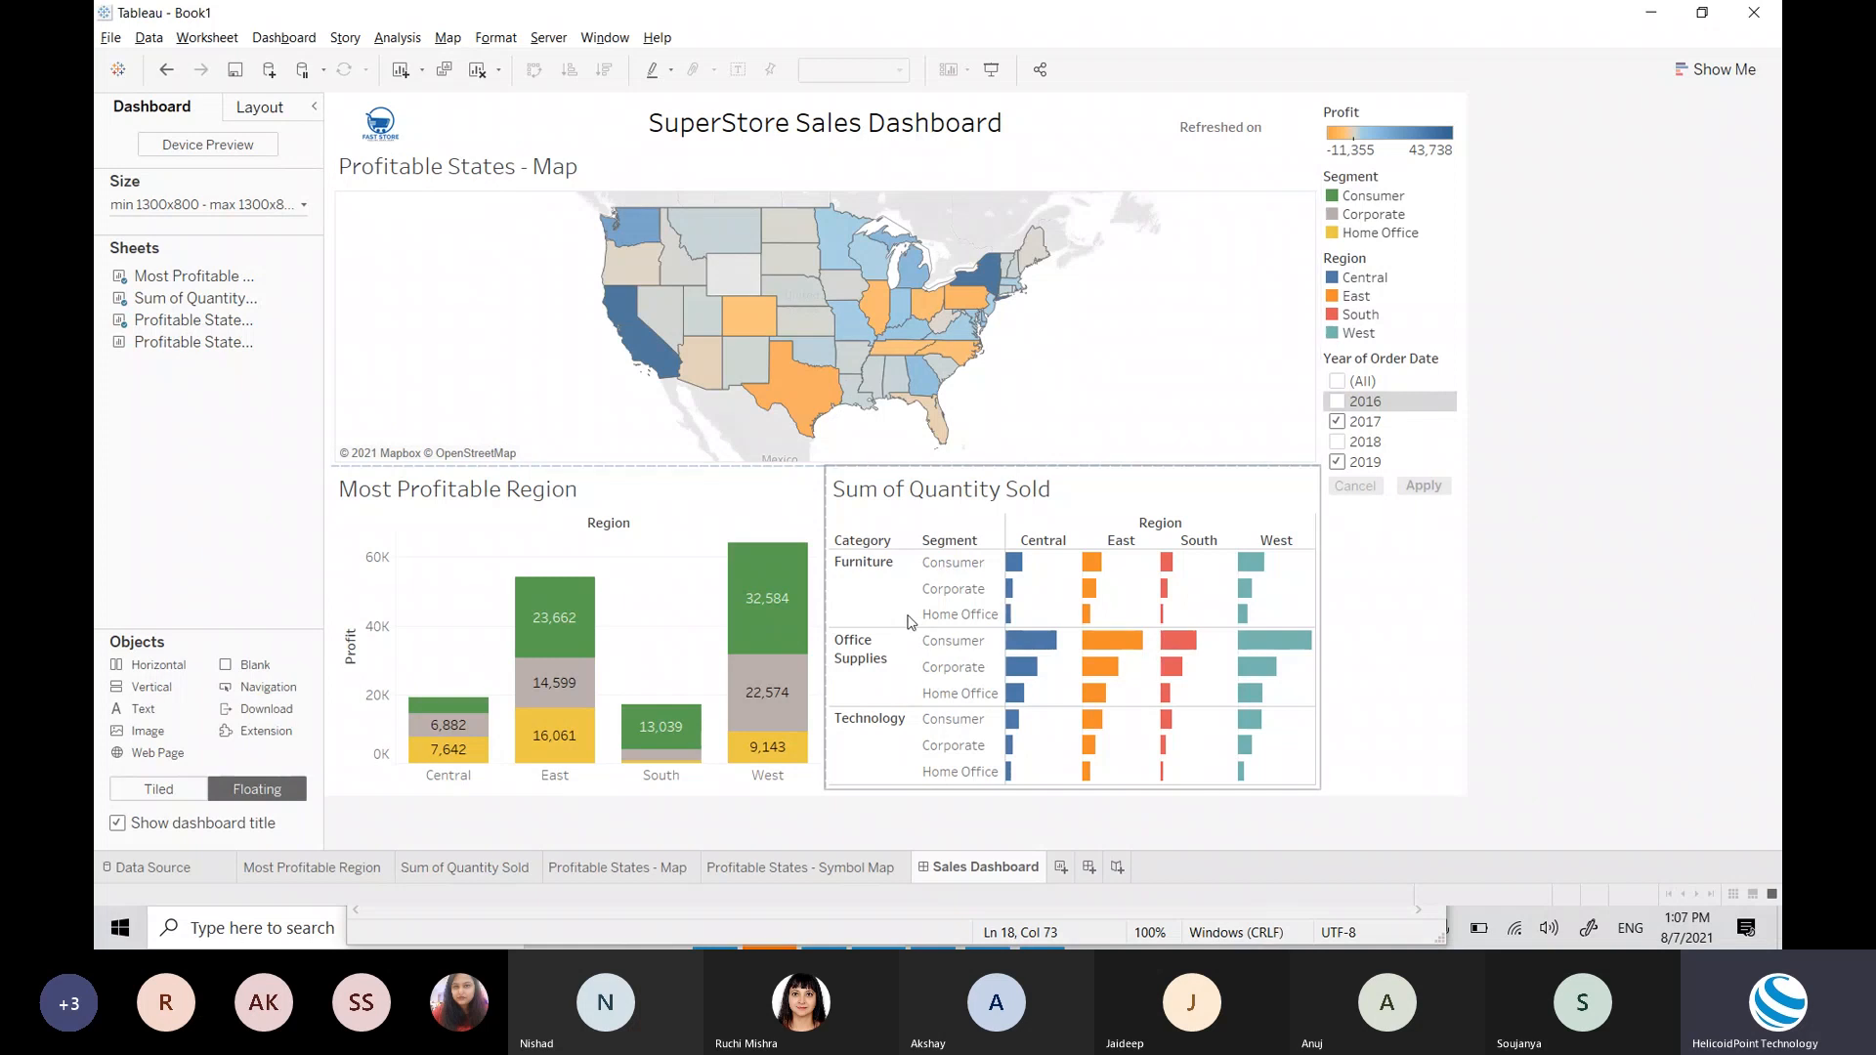
Step: Select all text in the SuperStore Sales Dashboard title and apply Bold
double_click(782, 145)
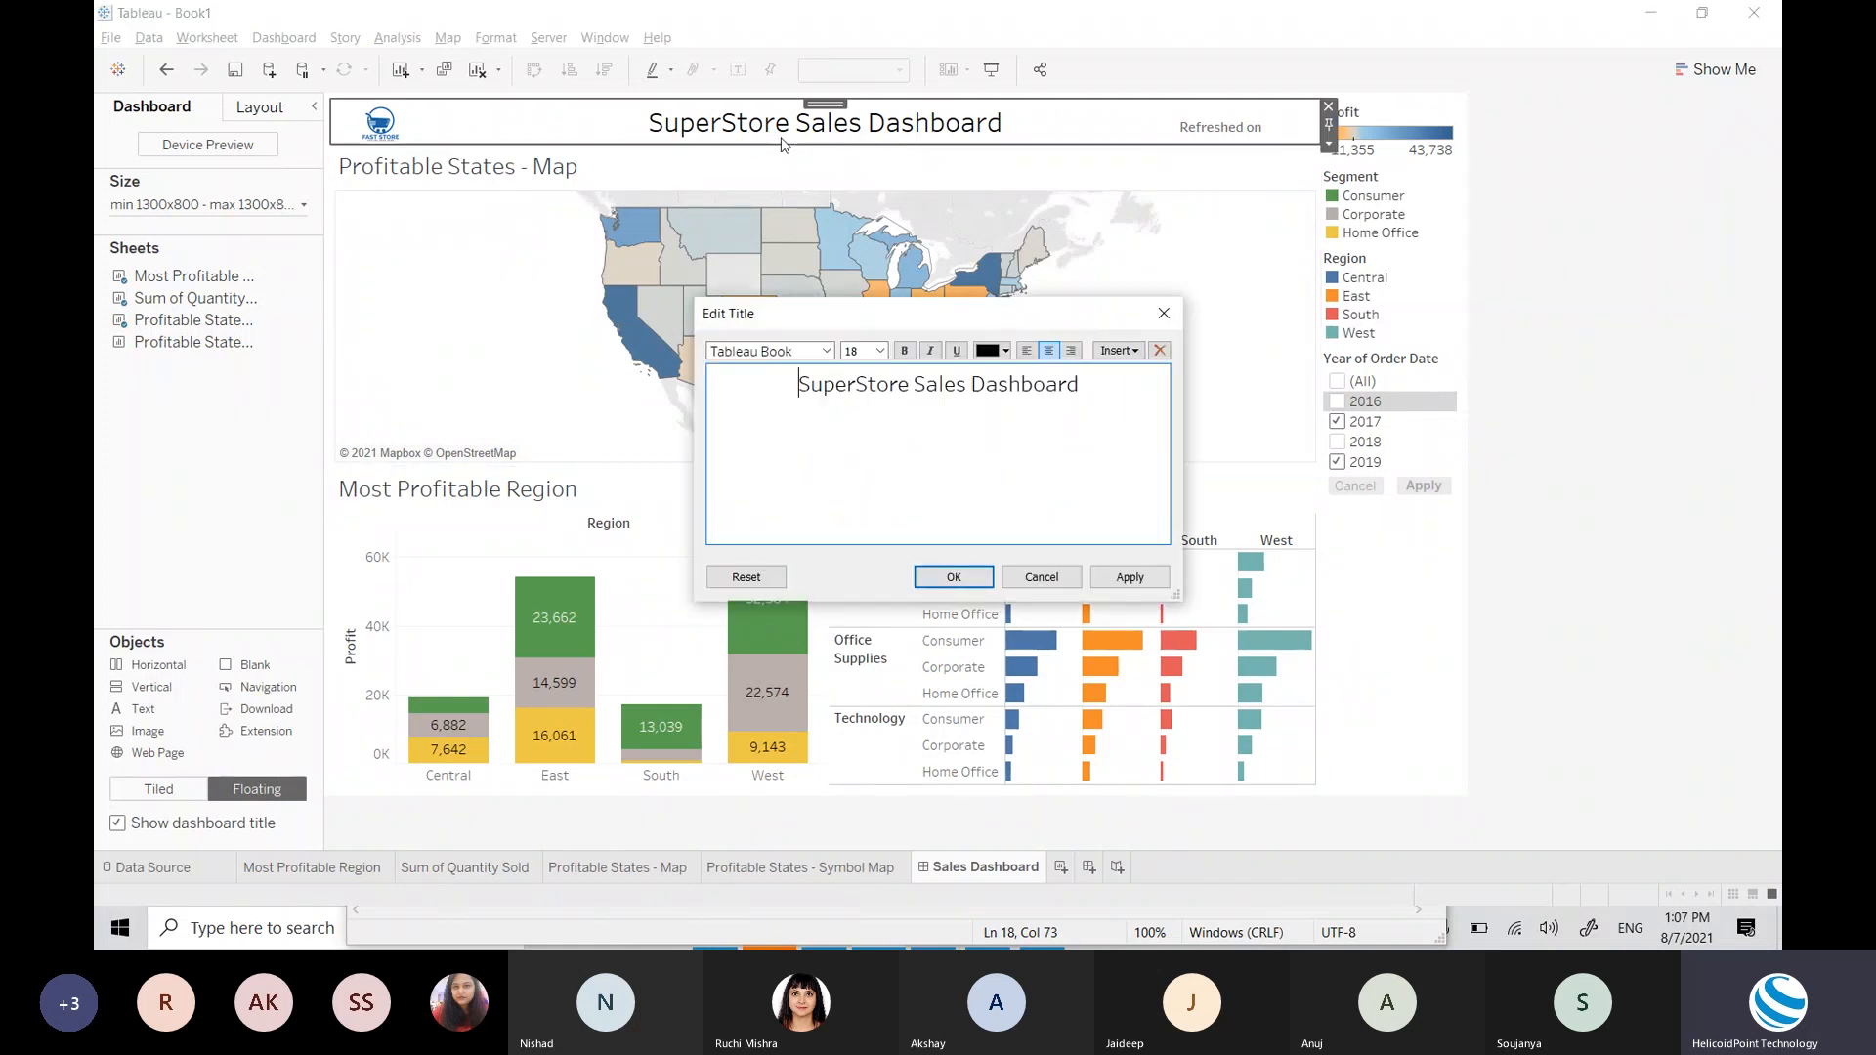
key("ctrl+a")
left_click(905, 352)
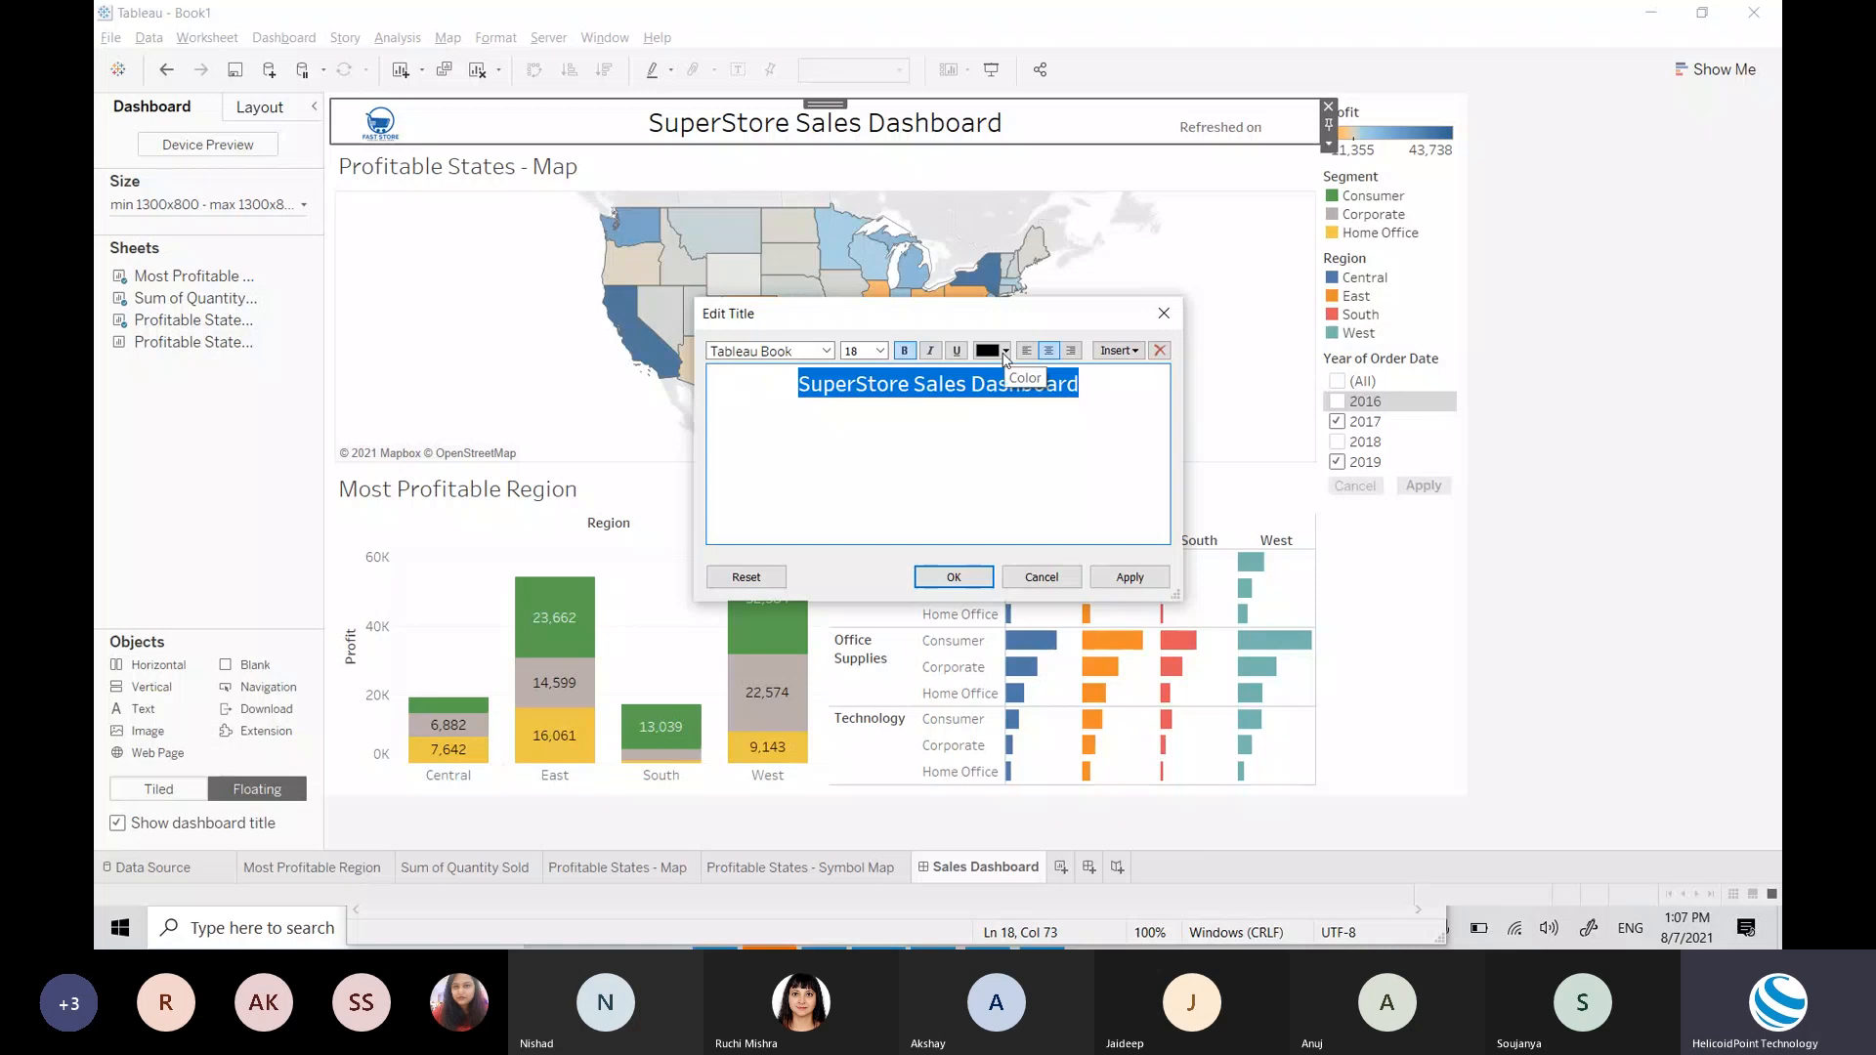
left_click(954, 578)
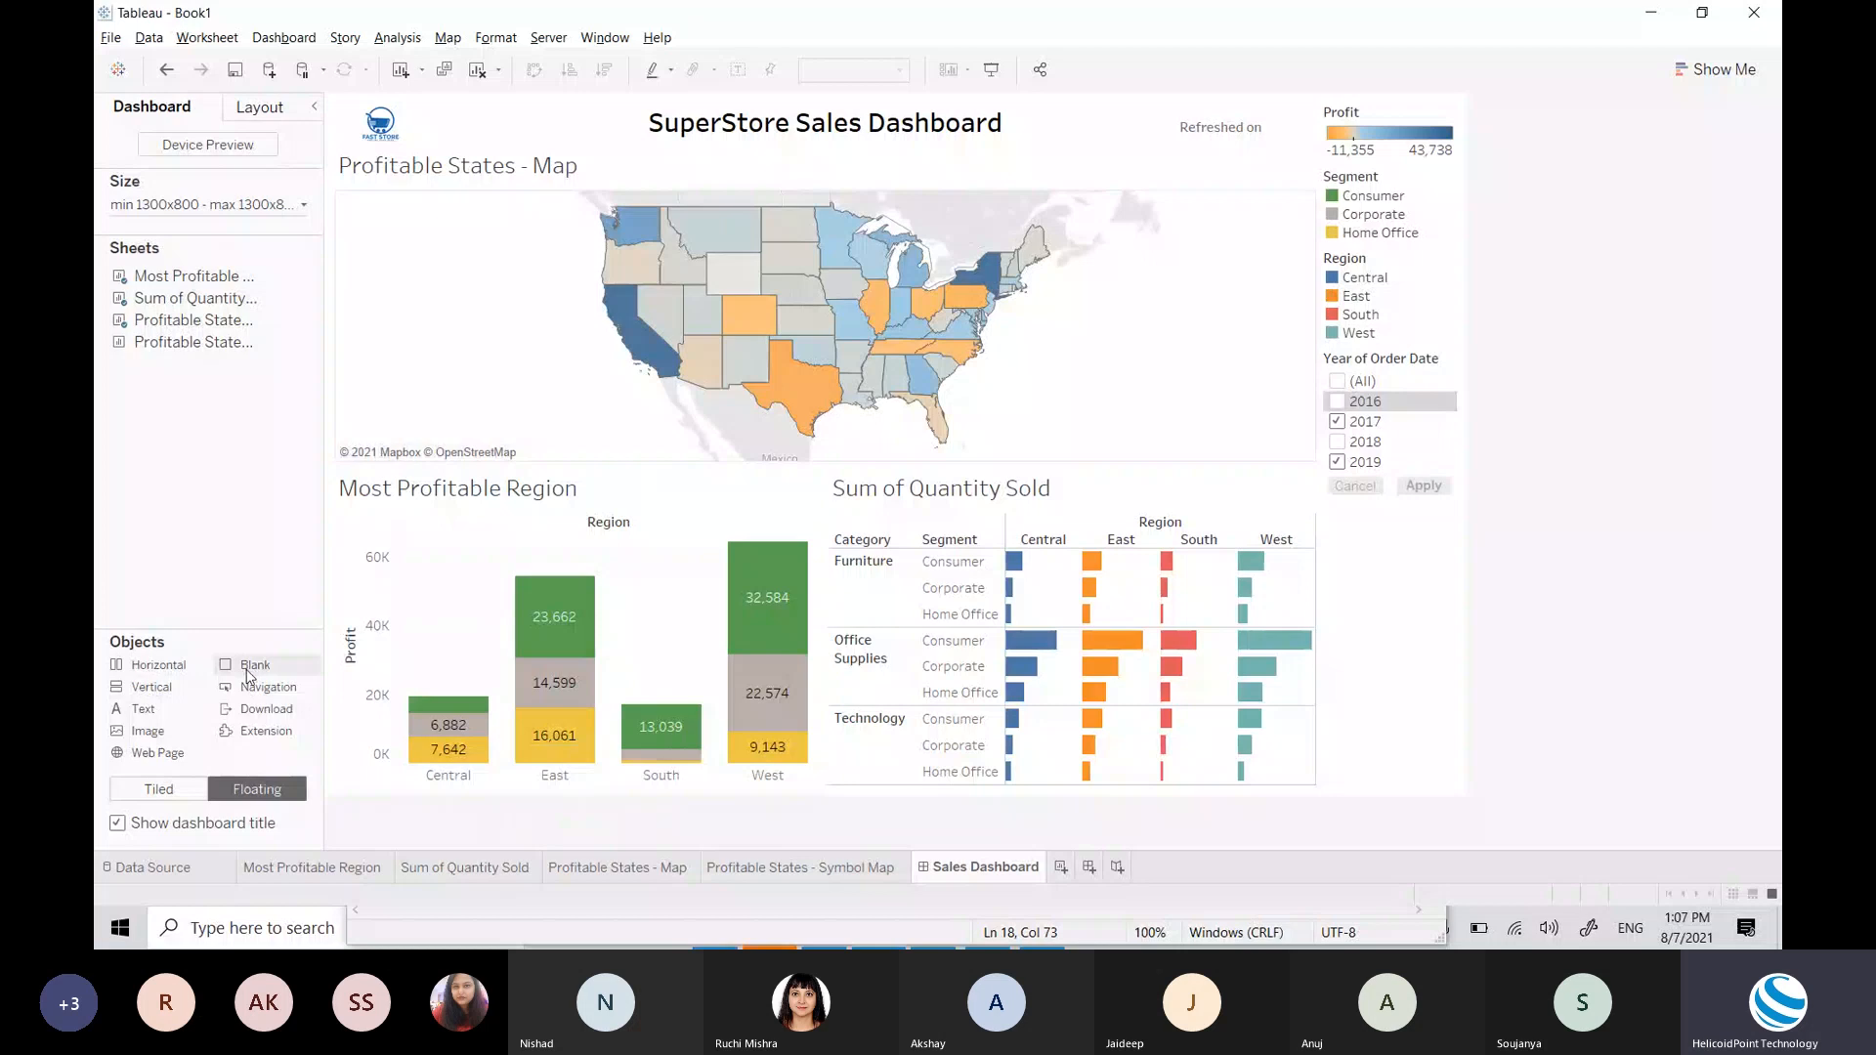
Step: Insert a tiled Blank spacer above the Profitable States - Map and reduce its height
left_click_drag(249, 674, 101, 474)
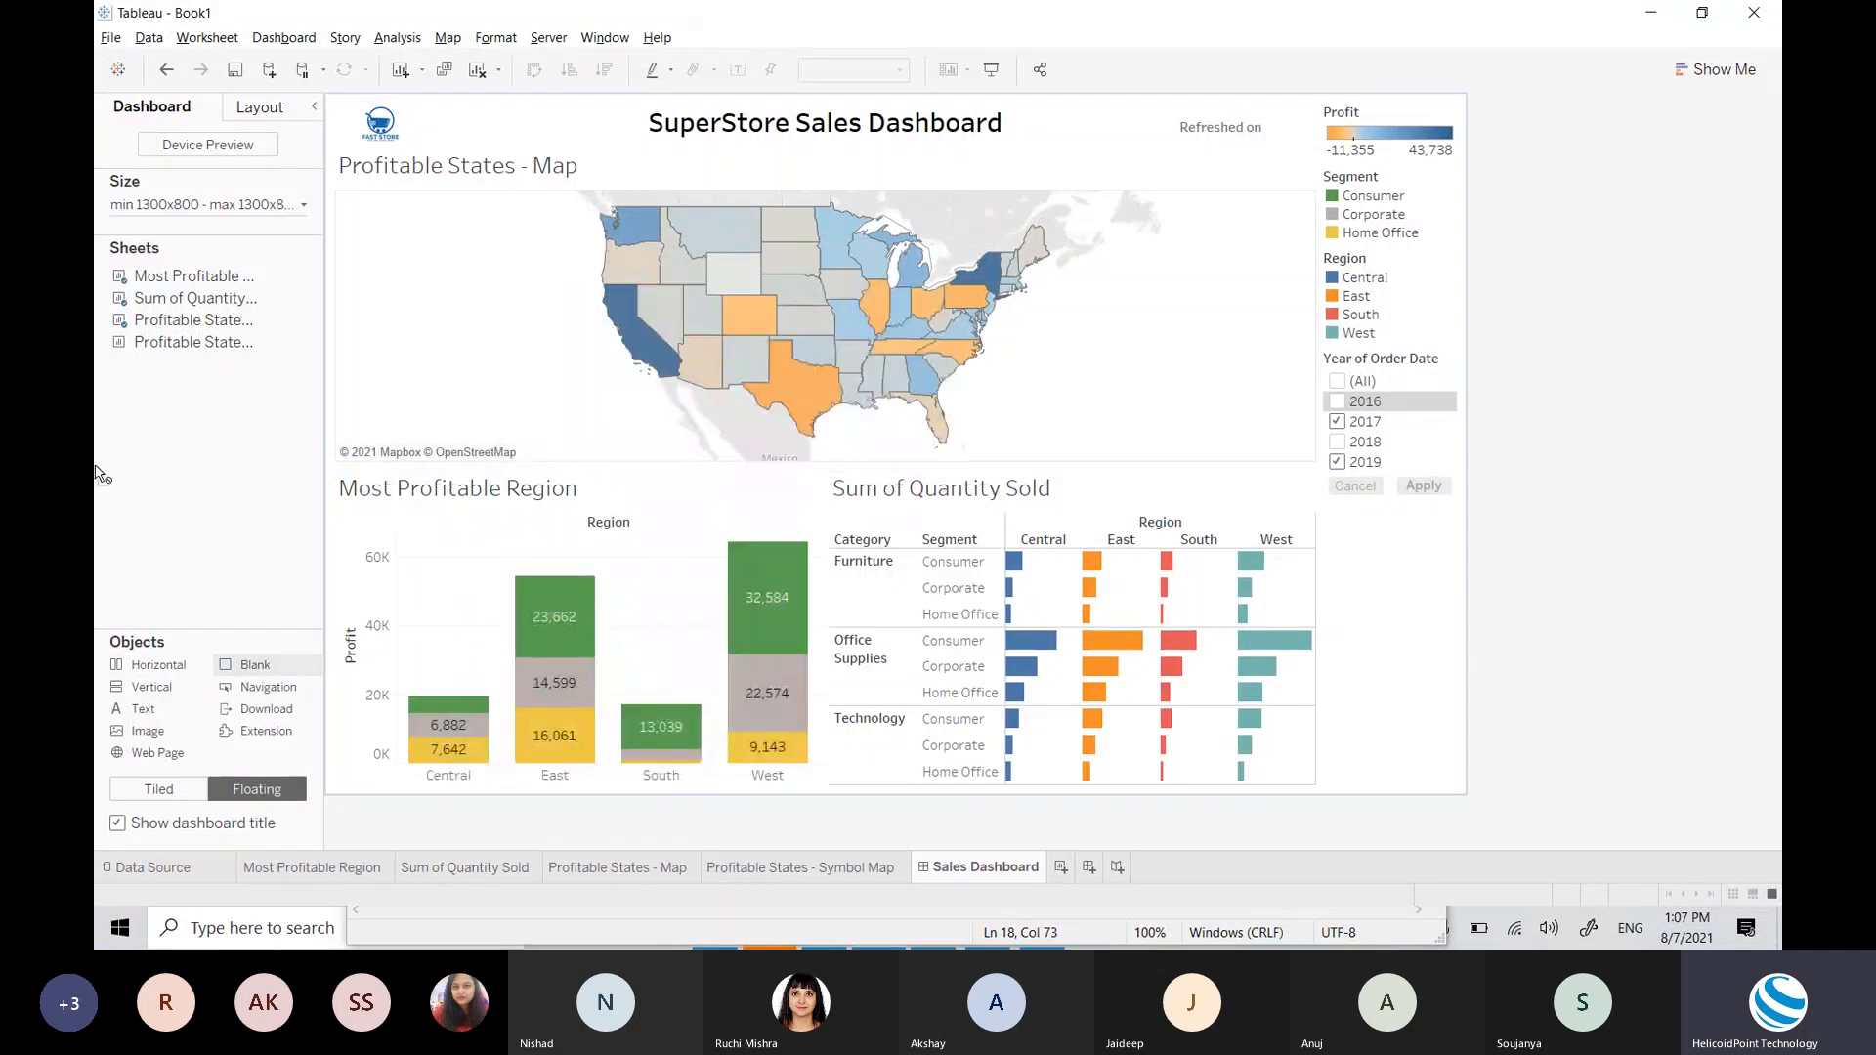
left_click(156, 788)
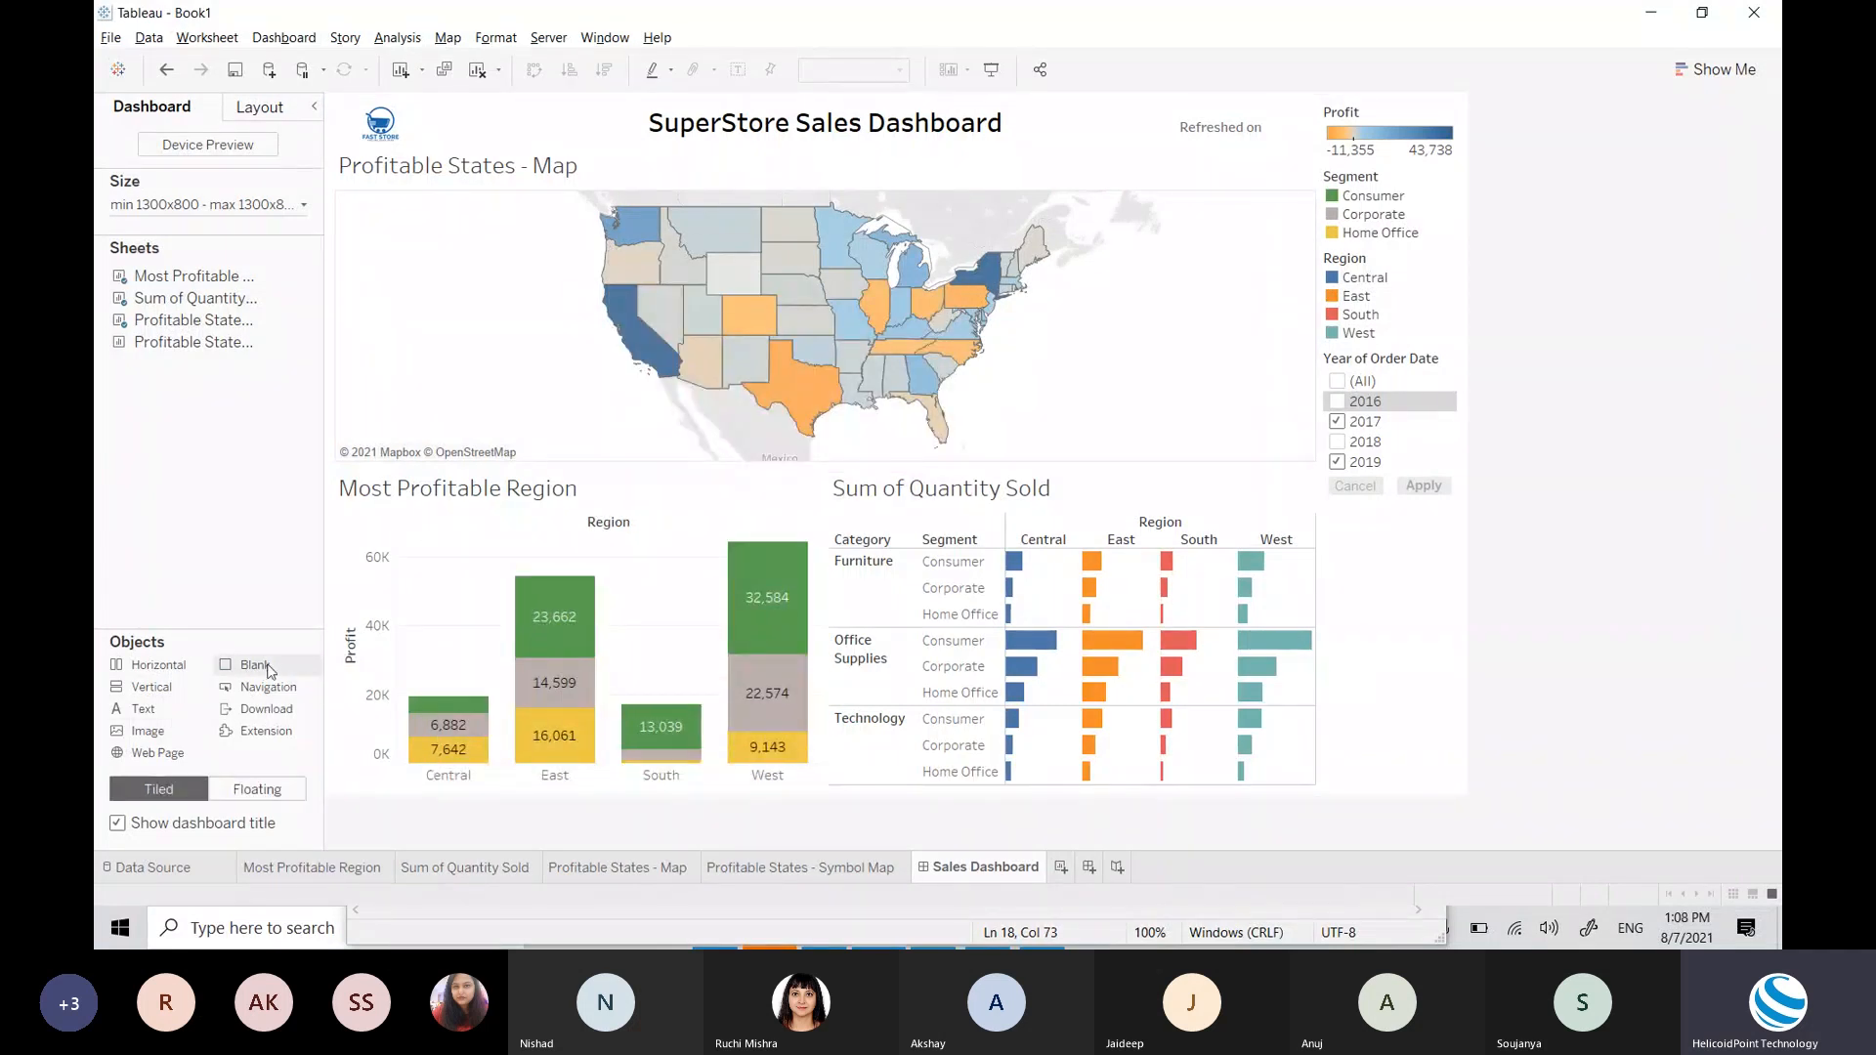
left_click_drag(272, 668, 795, 214)
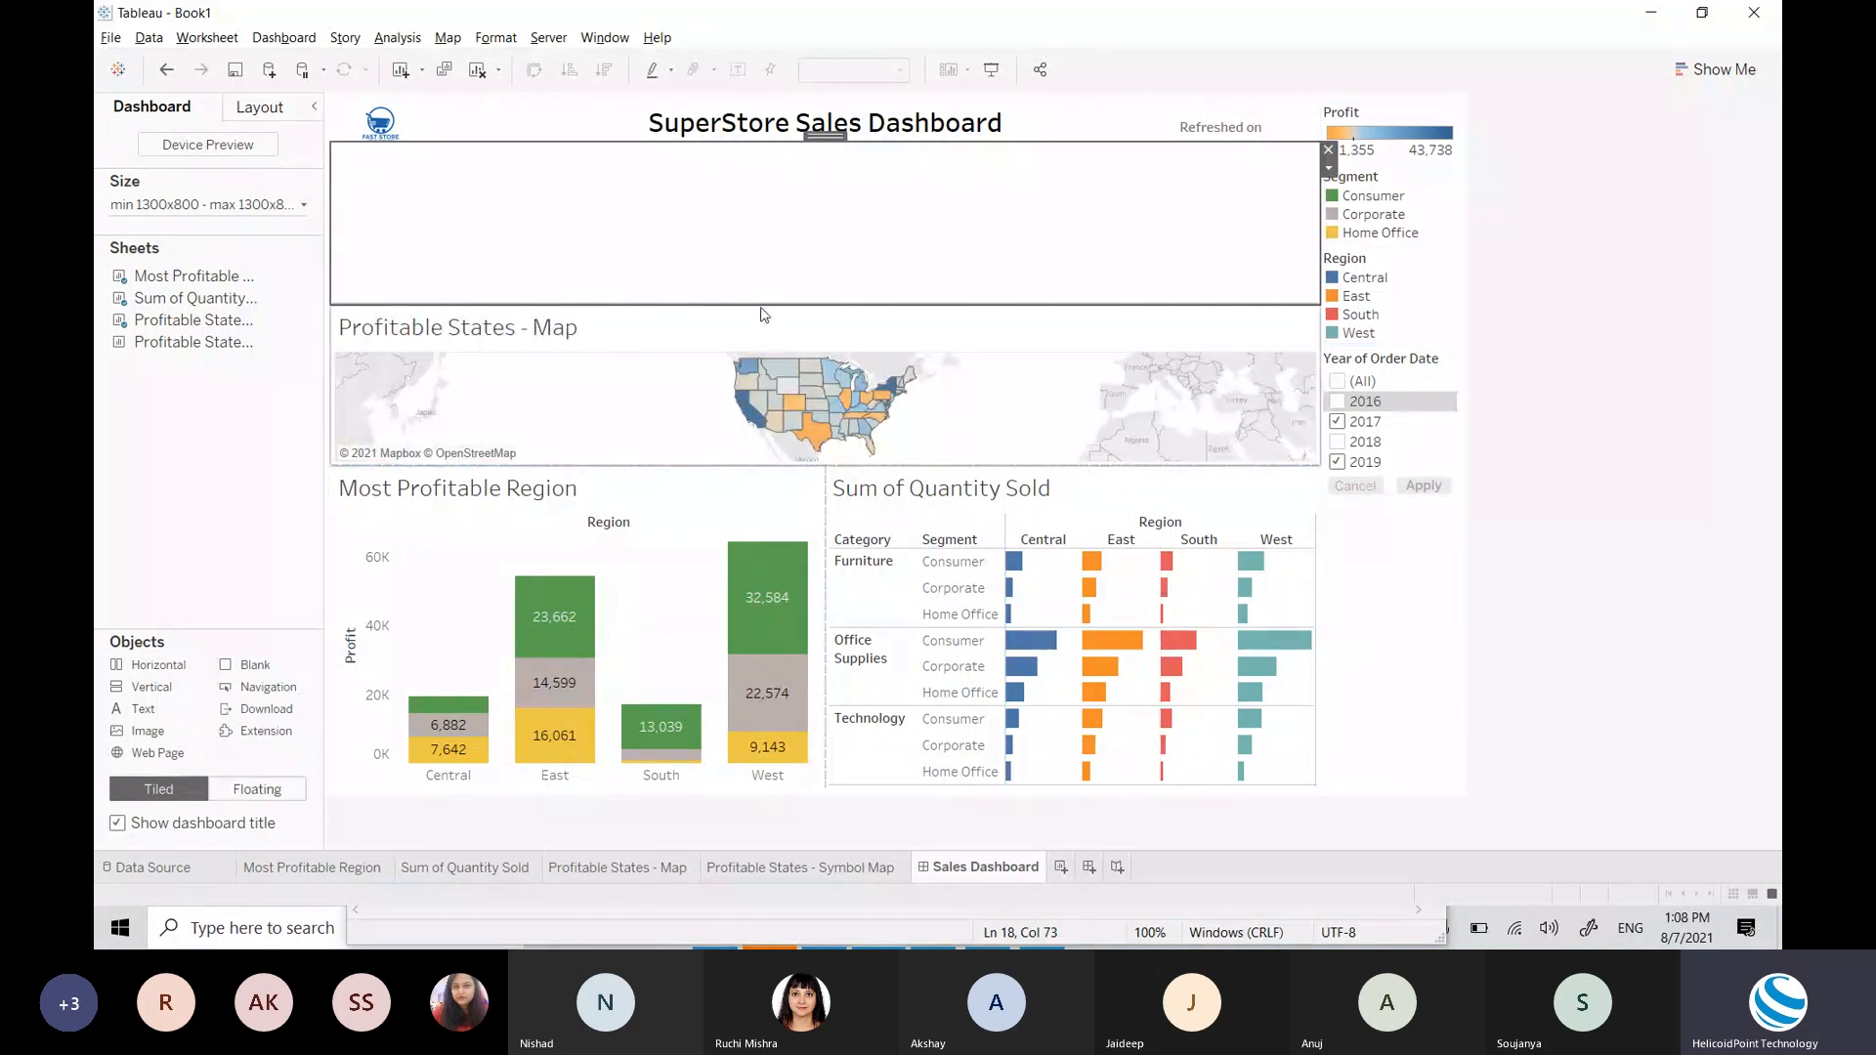
left_click_drag(764, 305, 778, 178)
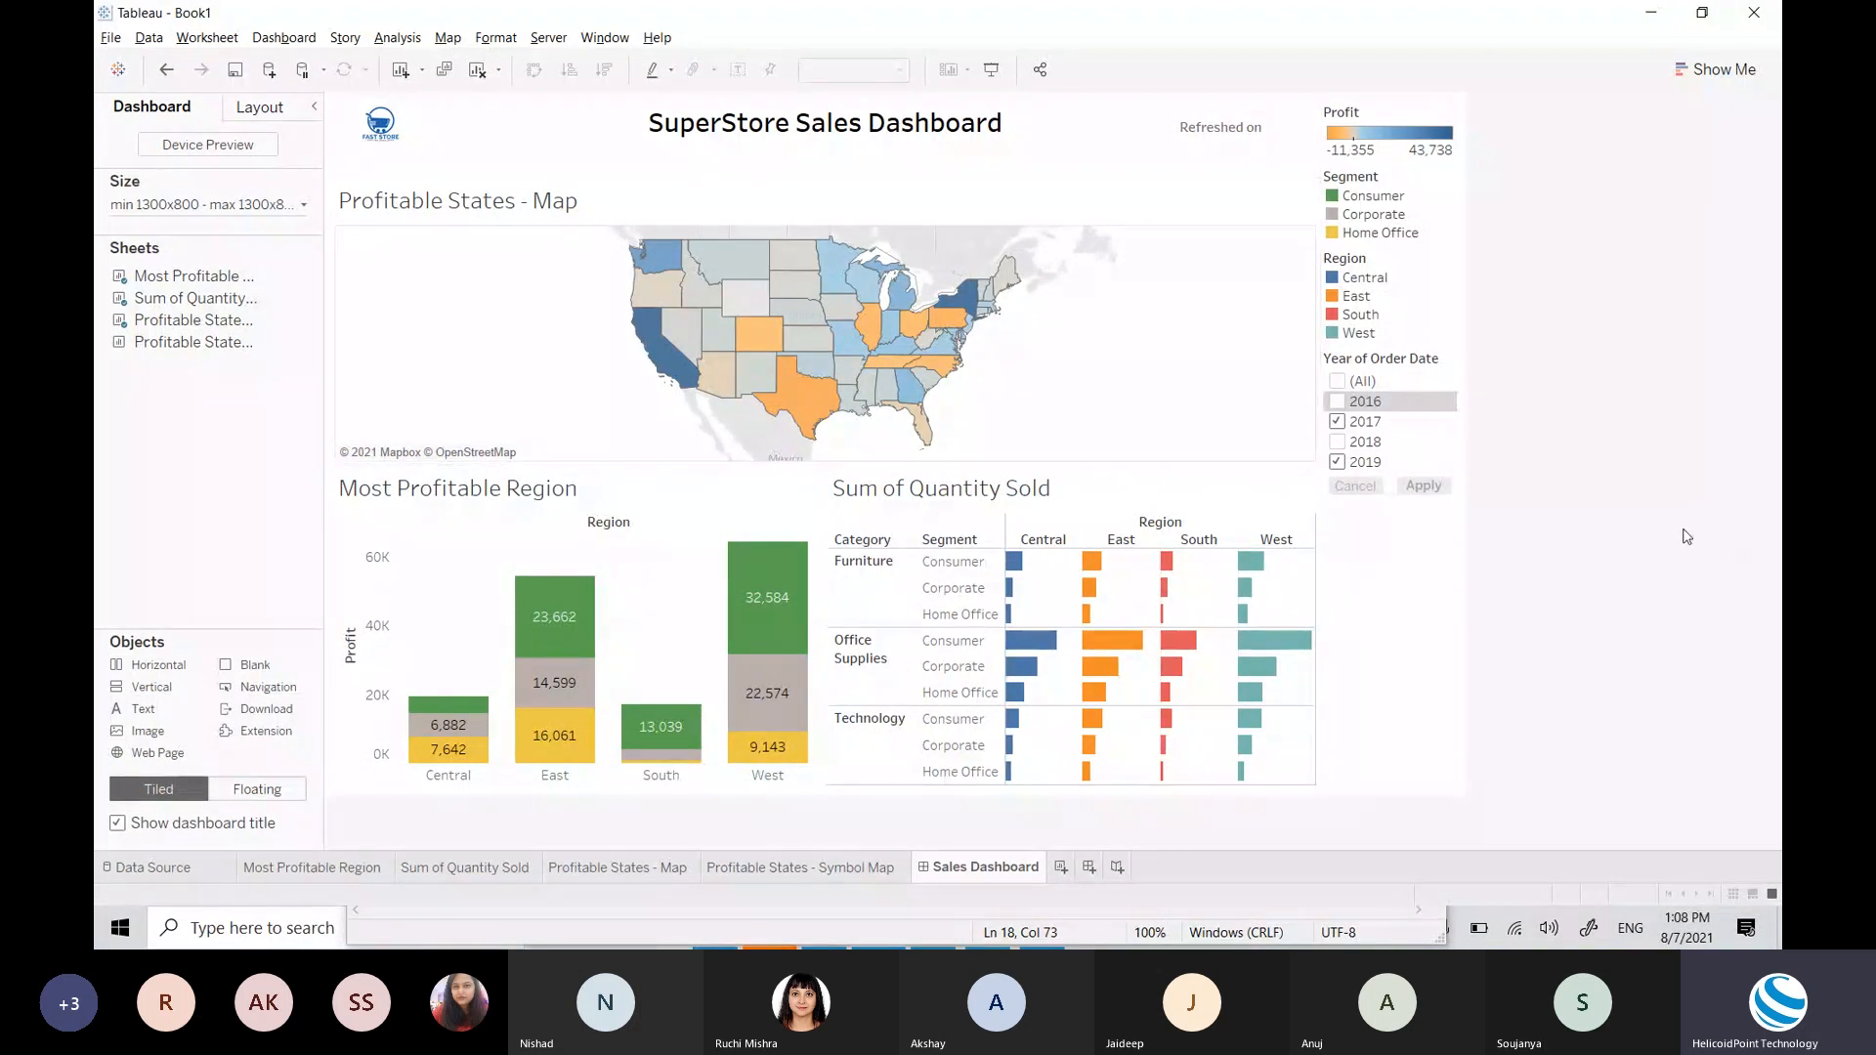
Step: Trim the spacer slightly and set the map sheet's title to 12 pt
left_click_drag(825, 179, 825, 170)
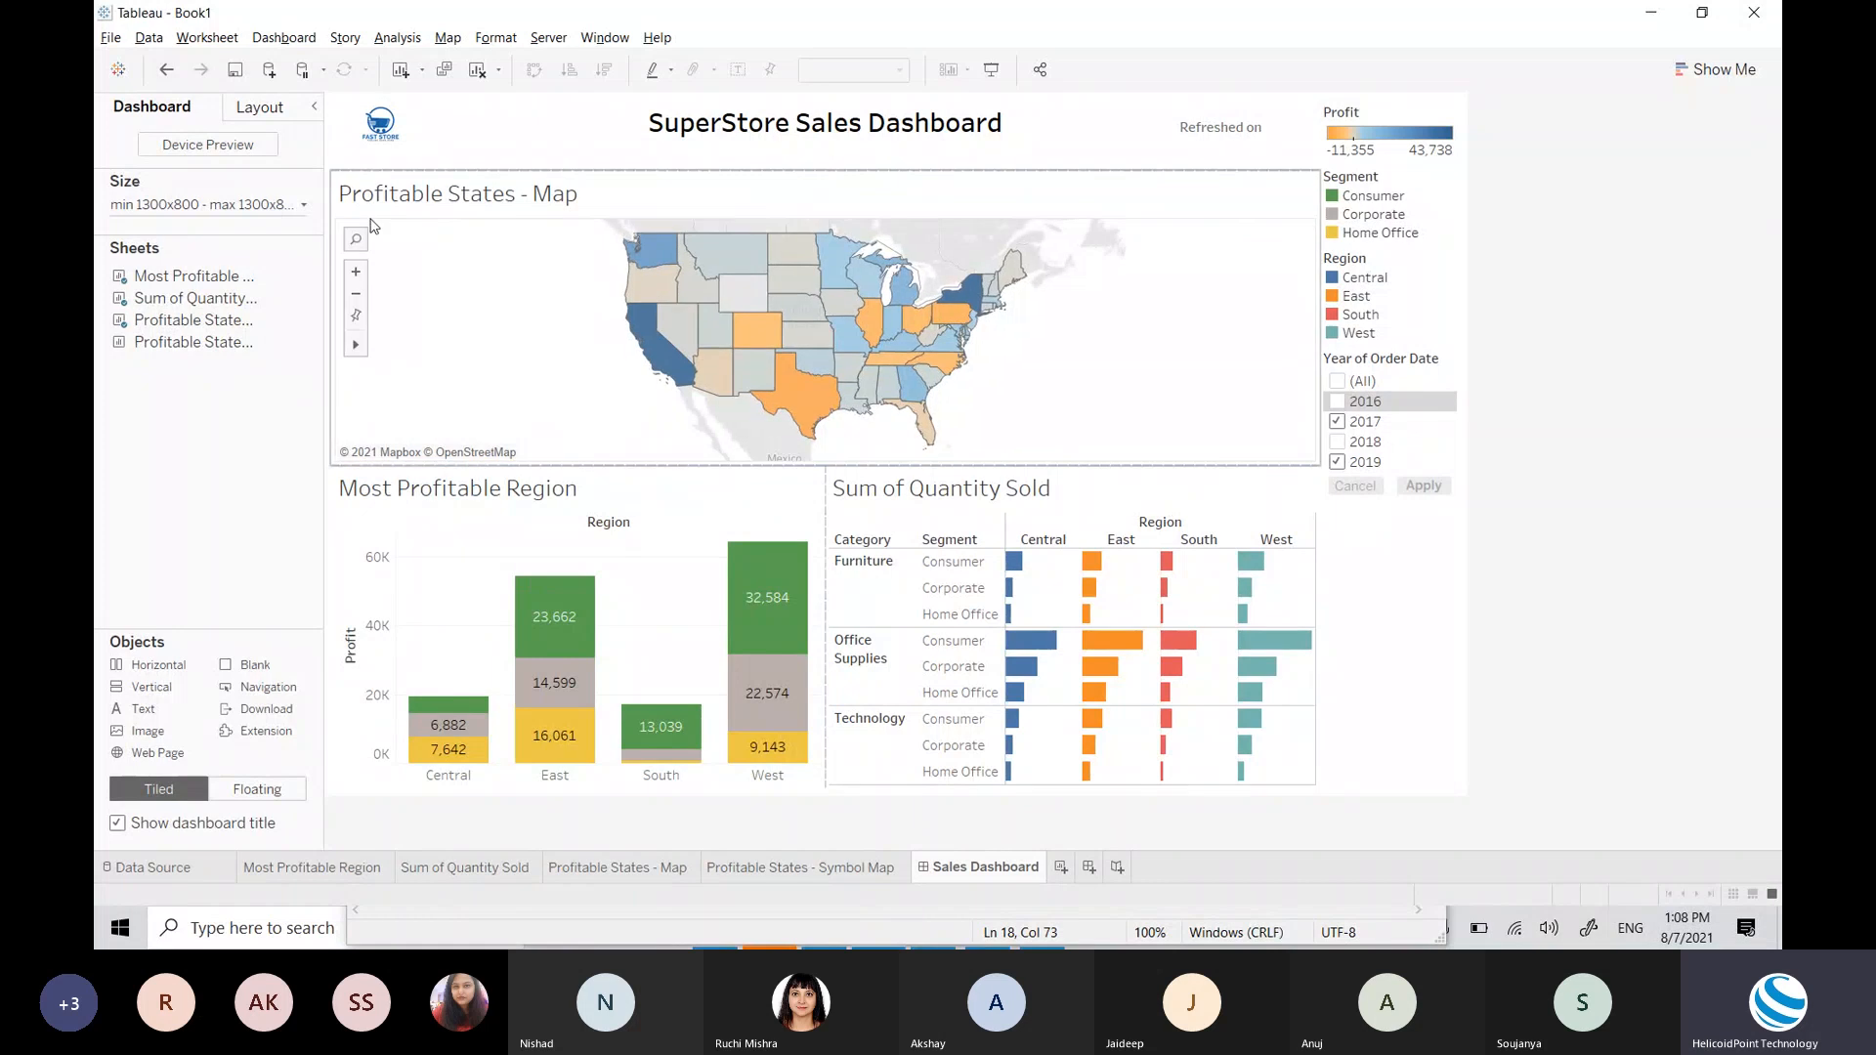
double_click(444, 198)
key("ctrl+a")
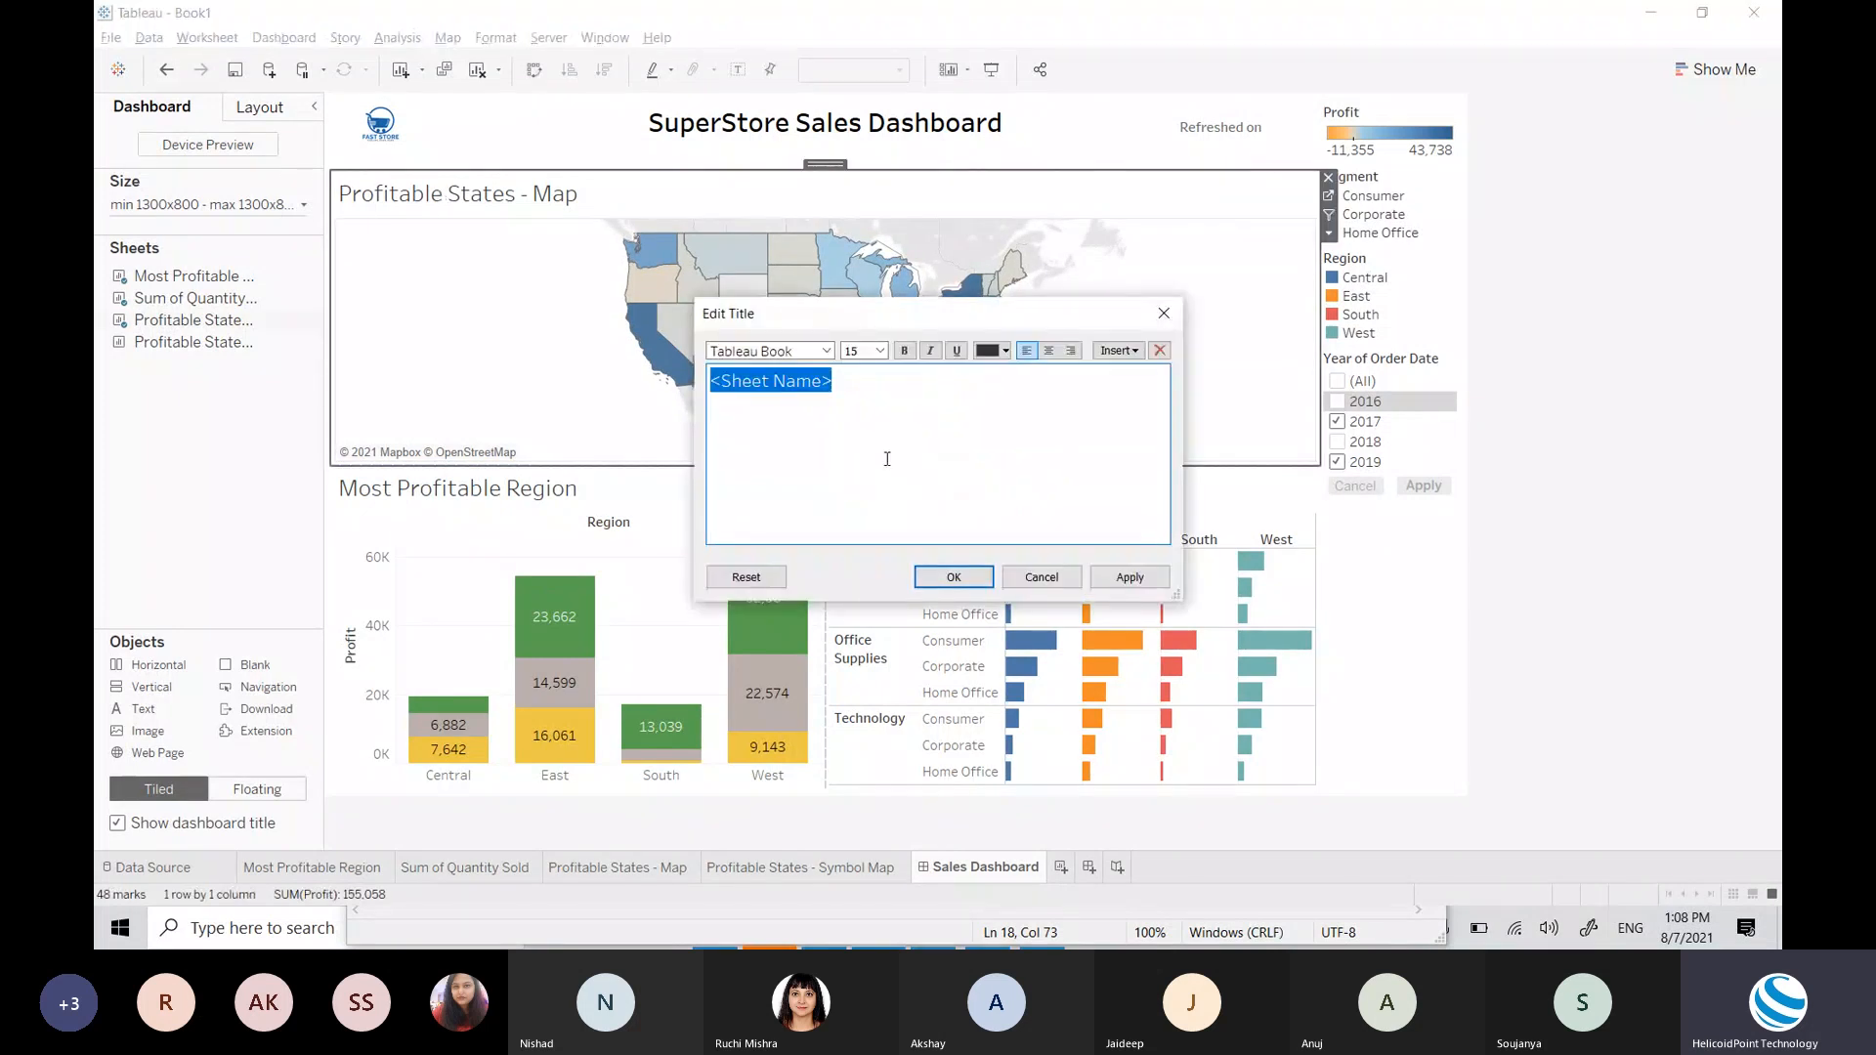
double_click(861, 351)
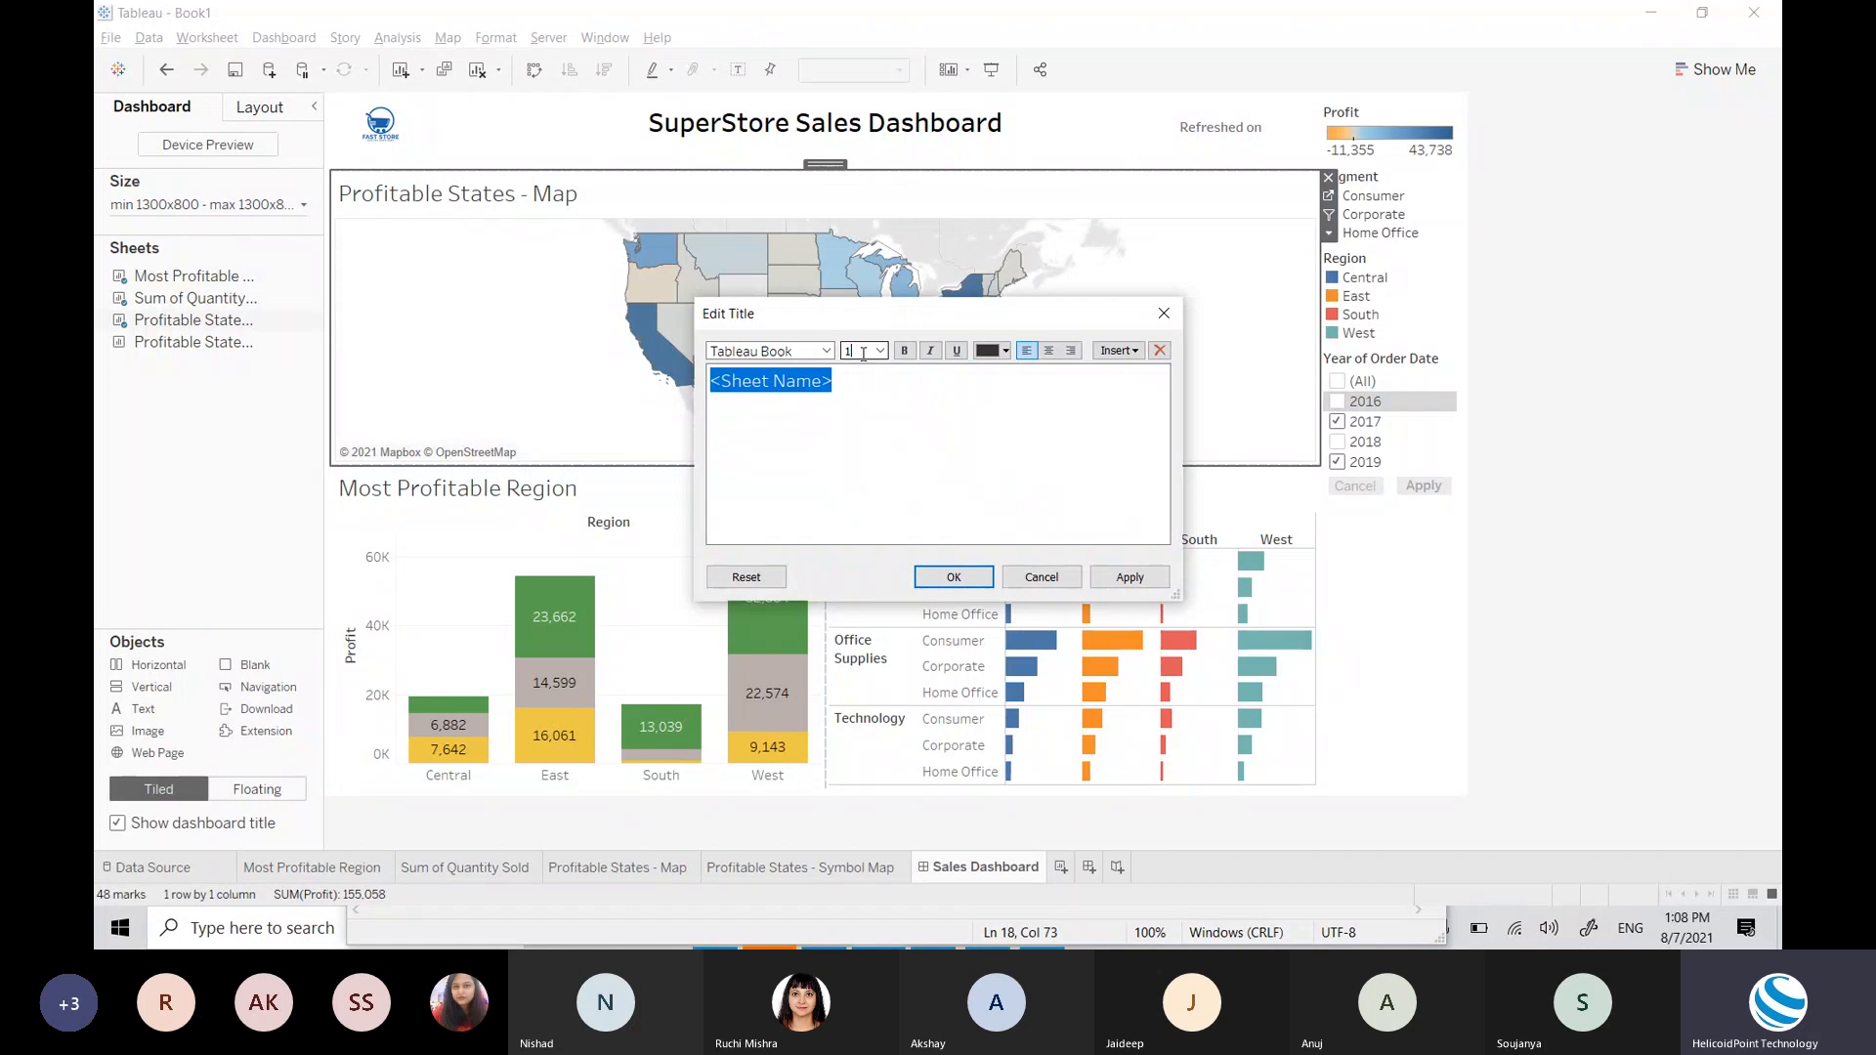
key("Return")
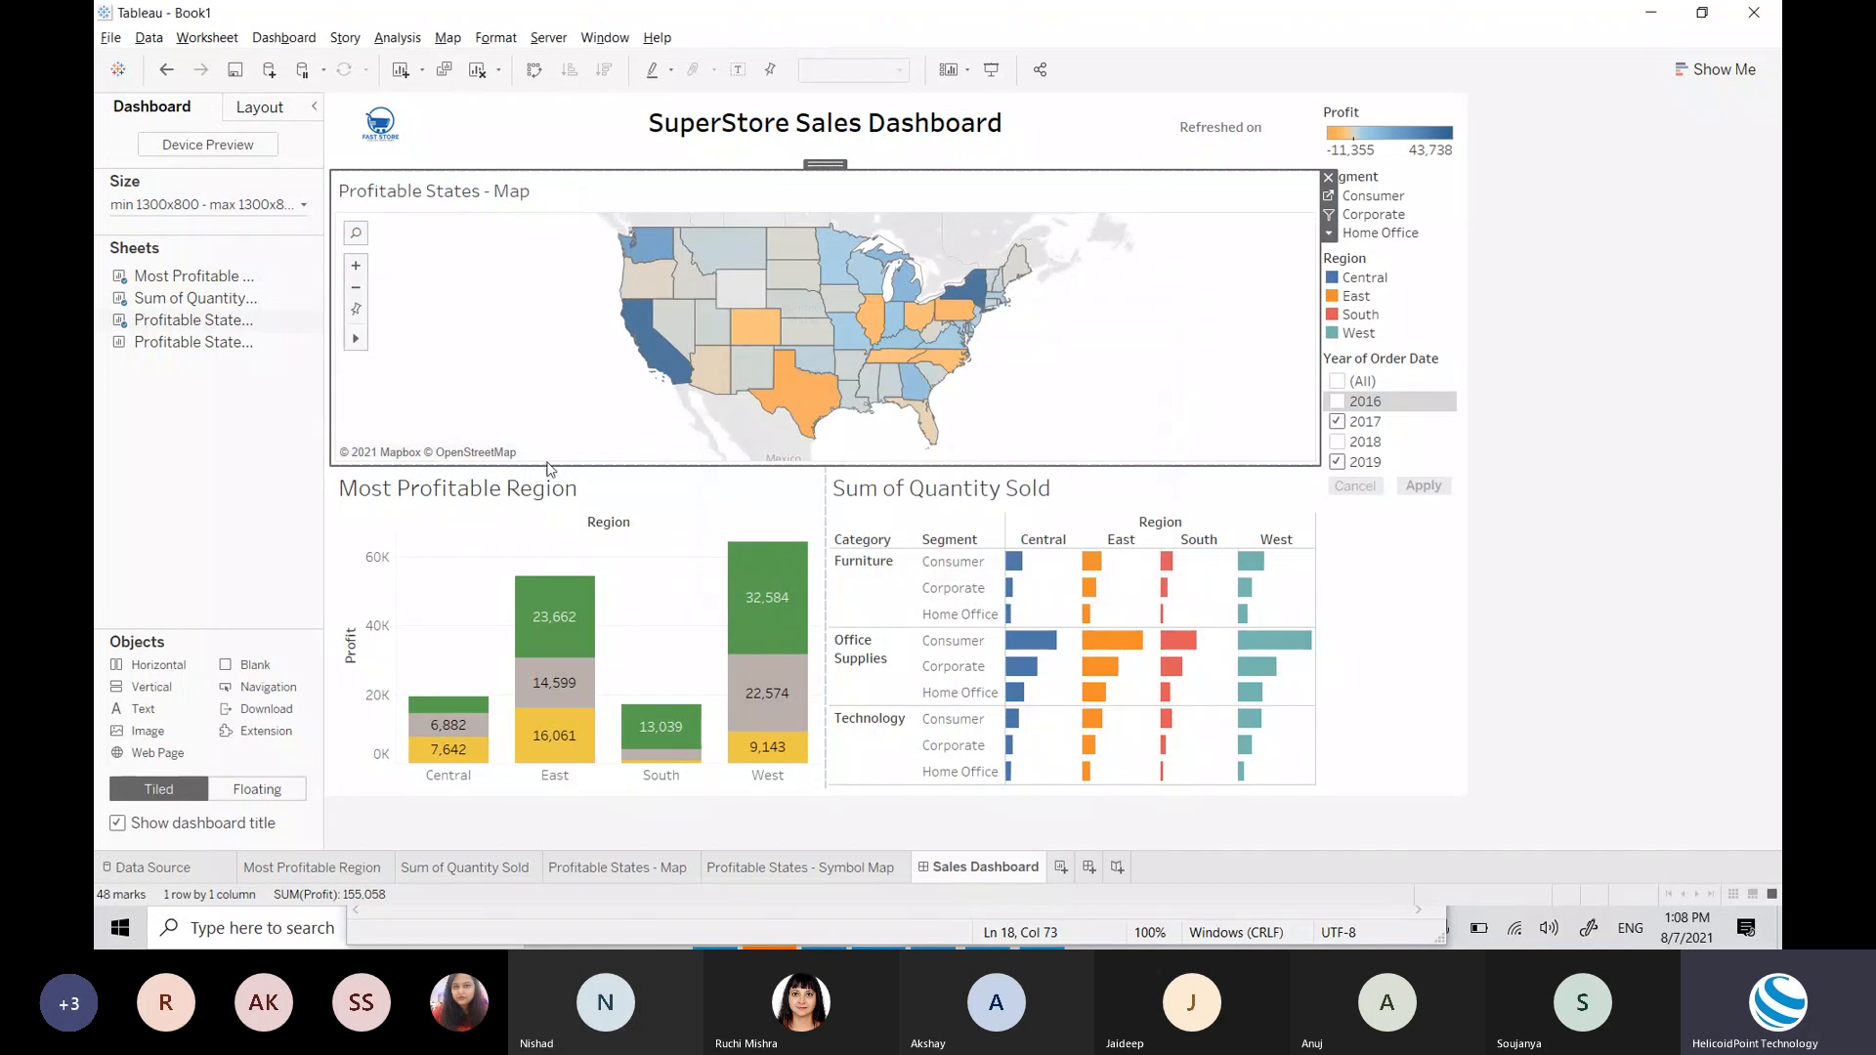
Step: Set the Most Profitable Region title font size to 12 pt
double_click(493, 491)
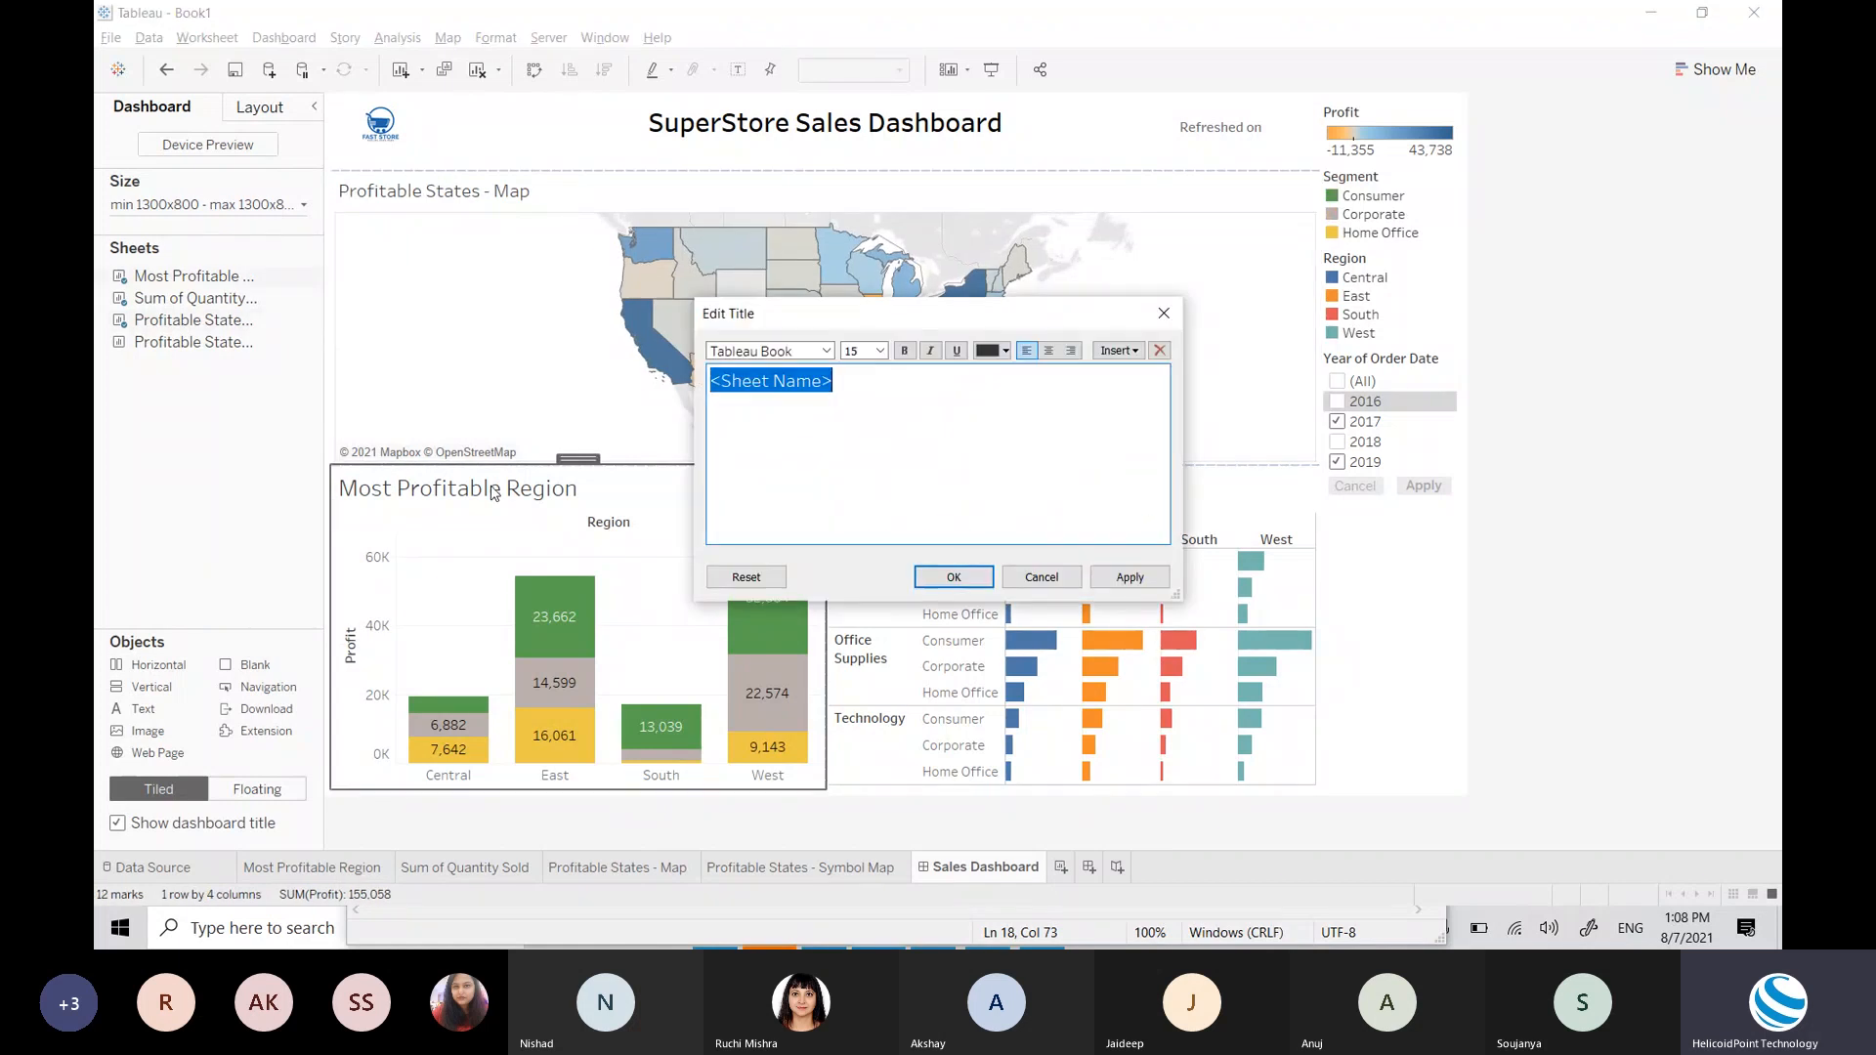
type("12")
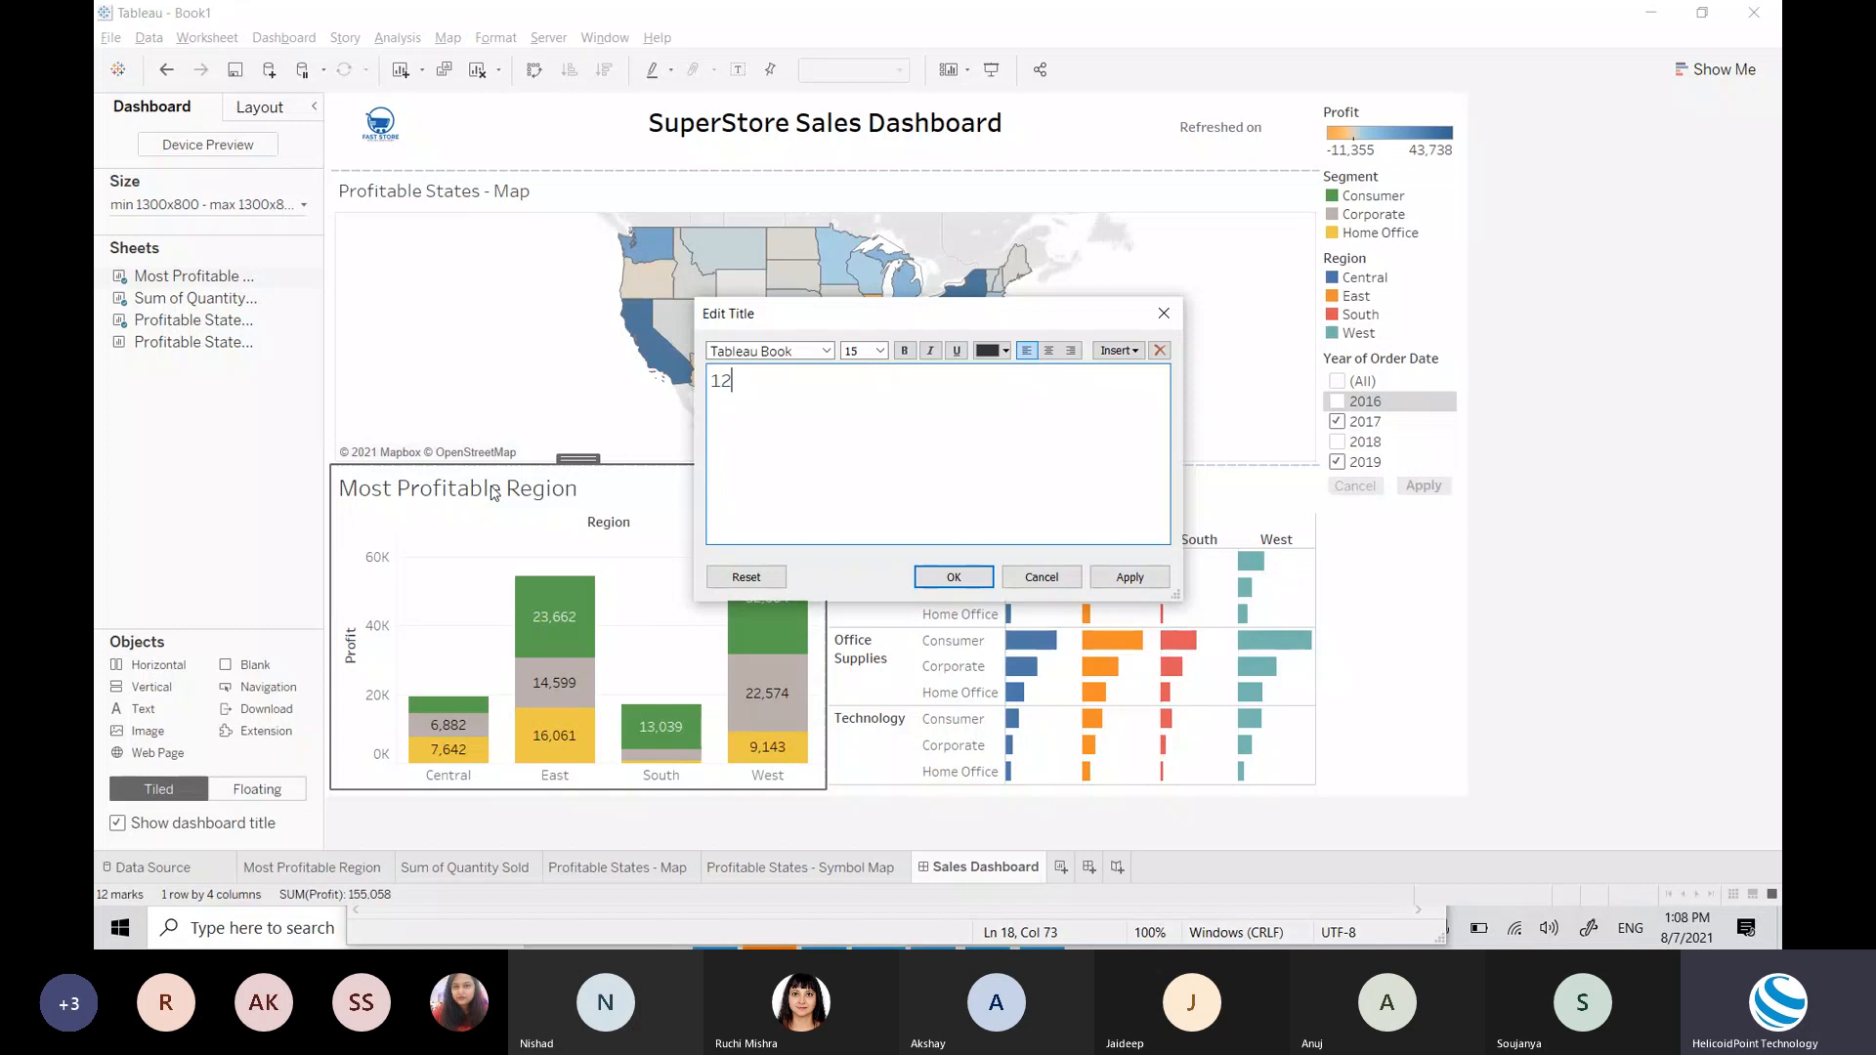
key("ctrl+z")
key("ctrl+a")
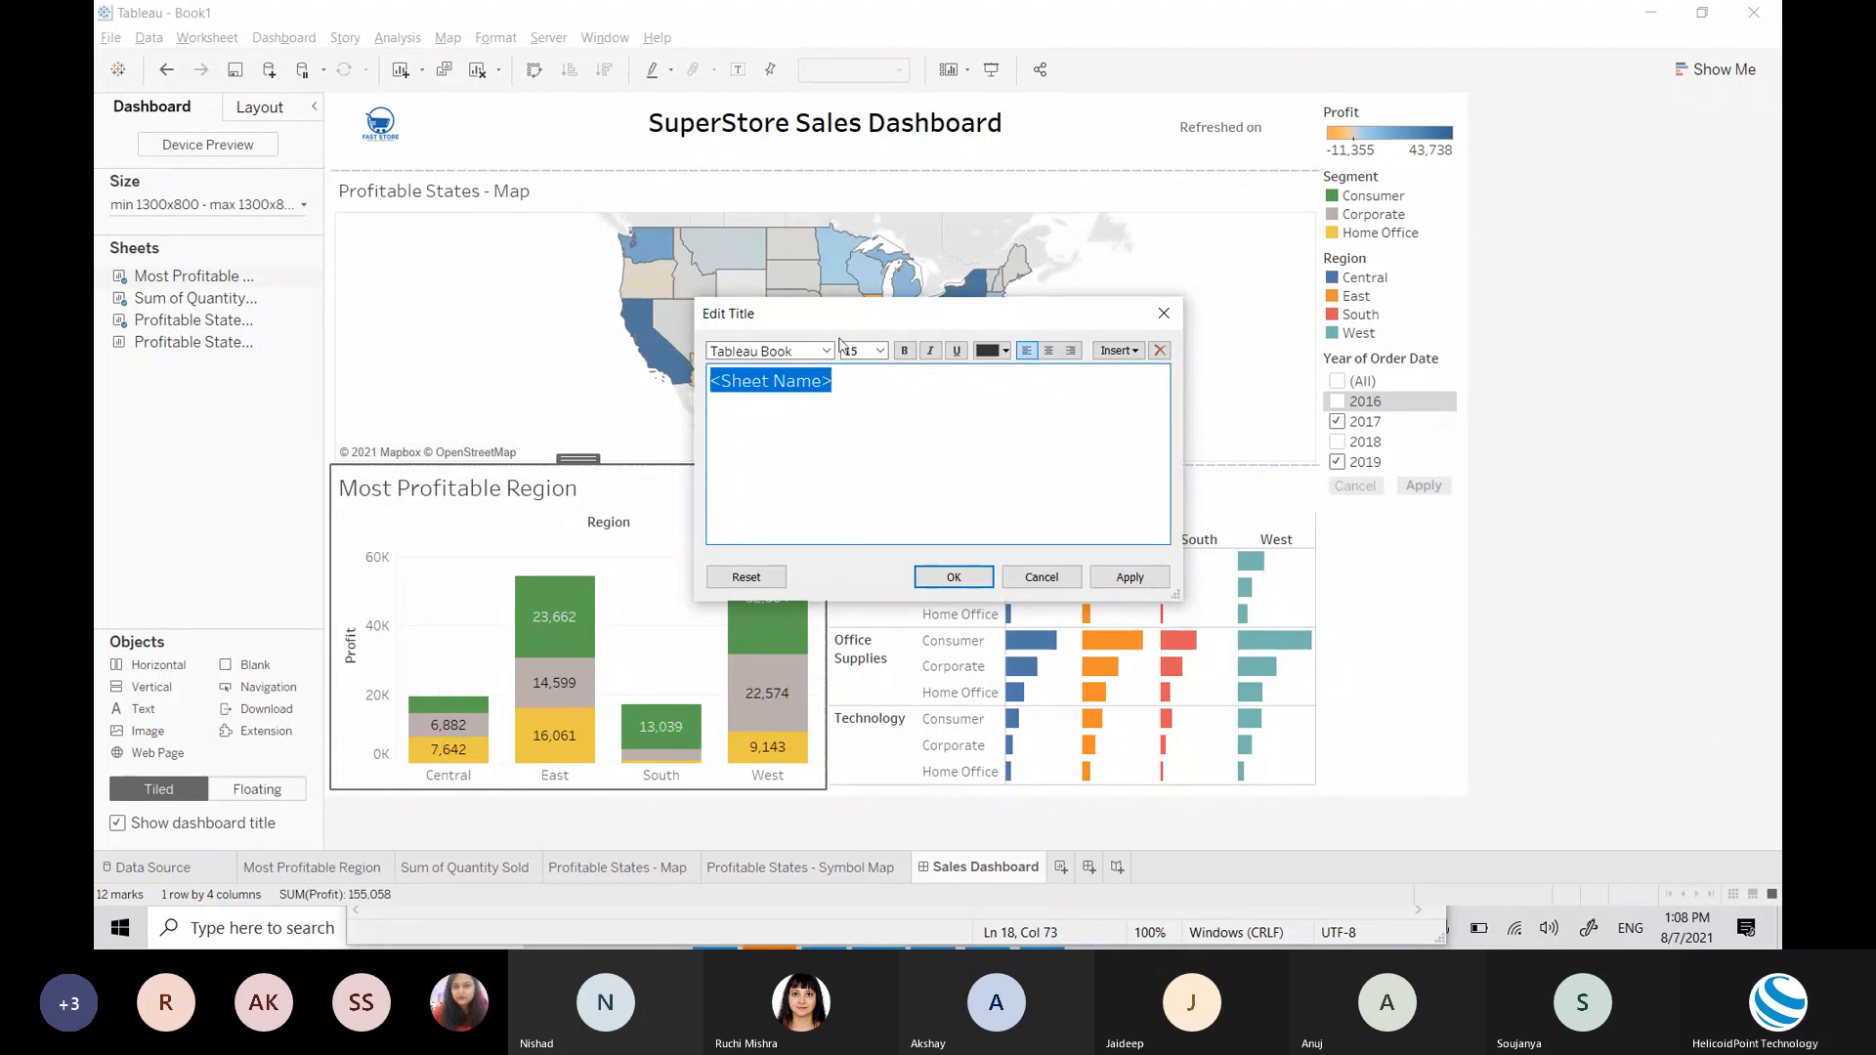
left_click(863, 349)
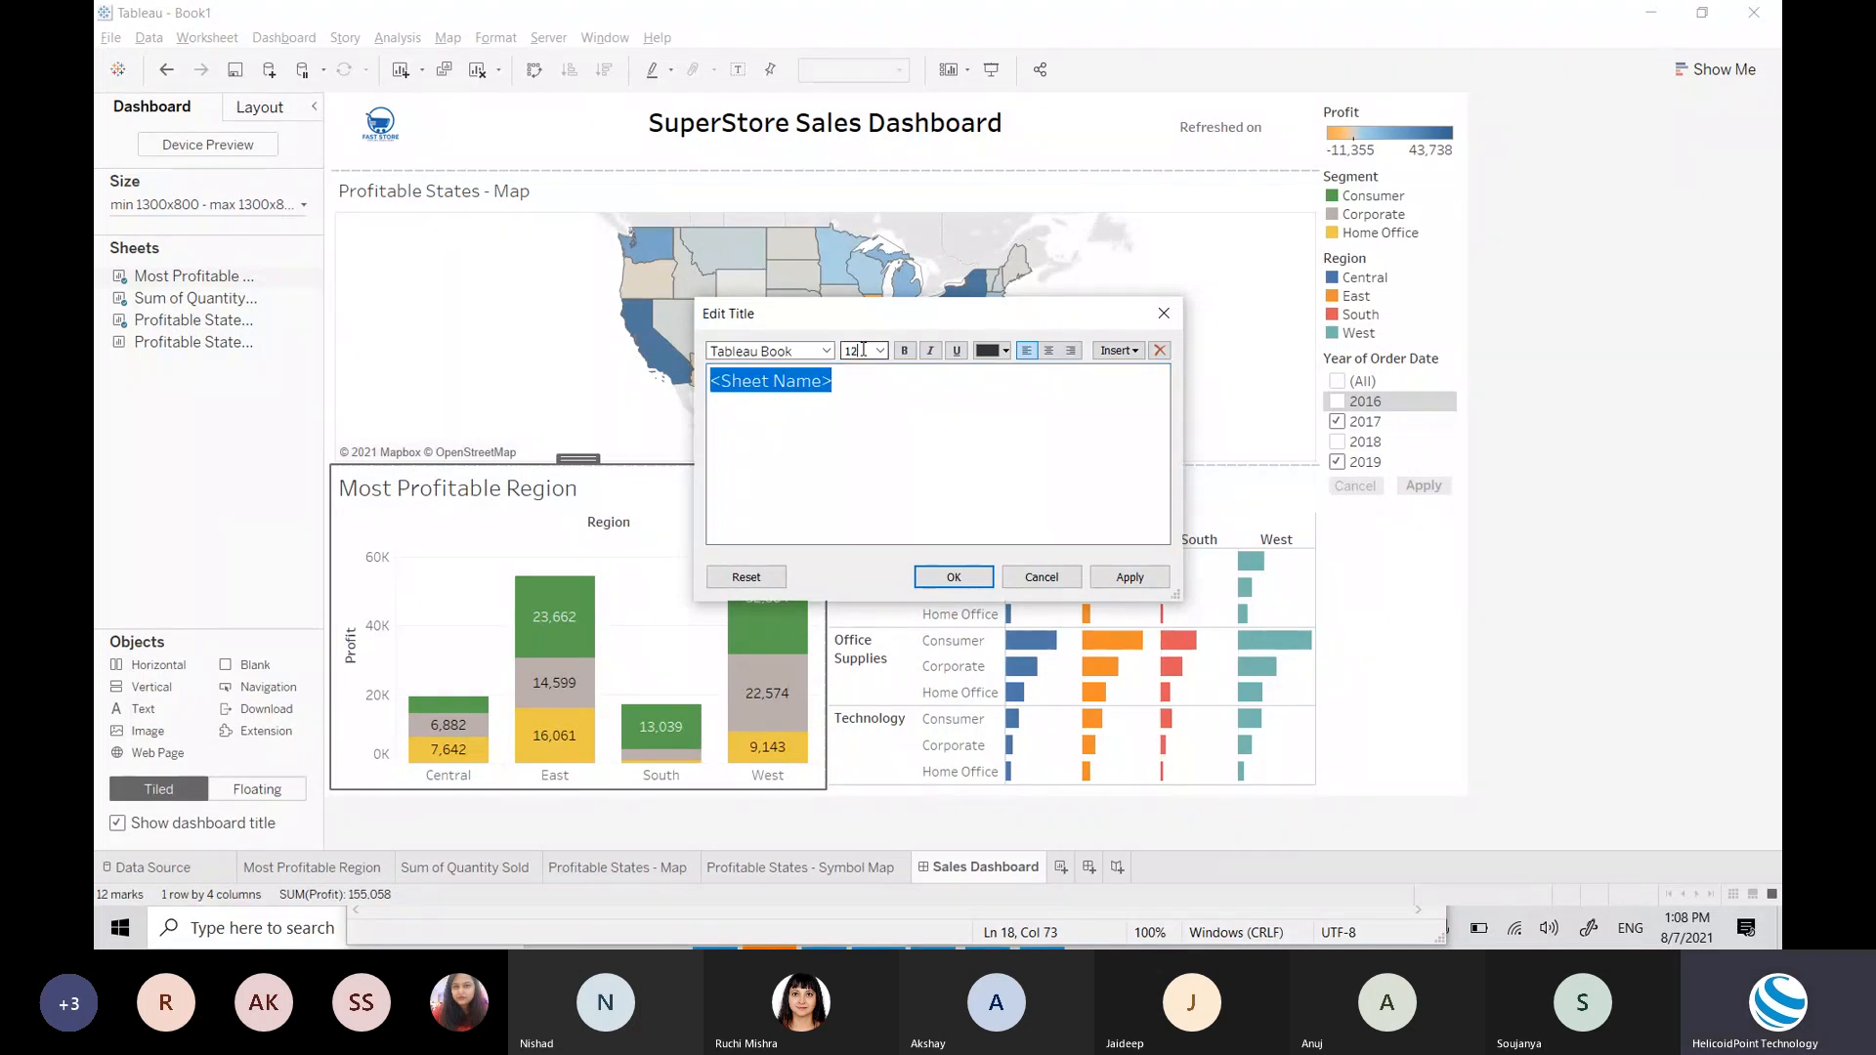
key("Return")
Step: Set the Sum of Quantity Sold title to 12 pt, then drag in another Blank spacer
double_click(982, 496)
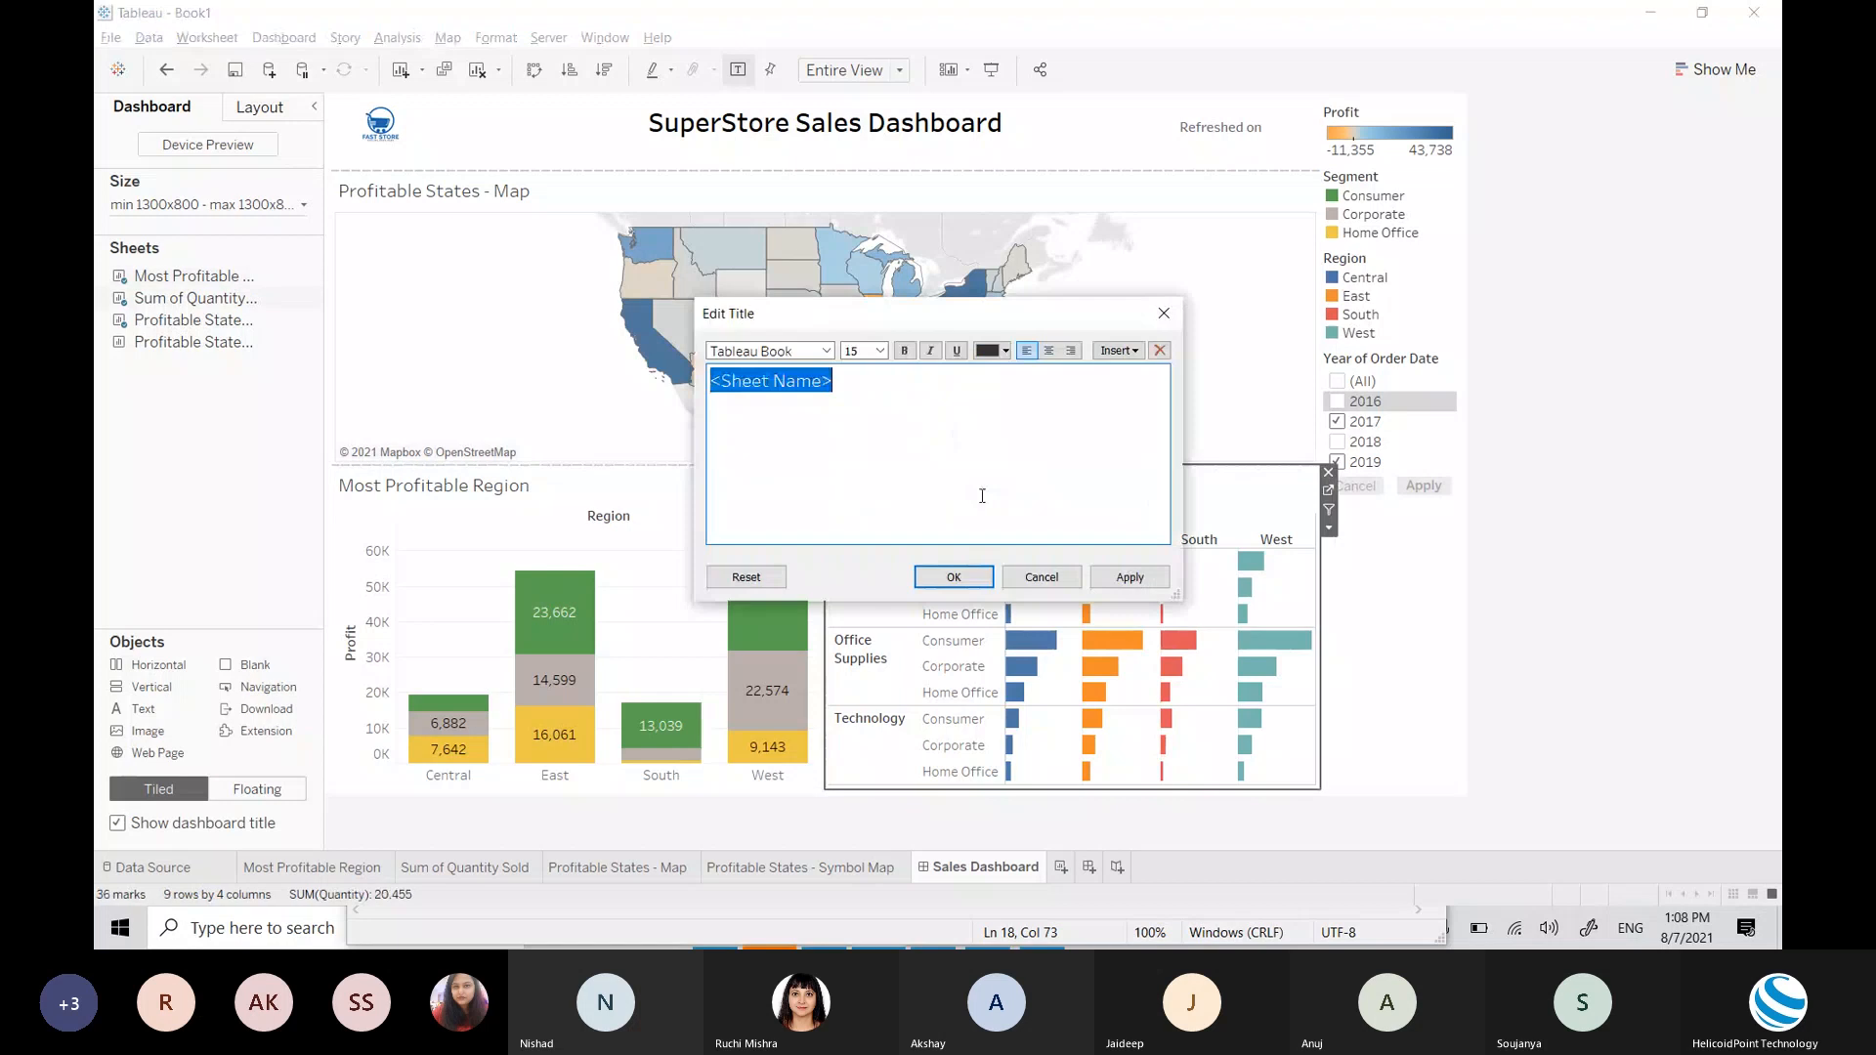
left_click(865, 352)
type("1")
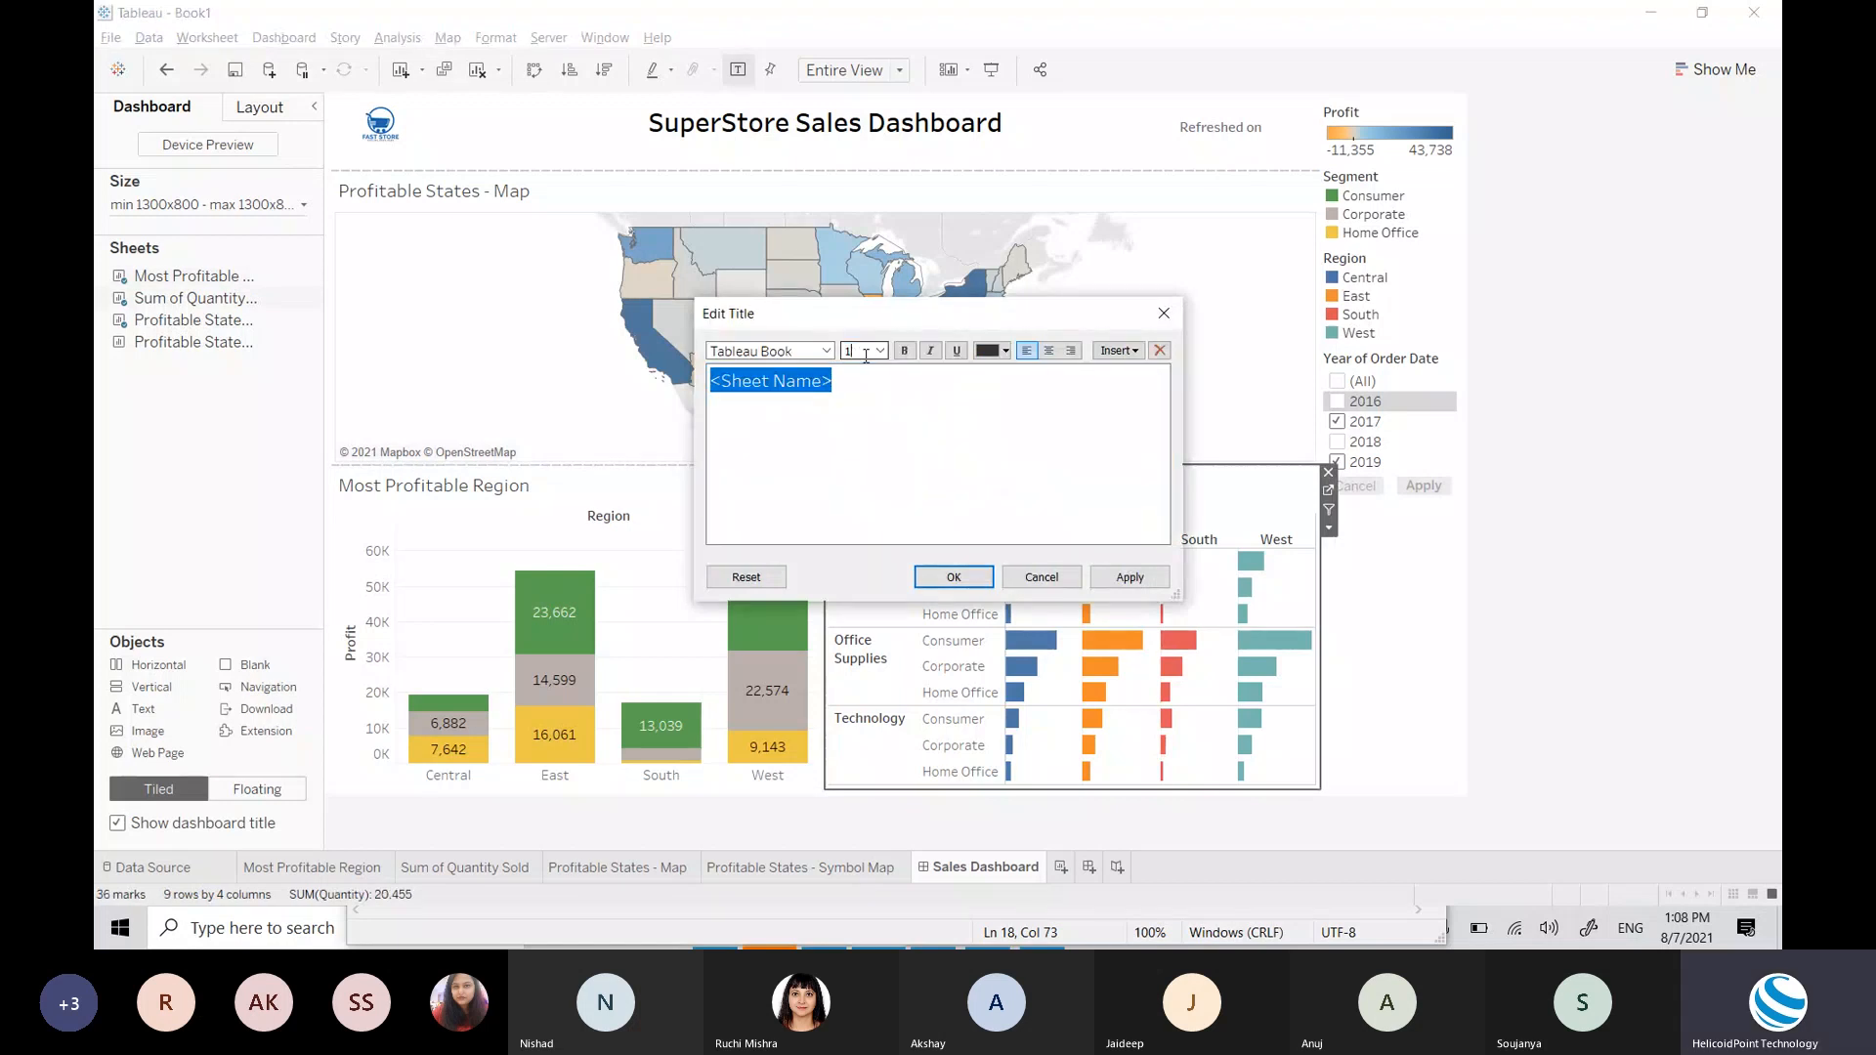
key("Return")
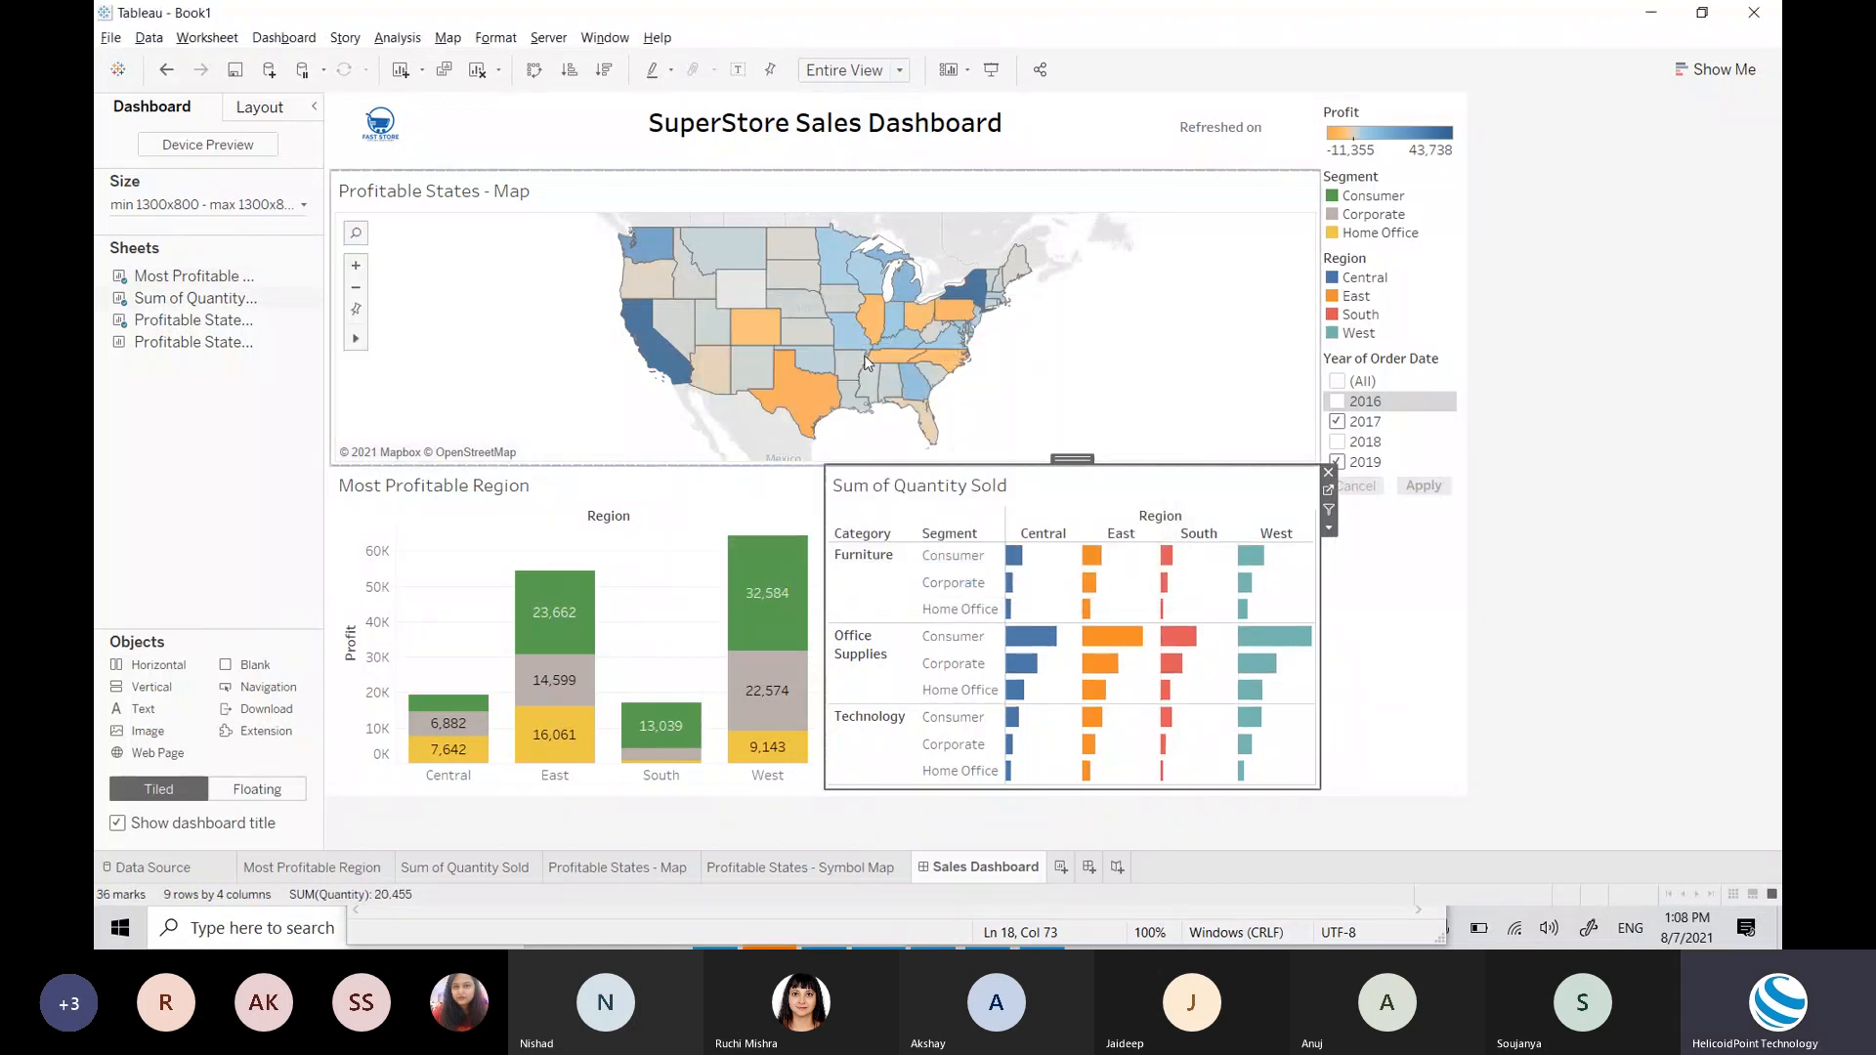
key("Escape")
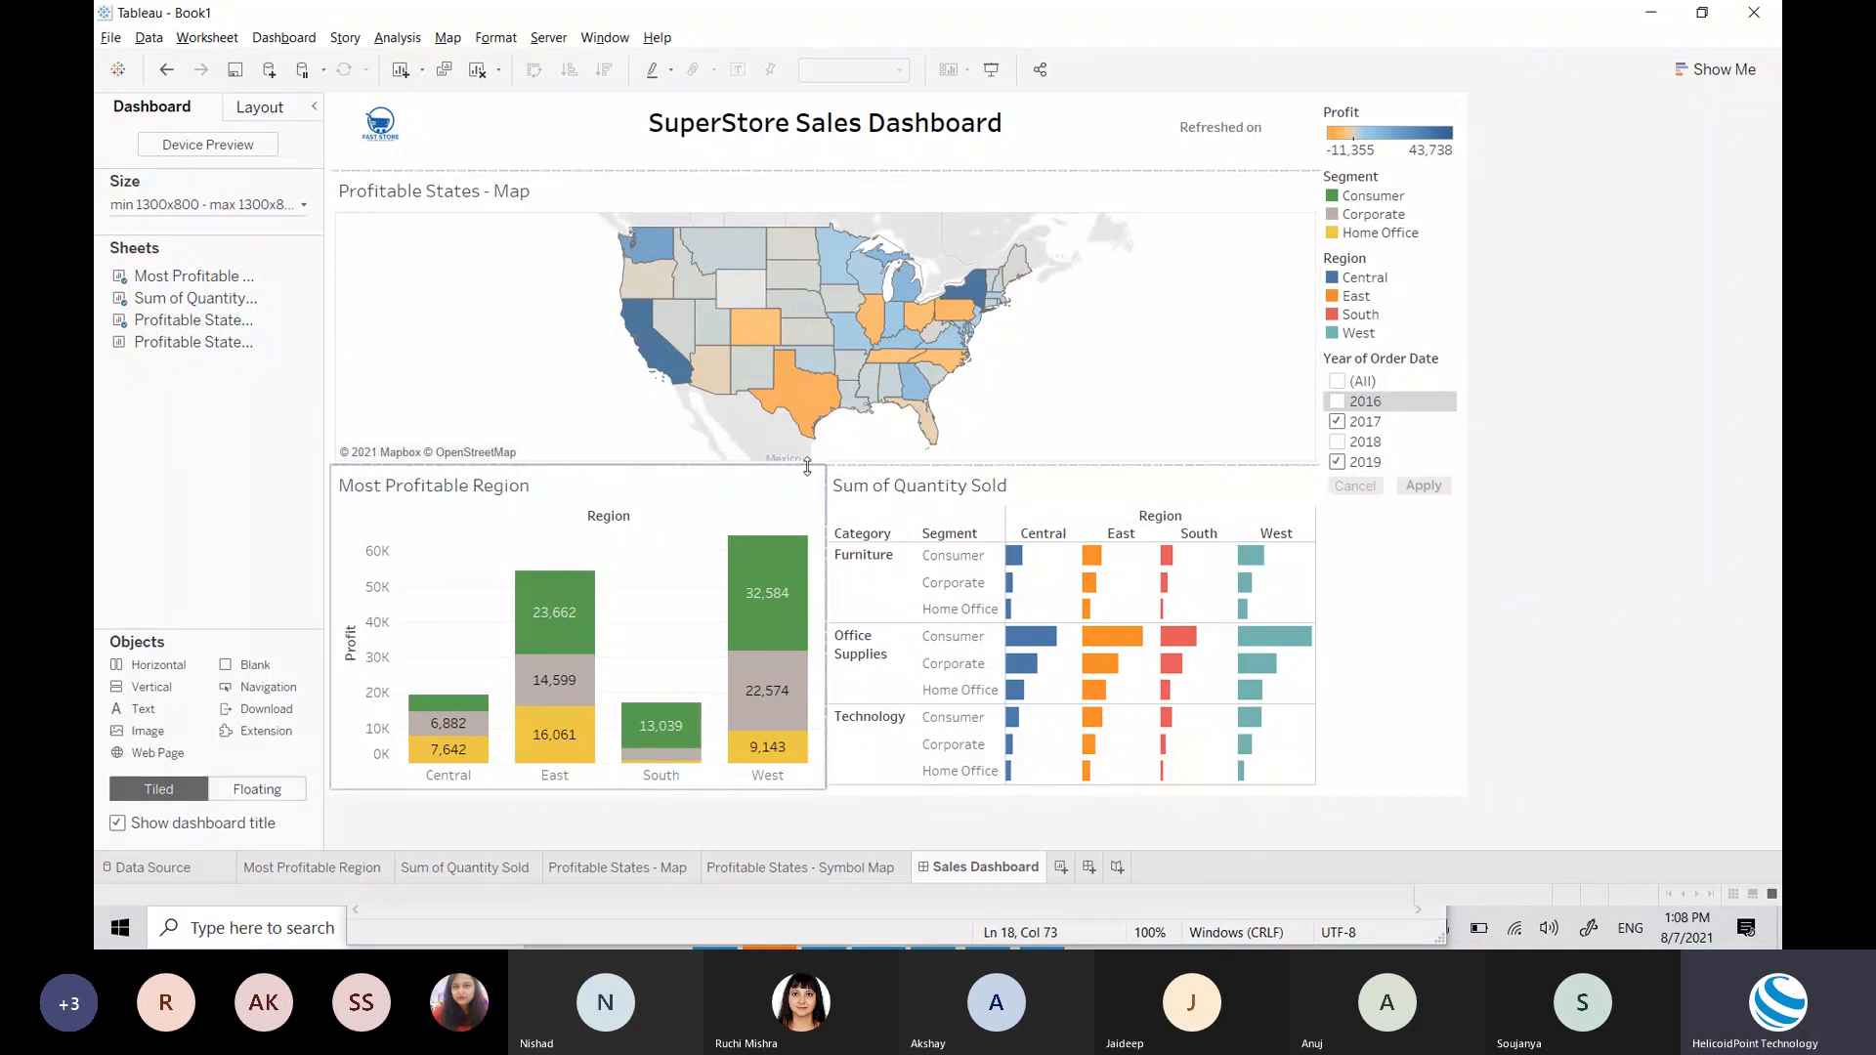
left_click_drag(279, 669, 699, 474)
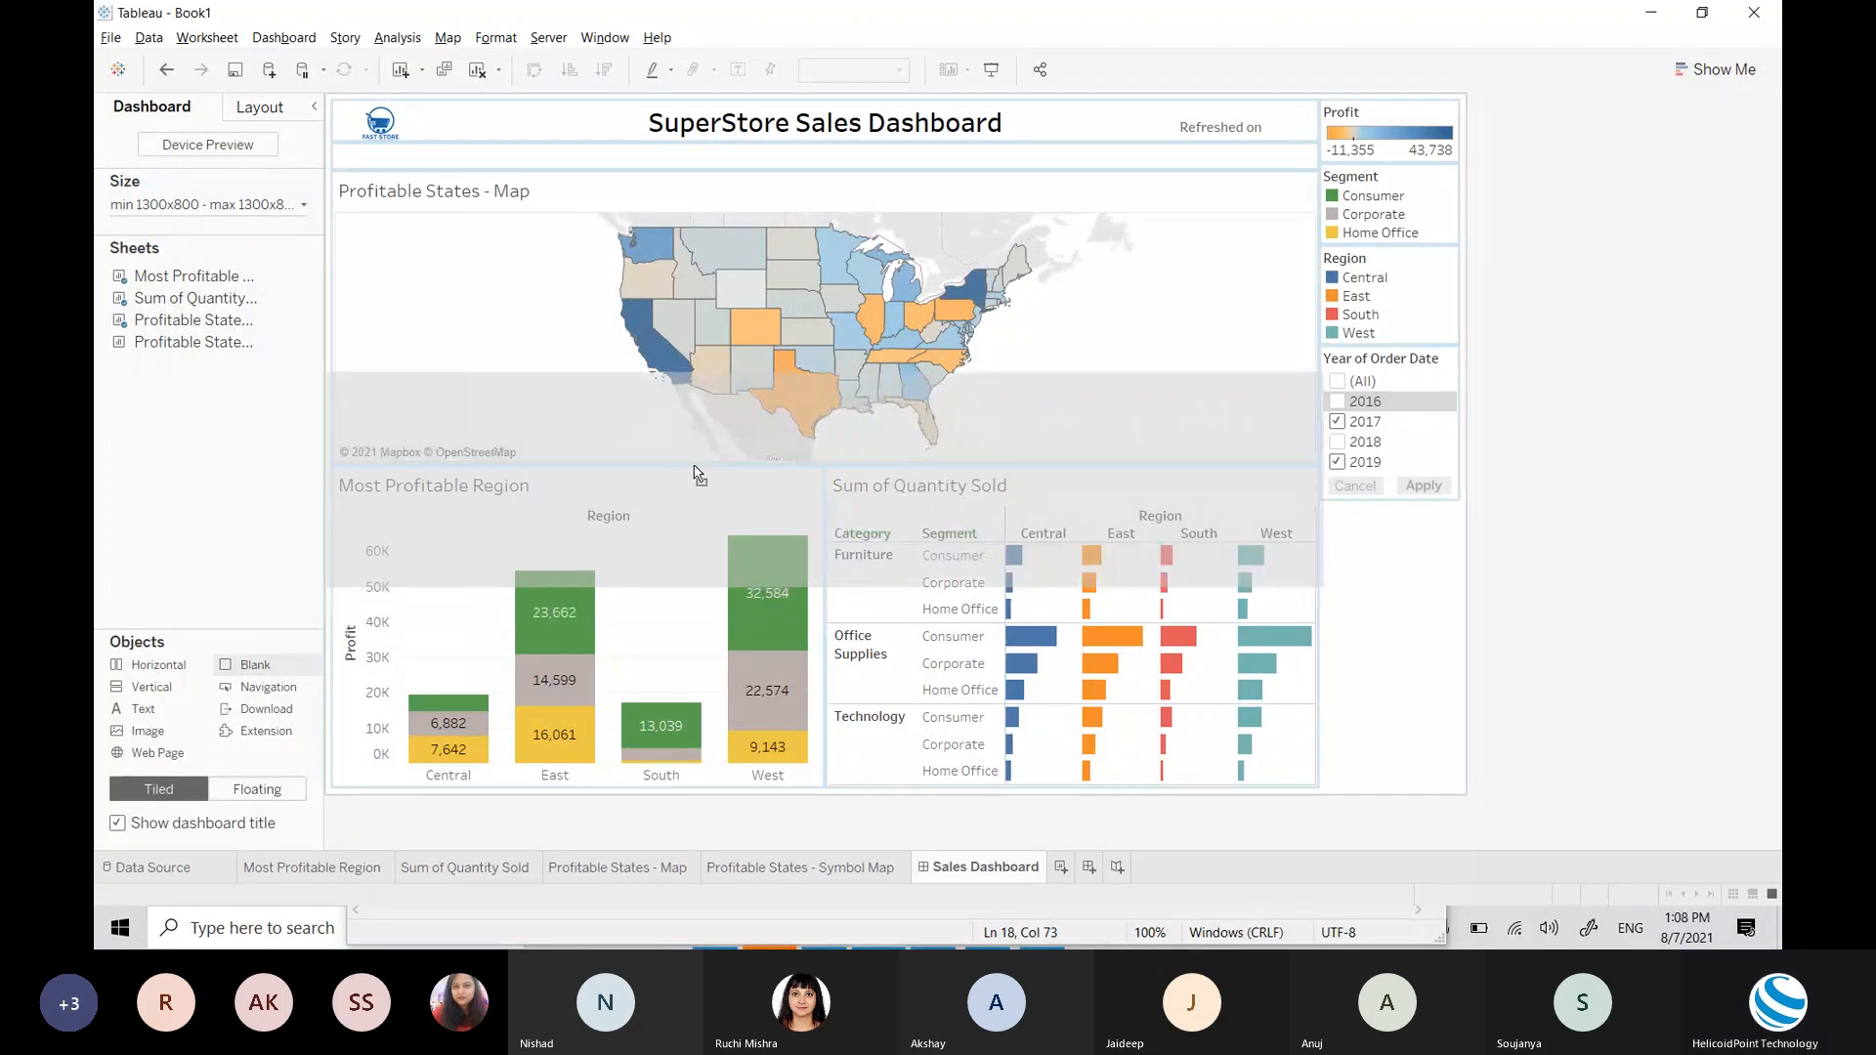
Step: Drop a Blank object between the map and the two lower charts and shrink it to a thin strip
left_click_drag(699, 474, 710, 445)
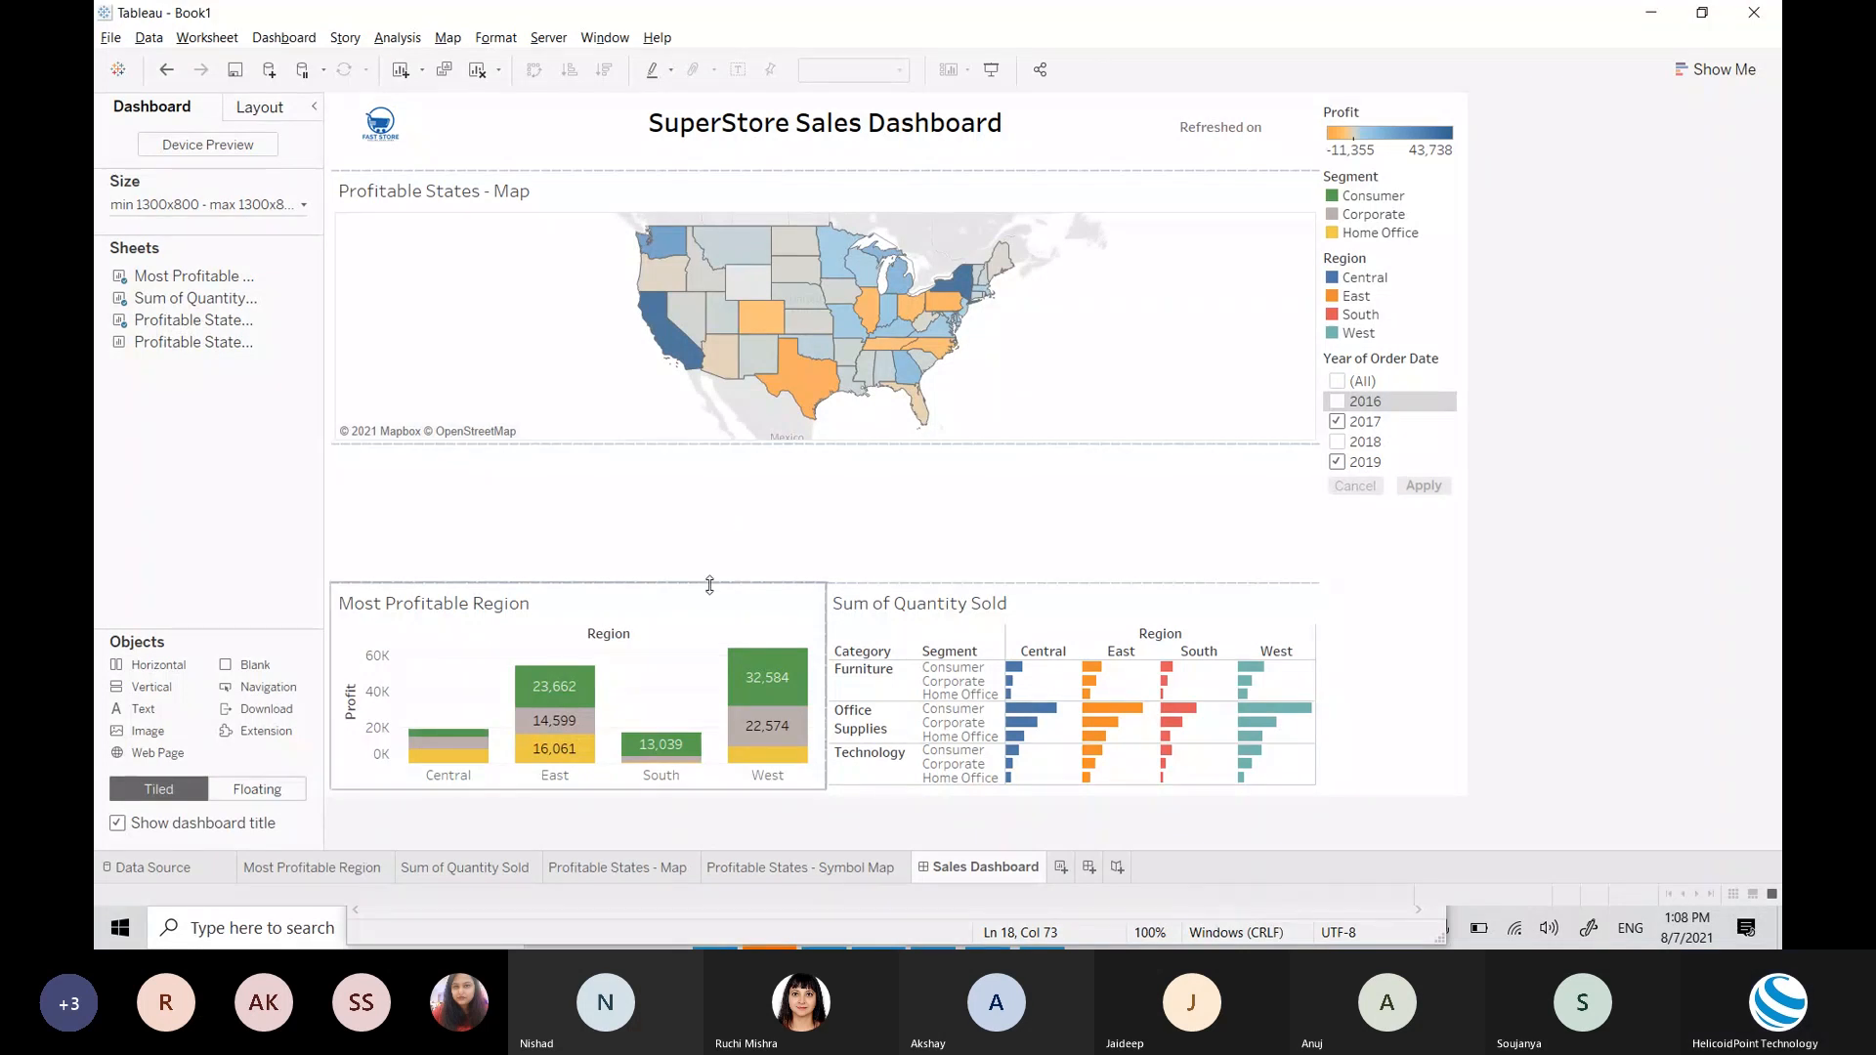
left_click_drag(710, 446, 733, 495)
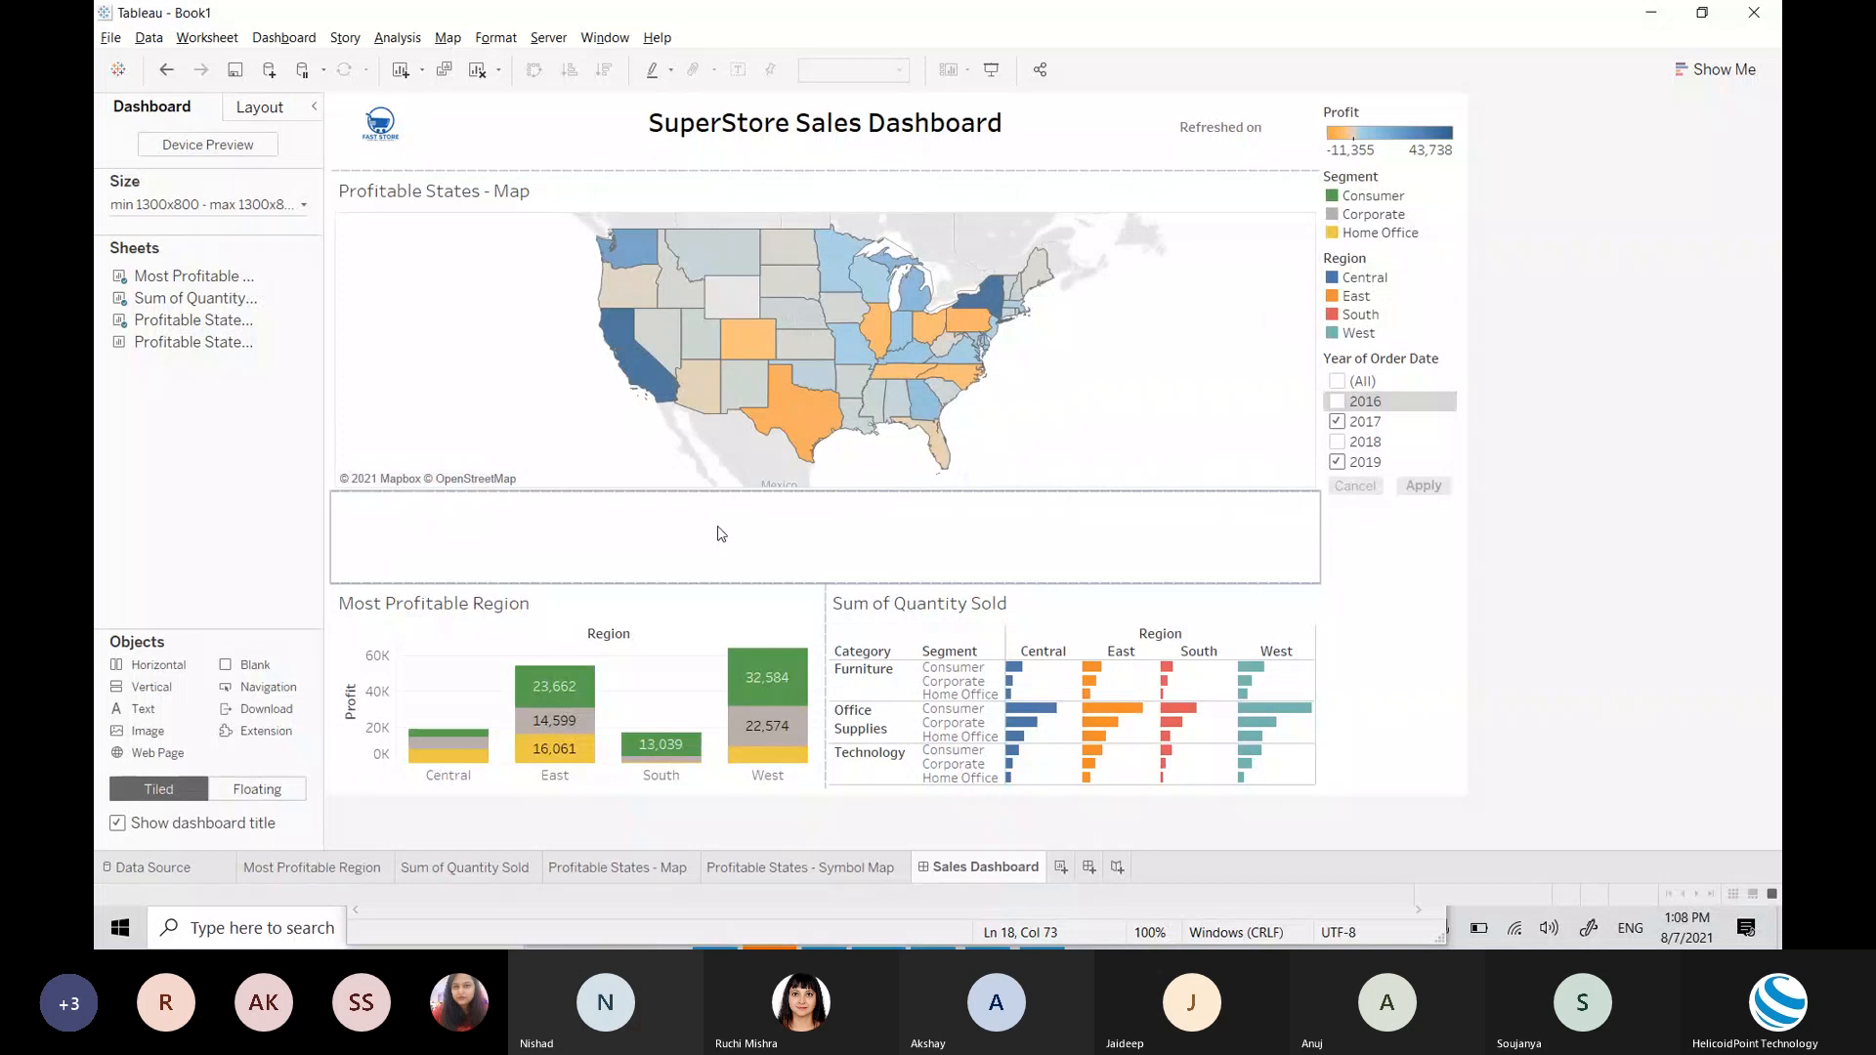
left_click(732, 580)
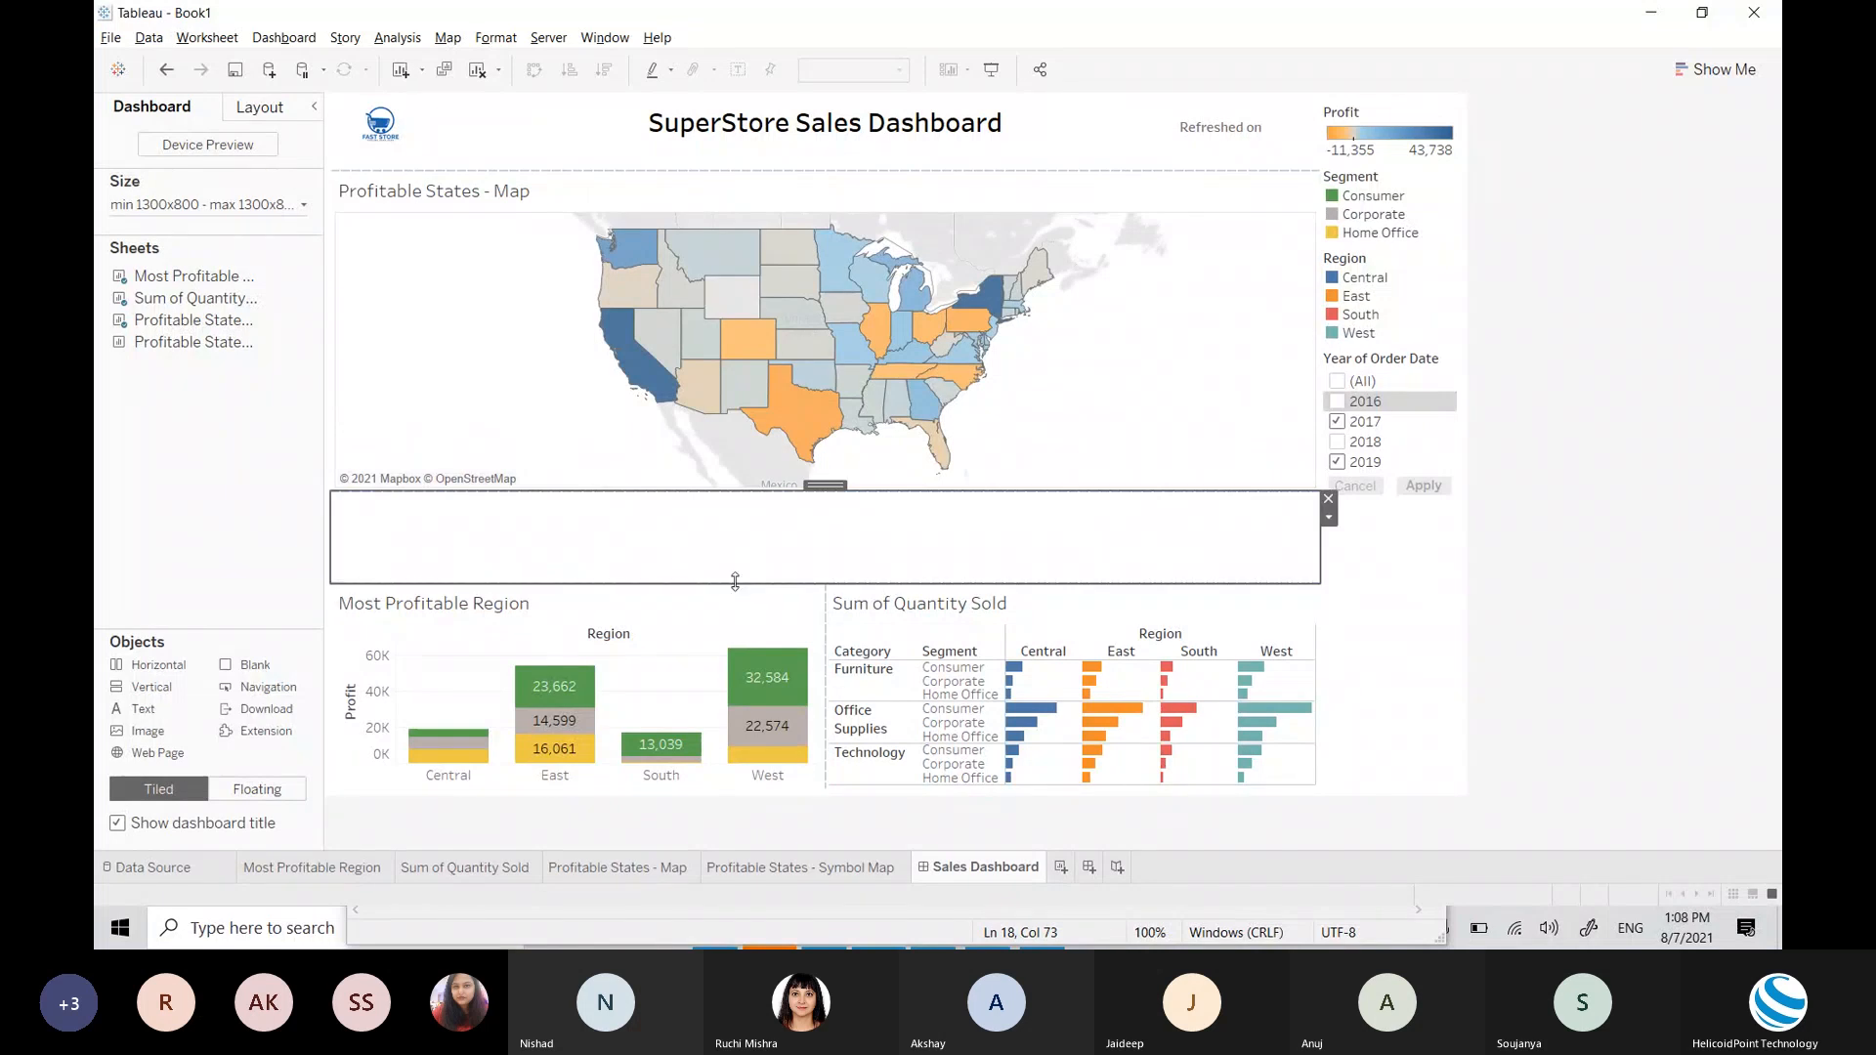
left_click_drag(735, 583, 745, 514)
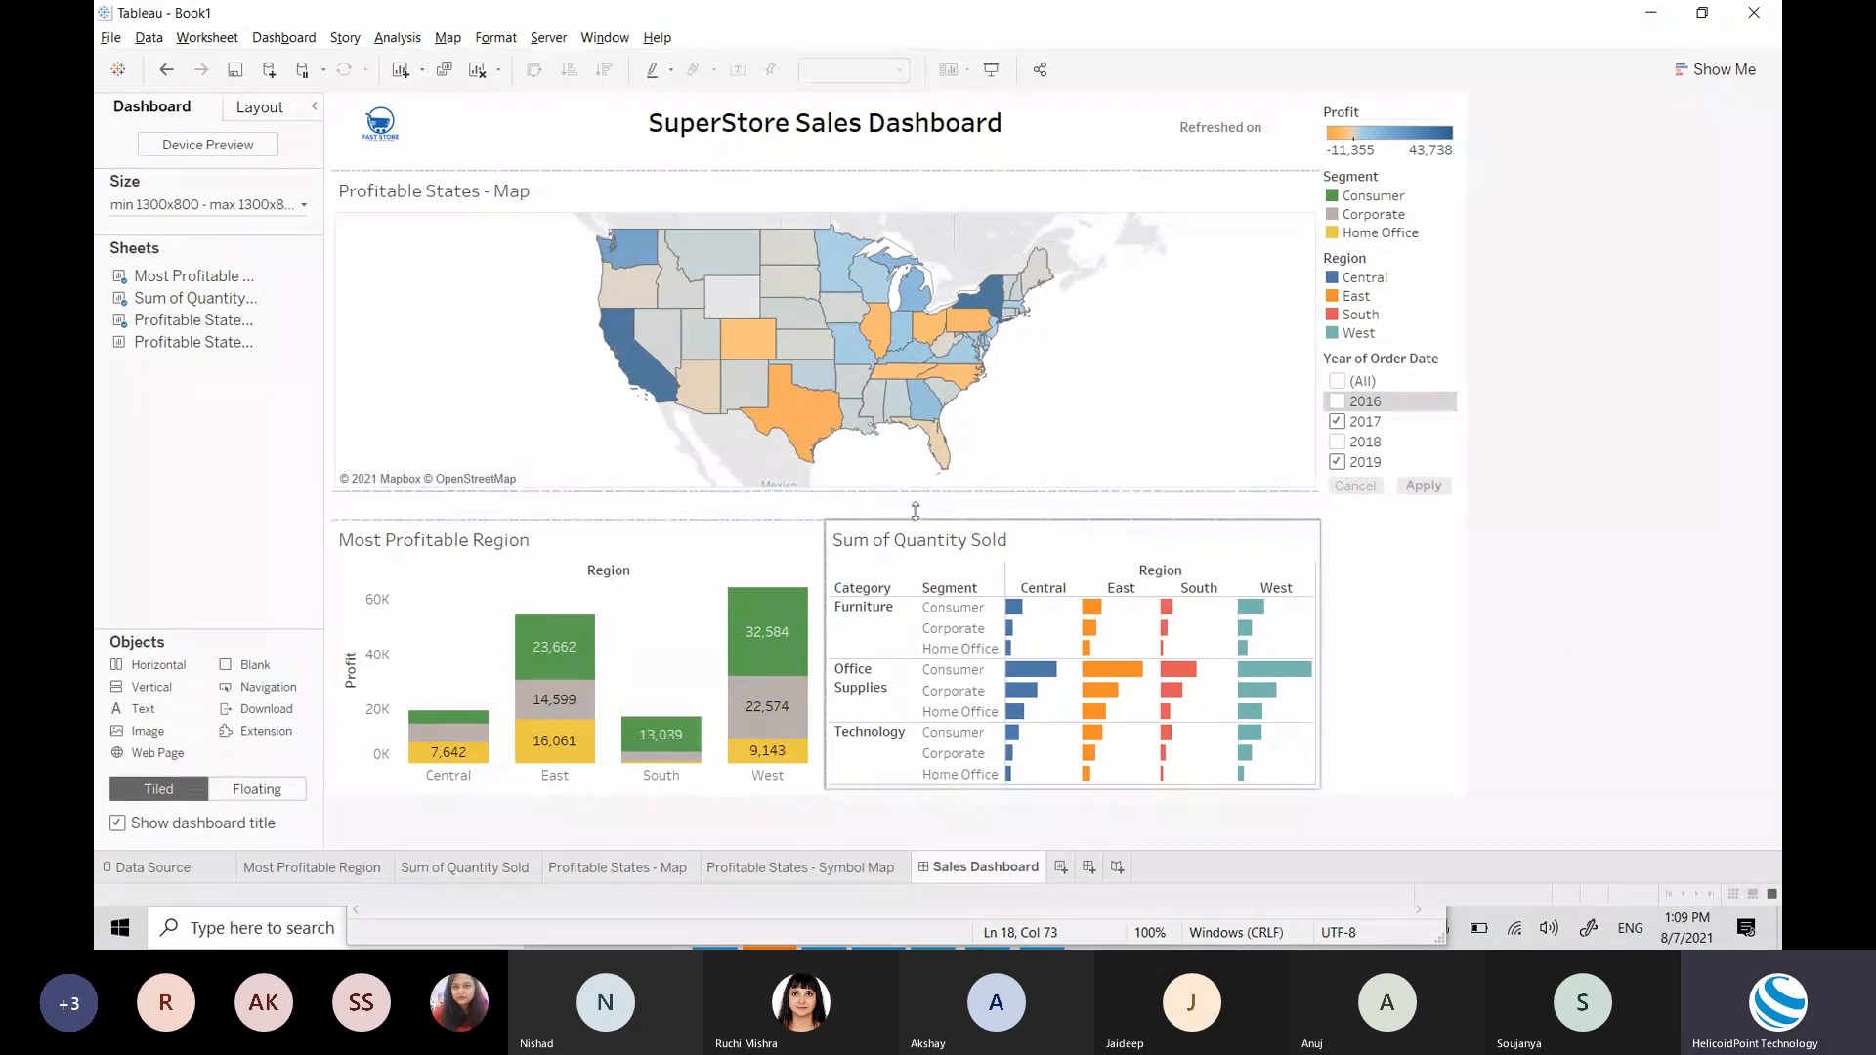
left_click(1131, 518)
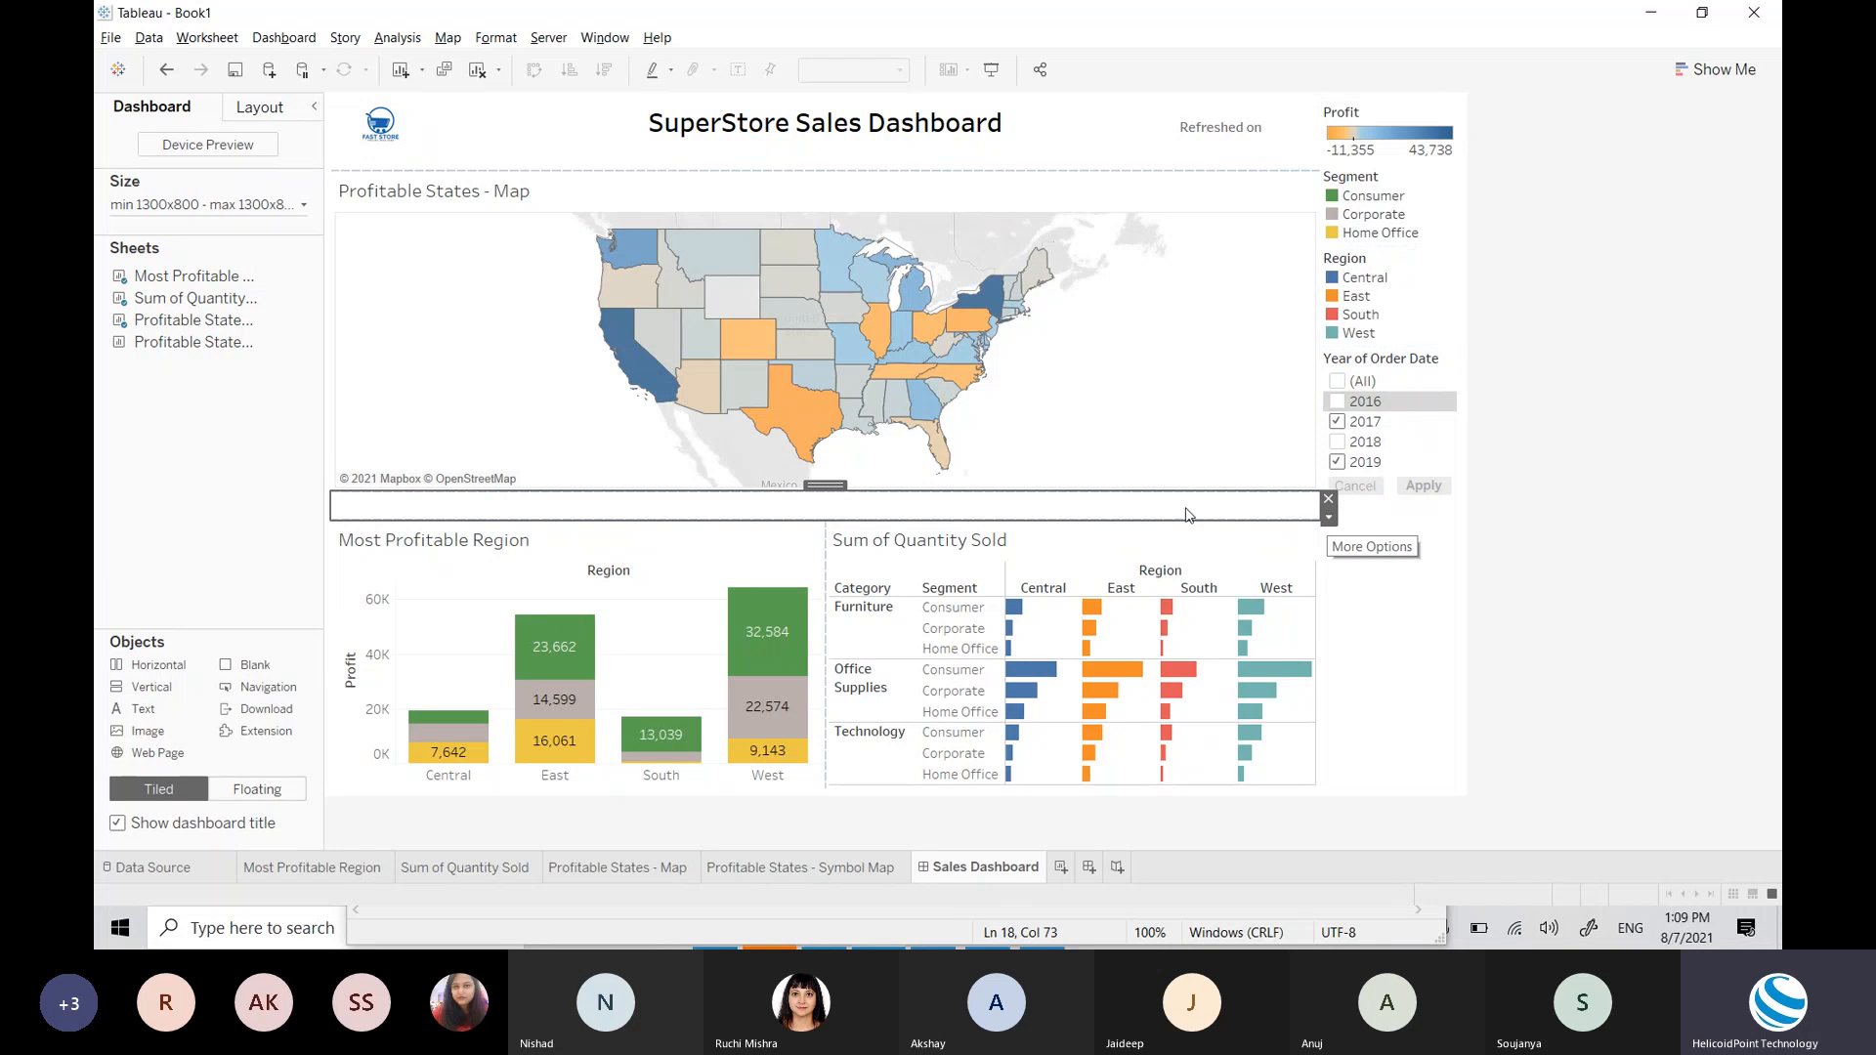
Step: Give the blank strip under the map a light teal background
left_click(262, 107)
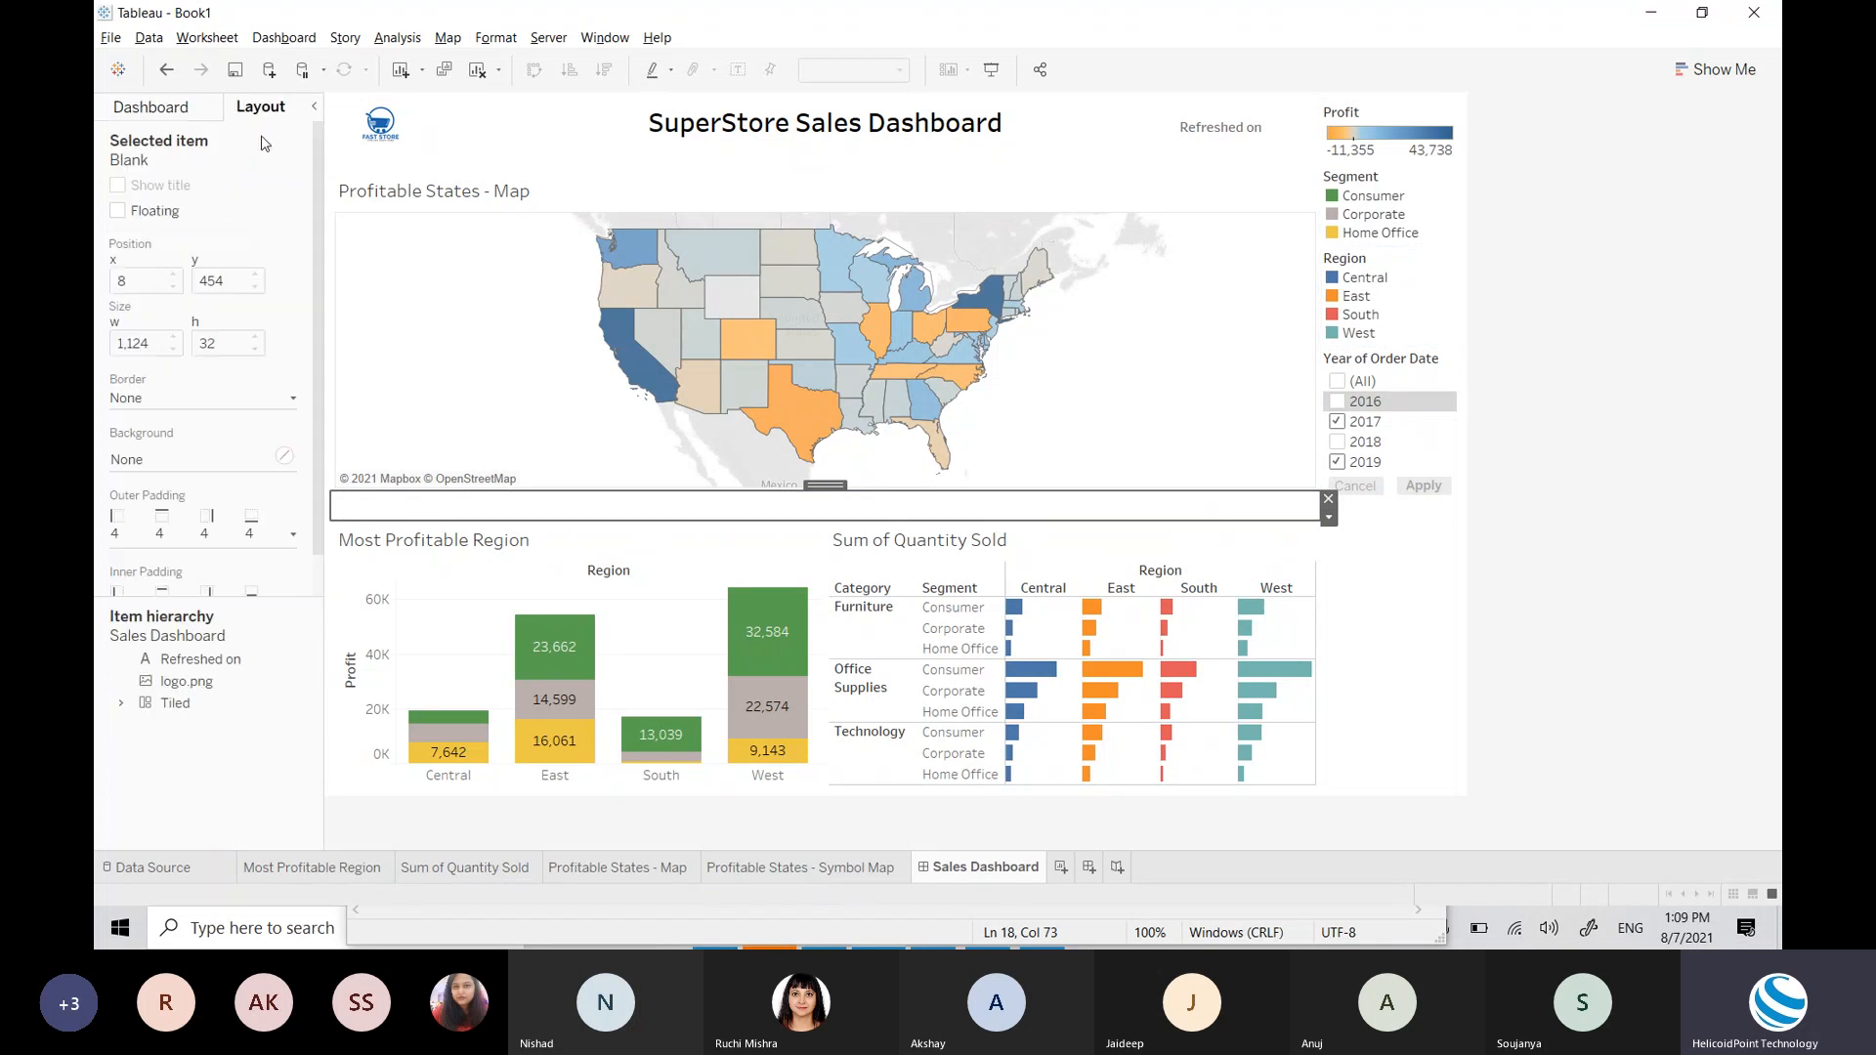
left_click(216, 469)
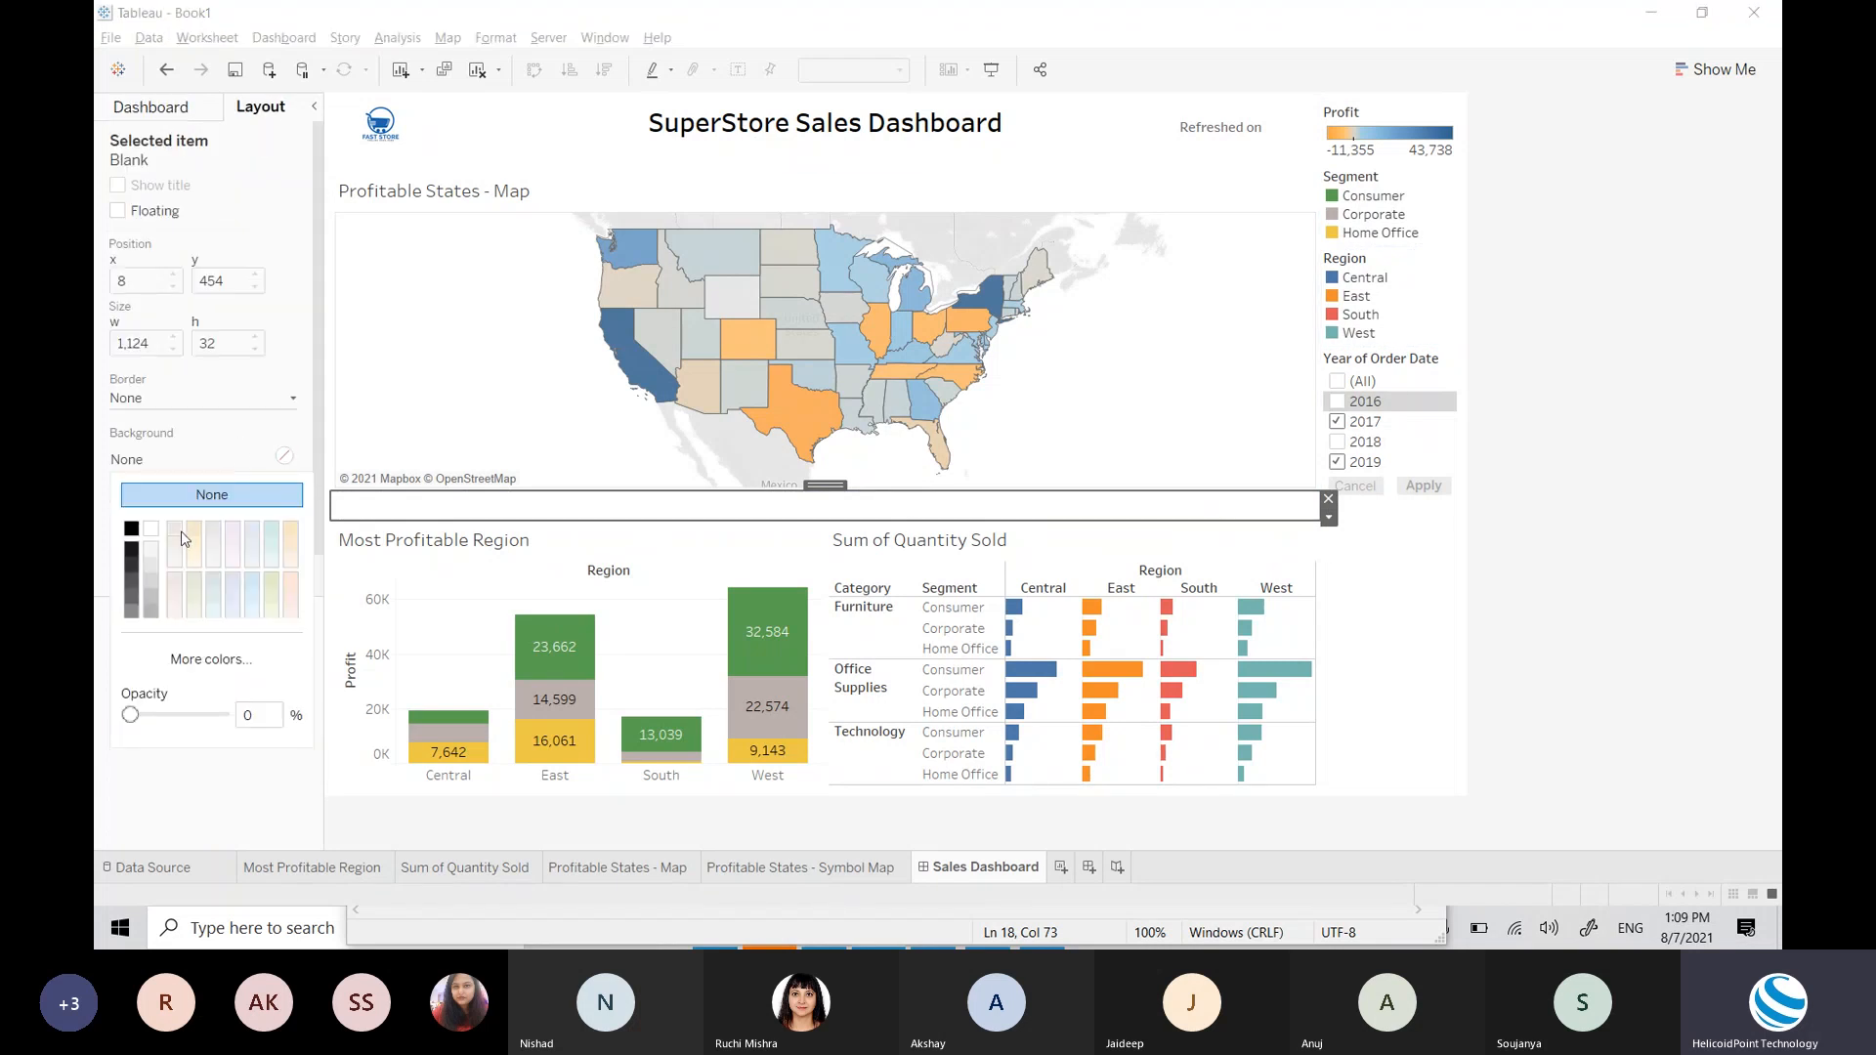
left_click(271, 533)
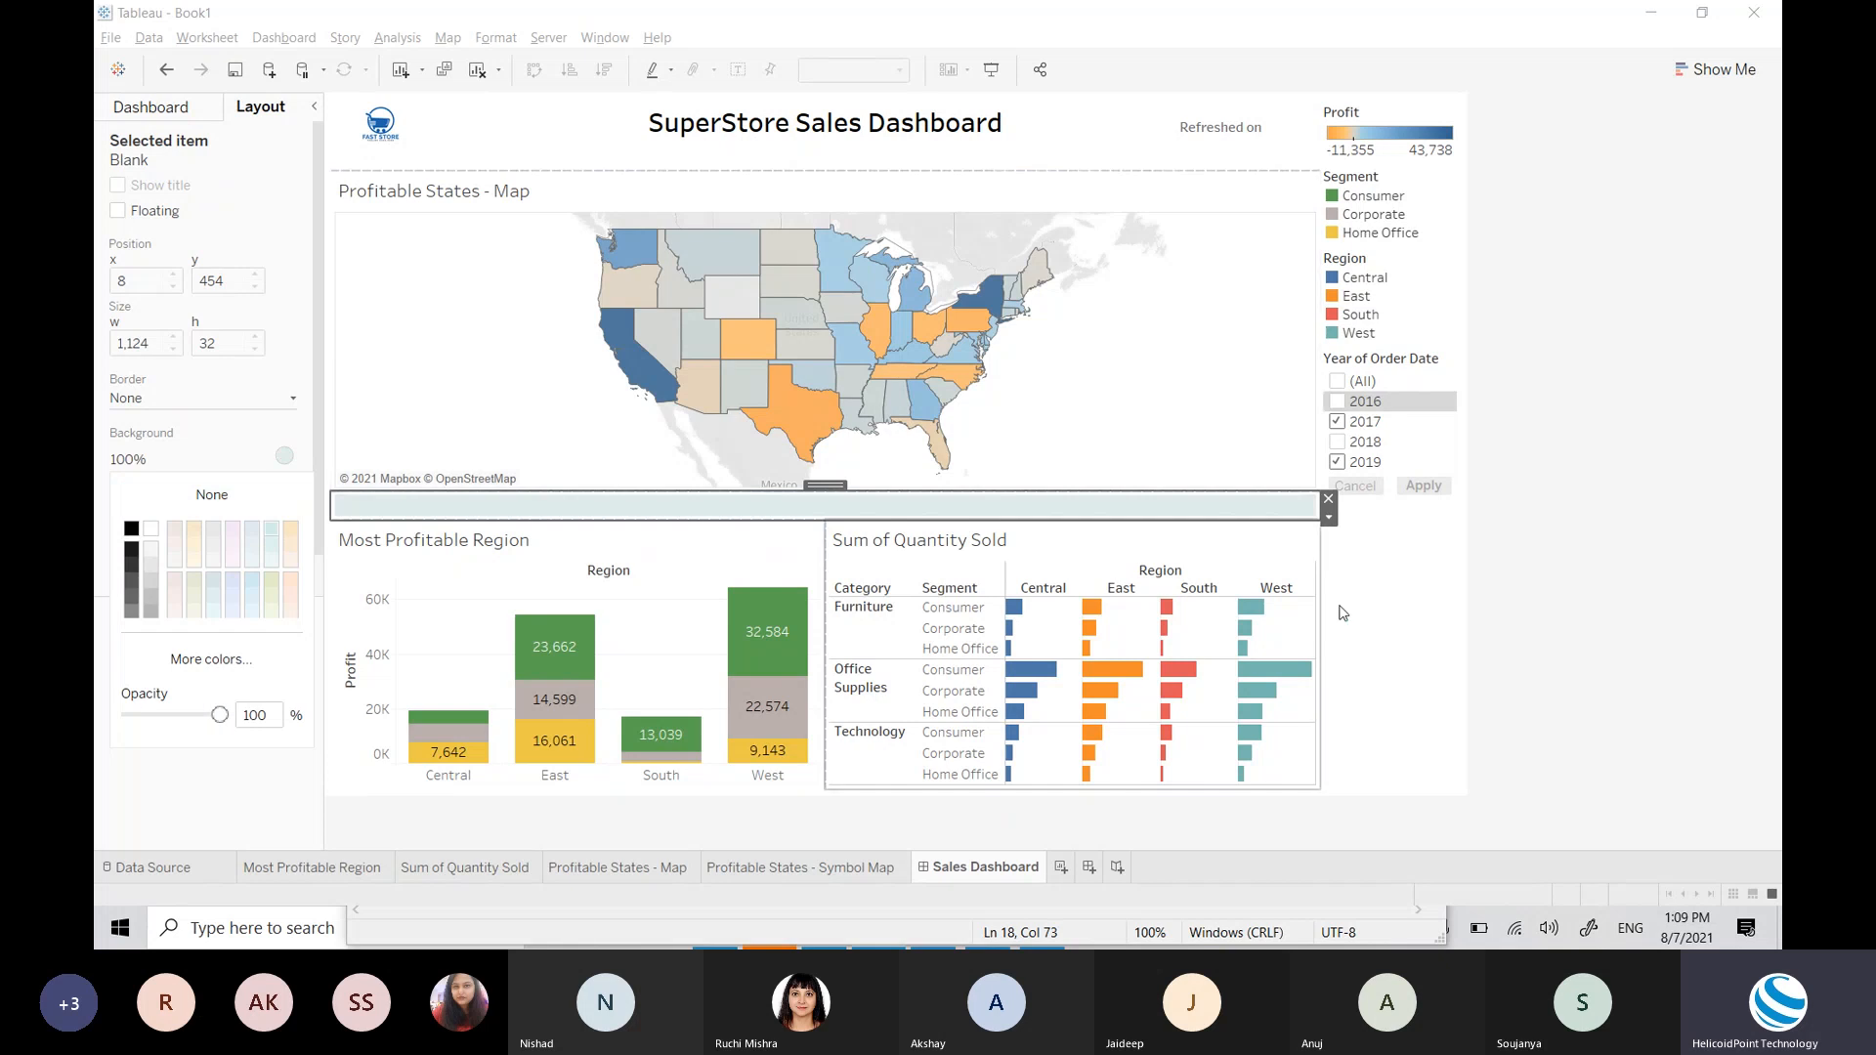
left_click(1498, 629)
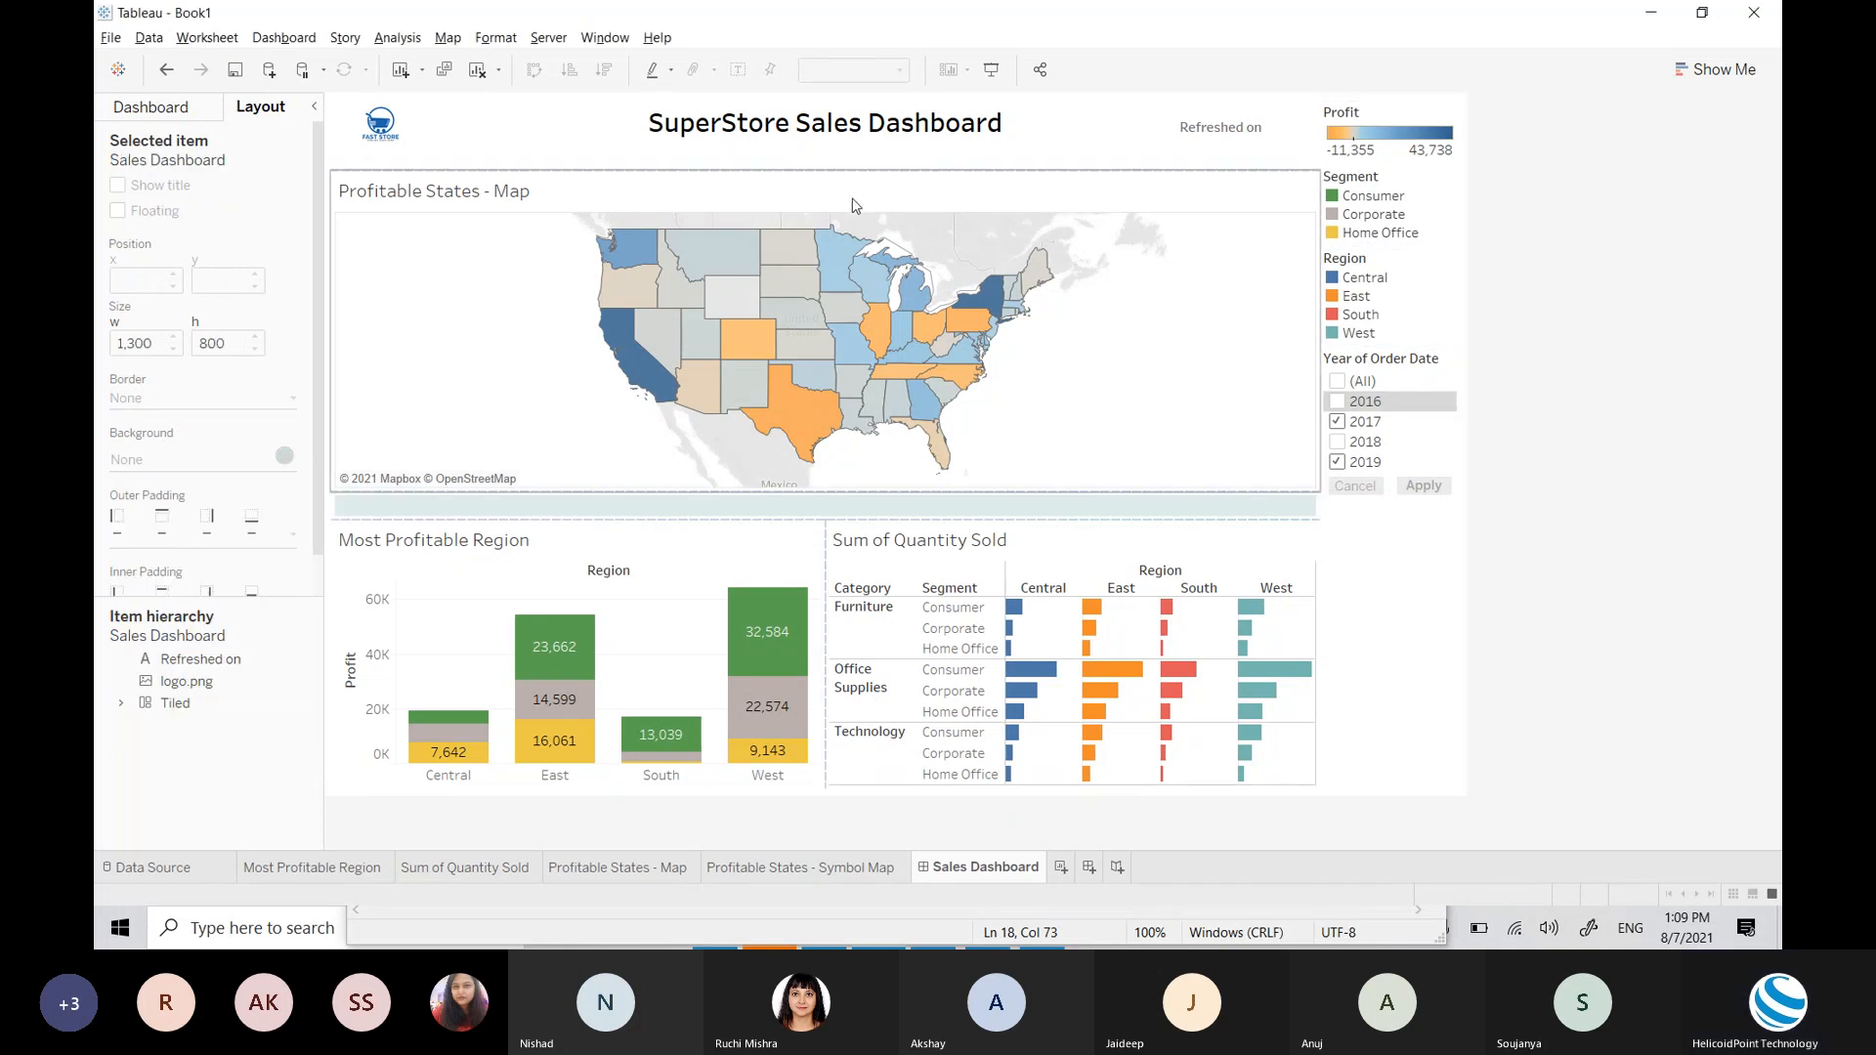
Step: Give the strip between title and map a pale background, then undo the fills
left_click(793, 162)
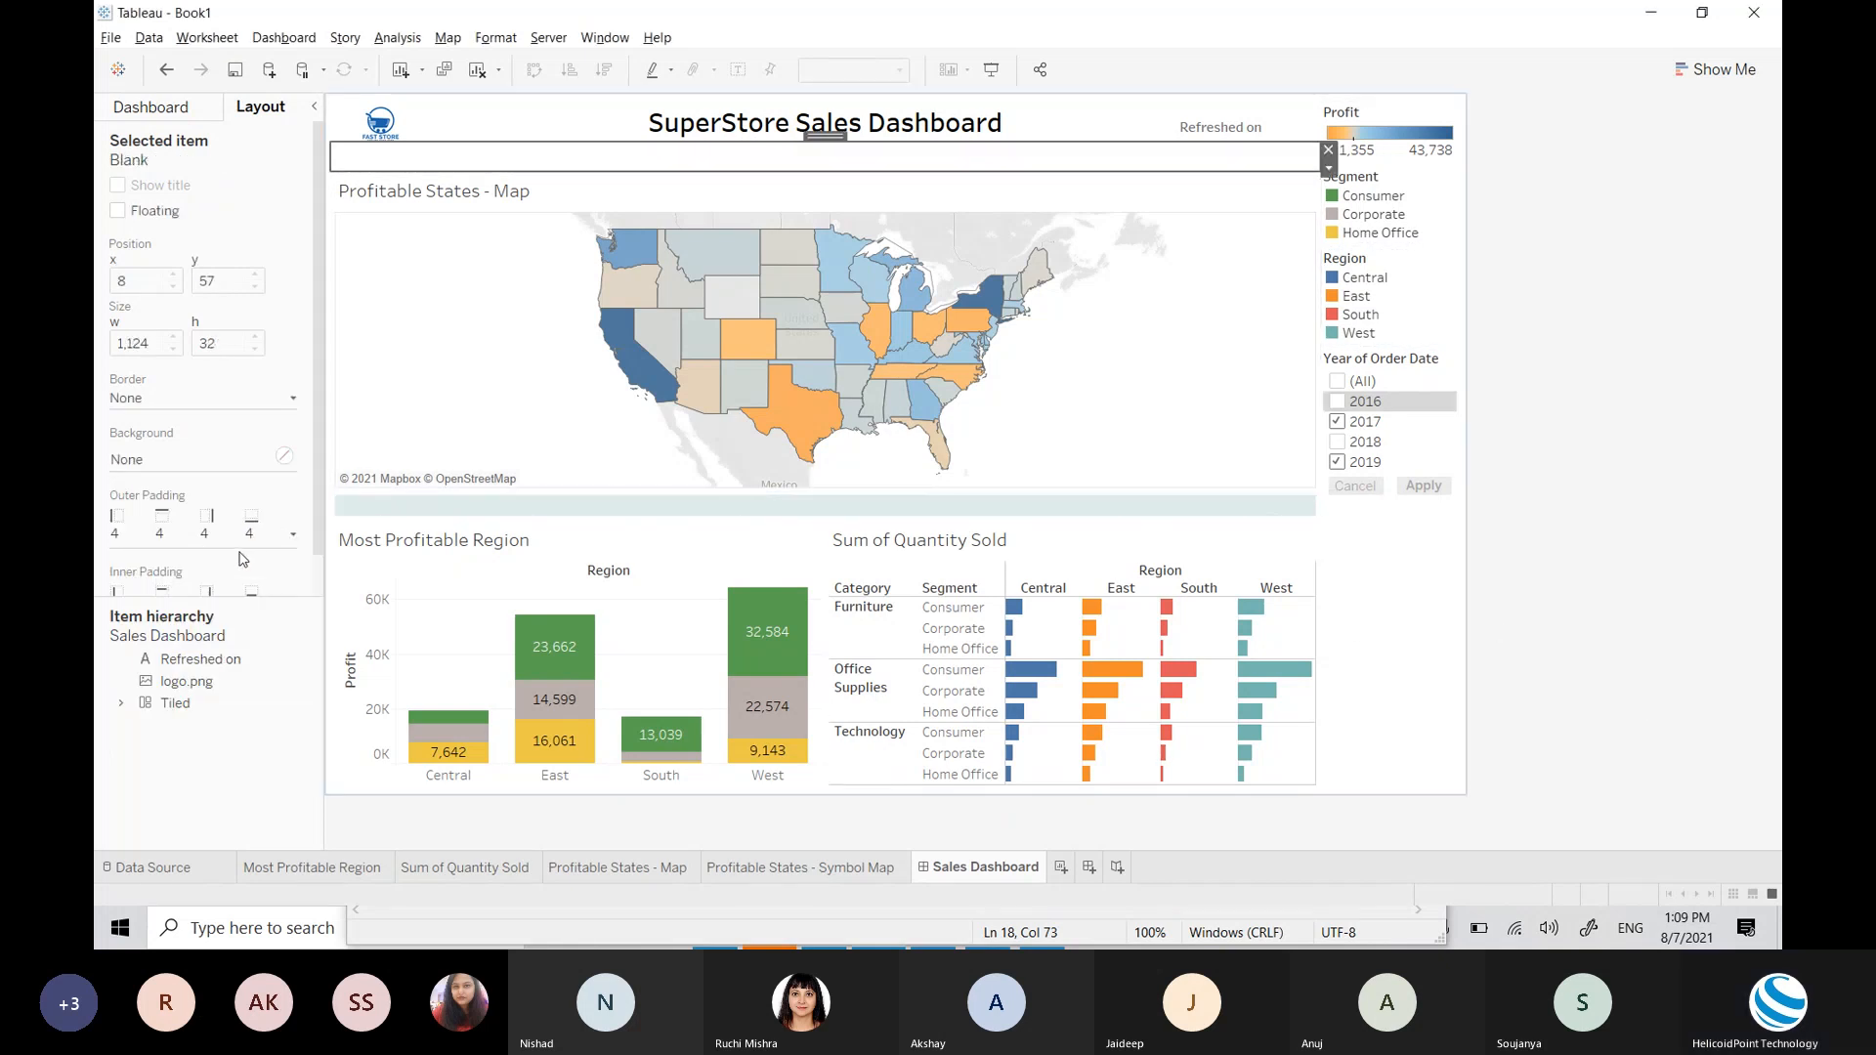
left_click(210, 459)
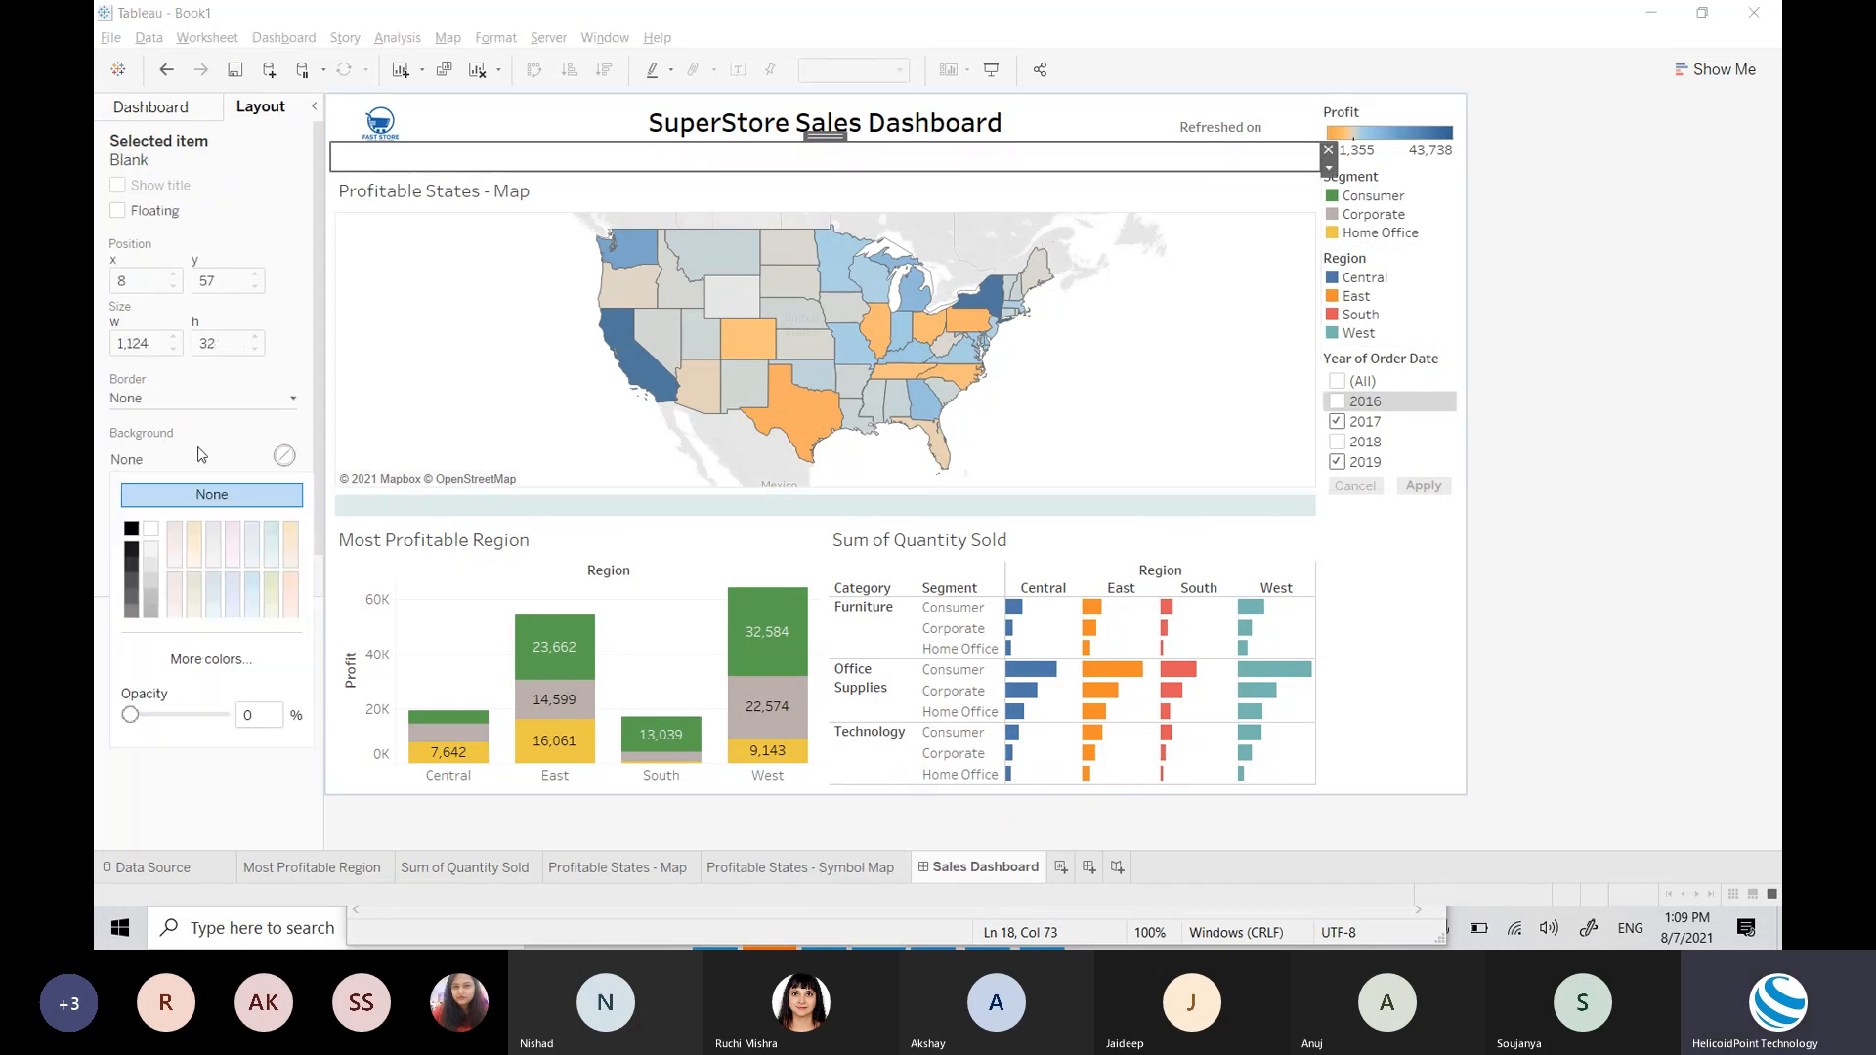
left_click(272, 531)
left_click(1713, 629)
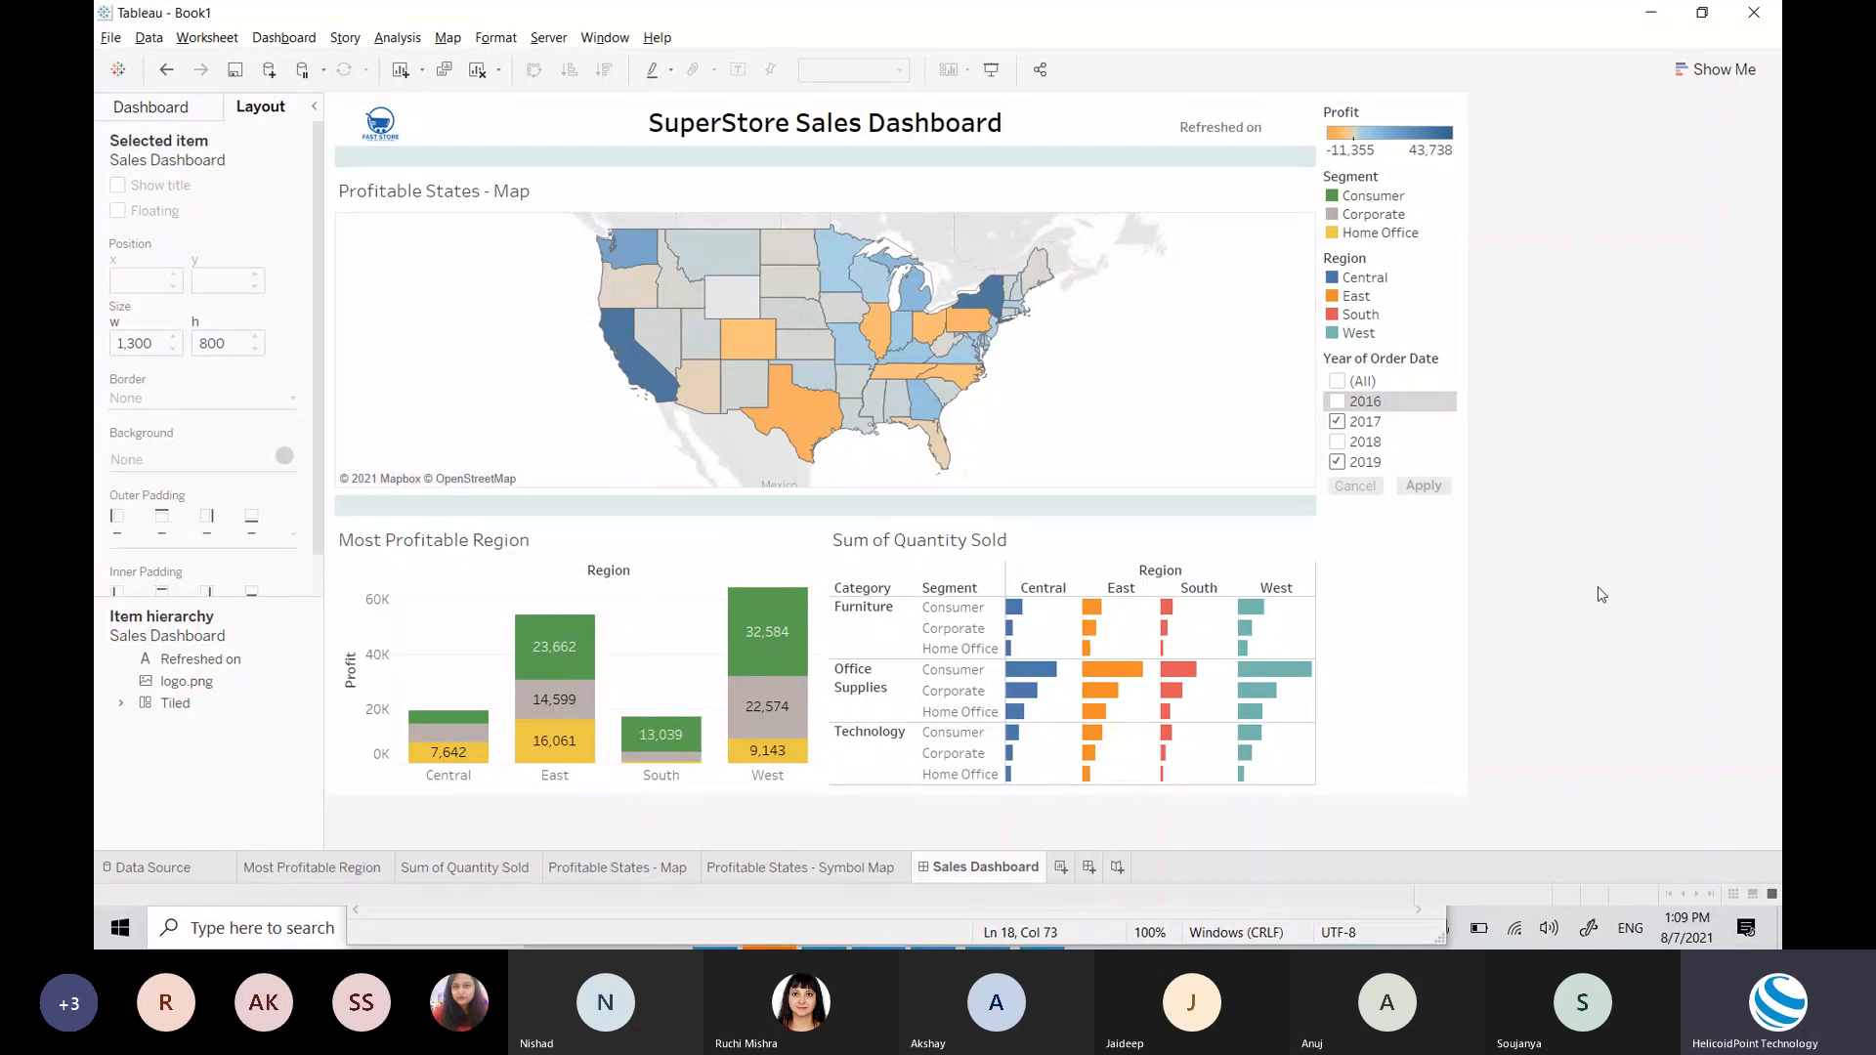
key("ctrl+z")
key("ctrl+z")
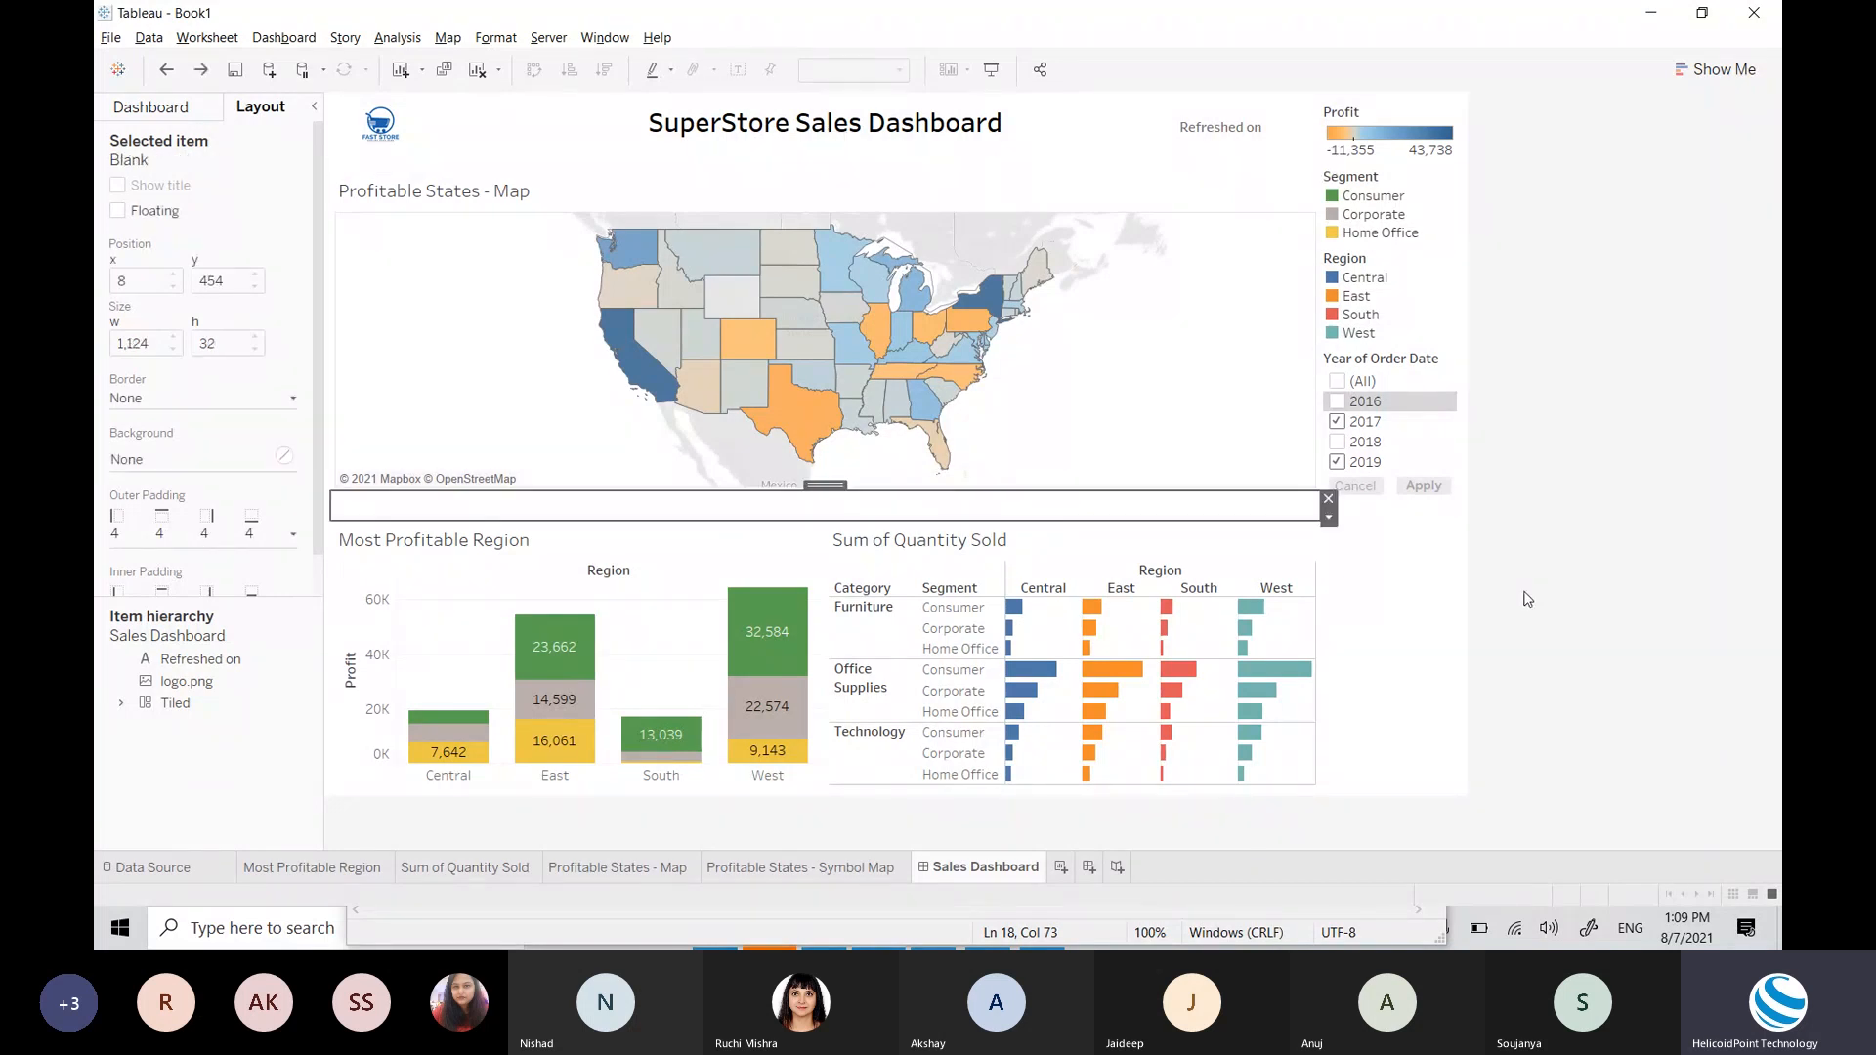
left_click(1527, 599)
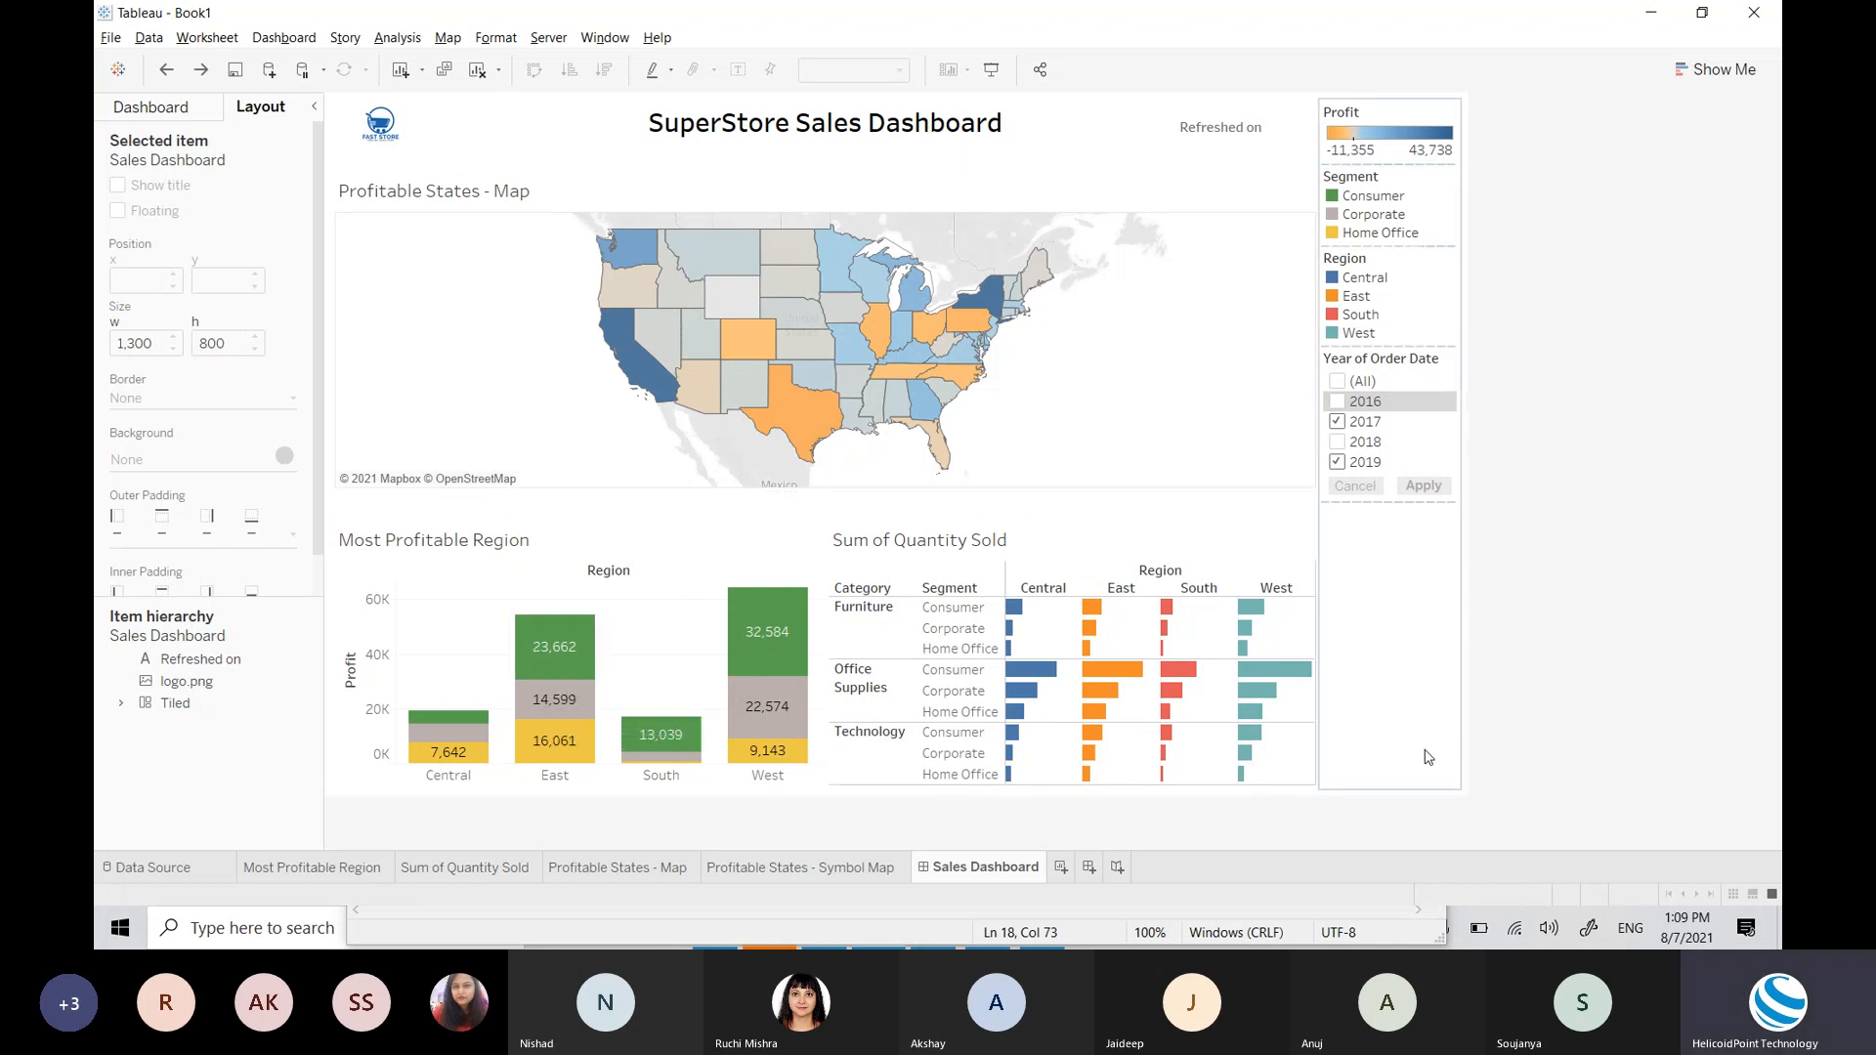
Step: Check the Server menu without choosing anything, then begin saving into the Desktop folder
left_click(543, 40)
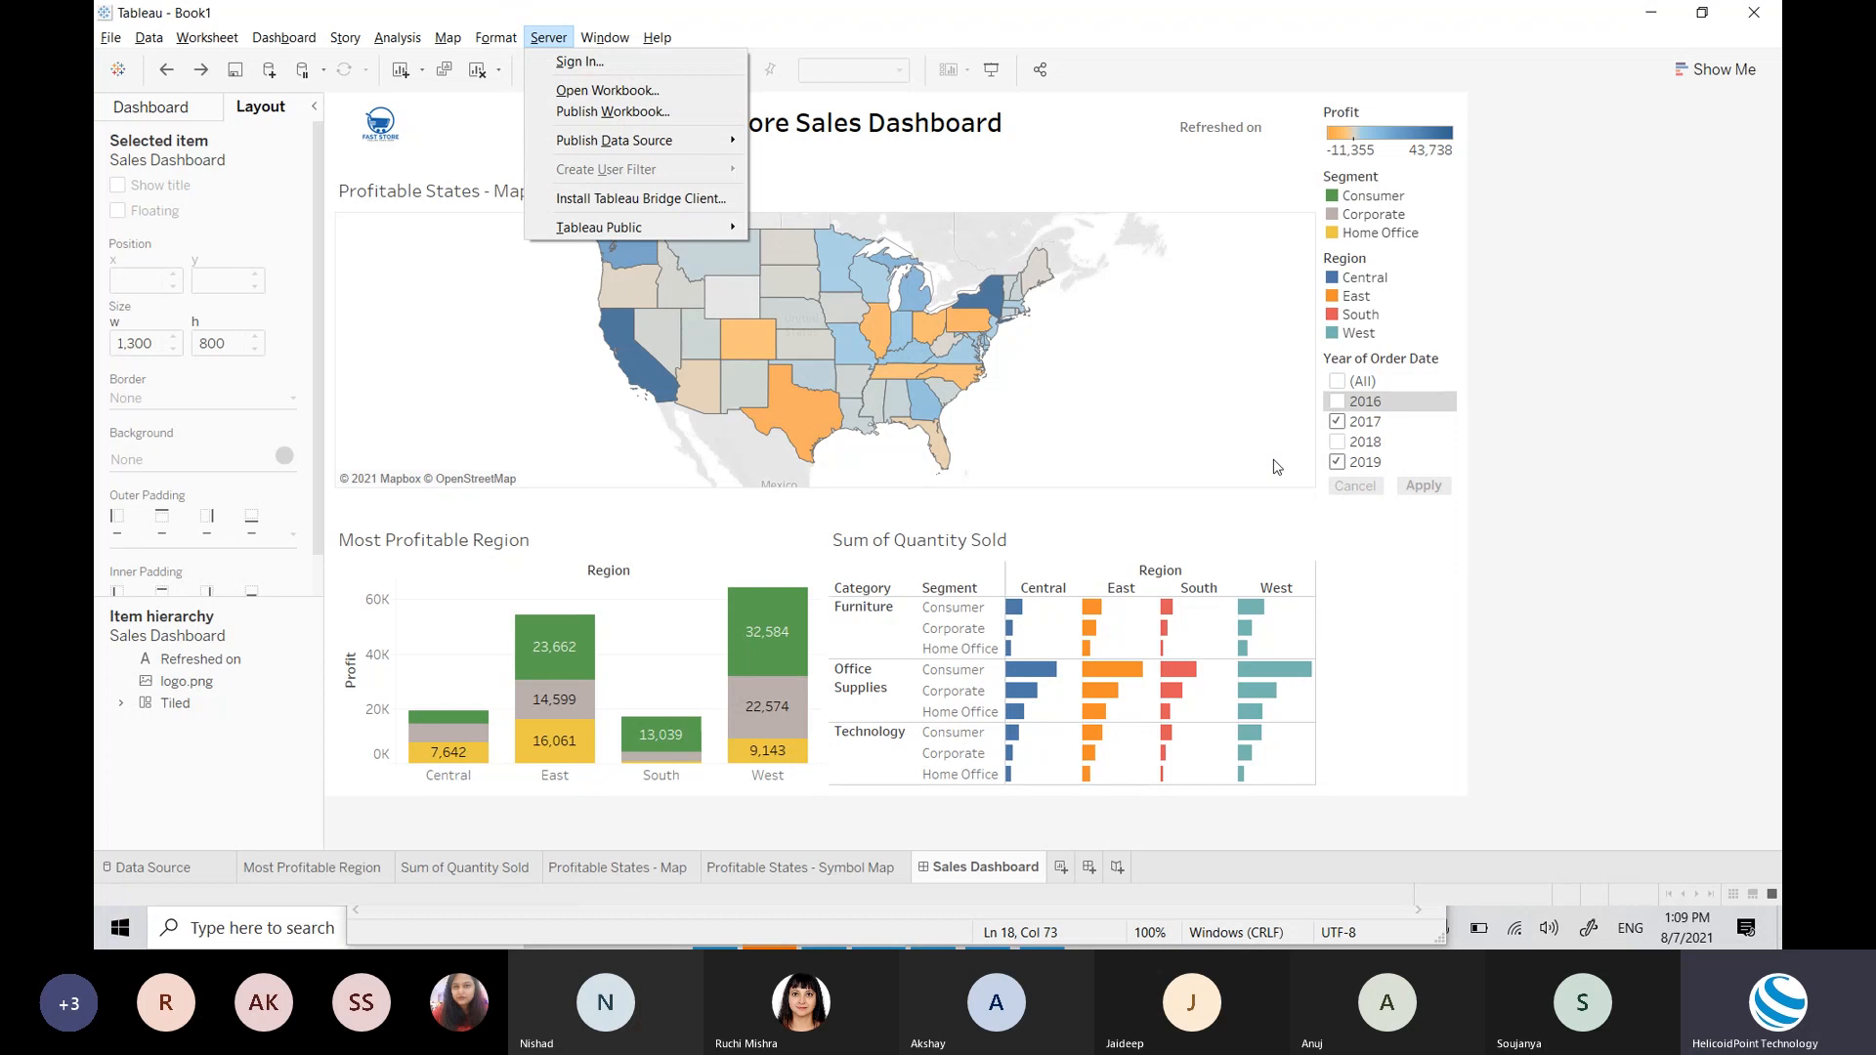
left_click(1653, 664)
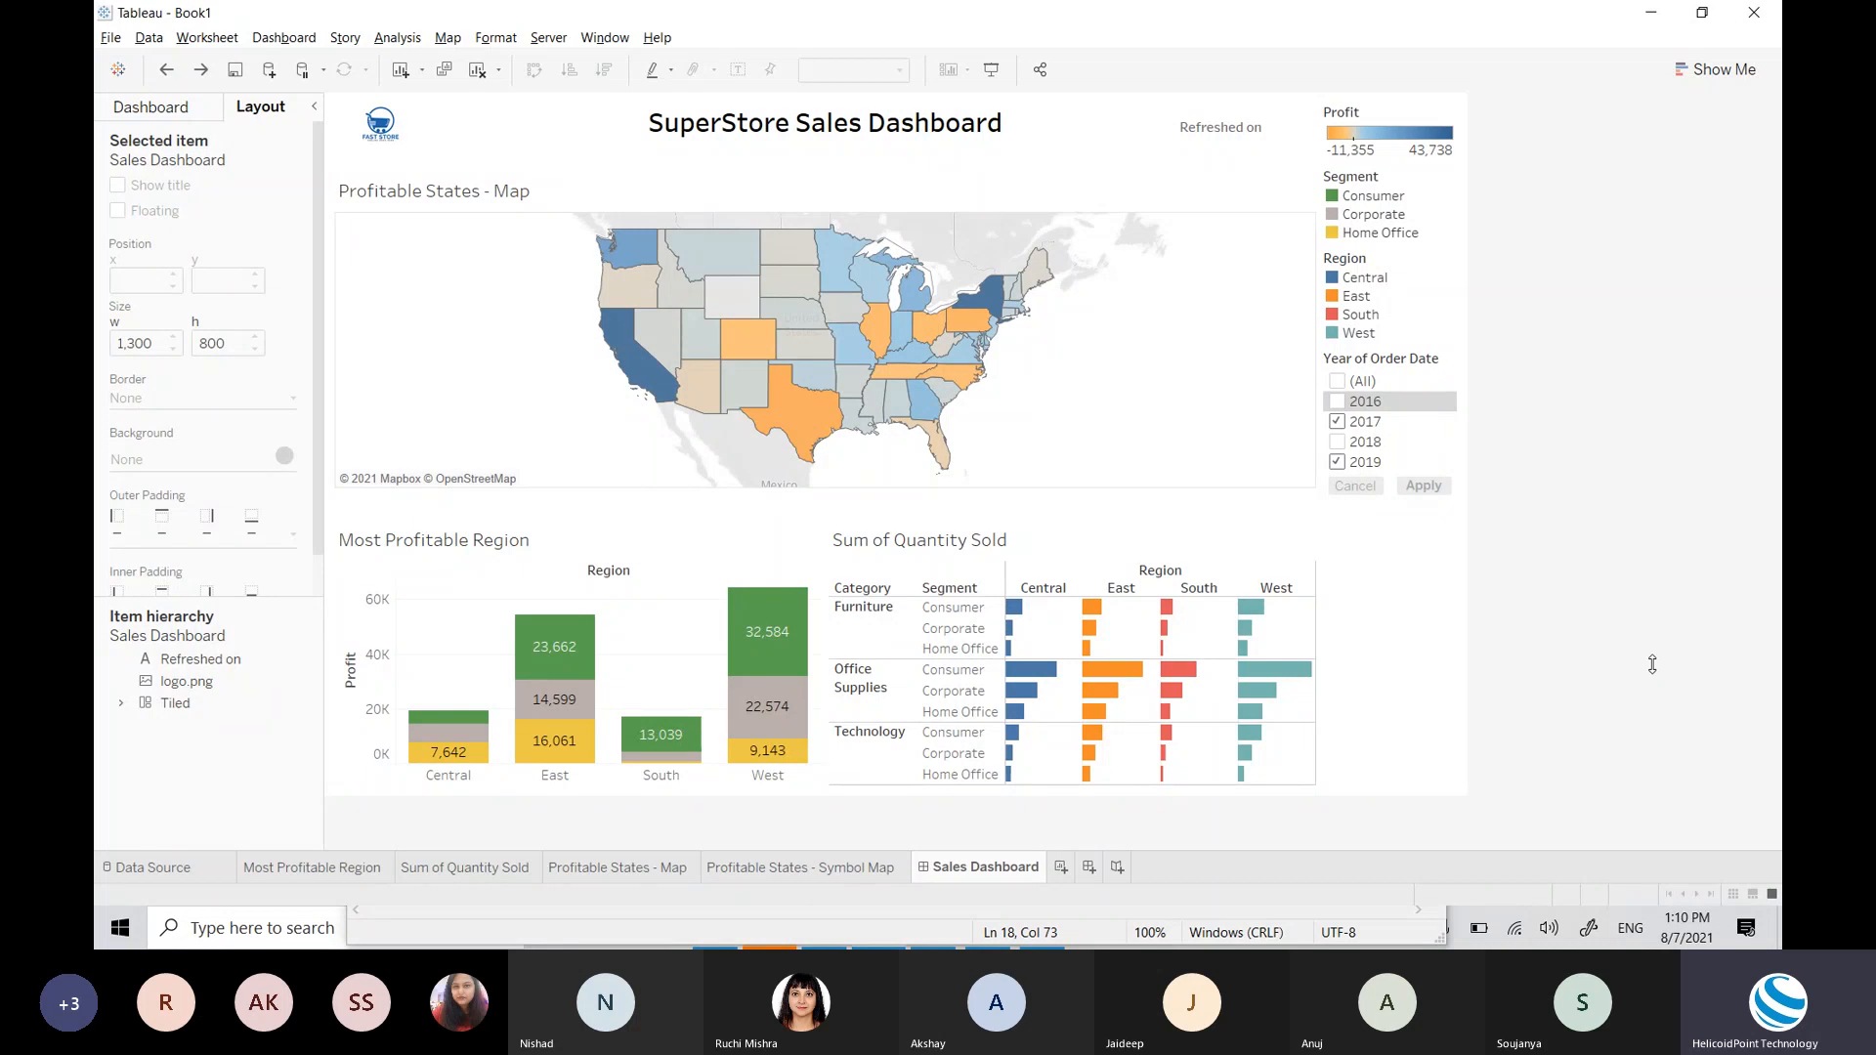
key("ctrl+s")
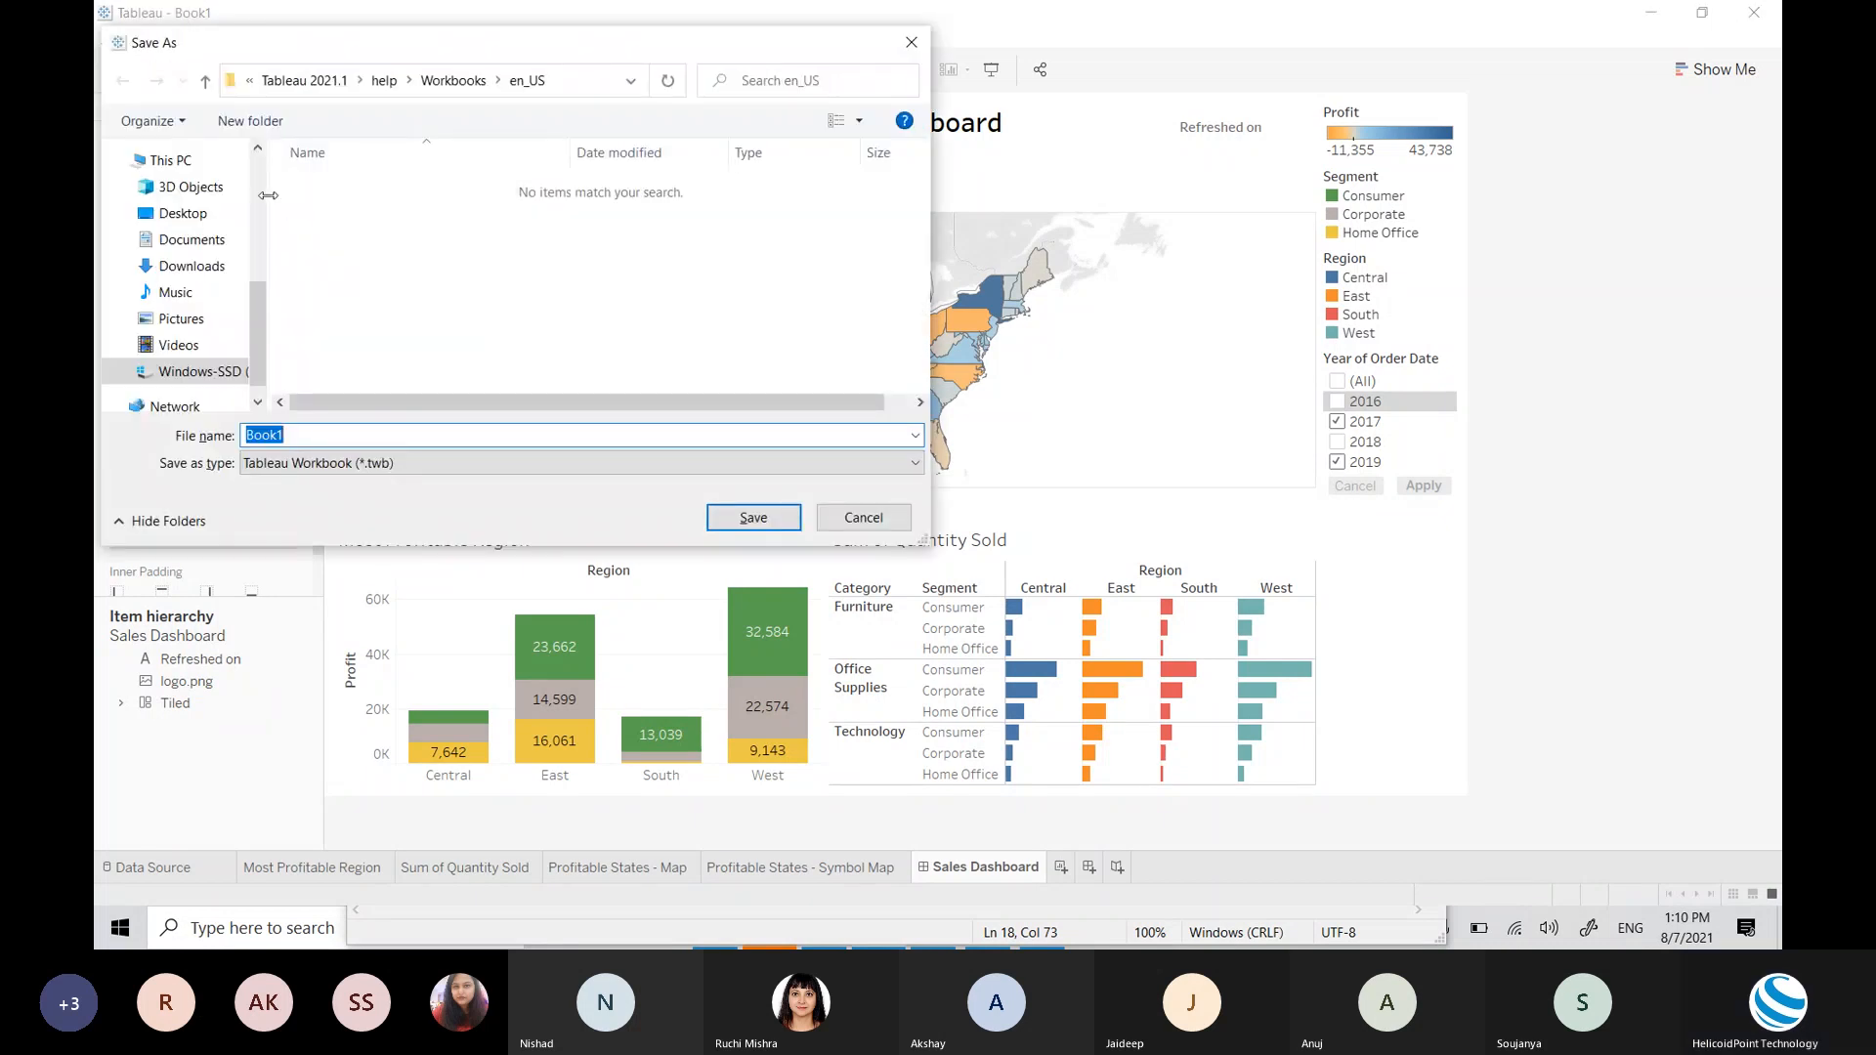
scroll(260, 188, "up", 5)
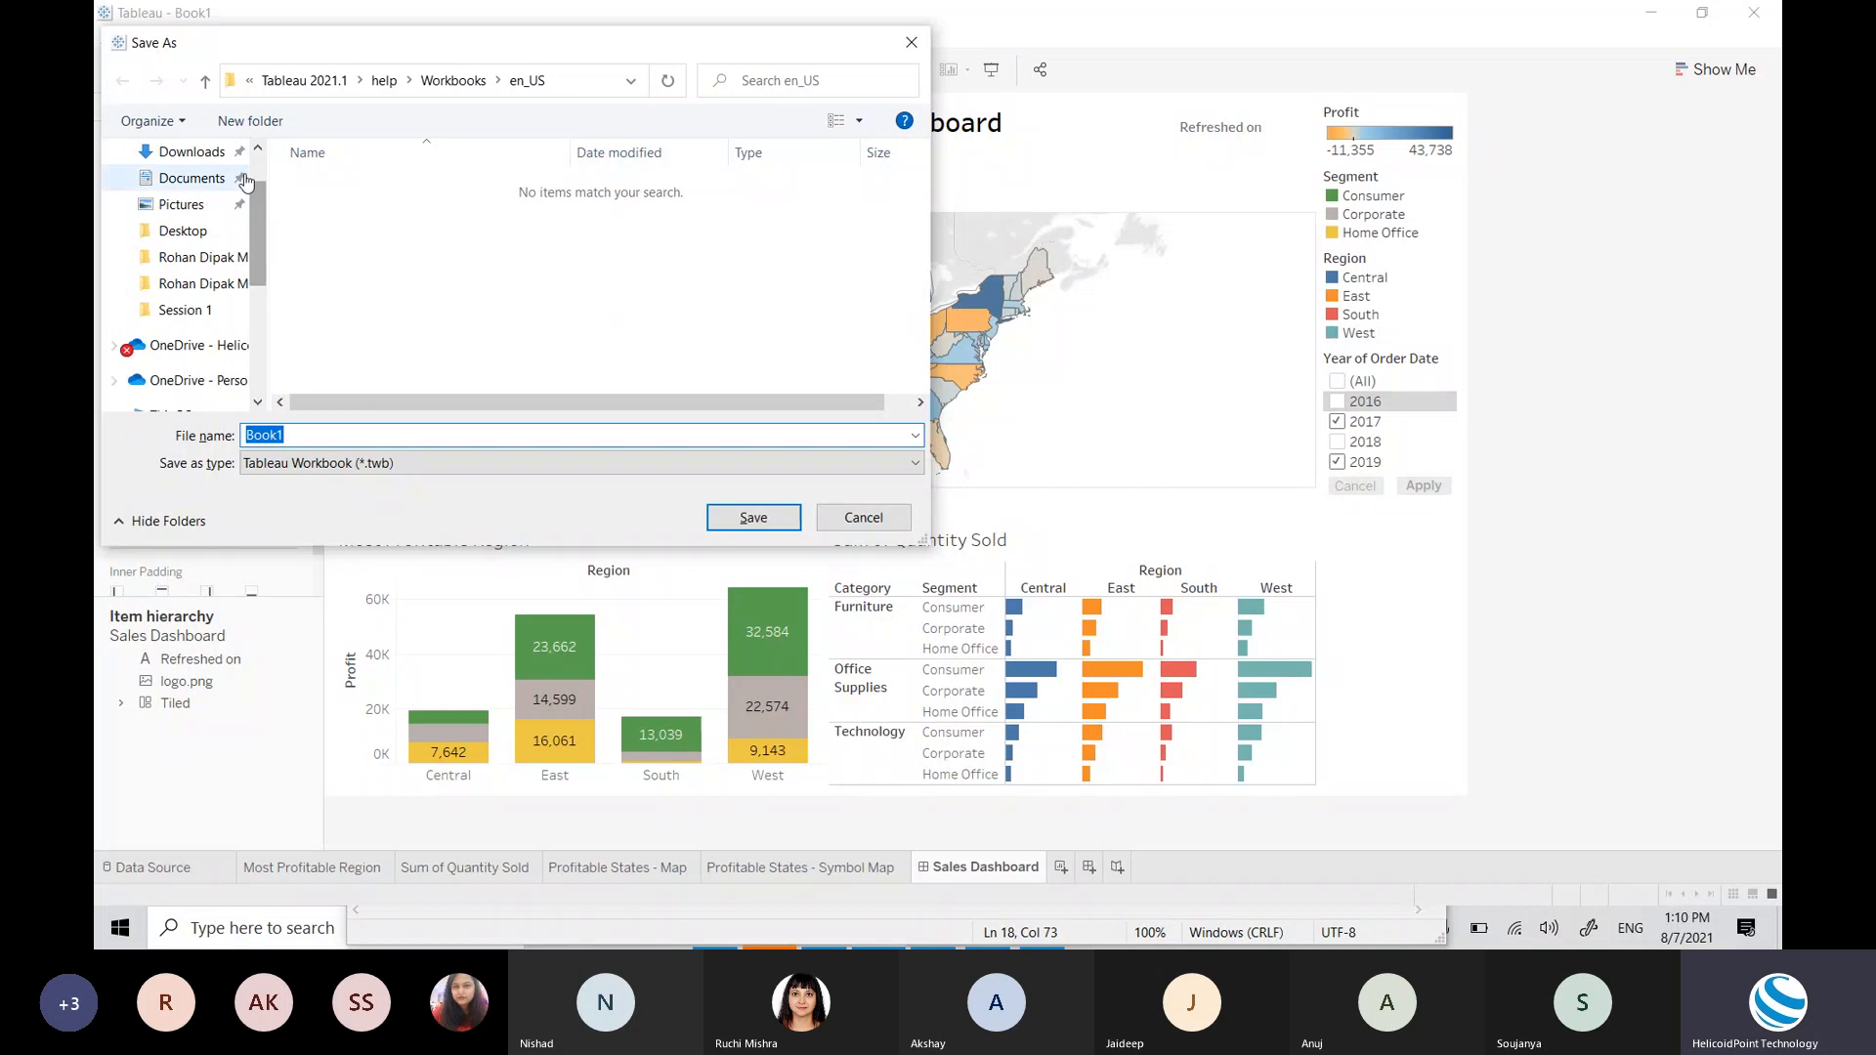
left_click(183, 196)
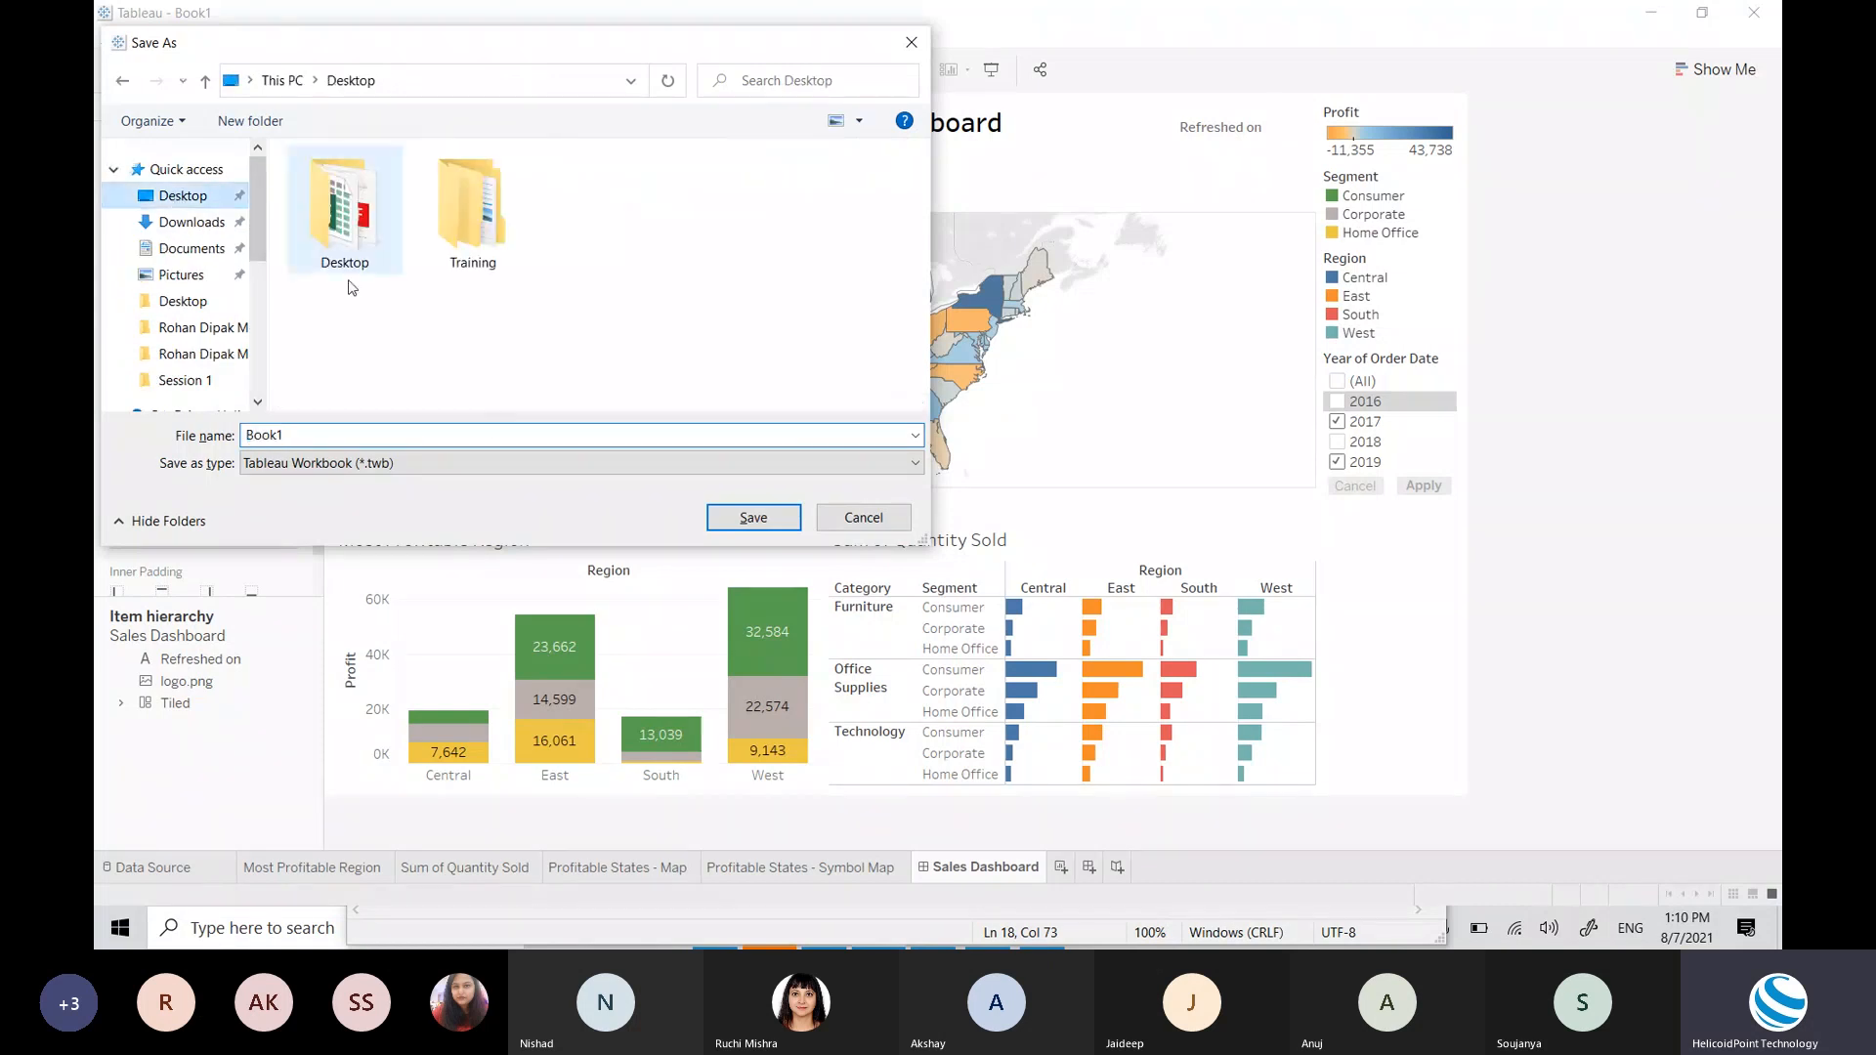
Step: Replace the default file name Book1 with 'Sales Dashboard'
left_click(475, 430)
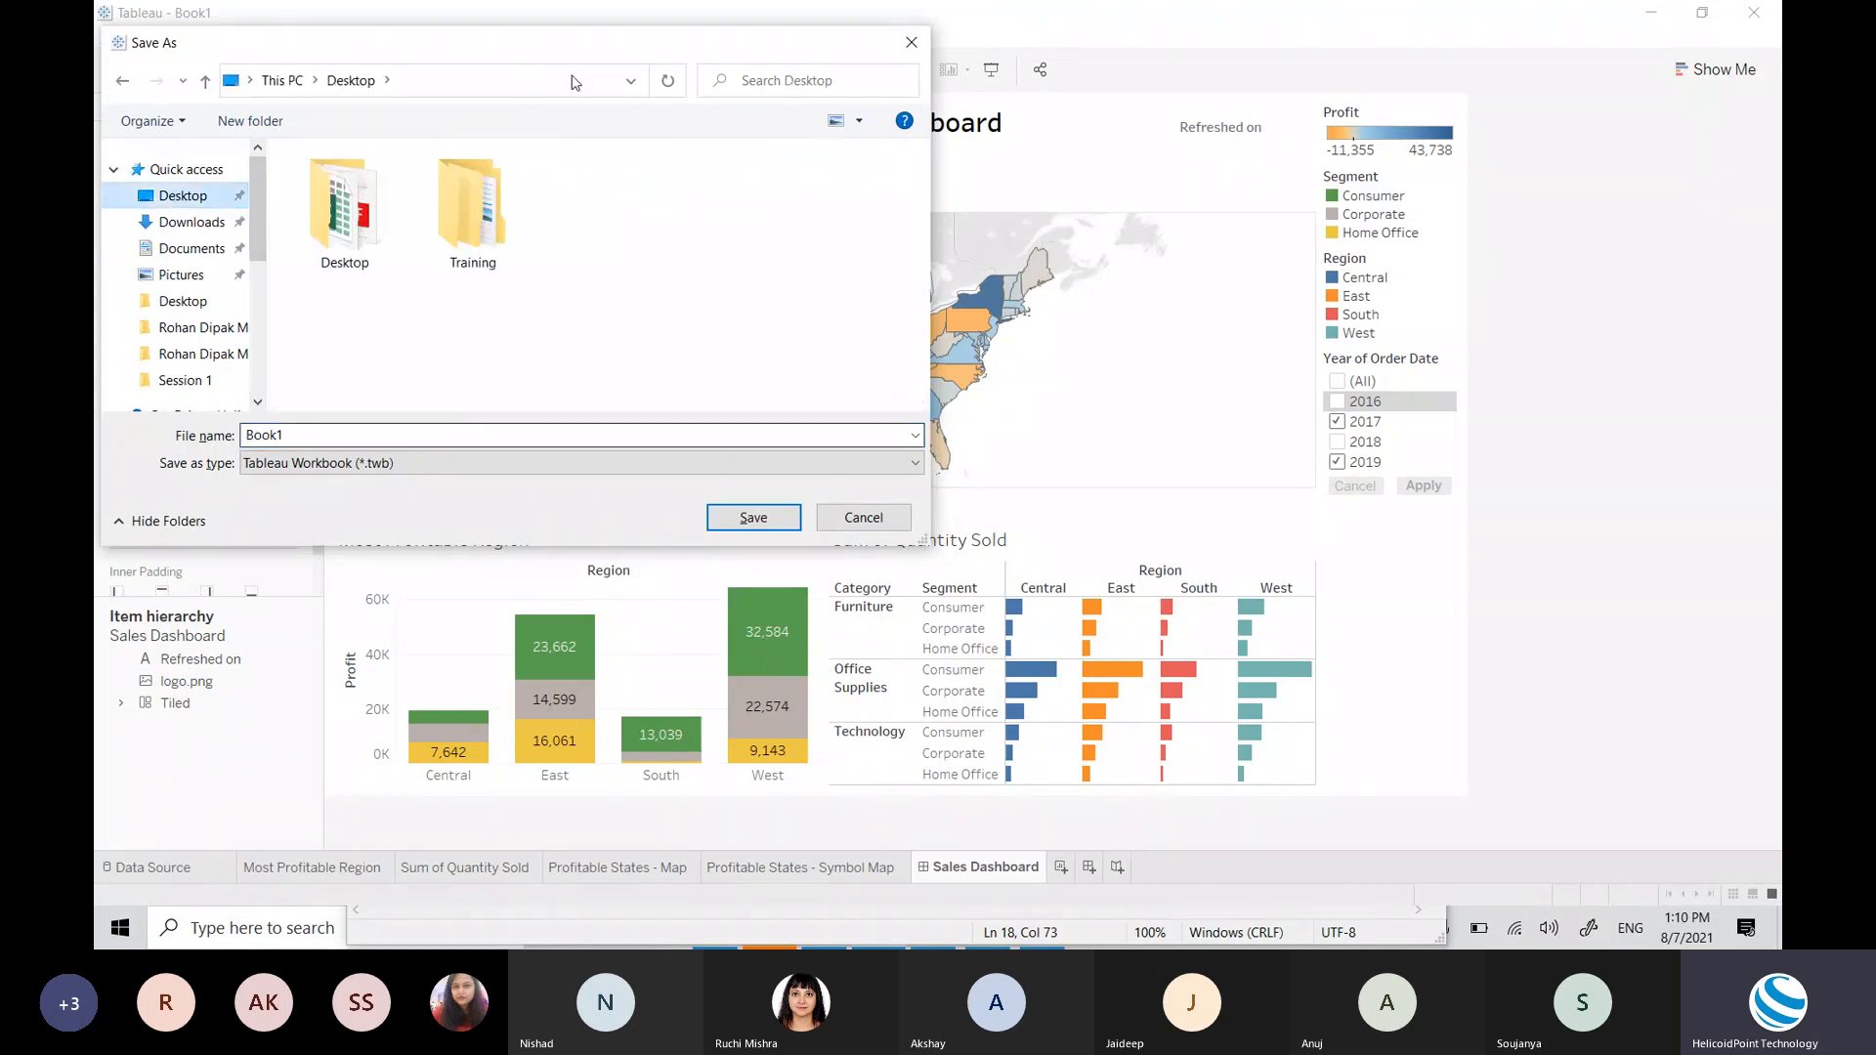
left_click_drag(595, 41, 1233, 276)
double_click(1044, 675)
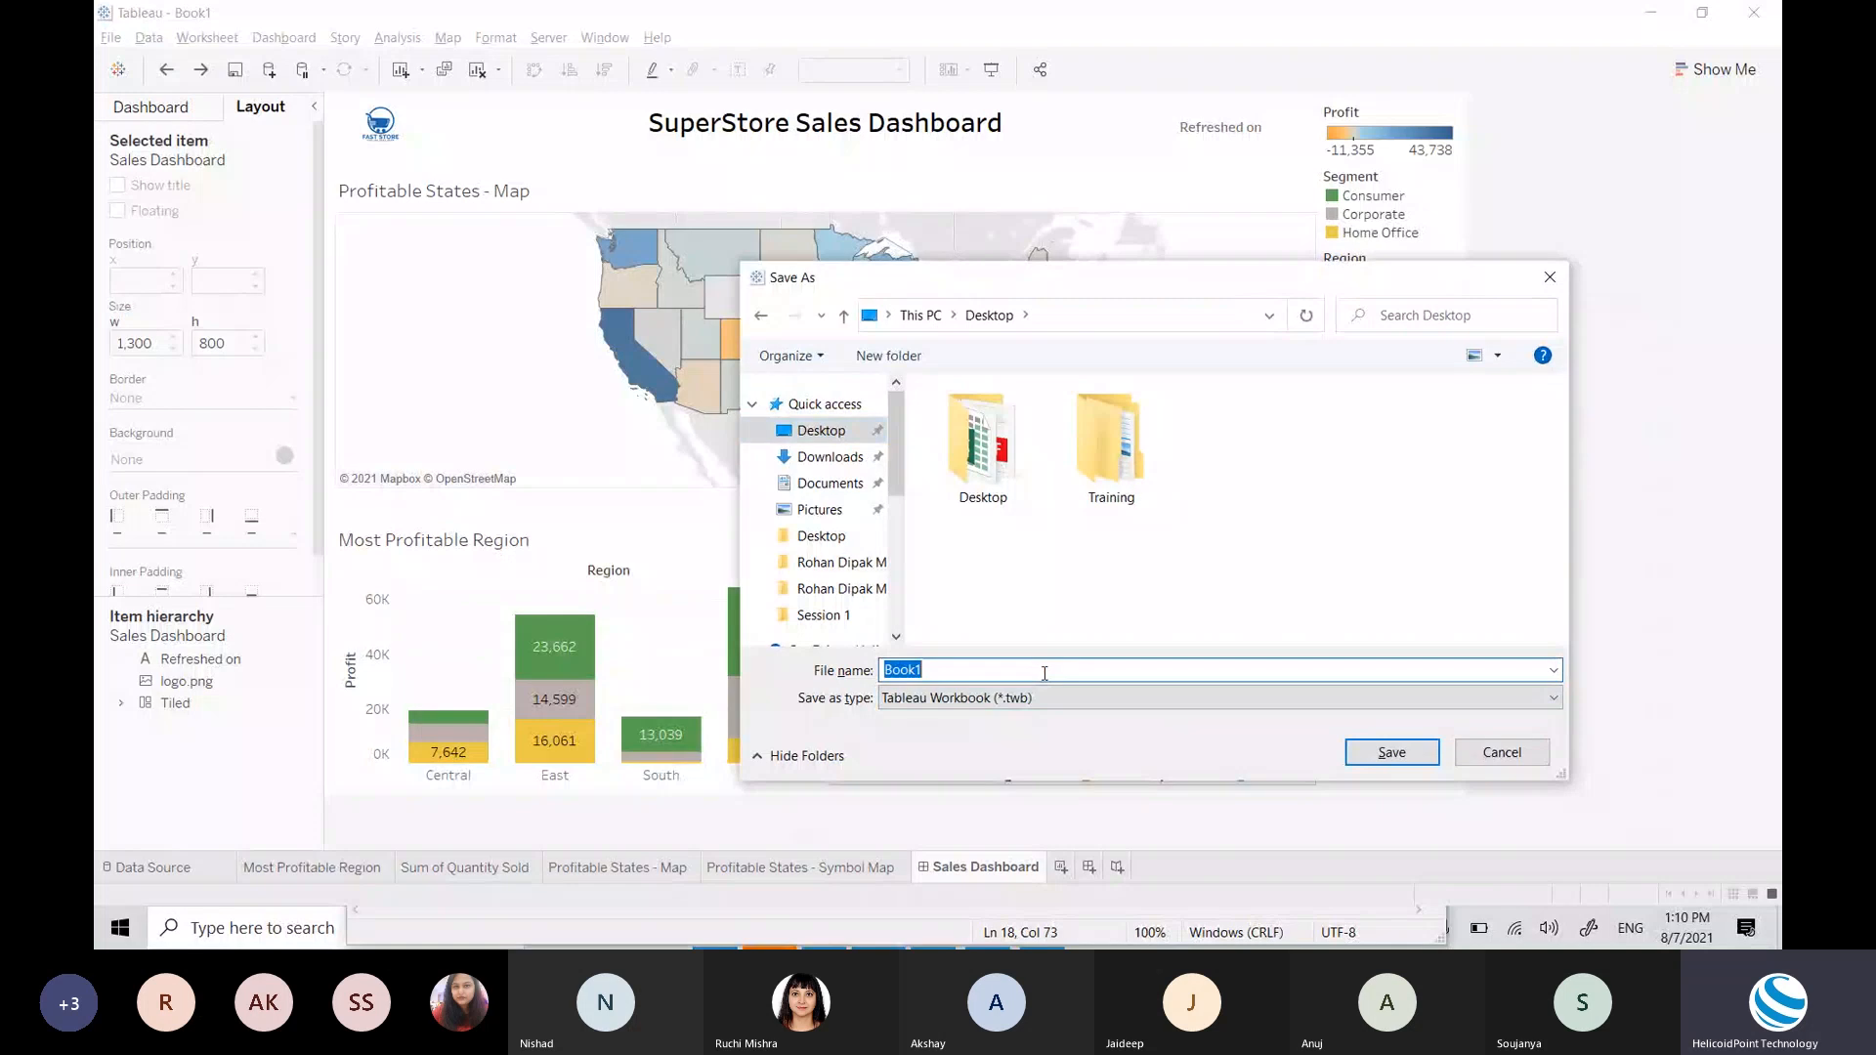
type("Sales Das")
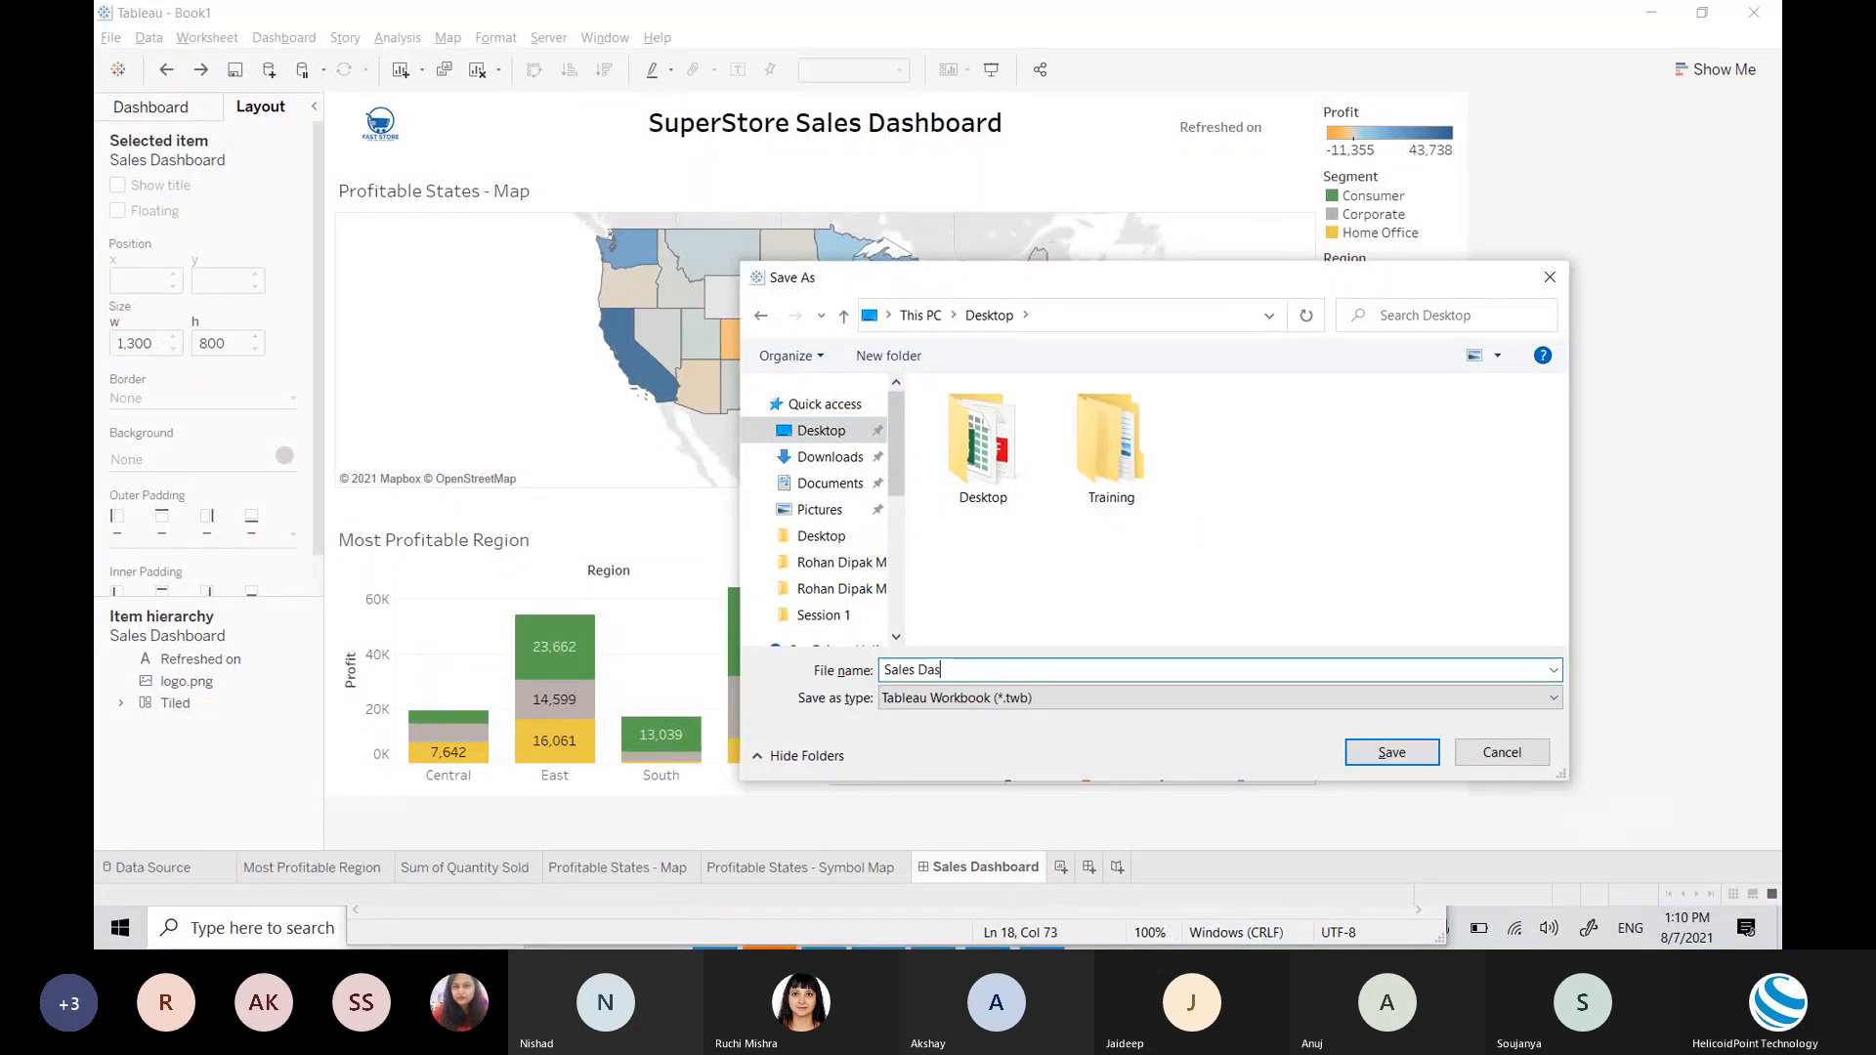
type("hboard")
left_click(972, 700)
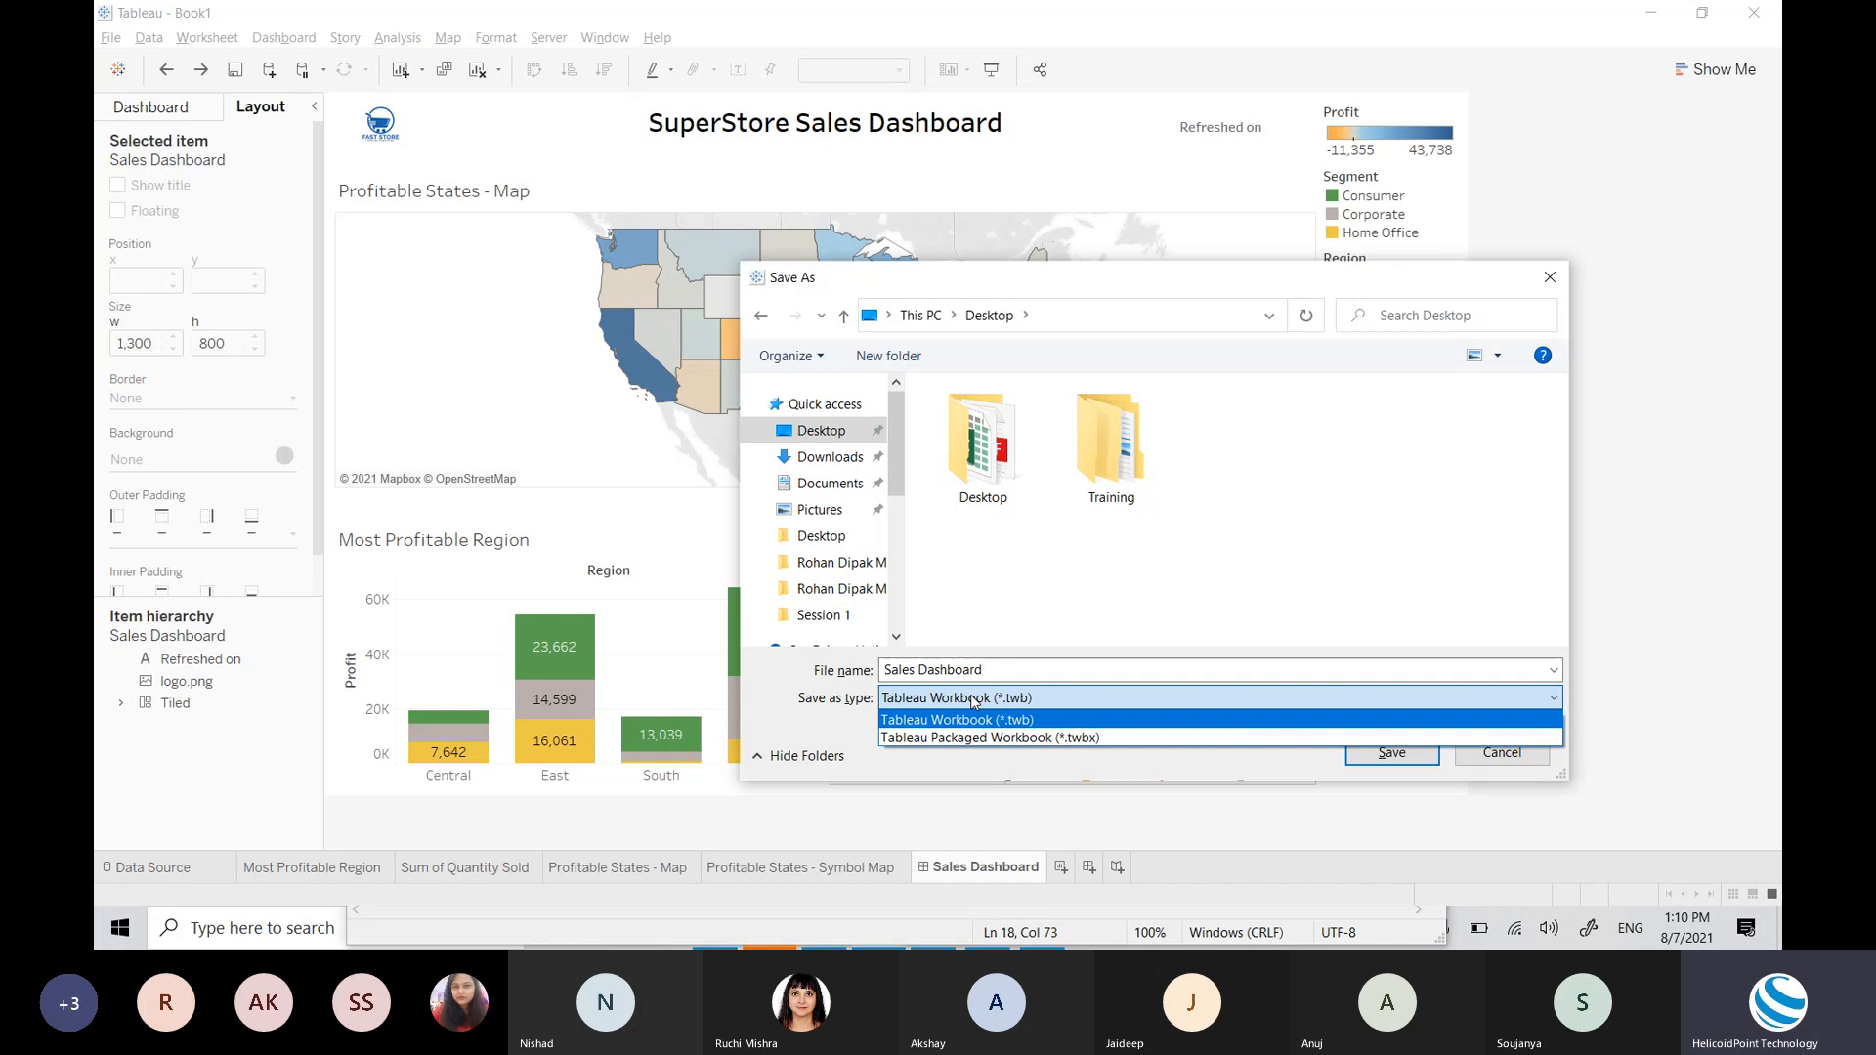
Step: Change Save as type to Tableau Packaged Workbook (*.twbx) and shift the dialog right
left_click(975, 700)
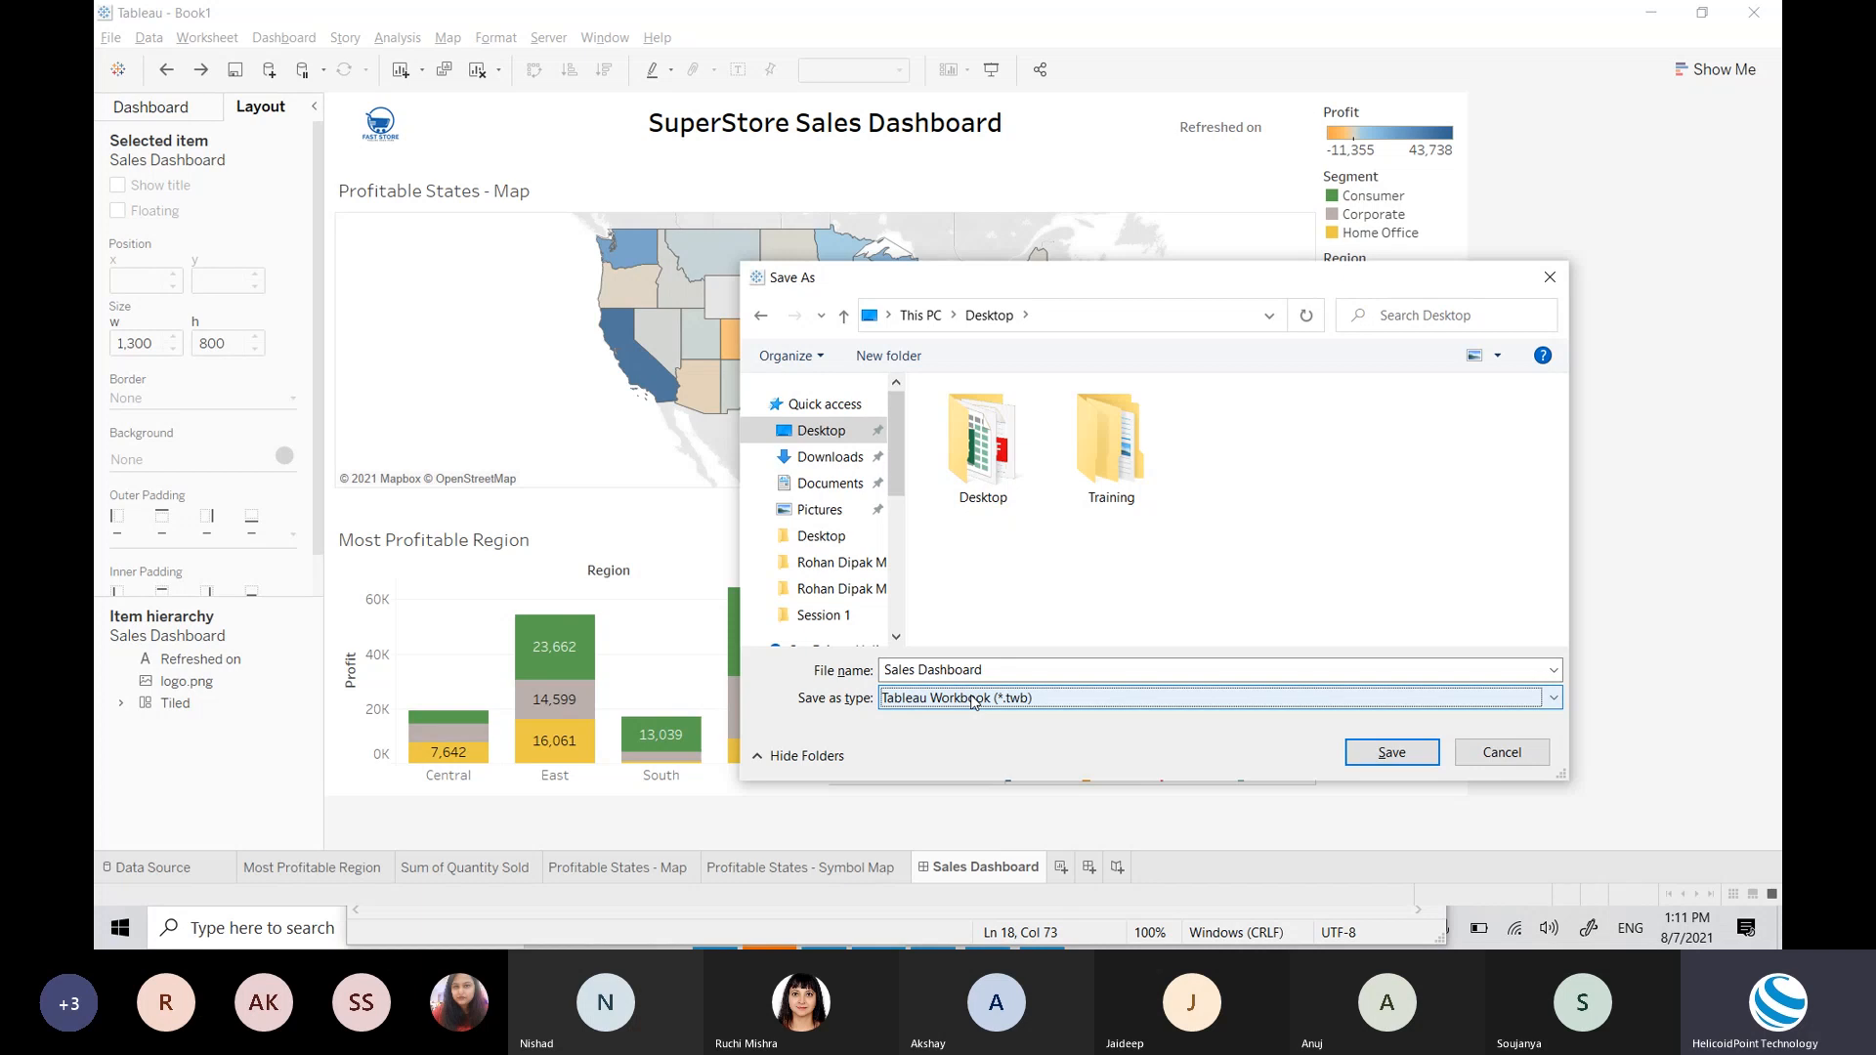
left_click(973, 701)
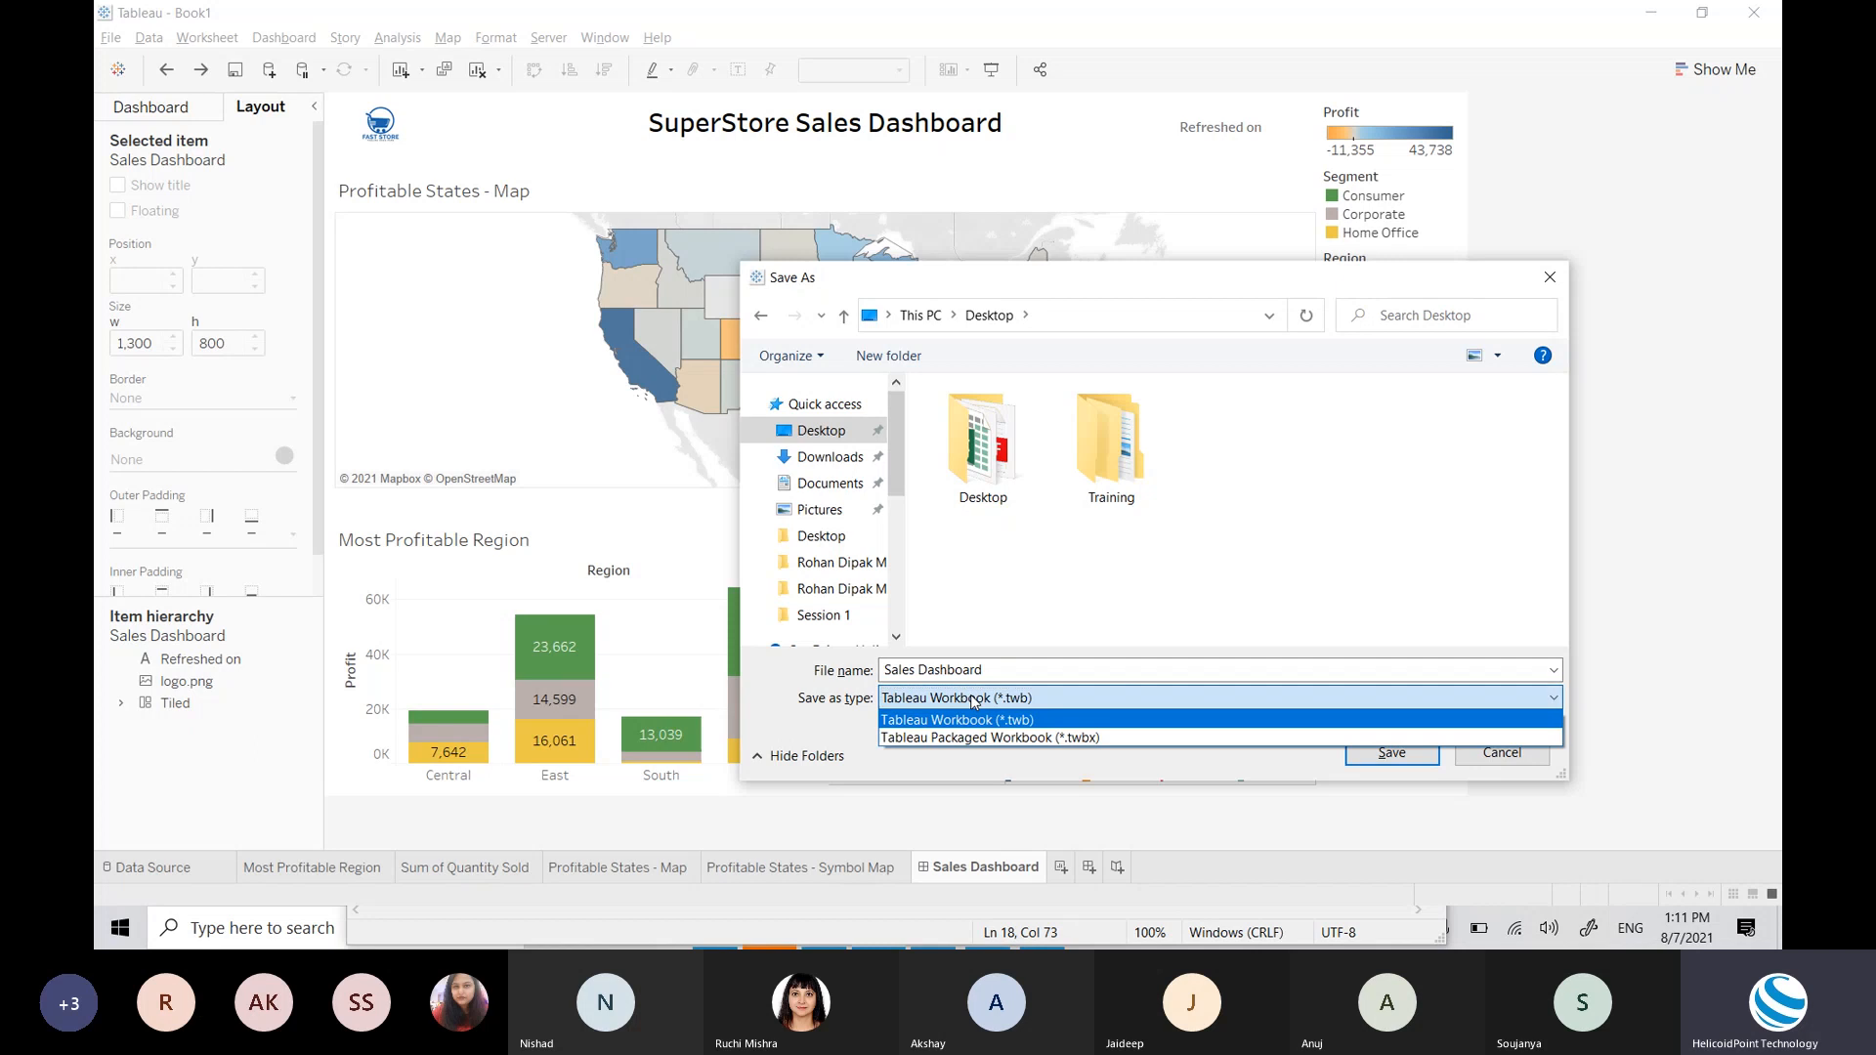
left_click(974, 733)
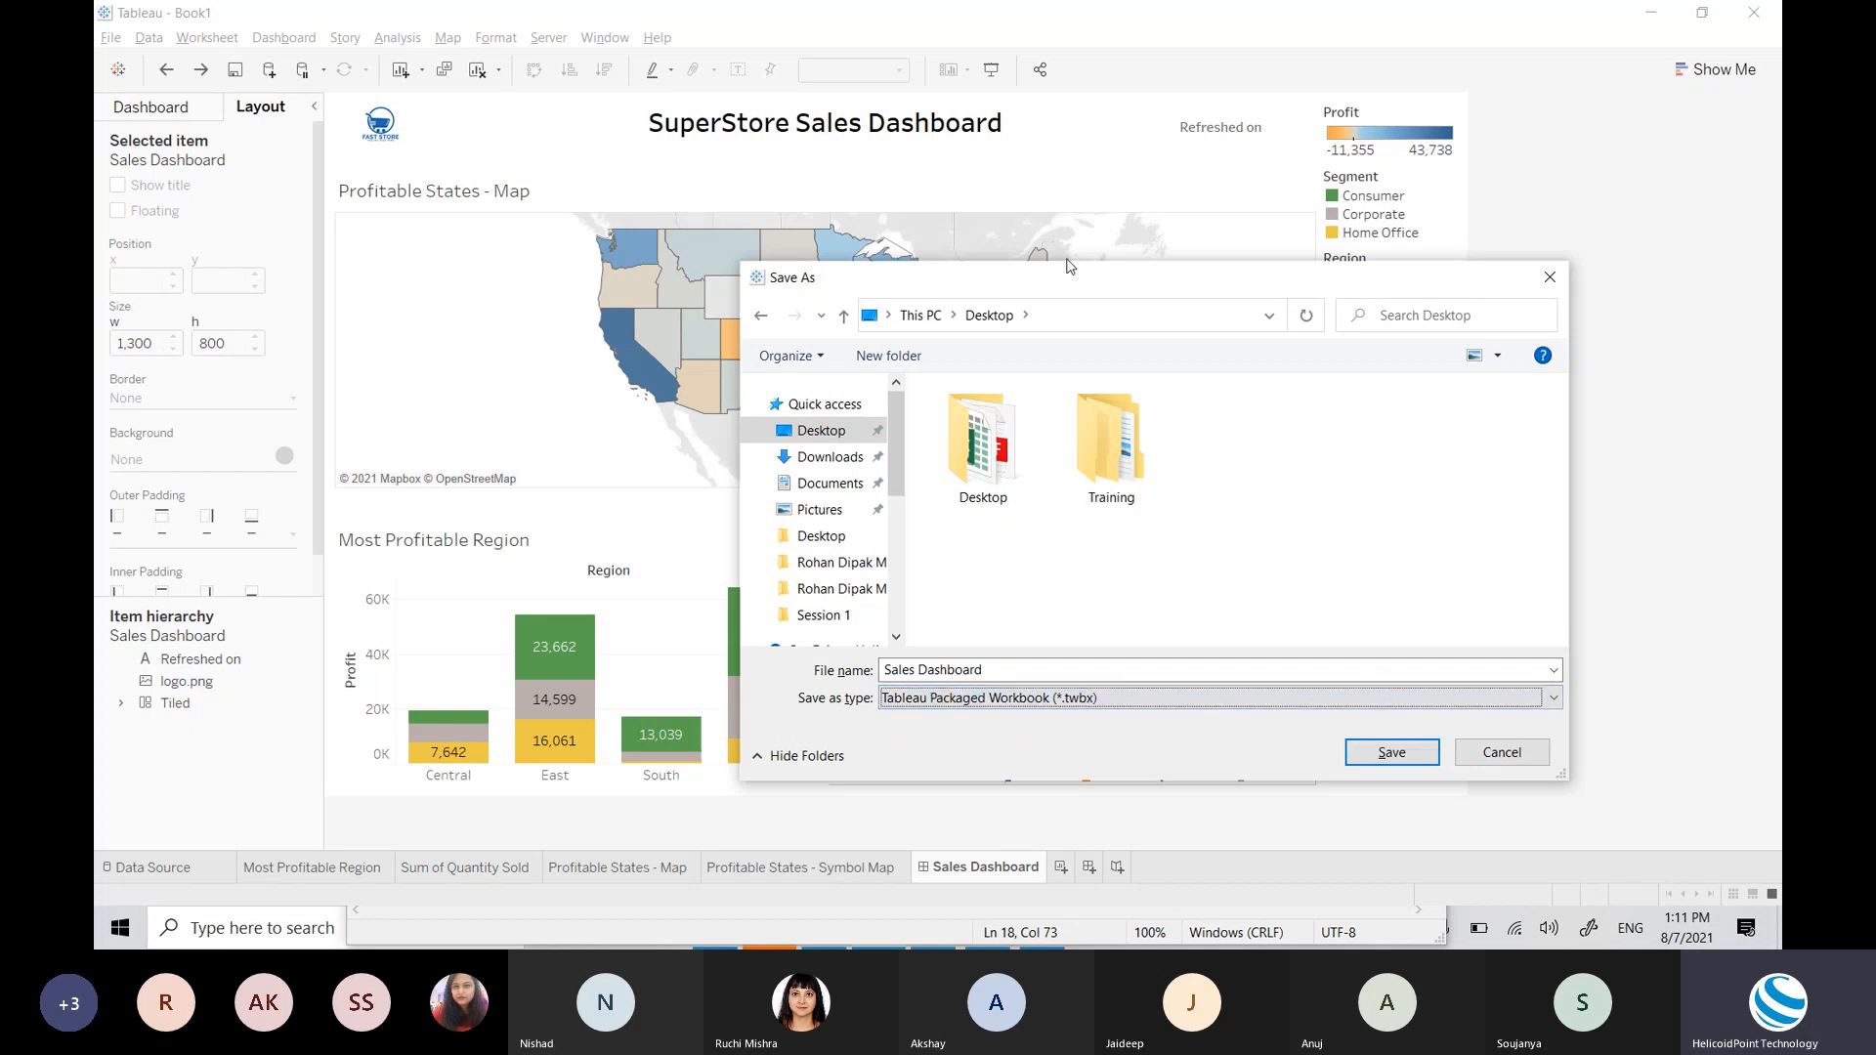
left_click_drag(1064, 284, 1208, 287)
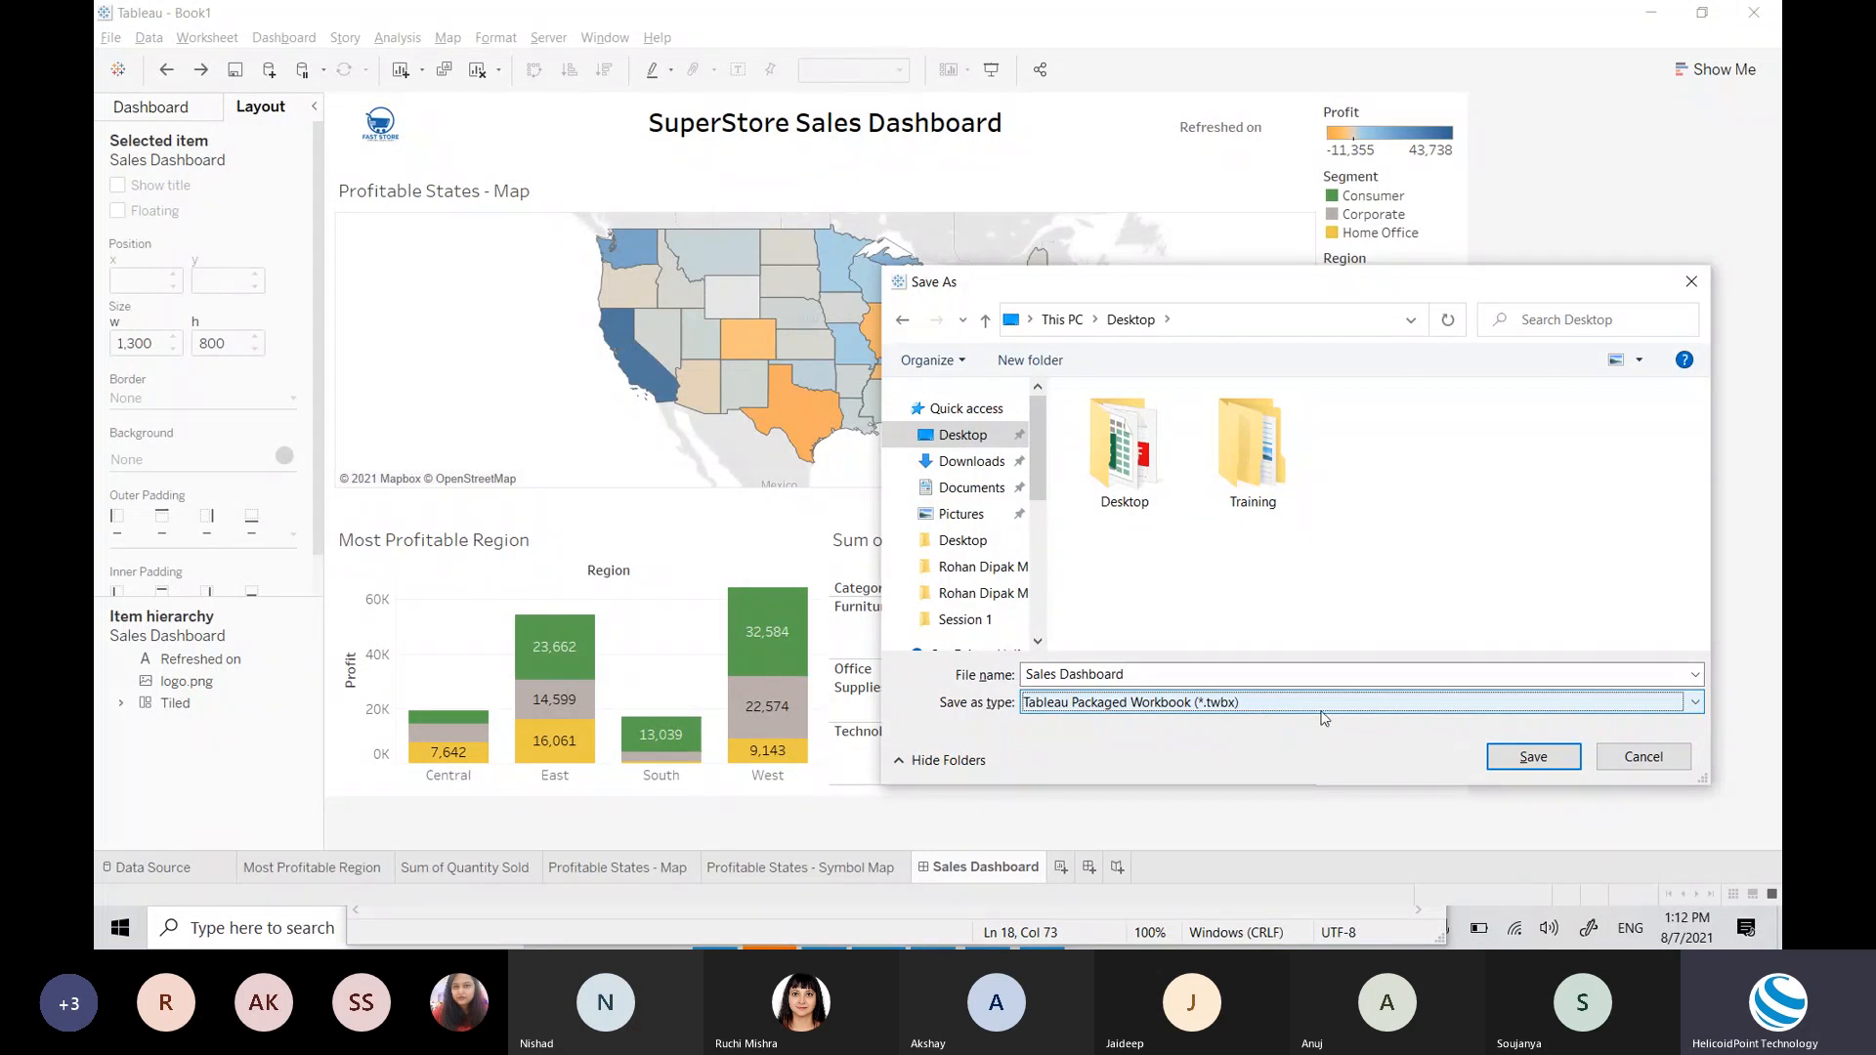
Step: Save the Sales Dashboard packaged workbook, check its file on the desktop, then return to Chrome
left_click(1523, 767)
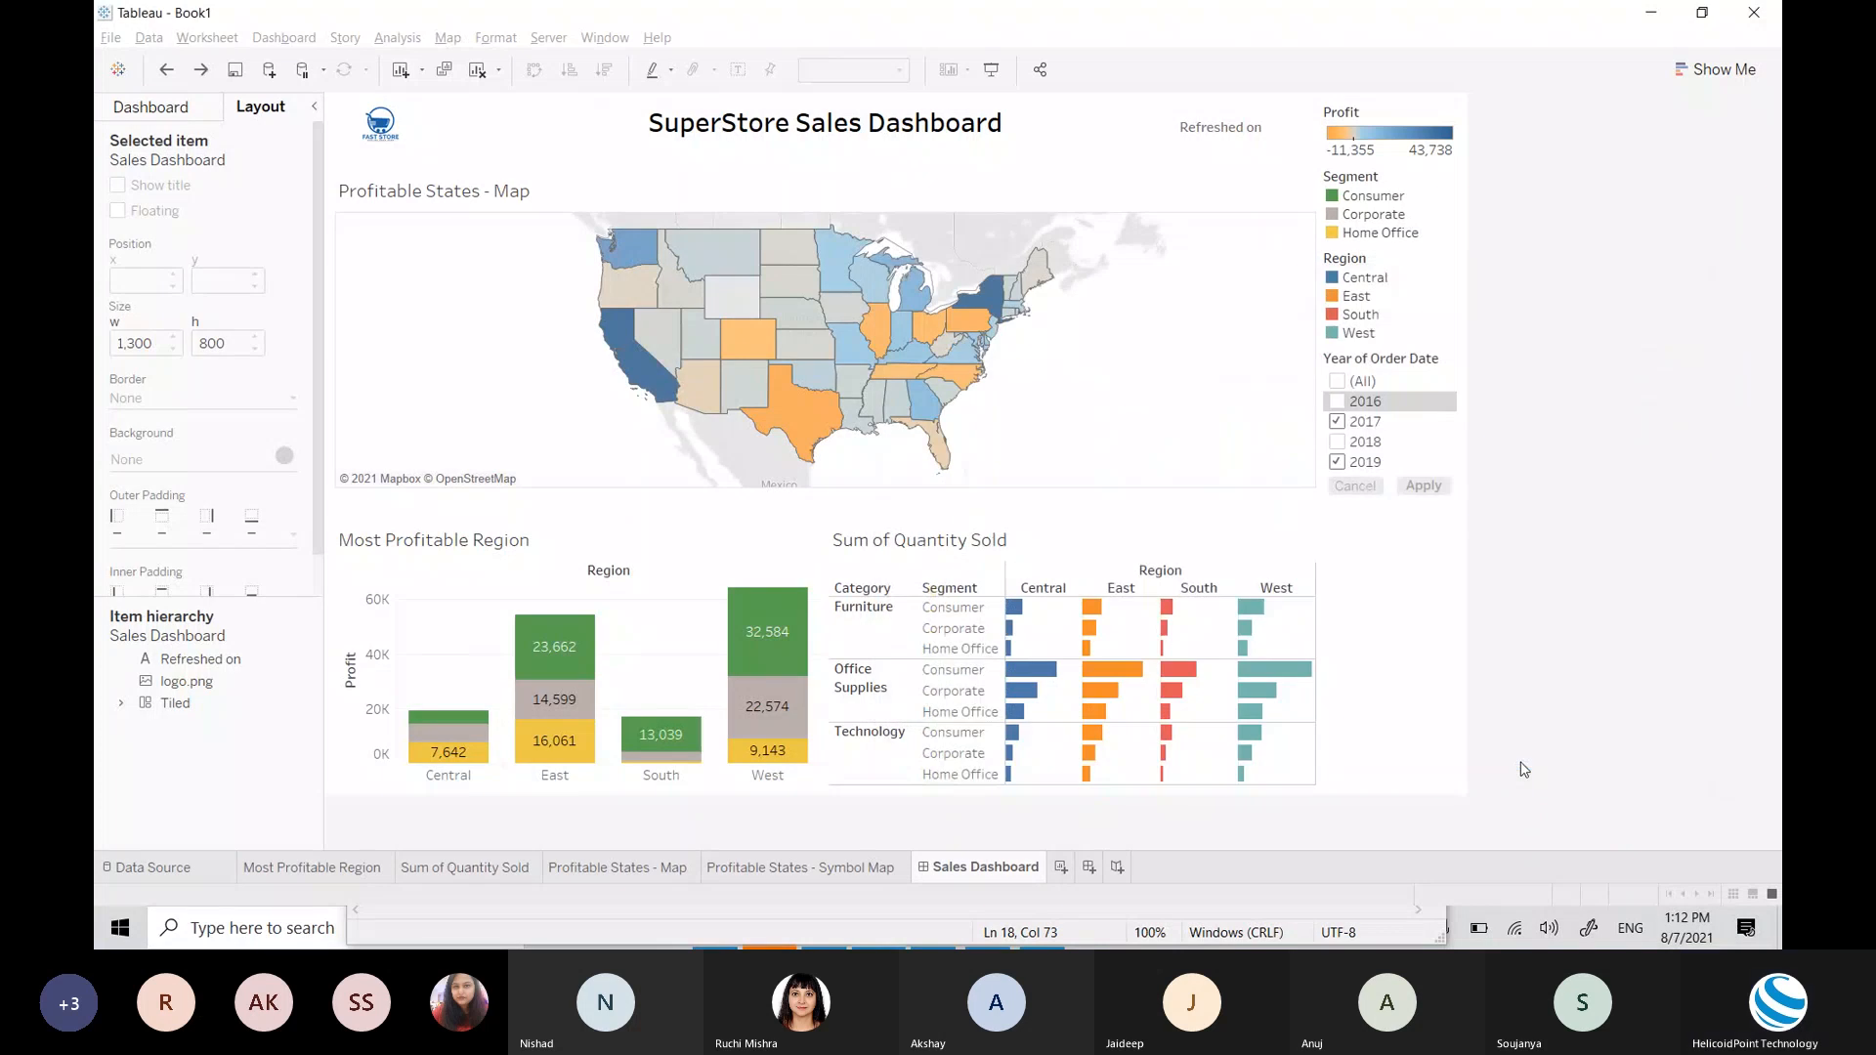
key("super+d")
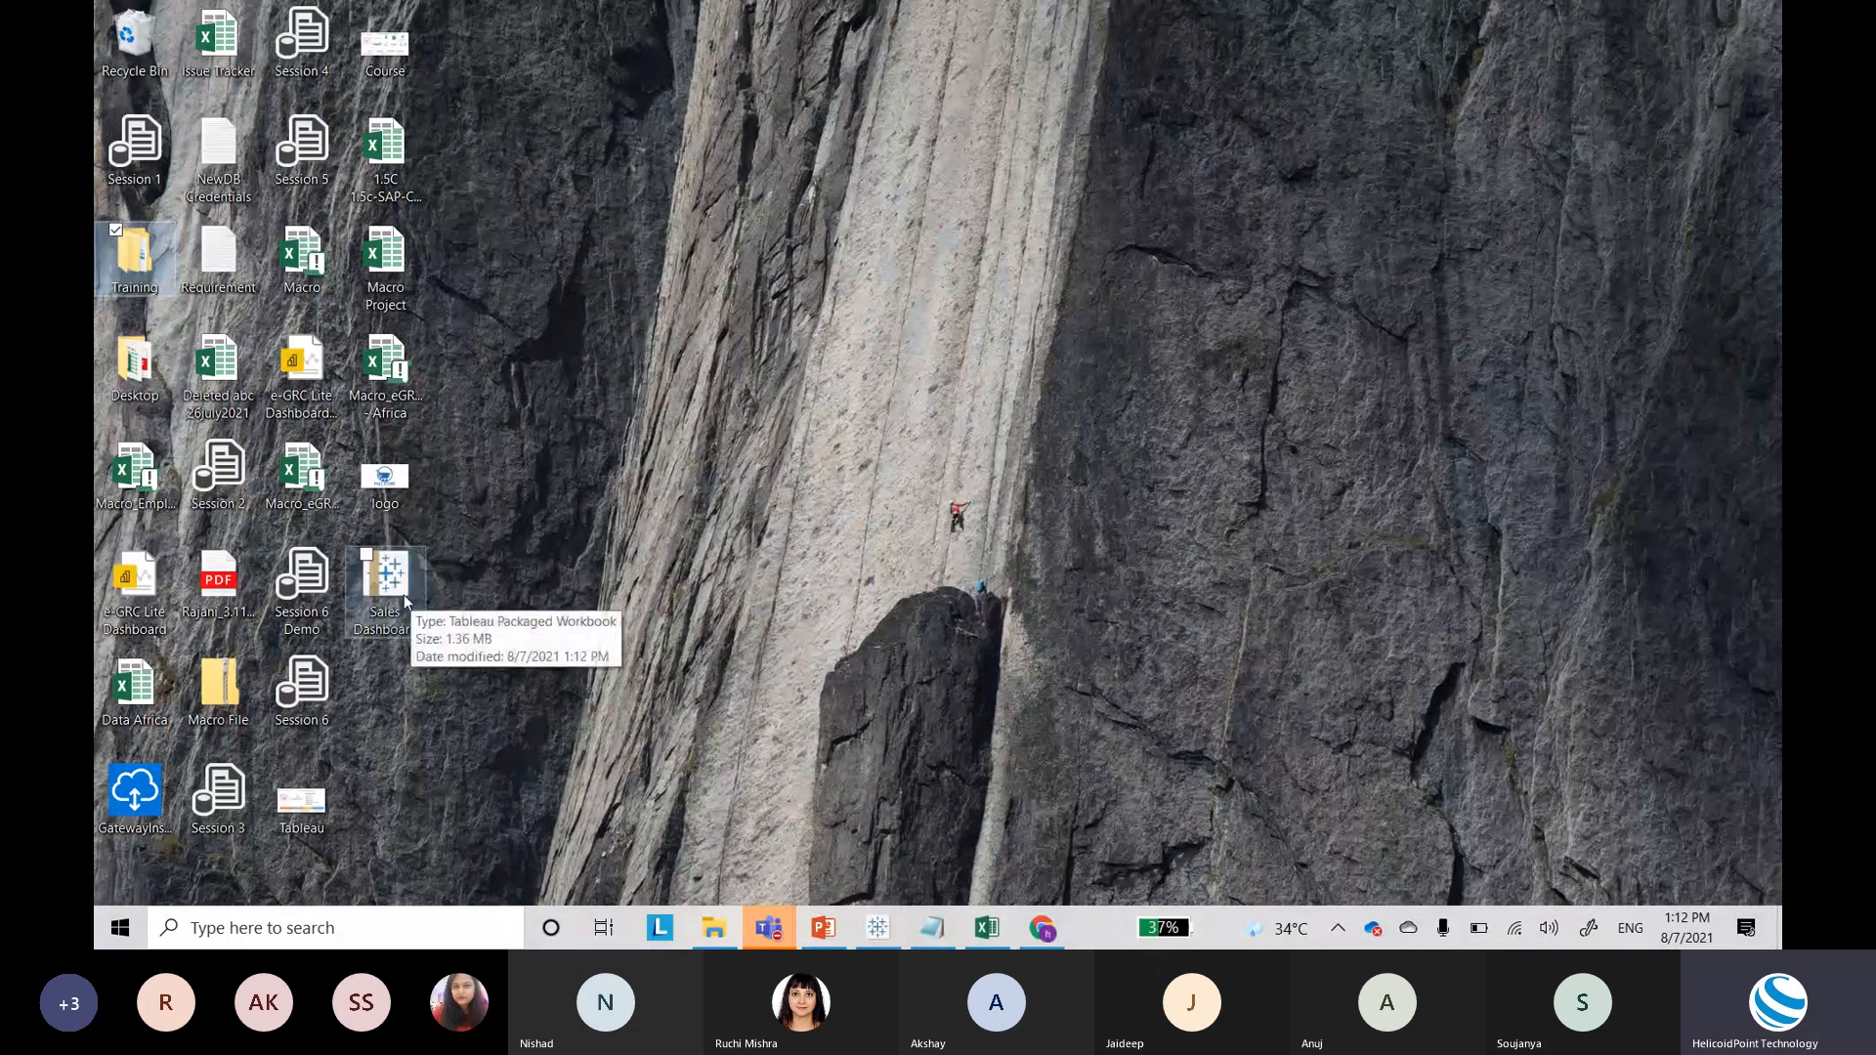
key("super+d")
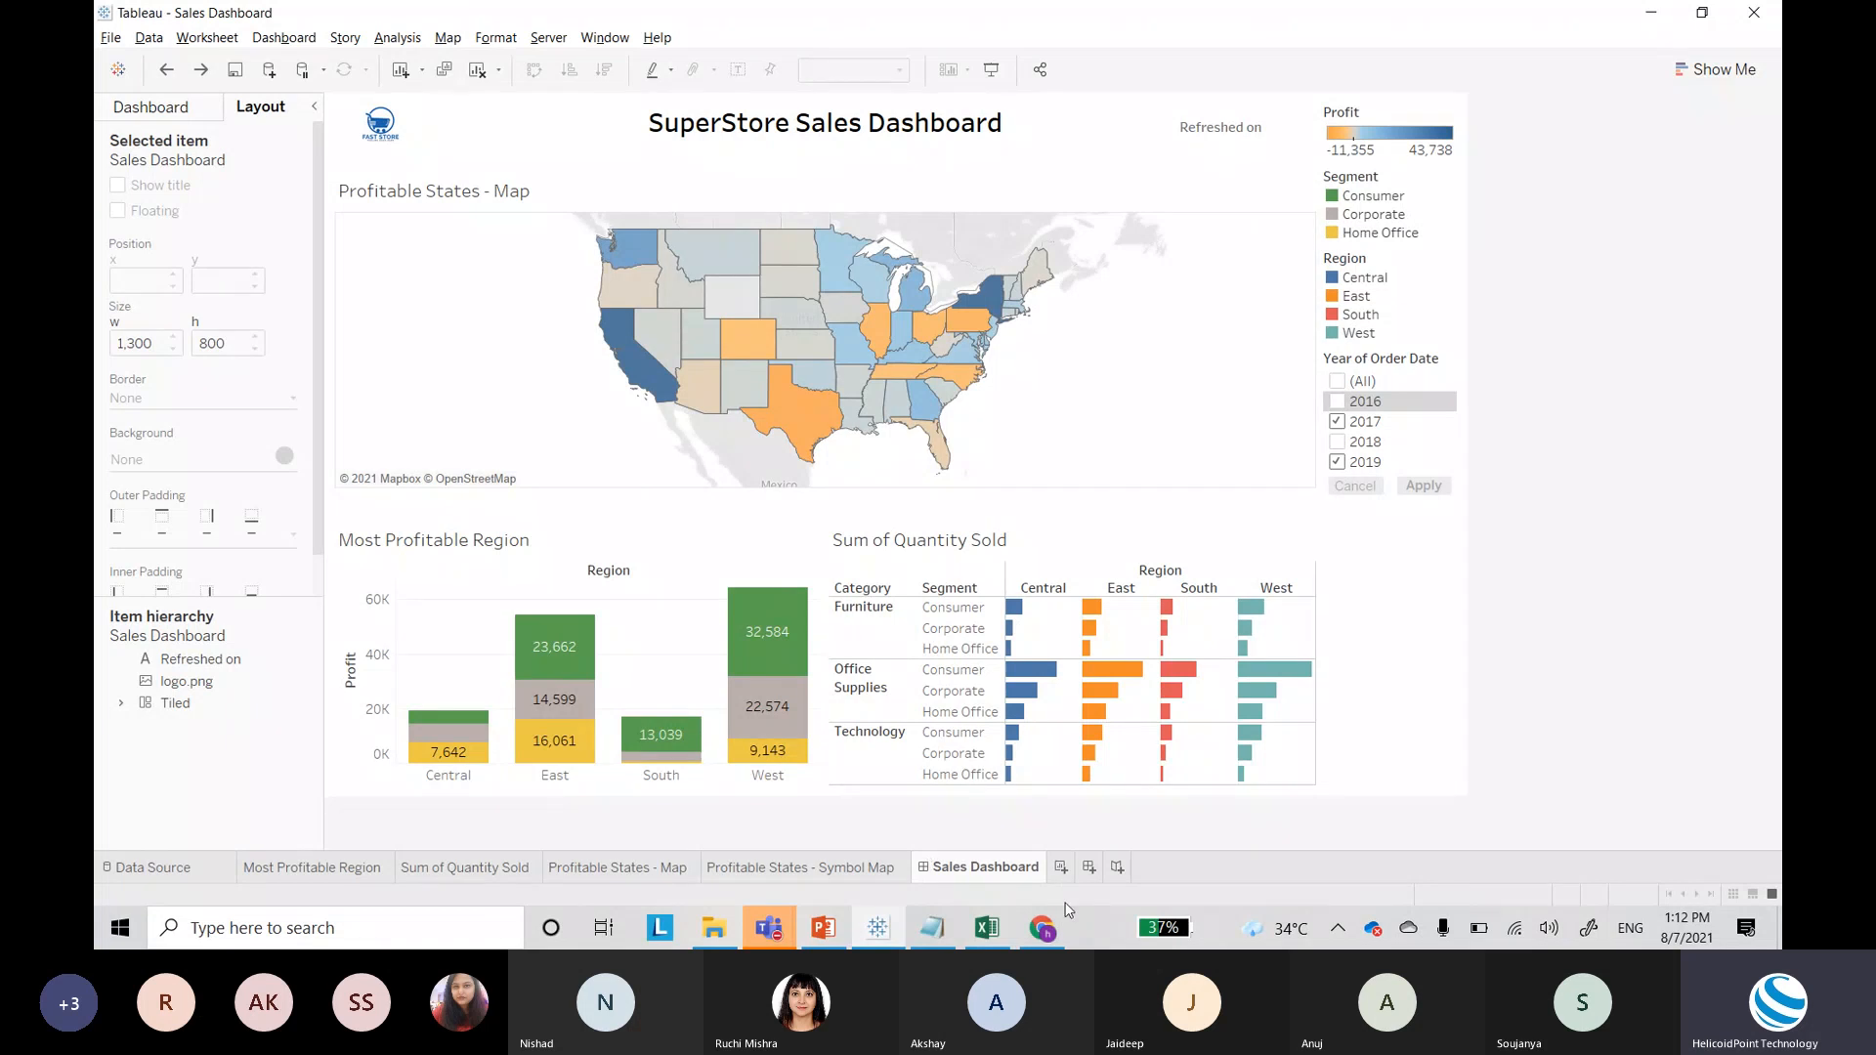
left_click(1044, 927)
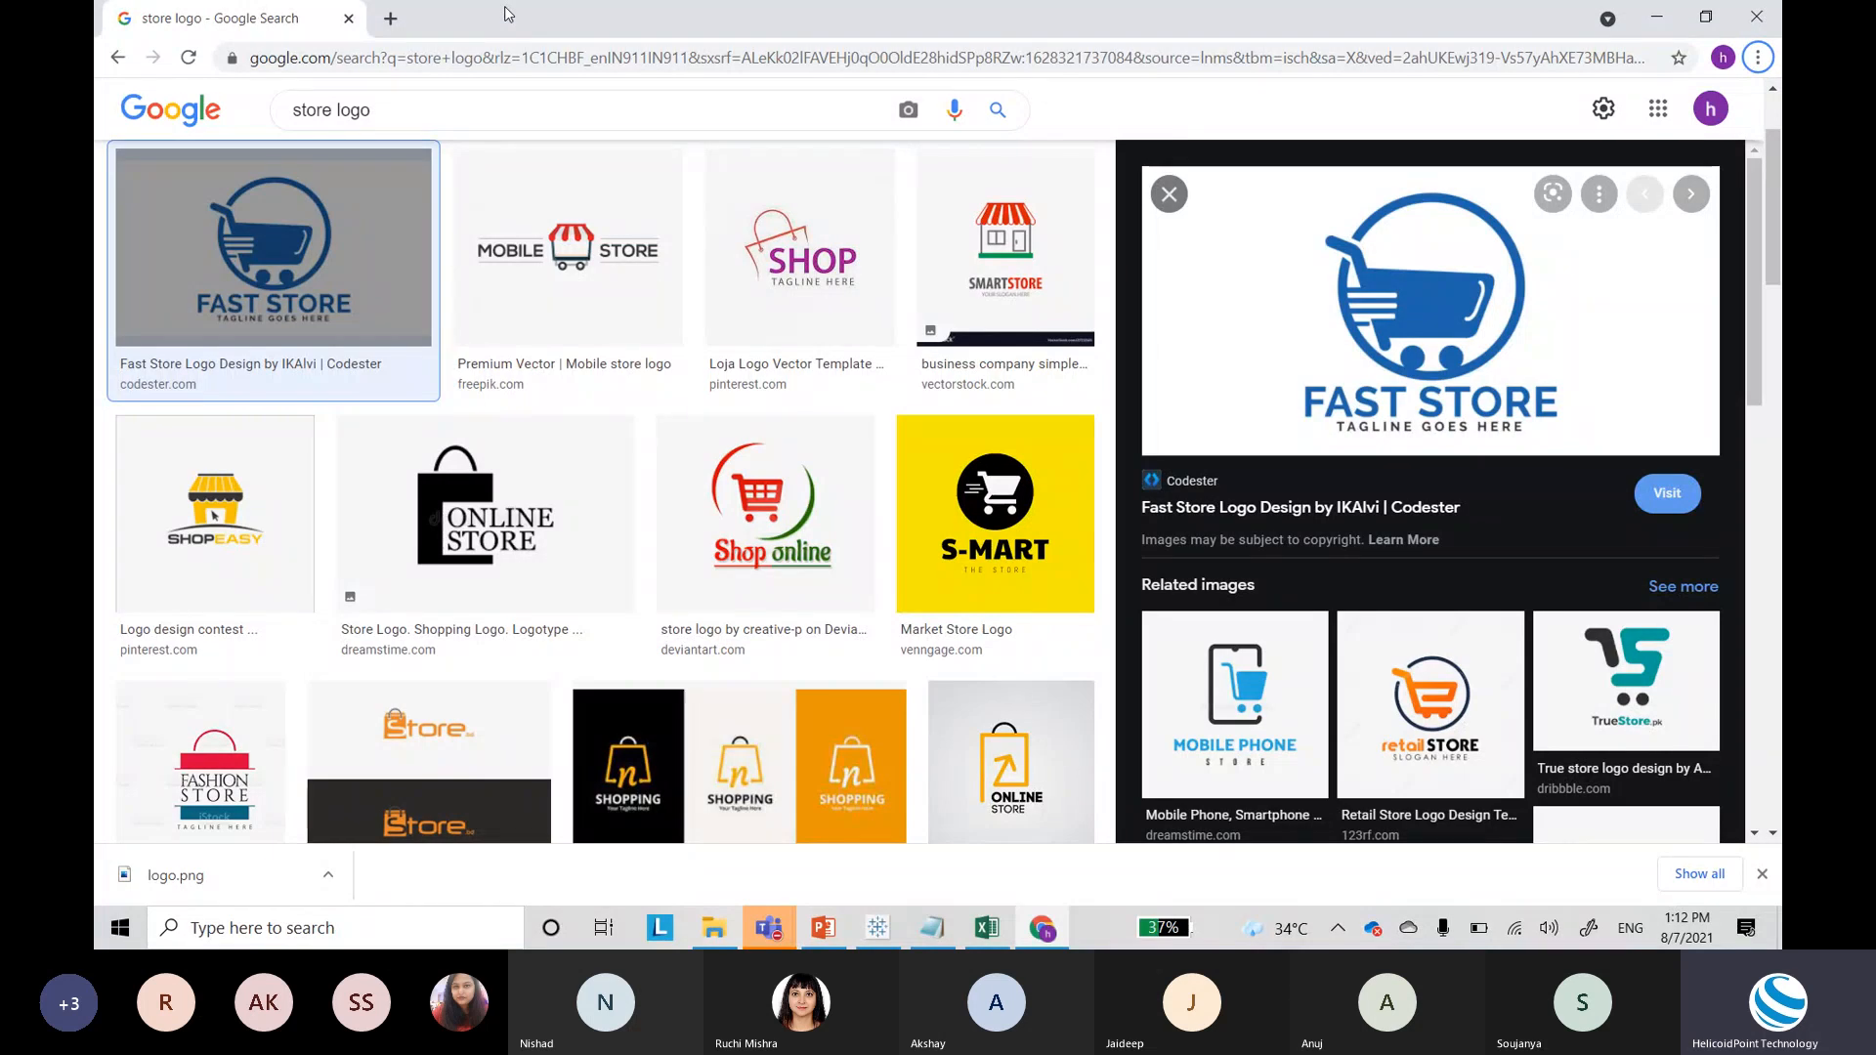
Step: Search 'tableau public' in a new Chrome tab and open the Tableau Public website
key("alt+Tab")
key("alt+Tab")
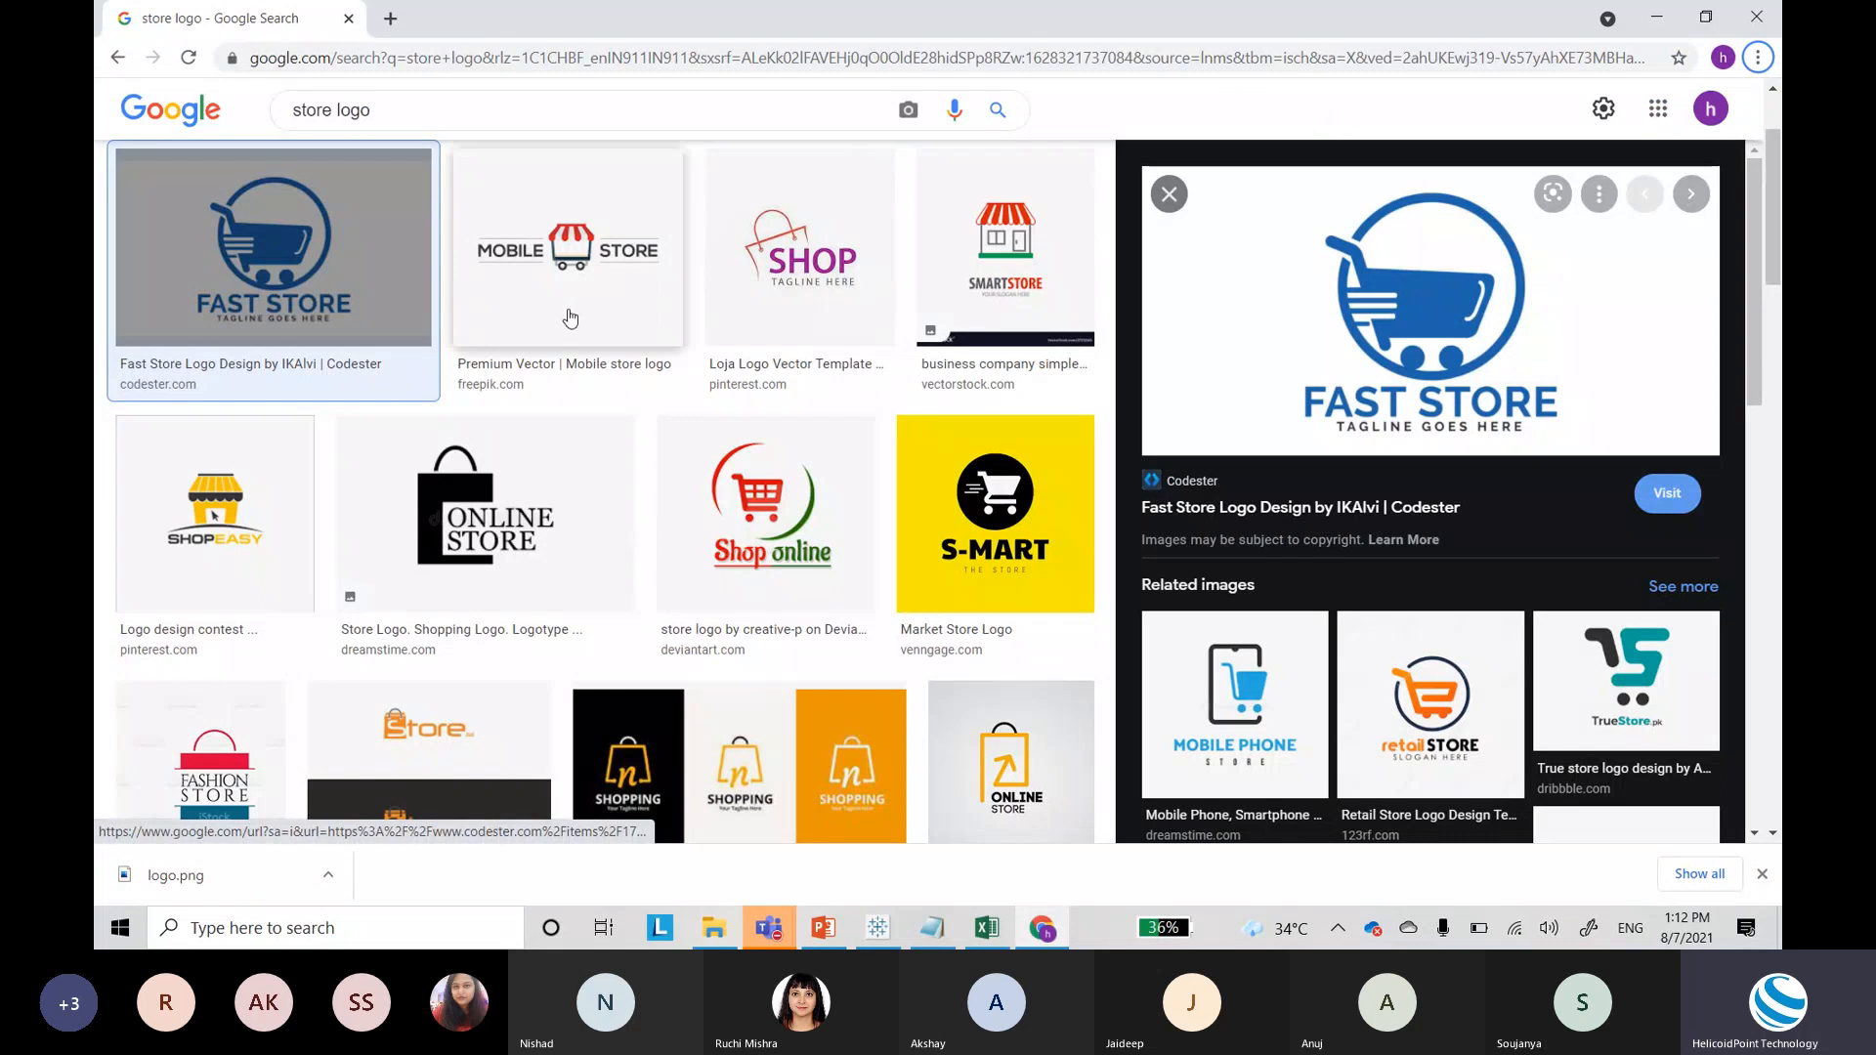
left_click(389, 20)
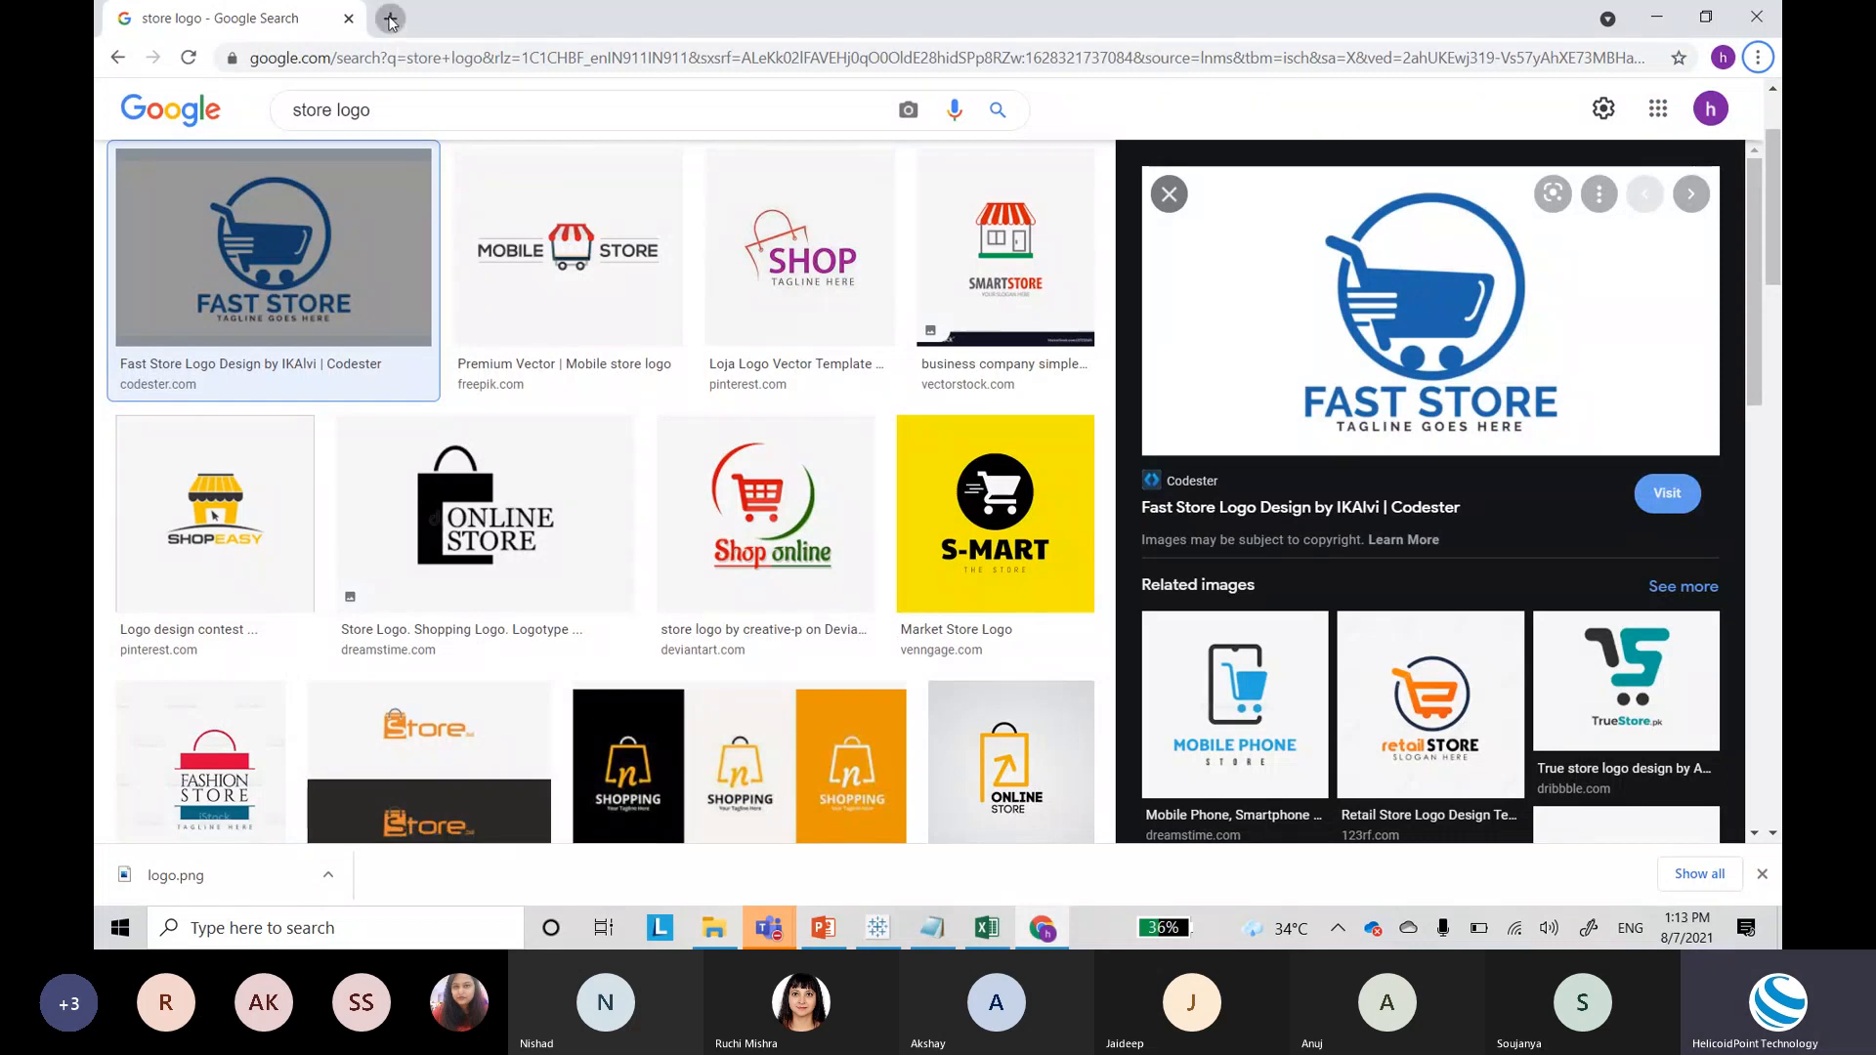
type("tablea")
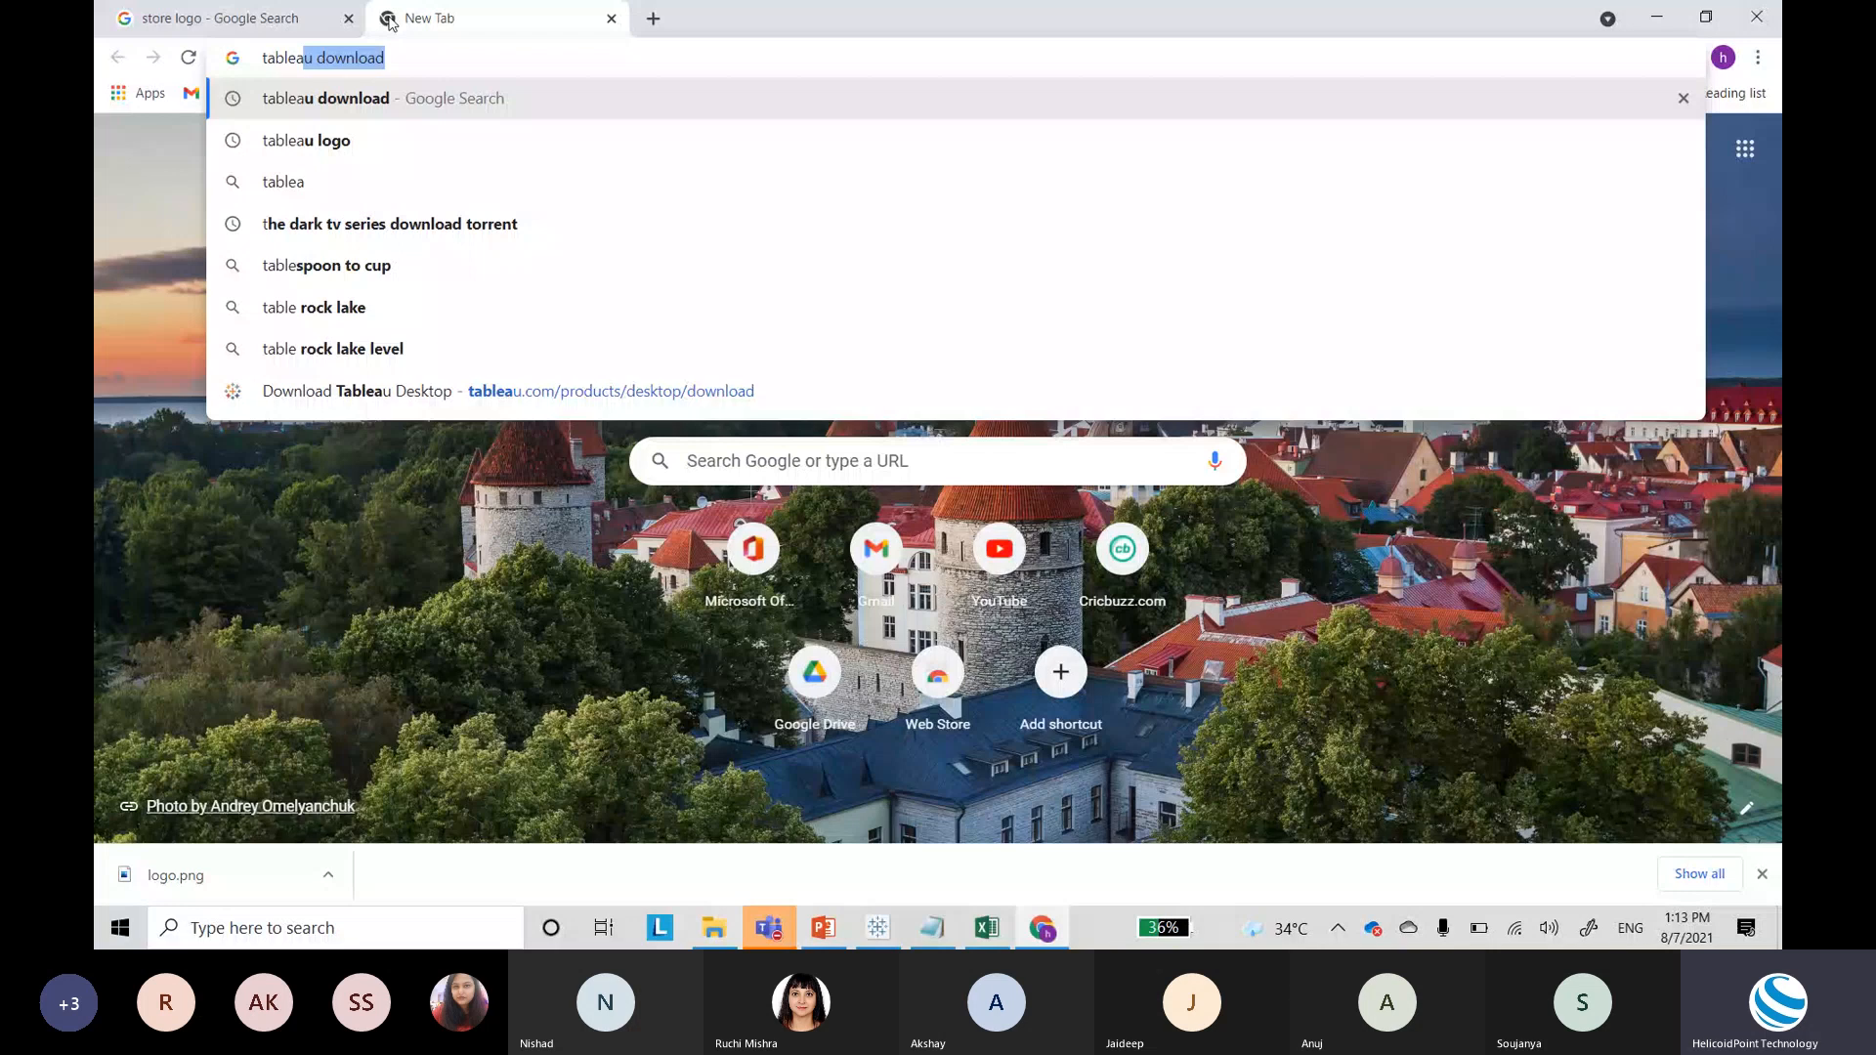
type("u public")
key("Return")
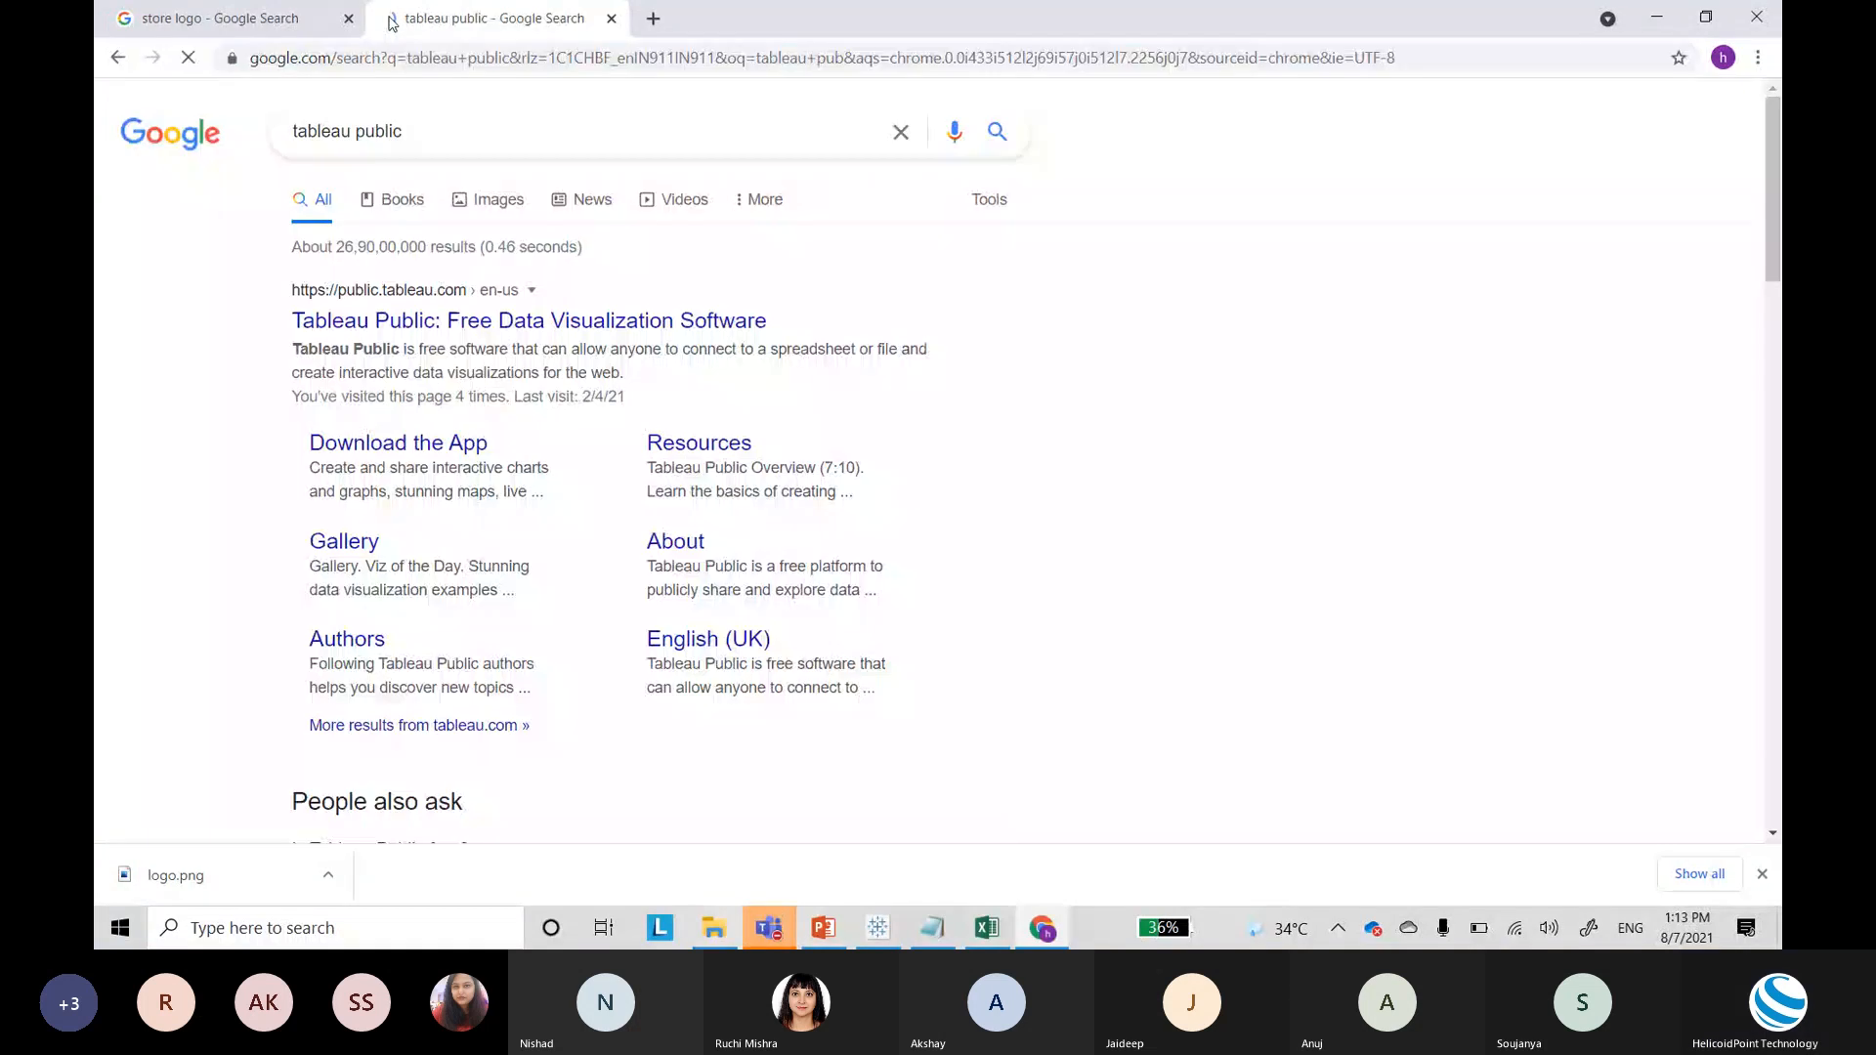
left_click(606, 322)
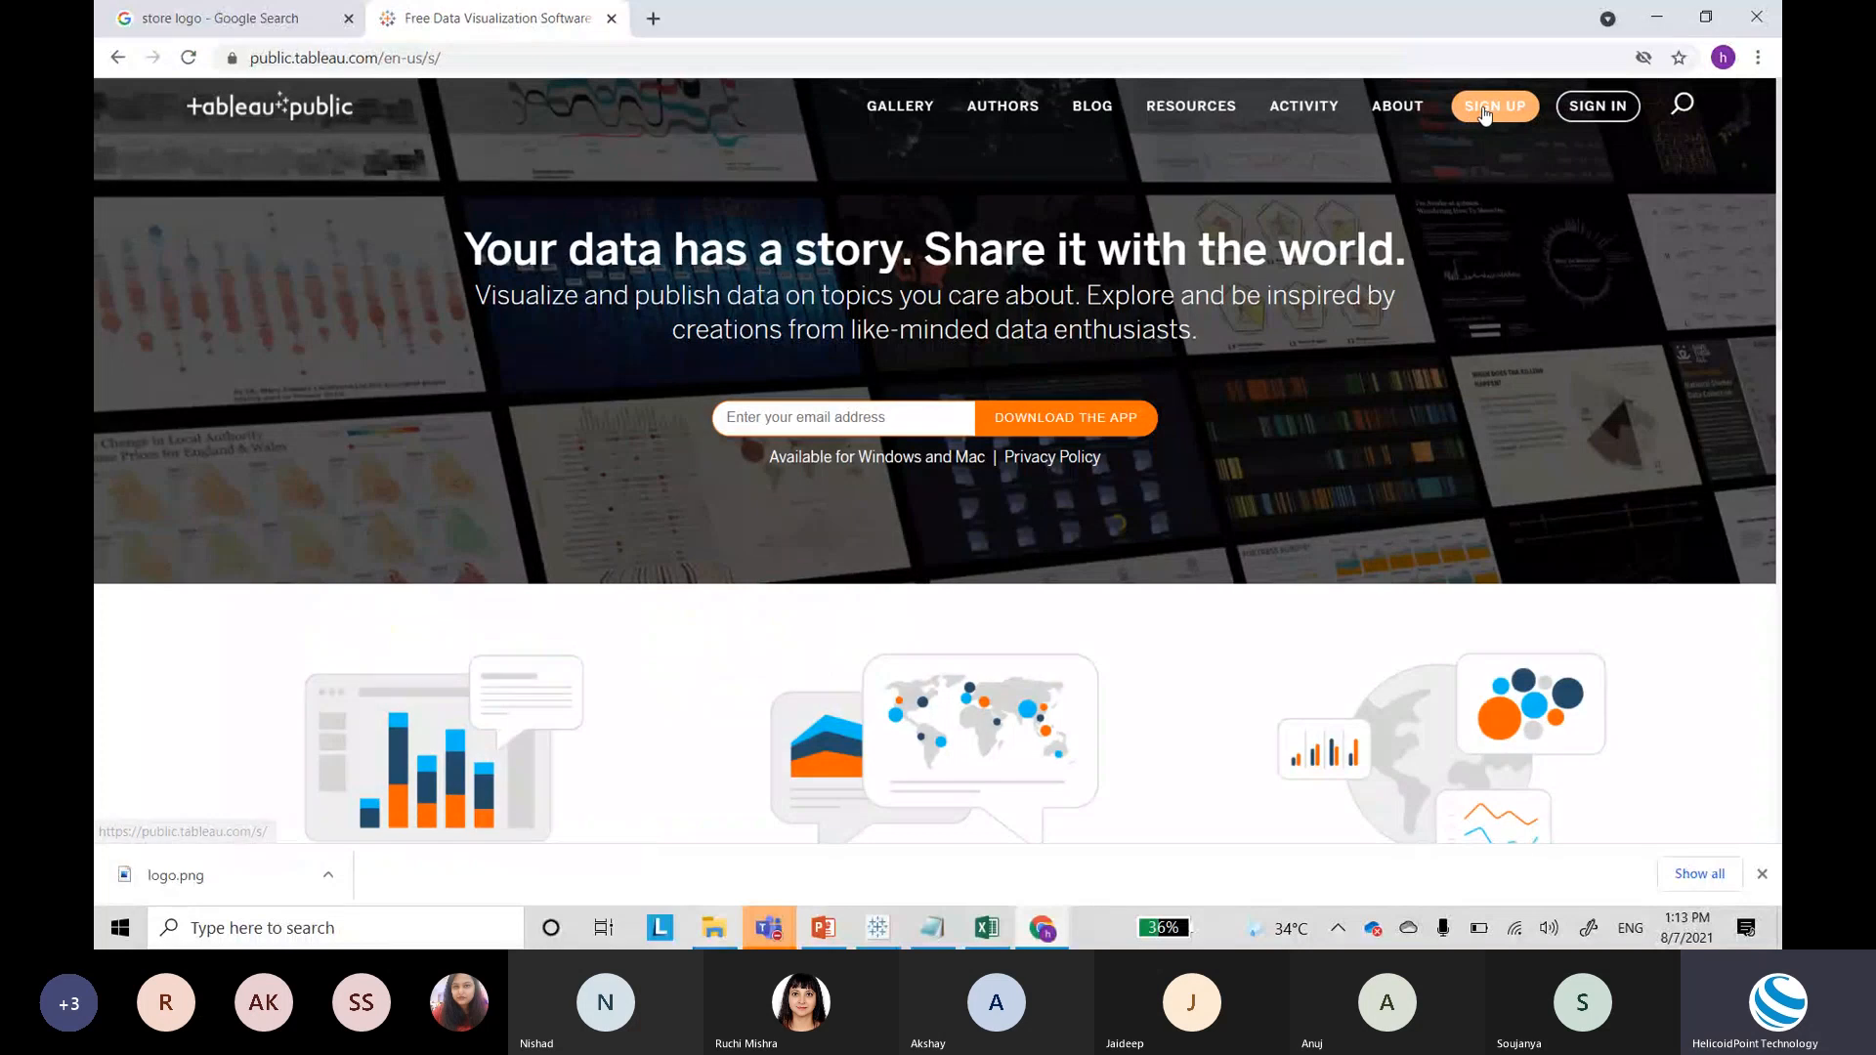
Step: Start the Create a Profile form, then close it without creating a profile
left_click(1483, 110)
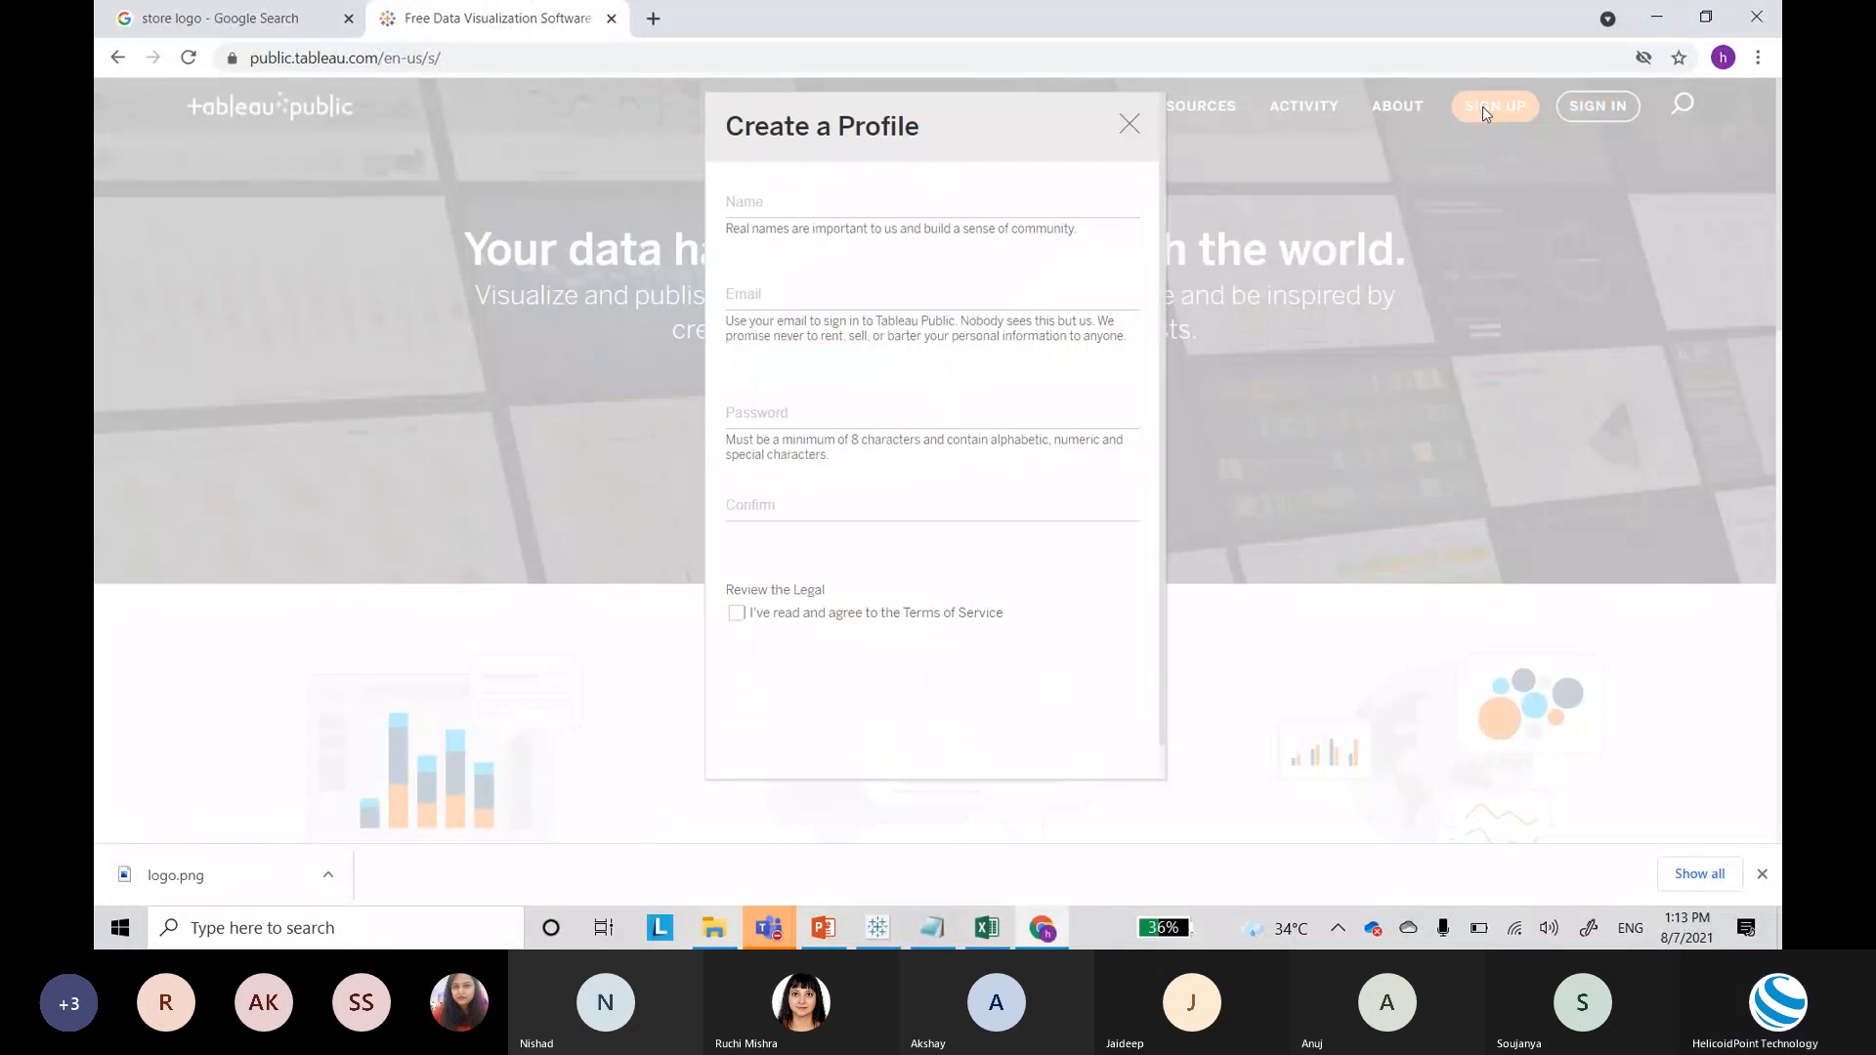
left_click(870, 209)
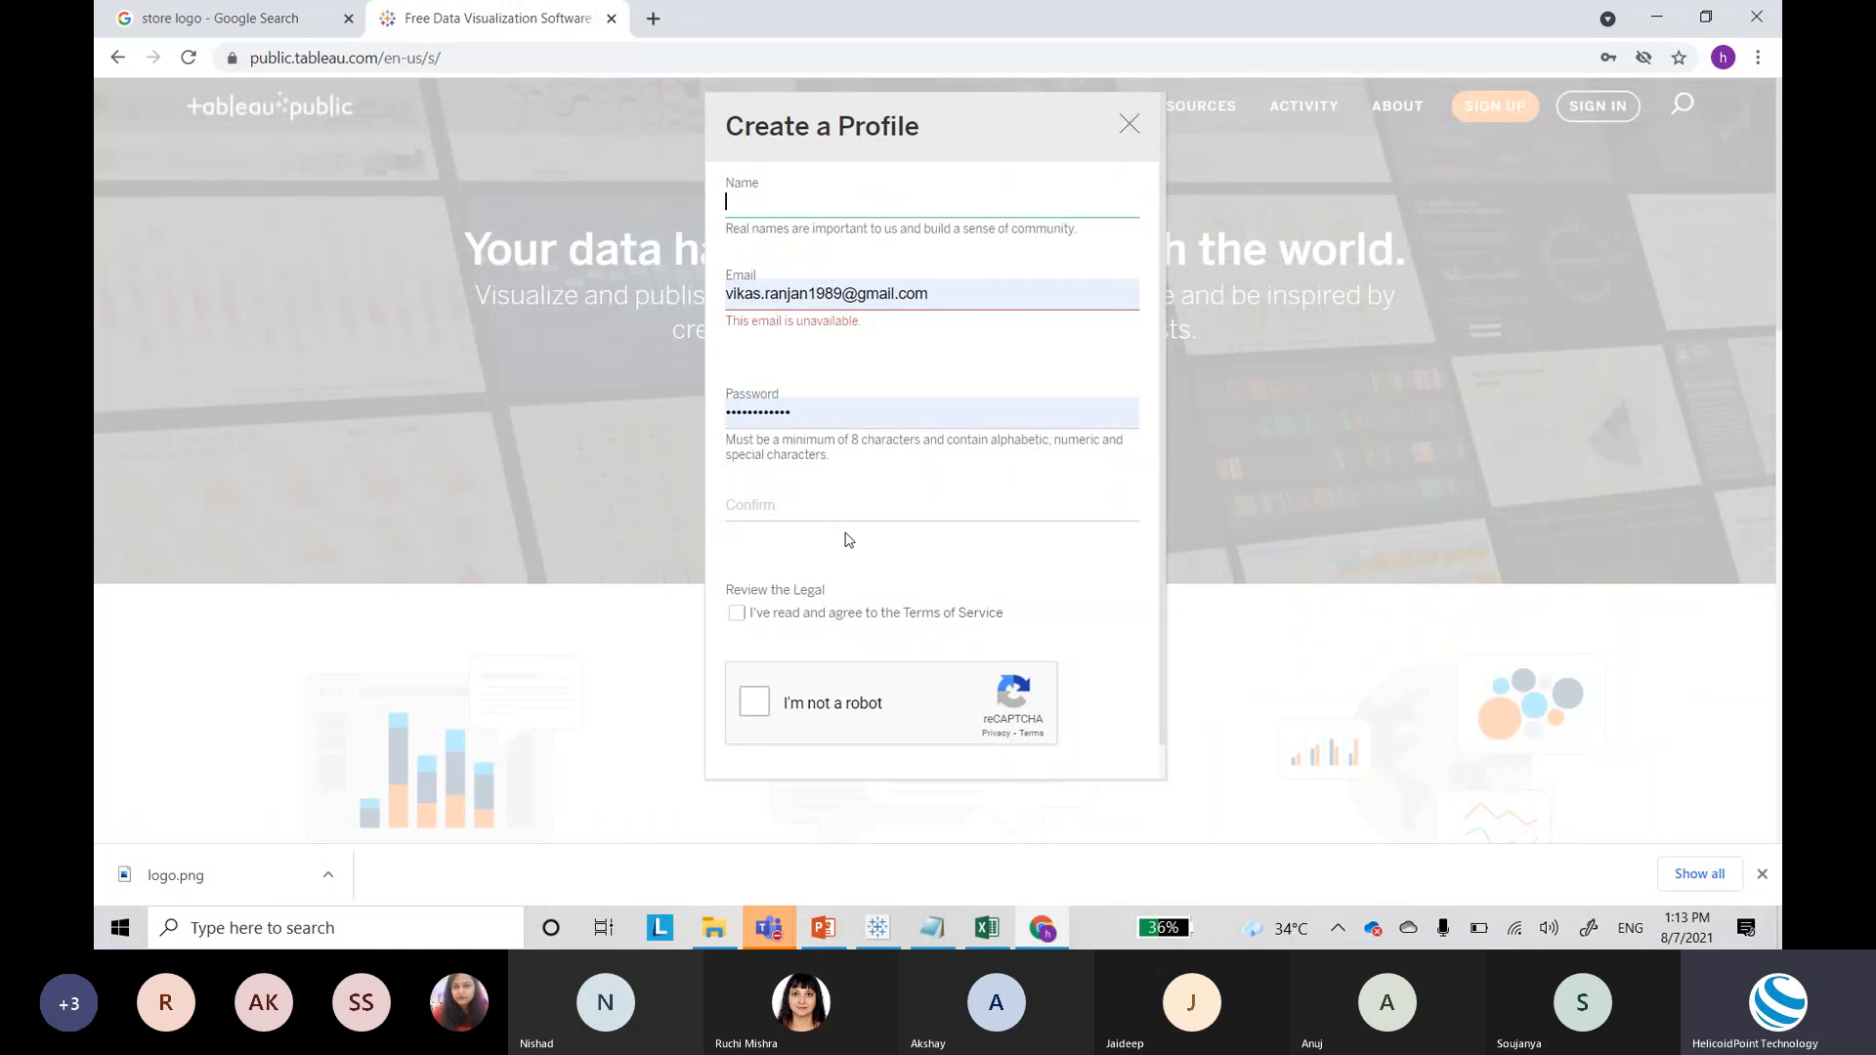
left_click(816, 505)
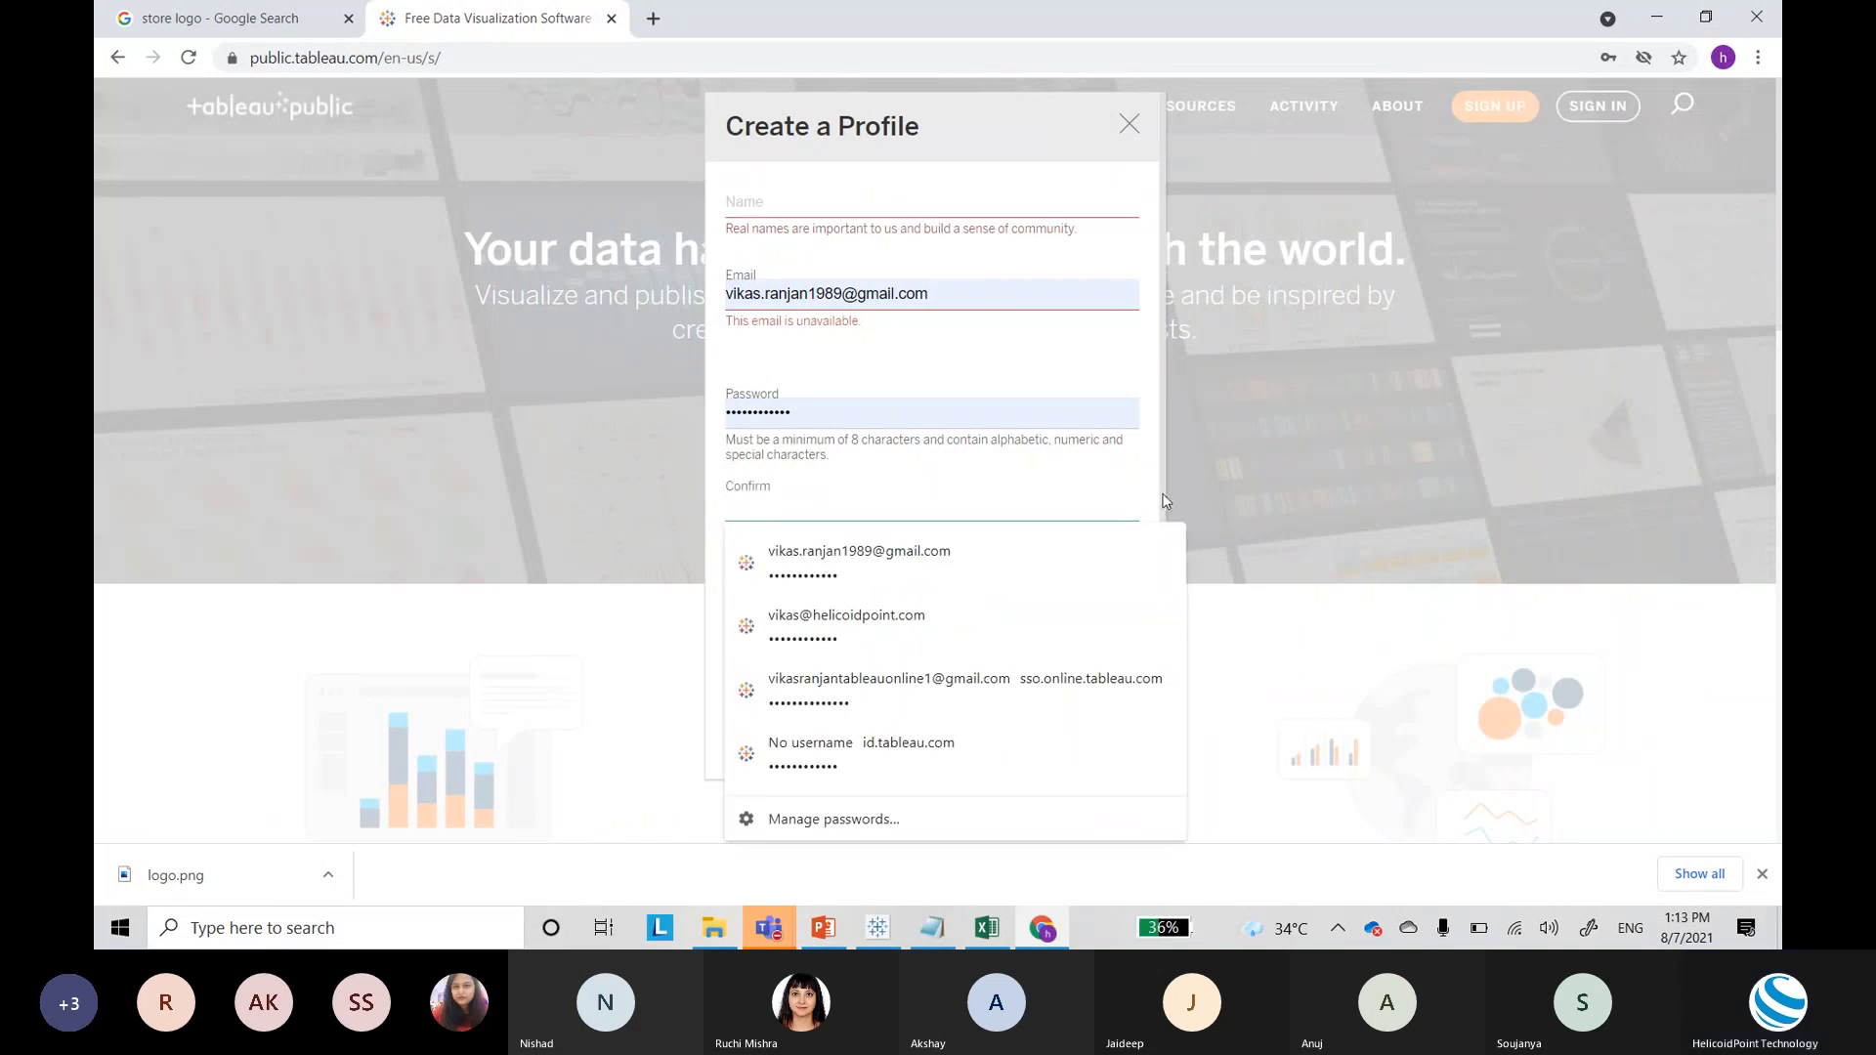
left_click(1215, 584)
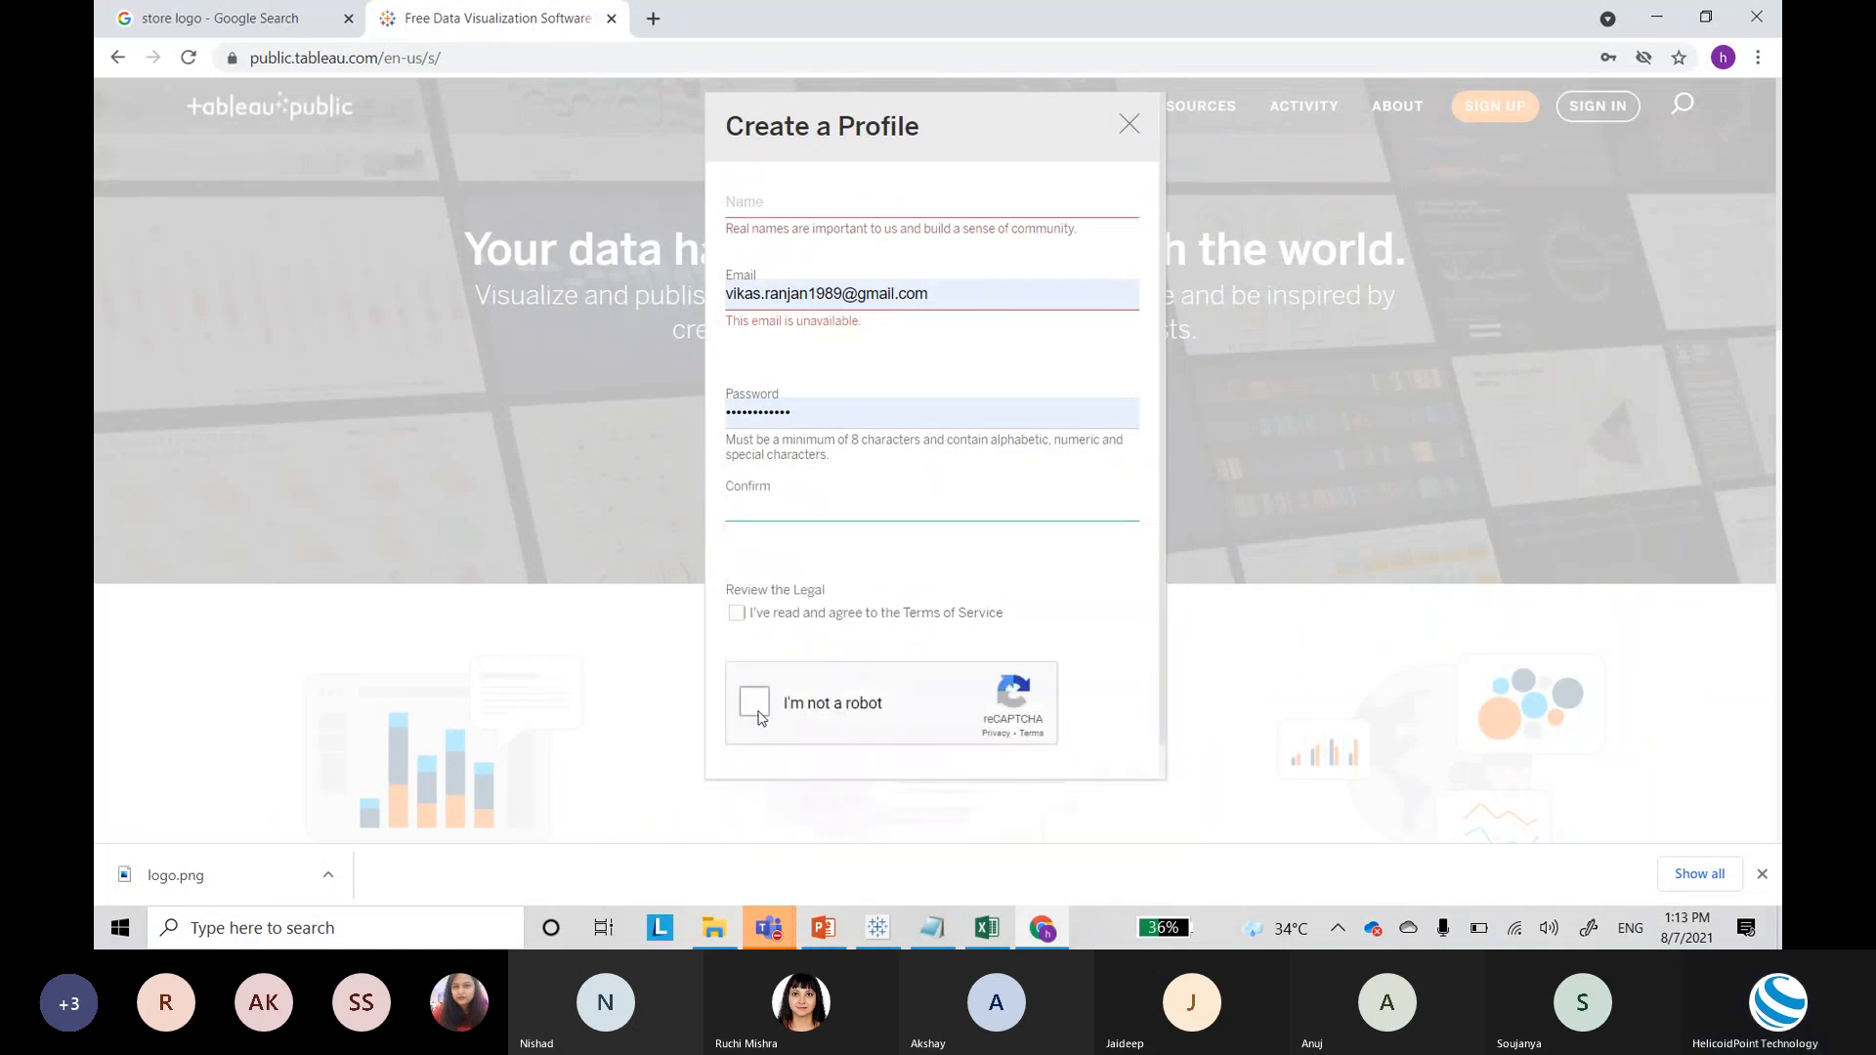
left_click(1438, 320)
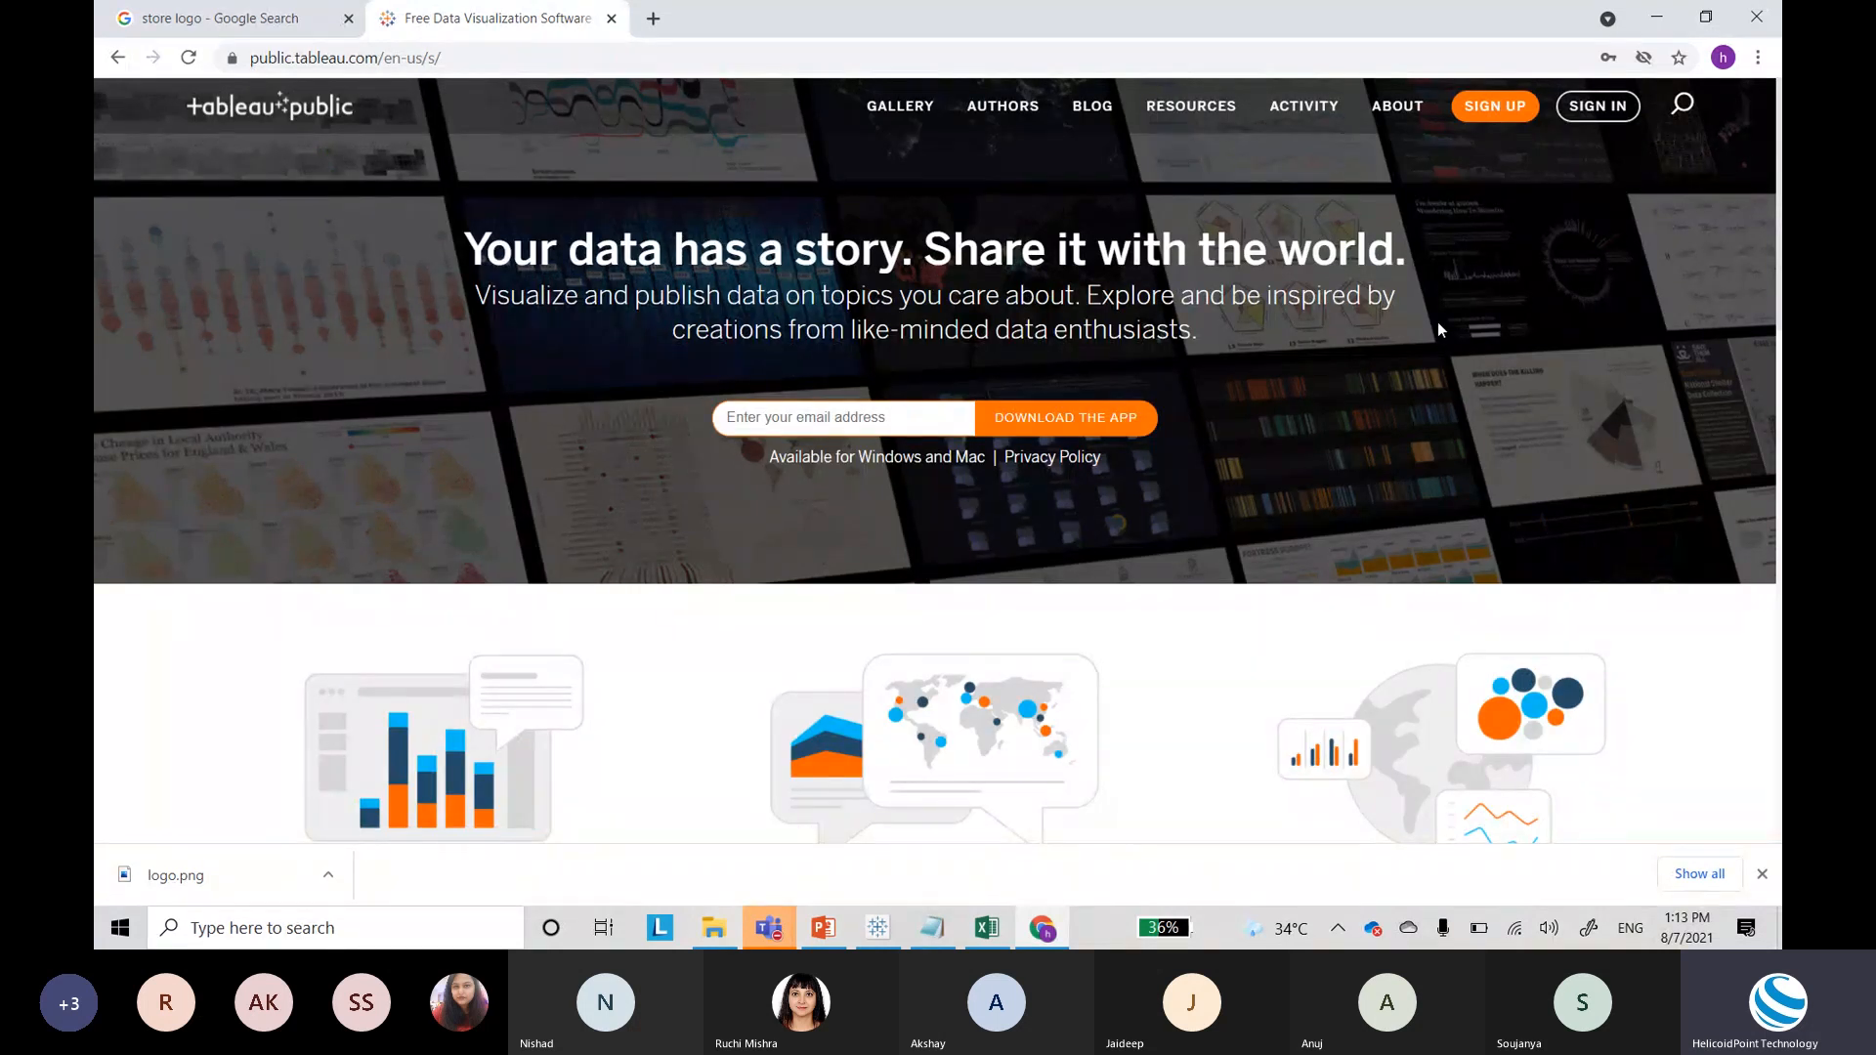
key("alt+Tab")
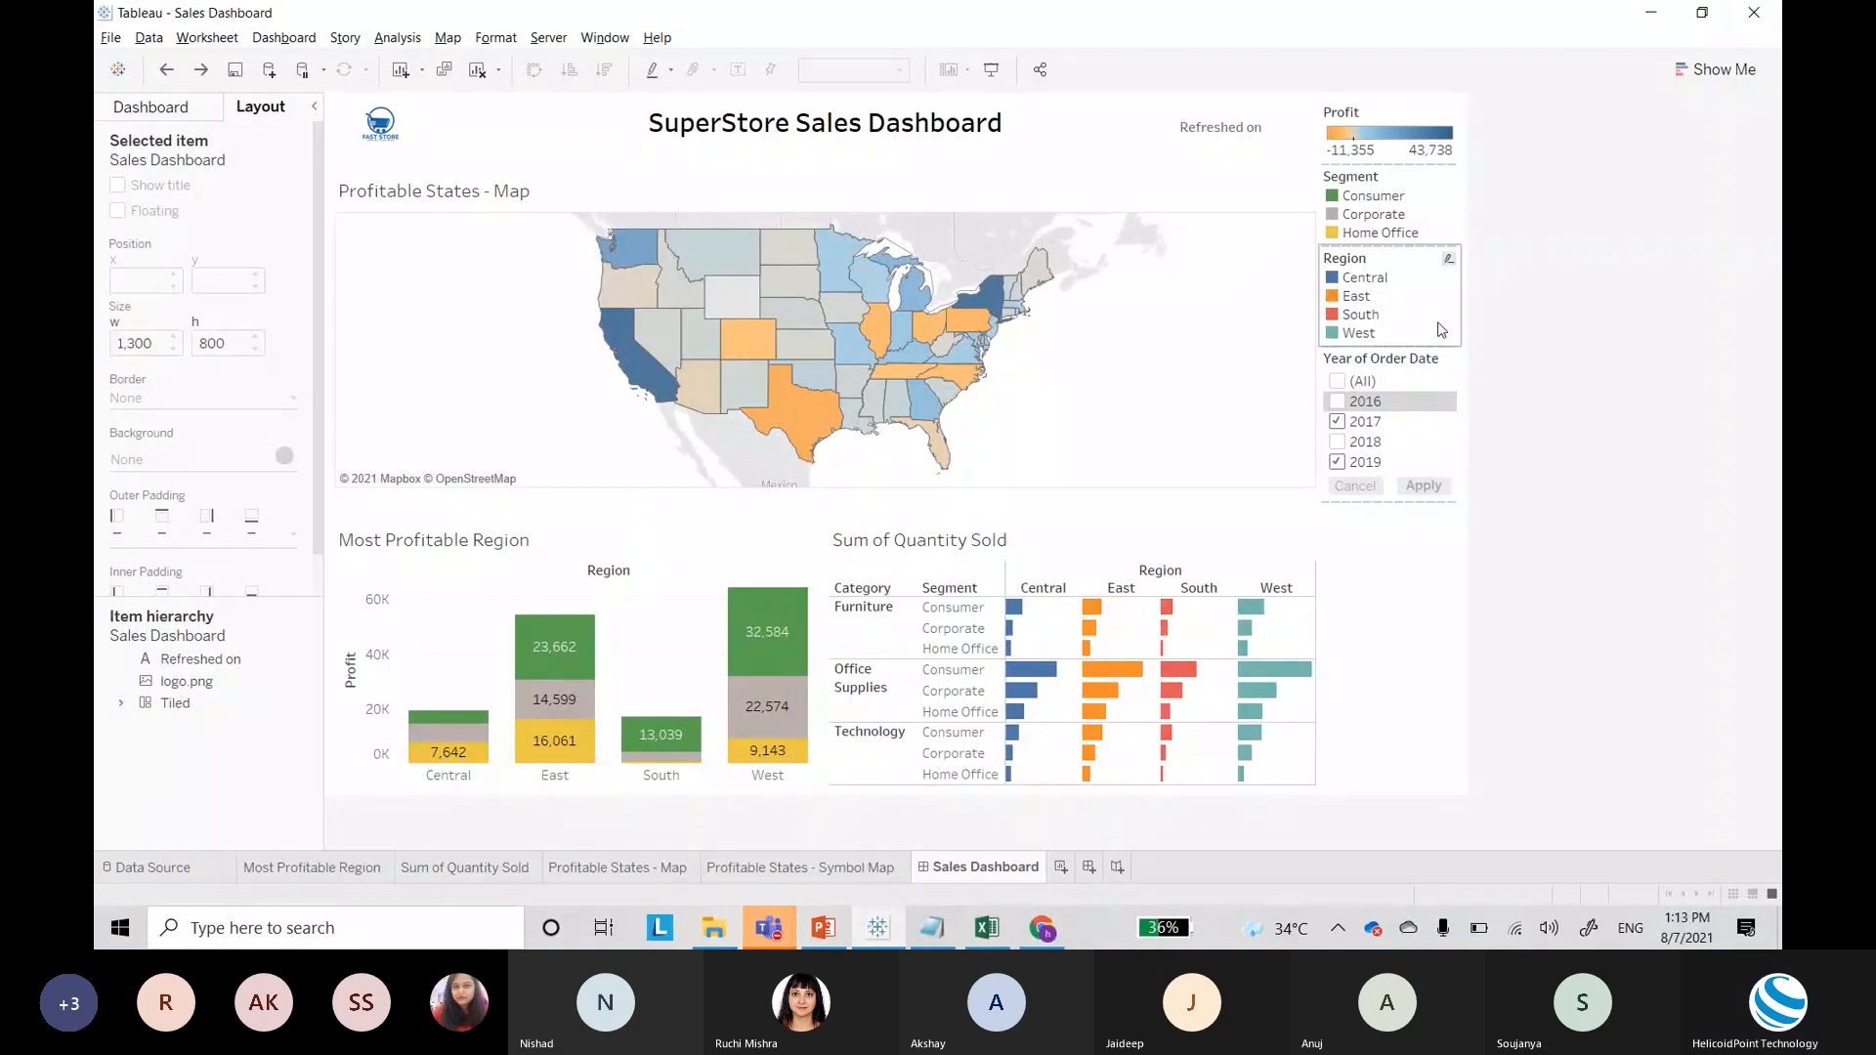
key("alt+Tab")
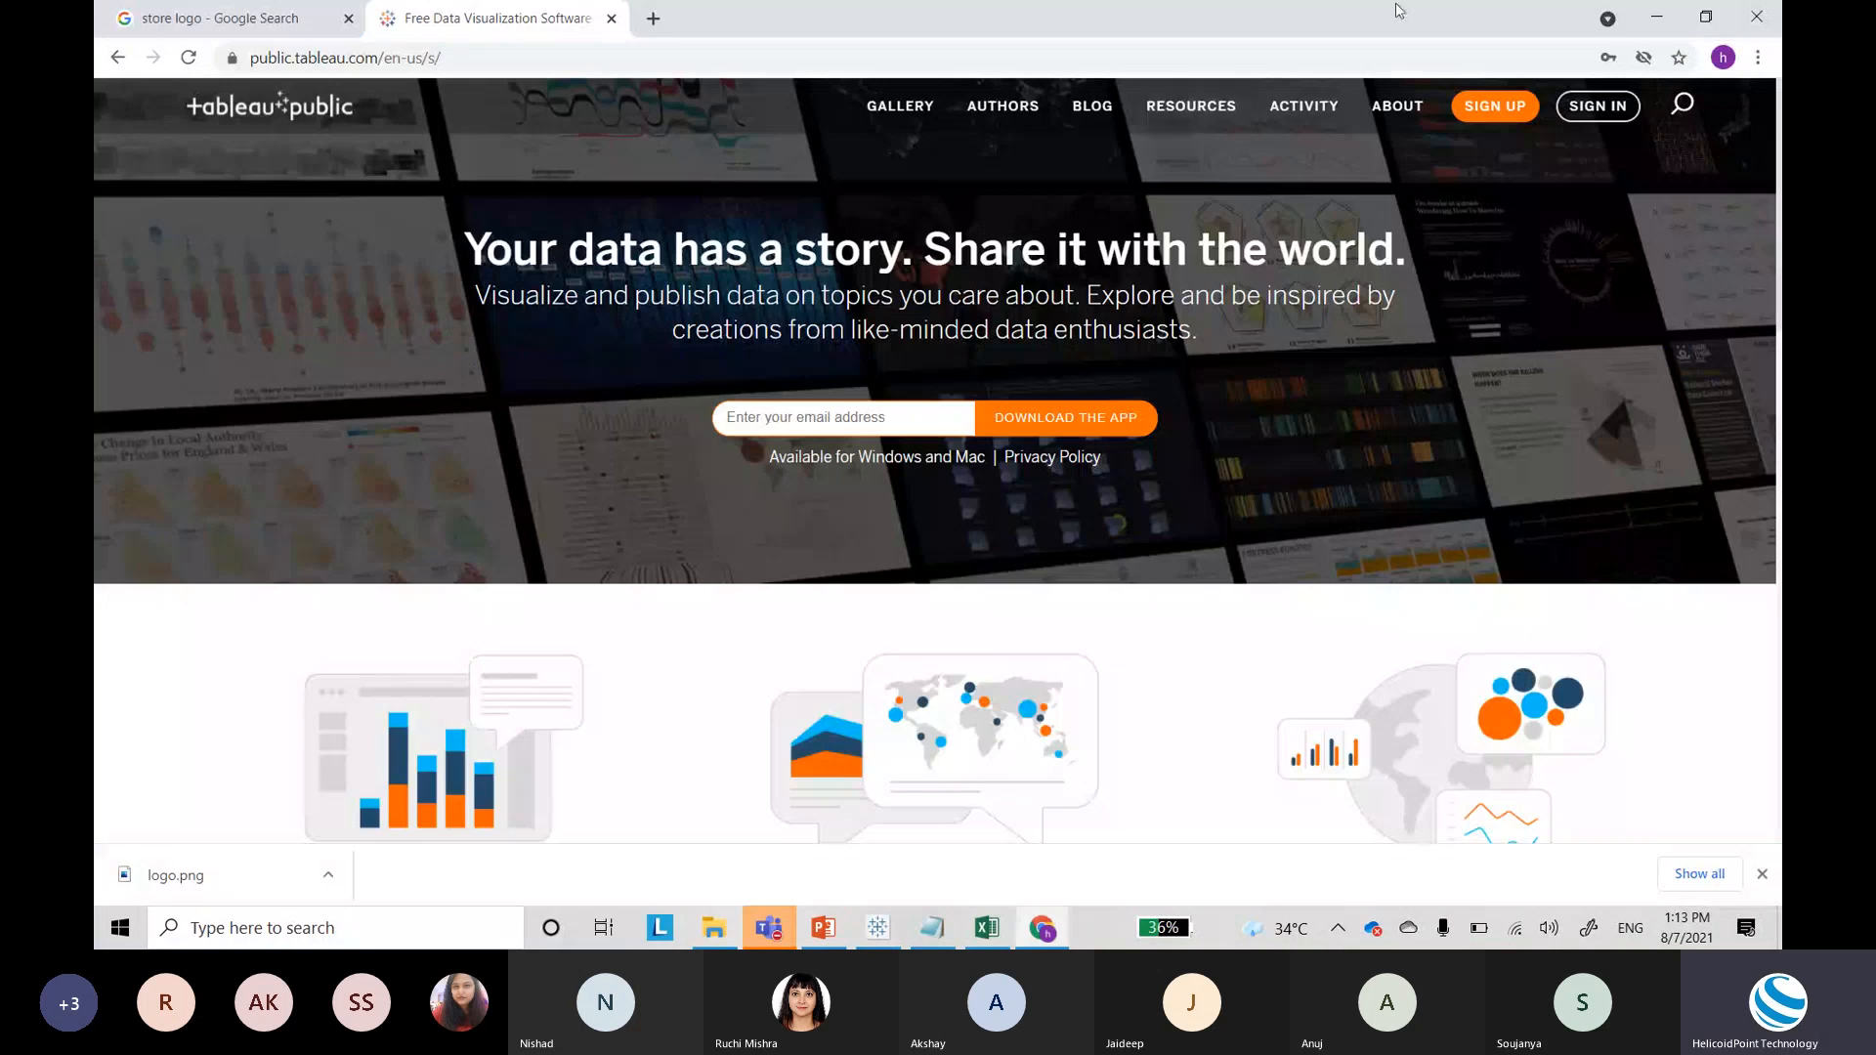
Step: Sign in to Tableau Public, review the profile's vizzes, then return to Tableau Desktop
left_click(1598, 106)
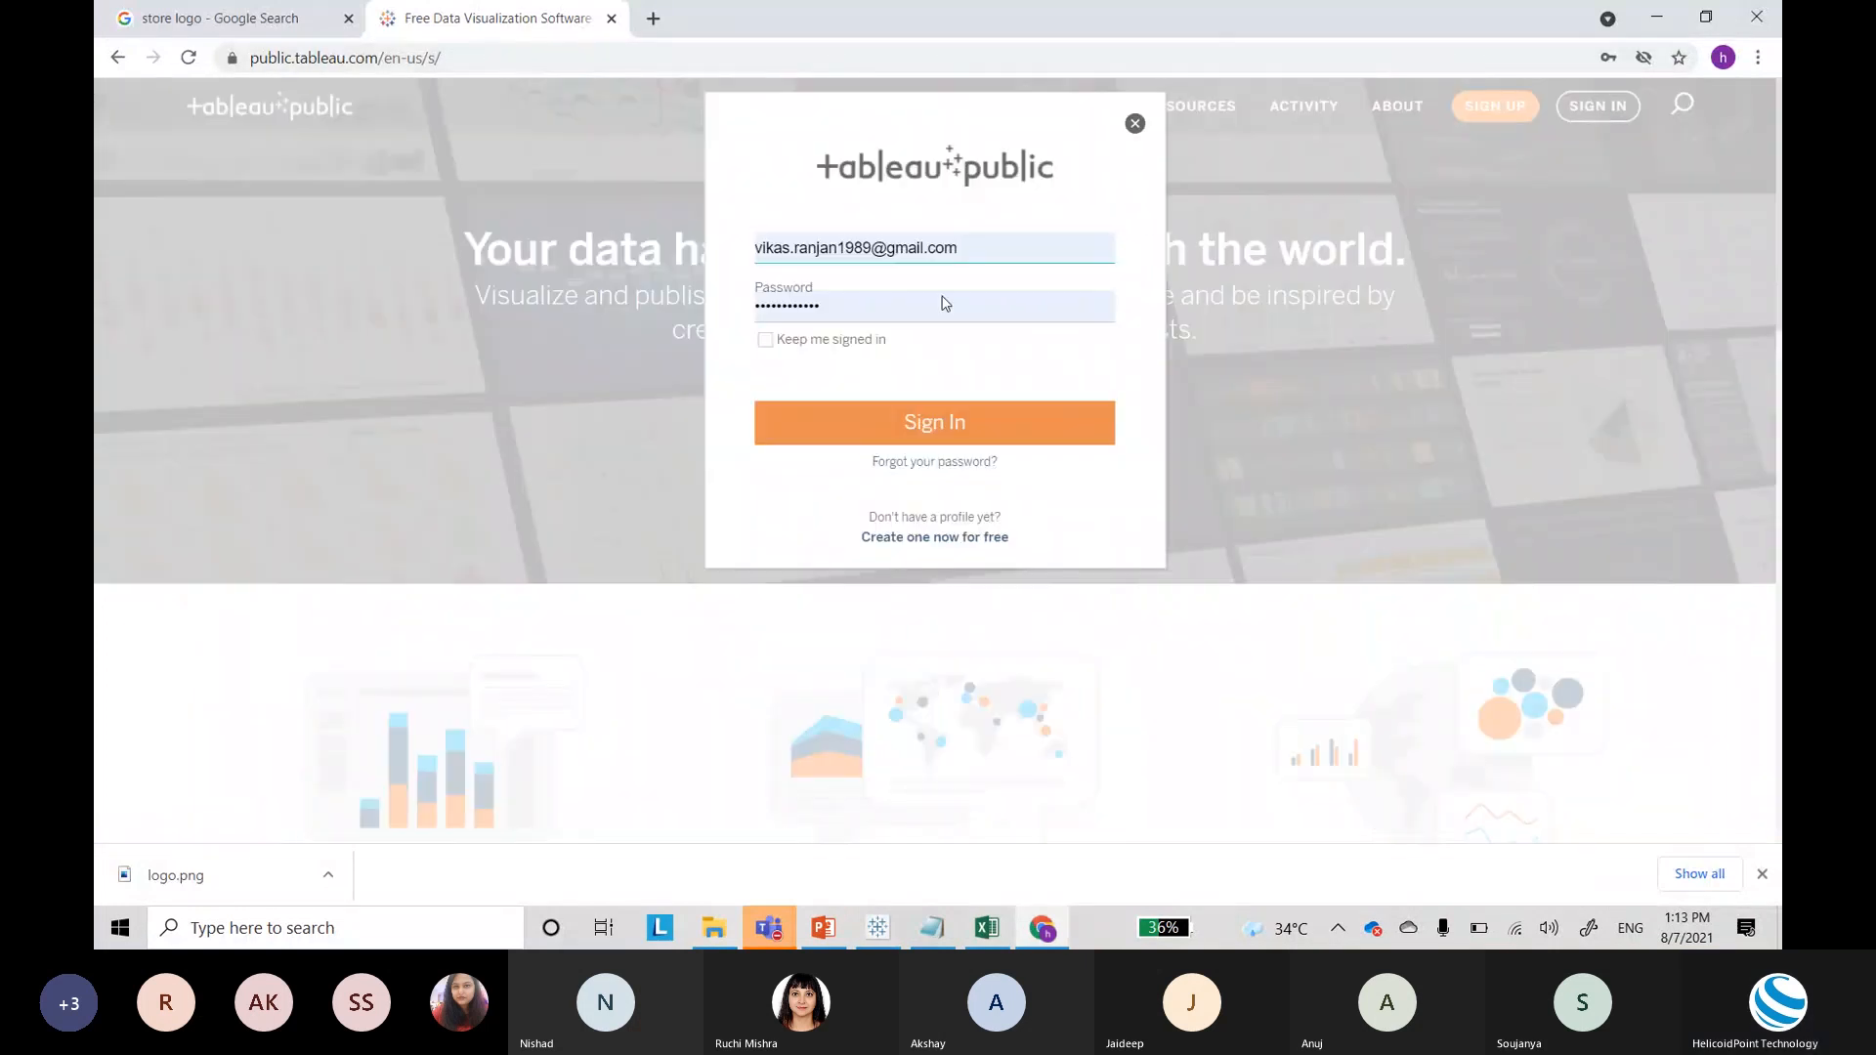
left_click(920, 422)
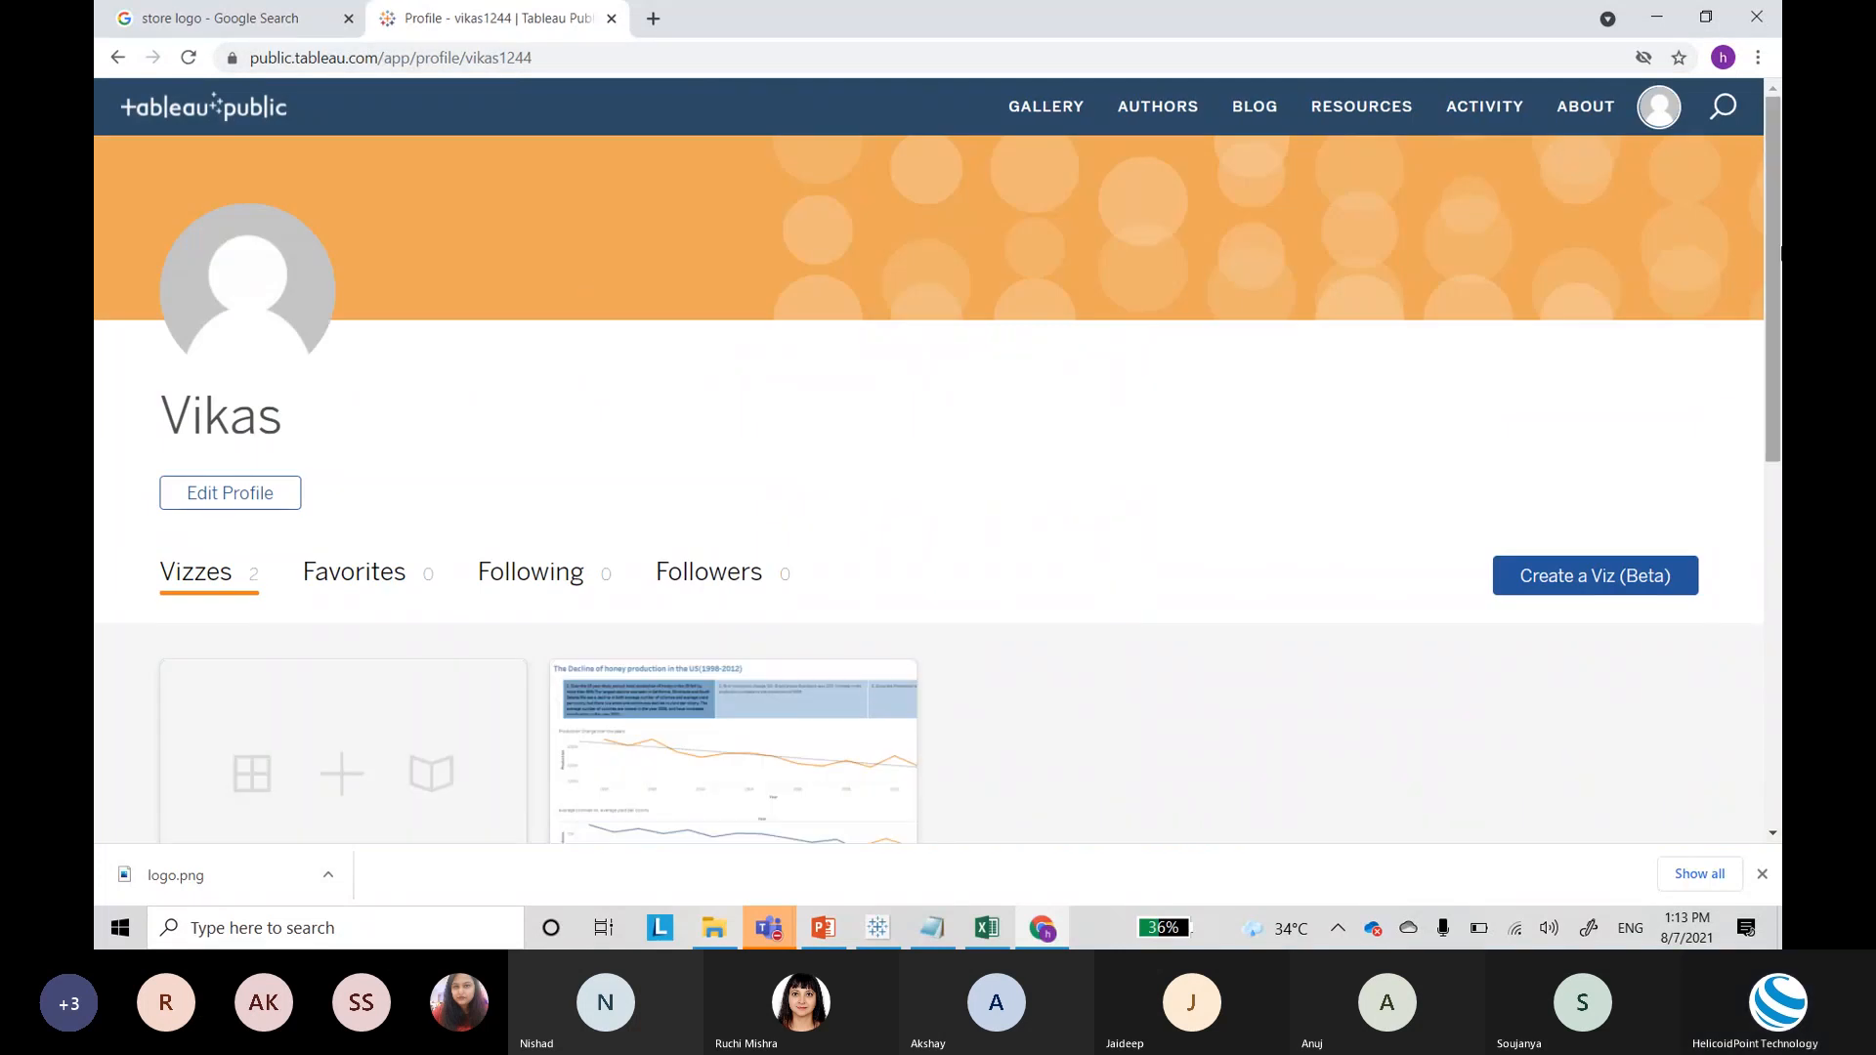
left_click_drag(1774, 254, 1779, 361)
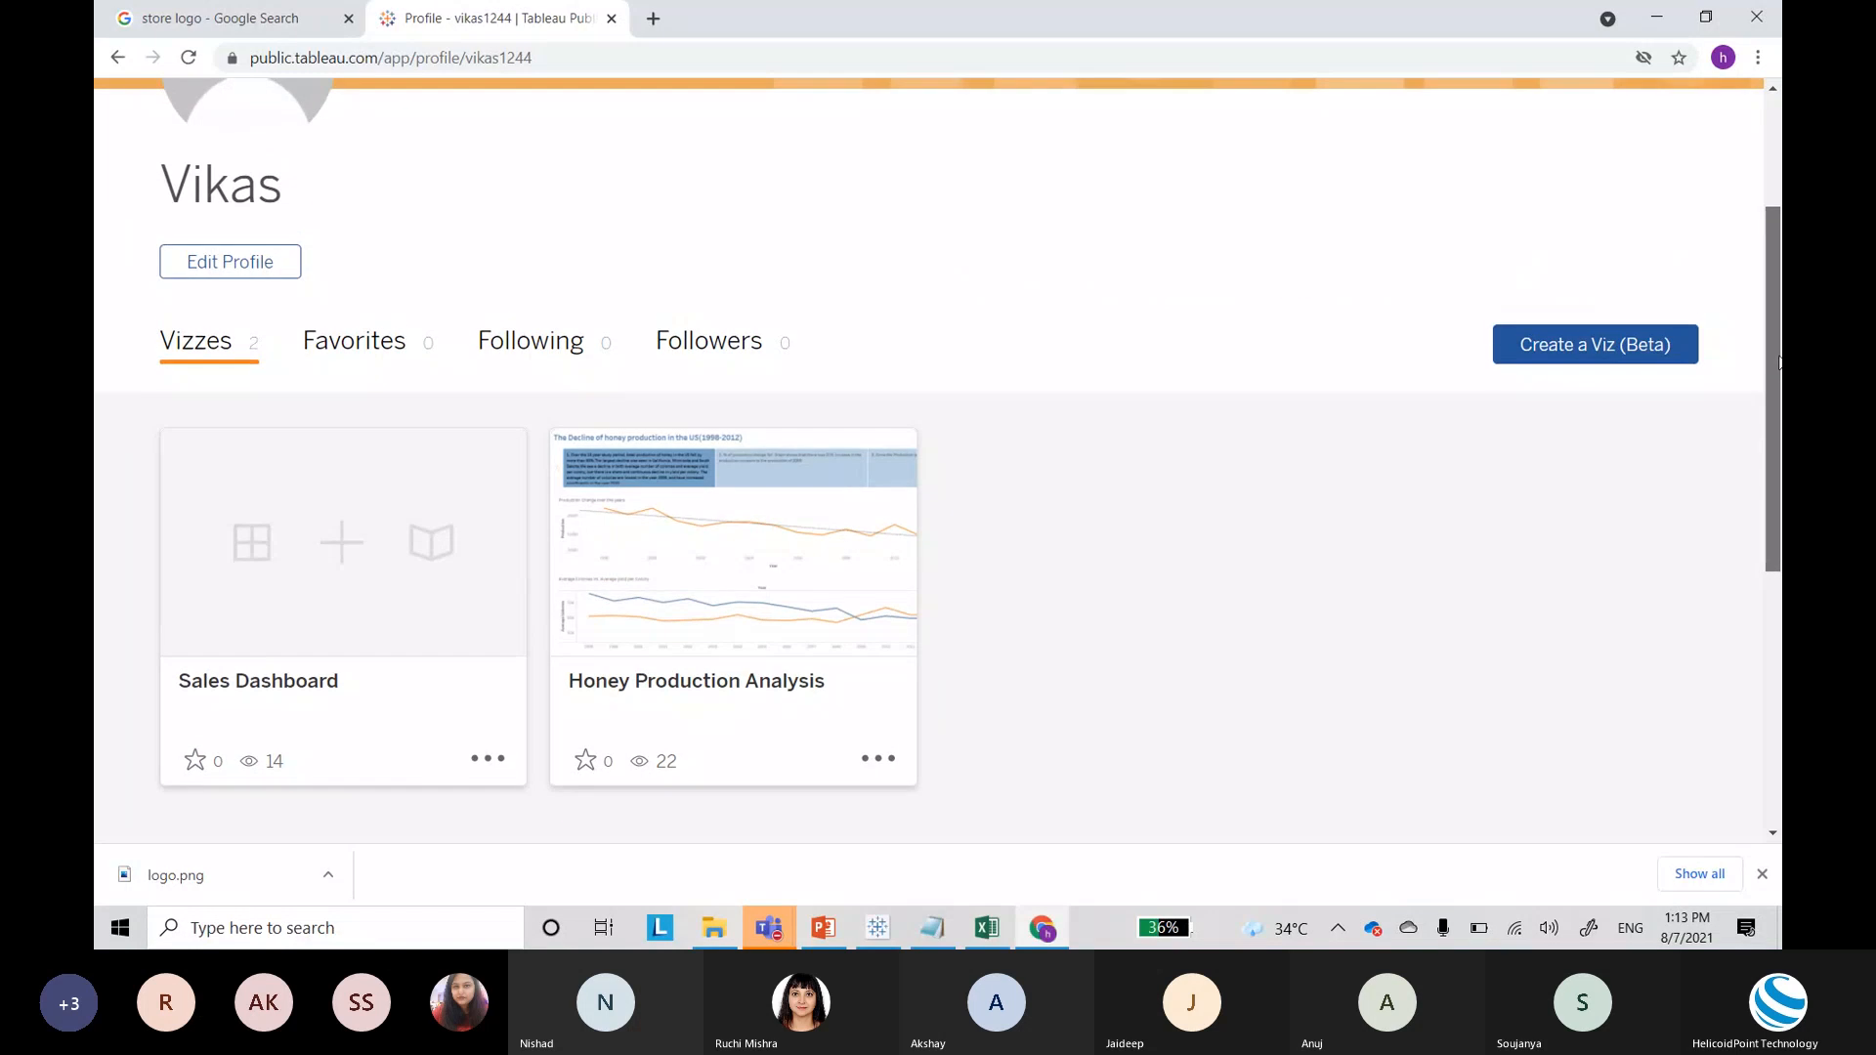
left_click_drag(1780, 359, 1775, 328)
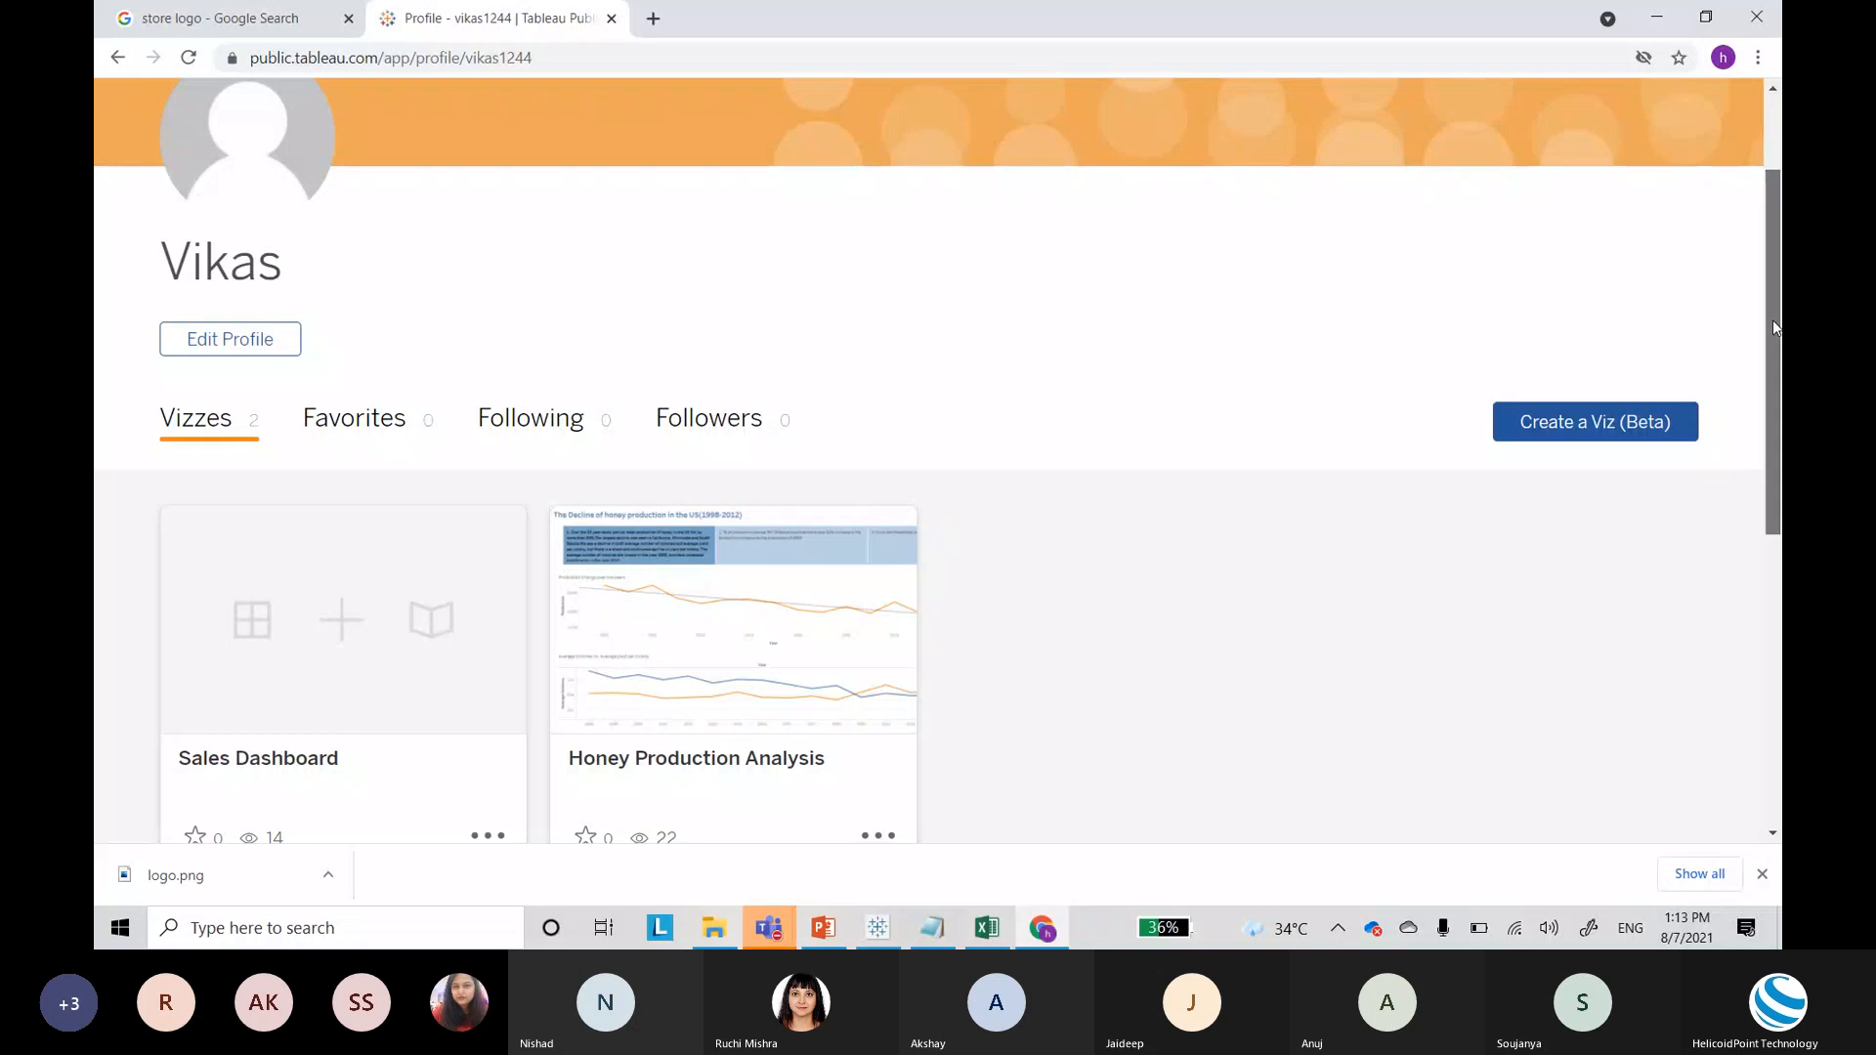
scroll(1773, 320, "up", 2)
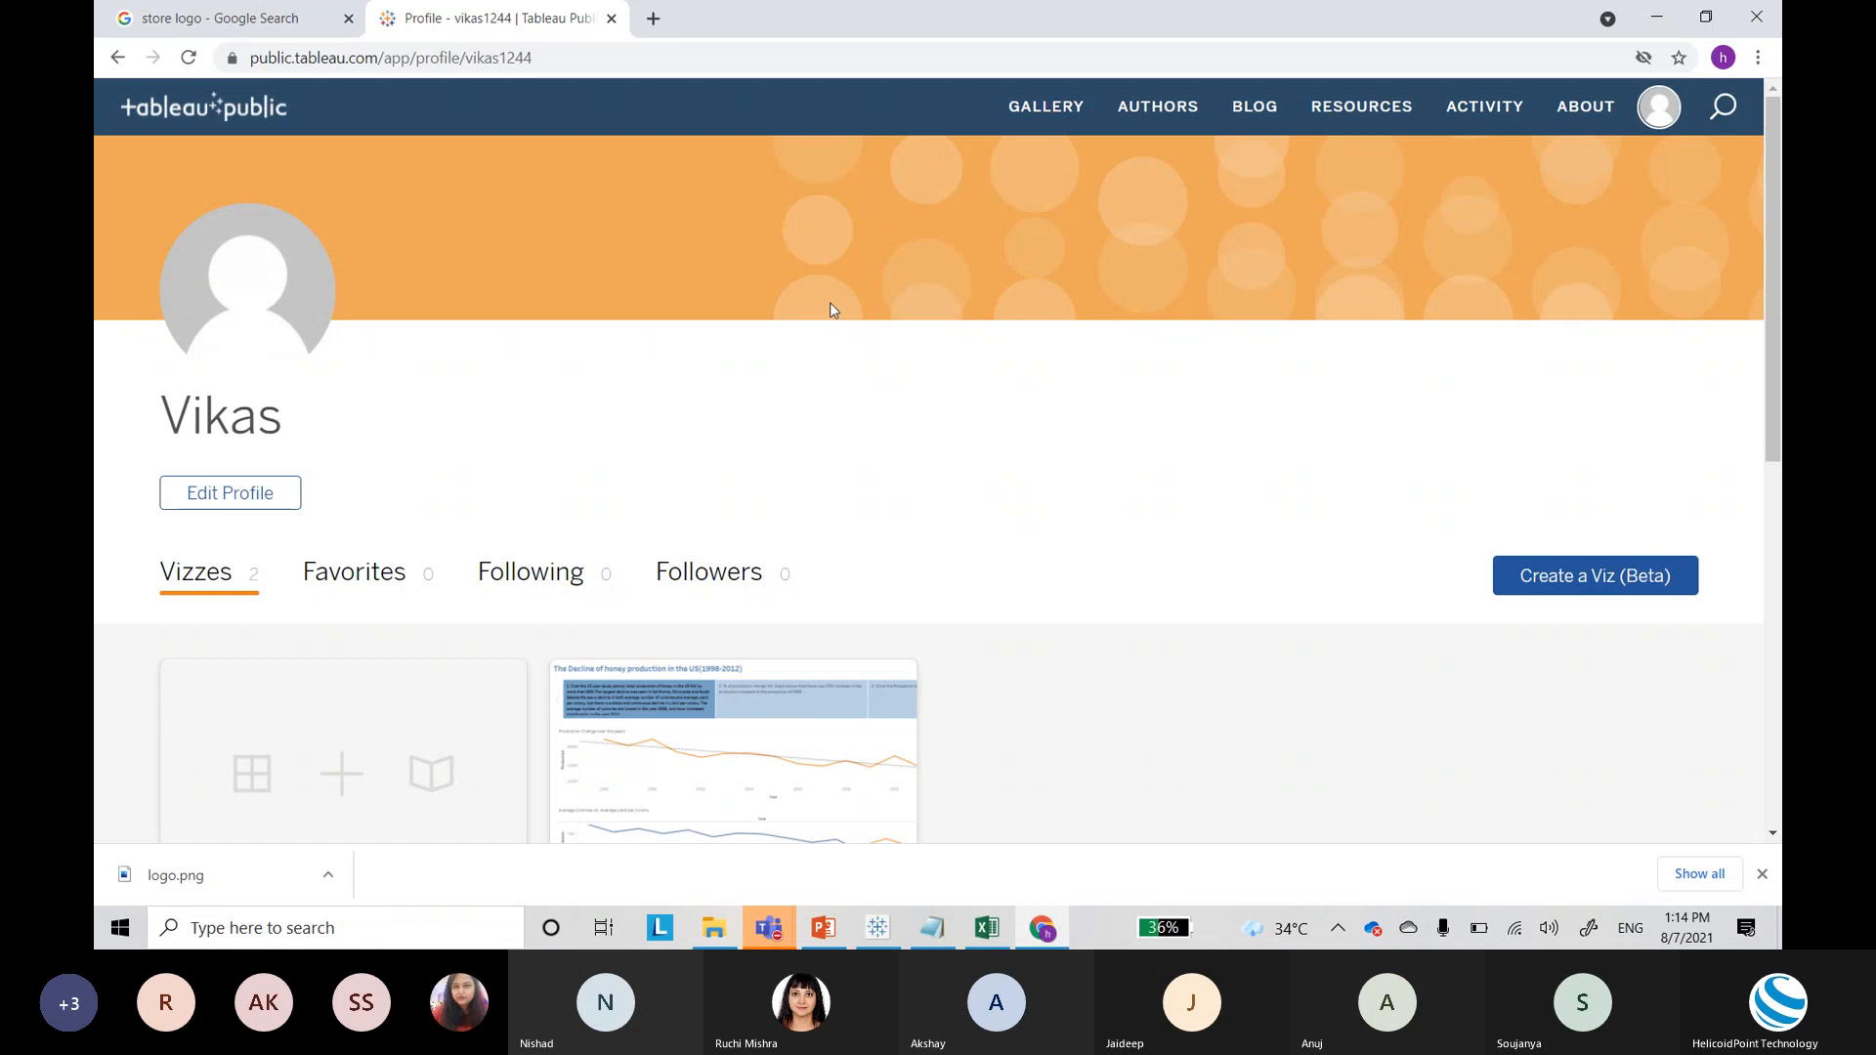
key("alt+Tab")
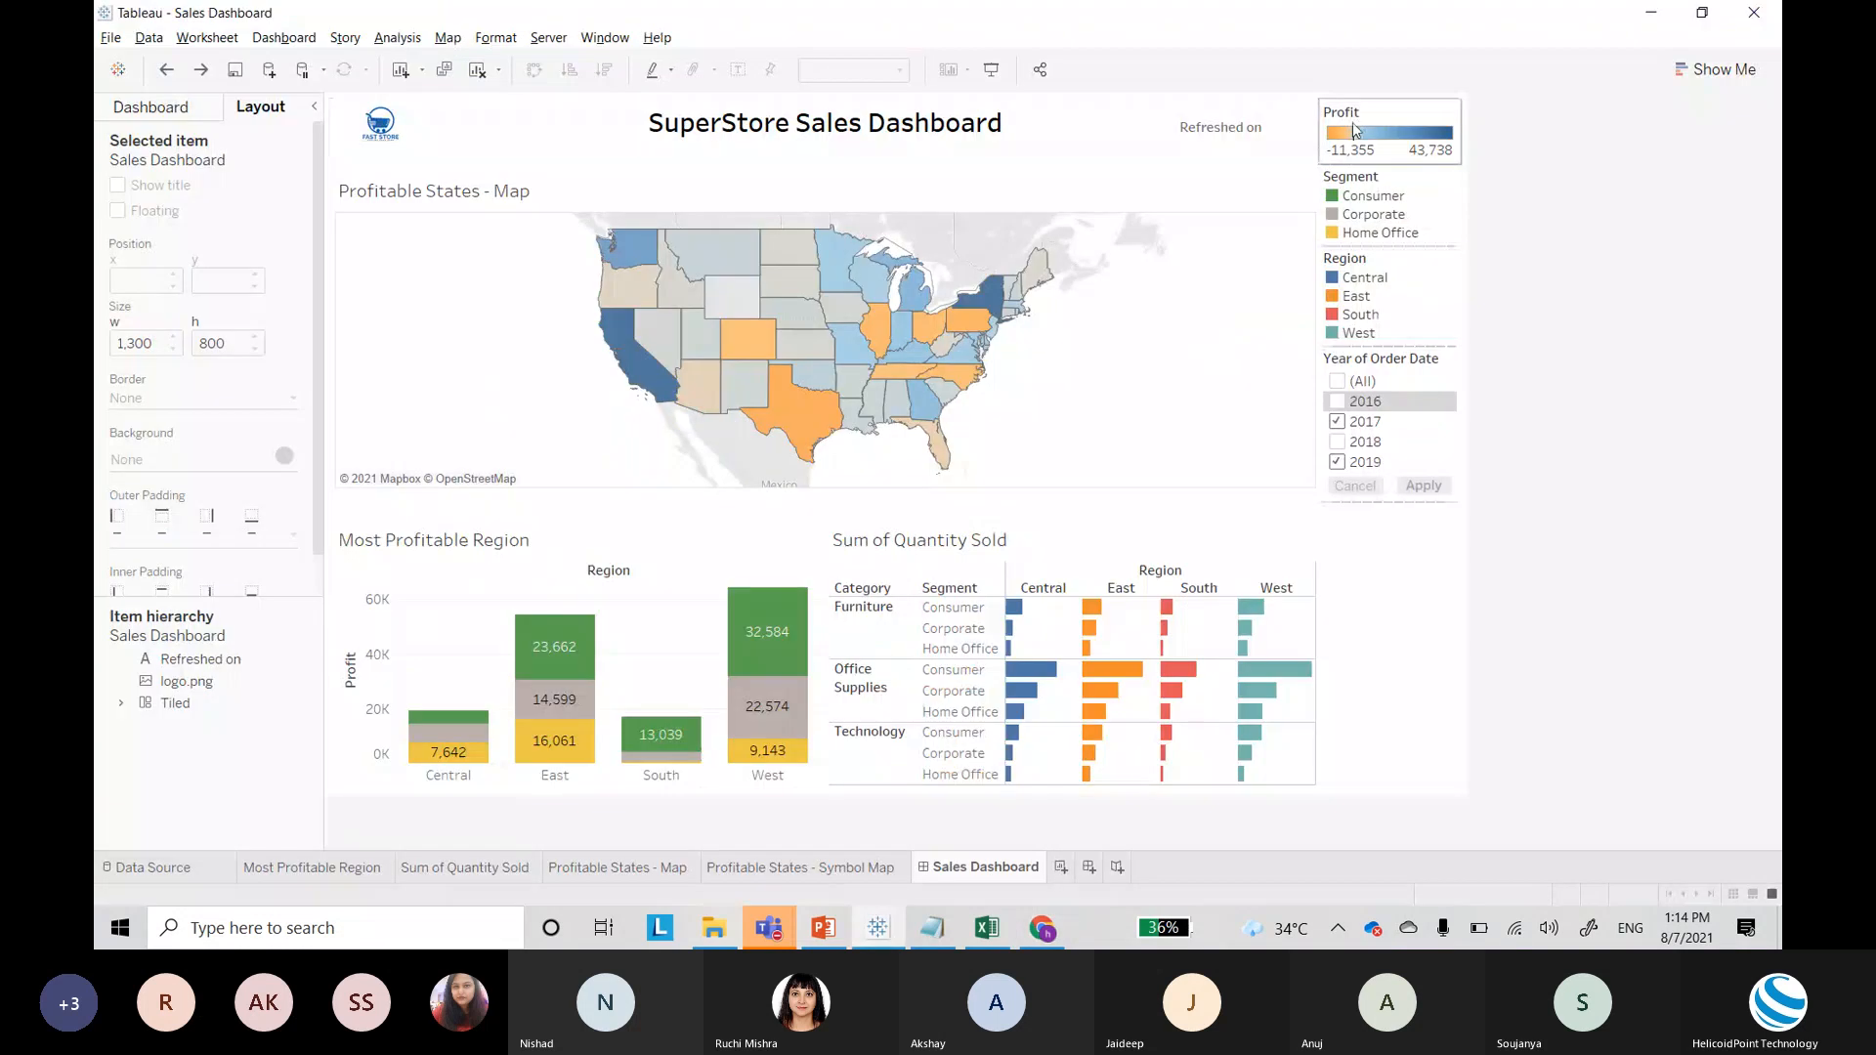
left_click(548, 39)
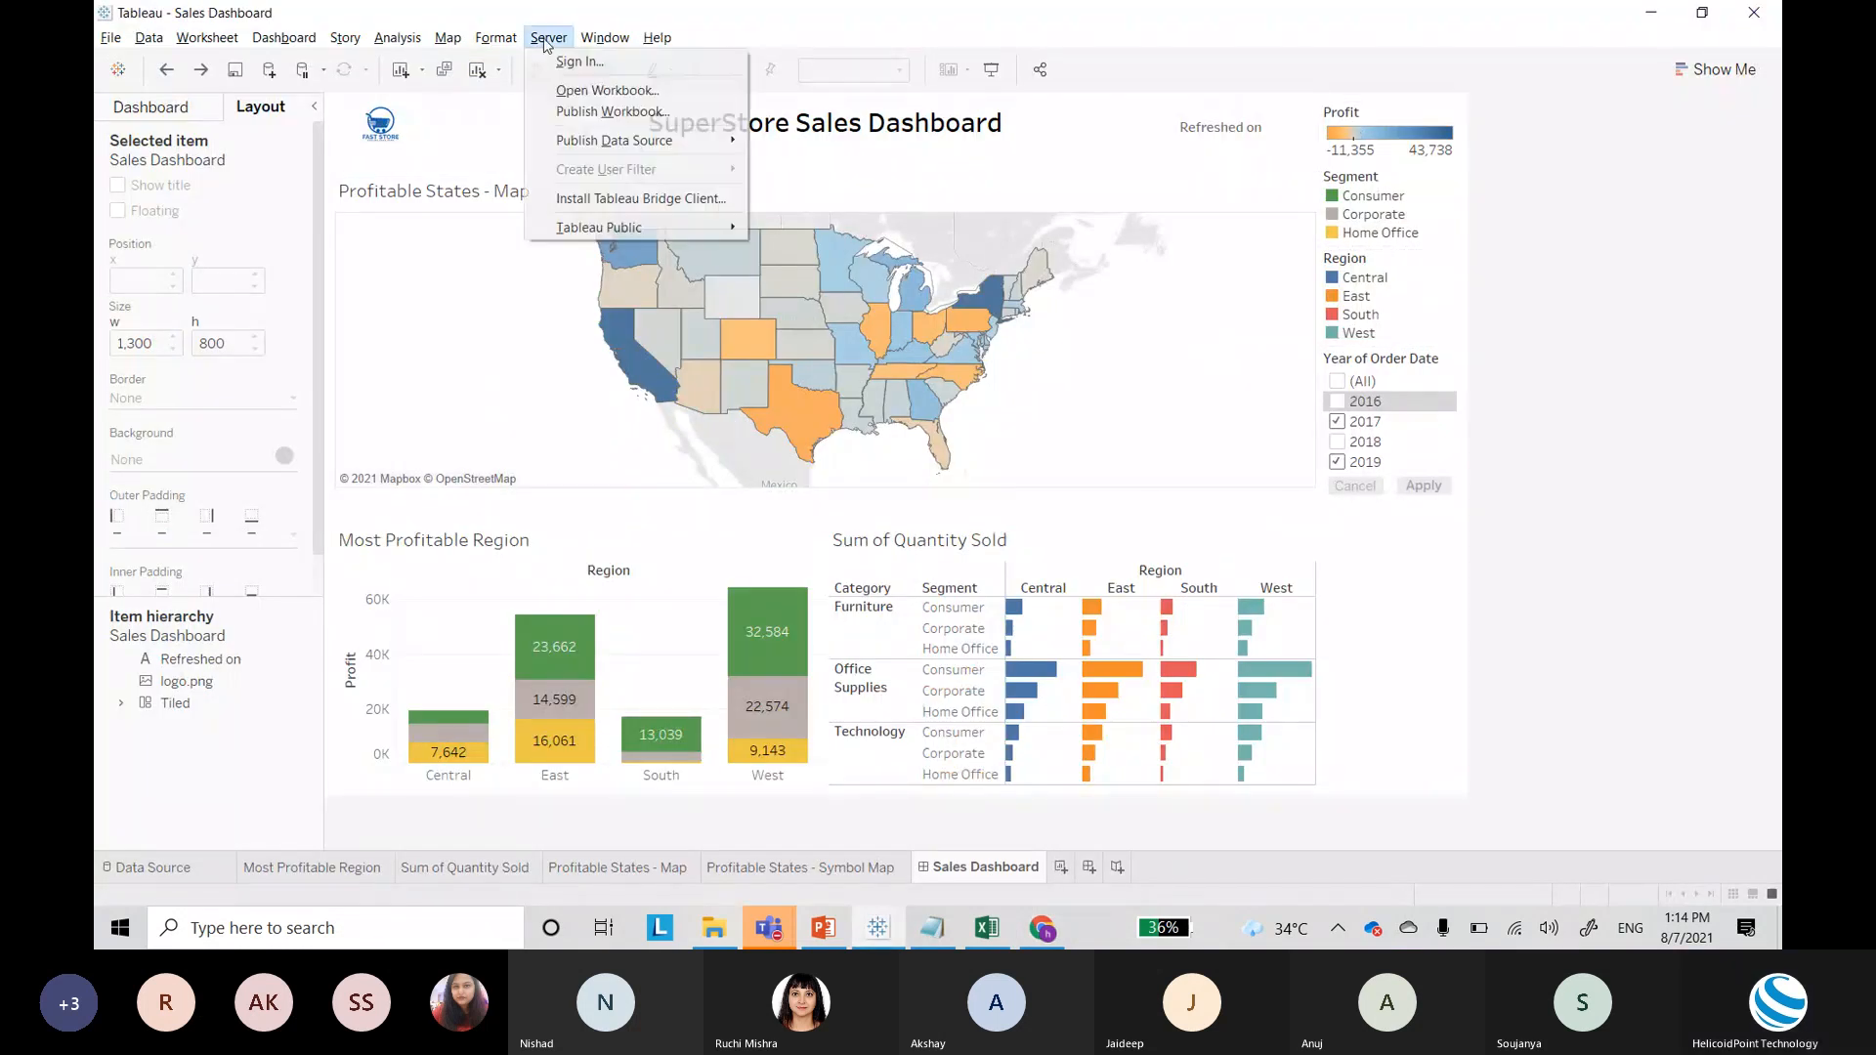
left_click(602, 63)
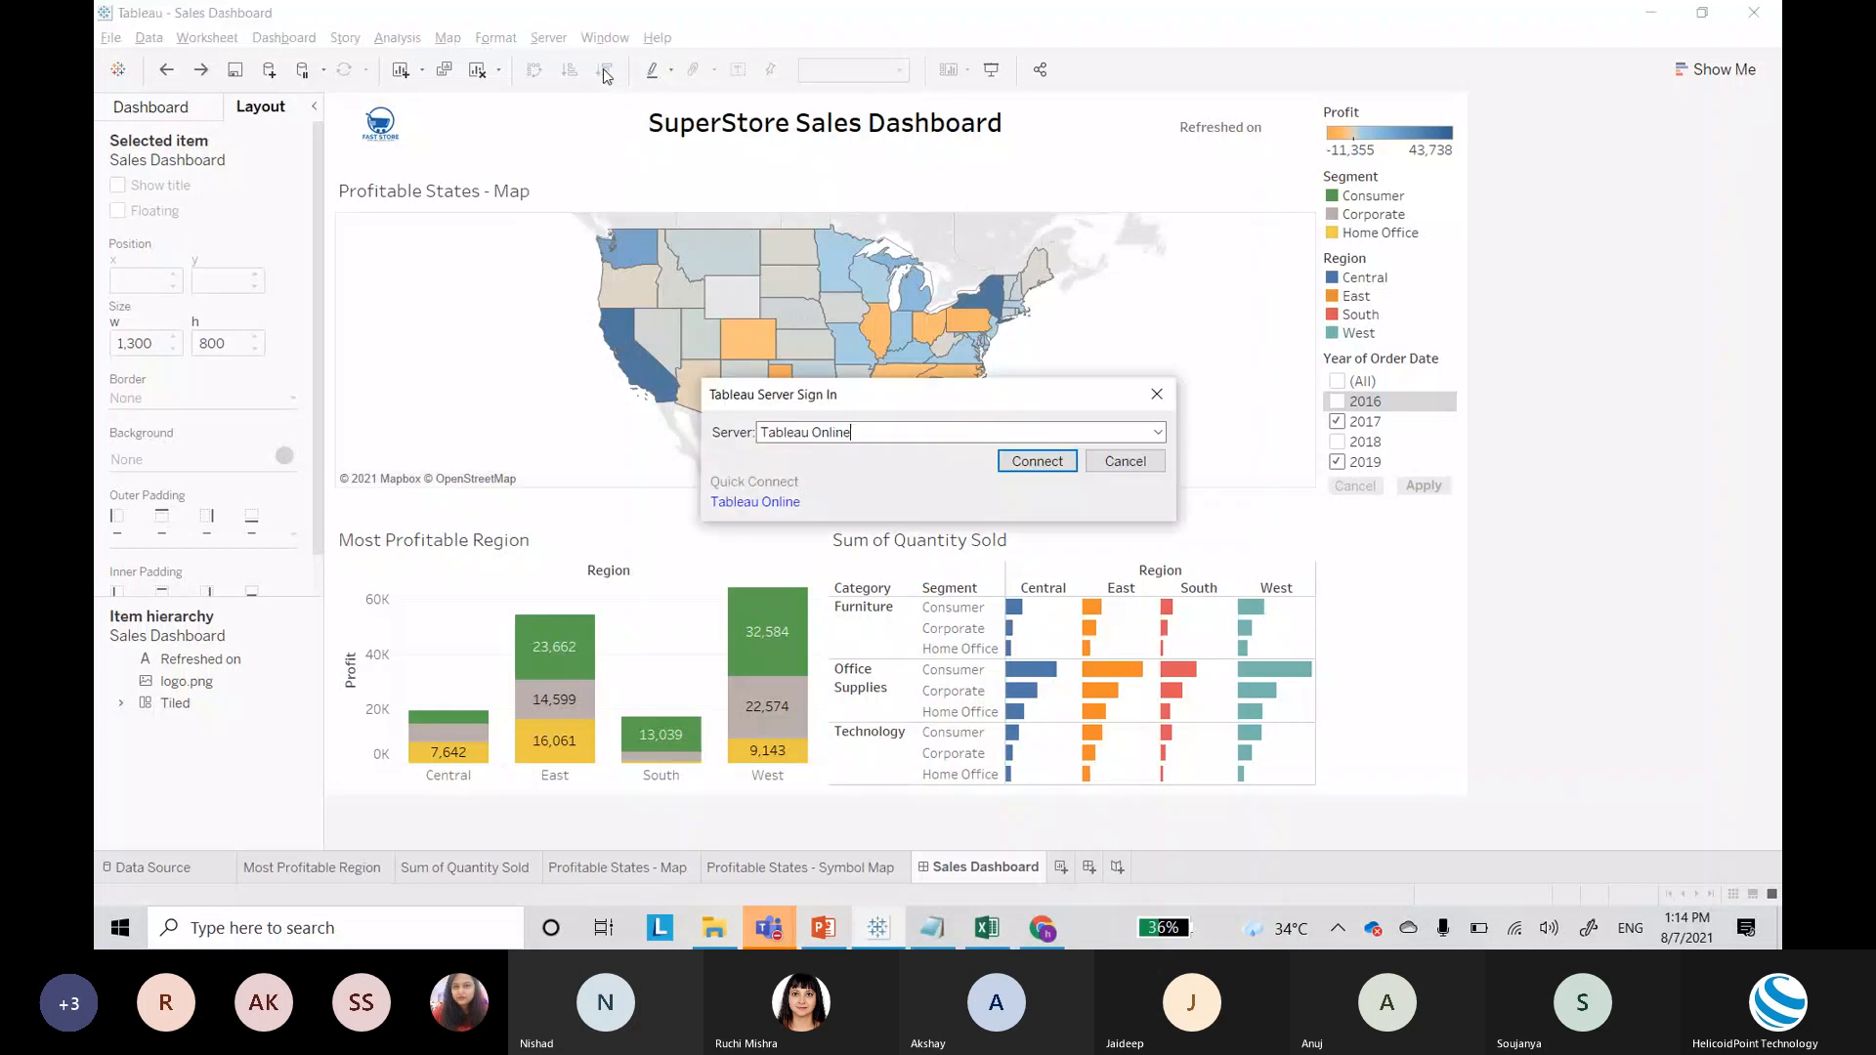
left_click(1159, 432)
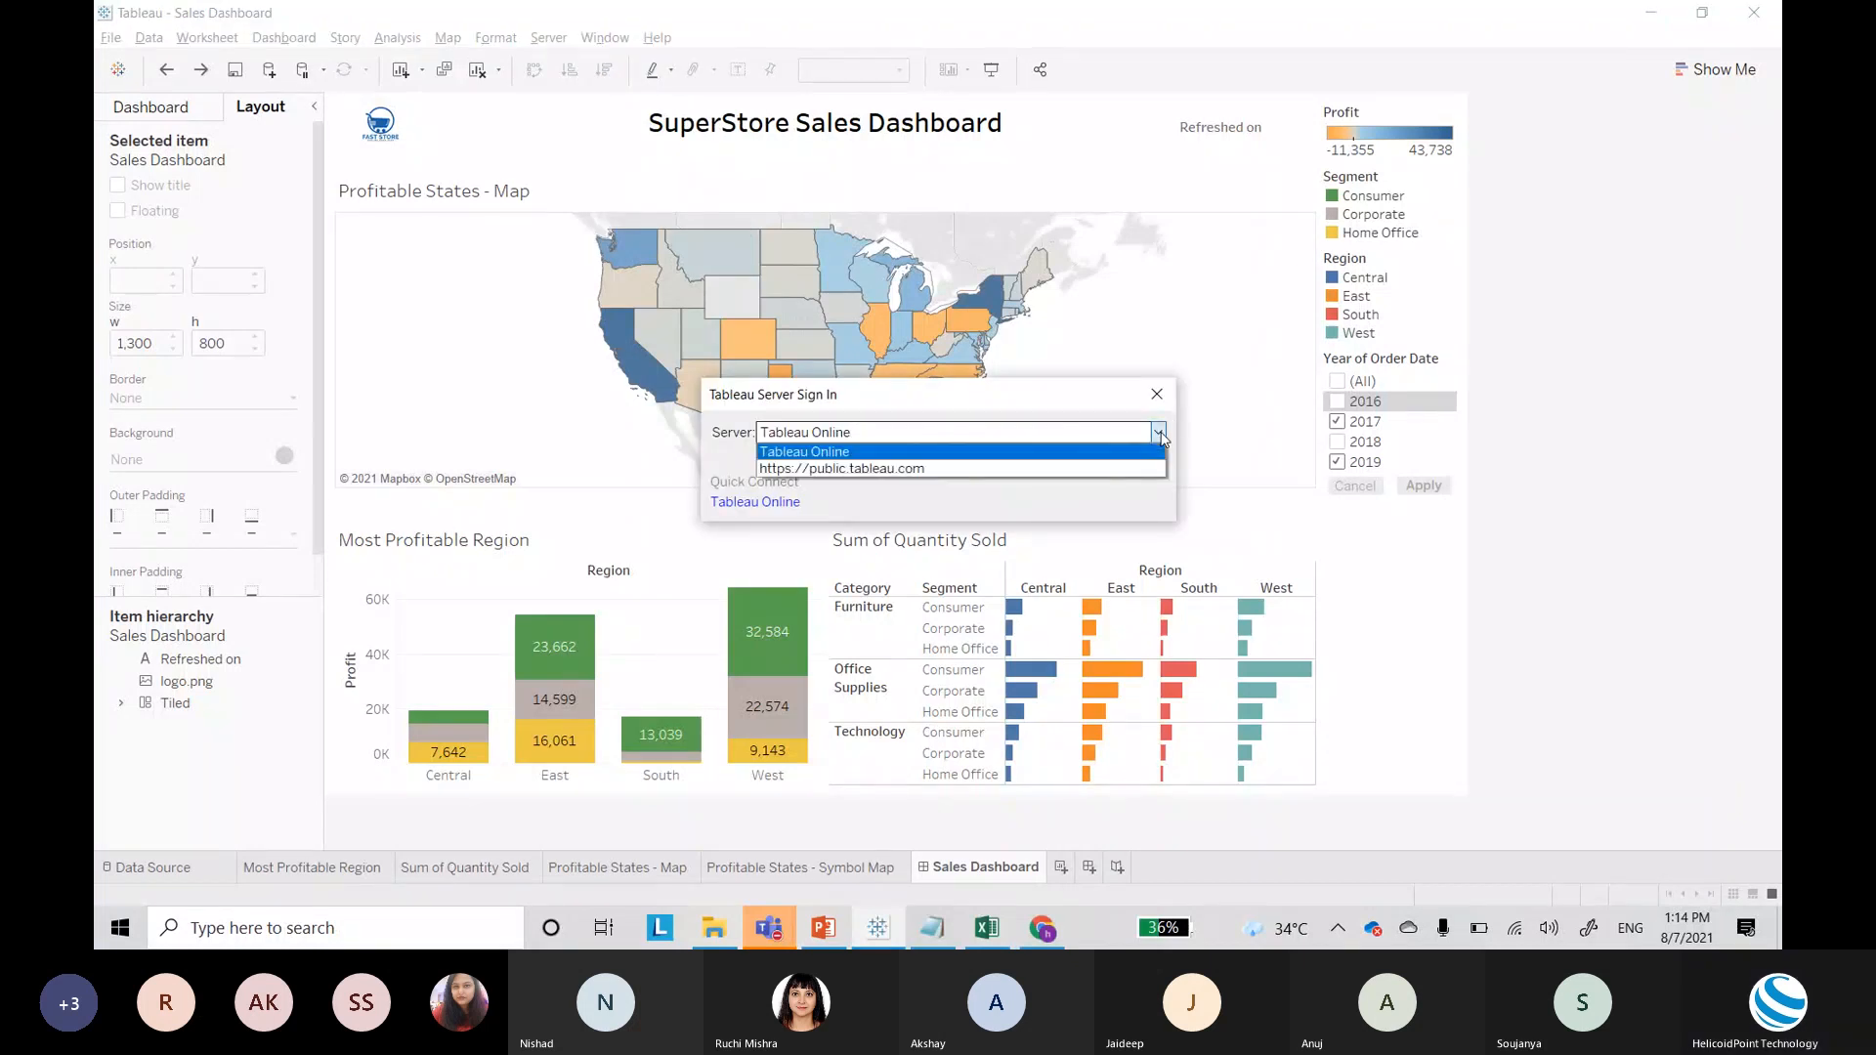
left_click(1087, 466)
left_click(1057, 465)
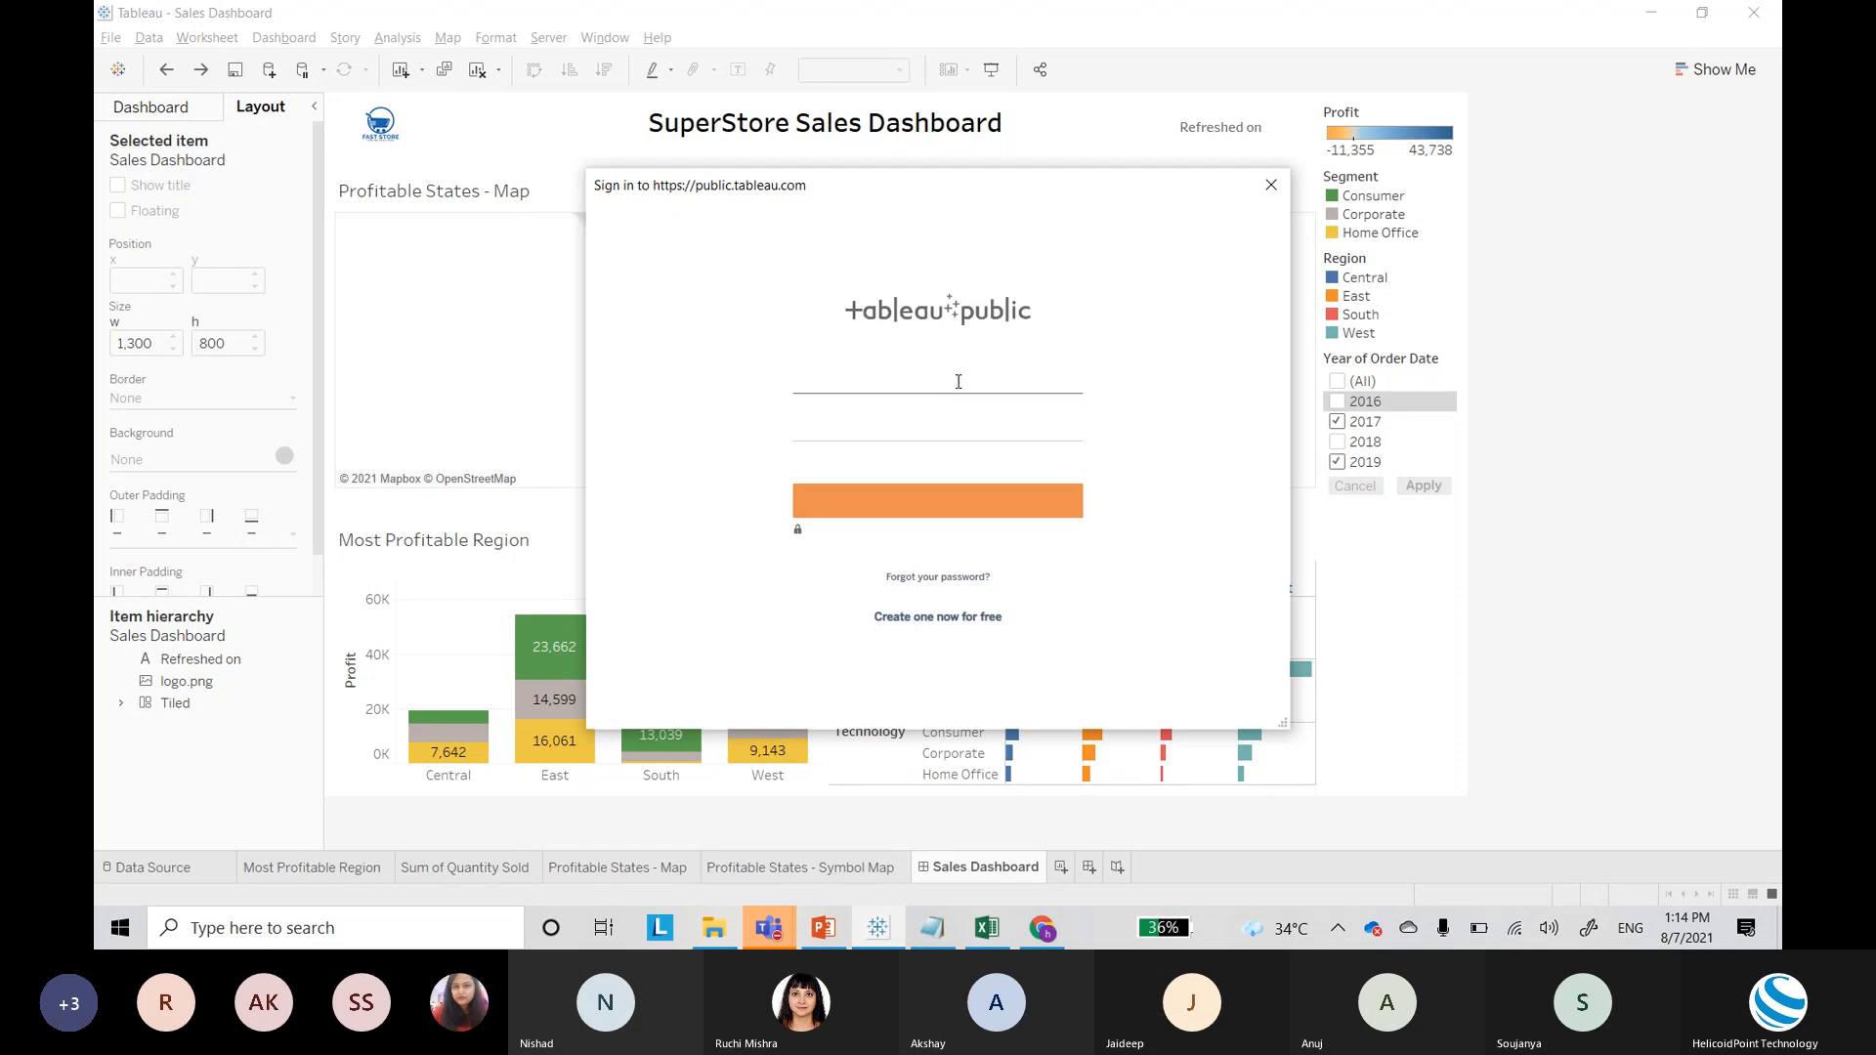
left_click(956, 383)
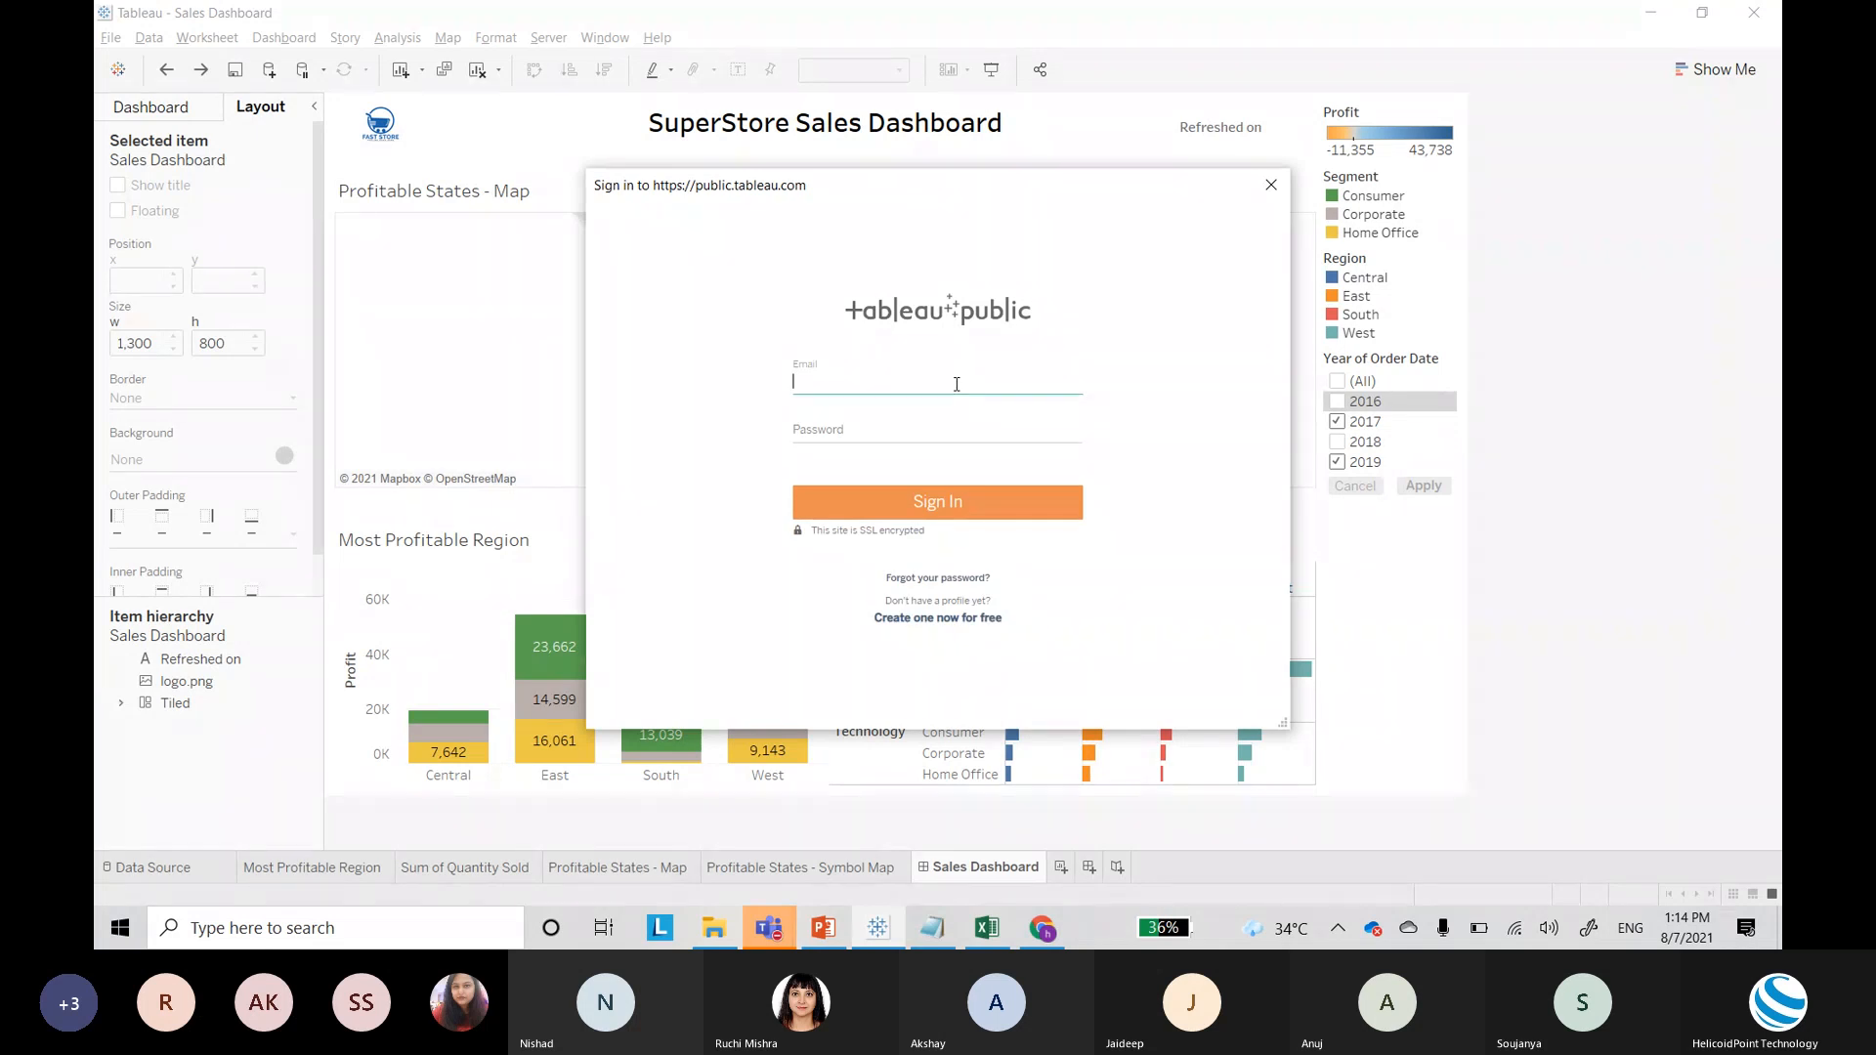
key("Tab")
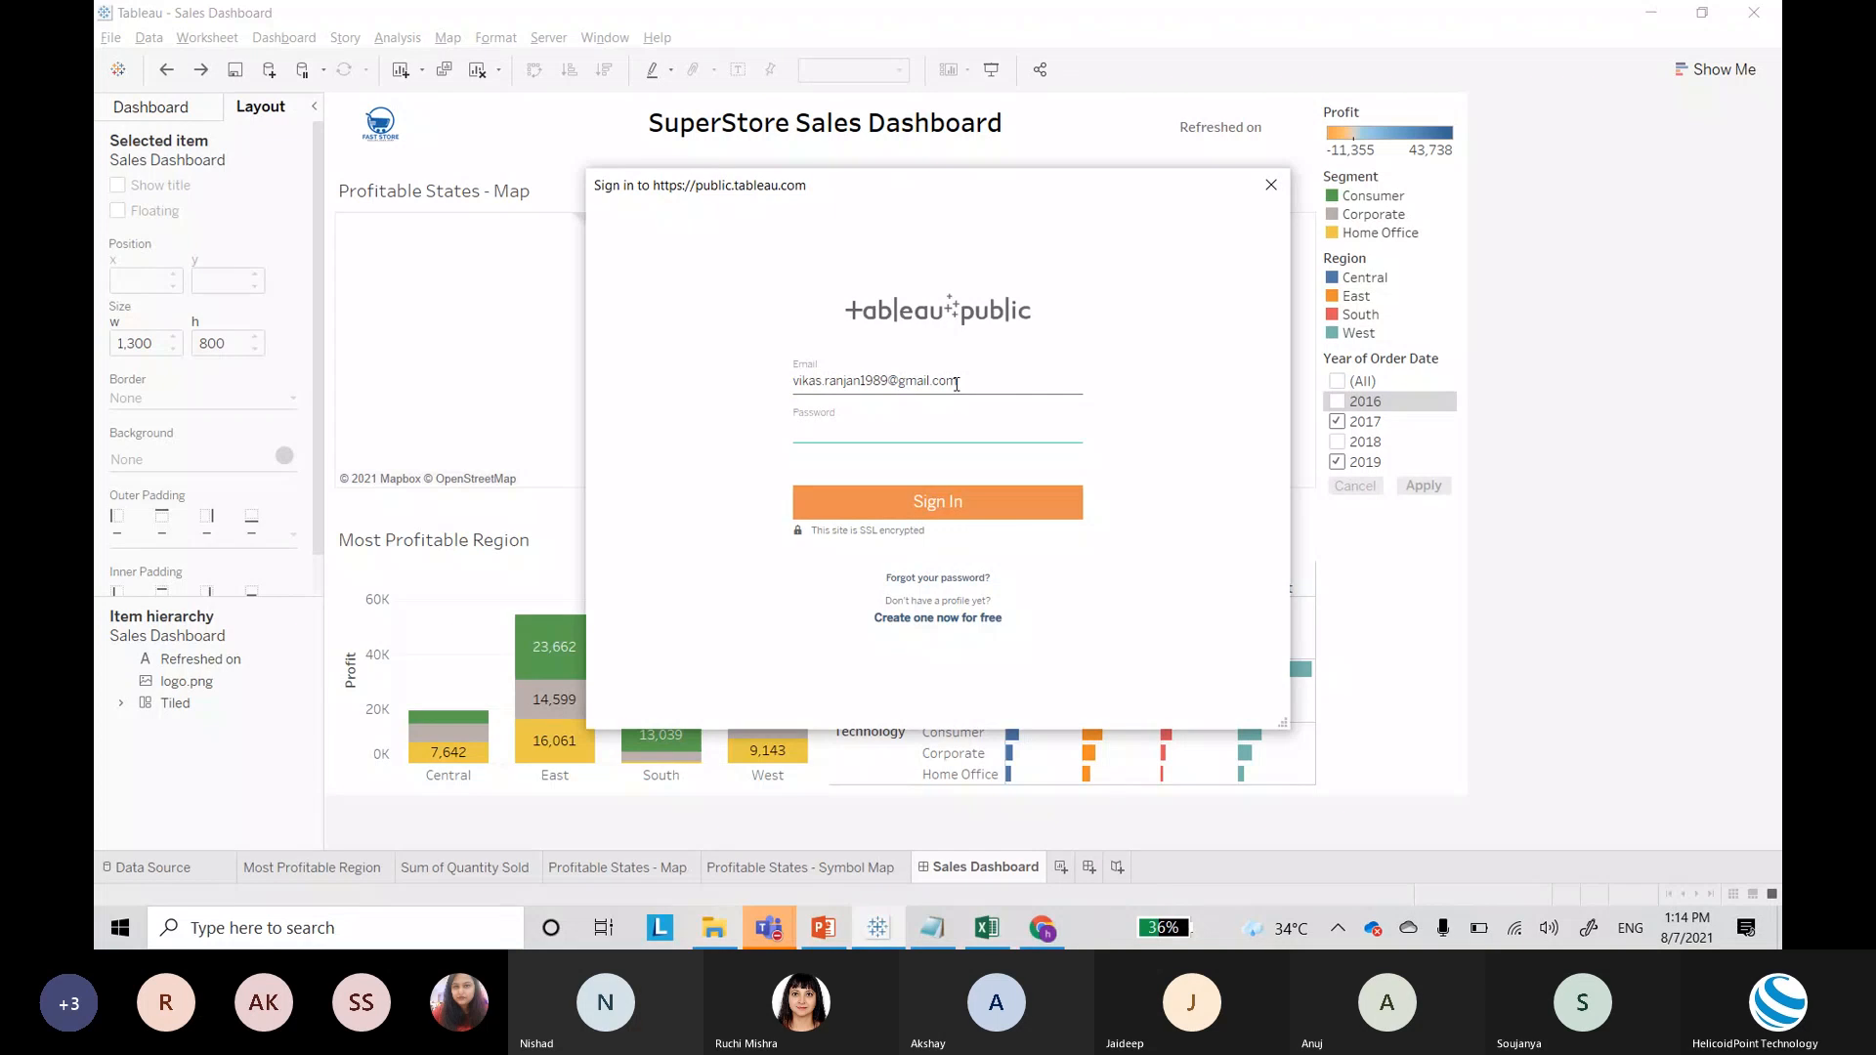
type("•••••••••••••")
key("Return")
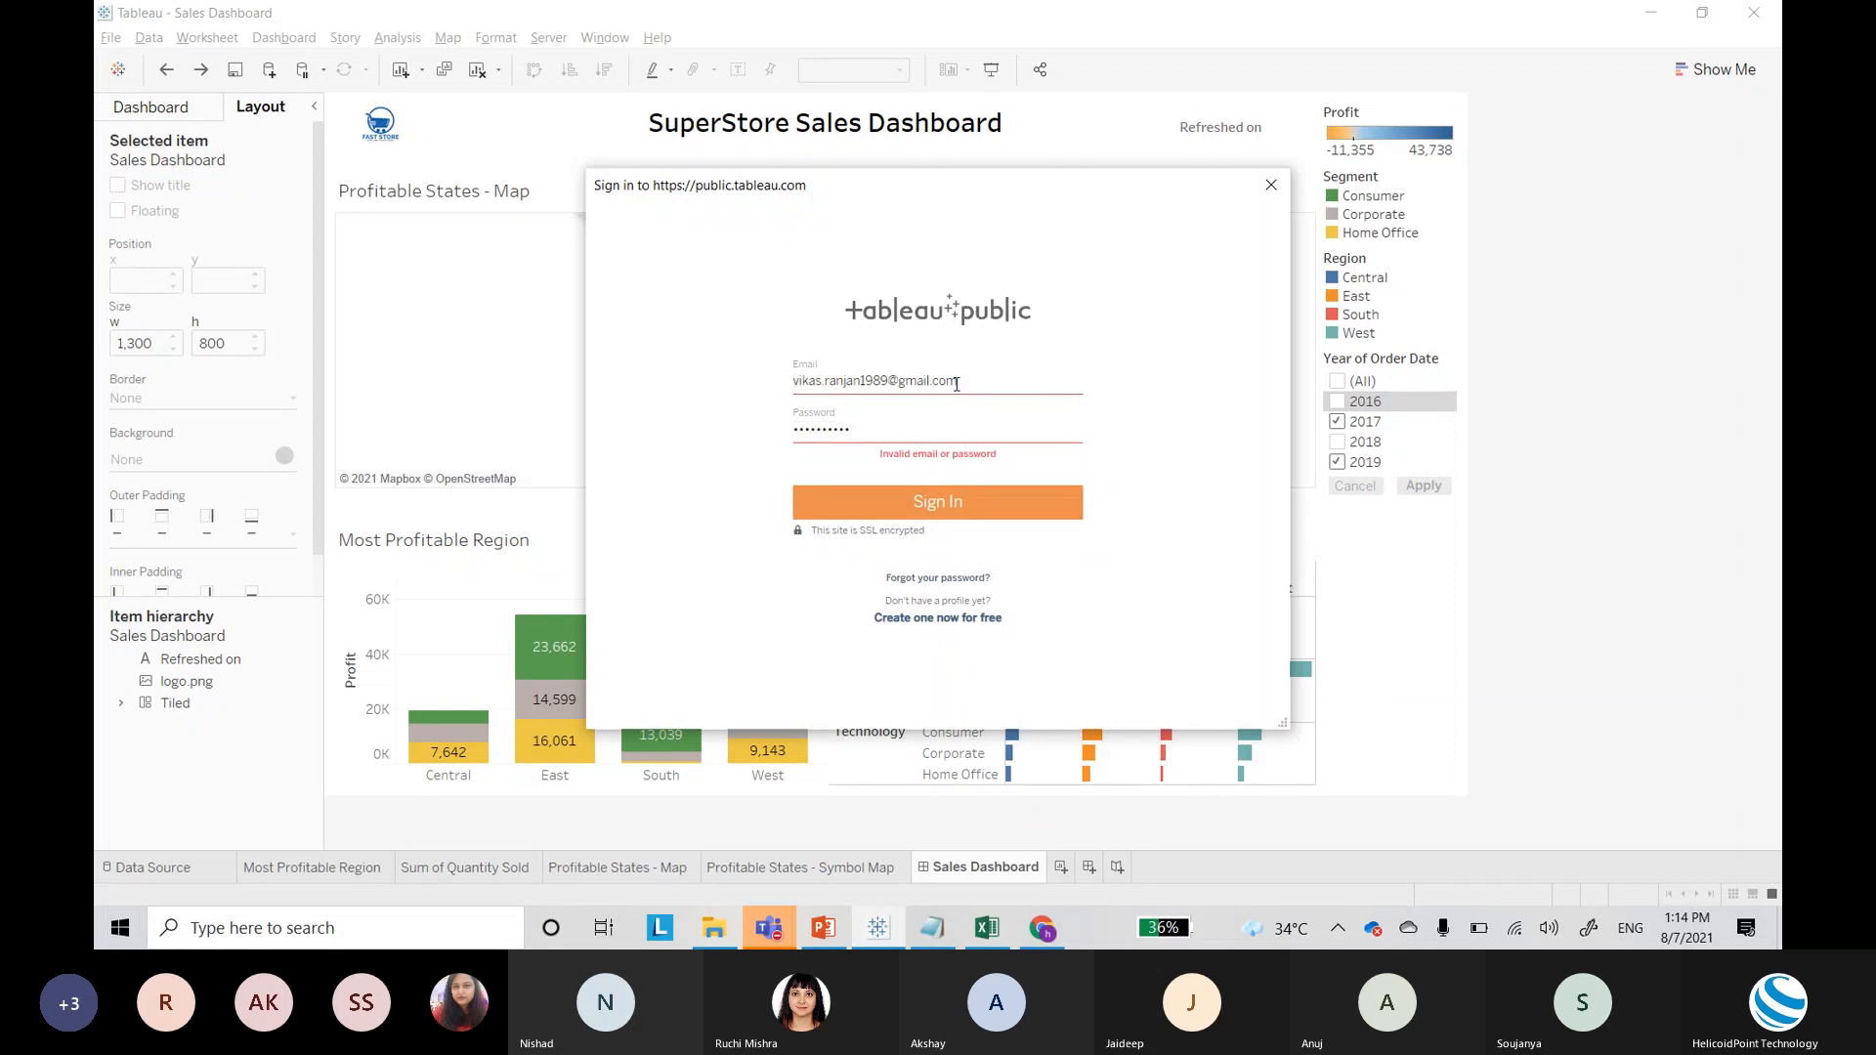
left_click(1271, 185)
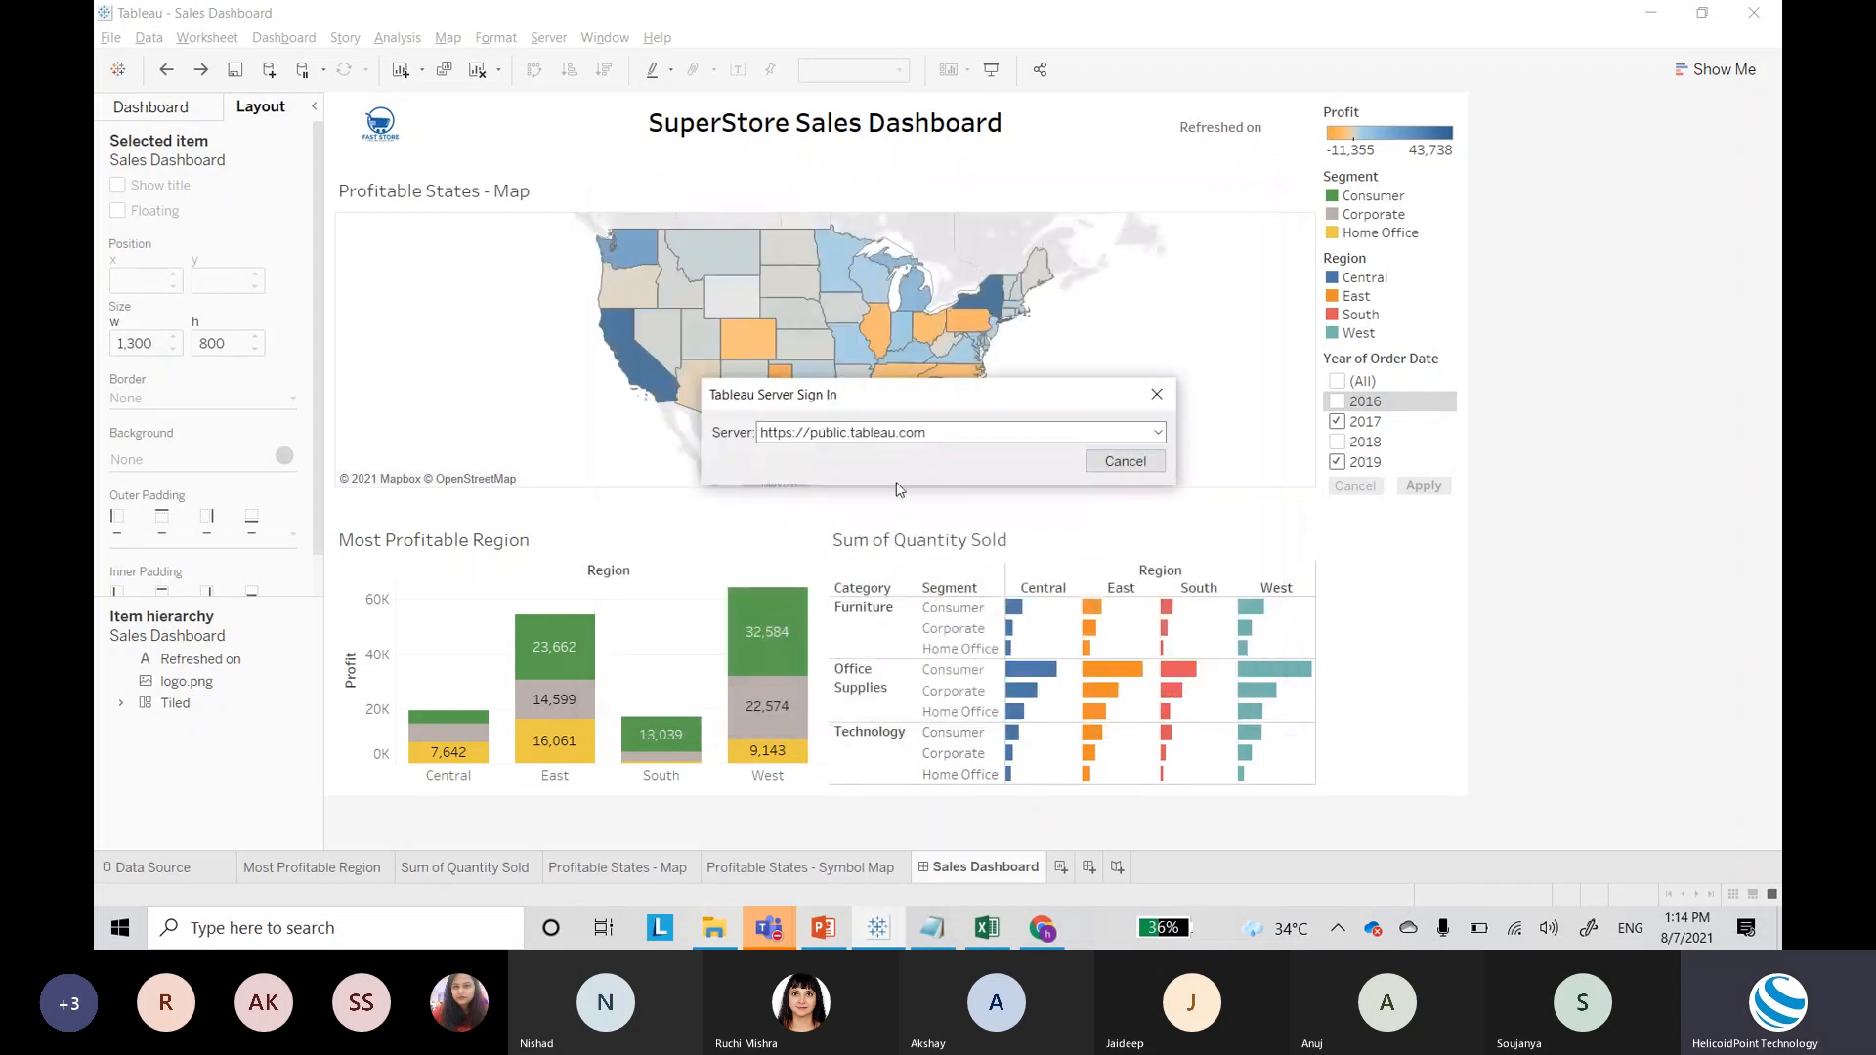
left_click(1156, 396)
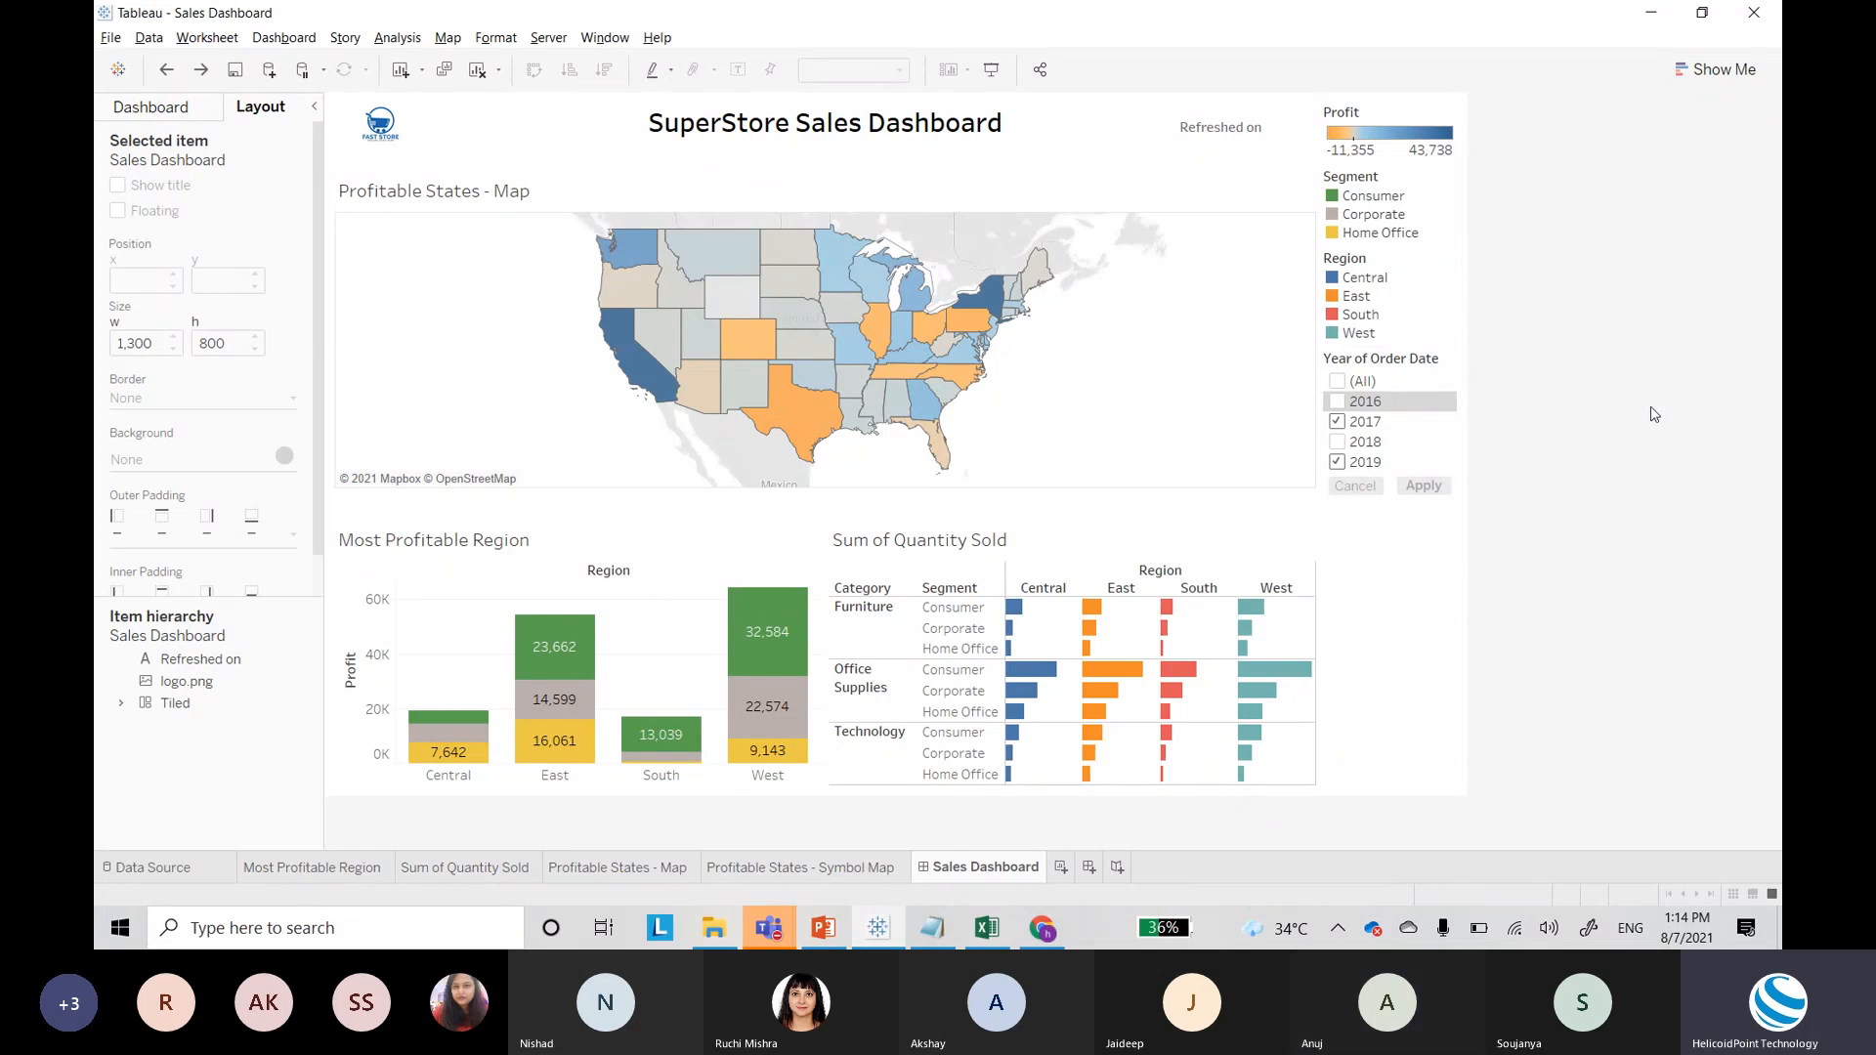
Step: Switch to the Teams meeting and stop screen sharing with Ctrl+Shift+E
key("alt+Tab")
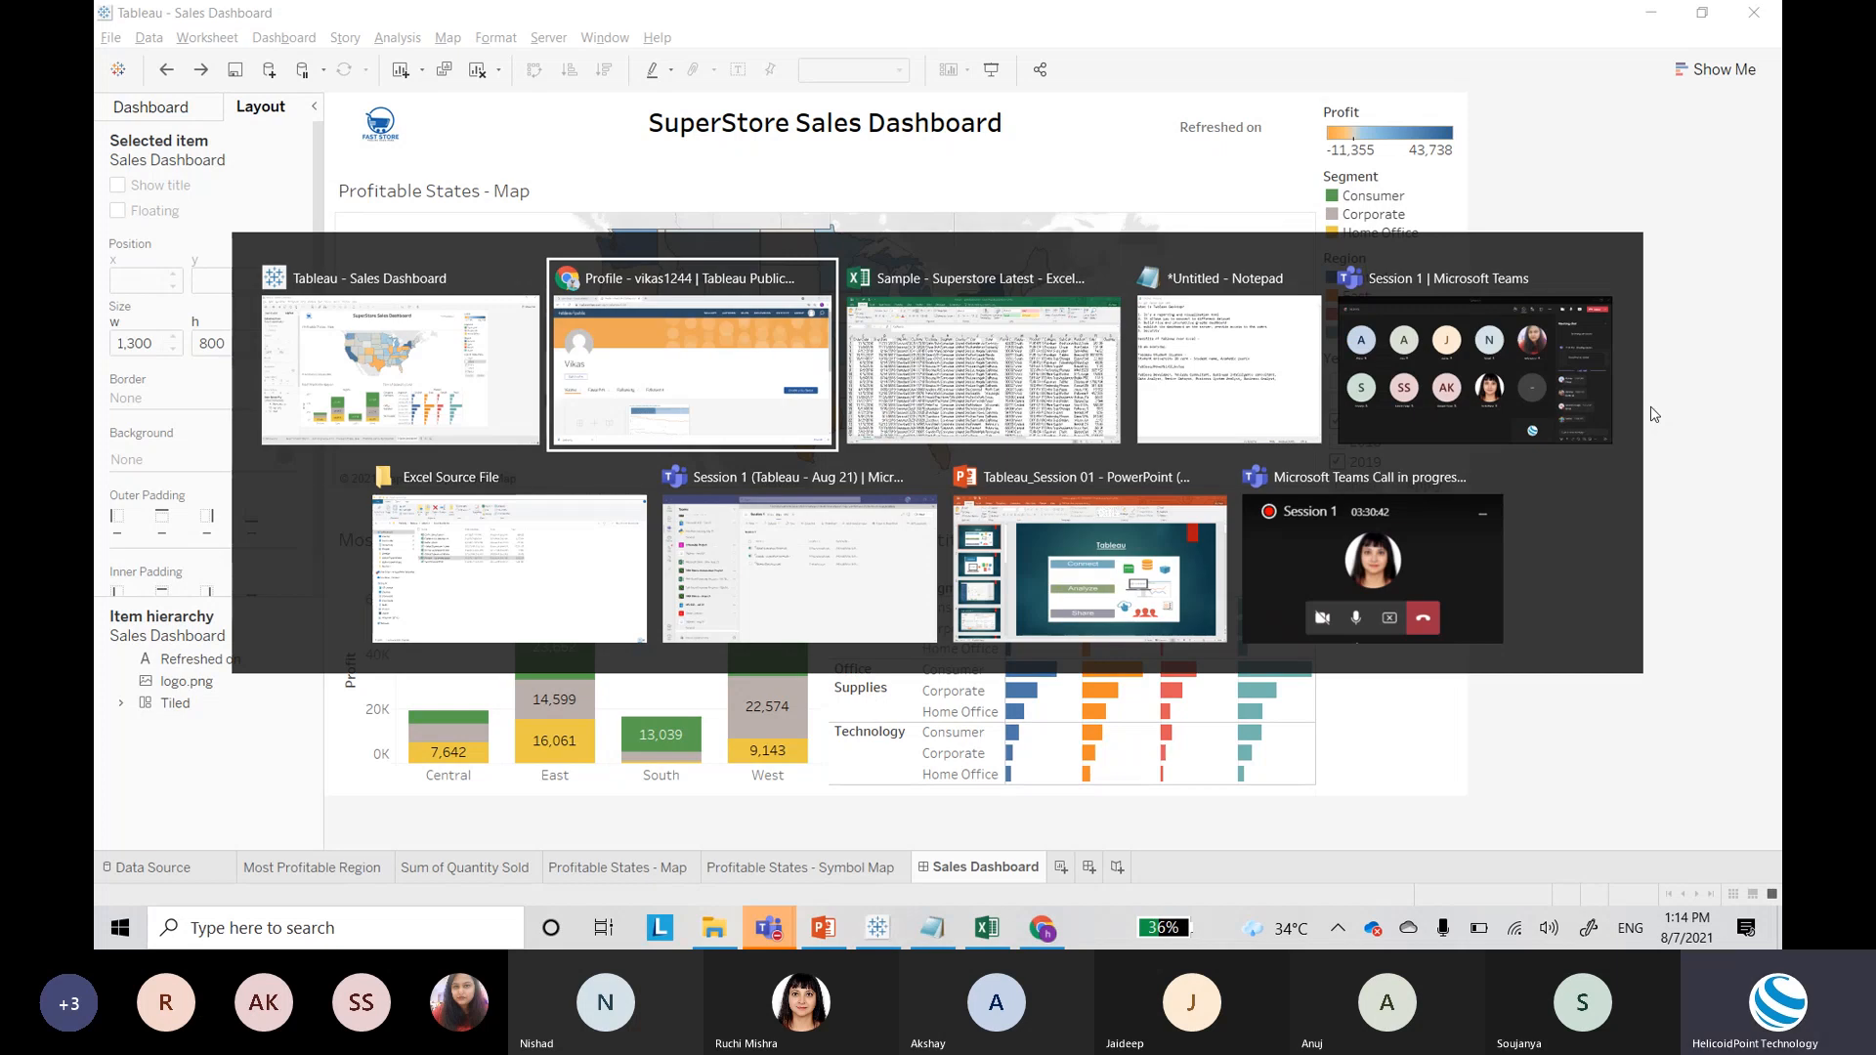
key("alt+Tab")
key("alt+Tab")
key("alt+Tab")
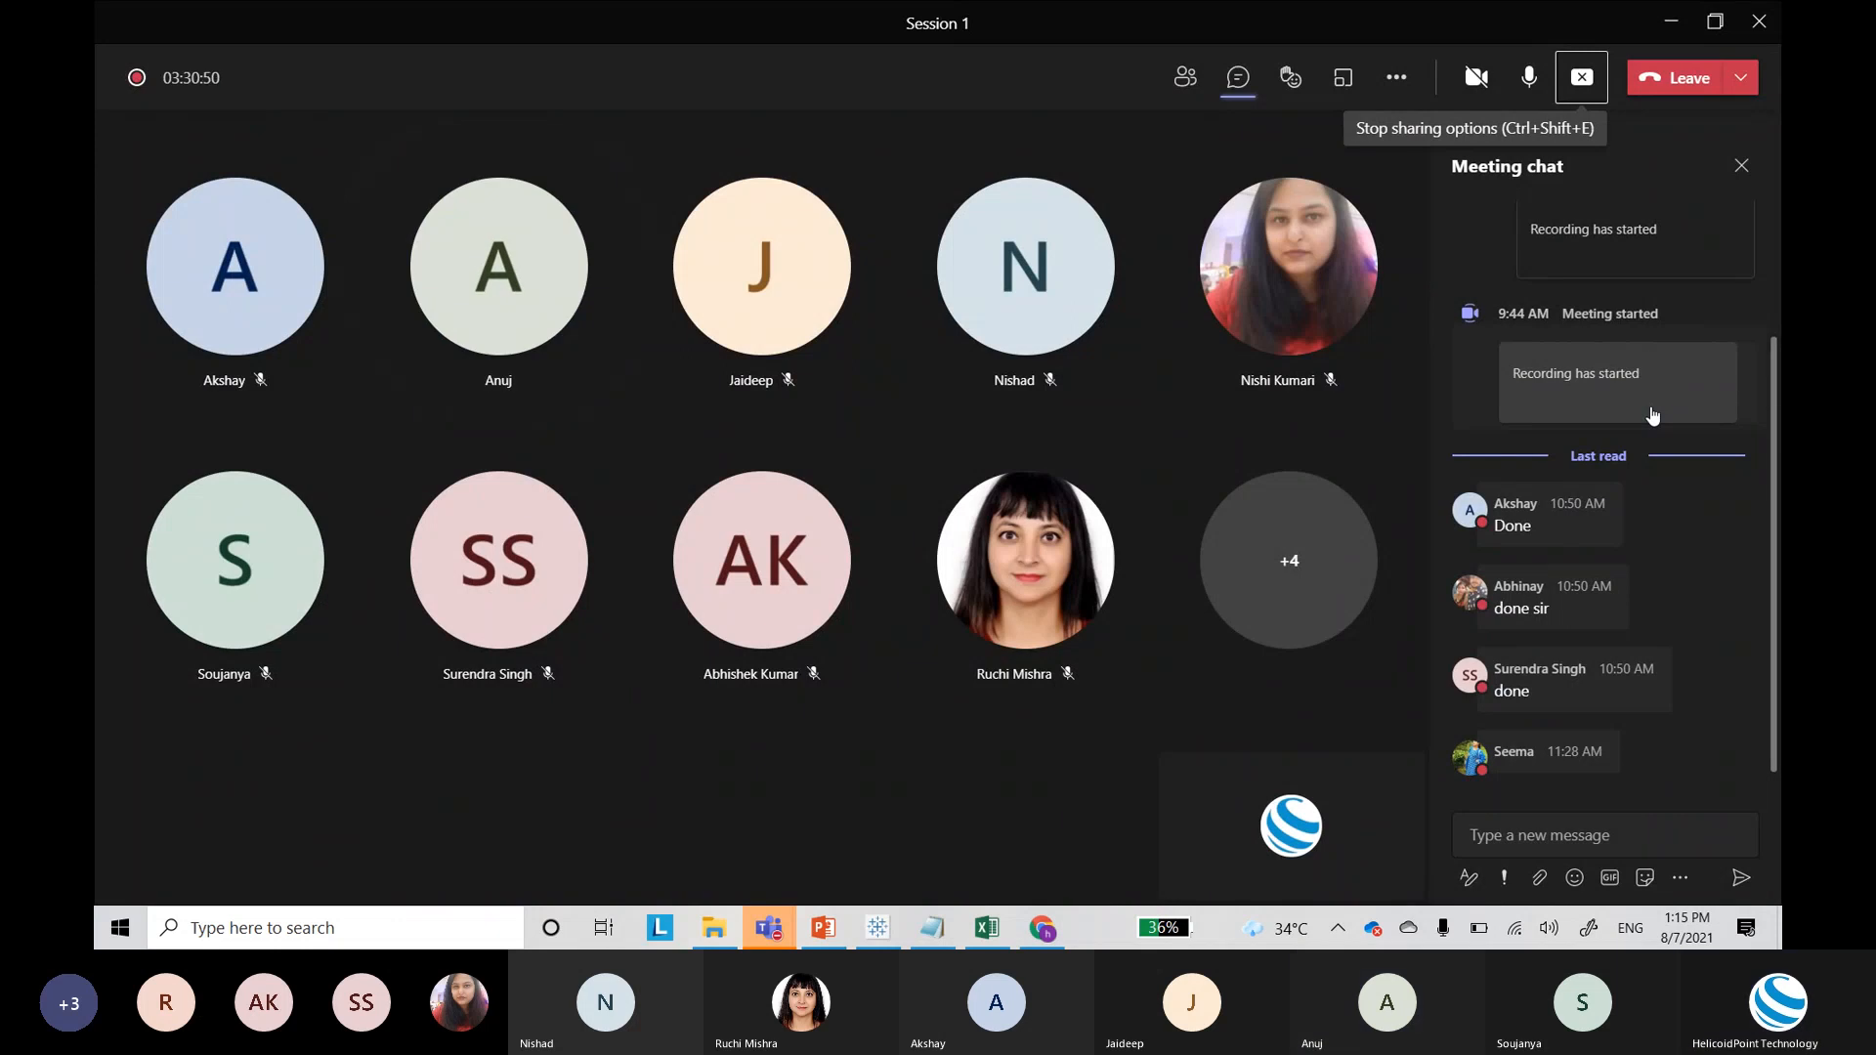
key("ctrl+shift+e")
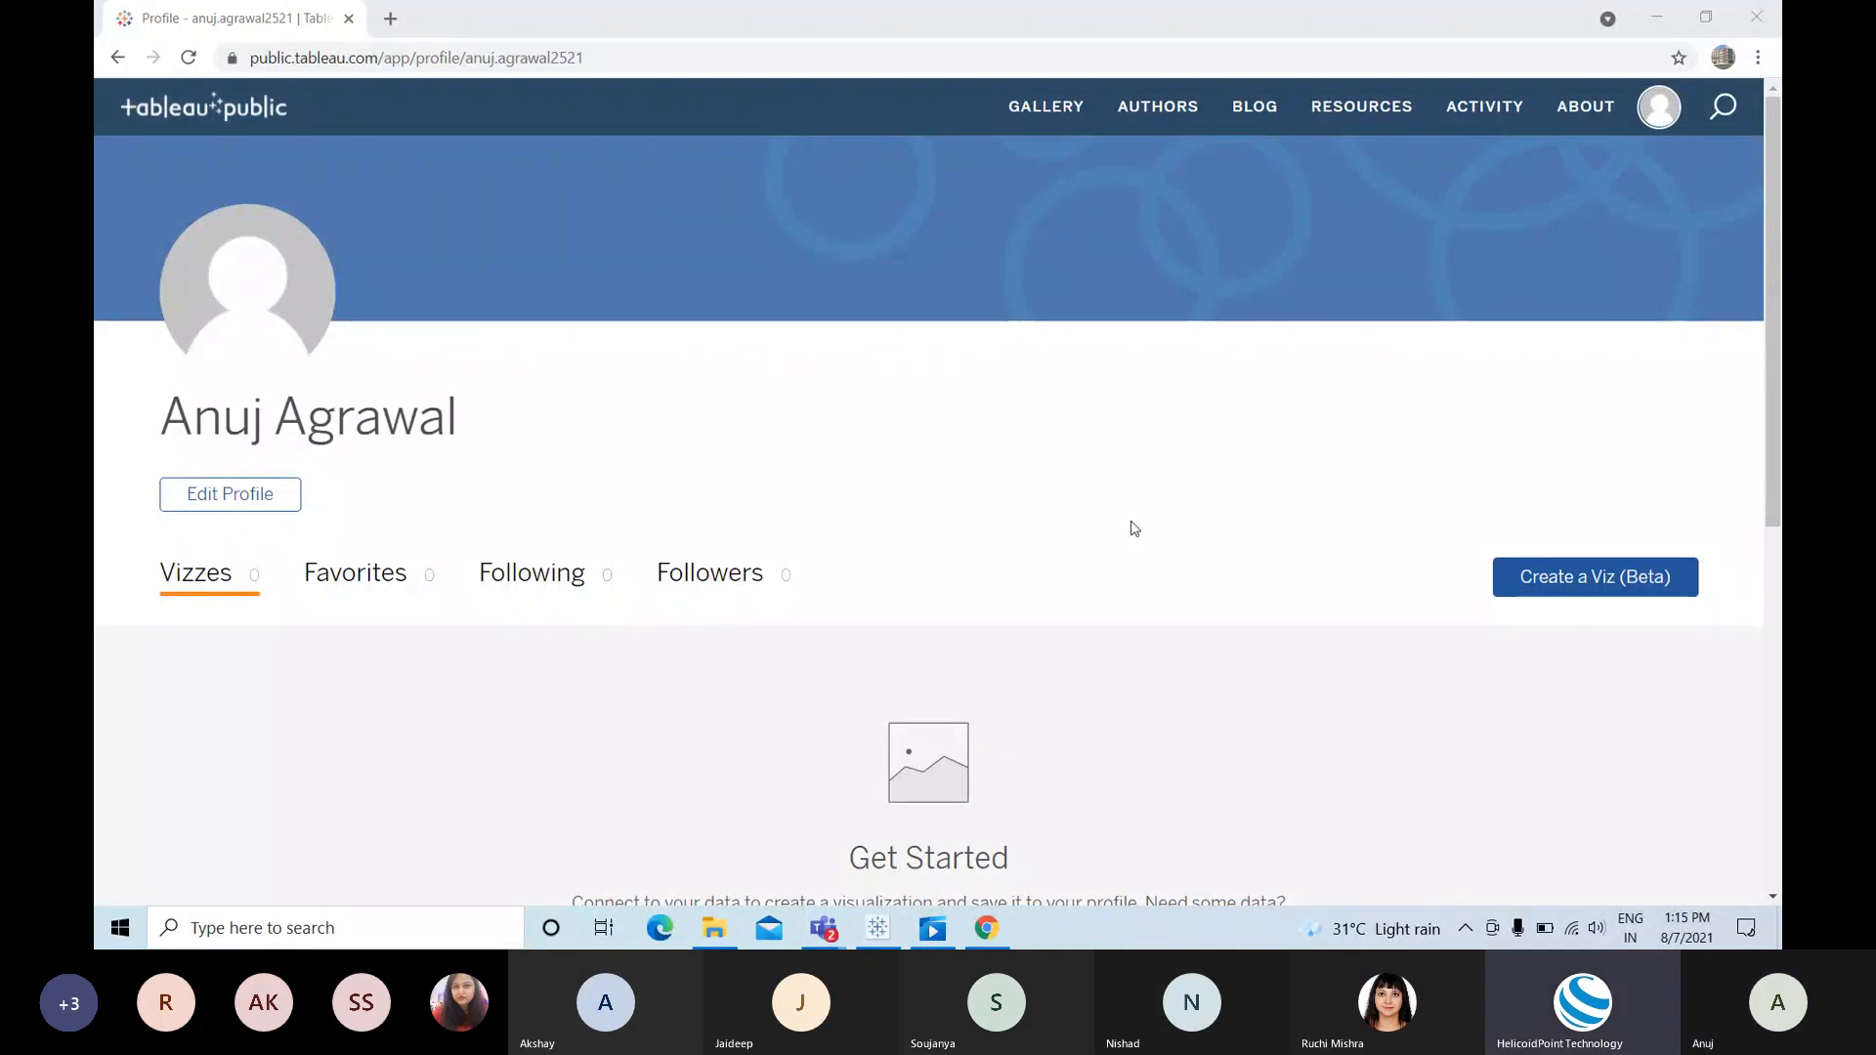
Step: Bring the Tableau Desktop SuperStore Dashboard workbook to the front from the taskbar
left_click(879, 930)
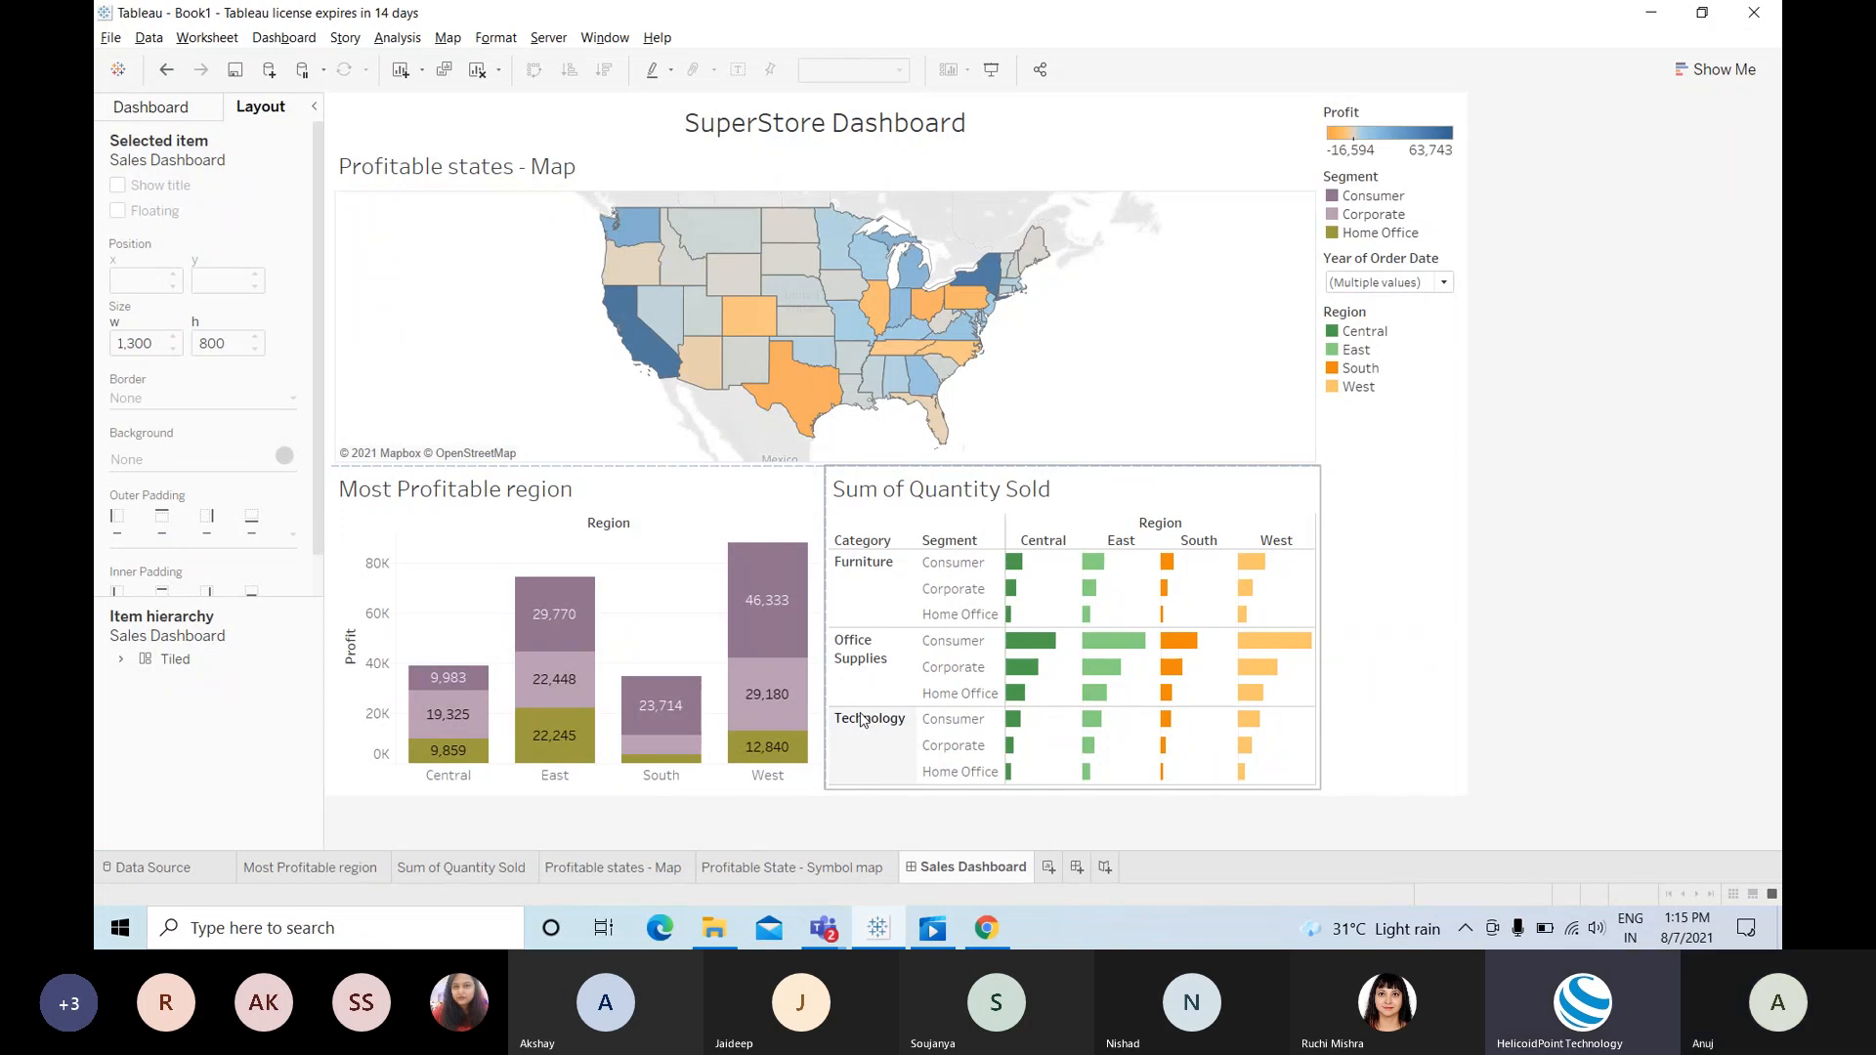
Step: Show the Dashboard pane and drop a Text object, cancelling its Edit Text dialog
left_click(176, 118)
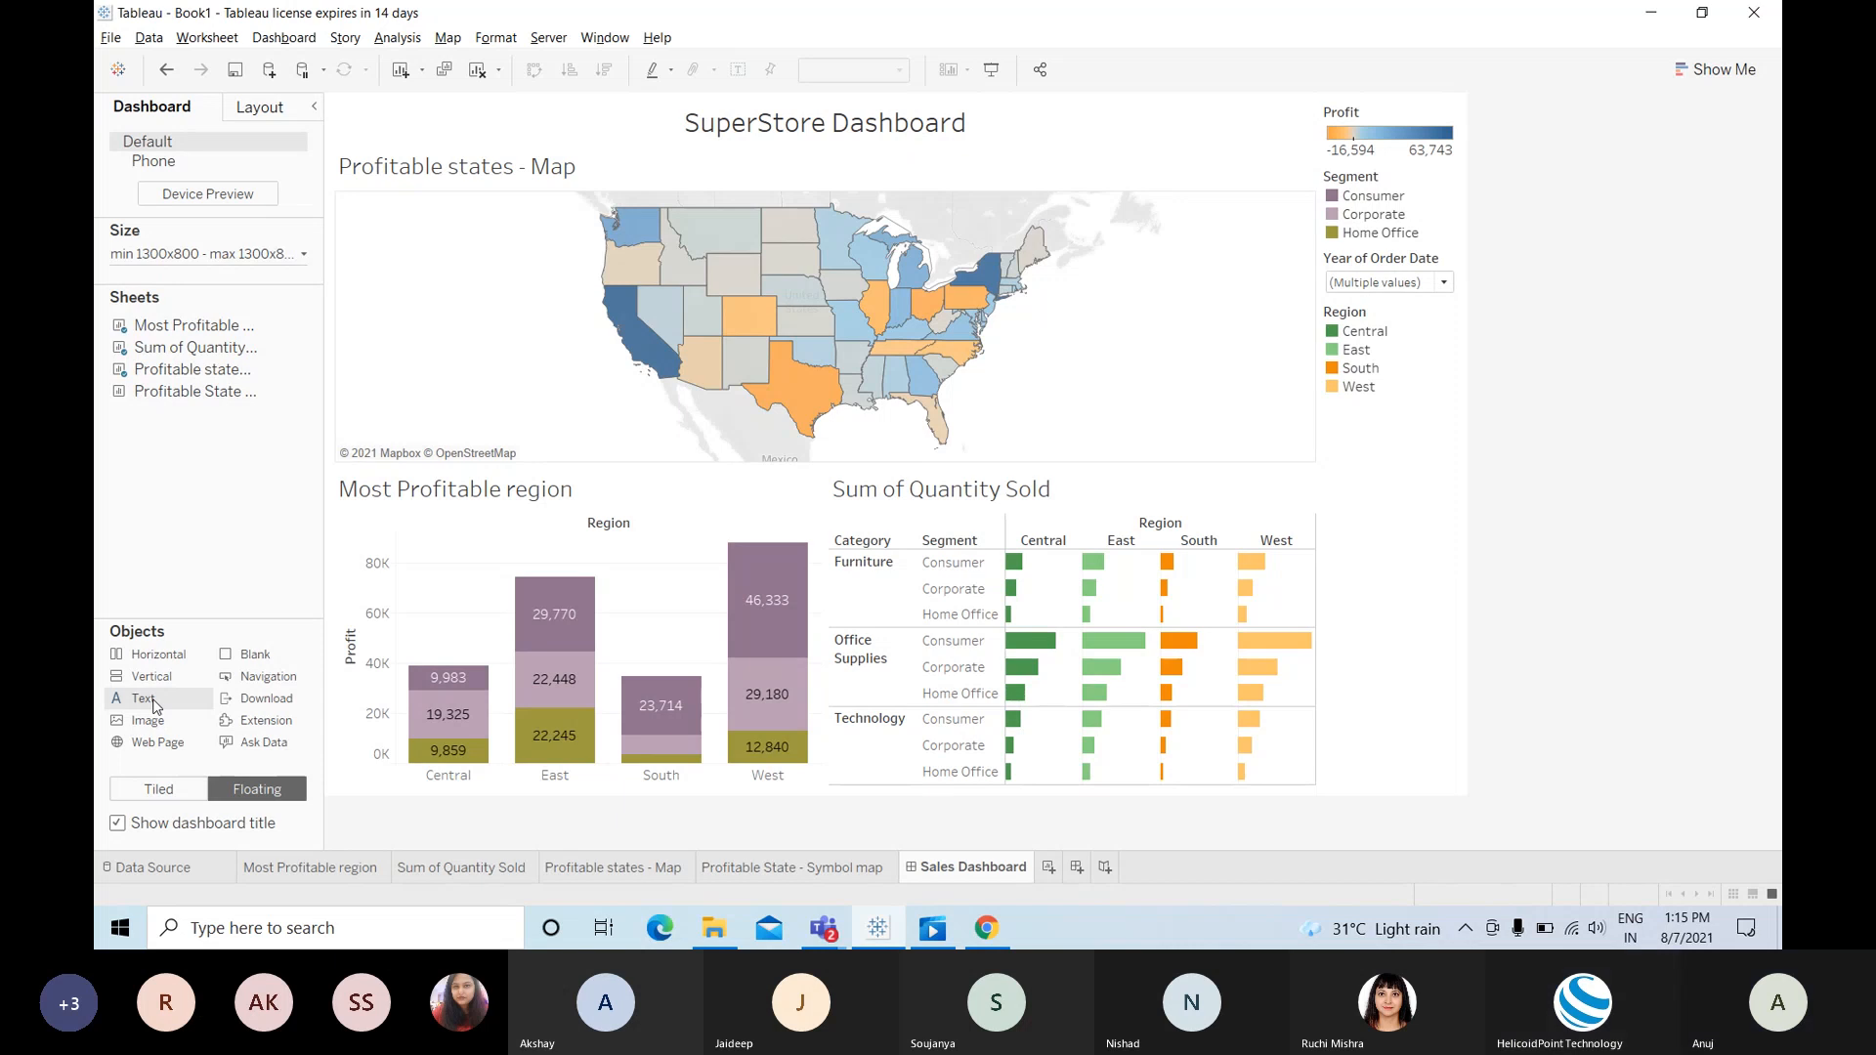
left_click_drag(153, 705, 1067, 169)
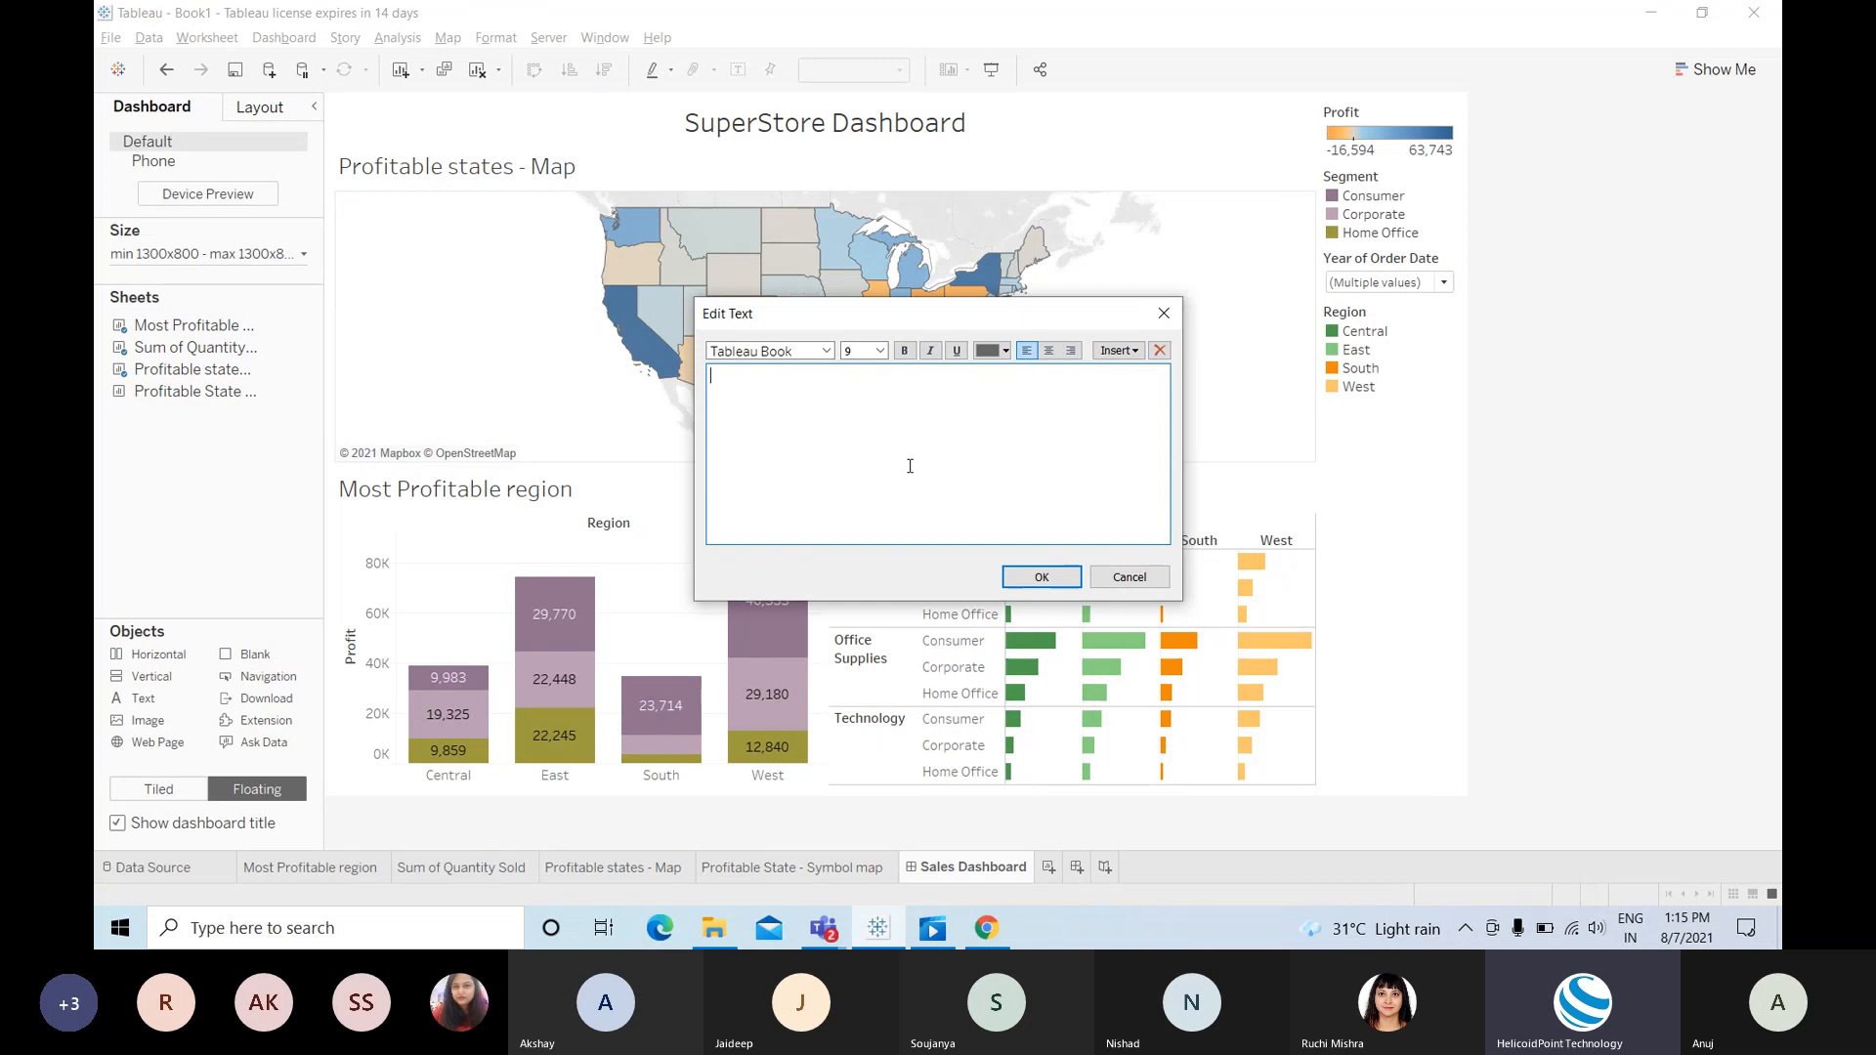
left_click(1126, 579)
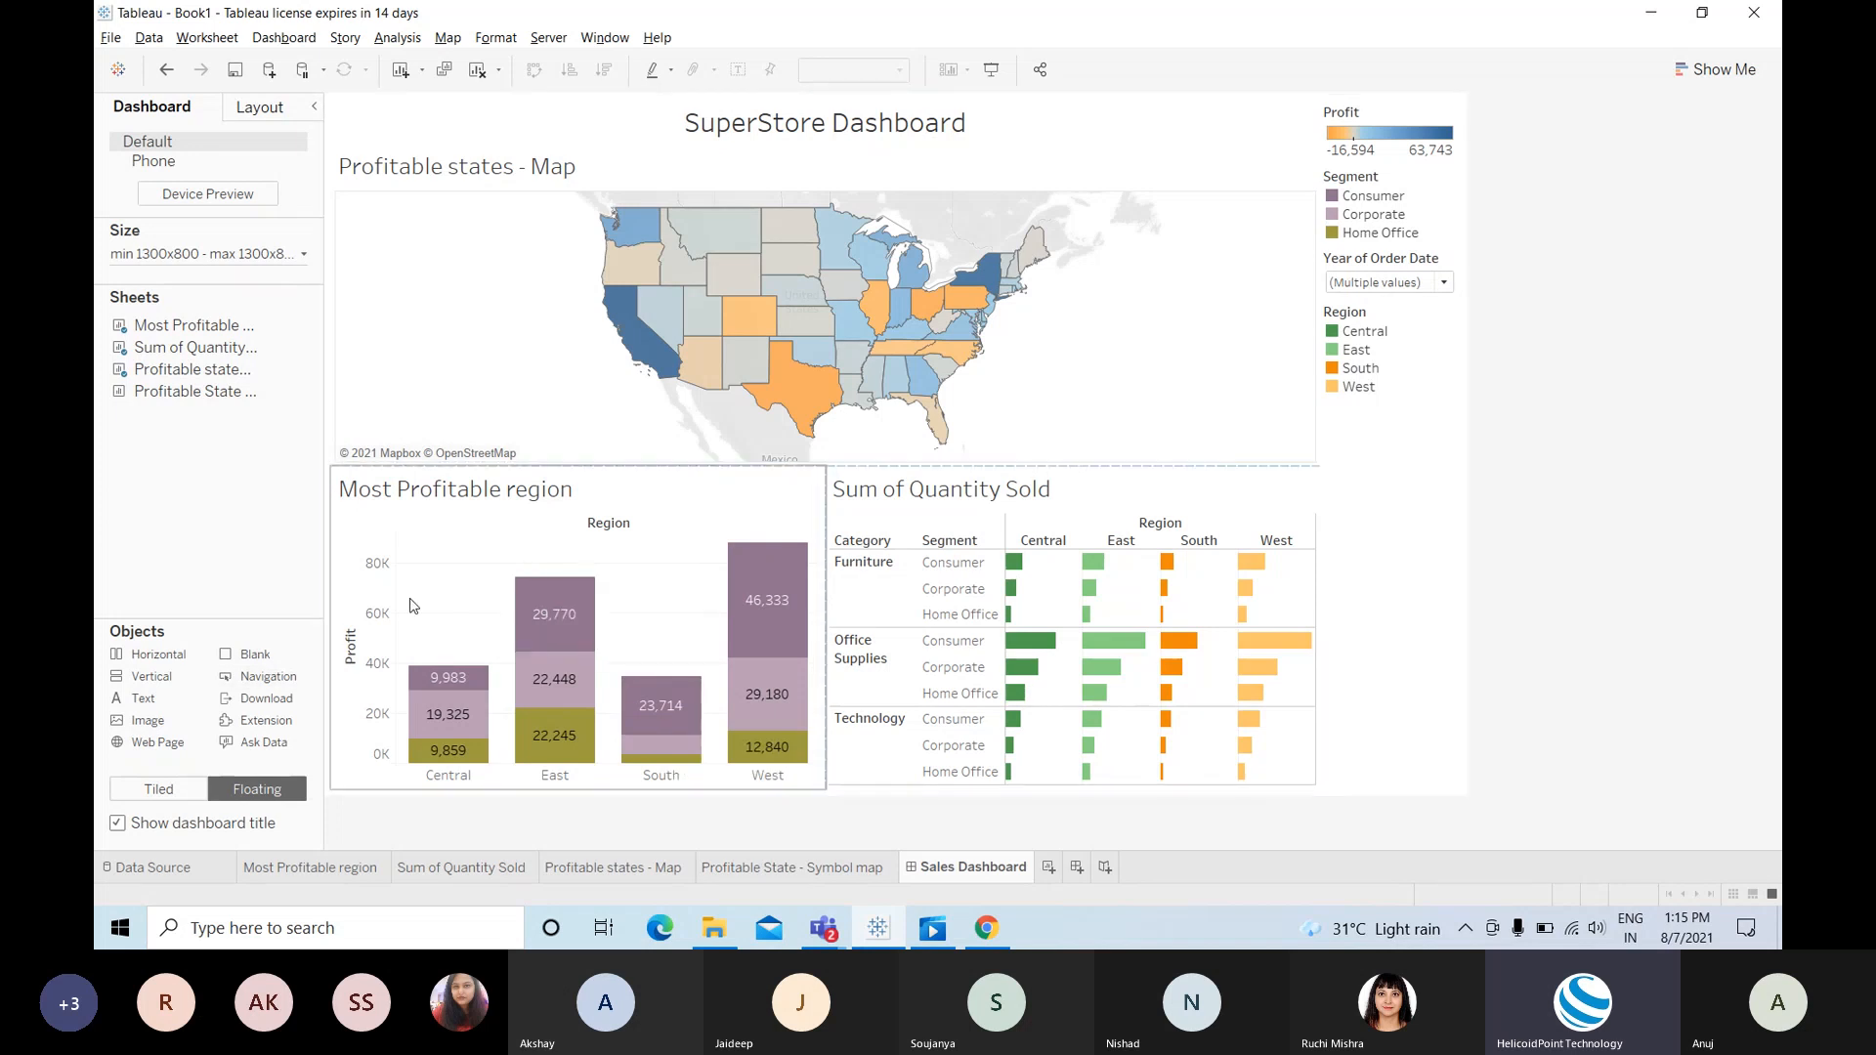
mouse_move(646, 331)
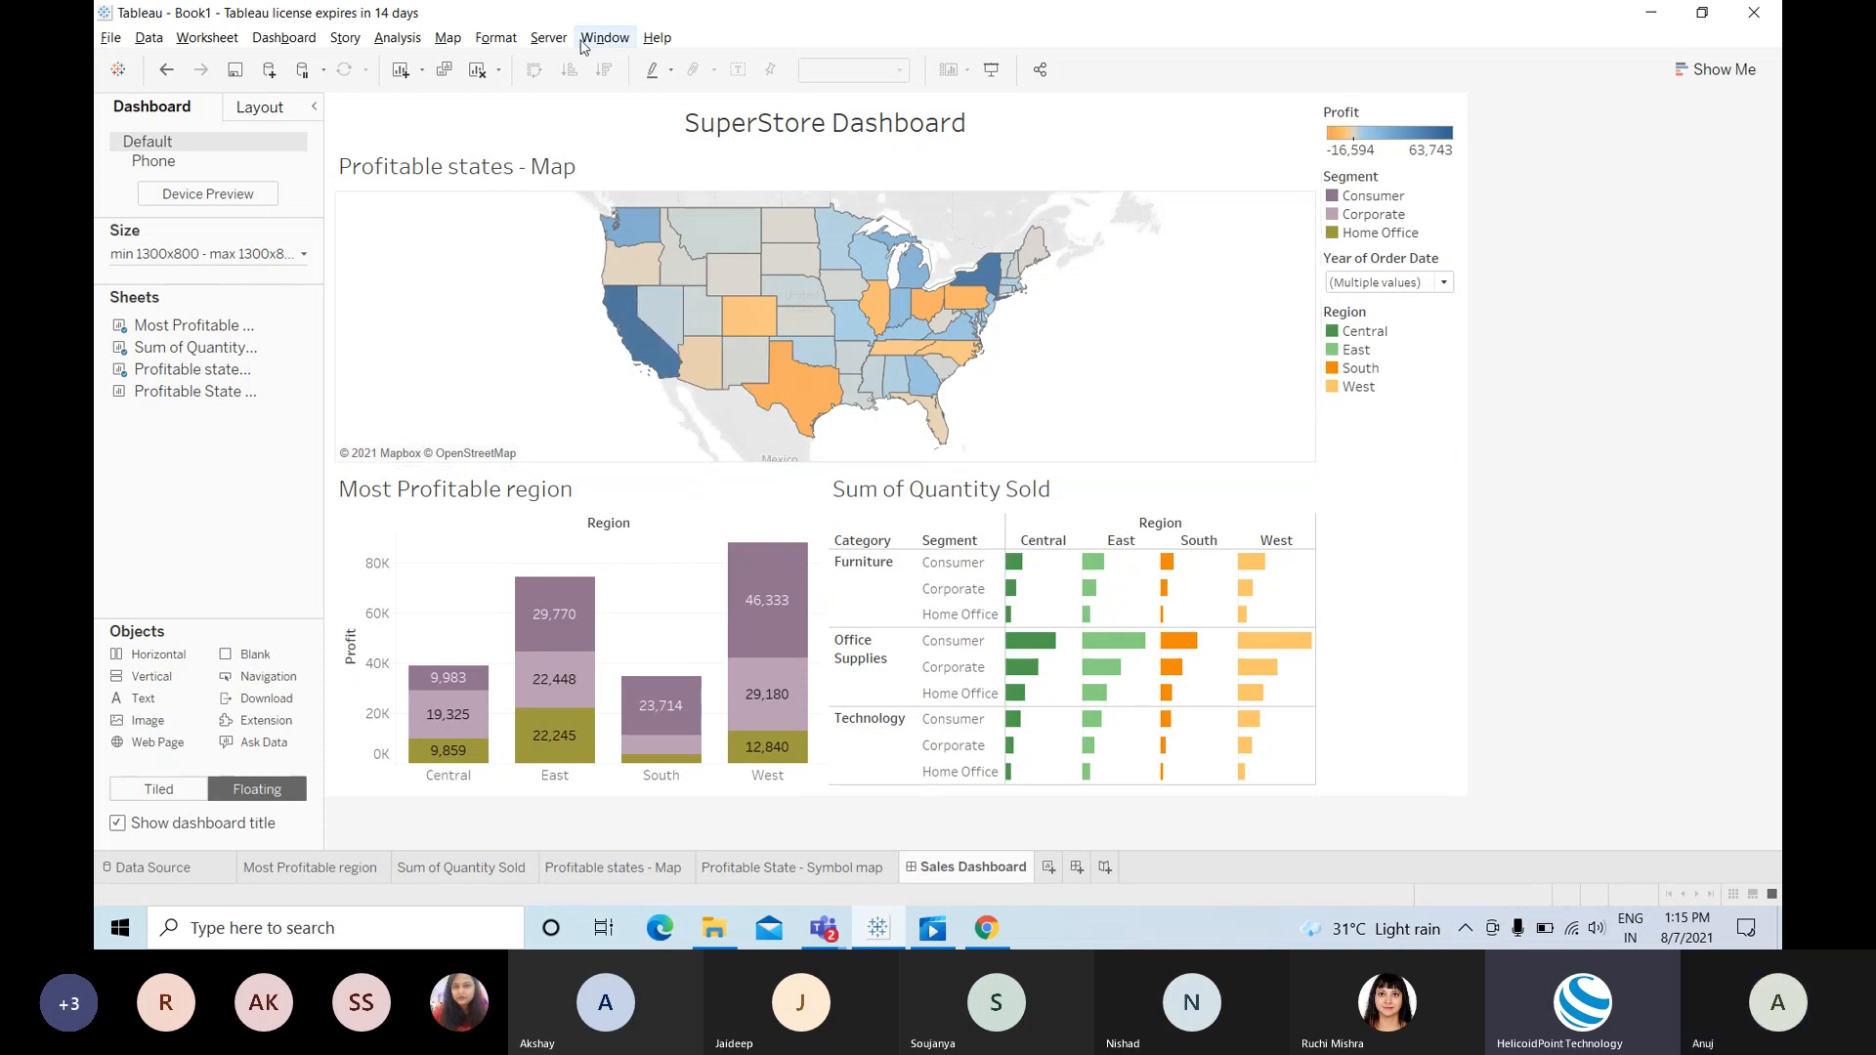
left_click(549, 38)
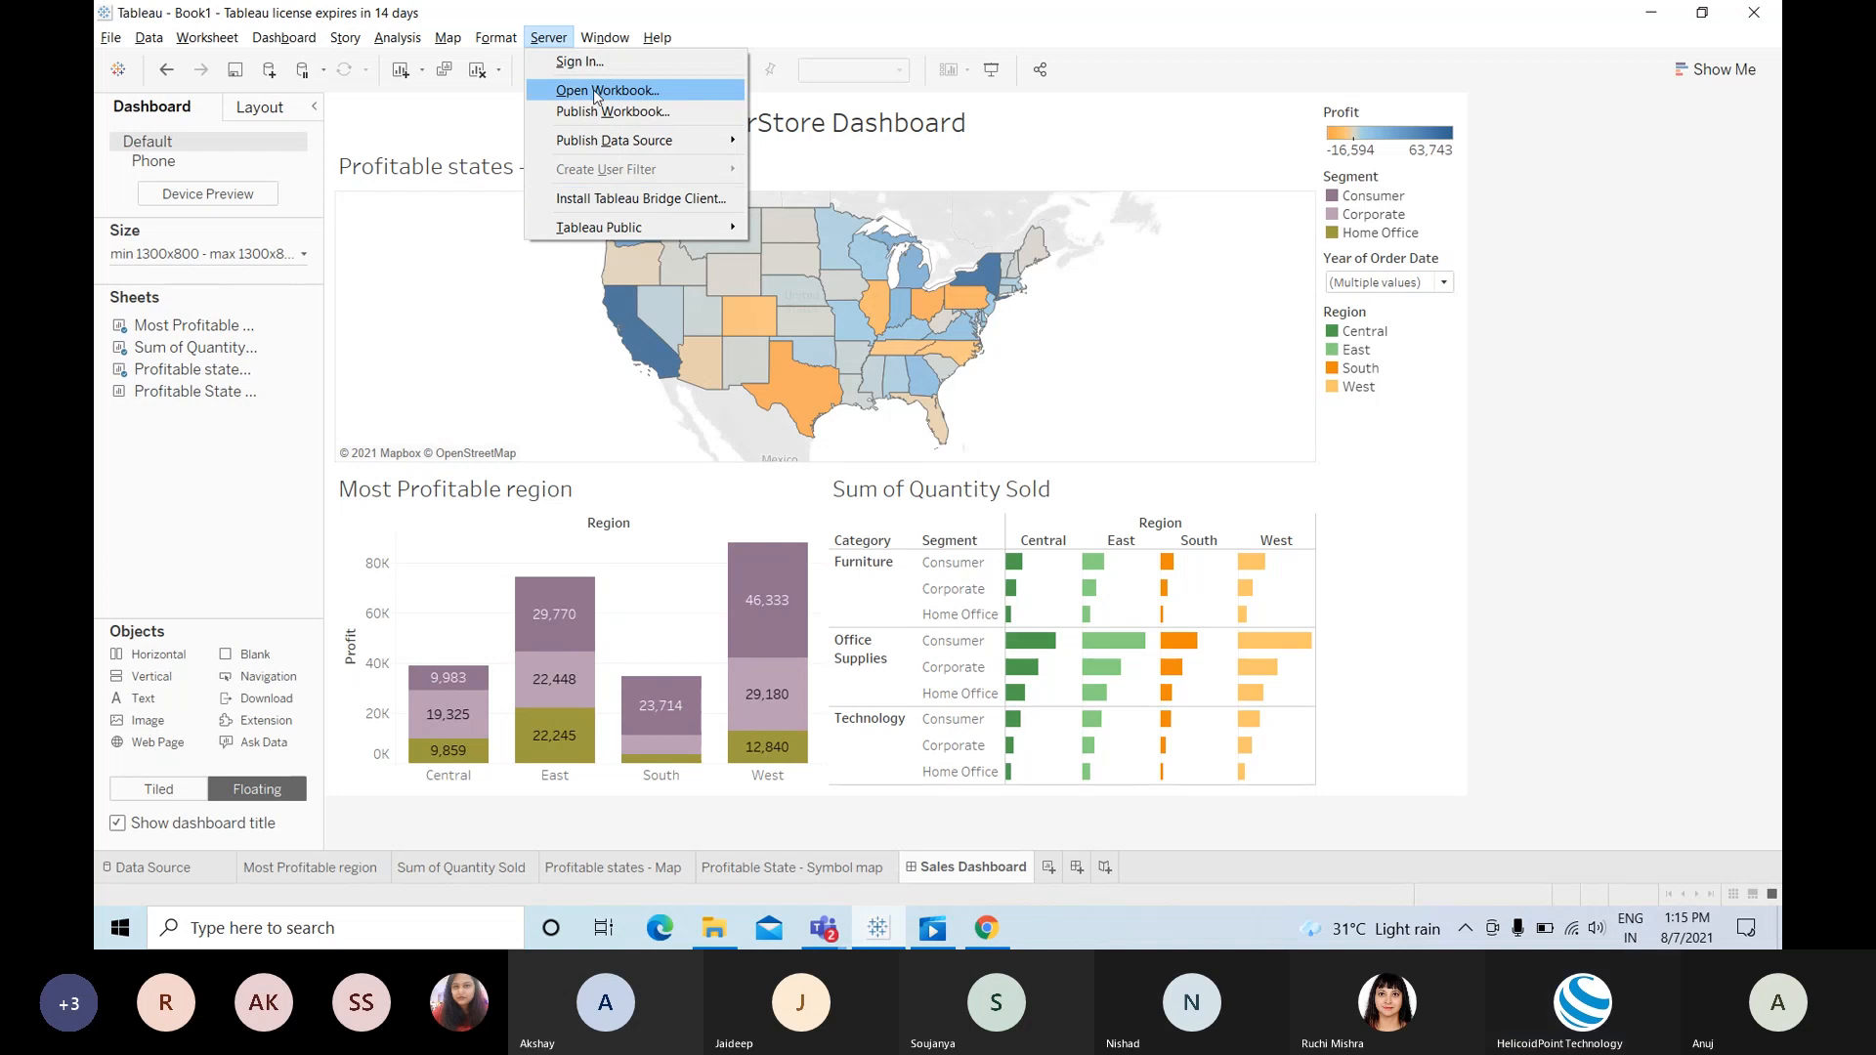
Step: Connect to the public.tableau.com server from the Server sign-in option
left_click(590, 62)
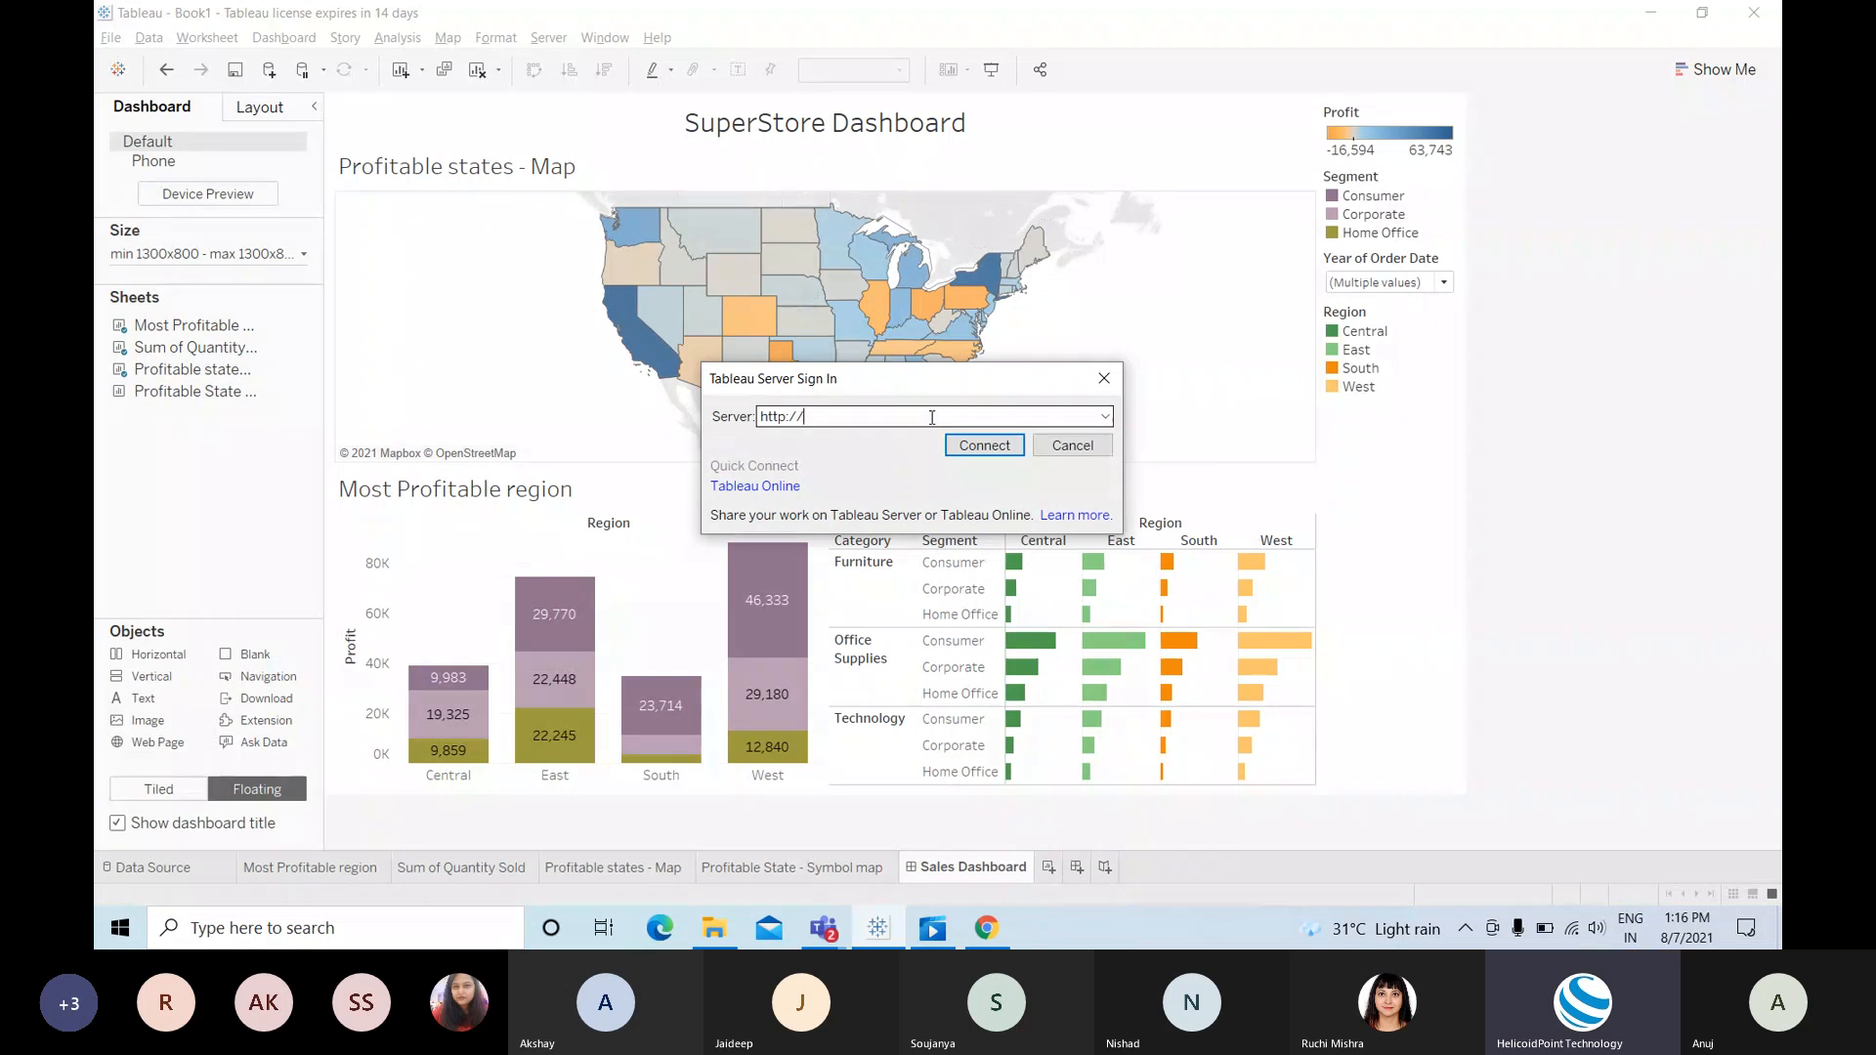
type("public.tab")
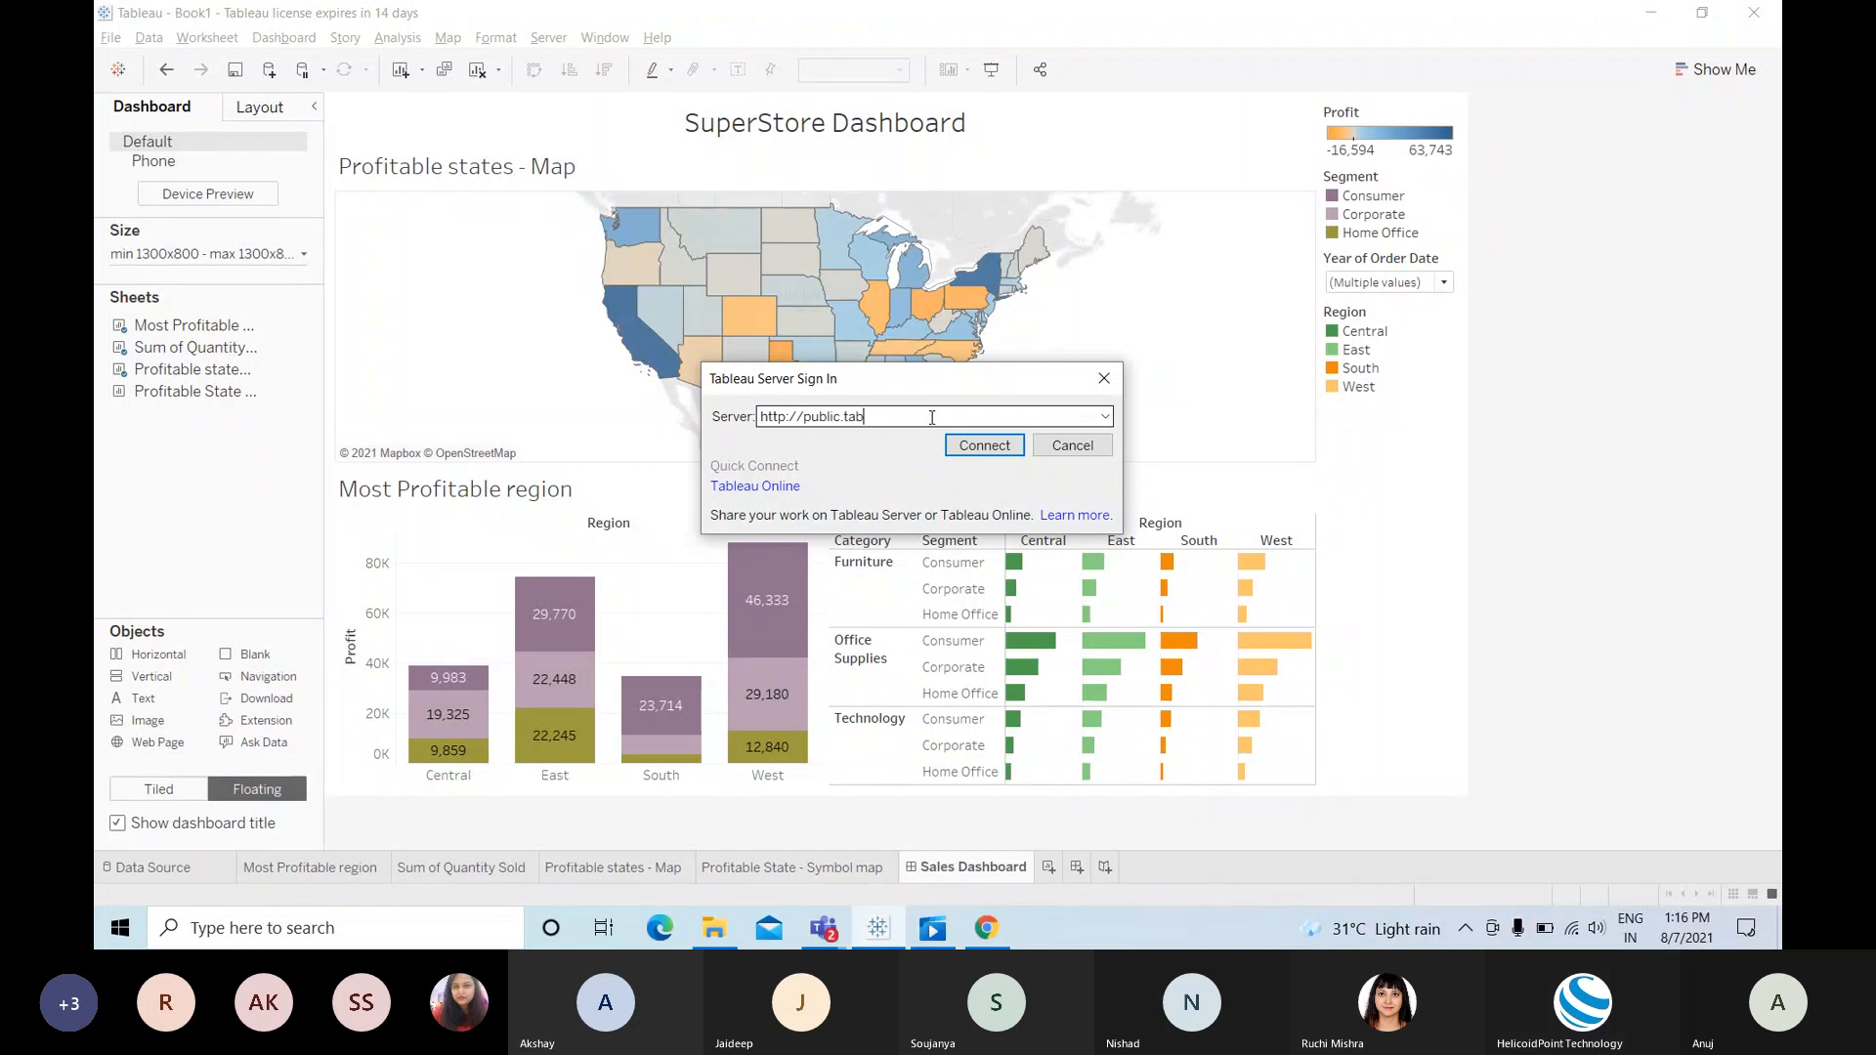
type("leau.com")
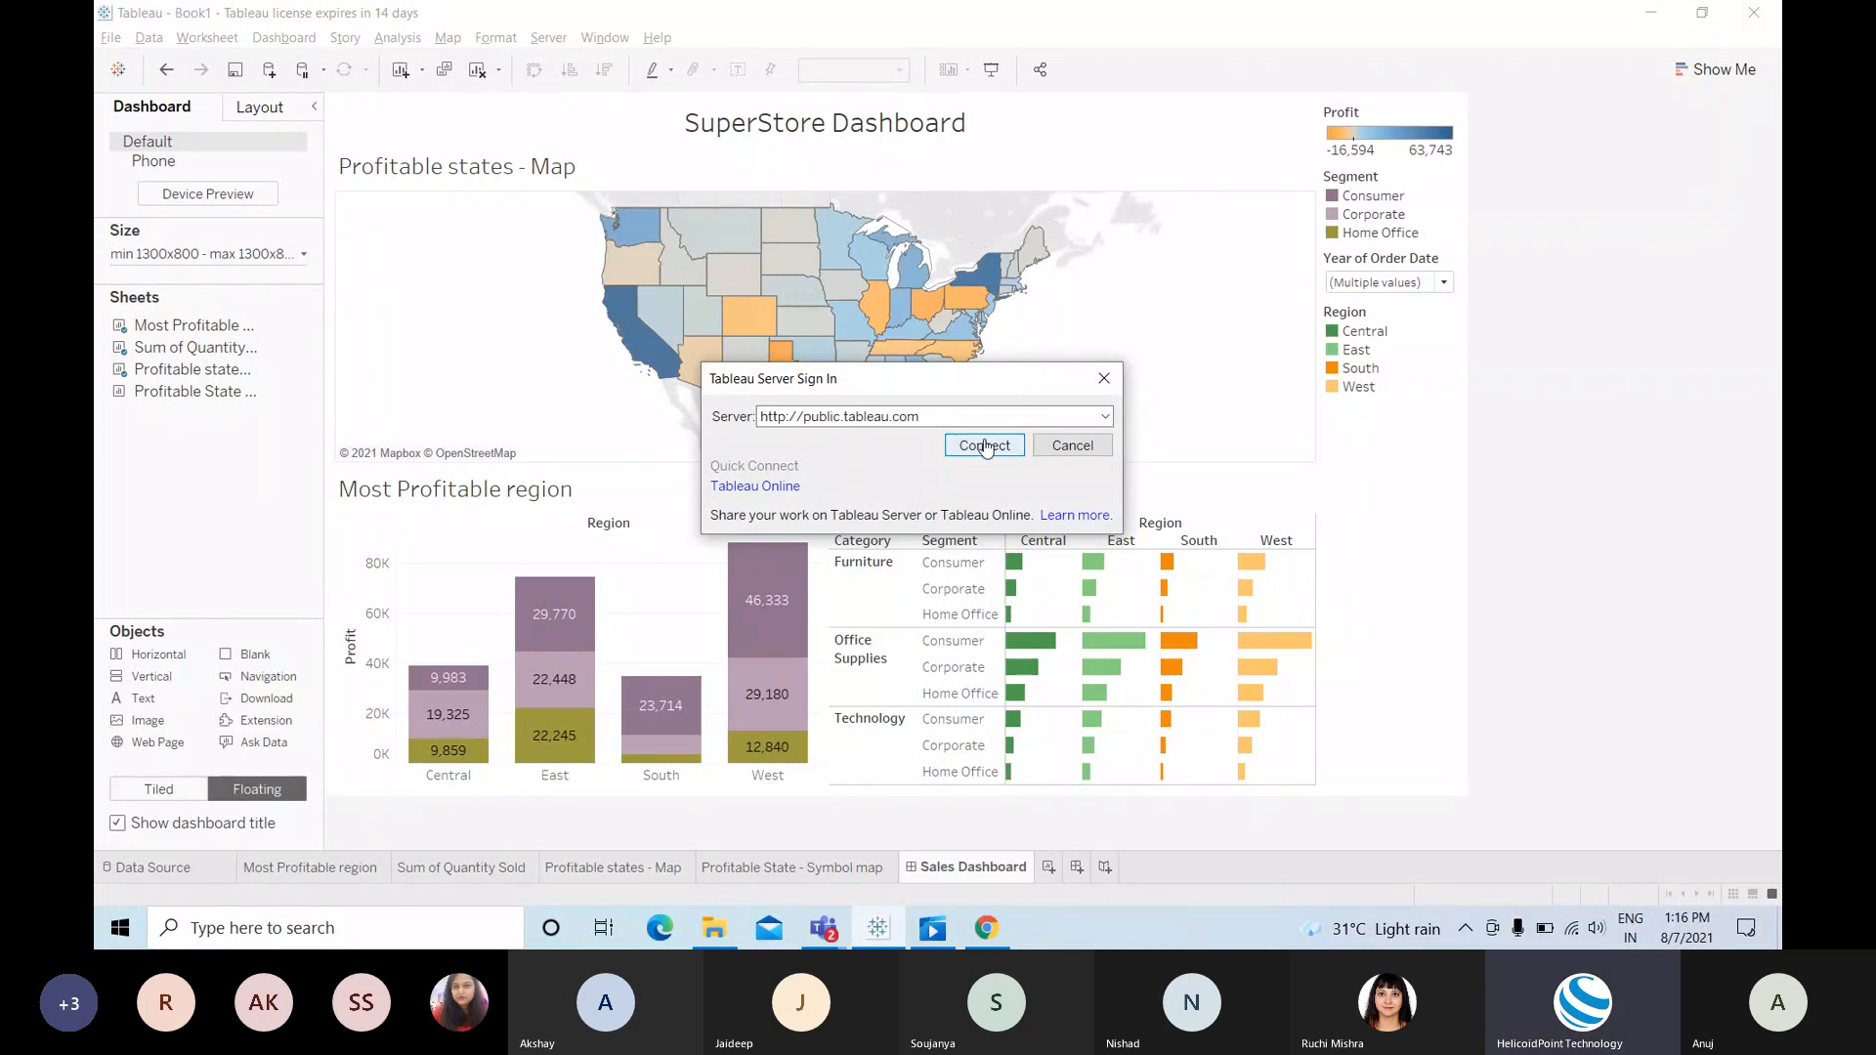
left_click(967, 447)
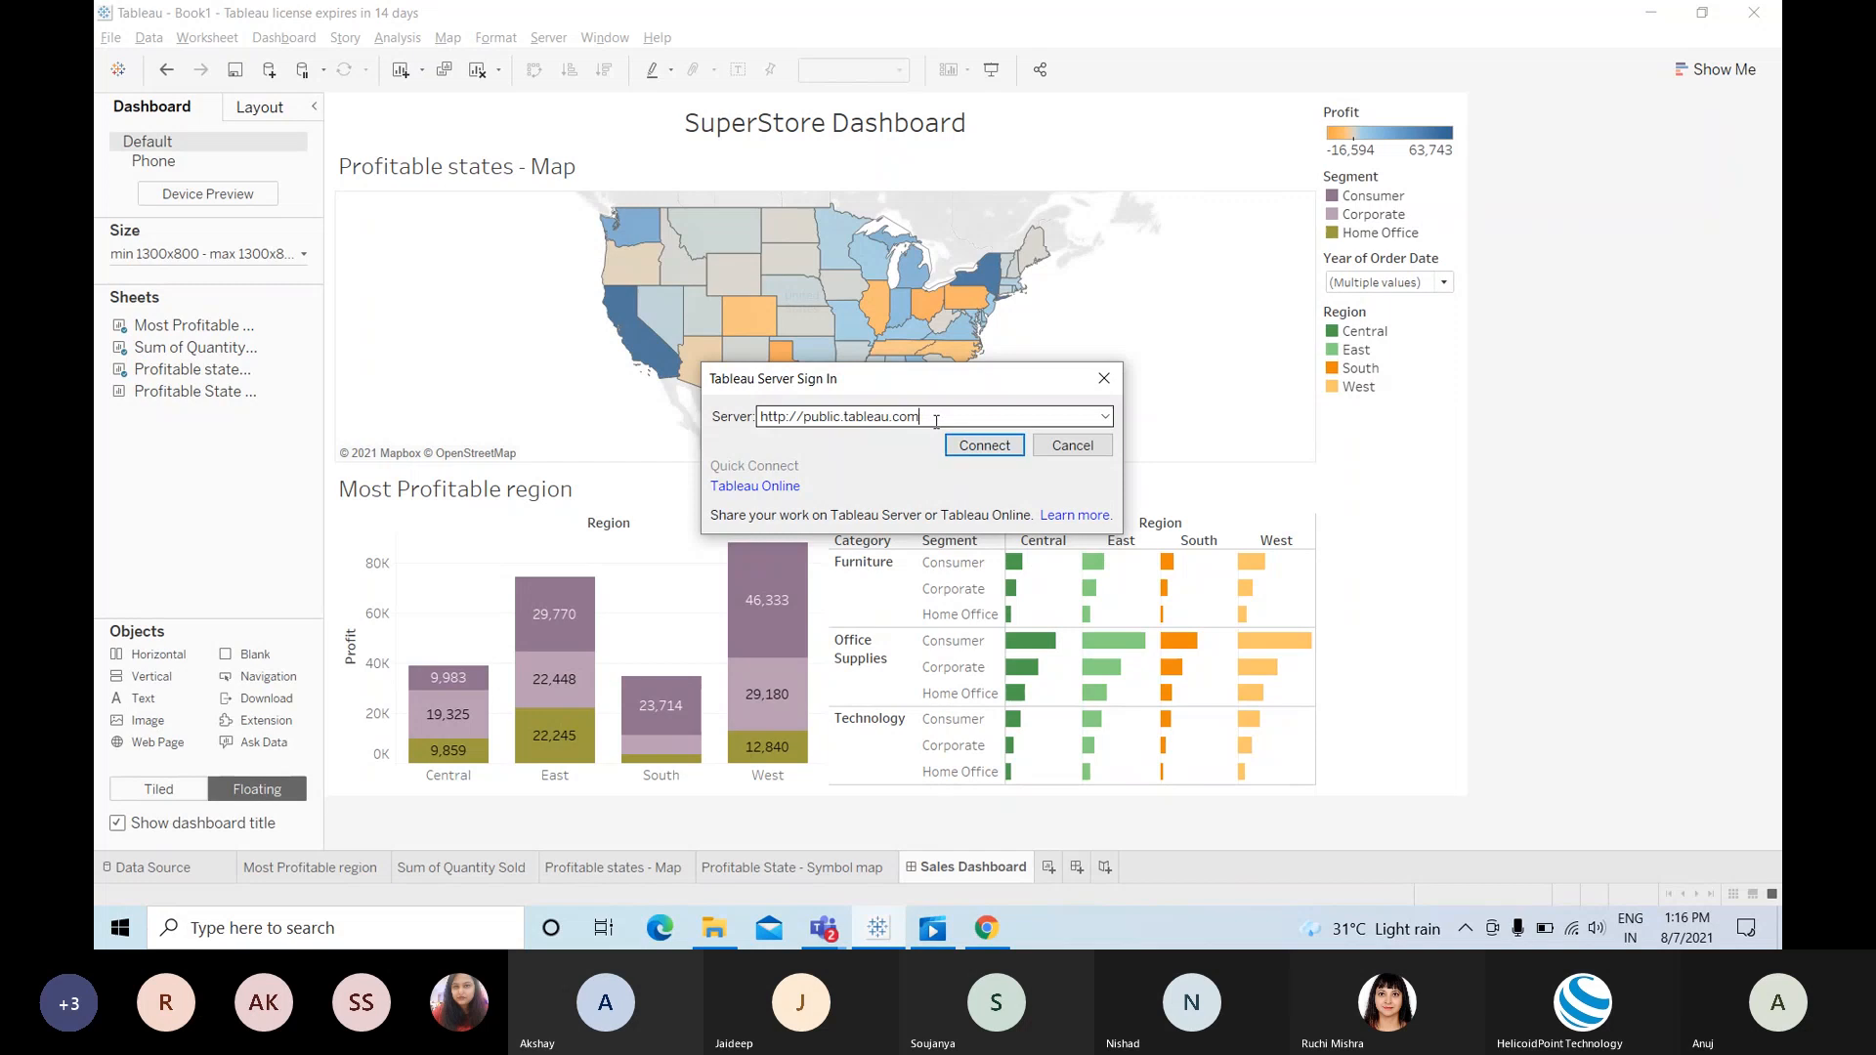
left_click(987, 447)
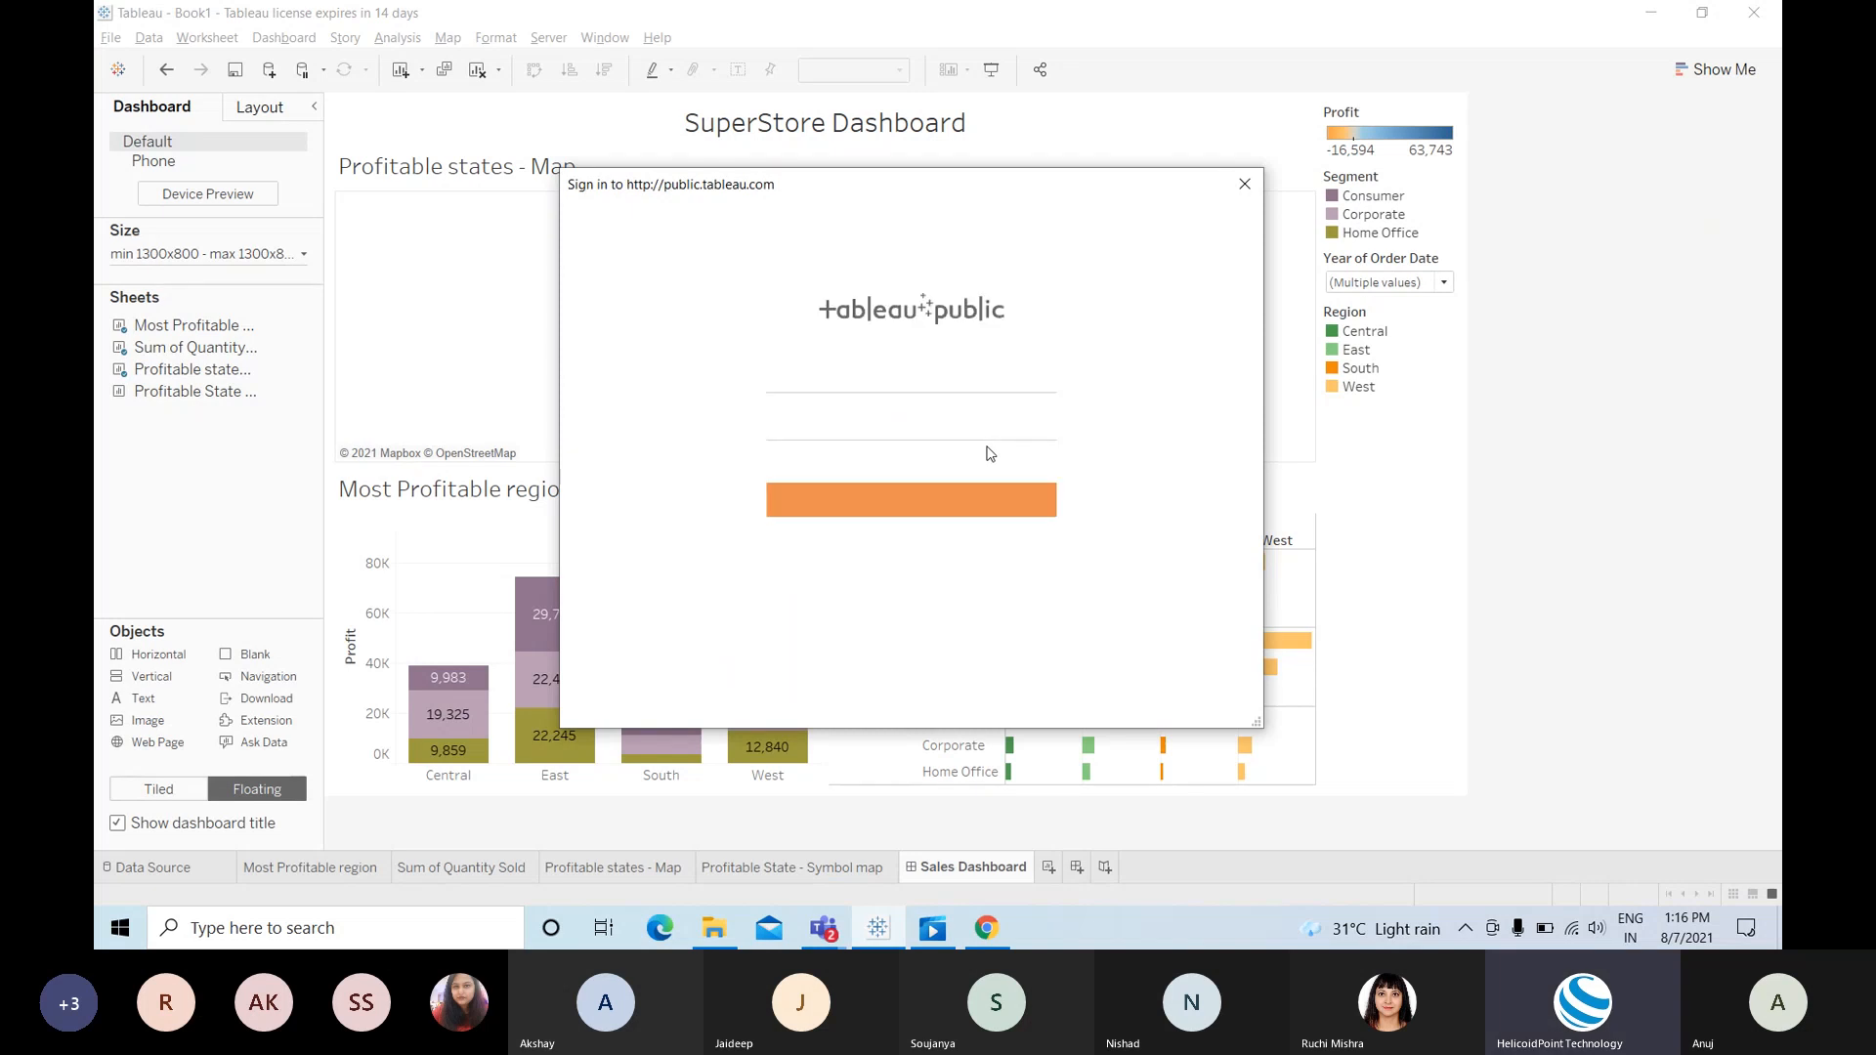
Step: Enter the account e-mail and password and sign in to Tableau Public
left_click(846, 384)
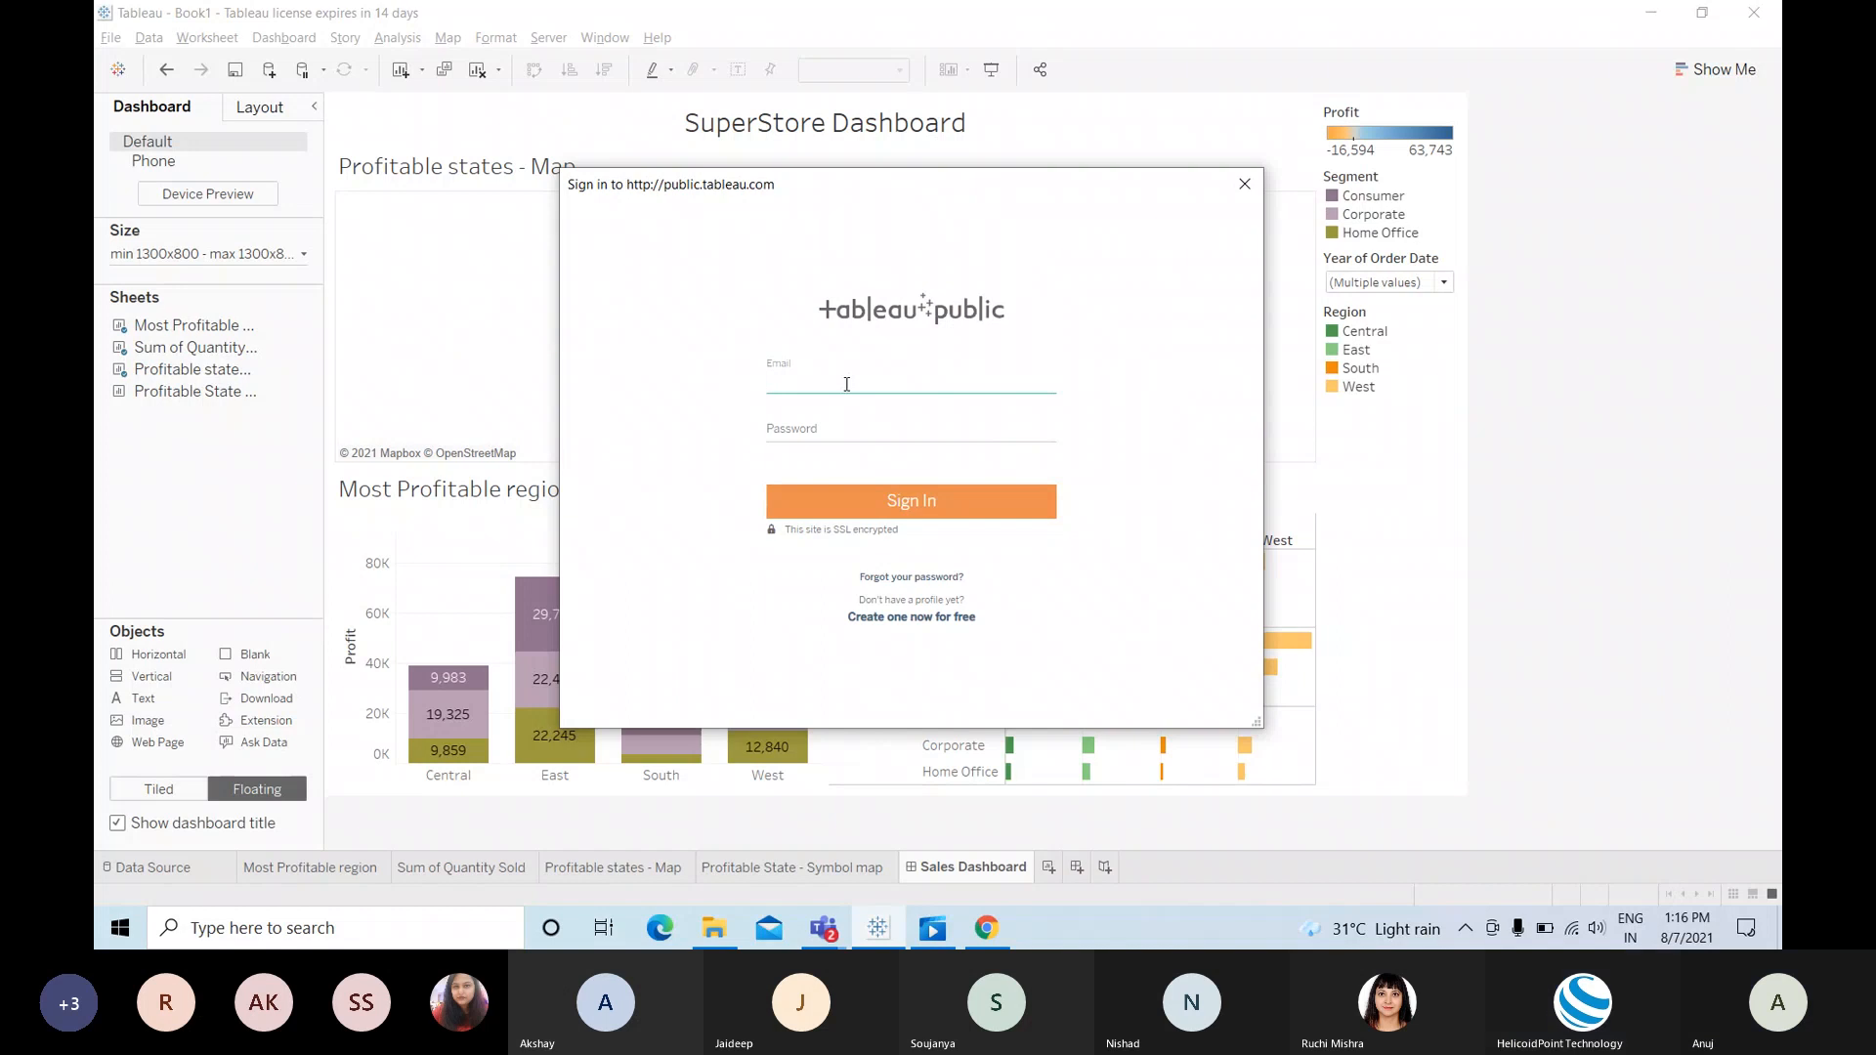
key("Tab")
type("•")
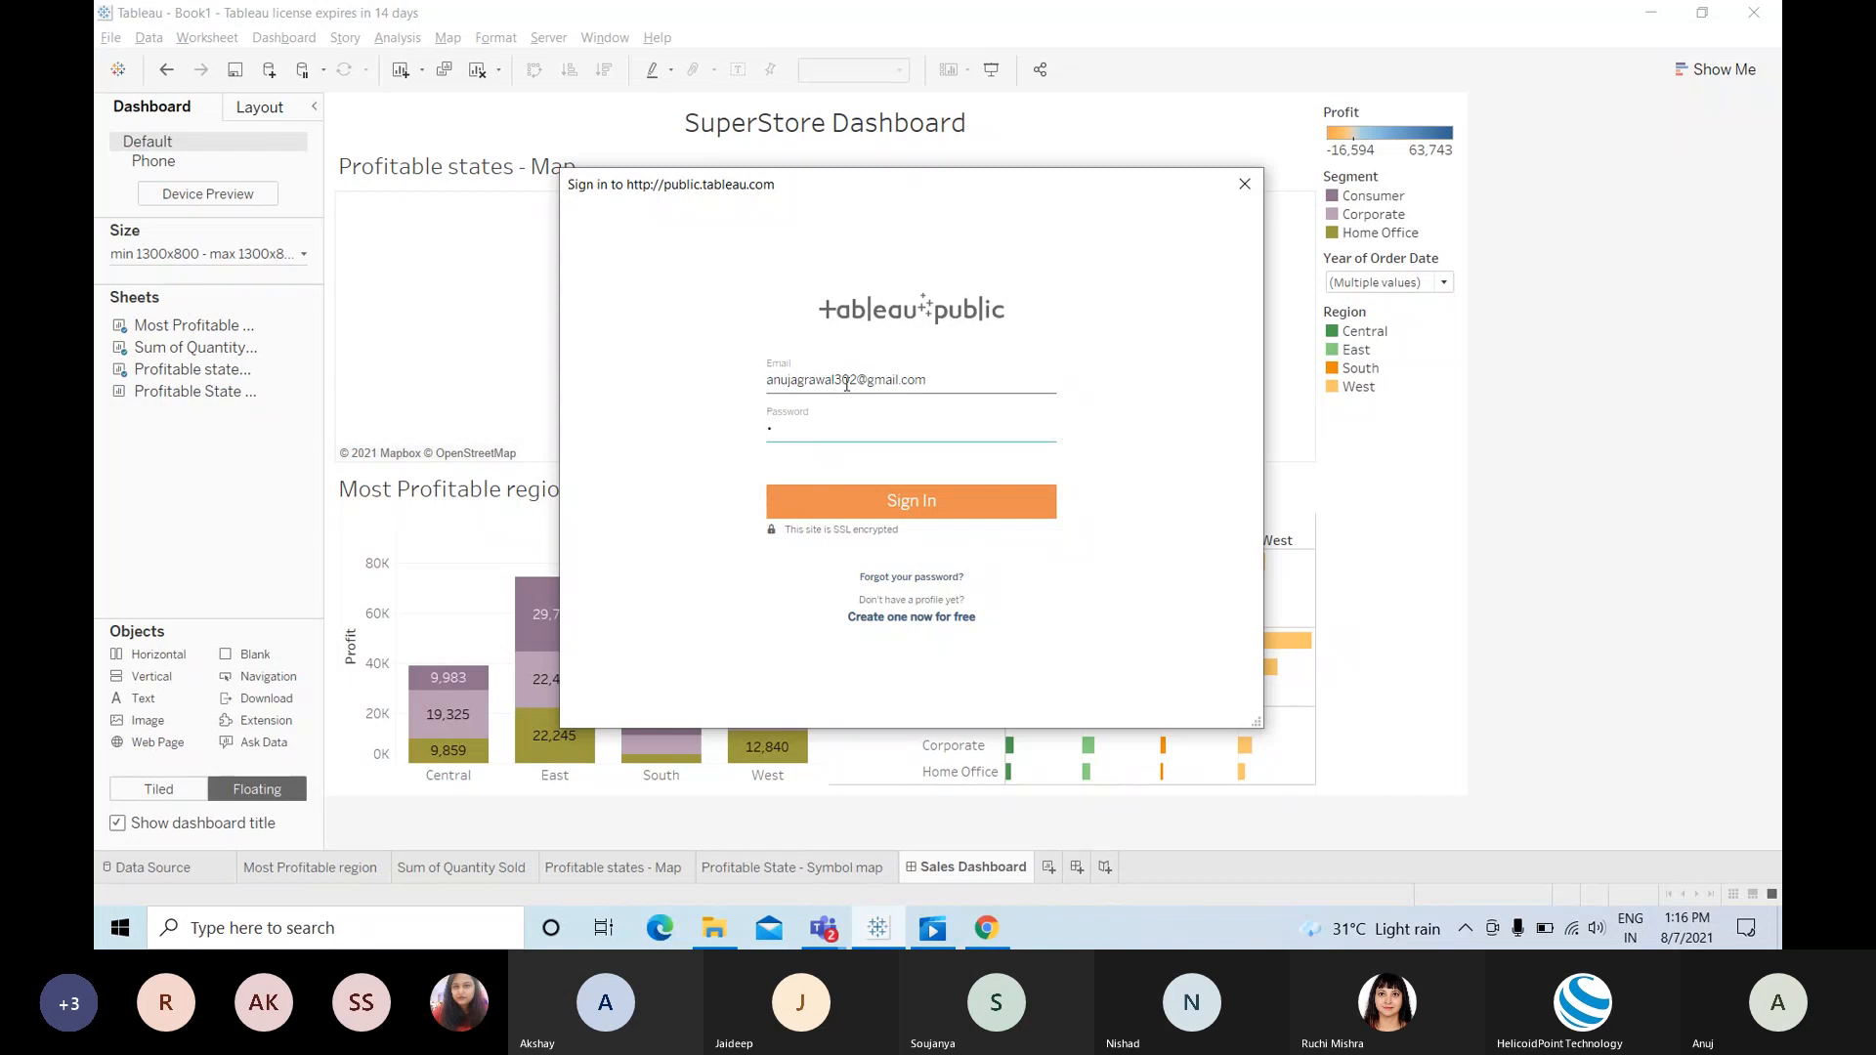
type("•••••••••••")
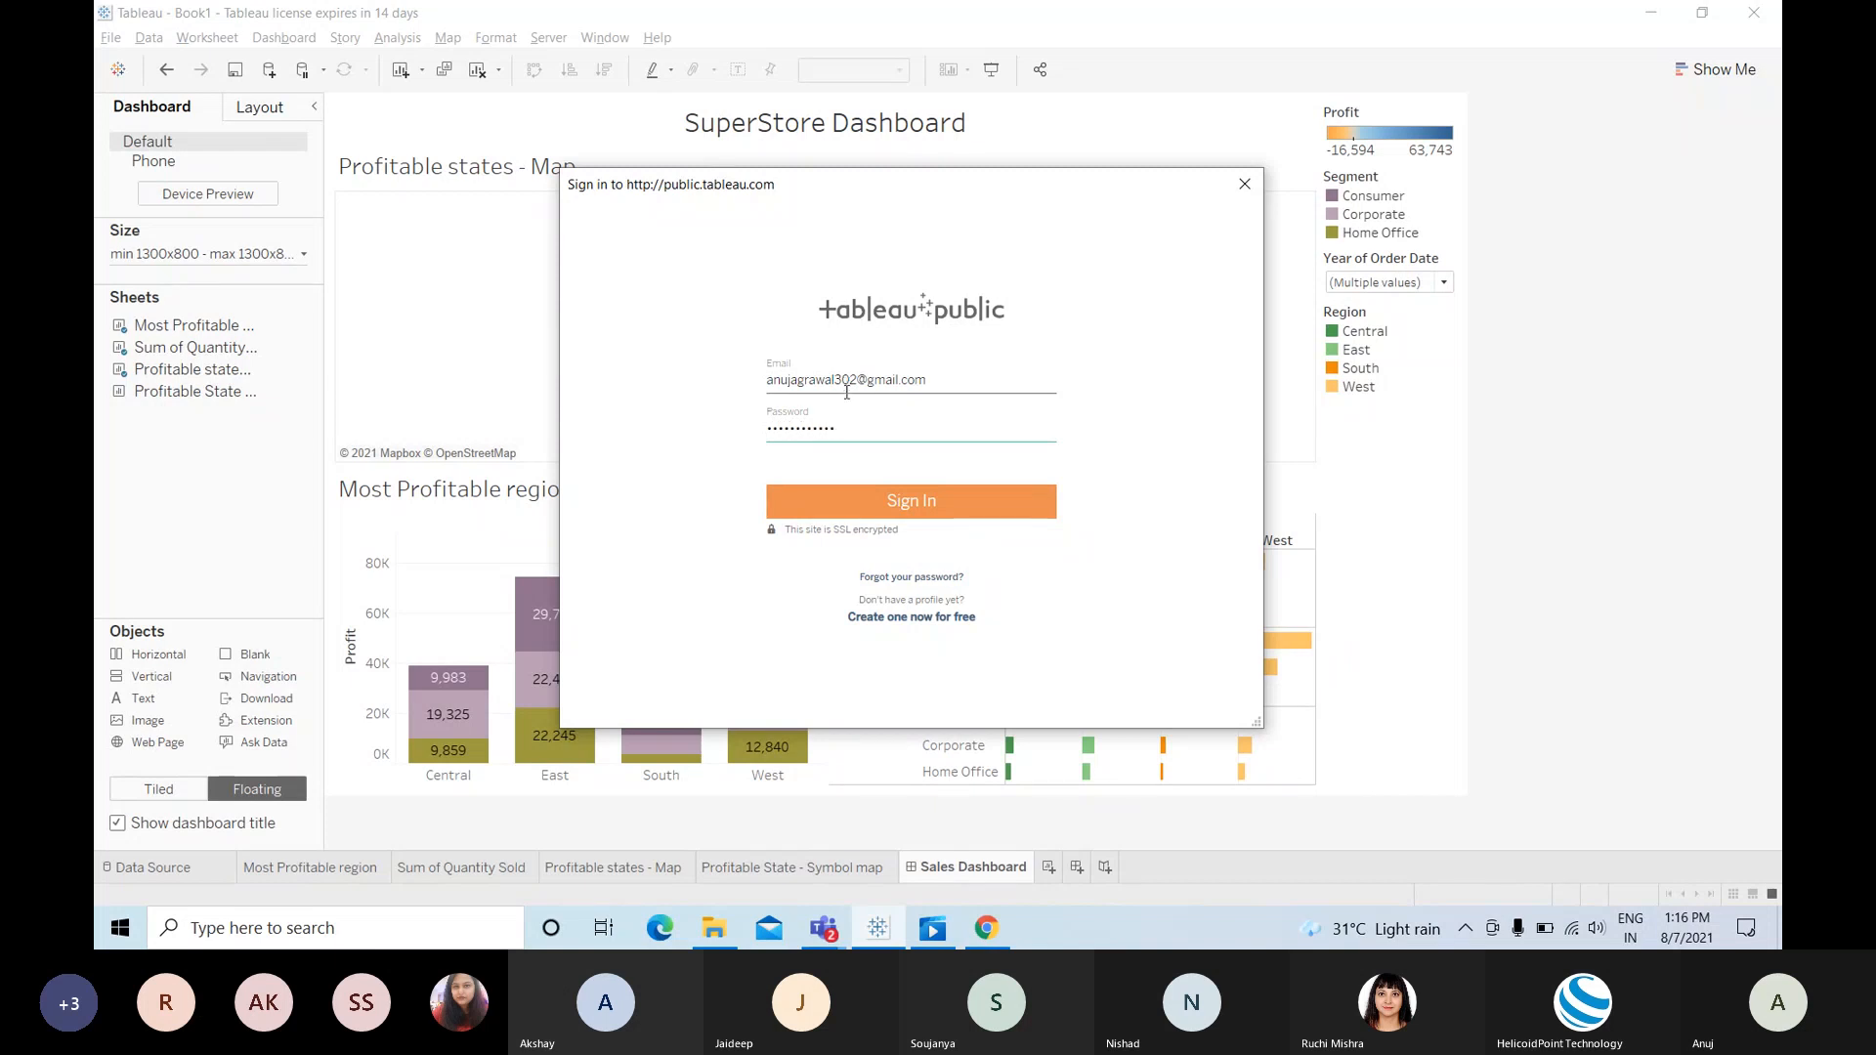
left_click(864, 506)
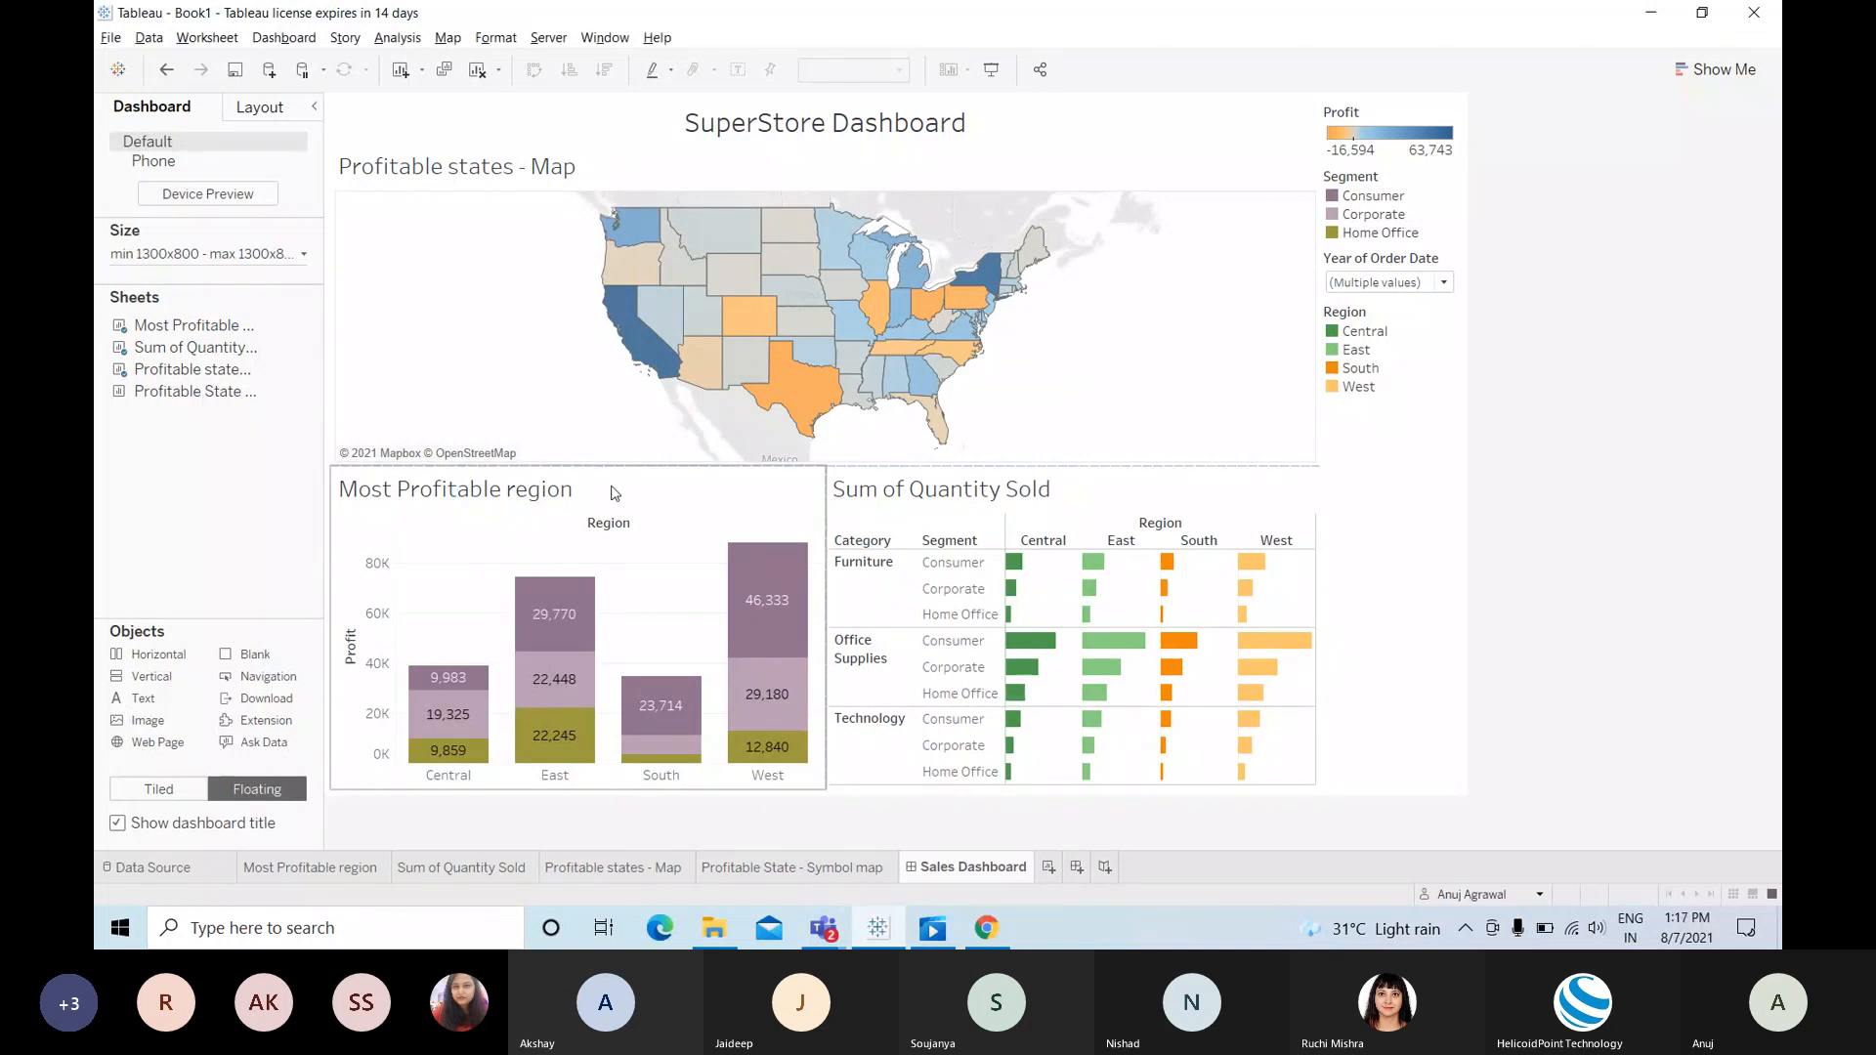
mouse_move(799, 420)
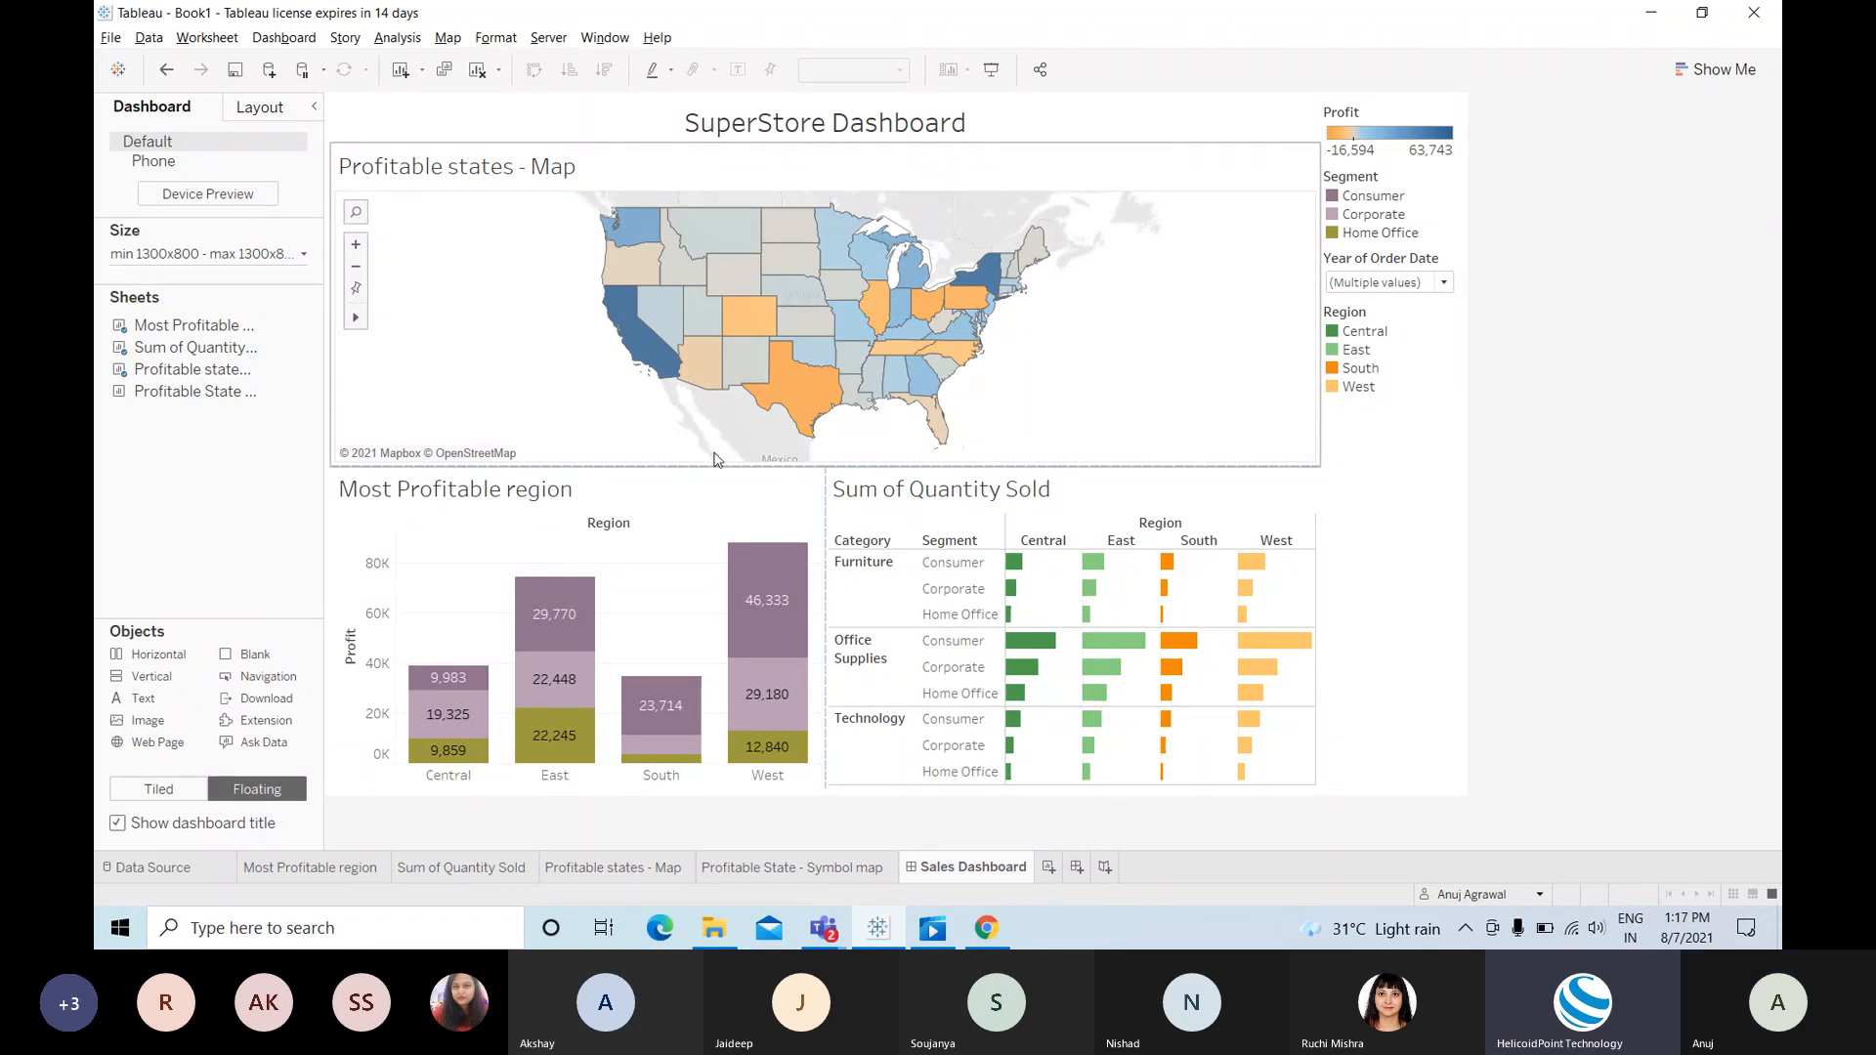
left_click(558, 38)
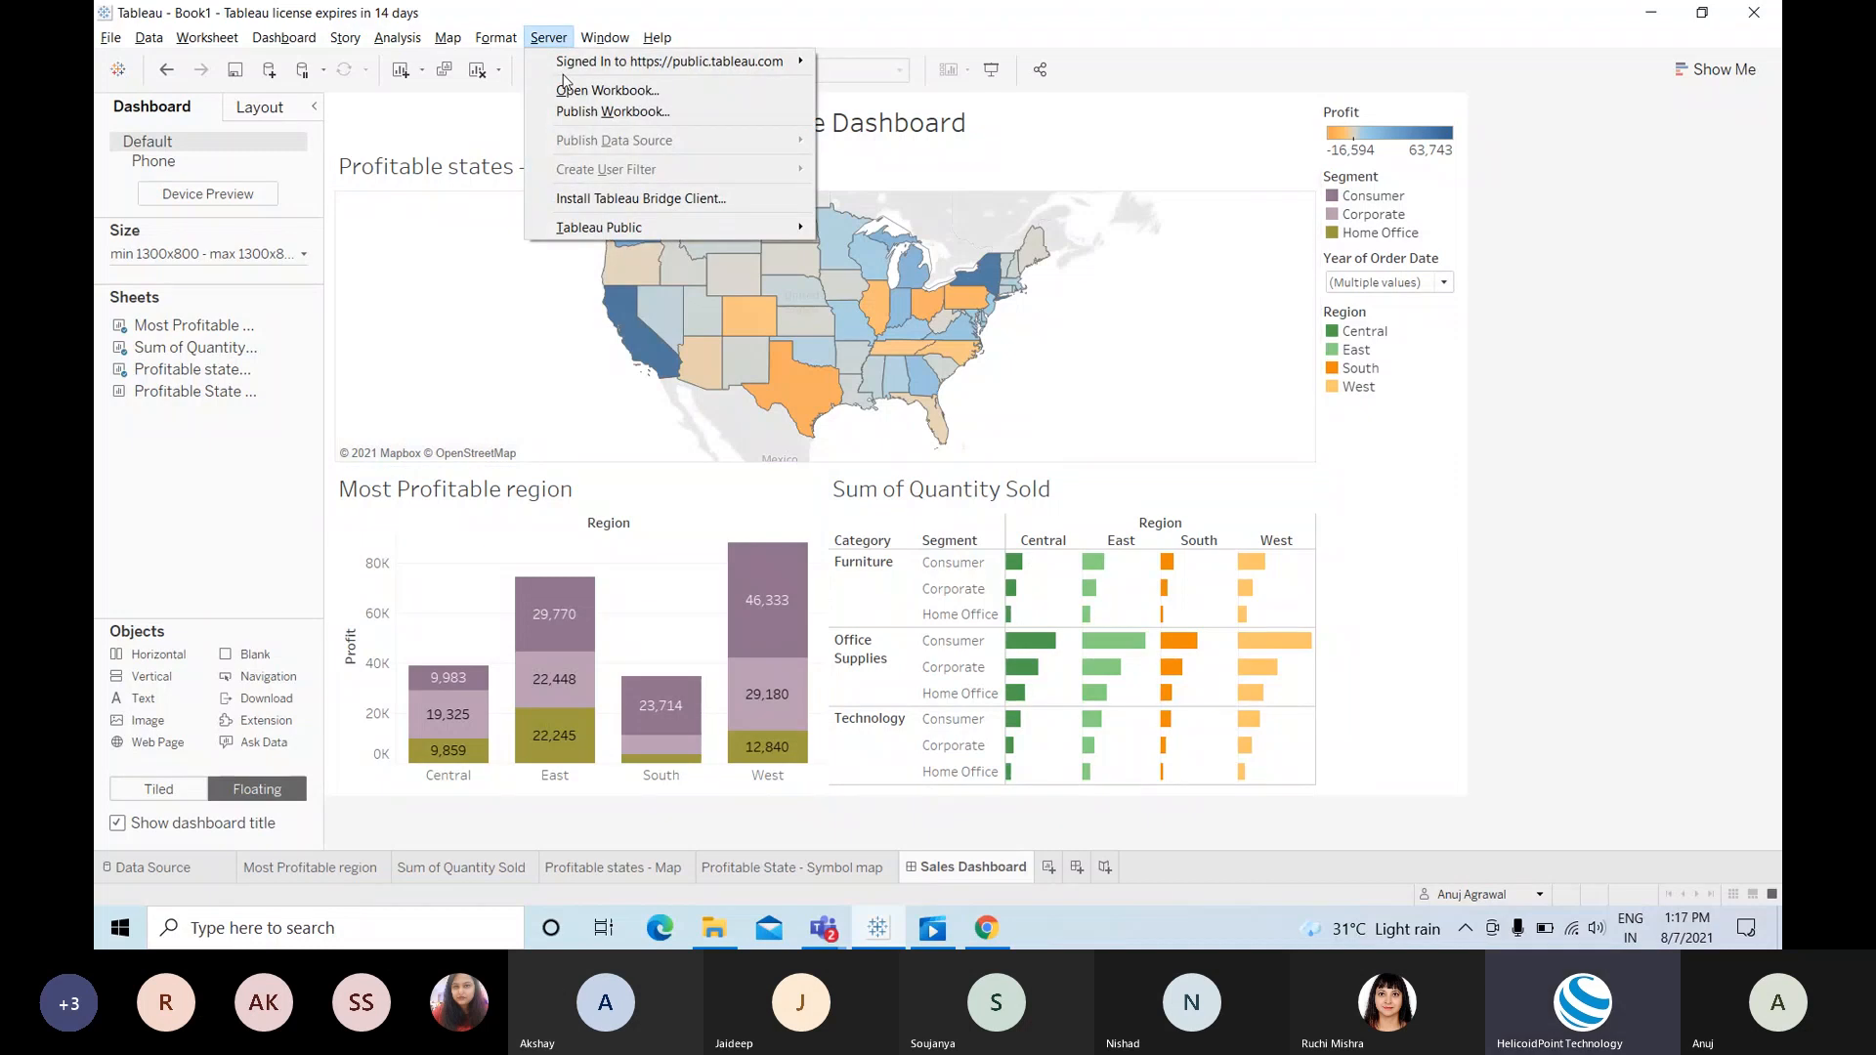
mouse_move(603, 74)
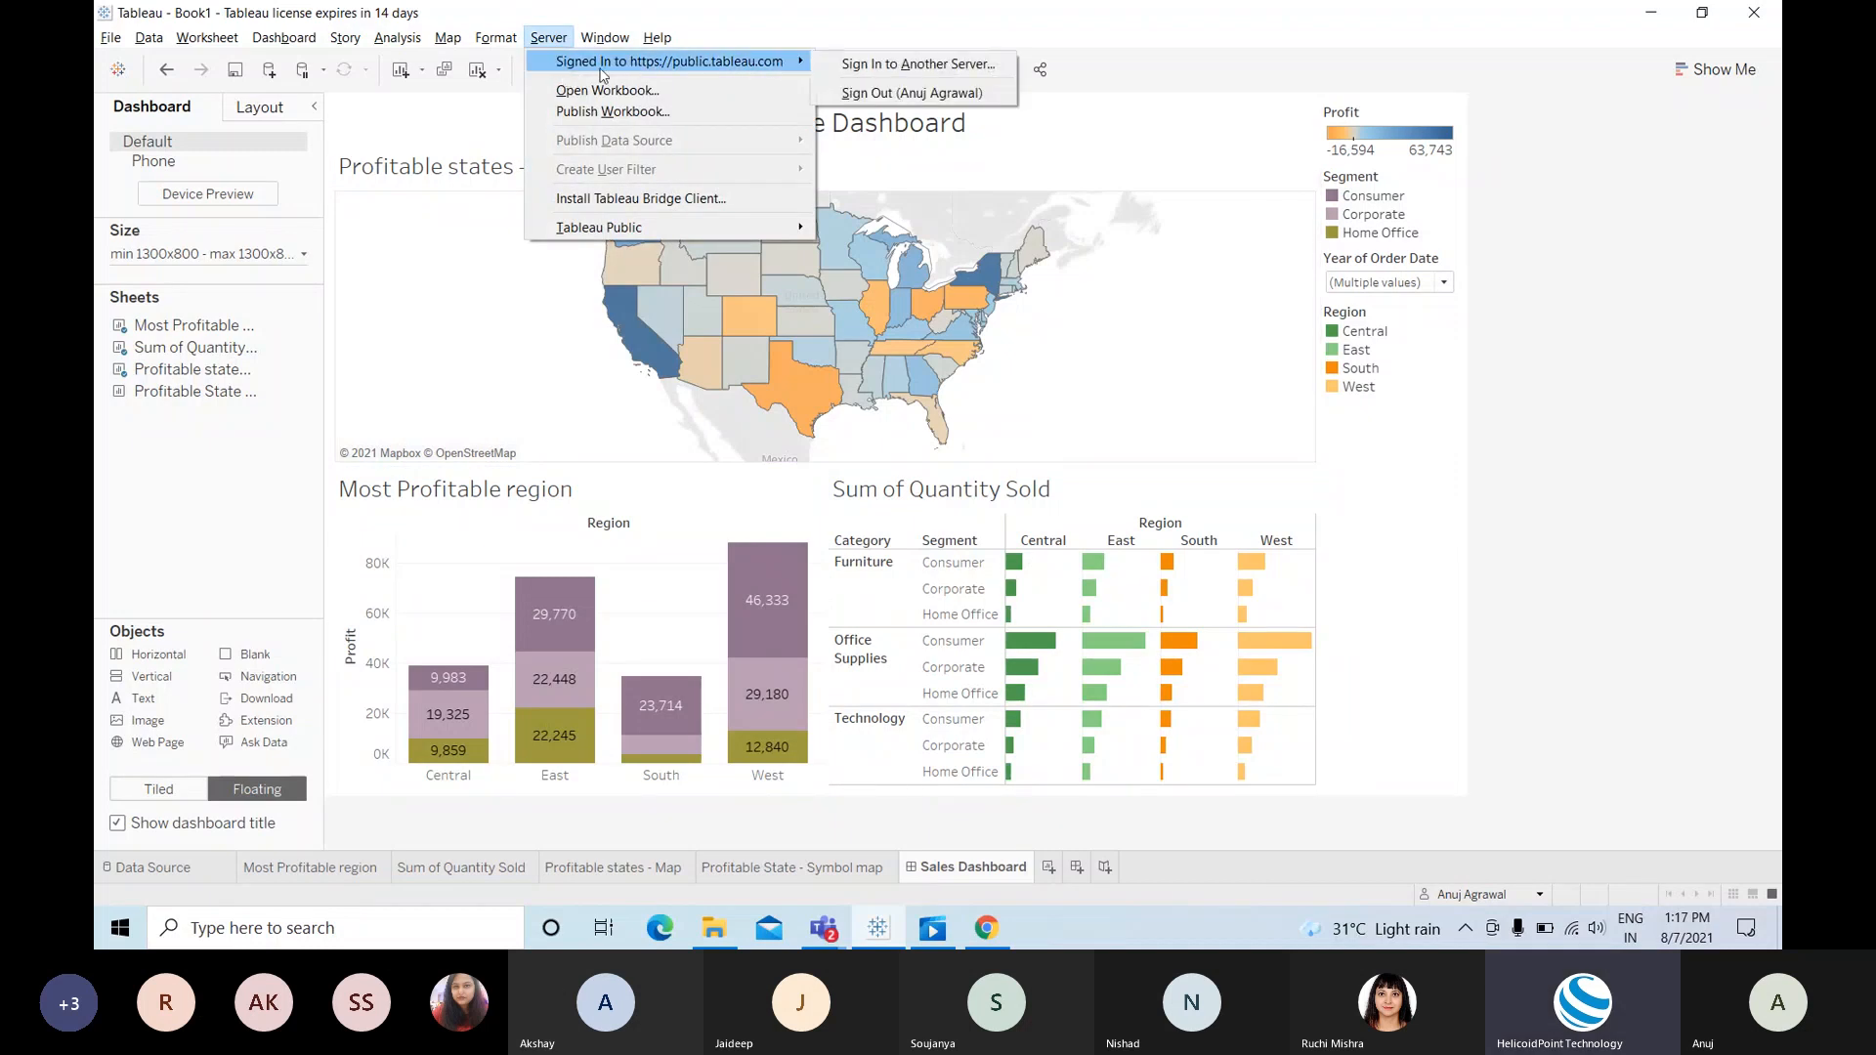
left_click(592, 114)
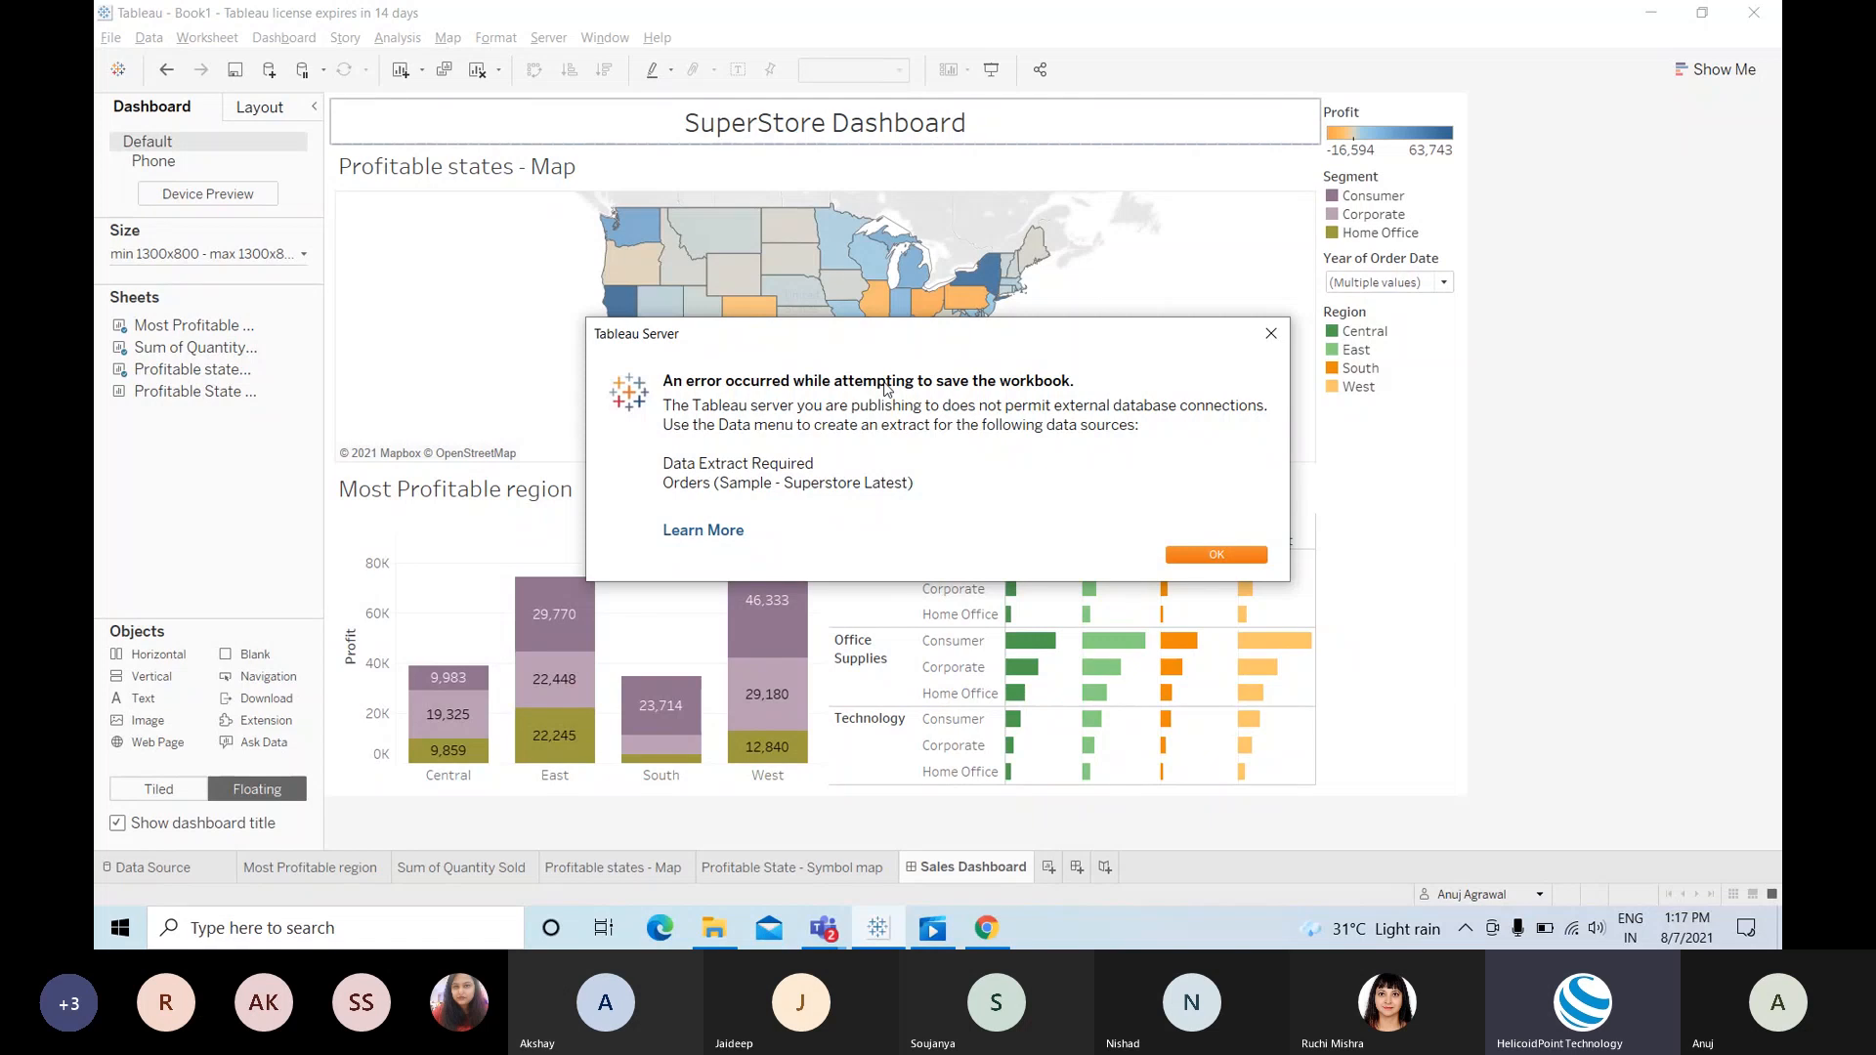
left_click(1217, 556)
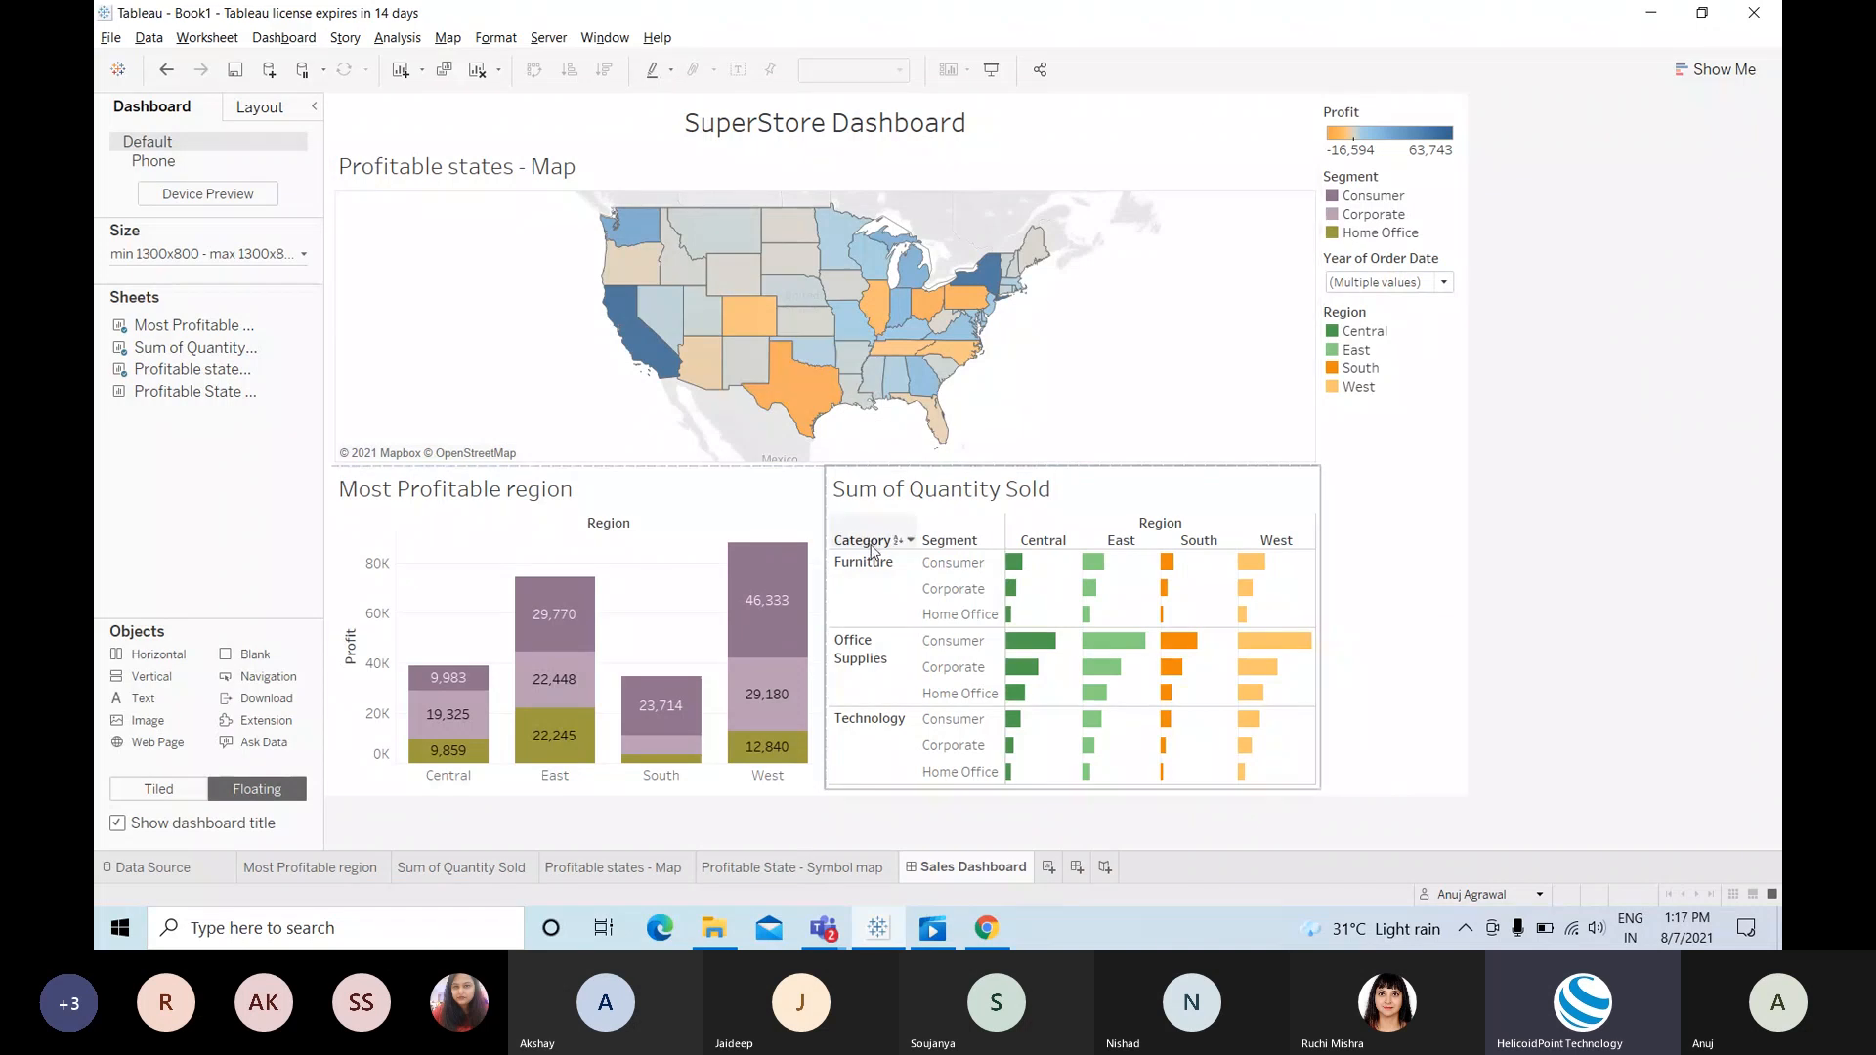
Step: Switch the Orders connection from Live to Extract and save the extract under its default name
left_click(172, 869)
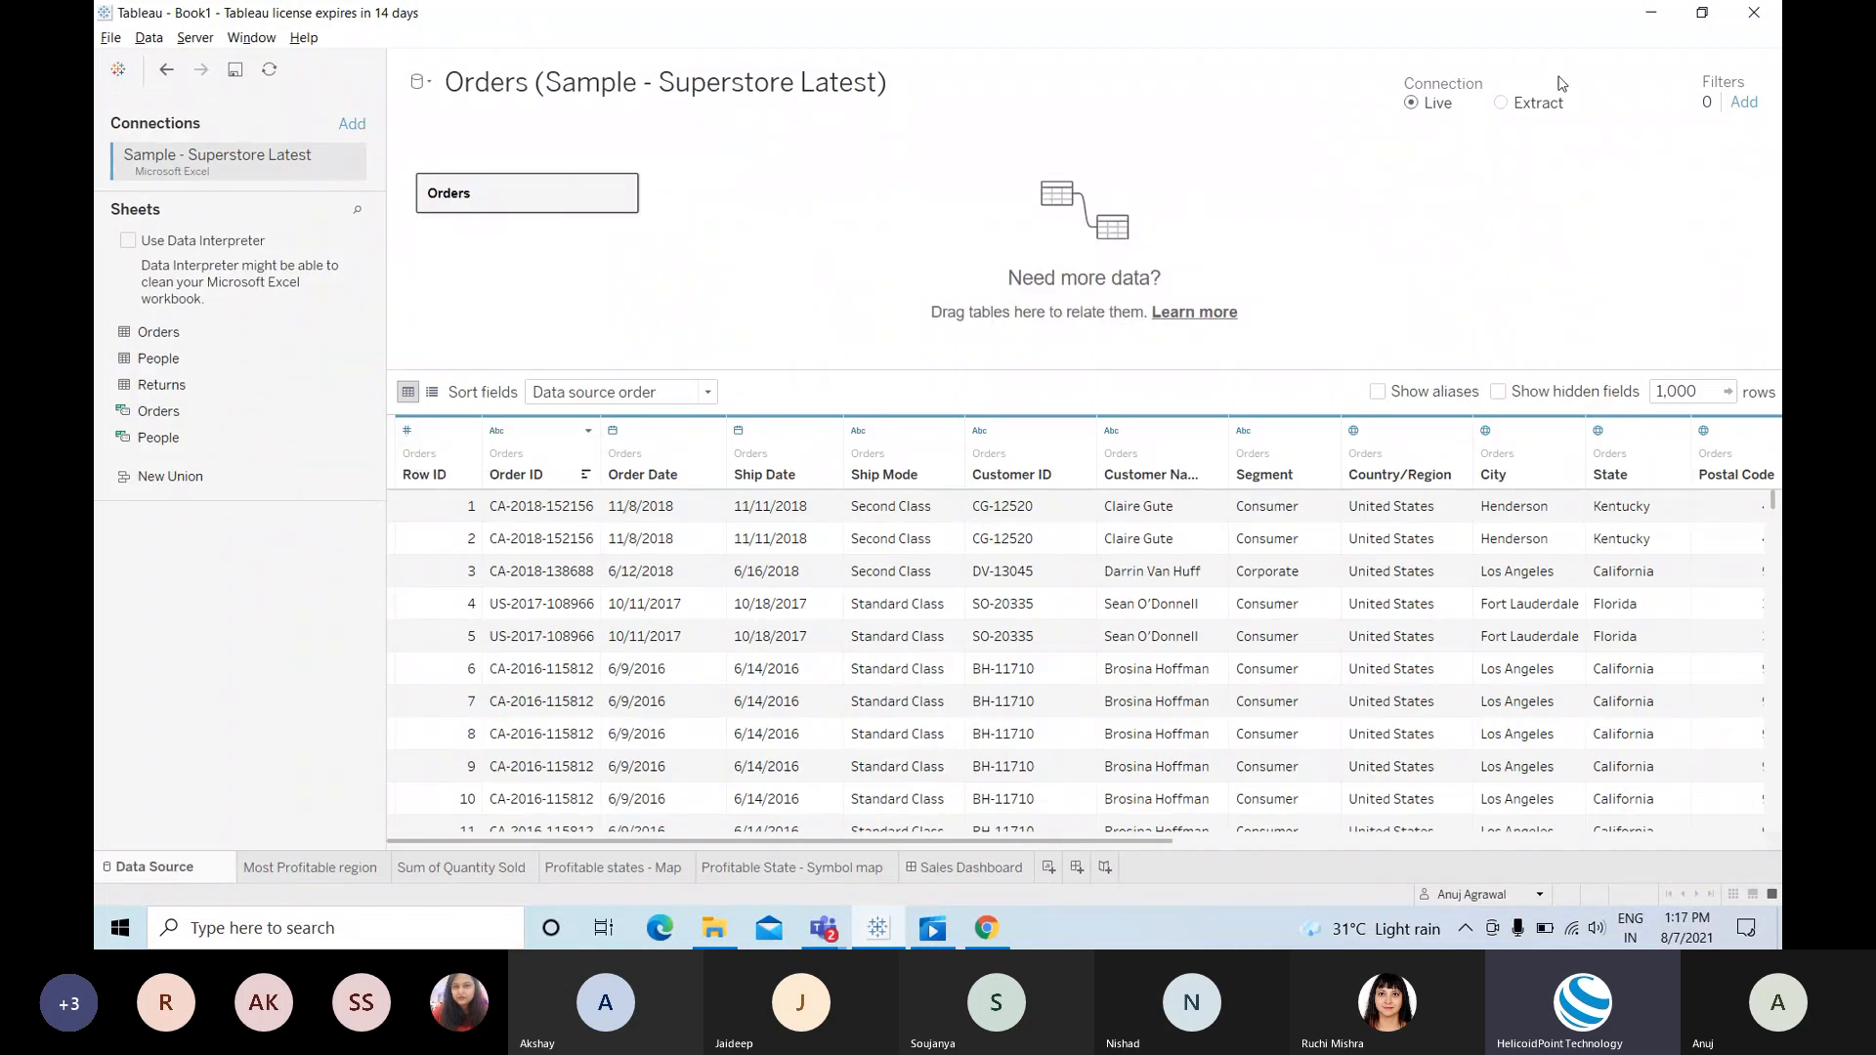
left_click(1500, 102)
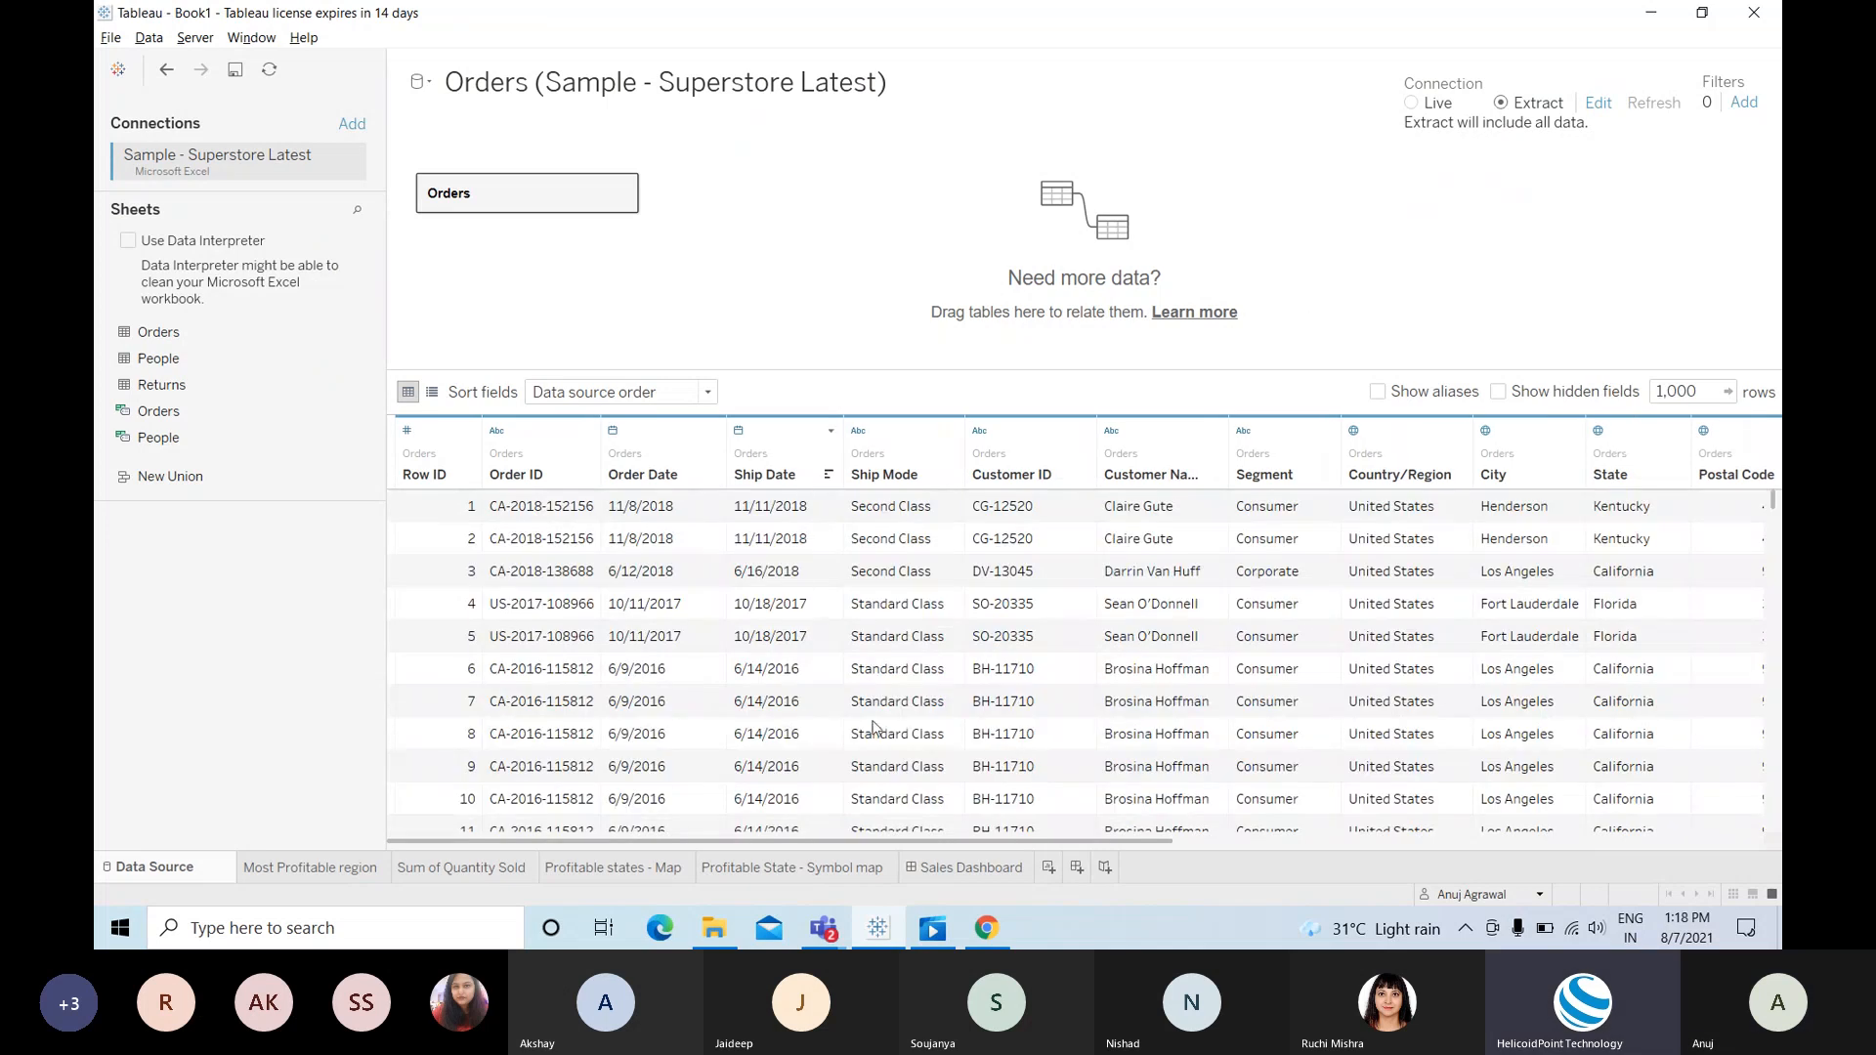
left_click(965, 870)
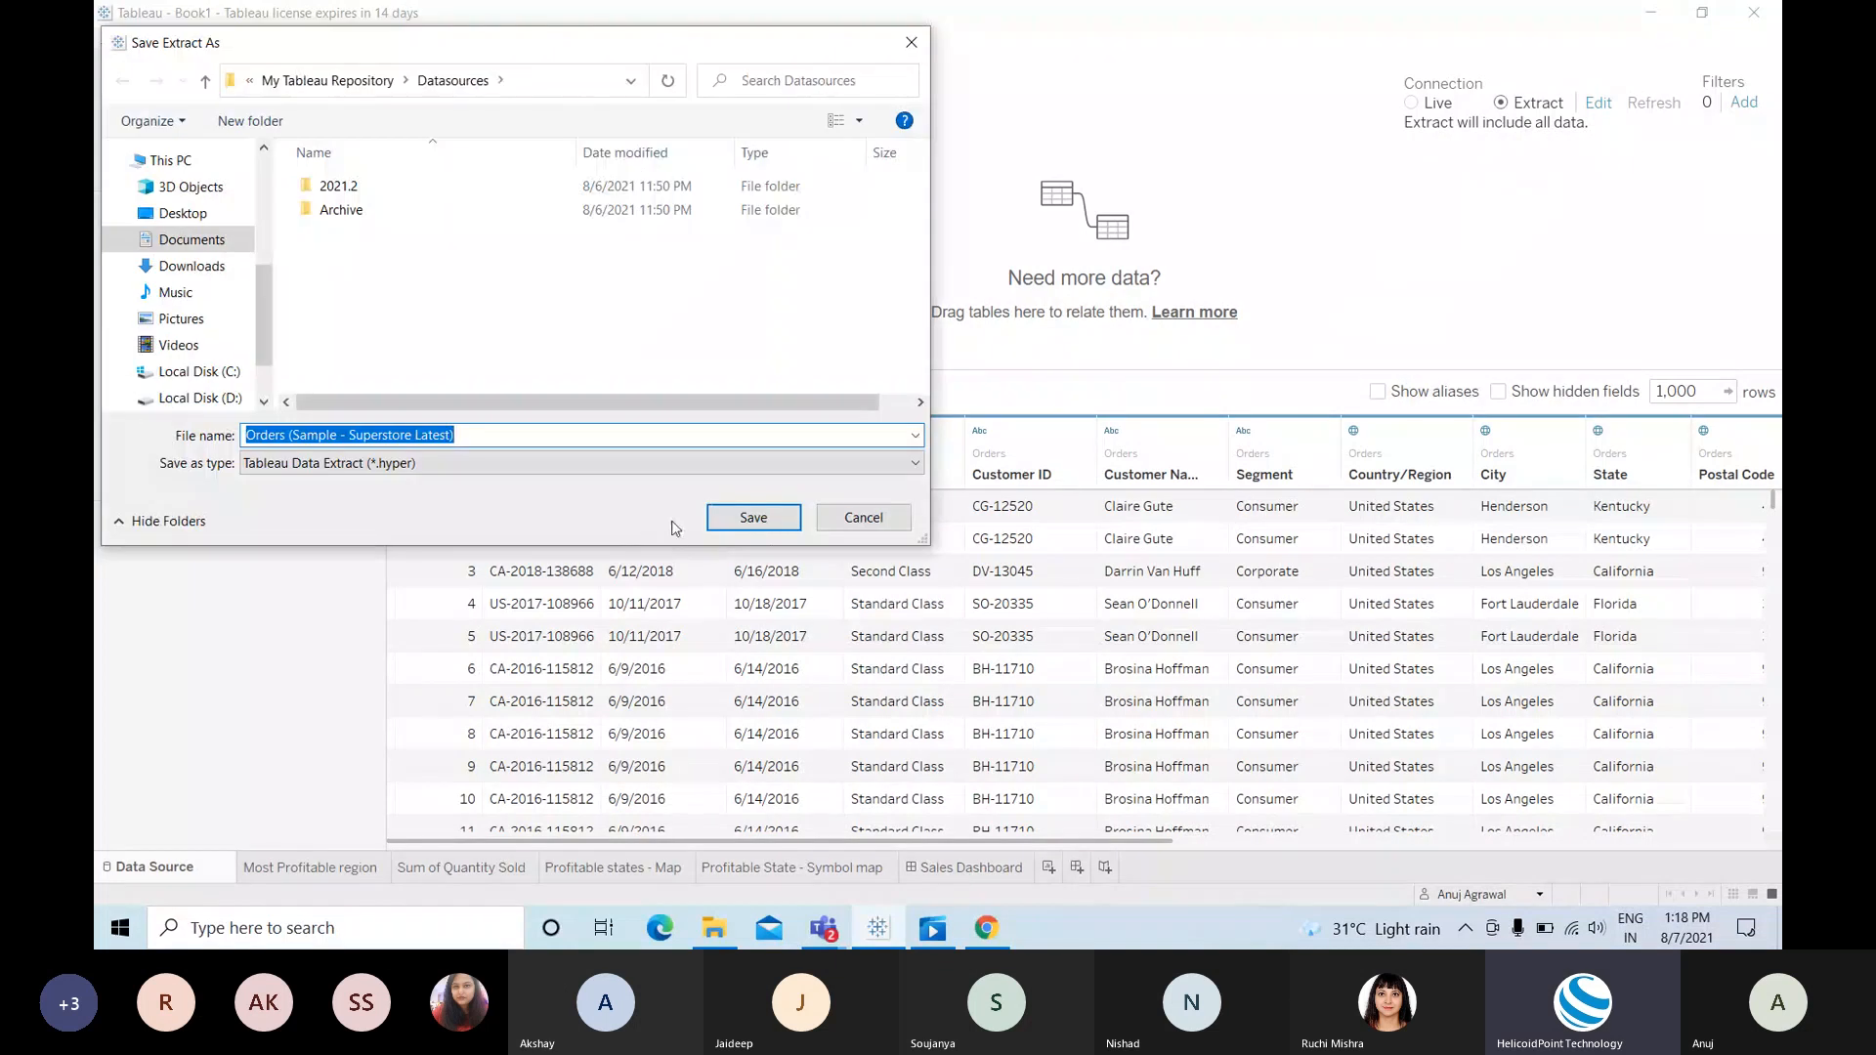
left_click(748, 520)
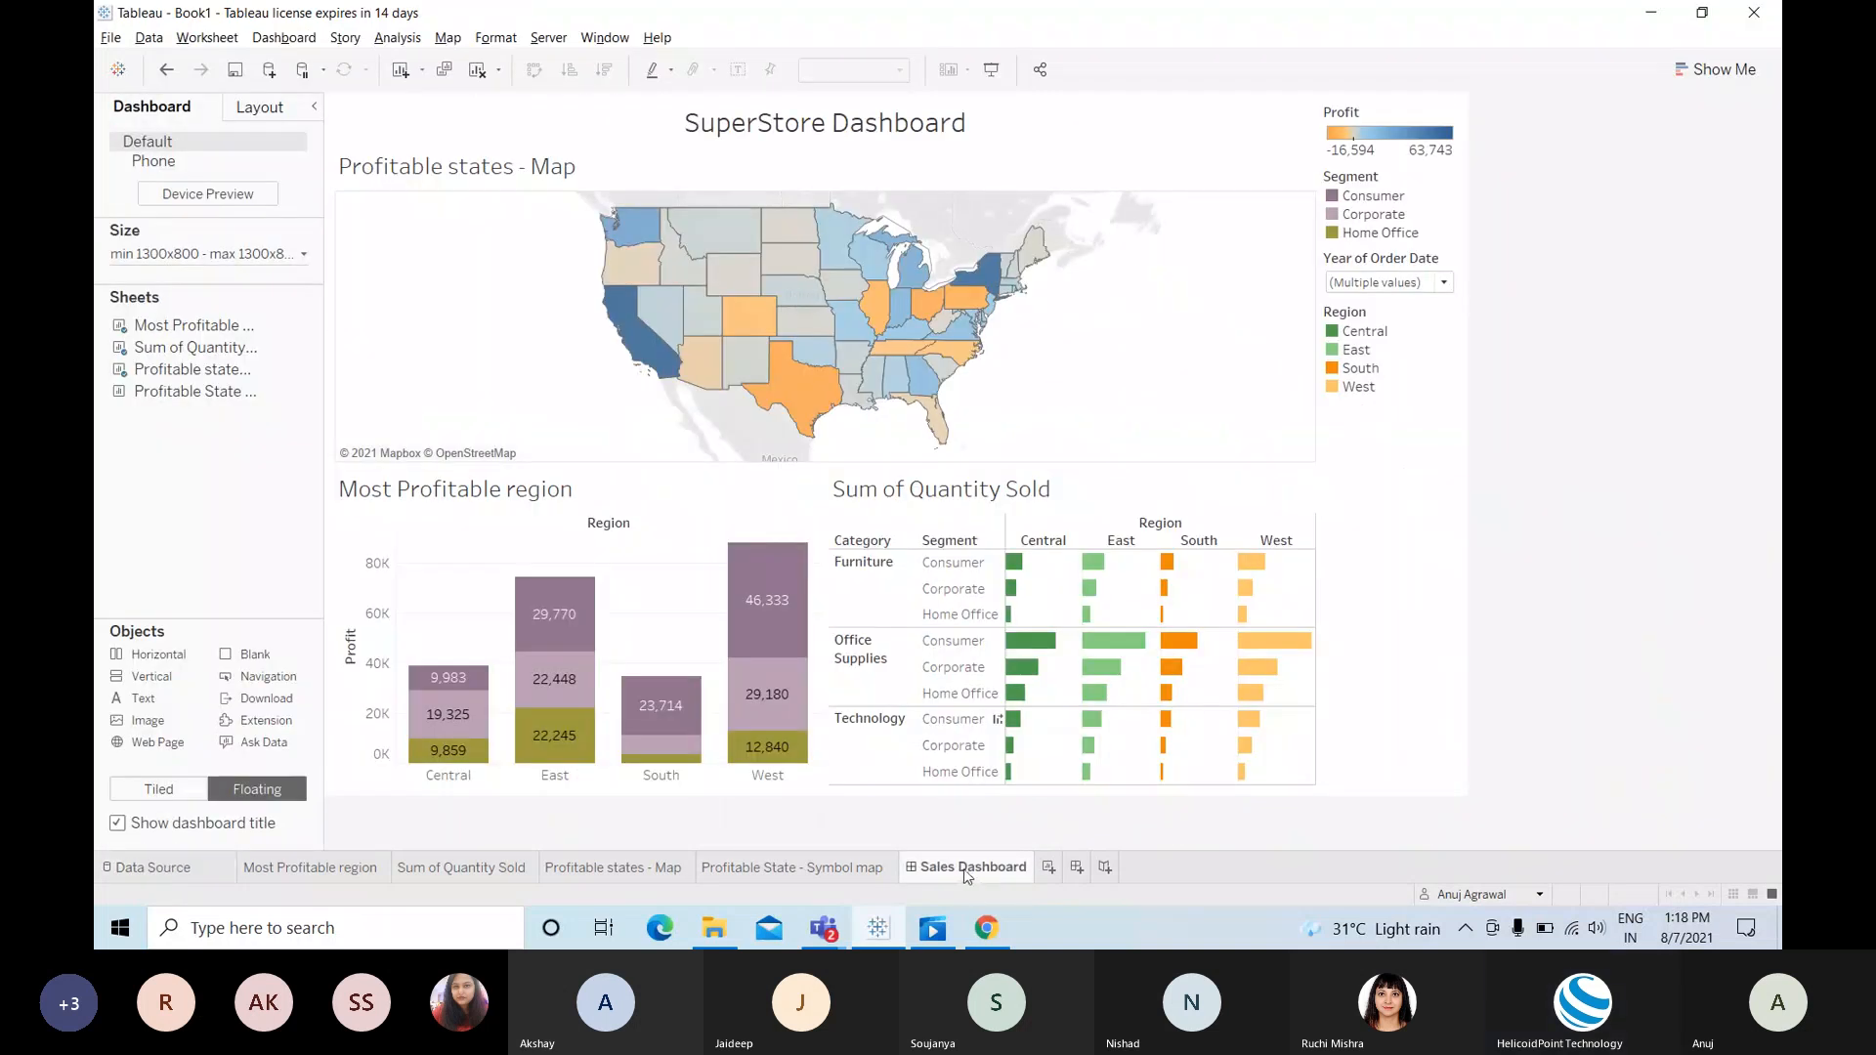
mouse_move(964, 877)
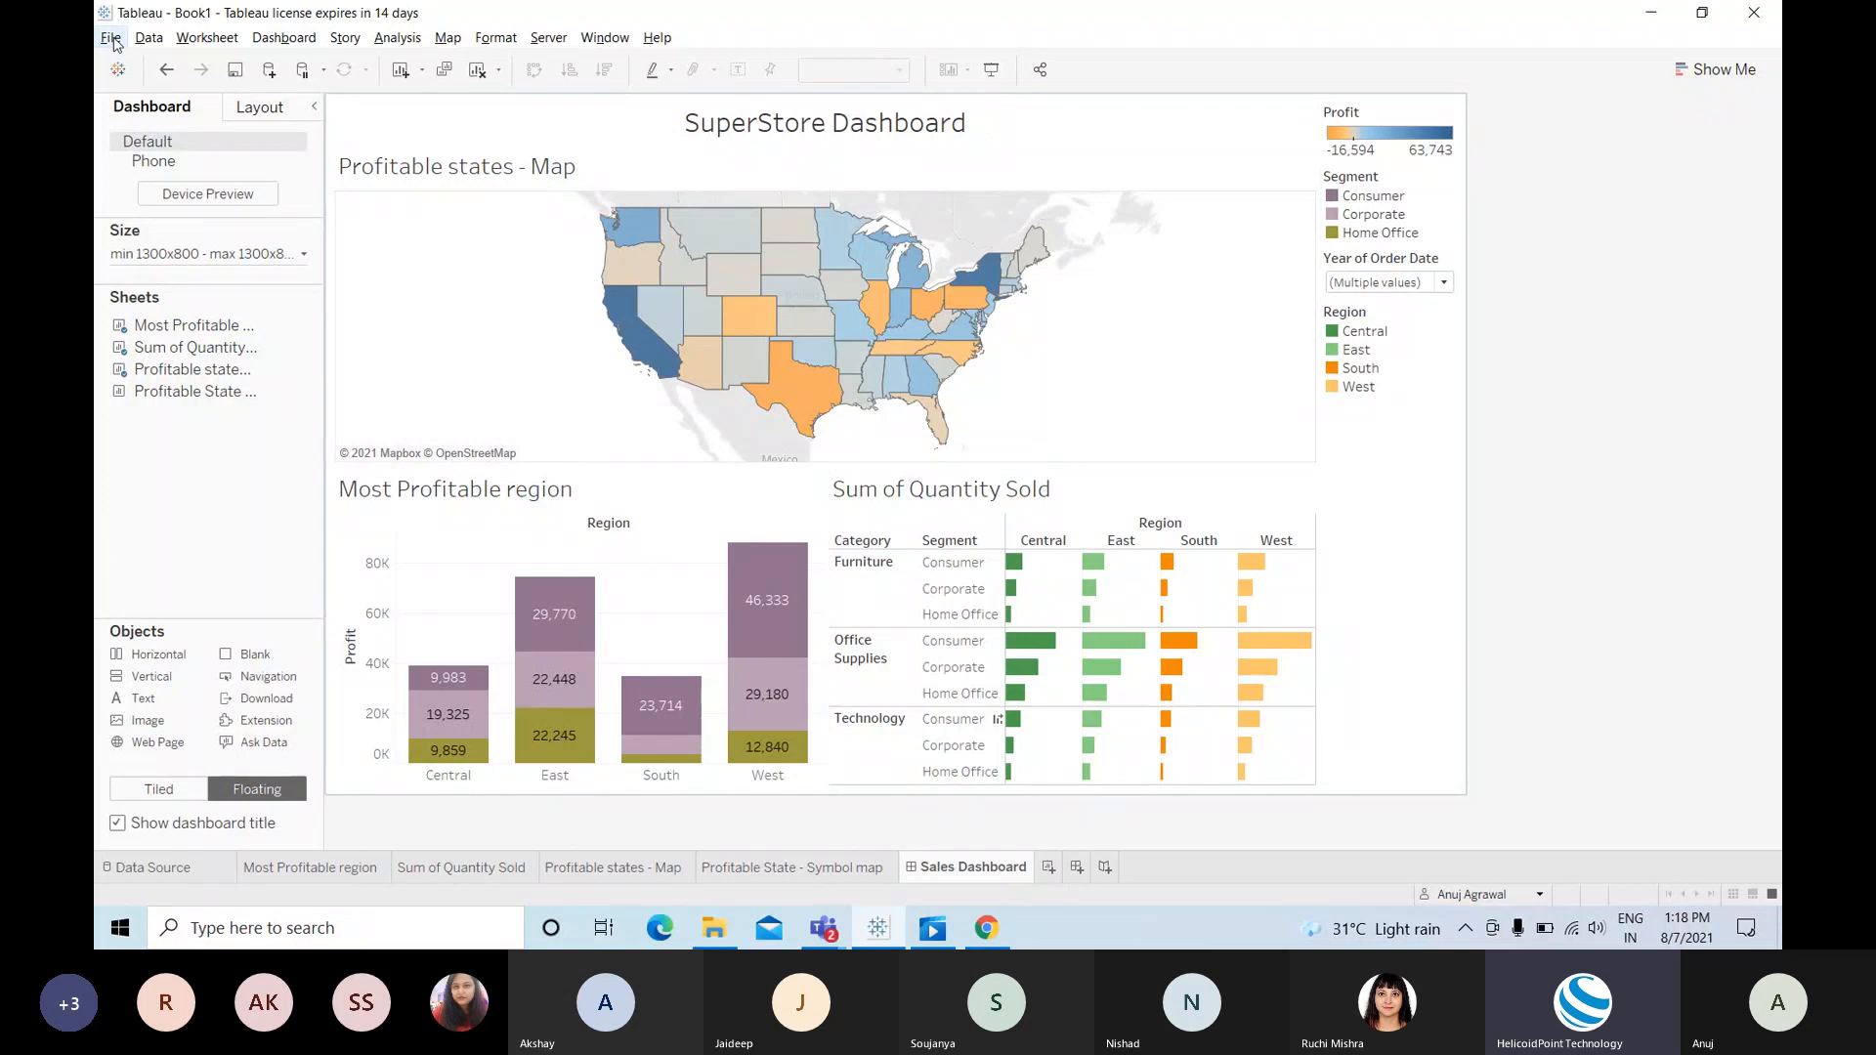
Step: Save the workbook to Tableau Public, replacing the title Book1 with 'Sales Dashboard'
left_click(544, 39)
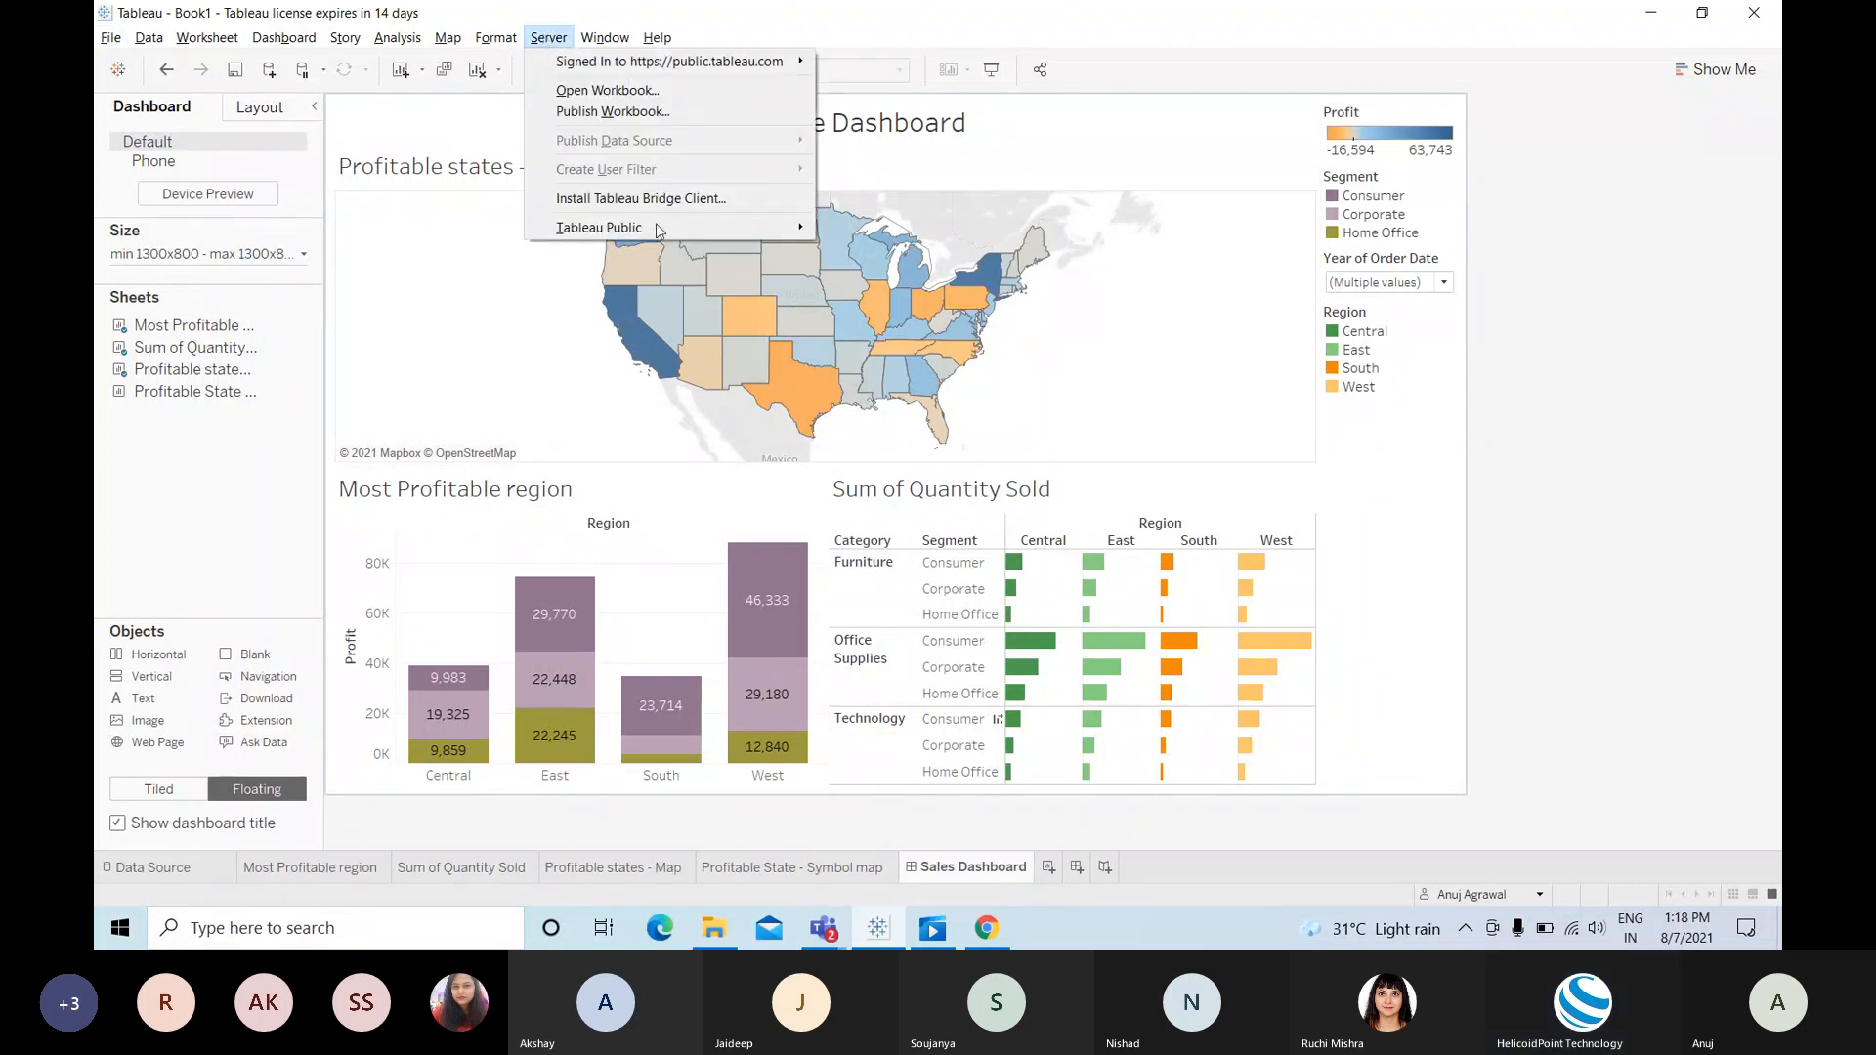
left_click(655, 112)
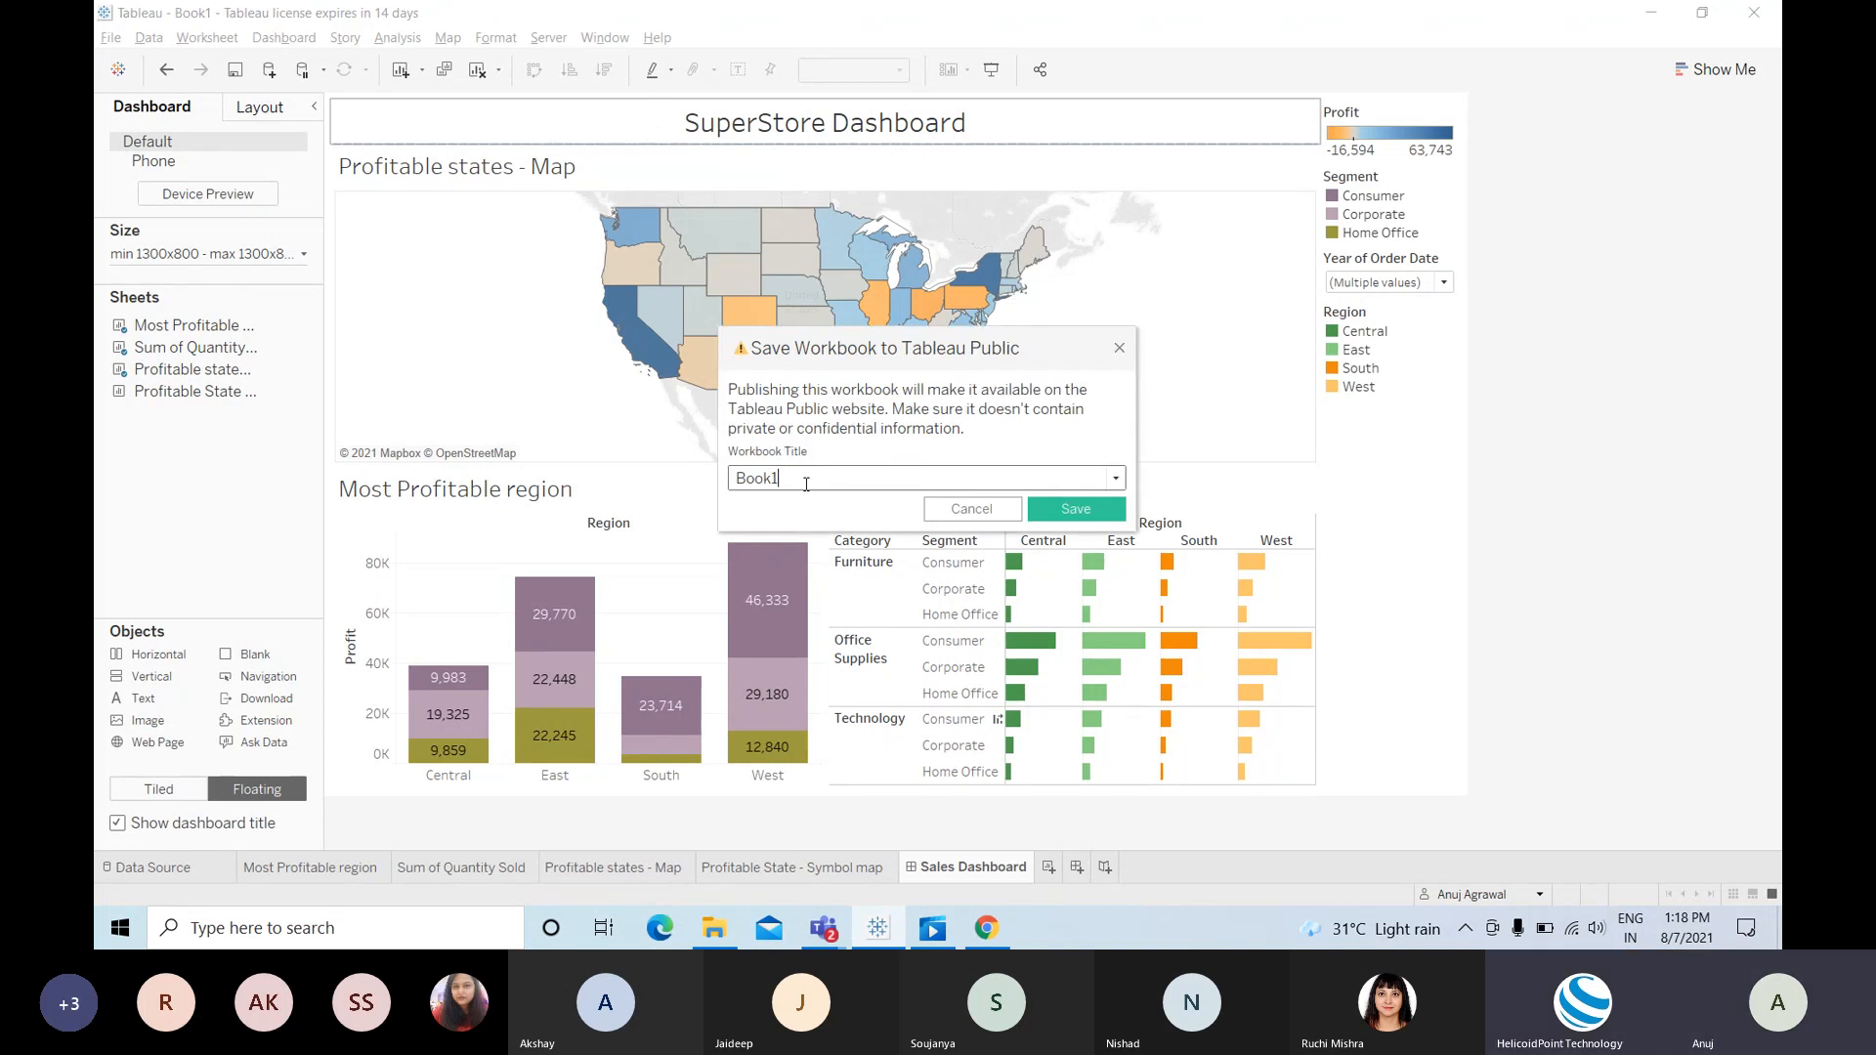
left_click_drag(675, 488, 1046, 497)
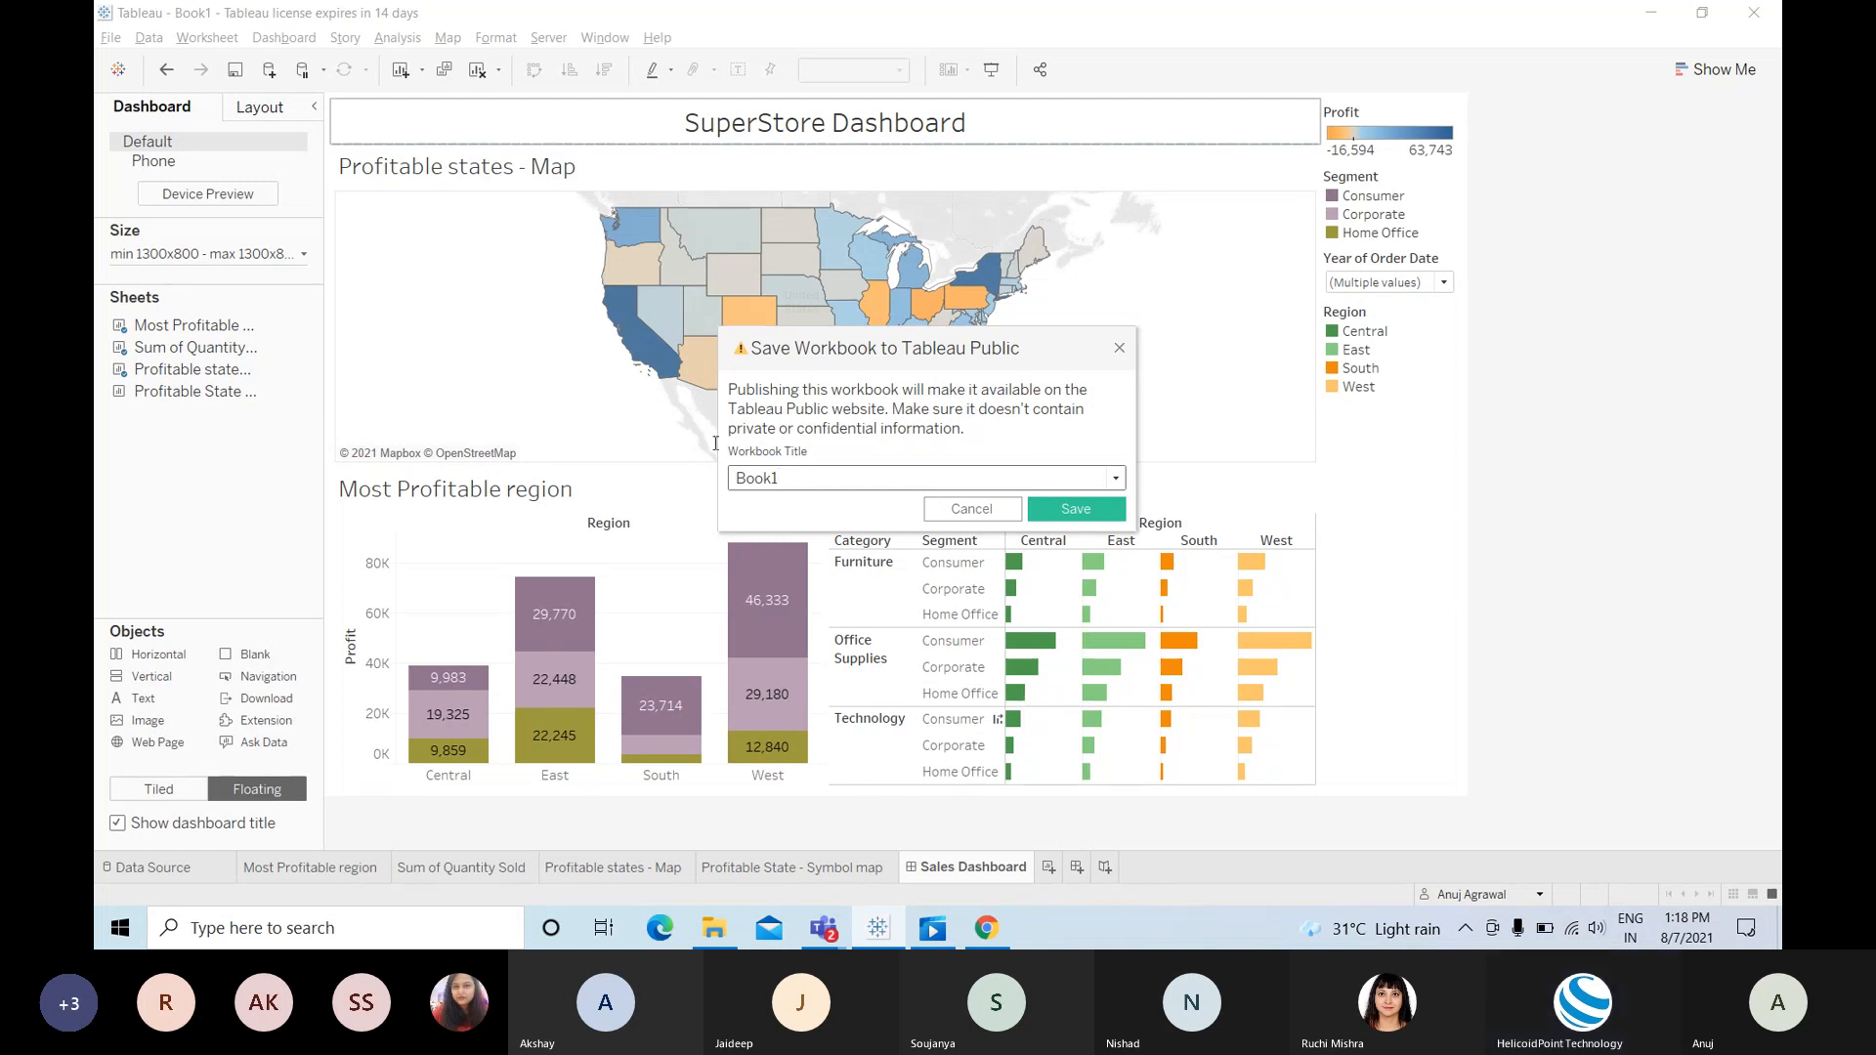
left_click_drag(1047, 485, 627, 454)
type("Sales Dashbo")
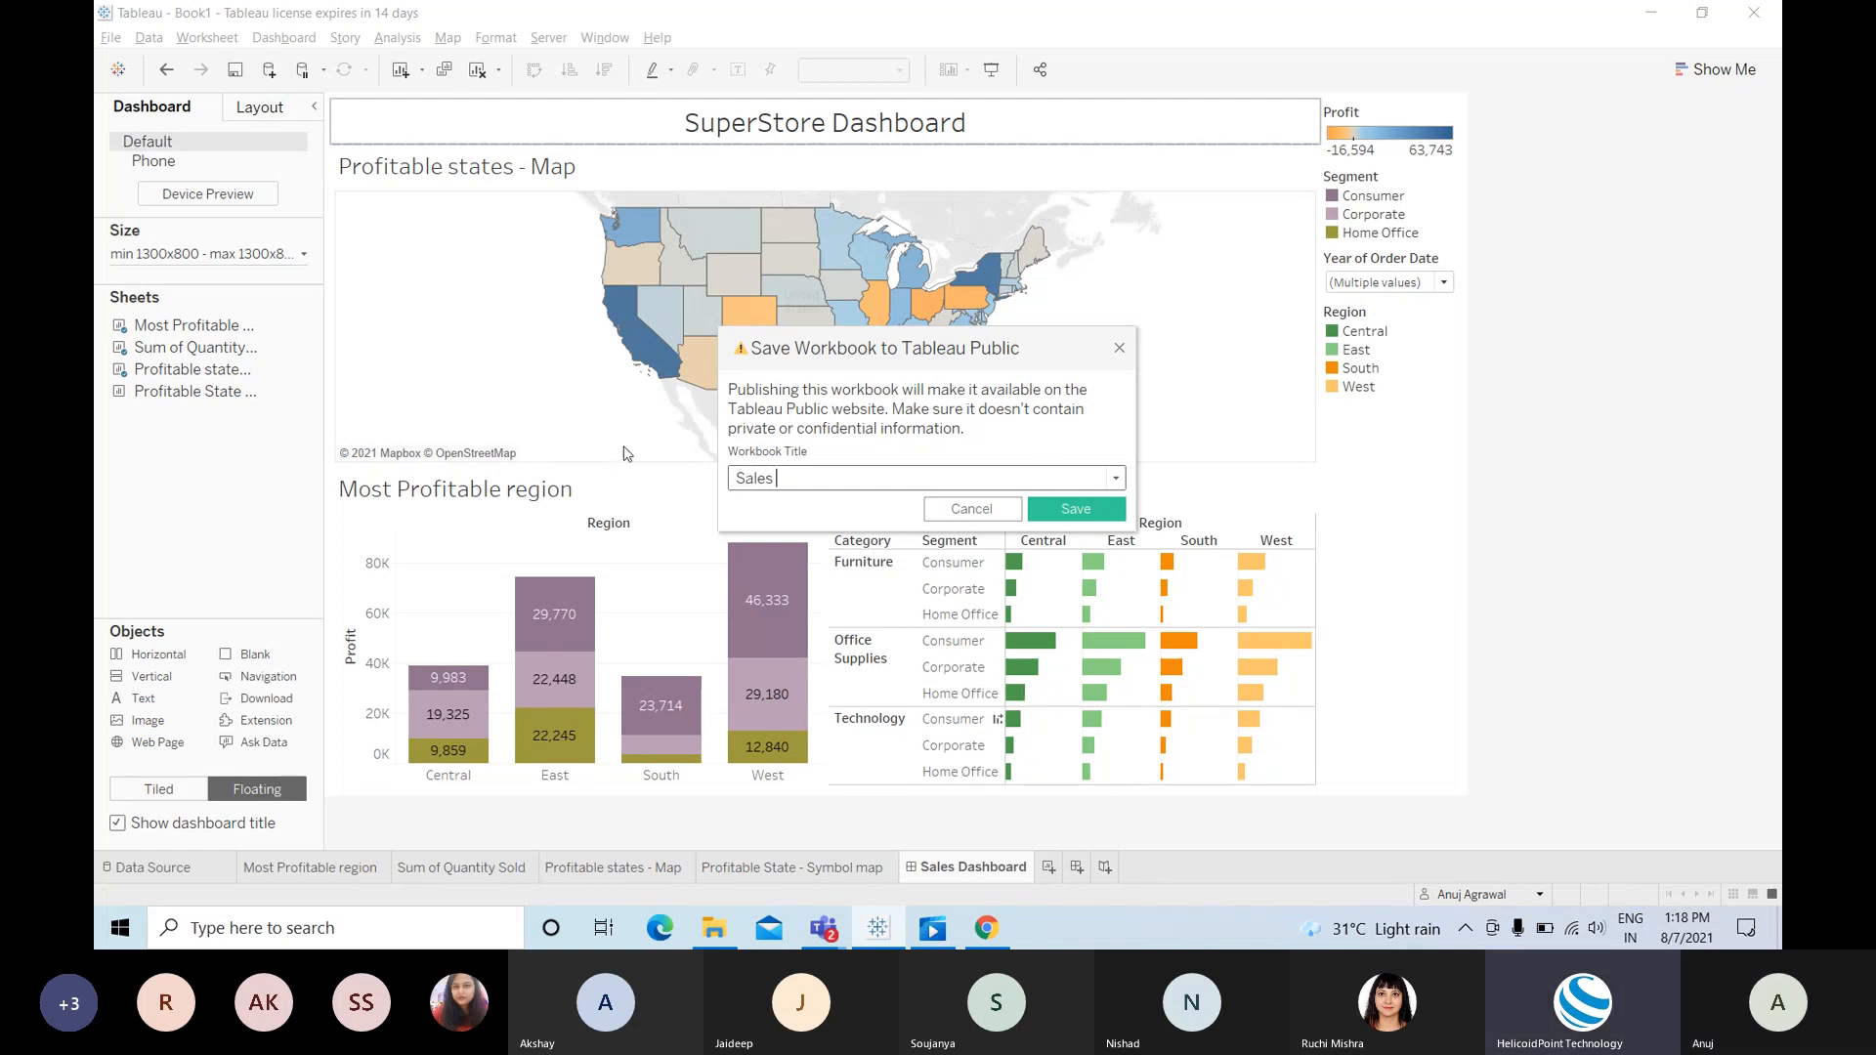
type("a")
left_click(1088, 512)
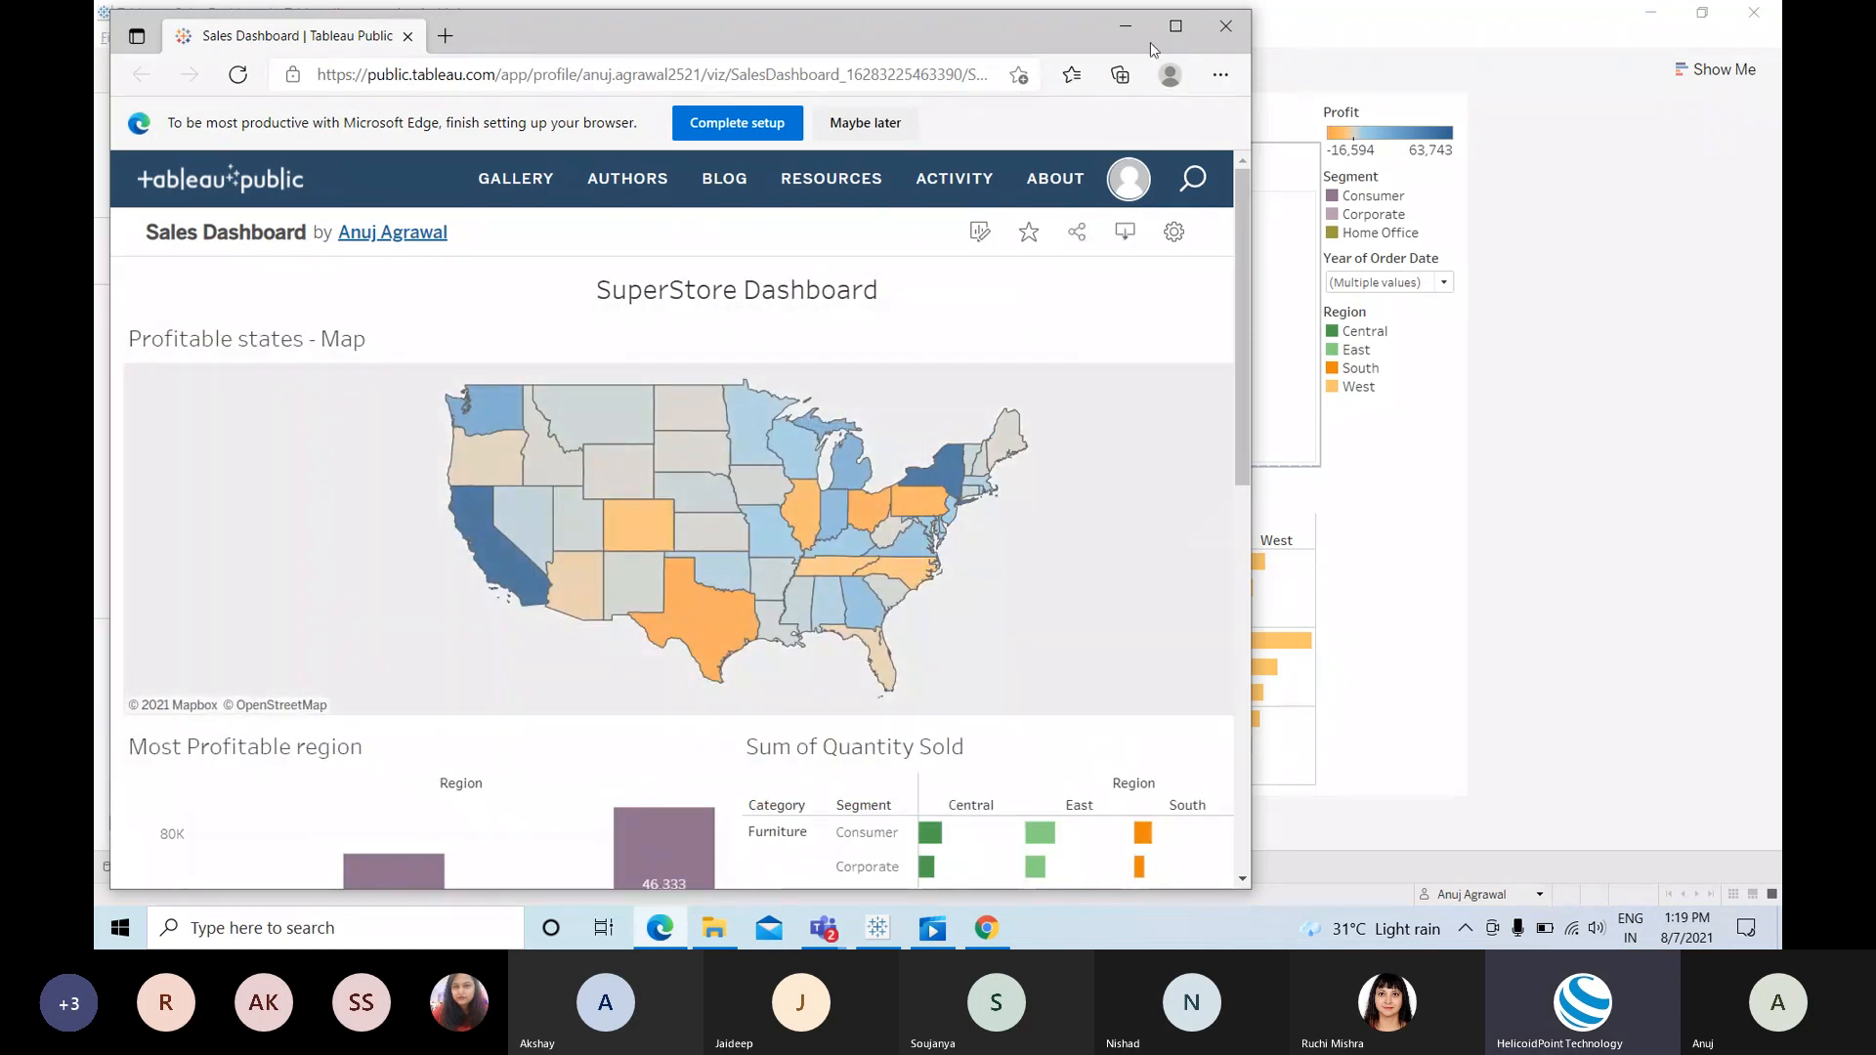
Step: Maximize the browser and scroll through the published Sales Dashboard
left_click(1176, 27)
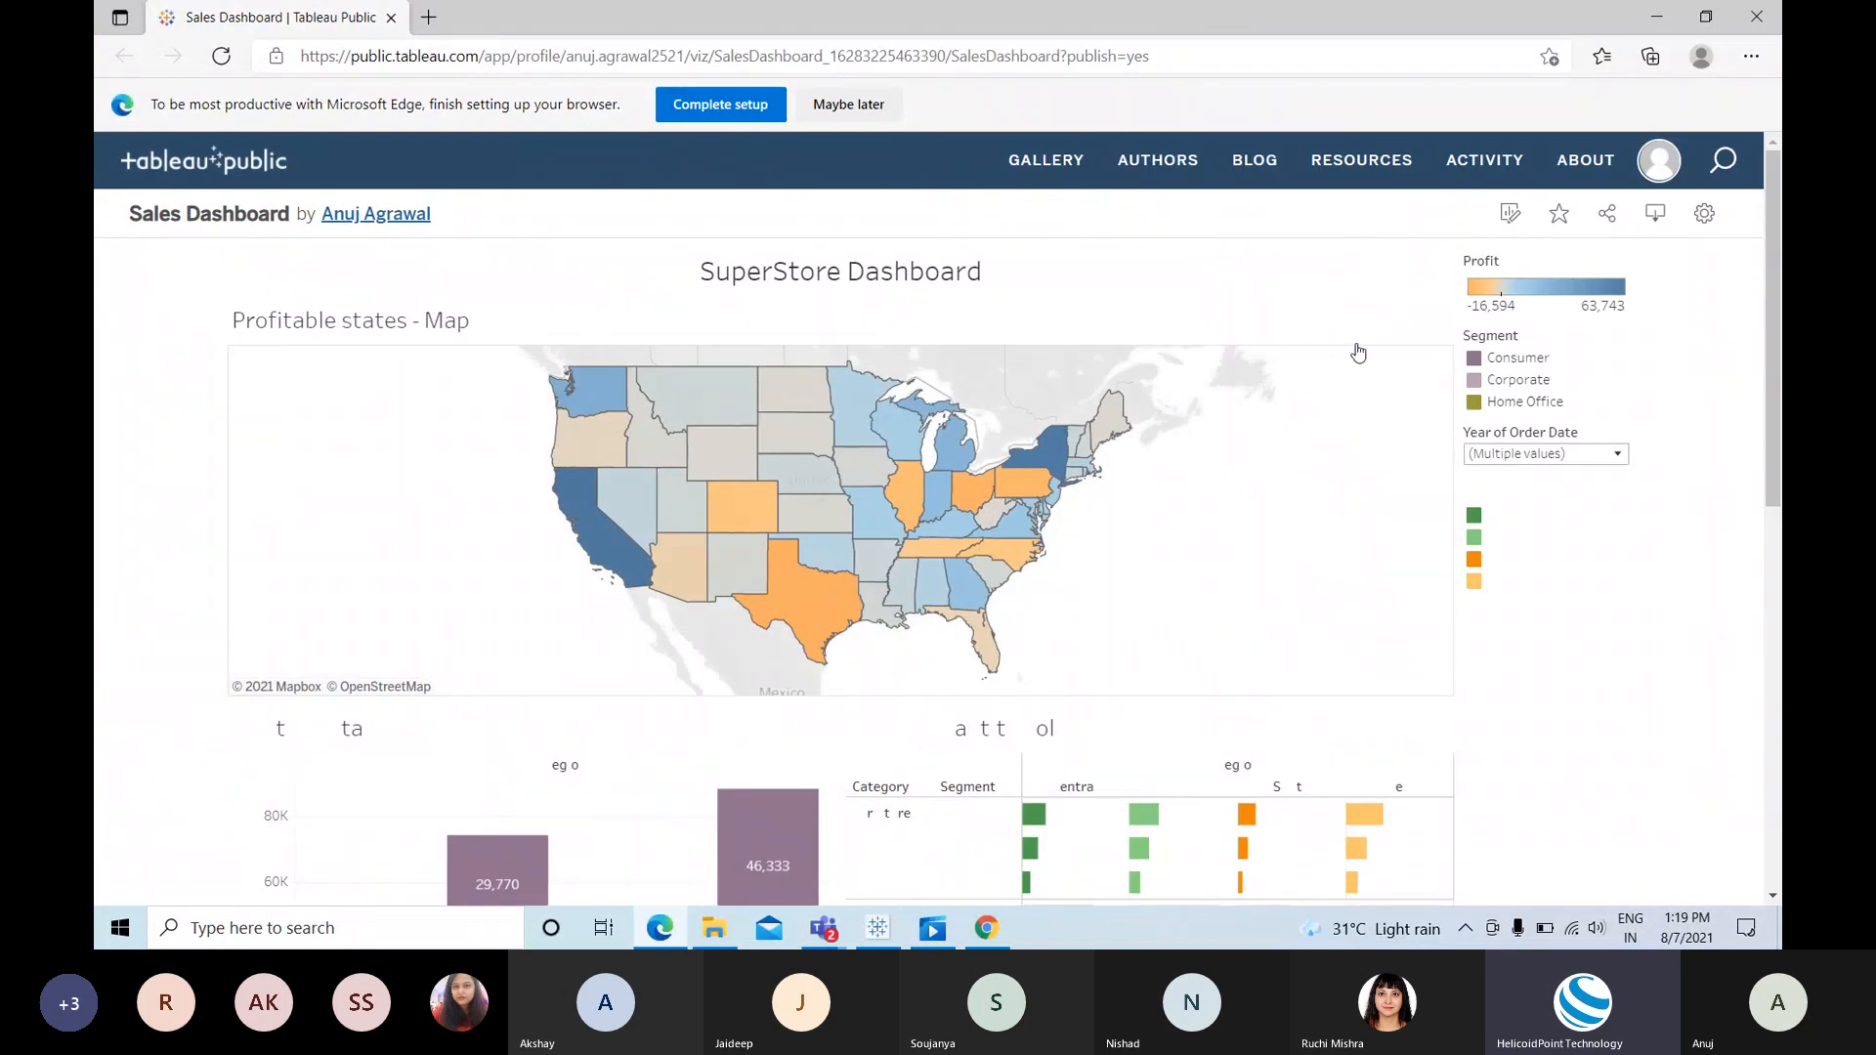
scroll(1349, 381, "down", 2)
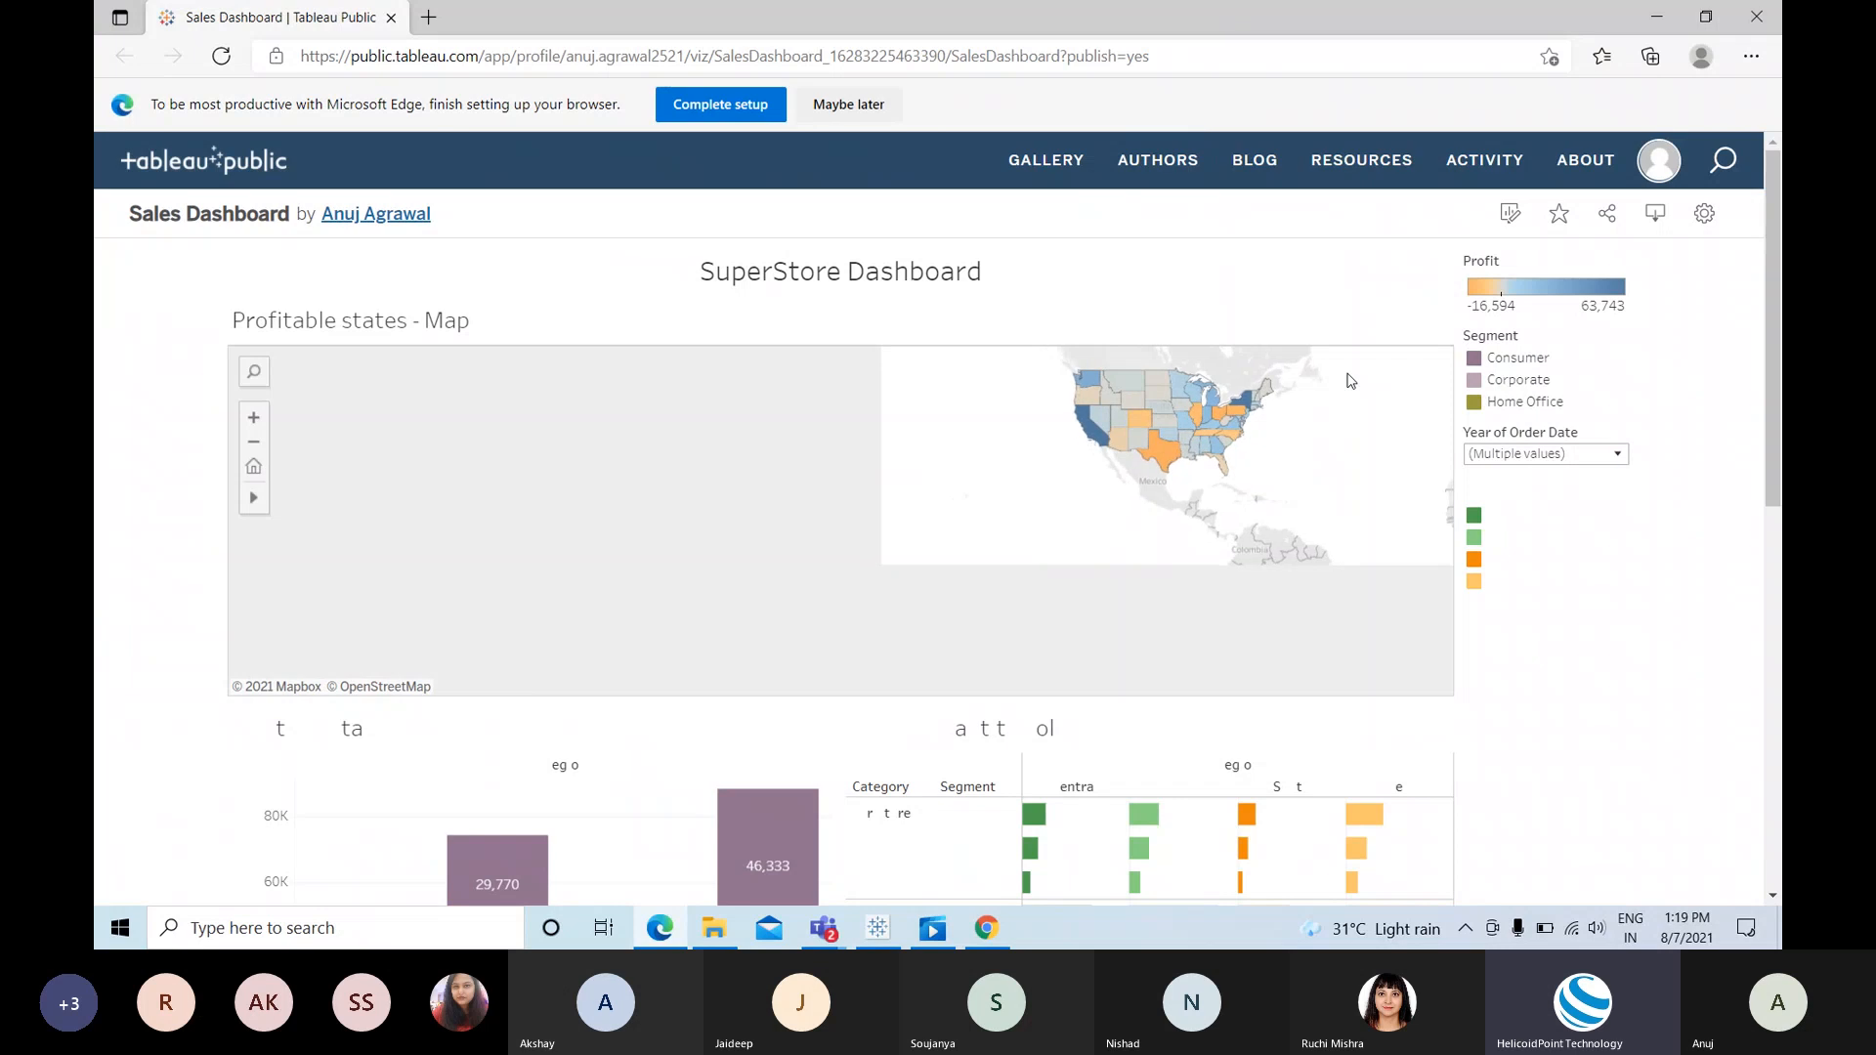
scroll(1350, 381, "up", 1)
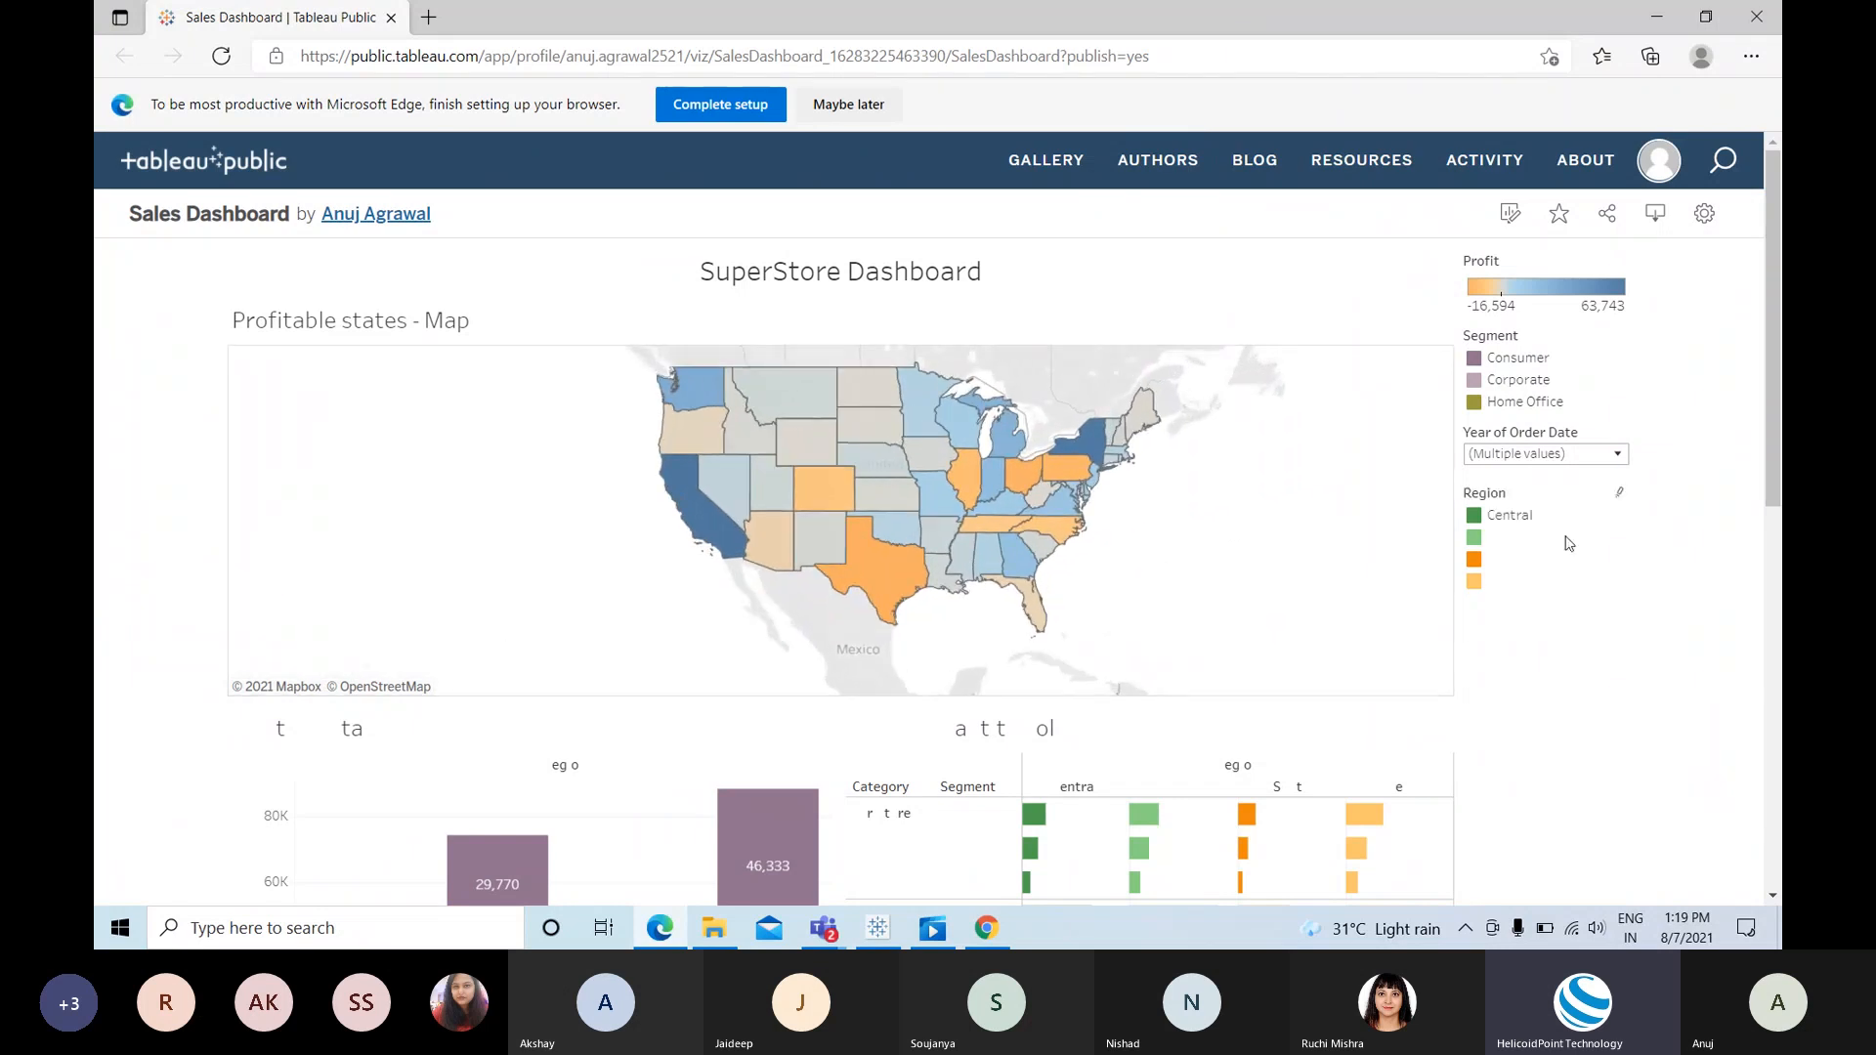
scroll(1683, 612, "down", 3)
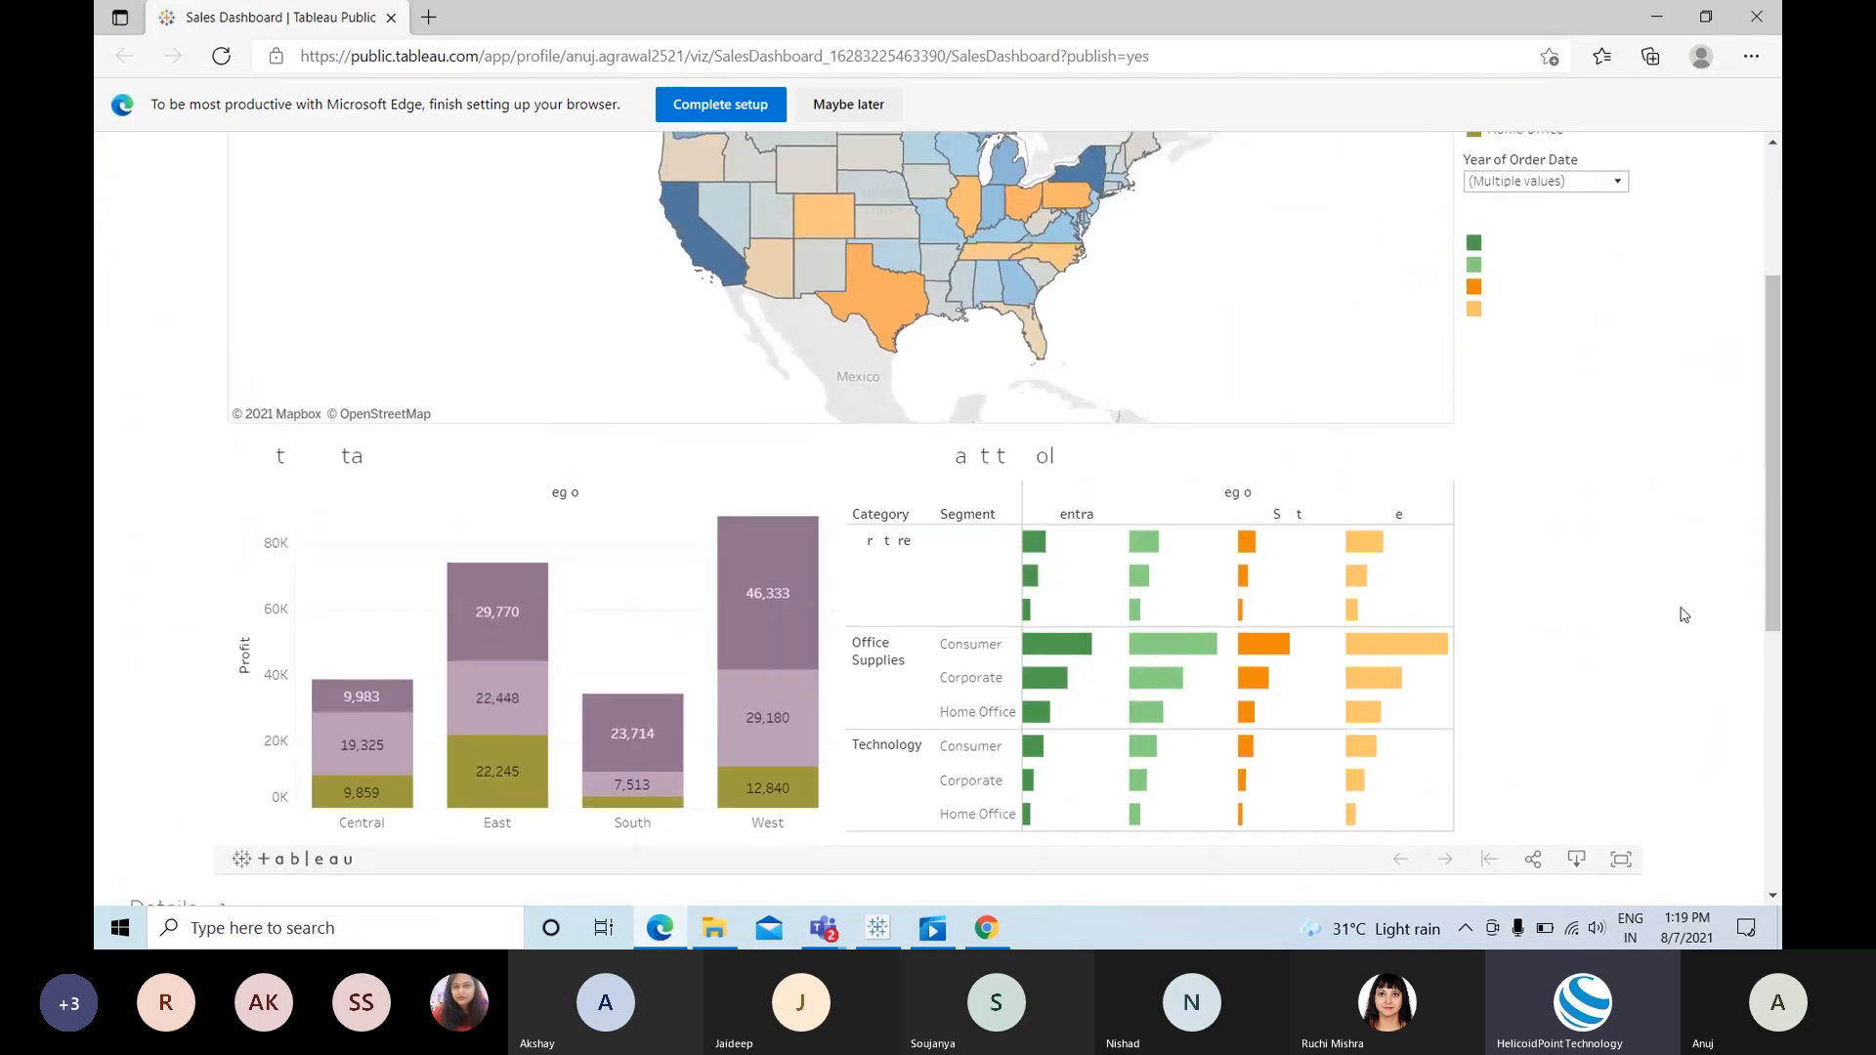
scroll(1683, 612, "down", 1)
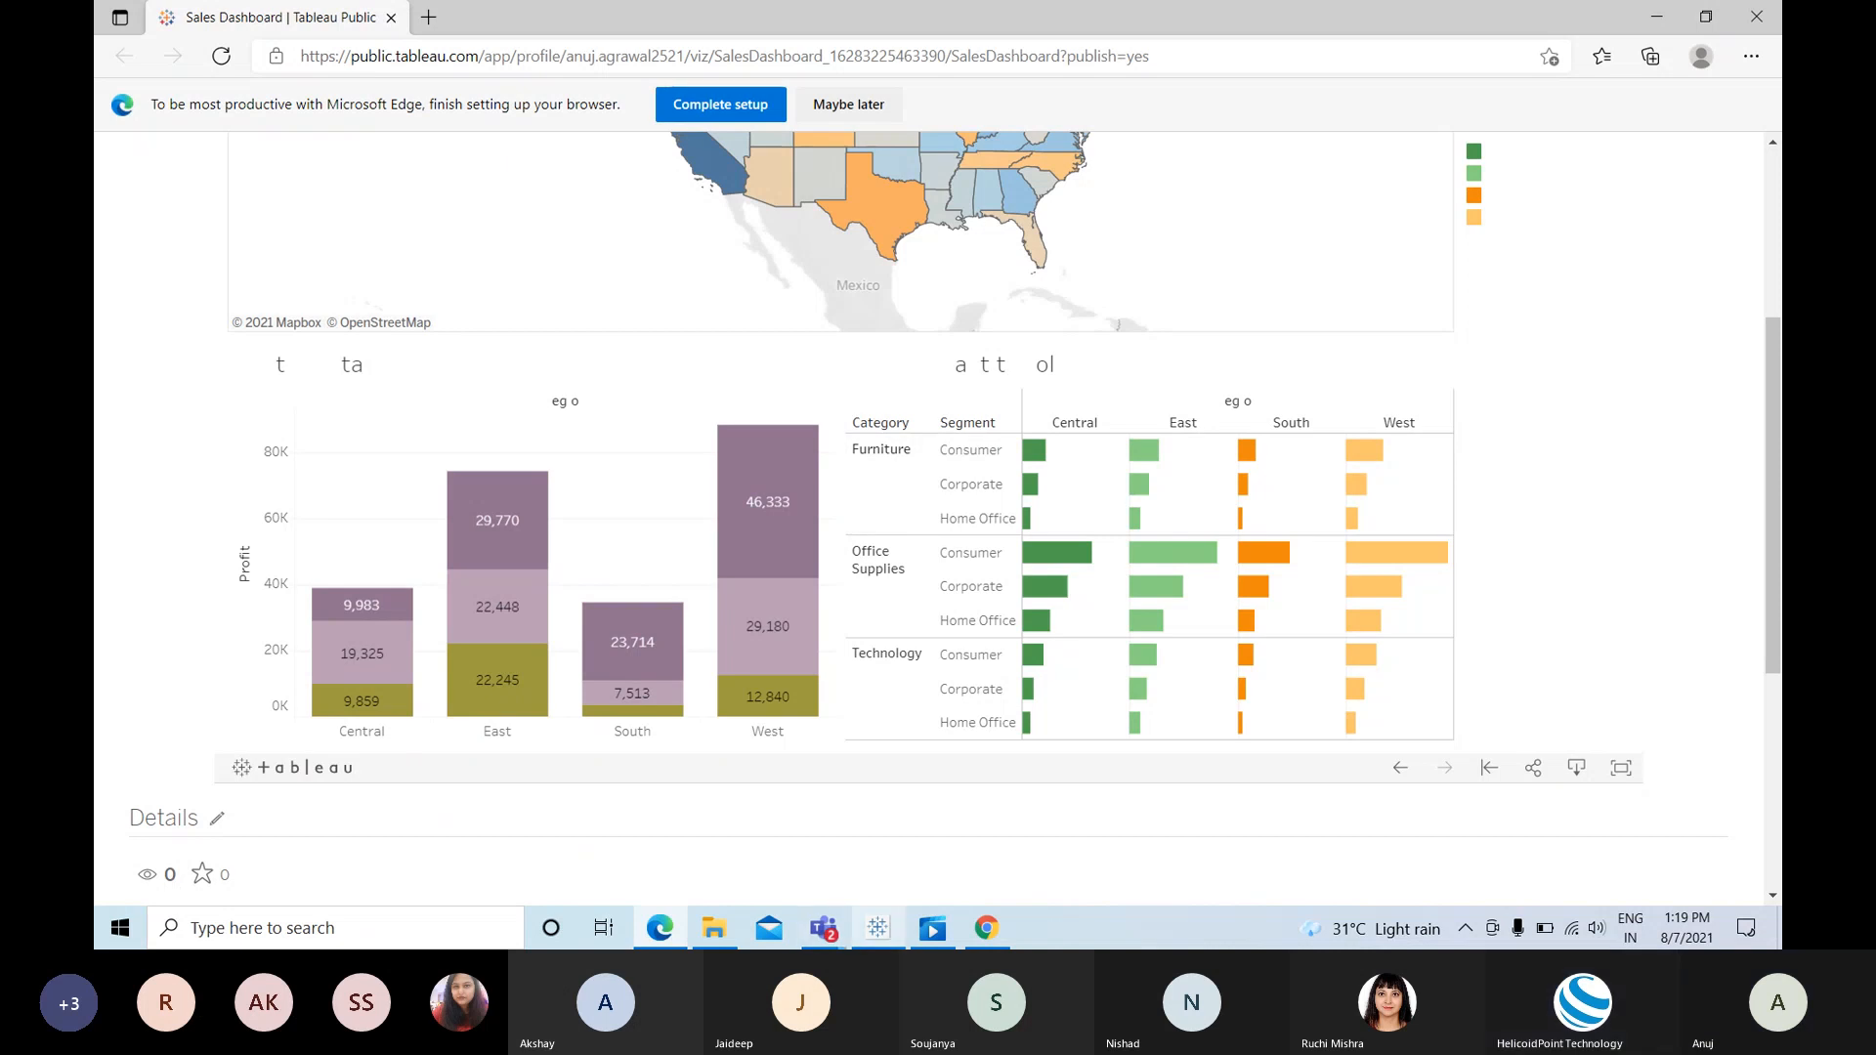
Step: Return to the published page and select its web address
left_click(878, 928)
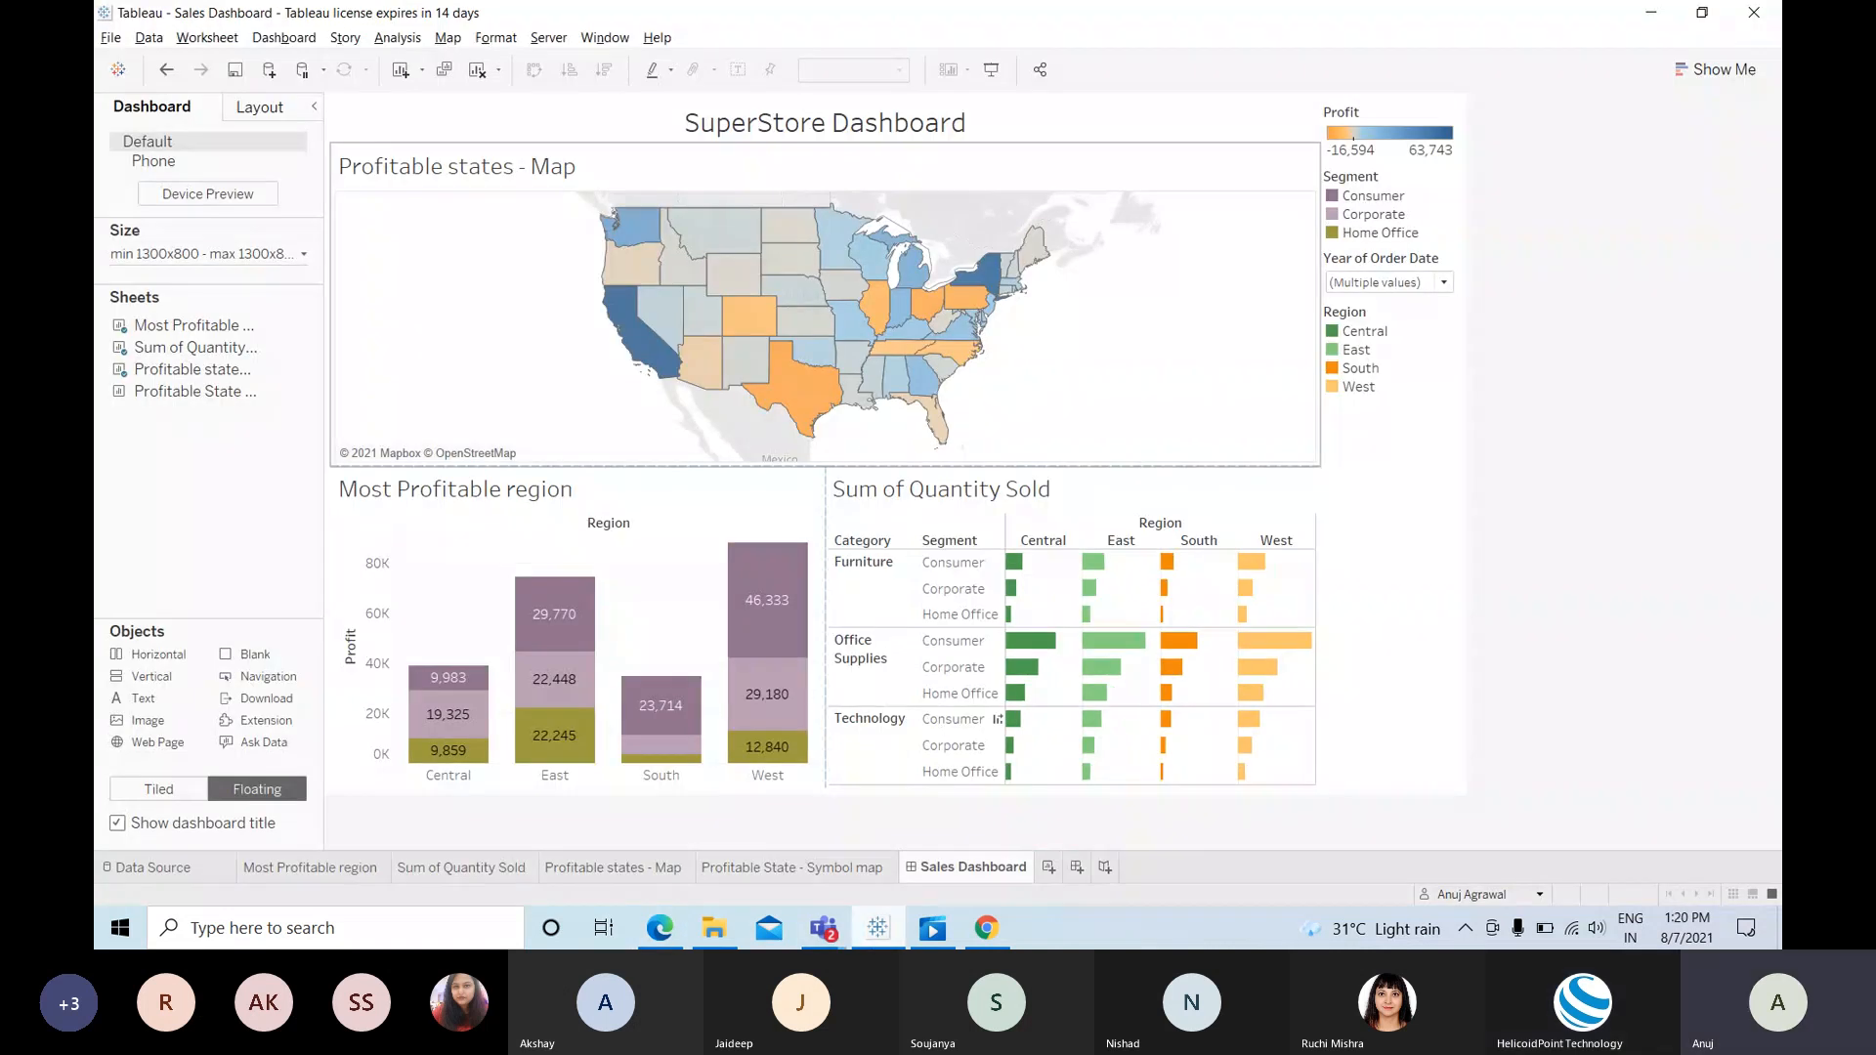
left_click(877, 928)
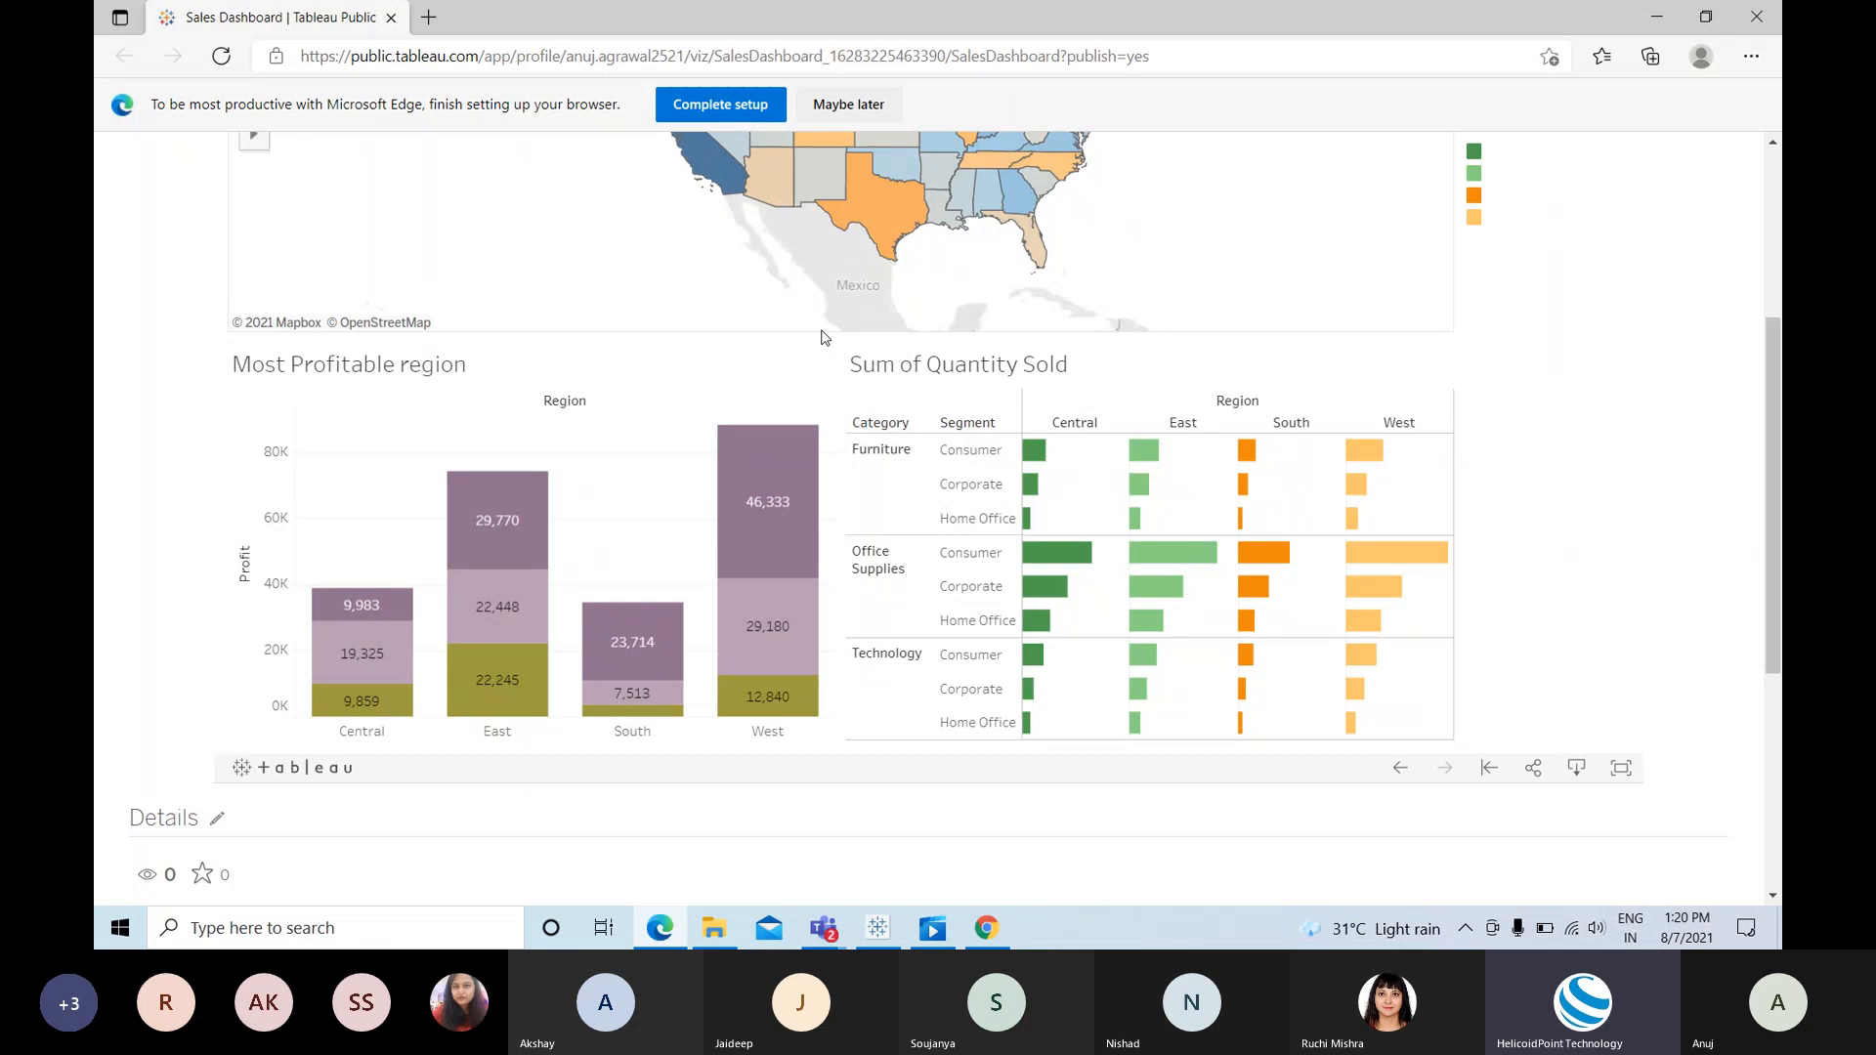
left_click(938, 65)
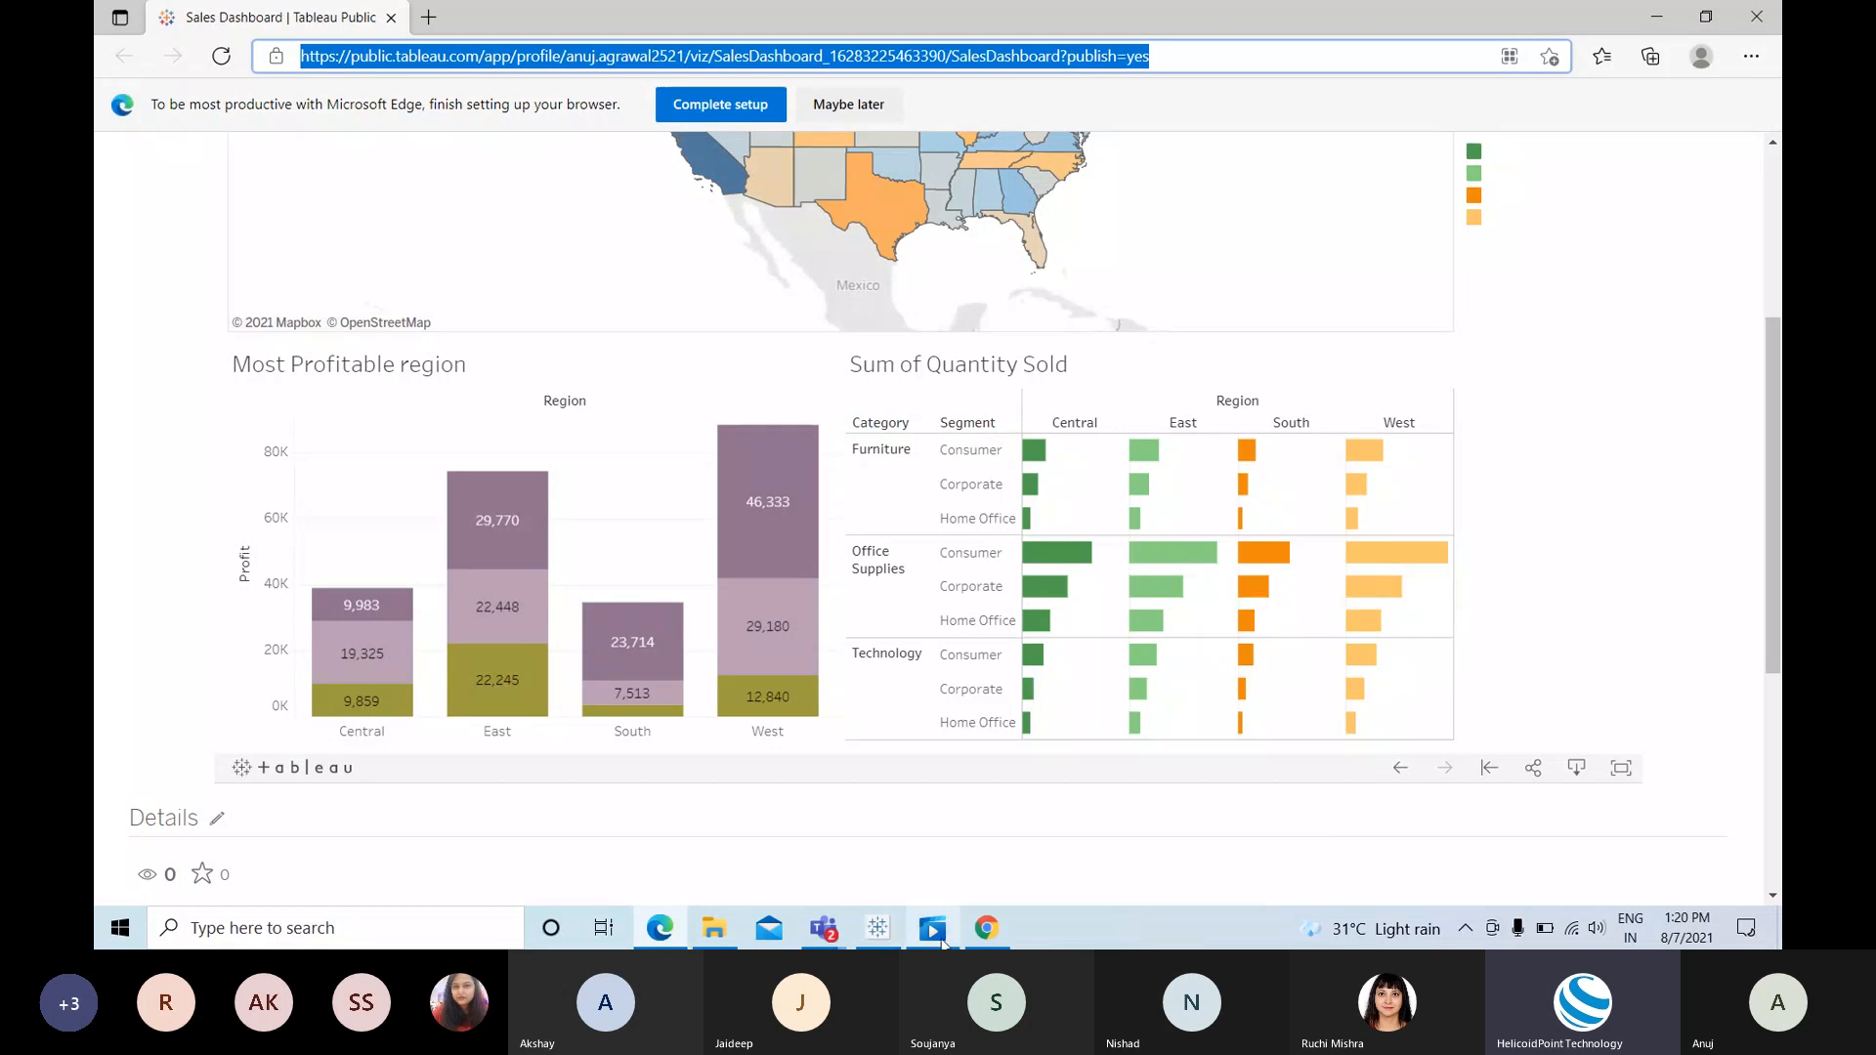
Step: Bring up the Tableau Session 1 Teams window and its channel posts, dismissing the add-a-tab dialog
left_click(811, 933)
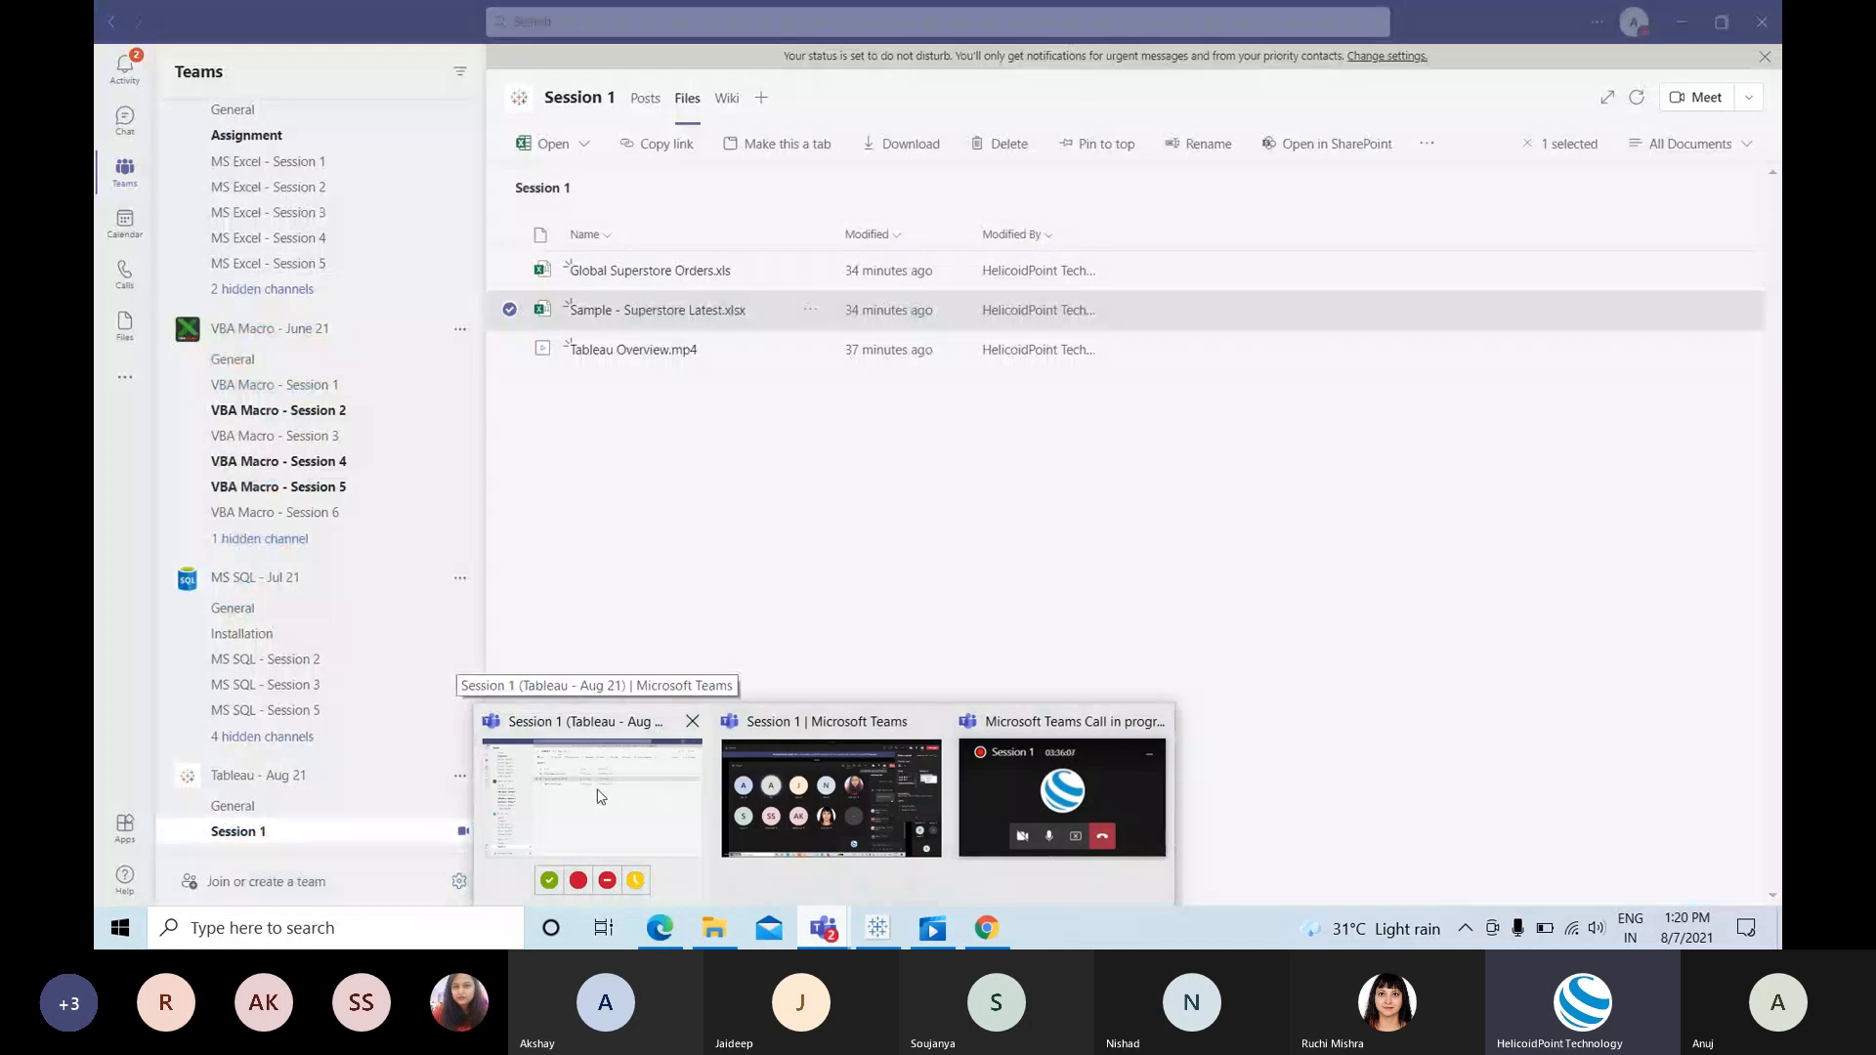
left_click(600, 795)
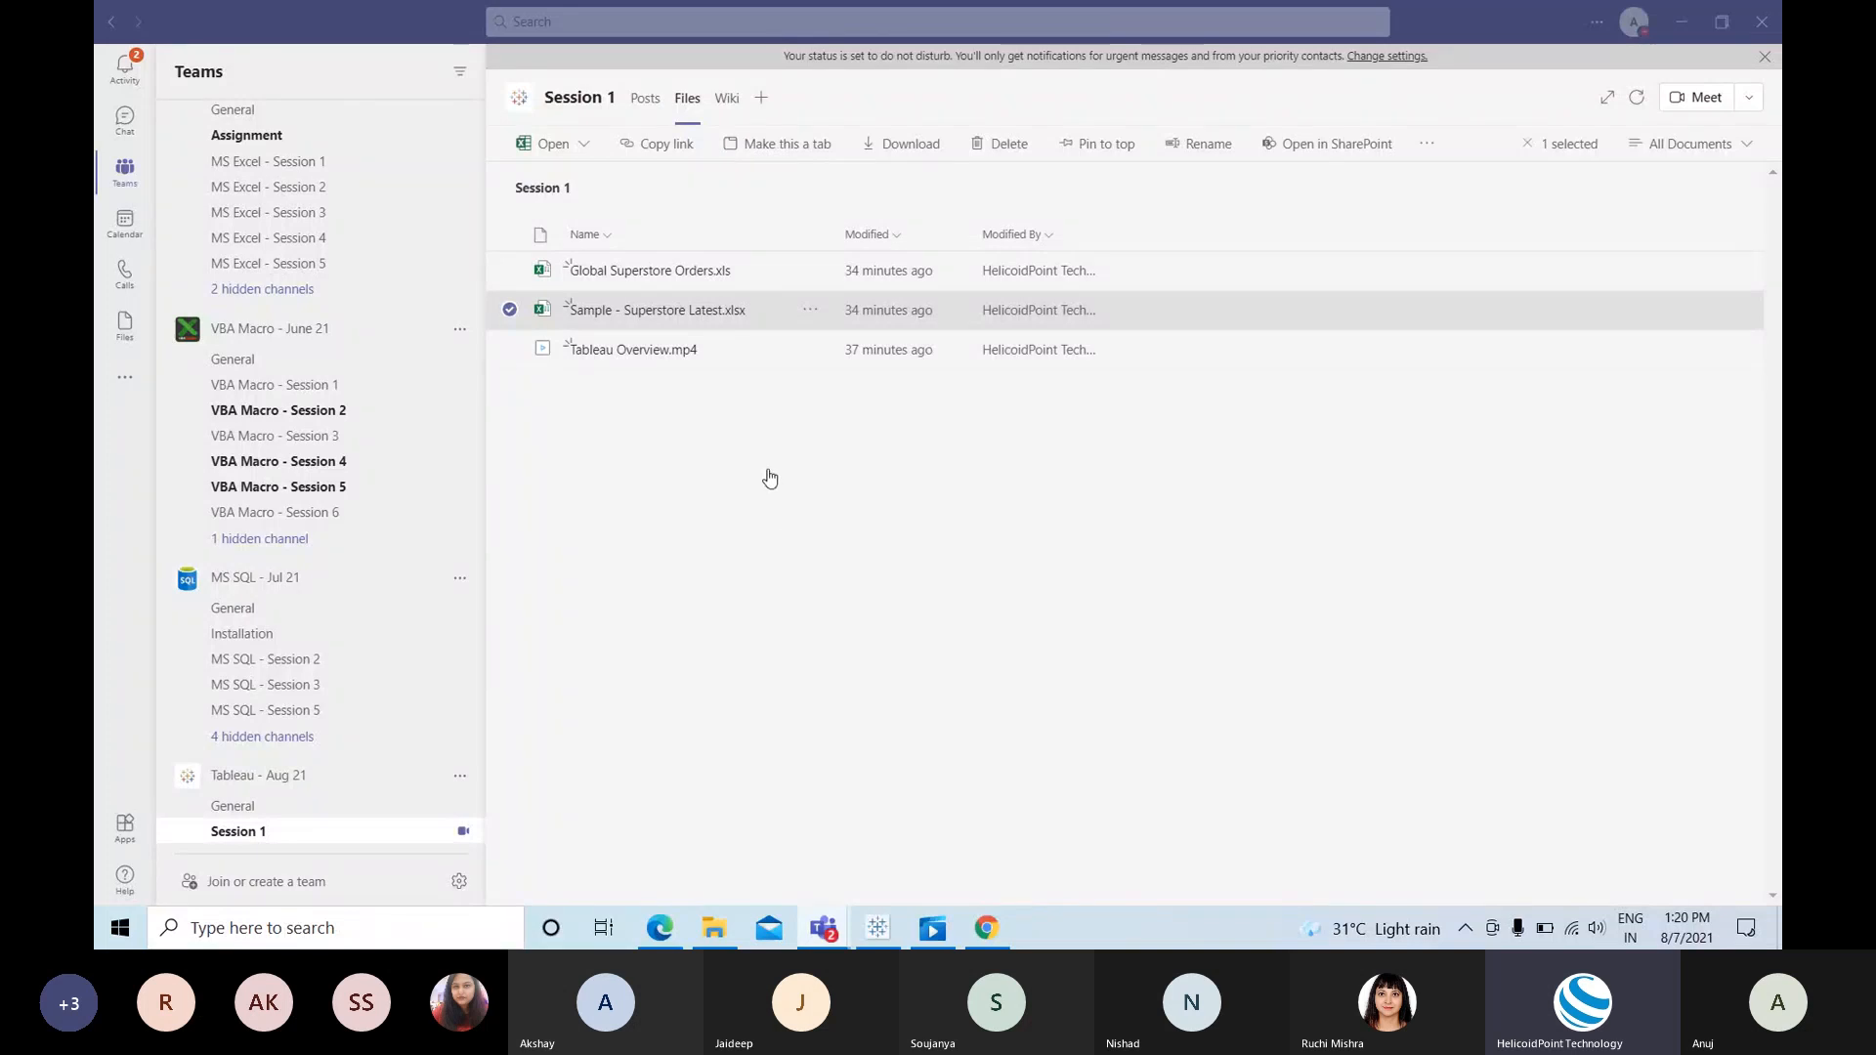
left_click(645, 98)
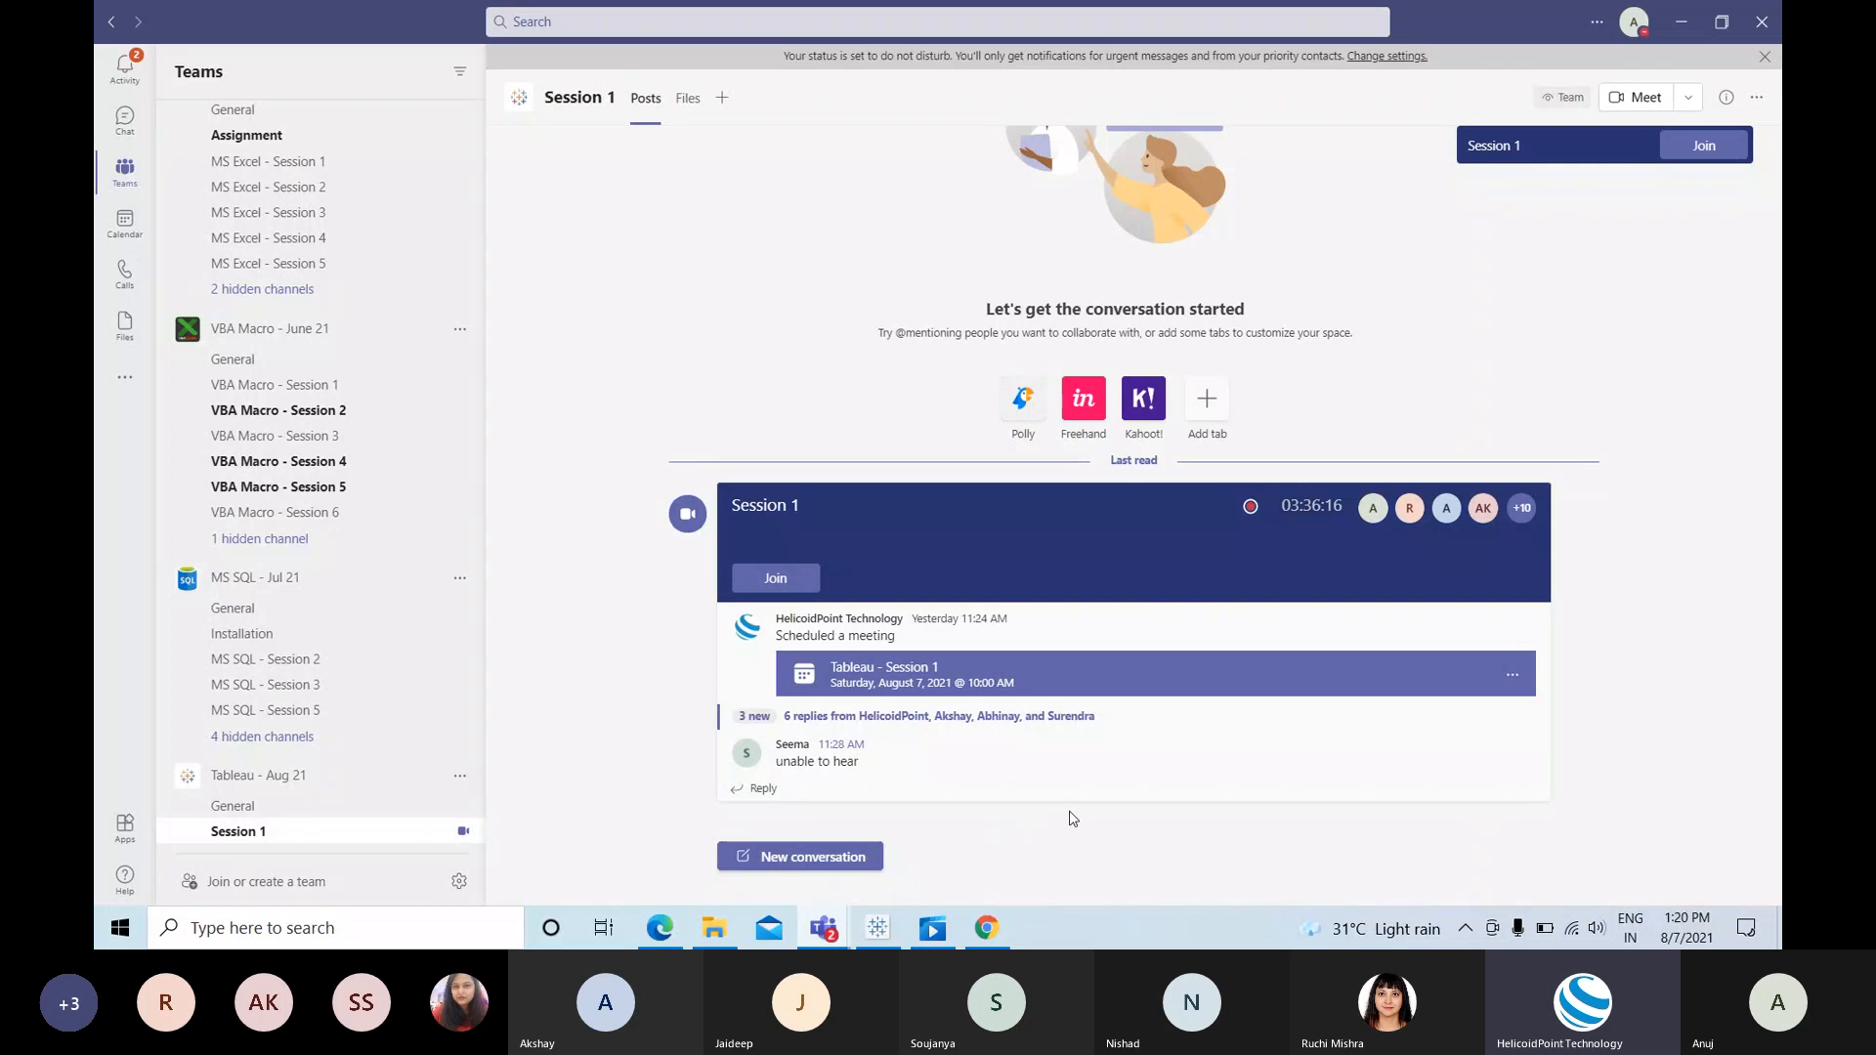
left_click(1207, 398)
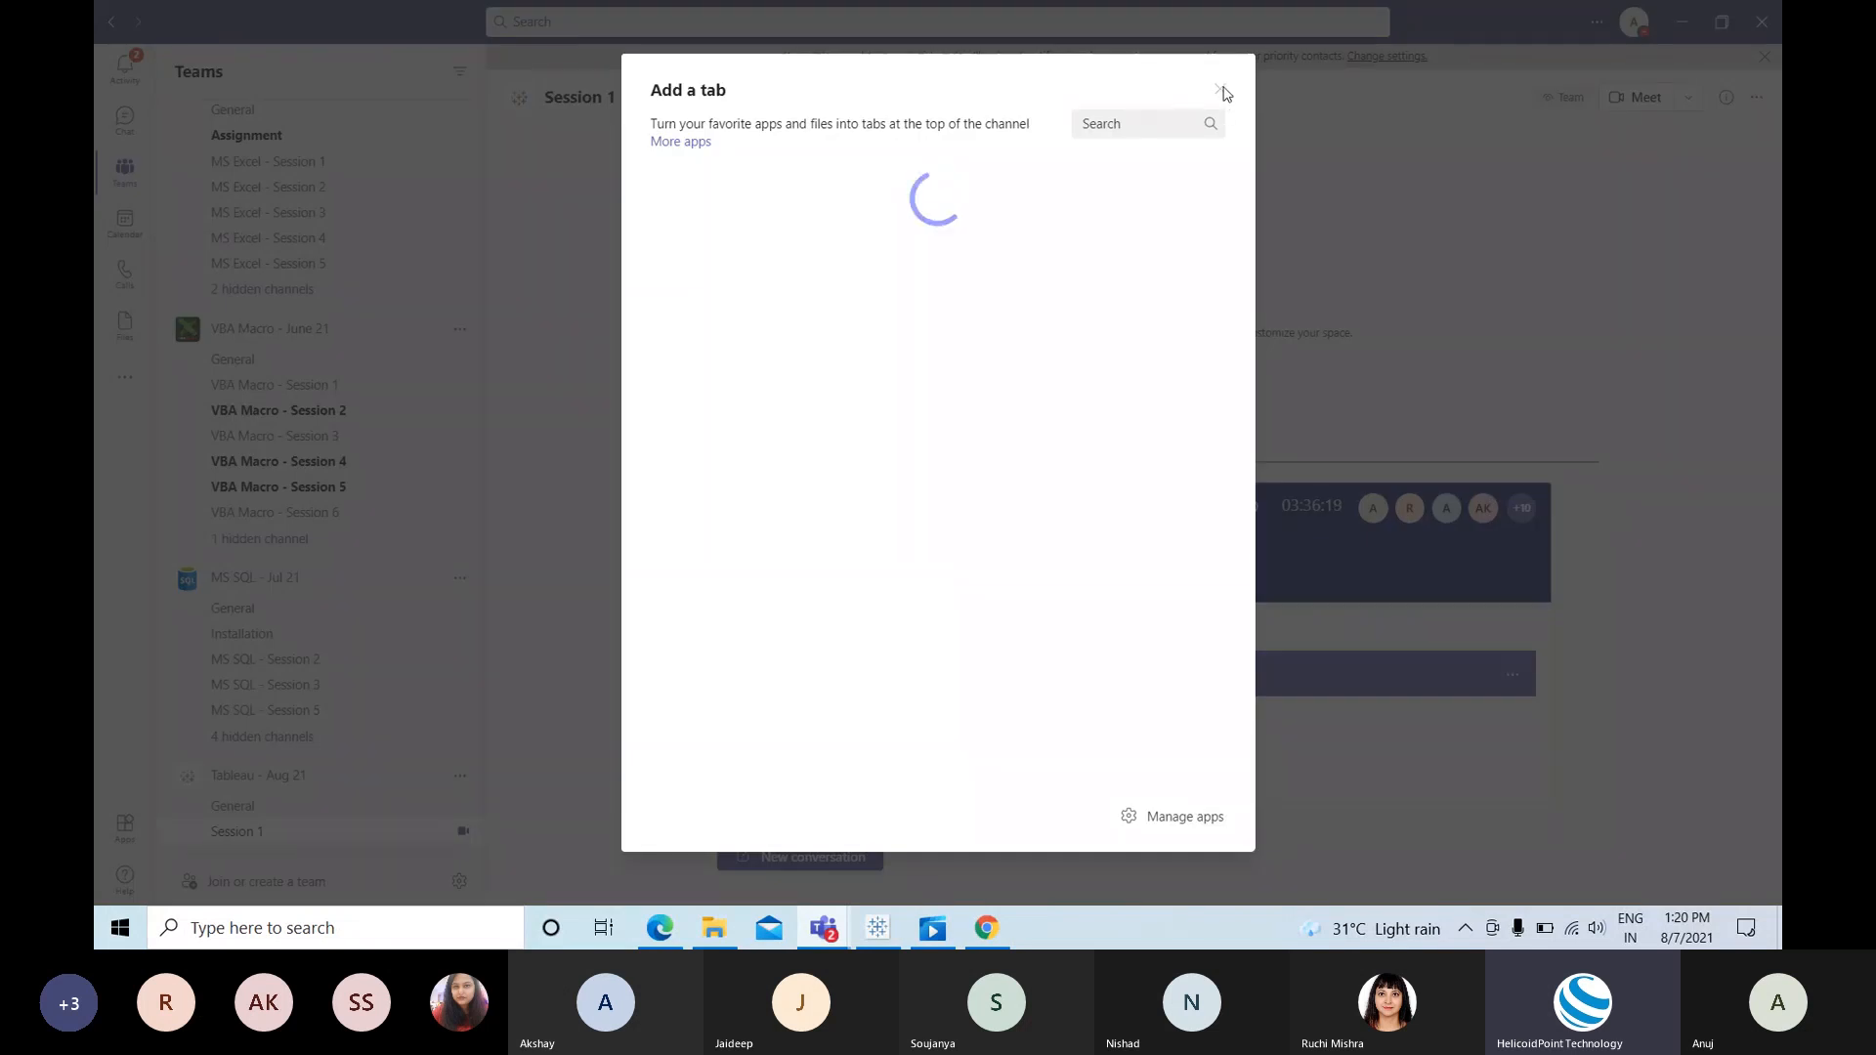
left_click(1222, 91)
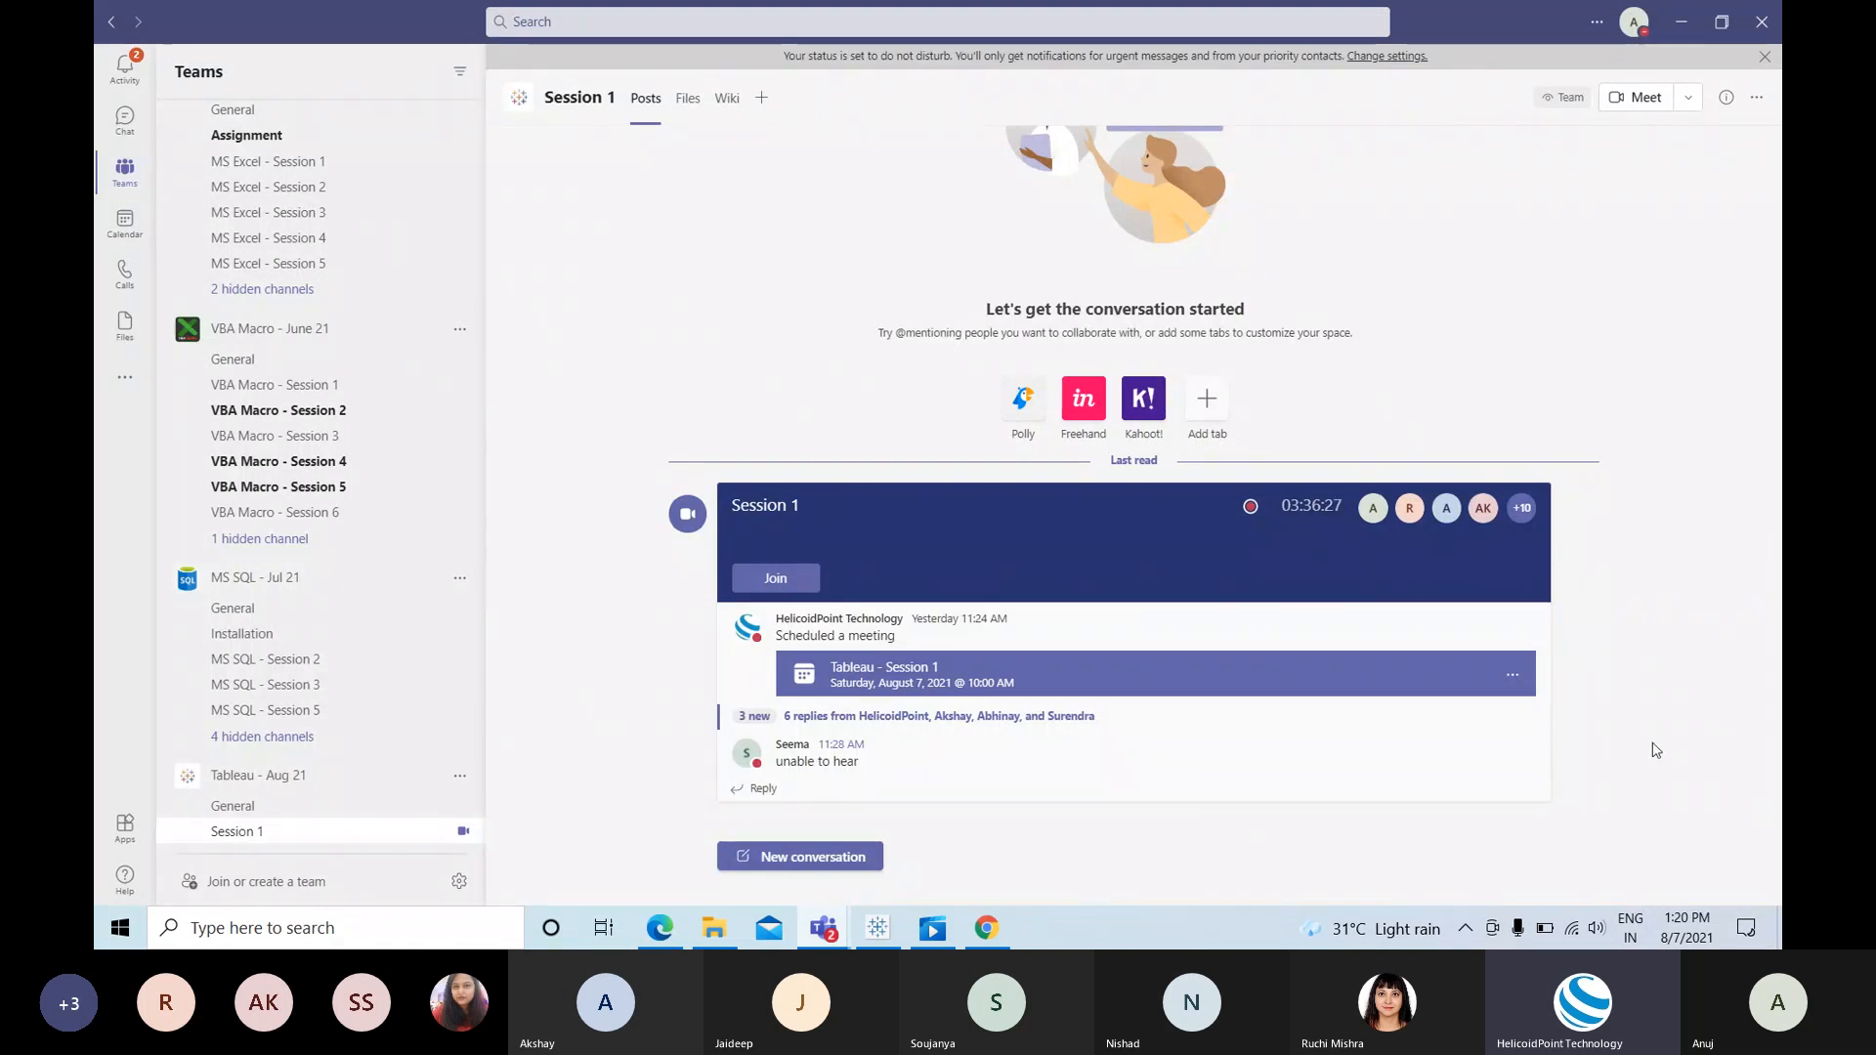
Step: Paste the Tableau Public dashboard link into the Session 1 meeting chat and send it
left_click(1615, 779)
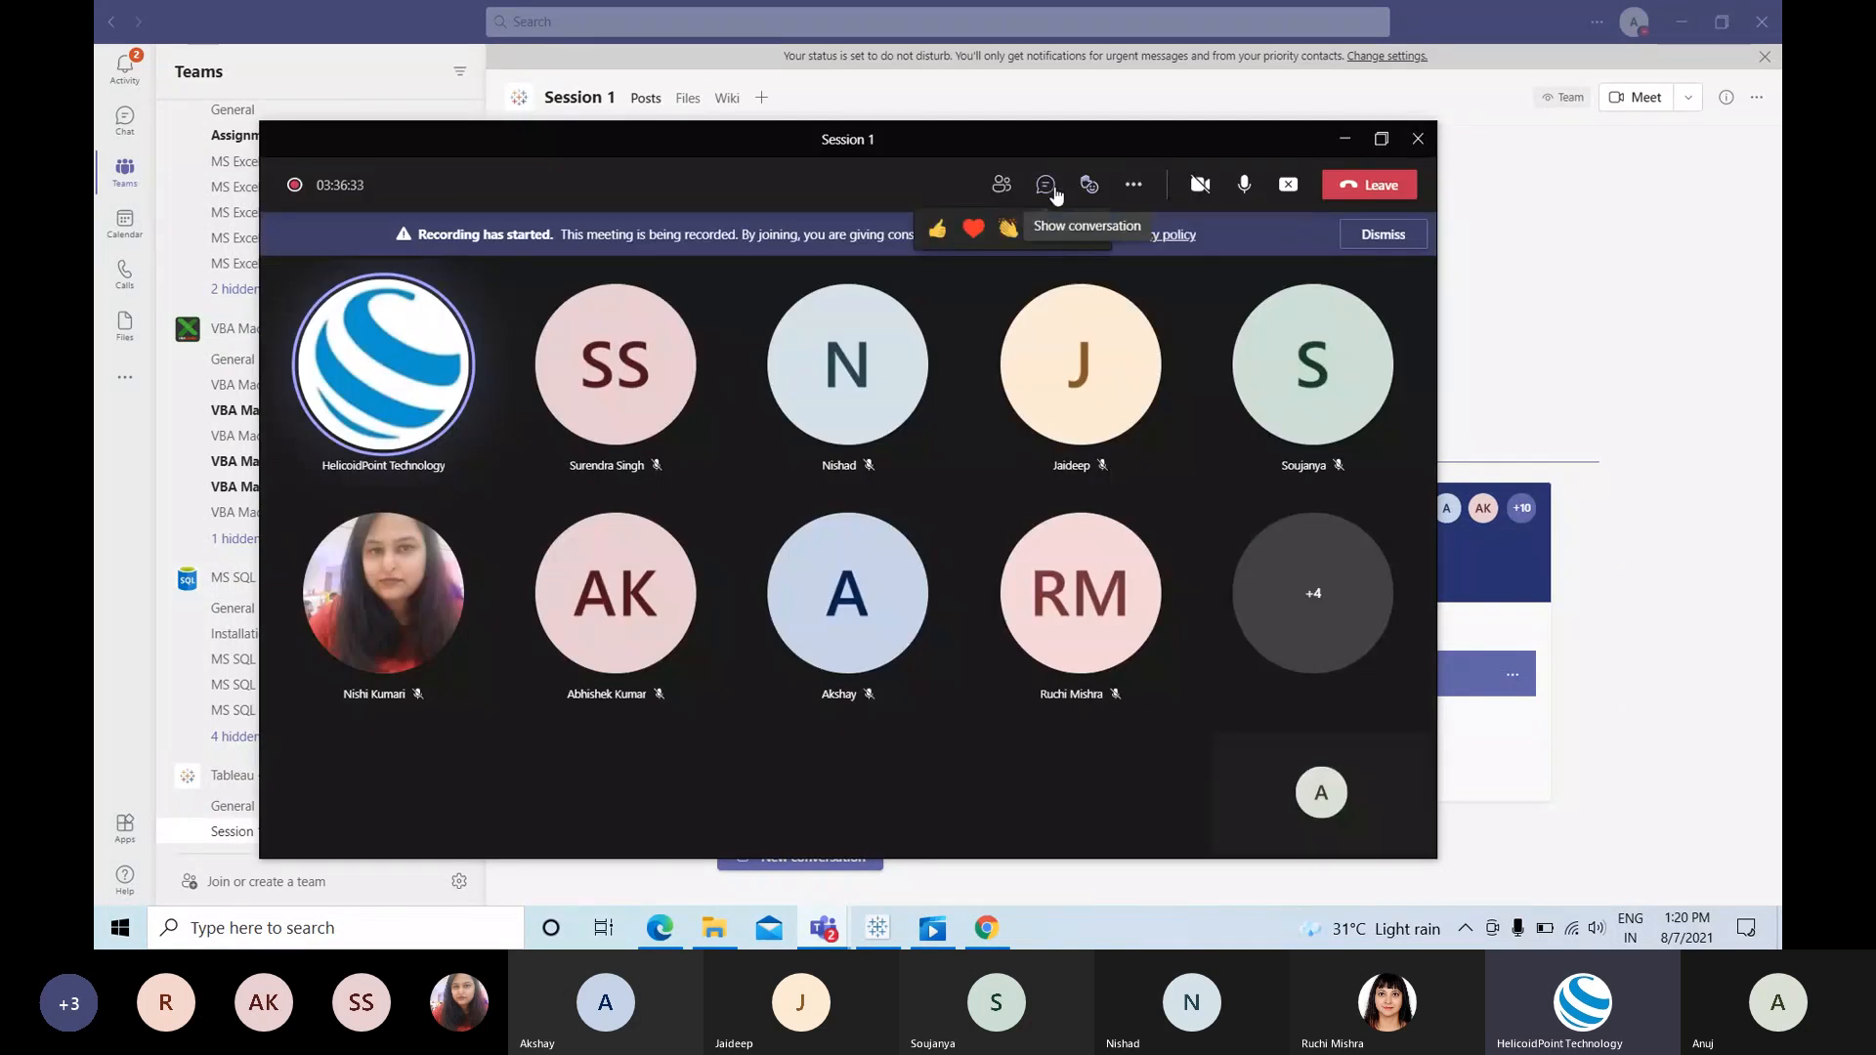
left_click(1054, 192)
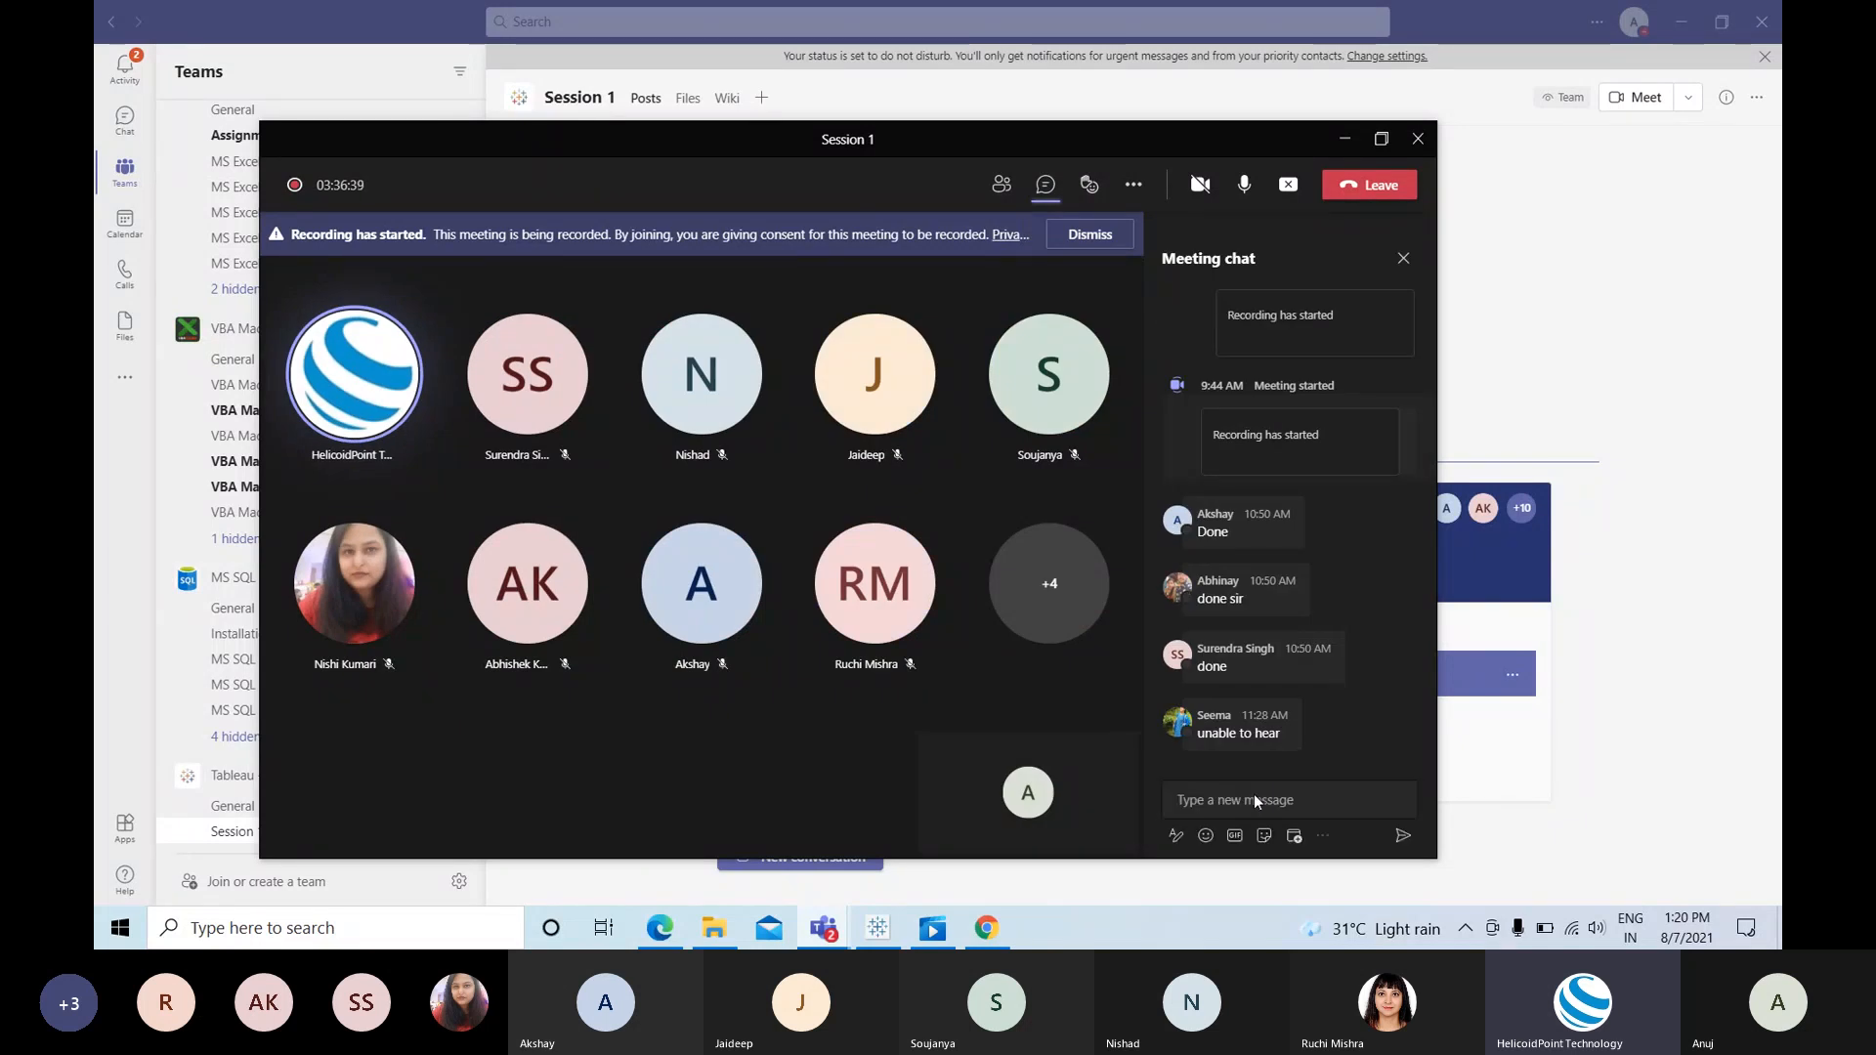
left_click(1236, 798)
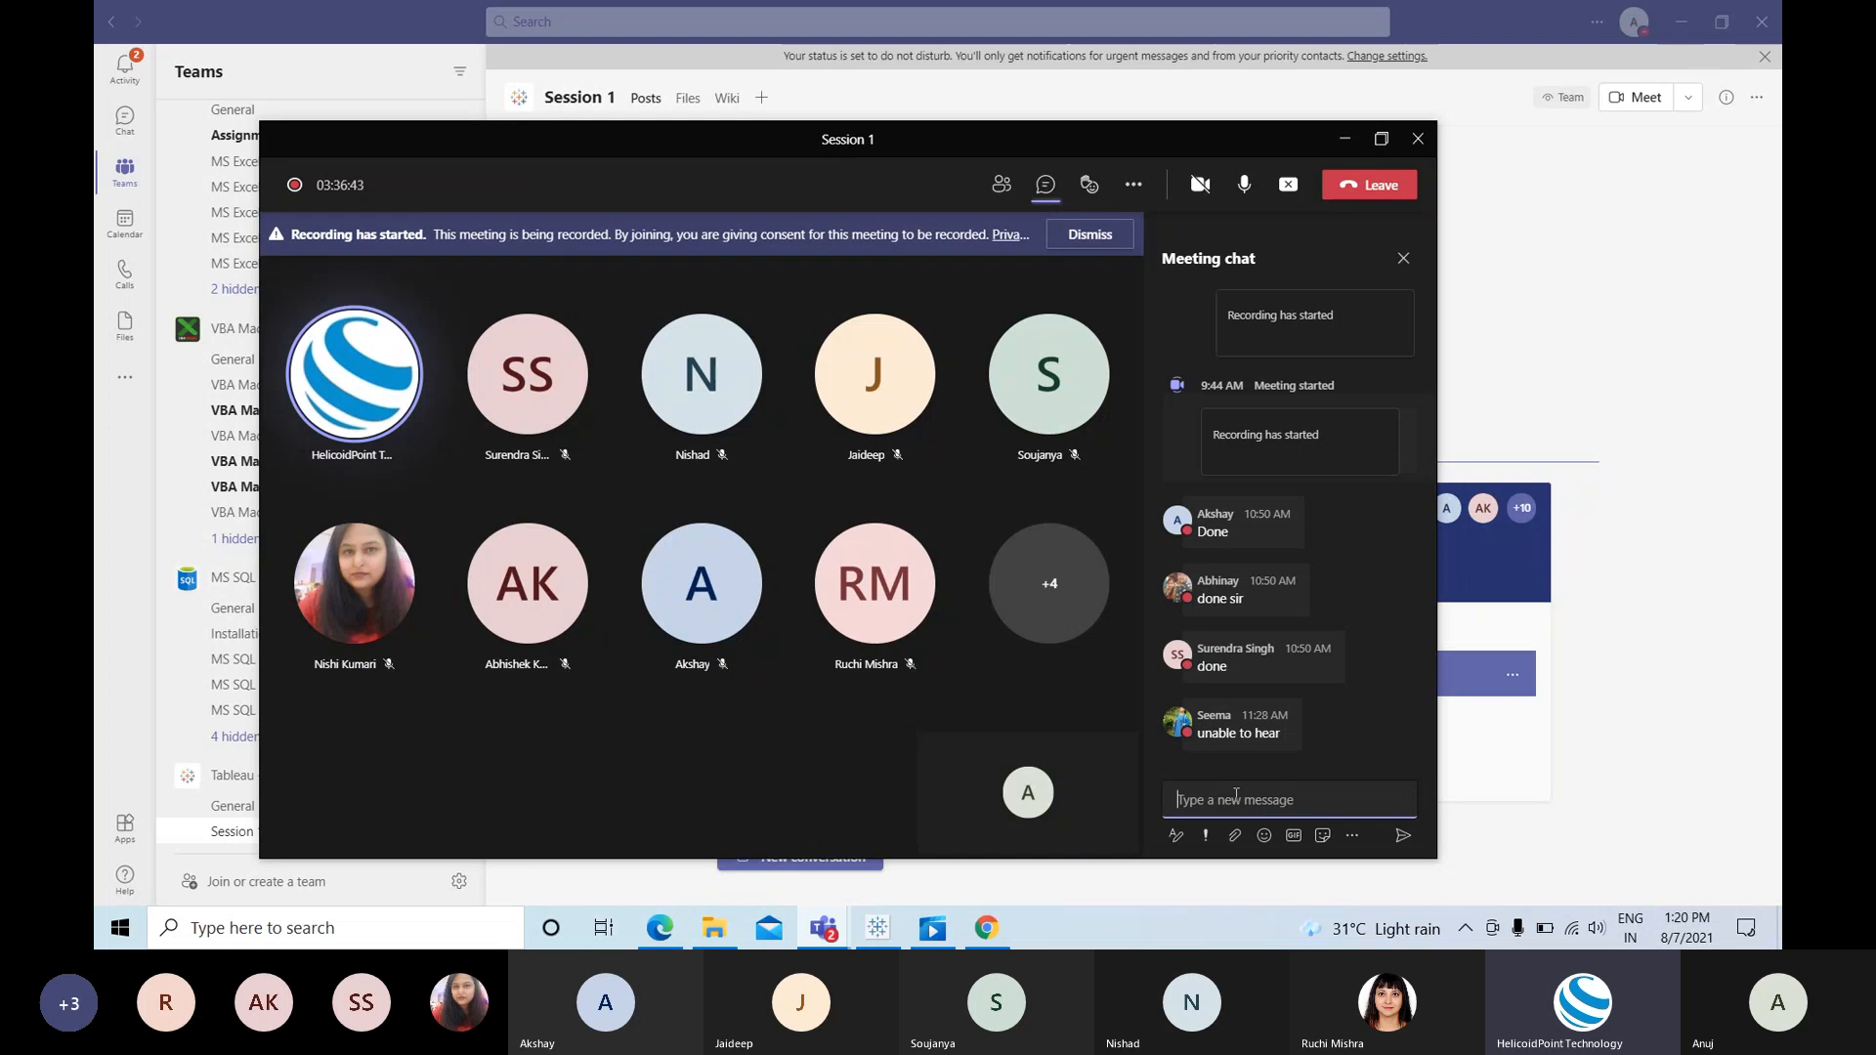
type("Sales Dashboard | Tableau Public")
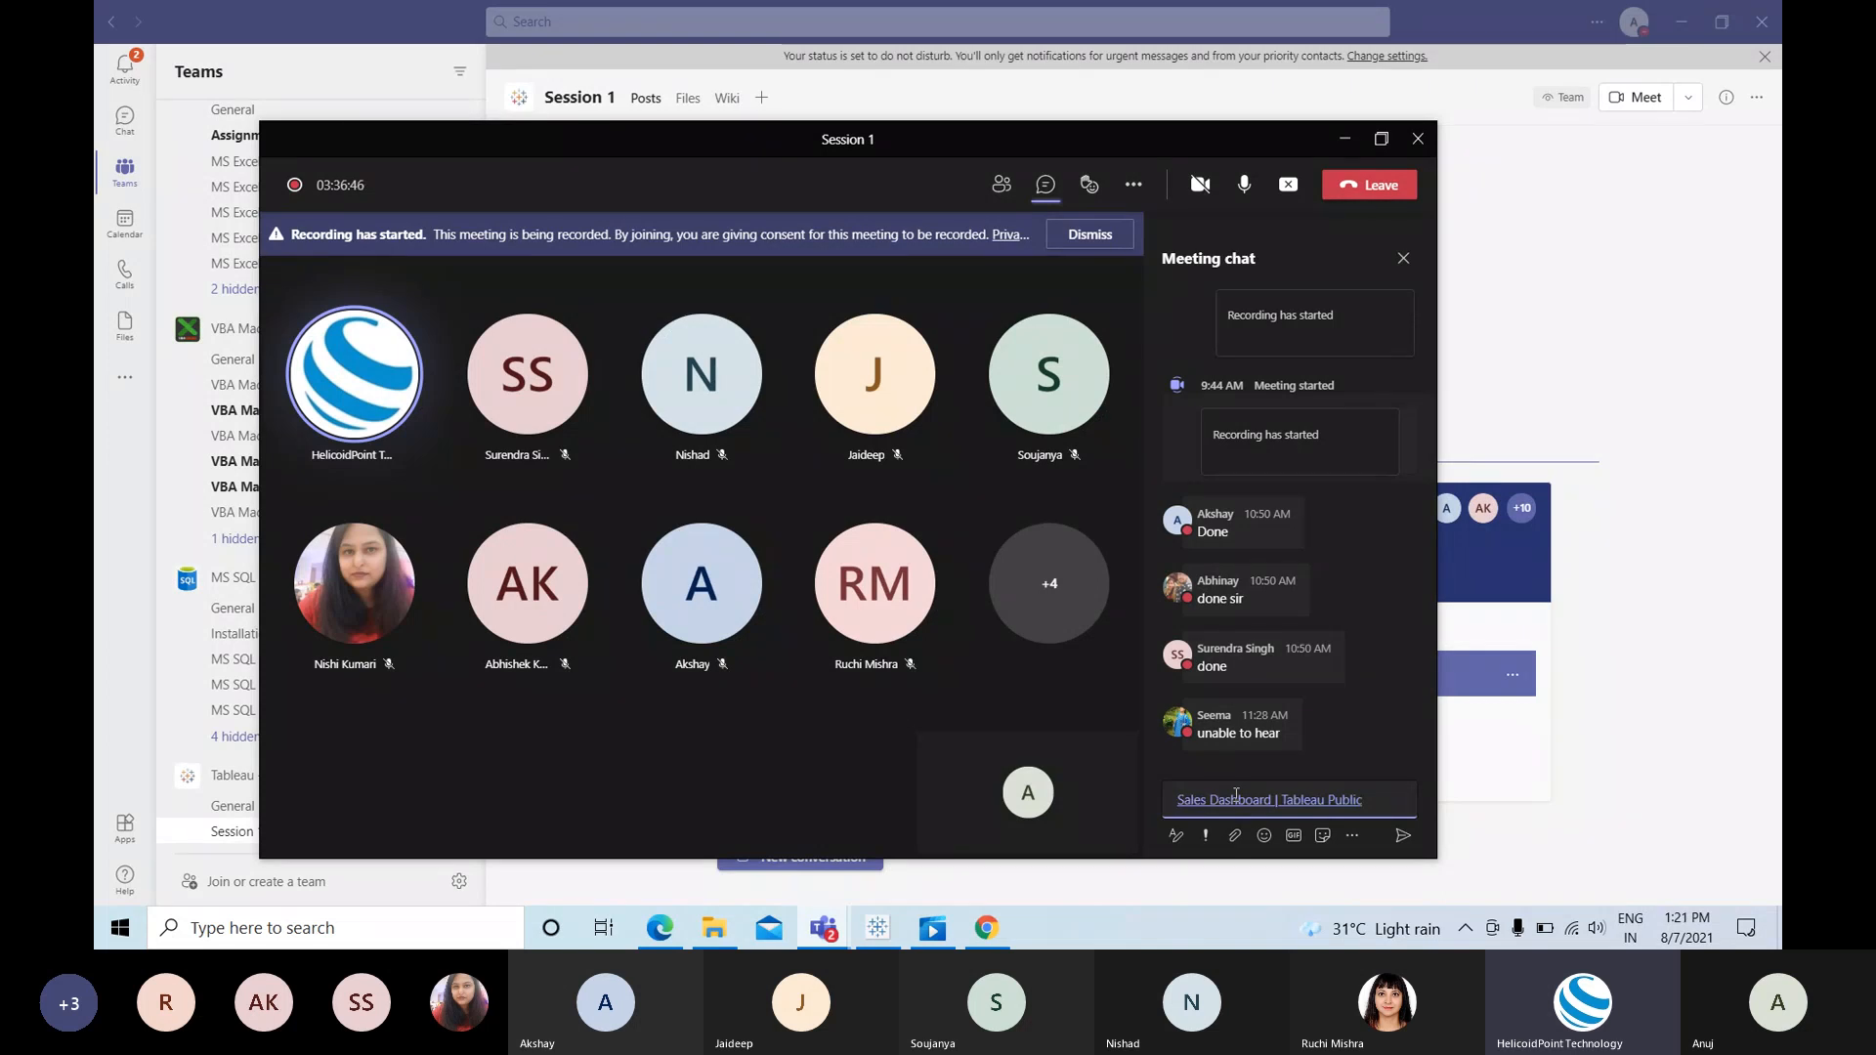
key("Return")
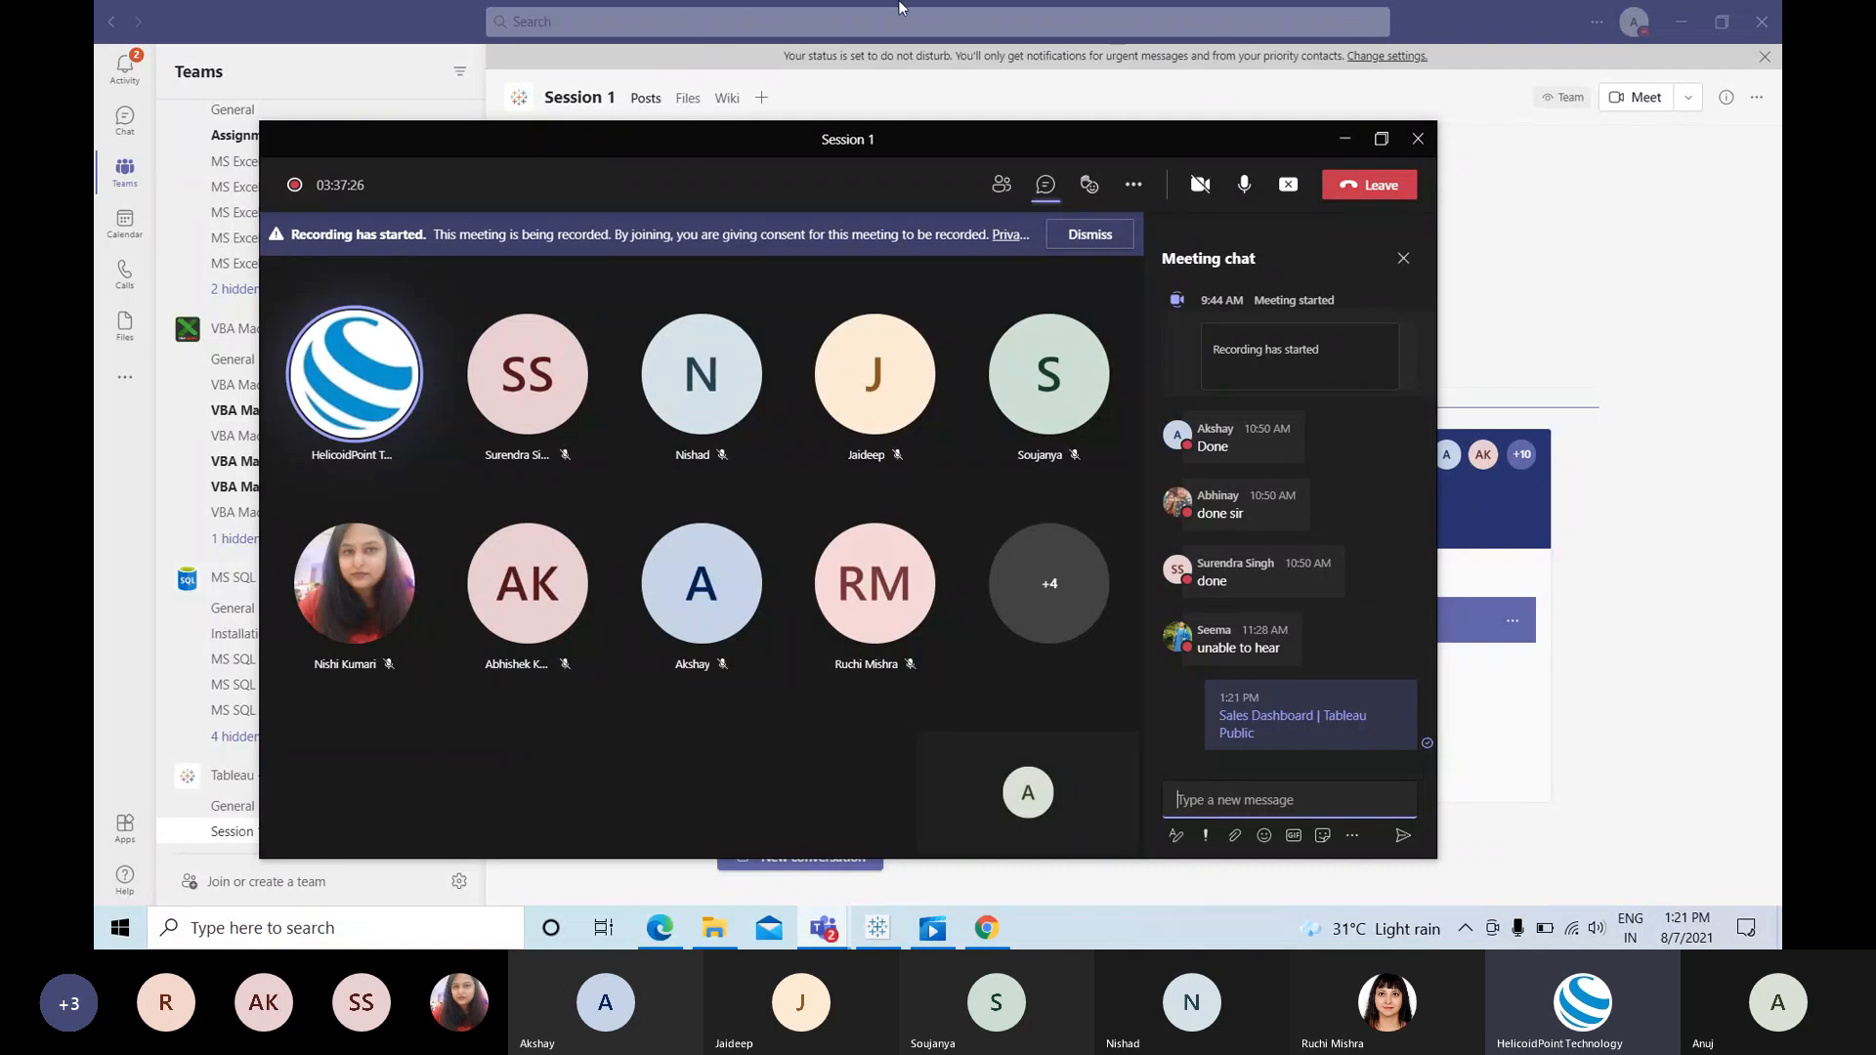
Step: Stop presenting, then share the Tableau desktop screen again
mouse_move(905, 9)
left_click(1200, 27)
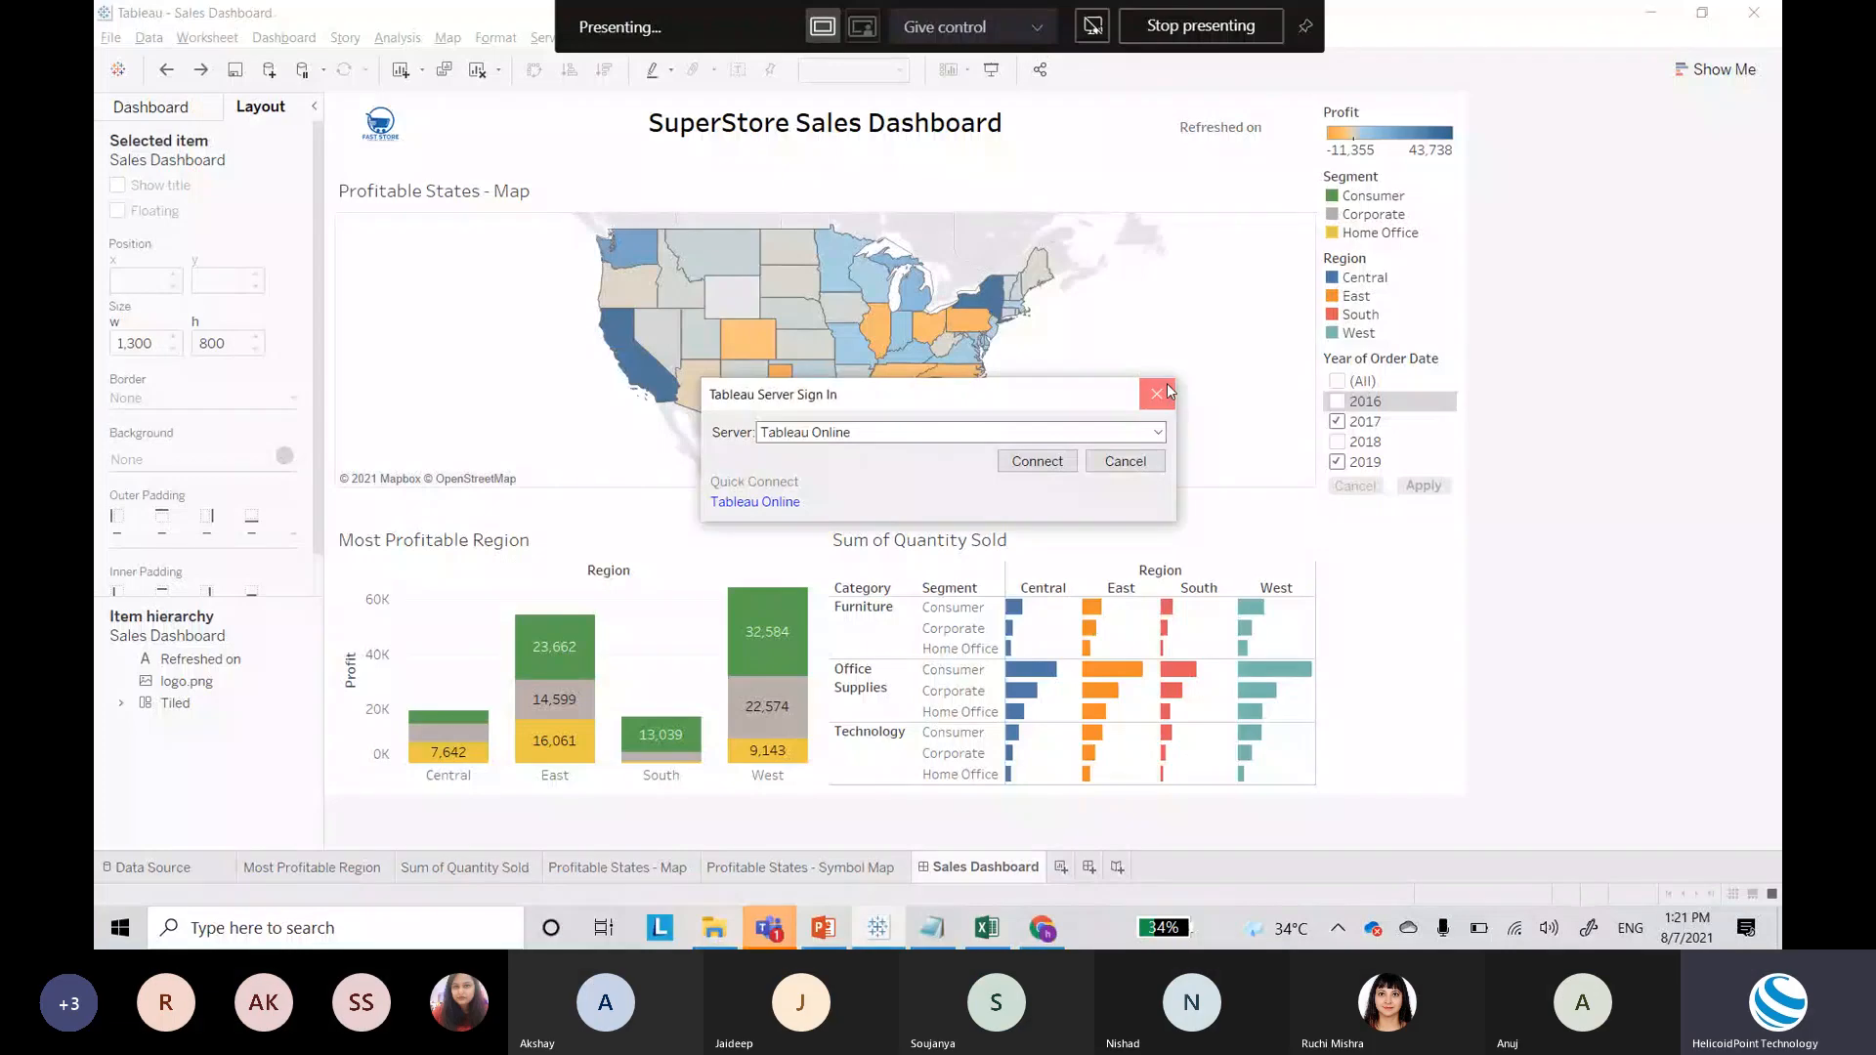
left_click(1168, 387)
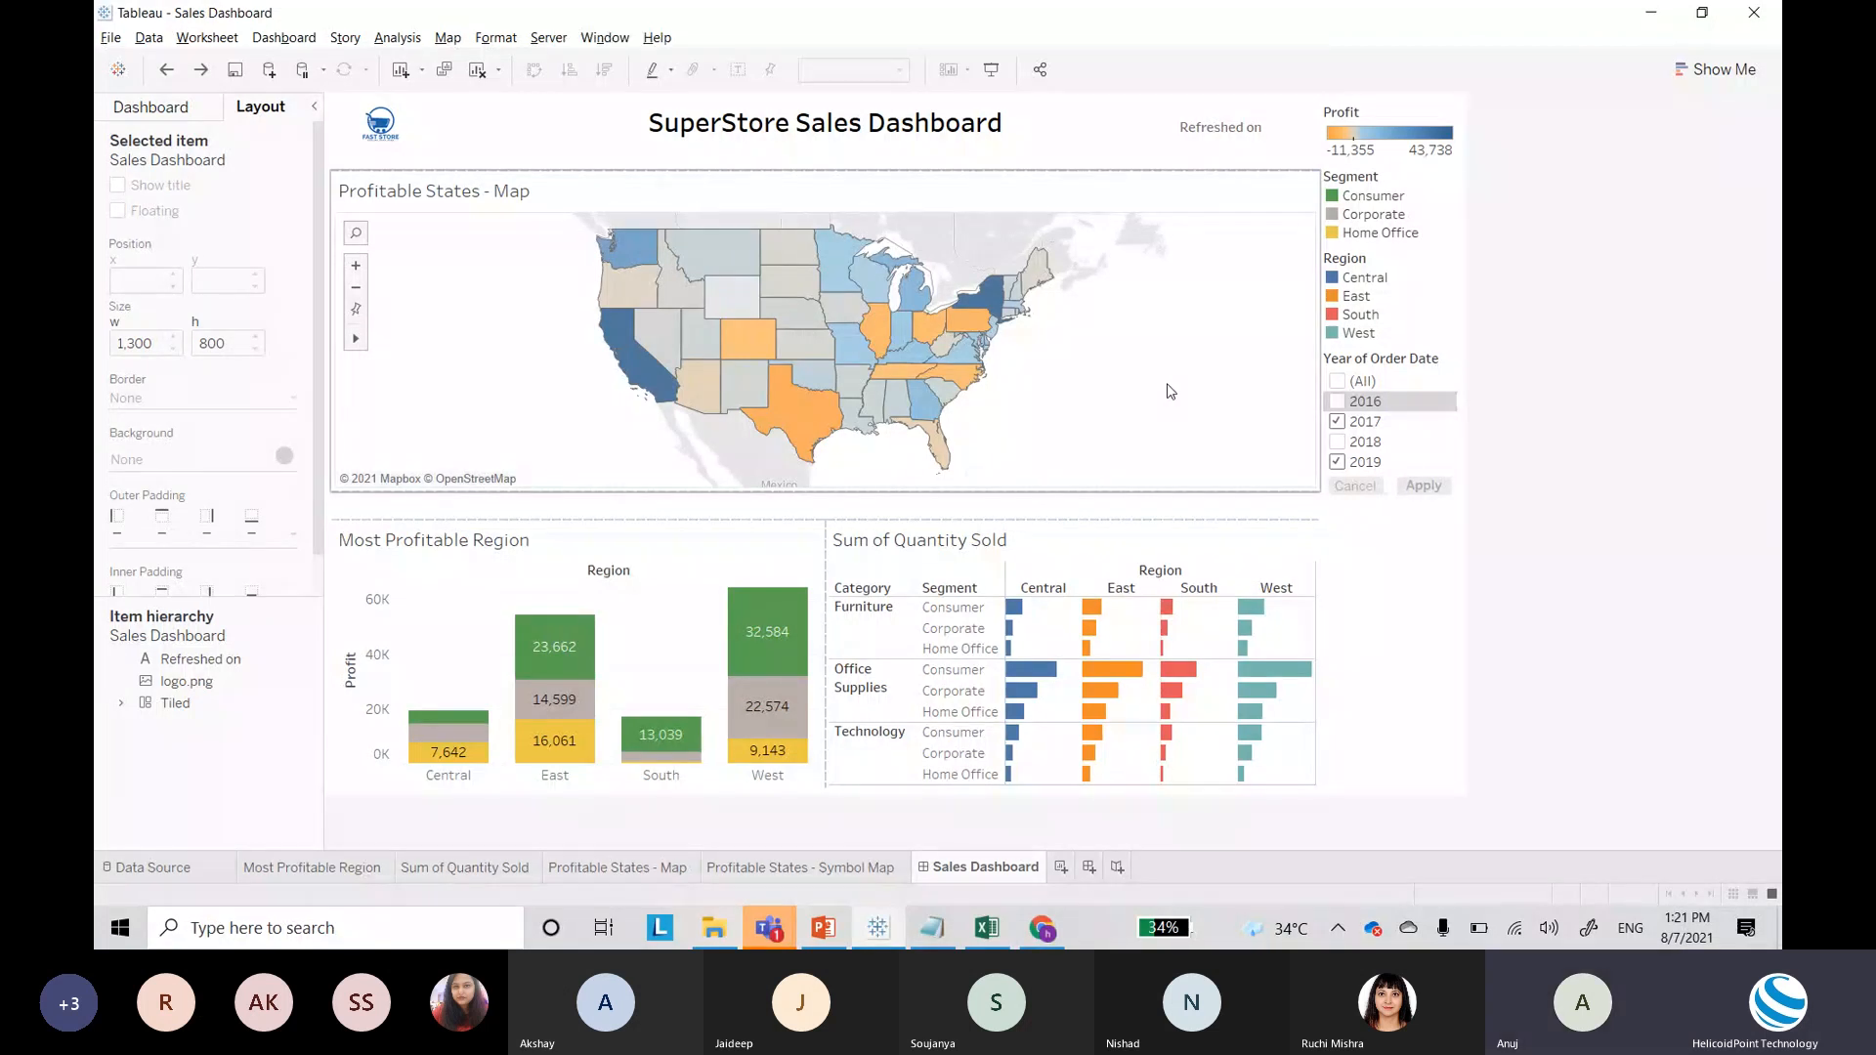
Step: Type 'What is Tableau', 'Tableau License' and 'Connect, Analyze and Publish' on separate lines
left_click(930, 933)
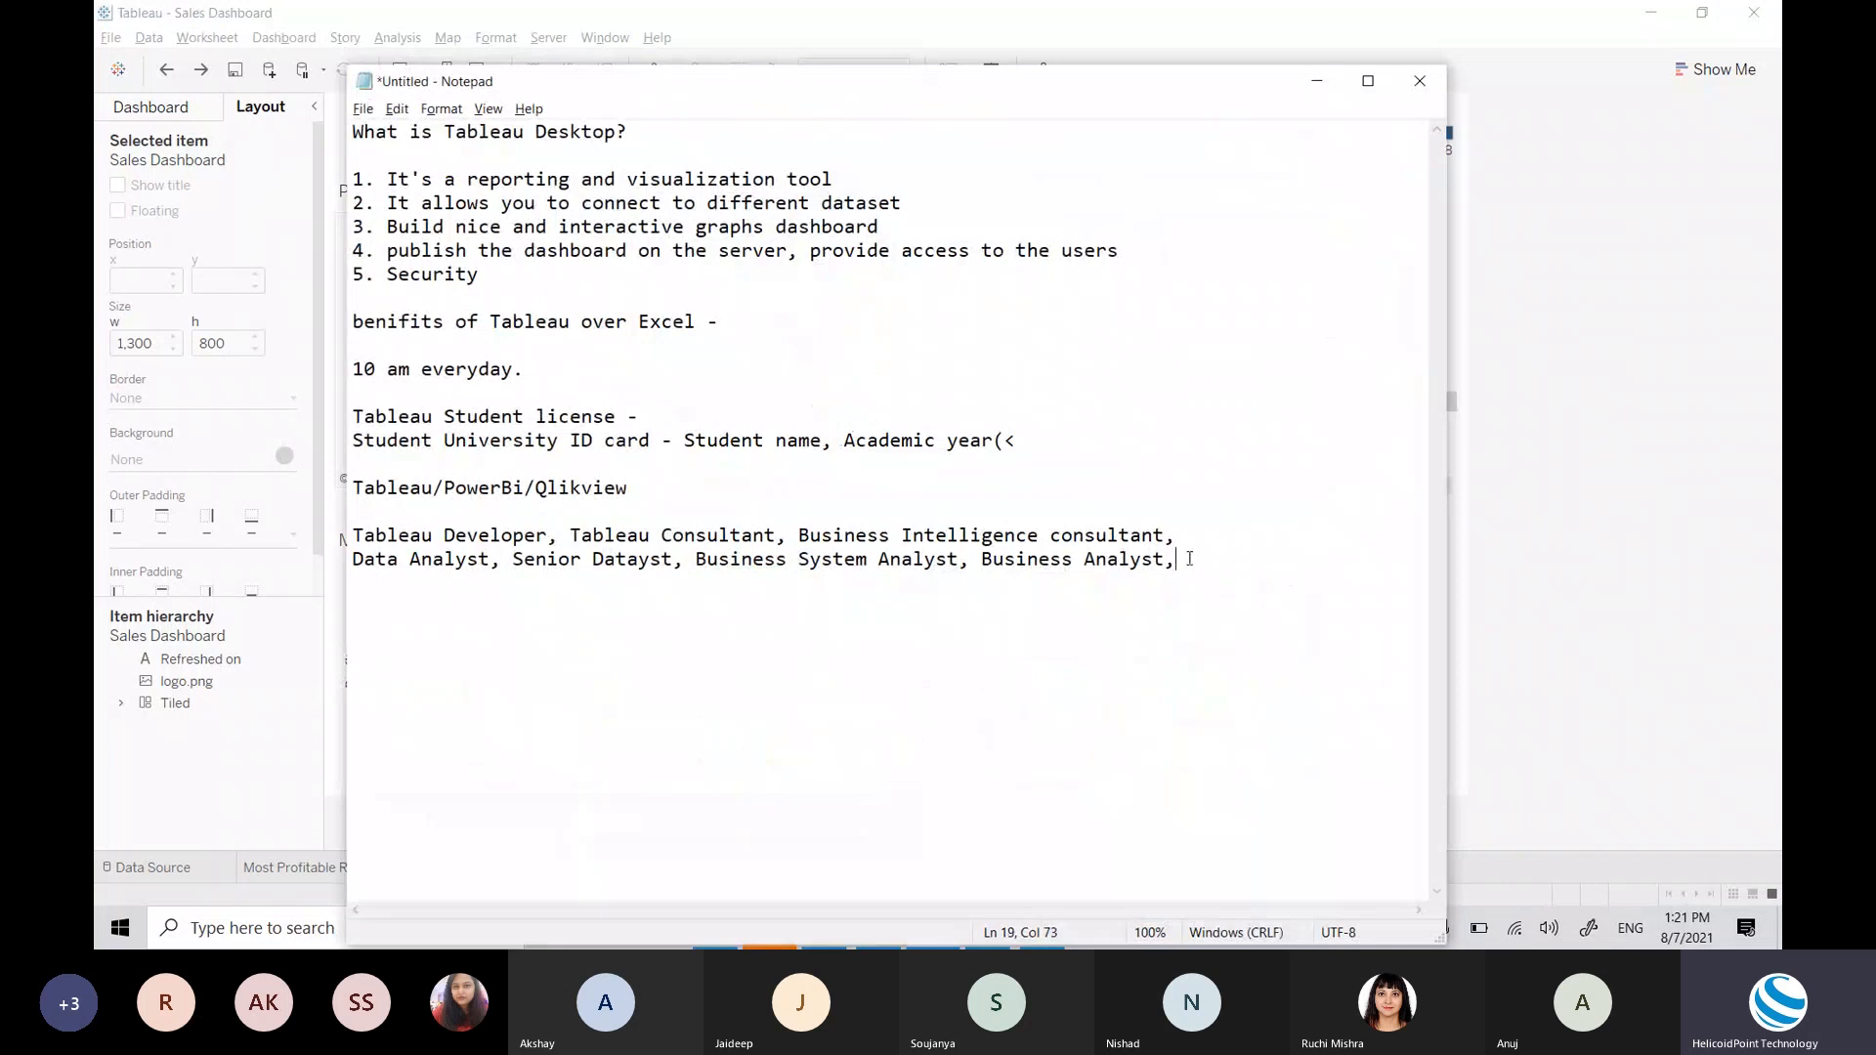
key("Return")
key("Return")
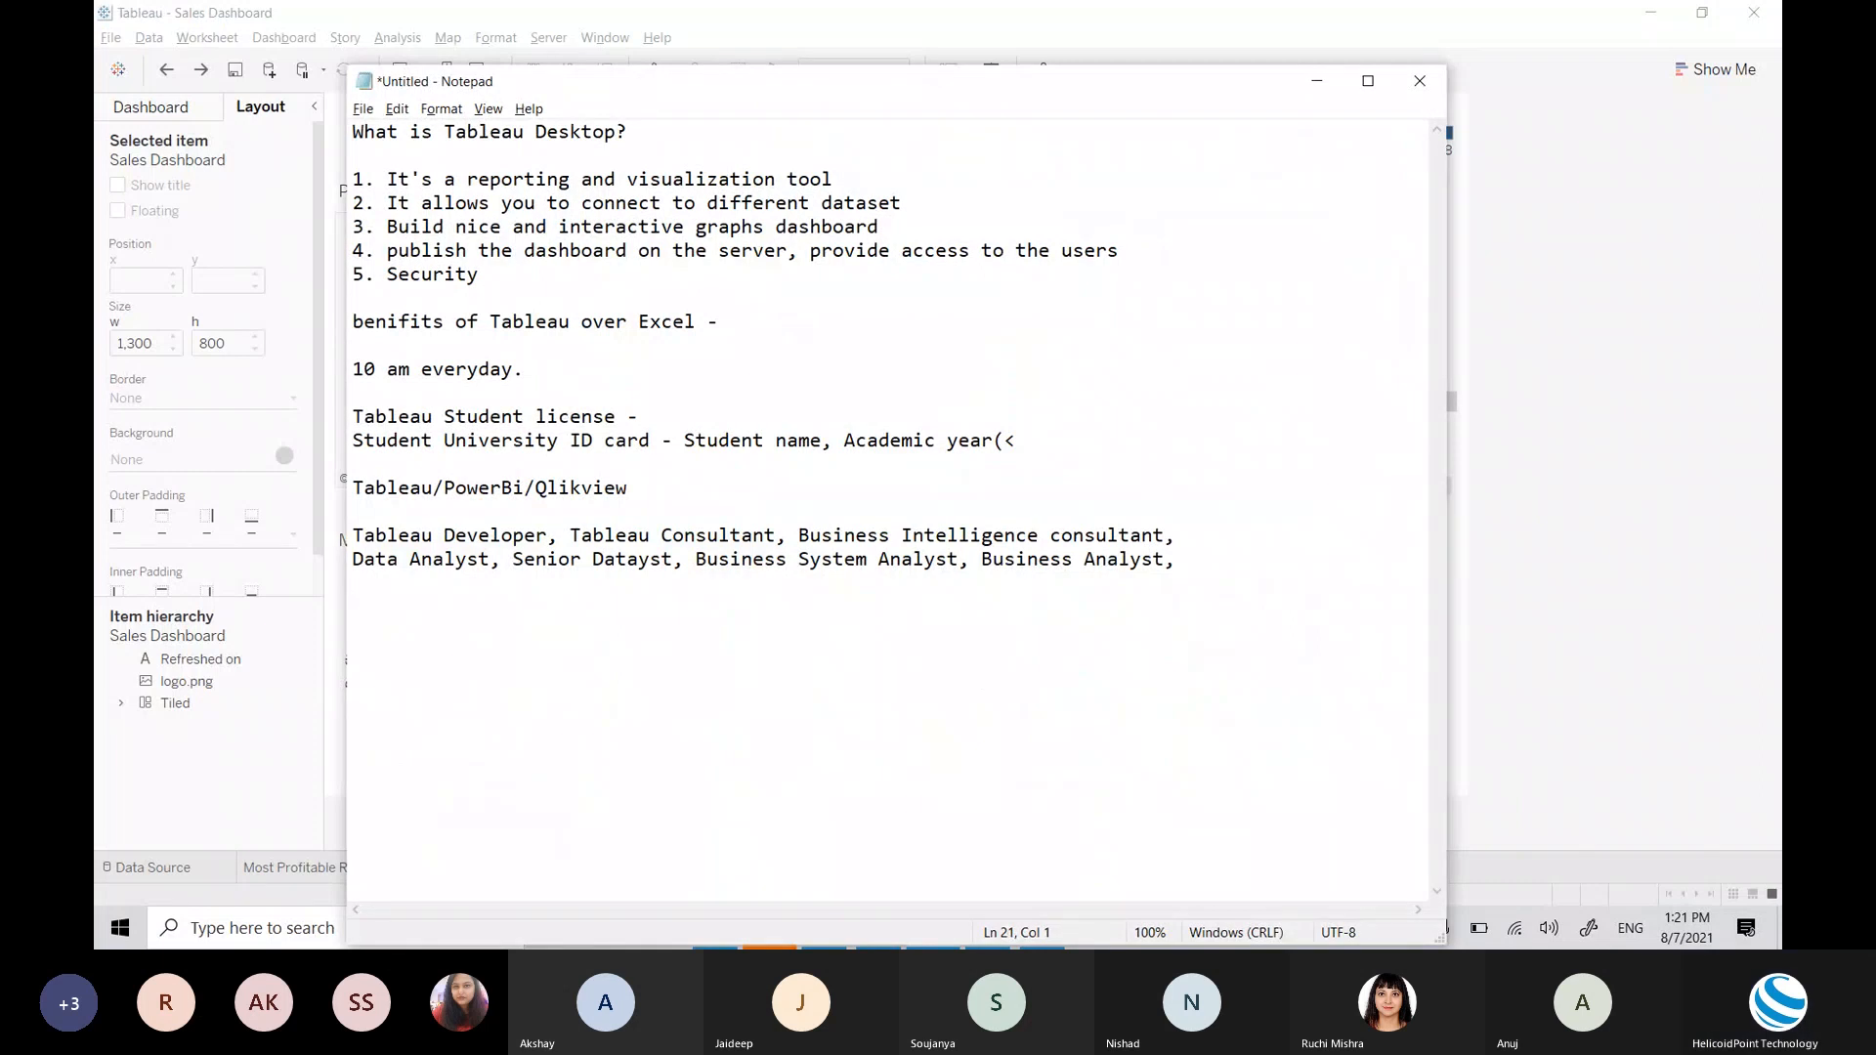
type("What is ")
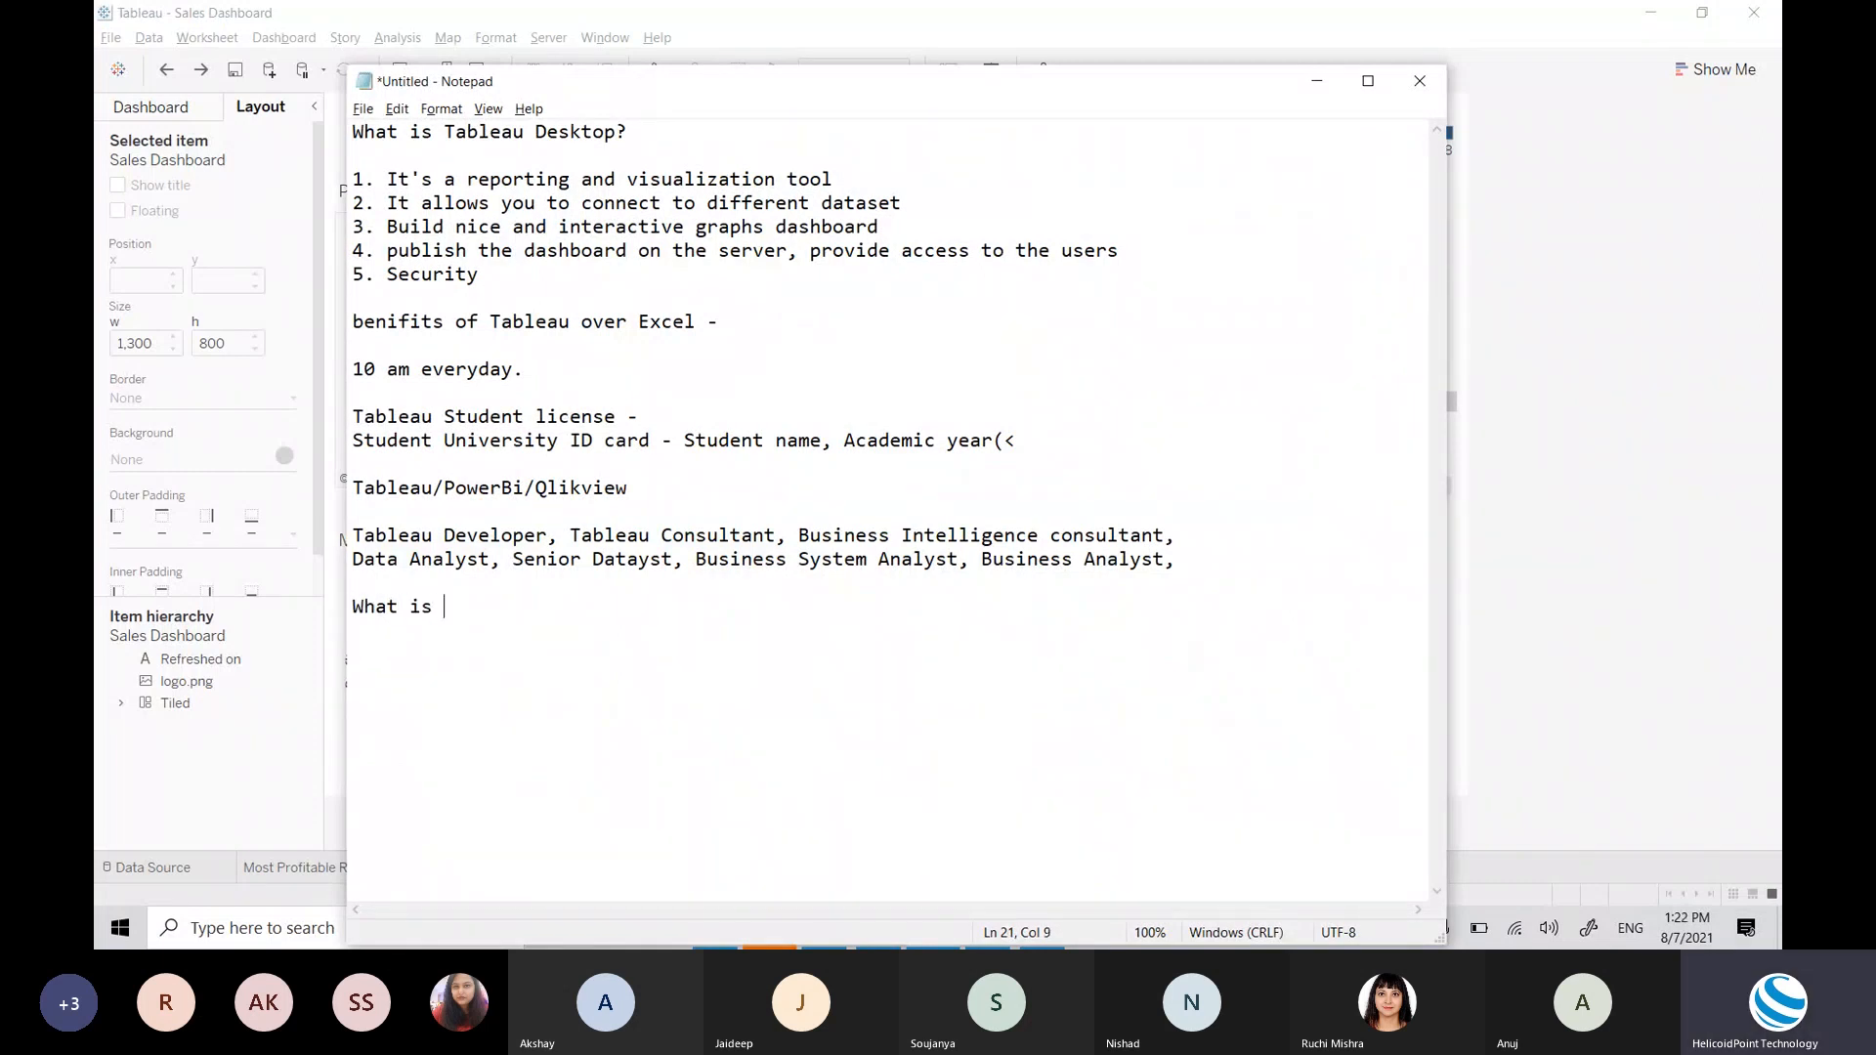
type("Tableau,")
key("BackSpace")
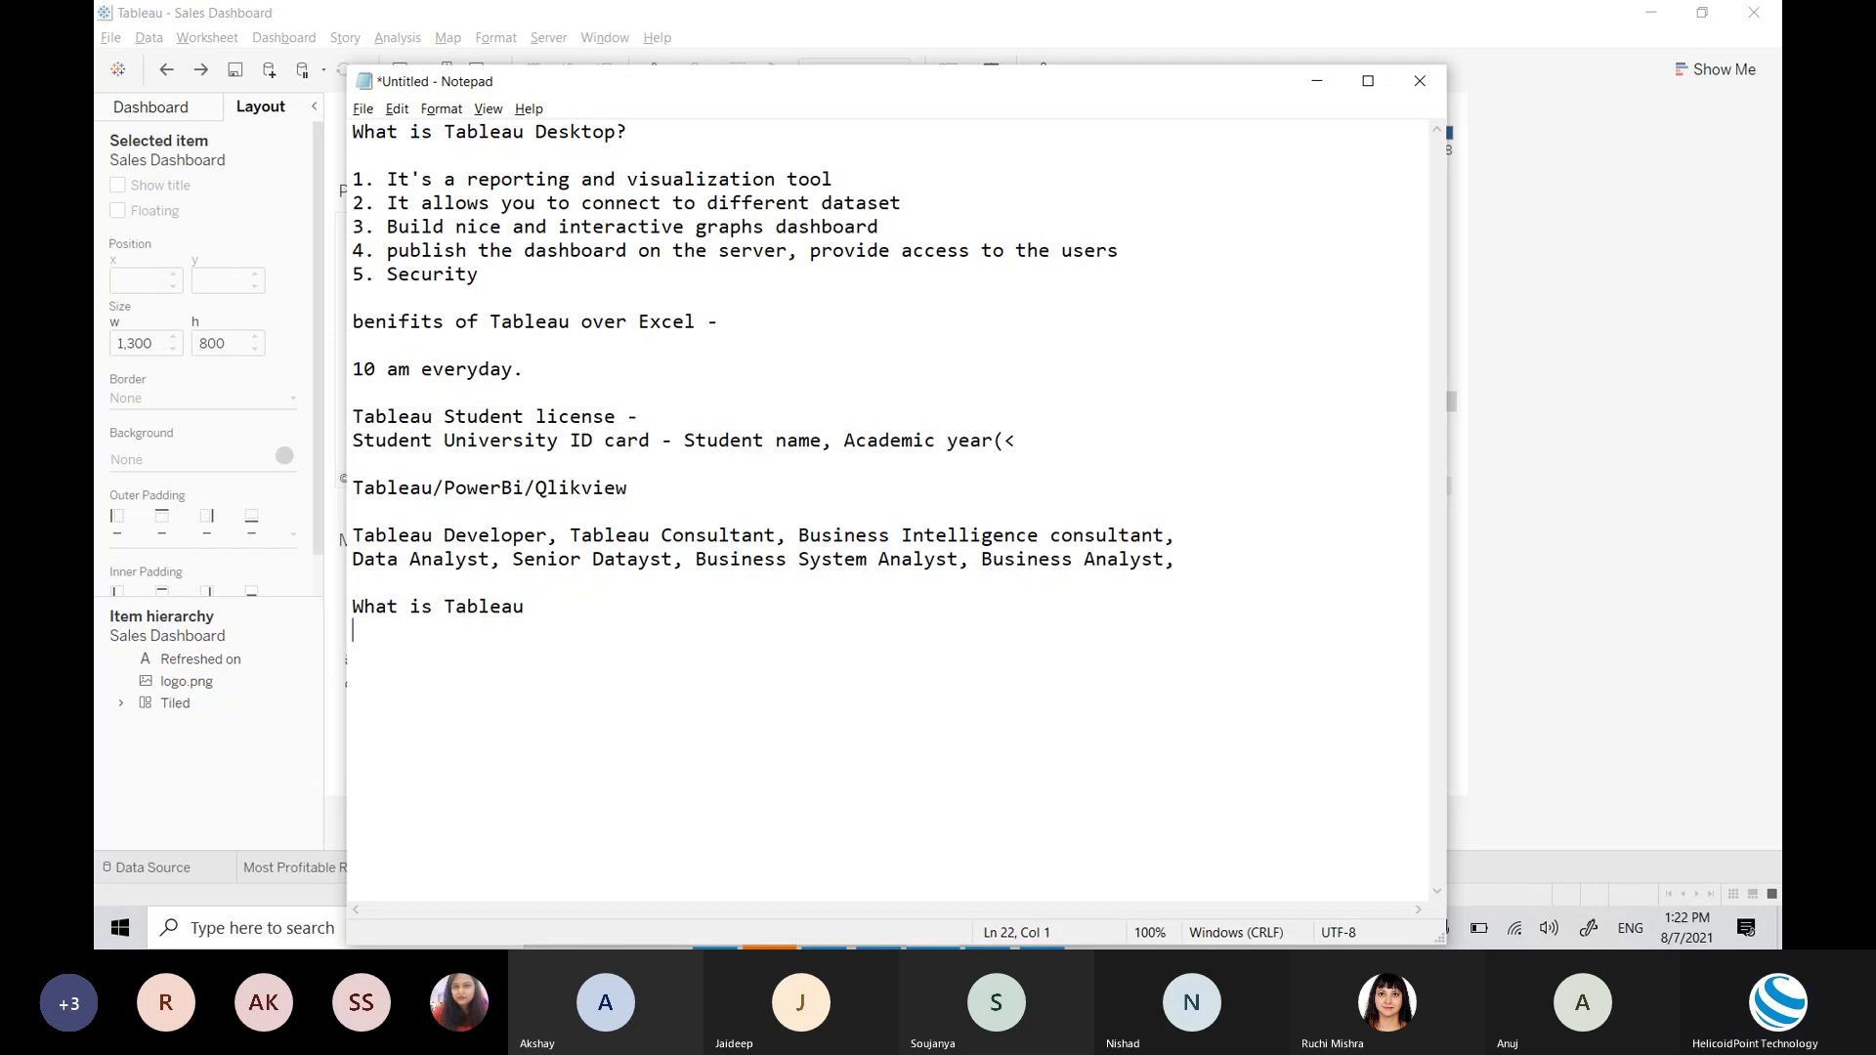
key("Return")
type("Tableau License")
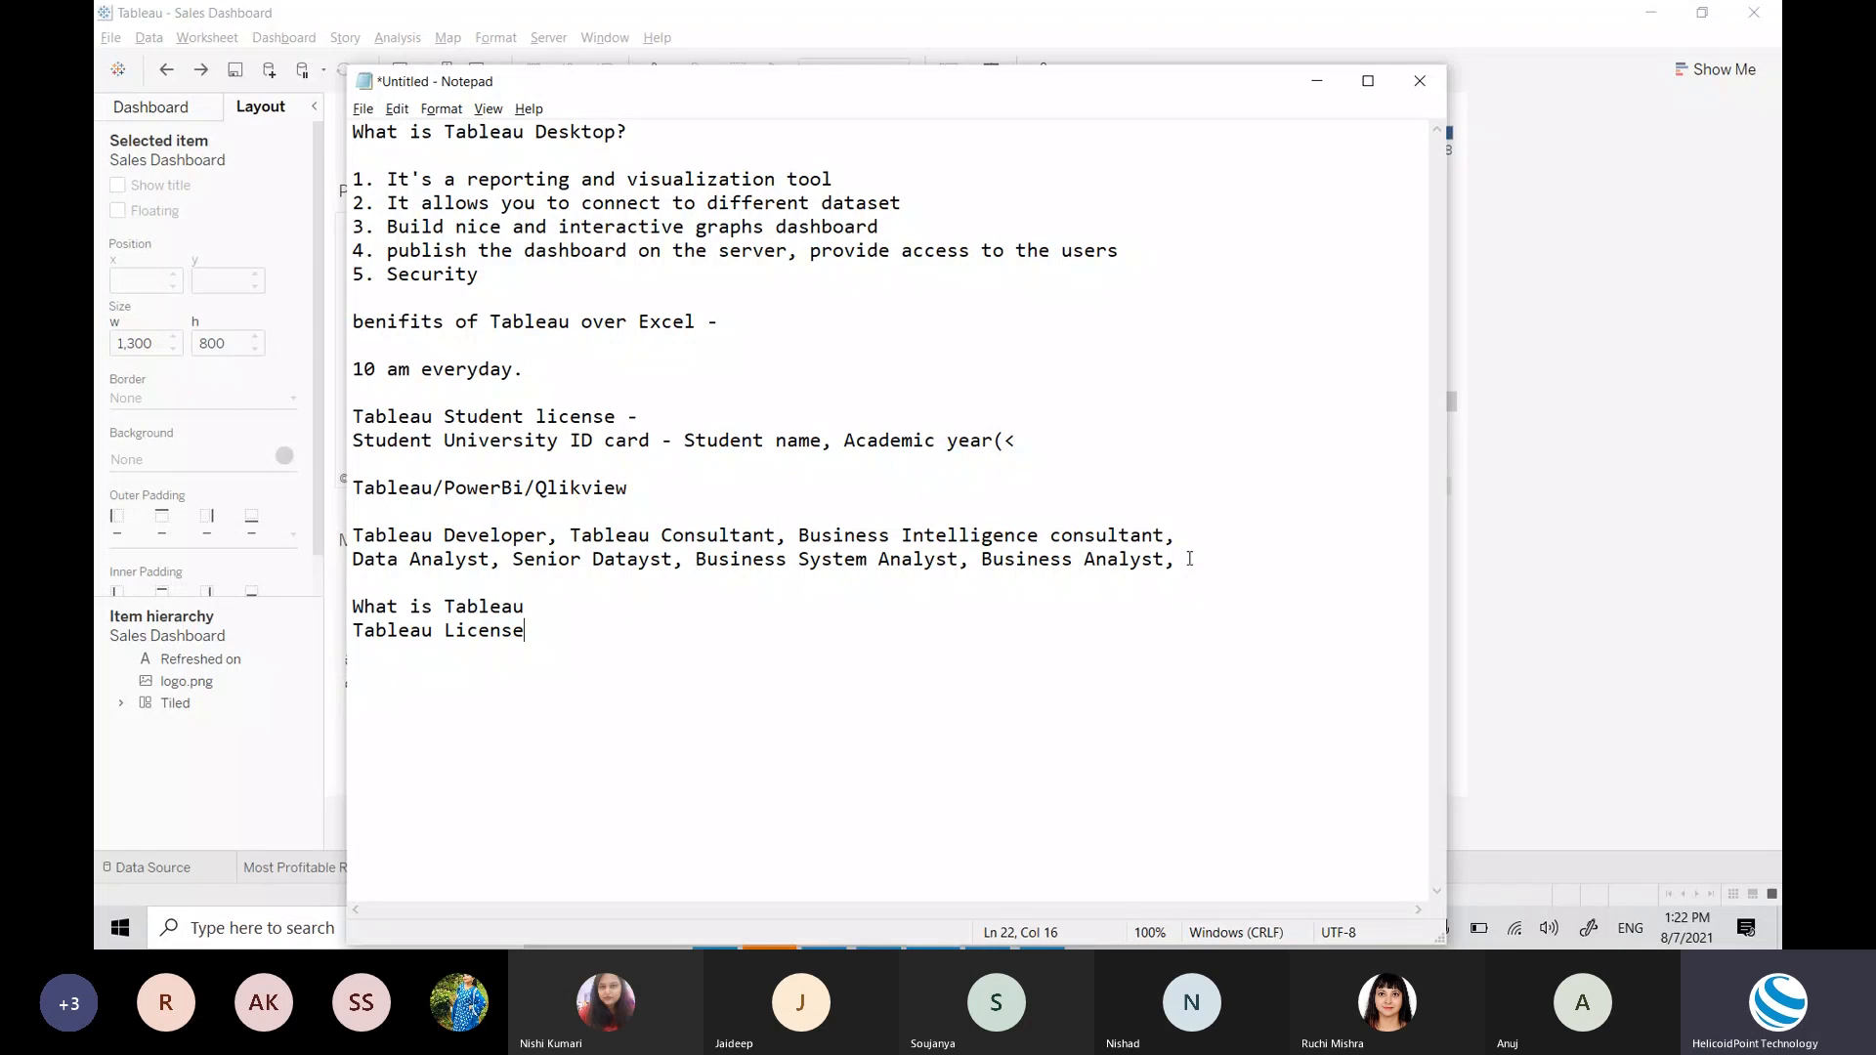
key("Return")
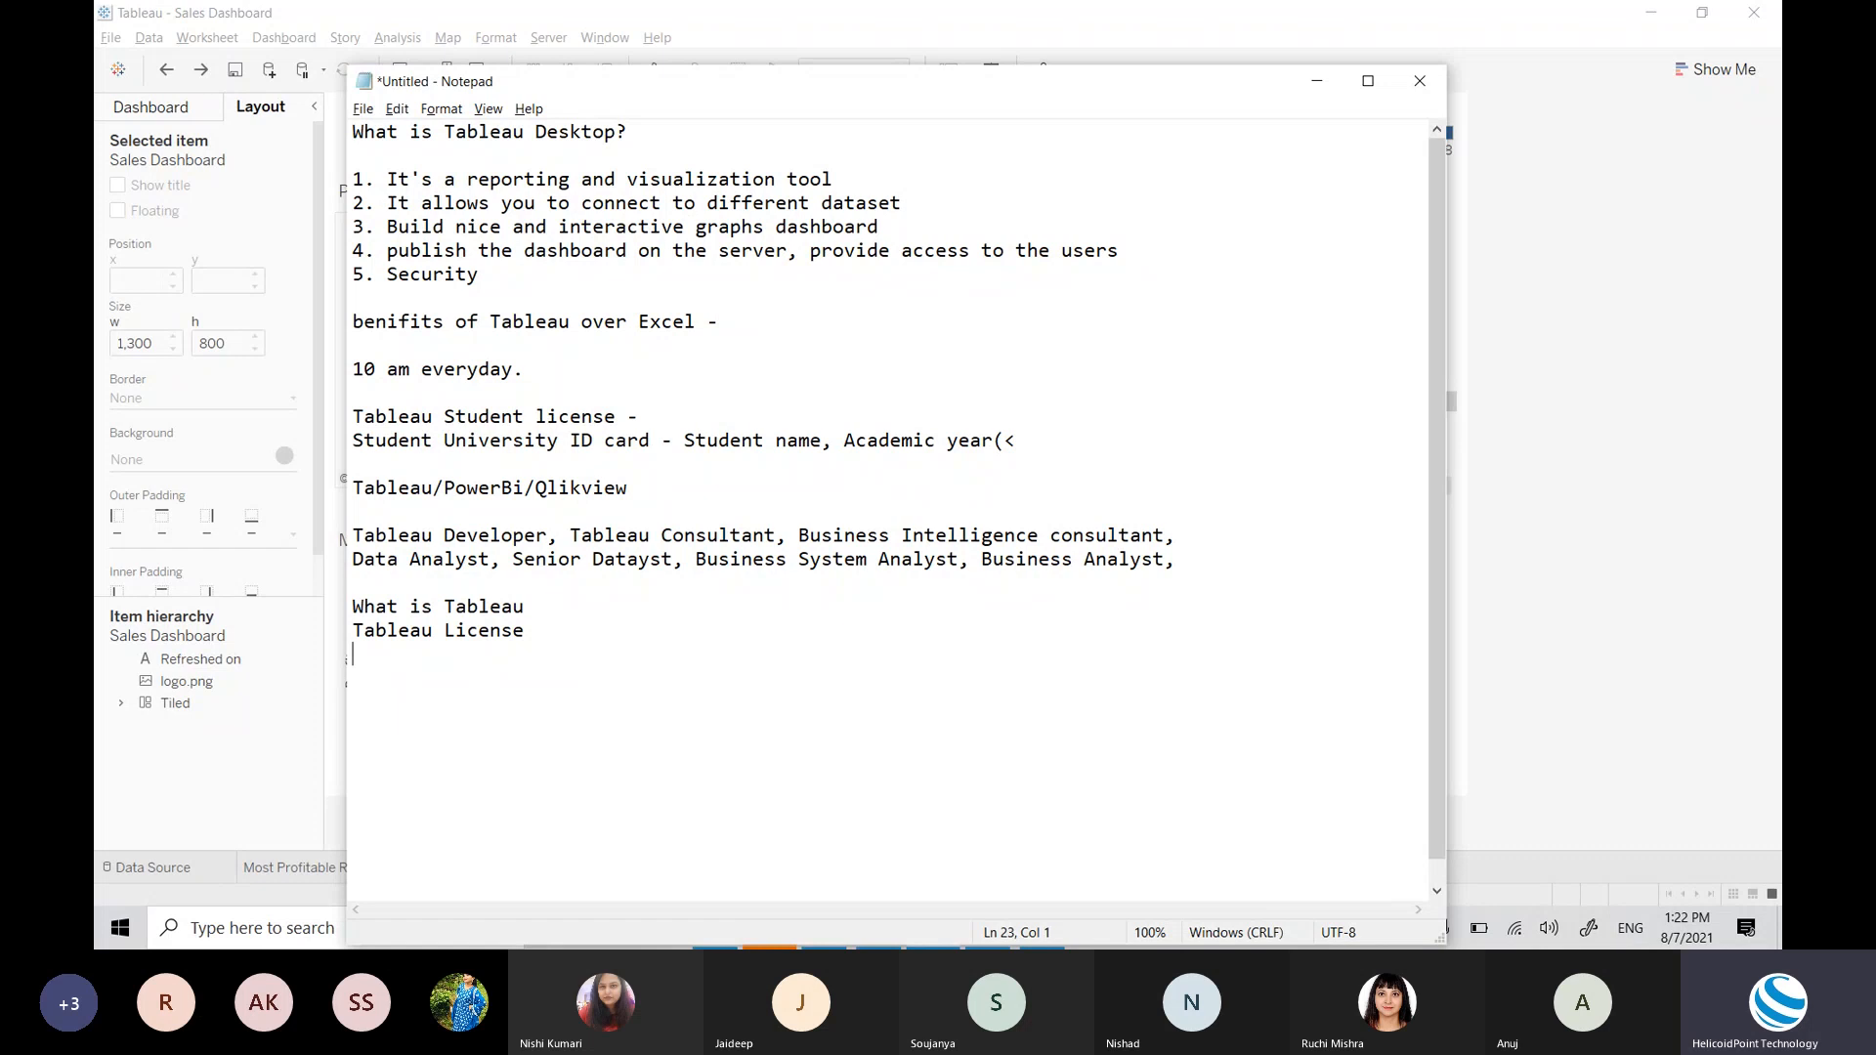
type("Connect, Analyze and Publish")
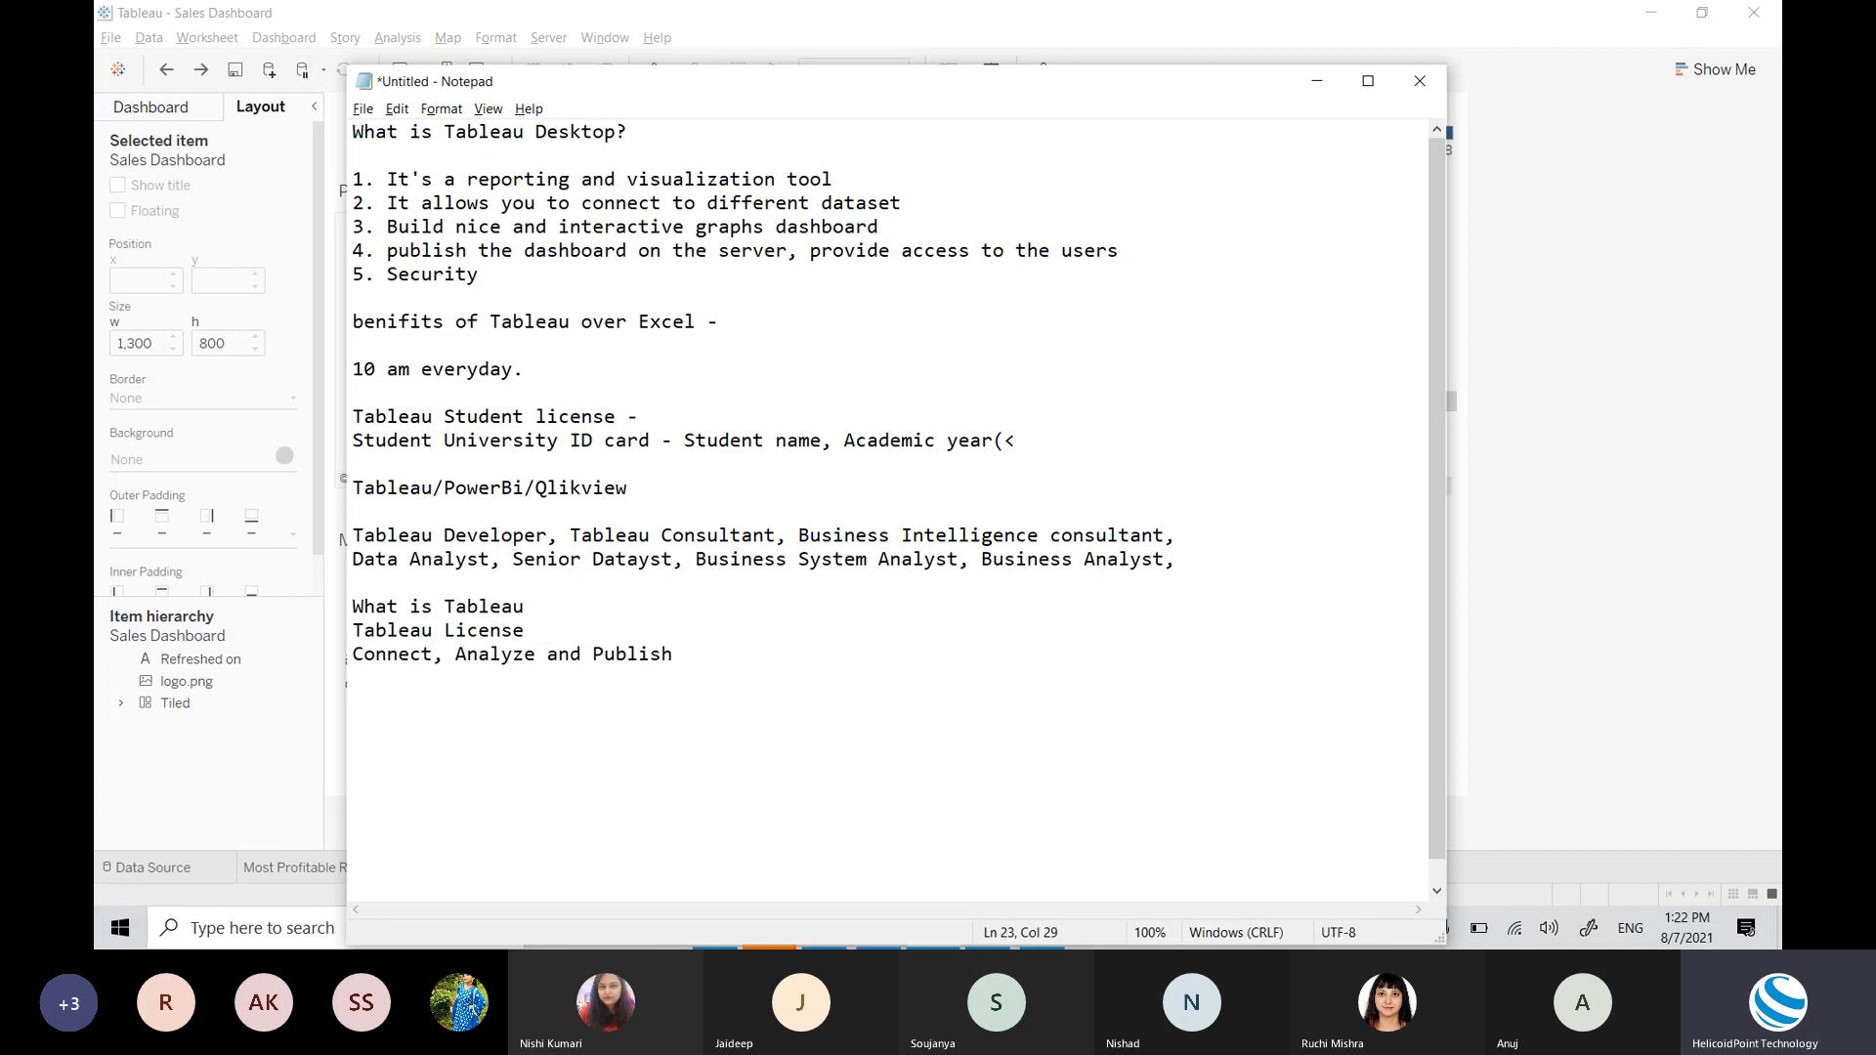
Step: Highlight the words Connect and Analyze while explaining, then start a new empty line
key("Return")
double_click(387, 657)
double_click(489, 652)
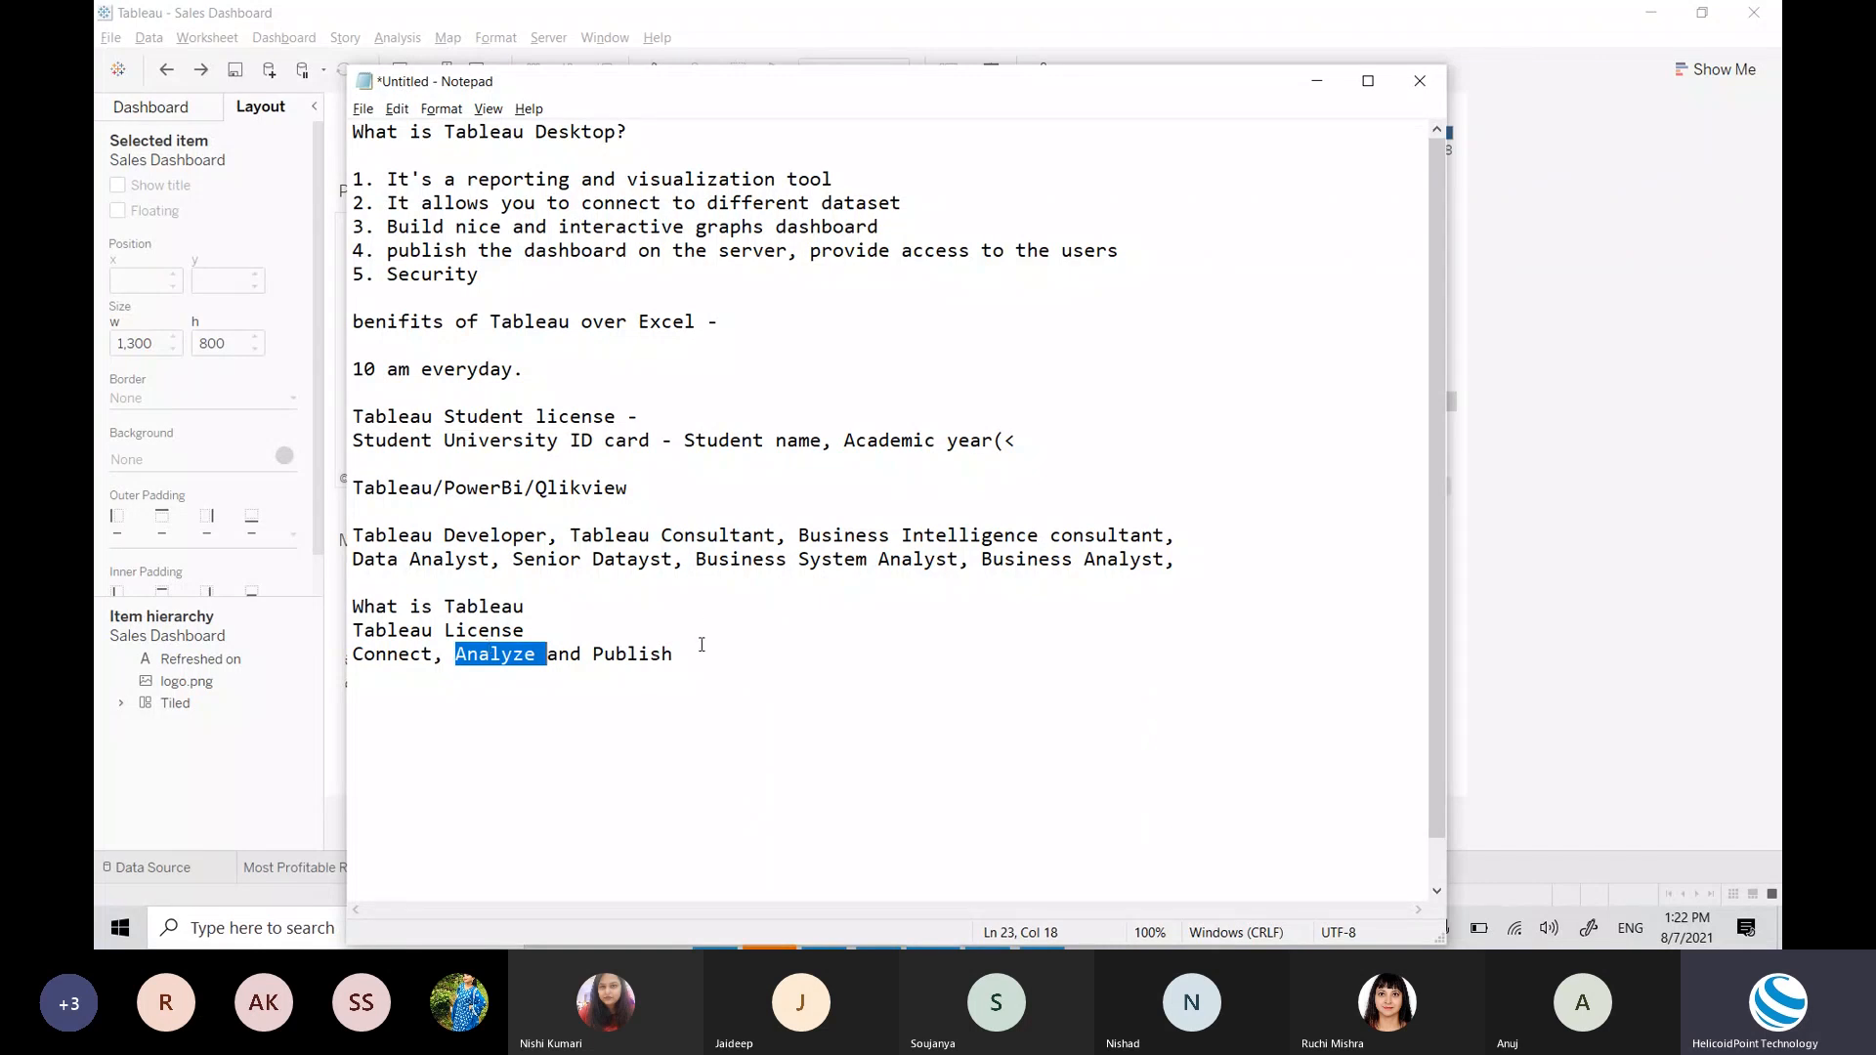
left_click(702, 645)
key("Return")
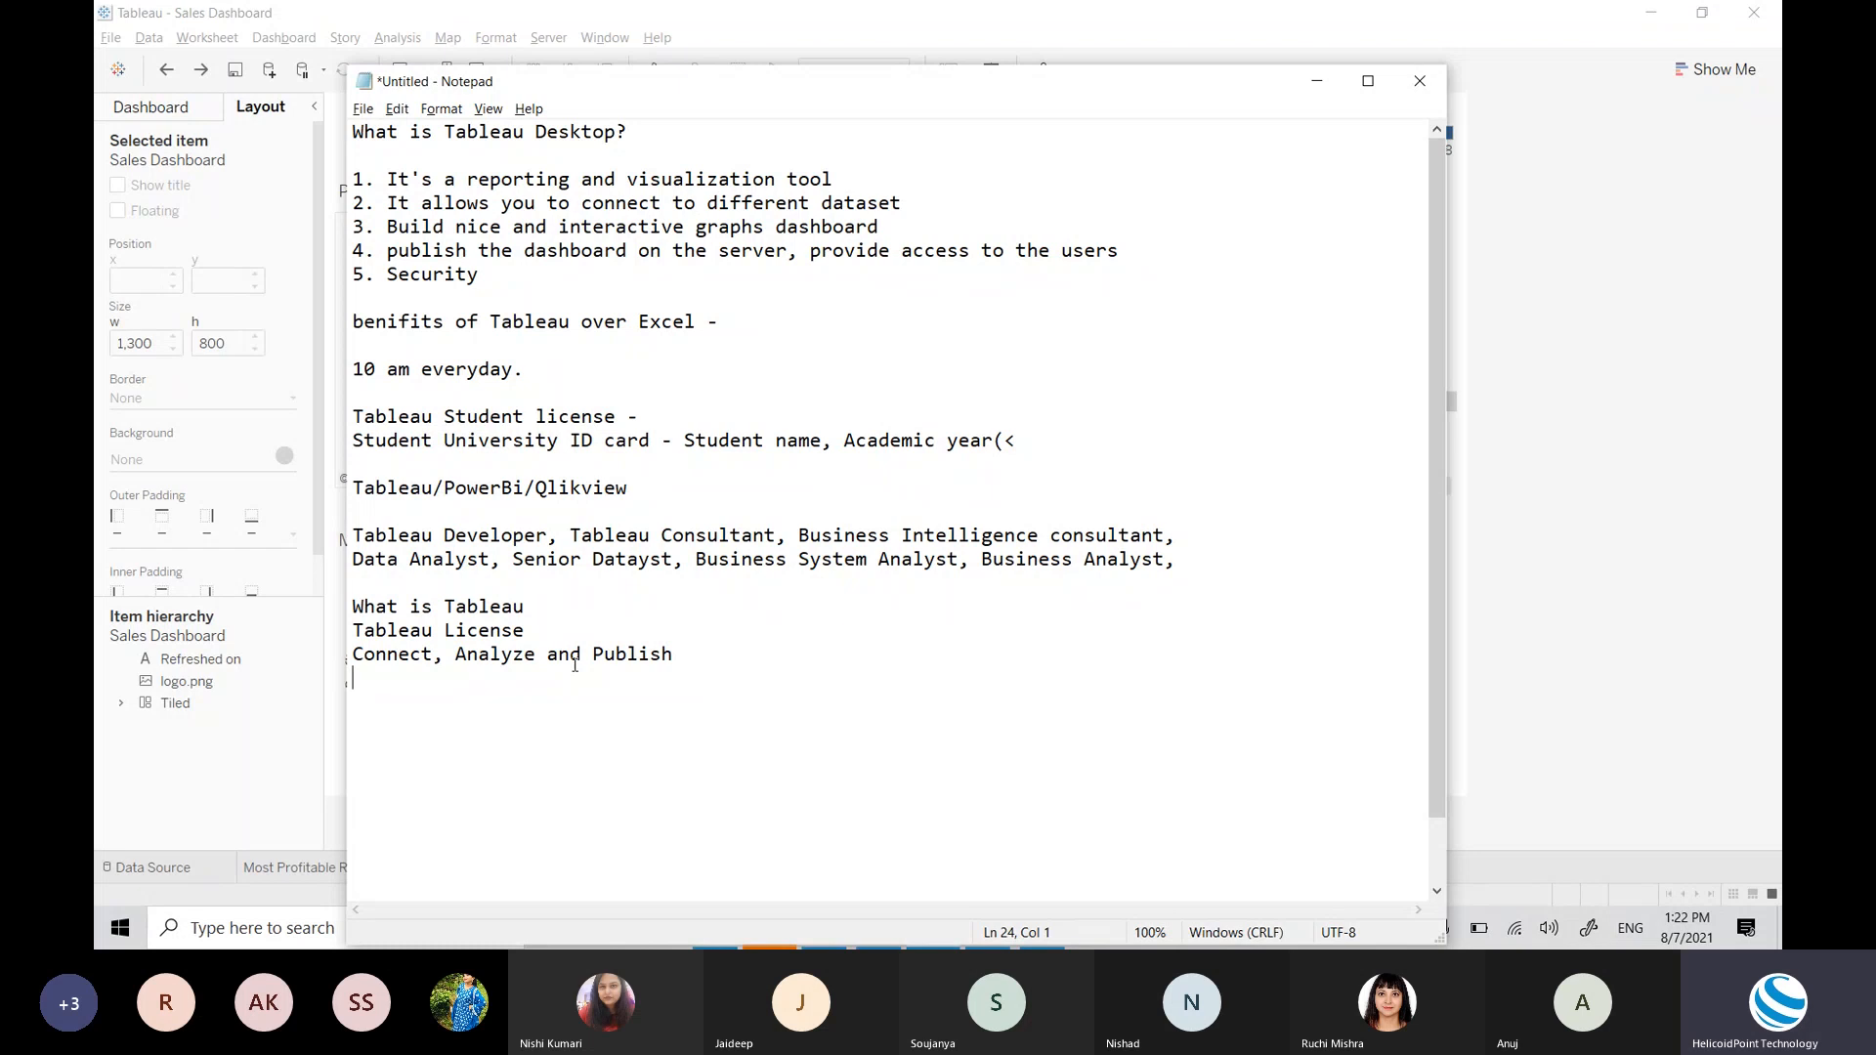
Step: Type 'Data Types - Number(Decimal), Number(Whole), Datetime, Date, Text, Boolean', then open Tableau's Most Profitable Region sheet
key("alt")
key("alt+f")
key("Escape")
left_click(426, 695)
key("BackSpace")
type("Data Types - ")
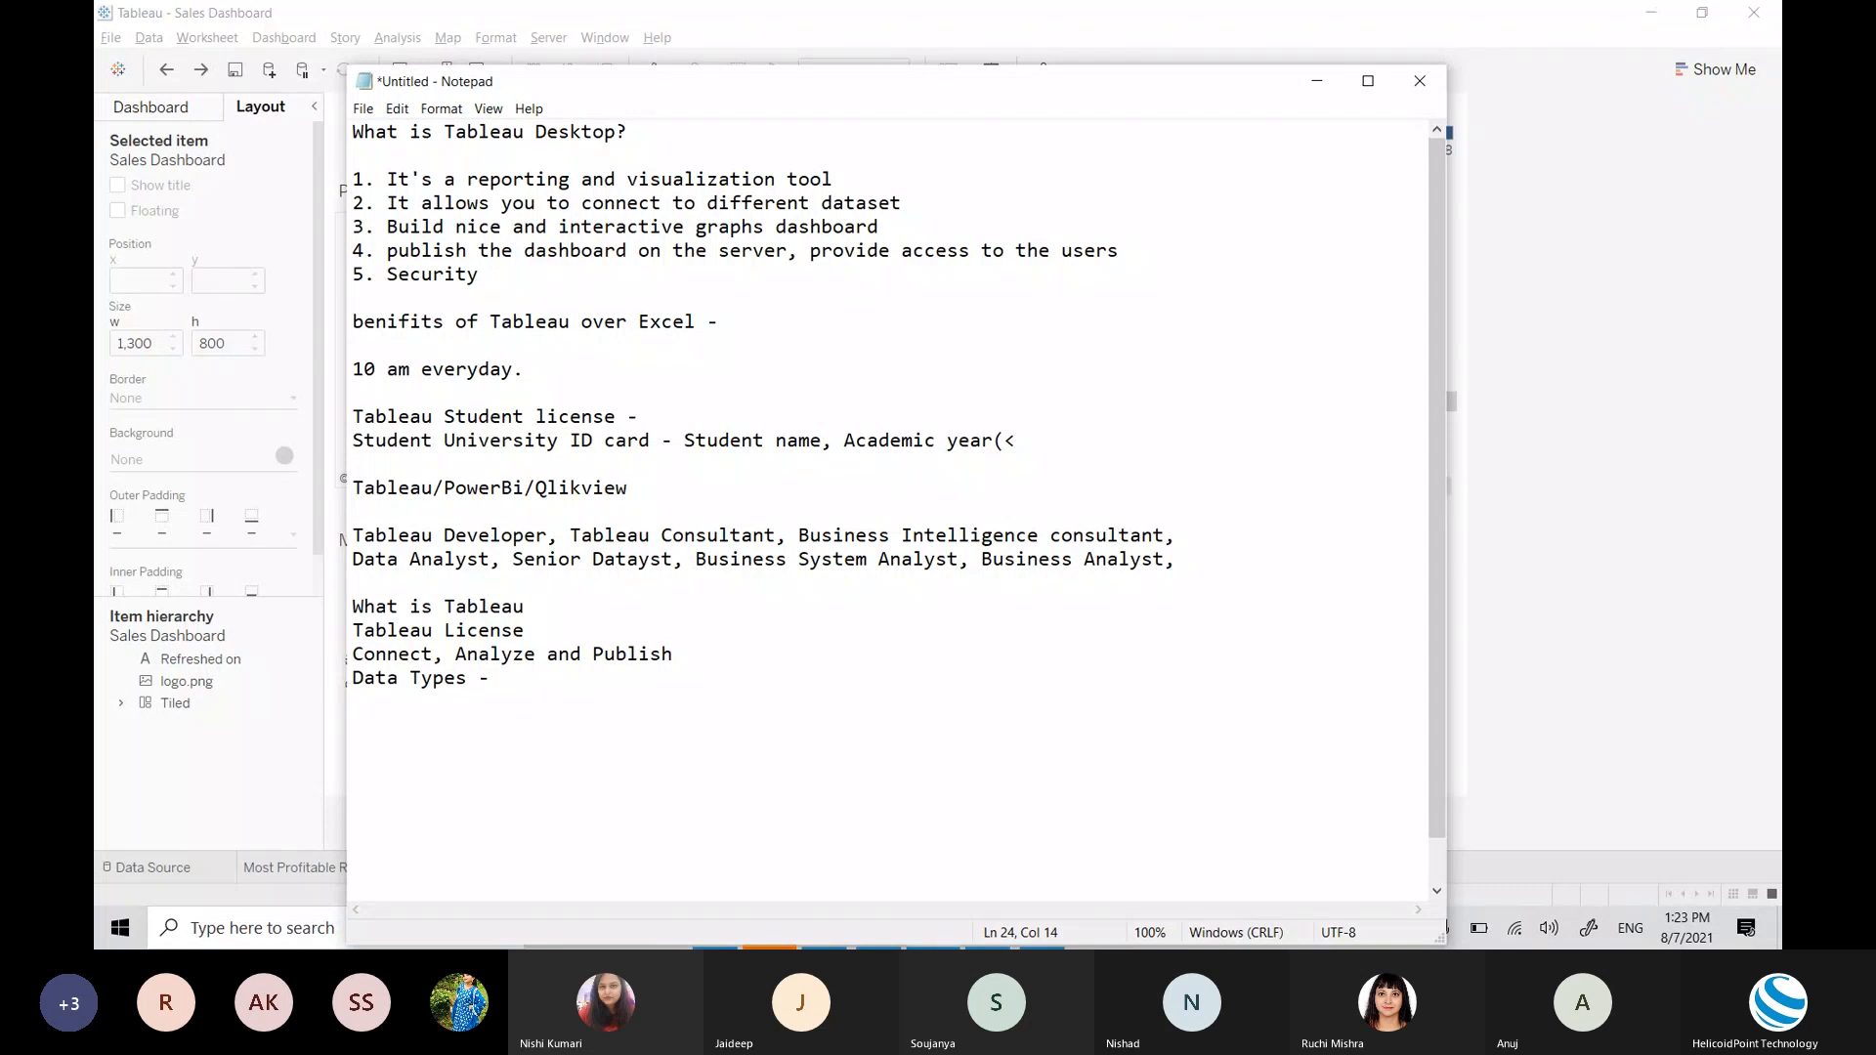
type("Number")
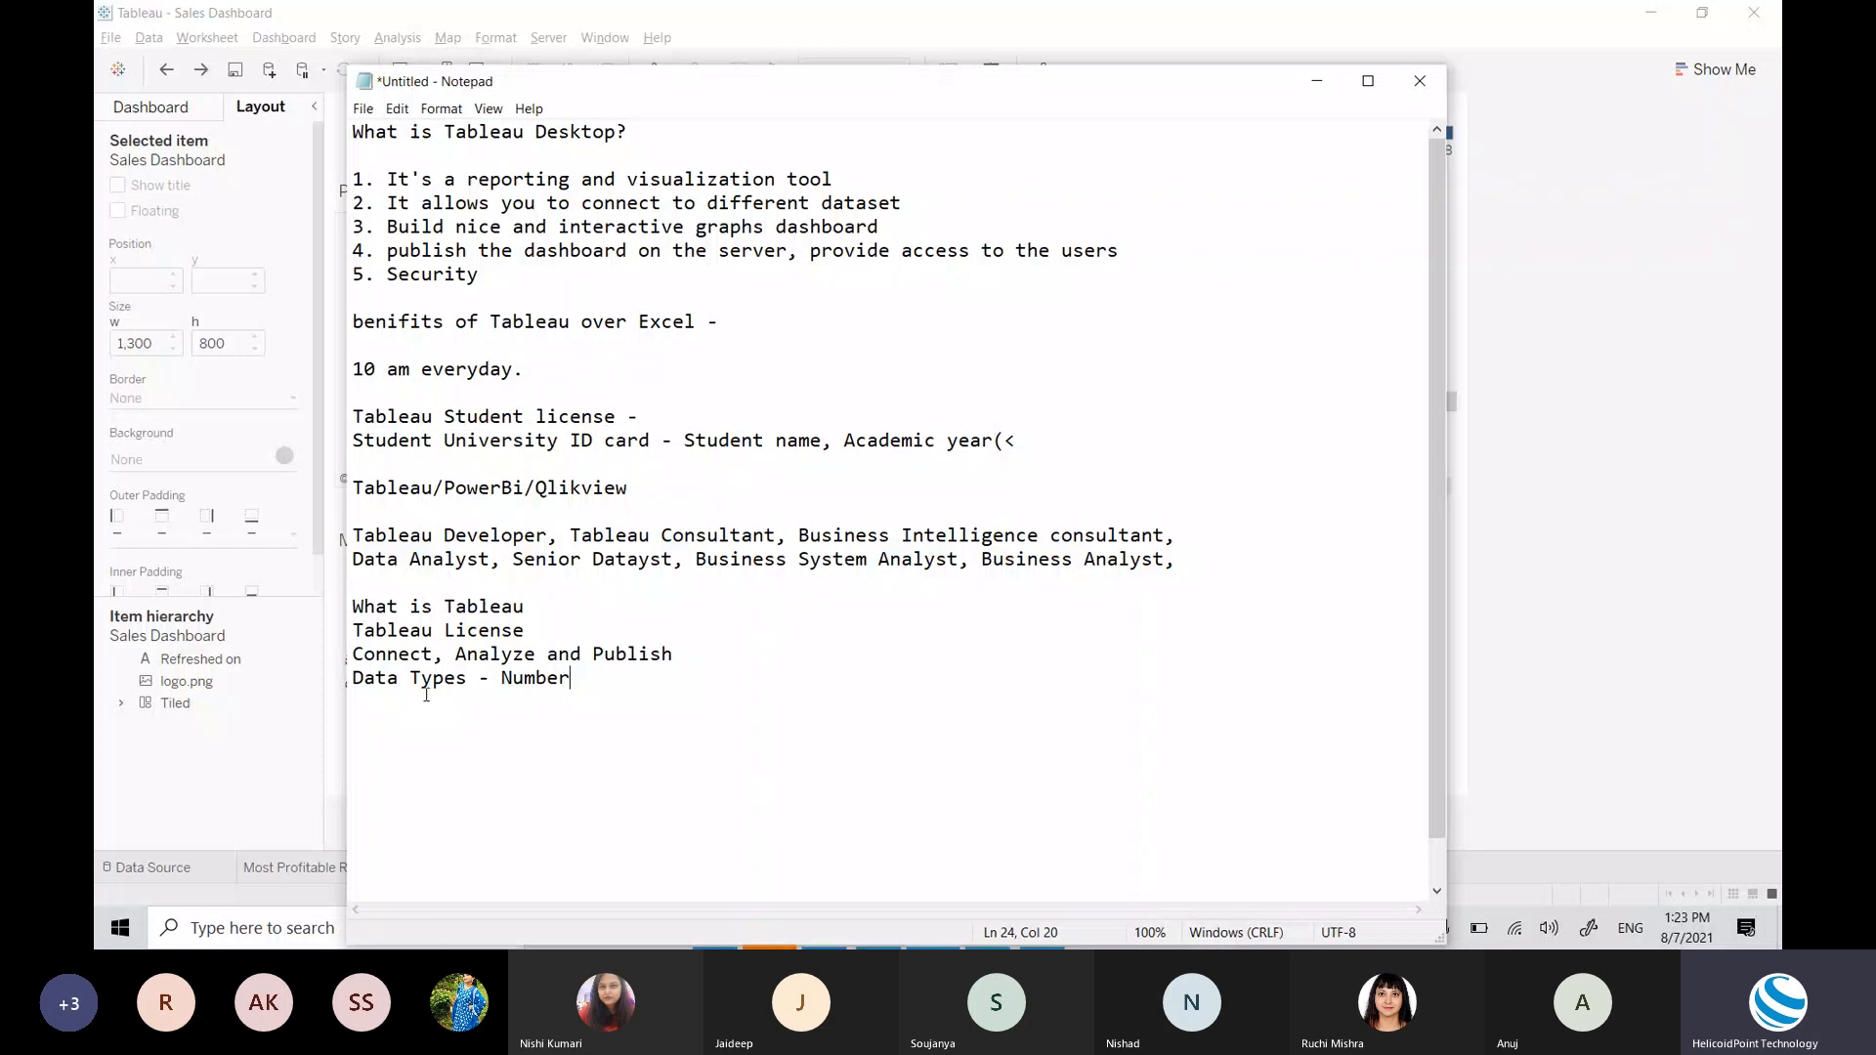
type("(Decimal")
type("), ")
type("Number")
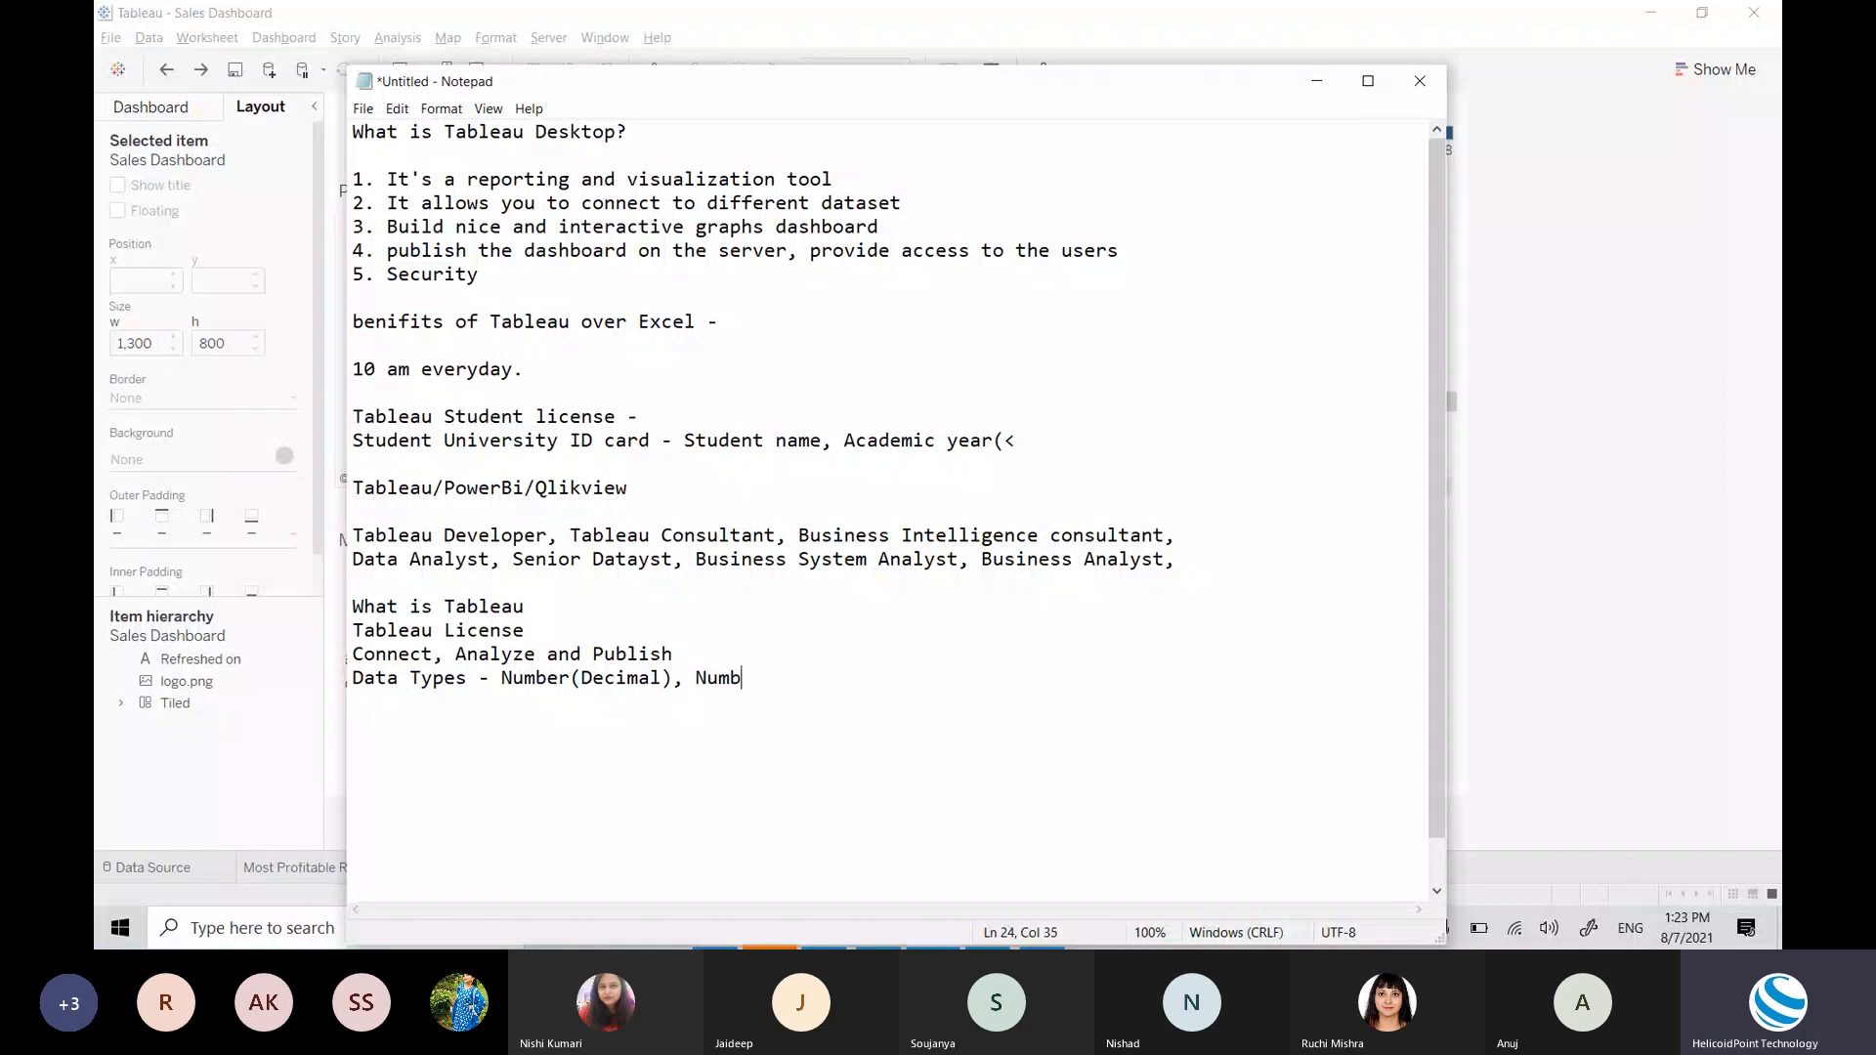
type("(")
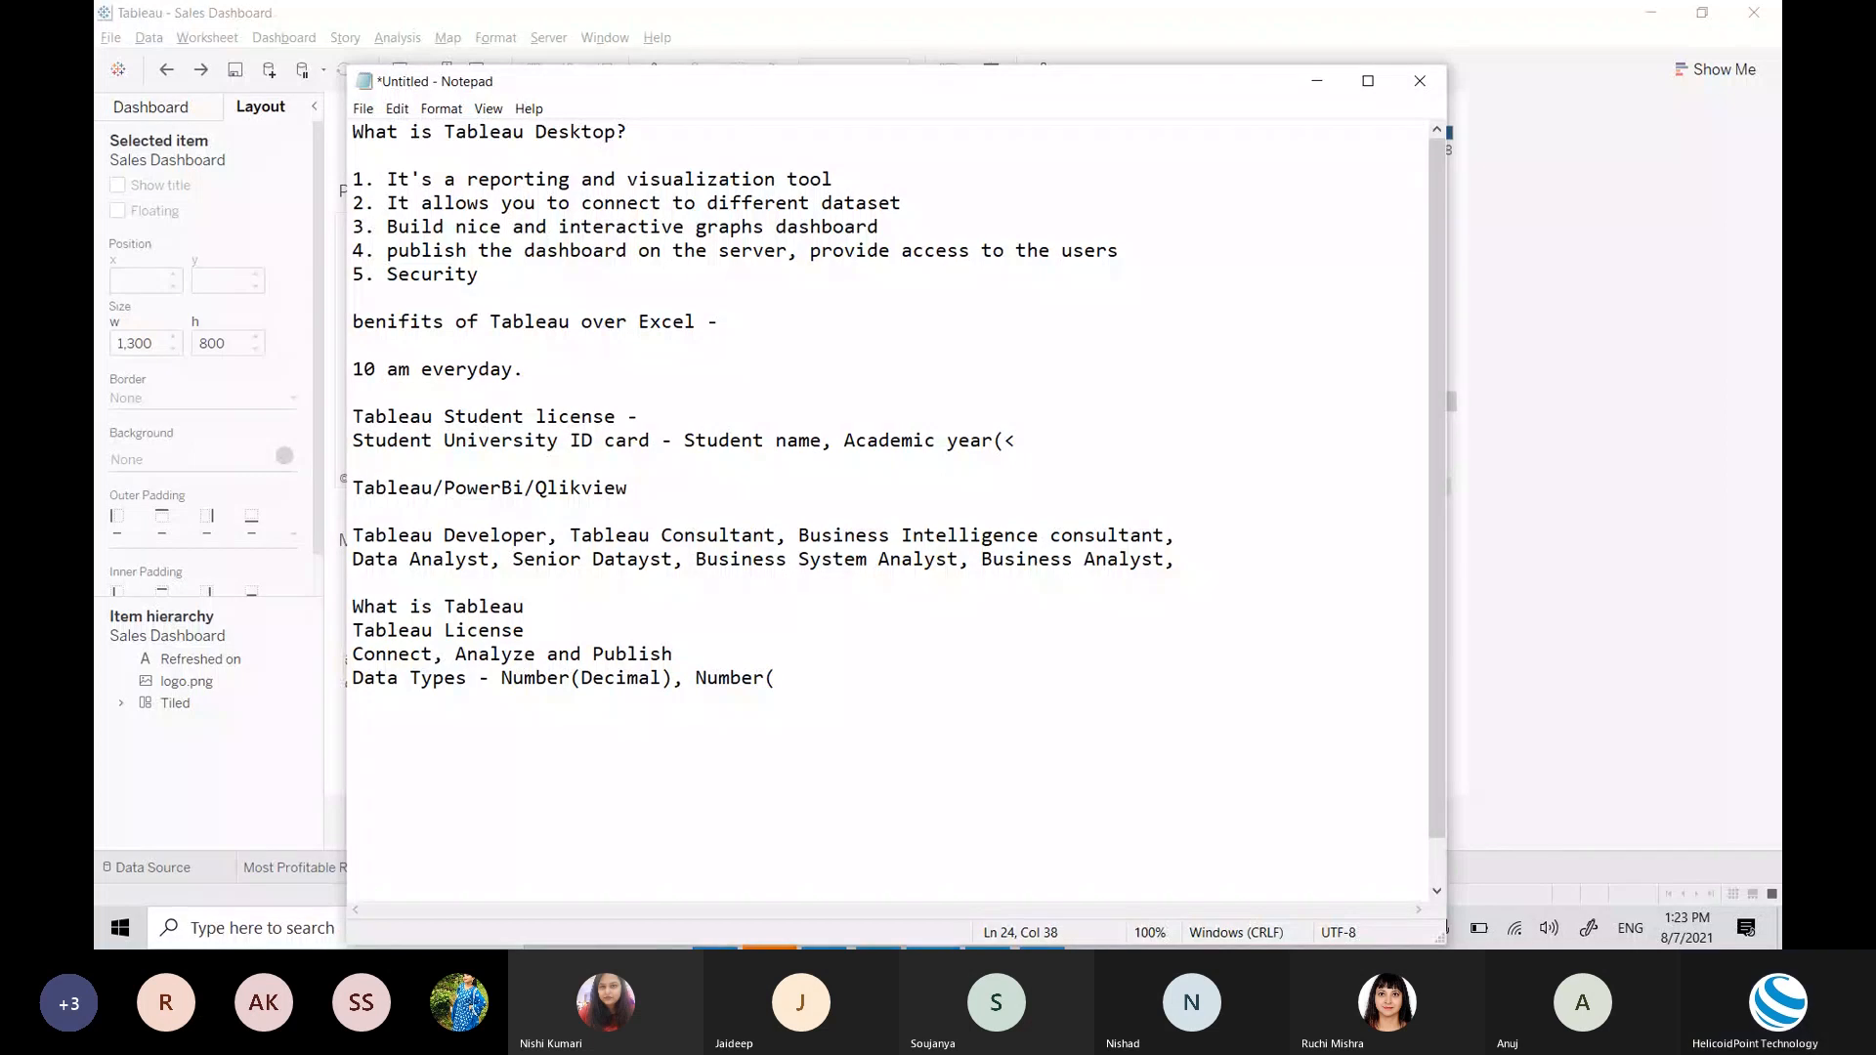
type("Whole), Date")
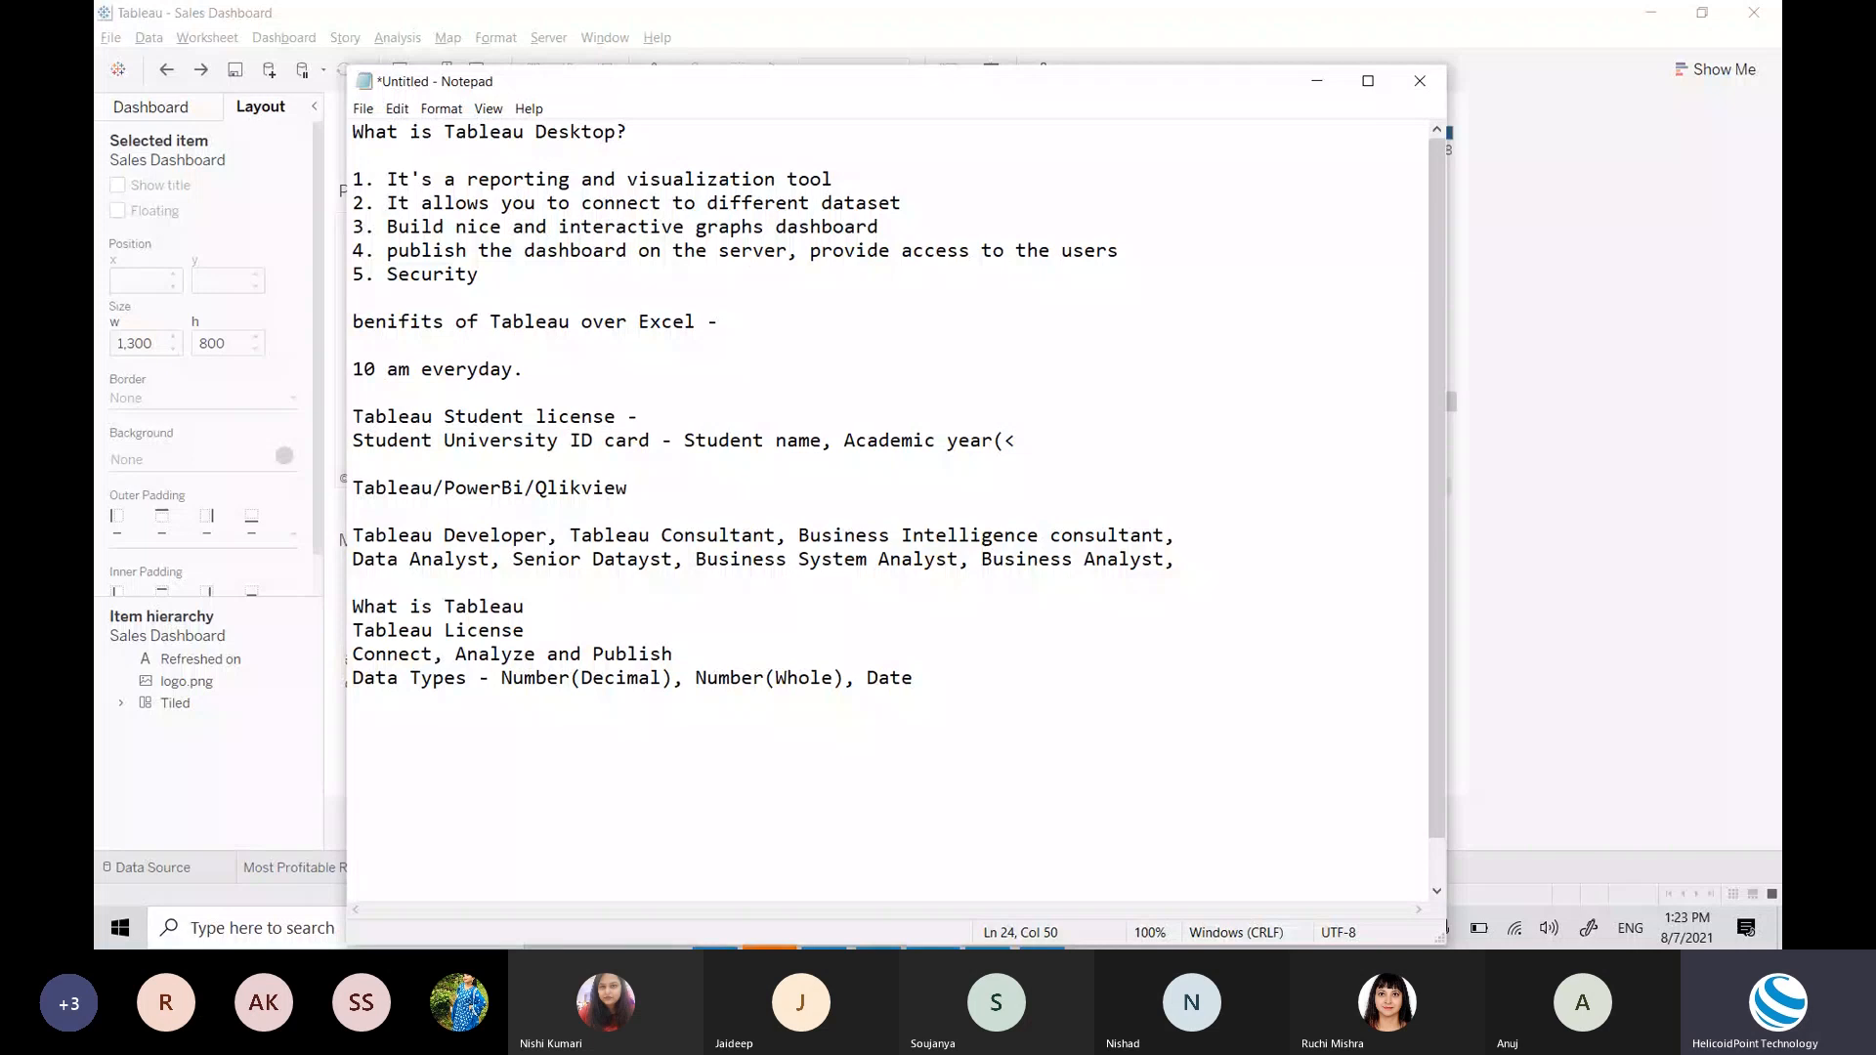
type("time, Date,")
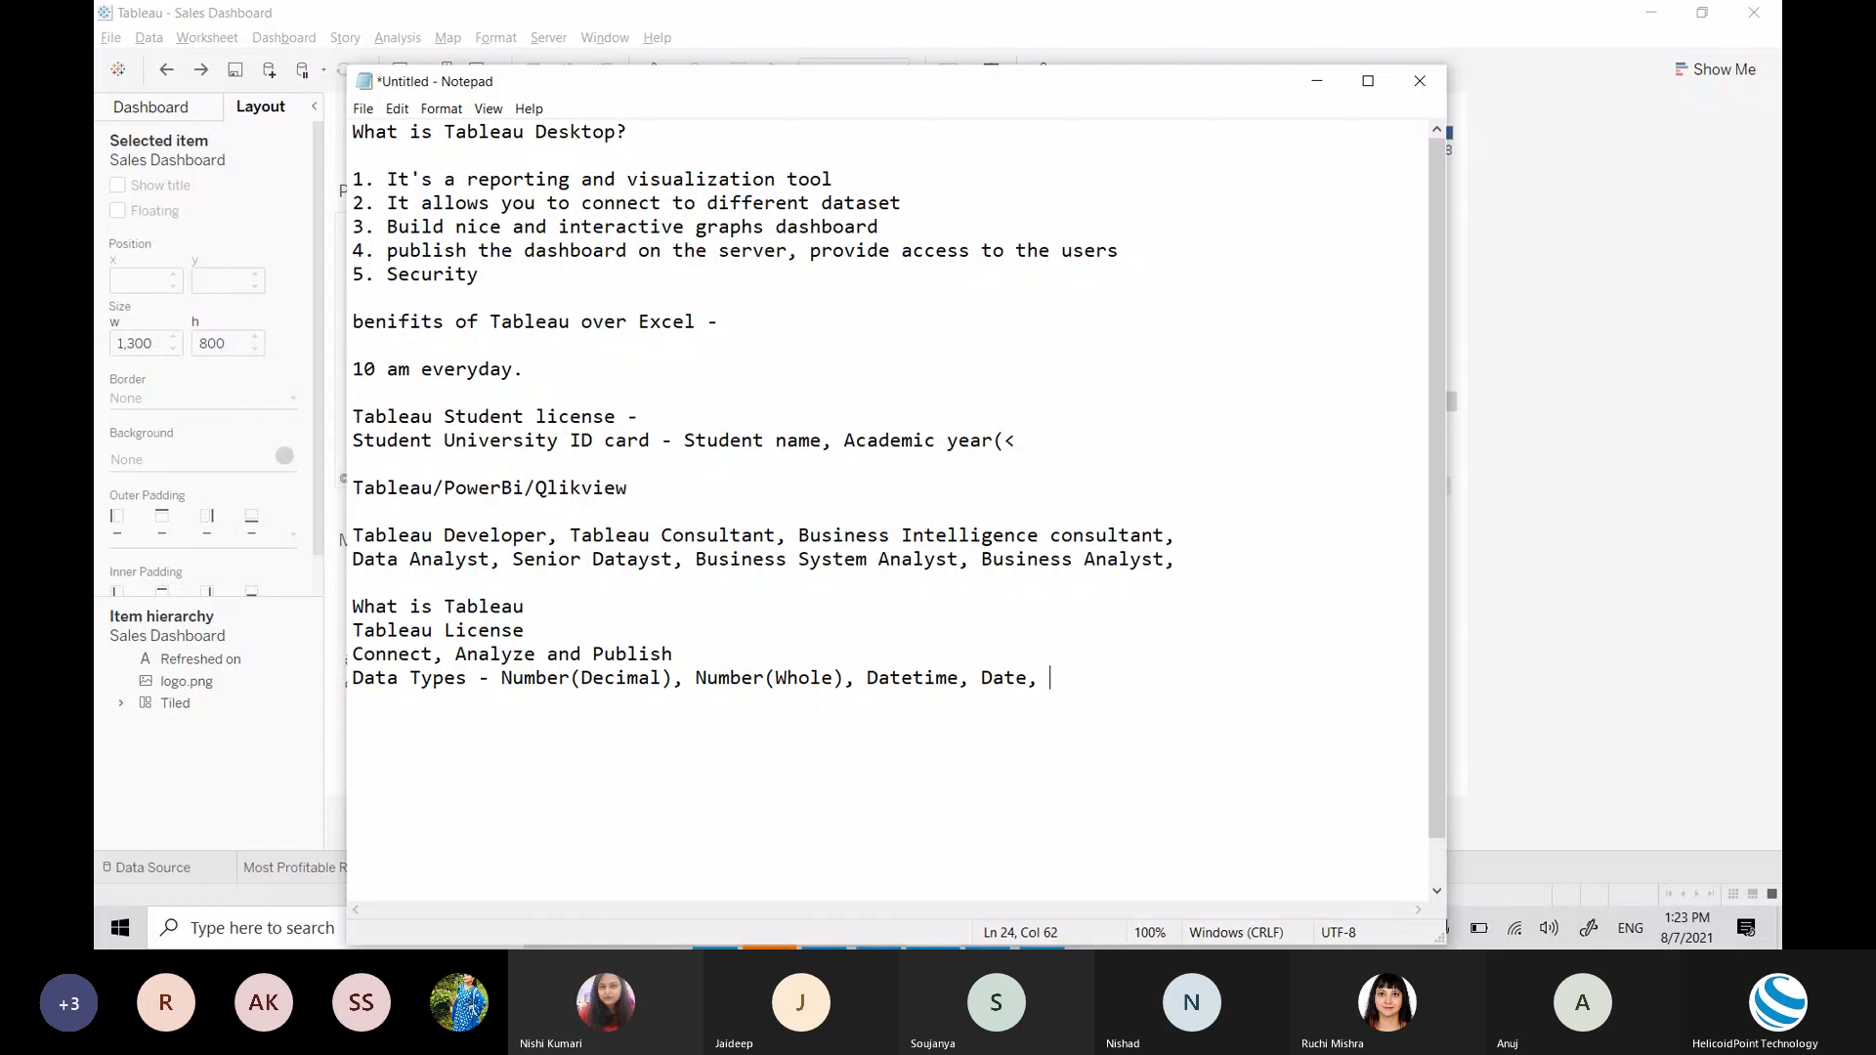
type("Text, ")
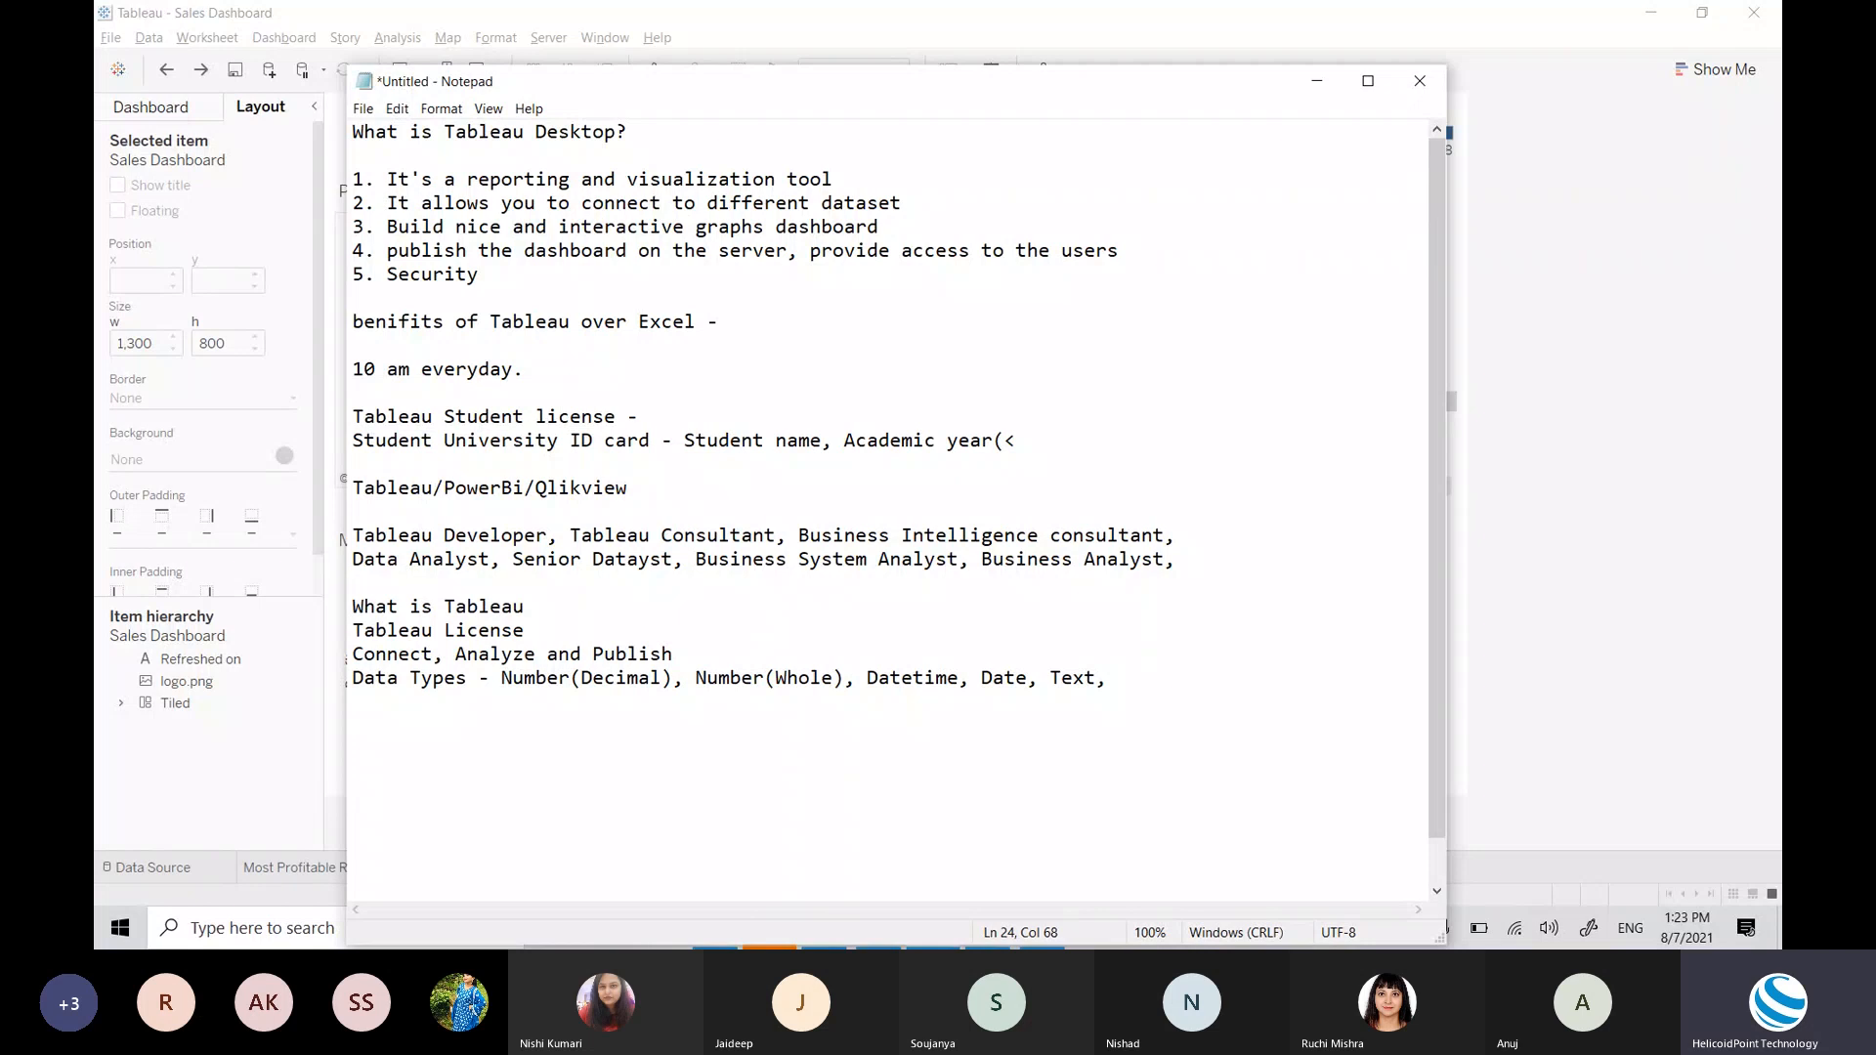
type("Boolean")
key("alt+Tab")
left_click(357, 867)
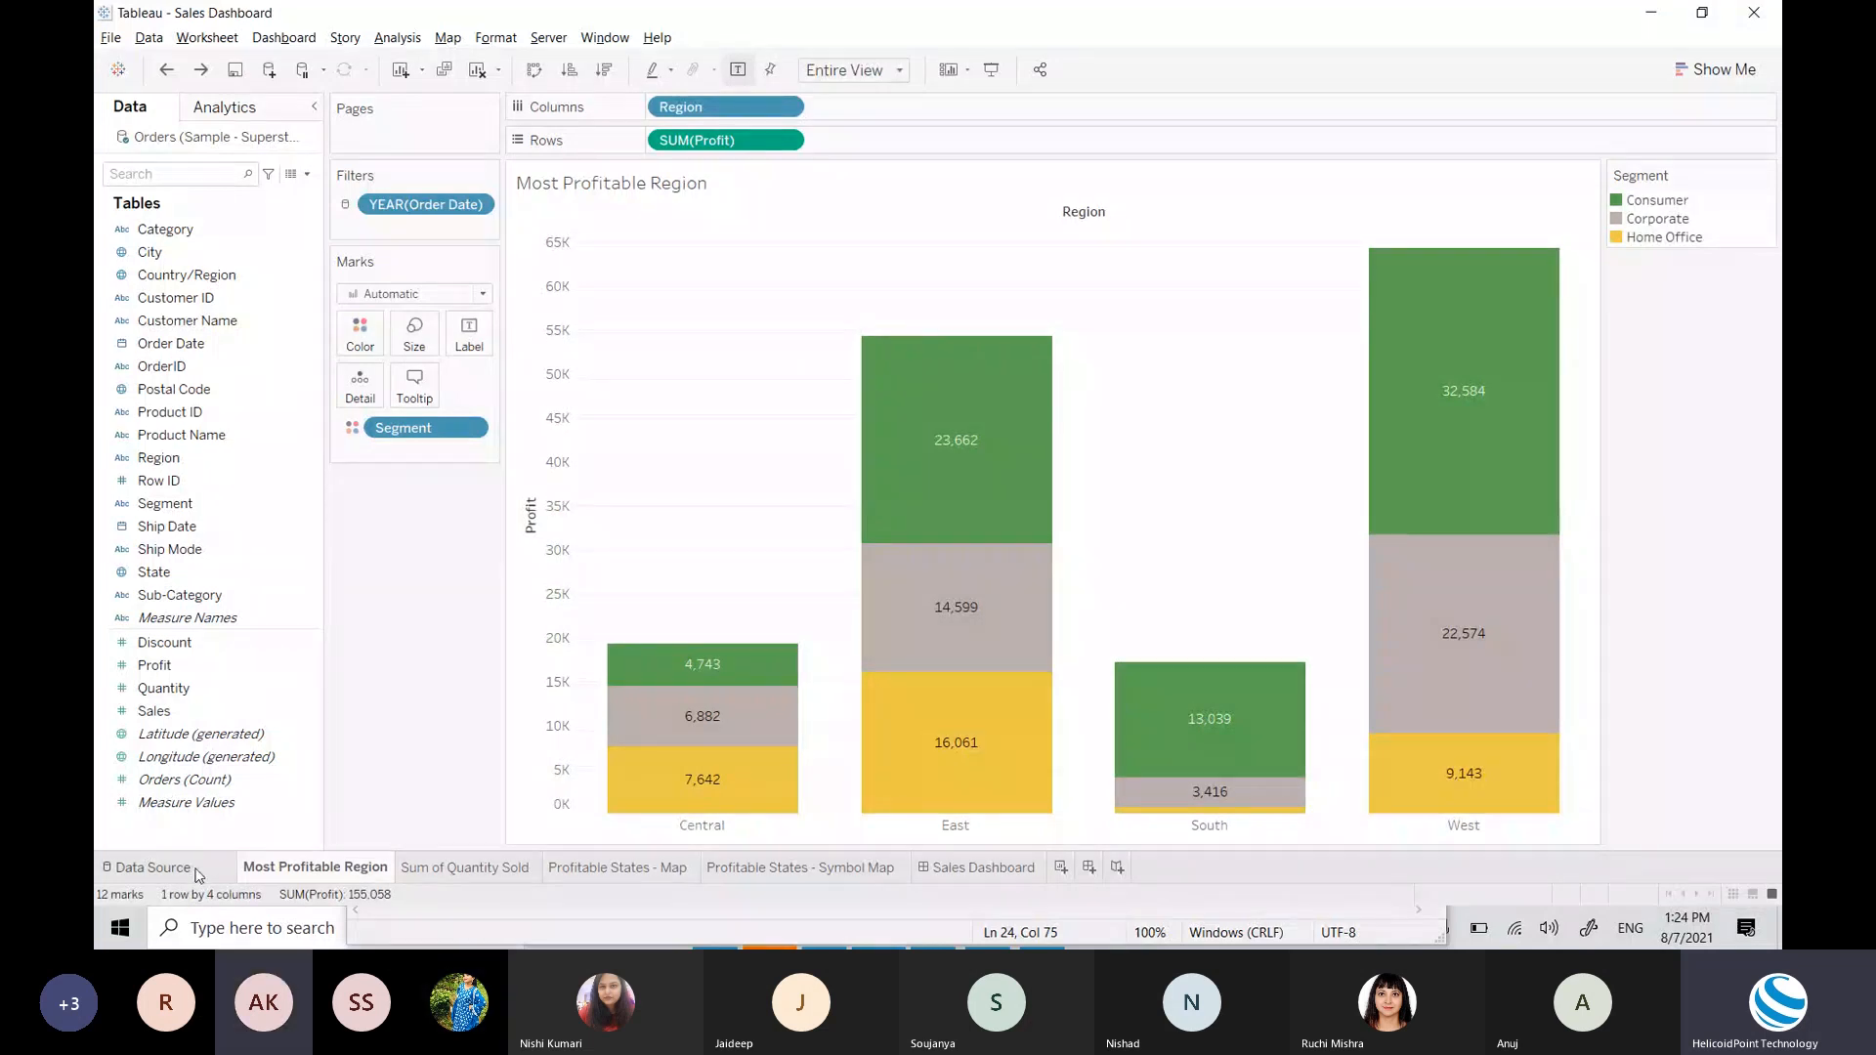
Step: Check Row ID's data type choices and change 'Text' to 'String,' in the Data Types note
left_click(154, 868)
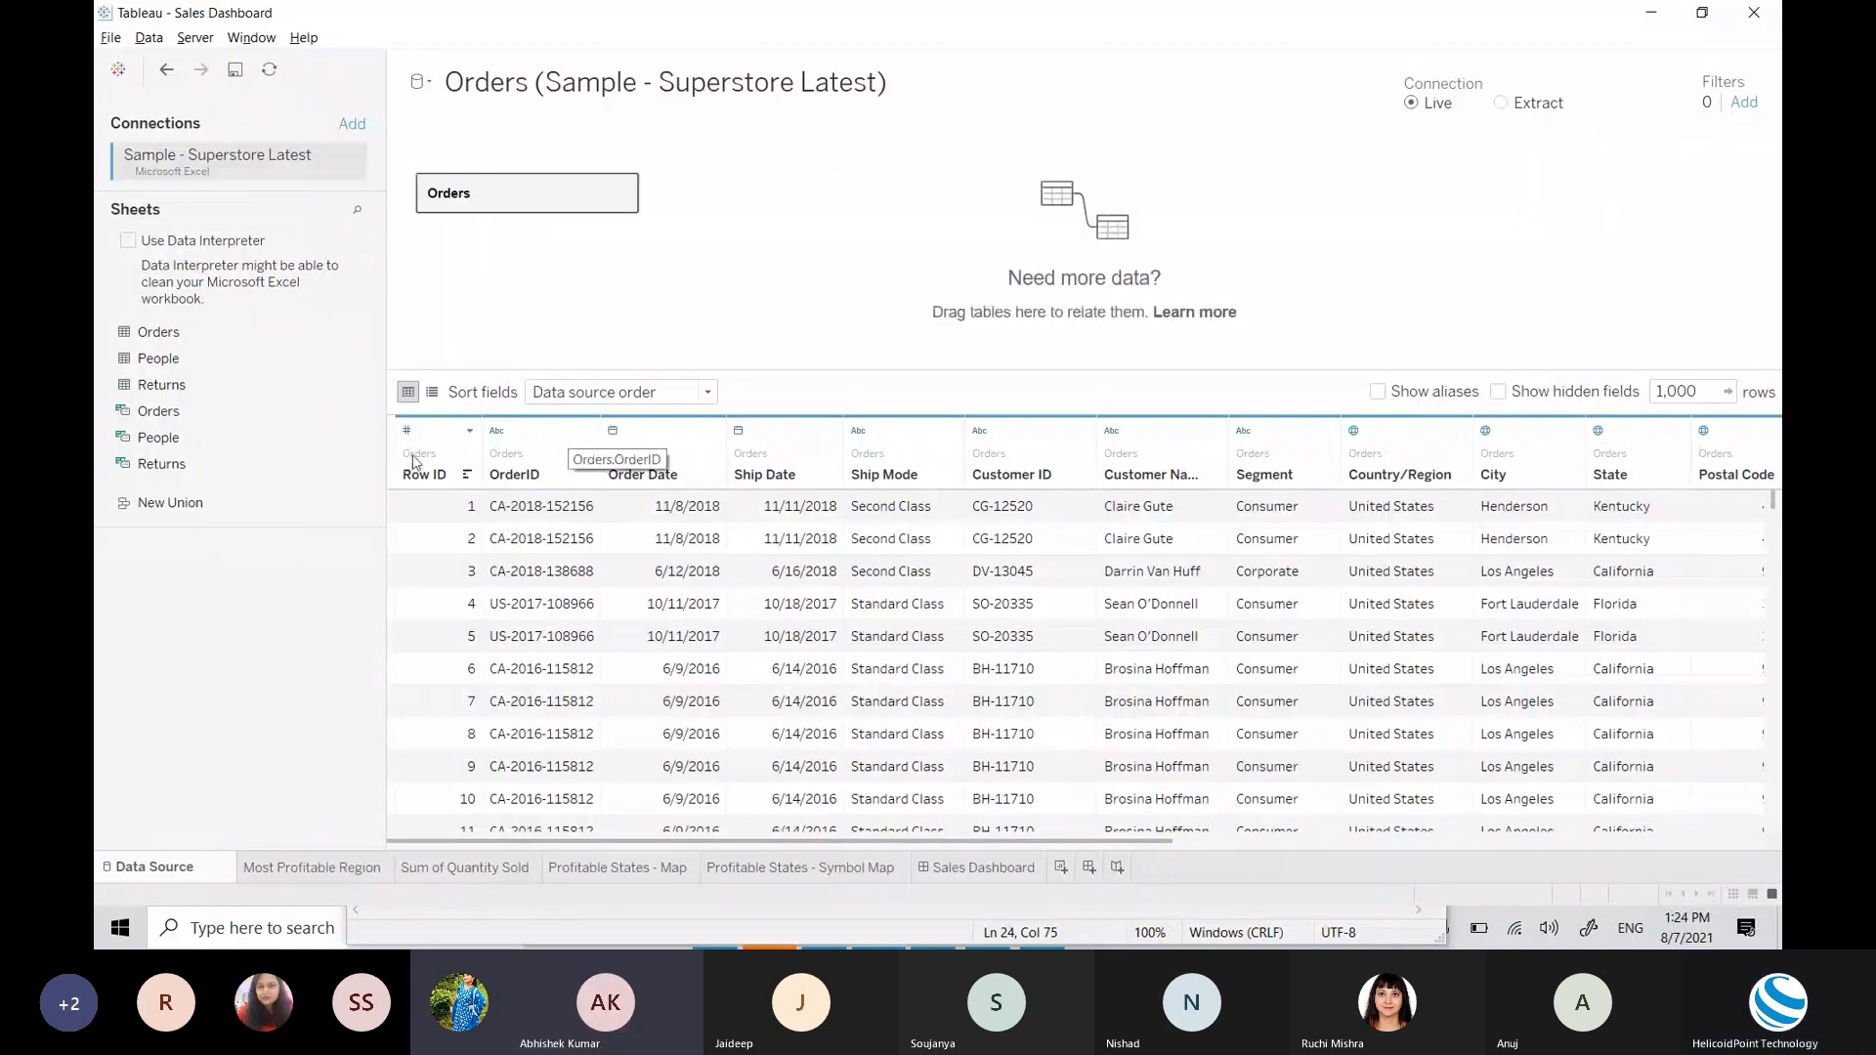
left_click(407, 430)
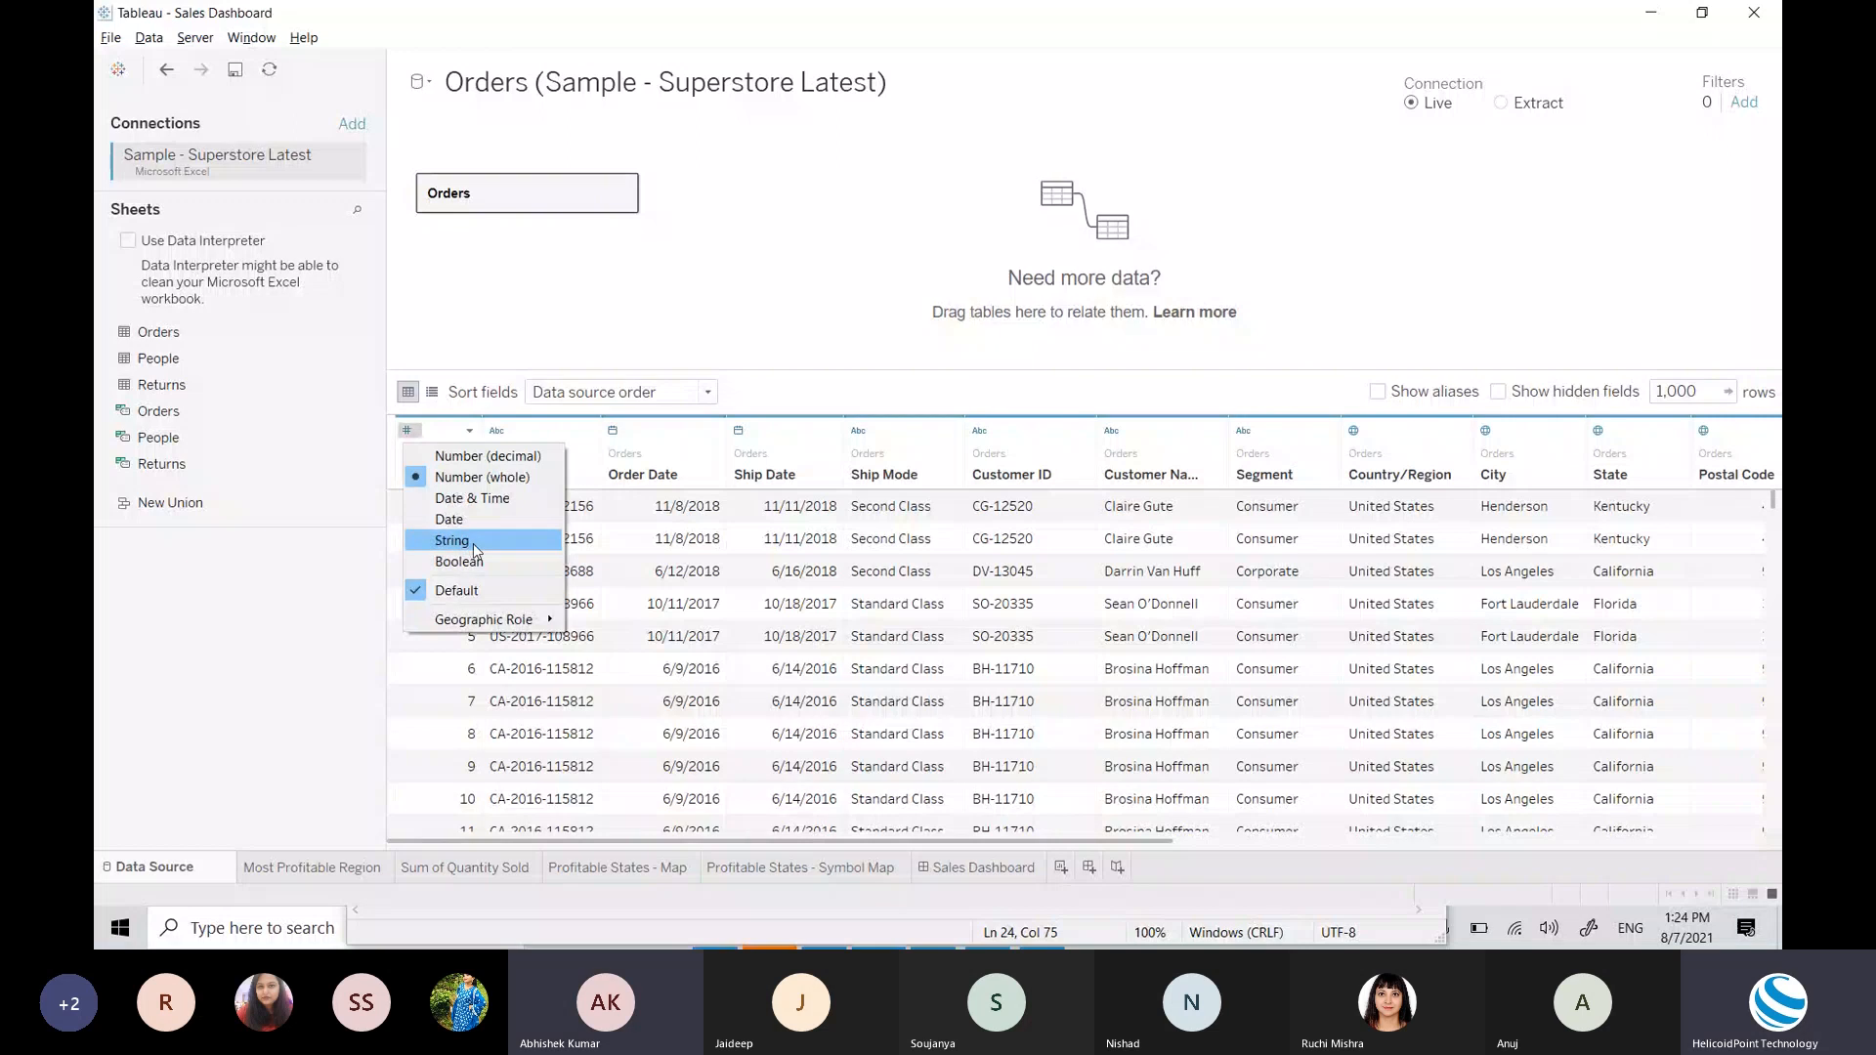
key("alt+Tab")
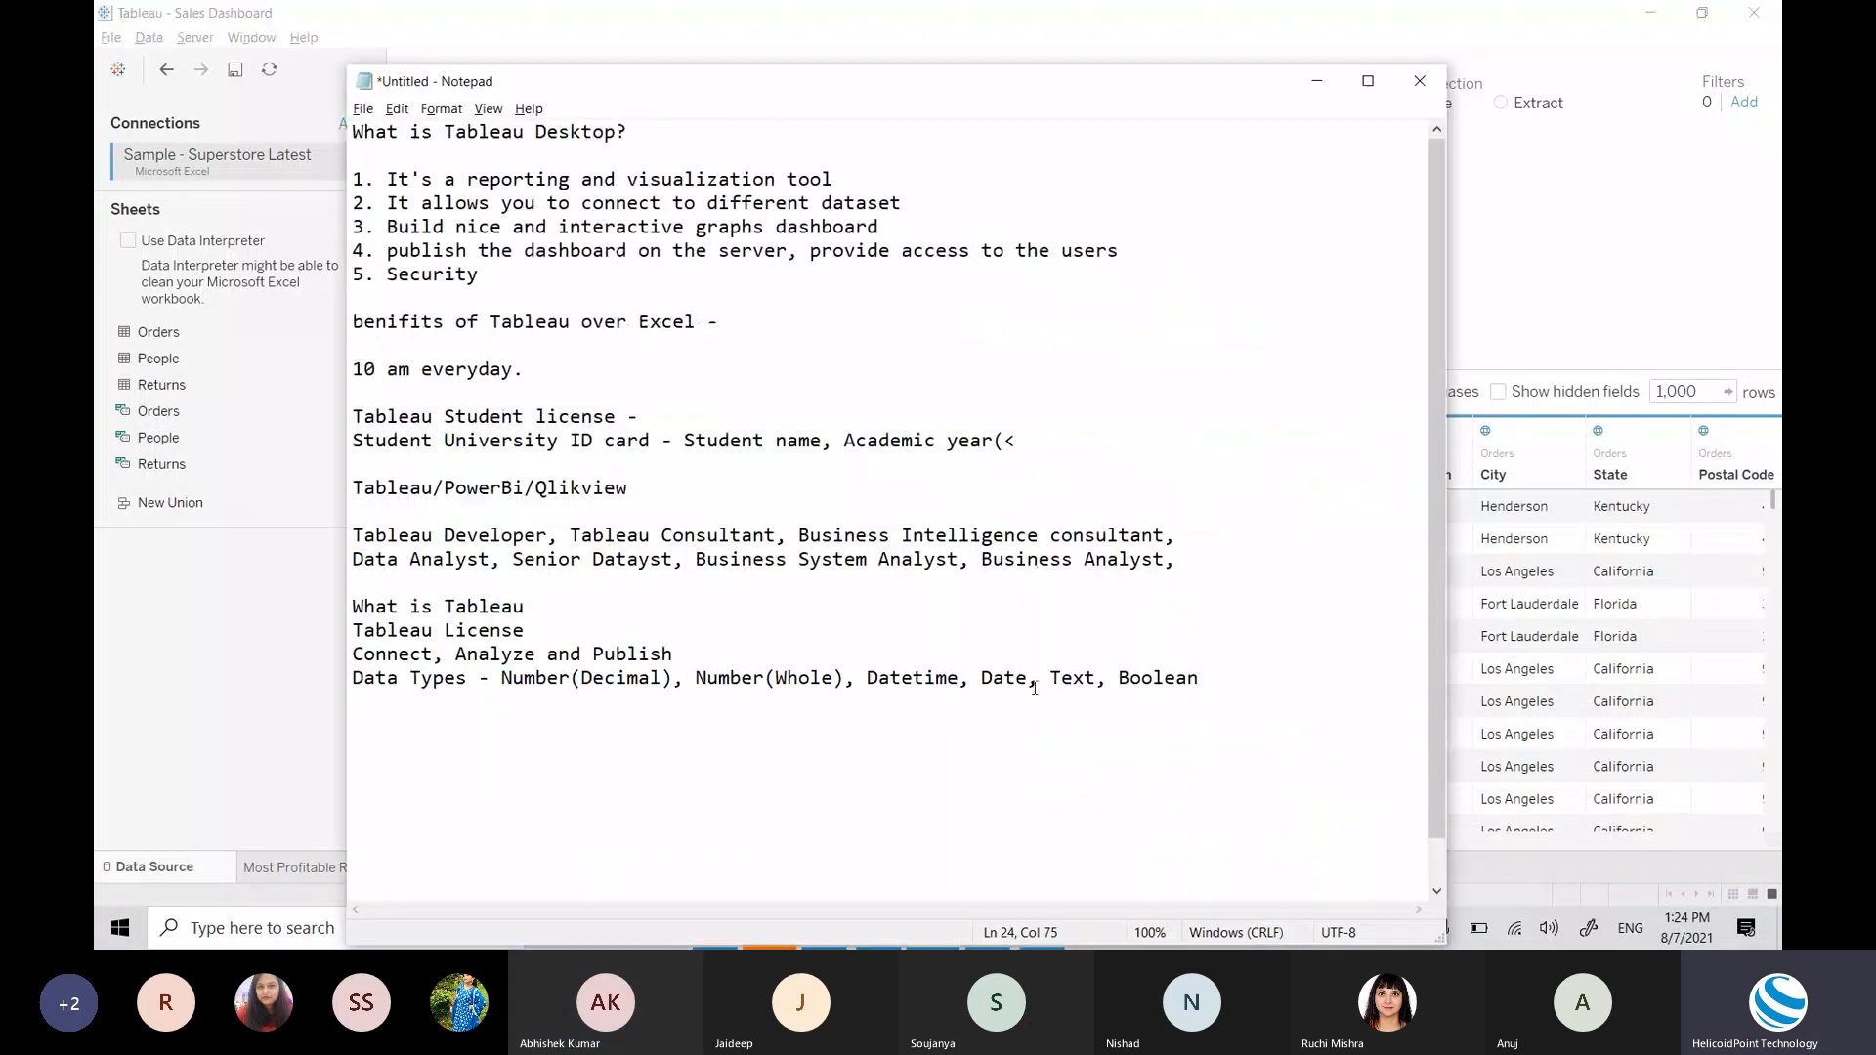
left_click_drag(1050, 677, 1120, 677)
type("String,")
Step: Close Row ID's data type list unchanged and go back to the Most Profitable Region worksheet
key("alt+Tab")
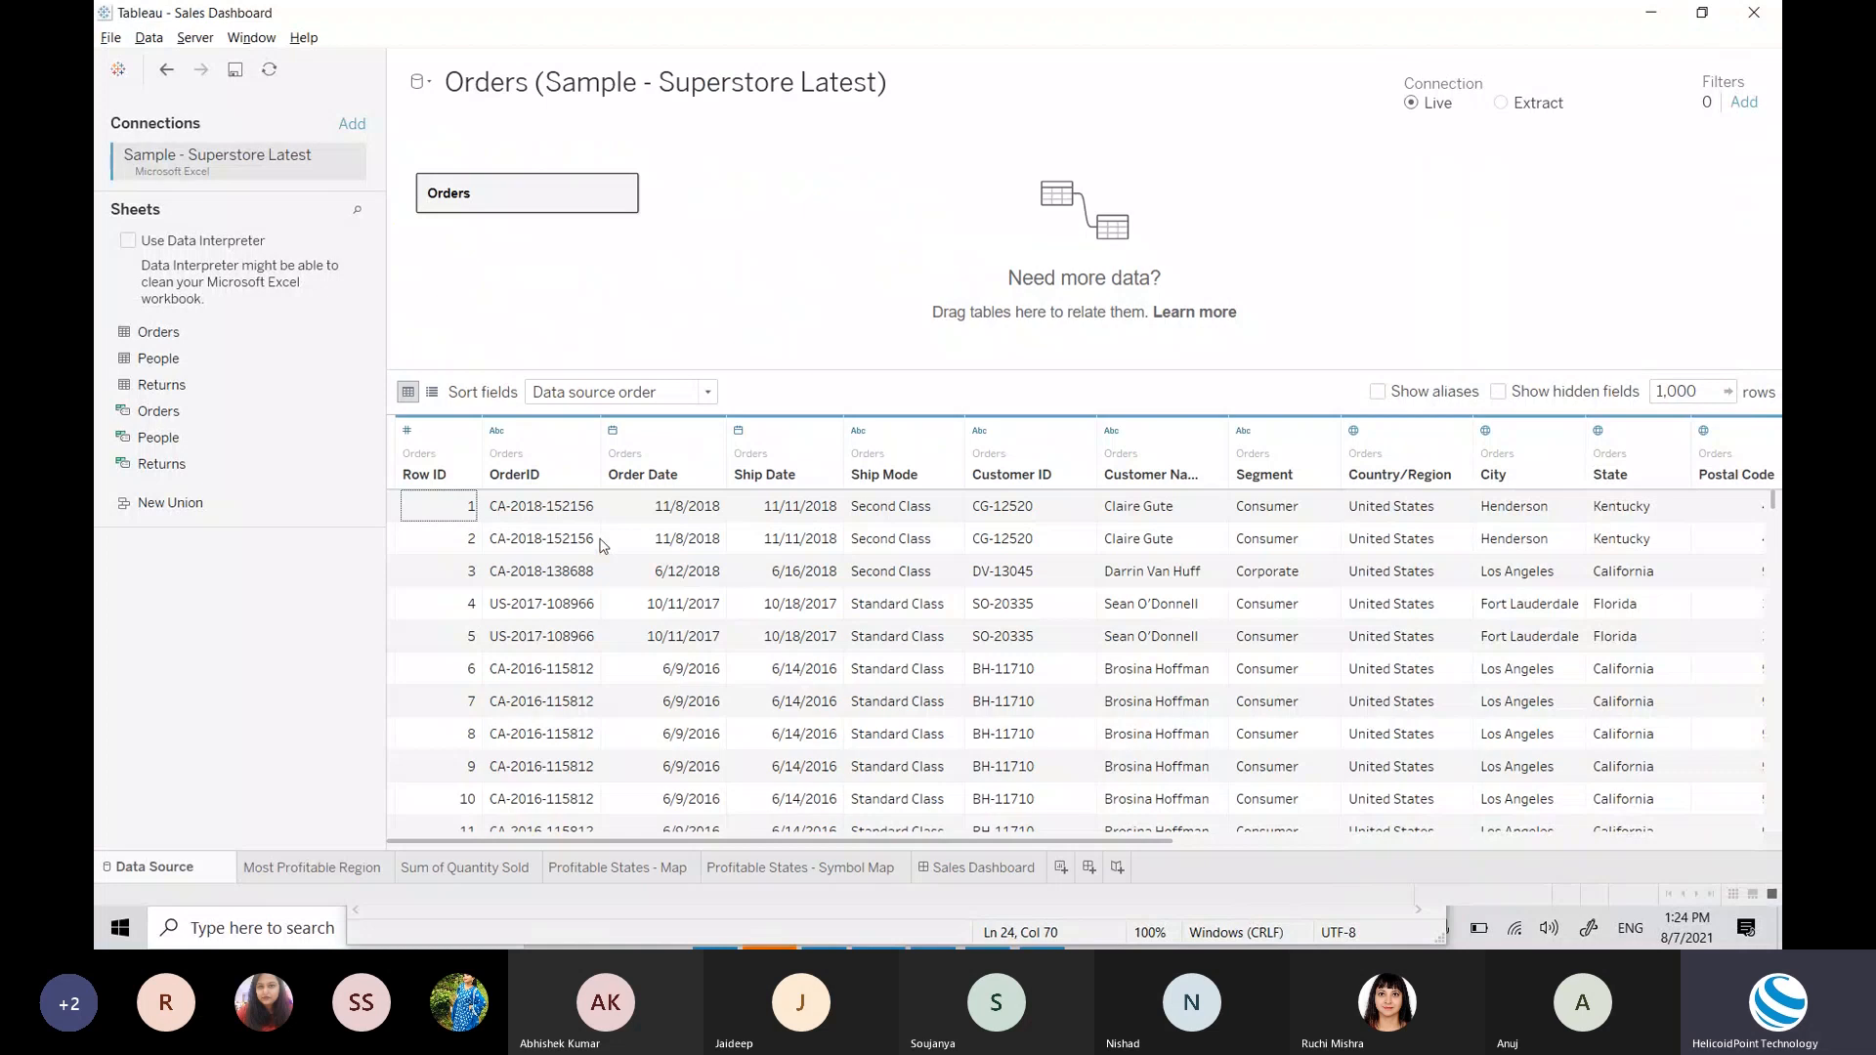
left_click(408, 431)
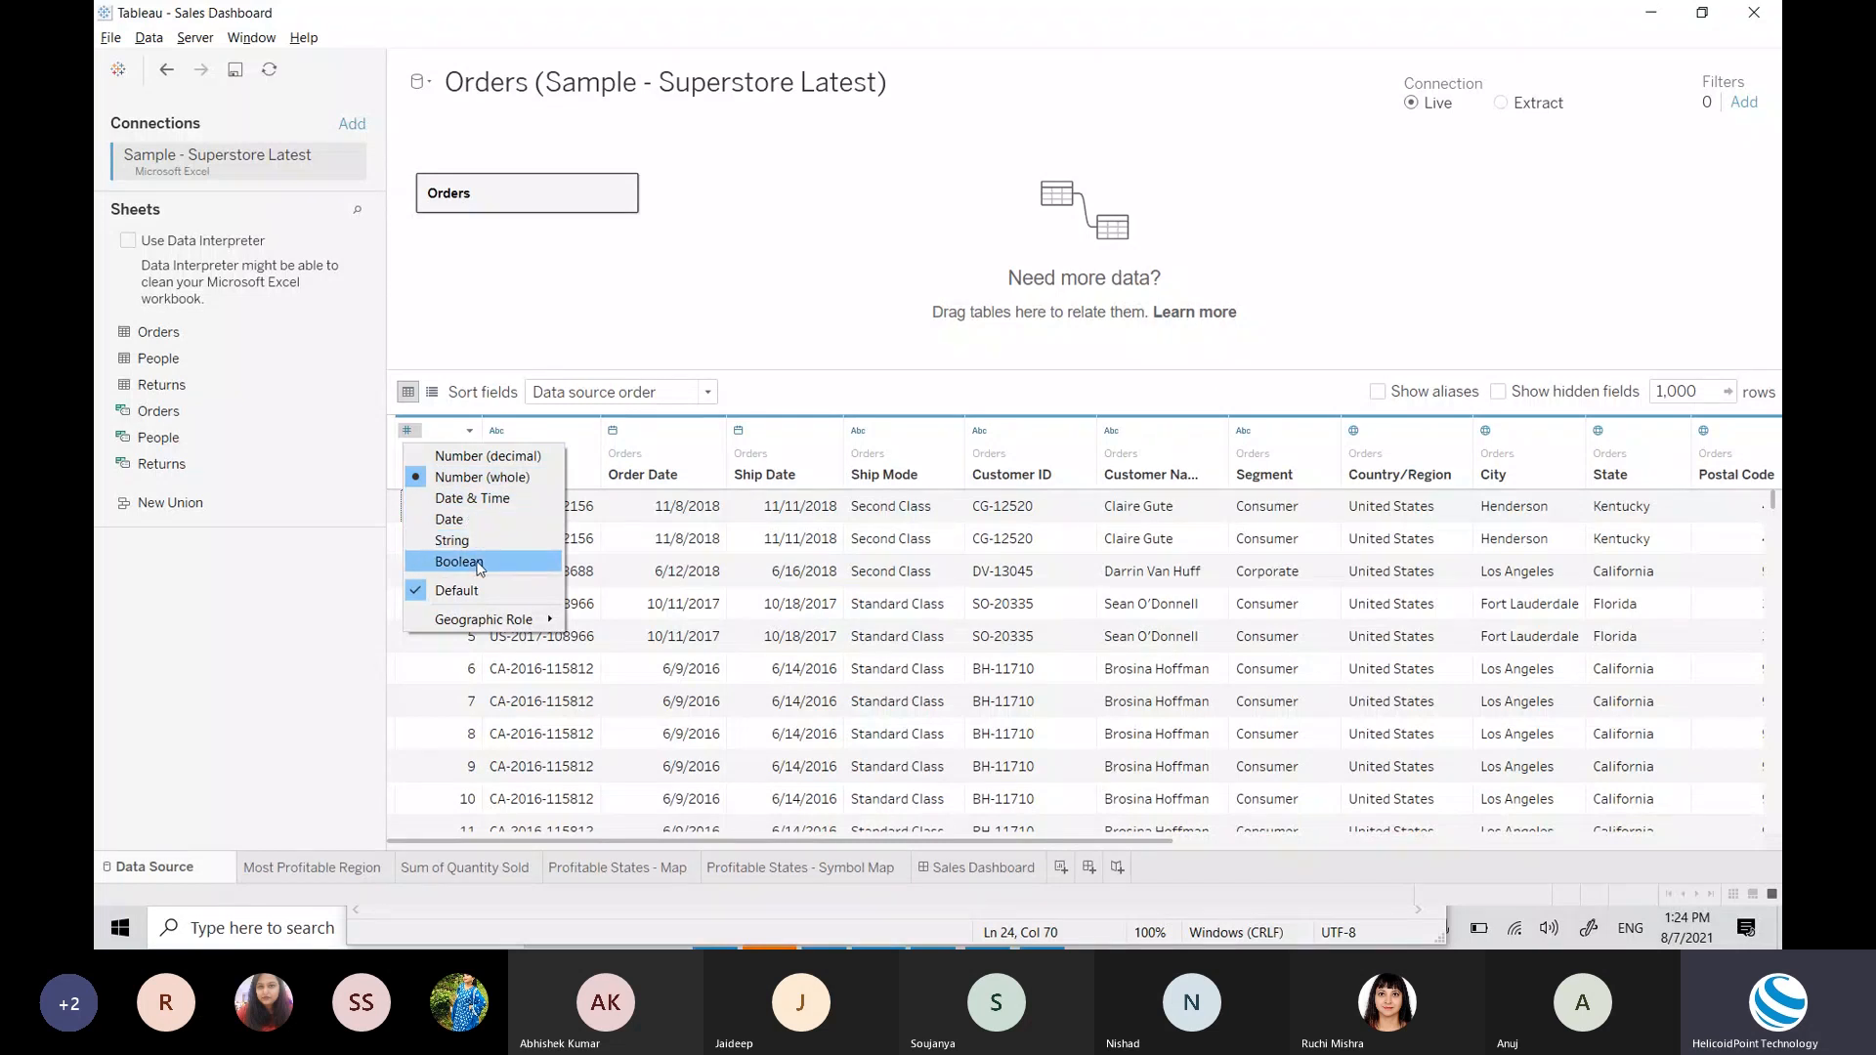
key("Escape")
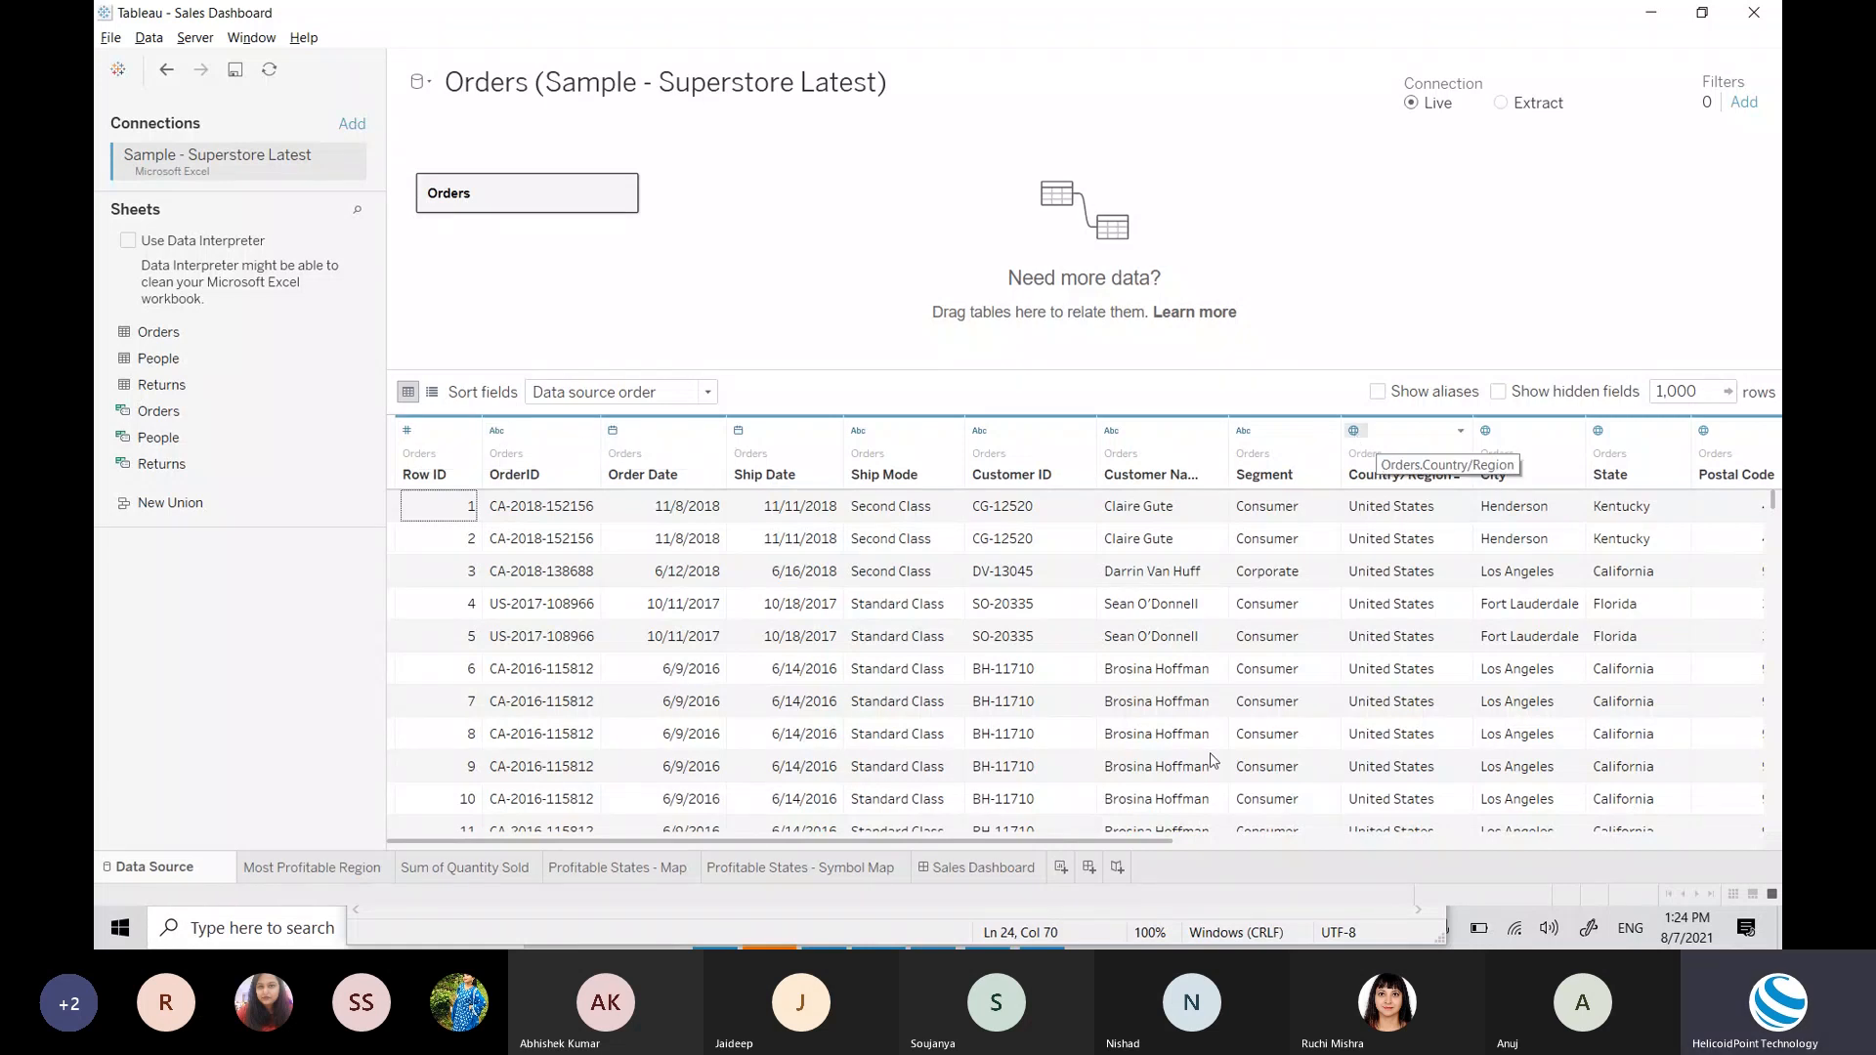
left_click_drag(1171, 842, 941, 778)
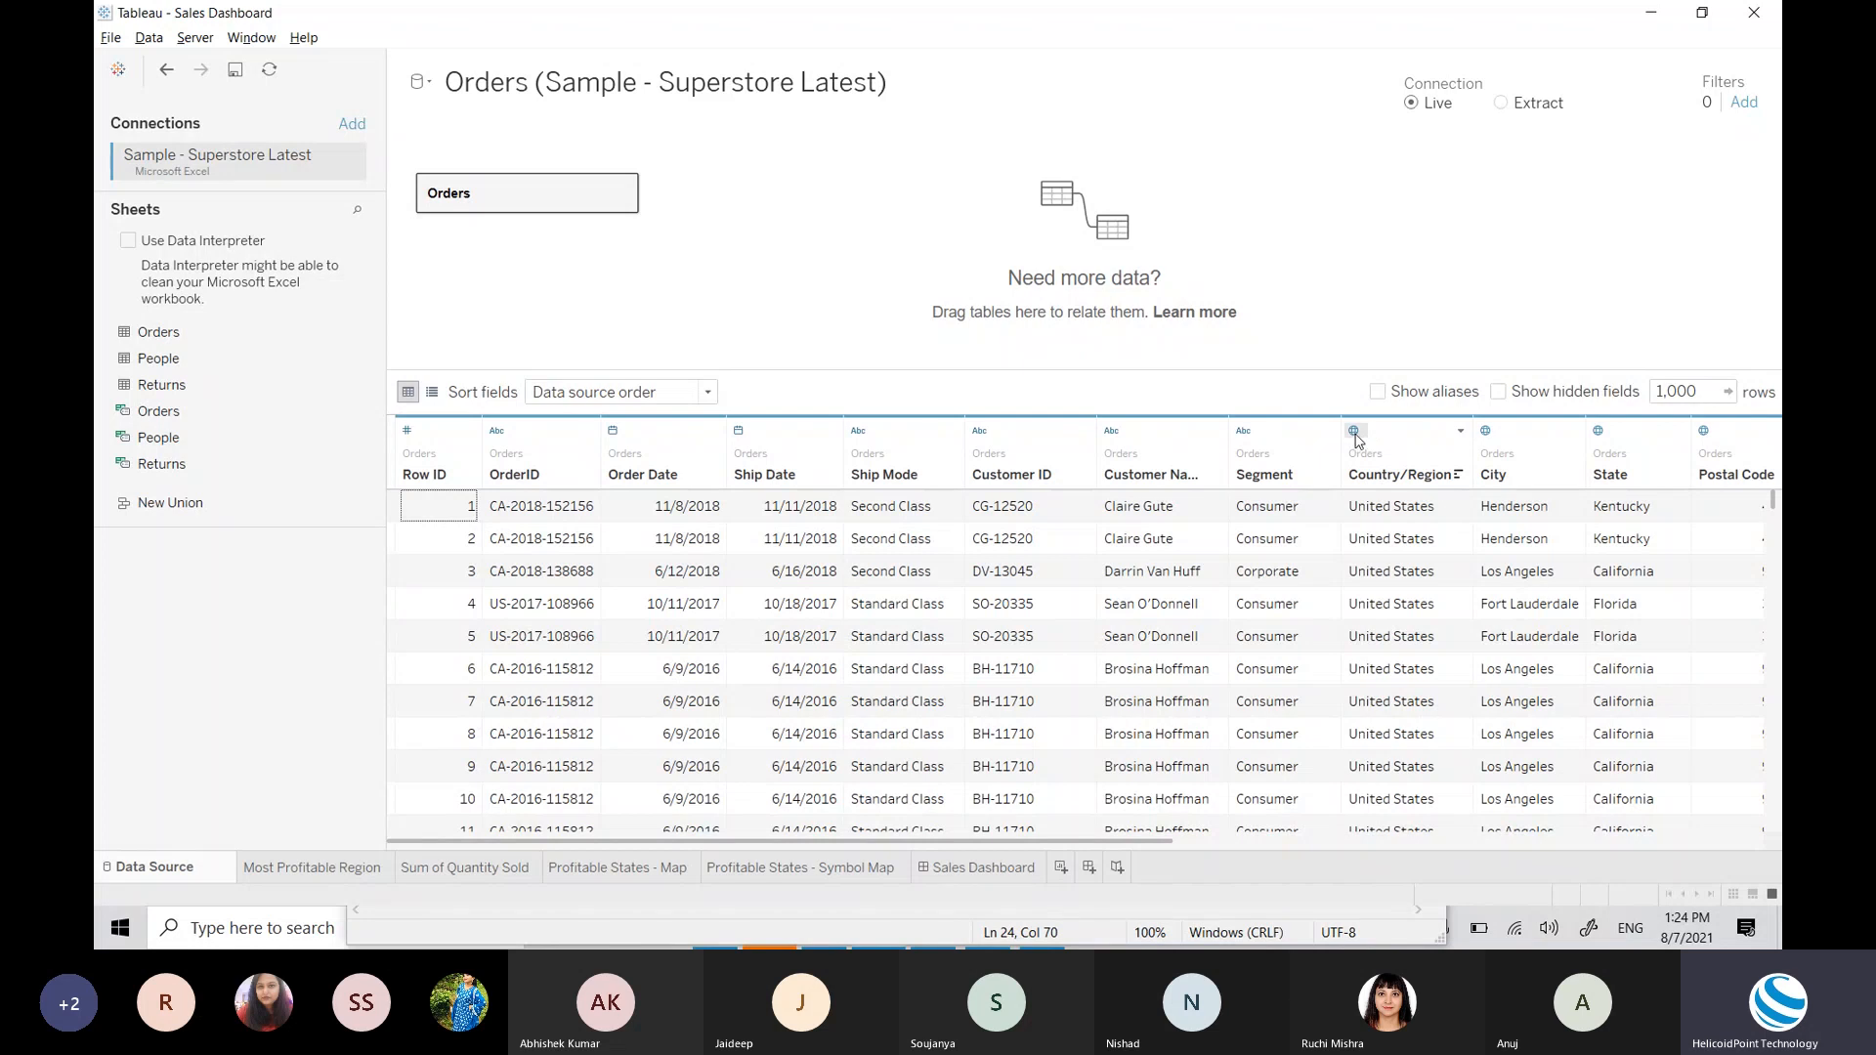
left_click(300, 868)
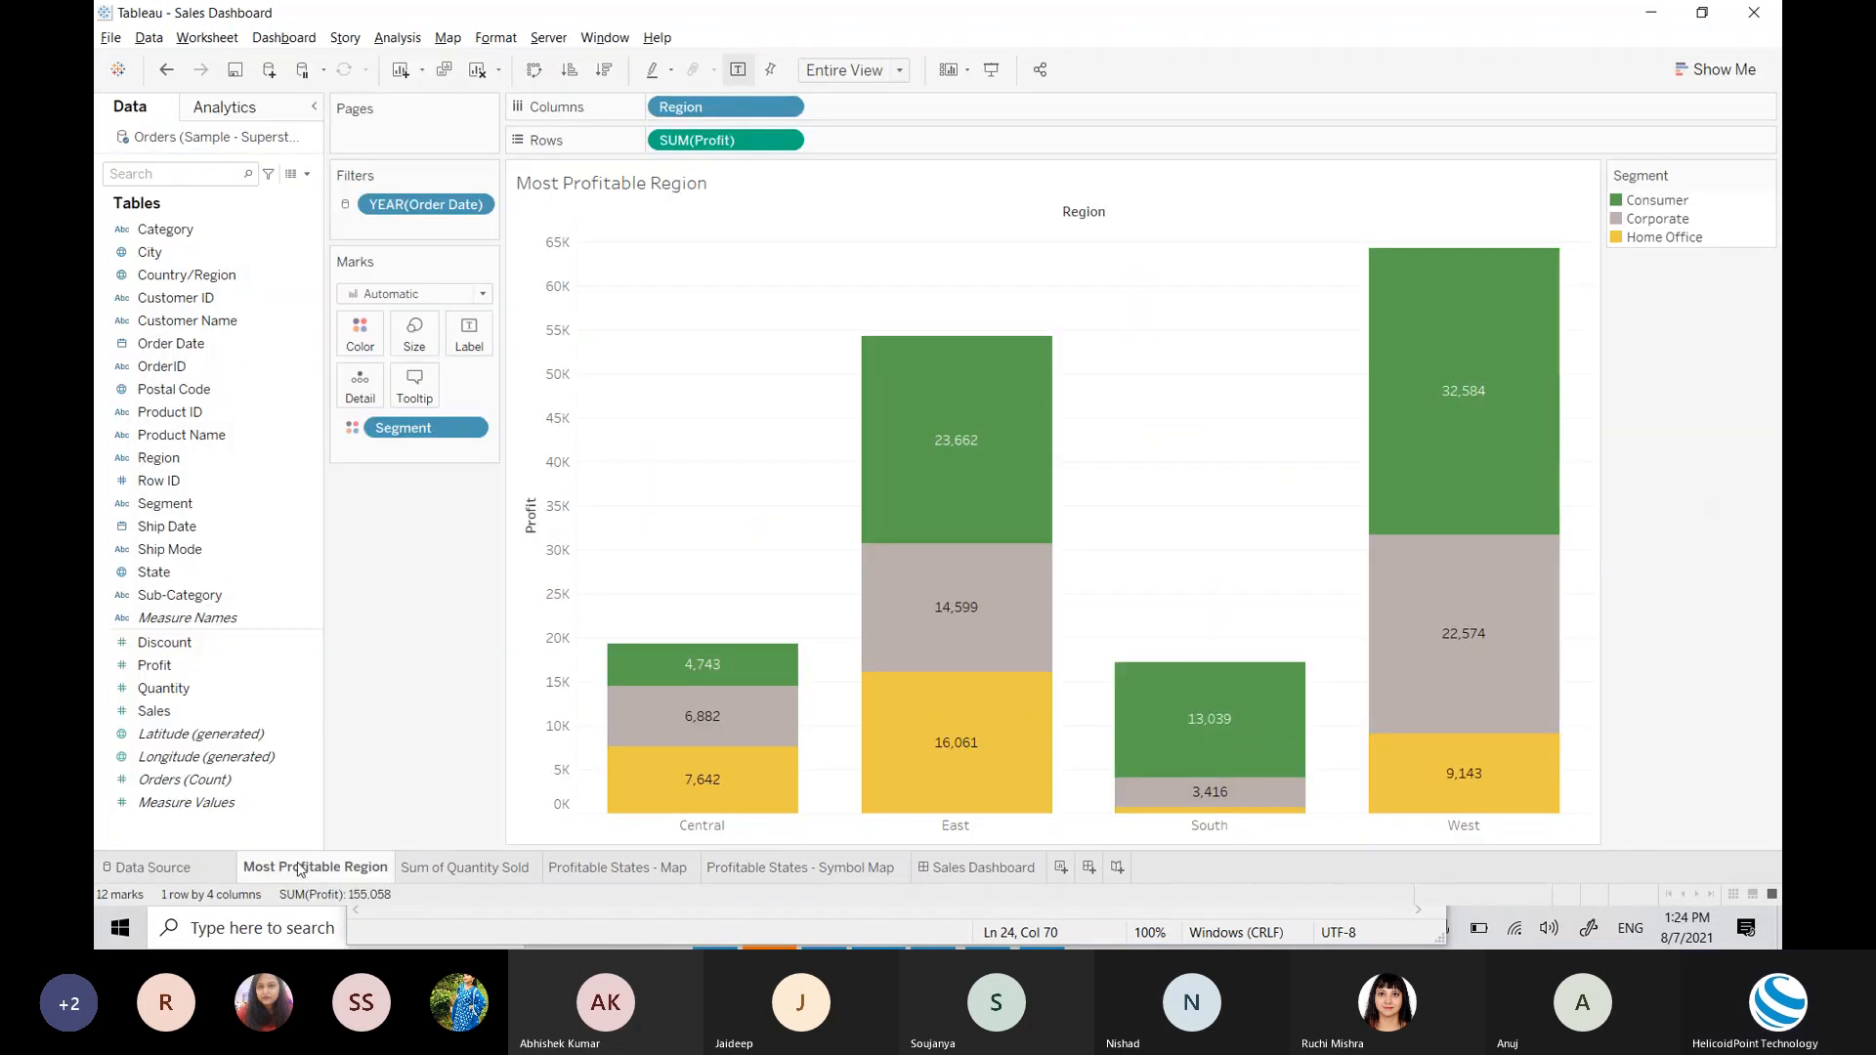
left_click(181, 868)
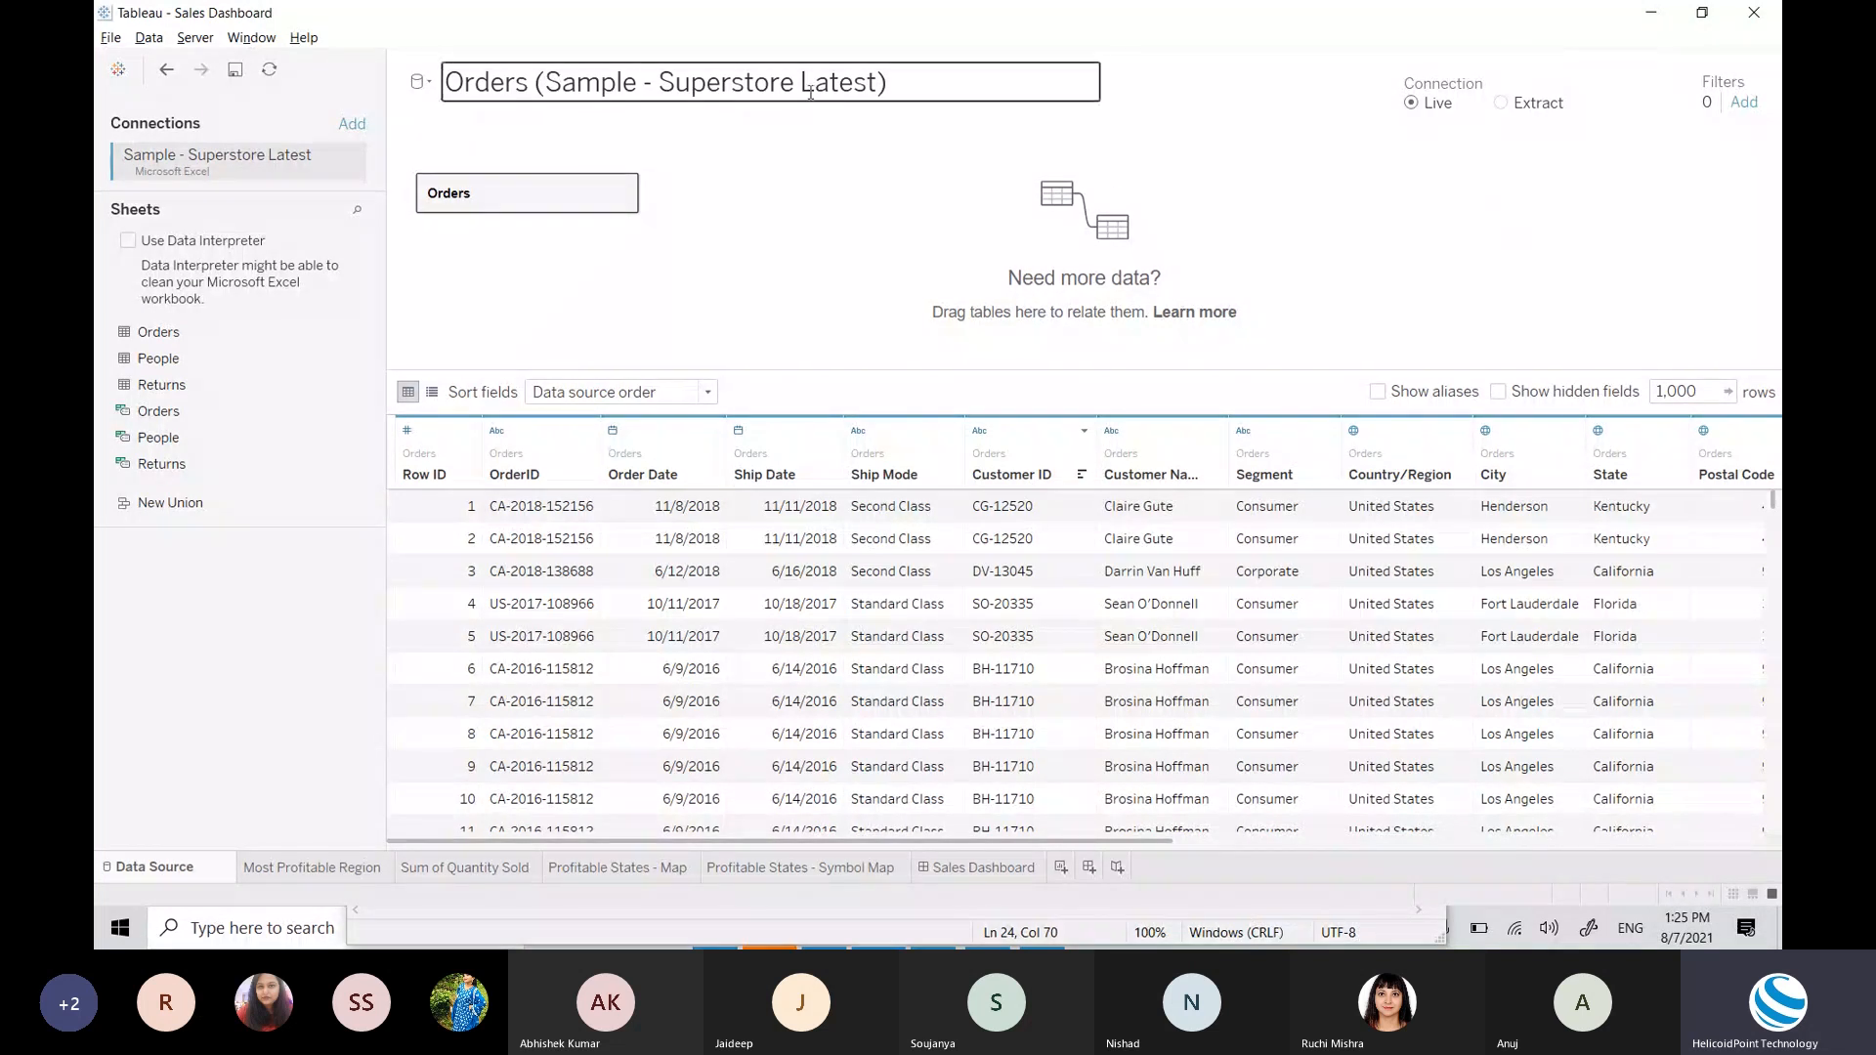
left_click(311, 870)
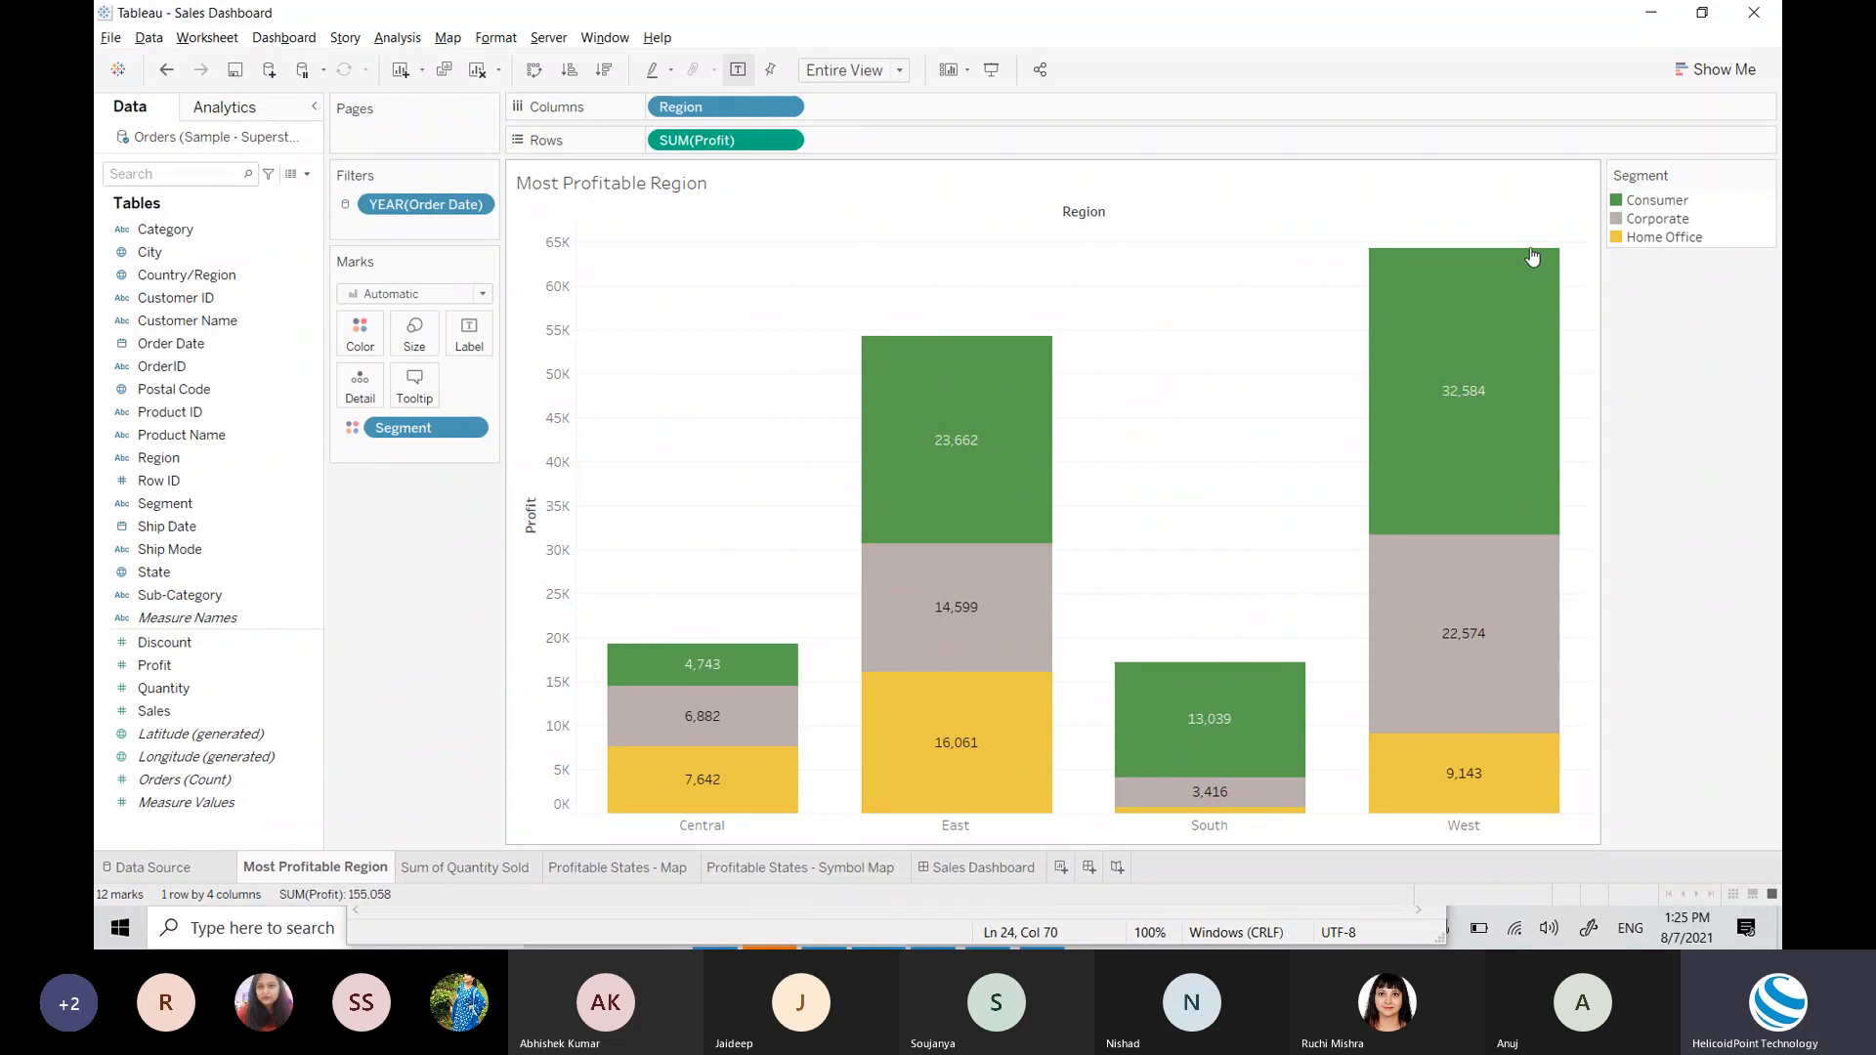
mouse_move(1533, 261)
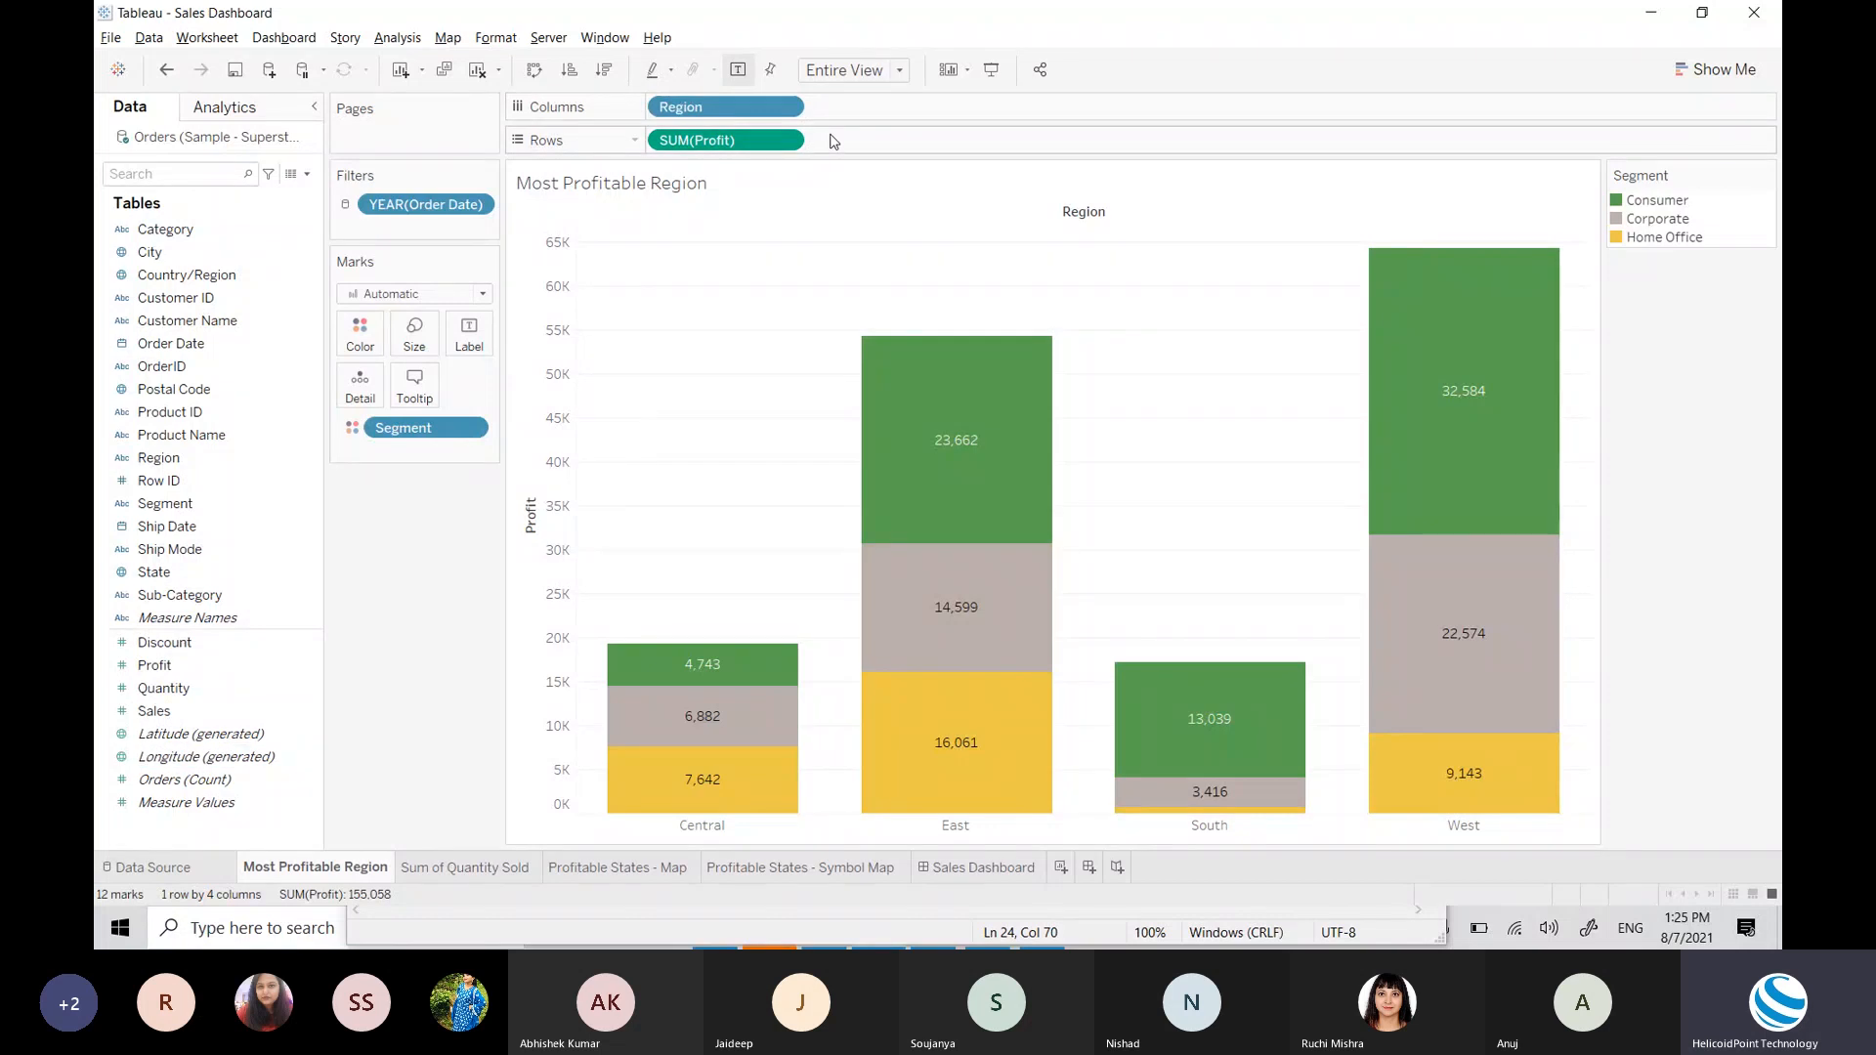
left_click(1730, 70)
left_click(1729, 71)
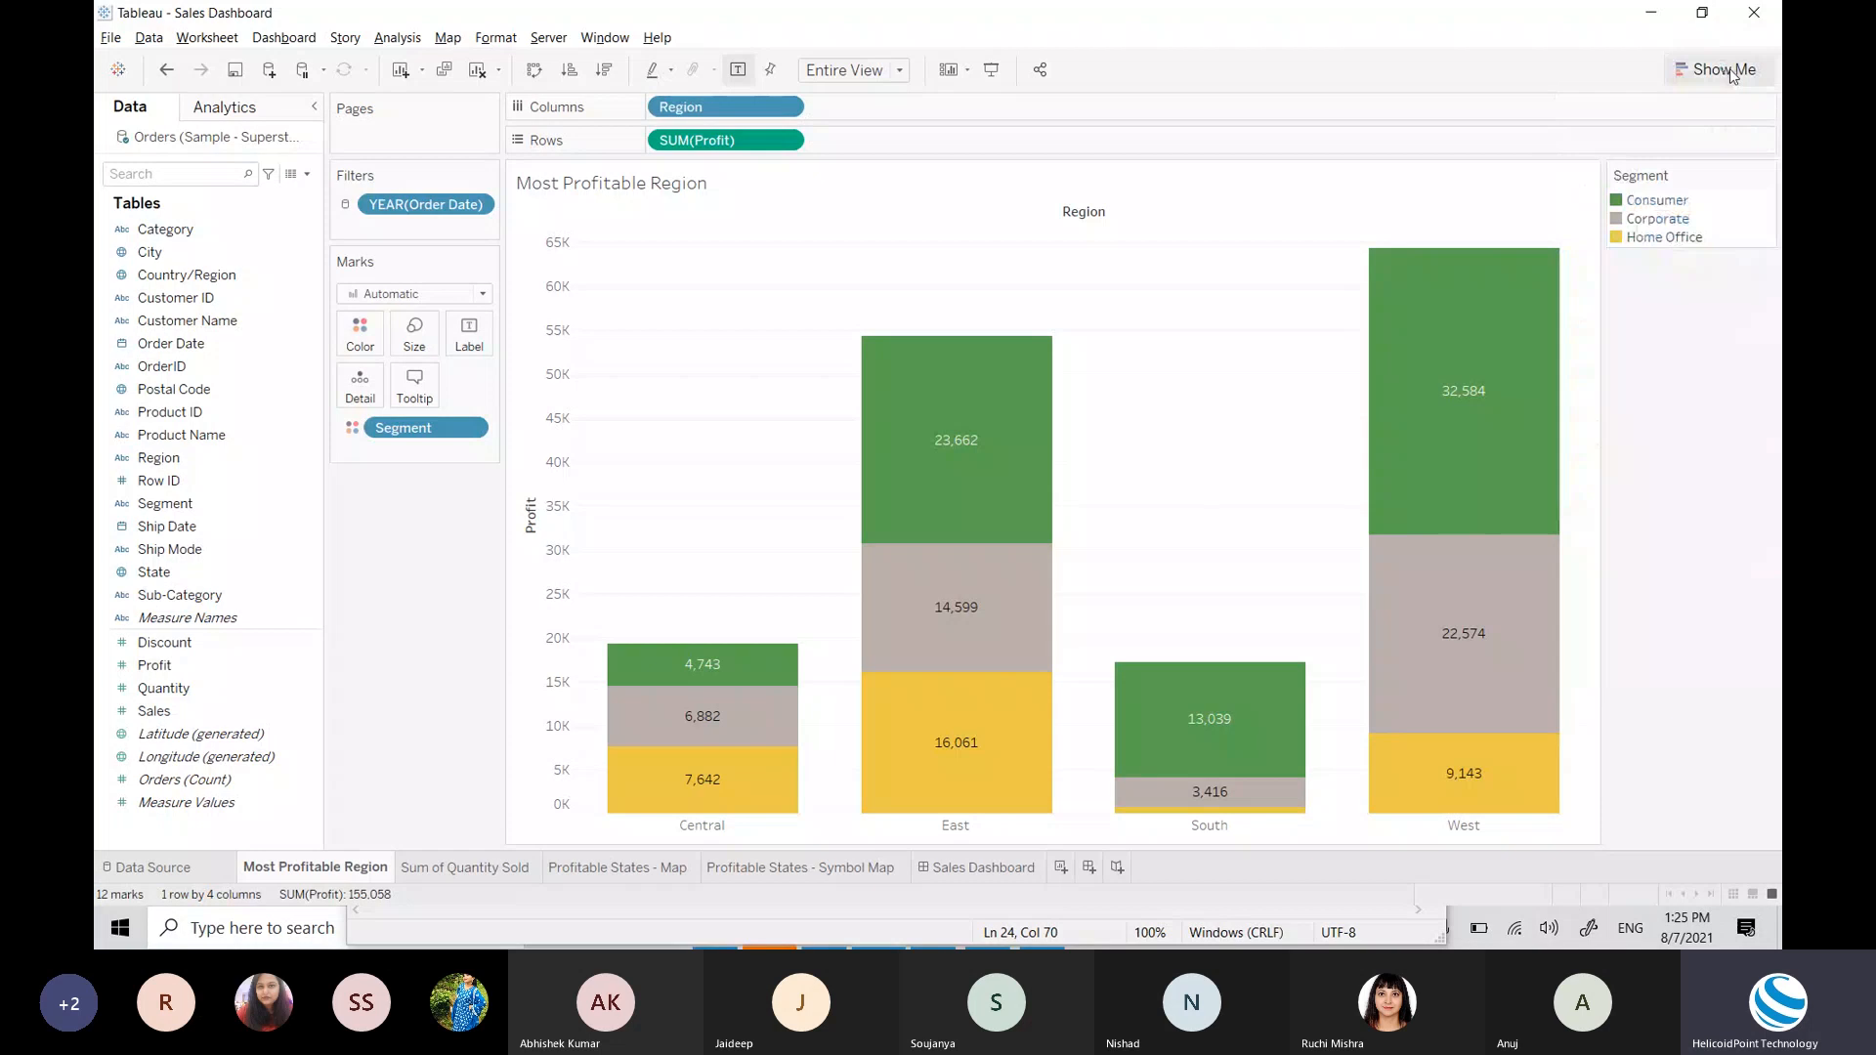
left_click(1731, 73)
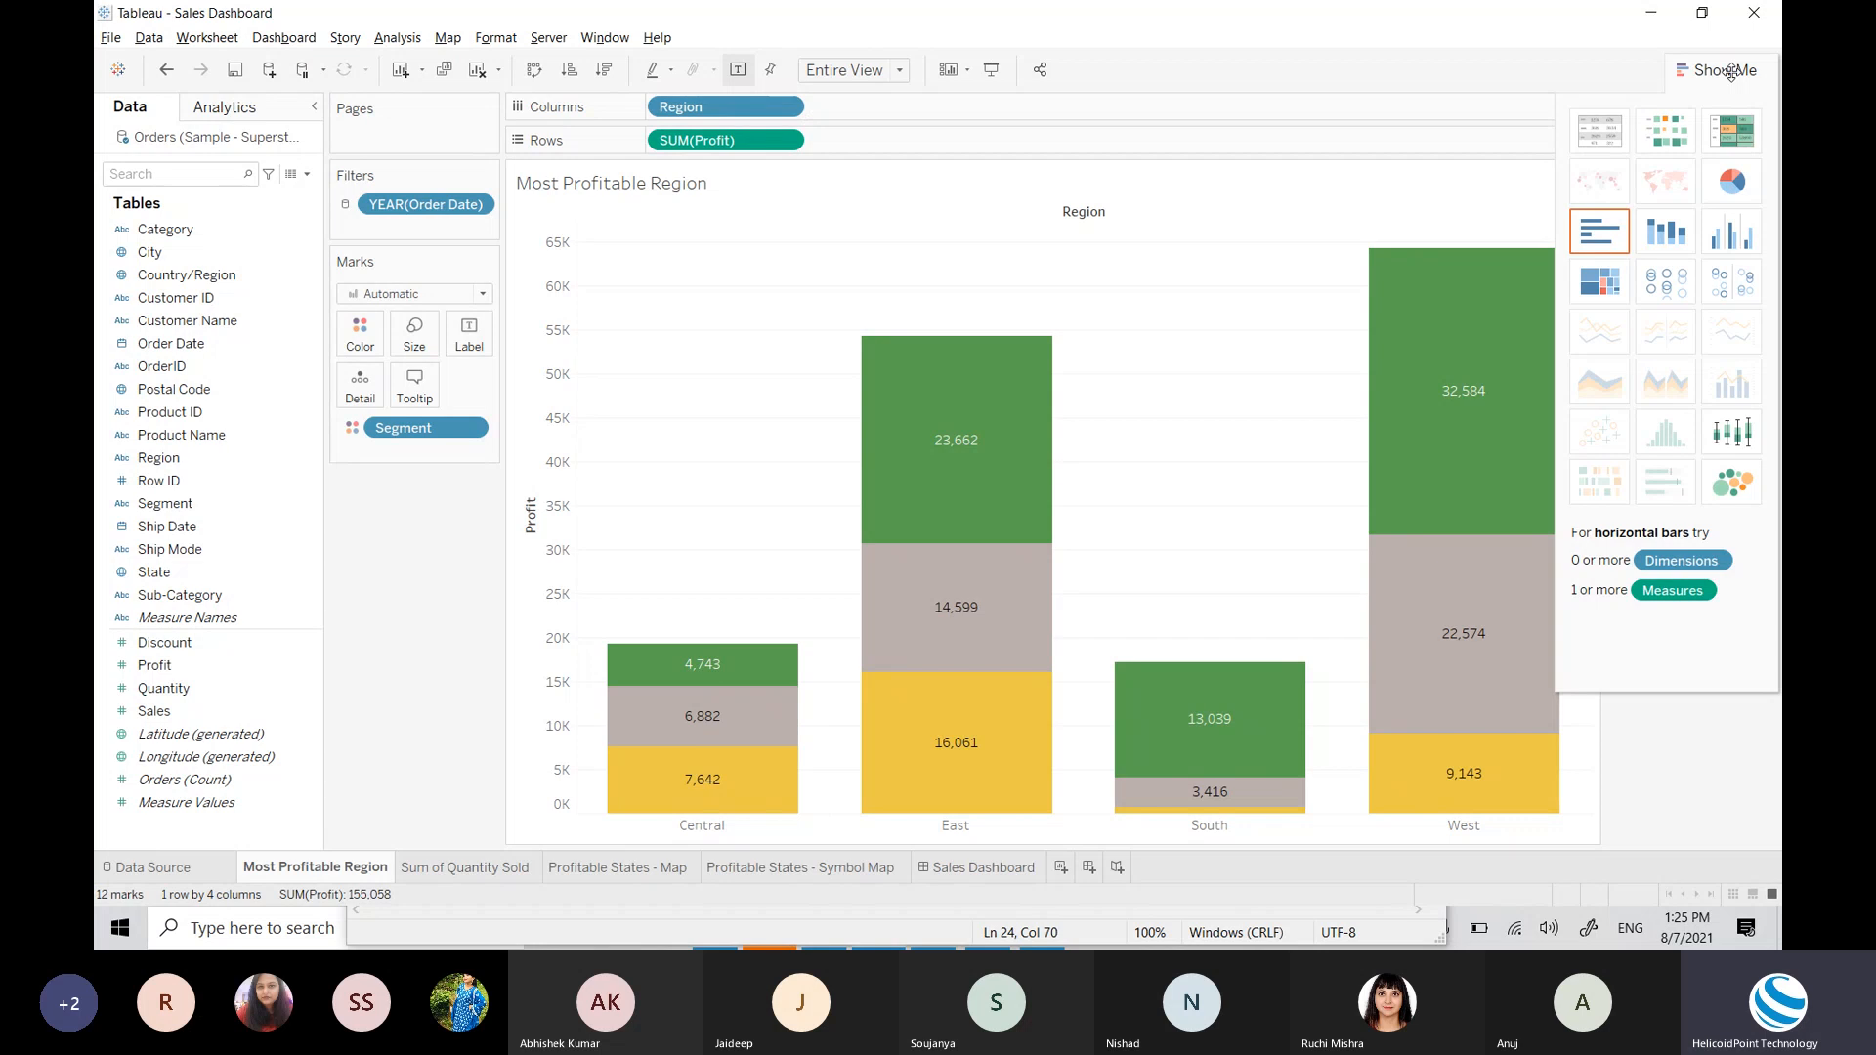
left_click(1730, 73)
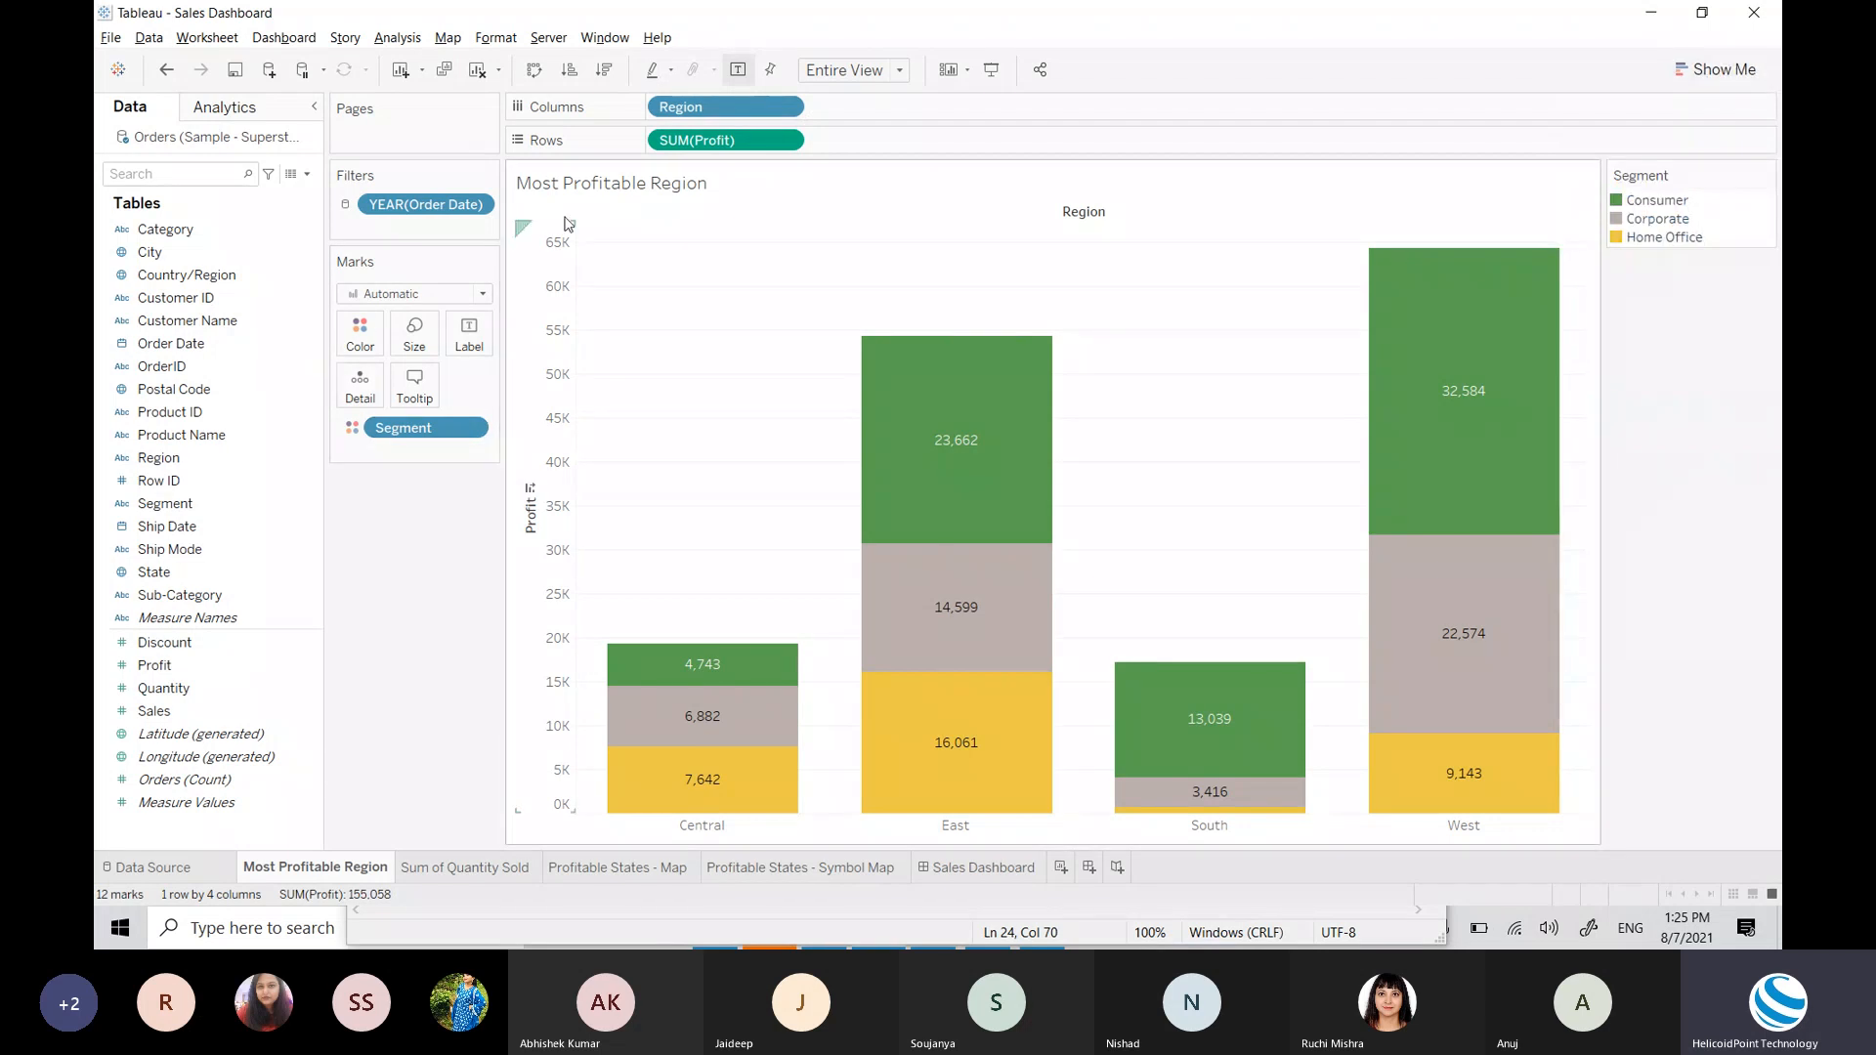
left_click(1731, 72)
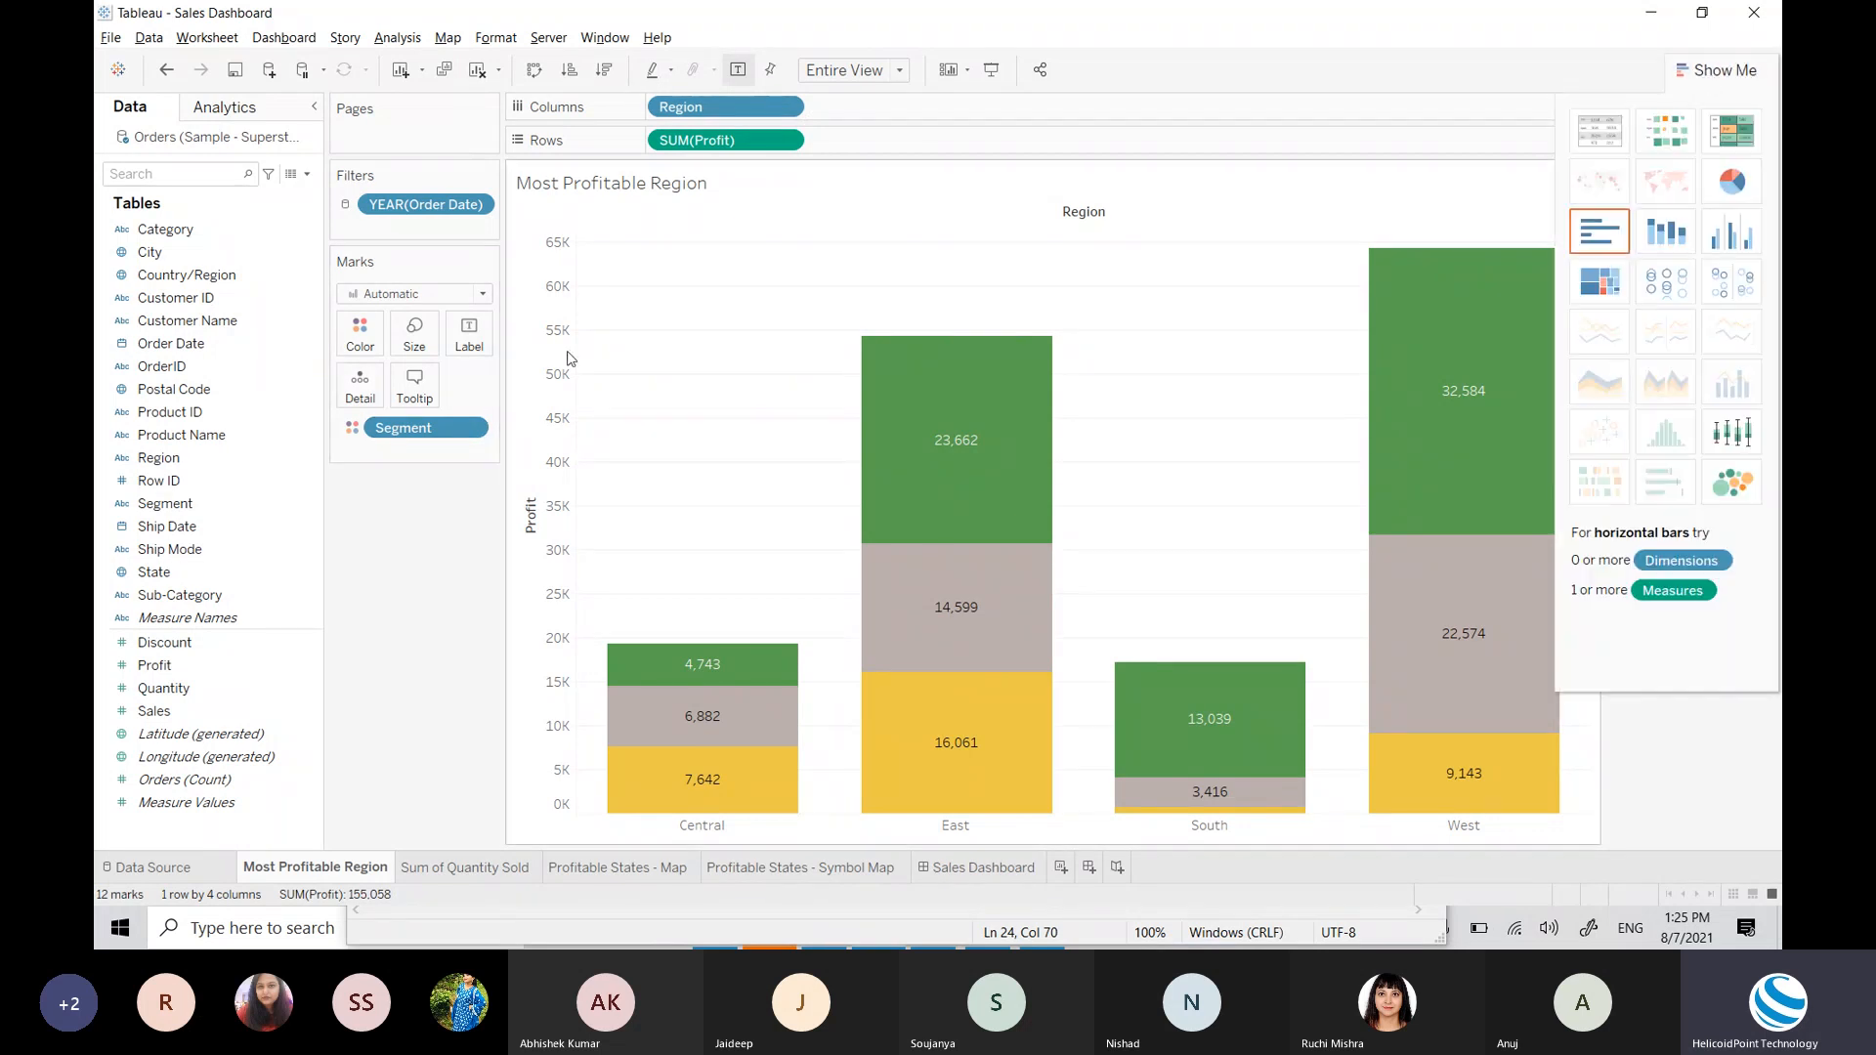
left_click(244, 300)
left_click(243, 301)
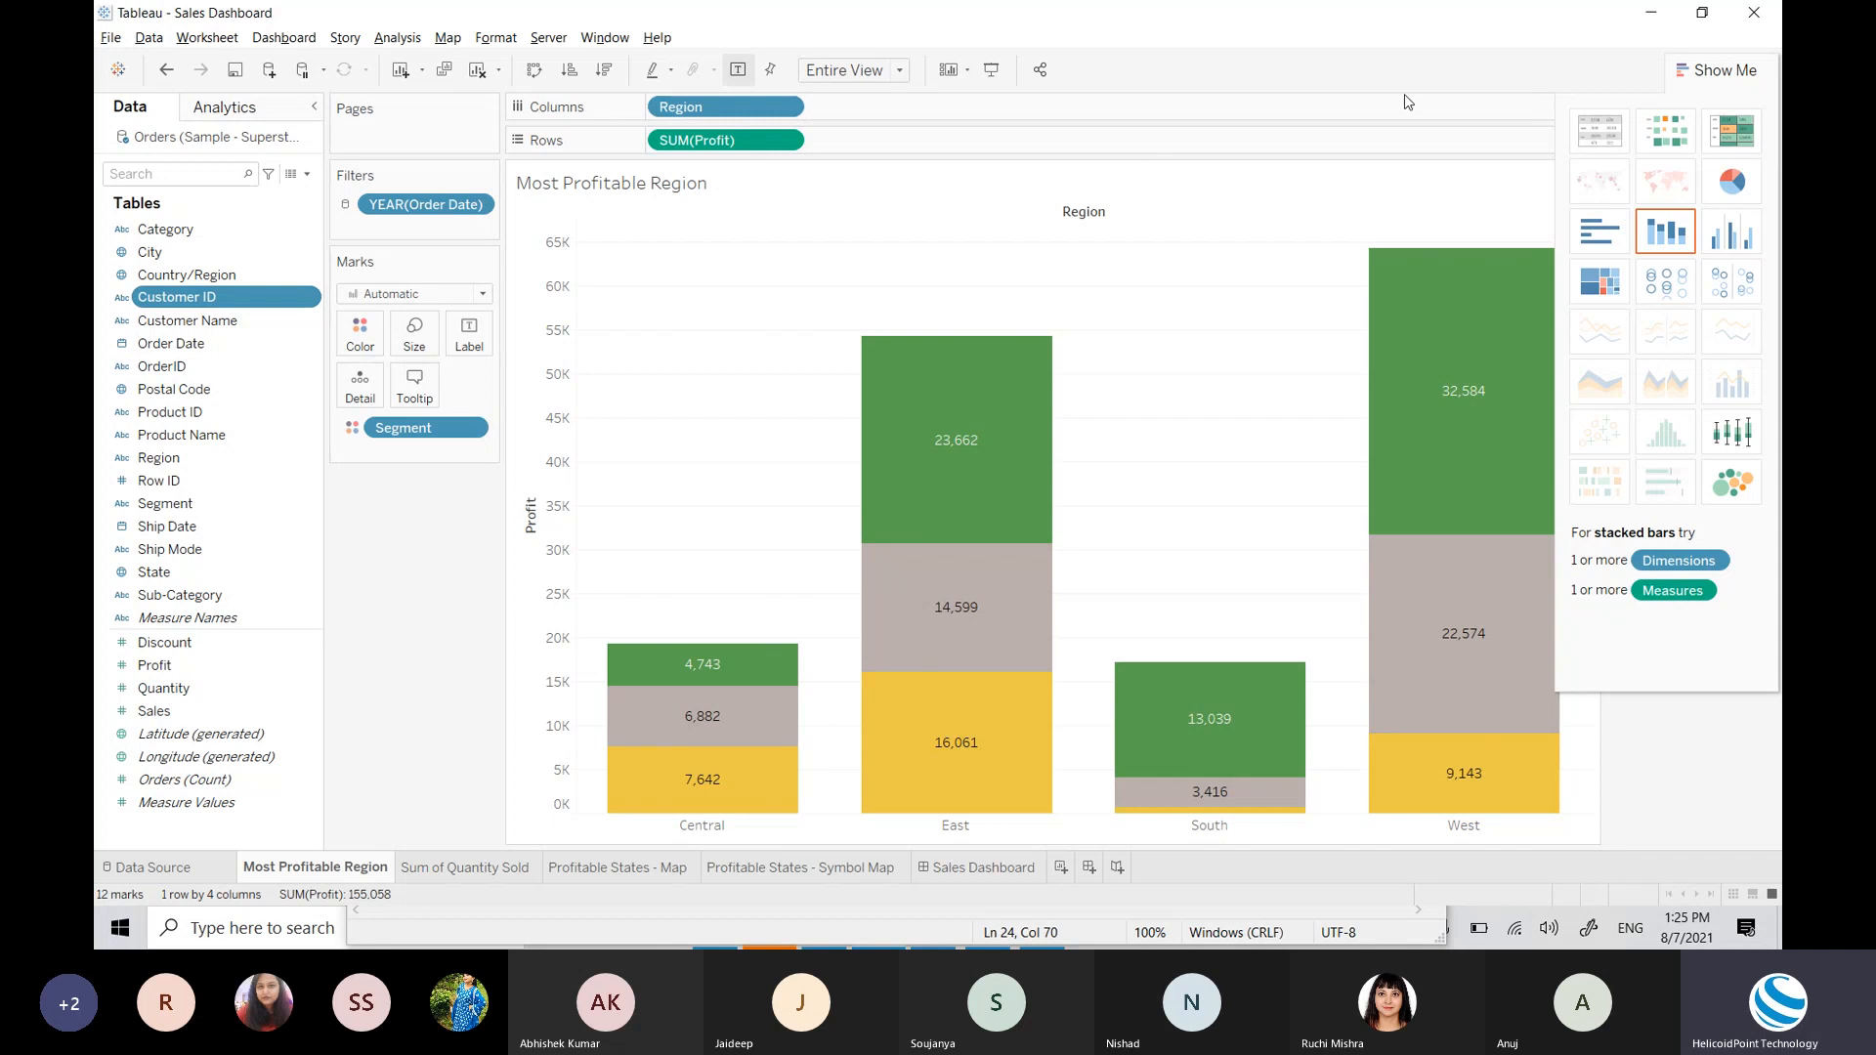
left_click(1725, 76)
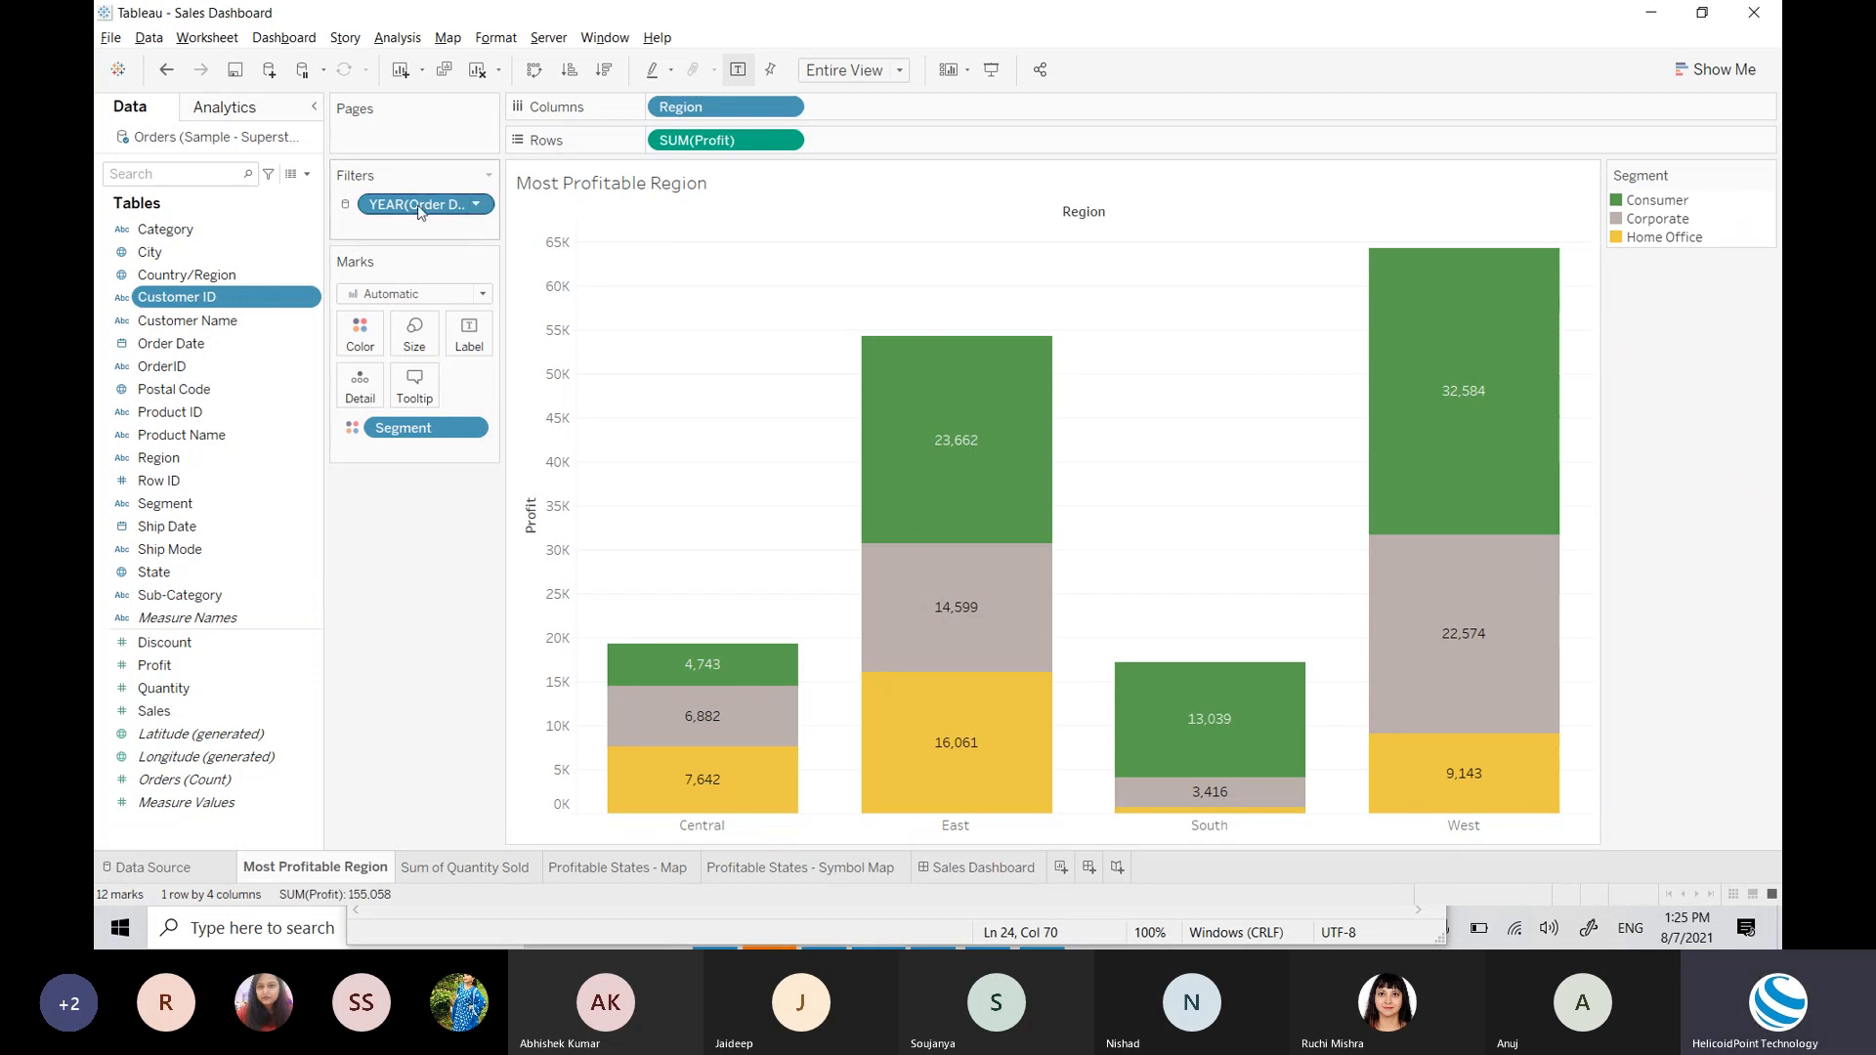
left_click(398, 295)
left_click(396, 297)
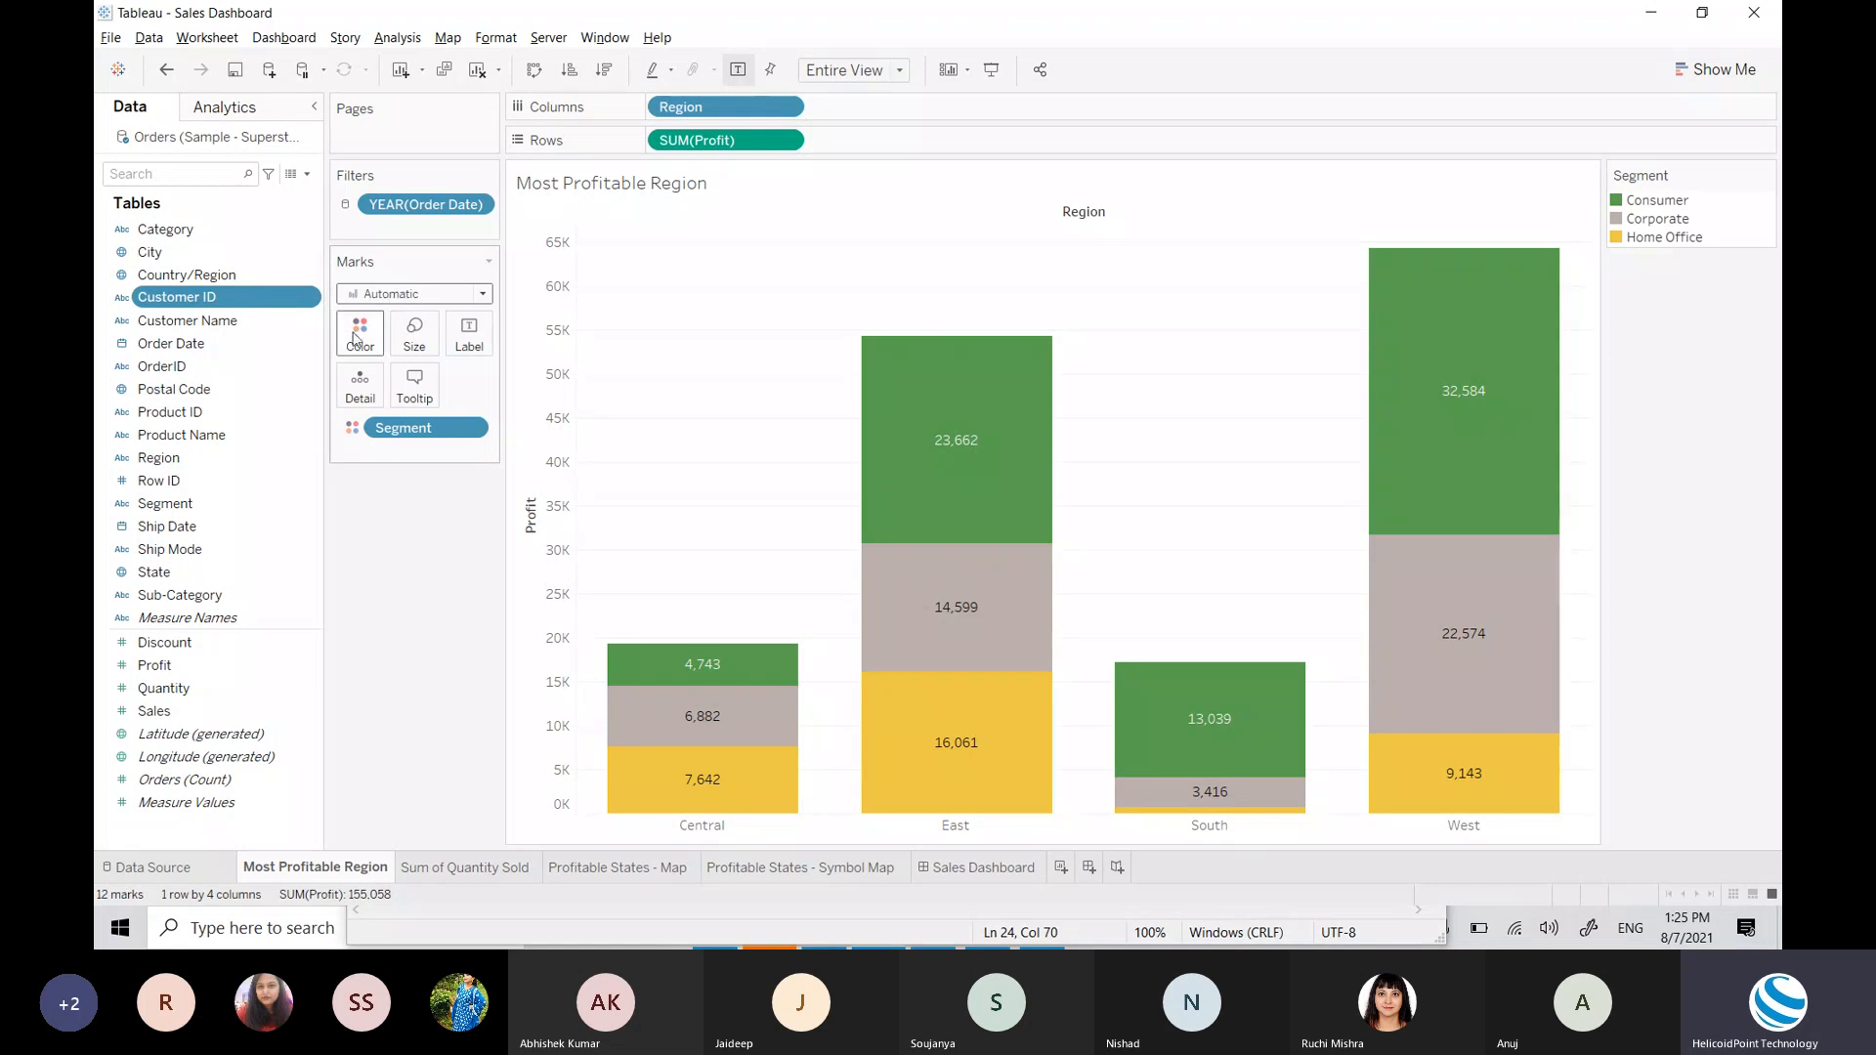
left_click(457, 294)
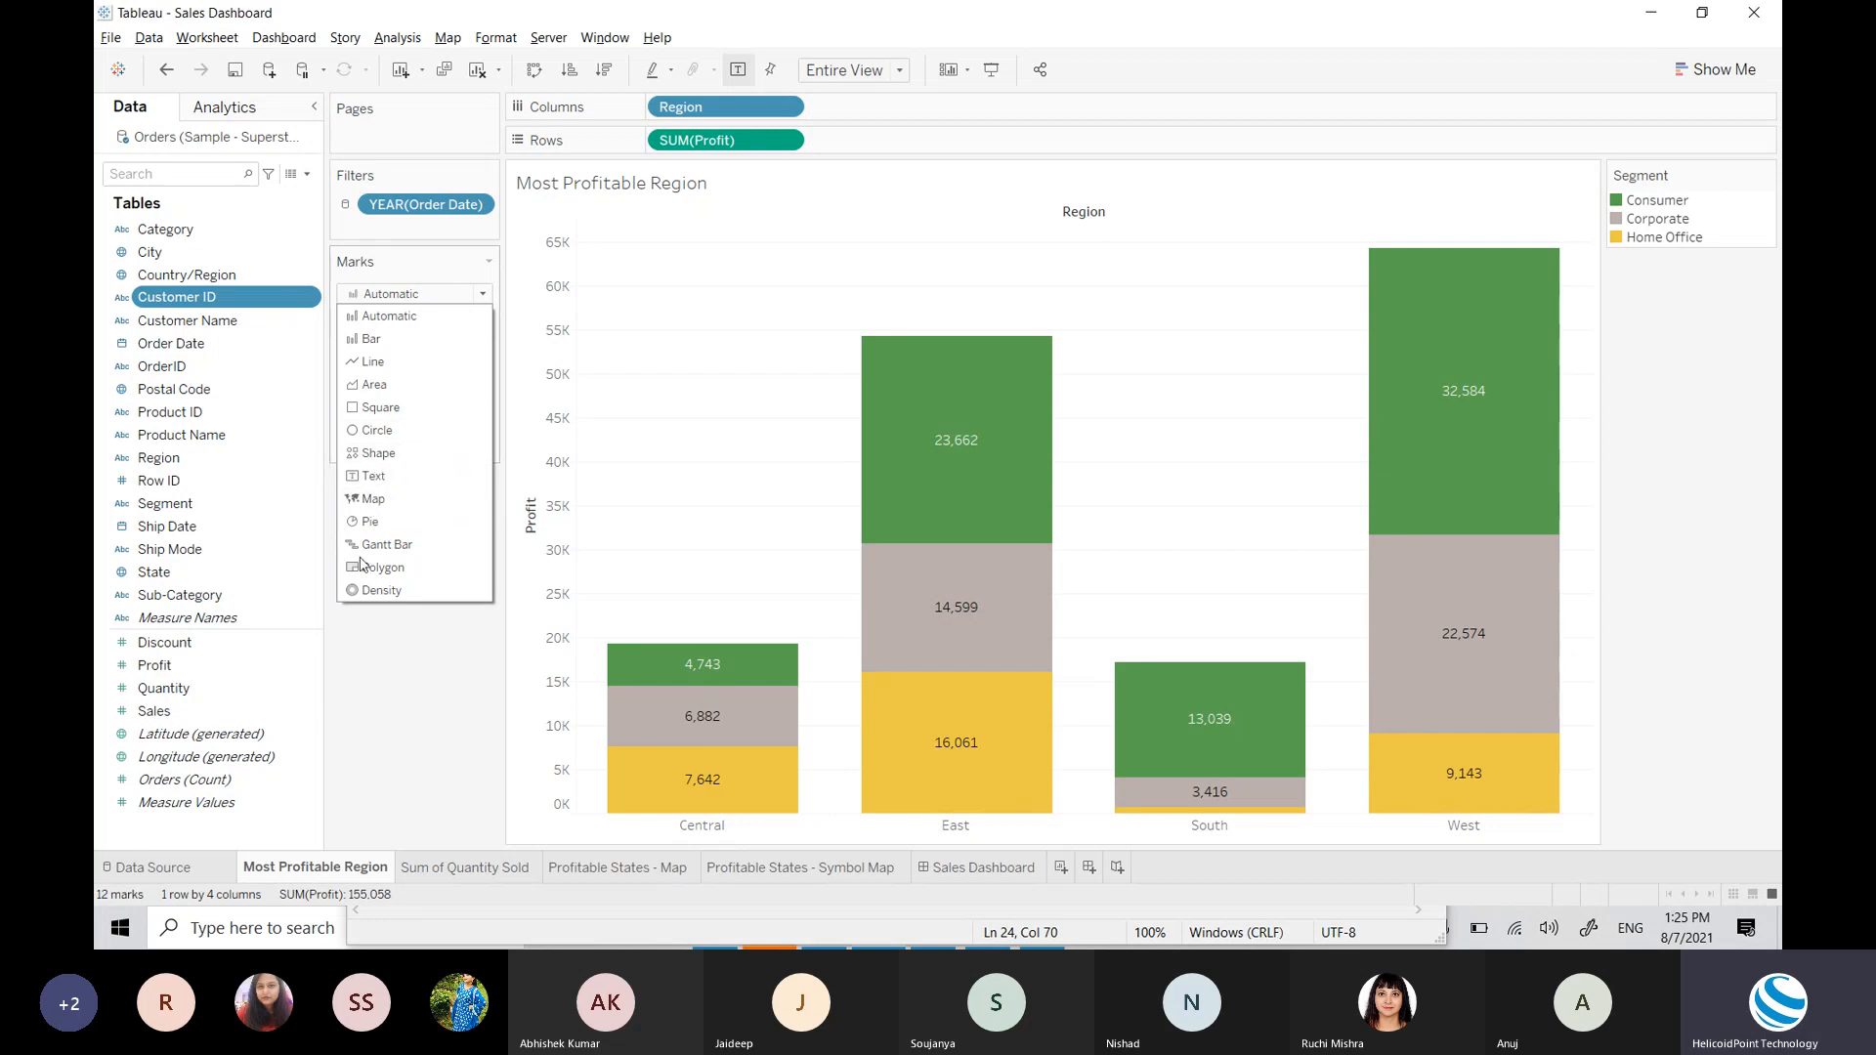
left_click(388, 690)
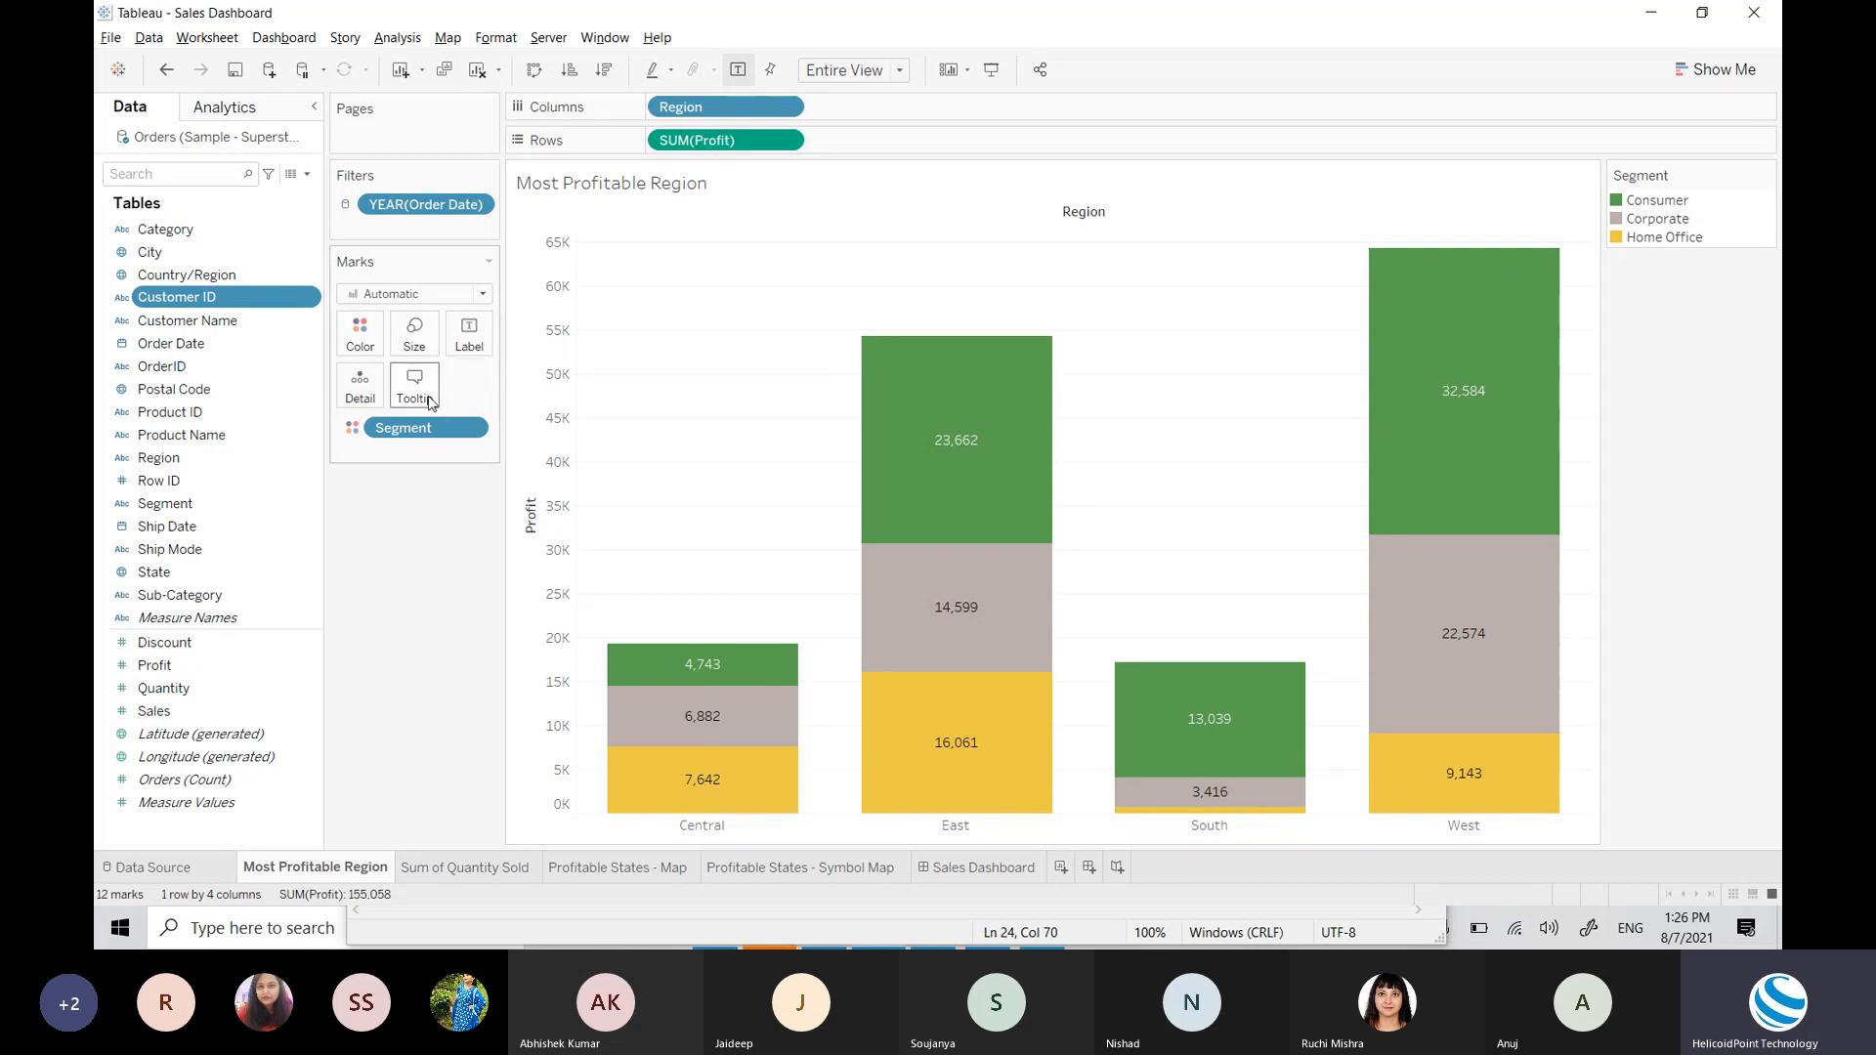
mouse_move(948, 444)
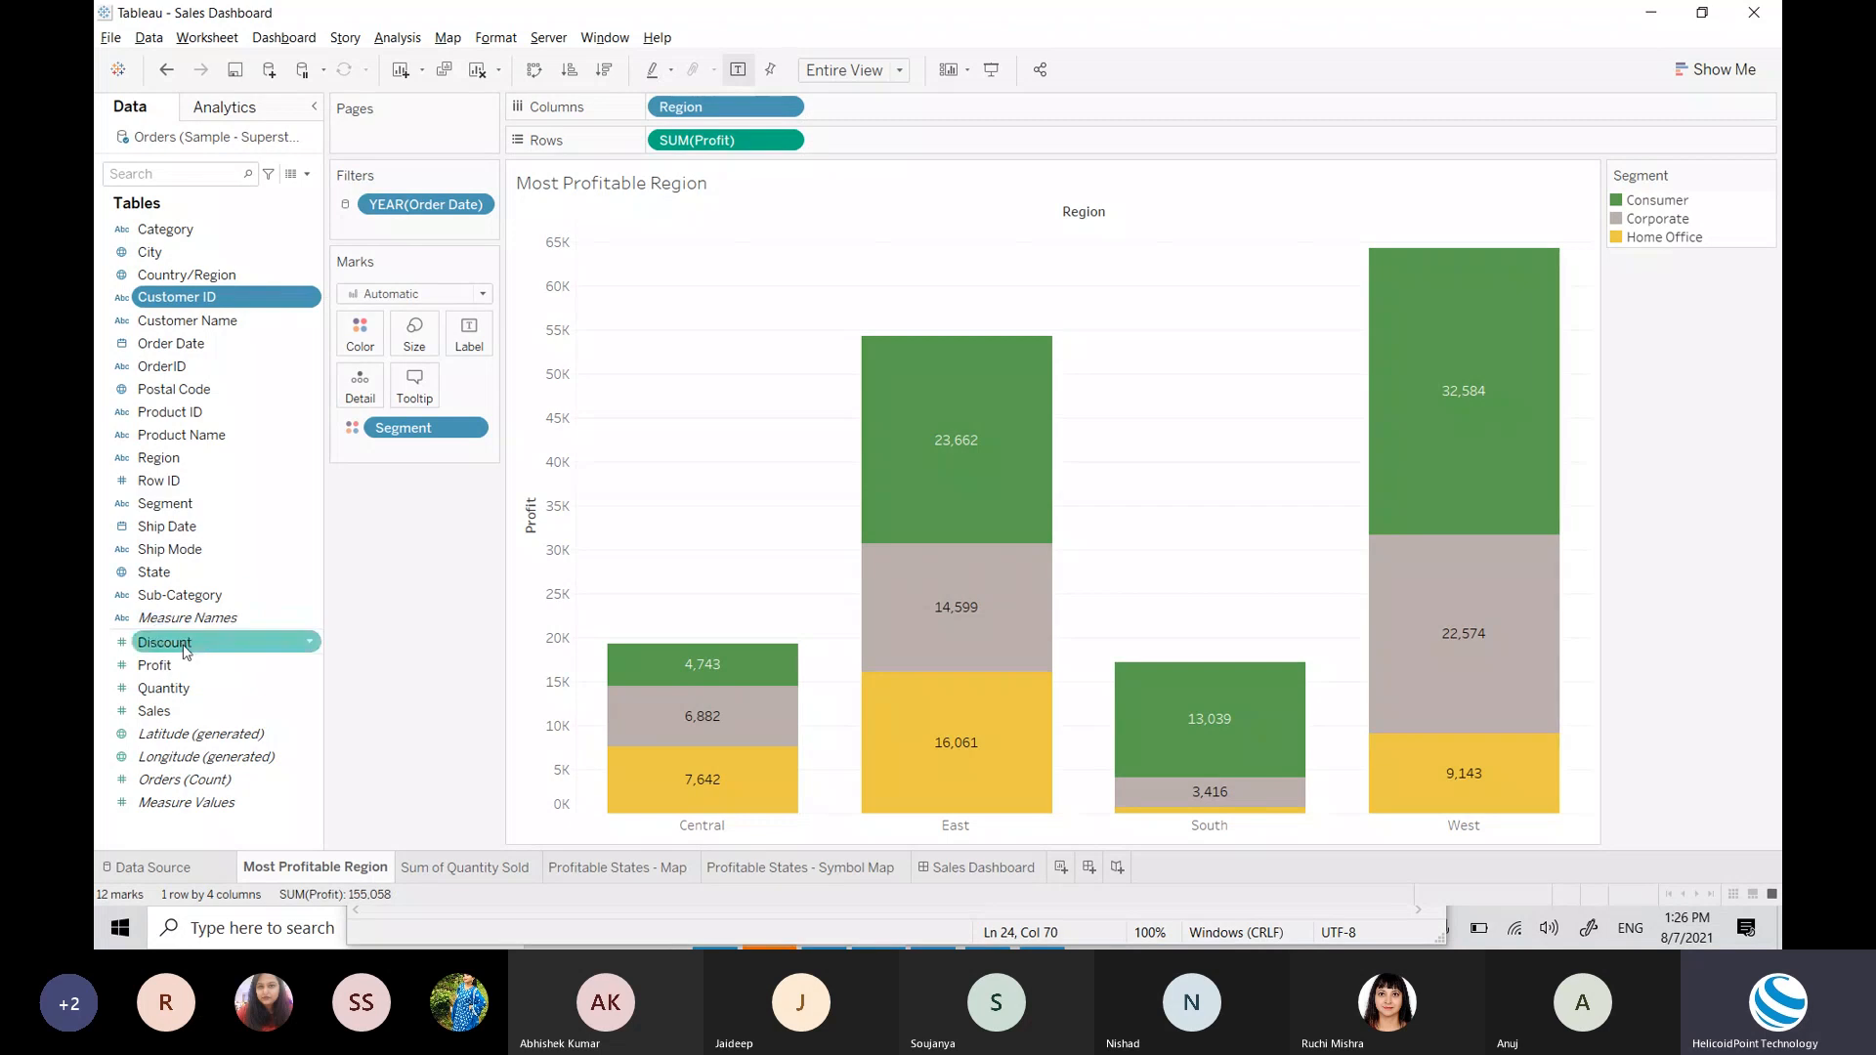
left_click(414, 383)
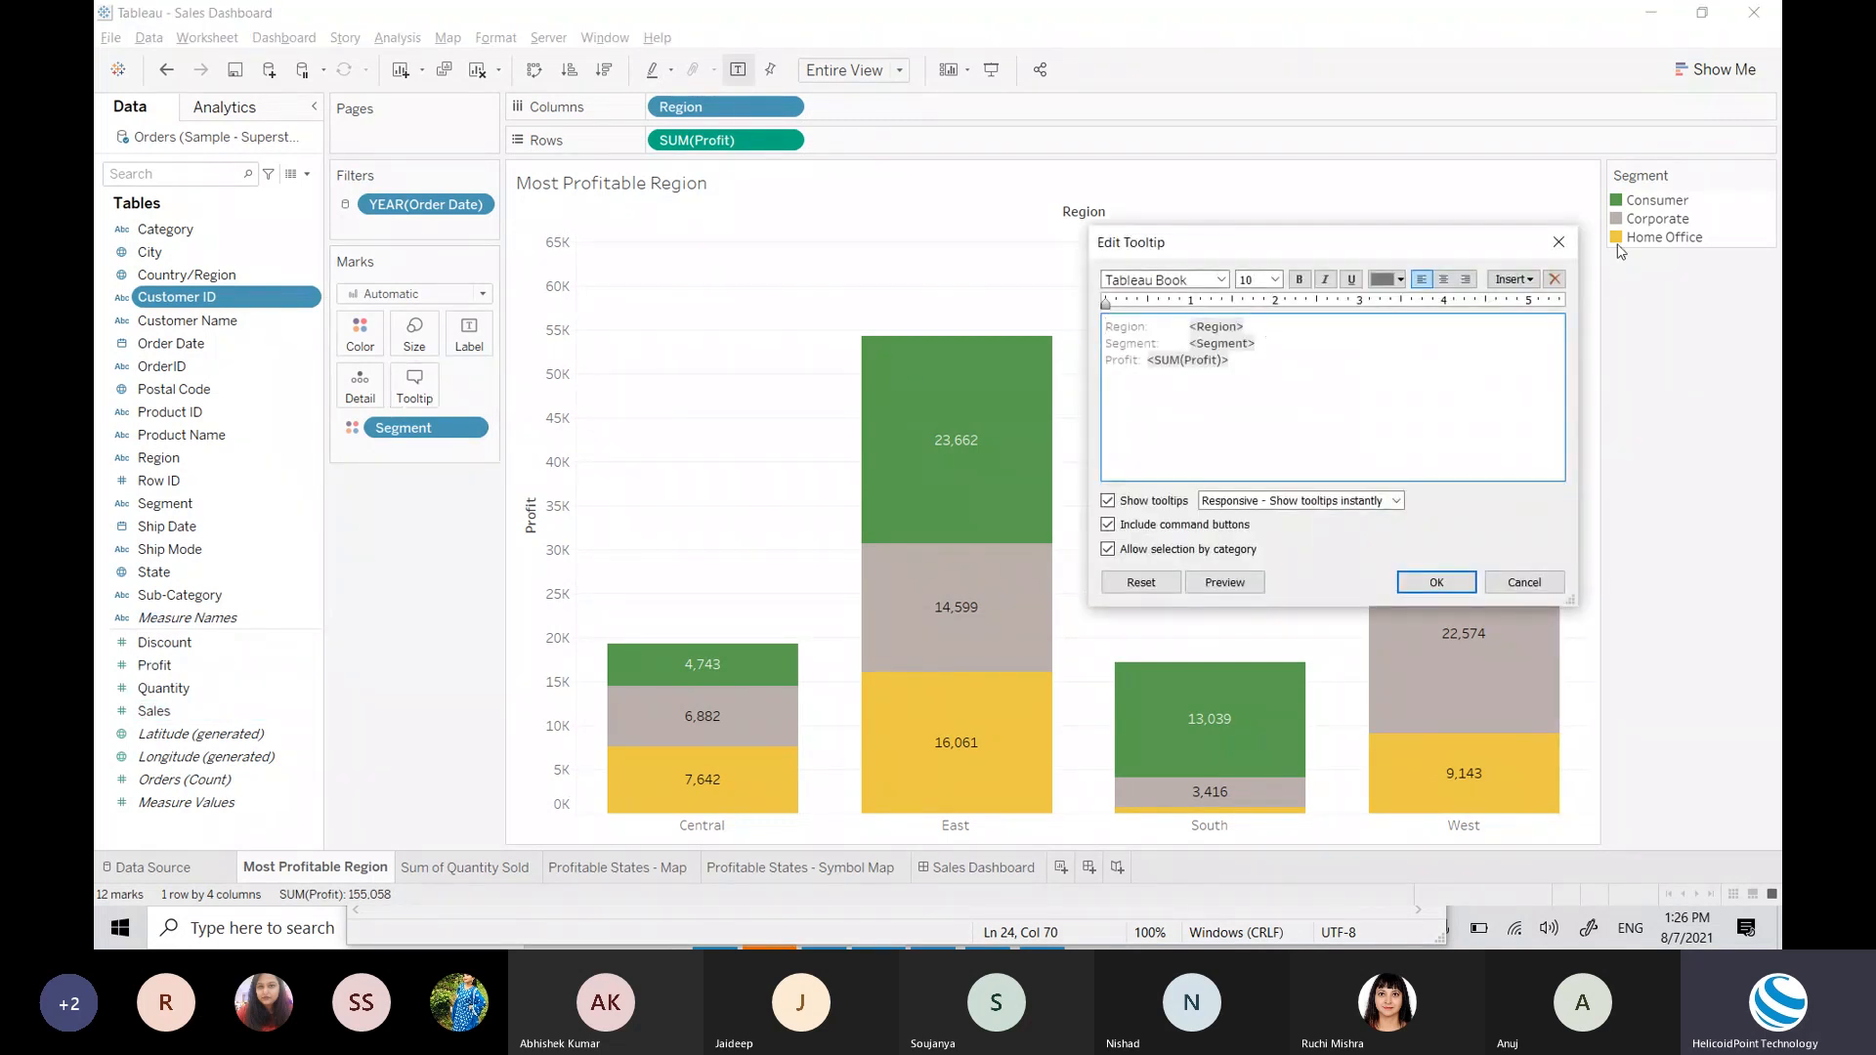
left_click(1526, 281)
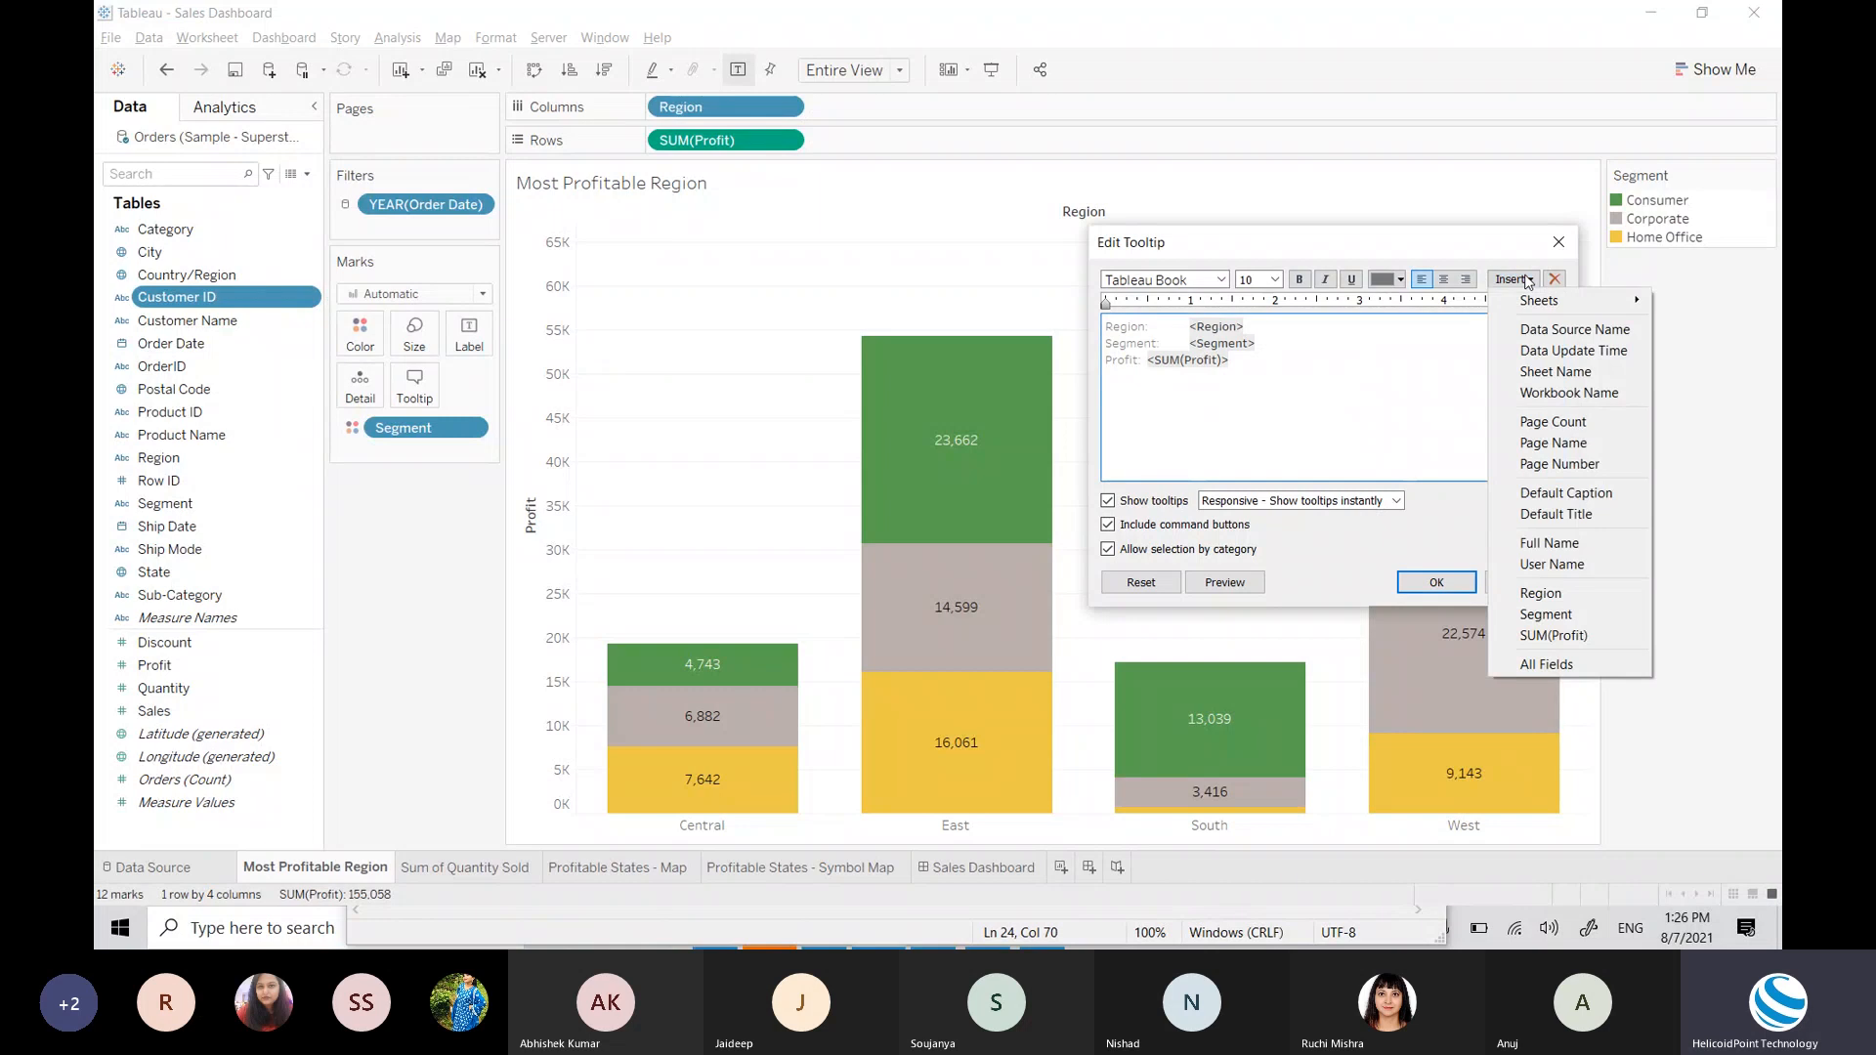
left_click(1558, 241)
left_click(1558, 242)
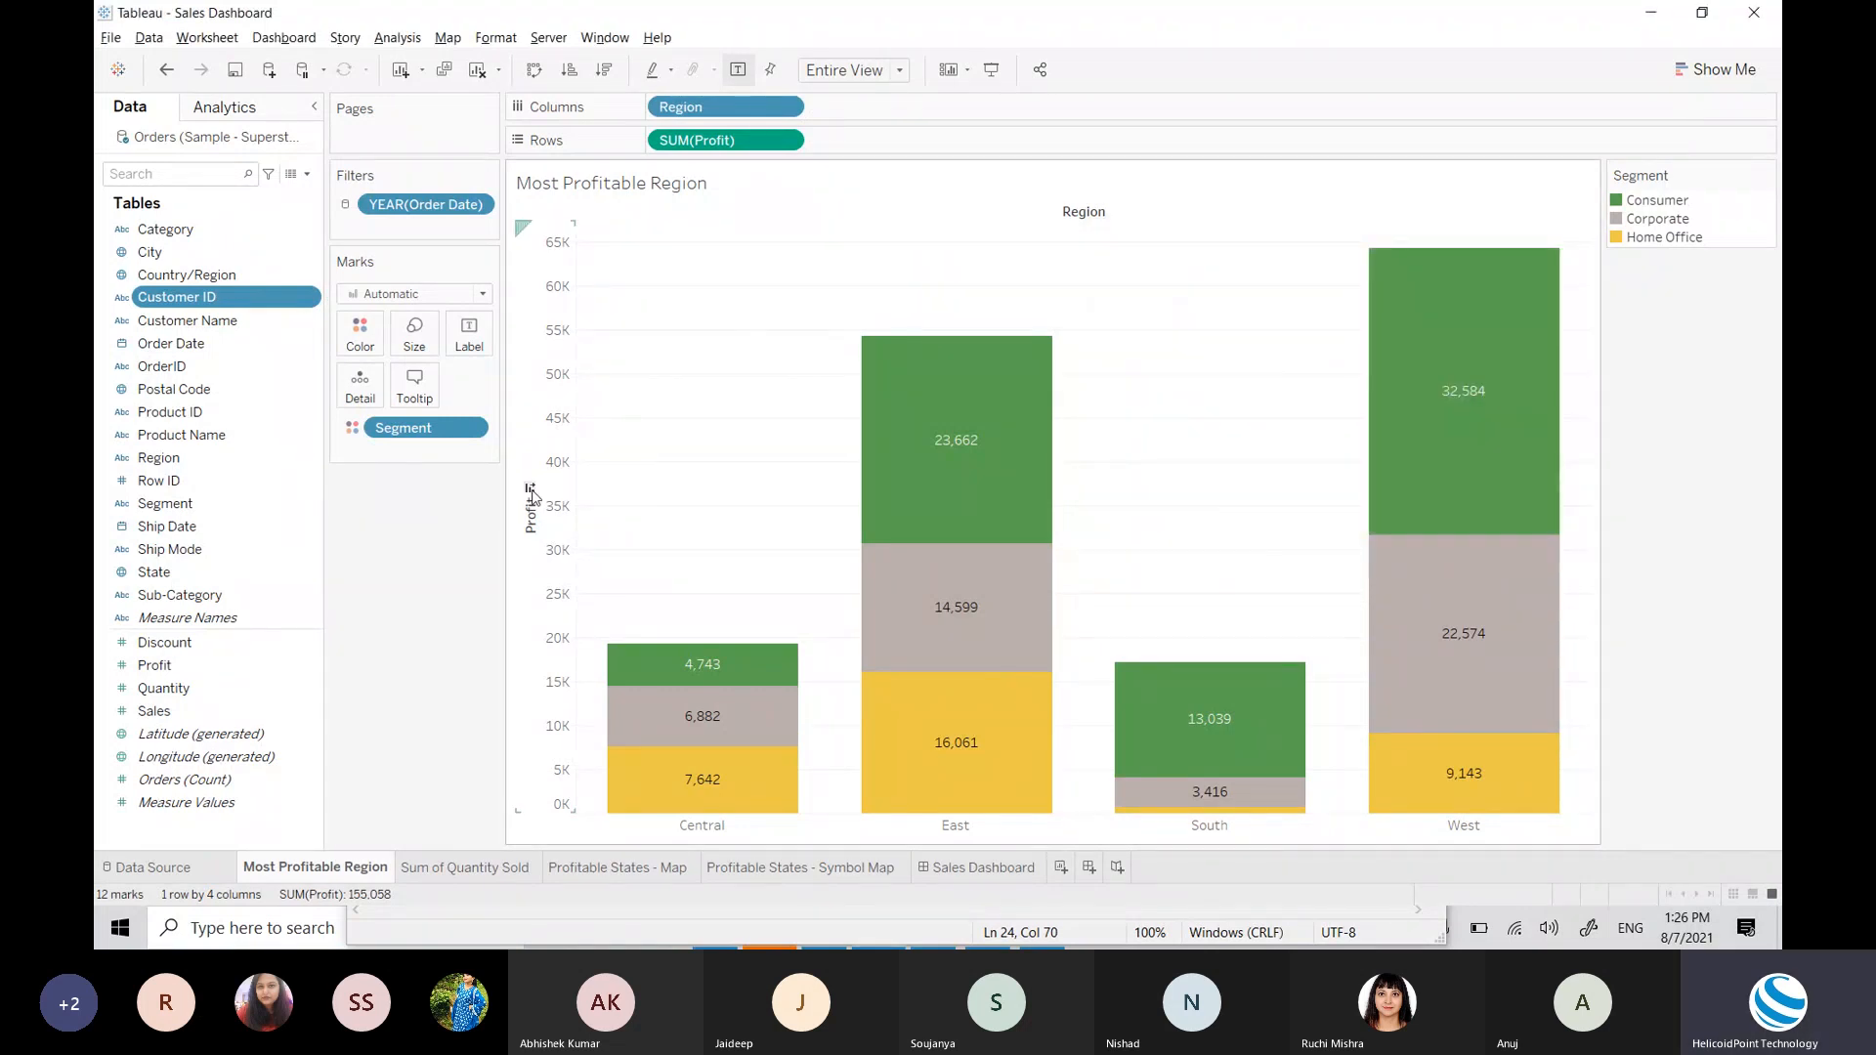
Step: Review the Sum of Quantity Sold, Profitable States - Map and Symbol Map sheets, ending on Sales Dashboard
mouse_move(958, 536)
left_click(465, 869)
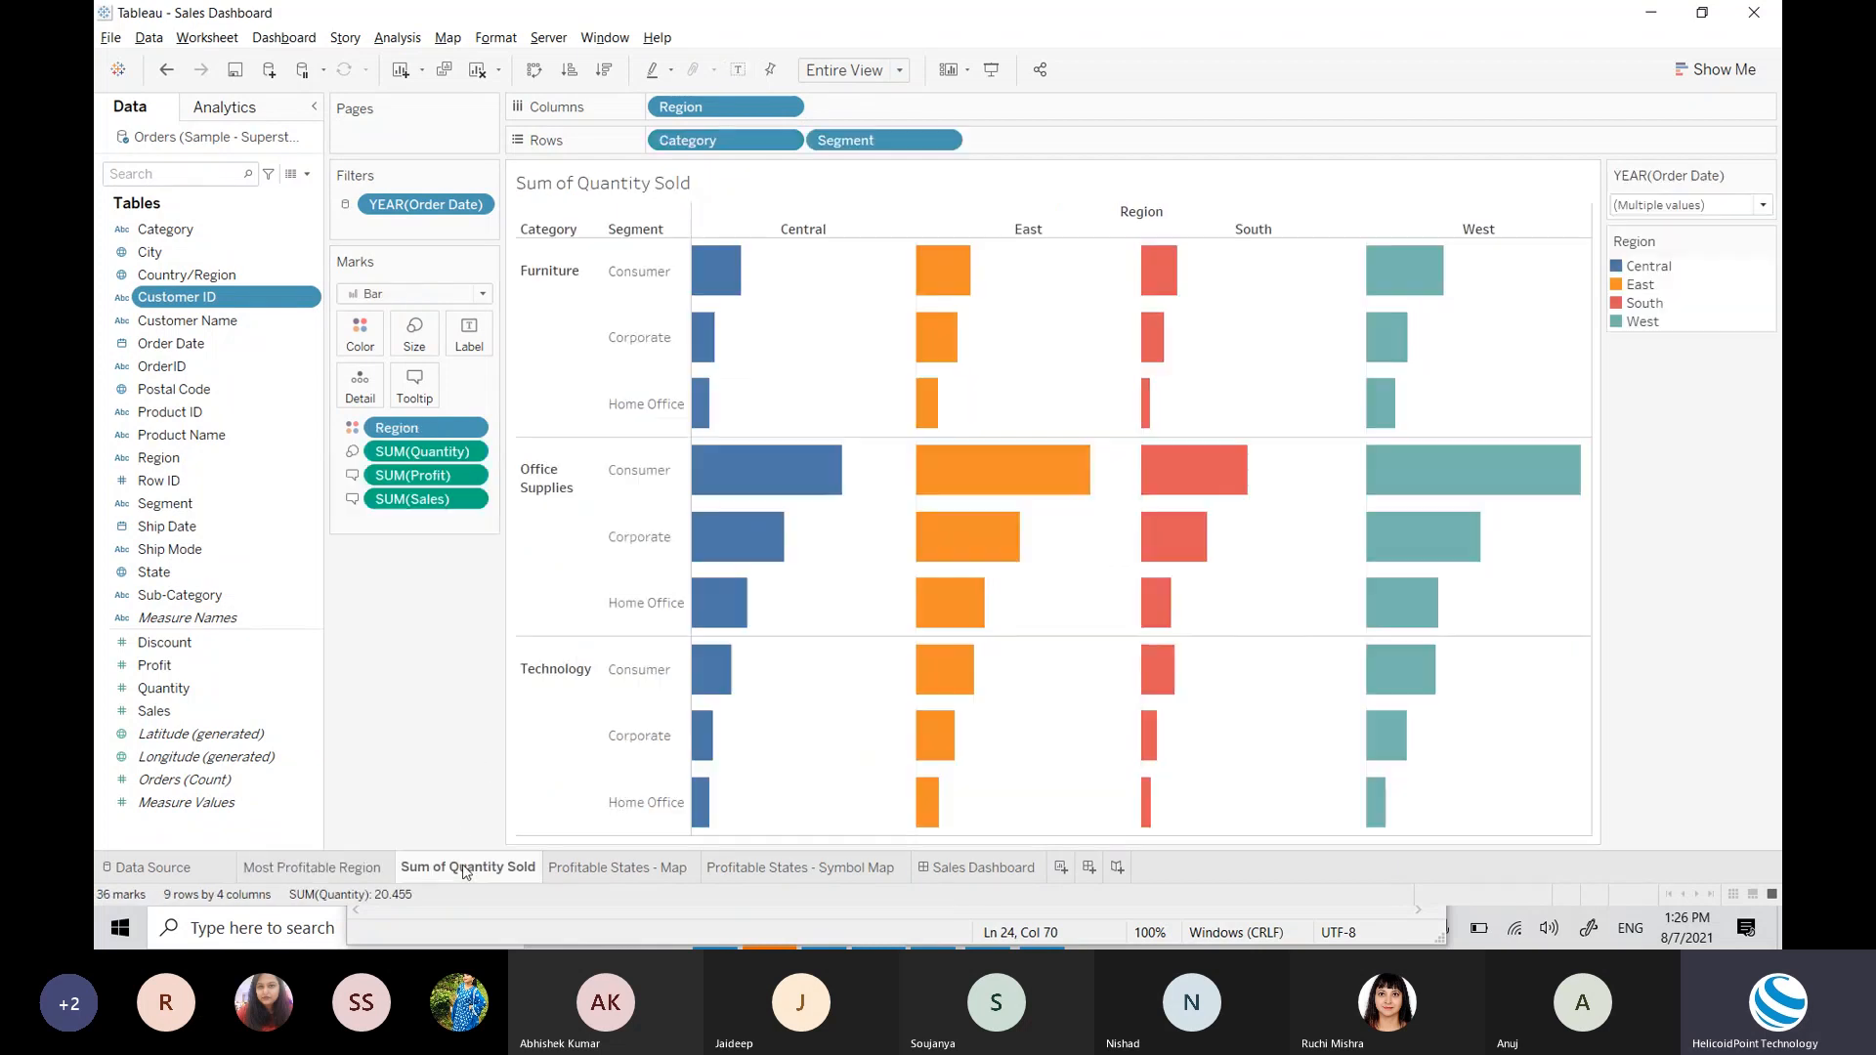
left_click(628, 873)
mouse_move(1034, 499)
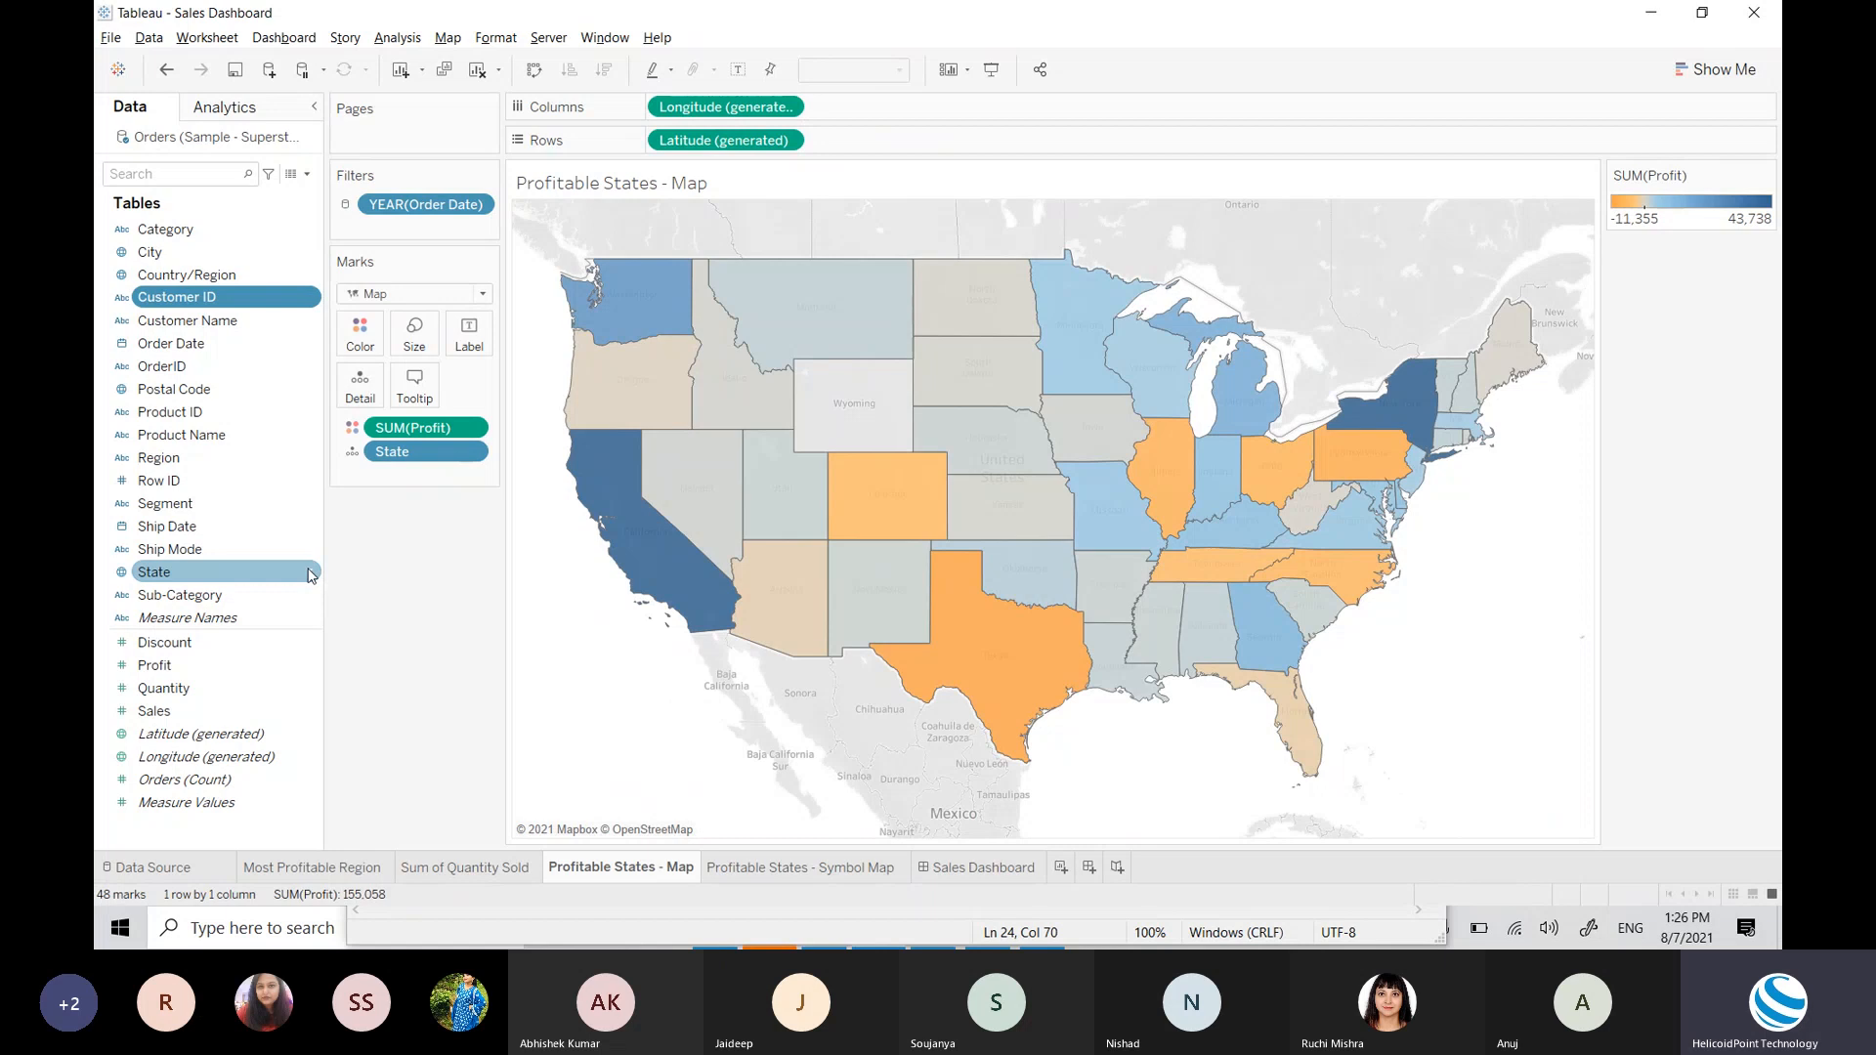
left_click(767, 869)
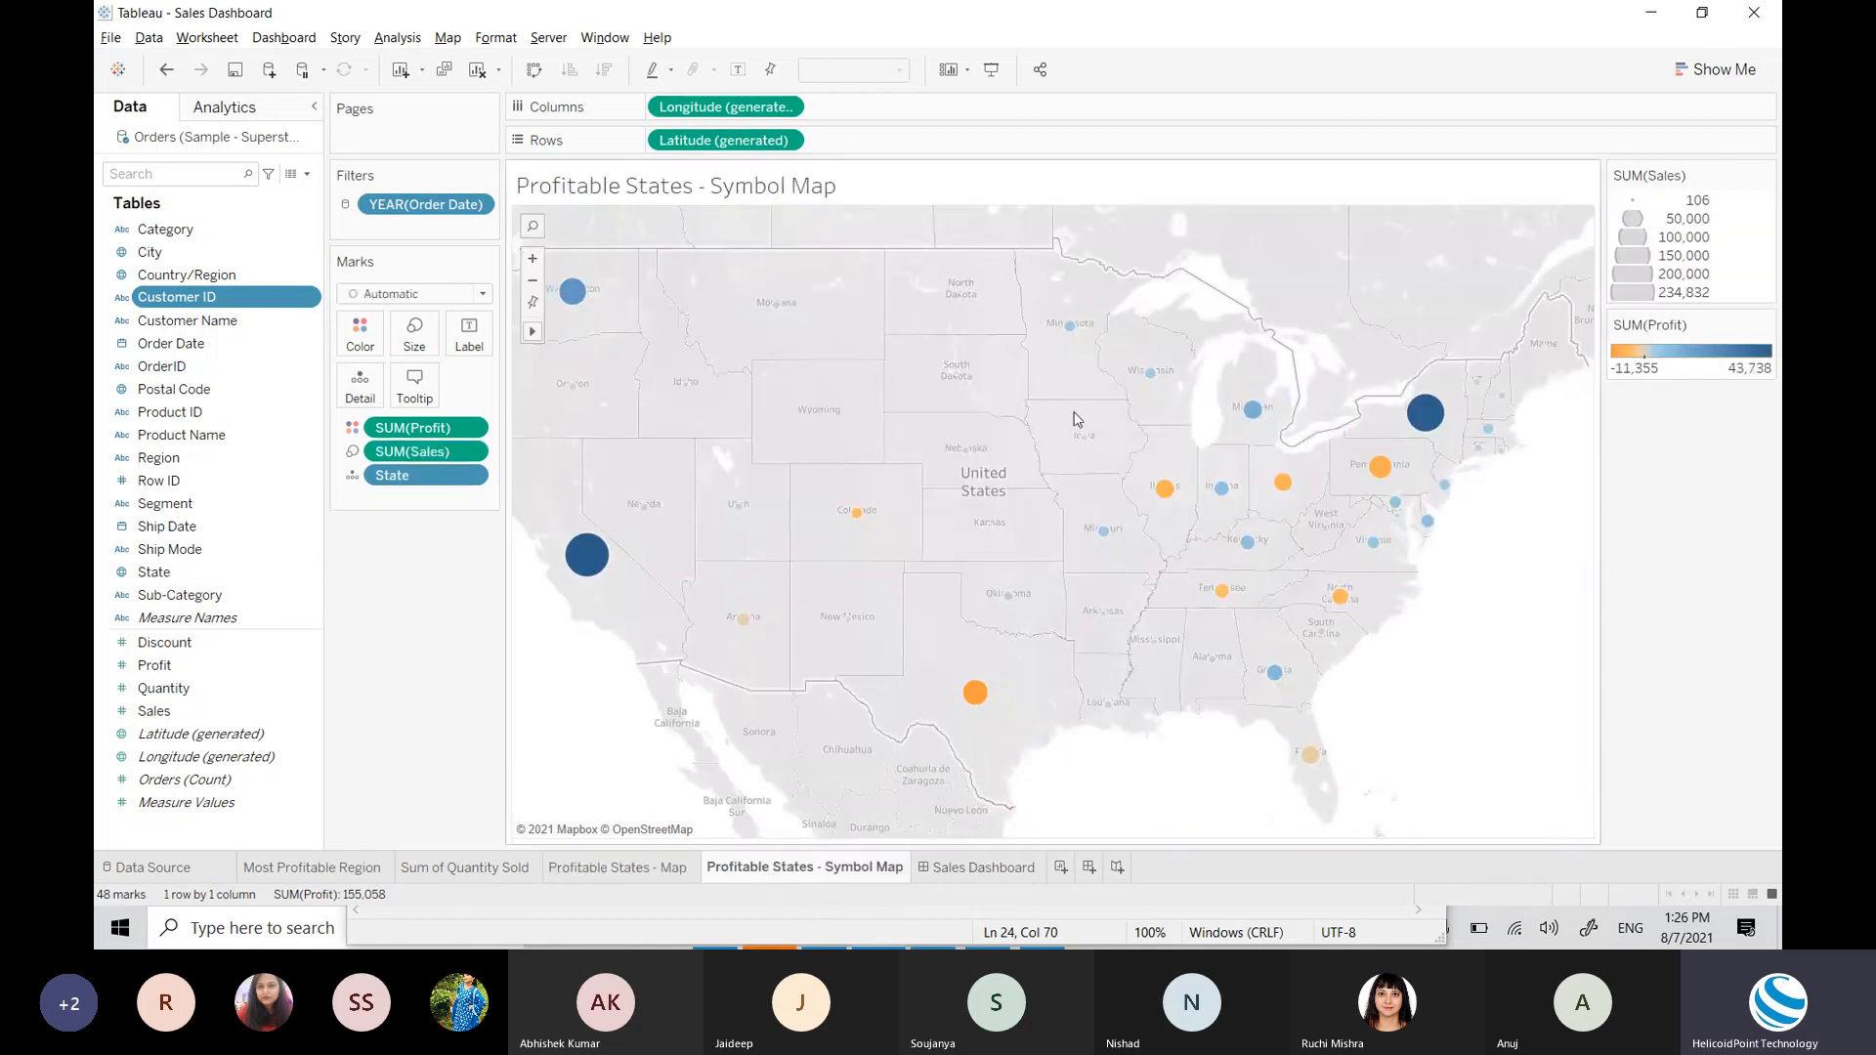
mouse_move(1427, 414)
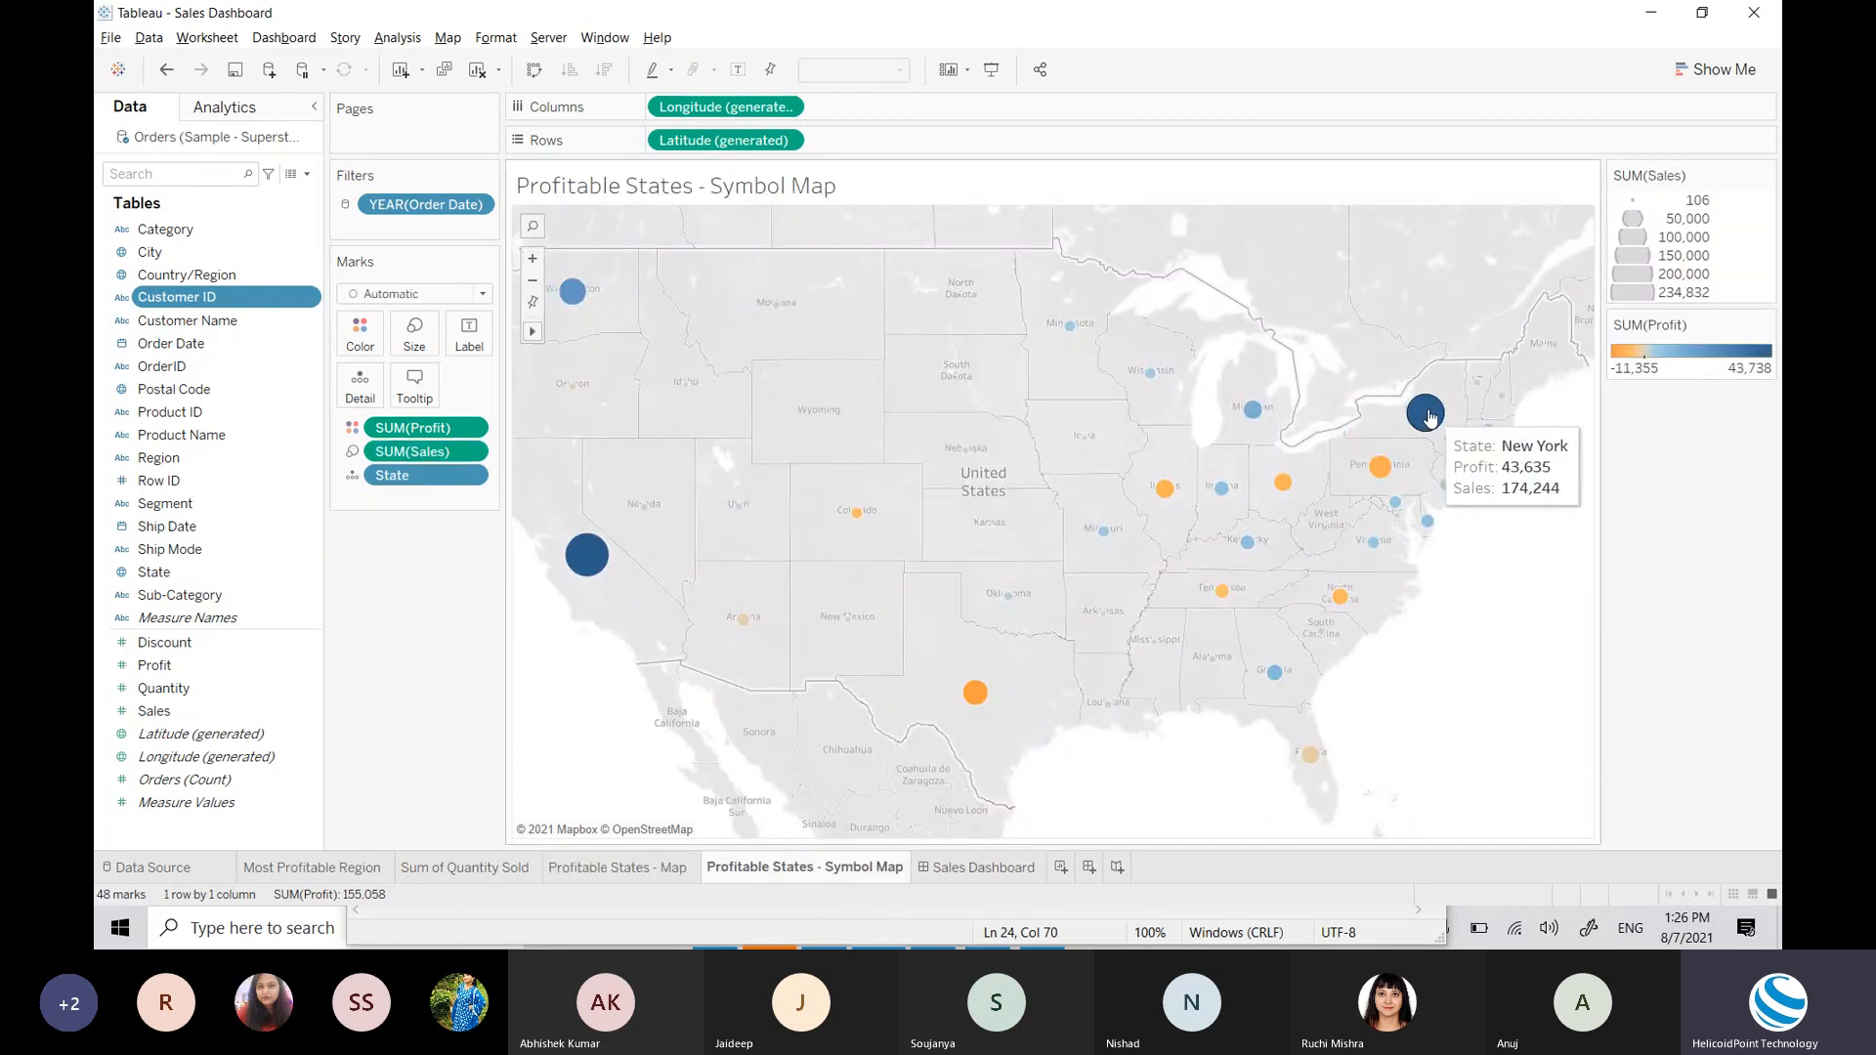
mouse_move(600, 567)
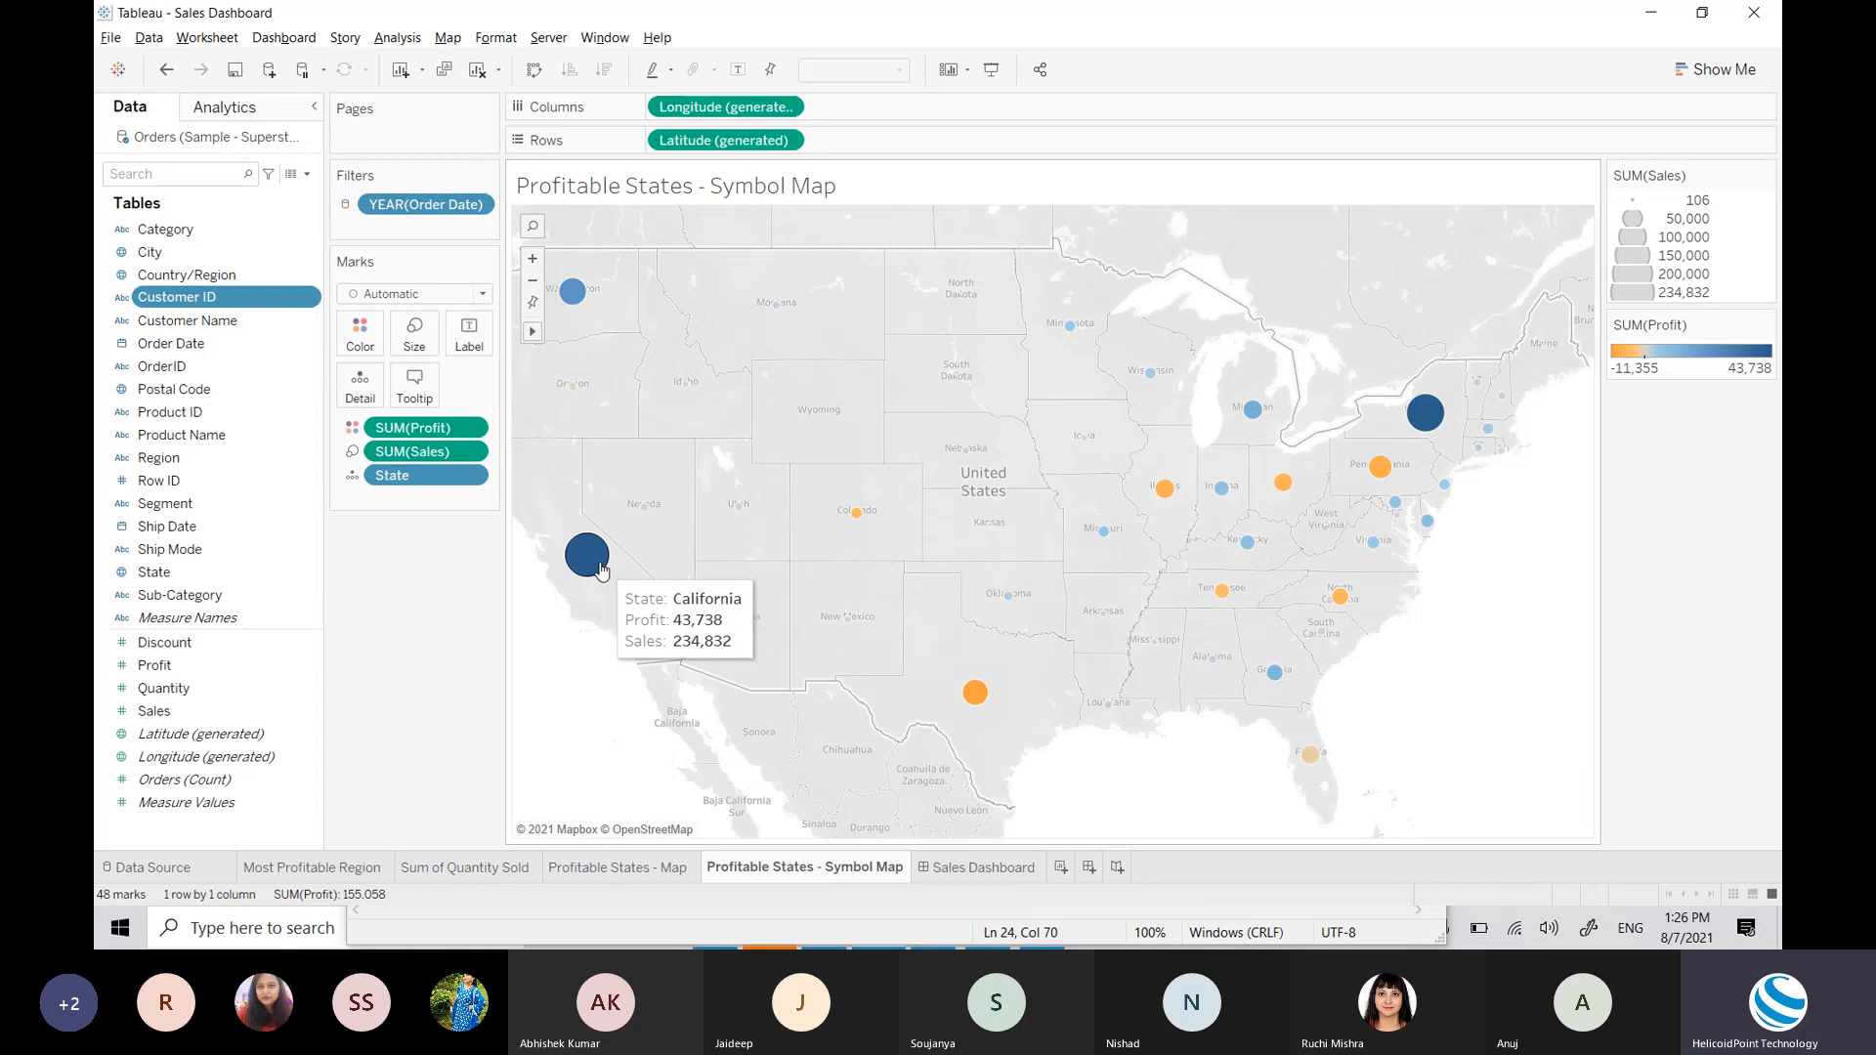
left_click(983, 869)
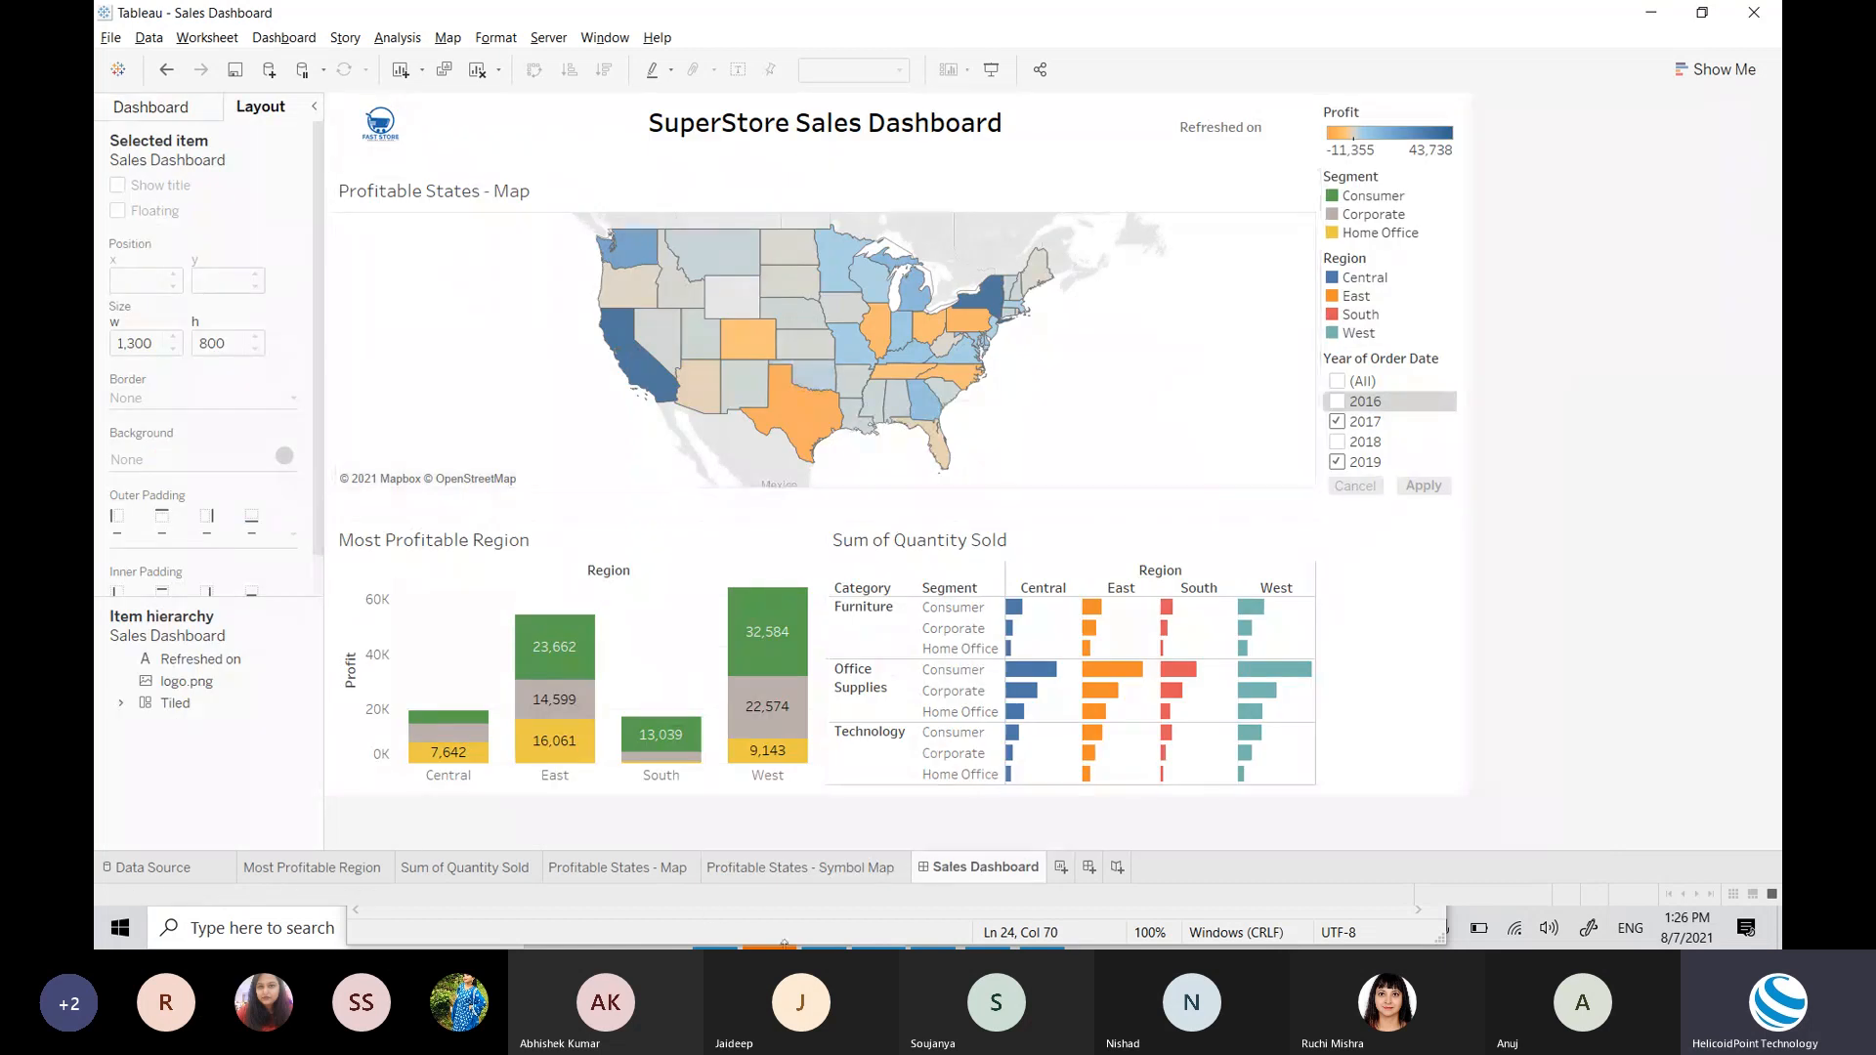
Step: Show the Dashboard pane and select the title, the blank strip below it, and the legends container
left_click(176, 110)
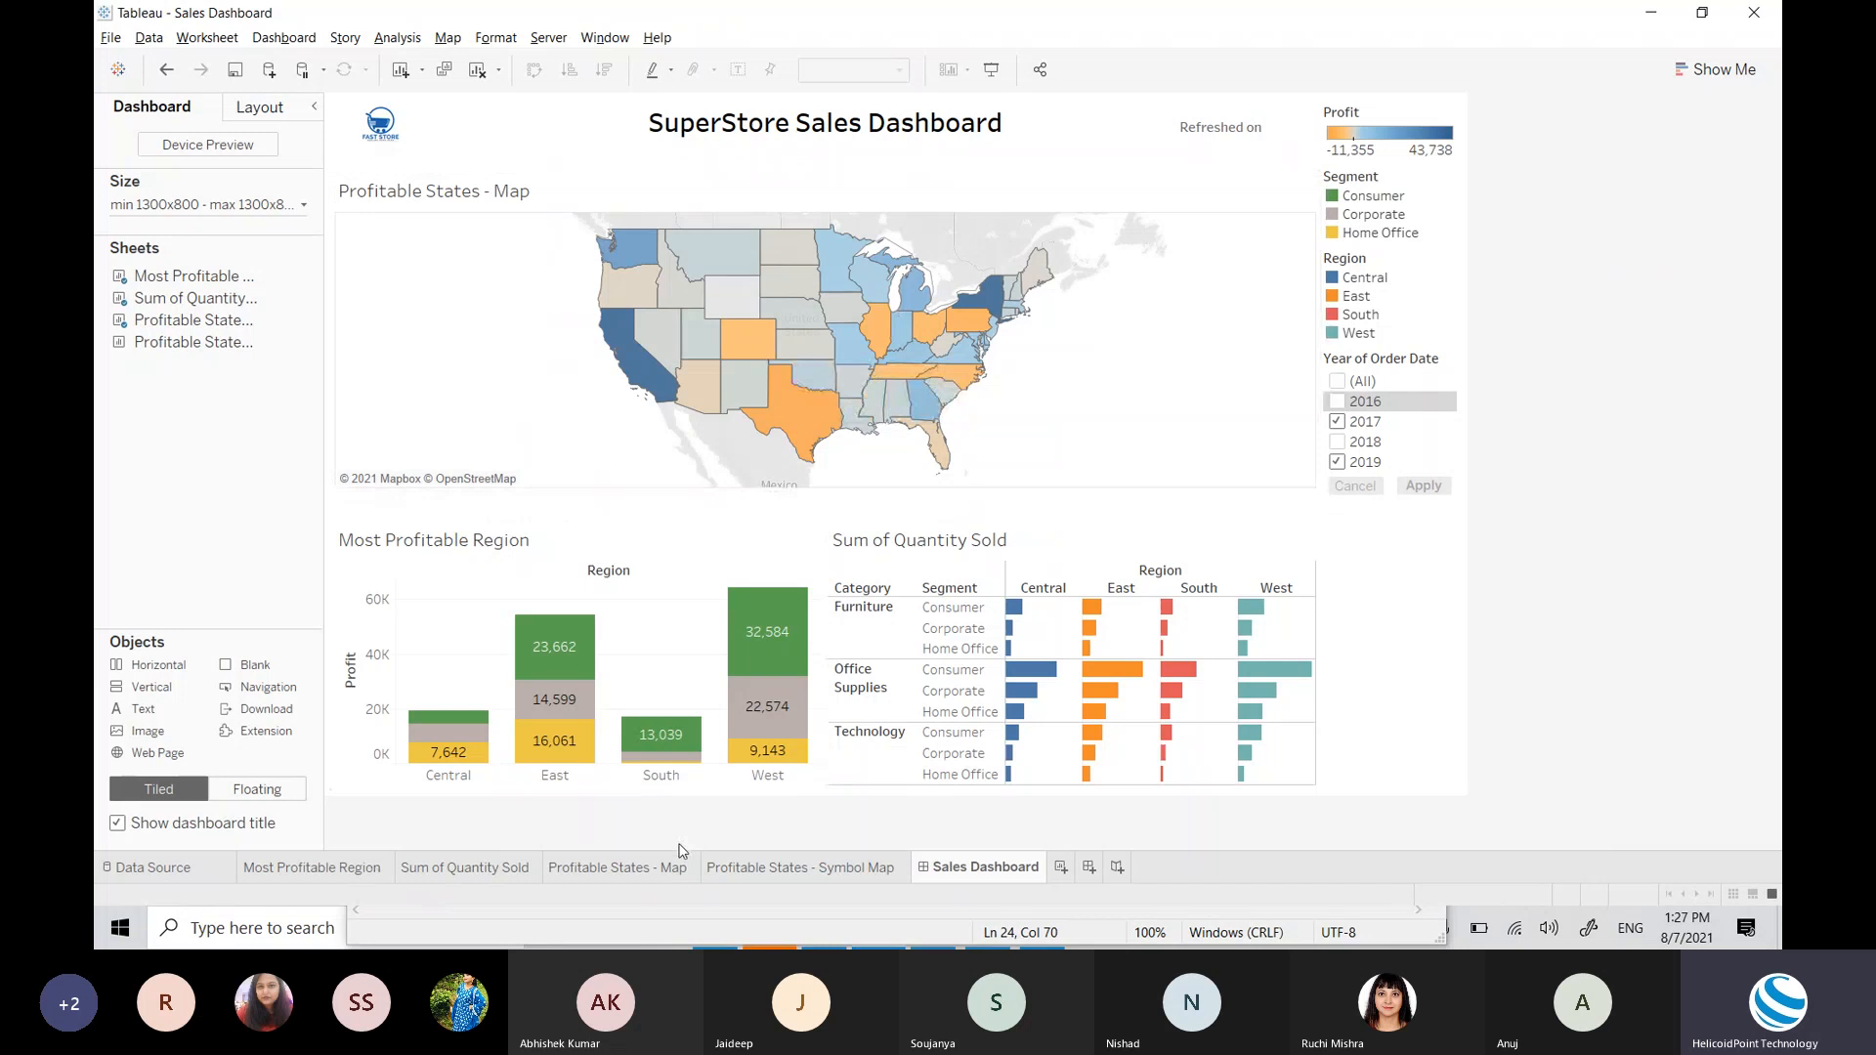
mouse_move(1092, 673)
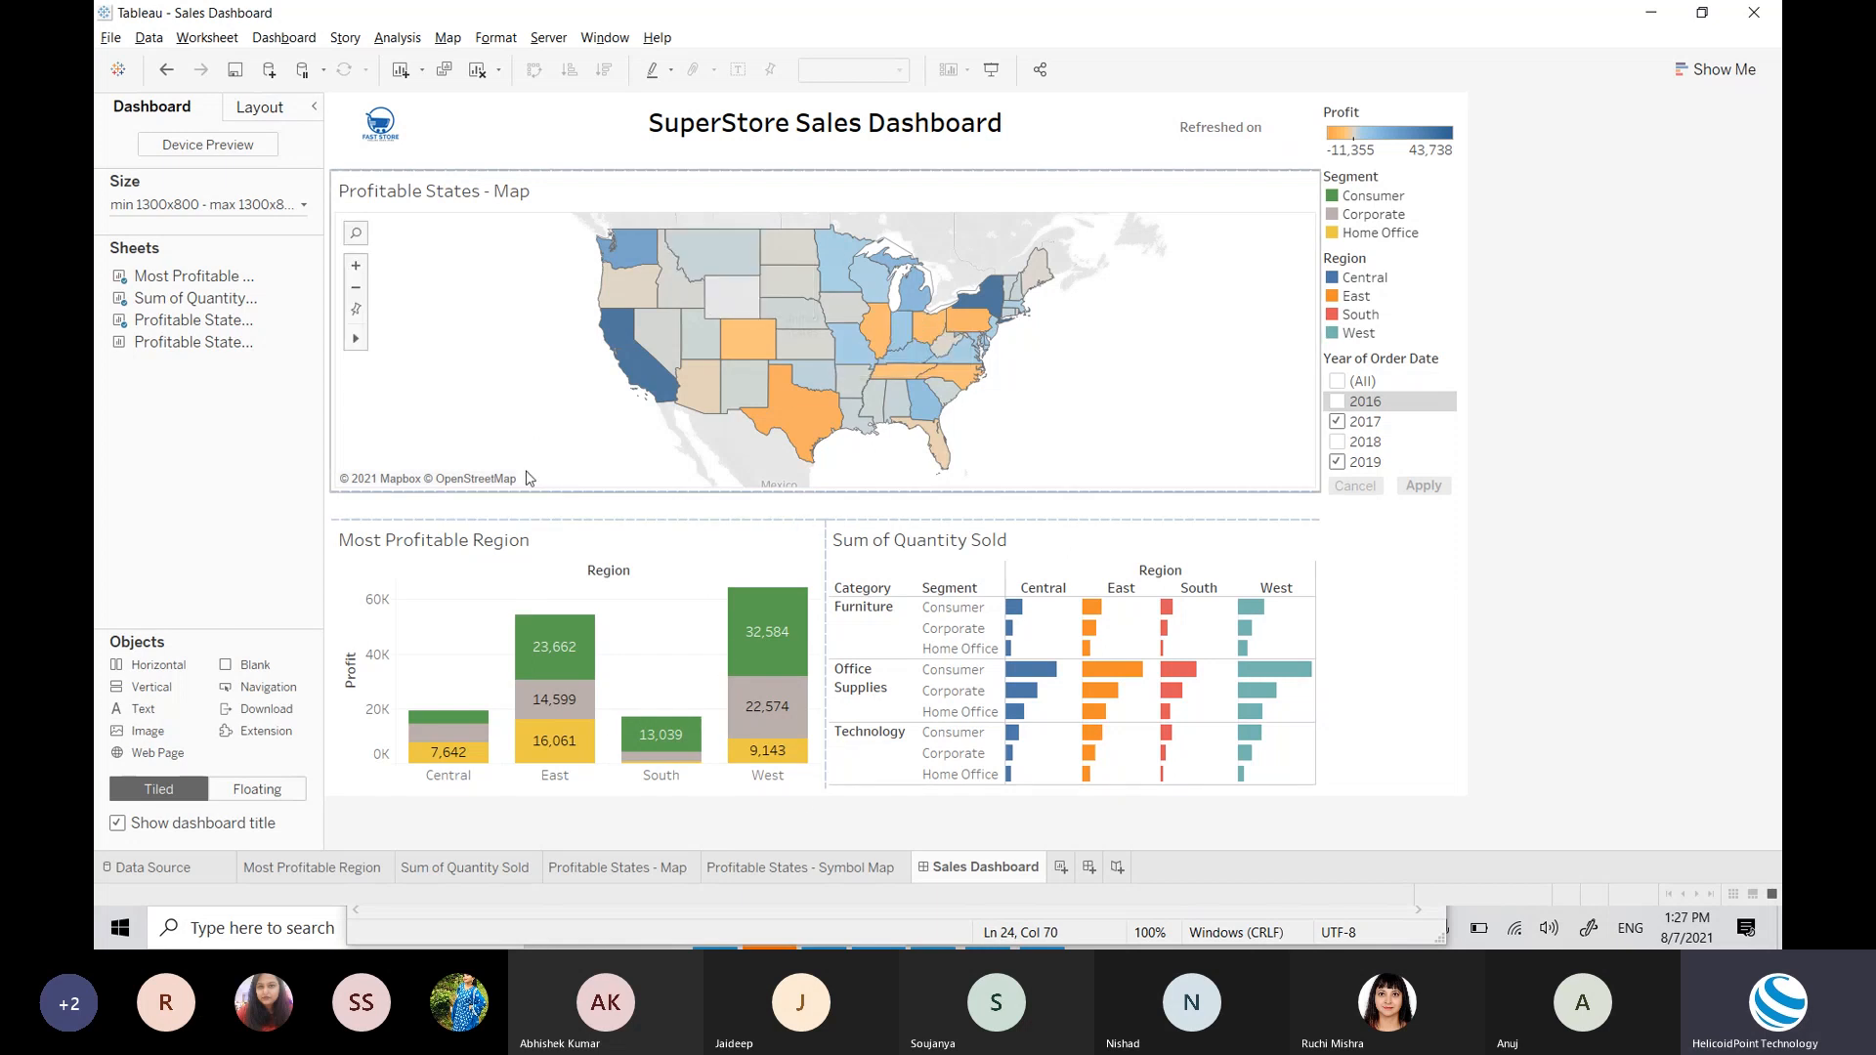
left_click(855, 141)
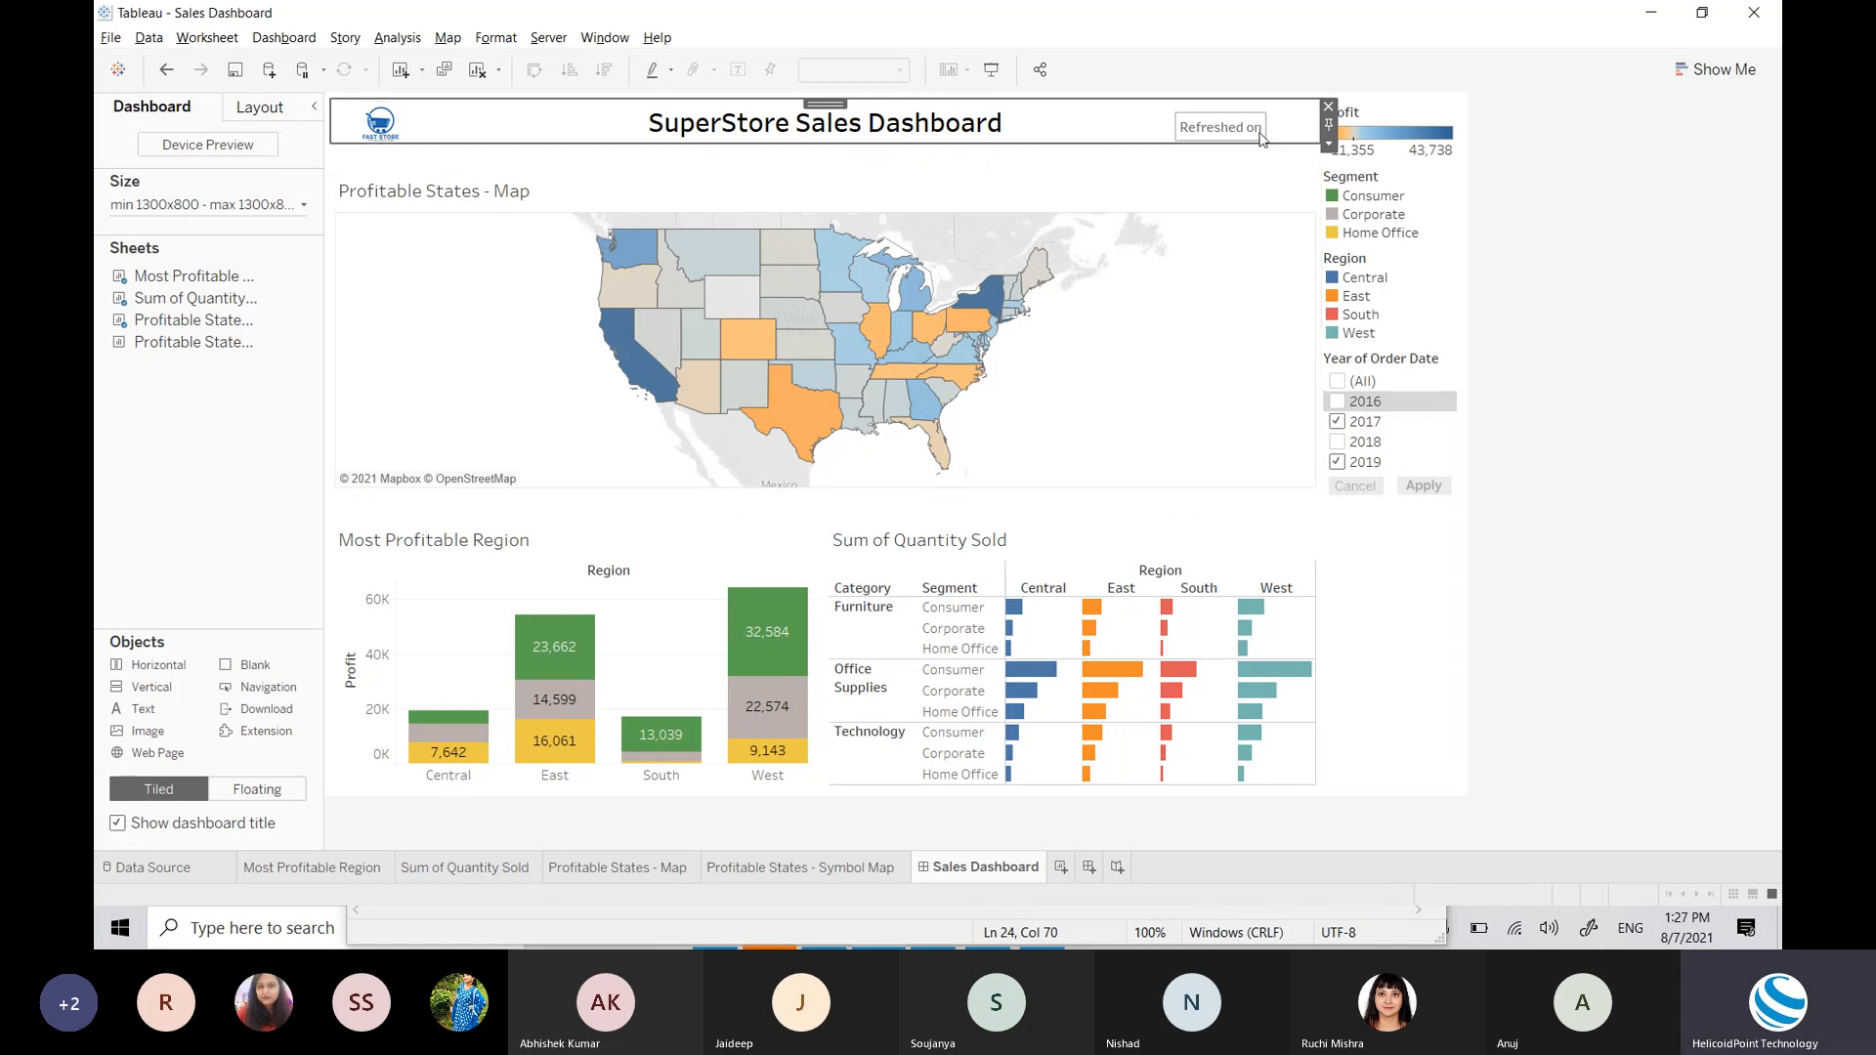
left_click(891, 162)
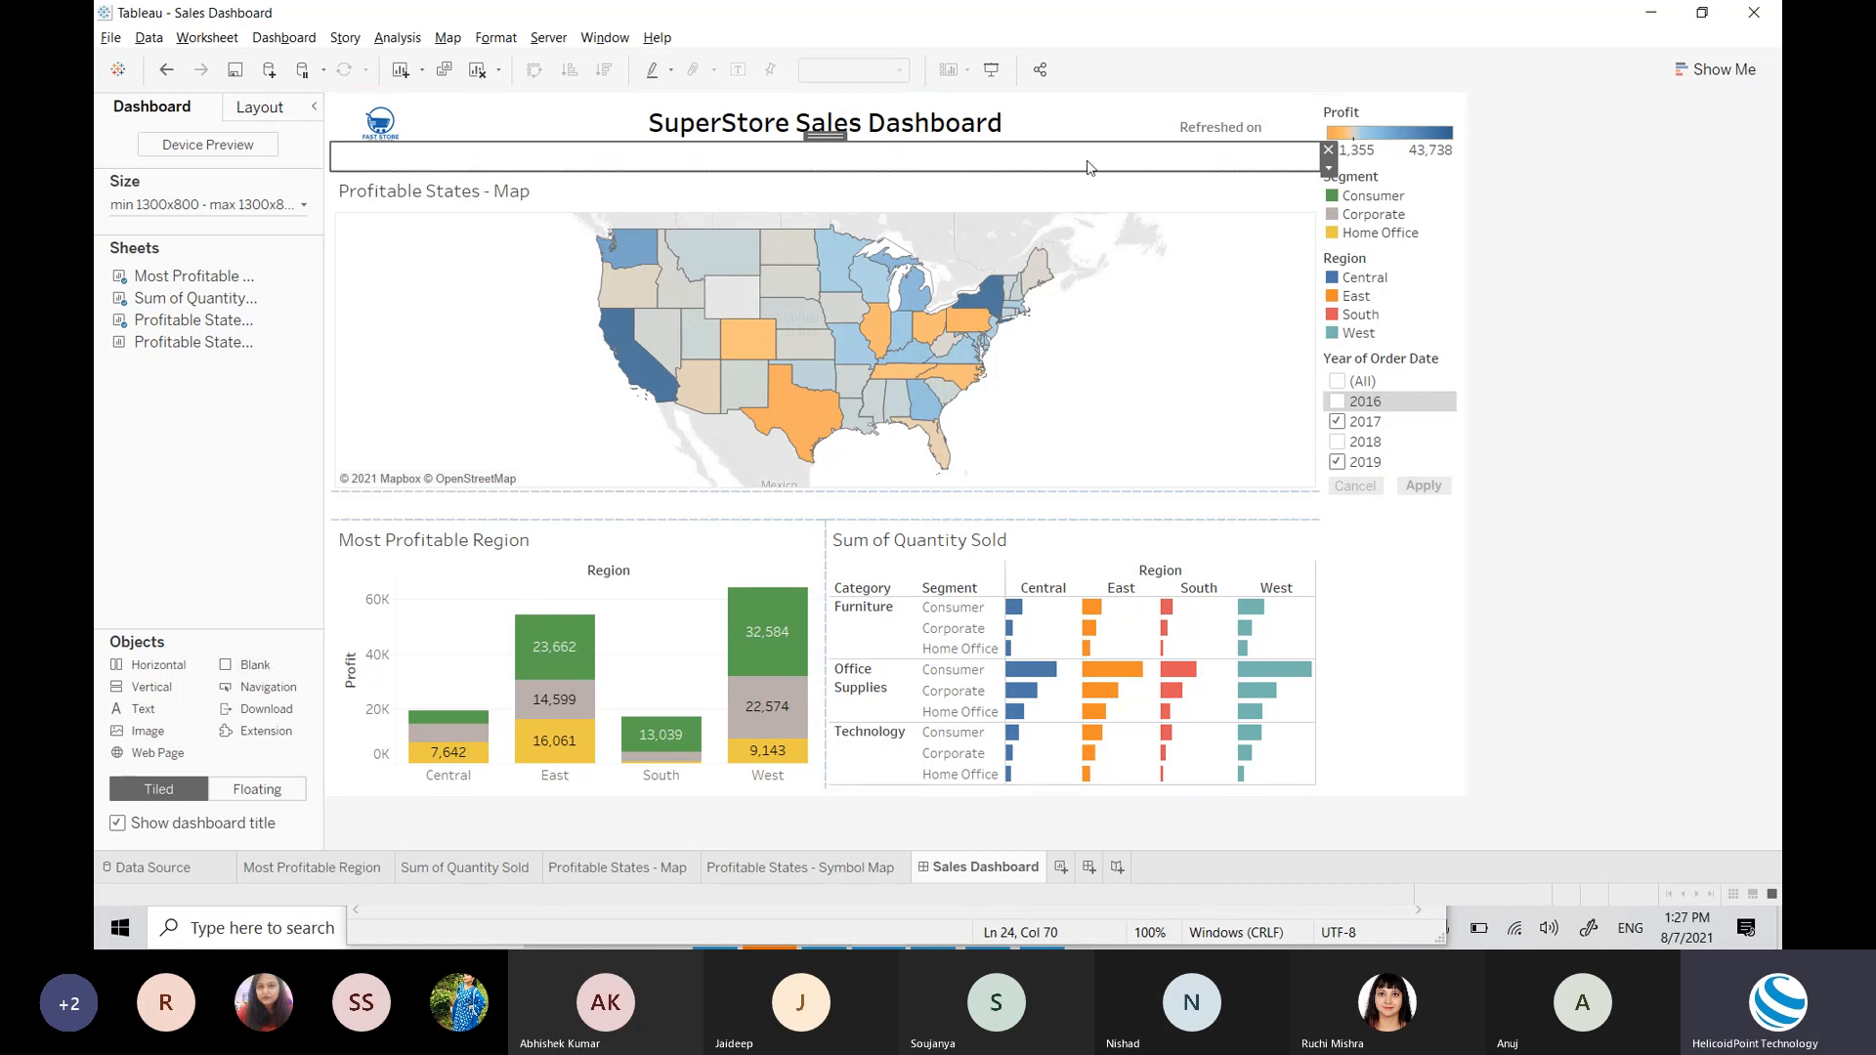
left_click(1432, 623)
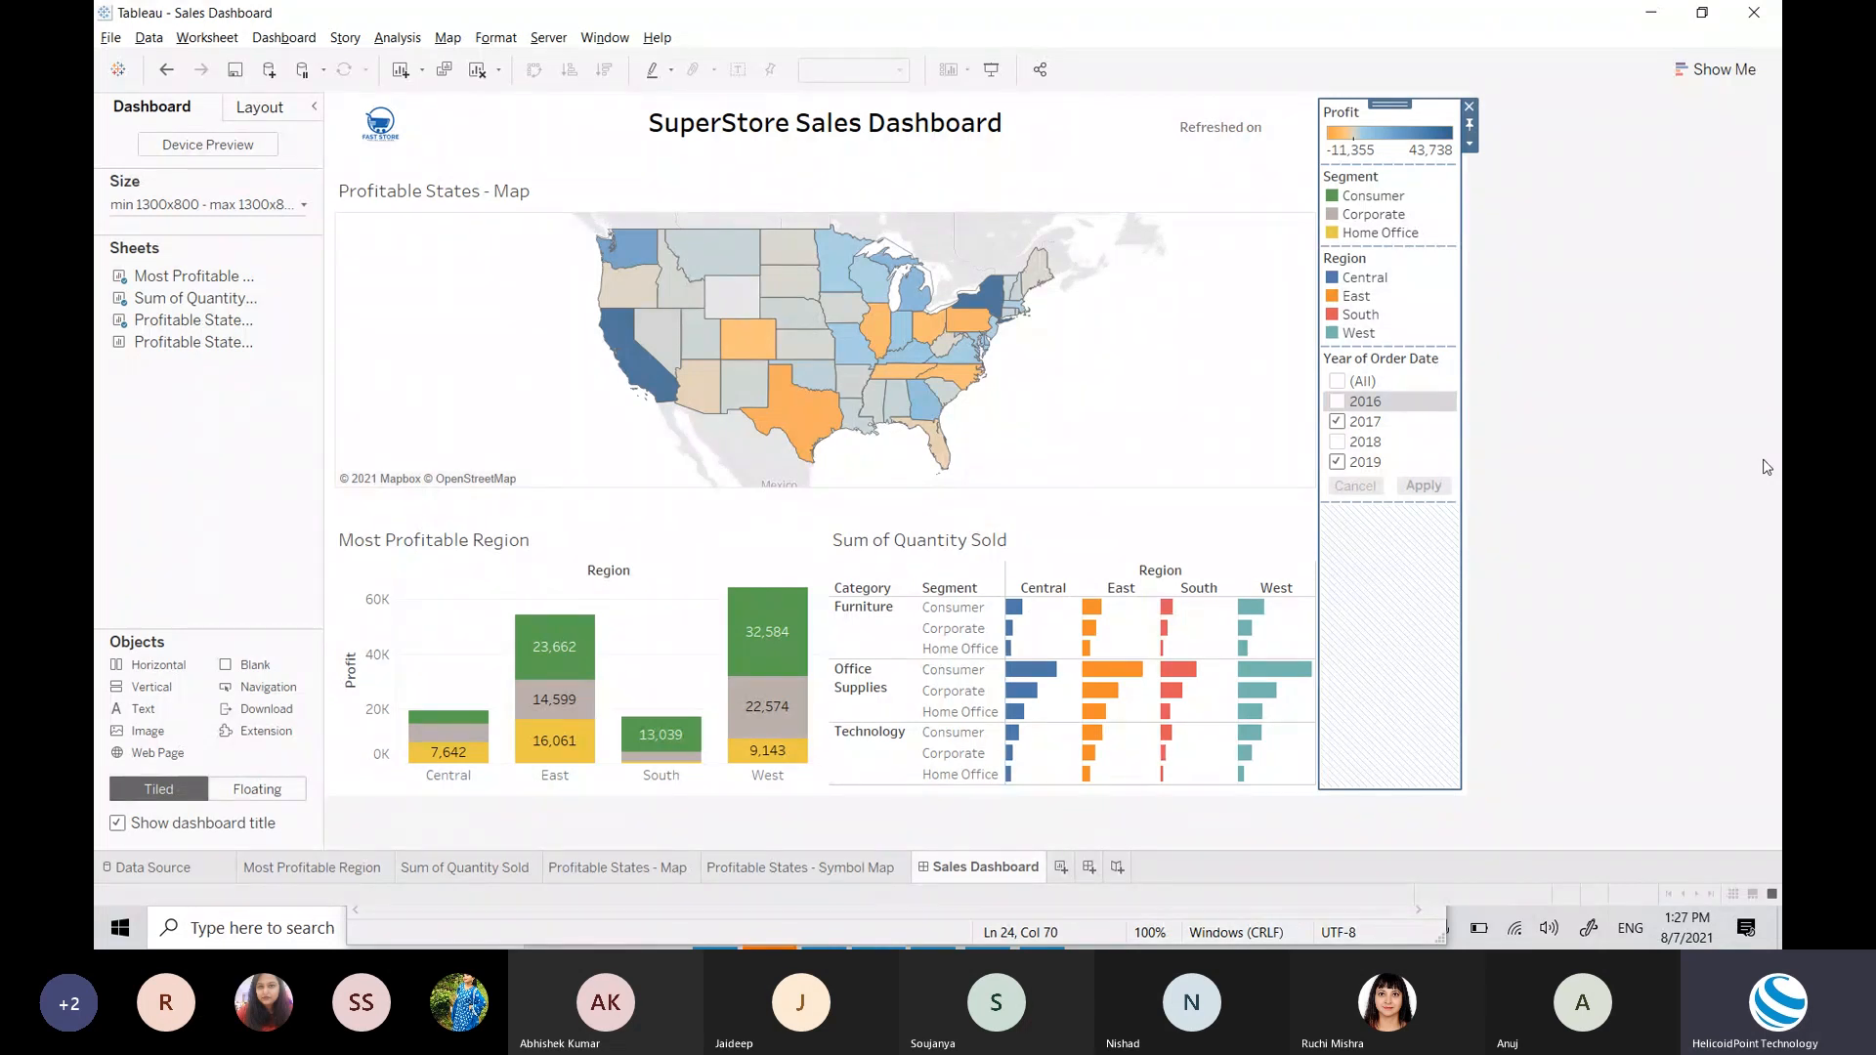
Step: Glance at Sum of Quantity Sold, then settle on the Most Profitable Region worksheet
left_click(369, 866)
left_click(452, 875)
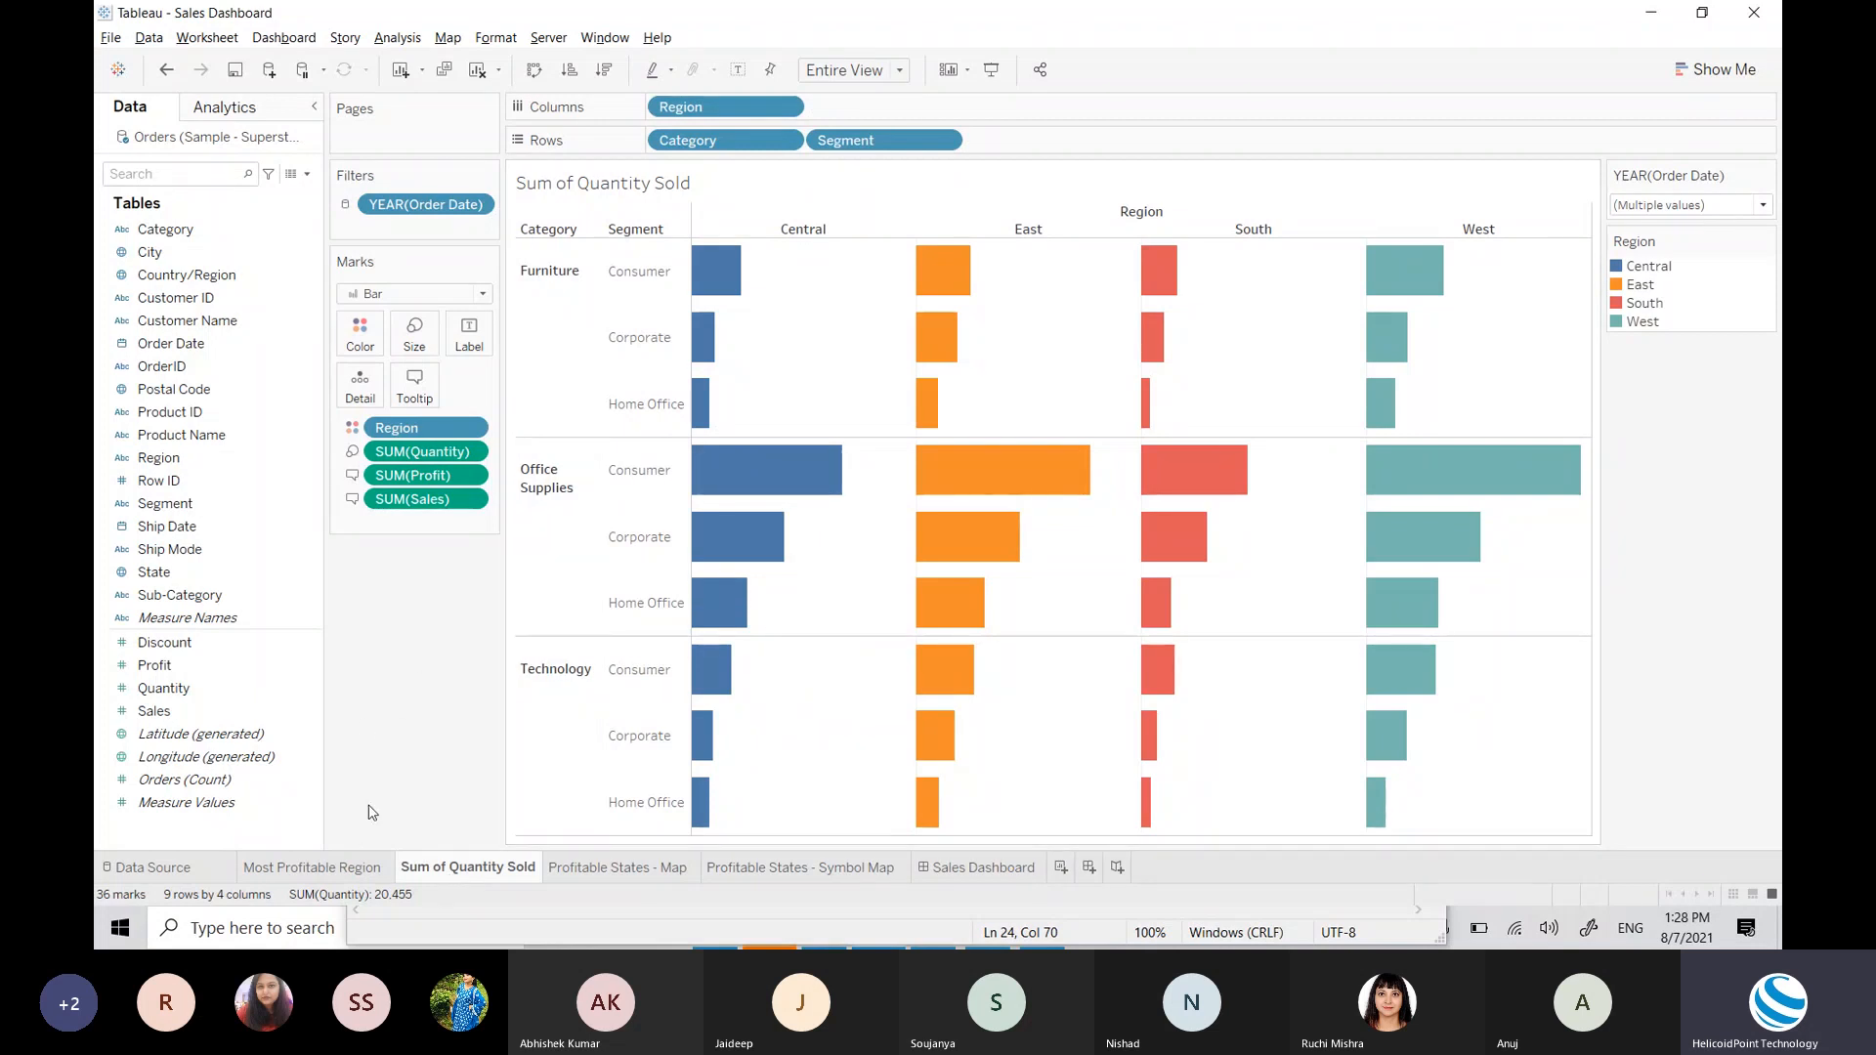
left_click(323, 867)
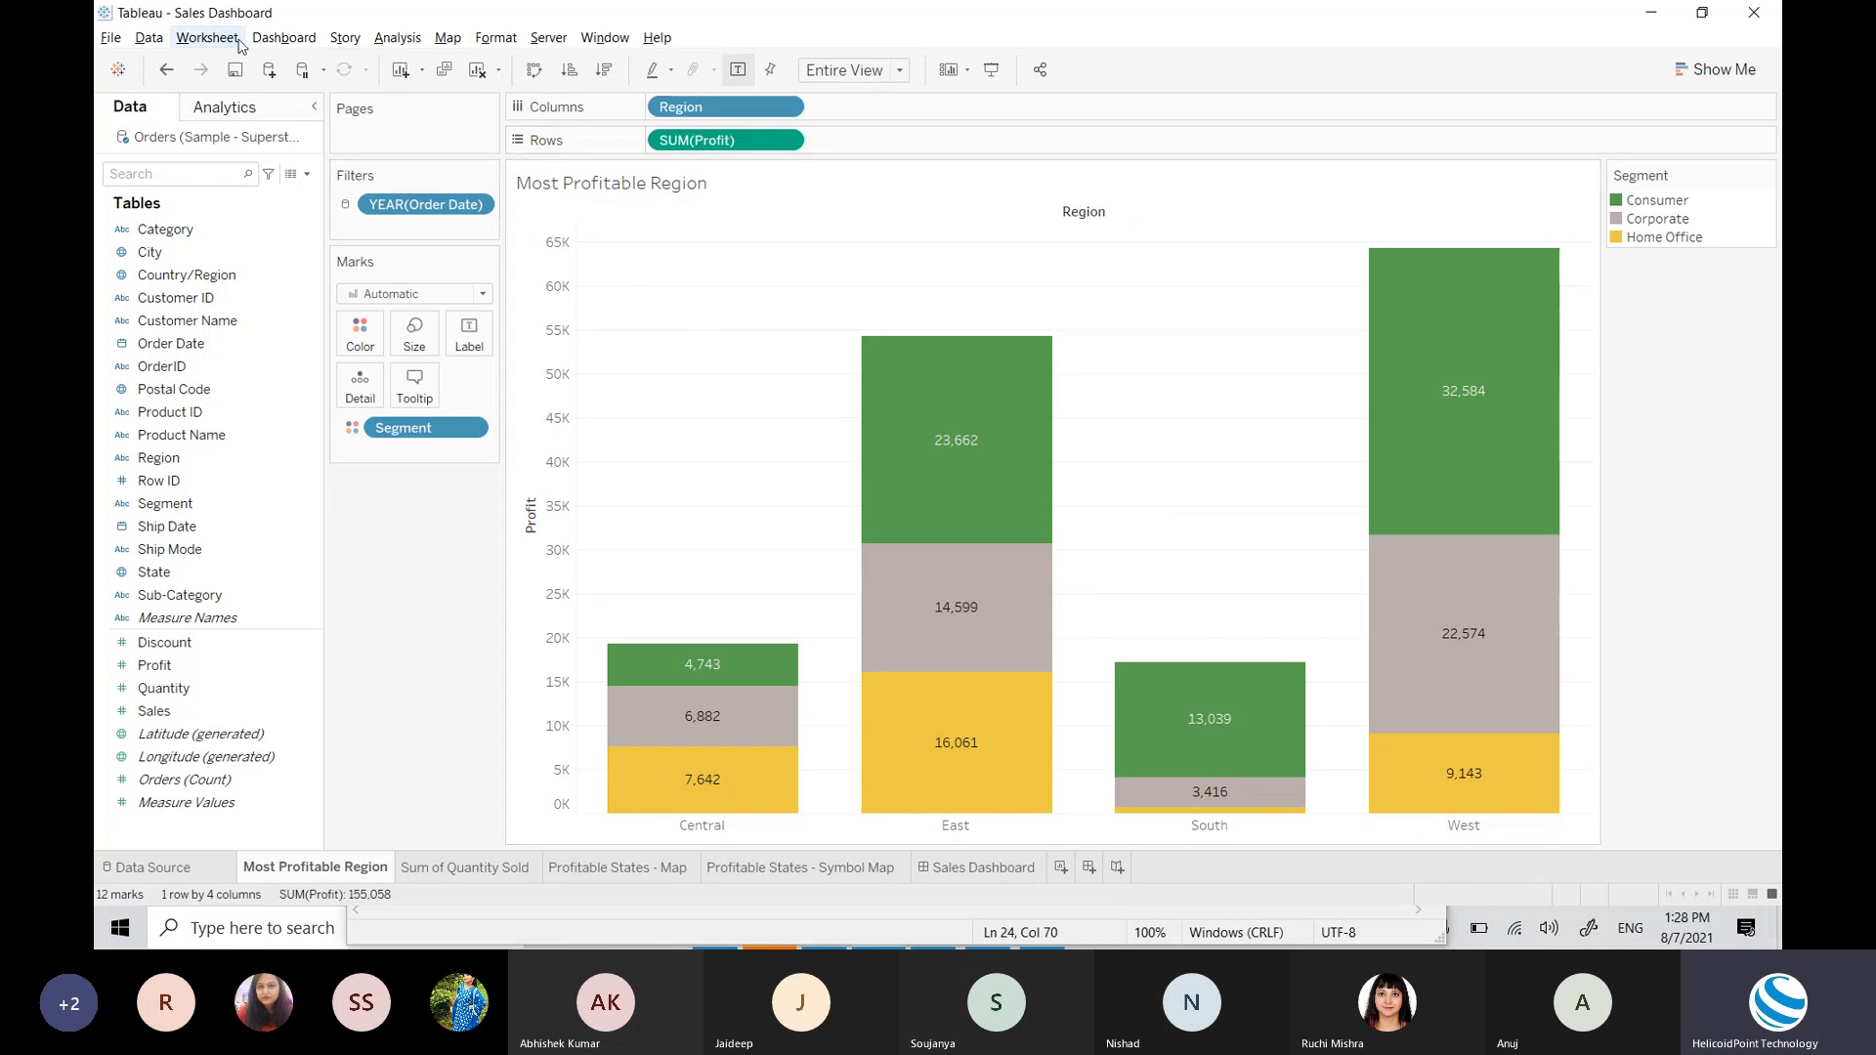
Step: Export the chart as Most Profitable Region.png to the Desktop and view it
left_click(204, 42)
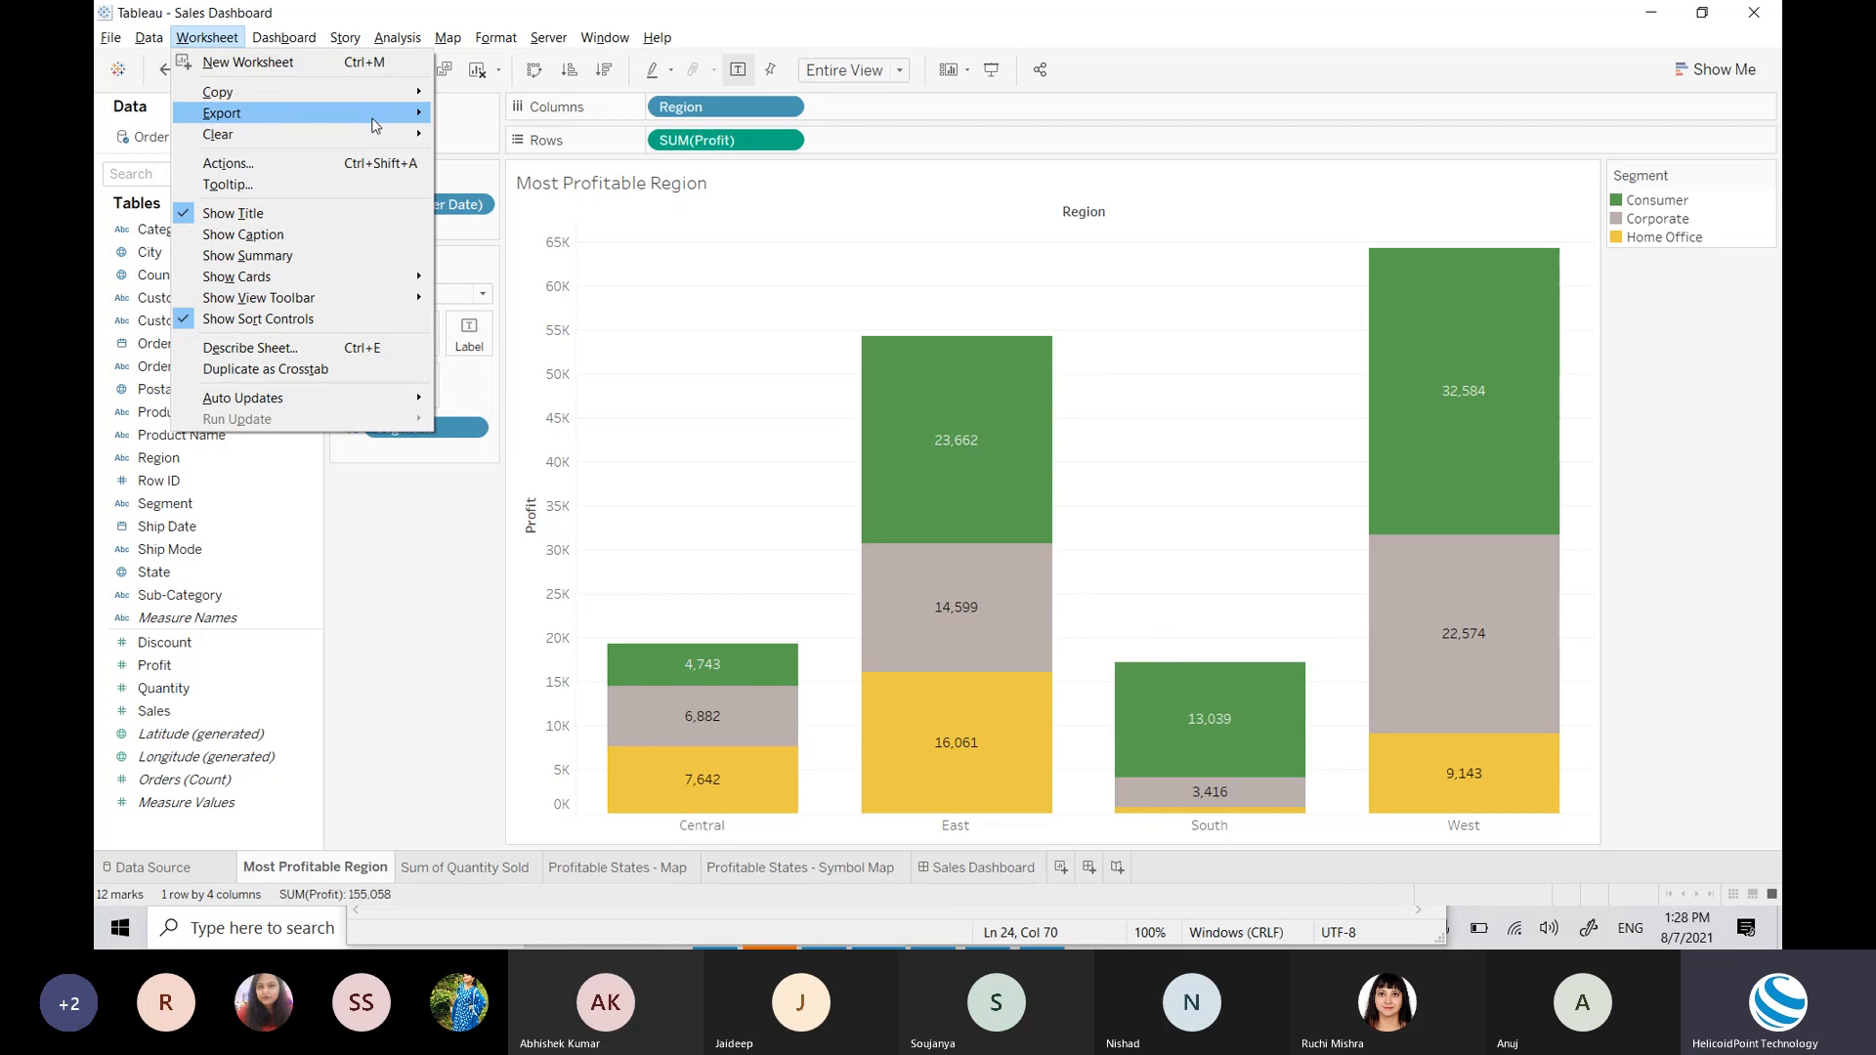
mouse_move(372, 124)
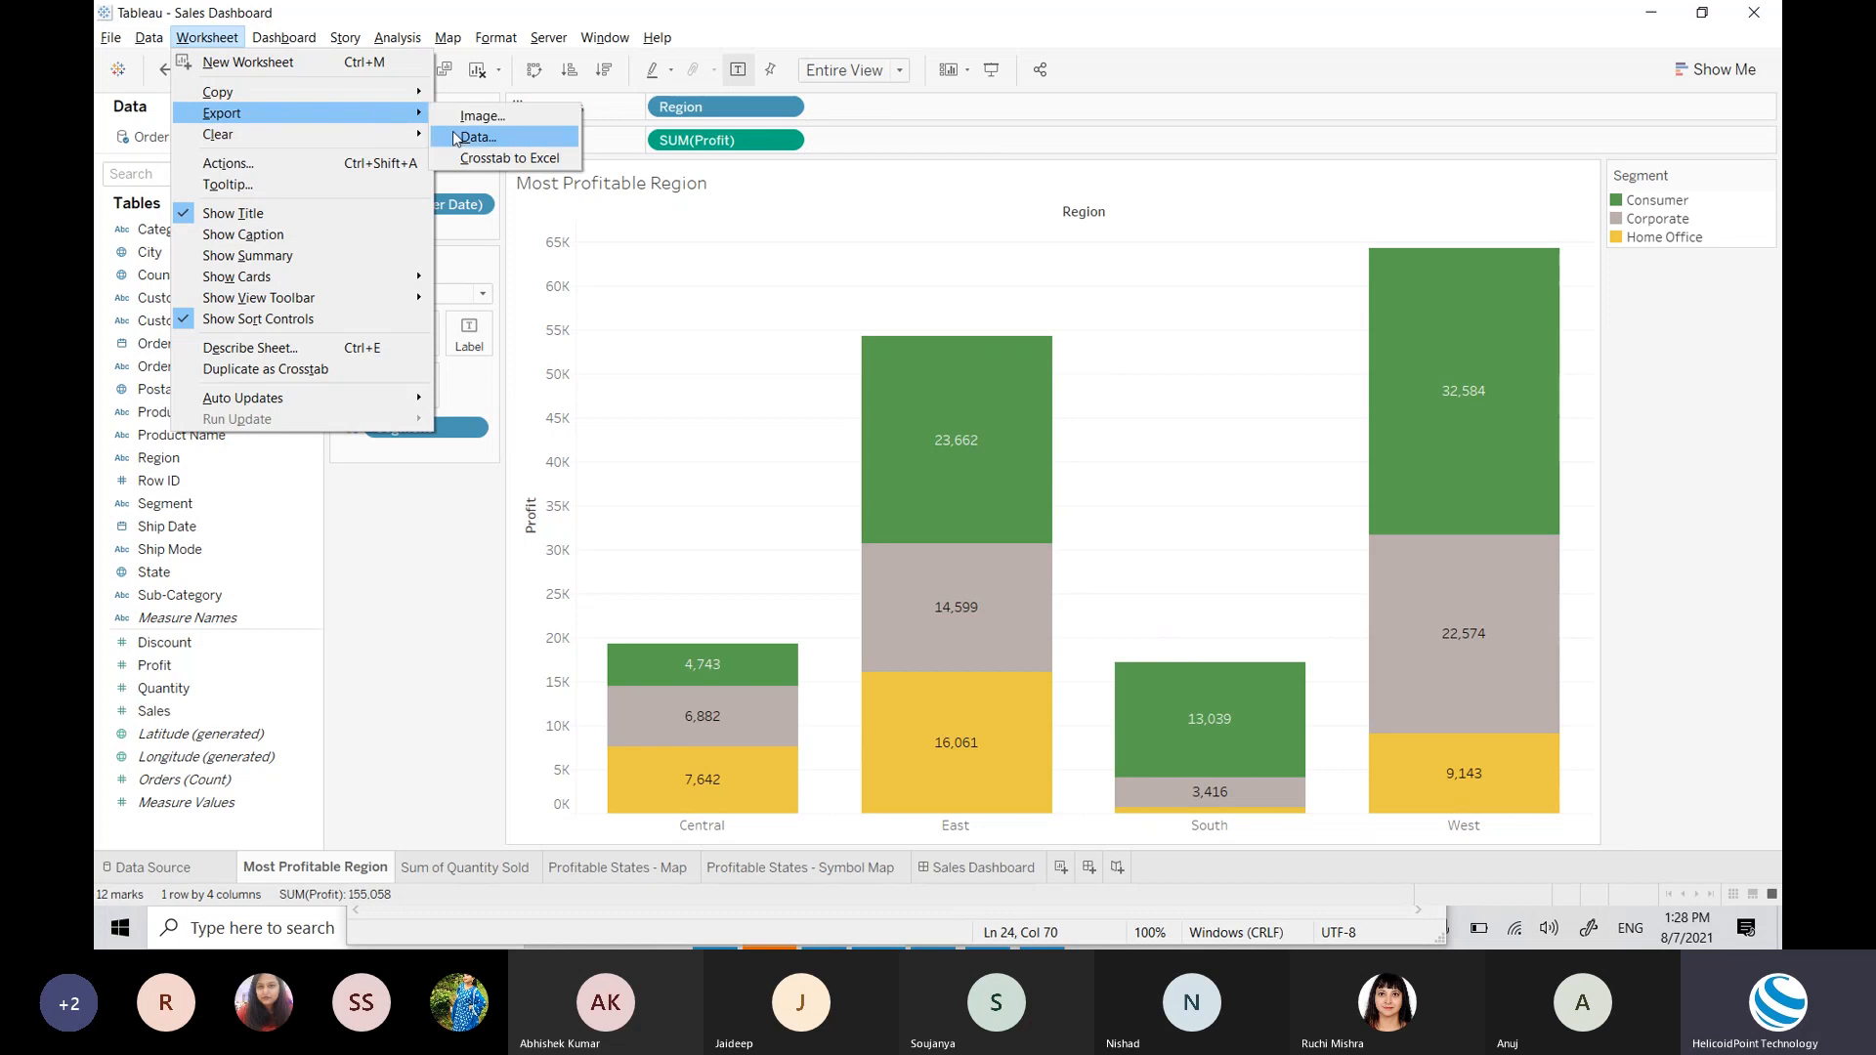
left_click(507, 131)
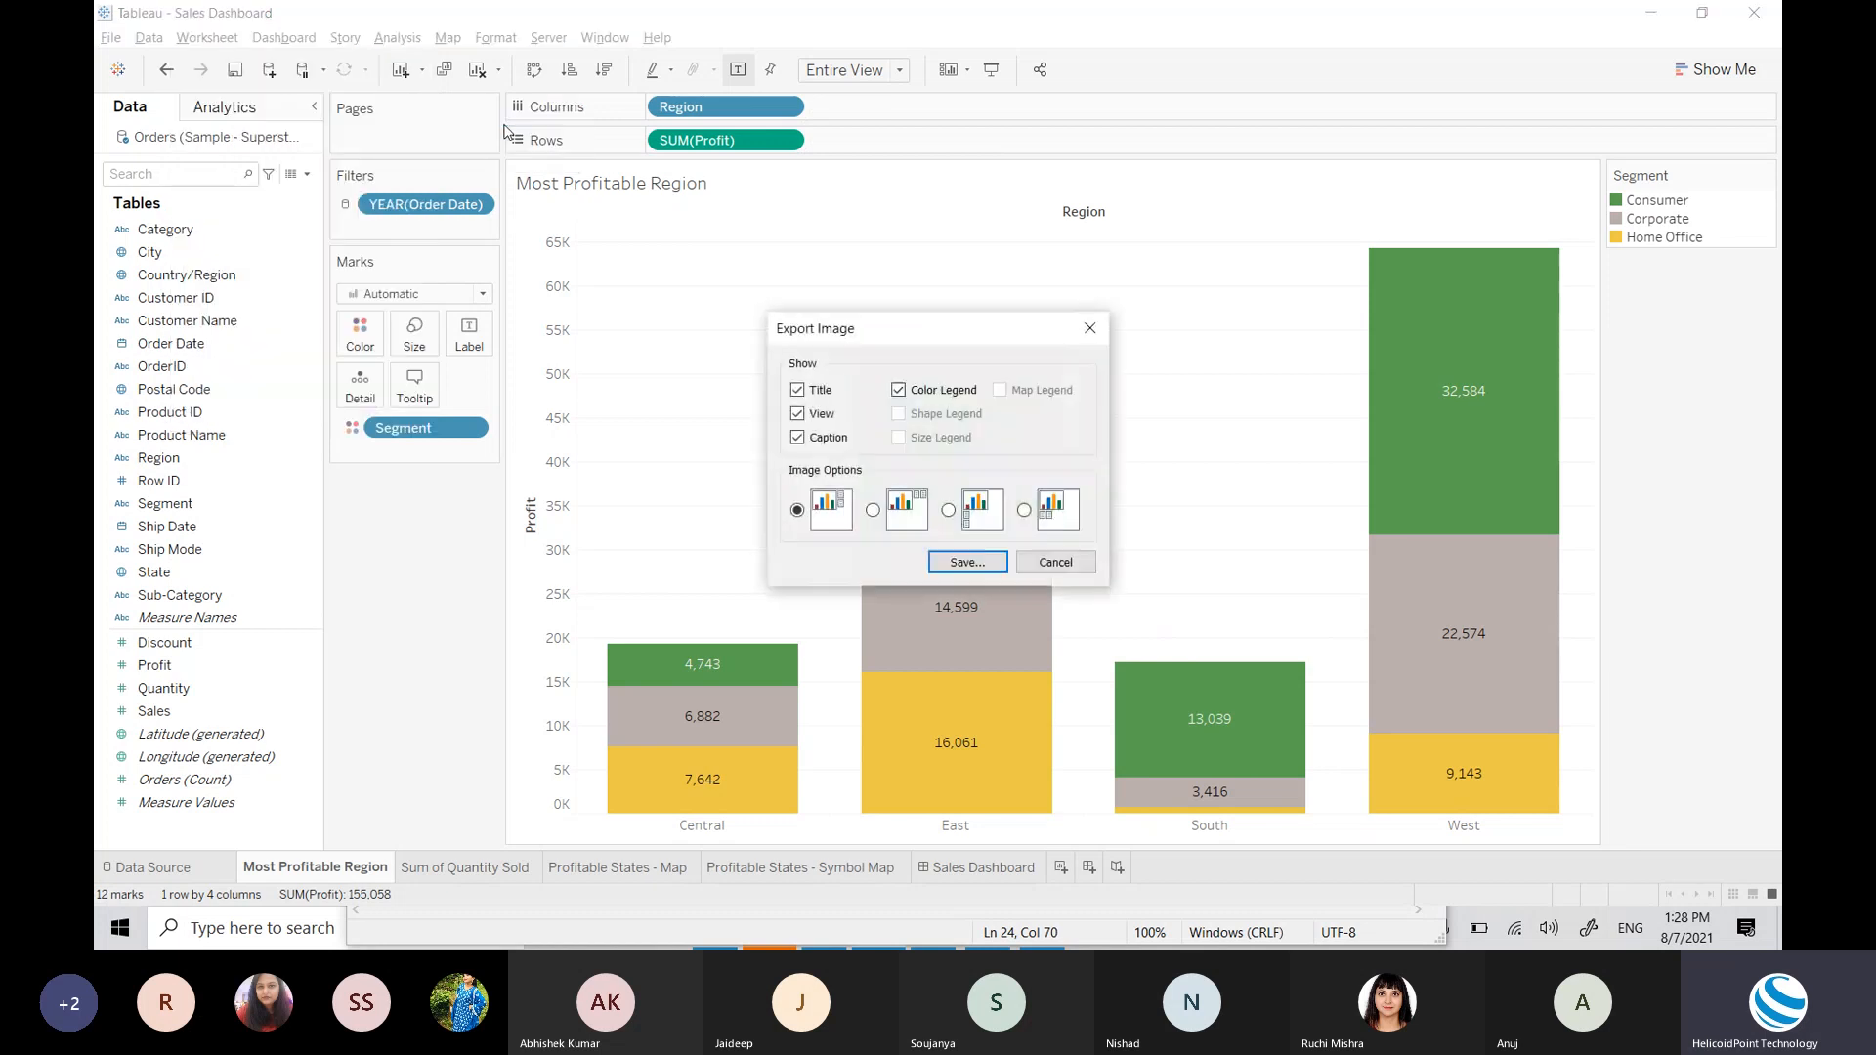
left_click(966, 563)
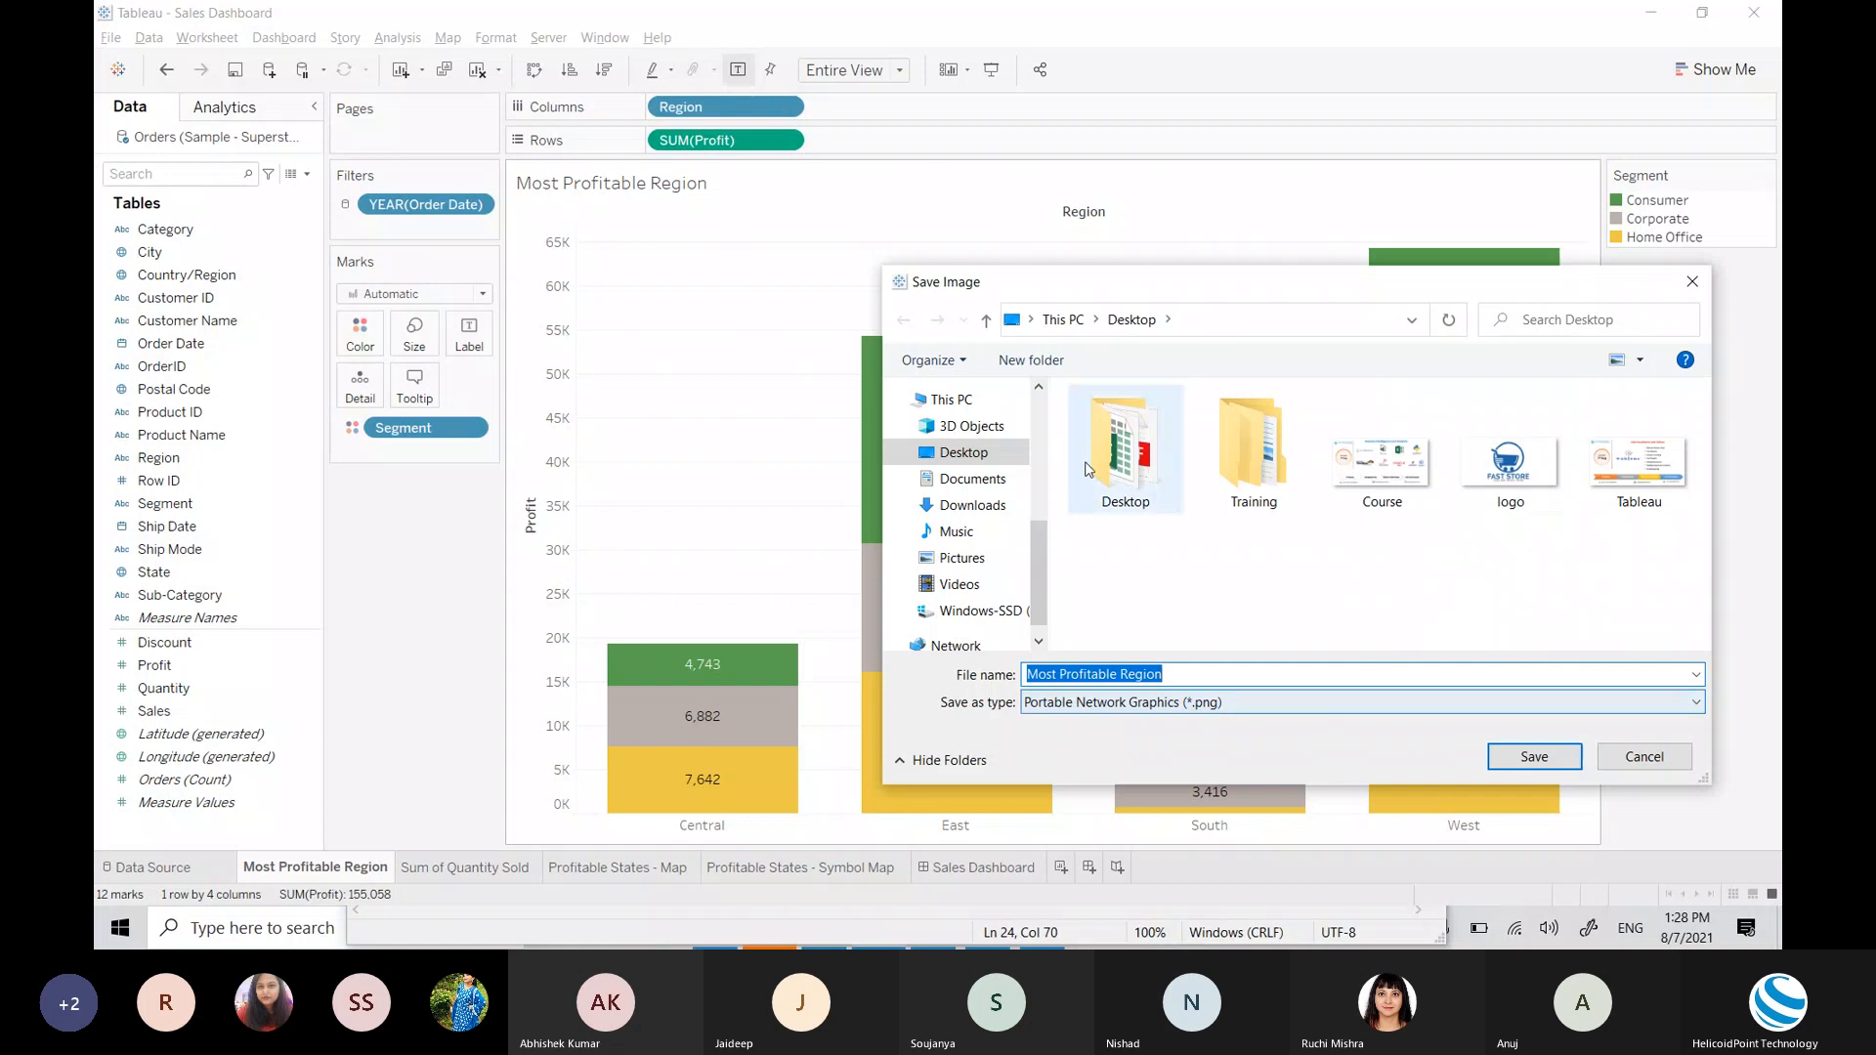
left_click(1559, 763)
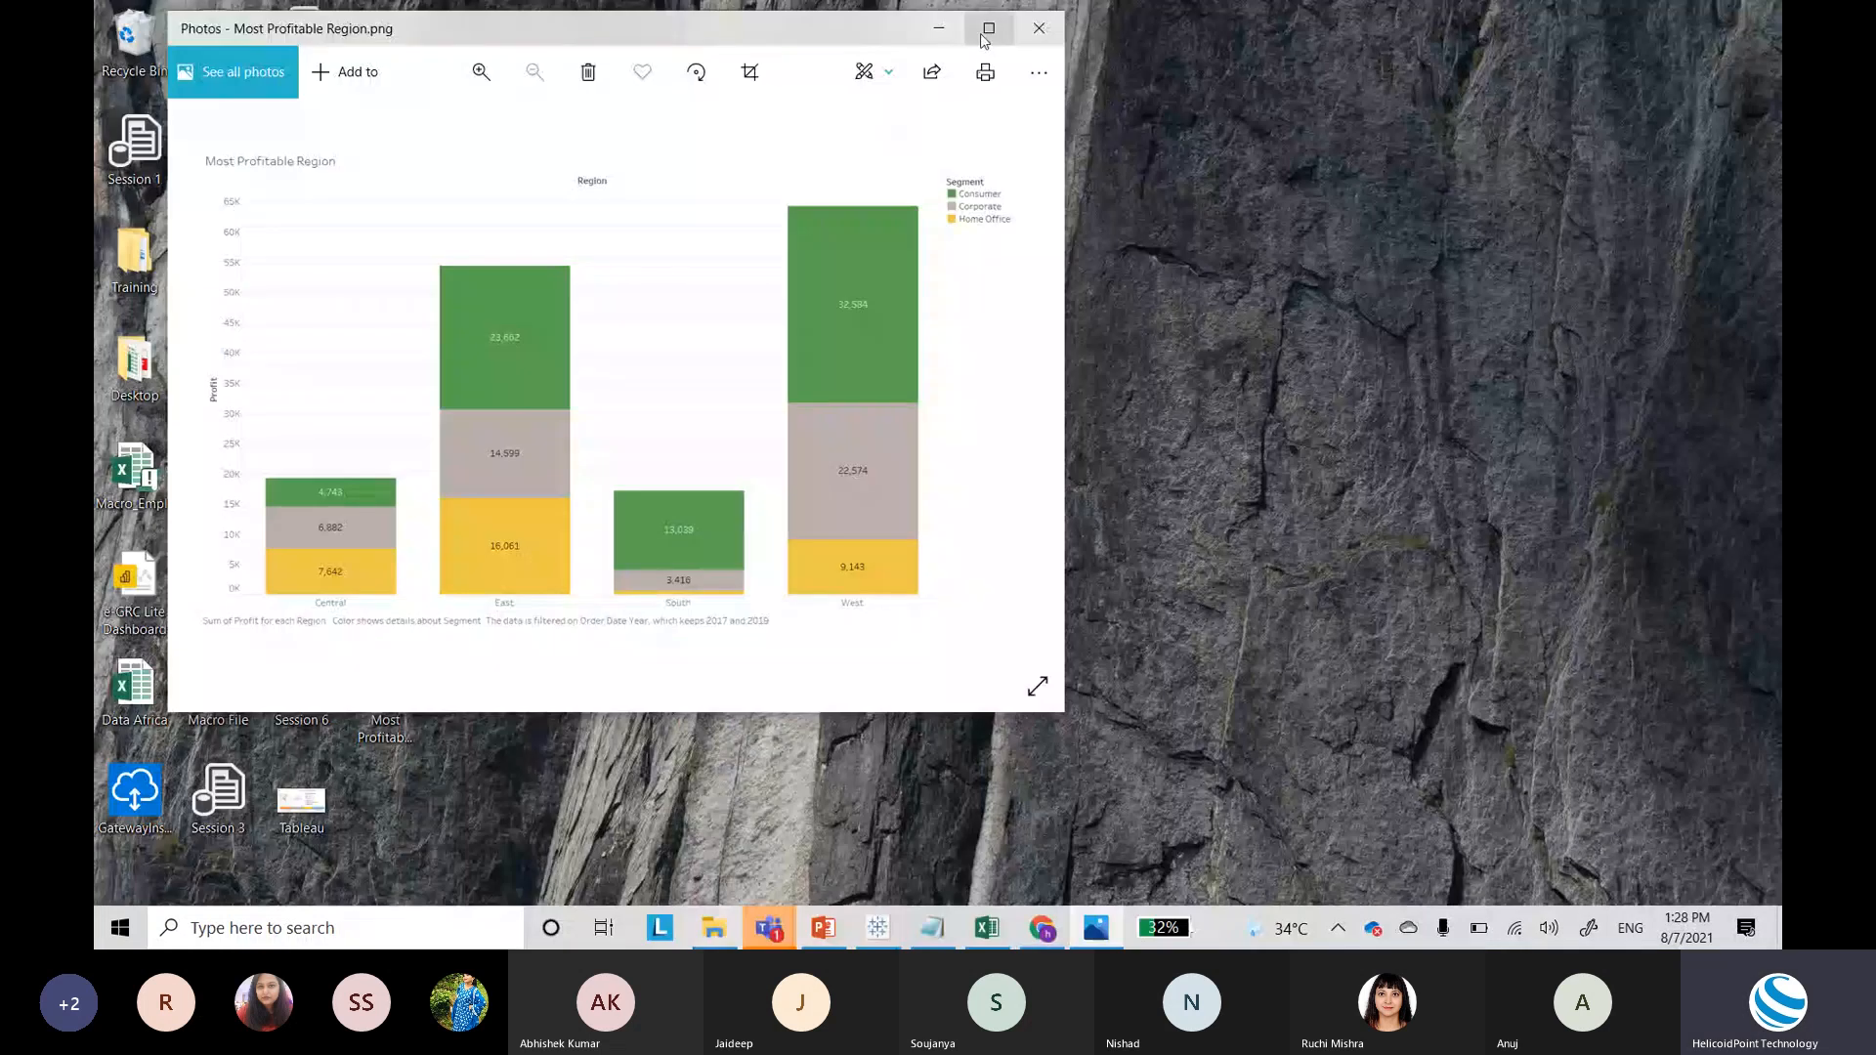
left_click(987, 22)
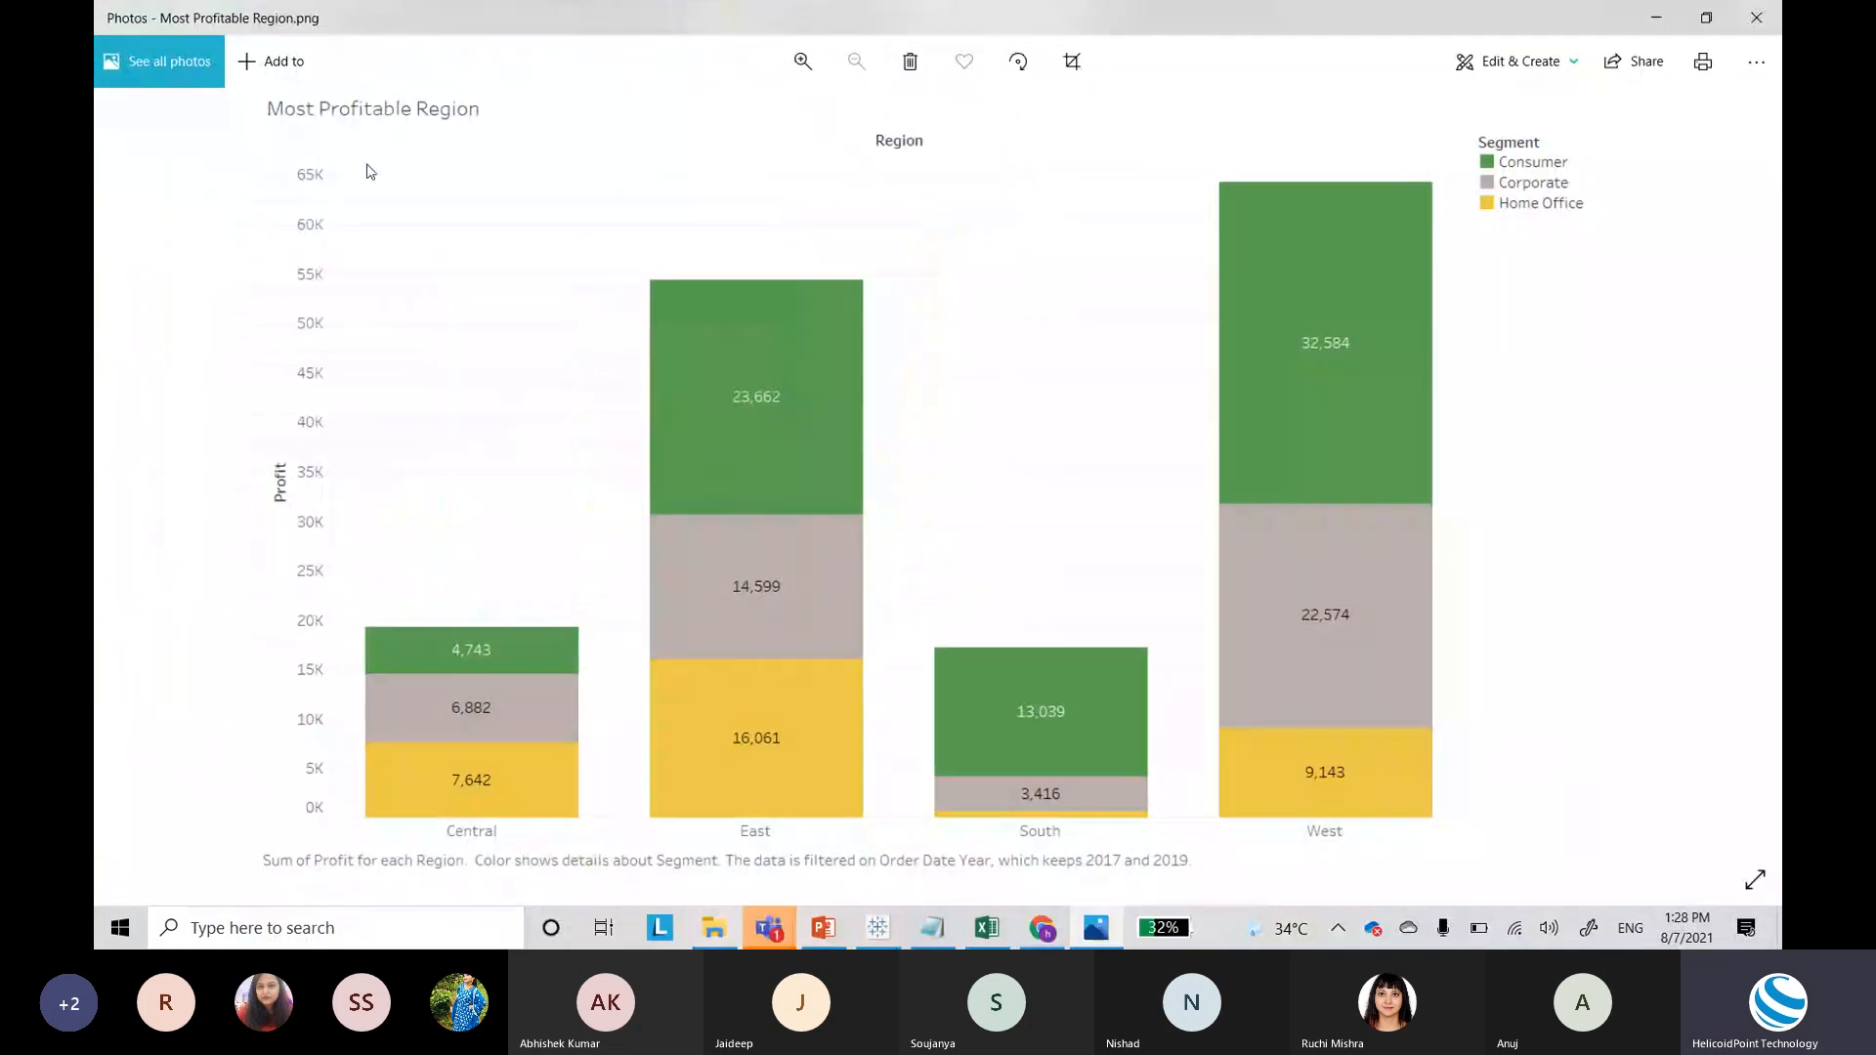
Step: Compare the exported image with the workbook's sheets, ending on Profitable States - Map
left_click(877, 928)
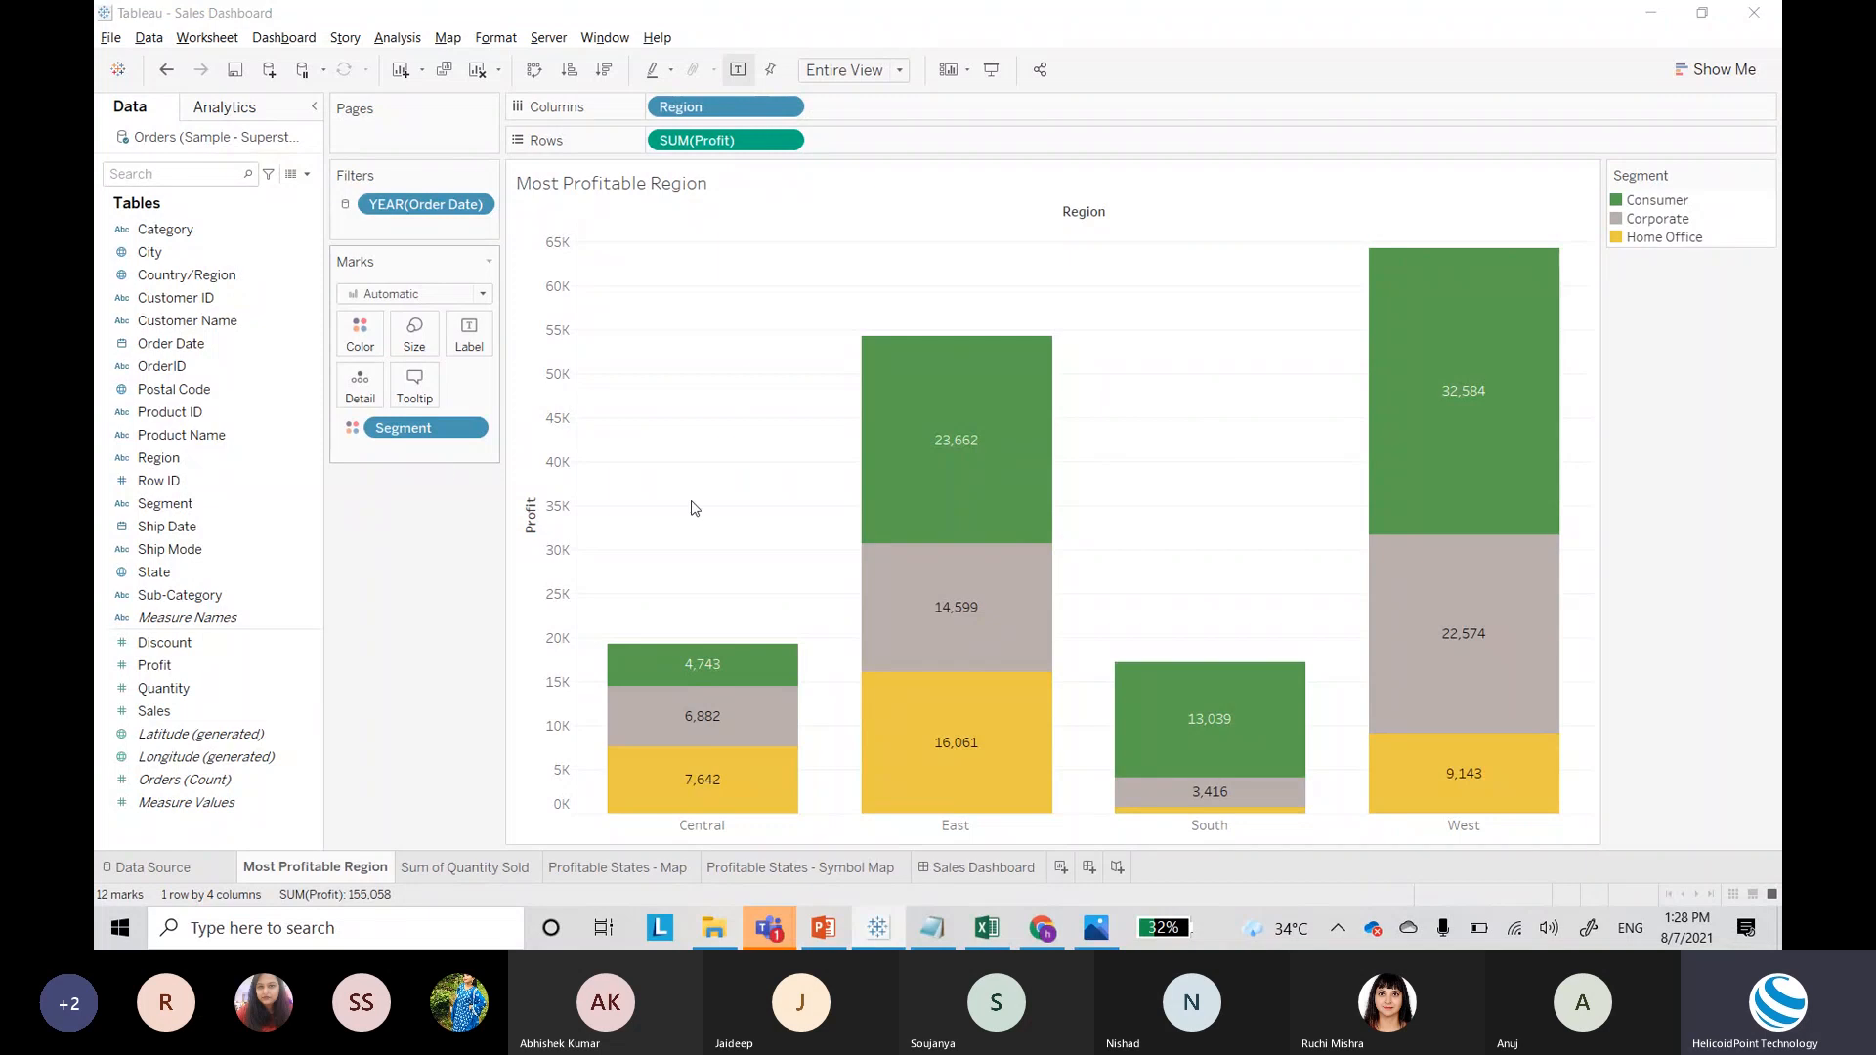
key("alt+Tab")
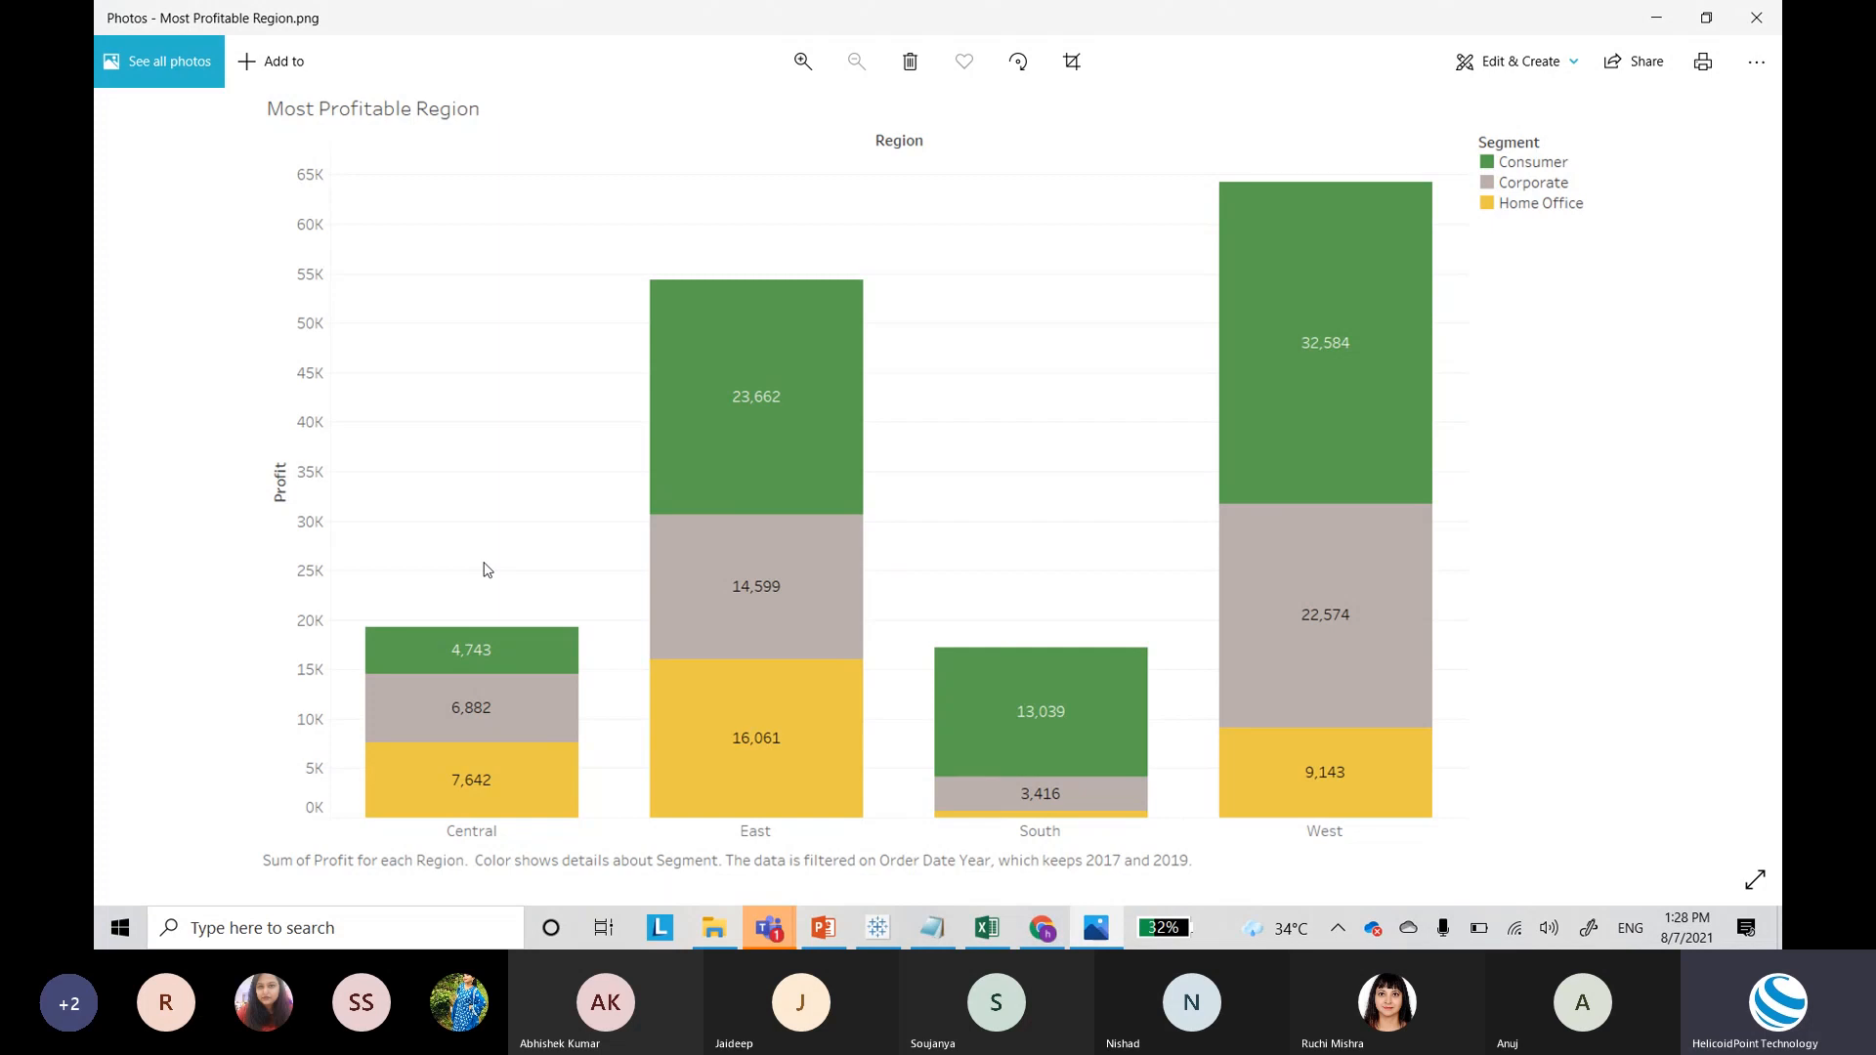
key("alt+Tab")
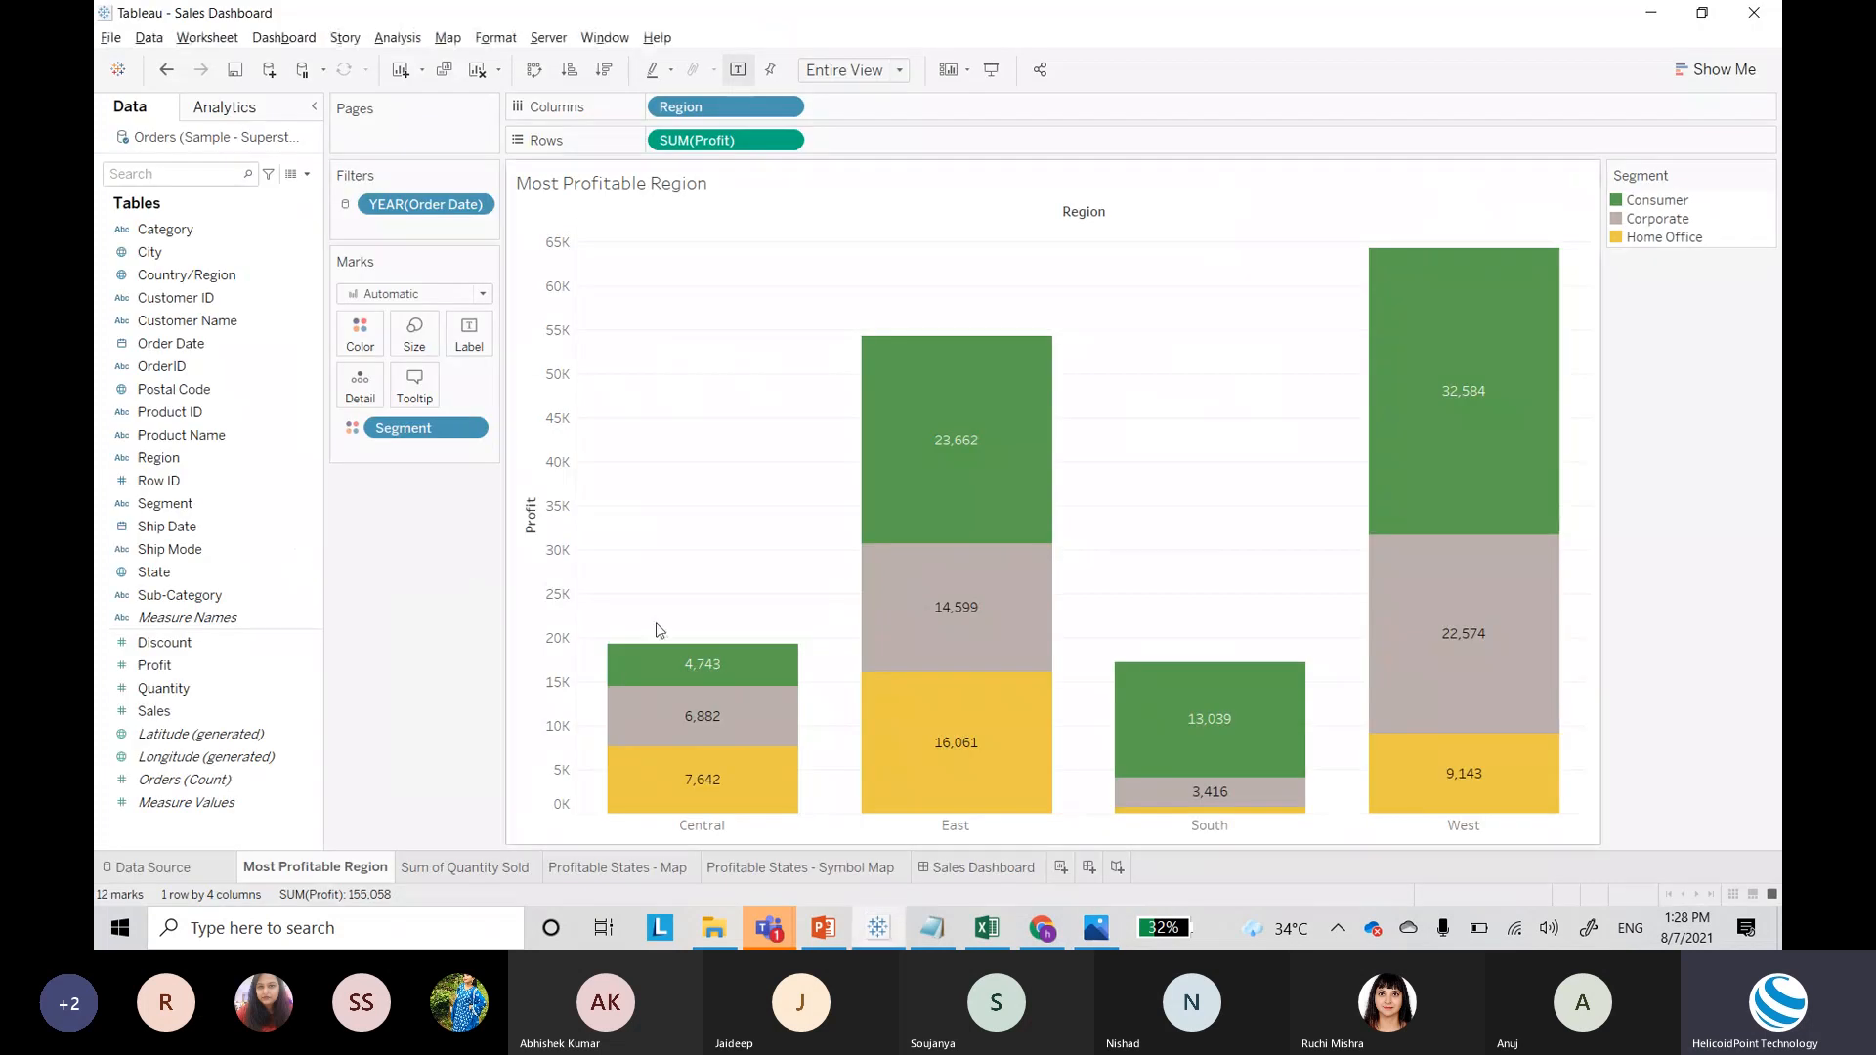
left_click(523, 877)
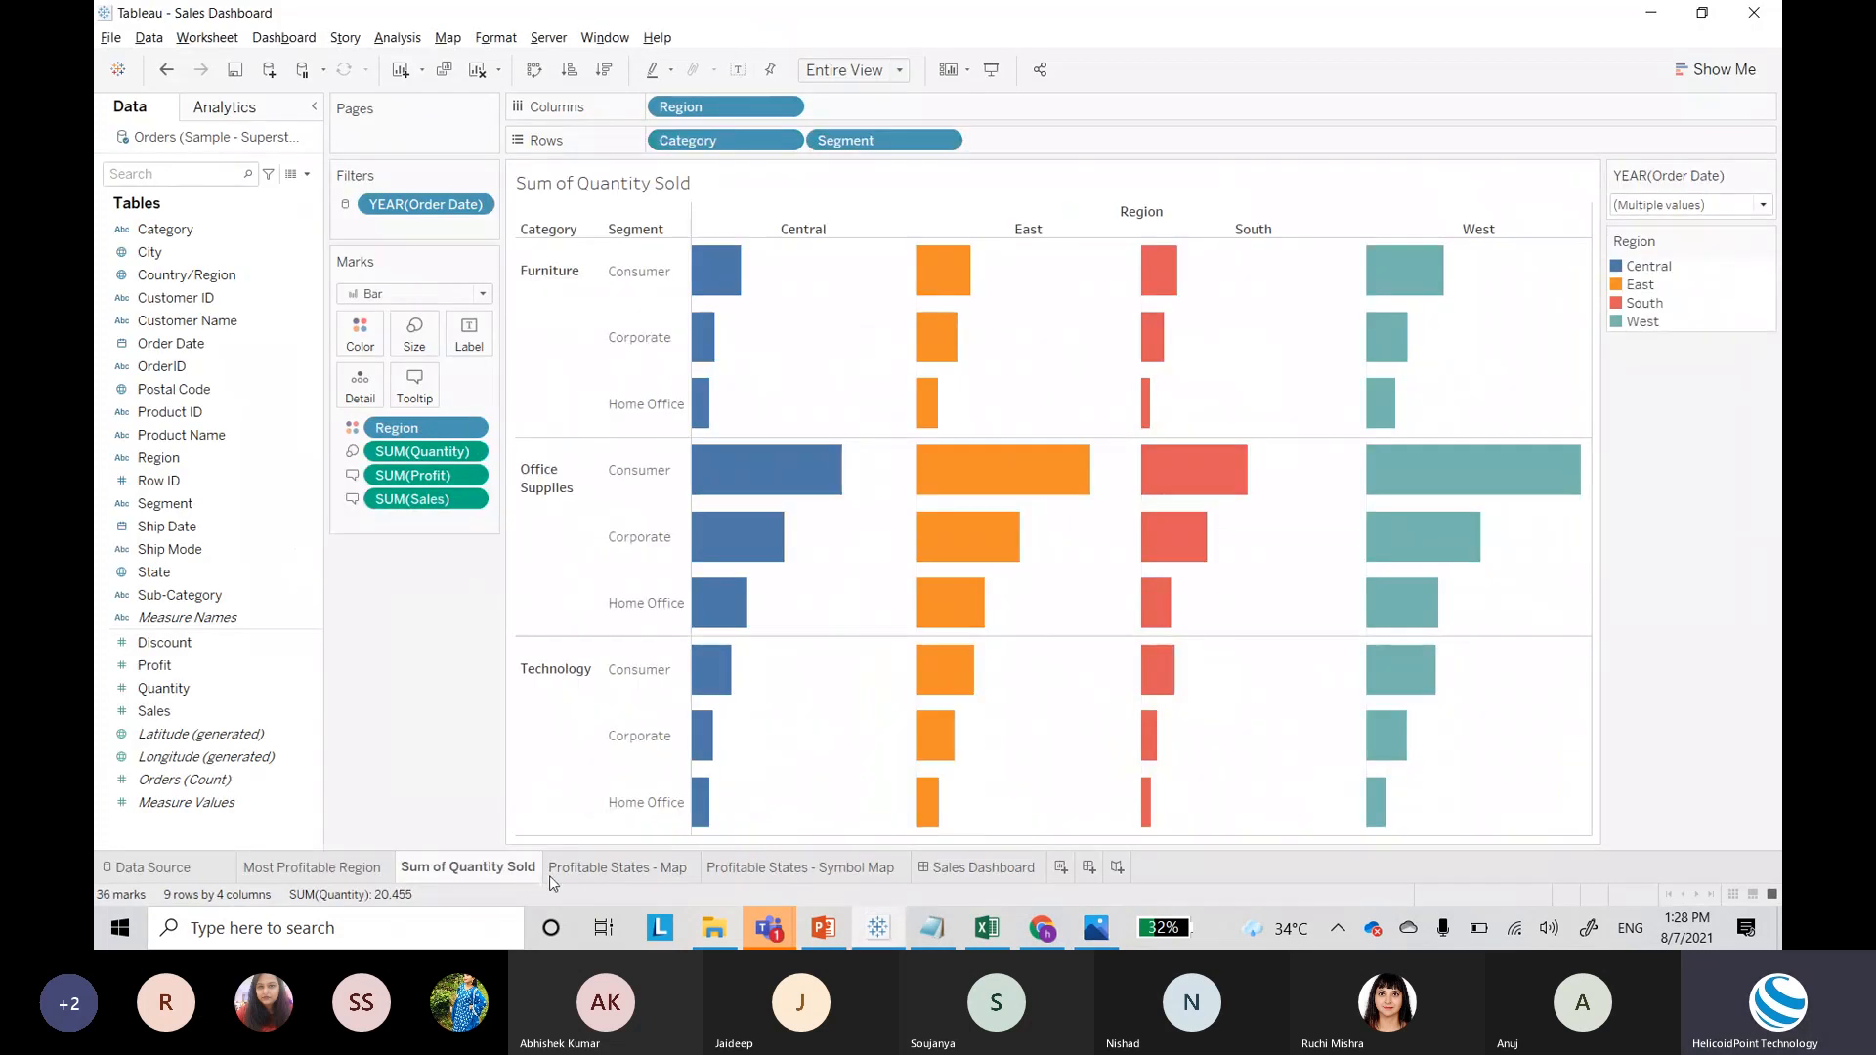
left_click(777, 878)
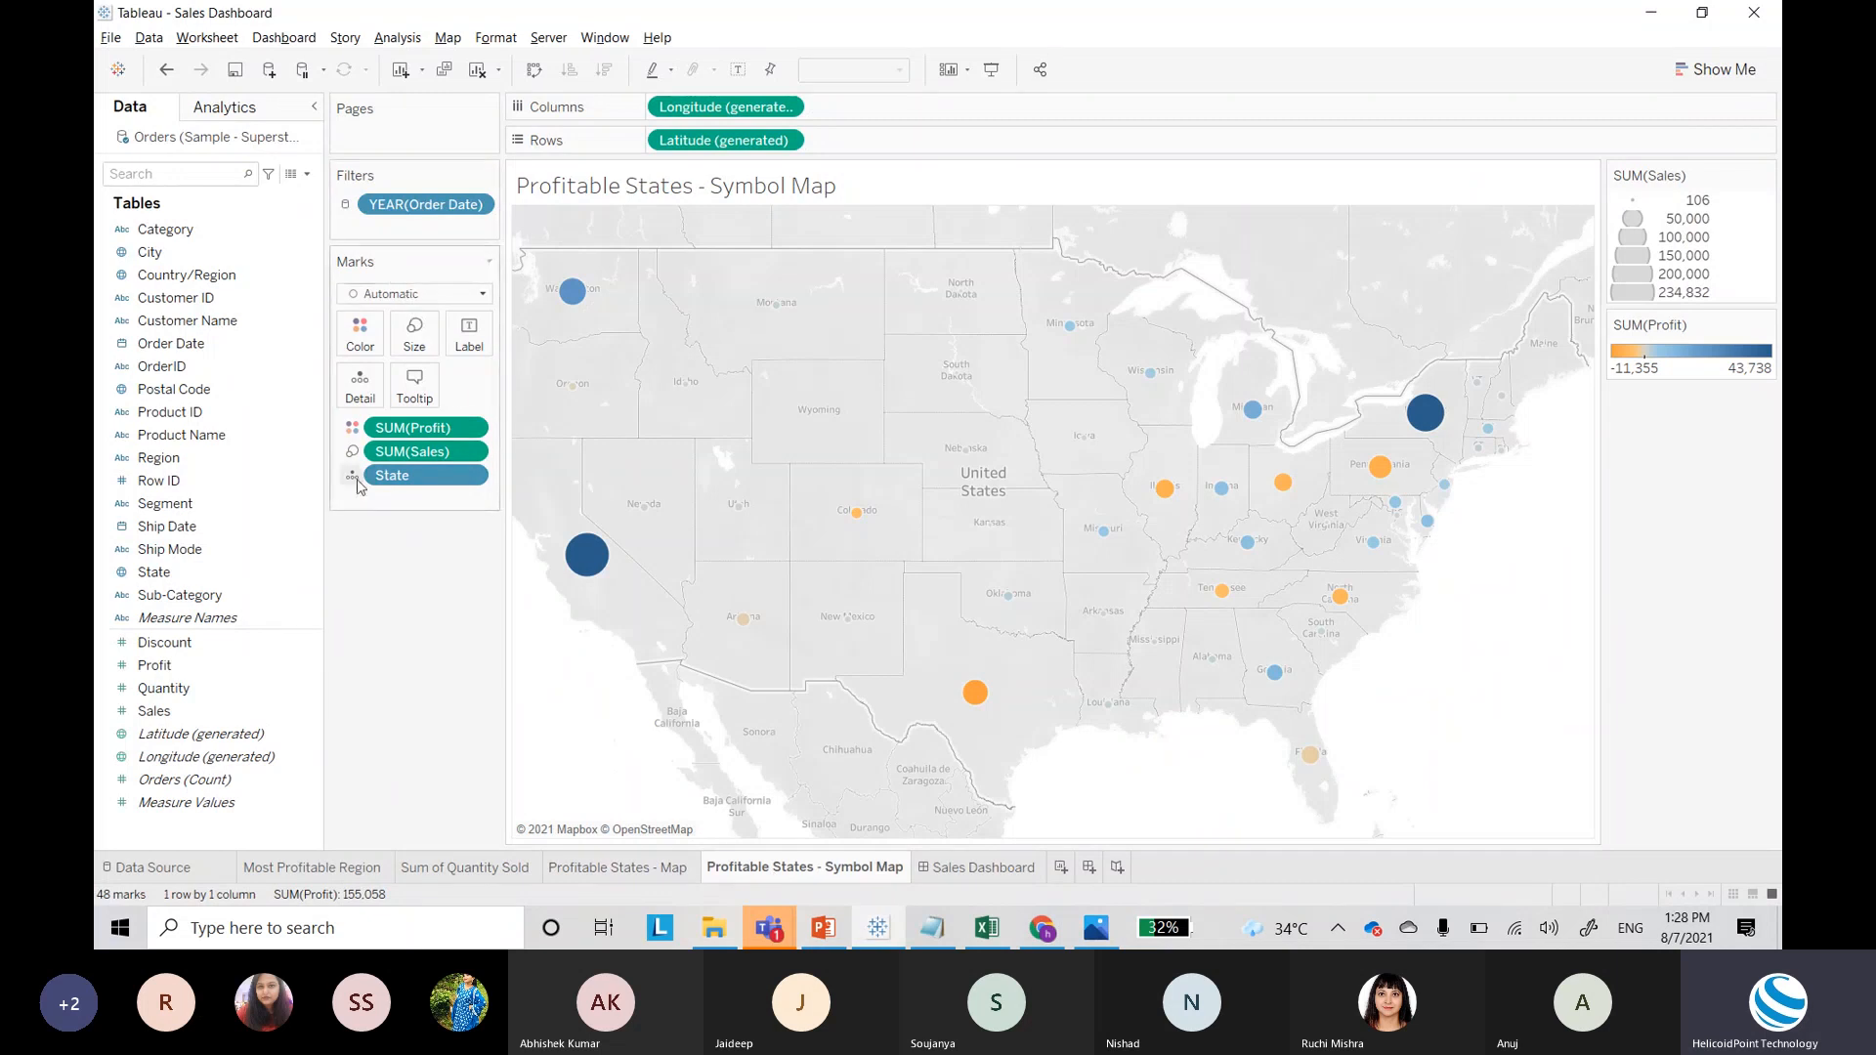
left_click(654, 879)
key("alt+Tab")
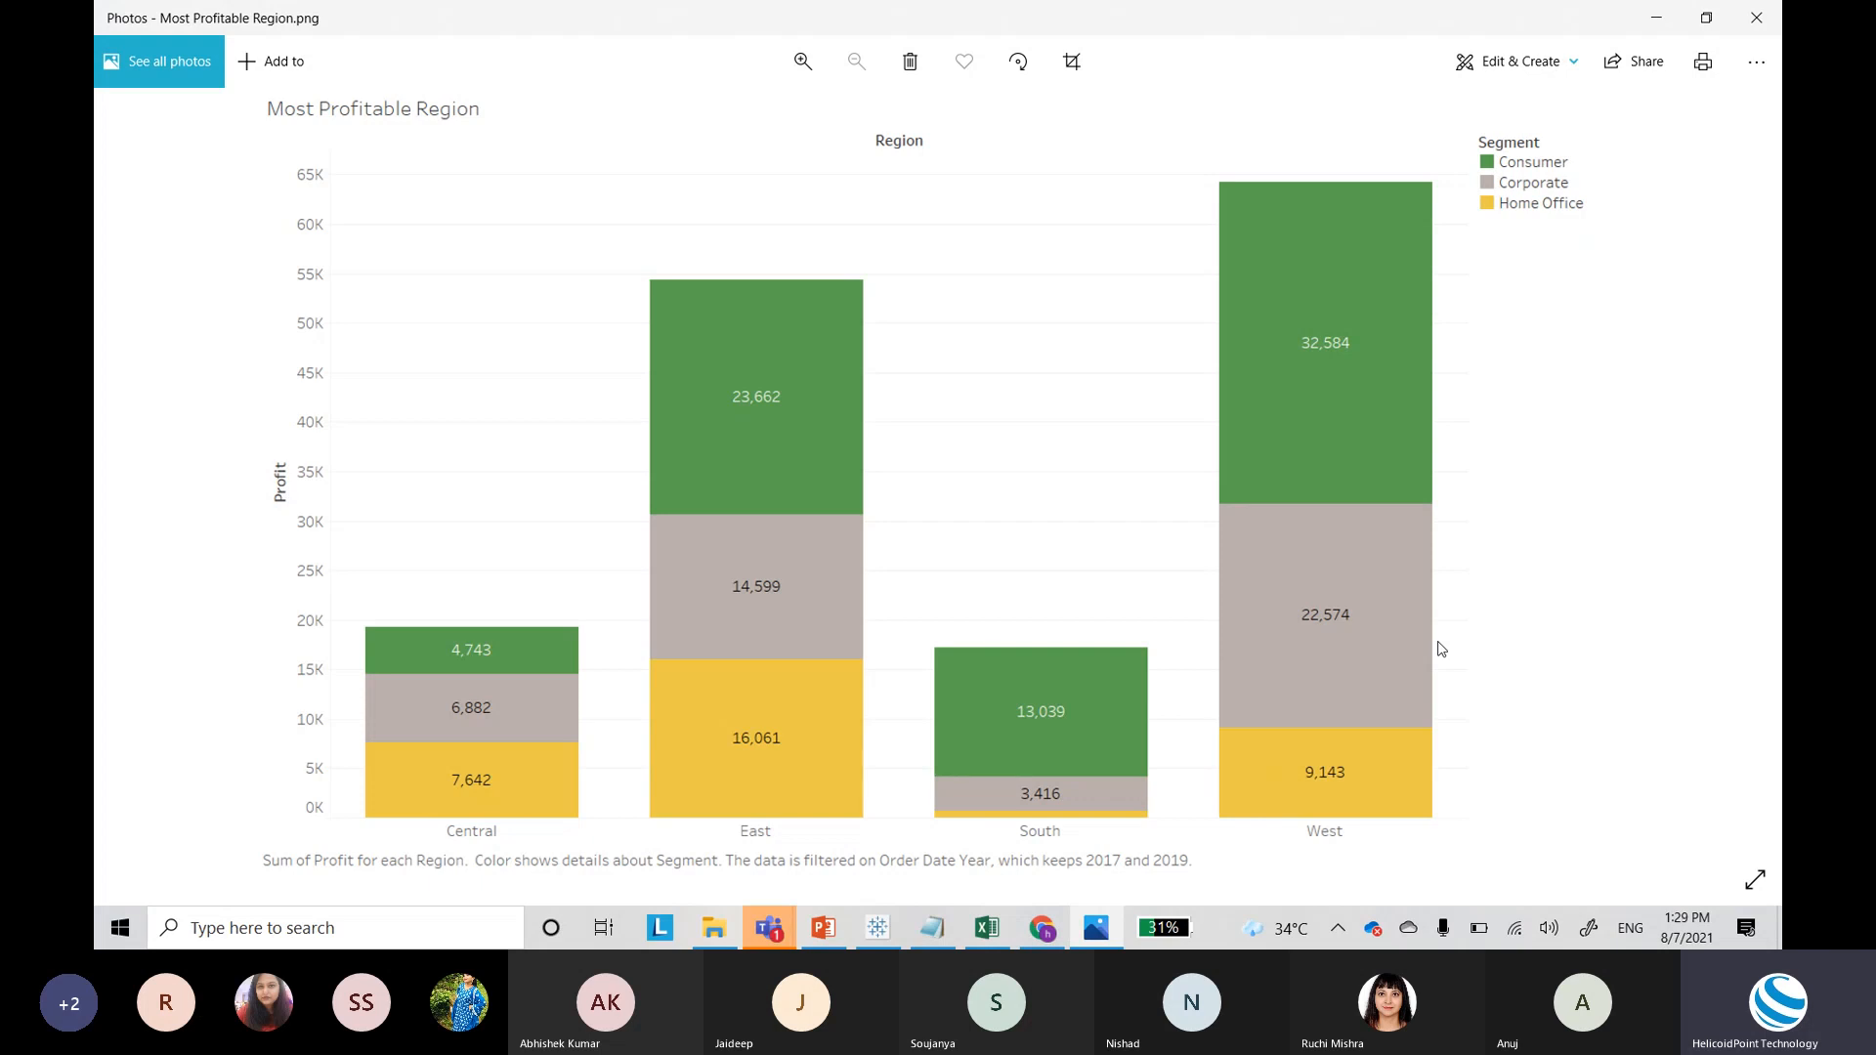
key("alt+Tab")
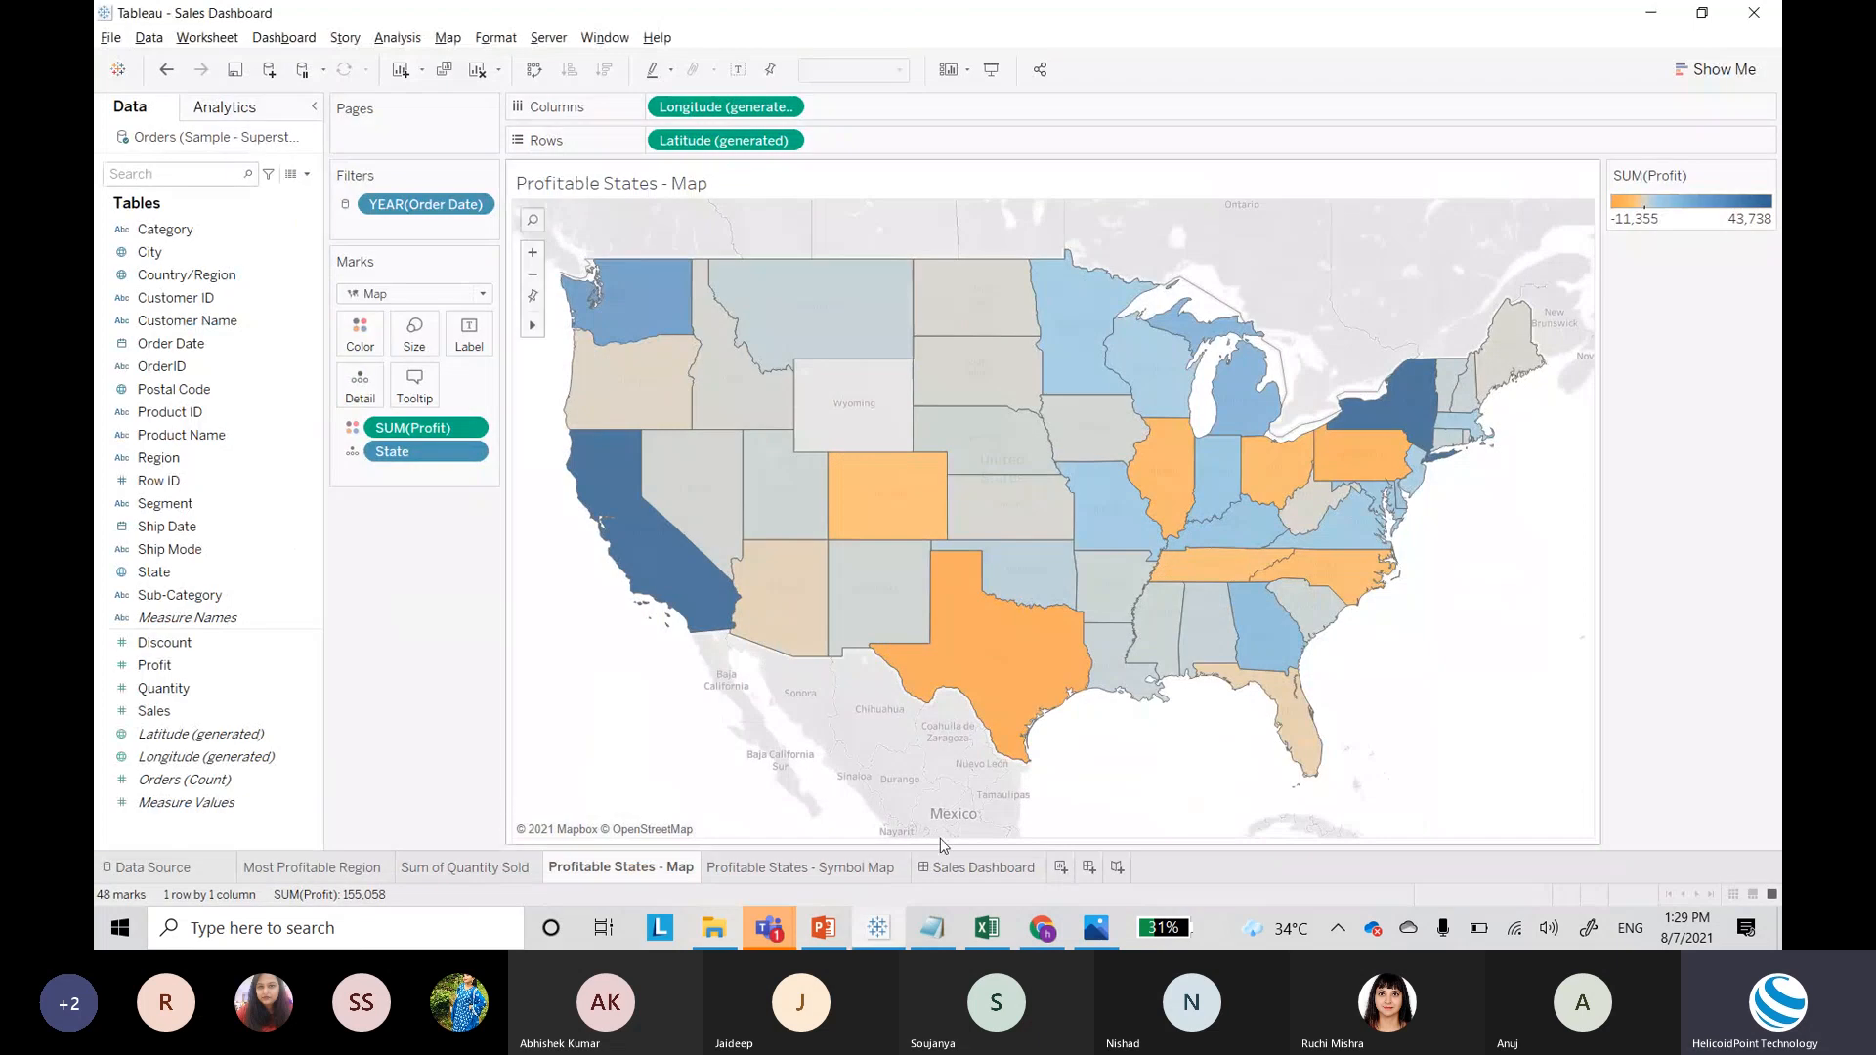
Step: Return to Most Profitable Region and right-click the SUM(Profit) pill on Rows
left_click(485, 867)
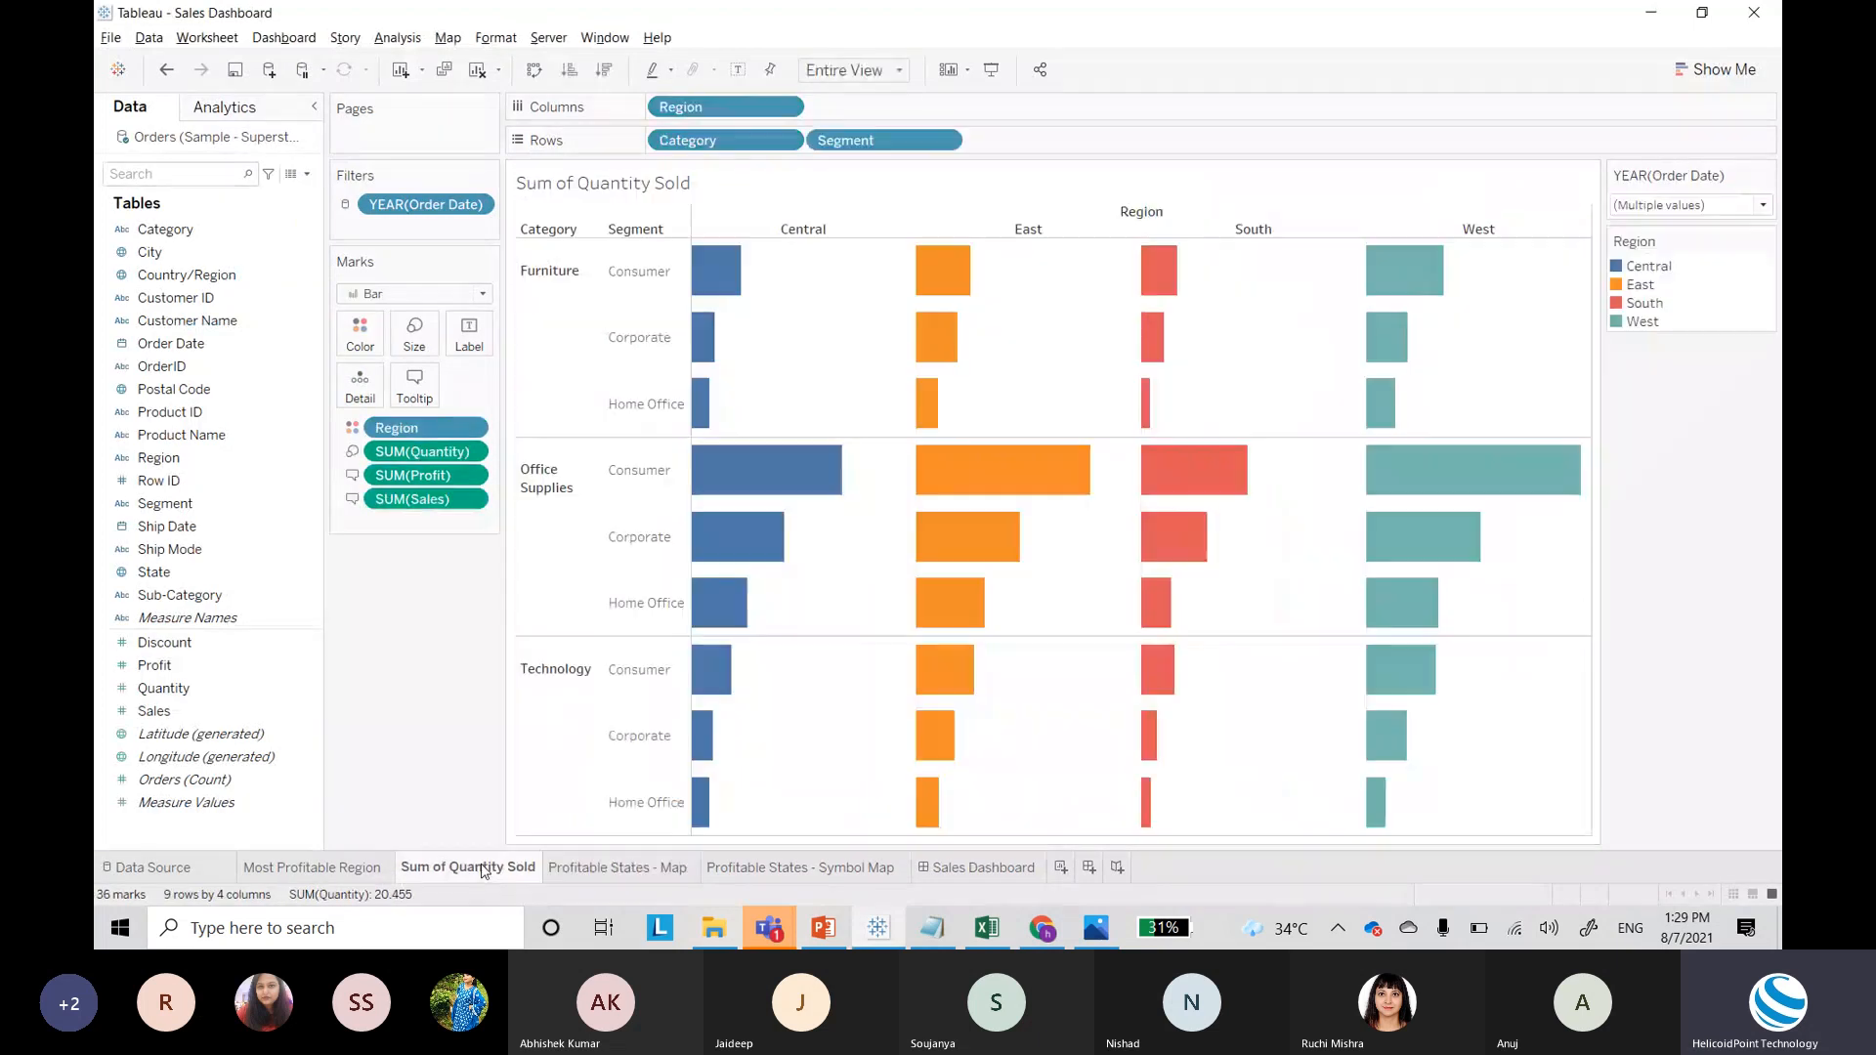
left_click(300, 864)
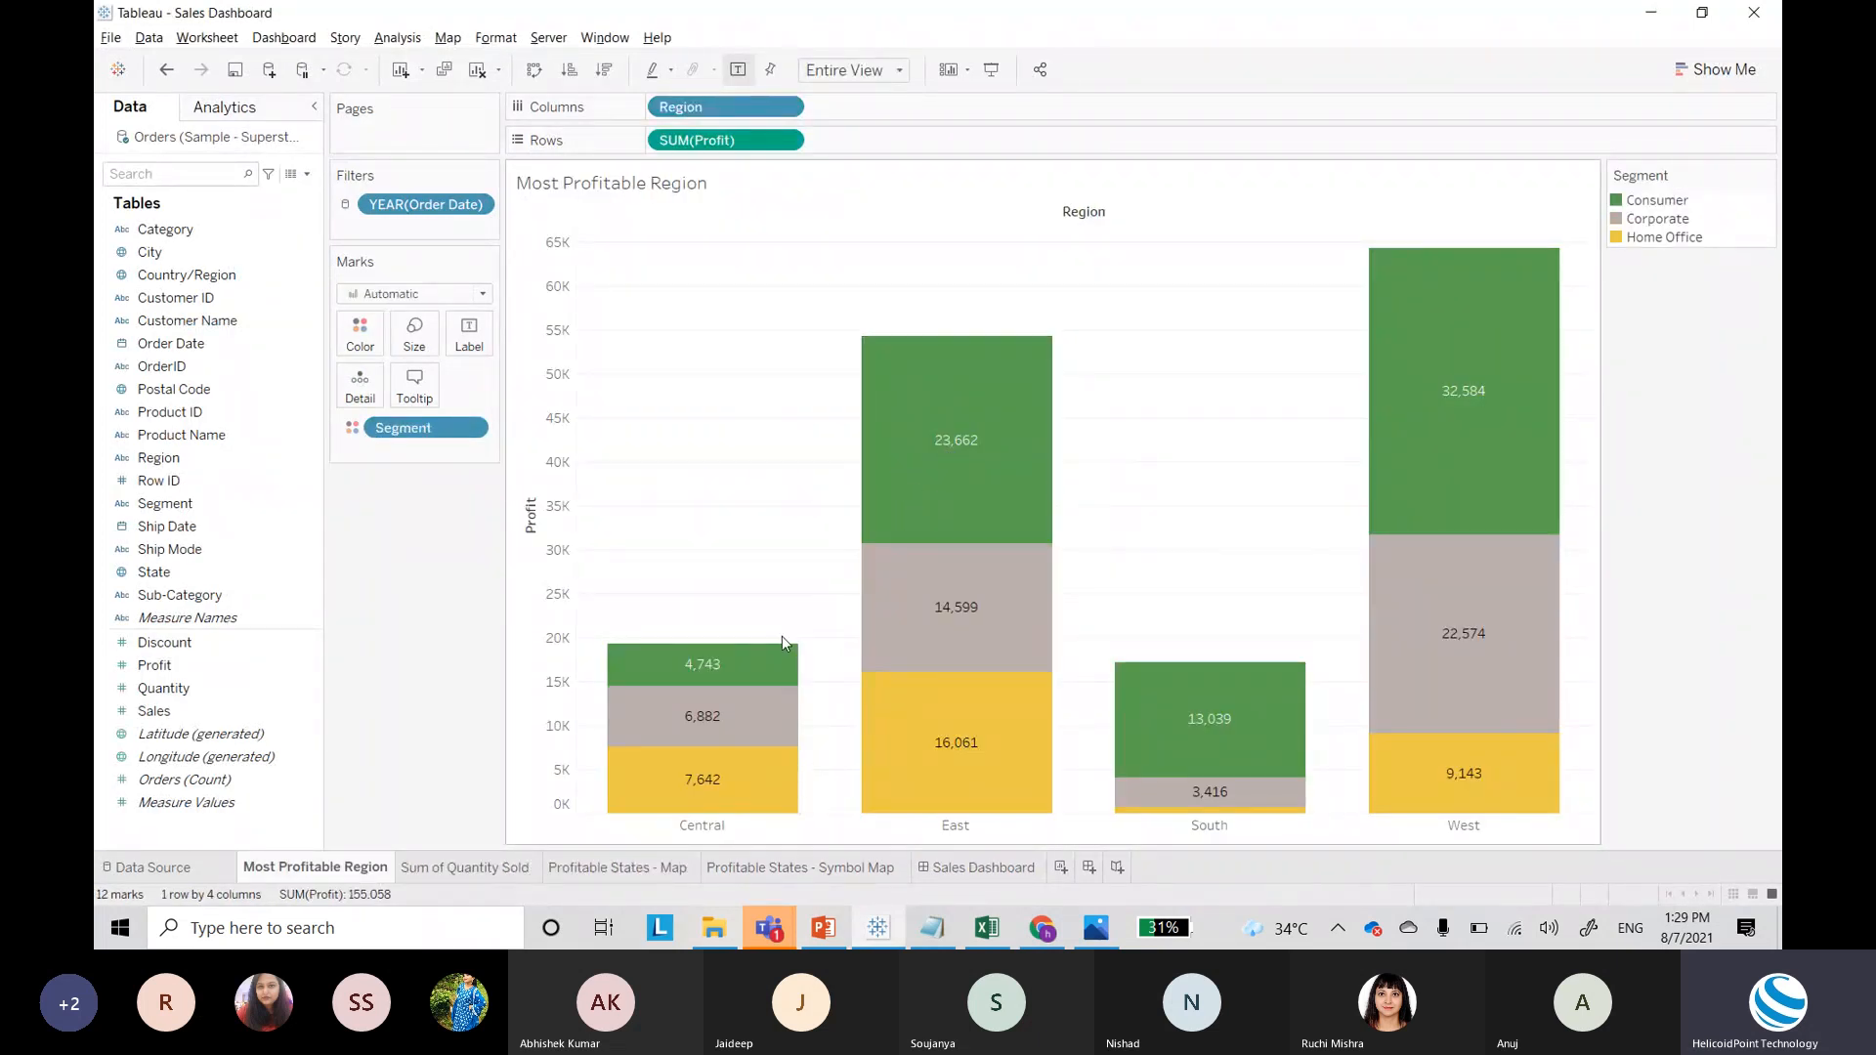
mouse_move(745, 711)
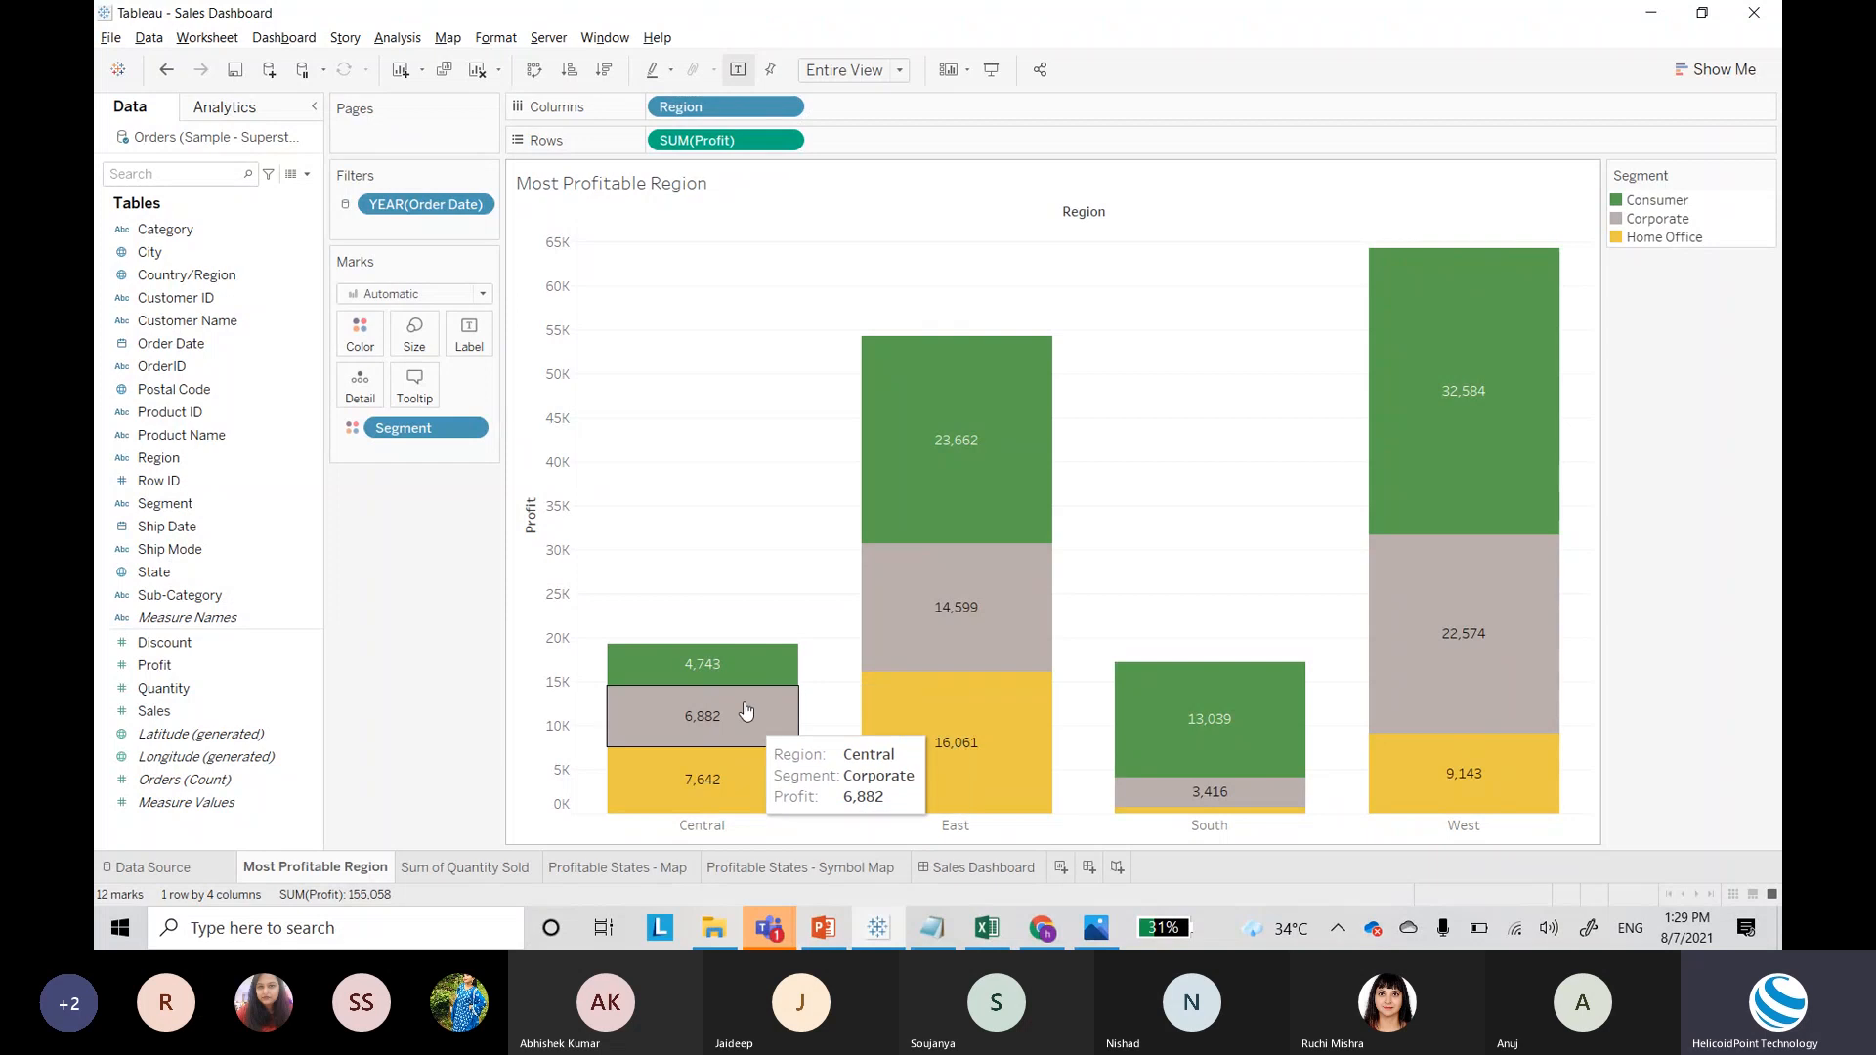
mouse_move(708, 674)
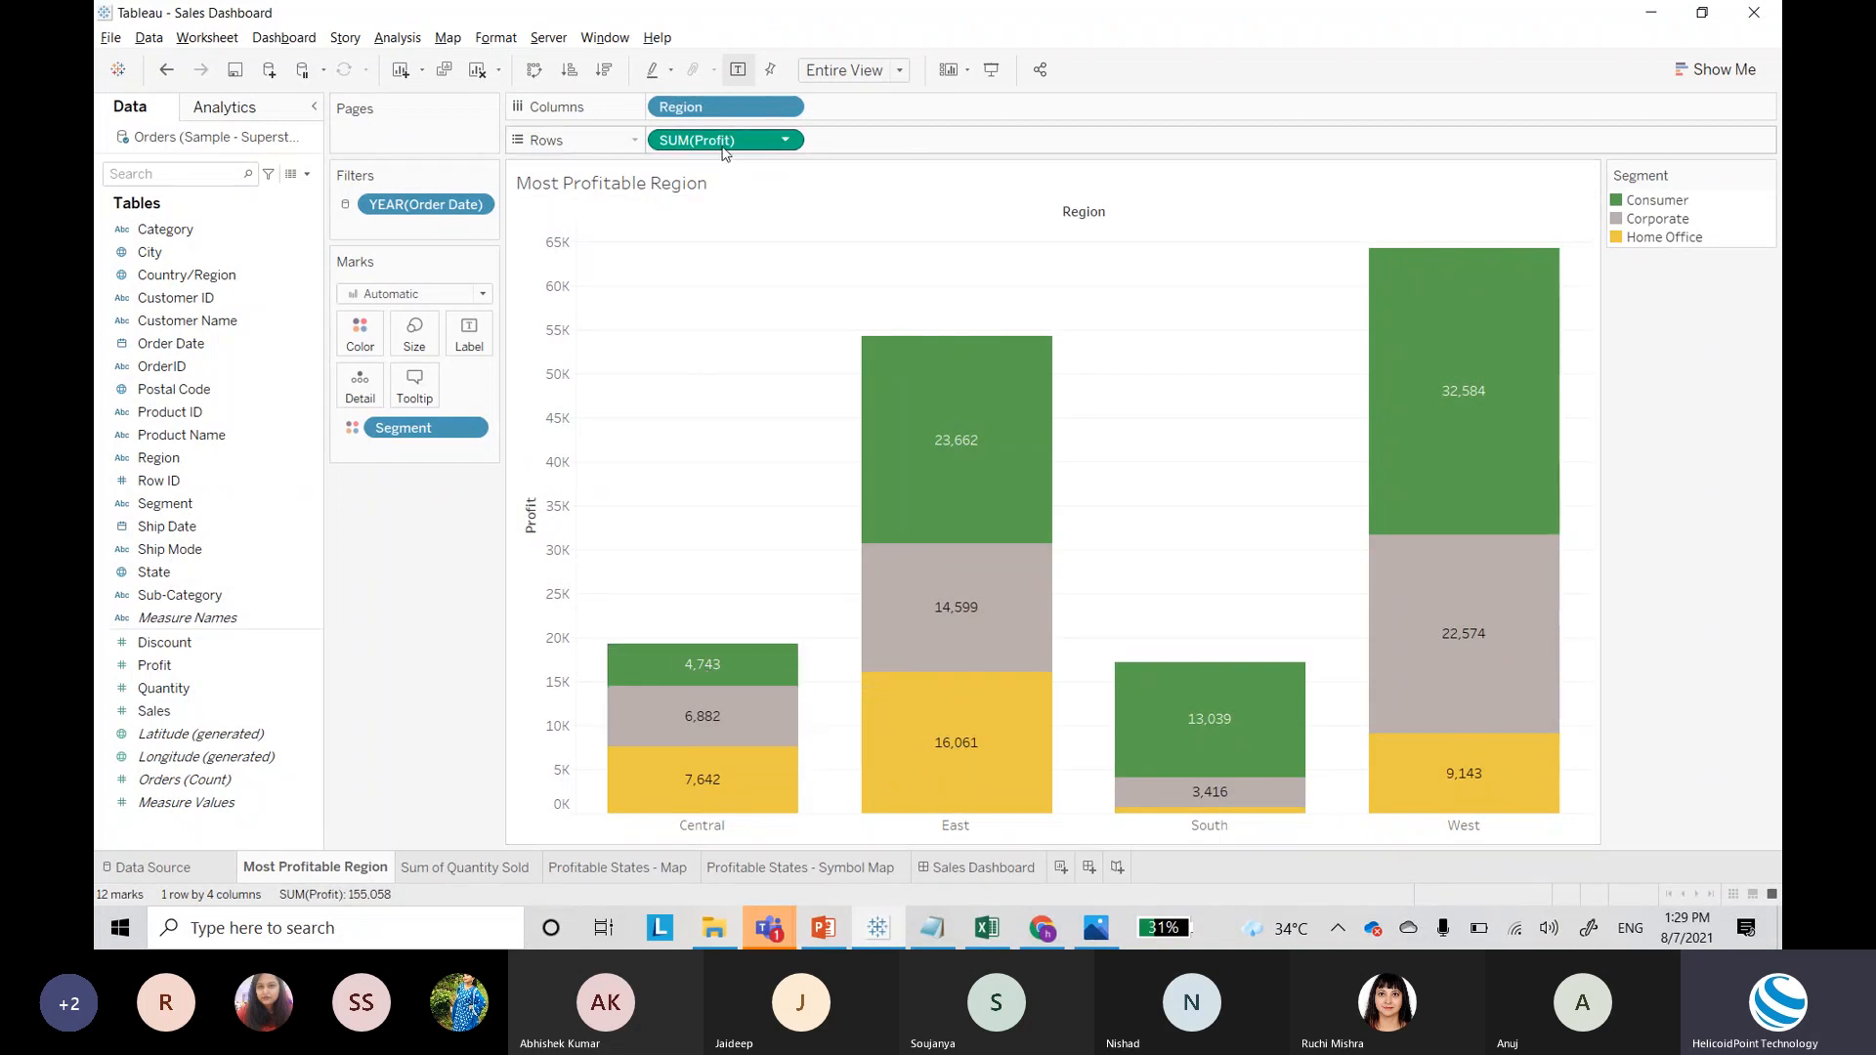
right_click(725, 149)
Step: Format the Profit labels as Number (Custom) in Thousands (K) with 1 decimal place
left_click(774, 218)
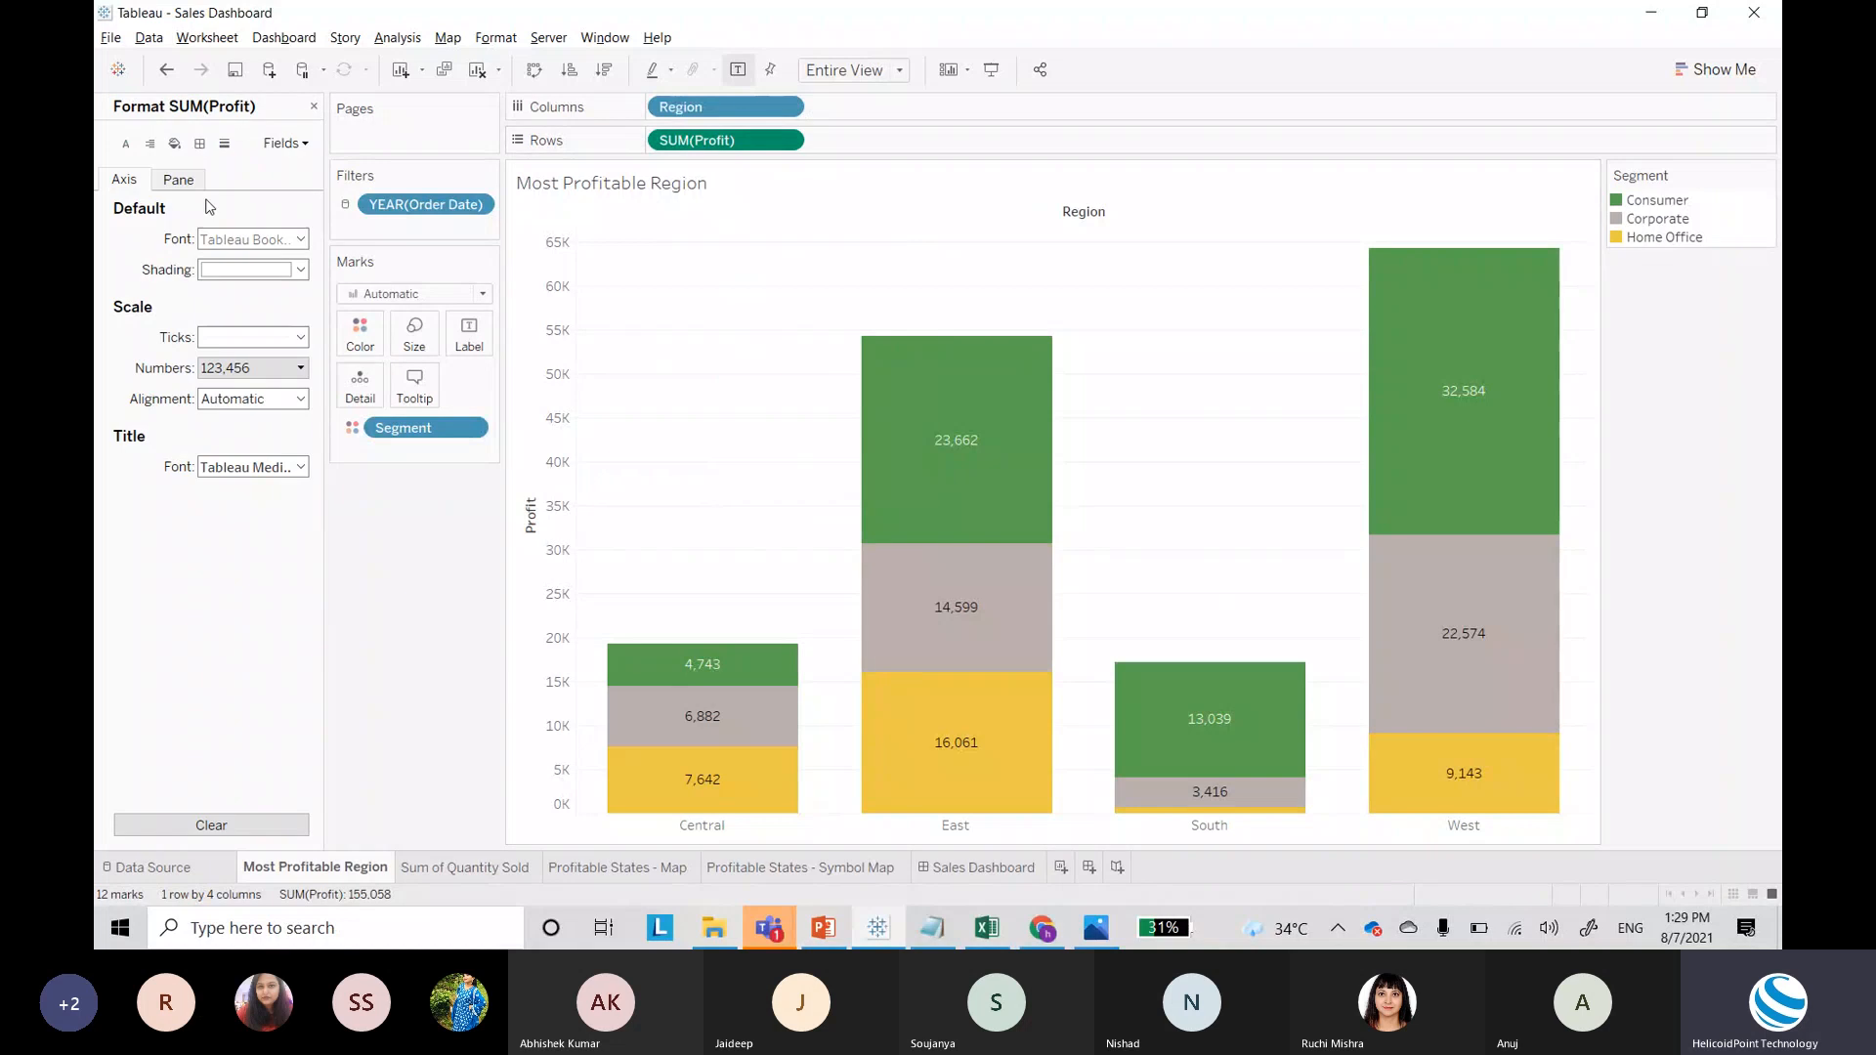
left_click(178, 179)
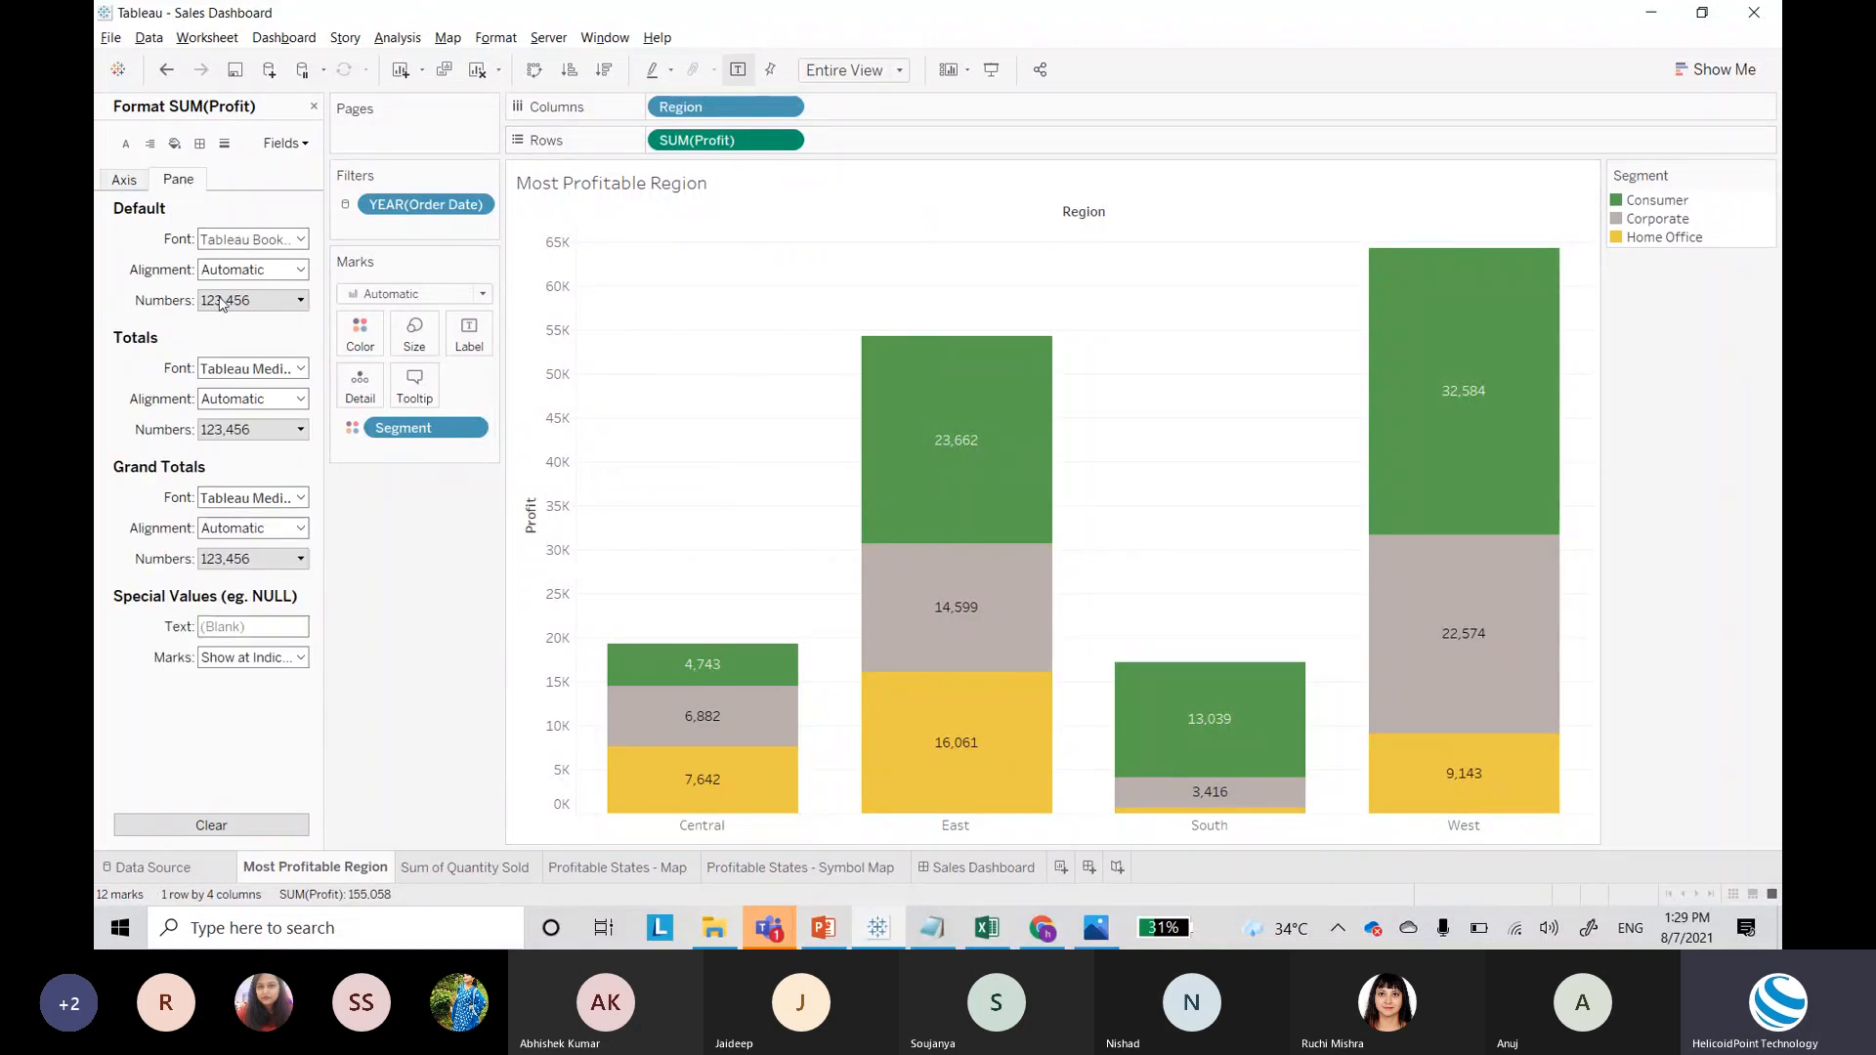
left_click(222, 302)
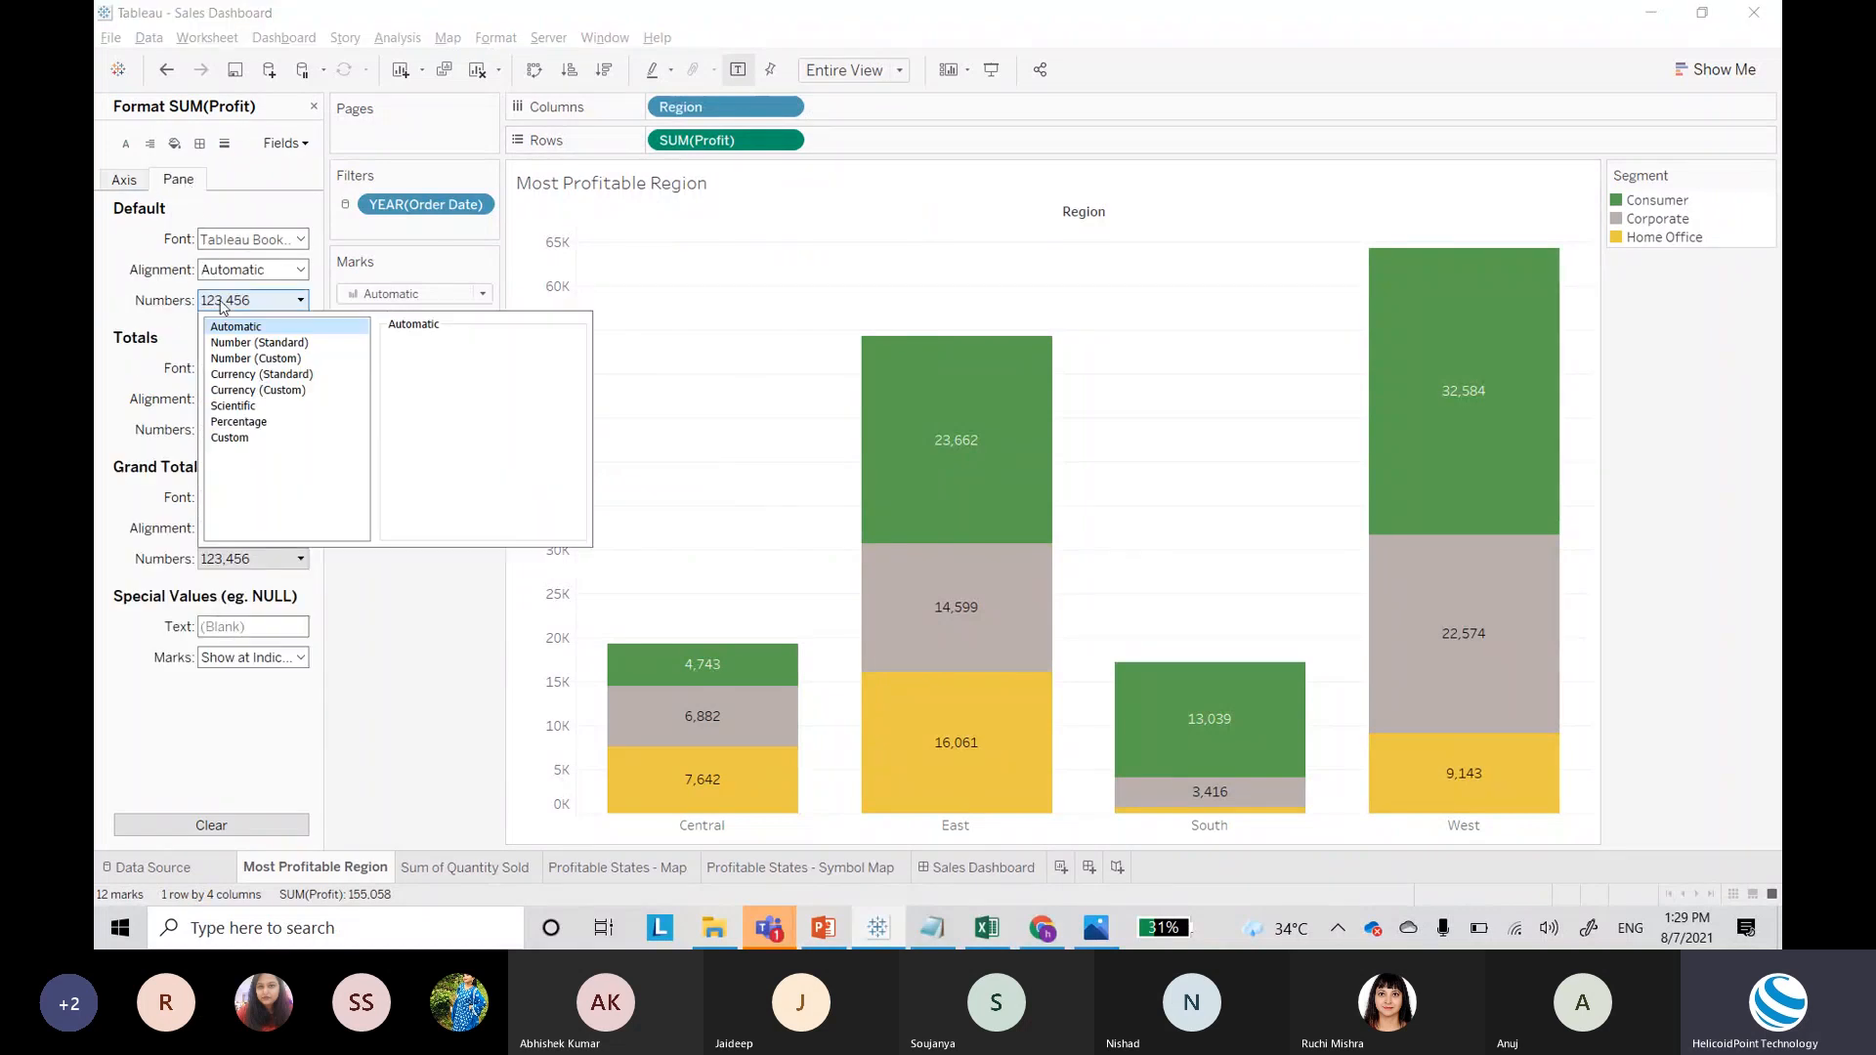
left_click(267, 359)
left_click(436, 453)
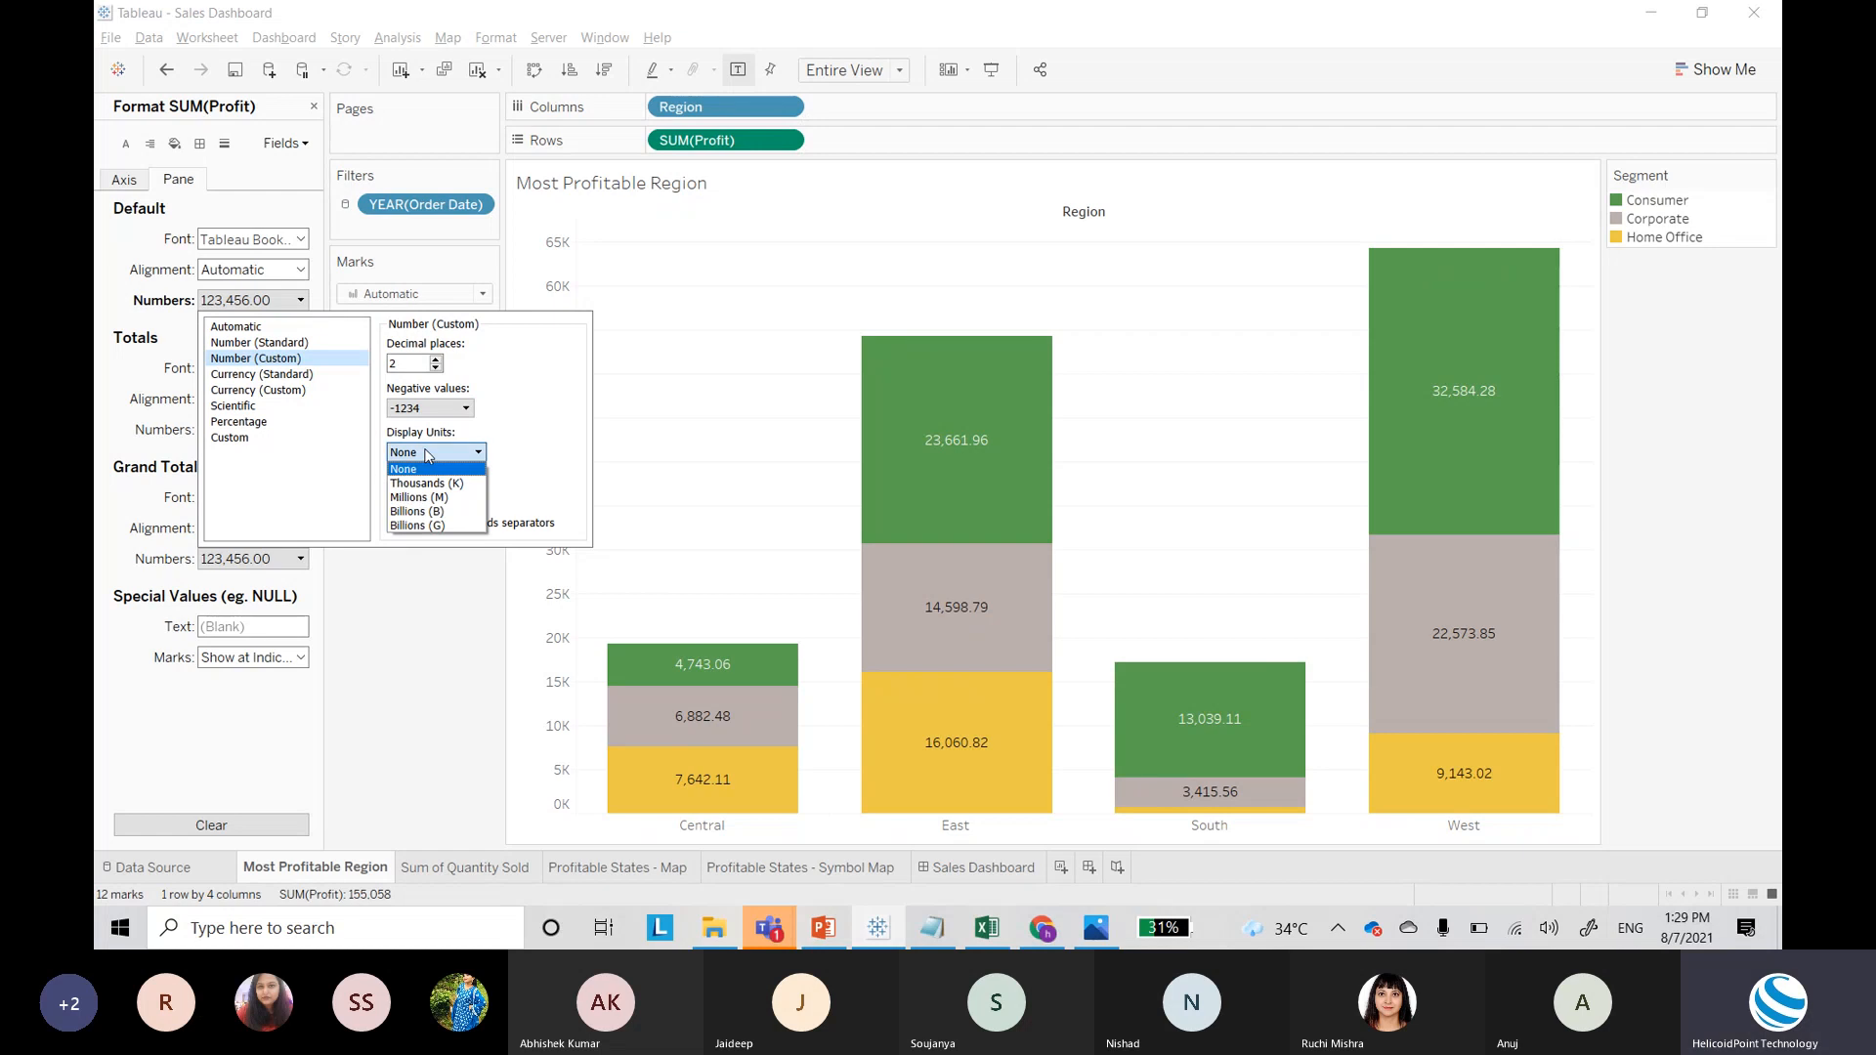
left_click(436, 482)
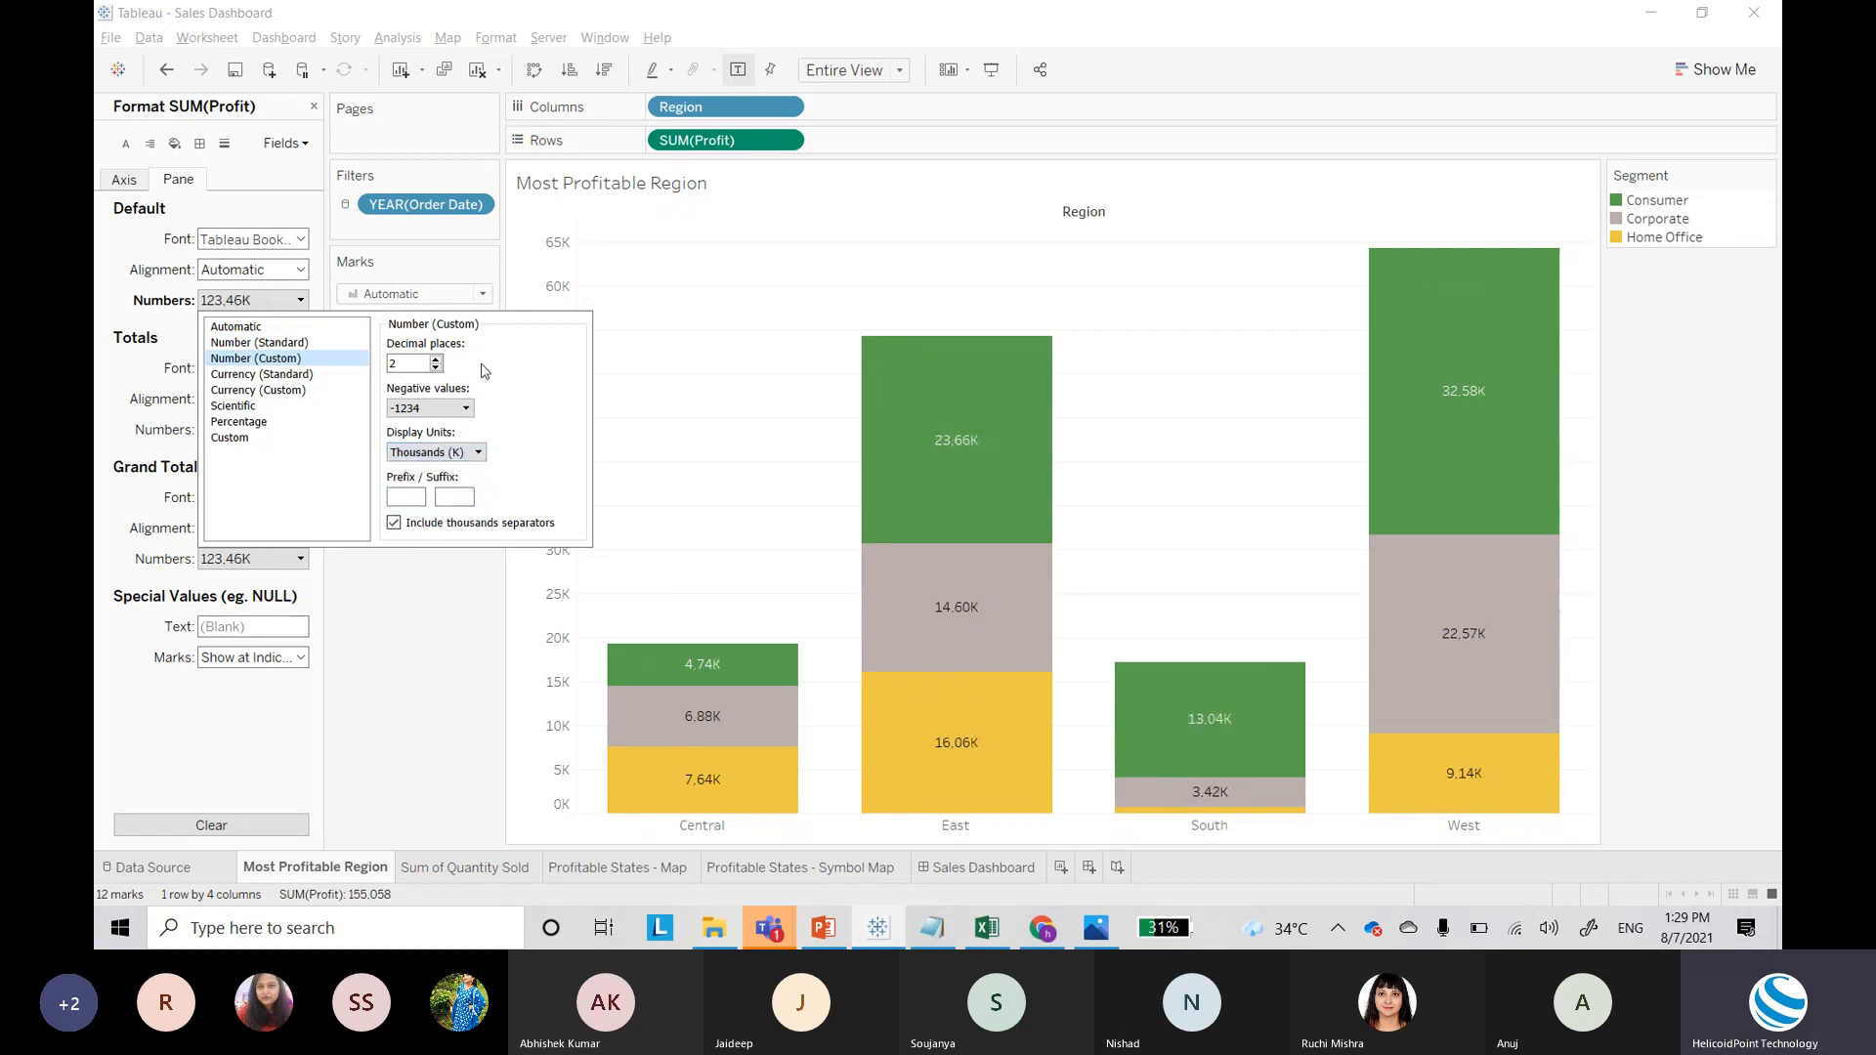
left_click(435, 368)
left_click(436, 369)
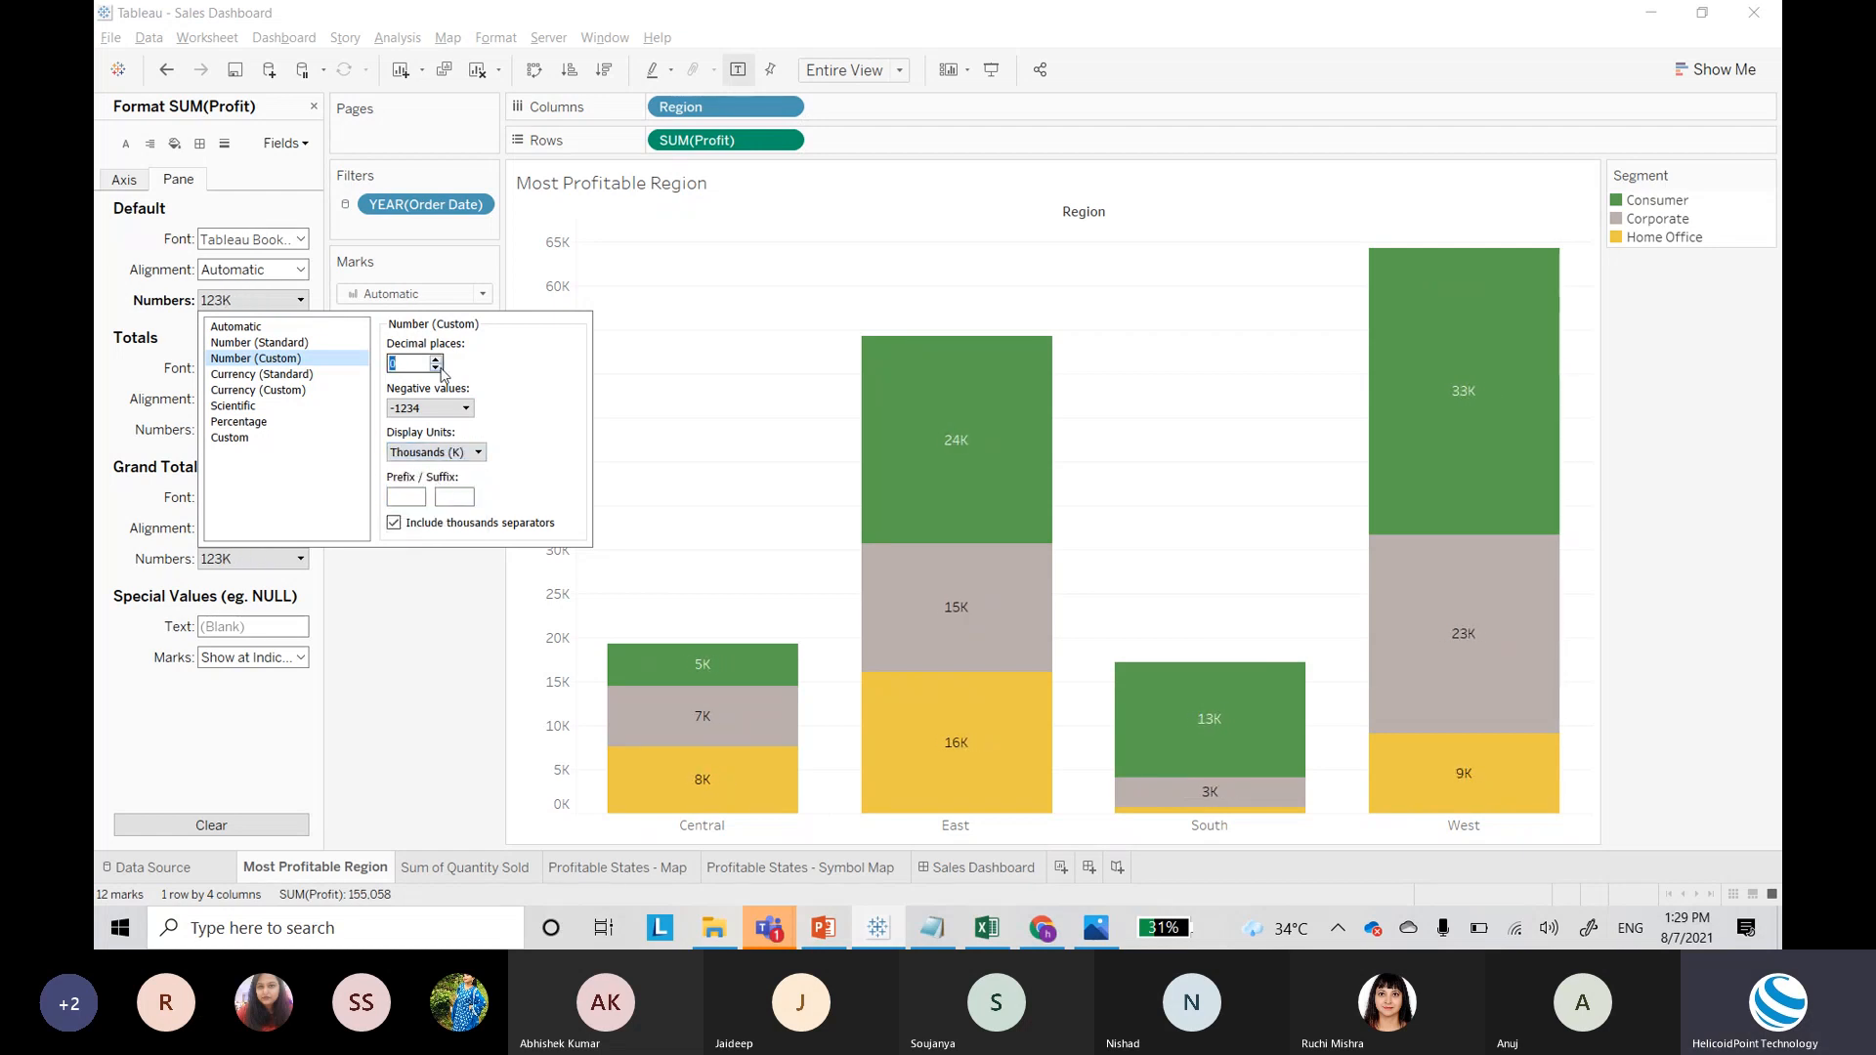
left_click(437, 359)
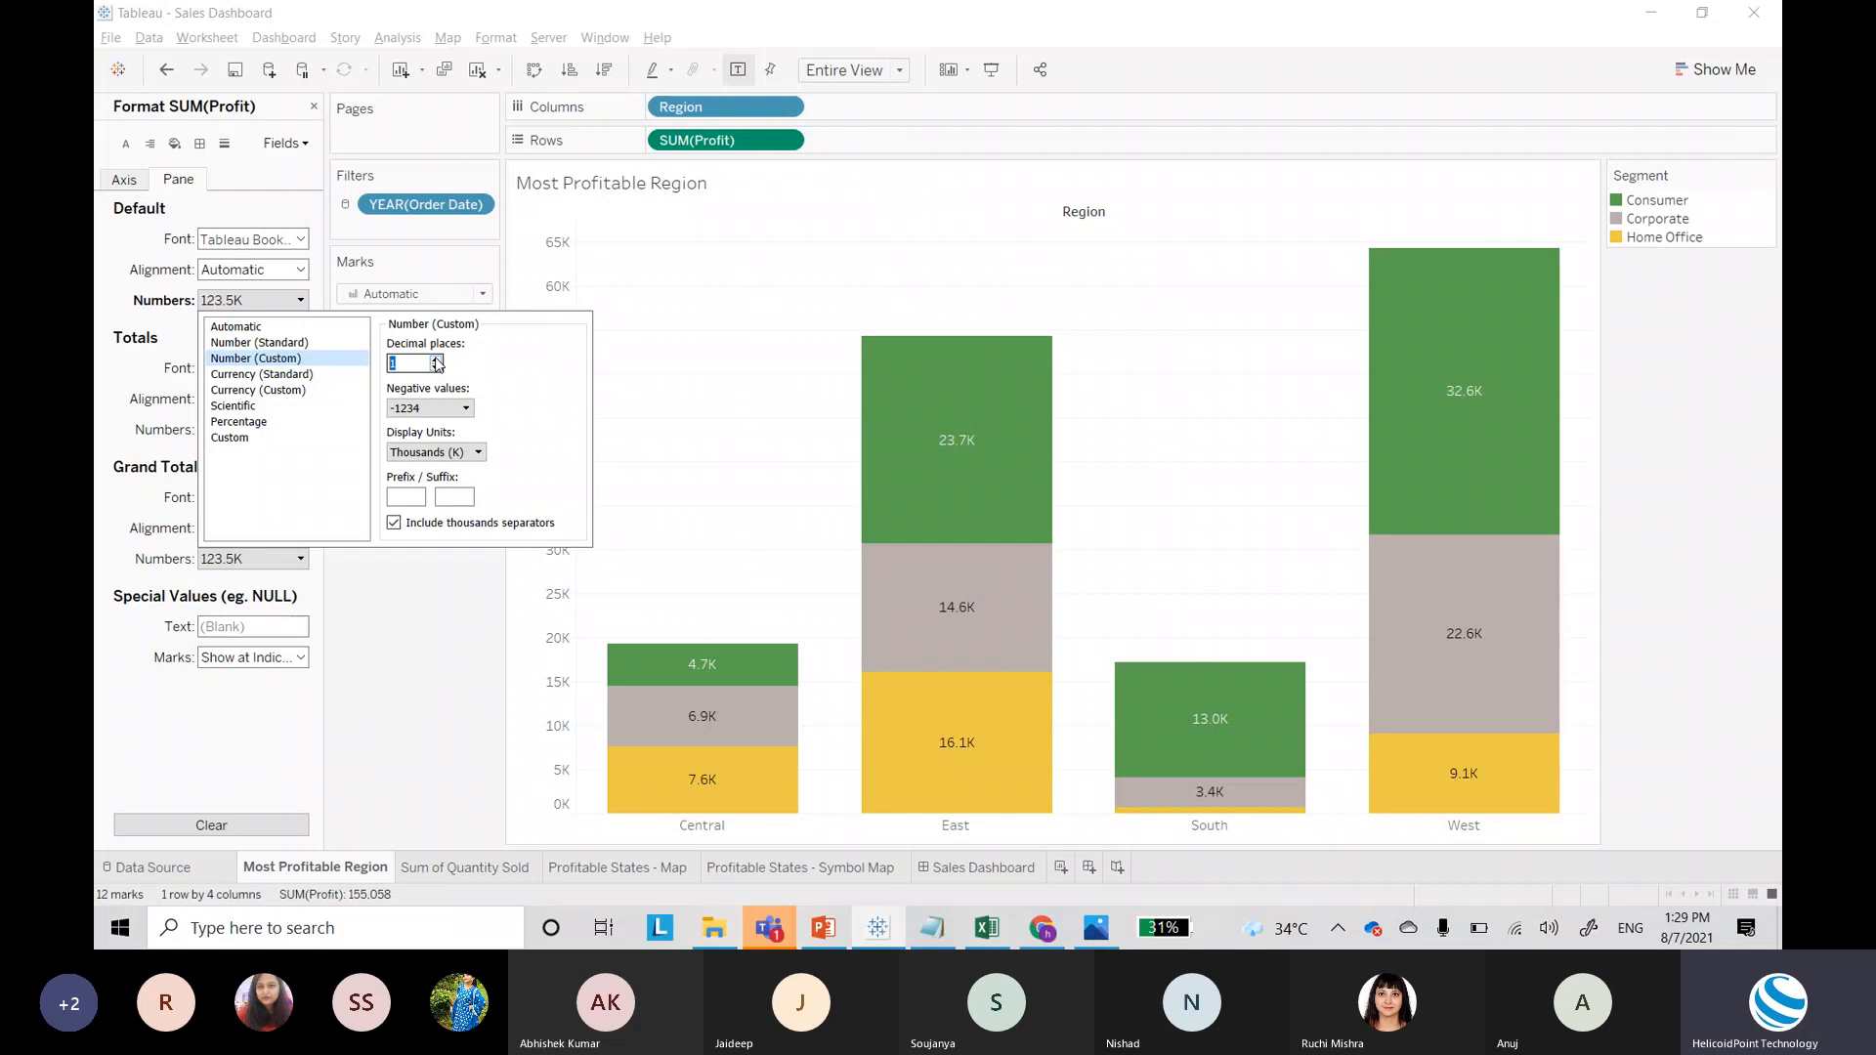
left_click(313, 107)
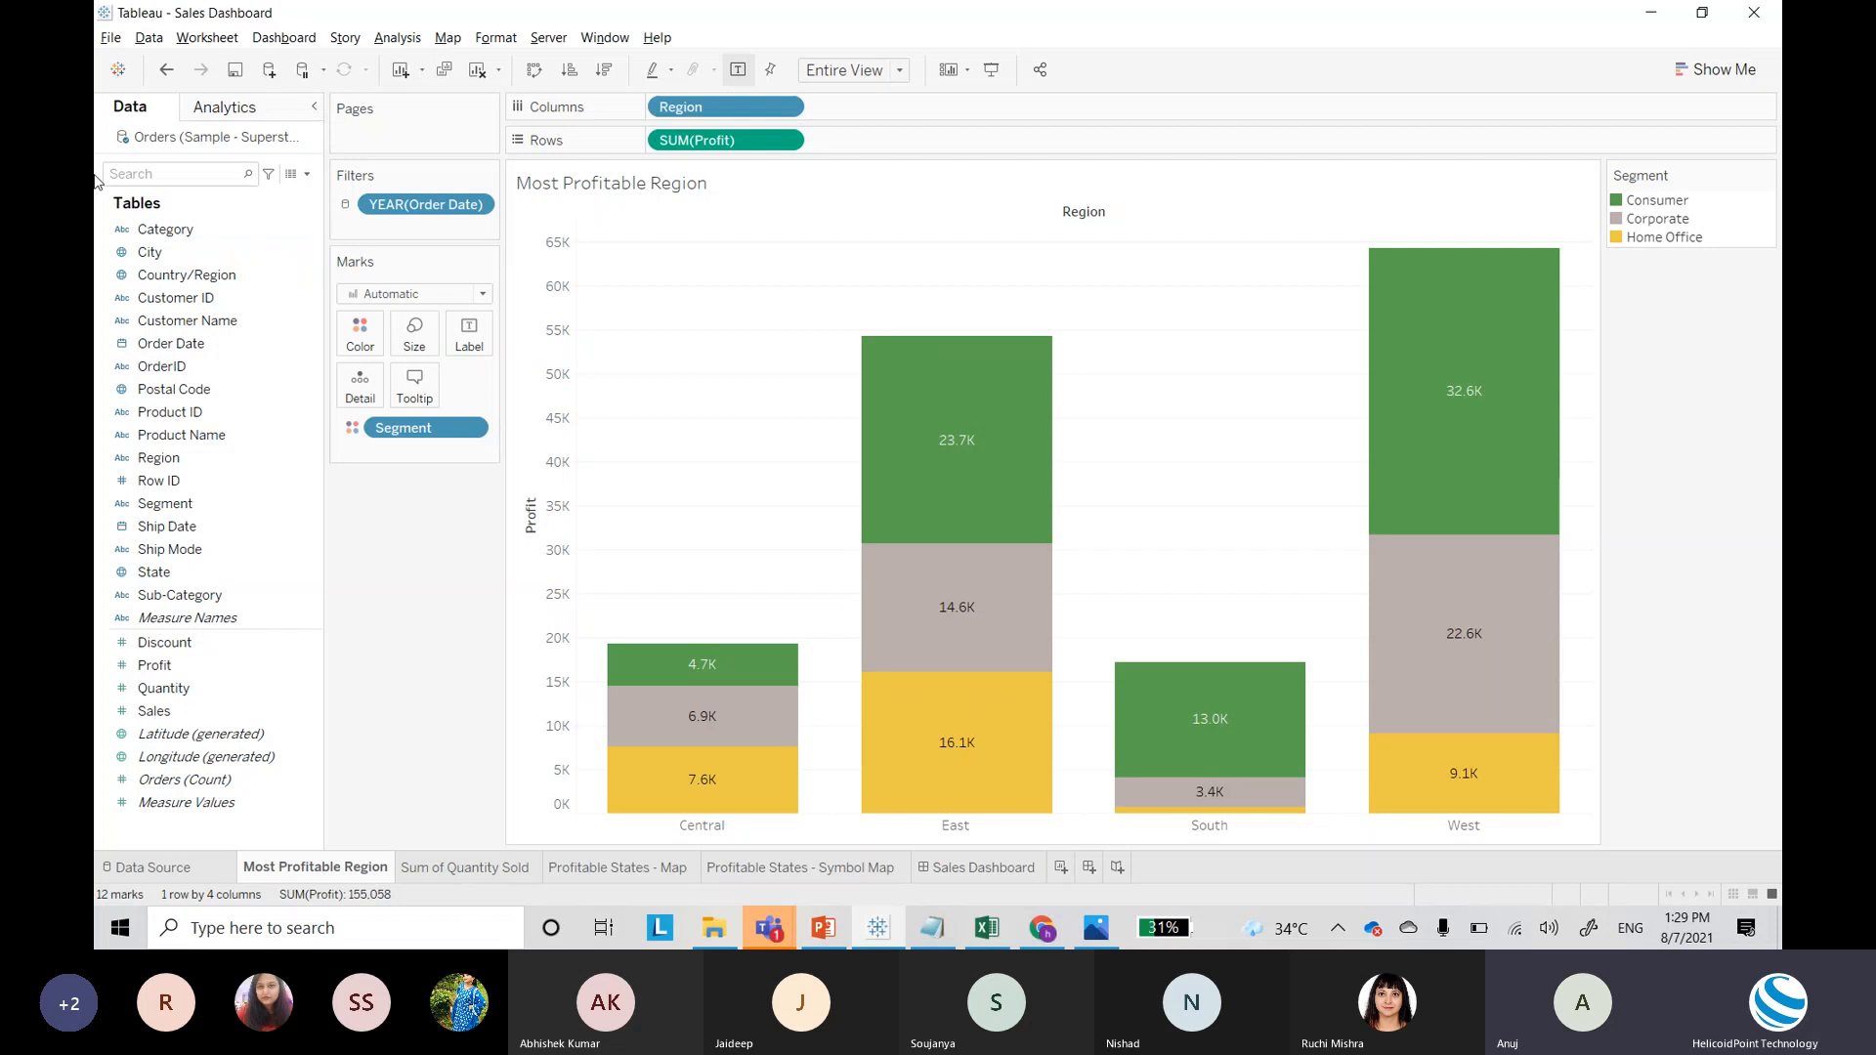
Step: Return to the Teams meeting and stop sharing the screen
left_click(770, 928)
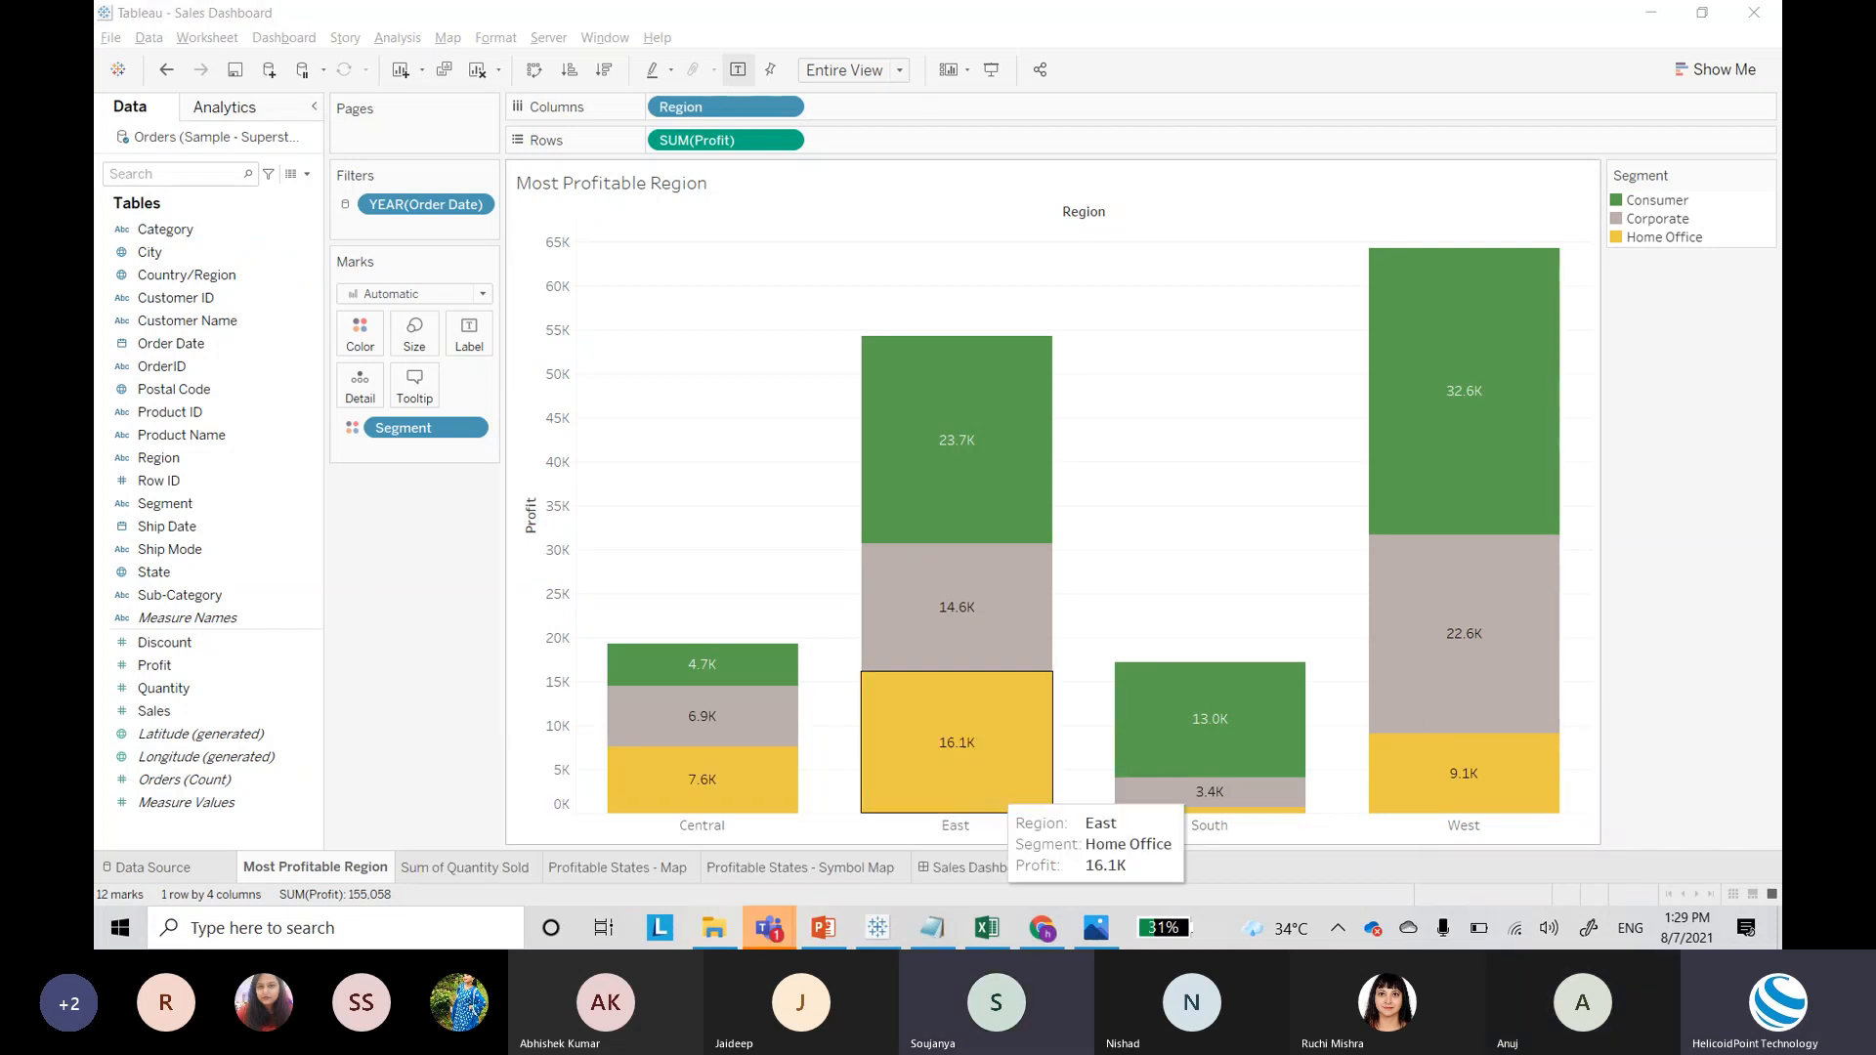
mouse_move(770, 928)
left_click(775, 719)
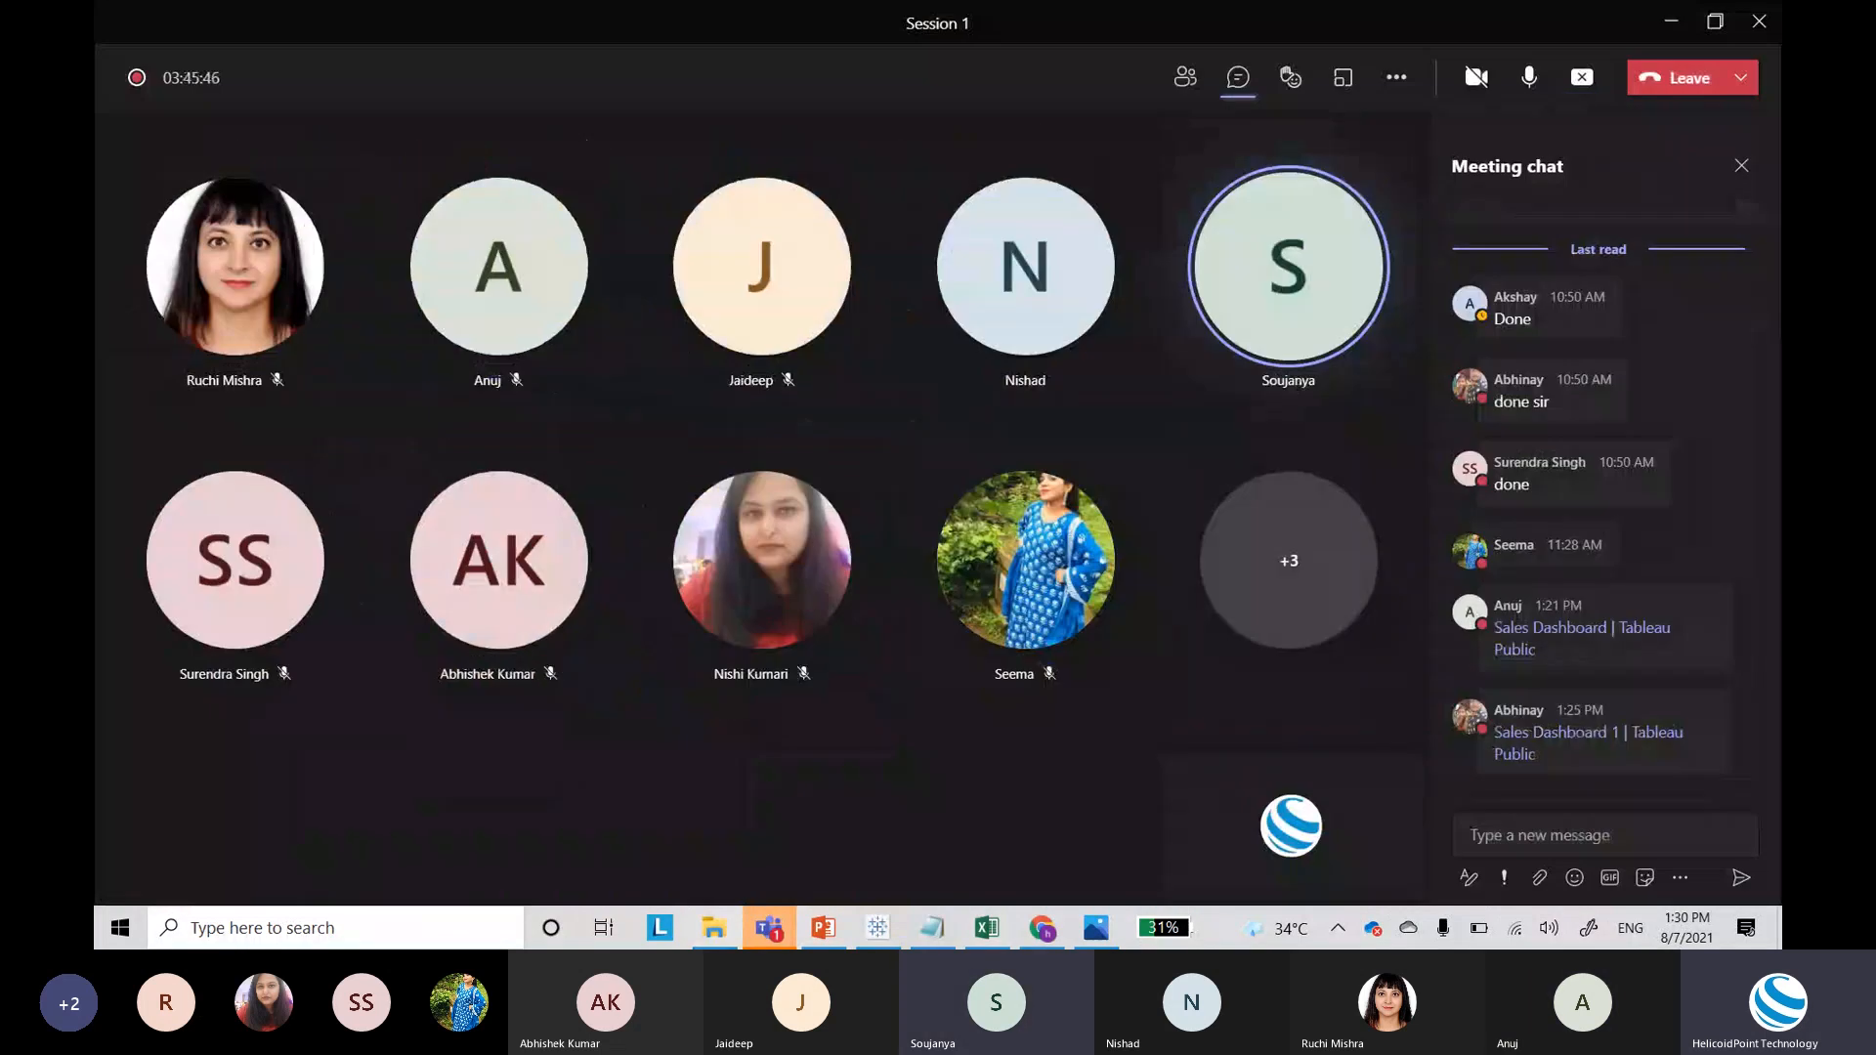
left_click(1583, 78)
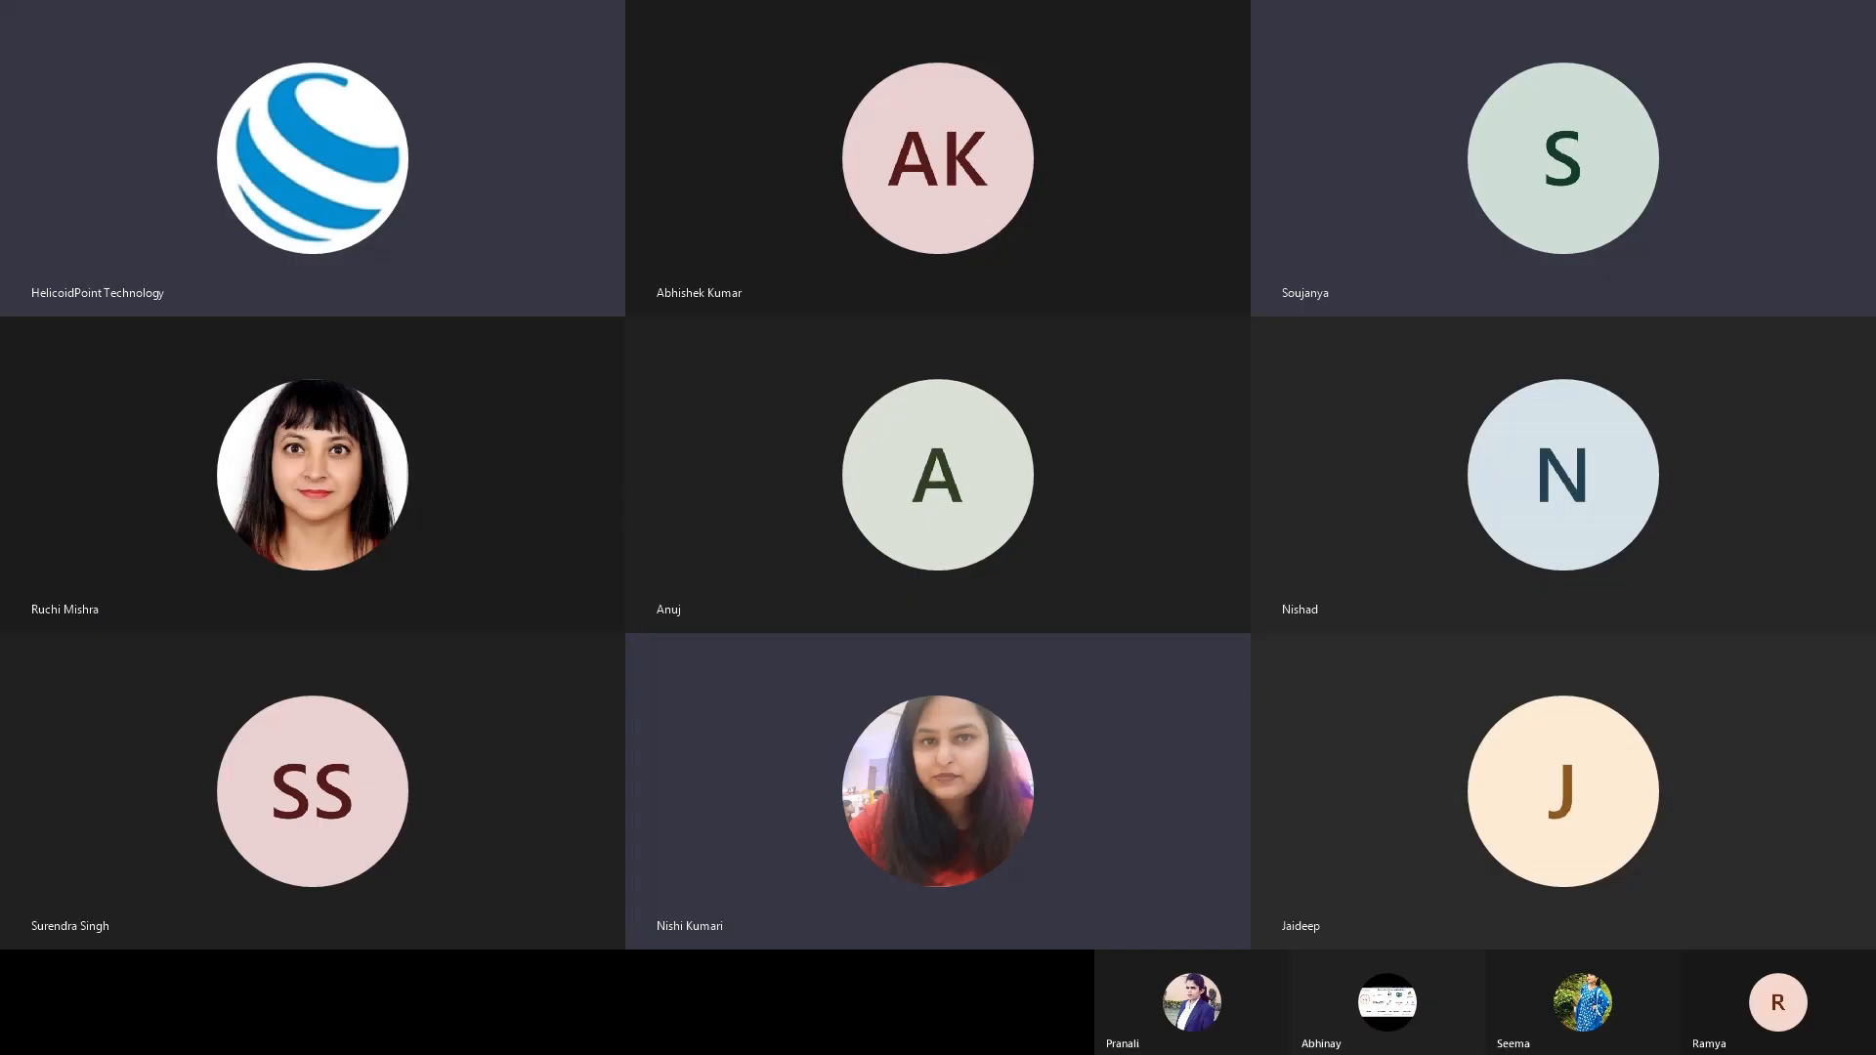